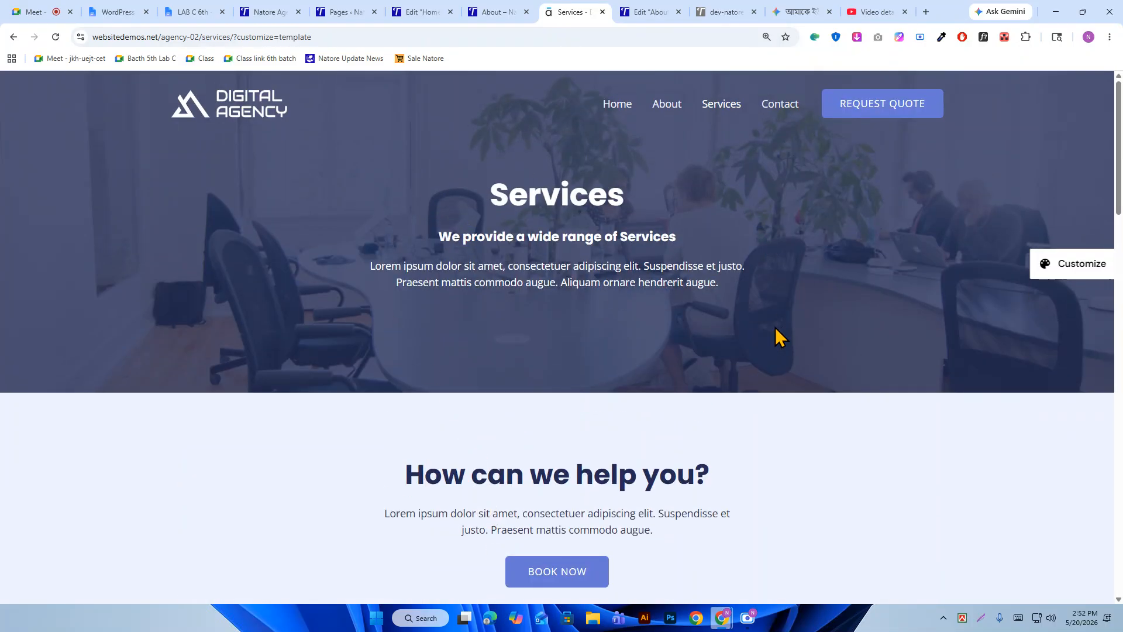
Open the Natore Agency site's Services page for editing in Elementor.
left_click(443, 9)
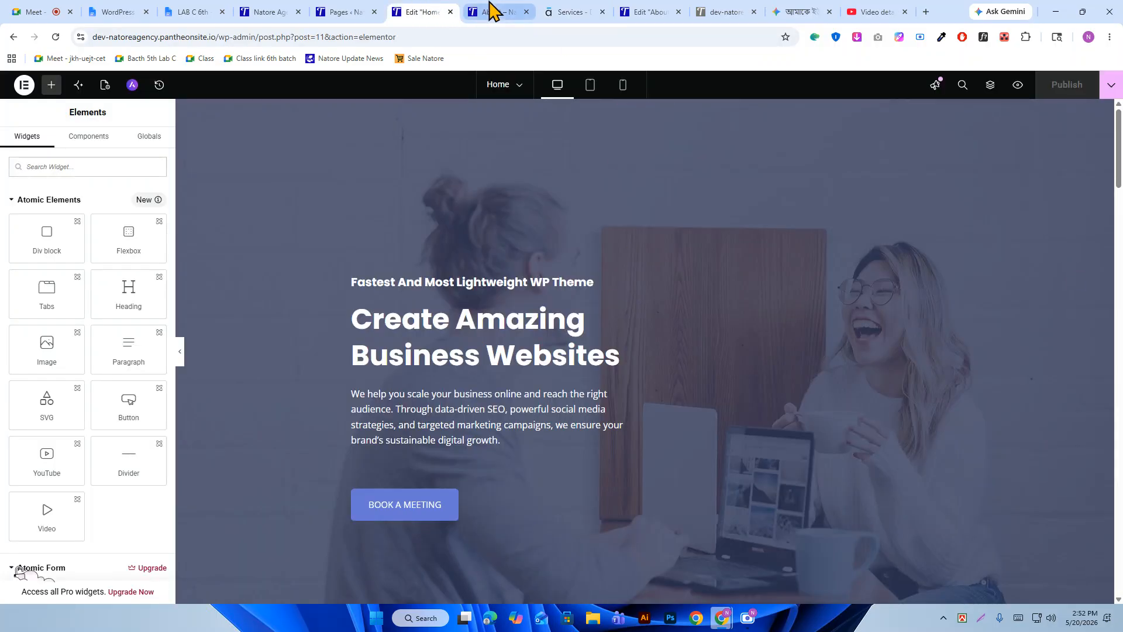
left_click(493, 10)
scroll(409, 223, "up", 10)
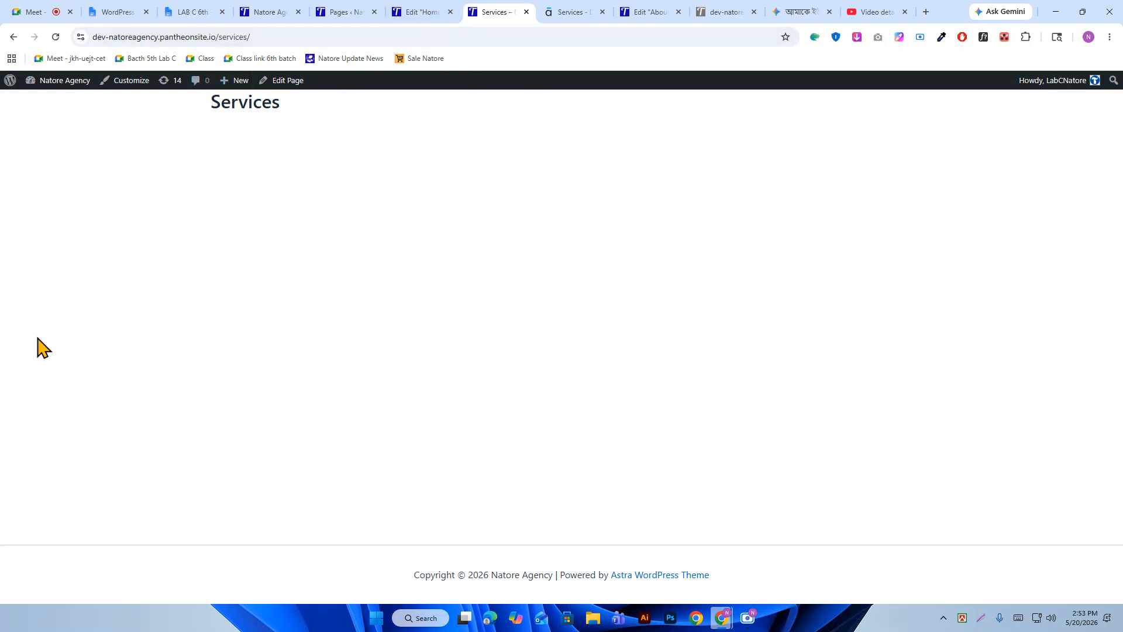
left_click(275, 84)
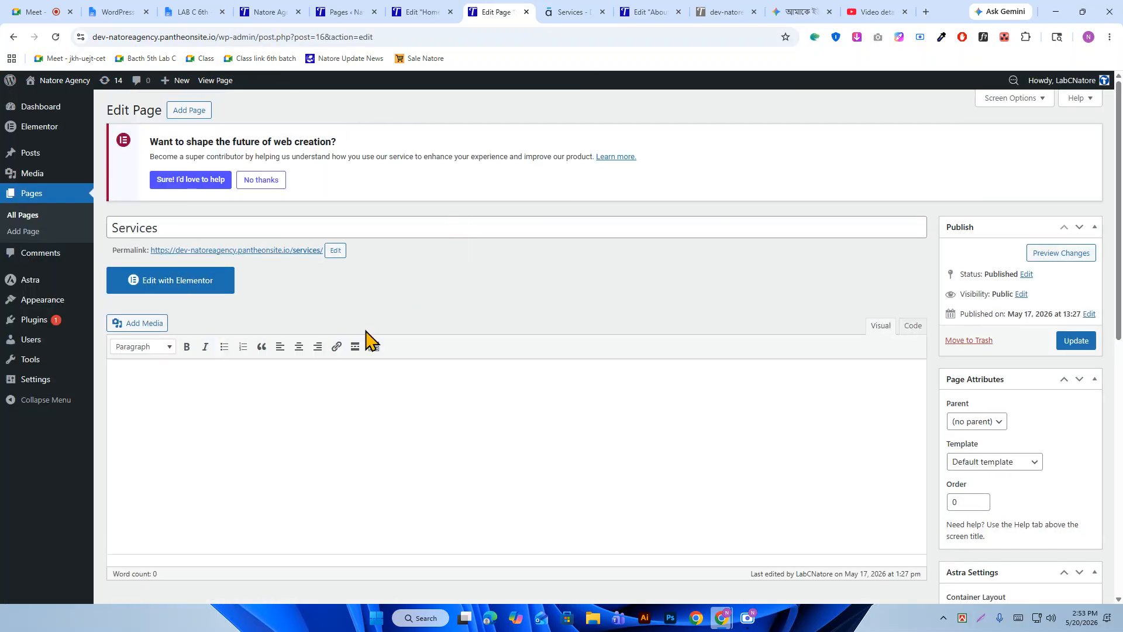
left_click(203, 299)
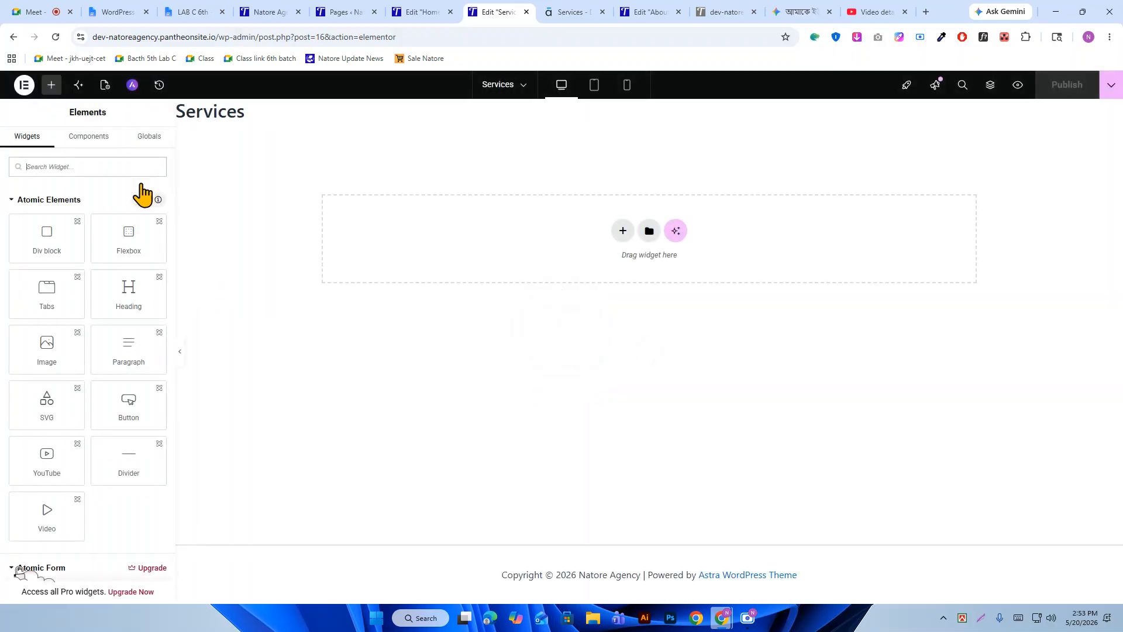
Collapse the Atomic Elements, Atomic Form and Custom Widget categories in the widget list.
left_click(24, 200)
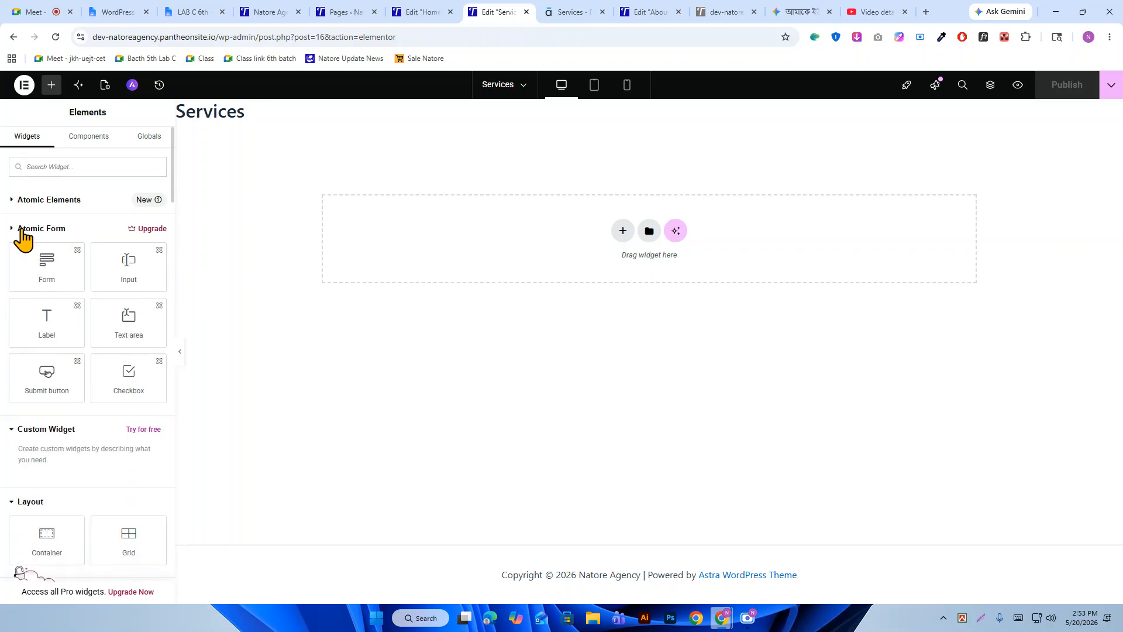
left_click(24, 229)
left_click(26, 257)
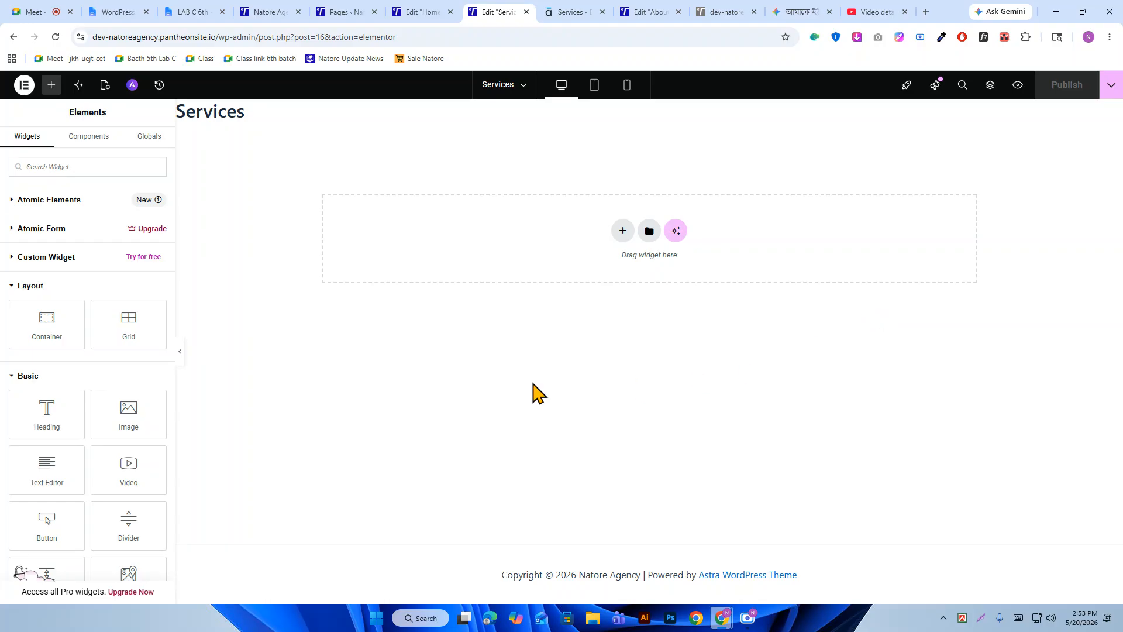
Set the Services page layout to Elementor Full Width and publish the change.
left_click(99, 89)
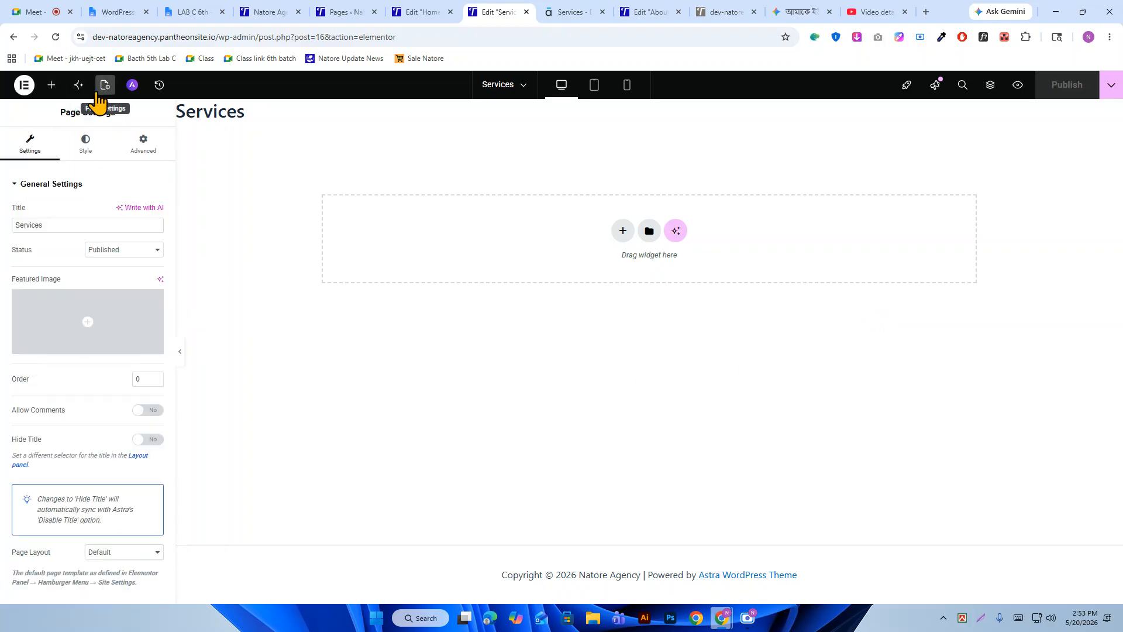
scroll(59, 281, "down", 1)
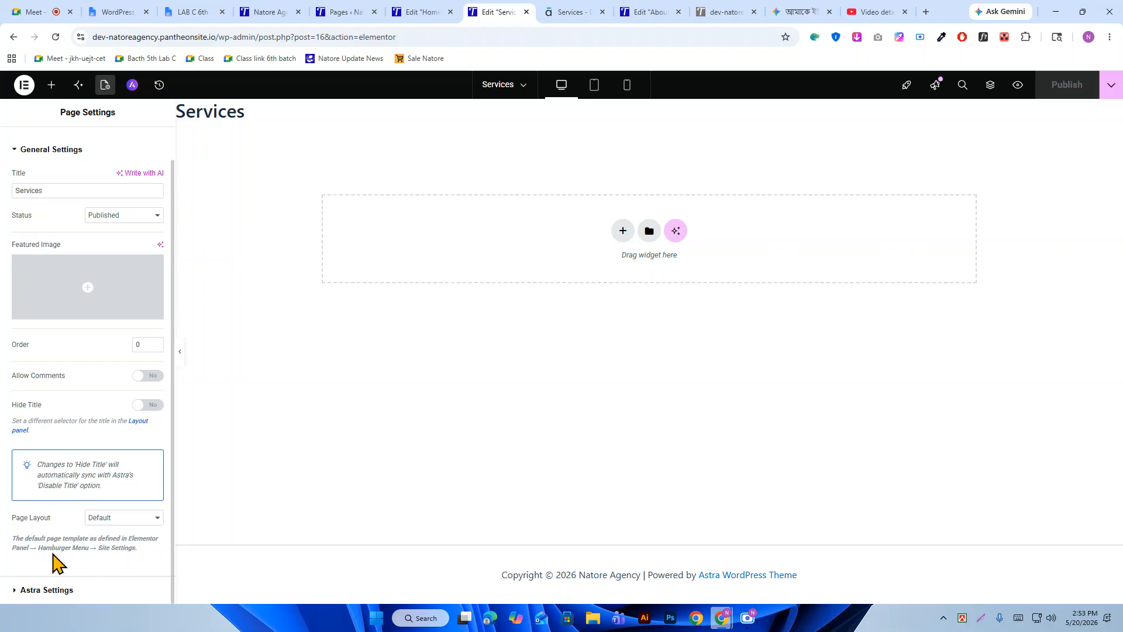
left_click(123, 518)
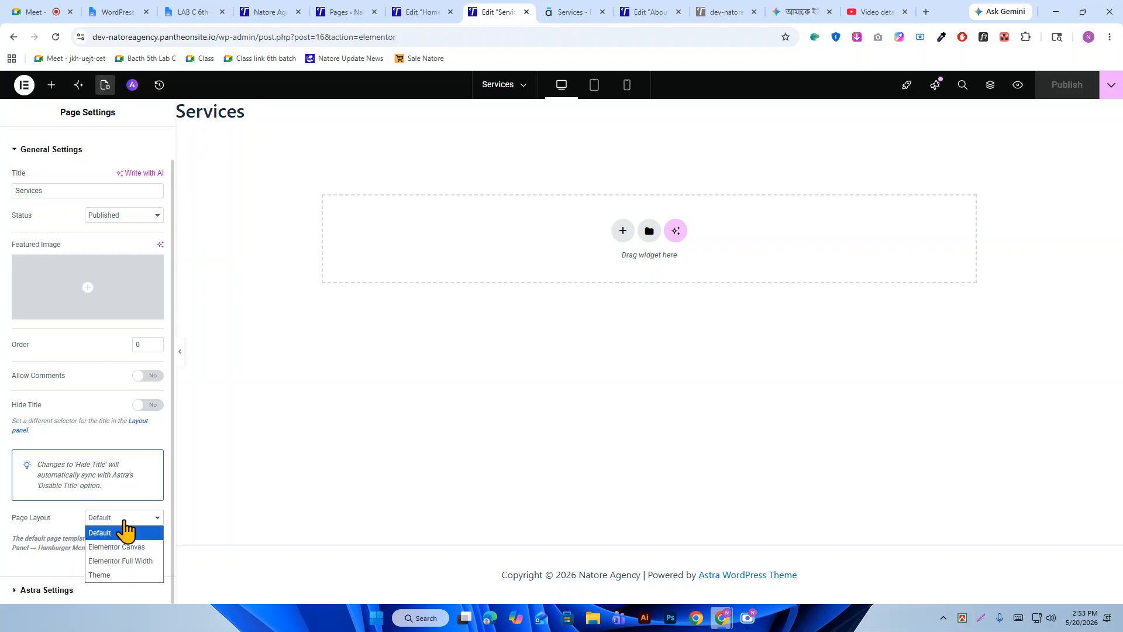
left_click(126, 562)
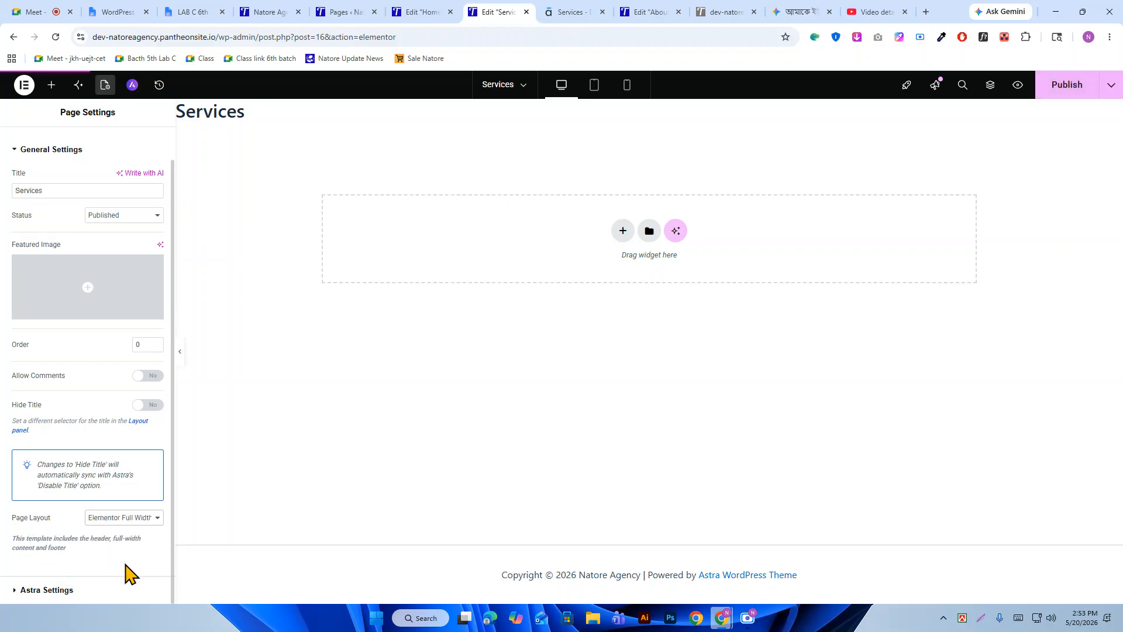
left_click(1051, 89)
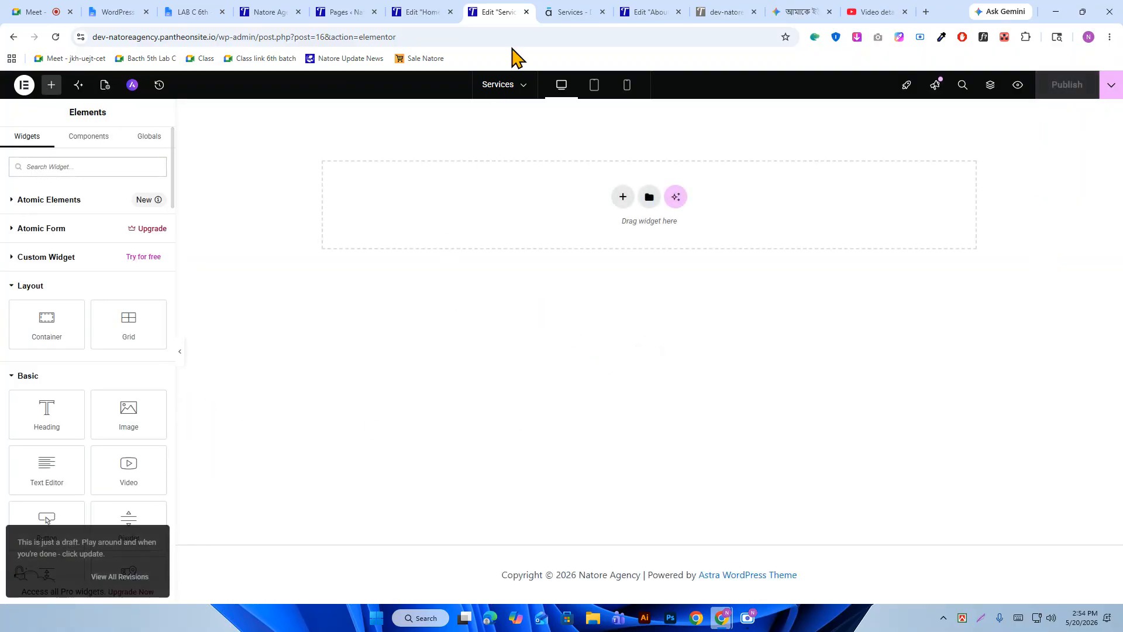
Check the hero section of the Digital Agency reference Services page and add a column-direction container to the empty Services page.
left_click(553, 11)
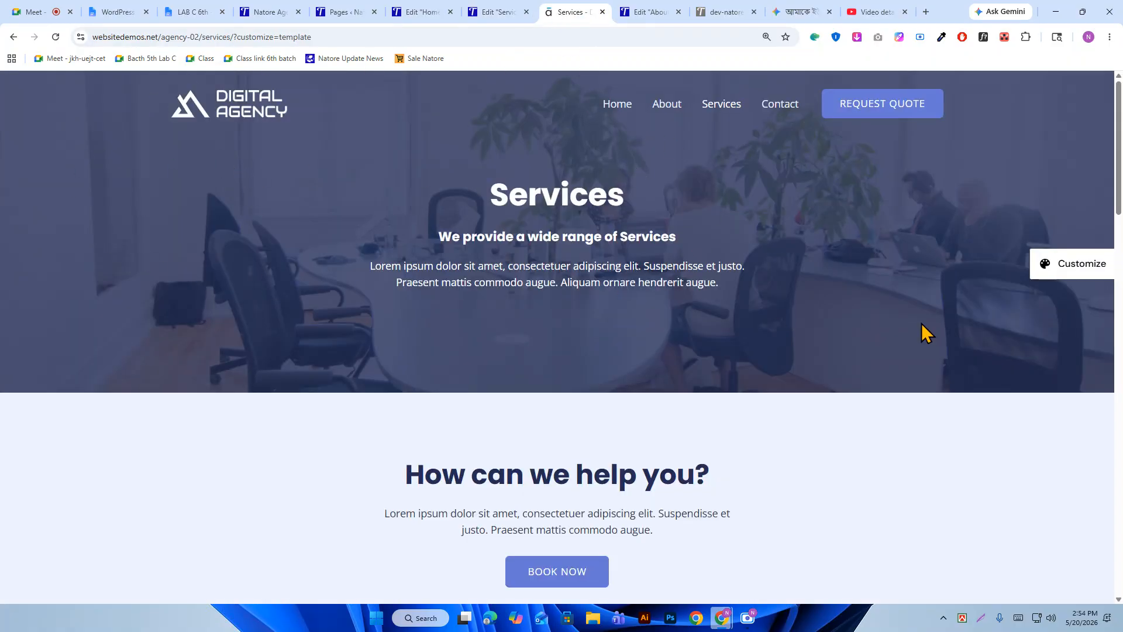
left_click(488, 11)
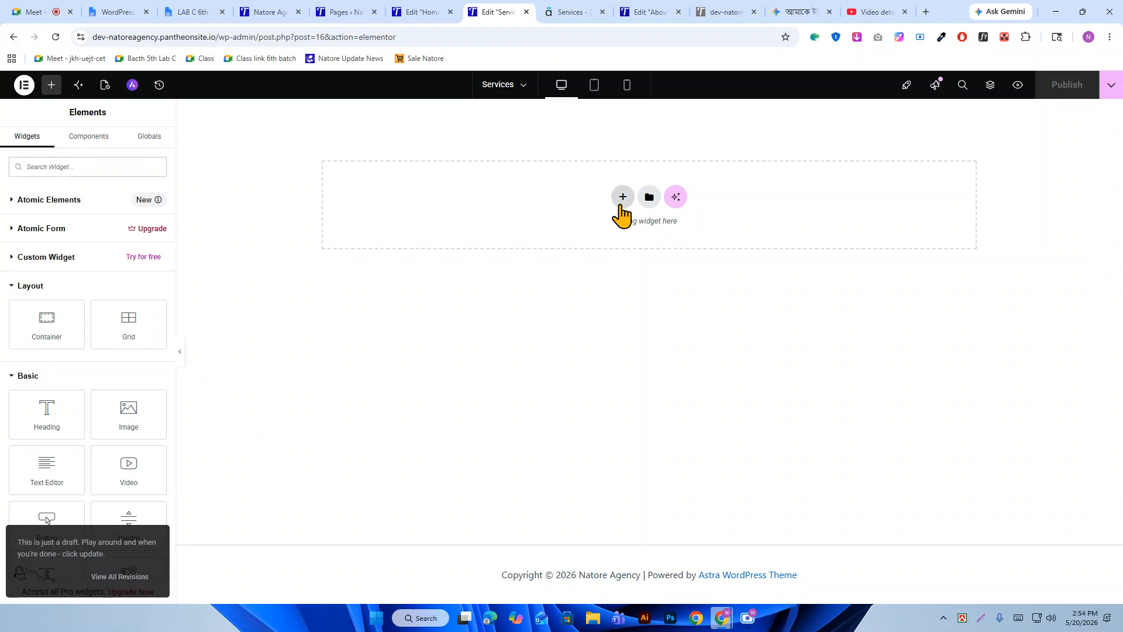
left_click(622, 197)
left_click(607, 250)
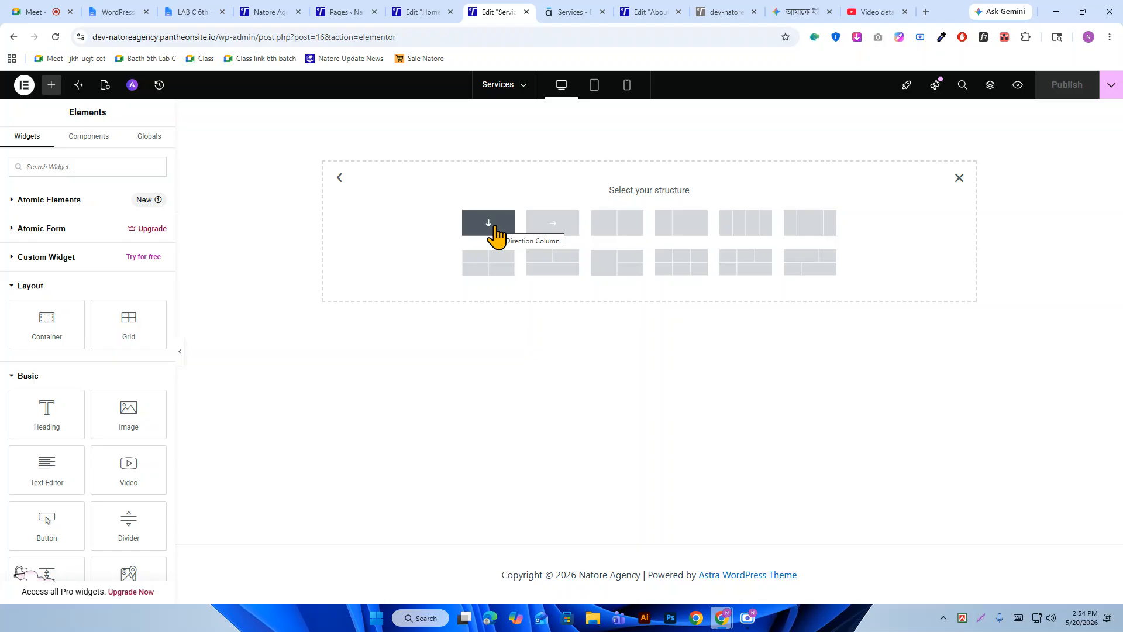
left_click(496, 236)
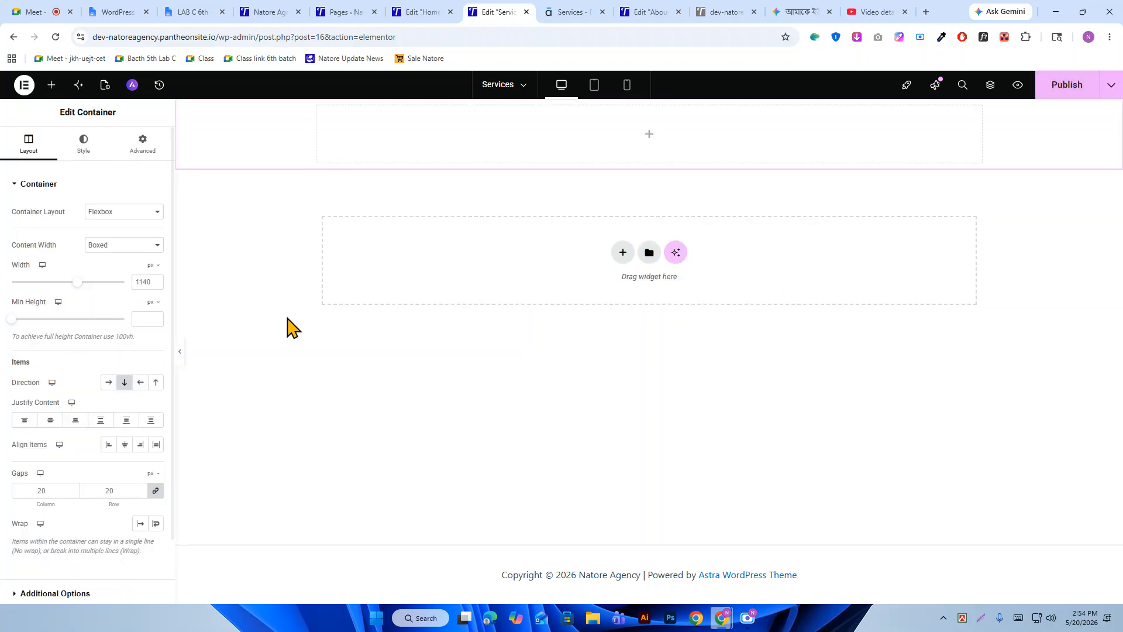
Set the new container's content width to Full Width.
left_click_drag(10, 252, 115, 257)
left_click(115, 249)
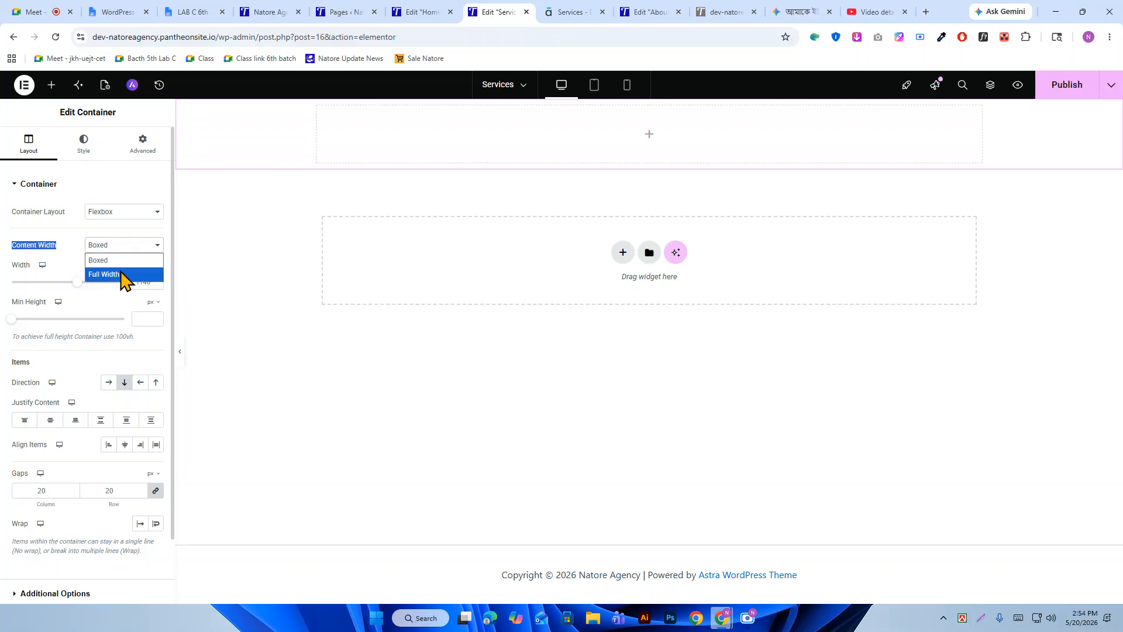
left_click(124, 275)
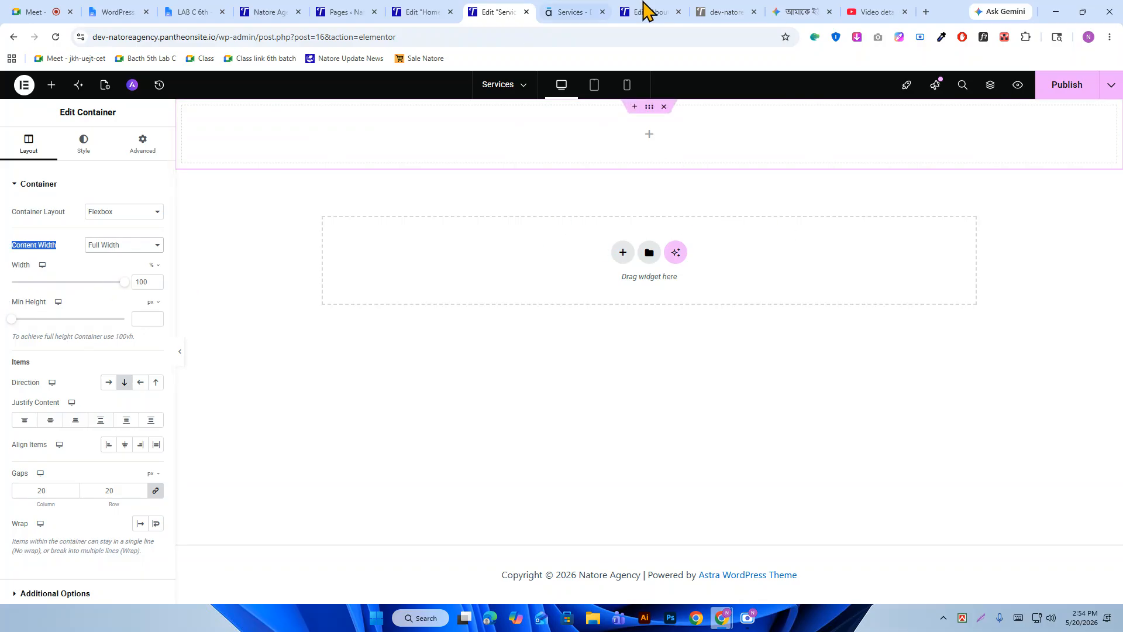
Close the YouTube video details tab and open unsplash.com in a new browser tab.
left_click(925, 12)
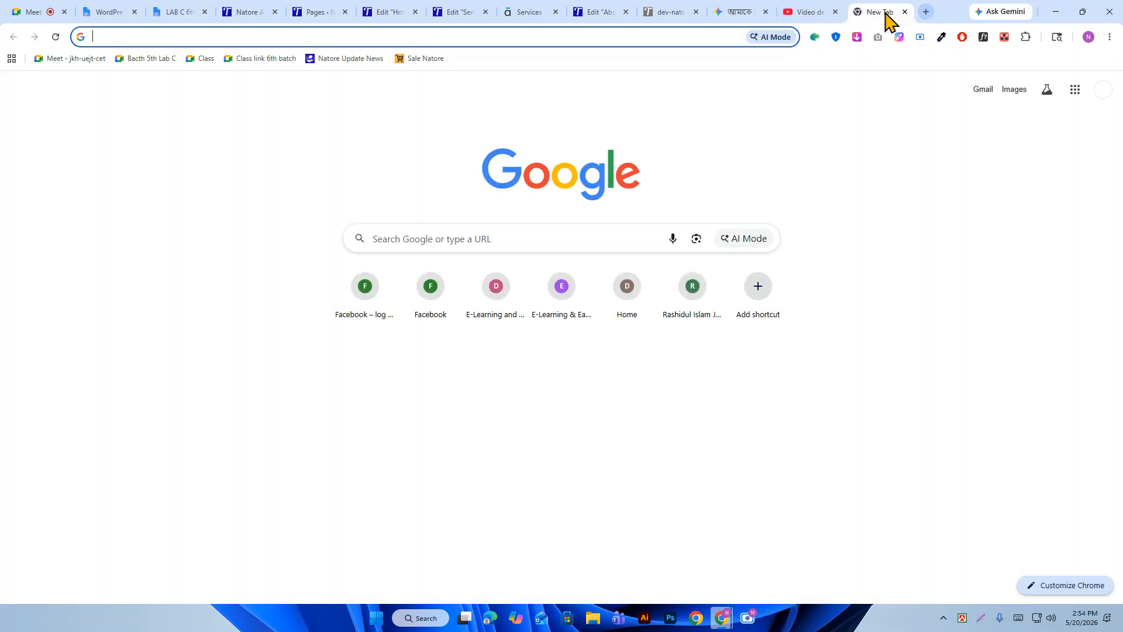
left_click(835, 12)
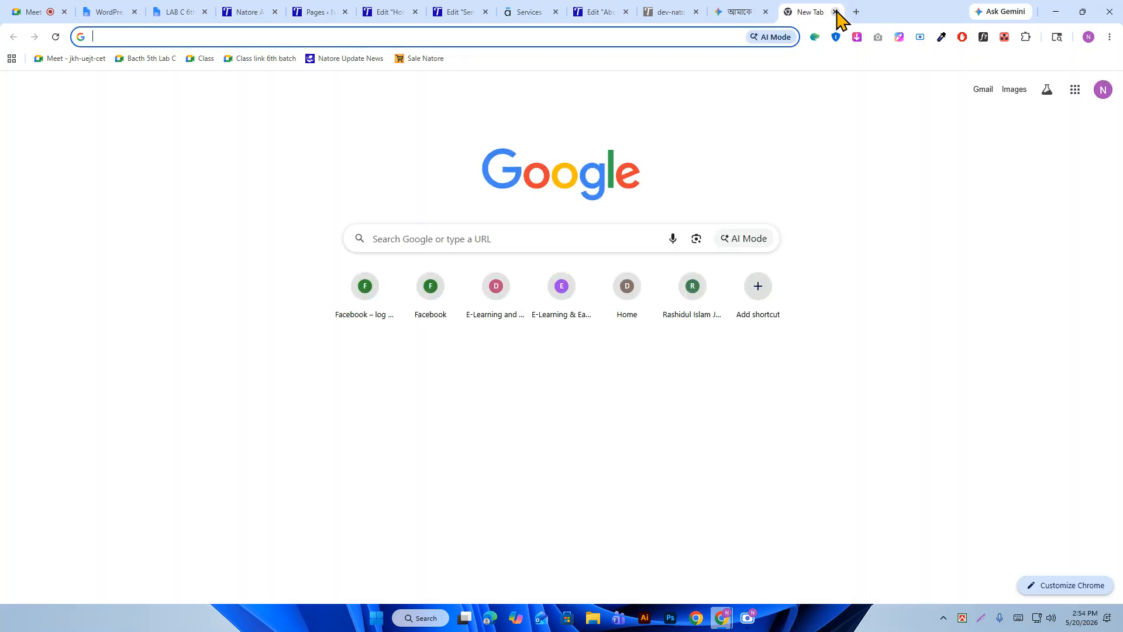
left_click(516, 36)
type("ubn")
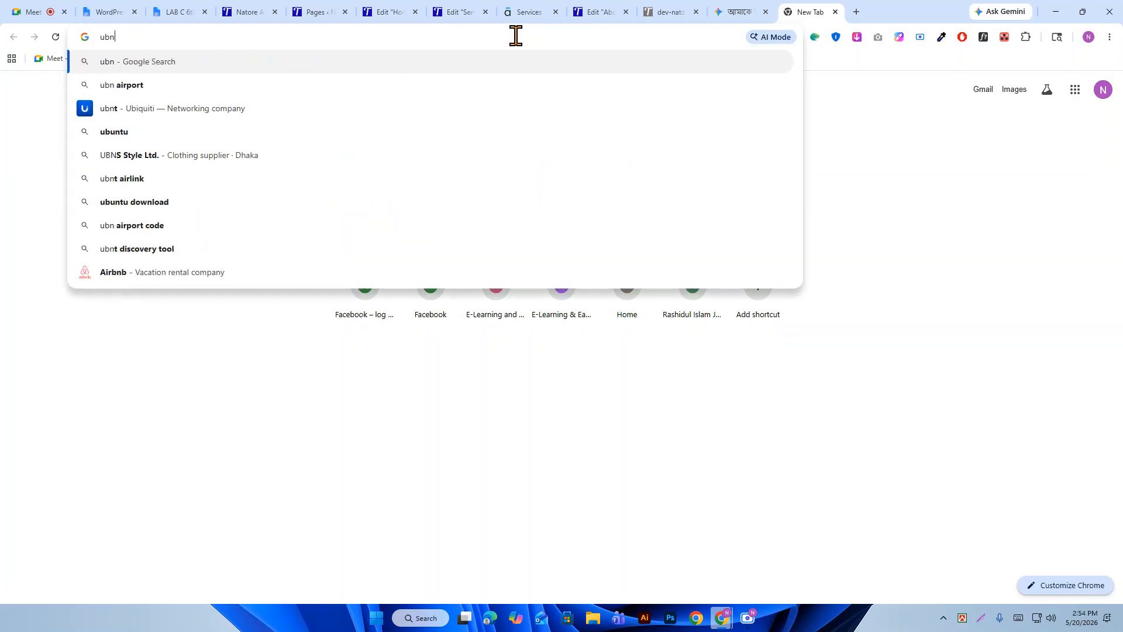
key("BackSpace")
key("BackSpace")
type("n")
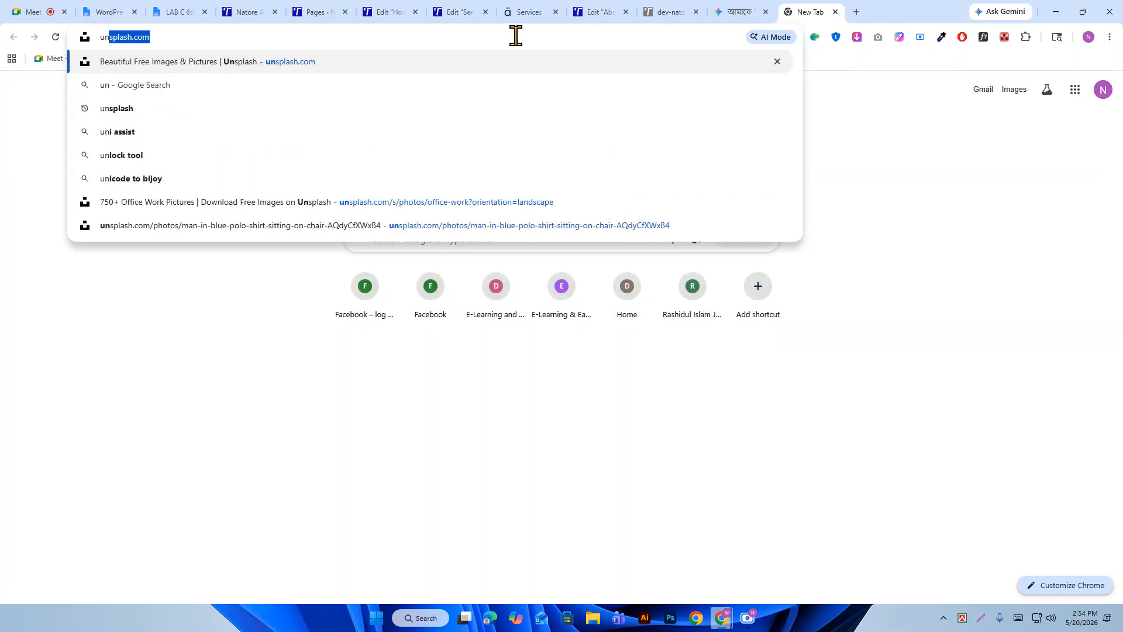
key("Return")
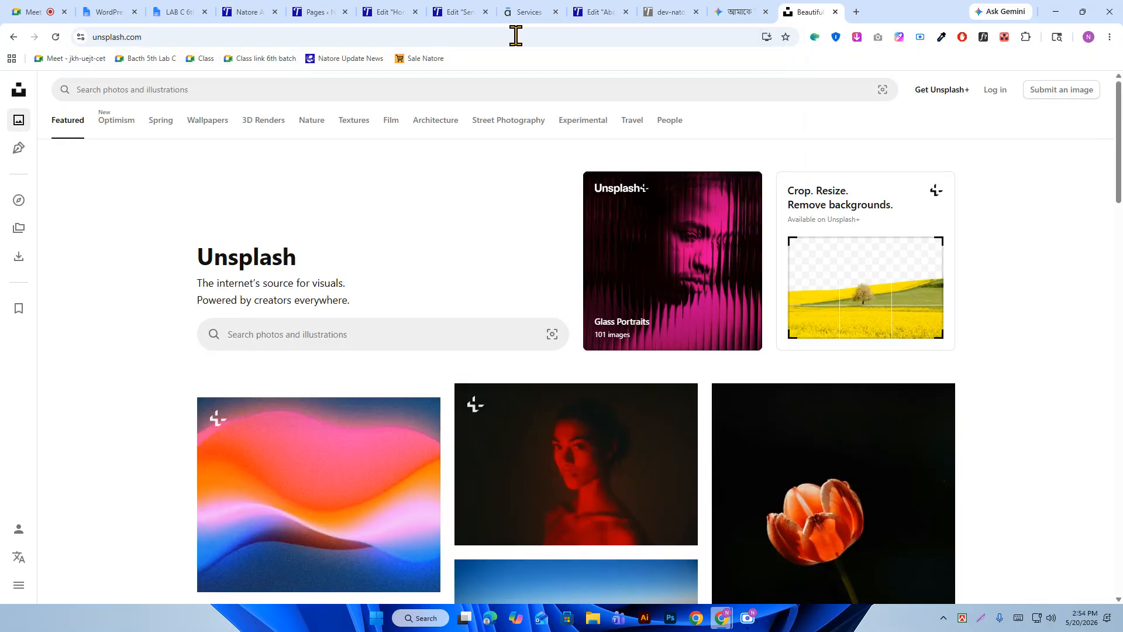
Search Unsplash for "digital marketing" photos.
left_click(285, 90)
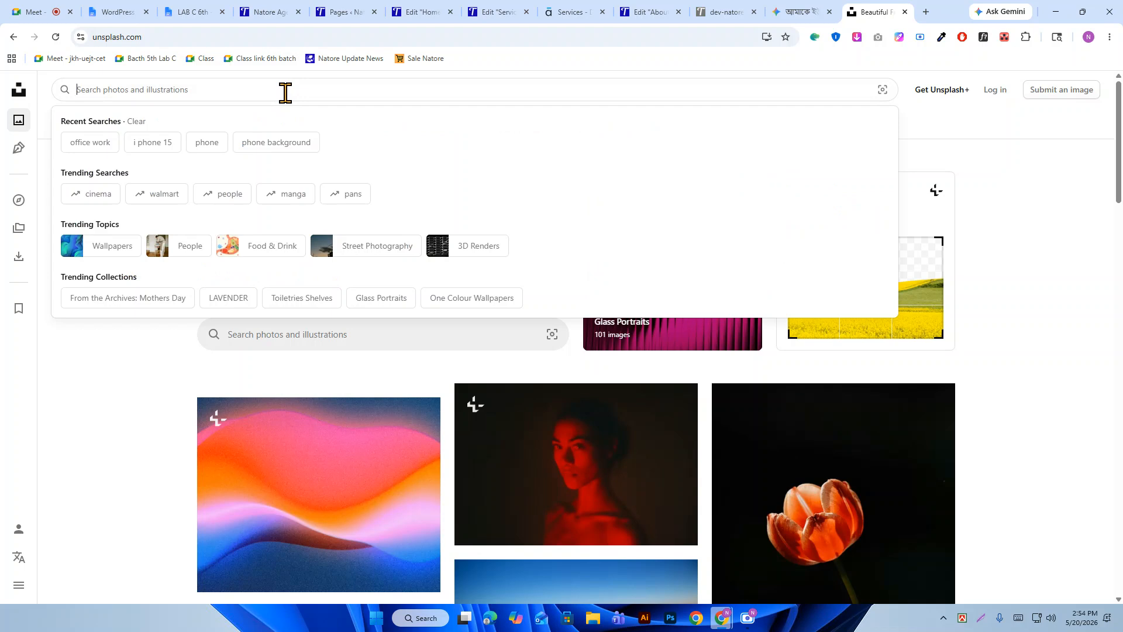
type("digi")
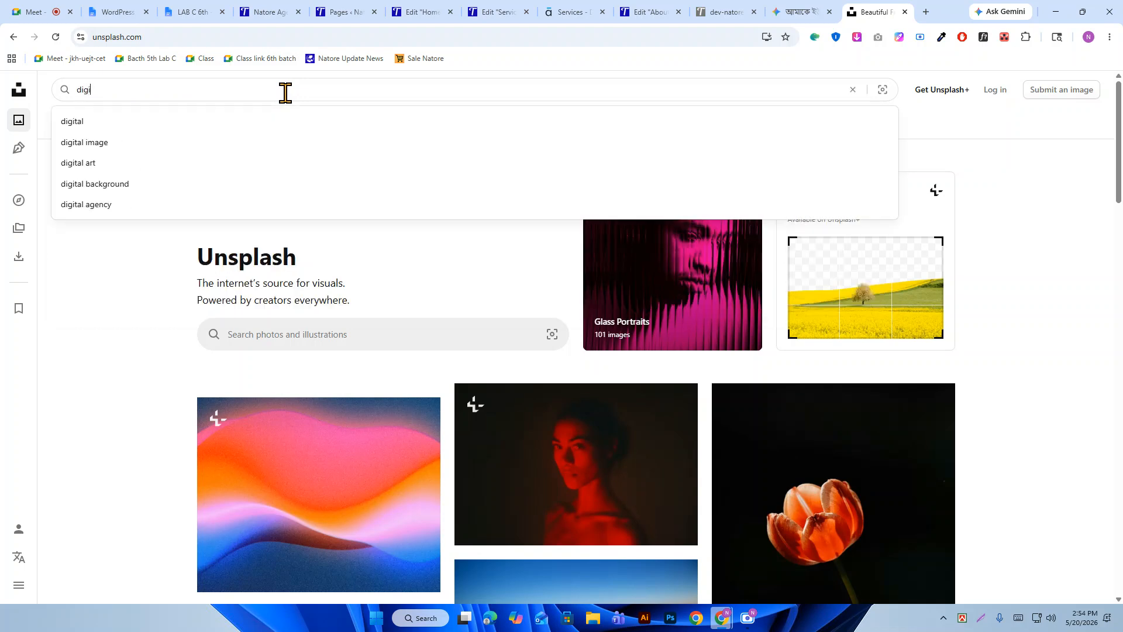
key("Down")
key("Return")
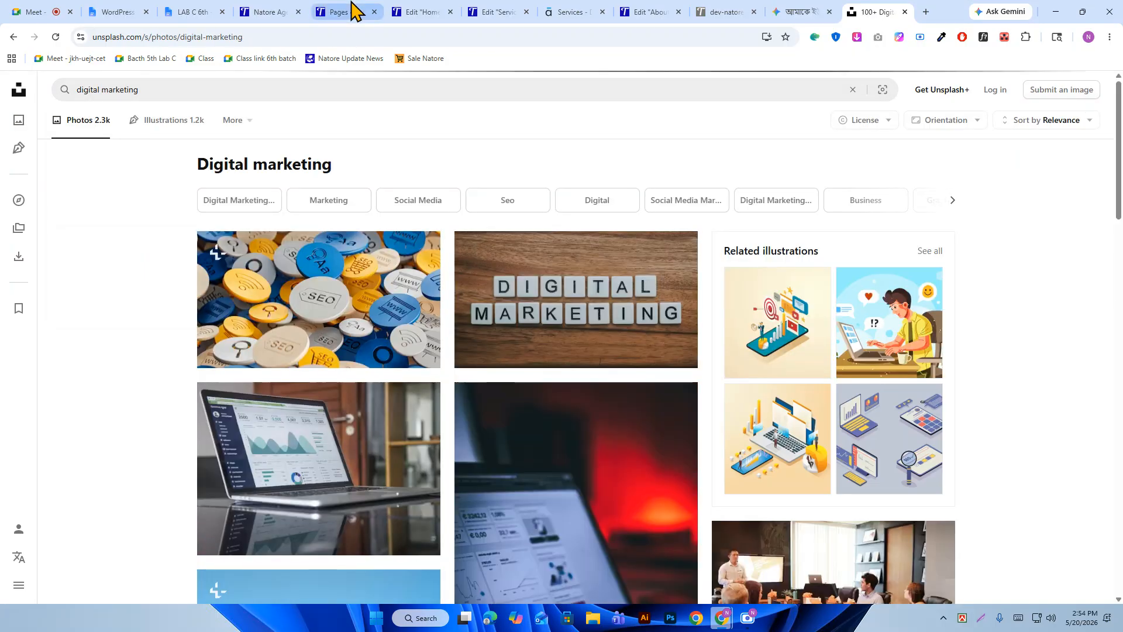
Filter the digital marketing photos to the Free license and Landscape orientation.
left_click(886, 121)
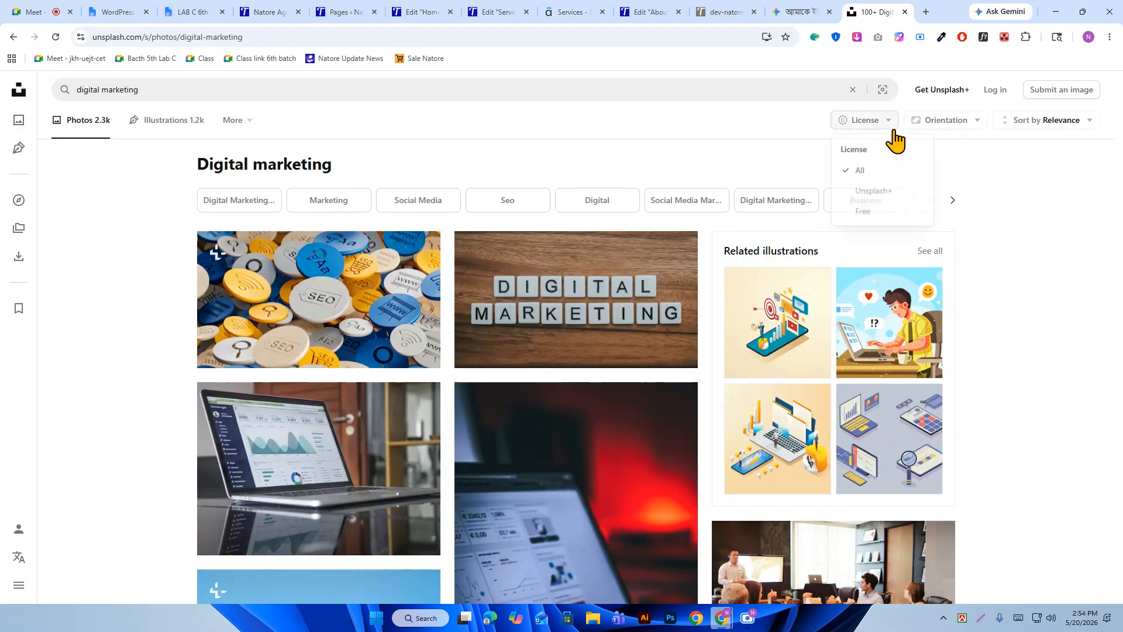
left_click(890, 214)
left_click(953, 121)
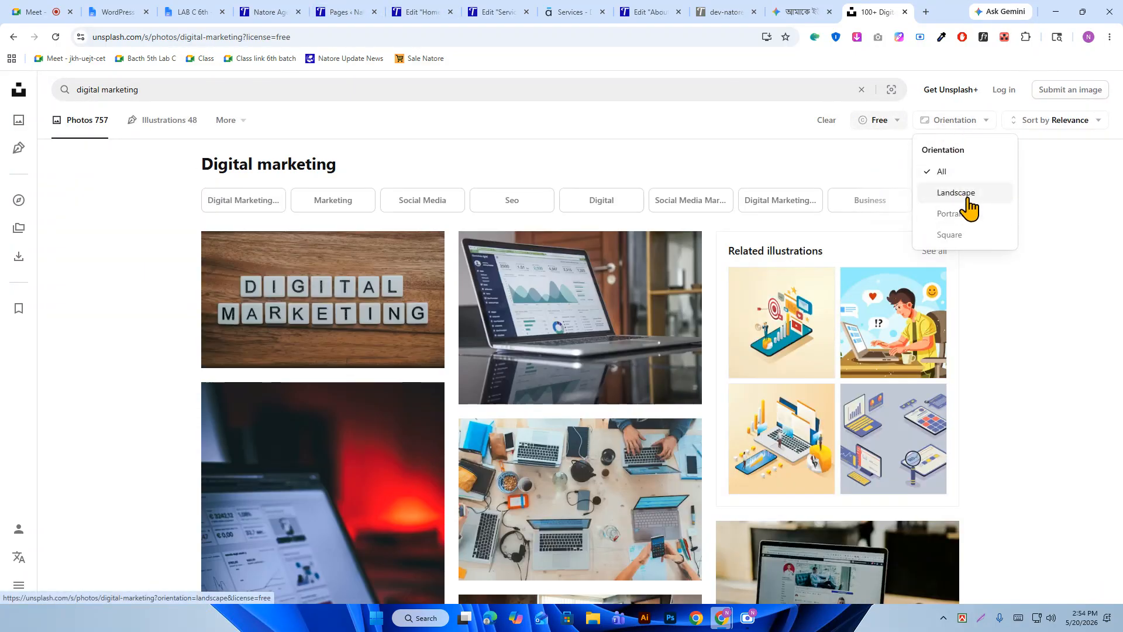
left_click(960, 195)
Browse the filtered photos, load more results and open the photo of three men seated beside office desks.
scroll(487, 422, "down", 2)
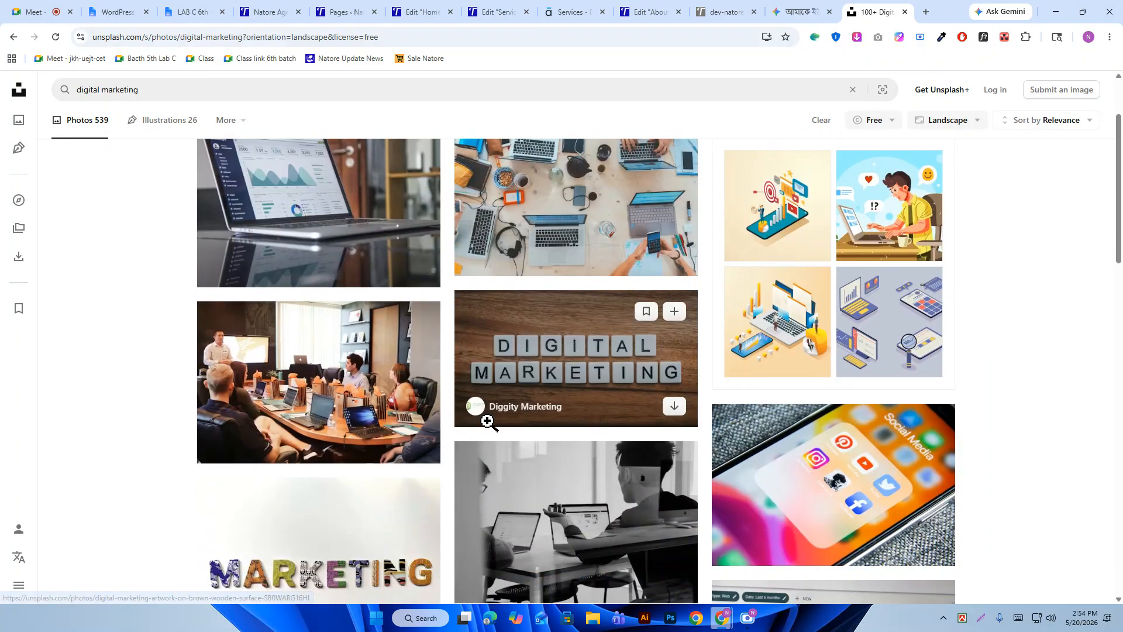
scroll(488, 421, "down", 10)
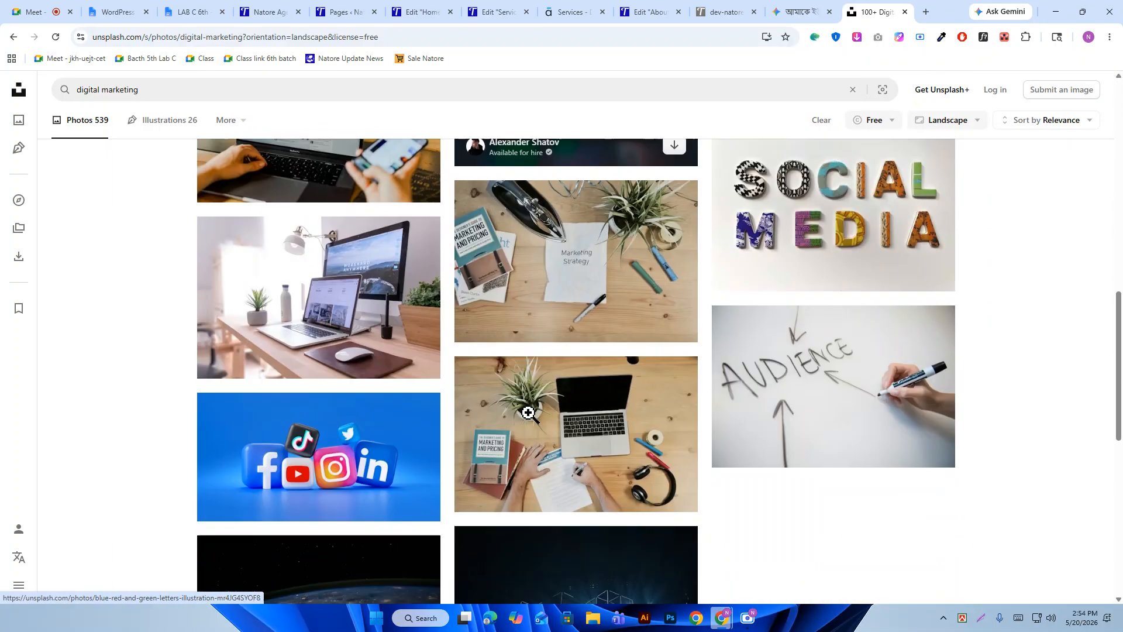
scroll(528, 413, "down", 9)
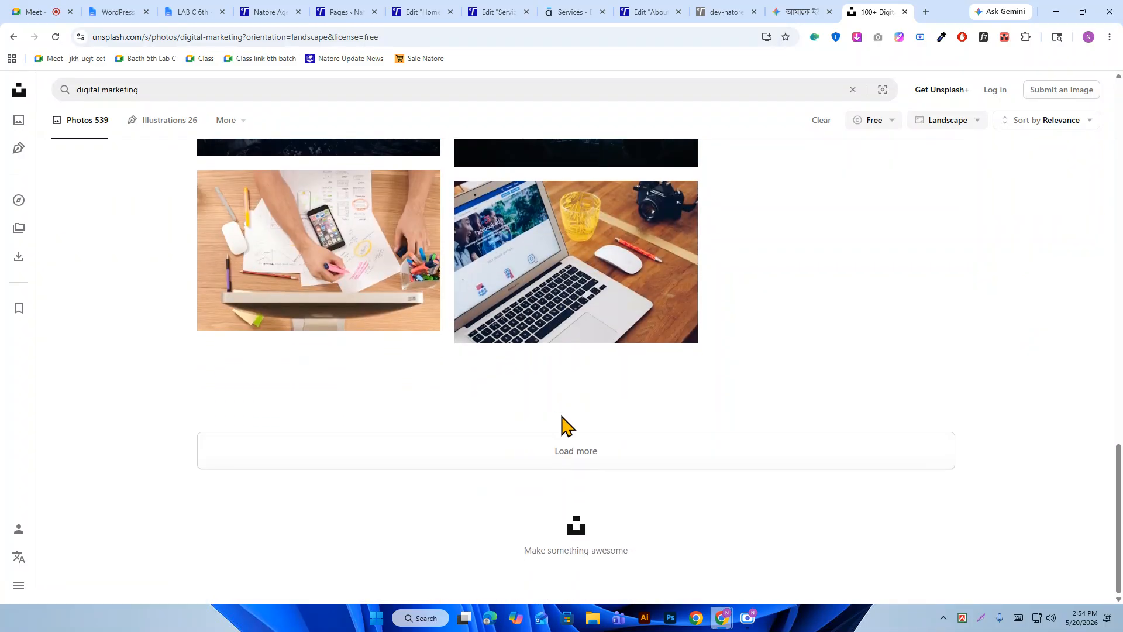
left_click(579, 446)
scroll(577, 404, "down", 3)
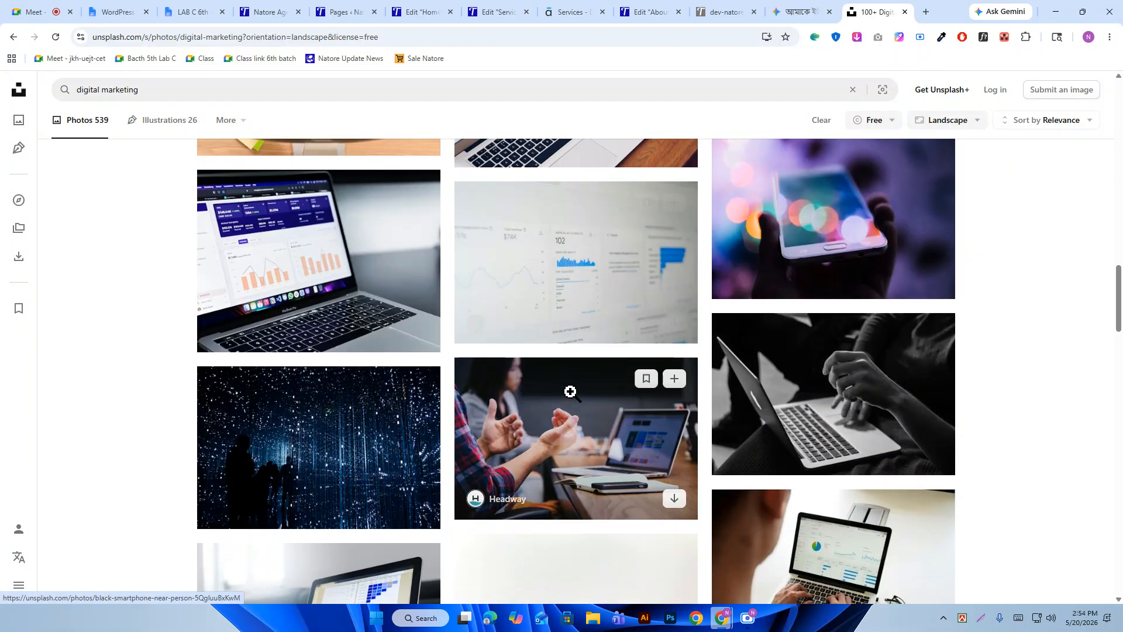
scroll(571, 392, "down", 12)
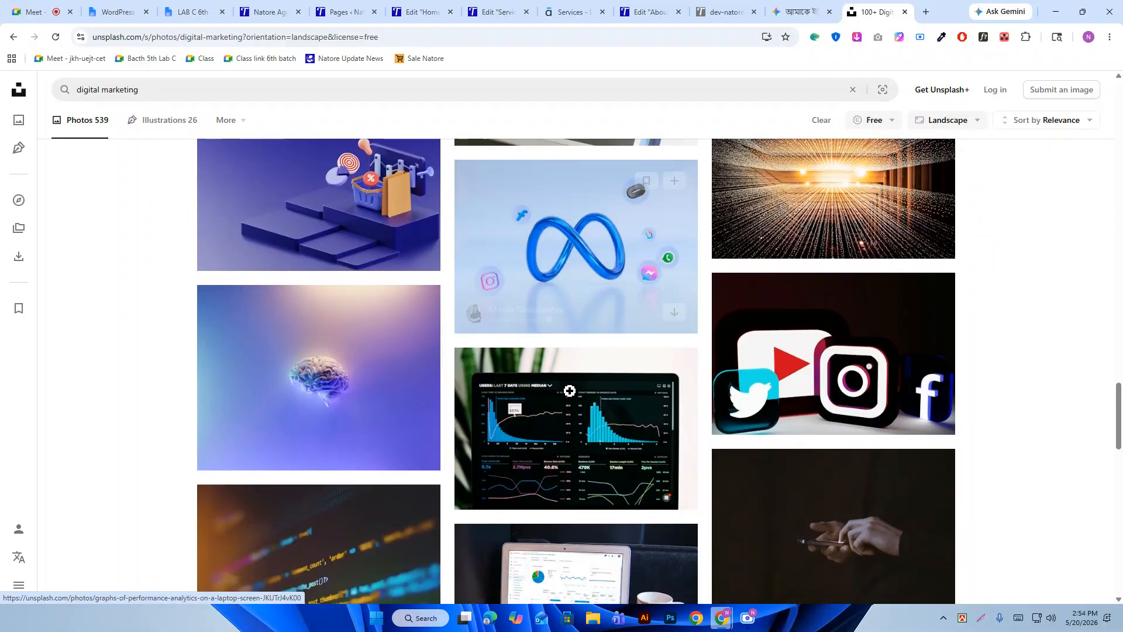
scroll(569, 391, "down", 12)
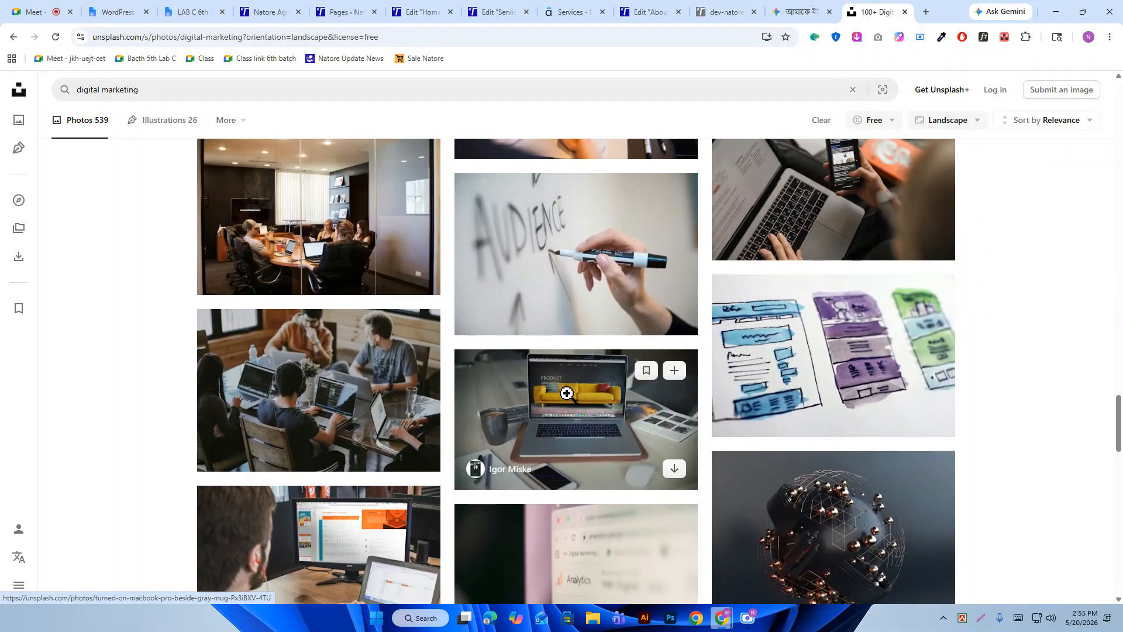
scroll(567, 393, "down", 3)
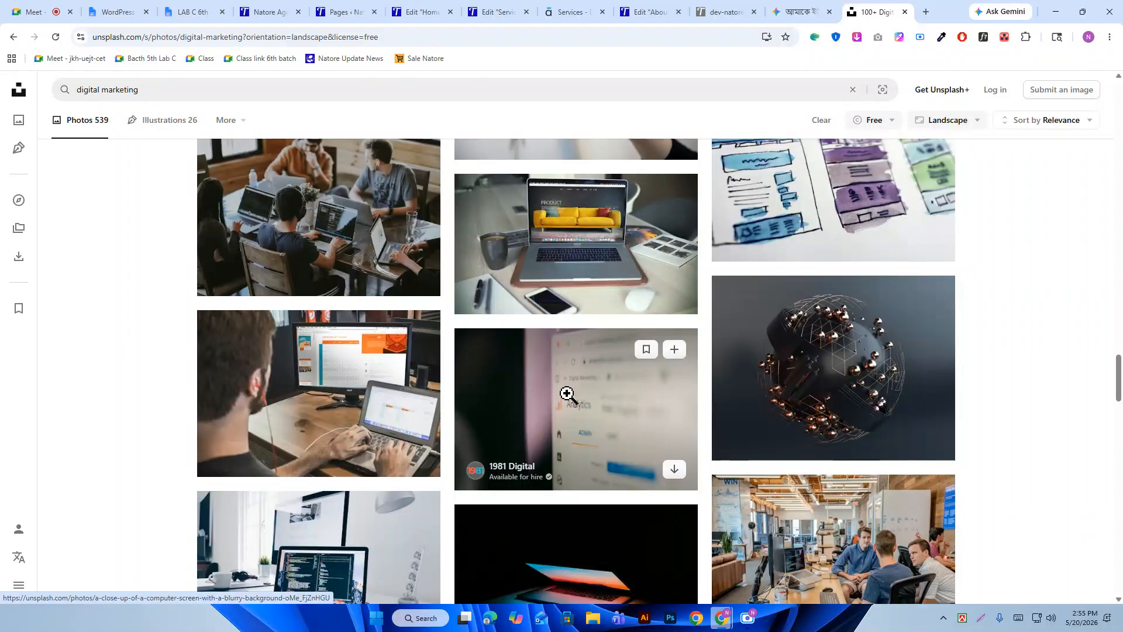
scroll(796, 388, "down", 3)
left_click(817, 365)
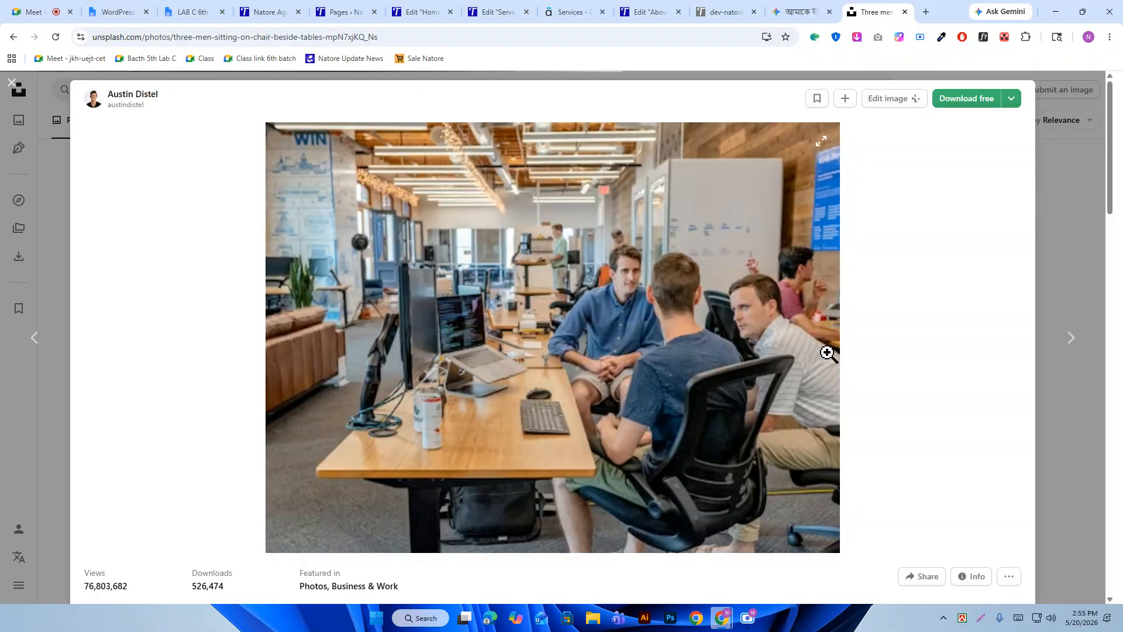
Open the related photo of people working at desks in an office and download it in Medium size (1920 x 1280).
scroll(658, 293, "down", 9)
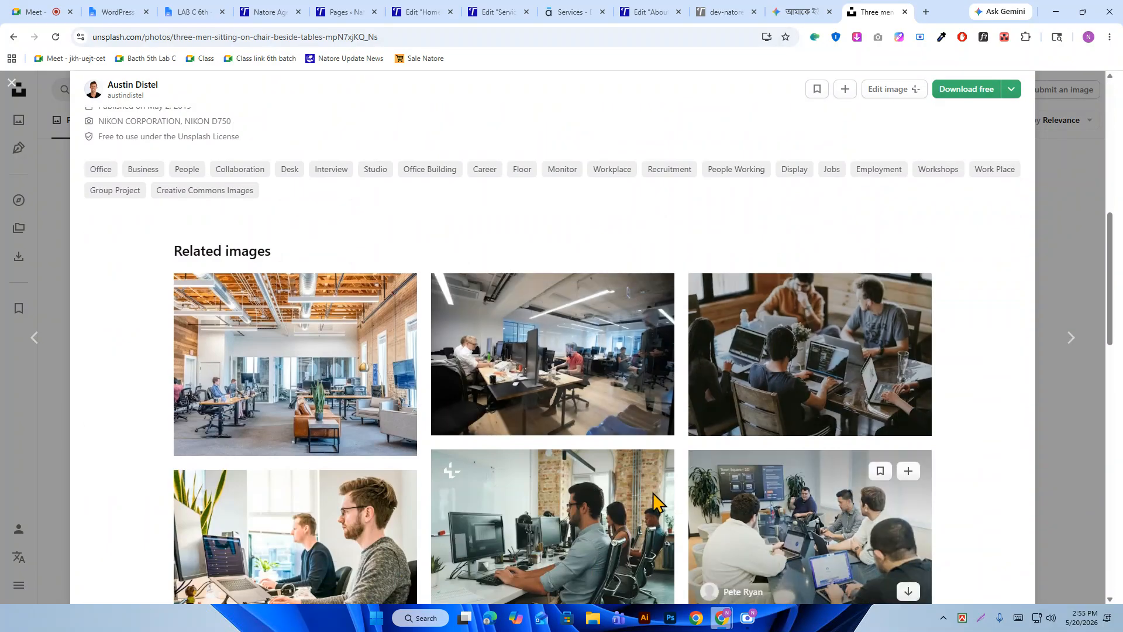
left_click(535, 328)
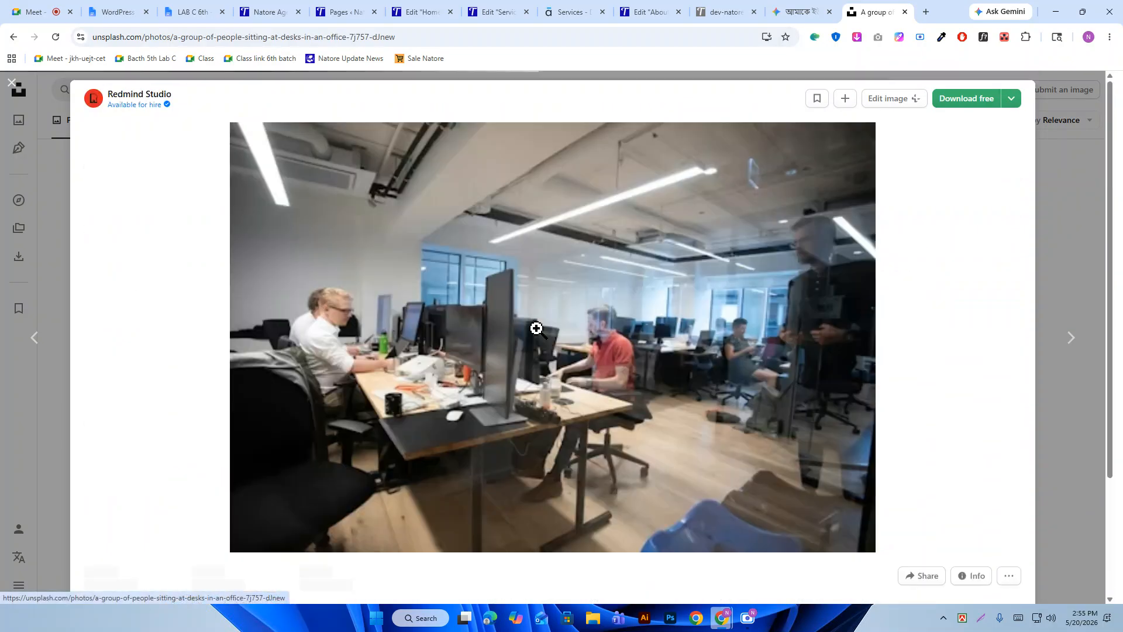
left_click(1012, 100)
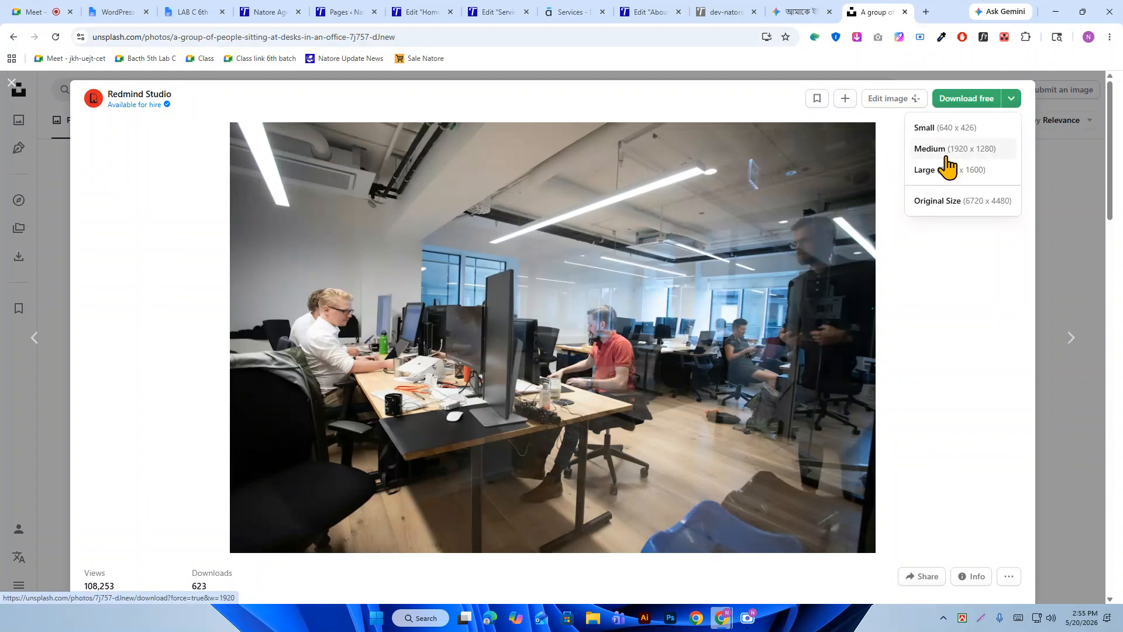
left_click(988, 151)
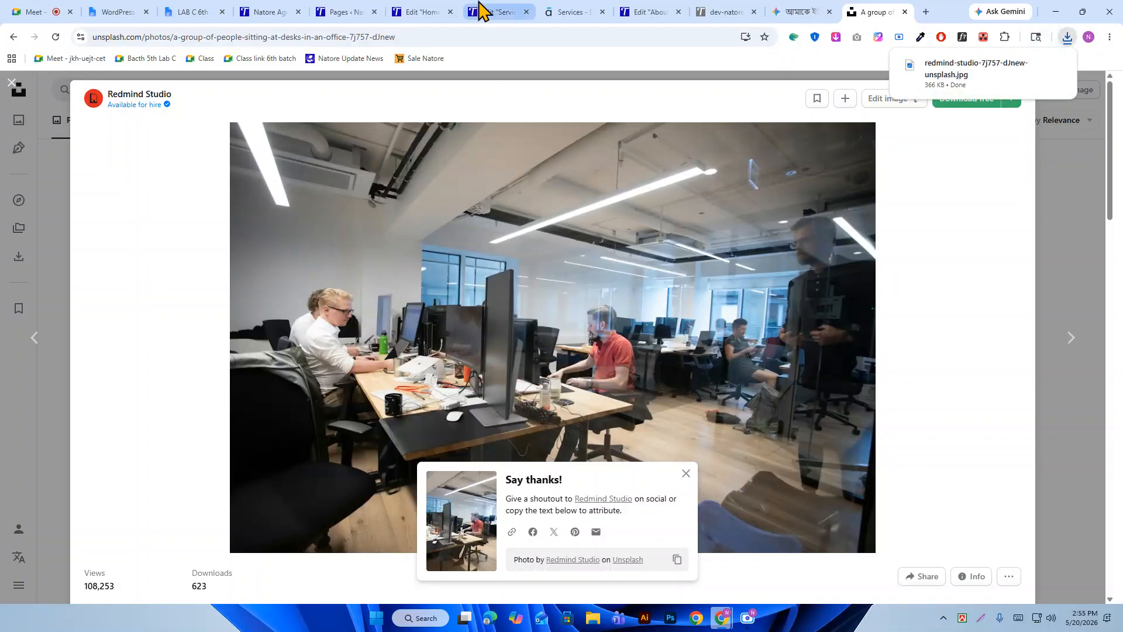
Switch back to the Services page editor and set the container's background type to Classic.
left_click(508, 12)
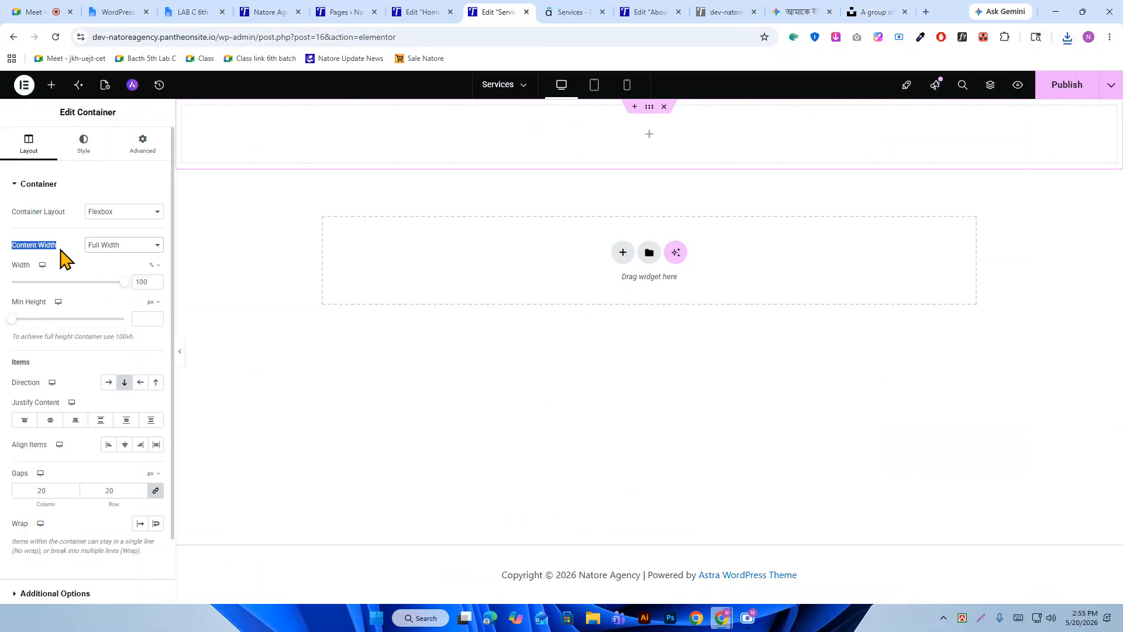
left_click(64, 250)
left_click(83, 153)
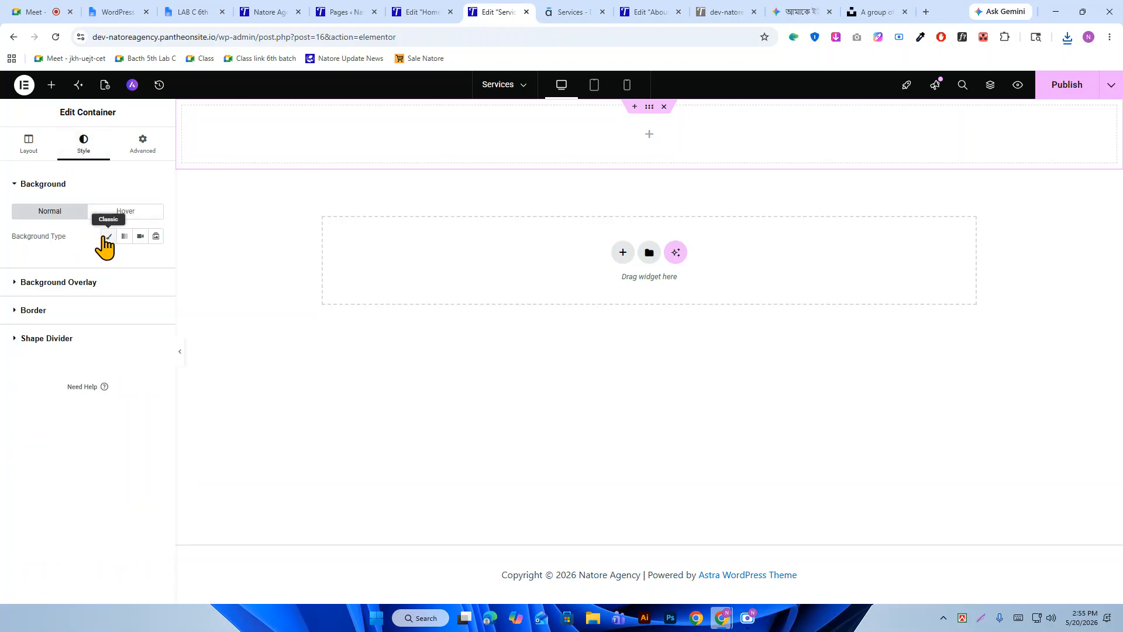
left_click(106, 237)
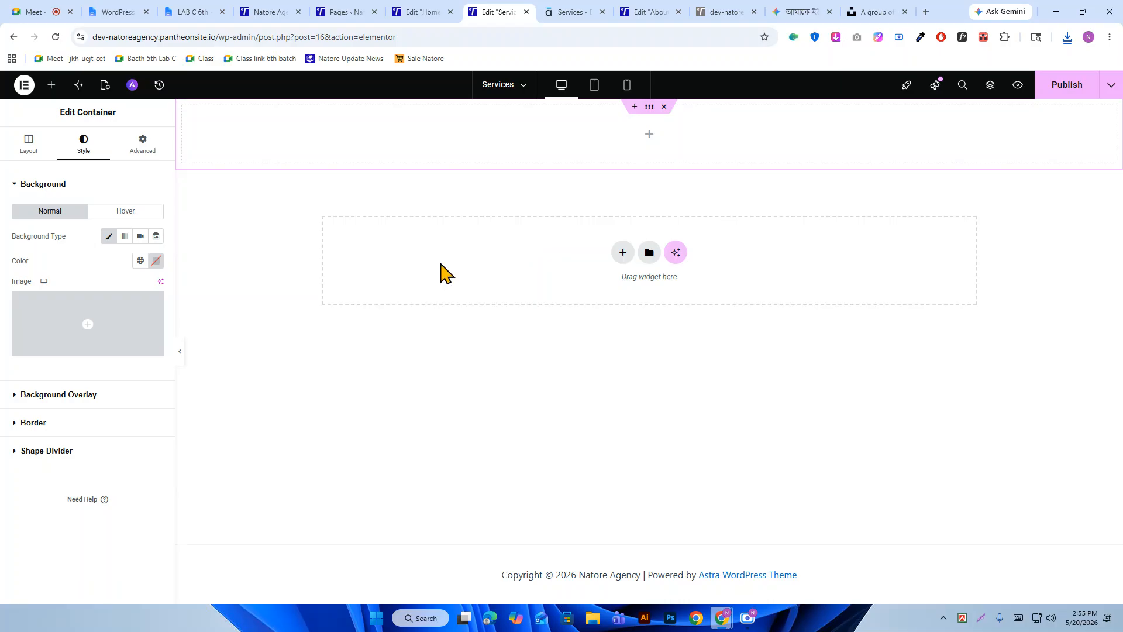
Open the page settings and examine the Featured Image option.
left_click(105, 85)
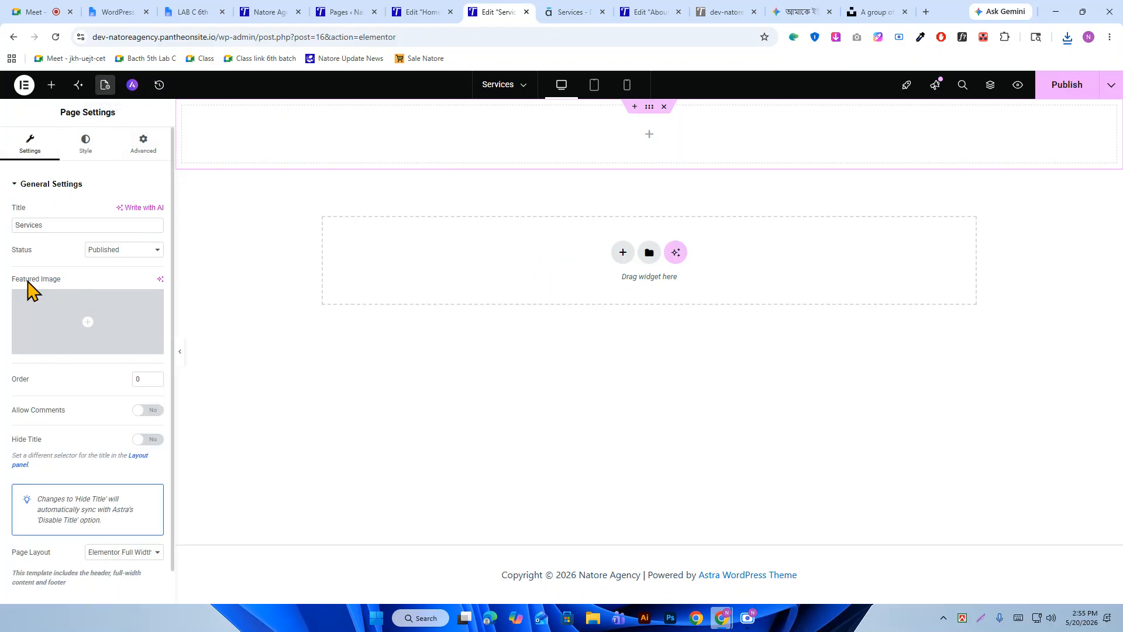
left_click_drag(10, 279, 63, 282)
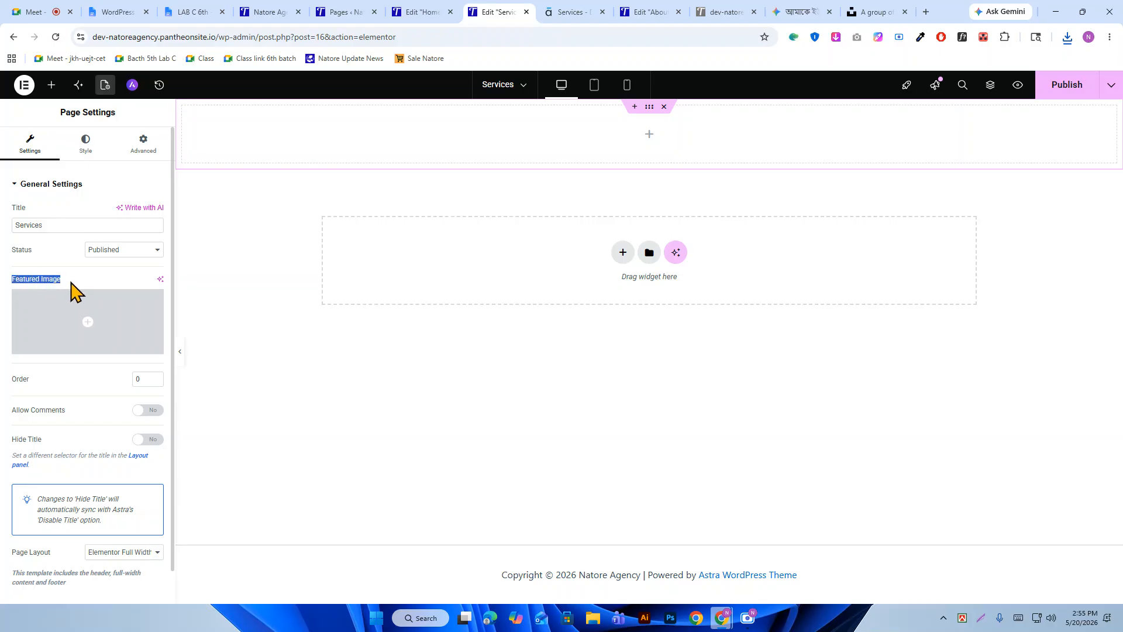
left_click_drag(9, 285, 63, 284)
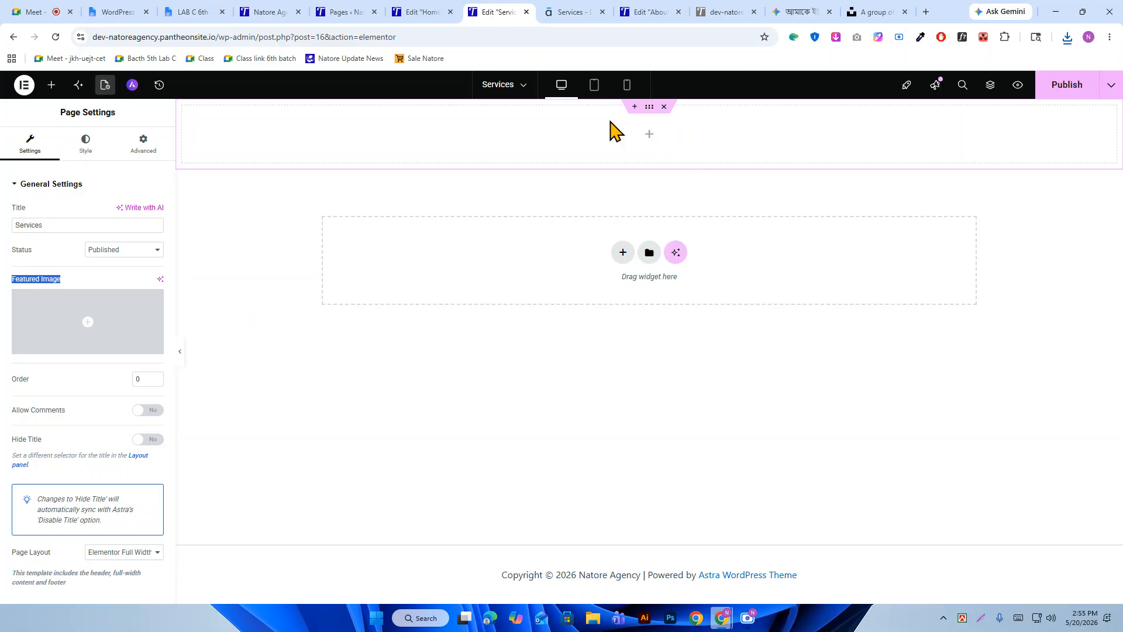
scroll(22, 401, "down", 2)
scroll(24, 419, "up", 2)
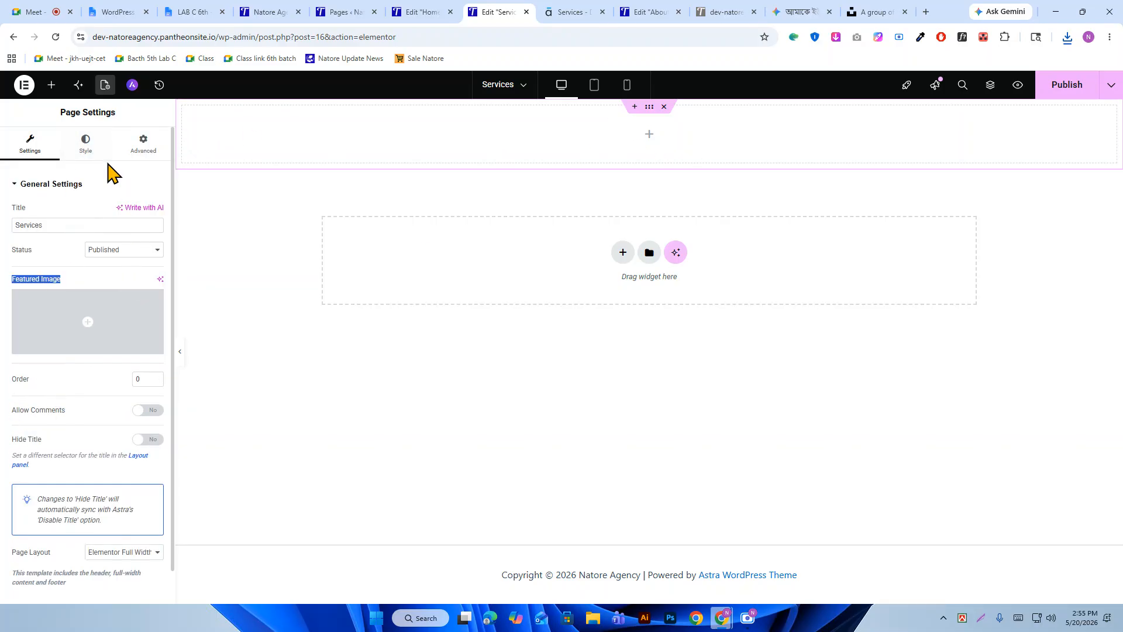
left_click(418, 221)
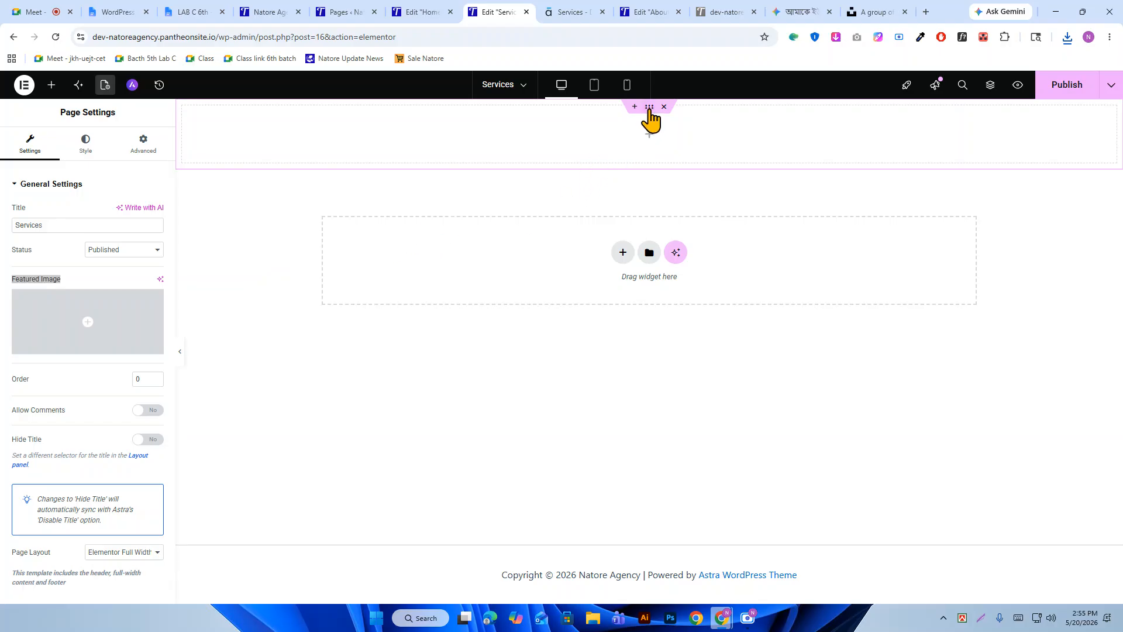
Upload the downloaded redmind-studio Unsplash photo to the media library and use it as the container's background image.
left_click(649, 109)
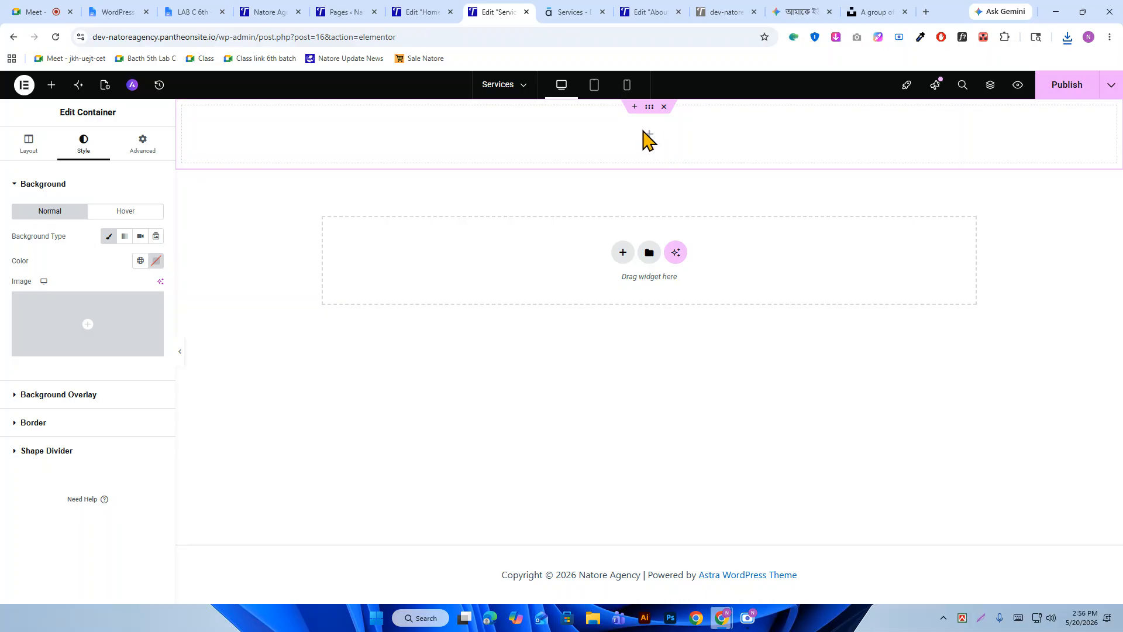
left_click(649, 135)
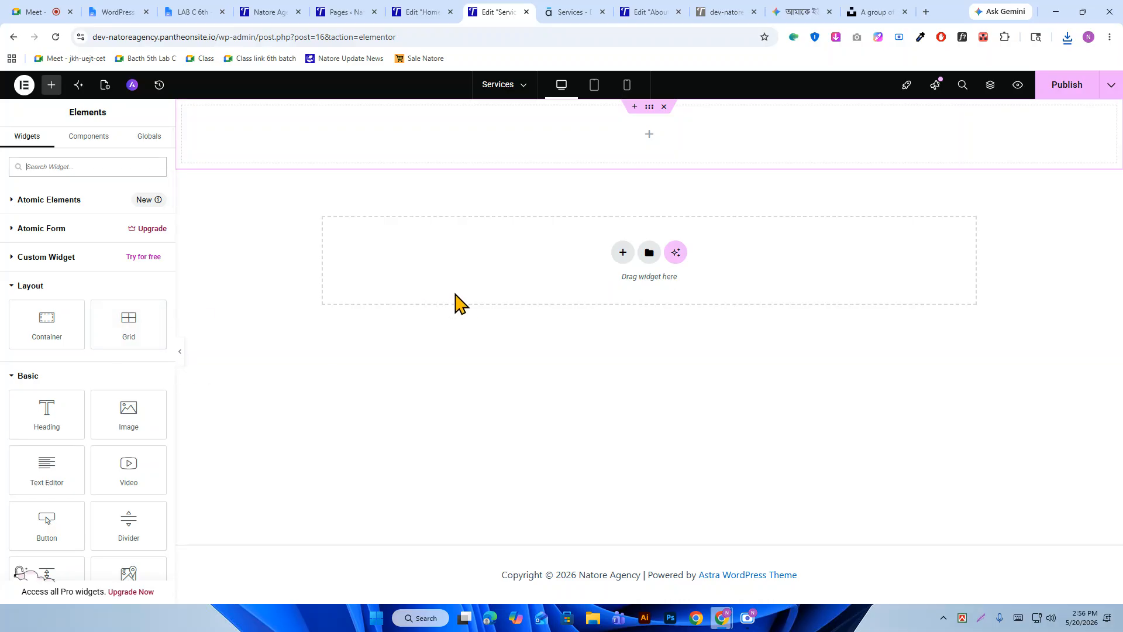
left_click(655, 112)
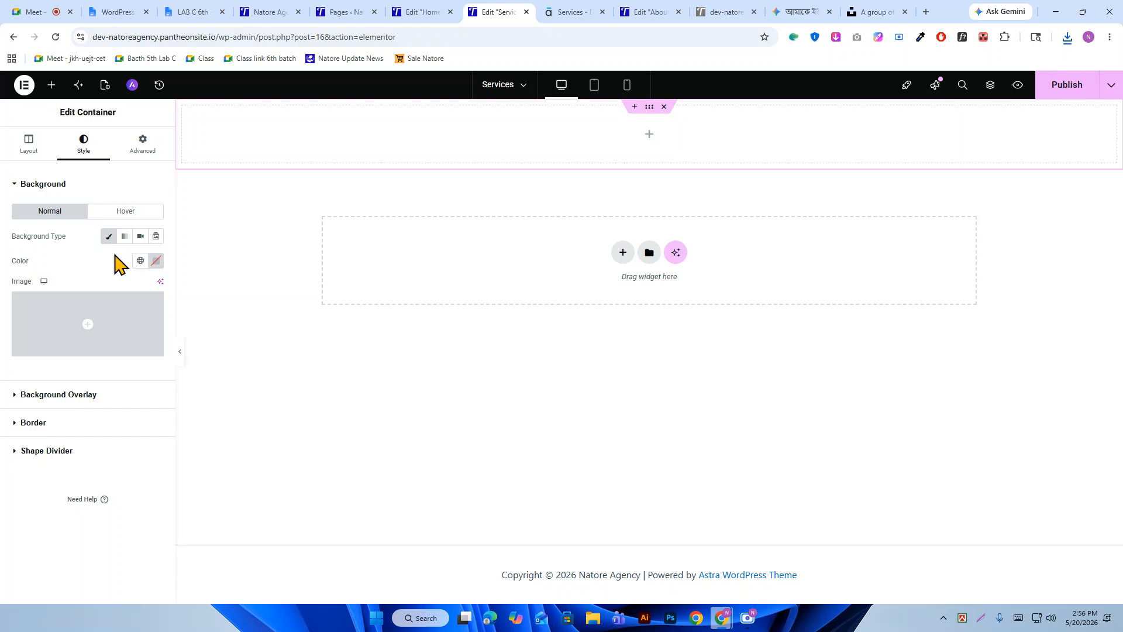
left_click(89, 327)
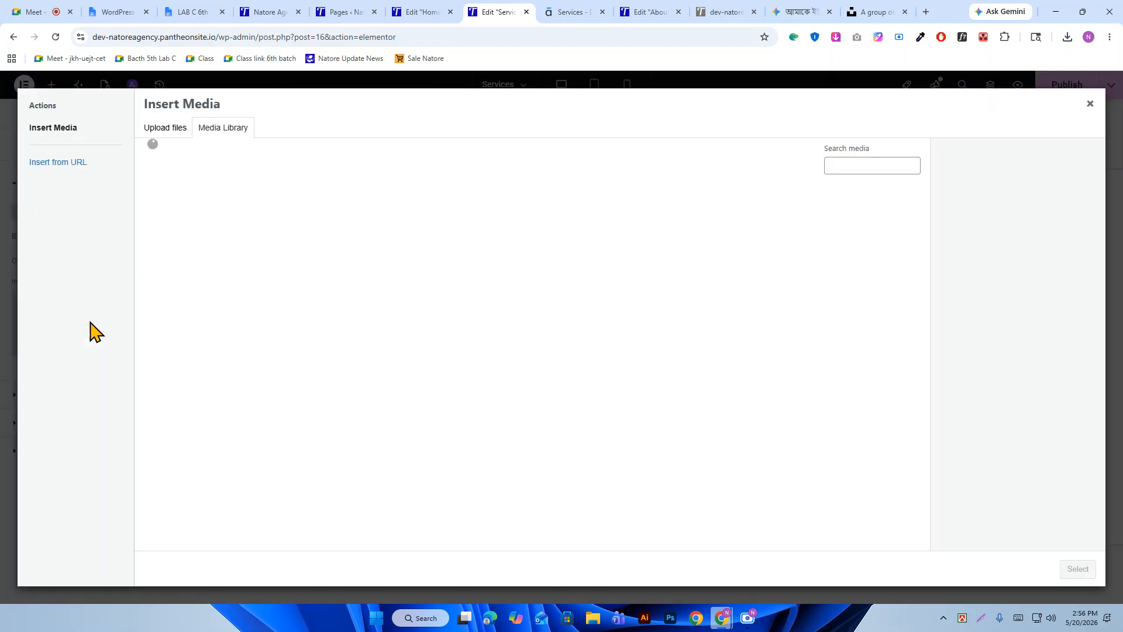
left_click(1068, 37)
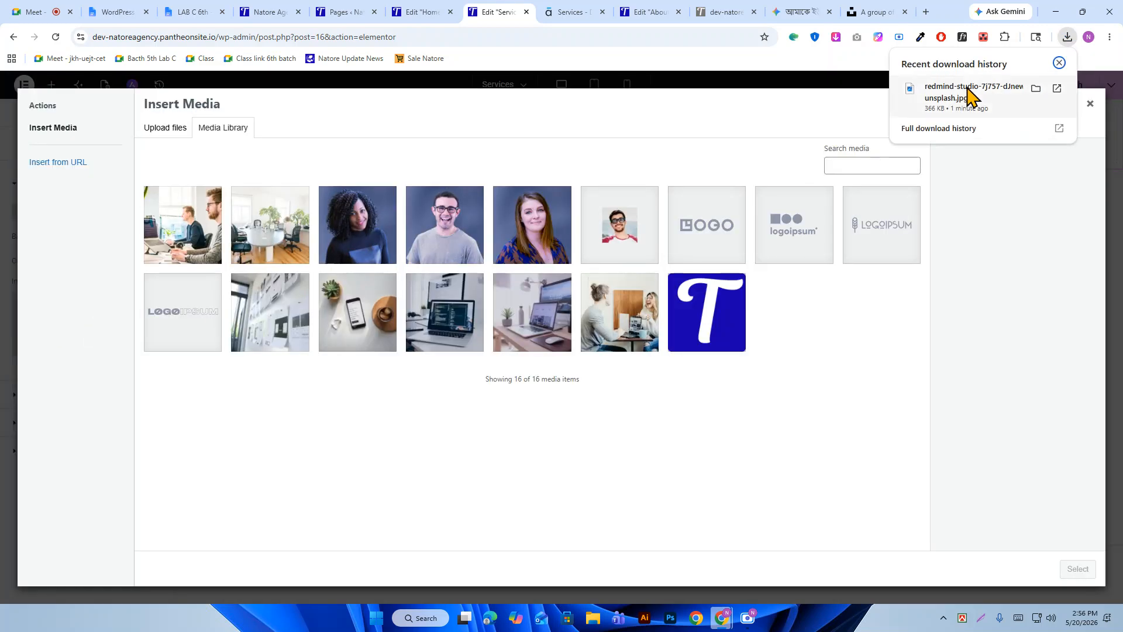
left_click_drag(970, 96, 587, 175)
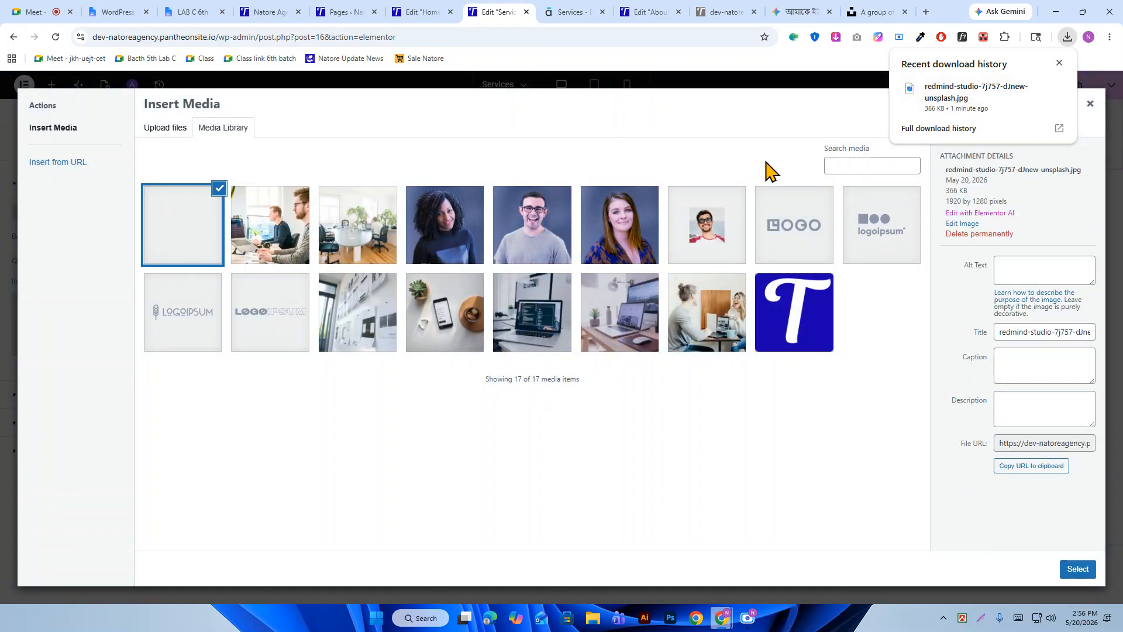
left_click(1078, 565)
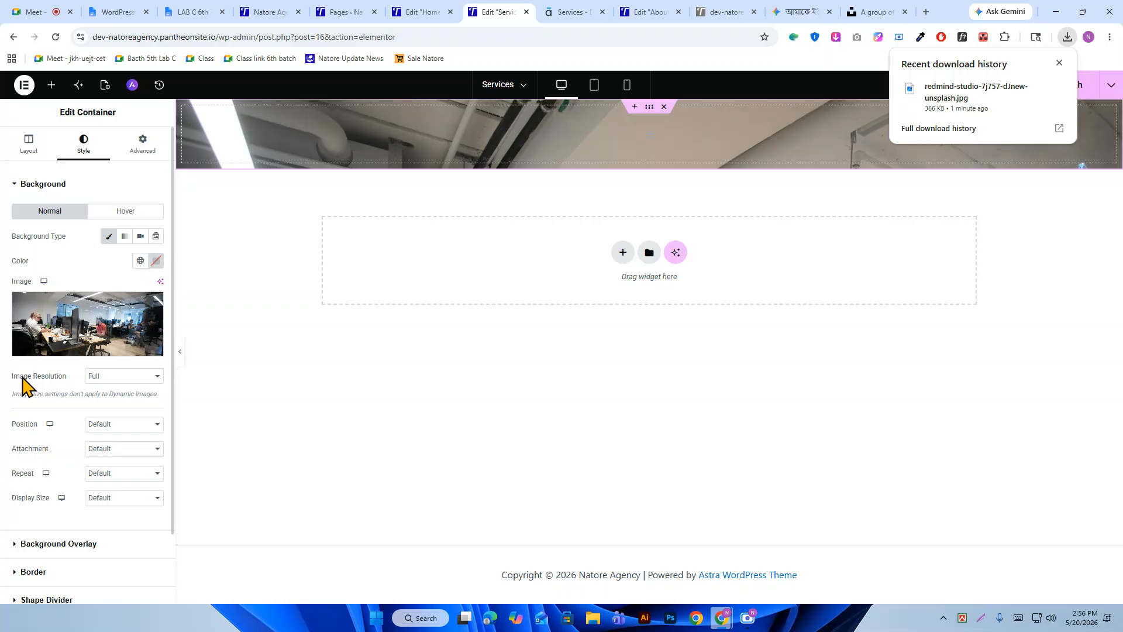
Set the background image's position to Center Center, display size to Cover and repeat to No-repeat.
left_click(105, 378)
left_click(111, 478)
left_click(114, 425)
left_click(121, 456)
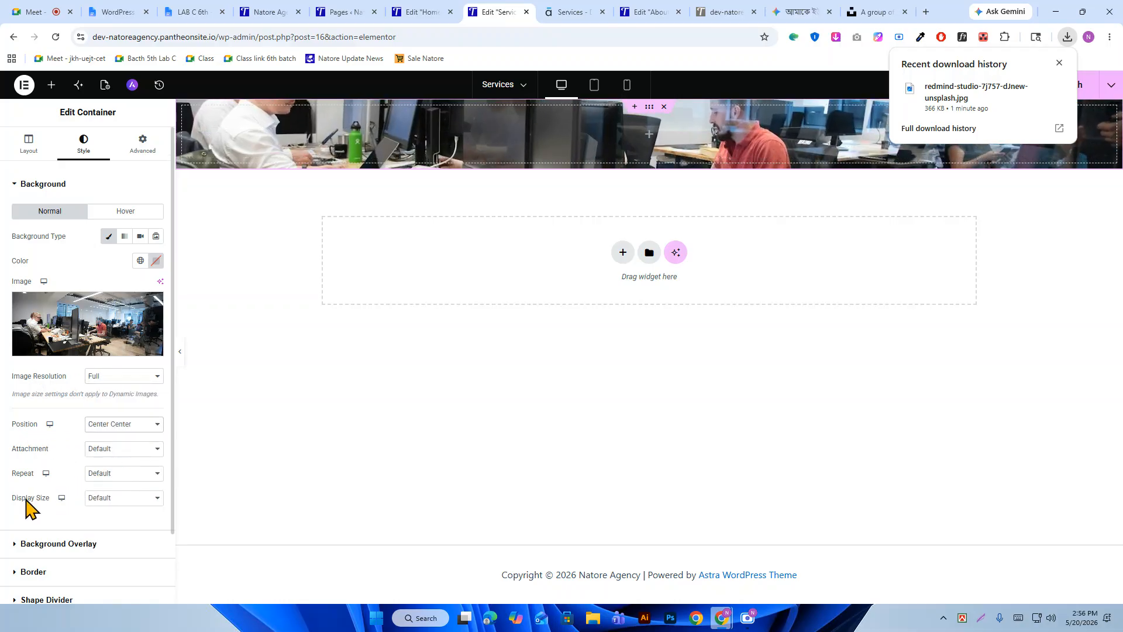
left_click(113, 498)
left_click(120, 542)
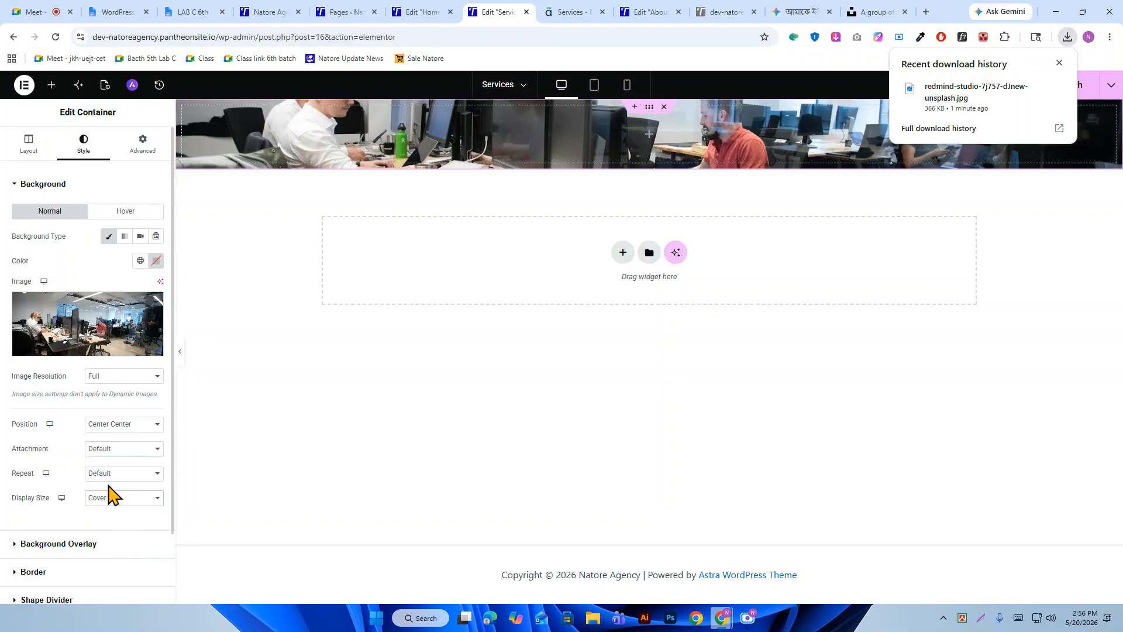
left_click(102, 474)
left_click(112, 502)
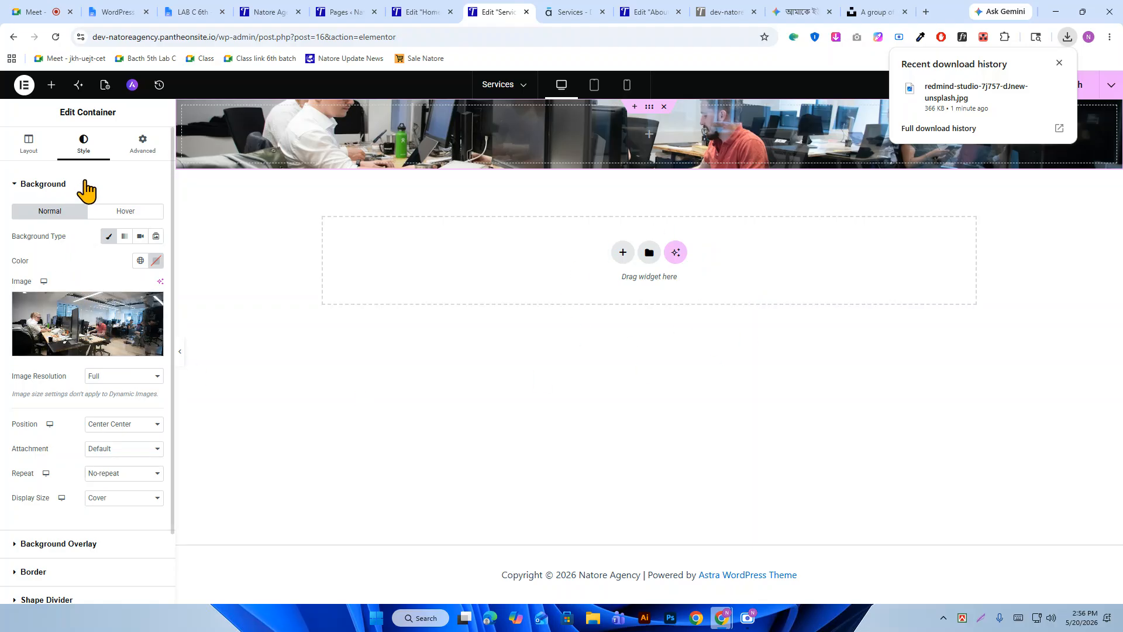
Unlink the container's padding values and set the top and bottom padding to 150 px each.
left_click(93, 186)
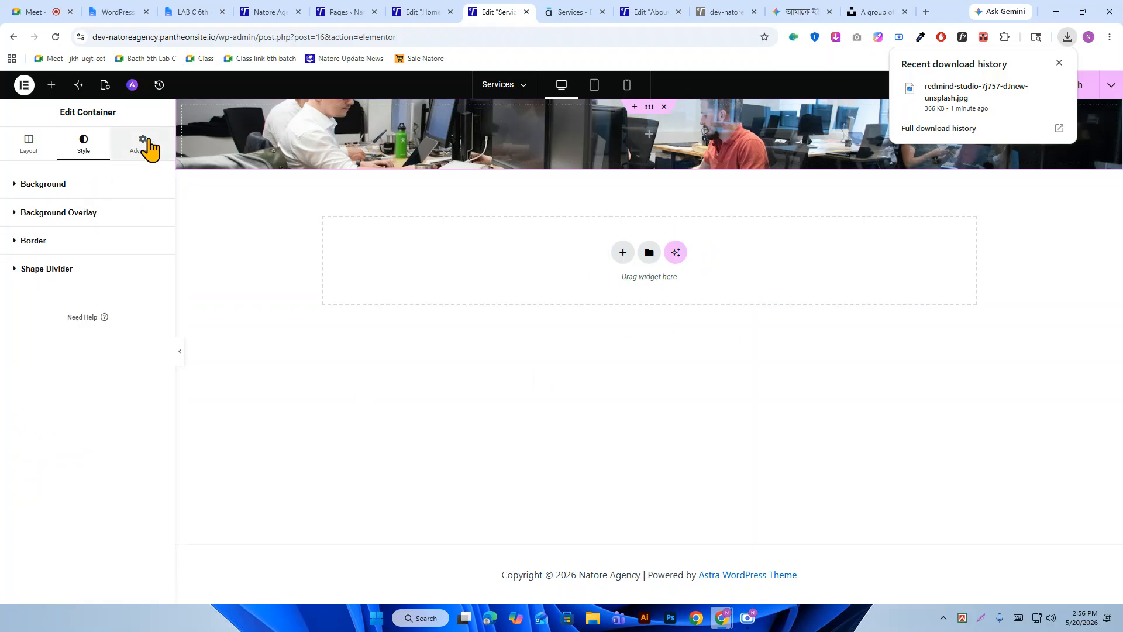
left_click(144, 143)
left_click(155, 270)
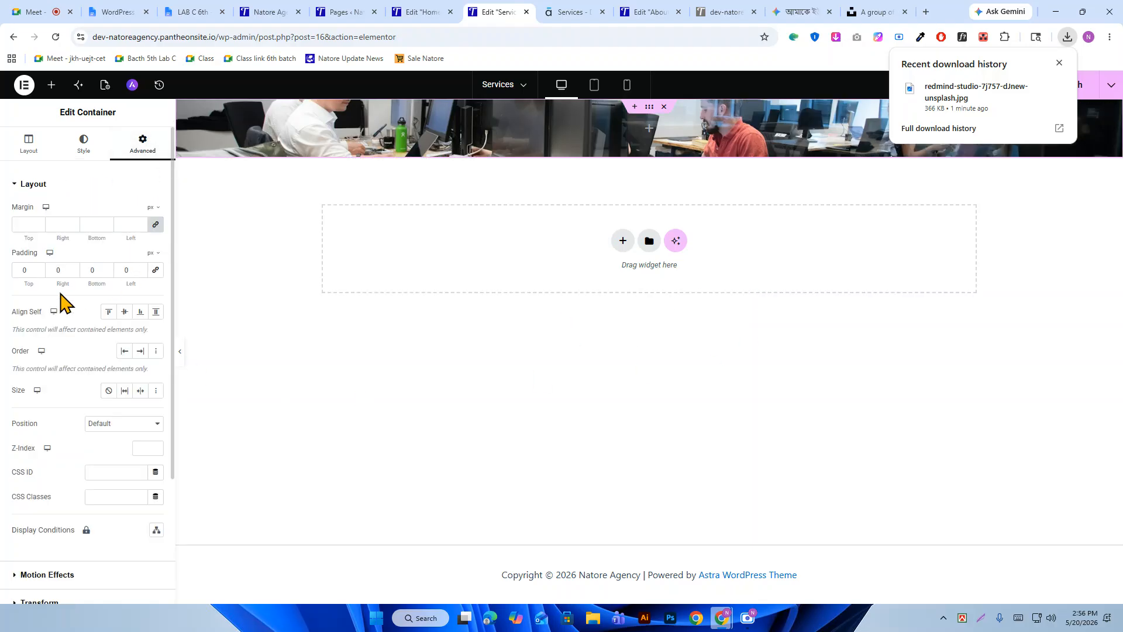
type("150")
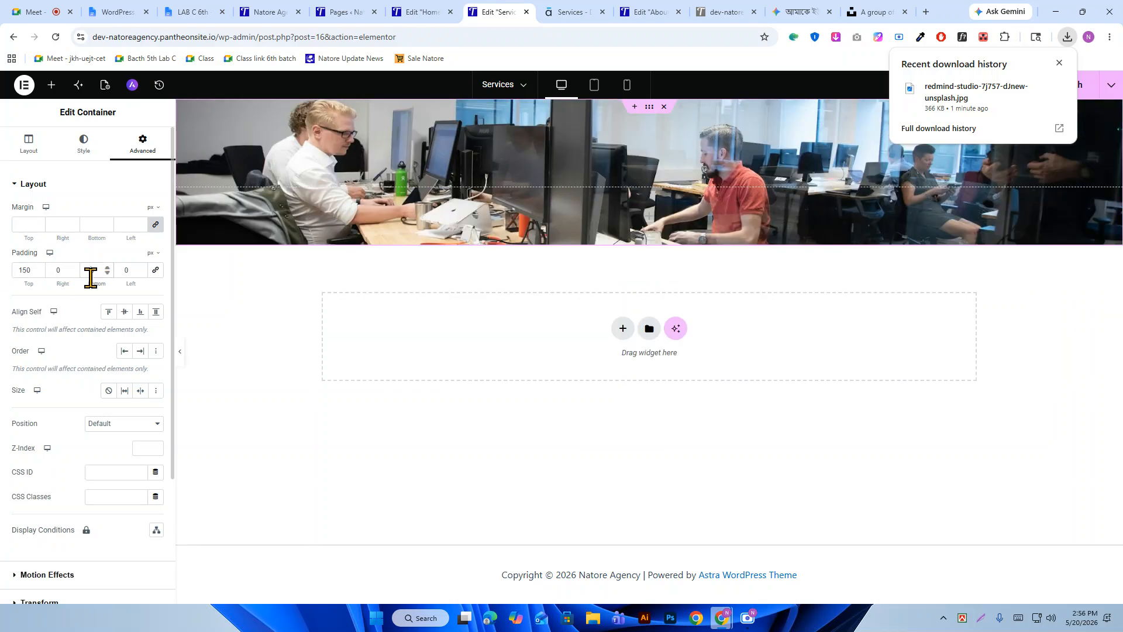
double_click(91, 270)
type("150")
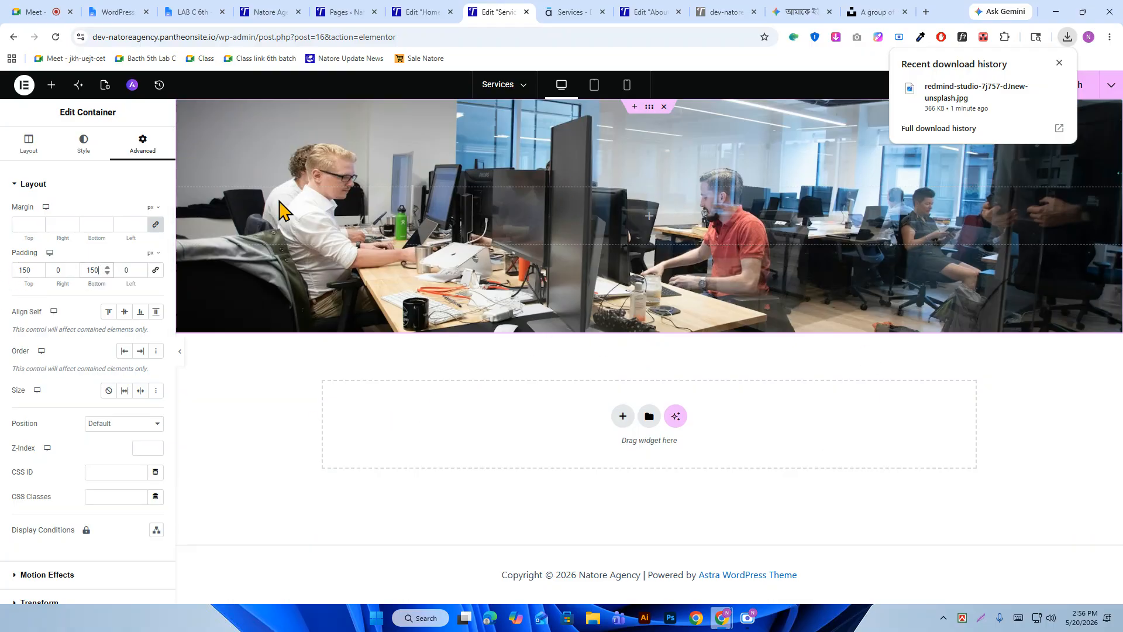
Add a Classic background overlay to the container and give it a light green color.
left_click(79, 149)
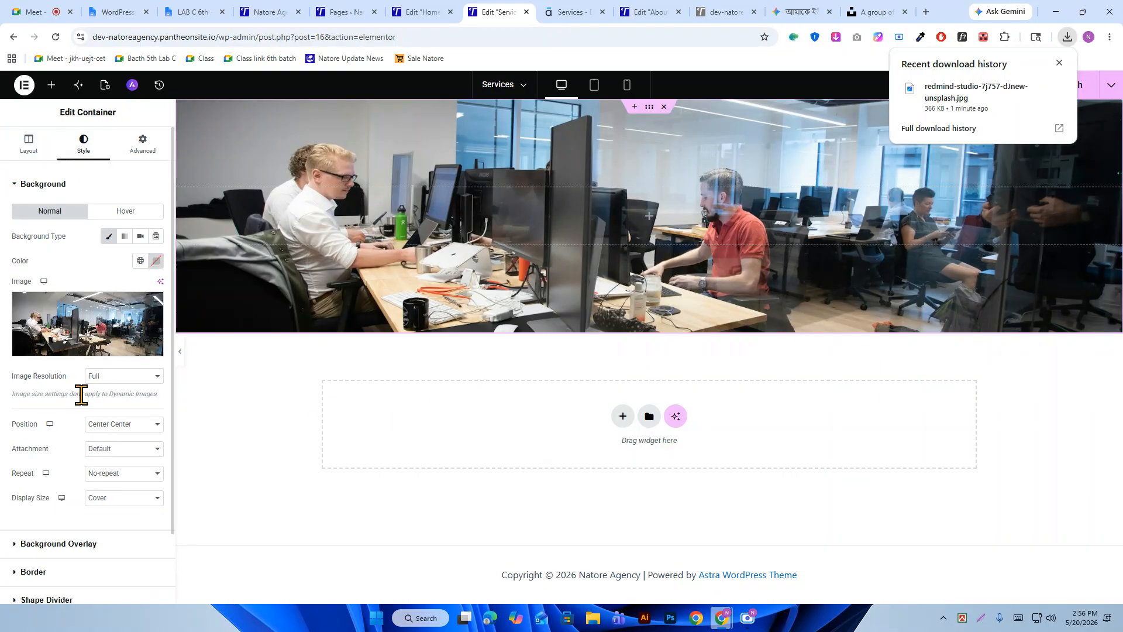
left_click(44, 547)
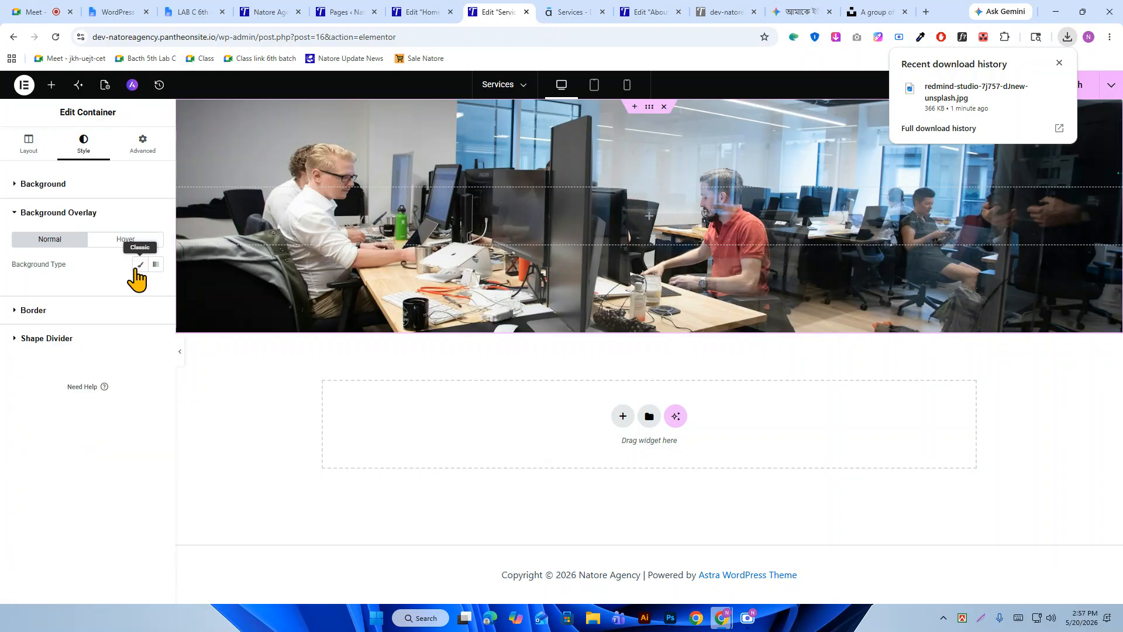
left_click(140, 266)
left_click(156, 289)
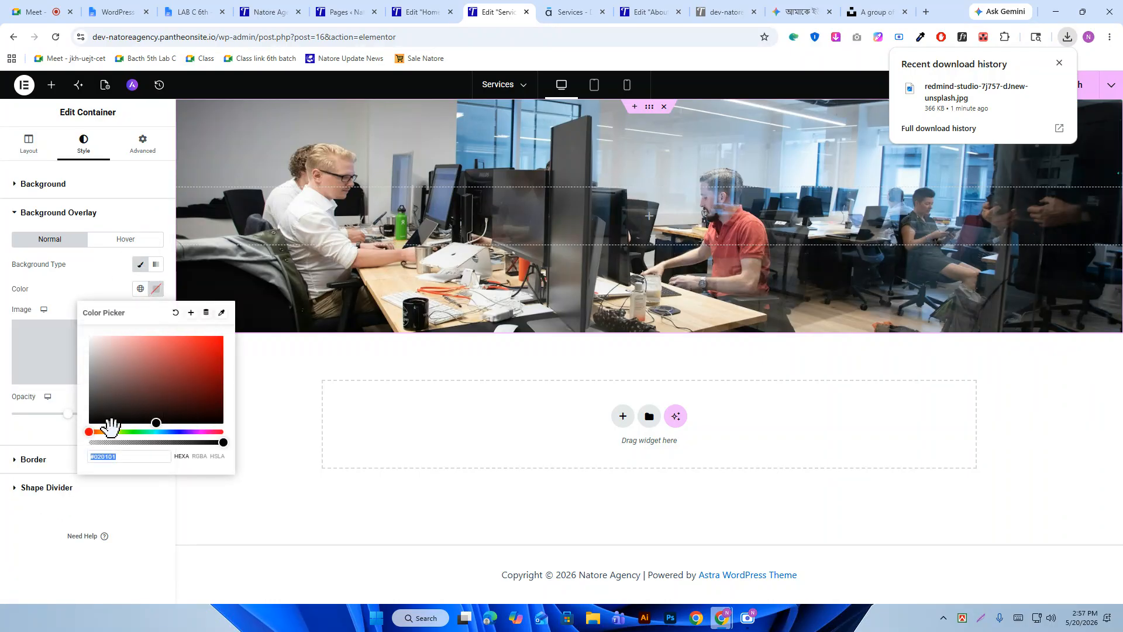
left_click_drag(128, 433, 155, 433)
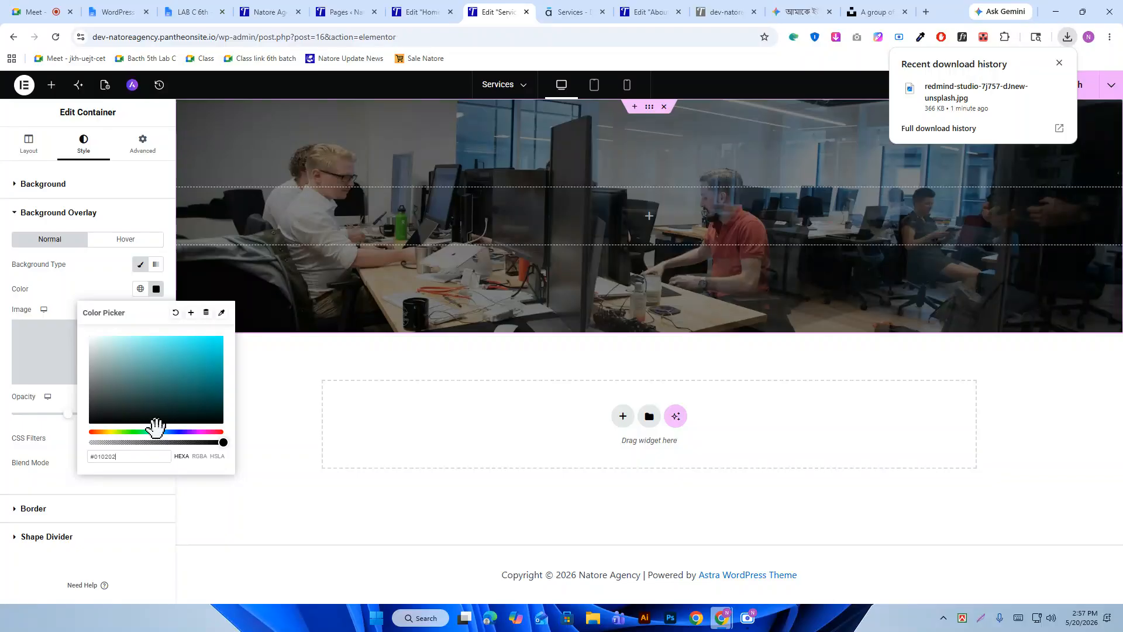
left_click_drag(148, 366, 145, 358)
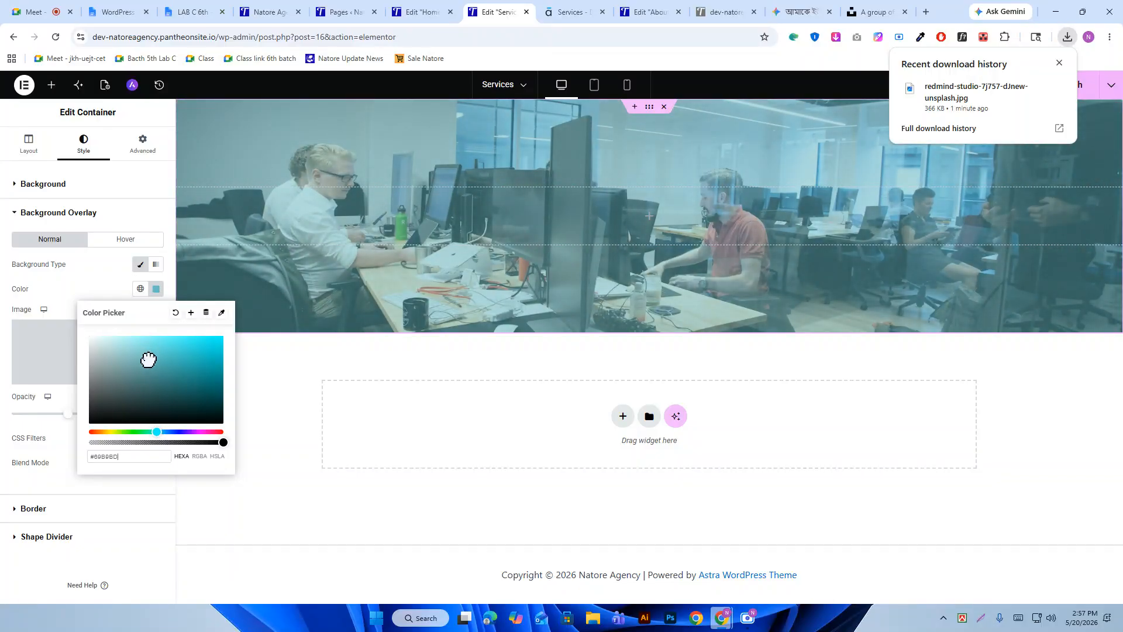
left_click_drag(158, 432, 152, 433)
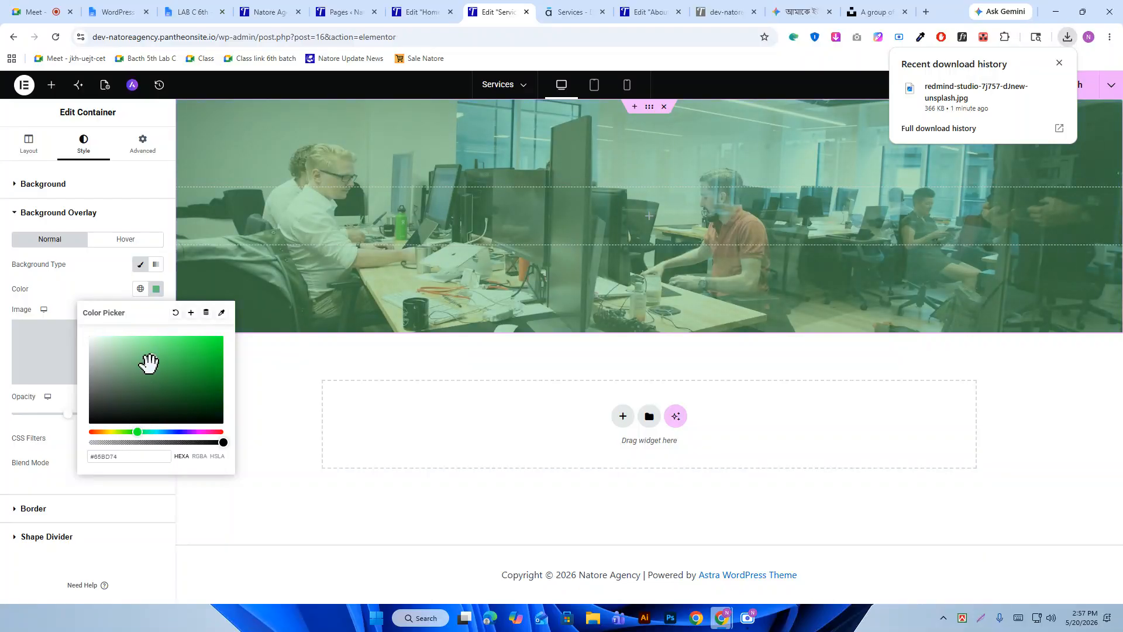
left_click_drag(156, 347, 148, 349)
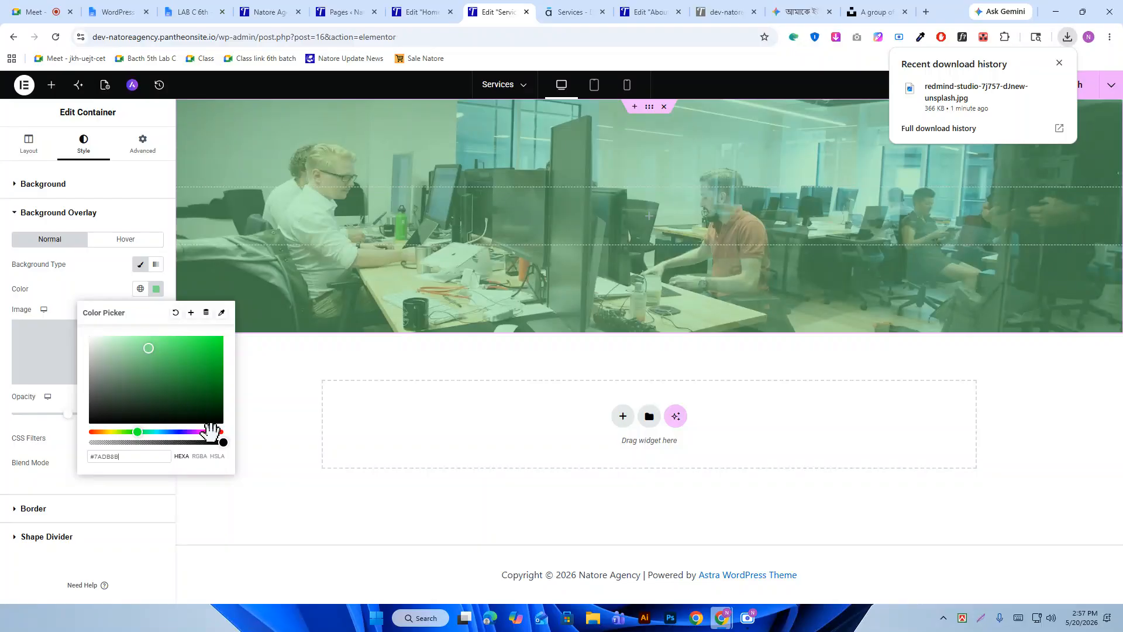
Adjust the overlay color's transparency and set the background overlay's opacity to 0.72.
left_click_drag(224, 442, 207, 442)
left_click(30, 397)
left_click_drag(72, 414, 98, 414)
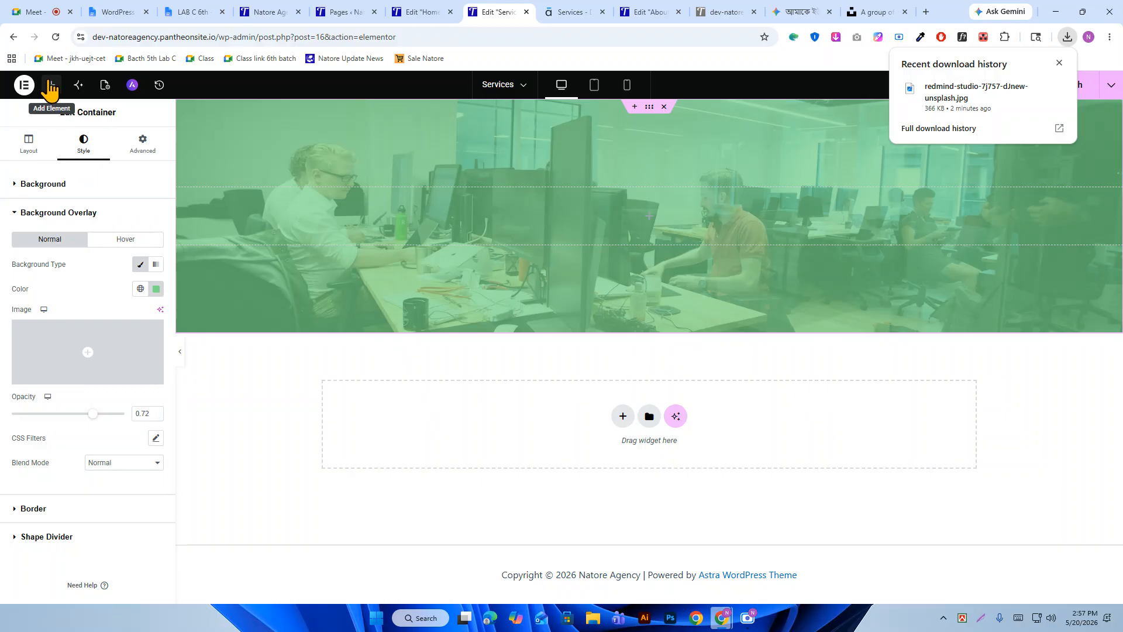
Add a nested container inside the green hero container and set its boxed width to 1200 px.
left_click(51, 87)
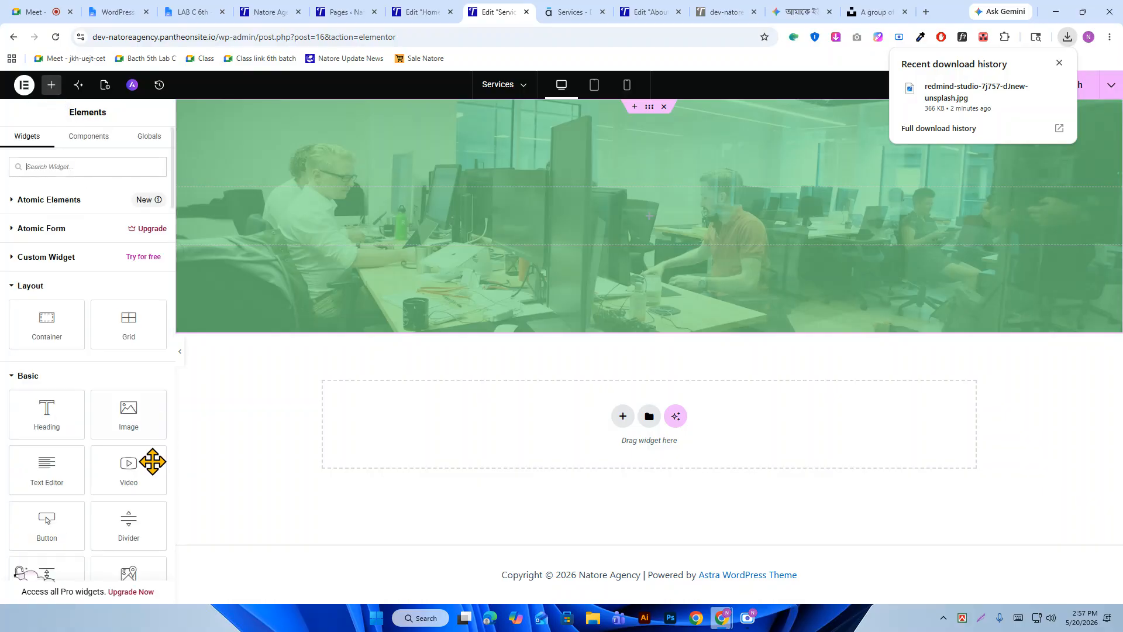
scroll(52, 334, "down", 8)
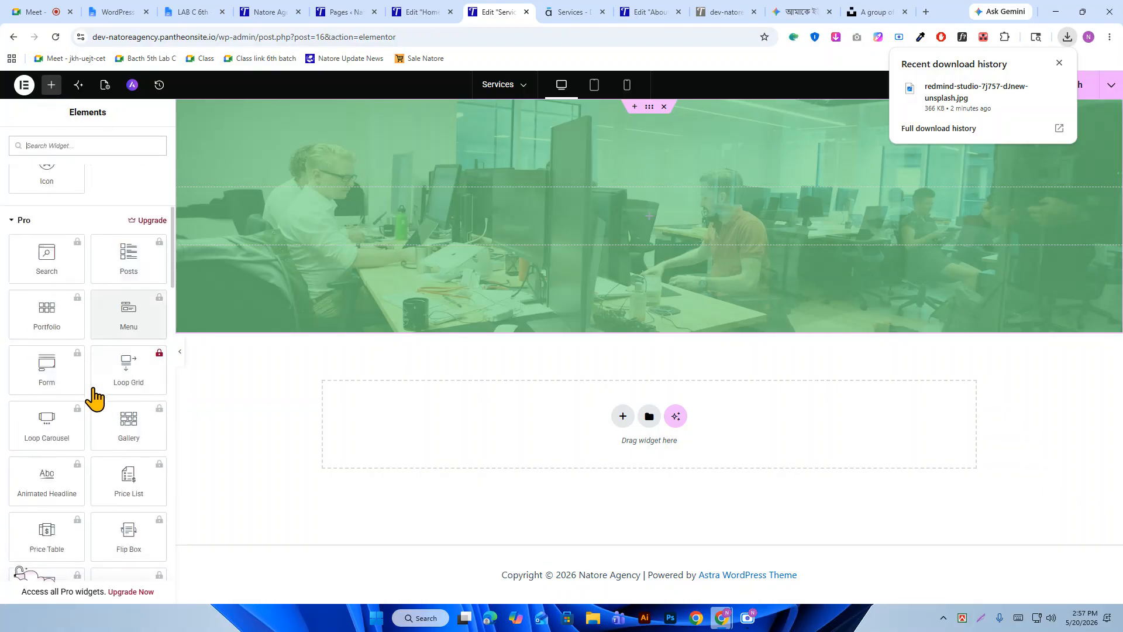
scroll(94, 392, "down", 2)
scroll(111, 345, "up", 10)
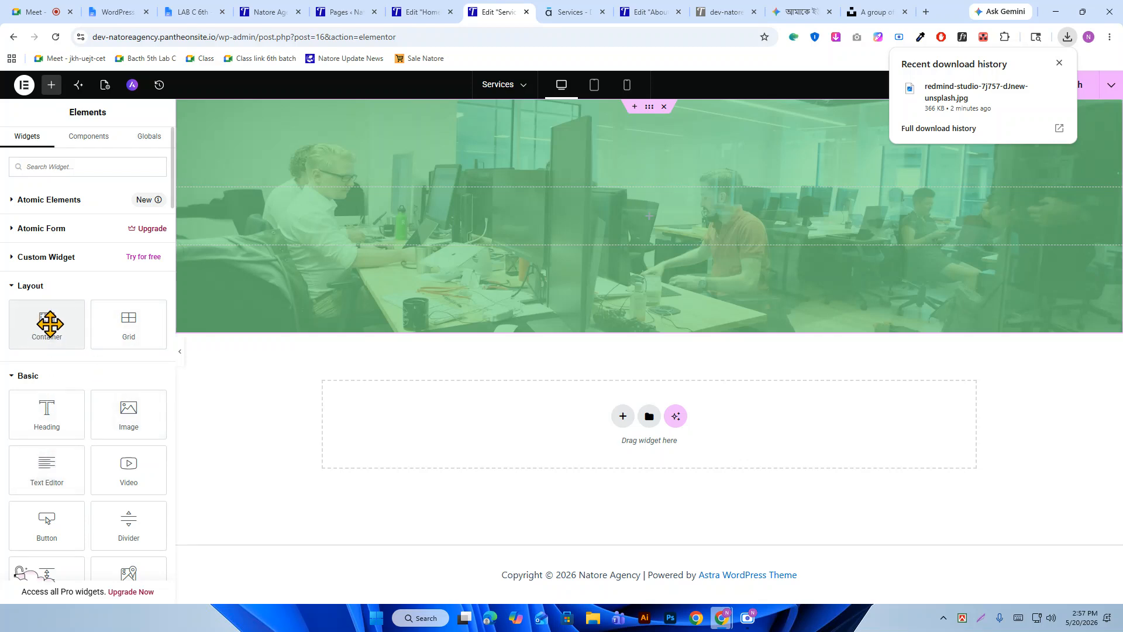
left_click_drag(36, 323, 667, 231)
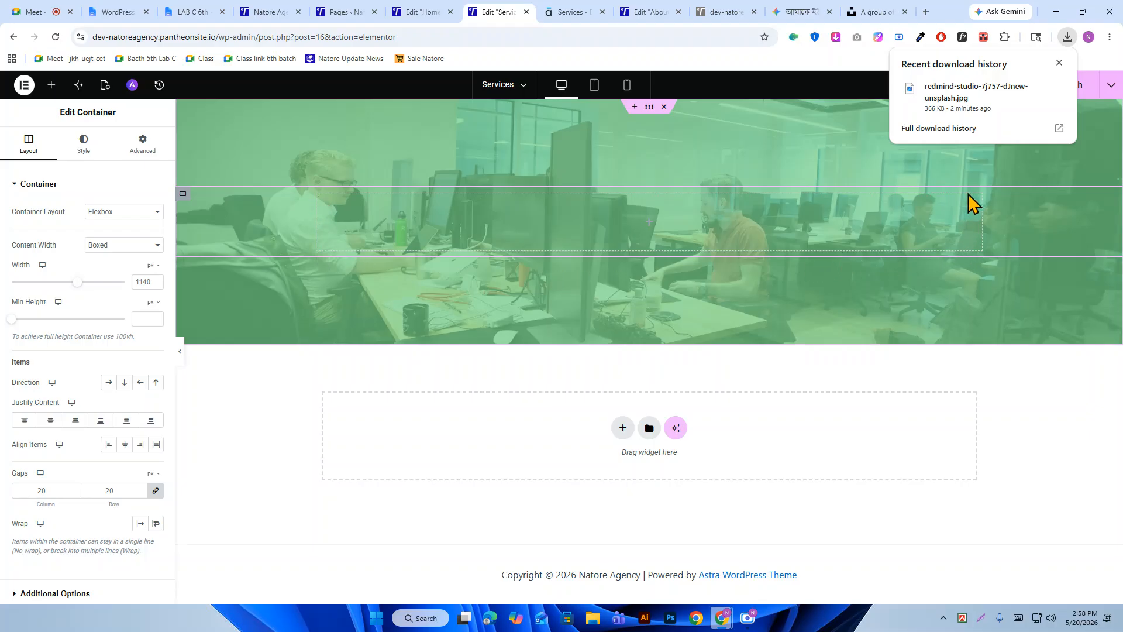
double_click(145, 282)
type("1200")
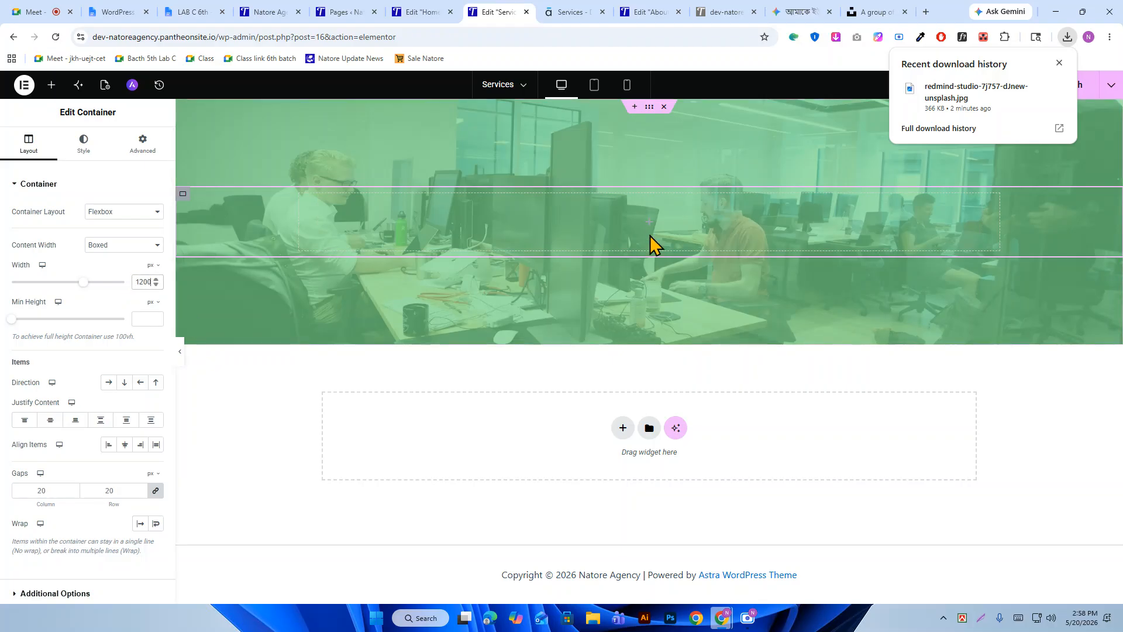
Add a Heading widget to the nested container and replace its title with "Services" copied from the Digital Agency template.
left_click(52, 87)
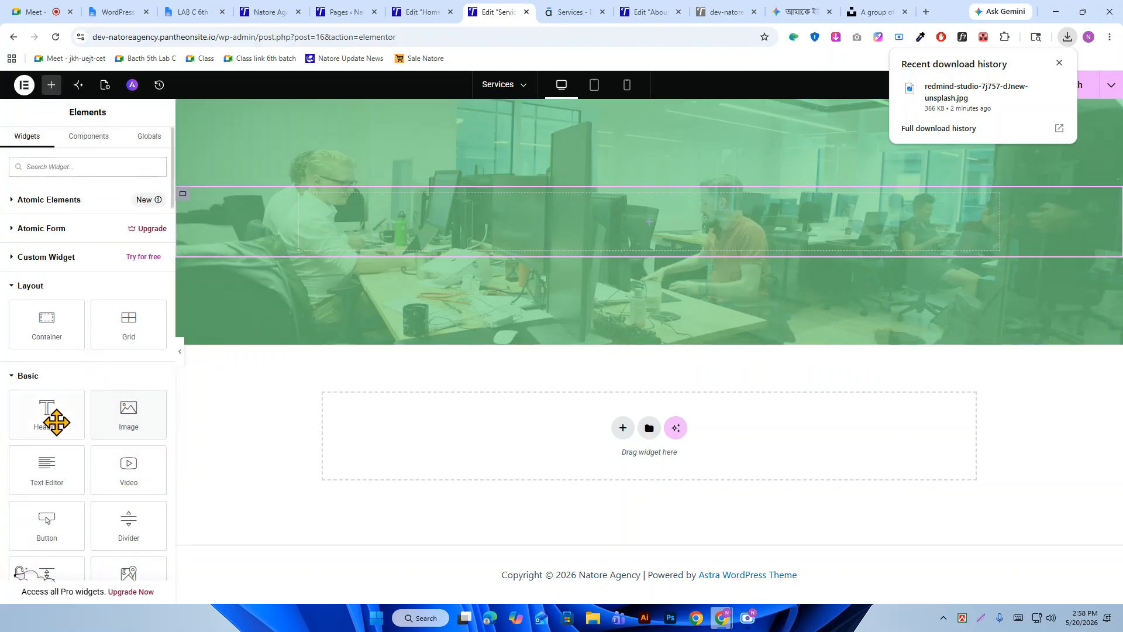
left_click_drag(53, 419, 567, 212)
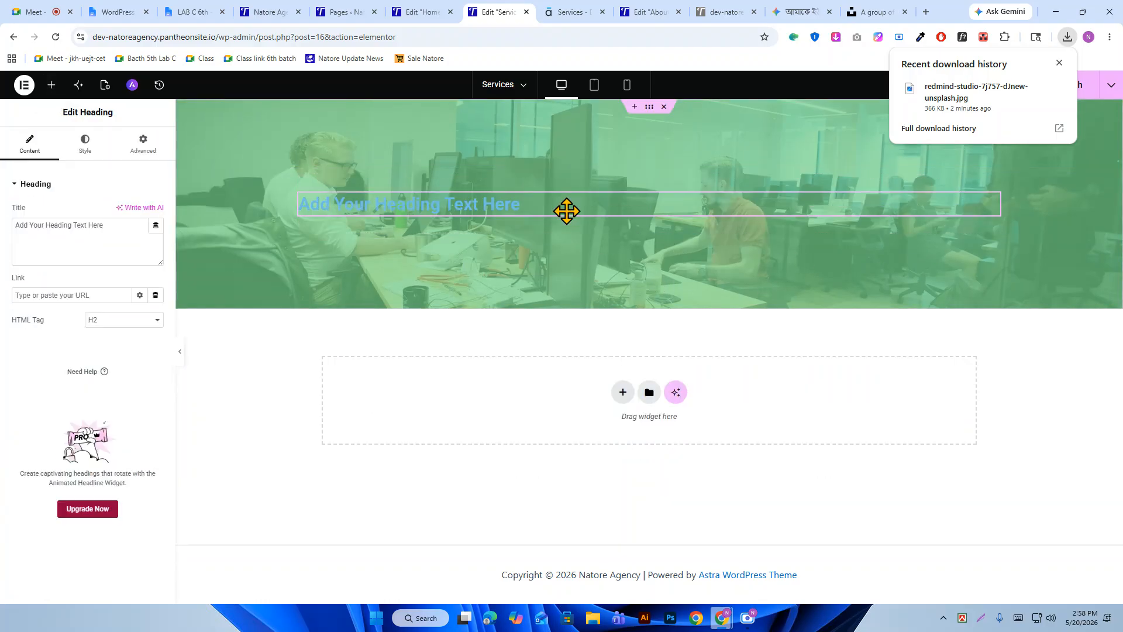
left_click(567, 12)
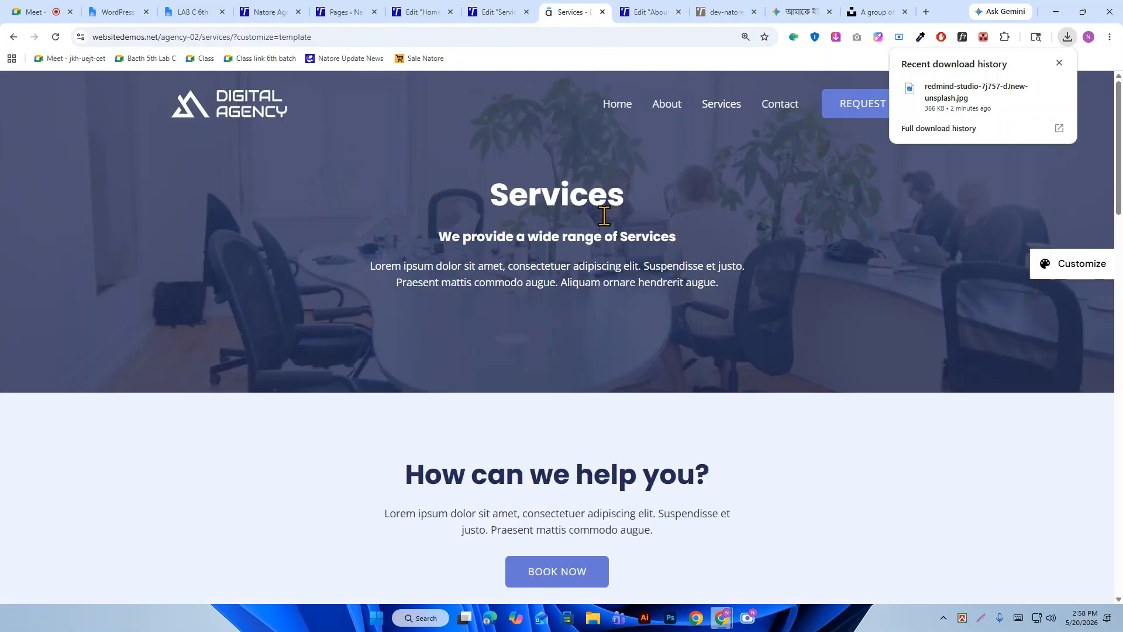
double_click(498, 201)
right_click(544, 195)
left_click(589, 210)
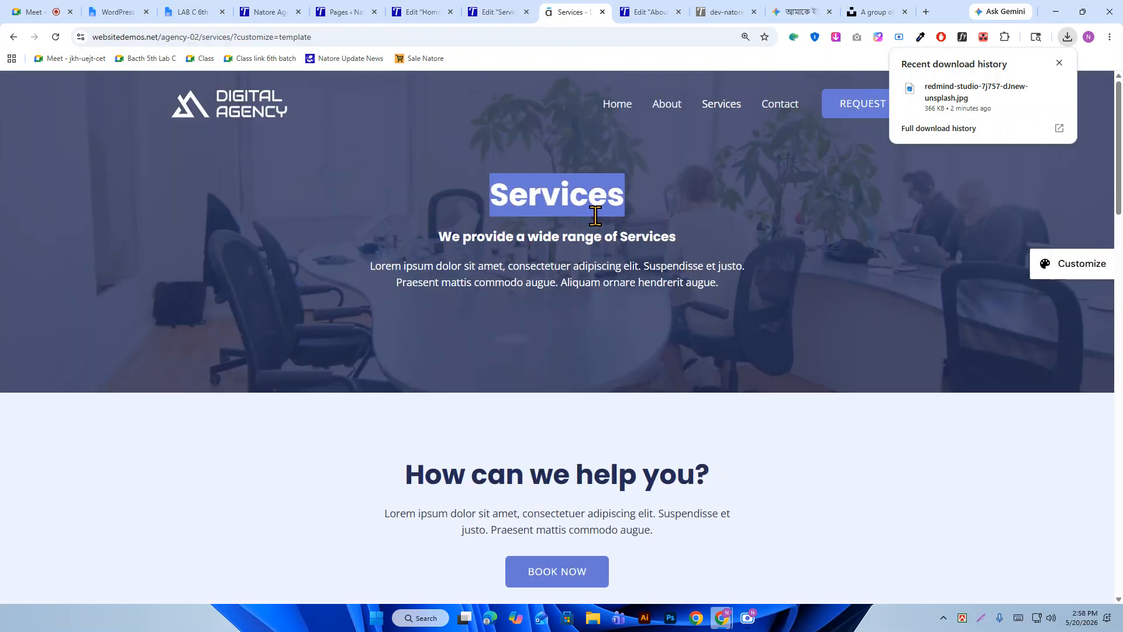
left_click(525, 11)
triple_click(117, 228)
right_click(120, 230)
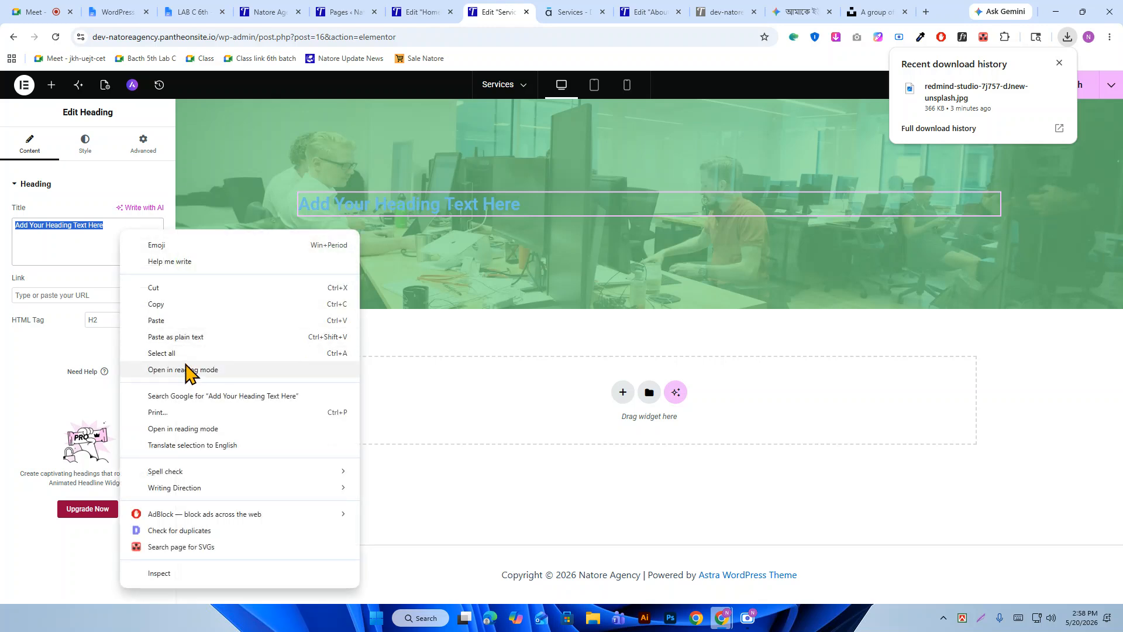
left_click(186, 337)
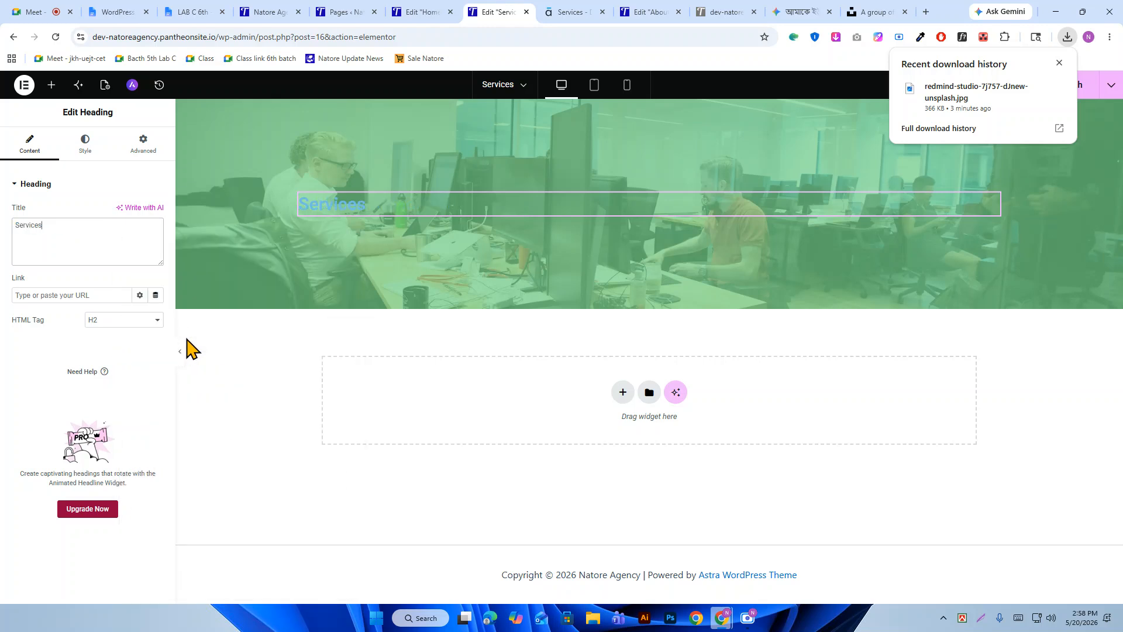
Center-align the Services heading and set its font family to Poppins.
left_click(85, 154)
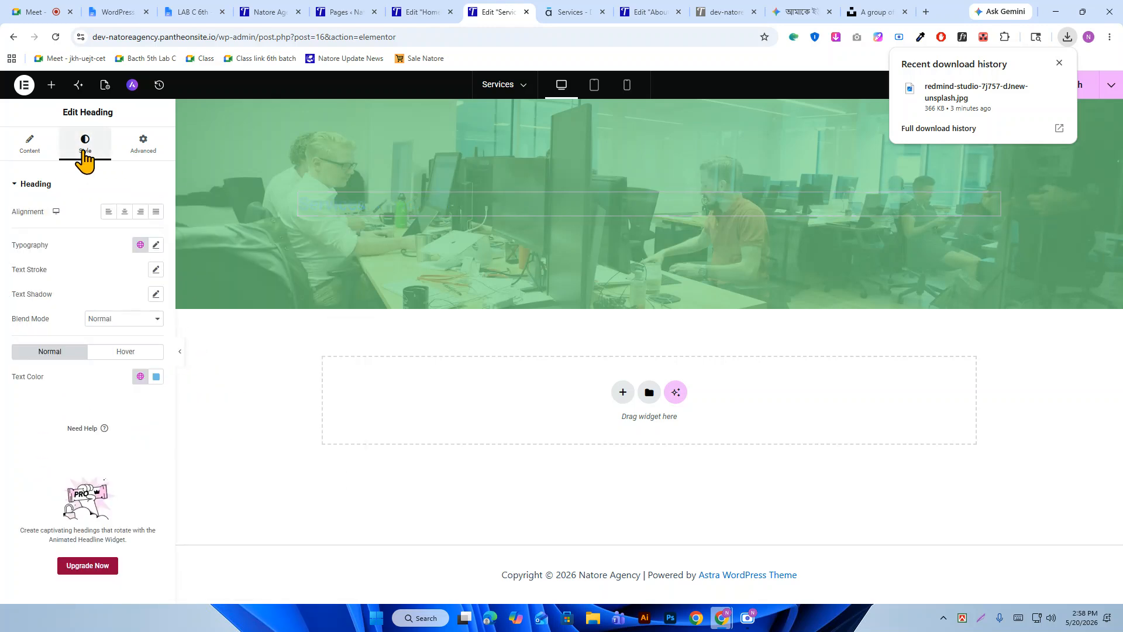
left_click(124, 211)
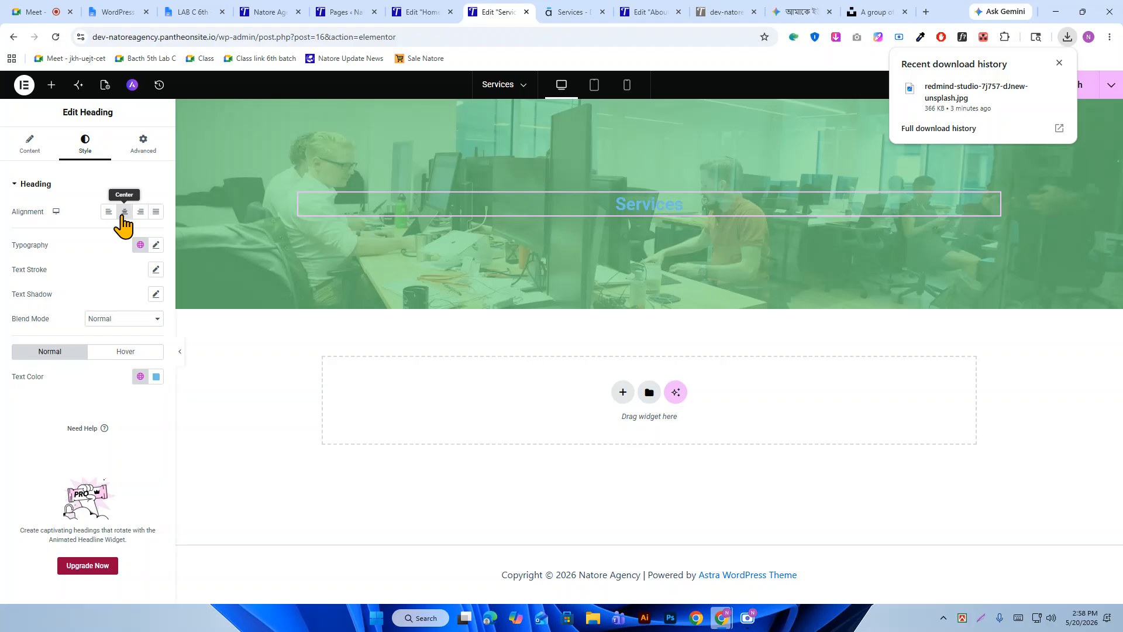
left_click(157, 245)
left_click(135, 301)
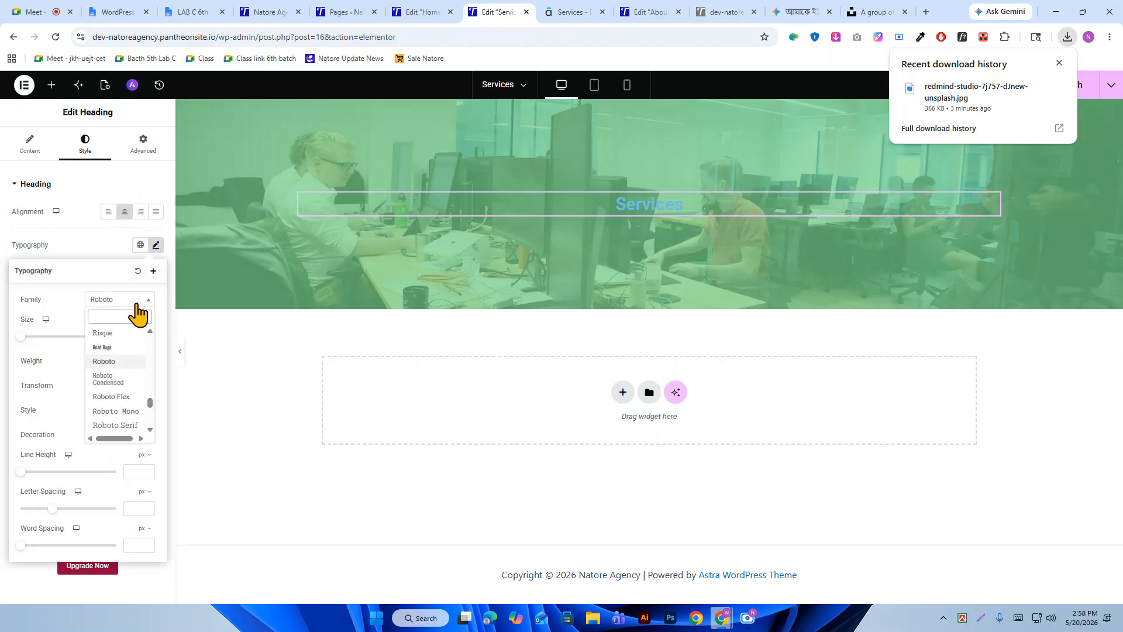
type("popp")
key("Return")
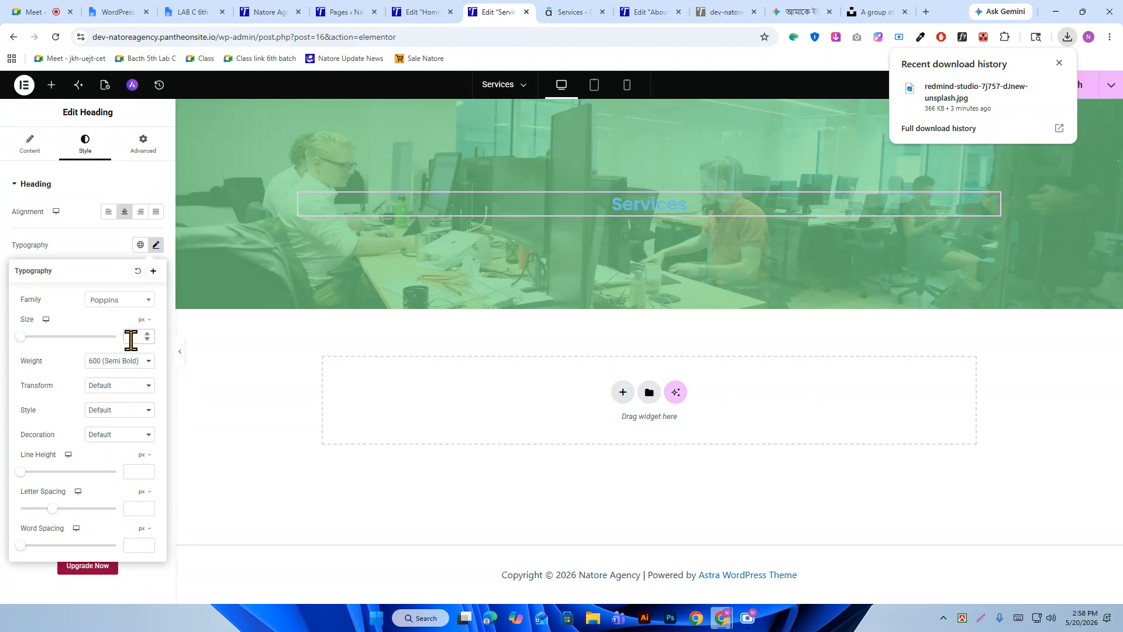
Set the Services heading's font size to 48 px and its weight to 700 (Bold).
type("478")
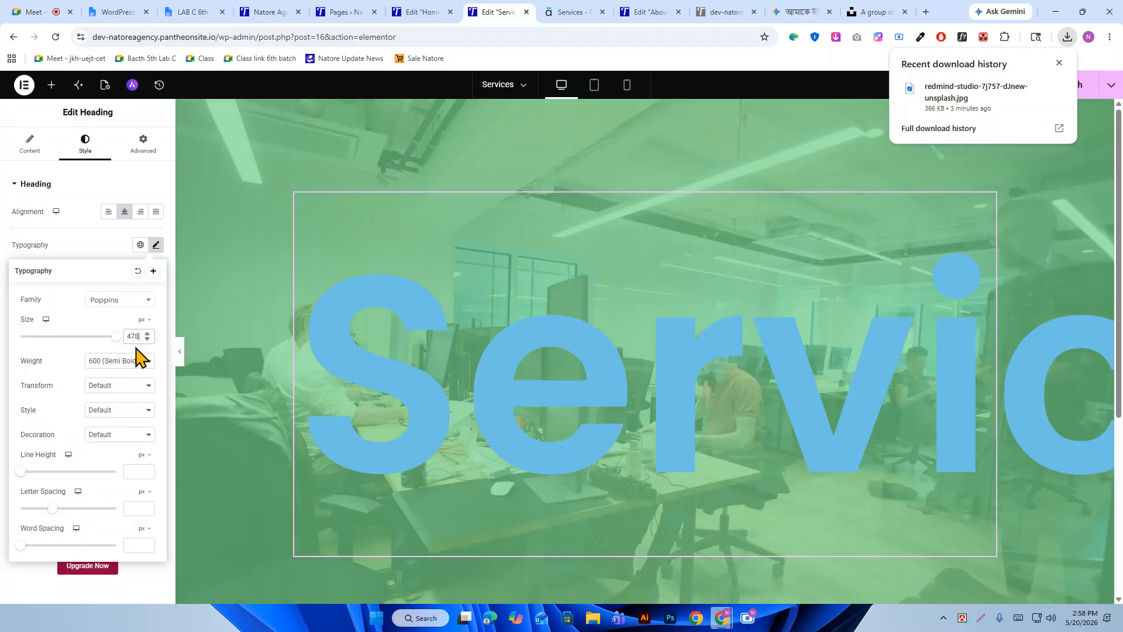
key("BackSpace")
key("BackSpace")
type("8")
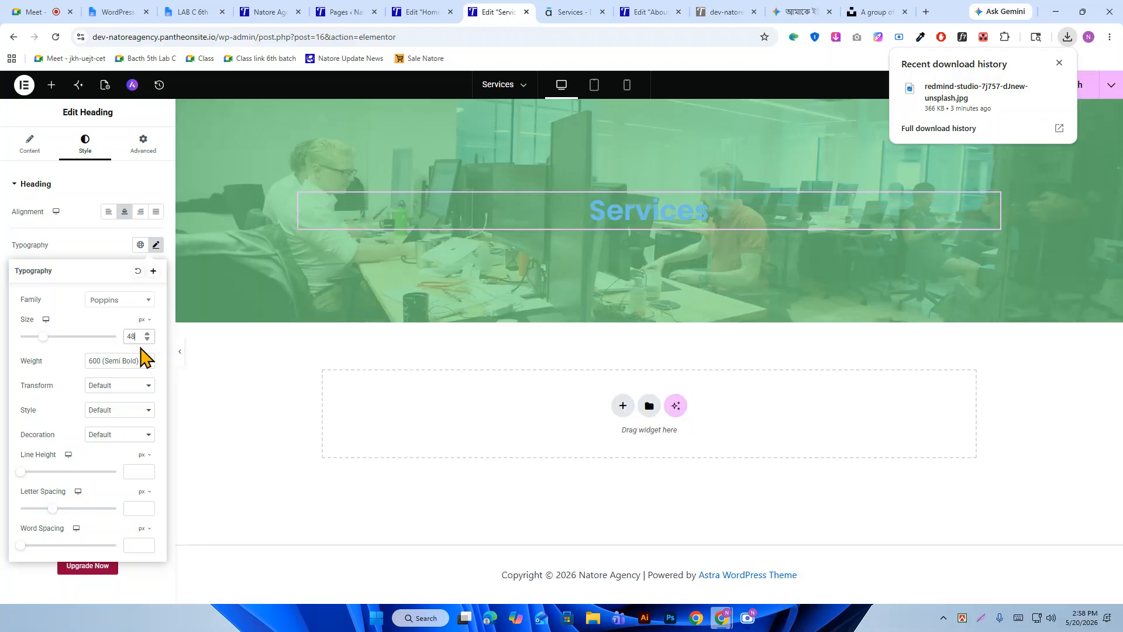
left_click(132, 363)
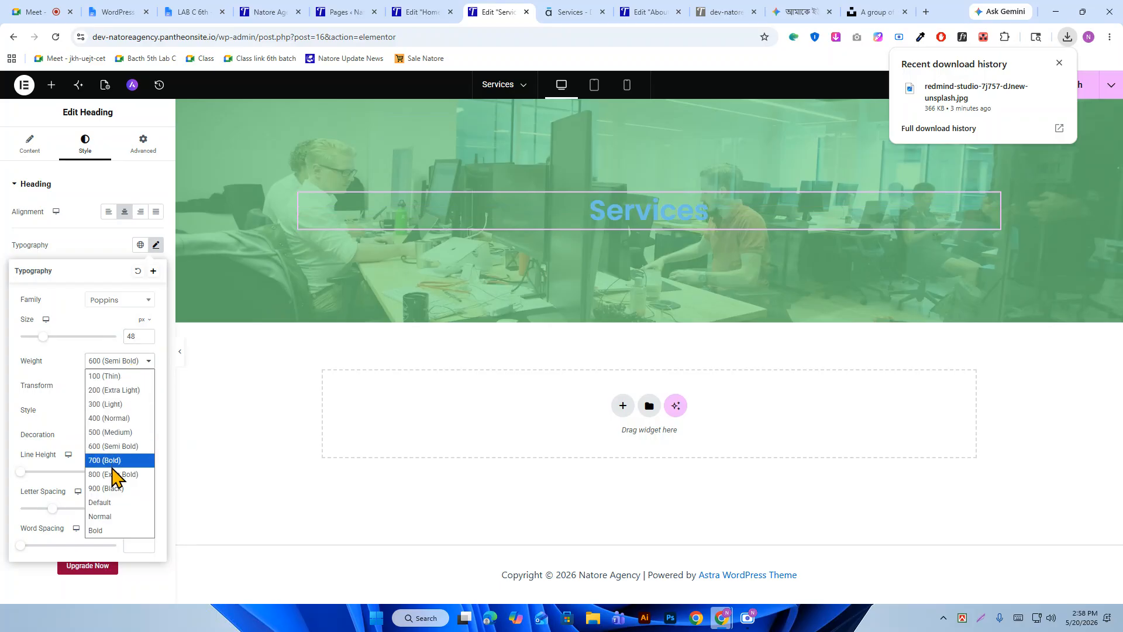
left_click(112, 462)
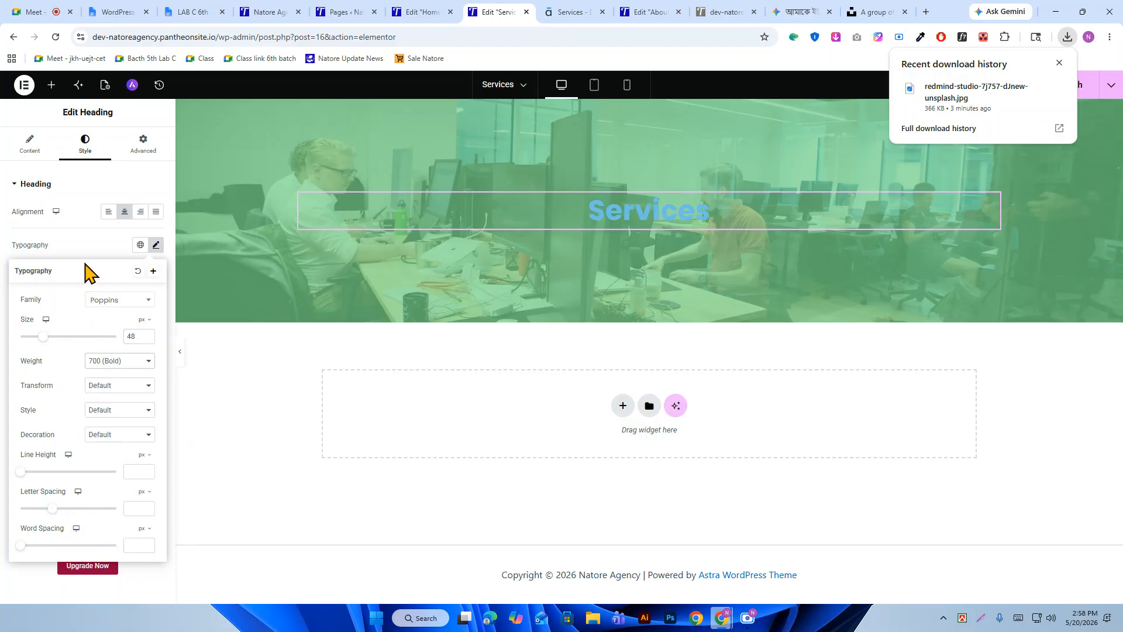
left_click(85, 253)
Change the Services heading's text color to white.
left_click(156, 376)
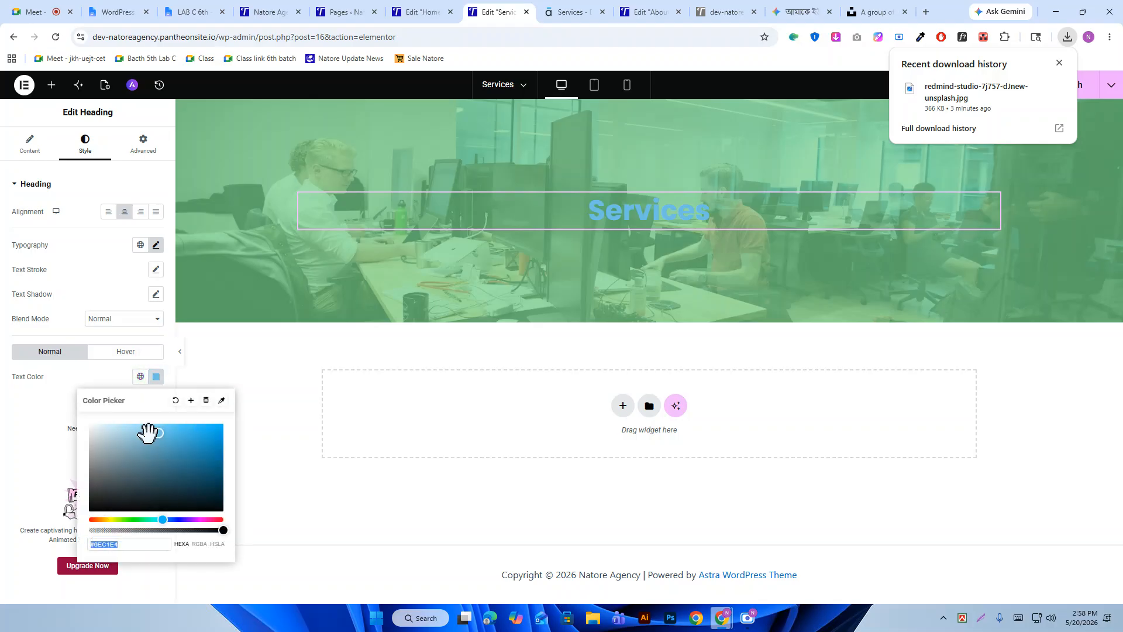
left_click_drag(146, 432, 38, 417)
left_click(55, 433)
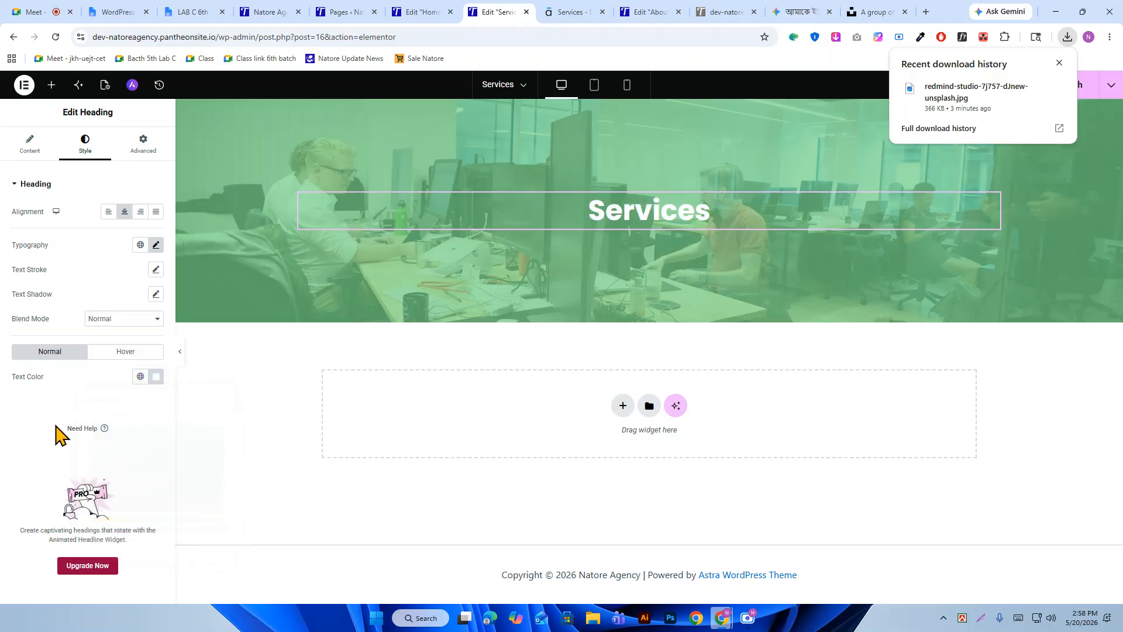
Switch to the Digital Agency template page and inspect the "Services" heading's font properties with WhatFont.
left_click(579, 11)
left_click(524, 202)
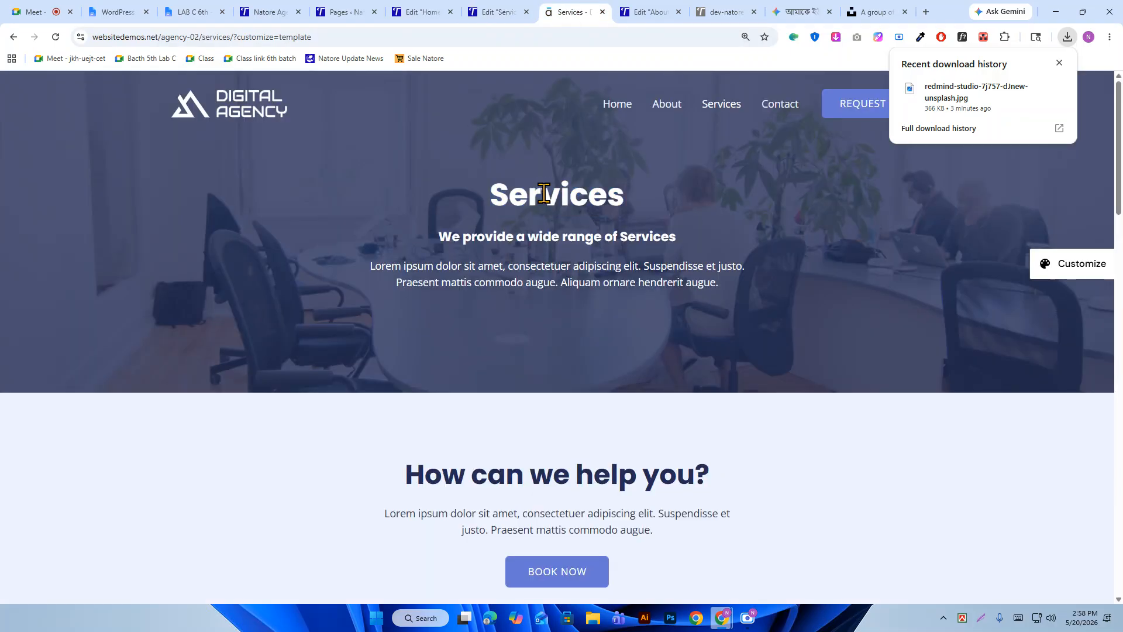
left_click(1059, 63)
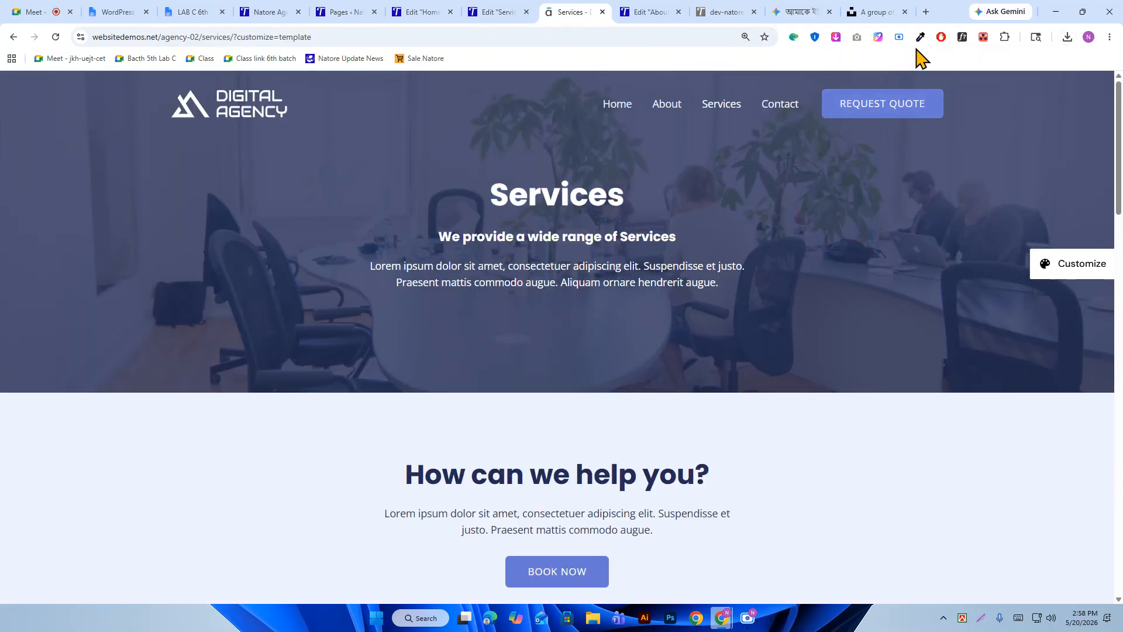
left_click(963, 37)
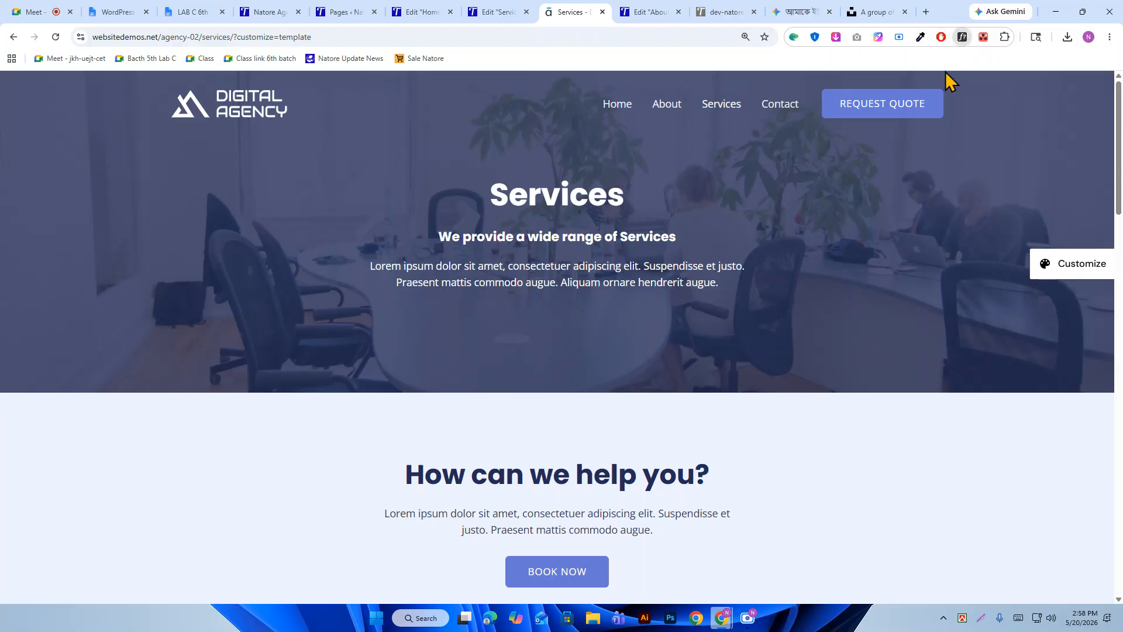
left_click(534, 198)
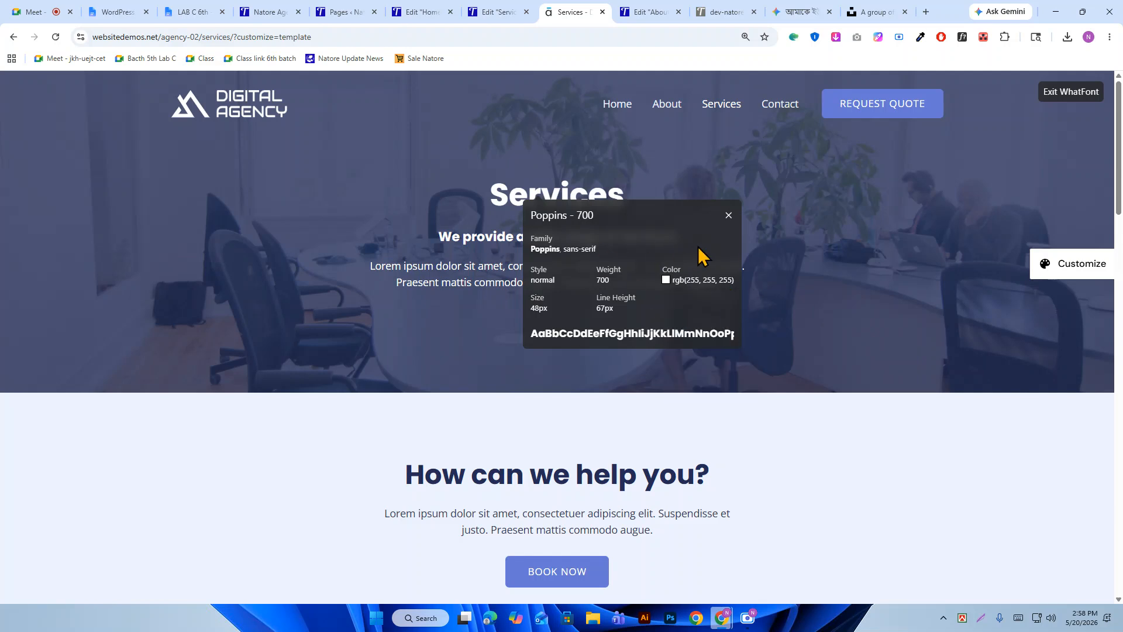
left_click(728, 215)
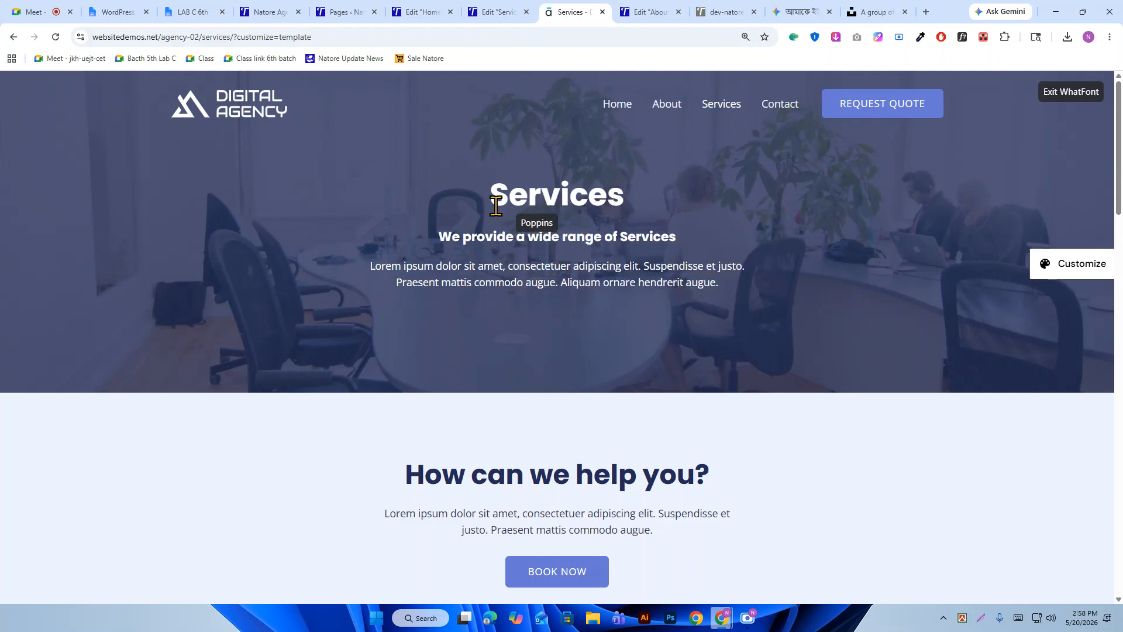
Exit WhatFont and copy the "Services" heading text from the template's hero.
left_click_drag(491, 198, 638, 206)
left_click(637, 202)
key("Escape")
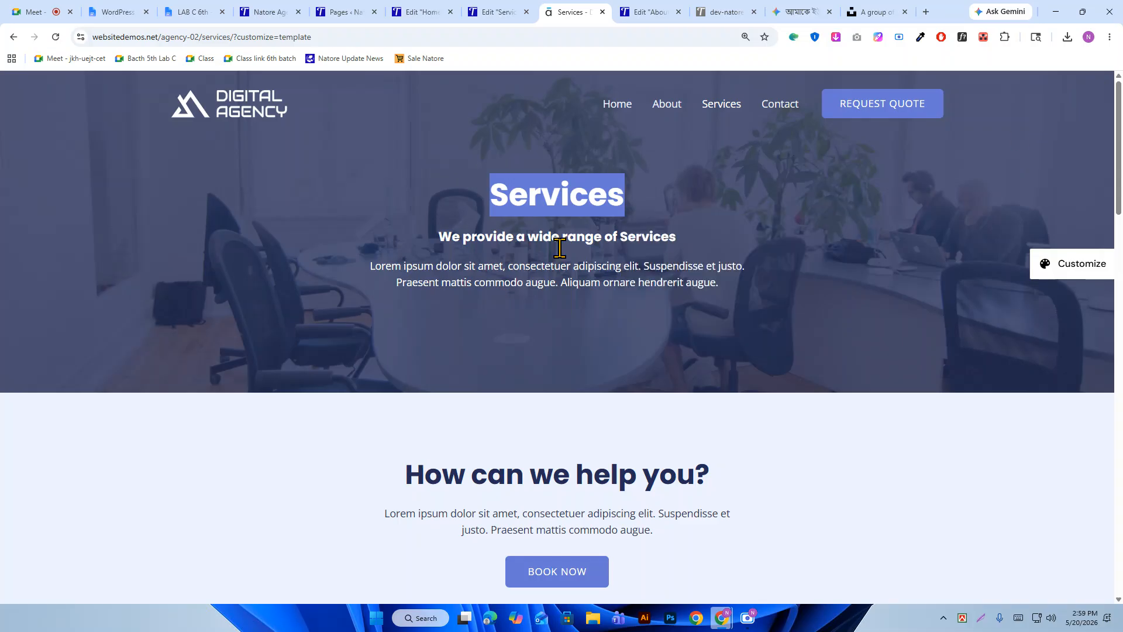
right_click(525, 196)
left_click(562, 212)
Switch to Gemini, open a recent chat in a new tab and bring up the digital marketing agency conversation there.
left_click(771, 12)
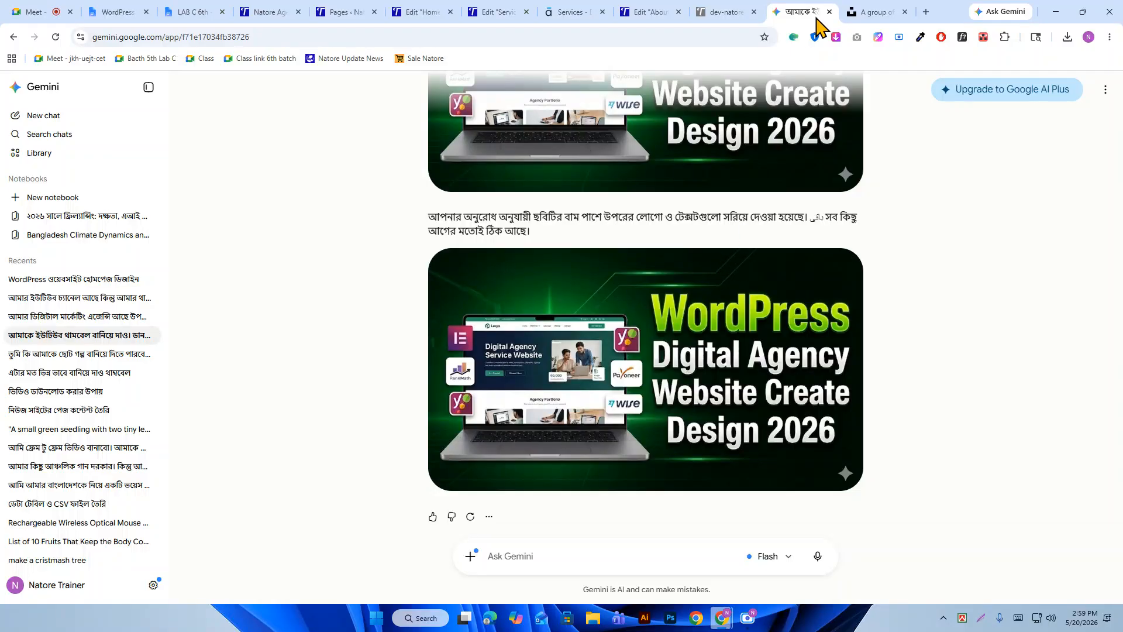
right_click(74, 285)
left_click(158, 301)
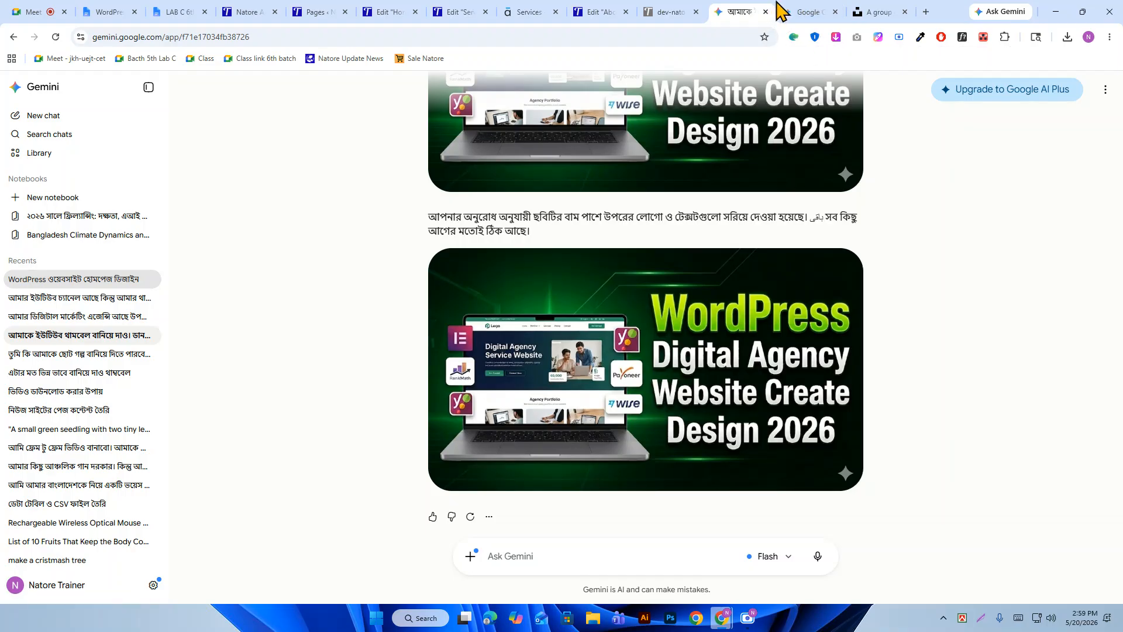
left_click(790, 12)
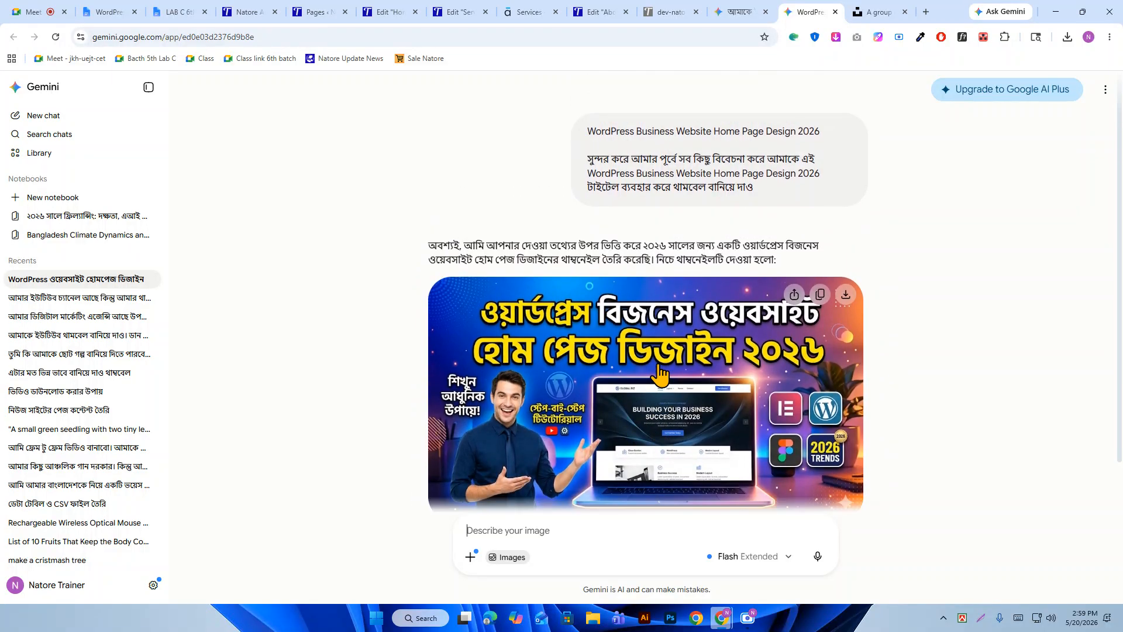
left_click(55, 322)
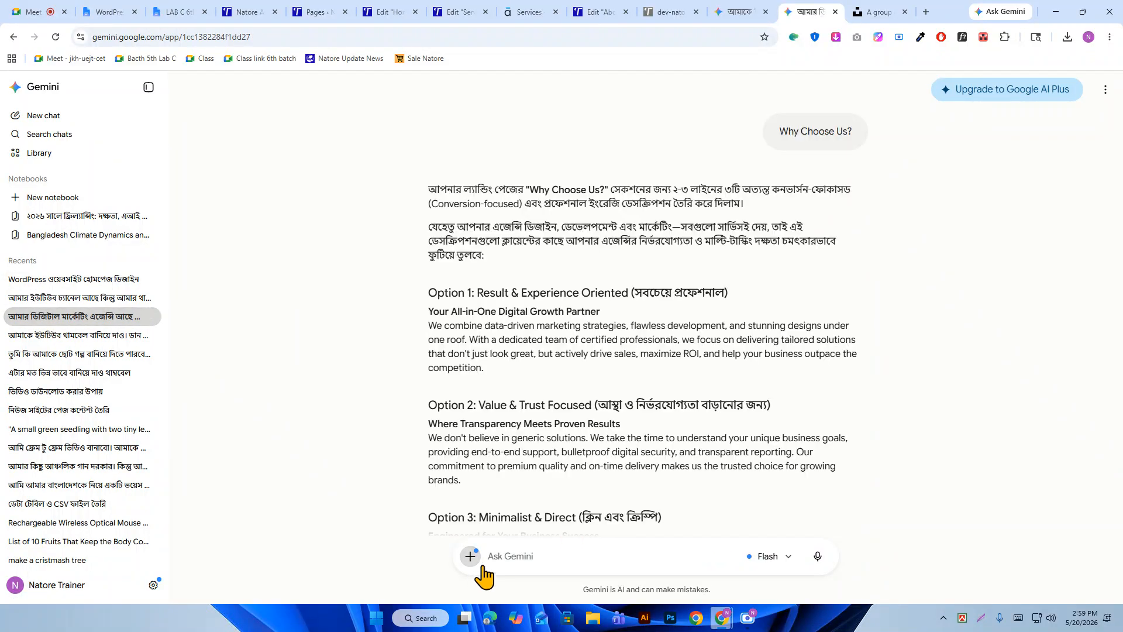
Send Gemini the prompt "Services" followed by "just give me description with 30 words" on a new line.
right_click(544, 554)
left_click(581, 379)
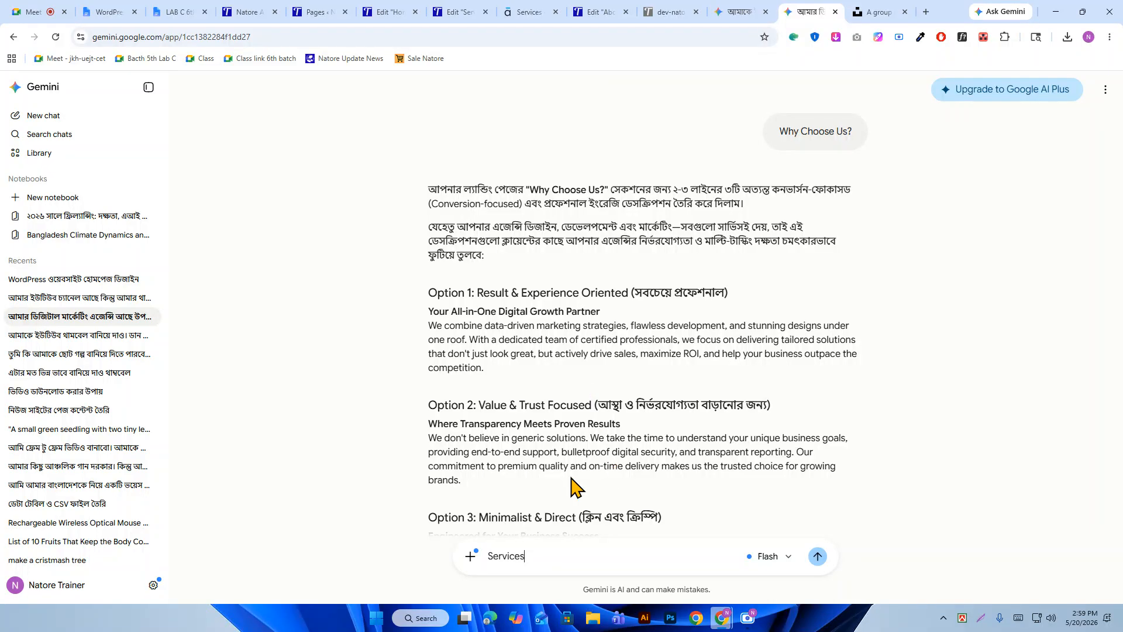
left_click(149, 88)
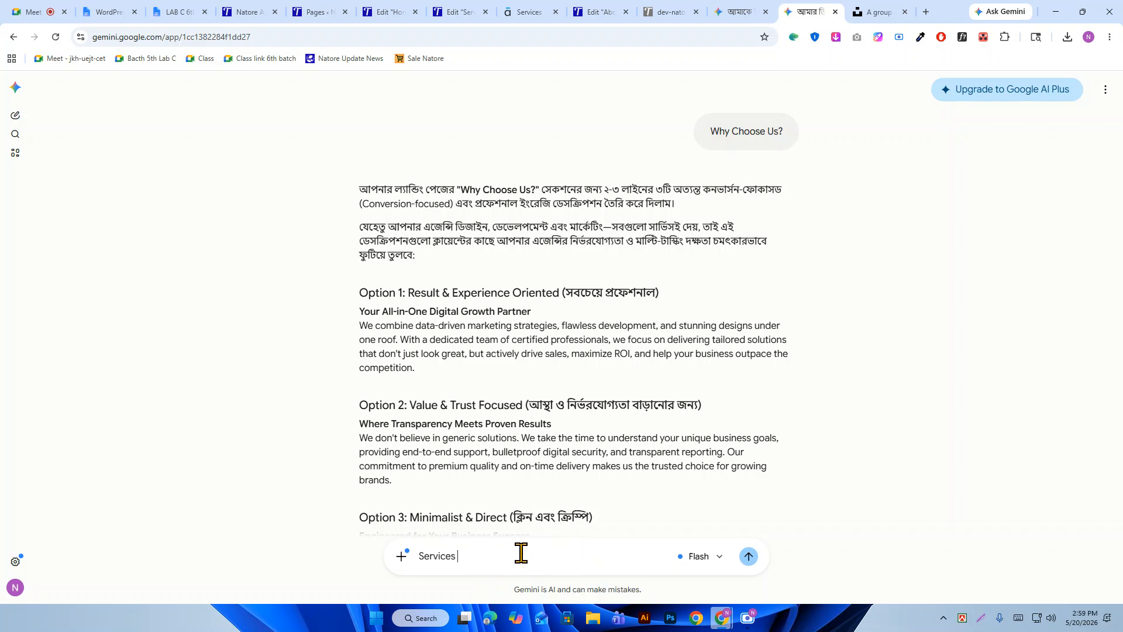
key("shift+Return")
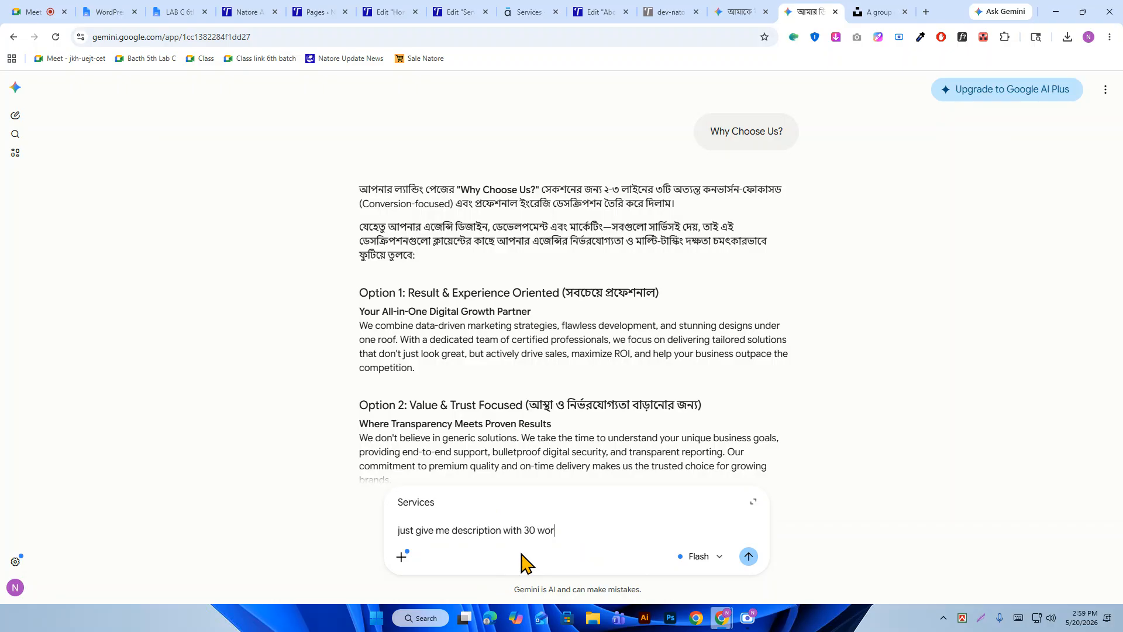
key("Return")
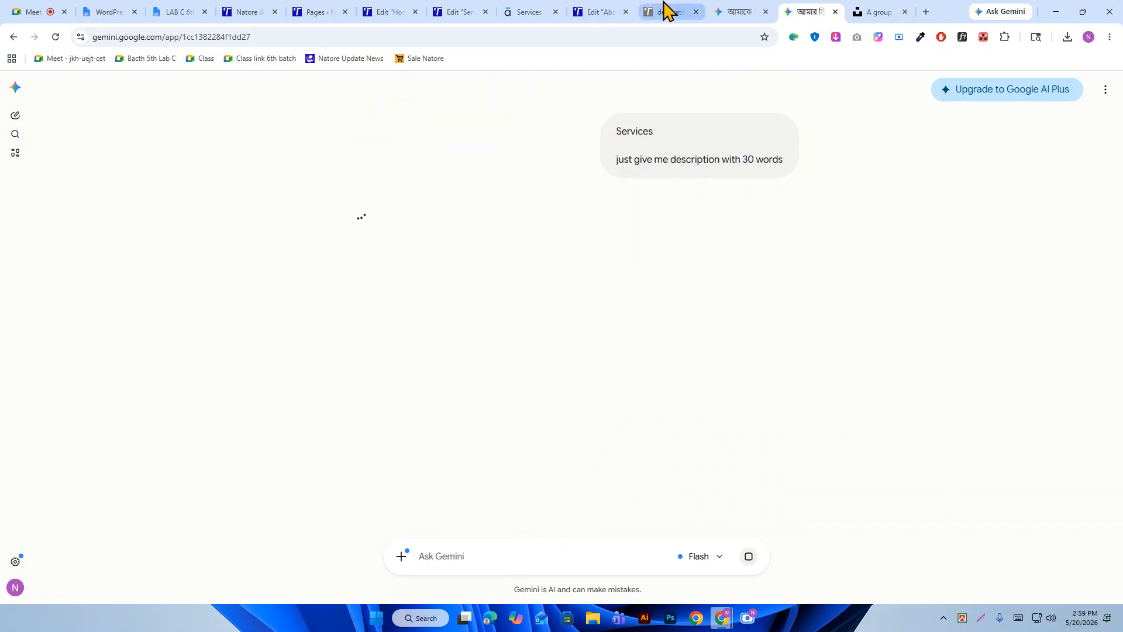
Switch to the Digital Agency template page and copy the hero subheading "We provide a wide range of Services".
left_click(604, 11)
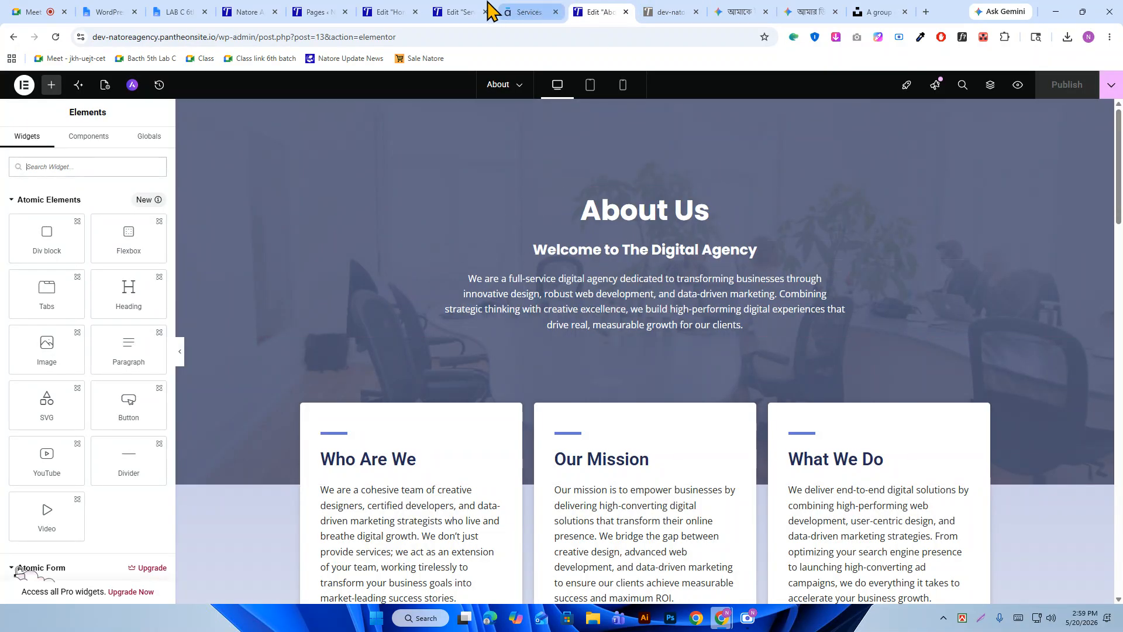
left_click(468, 12)
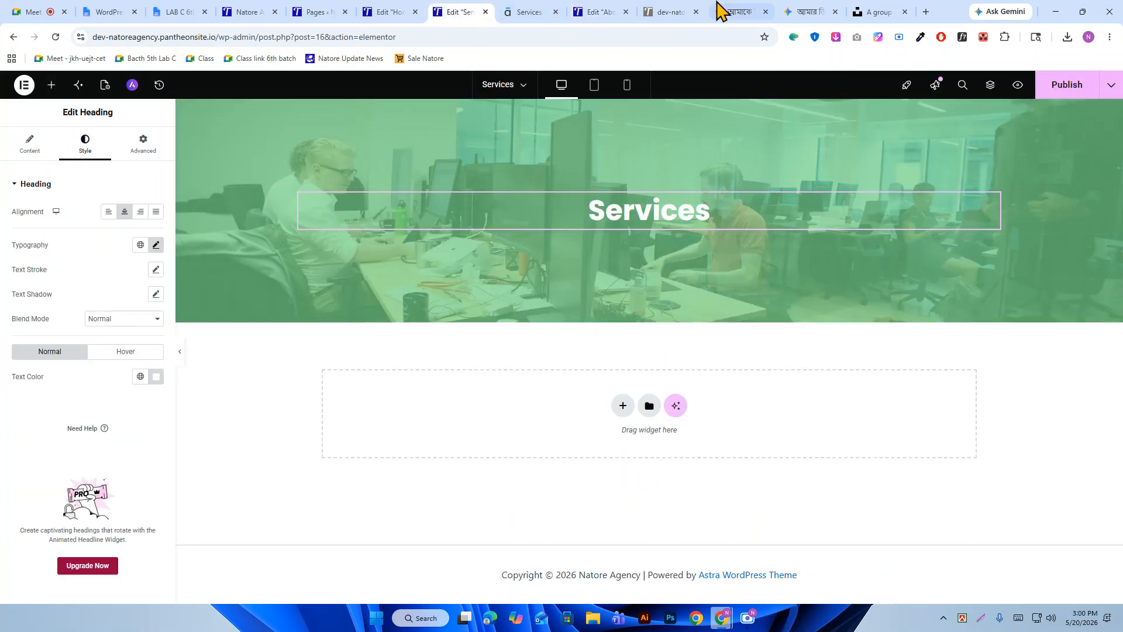
left_click(532, 11)
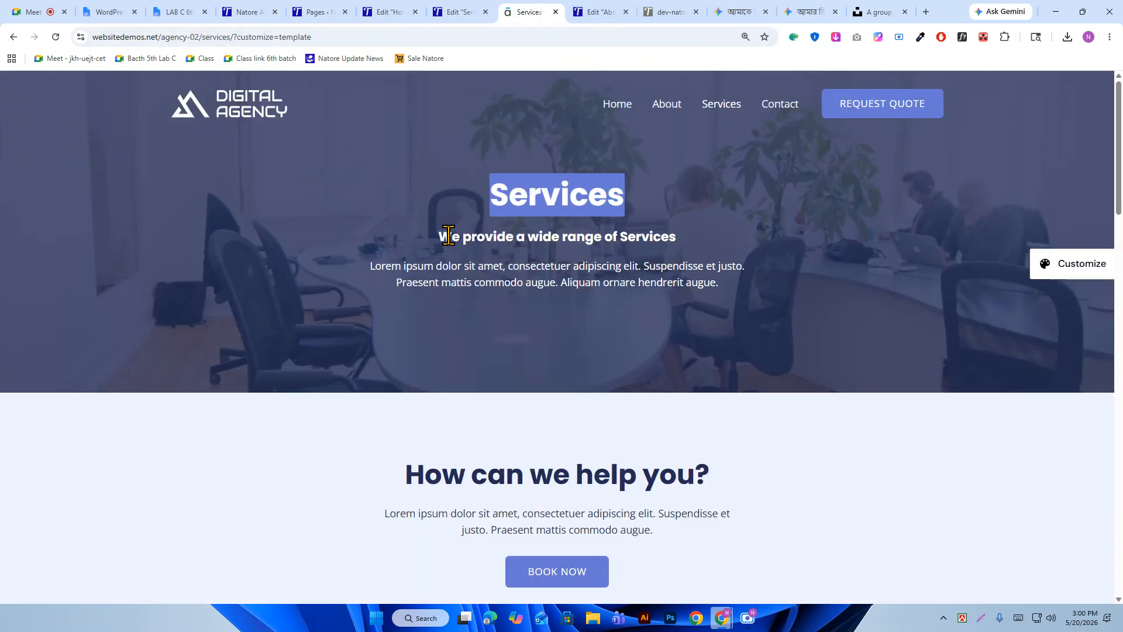
left_click_drag(448, 234, 649, 231)
right_click(653, 231)
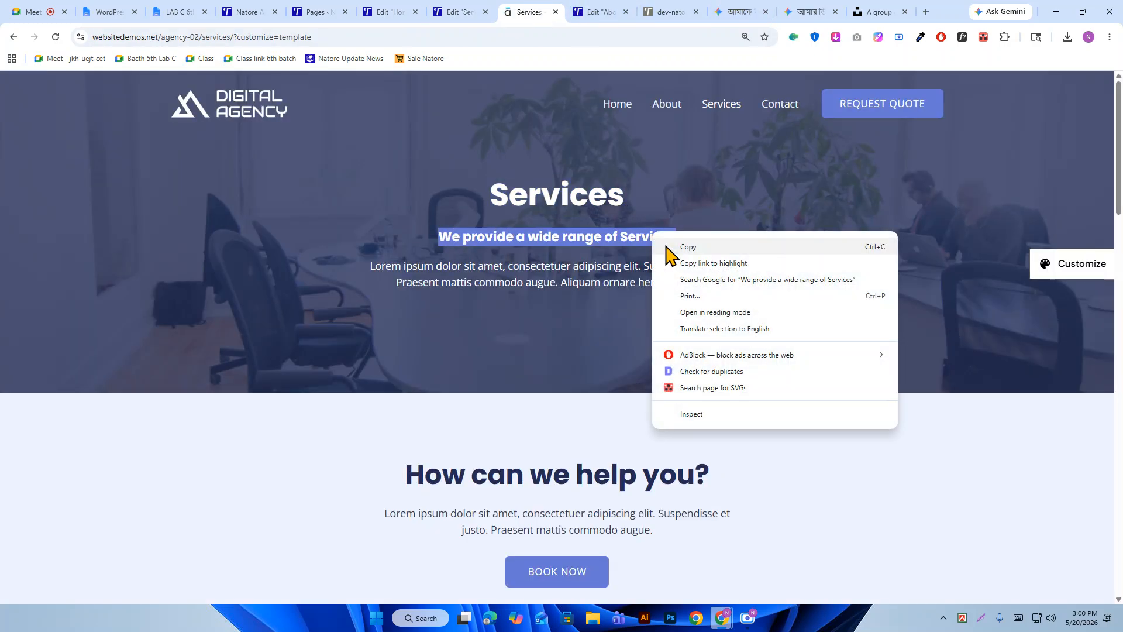
left_click(670, 243)
Back in the Services page editor, duplicate the "Services" heading and replace the copy's text with "We provide a wide range of Services".
left_click(468, 12)
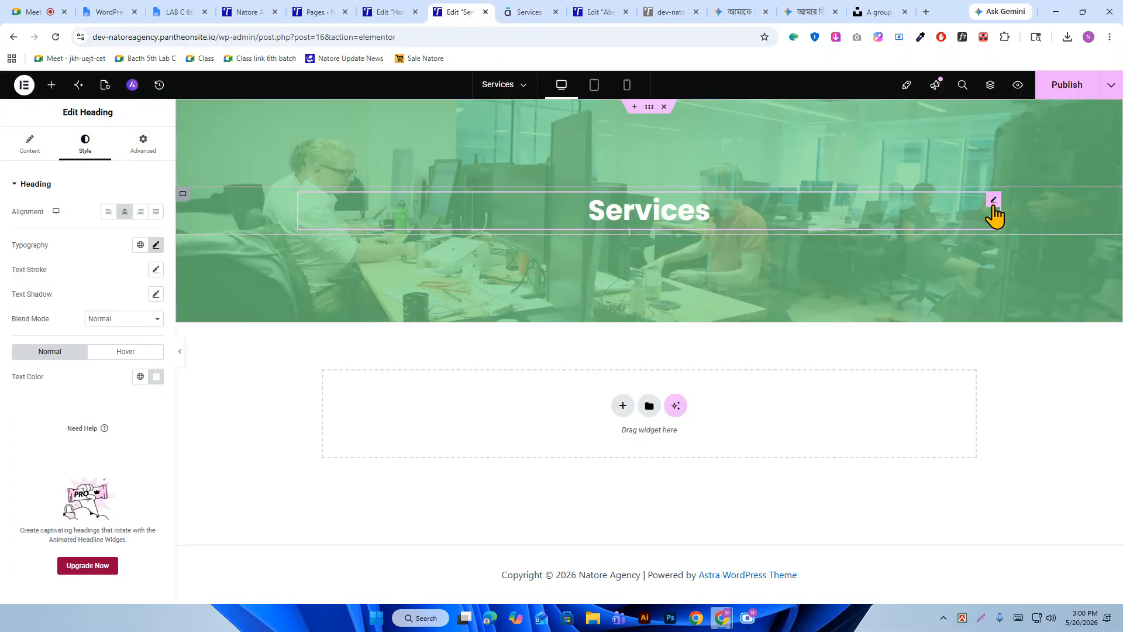
right_click(994, 216)
left_click(1001, 240)
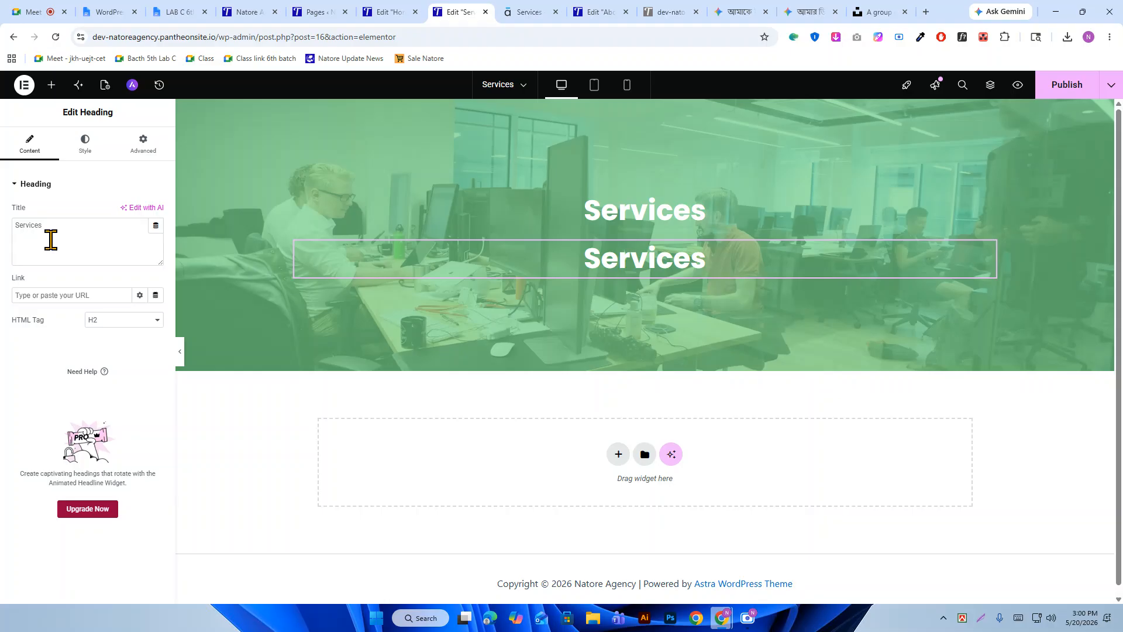
double_click(50, 227)
right_click(71, 233)
left_click(82, 316)
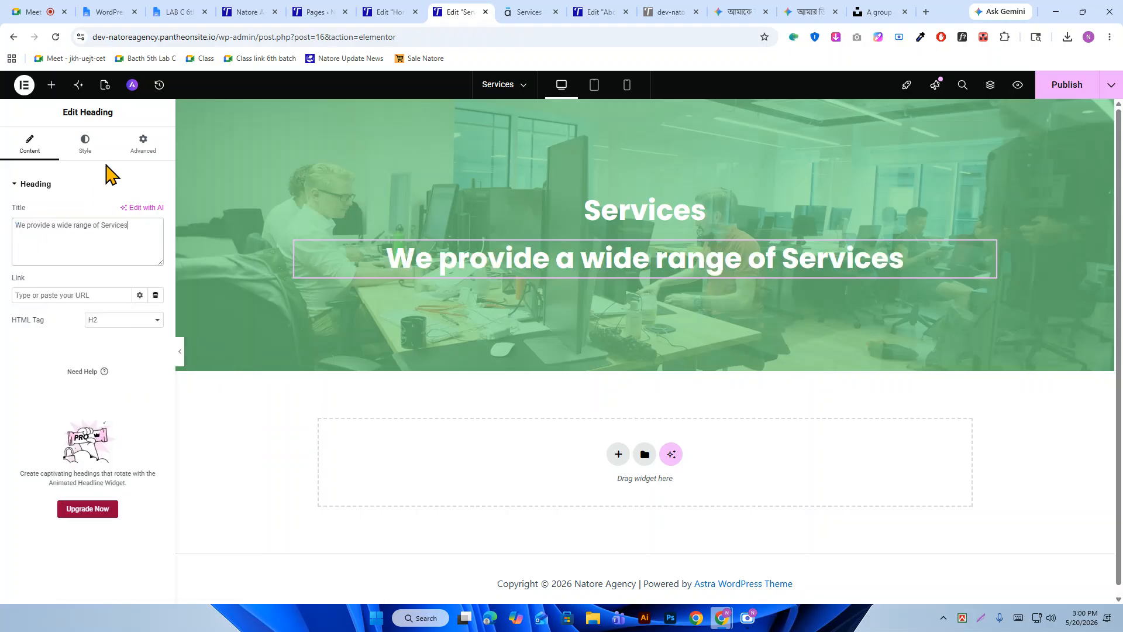
Keep the hero subheading centred and set its font size to 20 px.
left_click(85, 143)
left_click(124, 211)
left_click(155, 245)
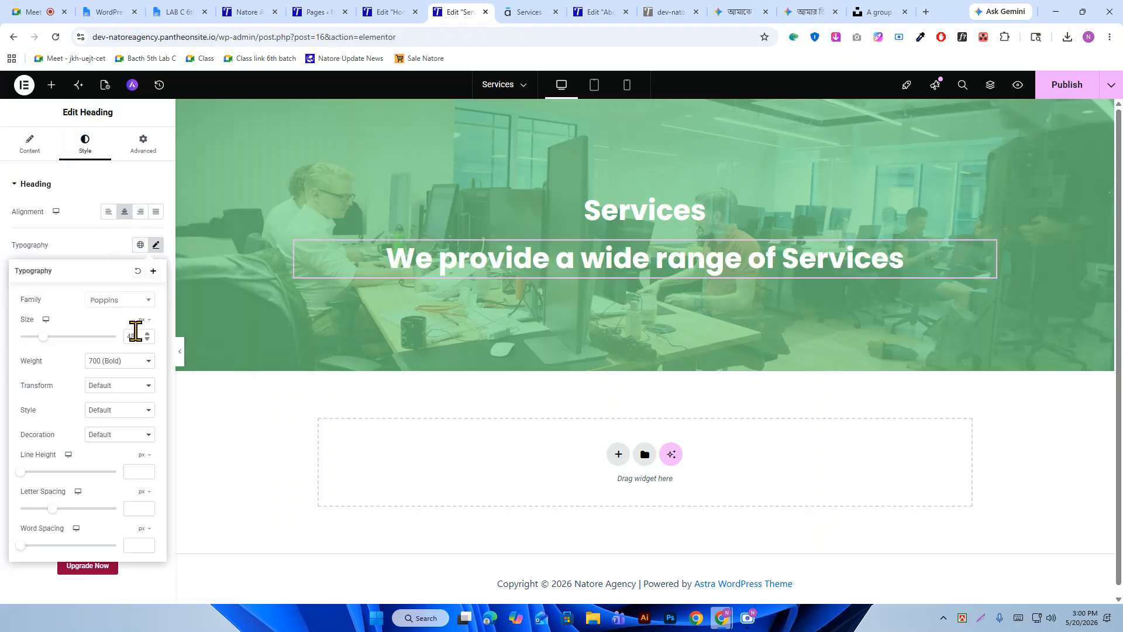
type("20")
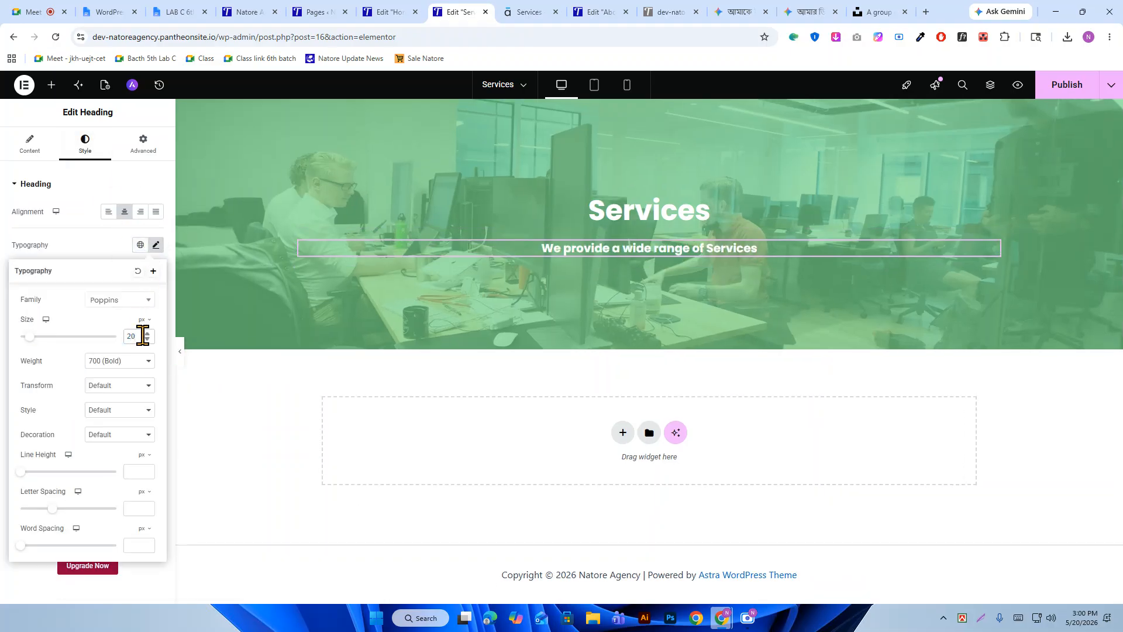
Inspect the font properties of the template's hero subheading with WhatFont, and return to the Services page editor.
left_click(530, 12)
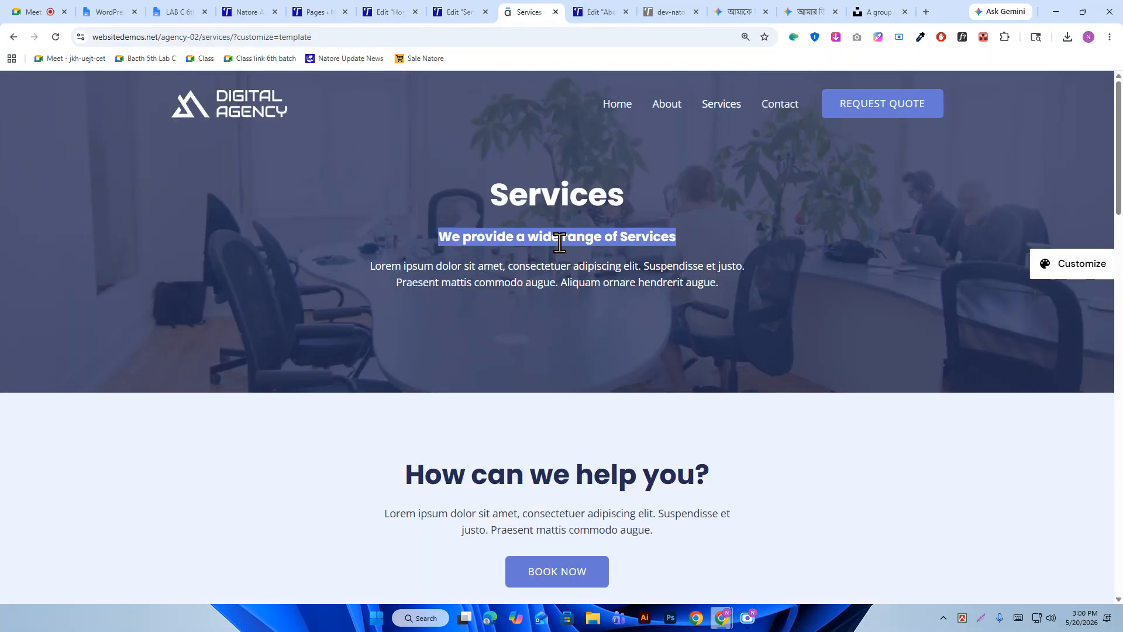
left_click(963, 37)
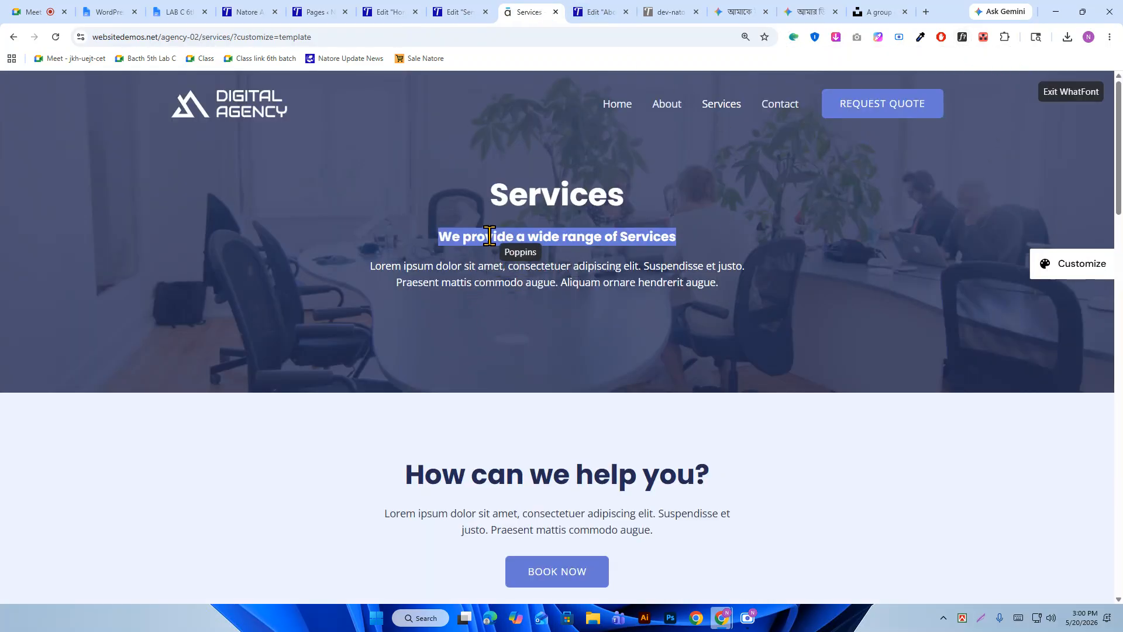
left_click(487, 239)
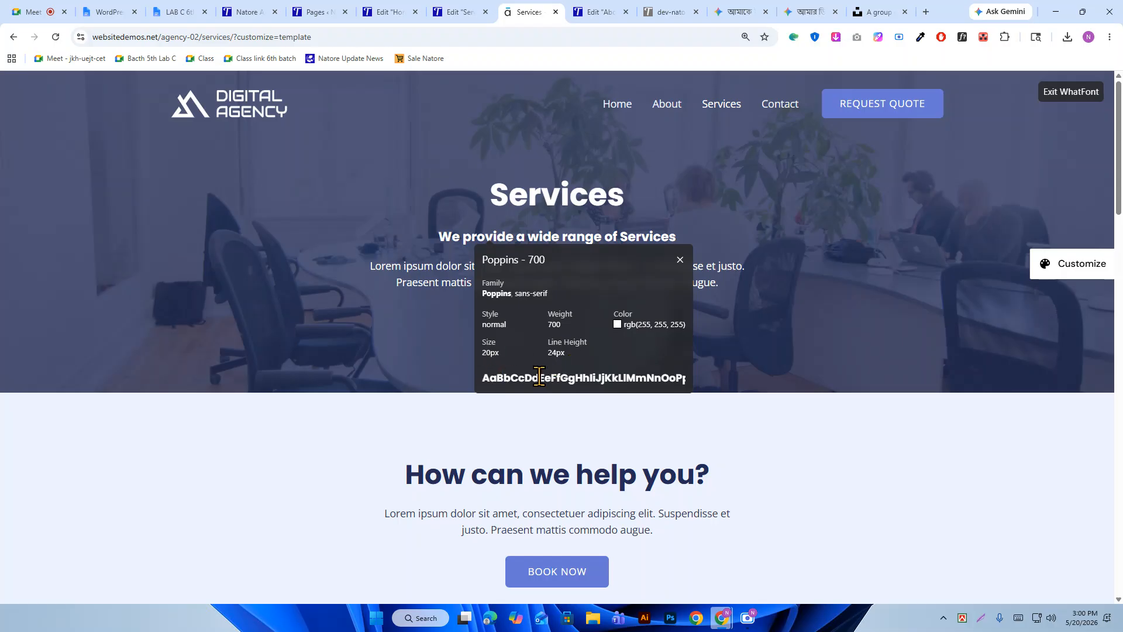
left_click(460, 12)
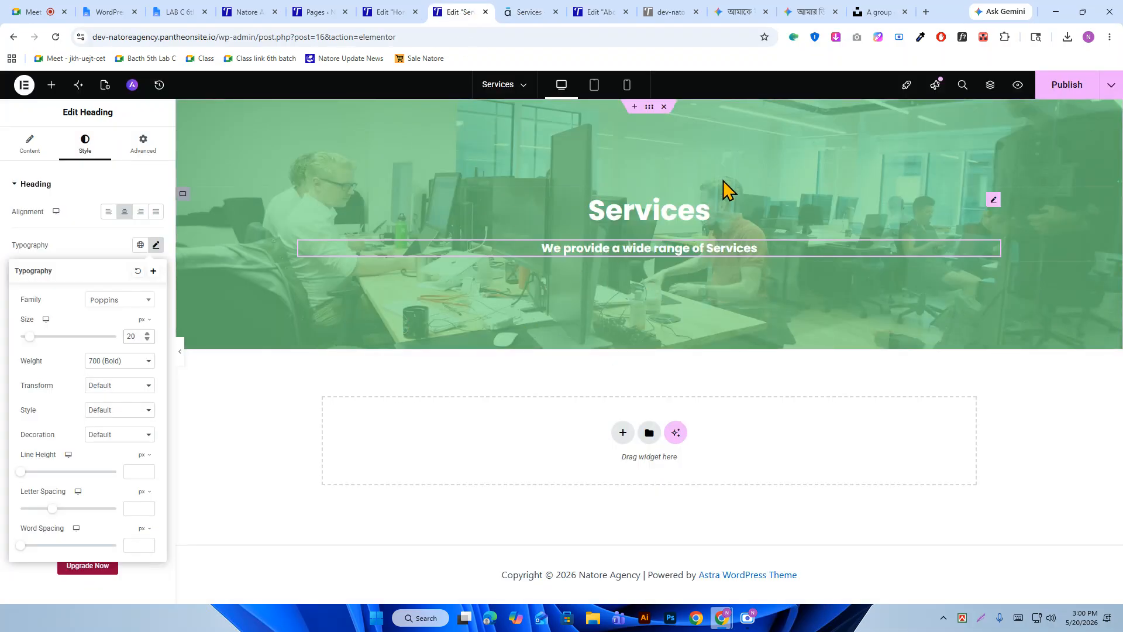
Close the Gemini tab with the thumbnail chat and copy the description paragraph, without its title, from the "Services" chat.
left_click(739, 11)
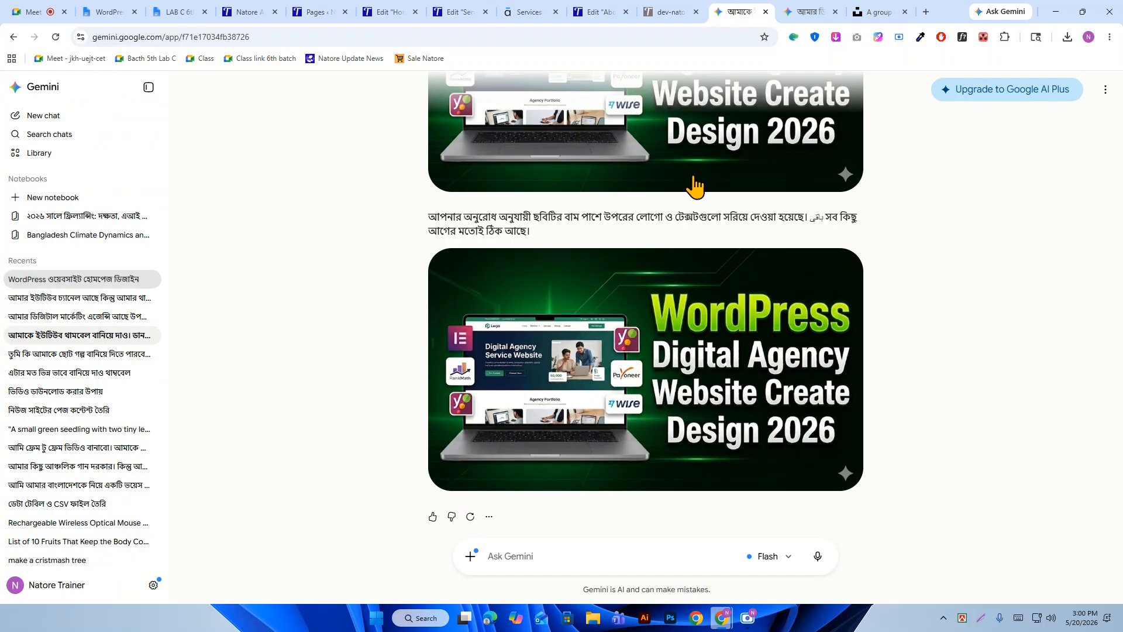
left_click(765, 12)
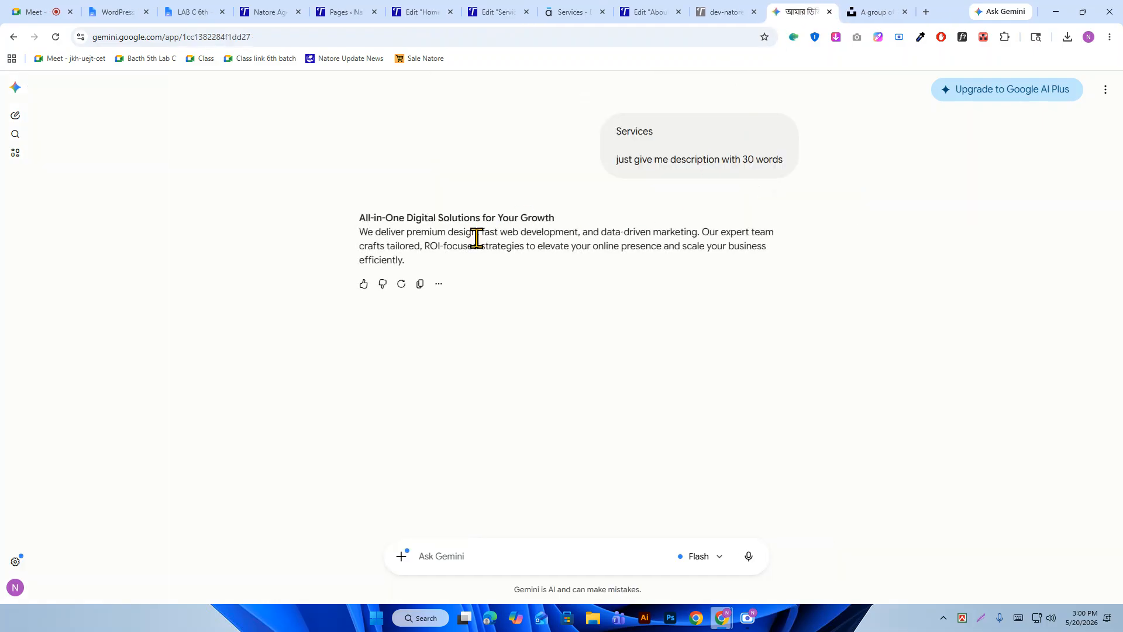
left_click(425, 257)
left_click_drag(413, 260, 366, 236)
right_click(413, 229)
left_click(460, 252)
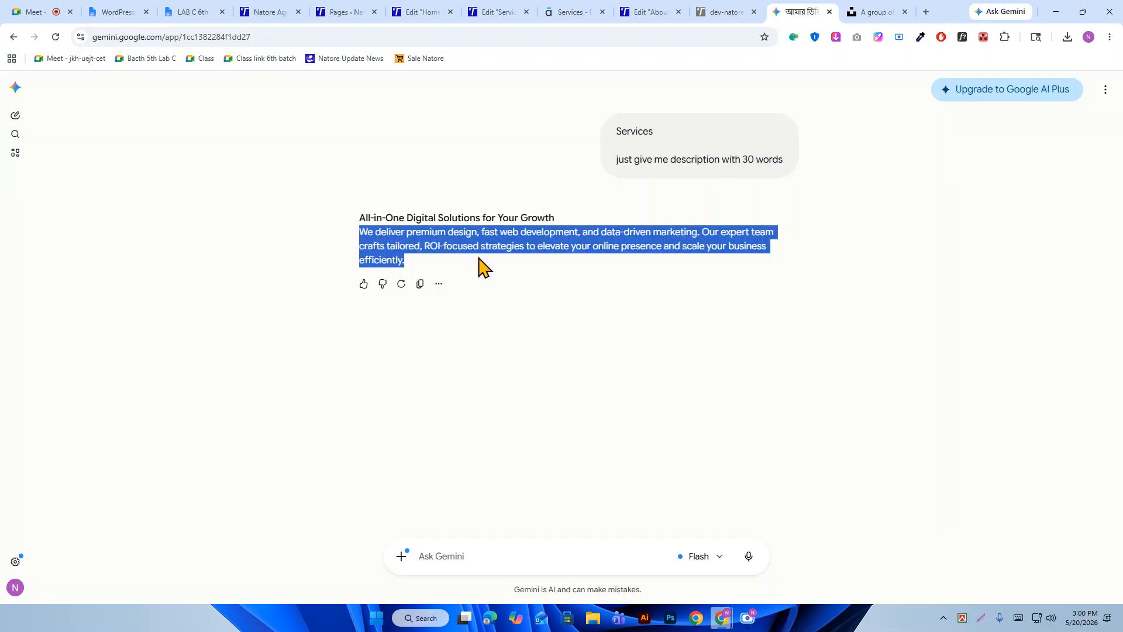
In the Services page editor, add a Text Editor widget below the hero subheading and replace its placeholder with the copied description.
left_click(497, 12)
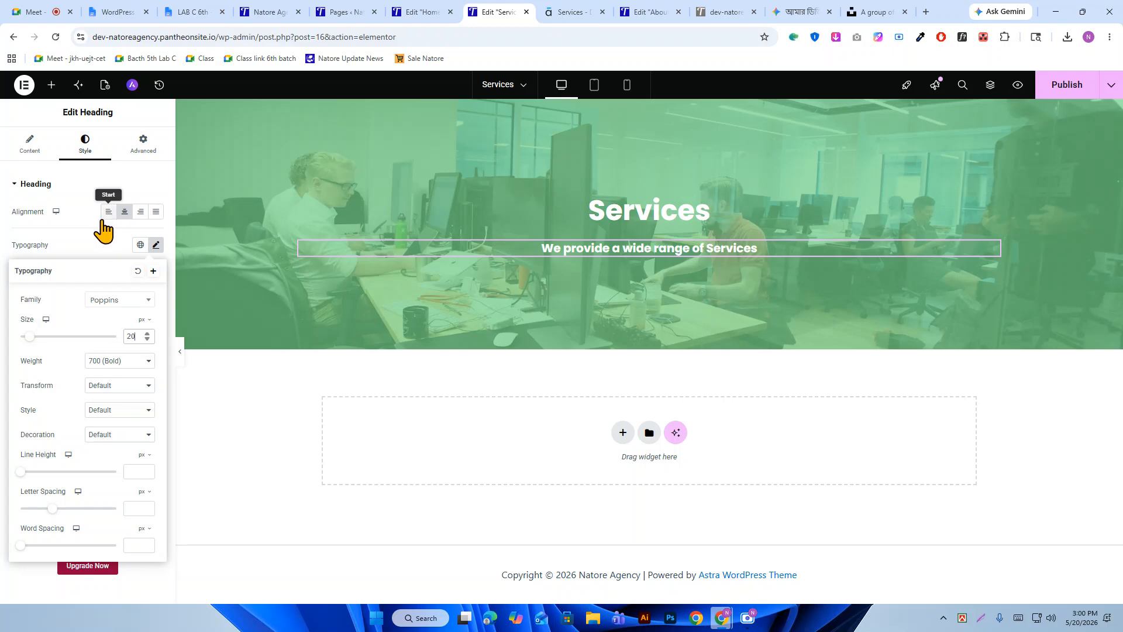
left_click(51, 85)
left_click_drag(44, 465, 710, 257)
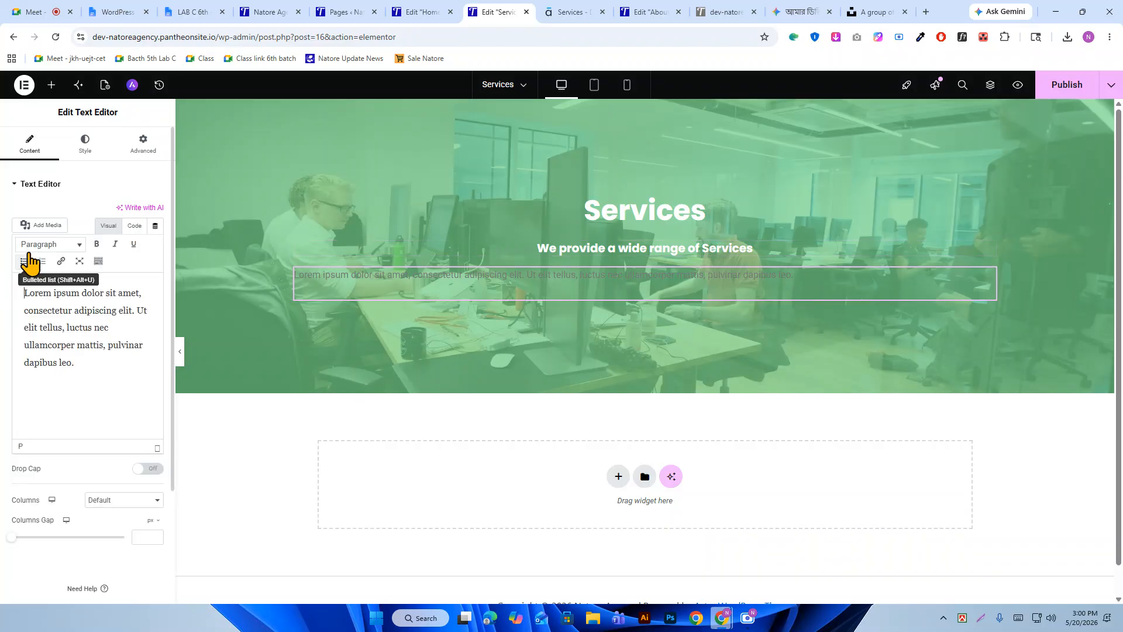
triple_click(88, 301)
right_click(87, 301)
left_click(150, 349)
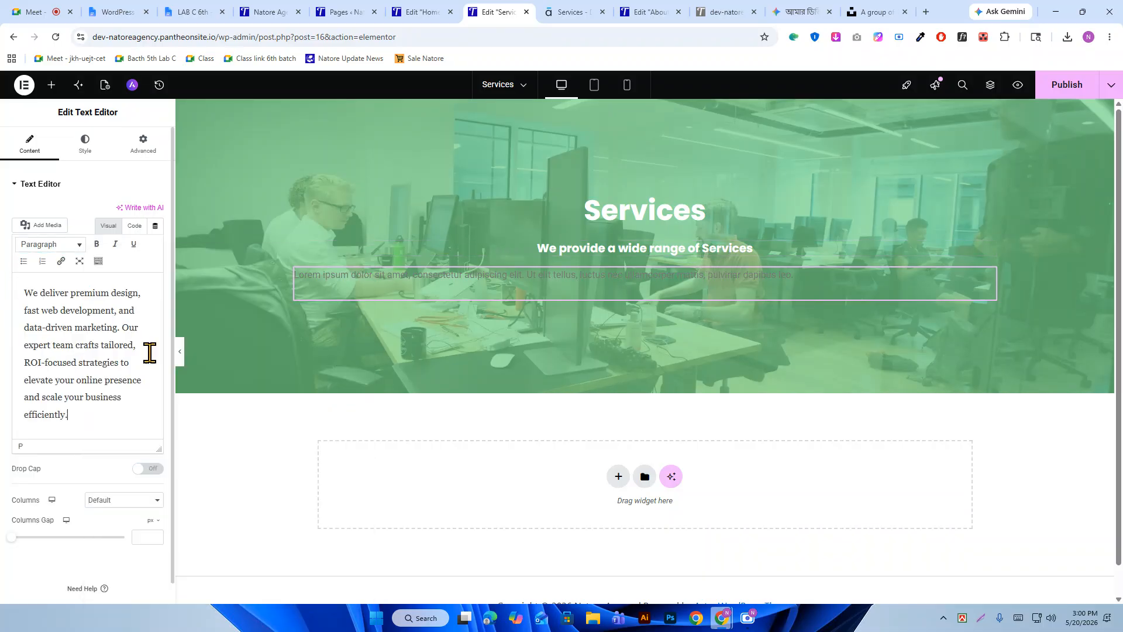
Style the hero description with 0 px paragraph spacing, centred alignment and white text colour #FFFFFF.
left_click(88, 147)
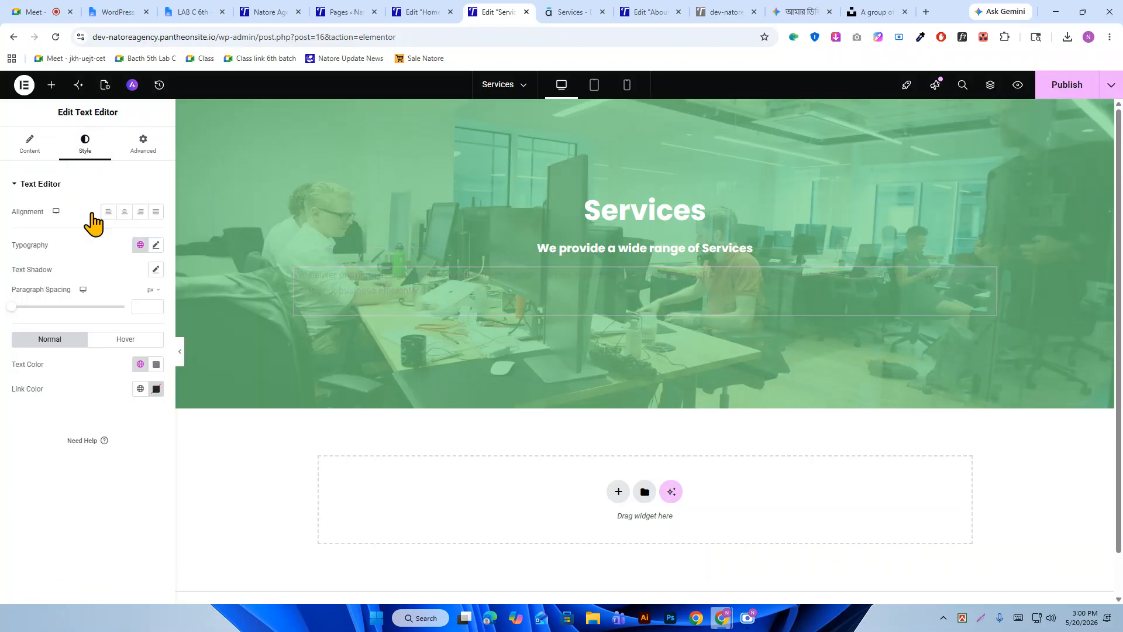
left_click(155, 308)
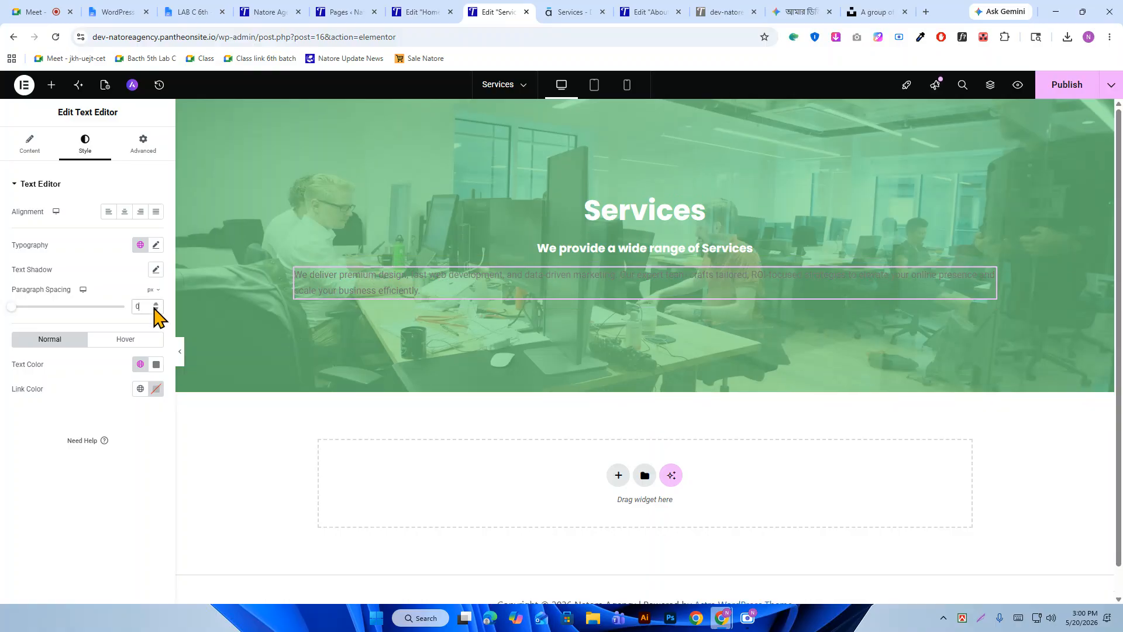
left_click(125, 211)
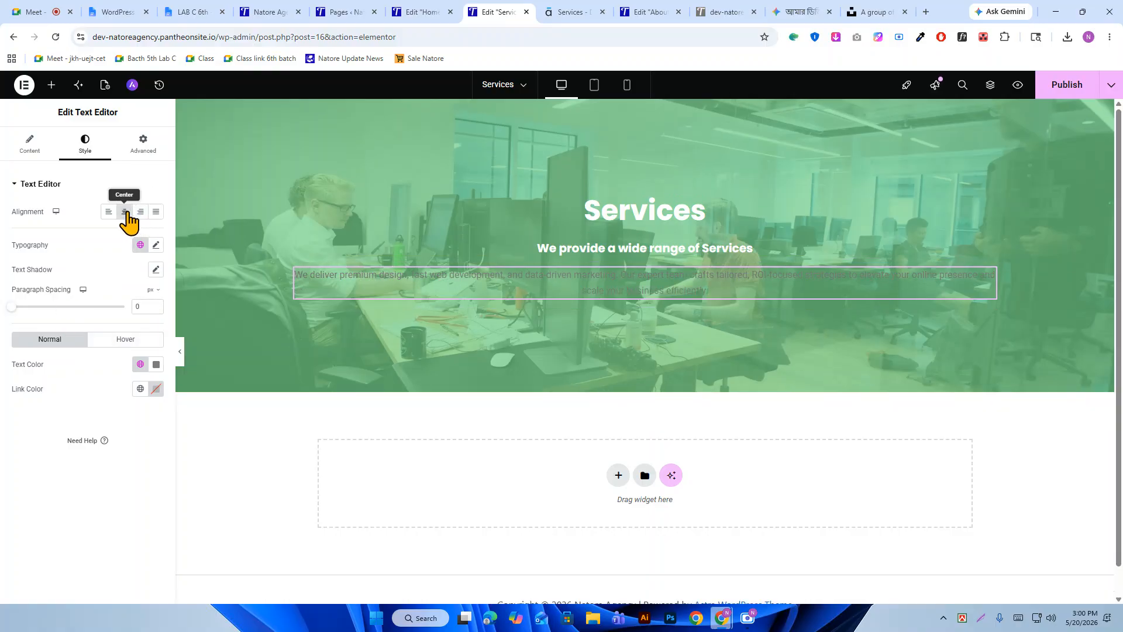
left_click(155, 364)
left_click_drag(90, 451, 90, 406)
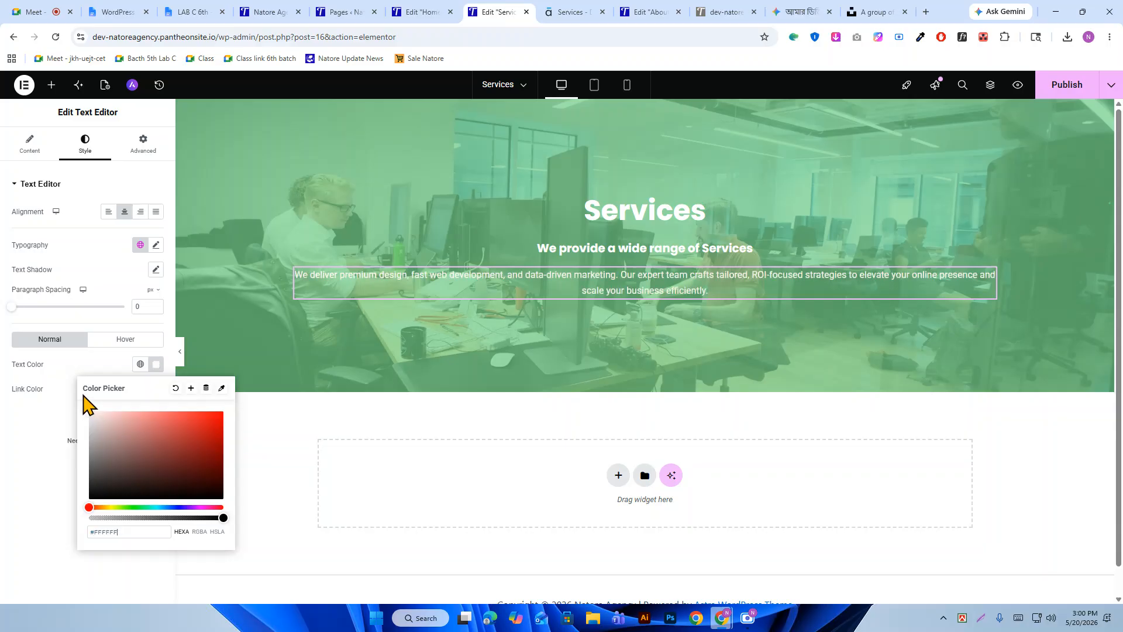
left_click(18, 448)
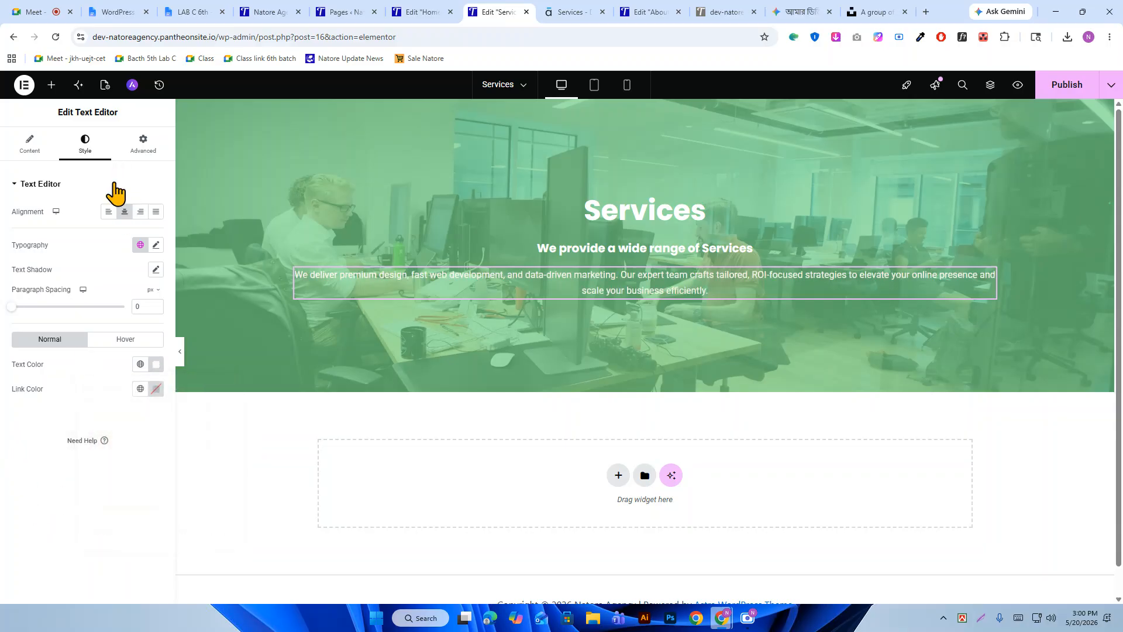
Give the hero description a custom width of 50%, centre it with Align Self, and preview the hero without the editing panel.
left_click(155, 143)
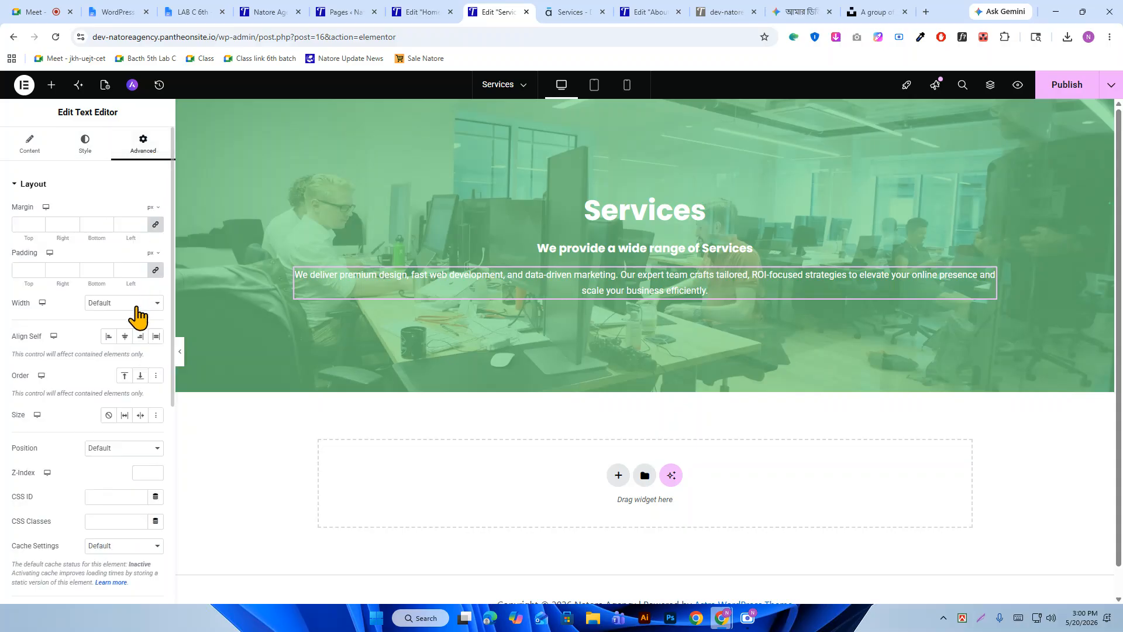
left_click(106, 304)
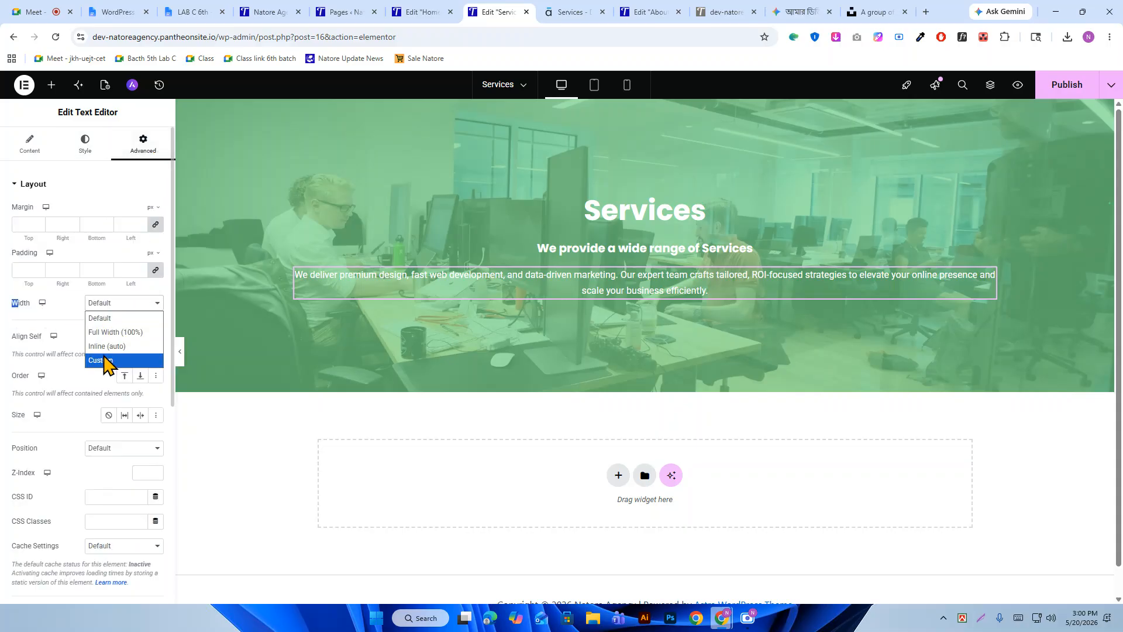
left_click(104, 360)
left_click_drag(18, 335, 71, 340)
left_click(156, 343)
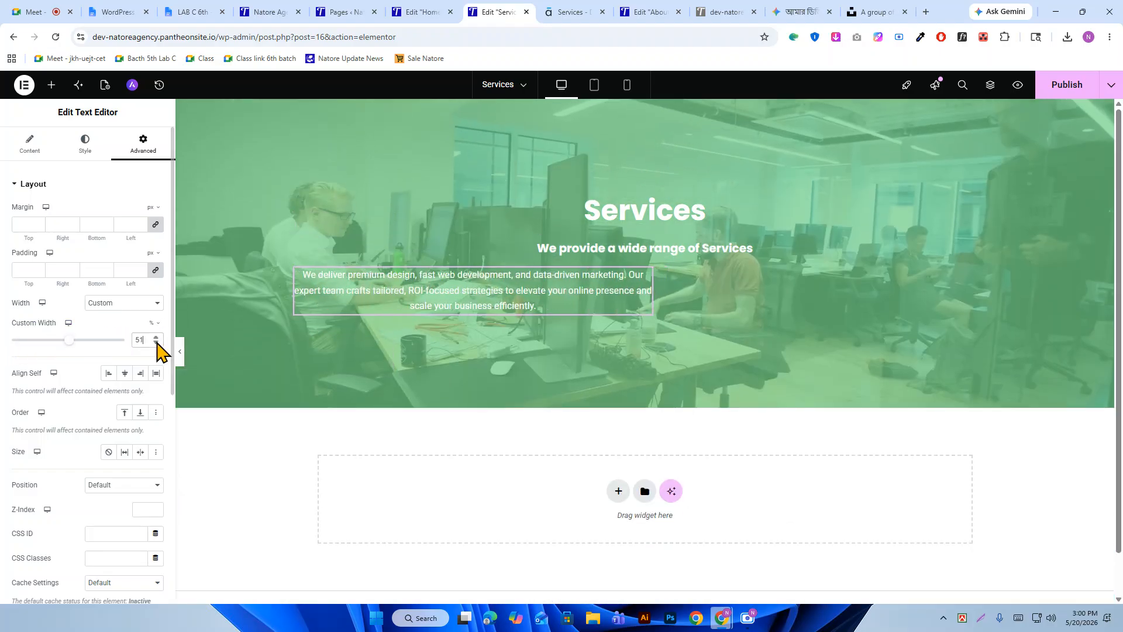
left_click(156, 343)
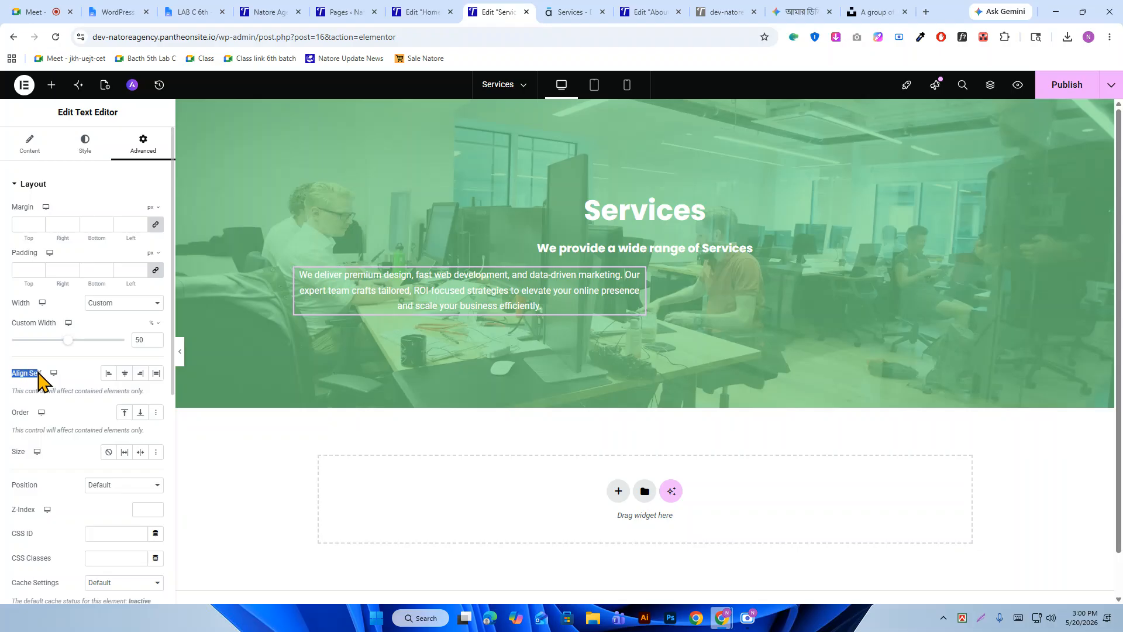
left_click(124, 373)
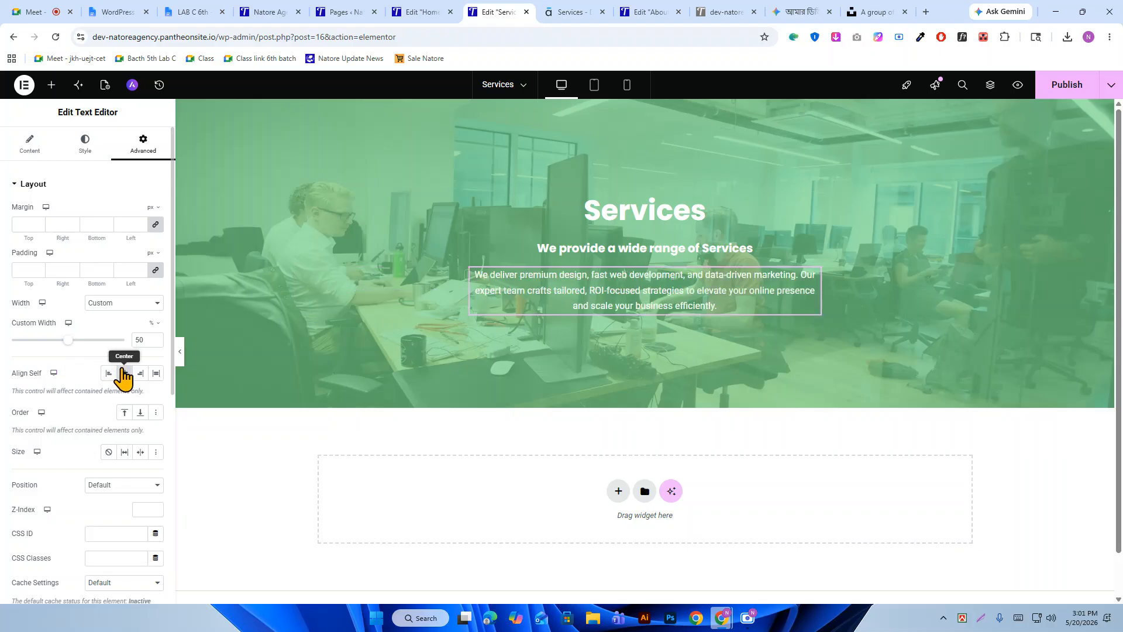
left_click(180, 358)
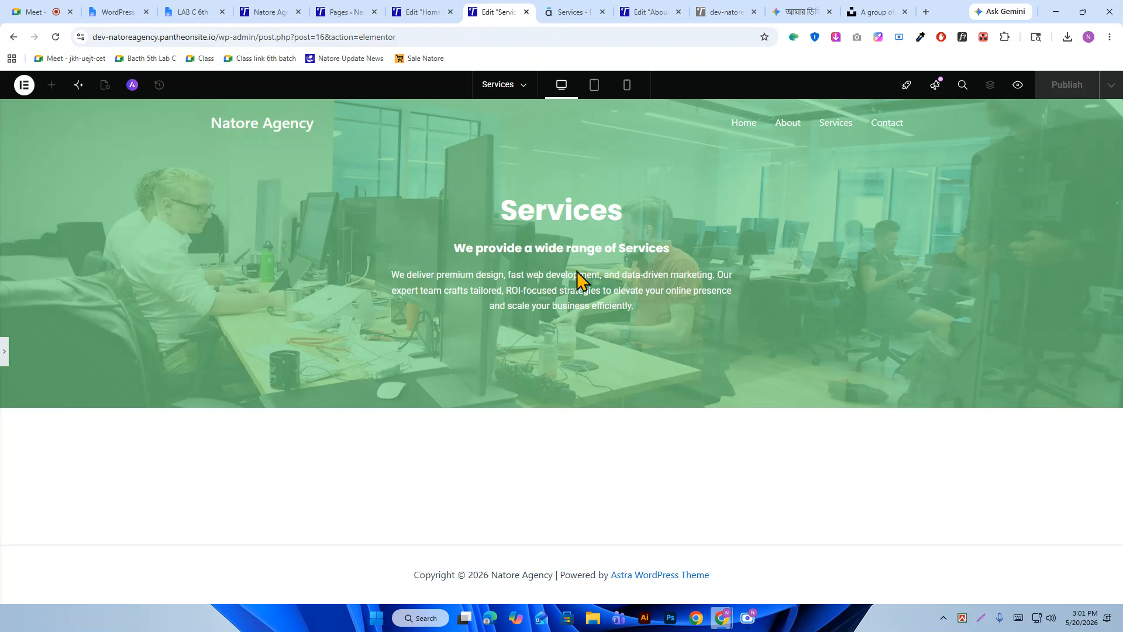
left_click(4, 358)
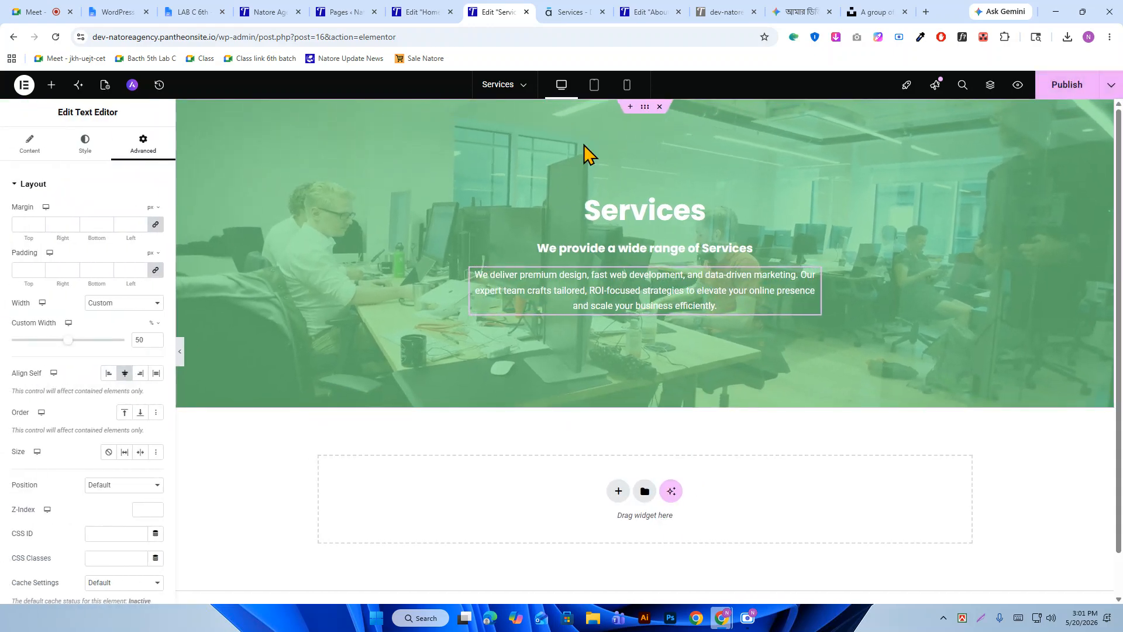
Raise the hero container's background overlay opacity to 0.82.
left_click(665, 156)
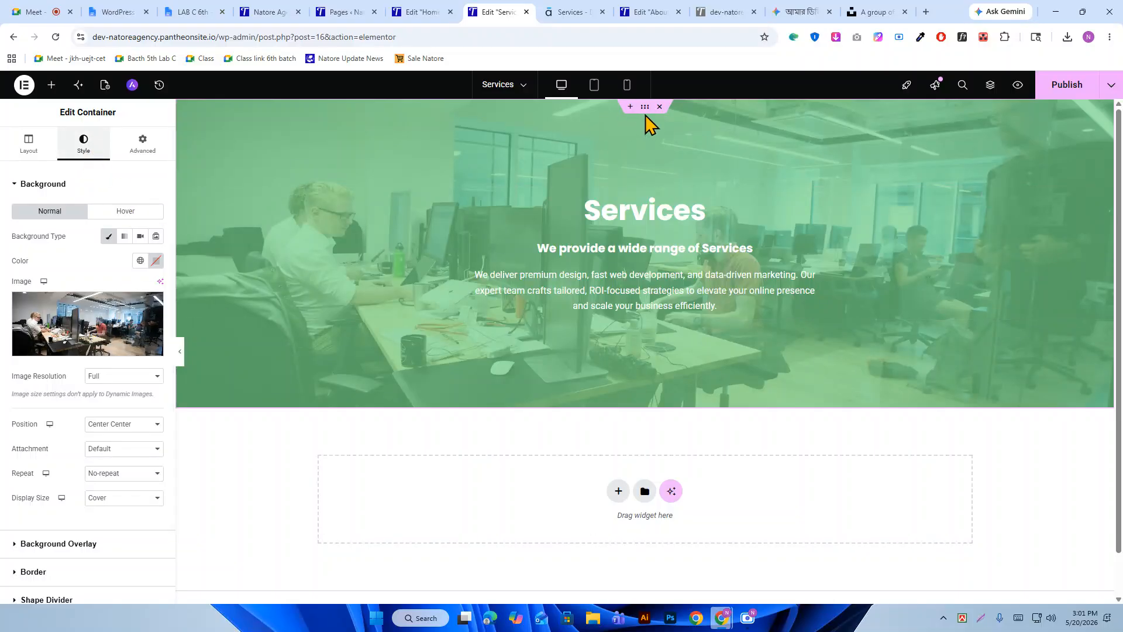
scroll(55, 389, "down", 2)
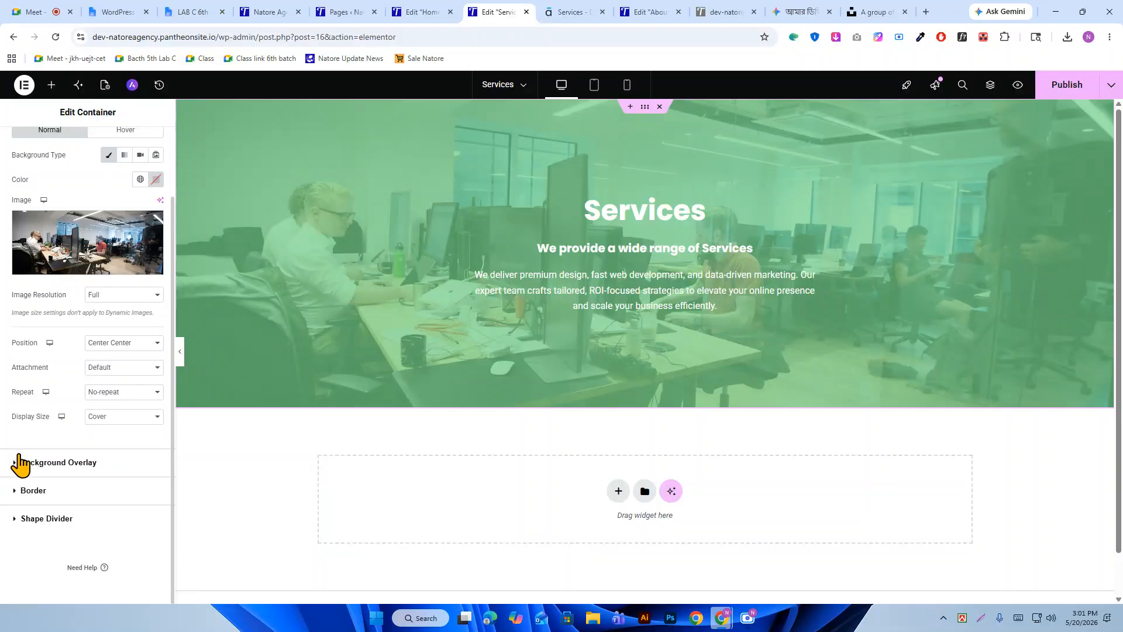
left_click(21, 462)
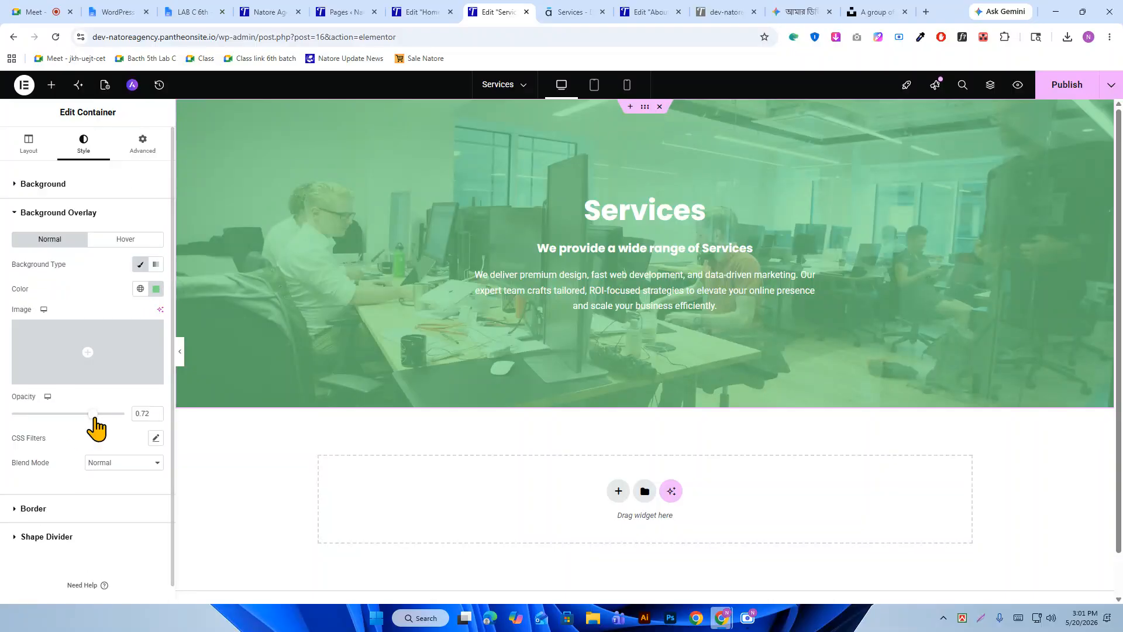
left_click_drag(93, 417, 108, 417)
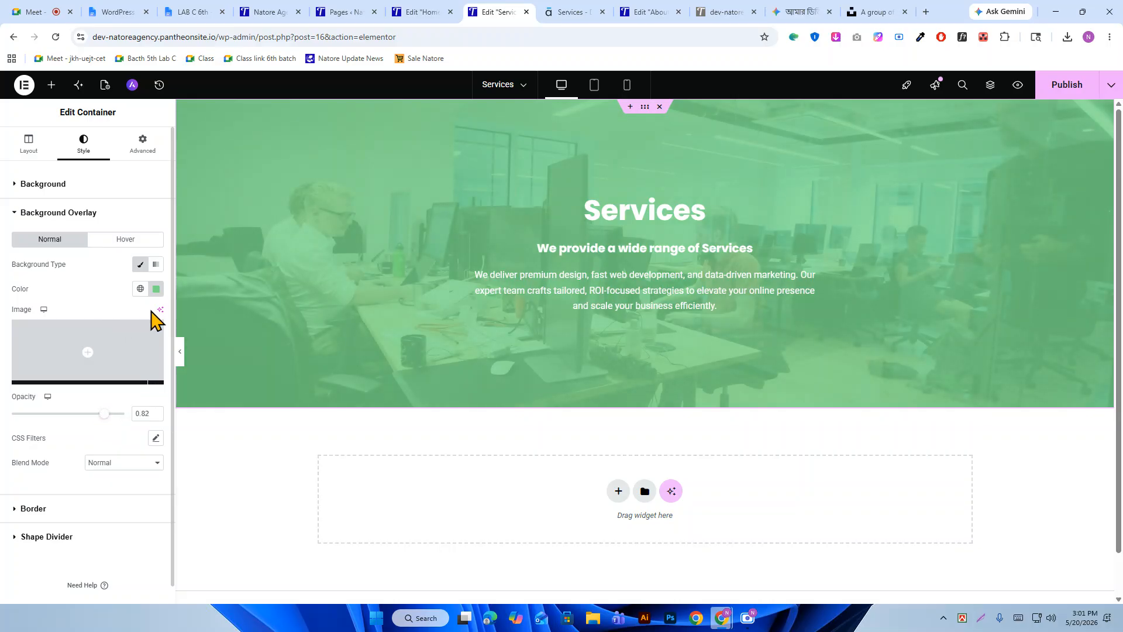
Change the hero overlay to a darker green, #329B44, with slightly reduced alpha, and set the overlay opacity to 0.79.
left_click(156, 288)
left_click_drag(150, 354, 184, 370)
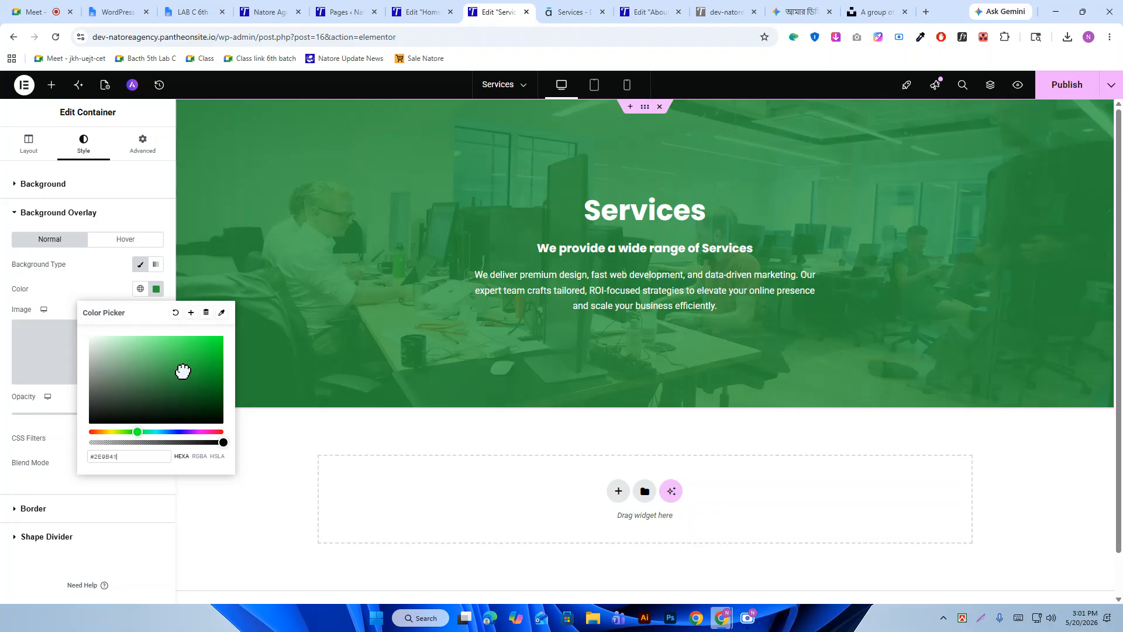
left_click(105, 288)
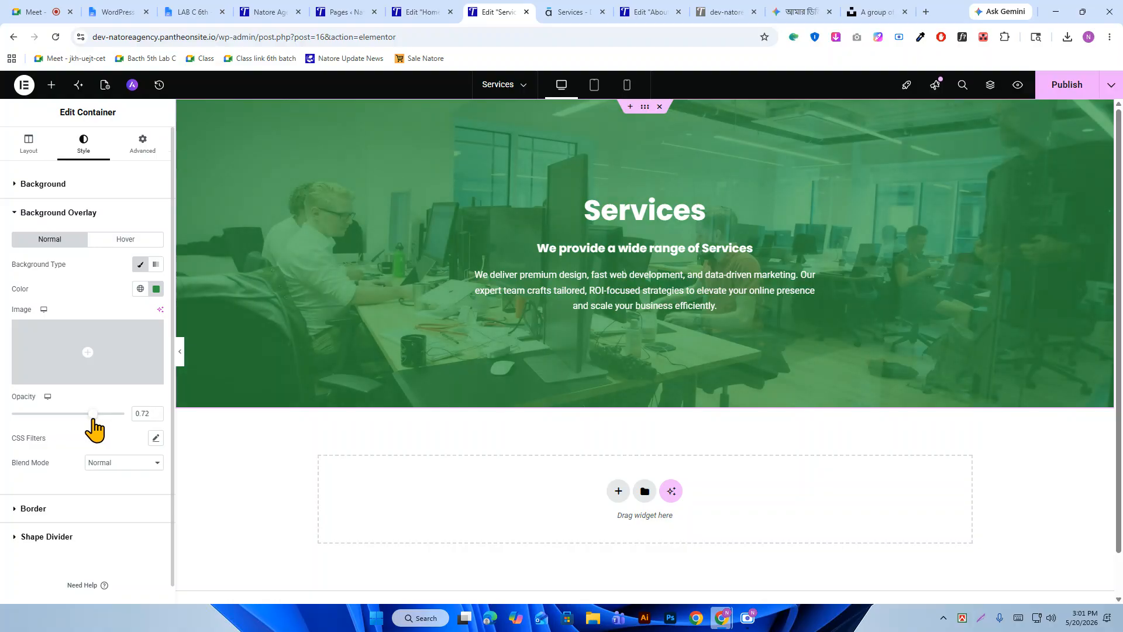
left_click_drag(93, 418, 100, 417)
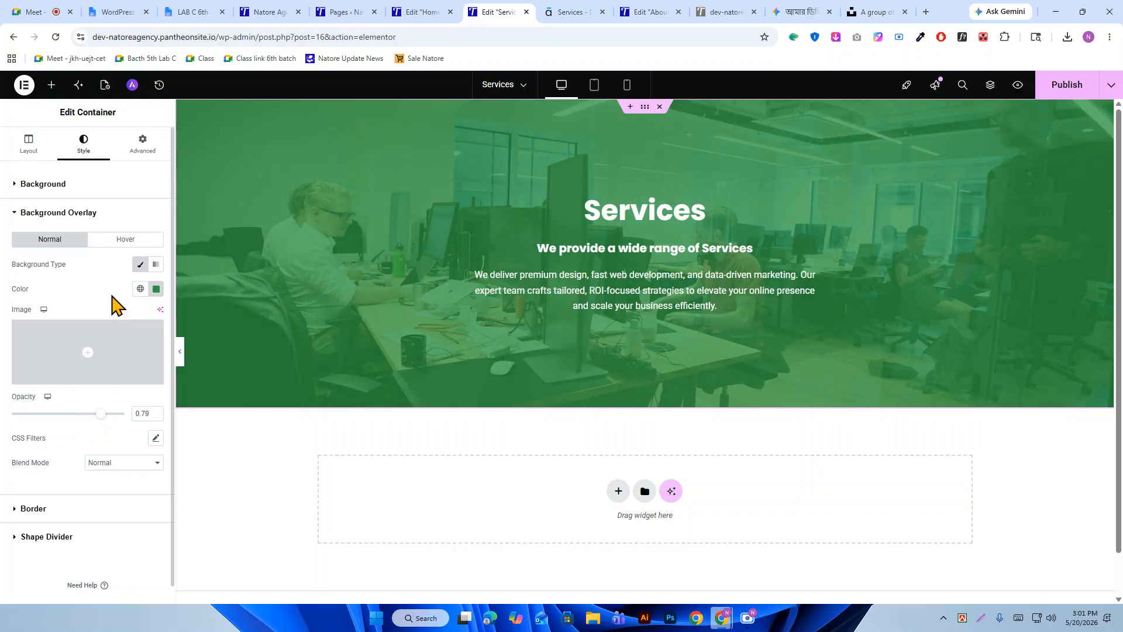
left_click(156, 288)
left_click_drag(223, 440, 216, 443)
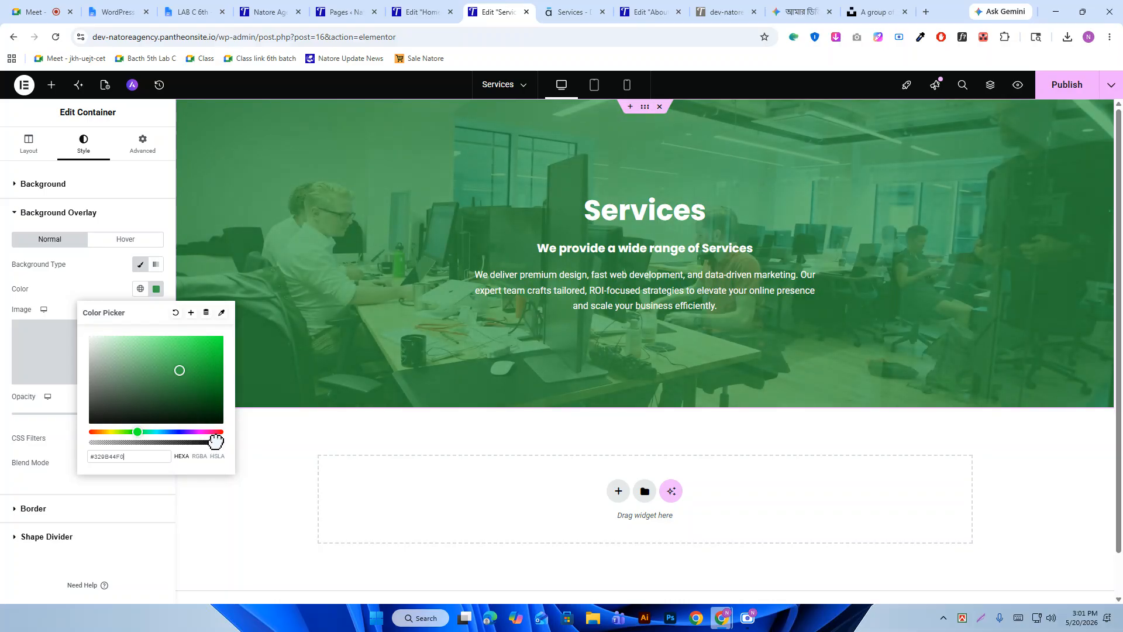
left_click(115, 276)
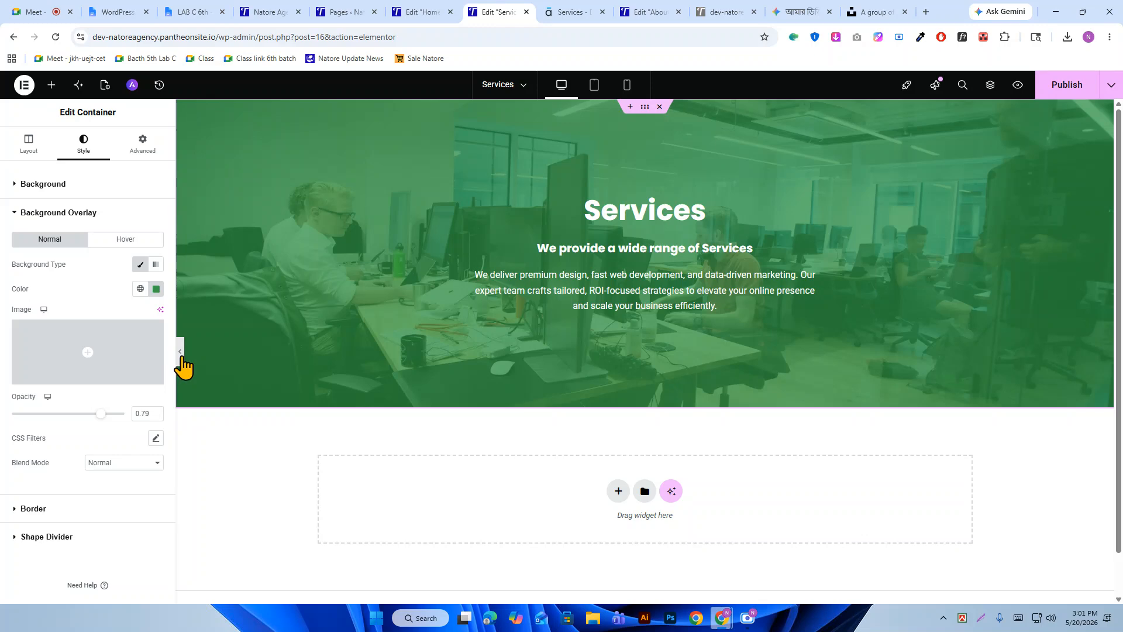
Preview the hero without the editing panel and publish the Services page.
left_click(178, 352)
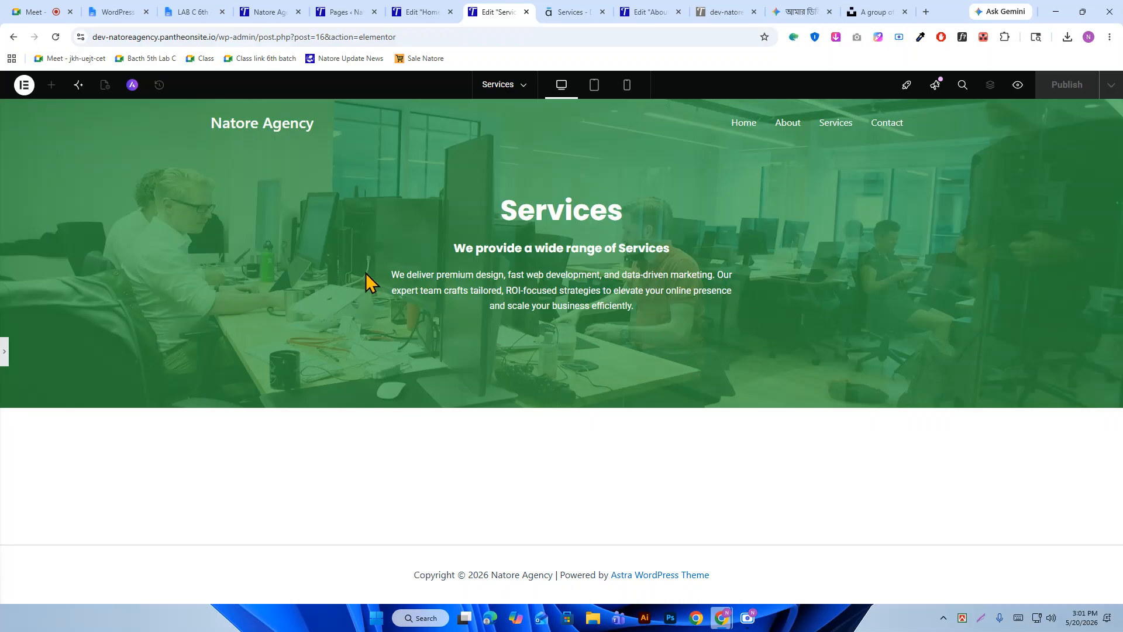
left_click(4, 351)
left_click(1071, 90)
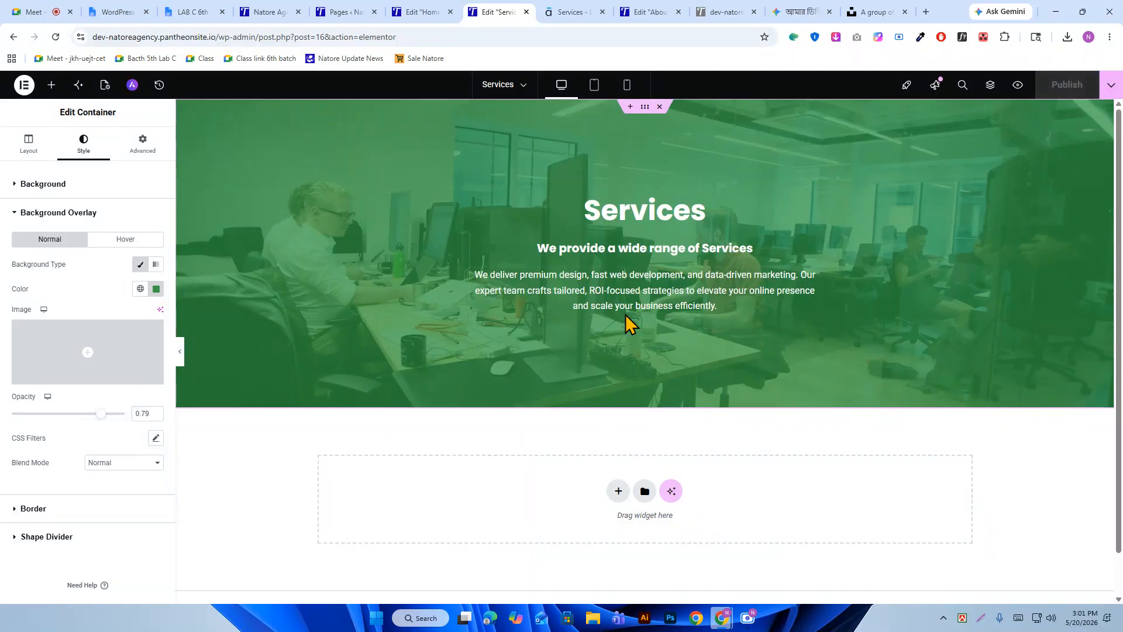
Check the section below the hero in the Digital Agency template and review the About page for reusable sections.
left_click(579, 12)
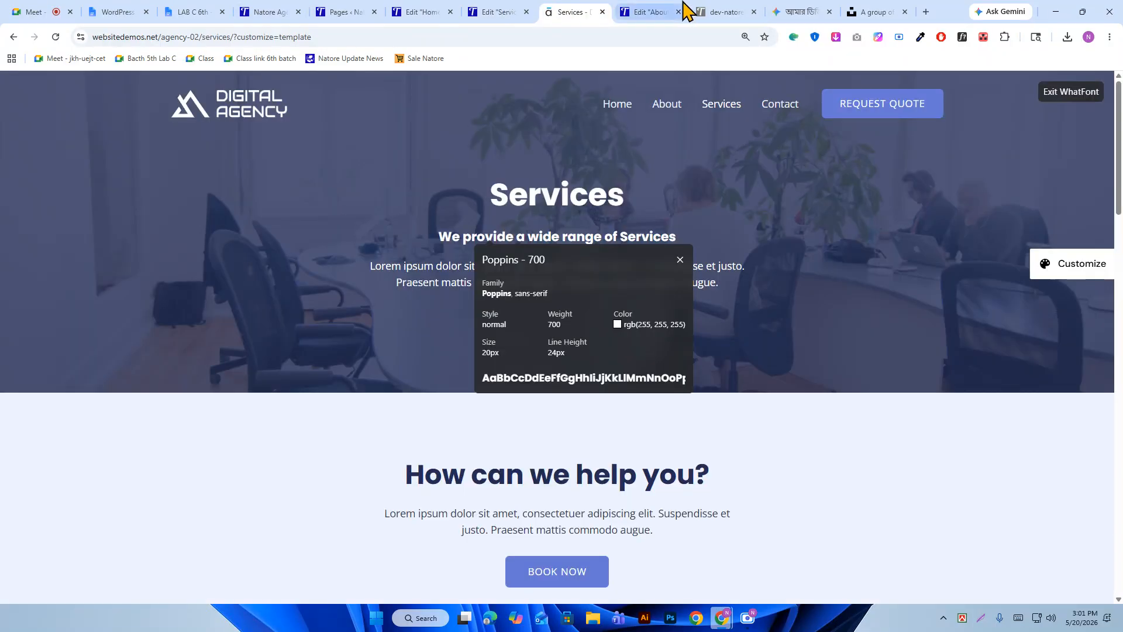
left_click(664, 13)
scroll(667, 266, "down", 5)
scroll(660, 263, "up", 5)
scroll(660, 263, "down", 15)
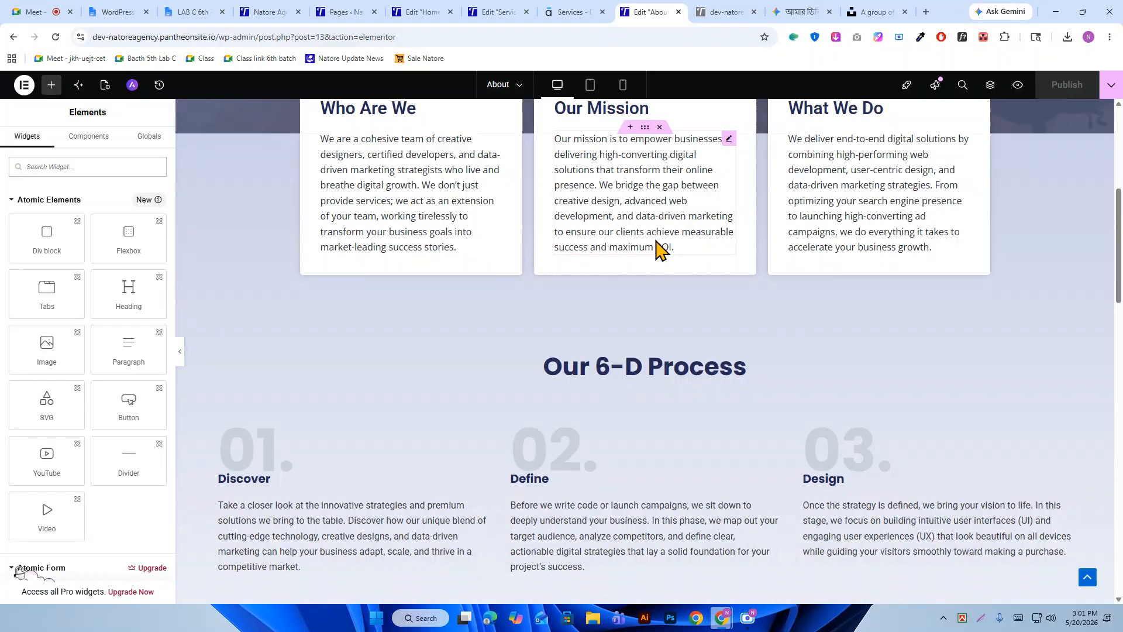
scroll(656, 234, "up", 5)
In the Home page editor, start saving the "How can we help you?" container as a template.
left_click(421, 12)
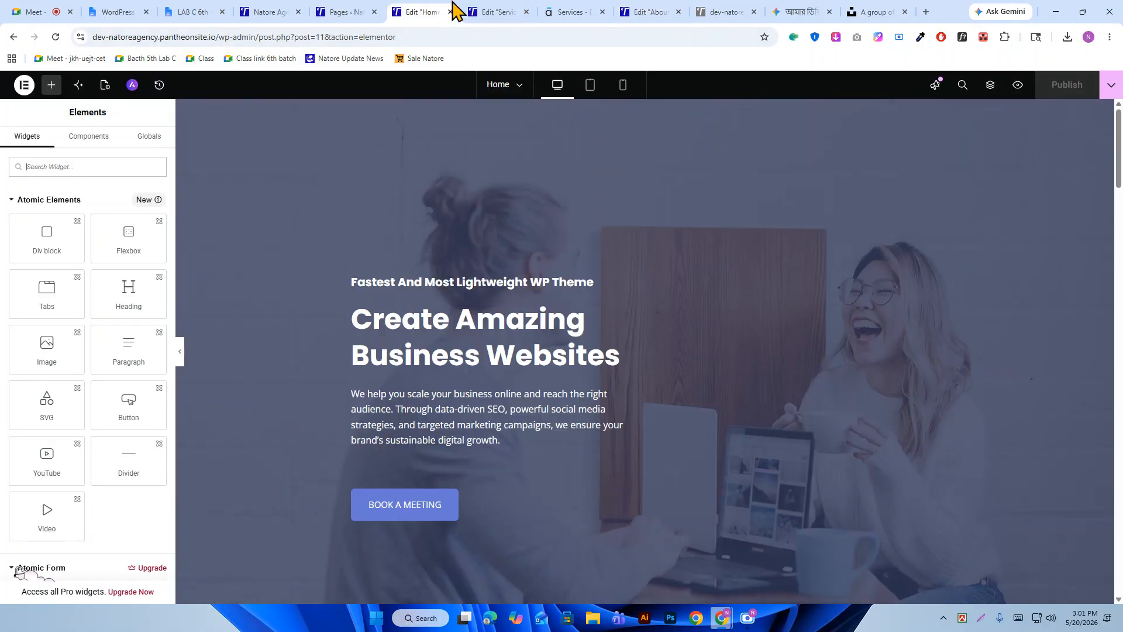
scroll(585, 310, "down", 8)
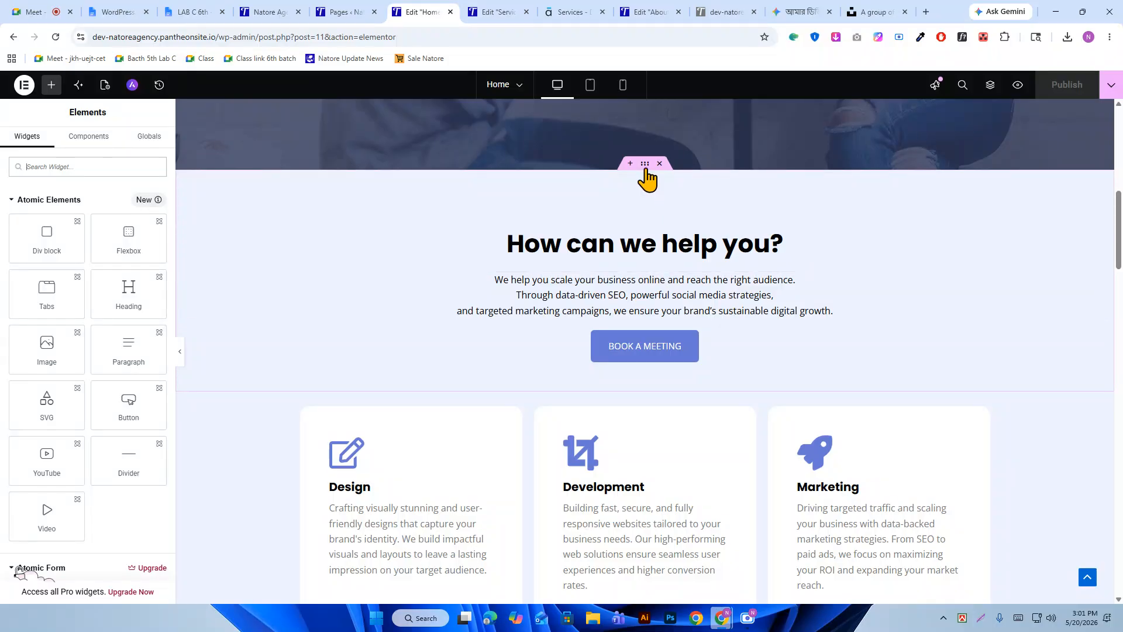
left_click(644, 164)
scroll(759, 242, "down", 1)
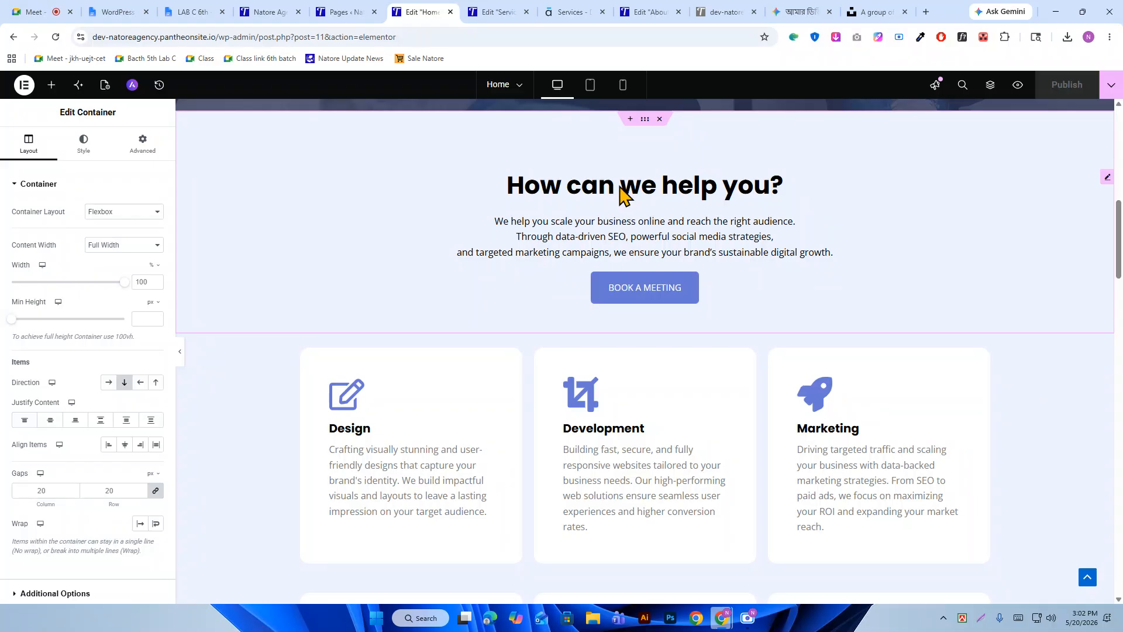
scroll(631, 200, "up", 1)
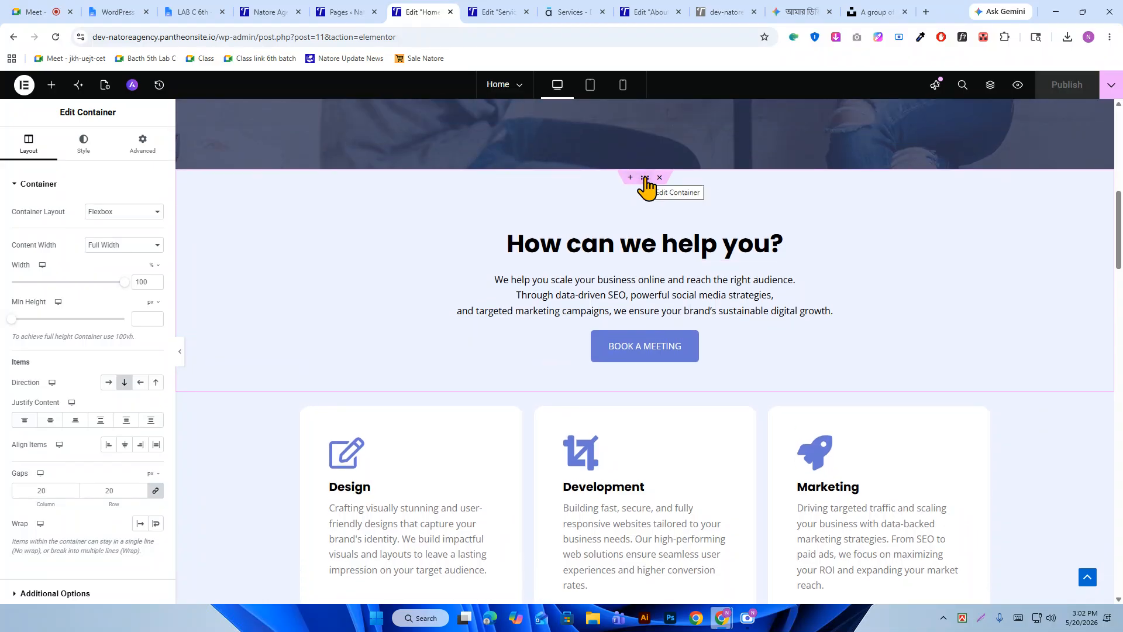
right_click(646, 183)
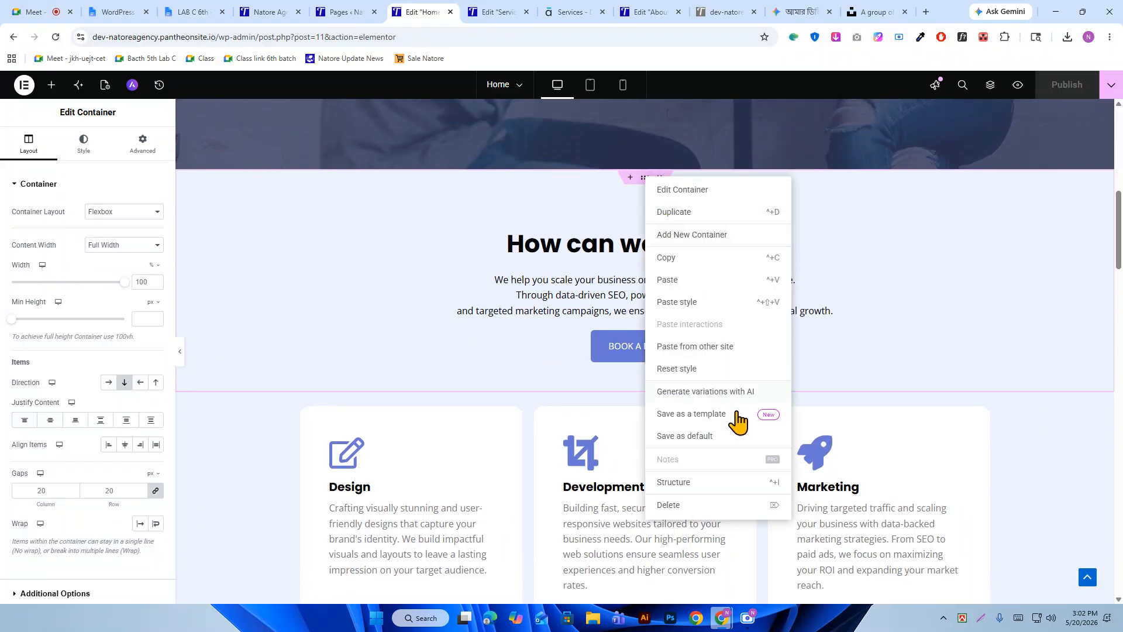
scroll(565, 259, "down", 5)
scroll(570, 260, "down", 15)
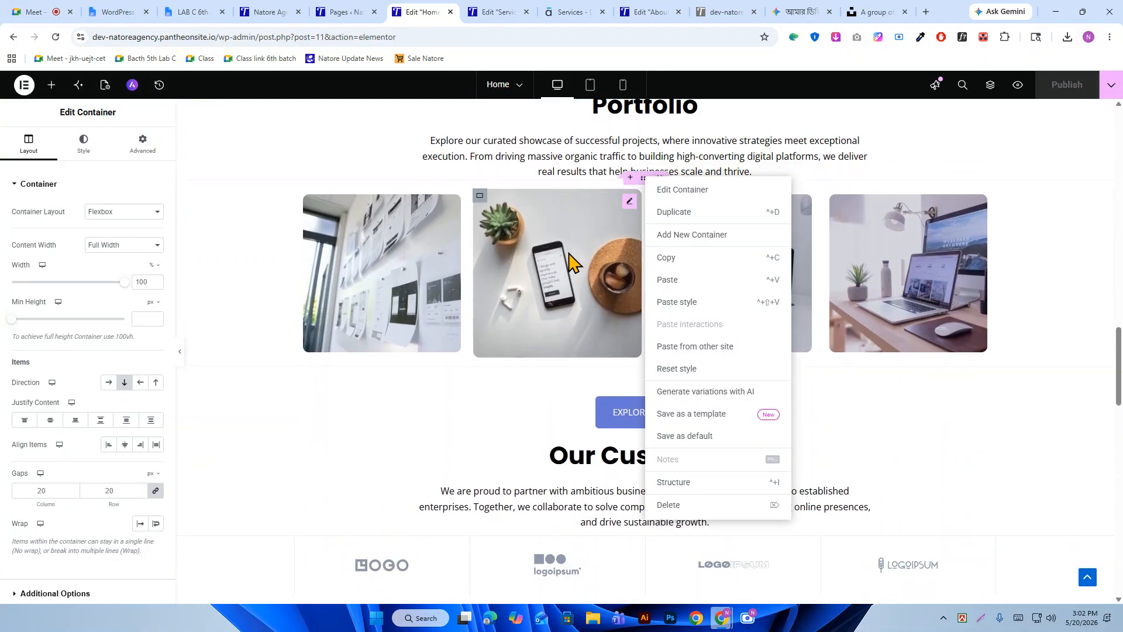
scroll(569, 259, "down", 7)
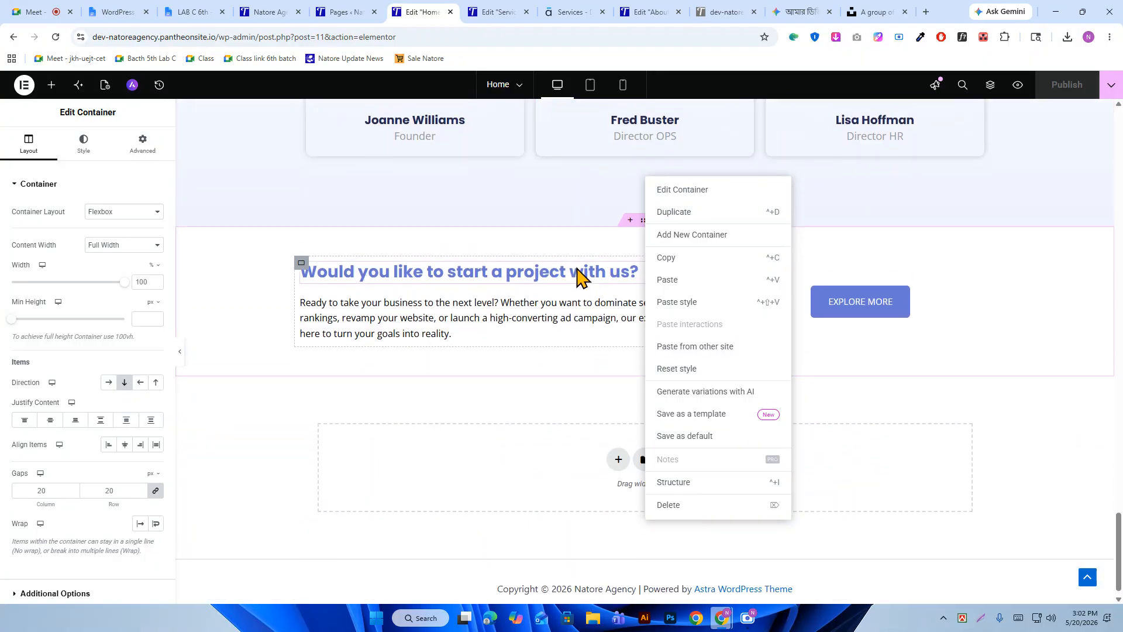
scroll(576, 266, "up", 15)
scroll(620, 252, "up", 12)
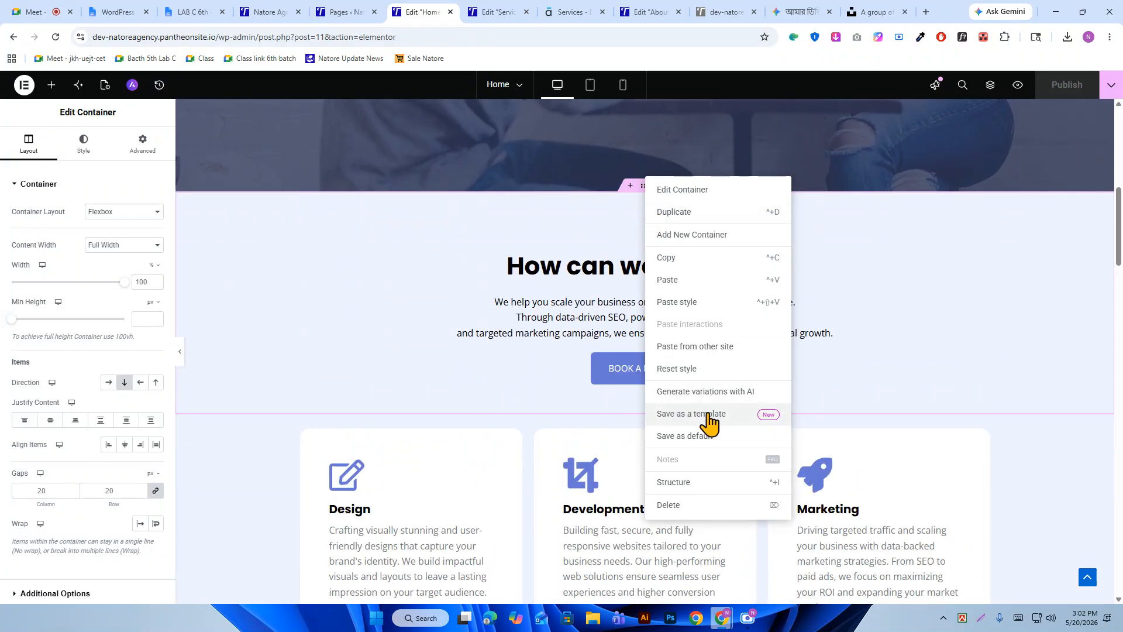
left_click(705, 414)
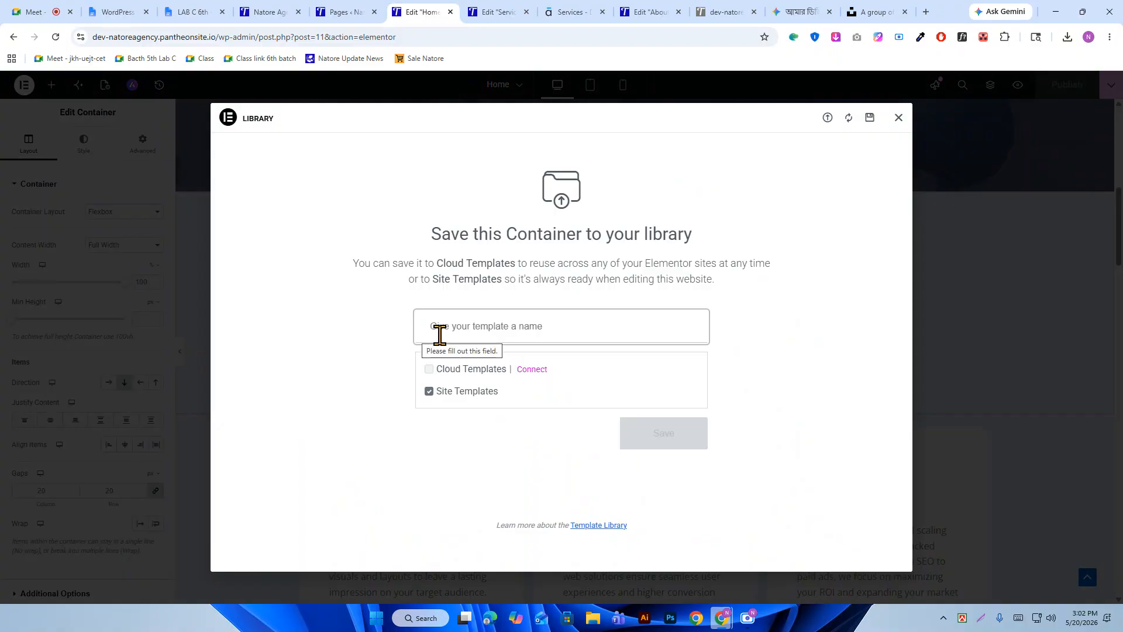
Open the live Natore Agency site in a new browser tab and copy the "How can we help you?" heading text.
left_click(349, 11)
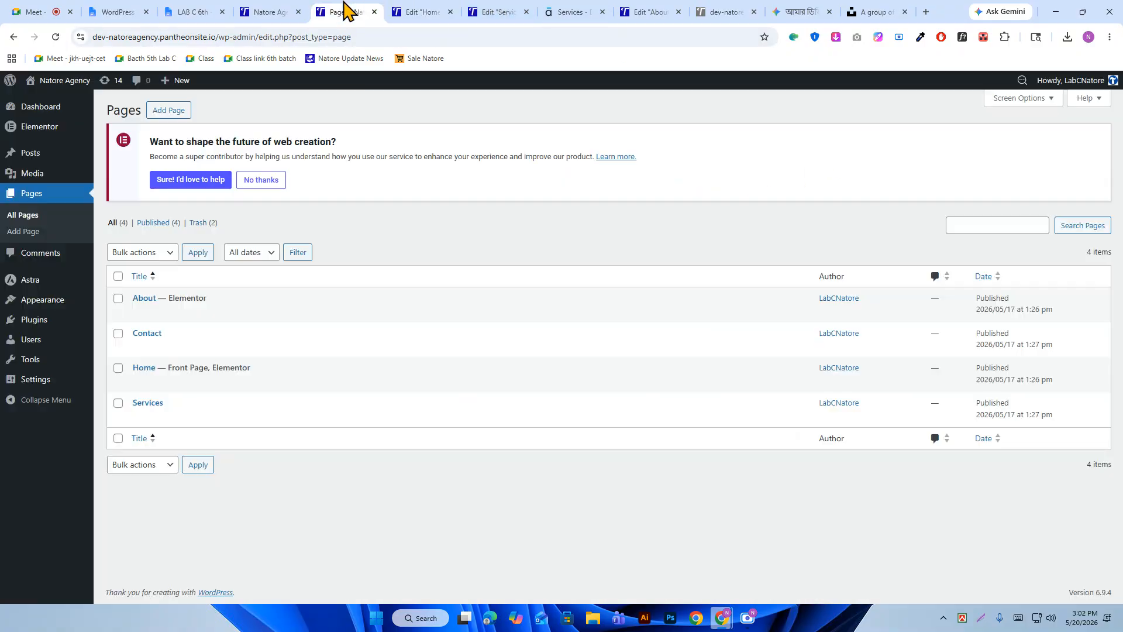
right_click(70, 79)
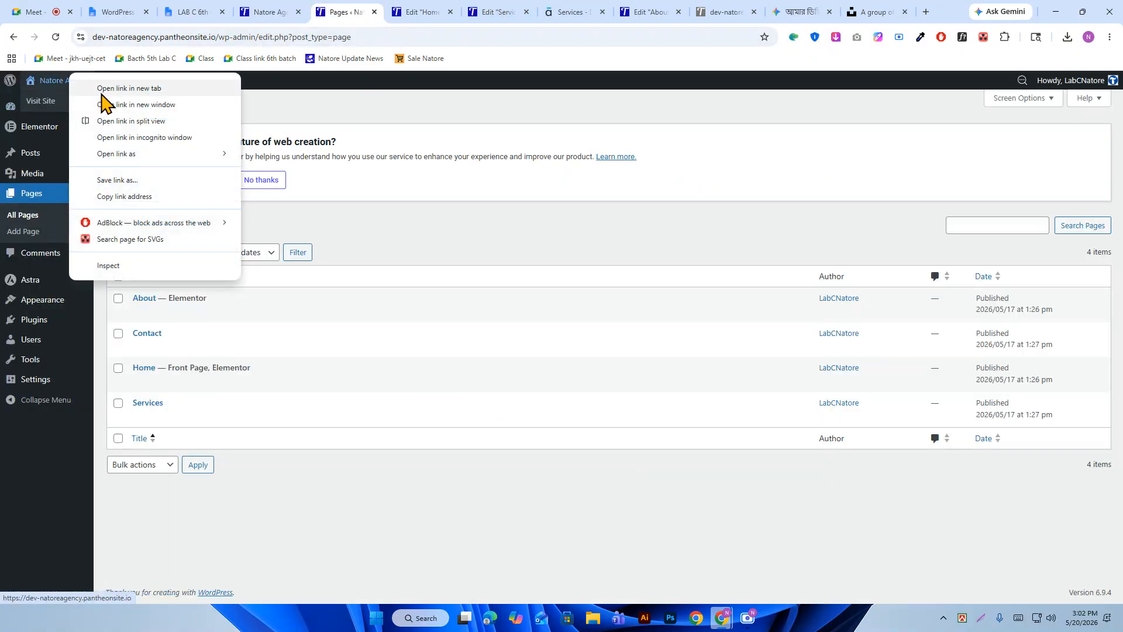
right_click(45, 105)
left_click(83, 115)
left_click(383, 12)
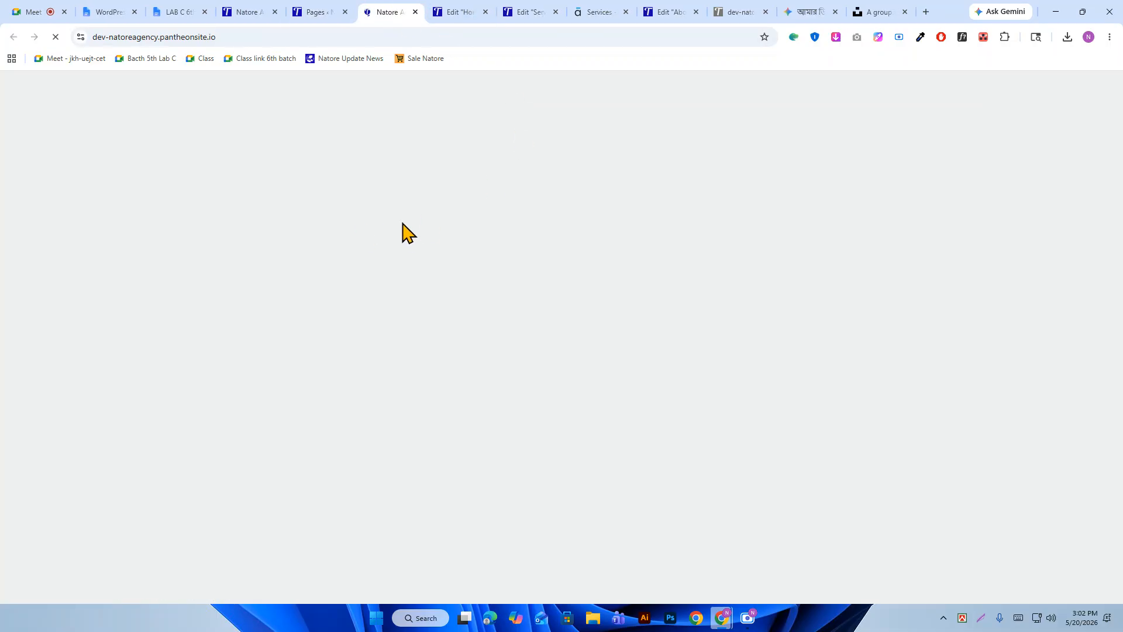
scroll(438, 353, "down", 9)
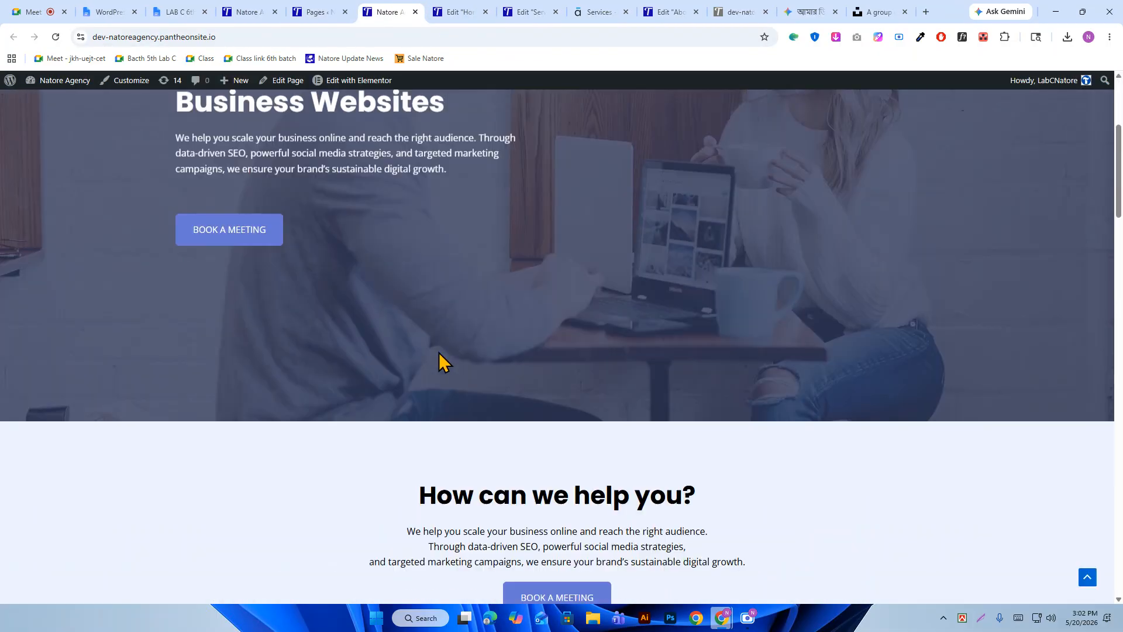
left_click_drag(421, 271, 689, 275)
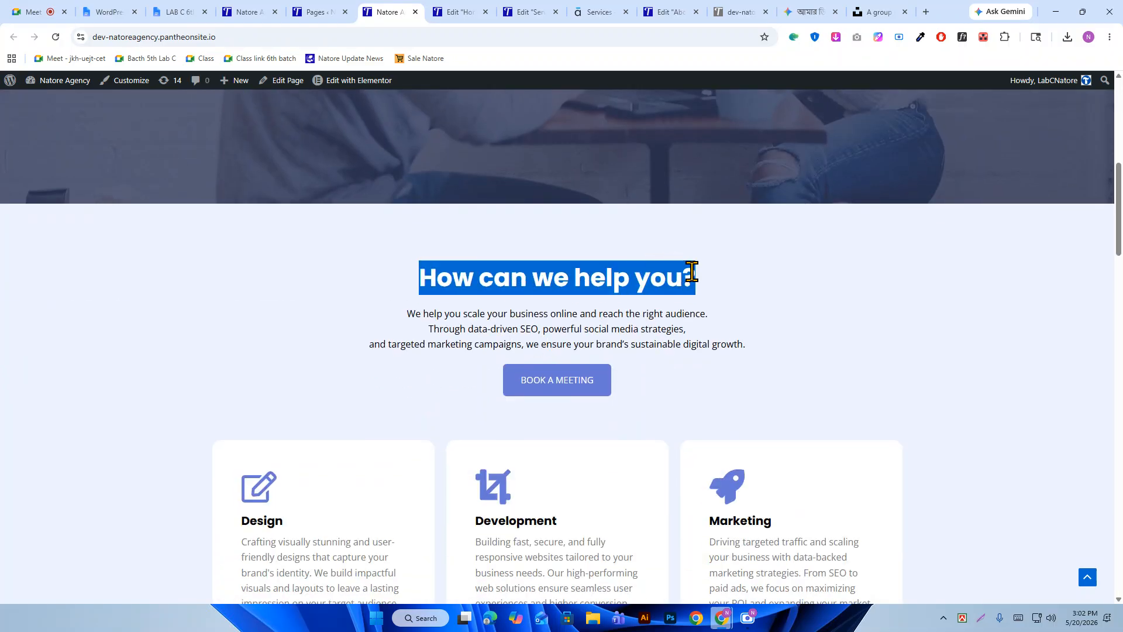
right_click(690, 279)
left_click(749, 289)
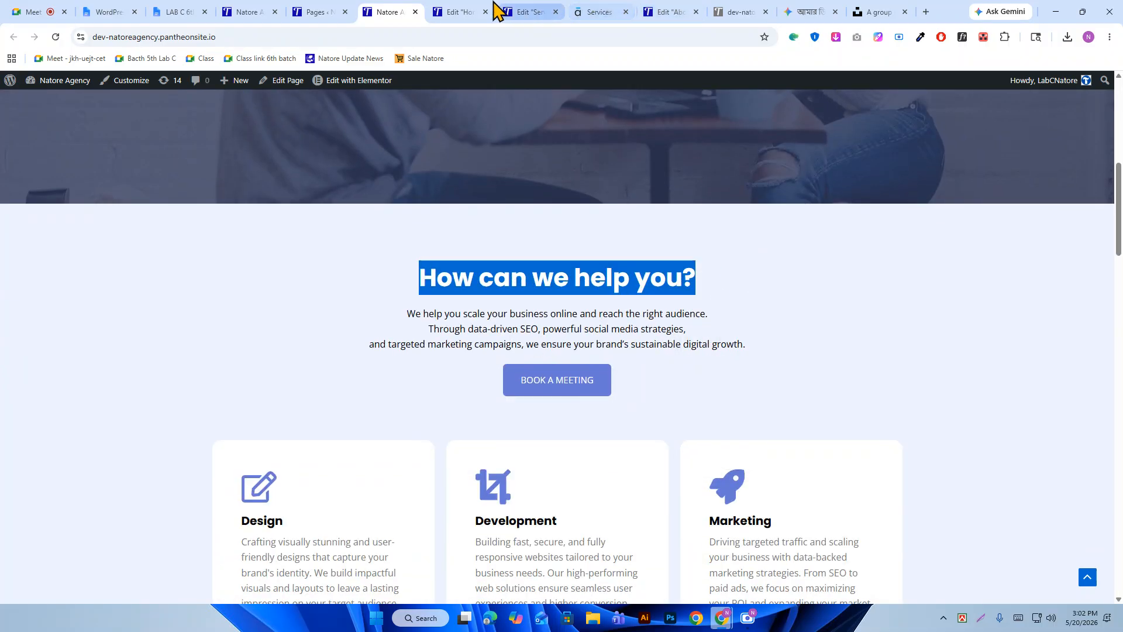
Back in the Home editor, name the template "How can we help you?", save it to Site Templates and close the library.
left_click(474, 14)
right_click(527, 326)
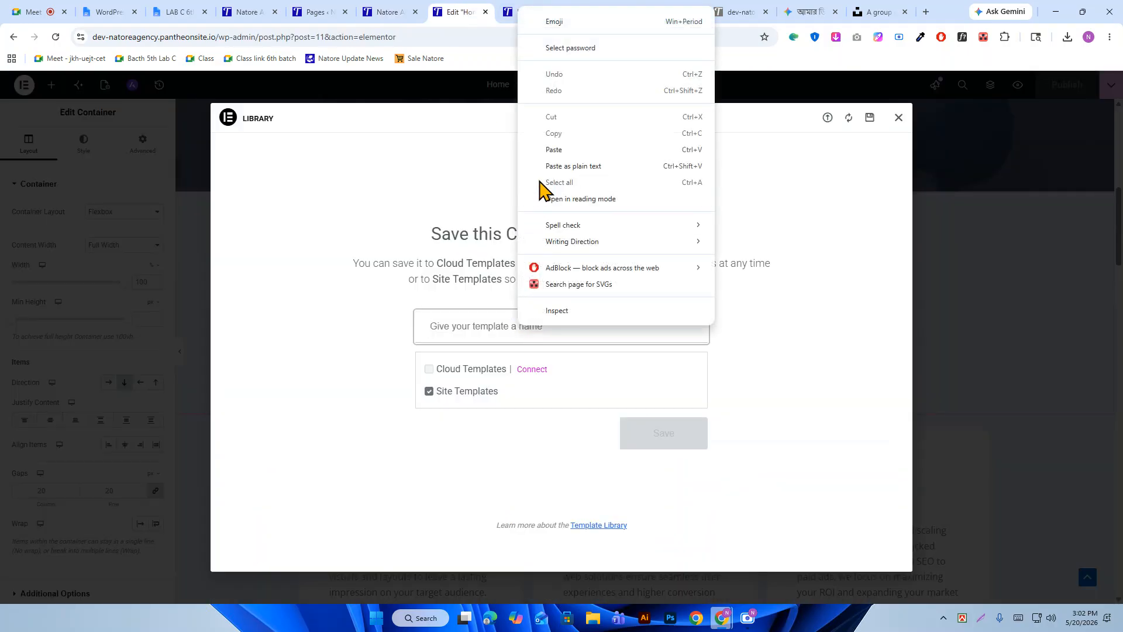
left_click(549, 151)
left_click(659, 442)
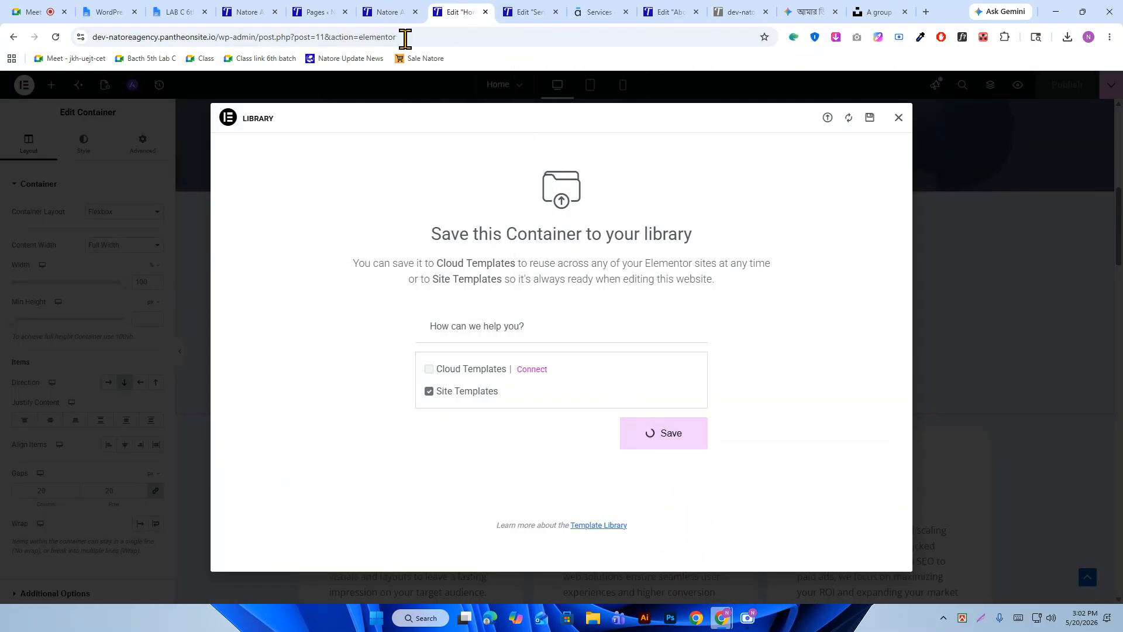
left_click(899, 117)
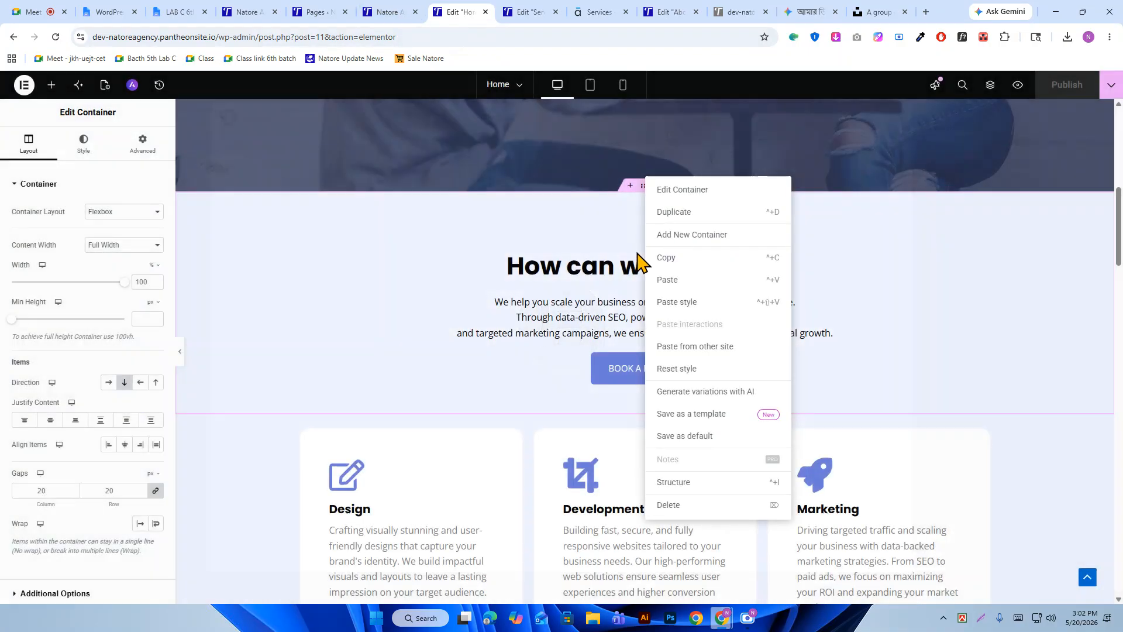
Save the settings of the Design, Development and Marketing card container as default and suppress the confirmation for future saves.
scroll(716, 287, "down", 3)
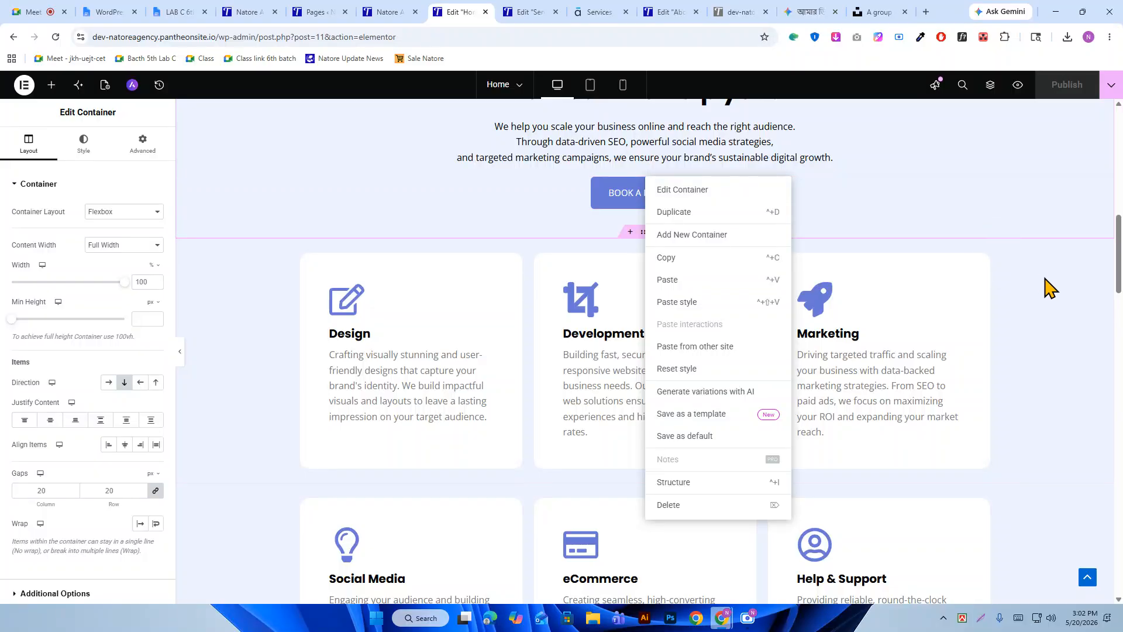
left_click(1048, 286)
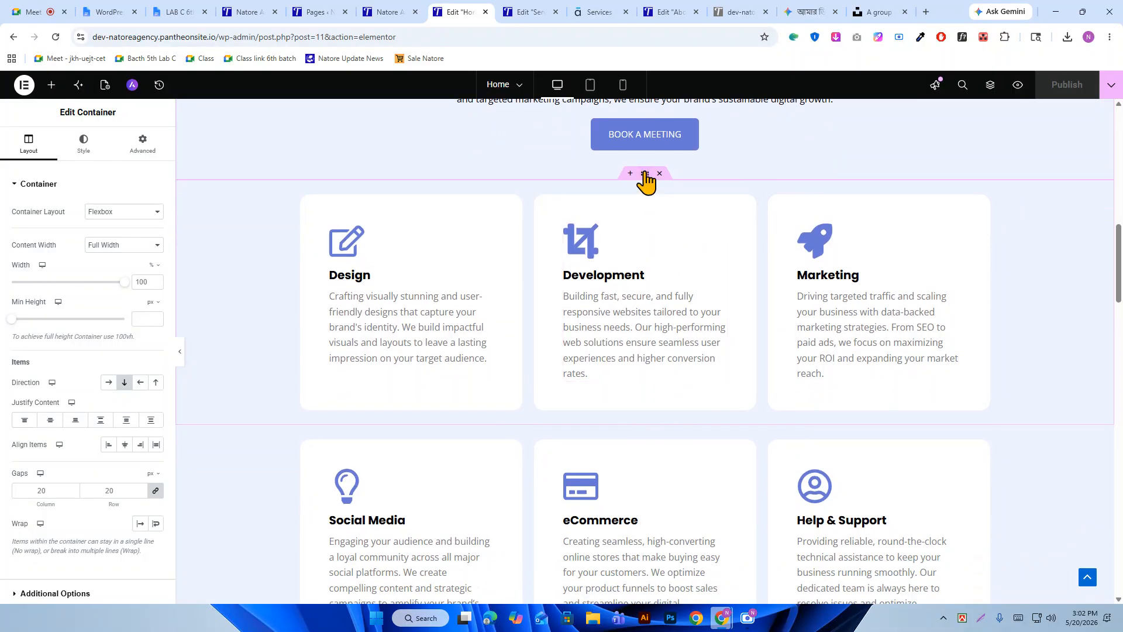
left_click(645, 174)
right_click(645, 175)
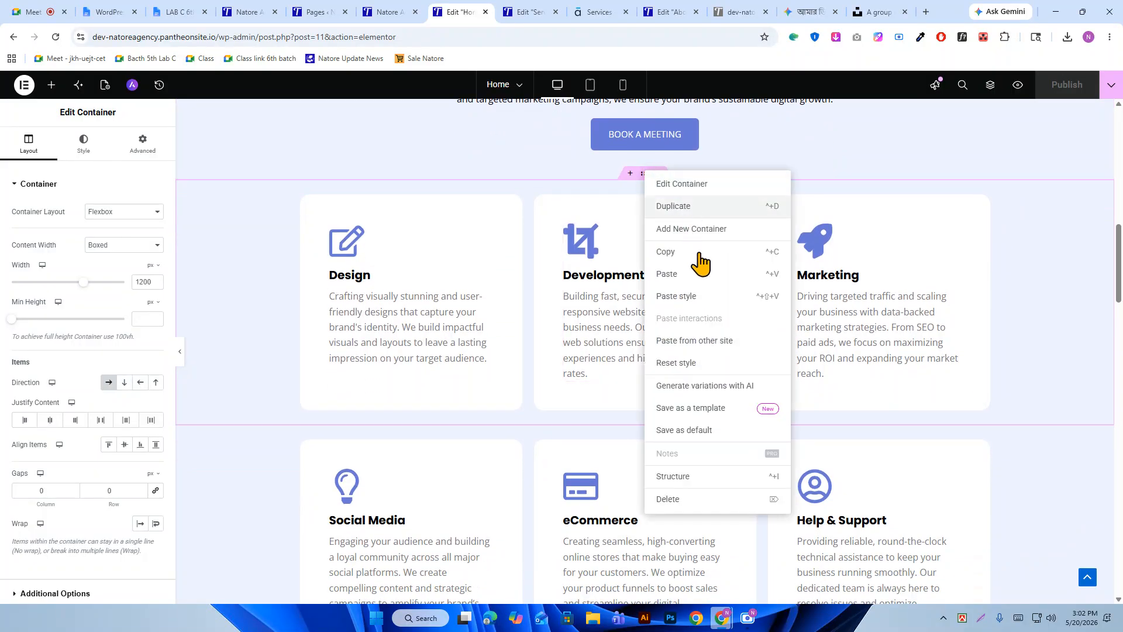
left_click(699, 433)
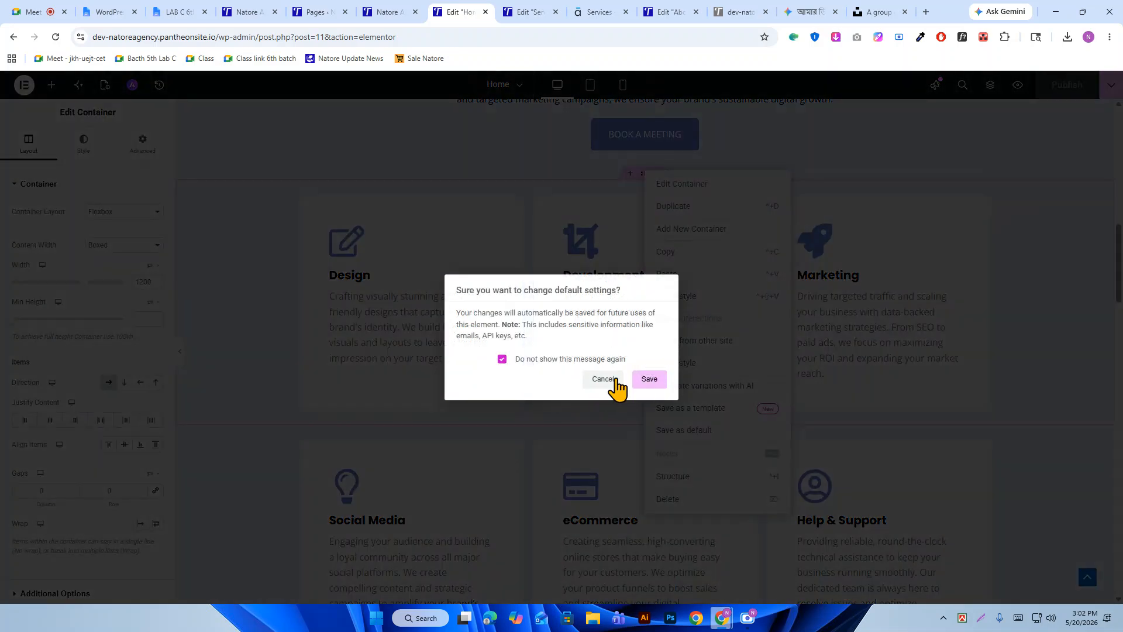
left_click(650, 379)
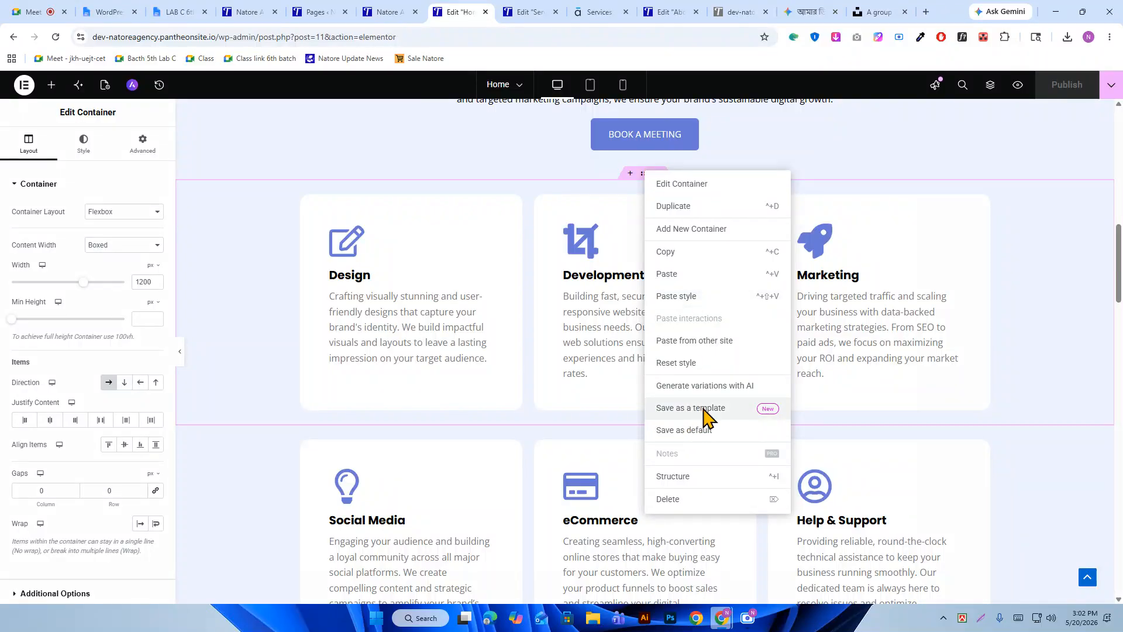
Save the Design, Development and Marketing card container to Site Templates under the name "1" and close the library.
left_click(703, 409)
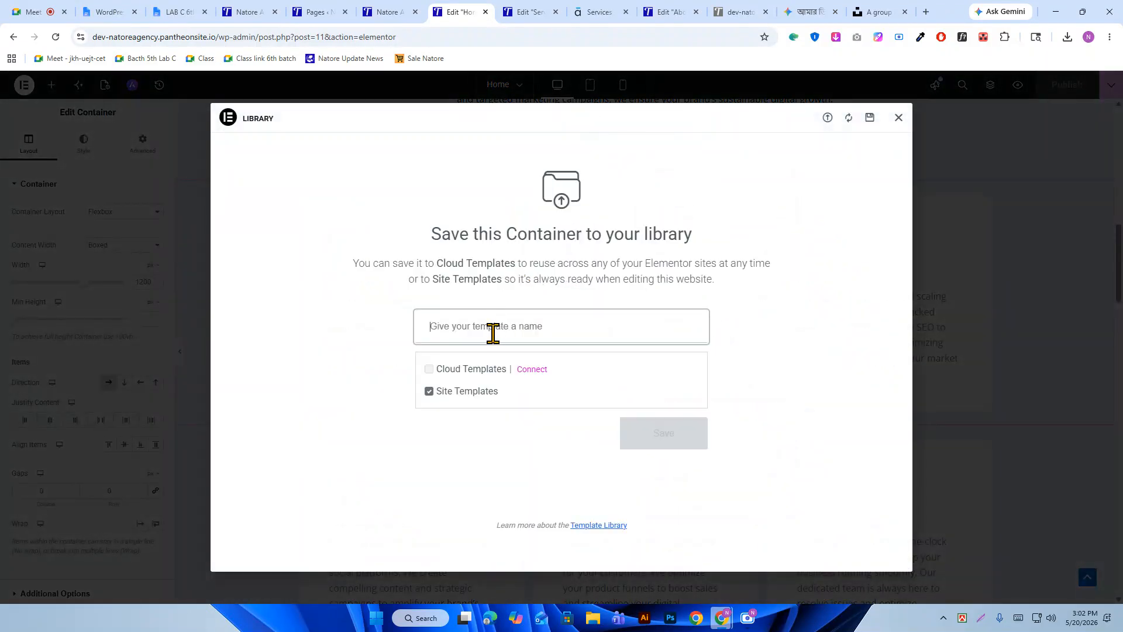
type("1")
left_click(649, 432)
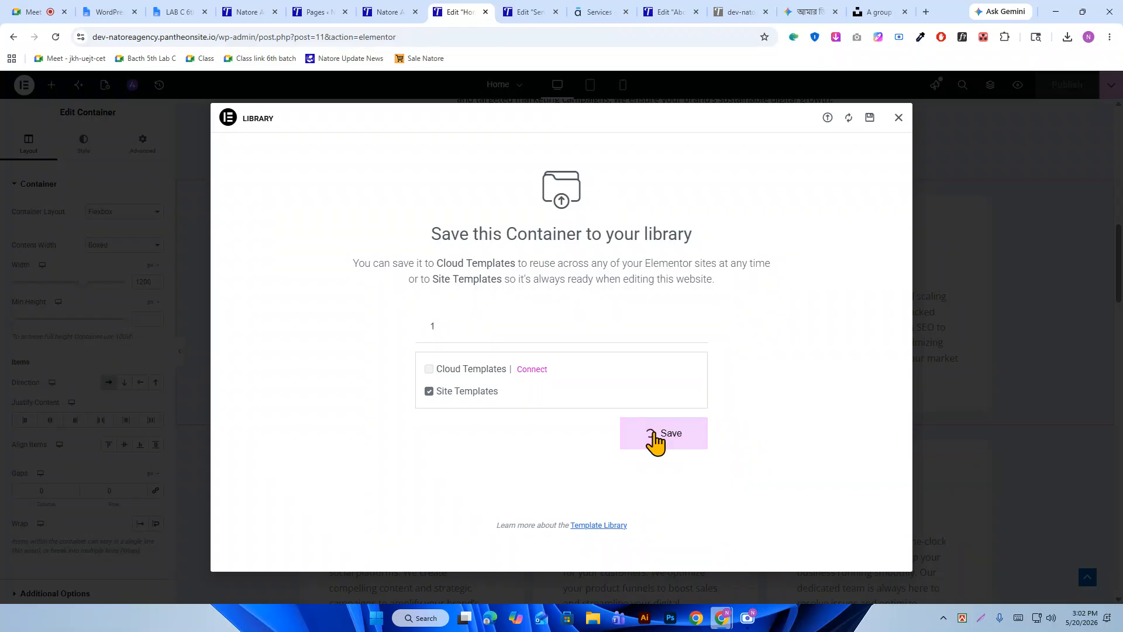
left_click(899, 119)
right_click(645, 172)
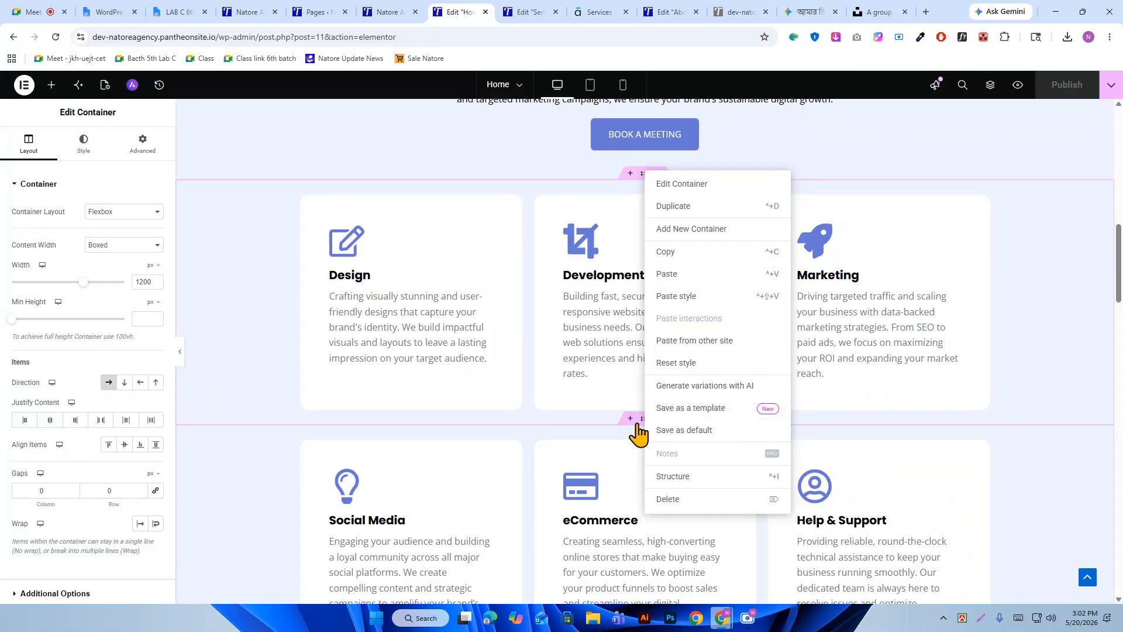
Save the Social Media, eCommerce and Help & Support card container to Site Templates under the name "2" and close the library.
left_click(633, 421)
left_click(953, 461)
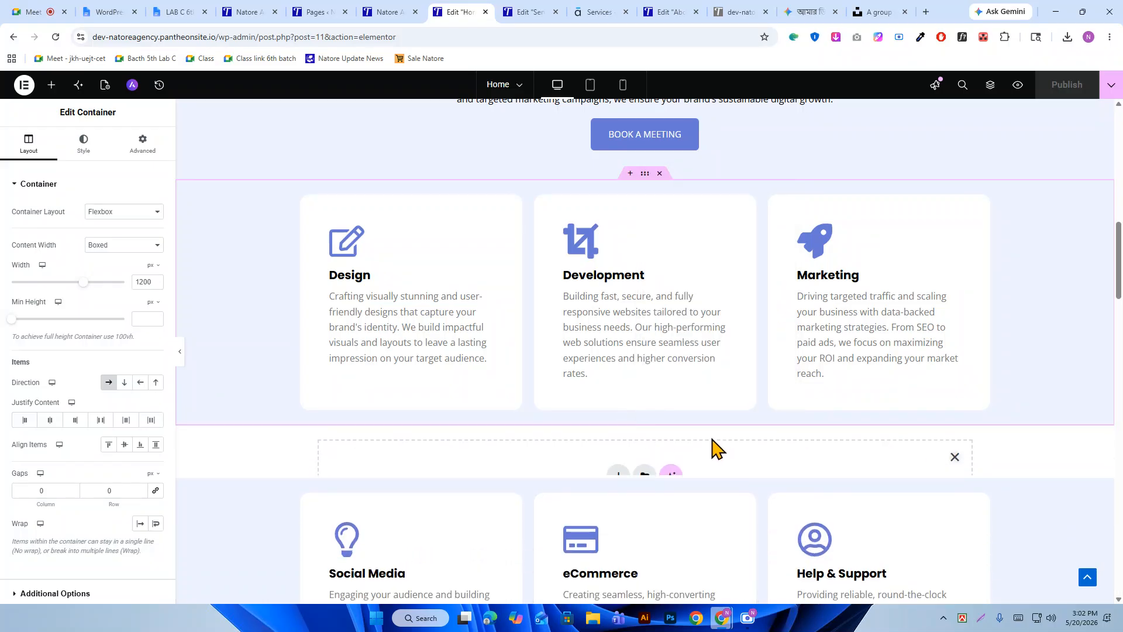
right_click(646, 420)
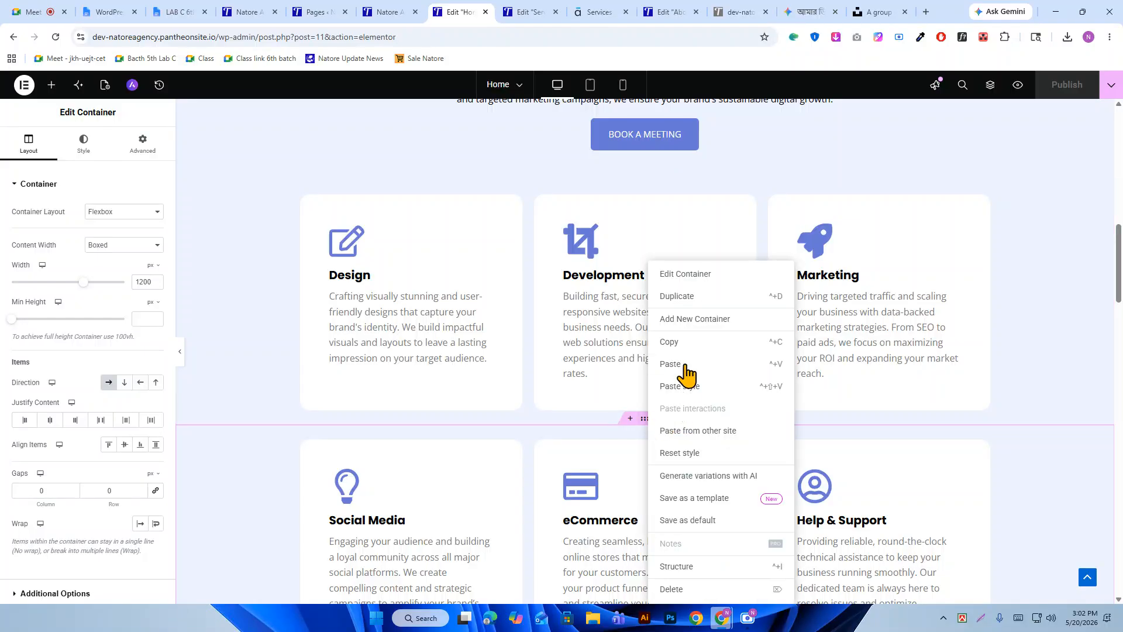
left_click(705, 498)
type("2")
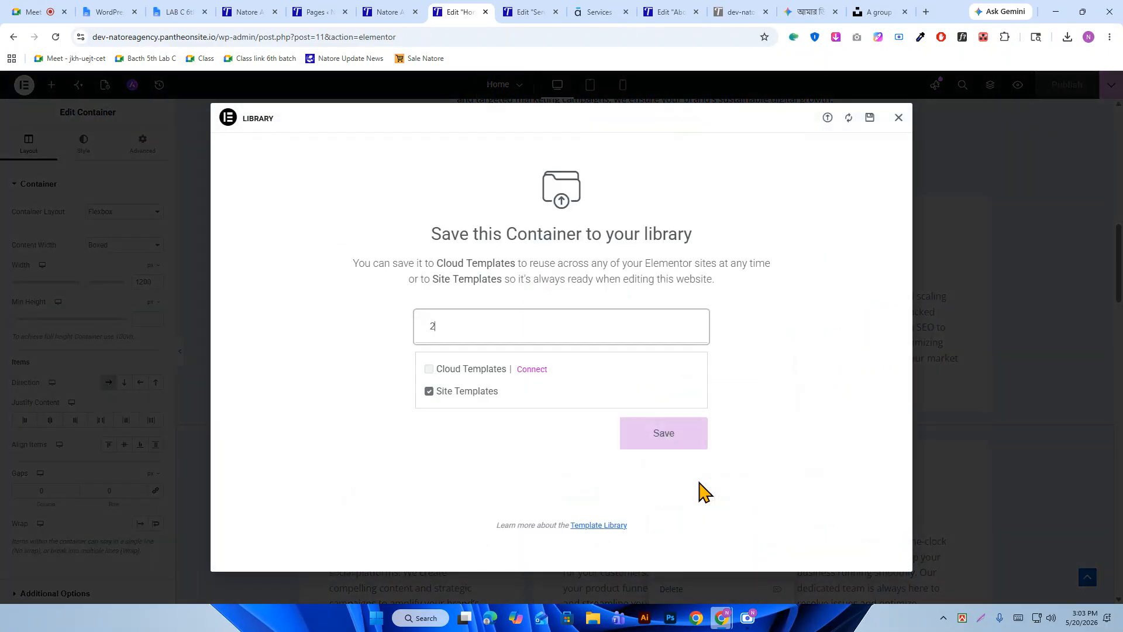
left_click(665, 438)
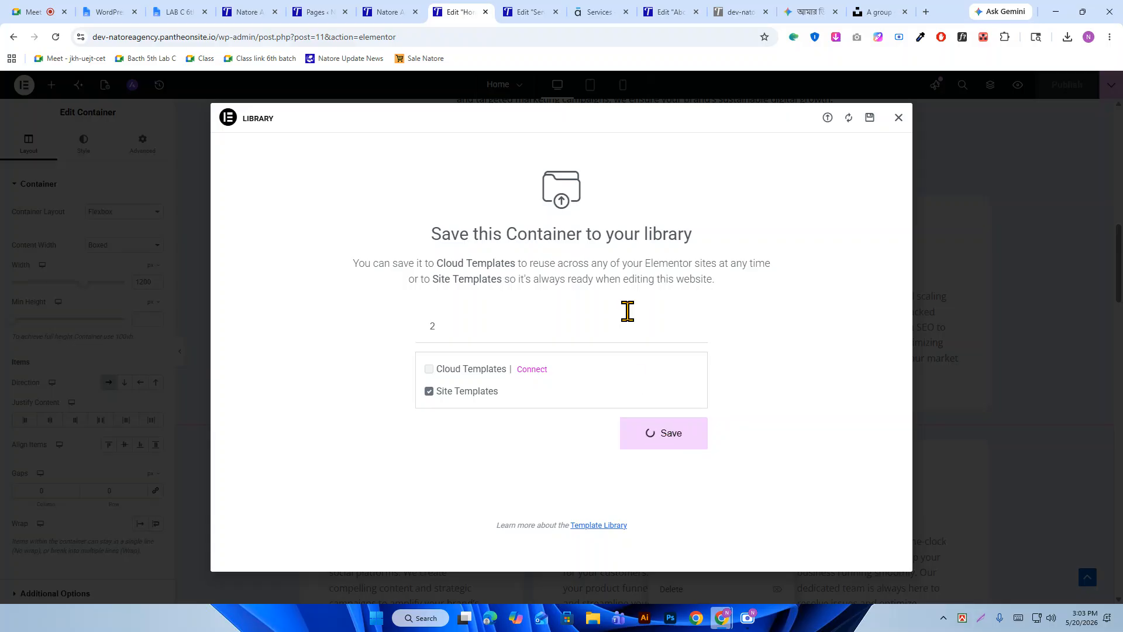
left_click(899, 120)
Save the Portfolio heading and description container to Site Templates under the name "p" and close the library.
scroll(637, 281, "down", 7)
left_click(888, 344)
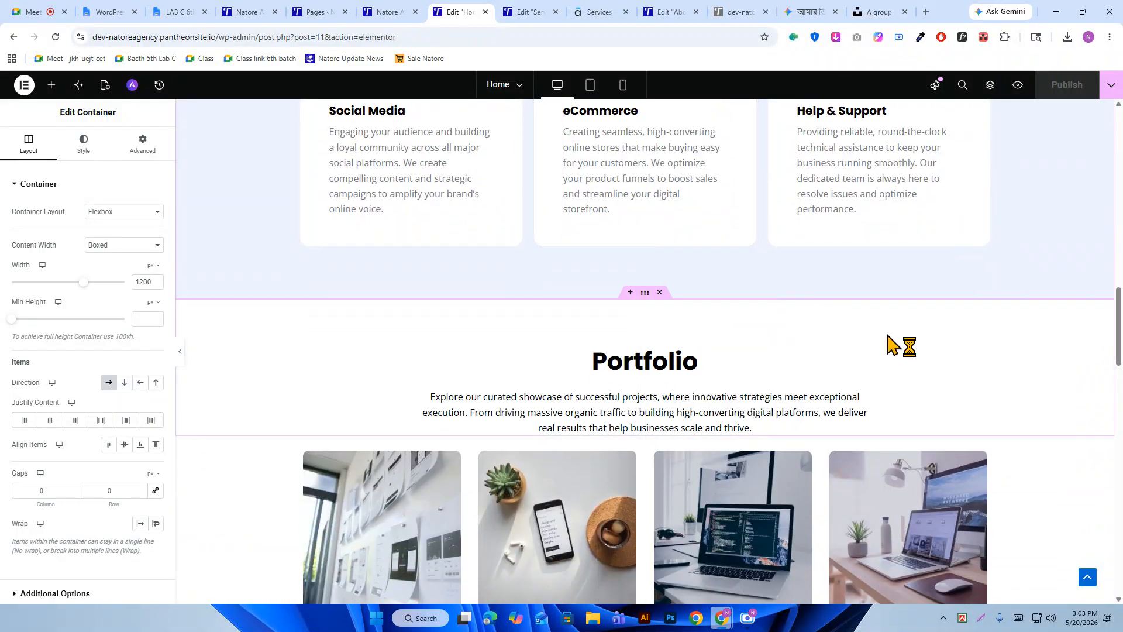
scroll(702, 293, "down", 2)
left_click(644, 175)
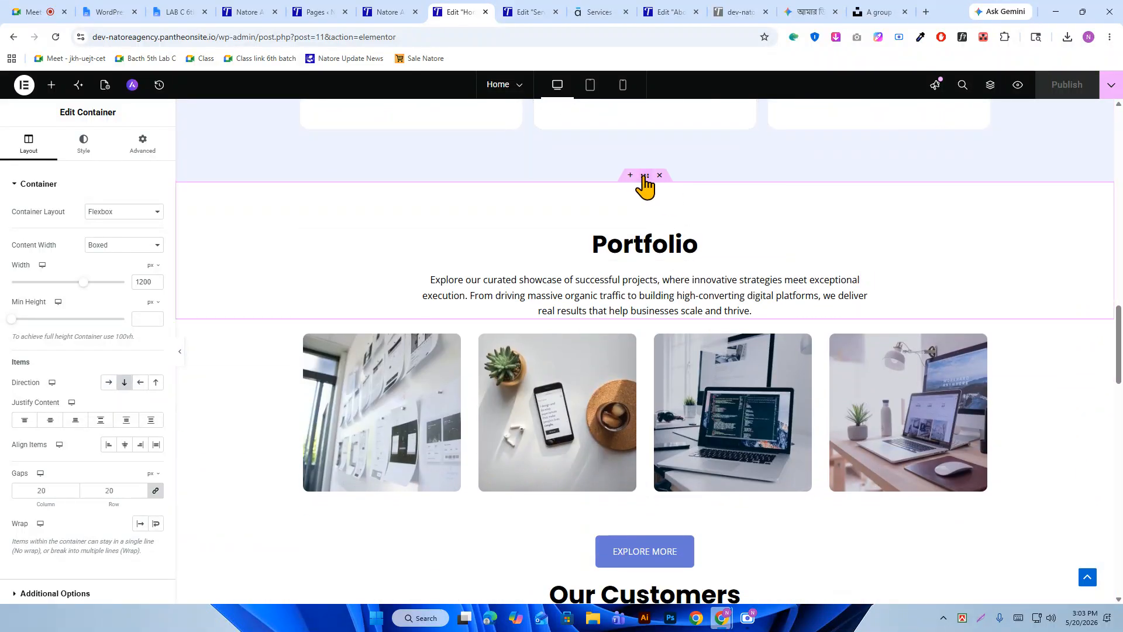
scroll(663, 222, "down", 1)
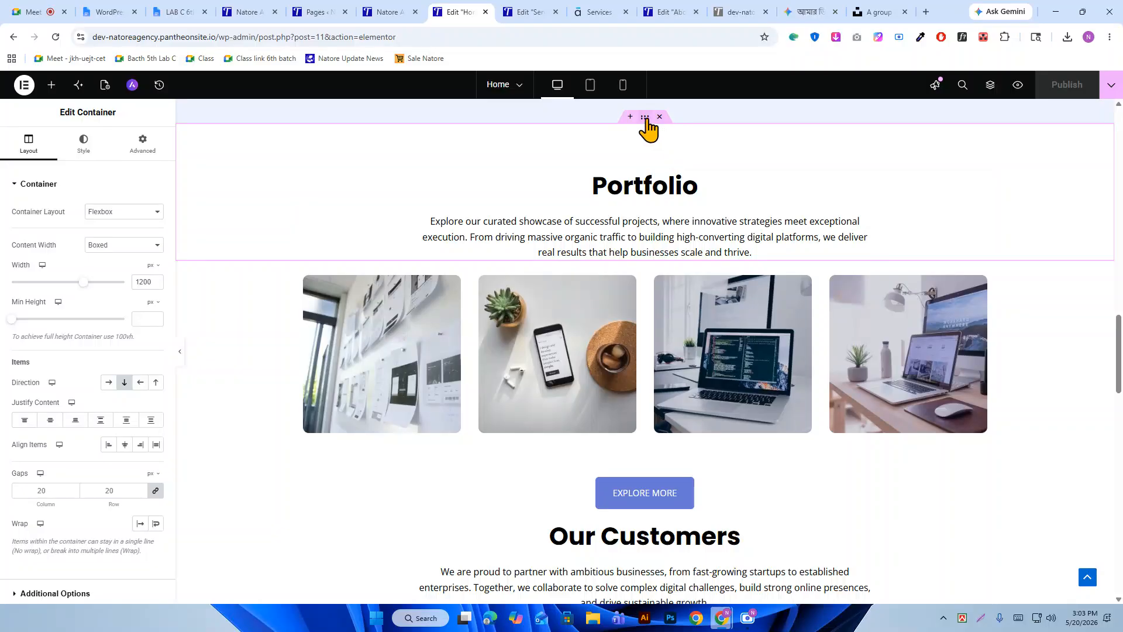
right_click(647, 120)
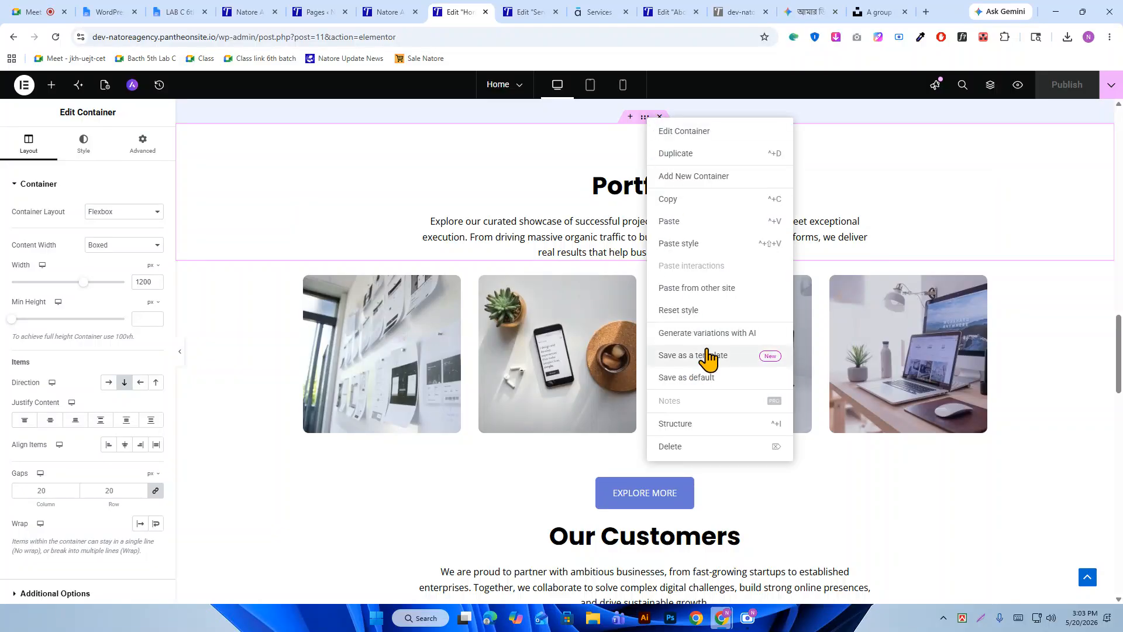
left_click(709, 356)
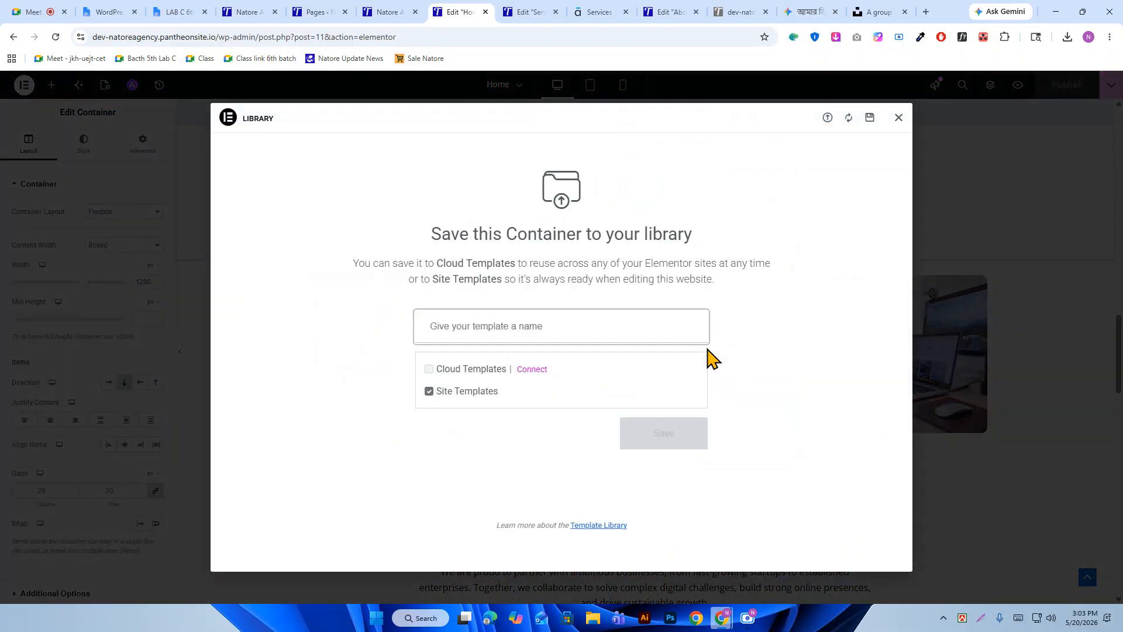
type("p")
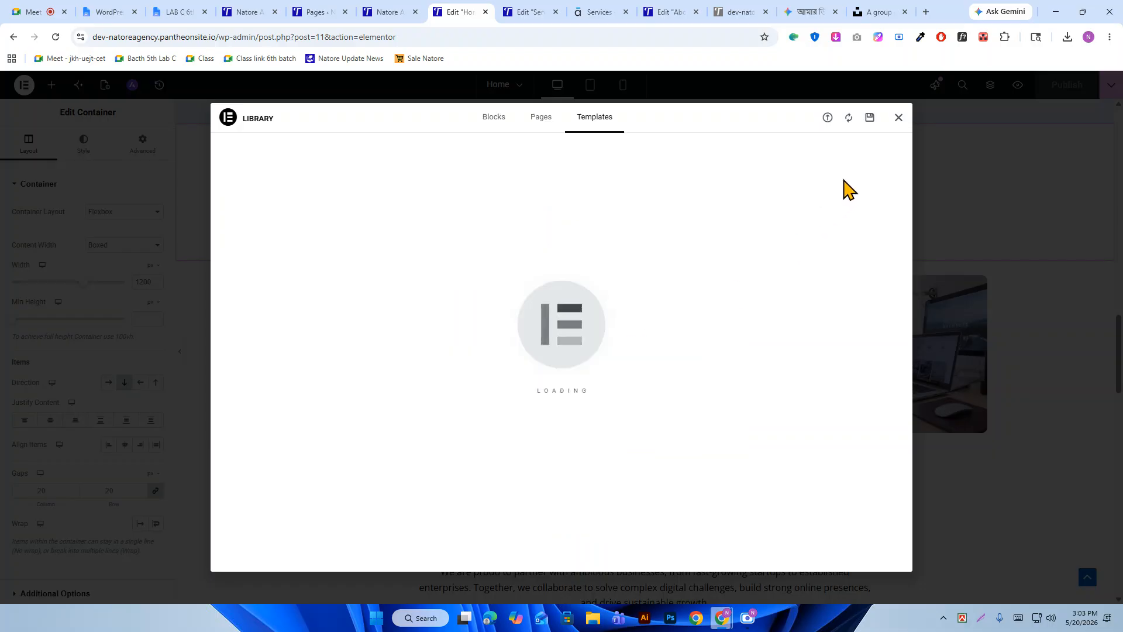
left_click(898, 119)
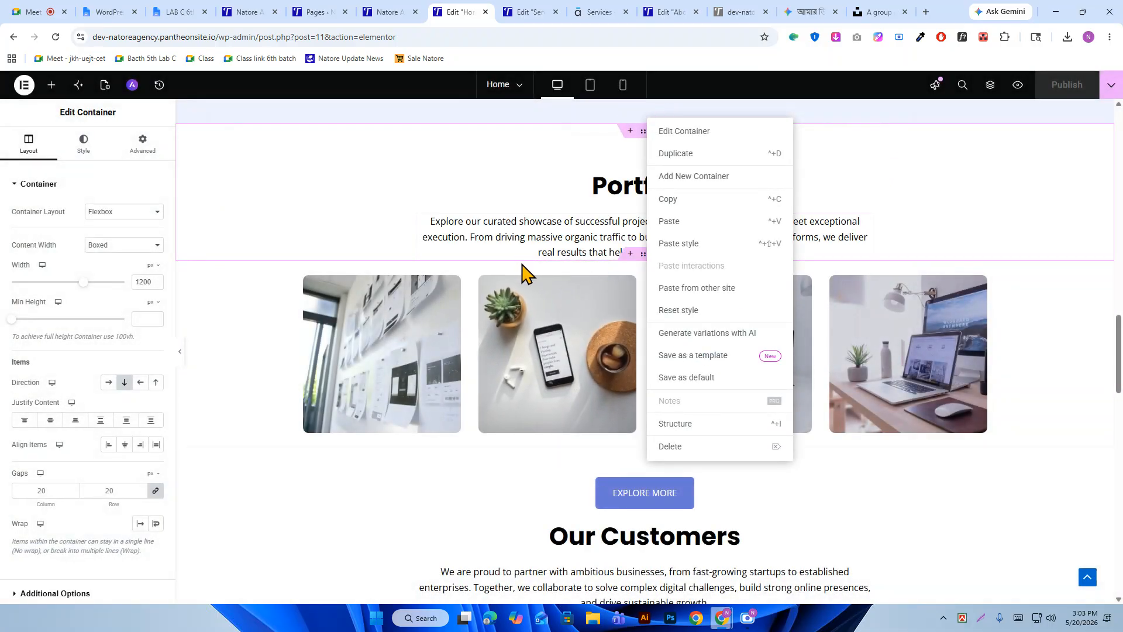
Save the container with the four portfolio images to Site Templates under the name "img" and close the library.
left_click(605, 268)
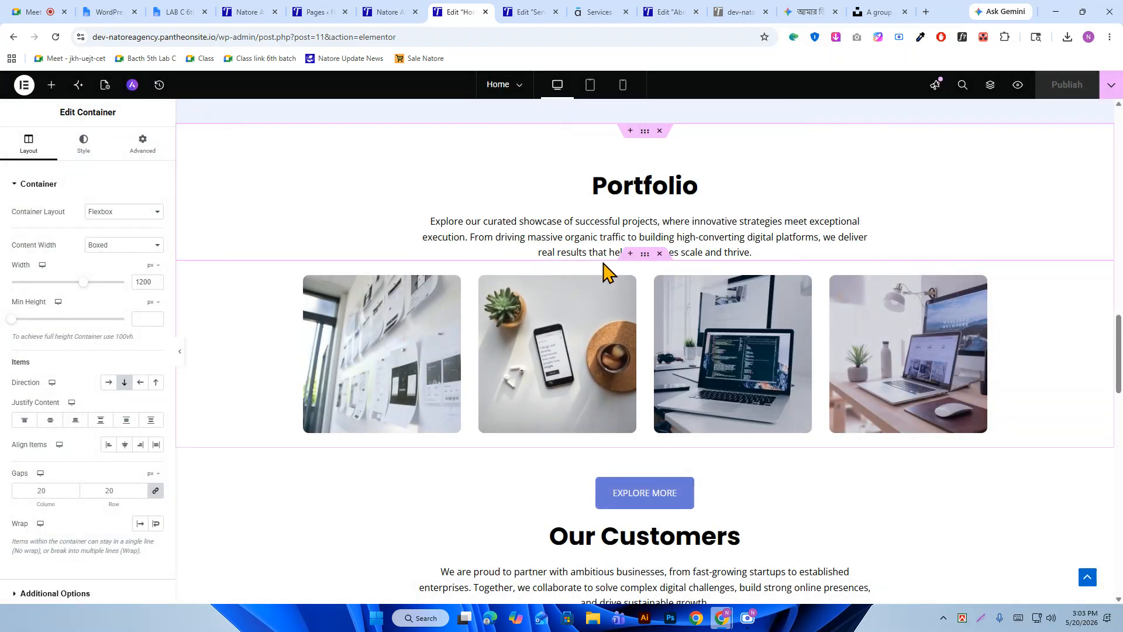
right_click(644, 255)
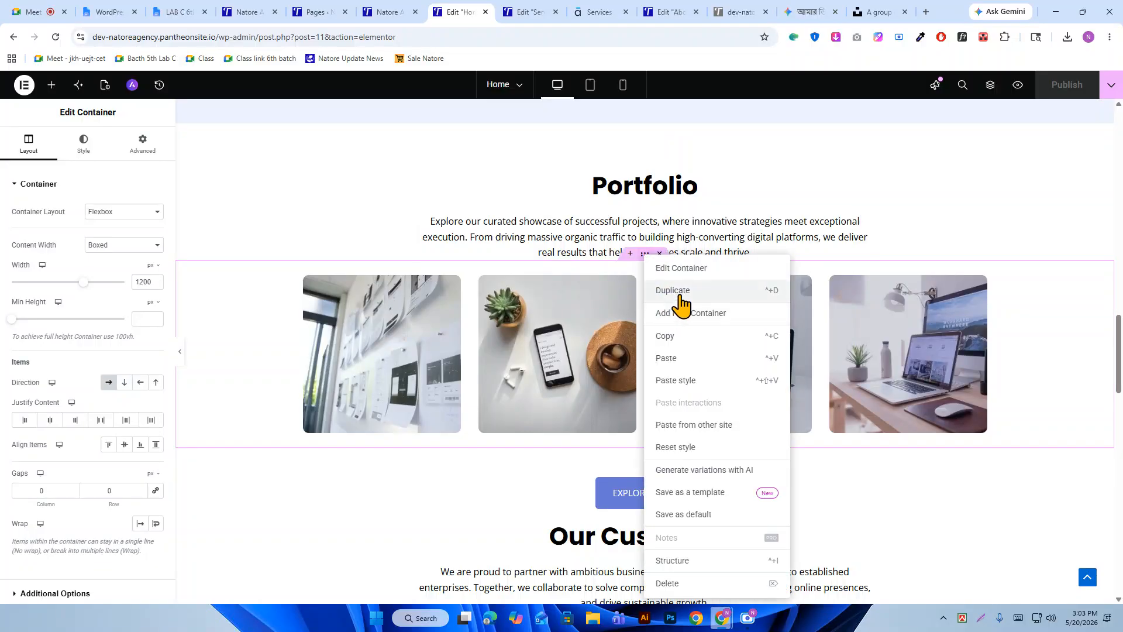
left_click(724, 493)
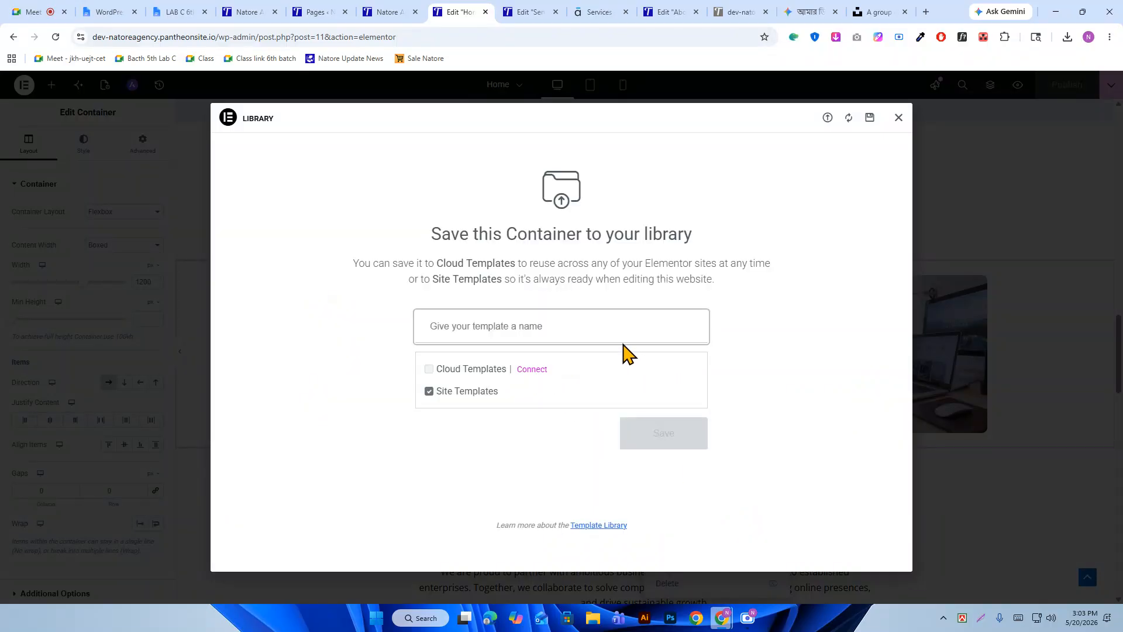
type("img")
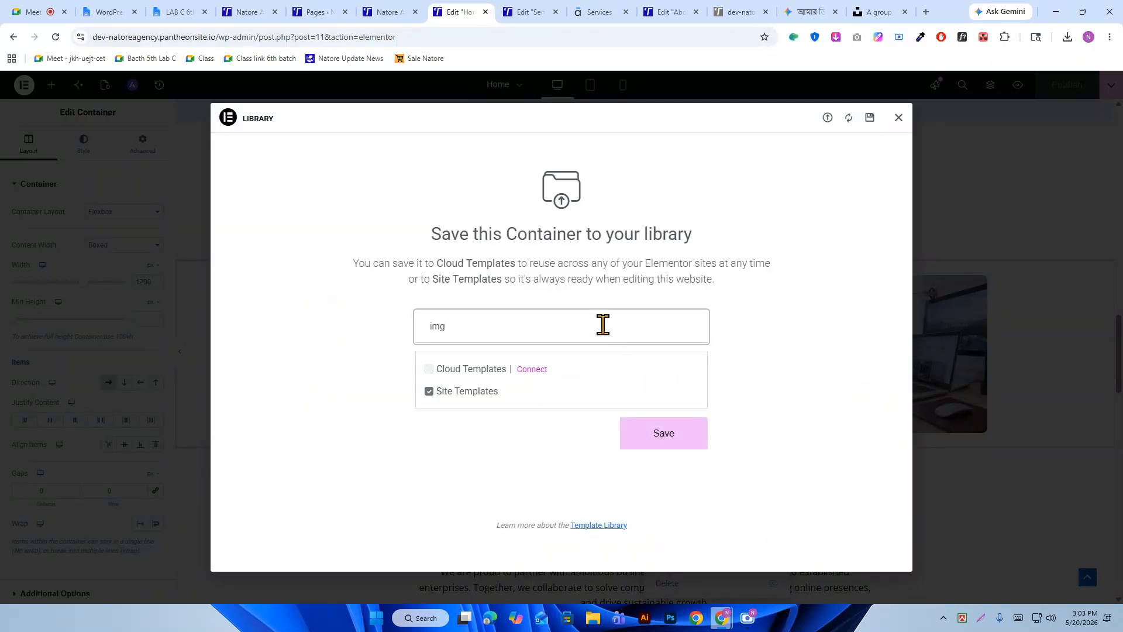
left_click(667, 442)
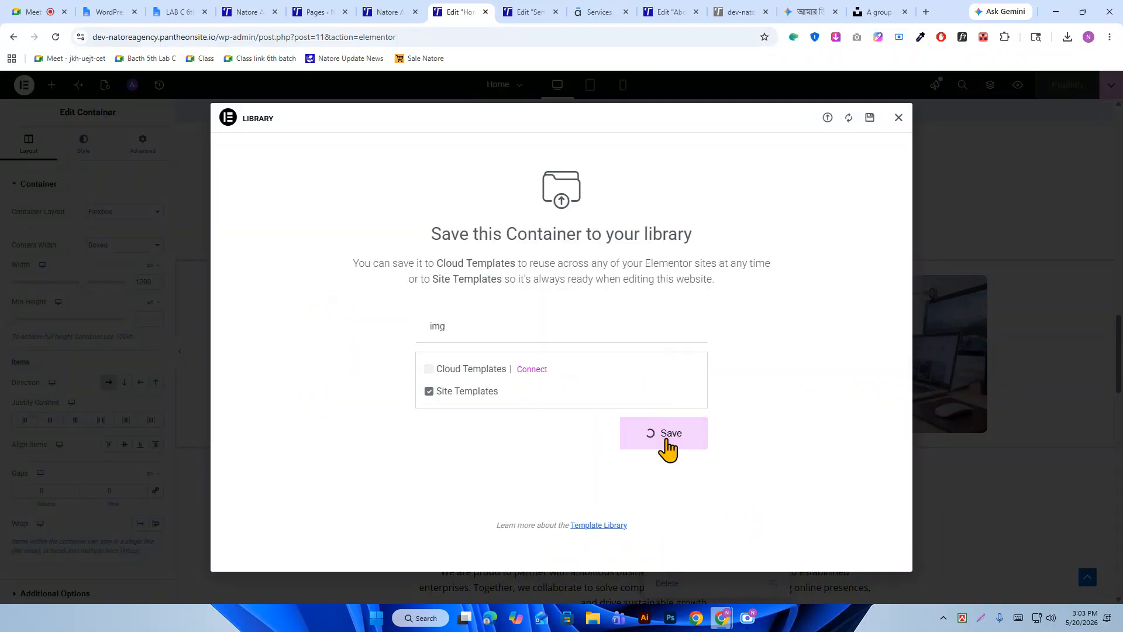
left_click(899, 119)
Save the container with the Explore More button and Our Customers heading to Site Templates as "exlo" and close the library.
scroll(609, 343, "down", 5)
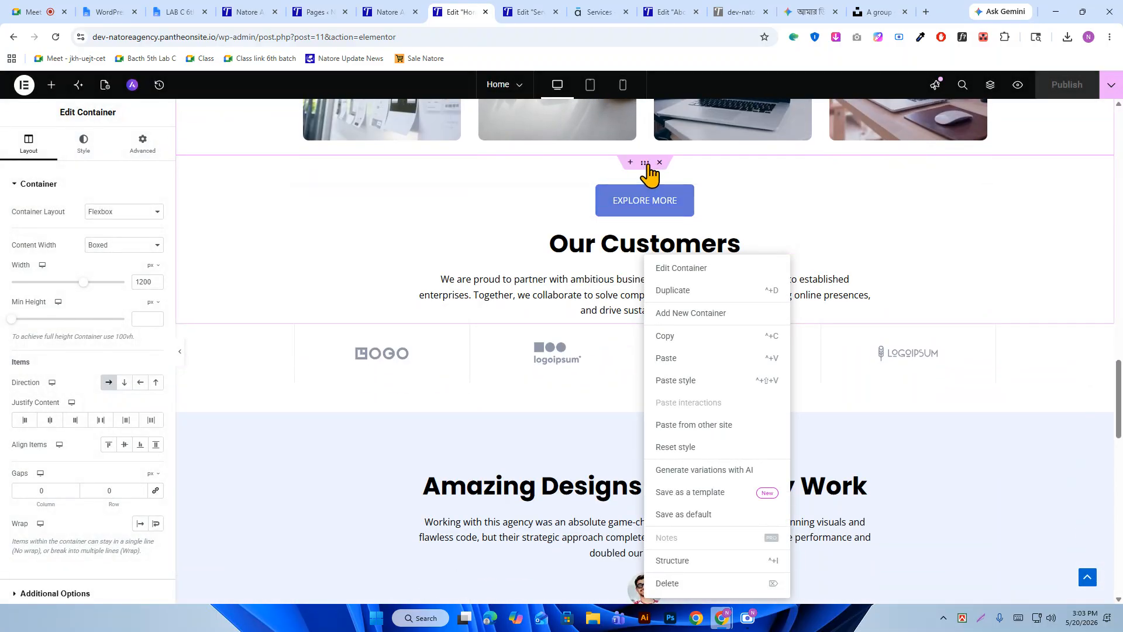
left_click(645, 165)
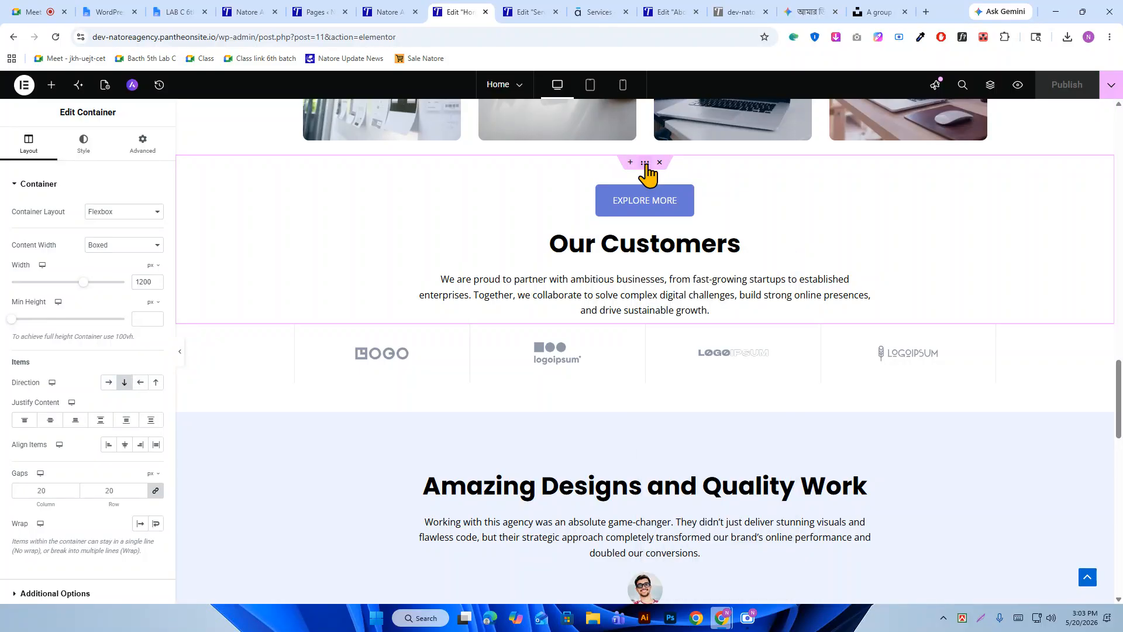
right_click(646, 165)
left_click(718, 410)
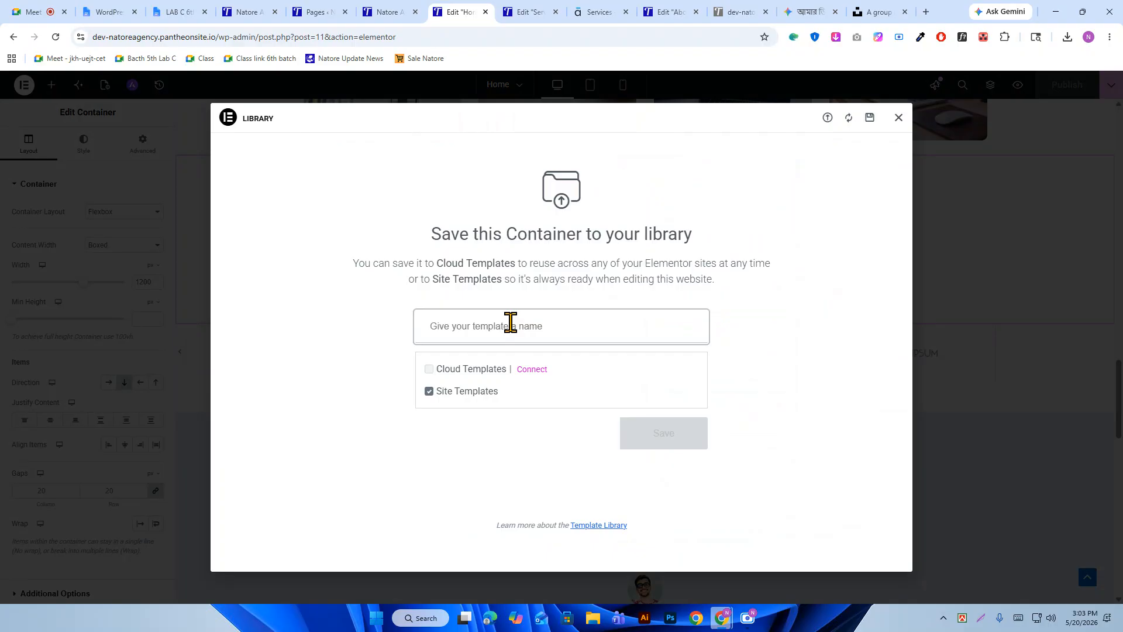
type("exlo")
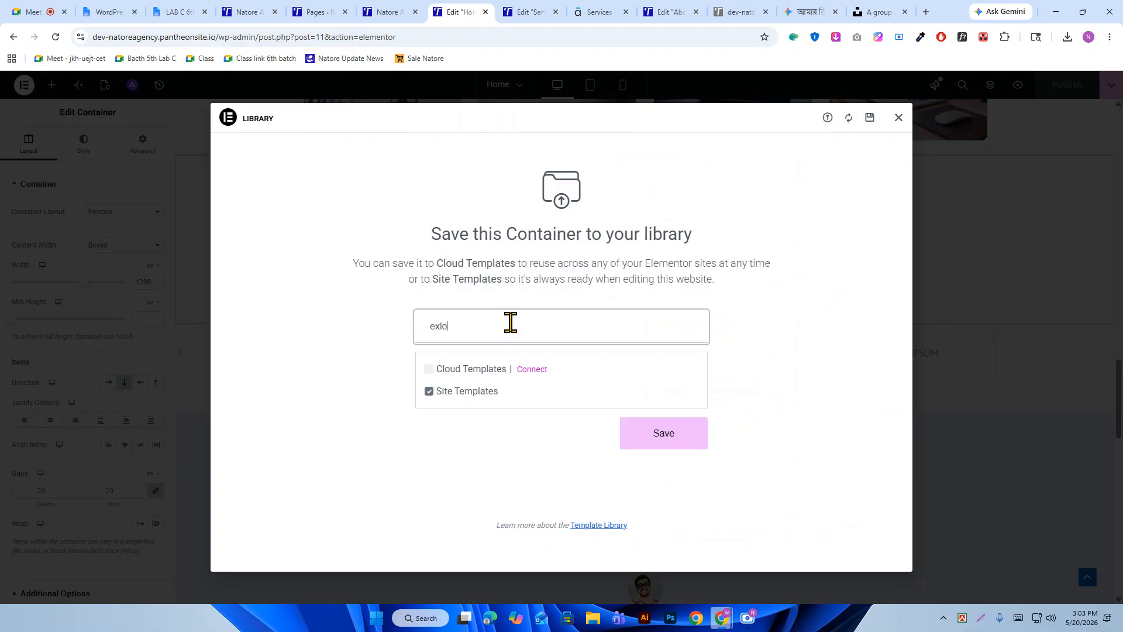
left_click(642, 441)
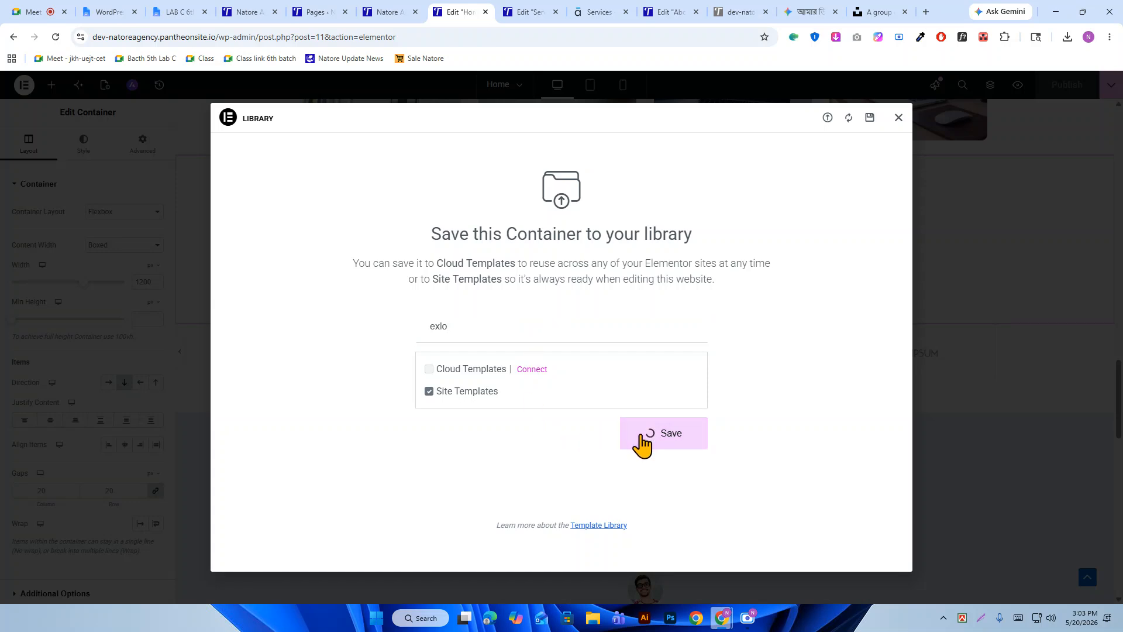
left_click(899, 118)
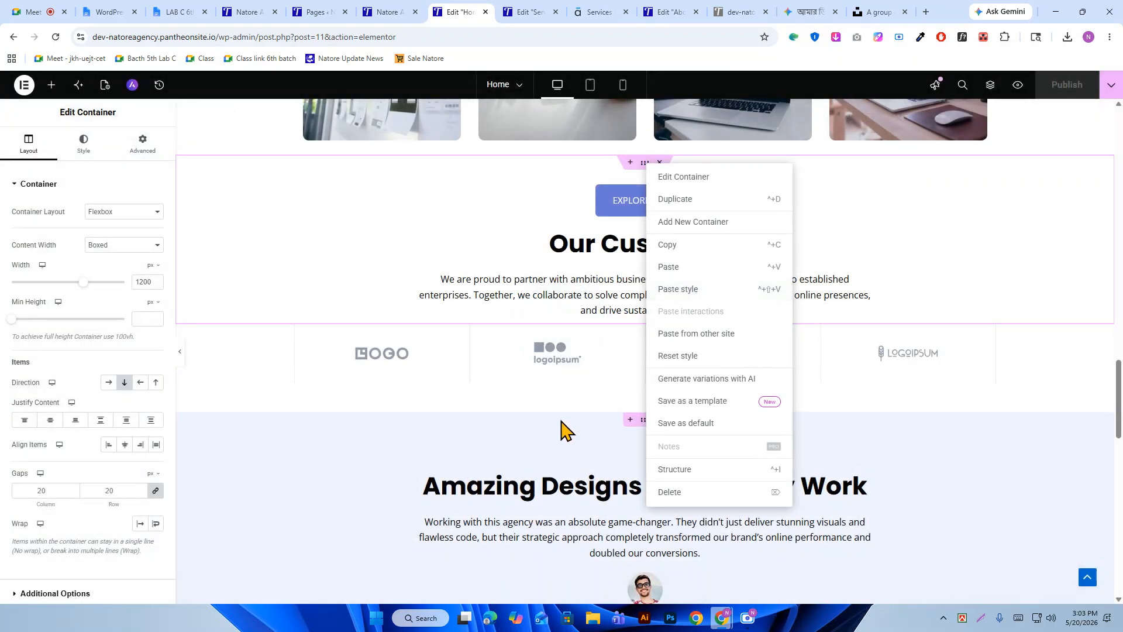
Save the customer logo row container to Site Templates under the name "logo" and close the library.
left_click(609, 383)
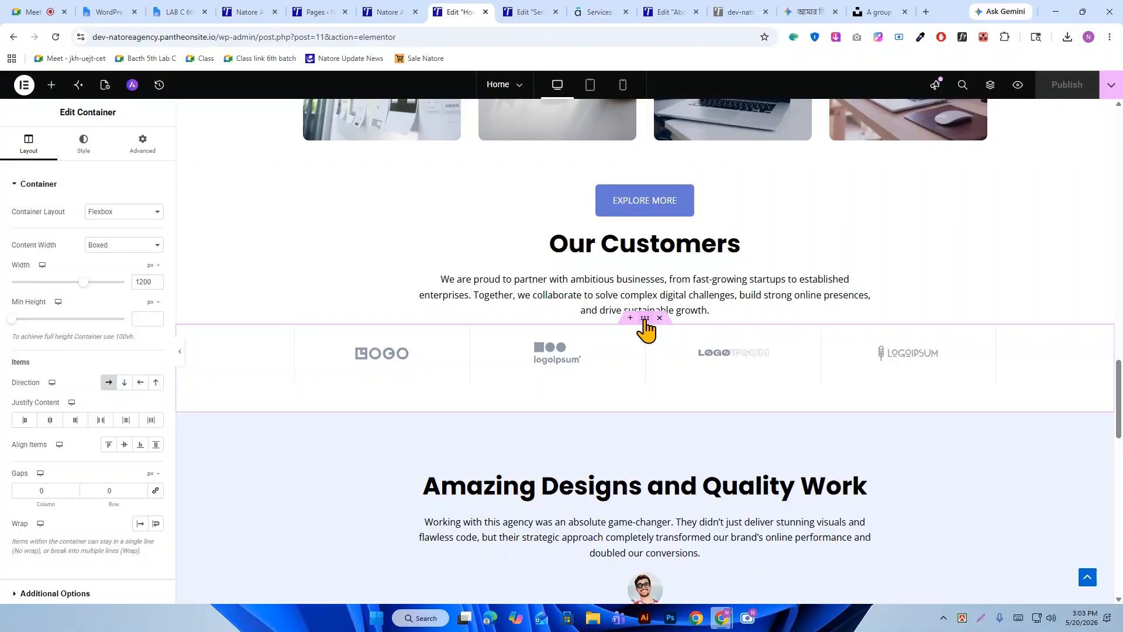
right_click(644, 322)
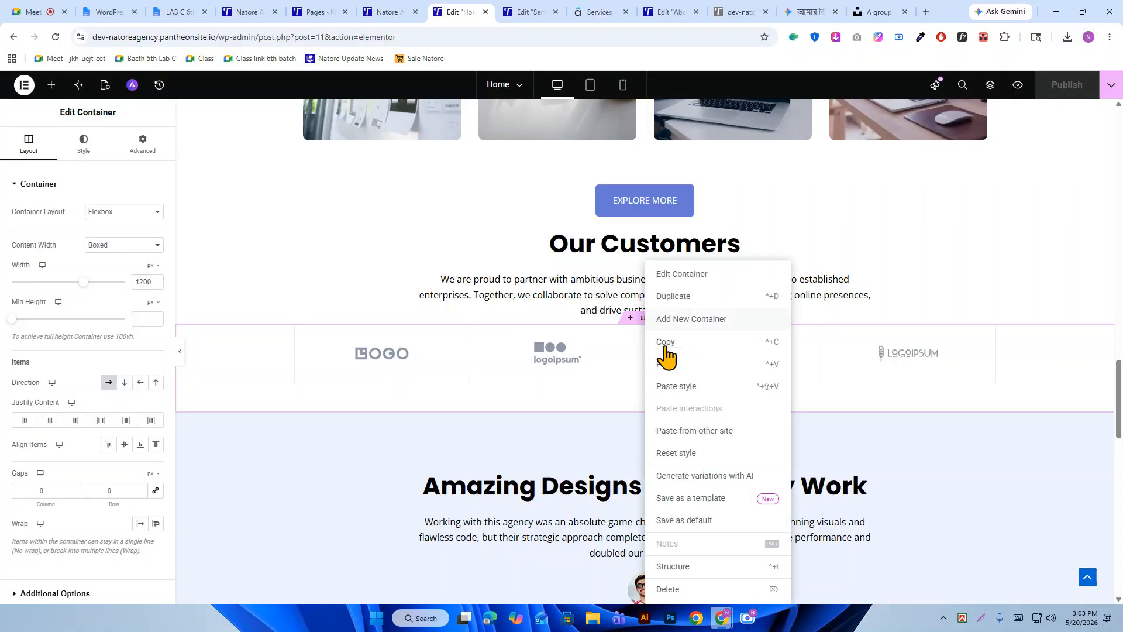
left_click(707, 496)
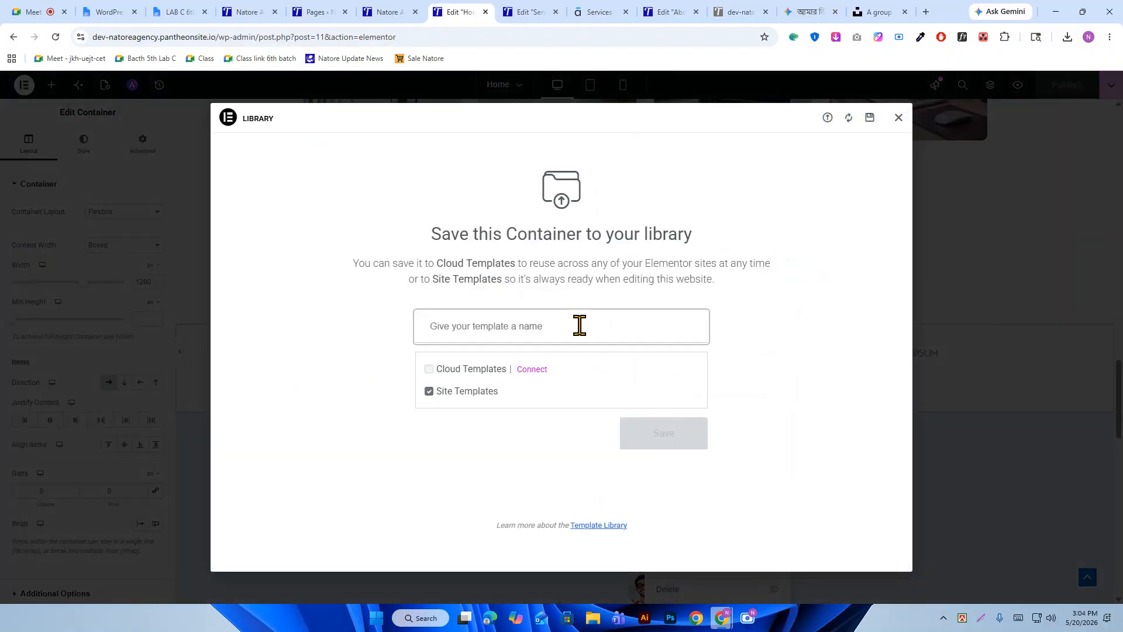
type("logo")
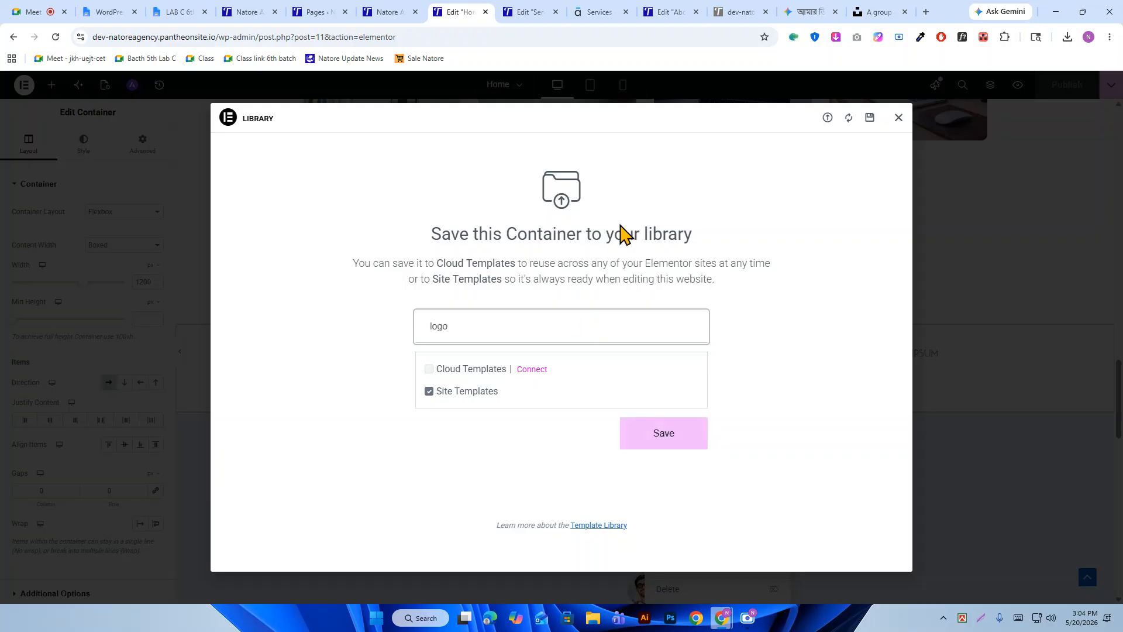
left_click(646, 438)
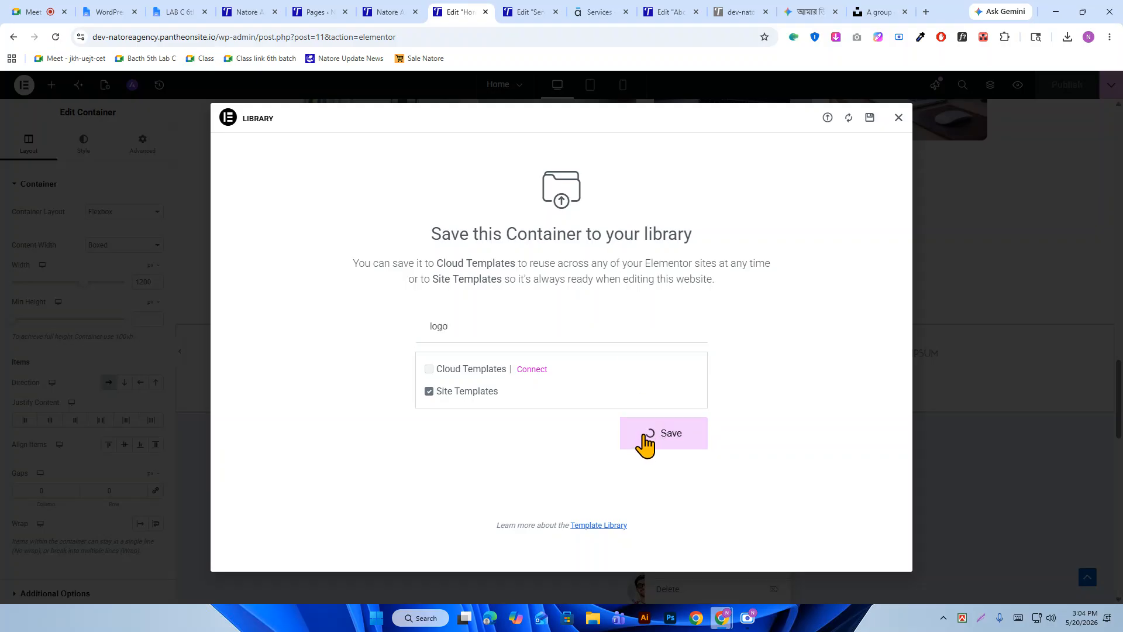
left_click(900, 118)
Save the Amazing Designs and Quality Work testimonial container to Site Templates under the name "qu" and close the library.
scroll(639, 351, "down", 6)
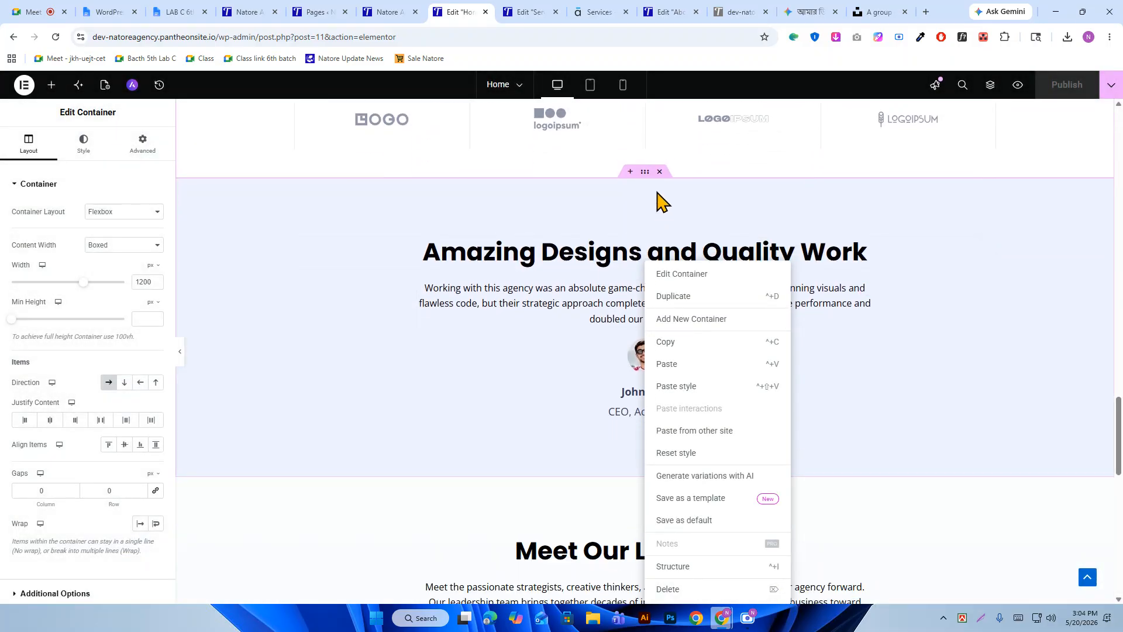
left_click(645, 173)
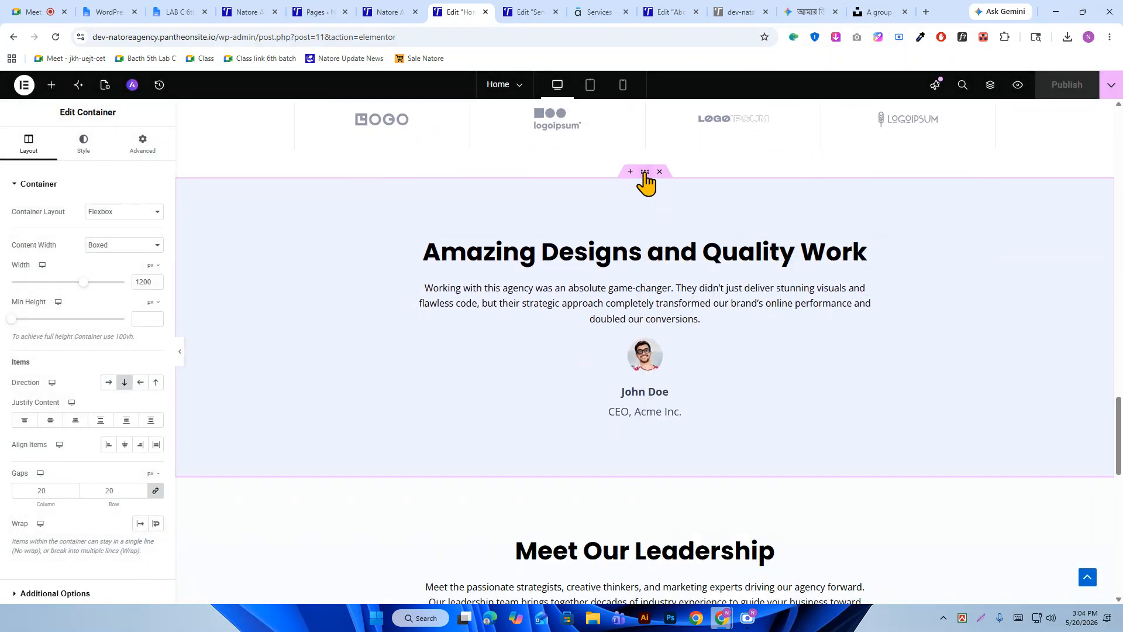
right_click(645, 173)
left_click(690, 410)
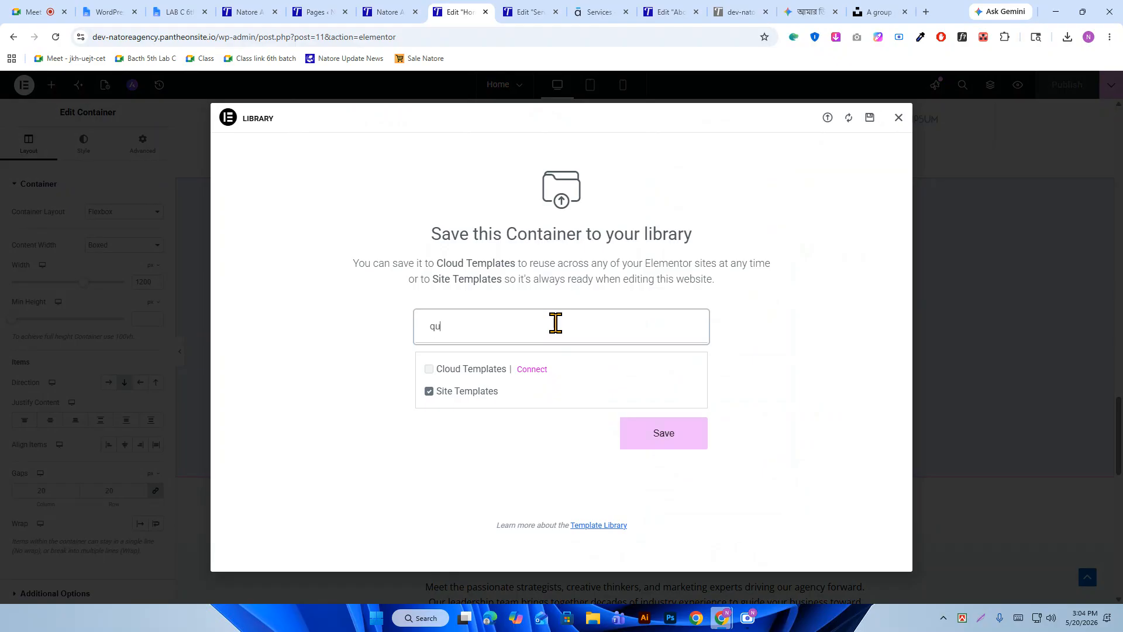
left_click(667, 440)
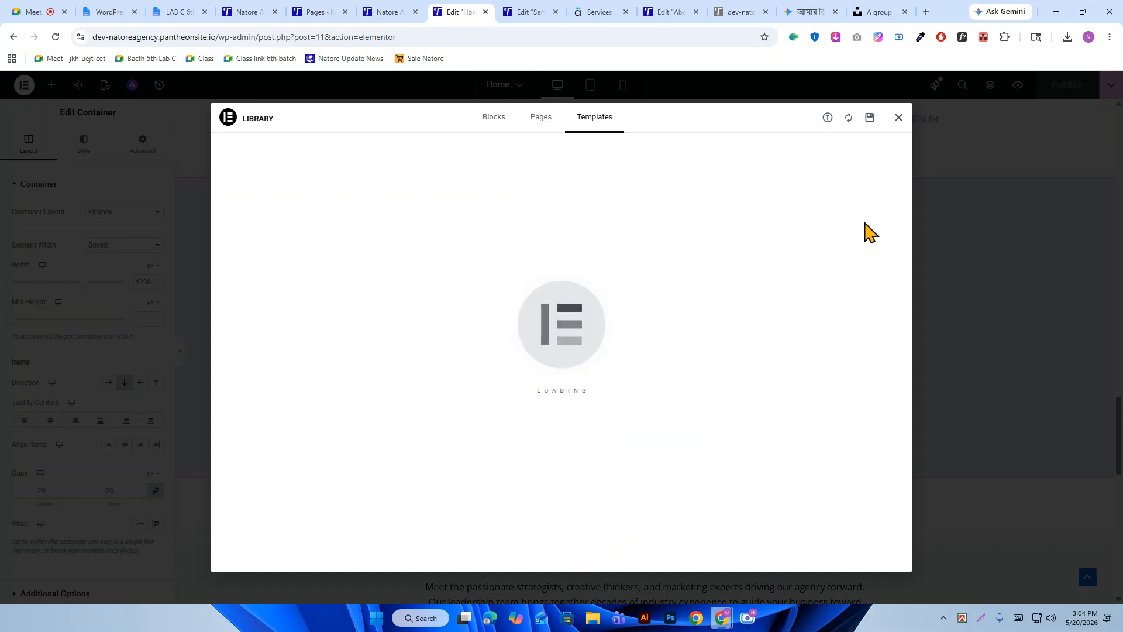
left_click(900, 118)
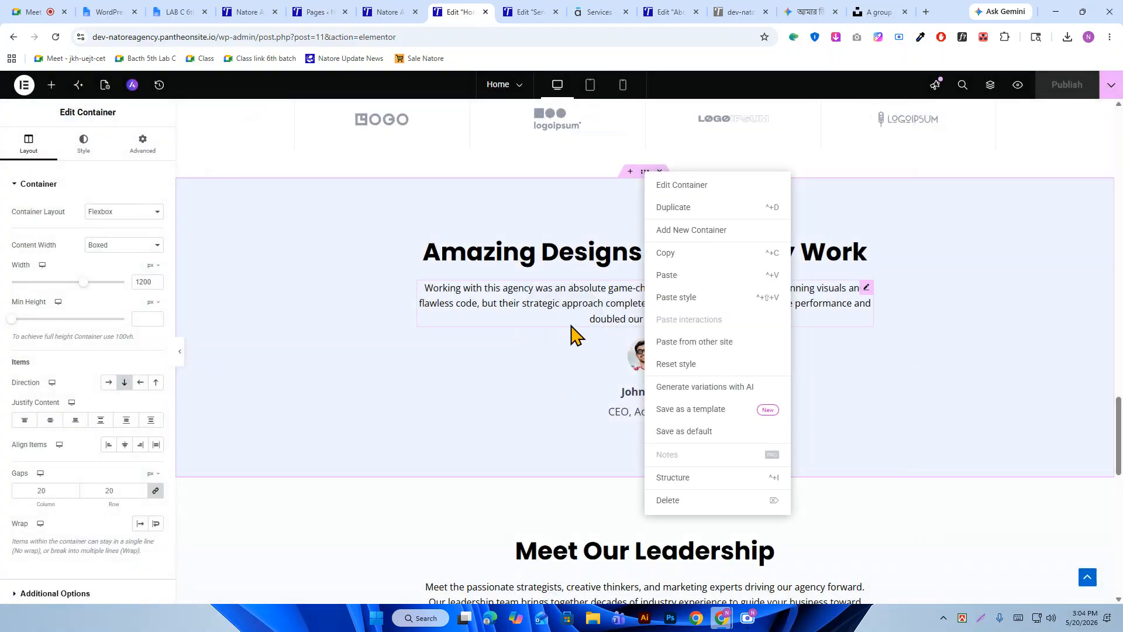
Save the Meet Our Leadership team container to Site Templates under the name "meet" and close the library.
scroll(532, 413, "down", 5)
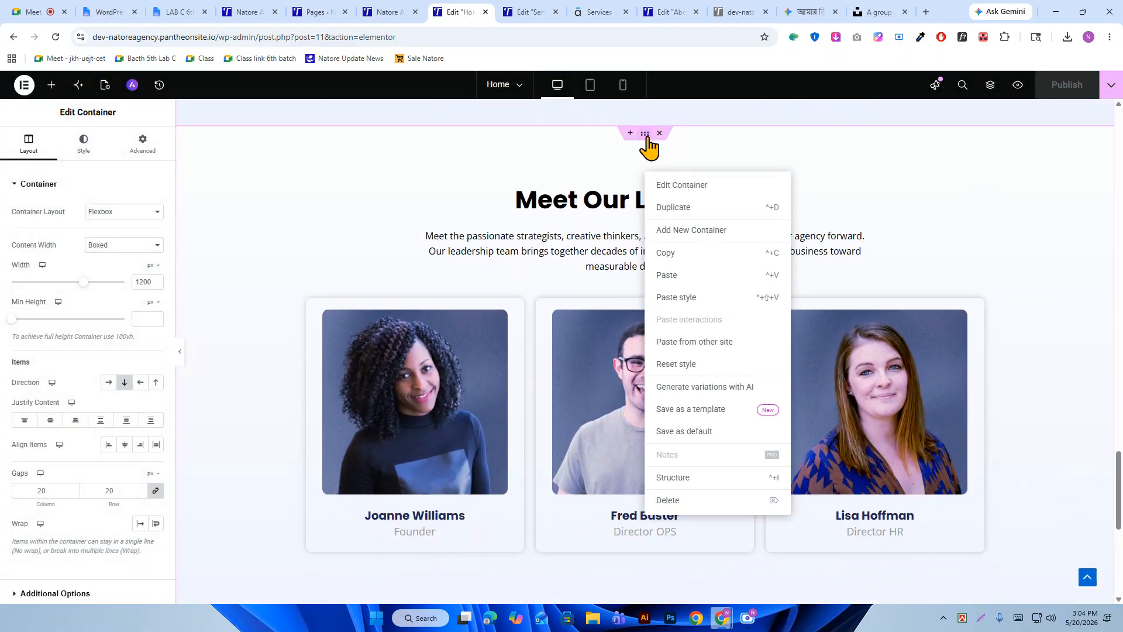
left_click(647, 138)
scroll(648, 152, "down", 4)
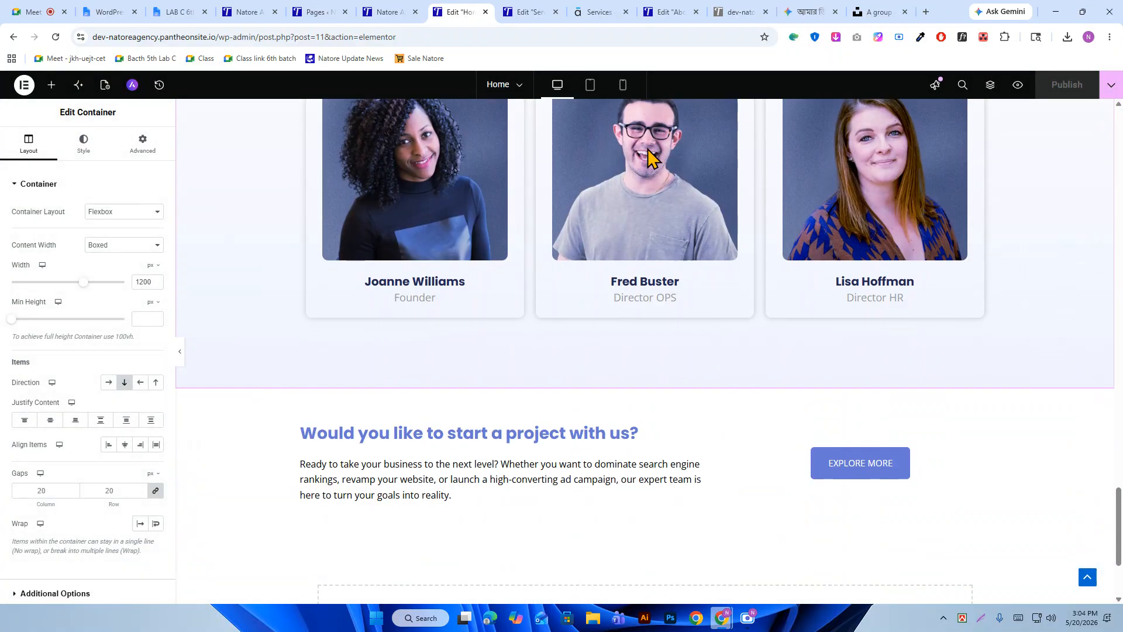
scroll(647, 154, "up", 4)
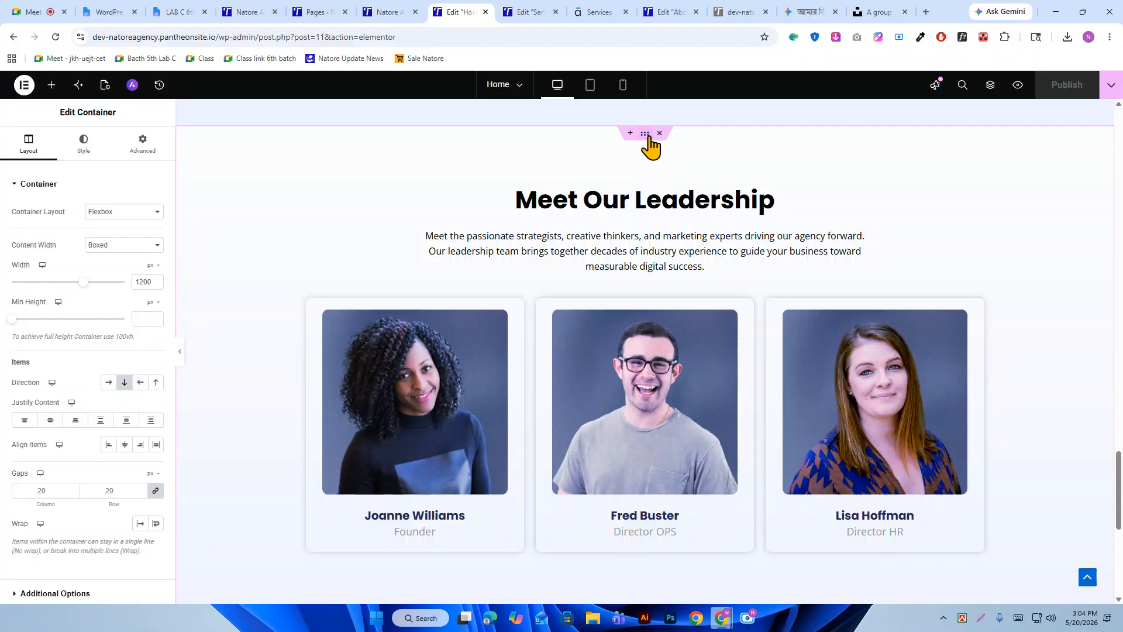
right_click(649, 146)
left_click(696, 380)
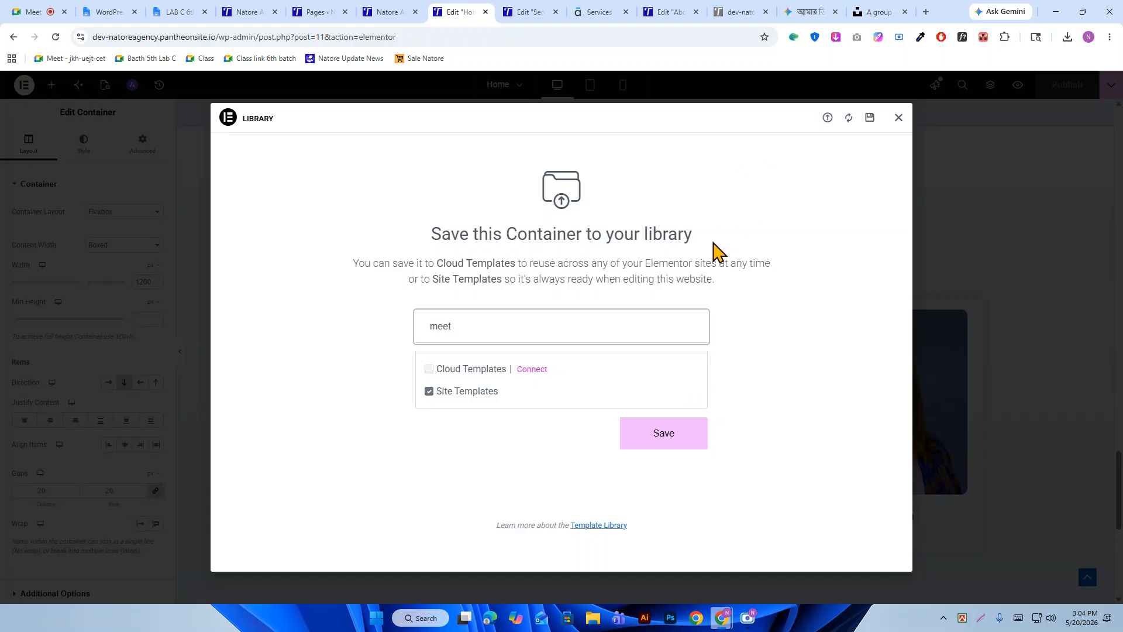
left_click(682, 446)
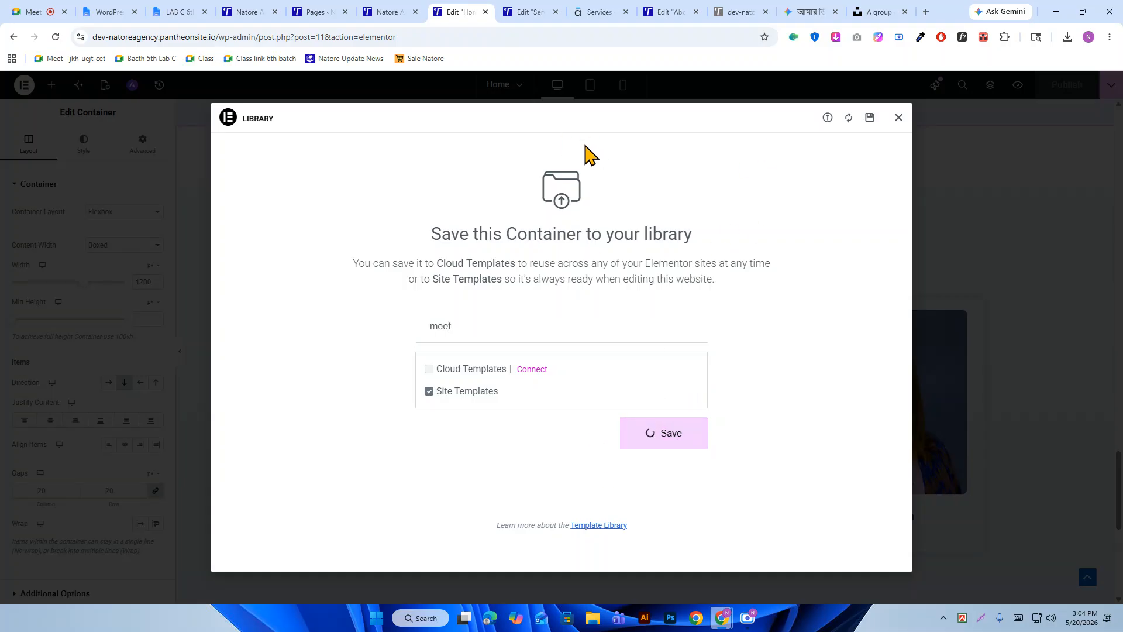
left_click(899, 122)
scroll(656, 476, "down", 3)
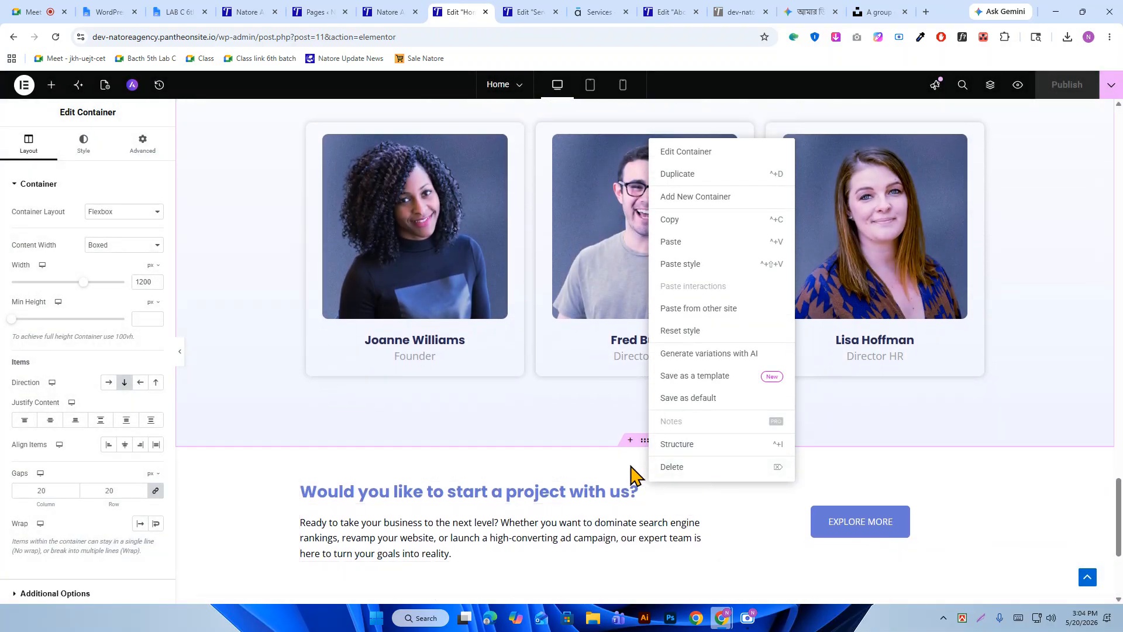
left_click(591, 466)
right_click(646, 449)
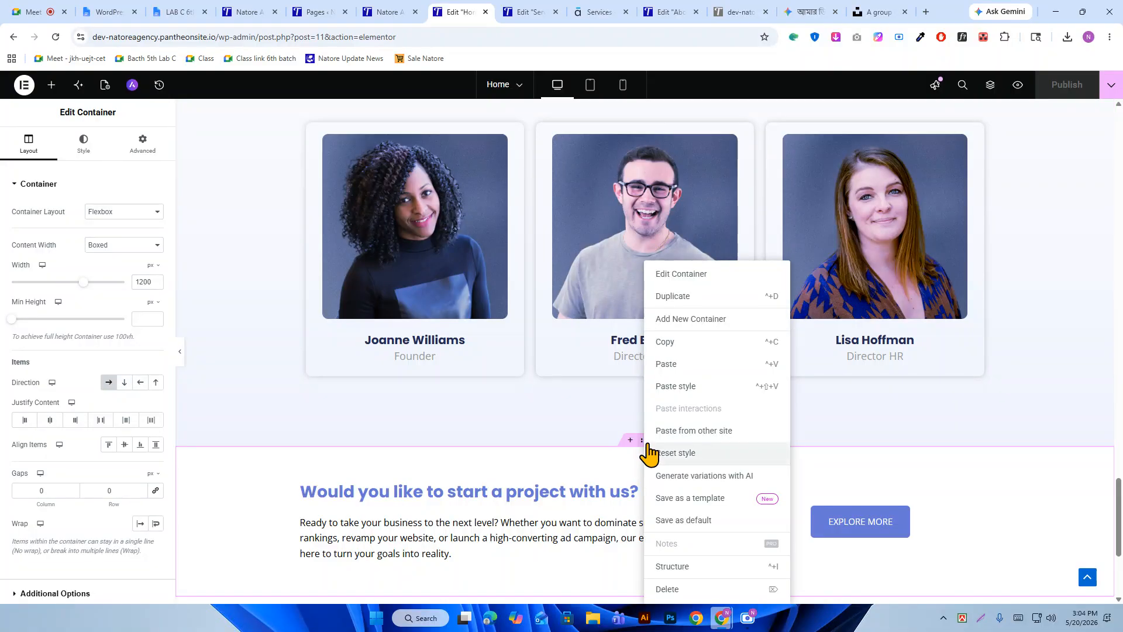
left_click(555, 468)
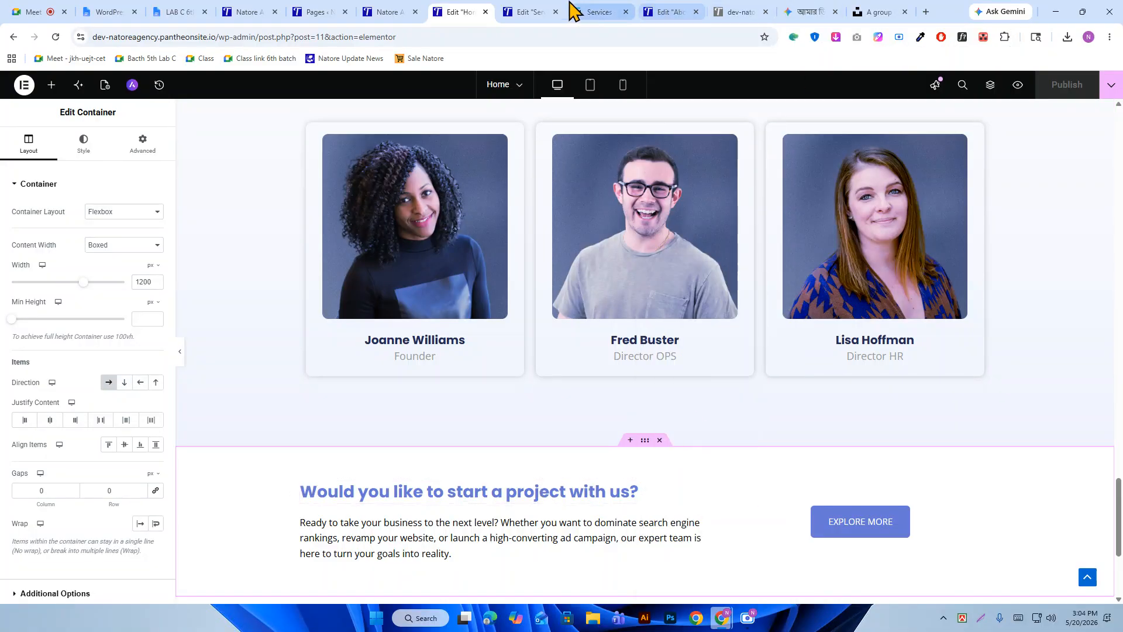
Switch to the Services page editor and insert the "How can we help you?" site template below the hero section.
left_click(530, 12)
scroll(630, 391, "down", 1)
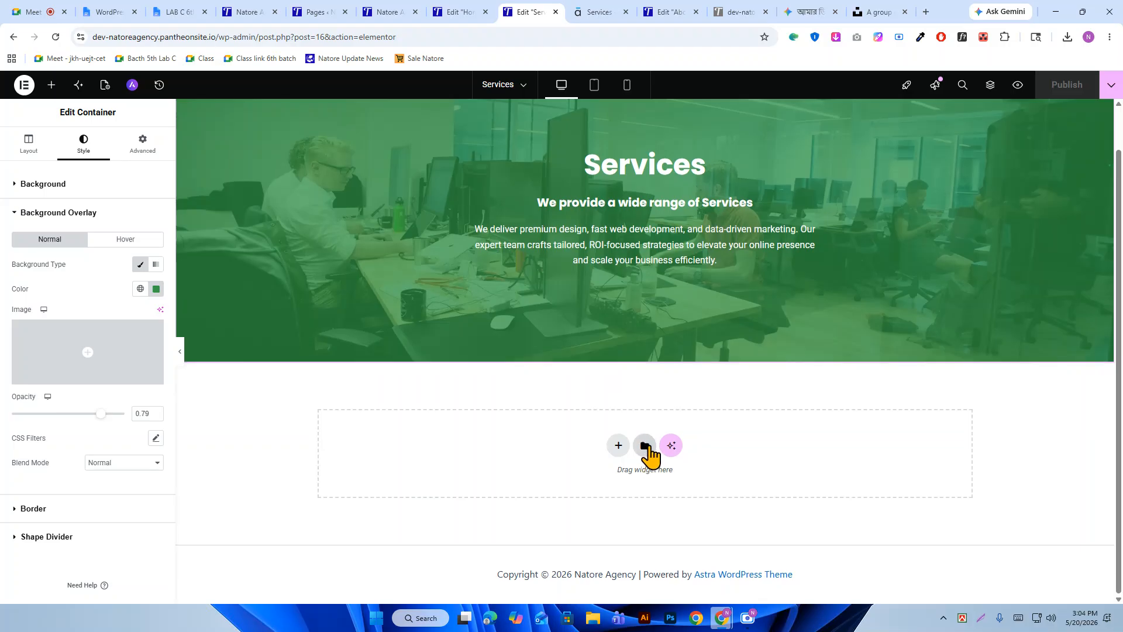
left_click(646, 447)
left_click(594, 120)
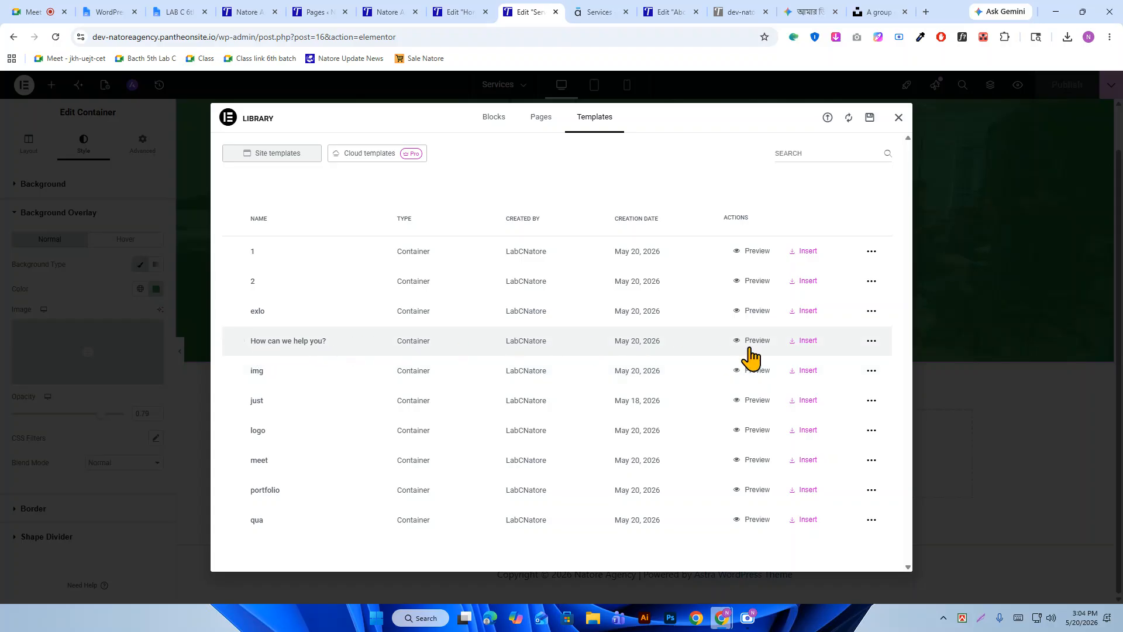
left_click(798, 344)
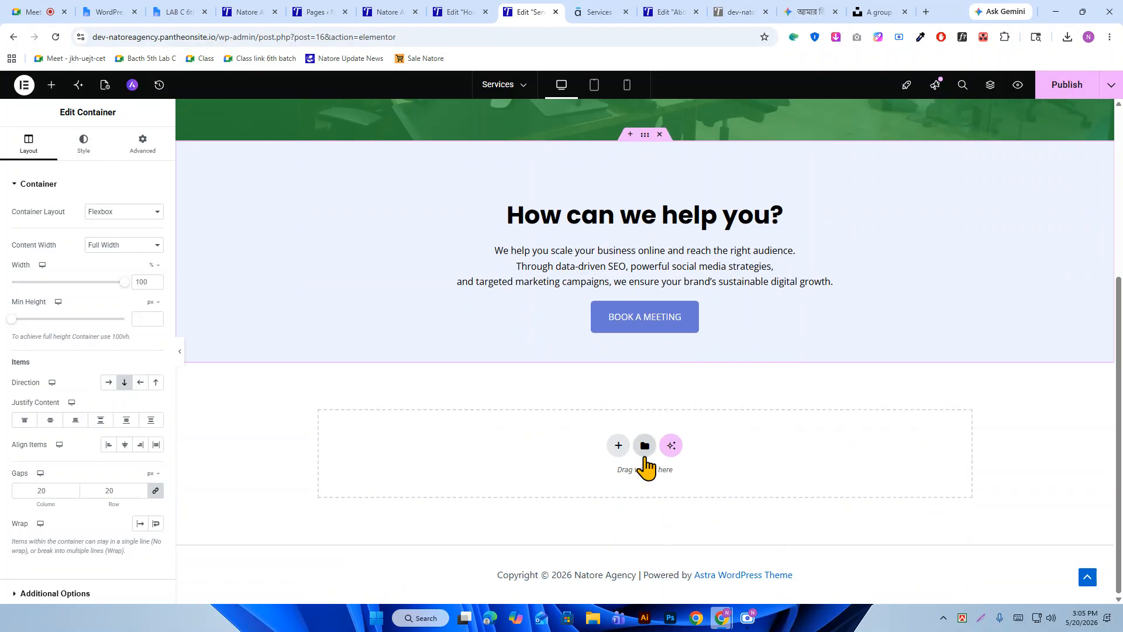
Insert the site templates "1" and "2", the two rows of service cards, below the How can we help you? section.
left_click(645, 446)
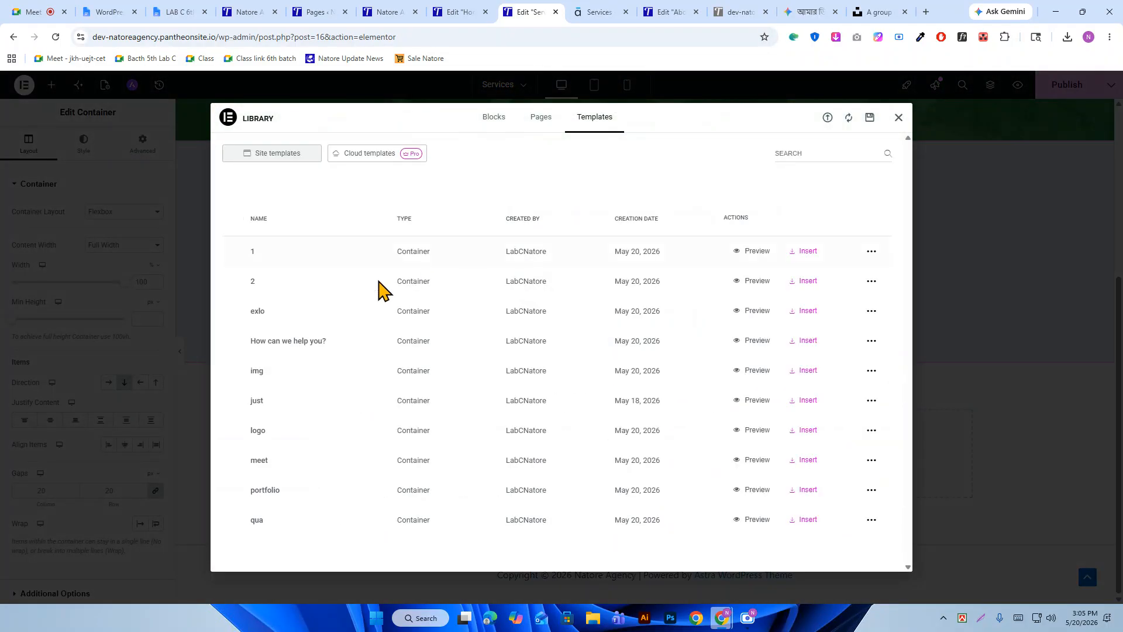
left_click(805, 253)
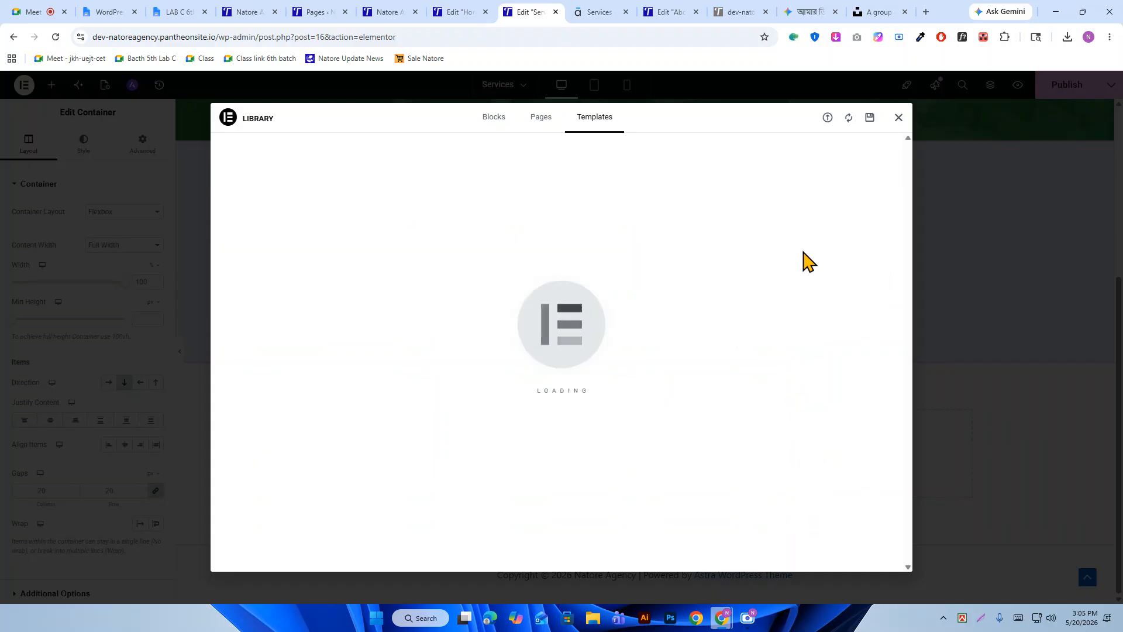
scroll(721, 296, "down", 5)
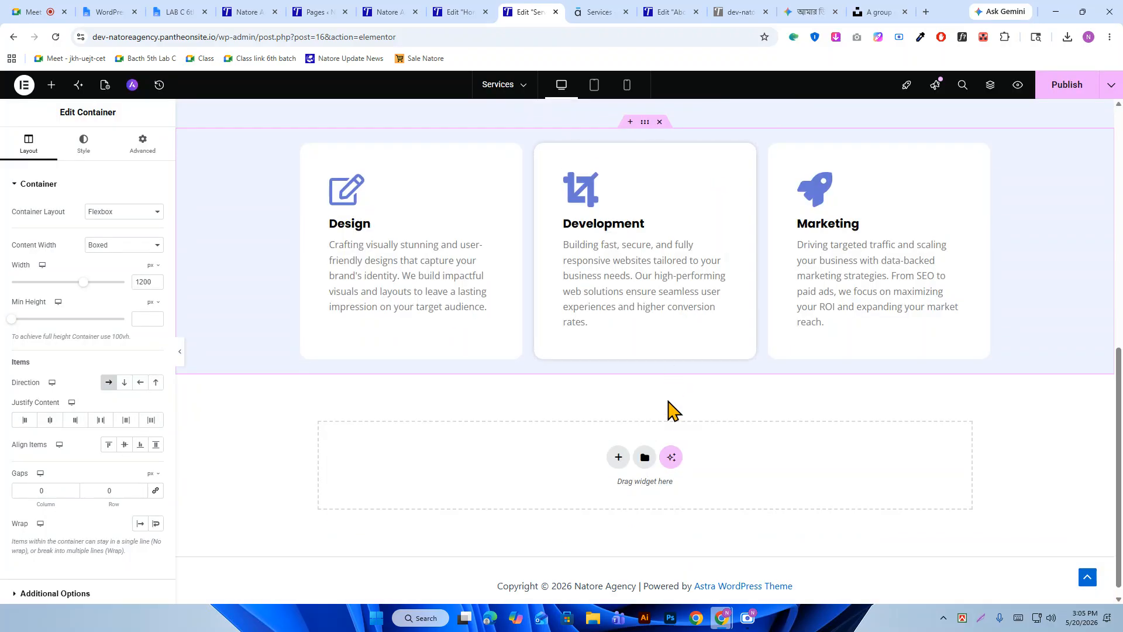
left_click(644, 458)
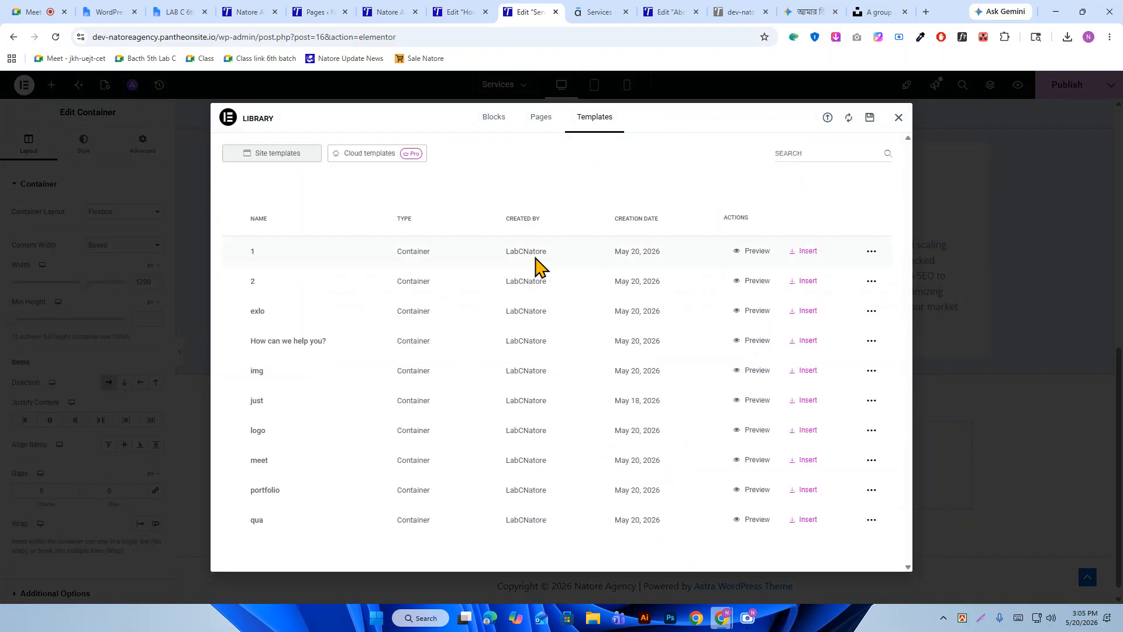
left_click(803, 283)
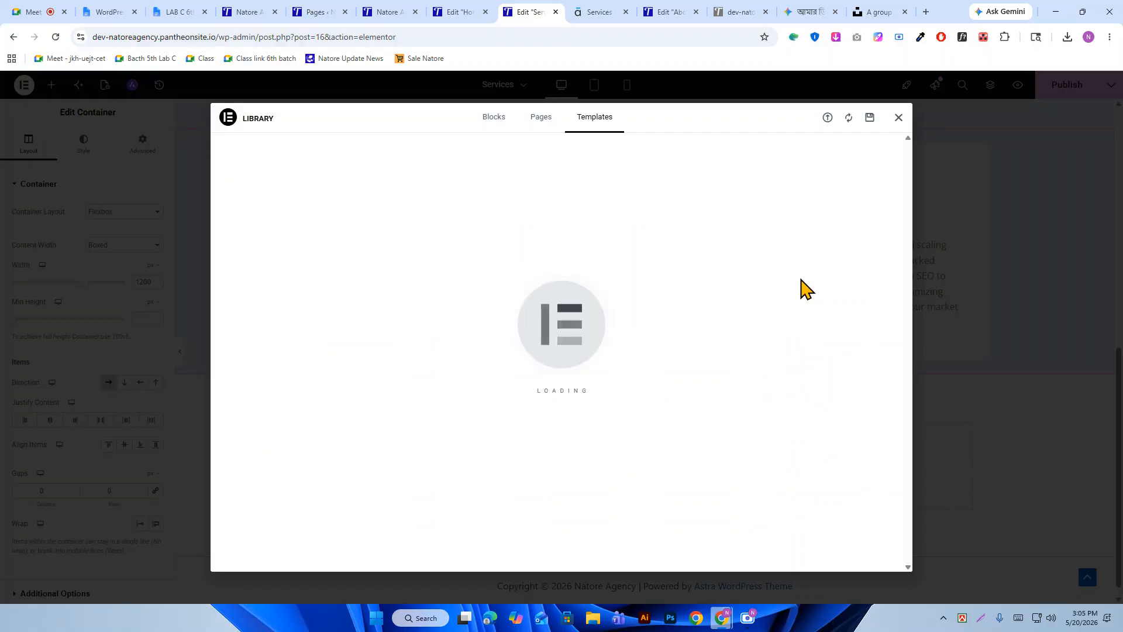
scroll(803, 290, "down", 5)
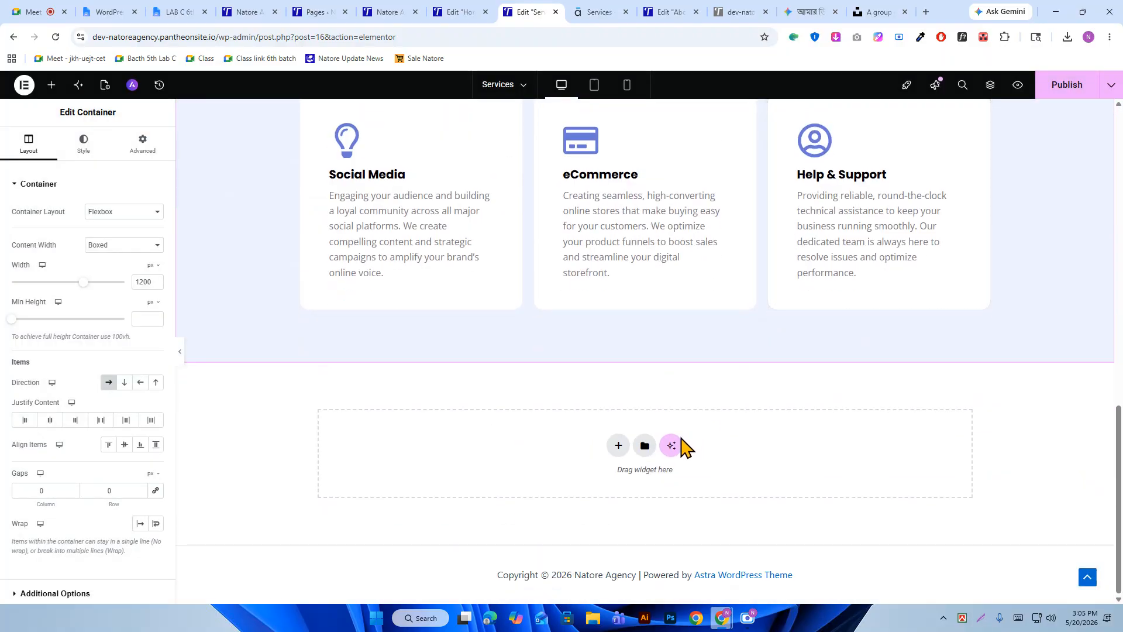
Check the section order on the Home page and insert the "portfolio" site template below the service cards on the Services page.
left_click(645, 451)
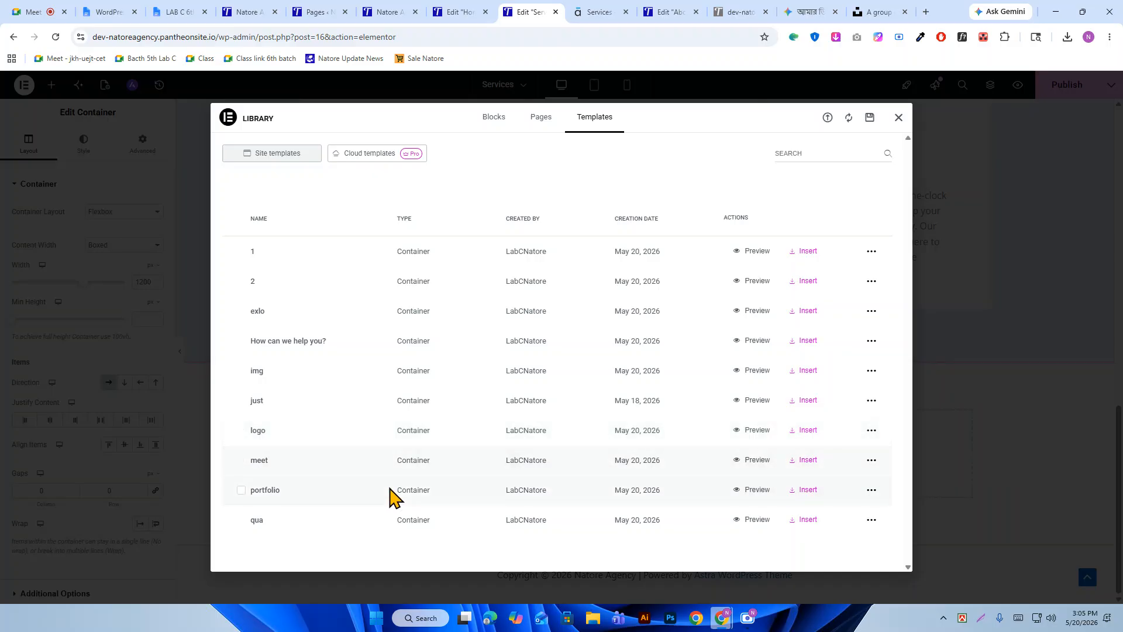
left_click(448, 12)
scroll(539, 233, "up", 2)
scroll(552, 237, "up", 15)
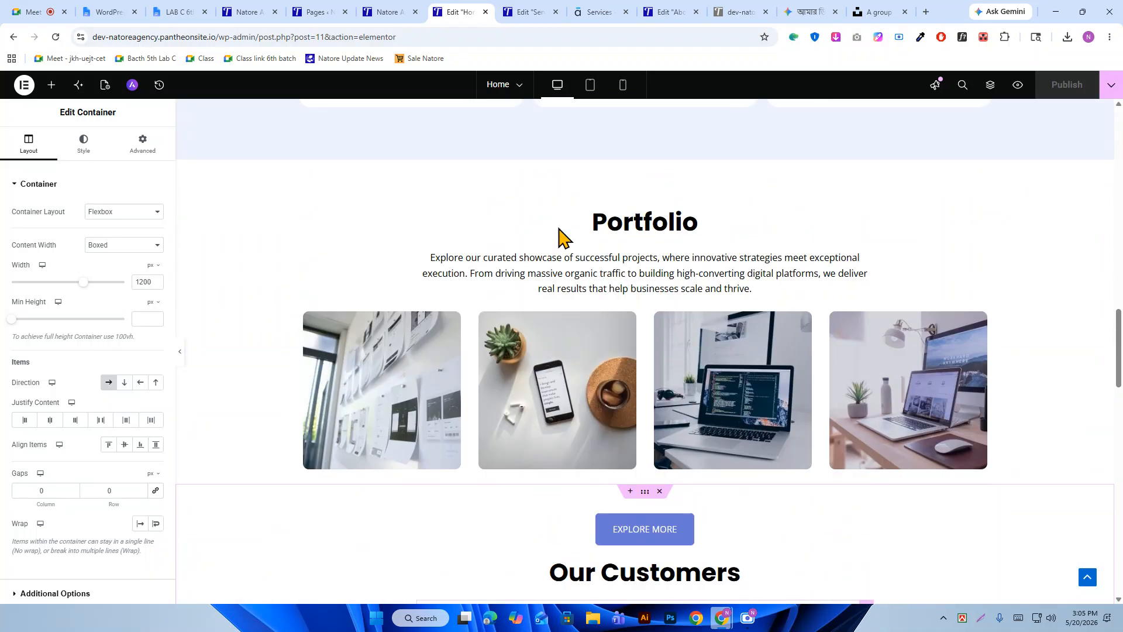
scroll(561, 234, "down", 4)
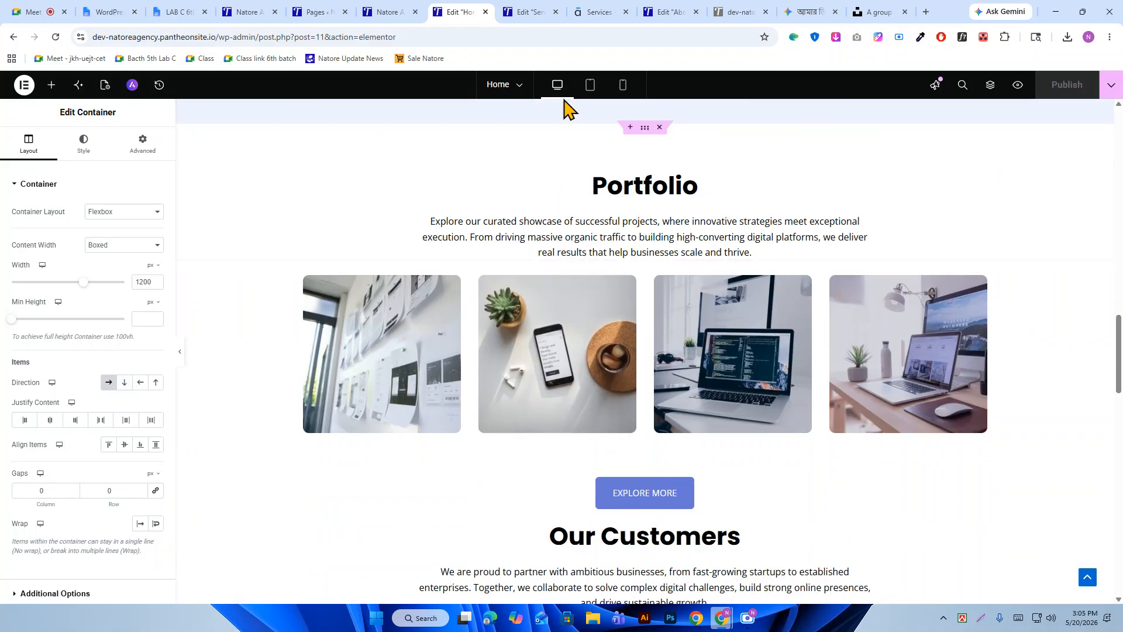
left_click(547, 11)
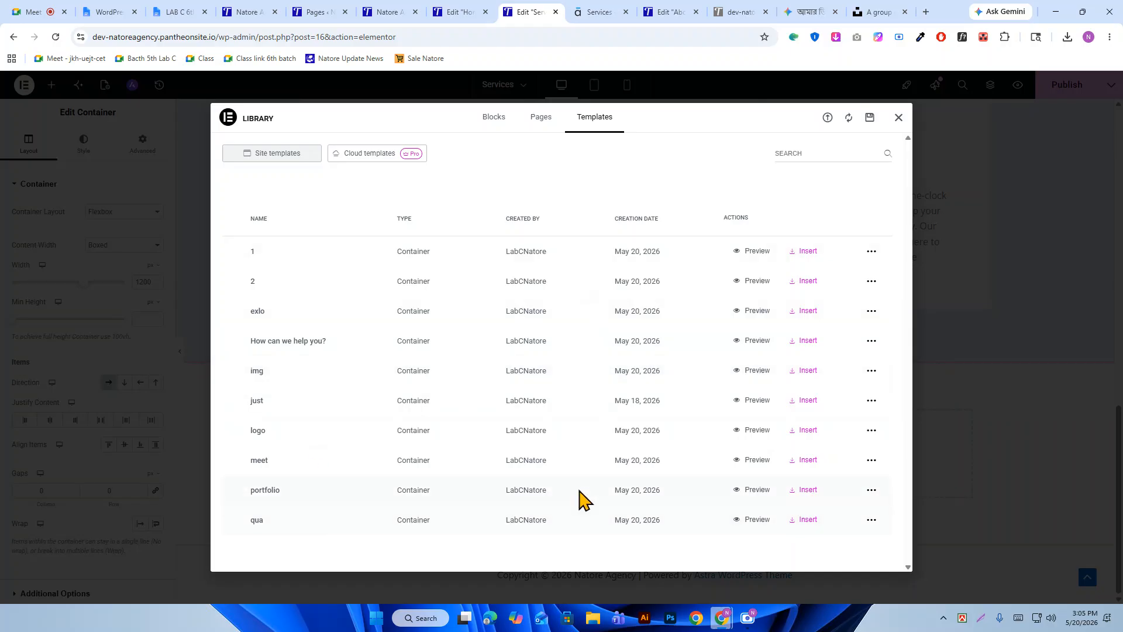
left_click(807, 491)
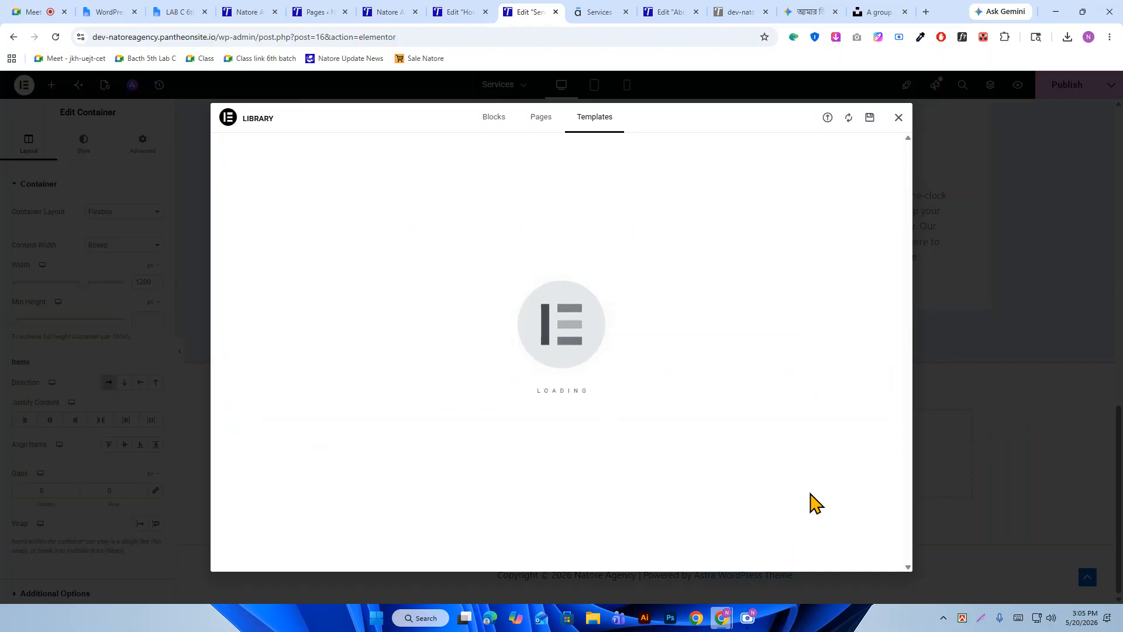
scroll(712, 471, "down", 2)
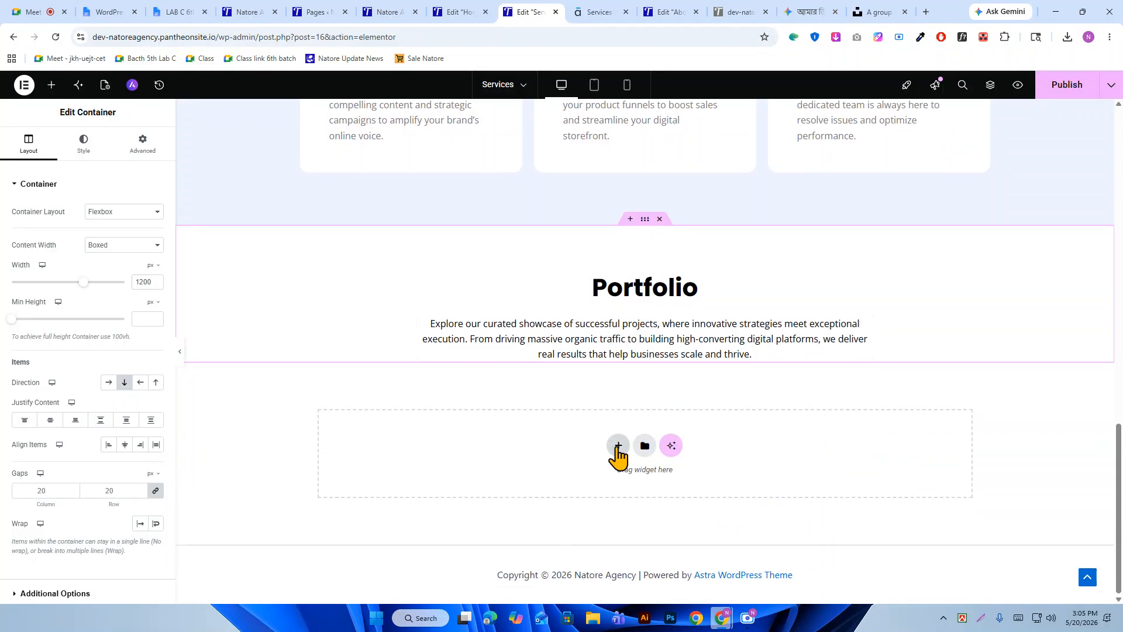
Insert the "img" site template with the four portfolio images below the Portfolio heading and text on the Services page.
left_click(619, 446)
left_click(443, 8)
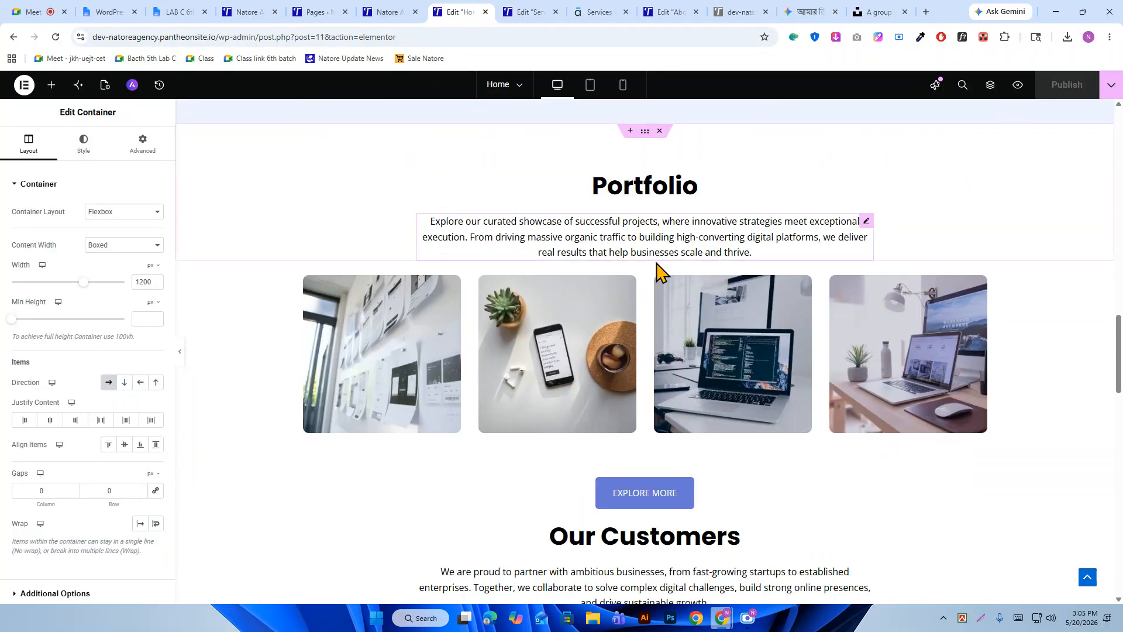
left_click(510, 13)
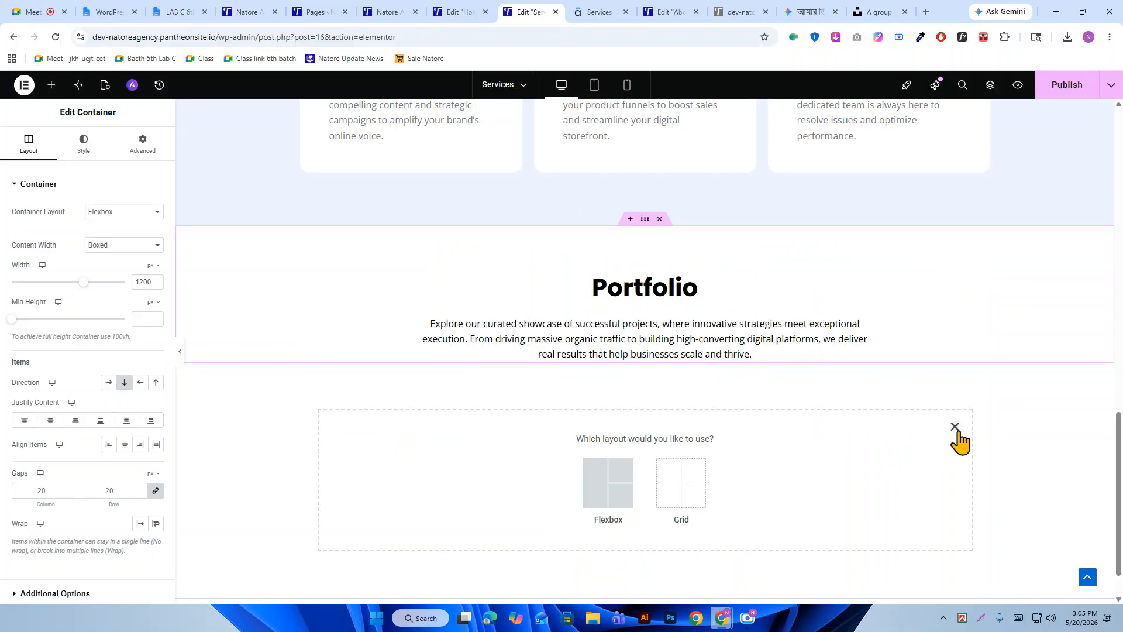
left_click(956, 428)
left_click(644, 445)
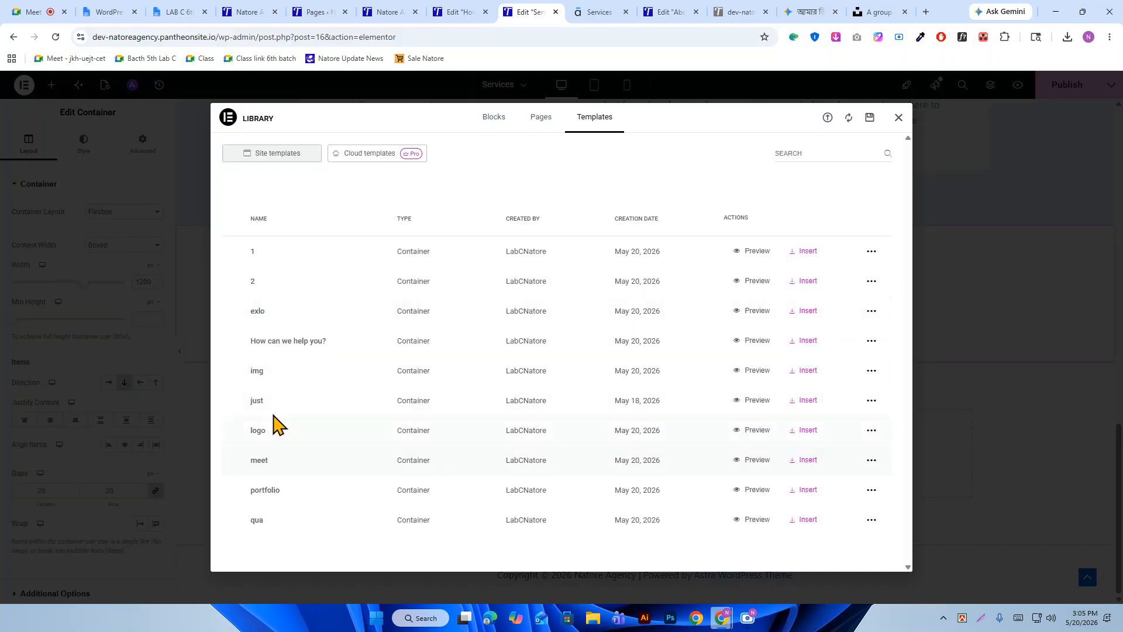
left_click(799, 374)
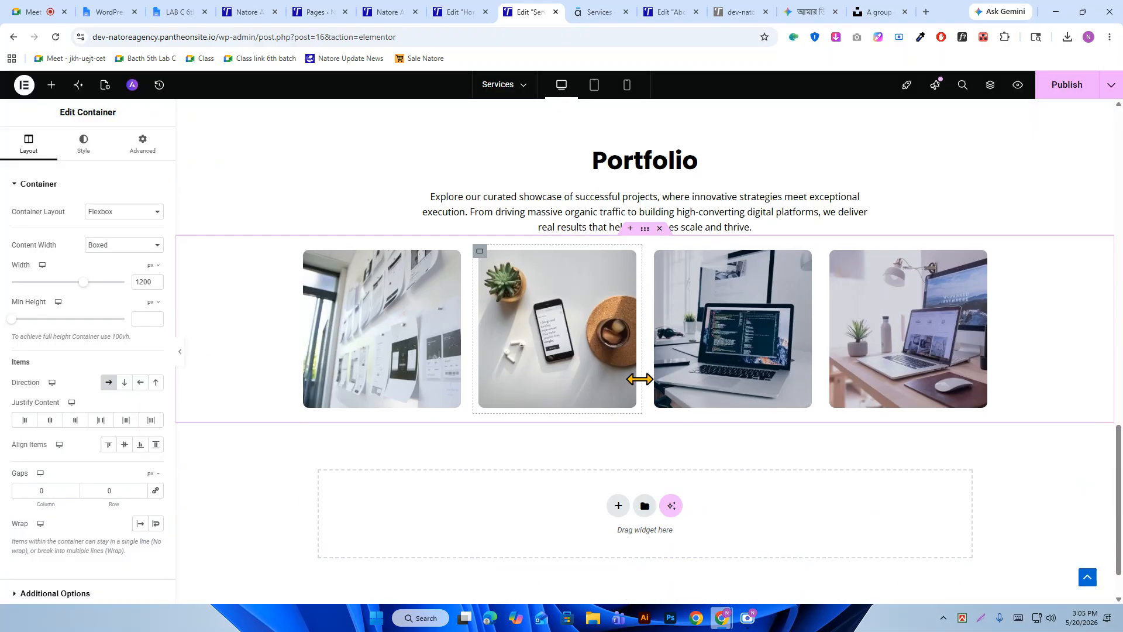
Insert the "logo" site template below the portfolio images and compare the section order with the Home page.
left_click(645, 446)
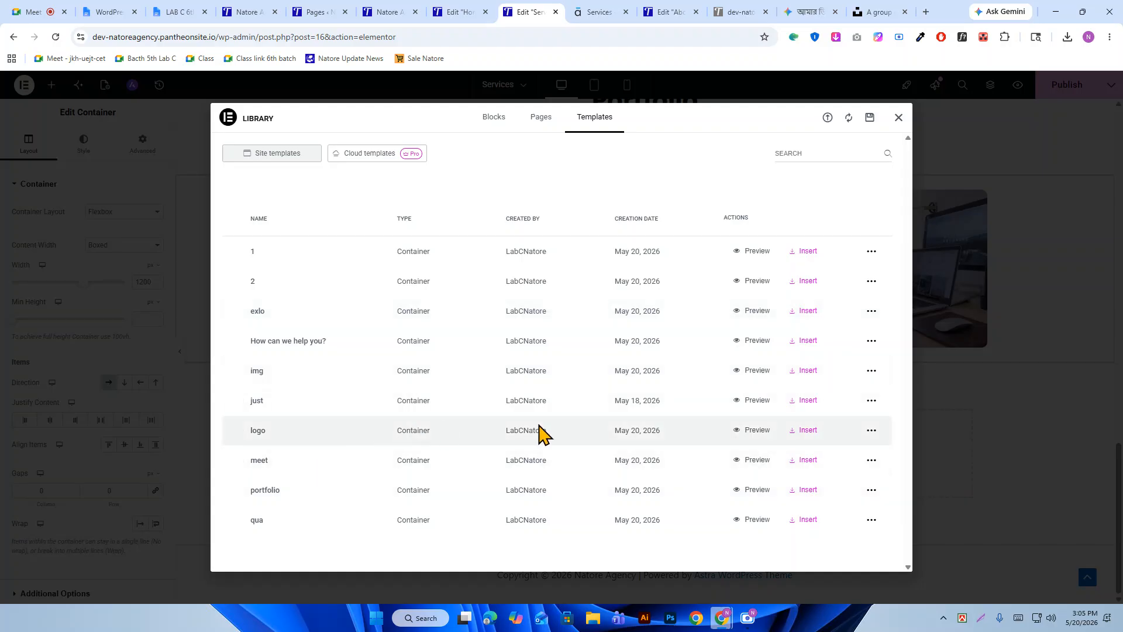
left_click(809, 430)
left_click(455, 11)
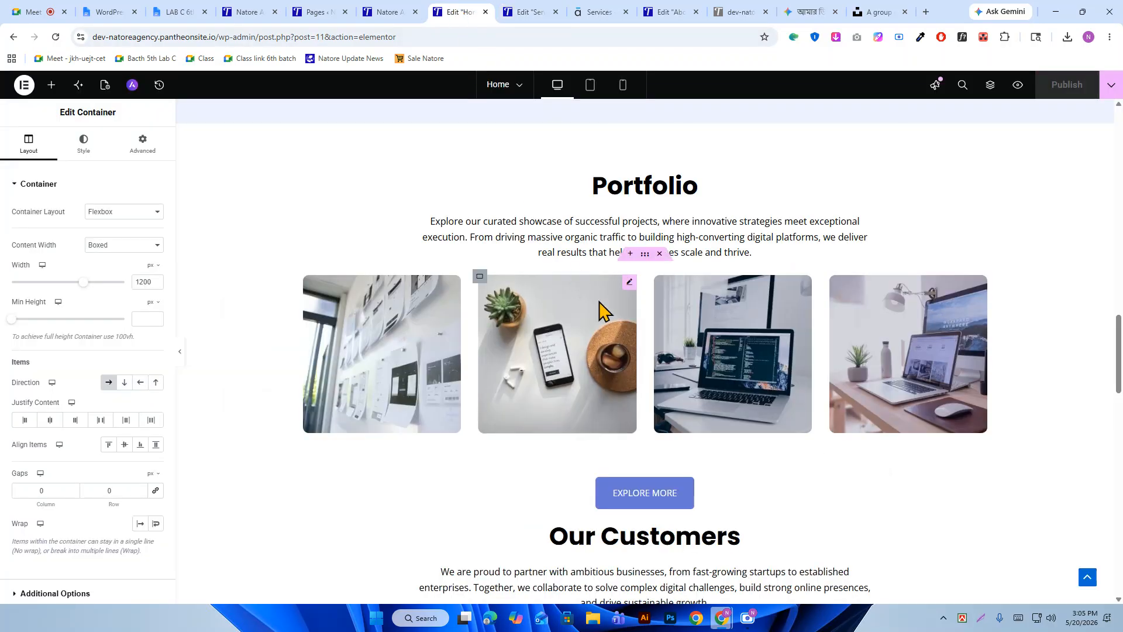
scroll(649, 372, "down", 4)
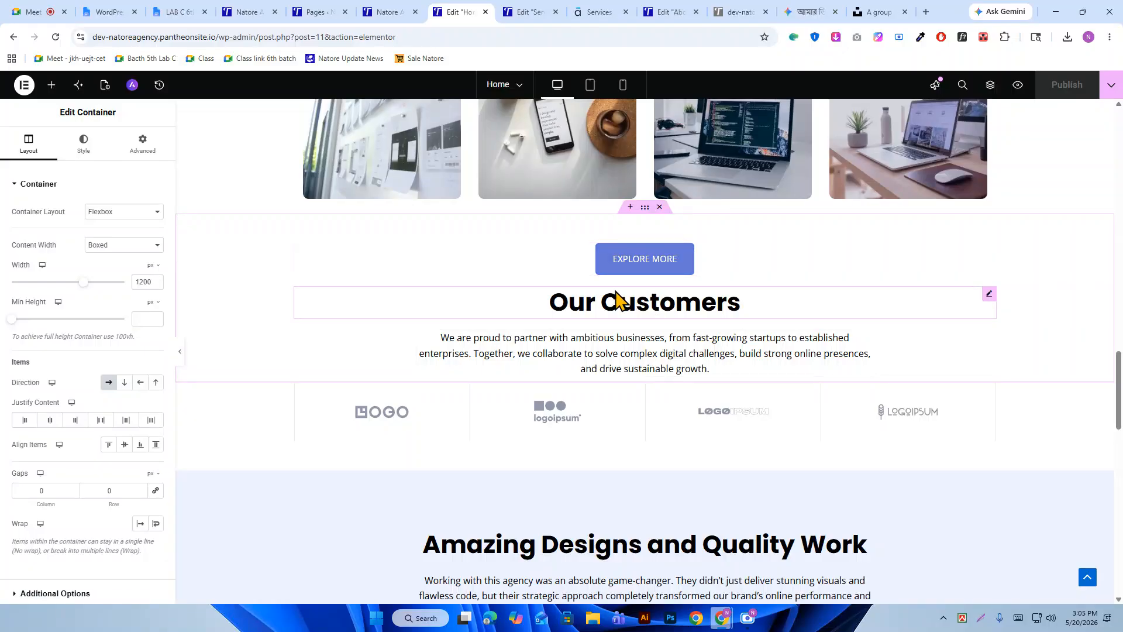
left_click(547, 12)
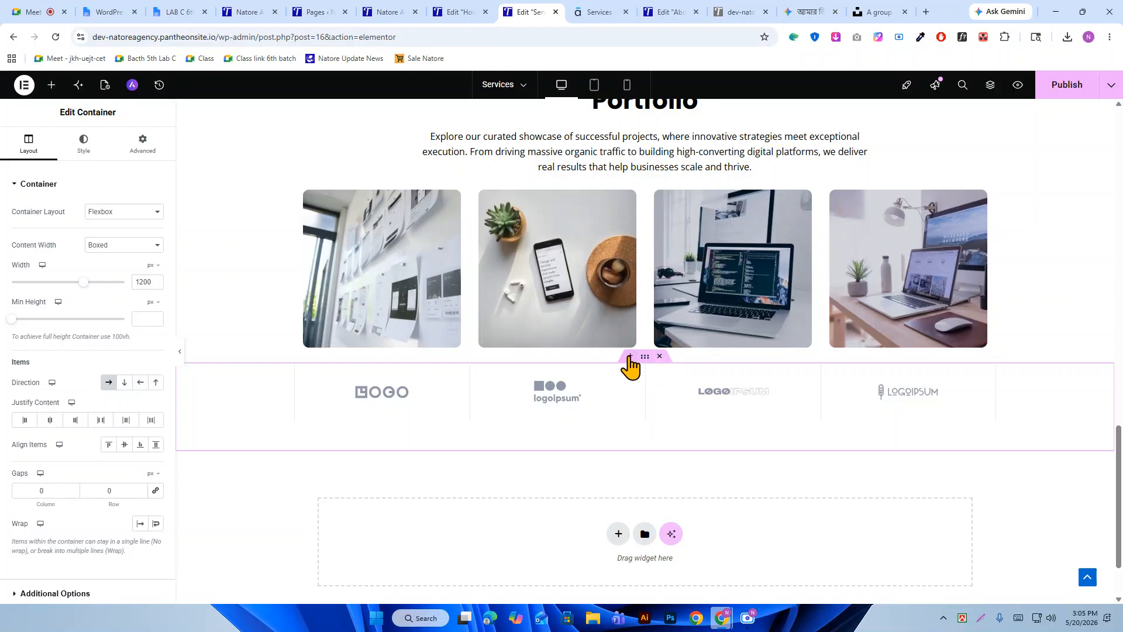
Insert the "exlo" site template with the Explore More button and Our Customers heading above the customer logo row.
left_click_drag(639, 359, 642, 416)
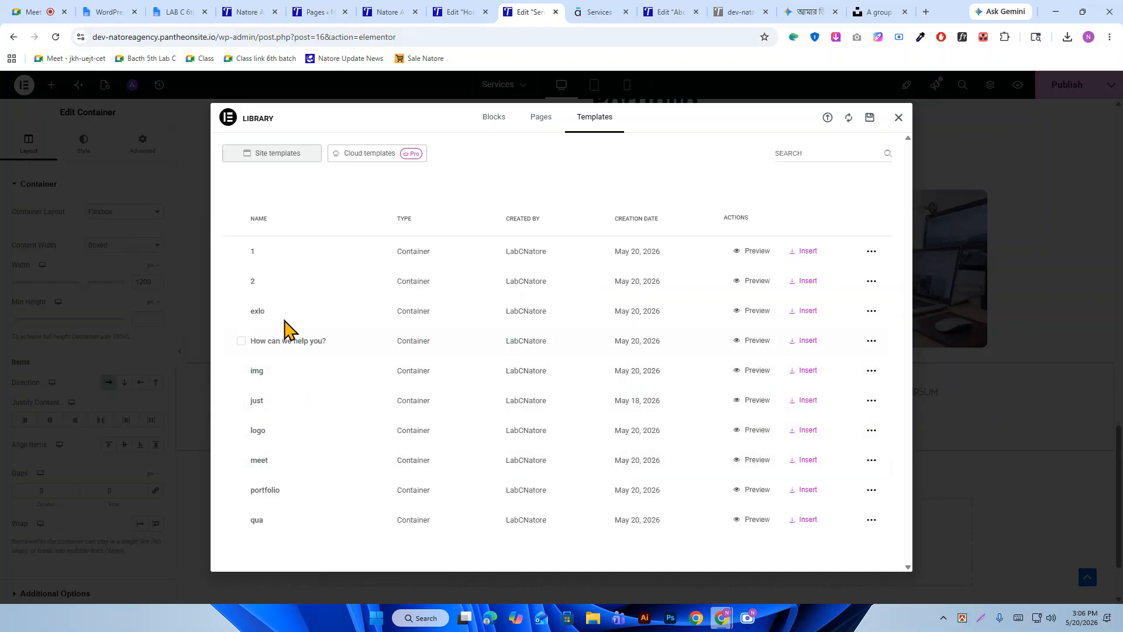
left_click(799, 319)
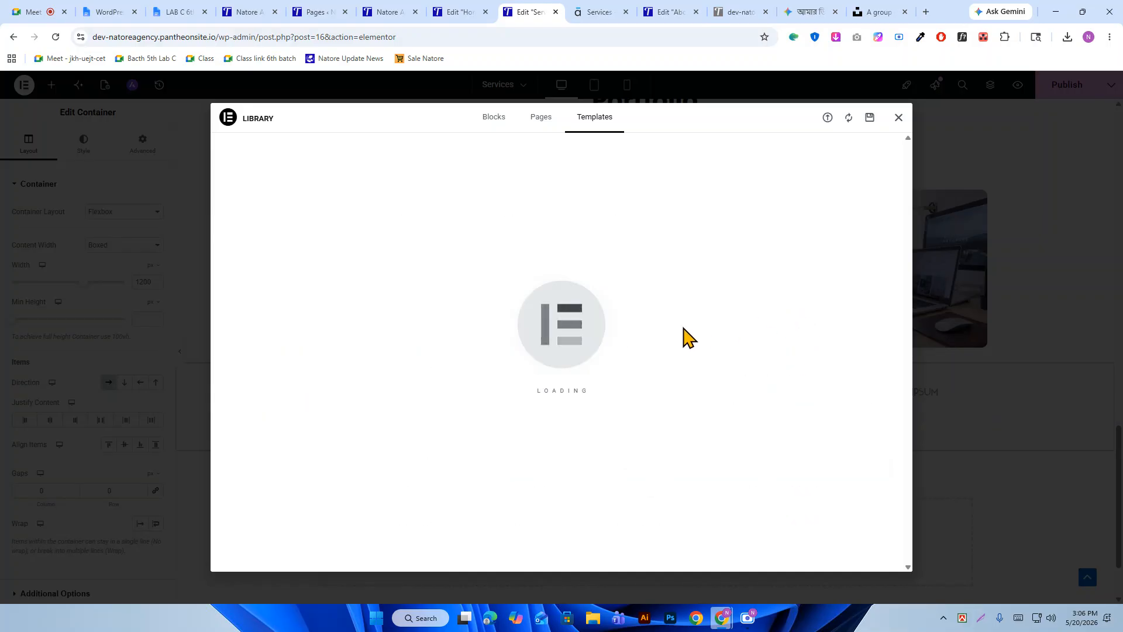
scroll(683, 357, "down", 4)
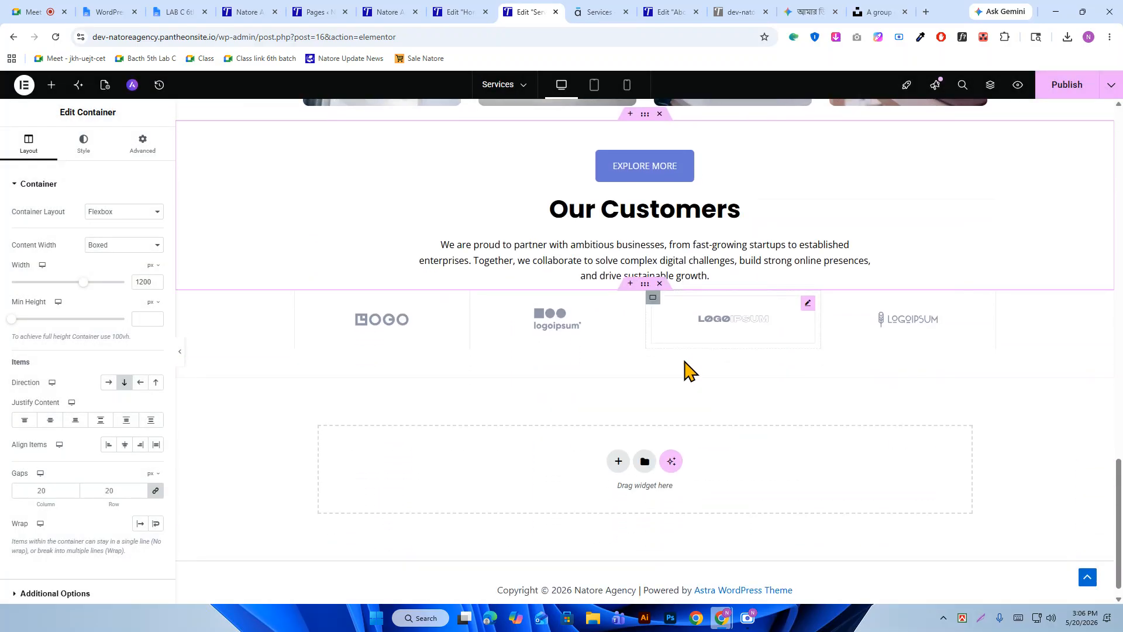
Check the Home page order and insert the "qua" site template with the Amazing Designs and Quality Work testimonial below the customer logos.
left_click(644, 447)
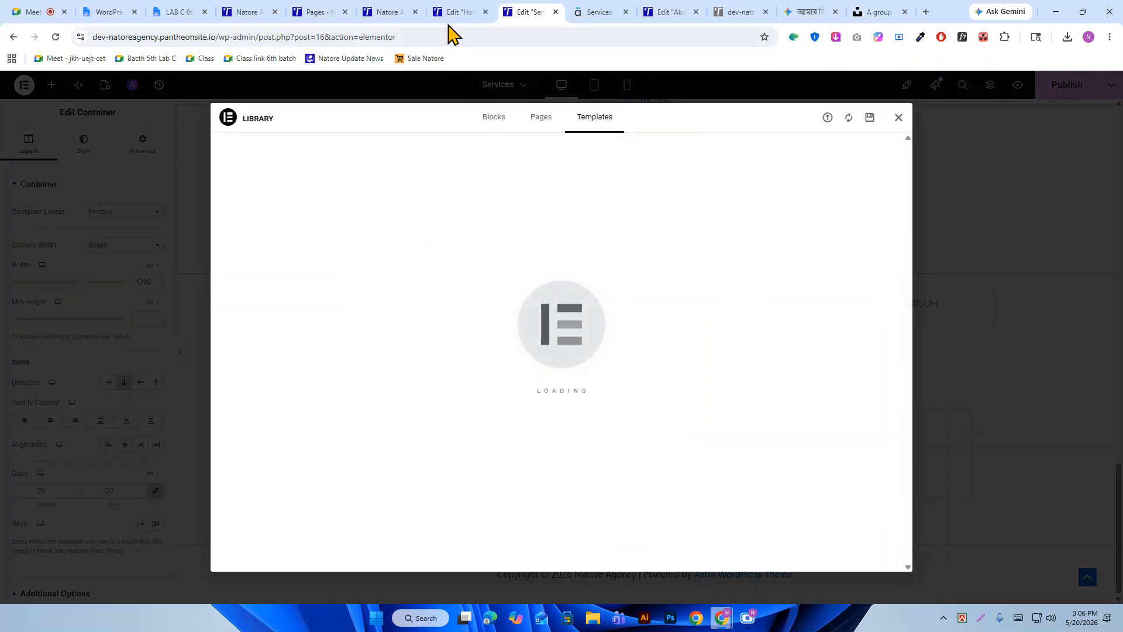
left_click(453, 12)
scroll(584, 238, "down", 3)
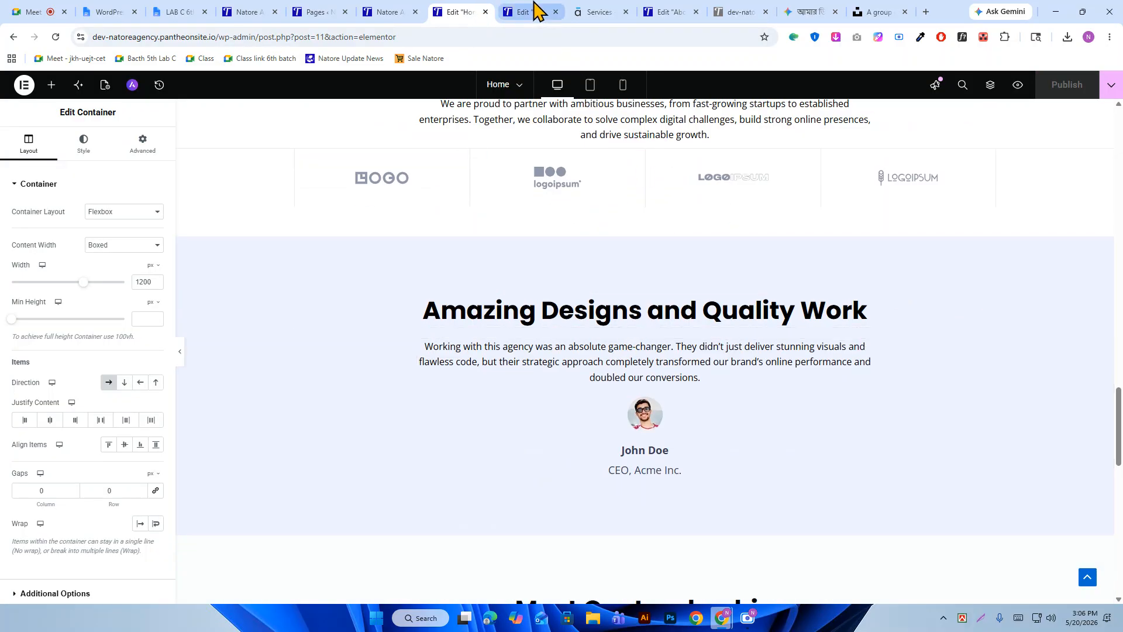
left_click(529, 12)
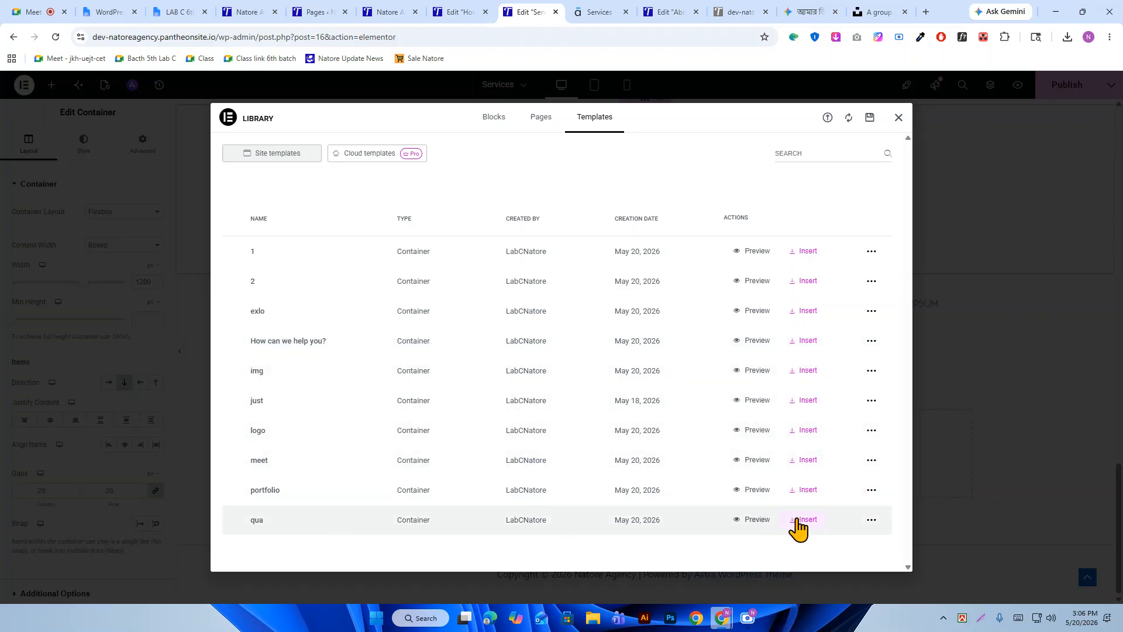
left_click(804, 521)
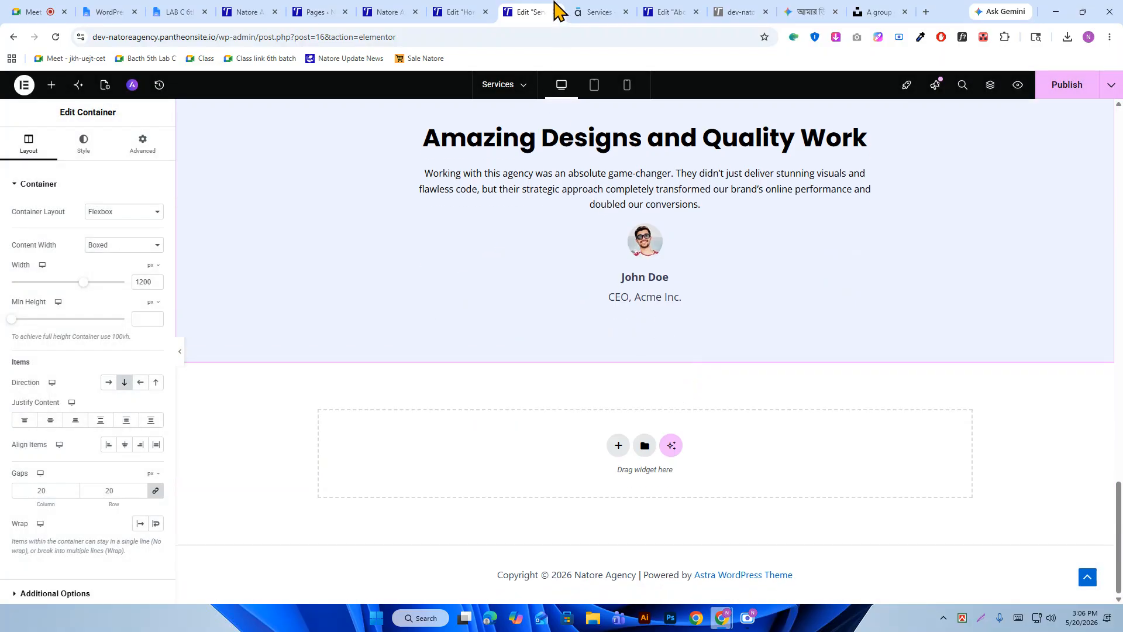
Check the Home page order and insert the "meet" site template with the Meet Our Leadership cards below the testimonial on the Services page.
left_click(476, 11)
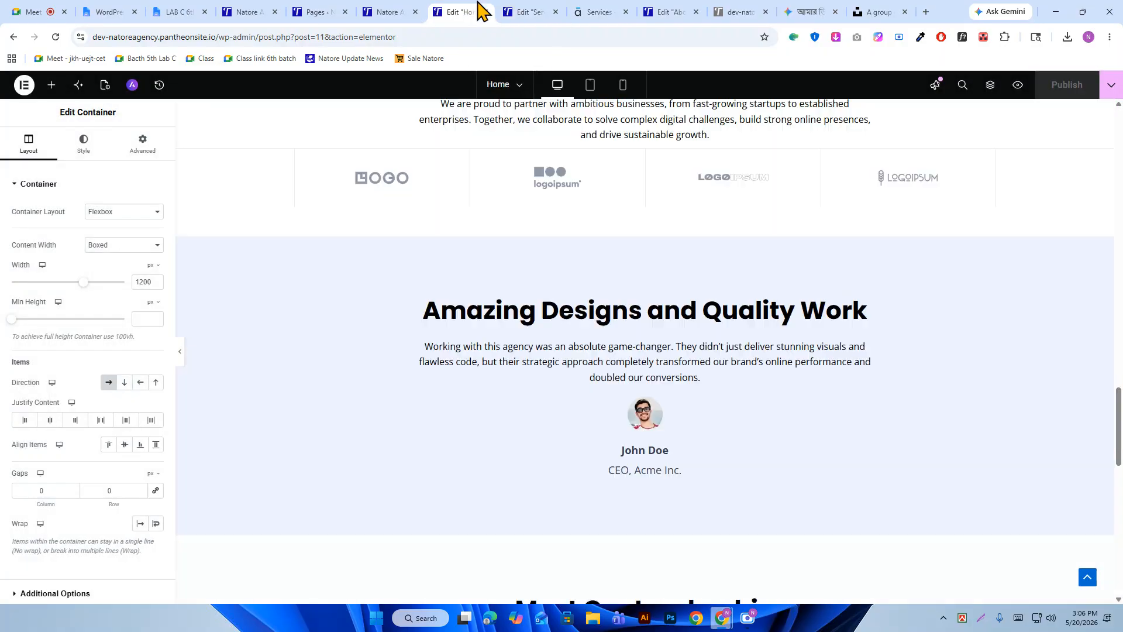
scroll(647, 394, "down", 5)
left_click(533, 10)
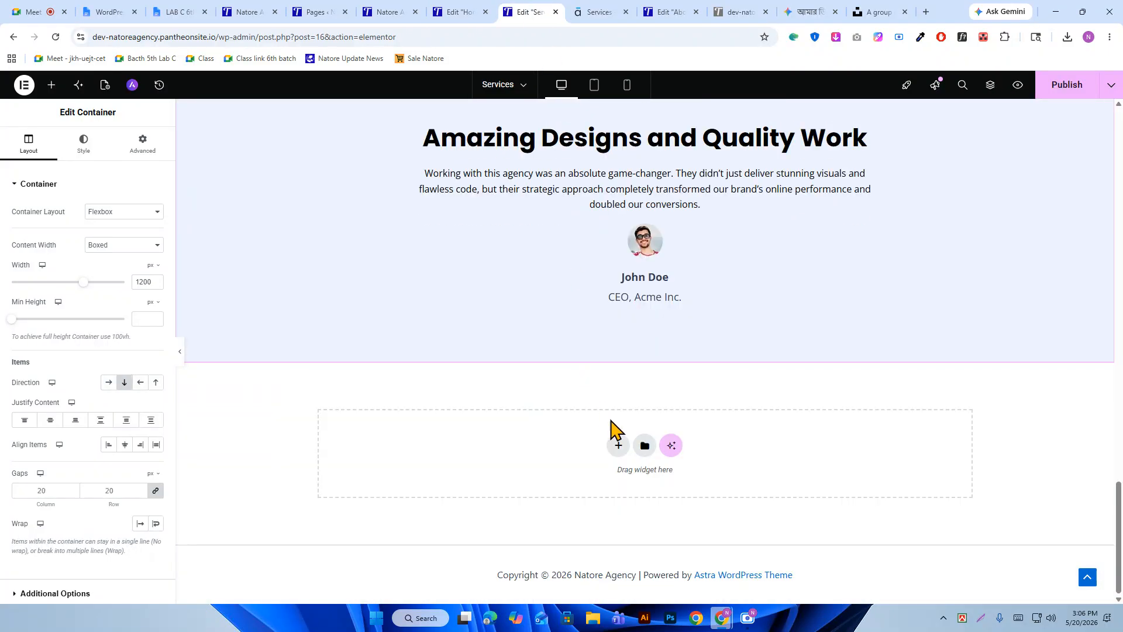
left_click(645, 448)
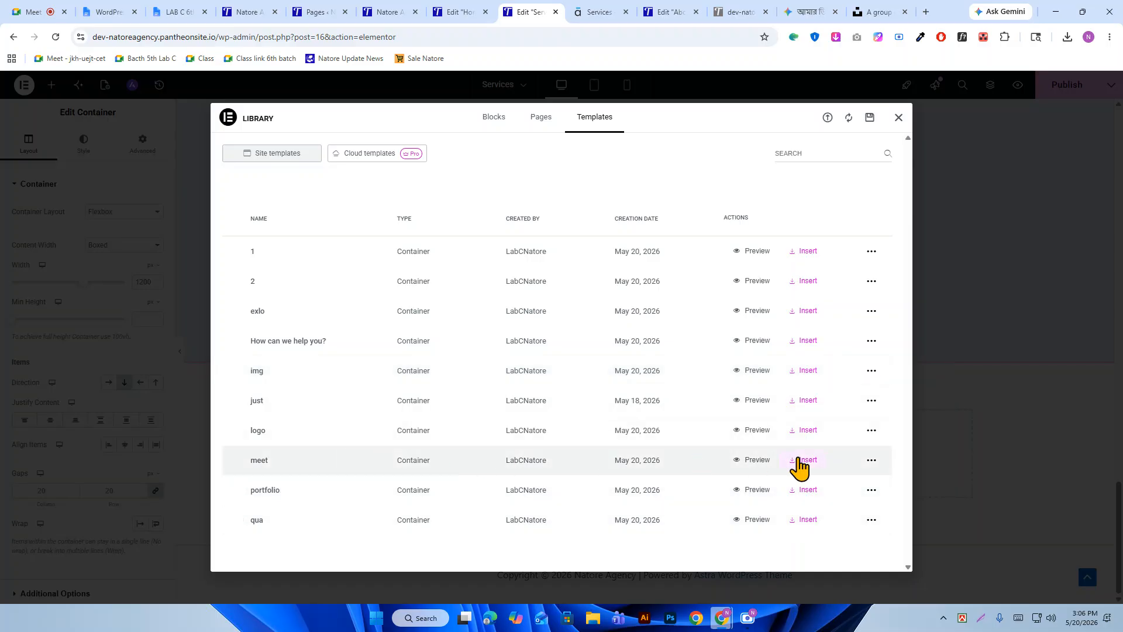
left_click(803, 460)
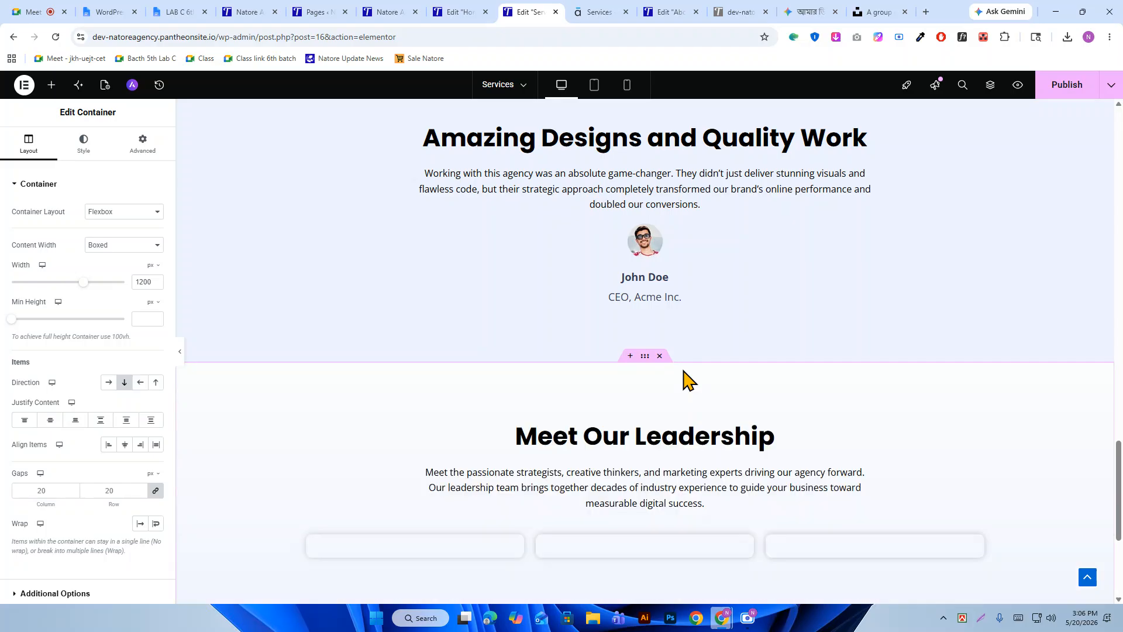
scroll(673, 380, "down", 8)
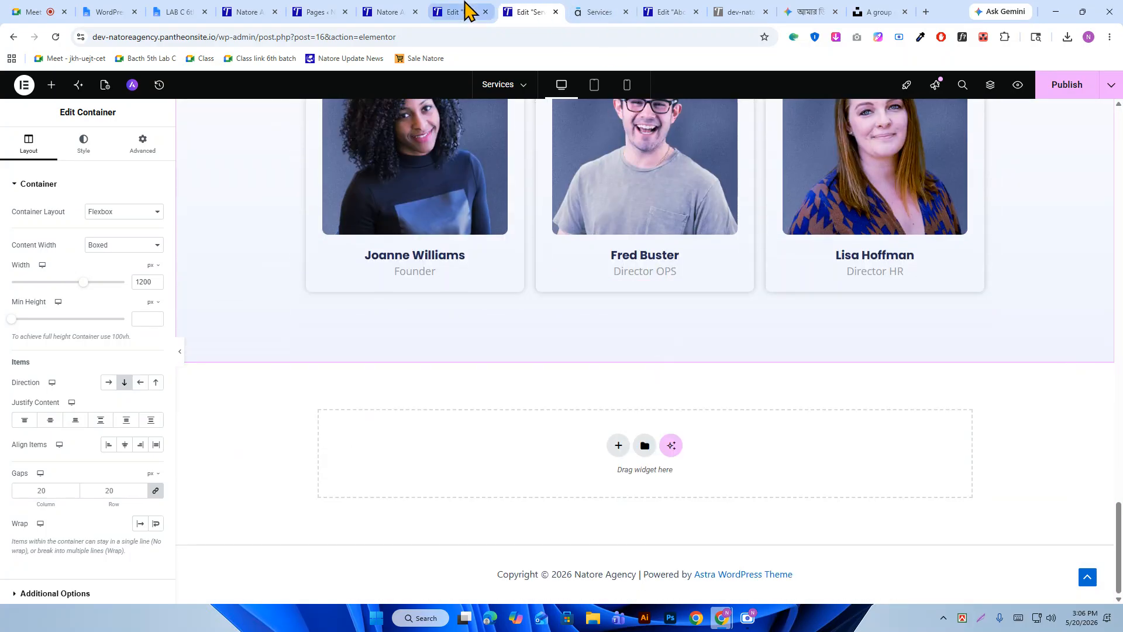
Check the last Home page section and insert the "just" site template with the project call-to-action below the leadership cards on the Services page.
left_click(468, 9)
scroll(664, 444, "down", 5)
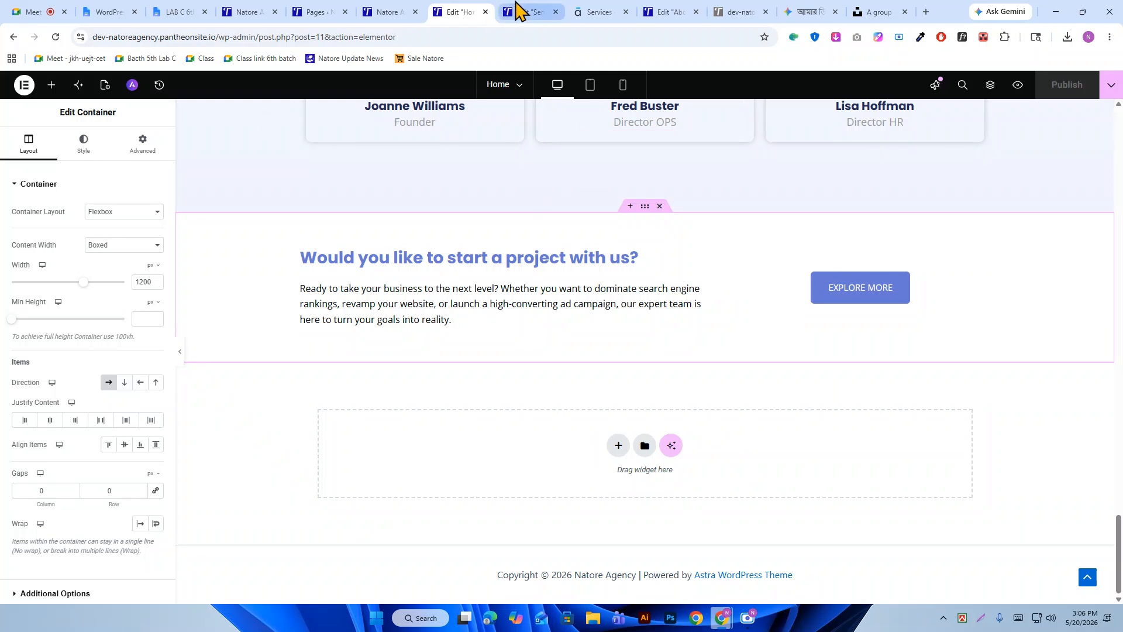
left_click(519, 8)
left_click(644, 446)
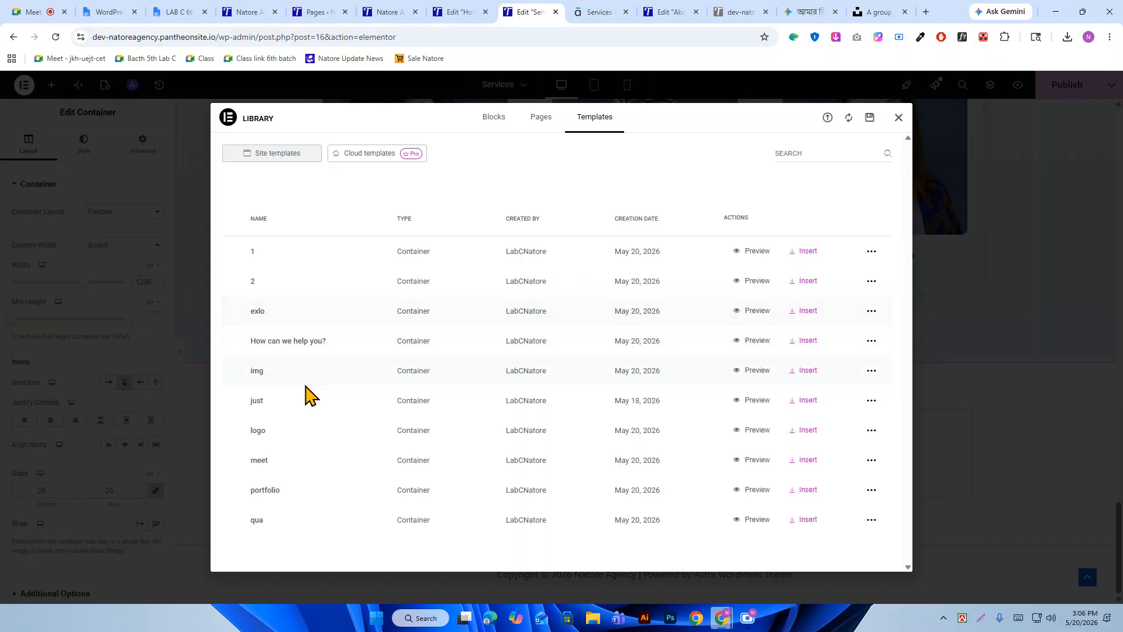
left_click(808, 400)
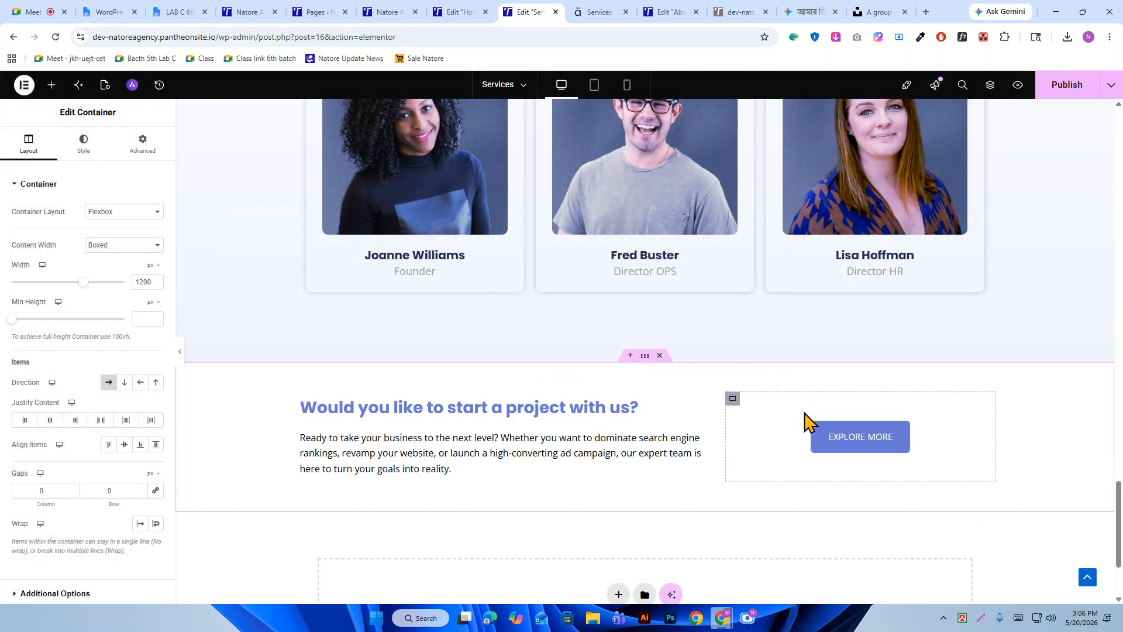
Publish the Services page and review its sections from the hero down to the service cards.
scroll(757, 403, "up", 5)
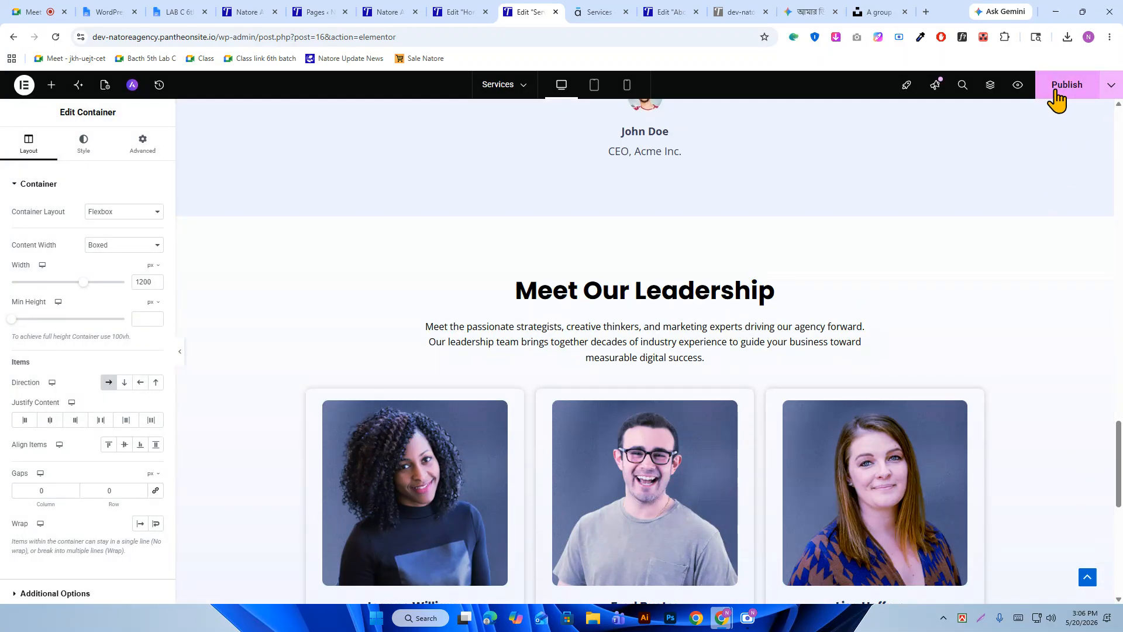
left_click(1061, 87)
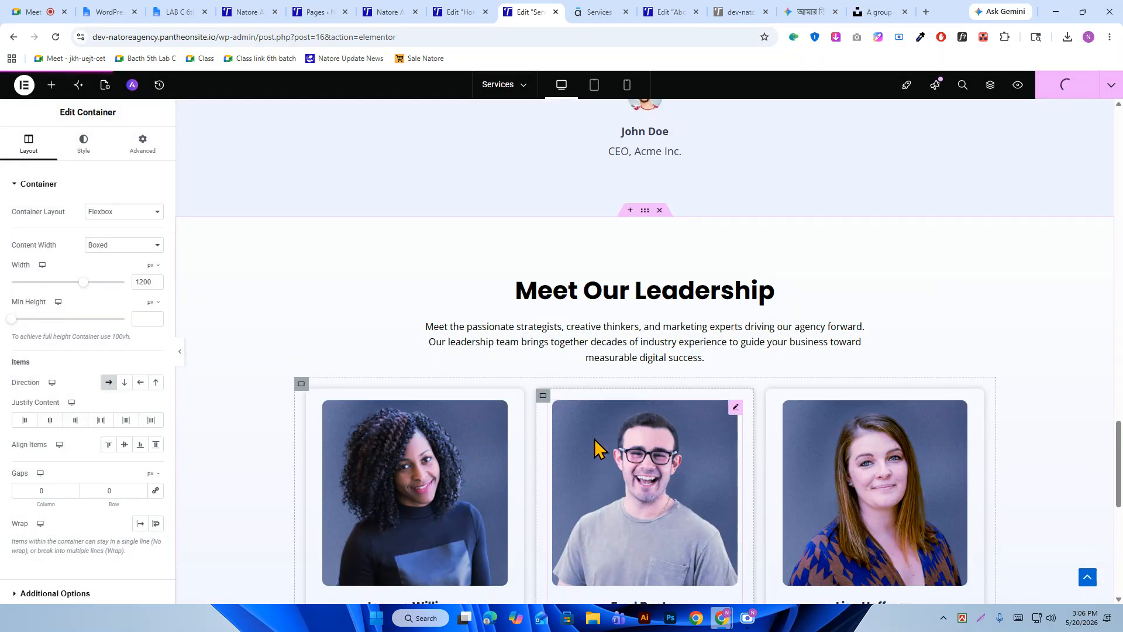
scroll(672, 431, "up", 15)
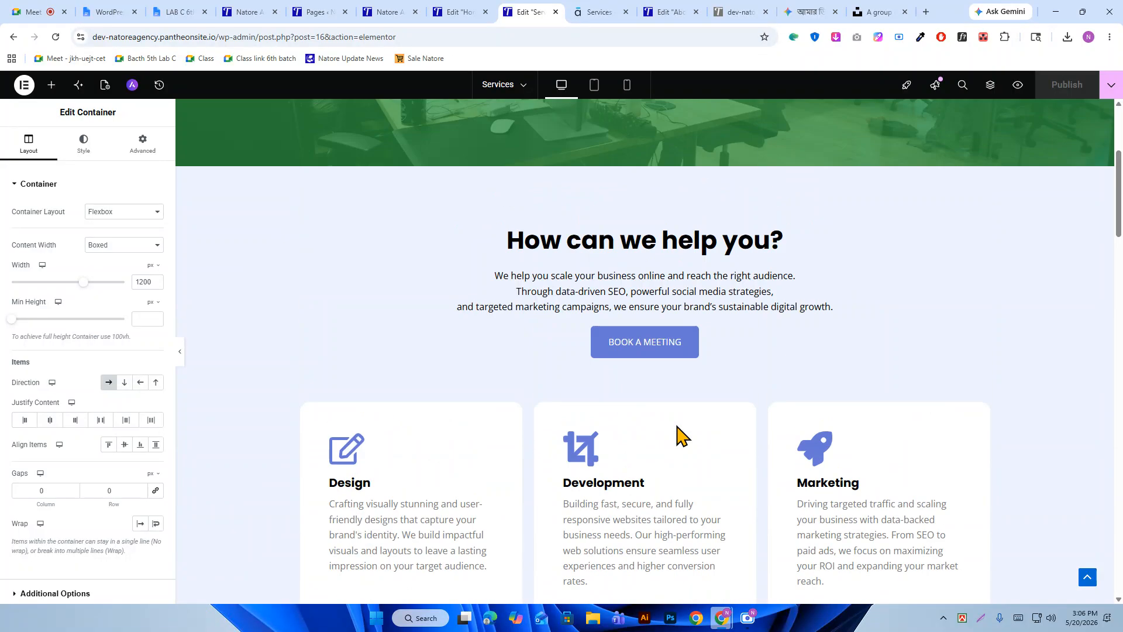
scroll(682, 436, "up", 4)
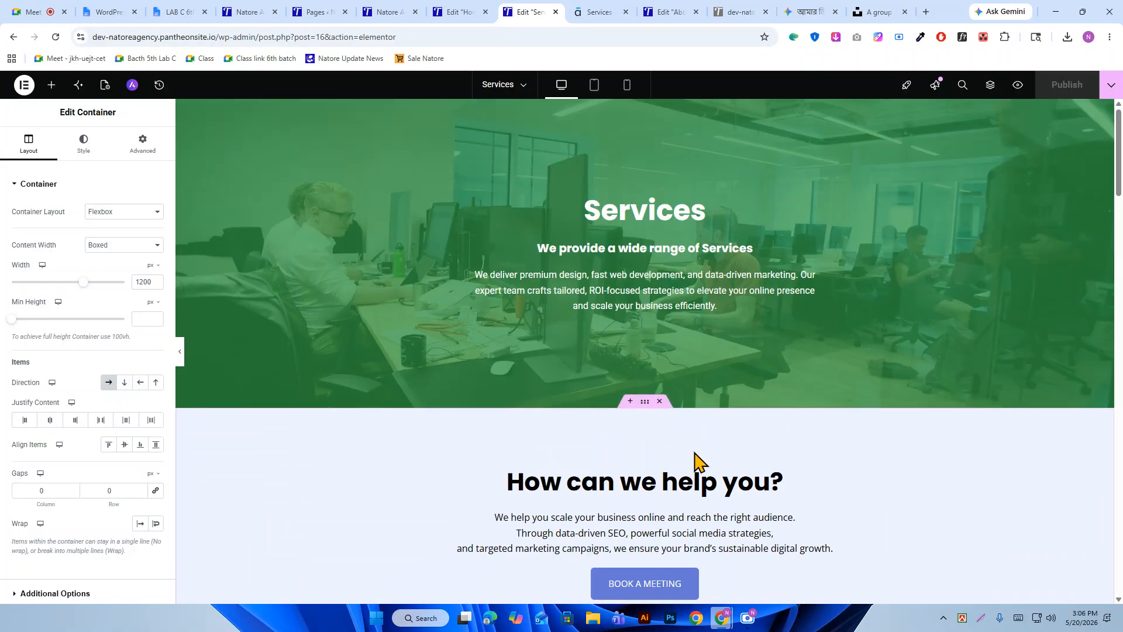
scroll(697, 460, "down", 1)
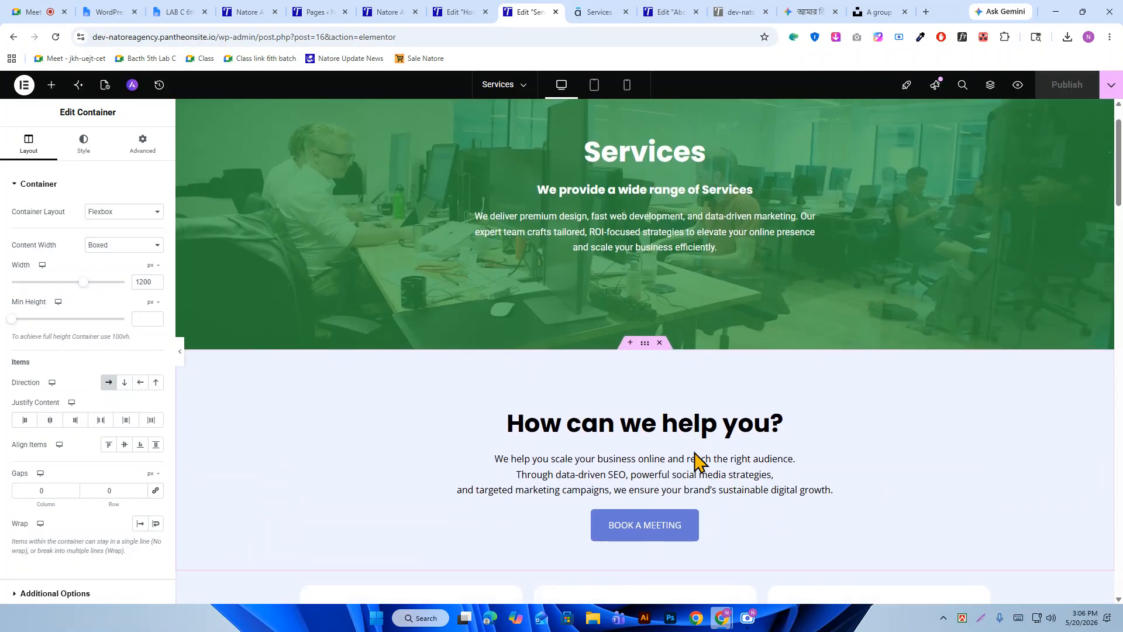
scroll(696, 460, "down", 3)
scroll(696, 459, "down", 4)
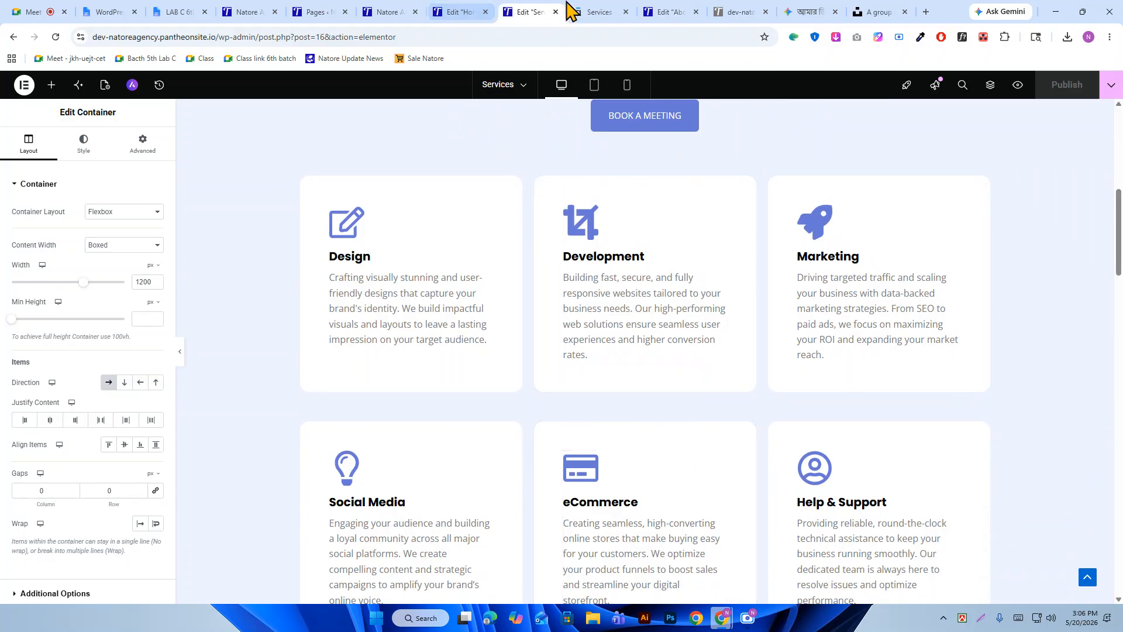
Exit the WhatFont inspector on the Digital Agency template site and open its Contact page.
left_click(588, 12)
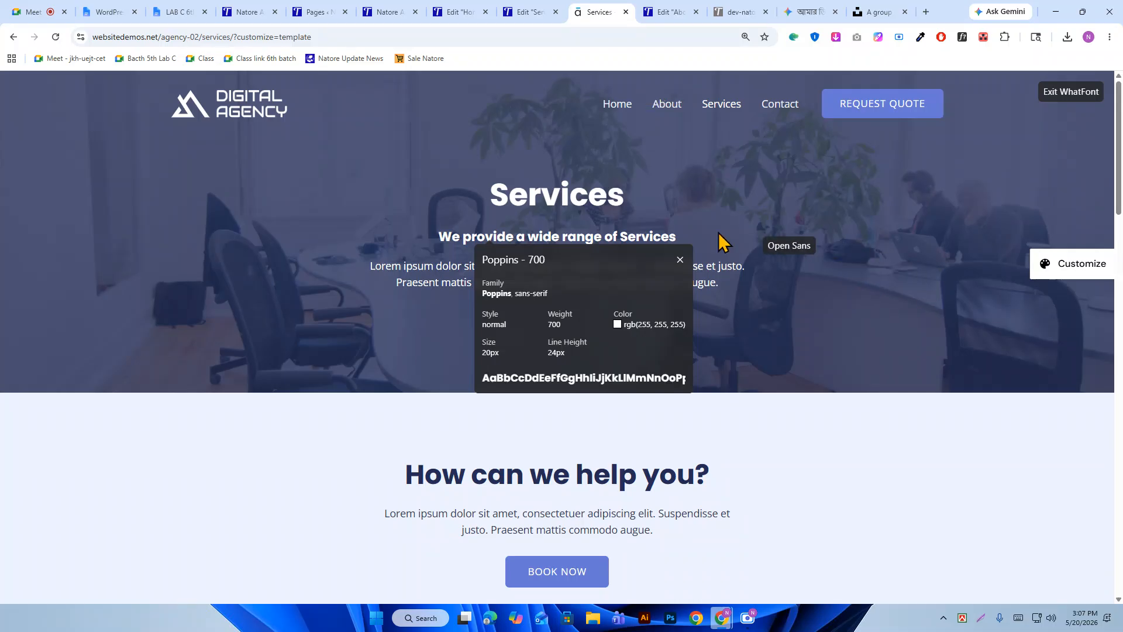
left_click(1046, 94)
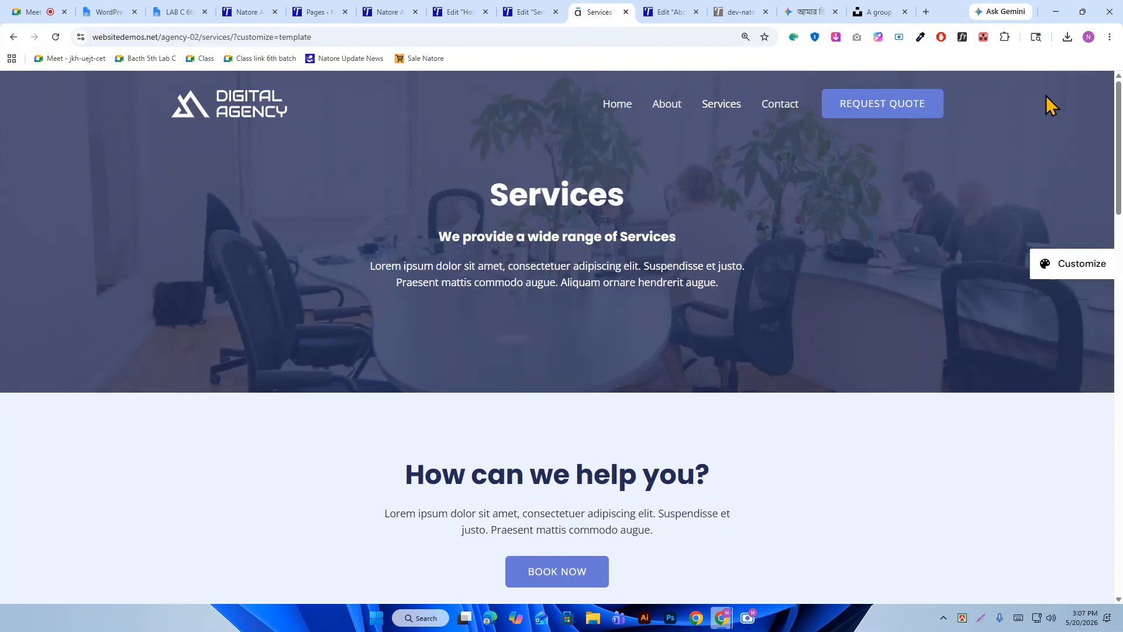
left_click(780, 105)
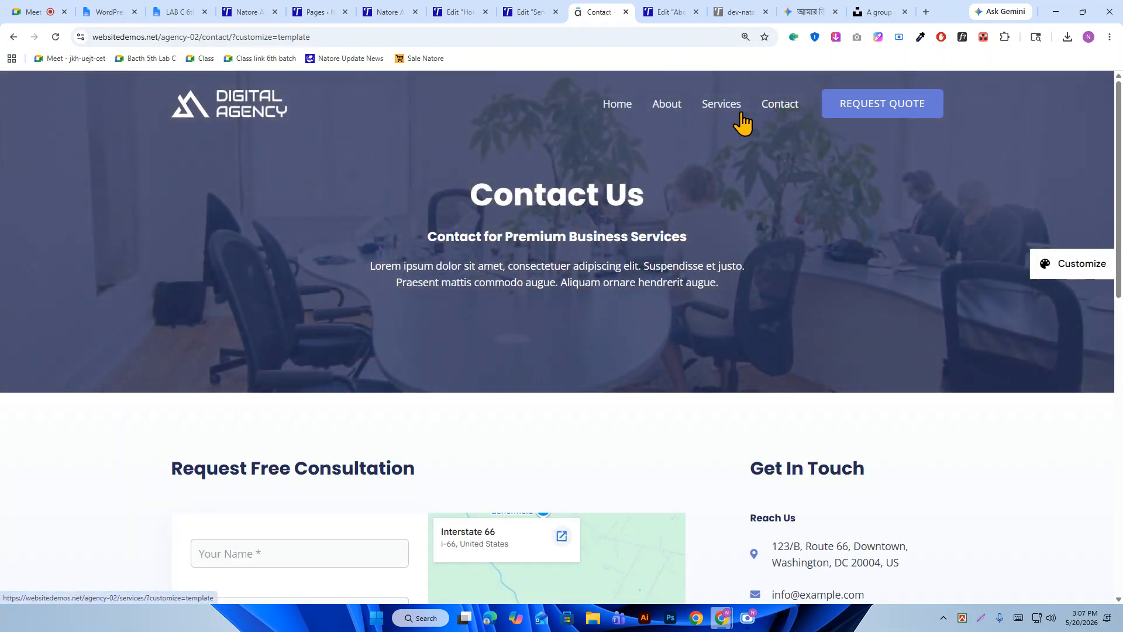
Open the About page on the live Natore Agency site and review its sections from top to bottom.
left_click(502, 12)
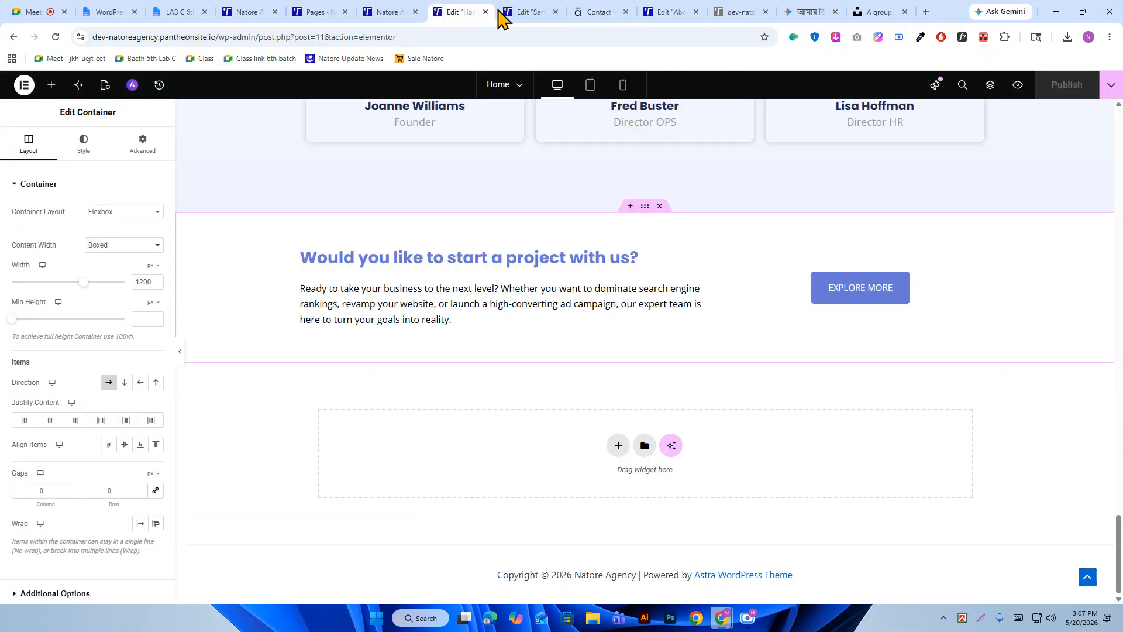
left_click(419, 9)
scroll(735, 208, "up", 7)
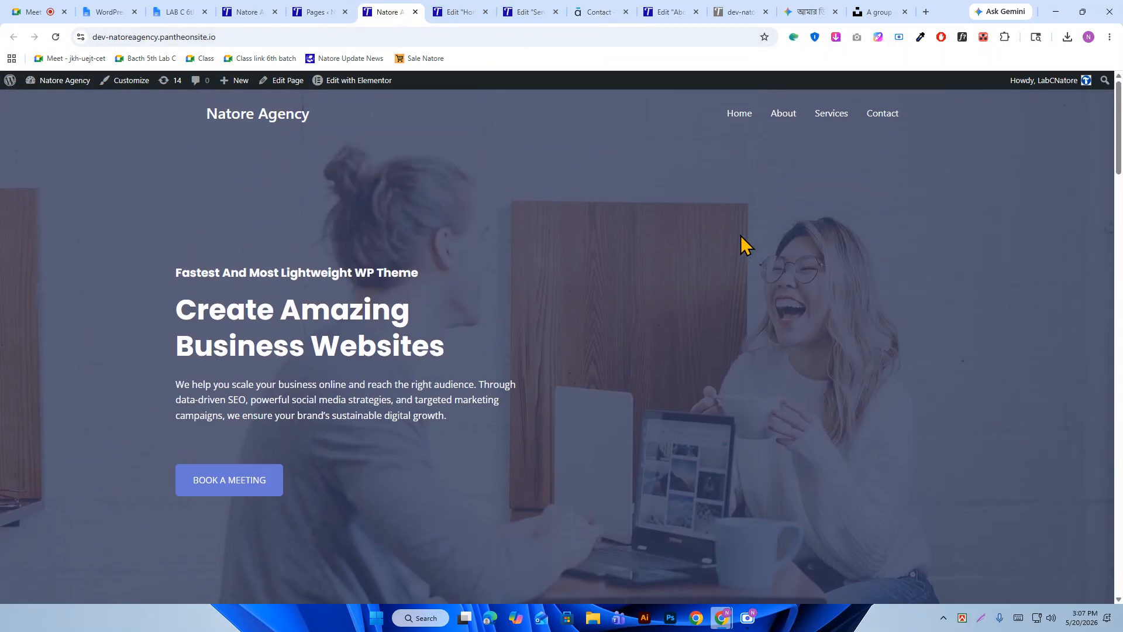
left_click(784, 114)
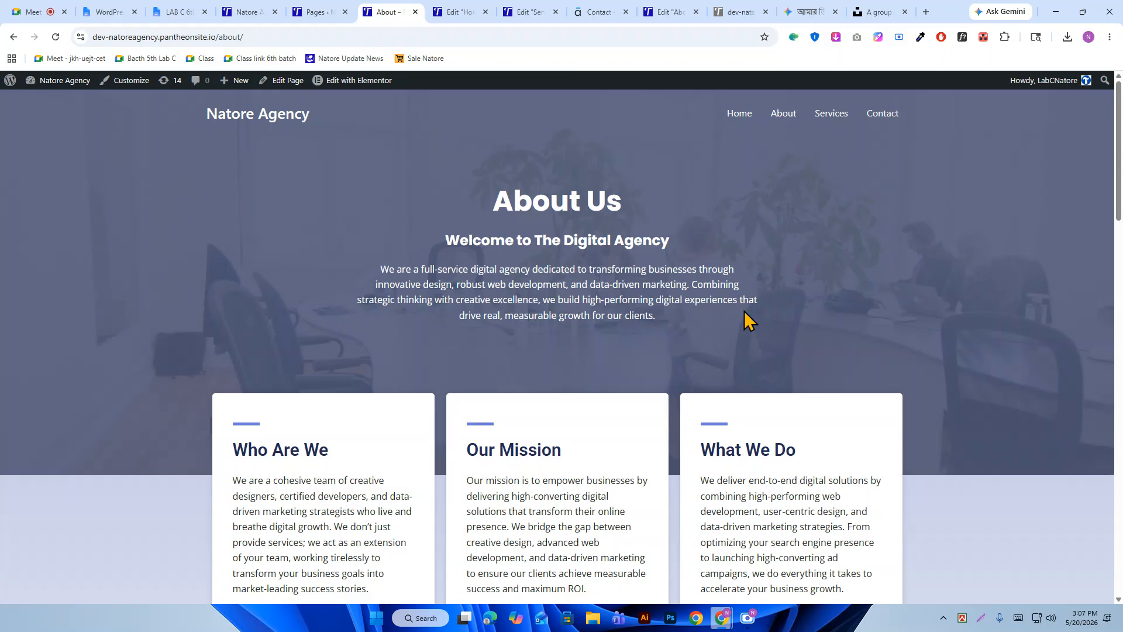
scroll(746, 321, "down", 15)
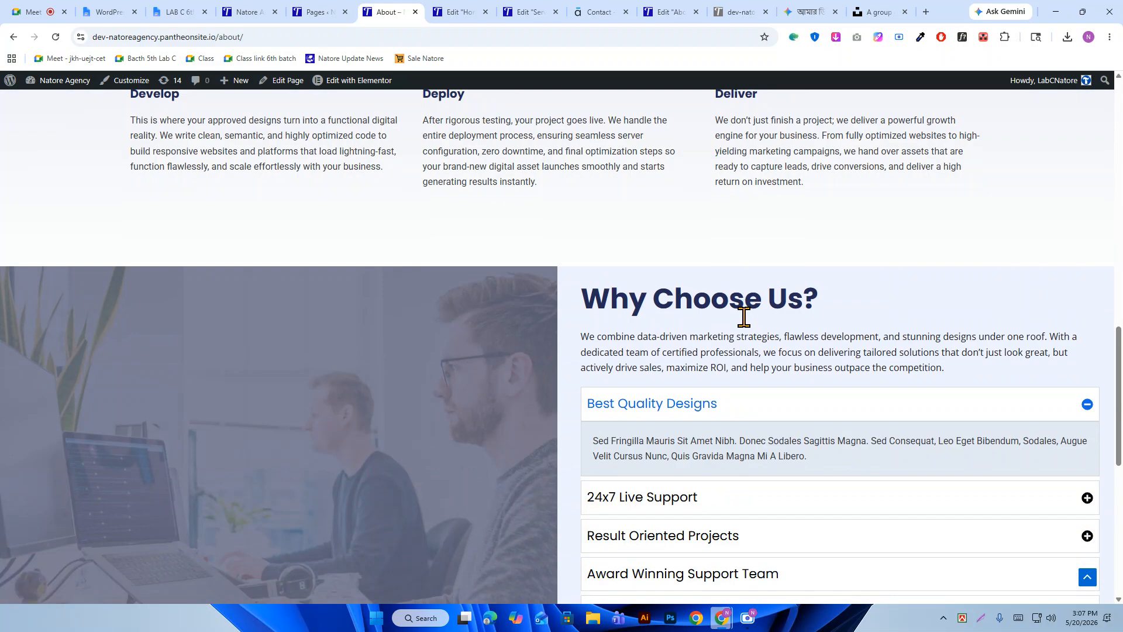
scroll(743, 316, "down", 8)
scroll(744, 317, "up", 20)
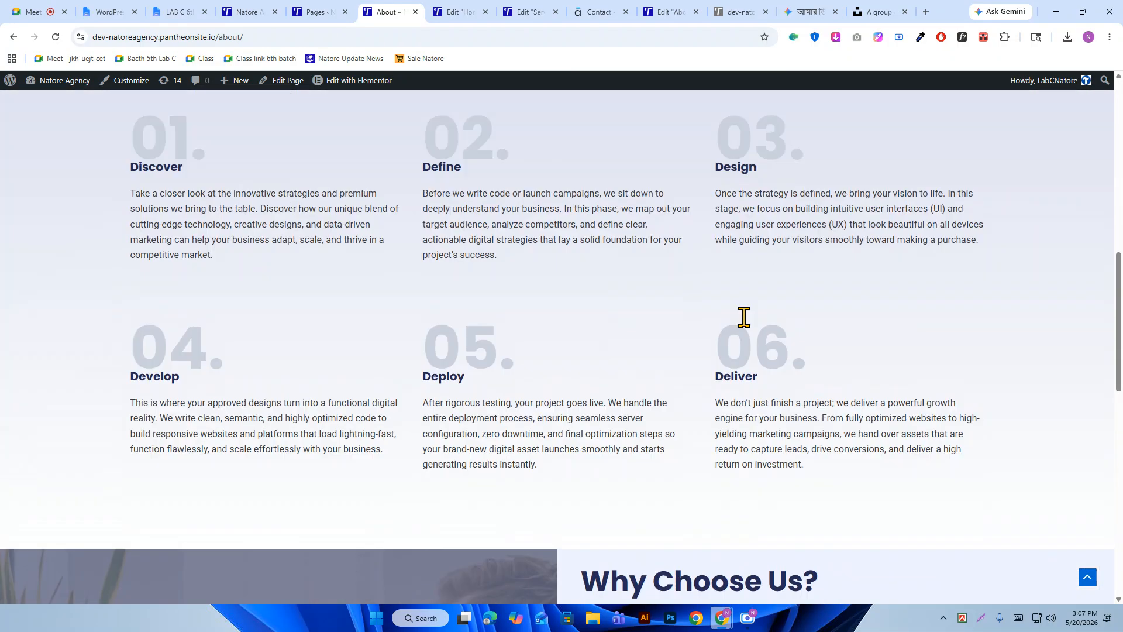
scroll(743, 316, "up", 3)
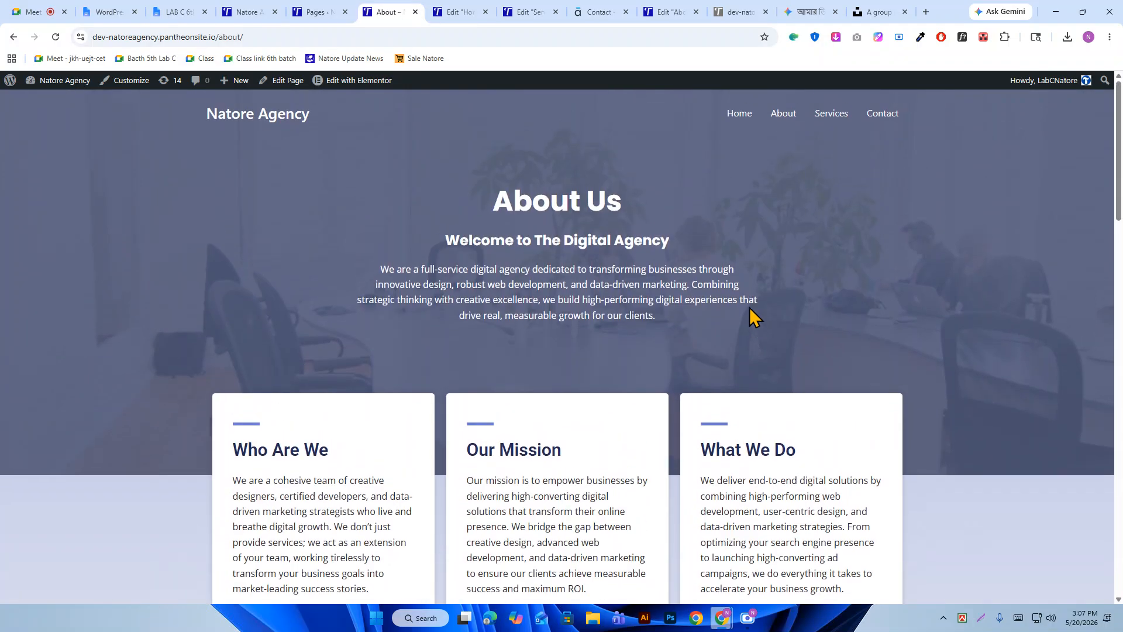
Review the published Services page on the live Natore Agency site, then open the site's Contact page.
left_click(831, 122)
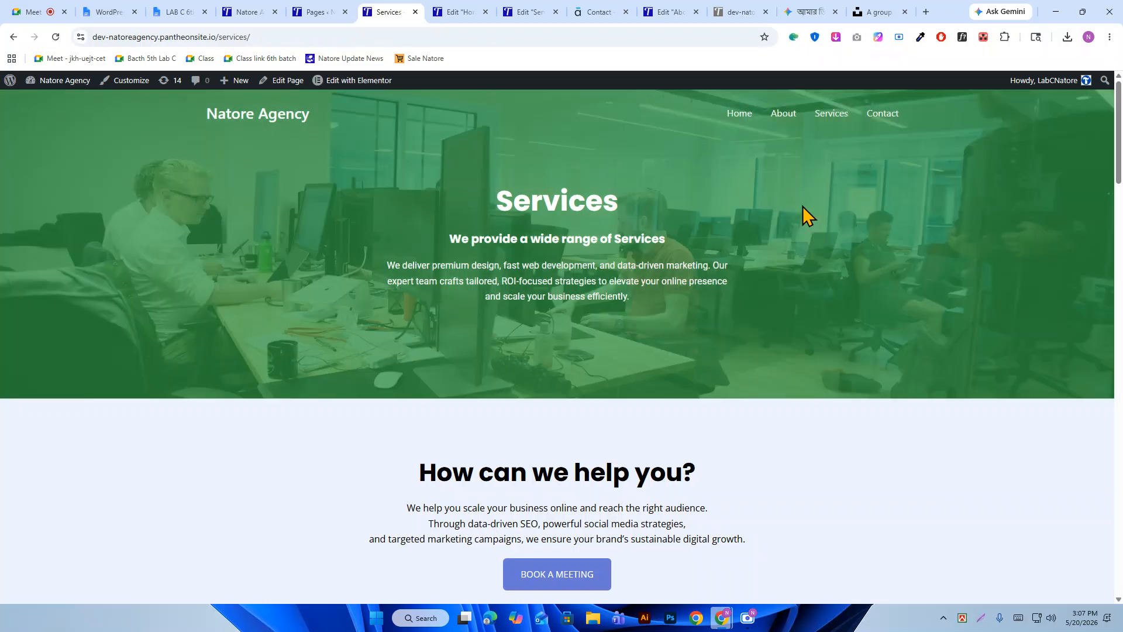
scroll(802, 206, "down", 10)
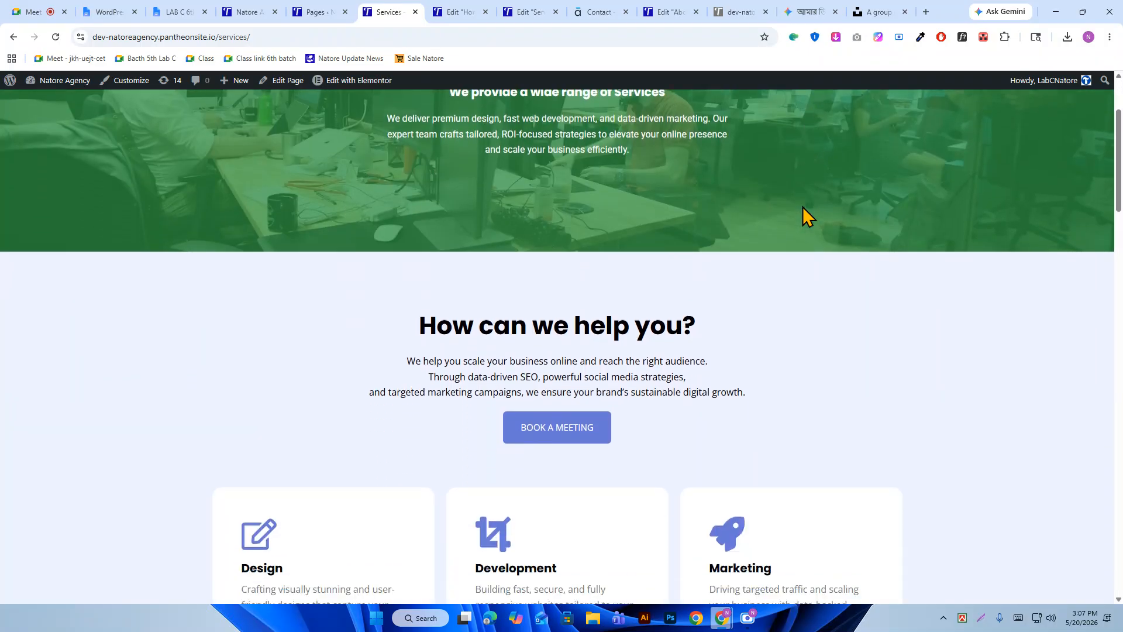
scroll(803, 209, "down", 20)
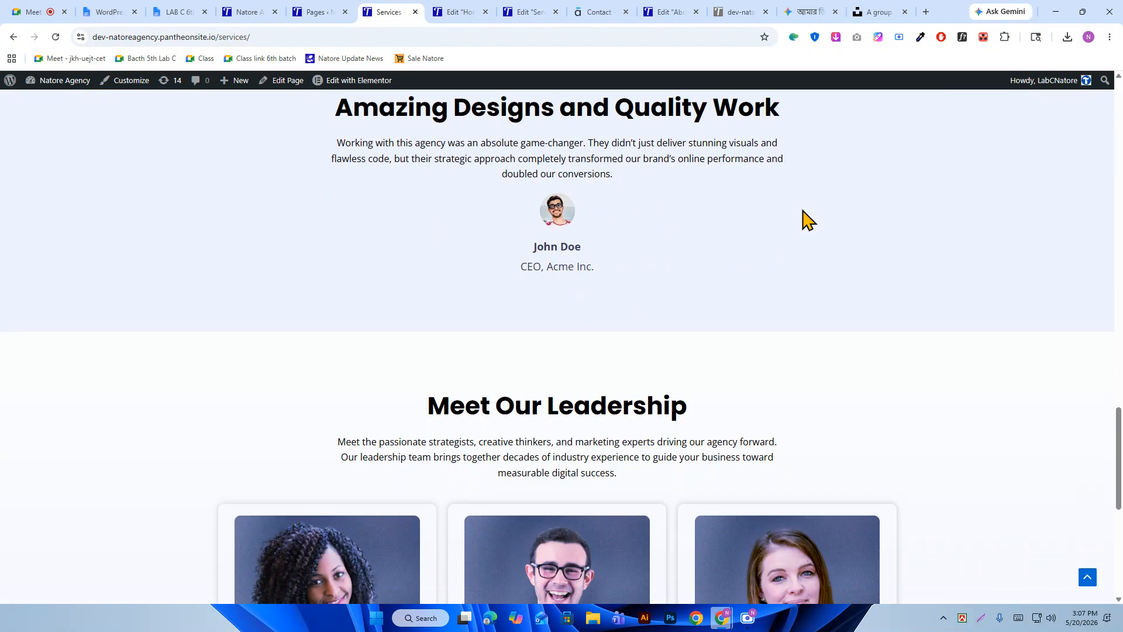
scroll(806, 230, "up", 20)
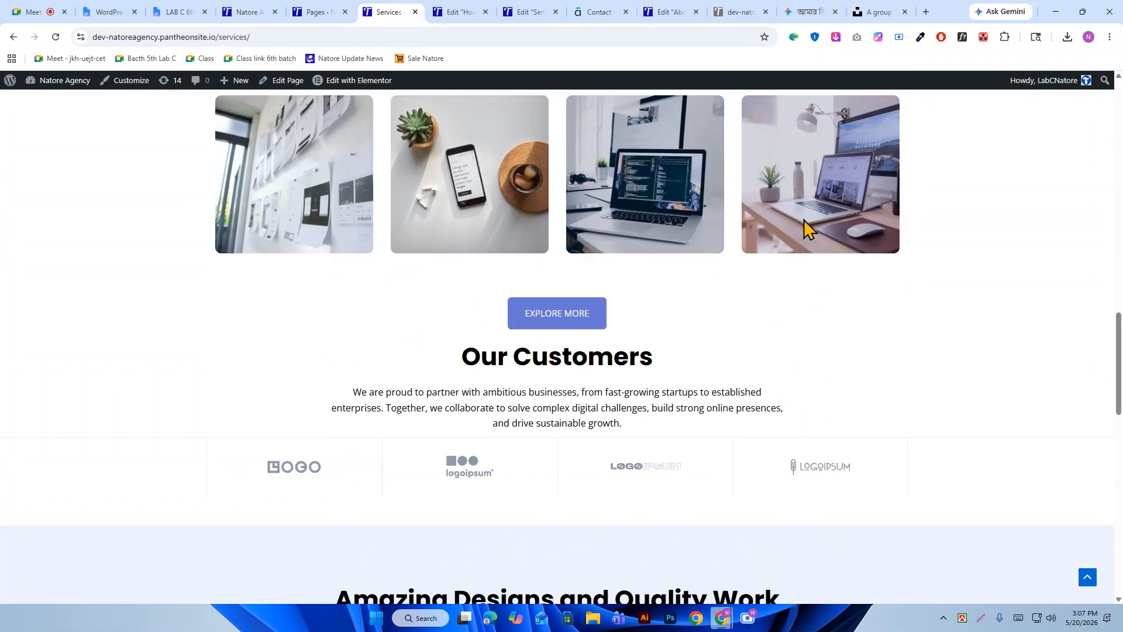
scroll(709, 379, "up", 8)
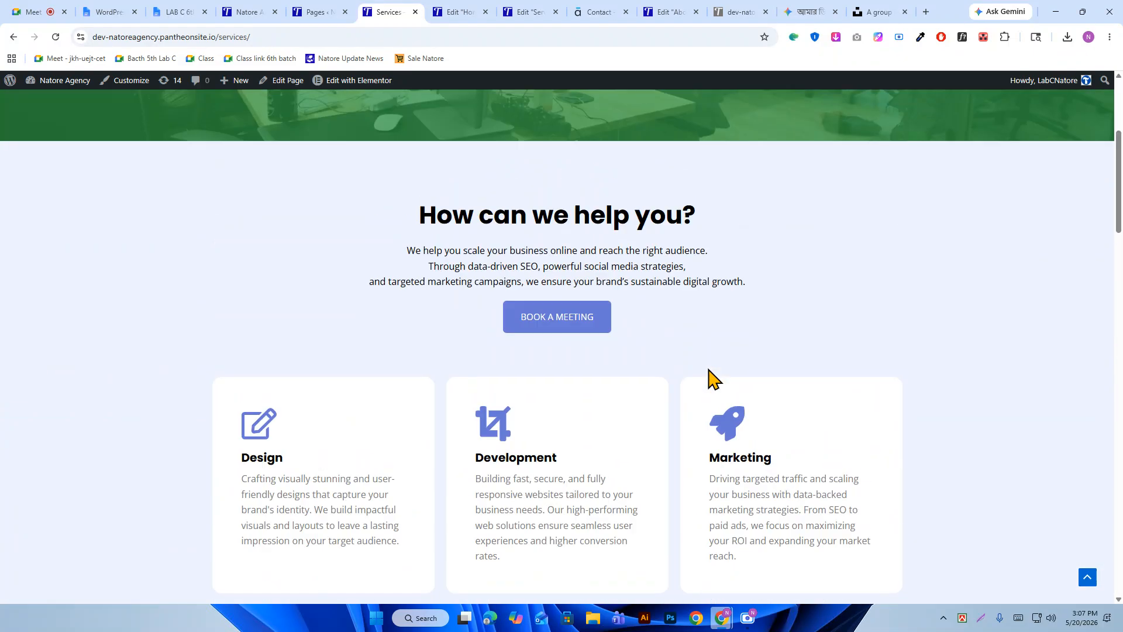
scroll(709, 379, "down", 3)
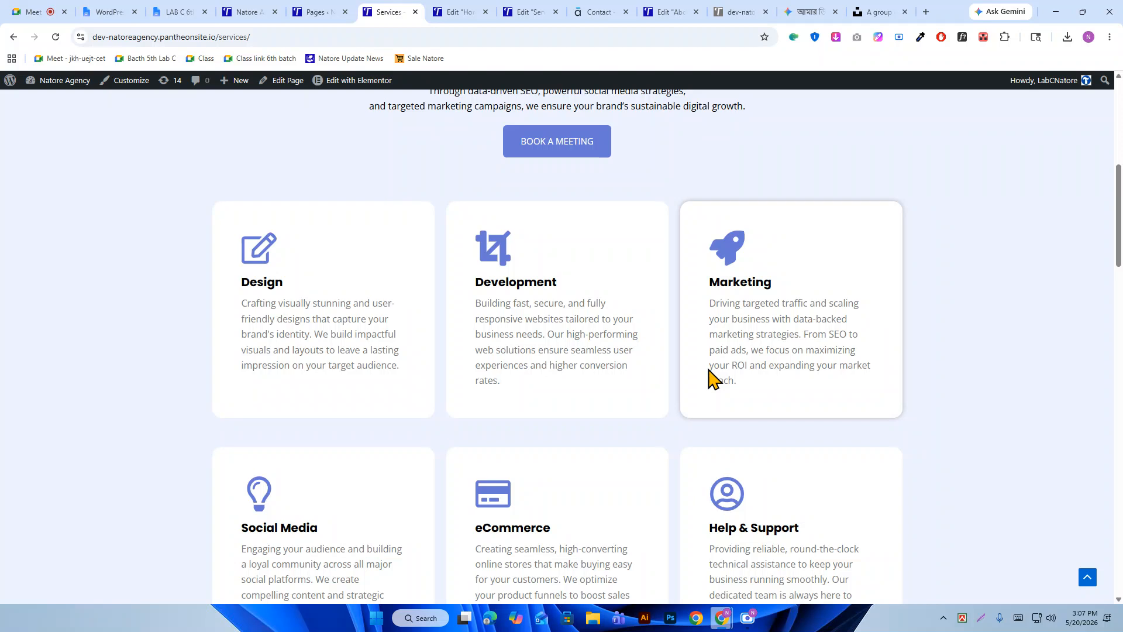
scroll(713, 370, "up", 7)
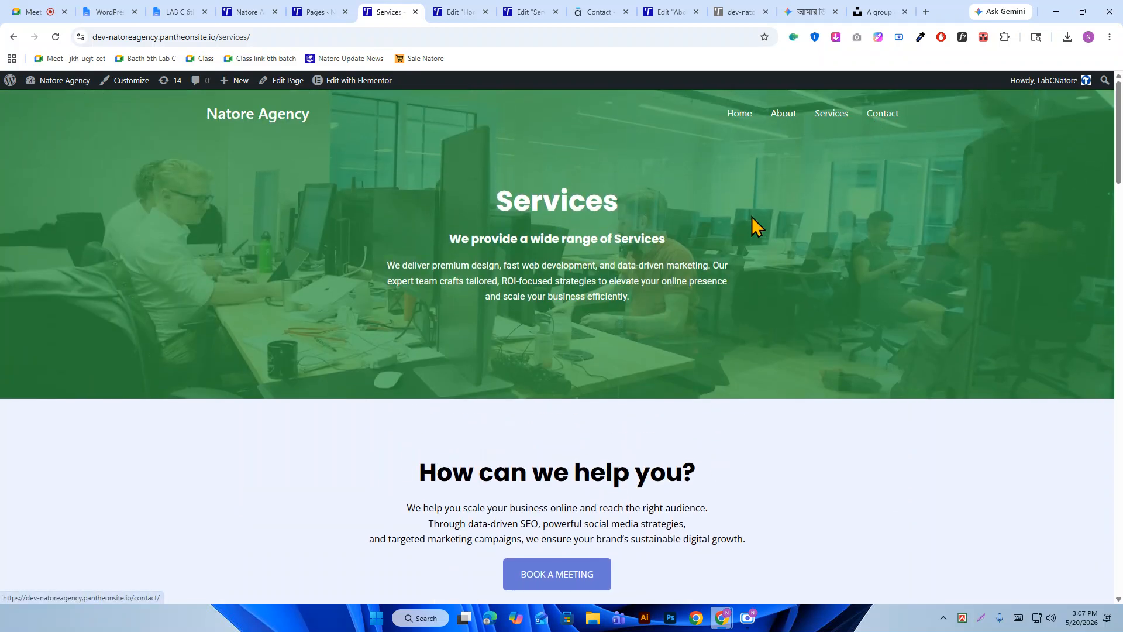
left_click(878, 124)
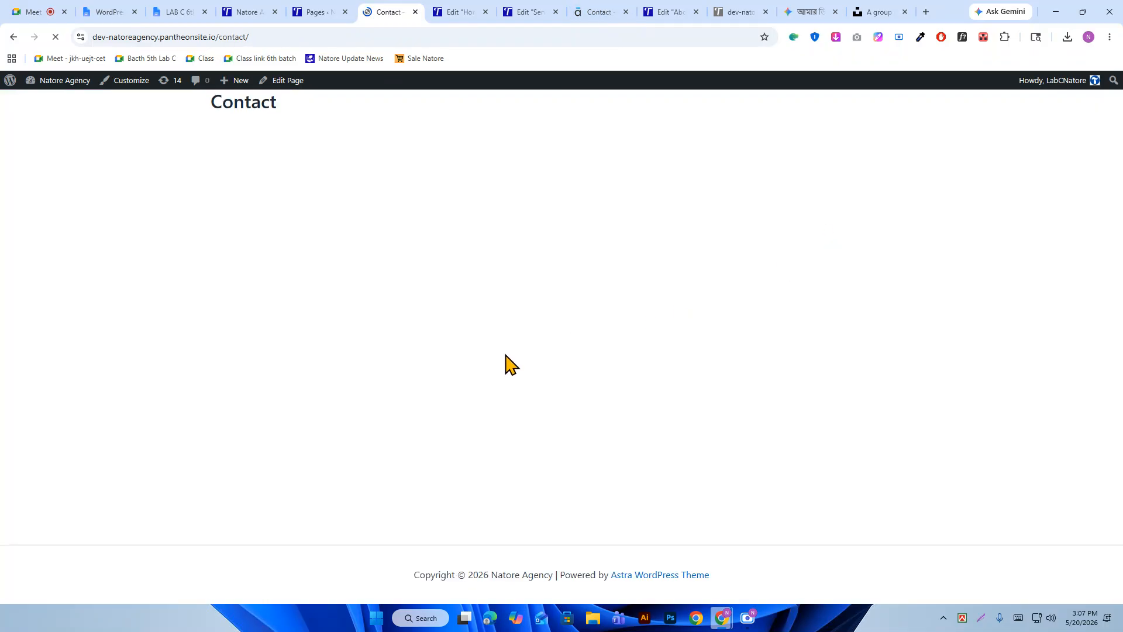
Edit the Natore Agency Contact page, dismiss the contributor notice, and open the page in the Elementor editor.
left_click(291, 89)
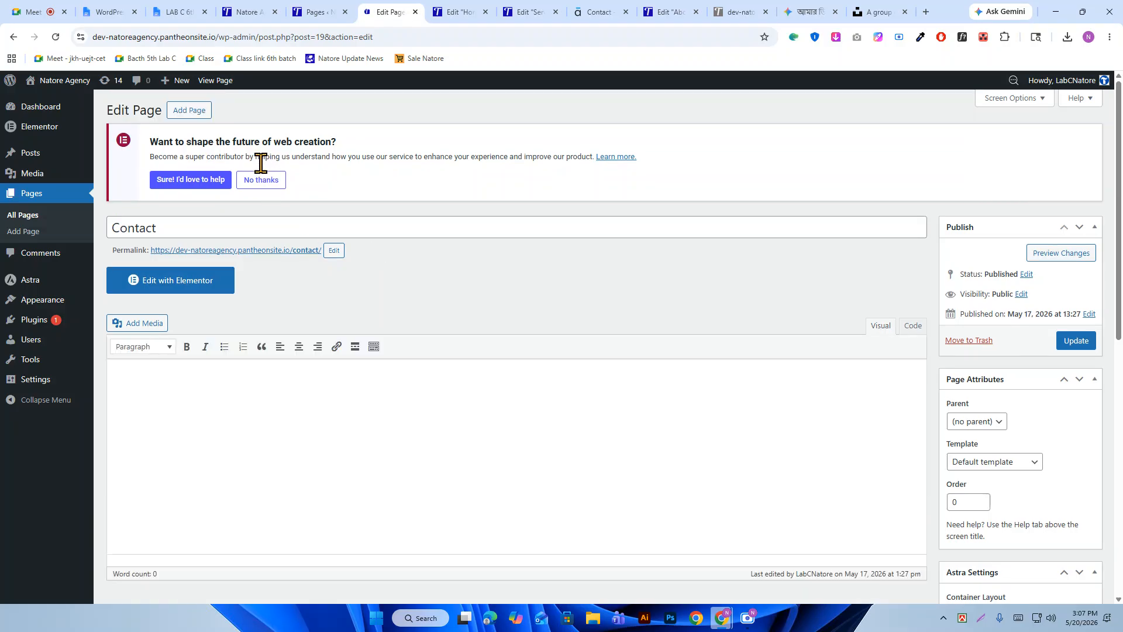
left_click(273, 181)
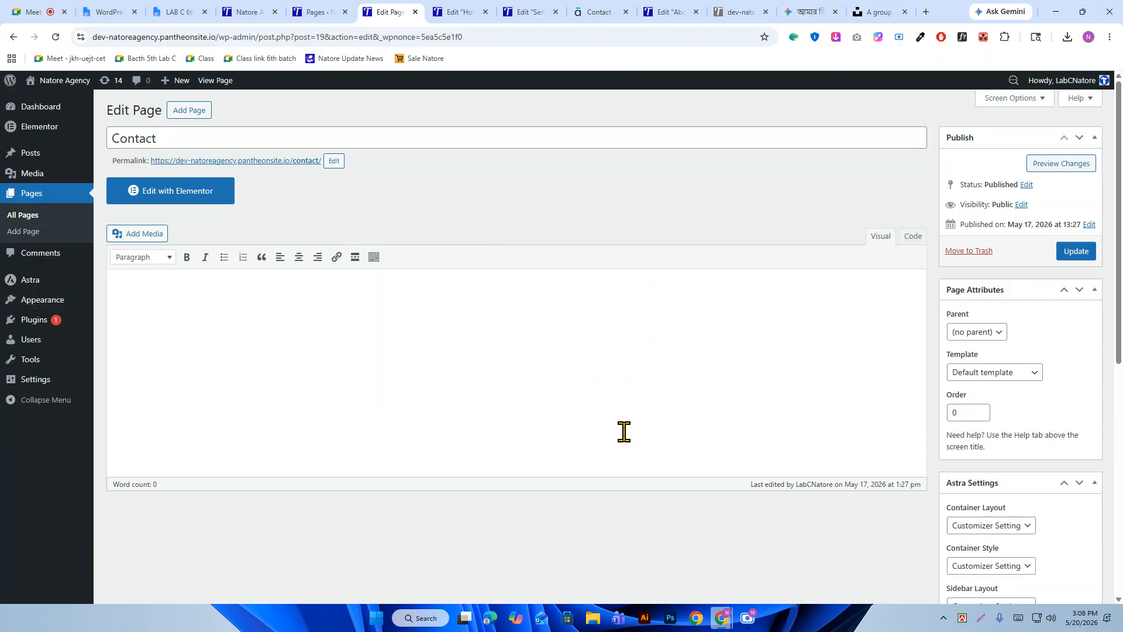
left_click(181, 200)
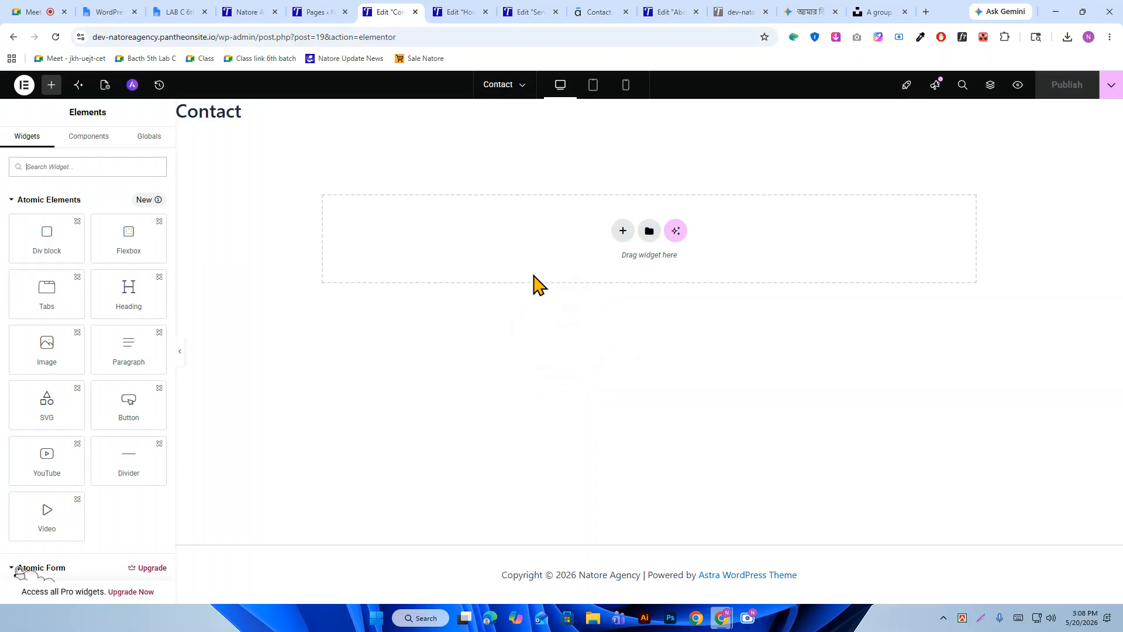
Set the Contact page's layout to Elementor Full Width and publish the change.
left_click(103, 92)
scroll(117, 175, "down", 1)
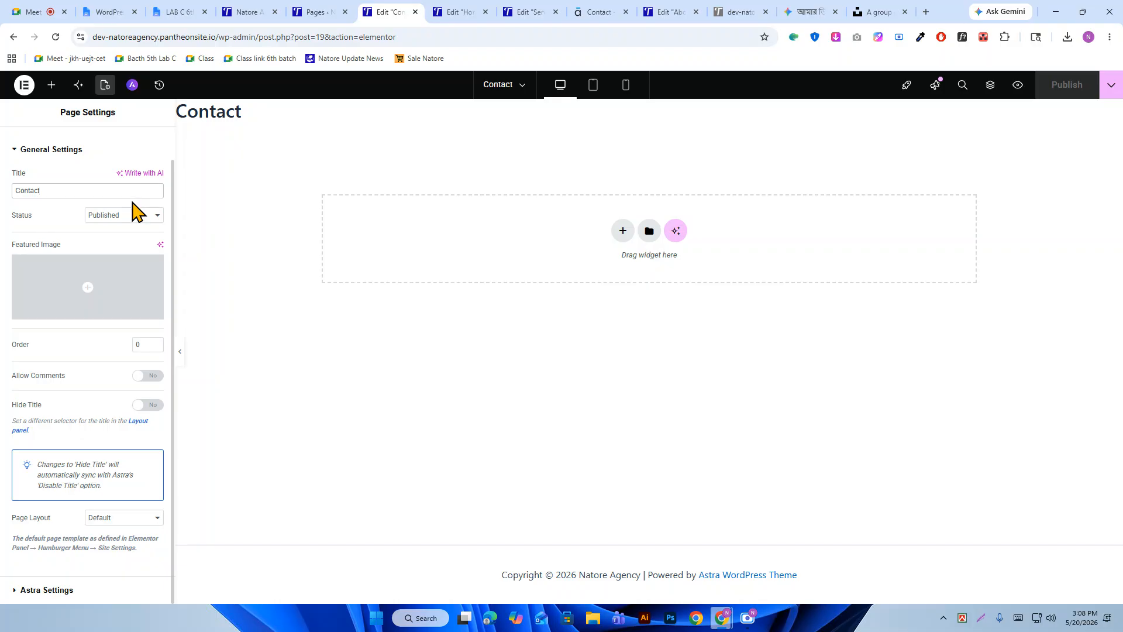
left_click(139, 518)
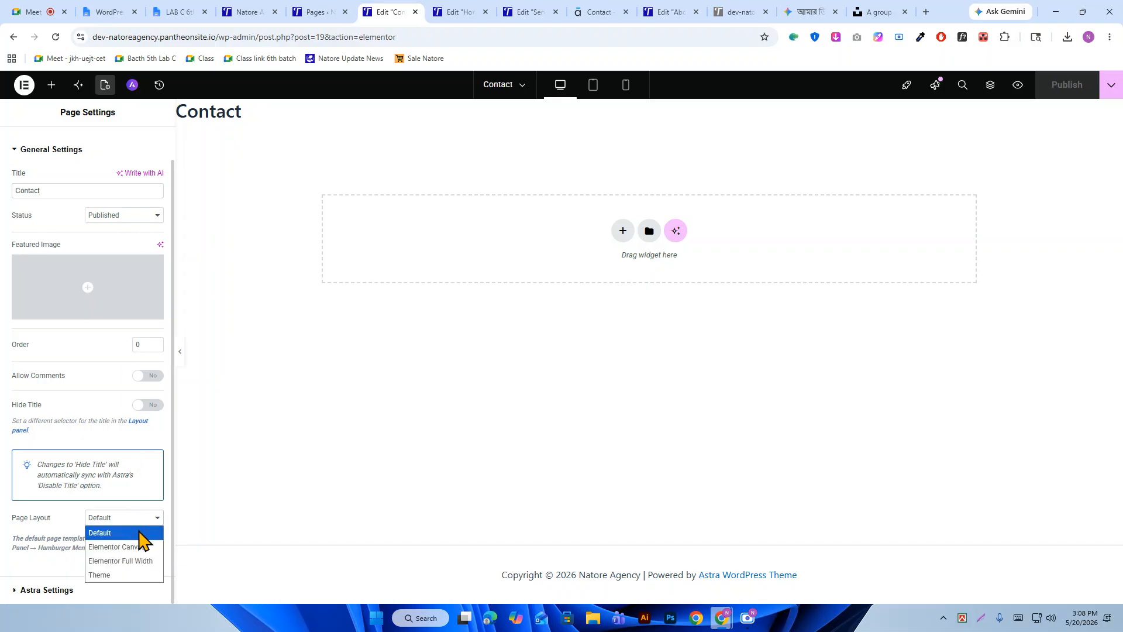
left_click(120, 560)
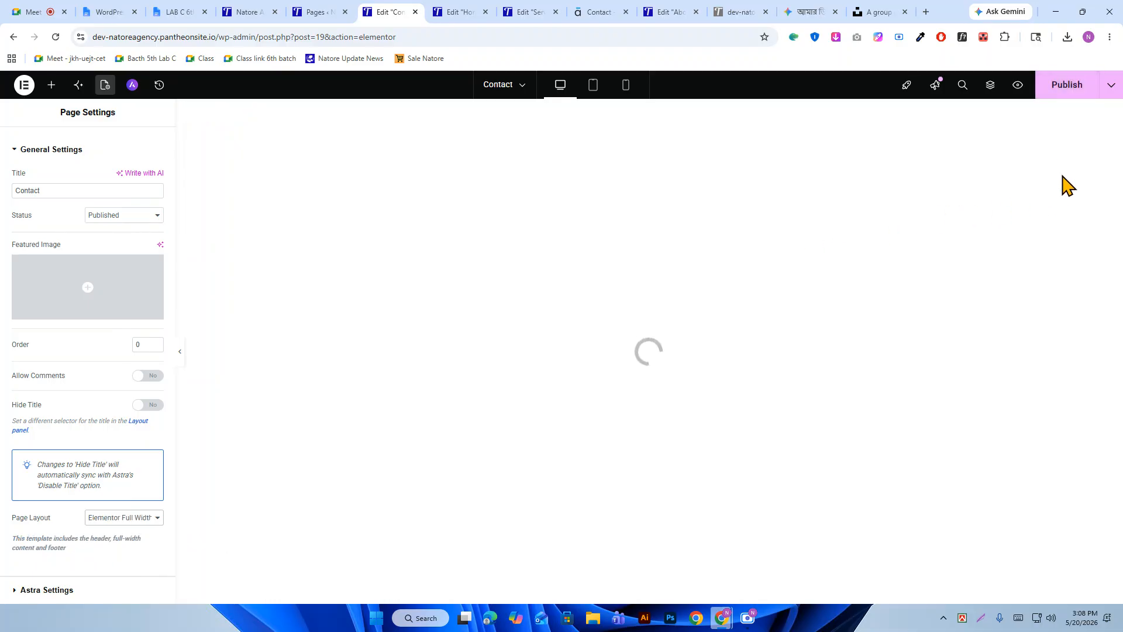
left_click(1074, 93)
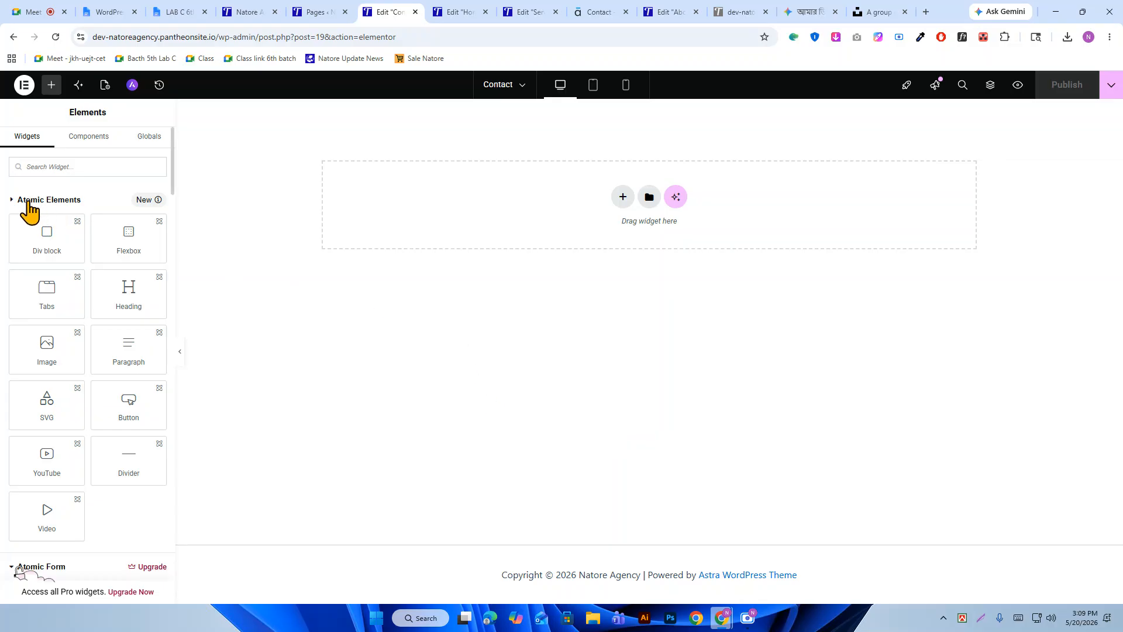
Collapse the Atomic Elements, Atomic Form and Custom Widget groups in the widget list.
left_click(28, 202)
left_click(20, 230)
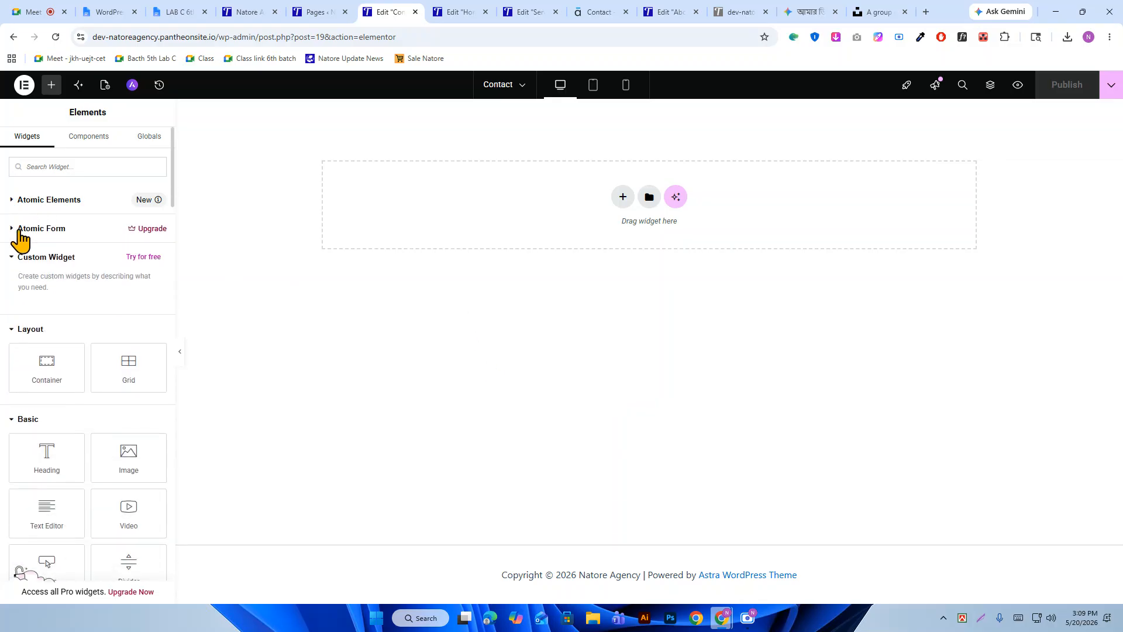
left_click(24, 258)
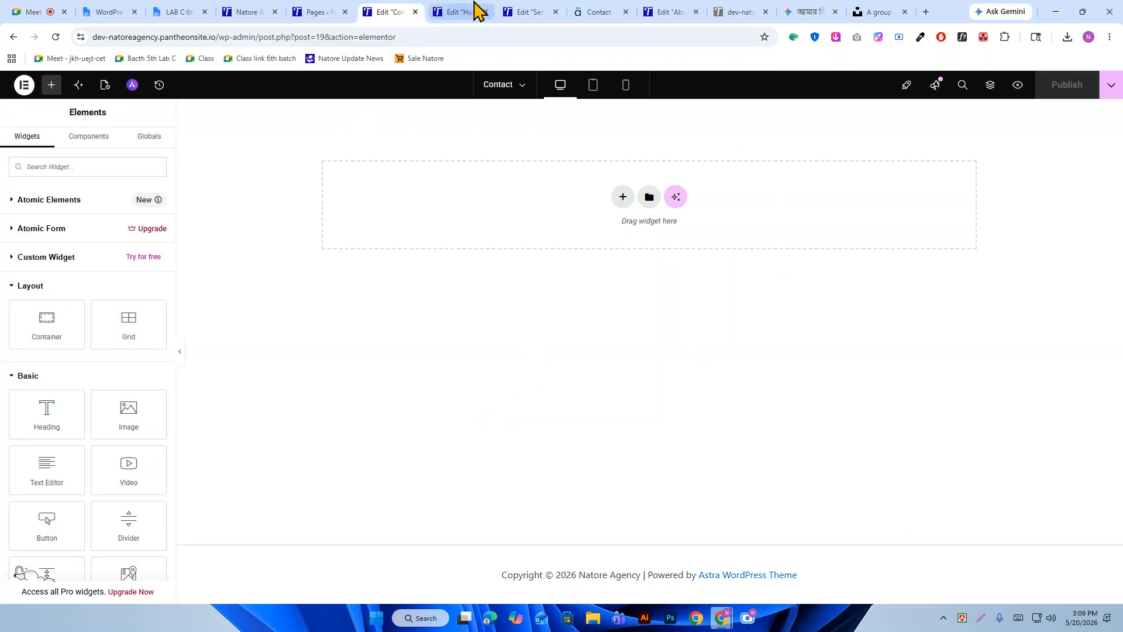
Check the template's Contact page hero and add a single-column Flexbox container with downward direction to the Contact page.
left_click(587, 11)
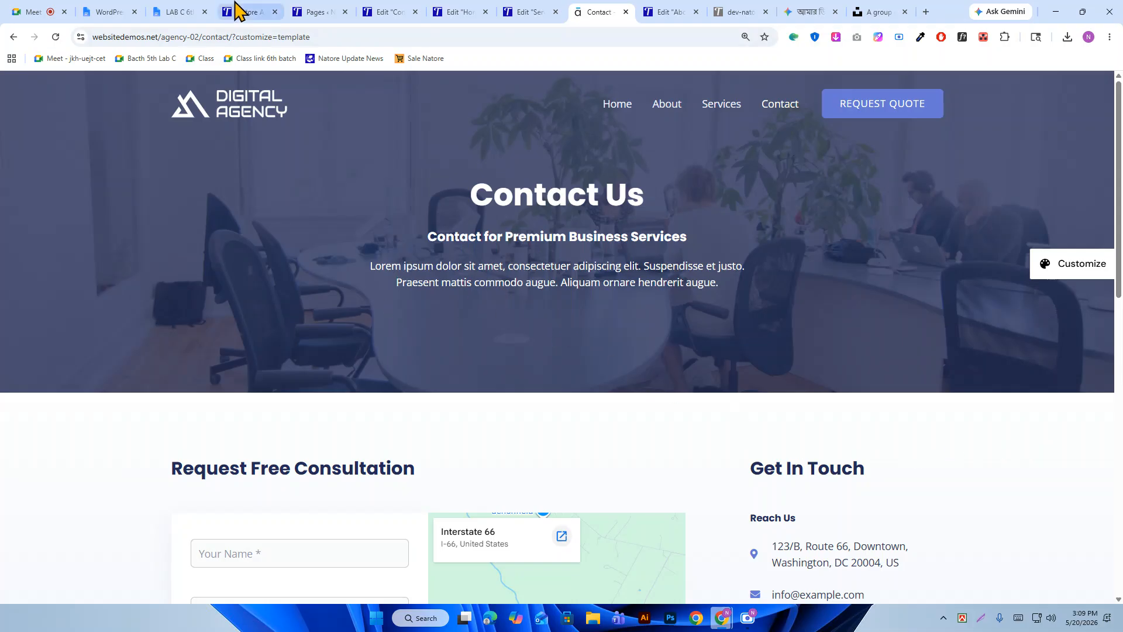
left_click(390, 12)
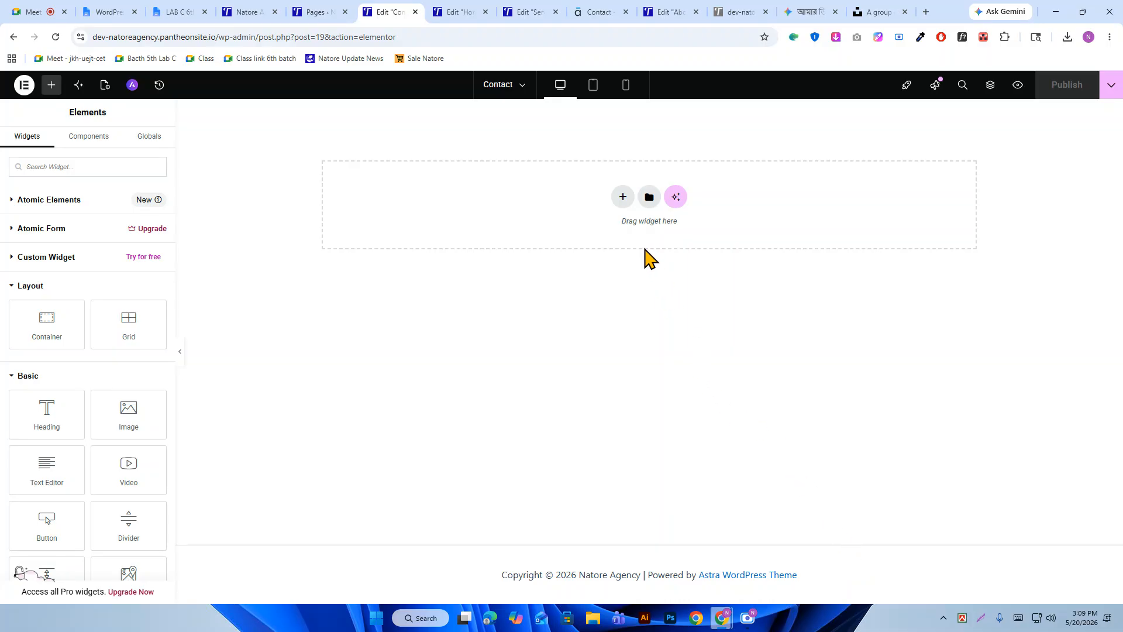
left_click(622, 197)
left_click(619, 249)
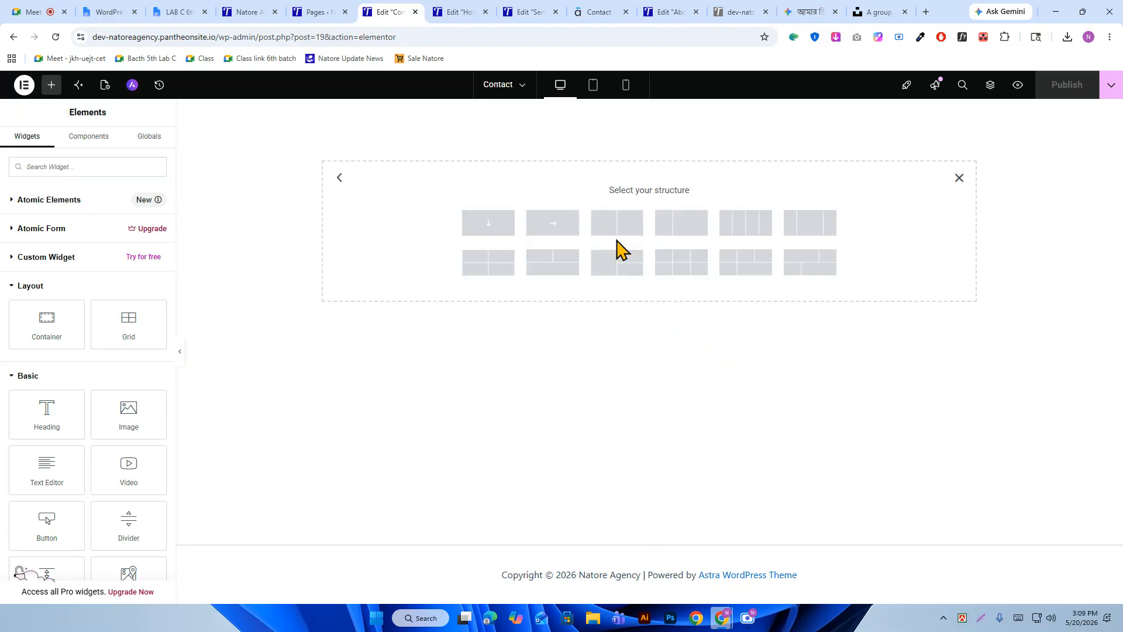
left_click(495, 230)
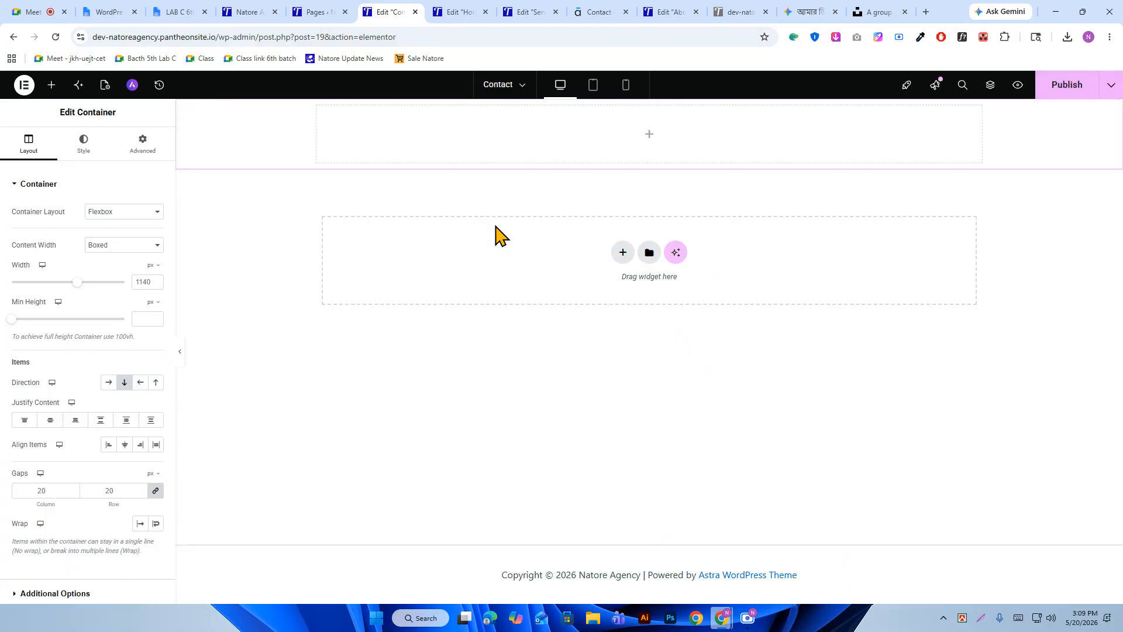
right_click(496, 232)
left_click(491, 215)
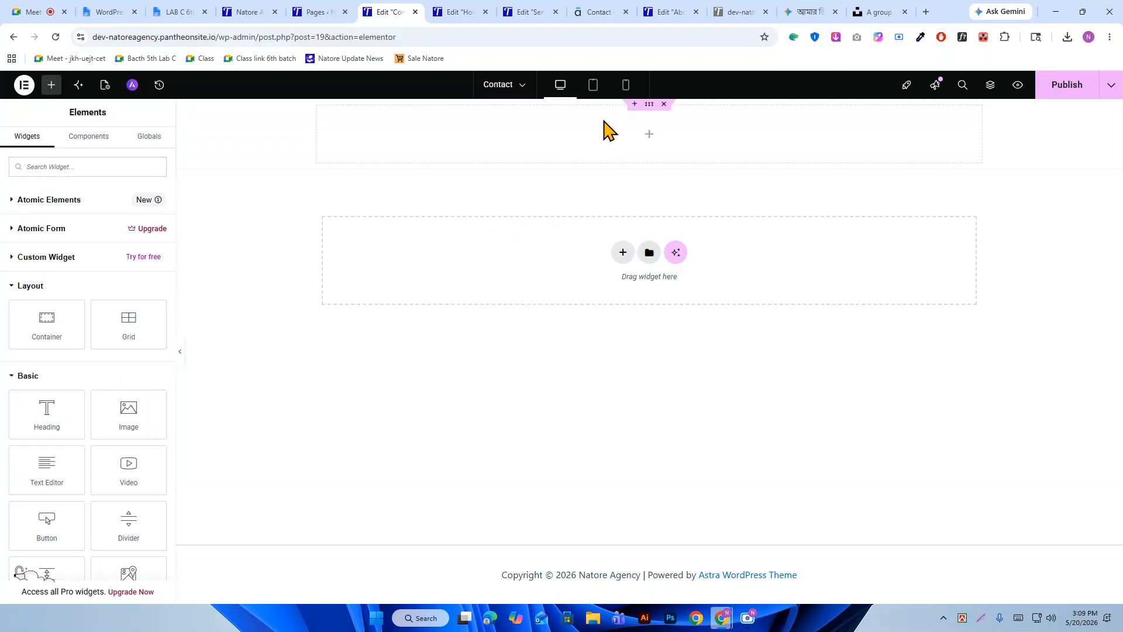
Compare the new container with the template's Contact hero and set its content width to Full Width.
left_click(644, 109)
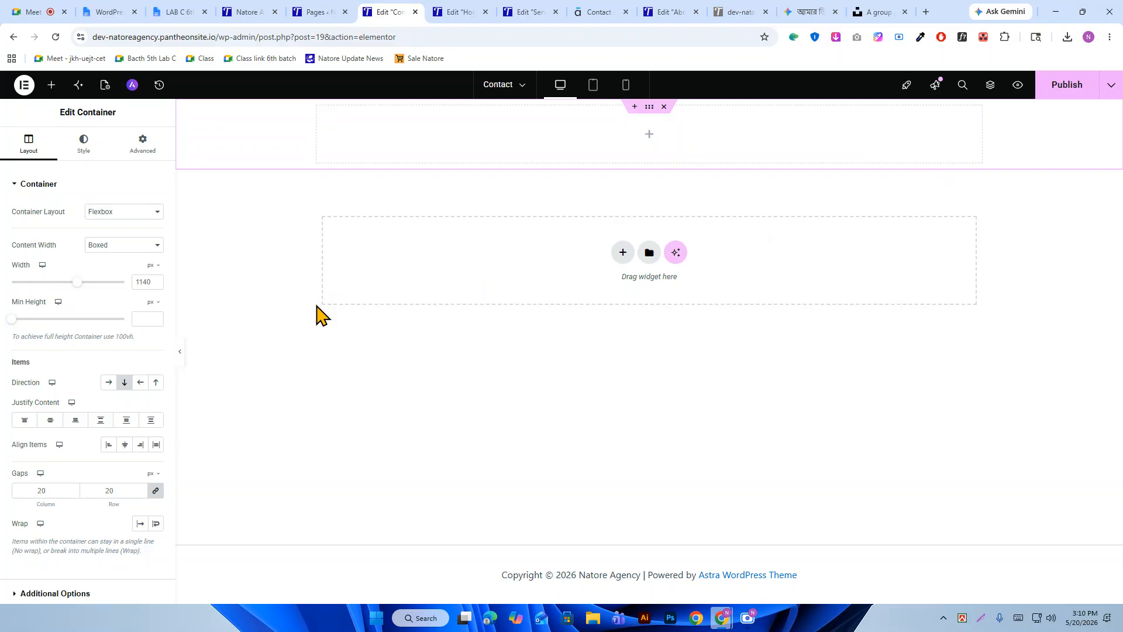
left_click(112, 245)
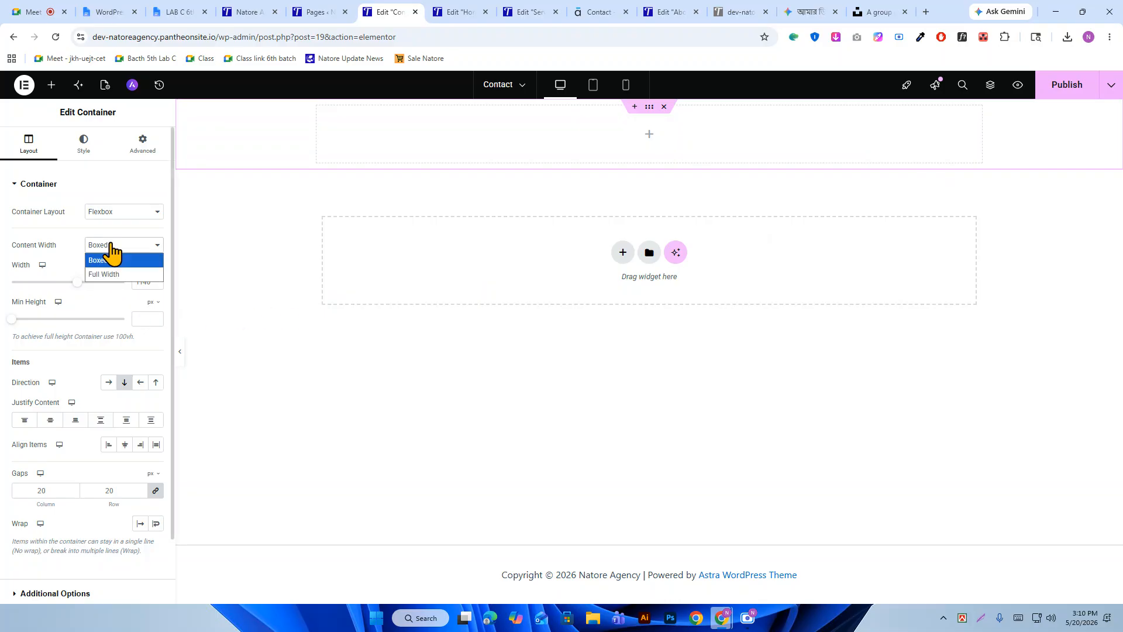
left_click(112, 257)
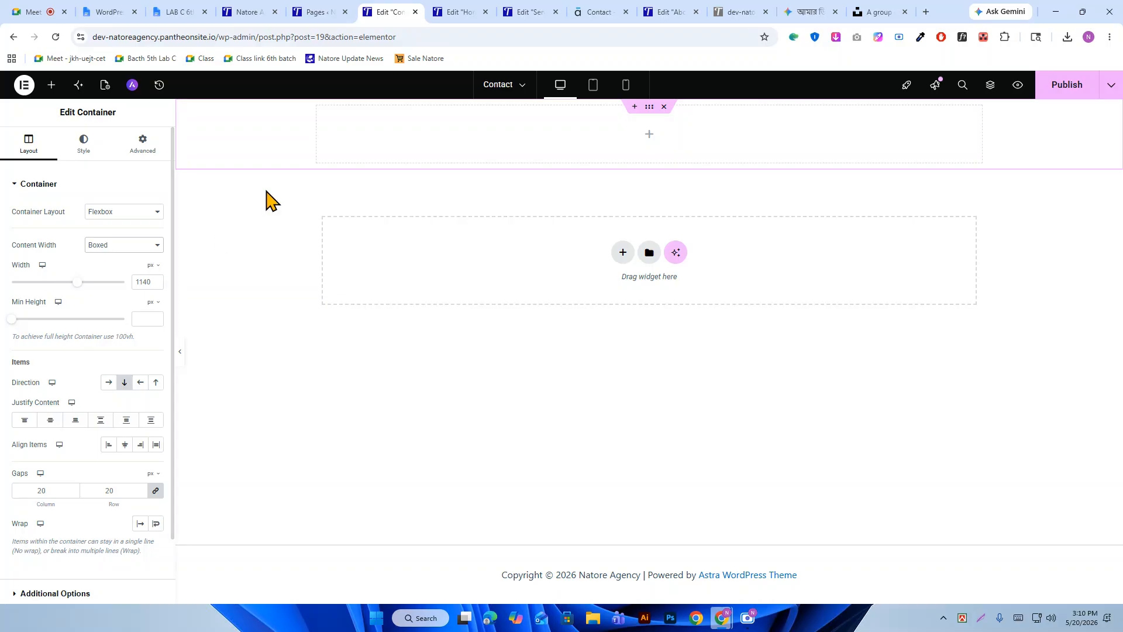
left_click(588, 11)
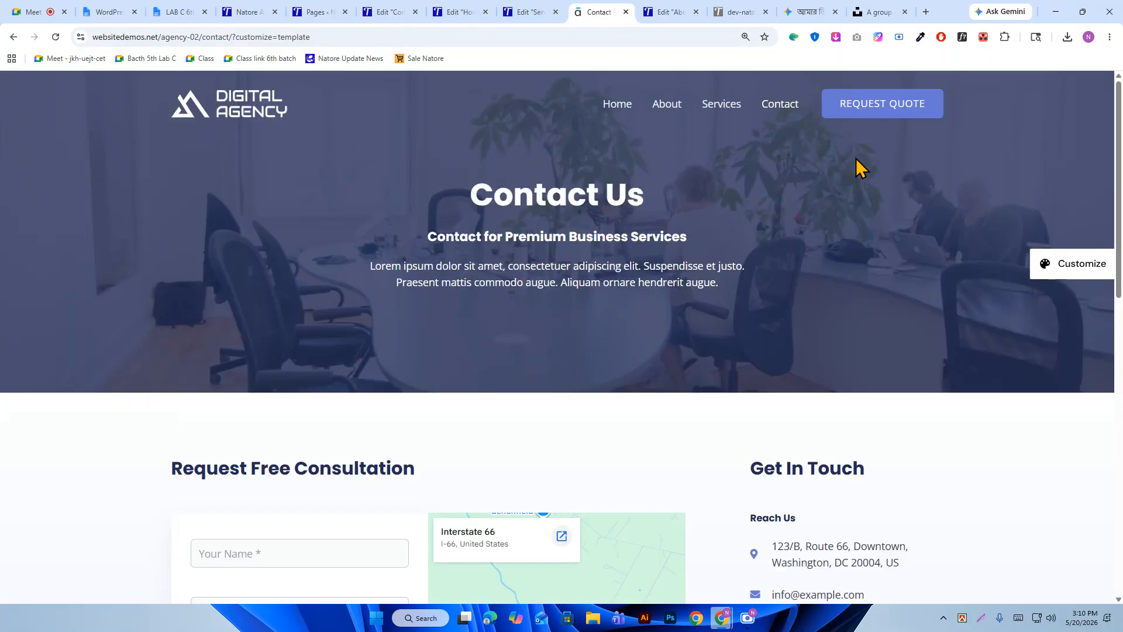
left_click(386, 8)
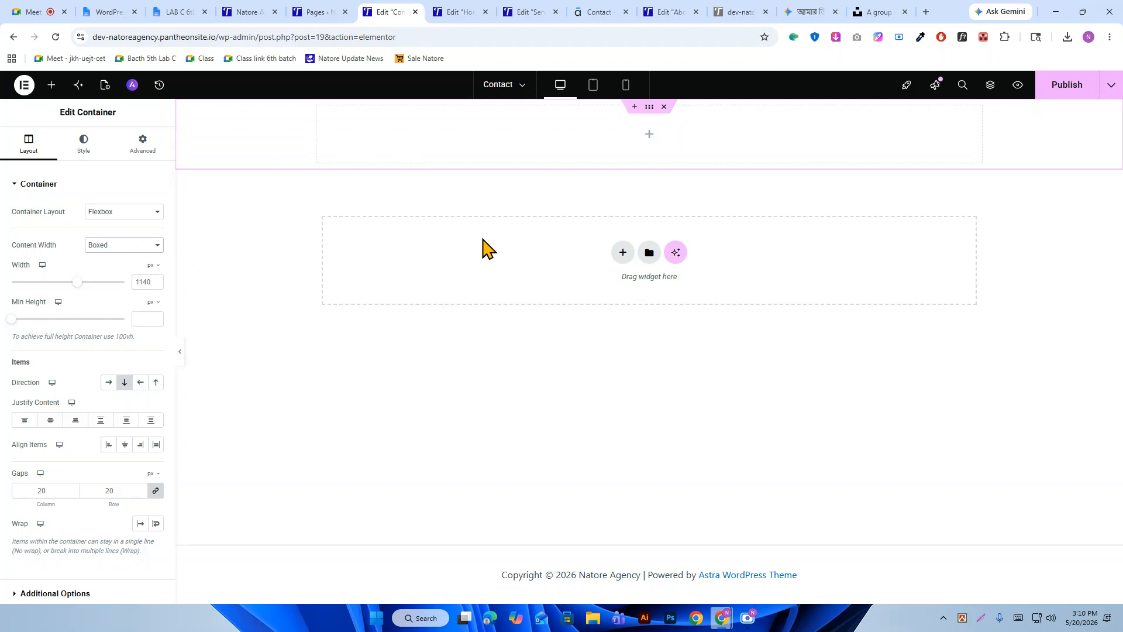
left_click(134, 246)
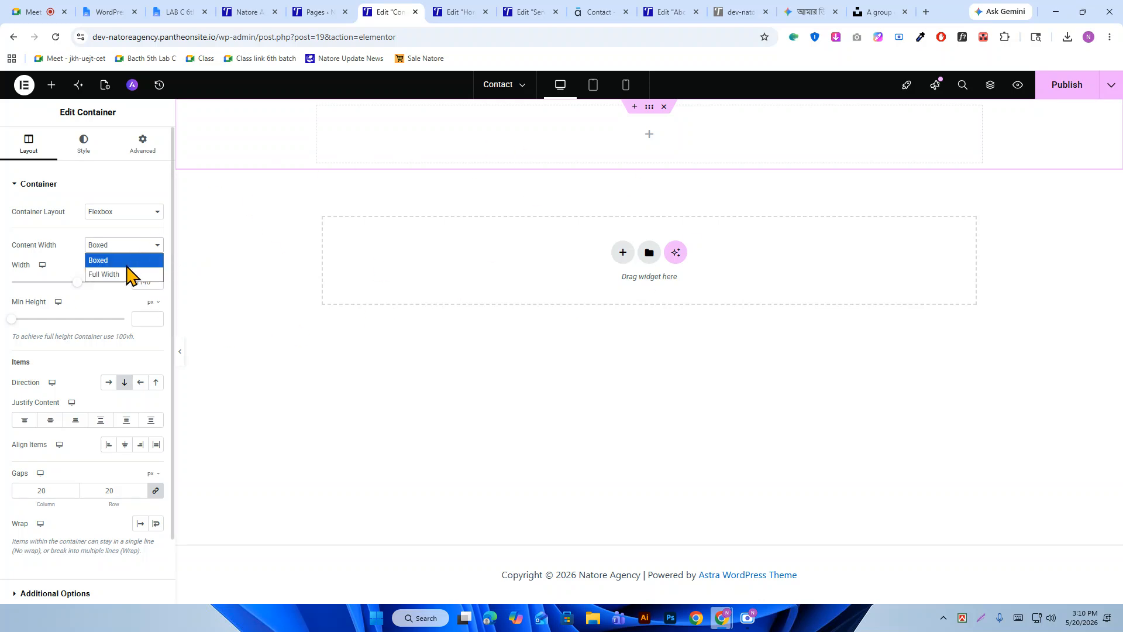
left_click(130, 271)
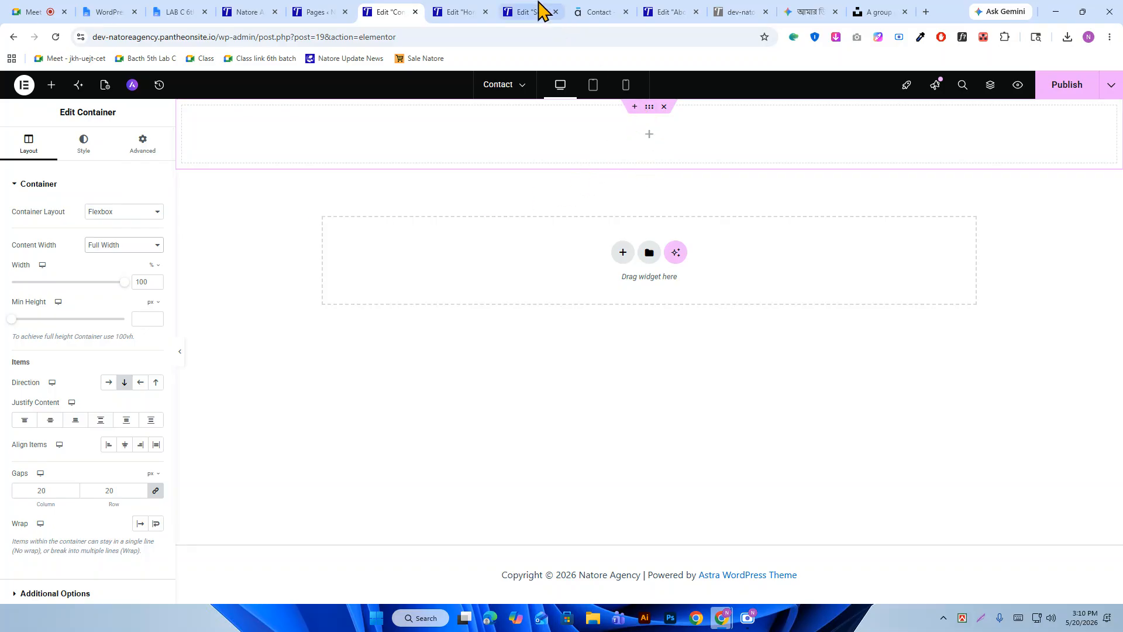
Review the template's Contact Us hero and set the full-width container's background type to Classic.
left_click(596, 11)
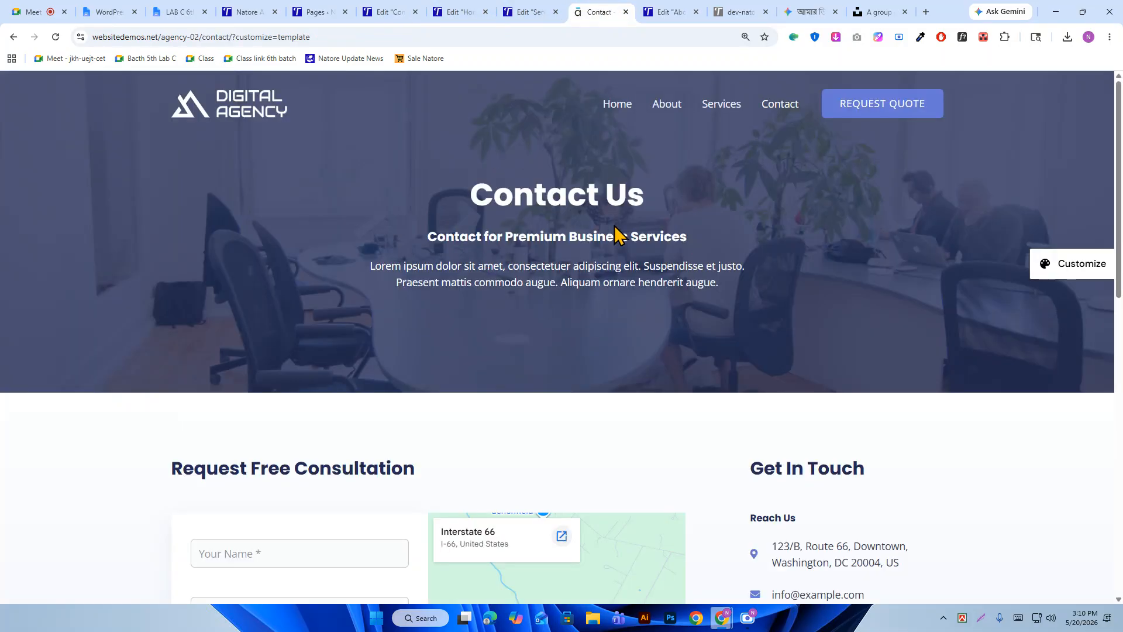
left_click(375, 10)
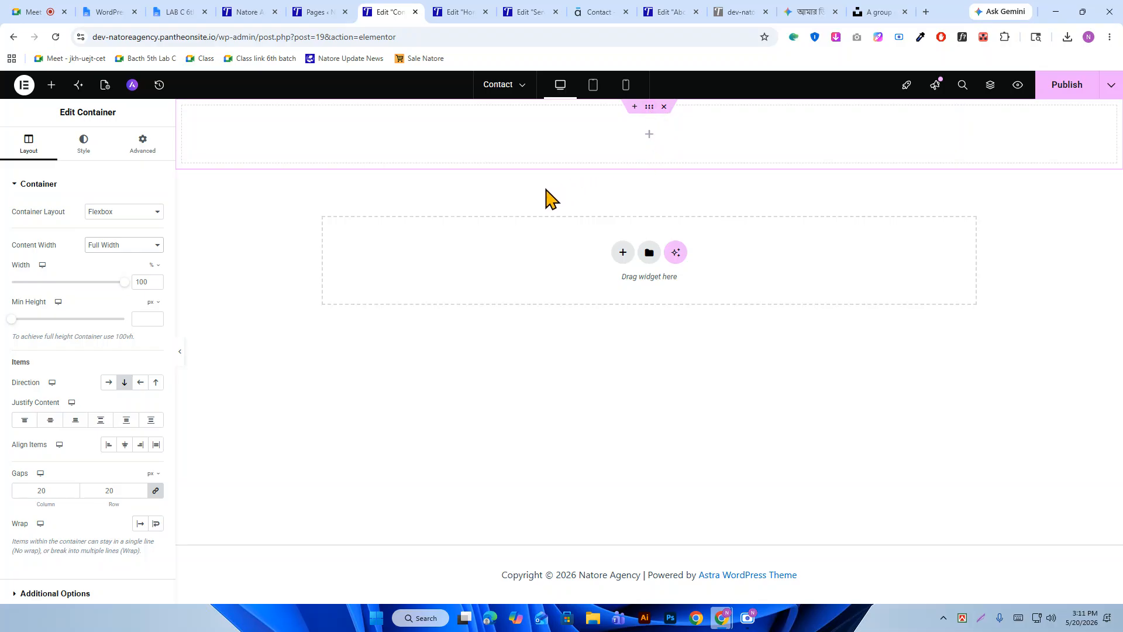
left_click(650, 139)
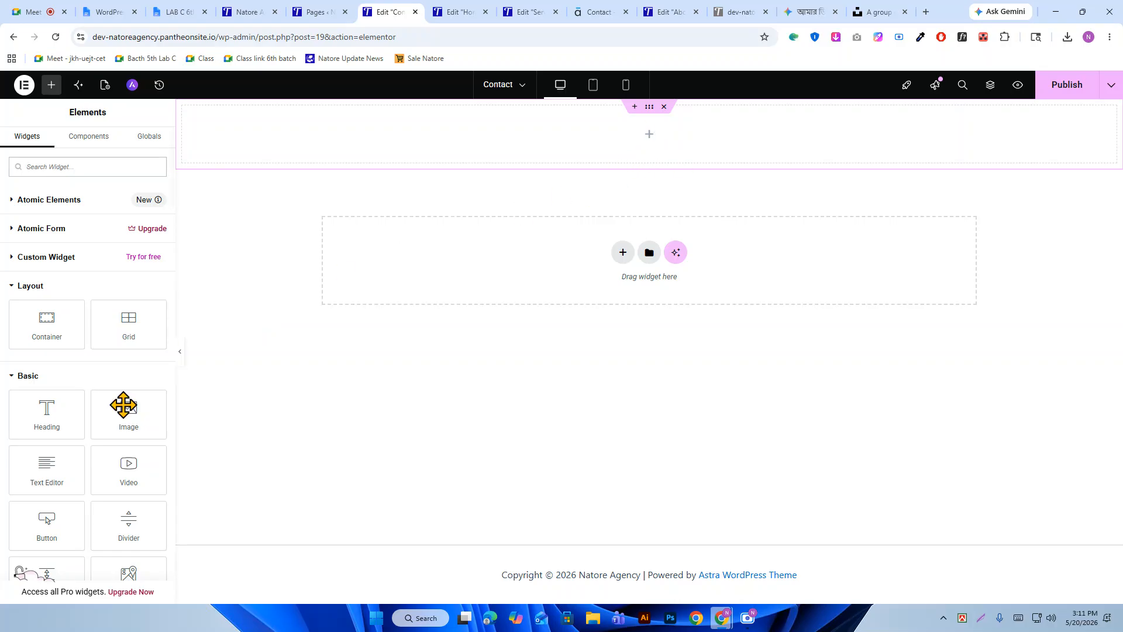
left_click(462, 12)
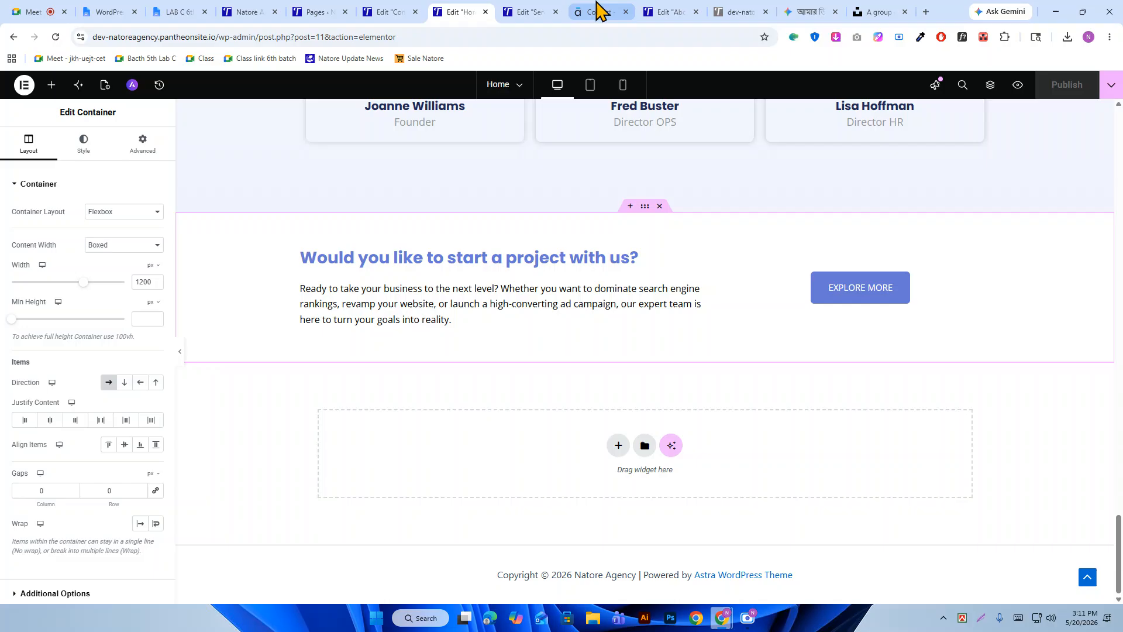
left_click(599, 12)
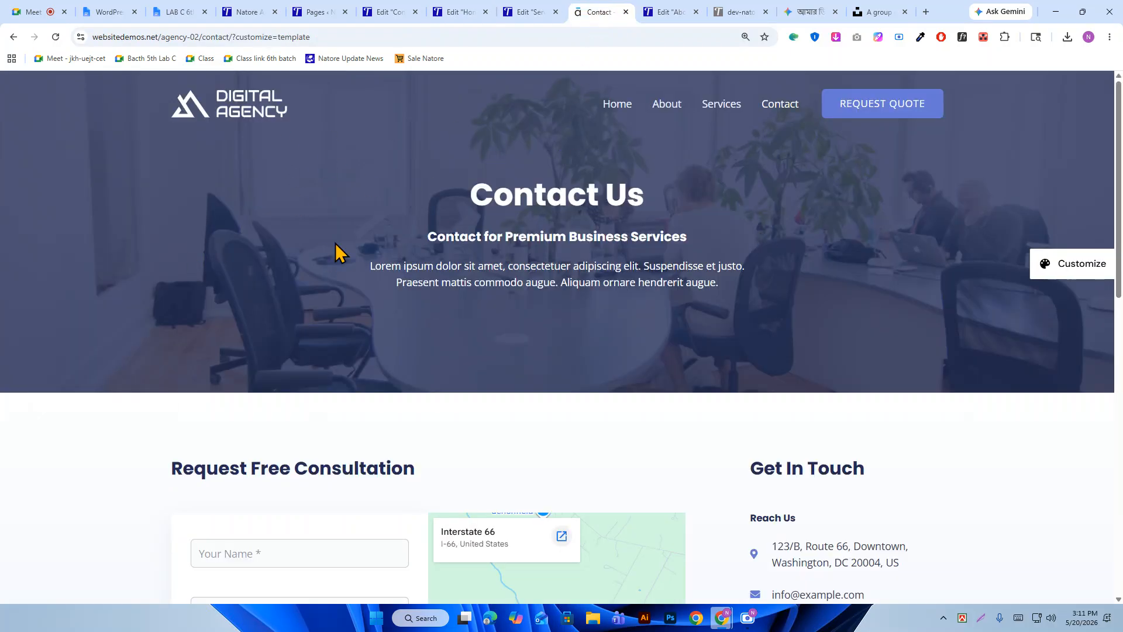
left_click(398, 5)
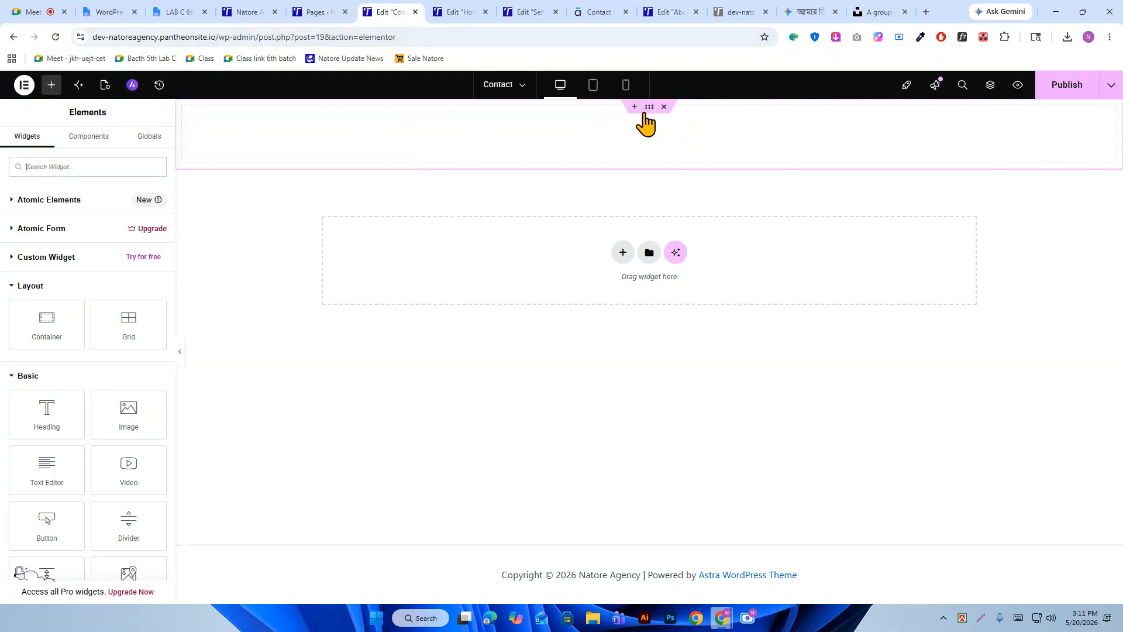
left_click(648, 109)
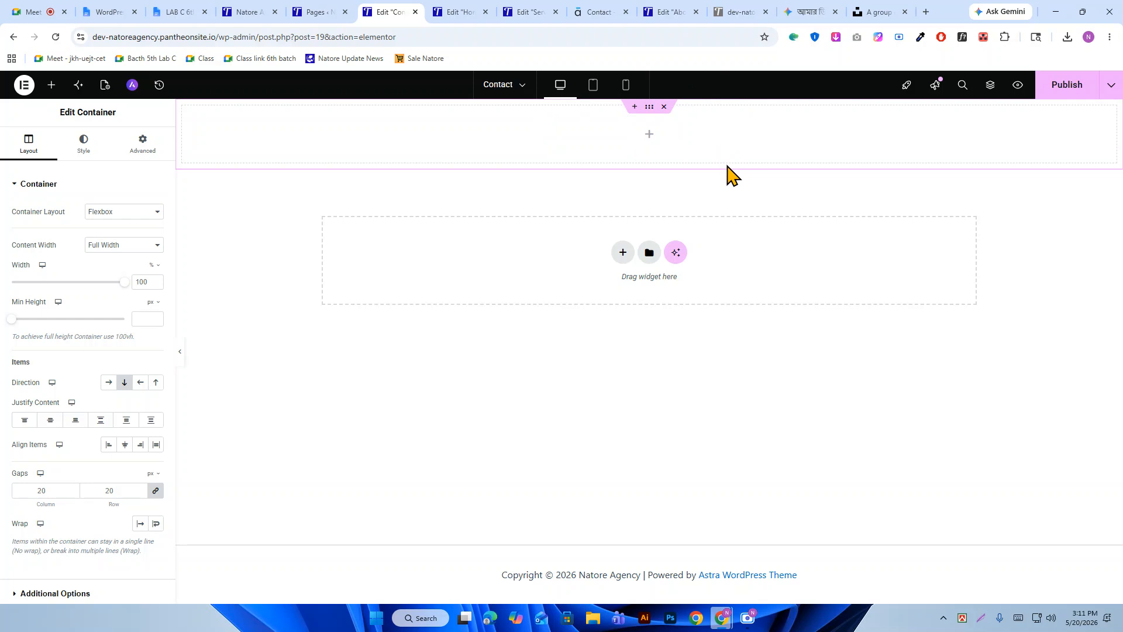
left_click(84, 146)
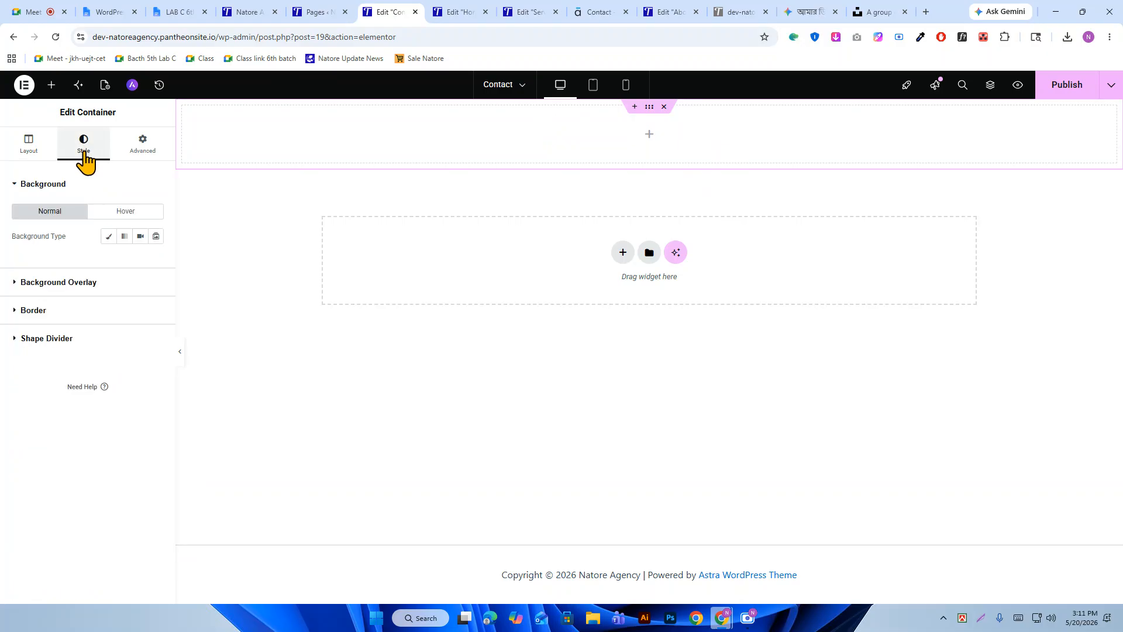
left_click(108, 238)
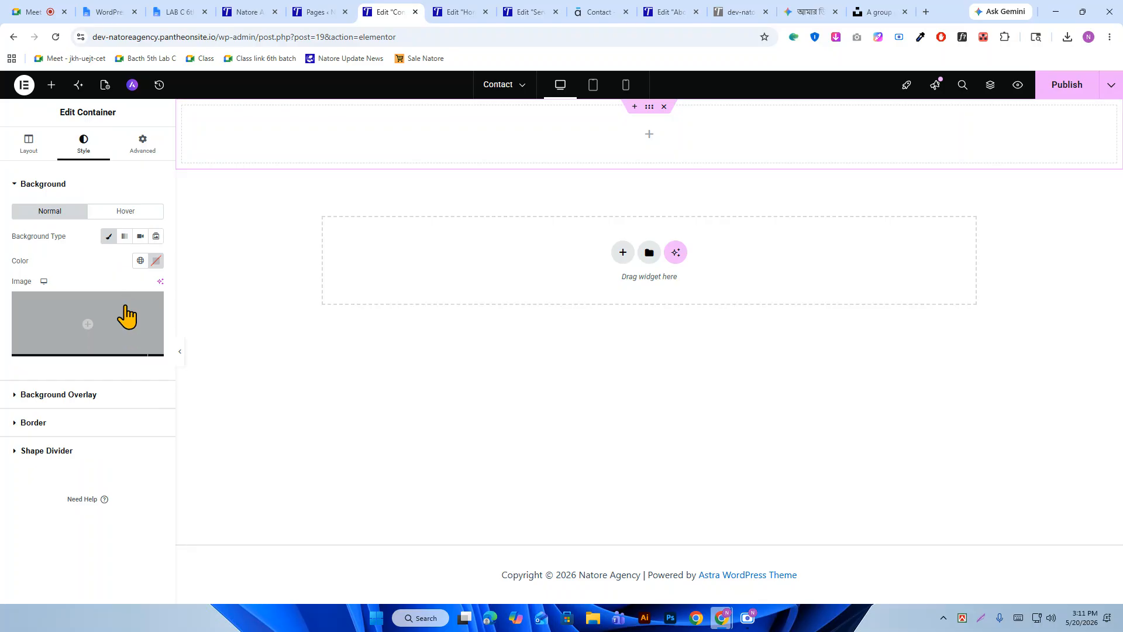
Switch to Unsplash and open the related photo of four people working at computers by a window.
mouse_move(127, 318)
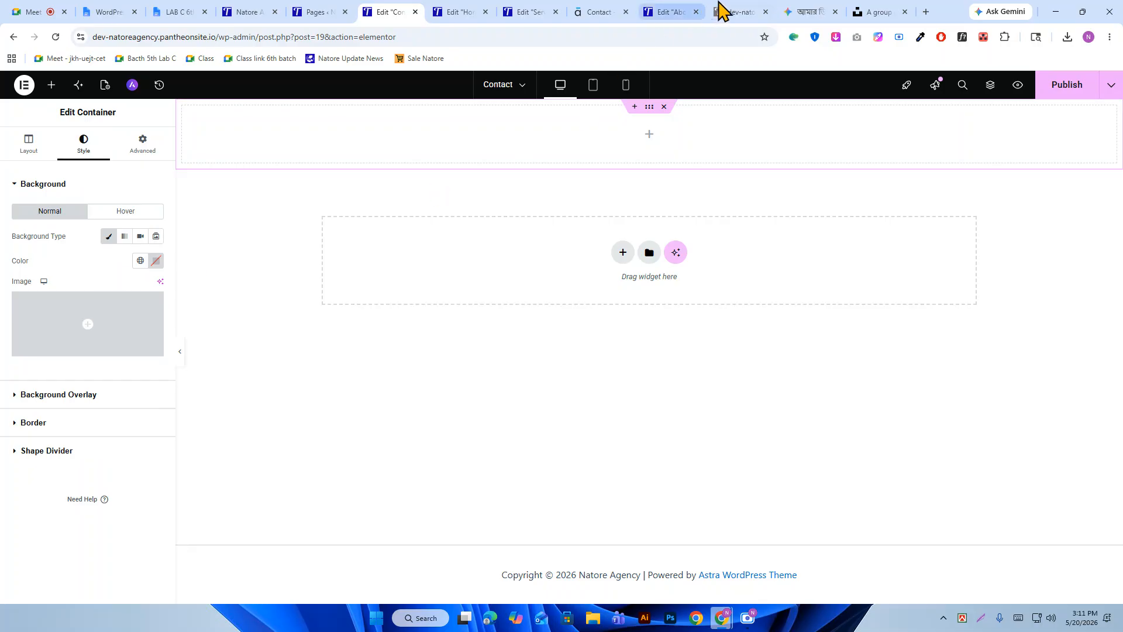
left_click(871, 12)
scroll(655, 293, "down", 12)
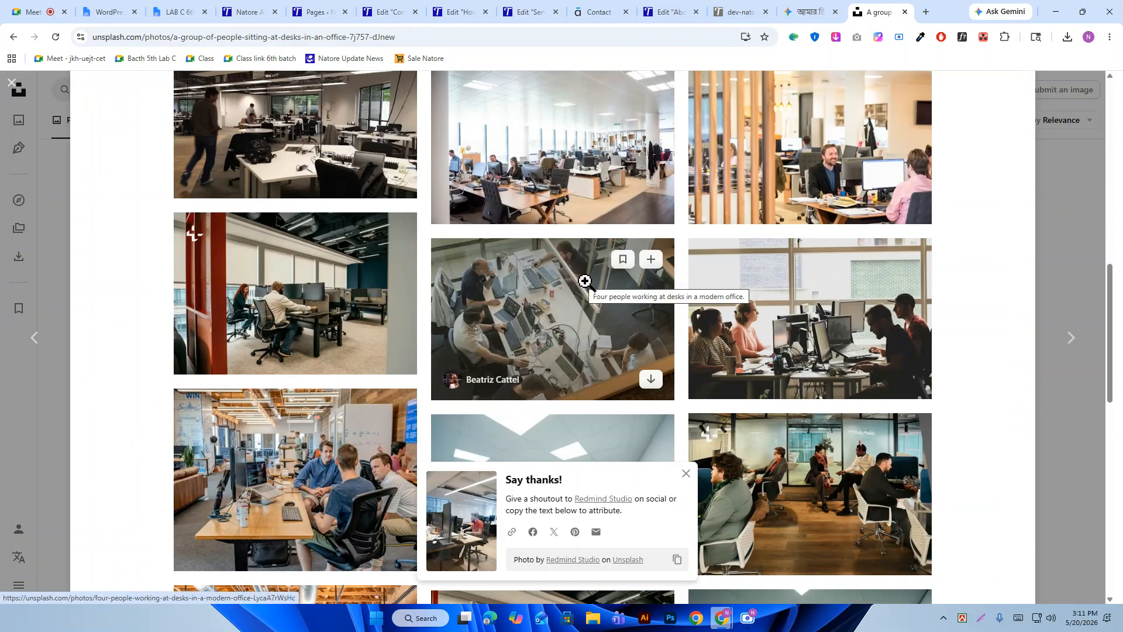
scroll(626, 285, "down", 1)
left_click(822, 270)
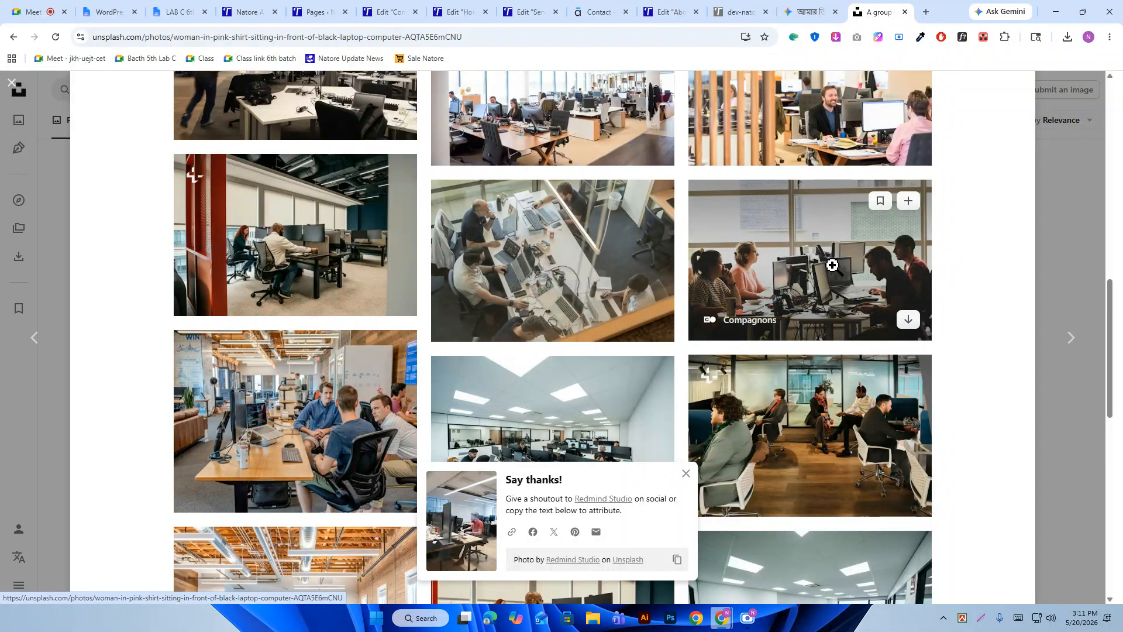
Browse the related office photos and download the one with hanging light bulbs at 1920 by 1280 pixels.
scroll(684, 287, "down", 15)
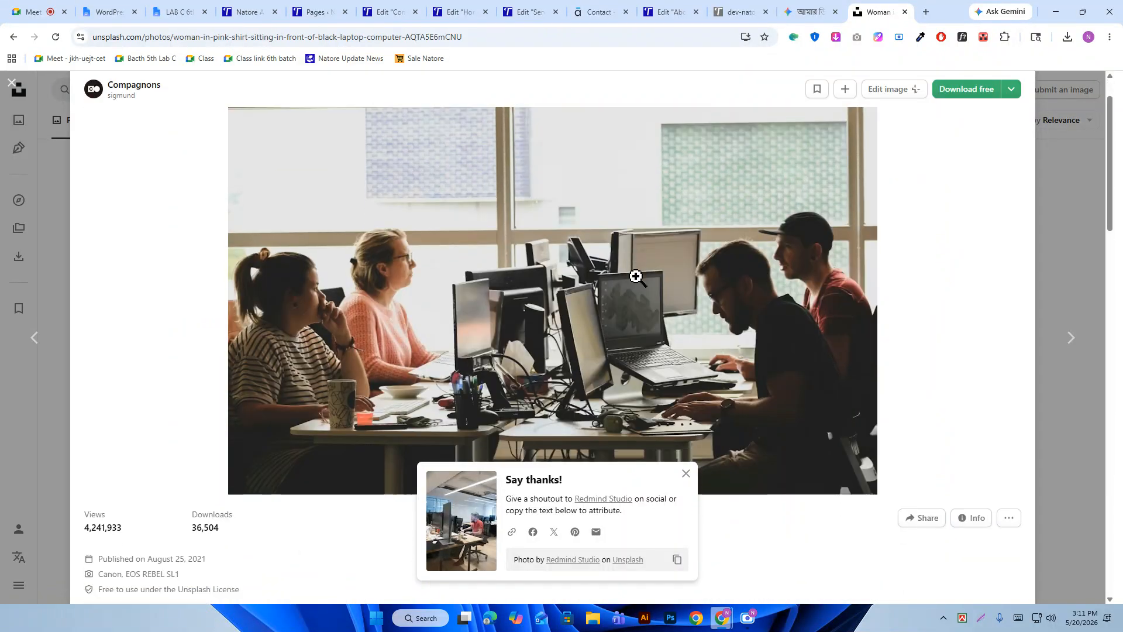
scroll(688, 286, "down", 2)
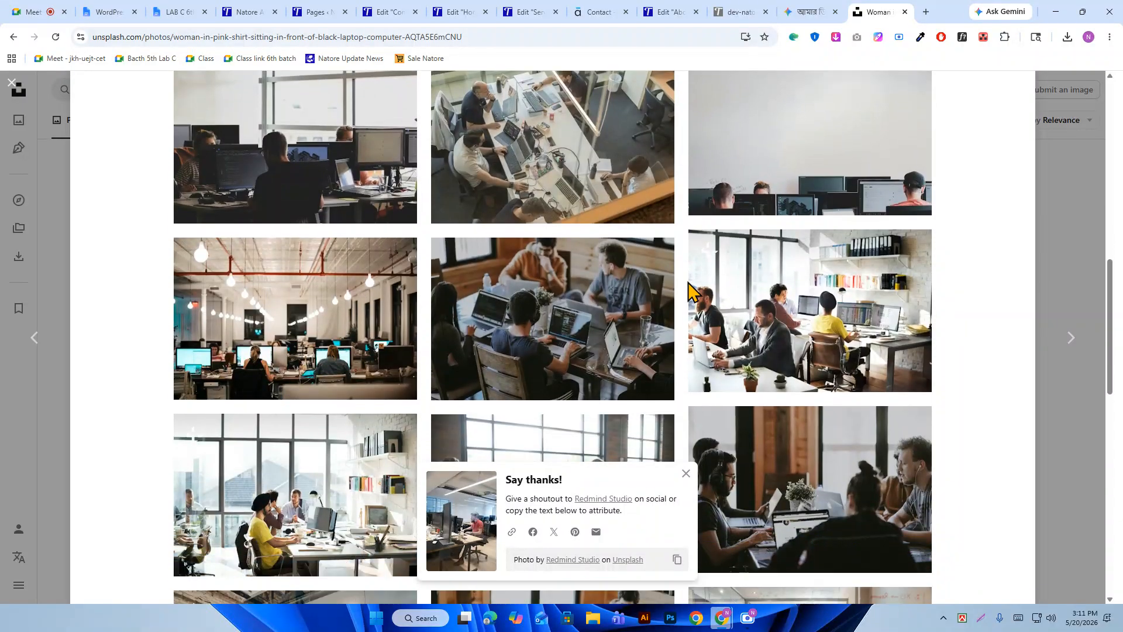
scroll(688, 287, "down", 1)
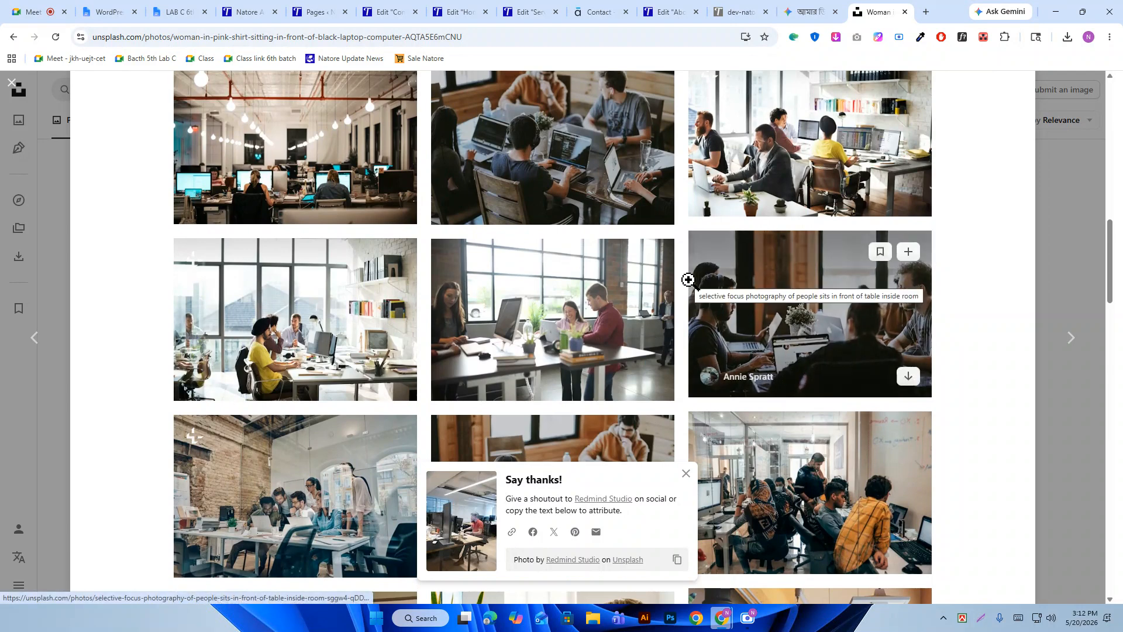
scroll(398, 285, "down", 5)
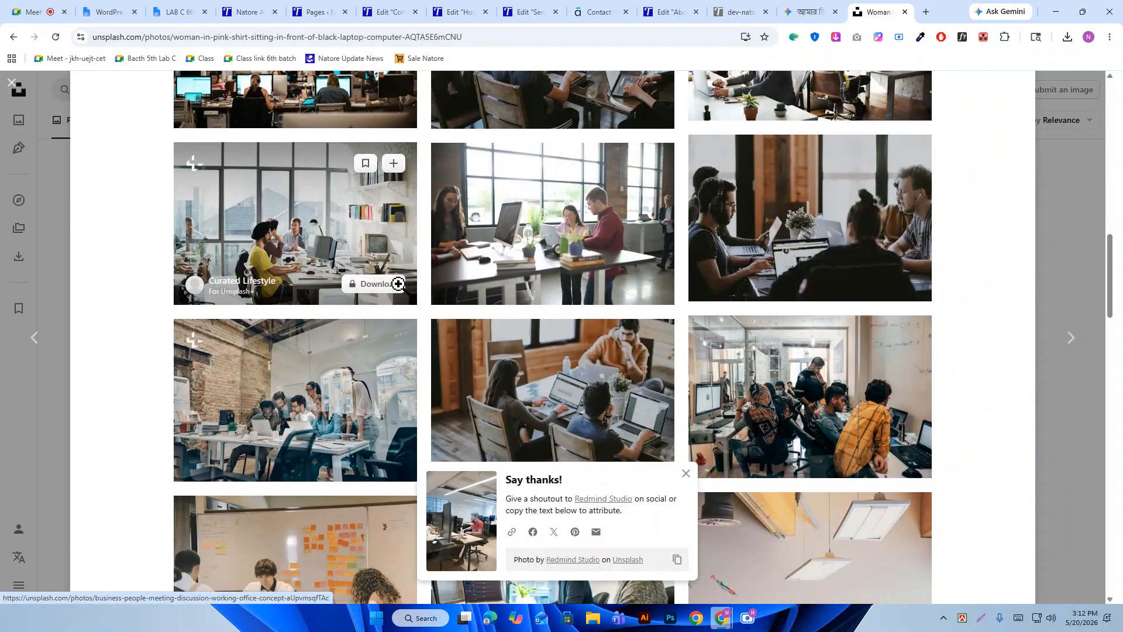
scroll(391, 277, "up", 2)
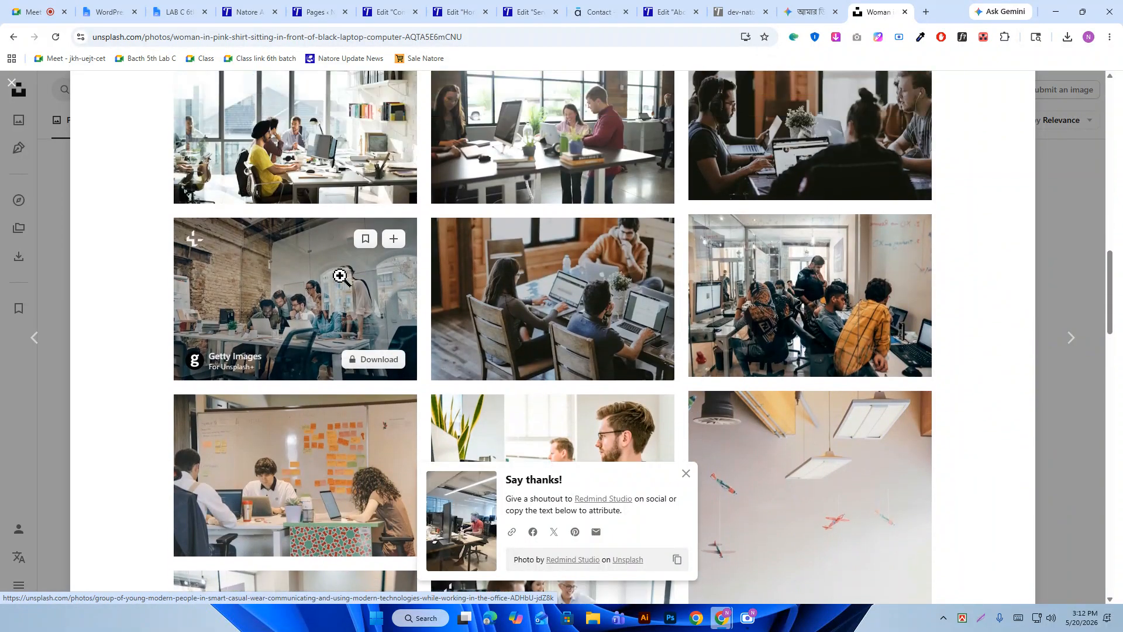
scroll(278, 314, "up", 5)
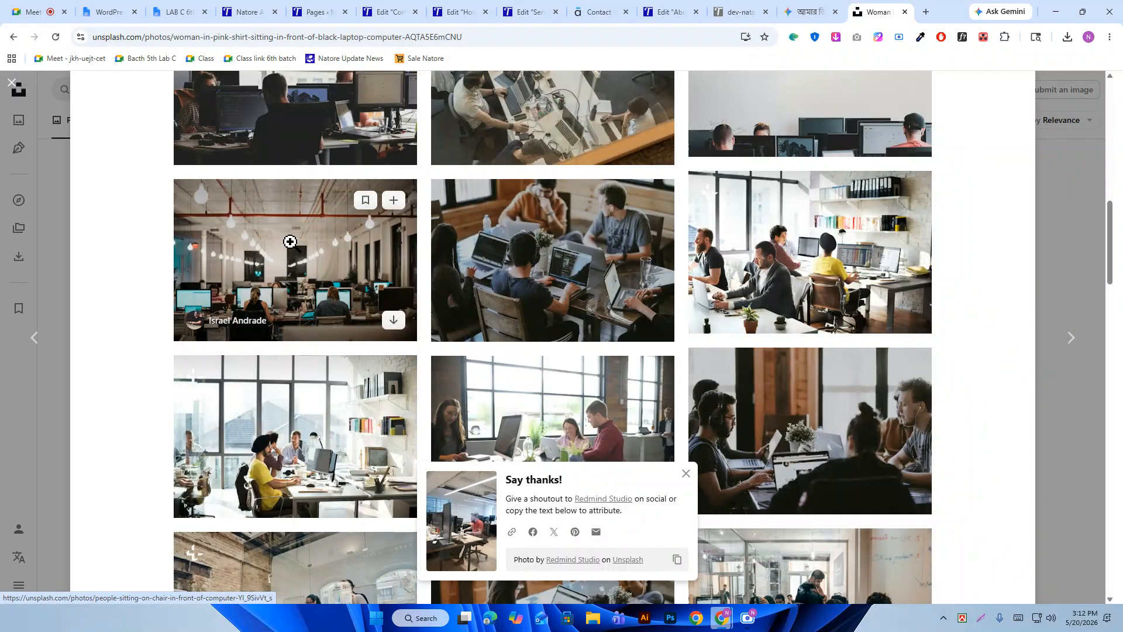
left_click(290, 243)
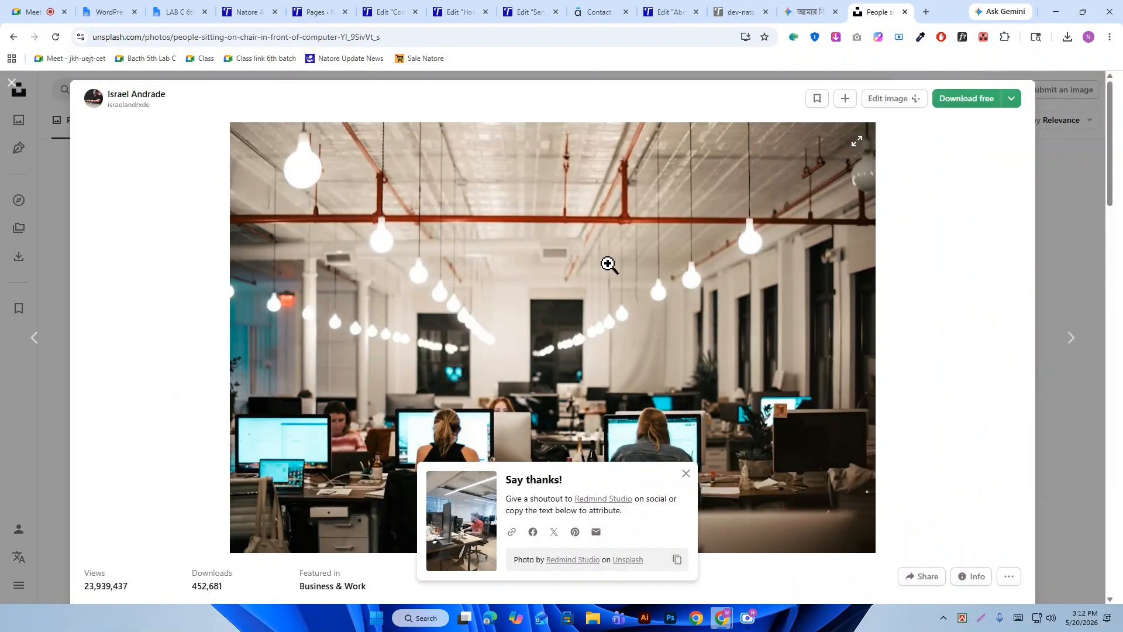
left_click(1011, 100)
left_click(949, 166)
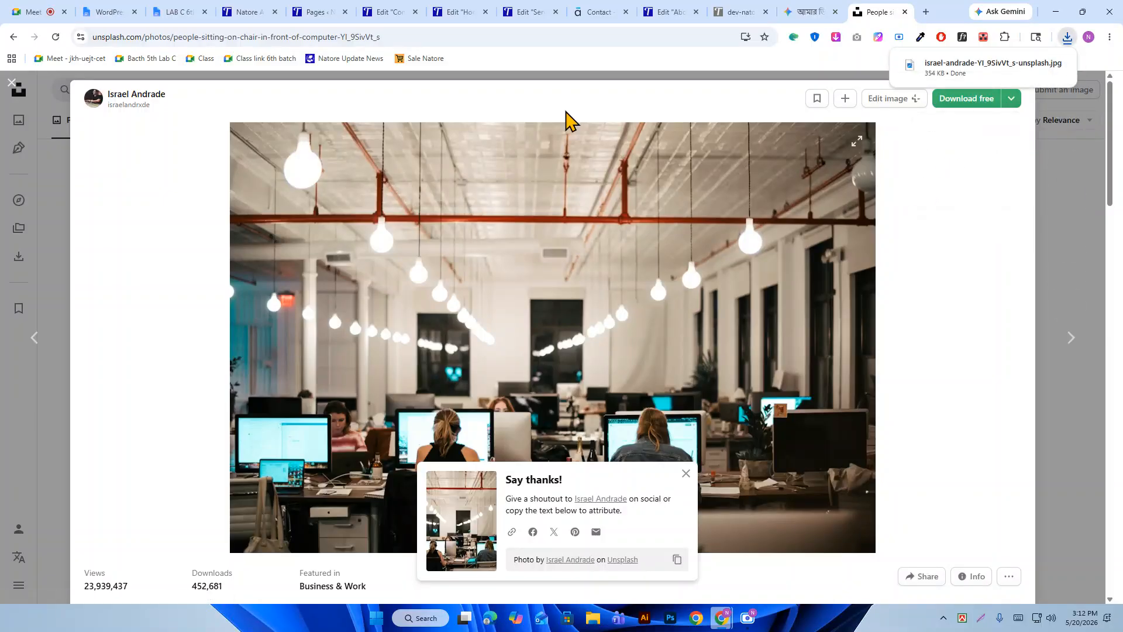
Return to the Contact page editor, upload the downloaded office photo and set it as the container's background image.
left_click(401, 8)
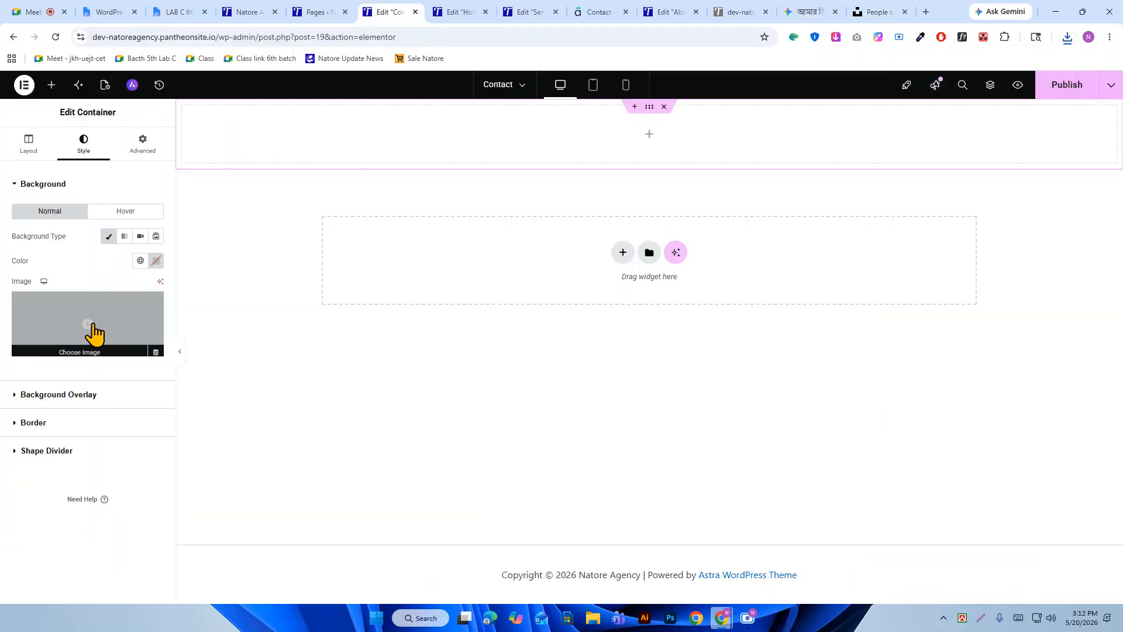
left_click(92, 331)
left_click(1068, 37)
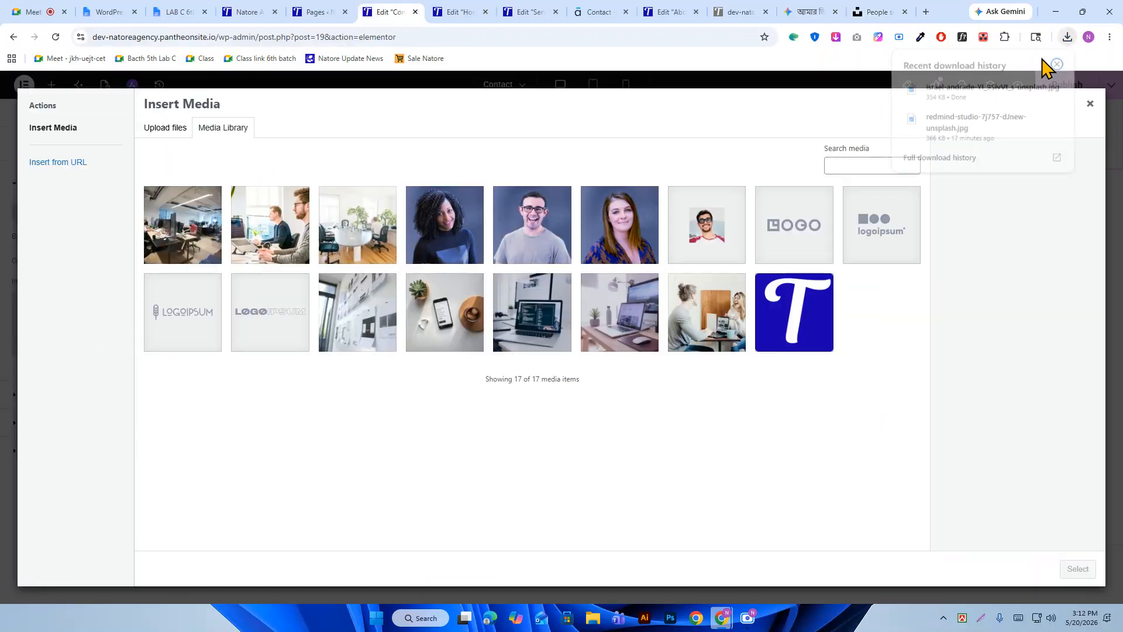
left_click_drag(993, 88, 538, 250)
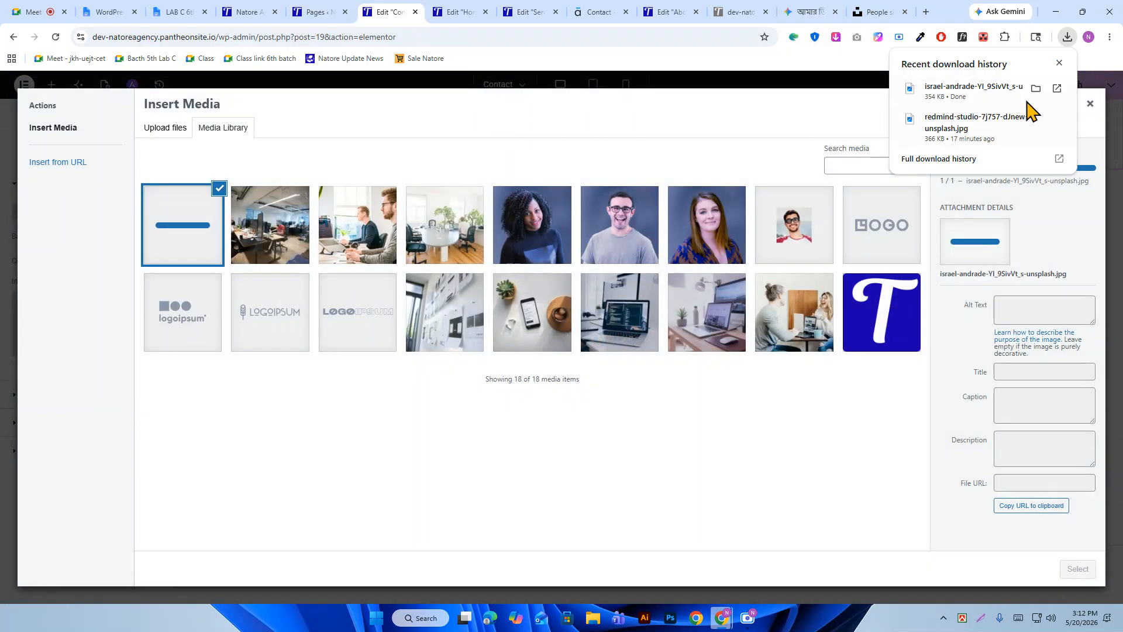
left_click(1058, 64)
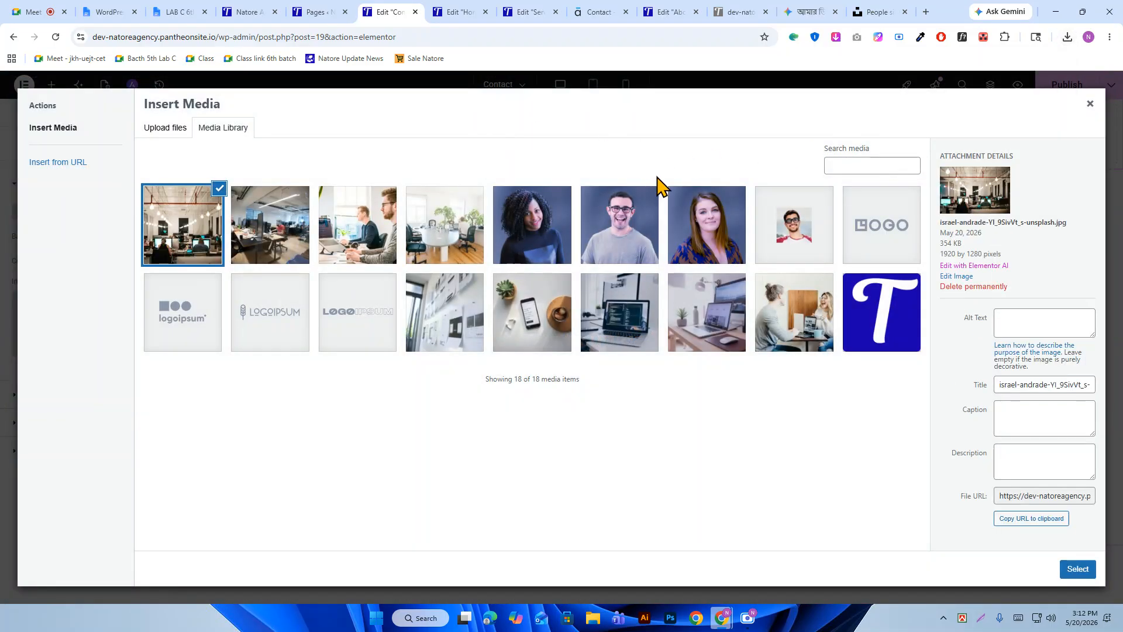
left_click(1077, 570)
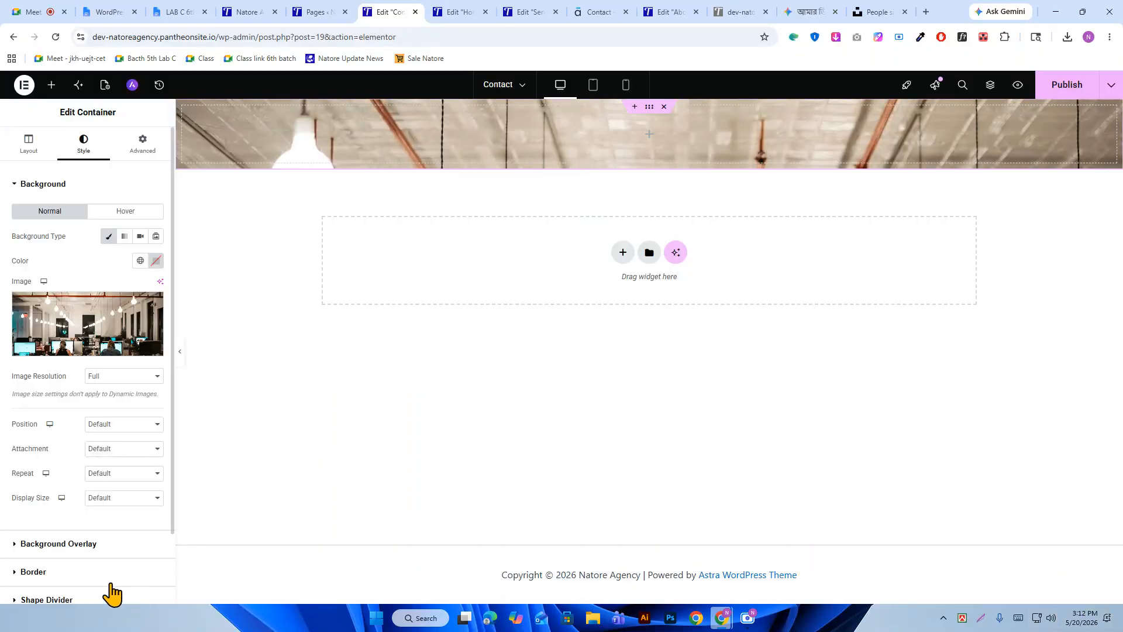
Set the background image's position to Center Center and its display size to Cover.
scroll(111, 594, "down", 2)
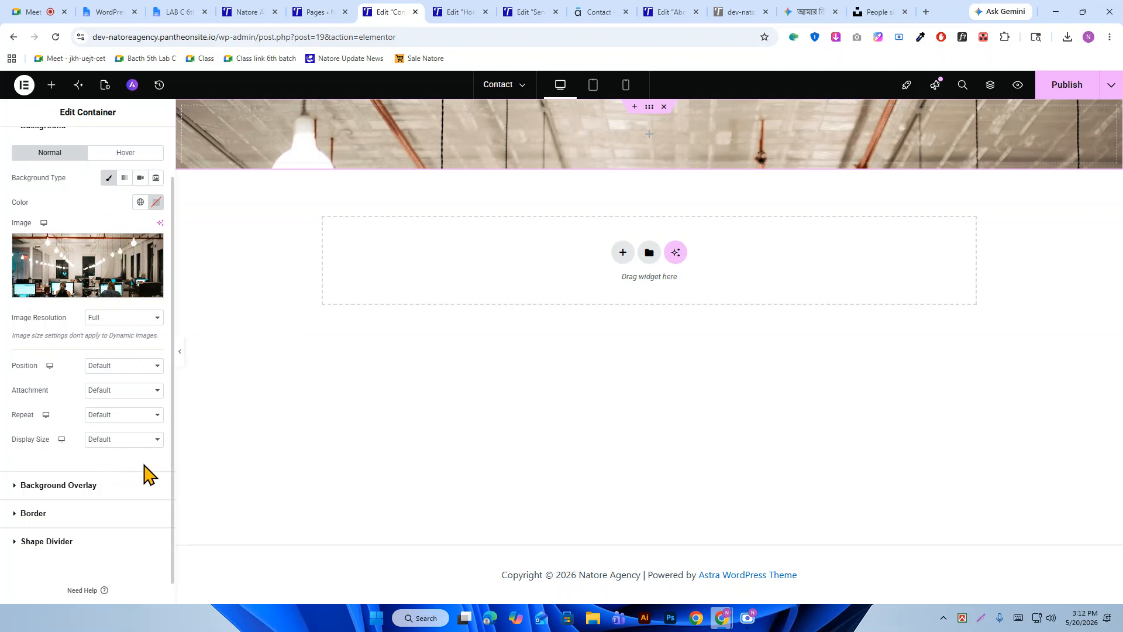
left_click(115, 369)
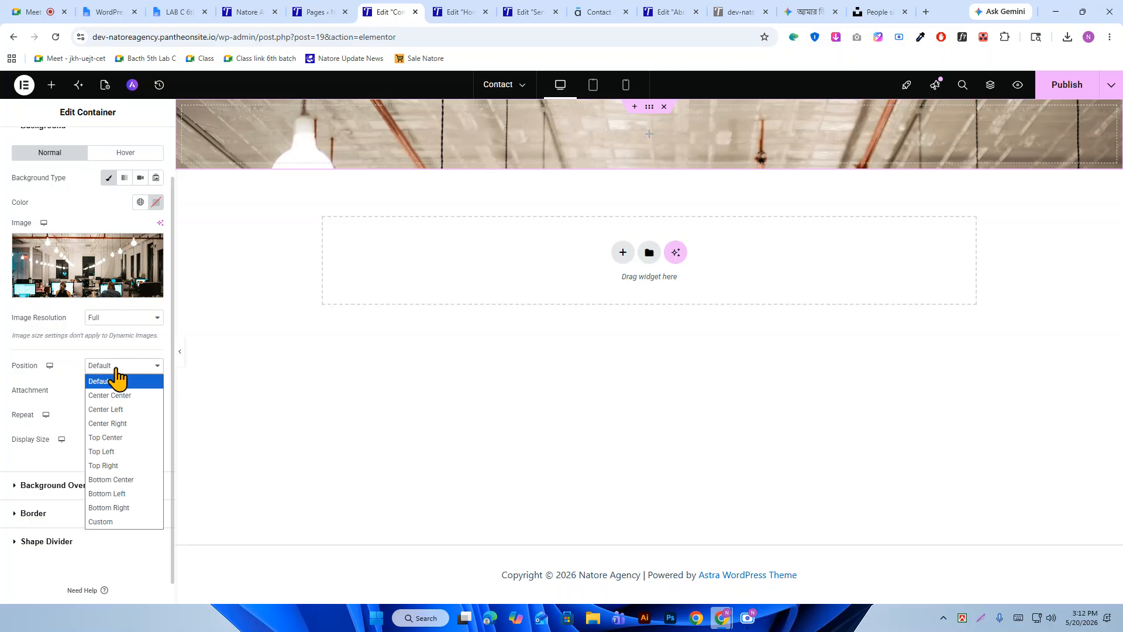
left_click(132, 393)
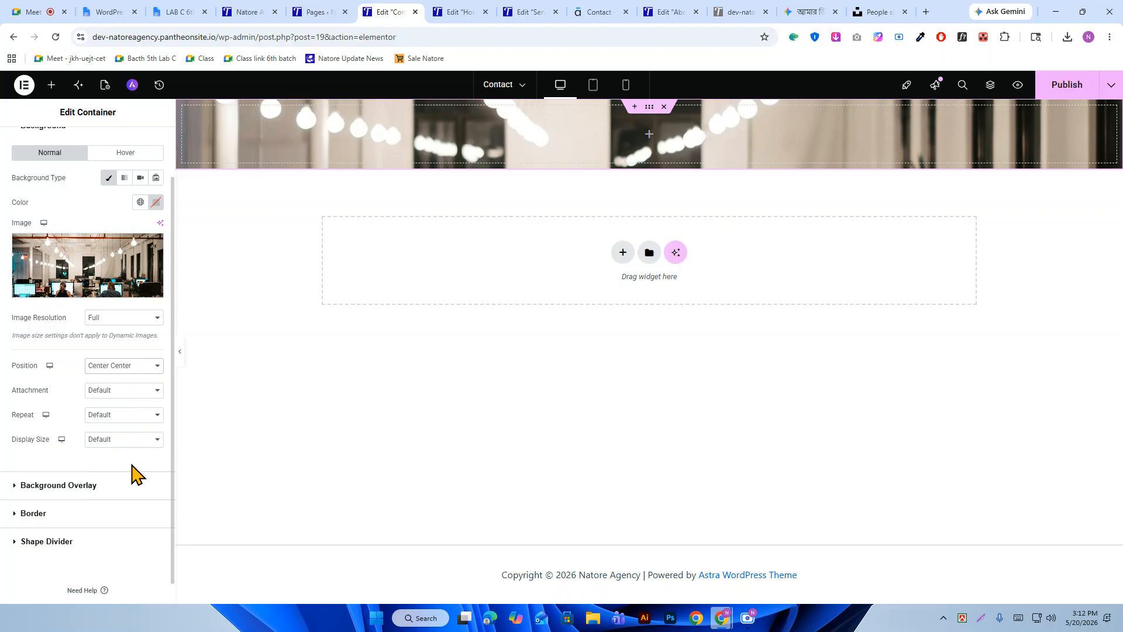
left_click(123, 440)
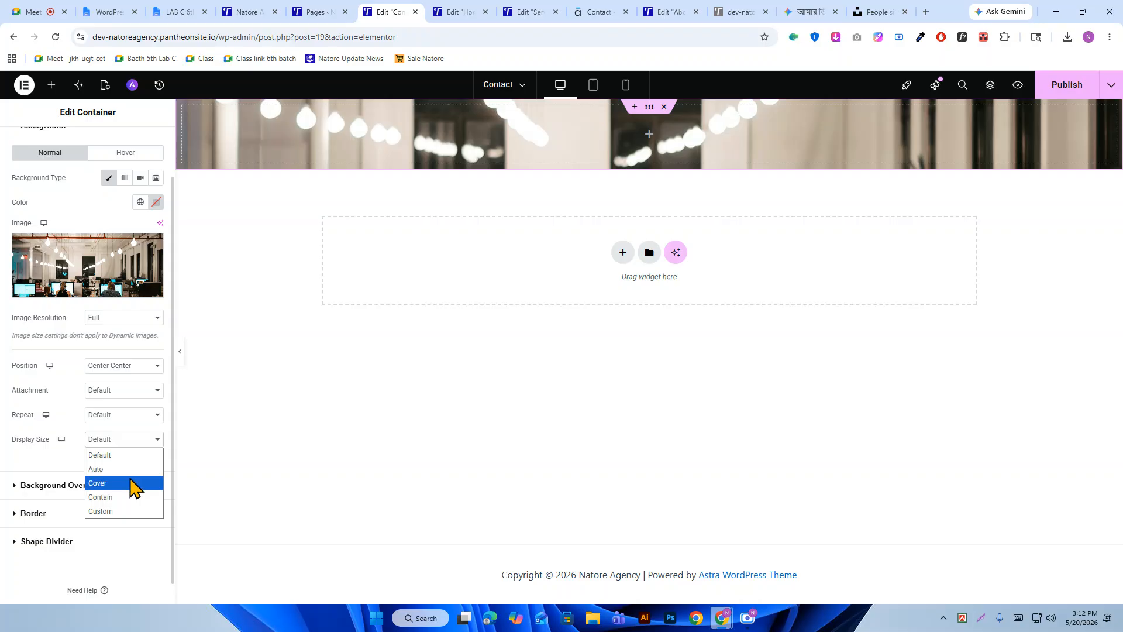
left_click(134, 483)
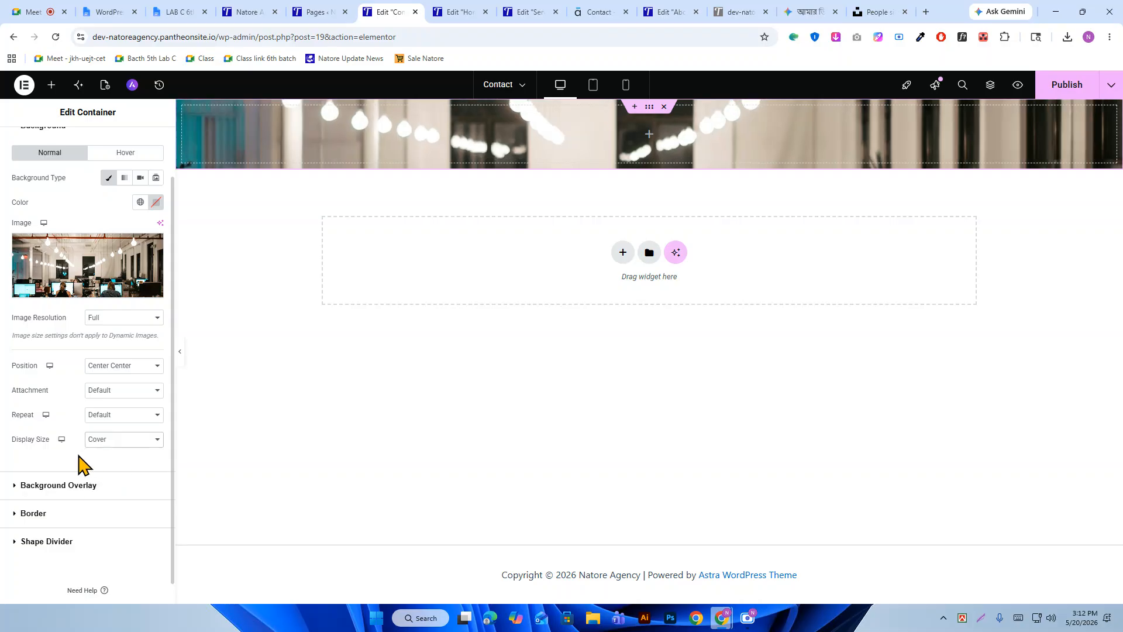
Unlink the hero container's padding values and set the top and bottom padding to 150 px, keeping the sides at 0.
scroll(80, 464, "up", 1)
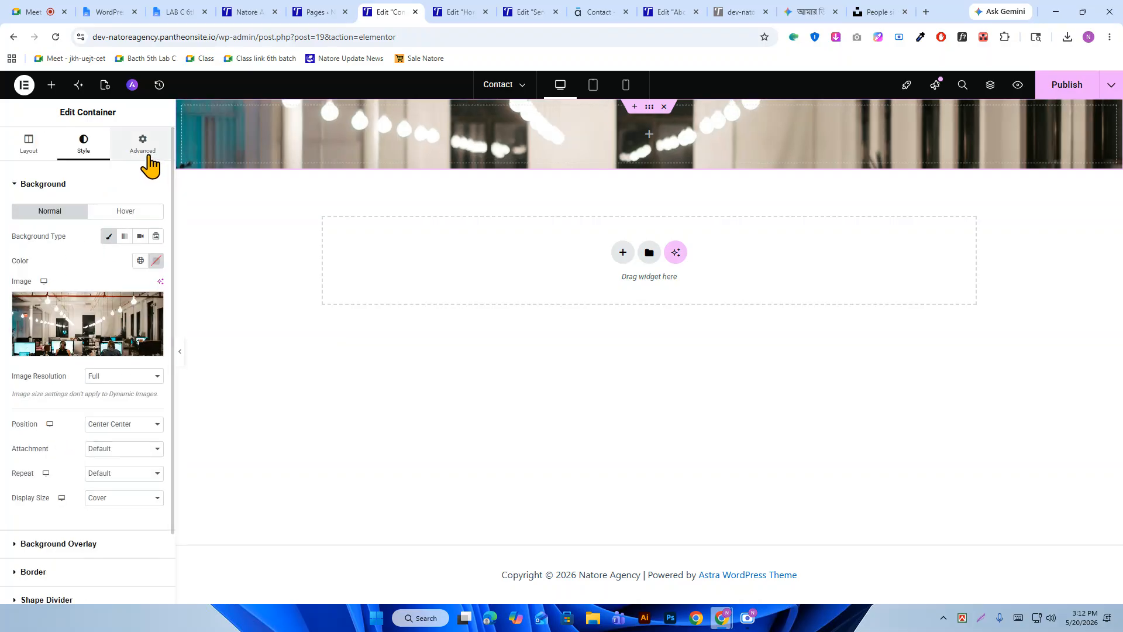
left_click(147, 154)
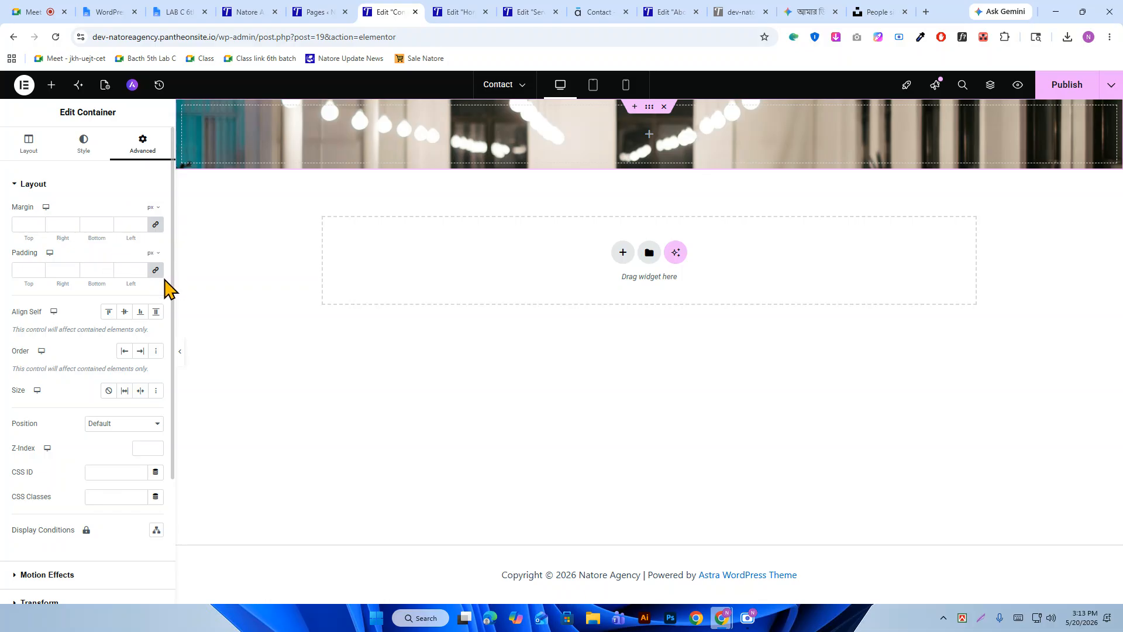
left_click(155, 270)
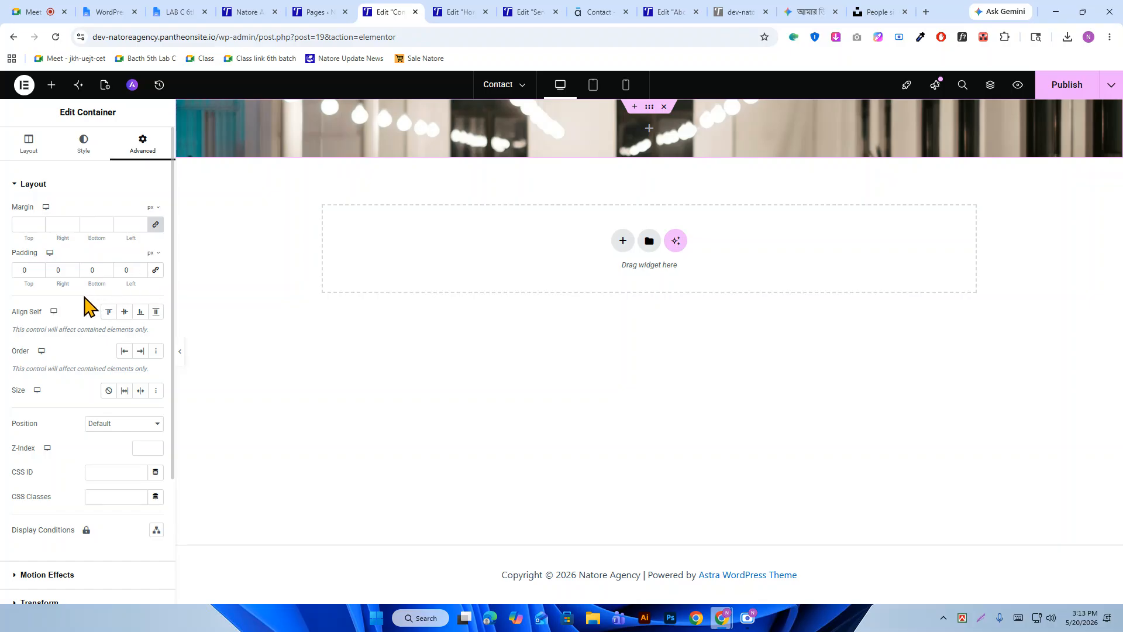
double_click(29, 270)
type("15")
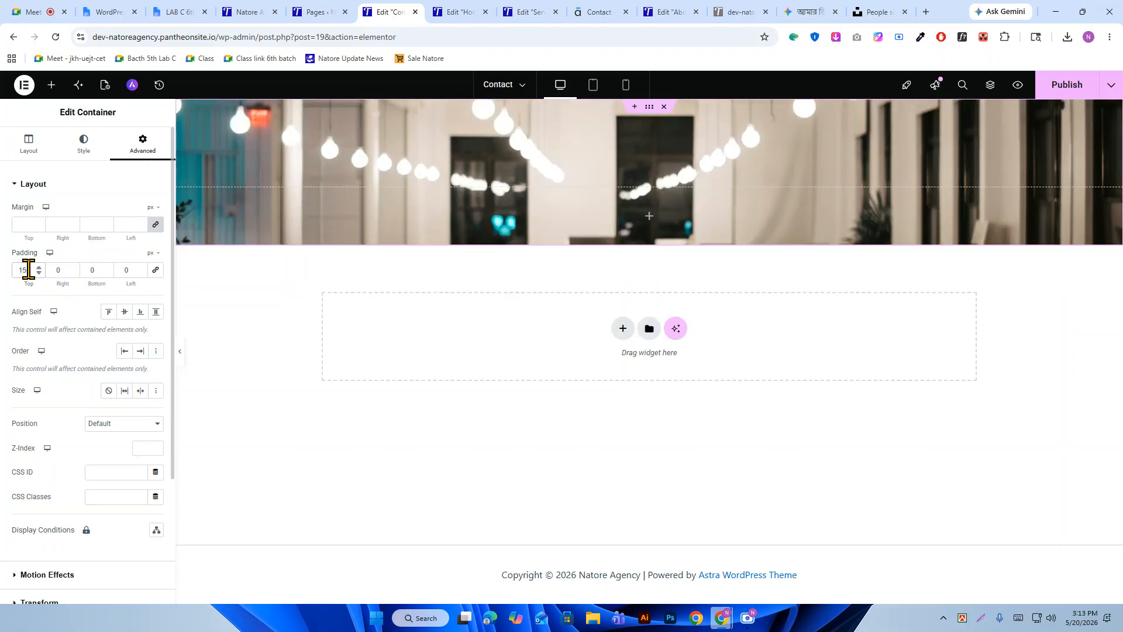
type("0150")
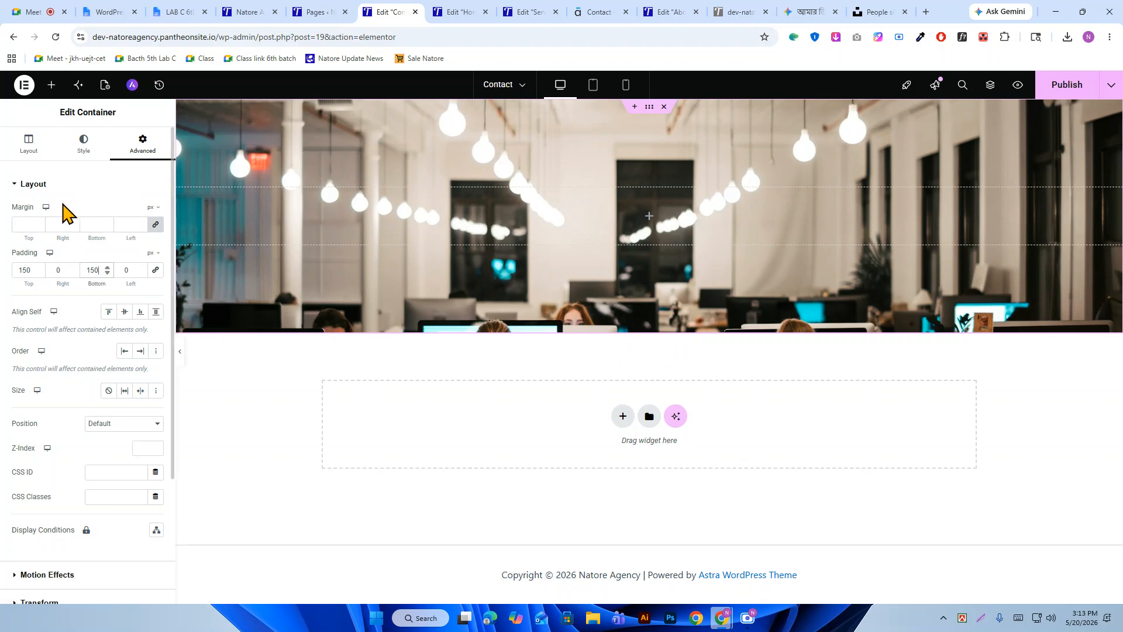
left_click(24, 185)
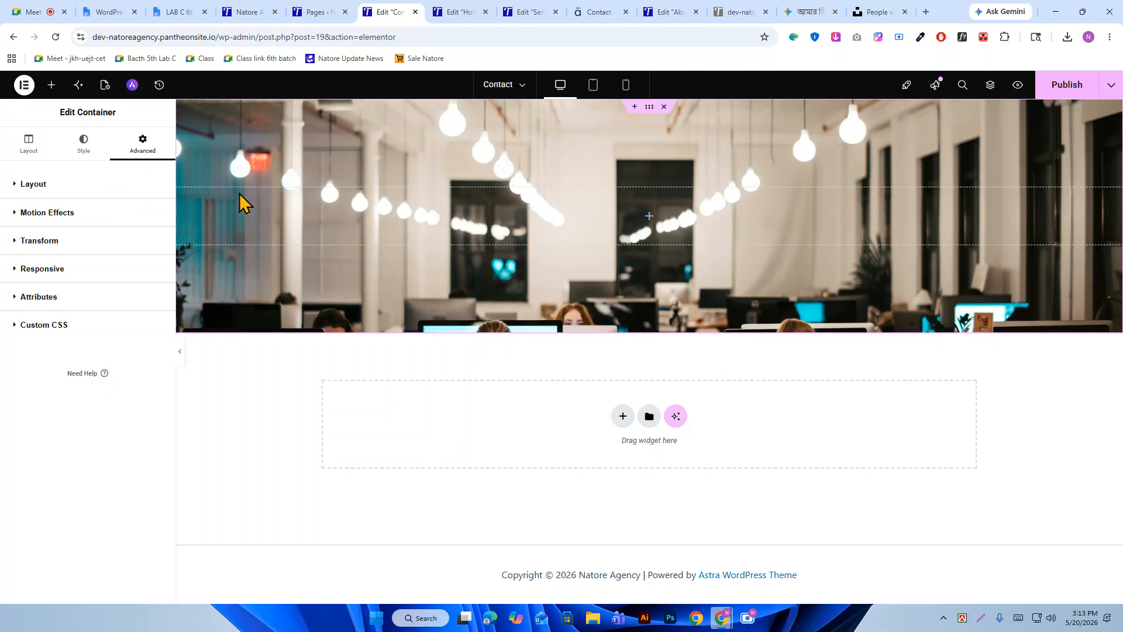
Add a background overlay of type Classic to the hero container.
left_click(85, 153)
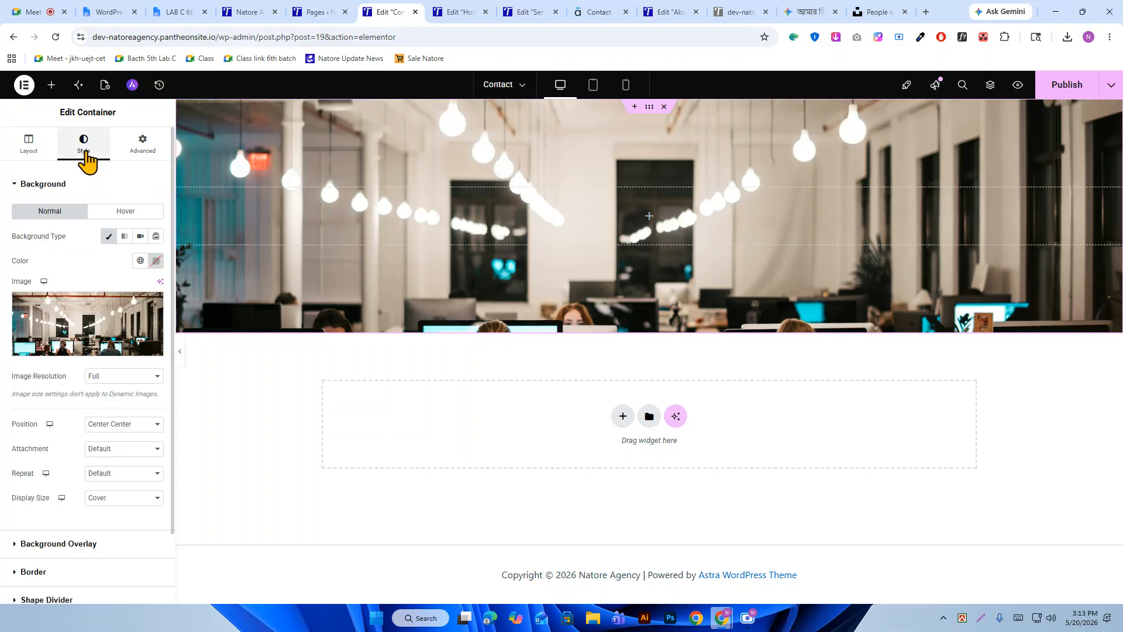
left_click(58, 186)
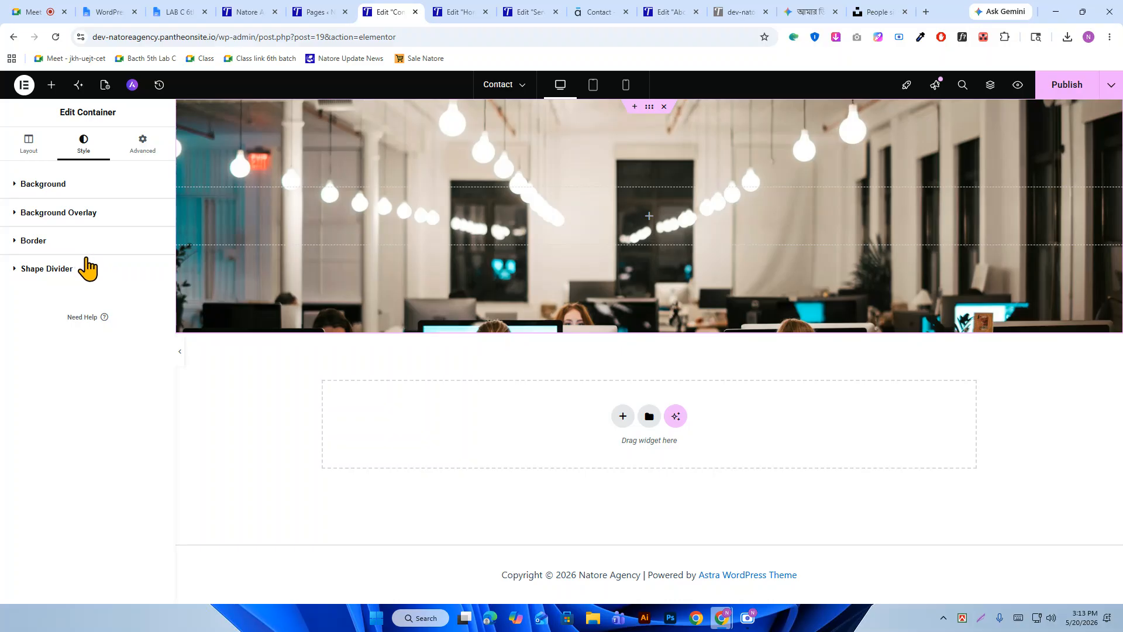
left_click(56, 186)
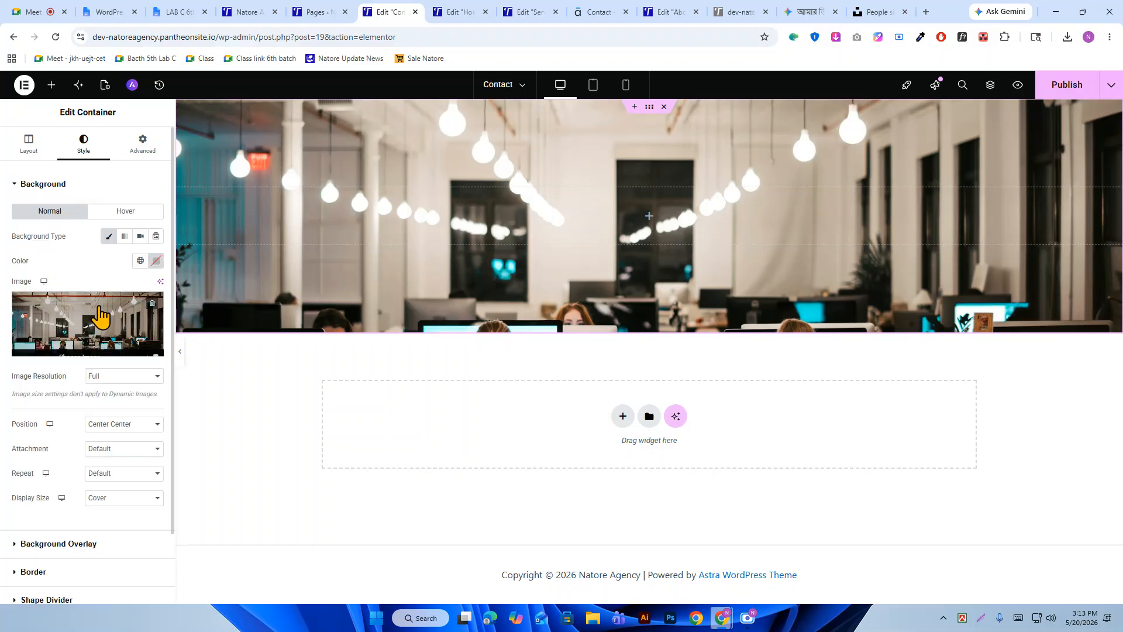
left_click(35, 186)
left_click(57, 214)
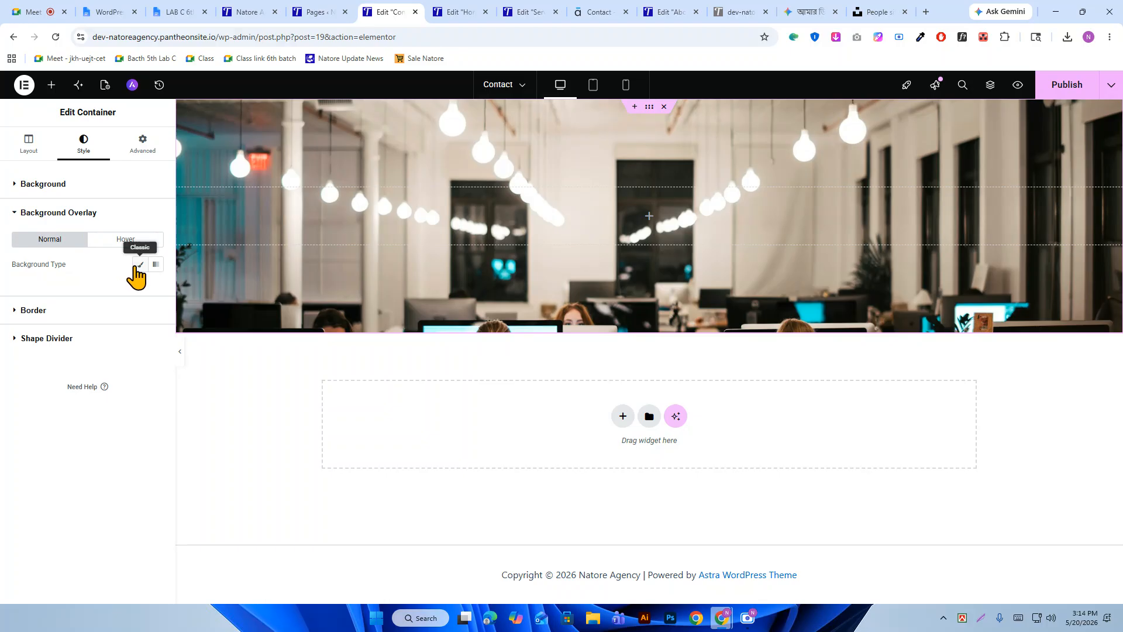
left_click(141, 266)
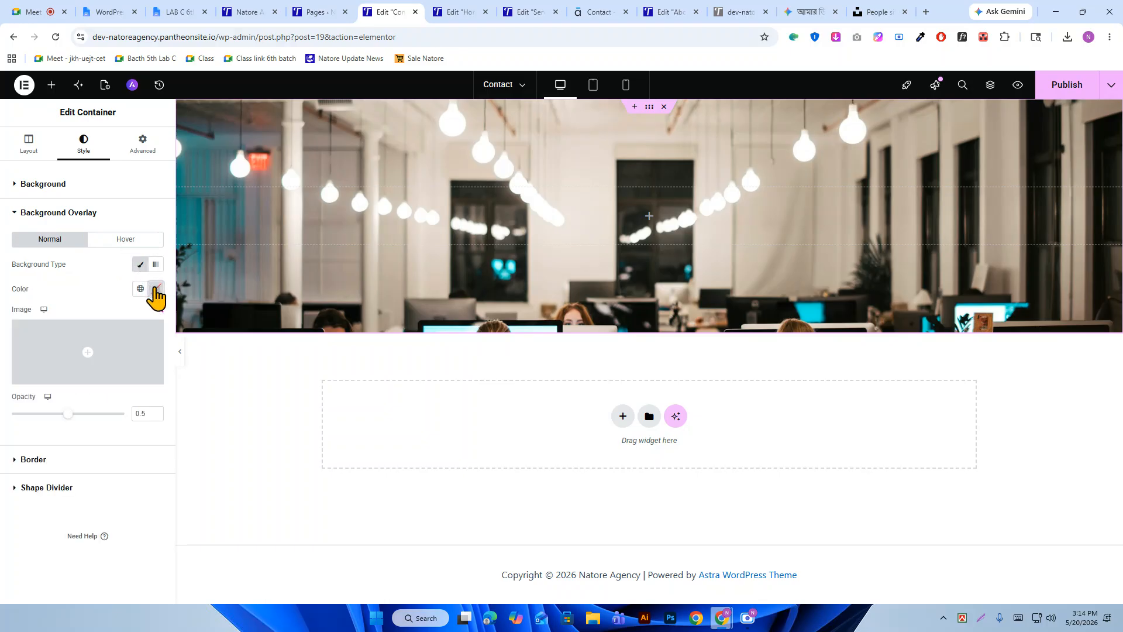
Set the overlay colour to green #40C774 and raise the overlay's opacity to about 0.7.
left_click(155, 291)
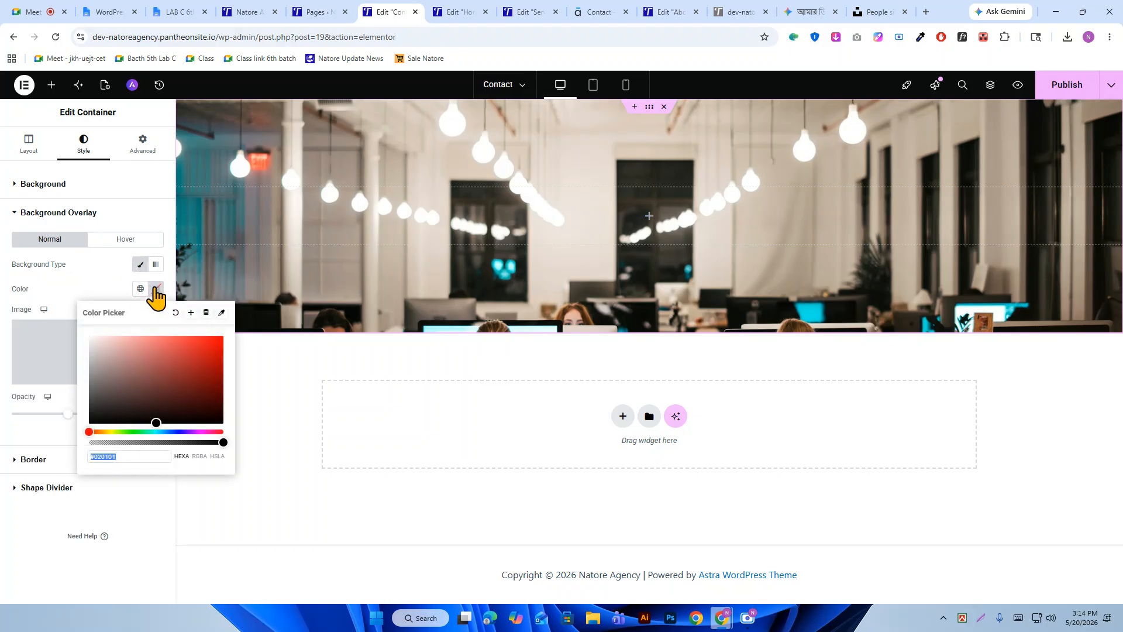
left_click(145, 432)
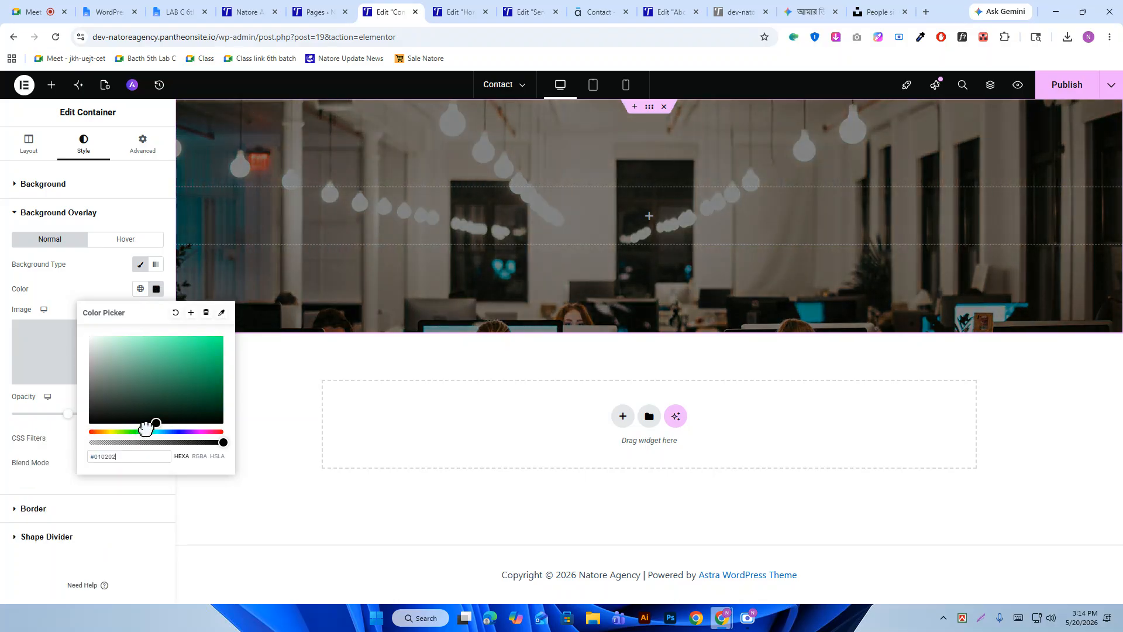
left_click_drag(146, 431, 143, 431)
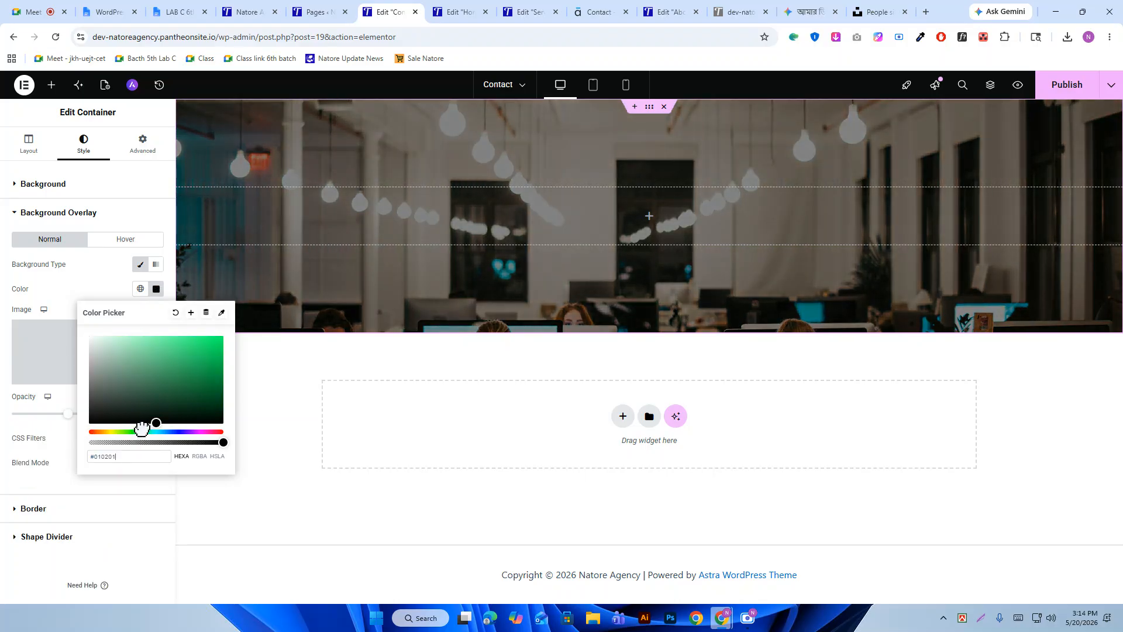
left_click(169, 370)
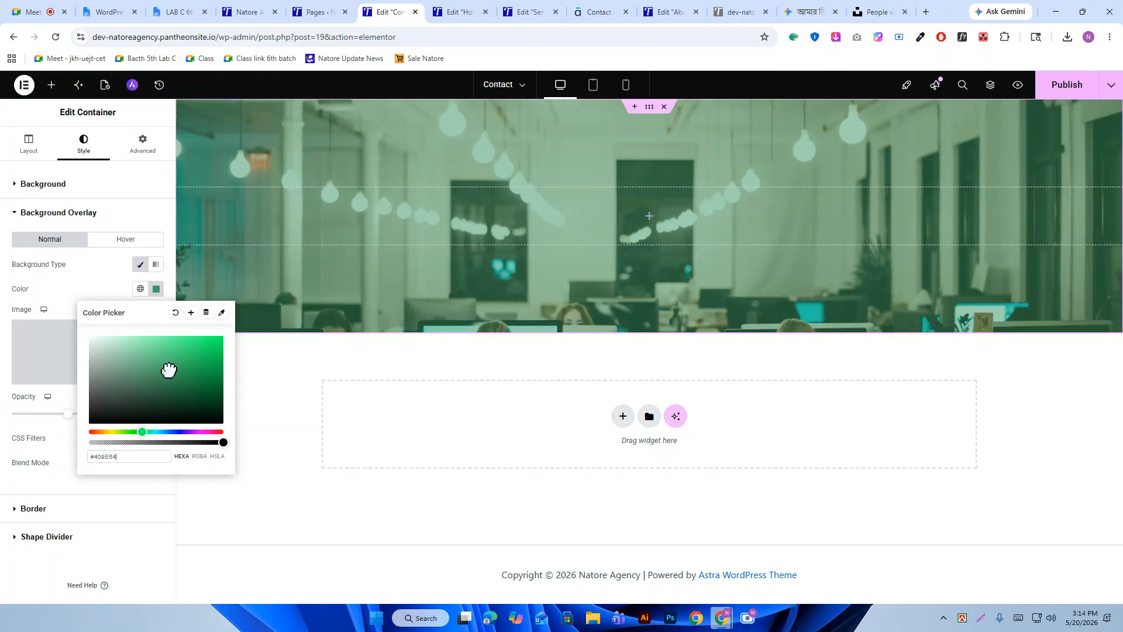
left_click_drag(168, 370, 179, 355)
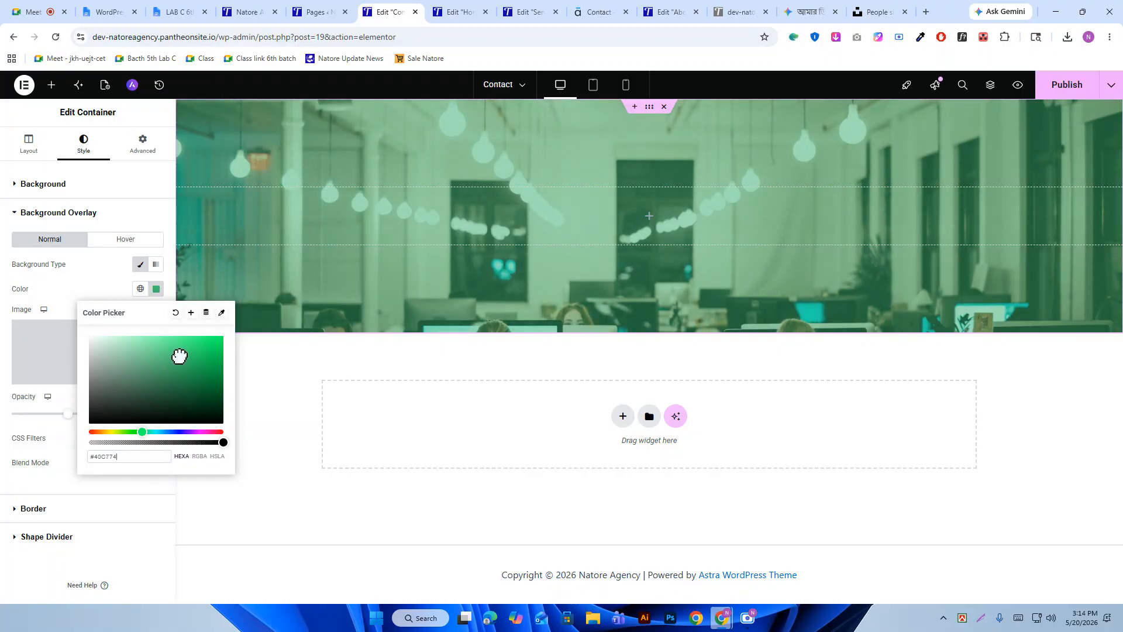
left_click(88, 289)
left_click_drag(70, 415, 104, 415)
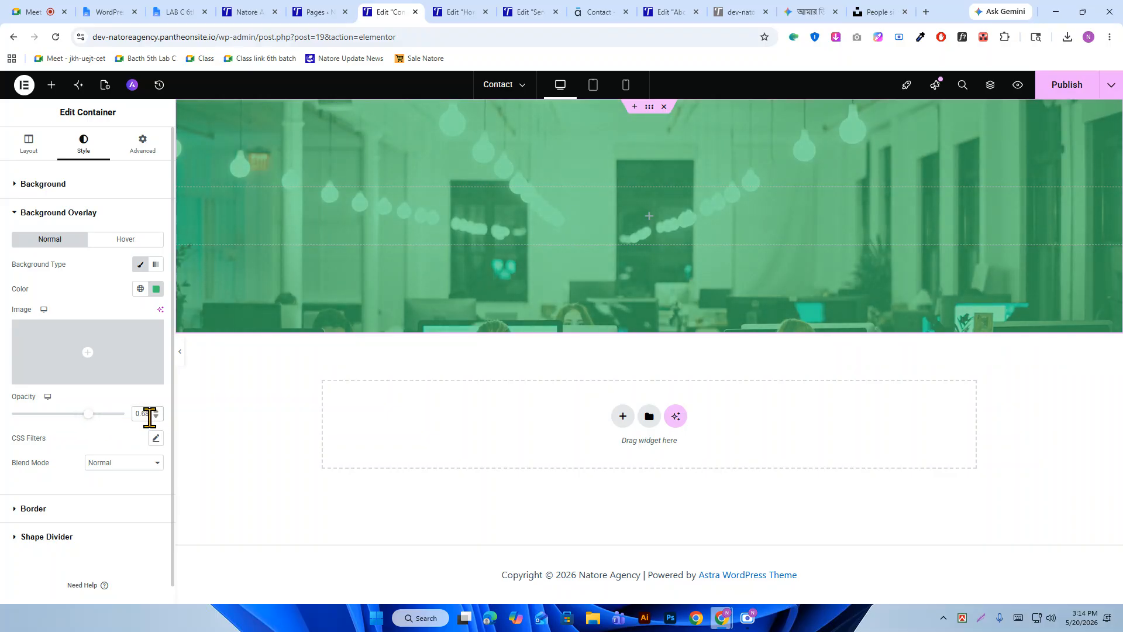
Reduce the hero container's background overlay opacity to 0.64.
left_click(156, 417)
left_click(156, 416)
left_click(155, 416)
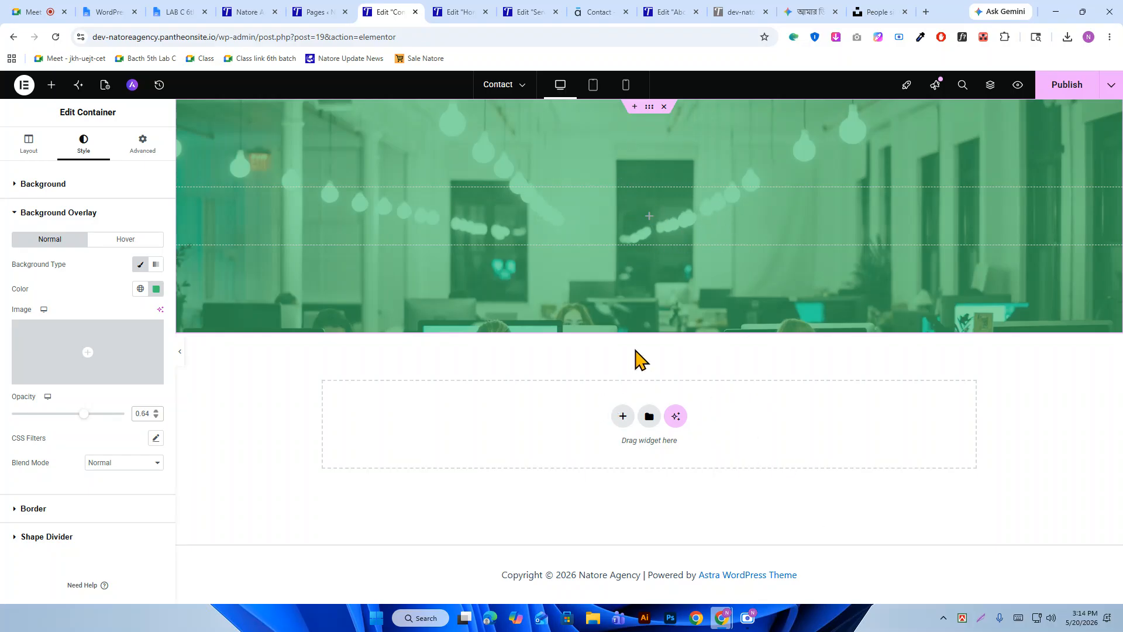
left_click(649, 216)
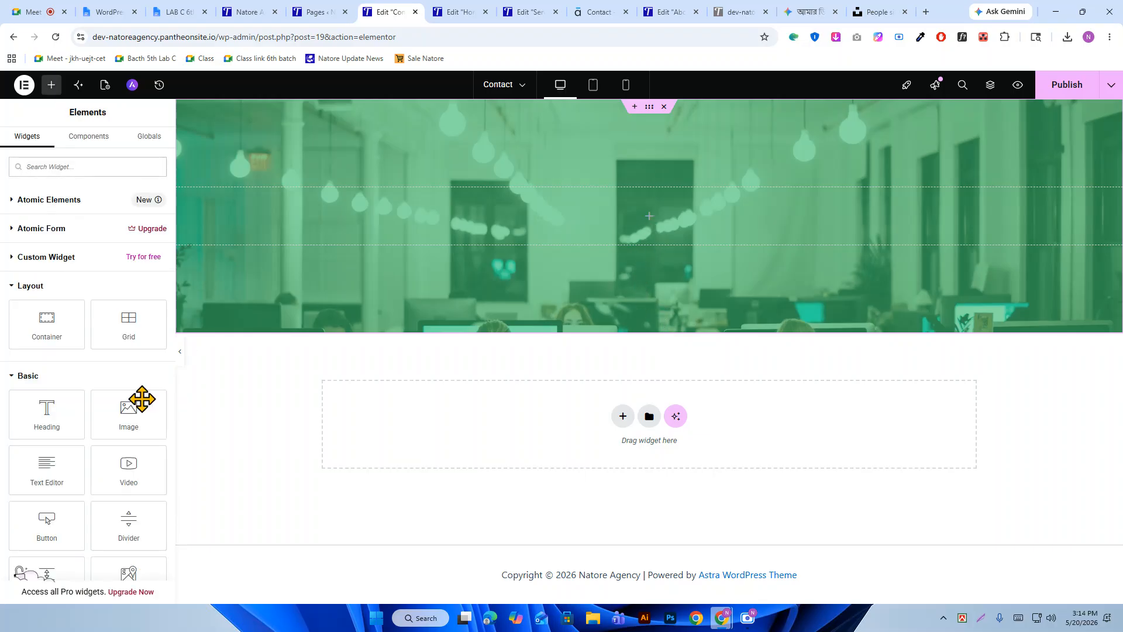
left_click_drag(47, 412, 672, 205)
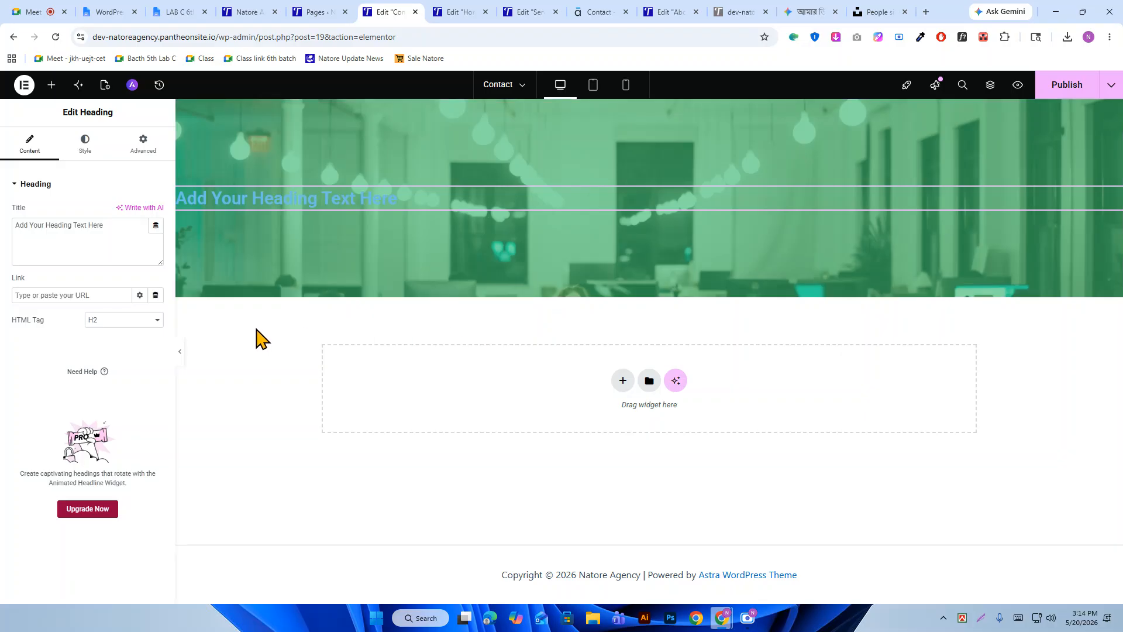
left_click(534, 10)
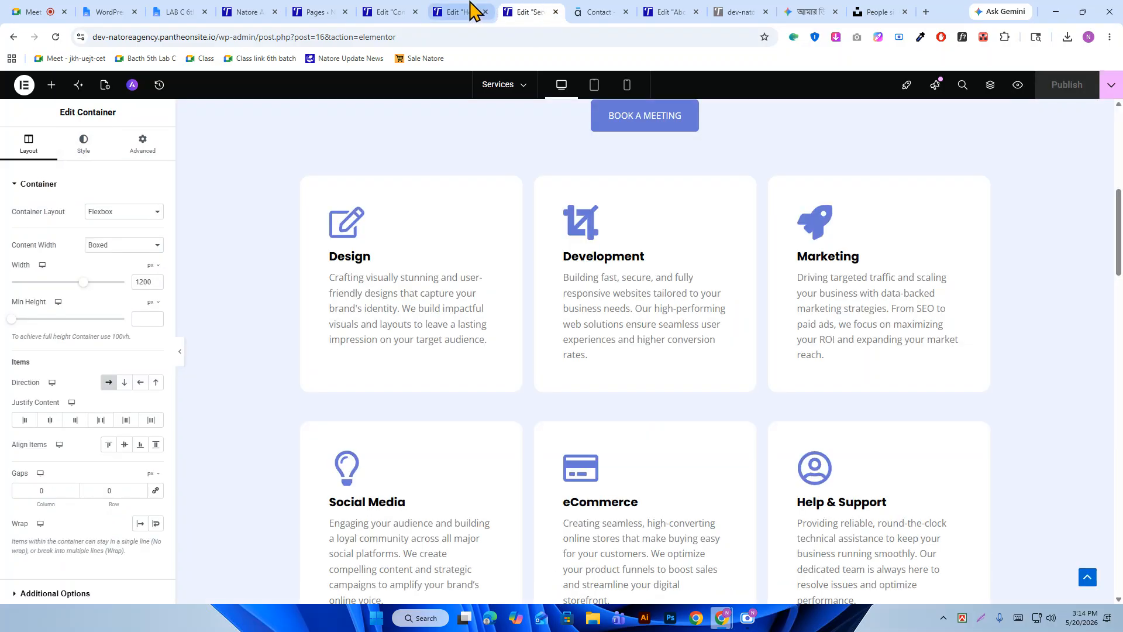
scroll(711, 289, "up", 2)
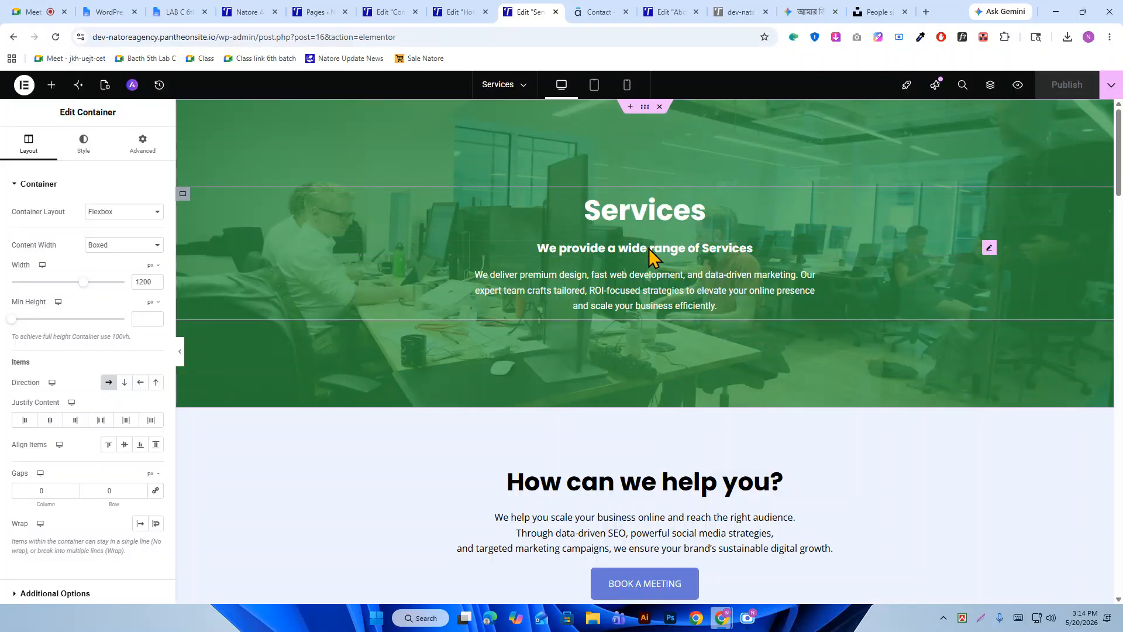
left_click(448, 11)
left_click(374, 9)
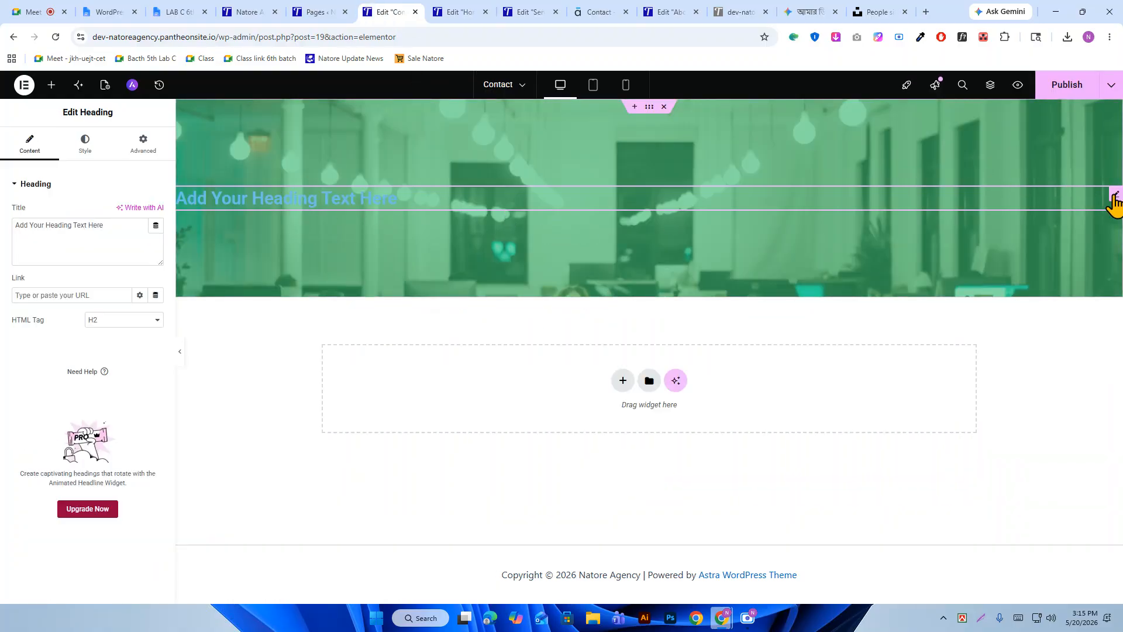
right_click(1115, 201)
left_click(1025, 482)
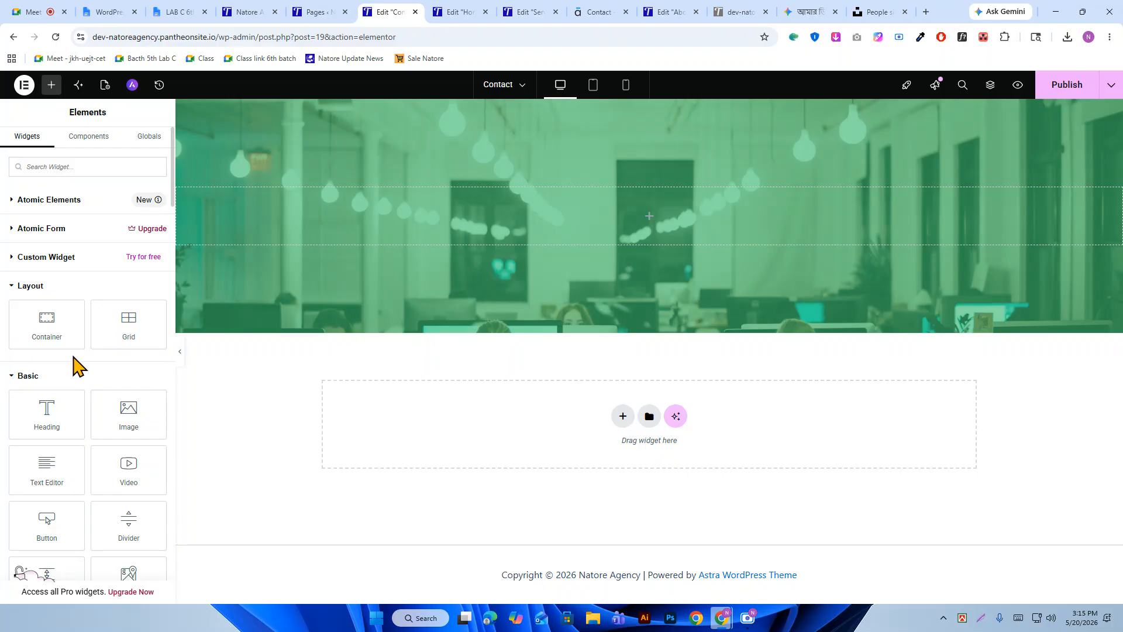
Insert a container inside the hero section and set its boxed width to 1200 px.
left_click_drag(25, 325, 609, 234)
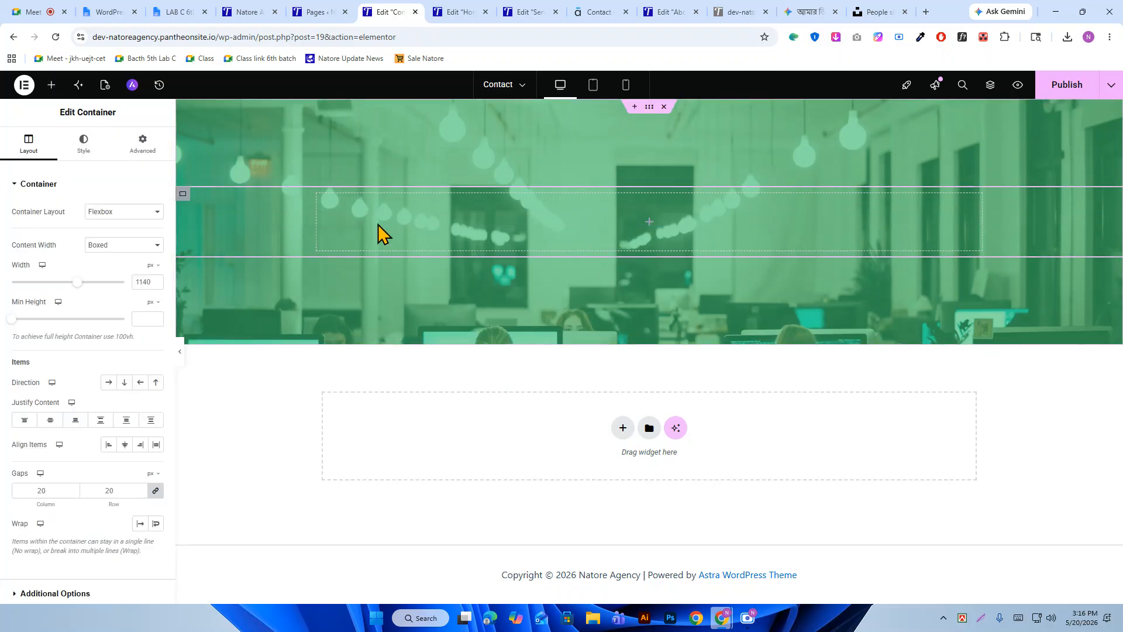
double_click(145, 281)
type("1200")
Add a Heading widget to the inner container and title it "Contact Us", copied from the Digital Agency demo contact page.
left_click(649, 222)
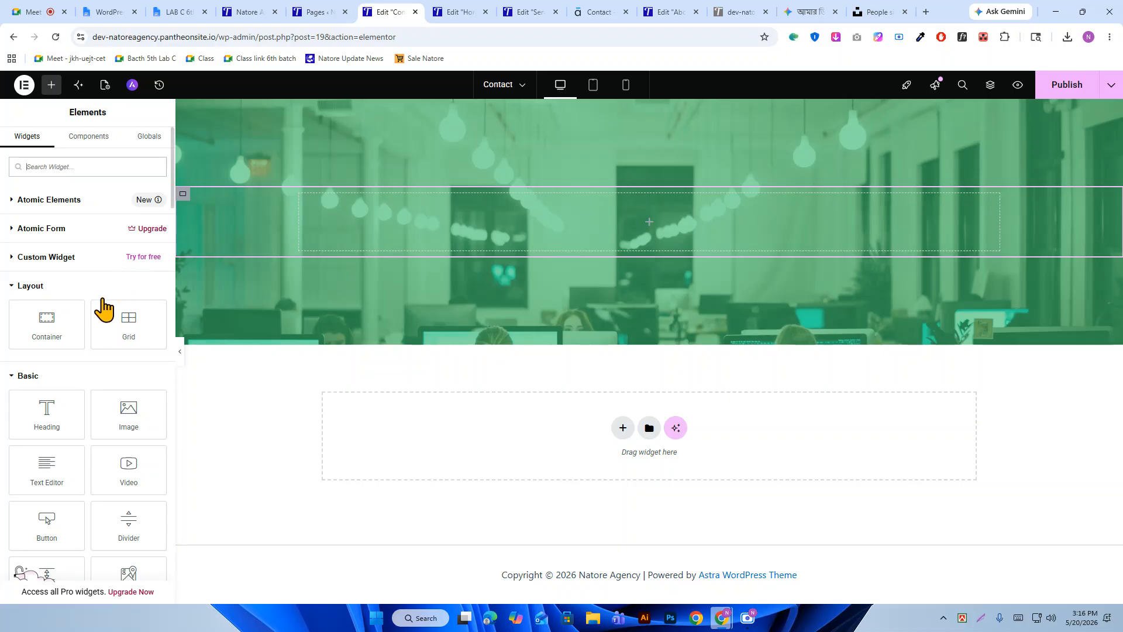
left_click_drag(55, 413, 633, 241)
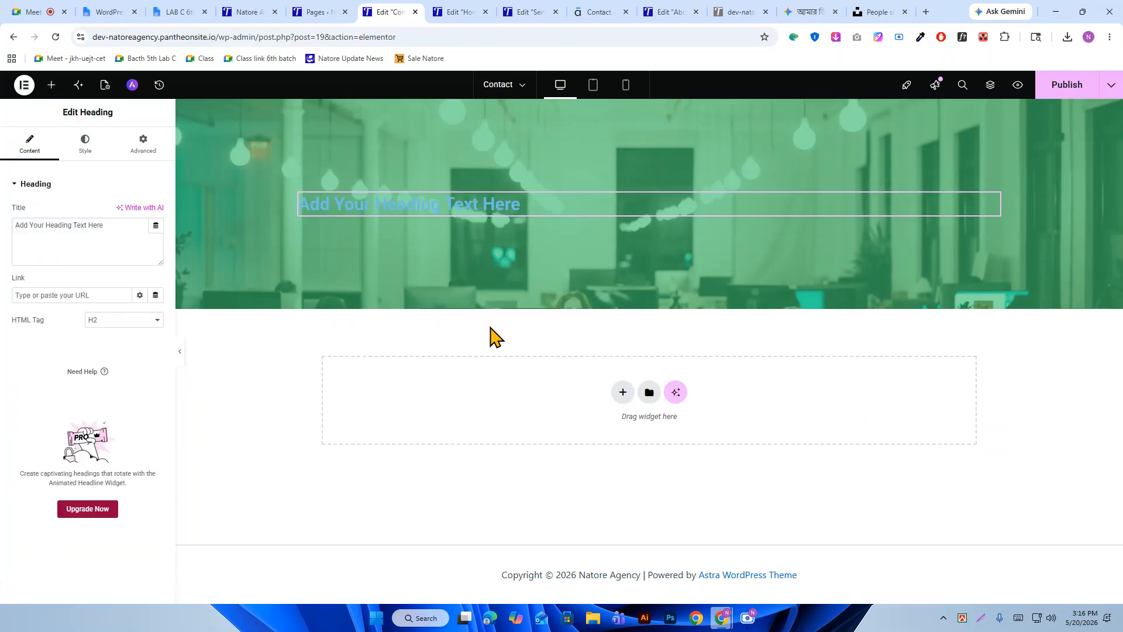
left_click(598, 11)
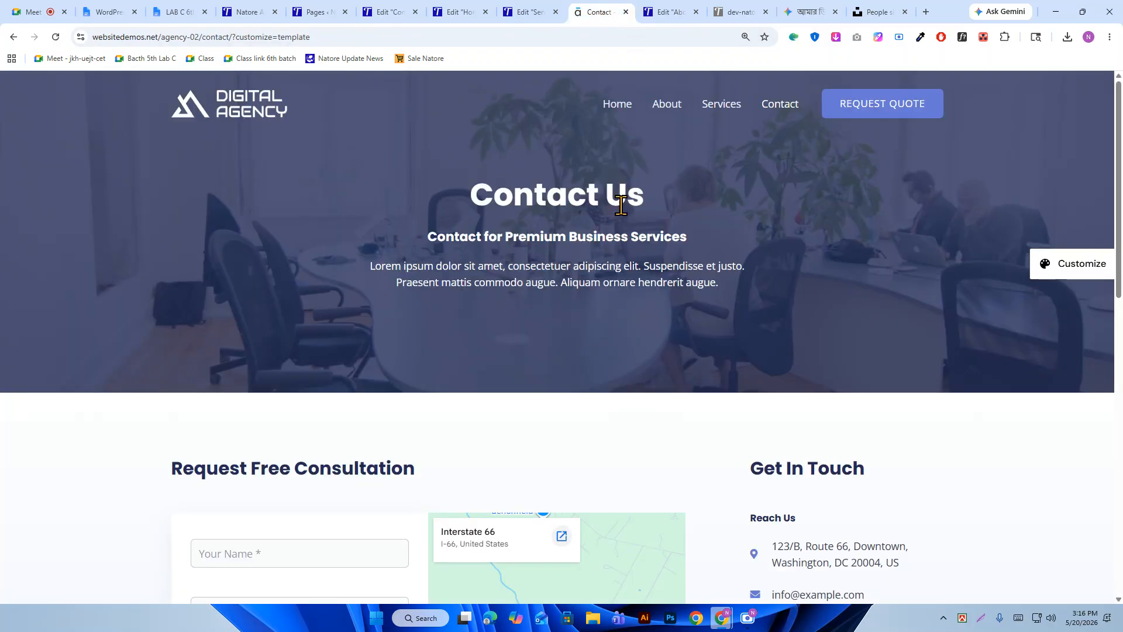
left_click_drag(466, 196, 647, 205)
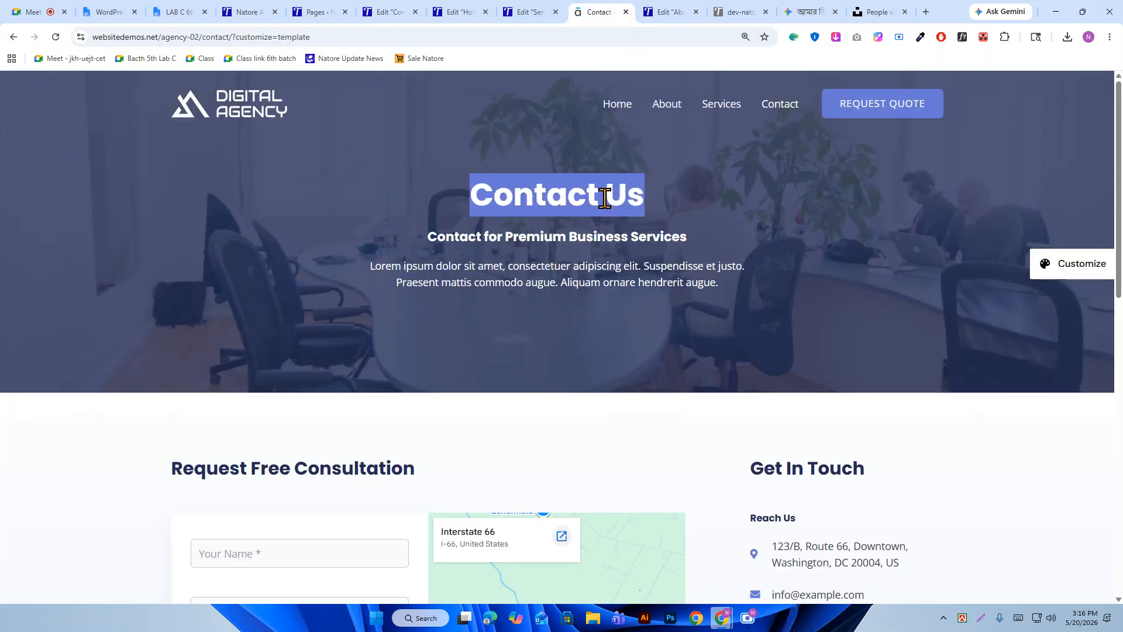
right_click(605, 198)
left_click(638, 212)
left_click(389, 11)
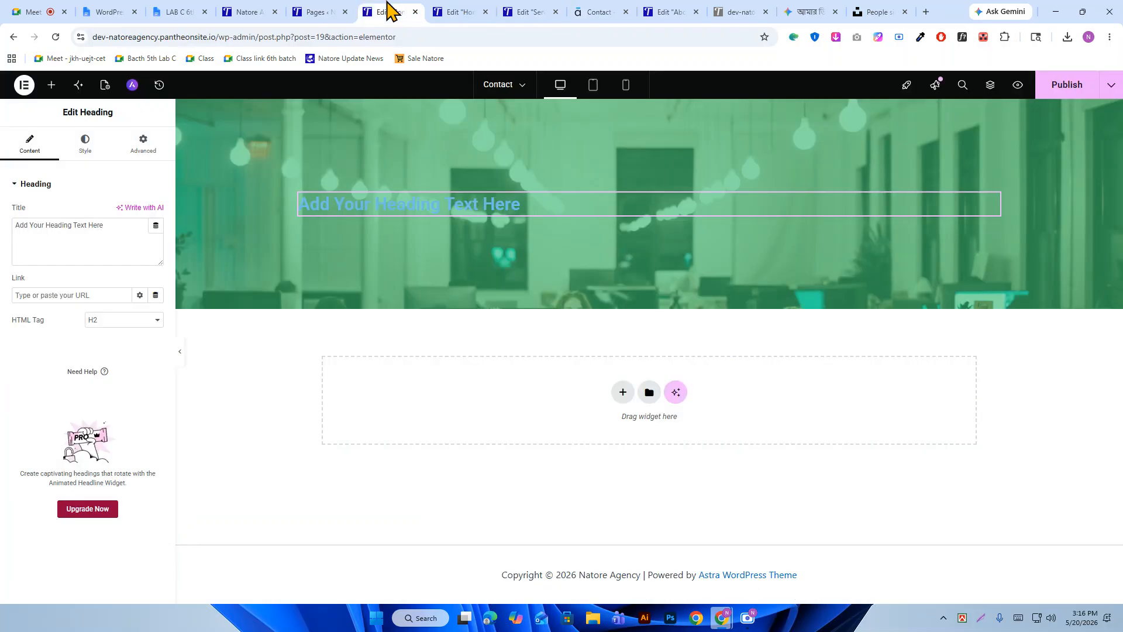
triple_click(117, 226)
right_click(119, 226)
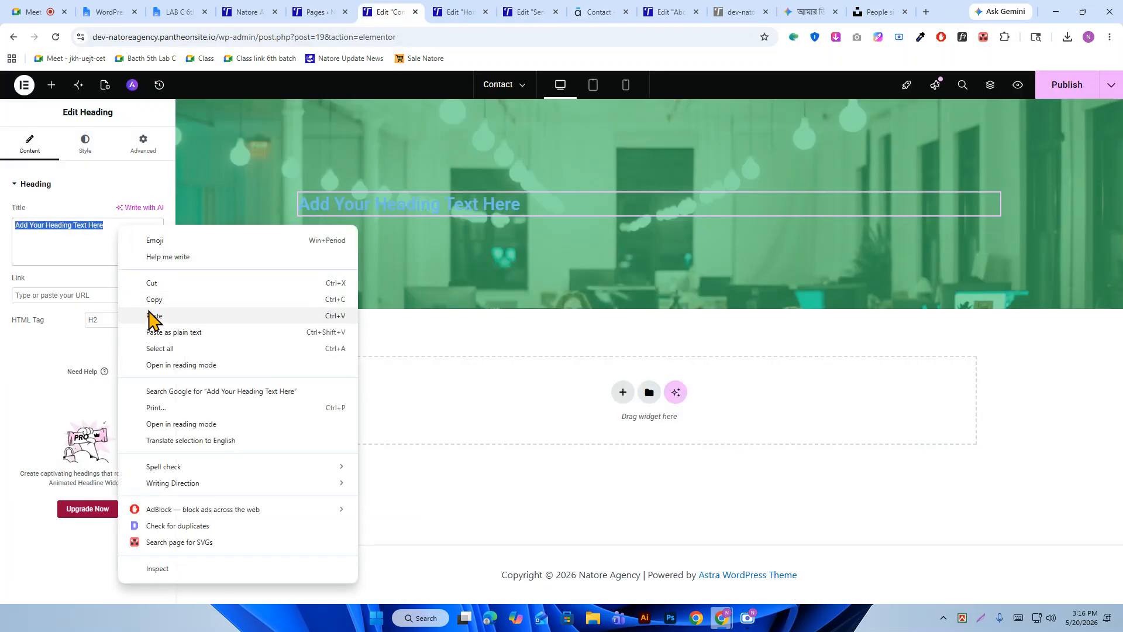
left_click(154, 316)
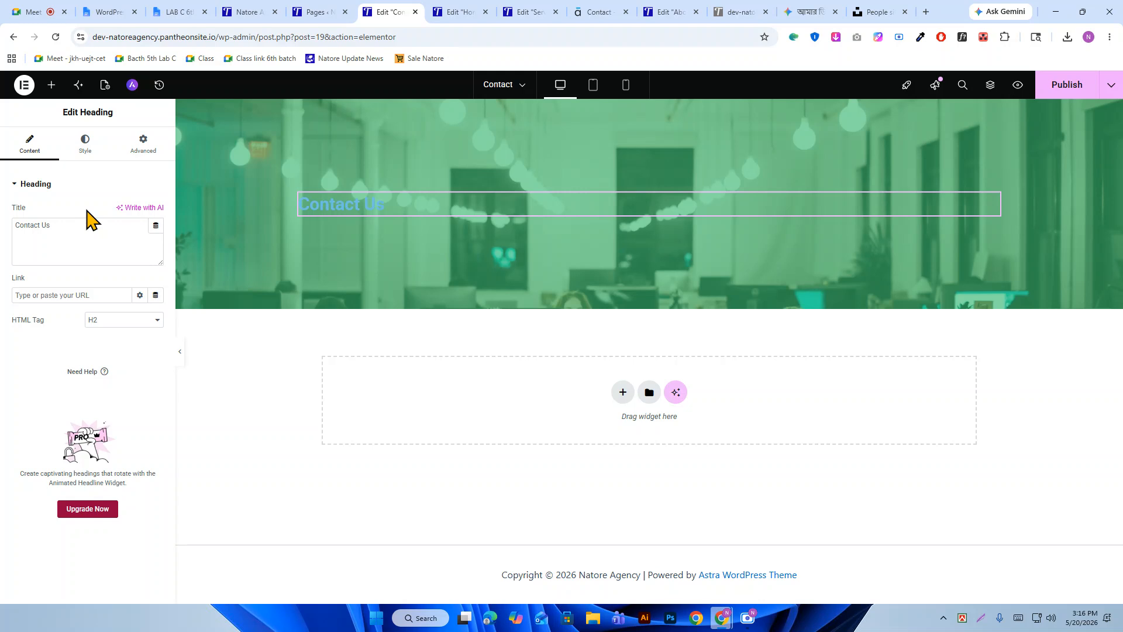
Set the "Contact Us" heading's font family to Poppins.
left_click(85, 144)
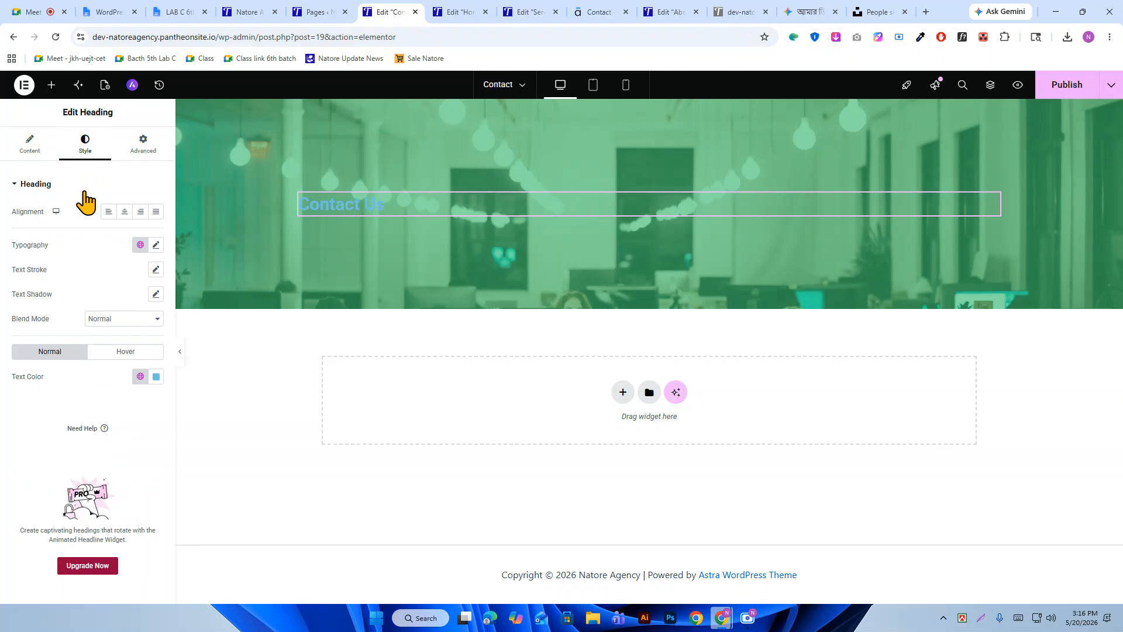
right_click(156, 245)
left_click(157, 246)
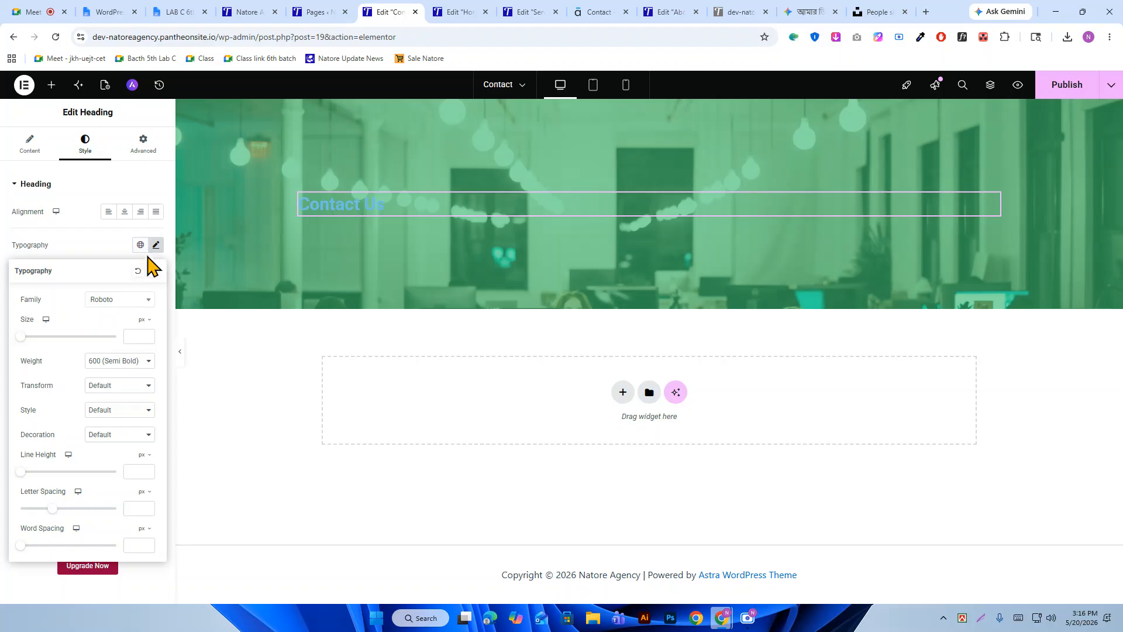
left_click(122, 300)
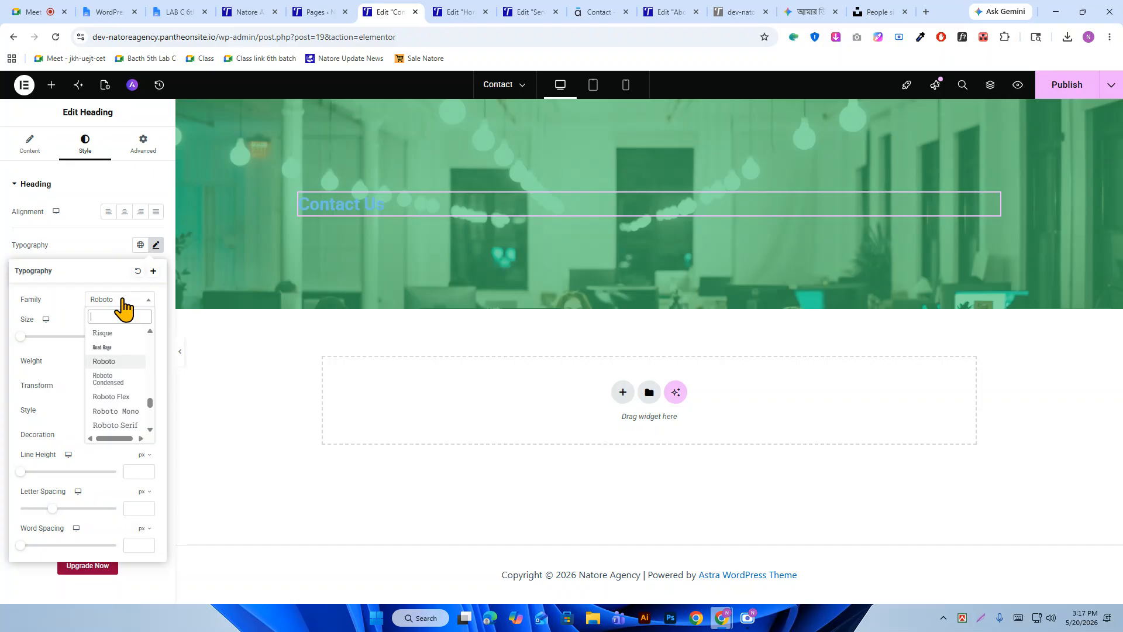
type("popp")
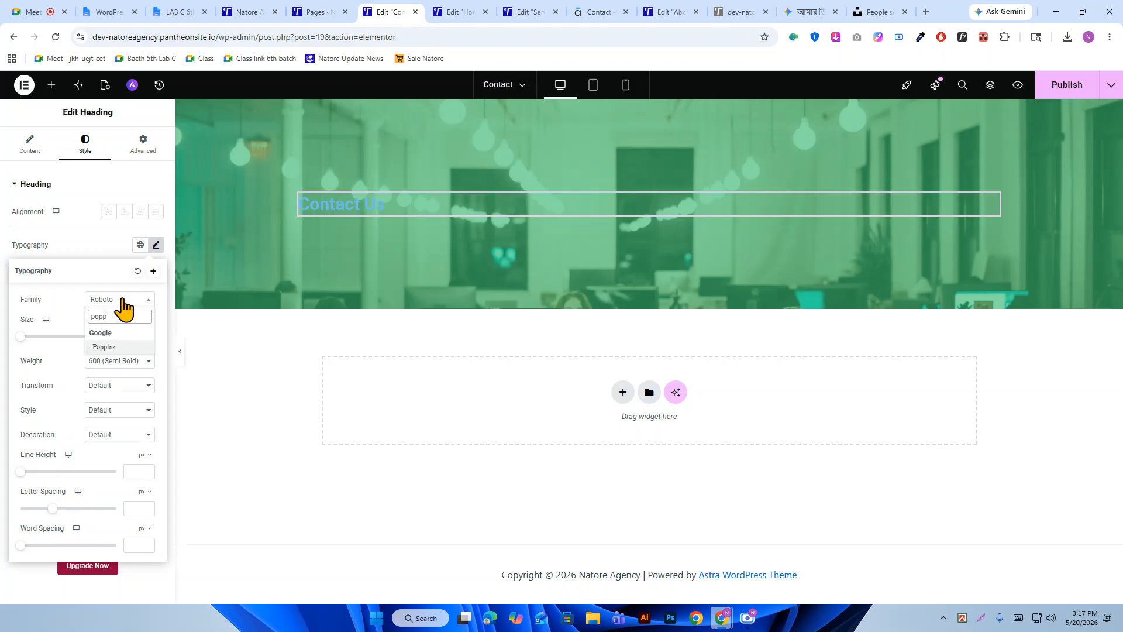
key("Return")
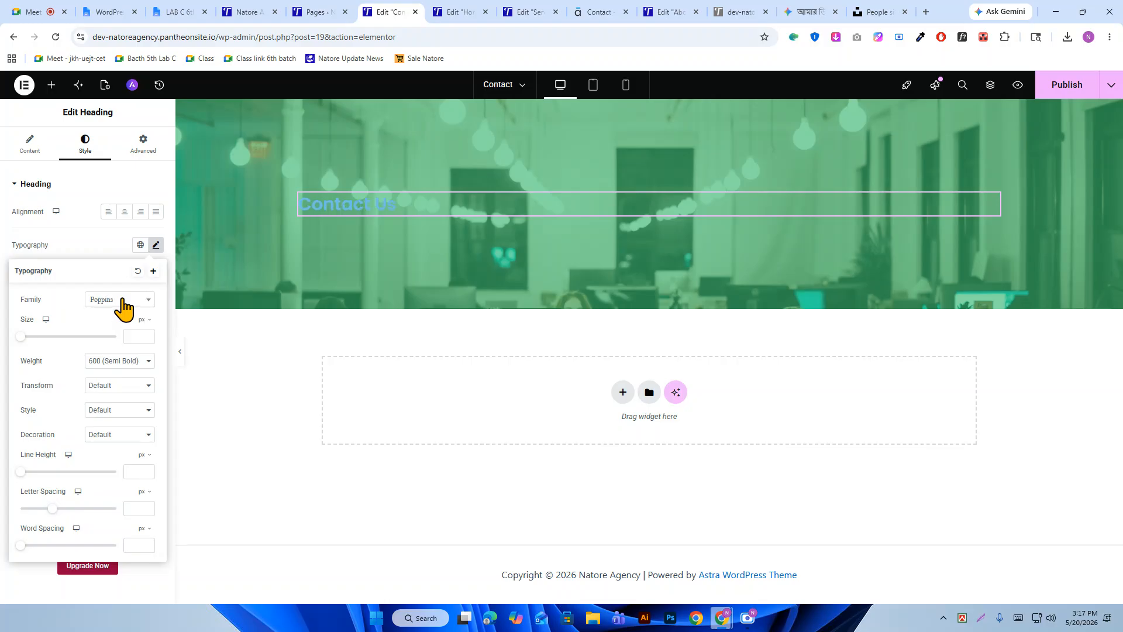
Set the "Contact Us" heading's font size to 48 px and its weight to 700 (Bold).
left_click(140, 339)
type("48")
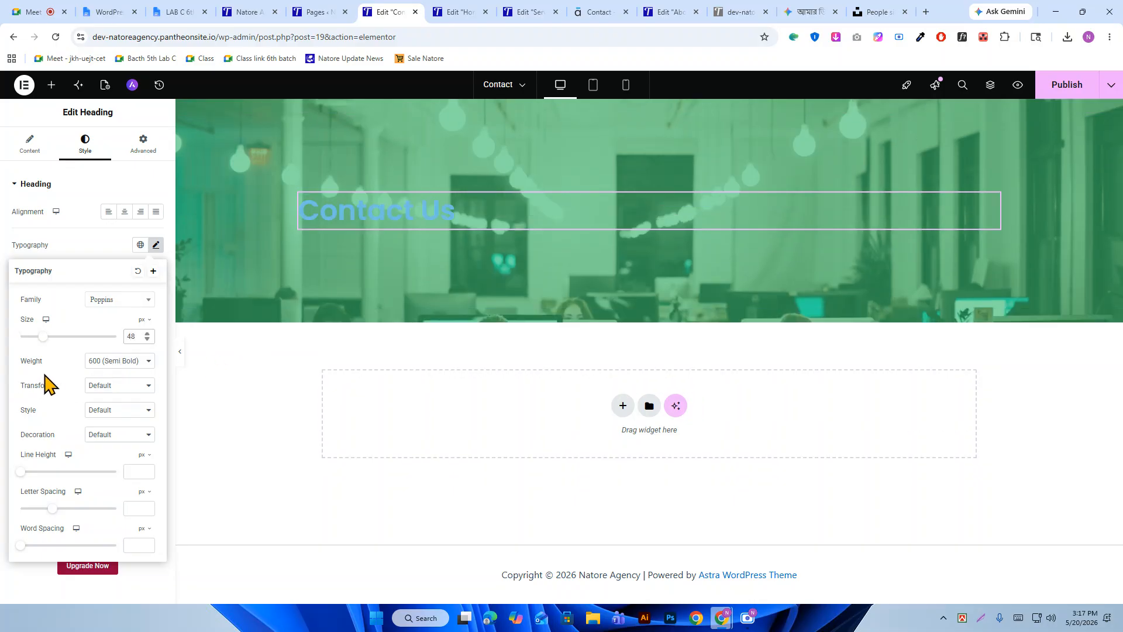
left_click_drag(41, 361, 24, 363)
left_click(107, 360)
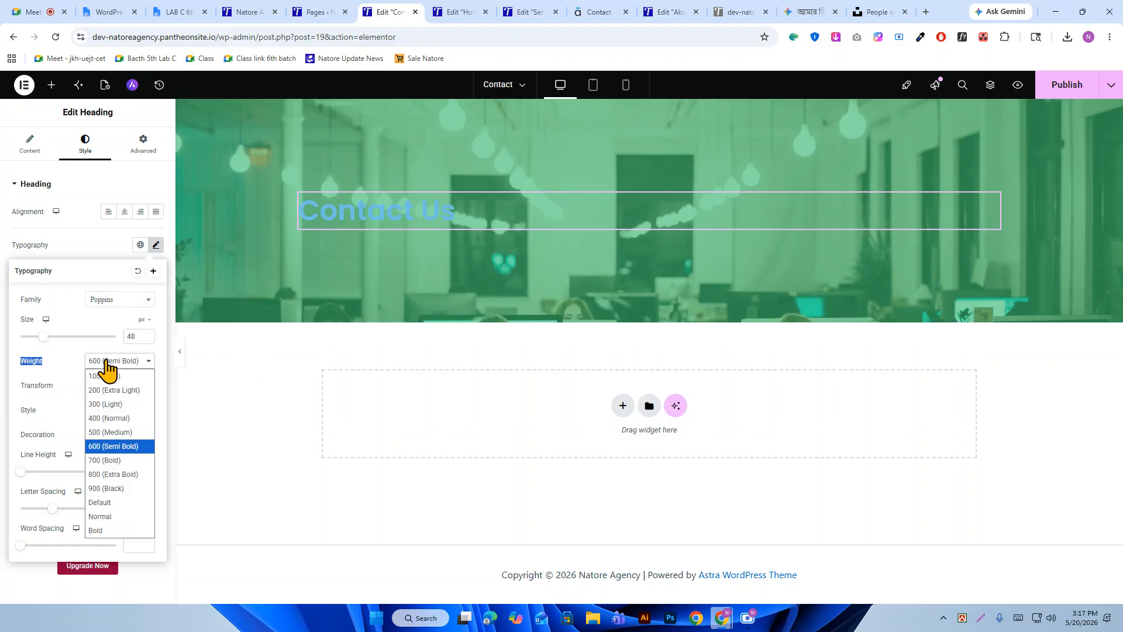
left_click(117, 461)
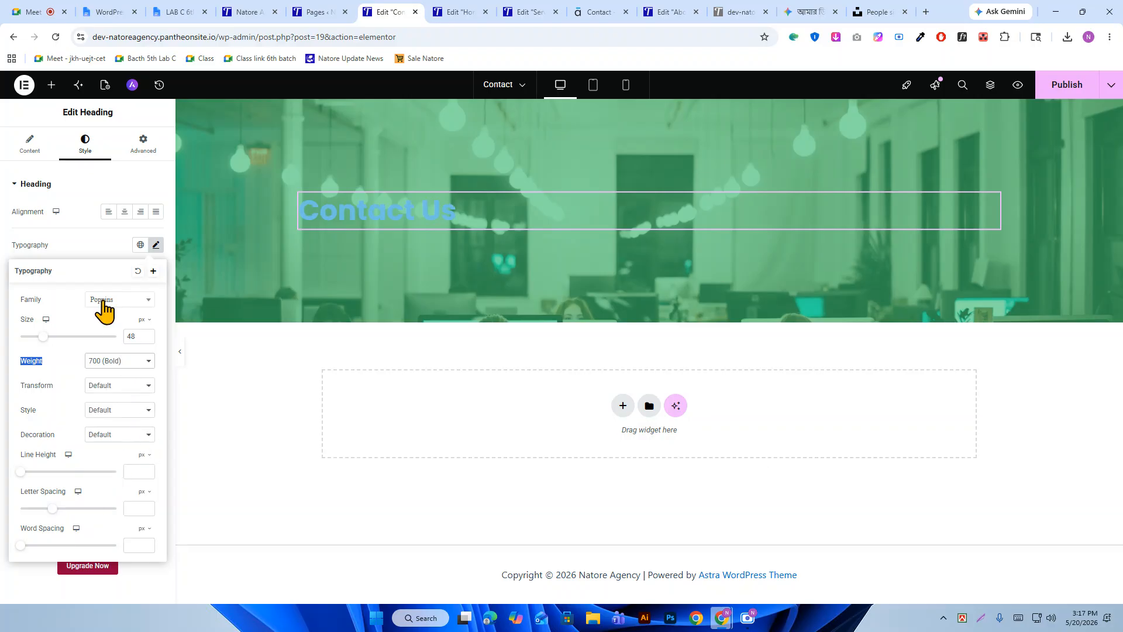
left_click(84, 252)
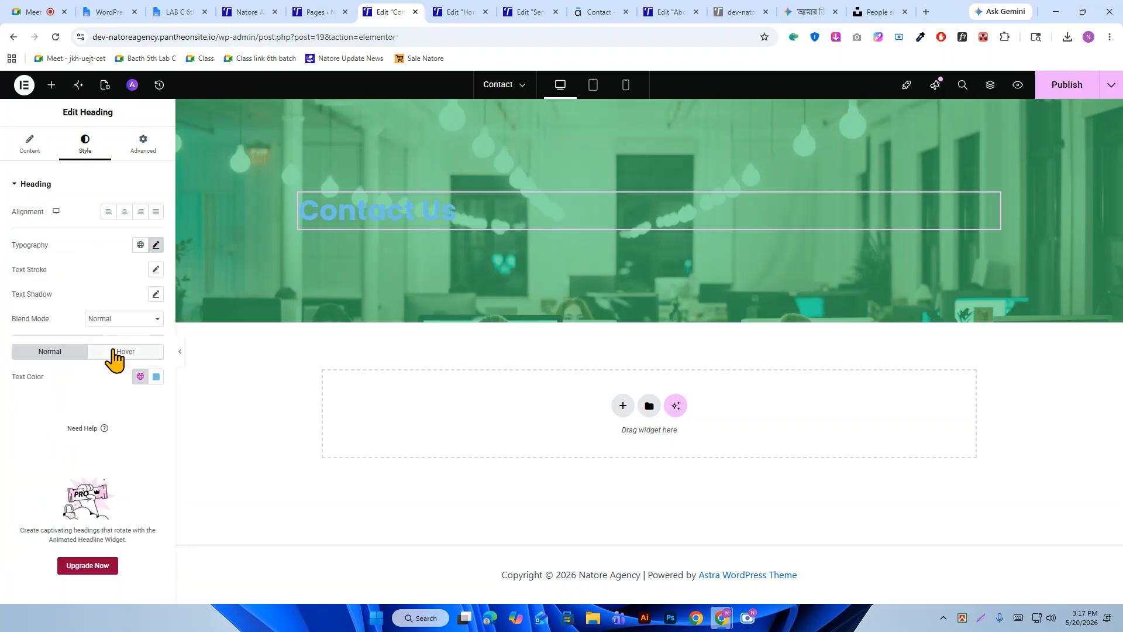
Change the "Contact Us" heading's normal text color to white.
left_click(158, 377)
right_click(158, 376)
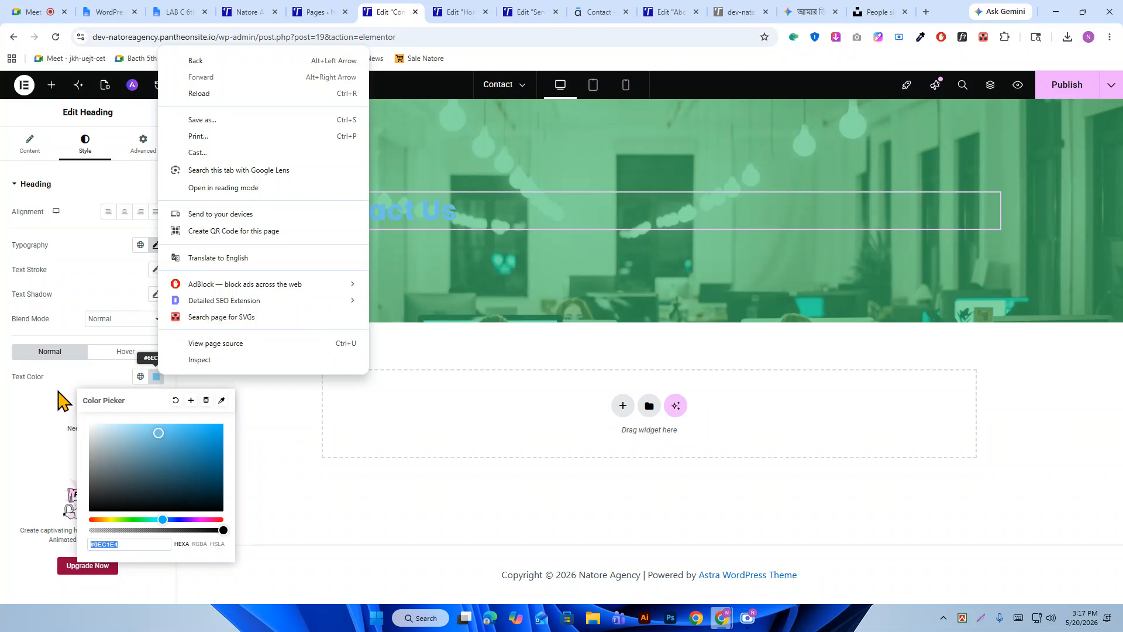
left_click(47, 392)
left_click(156, 377)
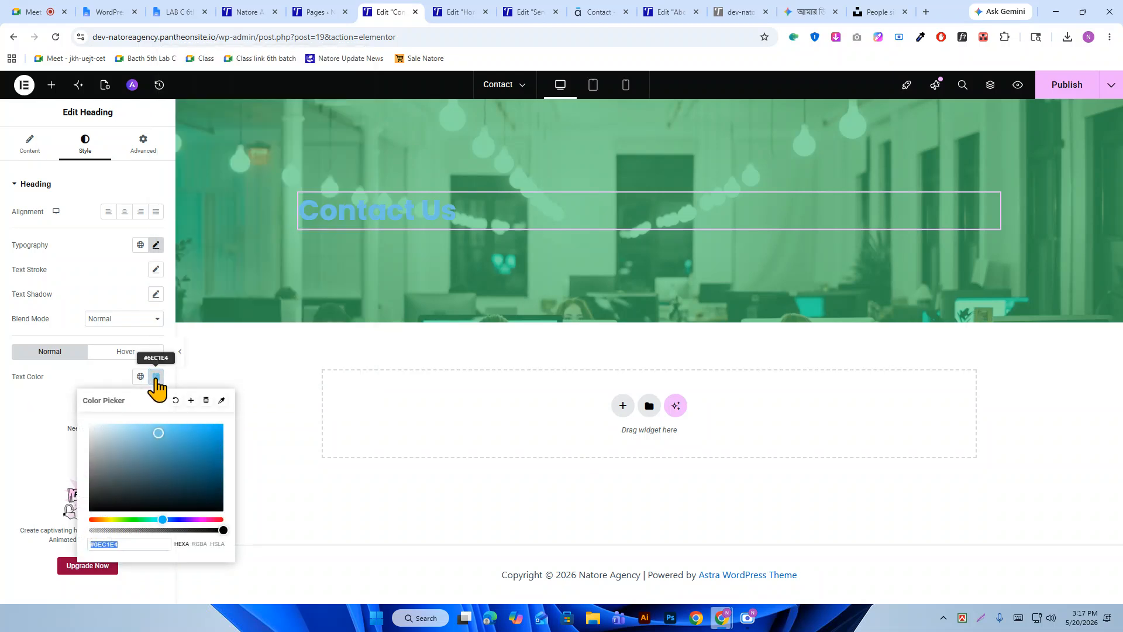
left_click_drag(159, 433, 68, 431)
left_click(39, 414)
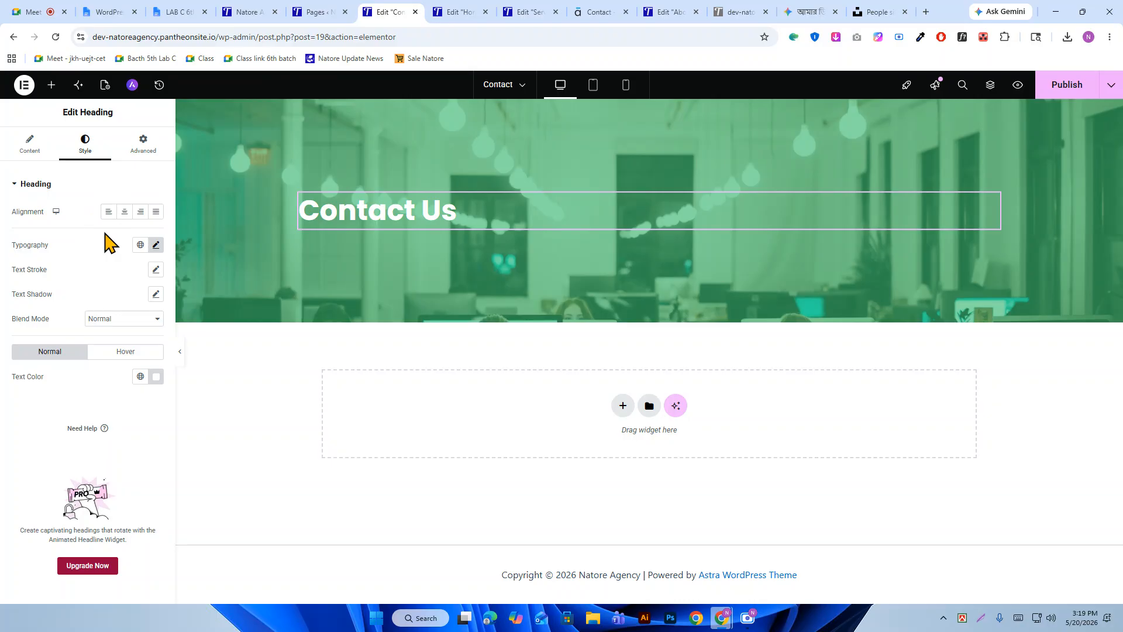
Try the end and justified alignments on the "Contact Us" heading and settle on centered.
left_click(124, 211)
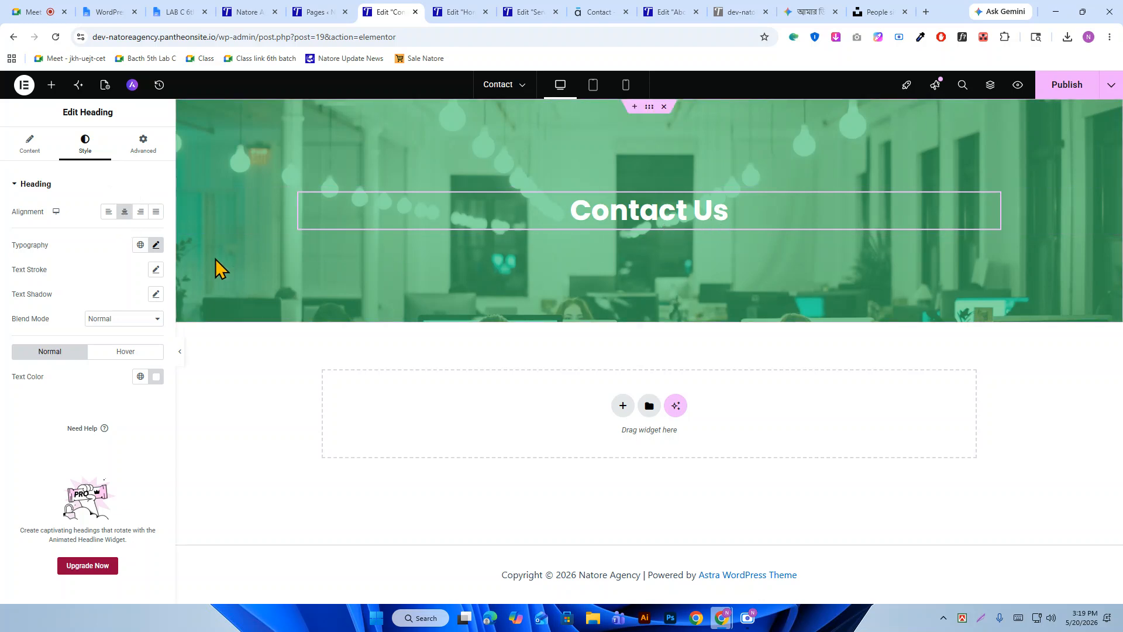
left_click(140, 216)
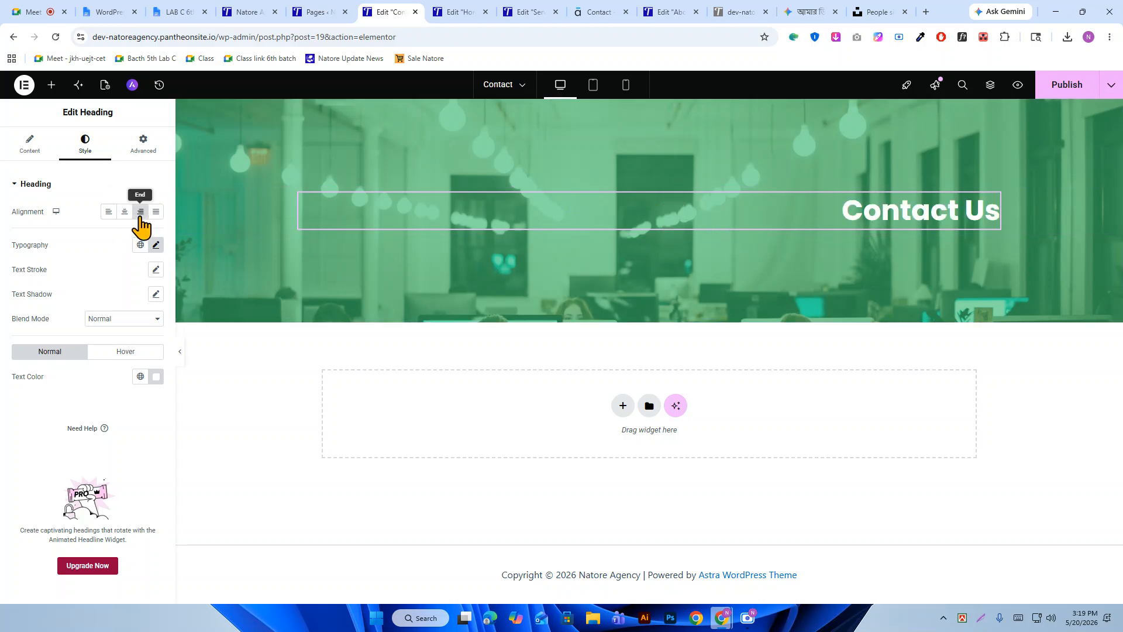
left_click(156, 216)
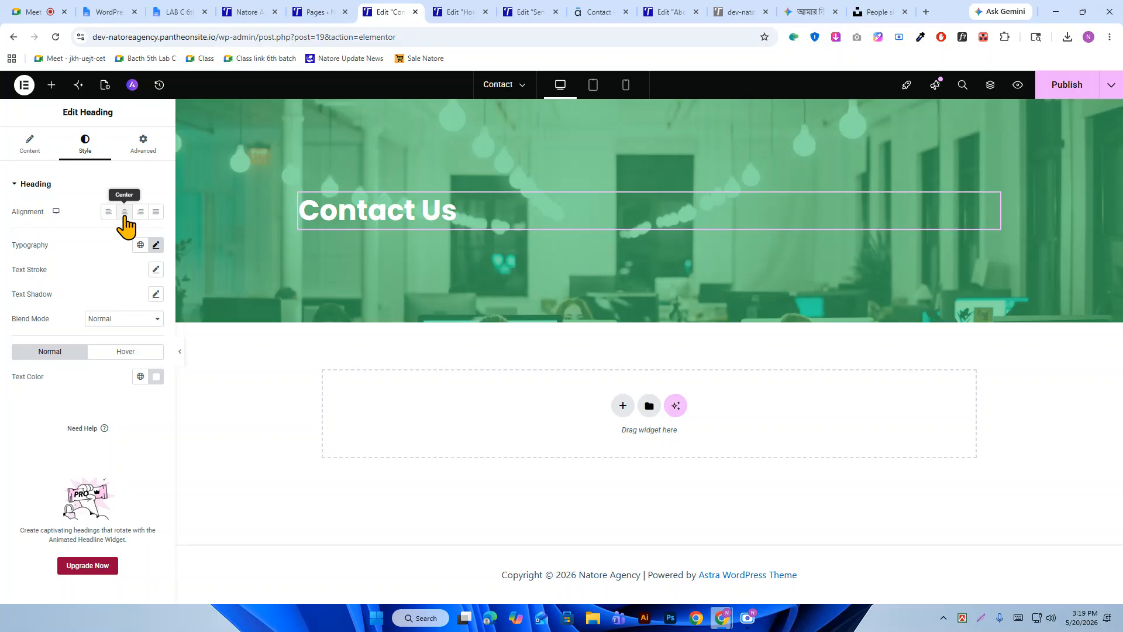
left_click(124, 215)
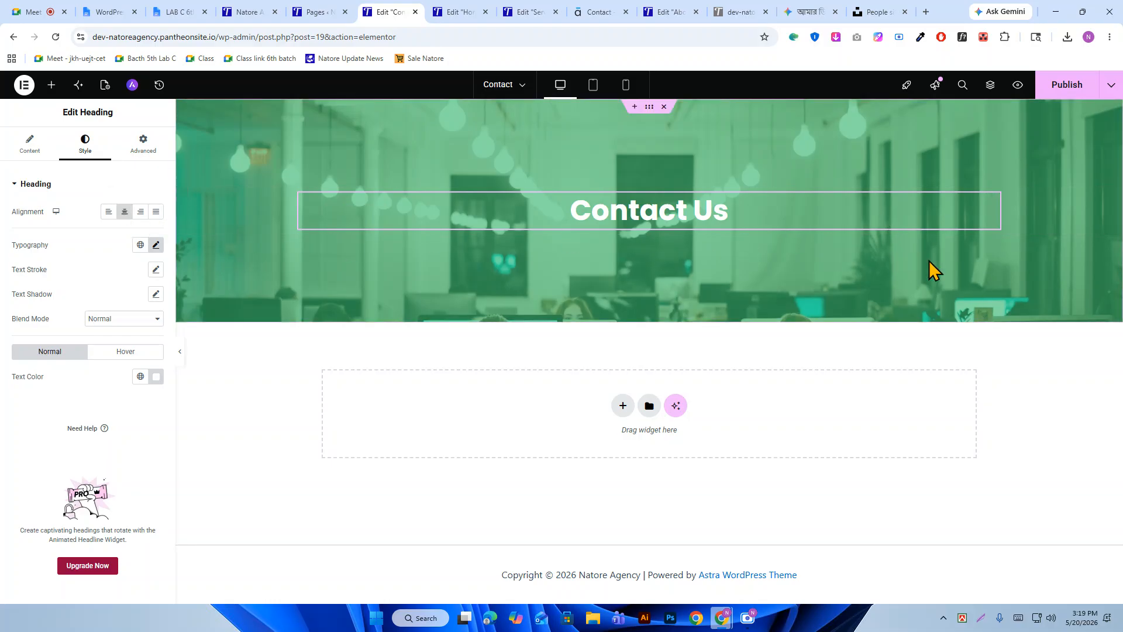
Duplicate the "Contact Us" heading and replace the copy's title with the demo page's subheading, "Contact for Premium Business Services".
right_click(998, 218)
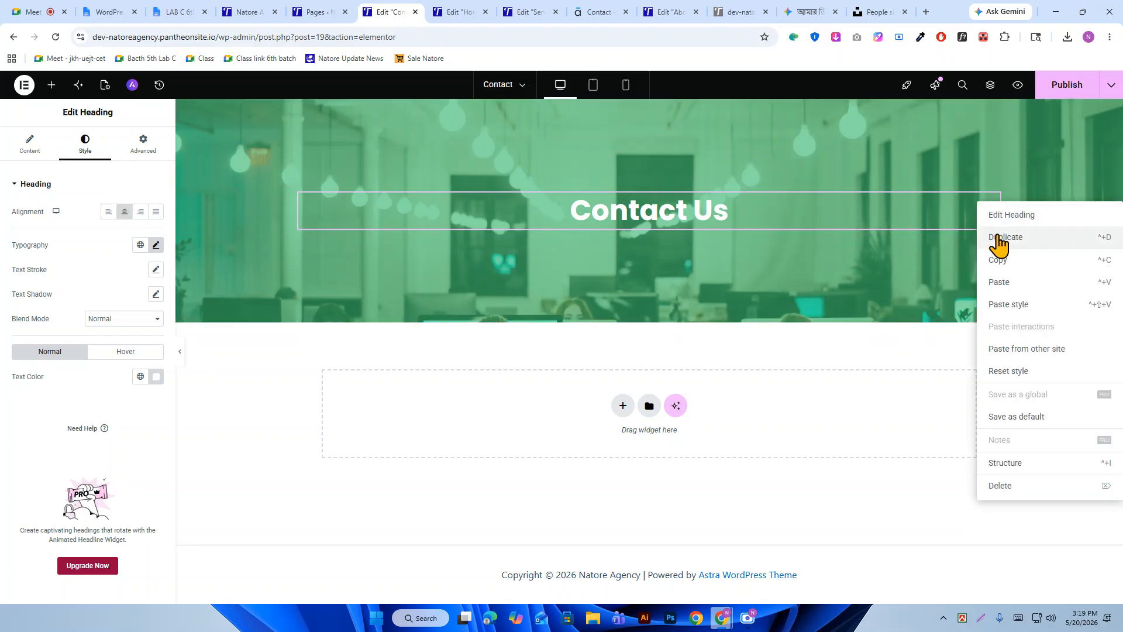
left_click(1002, 237)
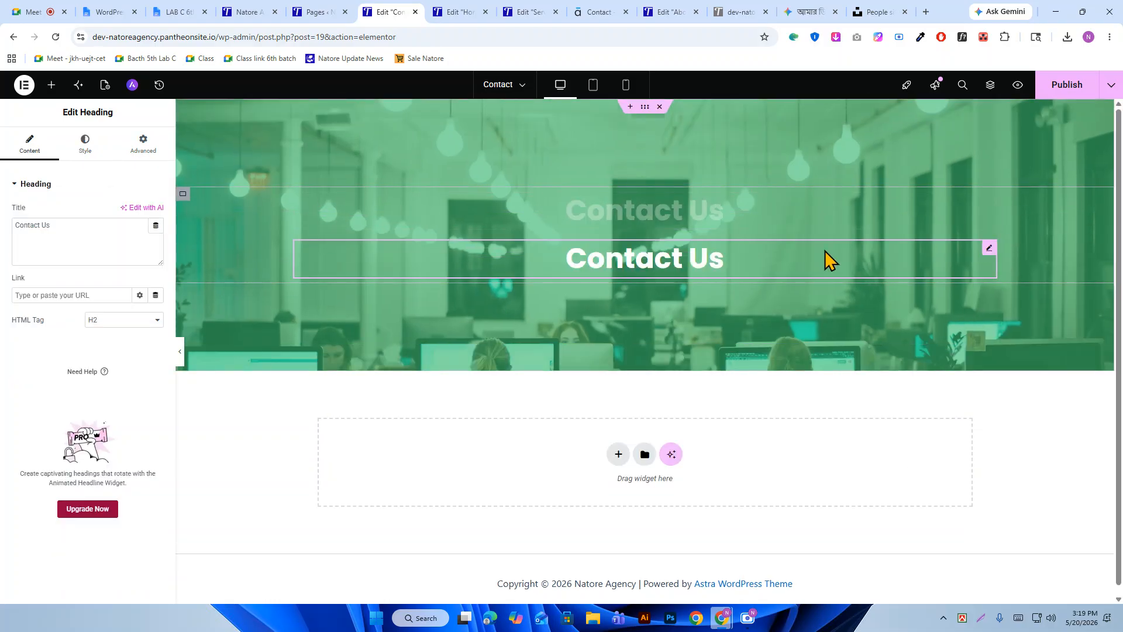
left_click(585, 9)
left_click_drag(428, 237, 687, 237)
left_click(377, 10)
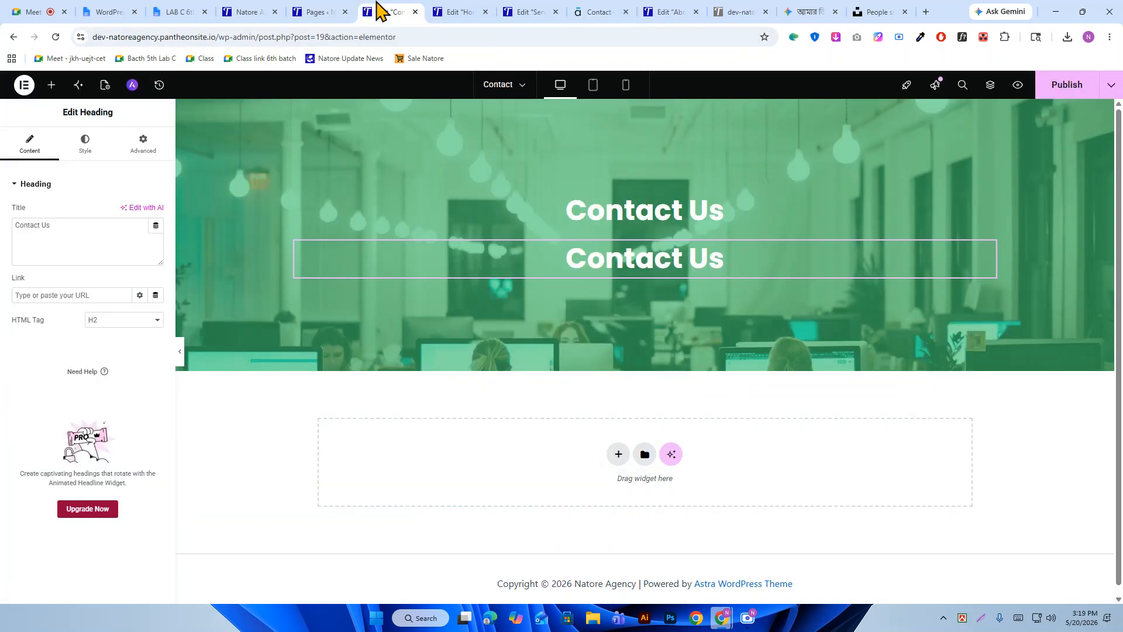
double_click(76, 232)
right_click(79, 239)
left_click(80, 228)
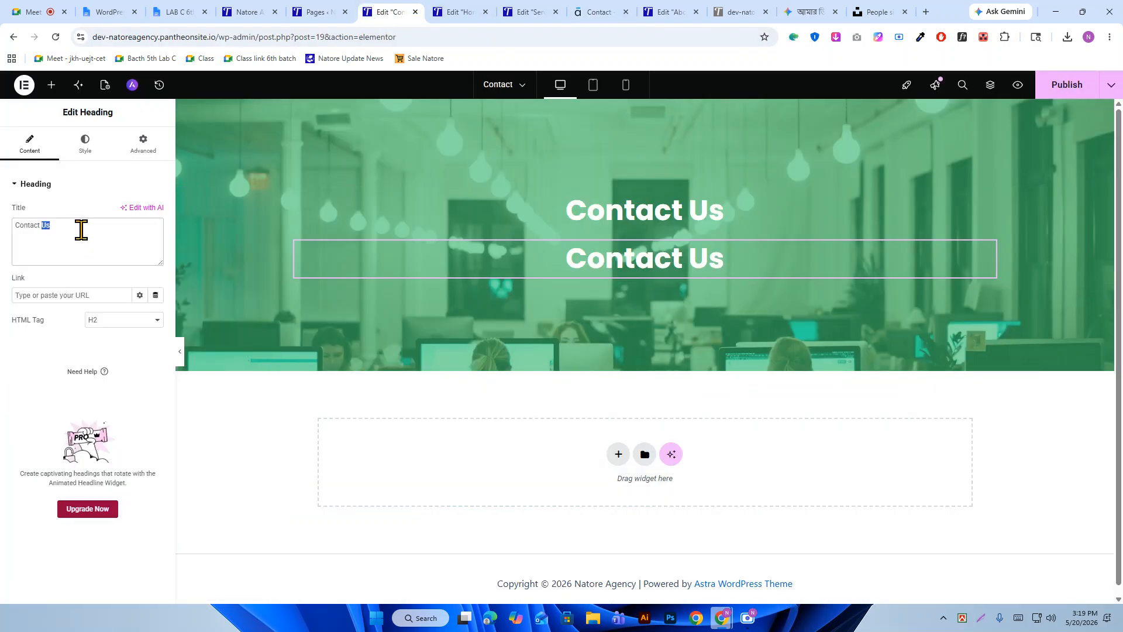
triple_click(80, 228)
right_click(82, 231)
left_click(114, 323)
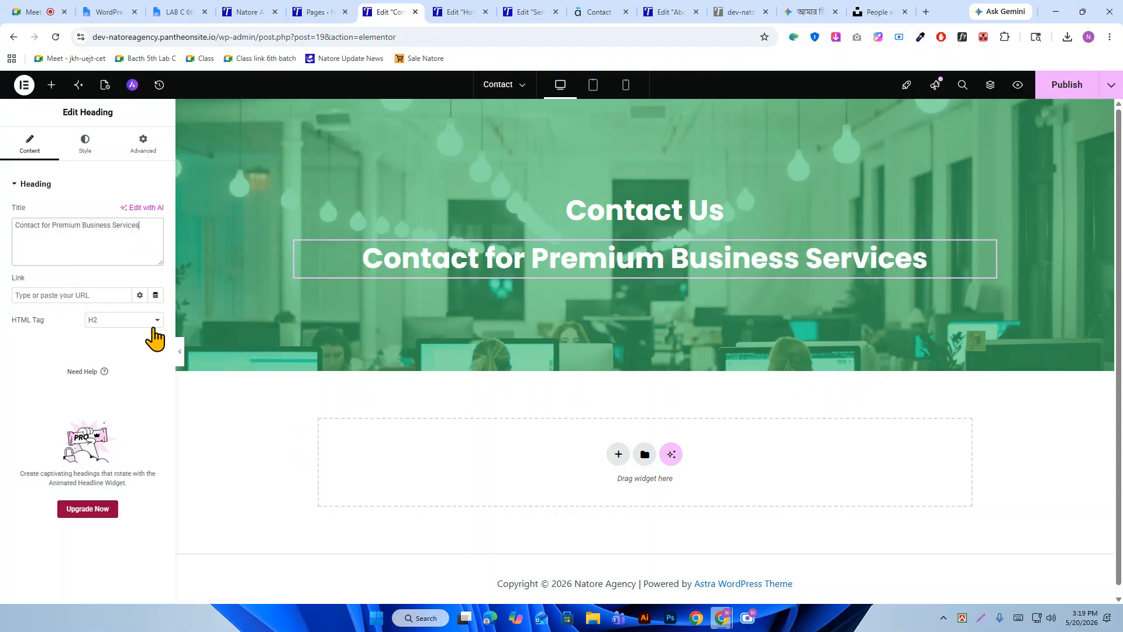
Set the "Contact for Premium Business Services" heading's font size to 20 px.
left_click(84, 149)
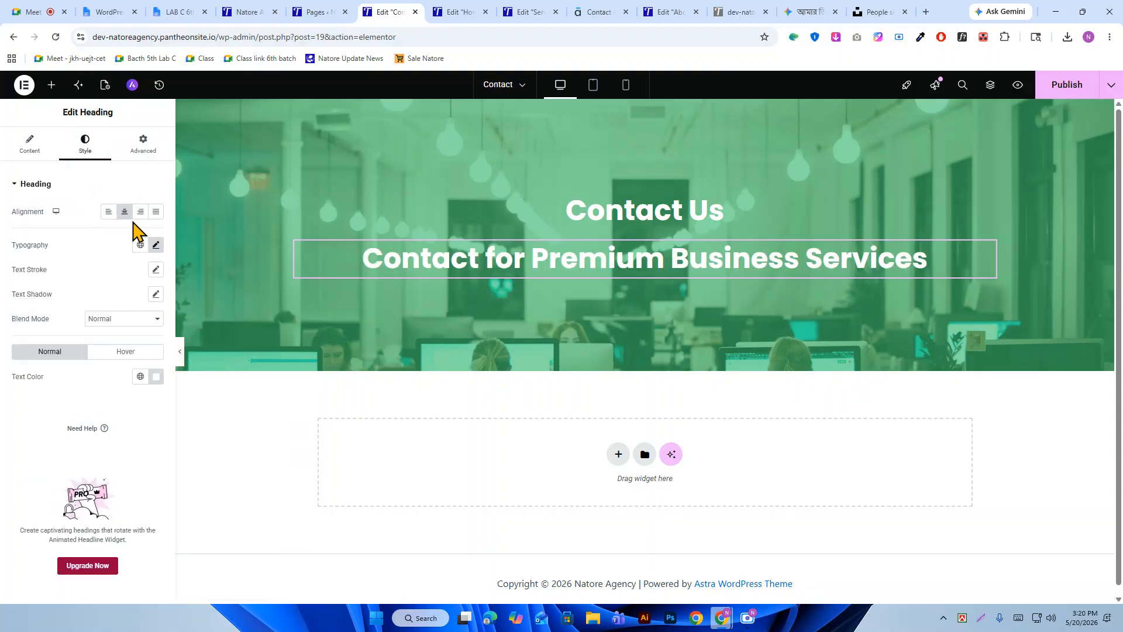
left_click(155, 246)
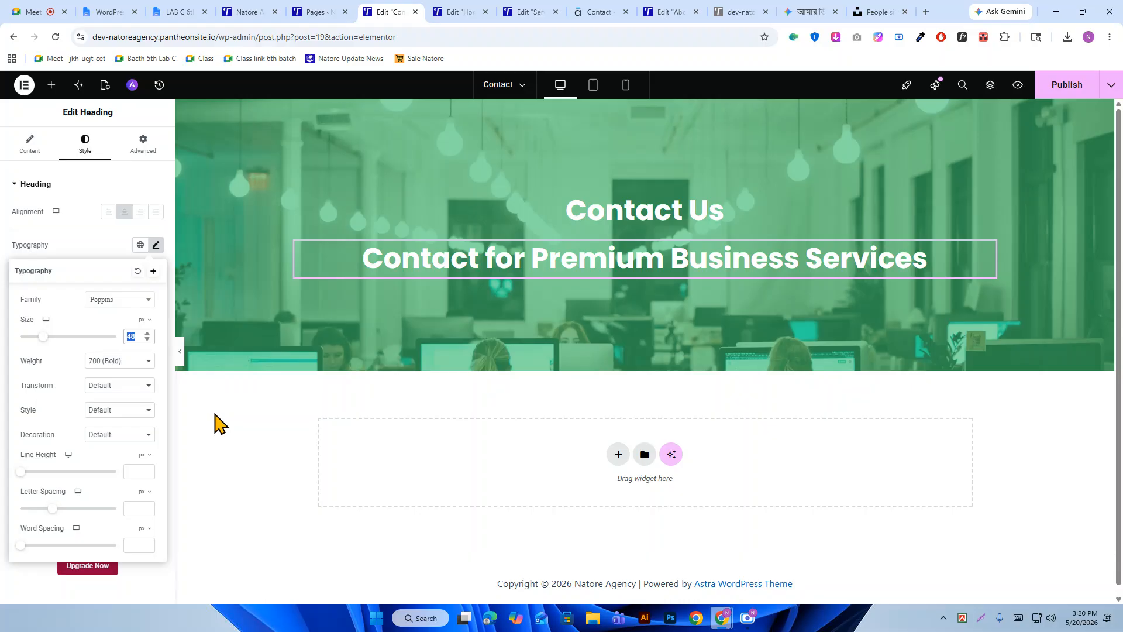
type("20")
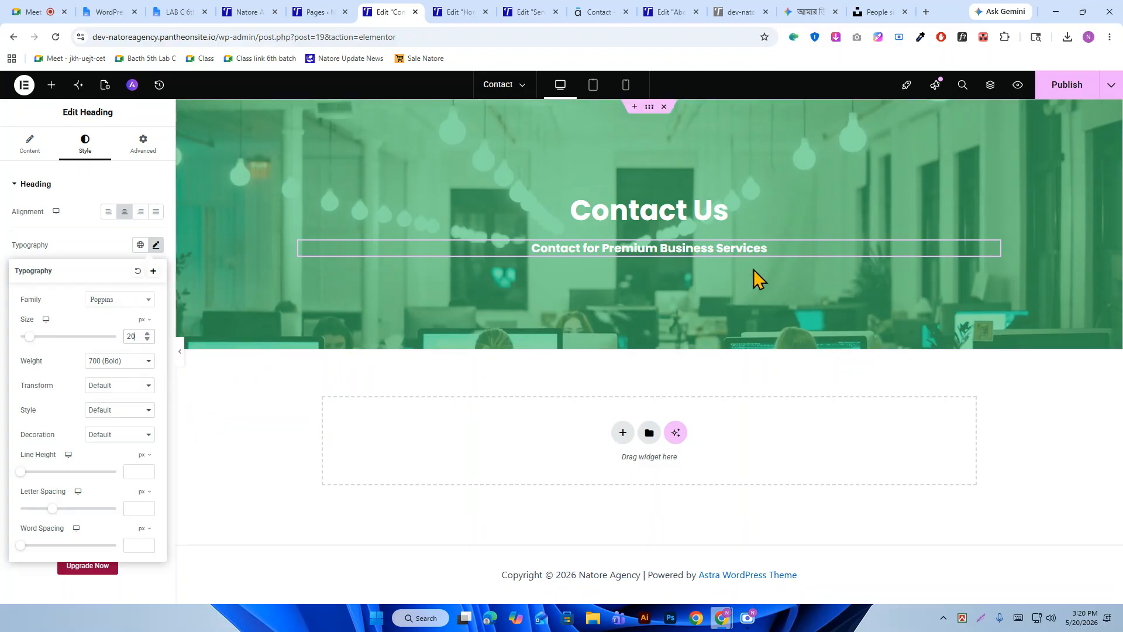
Check the hero paragraph on the Digital Agency demo page and add a Text Editor widget below the second heading.
left_click(588, 11)
left_click(620, 272)
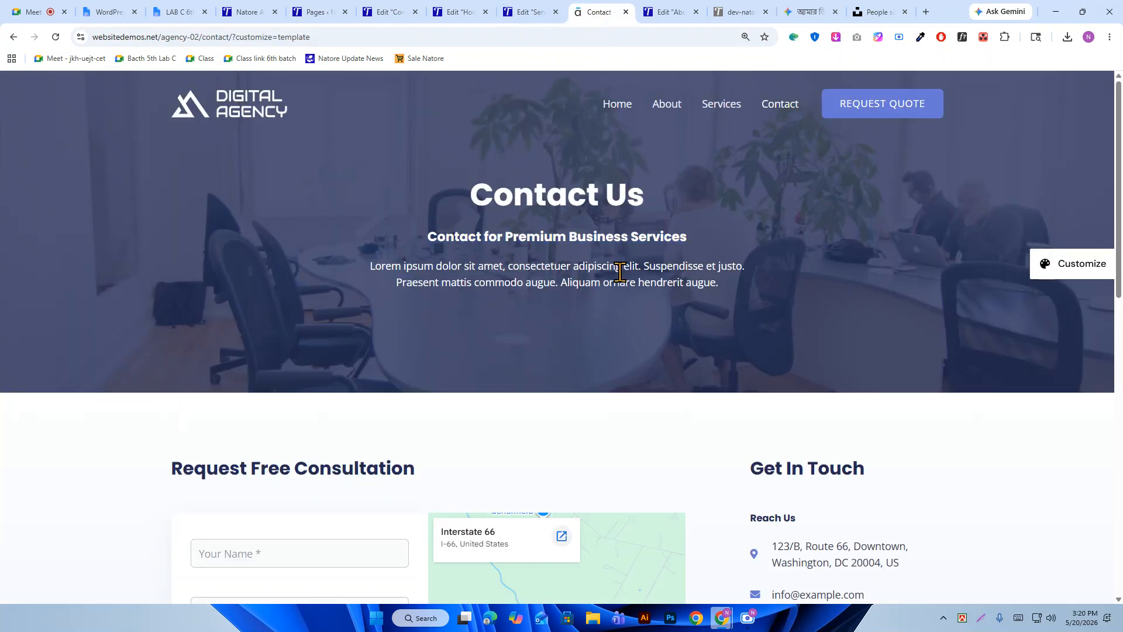
triple_click(620, 272)
left_click(409, 10)
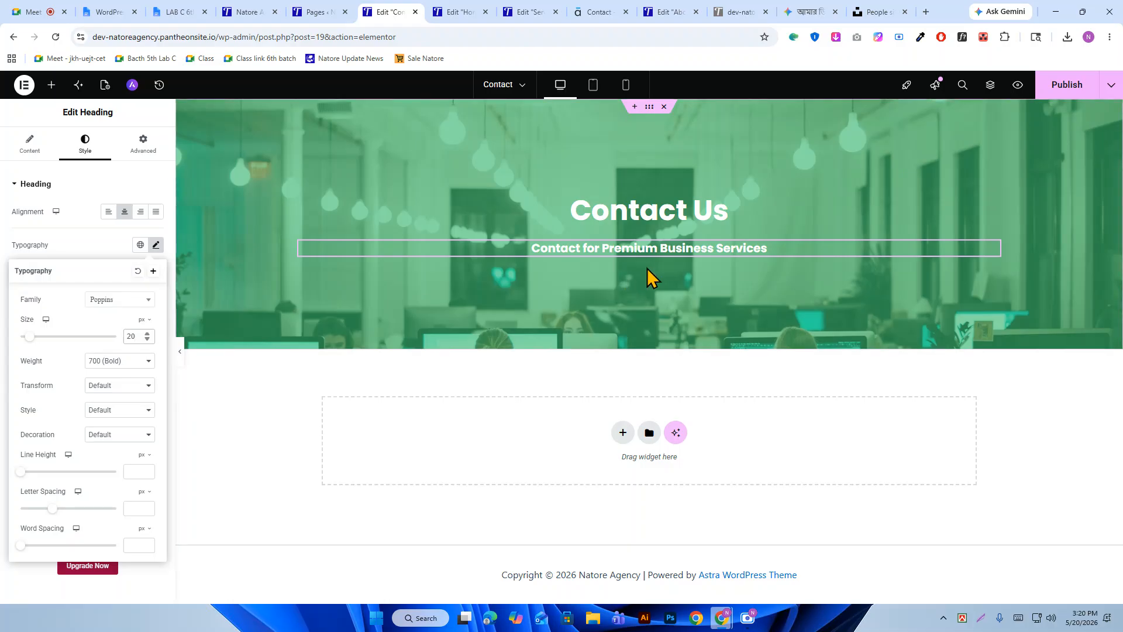
left_click(78, 188)
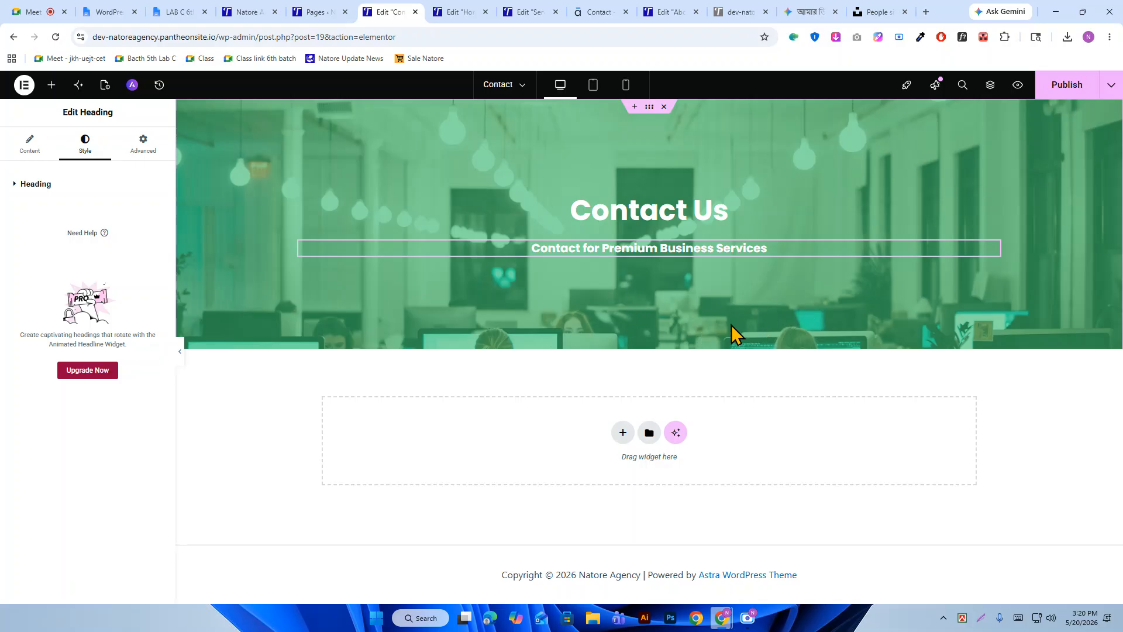
left_click(51, 86)
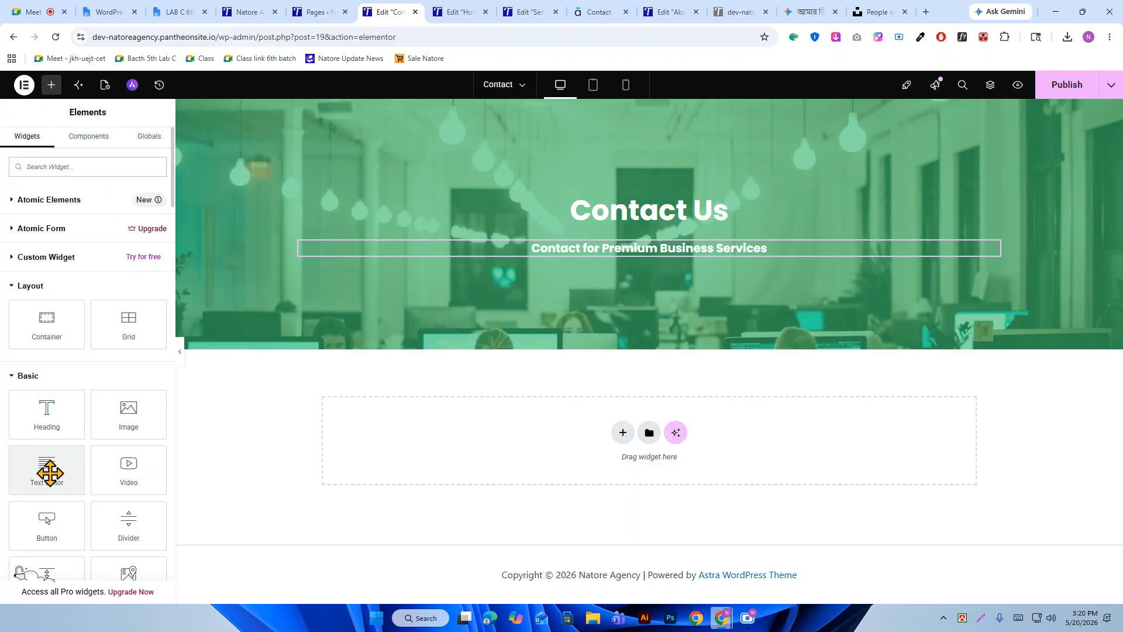
left_click_drag(50, 473, 662, 259)
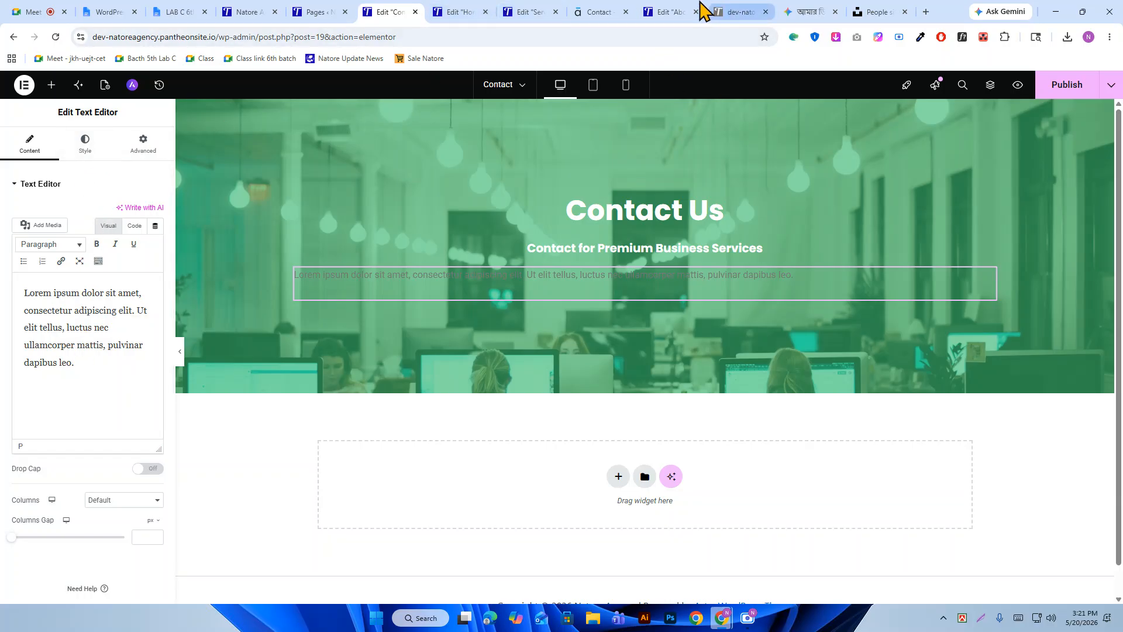
Copy the "Contact Us" title from the demo page and submit it to Gemini as a prompt for a short description.
left_click(582, 12)
double_click(538, 193)
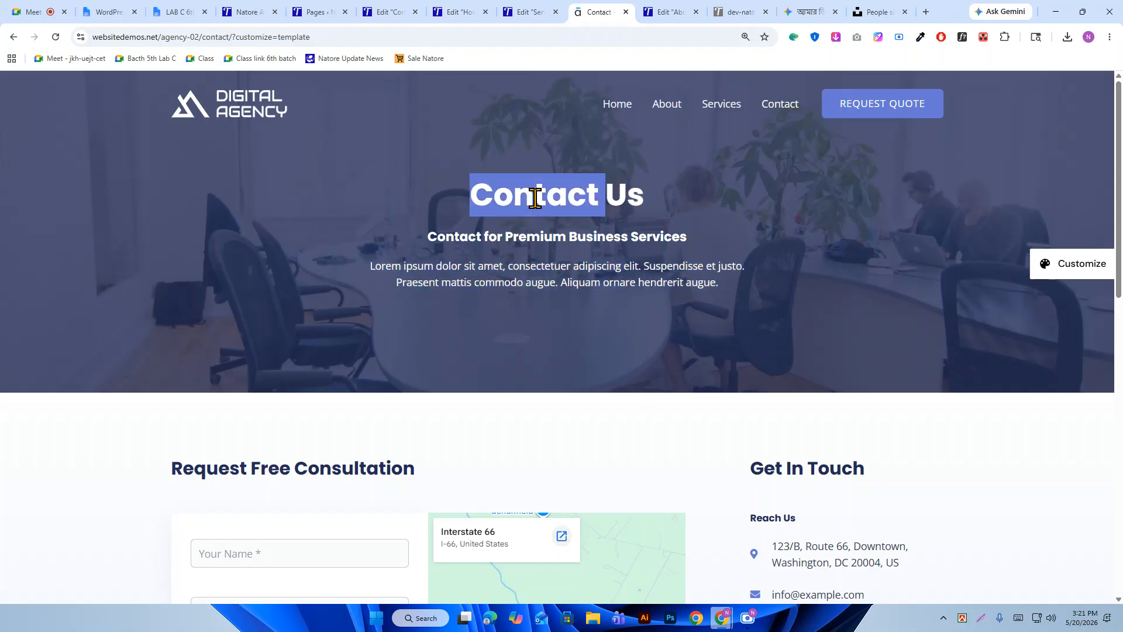
left_click_drag(538, 193, 613, 202)
right_click(613, 202)
left_click(649, 216)
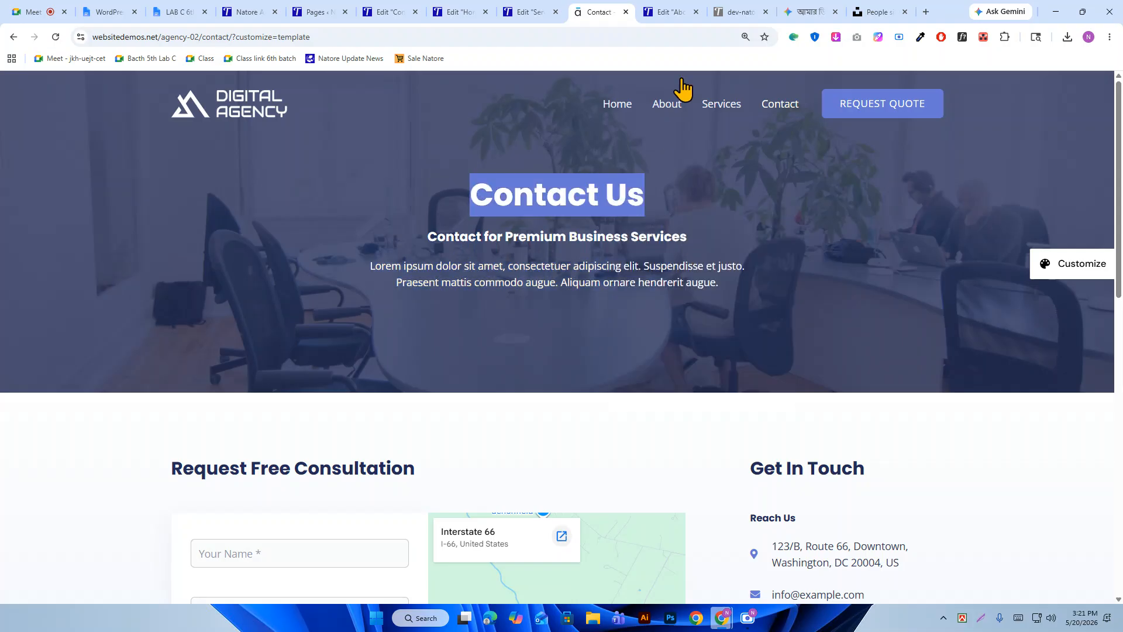
left_click(801, 12)
right_click(436, 555)
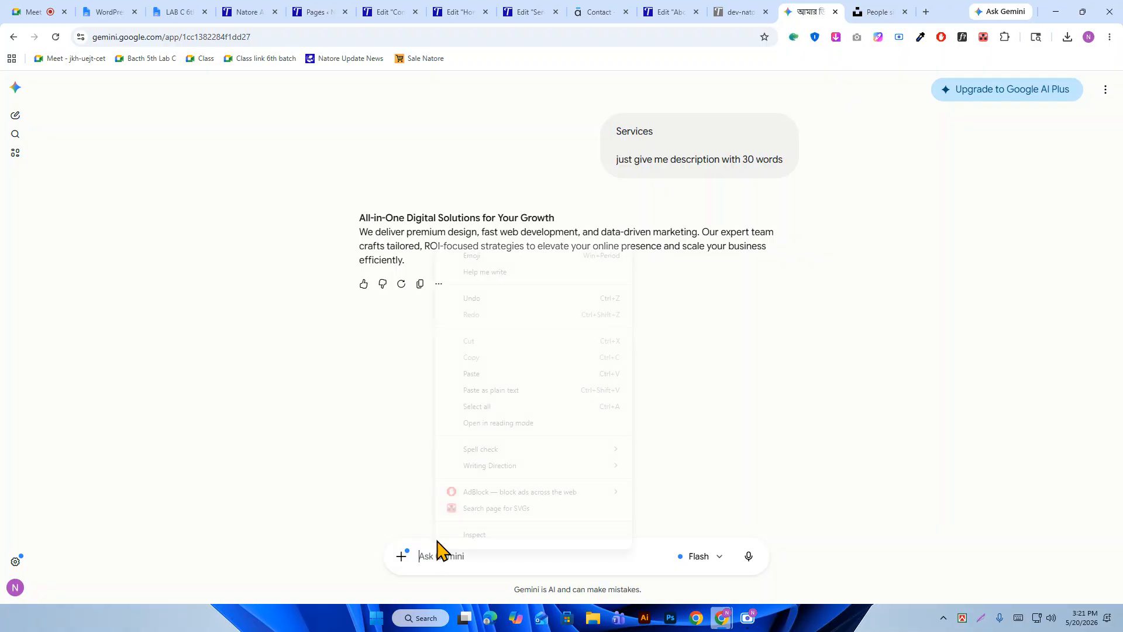
left_click(482, 380)
key("Return")
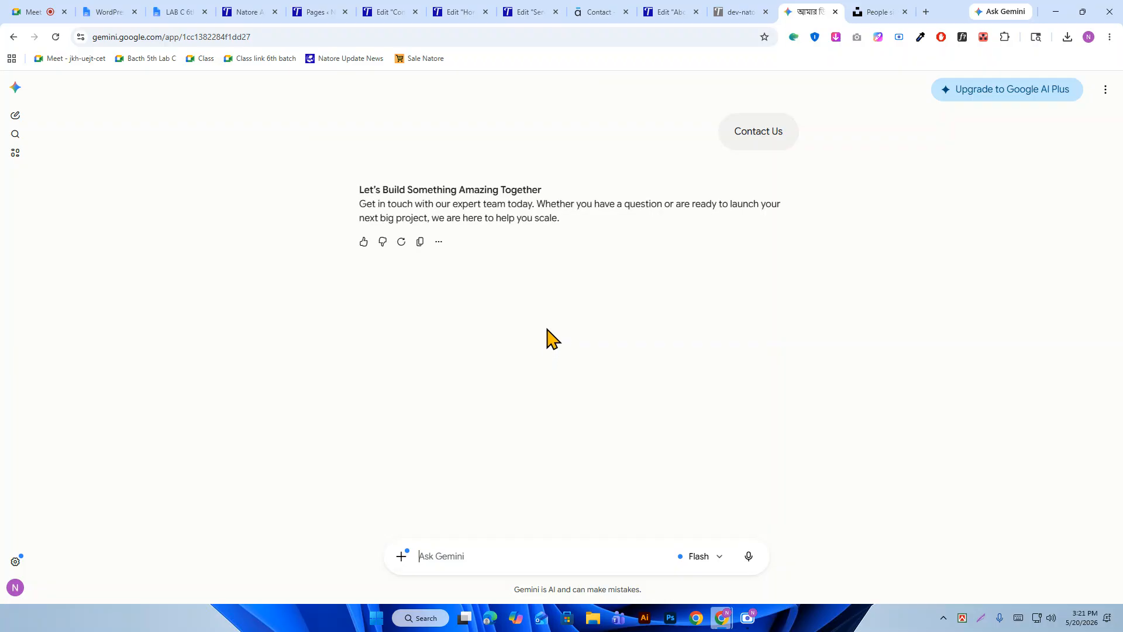
Copy the description under Gemini's headline and replace the Text Editor widget's placeholder text with it as plain text.
left_click_drag(366, 206, 567, 233)
right_click(504, 209)
left_click(537, 221)
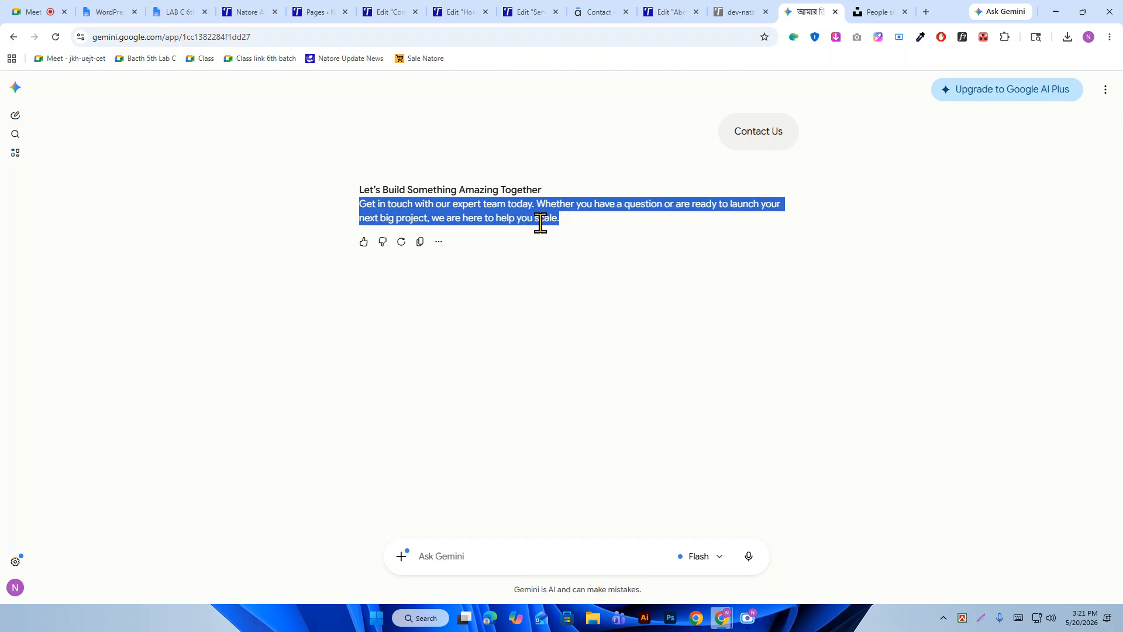
left_click(396, 11)
triple_click(110, 316)
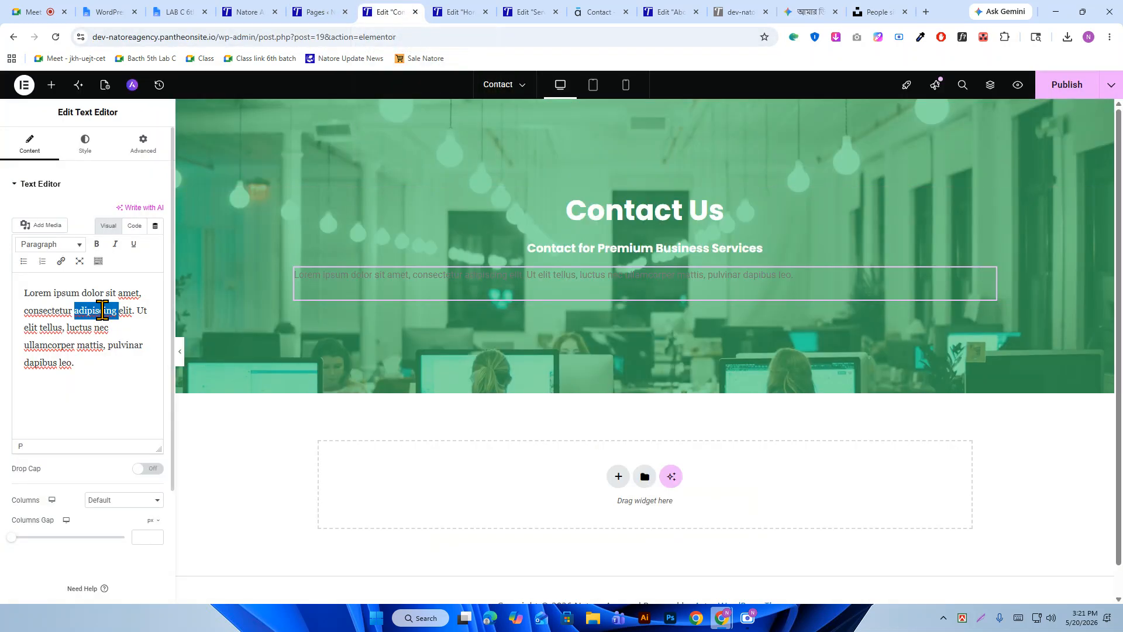
right_click(109, 317)
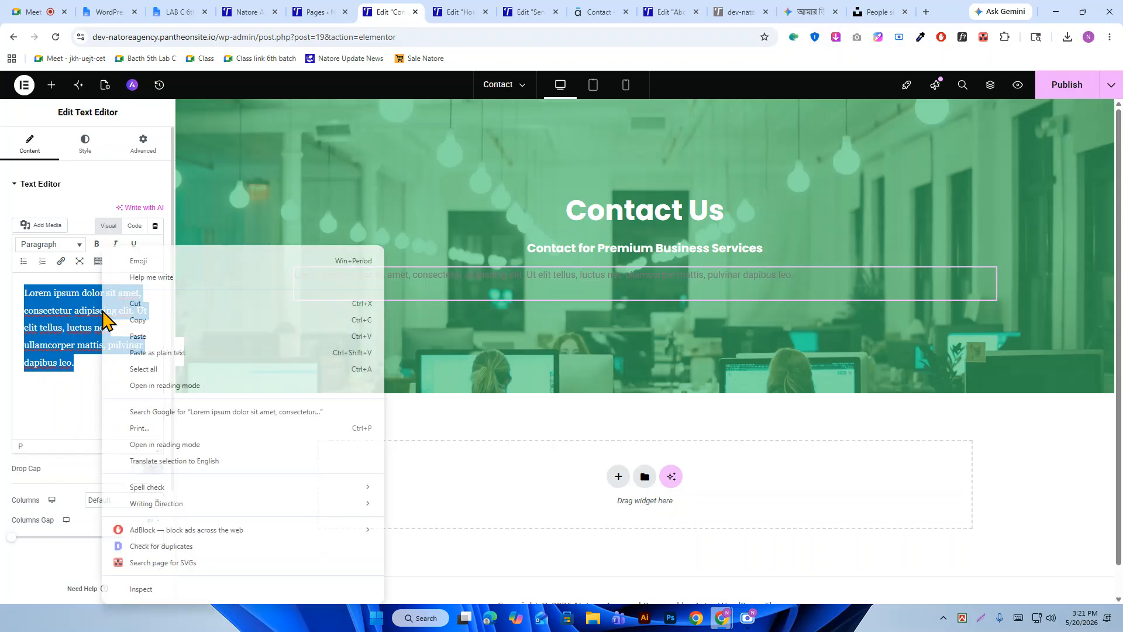
left_click(170, 356)
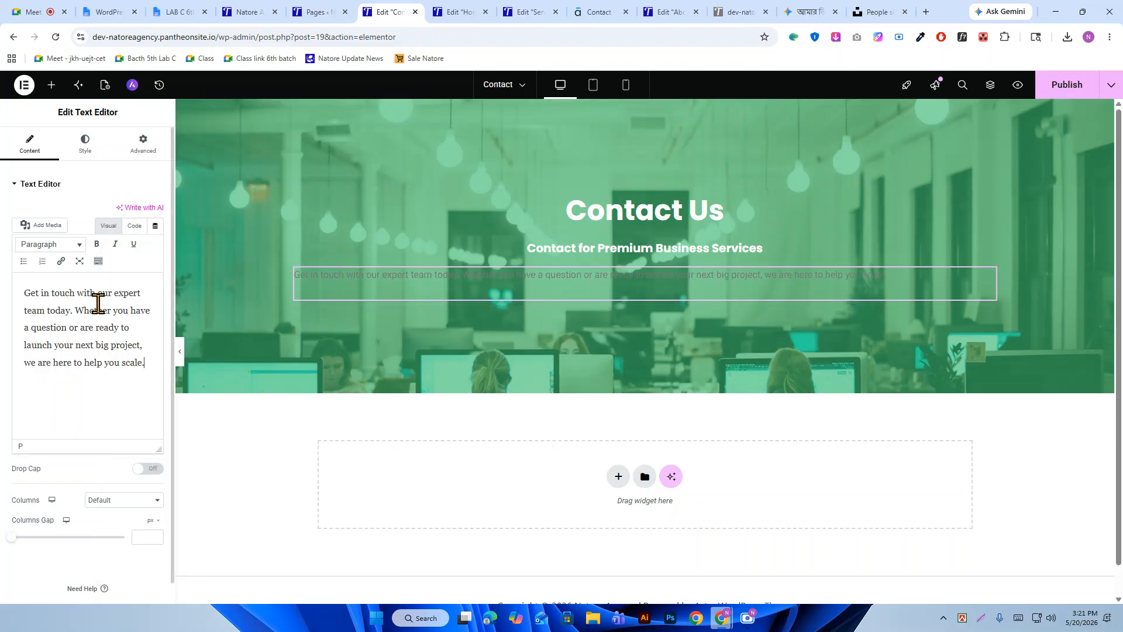
Set the hero paragraph's normal text color to white (#FFFFFF).
left_click(86, 146)
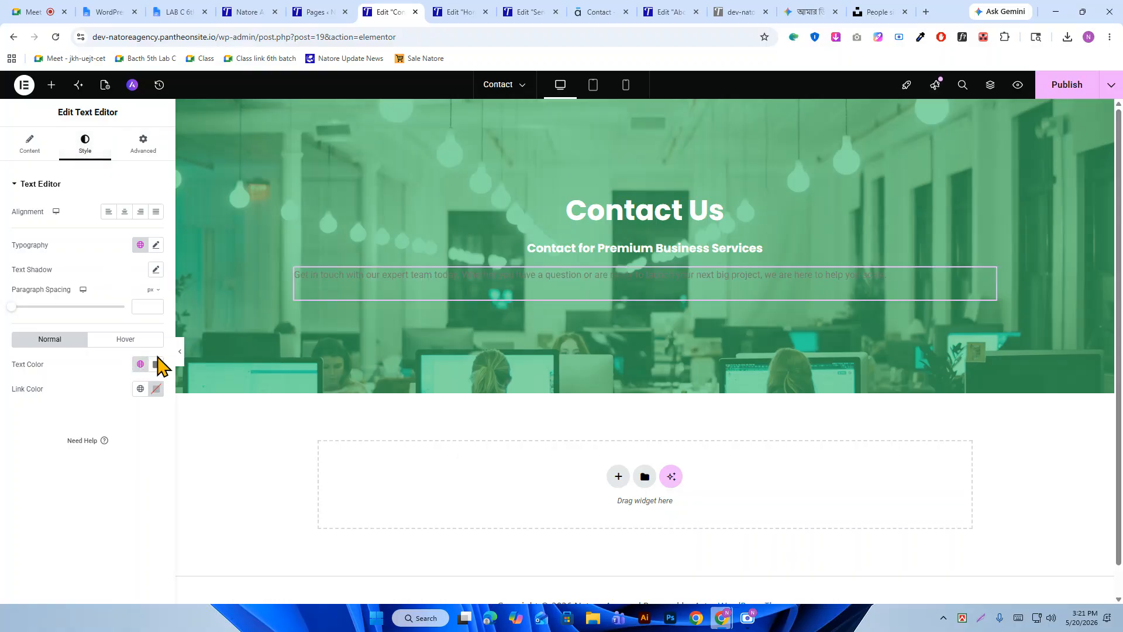
left_click(155, 365)
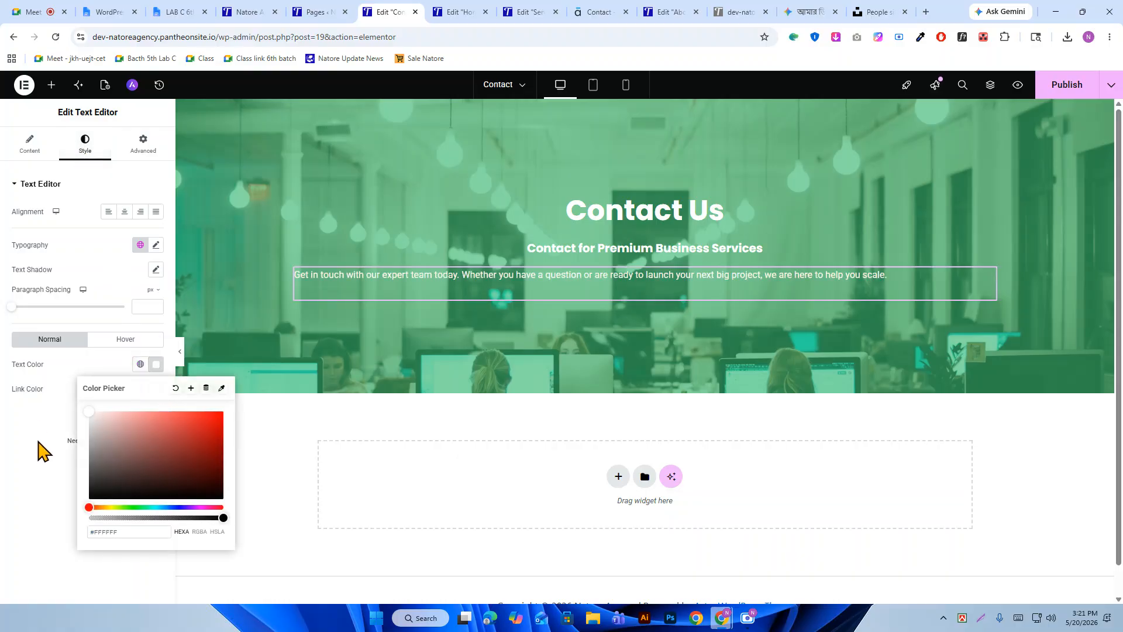
left_click(31, 425)
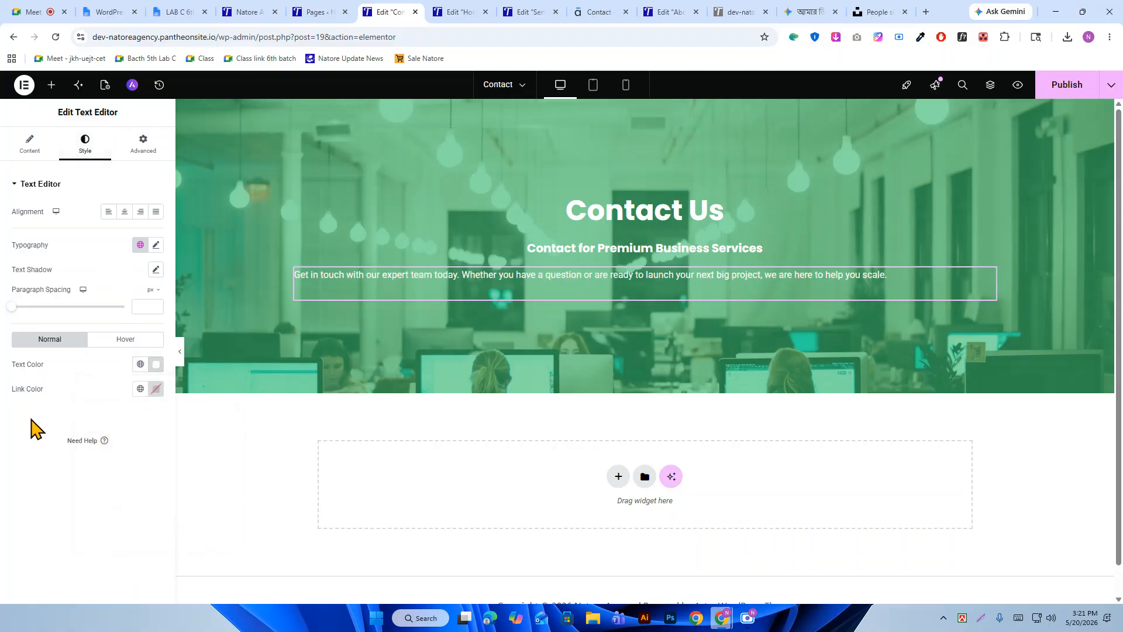
left_click(32, 151)
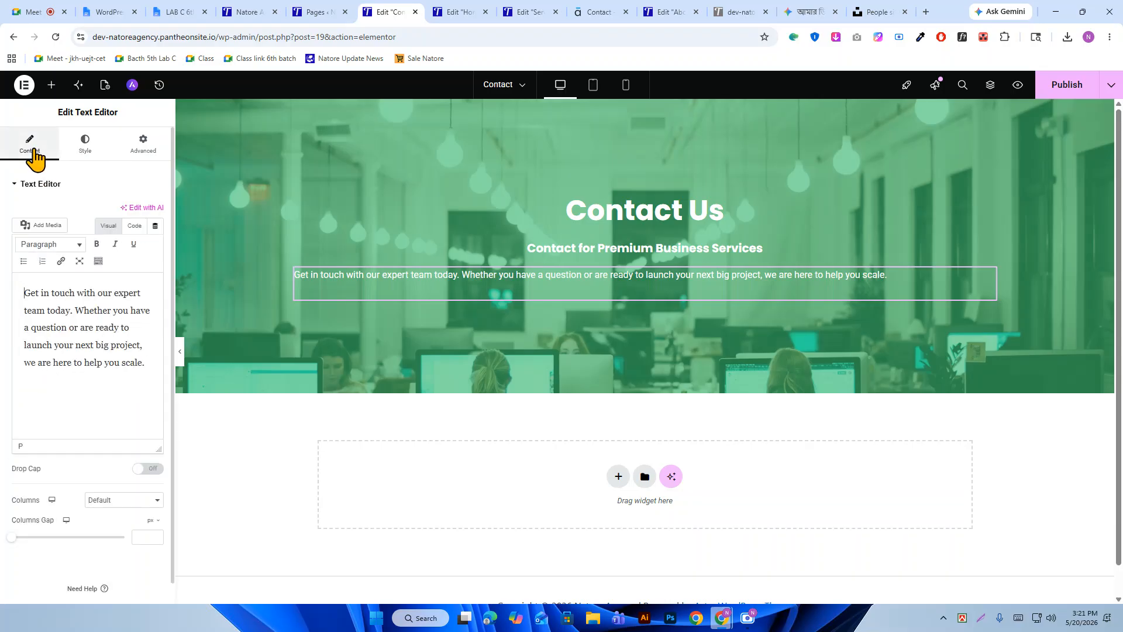
left_click(84, 153)
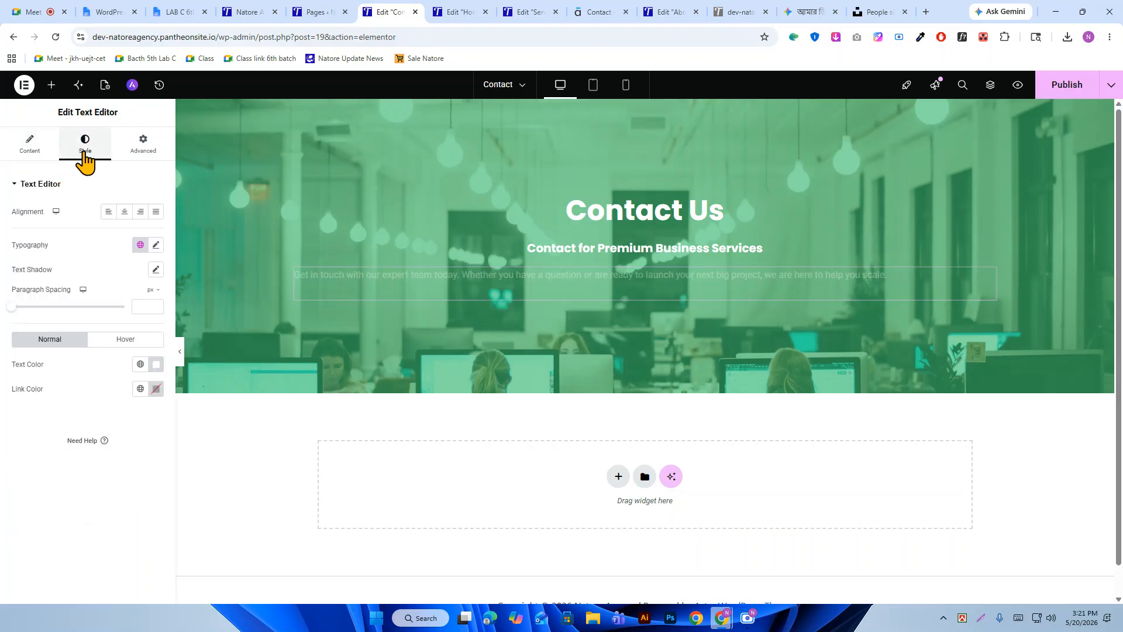
left_click(141, 163)
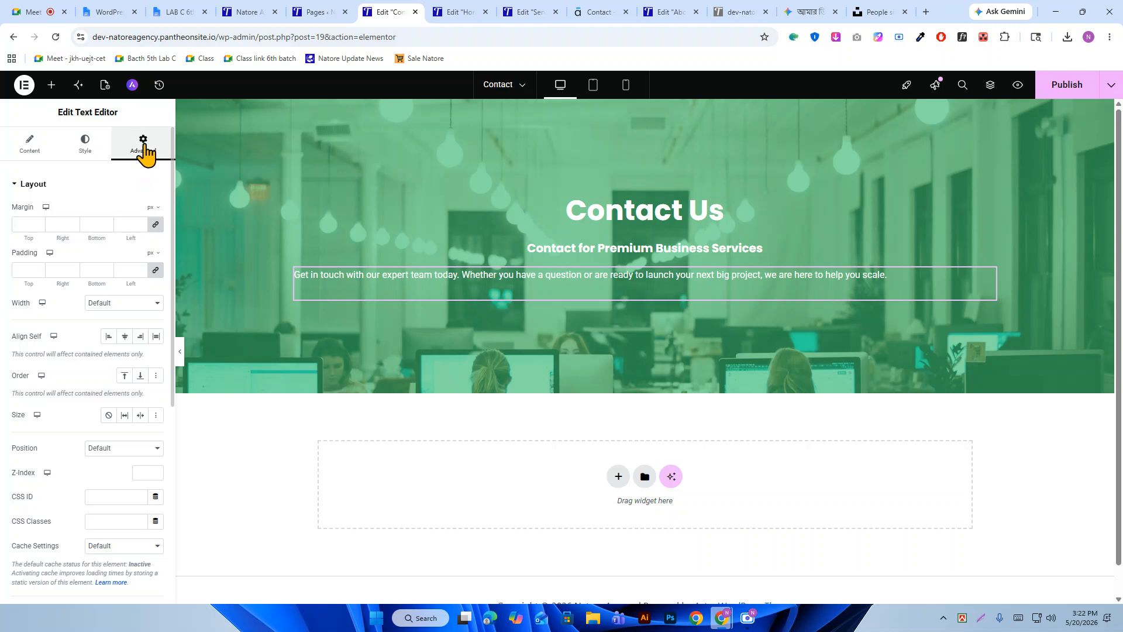
Set the hero paragraph's paragraph spacing to 0 px and center its text.
left_click(82, 145)
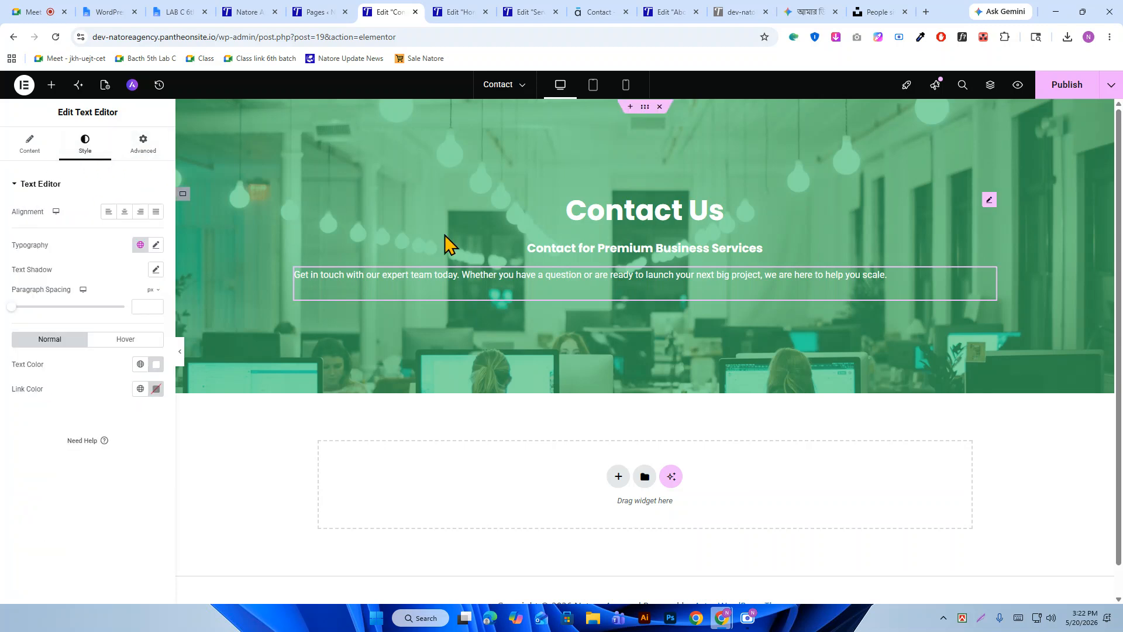
left_click(155, 310)
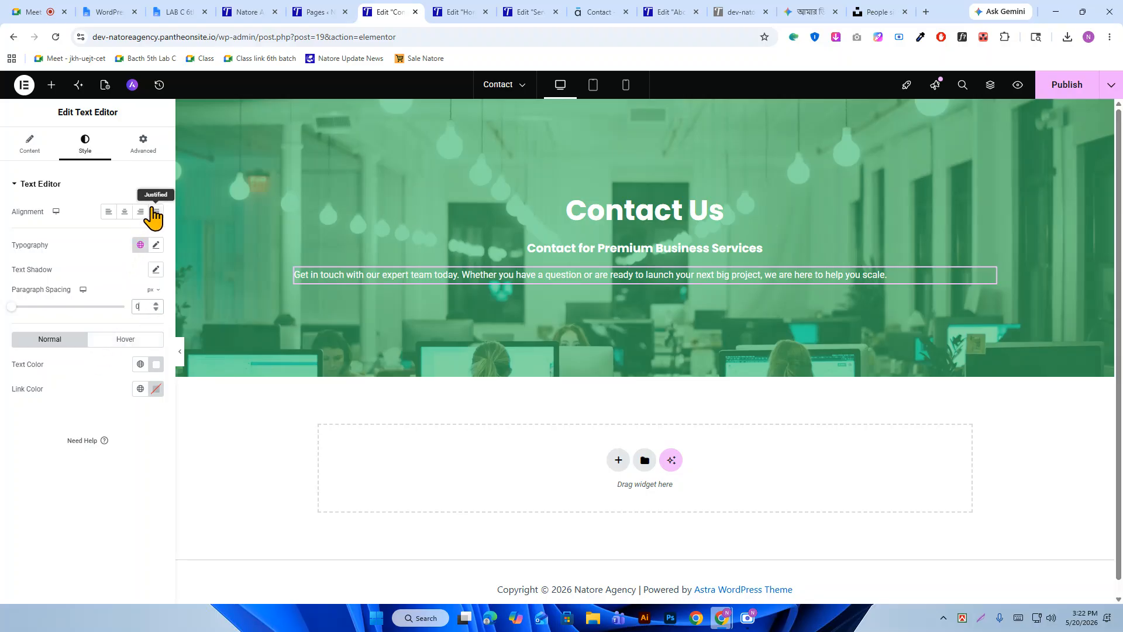
left_click(124, 212)
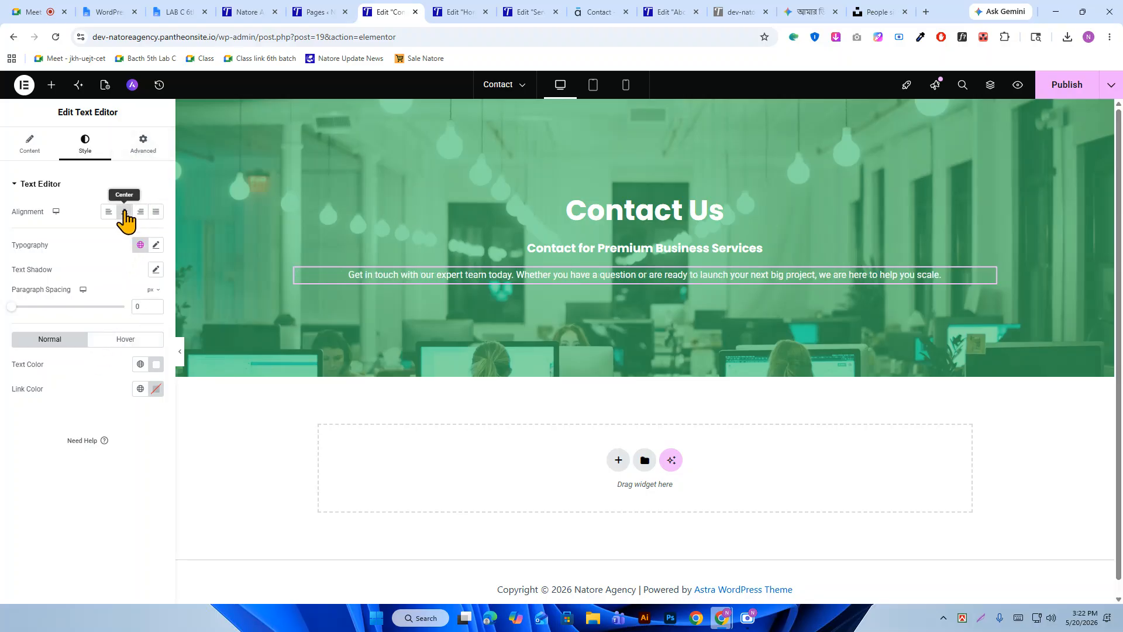
Give the hero paragraph a custom width of 50%, center the widget in its container, and preview the page without the editing panel.
left_click(152, 154)
left_click(93, 303)
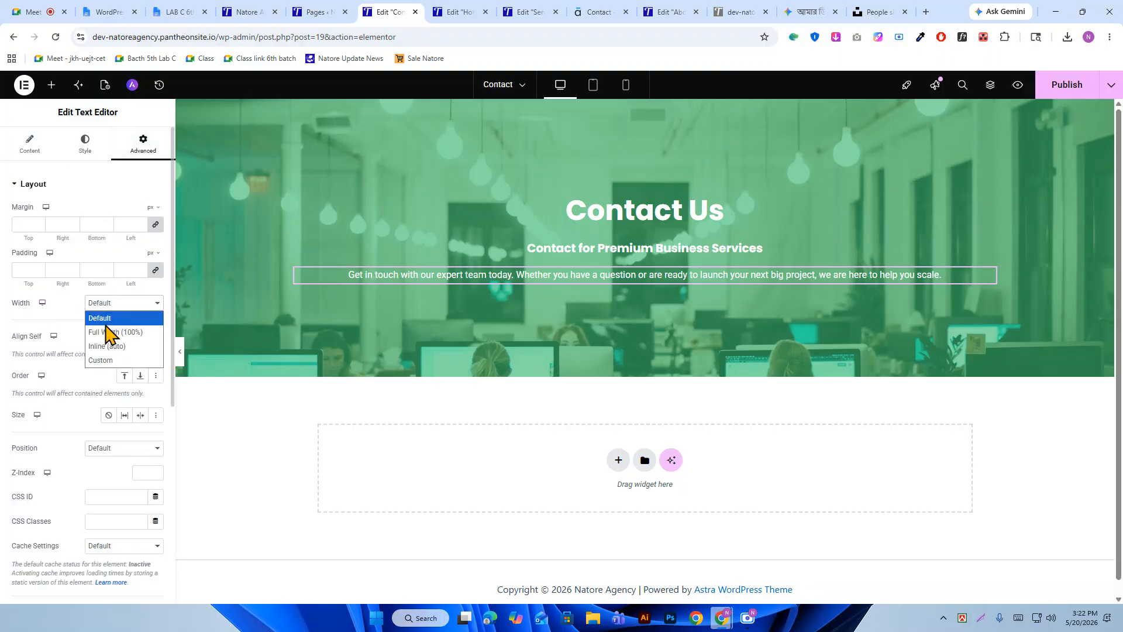
left_click(108, 361)
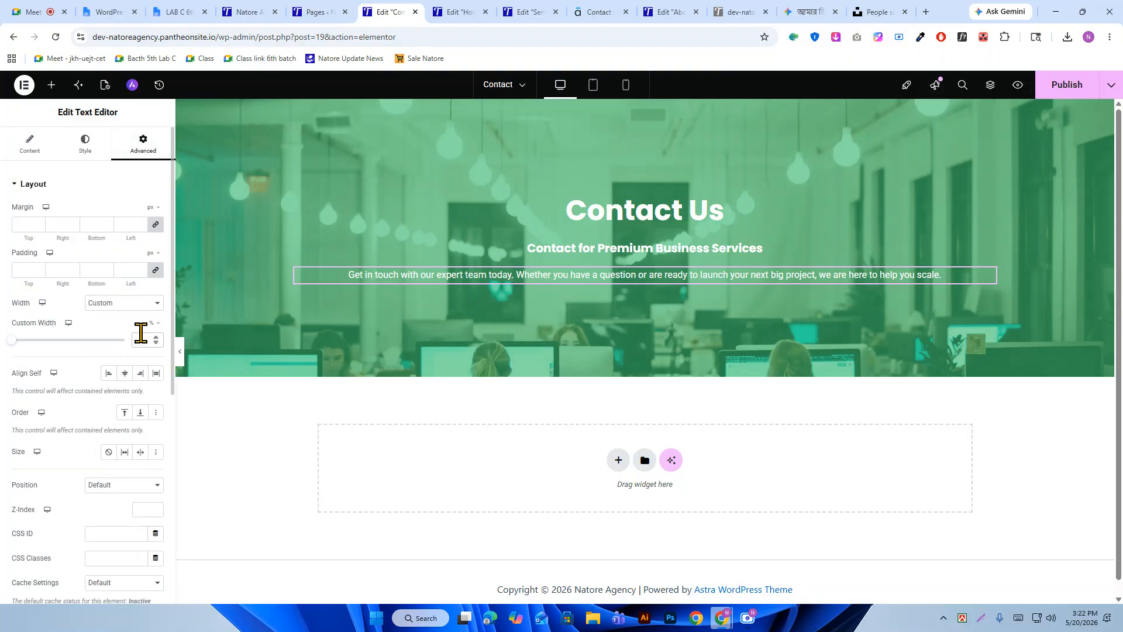
left_click(140, 338)
type("50")
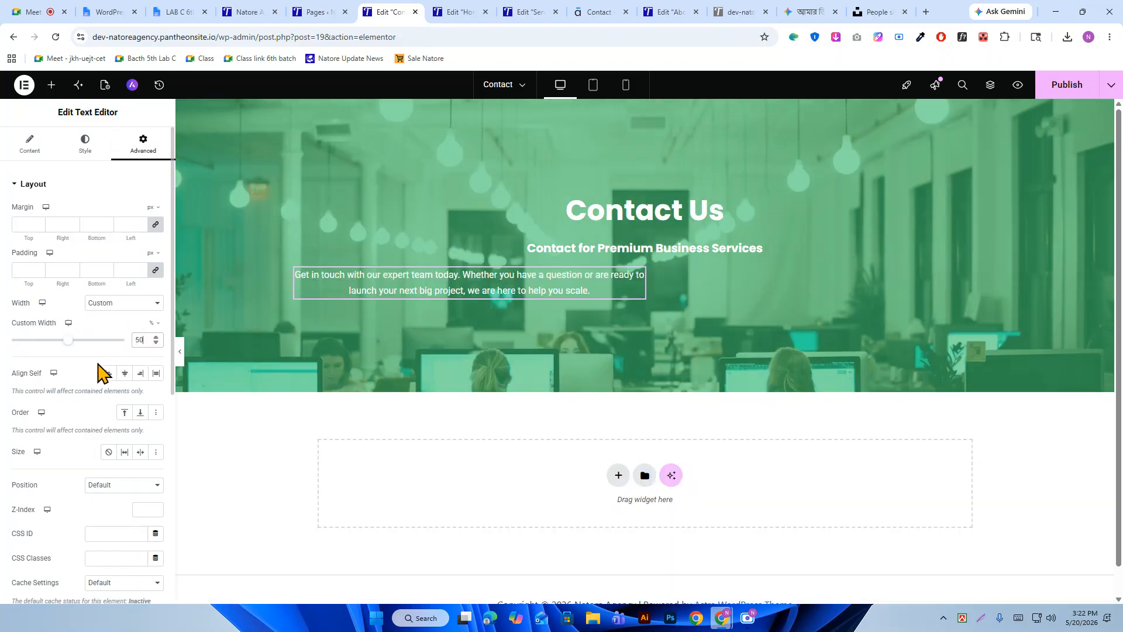
left_click_drag(8, 374, 34, 379)
left_click(124, 376)
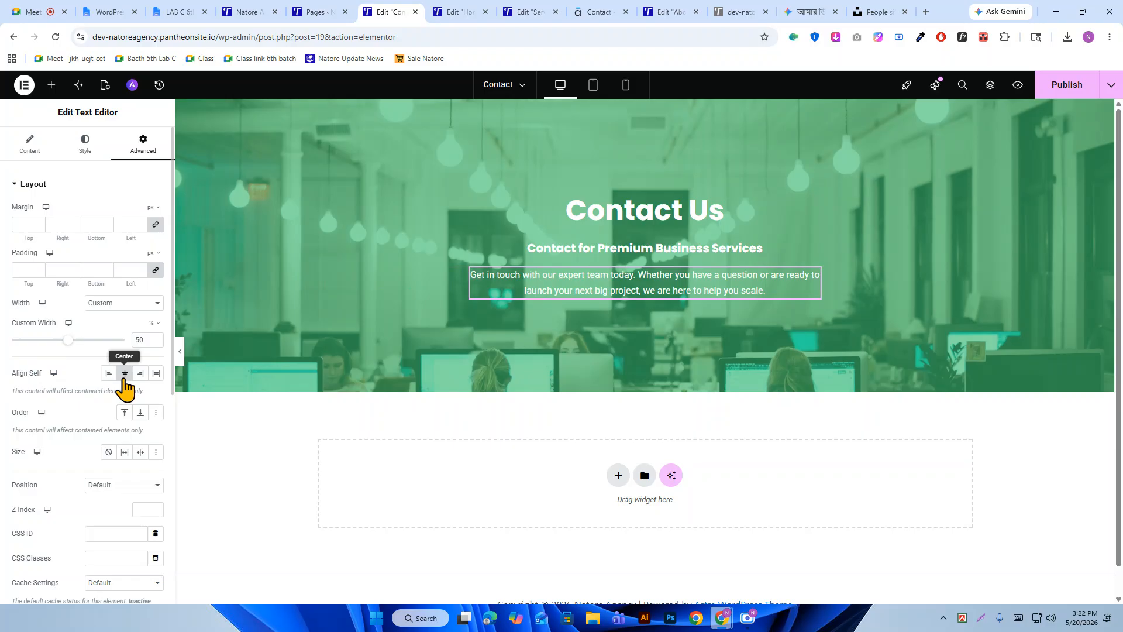
left_click(180, 357)
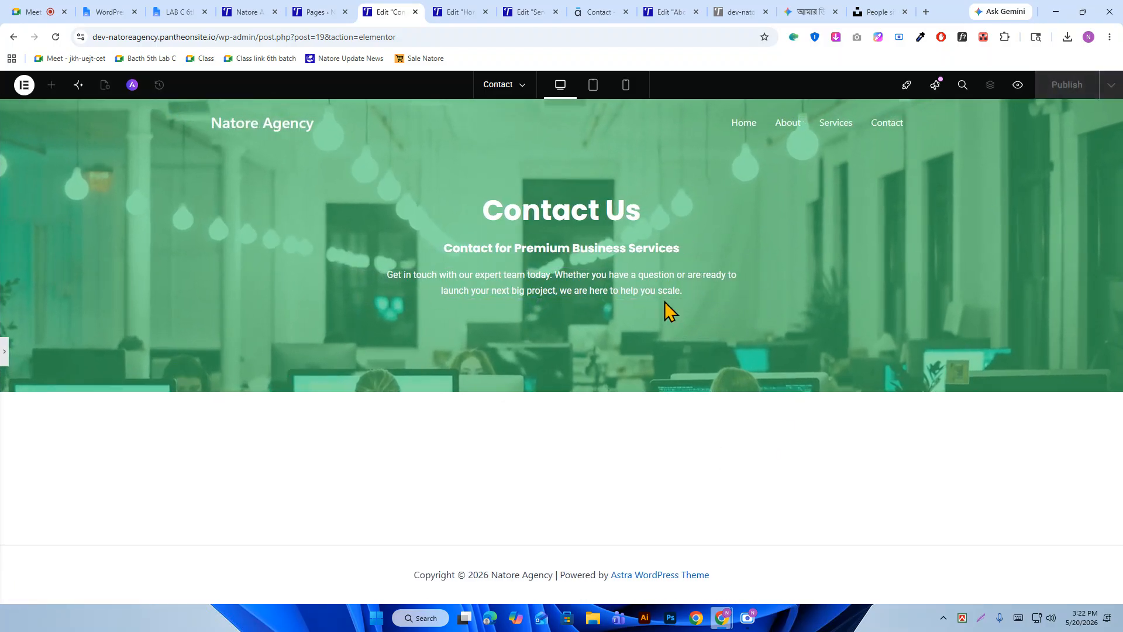
Set the hero container's background image position to Bottom Center and preview the page without the editing panel.
left_click(4, 358)
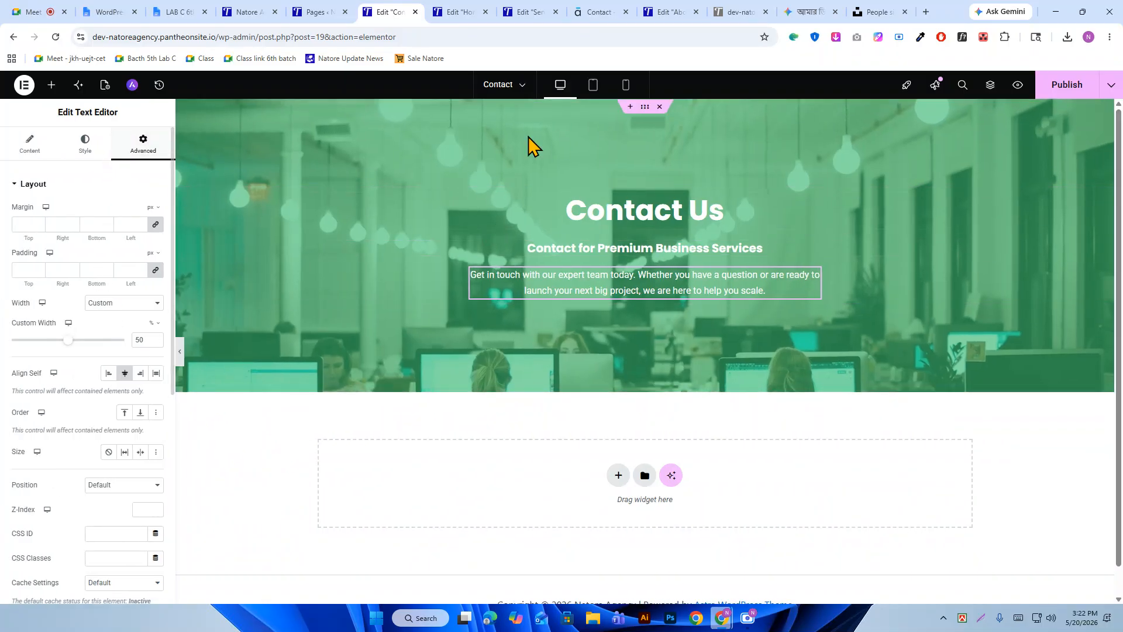
left_click(644, 109)
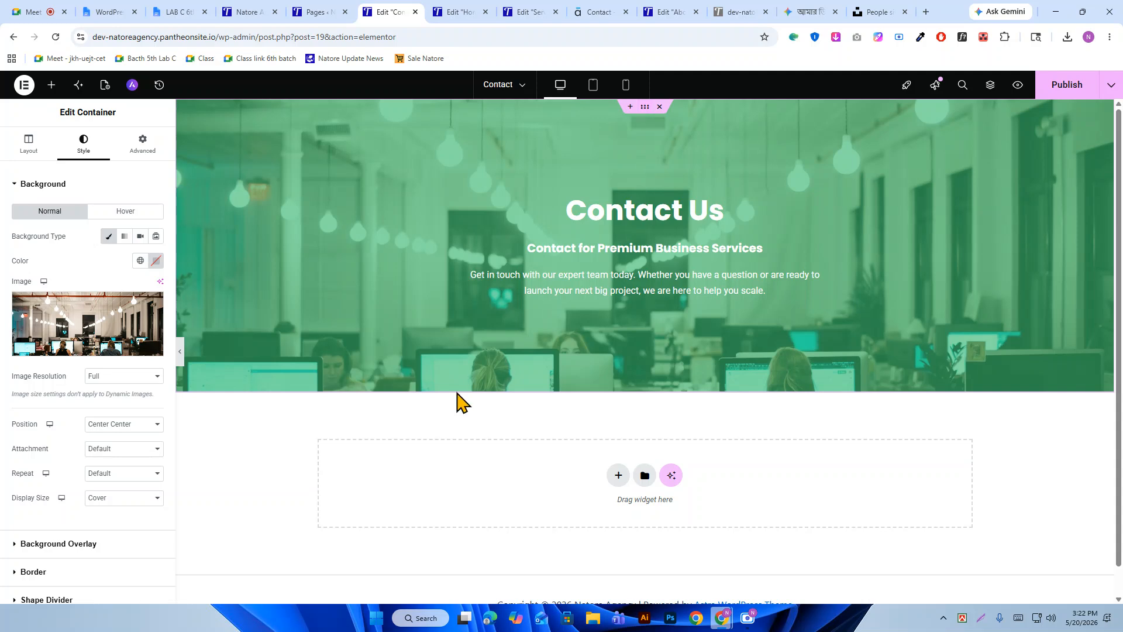
left_click(108, 426)
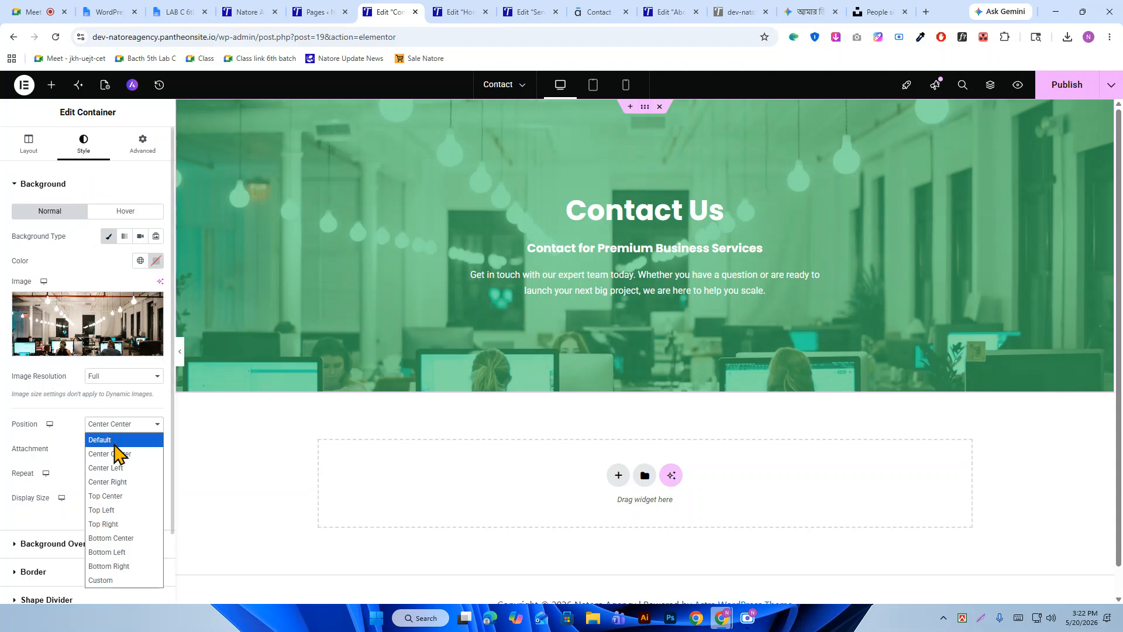
left_click(105, 496)
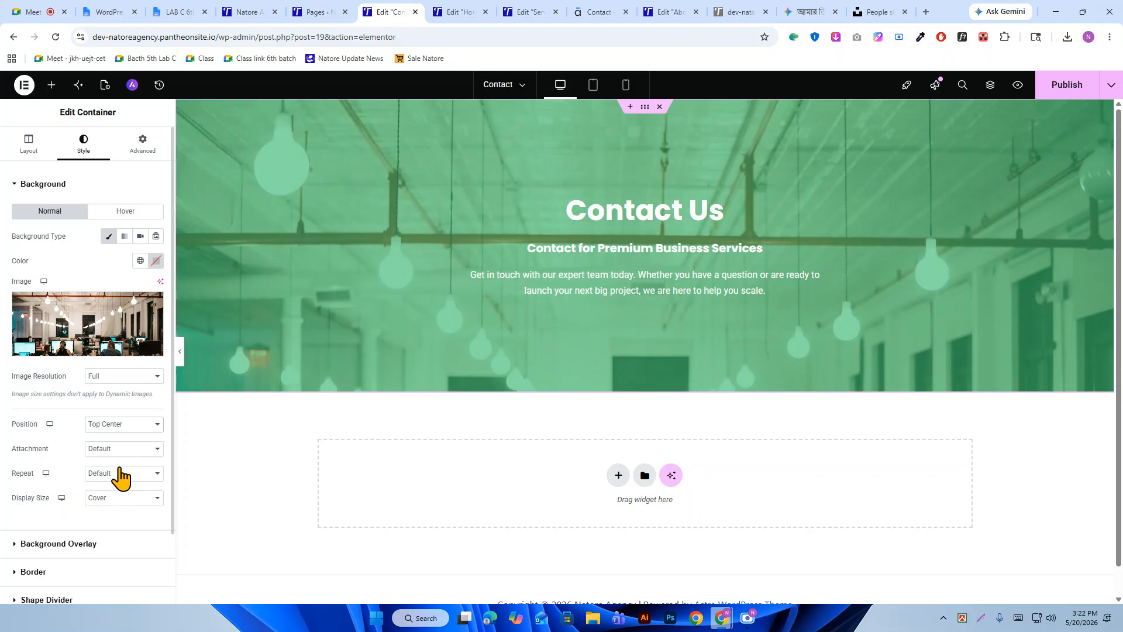
left_click(124, 424)
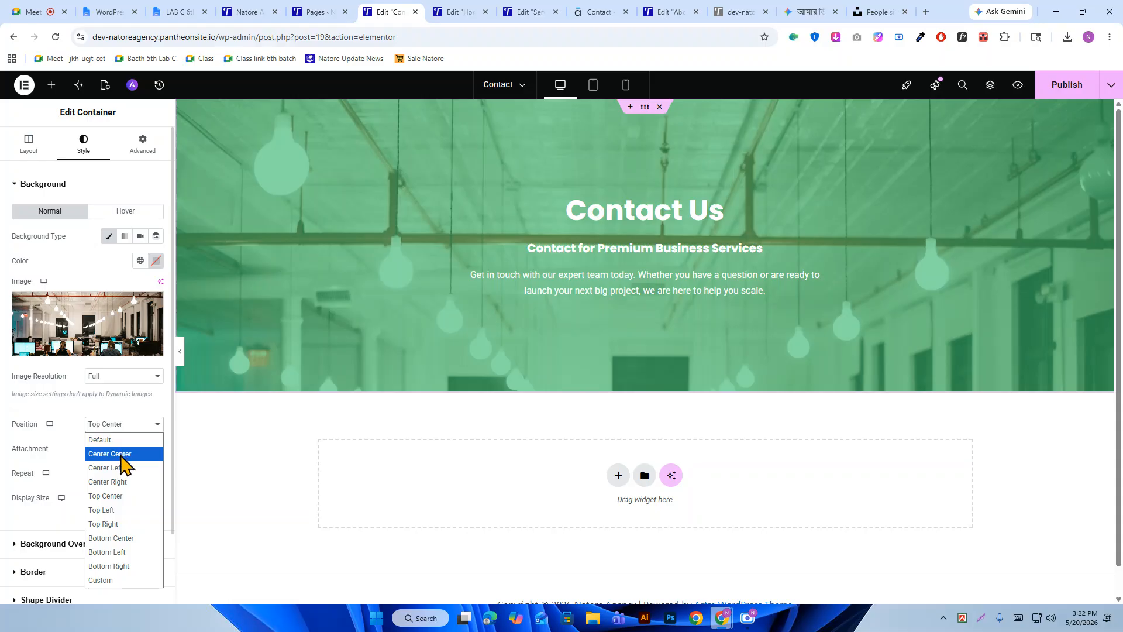
left_click(123, 541)
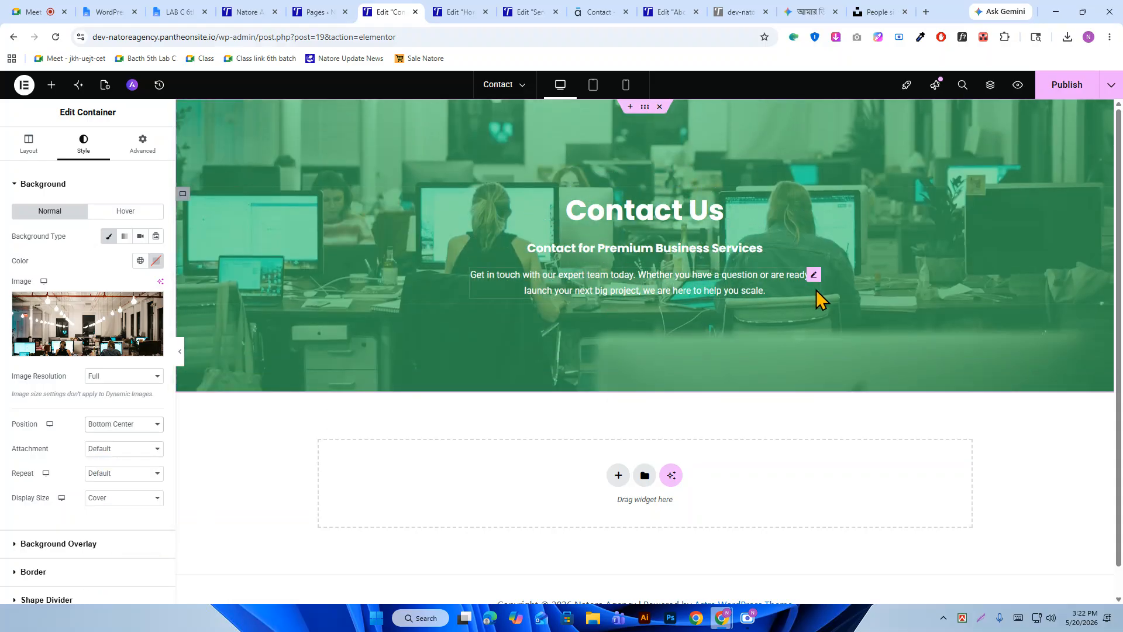
left_click(181, 351)
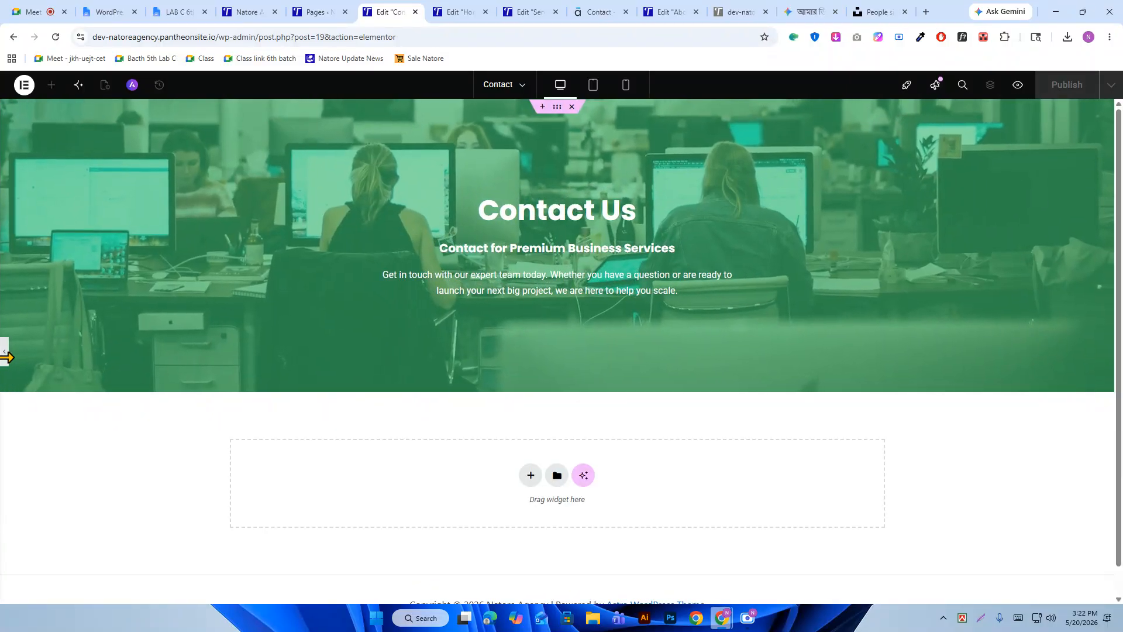
Bring back the editing panel, check the hero container's padding, and publish the Contact page.
left_click(4, 353)
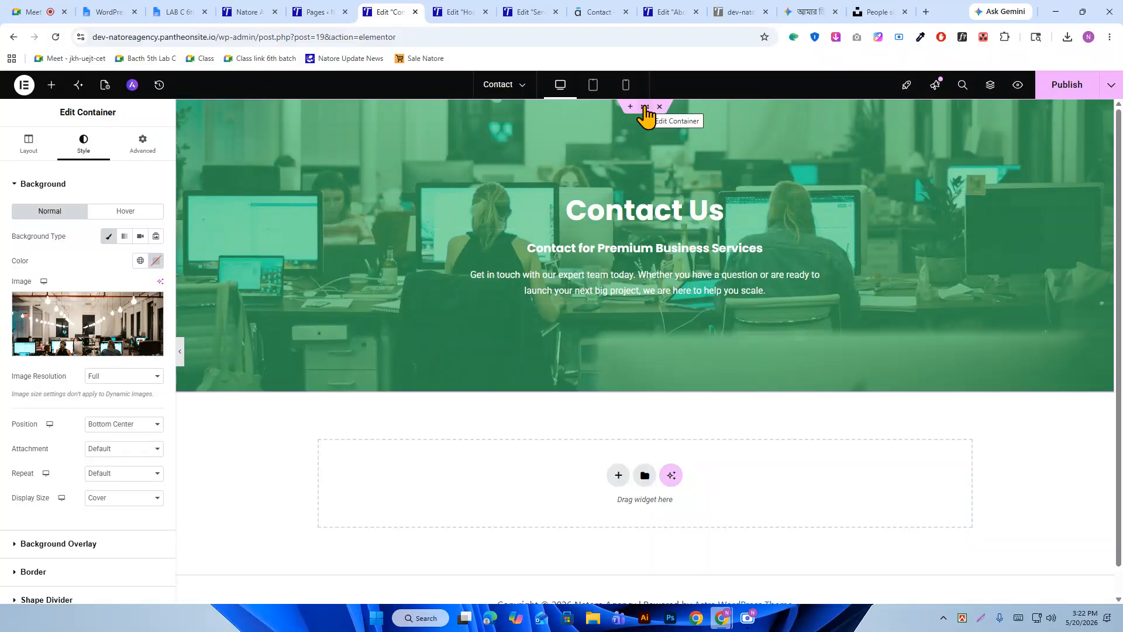
left_click(136, 149)
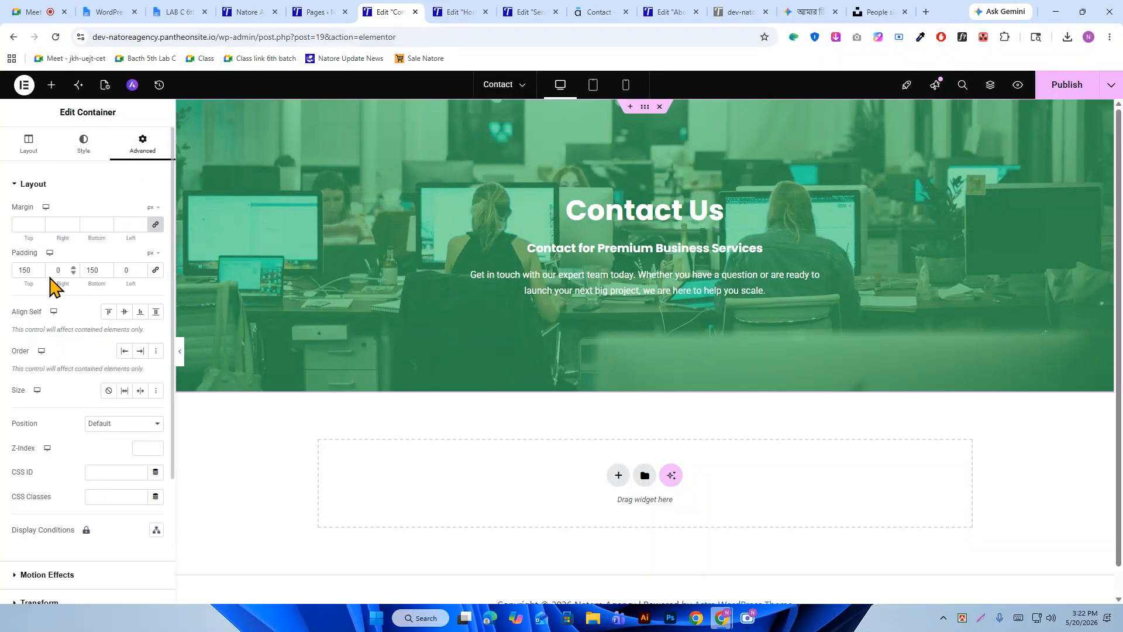
left_click(1066, 89)
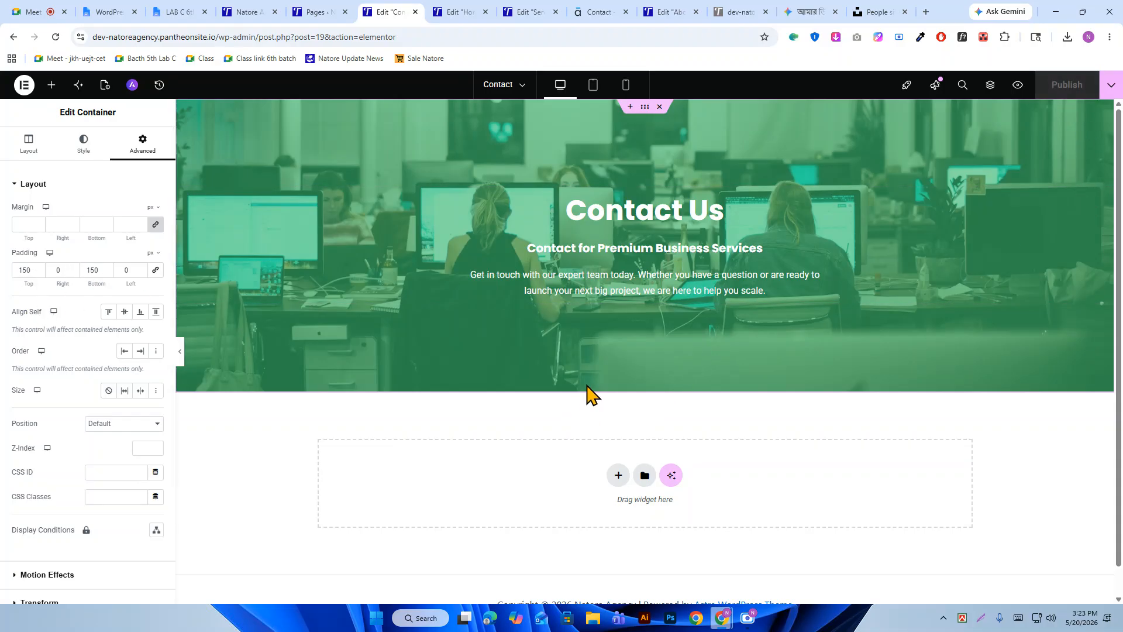
Open the live Contact page in a new tab from the WordPress page list and compare its hero with the Services page.
left_click(337, 12)
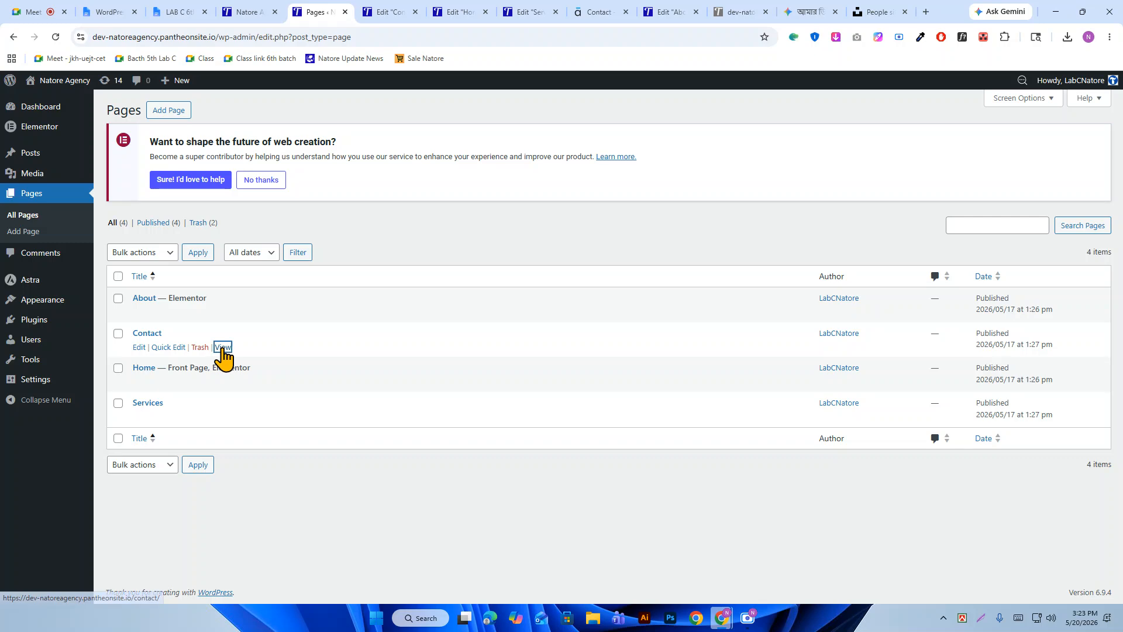
right_click(223, 347)
left_click(274, 364)
left_click(364, 12)
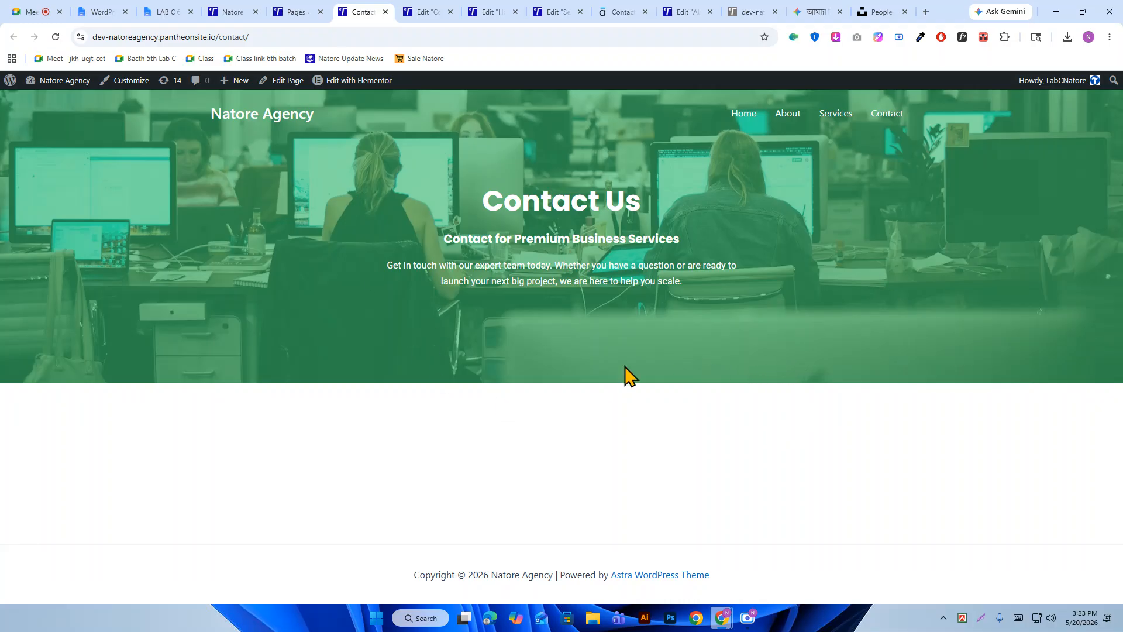
left_click(795, 115)
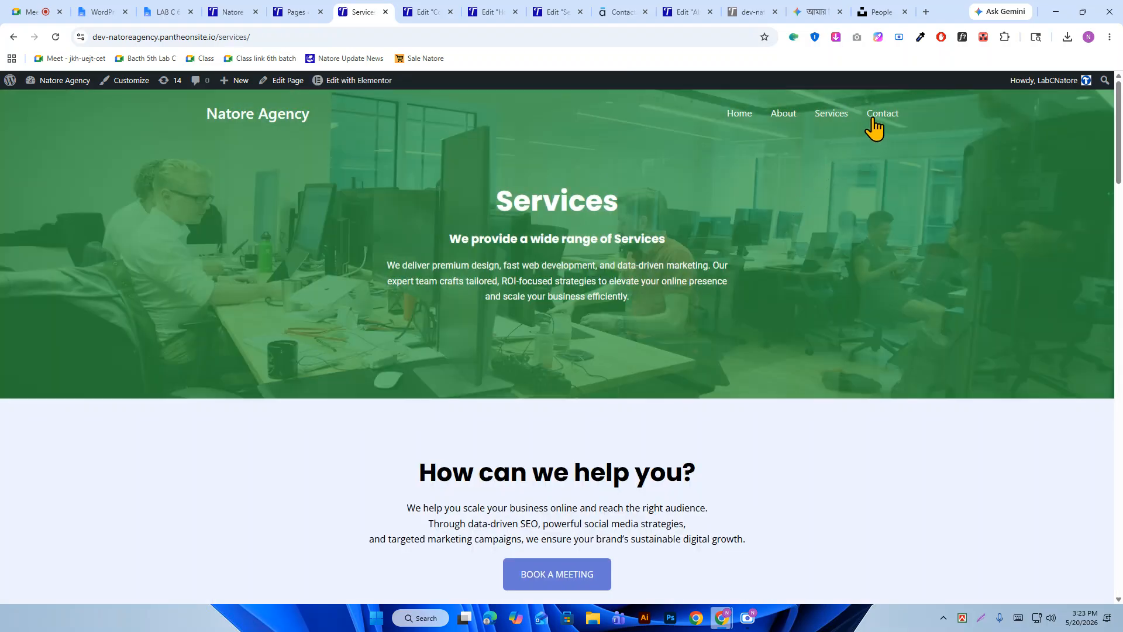
left_click(878, 117)
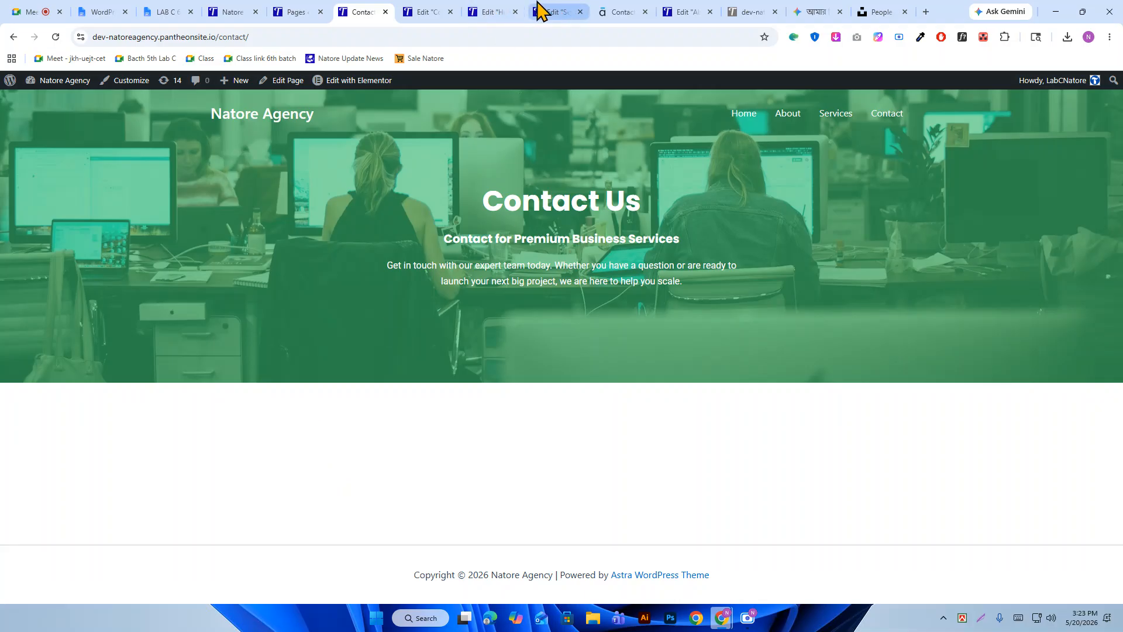
Examine the Digital Agency demo's section below the hero: the Request Free Consultation form, the map and the Get In Touch details.
left_click(625, 12)
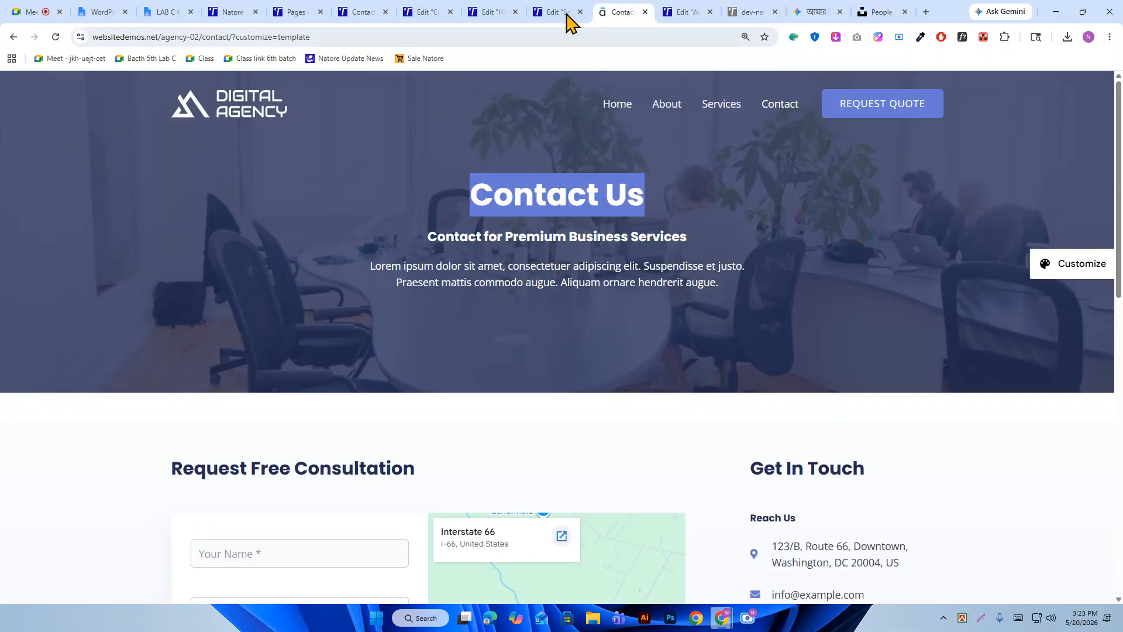
scroll(539, 318, "down", 5)
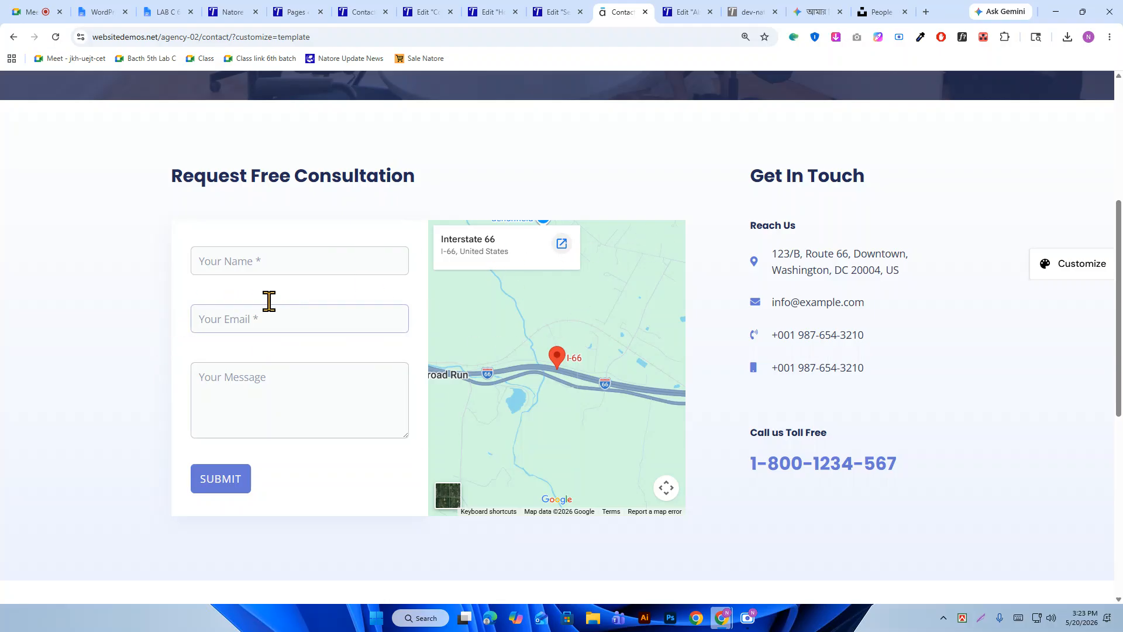
left_click(238, 258)
left_click(243, 319)
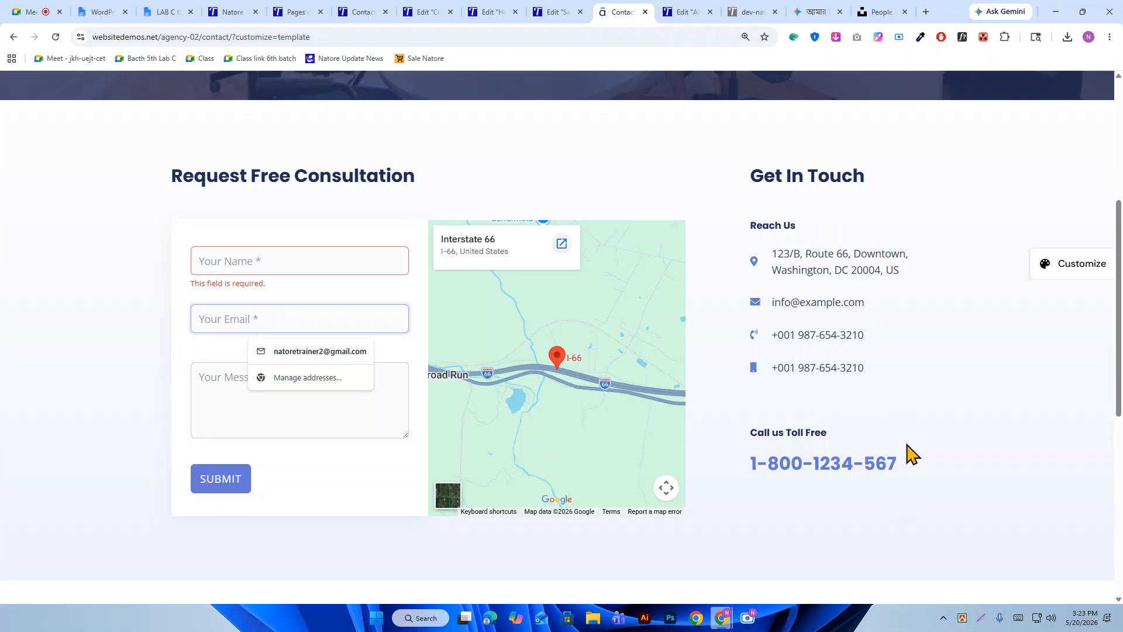
scroll(509, 502, "up", 4)
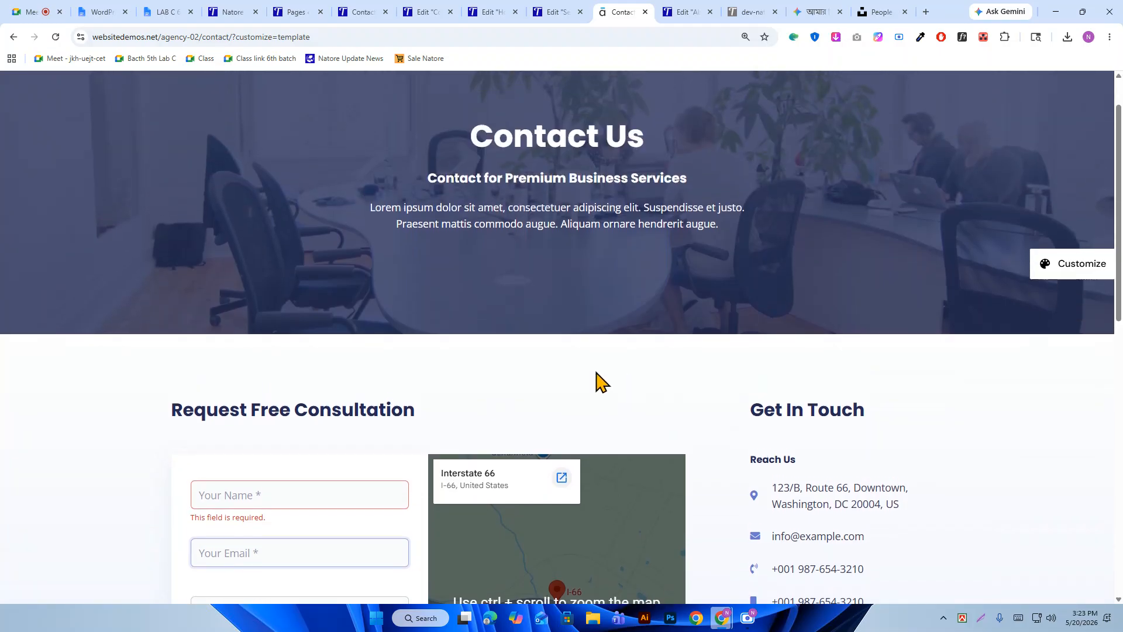
scroll(359, 409, "down", 3)
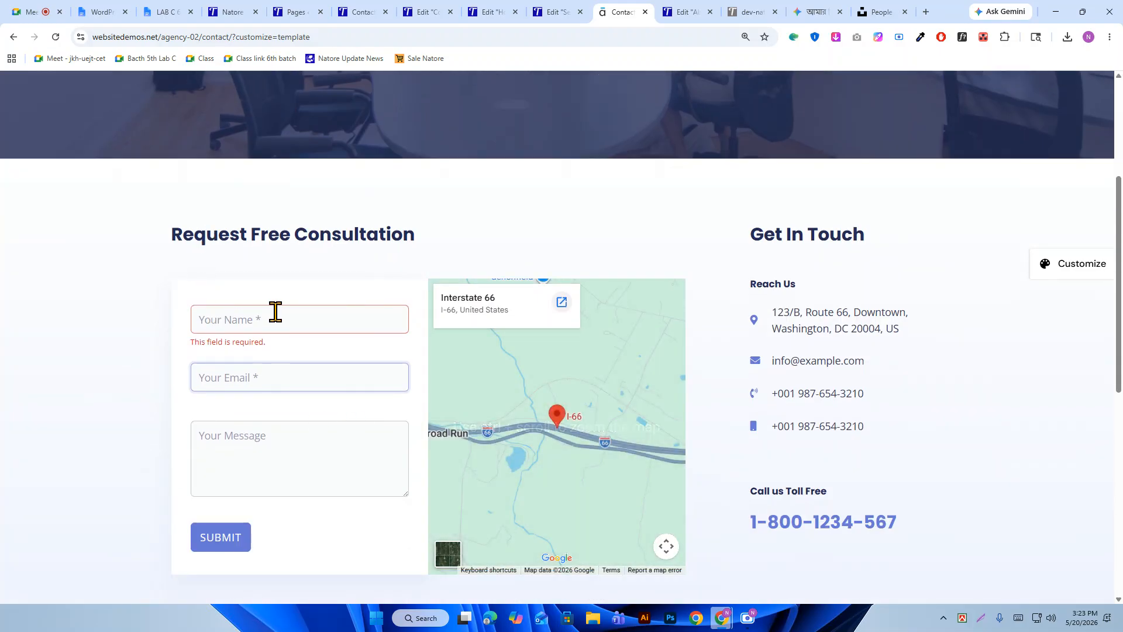
left_click(283, 376)
left_click(328, 484)
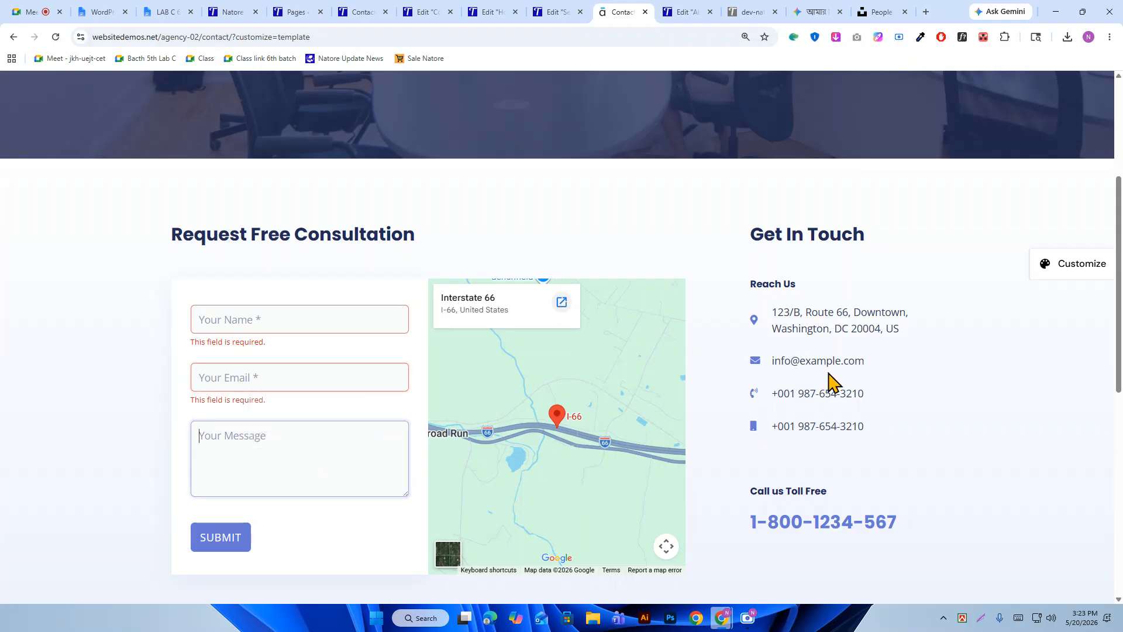
left_click(221, 317)
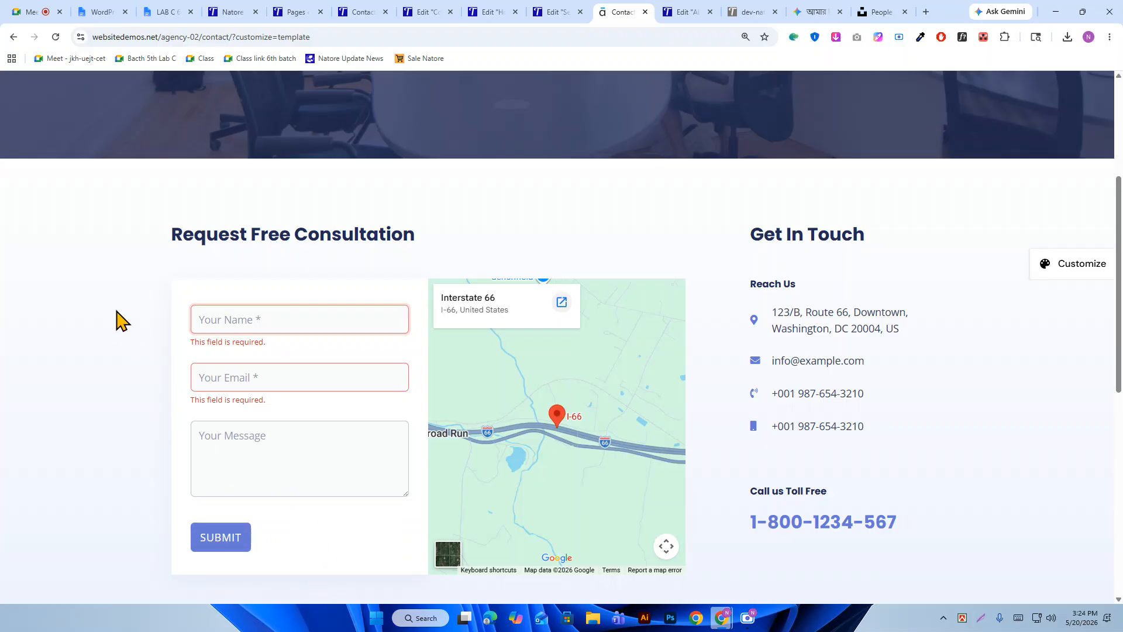
left_click_drag(161, 237, 439, 244)
scroll(810, 263, "down", 4)
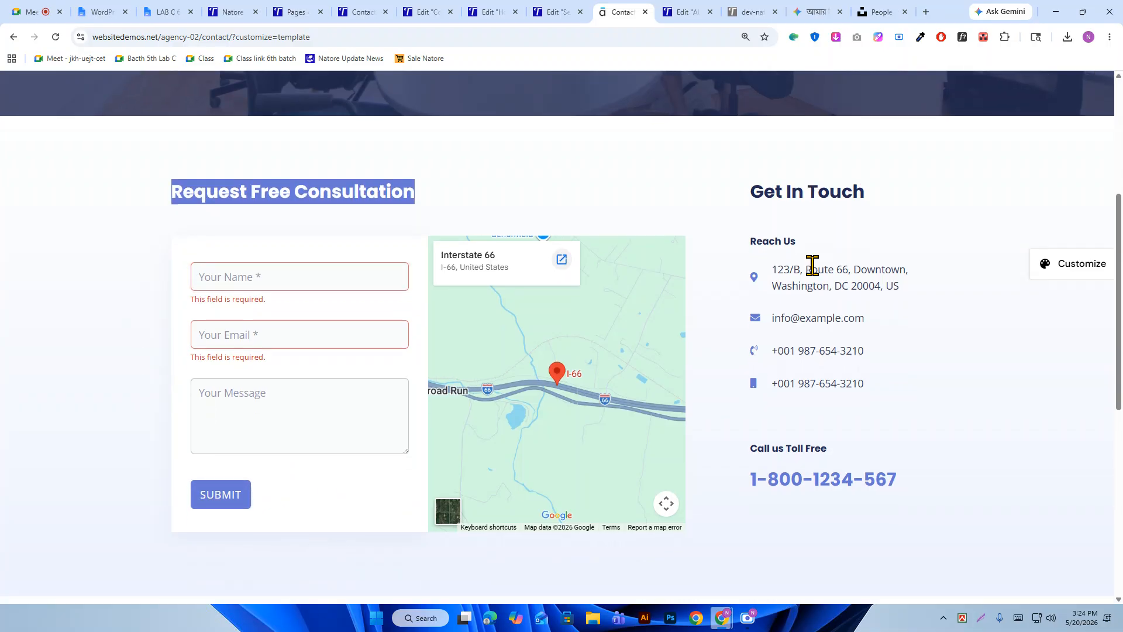
scroll(602, 225, "up", 4)
left_click(476, 199)
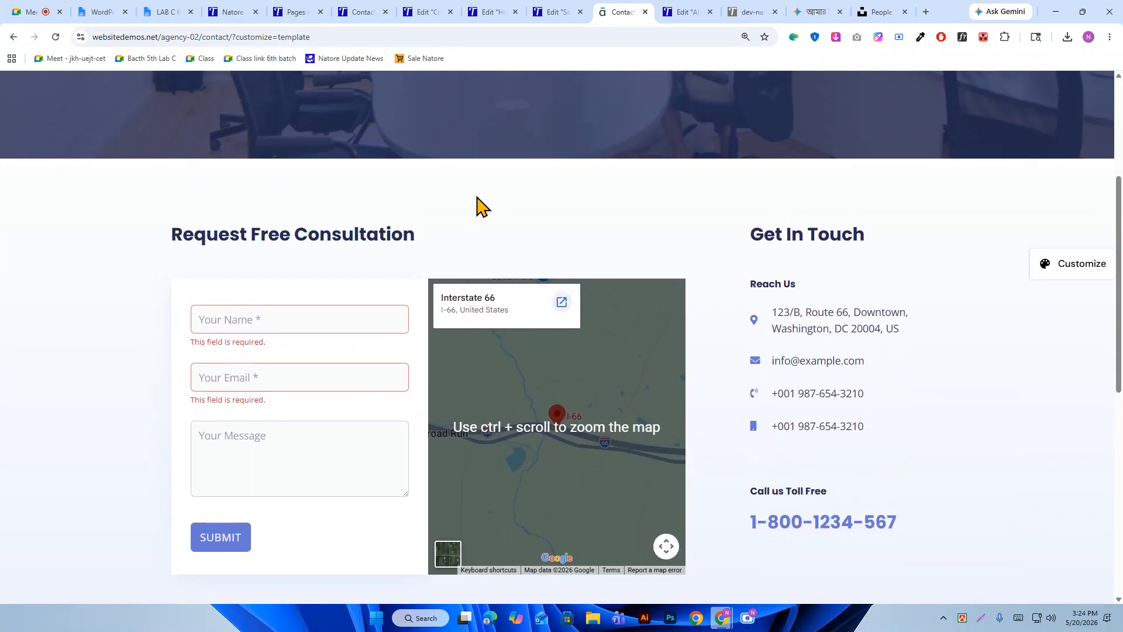
Close the Elementor editor tabs of the Home and Services pages and return to the Contact page's editor.
left_click(417, 11)
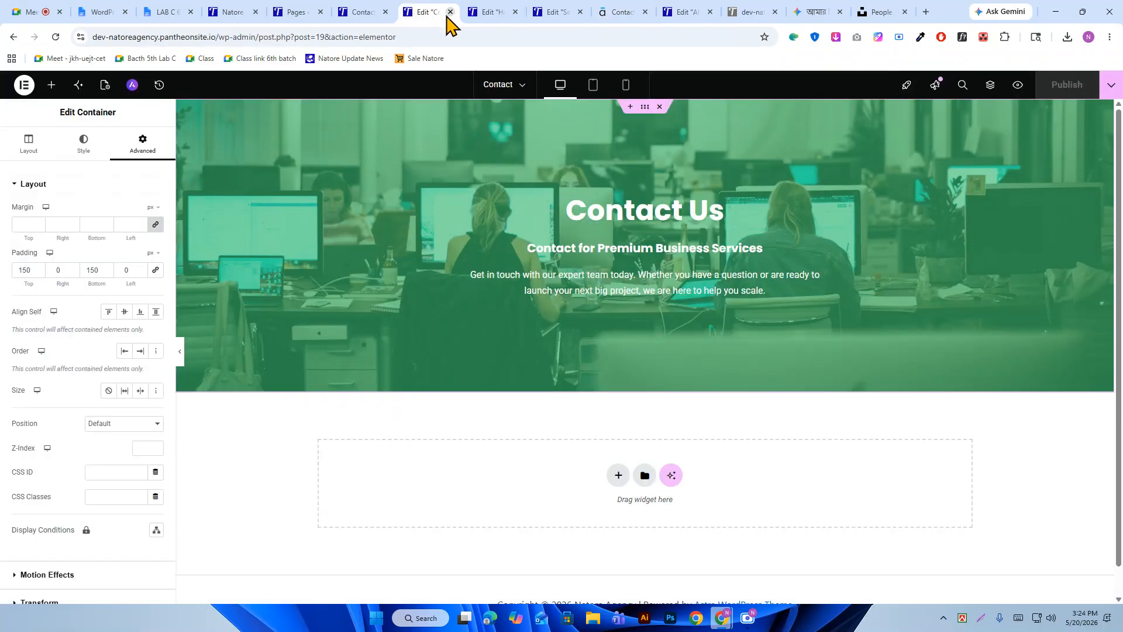
left_click(491, 10)
left_click(515, 12)
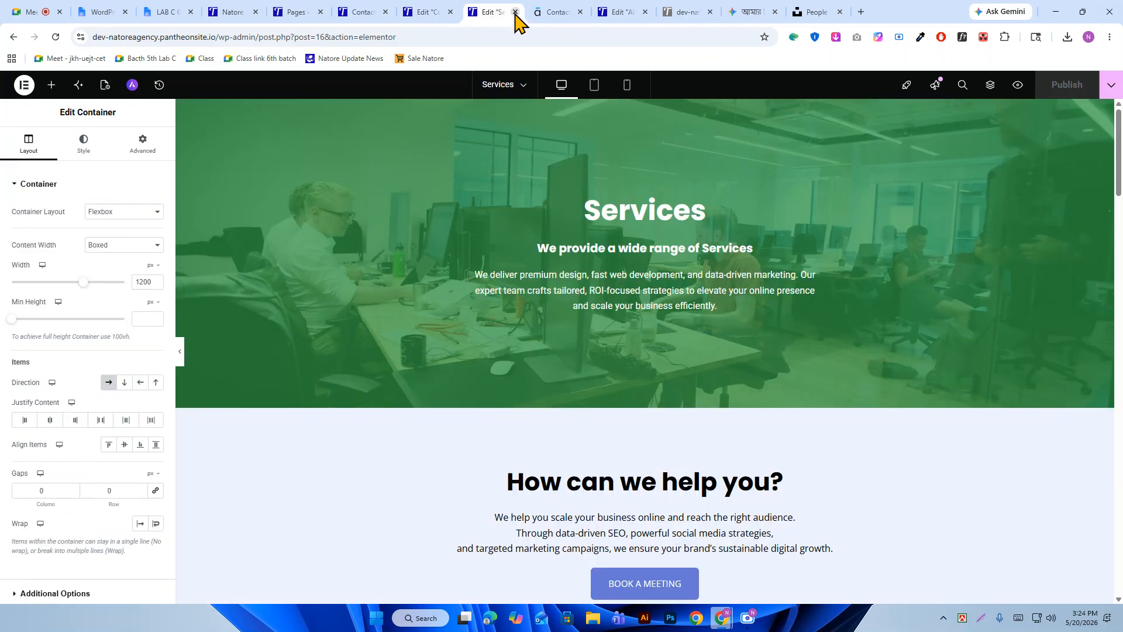
left_click(515, 11)
left_click(436, 12)
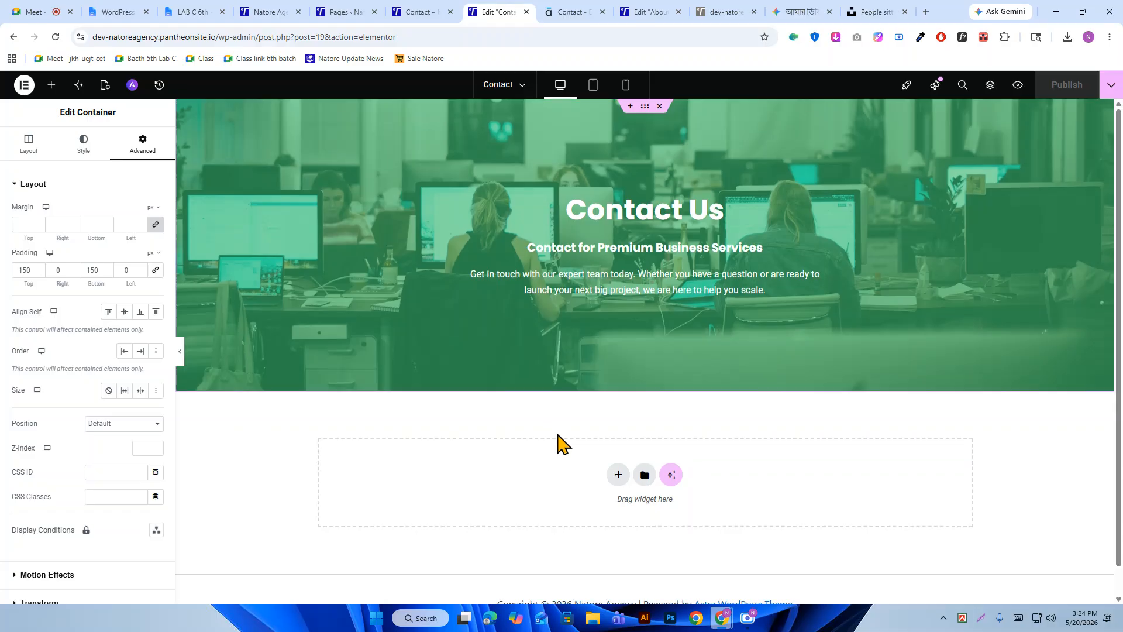
Add a Flexbox container with the single-column, downward structure below the hero section.
scroll(559, 444, "down", 1)
left_click(618, 445)
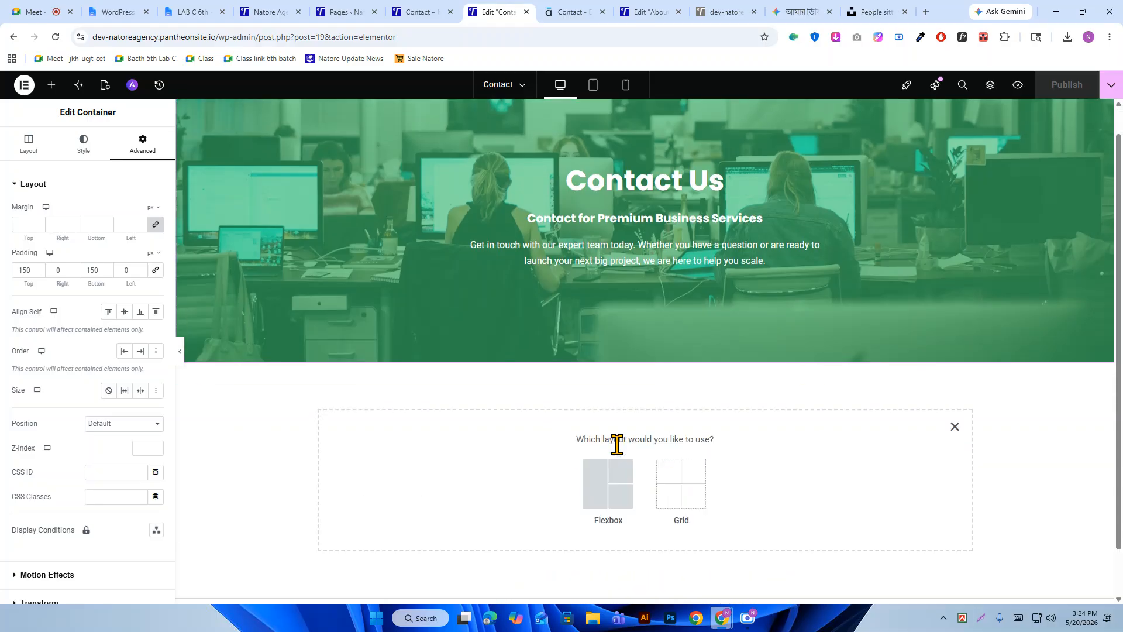
left_click(608, 494)
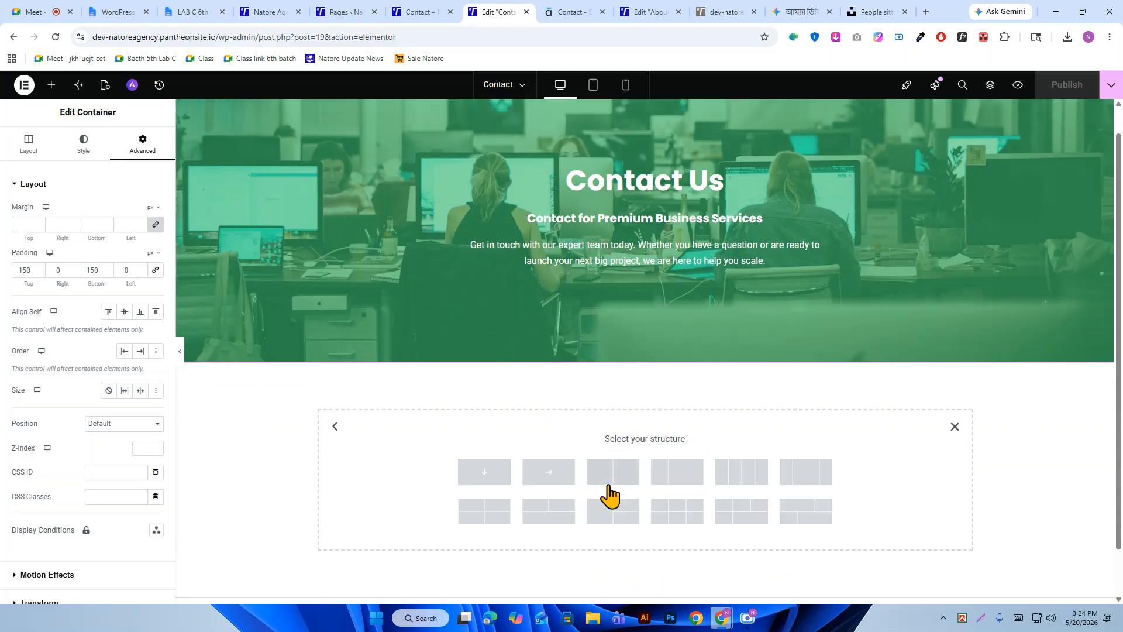
left_click(486, 475)
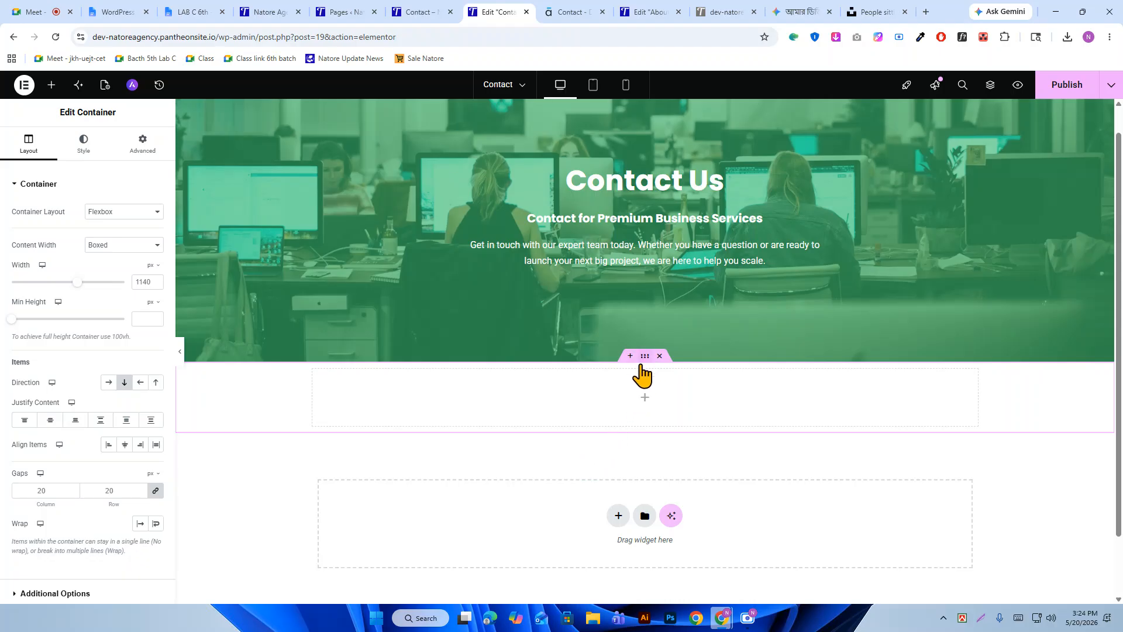
Sample the white (#FFFFFF) at the upper edge of the demo's consultation section and return to the new container's background settings.
left_click(78, 141)
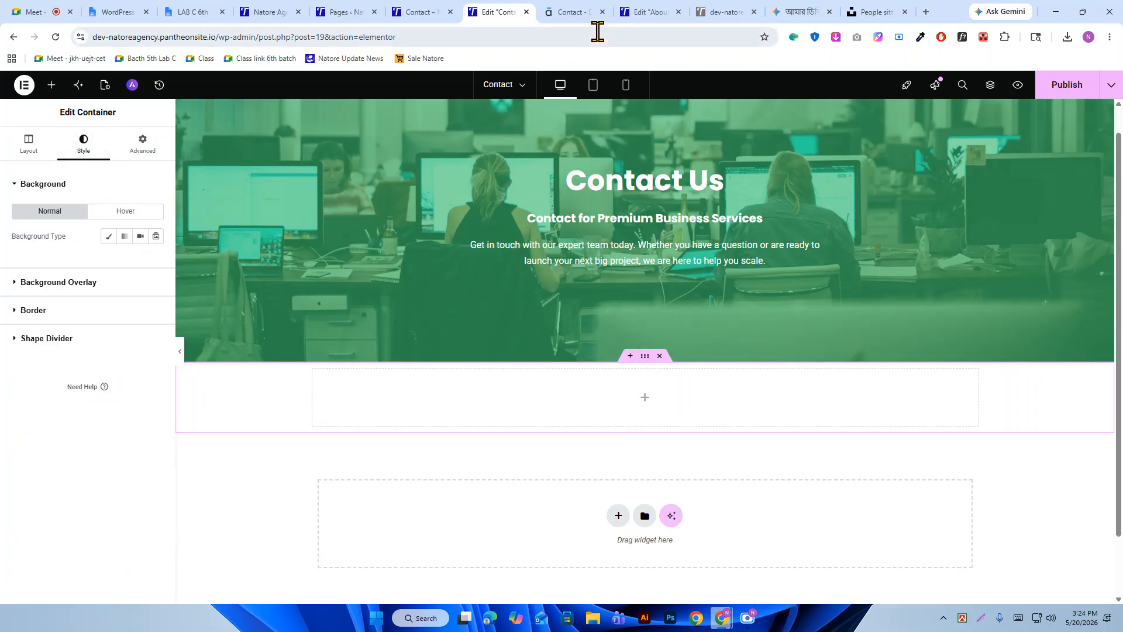
left_click(584, 10)
scroll(667, 273, "down", 1)
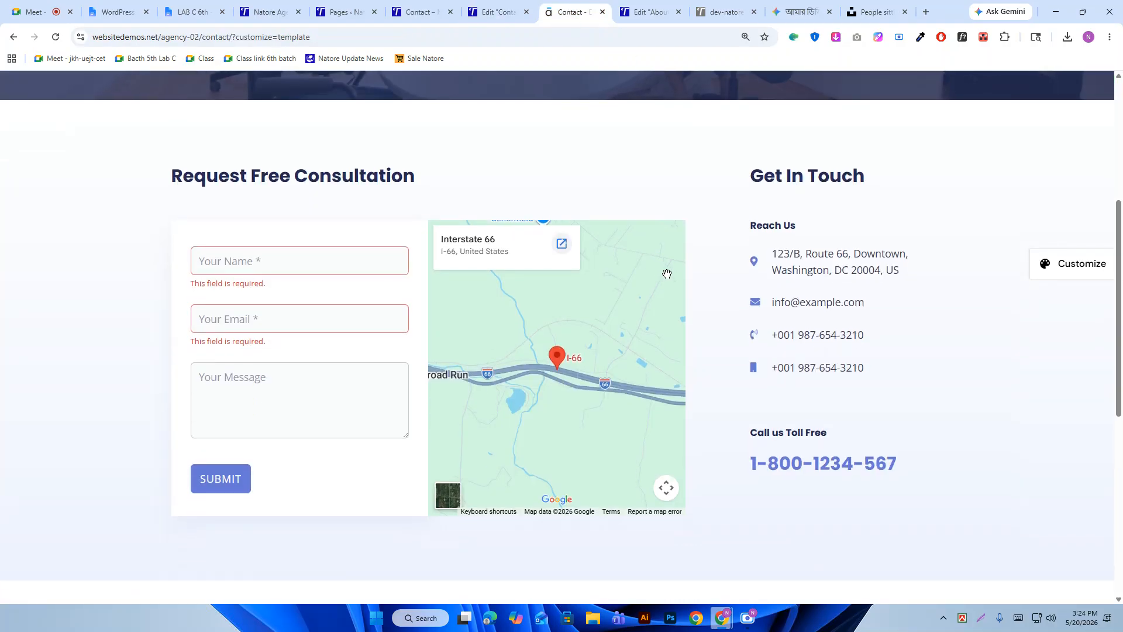
scroll(138, 345, "down", 1)
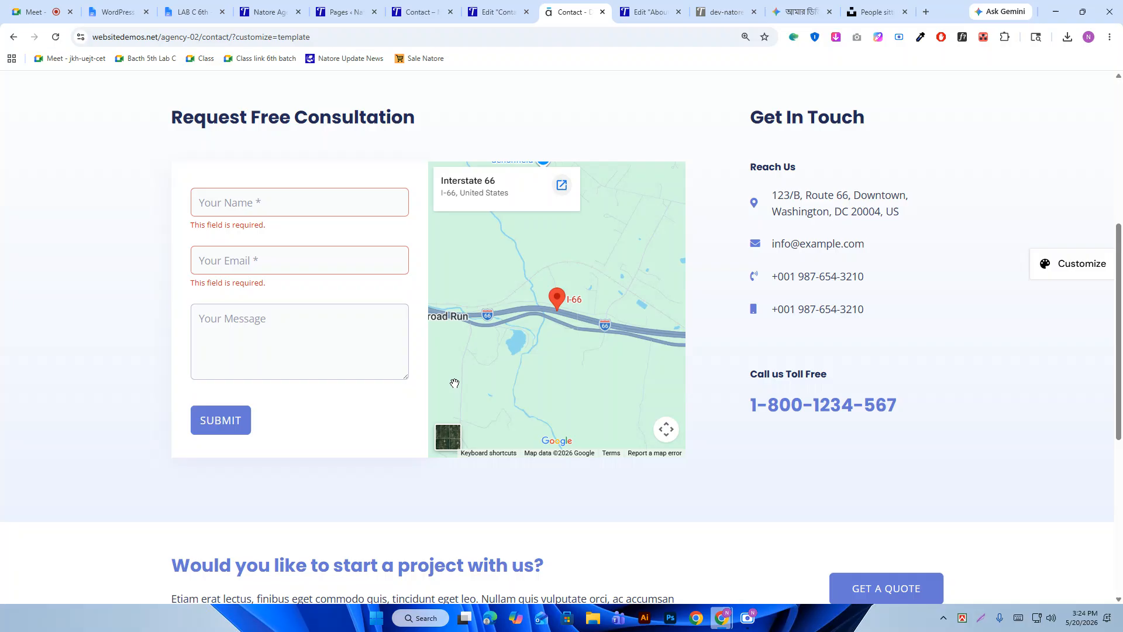
scroll(993, 487, "up", 2)
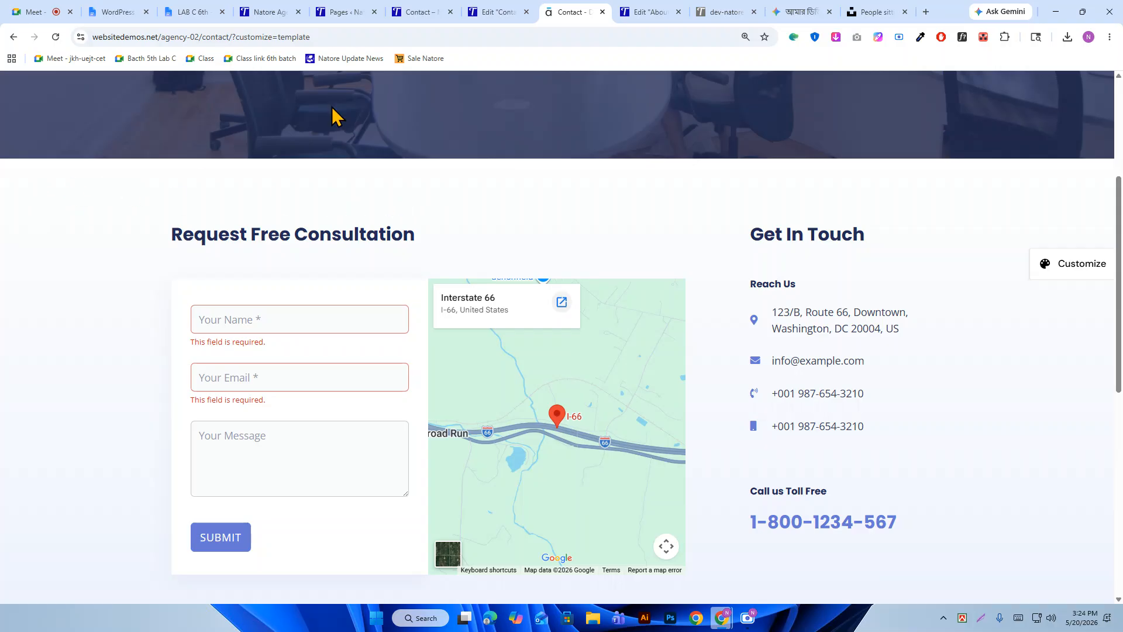
left_click(917, 38)
left_click(107, 214)
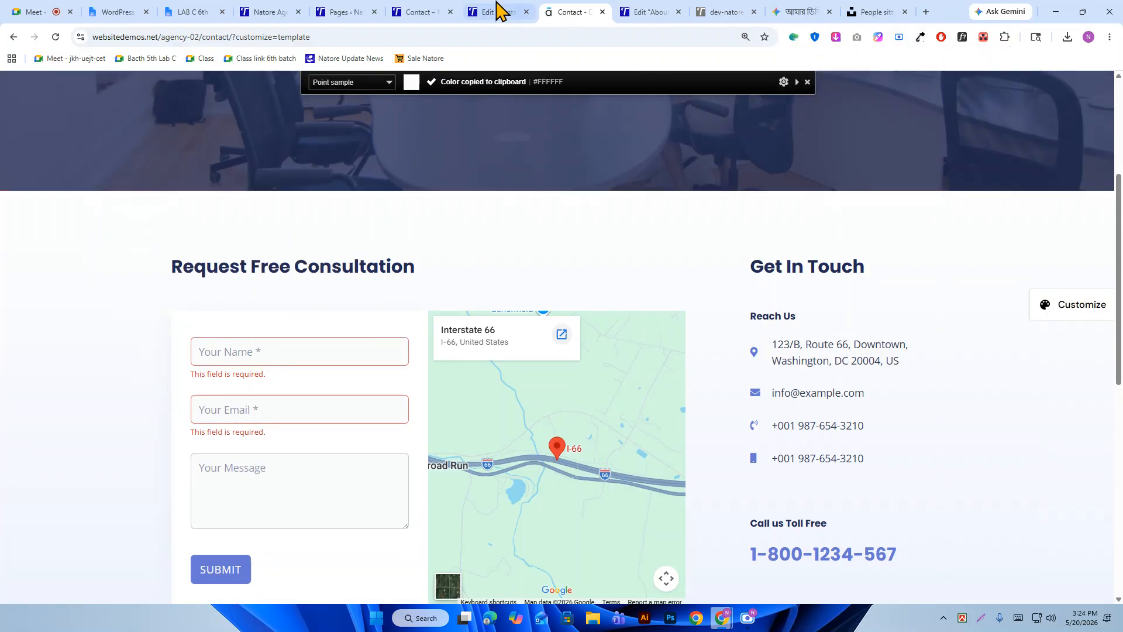
left_click(499, 10)
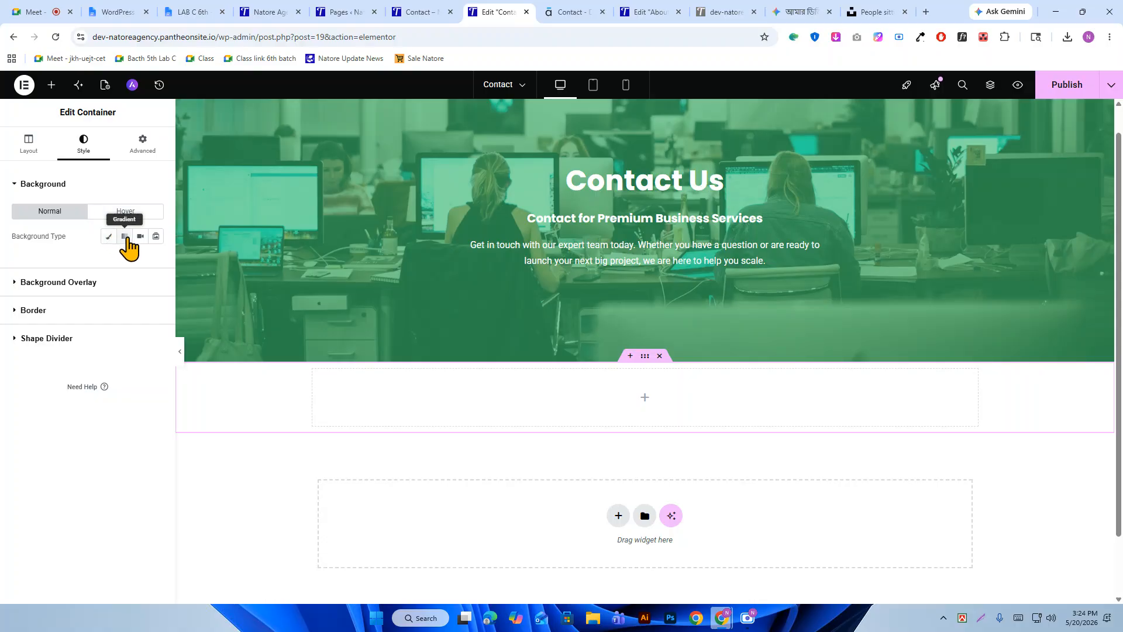
Give the new container a gradient background with #FFFFFF as its first color.
left_click(125, 237)
left_click(155, 318)
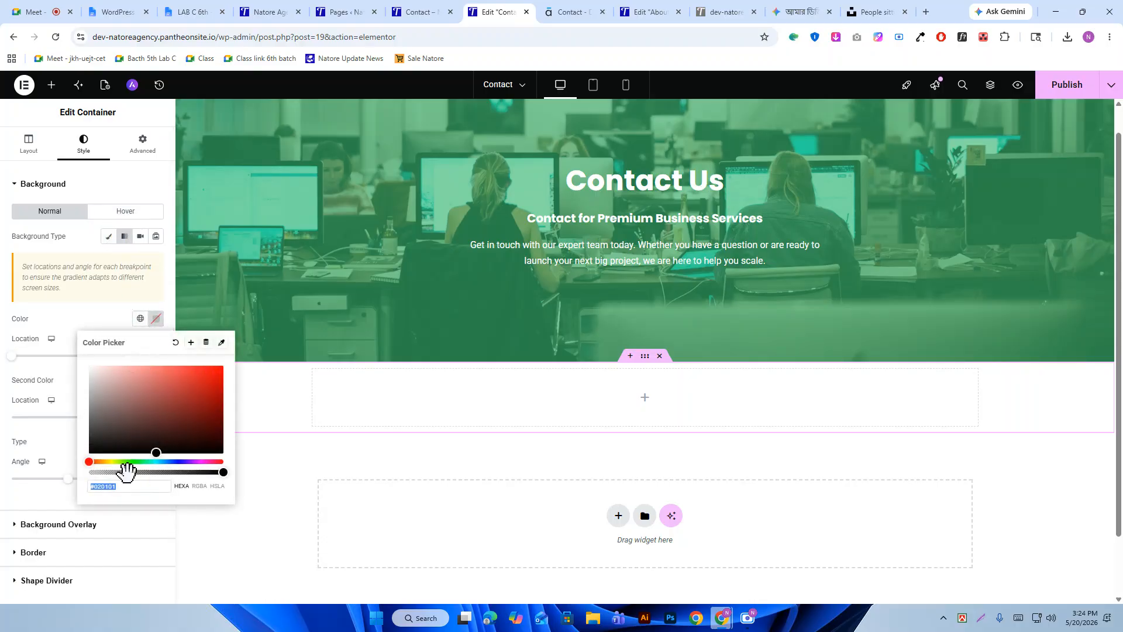
right_click(133, 486)
left_click(176, 216)
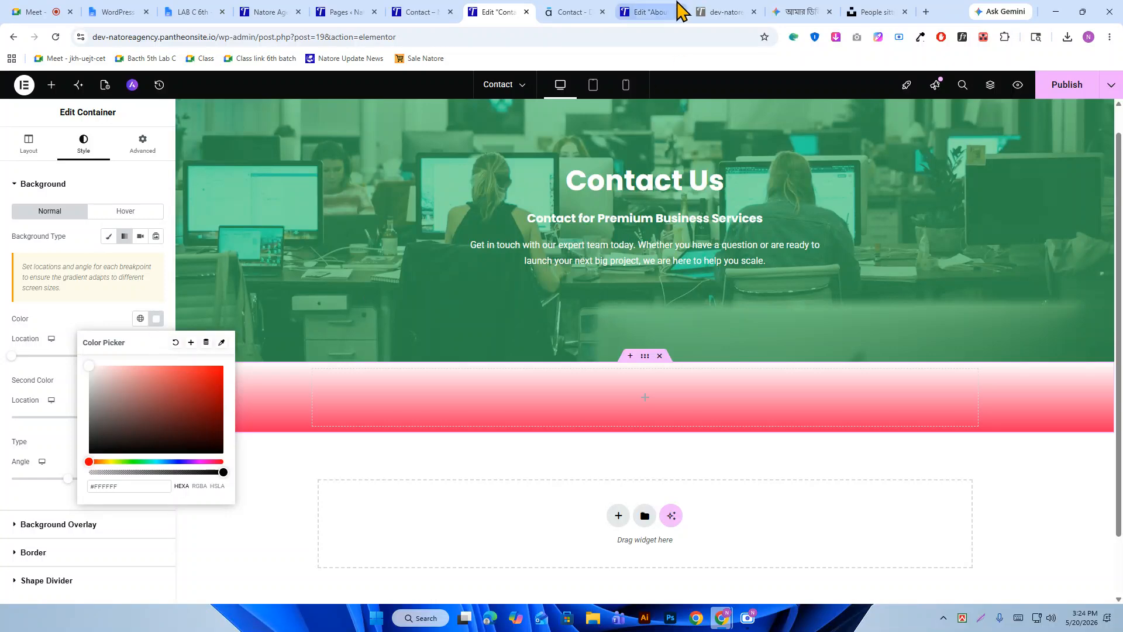
Sample the background color at the lower edge of the demo's consultation section and return to the Contact page's editor.
left_click(588, 11)
scroll(795, 100, "down", 4)
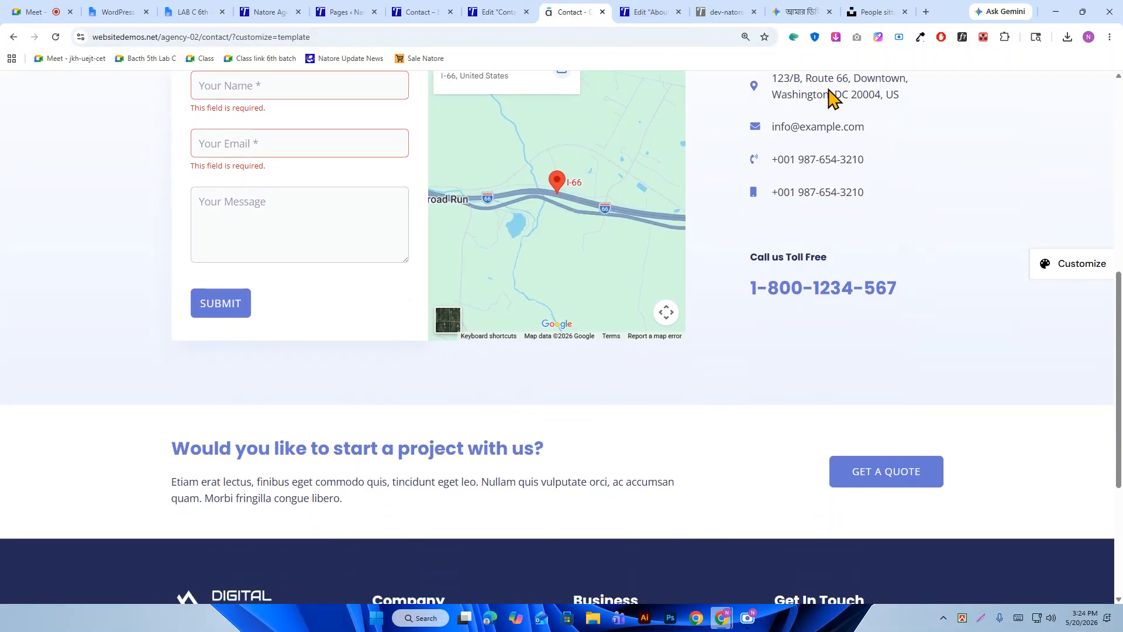
left_click(921, 37)
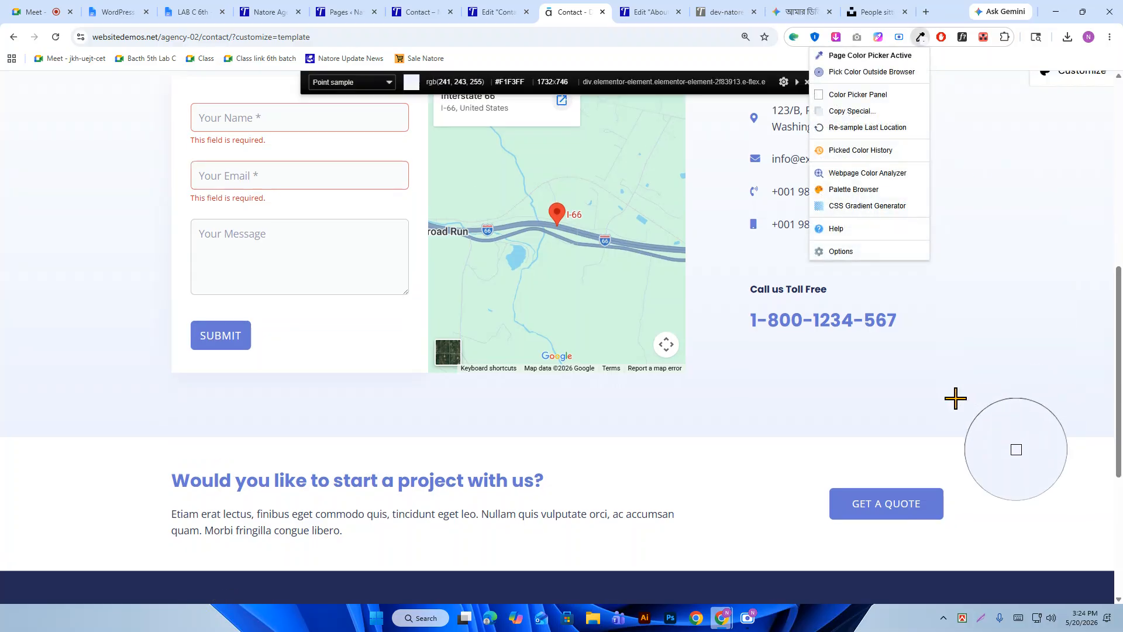
left_click(907, 404)
left_click(526, 8)
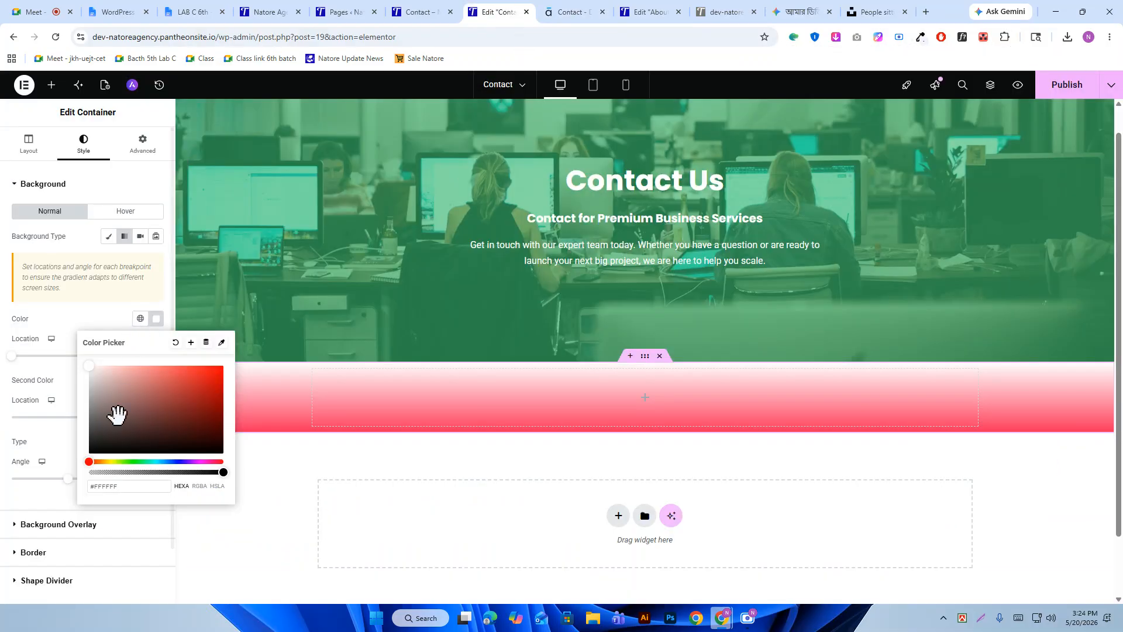
Set the container gradient's second color to the sampled #F0F3FF.
left_click(46, 444)
left_click(156, 380)
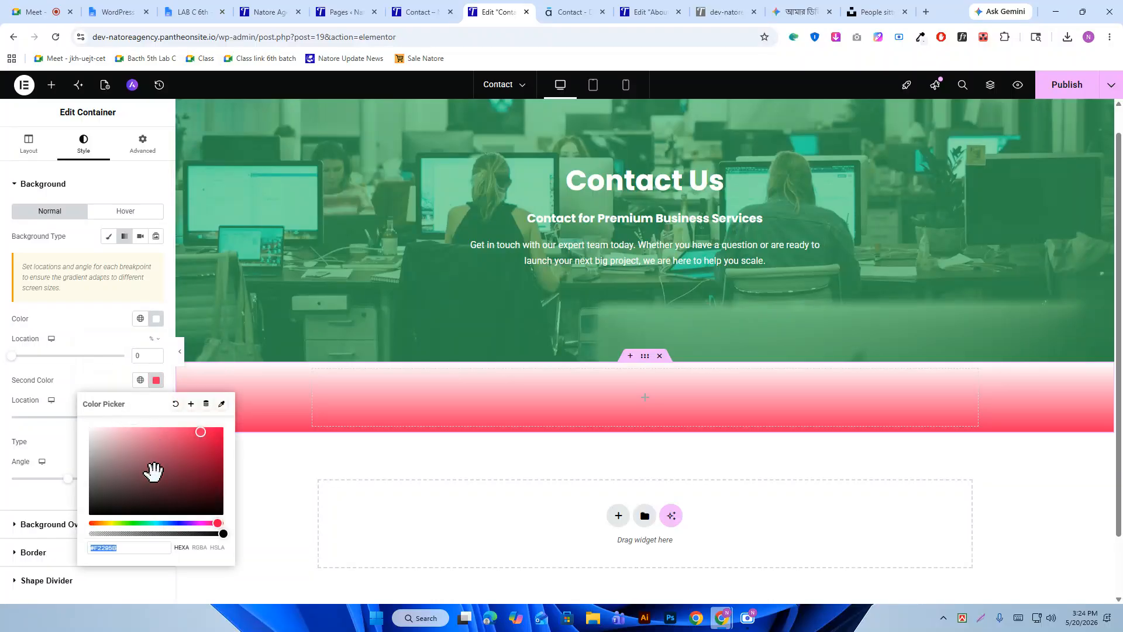
left_click(108, 548)
right_click(107, 549)
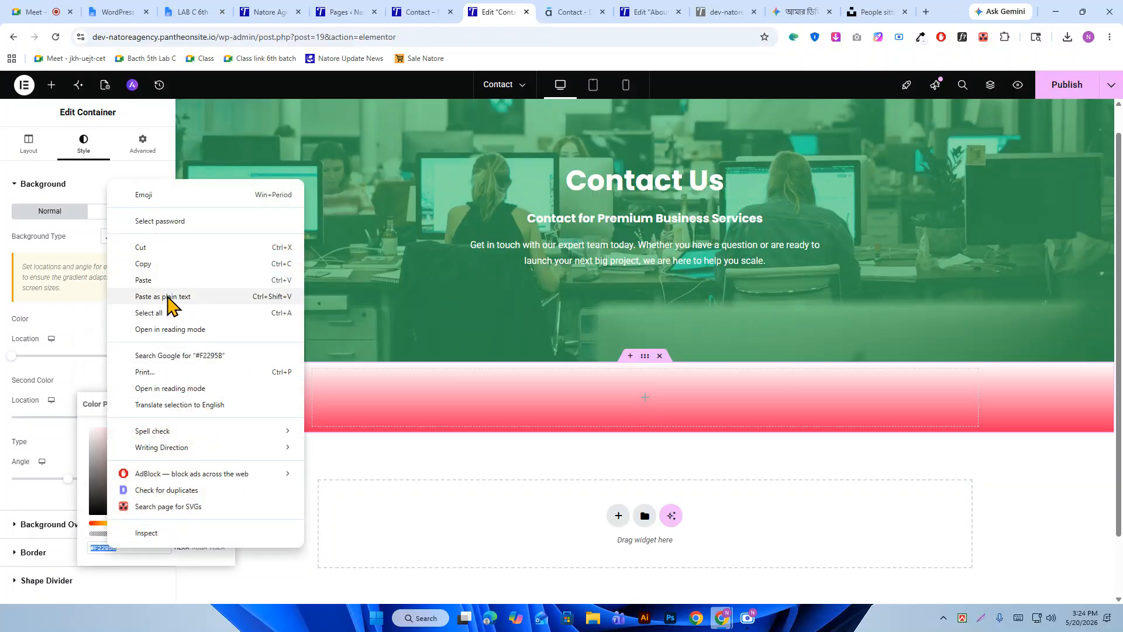
left_click(209, 303)
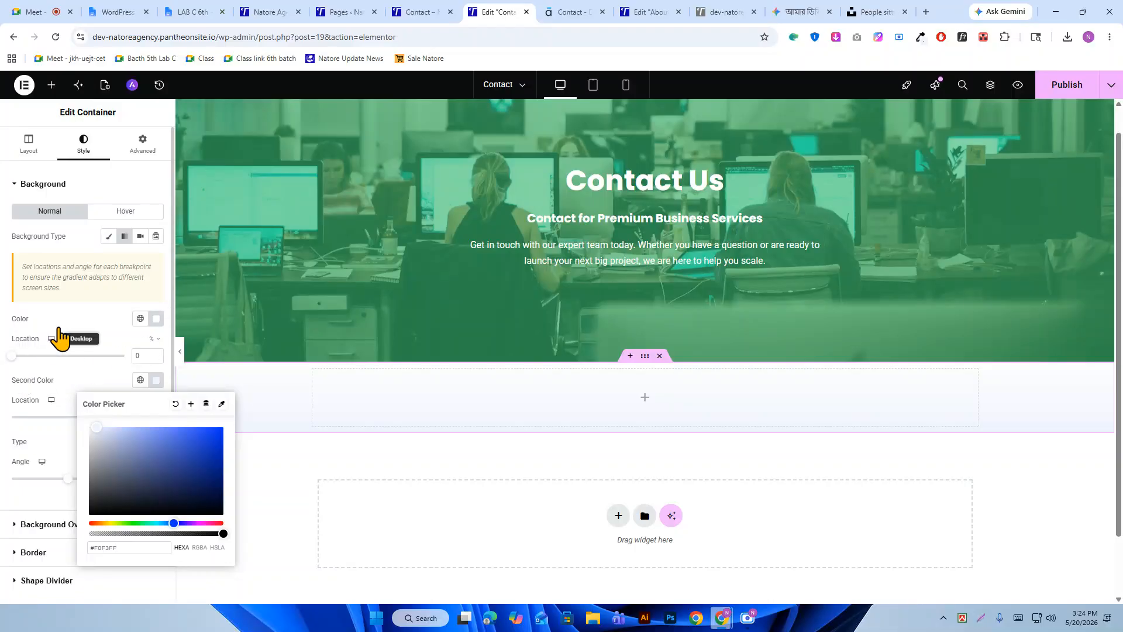
left_click(82, 323)
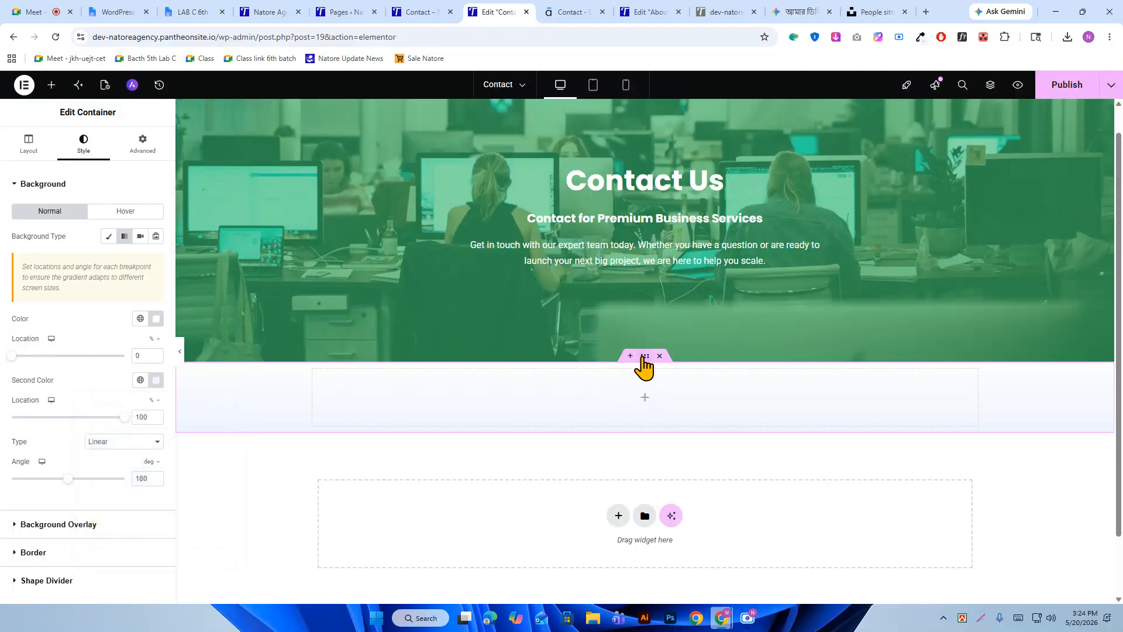
Set the gradient container's content to full width and nest a boxed container with a 1200 px width inside it.
left_click(29, 149)
left_click(132, 245)
left_click(124, 274)
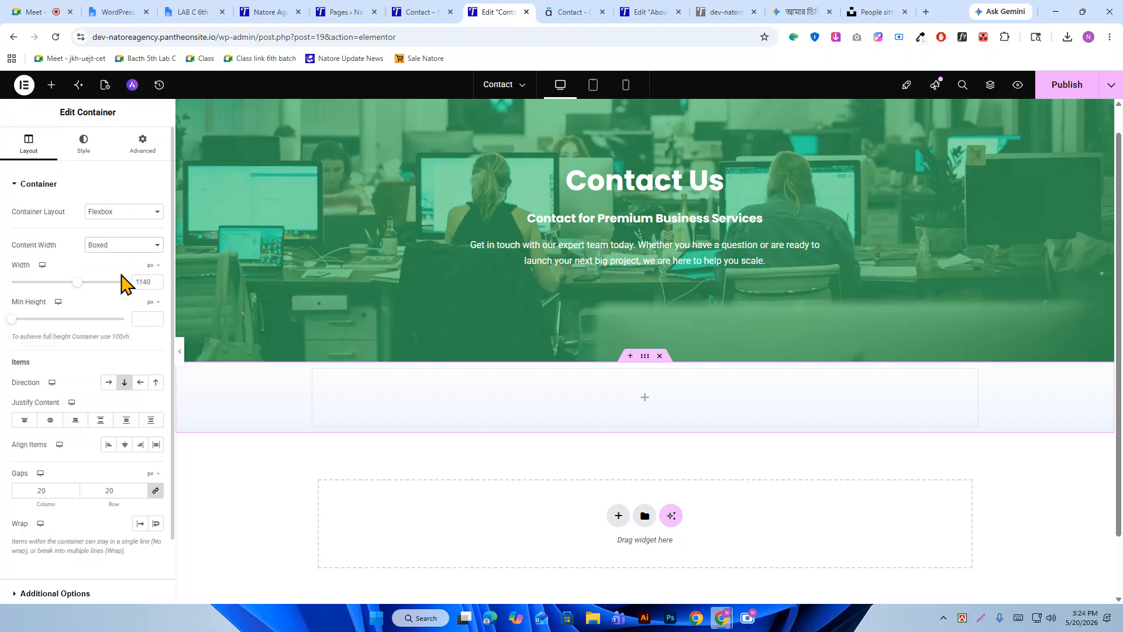
left_click(645, 399)
left_click_drag(41, 343, 620, 411)
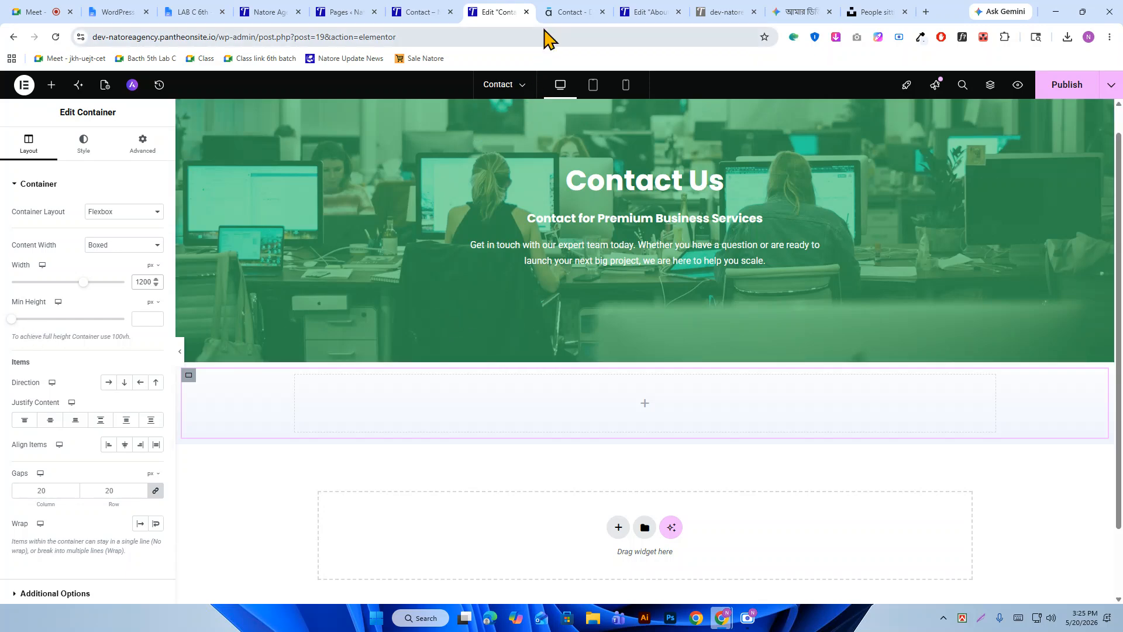
Compare with the demo's layout, then set the nested container to 1300 px wide, row direction and gaps of 0.
left_click(566, 13)
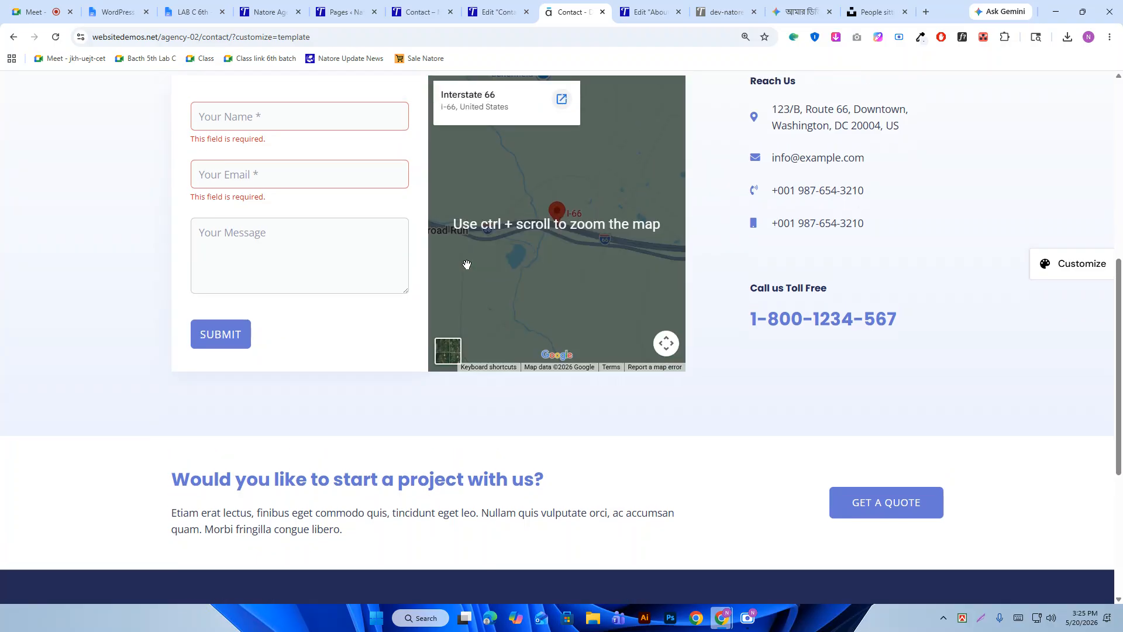
scroll(466, 264, "up", 5)
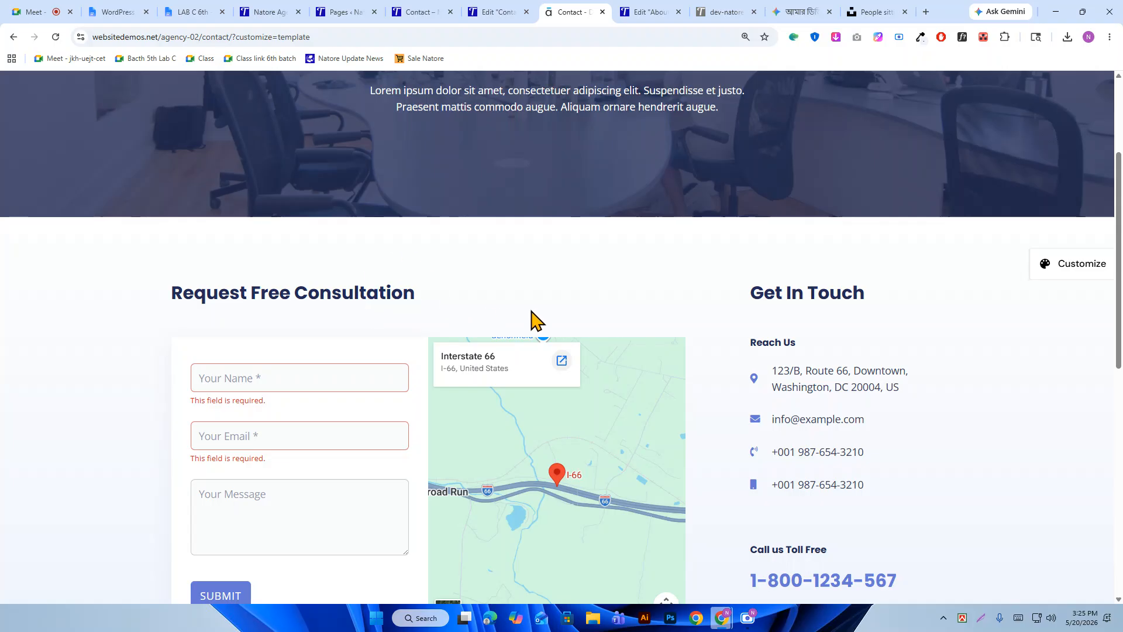
left_click(484, 9)
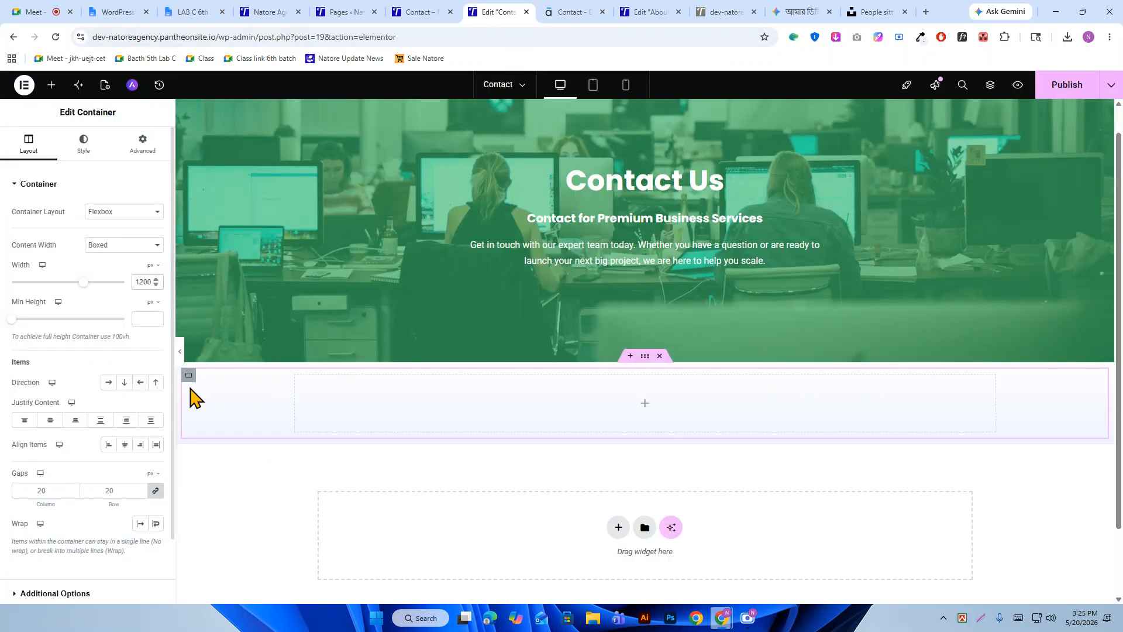
scroll(526, 396, "down", 1)
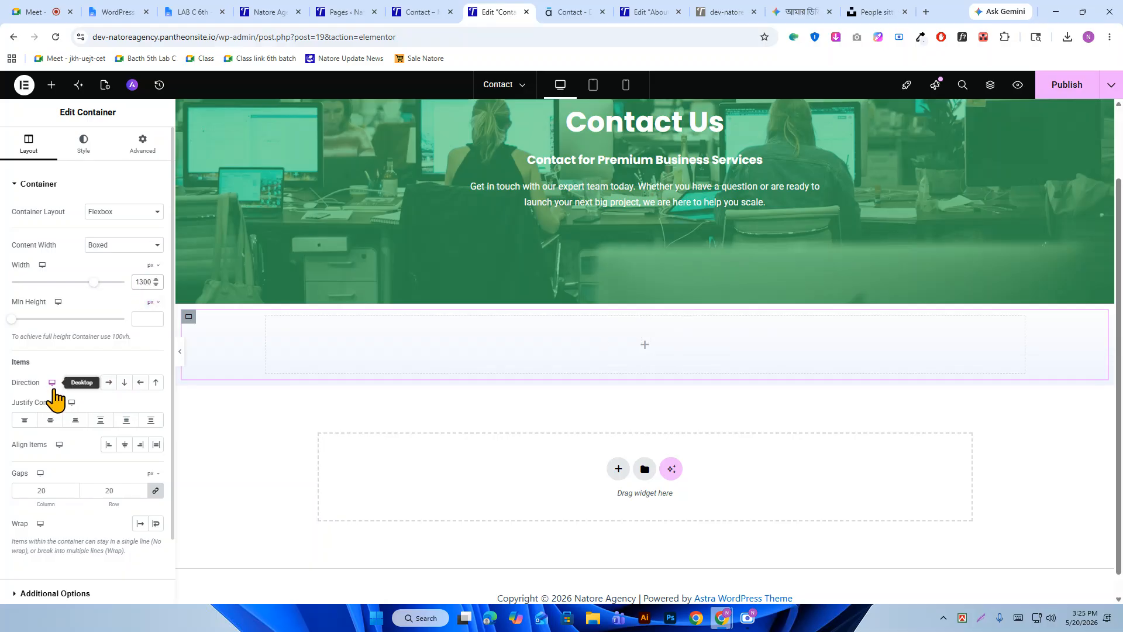
left_click_drag(16, 386, 30, 386)
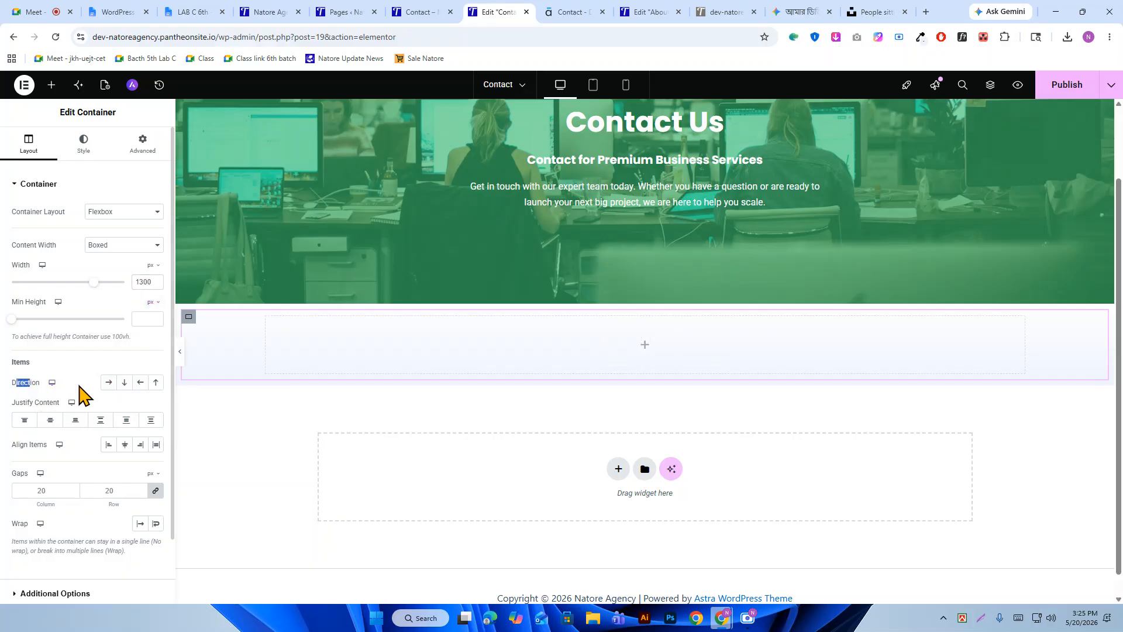
left_click(109, 382)
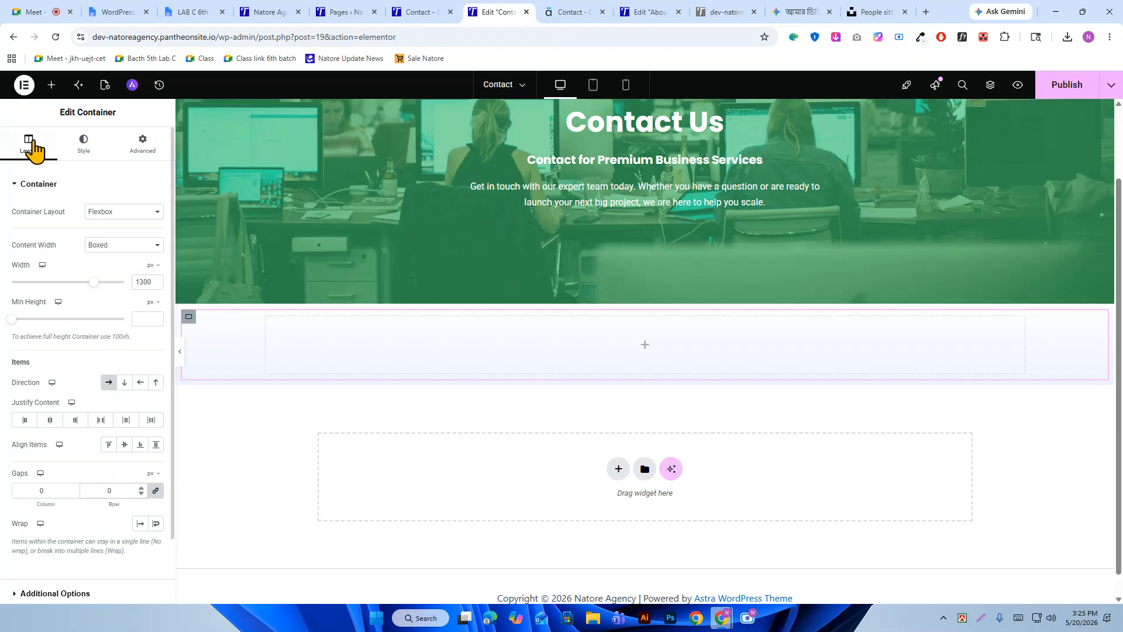
Add a container inside the row container and duplicate it twice to make three columns side by side.
left_click(51, 86)
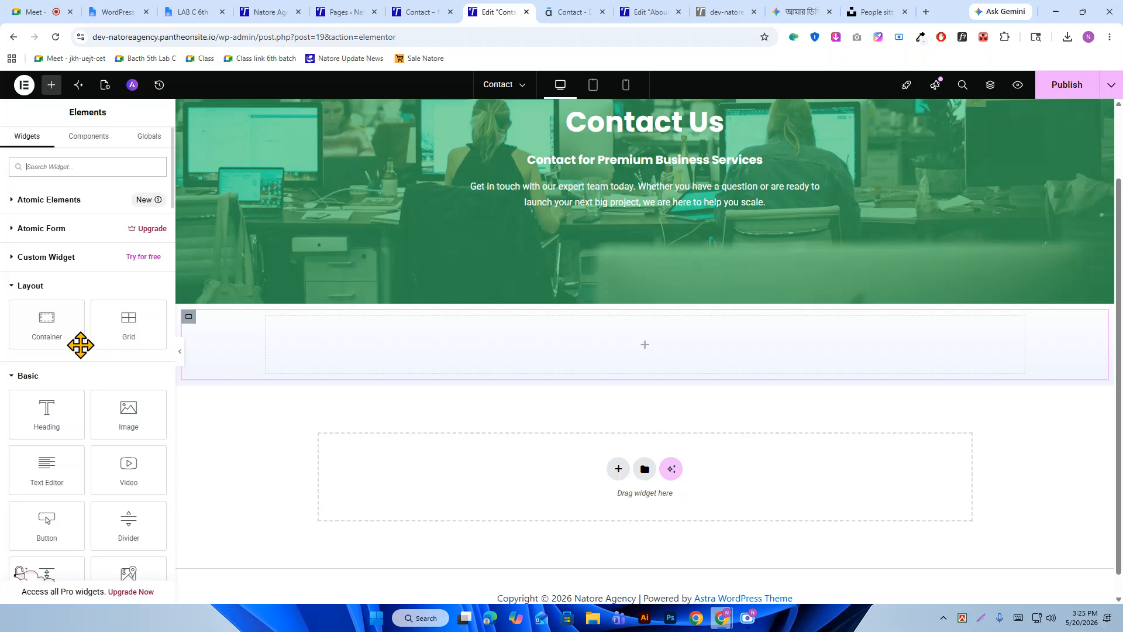
left_click_drag(45, 321, 515, 356)
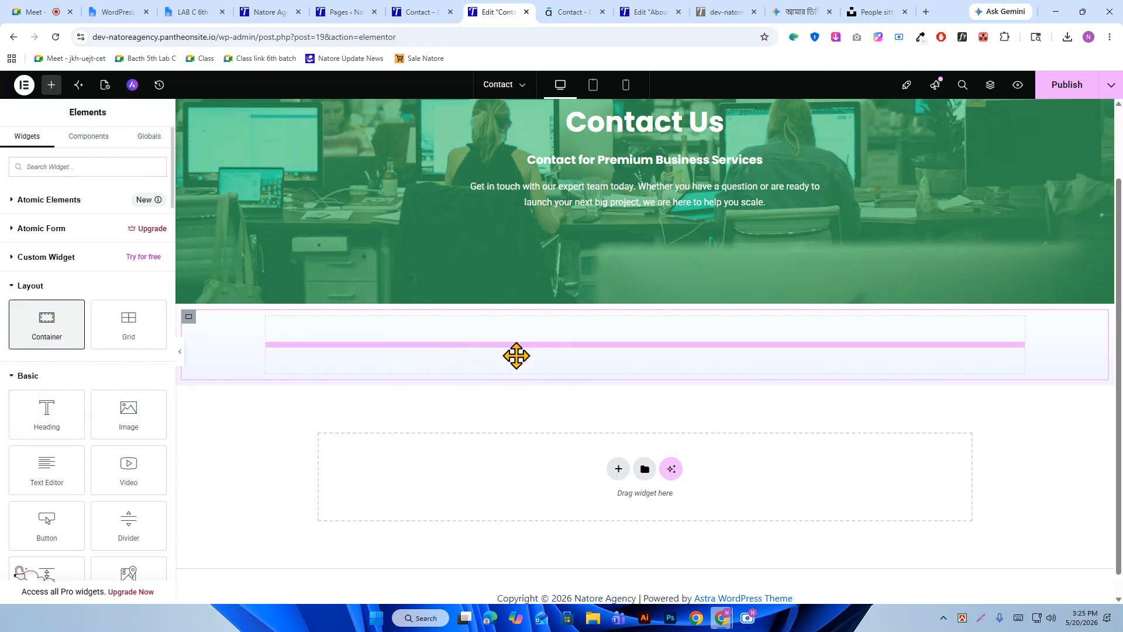
left_click(573, 11)
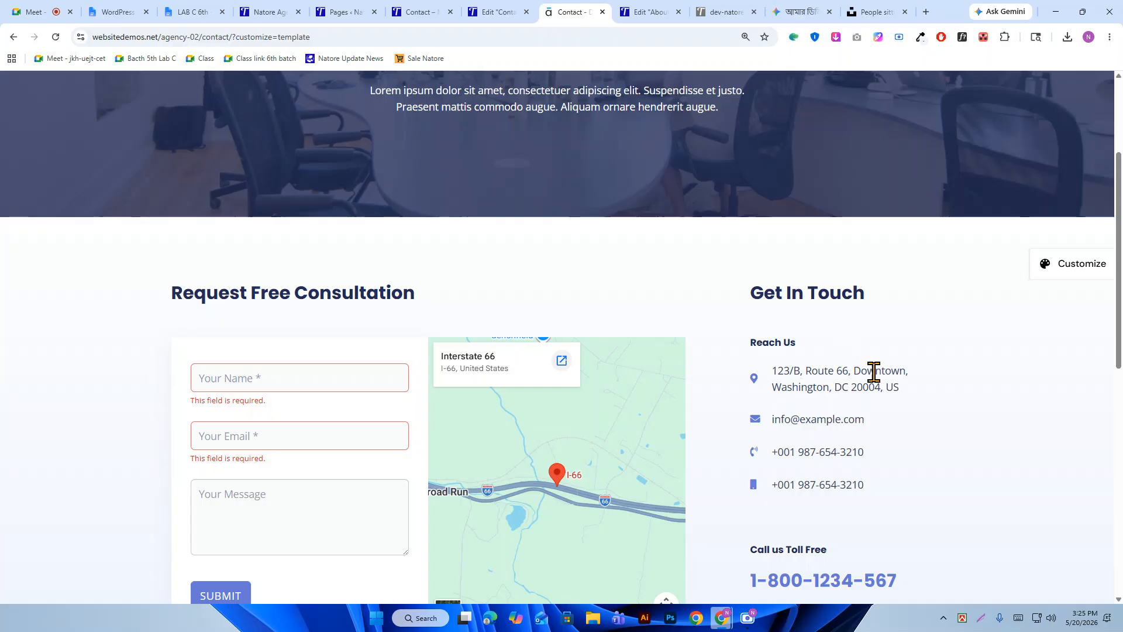
scroll(873, 351, "down", 2)
left_click(499, 12)
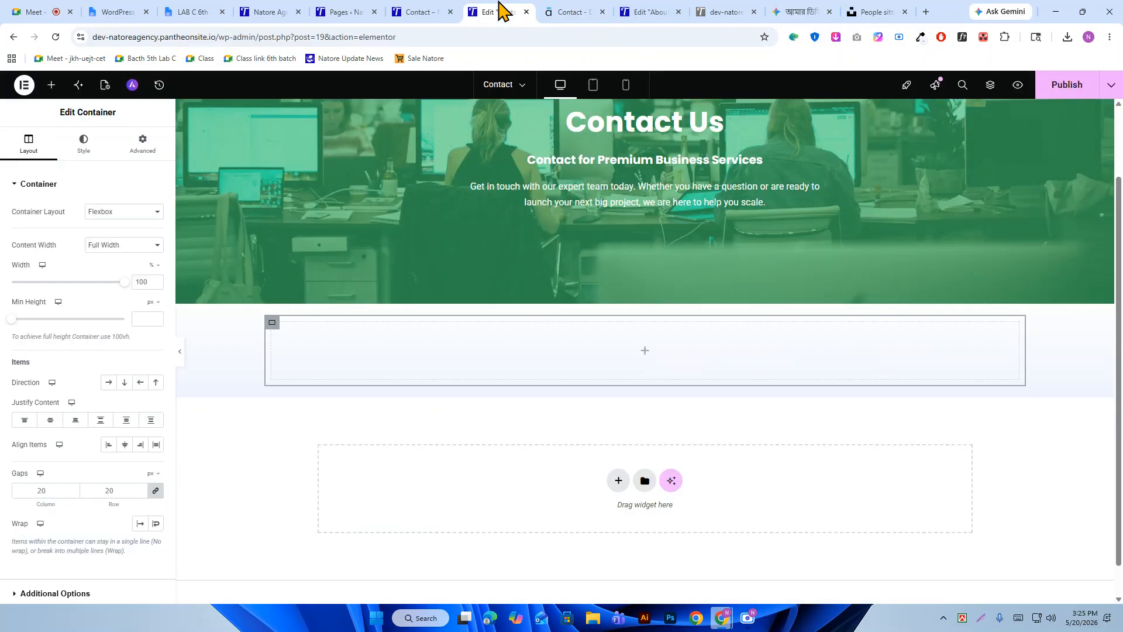
right_click(267, 335)
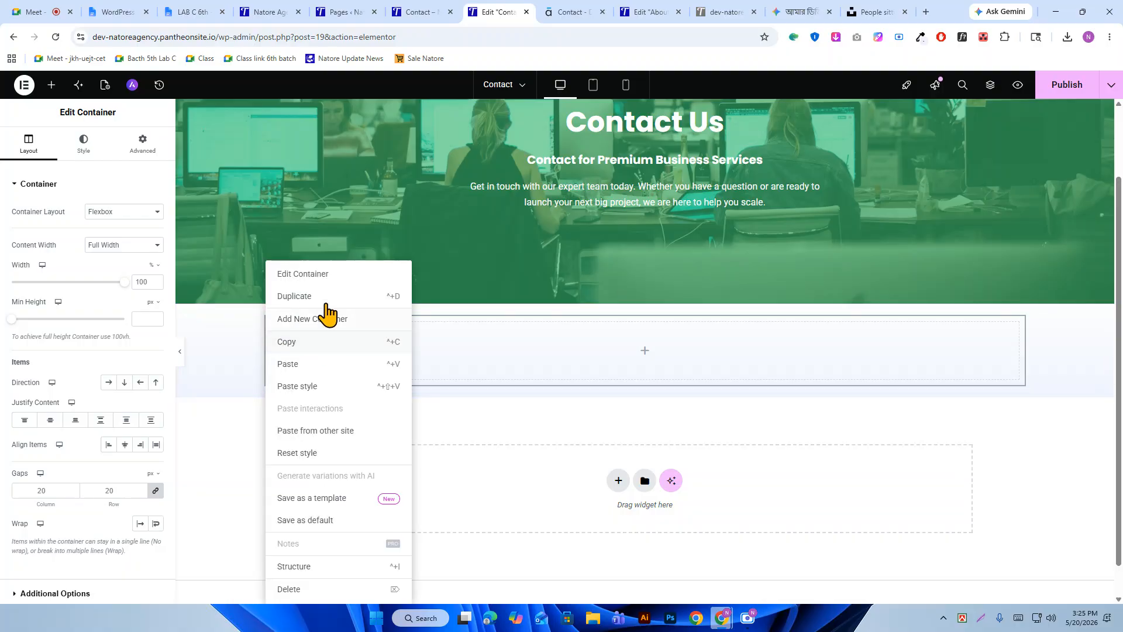
left_click(331, 303)
right_click(275, 334)
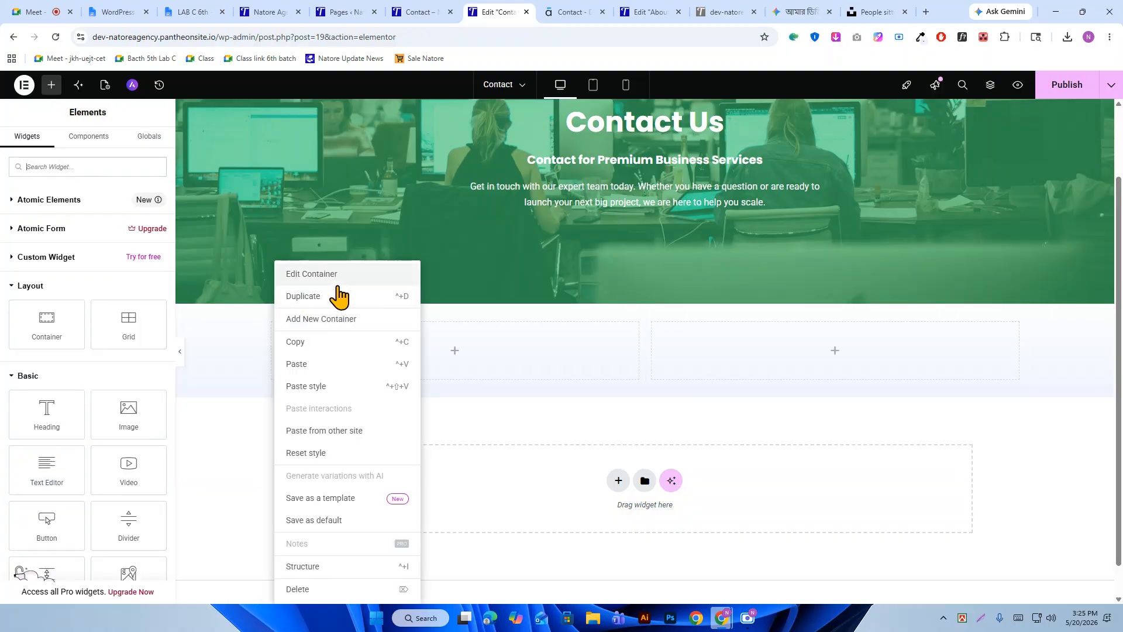
left_click(337, 298)
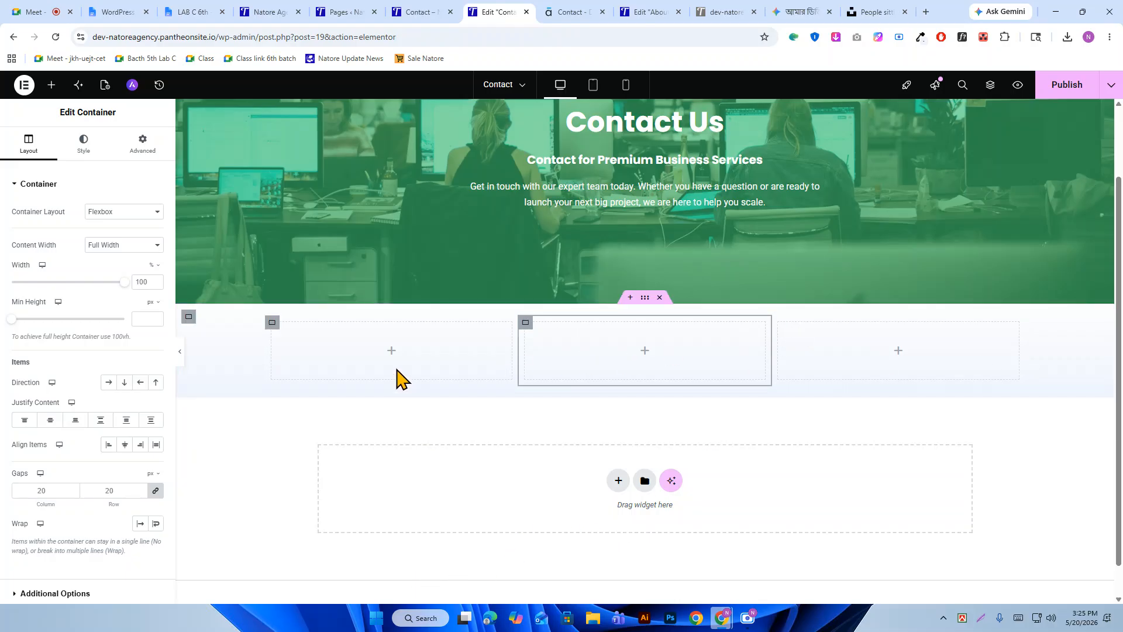
Add a Heading widget to the first of the three columns.
left_click(391, 350)
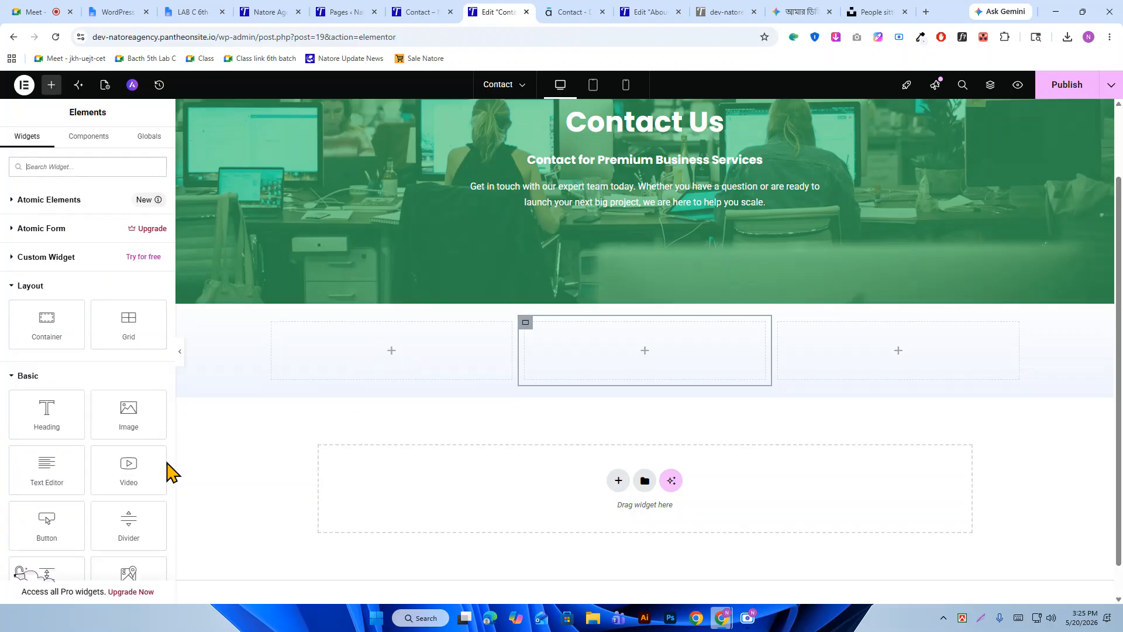
left_click_drag(26, 417, 350, 350)
mouse_move(367, 363)
left_mouse_down()
mouse_move(368, 381)
mouse_move(378, 357)
left_mouse_up()
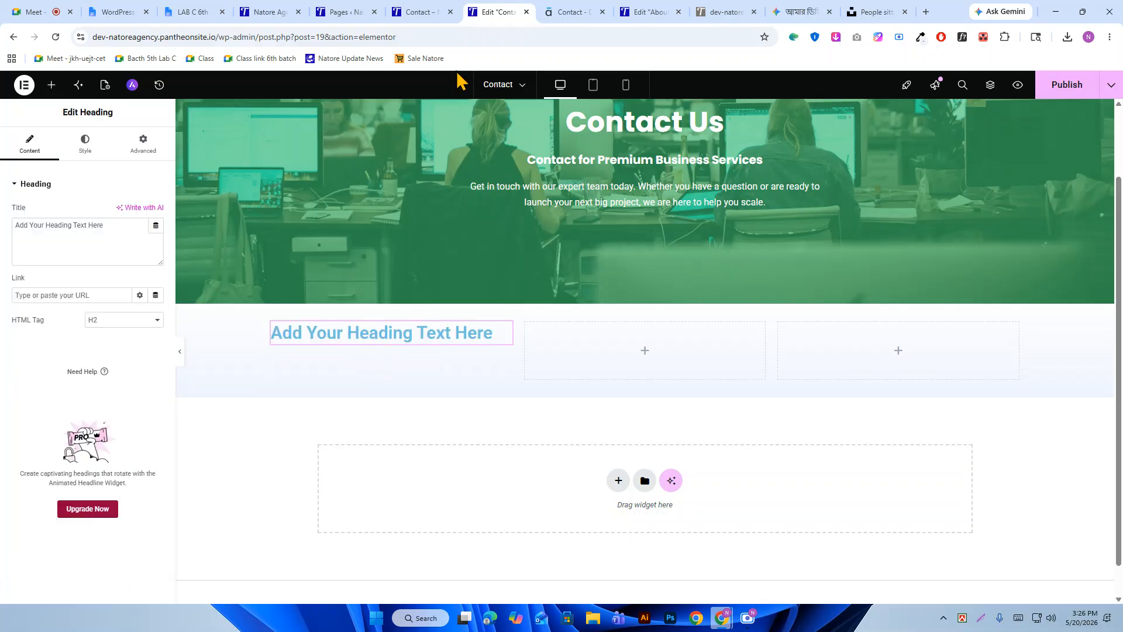
Copy the demo's form heading and set the new heading's title to "Request Free Consultation".
left_click(573, 12)
left_click_drag(172, 178, 349, 171)
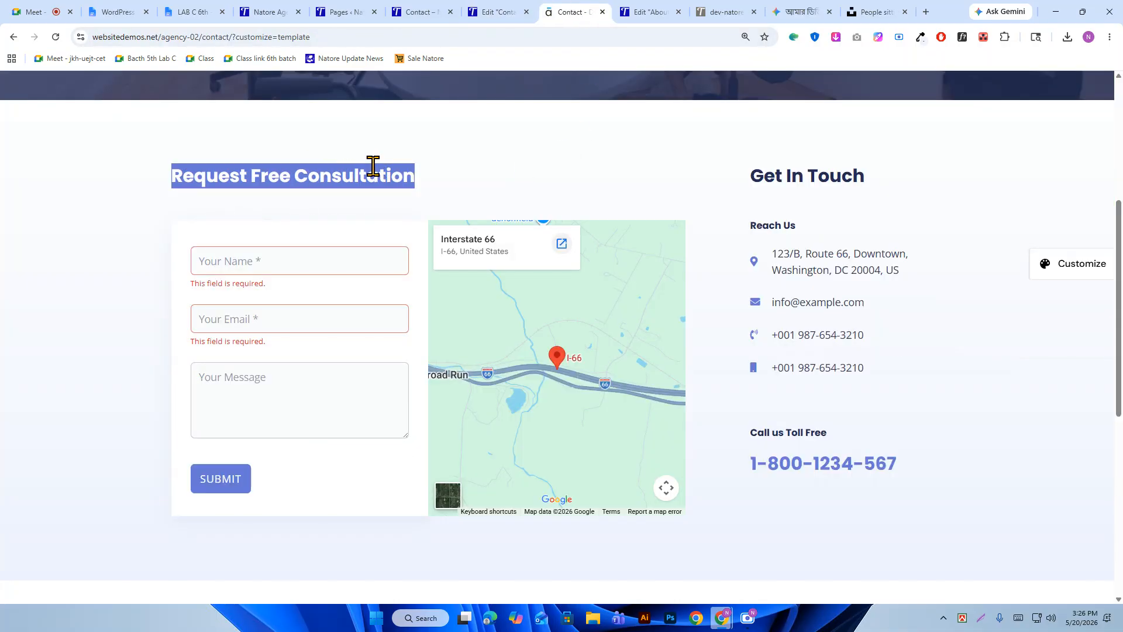
right_click(405, 178)
left_click(415, 184)
left_click(493, 11)
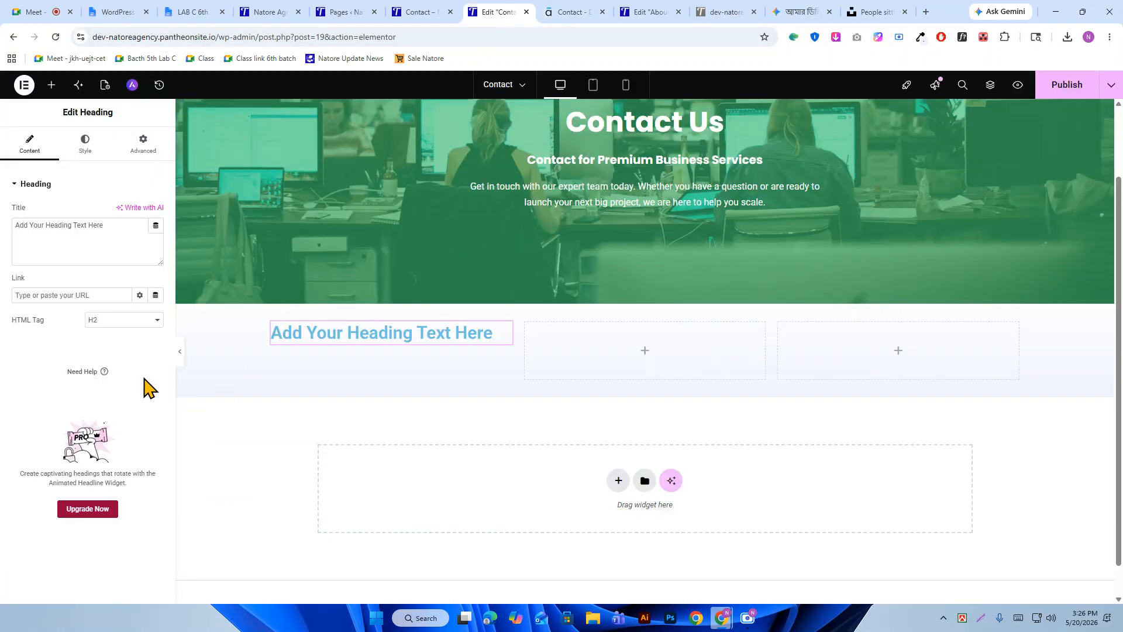
triple_click(108, 228)
right_click(130, 237)
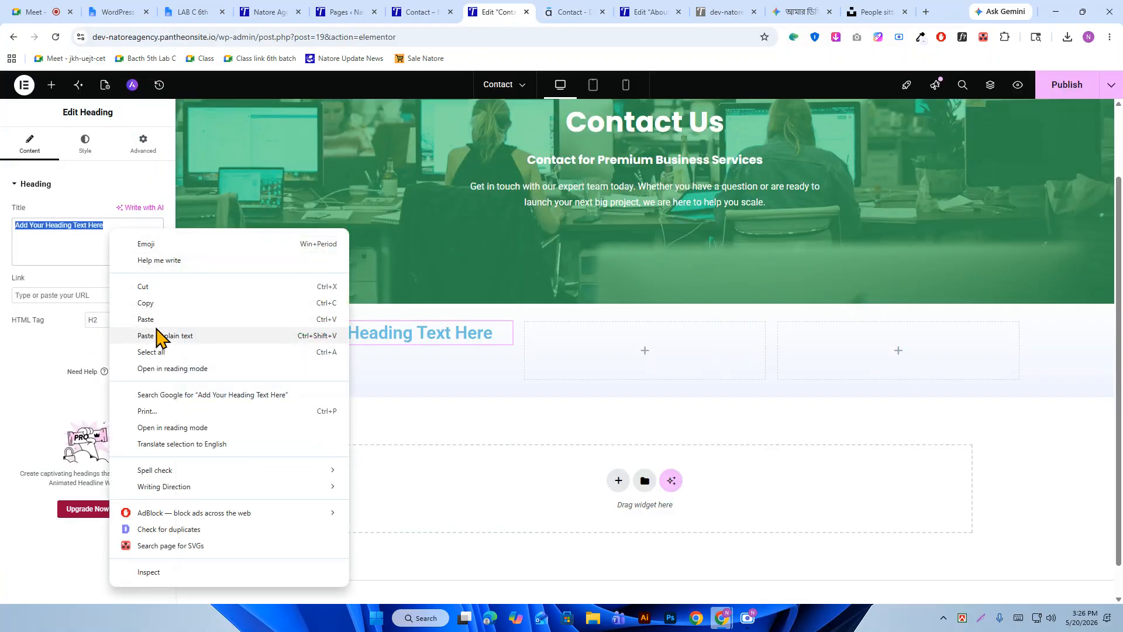
left_click(155, 329)
Inspect the demo's Request Free Consultation heading with WhatFont, copy its color #242a56 and return to the Contact page's editor.
left_click(565, 10)
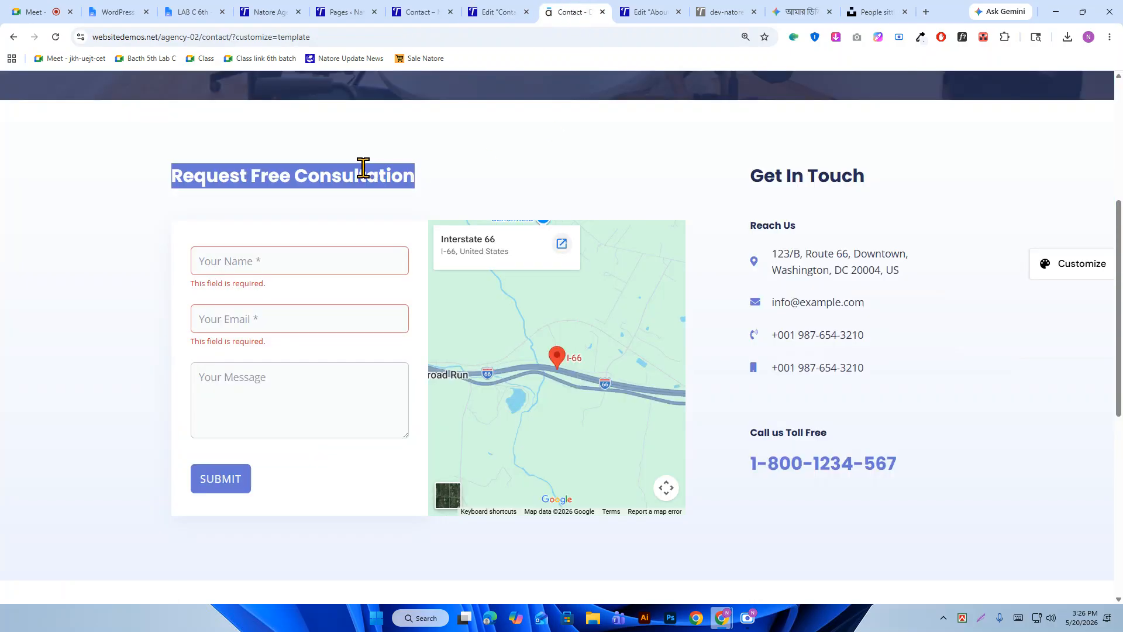
left_click(399, 175)
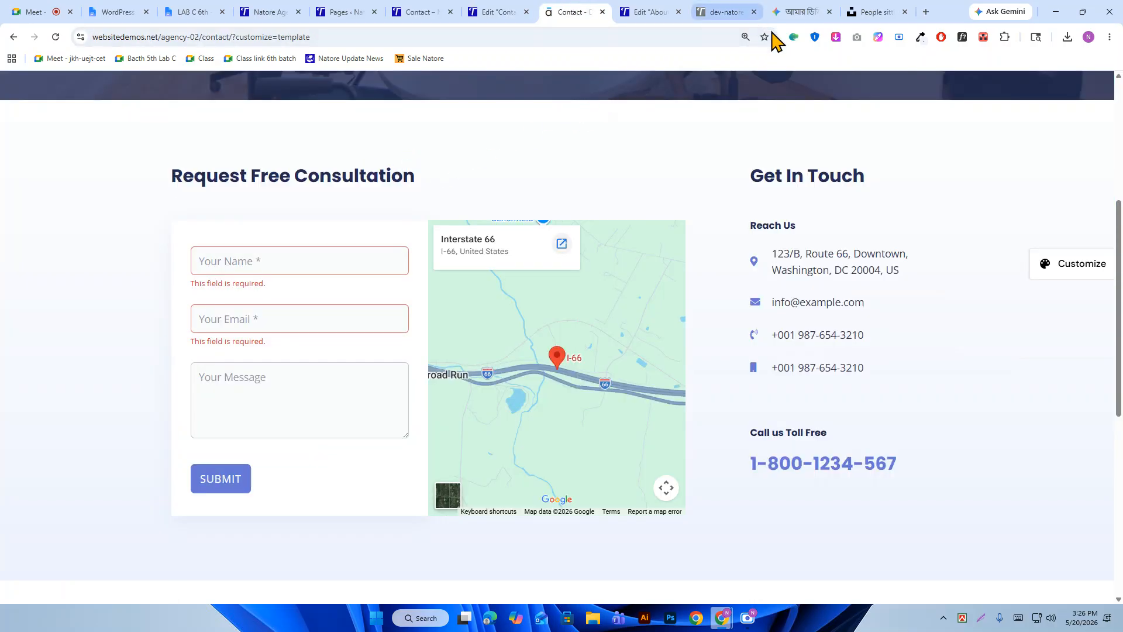
left_click(962, 37)
left_click(367, 181)
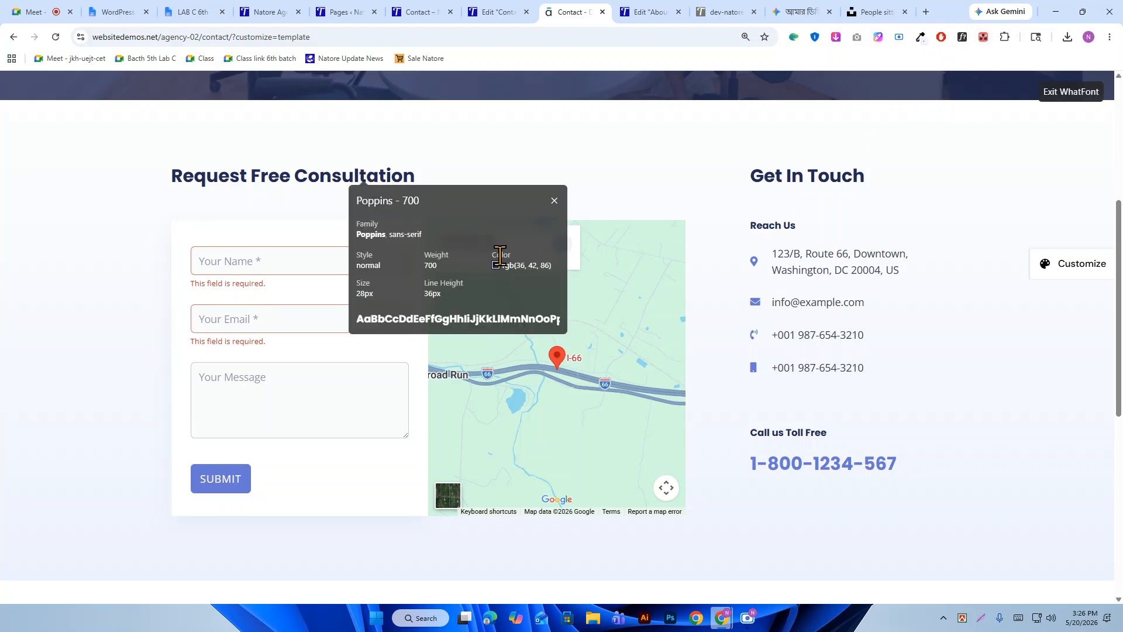
mouse_move(503, 274)
left_click_drag(534, 284, 504, 283)
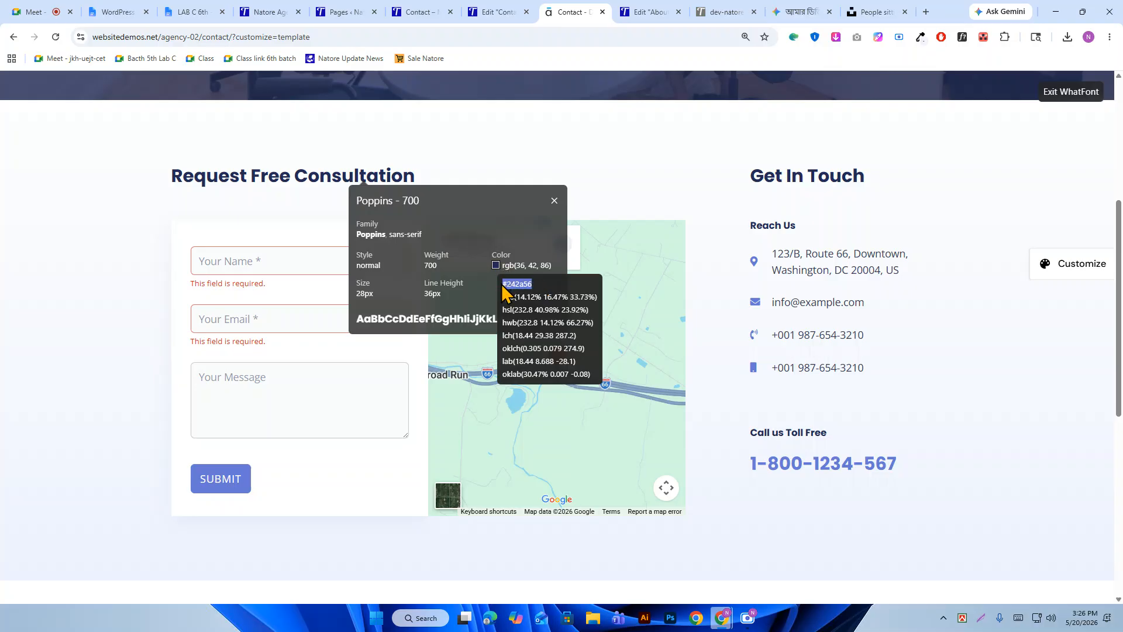
right_click(515, 283)
left_click(537, 293)
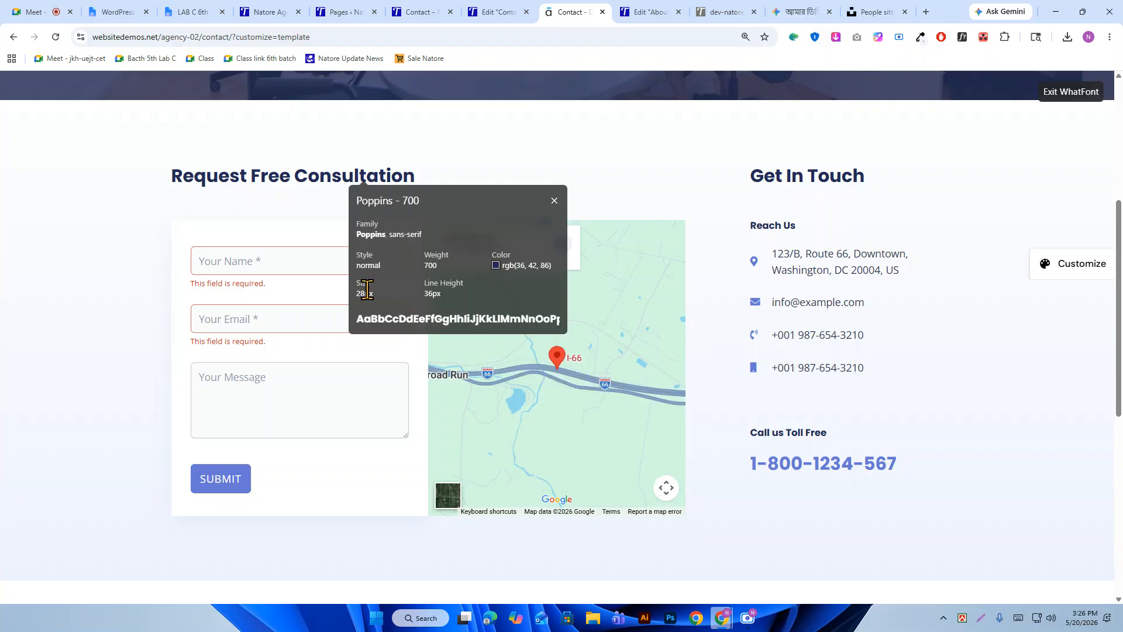
left_click(478, 12)
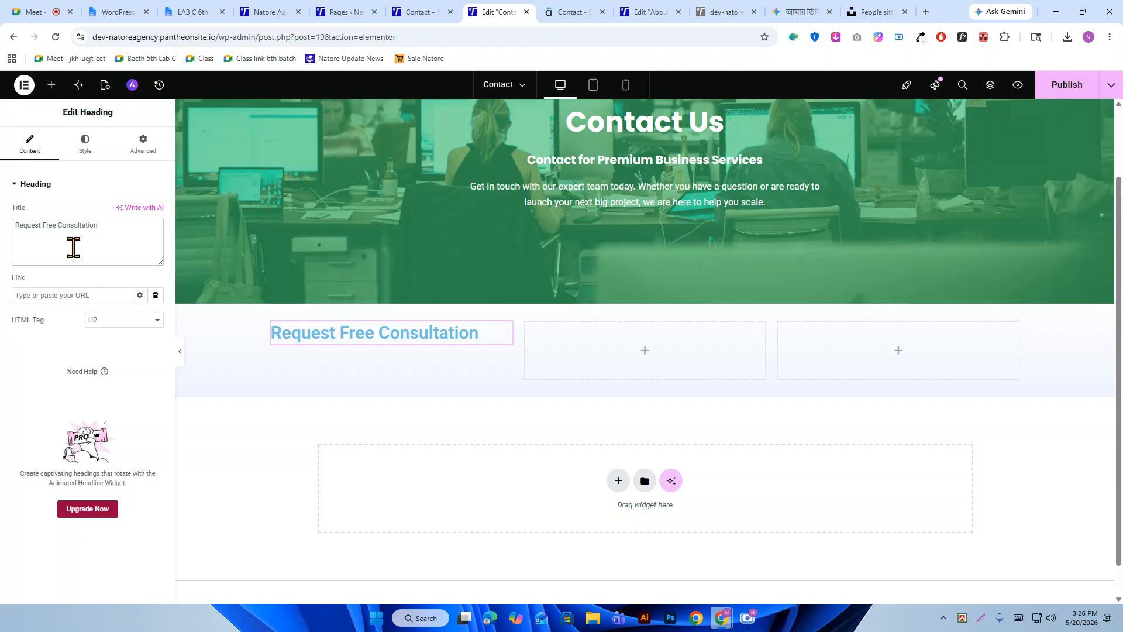
Set the Request Free Consultation heading's text color to #242a56.
left_click(86, 144)
left_click(156, 376)
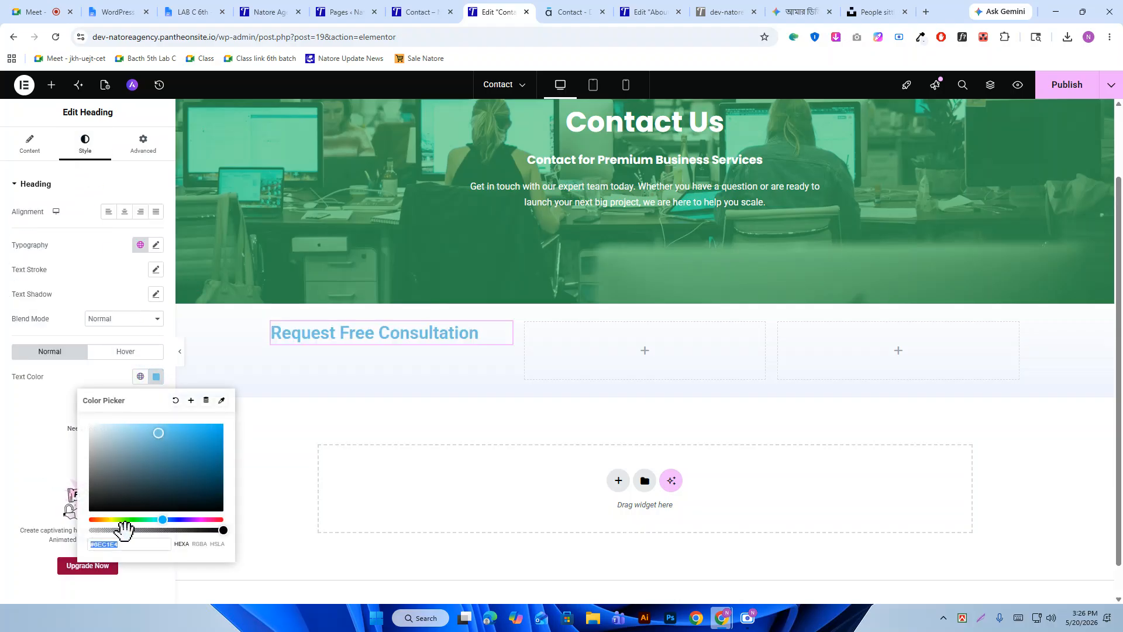
right_click(123, 543)
left_click(143, 298)
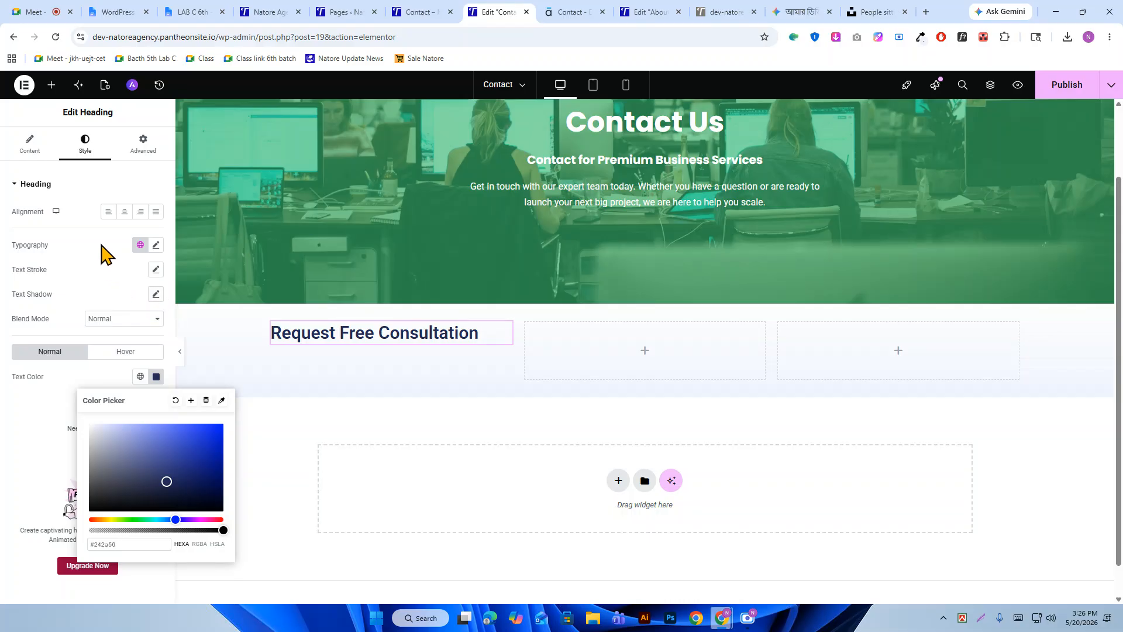
Set the Request Free Consultation heading's typography to Poppins, size 28 px and weight 700 (Bold).
left_click(156, 245)
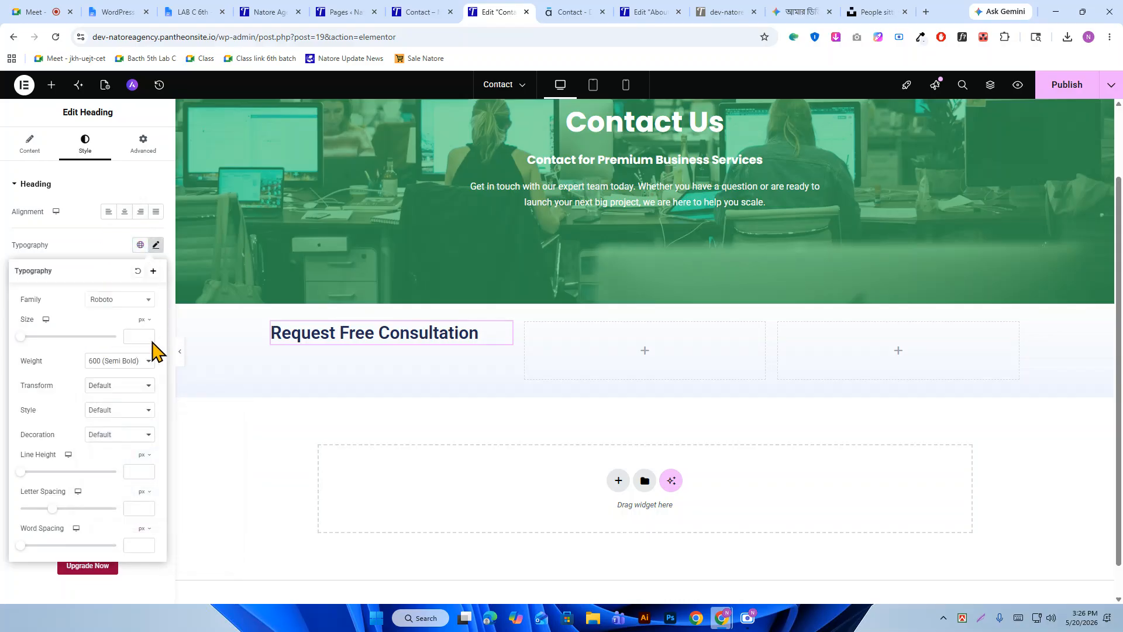
left_click(122, 300)
type("poppins")
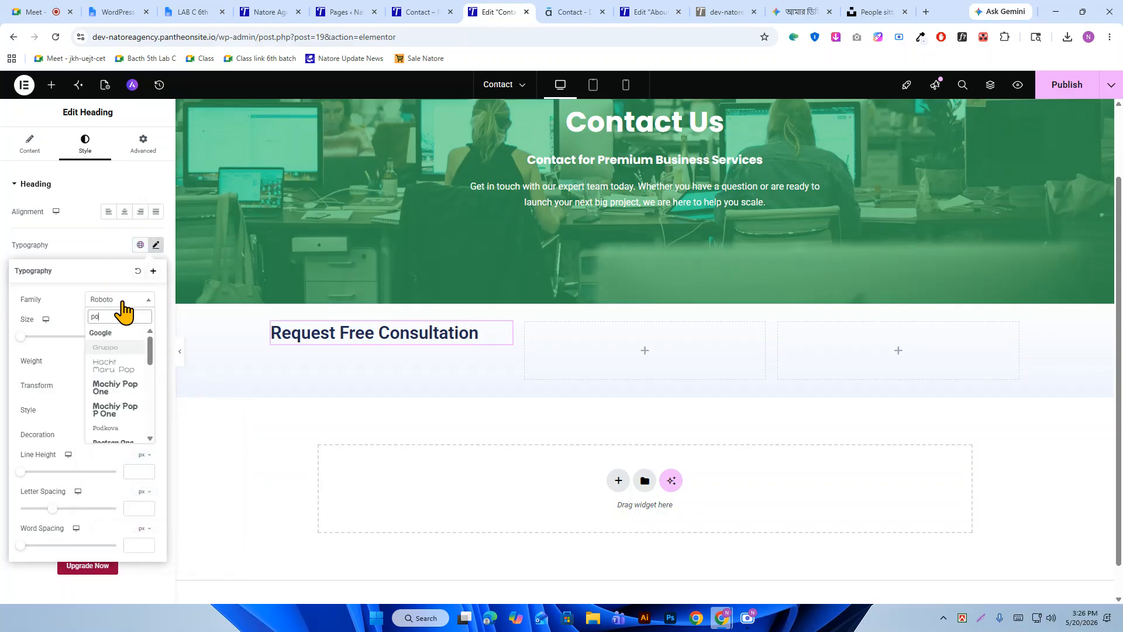
key("Return")
left_click(131, 338)
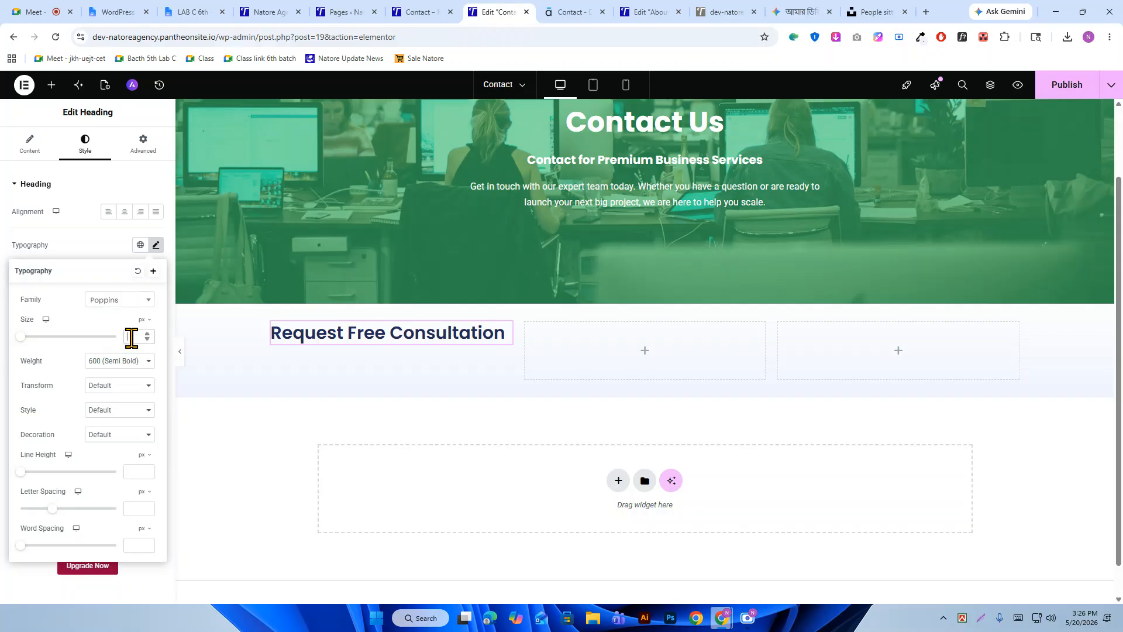
type("28")
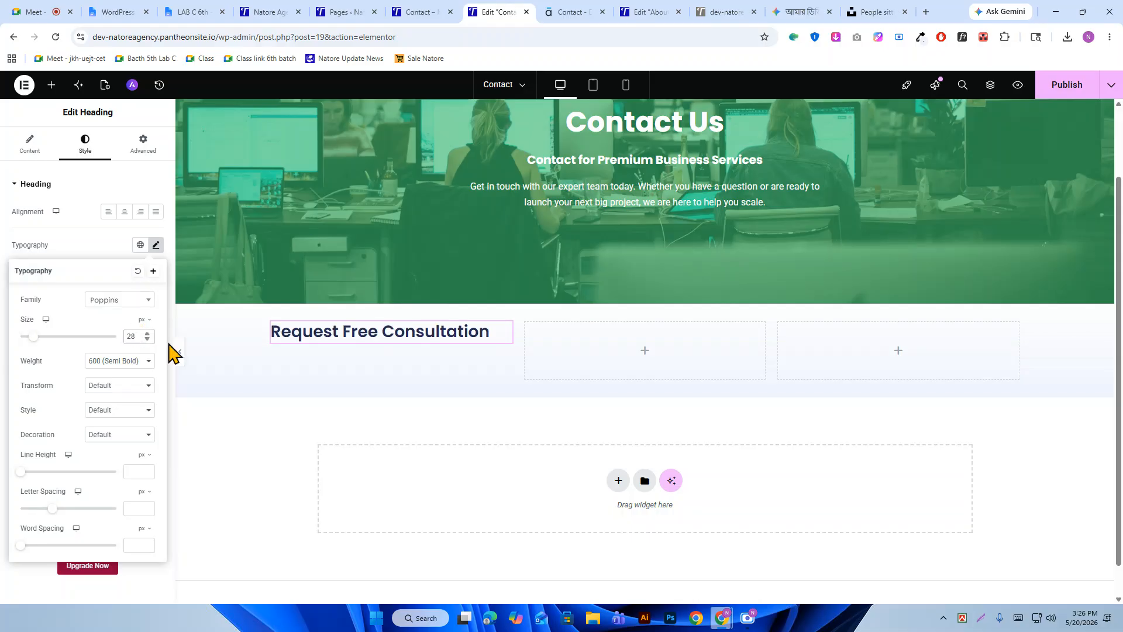
left_click(124, 362)
left_click(120, 460)
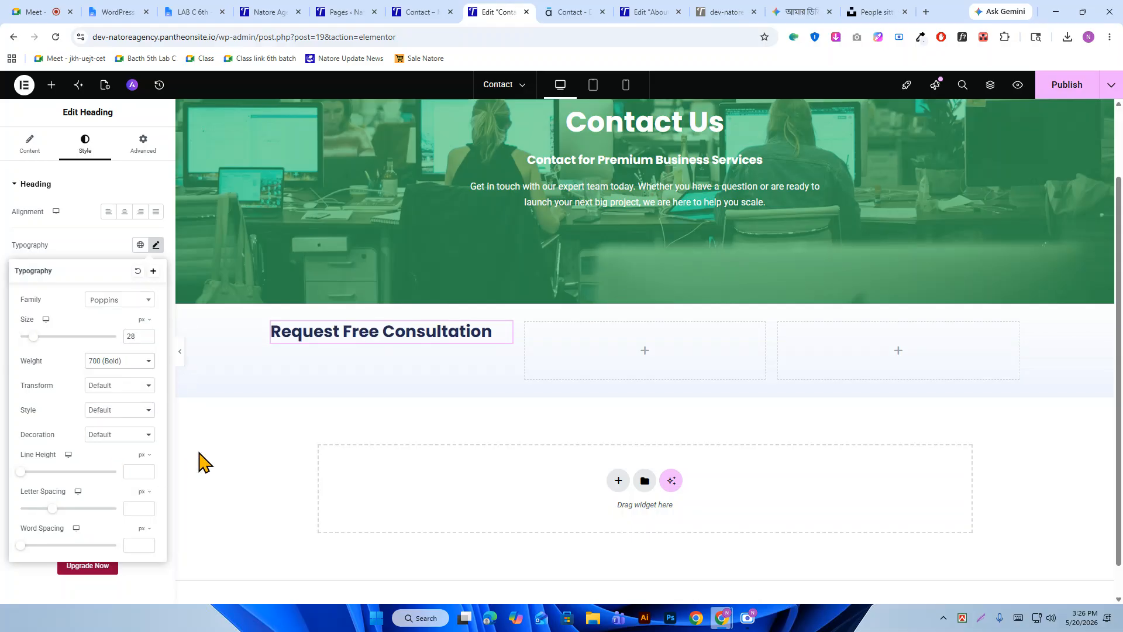
Exit the WhatFont inspector on the demo's contact page and return to the Contact page's editor.
scroll(454, 381, "down", 1)
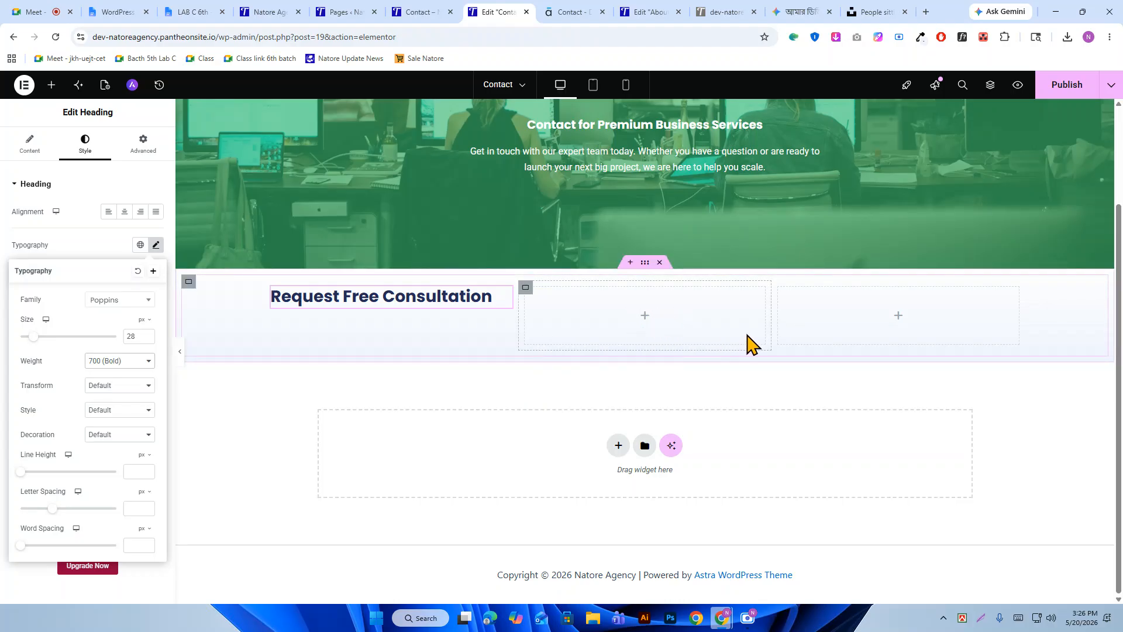
left_click(897, 316)
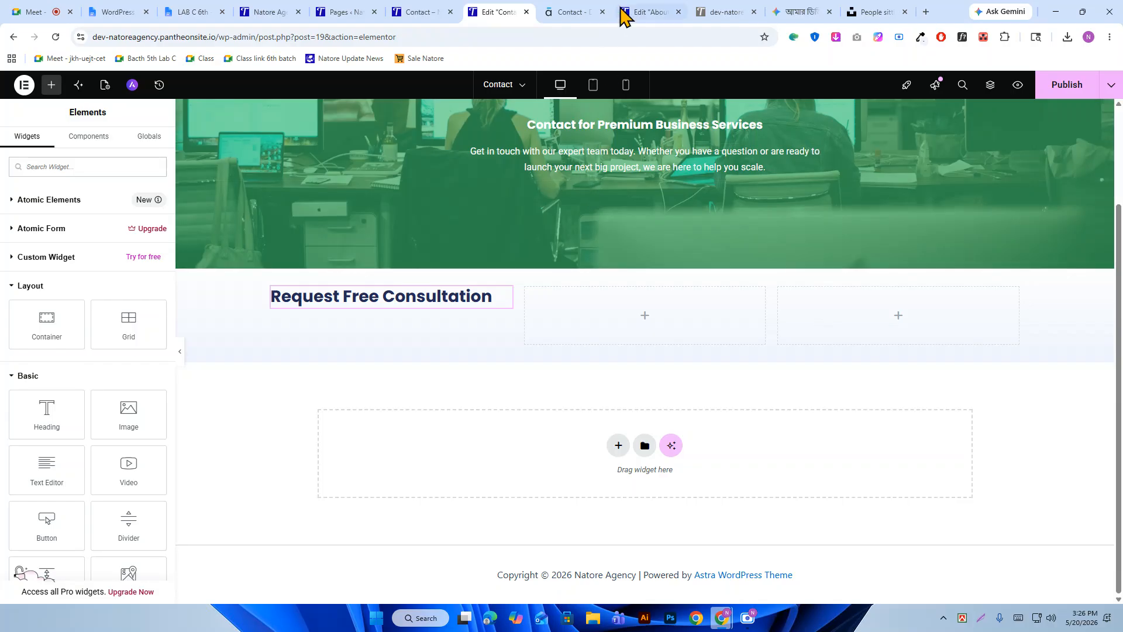
left_click(592, 12)
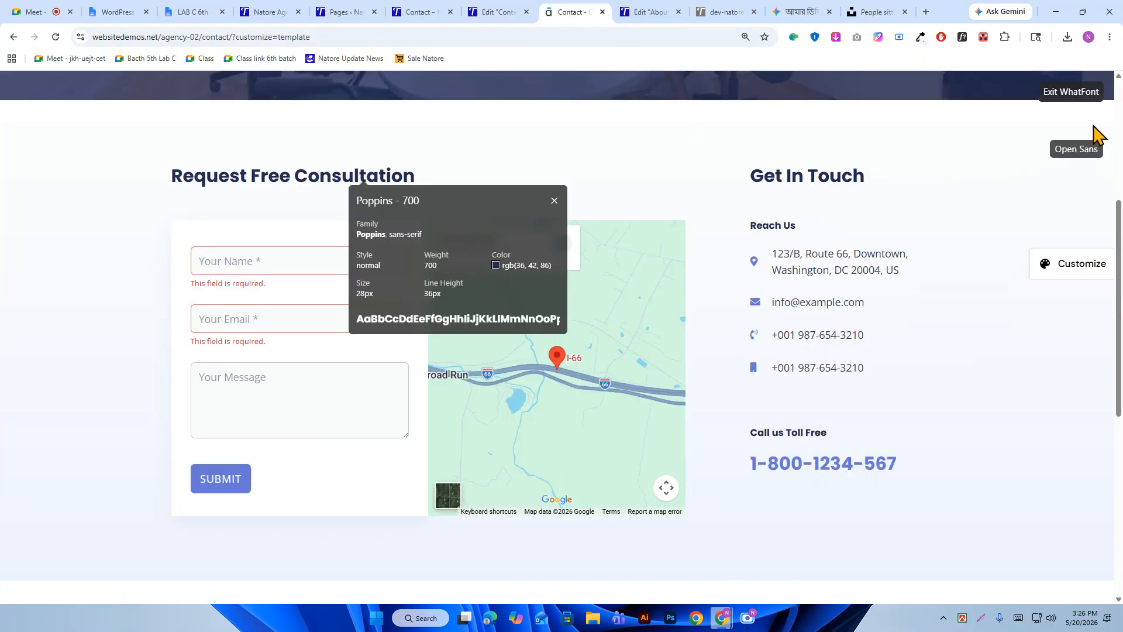
left_click(1079, 92)
left_click(494, 11)
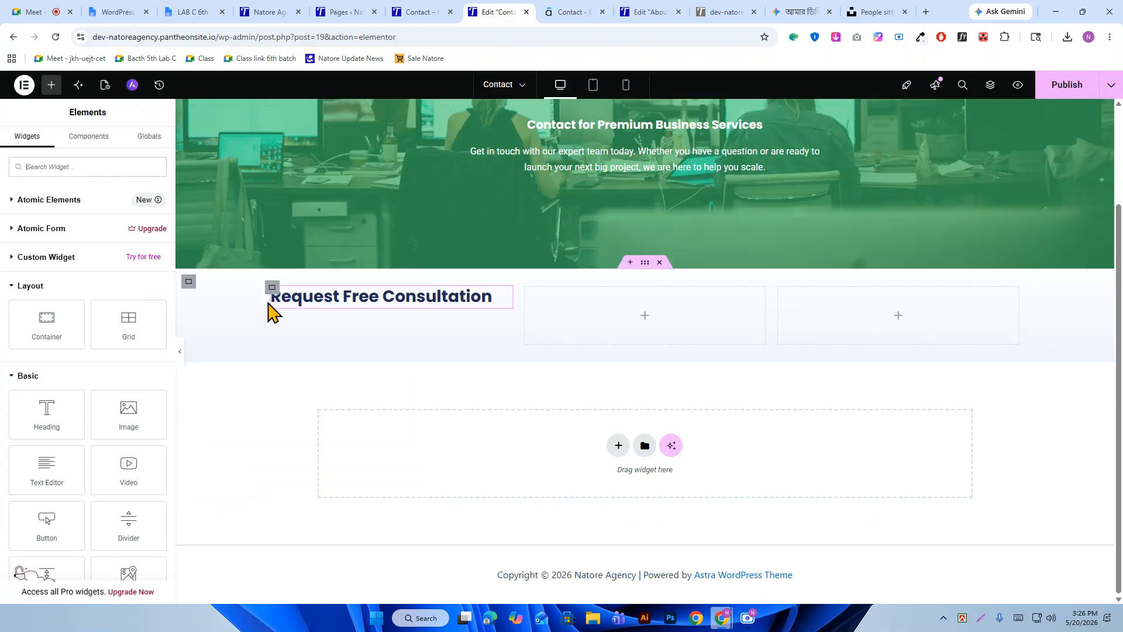
Duplicate the Request Free Consultation heading and move the copy into the third column.
right_click(506, 341)
left_click(515, 331)
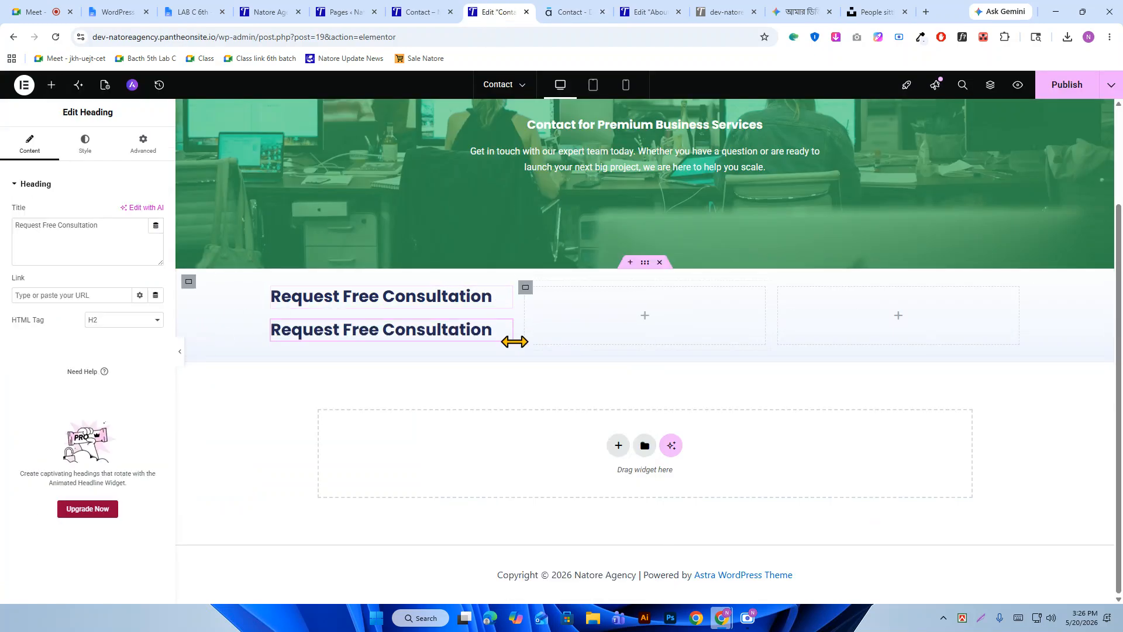
left_click_drag(501, 331, 842, 329)
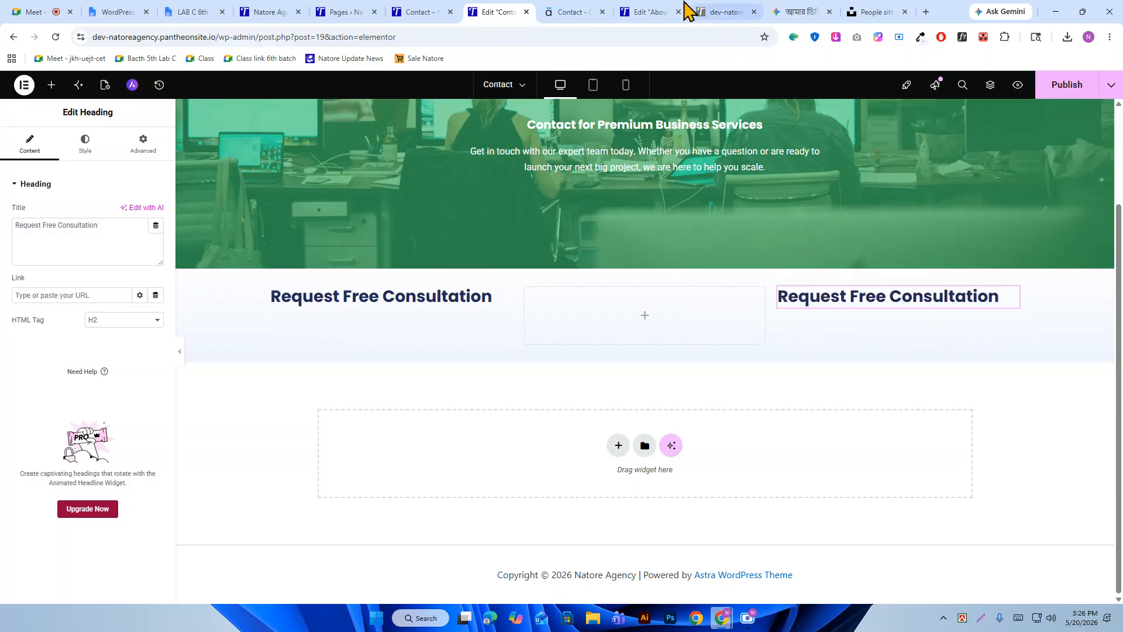
Copy the demo's contact details heading, set the third column's heading title to "Get In Touch", and publish the page.
left_click(579, 4)
left_click_drag(760, 171, 864, 176)
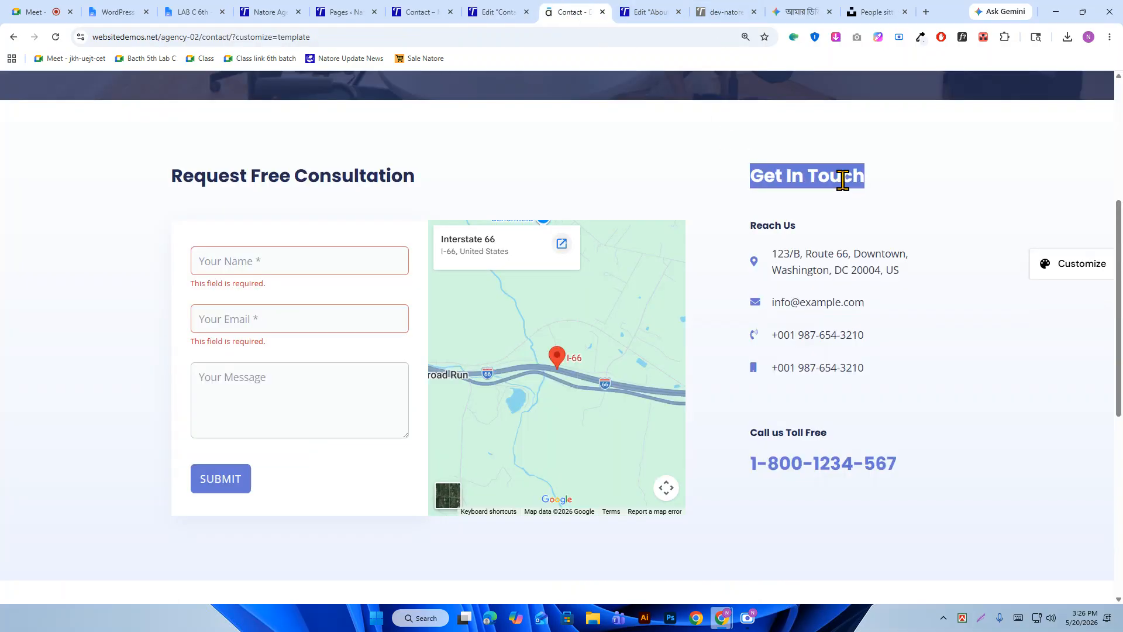
right_click(858, 186)
left_click(869, 193)
left_click(497, 12)
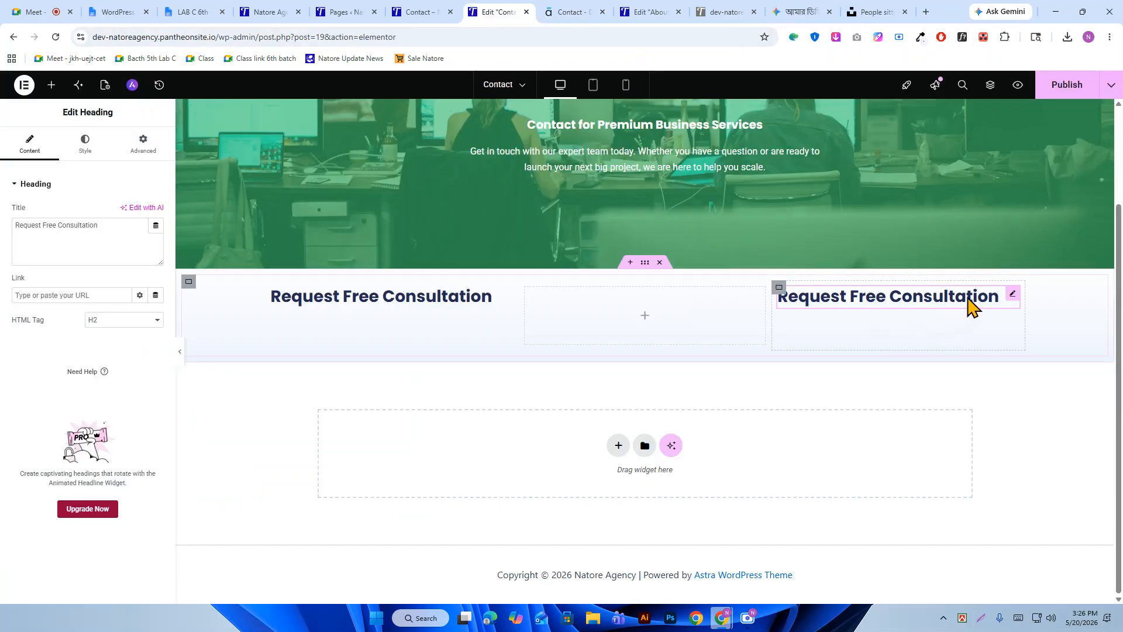
triple_click(90, 223)
right_click(96, 227)
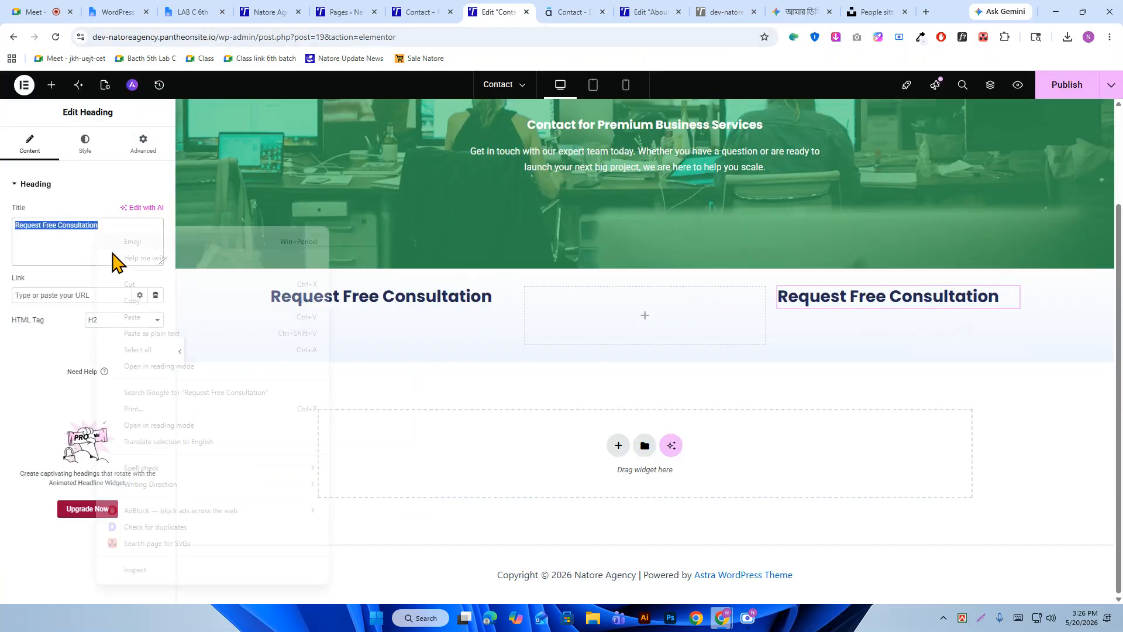
left_click(132, 317)
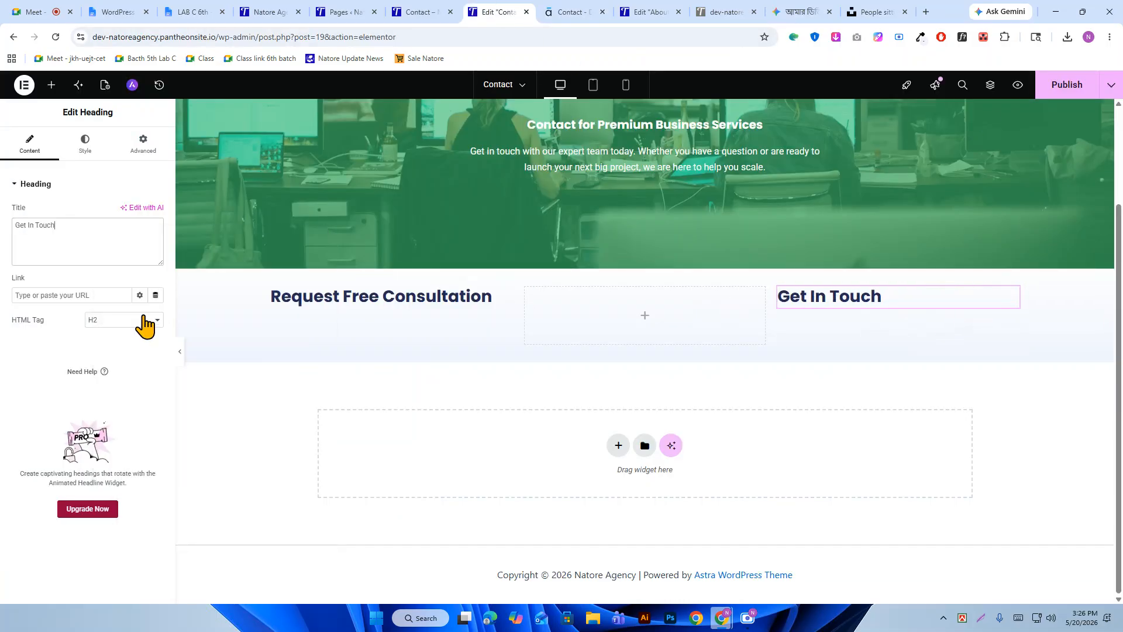
left_click(1071, 88)
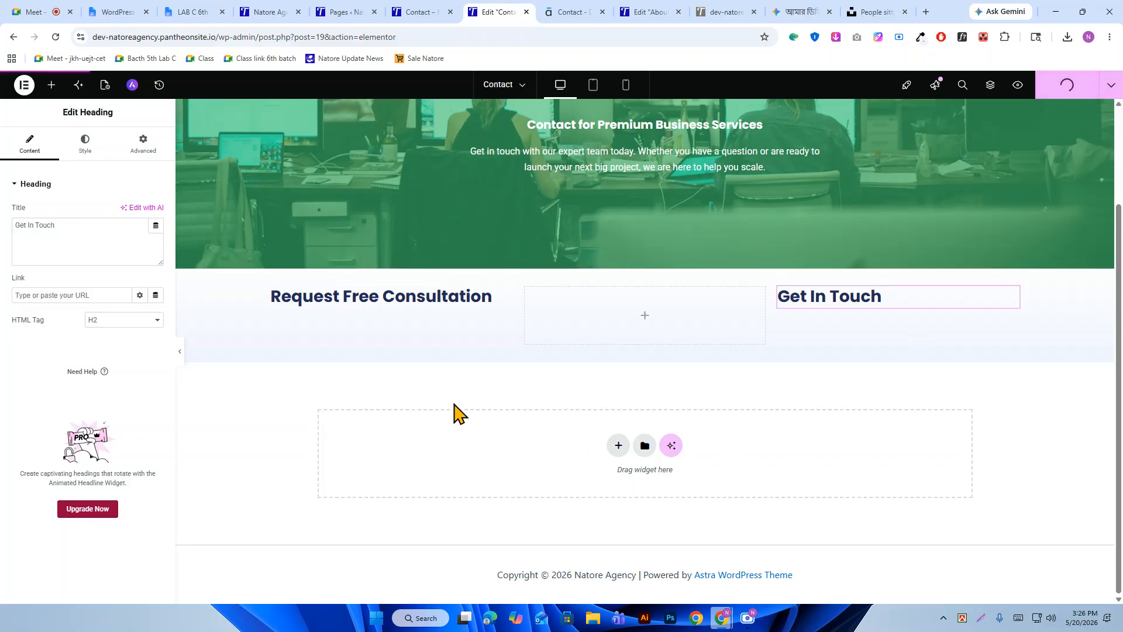
Copy the "Reach Us" subheading text from the demo's contact page and return to the Contact page's editor.
left_click(552, 8)
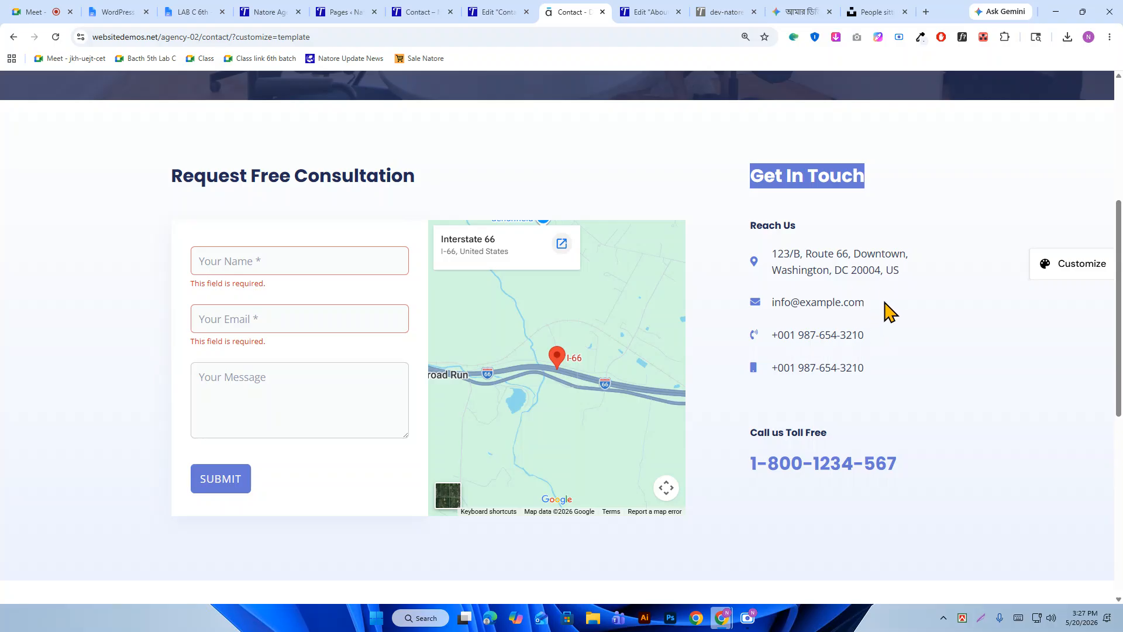
scroll(837, 306, "down", 1)
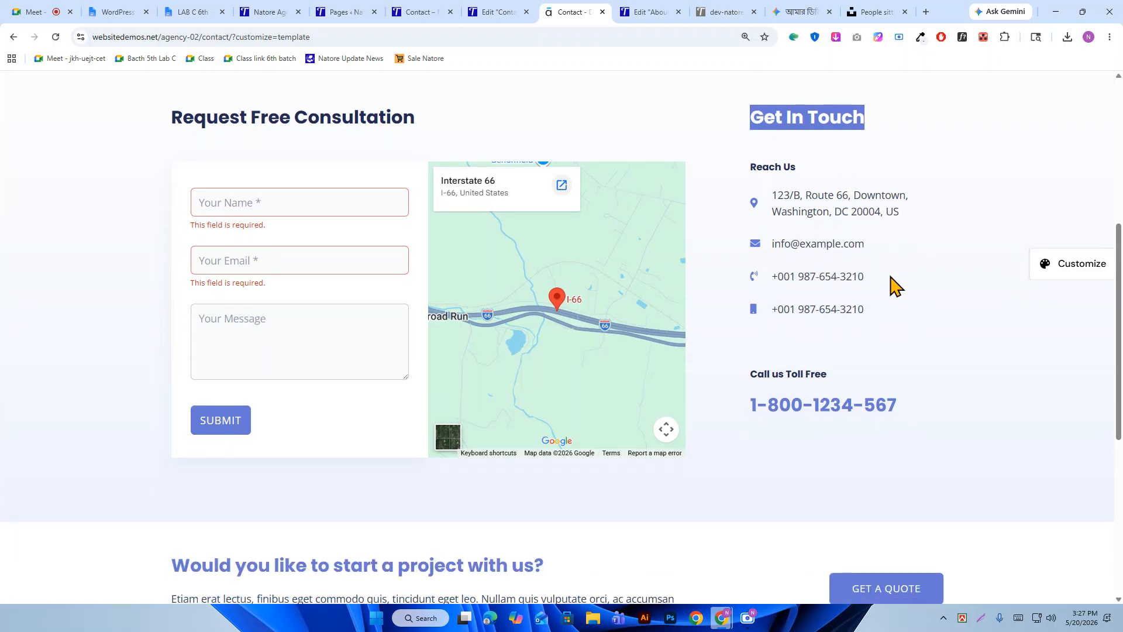
left_click_drag(753, 167, 776, 167)
right_click(794, 168)
left_click(812, 186)
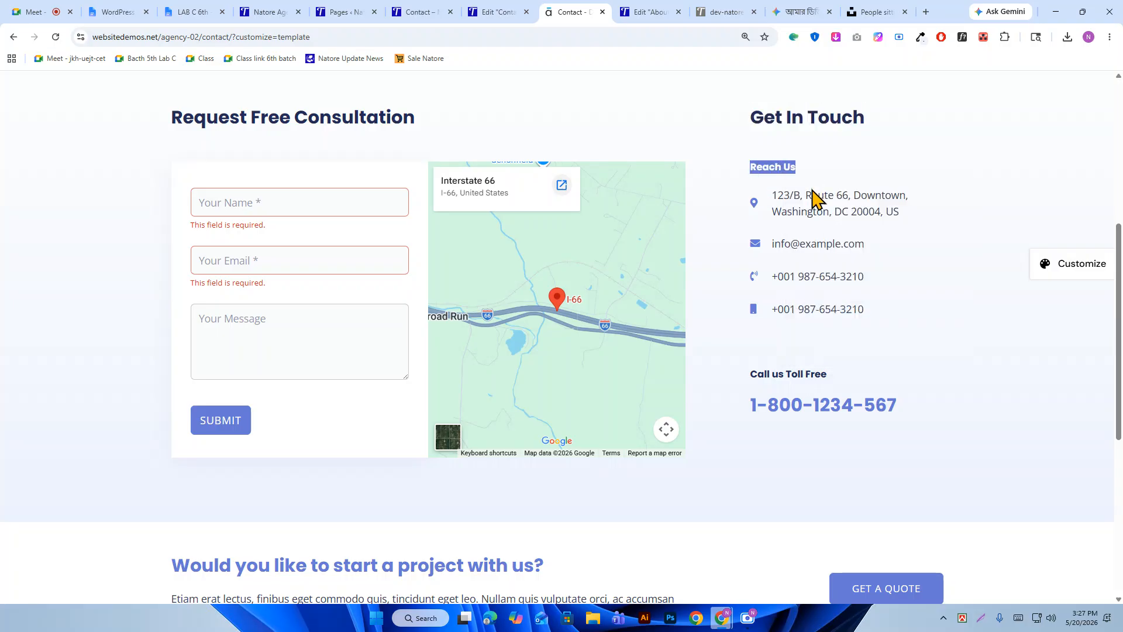
left_click(492, 11)
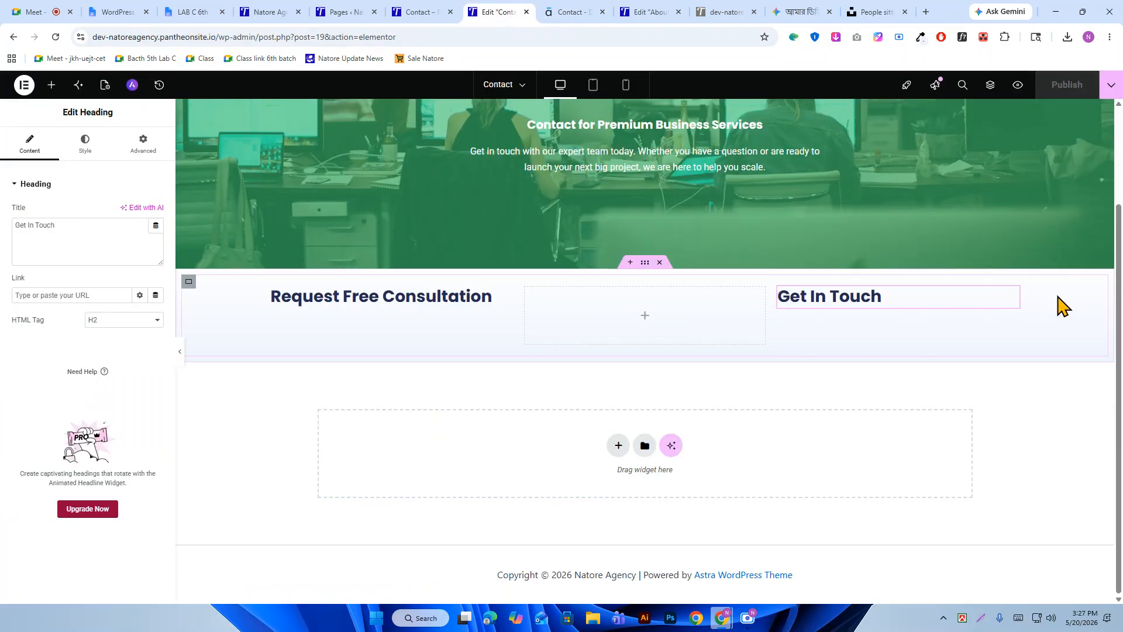
Duplicate the Get In Touch heading in the third column and set the copy's title to "Reach Us".
right_click(1015, 301)
left_click(1009, 328)
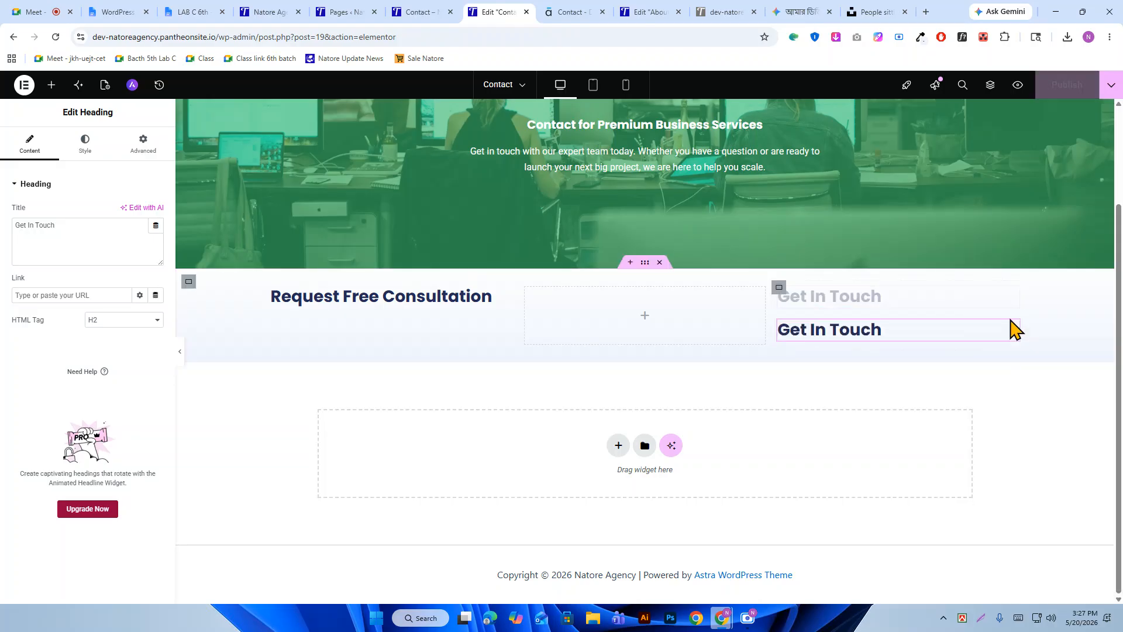
triple_click(56, 234)
right_click(82, 236)
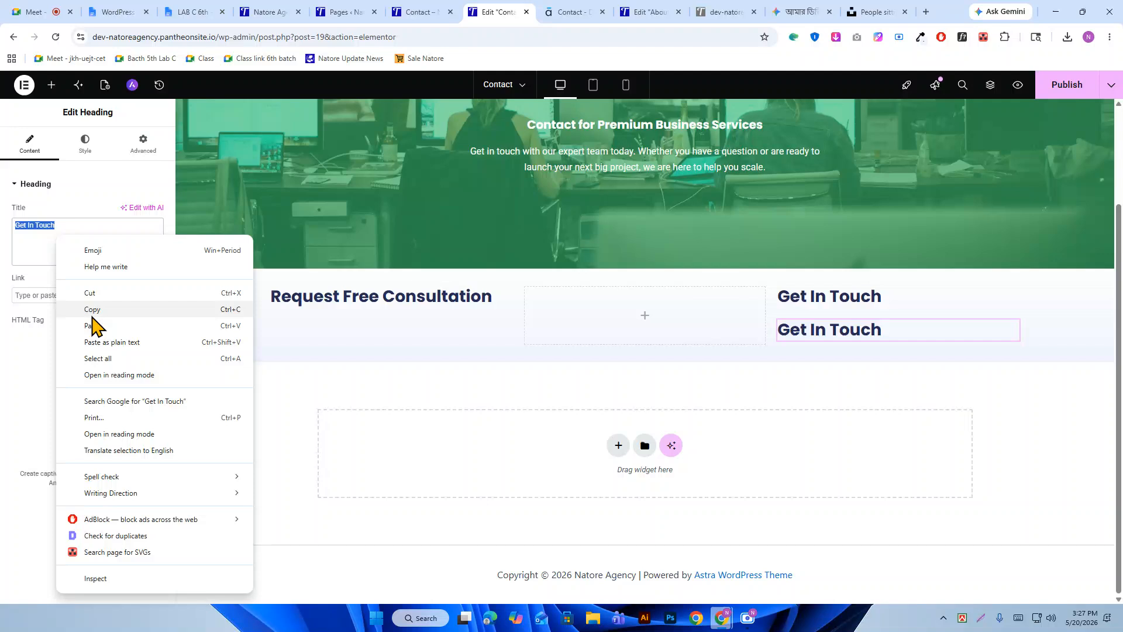
left_click(95, 321)
Set the Reach Us heading's typography to weight 400 (Normal) and size 20 px.
left_click(86, 144)
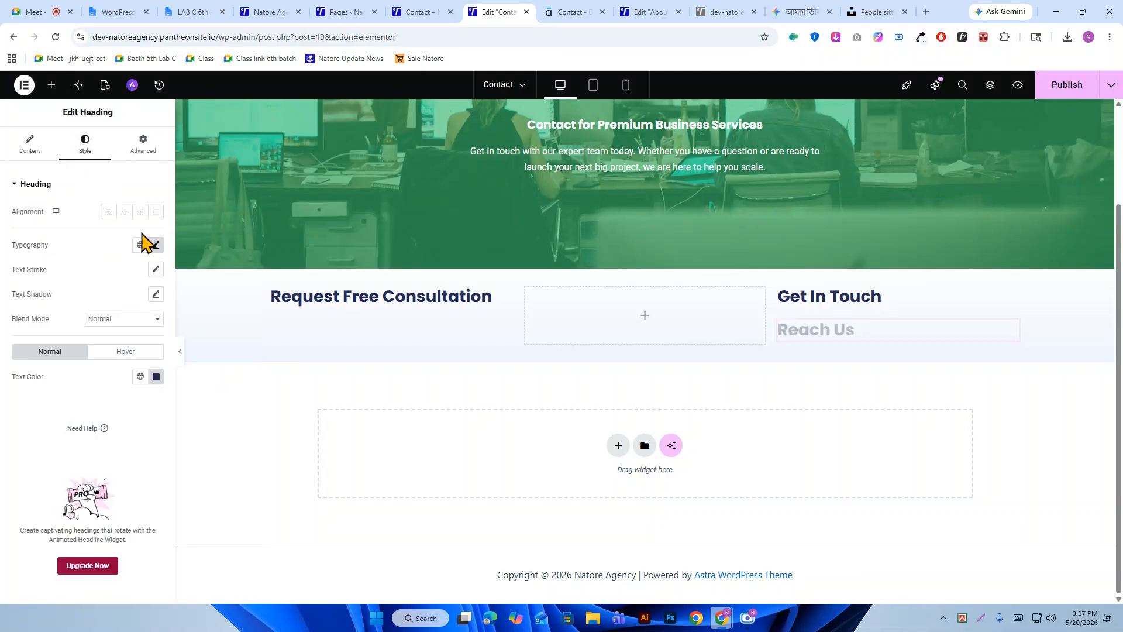
left_click(156, 245)
left_click(110, 364)
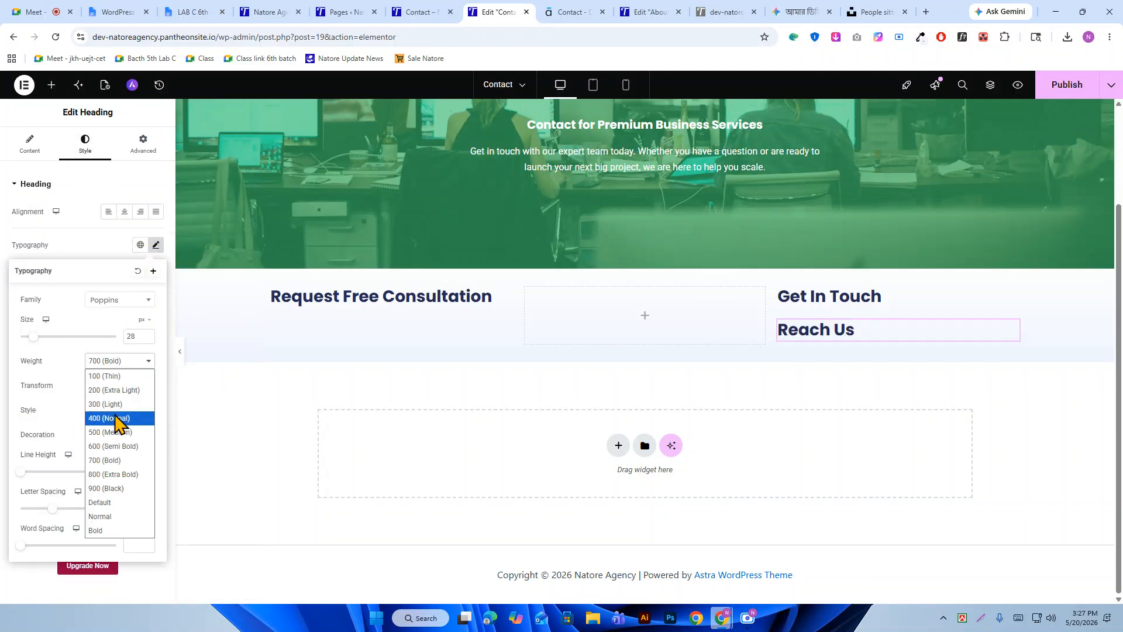
left_click(115, 421)
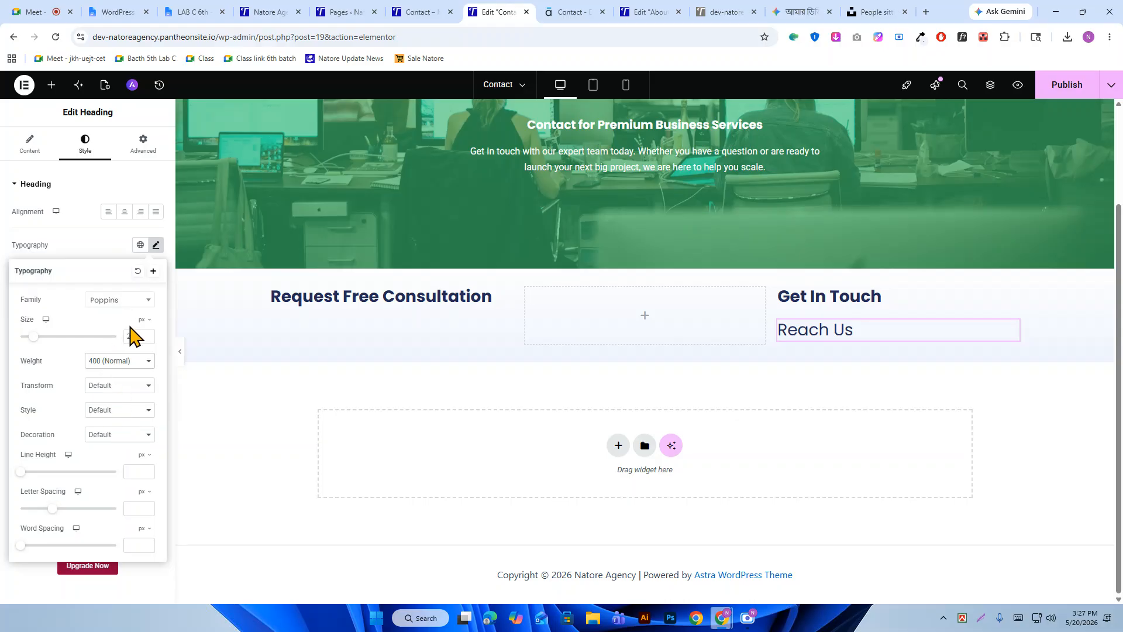
type("16")
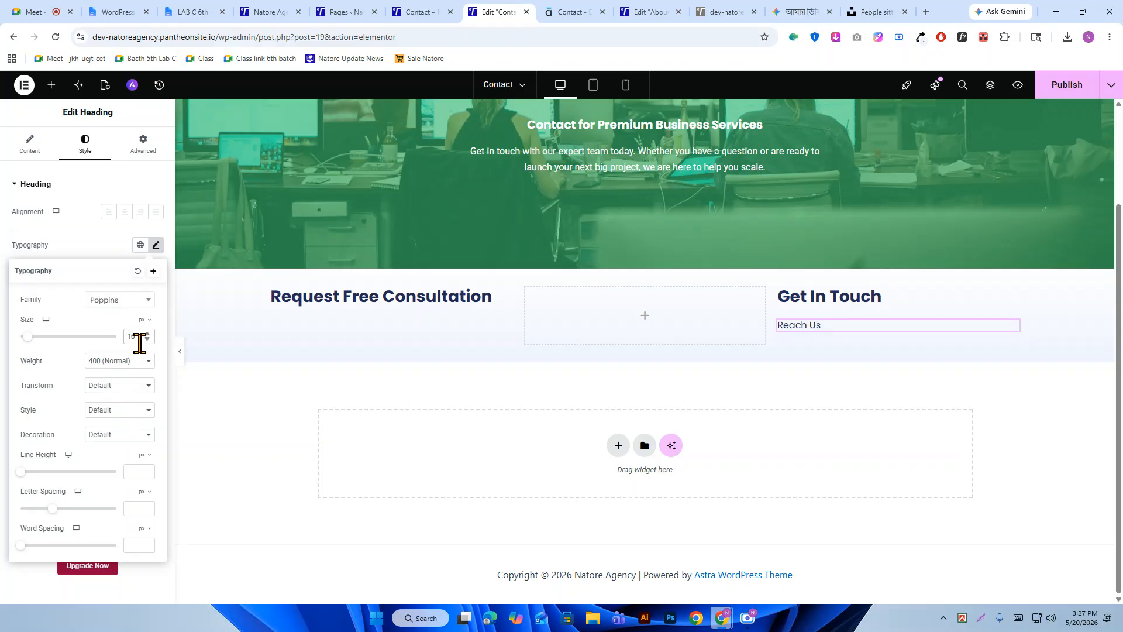
type("20")
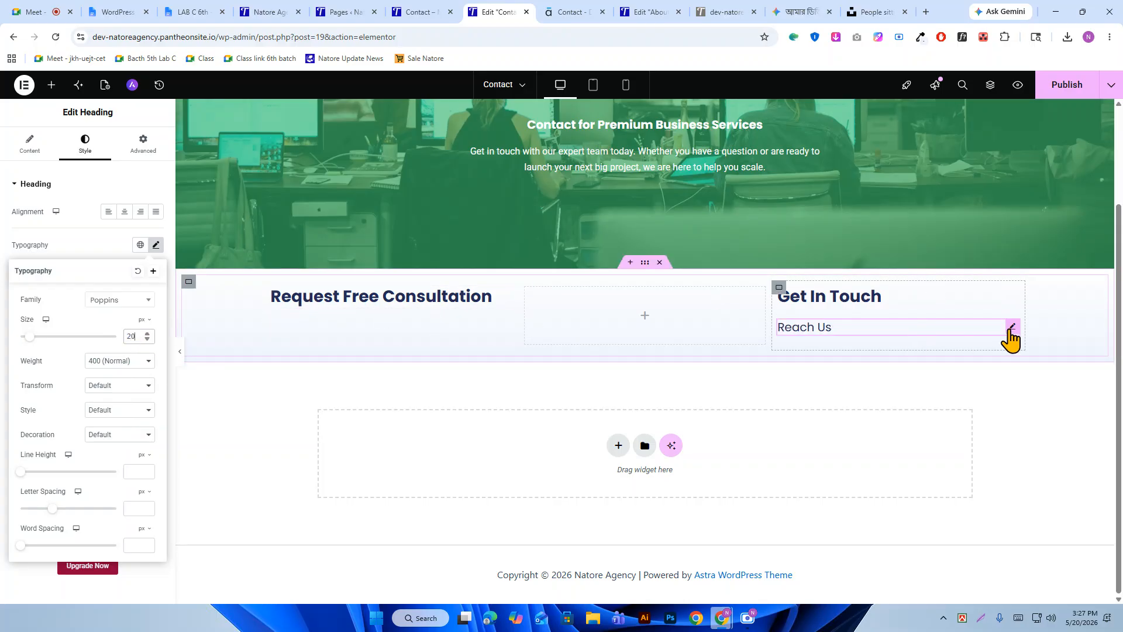
Check the demo's contact details, add an Icon List widget below the Reach Us heading and remove its third item.
left_click(580, 8)
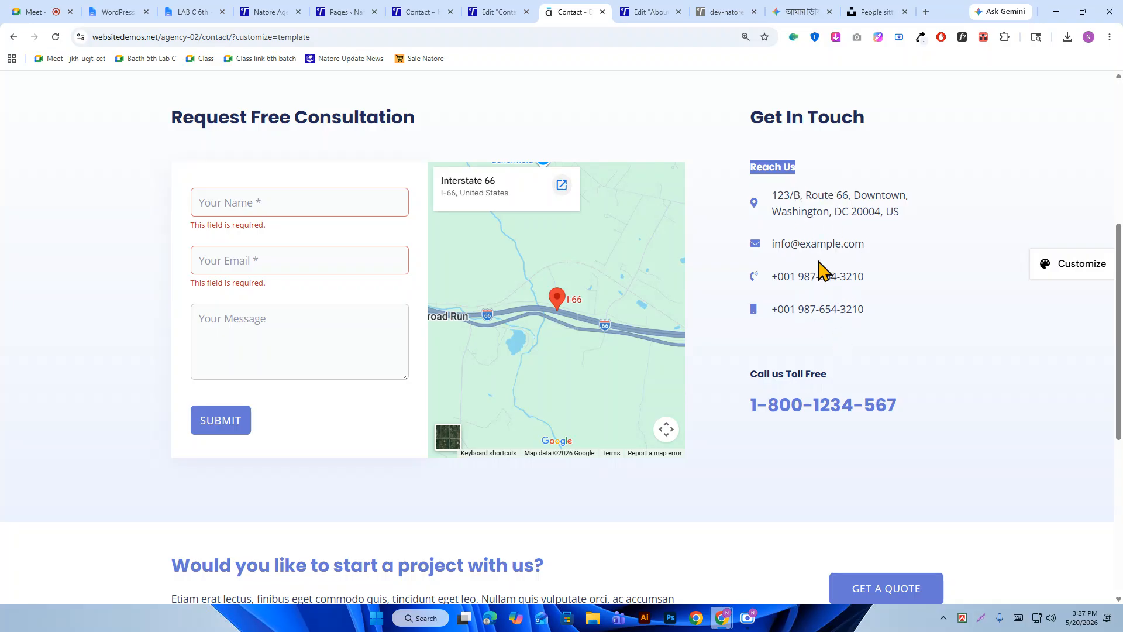
left_click(512, 11)
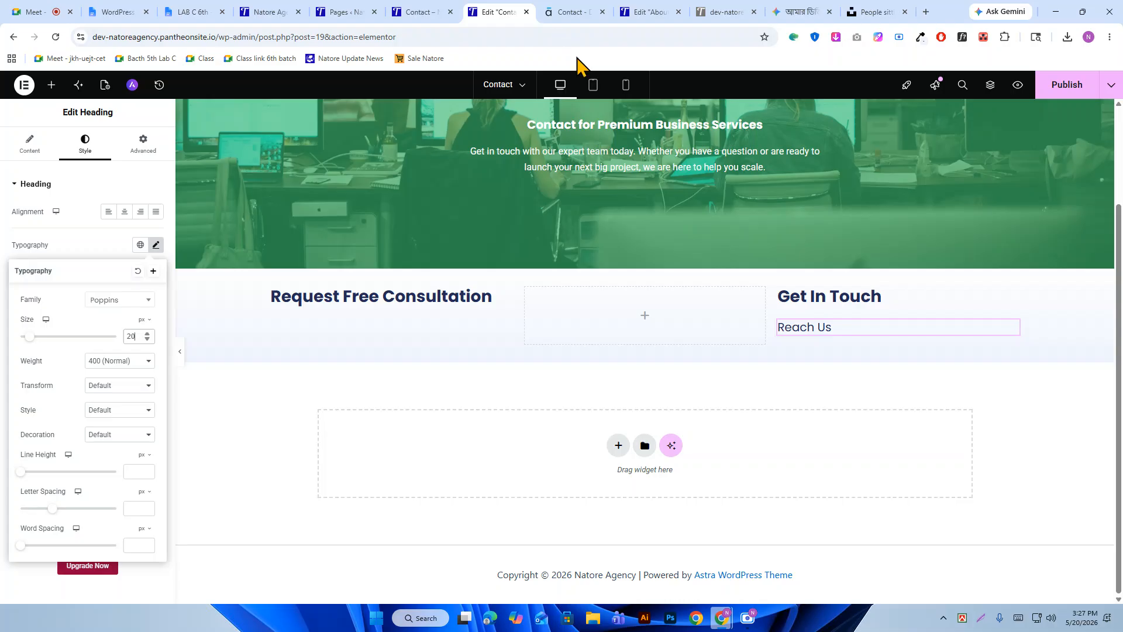
left_click(51, 85)
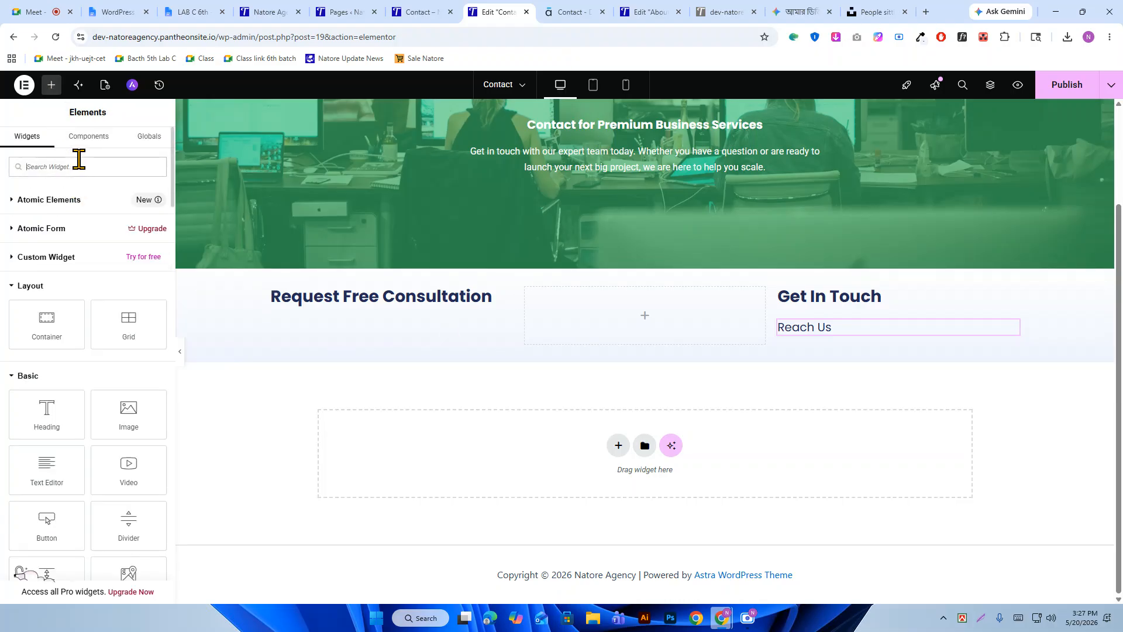
type("icon")
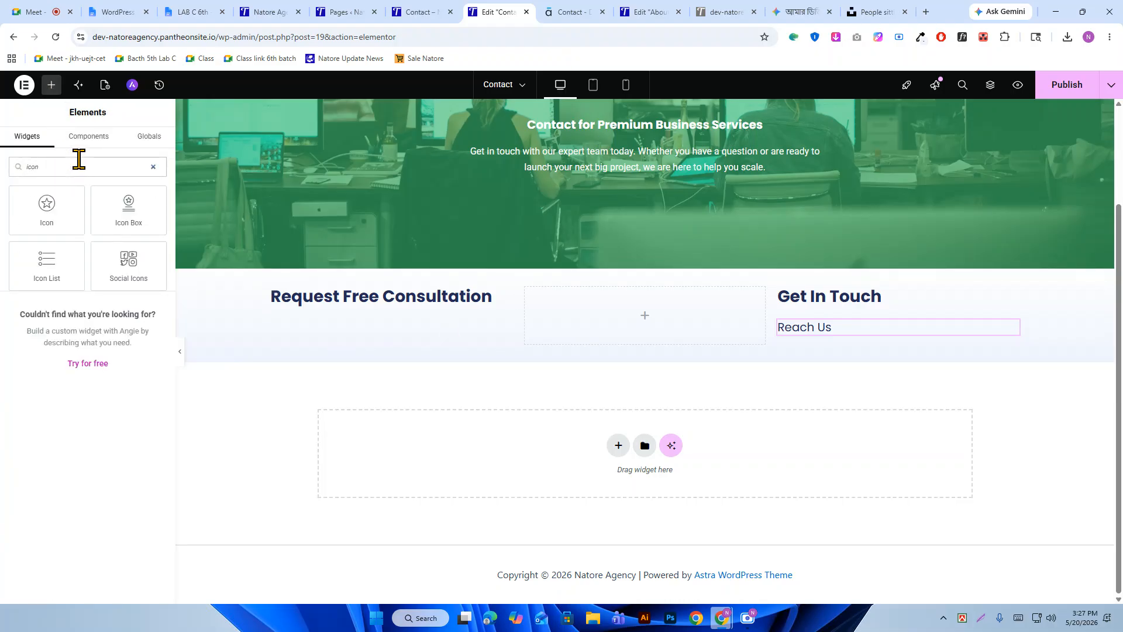
left_click_drag(46, 260, 868, 335)
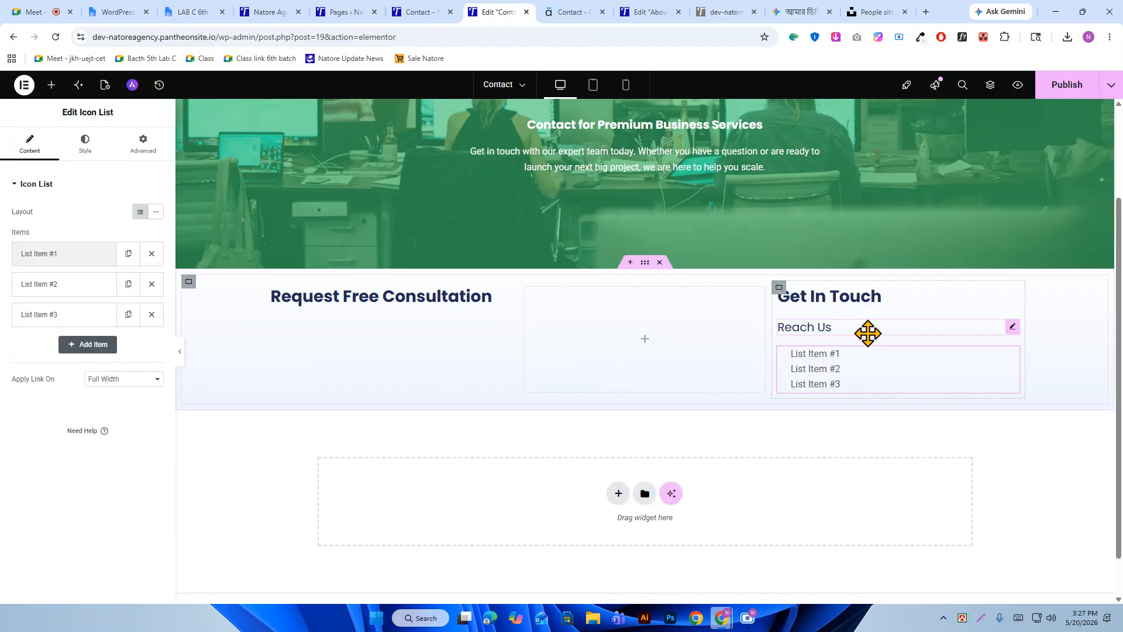
left_click(151, 314)
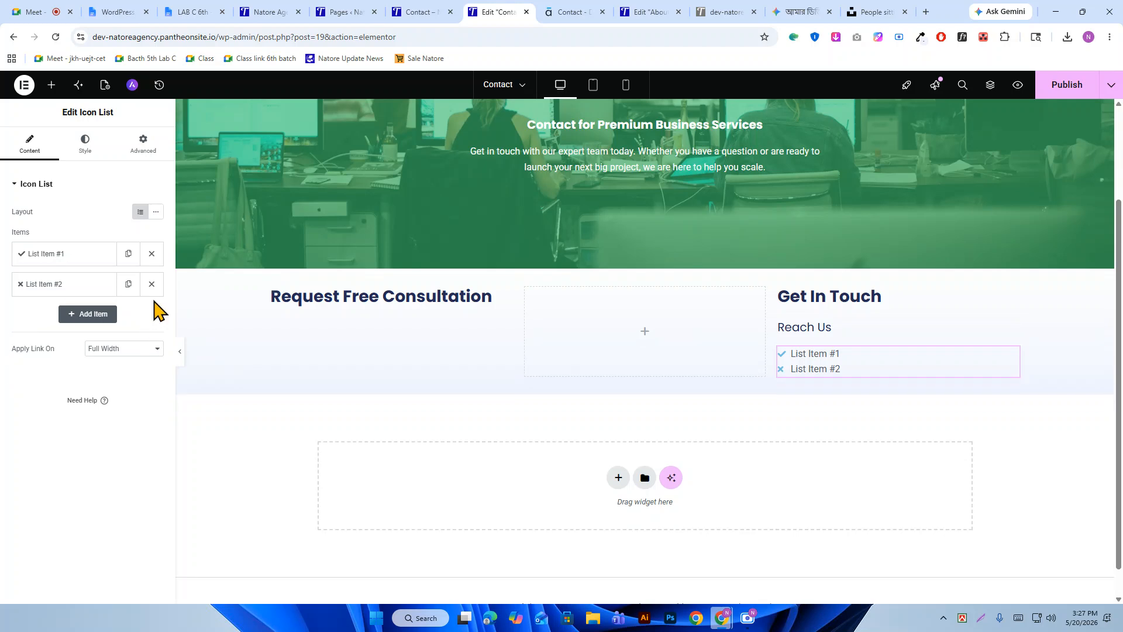
Remove the icon list's second item and replace the first item's text with the address copied from the demo's contact page.
left_click(151, 284)
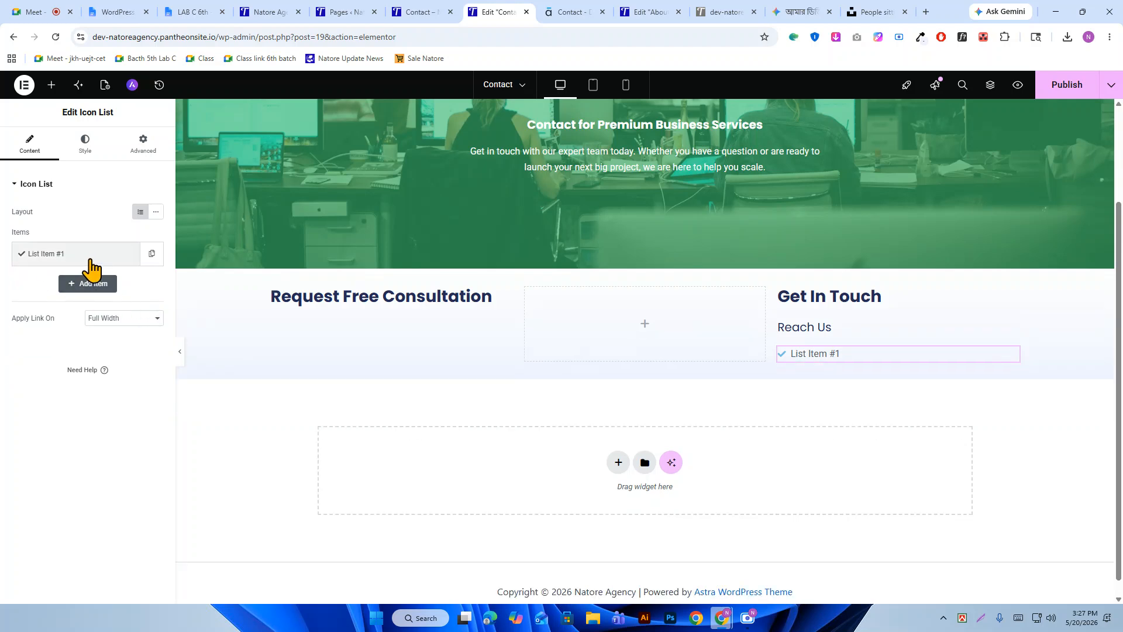
left_click(92, 258)
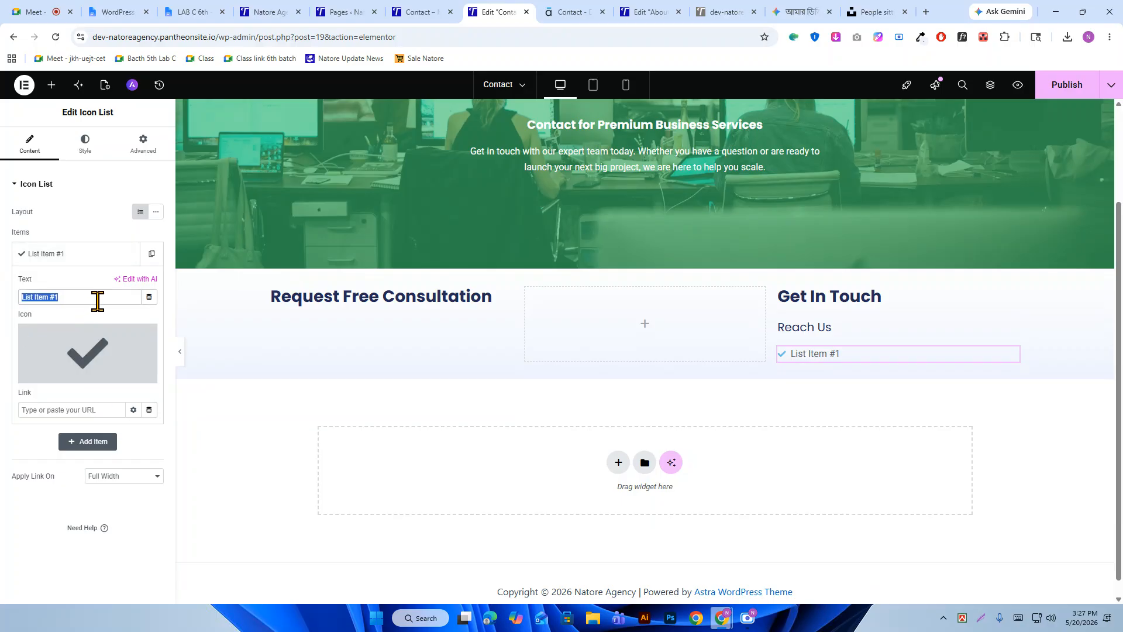
left_click(591, 12)
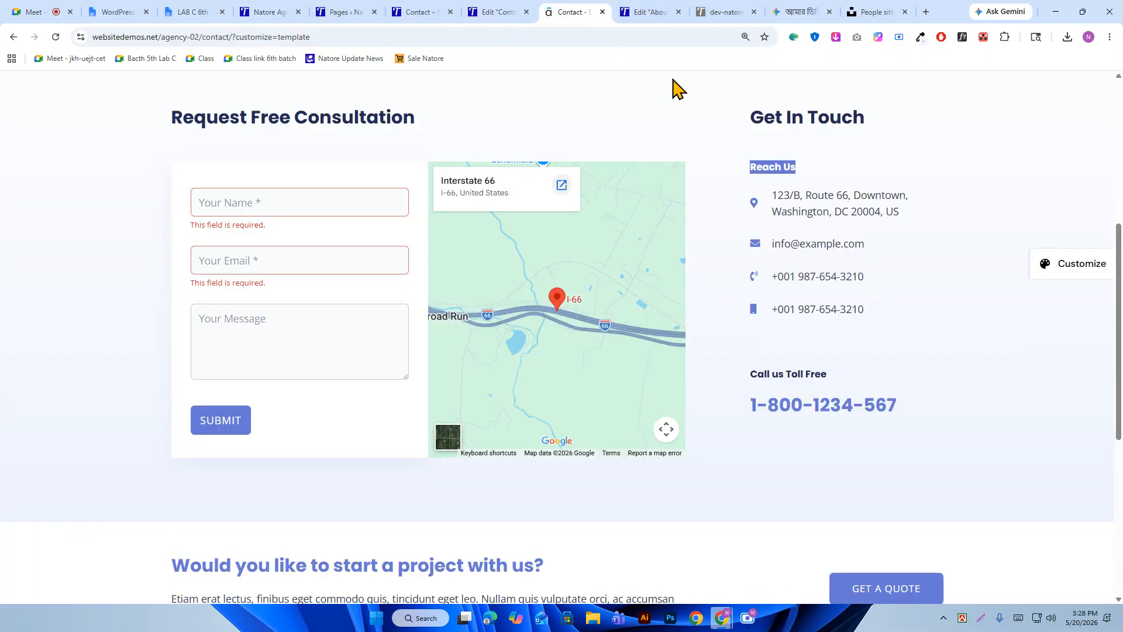
left_click(793, 189)
left_click_drag(774, 196, 899, 213)
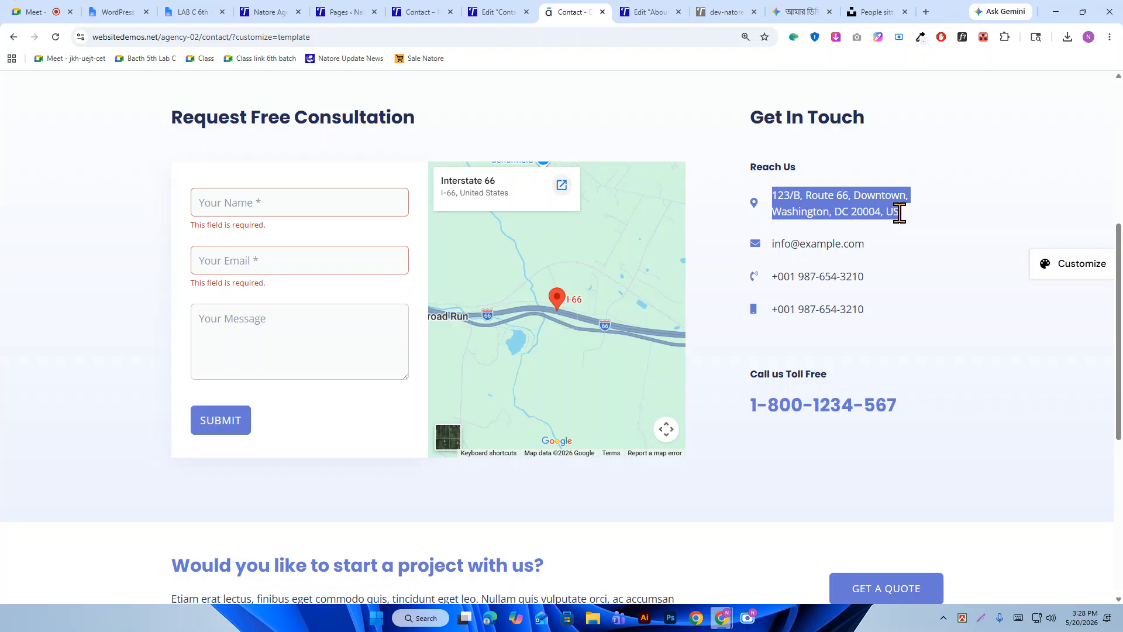
right_click(815, 210)
left_click(855, 231)
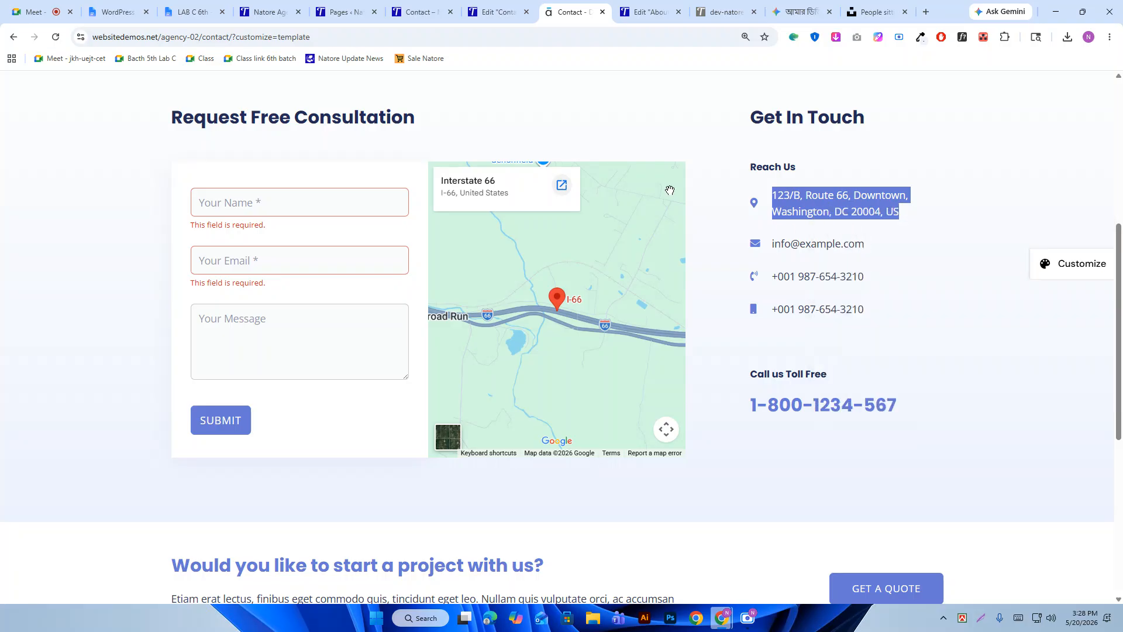
left_click(499, 11)
right_click(94, 297)
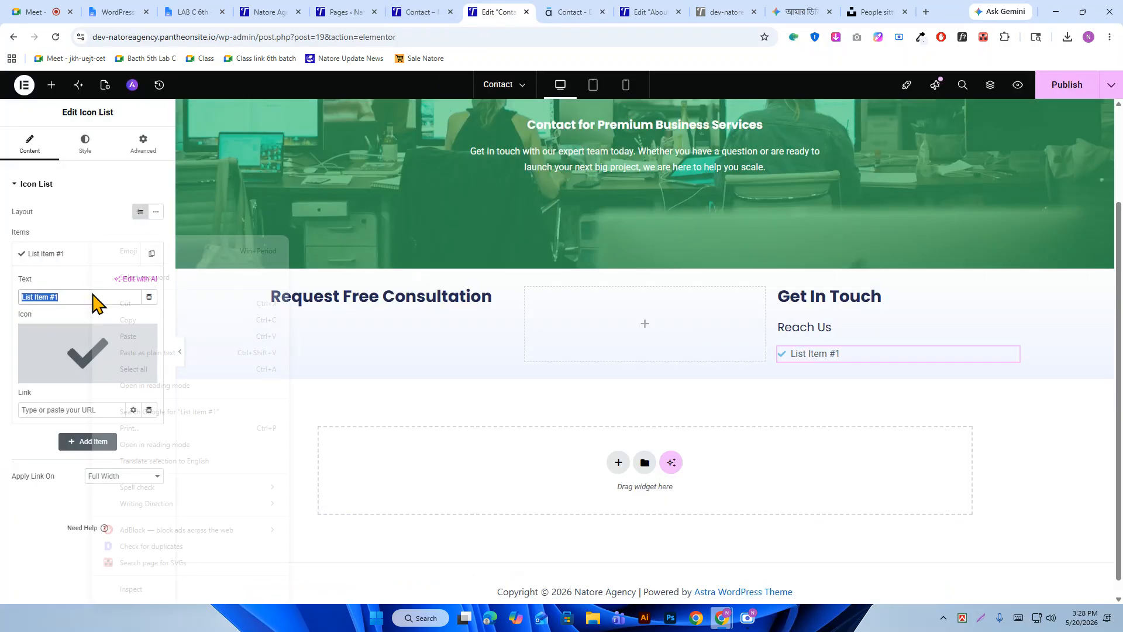
left_click(159, 353)
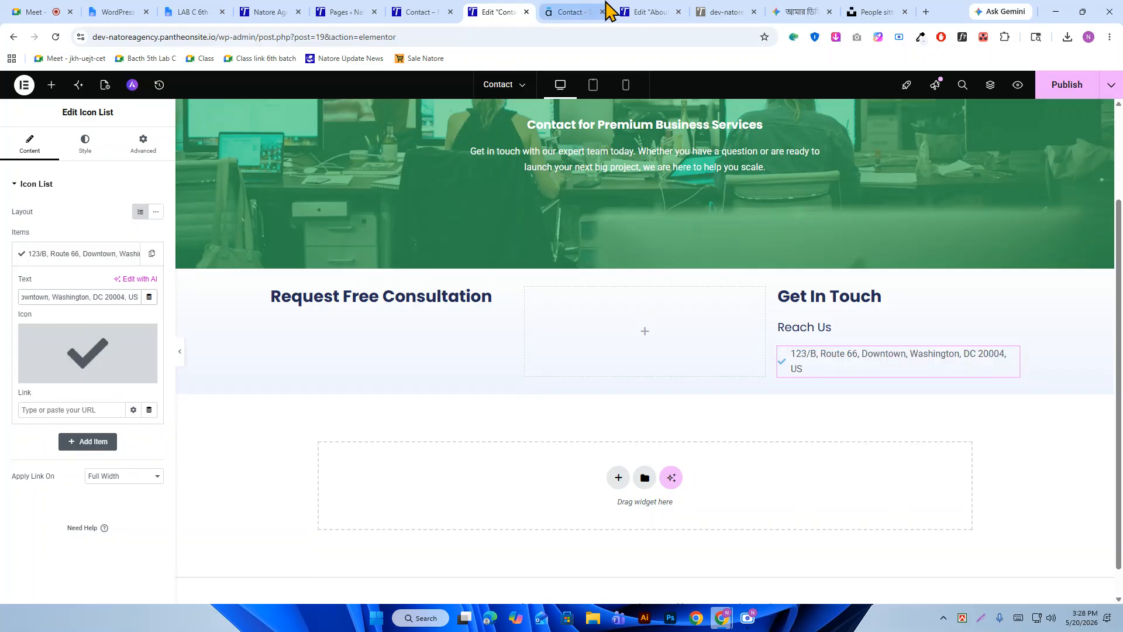
Check the address icon on the demo's contact page and open the icon library for the address list item.
left_click(582, 10)
left_click(761, 212)
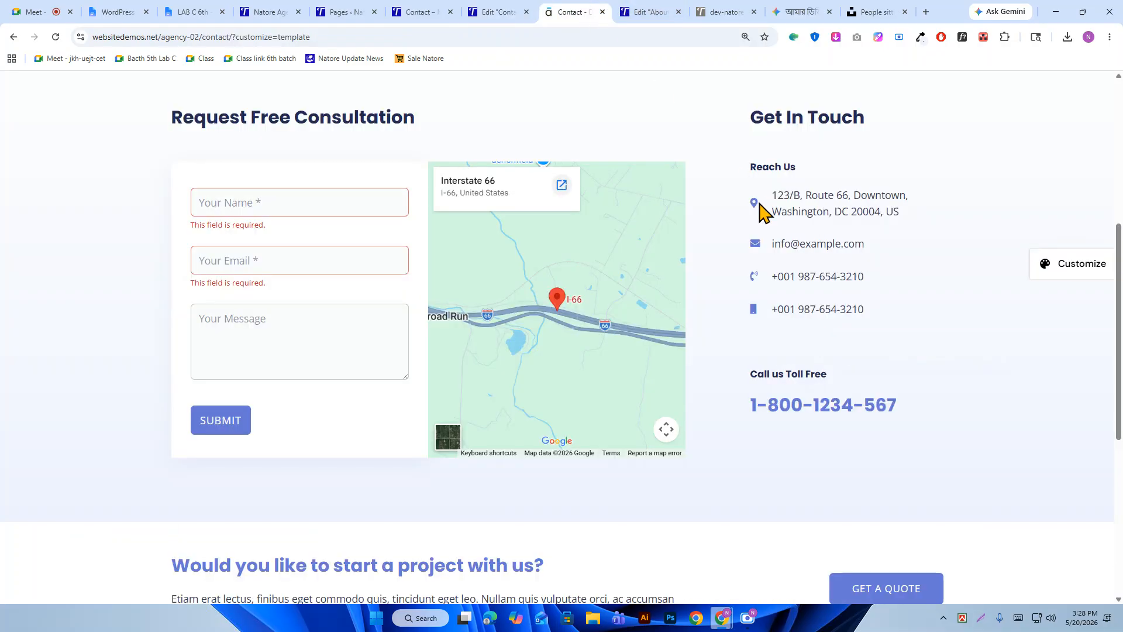
left_click(497, 12)
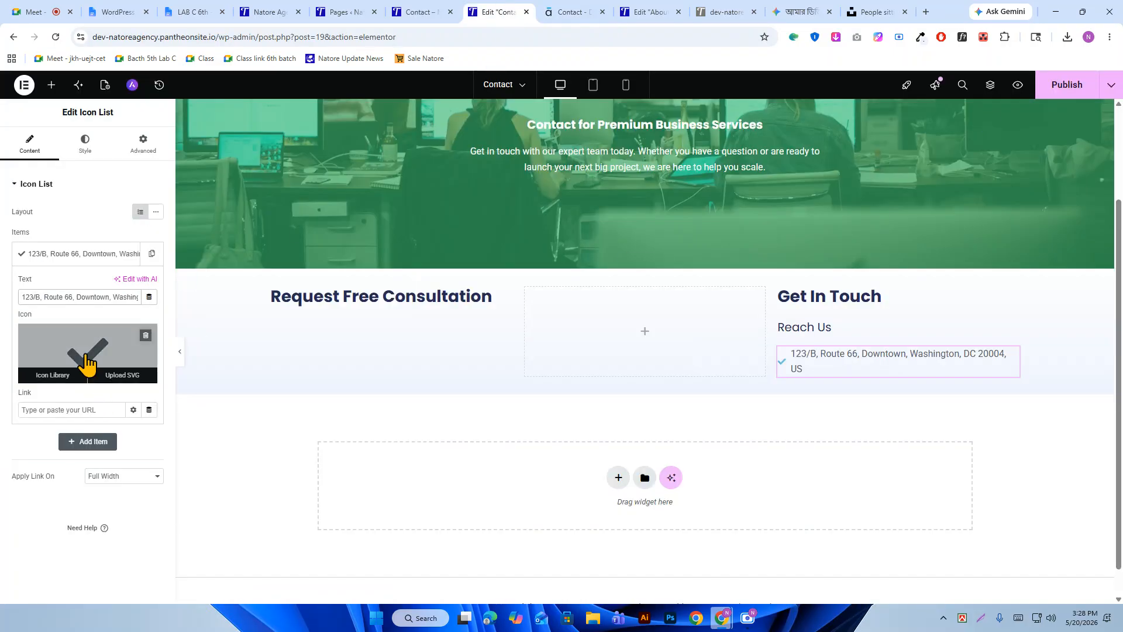
left_click(53, 376)
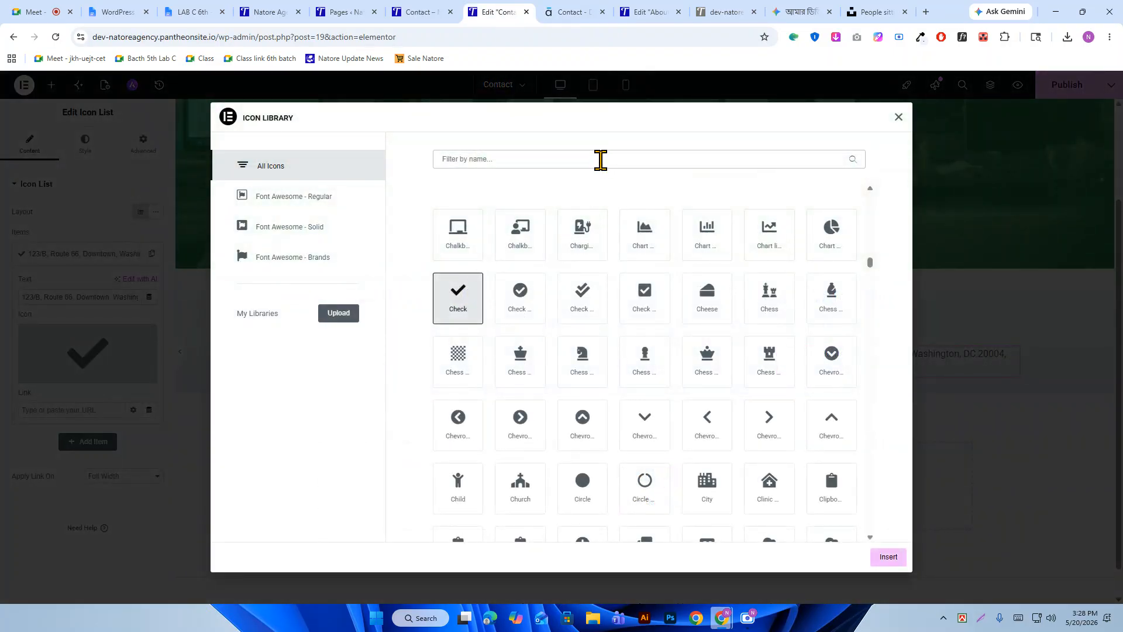
Search the icon library for "loca" and "add" and try the location arrow icon for the address item.
left_click(601, 159)
type("loca")
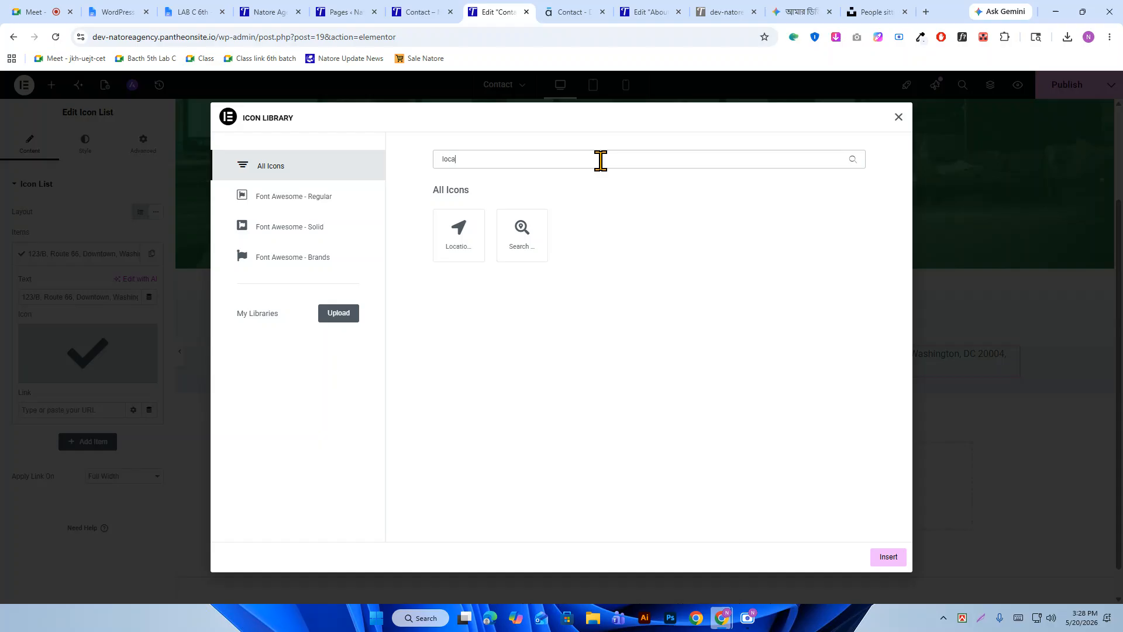
key("BackSpace")
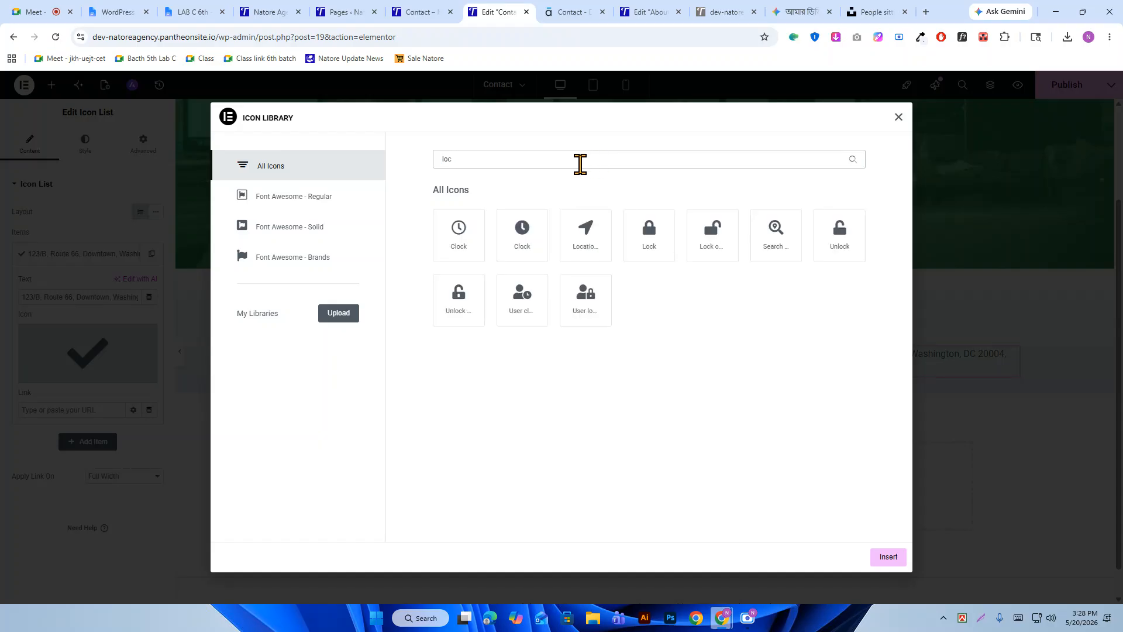
key("BackSpace")
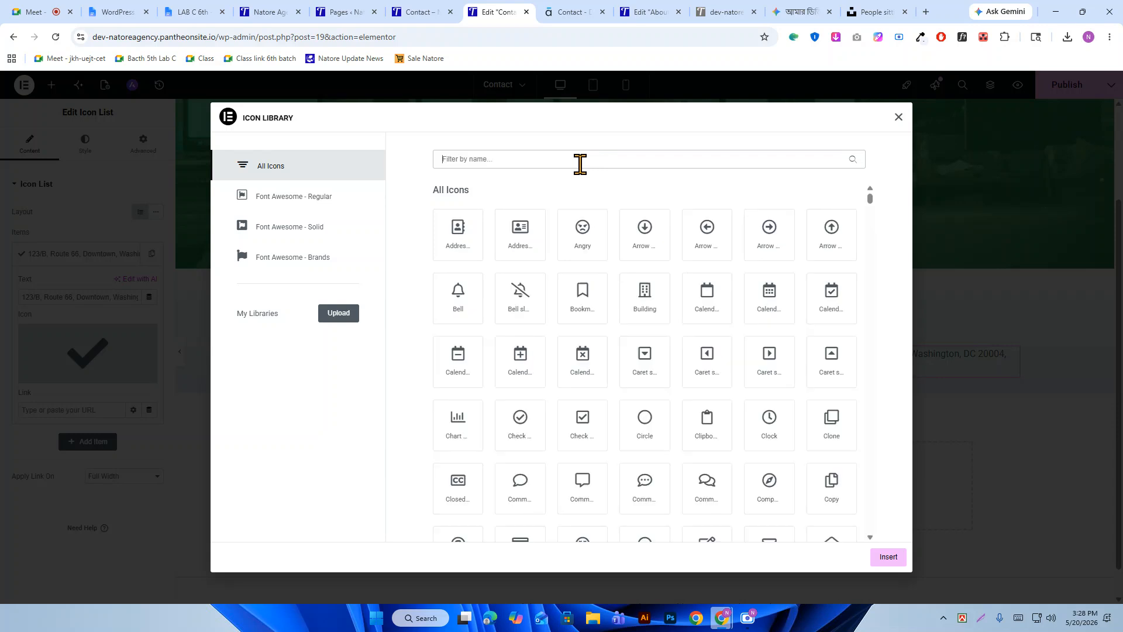
type("add")
key("BackSpace")
key("BackSpace")
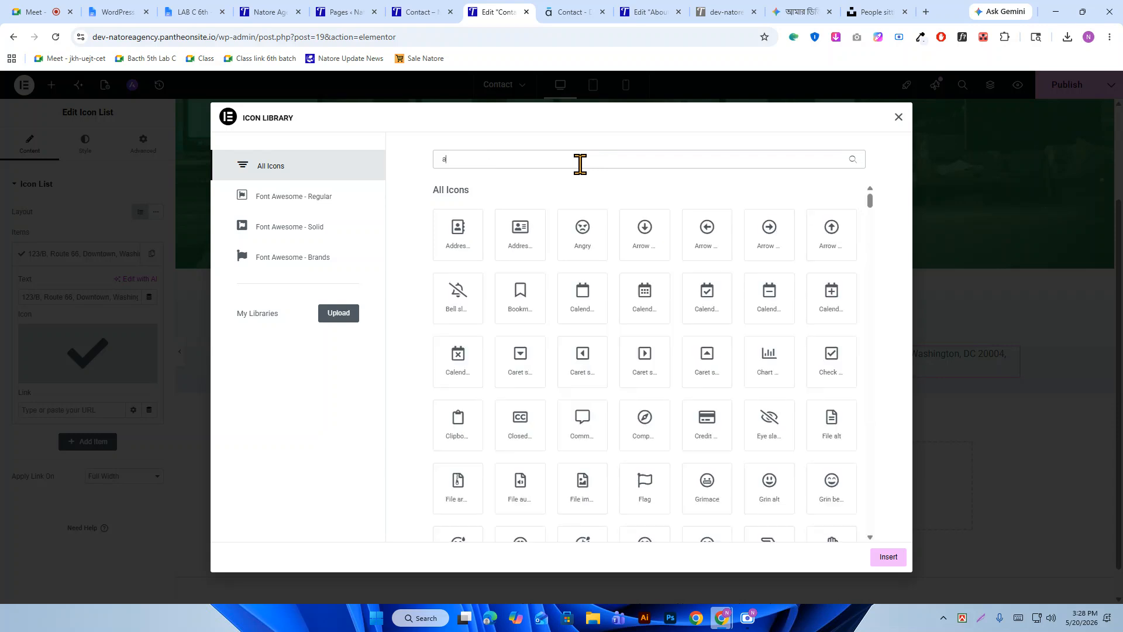
key("BackSpace")
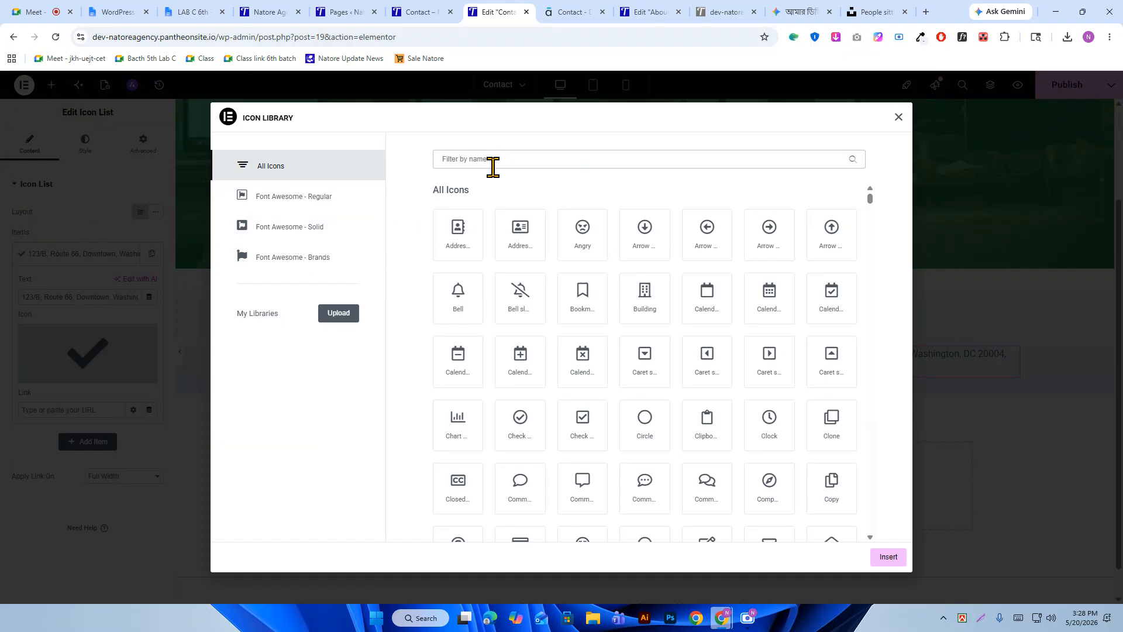
type("loca")
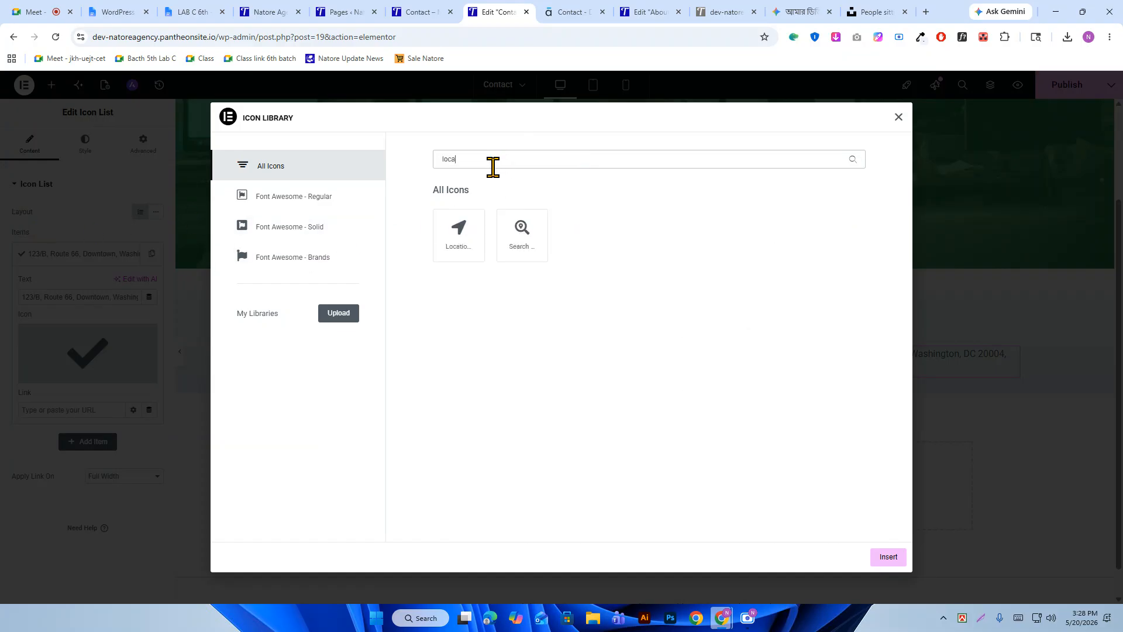
left_click(440, 250)
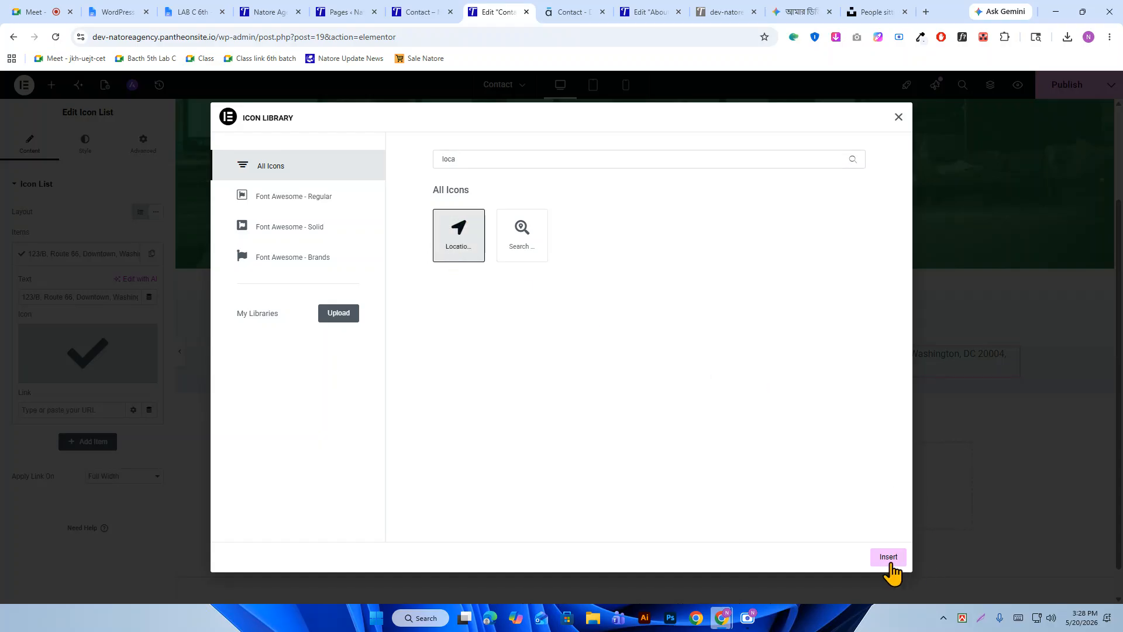
Search the icon library for "map" and insert the map marker pin with the hollow centre as the address item's icon.
left_click(479, 159)
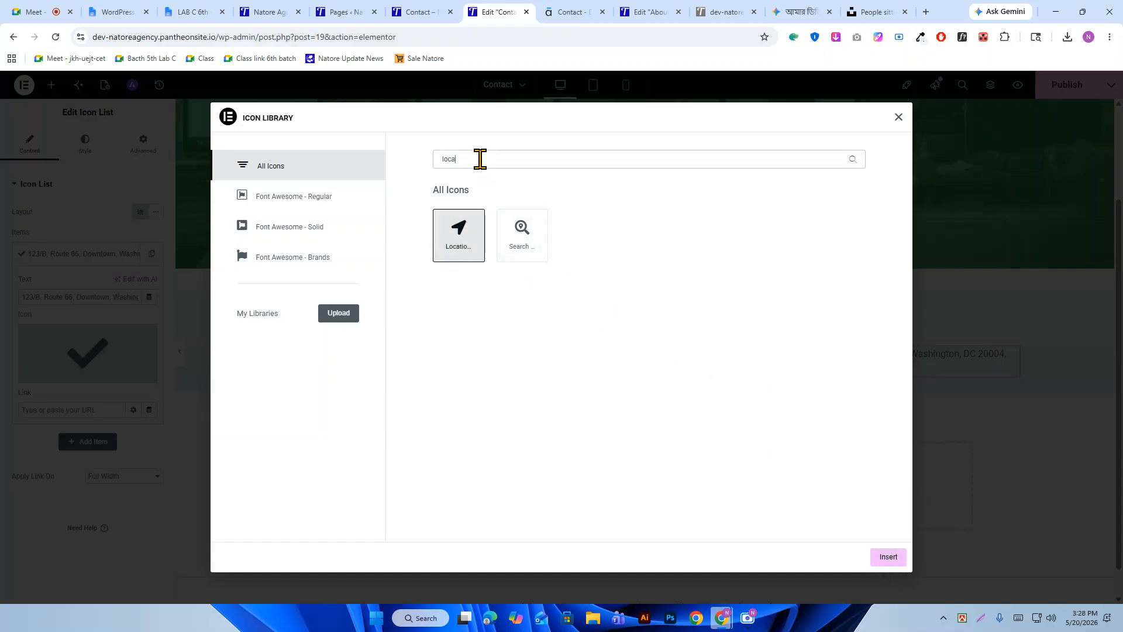
type("ma")
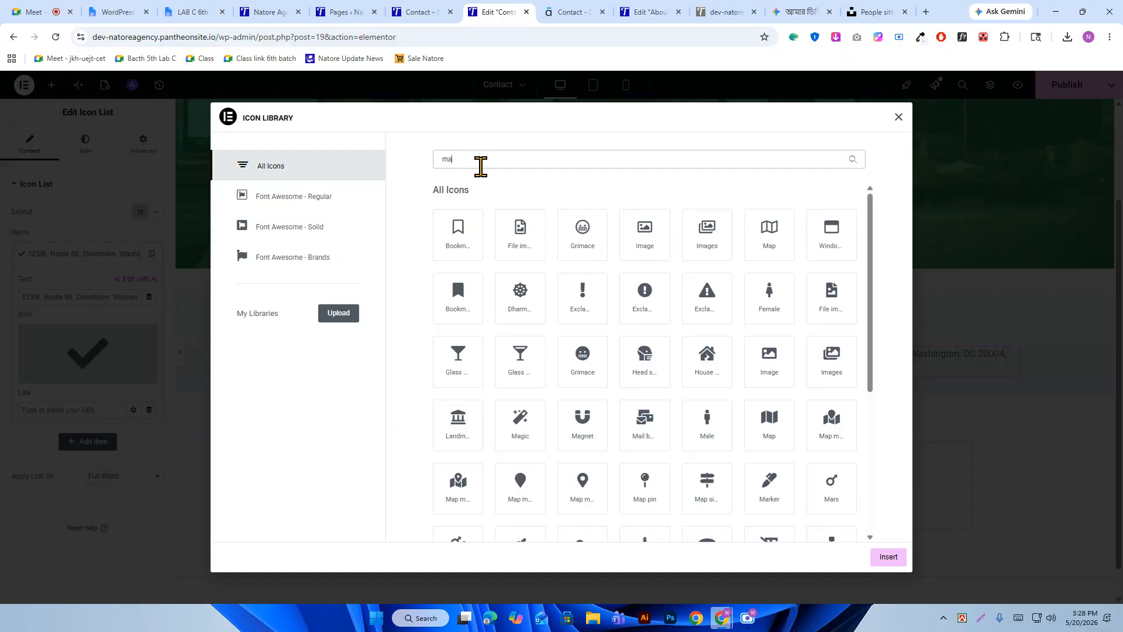
type("p")
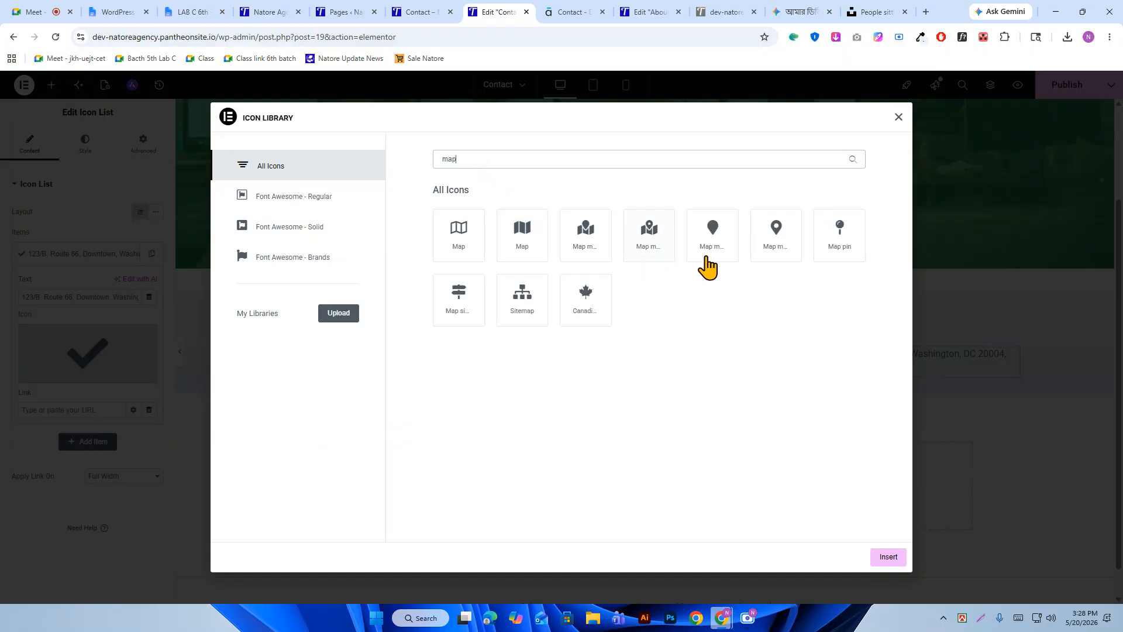
left_click(776, 237)
left_click(885, 558)
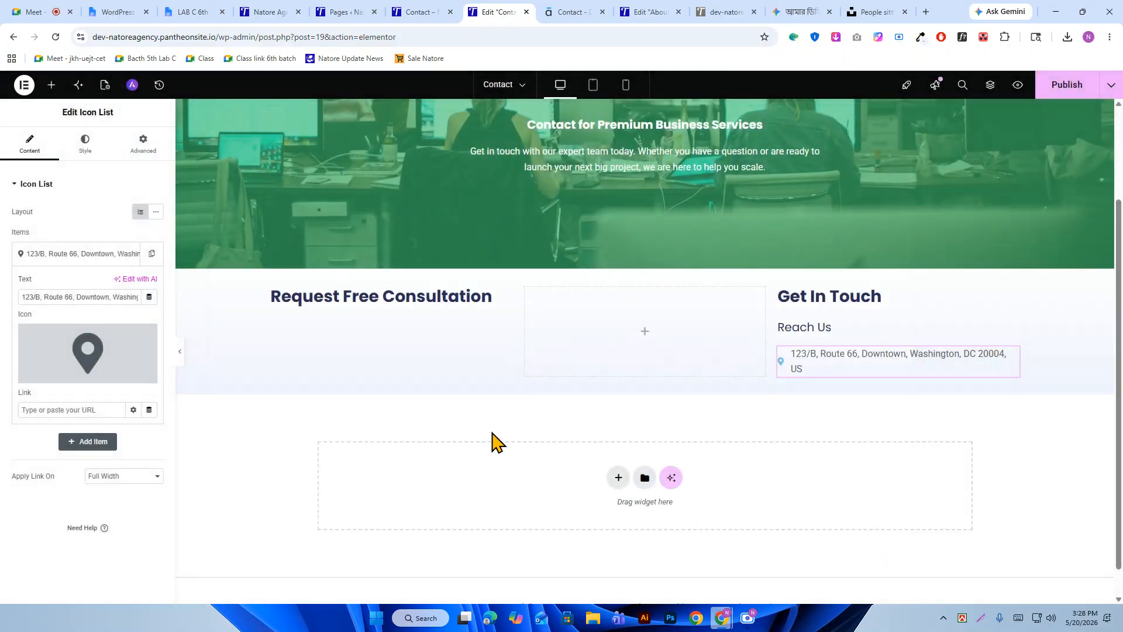
Try the Center and End alignments for the icon list and set its alignment to Start.
left_click(88, 170)
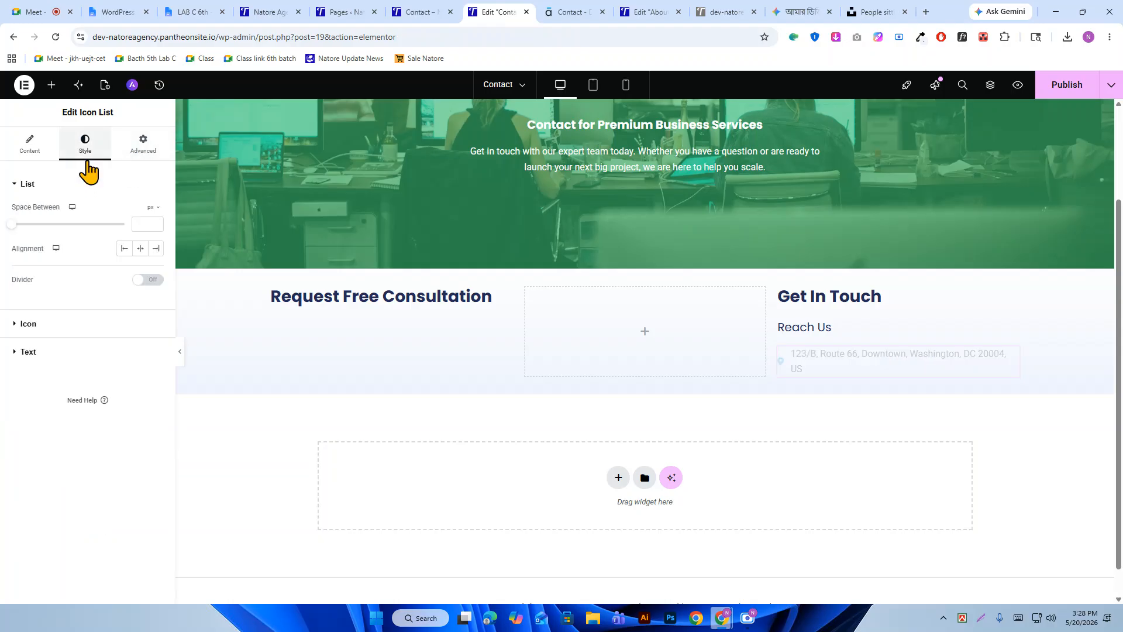
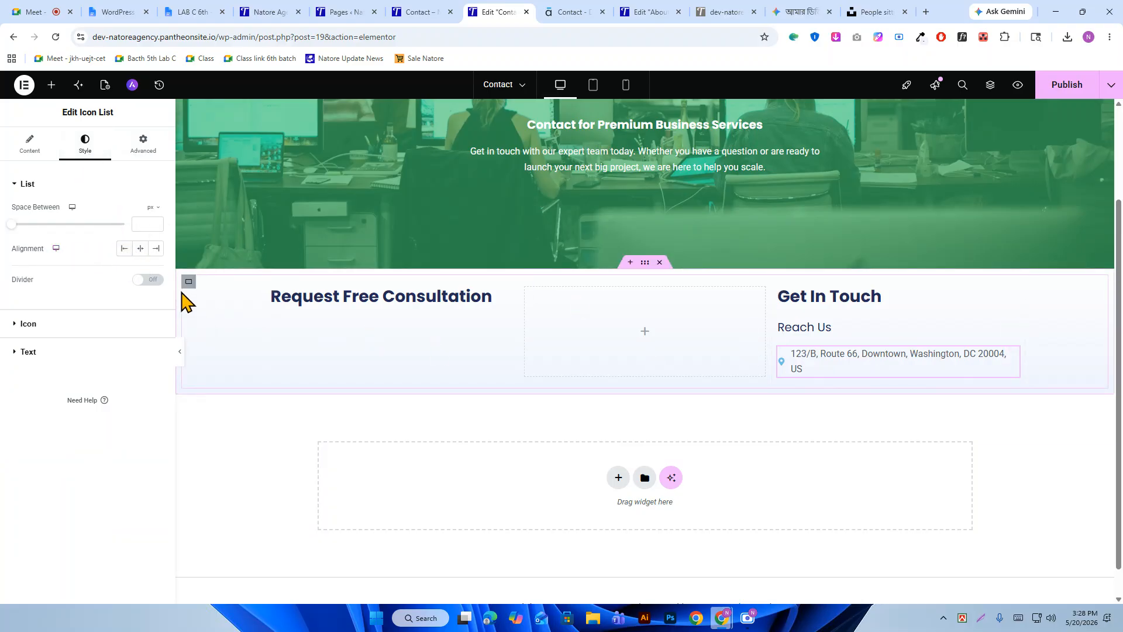
left_click(141, 249)
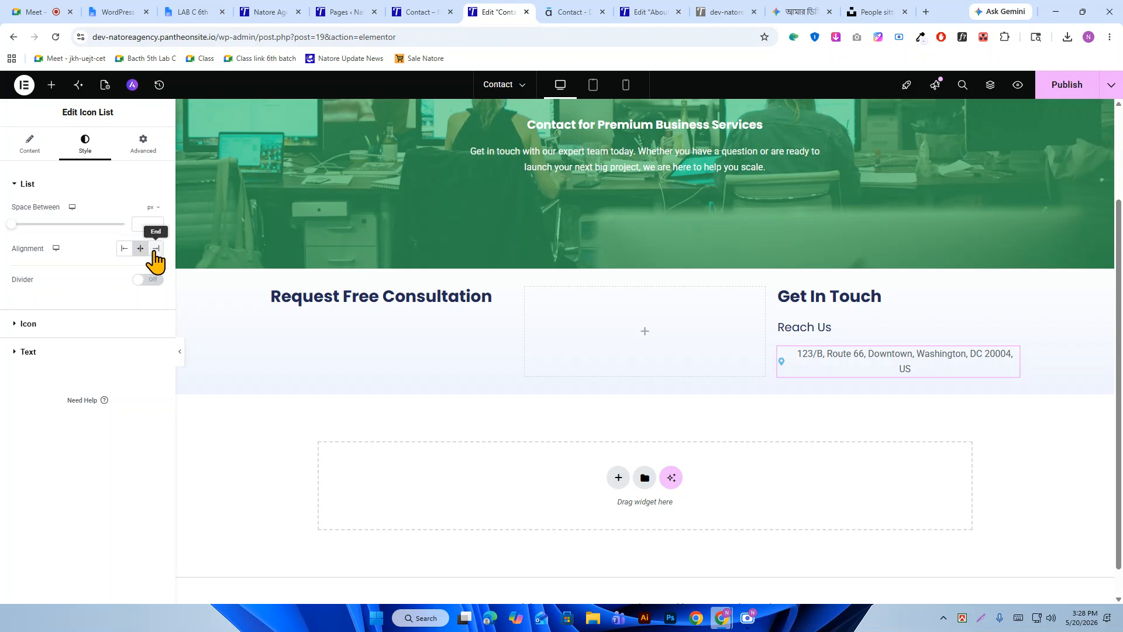
left_click(156, 249)
left_click(126, 249)
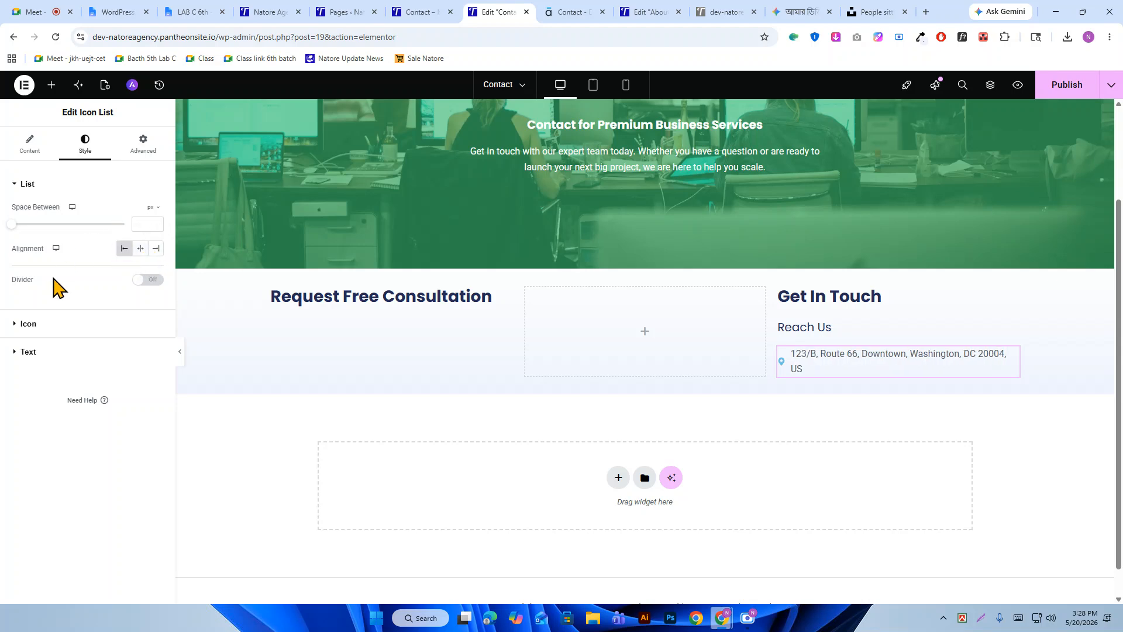
Open the list's icon style settings, inspect the demo's envelope icon with WhatFont and copy its hex color #6878d6.
left_click(51, 325)
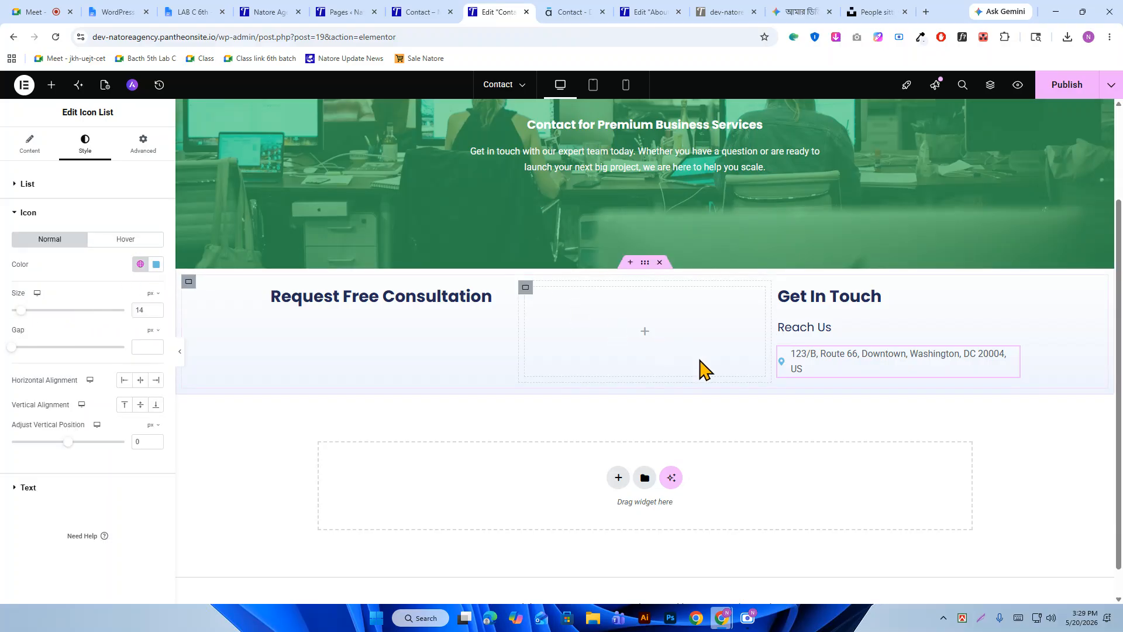
left_click(590, 12)
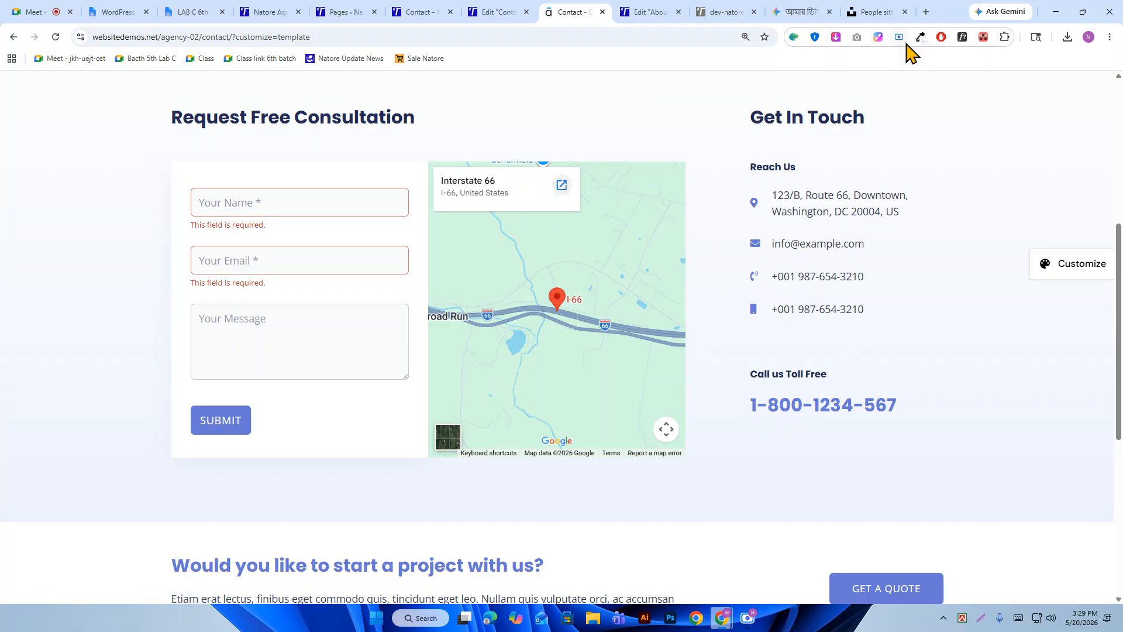
left_click(962, 37)
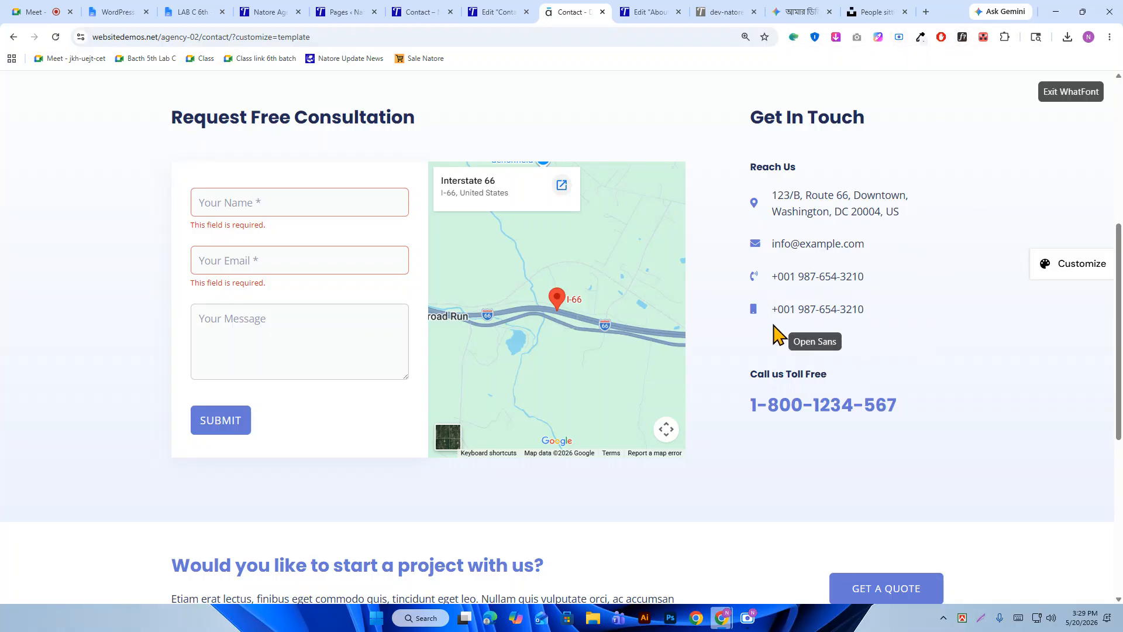
left_click(756, 243)
mouse_move(889, 331)
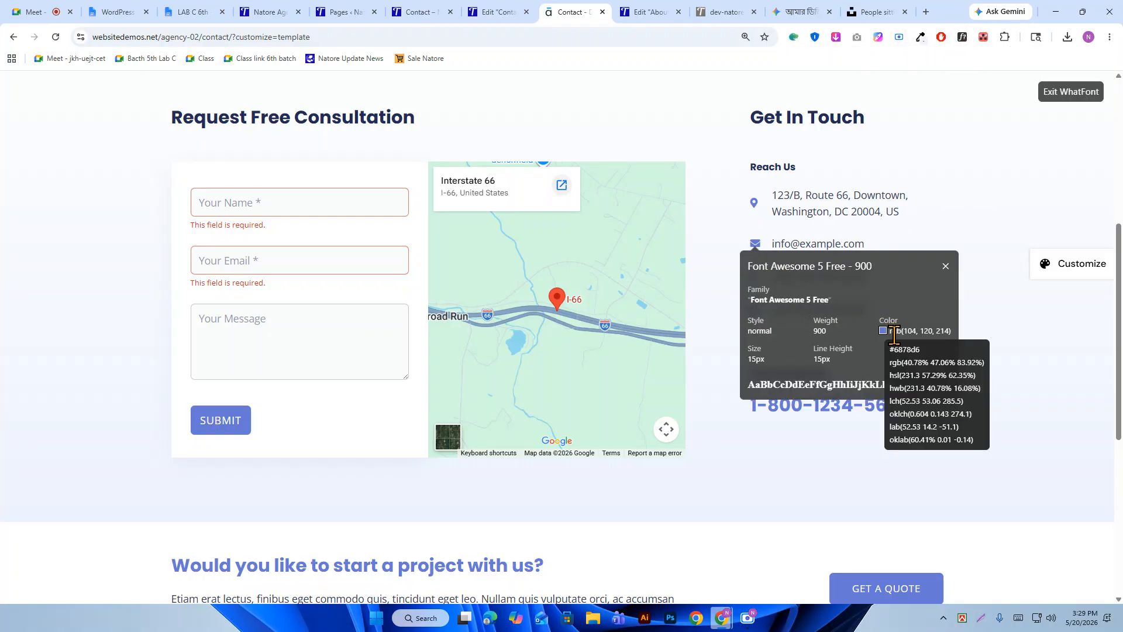
left_click_drag(920, 351, 896, 350)
right_click(904, 350)
left_click(924, 364)
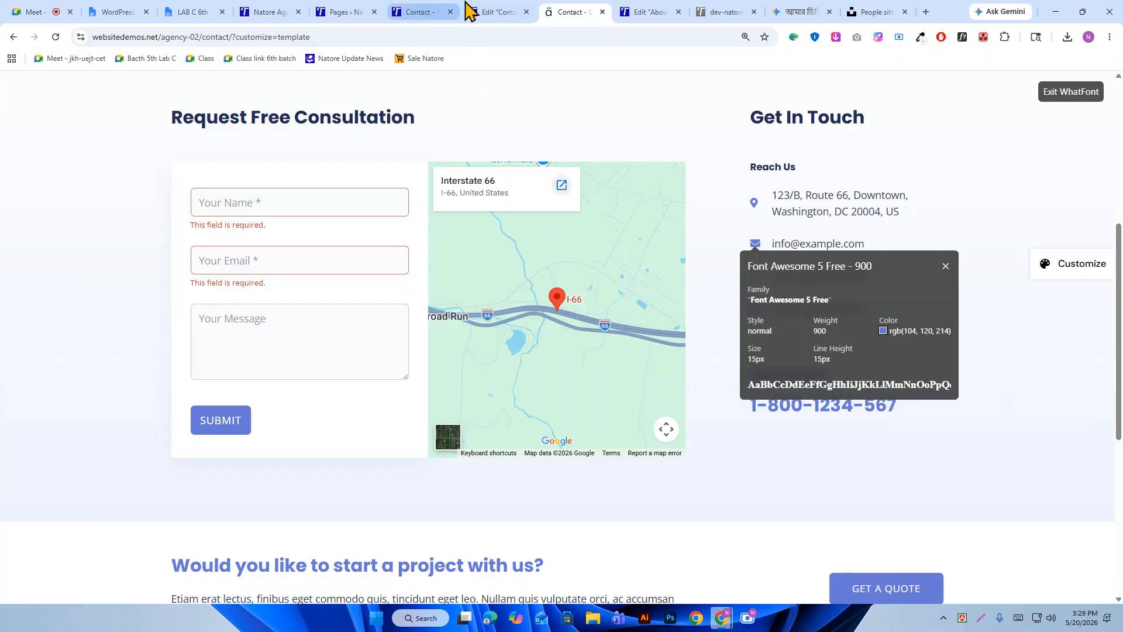
Return to the Contact page's editor and set the list icon's normal color to the copied #6878D6.
left_click(494, 12)
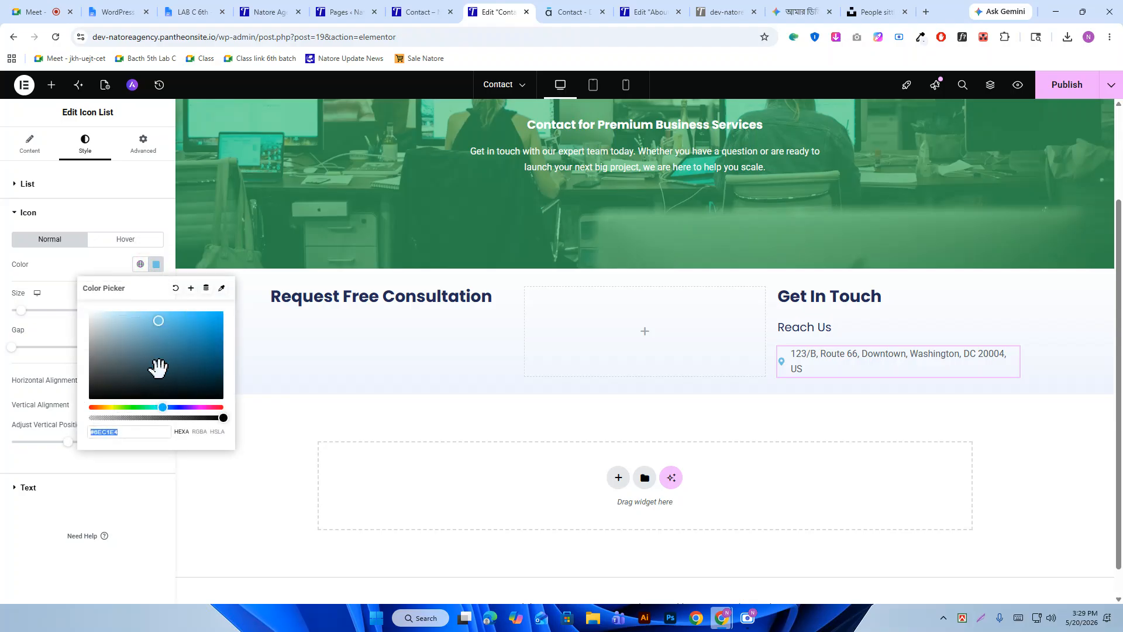
triple_click(131, 432)
right_click(130, 431)
left_click(181, 180)
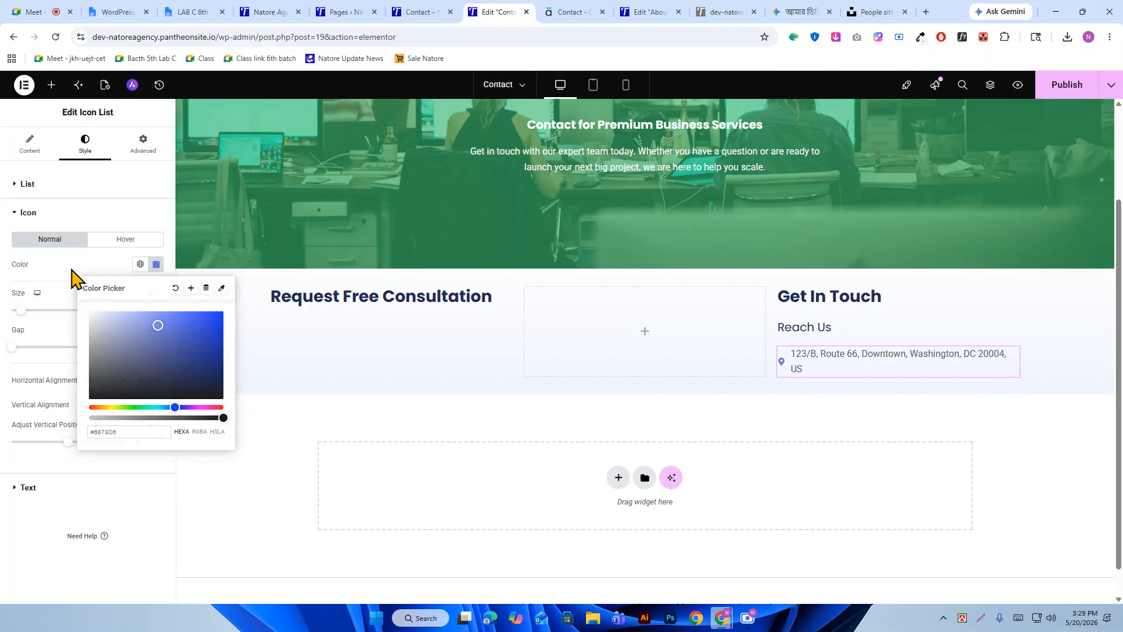
Enlarge the list icon and set its size to 30 px.
left_click(27, 320)
left_click_drag(23, 321, 49, 320)
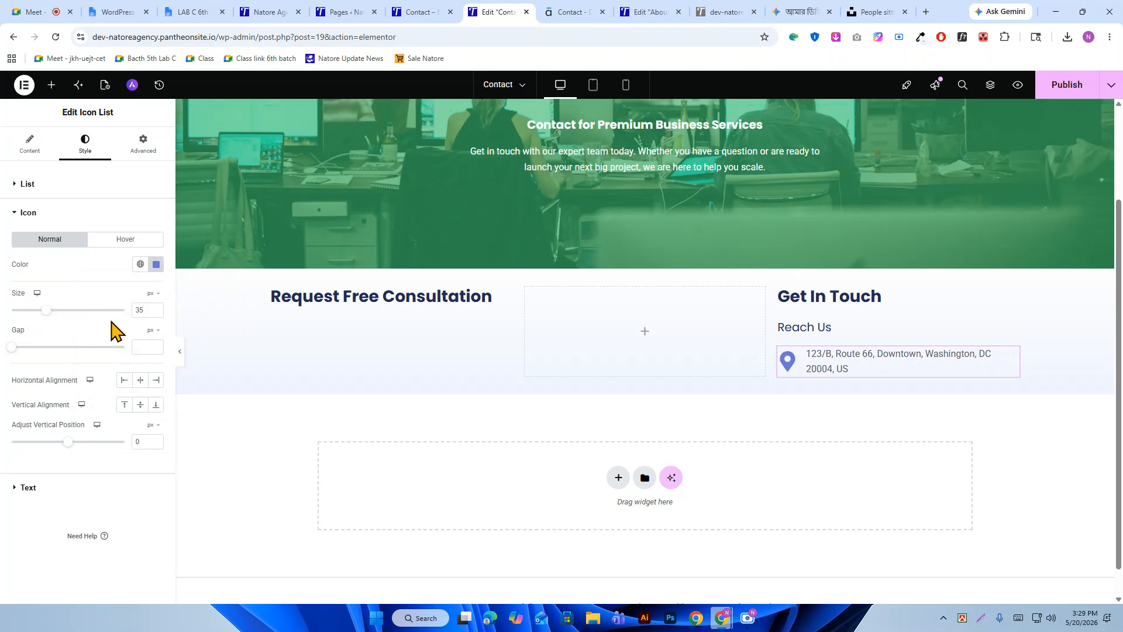
left_click(155, 314)
left_click(156, 313)
left_click(156, 313)
left_click(156, 314)
left_click(156, 313)
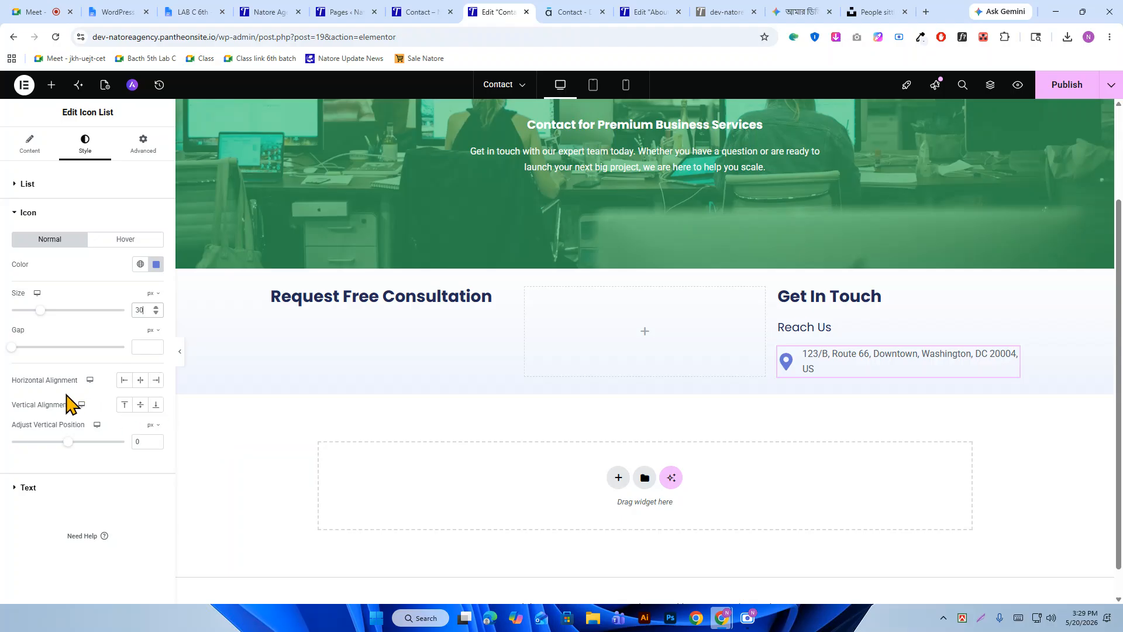
Set the list icon's gap to 0 px and its horizontal alignment to Center.
left_click_drag(13, 348, 11, 380)
left_click(141, 381)
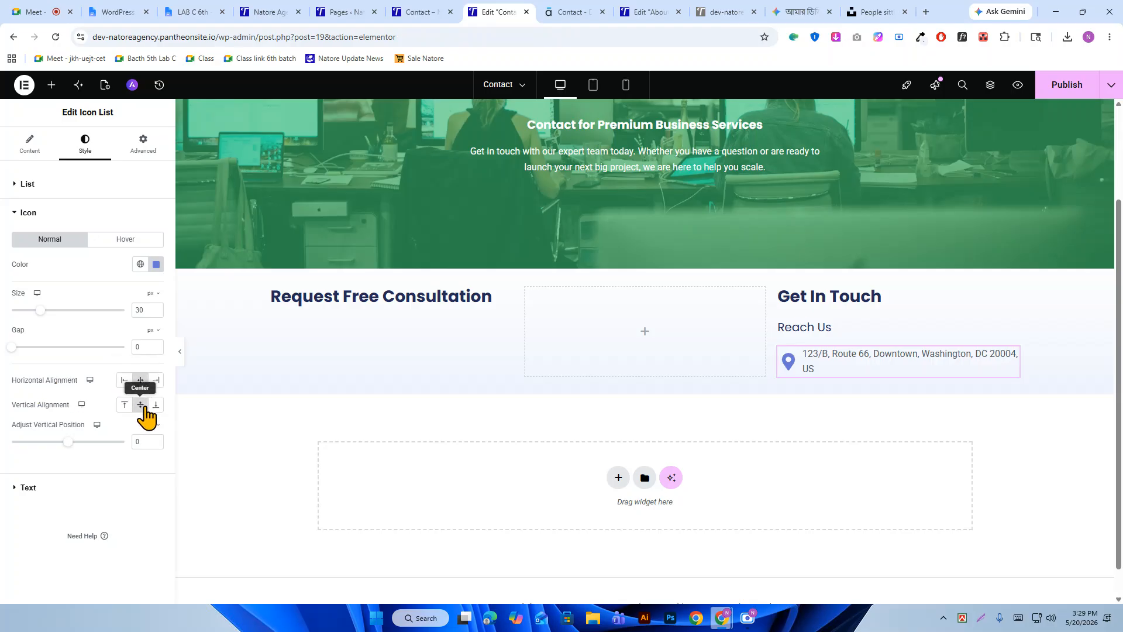
Set the icon list's text typography to Open Sans, 16 px, weight 500 (Medium).
left_click_drag(69, 441, 54, 458)
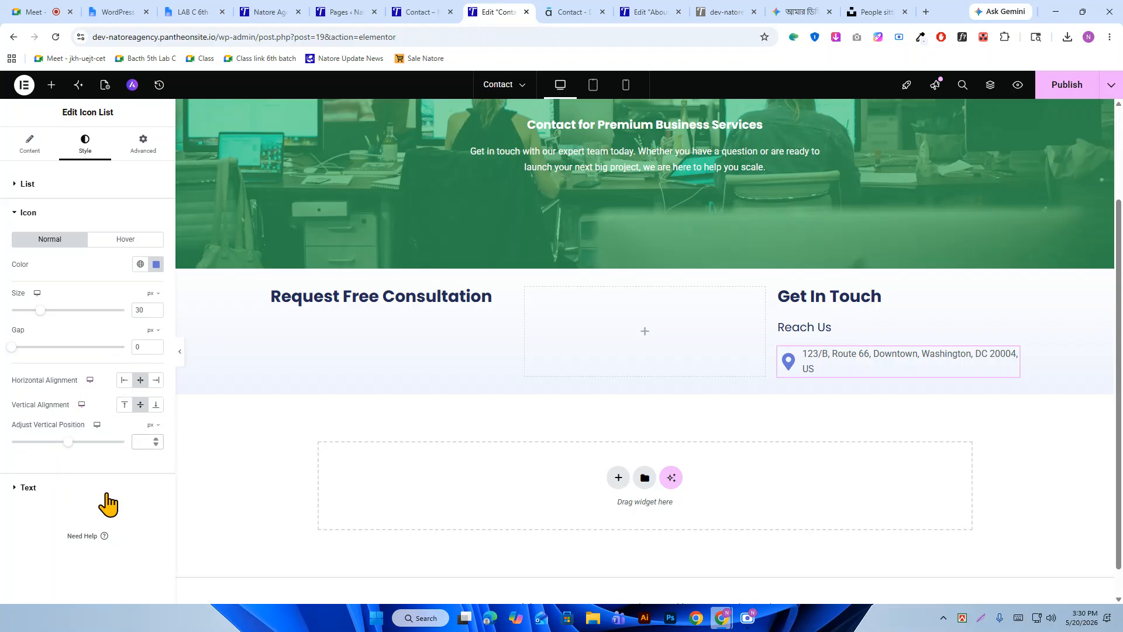
left_click(26, 490)
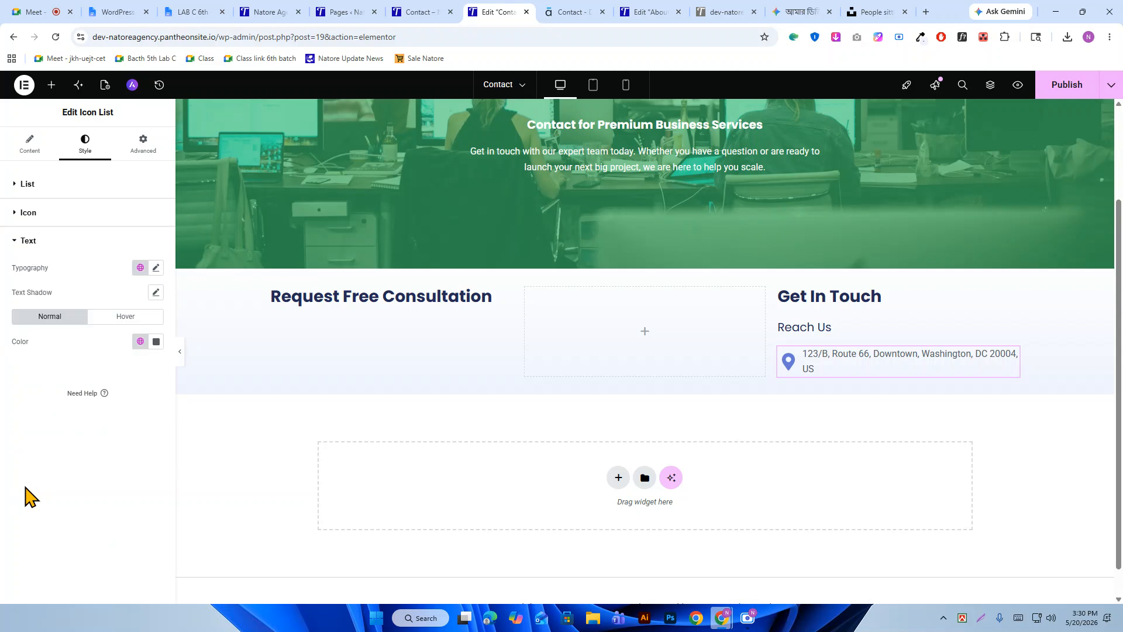
left_click(154, 268)
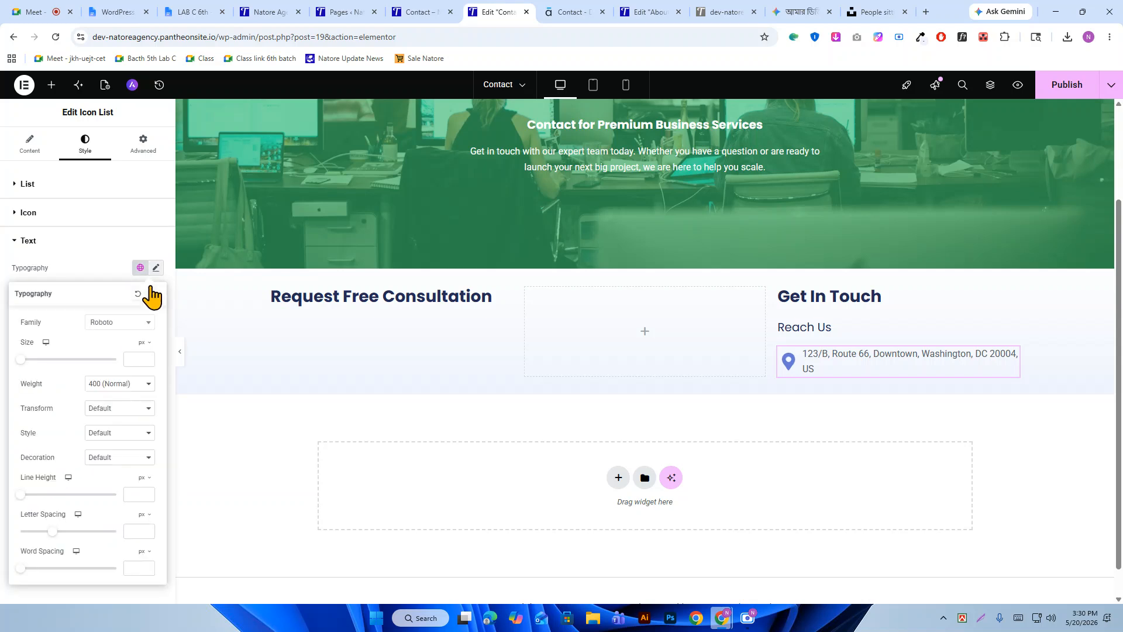
left_click(125, 325)
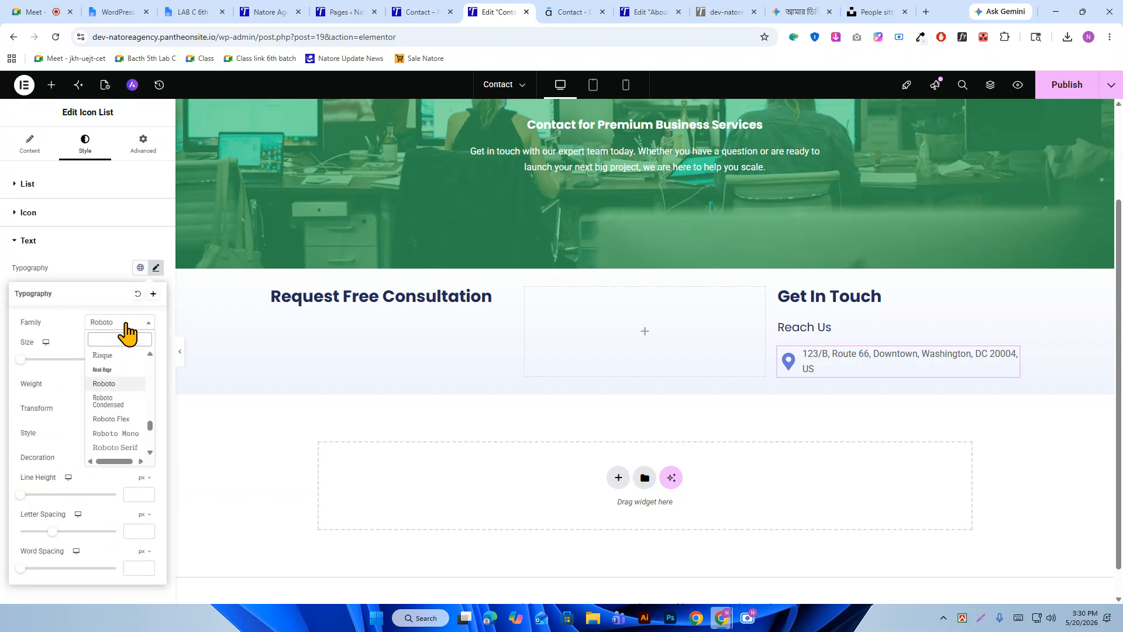
type("open")
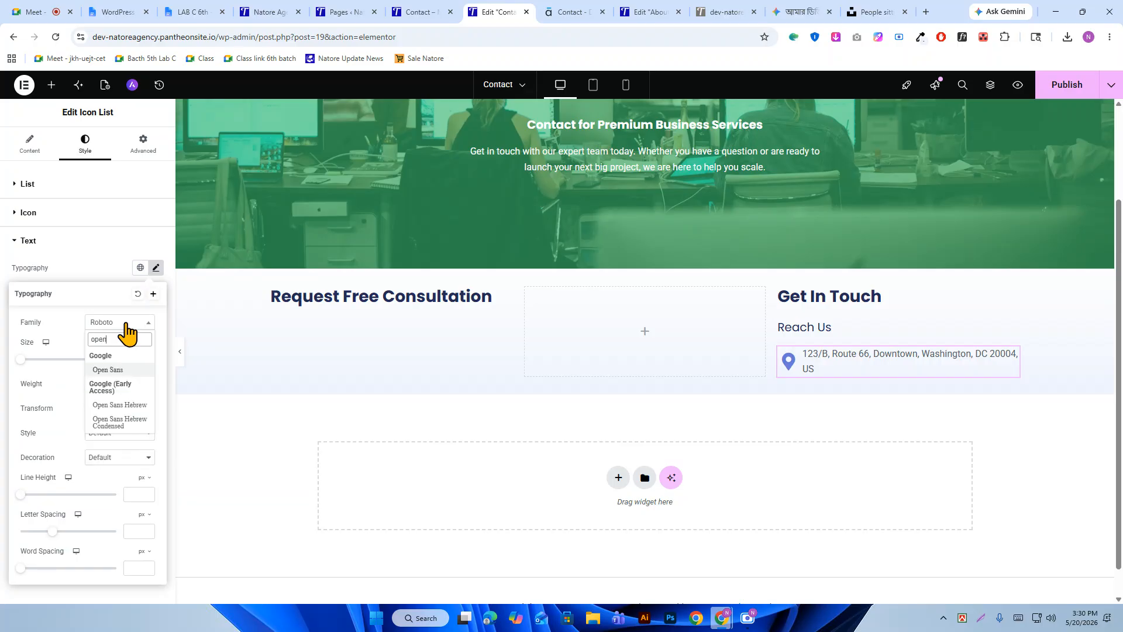
key("Return")
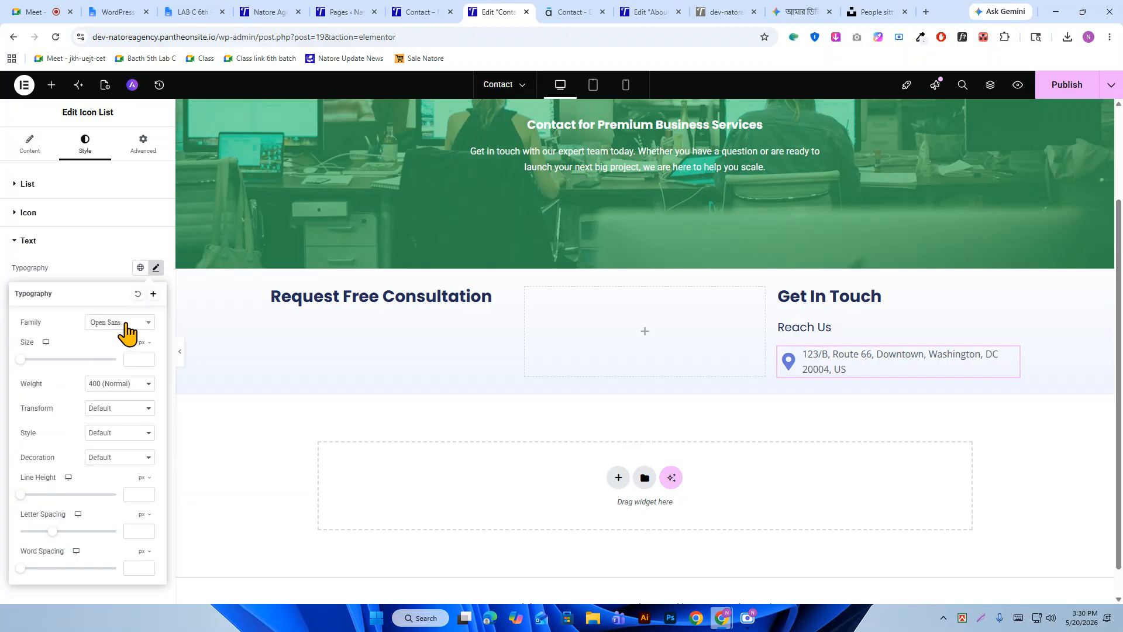
left_click(139, 359)
type("16")
left_click(113, 384)
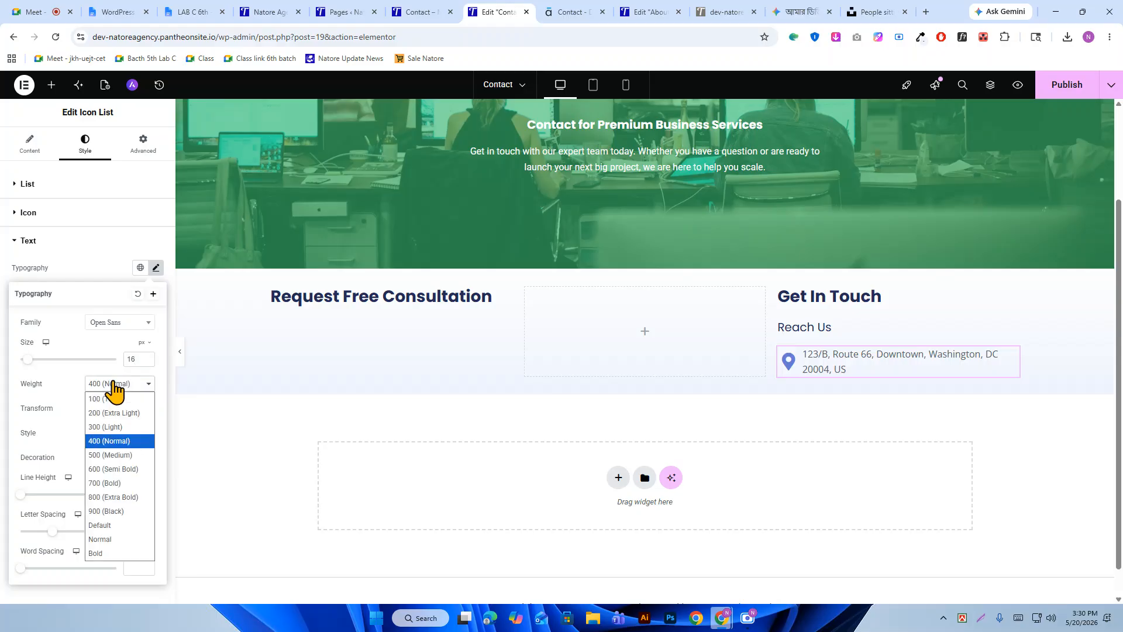
left_click(132, 455)
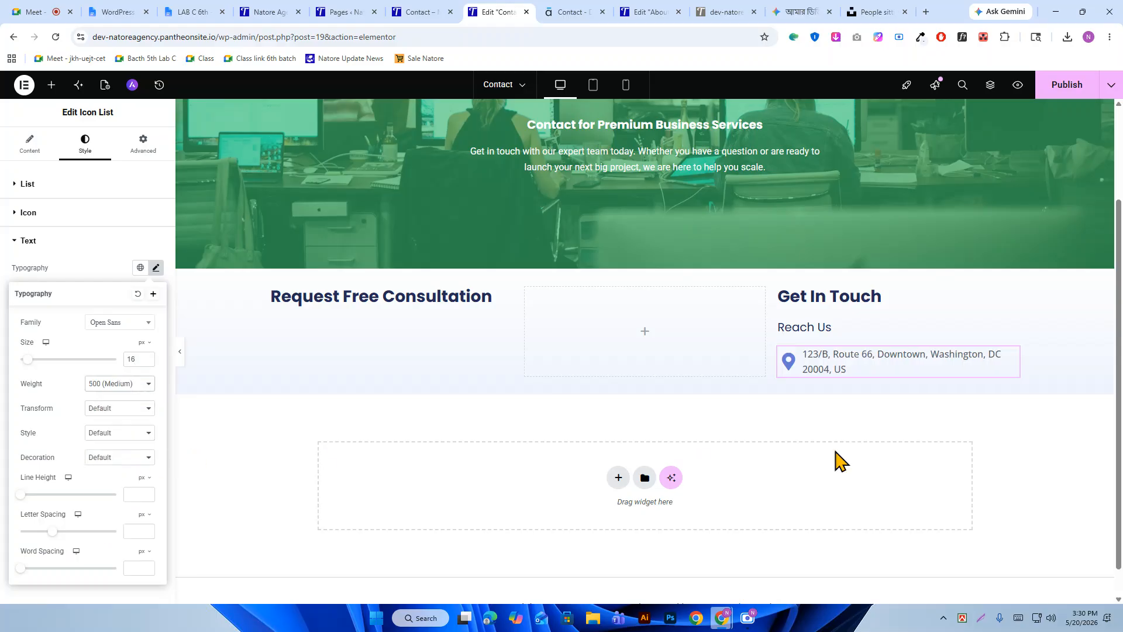
left_click(89, 268)
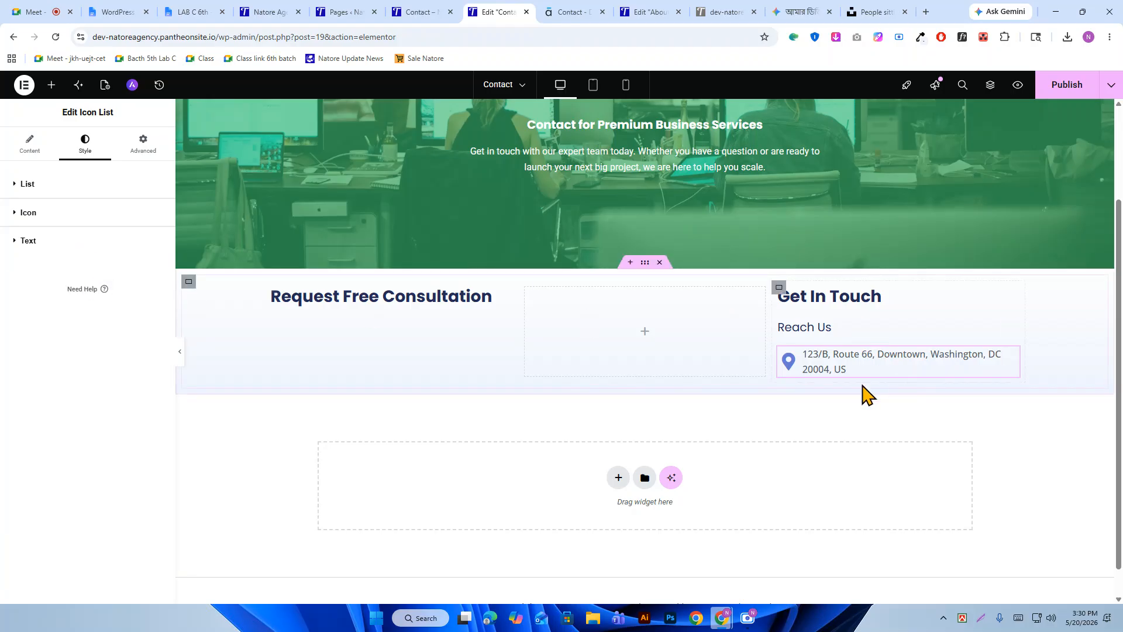
Open the list text's normal color, inspect a phone number in the demo's Get In Touch list with WhatFont and copy its hex color #393a56.
left_click(18, 240)
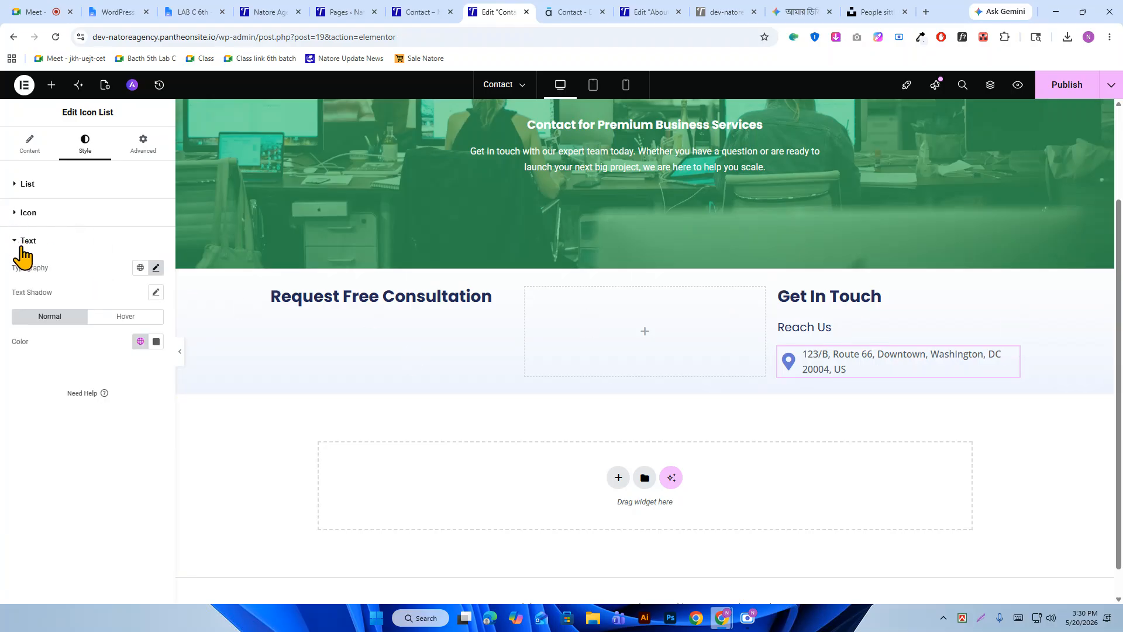
left_click(155, 342)
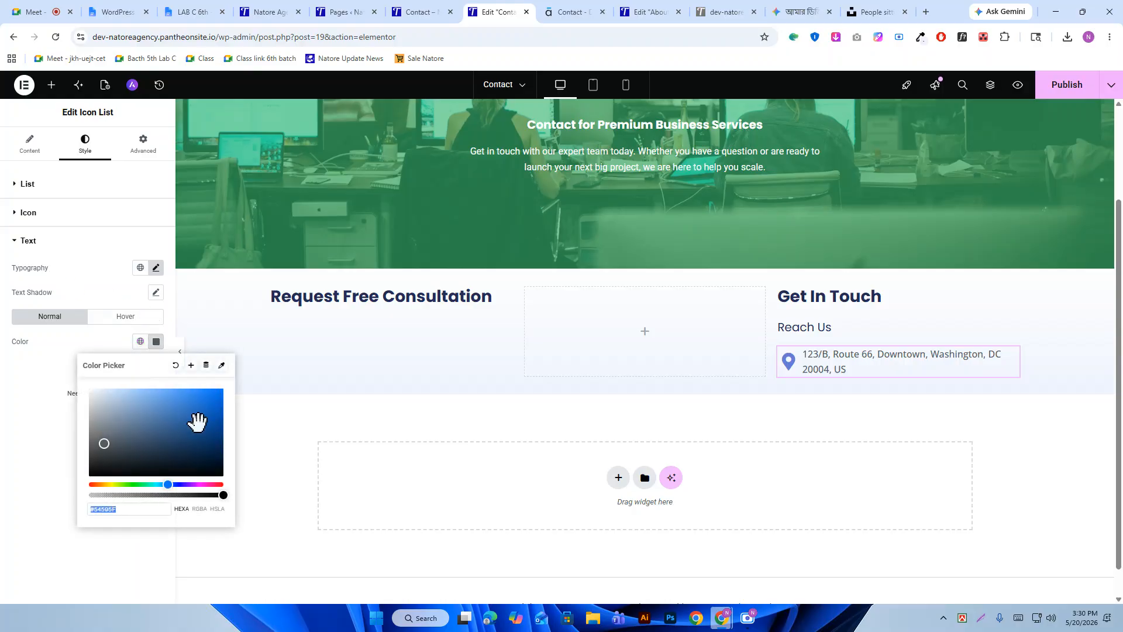
left_click(585, 13)
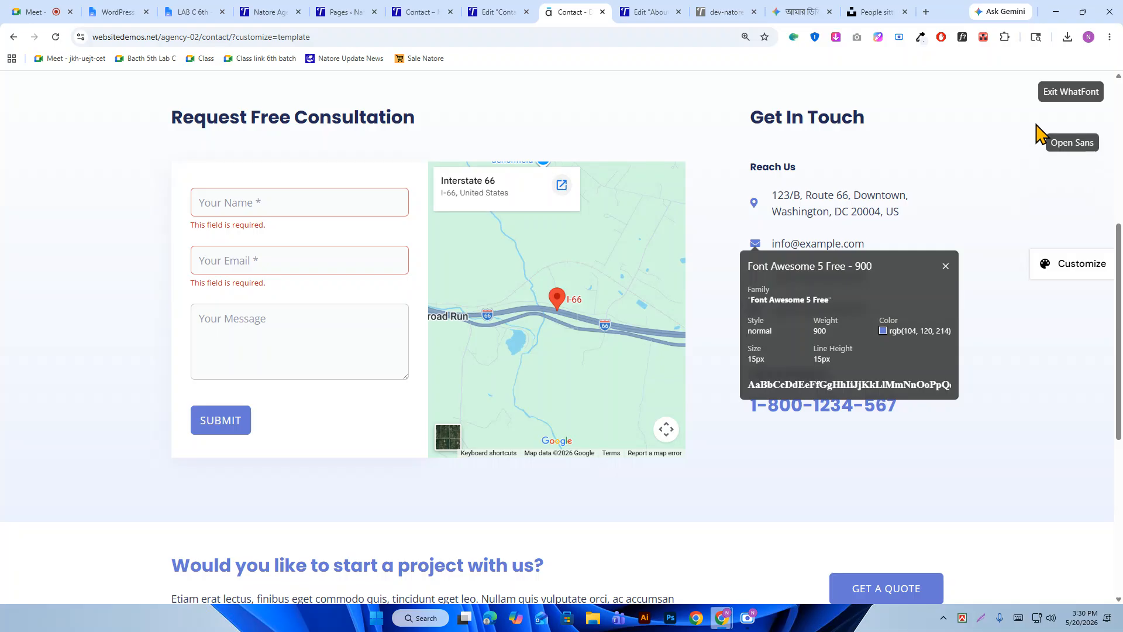
left_click(1058, 98)
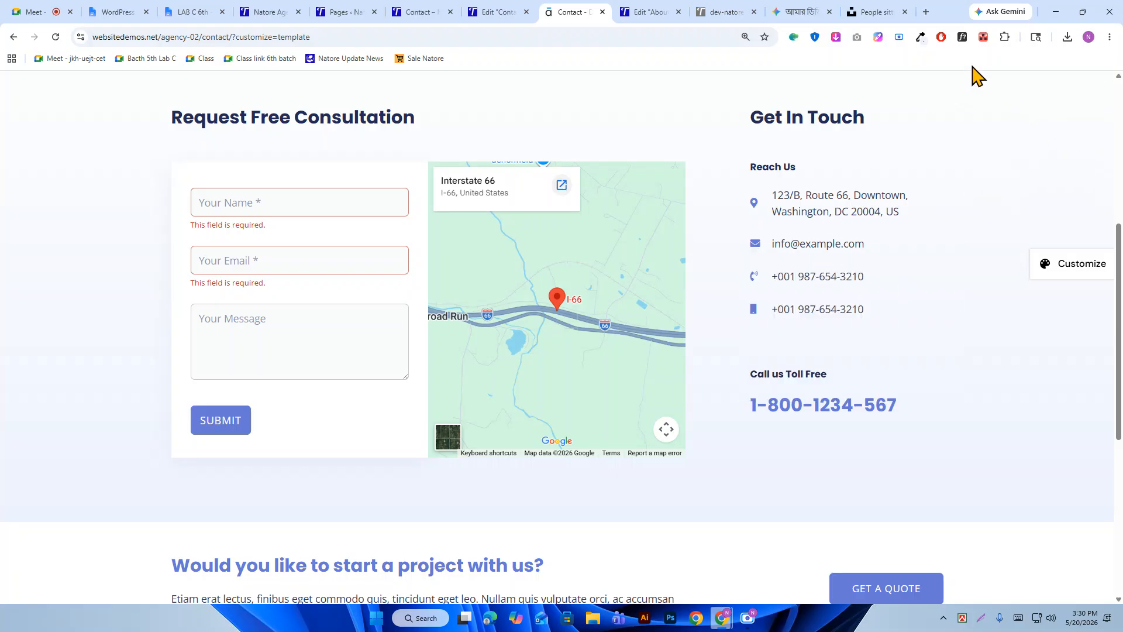
left_click(962, 37)
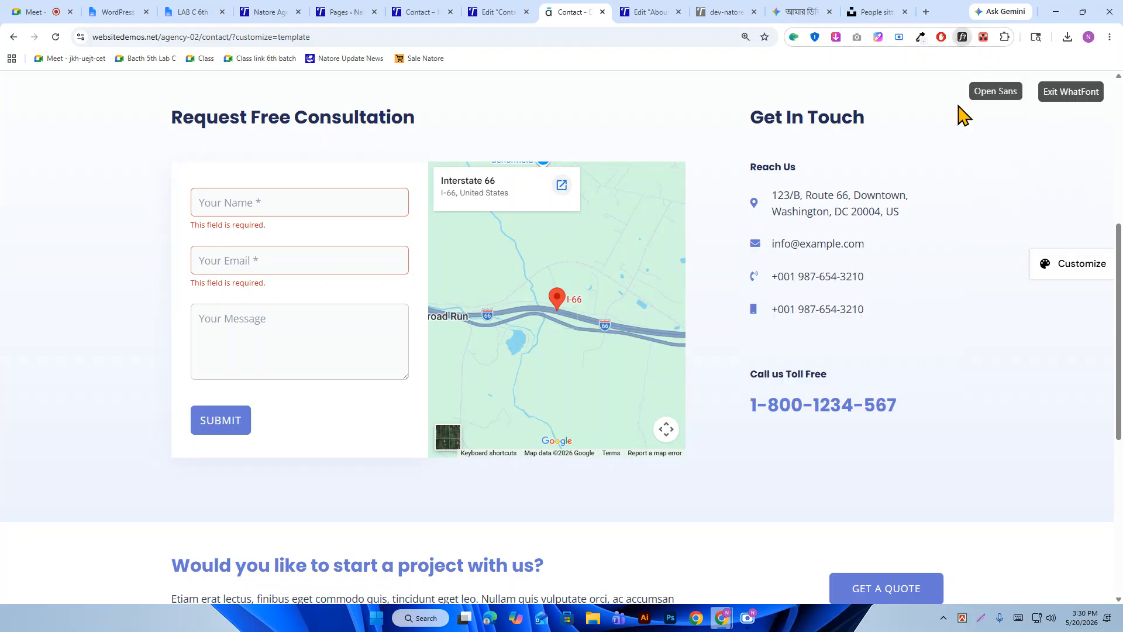
left_click(846, 277)
mouse_move(979, 367)
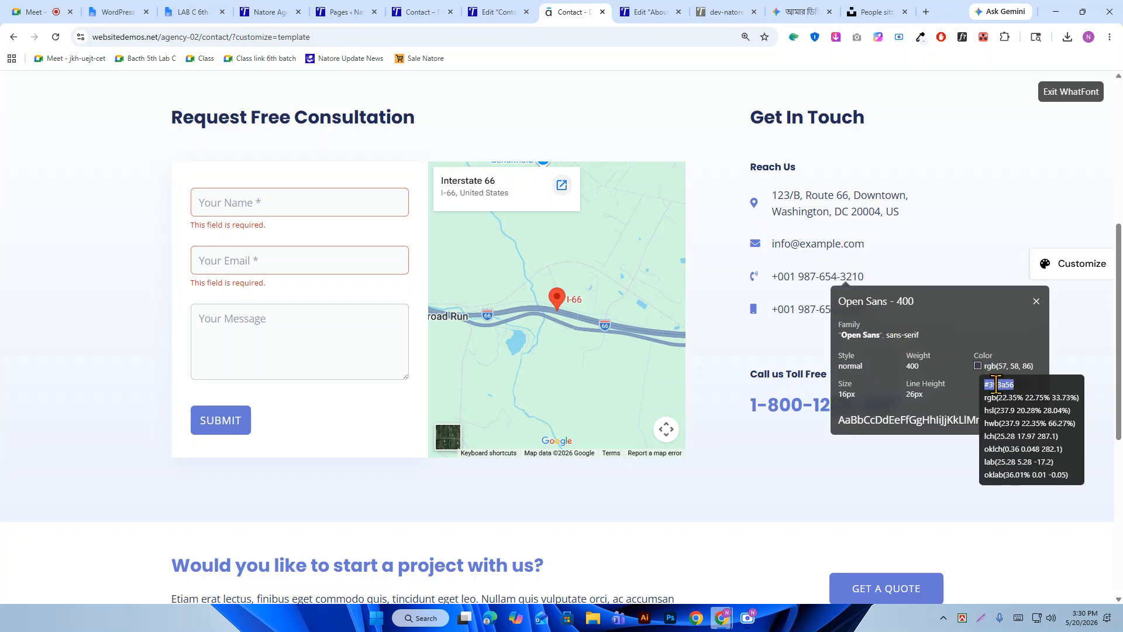
right_click(995, 386)
left_click(989, 396)
Return to the Contact page's editor and set the list text's normal color to the copied #393A56.
left_click(500, 12)
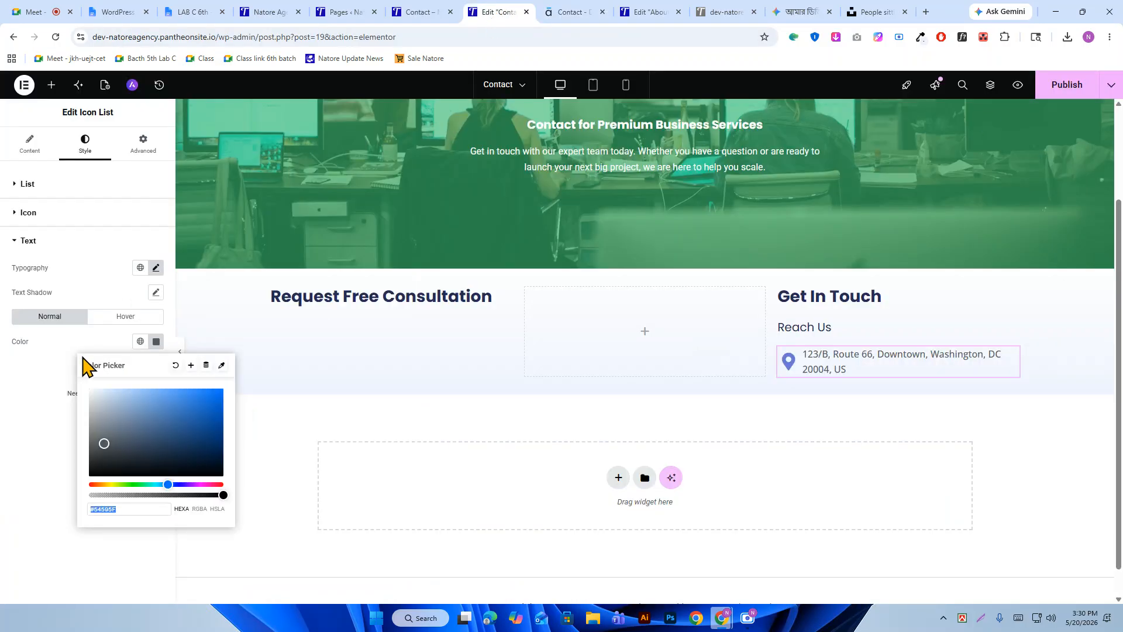
right_click(104, 514)
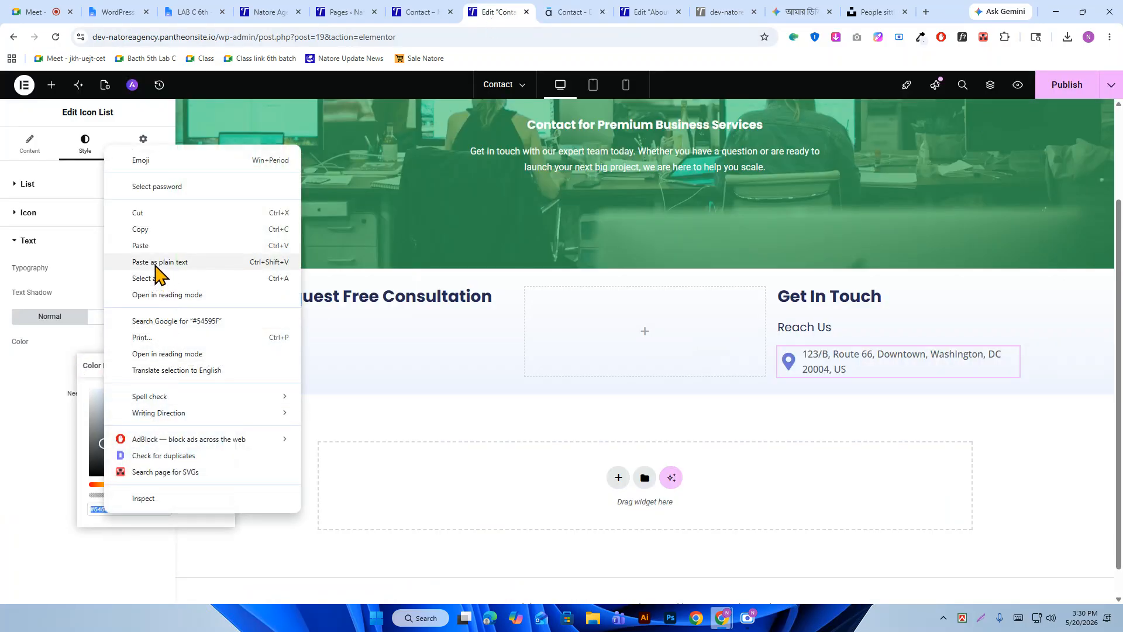
left_click(161, 265)
left_click(12, 439)
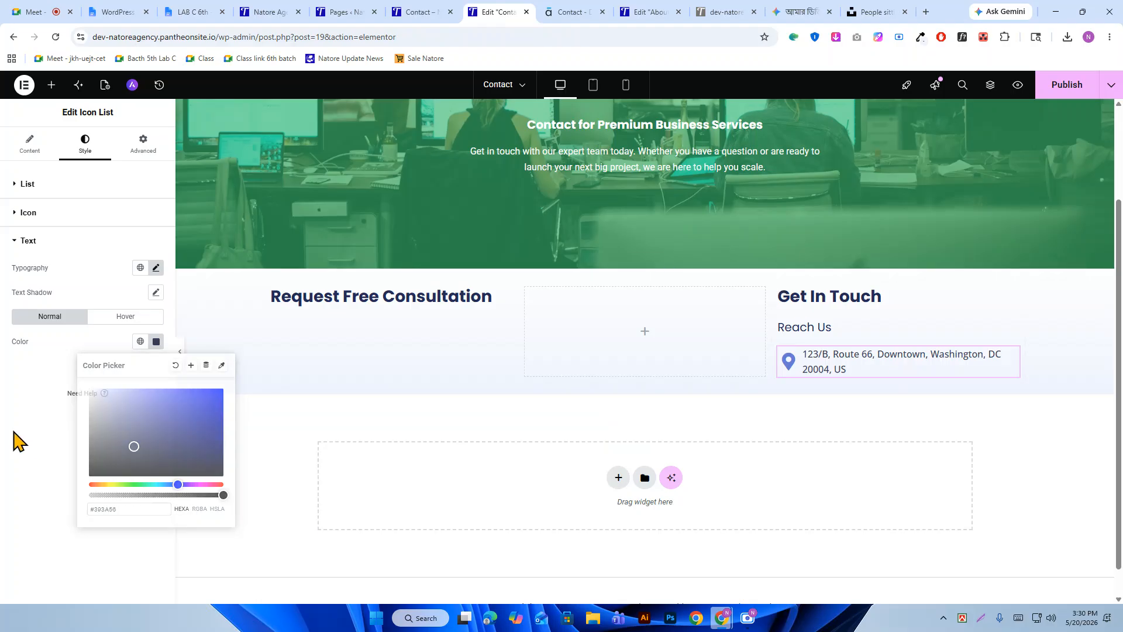
Duplicate the address item in the icon list and copy the e-mail address from the demo's Get In Touch section.
left_click(31, 146)
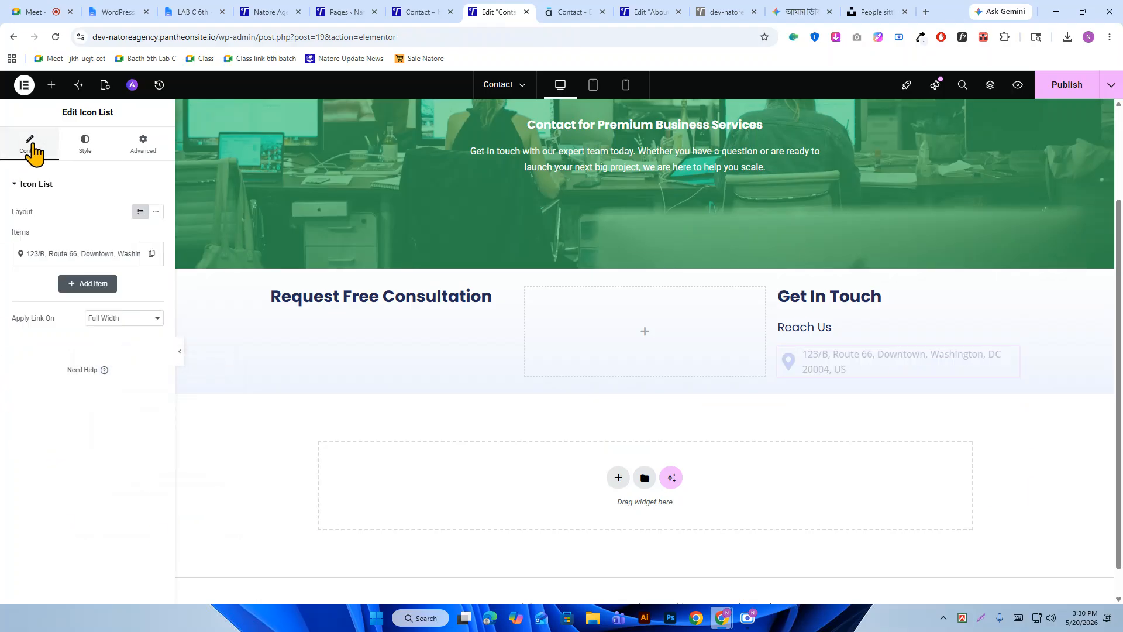
left_click(128, 254)
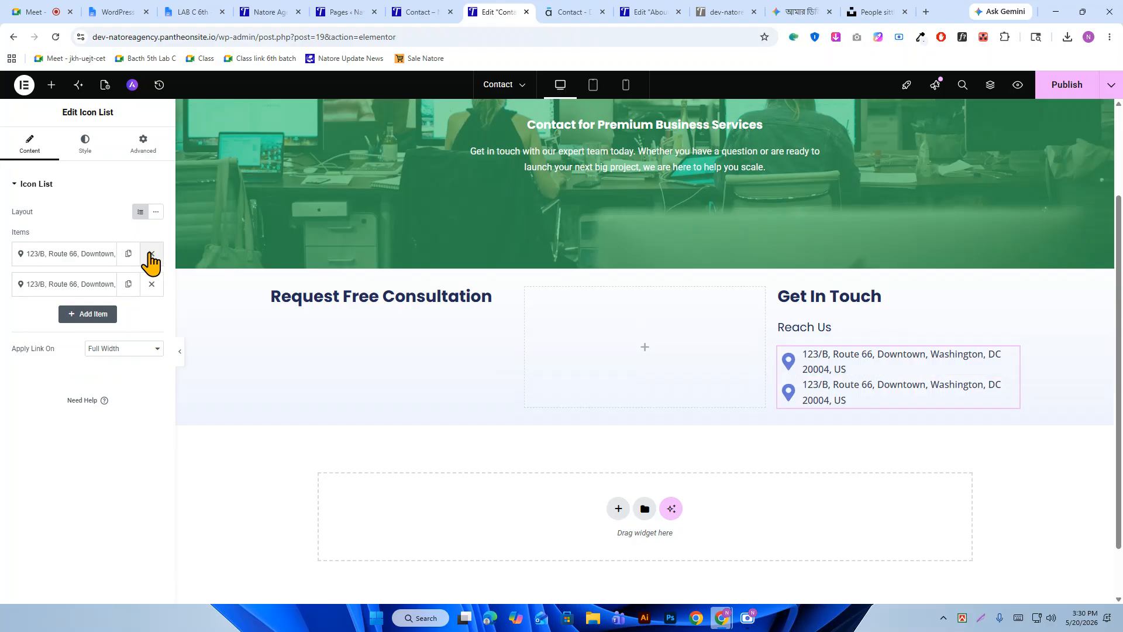
left_click(562, 11)
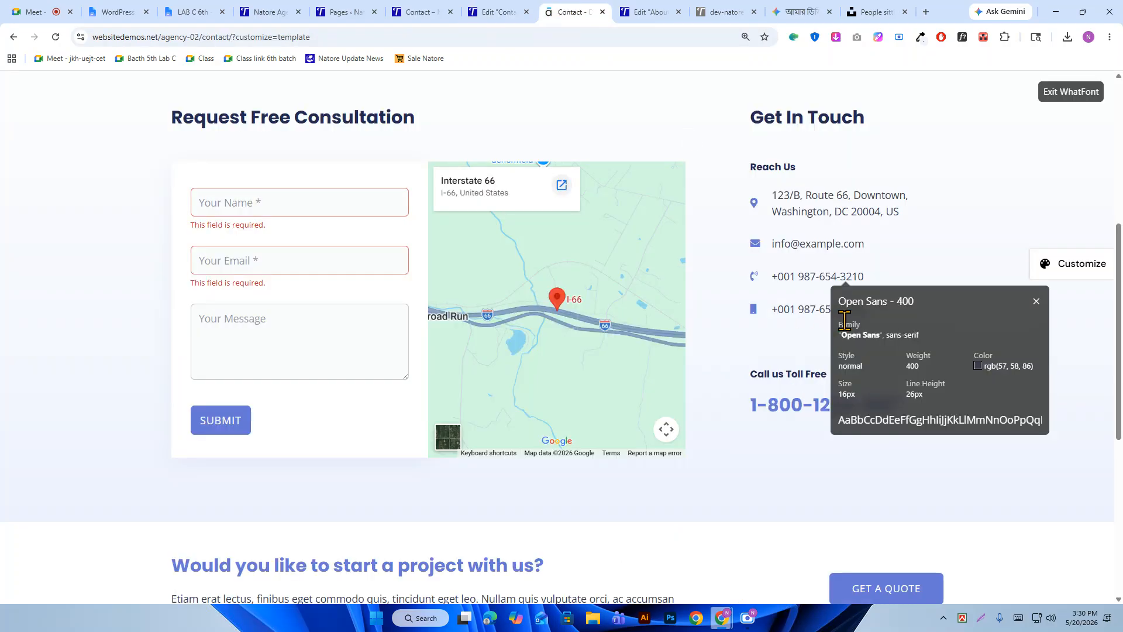
left_click(1067, 92)
left_click_drag(777, 243, 865, 243)
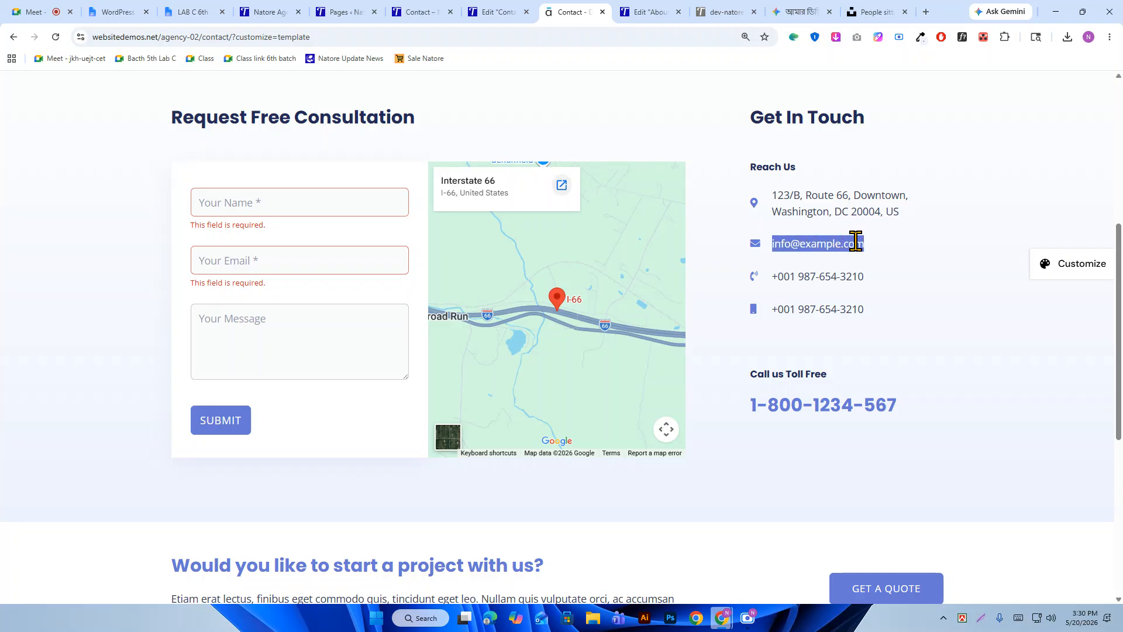
right_click(855, 247)
left_click(867, 256)
Back in the editor, replace the duplicated list item's text with the copied e-mail address.
left_click(509, 12)
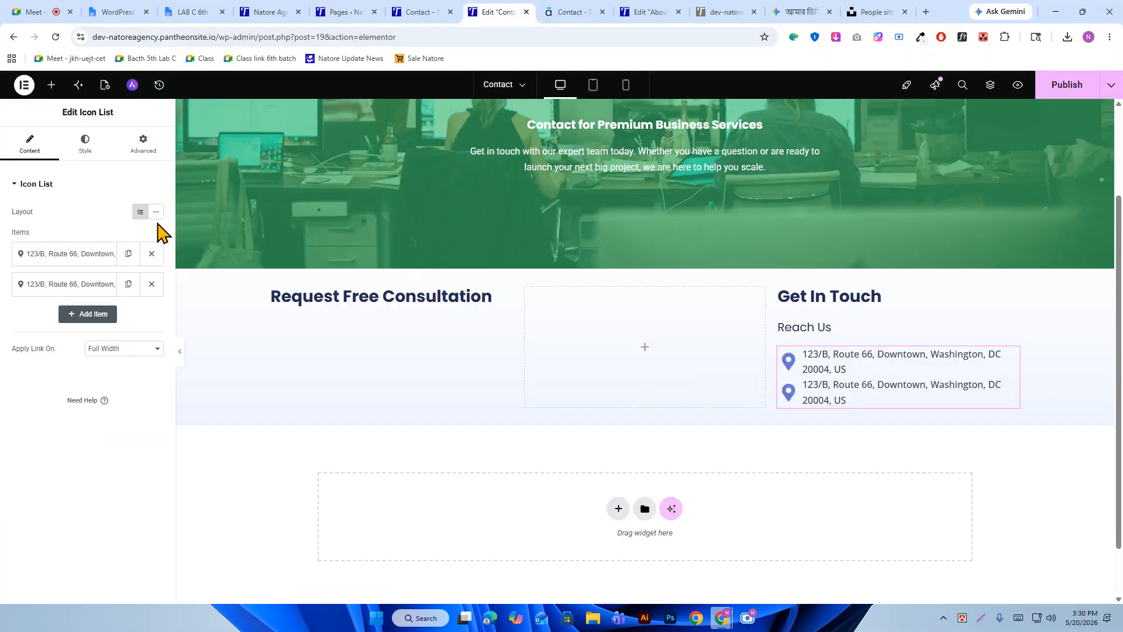
left_click(70, 284)
triple_click(106, 328)
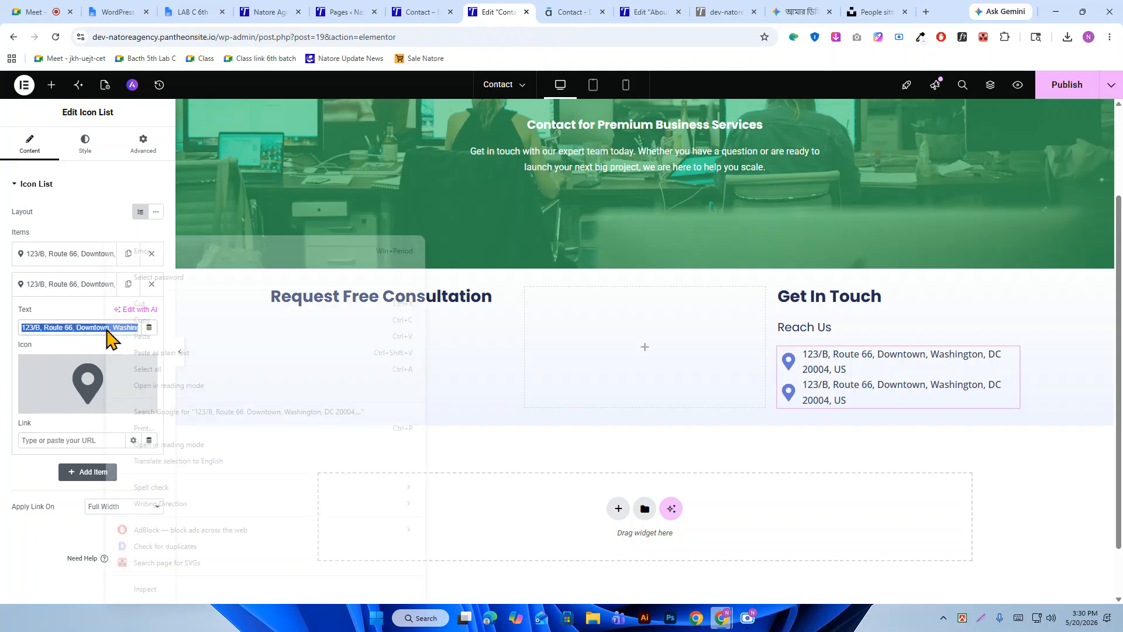
right_click(125, 327)
left_click(174, 368)
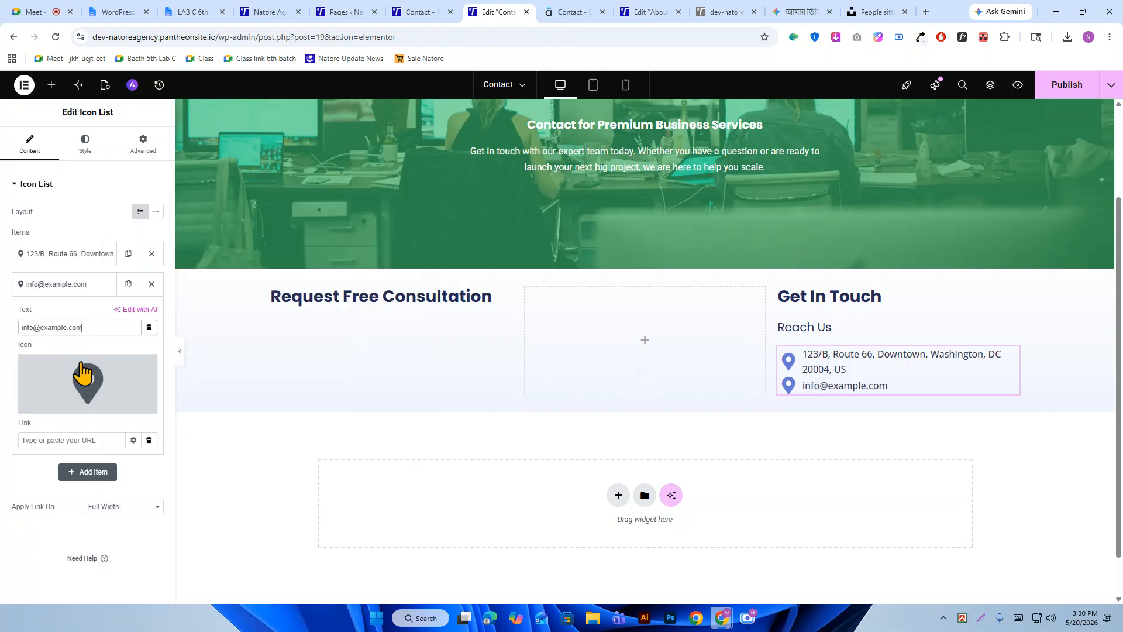
Open the icon library for the e-mail list item and look for a mail icon by filtering for "mai", "mes" and "not".
left_click(43, 411)
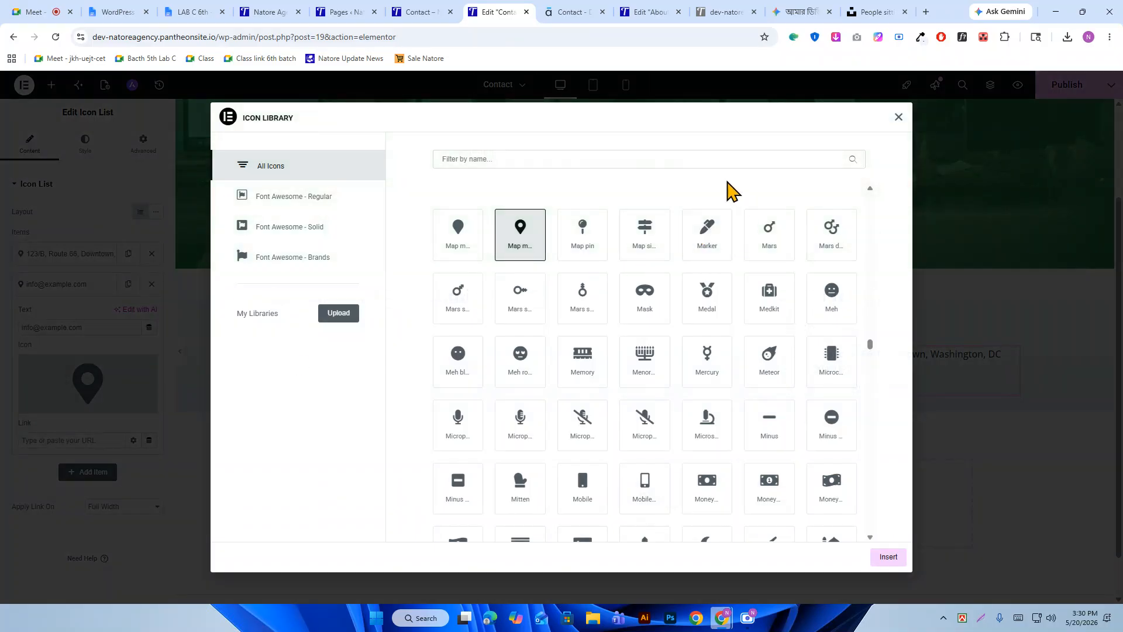
left_click(692, 158)
type("m")
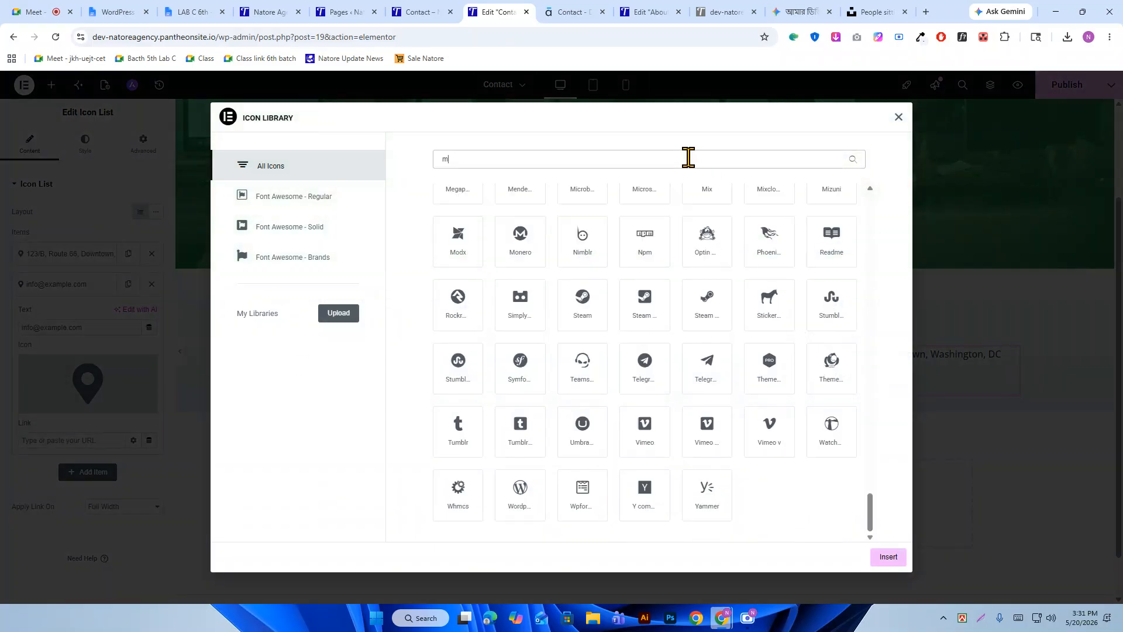
type("a")
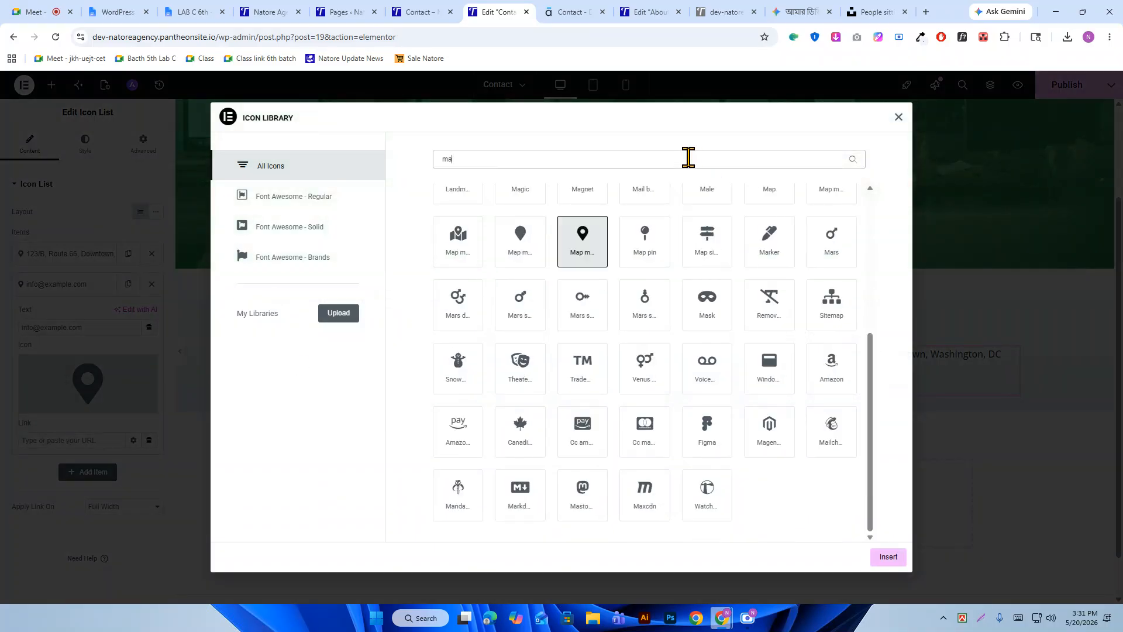
type("i")
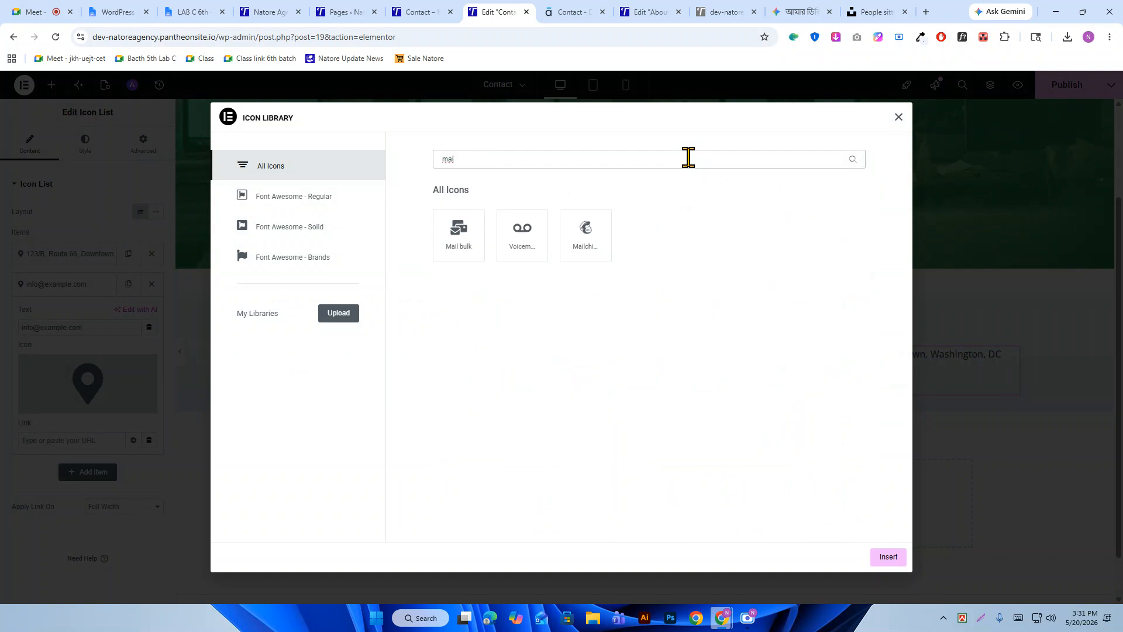
key("BackSpace")
key("BackSpace")
key("BackSpace")
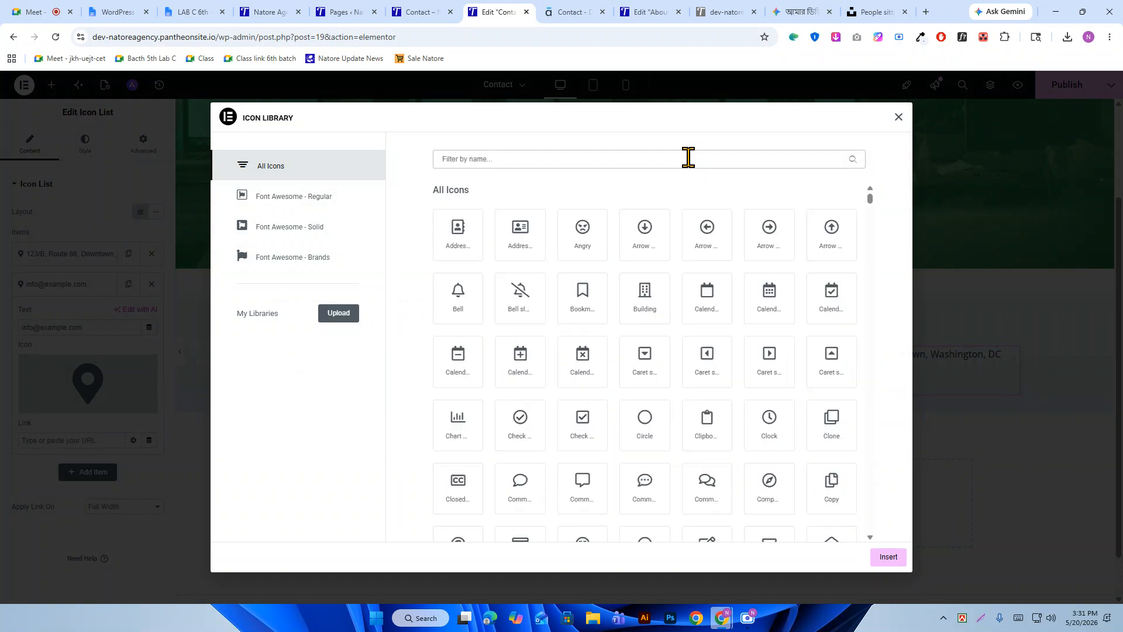
type("mes")
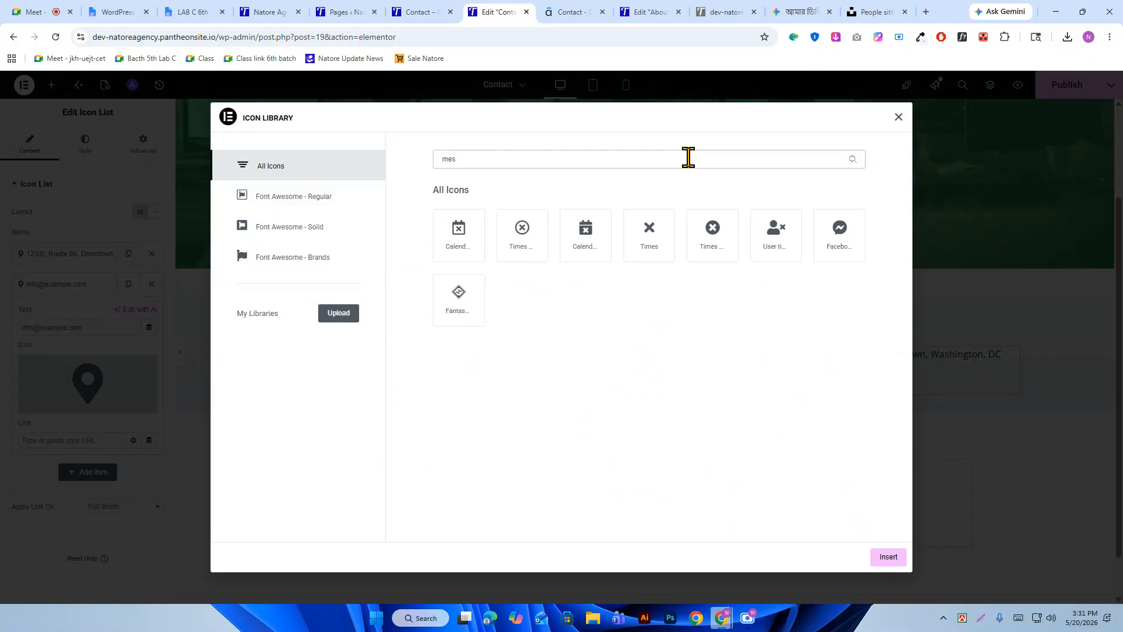
key("BackSpace")
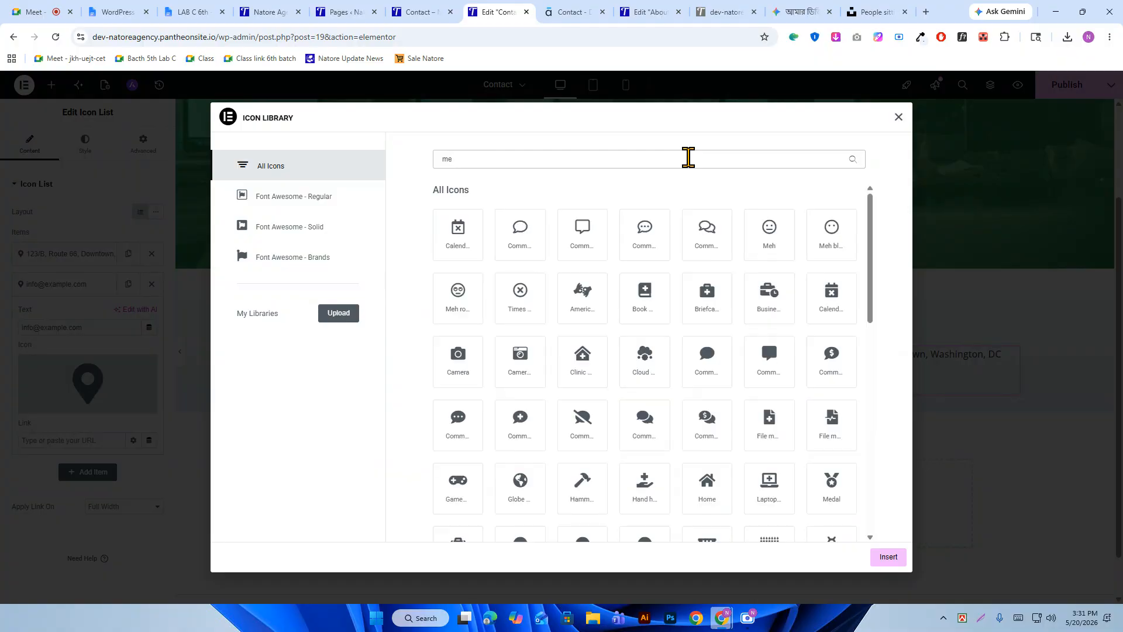
key("BackSpace")
key("BackSpace")
type("n")
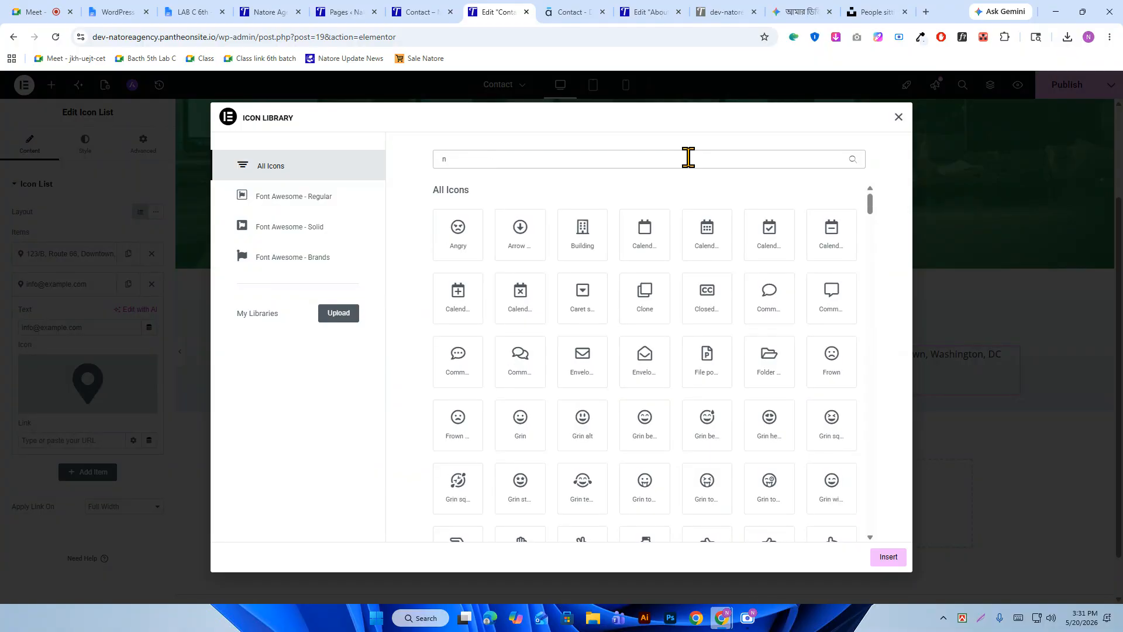
type("ot")
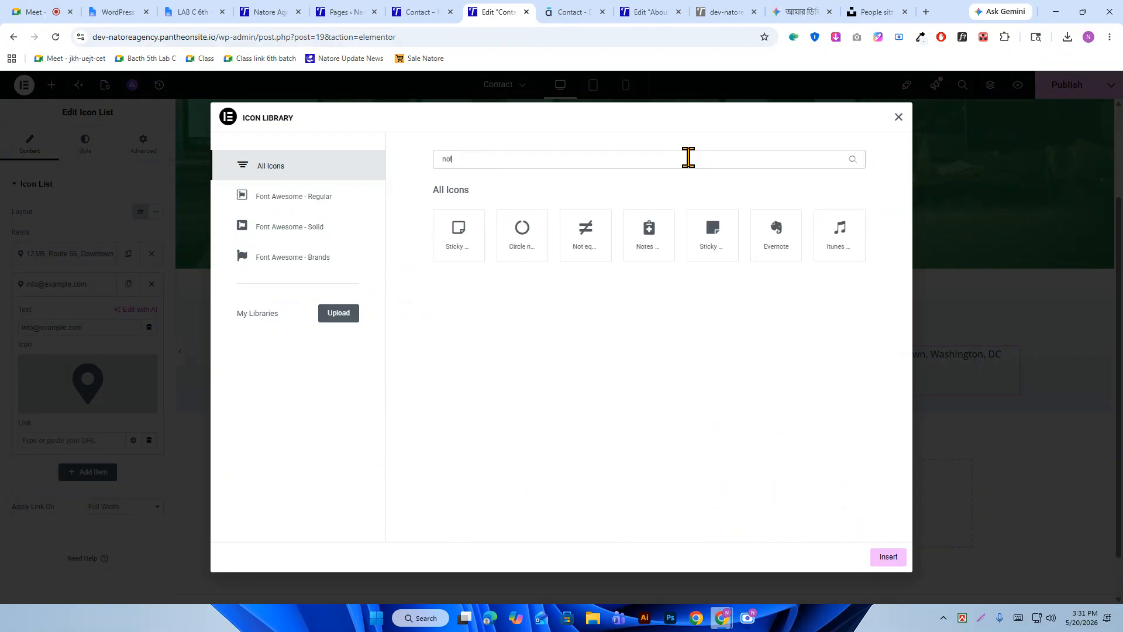
key("BackSpace")
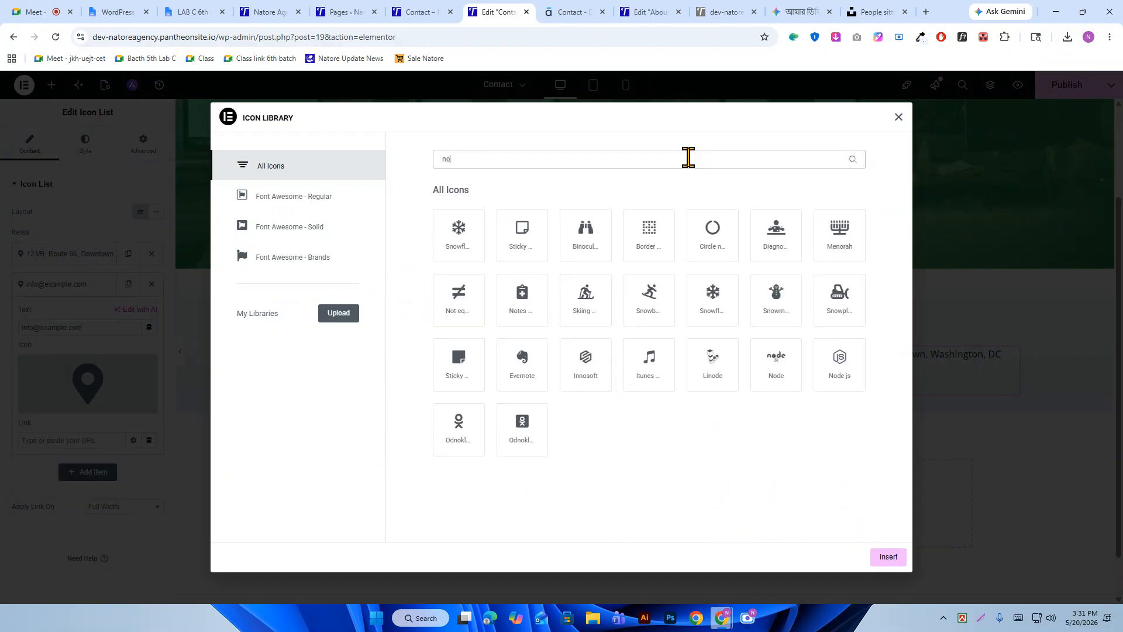
key("BackSpace")
key("BackSpace")
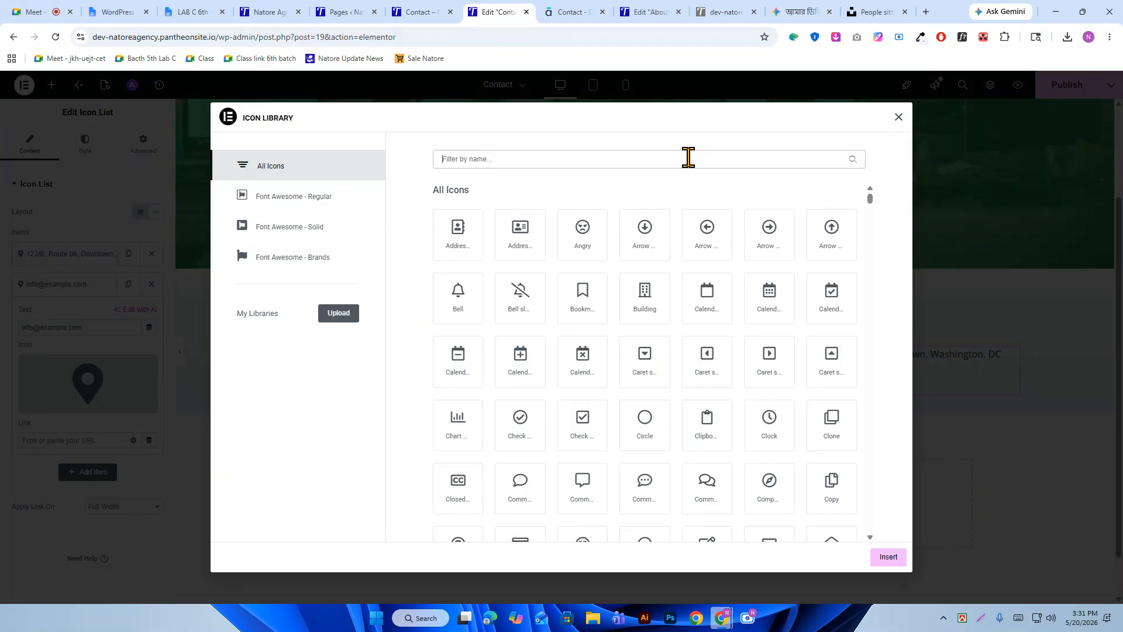
Filter the icons by "en" and insert the outlined envelope as the e-mail item's icon.
type("en")
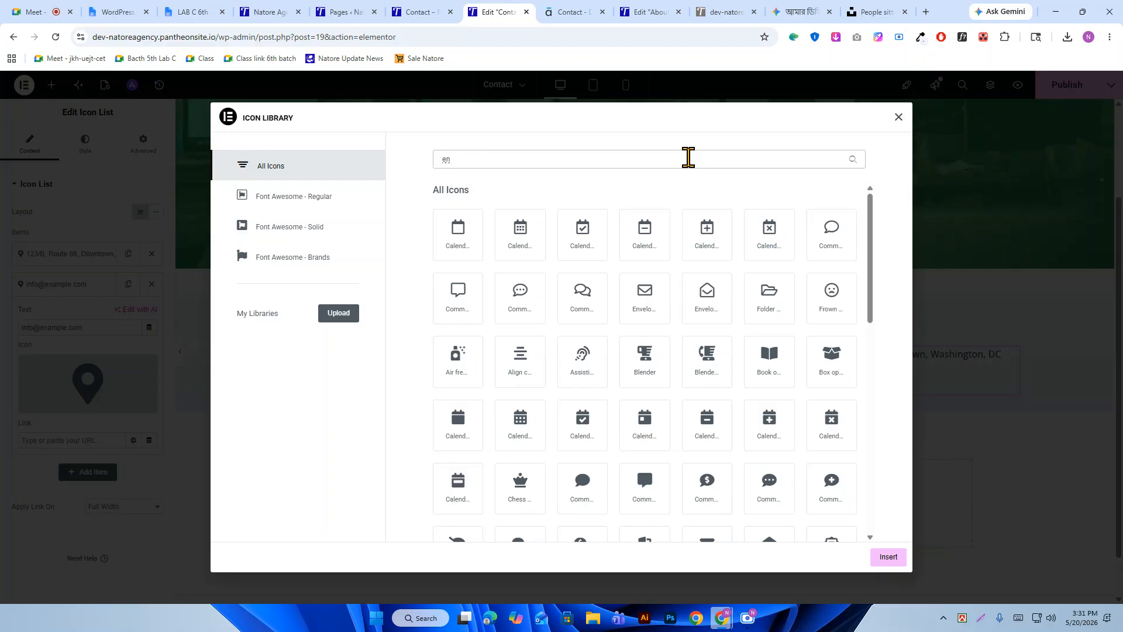
left_click(644, 304)
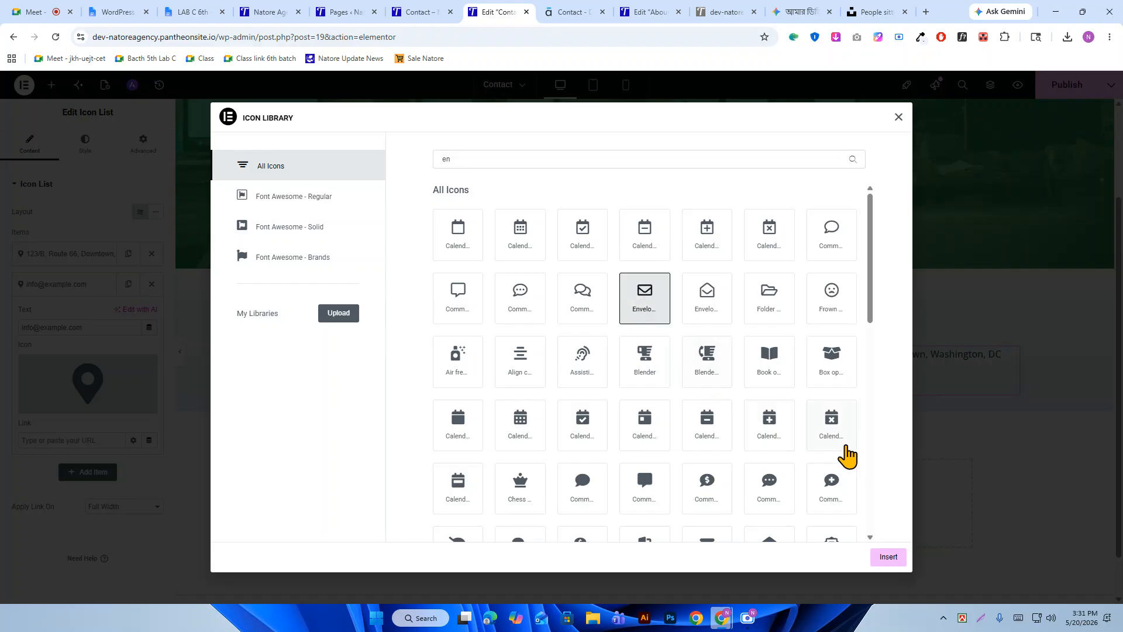
left_click(888, 557)
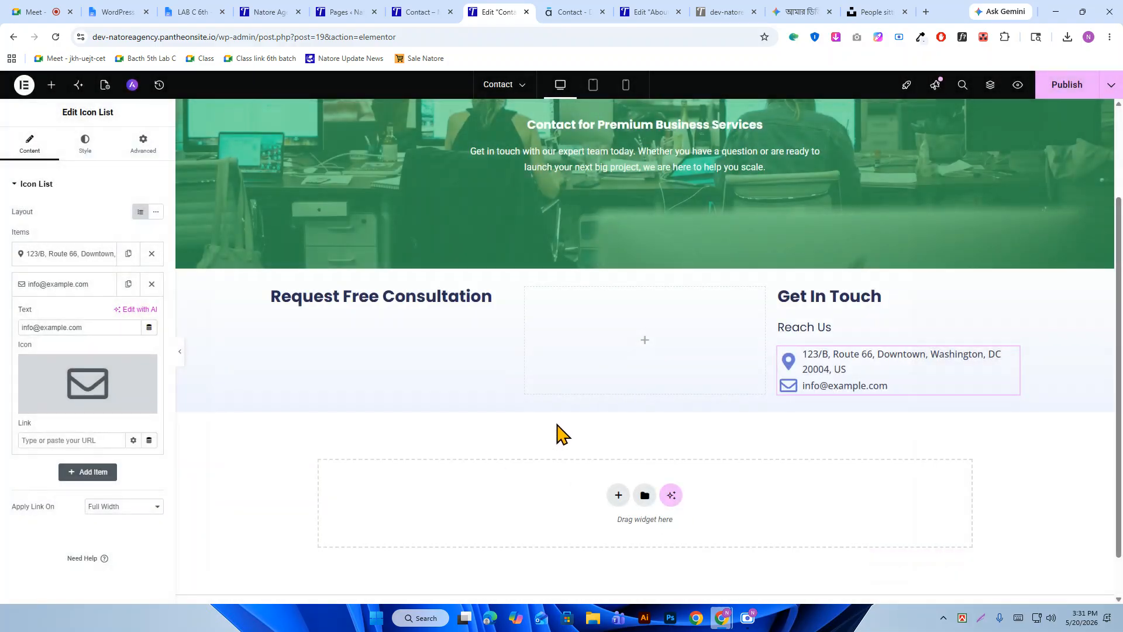
Duplicate the e-mail item in the icon list, open the copy and copy the first phone number from the demo's Get In Touch section.
left_click(70, 276)
left_click(128, 285)
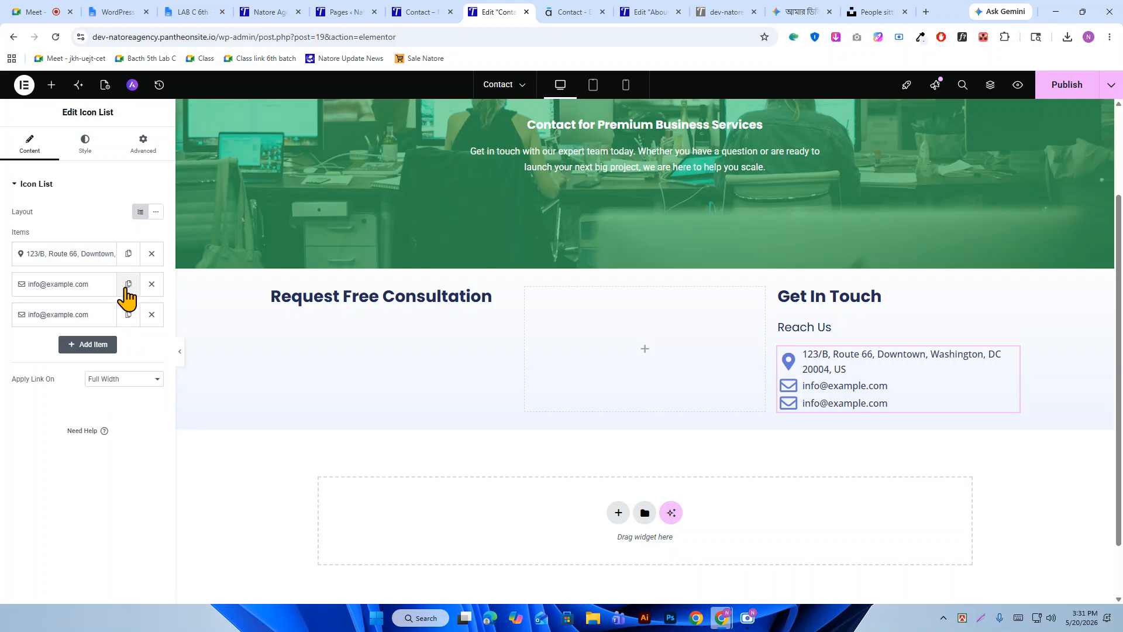
left_click(57, 316)
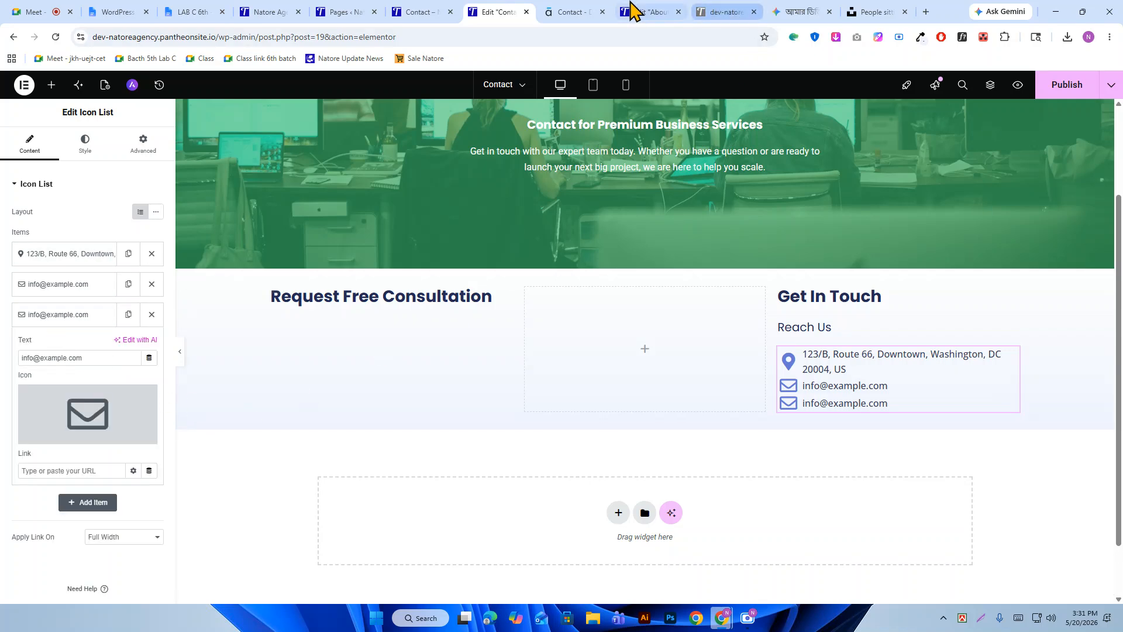
left_click(588, 11)
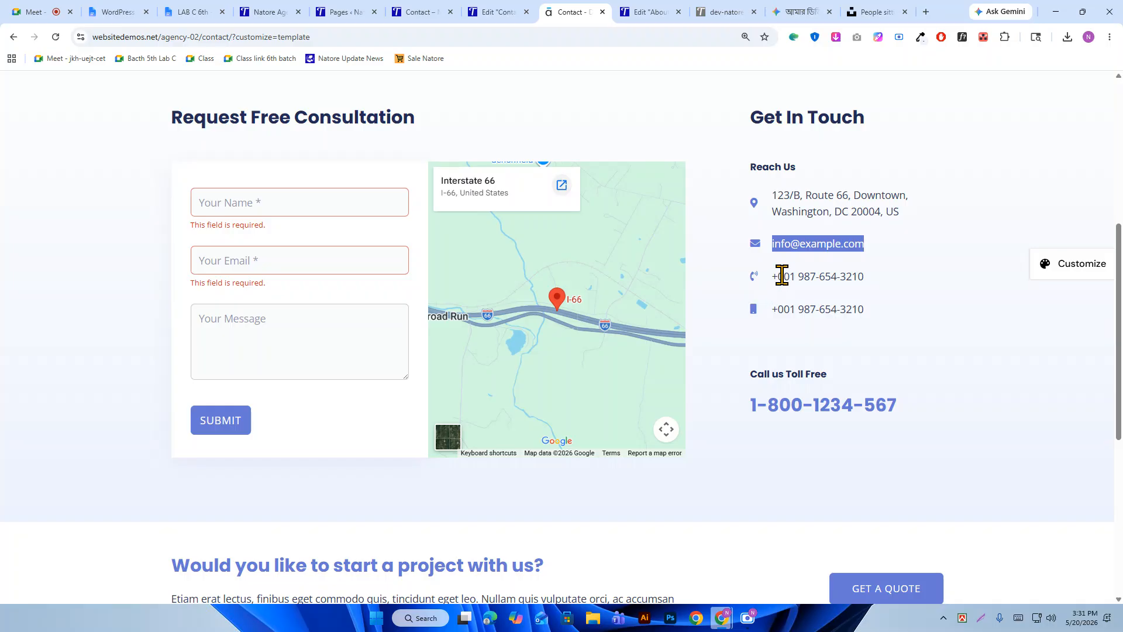
left_click_drag(772, 278, 864, 279)
right_click(813, 279)
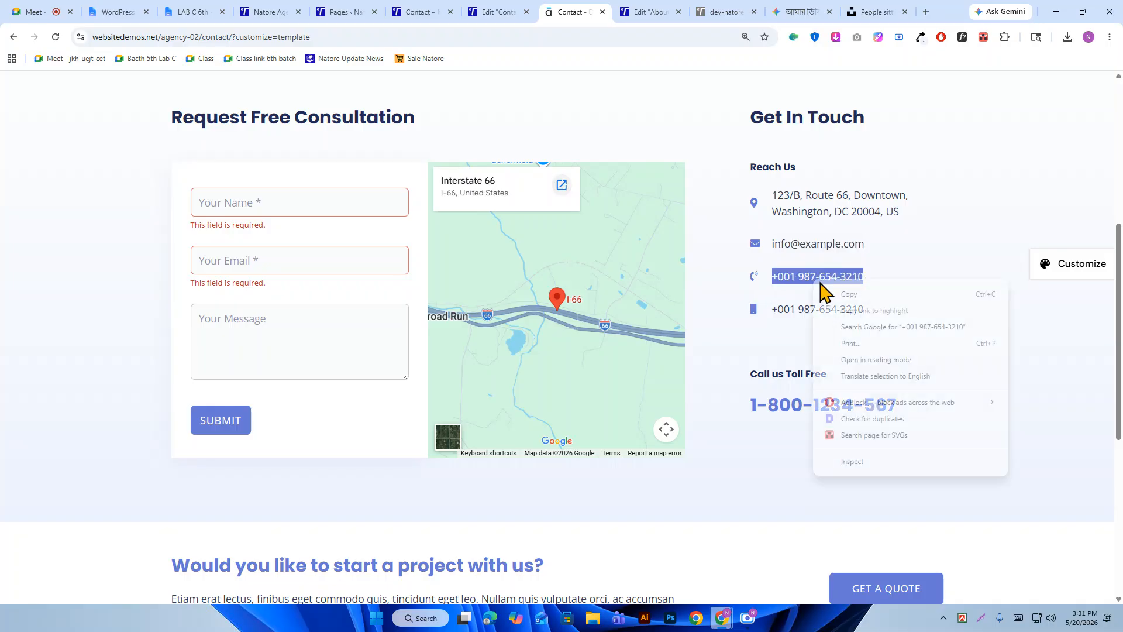
left_click(849, 294)
Back in the Contact page's editor, replace the third list item's text with the copied phone number.
left_click(509, 13)
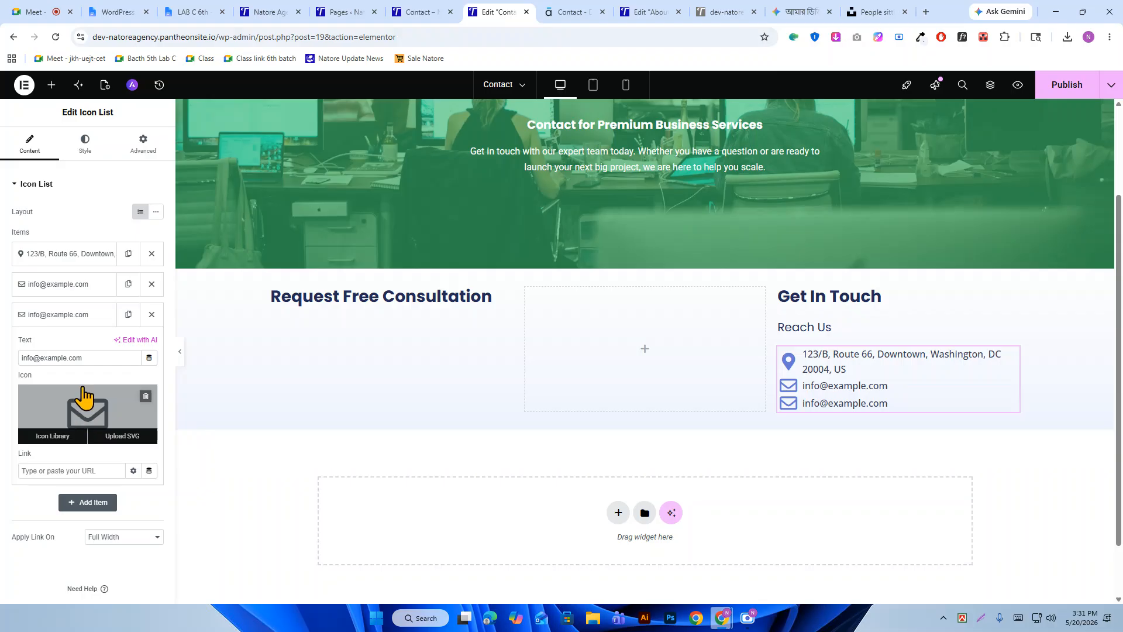
double_click(76, 357)
key("ctrl+a")
right_click(75, 357)
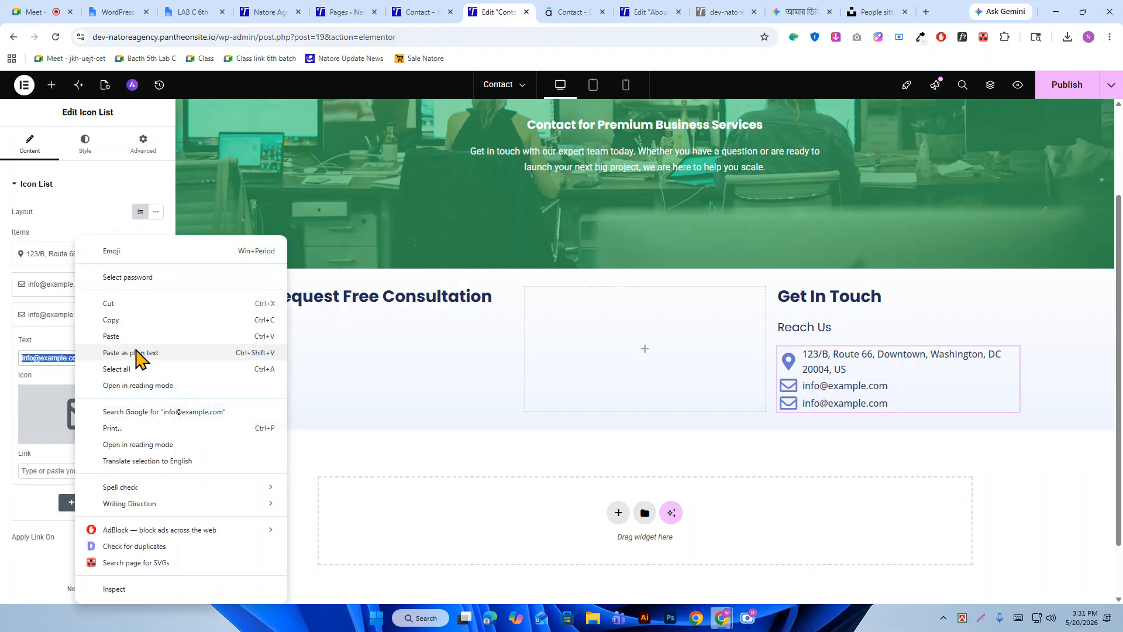
left_click(139, 357)
Filter the icon library by "pho" and set the third list item's icon to the phone handset with sound waves.
left_click(52, 436)
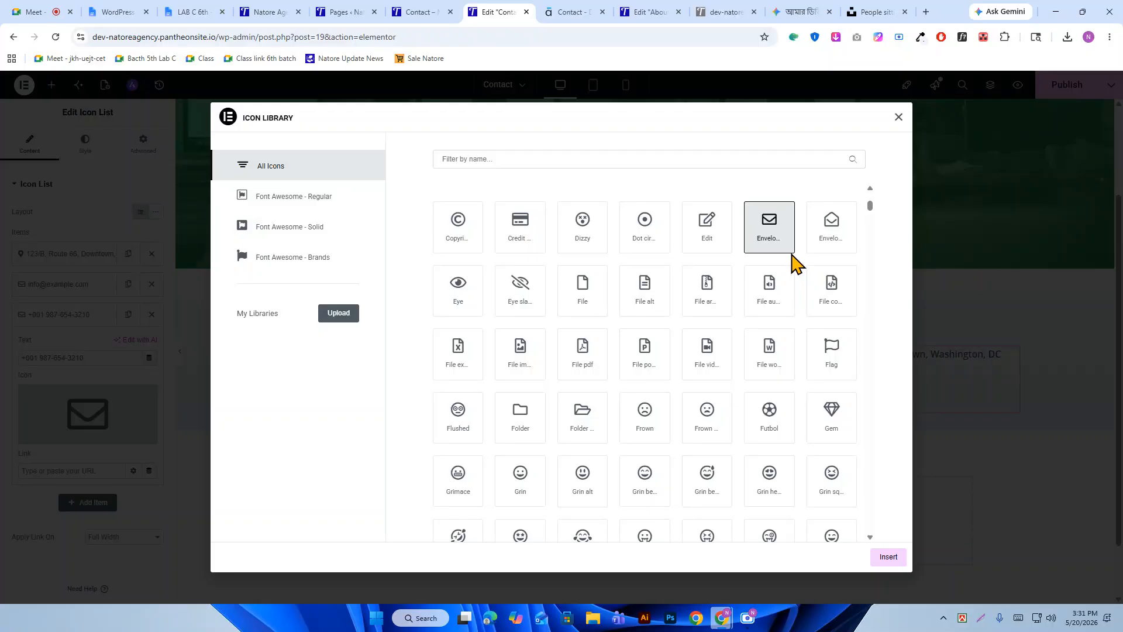
left_click(499, 160)
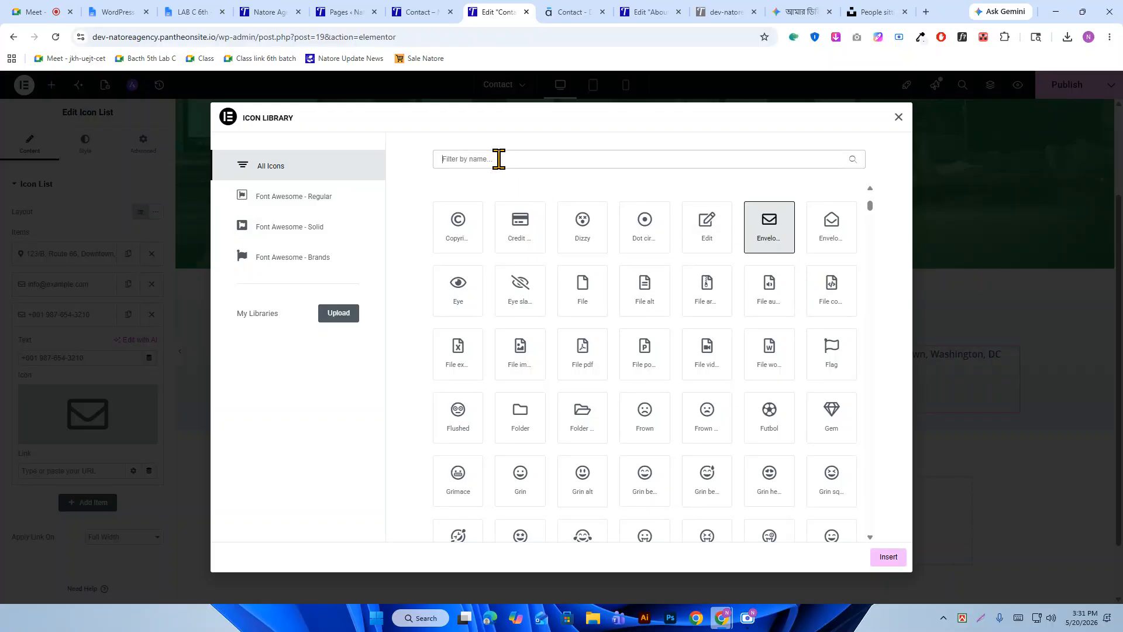
type("da")
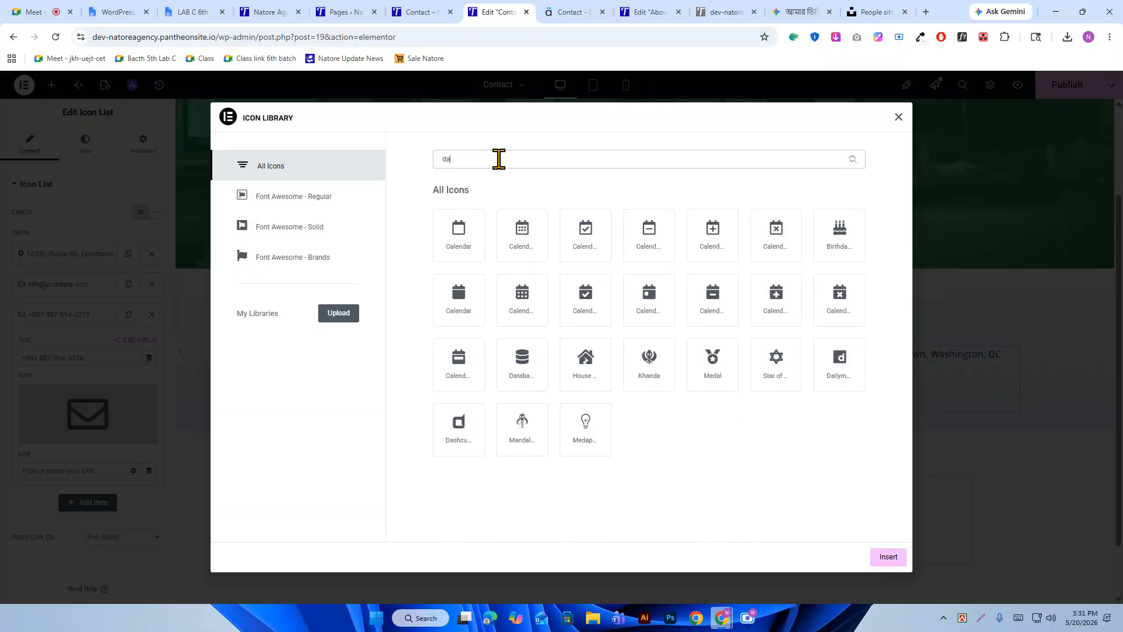
key("BackSpace")
key("BackSpace")
type("pho")
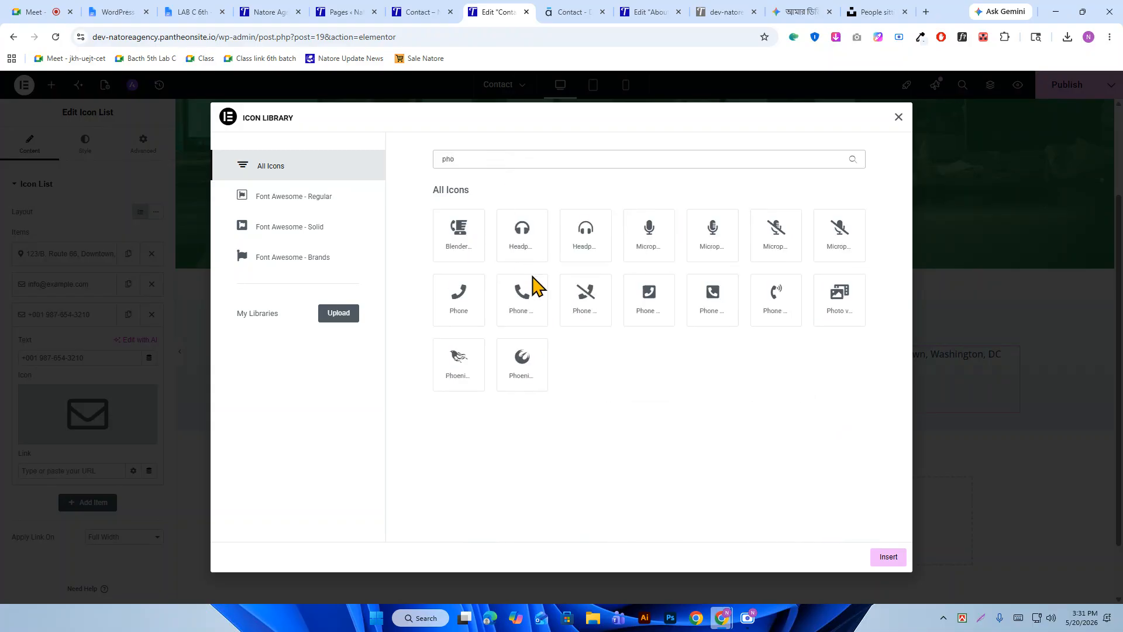
left_click(529, 309)
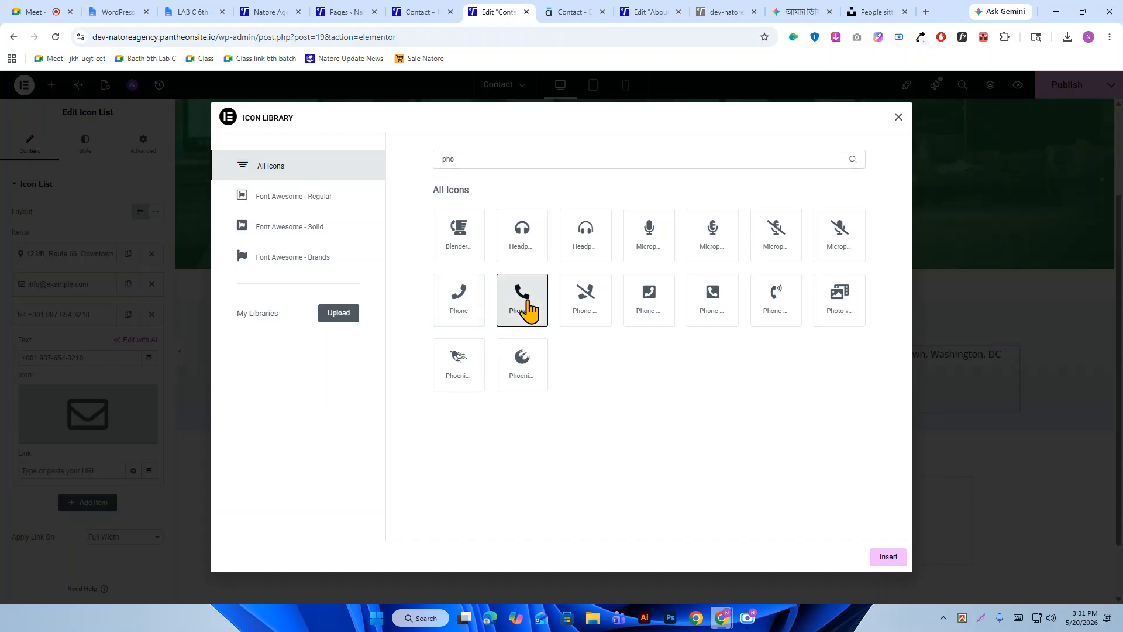
left_click(771, 302)
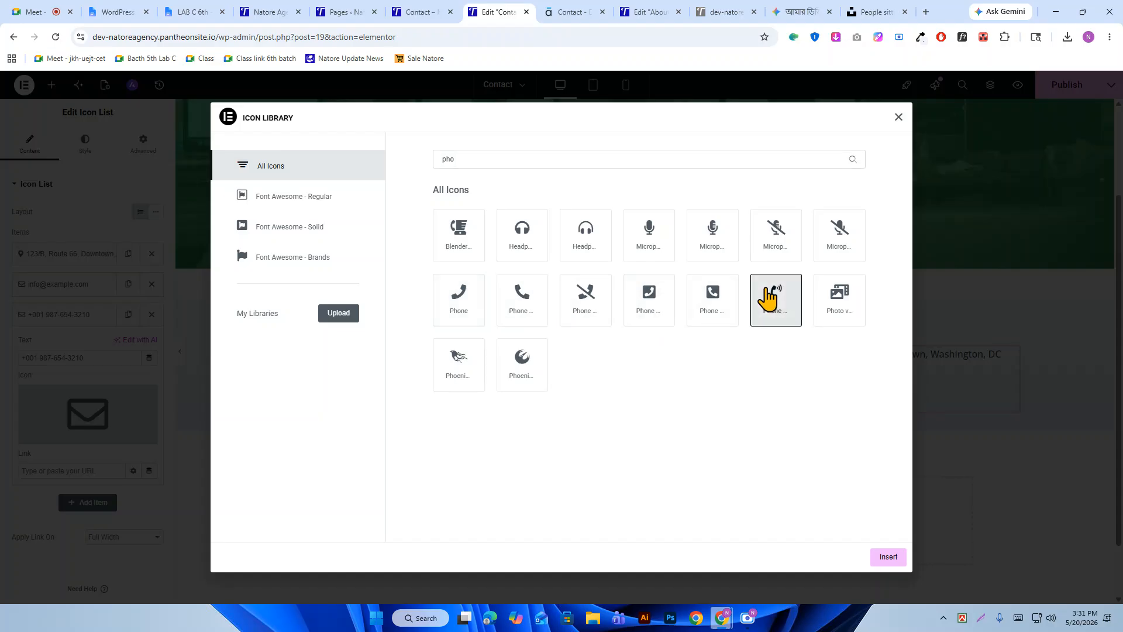
left_click(881, 555)
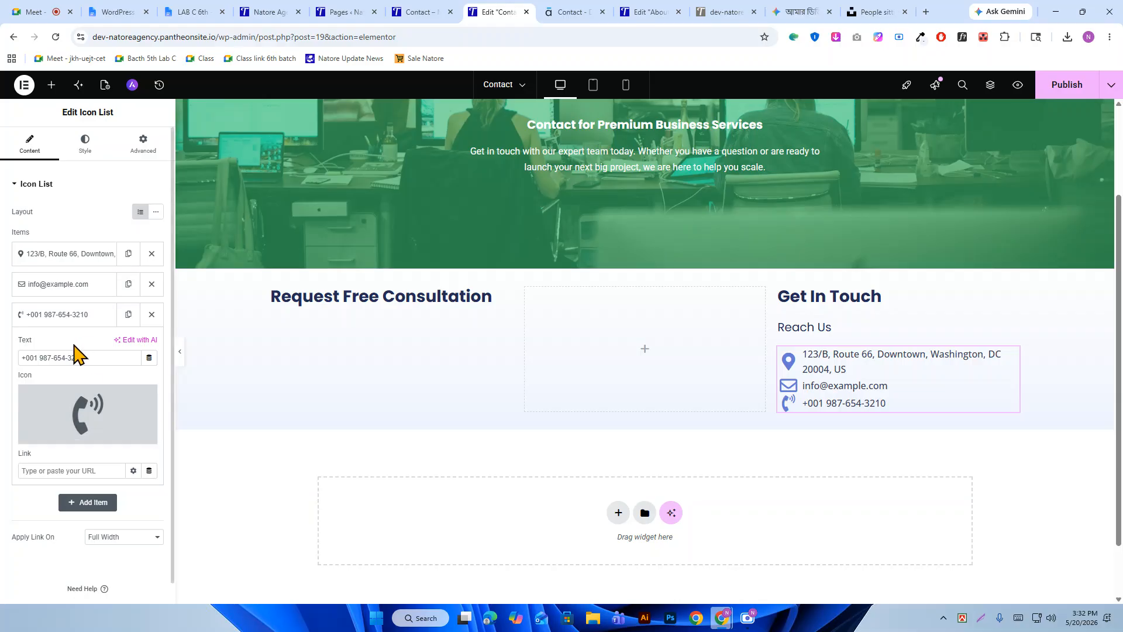
Duplicate the phone item in the icon list and copy the second phone number from the demo's Get In Touch section.
left_click(59, 315)
left_click(128, 314)
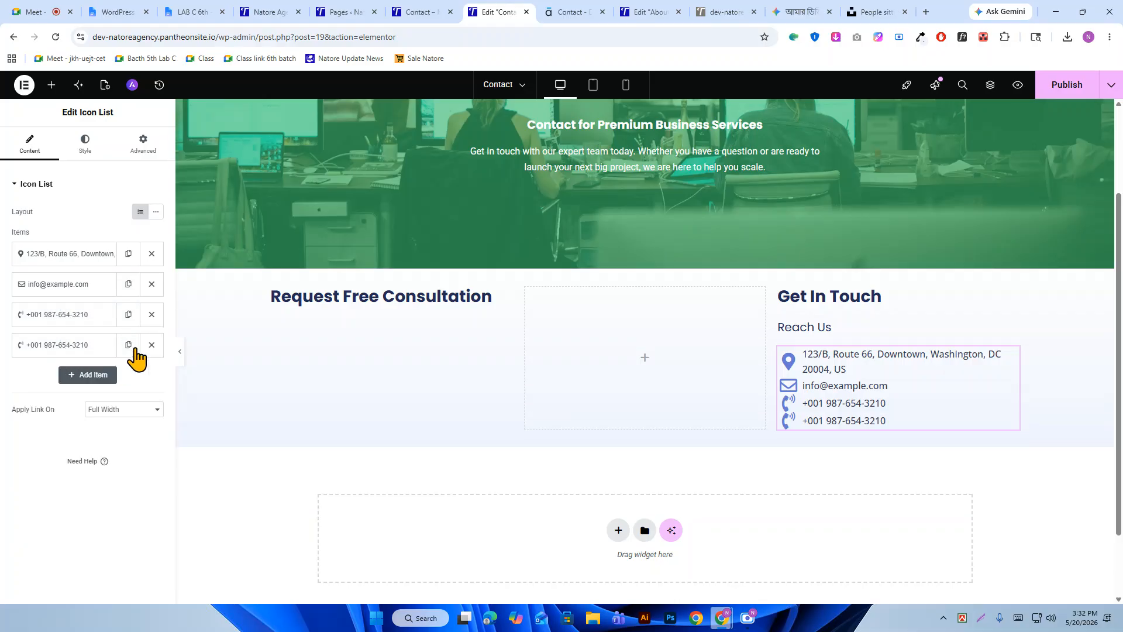
left_click(573, 12)
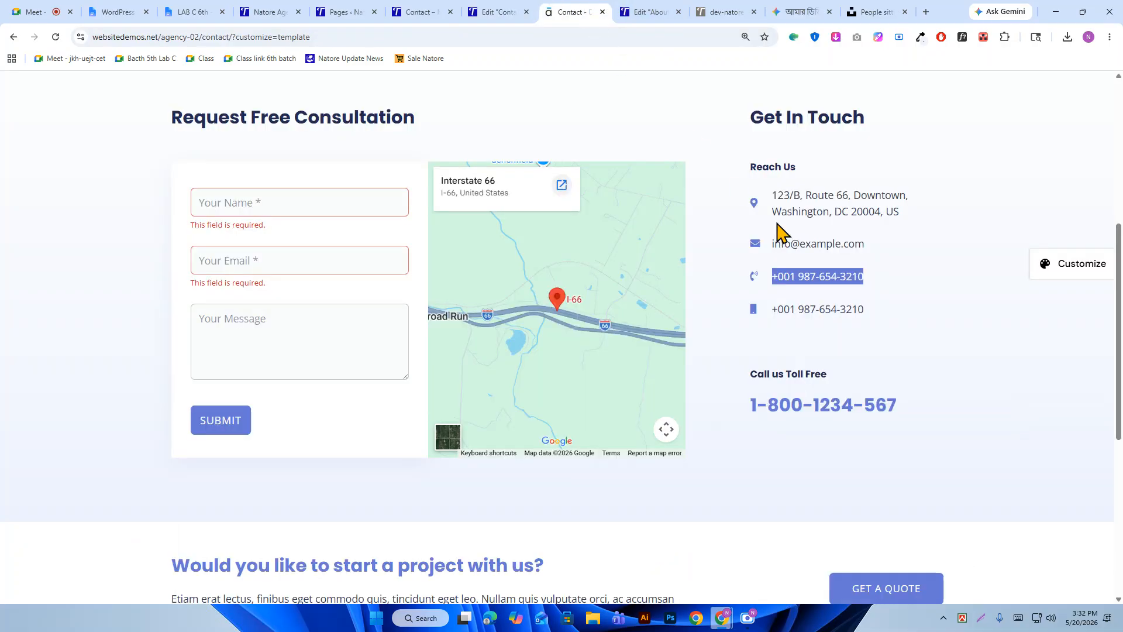
left_click_drag(774, 308, 861, 307)
left_click(792, 308)
left_click_drag(772, 309, 856, 310)
right_click(836, 317)
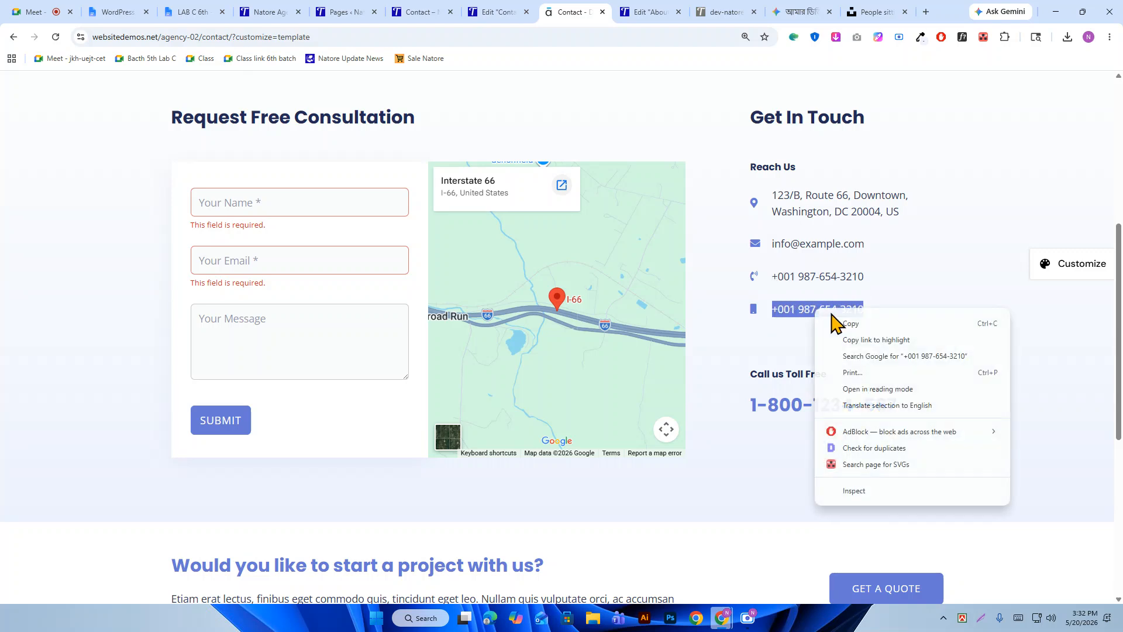
left_click(840, 326)
Return to the Contact page's editor and replace the fourth list item's text with the copied phone number.
left_click(523, 10)
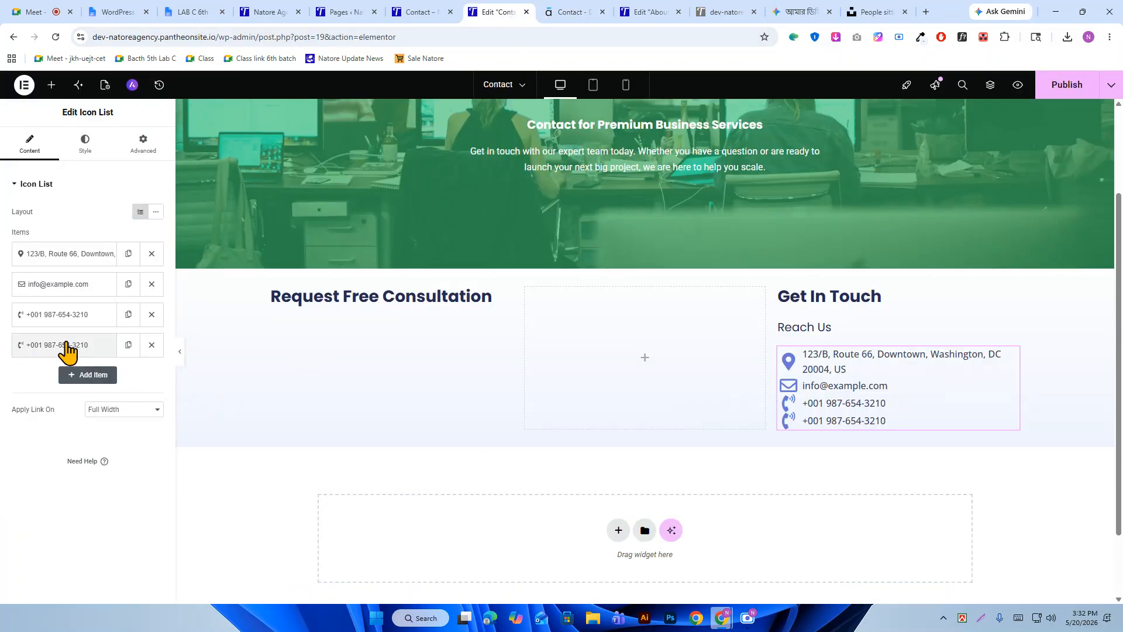
left_click(64, 345)
right_click(115, 388)
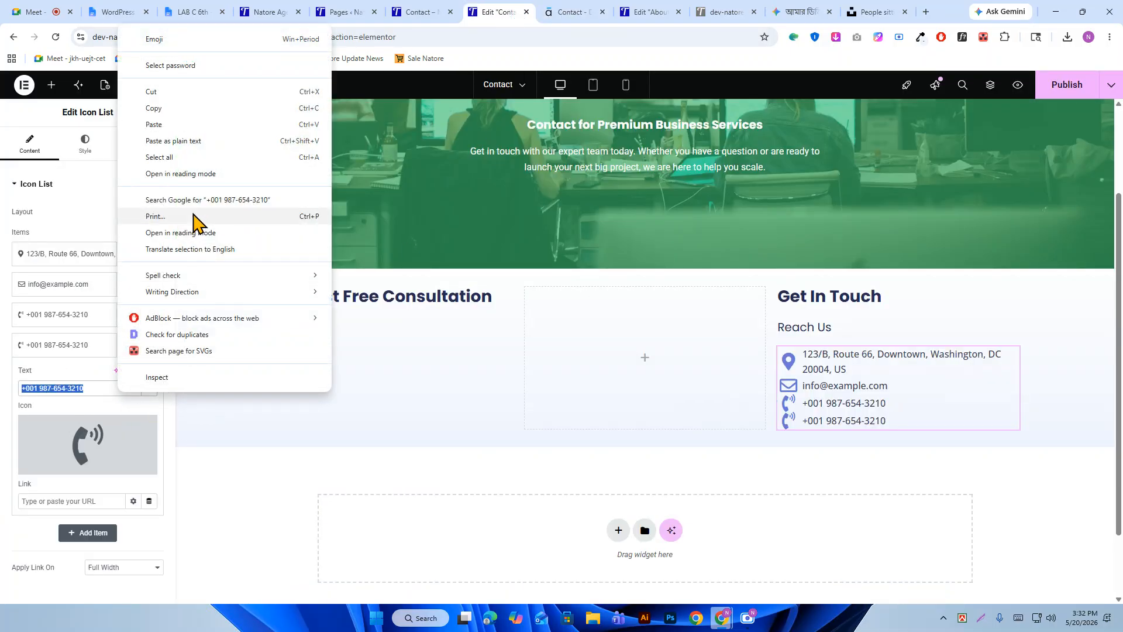
left_click(187, 145)
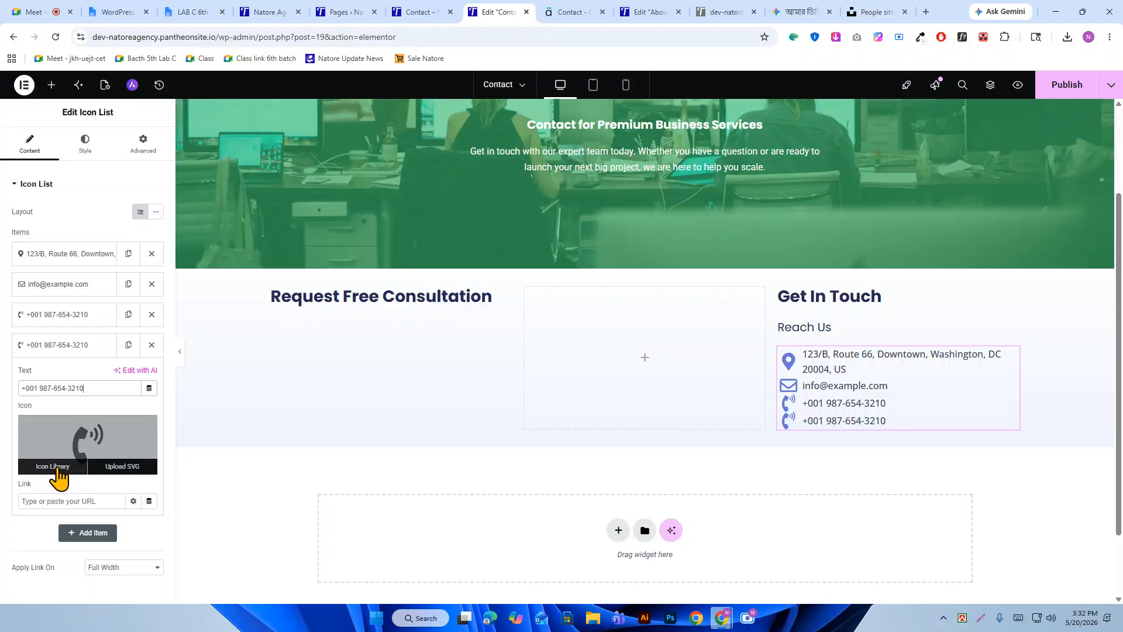
Filter the icon library by "mobi" and set the fourth list item's icon to the solid mobile phone.
left_click(52, 469)
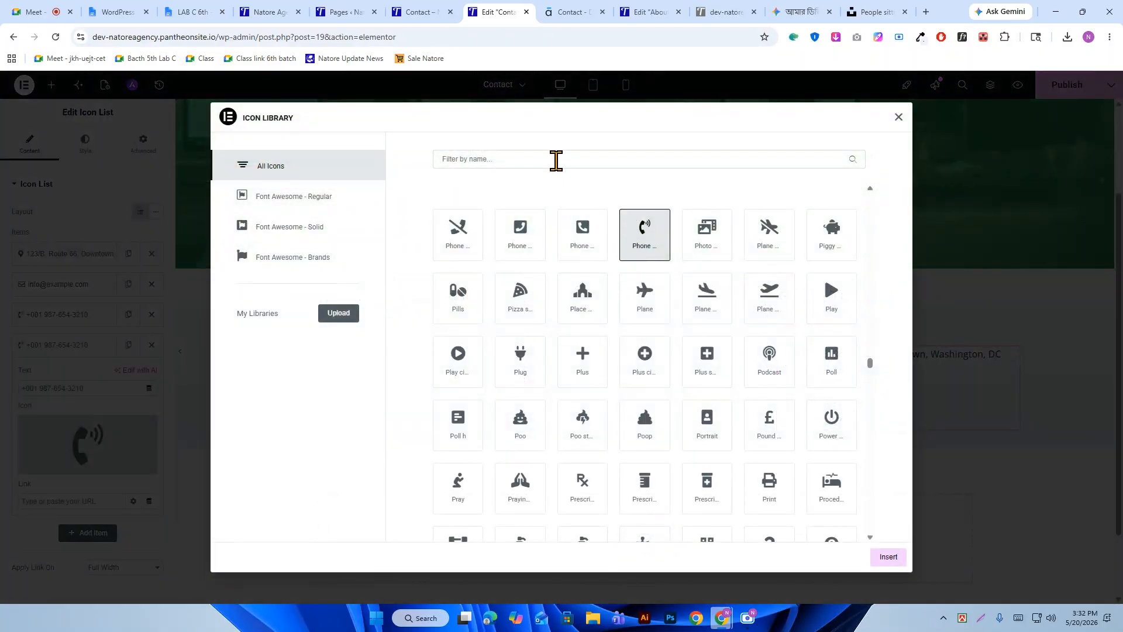
type("mobi")
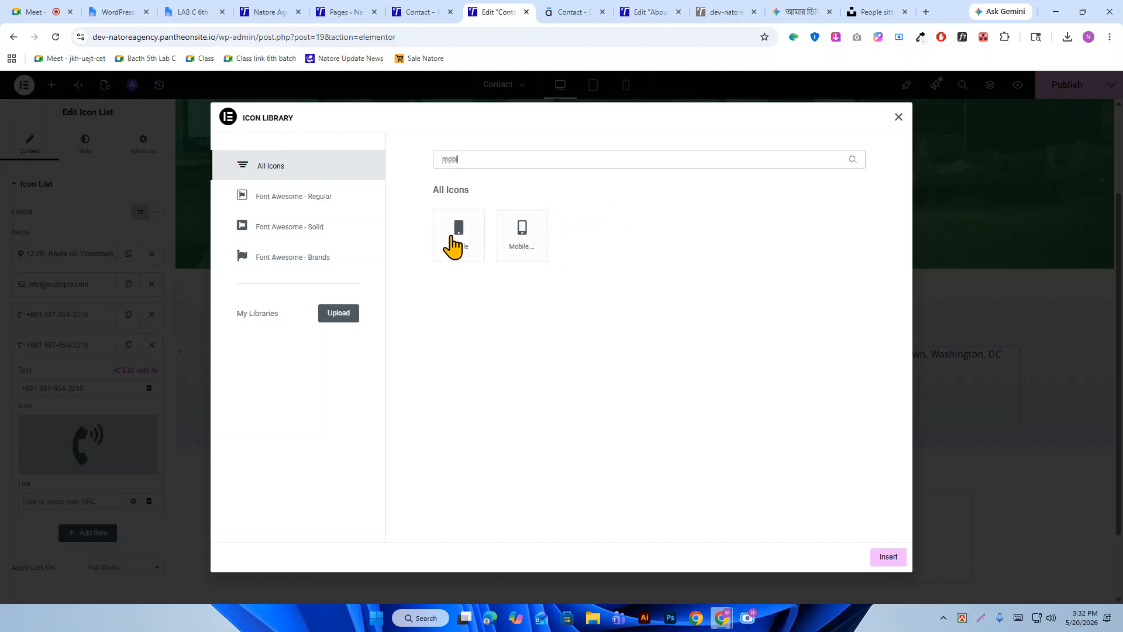
left_click(451, 235)
left_click(886, 559)
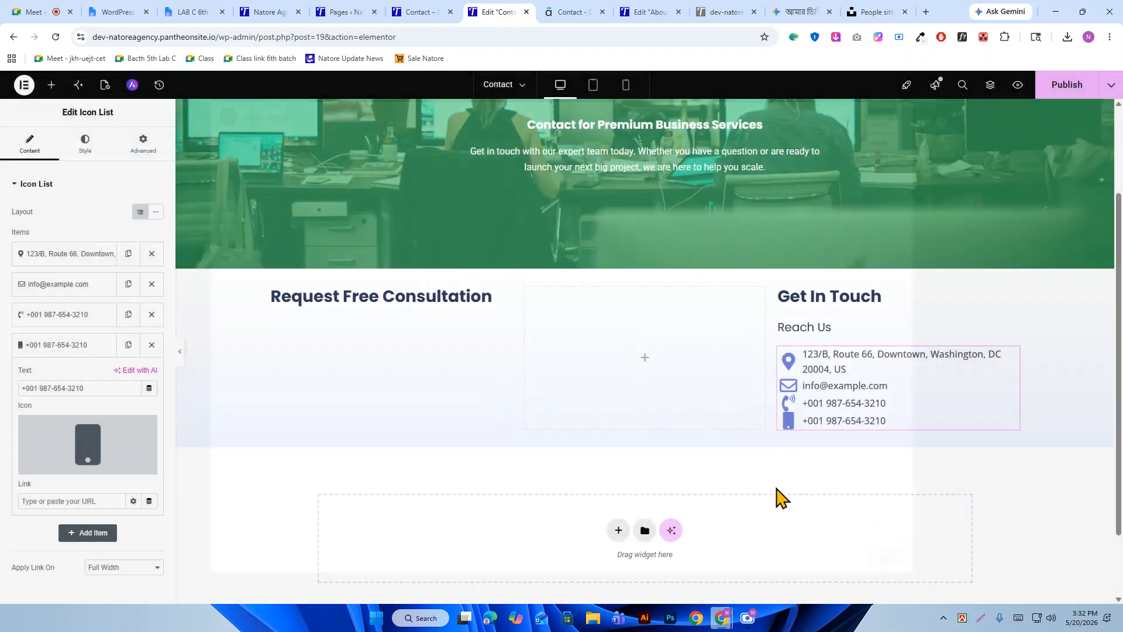
left_click(62, 345)
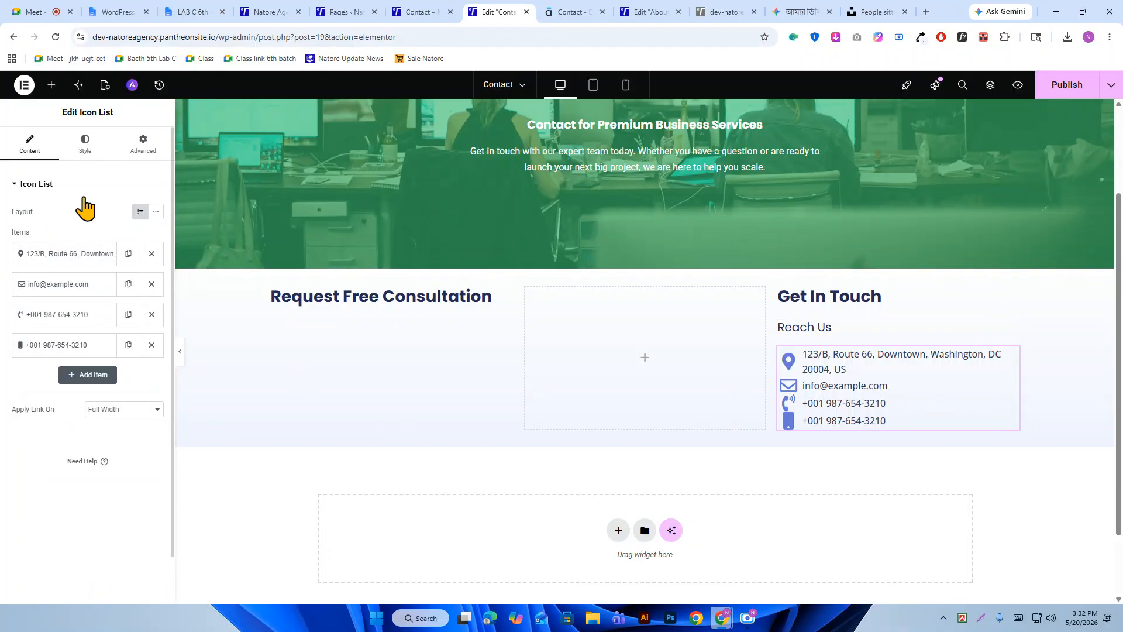
Set the icon list's space between items to 40 px.
left_click(87, 153)
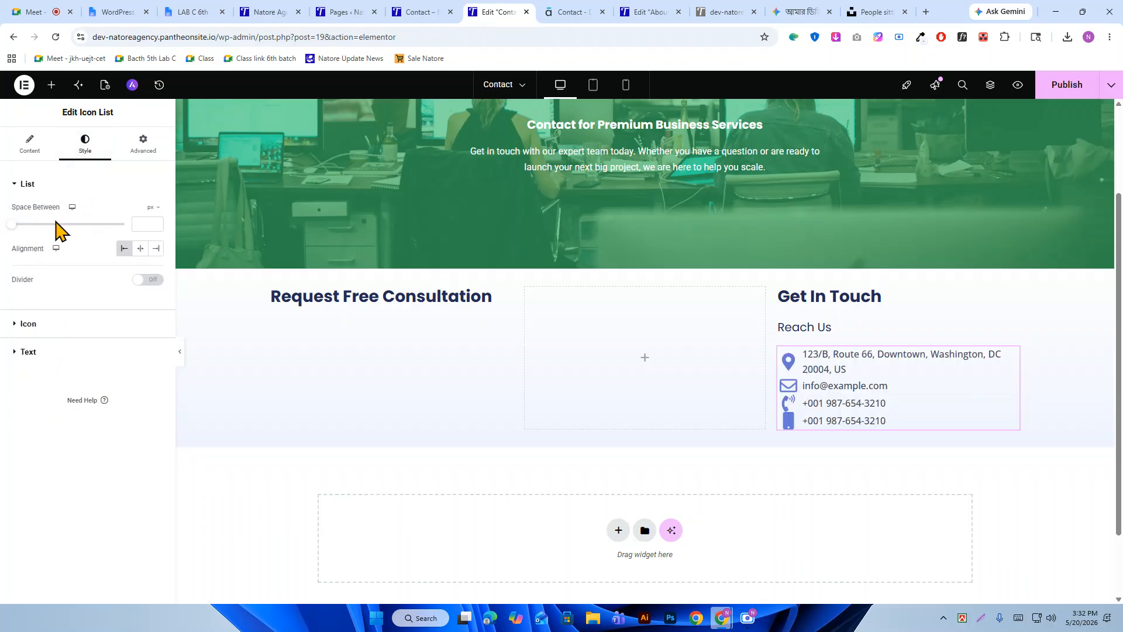
left_click(156, 222)
left_click(155, 222)
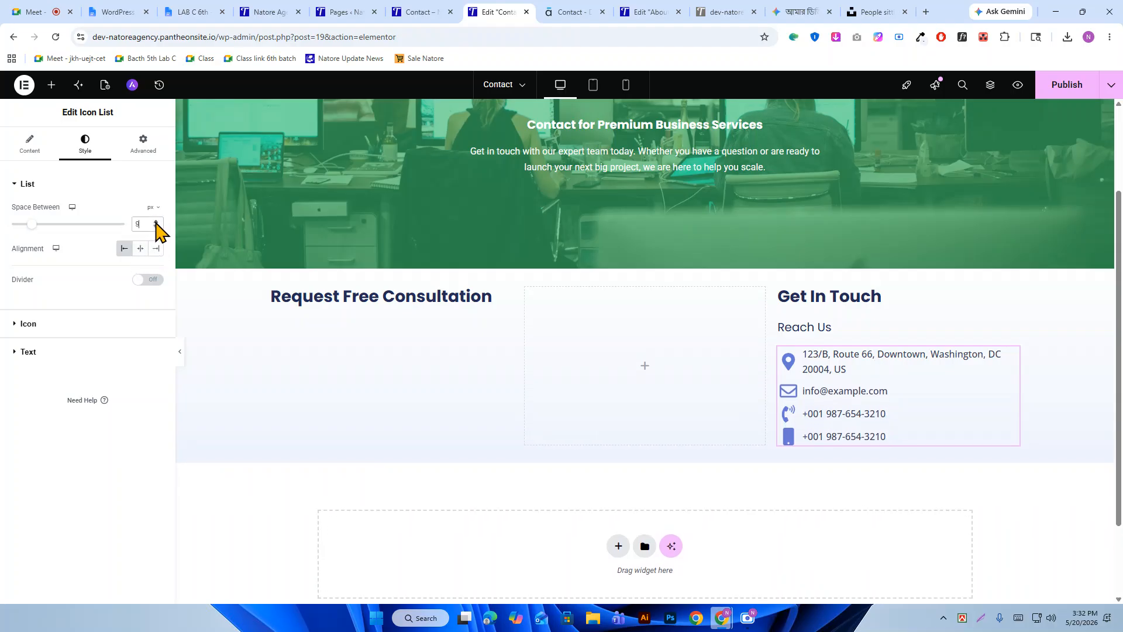
left_click(156, 222)
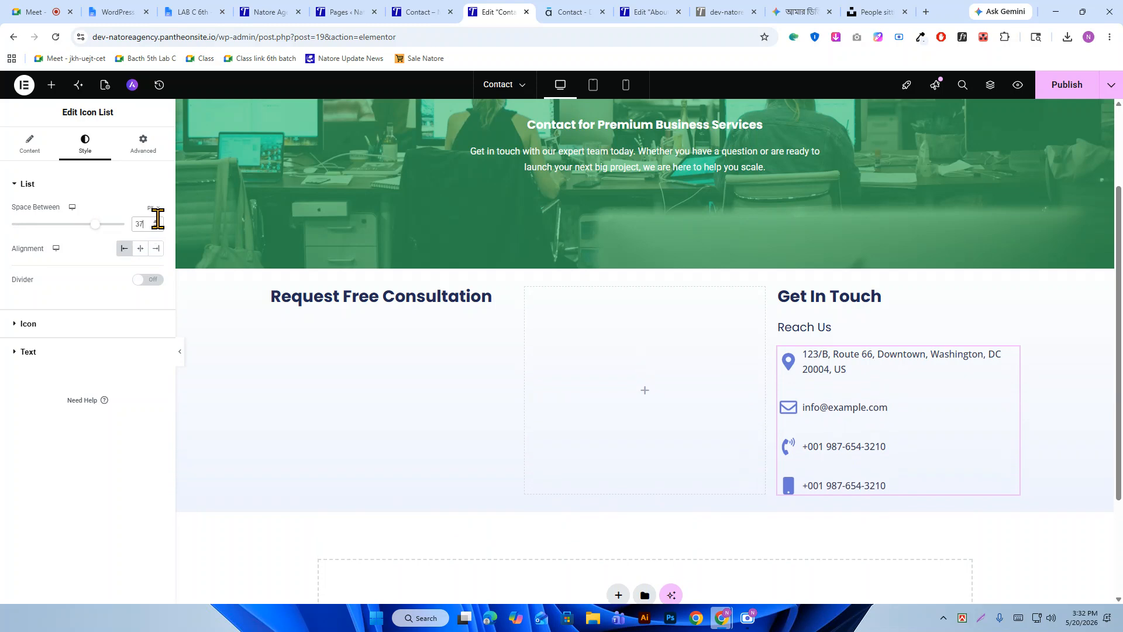
left_click(158, 222)
left_click(157, 221)
left_click(158, 222)
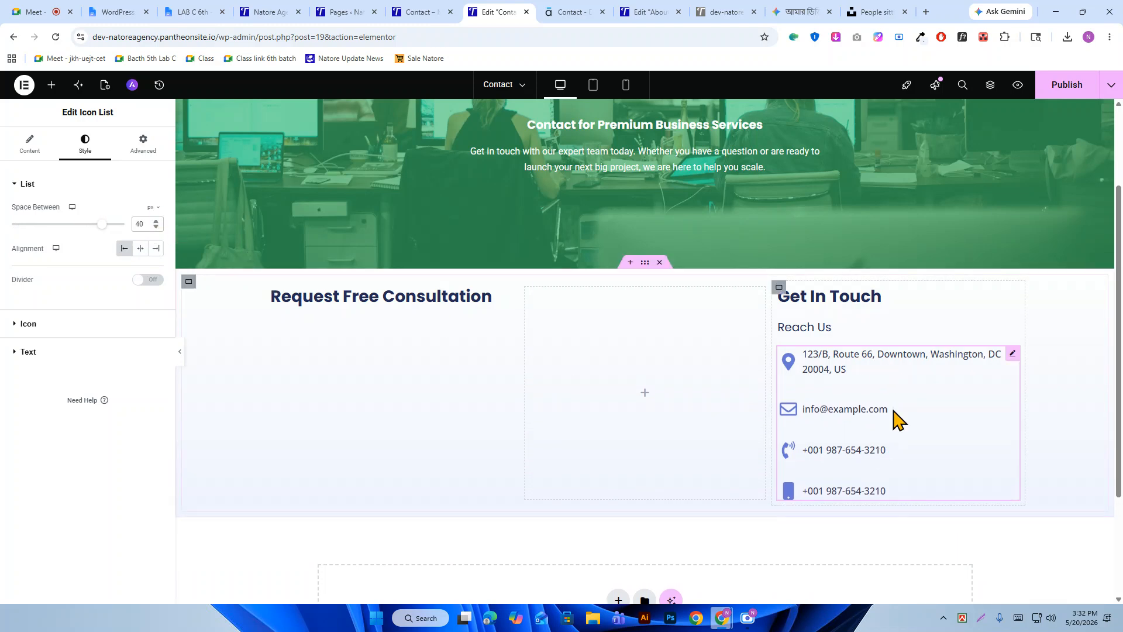
scroll(884, 404, "down", 2)
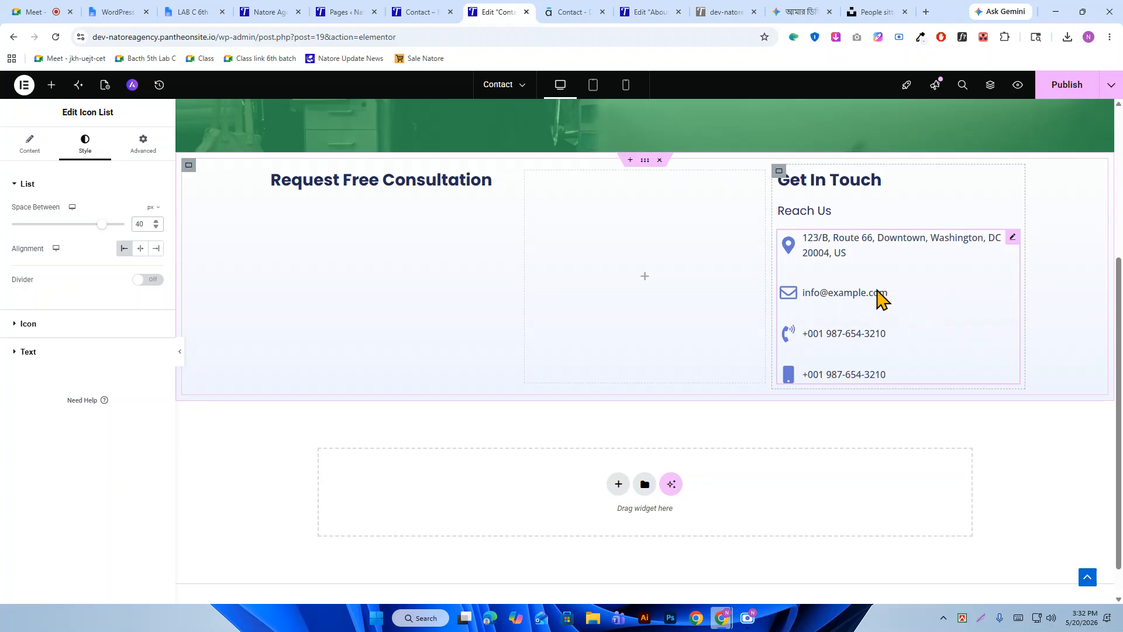
scroll(760, 287, "up", 1)
Switch to the demo's Contact page and copy the "Call us Toll Free" heading text.
left_click(584, 11)
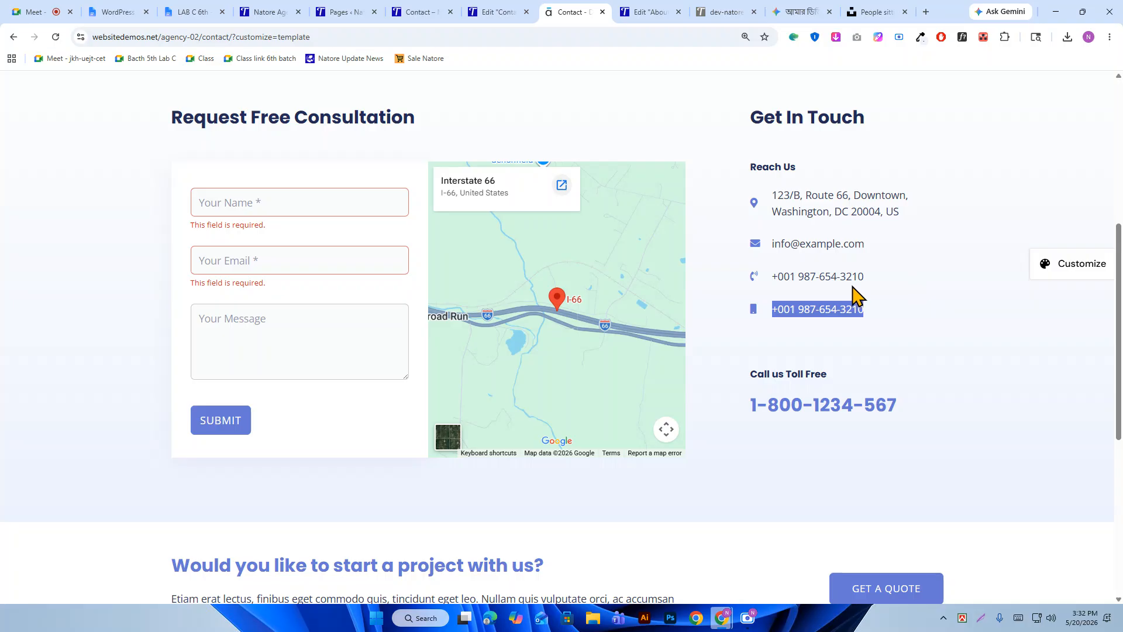
scroll(825, 353, "down", 1)
double_click(762, 317)
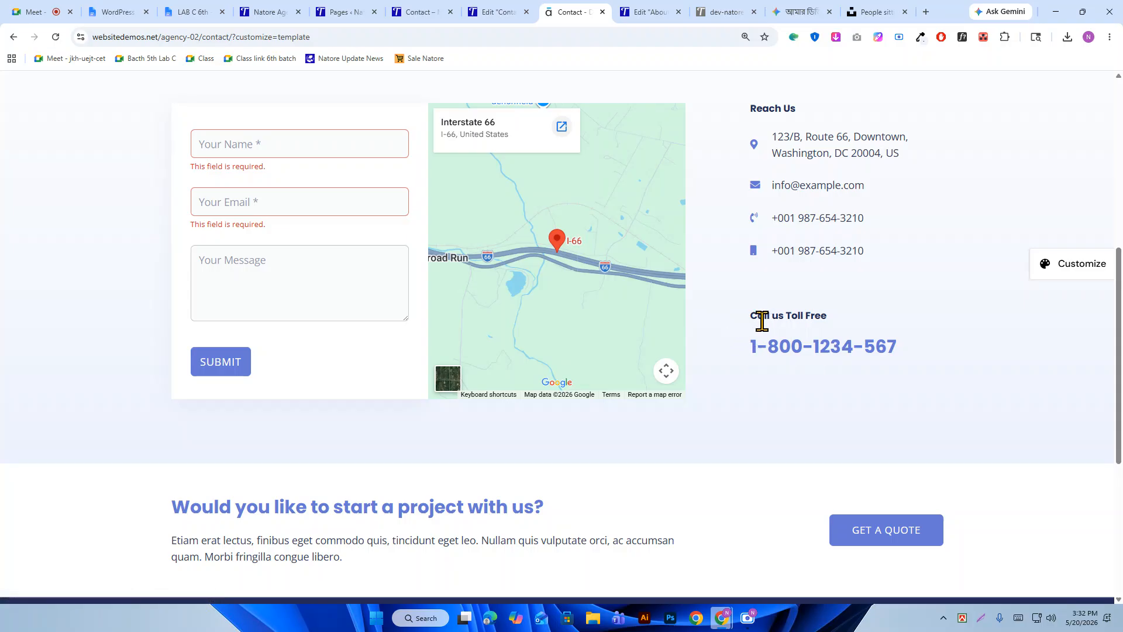
left_click_drag(762, 321, 818, 320)
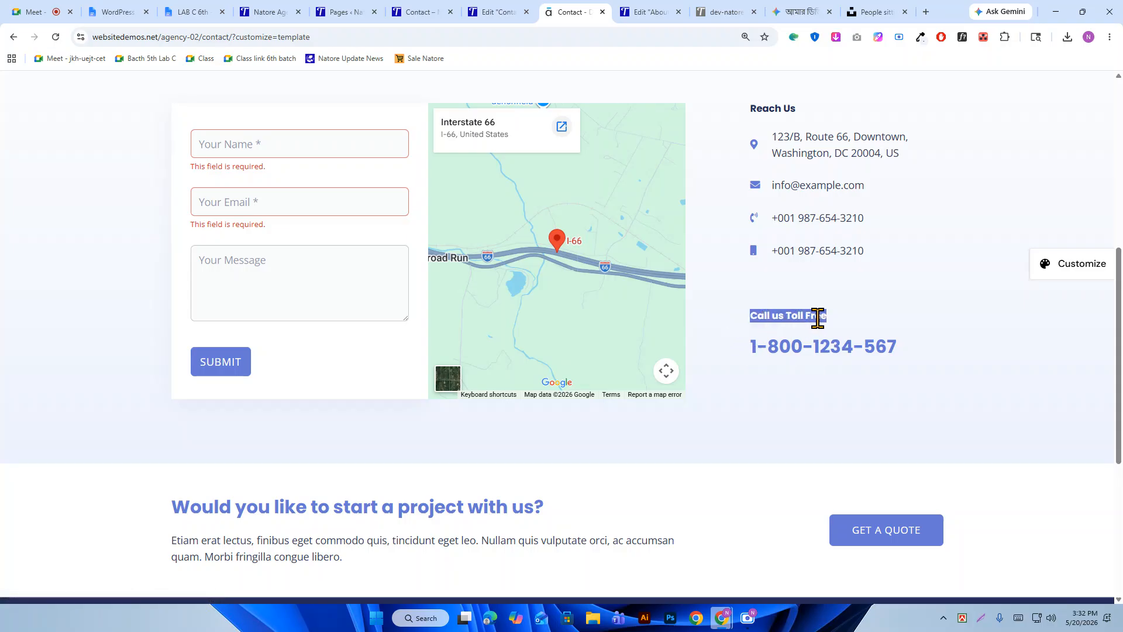
Back in the Contact page's editor, duplicate the Reach Us heading and move the copy beneath the icon list.
left_click(528, 24)
left_click(1009, 273)
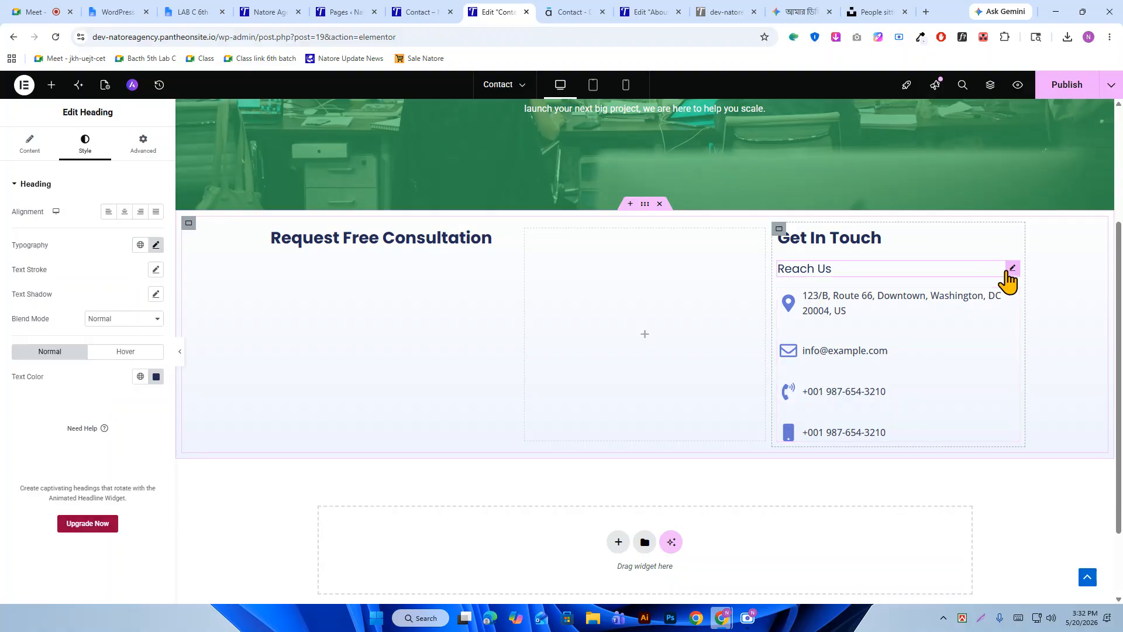
right_click(1009, 273)
left_click(995, 303)
left_click_drag(1009, 299, 953, 446)
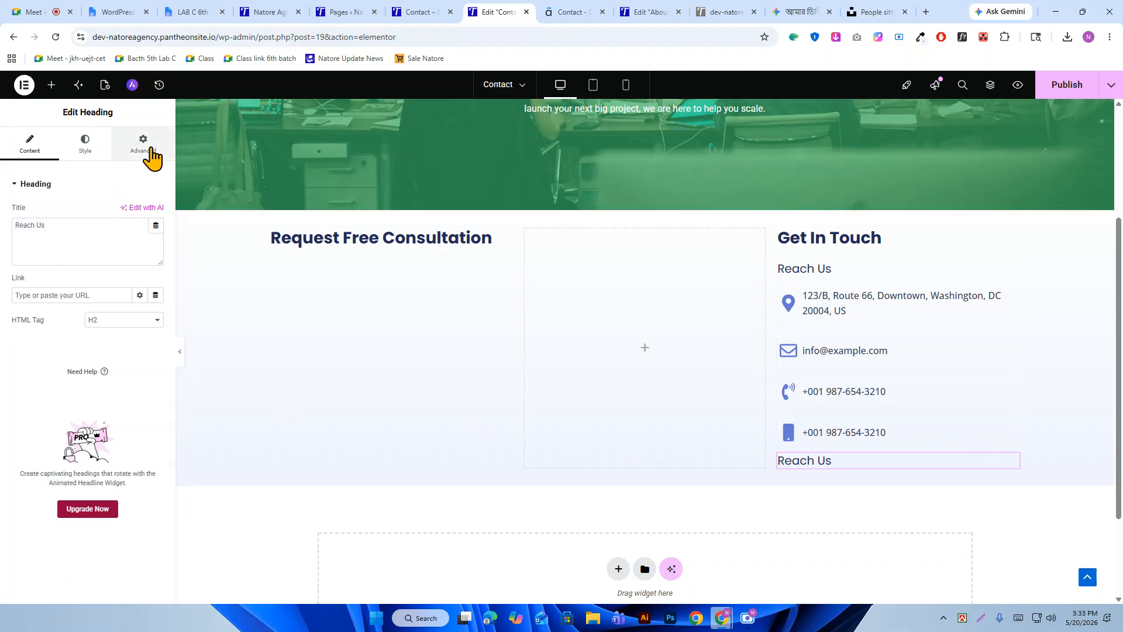
Give the duplicated Reach Us heading a 50 px top margin and set its font weight to 700 (Bold).
left_click(146, 146)
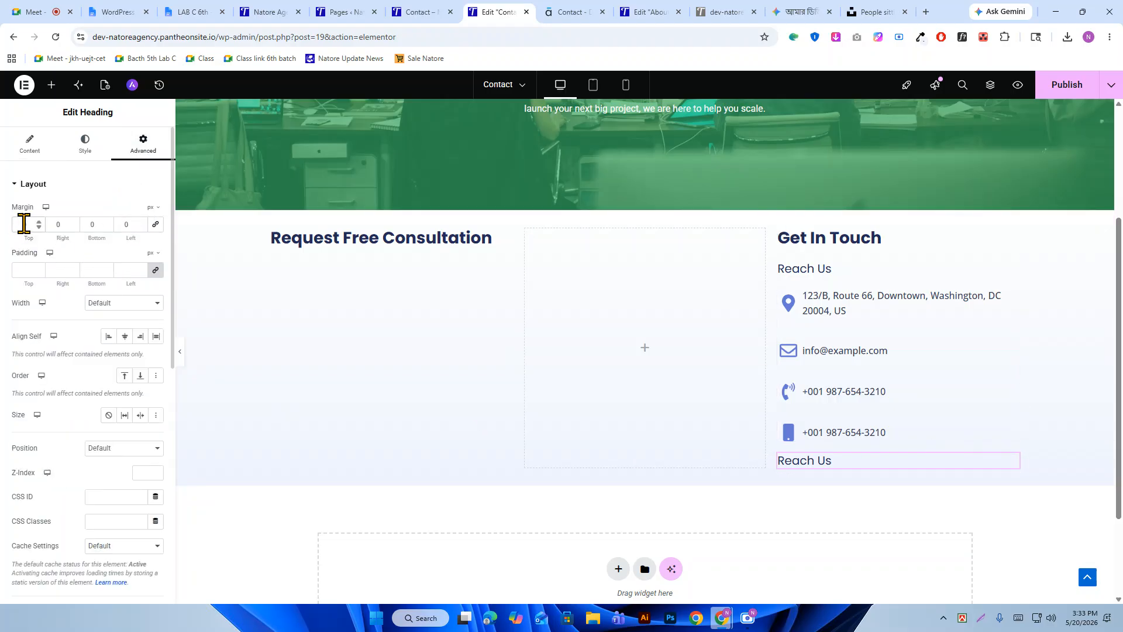
type("50")
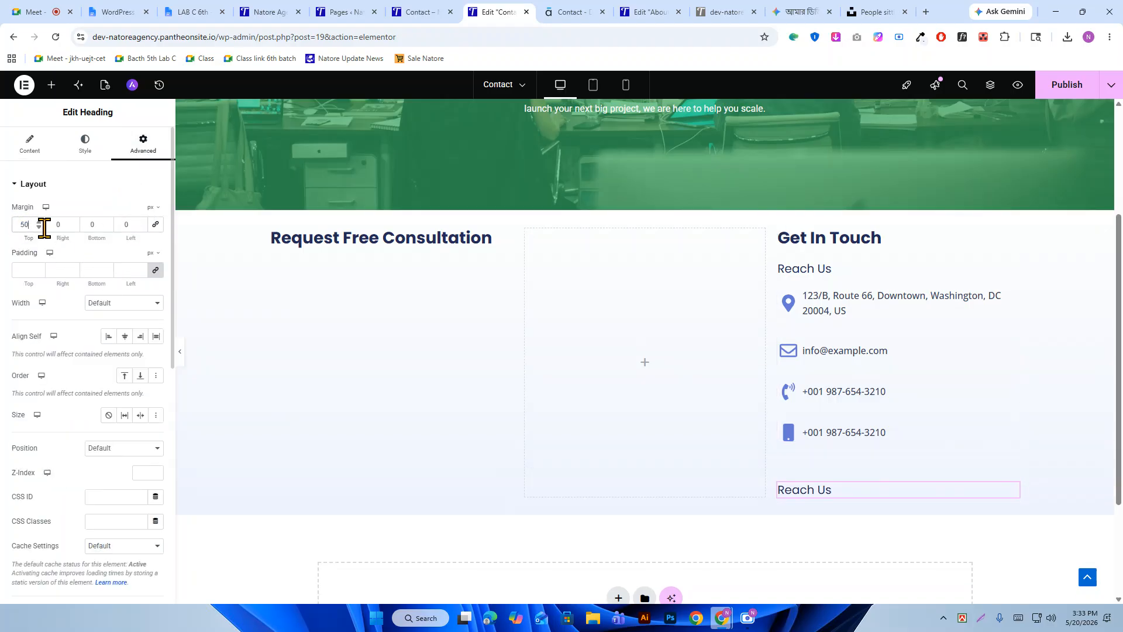
left_click(88, 147)
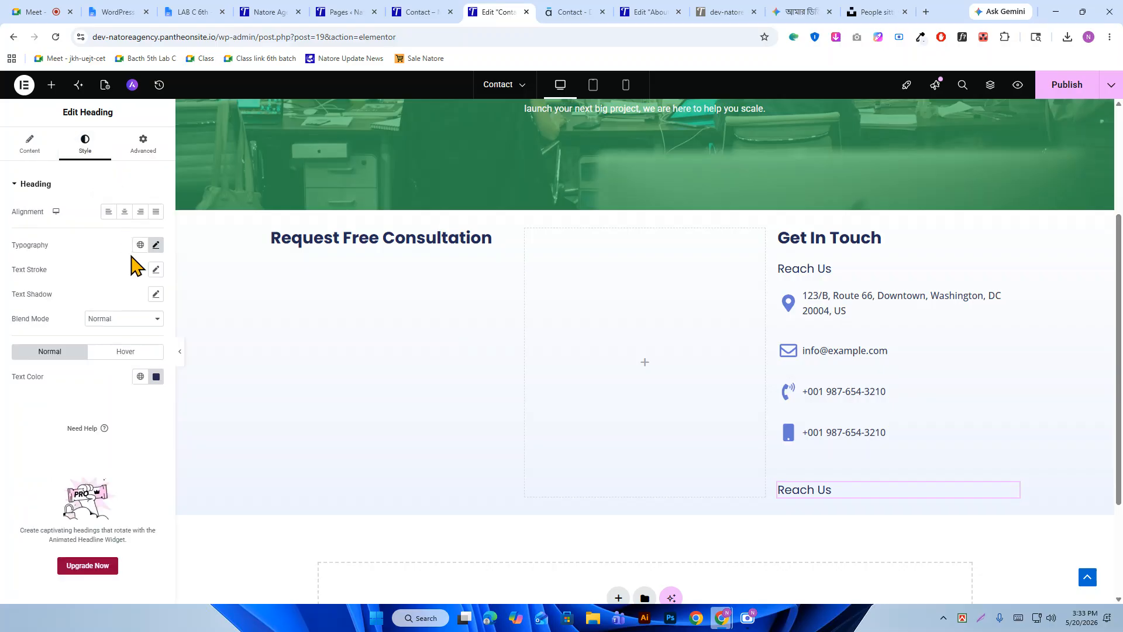
left_click(156, 244)
left_click(134, 360)
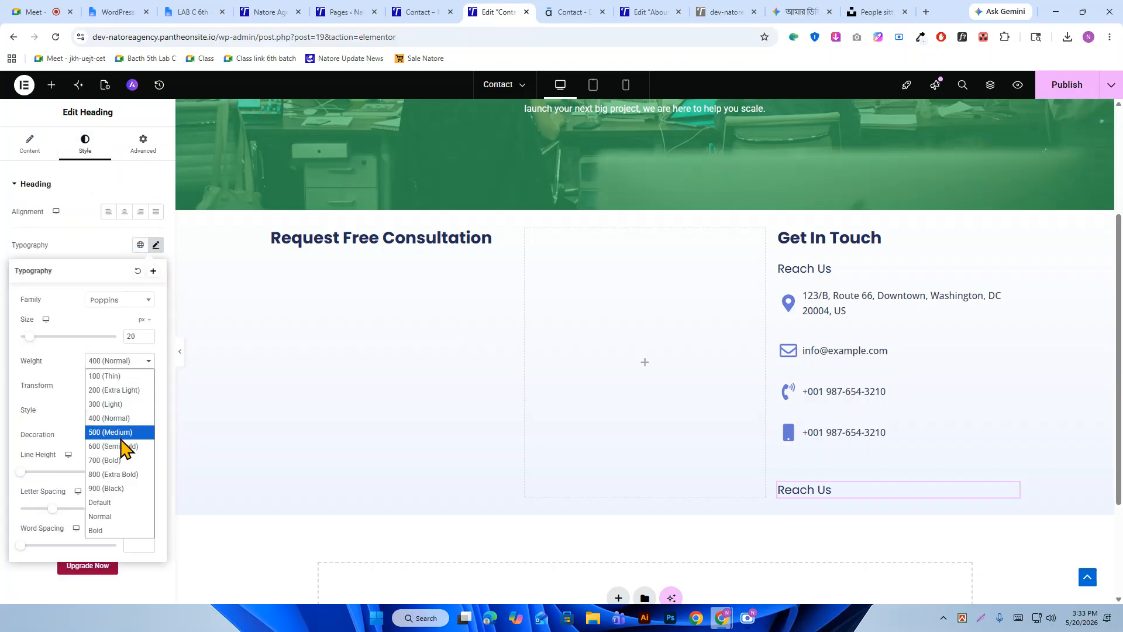
left_click(123, 460)
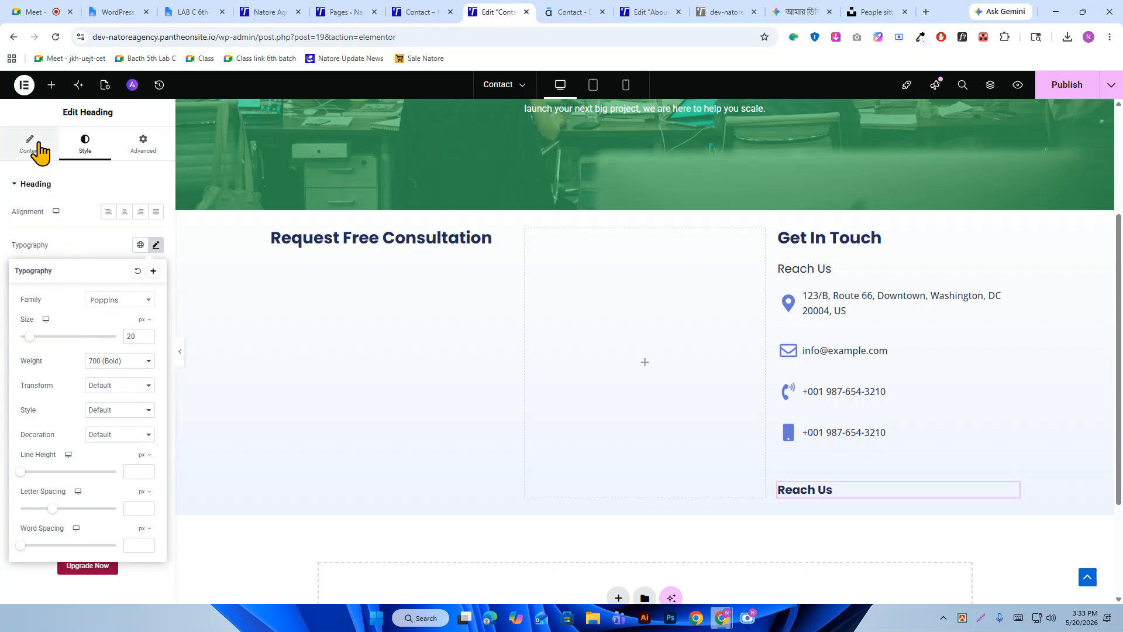
Replace the duplicated heading's title with the copied text "Call us Toll Free".
left_click(34, 147)
right_click(72, 241)
left_click(113, 321)
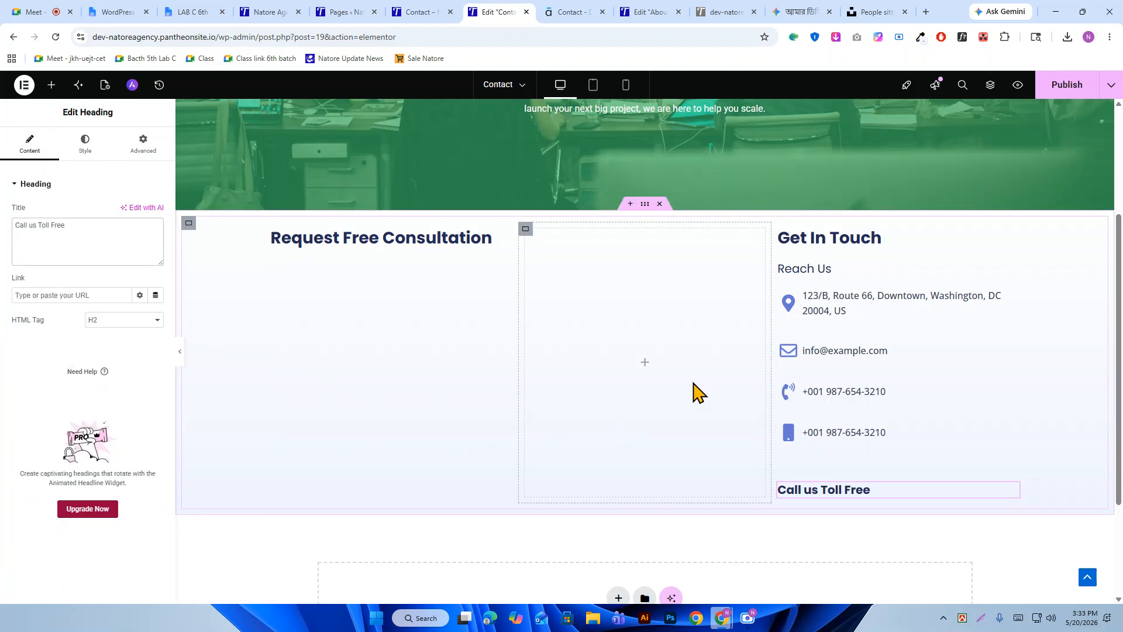
scroll(878, 345, "down", 2)
Copy the toll-free phone number from the demo page's Get In Touch section.
left_click(565, 13)
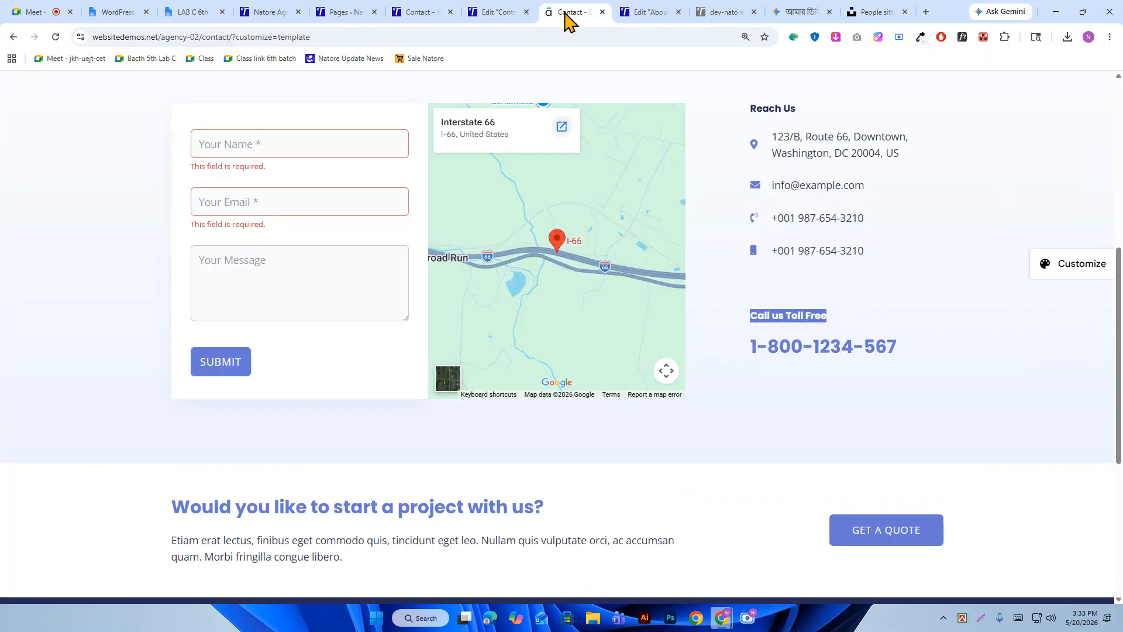
left_click_drag(750, 351, 891, 339)
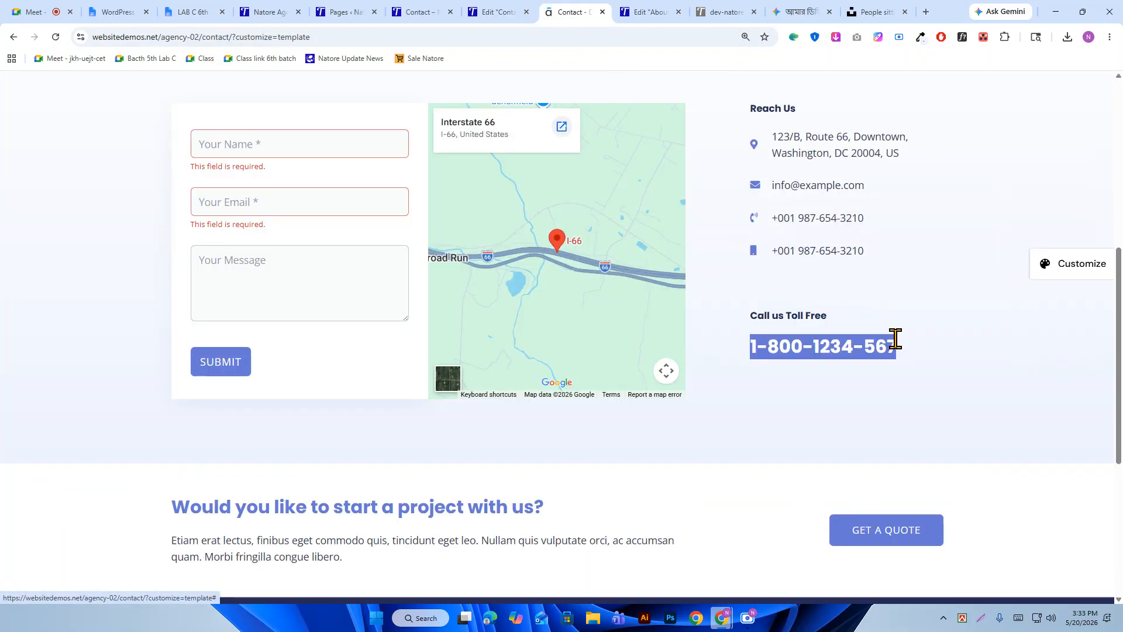
right_click(854, 346)
left_click(911, 170)
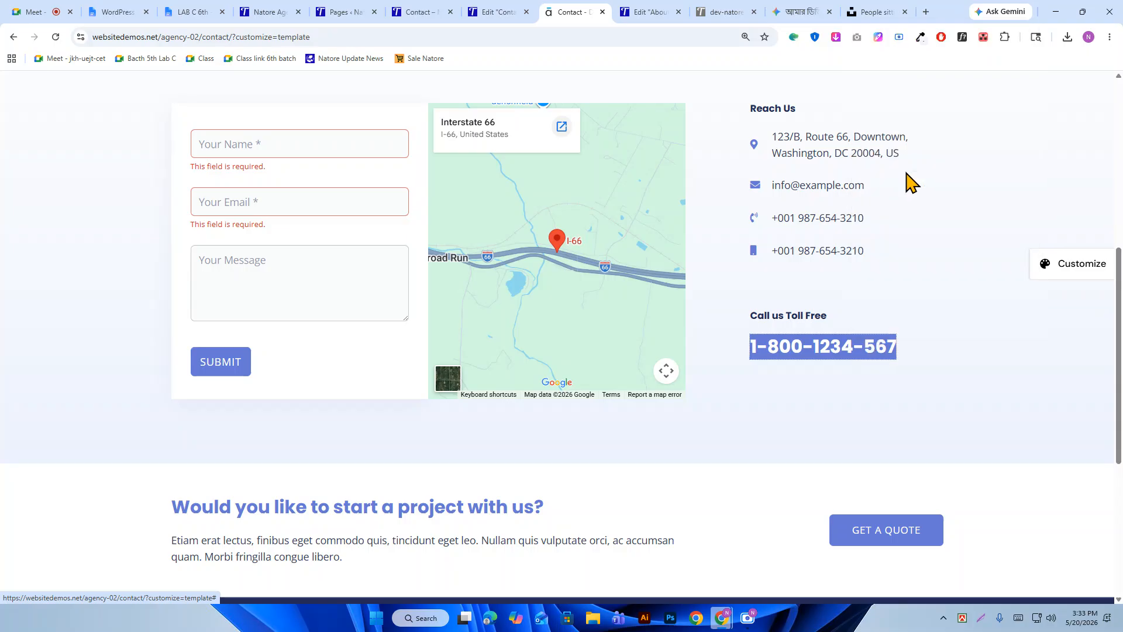
scroll(855, 234, "up", 2)
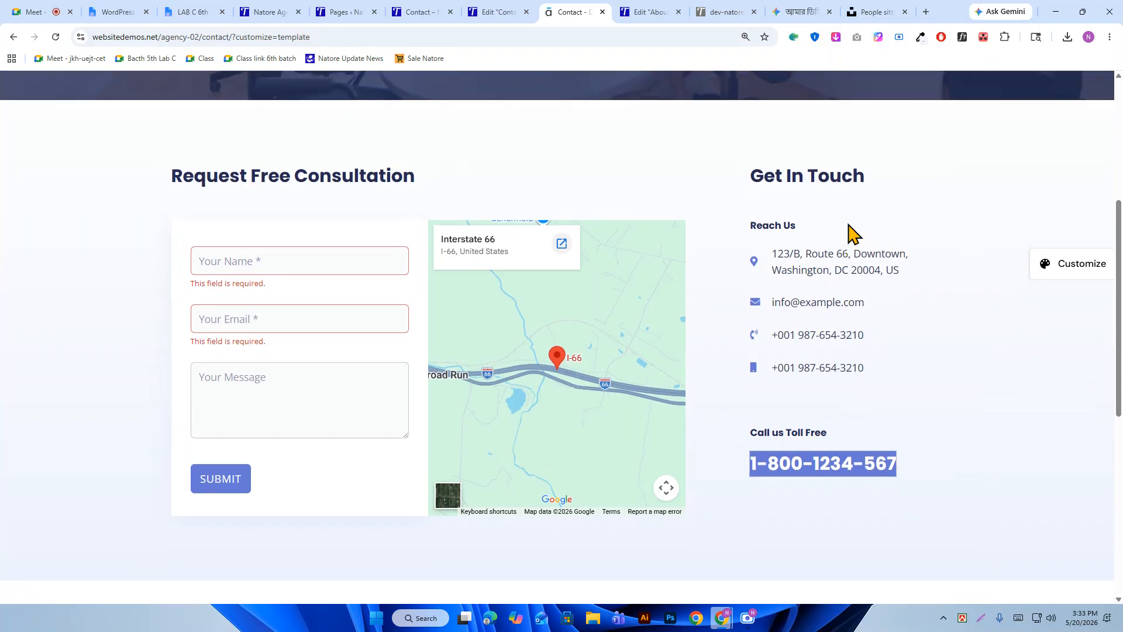
Return to the Contact page's editor, duplicate the Get In Touch heading and place the copy beneath the Call us Toll Free heading.
left_click(468, 10)
scroll(765, 176, "up", 2)
left_click(1012, 237)
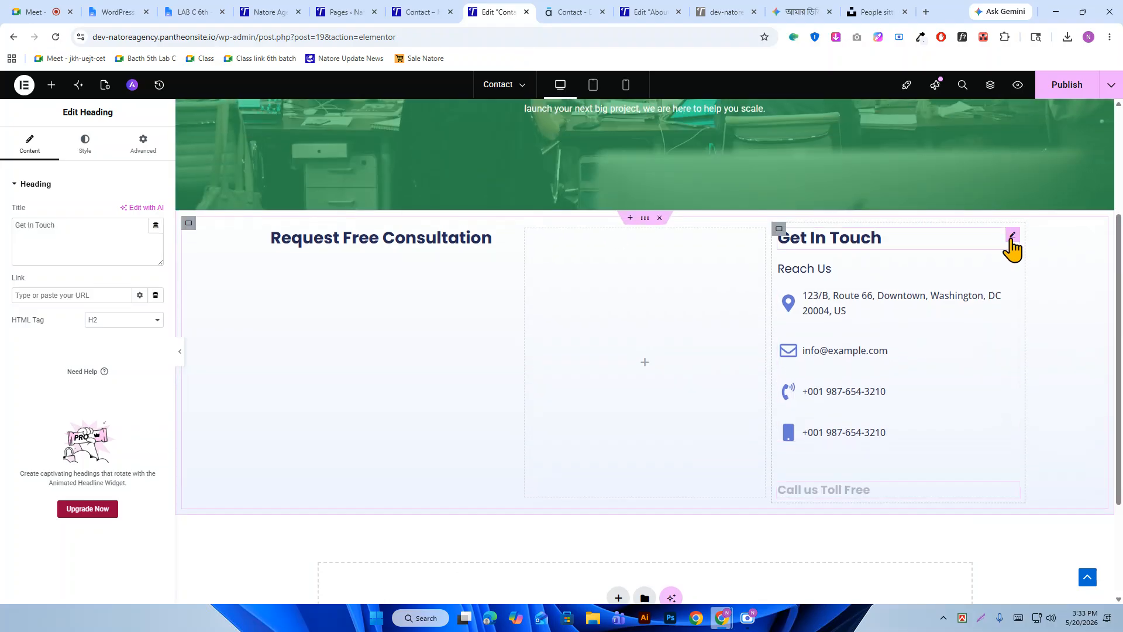
right_click(1012, 240)
left_click(1011, 275)
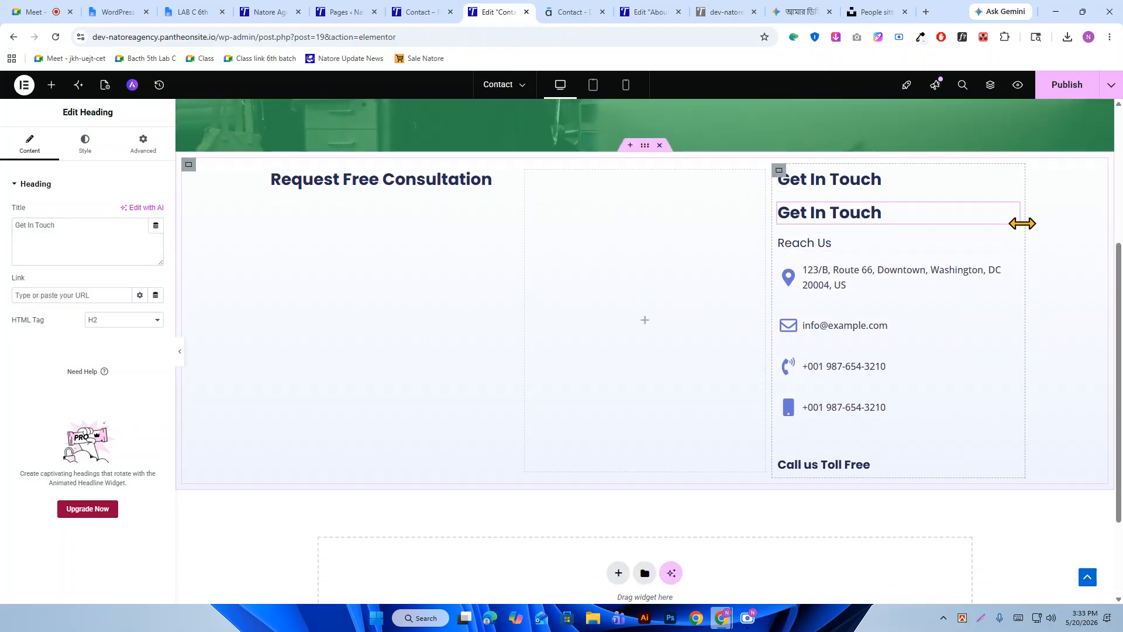
left_click_drag(1010, 219, 930, 465)
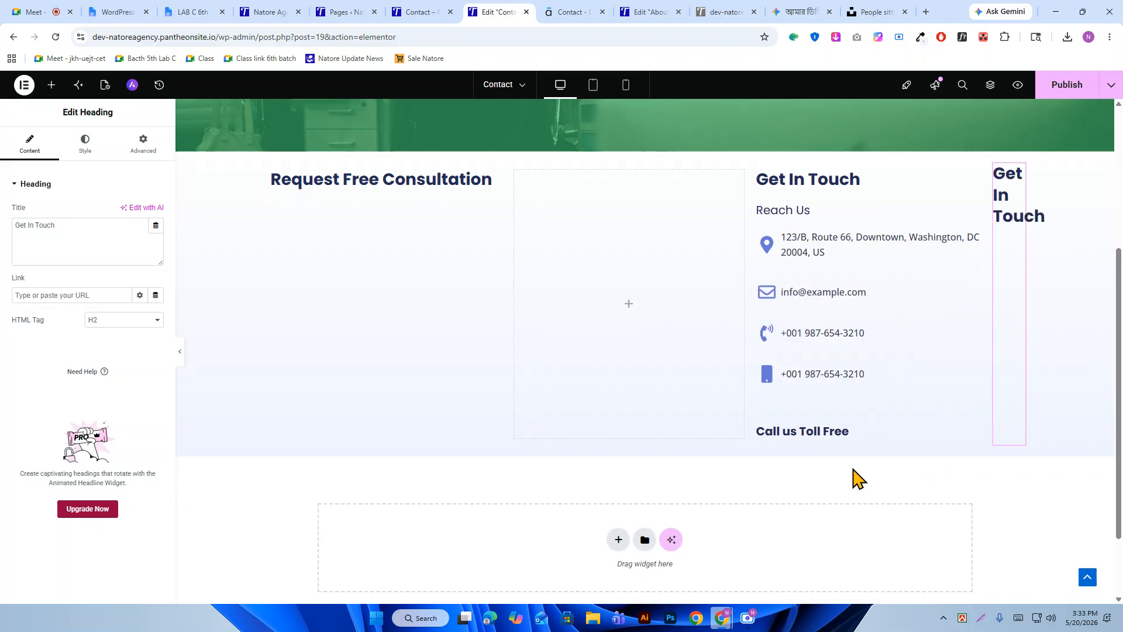
key("ctrl+z")
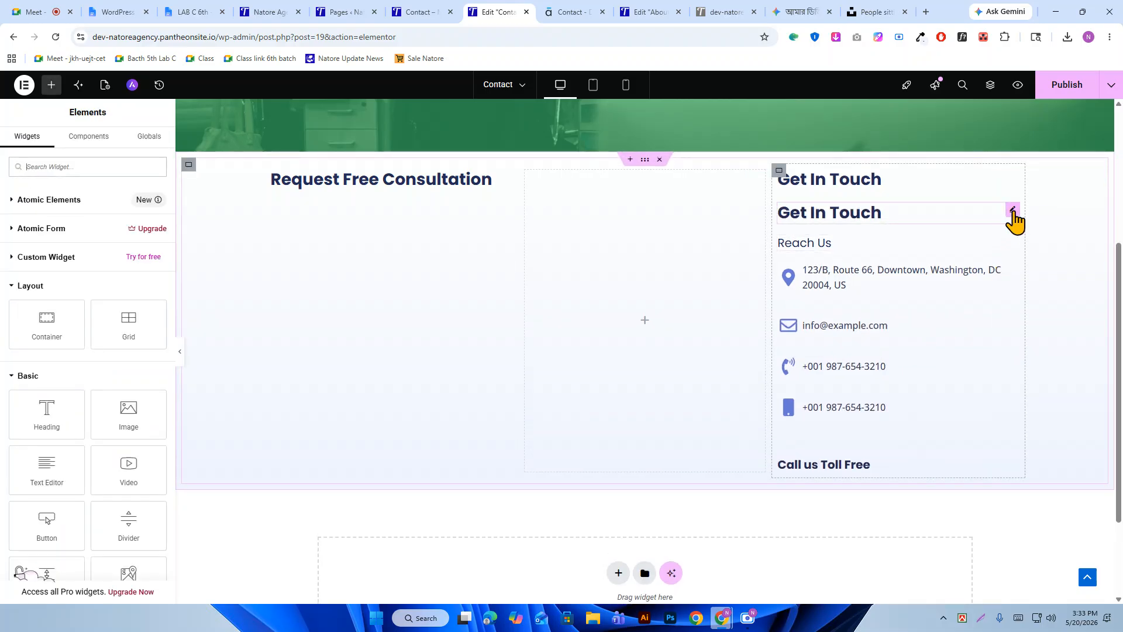
left_click_drag(1014, 220, 895, 428)
Replace the duplicated Get In Touch heading's title with the copied toll-free phone number.
scroll(833, 396, "down", 2)
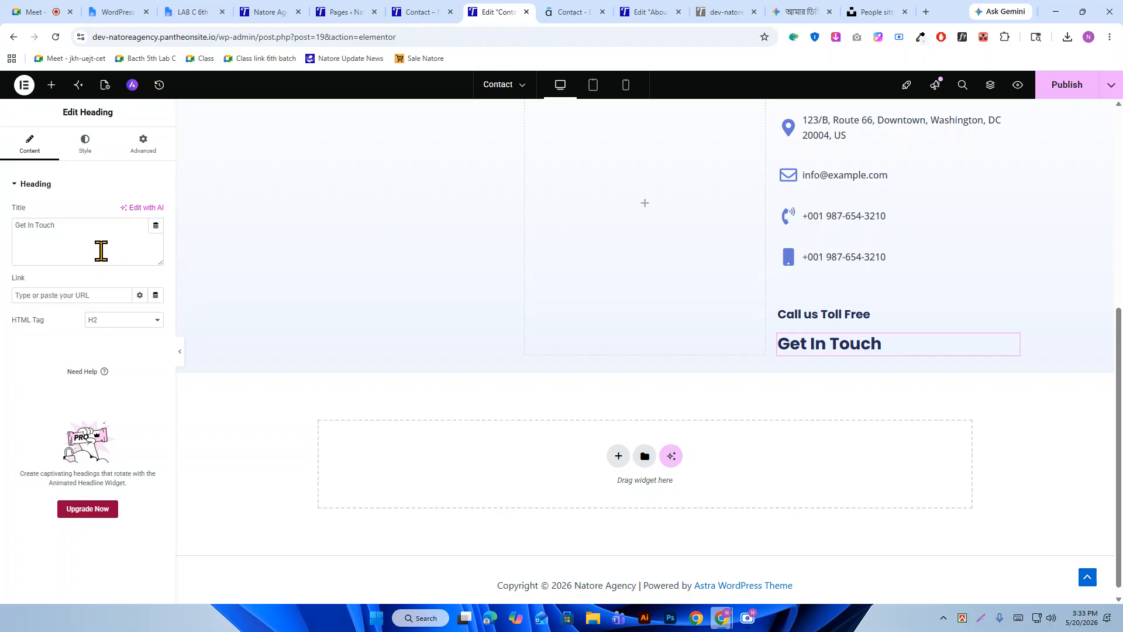
right_click(72, 230)
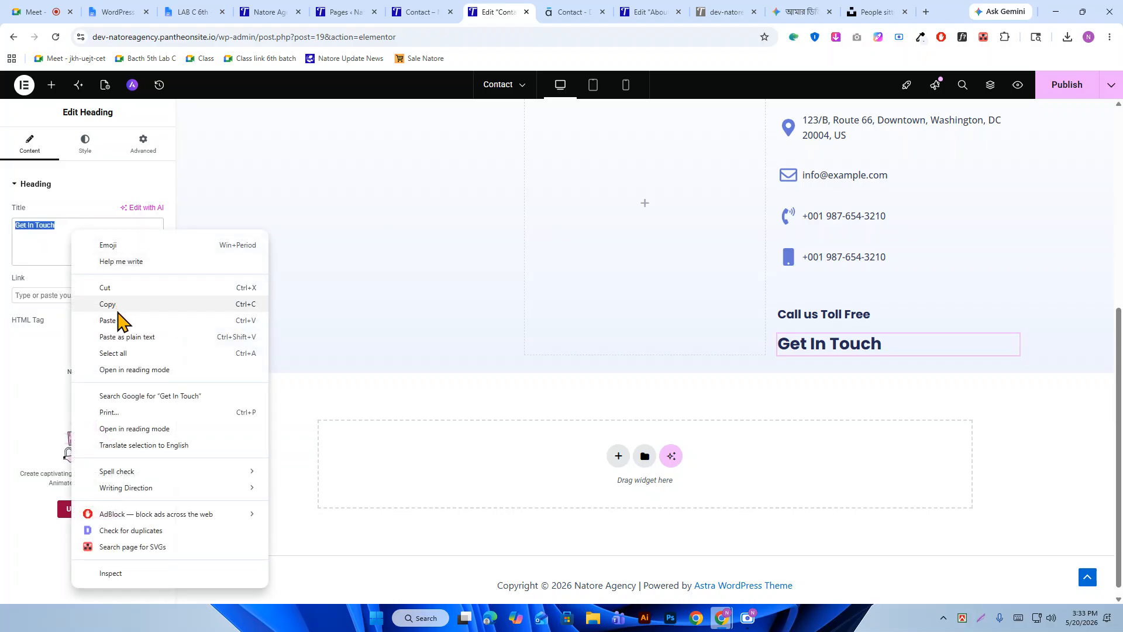
left_click(119, 319)
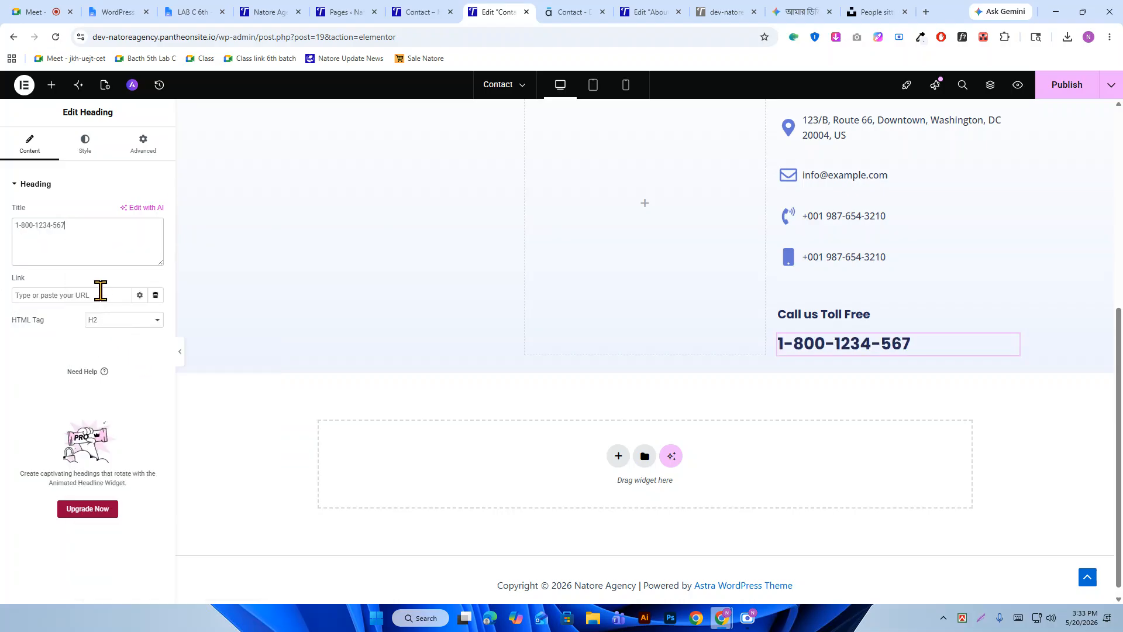
Open the toll-free number heading's text color and copy the matching hex color #6878d6 from the demo page using WhatFont.
left_click(88, 146)
left_click(157, 376)
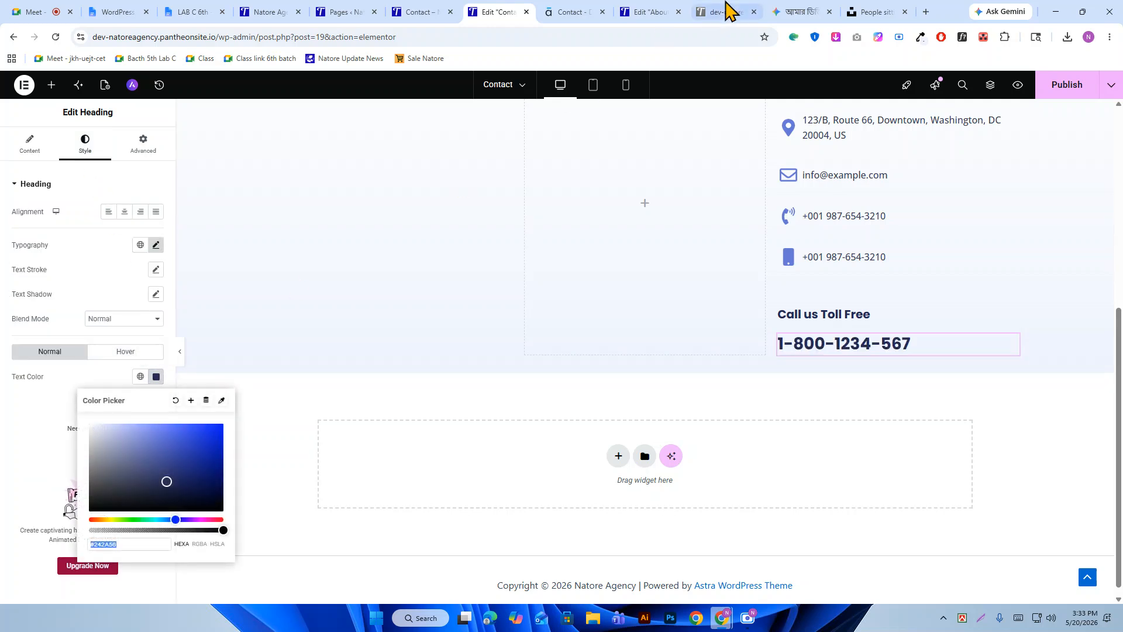
left_click(588, 11)
left_click(843, 430)
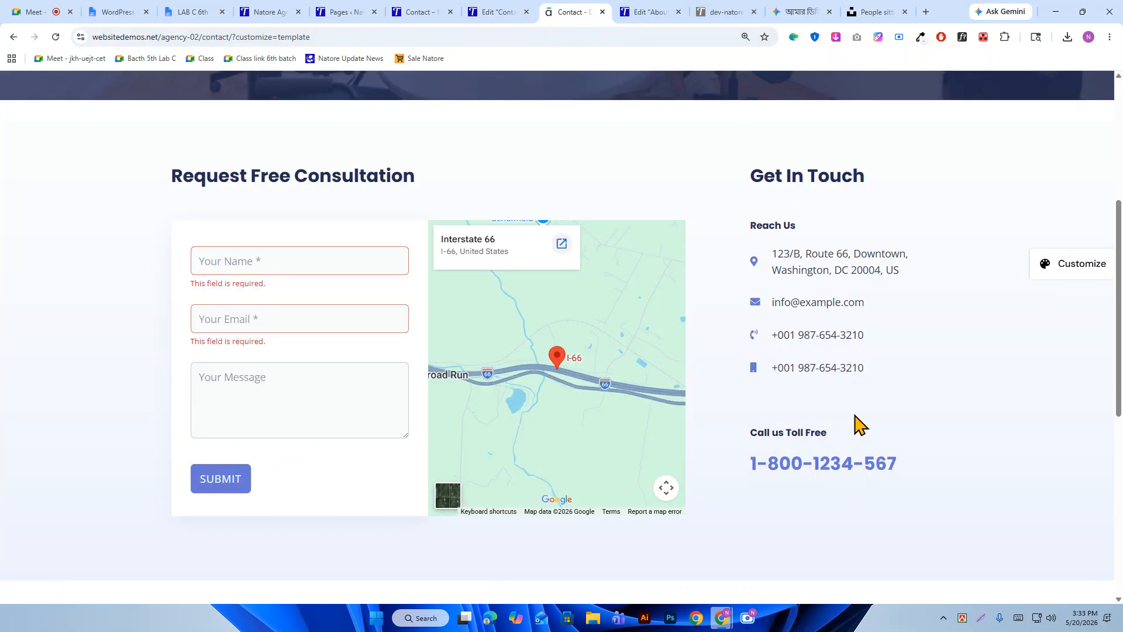
left_click(920, 38)
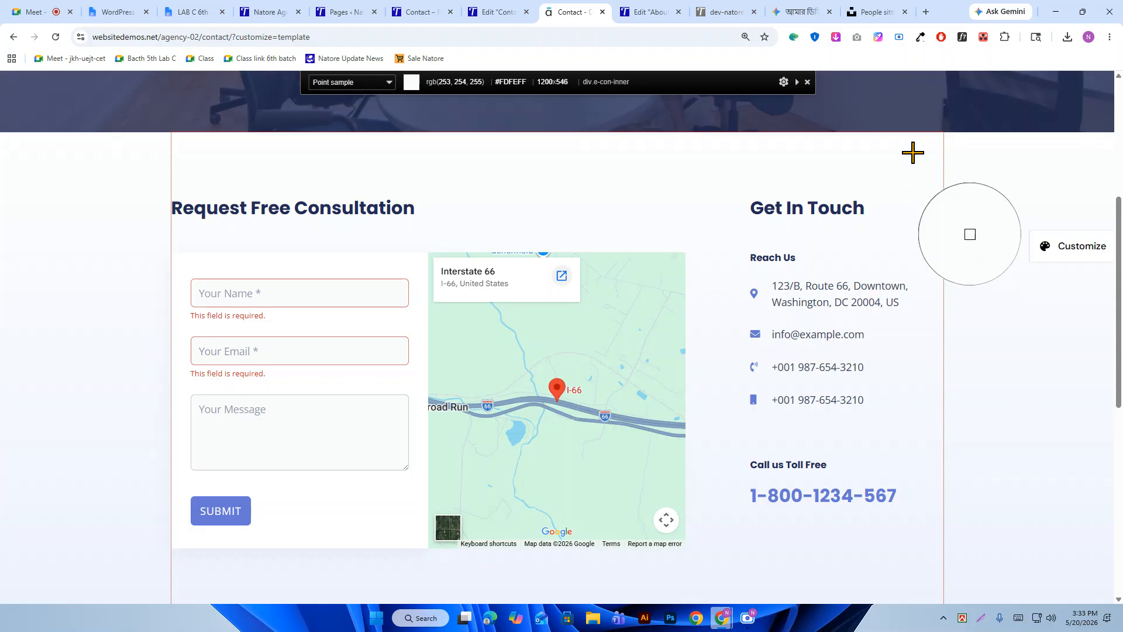
left_click(807, 83)
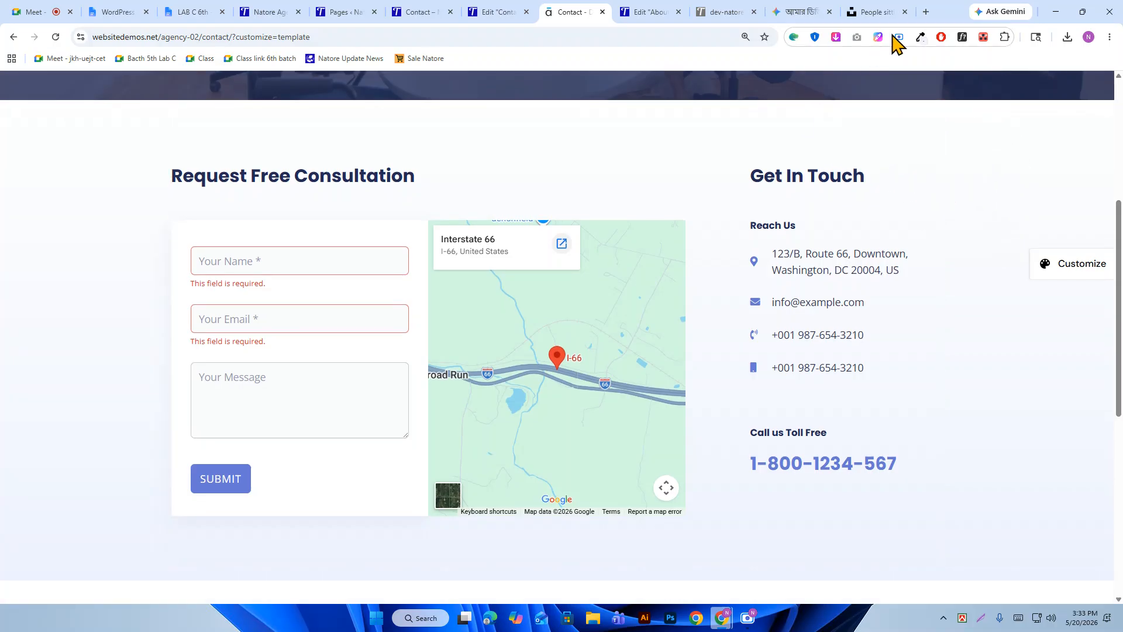
left_click(959, 40)
left_click(865, 471)
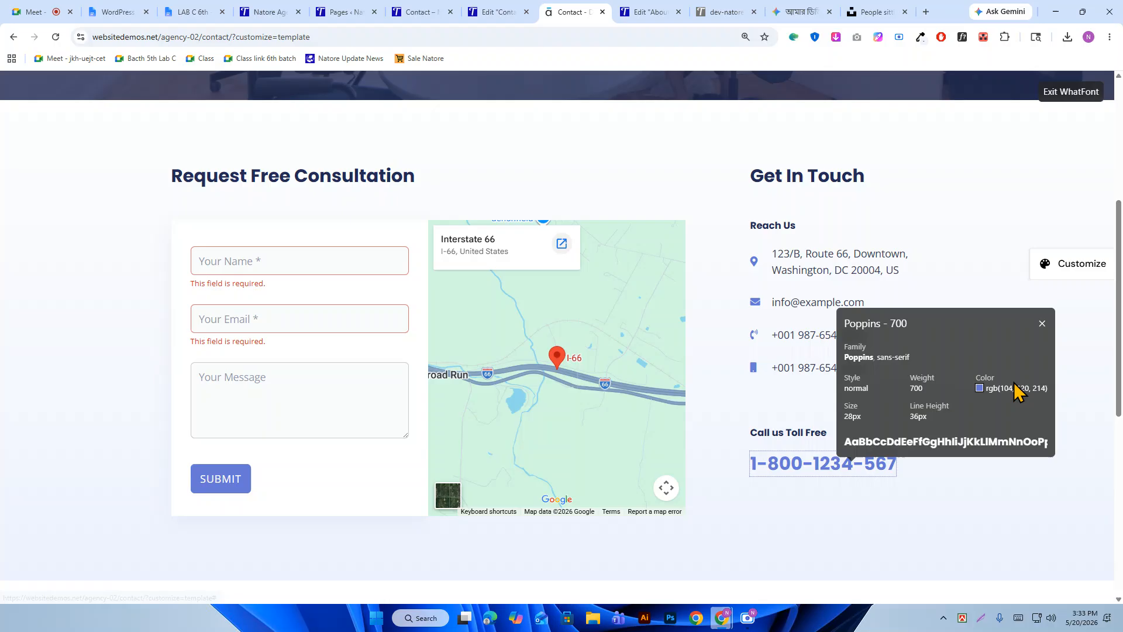
left_click(987, 387)
left_click_drag(1018, 409, 995, 411)
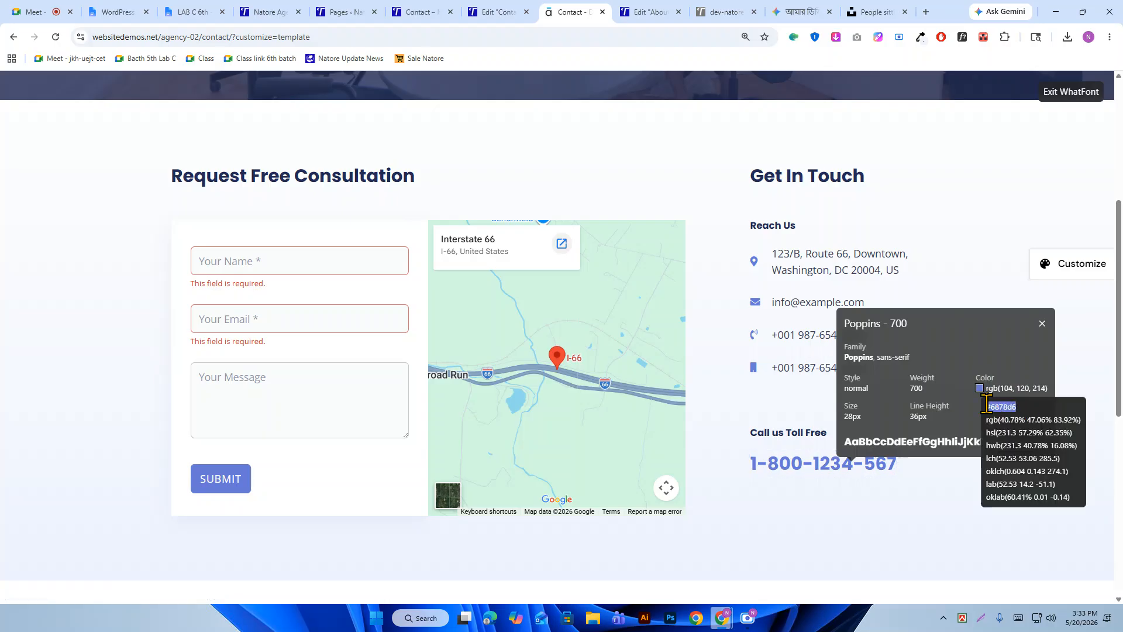
right_click(1003, 405)
left_click(904, 418)
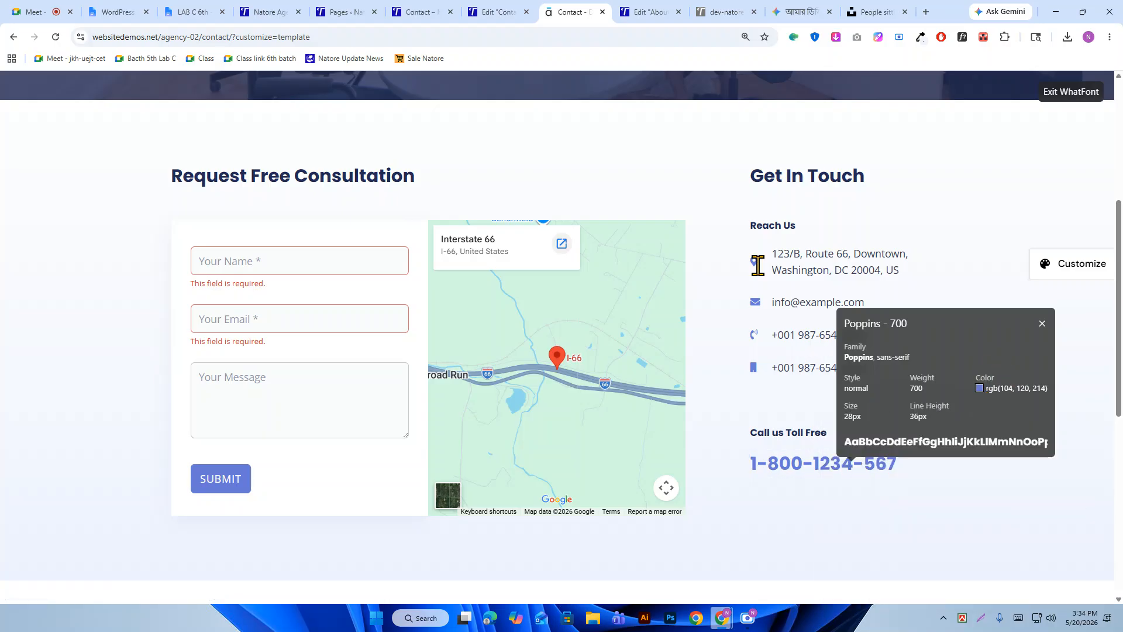
Return to the Contact page's editor, set the toll-free number heading's text color to the copied #6878d6 and publish the page.
left_click(503, 12)
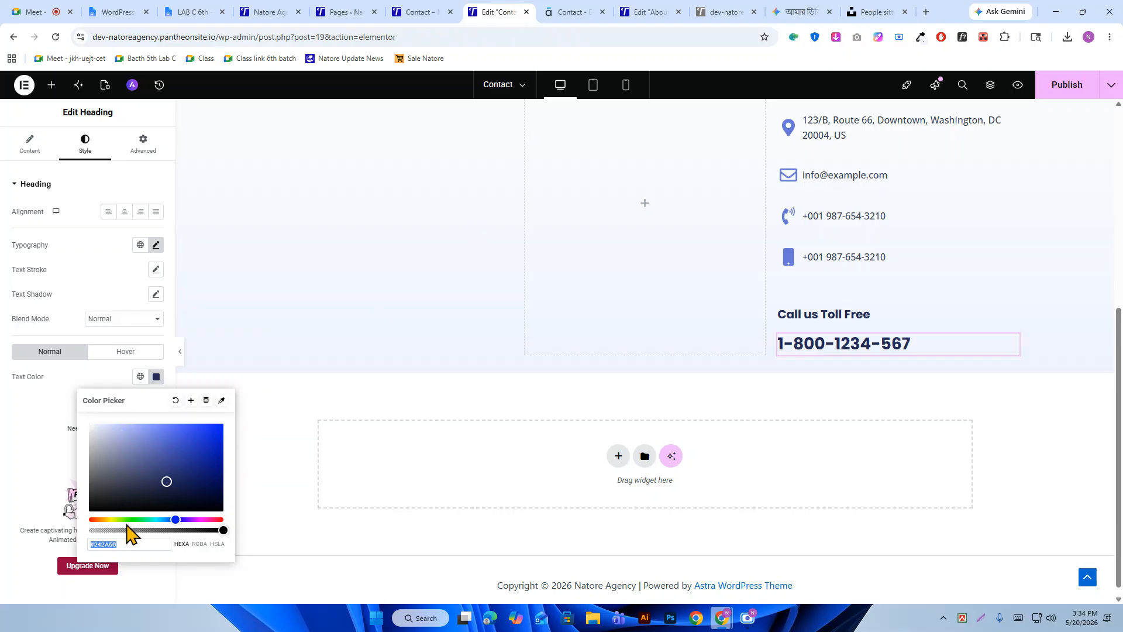
right_click(119, 541)
left_click(196, 287)
left_click(17, 444)
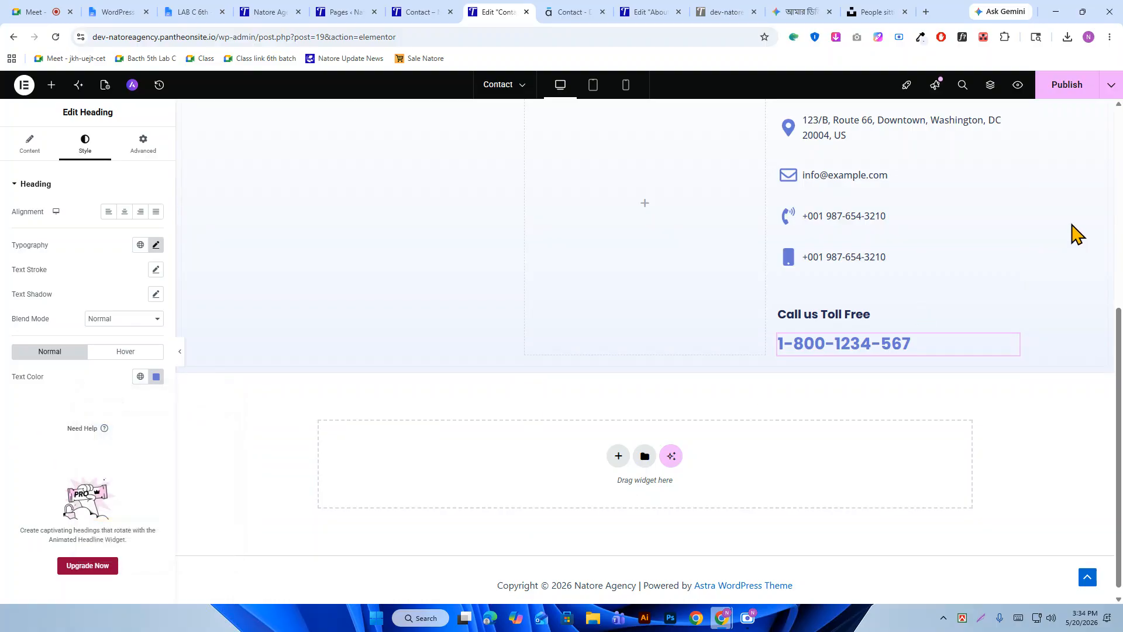
left_click(1071, 88)
Add a Google Maps widget to the empty middle column between Request Free Consultation and Get In Touch.
scroll(866, 386, "up", 2)
scroll(865, 383, "up", 1)
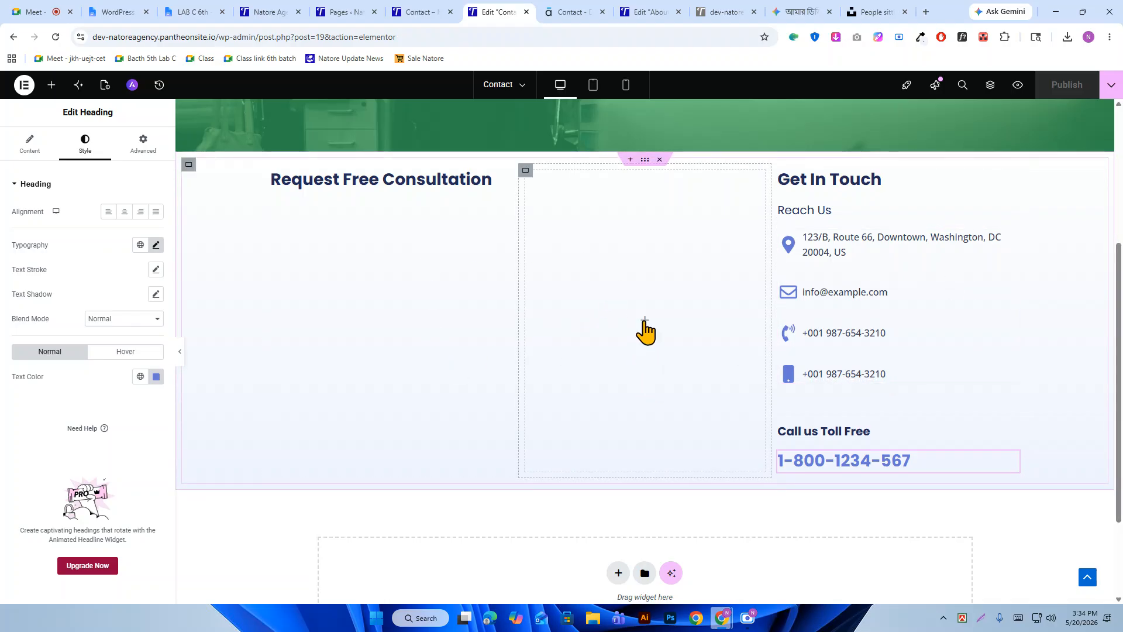
left_click(645, 320)
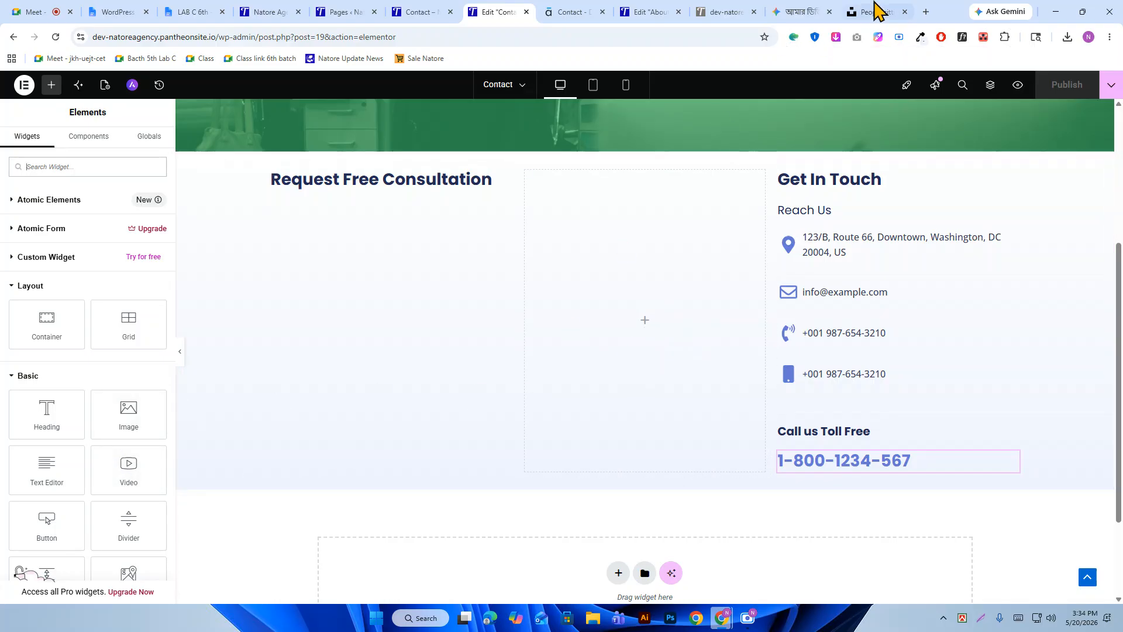
left_click(926, 12)
left_click(585, 37)
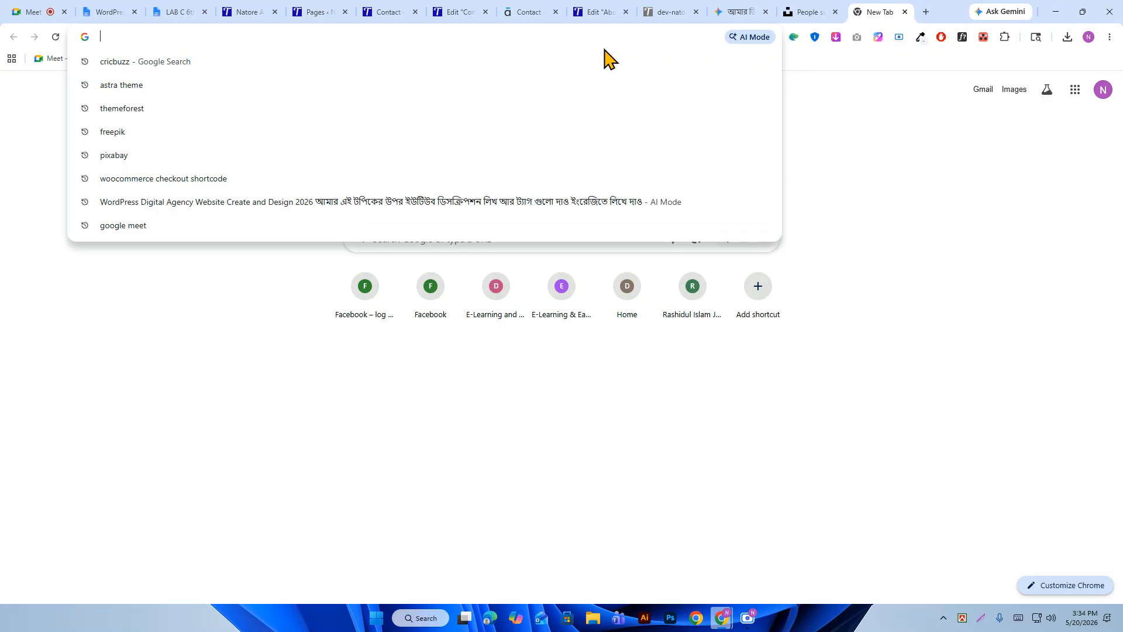
left_click(614, 10)
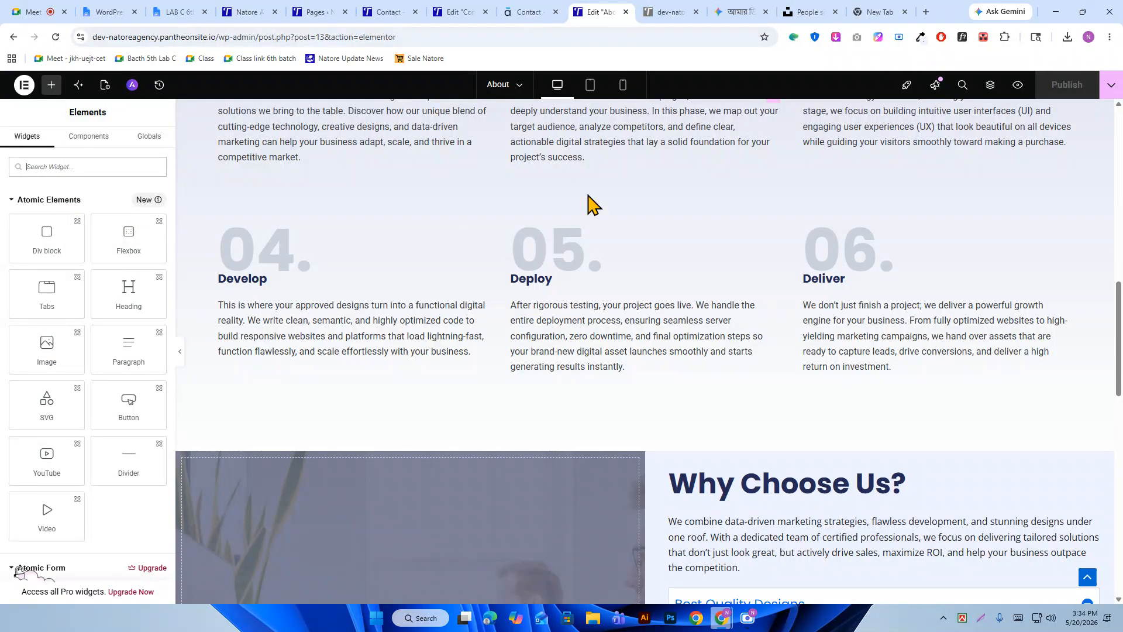
left_click(472, 10)
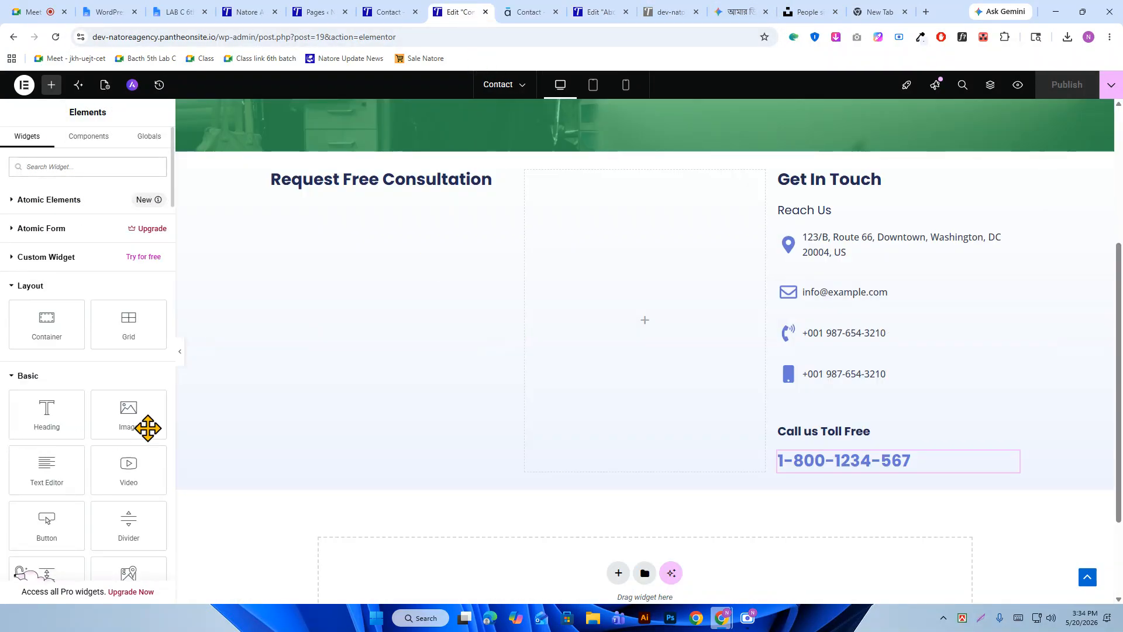
scroll(88, 468, "down", 1)
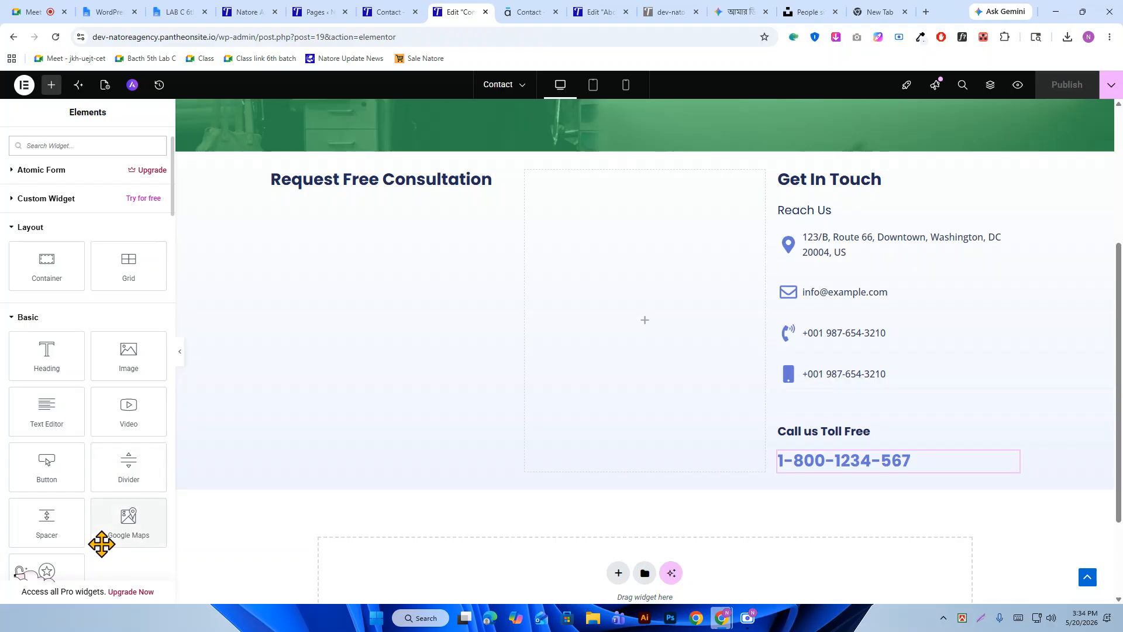
left_click_drag(127, 530, 622, 336)
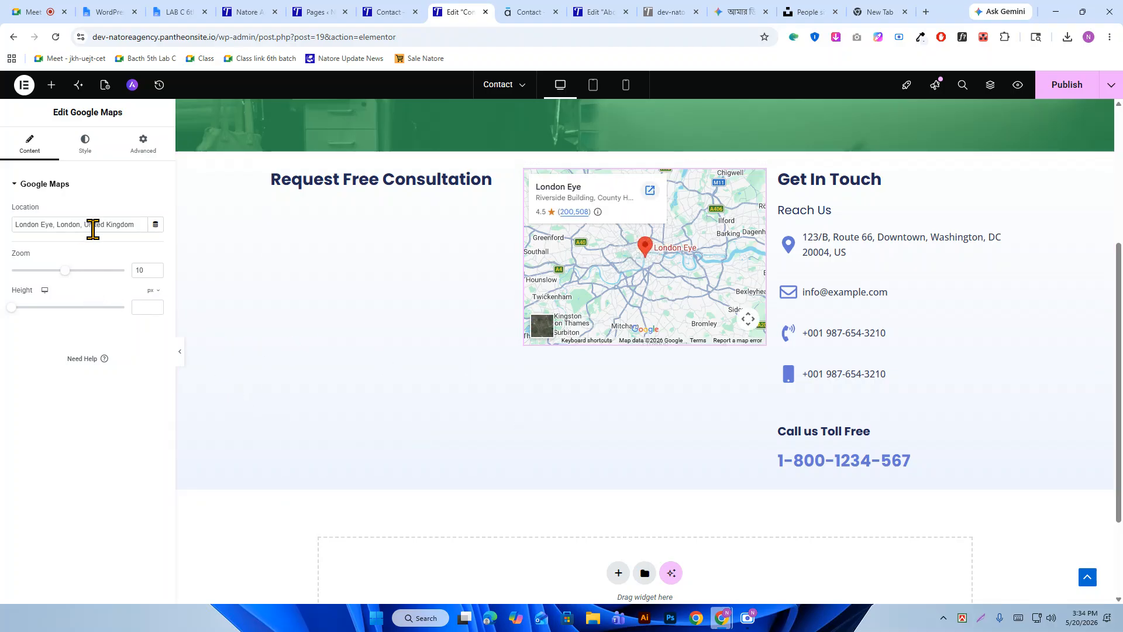
Select the map widget's location text and open Google Maps in the new browser tab.
triple_click(97, 231)
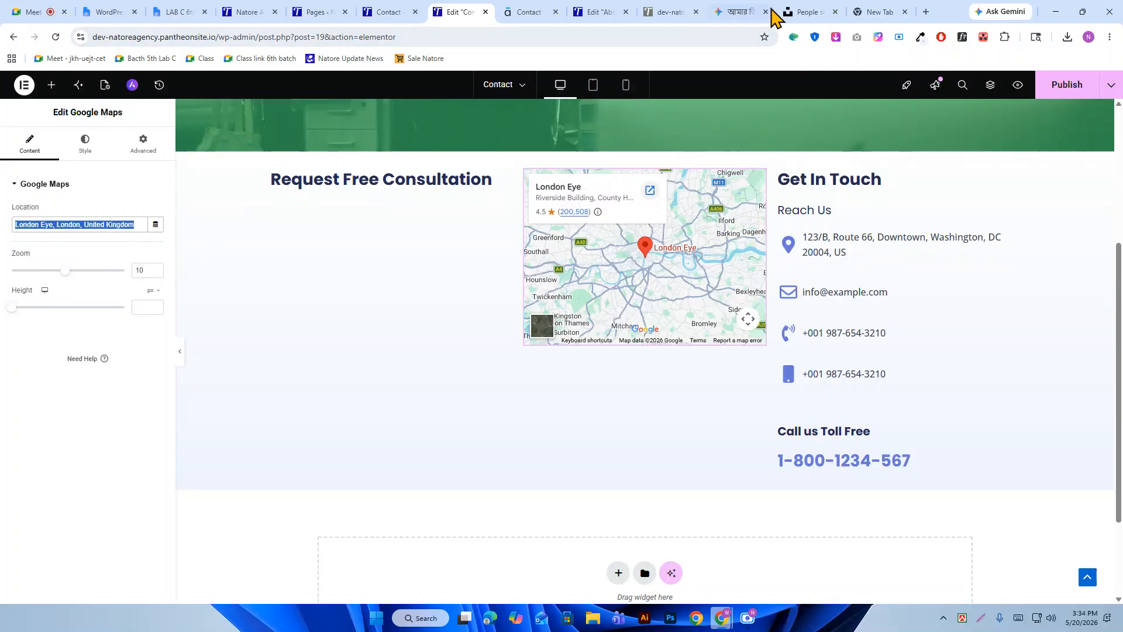
left_click(865, 11)
left_click(1074, 91)
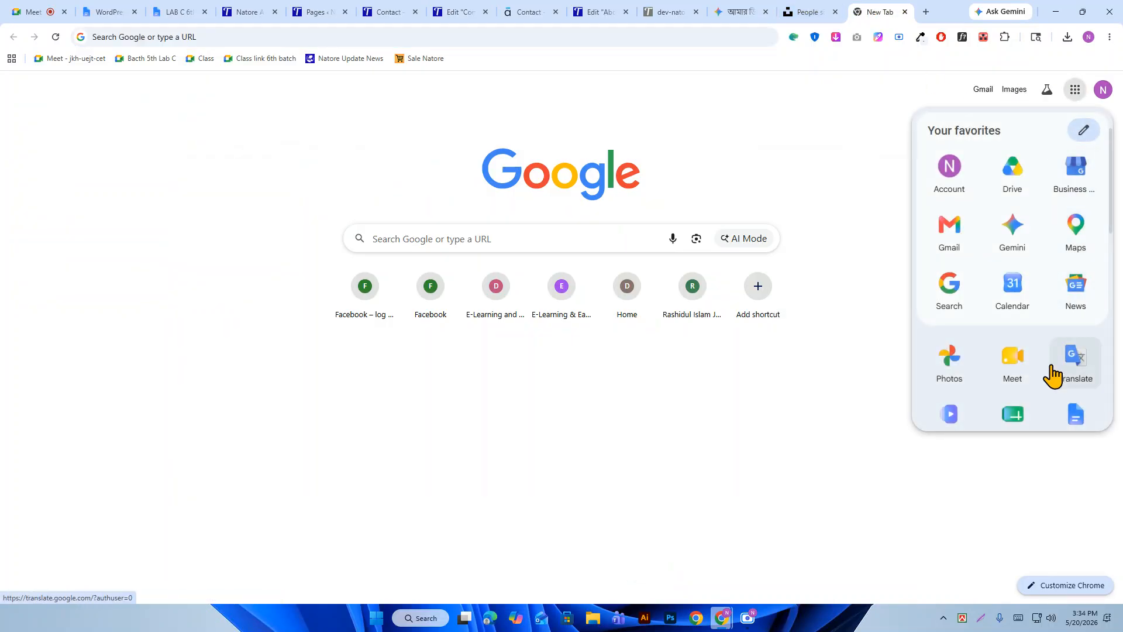
scroll(1053, 368, "down", 1)
left_click(1063, 190)
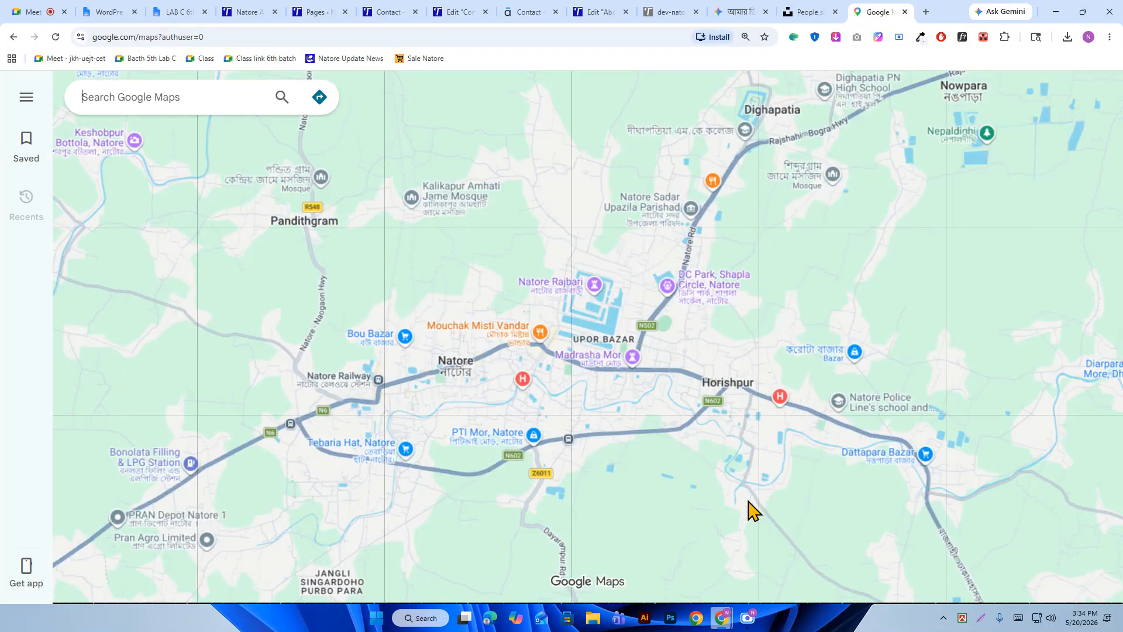
Locate Natore IT Institute, Natore on the map near Dayarampur Rd and open its place details.
scroll(602, 439, "up", 5)
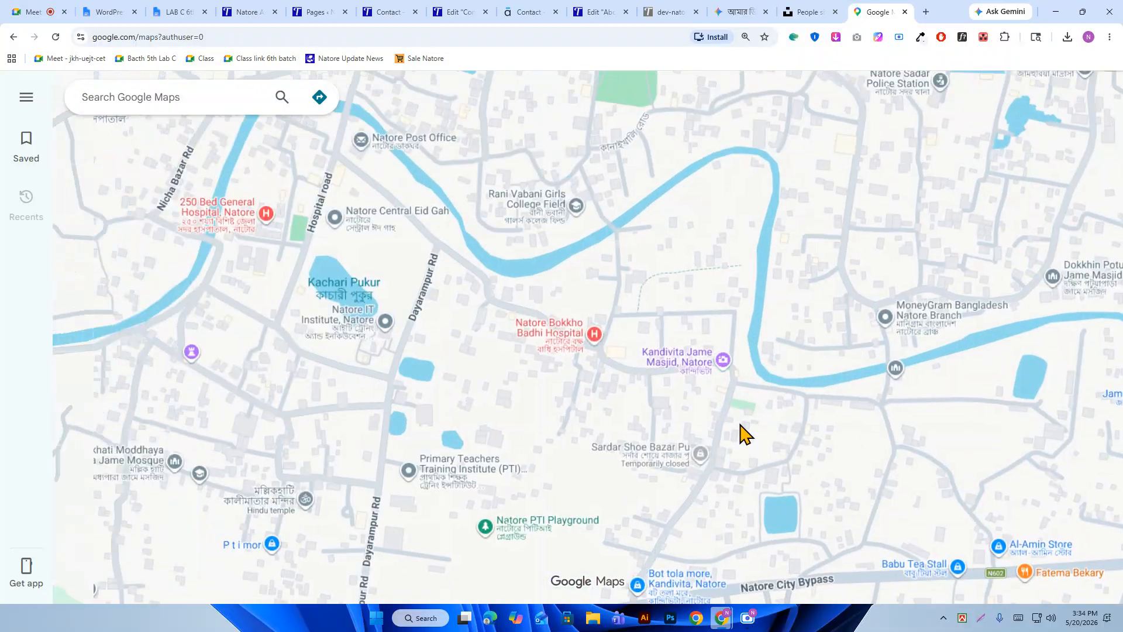
scroll(535, 396, "down", 2)
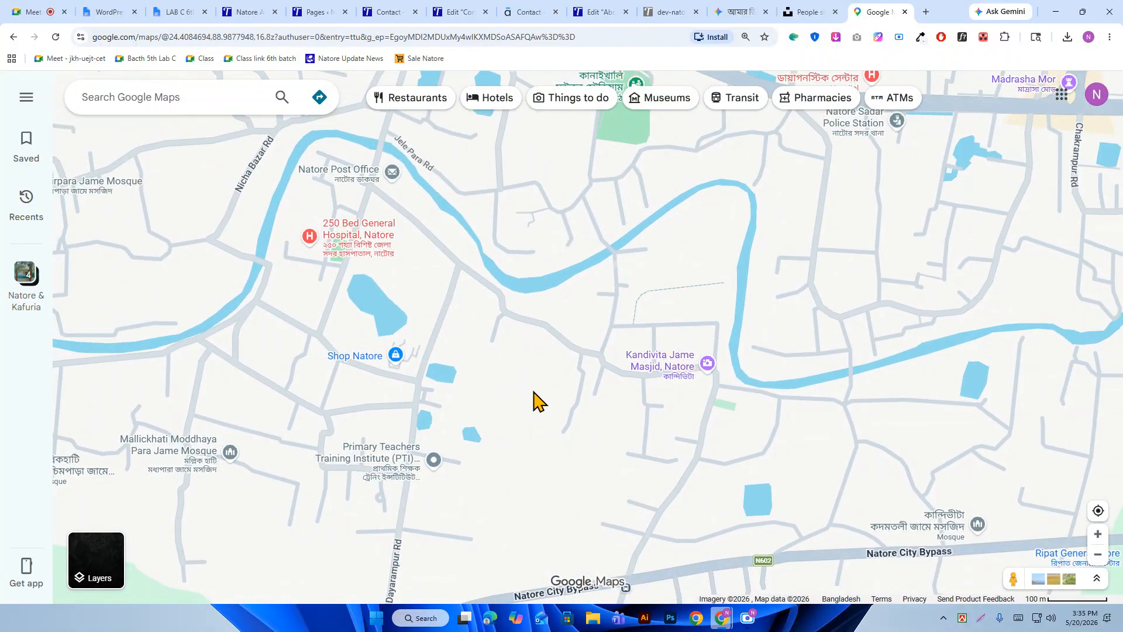
scroll(533, 386, "up", 3)
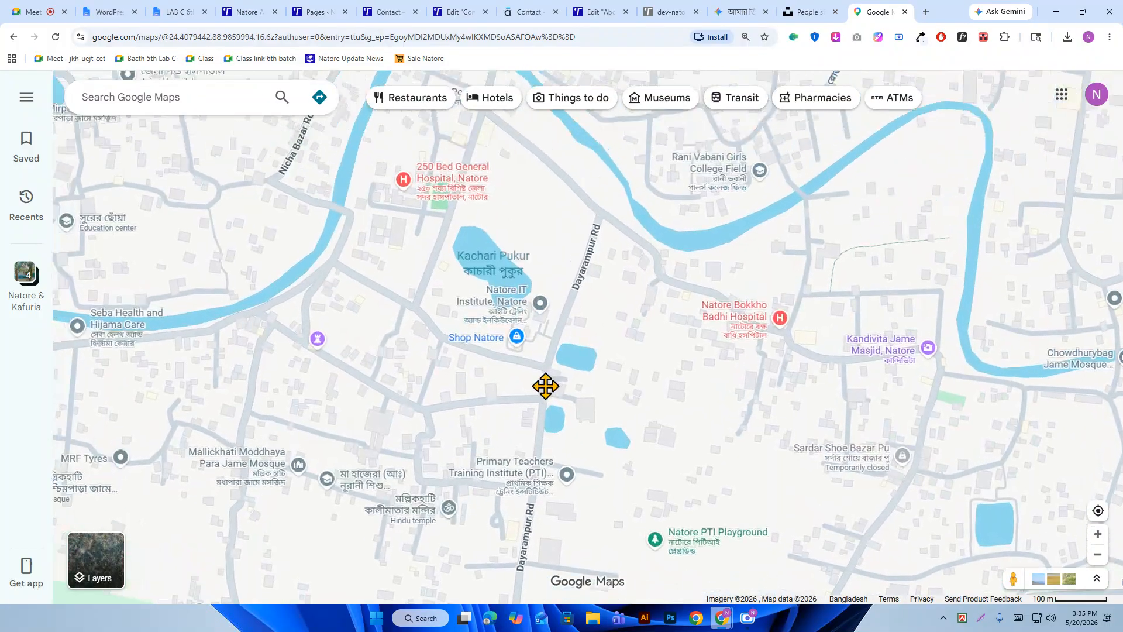
scroll(533, 378, "up", 10)
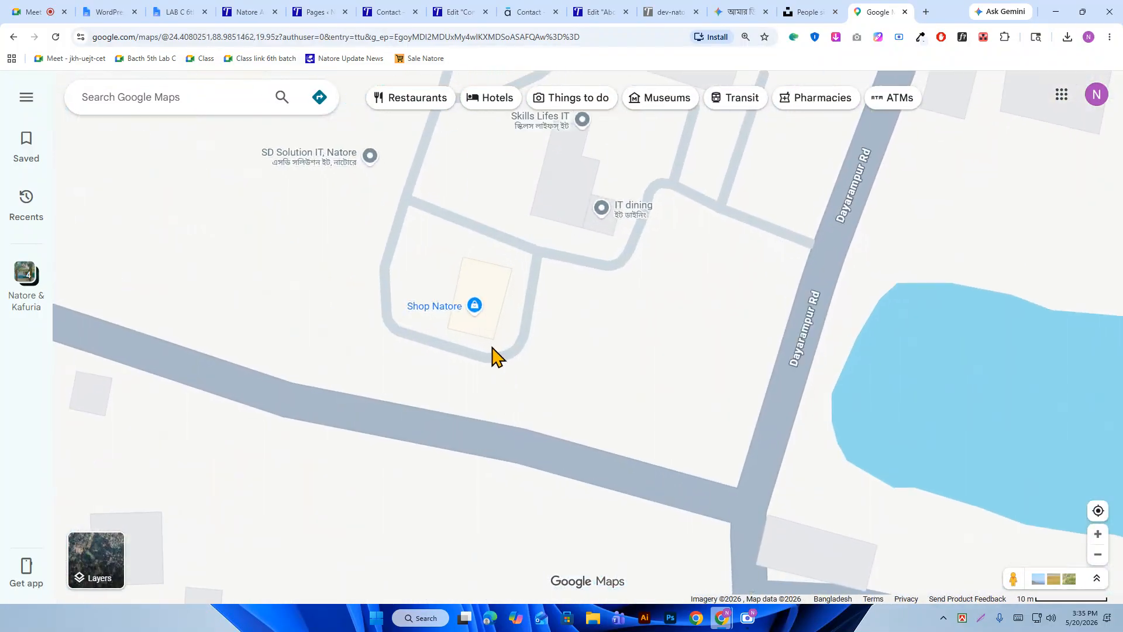
scroll(508, 333, "up", 1)
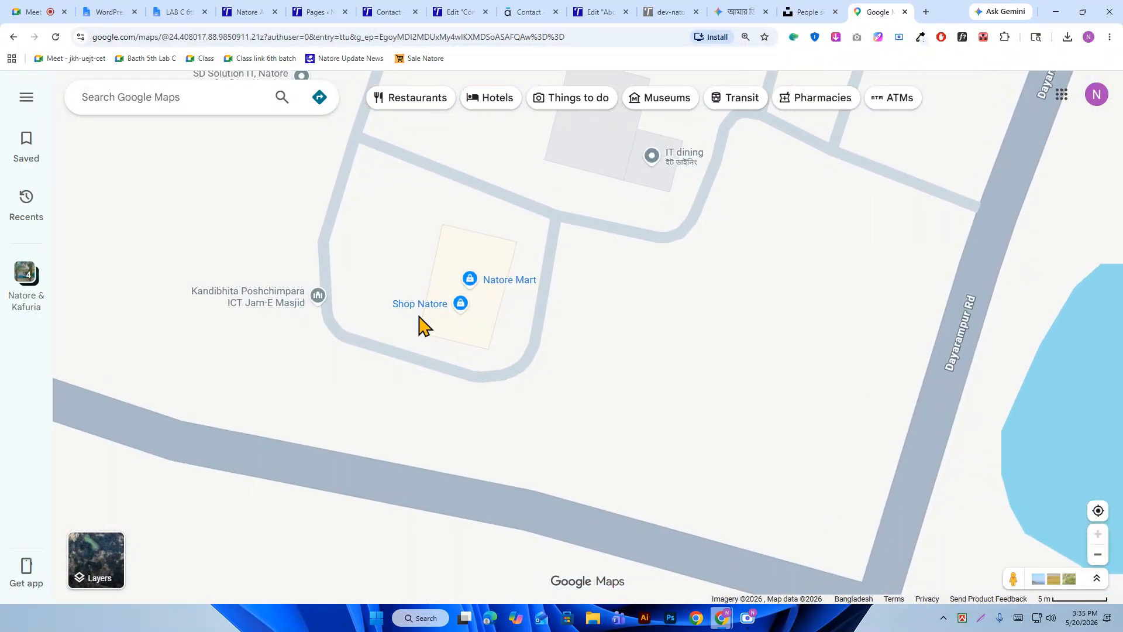
scroll(635, 313, "down", 3)
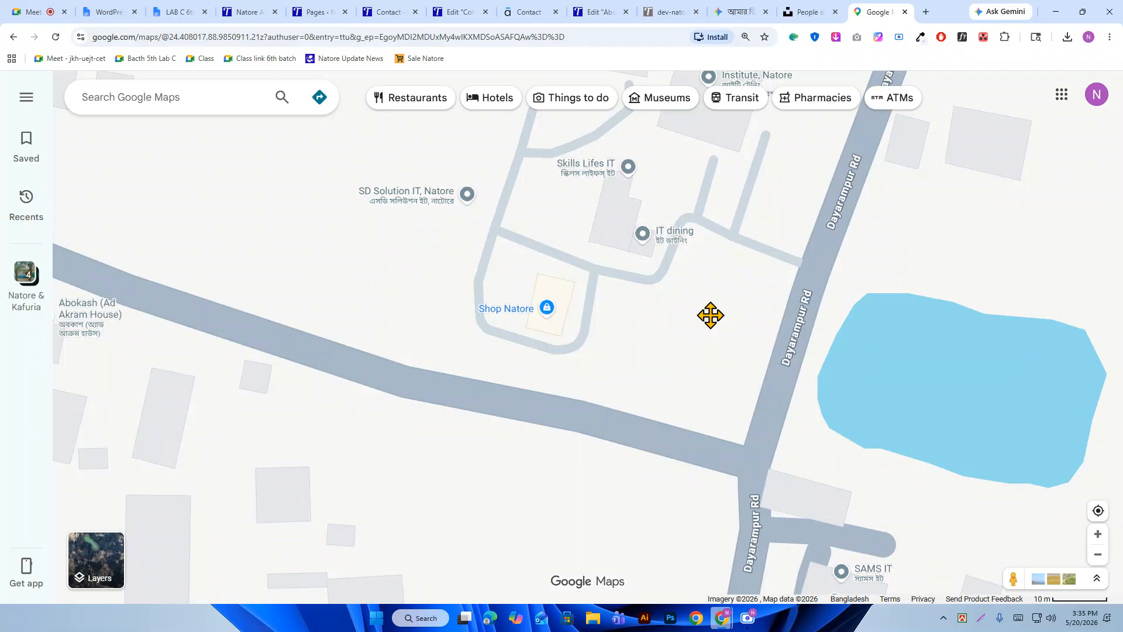
left_click_drag(710, 314, 598, 459)
scroll(632, 357, "down", 1)
left_click_drag(692, 296, 601, 402)
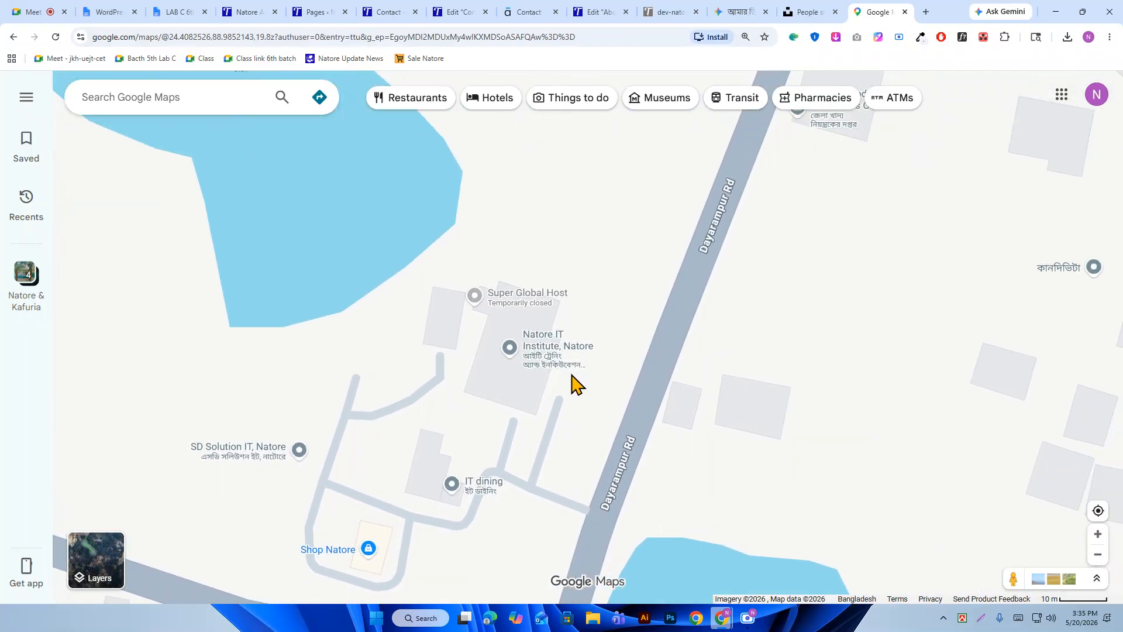
scroll(561, 383, "up", 1)
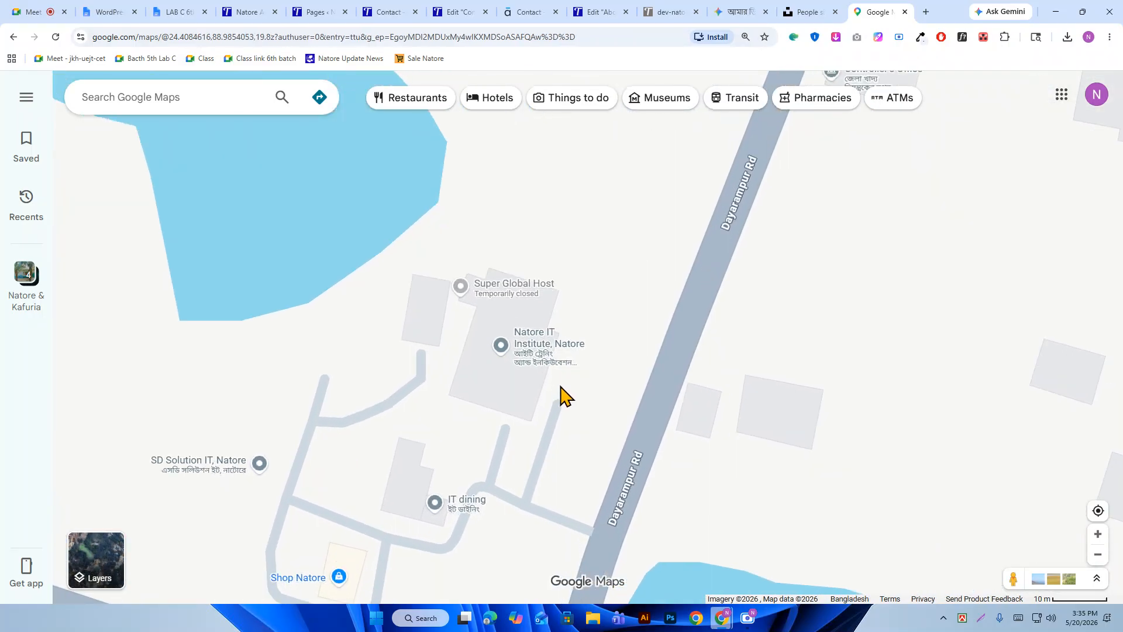
left_click(564, 345)
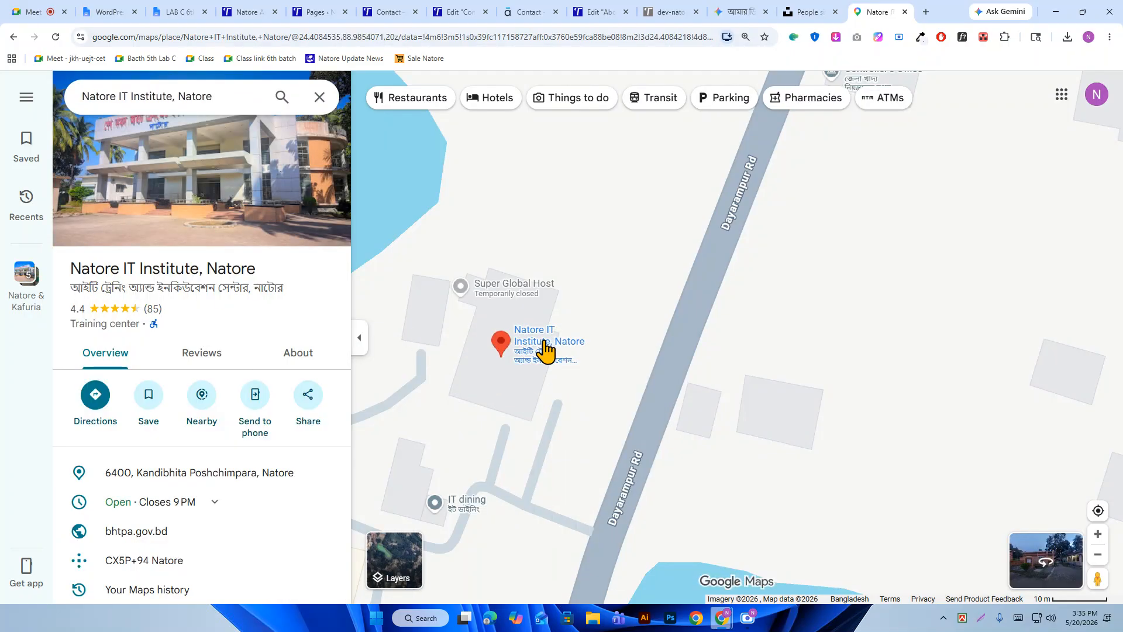
Examine the area around Natore IT Institute on the map and close its place details.
scroll(545, 350, "up", 2)
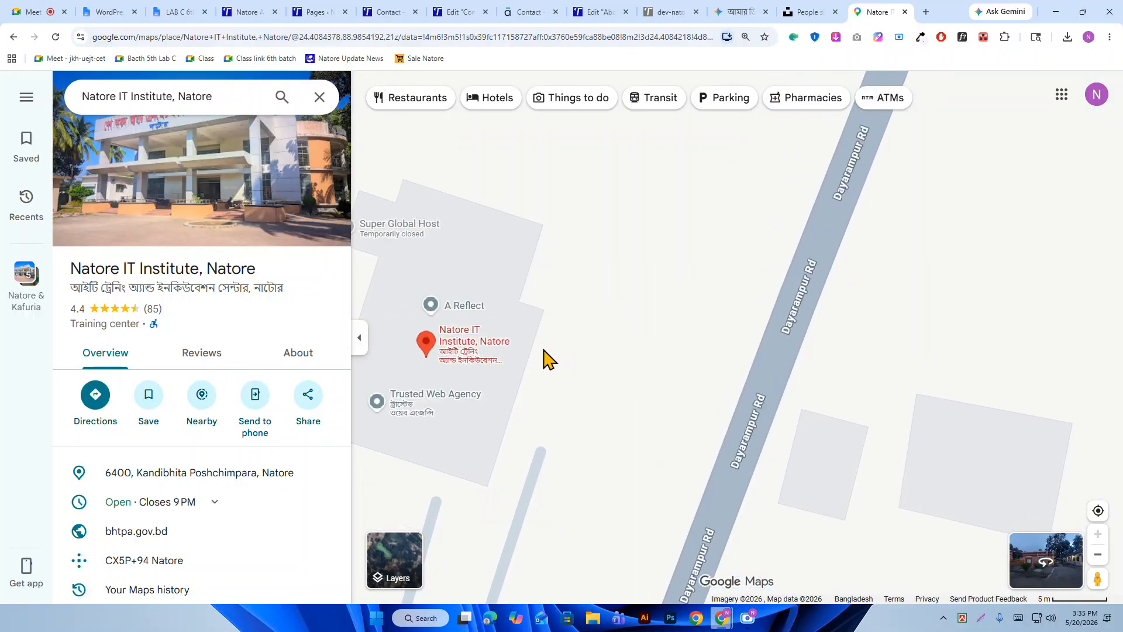
scroll(539, 366, "down", 4)
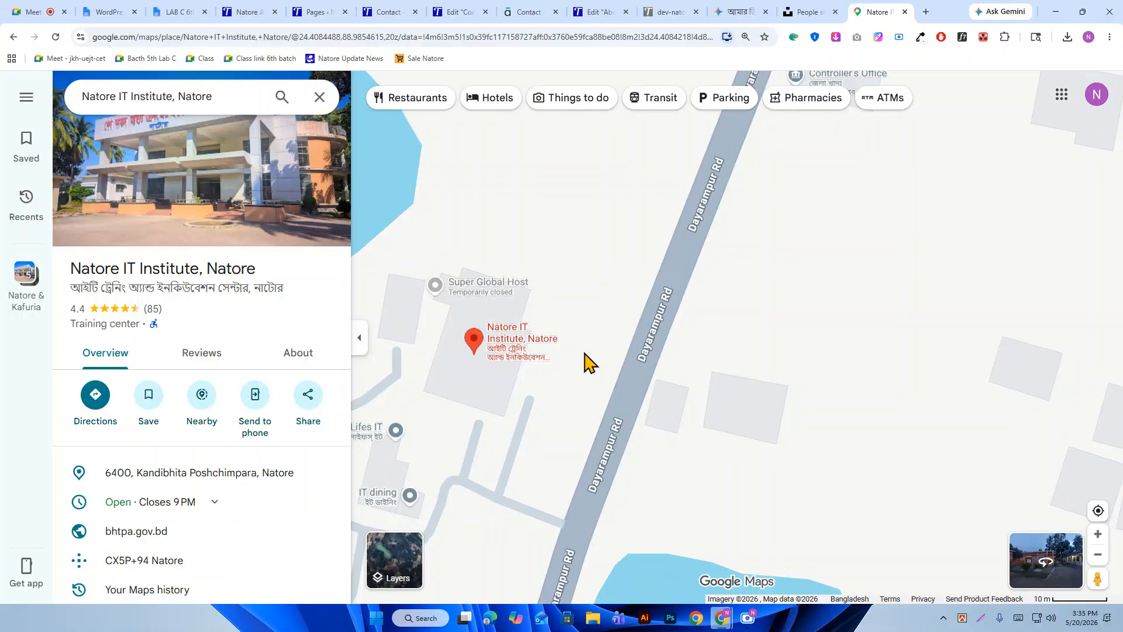
scroll(600, 366, "down", 3)
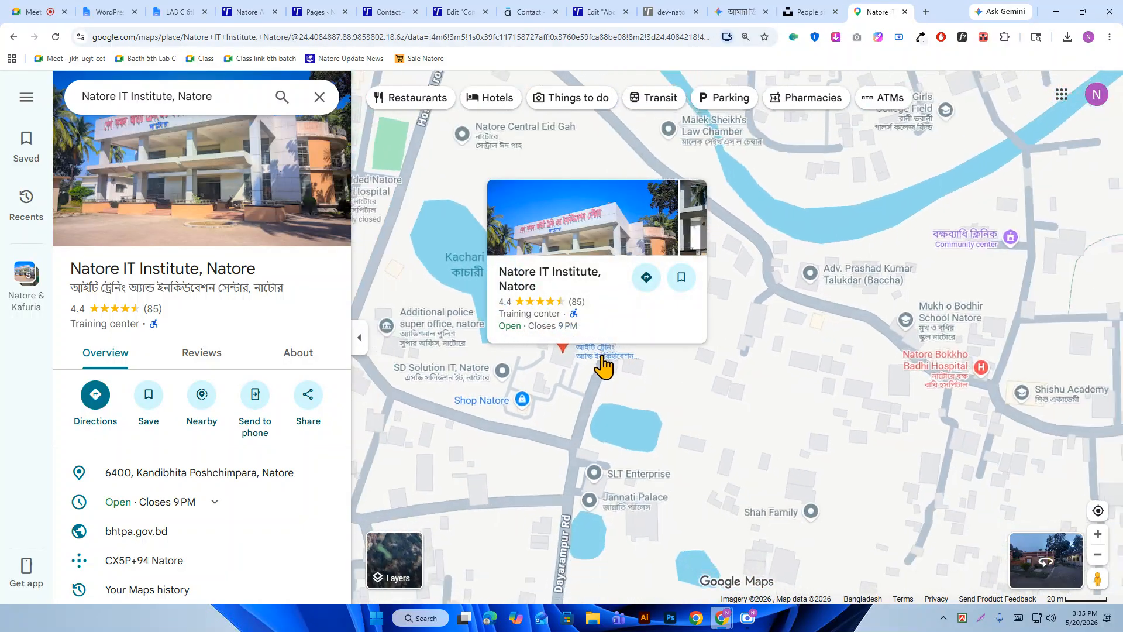
scroll(626, 435, "down", 1)
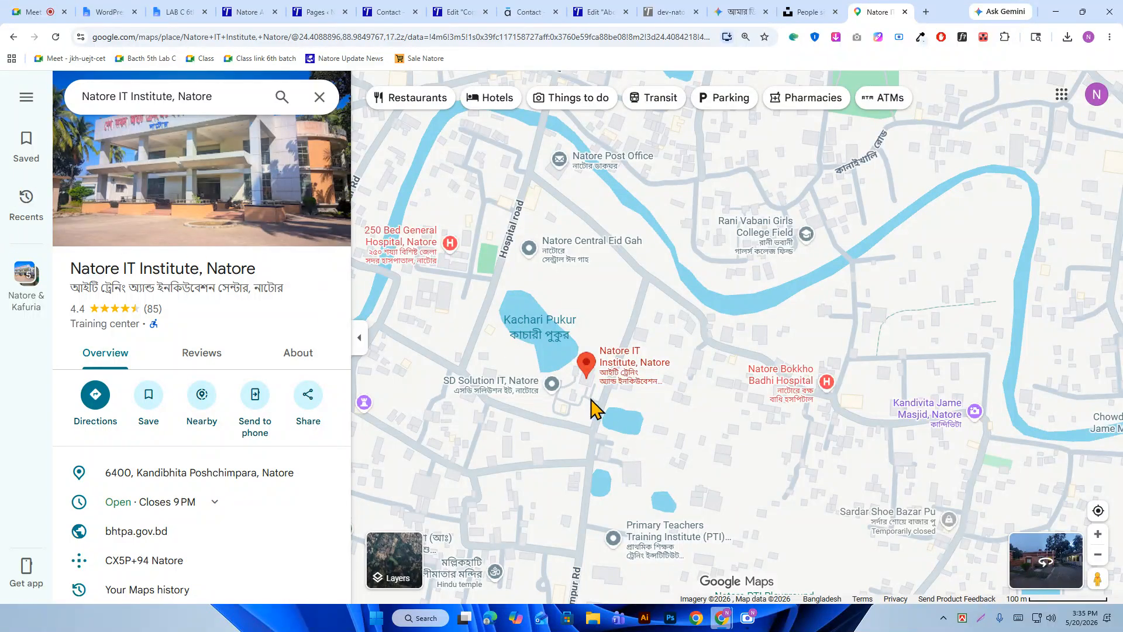
scroll(594, 409, "down", 2)
scroll(638, 423, "down", 2)
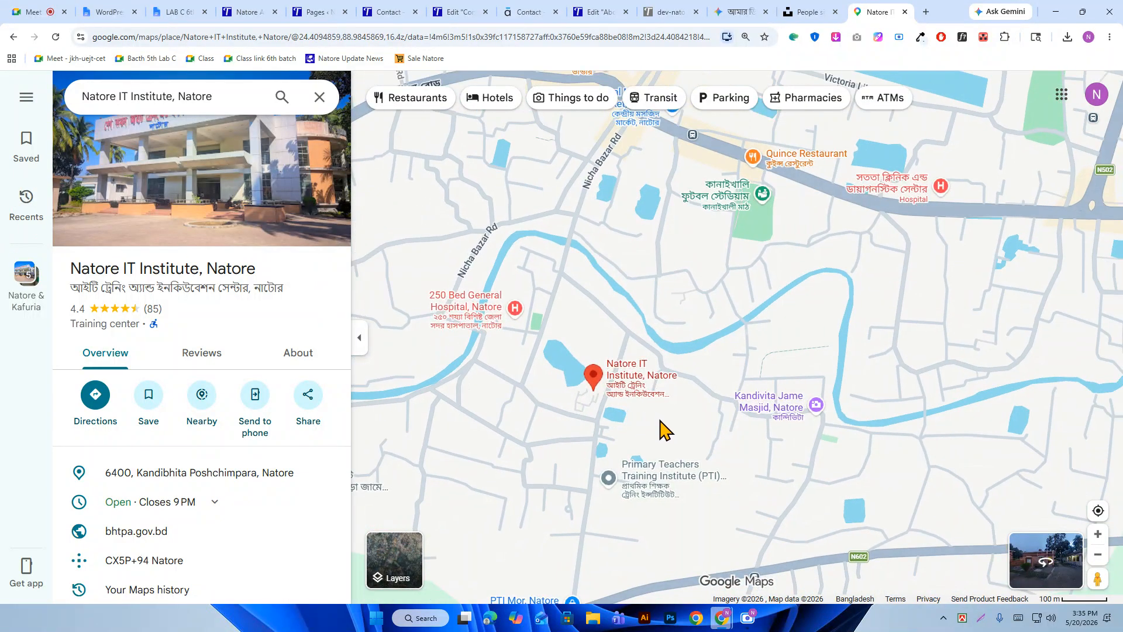
left_click(661, 430)
scroll(632, 429, "up", 2)
scroll(635, 418, "up", 2)
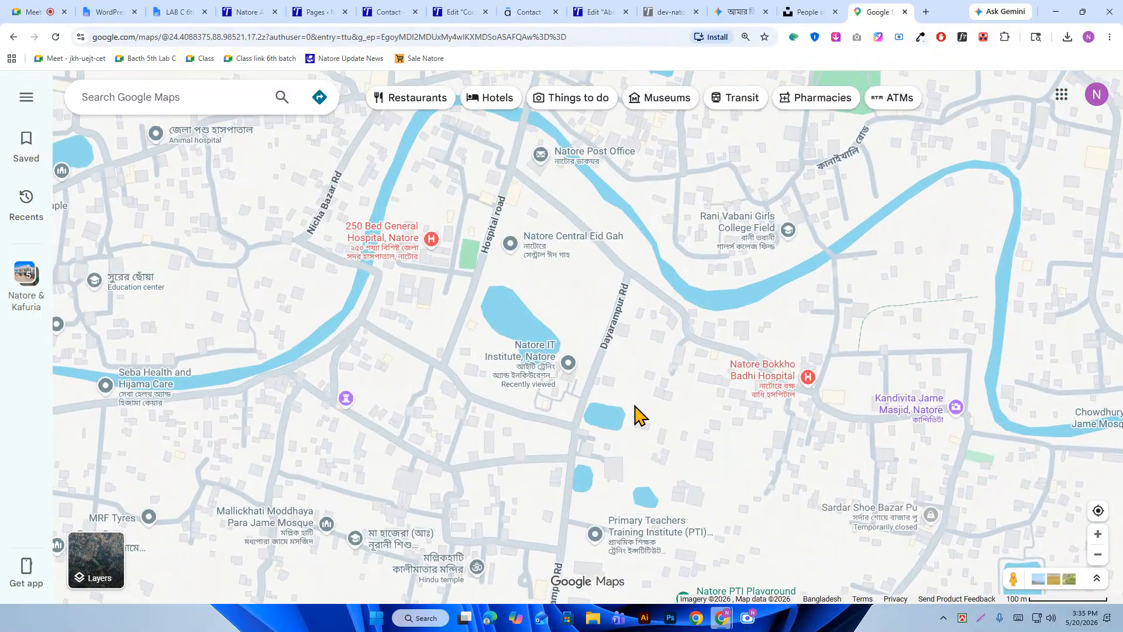
scroll(637, 410, "up", 1)
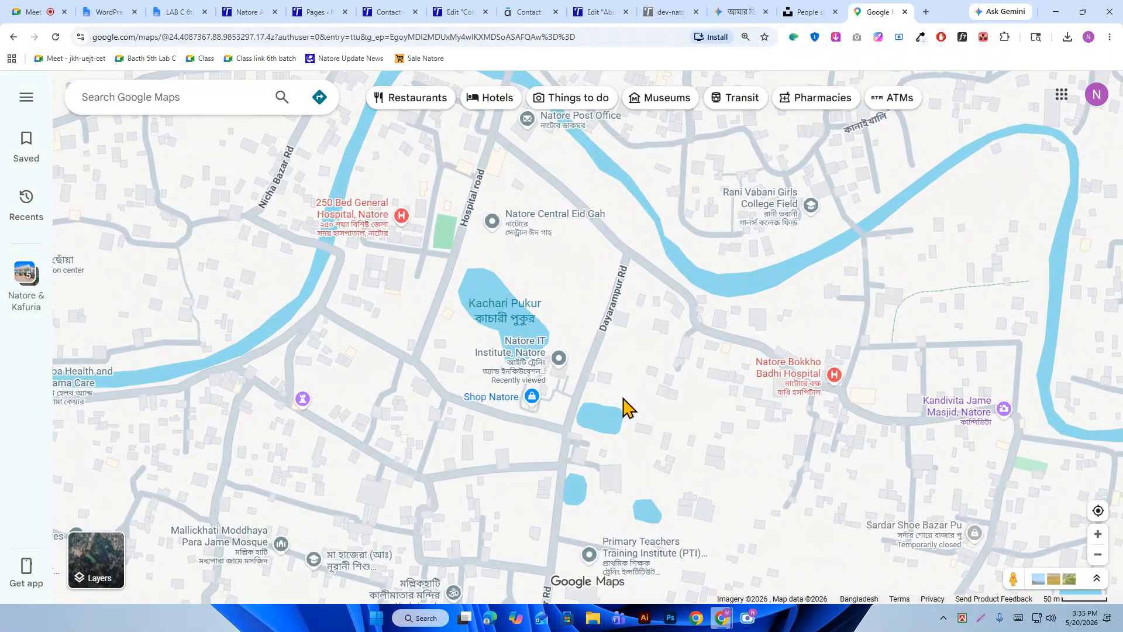
Reopen the place details of Natore IT Institute, Natore on the map and look through them.
scroll(624, 406, "up", 2)
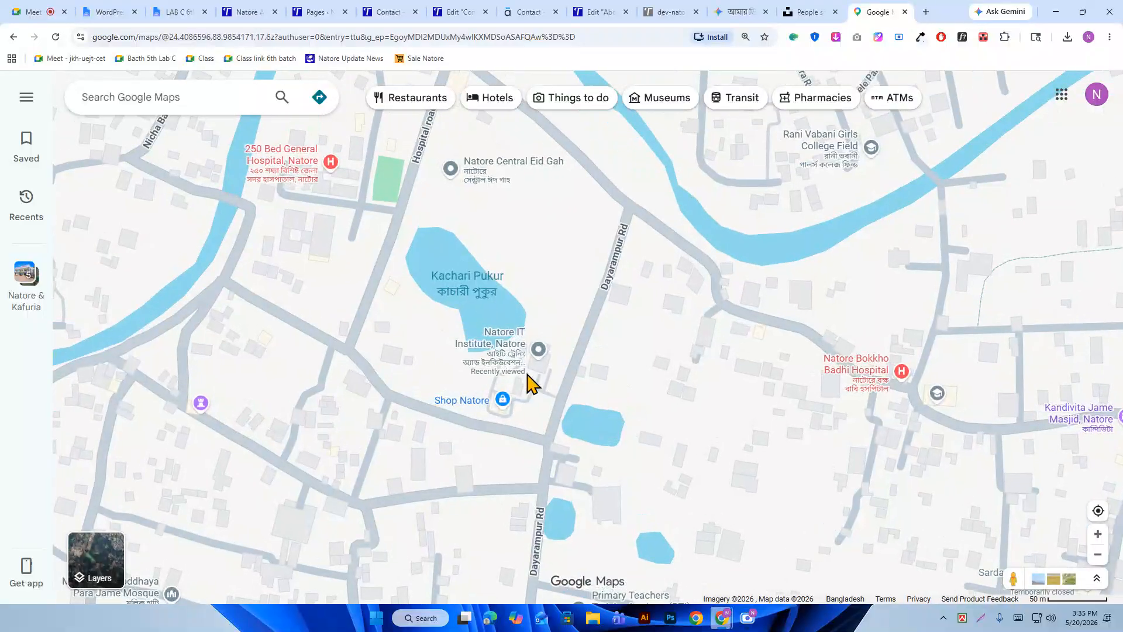
mouse_move(505, 372)
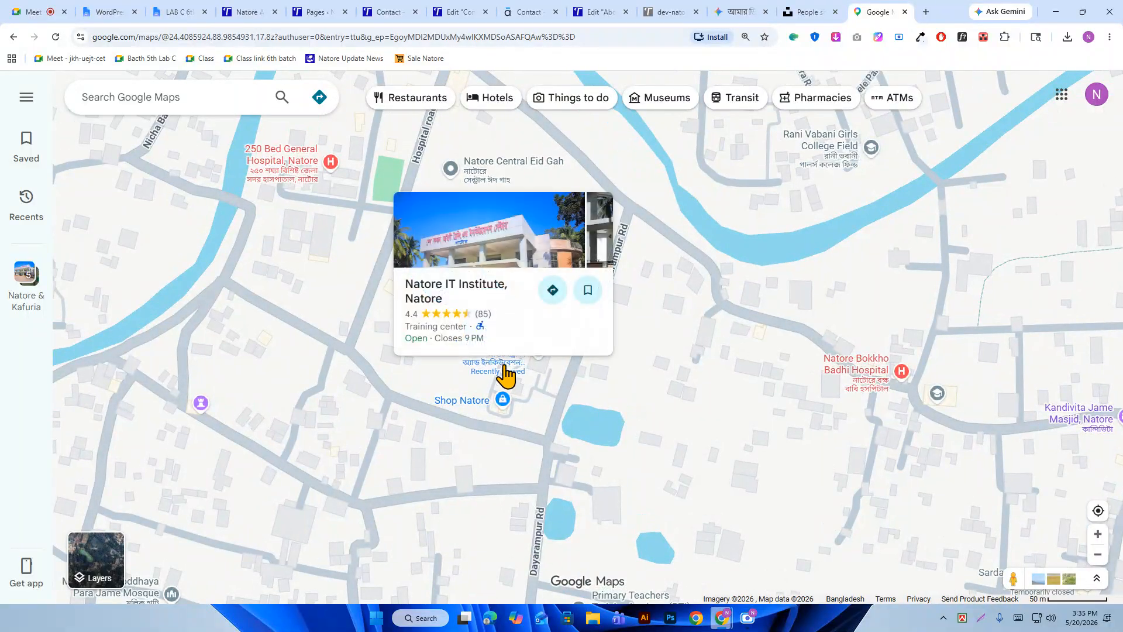
left_click(505, 372)
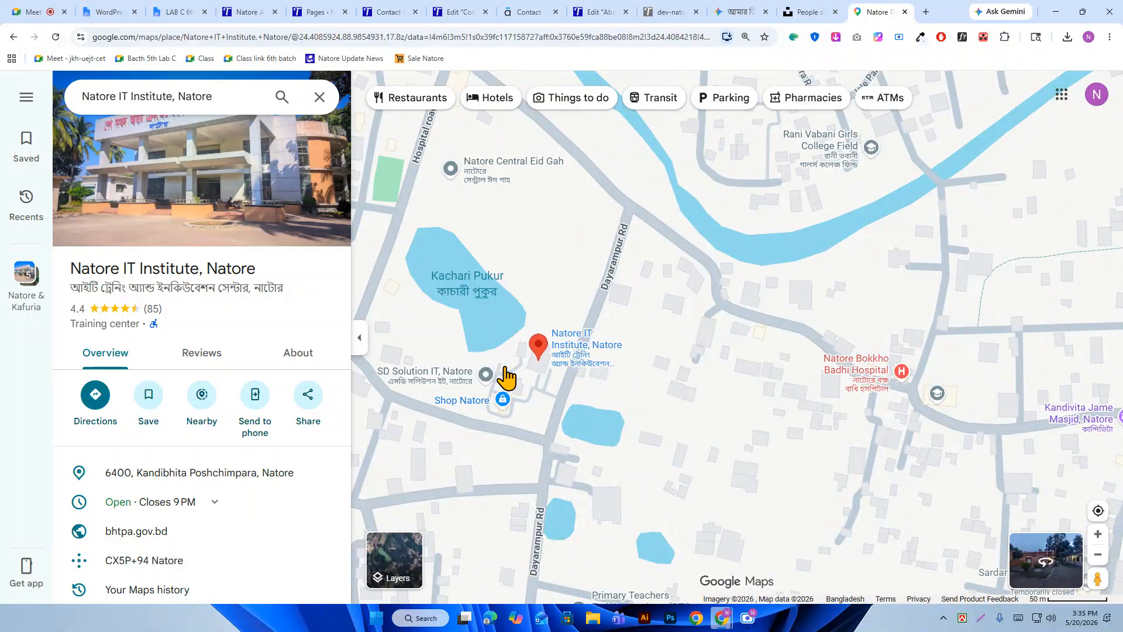
left_click_drag(85, 288, 246, 288)
left_click(246, 288)
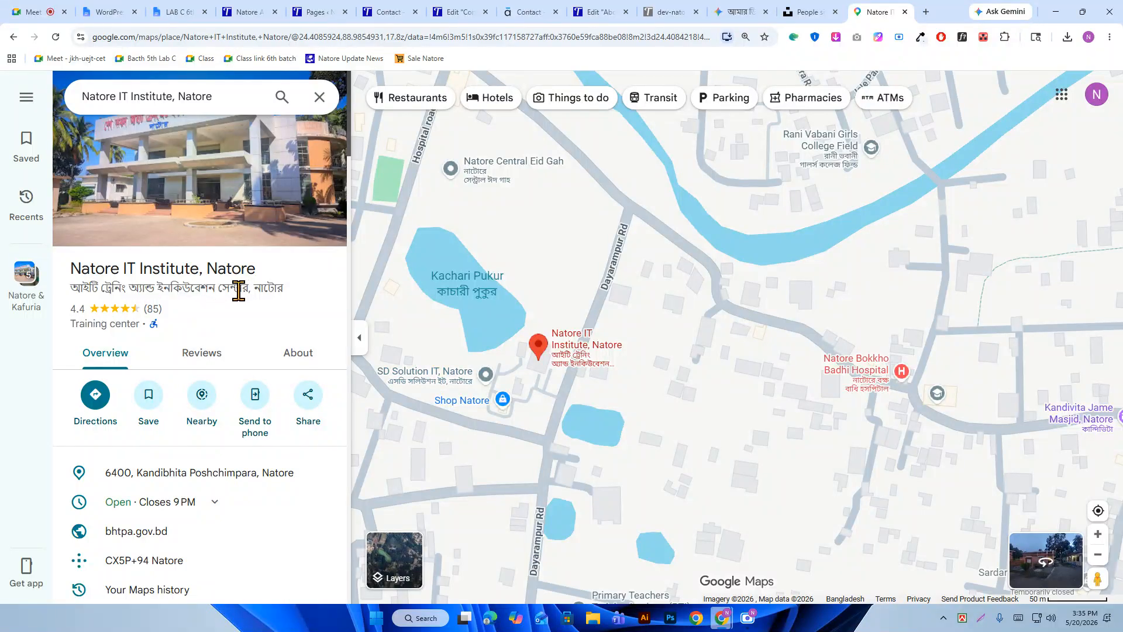
scroll(243, 310, "down", 4)
scroll(175, 304, "up", 4)
Copy the English place name Natore IT Institute, Natore from the place details.
left_click_drag(91, 269, 217, 268)
right_click(231, 268)
left_click(254, 283)
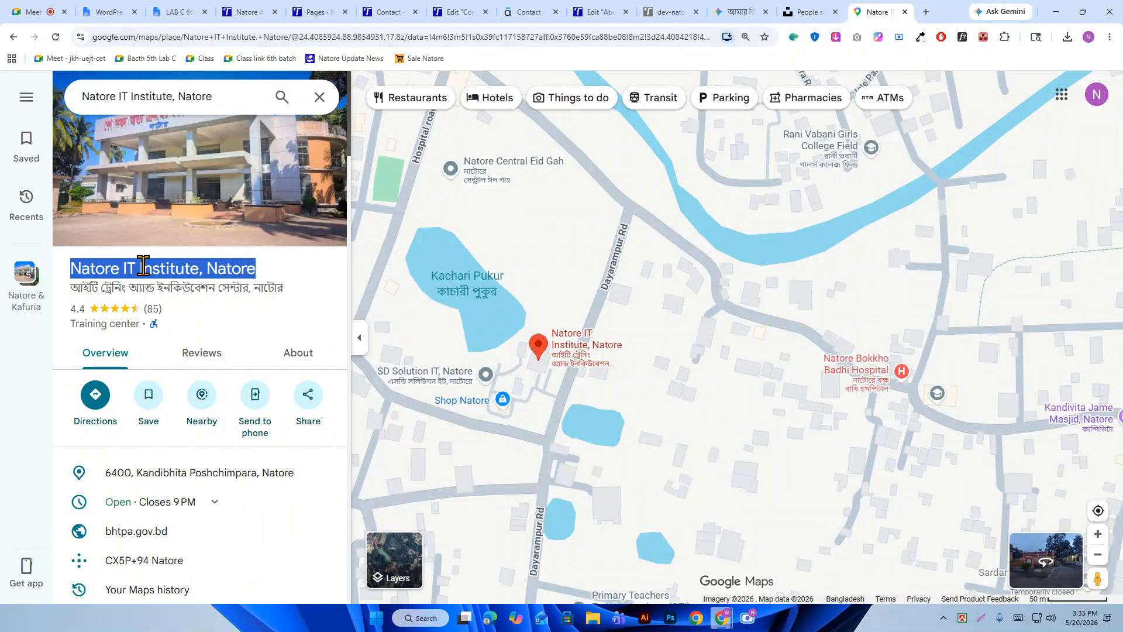
left_click(143, 266)
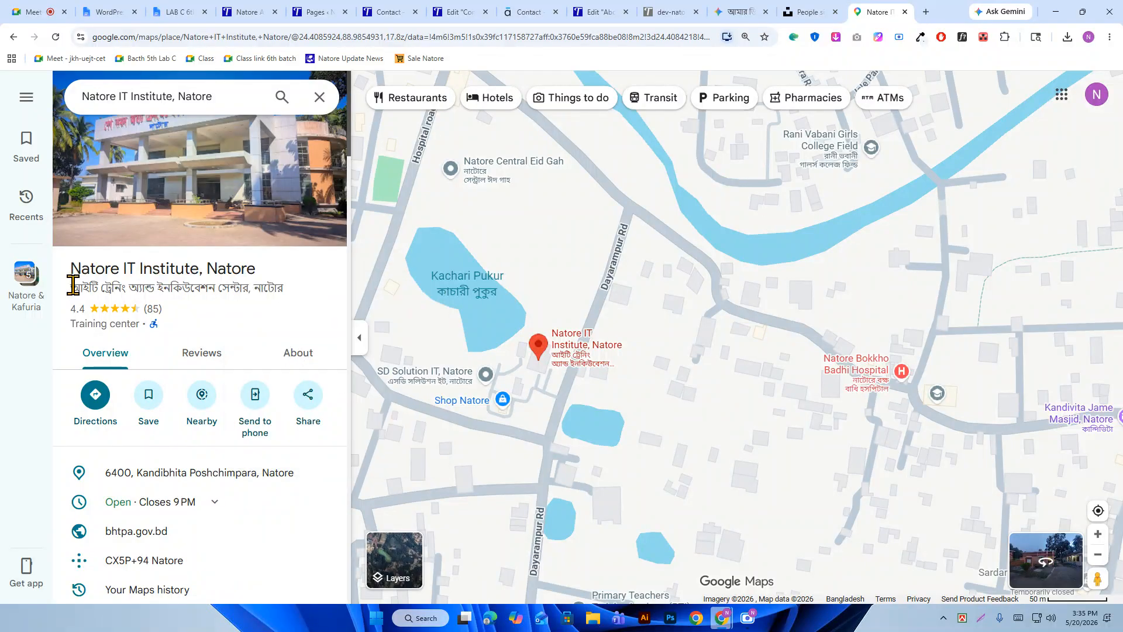
Copy the Bengali place name আইটি ট্রেনিং অ্যান্ড ইনকিউবেশন সেন্টার, নাটোর from the place details.
left_click_drag(73, 286, 281, 288)
right_click(293, 299)
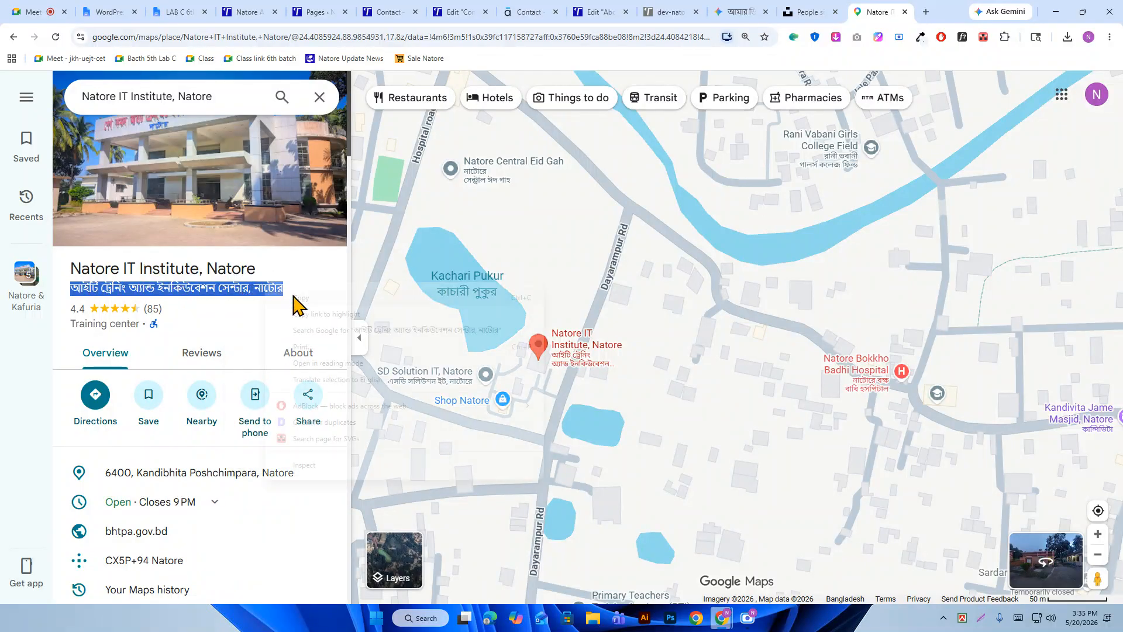
left_click(323, 300)
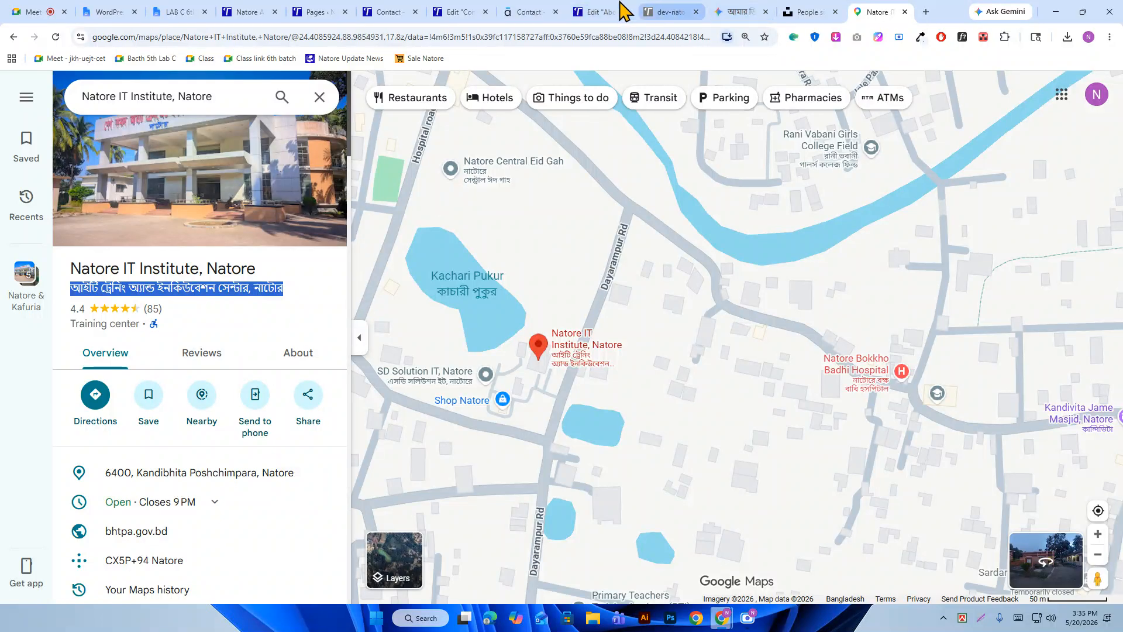
In the Elementor editor of the Contact page, replace the map widget's London Eye location with the copied Bengali name and set its height to 496 px.
left_click(474, 12)
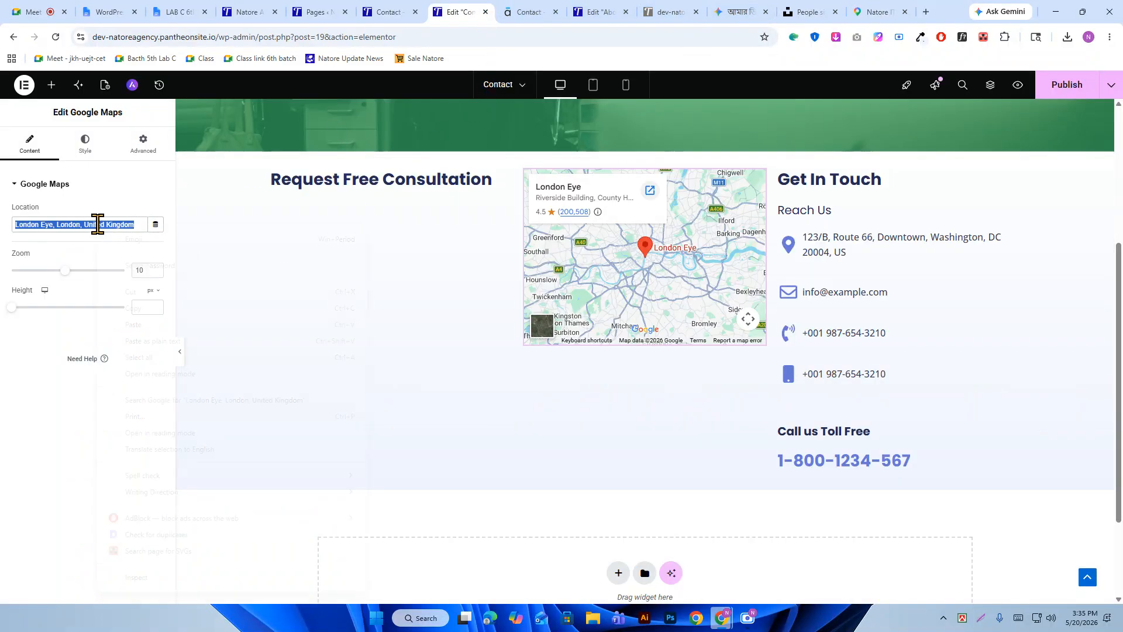
left_click(152, 343)
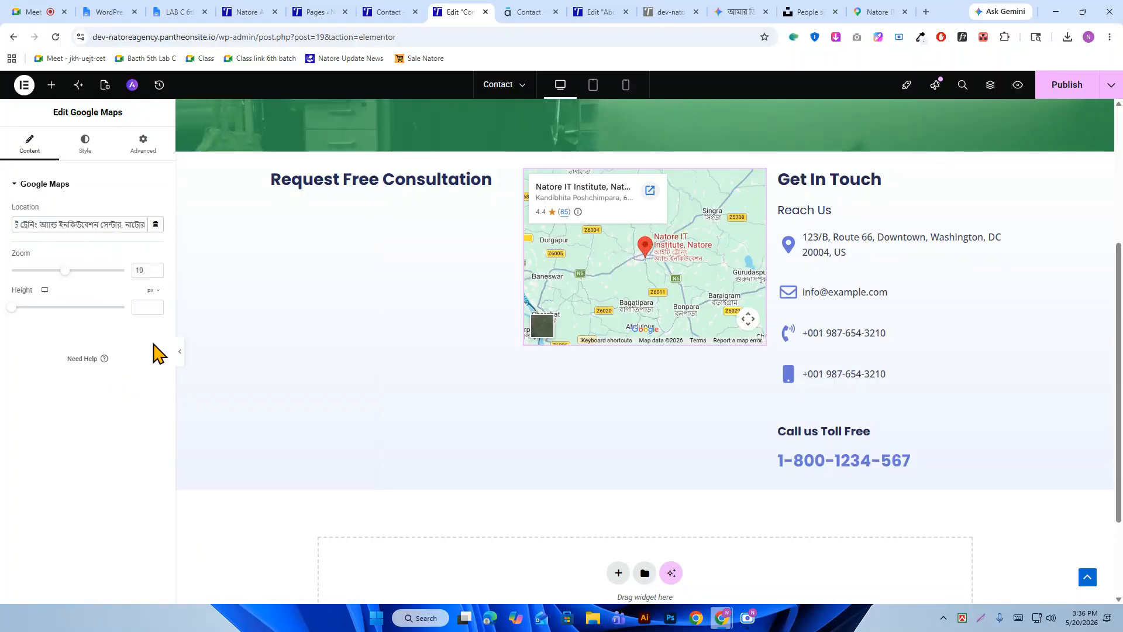
right_click(153, 344)
left_click(130, 415)
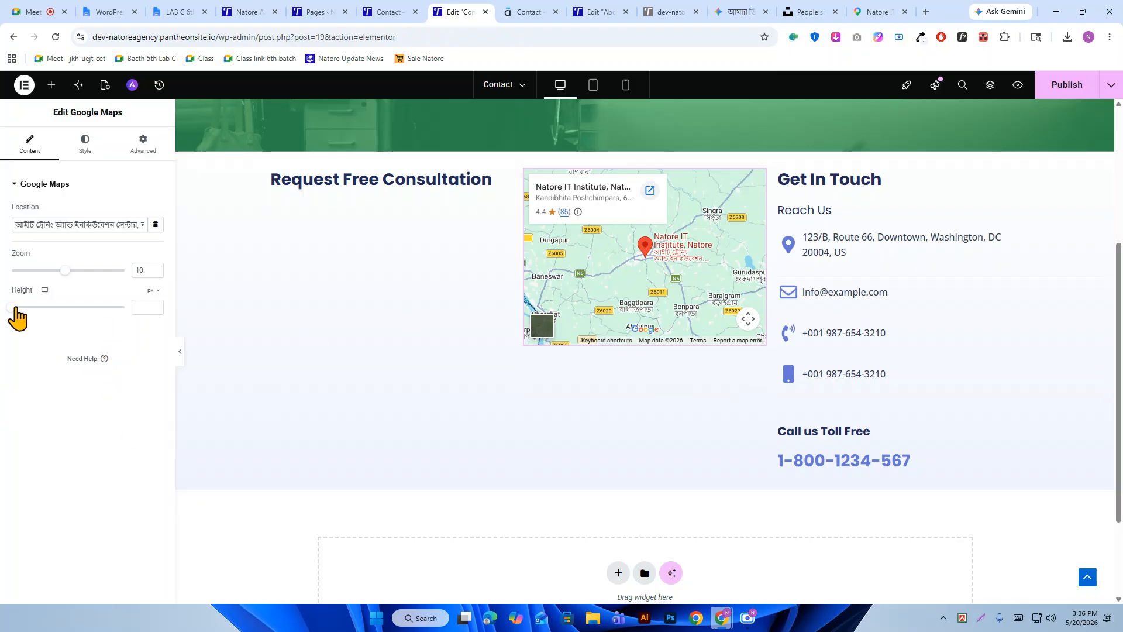
left_click_drag(15, 306, 50, 313)
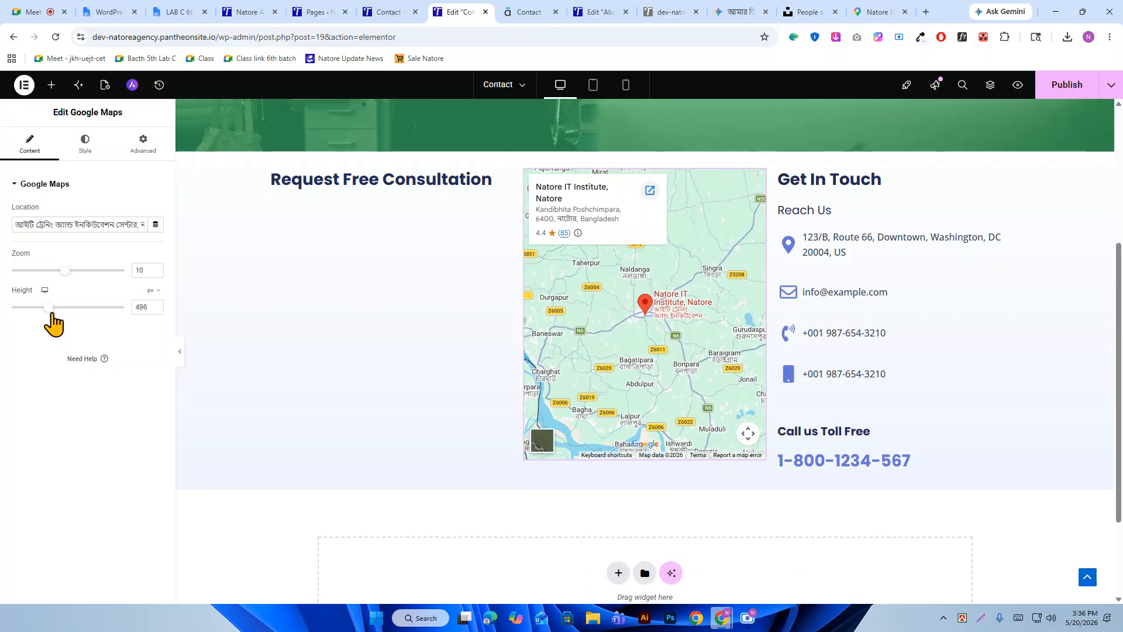
Adjust the height of the Google Maps widget to 480 px.
left_click(156, 305)
left_click(156, 305)
left_click(155, 305)
left_click(156, 305)
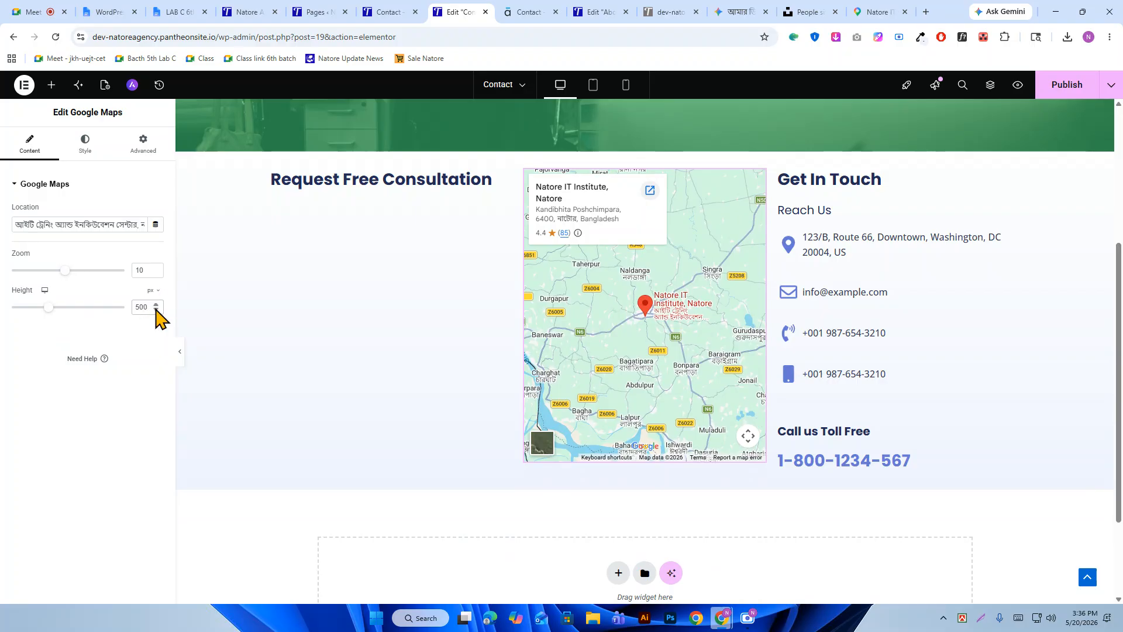
left_click_drag(155, 310, 156, 316)
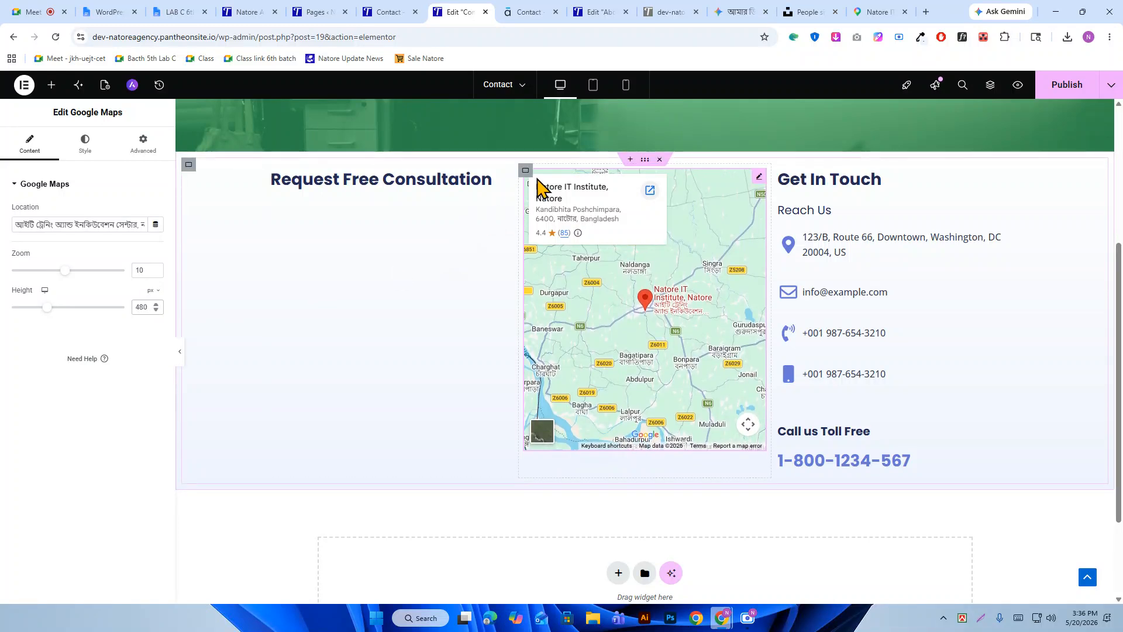
Justify the map container's content to the end and set the Google Maps widget's height to 449 px.
left_click(526, 171)
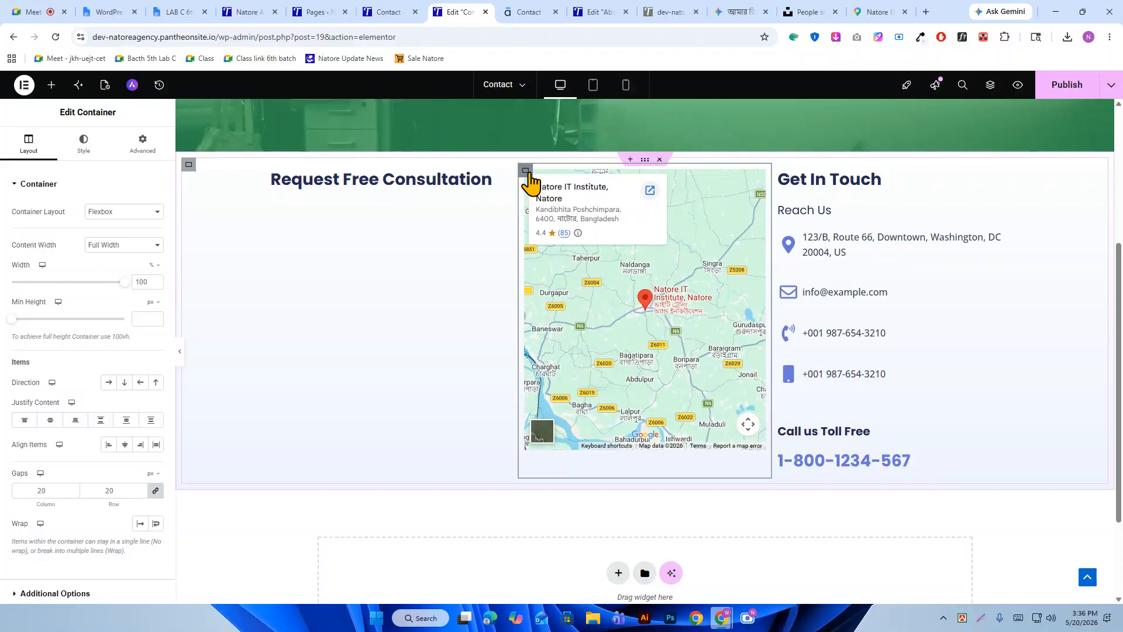
left_click(75, 421)
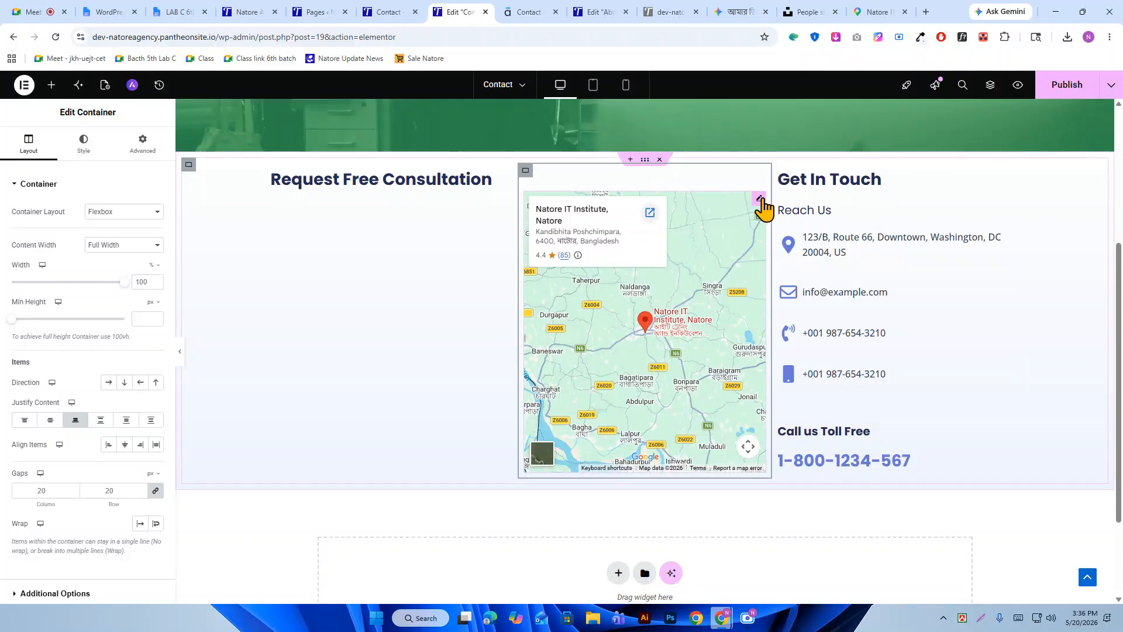
left_click(759, 199)
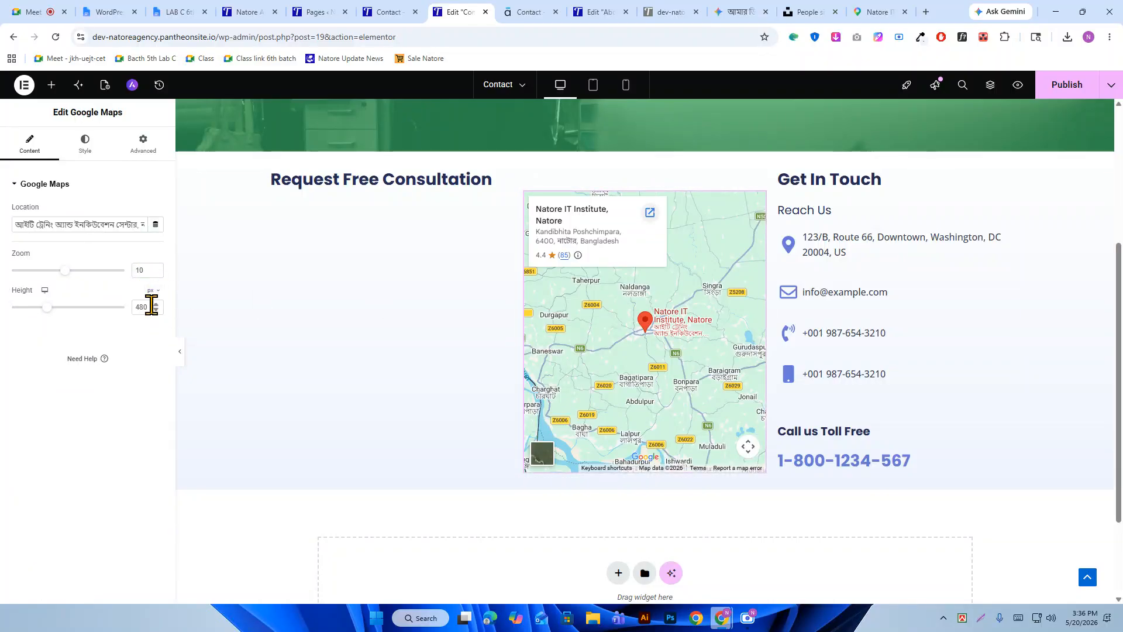
left_click_drag(155, 305, 157, 307)
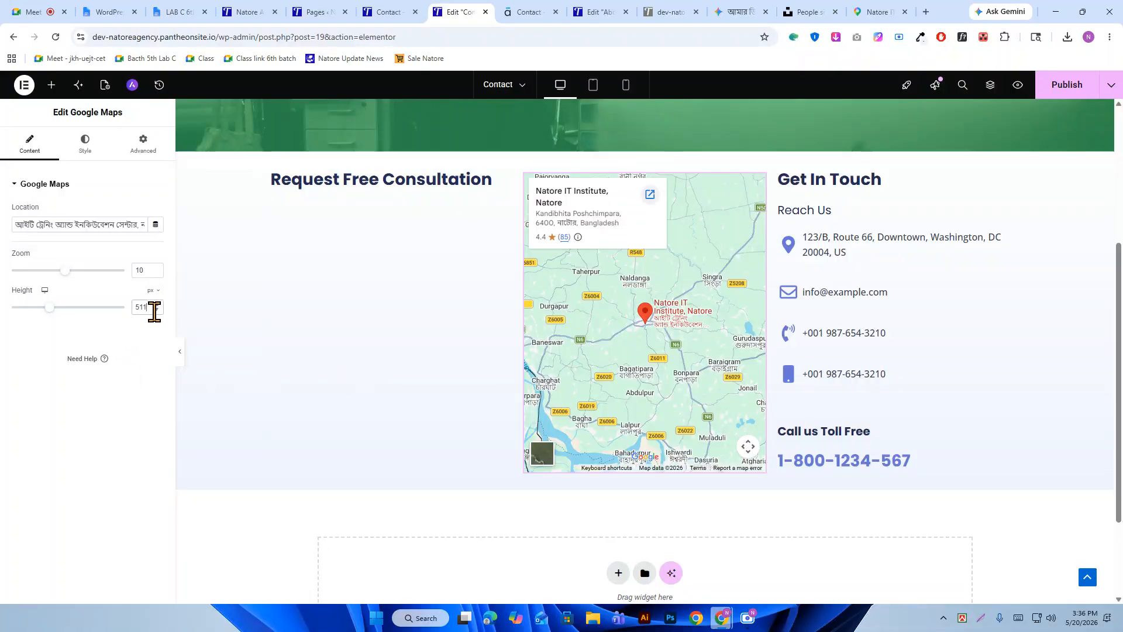
left_click_drag(156, 310, 157, 312)
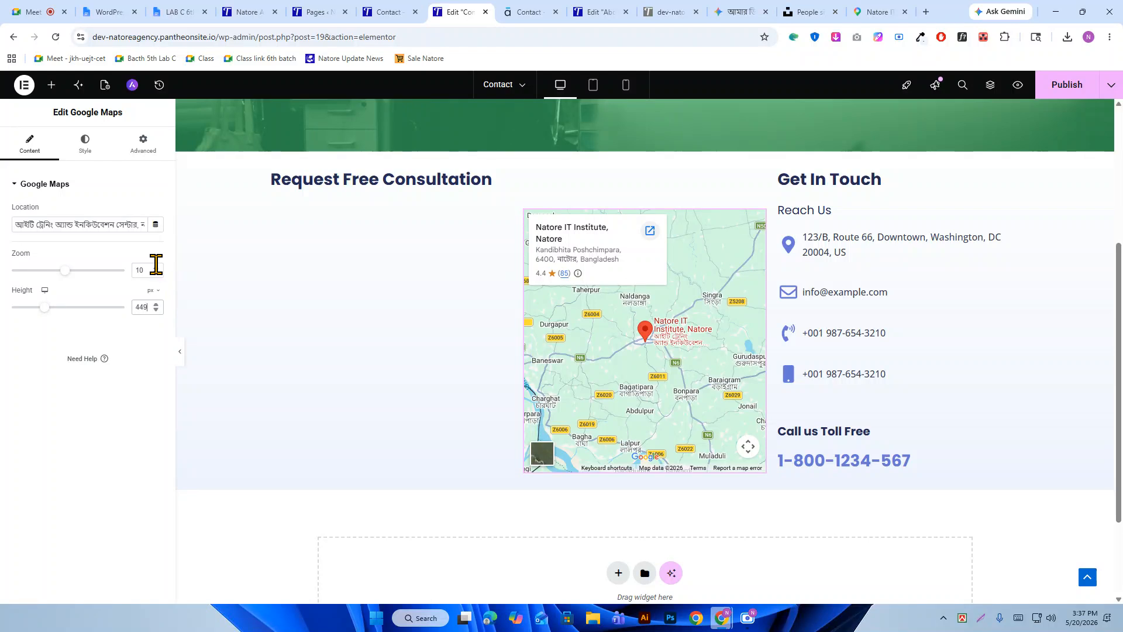
Set the zoom level of the Google Maps widget to 15.
left_click(157, 268)
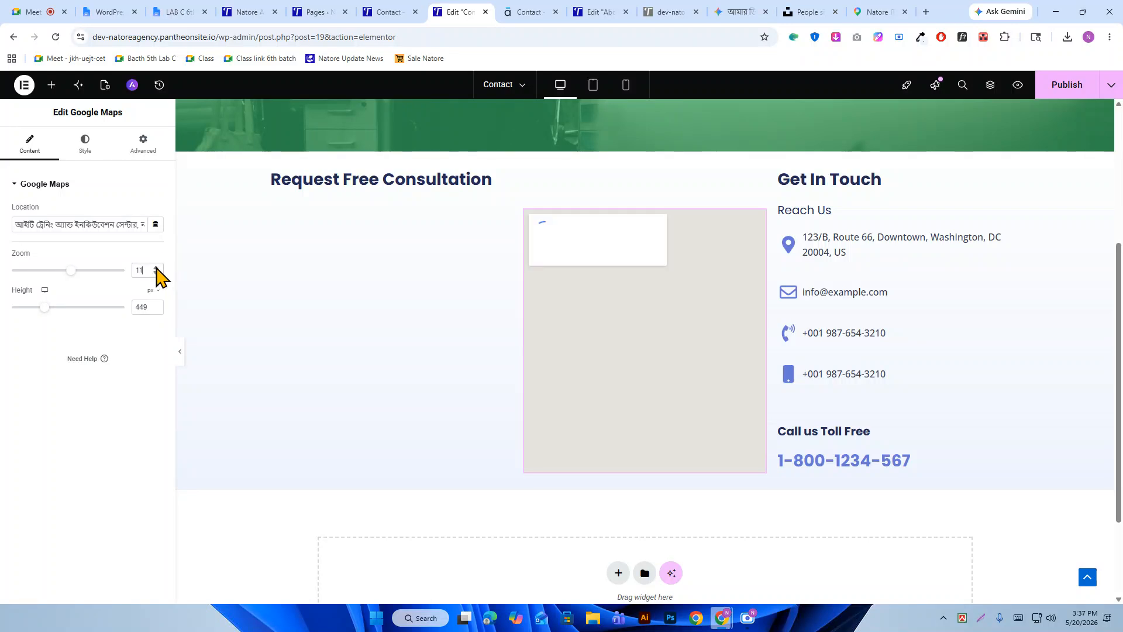
left_click(156, 267)
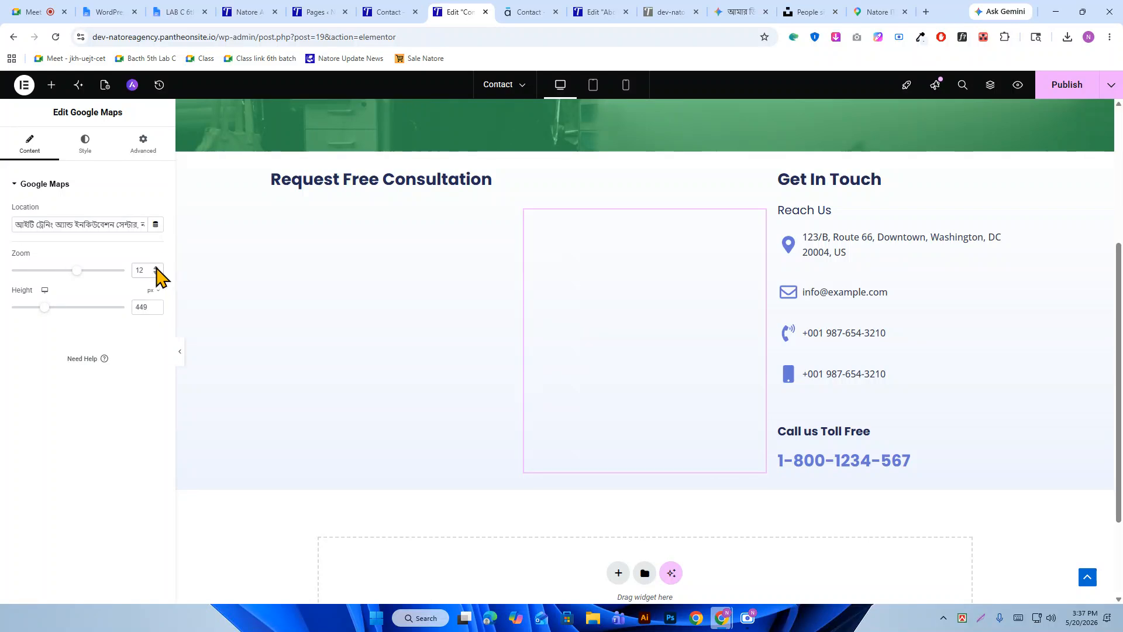
left_click(156, 267)
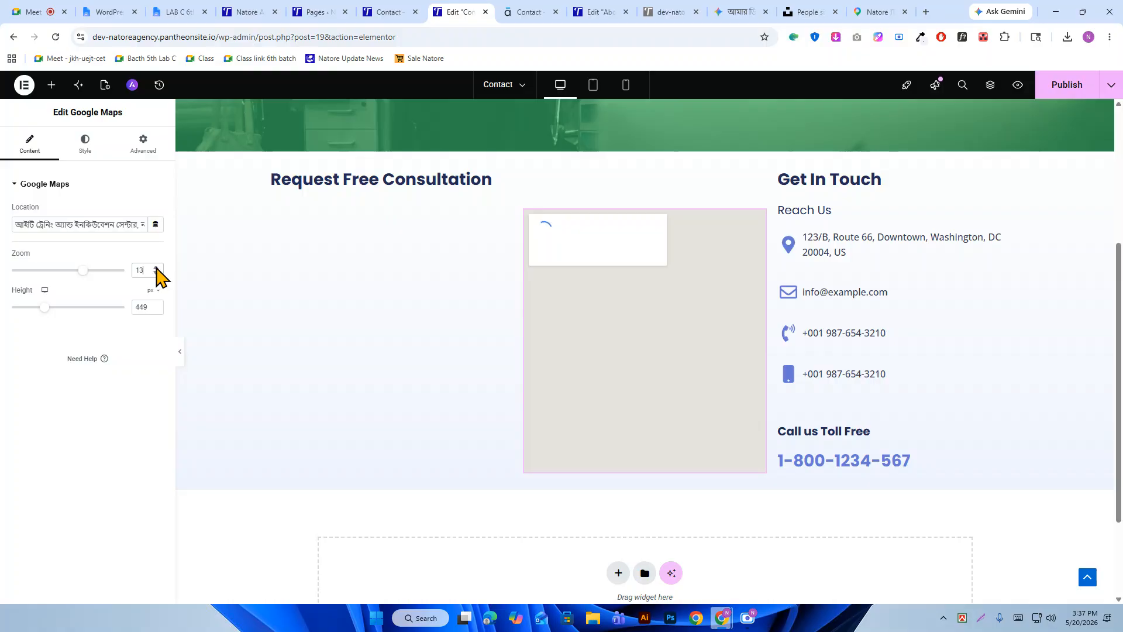
left_click(156, 268)
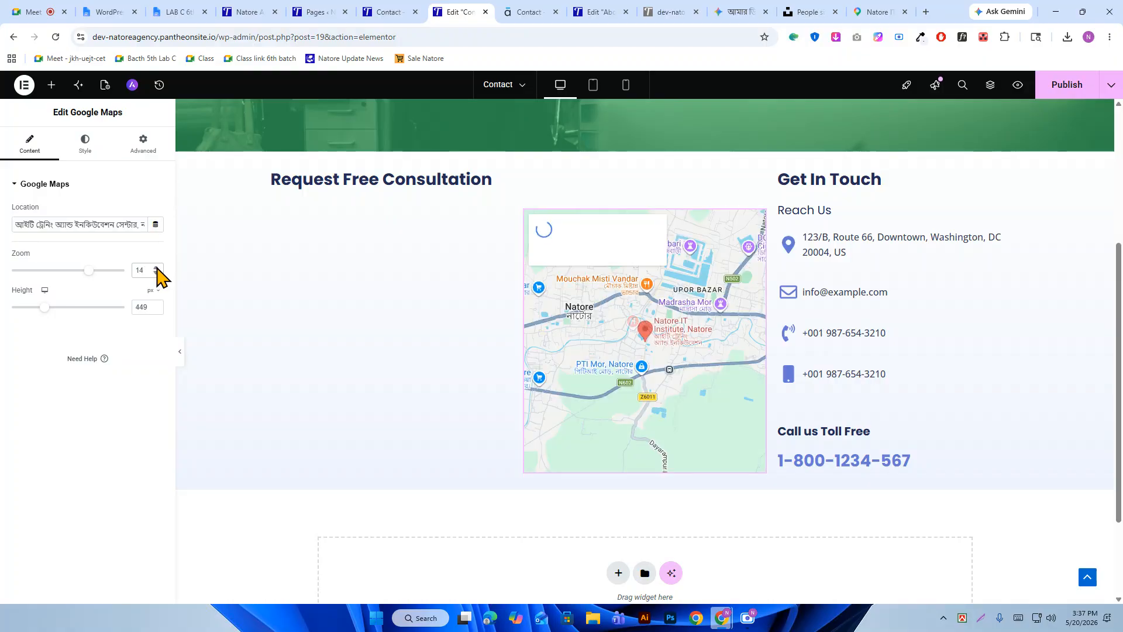
left_click(157, 267)
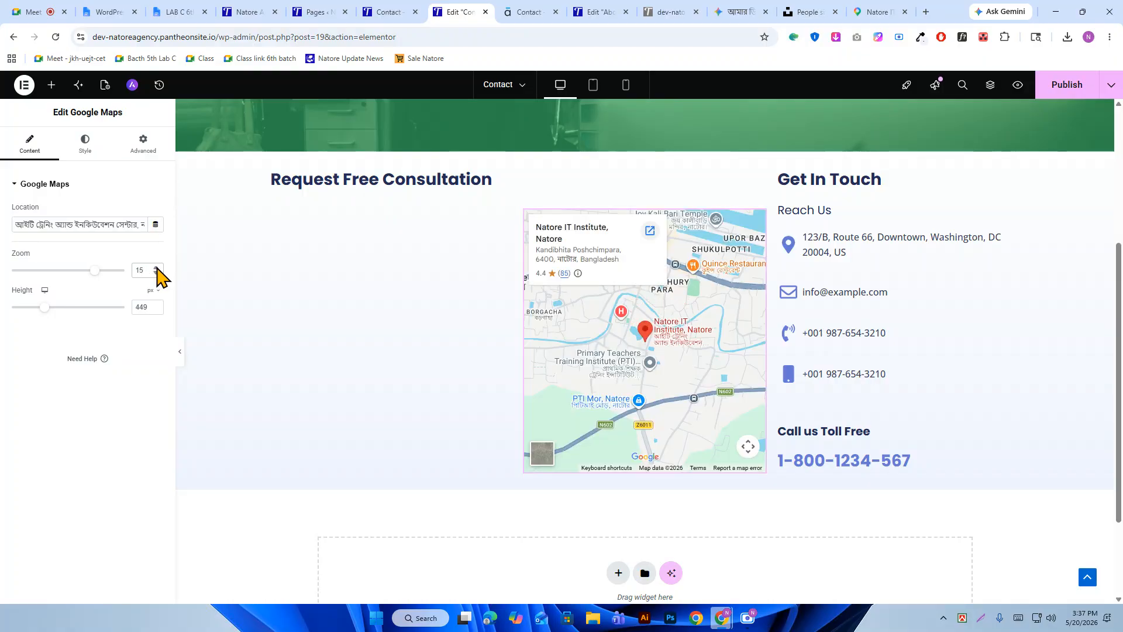
left_click(156, 267)
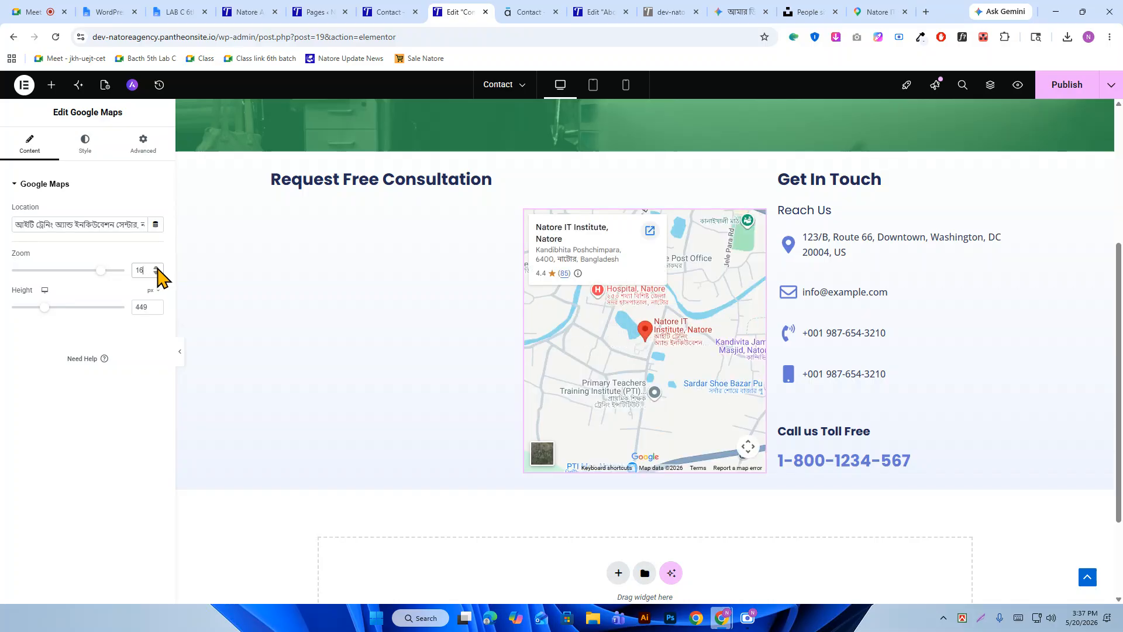
left_click(157, 273)
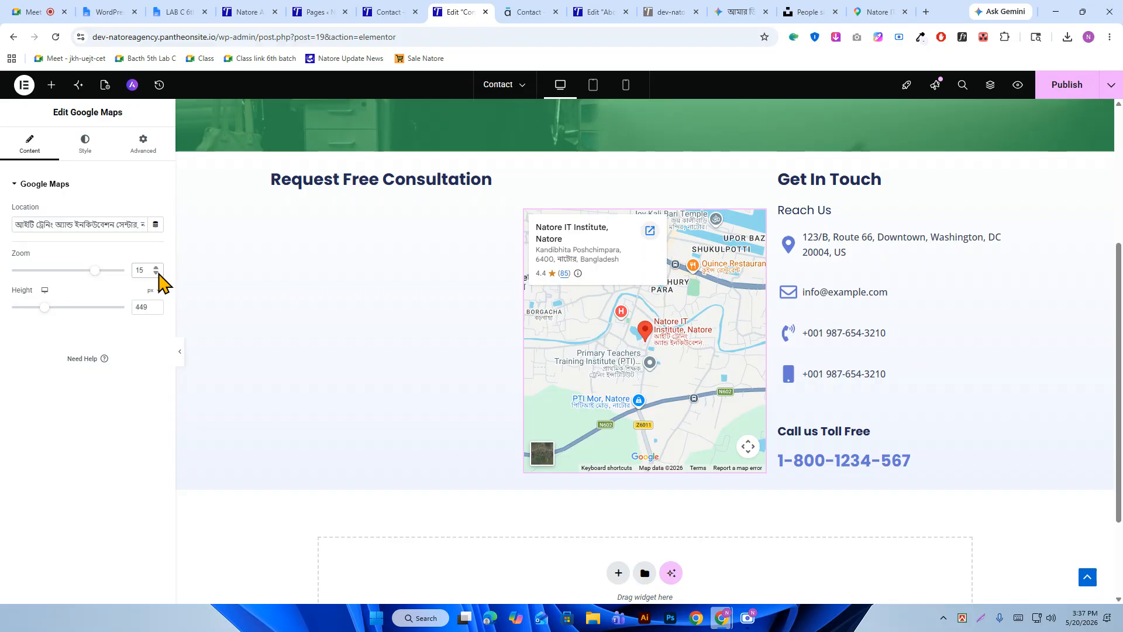
Publish the Contact page and reload its live version to check the consultation, map and contact details section.
left_click(1063, 91)
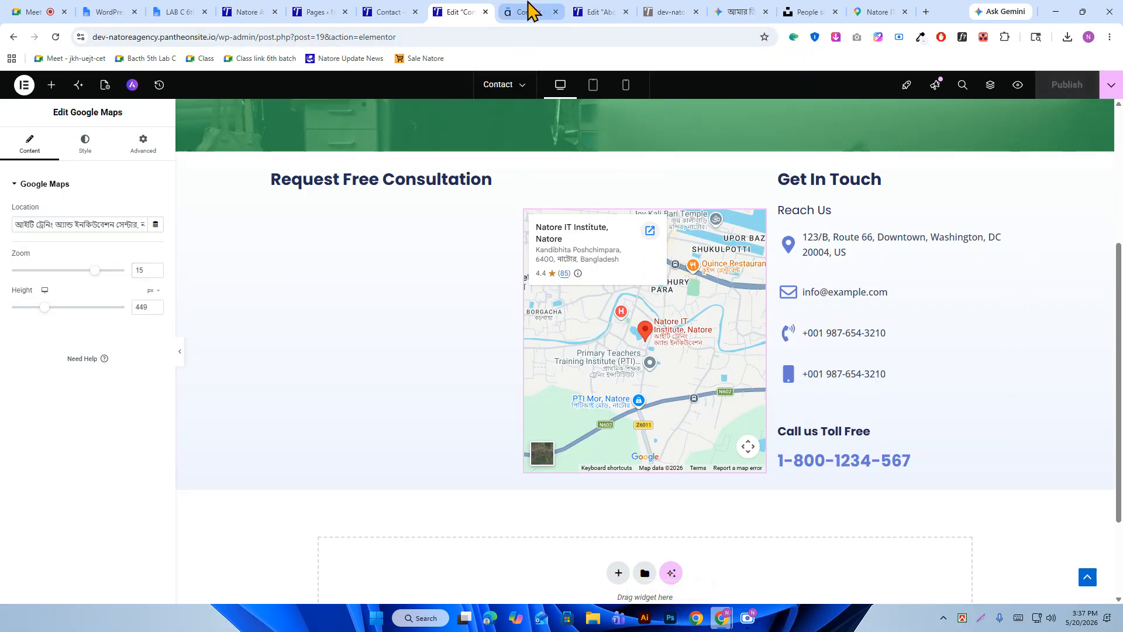
left_click(523, 11)
left_click(414, 10)
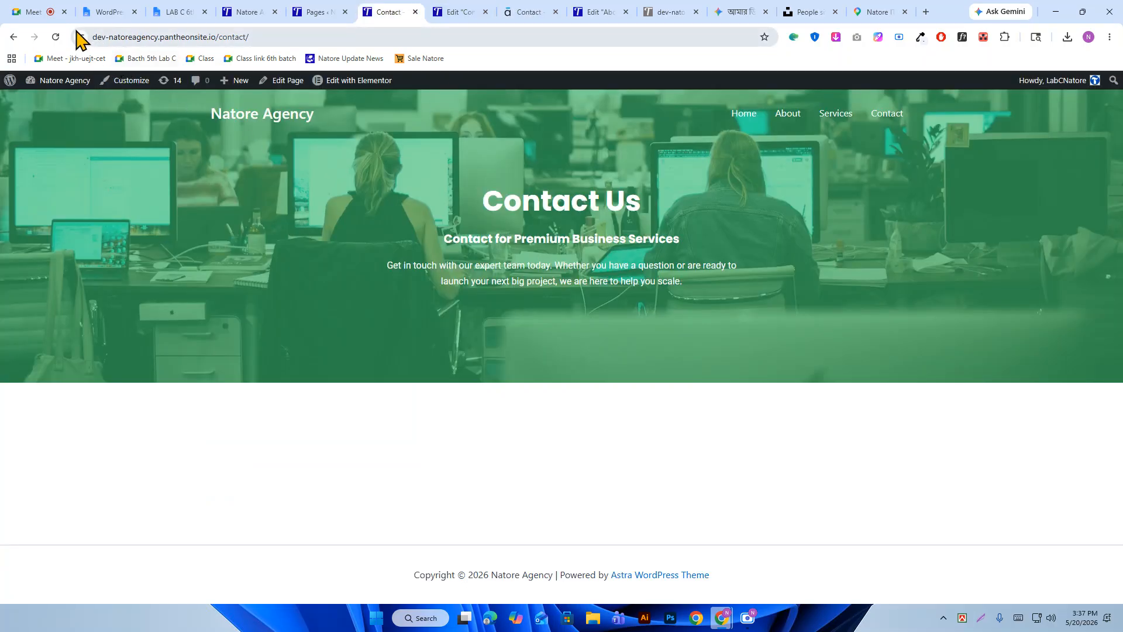
left_click(55, 38)
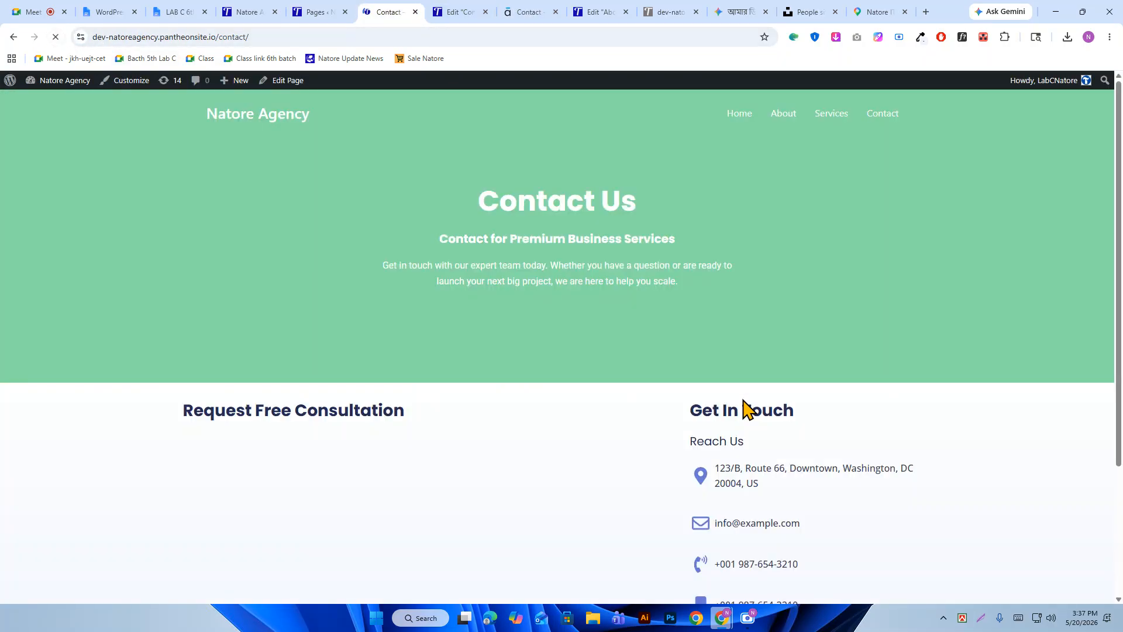
scroll(744, 409, "down", 2)
scroll(787, 398, "down", 1)
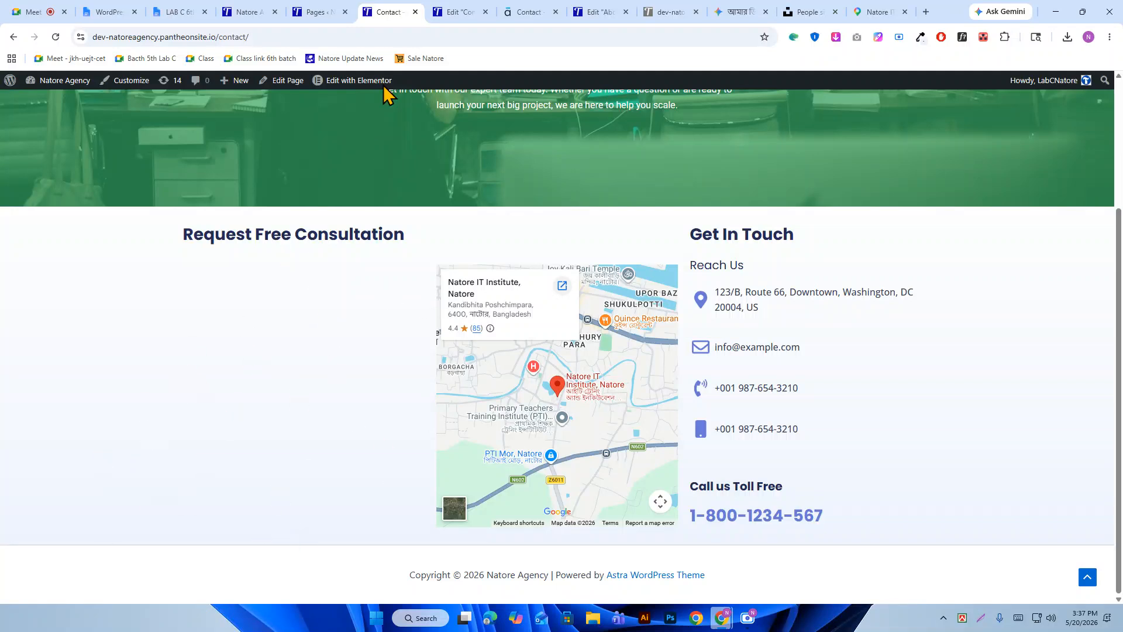
Back in the page editor, unlink the Get In Touch container's padding and set its left padding to 40 px.
left_click(462, 12)
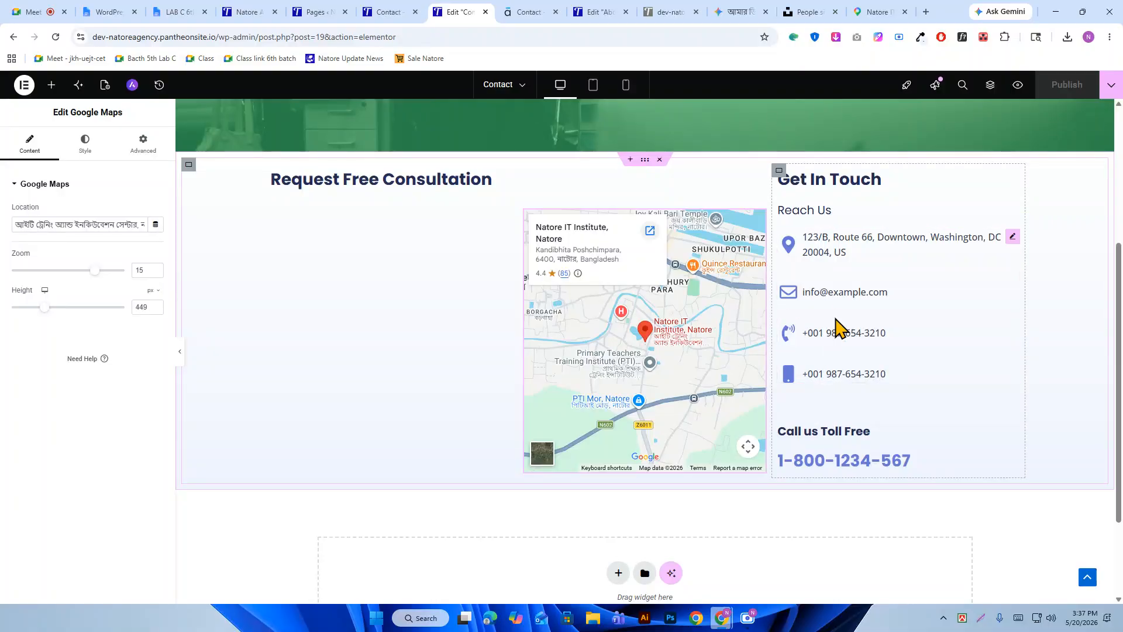
left_click(780, 171)
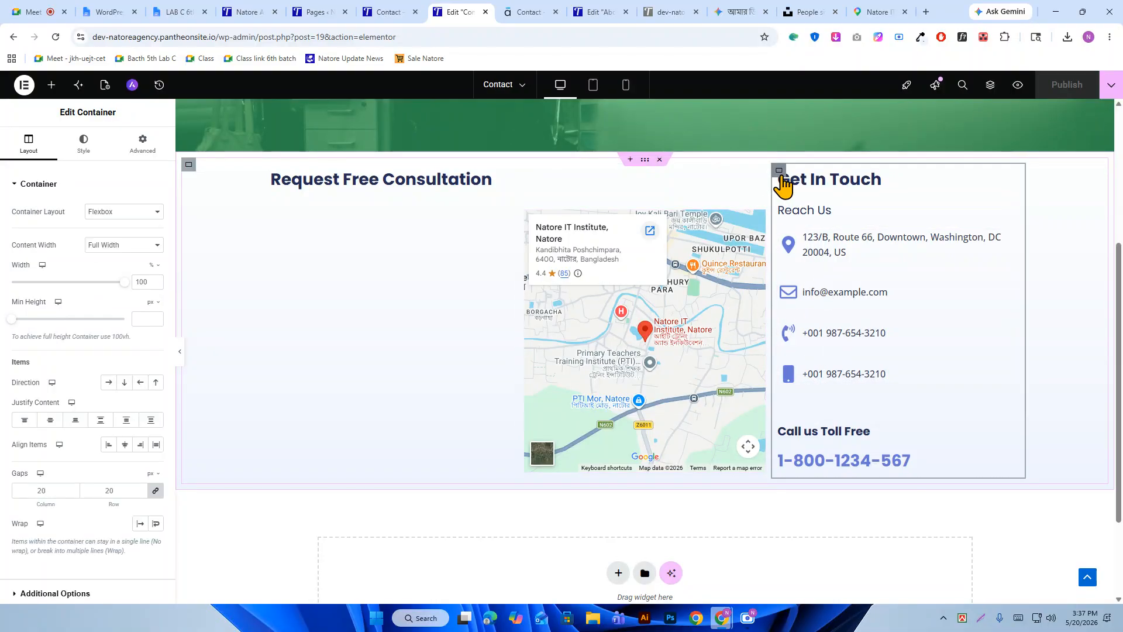
left_click(146, 149)
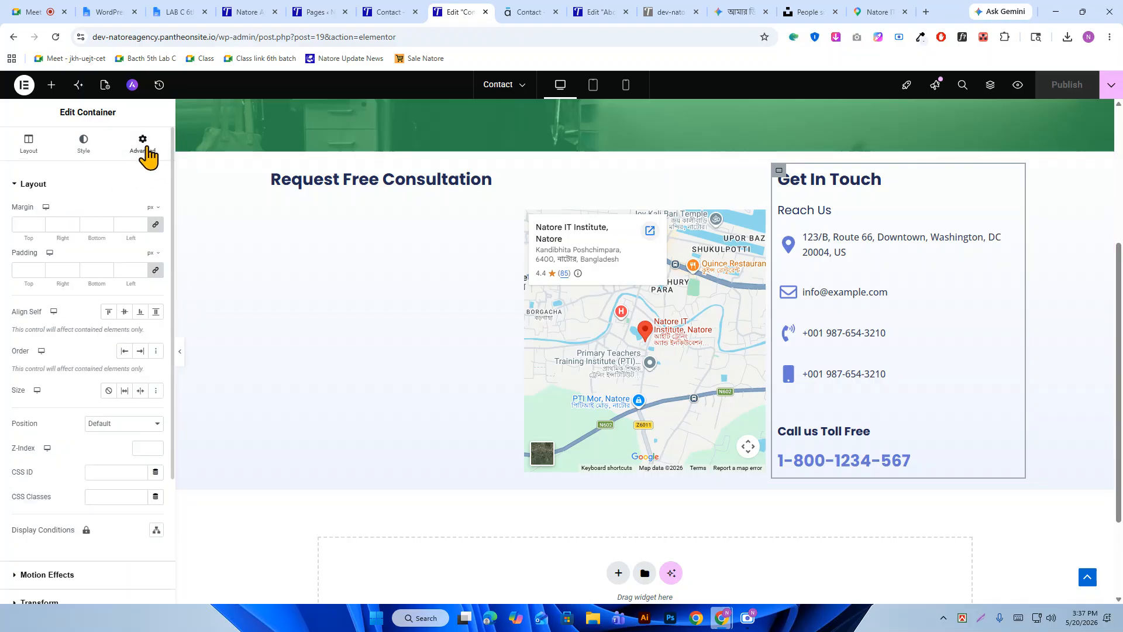
left_click(155, 270)
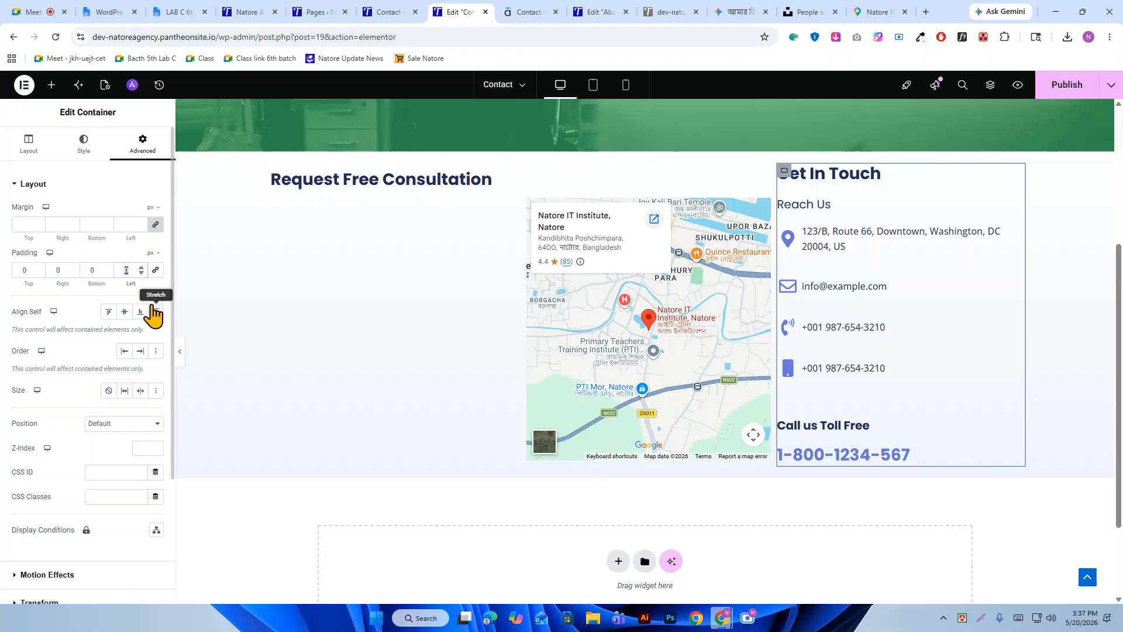
type("50")
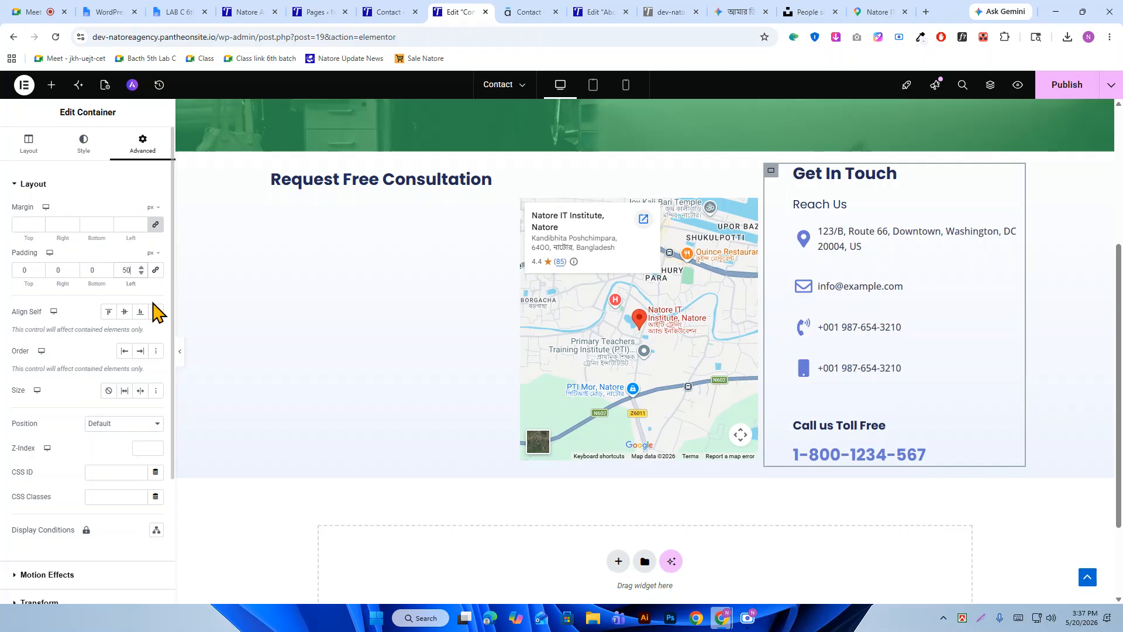
type("40")
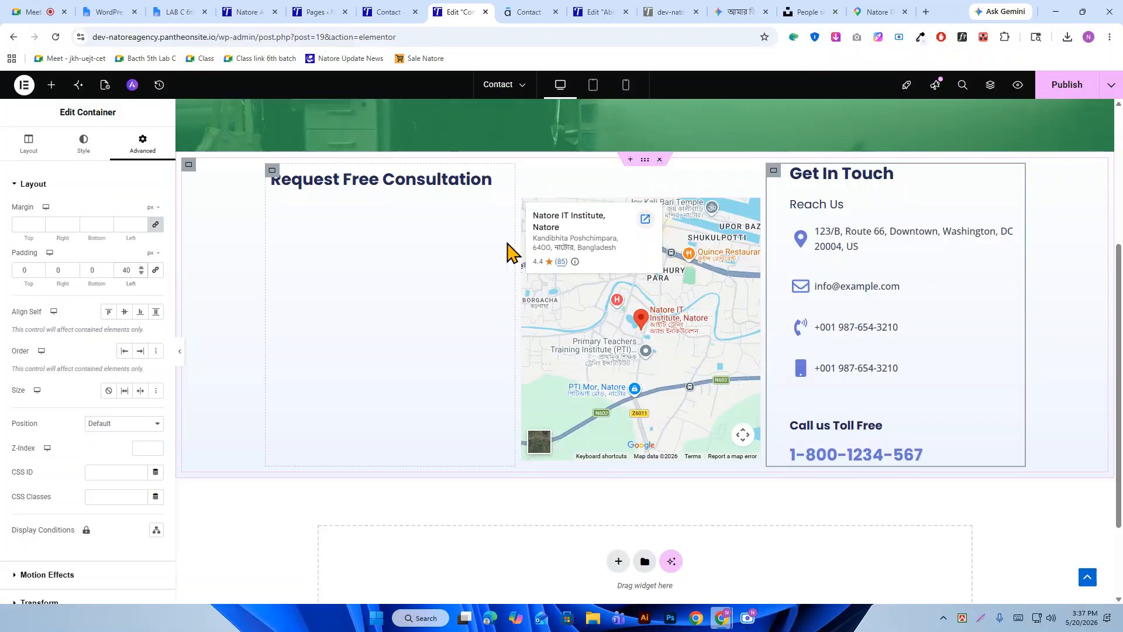
Unlink the padding of the container holding the three contact columns and set its top padding to 50 px.
scroll(509, 250, "up", 1)
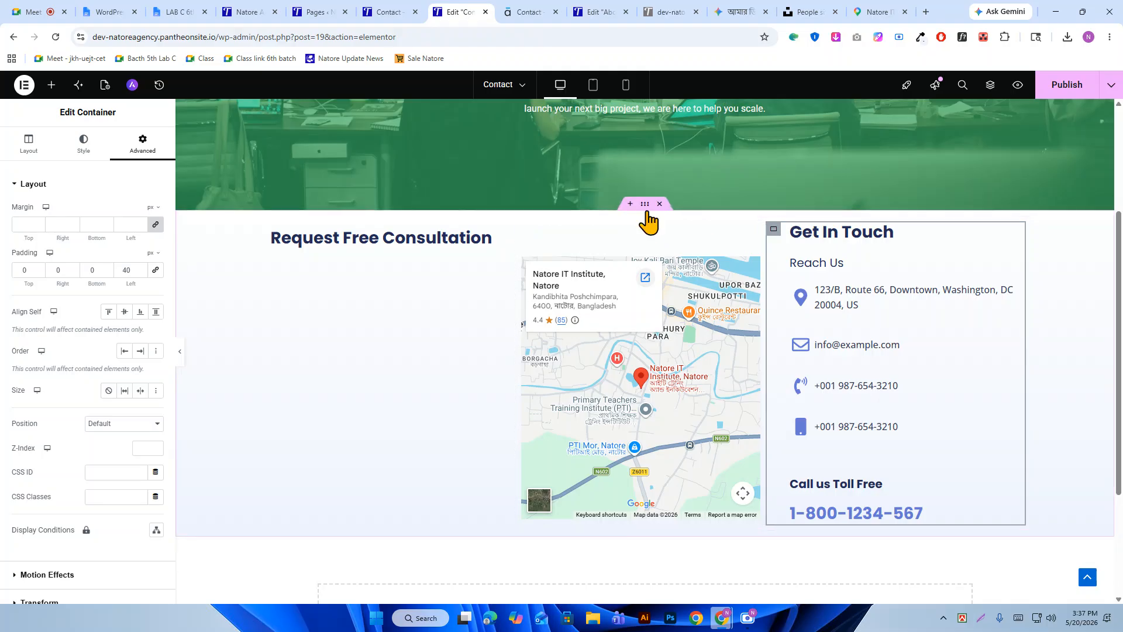
left_click(645, 204)
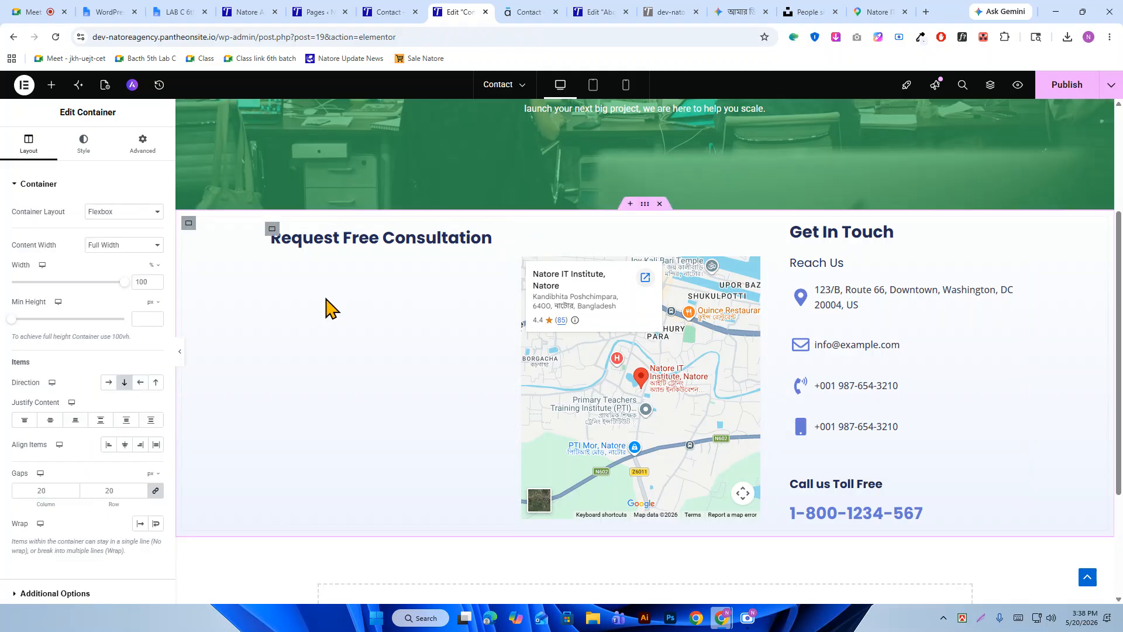
left_click(187, 224)
left_click(142, 146)
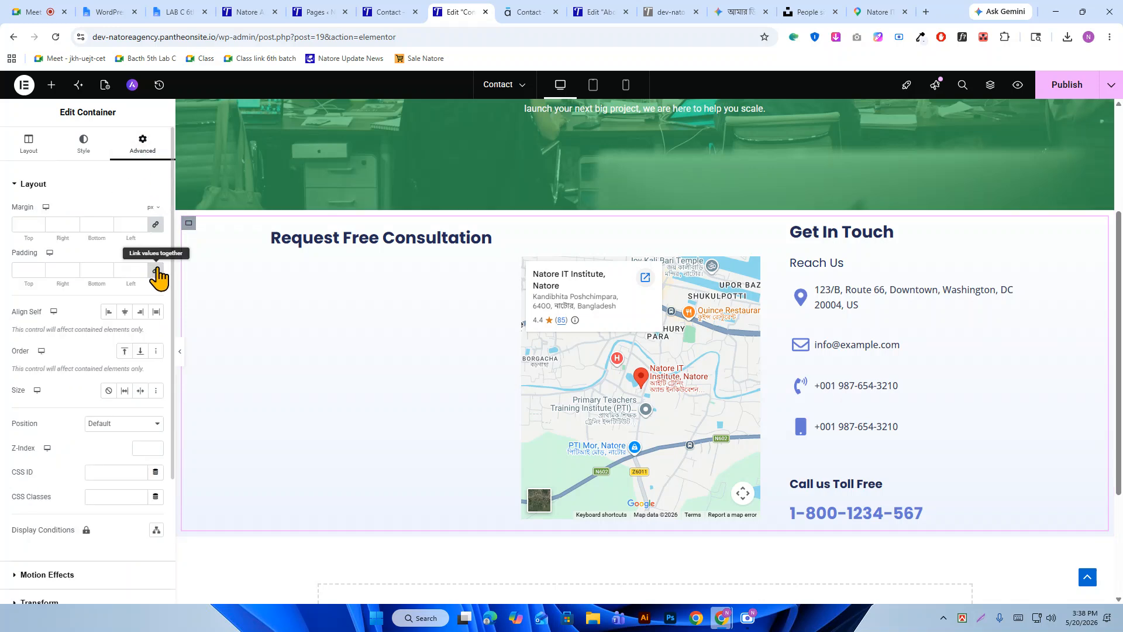
left_click(157, 271)
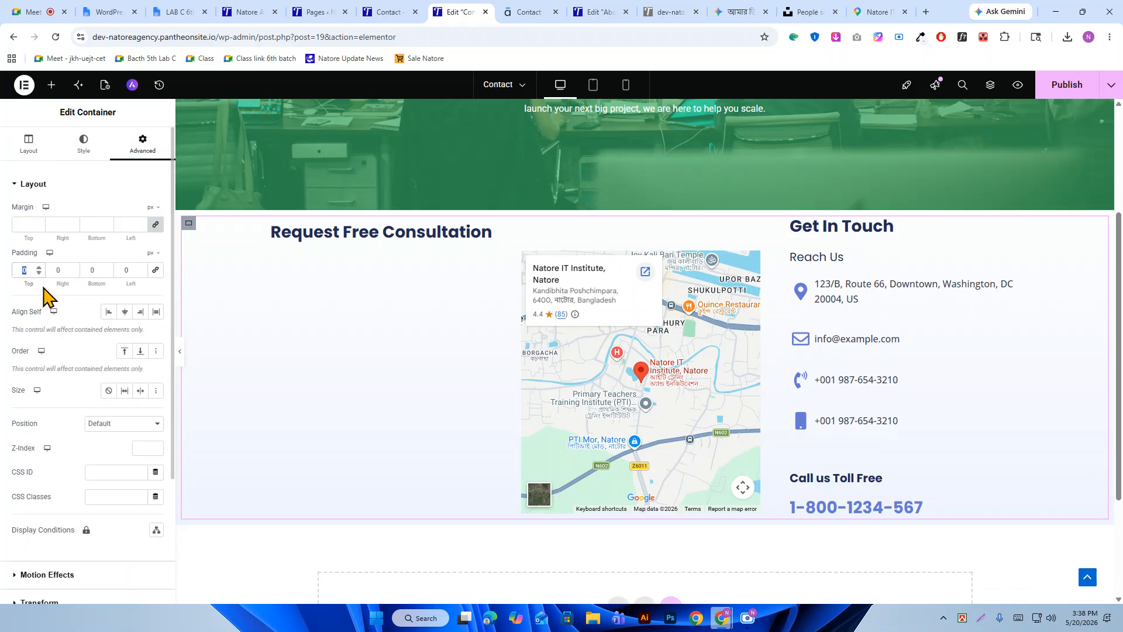
type("50")
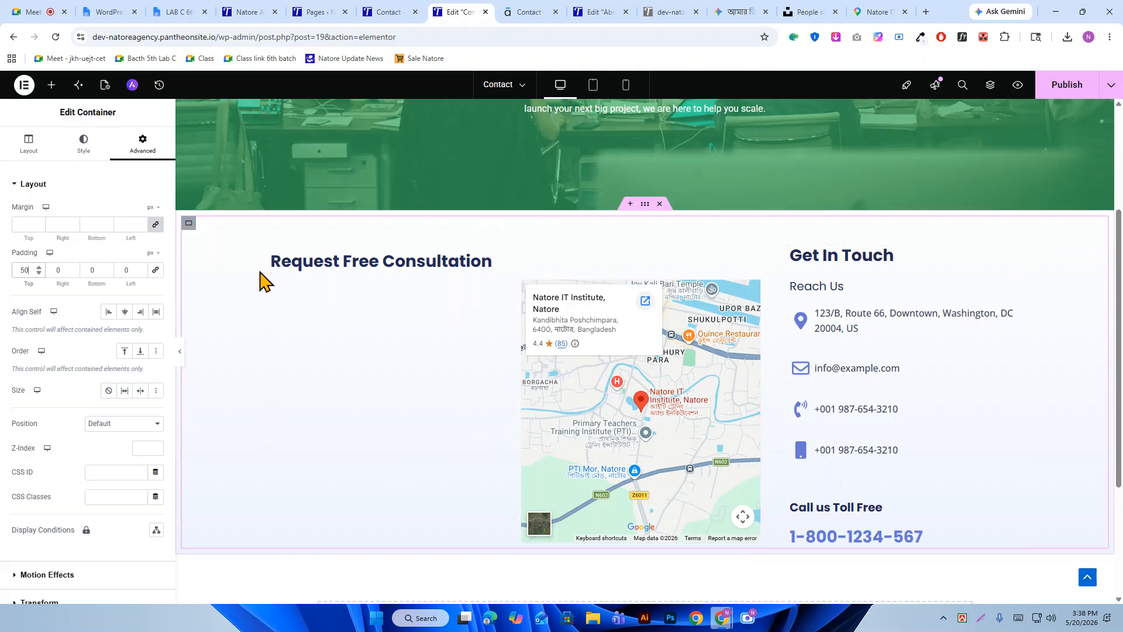
Search the widgets for "form" for the Request Free Consultation container and check whether the atomic Form widget is usable.
left_click(272, 252)
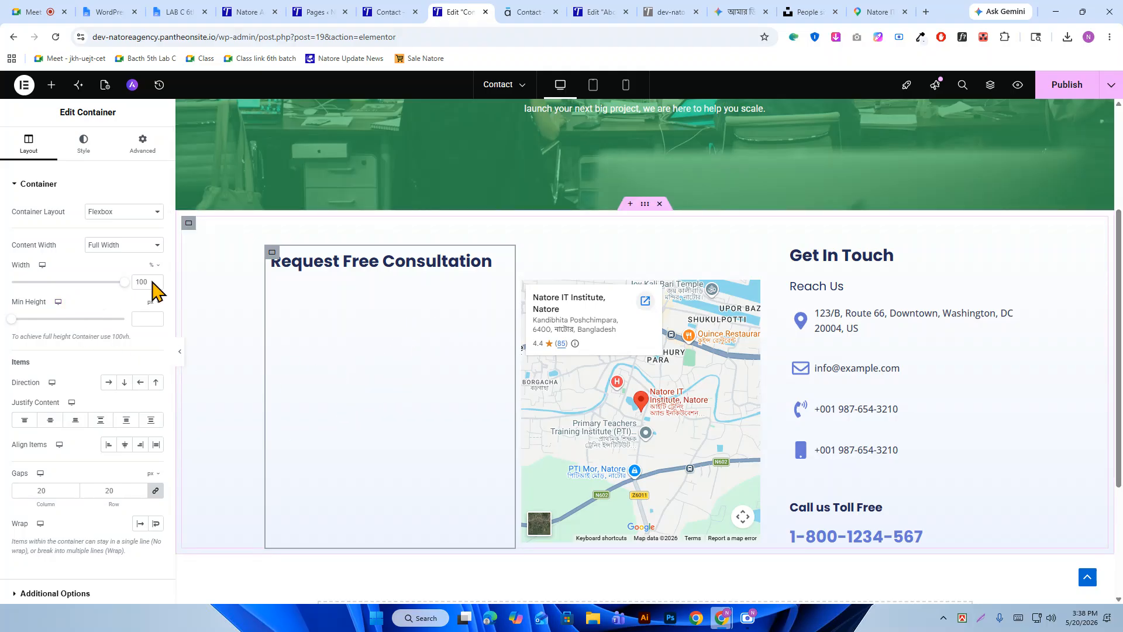
left_click(47, 93)
scroll(18, 527, "down", 3)
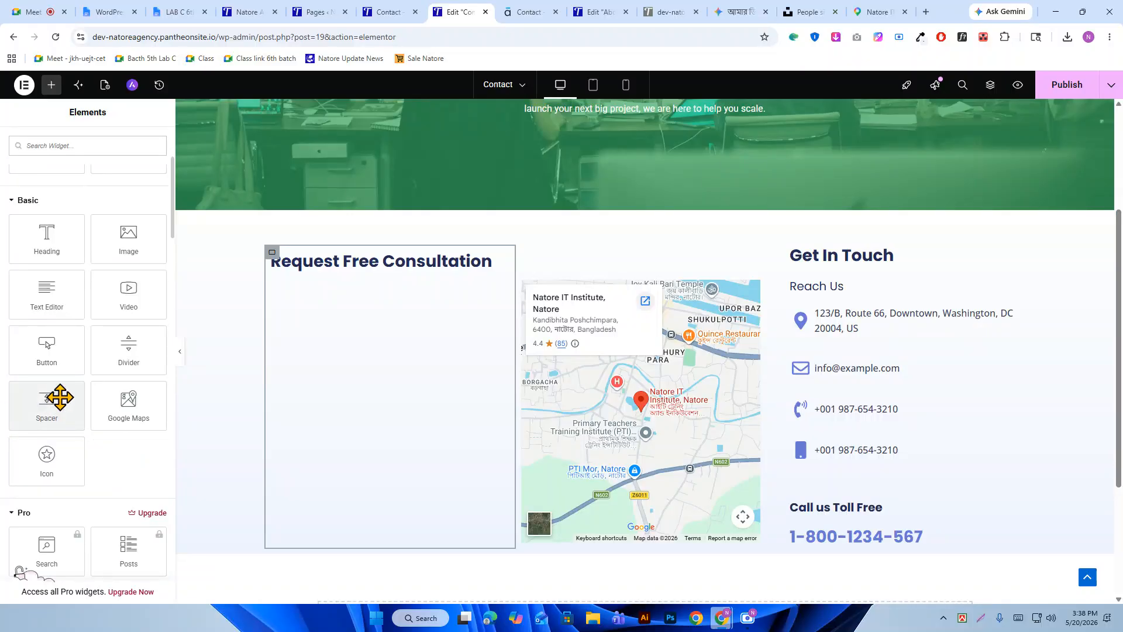
scroll(30, 293, "up", 3)
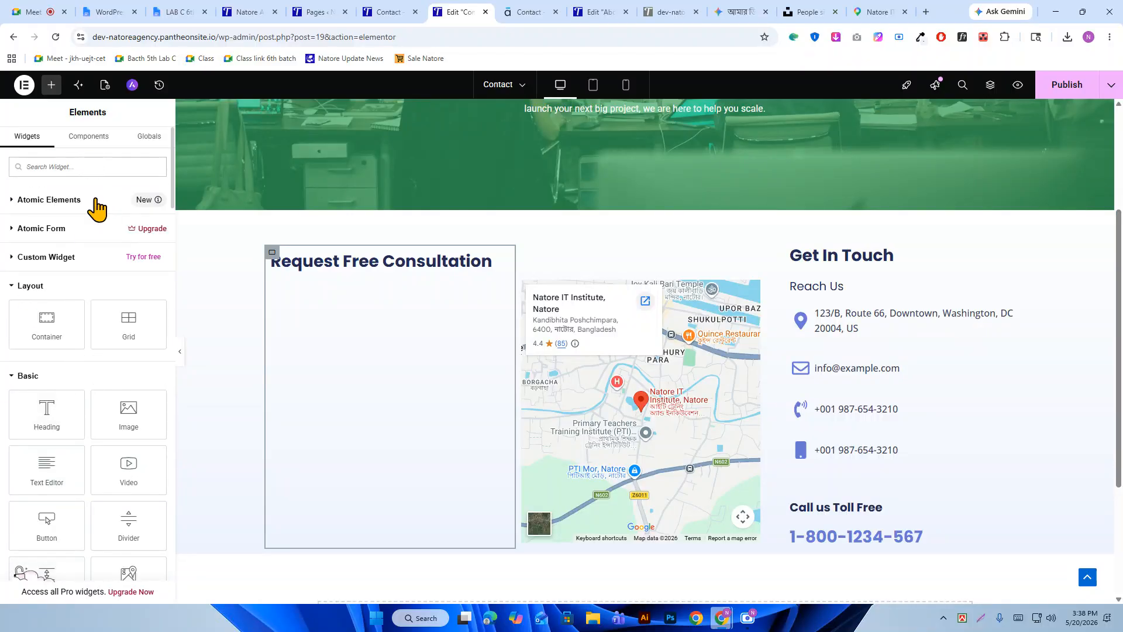
type("form")
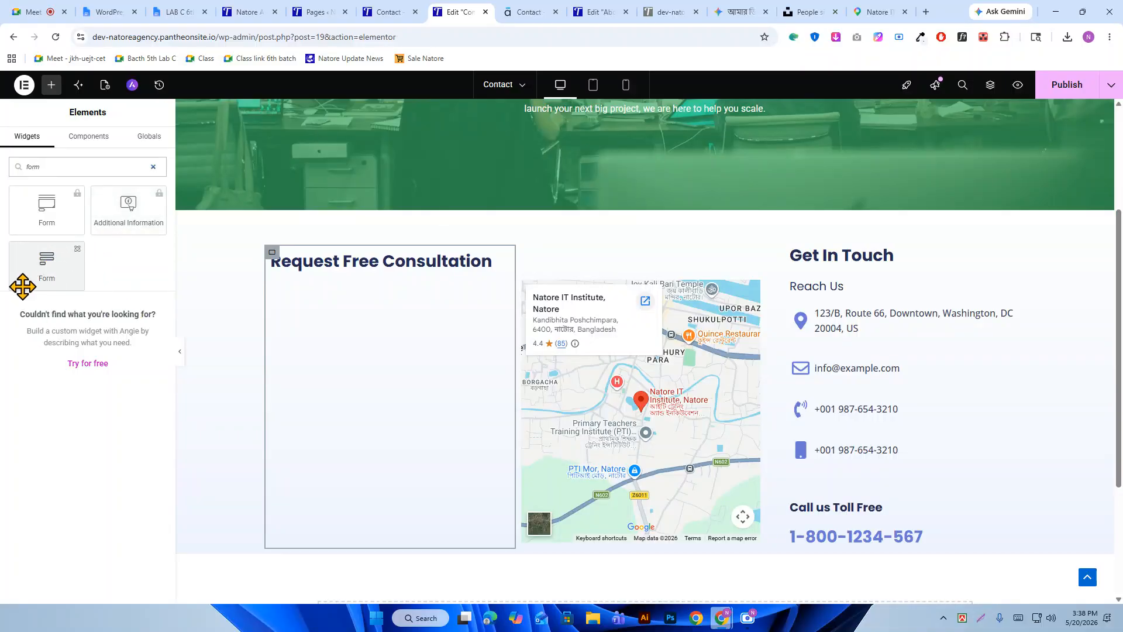
left_click(50, 266)
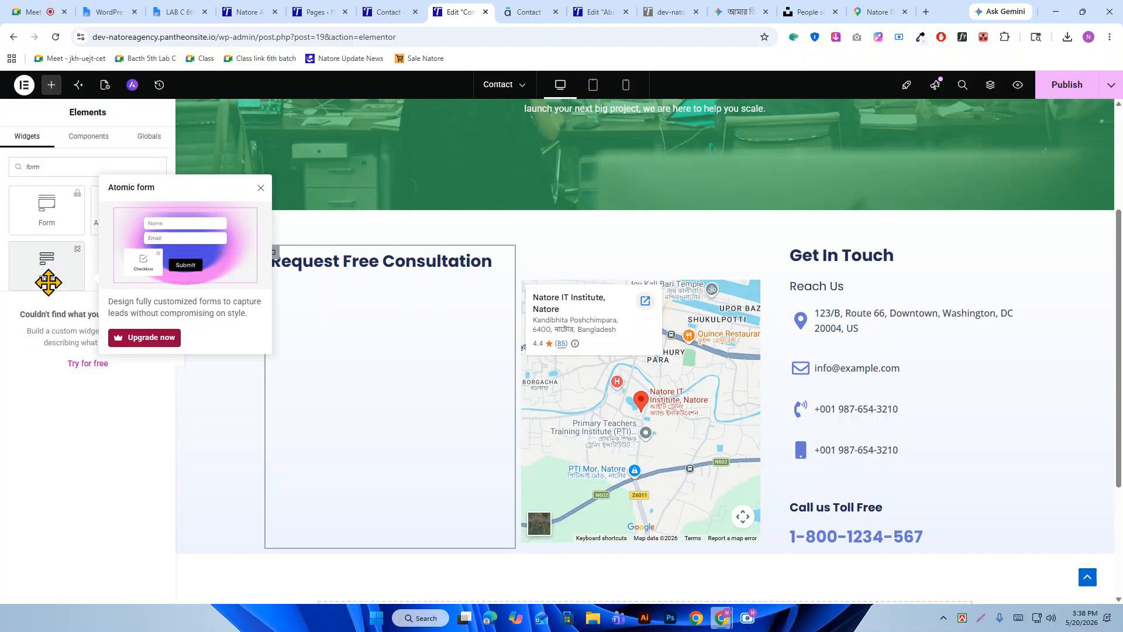
left_click(261, 188)
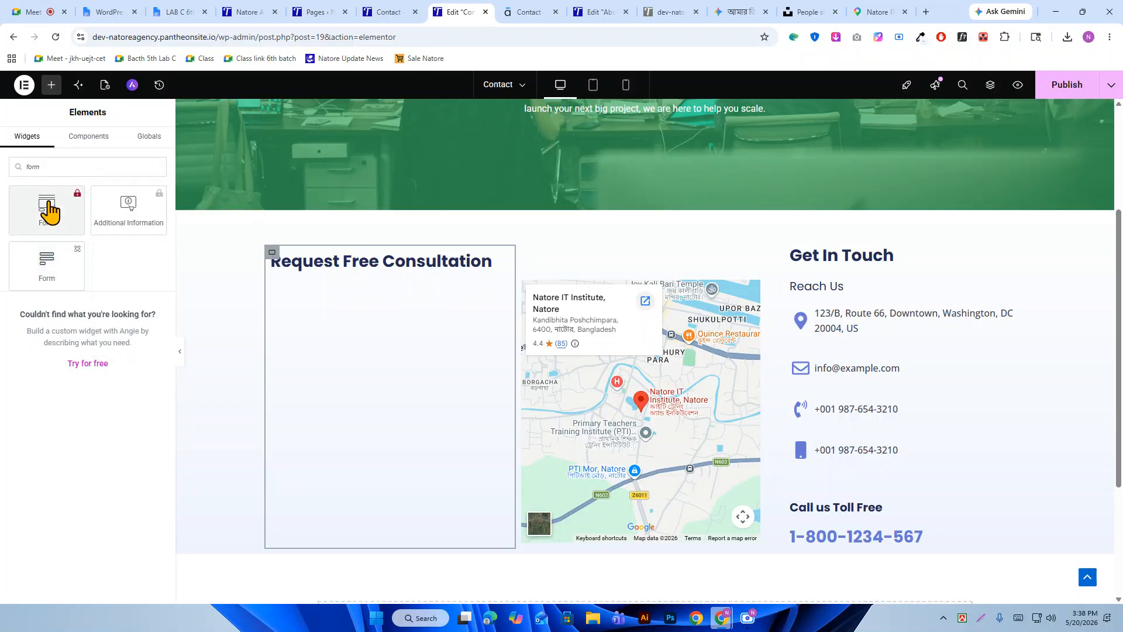
Try the locked Form and Additional Information widgets, dismiss the upgrade notice and publish the Contact page.
left_click_drag(45, 204, 106, 230)
left_click(147, 235)
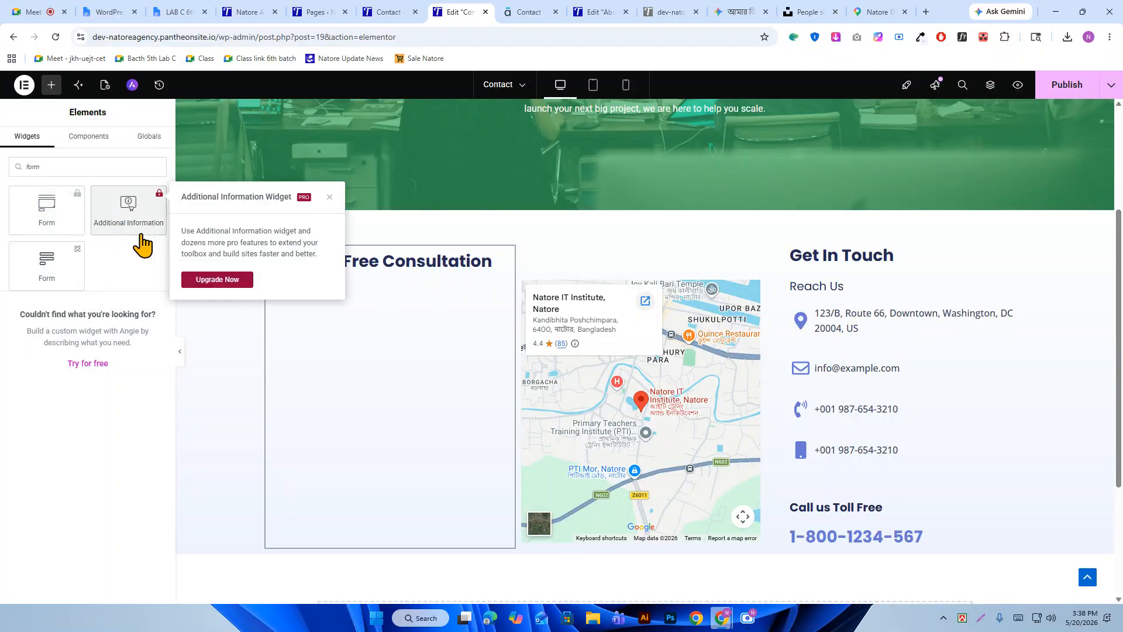
left_click(329, 197)
left_click(1068, 88)
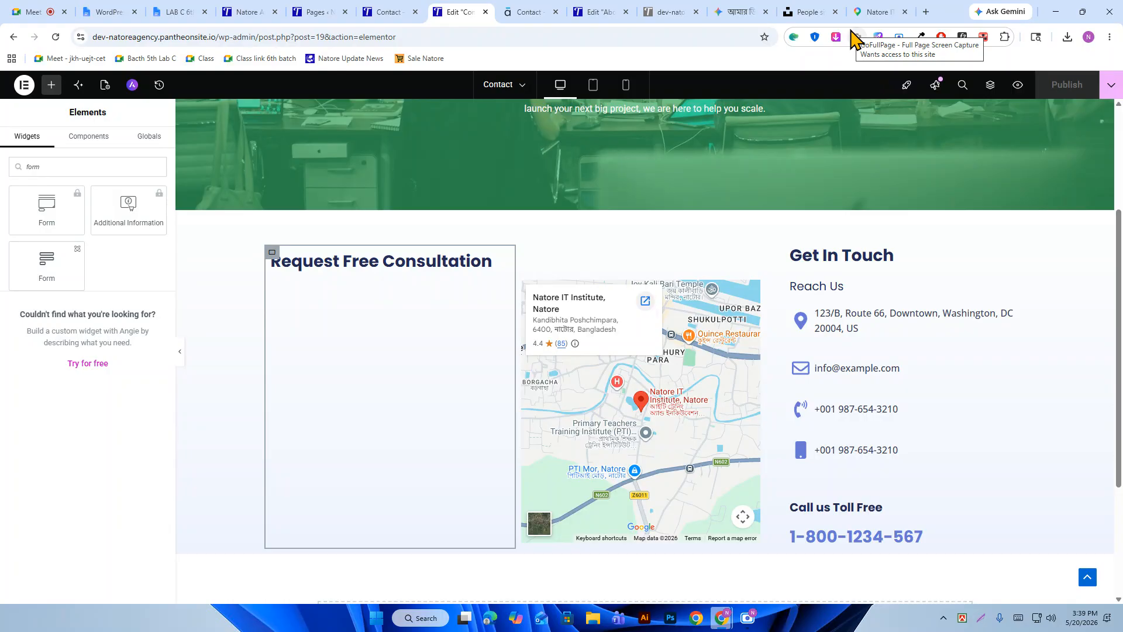
Close the Google Maps tab and search Google for "elementor pro free plugin" in a new tab, completing the robot check.
left_click(905, 11)
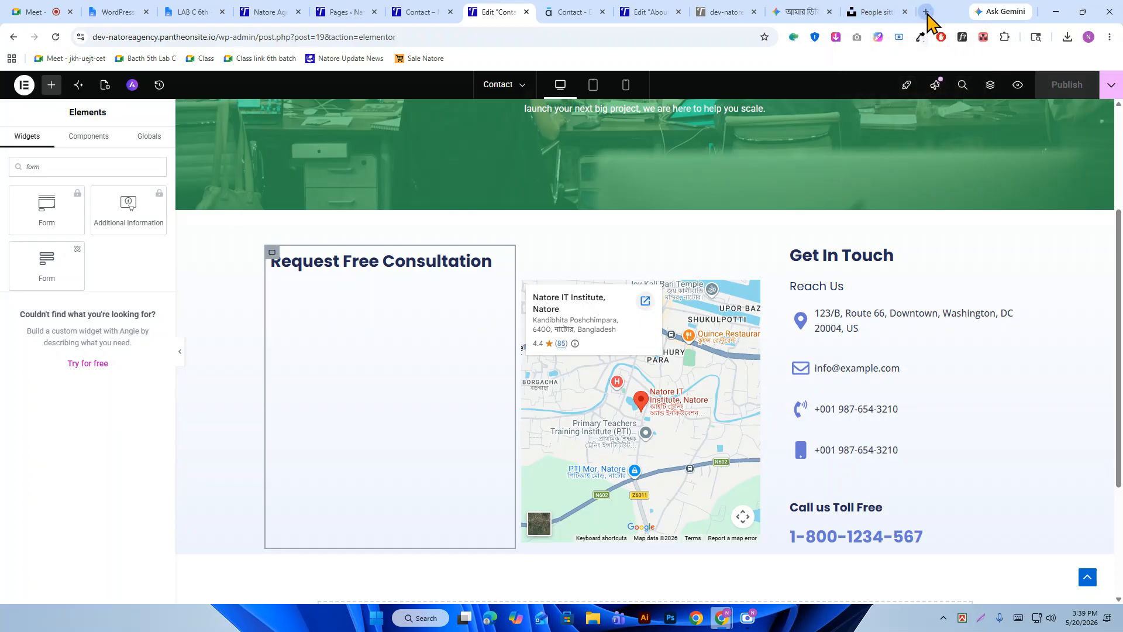
left_click(926, 12)
left_click(697, 39)
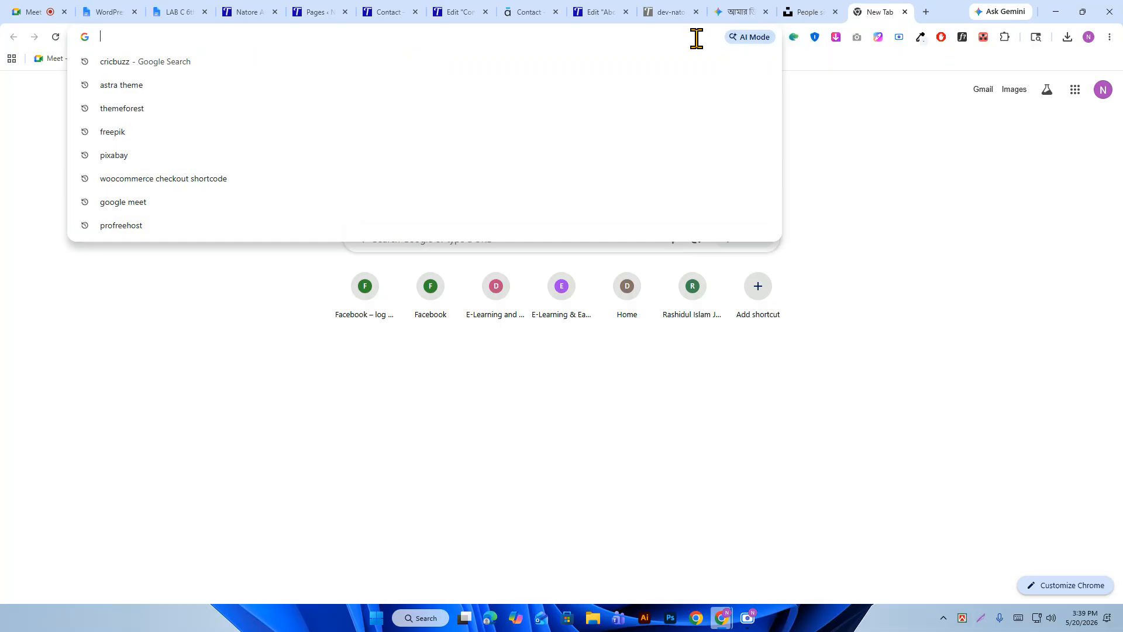
type("de")
key("BackSpace")
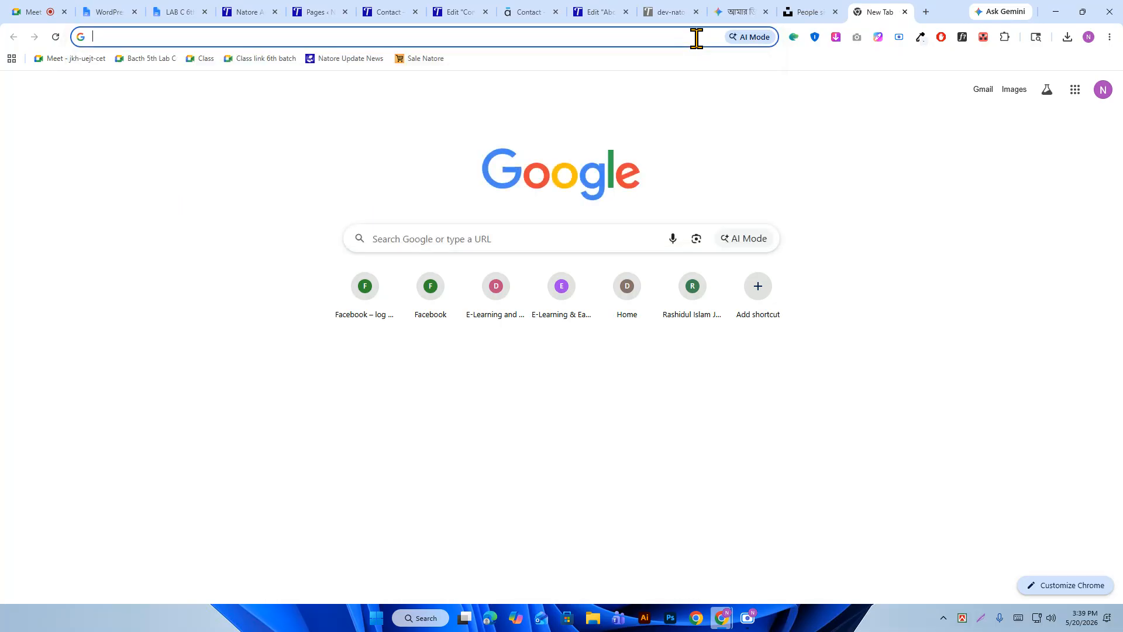
type("ele")
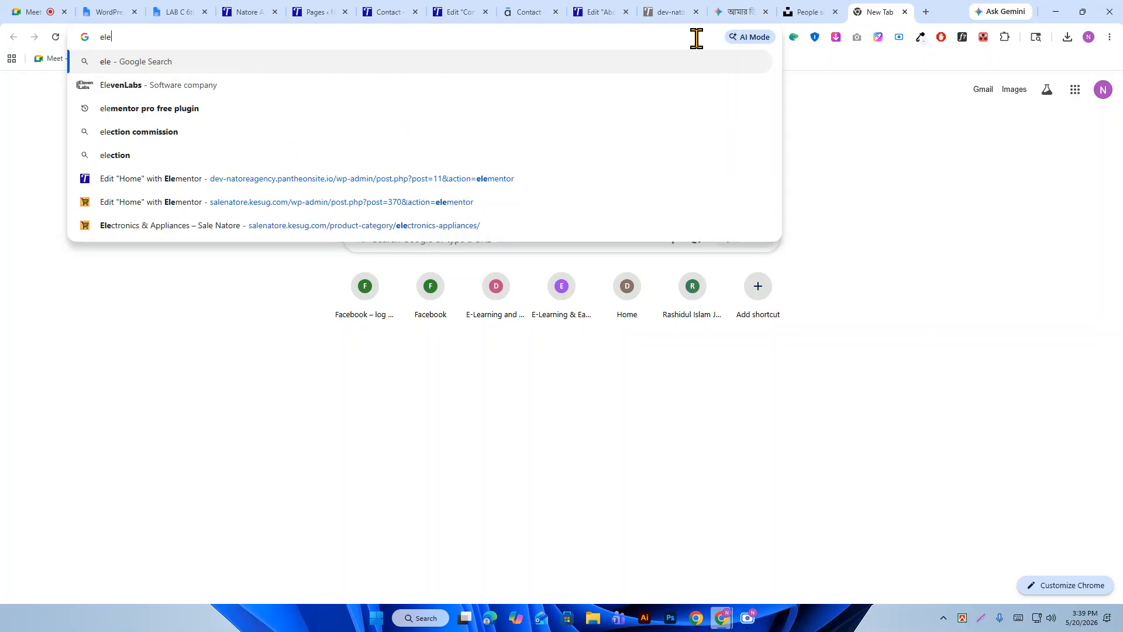
type("mento")
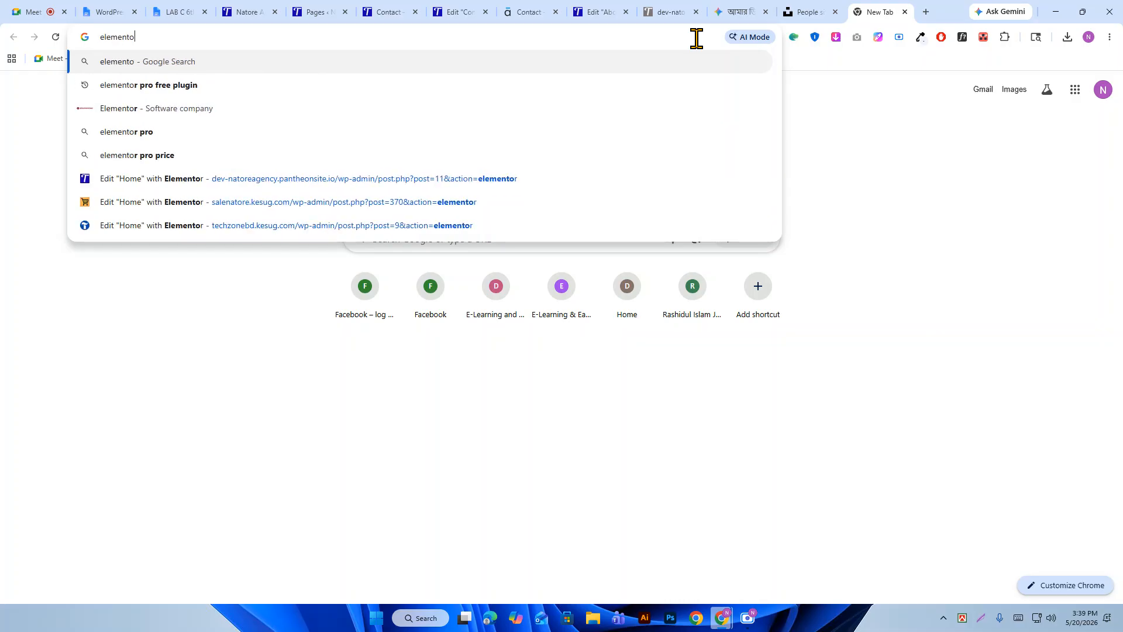
type("r")
key("Down")
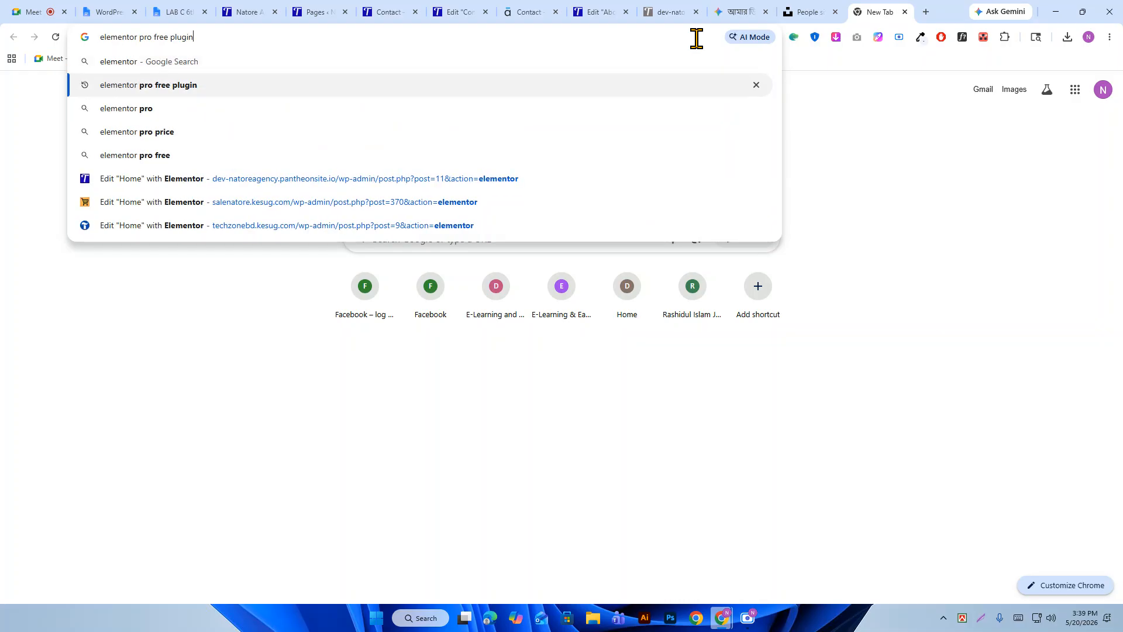
key("Return")
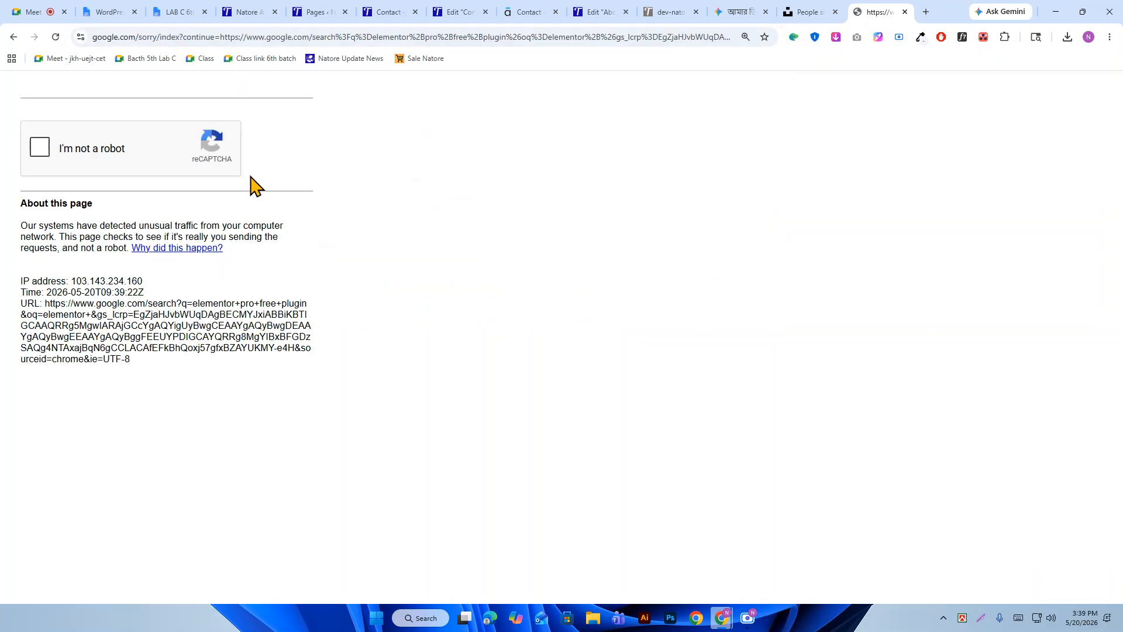
left_click(40, 147)
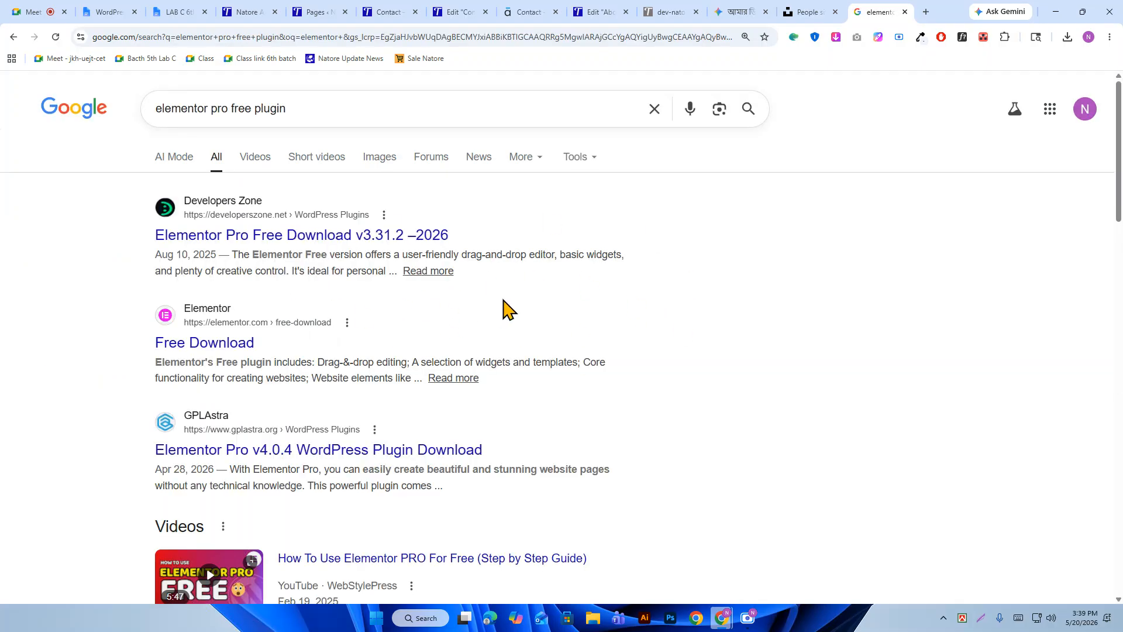
Open the Developers Zone result and download the Elementor PRO v3.30.1 file, elementor-pro.3.30.1.zip, from MEGA.
left_click(286, 236)
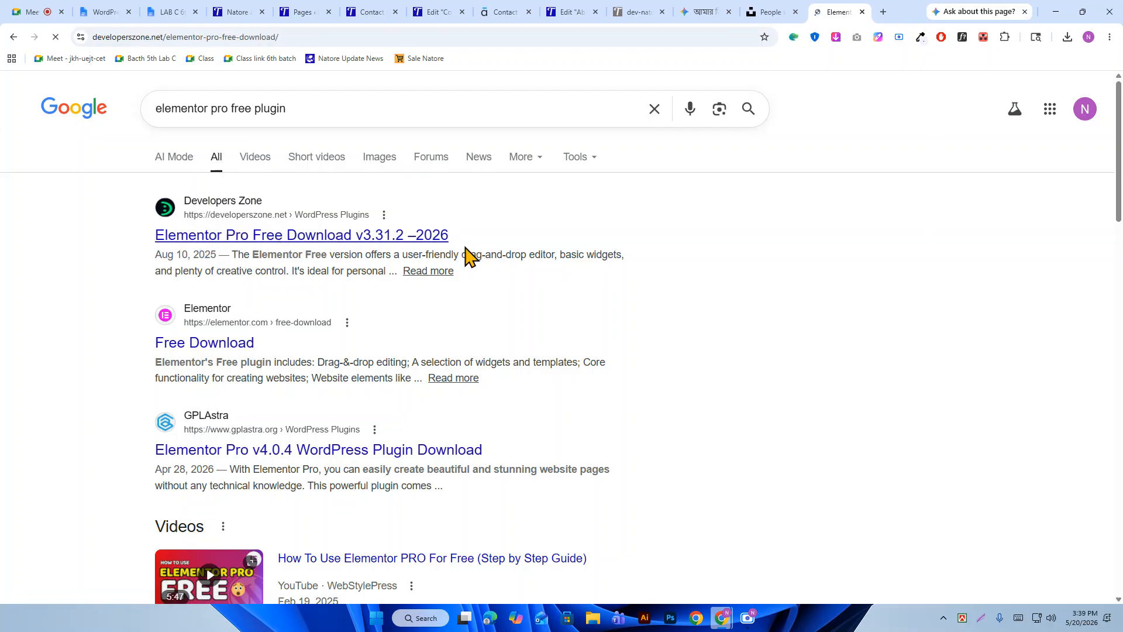
scroll(376, 333, "down", 20)
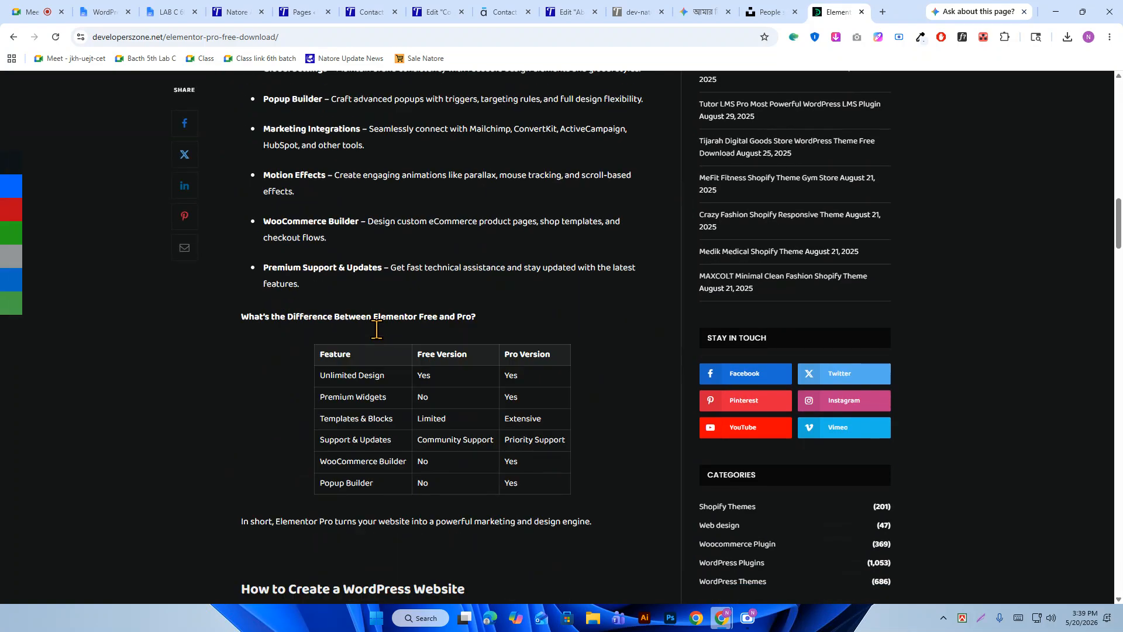
scroll(377, 338, "down", 20)
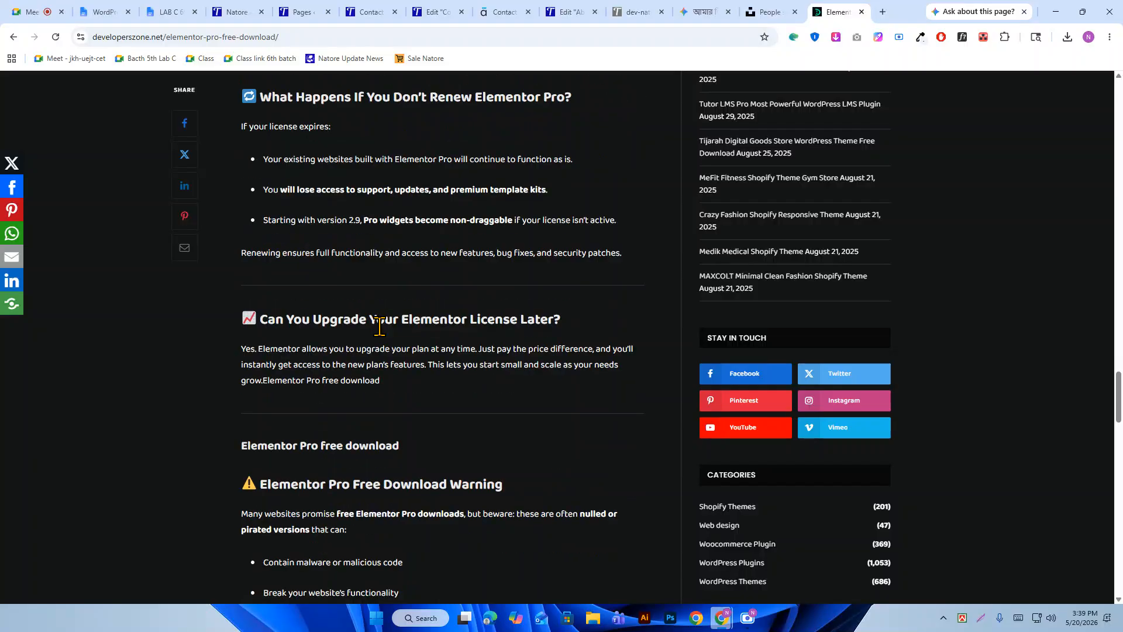
scroll(379, 326, "down", 5)
scroll(384, 334, "up", 2)
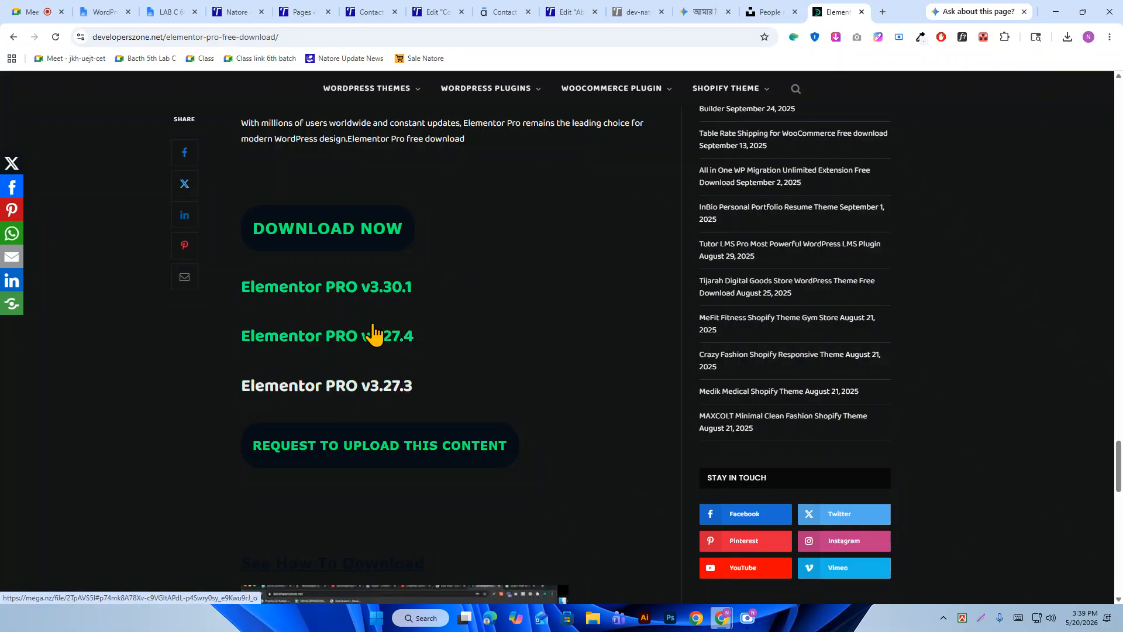
left_click(366, 292)
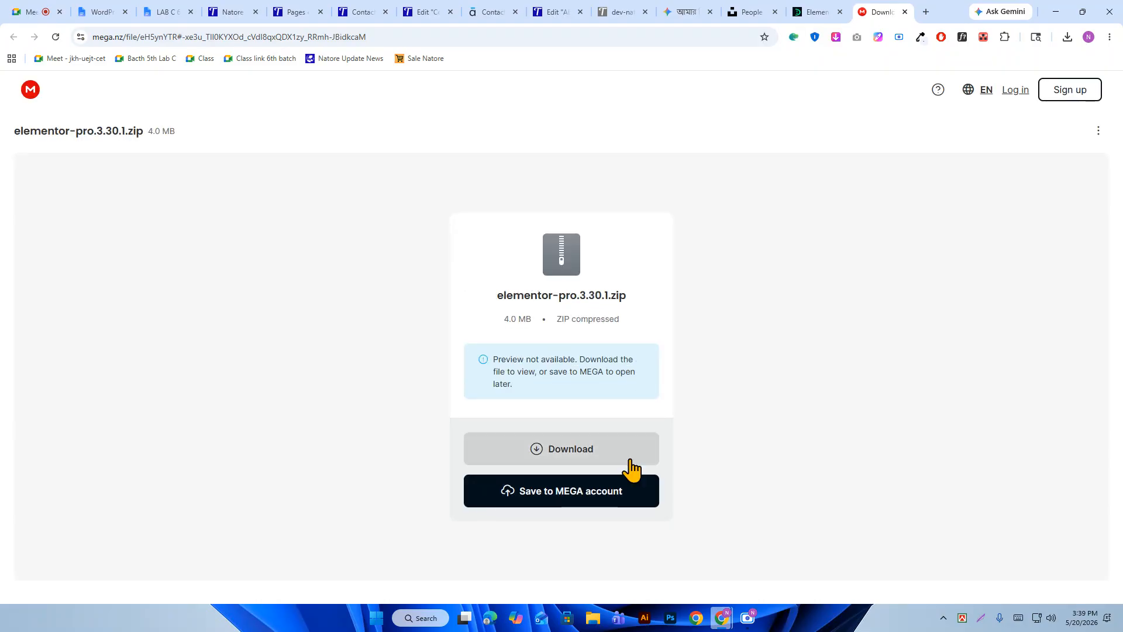
left_click(595, 449)
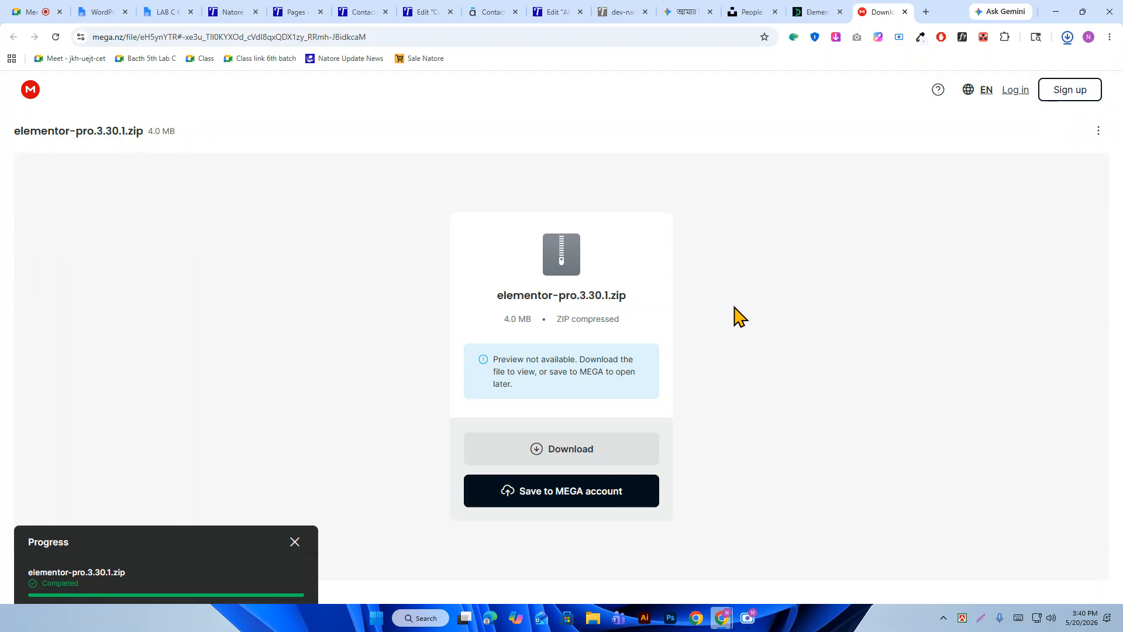
In the WordPress dashboard, decline the Elementor contributor notice and open the list of installed plugins.
left_click(299, 12)
mouse_move(93, 325)
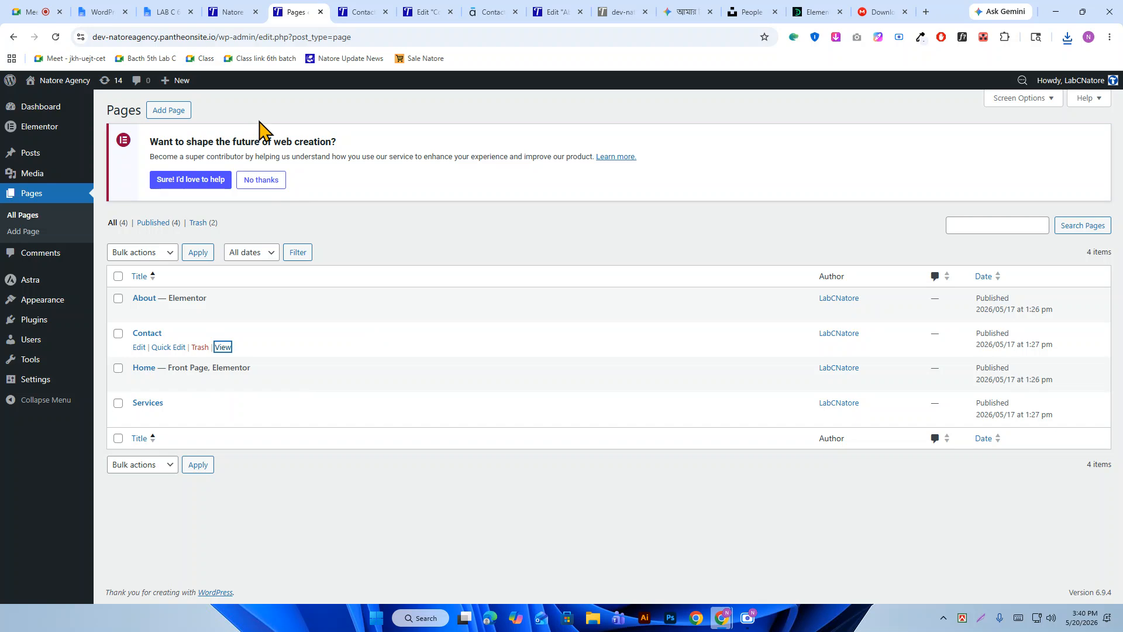
left_click(262, 184)
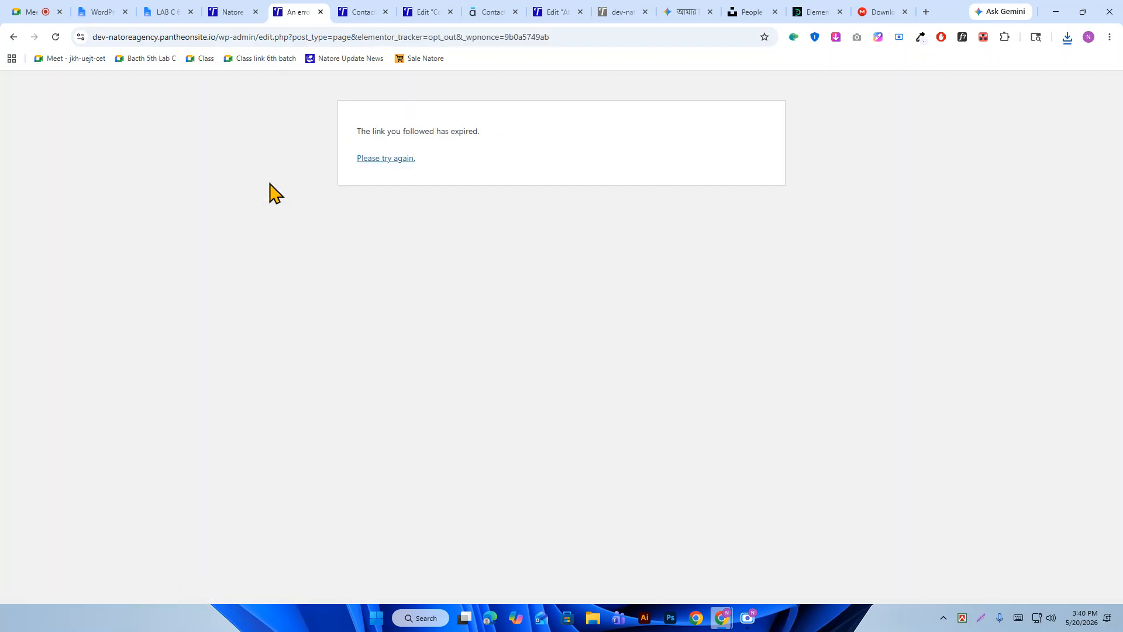
left_click(381, 160)
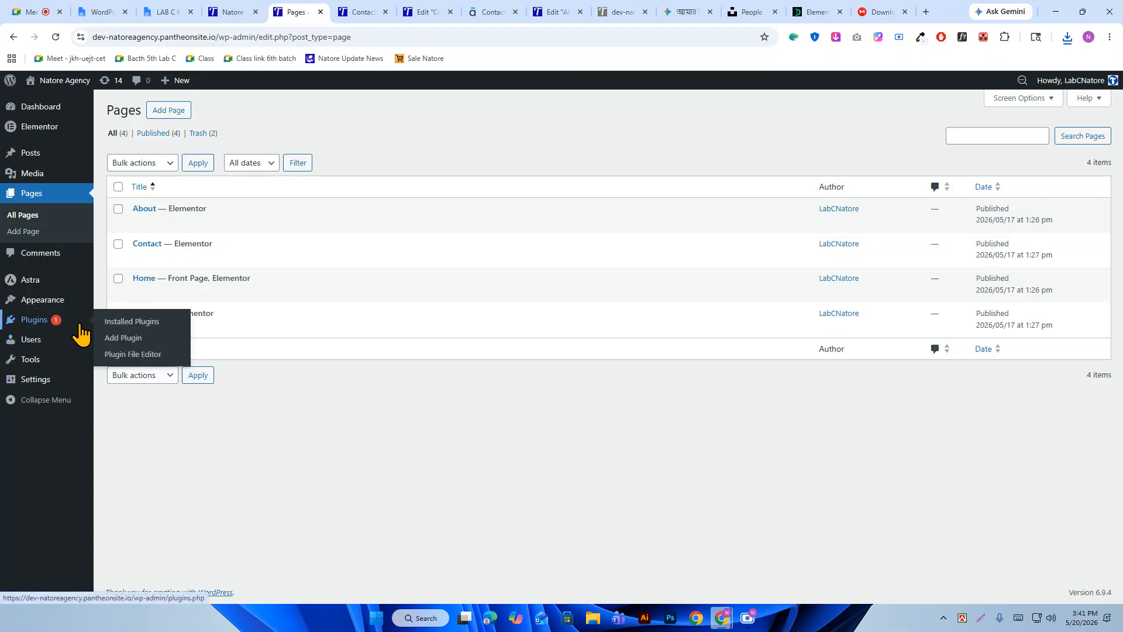
left_click(113, 323)
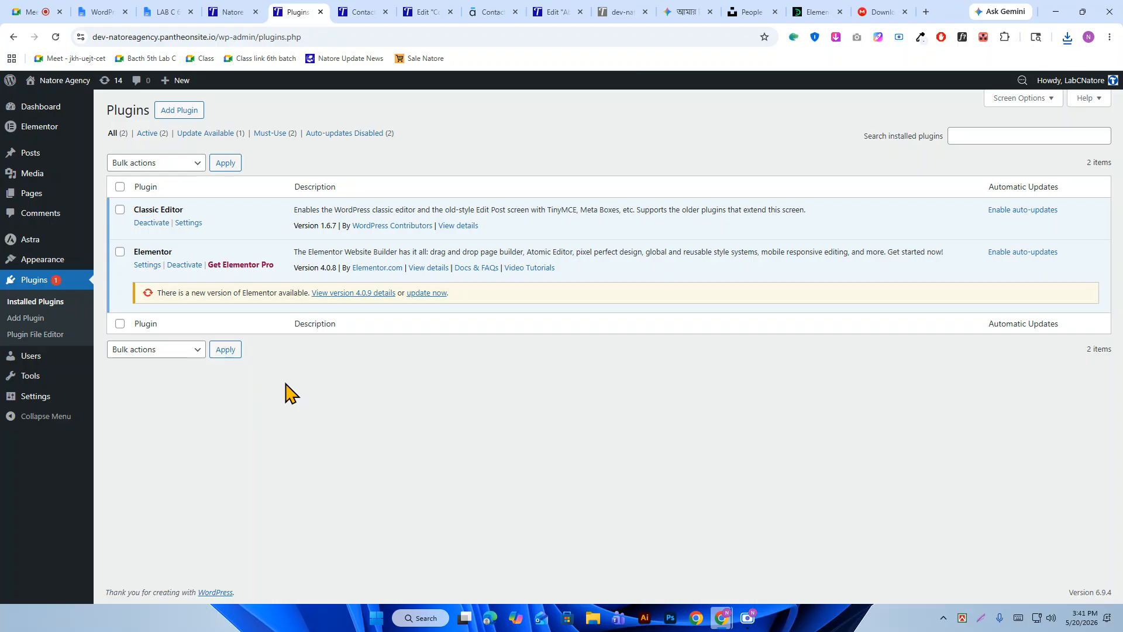
Upload elementor-pro.3.30.1.zip from the Downloads folder as a new plugin, then install and activate it.
left_click(194, 111)
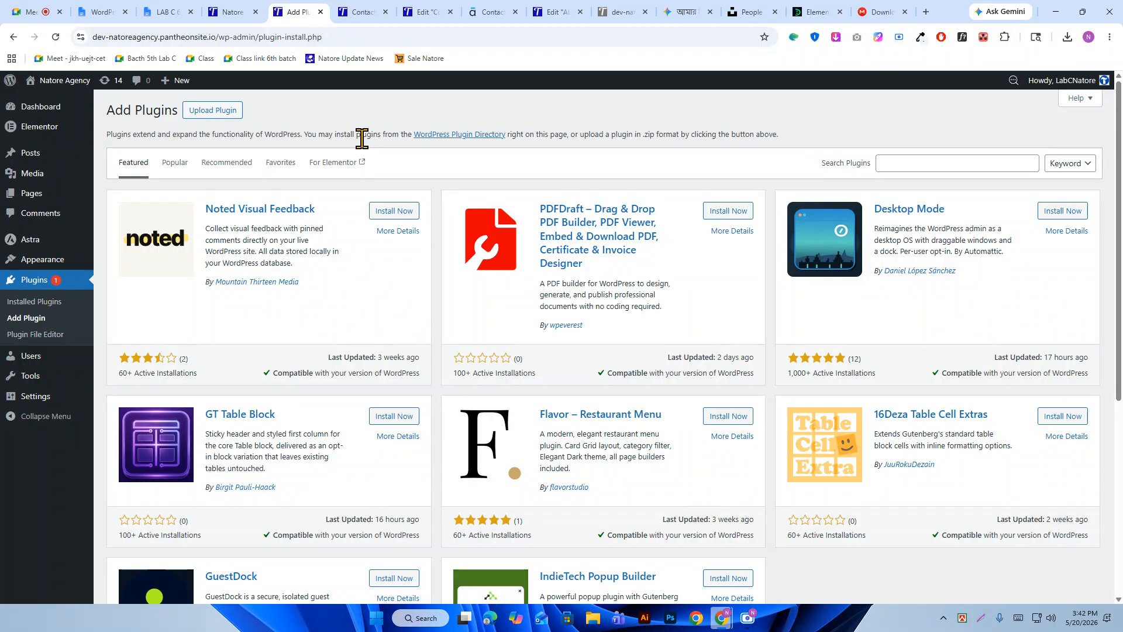
left_click(217, 112)
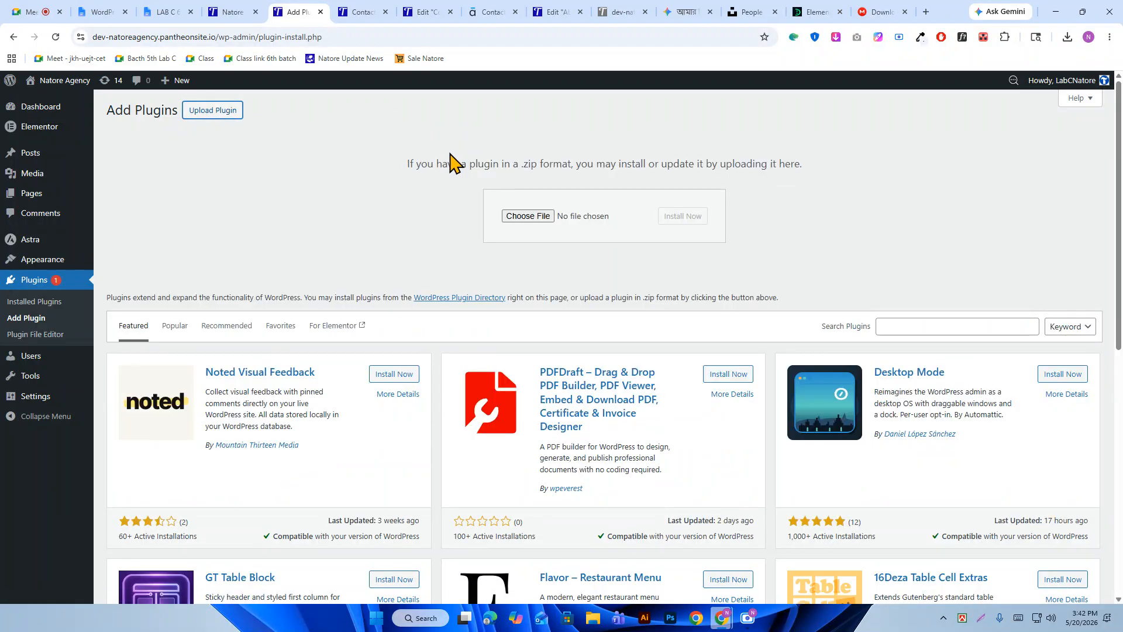
left_click(537, 218)
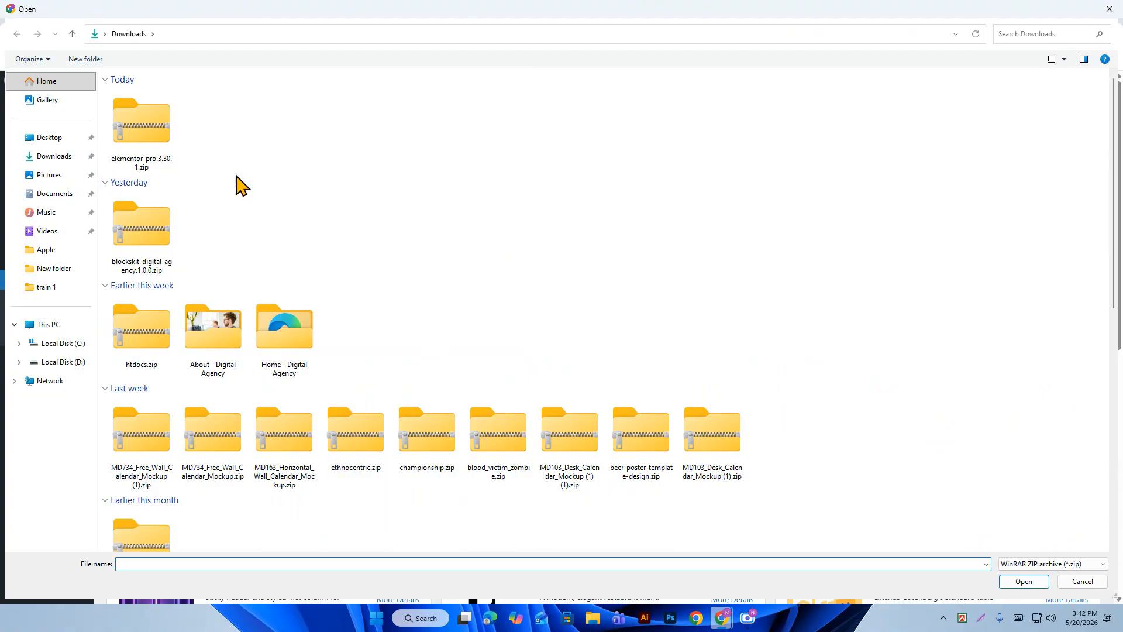
left_click(155, 150)
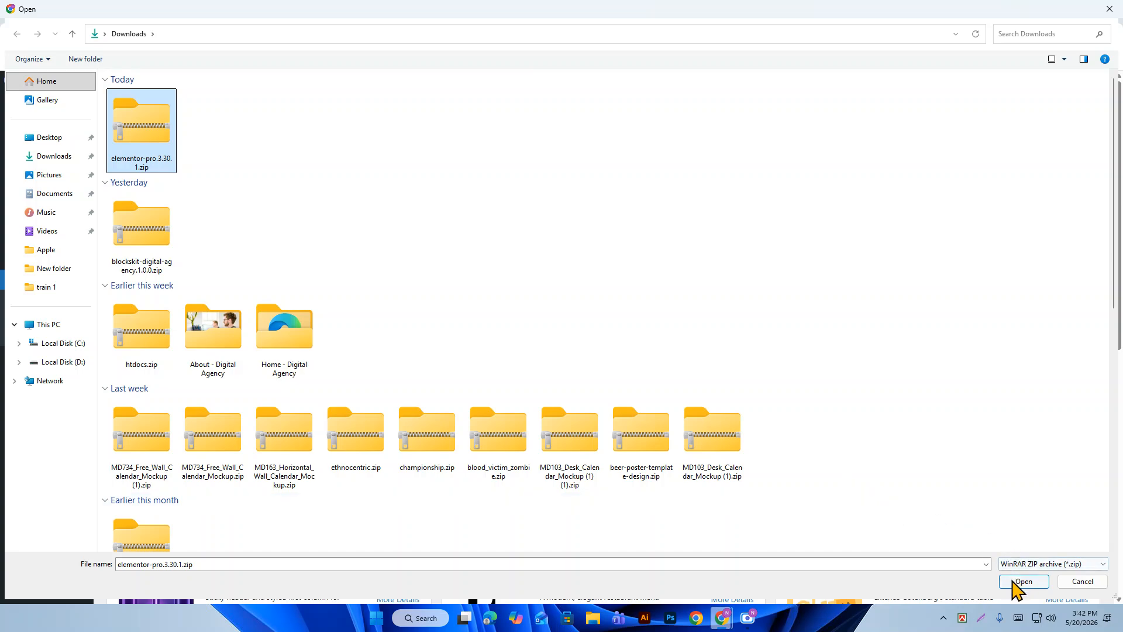
left_click(1016, 583)
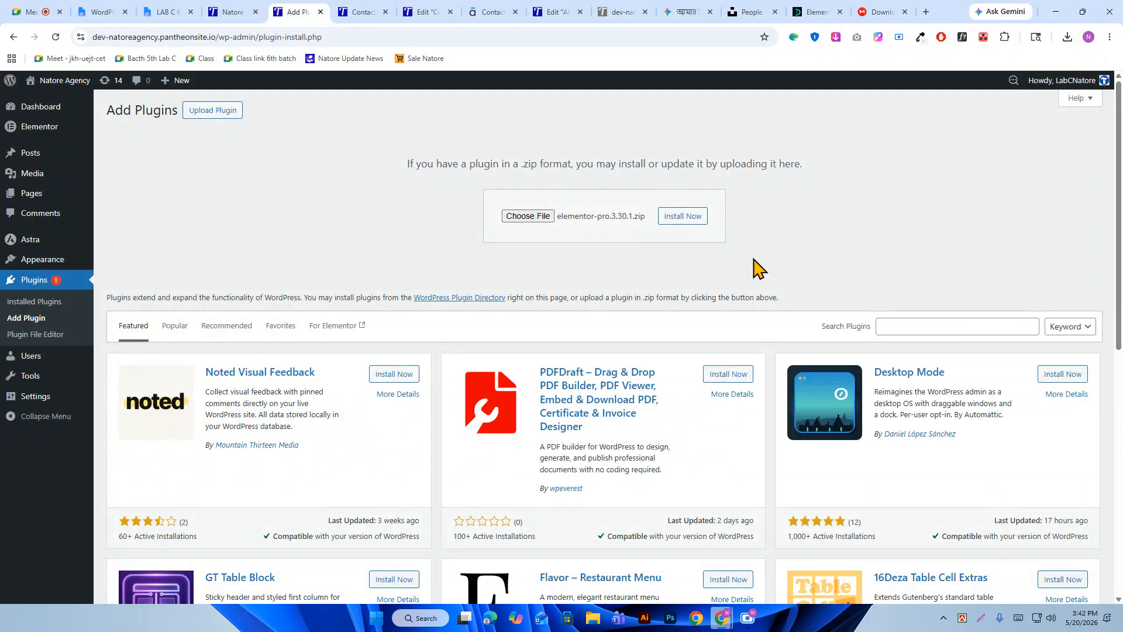
left_click(702, 220)
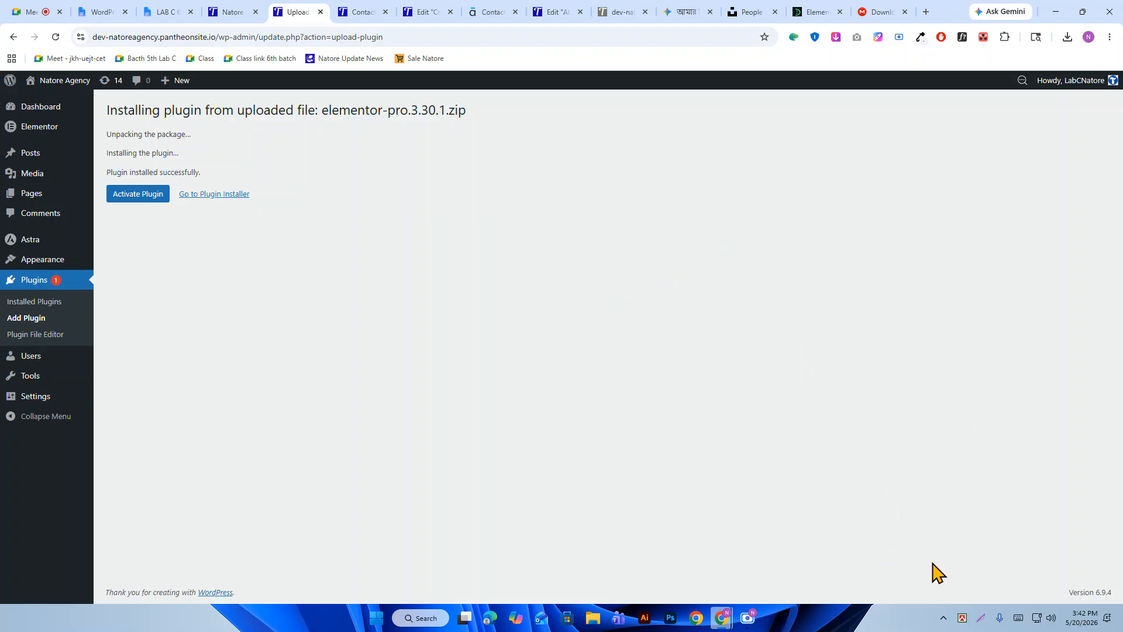
left_click(126, 198)
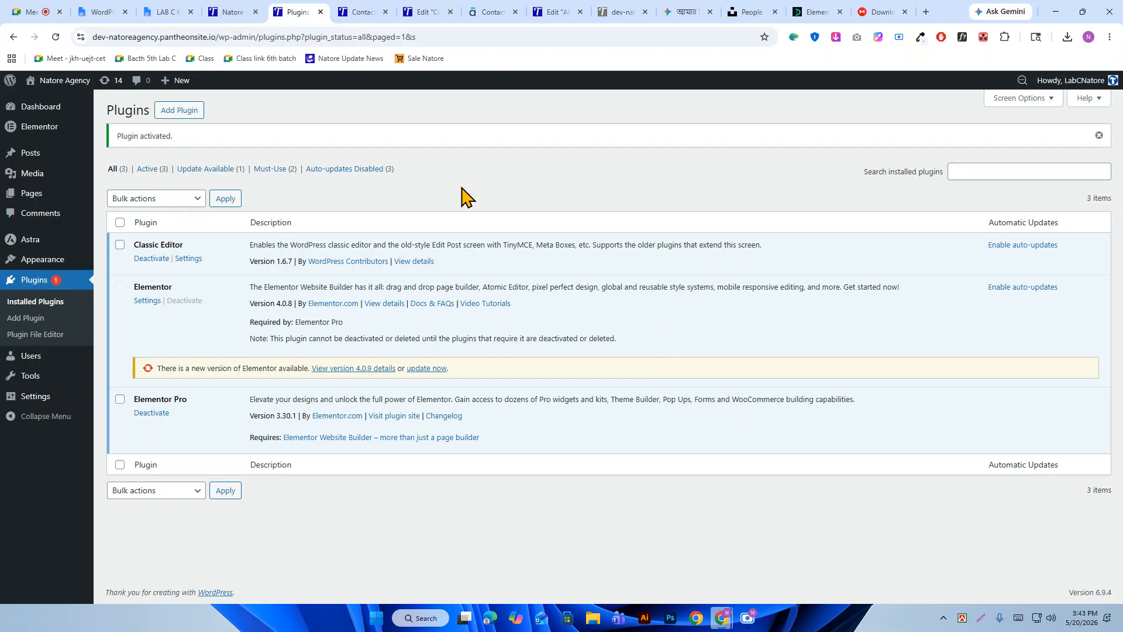
Return to the Contact page's Elementor editor and reload it to load the Pro widgets.
left_click(438, 12)
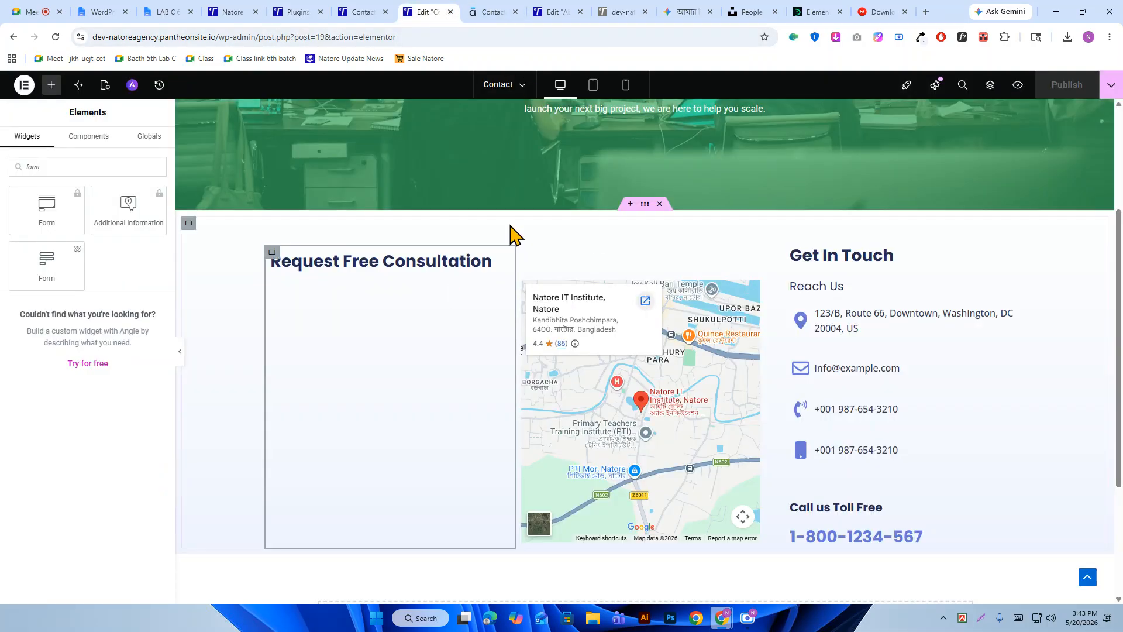
left_click(53, 39)
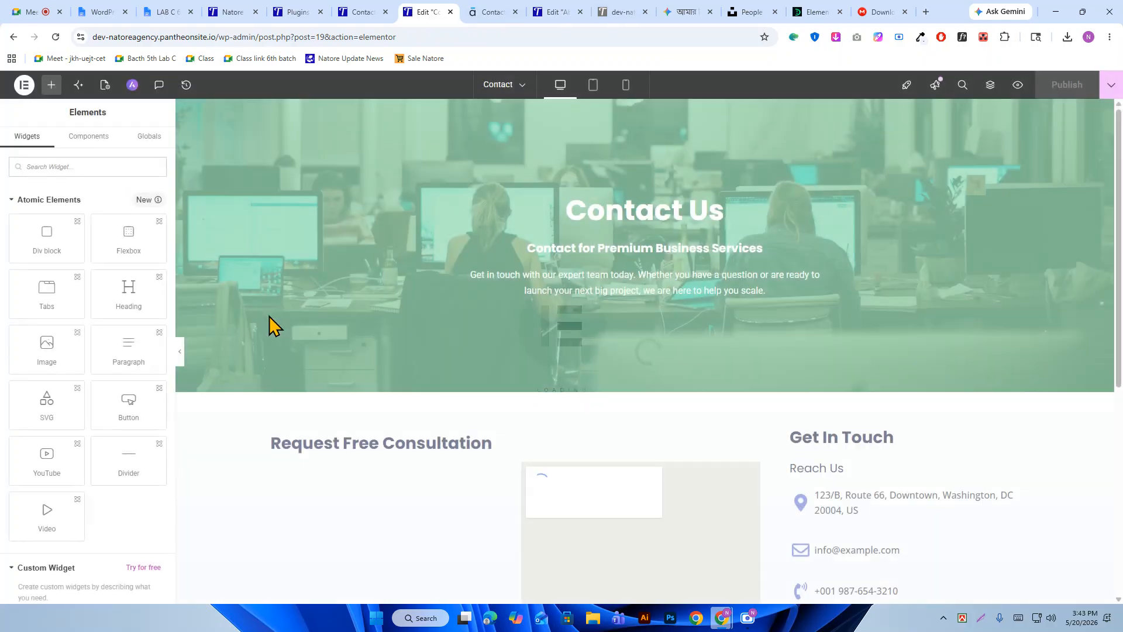
scroll(444, 293, "down", 2)
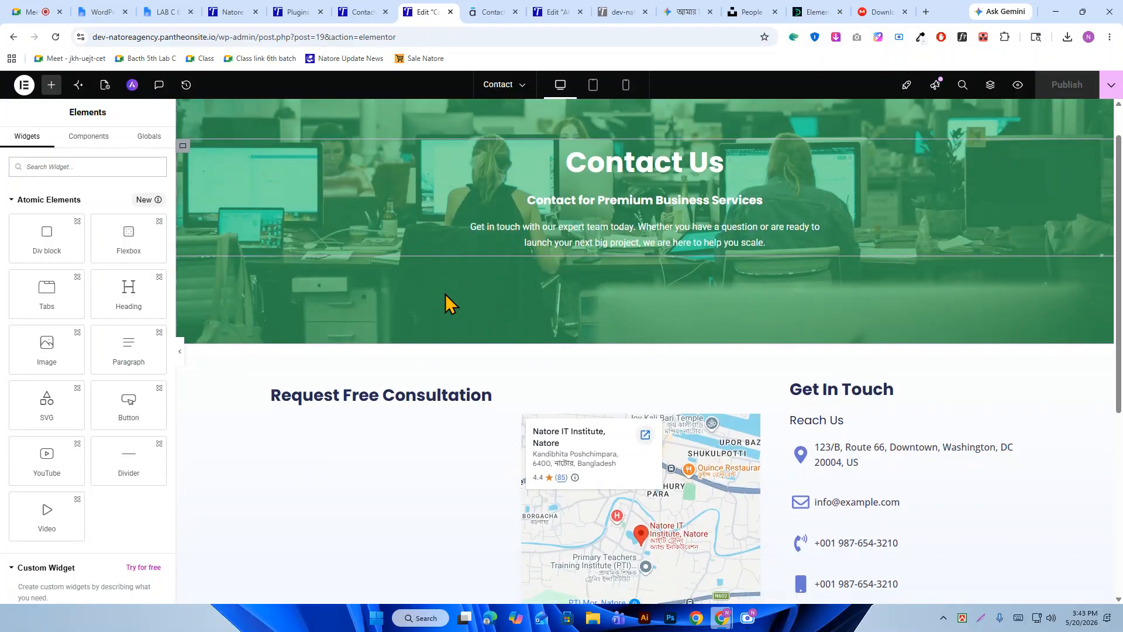
scroll(445, 300, "down", 1)
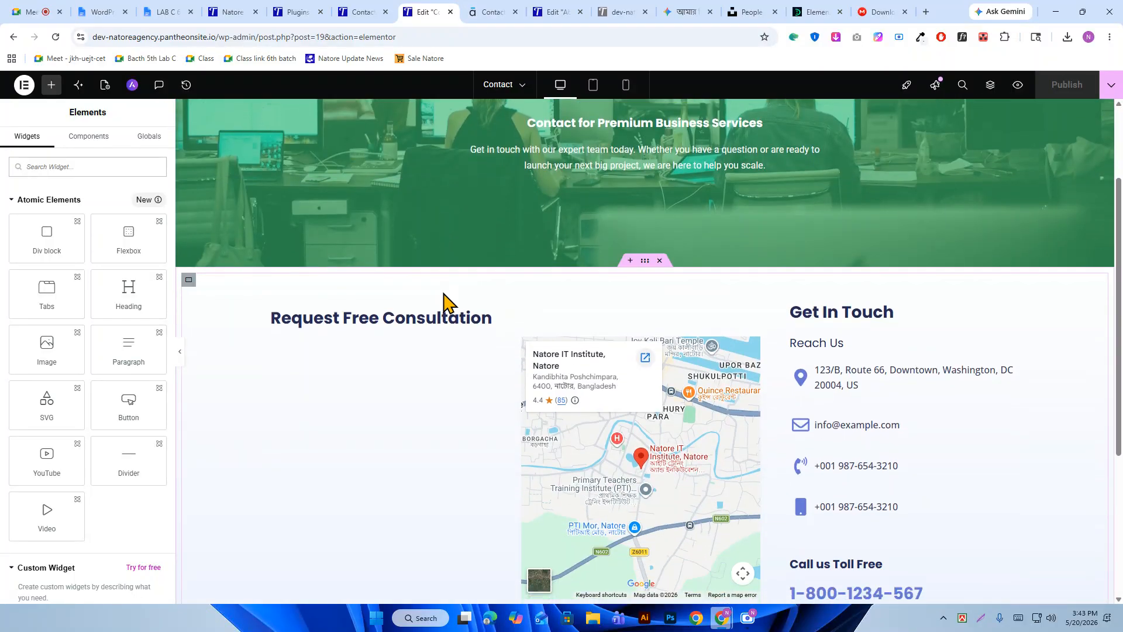
Collapse the Atomic Elements and Custom Widget groups, find the "form" widget and place it below the Request Free Consultation heading.
left_click(13, 202)
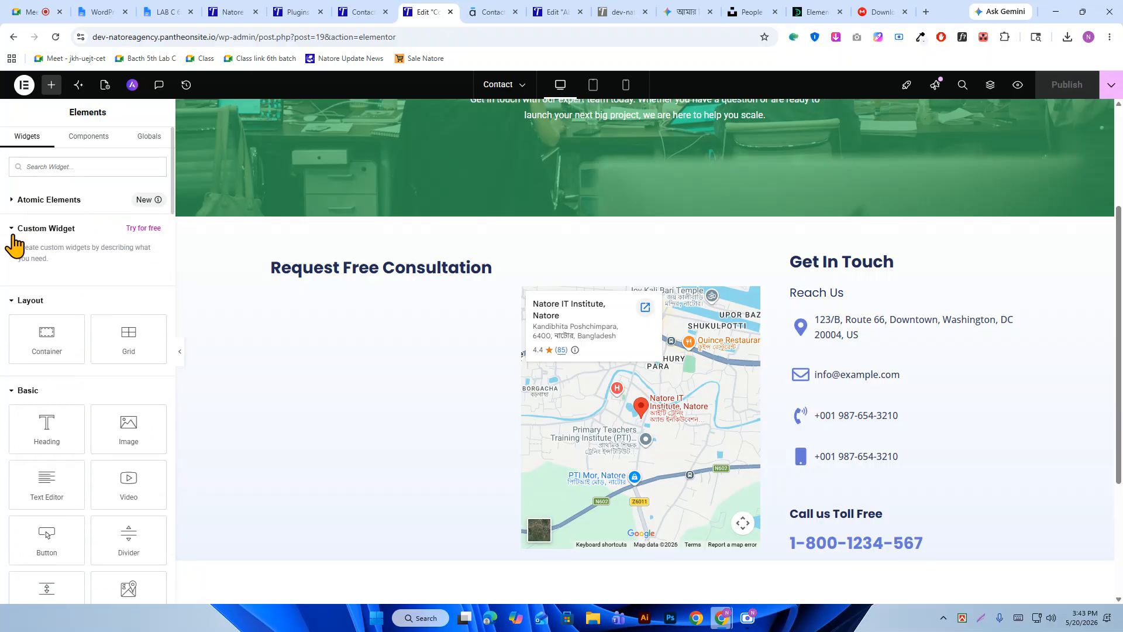
left_click(13, 229)
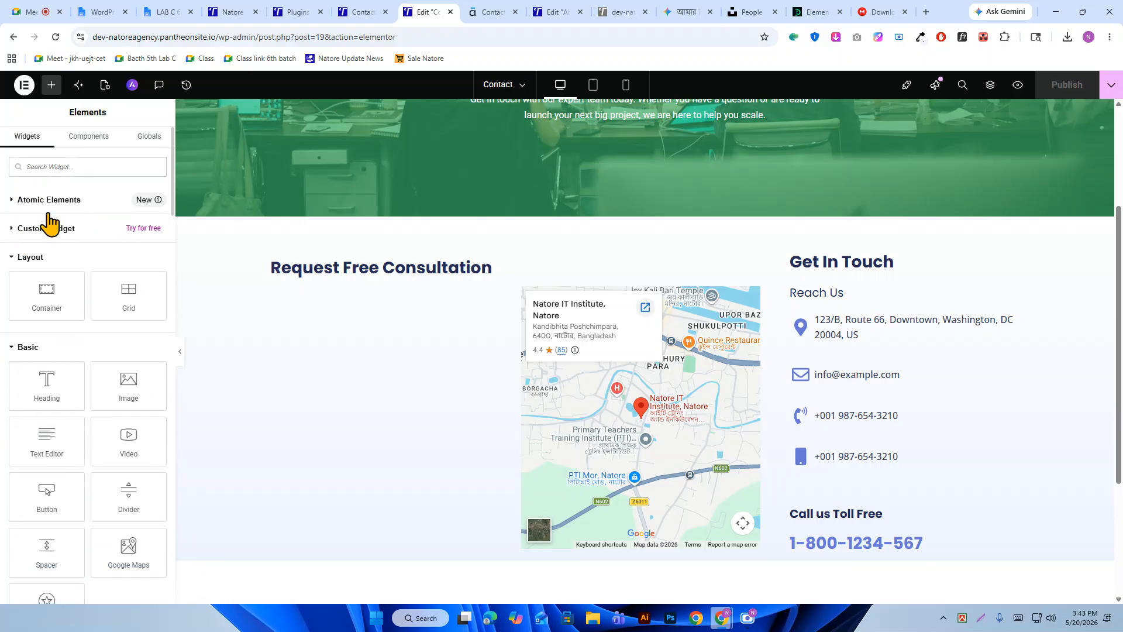
type("form")
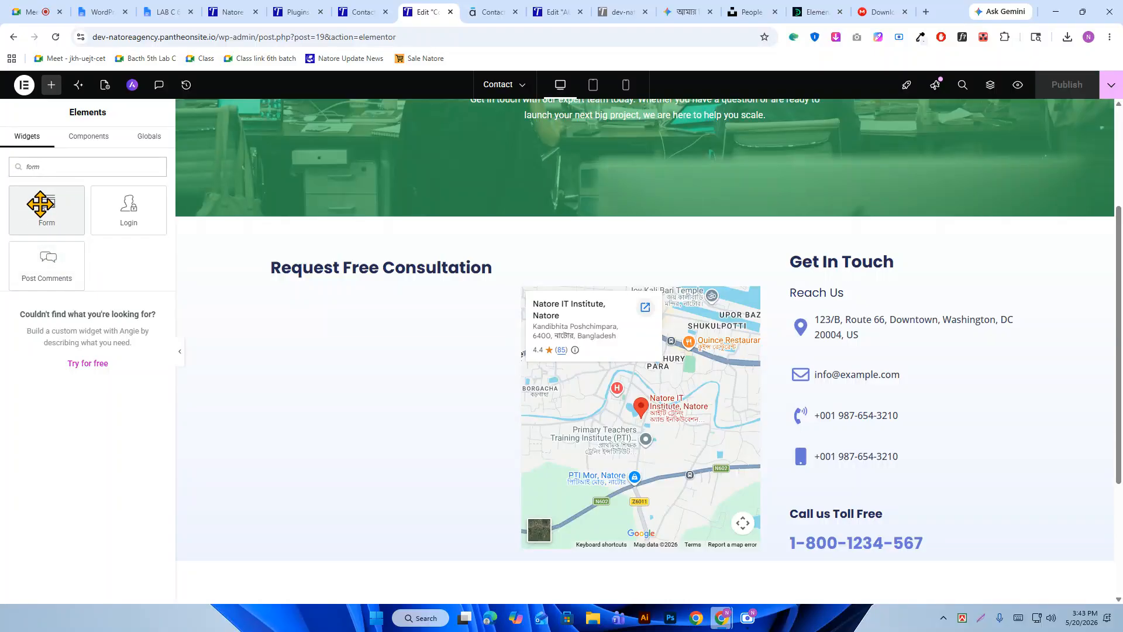
left_click_drag(40, 210, 332, 276)
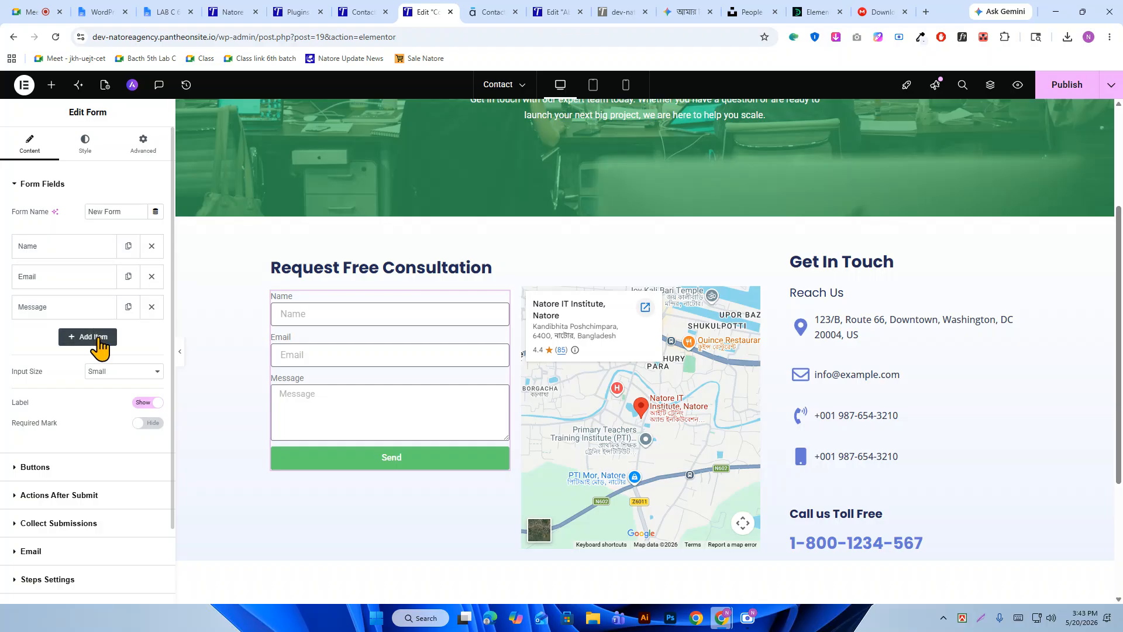
Remove the default Name and Message fields from the form and add a blank field below Email.
left_click(151, 246)
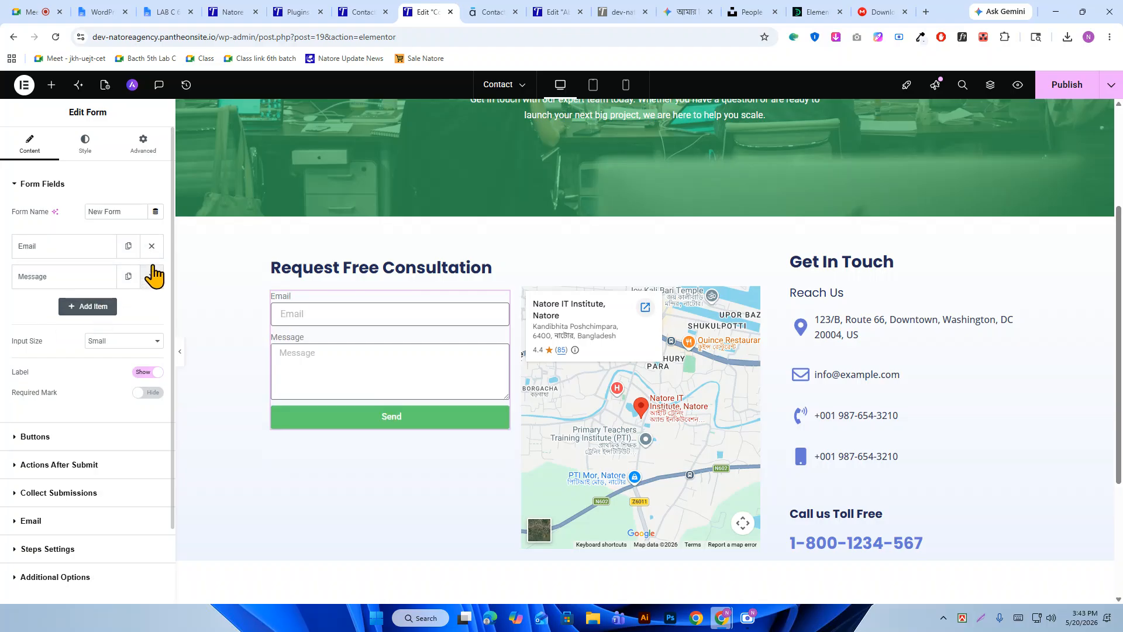
left_click(151, 276)
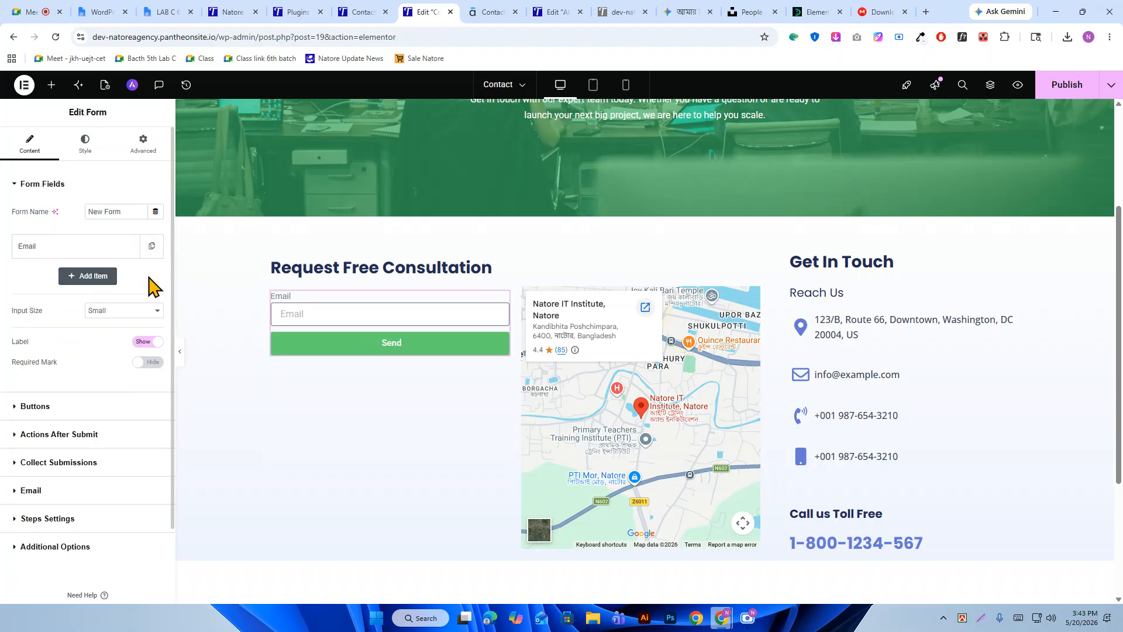
left_click(92, 277)
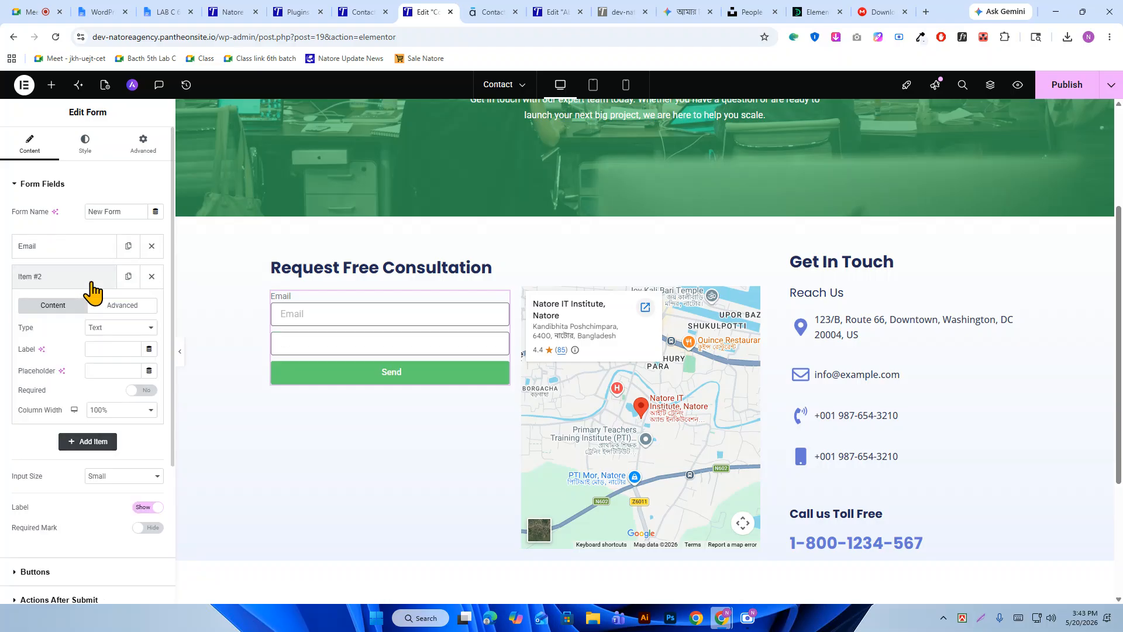
left_click(125, 329)
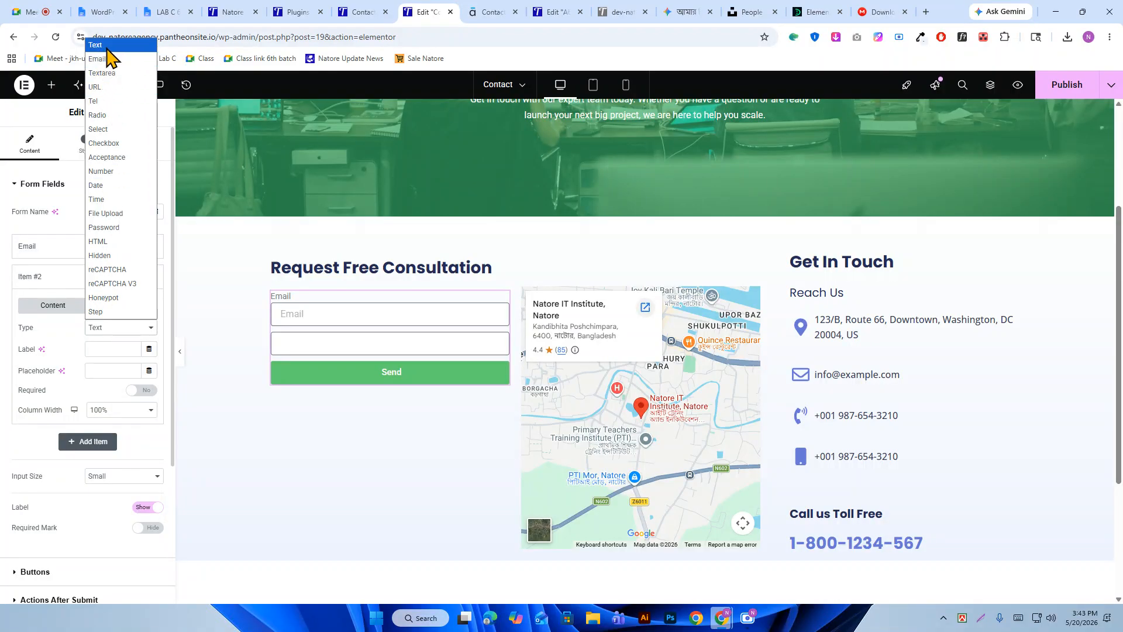
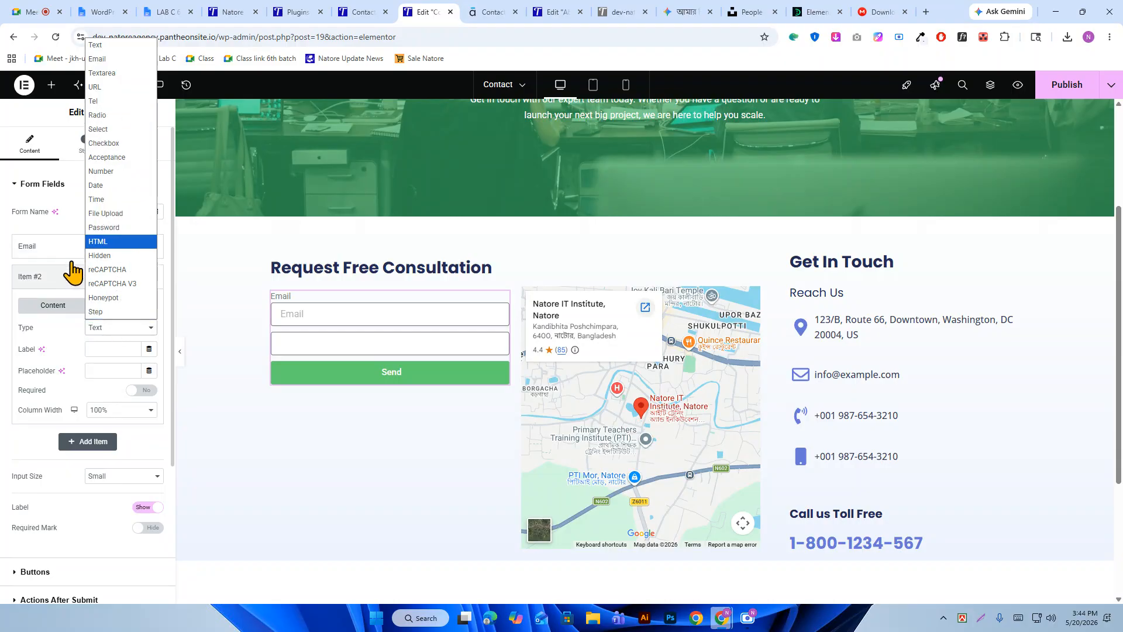
Examine the name, email and message fields of the reference demo's consultation form, exiting WhatFont on that page.
left_click(456, 3)
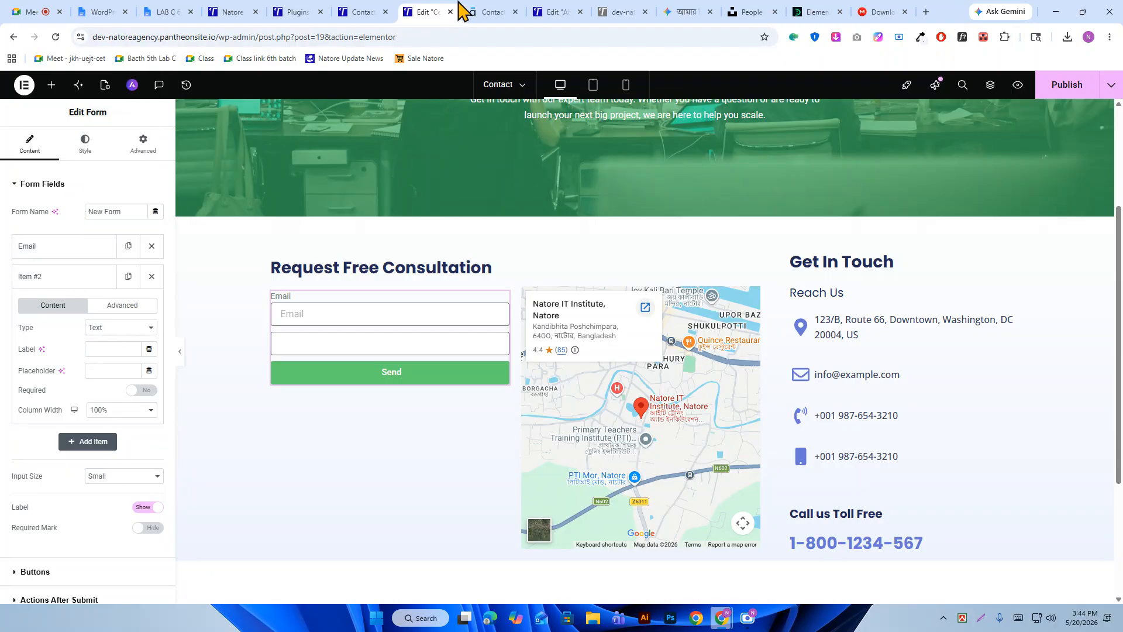
left_click(478, 15)
left_click(229, 260)
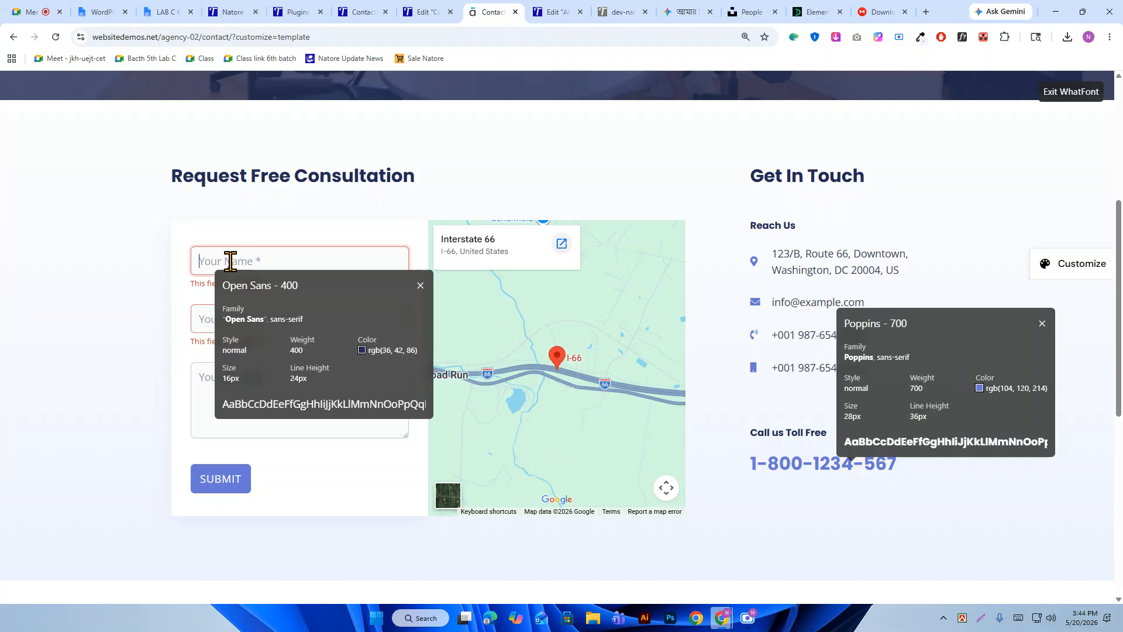
left_click(200, 319)
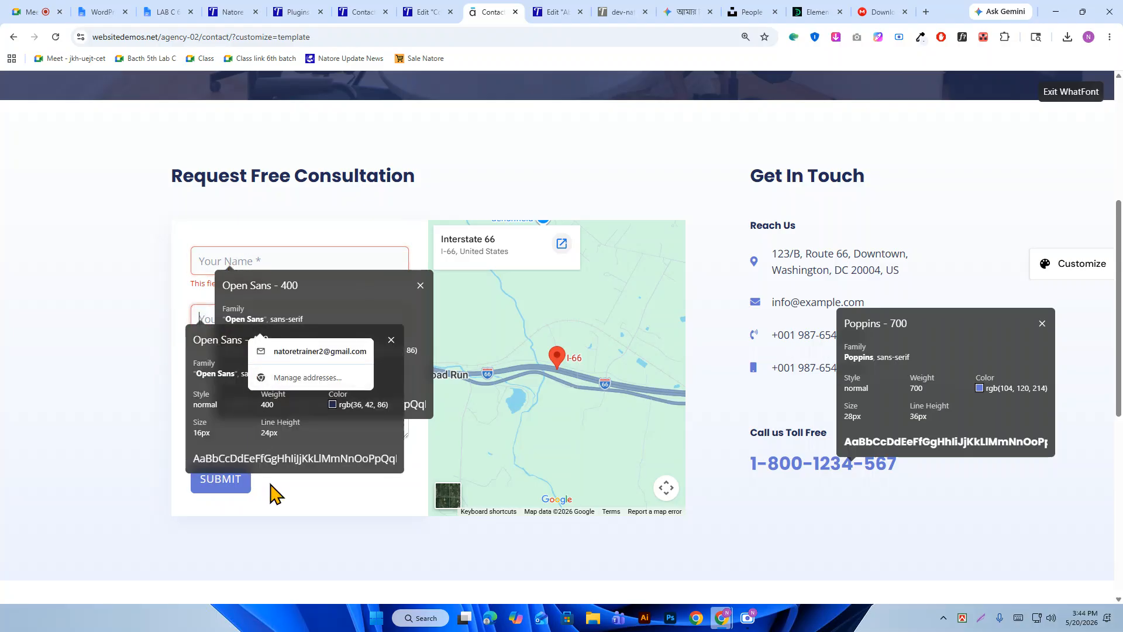
left_click(1059, 93)
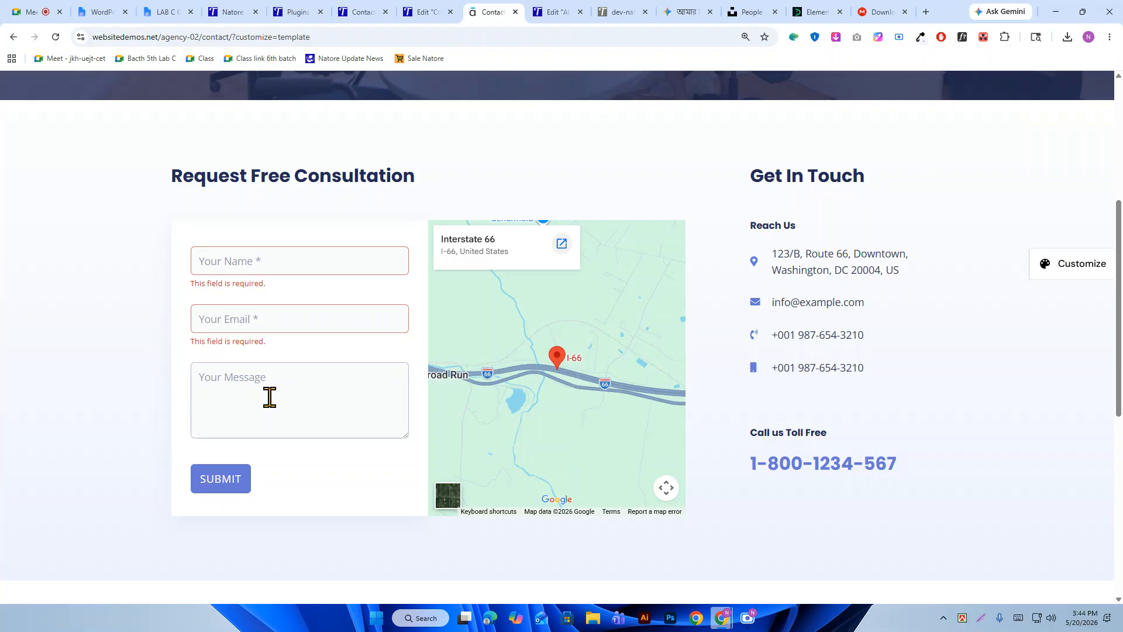
left_click(249, 398)
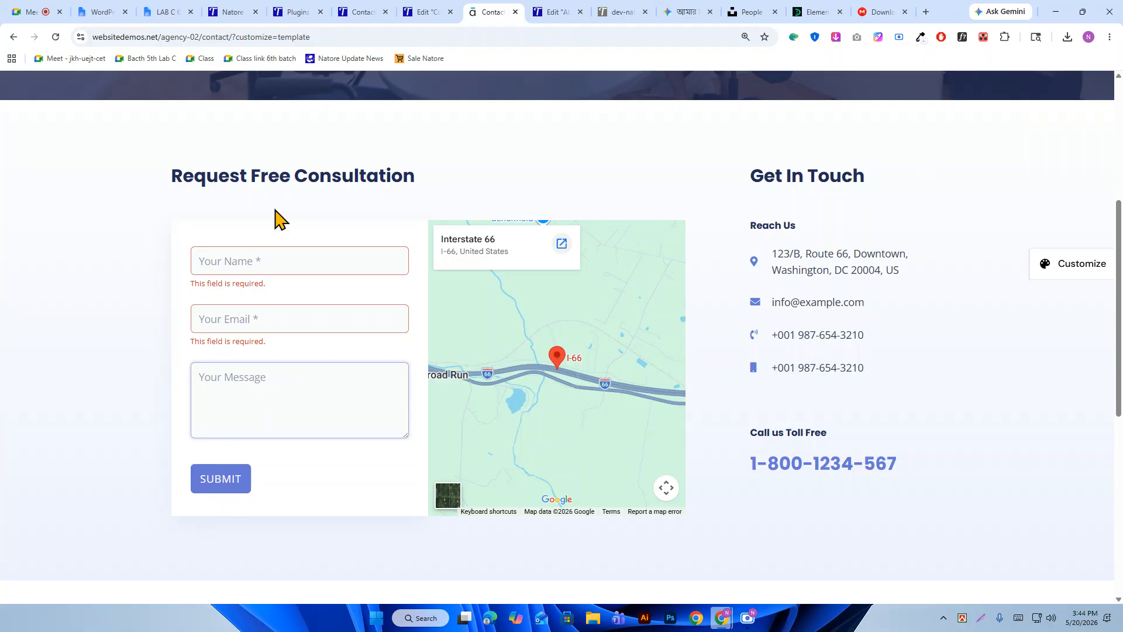
left_click(304, 250)
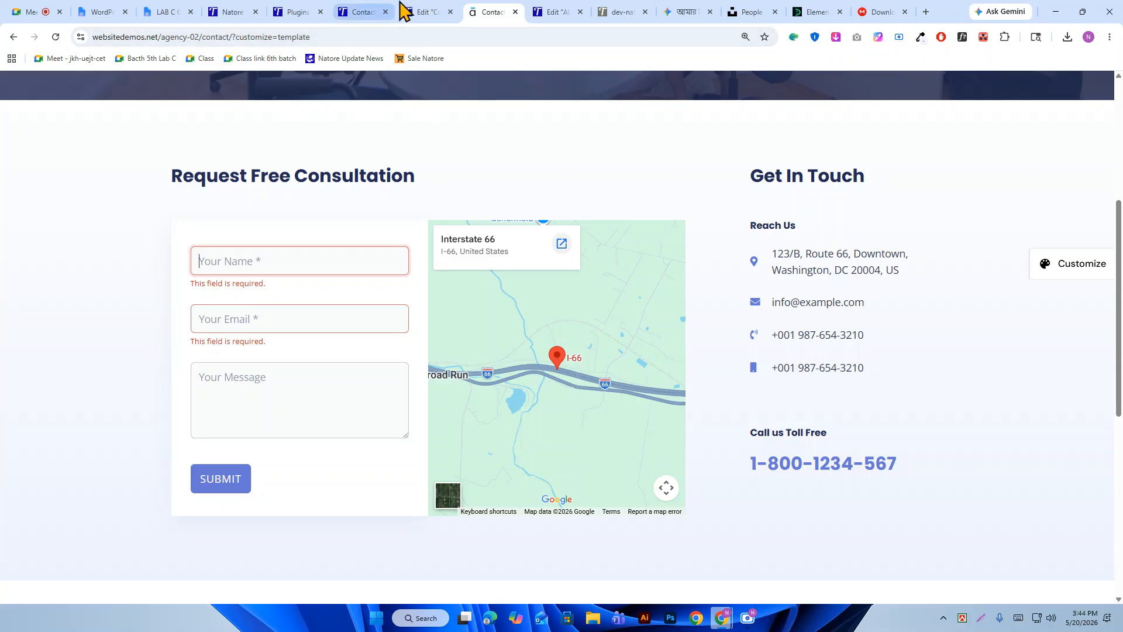
Back in the Elementor editor, delete the blank second field and turn the Email field into a Text field labelled "Name".
left_click(427, 11)
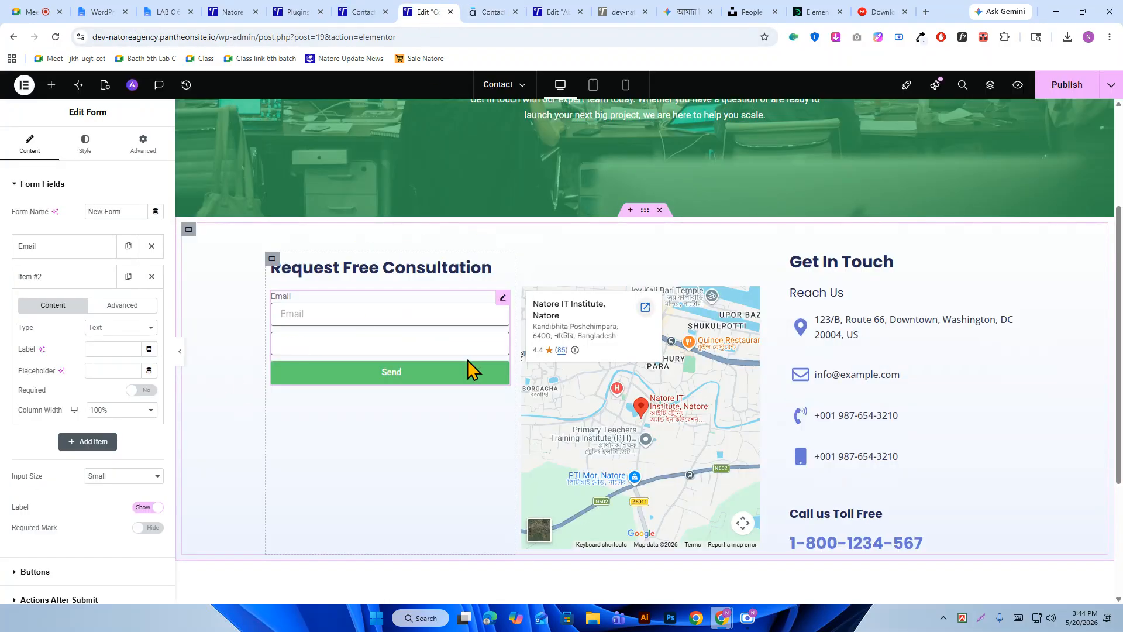
left_click(151, 276)
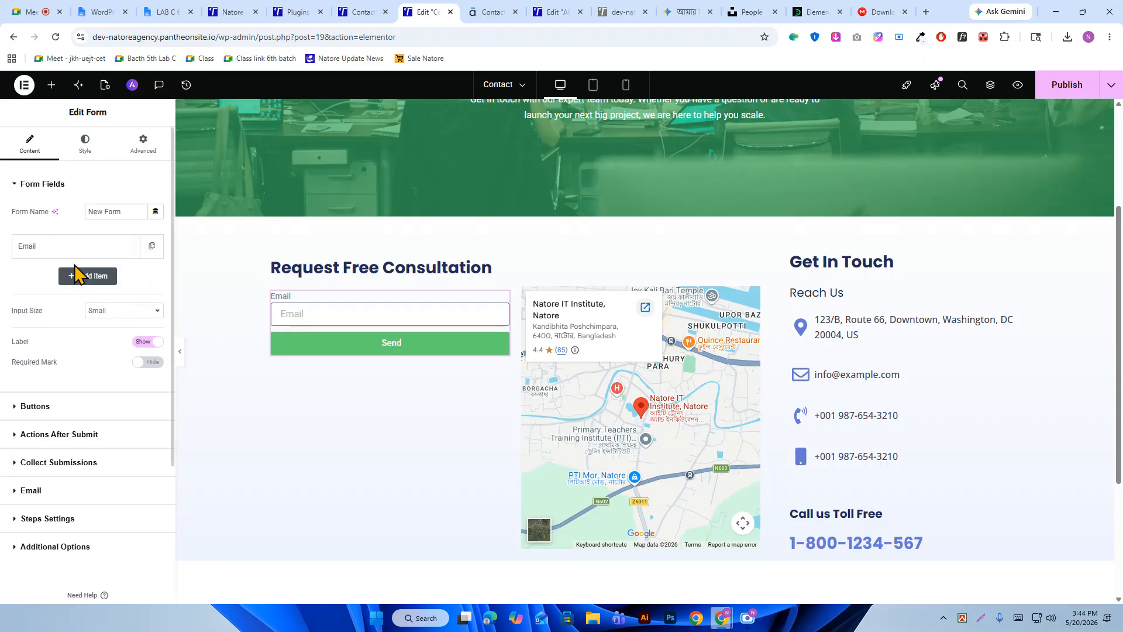
left_click(111, 250)
left_click(125, 299)
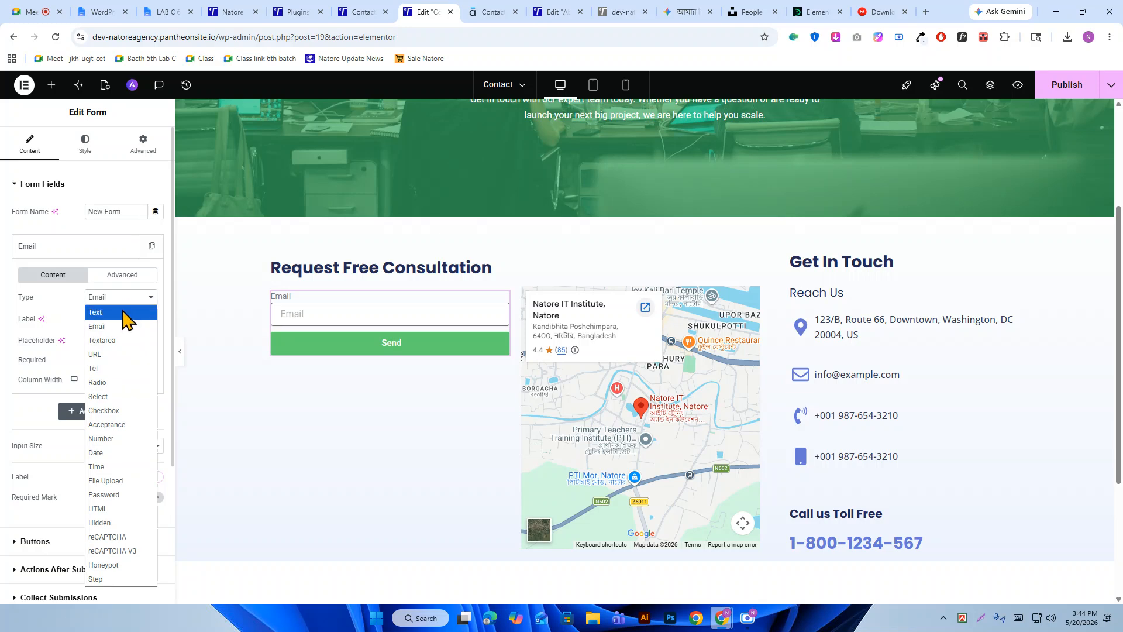
left_click(123, 313)
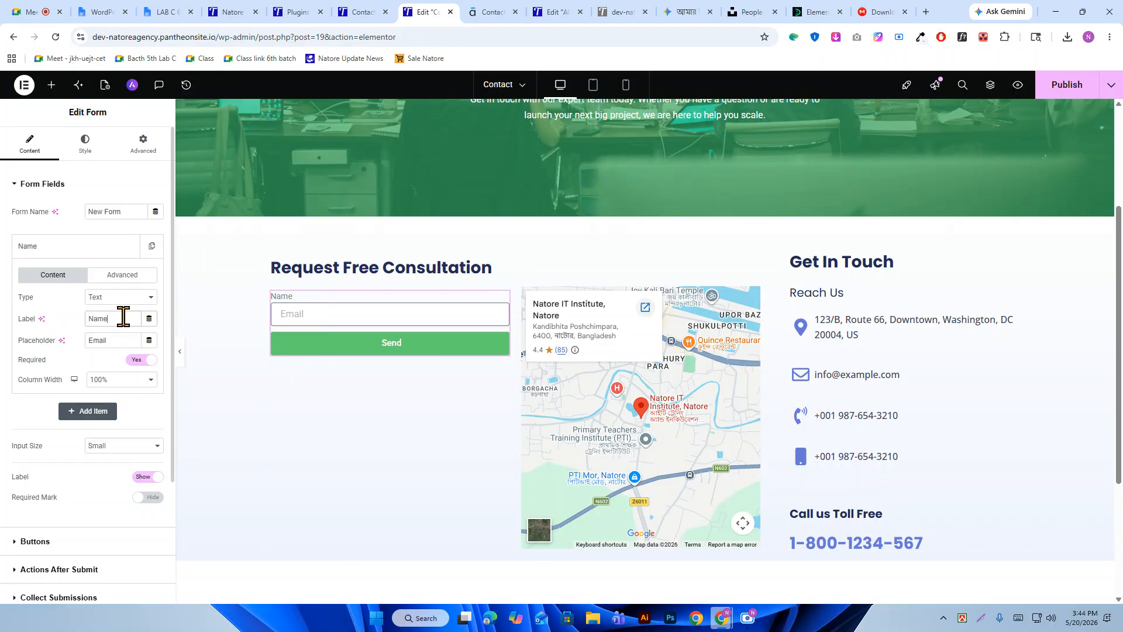
Test the placeholder behaviour of the reference form's name field with "fgvk", dismiss the ad blocker window and clear the entry.
left_click(483, 12)
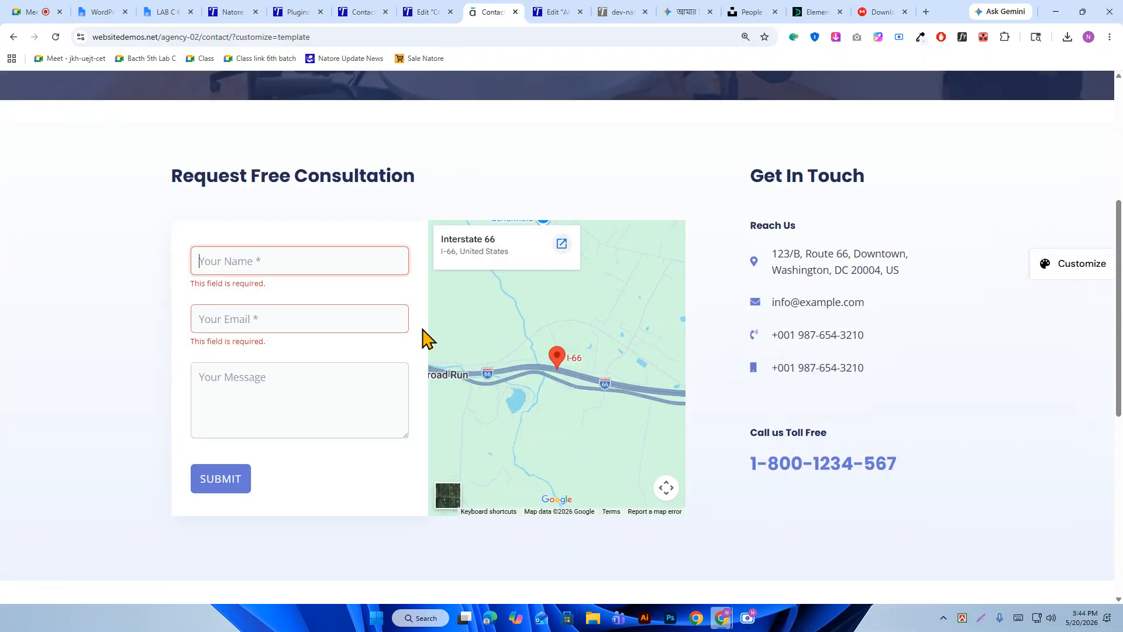
left_click(267, 179)
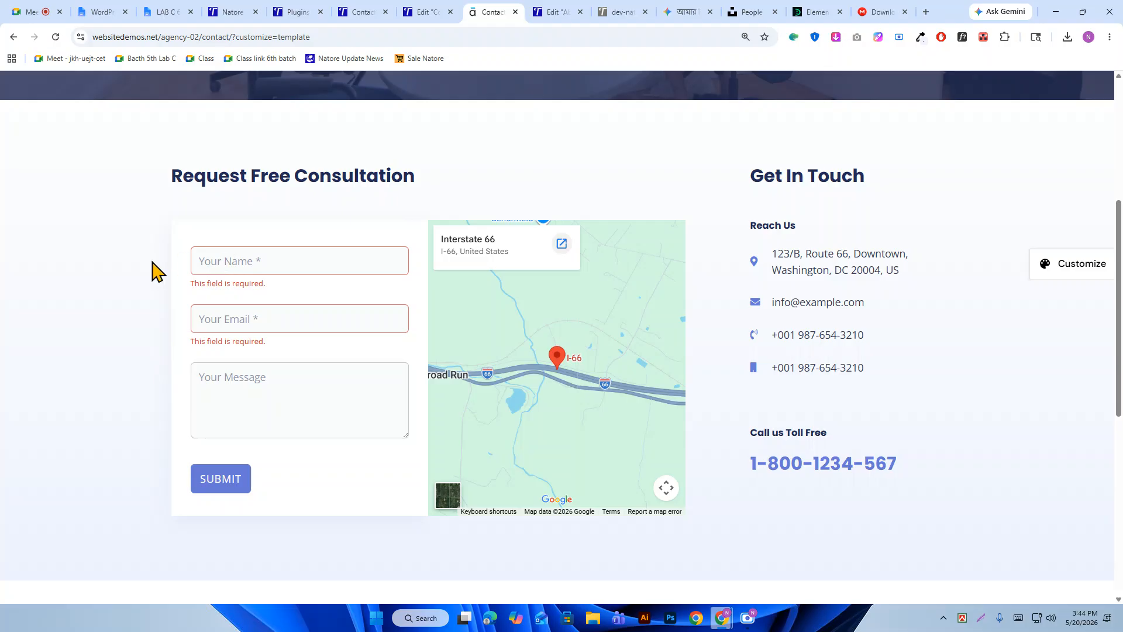
left_click(230, 258)
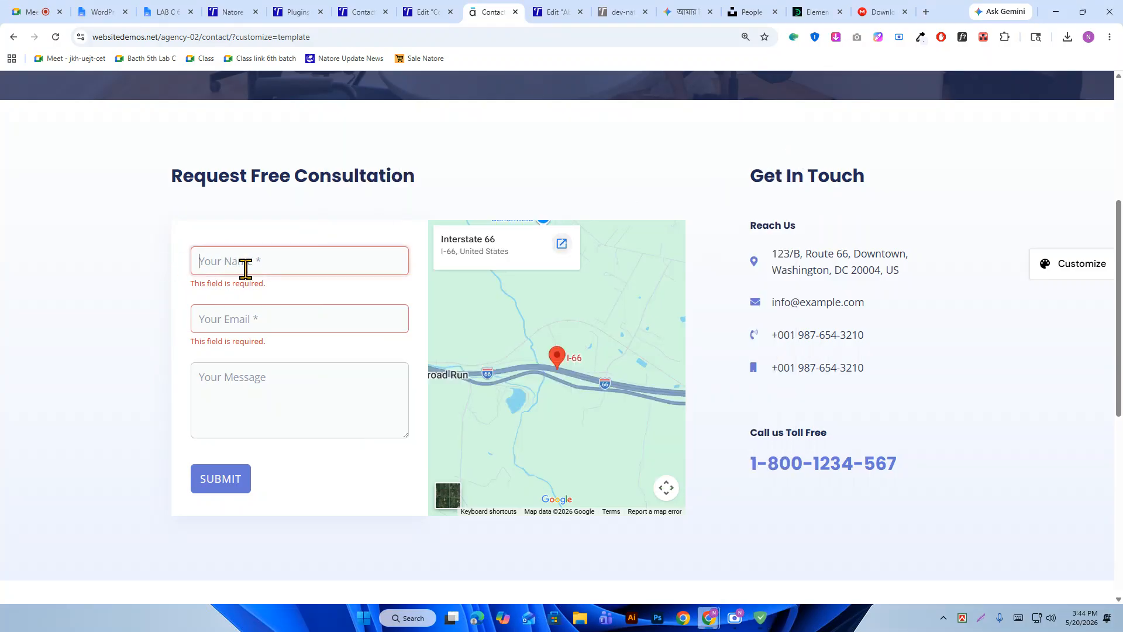
type("fgvk")
left_click(760, 618)
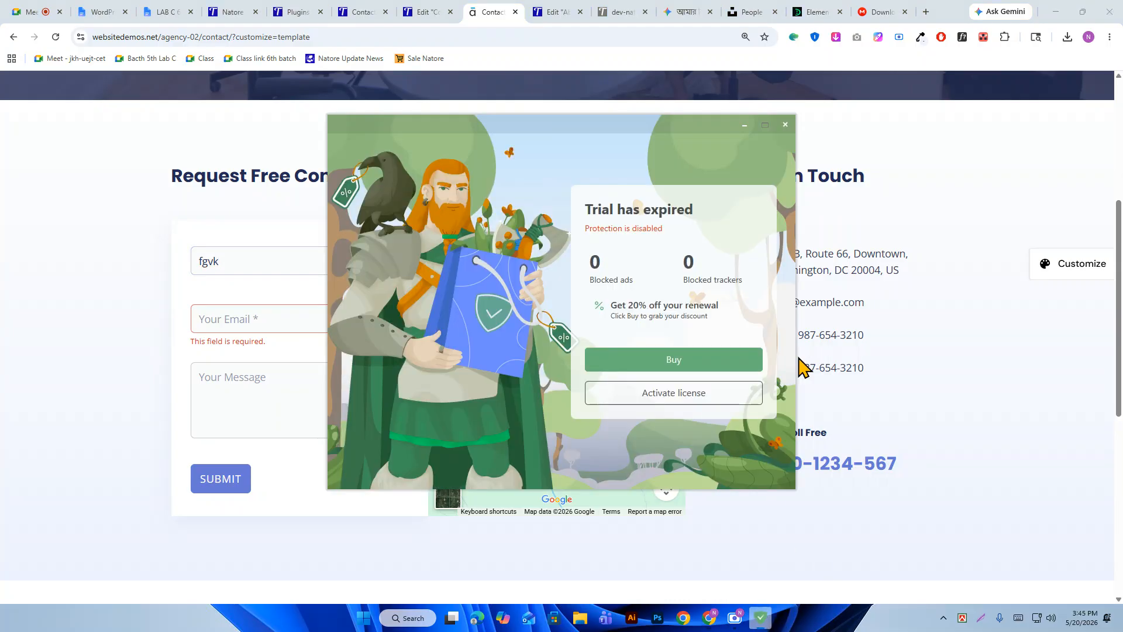
left_click(786, 122)
double_click(239, 256)
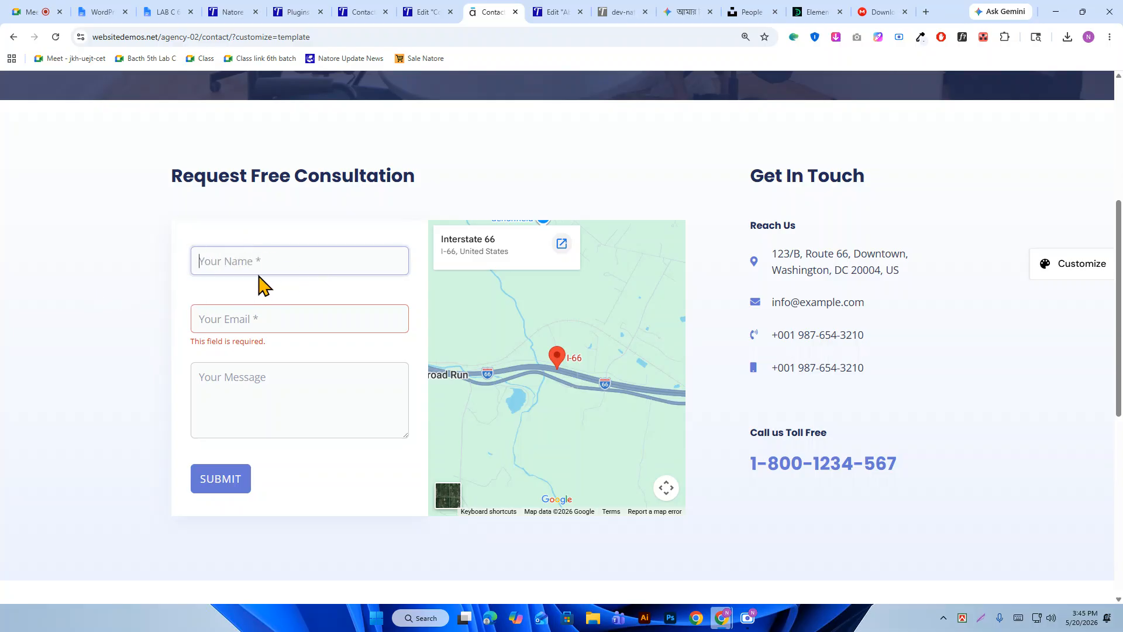
In the Elementor editor, set the first form field's placeholder to "Your Name" and clear its label.
left_click(447, 13)
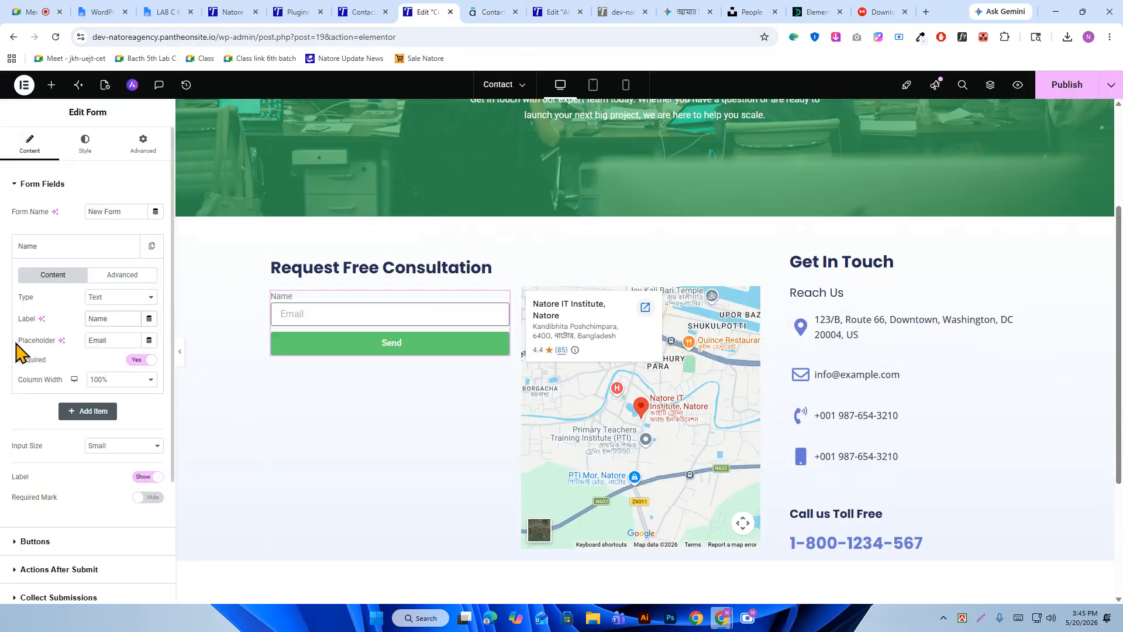
left_click_drag(24, 345, 46, 345)
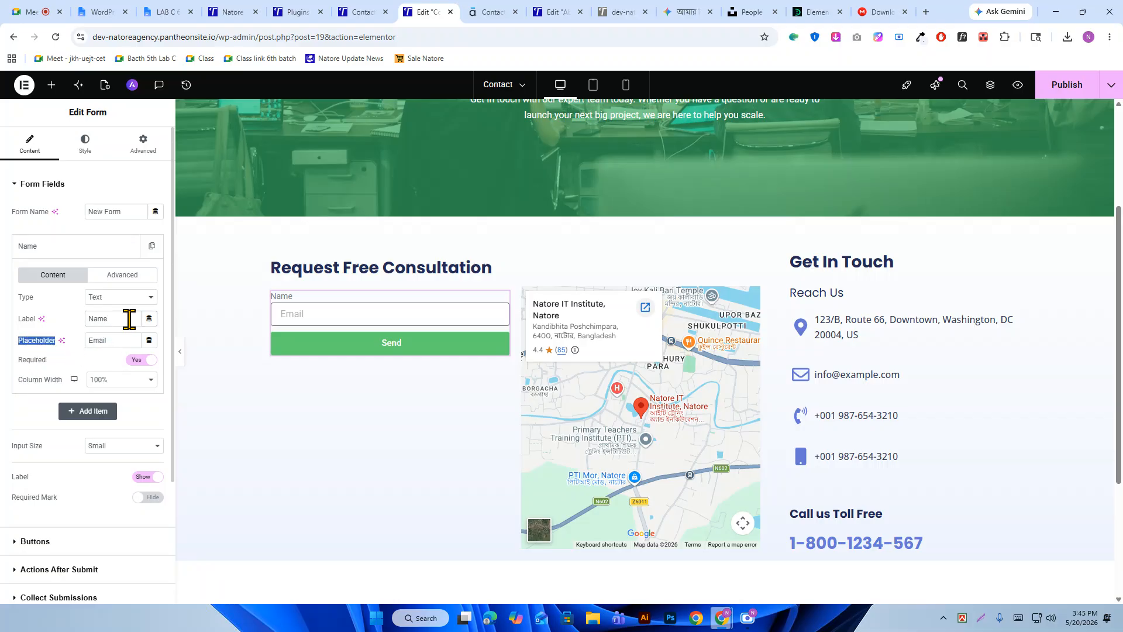
left_click_drag(130, 318, 77, 319)
right_click(102, 322)
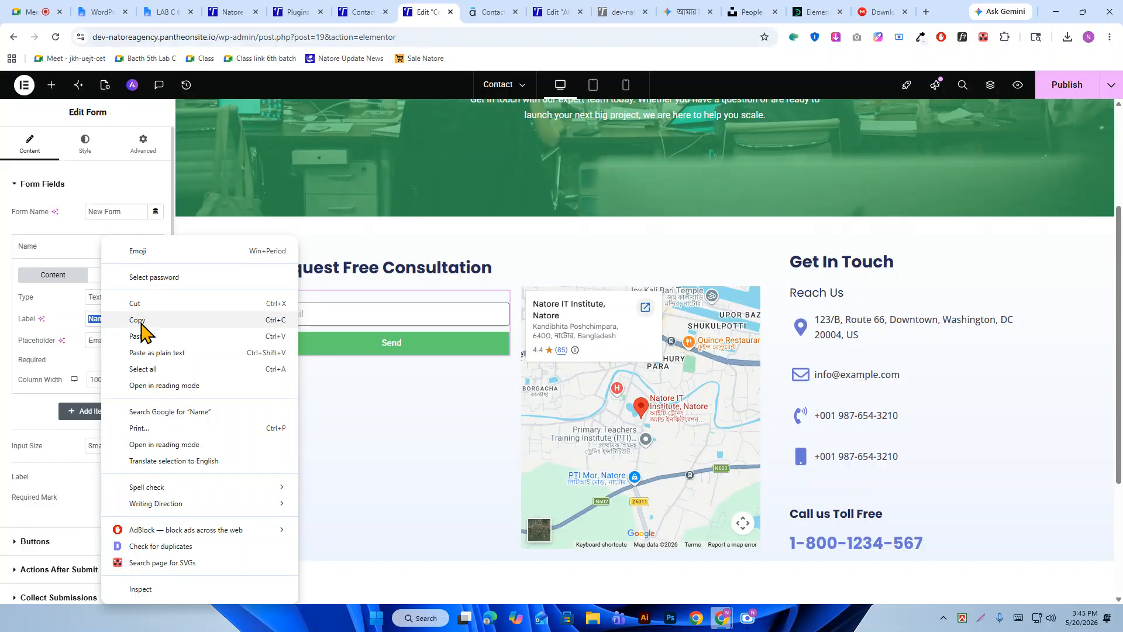
left_click(139, 320)
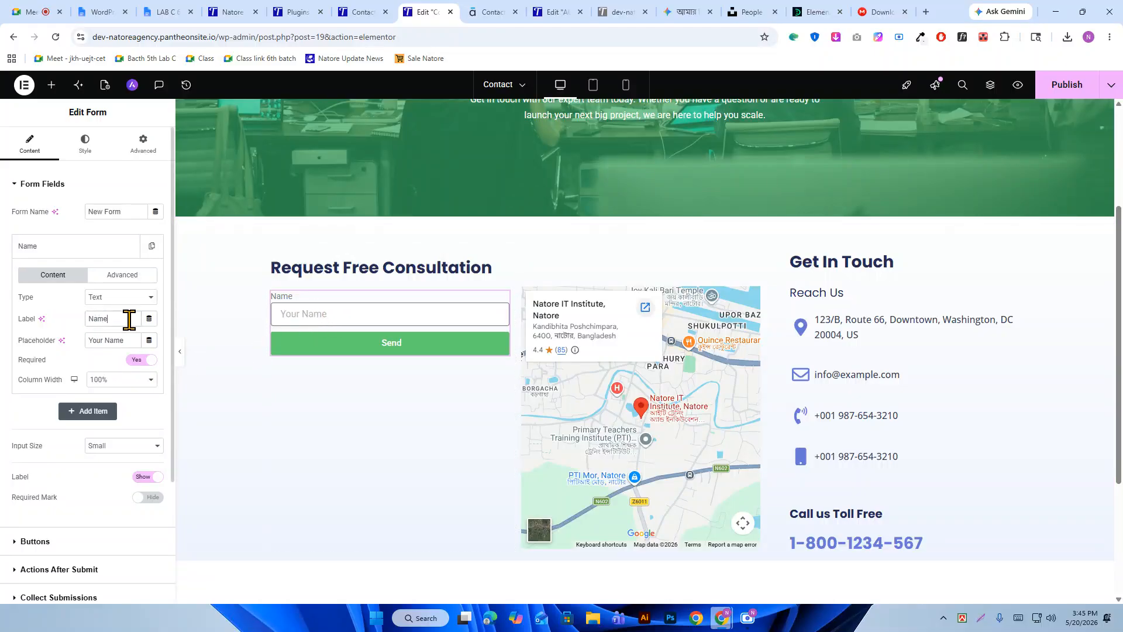
key("BackSpace")
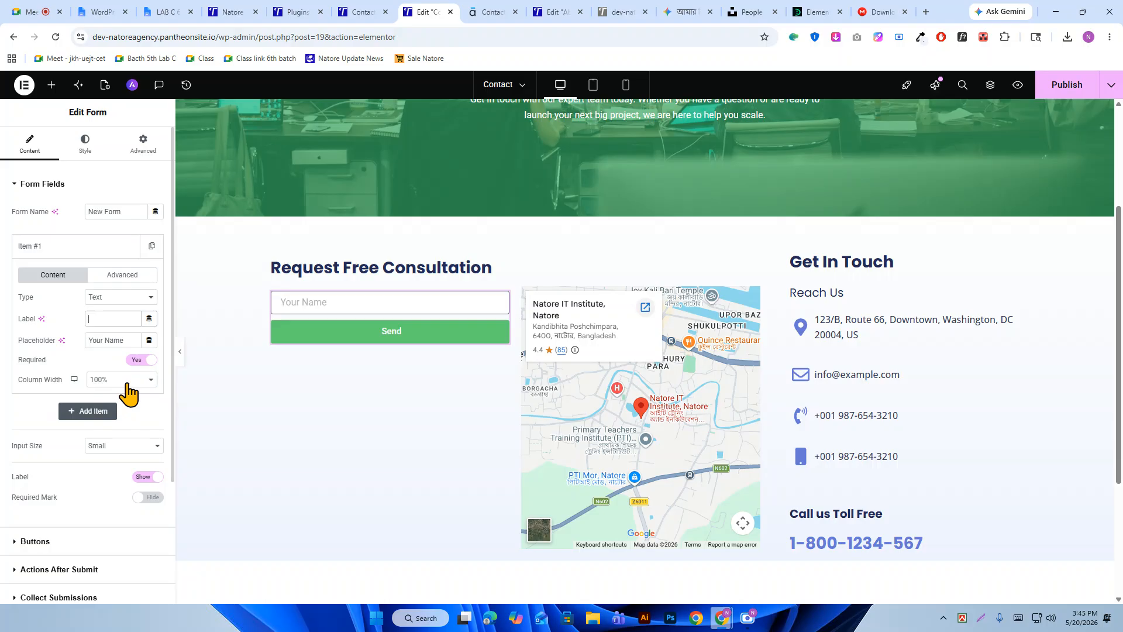
After checking the reference form, duplicate the first field and make the copy an Email field with placeholder "Your Email".
left_click(494, 12)
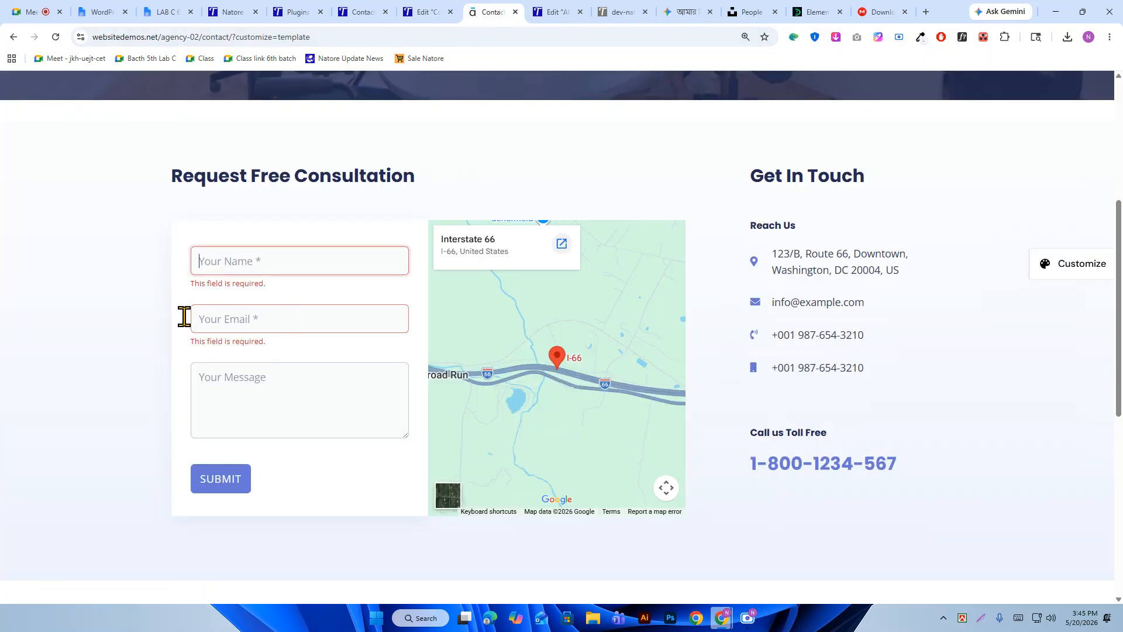
left_click(430, 12)
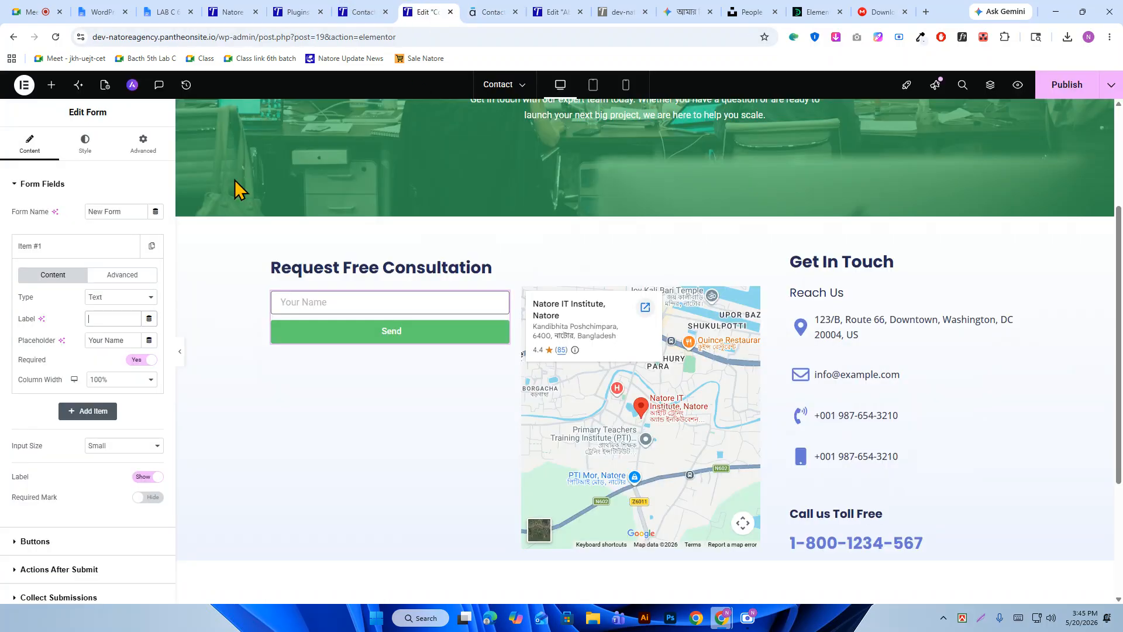
left_click(78, 249)
left_click(152, 246)
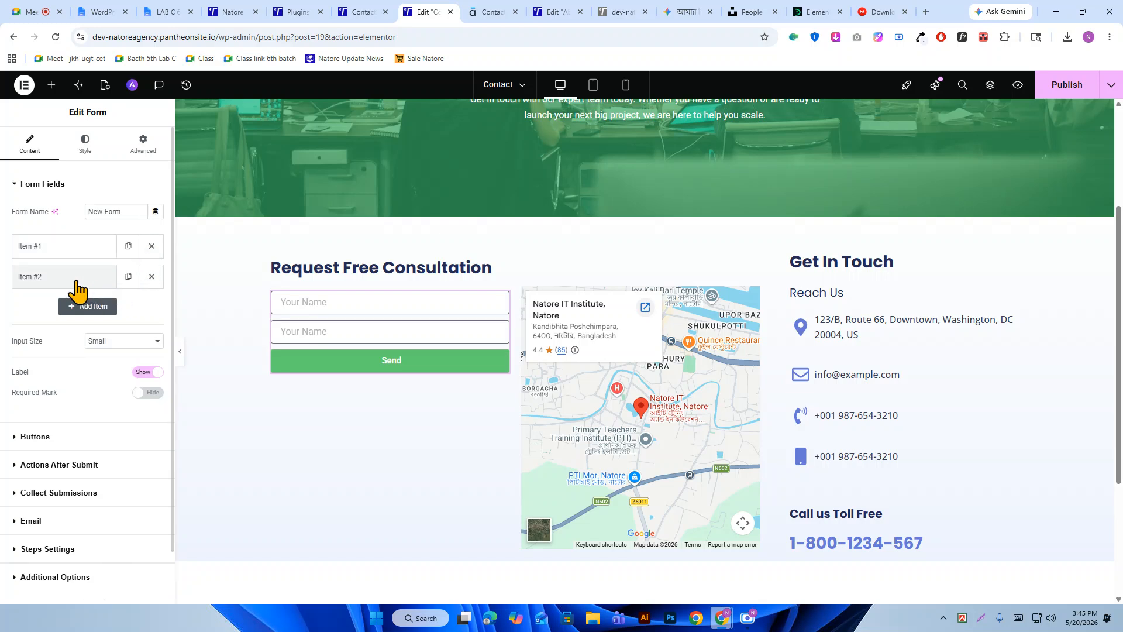
left_click(76, 277)
left_click(126, 328)
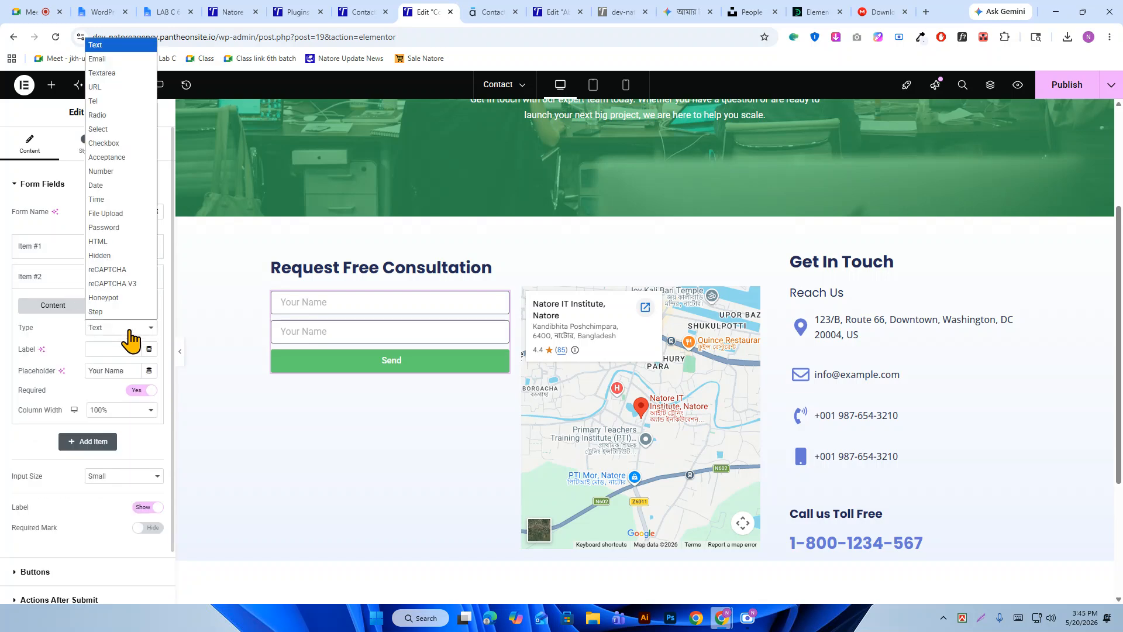
left_click(121, 65)
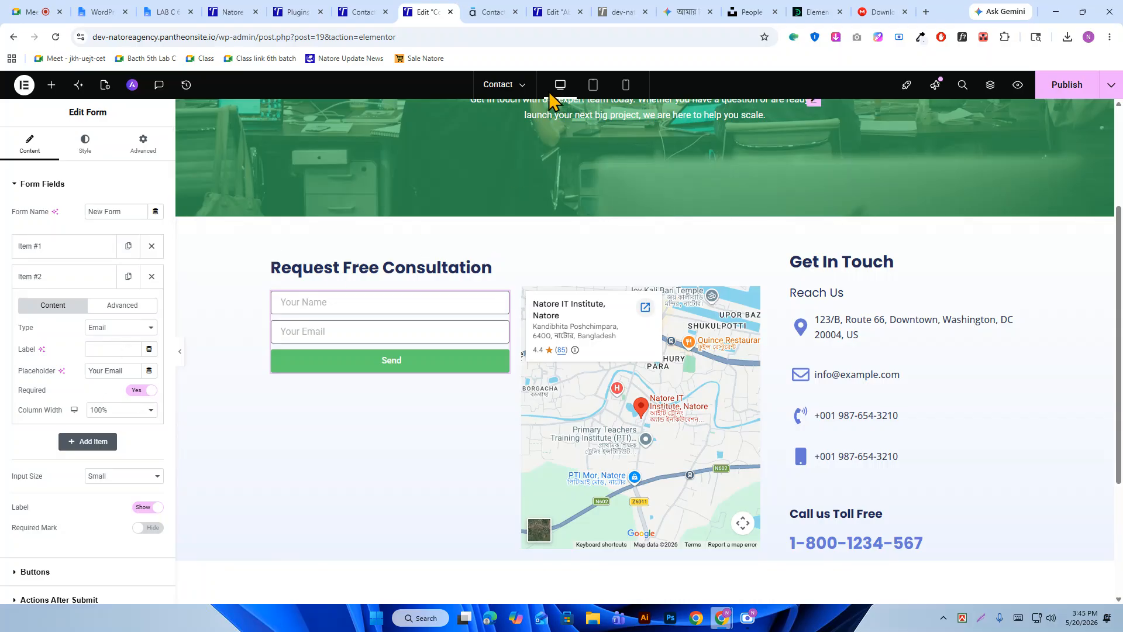
Check the reference form's message field, then add a third field to the Elementor form with type Textarea.
left_click(505, 12)
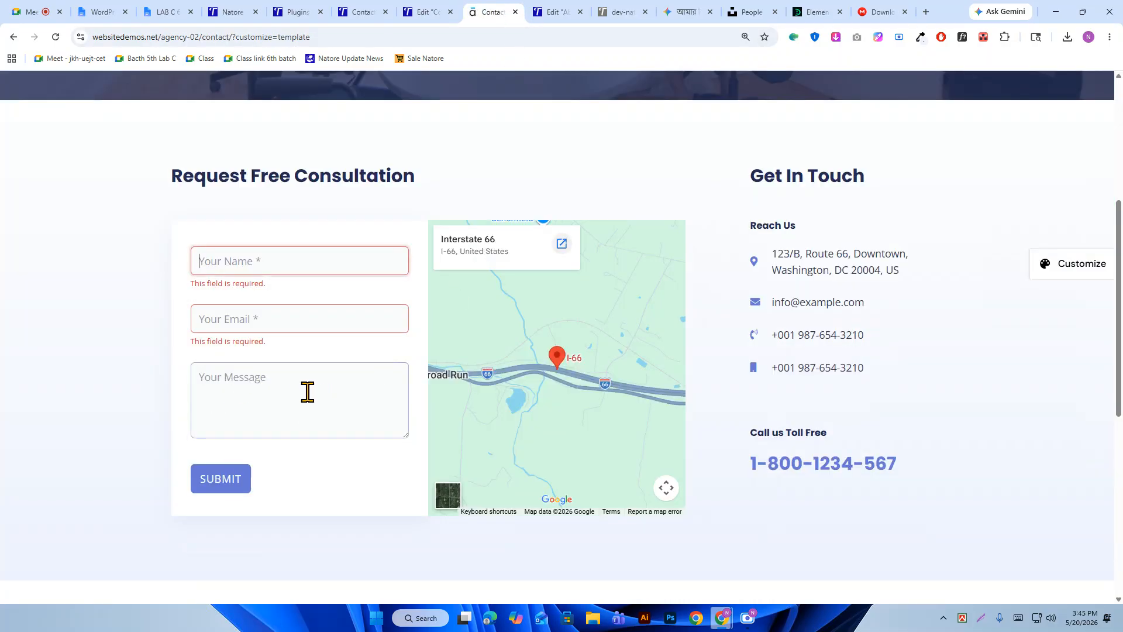
left_click(308, 392)
left_click(413, 10)
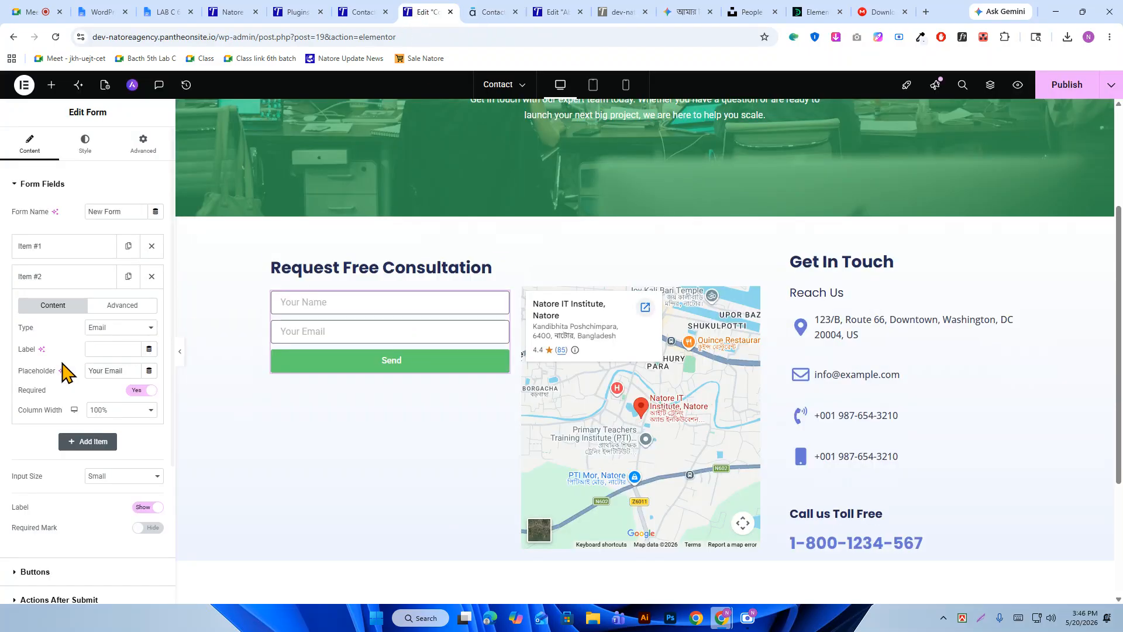
left_click(62, 277)
left_click(82, 307)
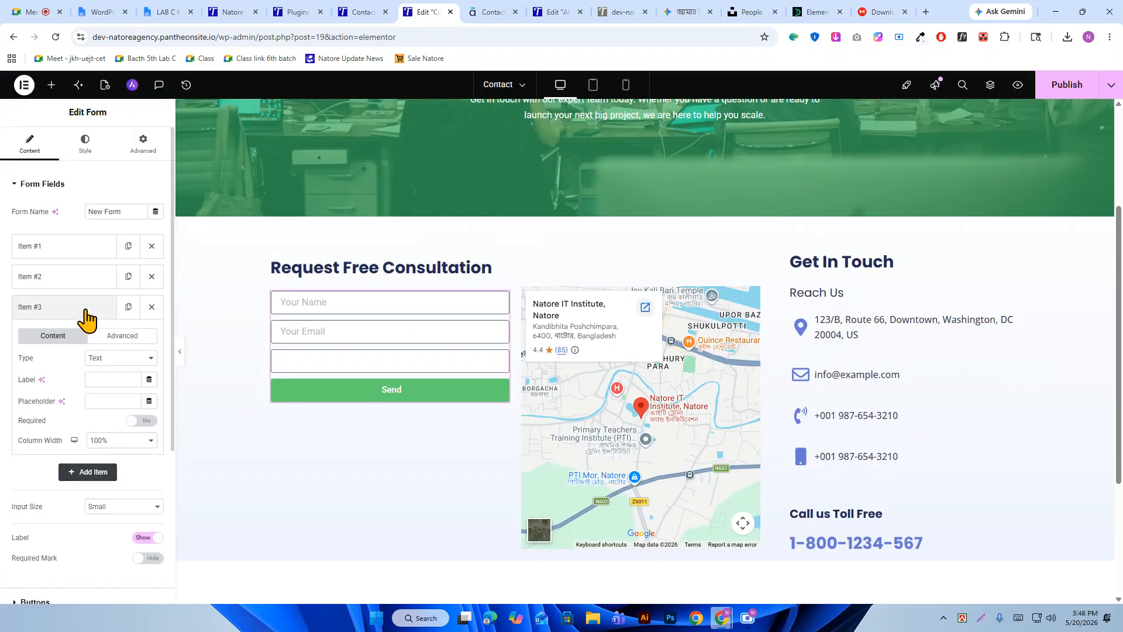
left_click(110, 358)
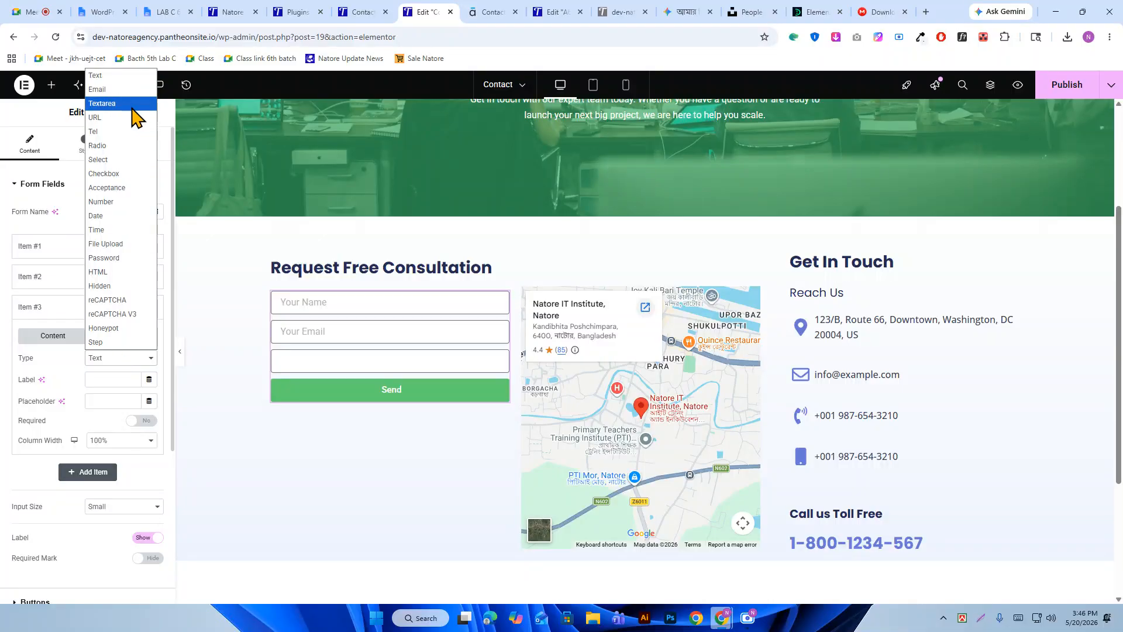
left_click(102, 104)
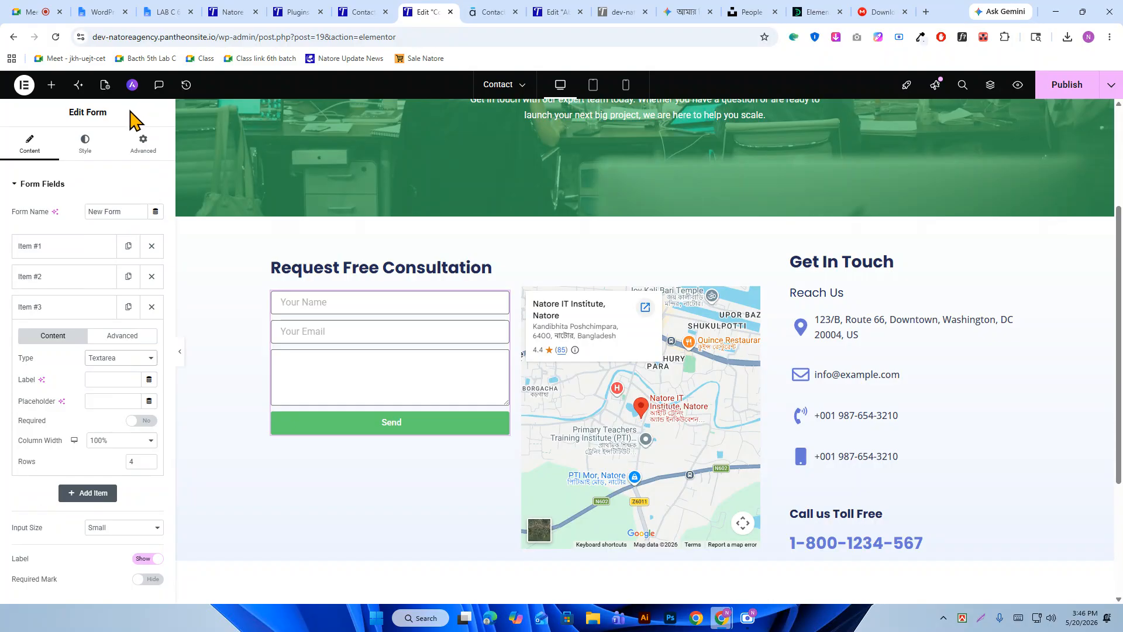
On the reference contact page, test resizing the form's message box, and return to the Elementor editor.
left_click(502, 12)
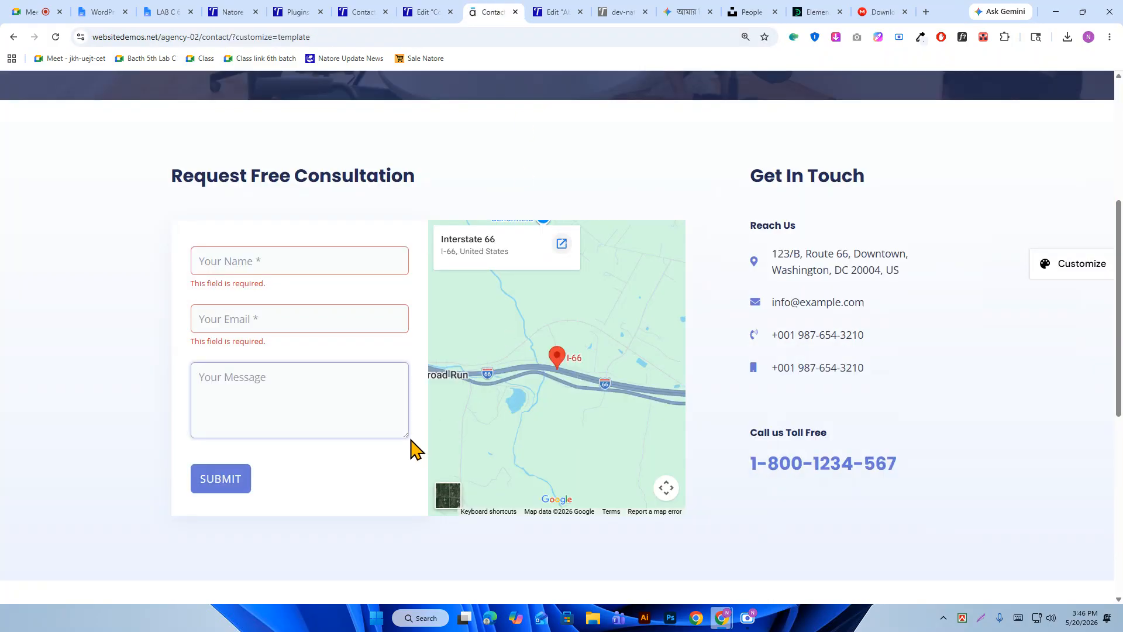
left_click_drag(407, 436, 433, 494)
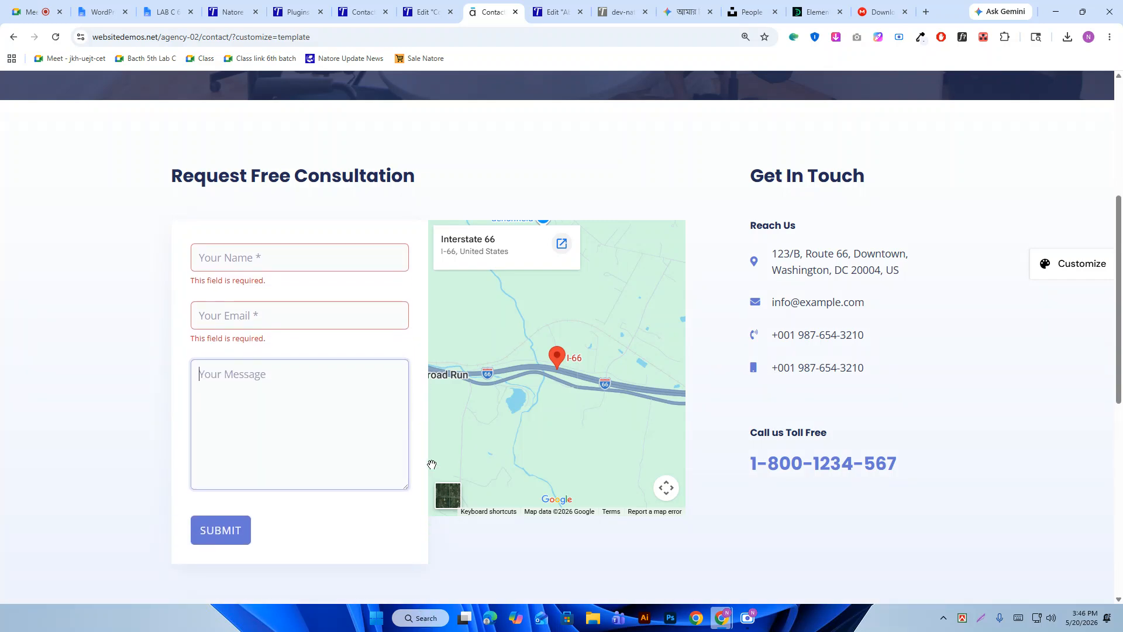
left_click_drag(432, 464, 394, 476)
left_click(431, 11)
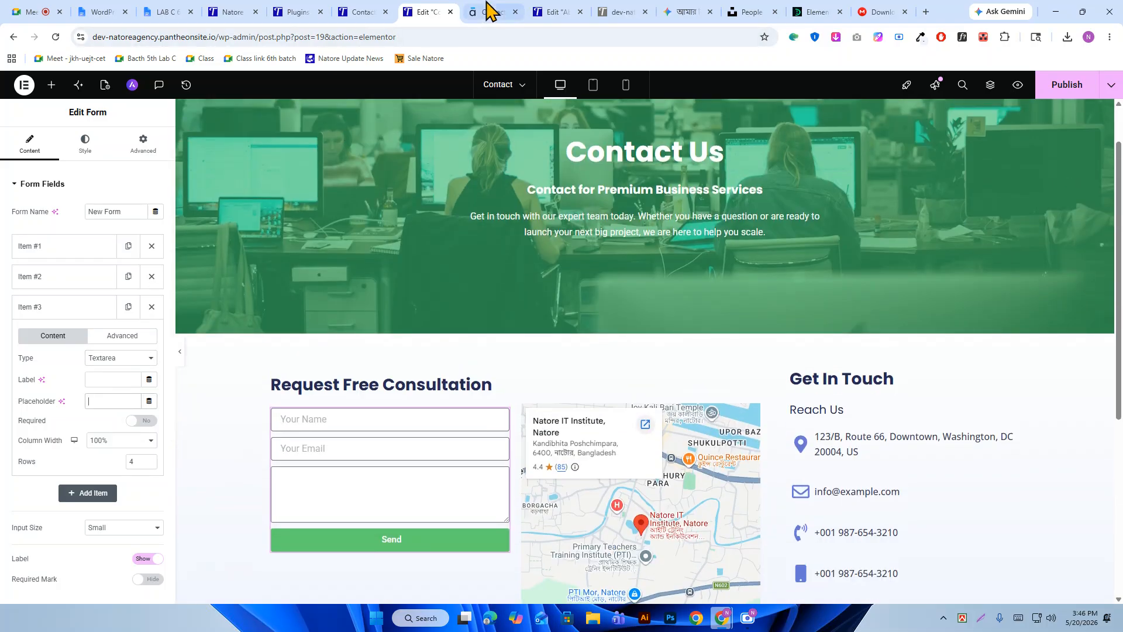
Copy the "Your Message" placeholder text from the reference form with Google Lens.
left_click(489, 11)
right_click(209, 375)
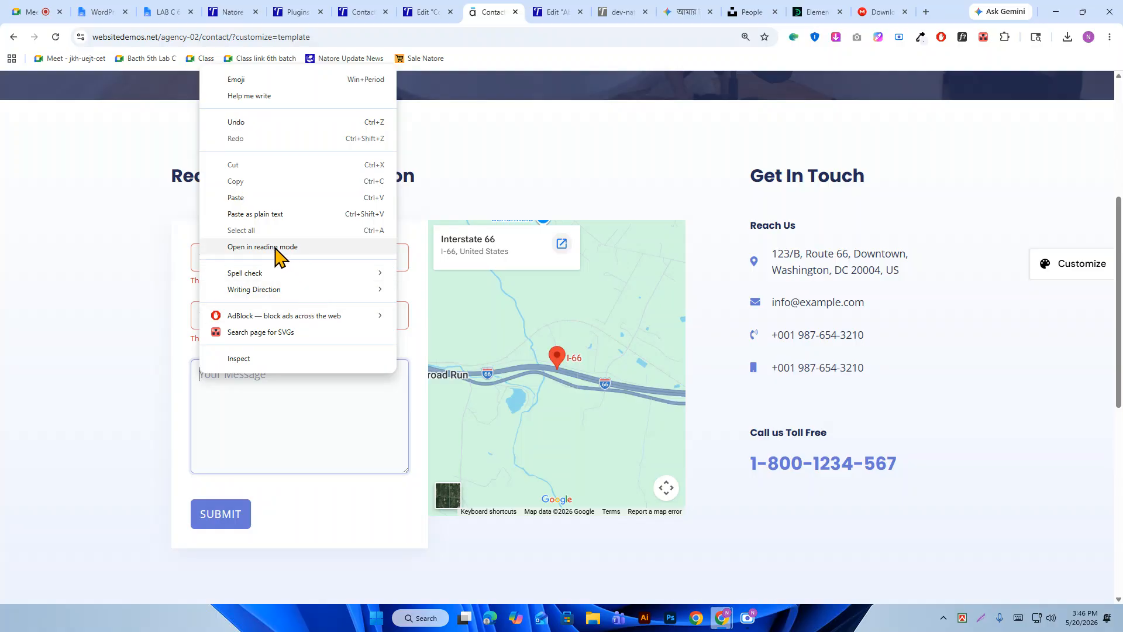
left_click(131, 254)
right_click(131, 253)
key("Escape")
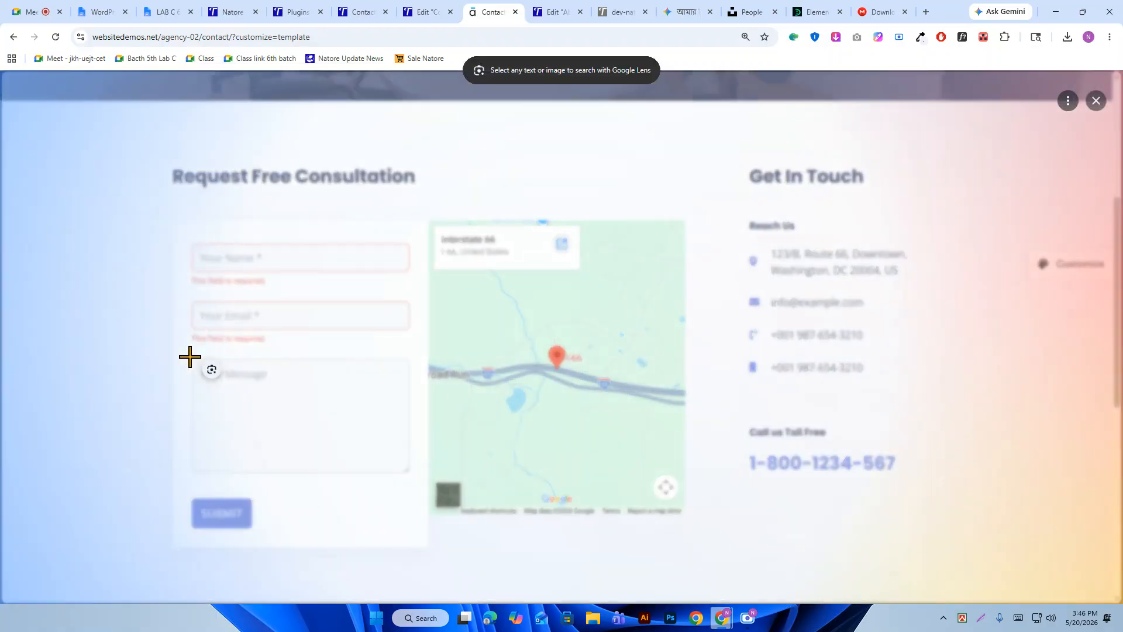
left_click_drag(187, 356, 282, 390)
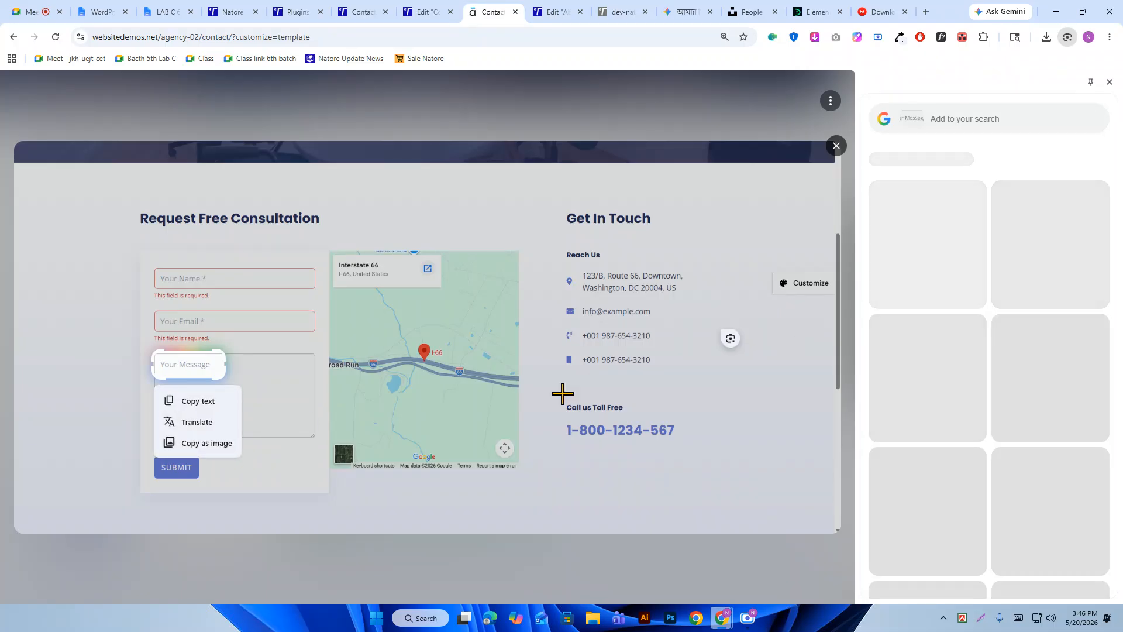
left_click(215, 408)
left_click(1110, 82)
In the Elementor editor, paste "Your Message" as the placeholder of the third form field.
left_click(431, 12)
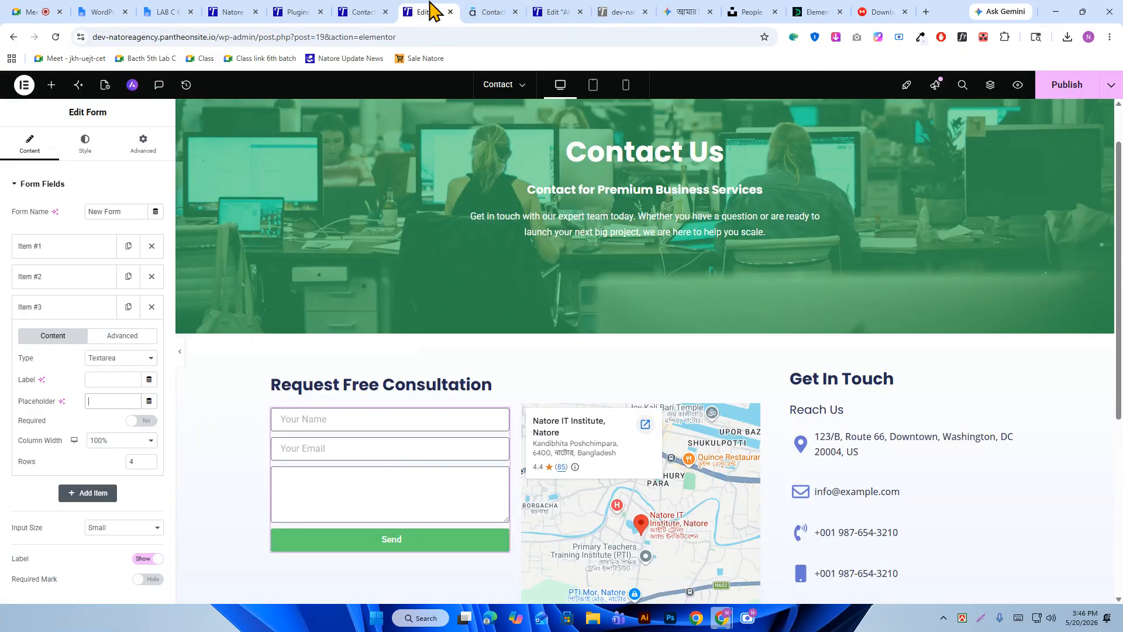
right_click(114, 401)
left_click(173, 228)
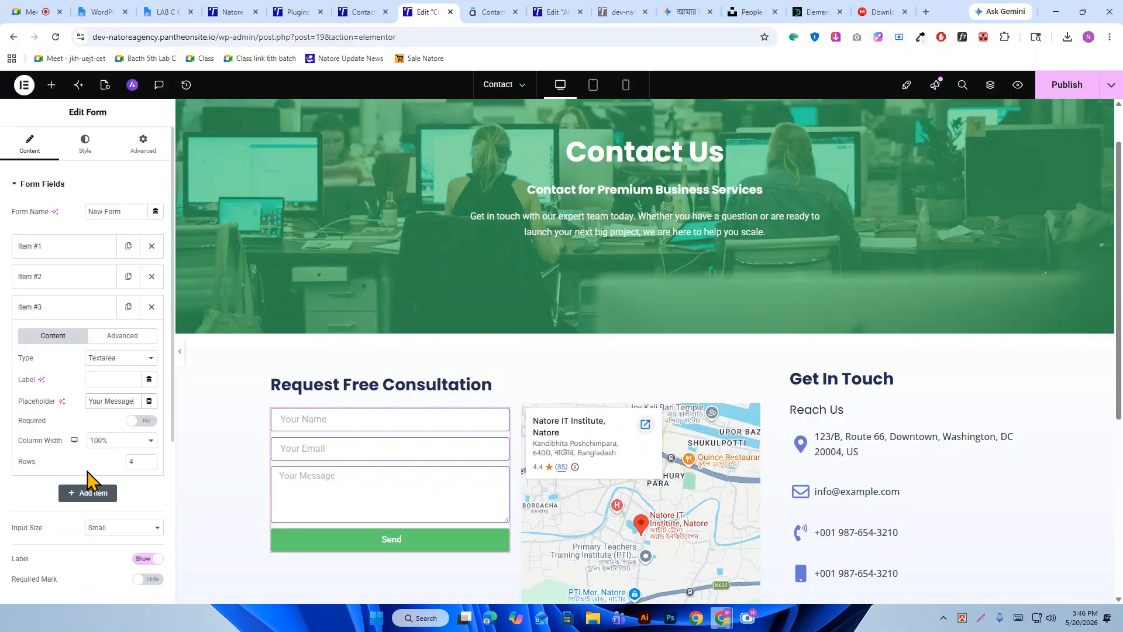
Check the reference form's submit button and review the button settings of the Elementor form.
left_click(491, 12)
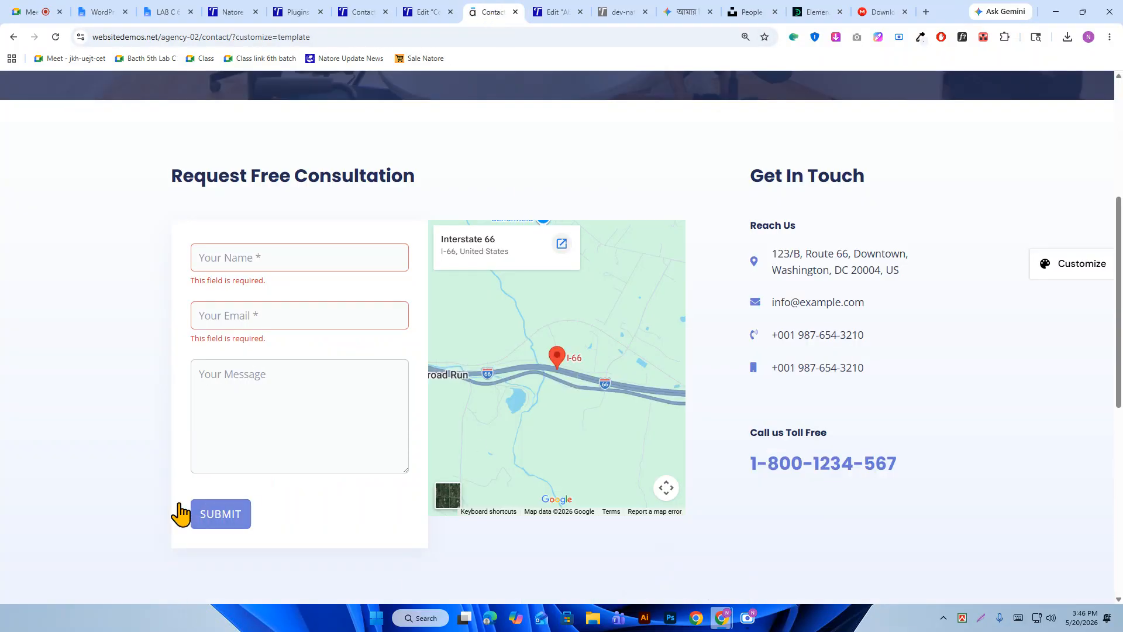
left_click(430, 12)
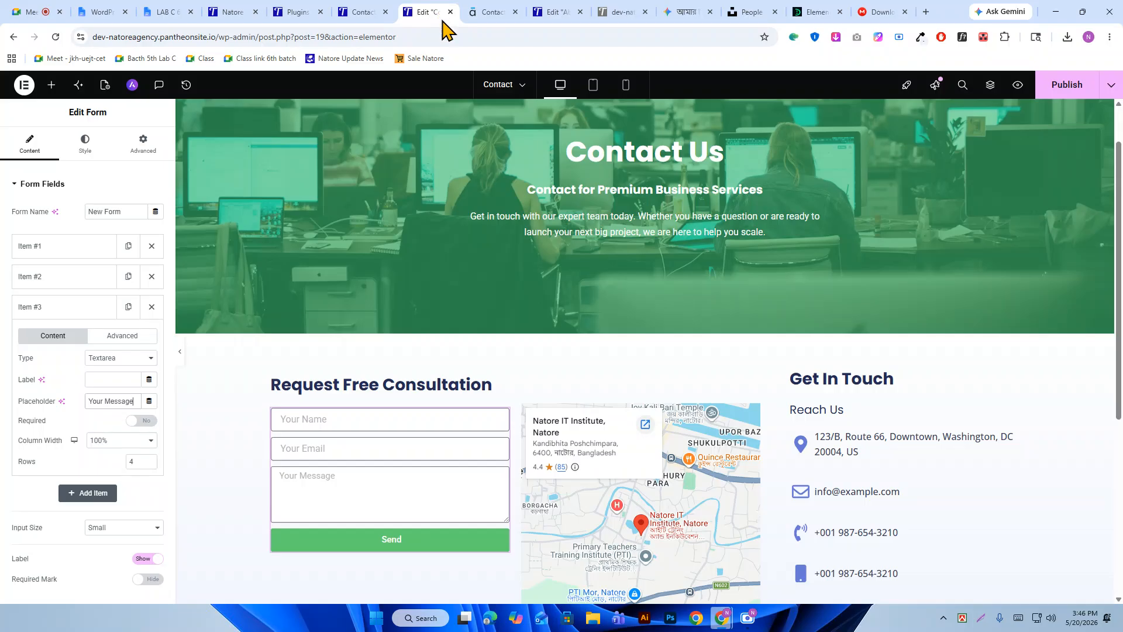
scroll(34, 552, "down", 2)
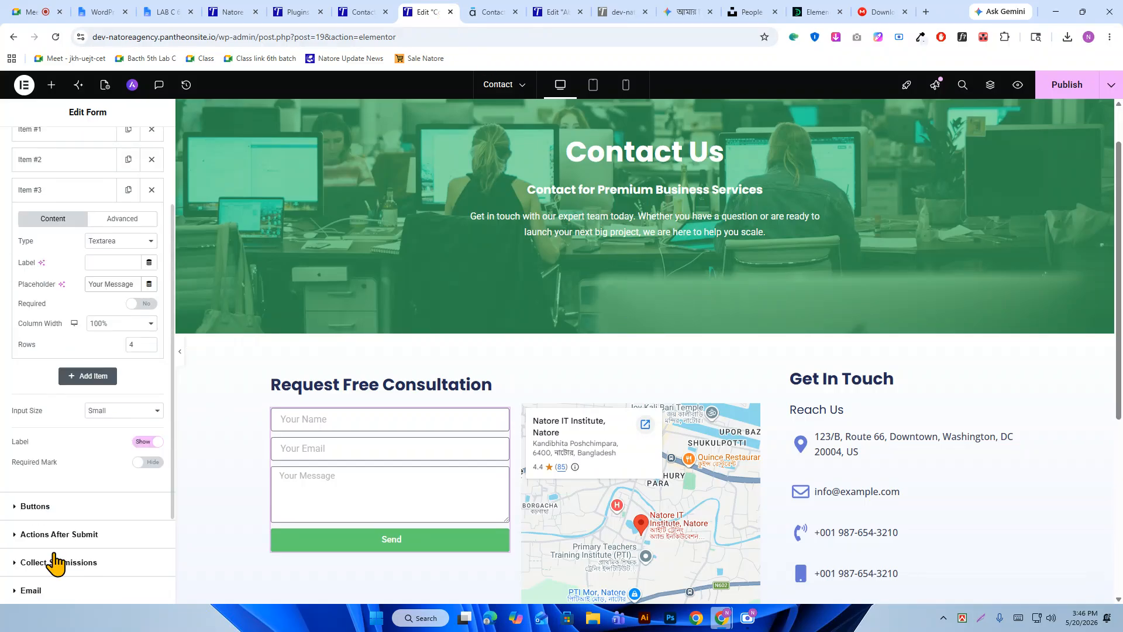
left_click(35, 506)
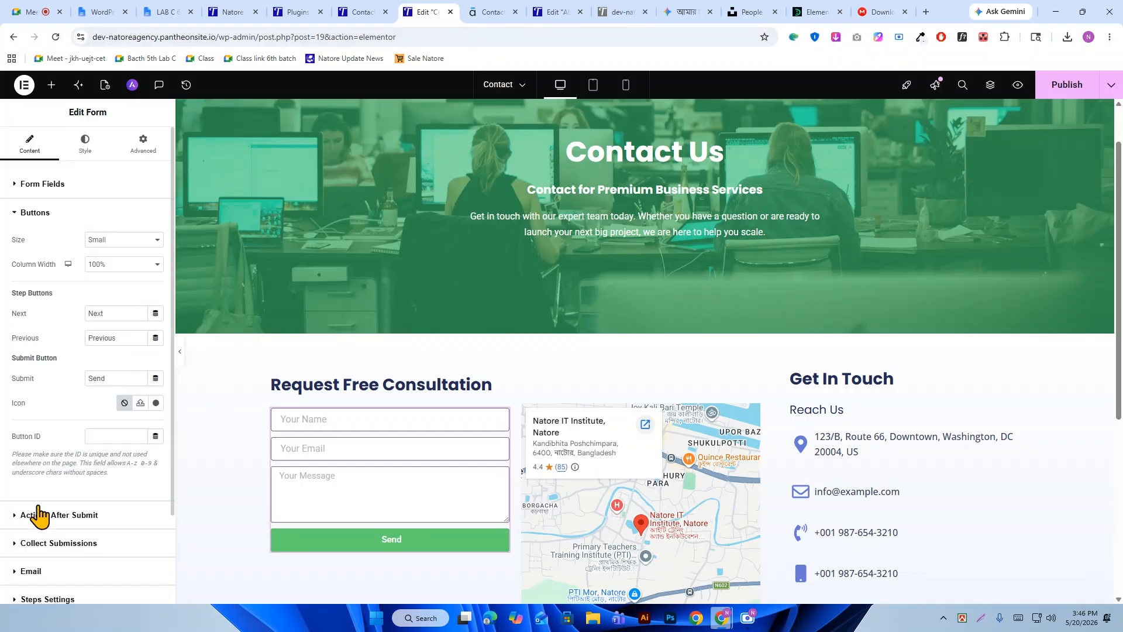
left_click(121, 401)
scroll(143, 514, "down", 2)
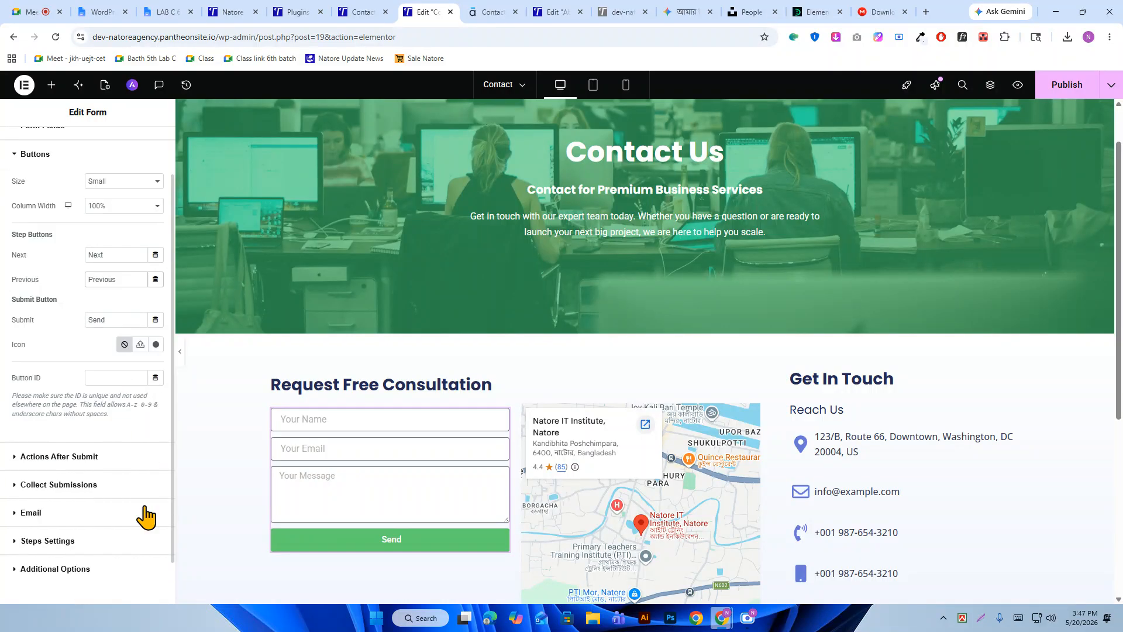
scroll(59, 462, "up", 2)
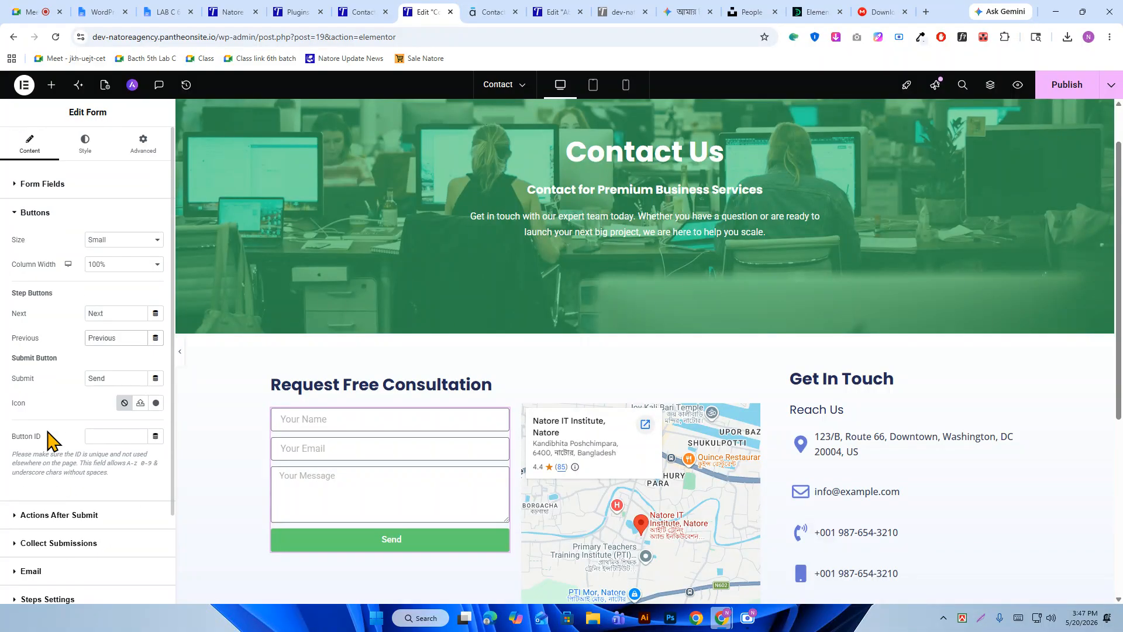
left_click(87, 151)
left_click(46, 158)
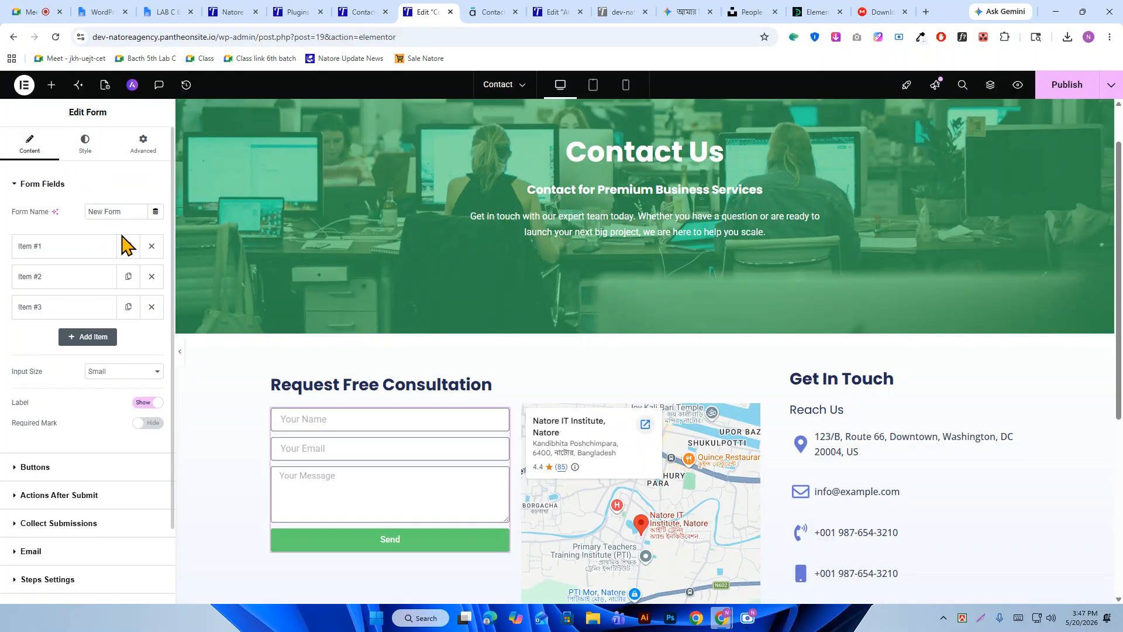
Try the Extra Small, Small and Large sizes on the form's Send button.
left_click(41, 466)
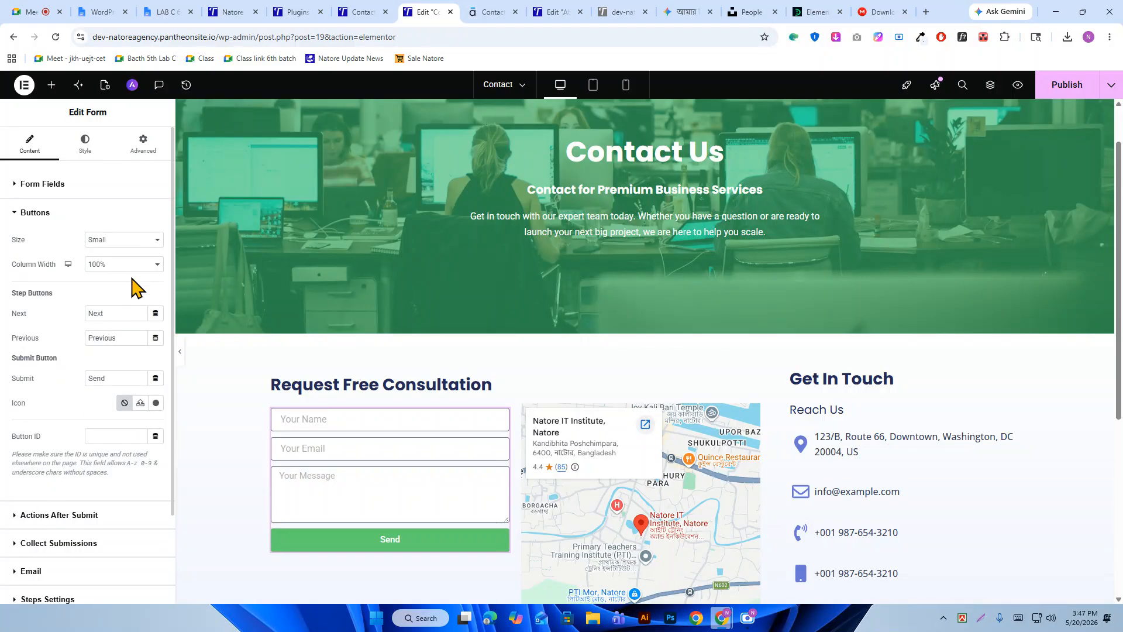
left_click(133, 242)
left_click(135, 255)
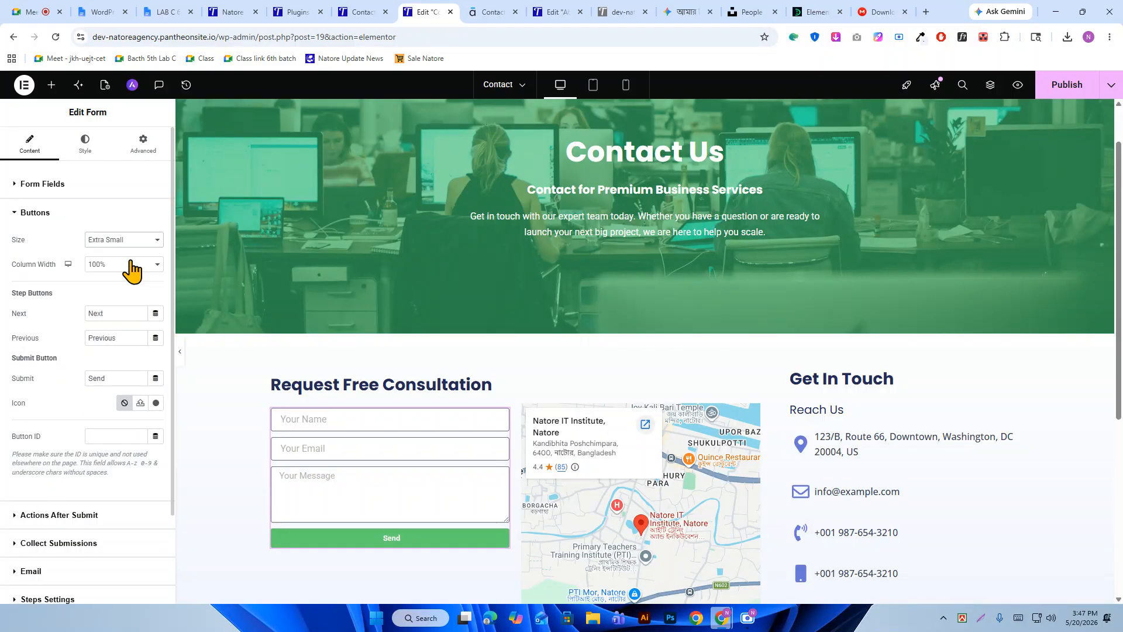
left_click(124, 240)
left_click(116, 270)
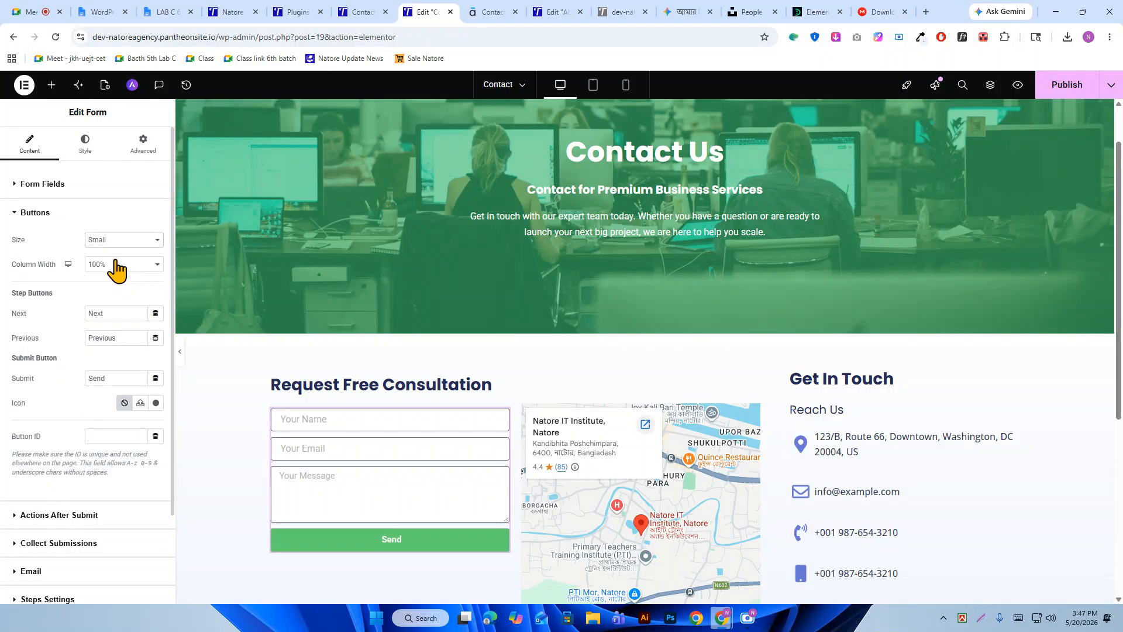
left_click(119, 240)
left_click(115, 299)
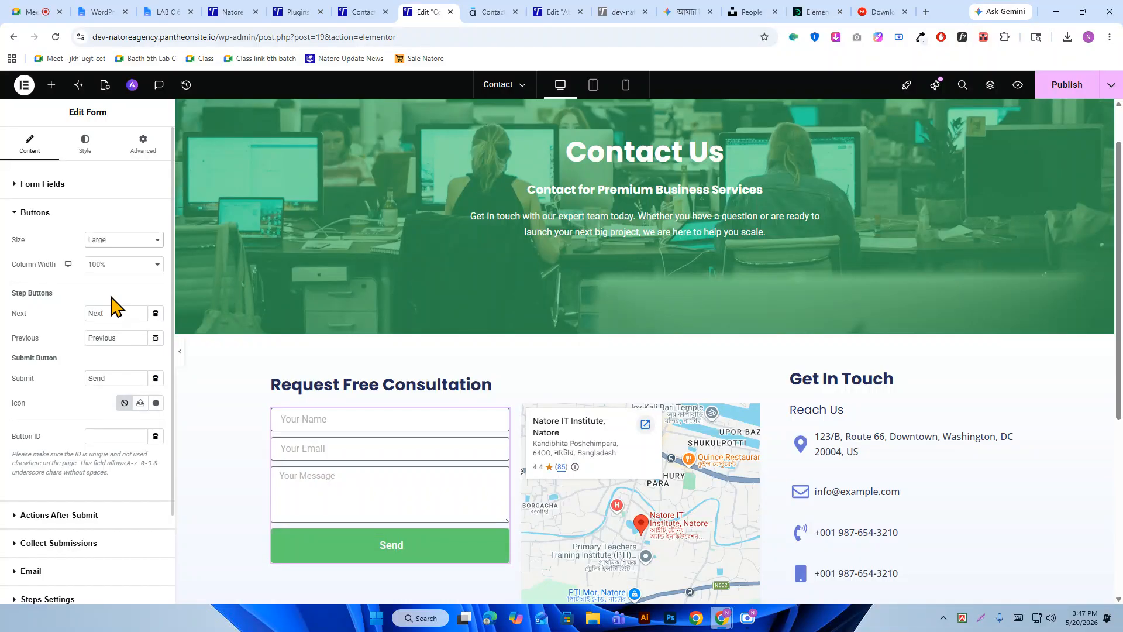
Set the Send button's column width to 40% and its size to Medium.
left_click(116, 265)
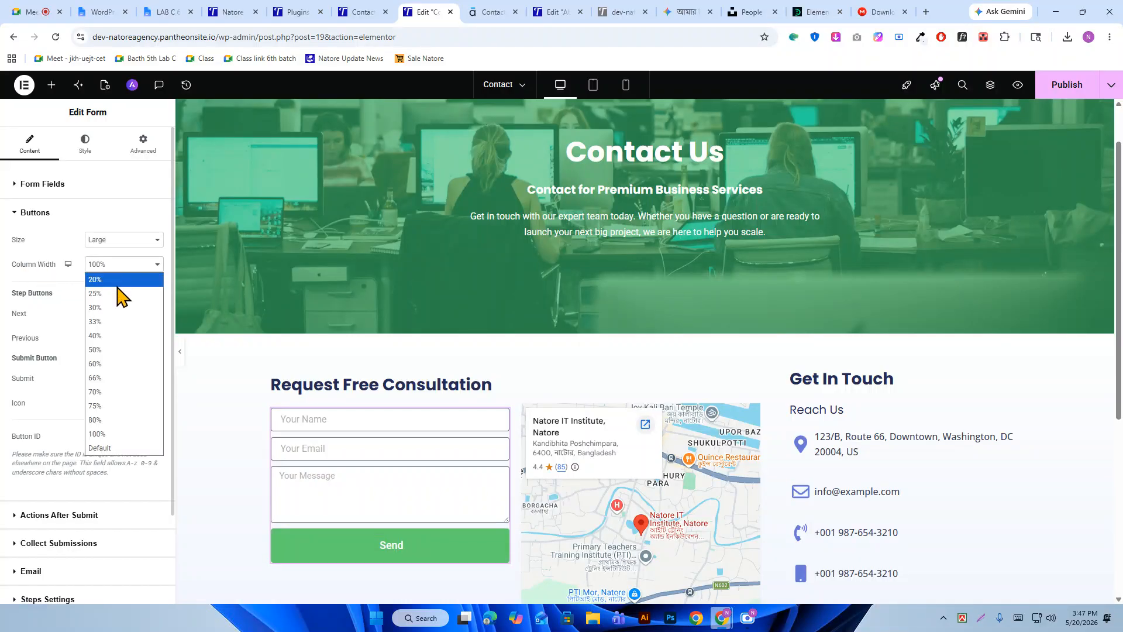
left_click(117, 308)
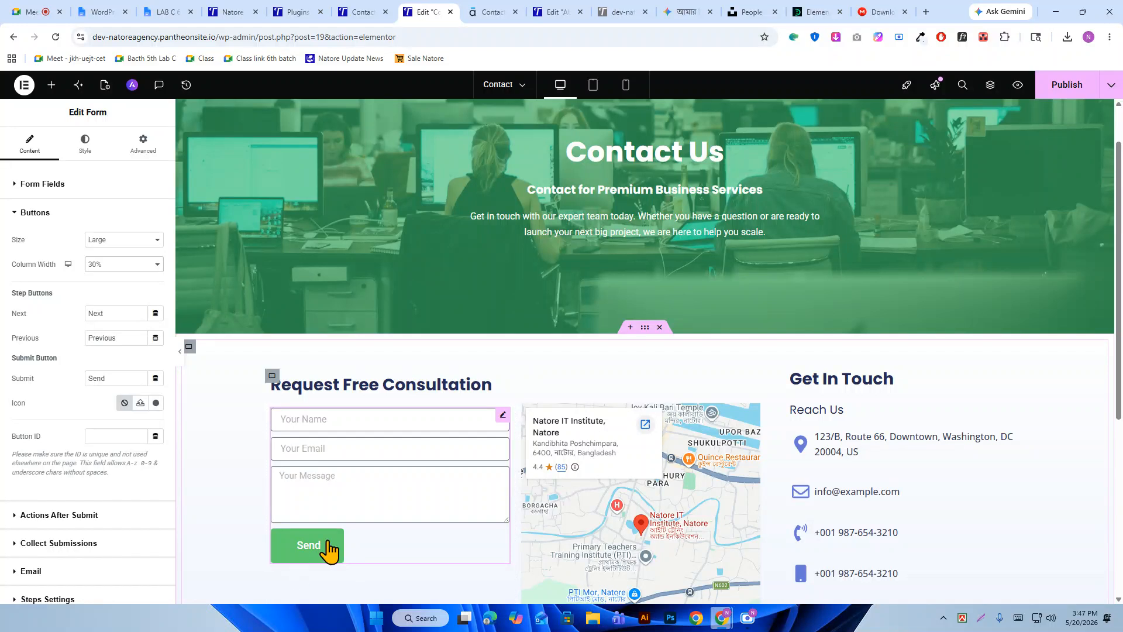
left_click(111, 267)
left_click(109, 336)
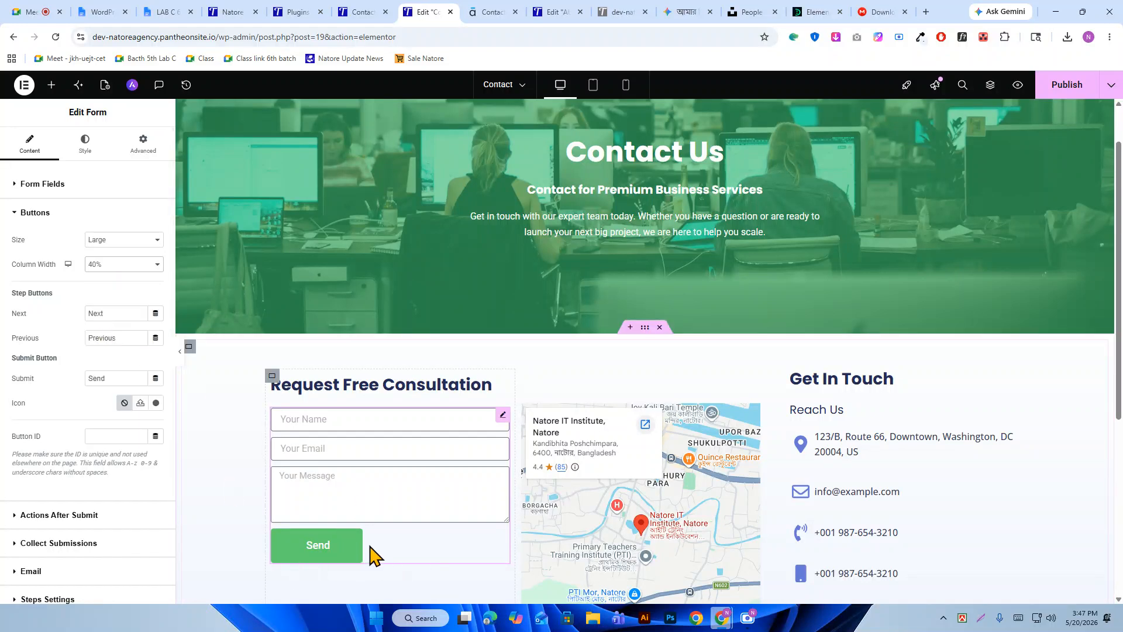
left_click(123, 240)
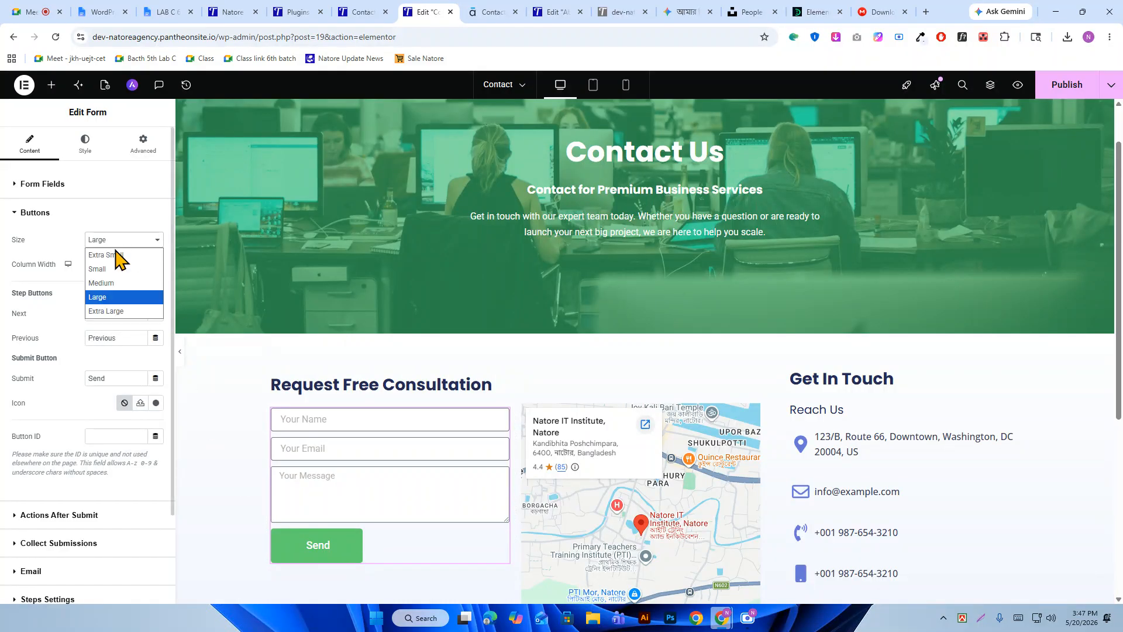
left_click(121, 277)
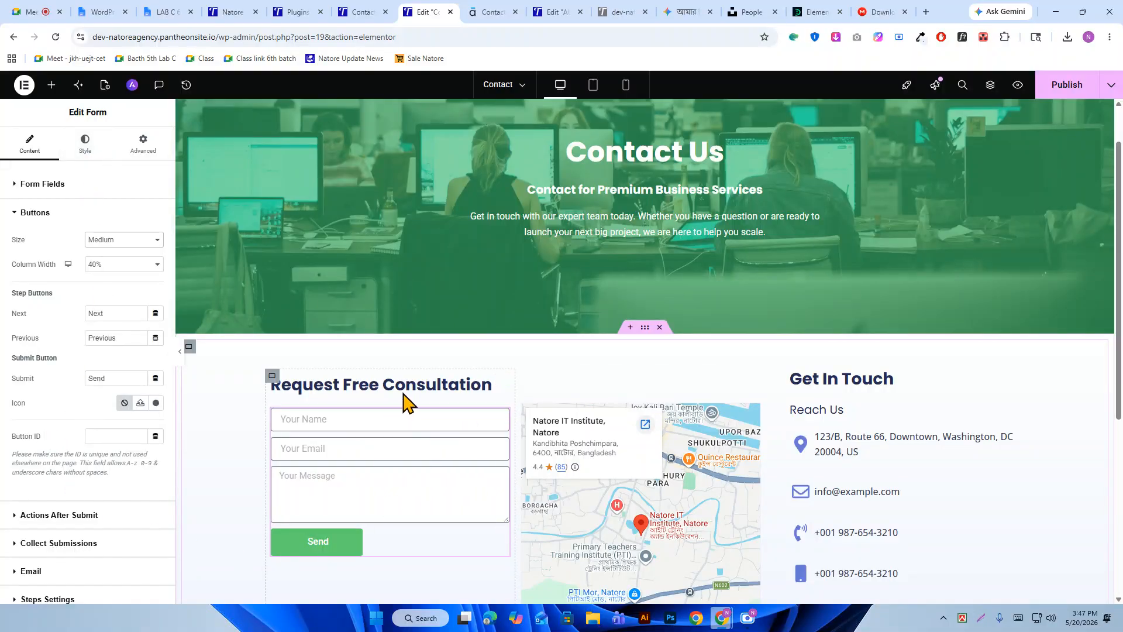
Reload the reference contact page to reset its form, and compare its fields with the Elementor form.
scroll(404, 402, "down", 1)
left_click(491, 12)
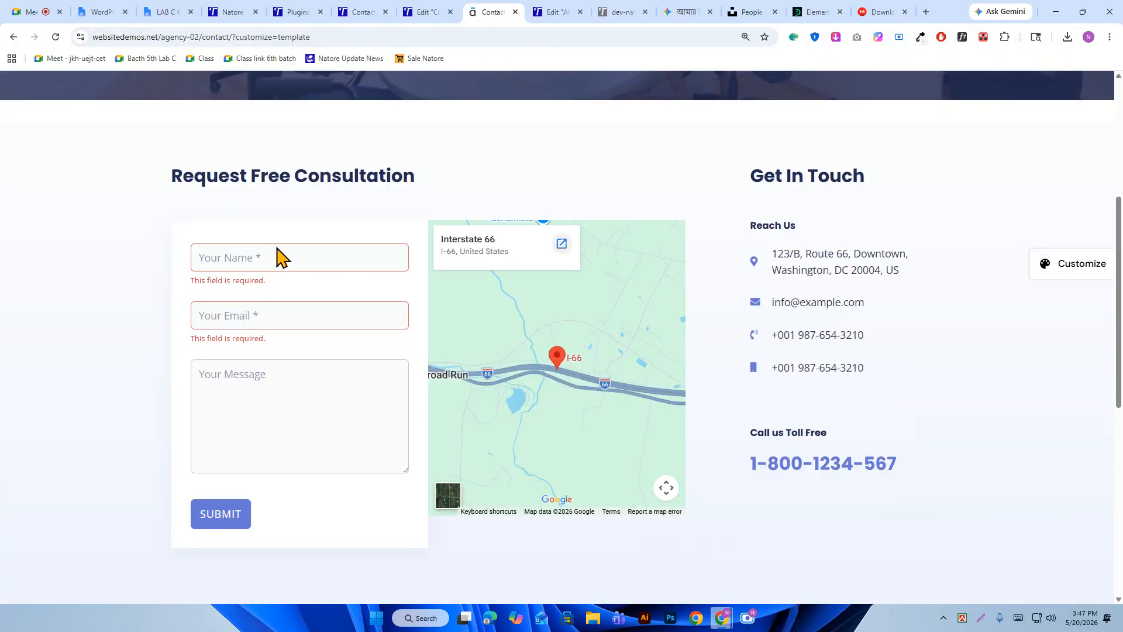
left_click(299, 260)
left_click(898, 251)
left_click(56, 37)
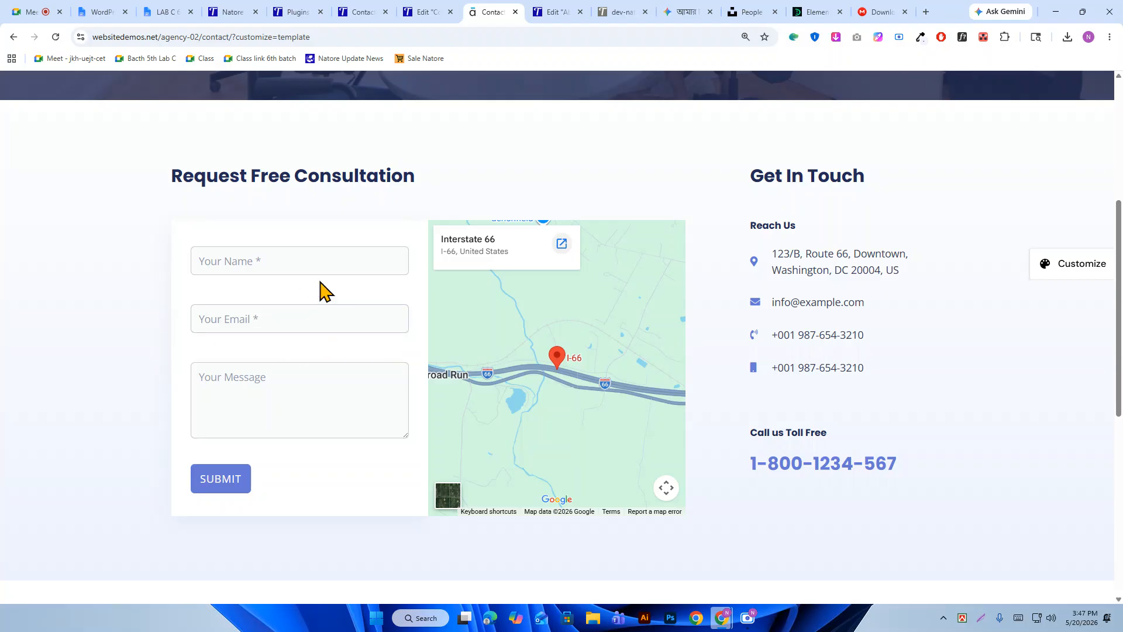
left_click(411, 11)
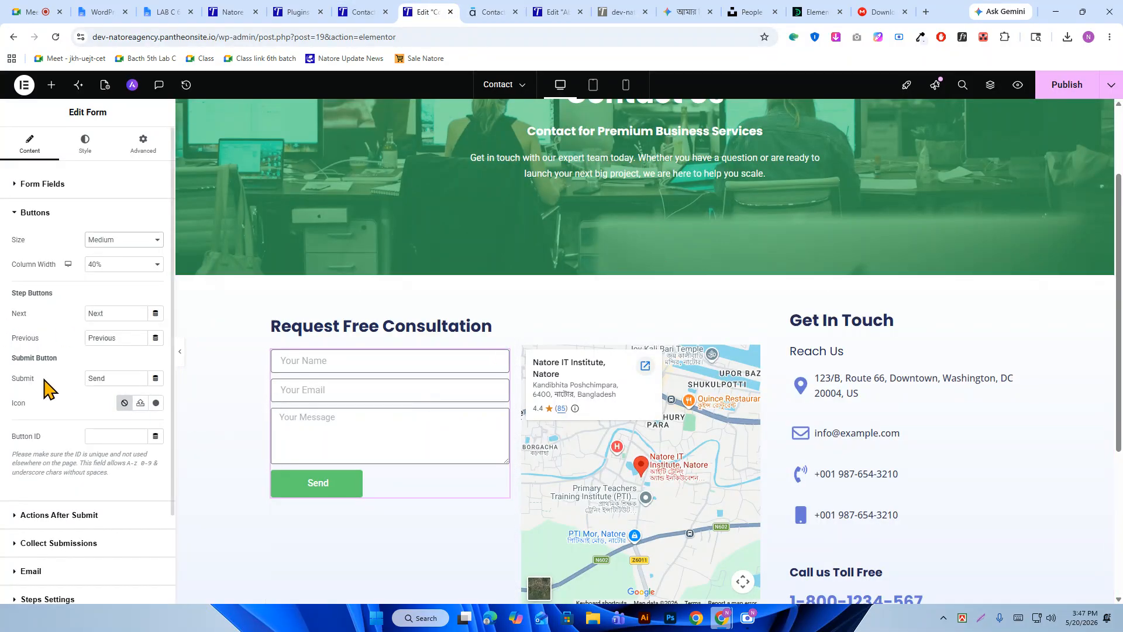
Set the input size of the form fields to Large after trying Medium.
left_click(17, 214)
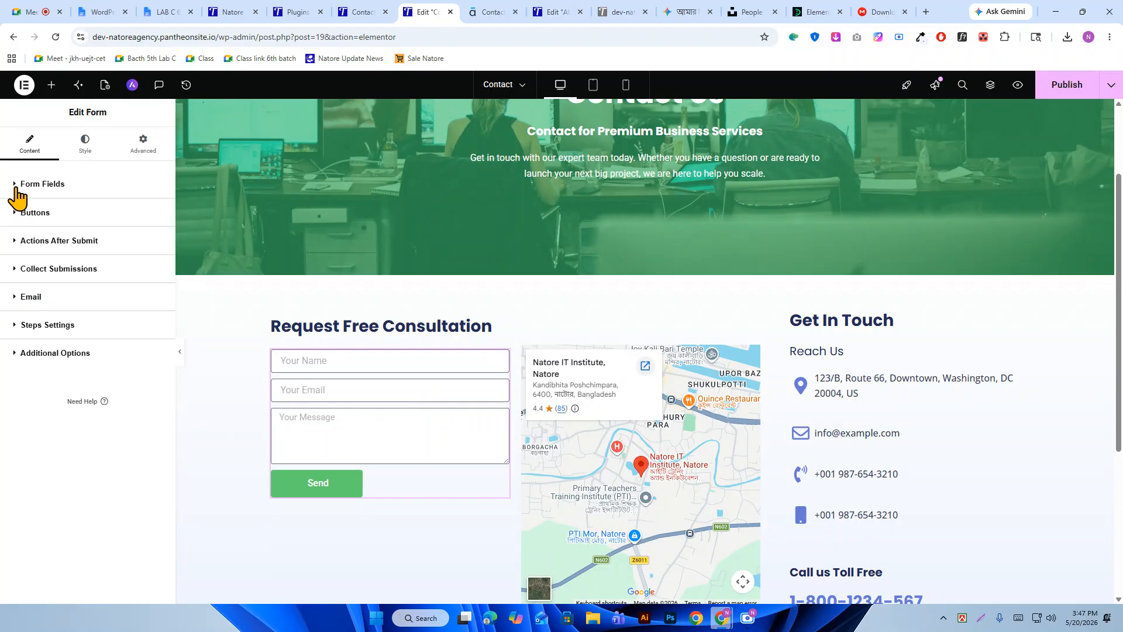
left_click(16, 186)
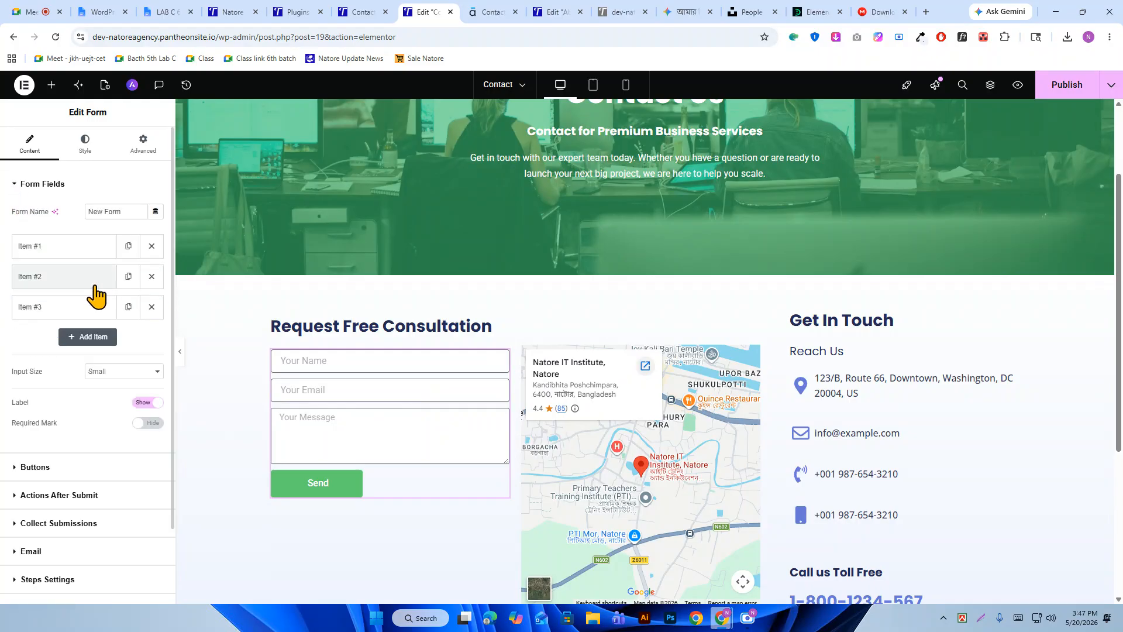
left_click(114, 374)
left_click(115, 417)
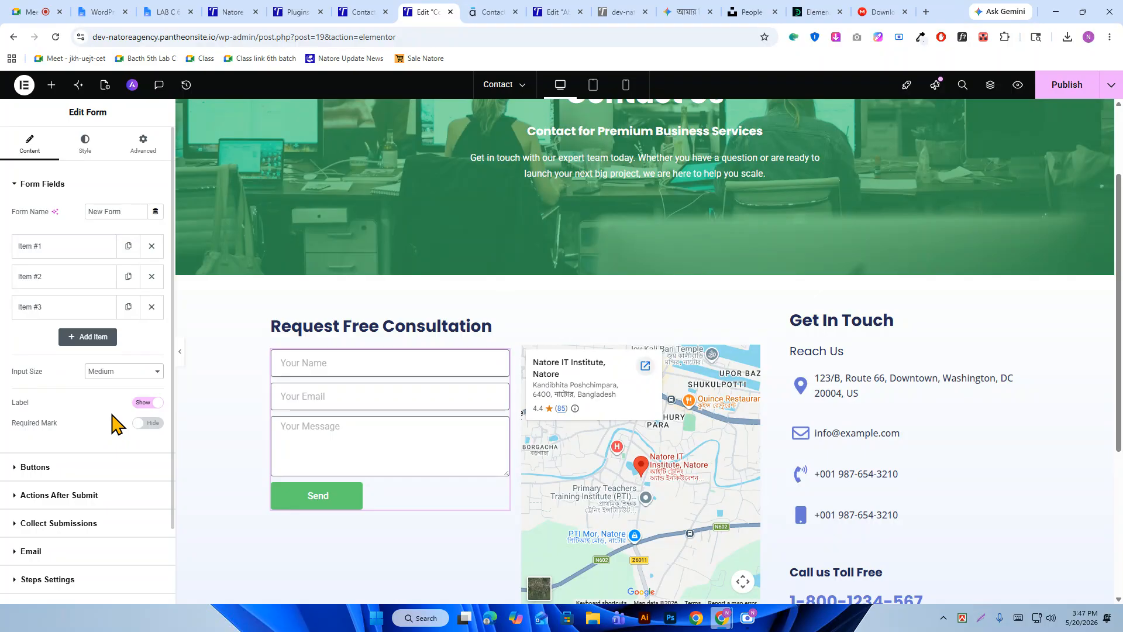
left_click(103, 374)
left_click(106, 427)
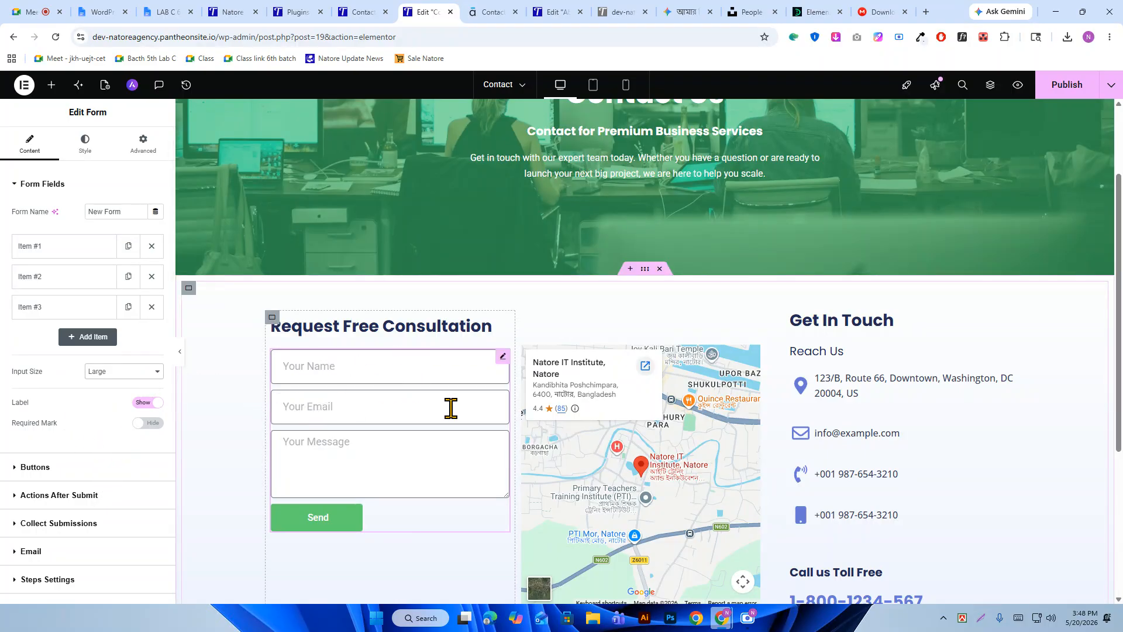
Compare the required-field asterisks on the reference form and turn on the Required Mark option for the Elementor form.
left_click(489, 12)
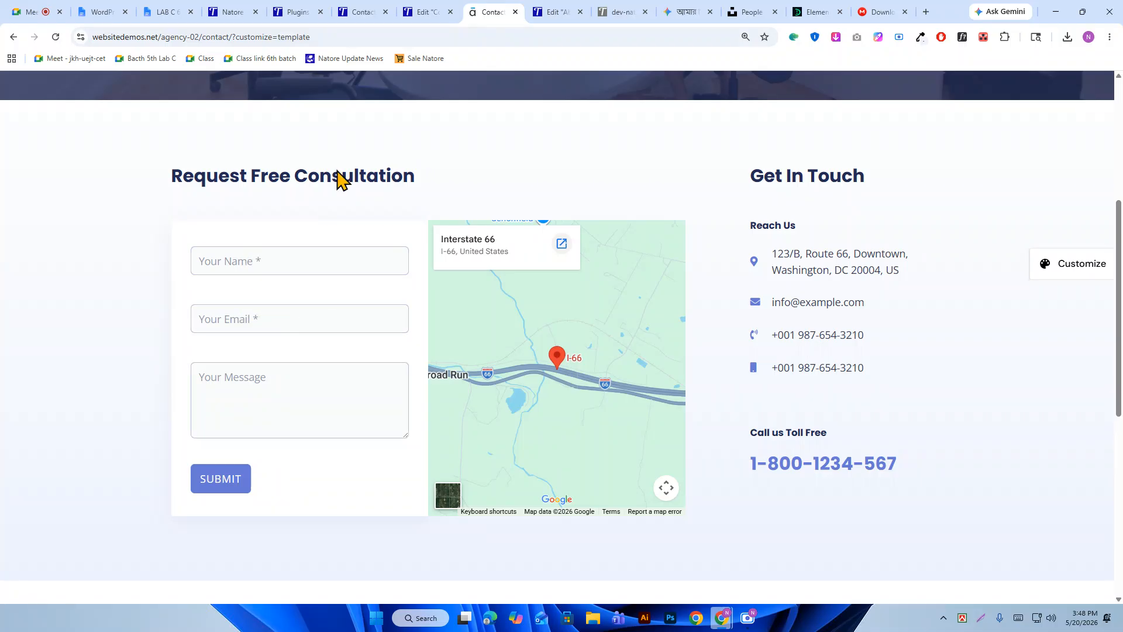
left_click(436, 12)
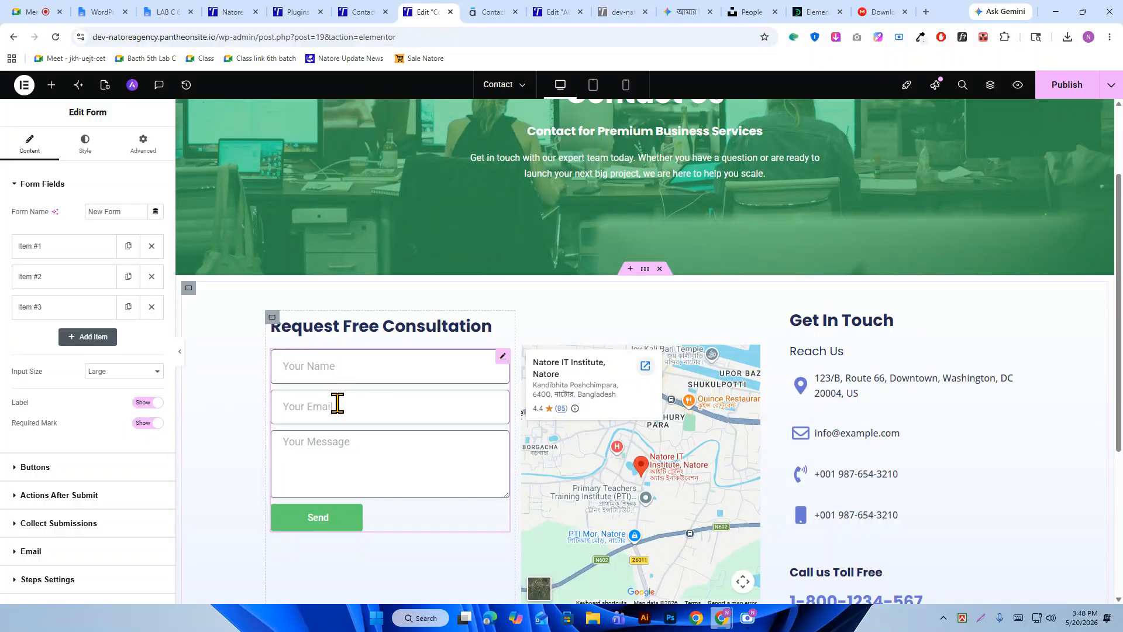
left_click(491, 11)
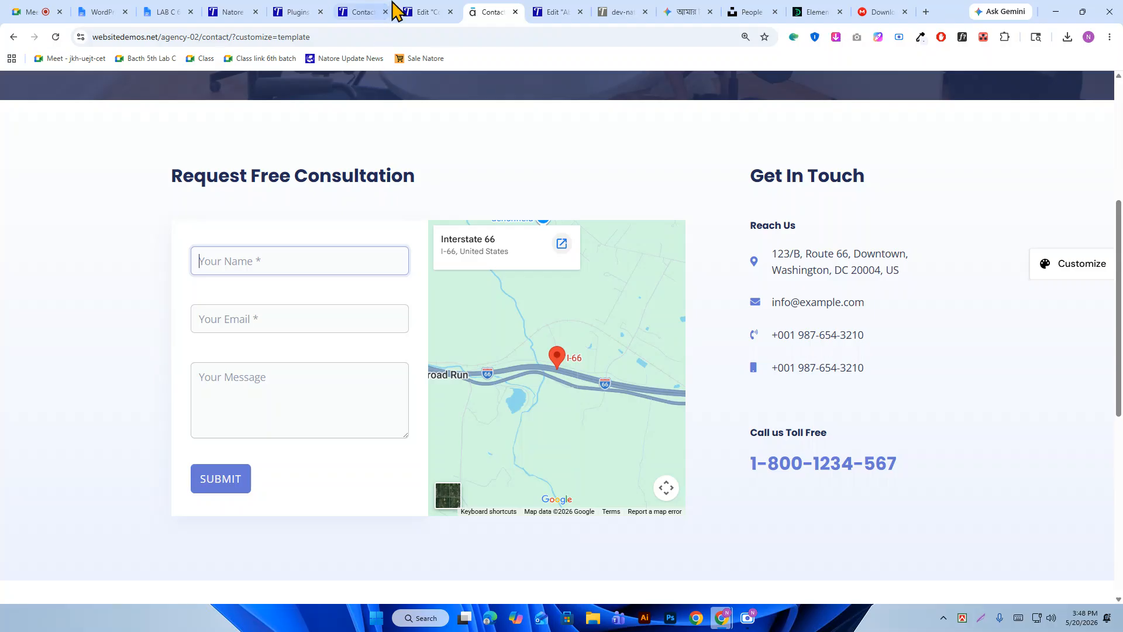
left_click(412, 11)
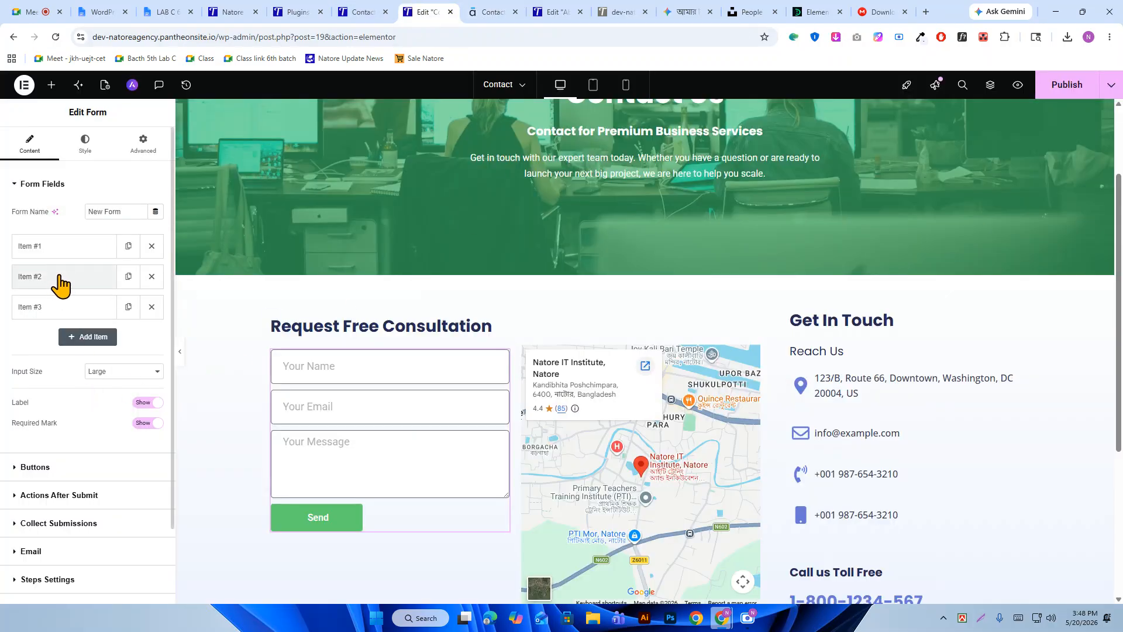
Set the first two fields' placeholders to "Your Name *" and "Your Email *", and check them against the reloaded reference form.
left_click(74, 247)
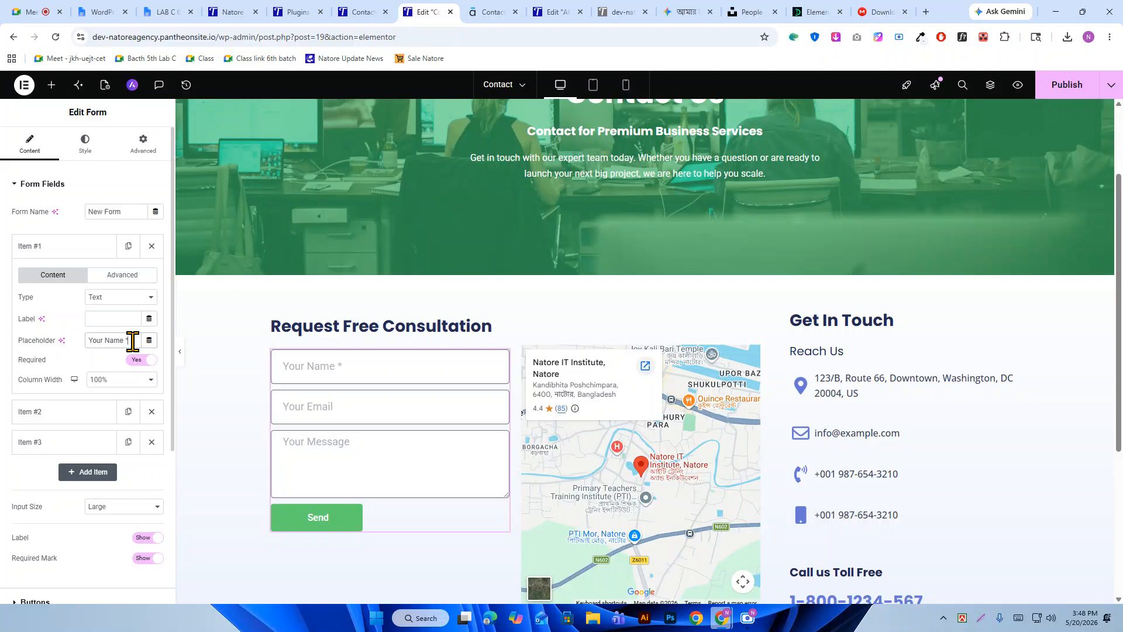
left_click(44, 248)
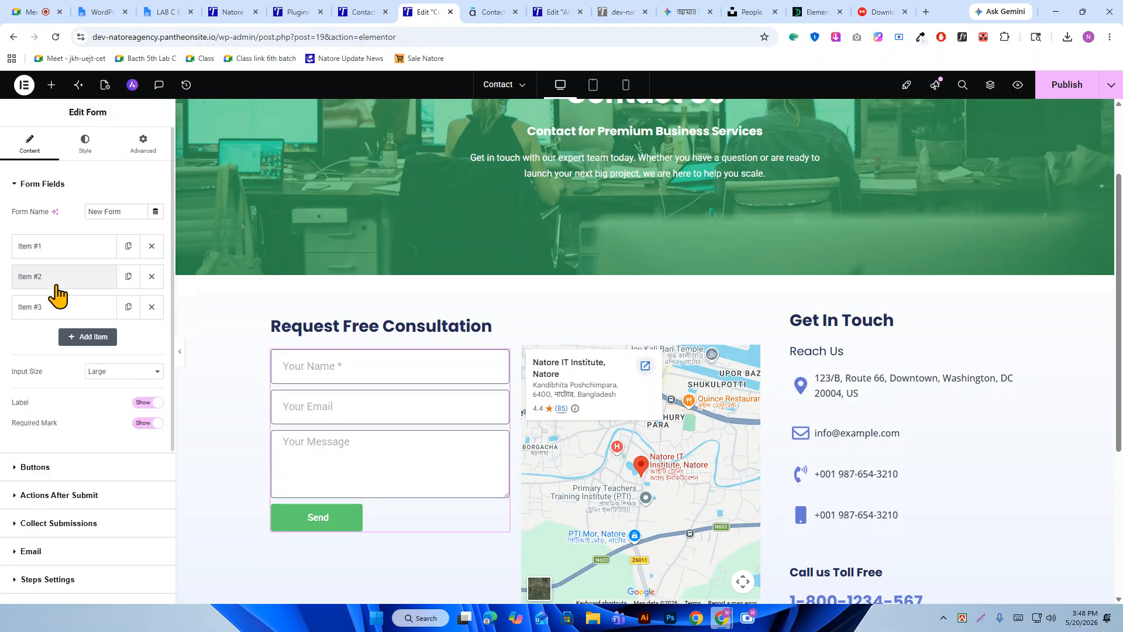
left_click(56, 289)
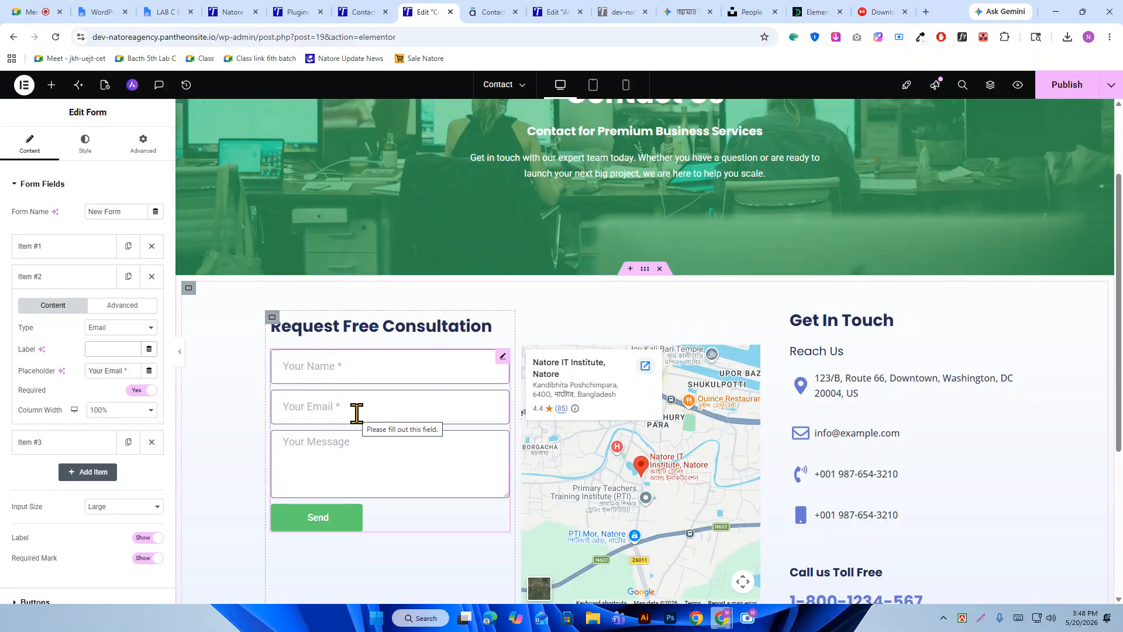
left_click(495, 12)
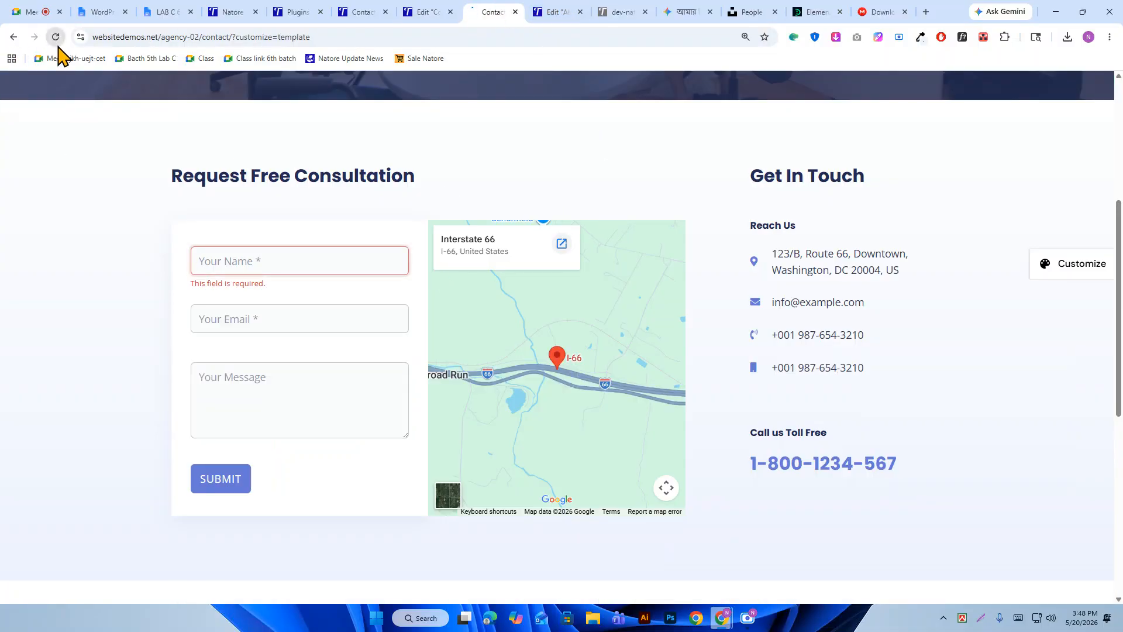
left_click(56, 37)
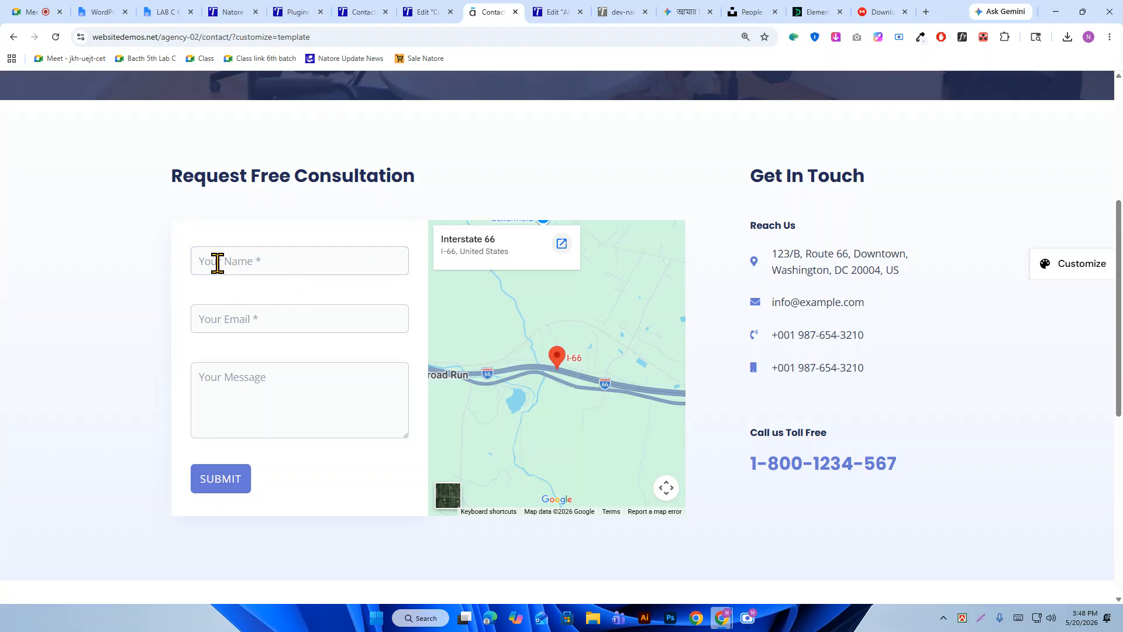
left_click(418, 12)
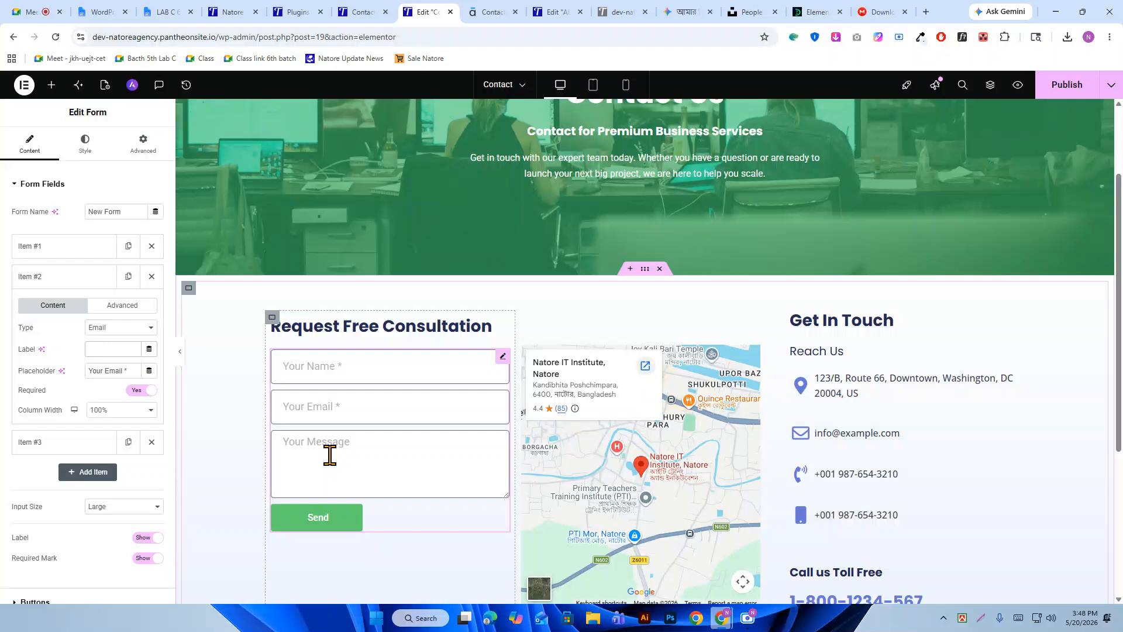
scroll(66, 462, "down", 2)
scroll(63, 462, "up", 2)
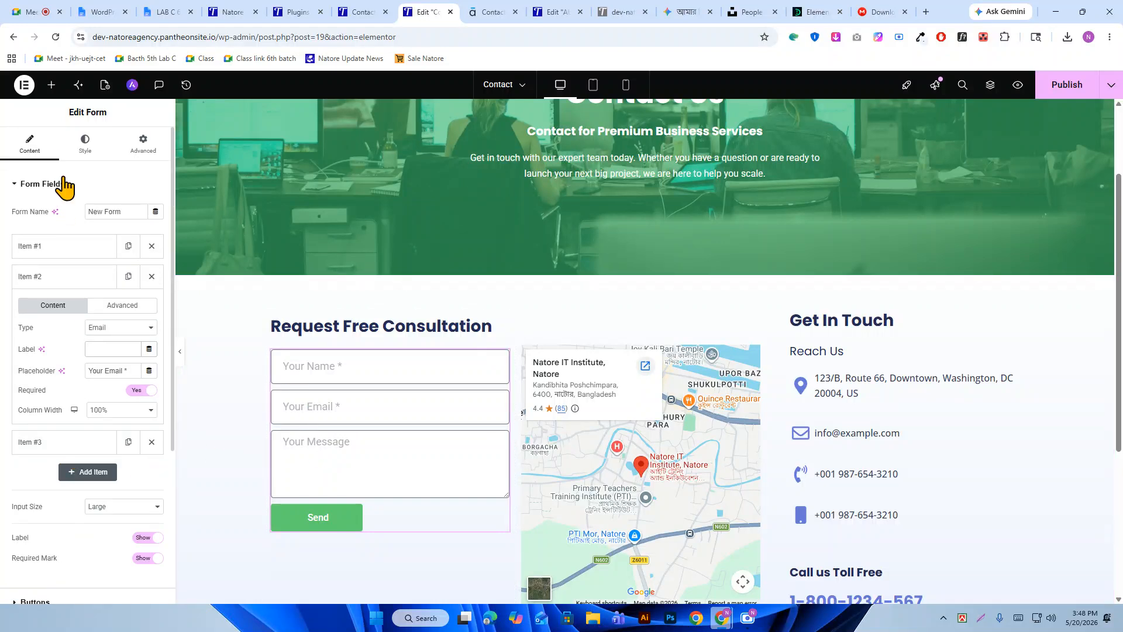
Set the form's padding to 20 px on all sides and compare its spacing with the reference form.
left_click(101, 147)
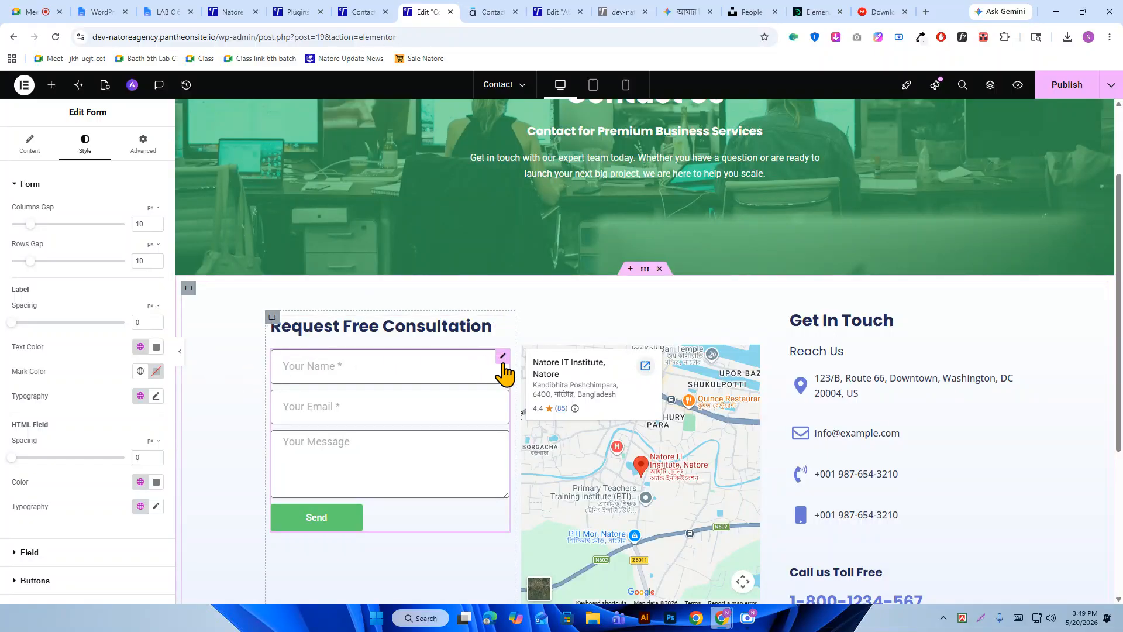
left_click(142, 146)
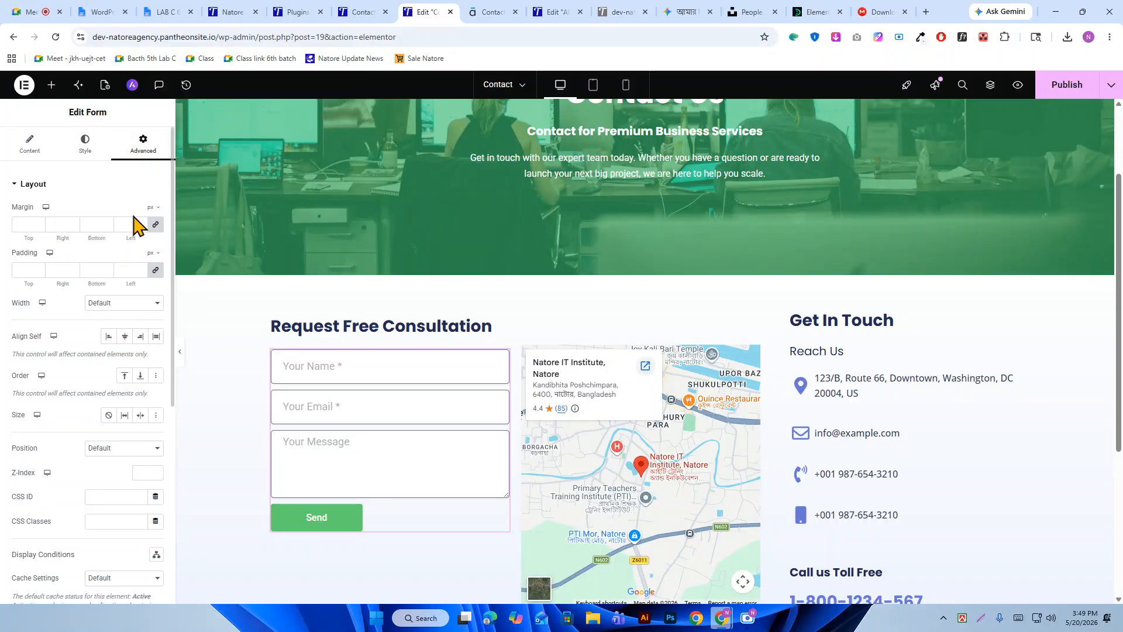
left_click(135, 269)
type("20")
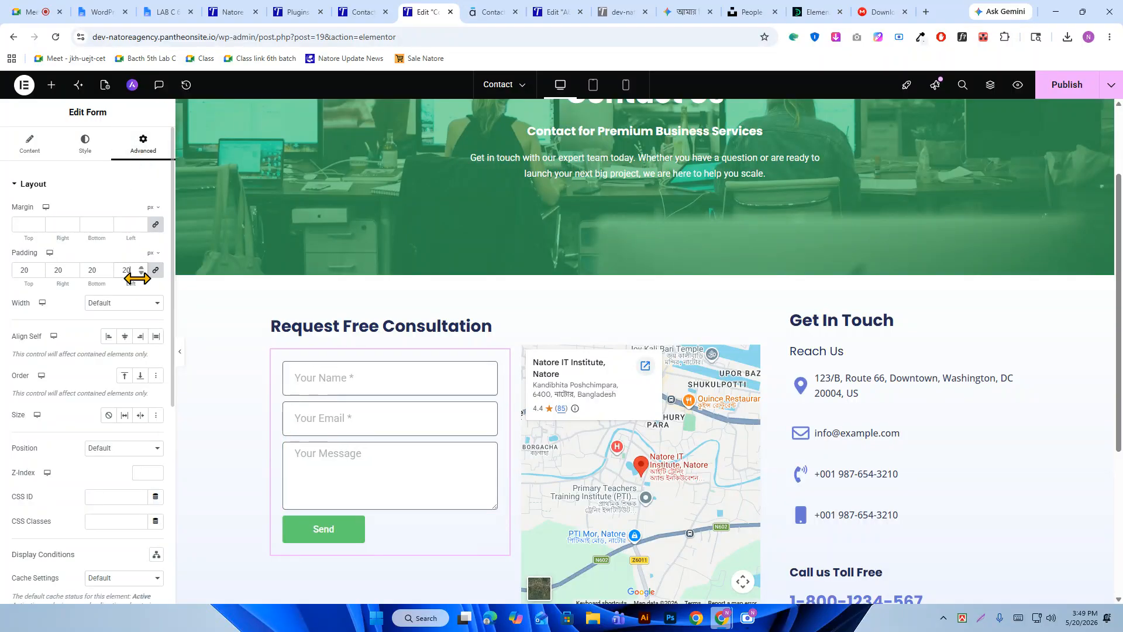
left_click(494, 10)
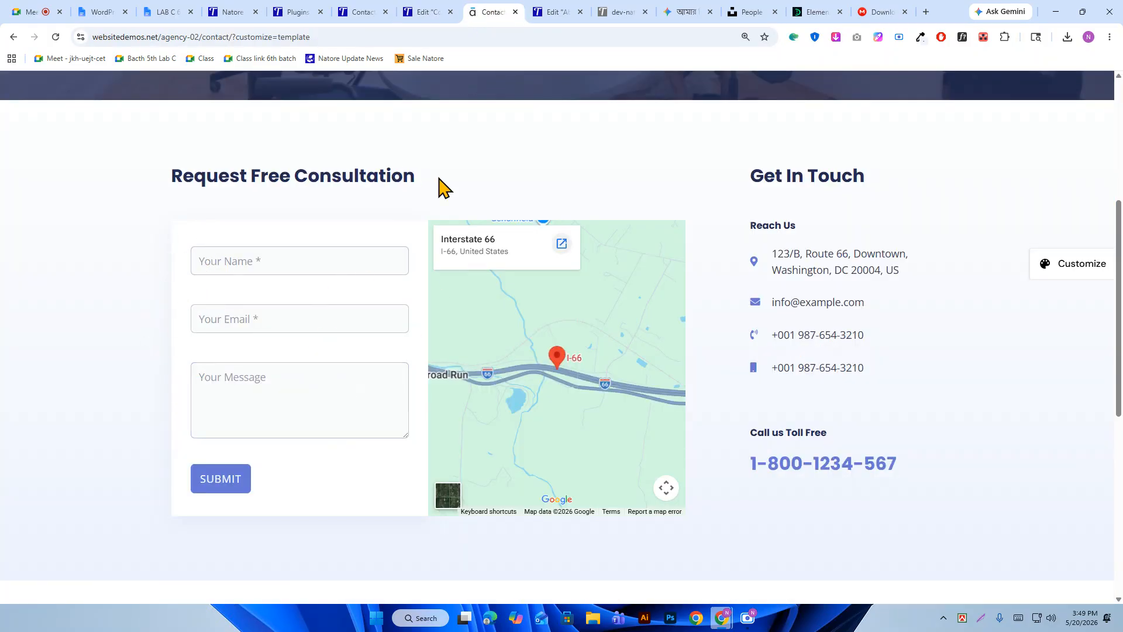
left_click(440, 10)
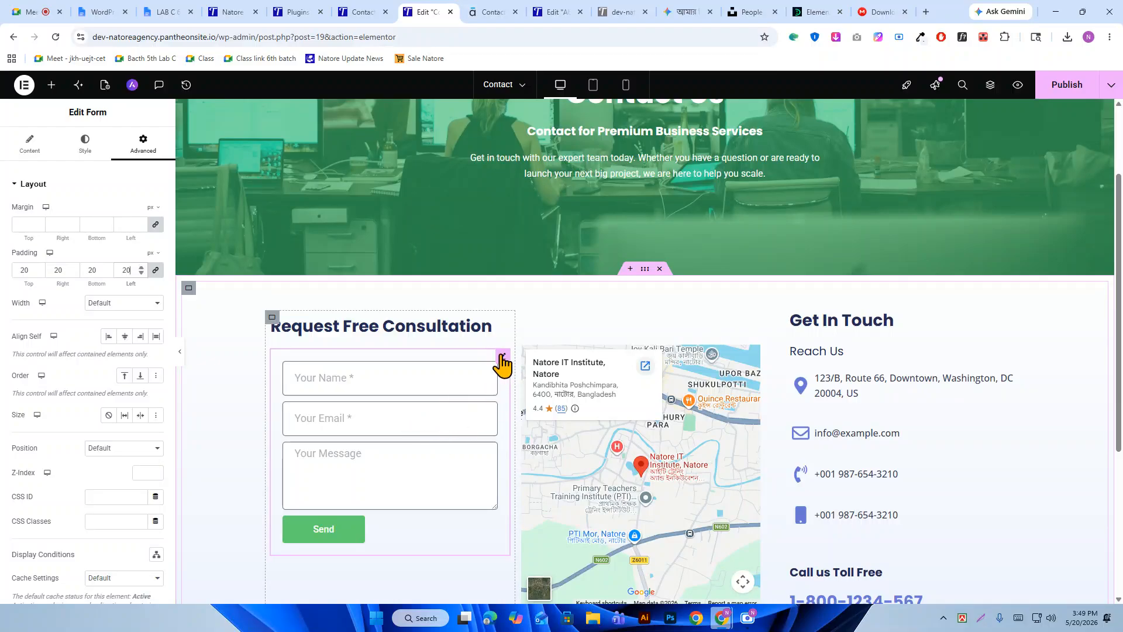
left_click(490, 11)
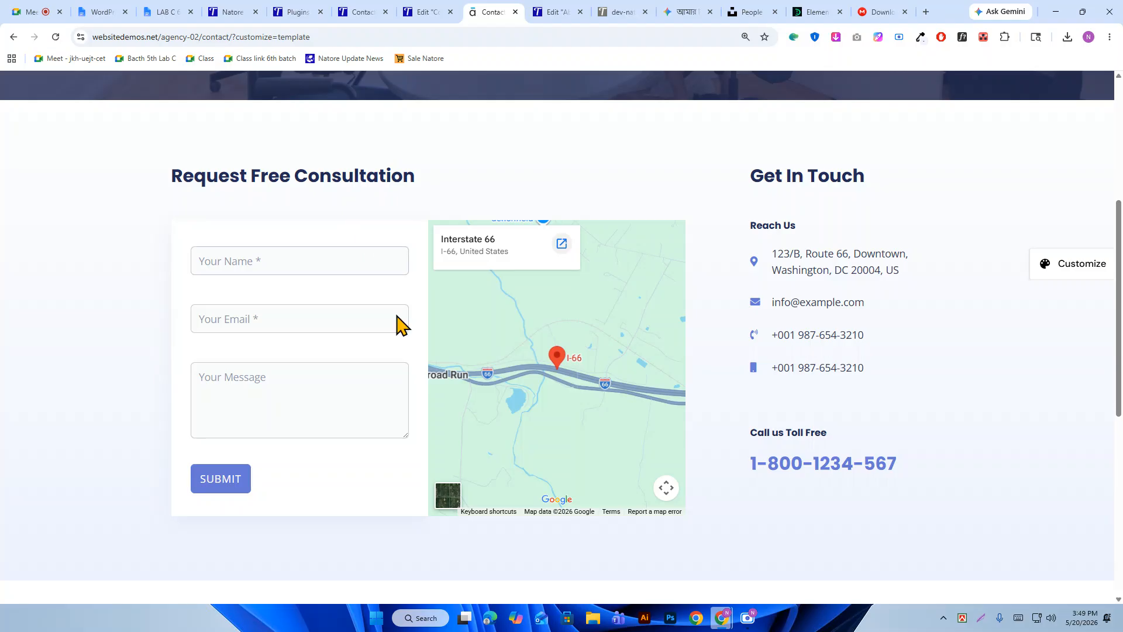
left_click(436, 12)
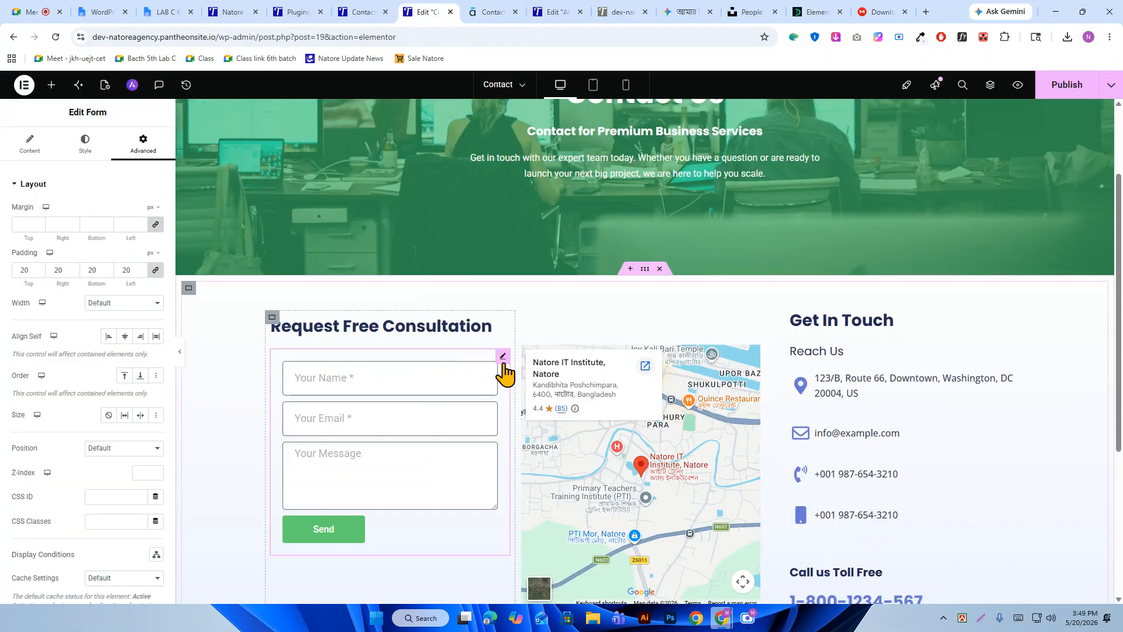
Unlink the form's padding values and set the top and bottom padding to 50 px.
left_click(155, 269)
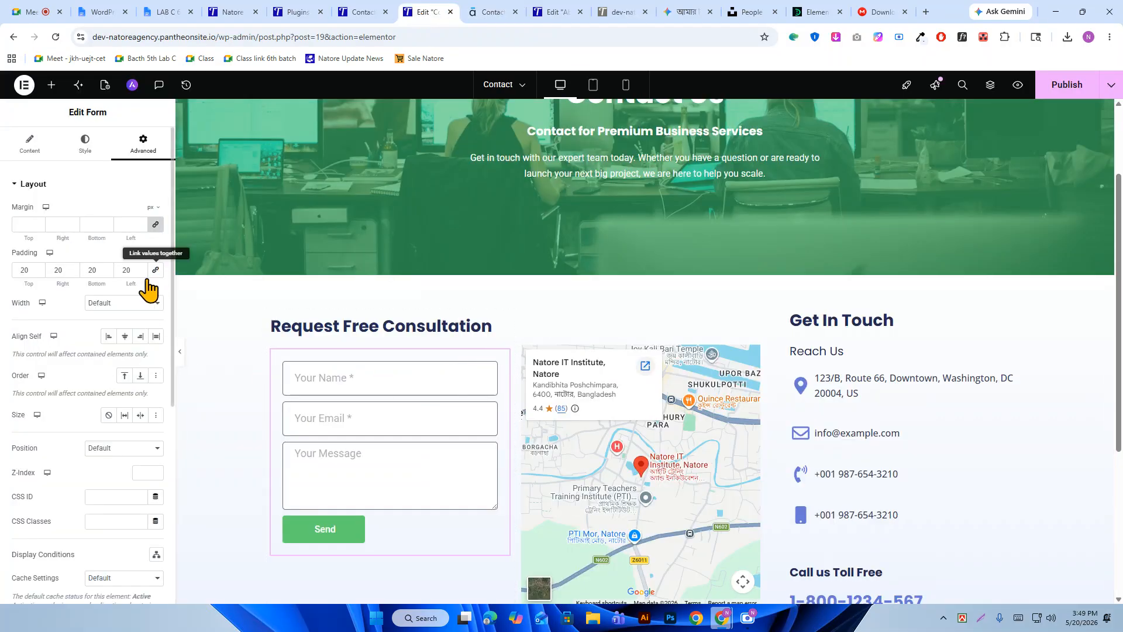
double_click(18, 273)
type("50")
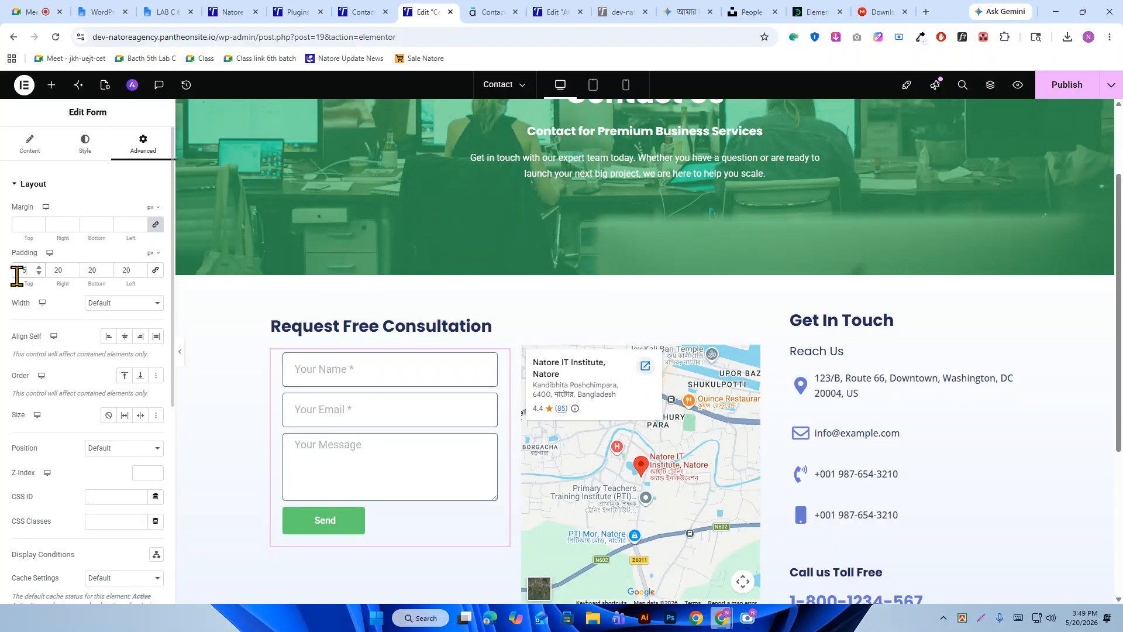
double_click(93, 270)
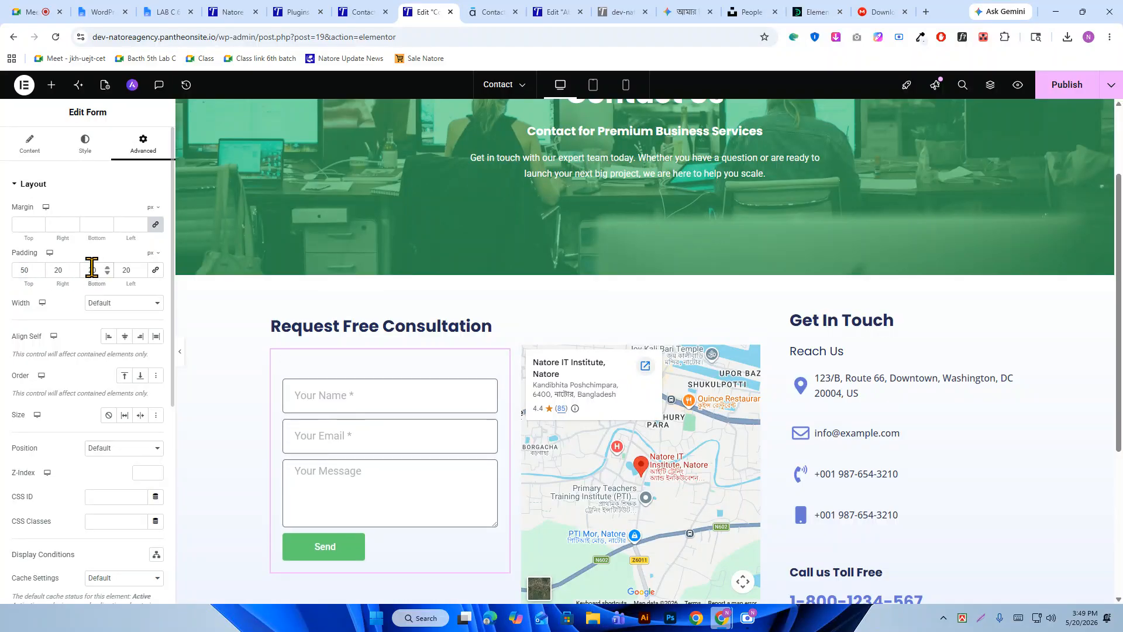
type("50")
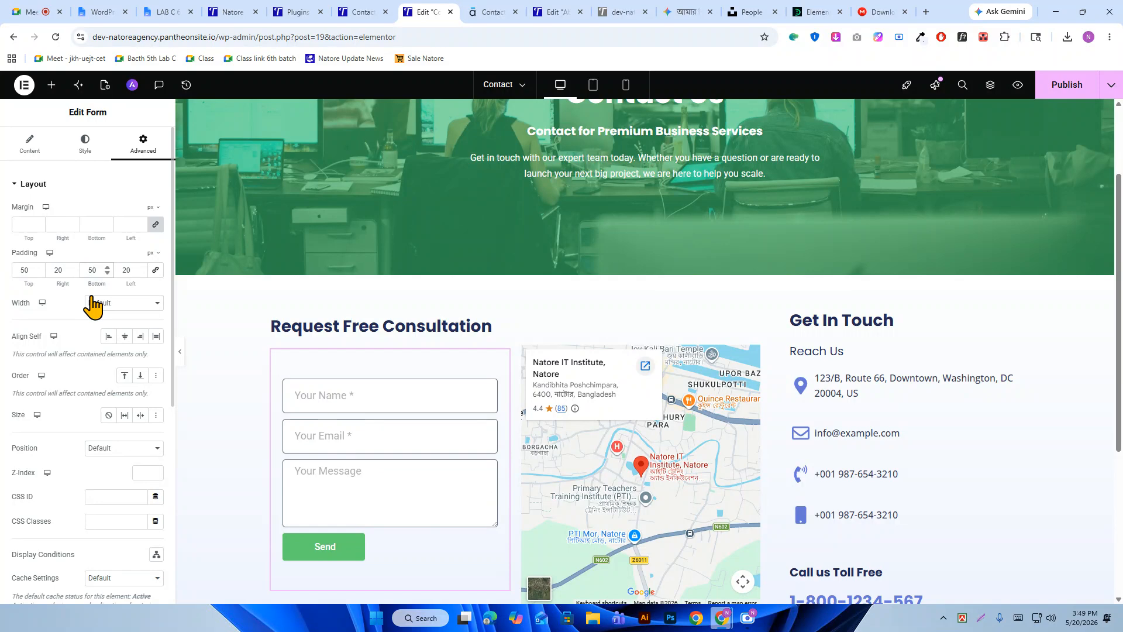
scroll(314, 300, "down", 1)
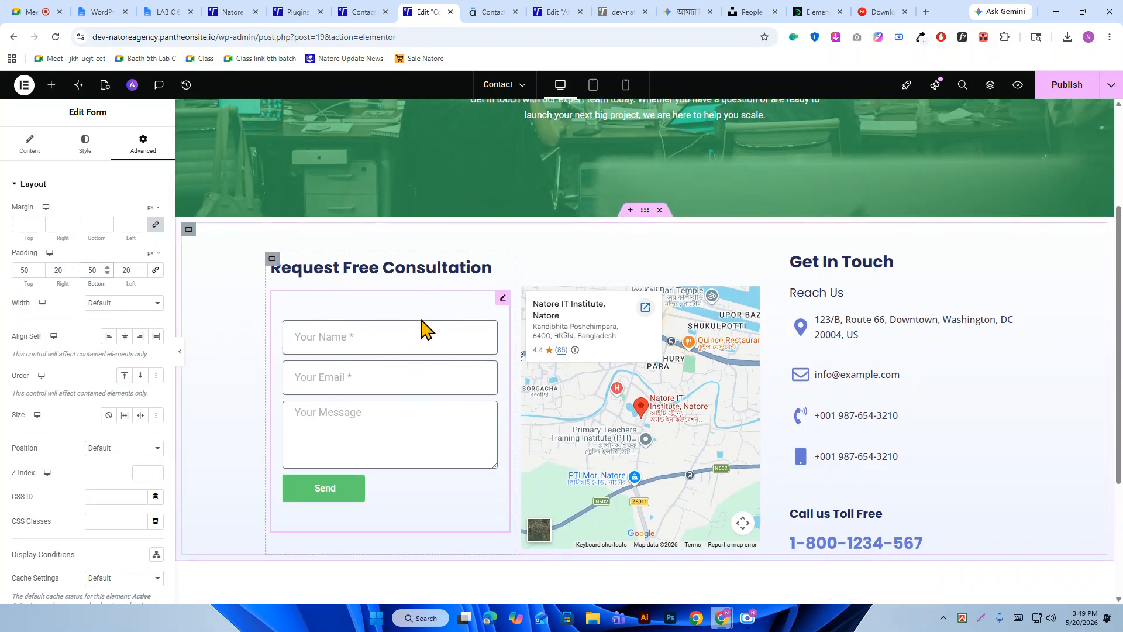
Compare the form with the reference page and set its top and bottom padding to 60 px.
left_click(490, 12)
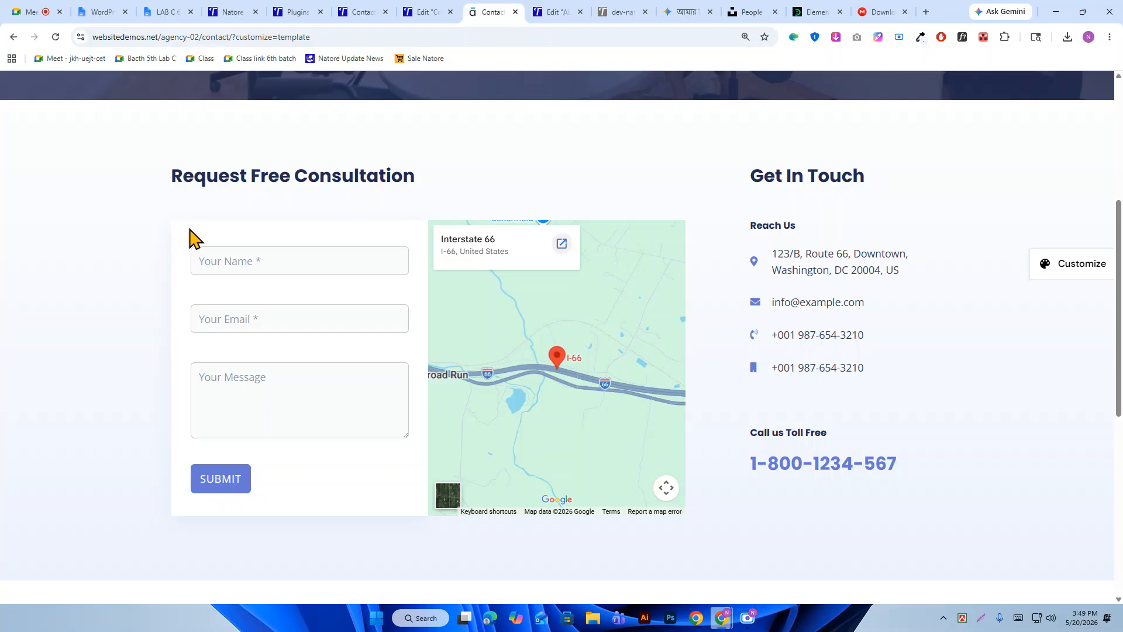
left_click(425, 12)
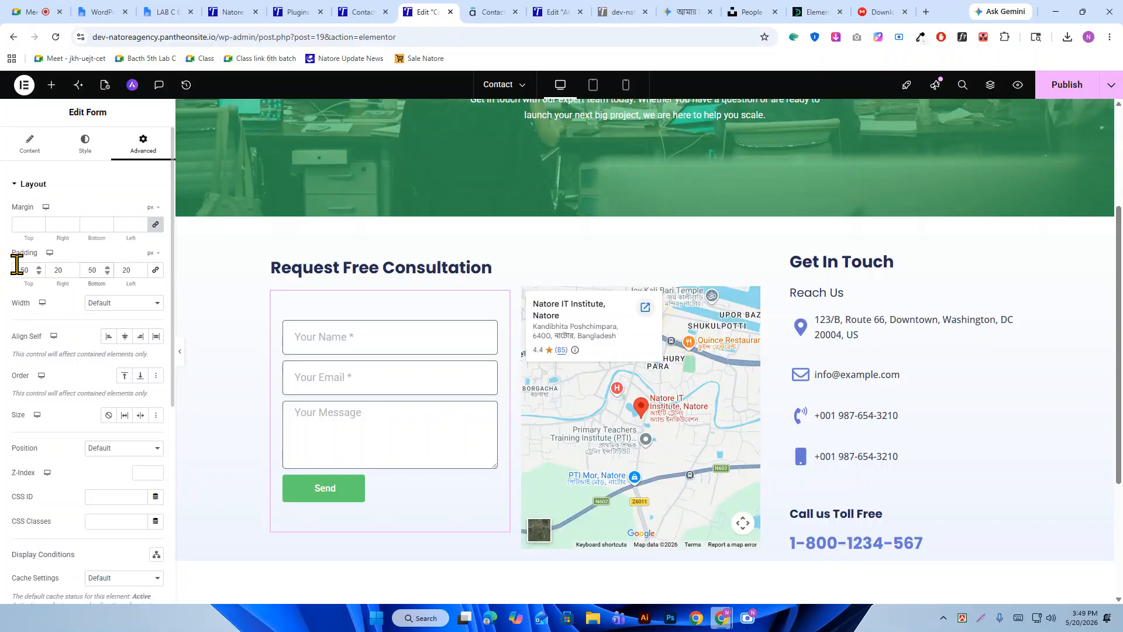
type("60")
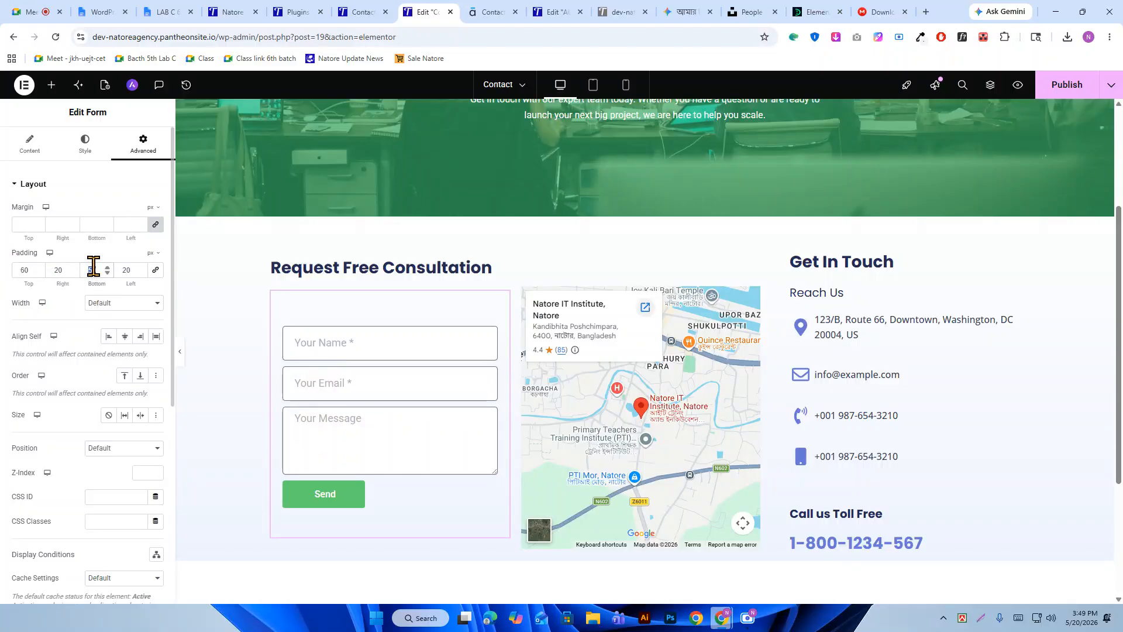
type("60")
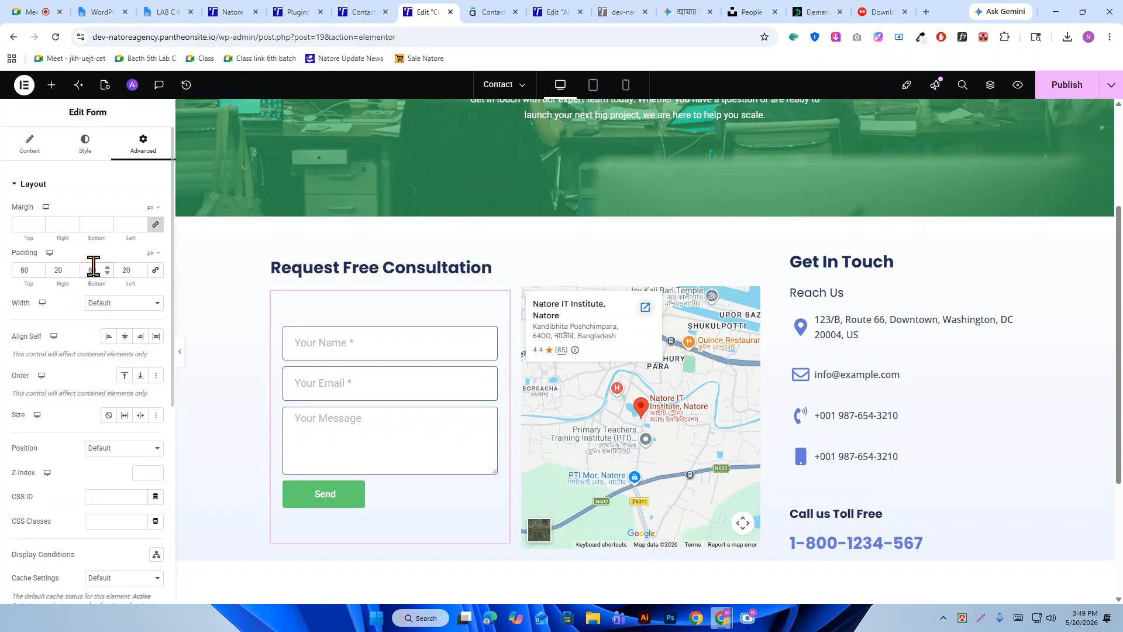
Give the whole form a classic background in white, #FFFFFF.
left_click(88, 143)
left_click(20, 189)
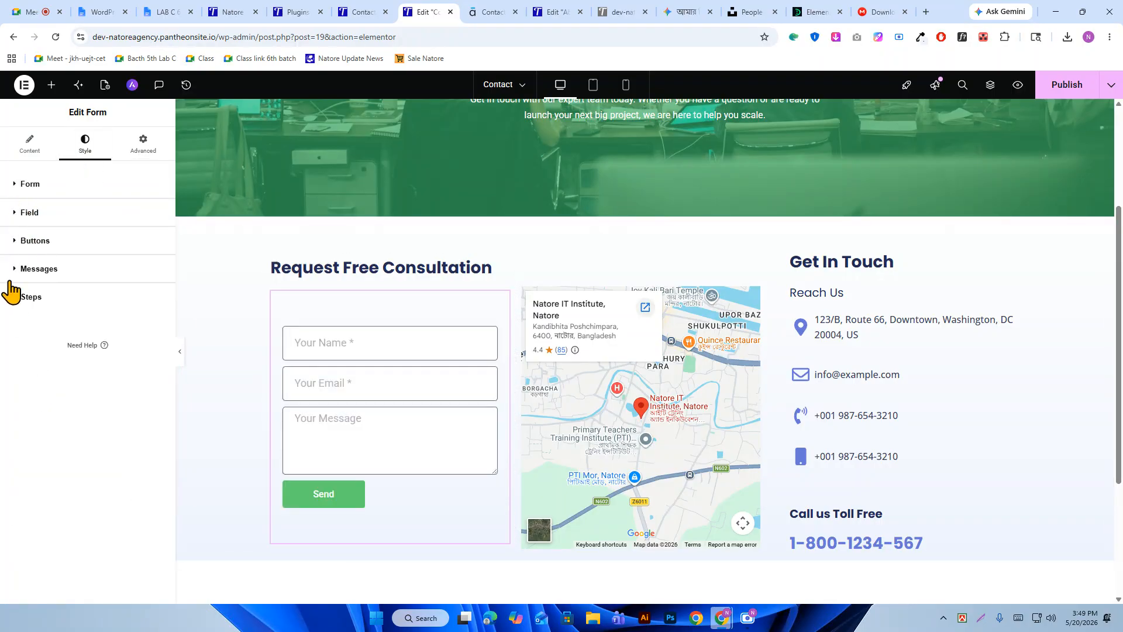
left_click(140, 149)
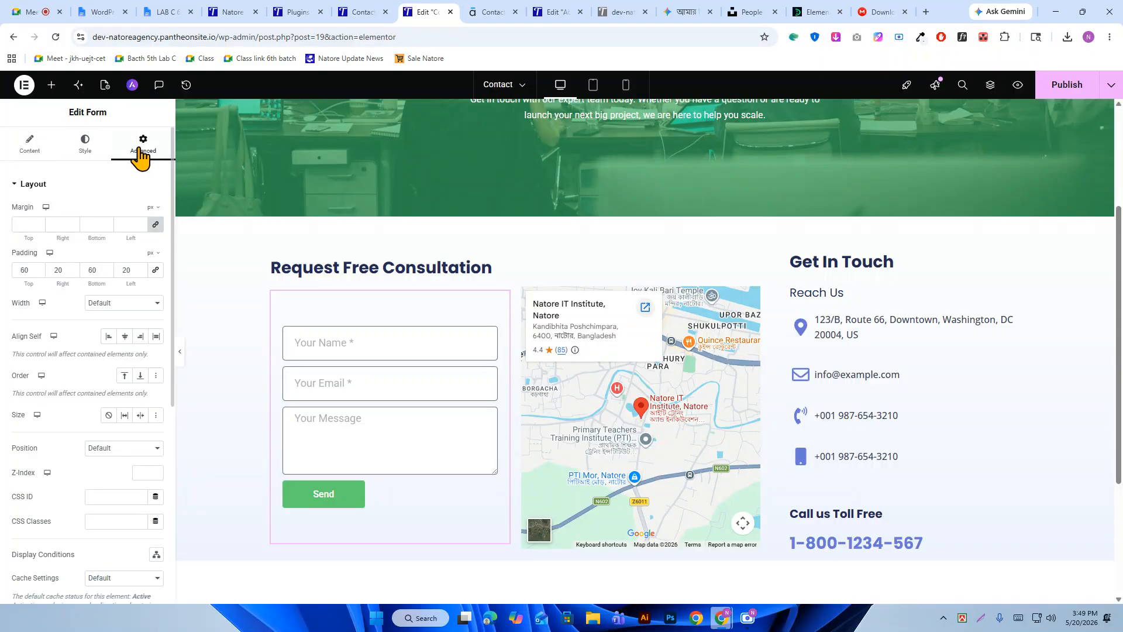
left_click(14, 189)
left_click(21, 271)
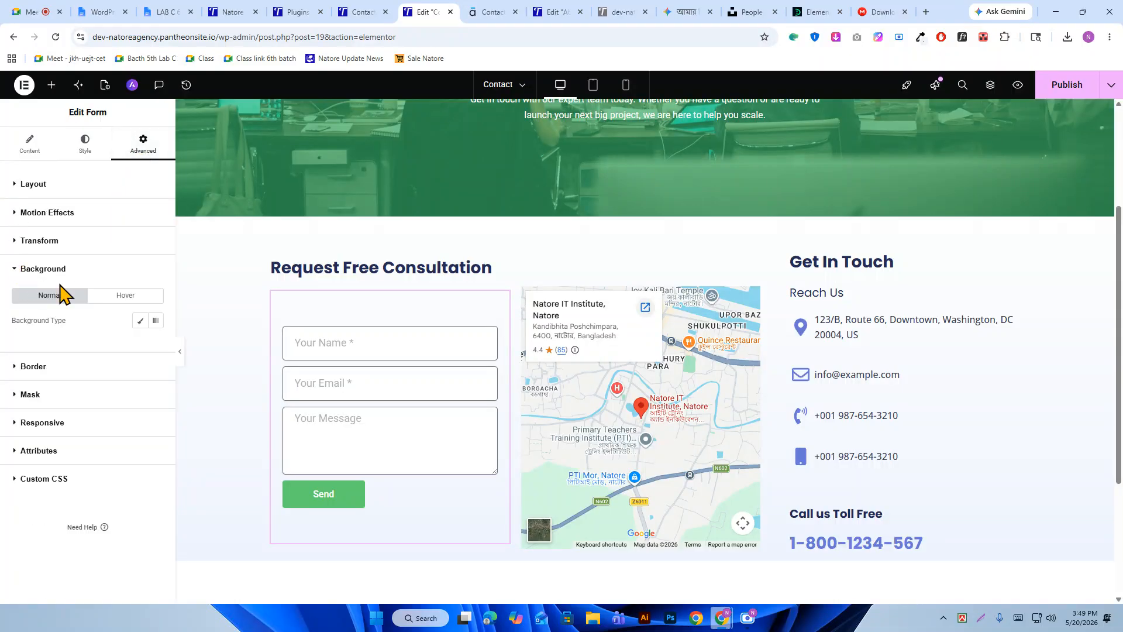
left_click(139, 323)
left_click(156, 345)
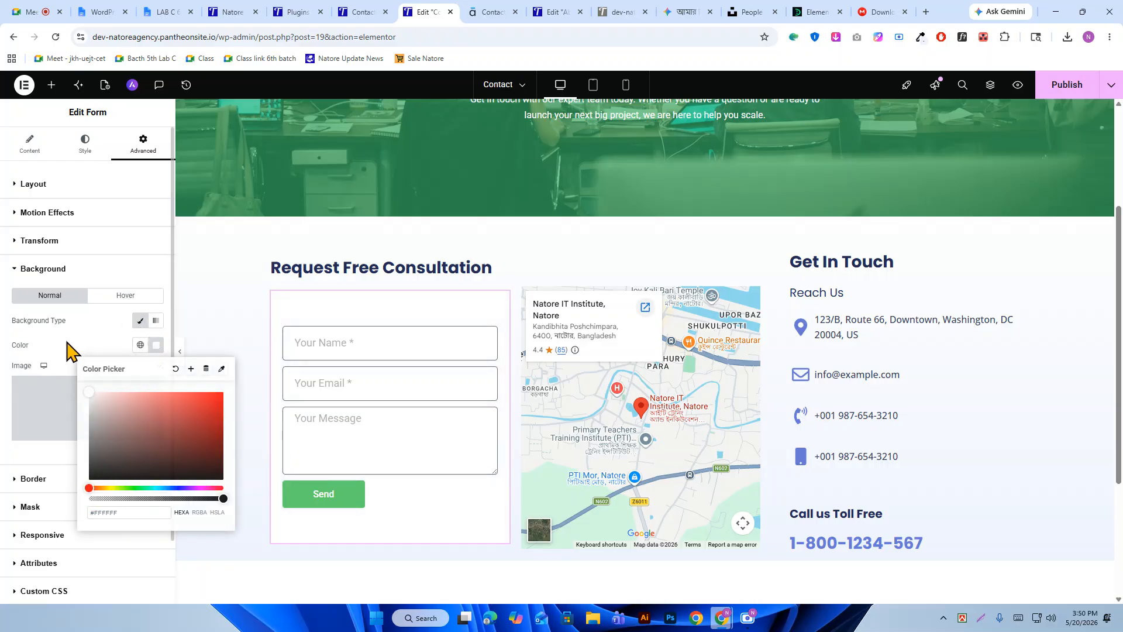
left_click(44, 354)
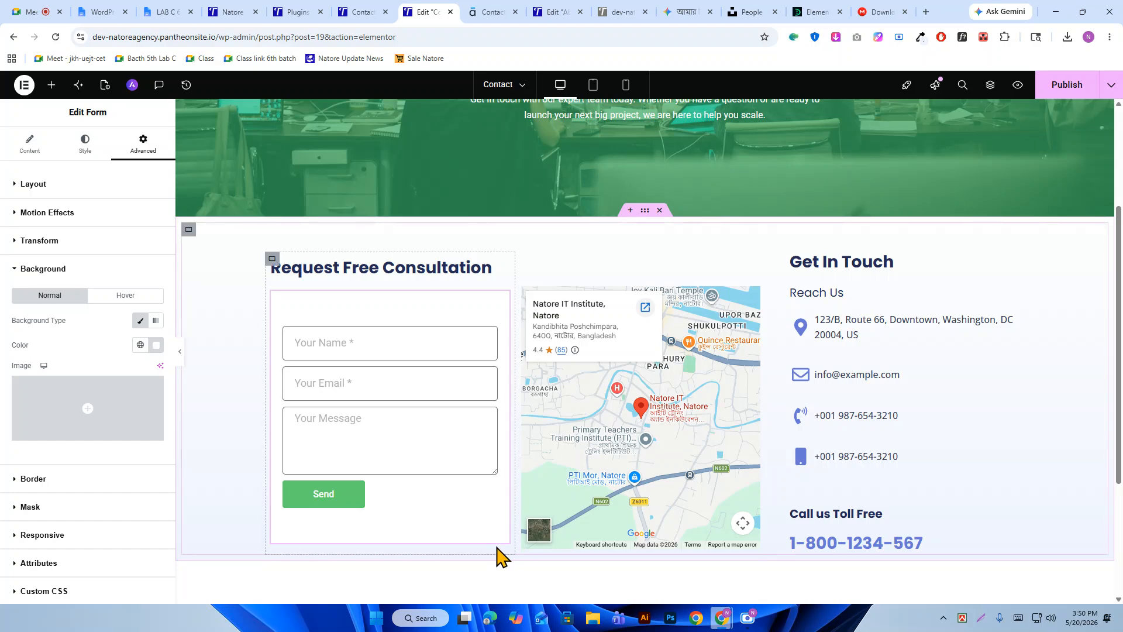
Set the form's top and bottom padding to 70 px and check its height against the map.
left_click(52, 195)
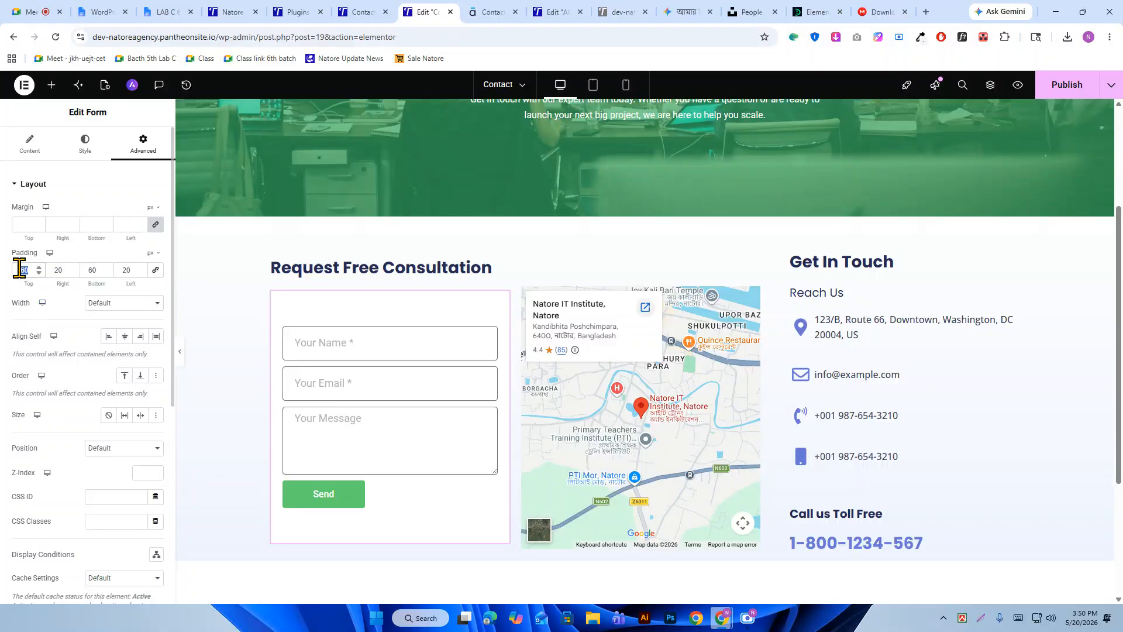
type("70")
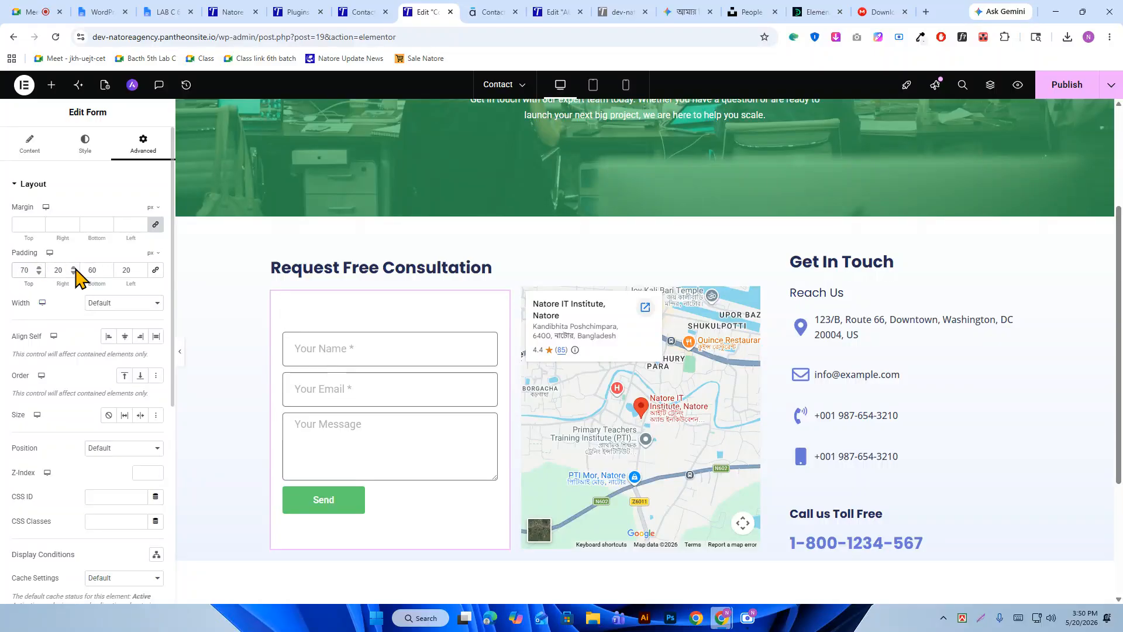
type("70")
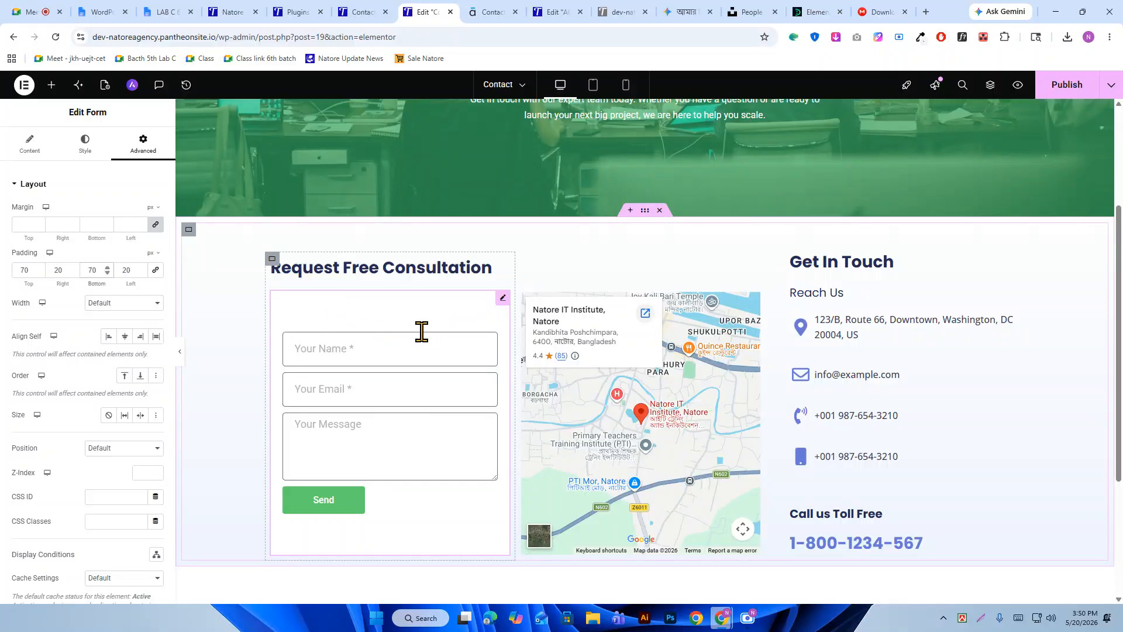
scroll(421, 331, "down", 1)
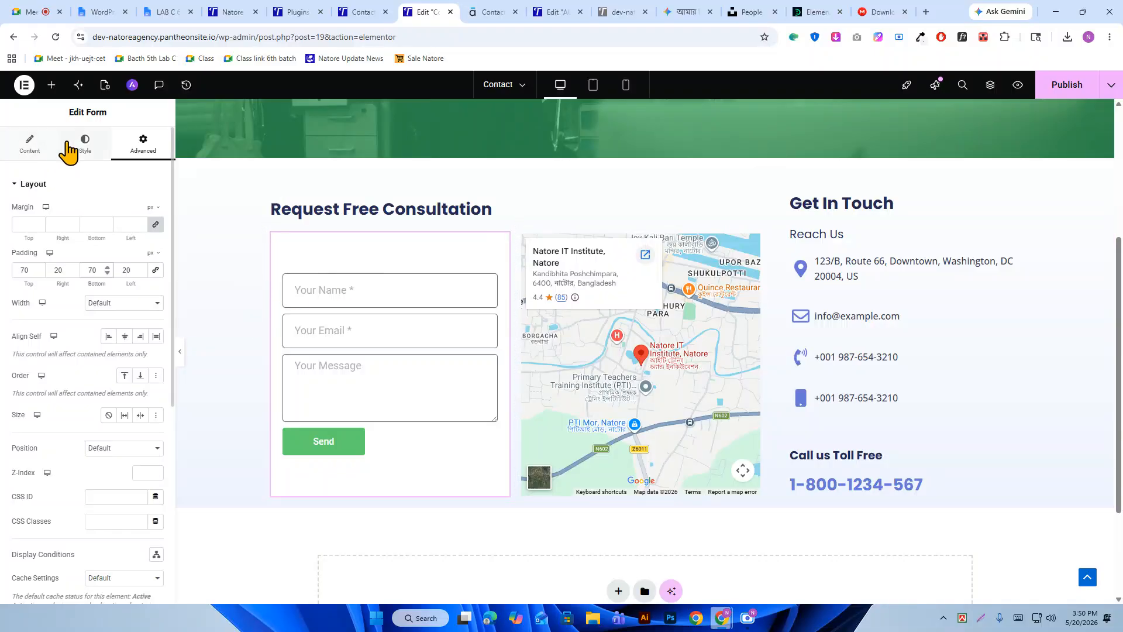
Set the form's columns gap to 0 px and its rows gap to 51 px.
left_click(69, 149)
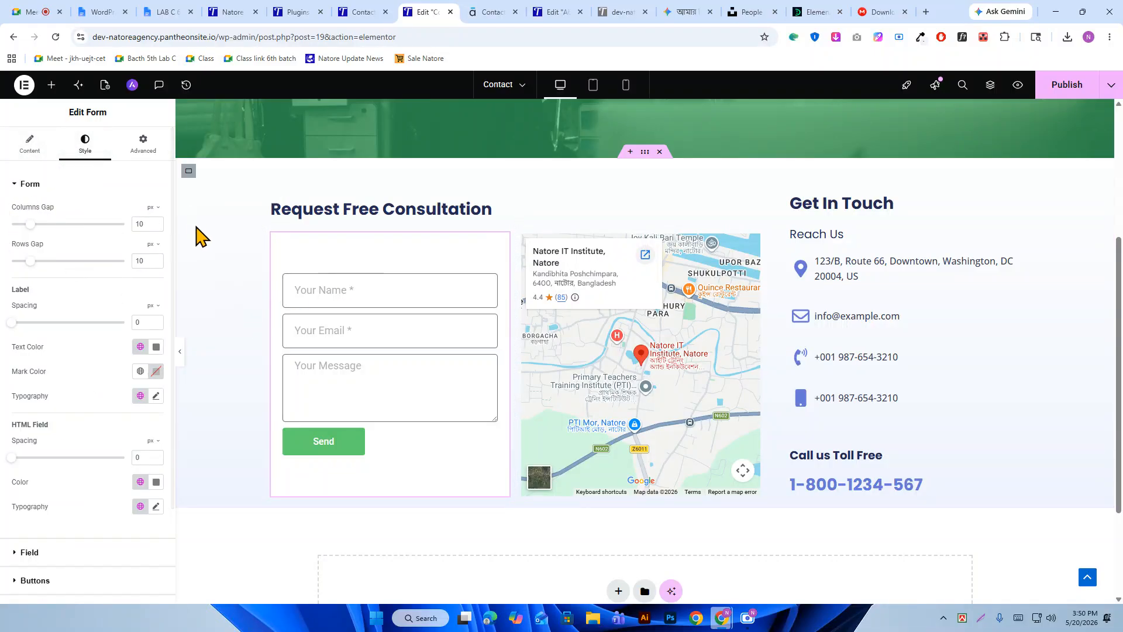
left_click(156, 222)
left_click(156, 222)
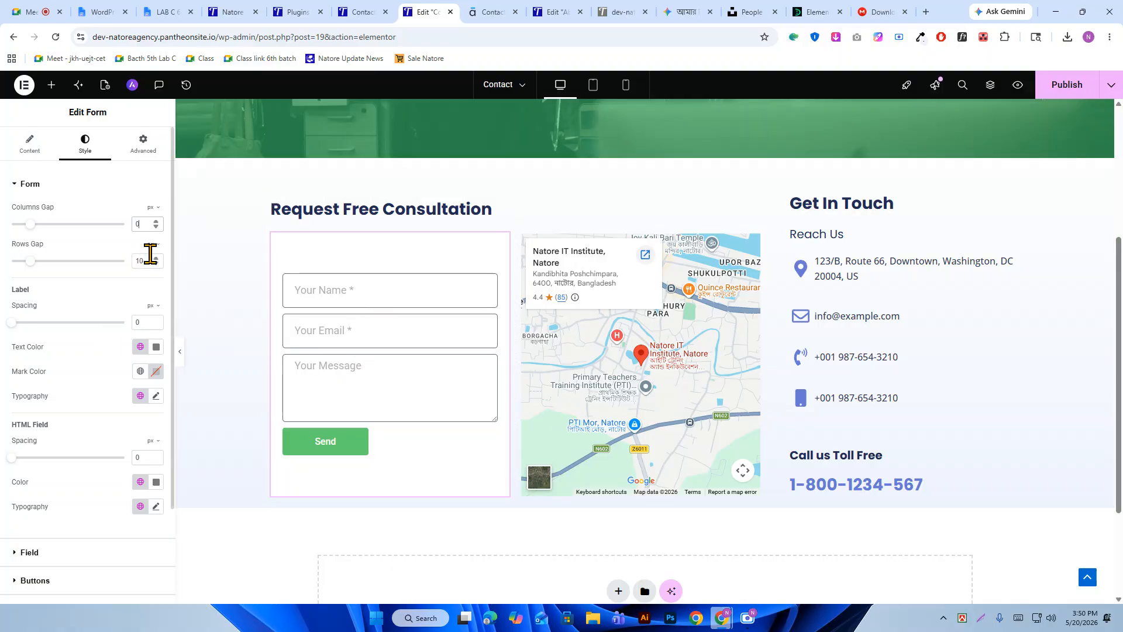
left_click_drag(157, 259, 156, 260)
left_click(156, 264)
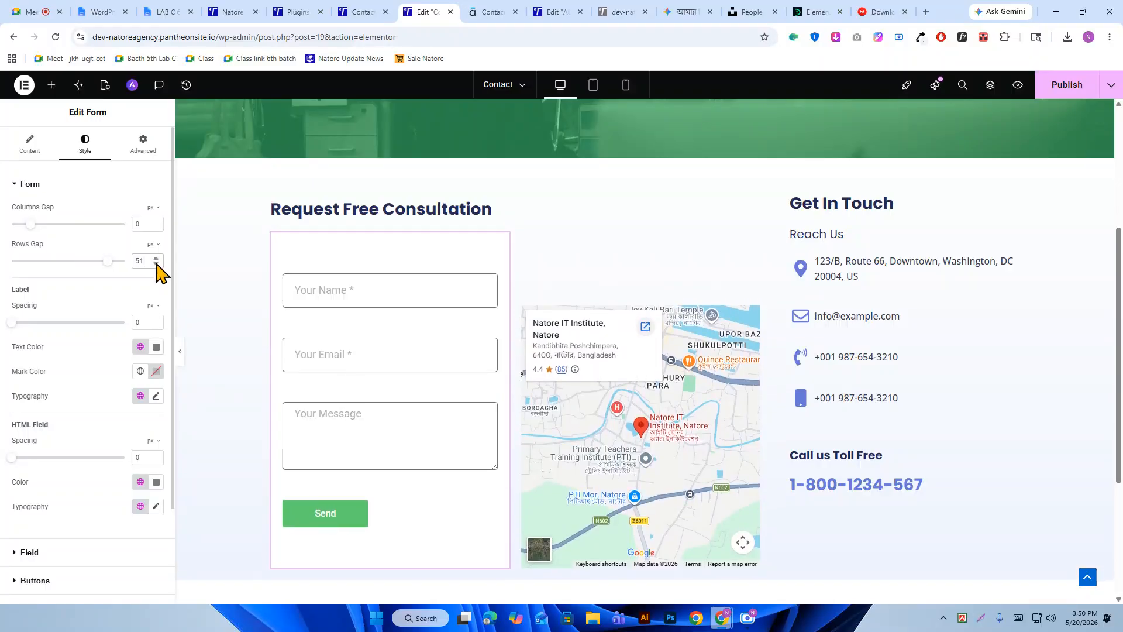
Reduce the form's rows gap to 50 px and set its padding to 50 px top and 20 px bottom.
left_click(157, 264)
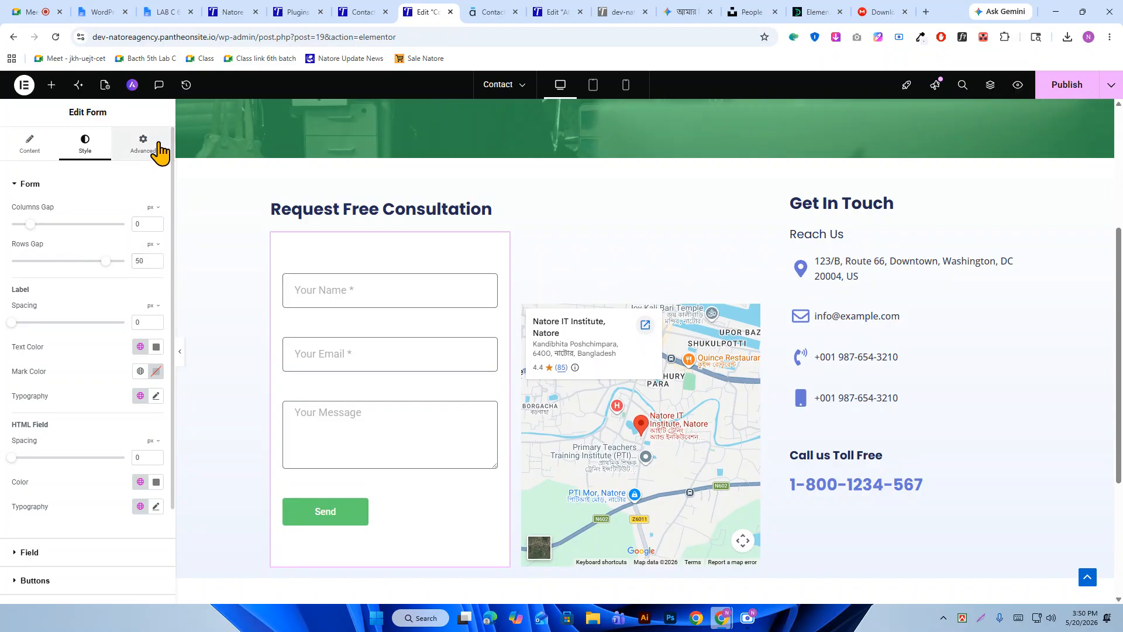
left_click(146, 146)
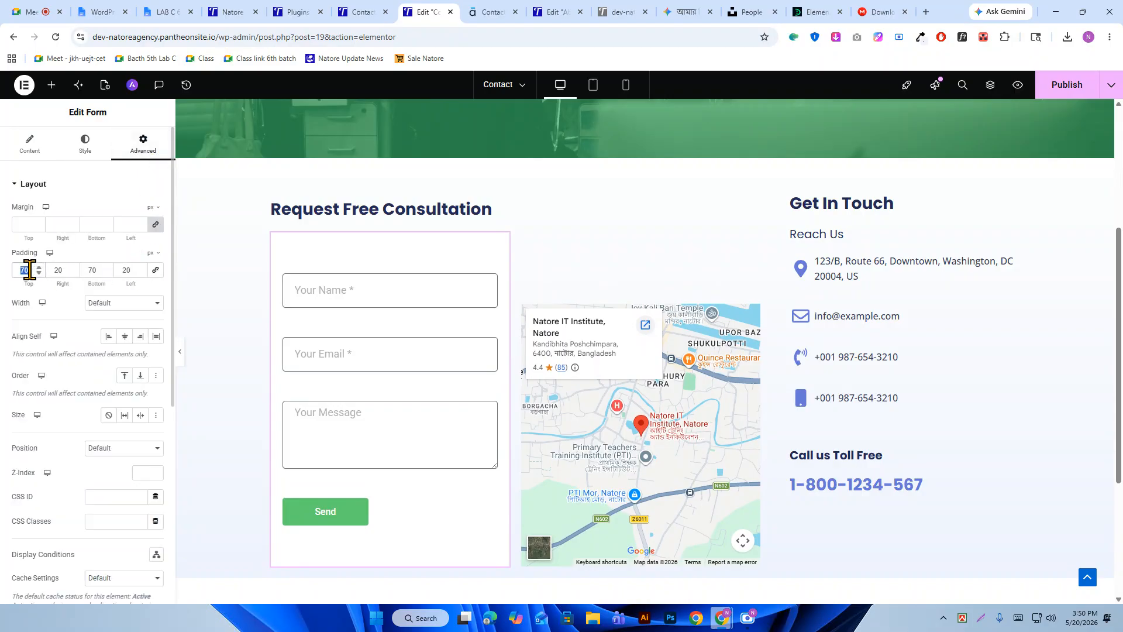
type("20")
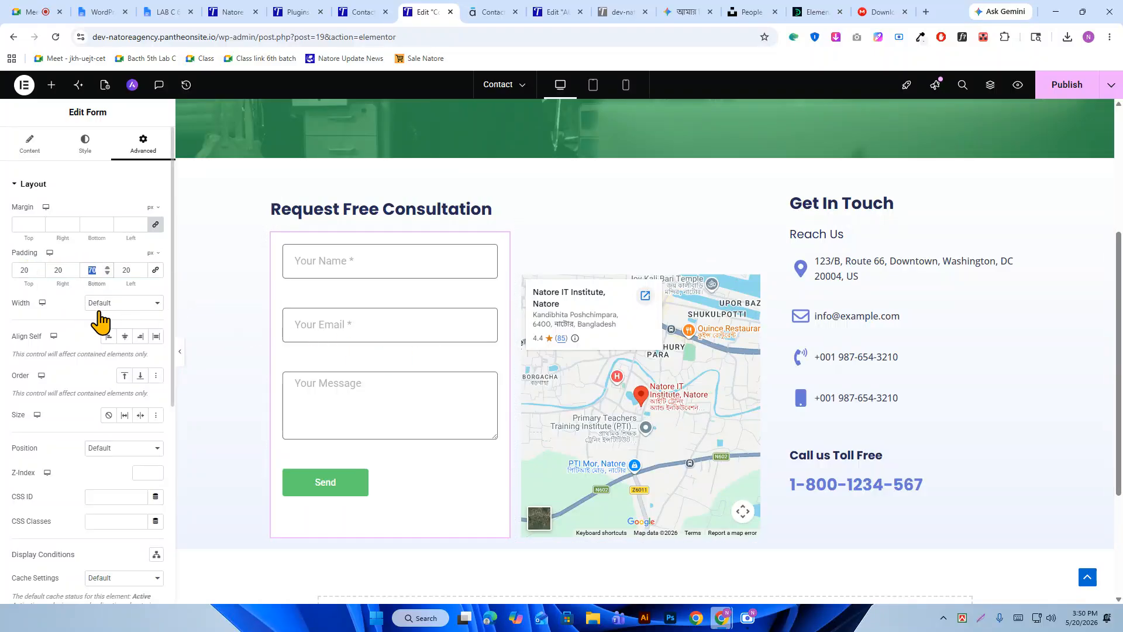
type("20")
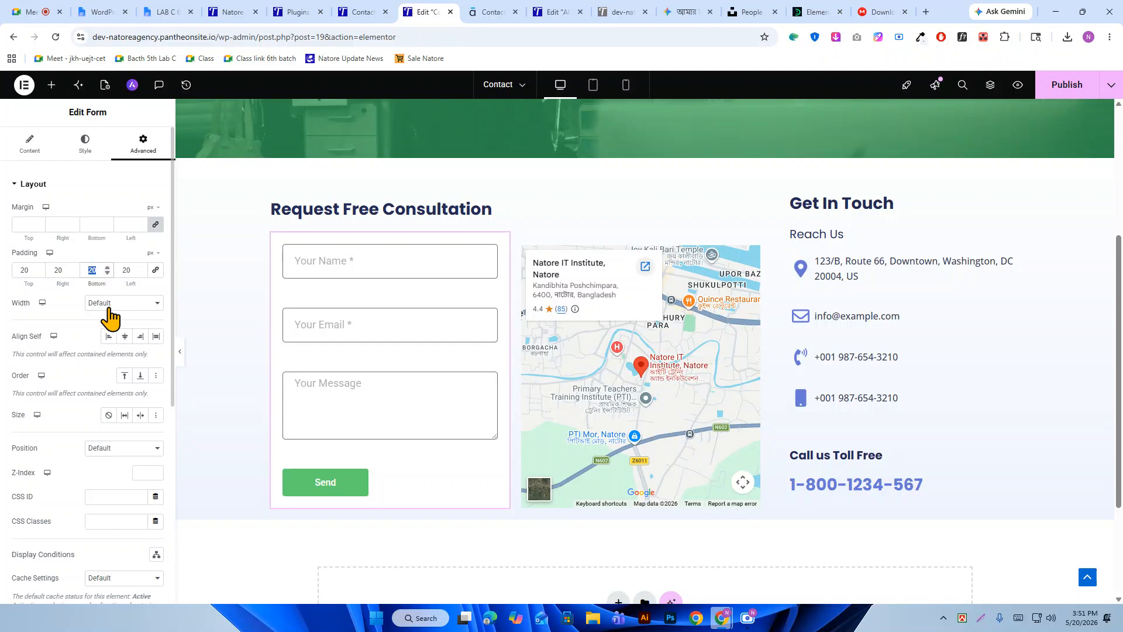
type("0")
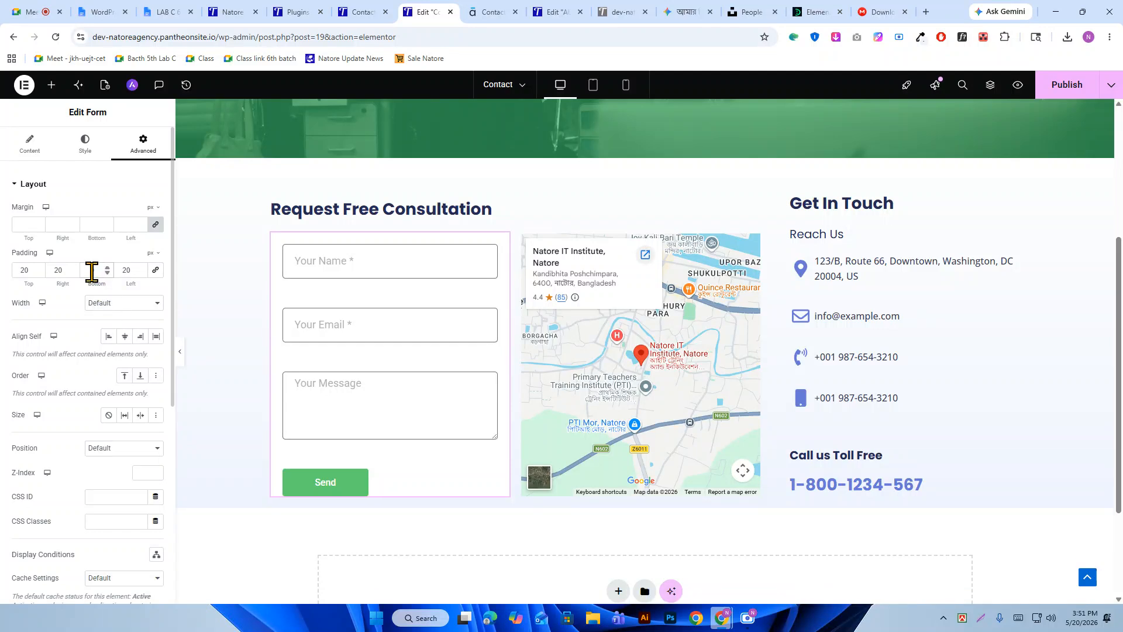
type("20")
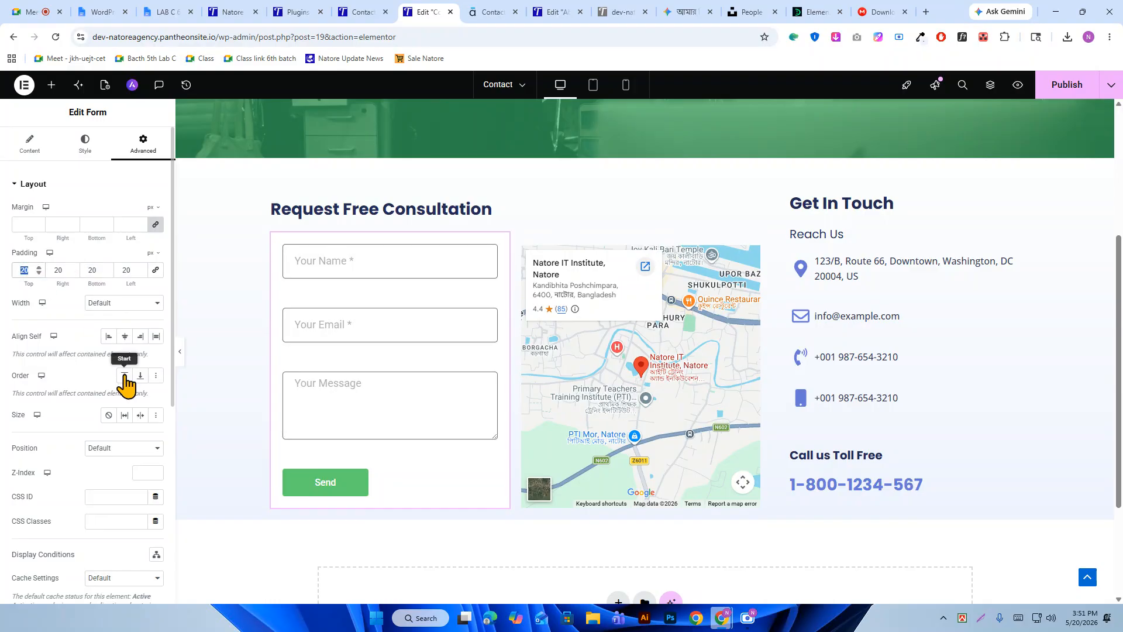
type("50")
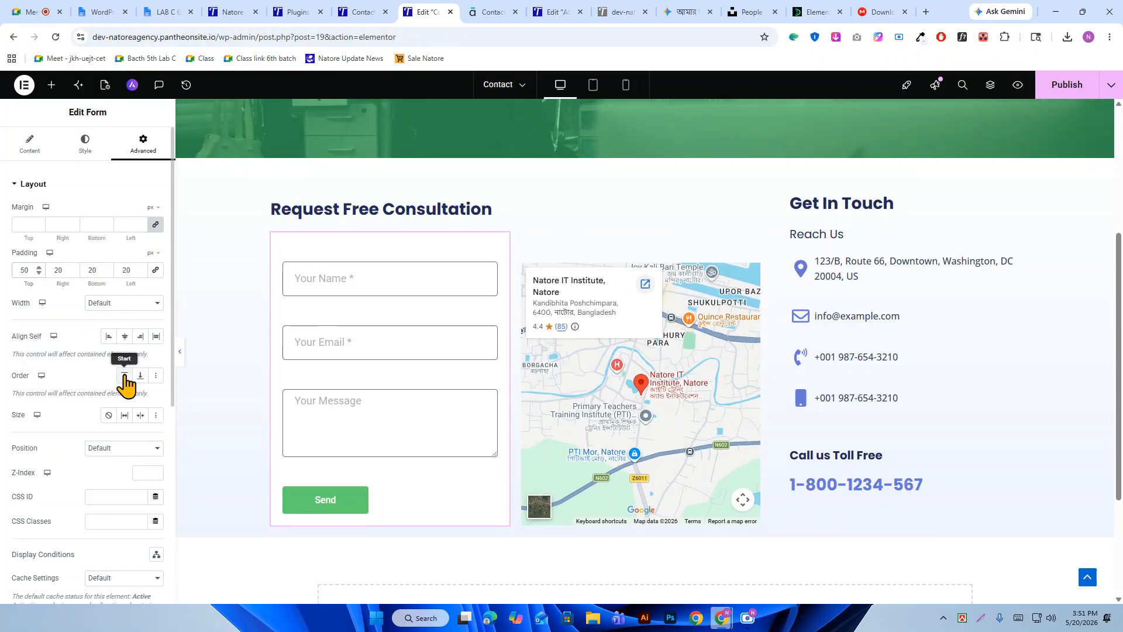
Set the form's rows gap to 40 px.
left_click(85, 143)
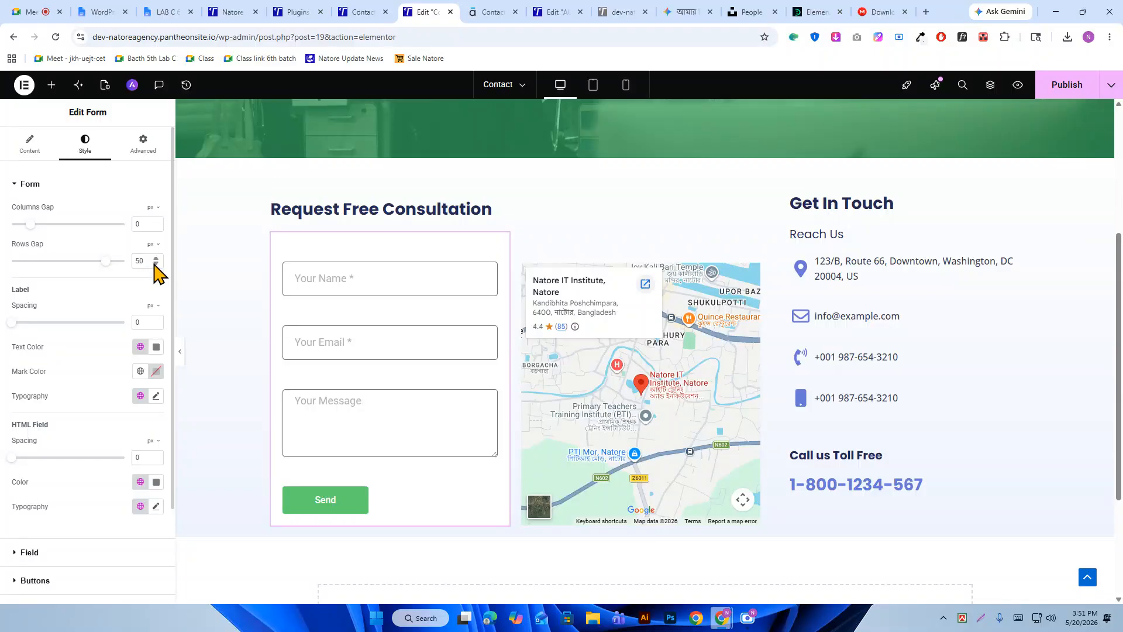
left_click(156, 264)
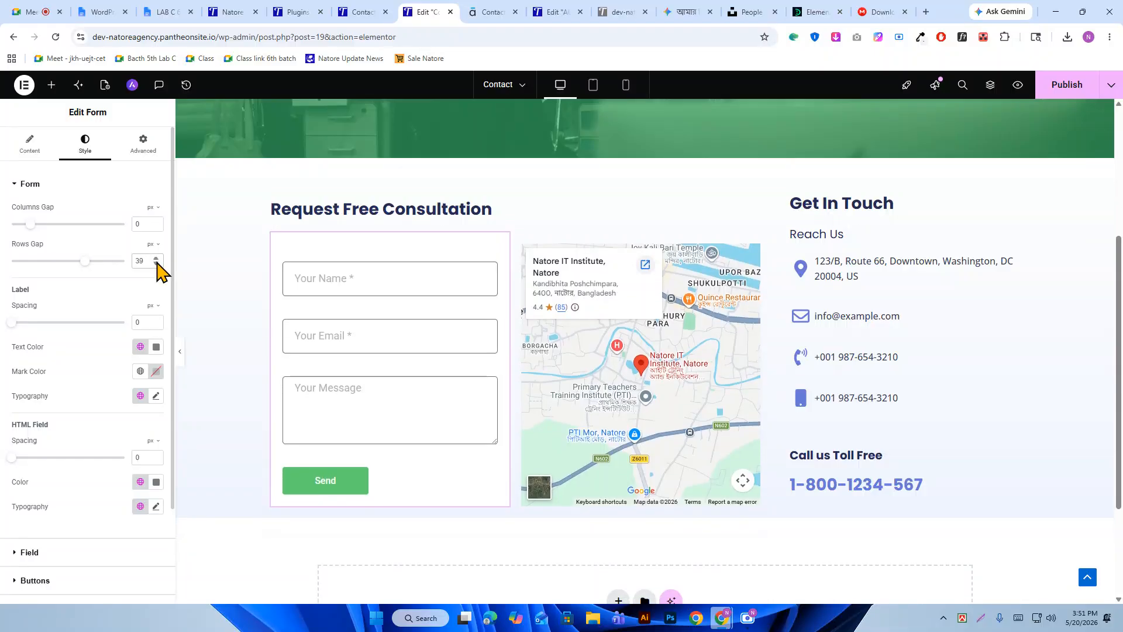
left_click(156, 264)
left_click(156, 264)
left_click(156, 263)
left_click(156, 264)
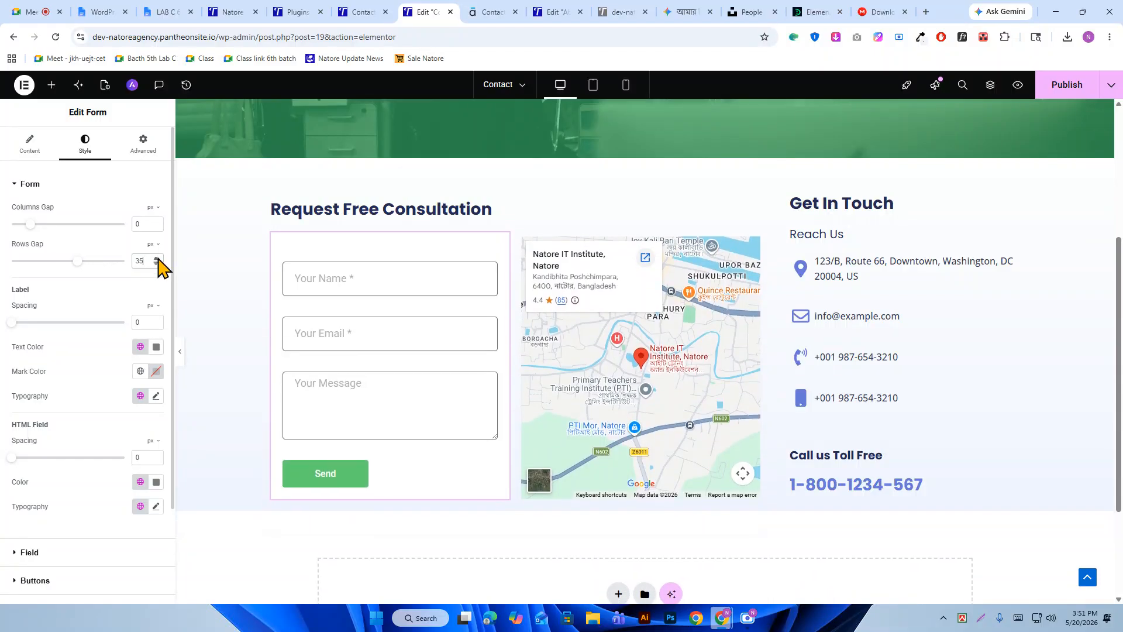
left_click(157, 259)
left_click(157, 259)
left_click(157, 259)
left_click(156, 258)
left_click(157, 259)
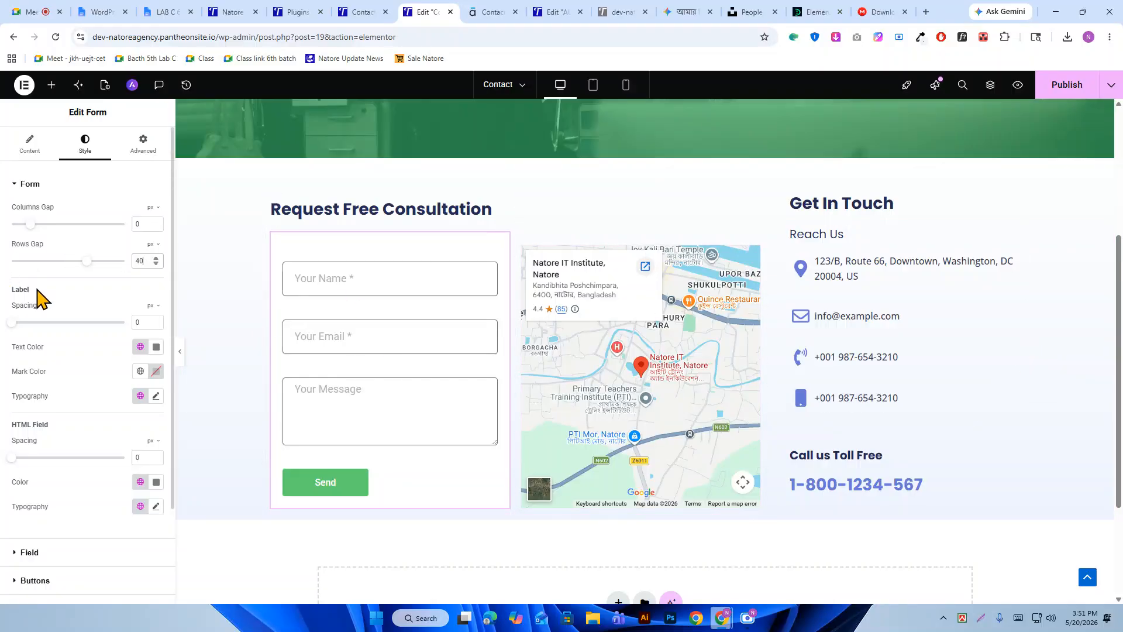
Try a dark red HTML field color, test it with sample text in the email field, and reset the color.
scroll(18, 320, "down", 1)
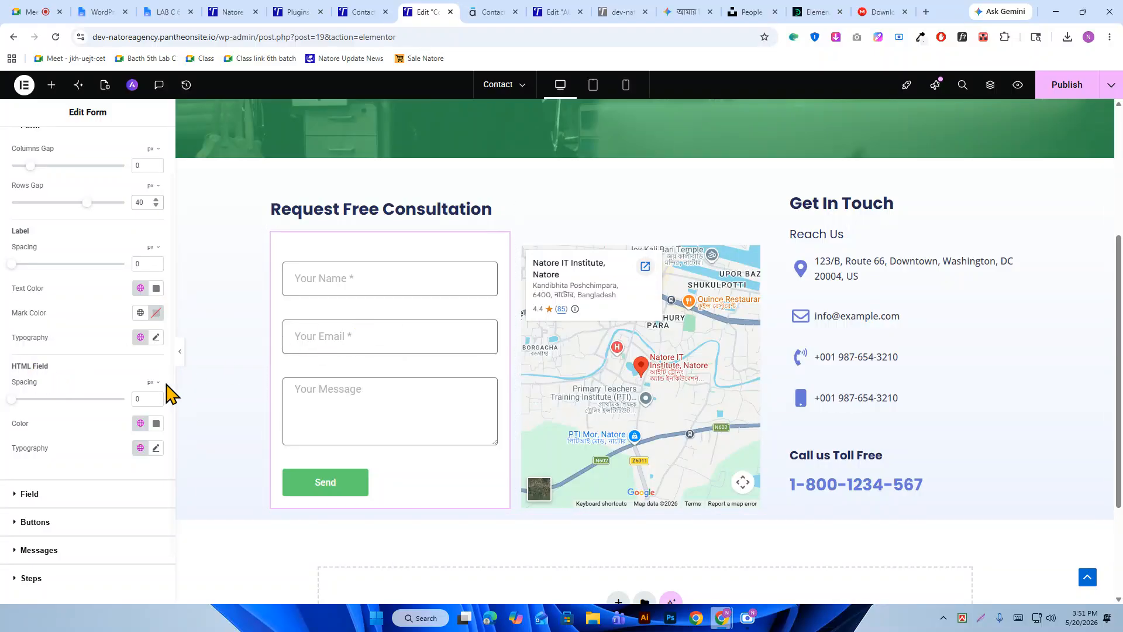
left_click(155, 423)
left_click(183, 304)
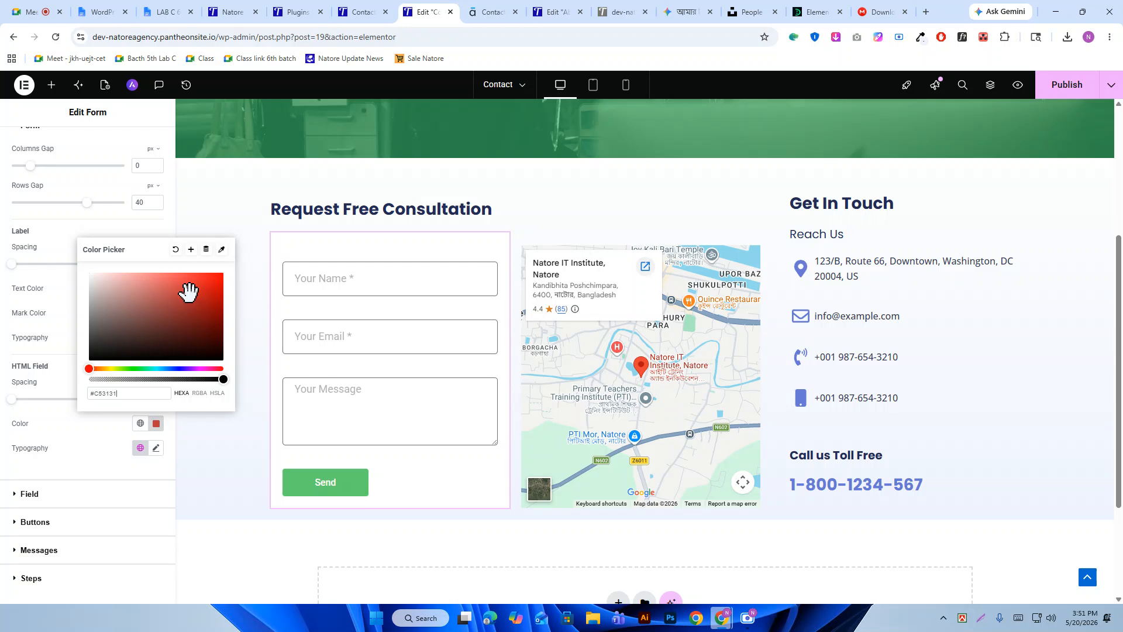
left_click(366, 326)
type("kmk")
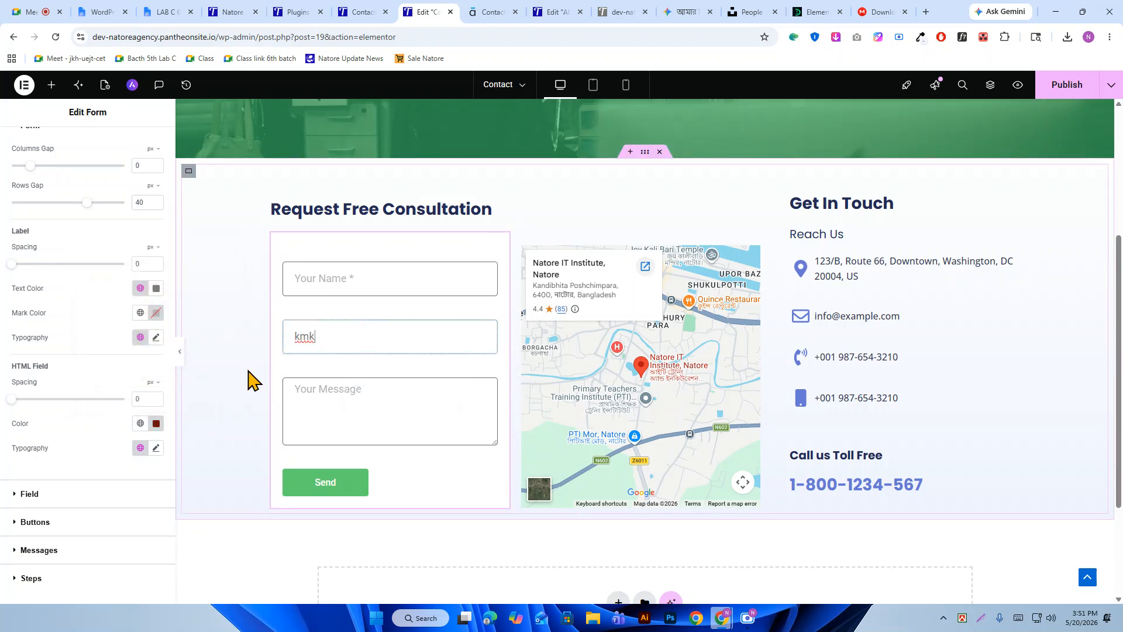
left_click(155, 423)
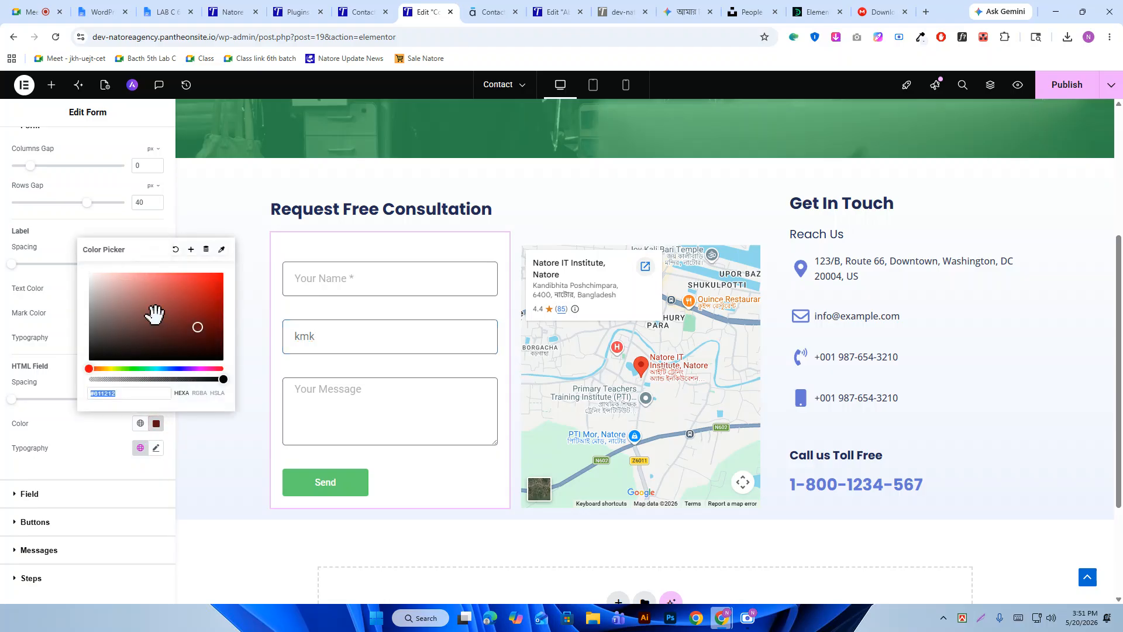
left_click(176, 249)
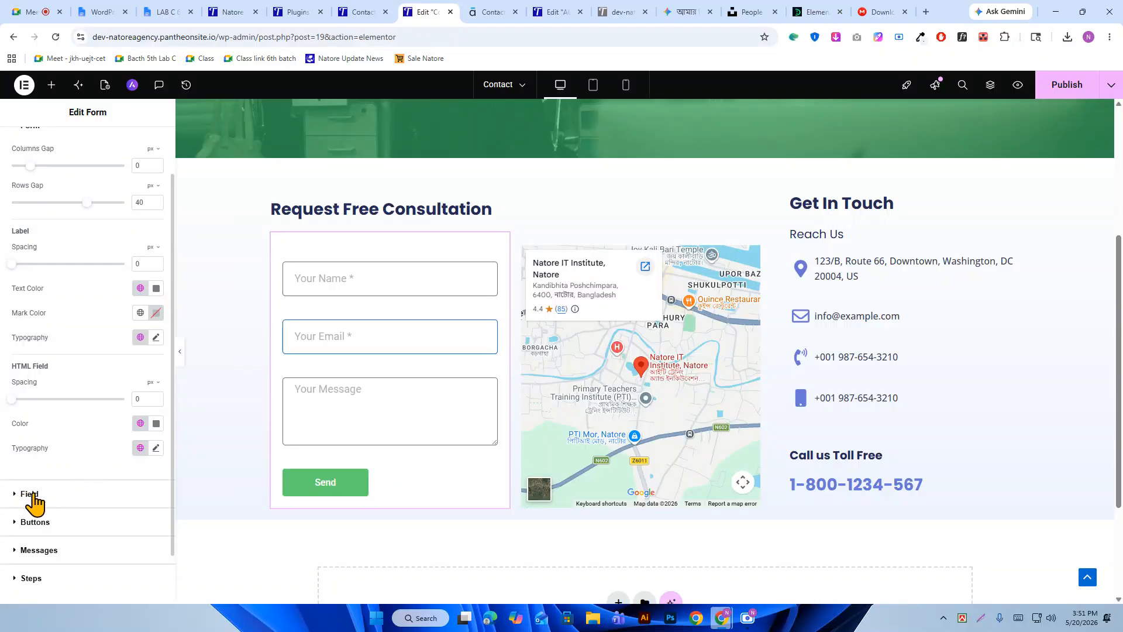
Set the form fields' text color to black, #000000.
left_click(32, 496)
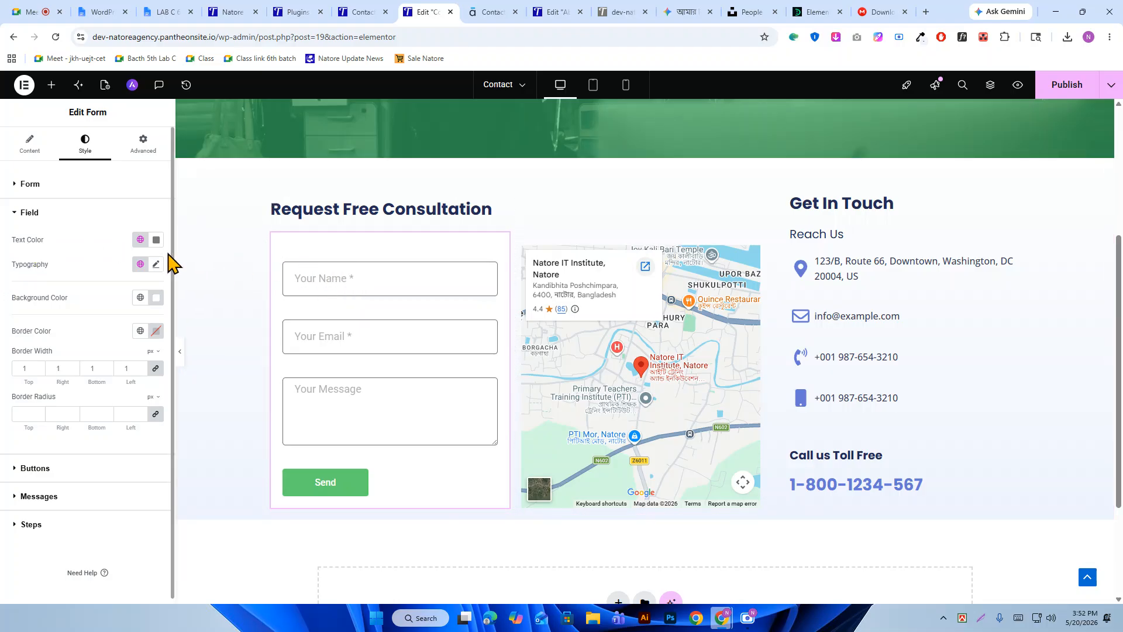
left_click(155, 240)
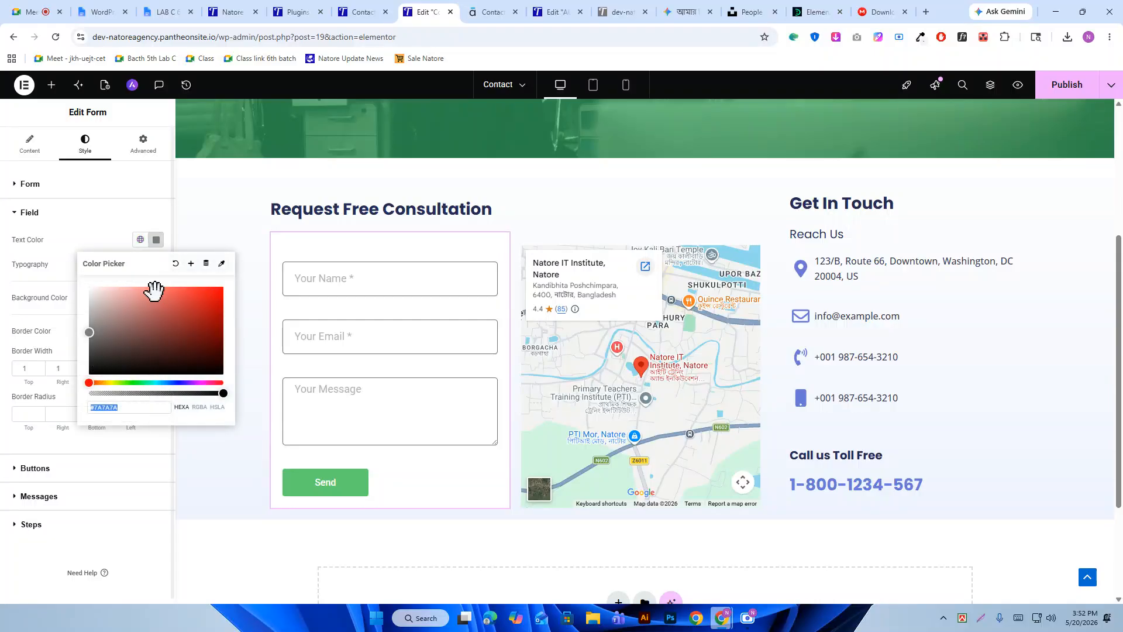
left_click(197, 365)
left_click_drag(197, 365, 226, 373)
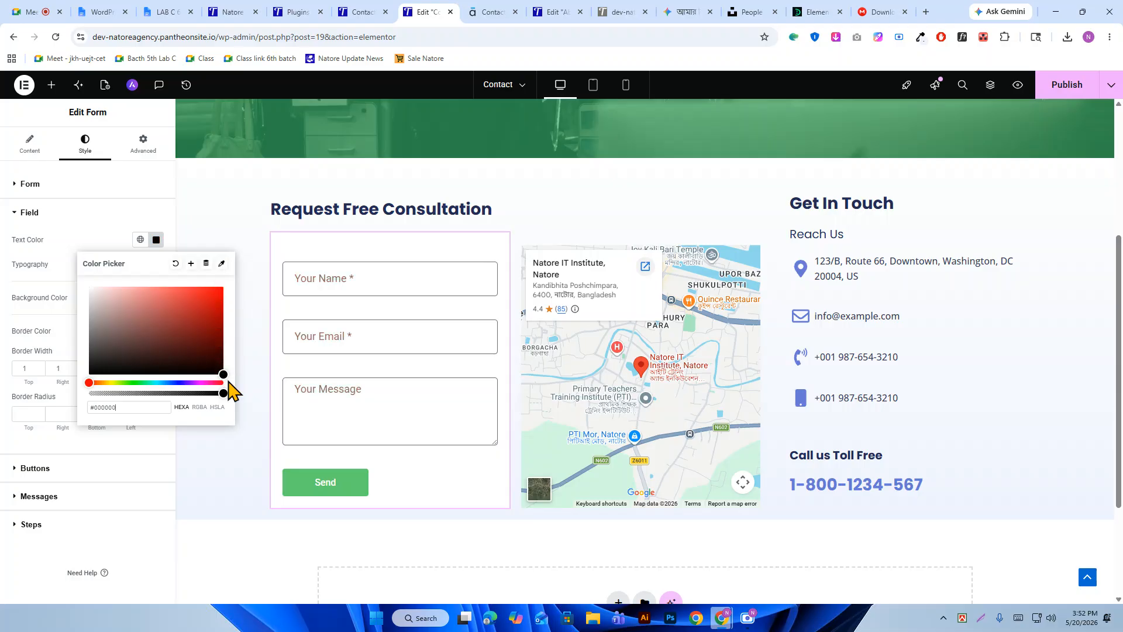
left_click(84, 270)
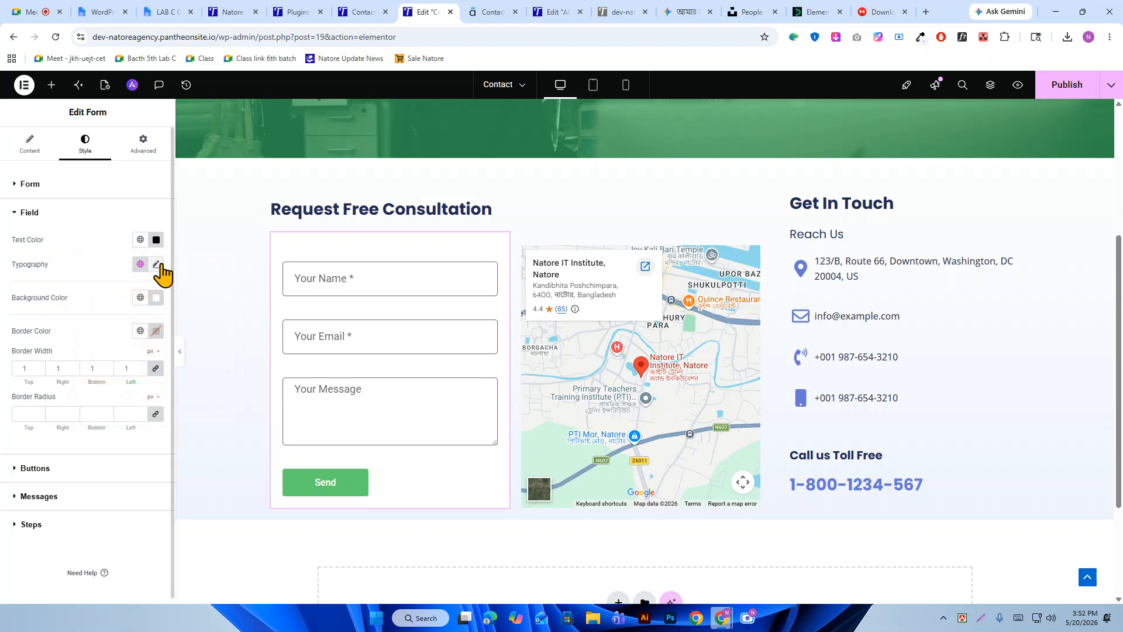
Set the form fields' typography to the Open Sans family at 16 px.
left_click(156, 264)
left_click(121, 318)
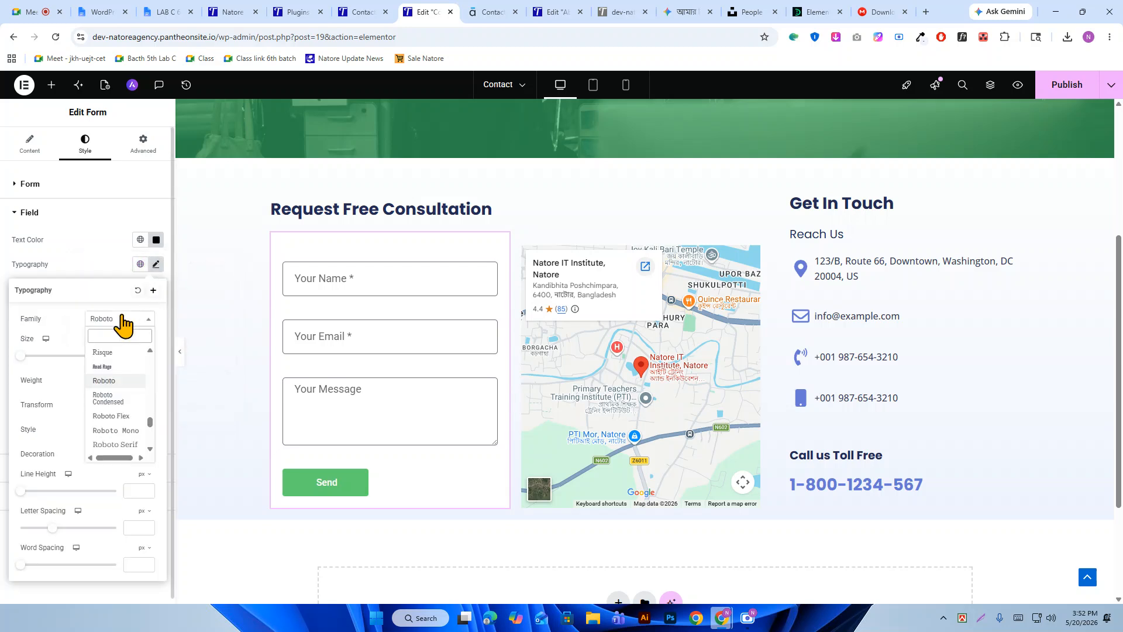
type("op")
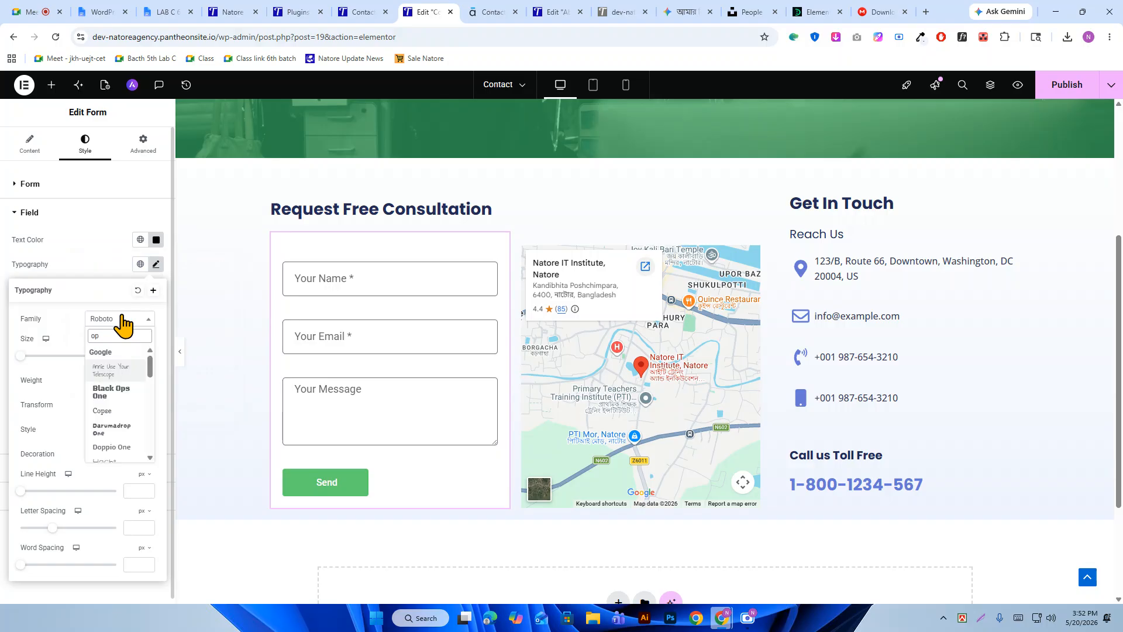
type("en")
key("Return")
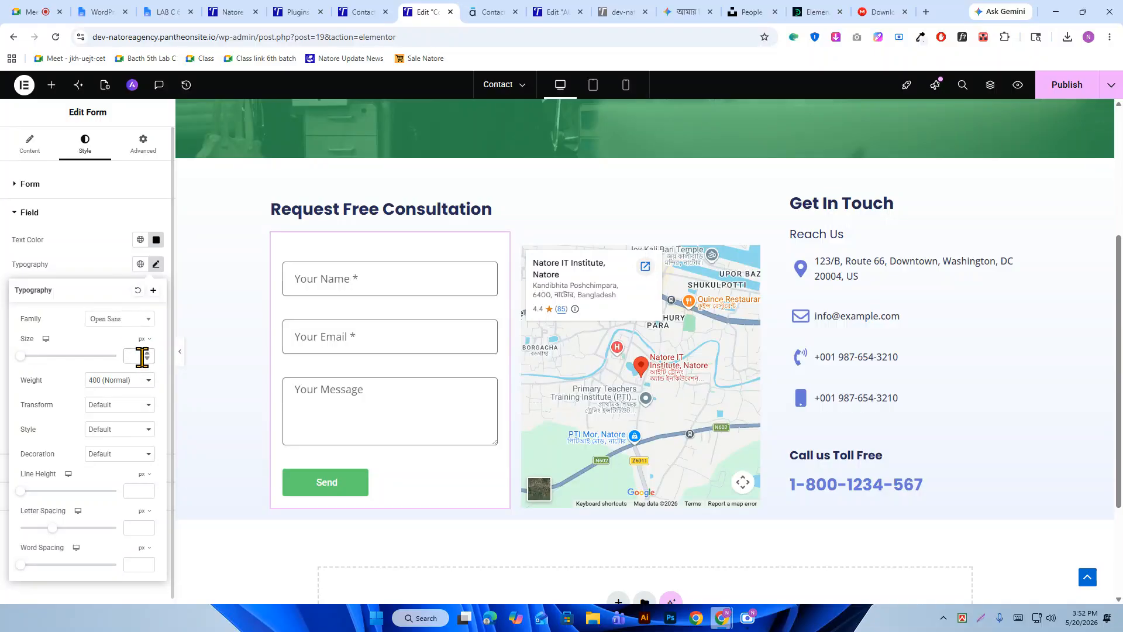
left_click(142, 357)
type("16")
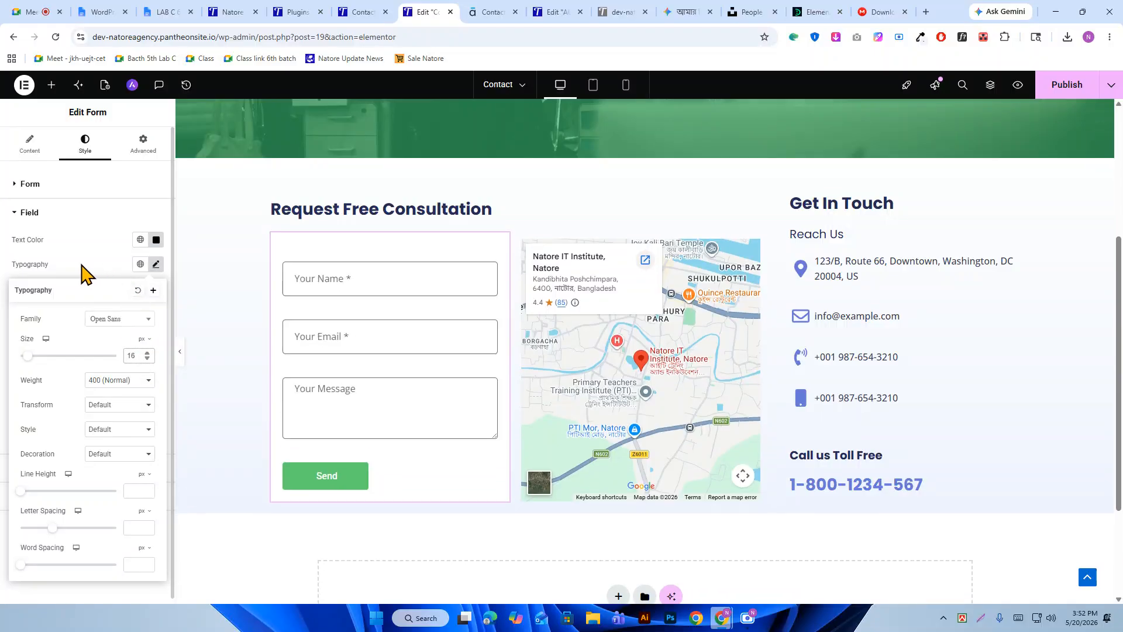
left_click(84, 270)
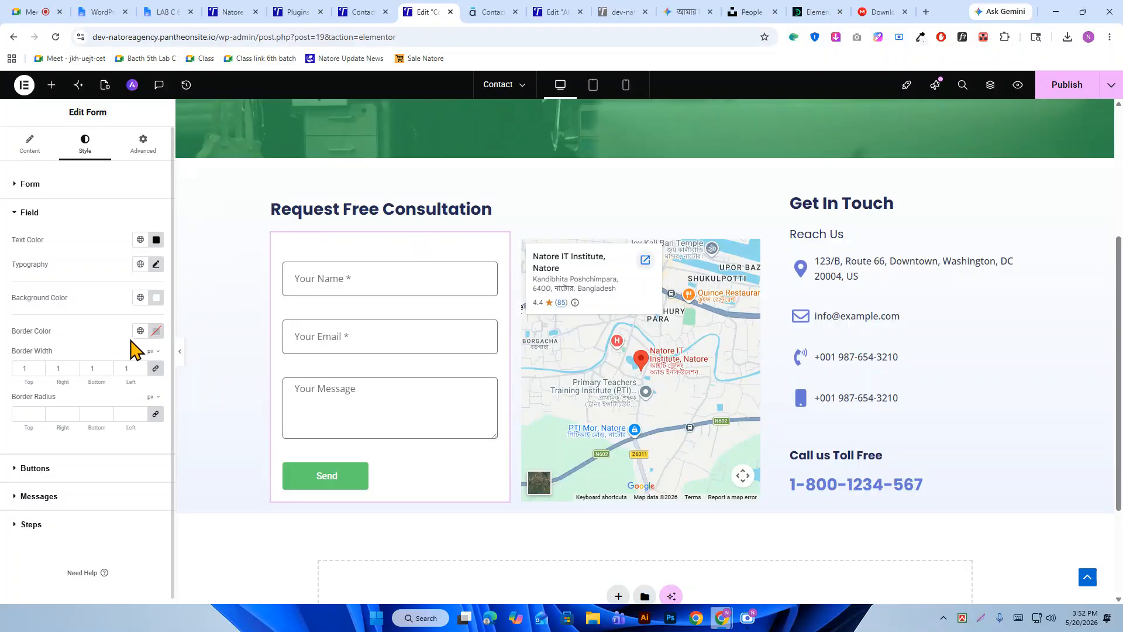
Enlarge the reference contact page to 175% and inspect the font and color of its Your Name field with WhatFont.
key("ctrl+Tab")
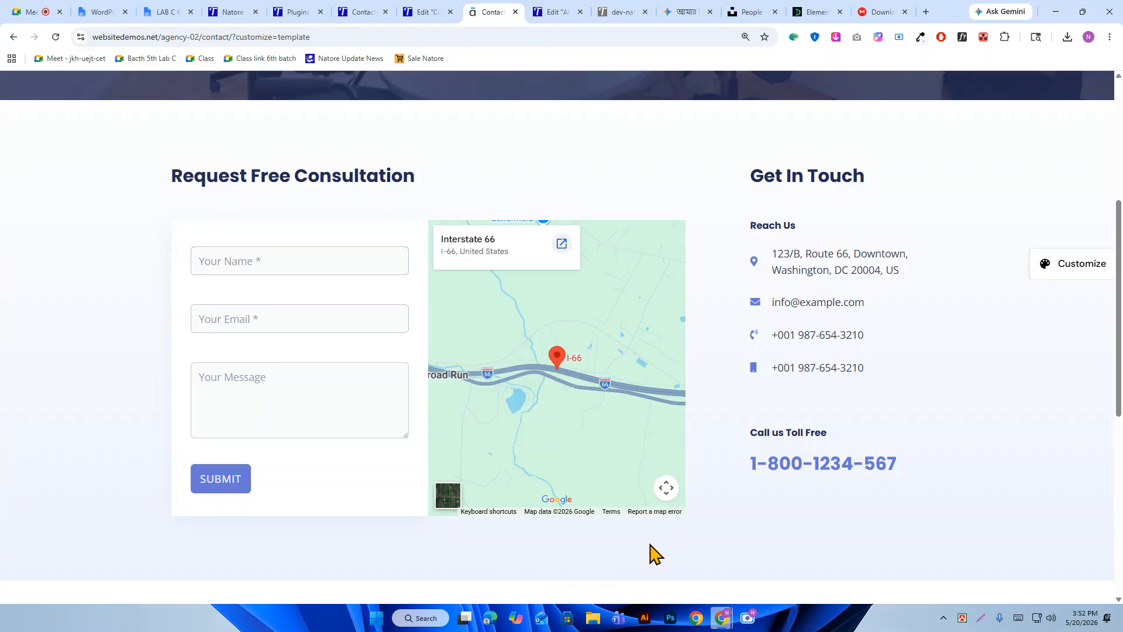
left_click(745, 37)
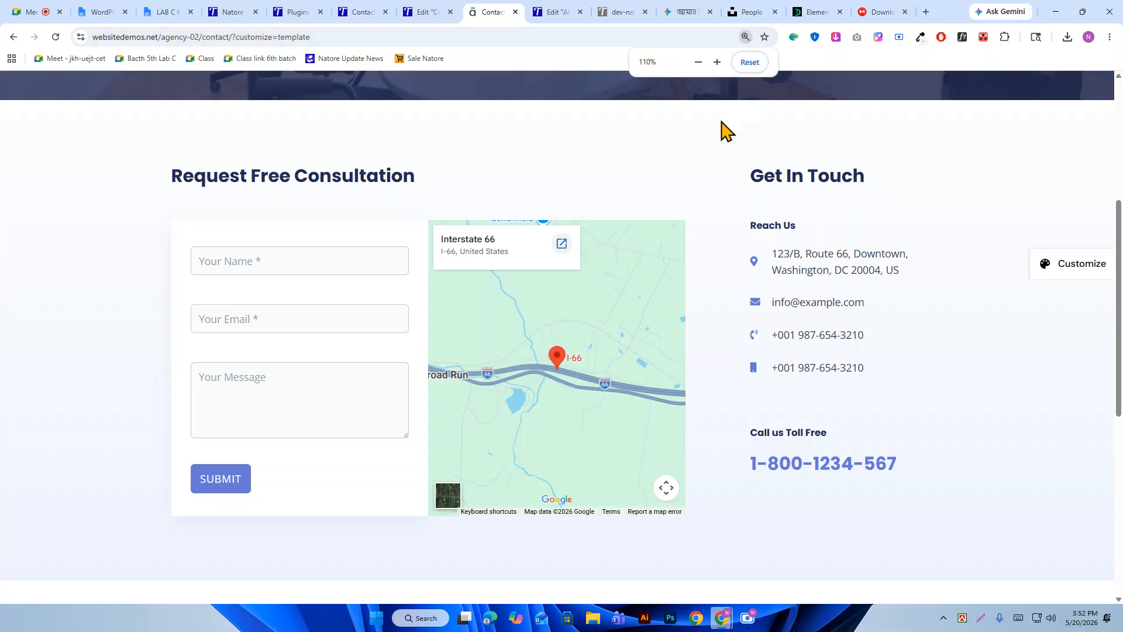
left_click(717, 62)
left_click(716, 62)
left_click(717, 62)
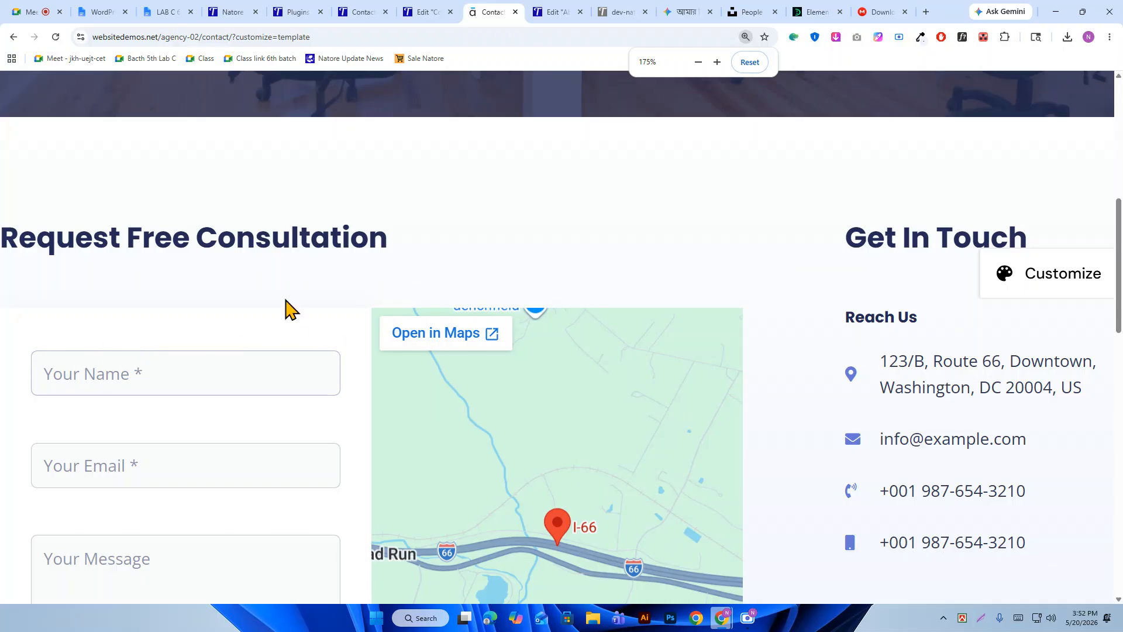
left_click(962, 38)
left_click(186, 361)
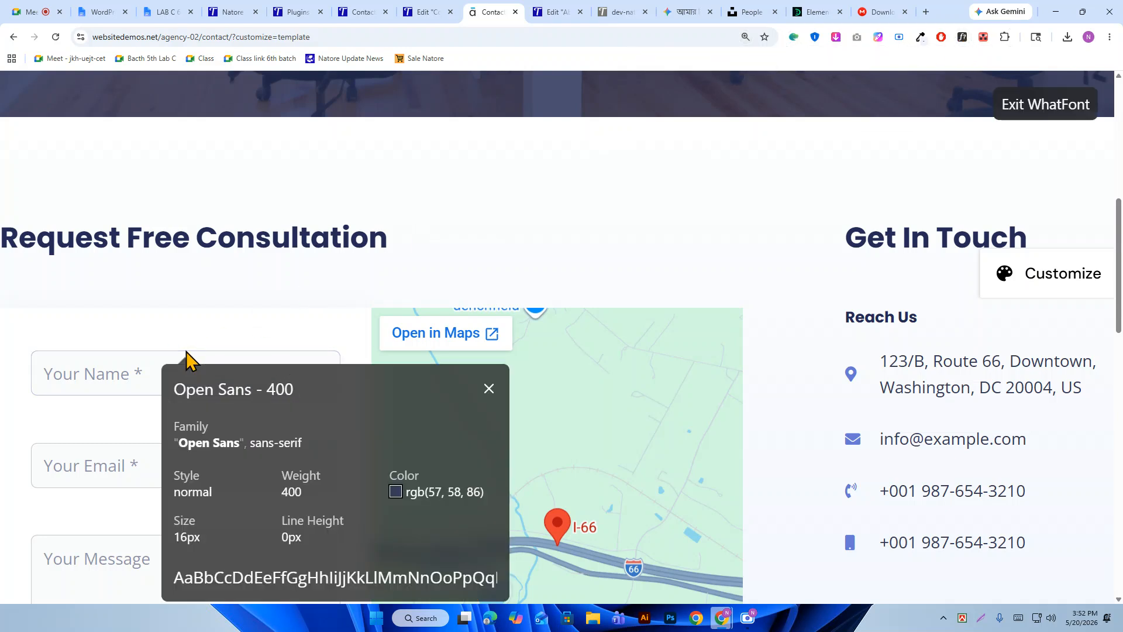
mouse_move(401, 501)
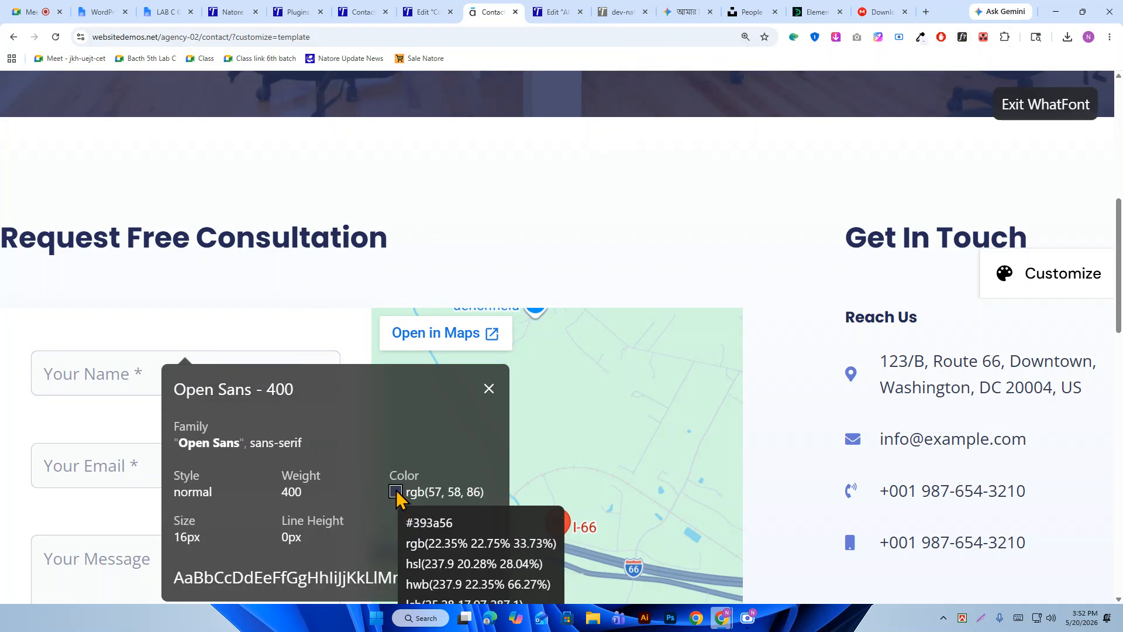
left_click(489, 389)
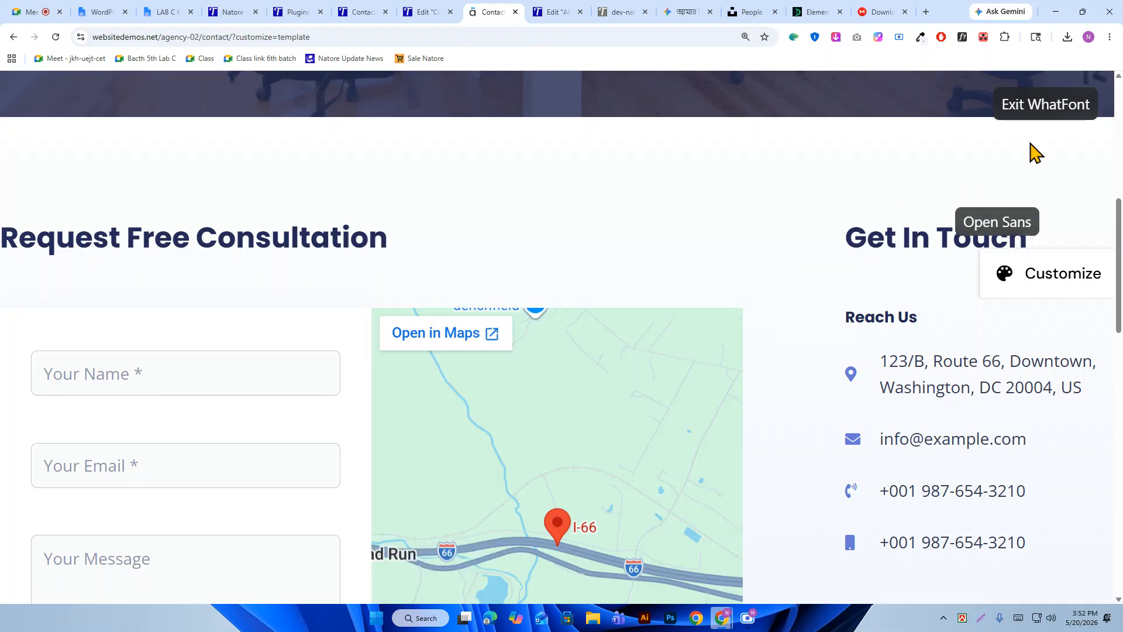
left_click(1076, 110)
Sample the border color of the reference page's Your Name field with the page color picker and return to the Contact page editor.
left_click(920, 38)
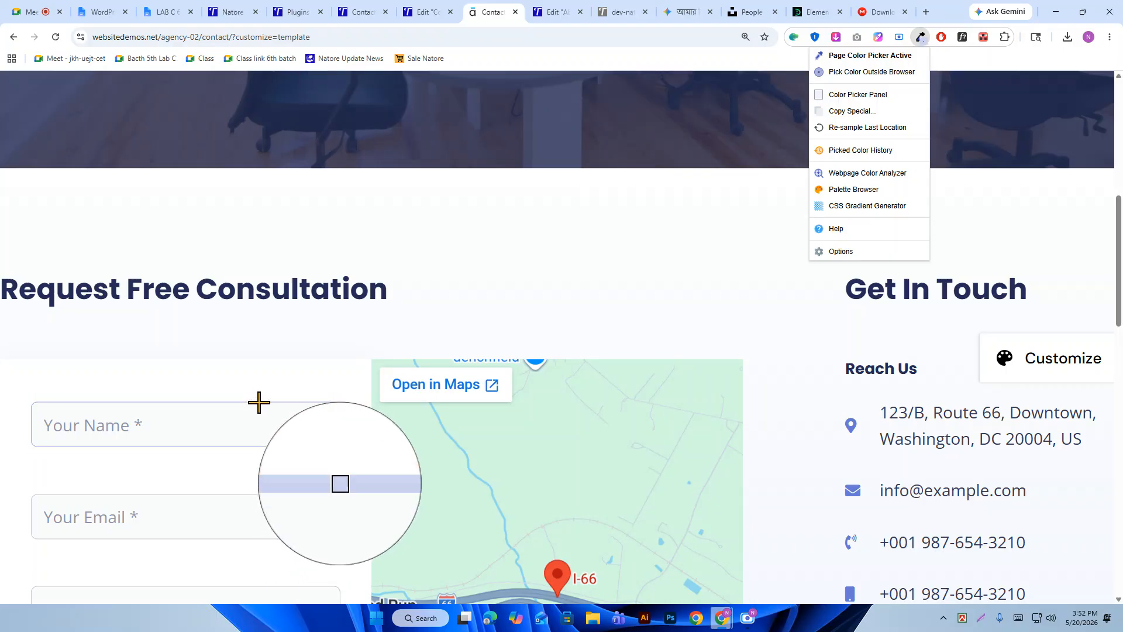
left_click(259, 403)
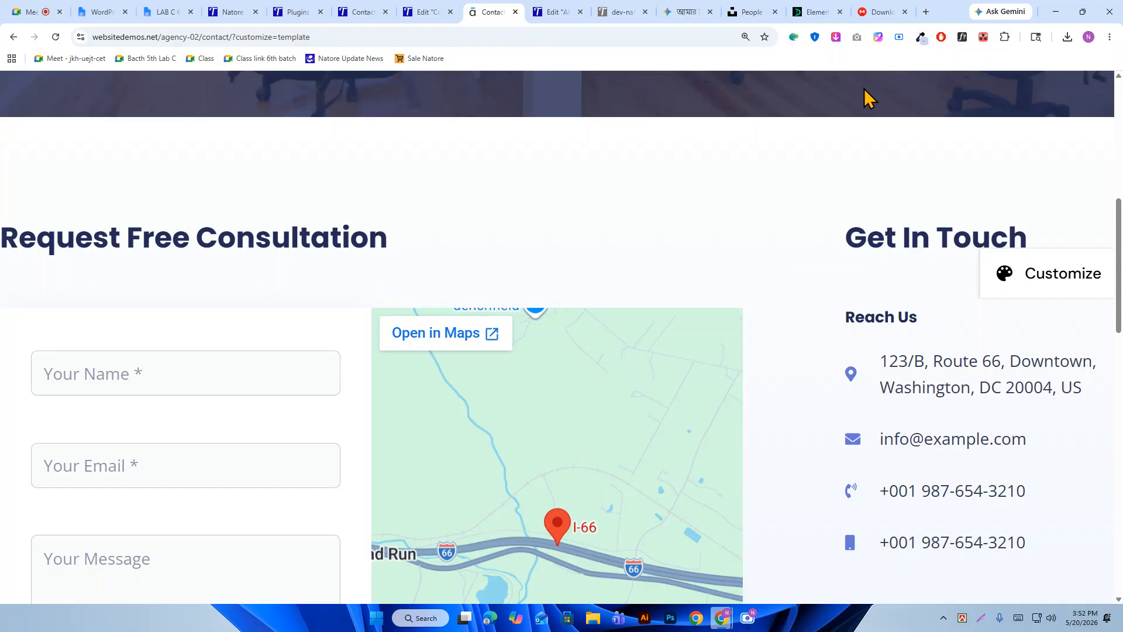
scroll(865, 98, "up", 2)
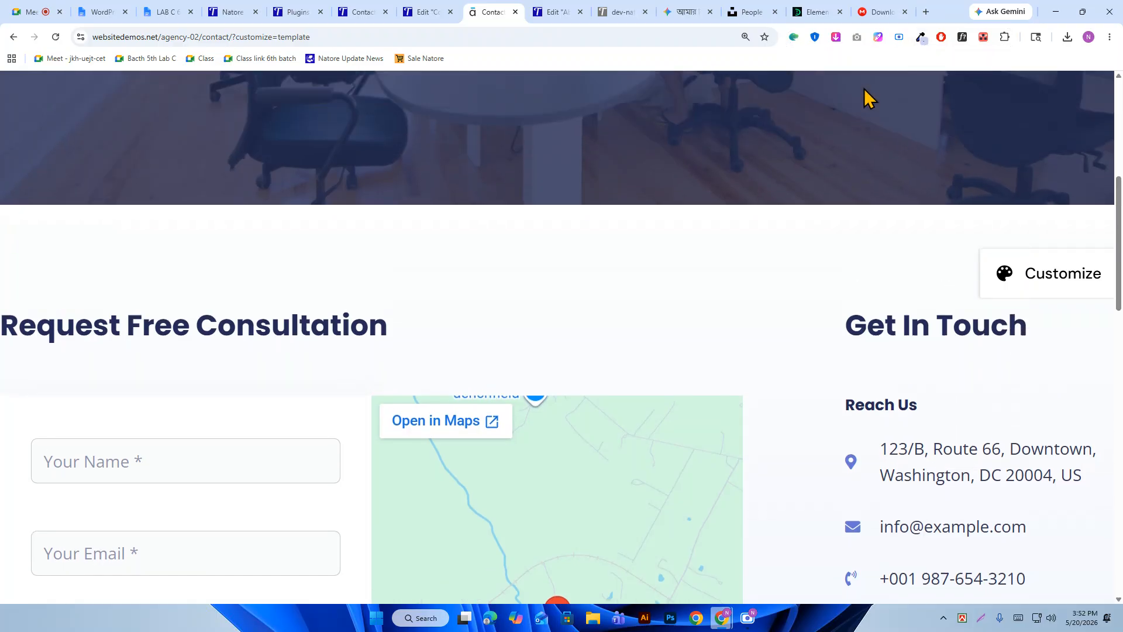
left_click(412, 12)
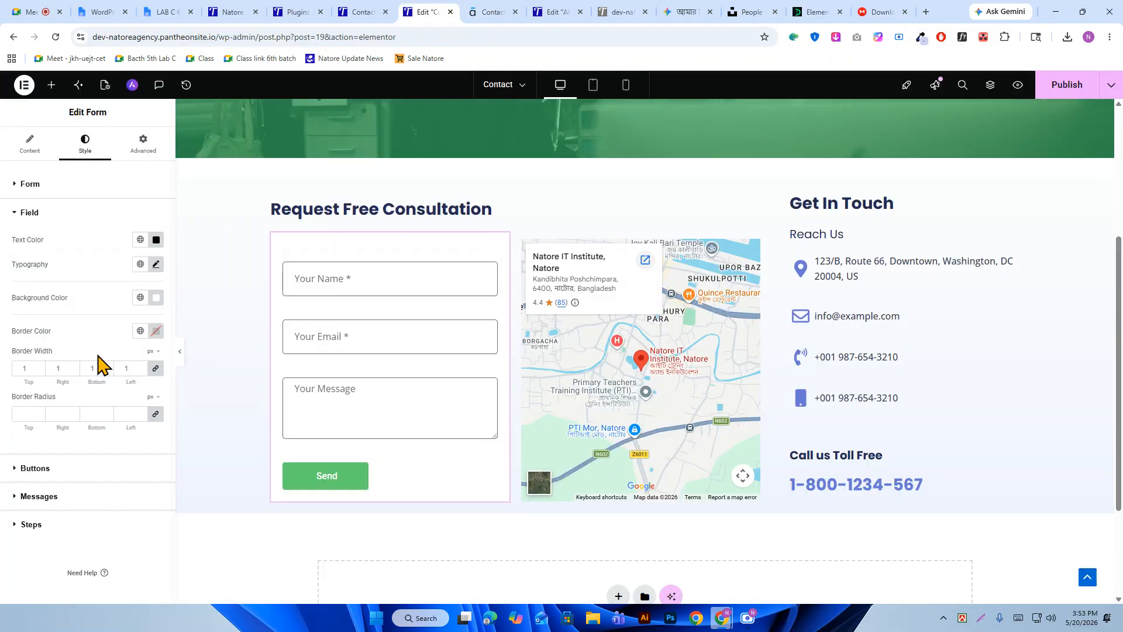
left_click(156, 331)
right_click(108, 499)
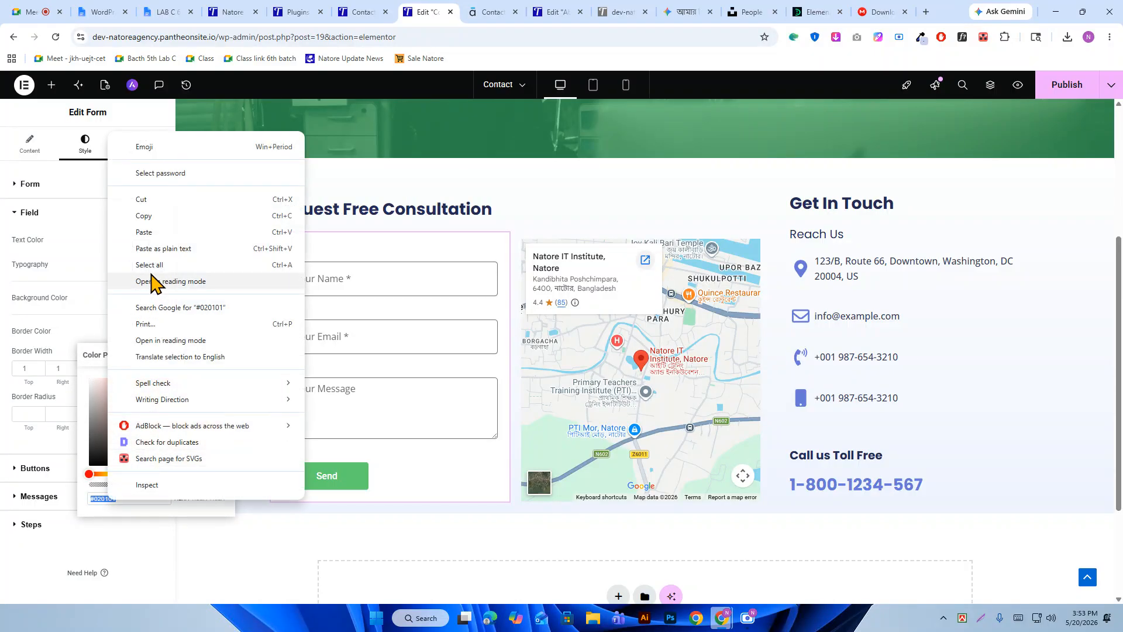
left_click(146, 253)
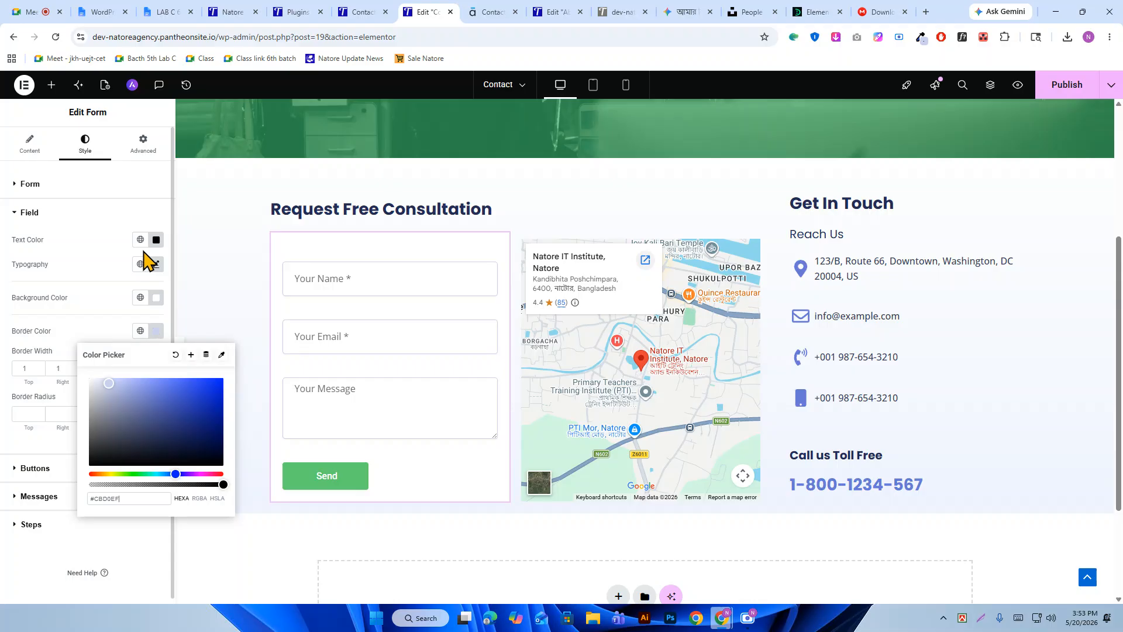
left_click(176, 354)
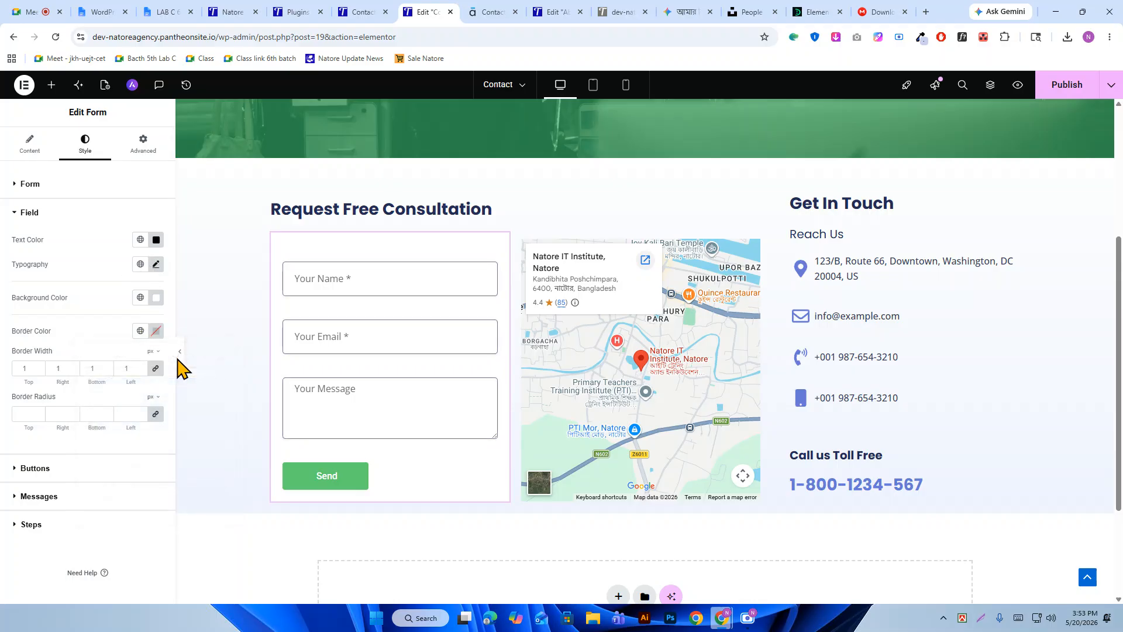
Set the form fields' border color to #CBD0EF by pasting the color sampled from the reference page.
left_click(155, 332)
right_click(110, 500)
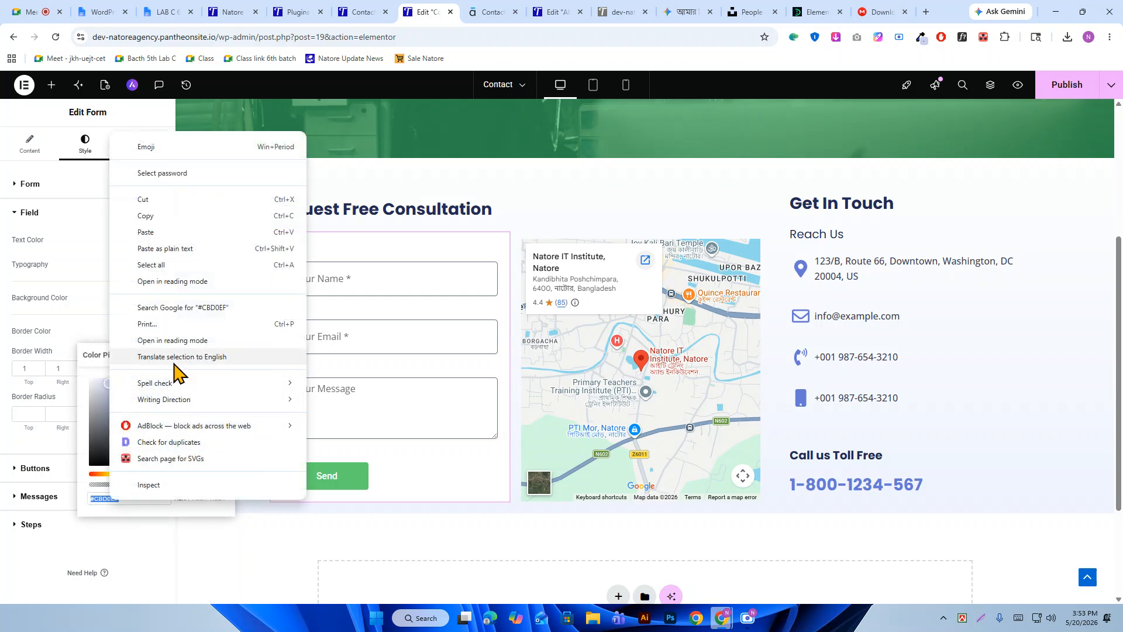
left_click(165, 250)
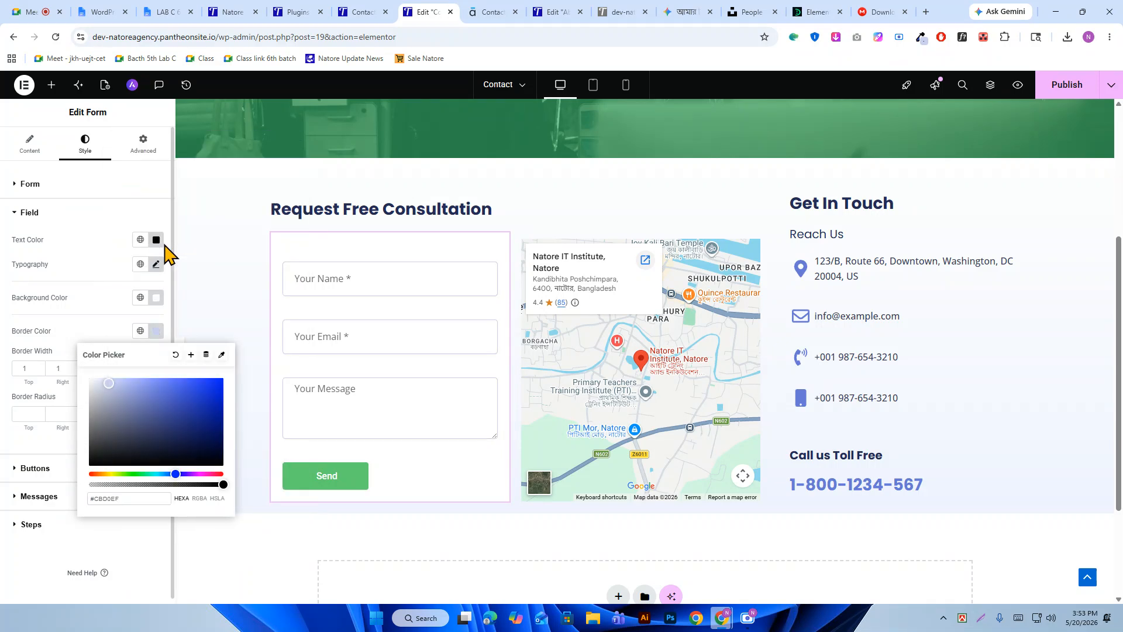
left_click(80, 319)
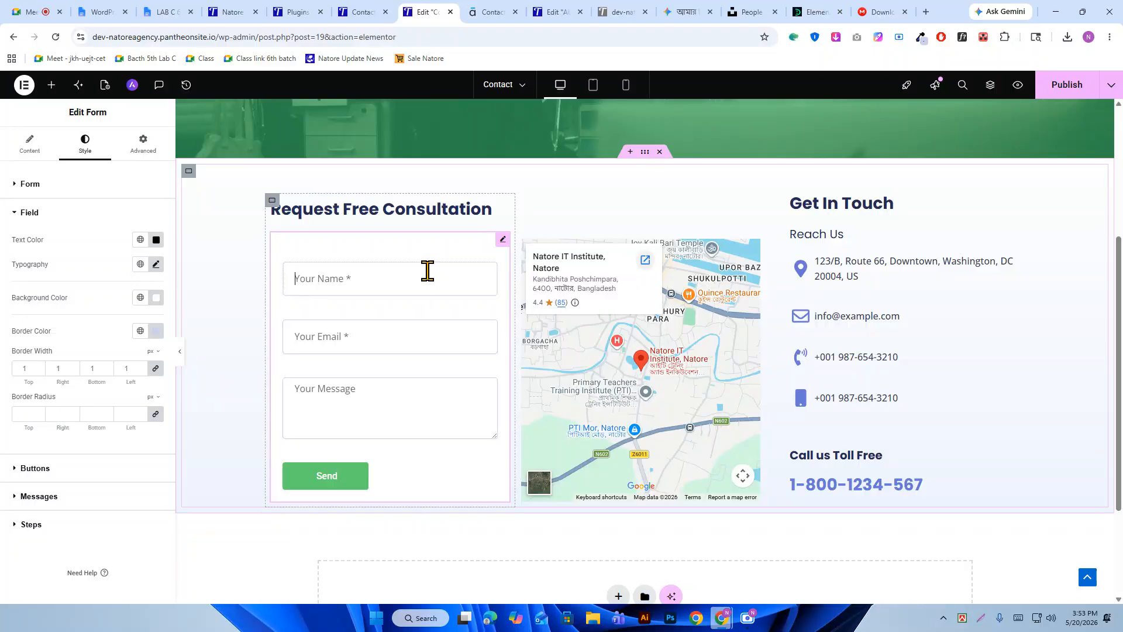
Sample the background color of the reference page's Your Name field and apply it, #FBFBFC, as the form fields' background color.
left_click(155, 305)
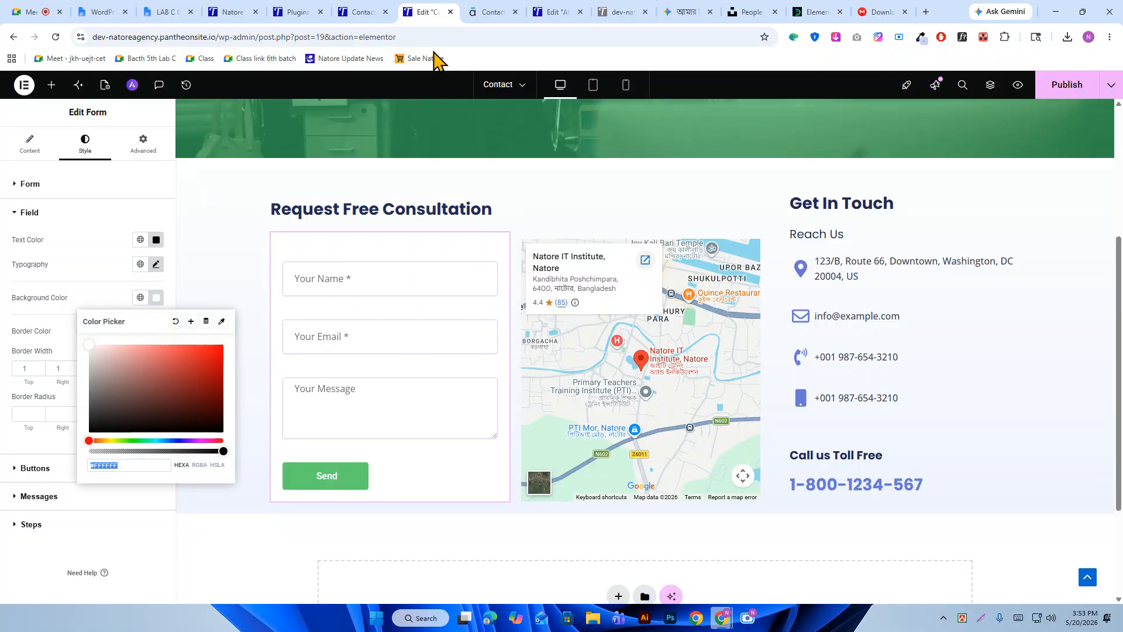
left_click(509, 10)
scroll(476, 258, "down", 3)
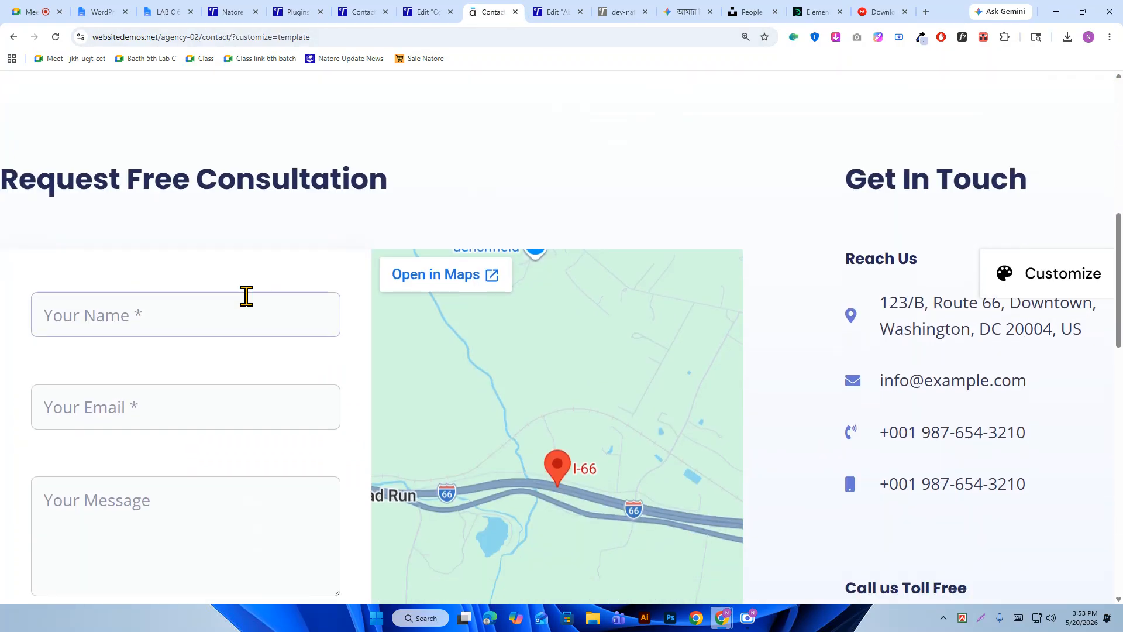
left_click(923, 37)
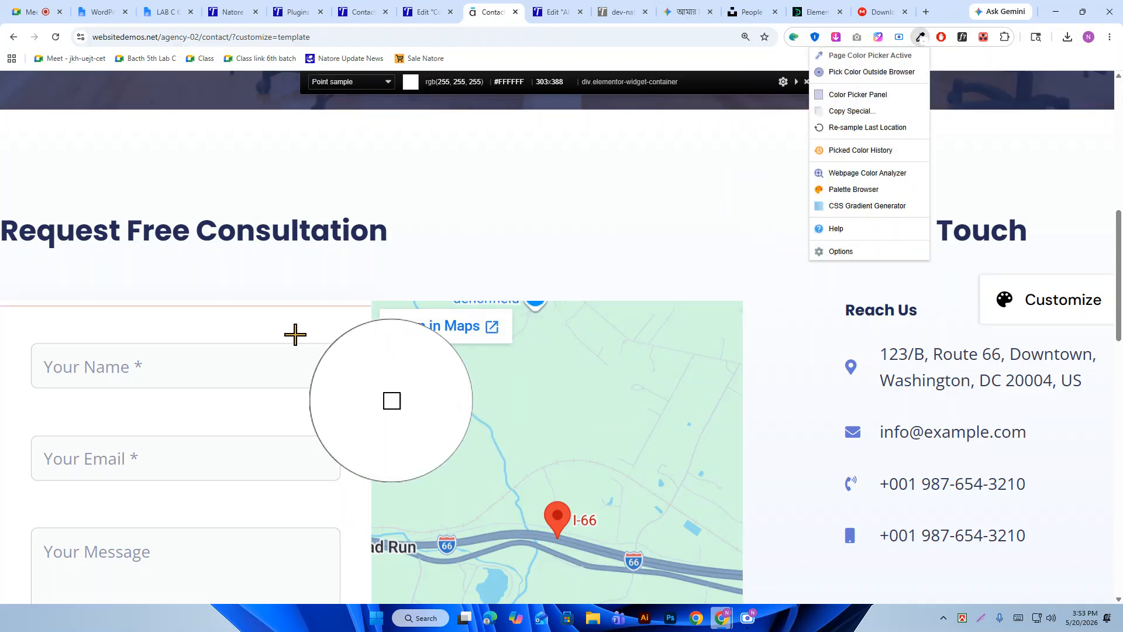
left_click(250, 367)
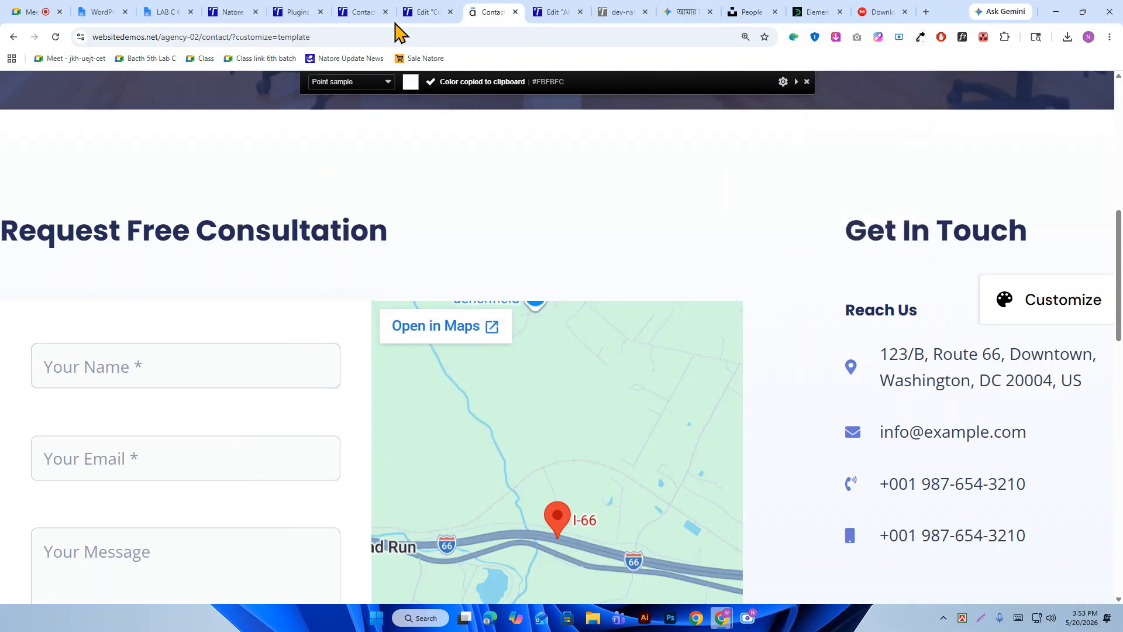
left_click(422, 13)
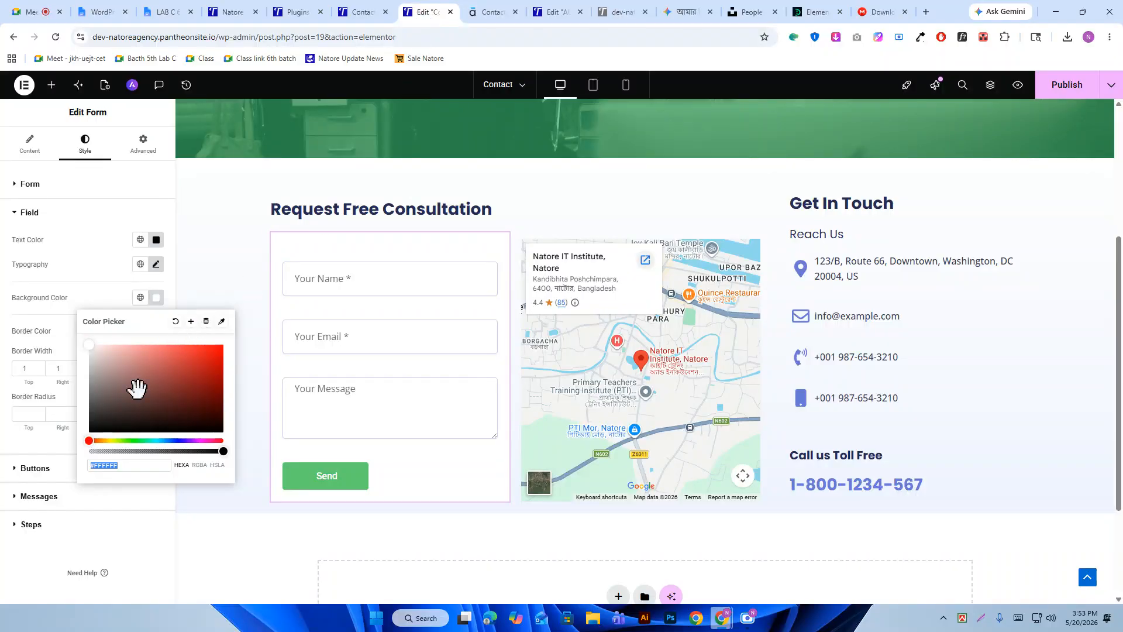
right_click(111, 465)
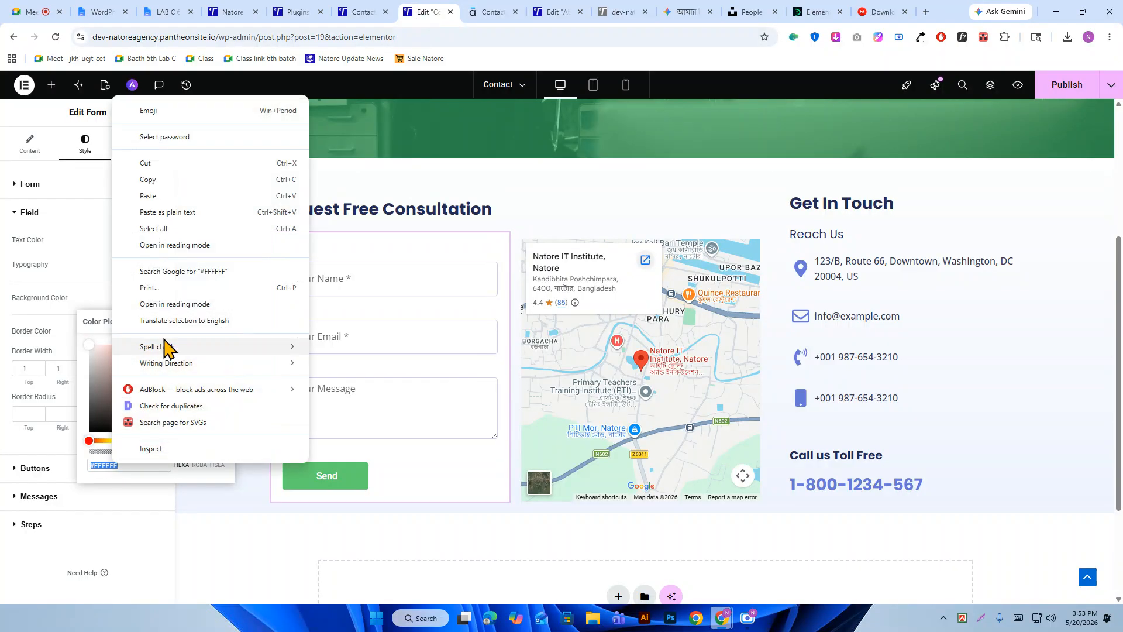
left_click(172, 216)
left_click(99, 260)
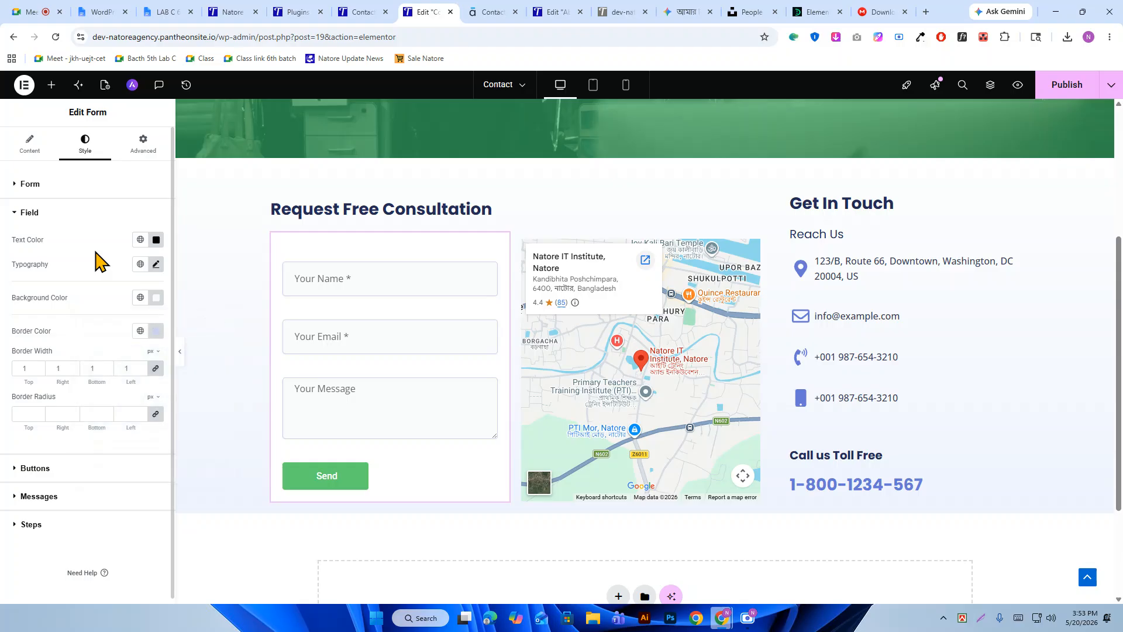
Return the reference contact page to 100% zoom, review its consultation form, and switch back to the Contact page editor.
left_click(493, 13)
scroll(354, 175, "down", 2)
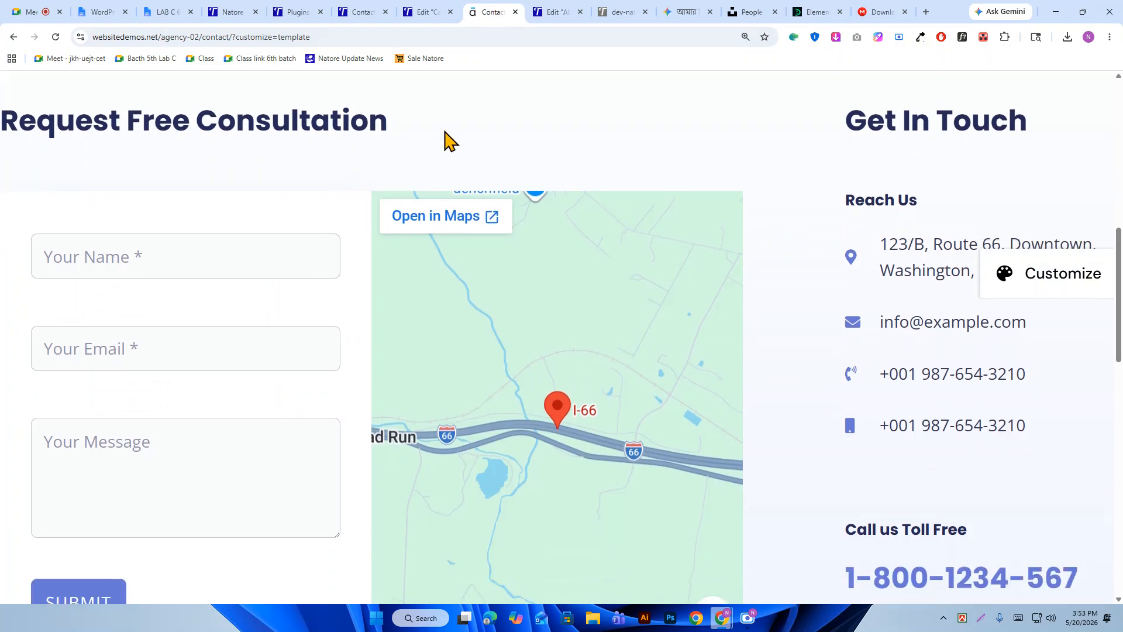
left_click(746, 37)
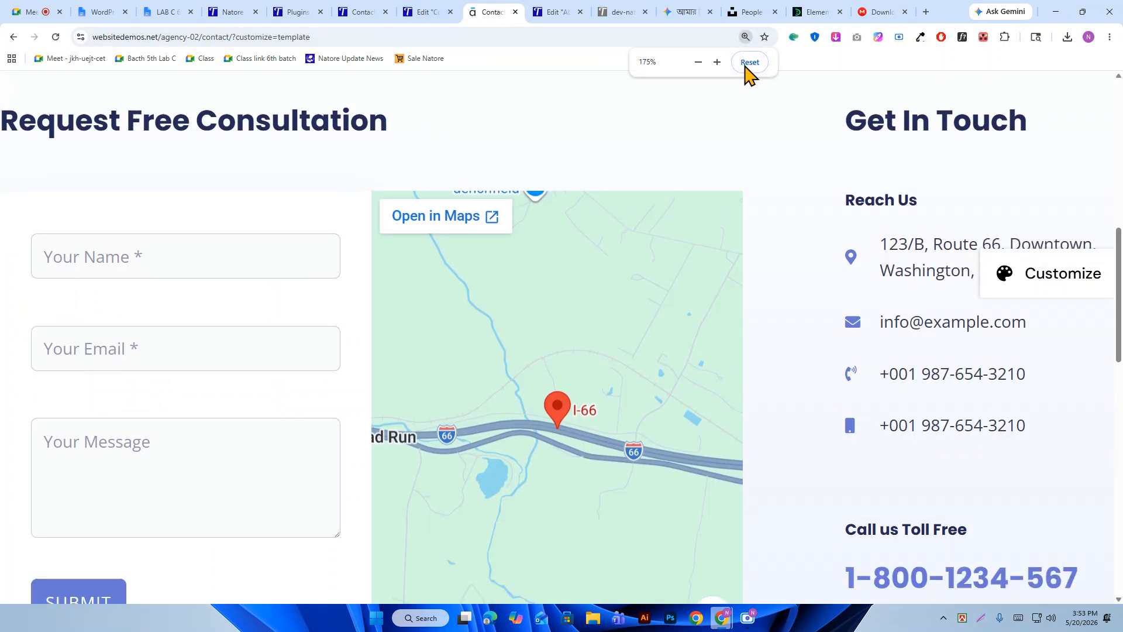
left_click(697, 68)
left_click(698, 68)
left_click(697, 68)
left_click(698, 68)
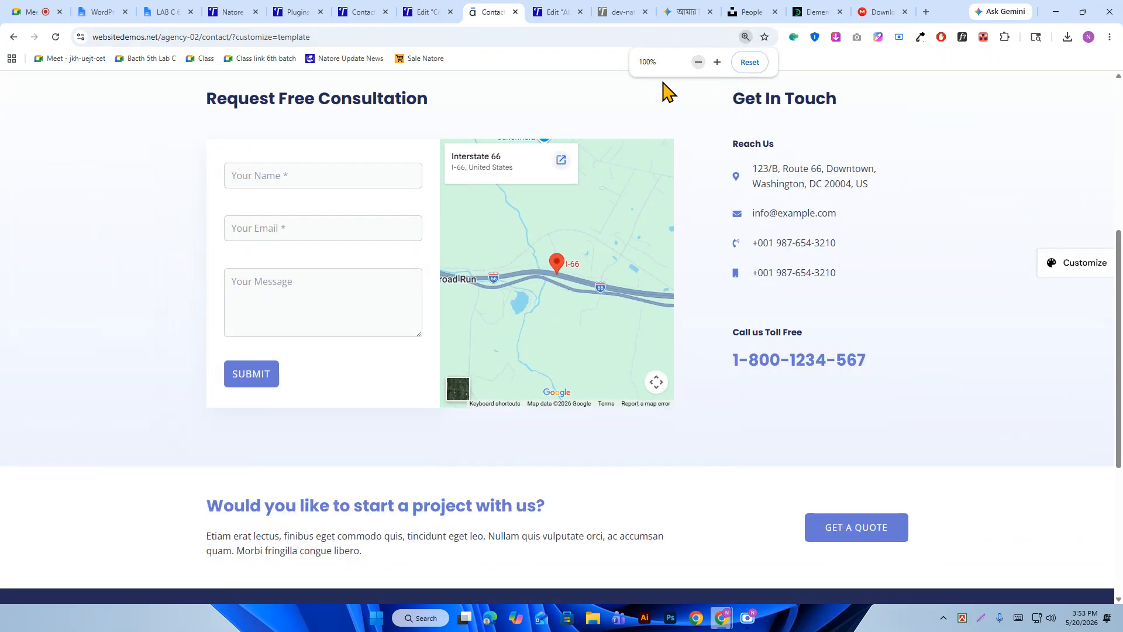
left_click(439, 12)
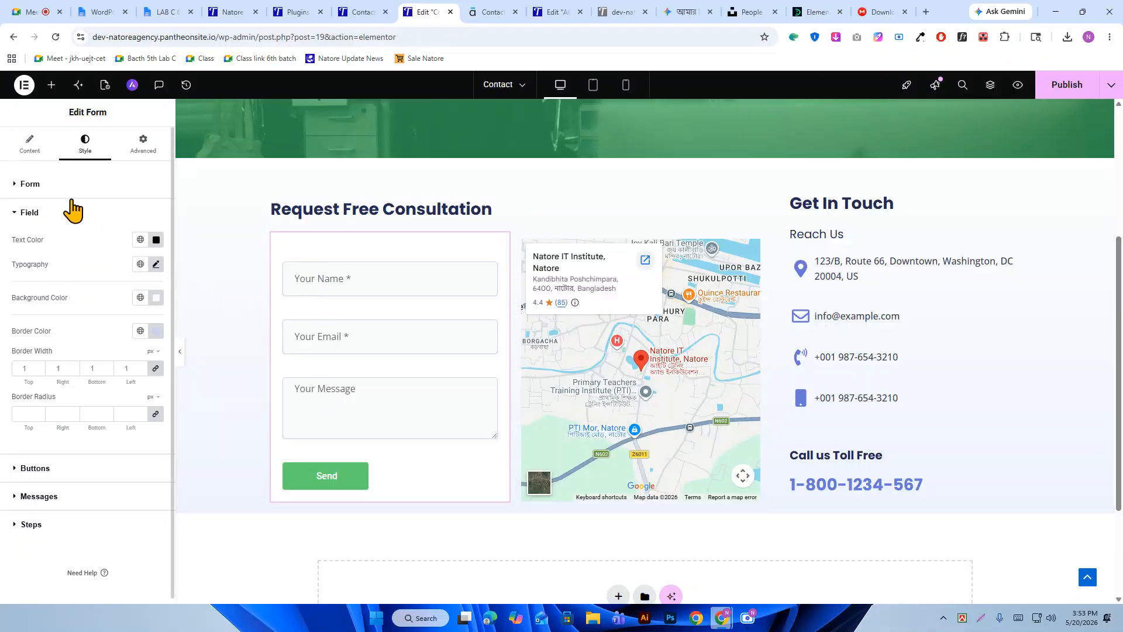
left_click(36, 185)
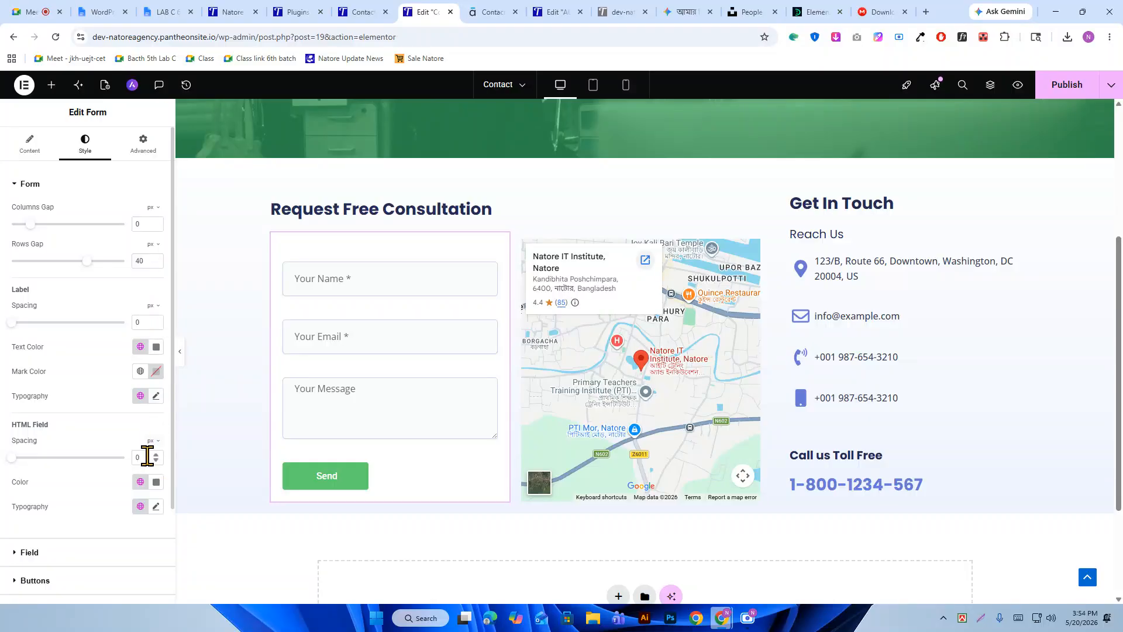
scroll(58, 339, "down", 1)
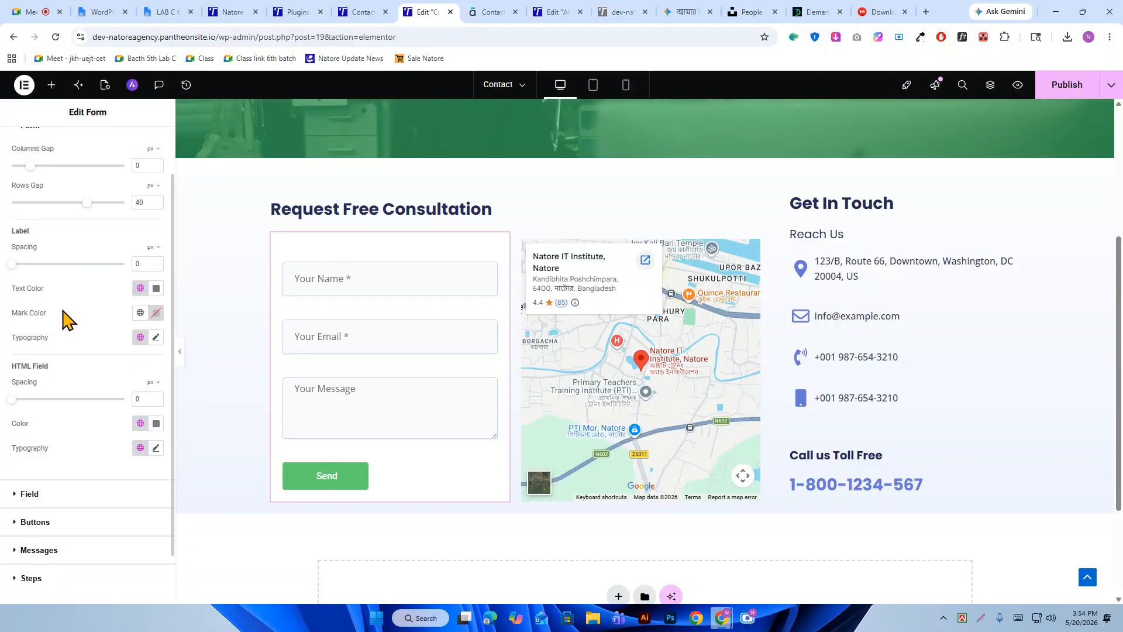
scroll(69, 320, "up", 1)
left_click(23, 185)
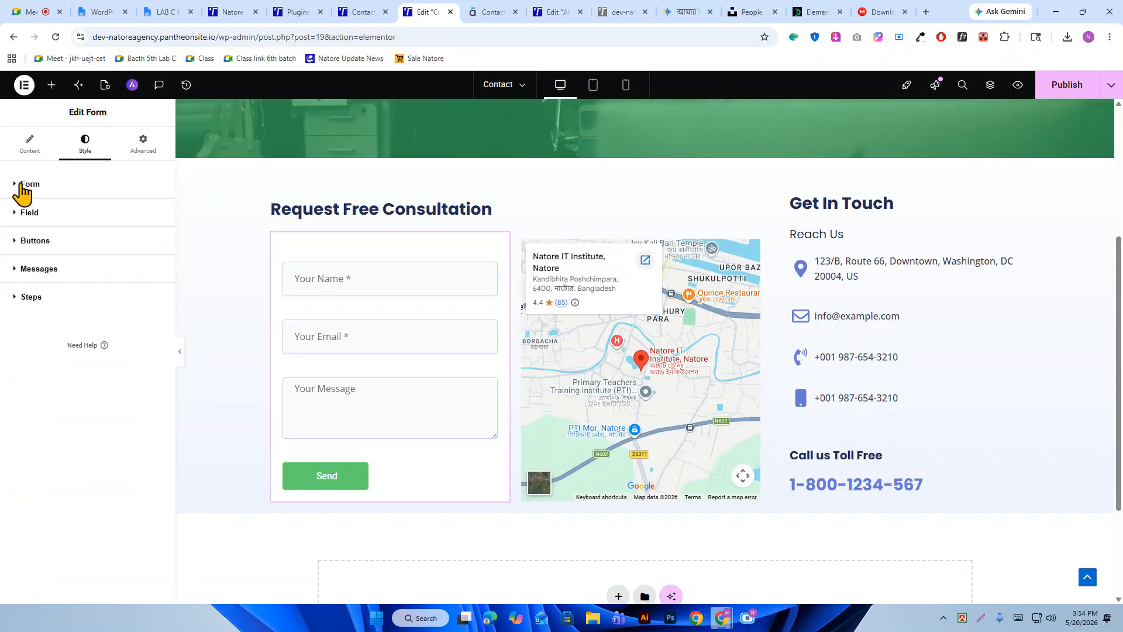
left_click(74, 188)
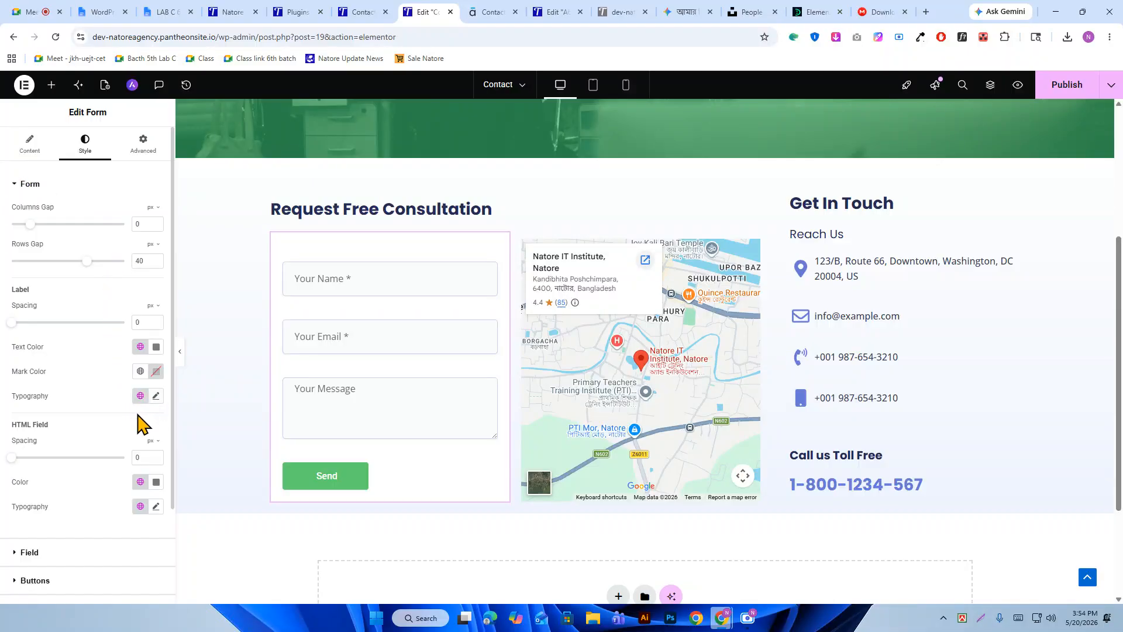
Set the form fields' typography size to 18 px.
scroll(137, 428, "down", 2)
left_click(75, 431)
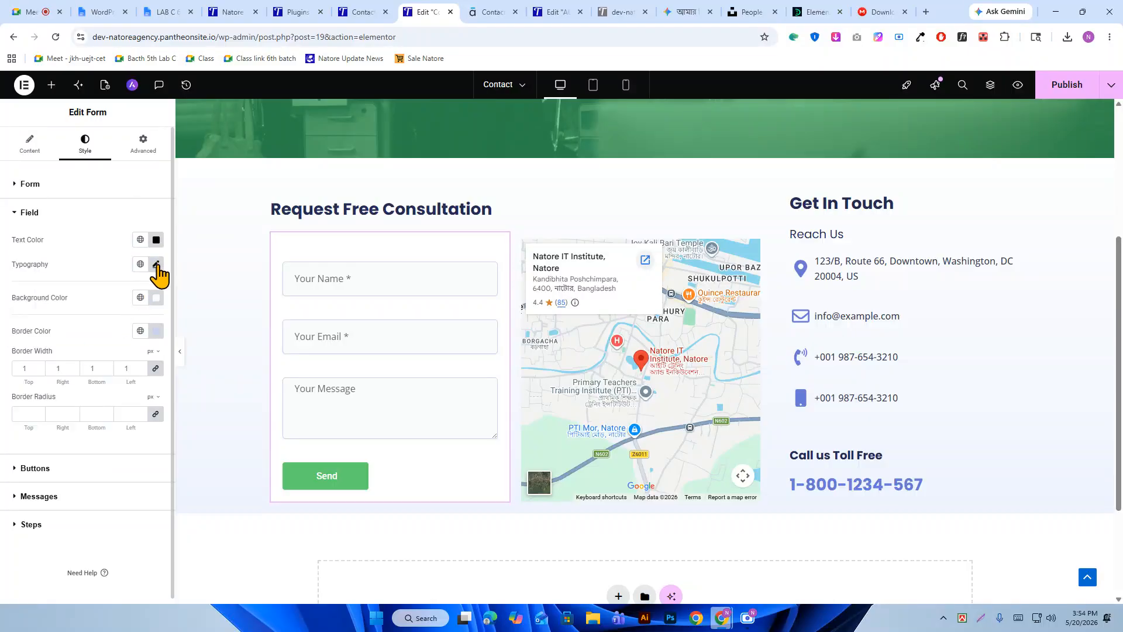
left_click(156, 265)
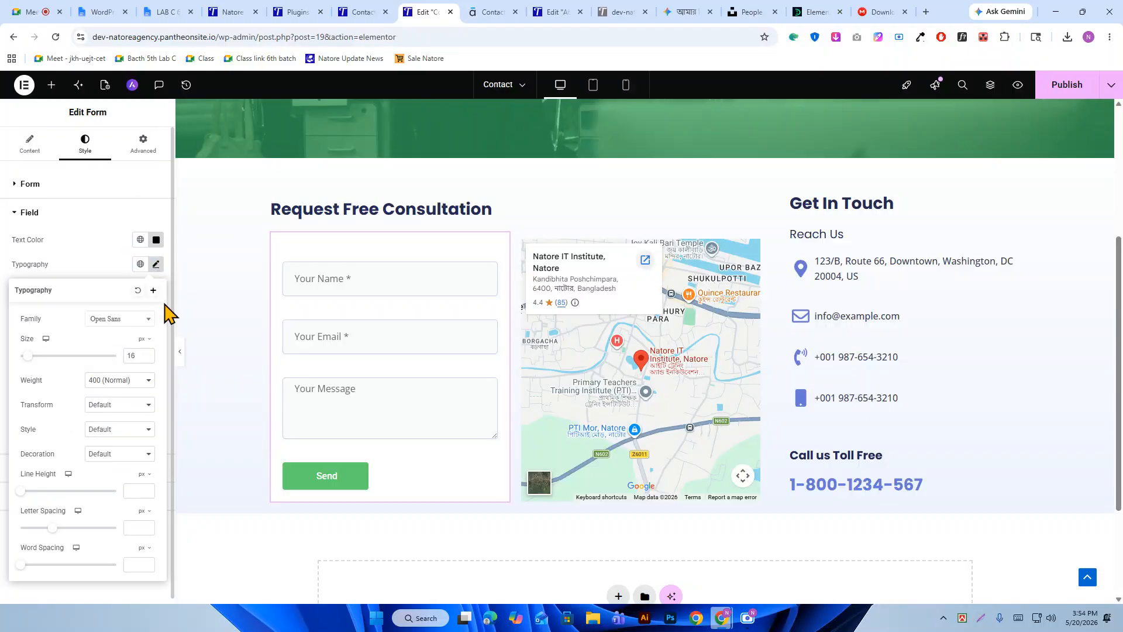
left_click(148, 353)
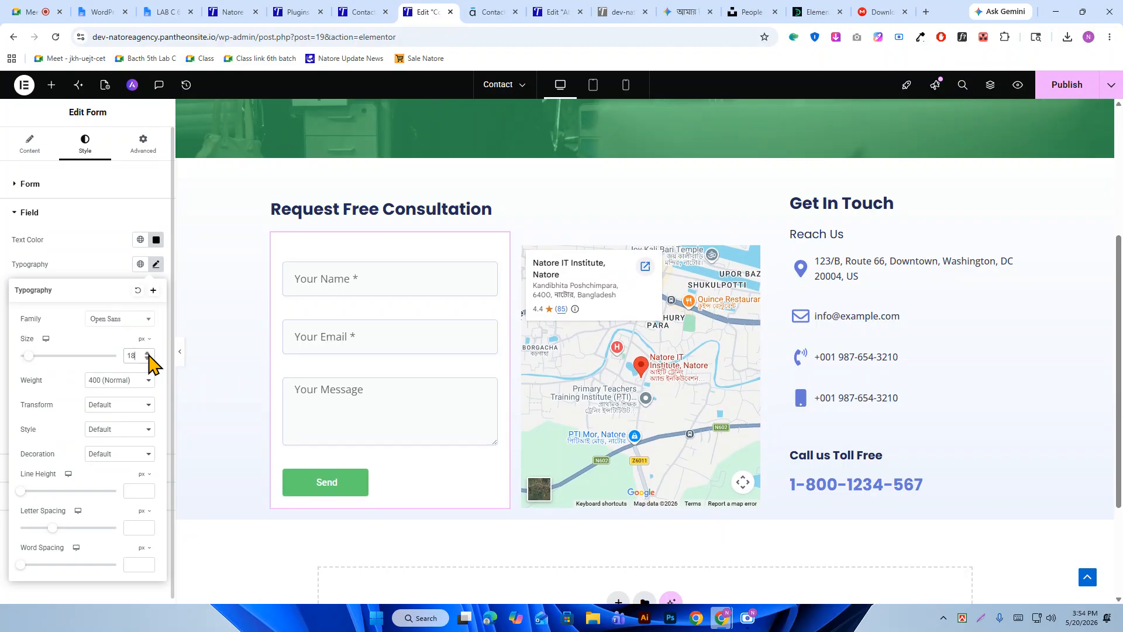
left_click(73, 273)
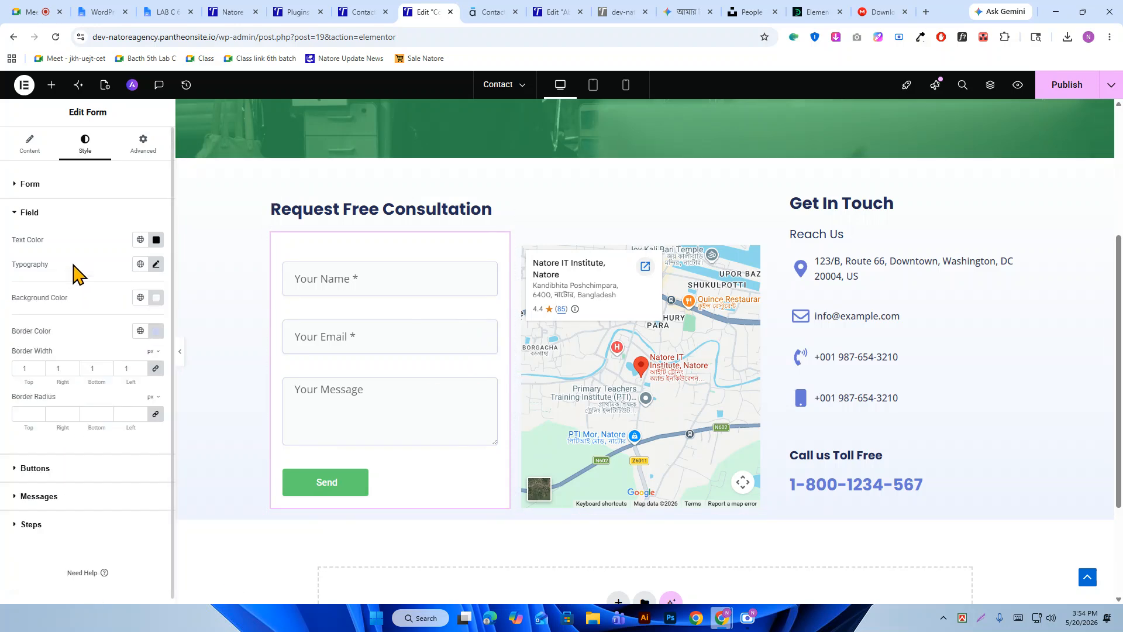
Open the form's button style settings and copy the background color's hex code from the reference page's Submit button with the browser inspector.
left_click(63, 470)
scroll(73, 360, "down", 2)
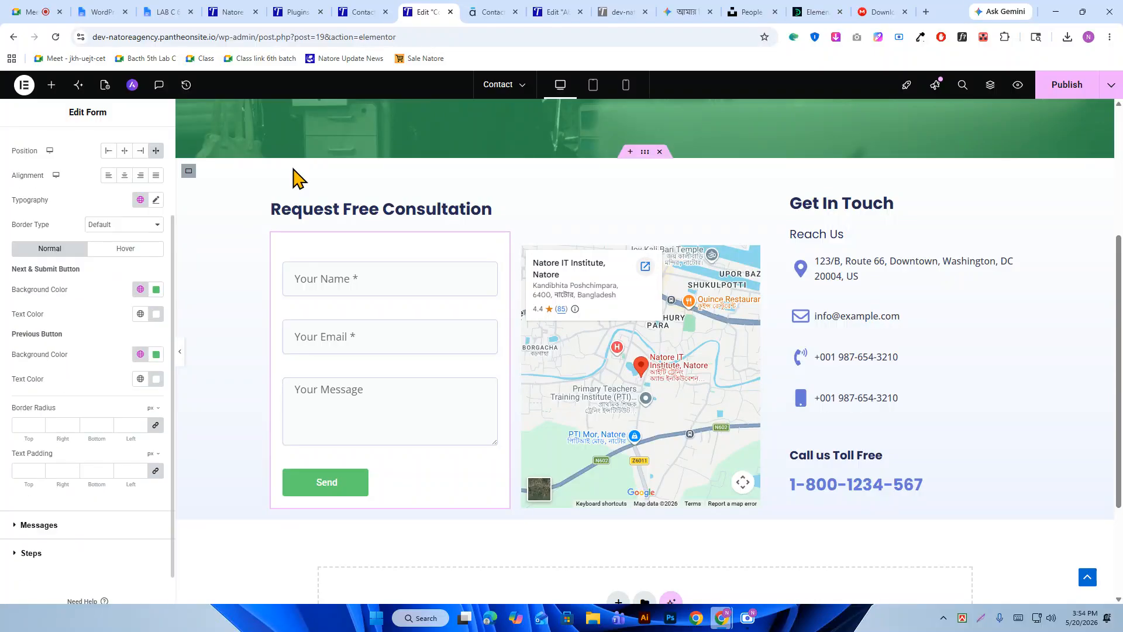
left_click(496, 9)
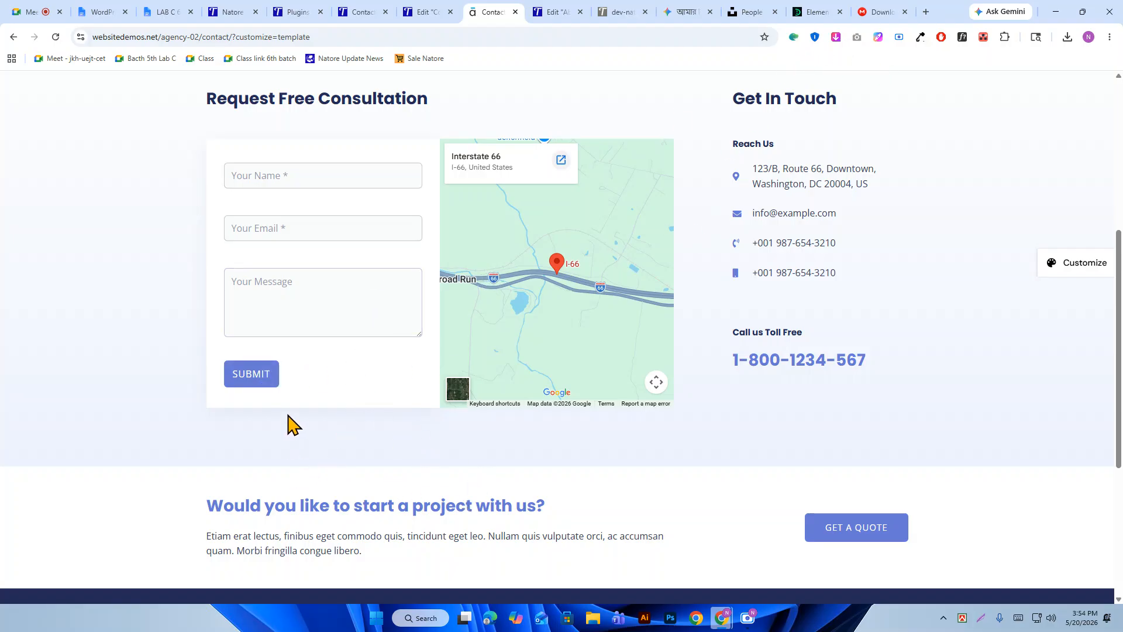
right_click(271, 387)
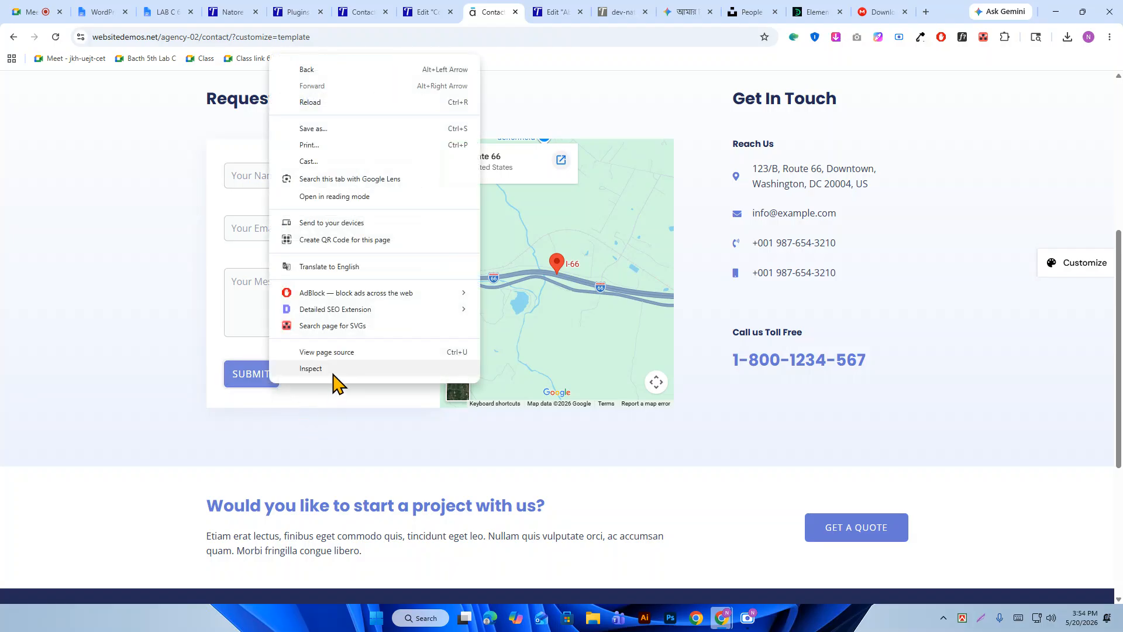
left_click(331, 372)
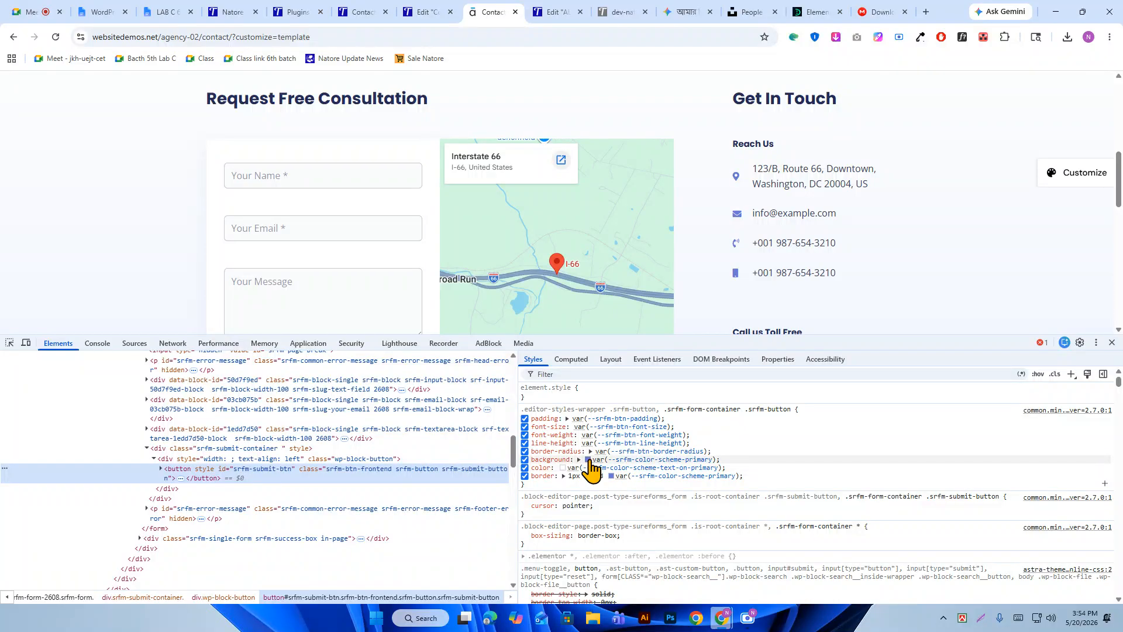
left_click(588, 460)
left_click(652, 530)
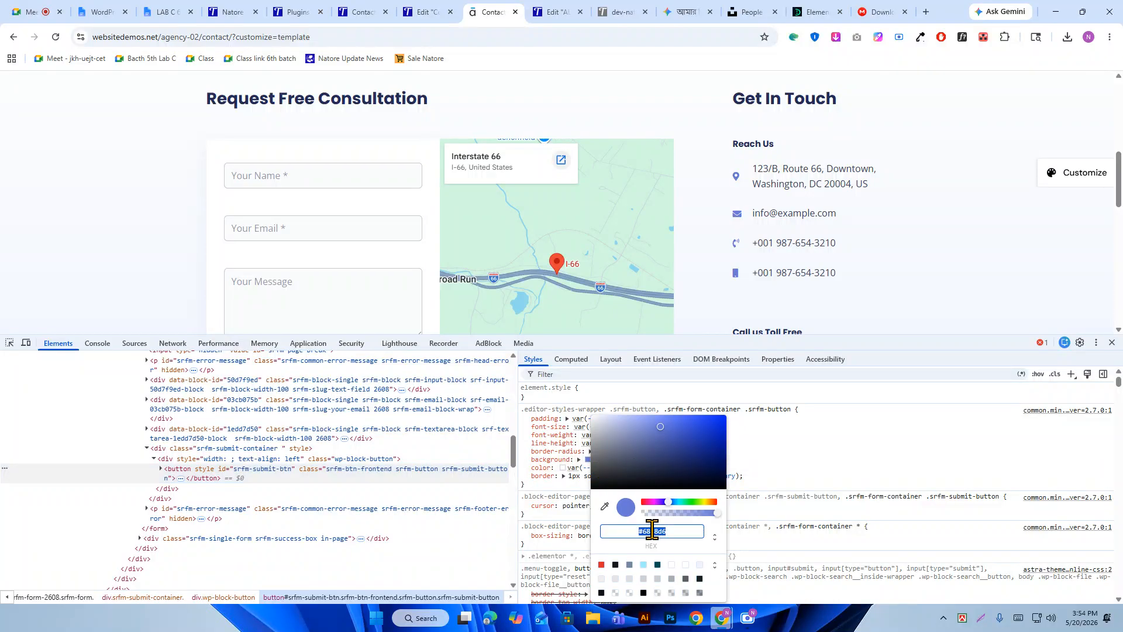
right_click(652, 531)
left_click(679, 411)
left_click(425, 12)
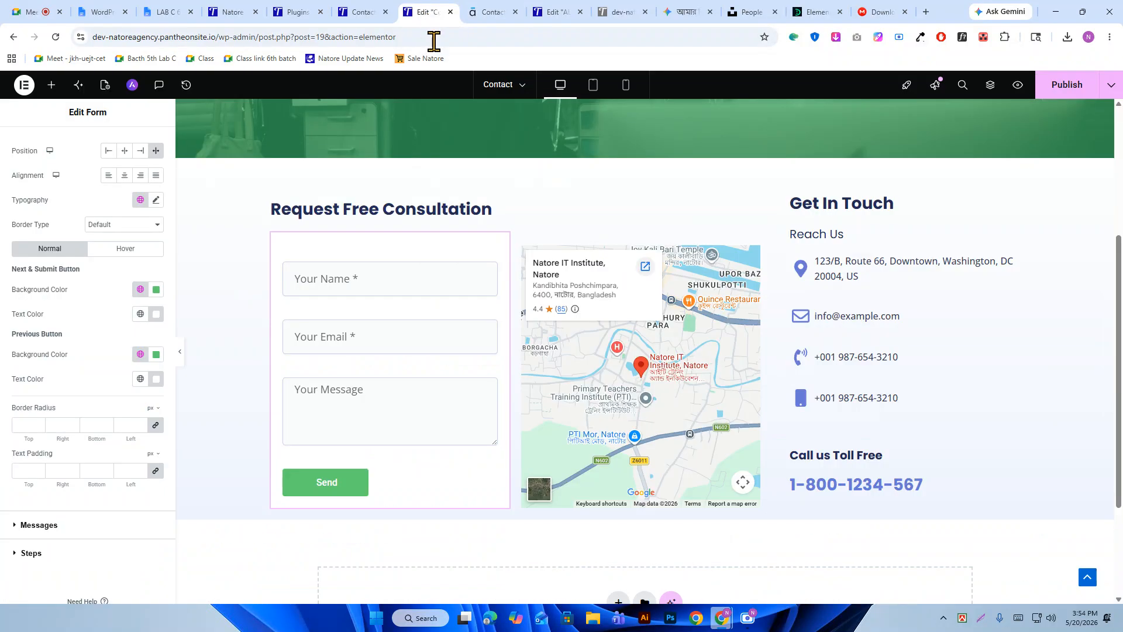
Set the Next & Submit Button background color to #6878d6.
left_click(156, 289)
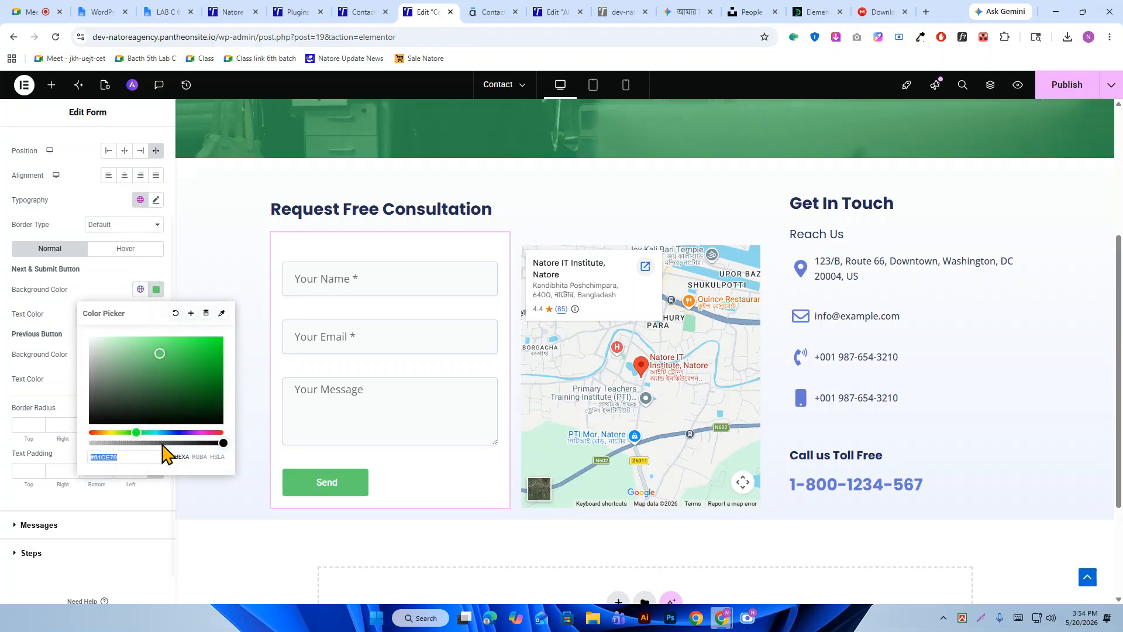
triple_click(115, 457)
right_click(114, 458)
left_click(178, 212)
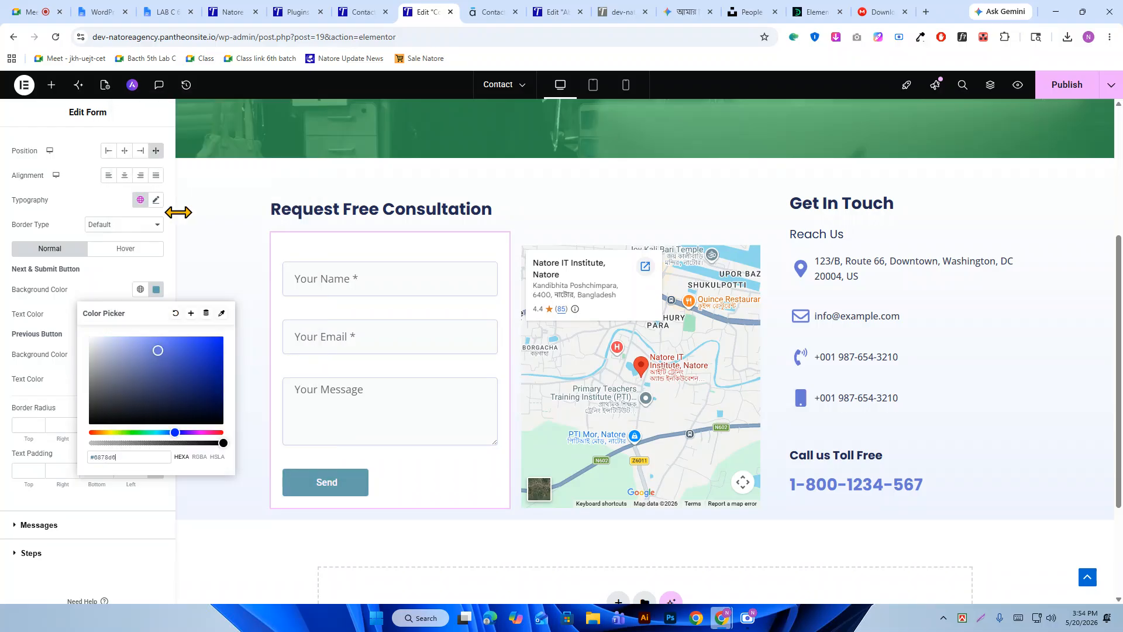
left_click(49, 316)
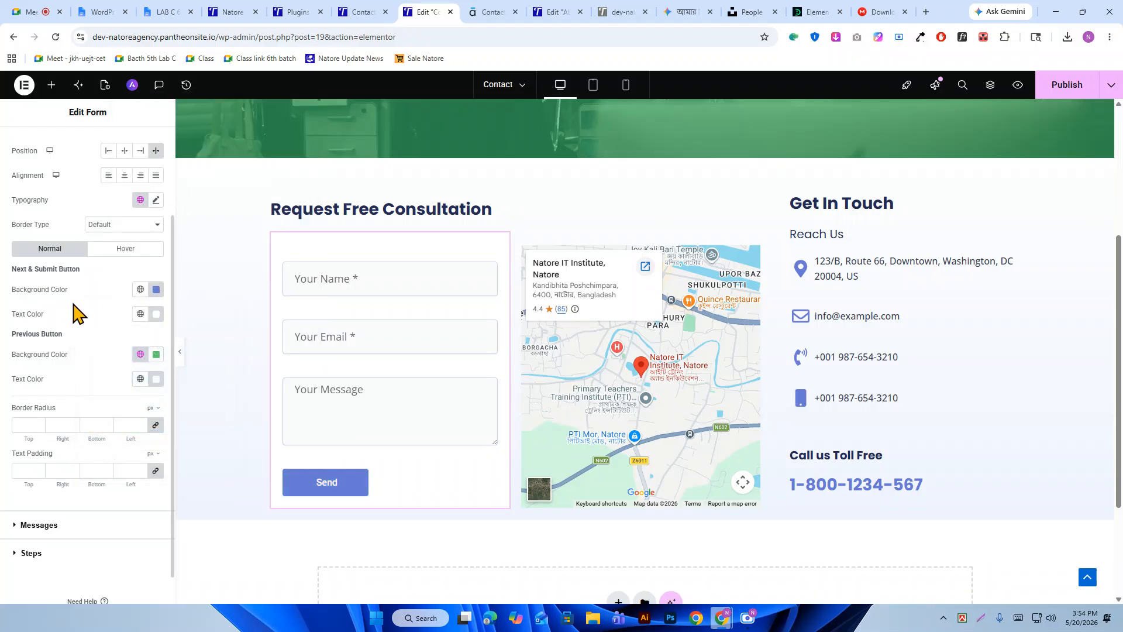
left_click(156, 353)
triple_click(112, 521)
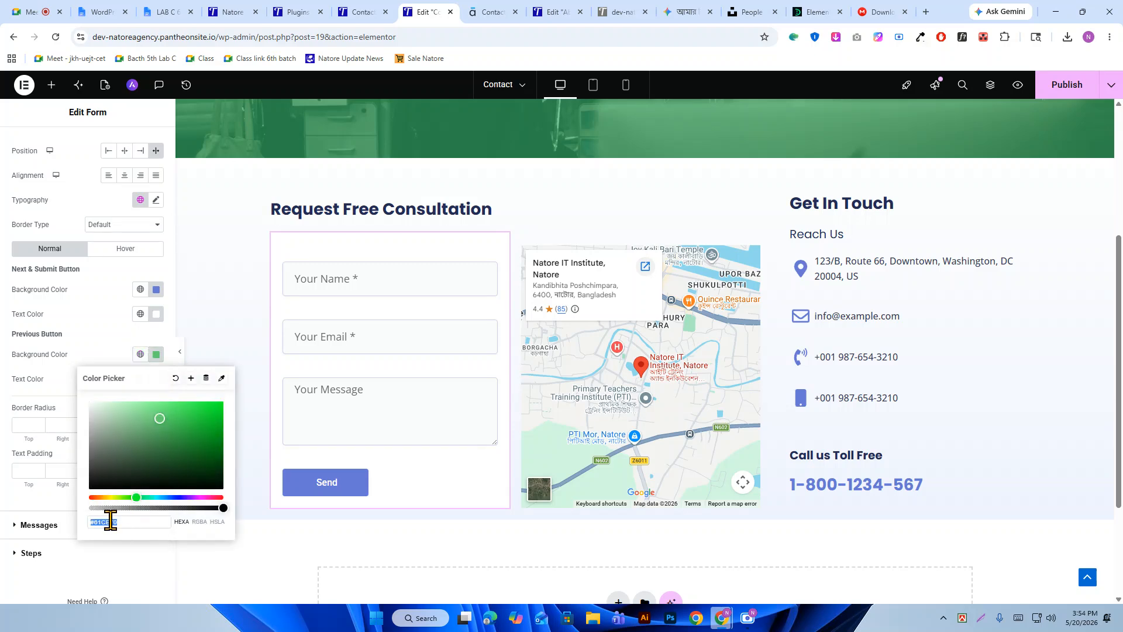
right_click(120, 518)
left_click(169, 275)
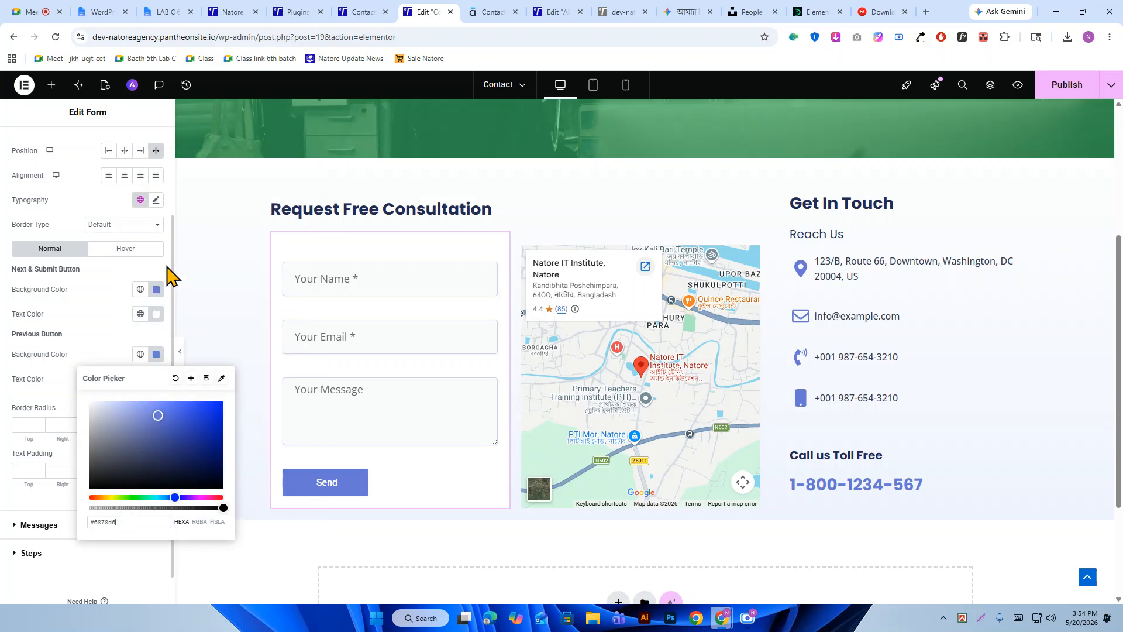
left_click_drag(157, 419, 157, 422)
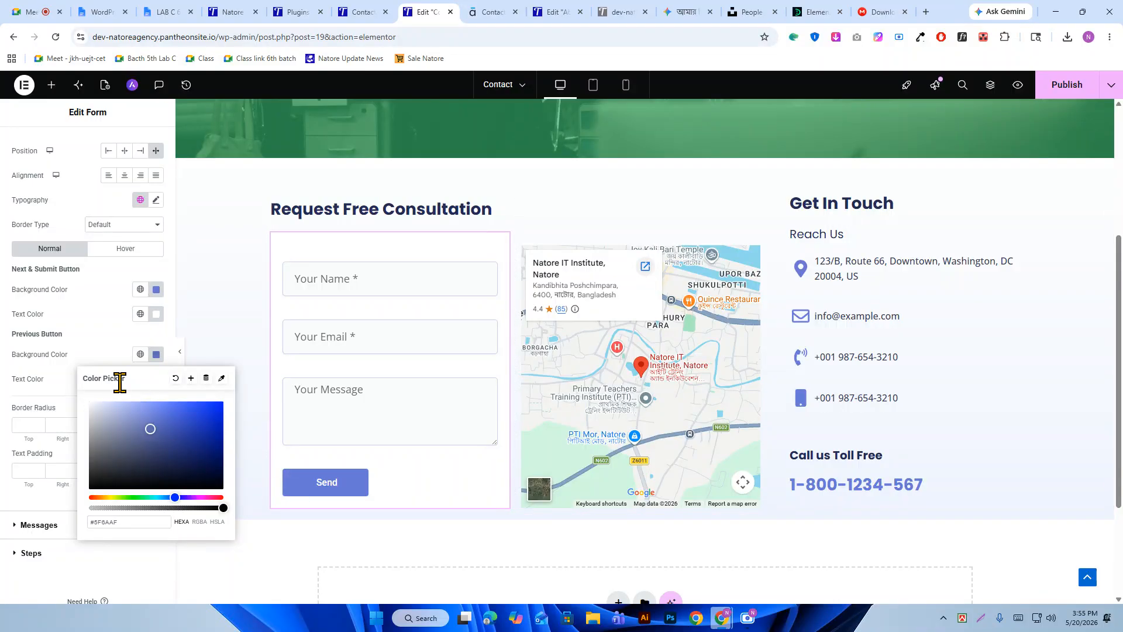
left_click_drag(154, 432, 168, 425)
left_click(113, 335)
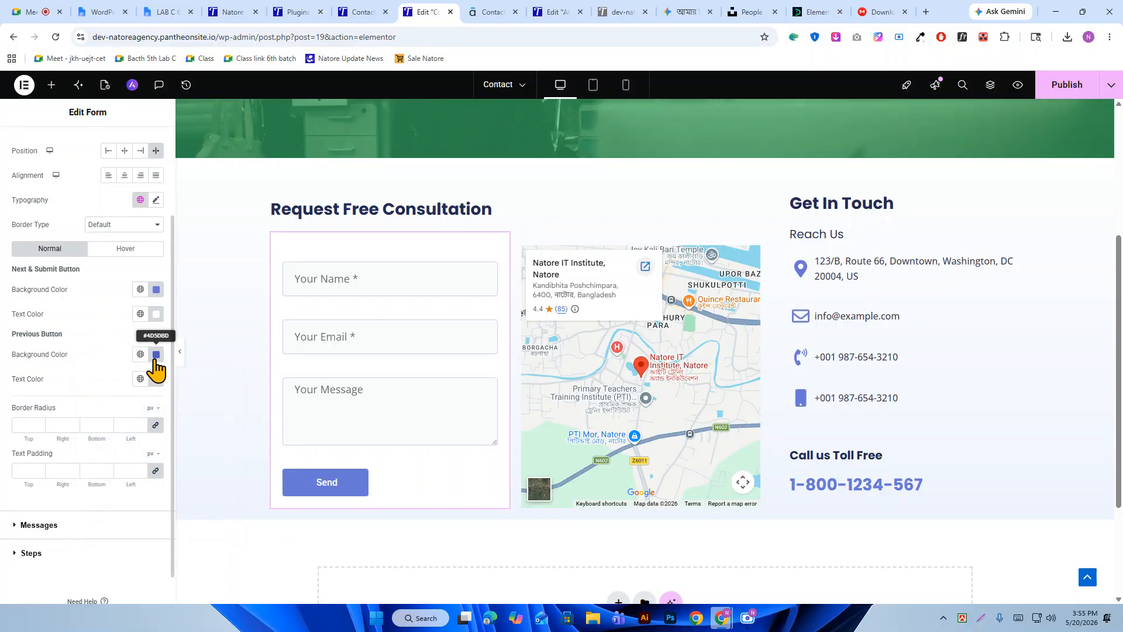
left_click(155, 354)
left_click(176, 378)
left_click(111, 351)
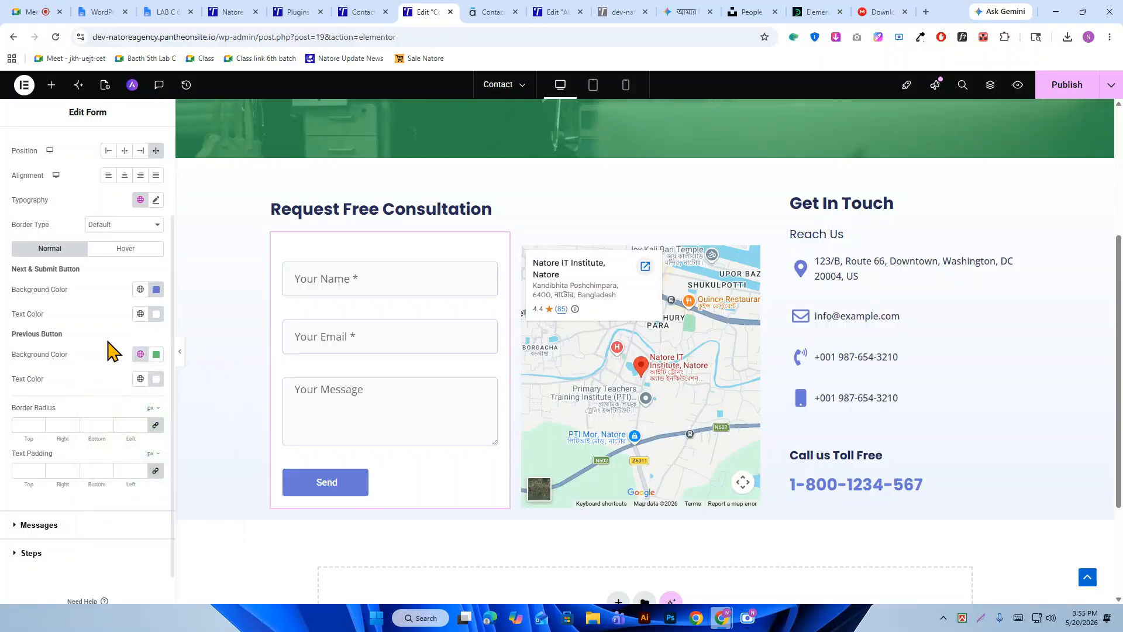
Set the Next & Submit Button's hover background color to #6878d6 with reduced opacity, giving #6878D6CF.
left_click(125, 255)
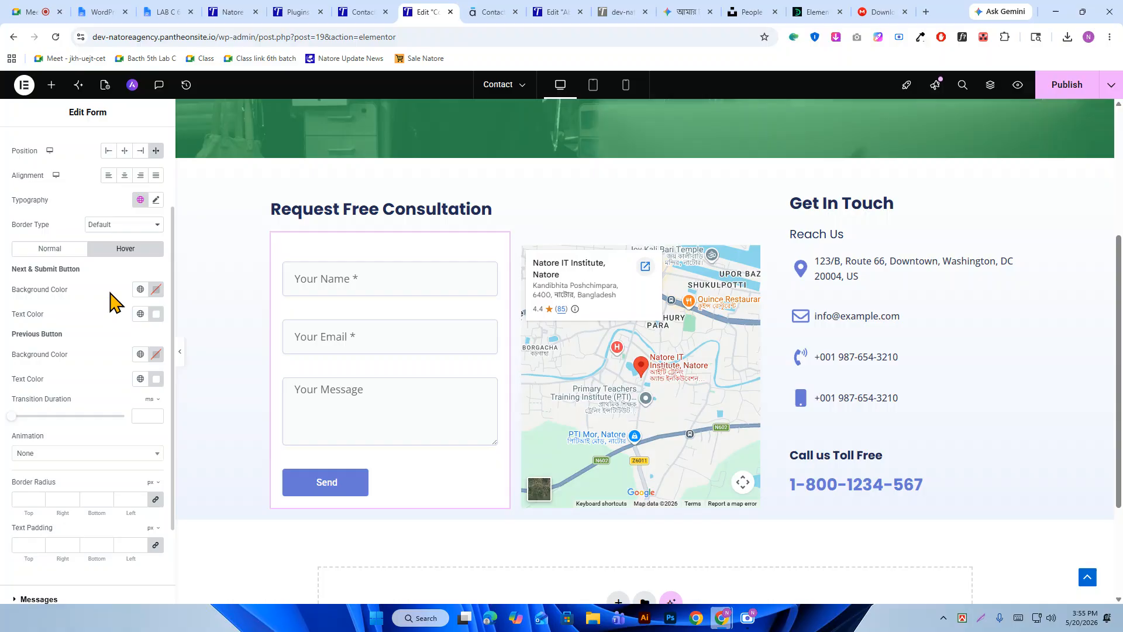
left_click(154, 292)
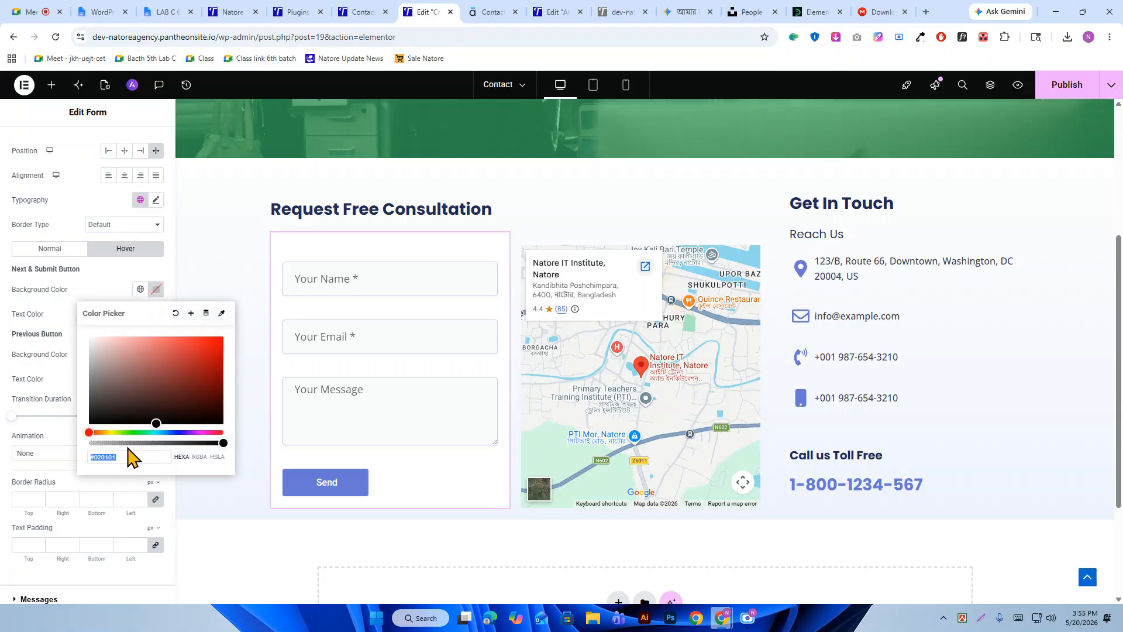
right_click(138, 455)
left_click(176, 200)
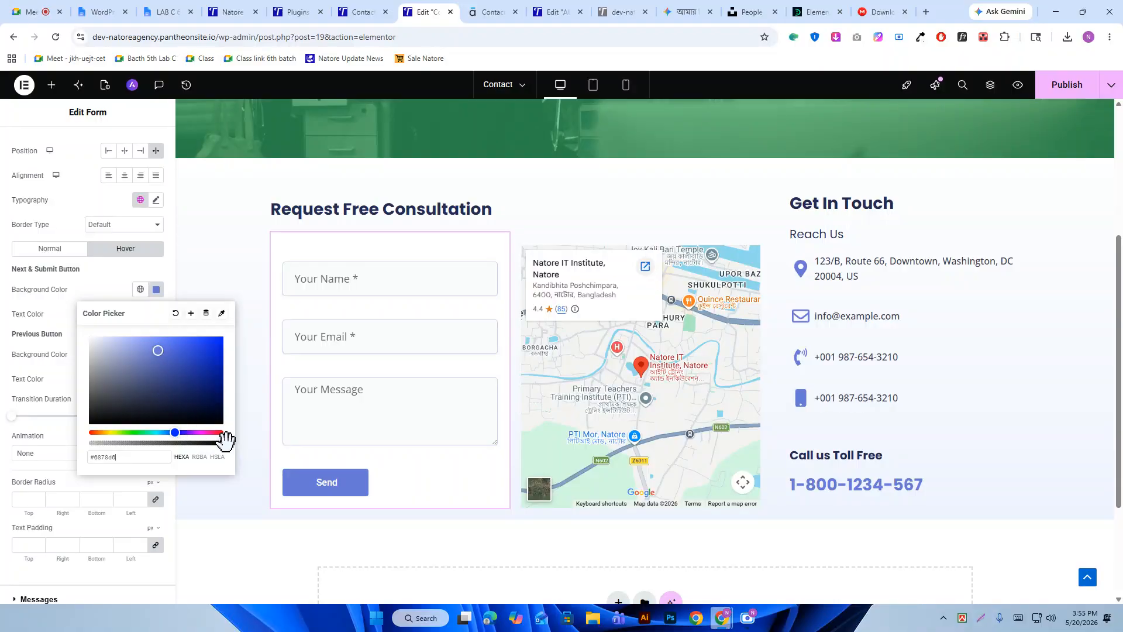
left_click_drag(224, 443, 207, 443)
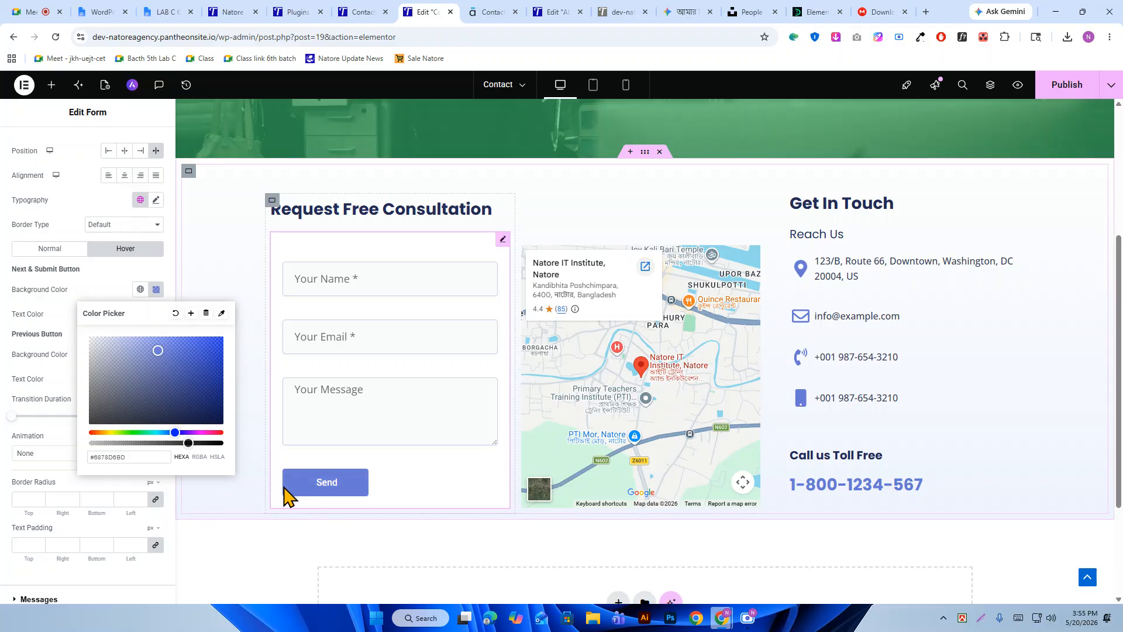
left_click_drag(188, 443, 204, 440)
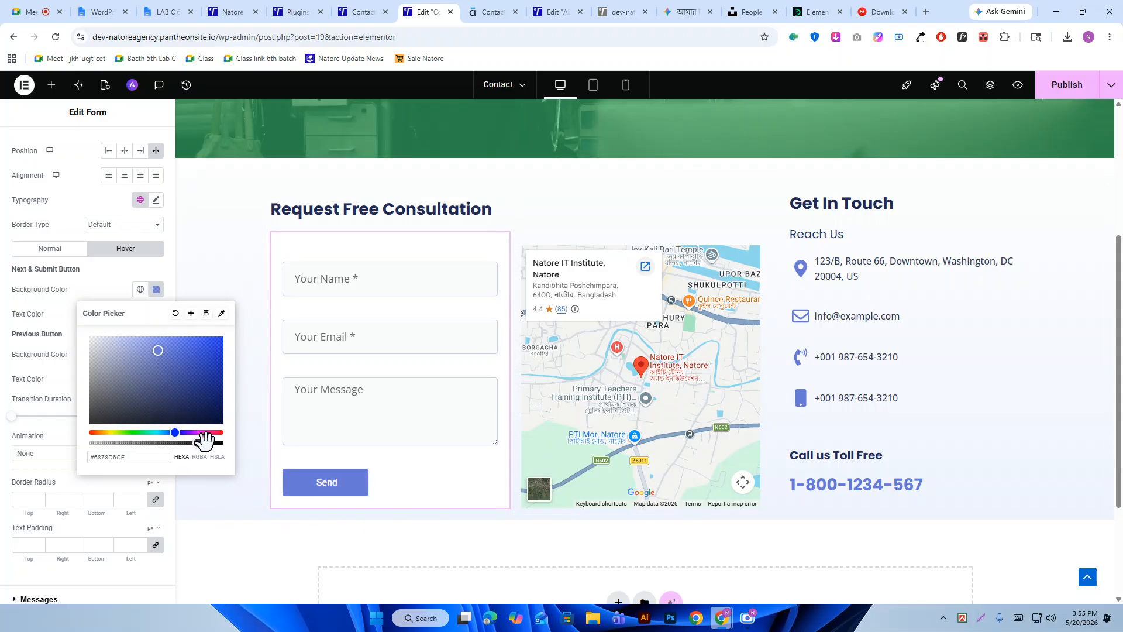
left_click(63, 316)
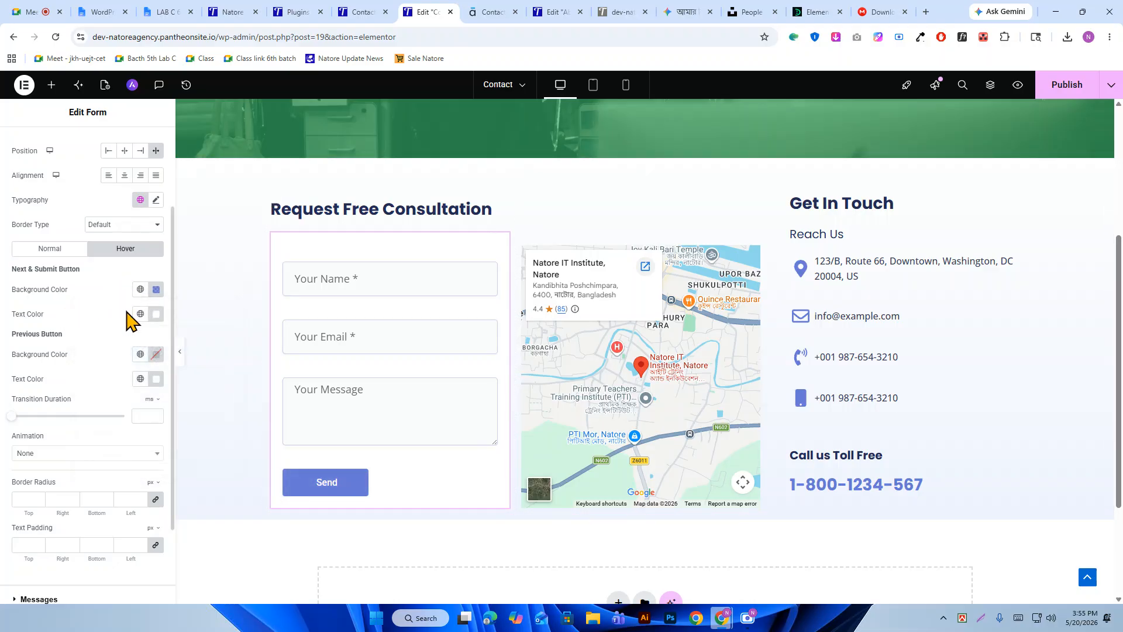
Close the inspector on the reference contact page, check its form's submit button, and return to the Contact page editor.
left_click(485, 12)
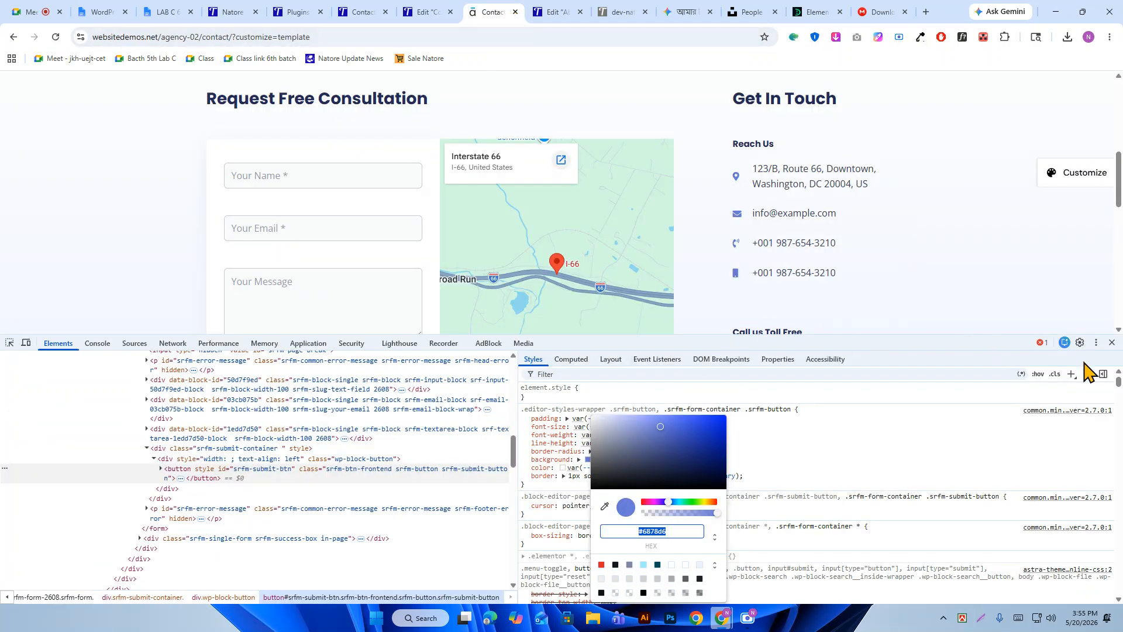
left_click(1112, 342)
scroll(320, 406, "down", 4)
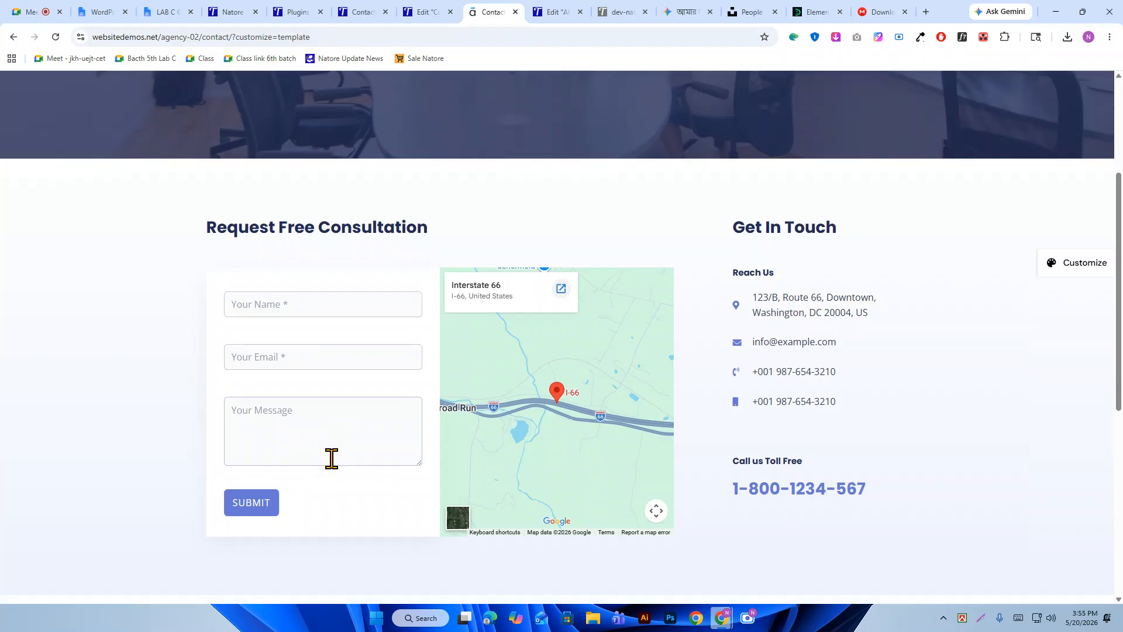
left_click(421, 12)
Change the form's submit button text to Submit.
scroll(88, 257, "up", 3)
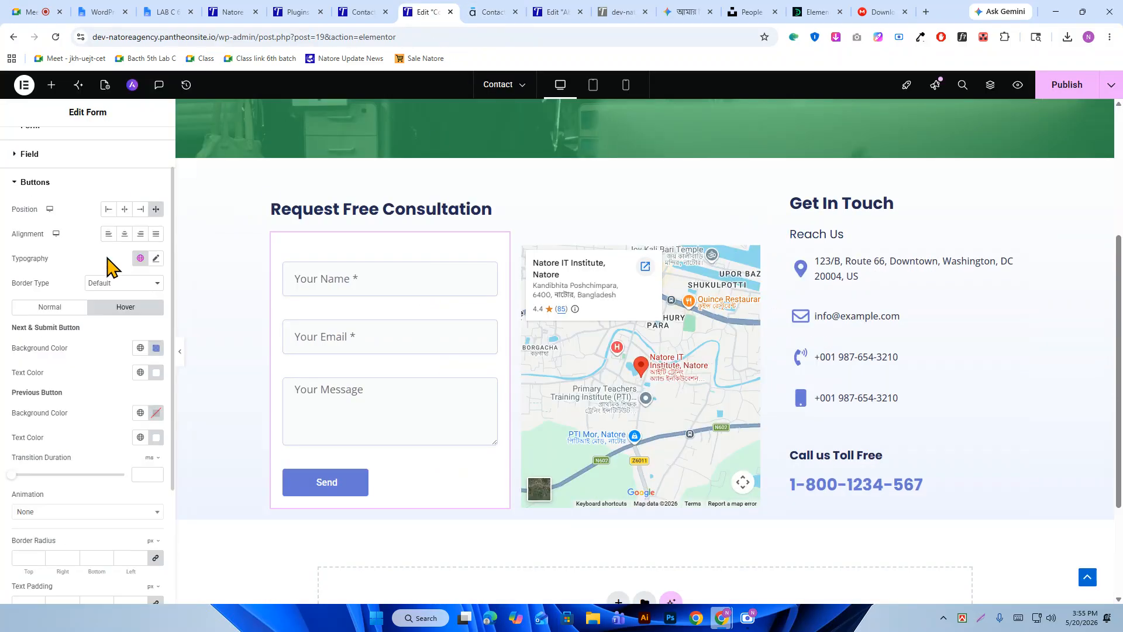
left_click(22, 149)
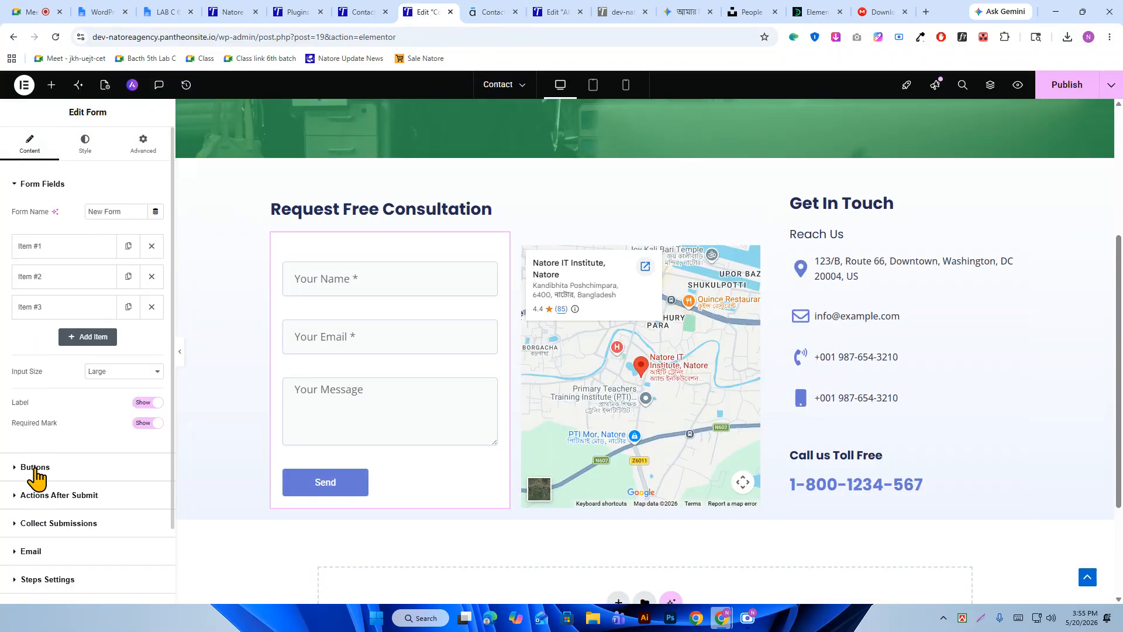
left_click(33, 468)
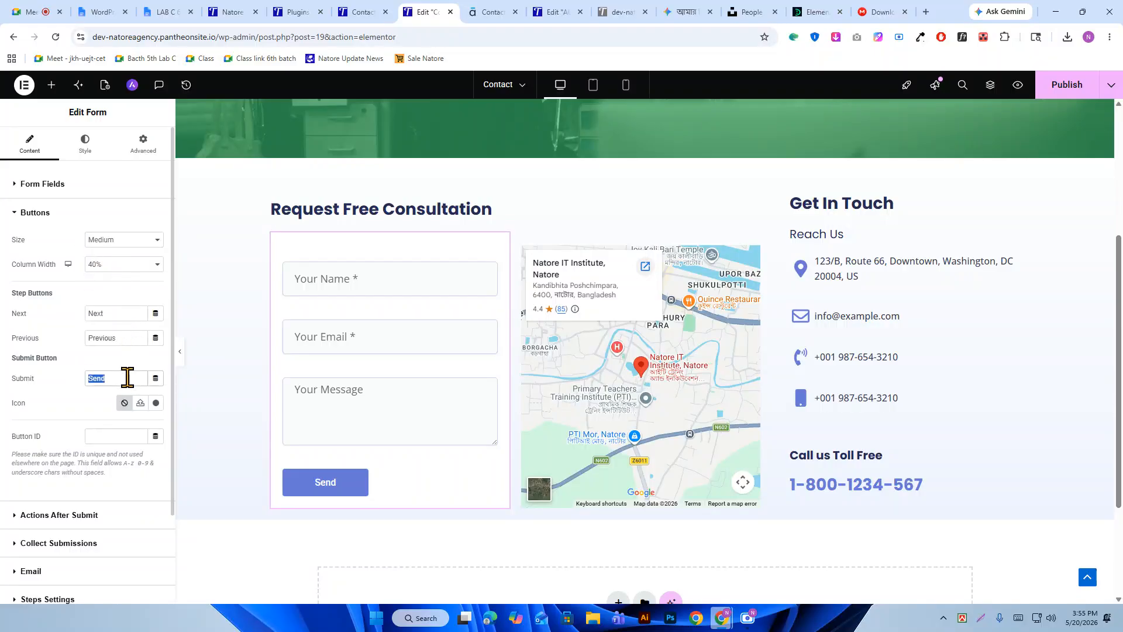
type("Submit")
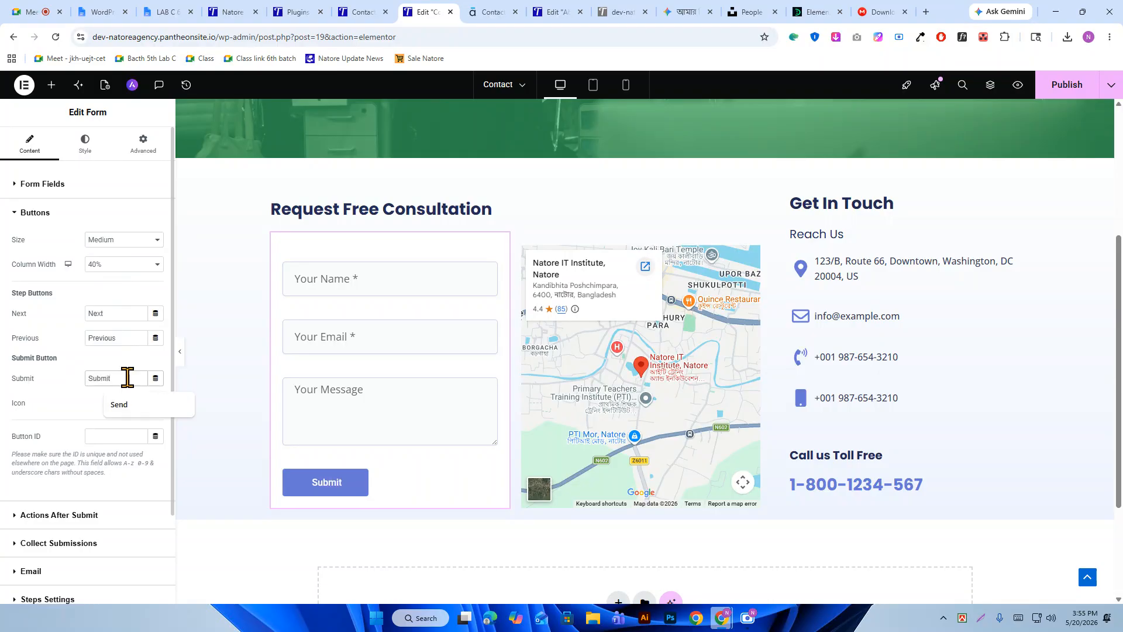
Set the form buttons' typography to Poppins, size 20 px, weight 700 (Bold).
left_click(86, 145)
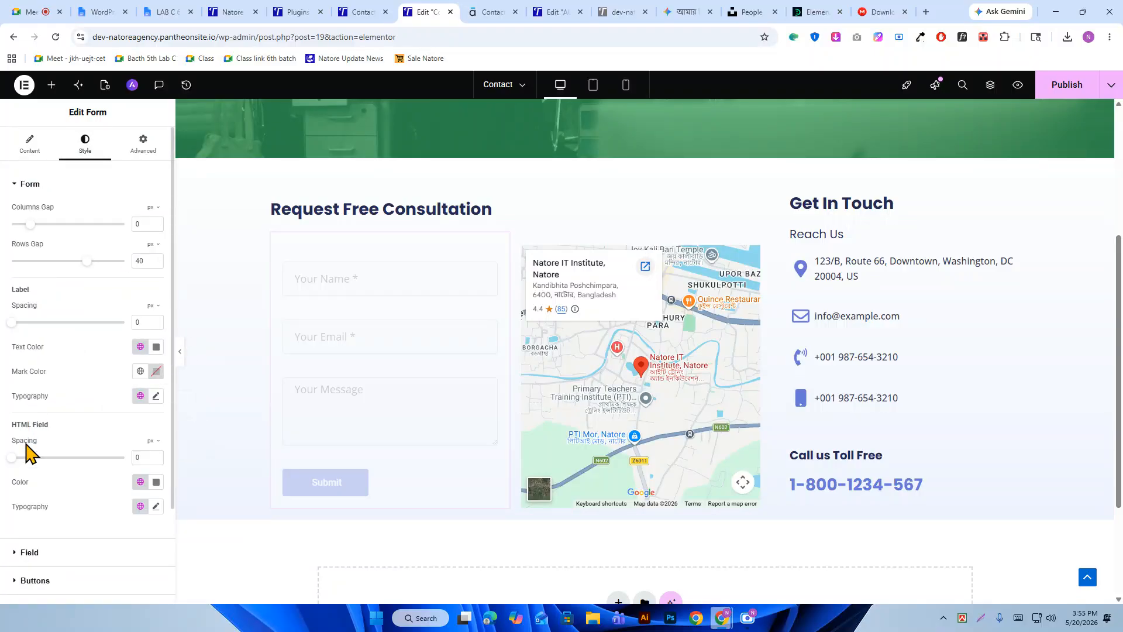
left_click(26, 580)
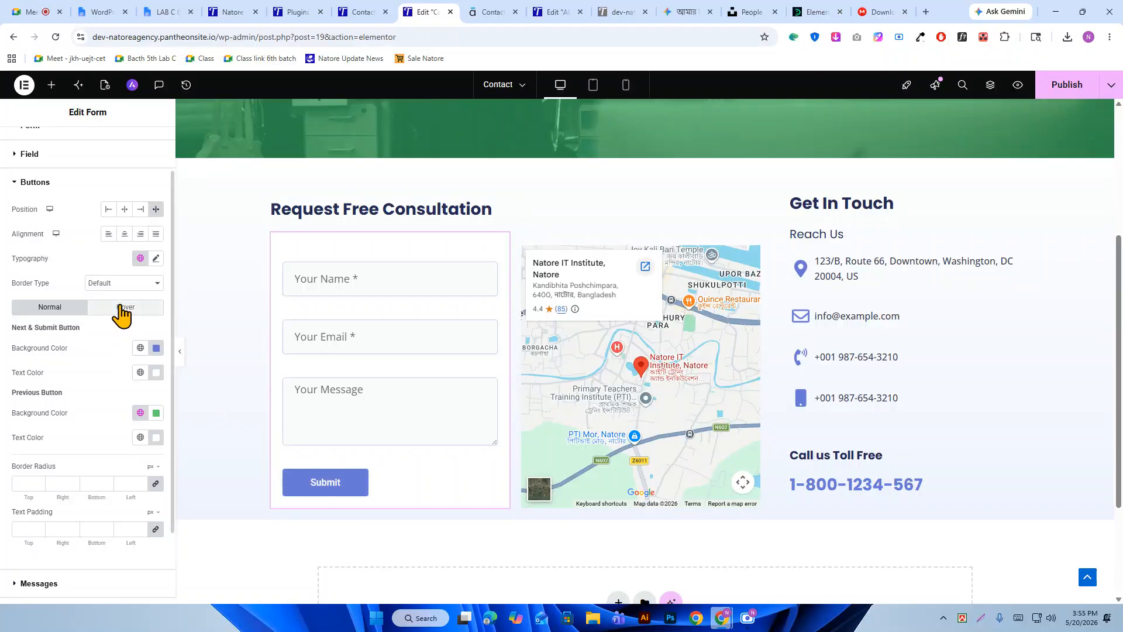
left_click(155, 258)
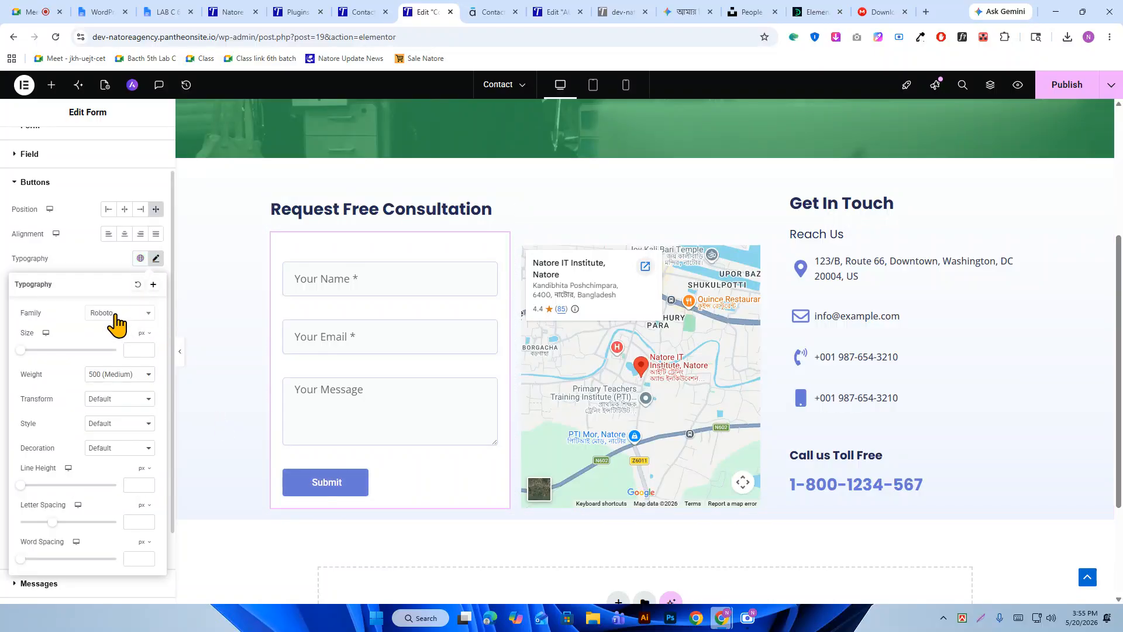
left_click(117, 316)
type("popp")
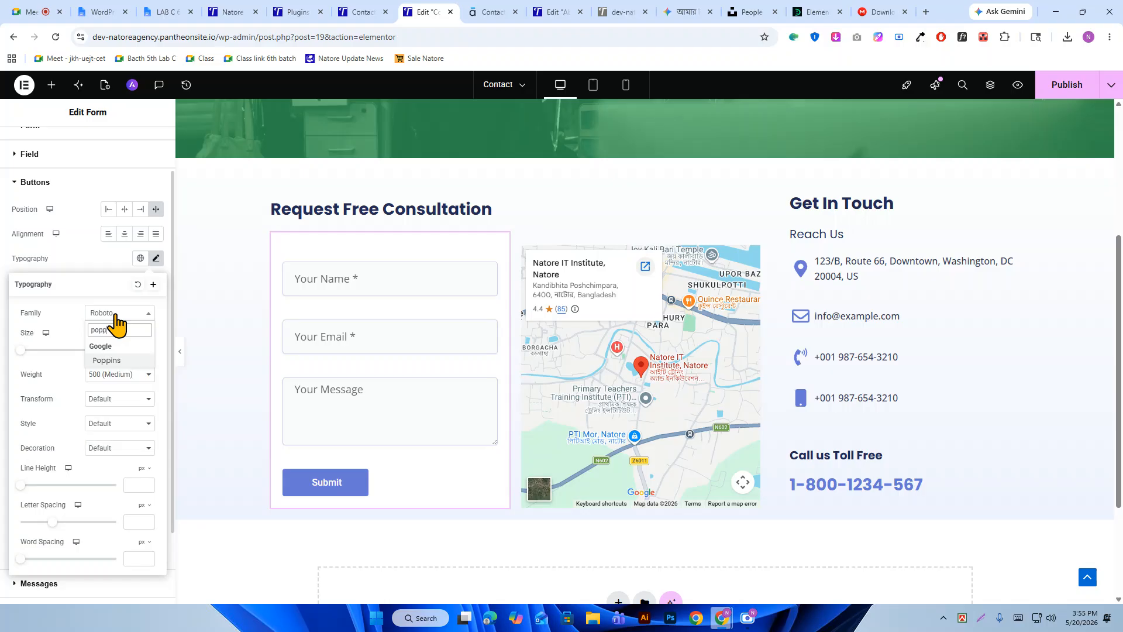
key("Return")
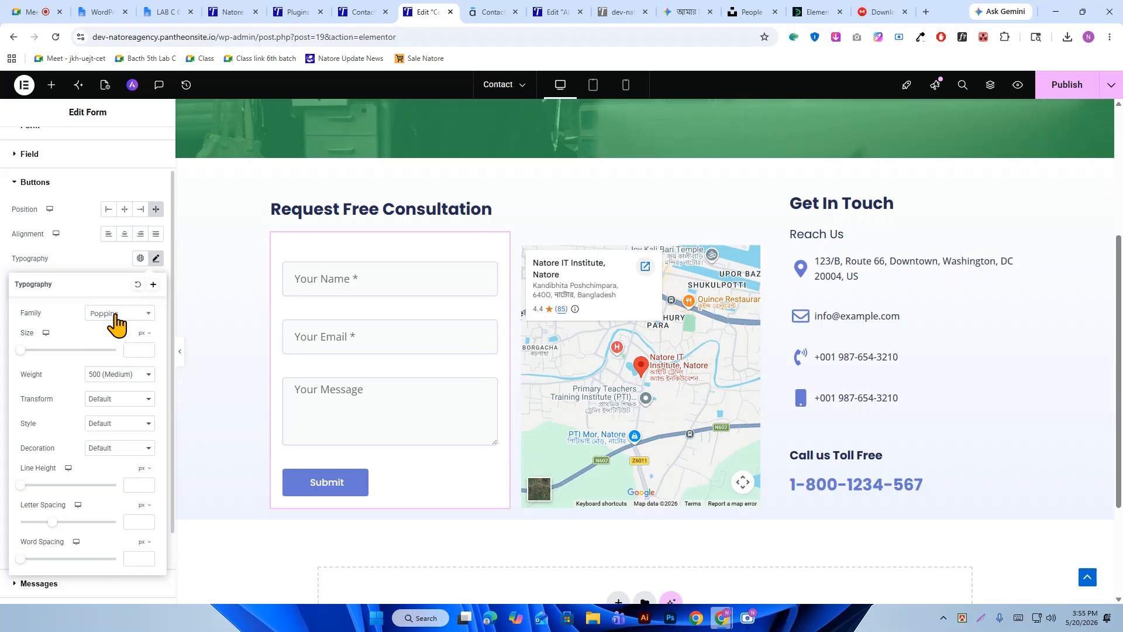
left_click(131, 351)
type("20")
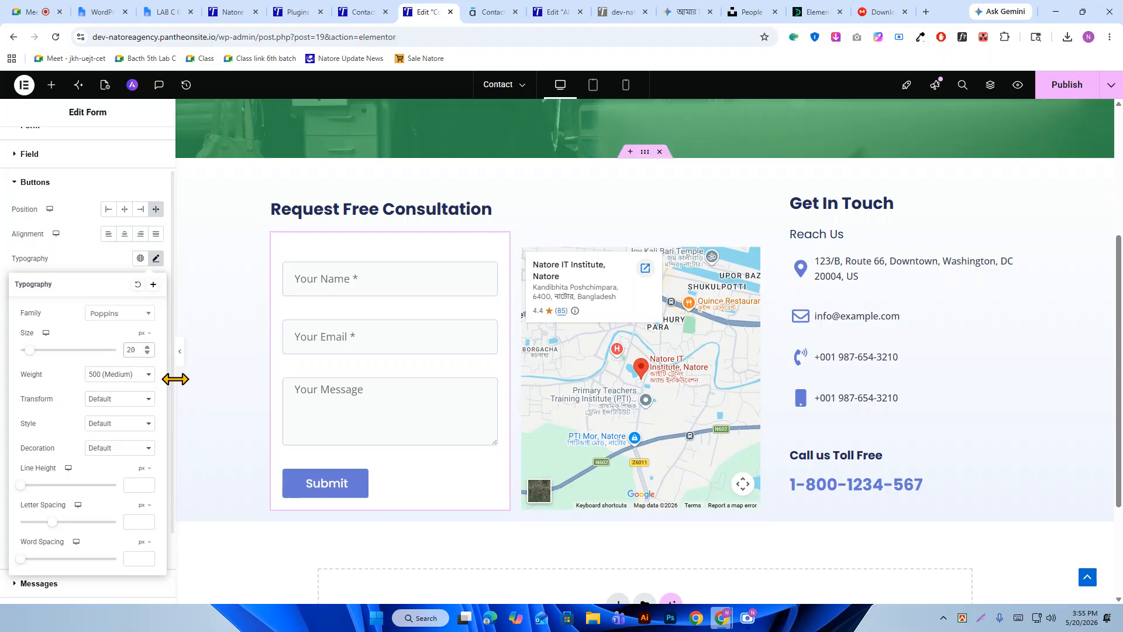
left_click(128, 374)
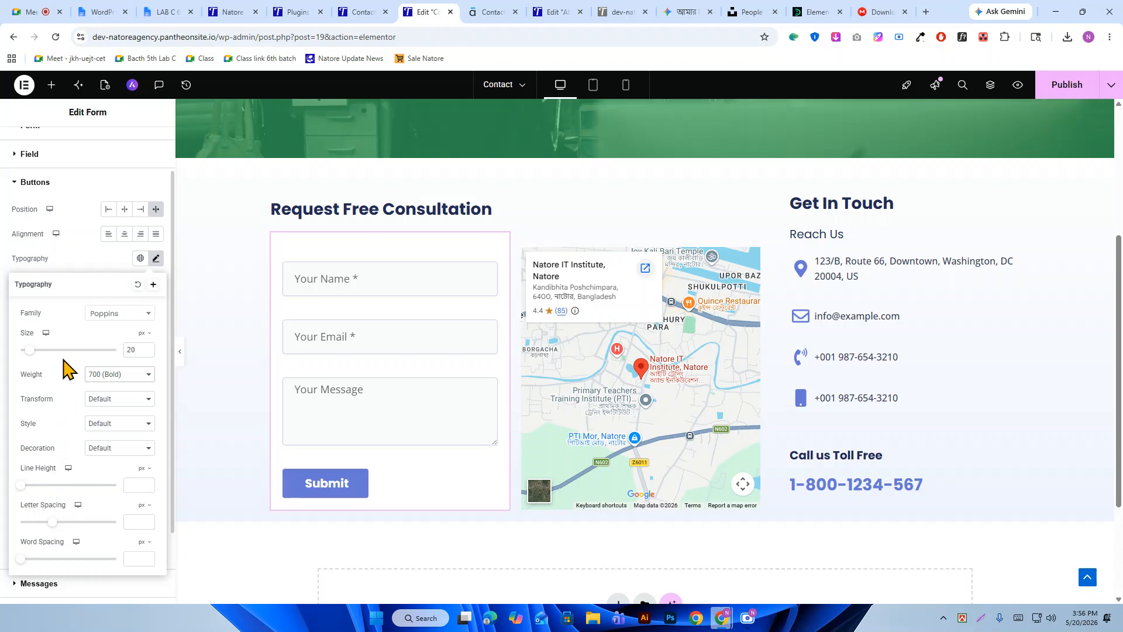
left_click(76, 260)
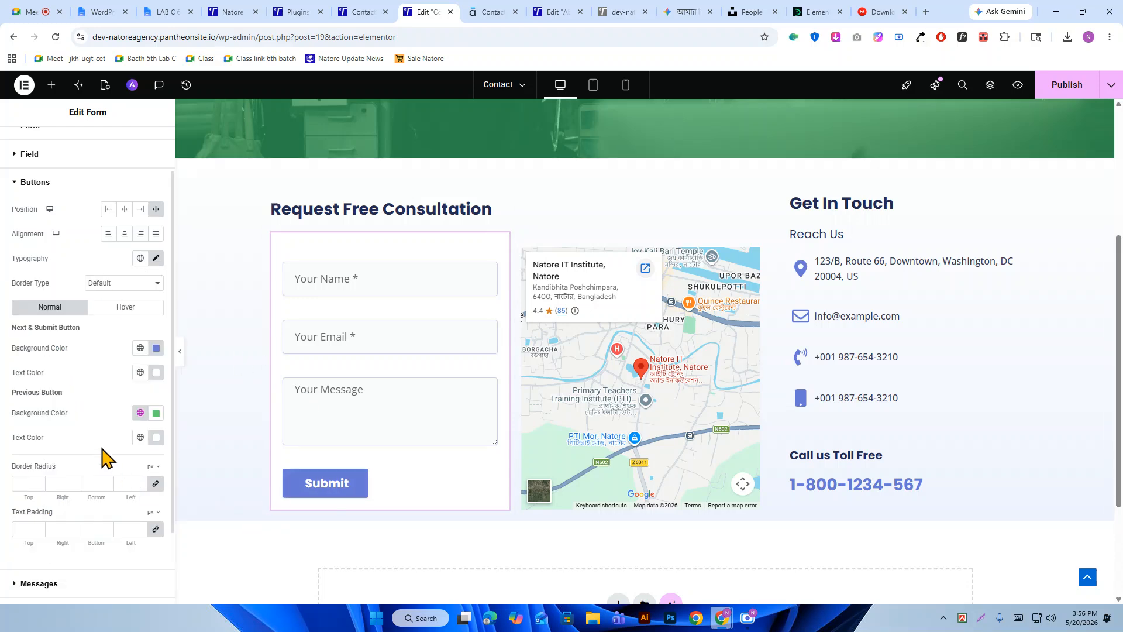
Examine the form's Messages and Steps style settings and try focusing the message, email and name fields in the page preview.
scroll(87, 431, "down", 1)
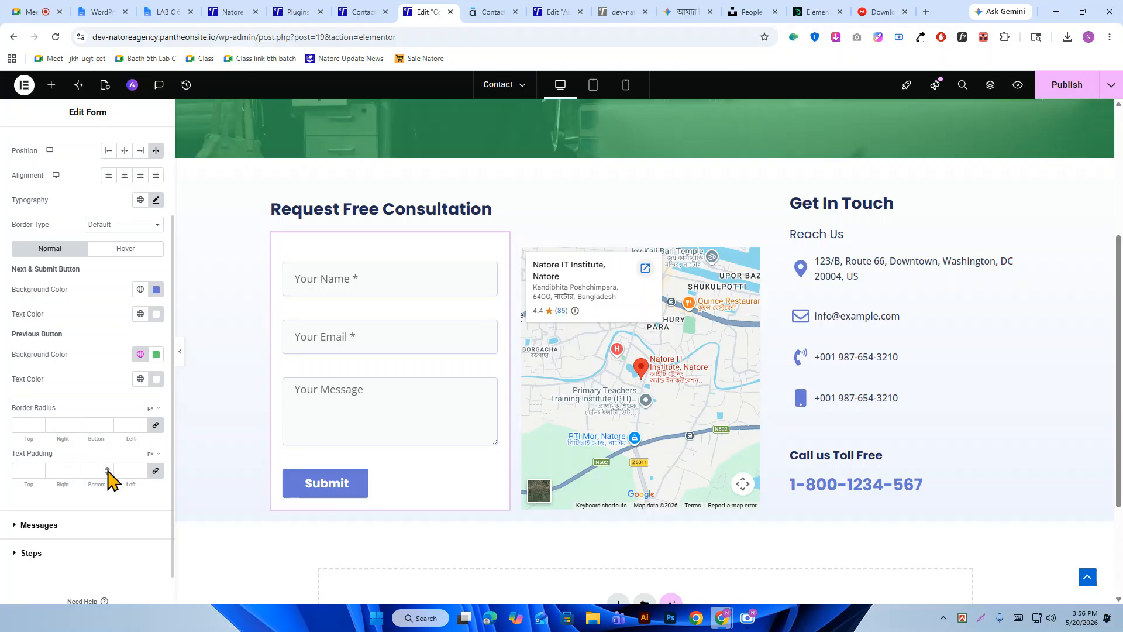
left_click(39, 525)
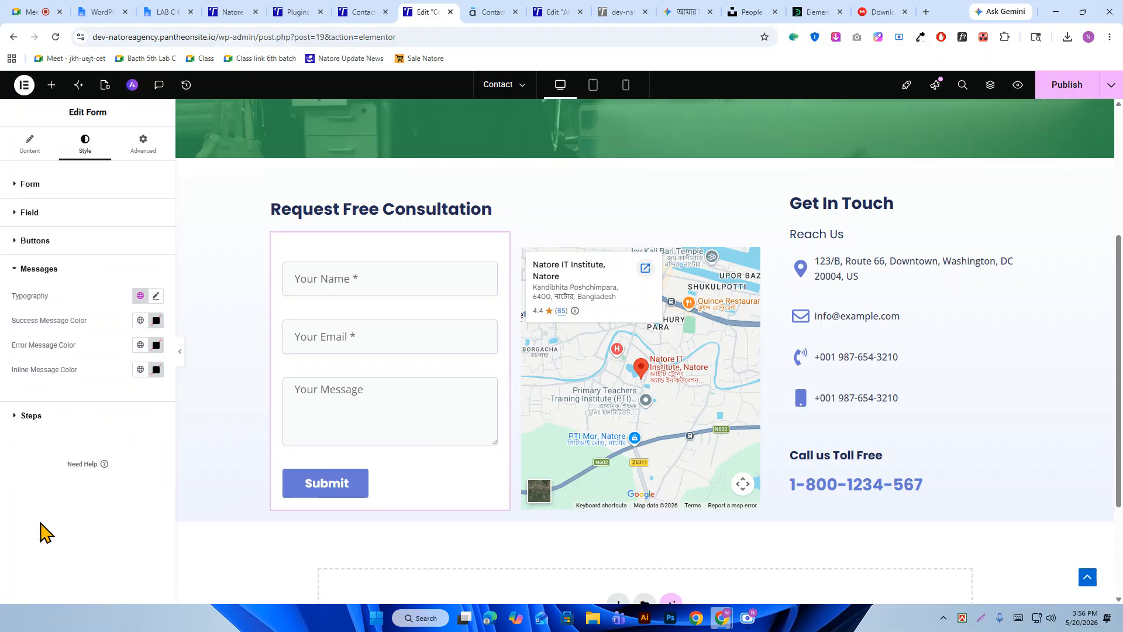
left_click(371, 402)
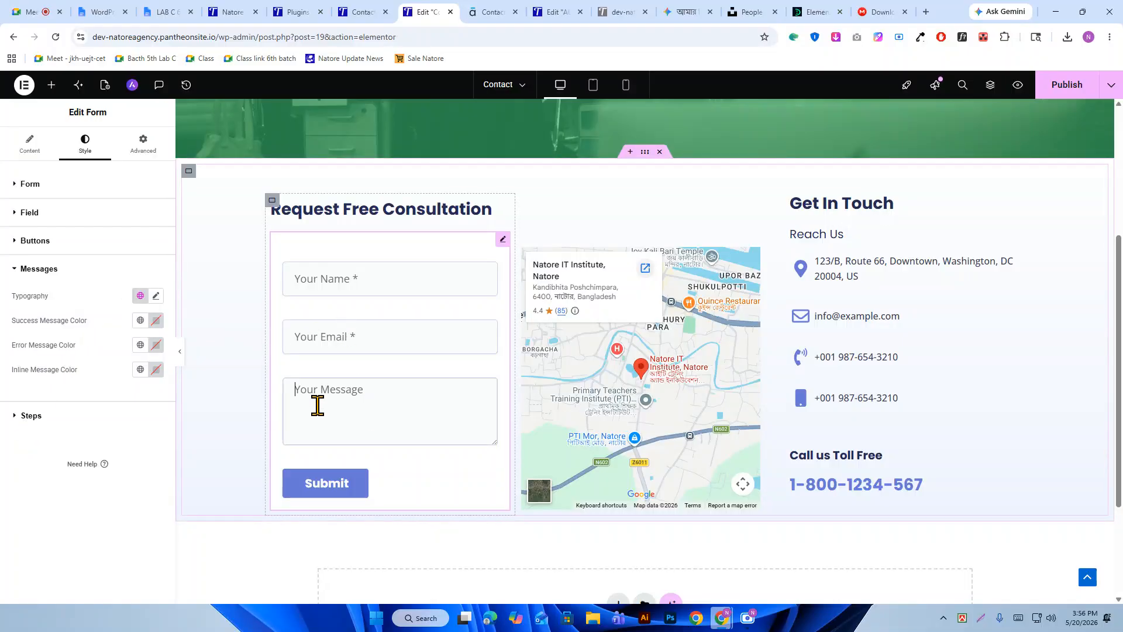
left_click(365, 338)
left_click(348, 279)
left_click(366, 337)
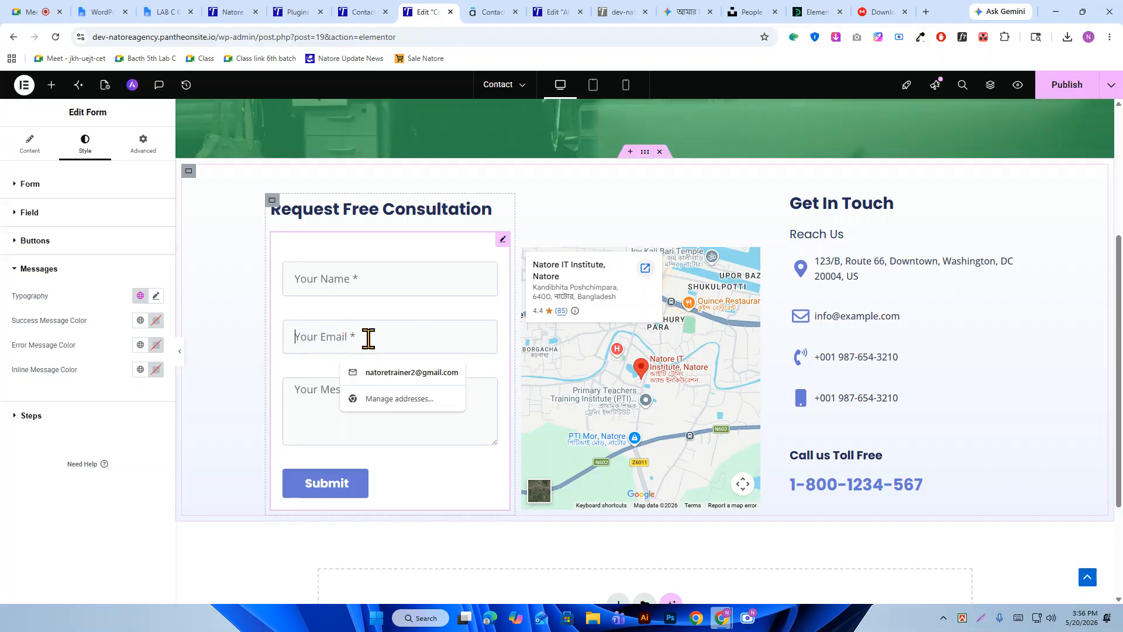
left_click(23, 417)
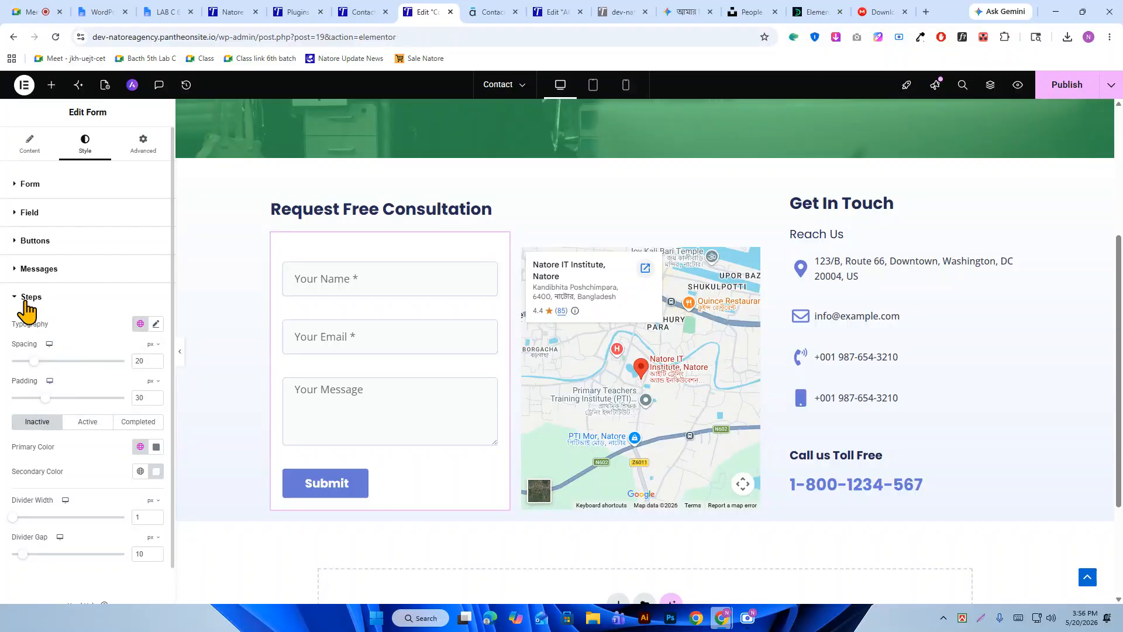
left_click(27, 299)
Review the form's Actions After Submit and Collect Submissions content settings, dismissing the Send promotion notice.
left_click(30, 143)
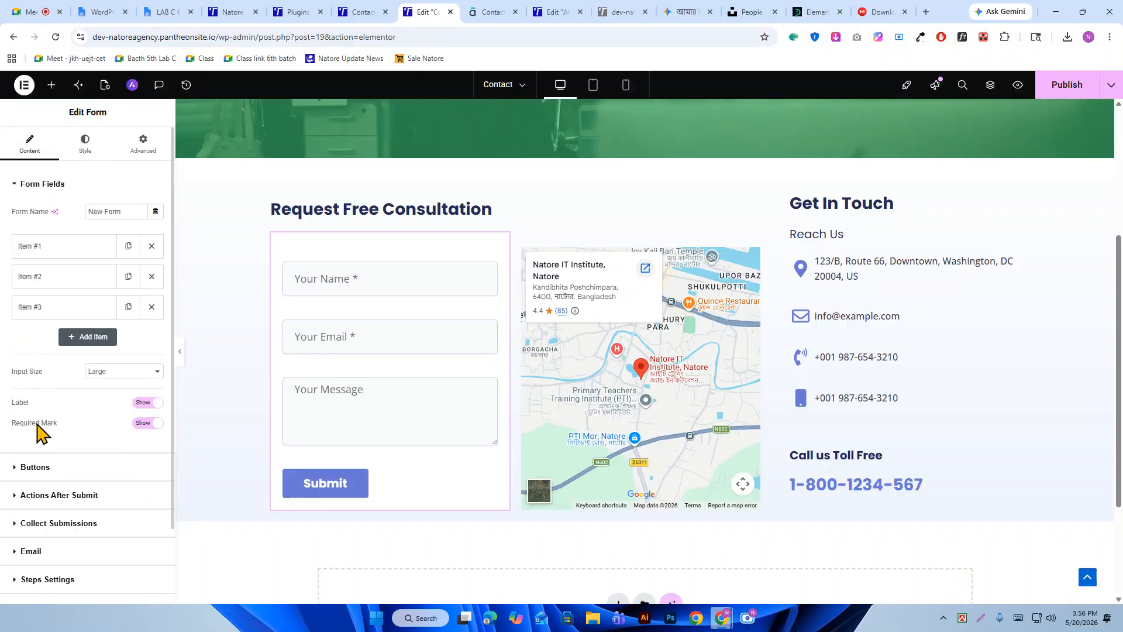
left_click(40, 186)
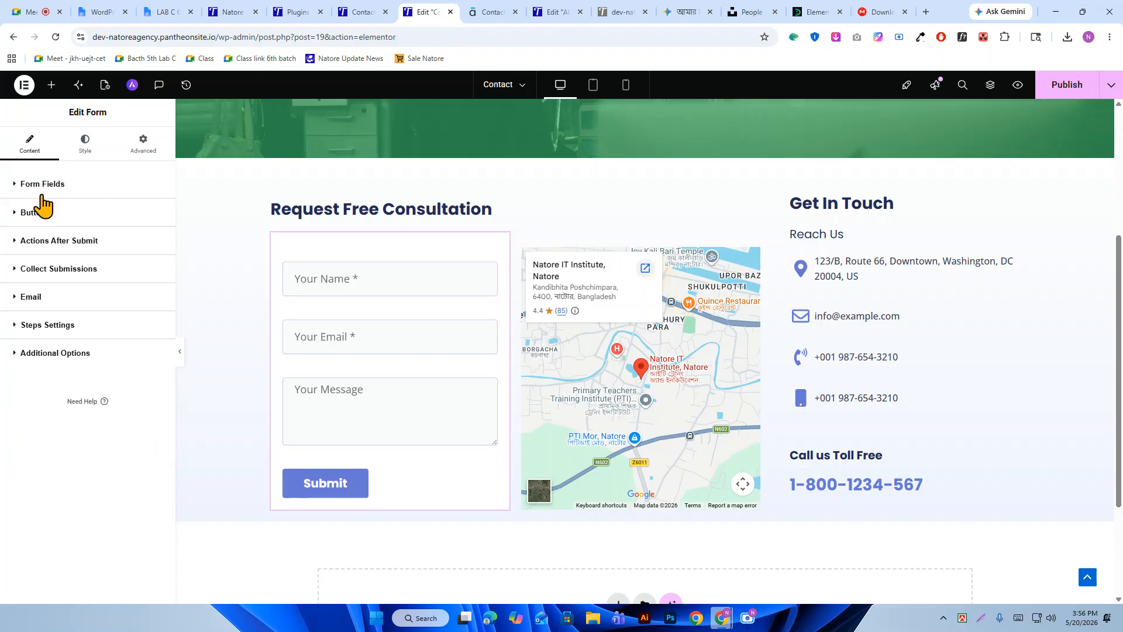
left_click(26, 242)
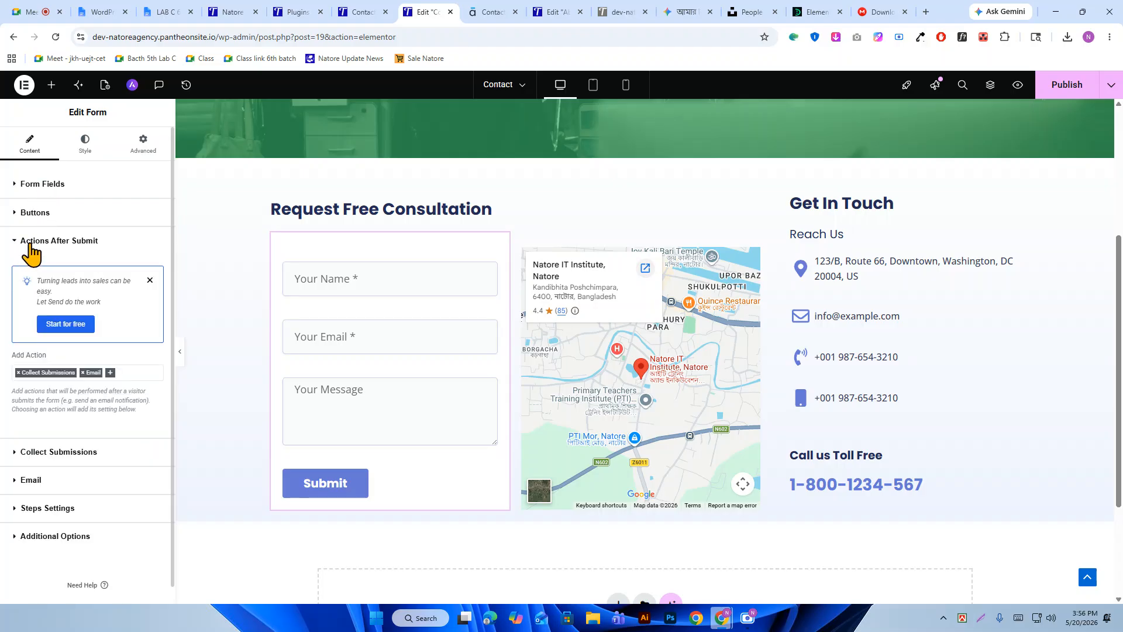
left_click(150, 281)
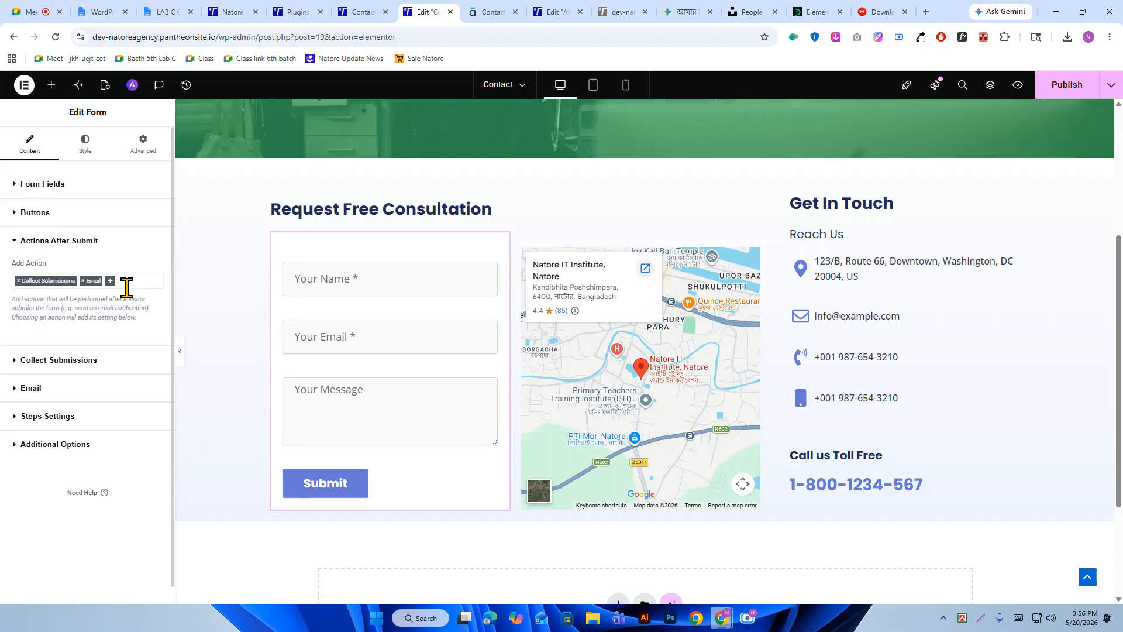
left_click(26, 243)
left_click(34, 270)
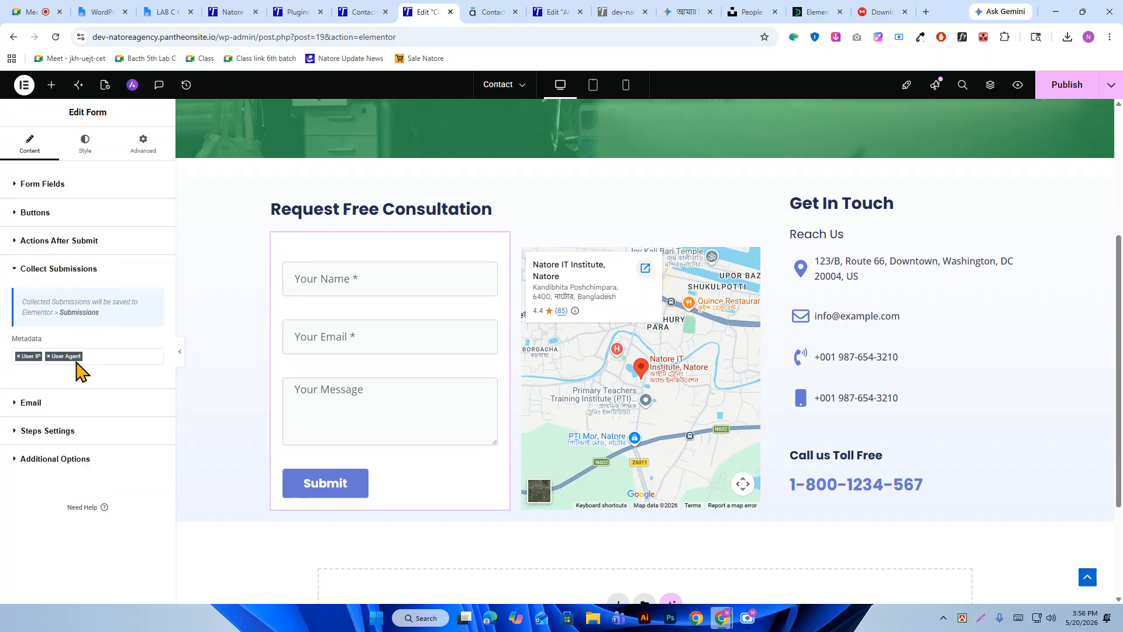
Review the form's Email settings, including To, Subject, Message and Reply-To, dismissing the Site Mailer notice.
left_click(116, 356)
left_click(120, 345)
left_click(21, 407)
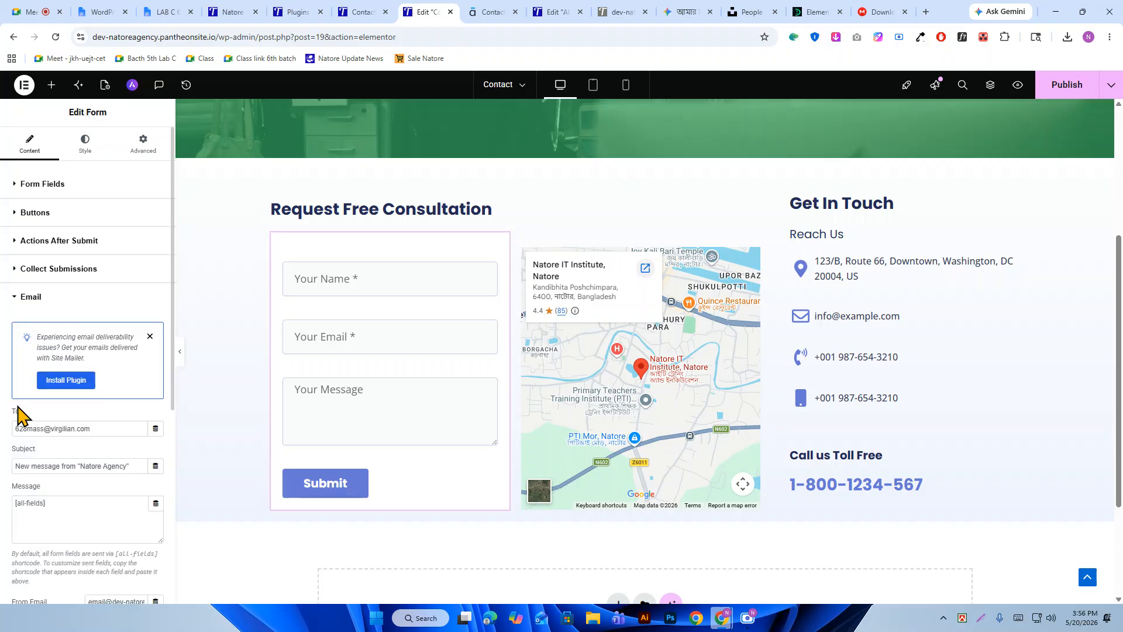
left_click(151, 336)
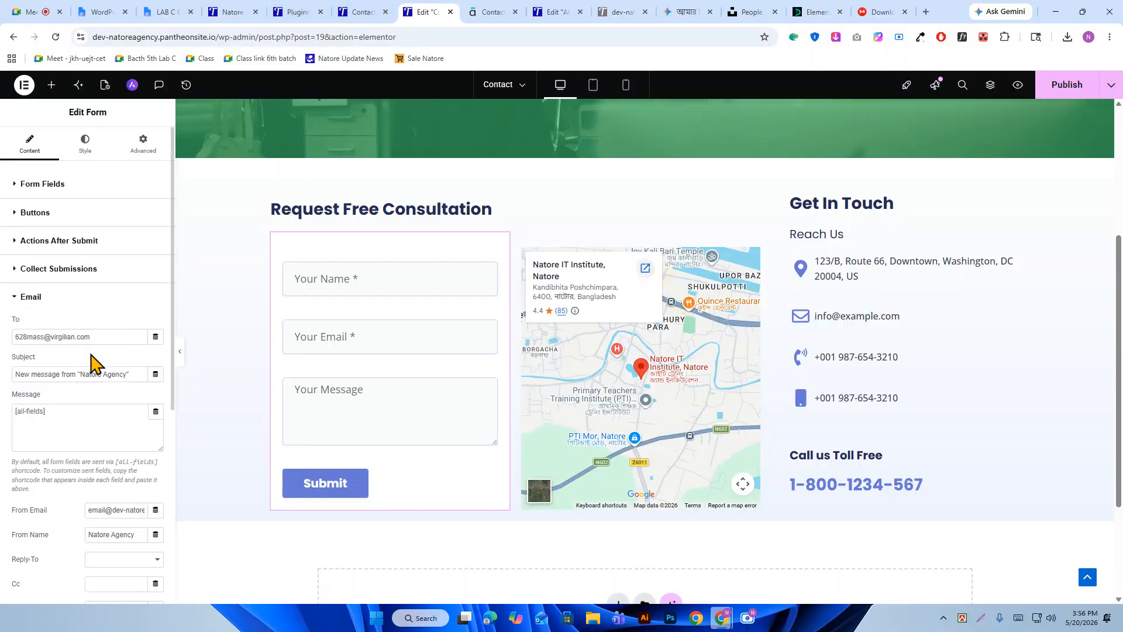
left_click_drag(89, 337, 7, 337)
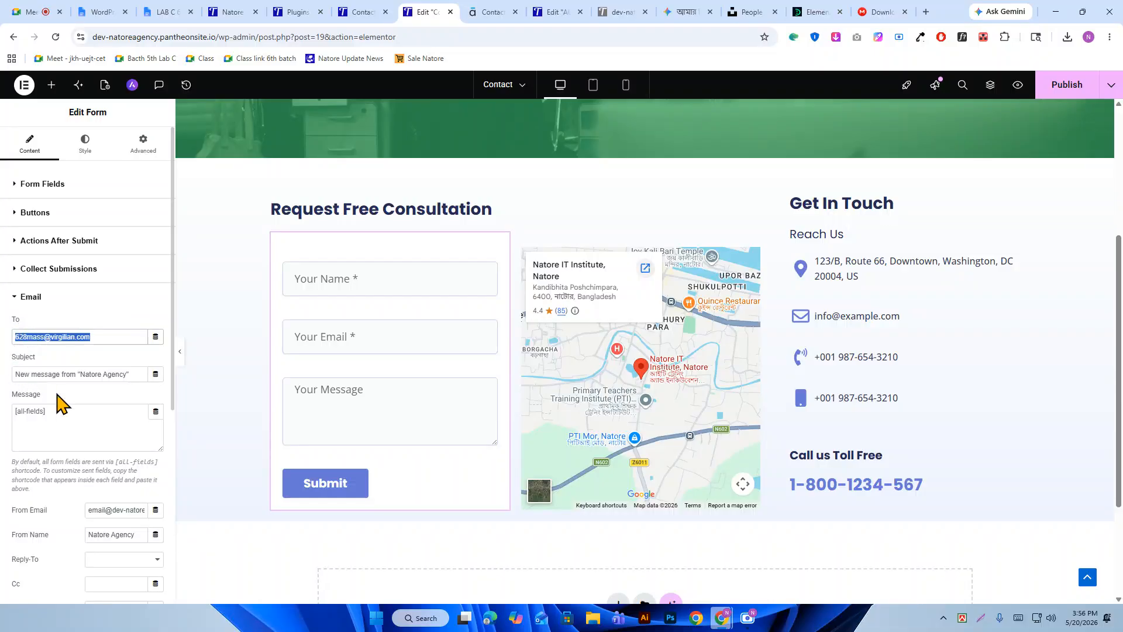
left_click(35, 375)
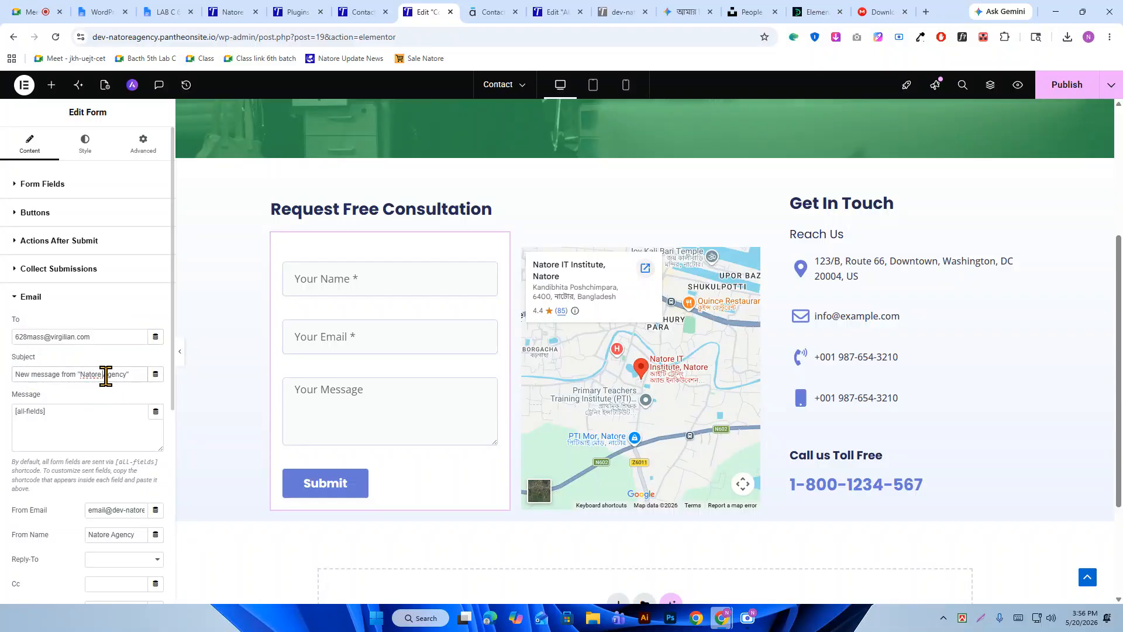
left_click(67, 410)
scroll(70, 412, "down", 2)
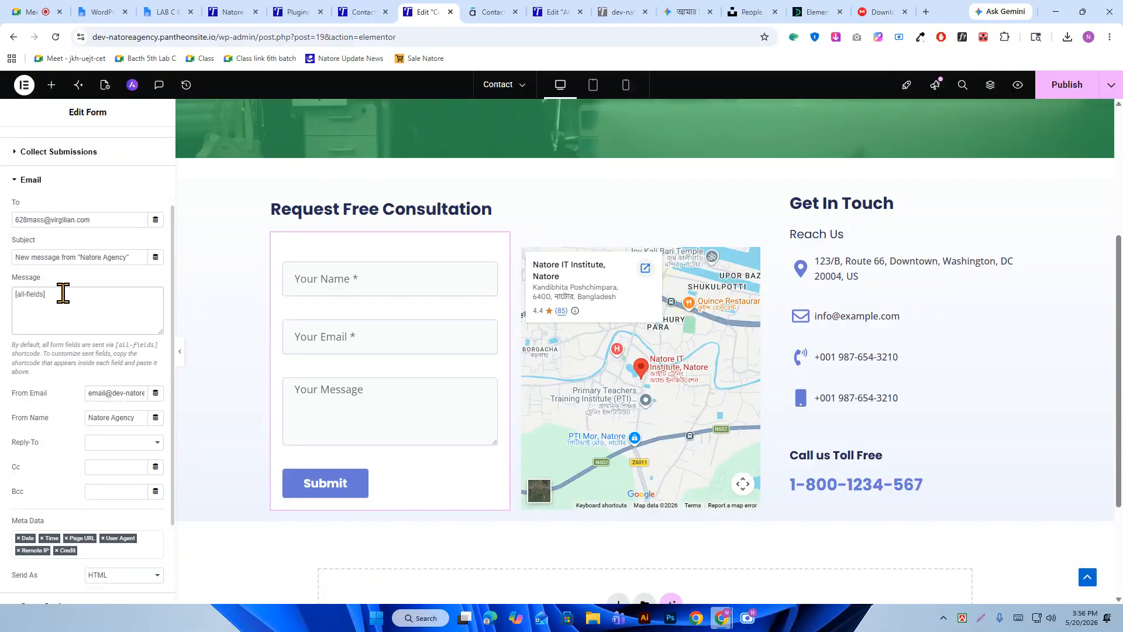
double_click(66, 219)
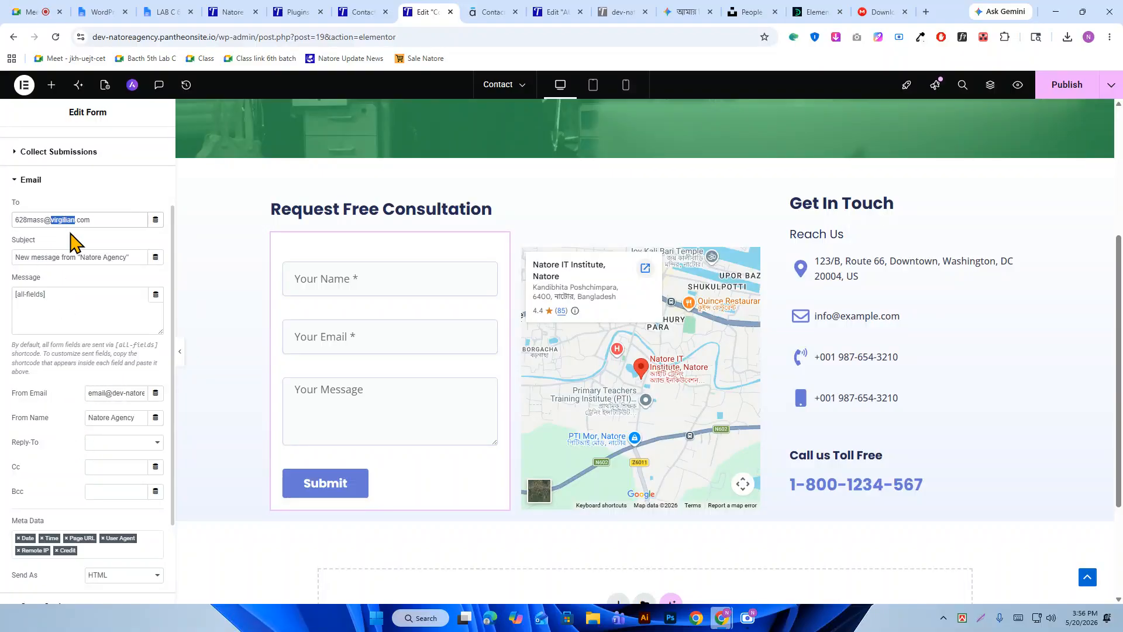
left_click(115, 410)
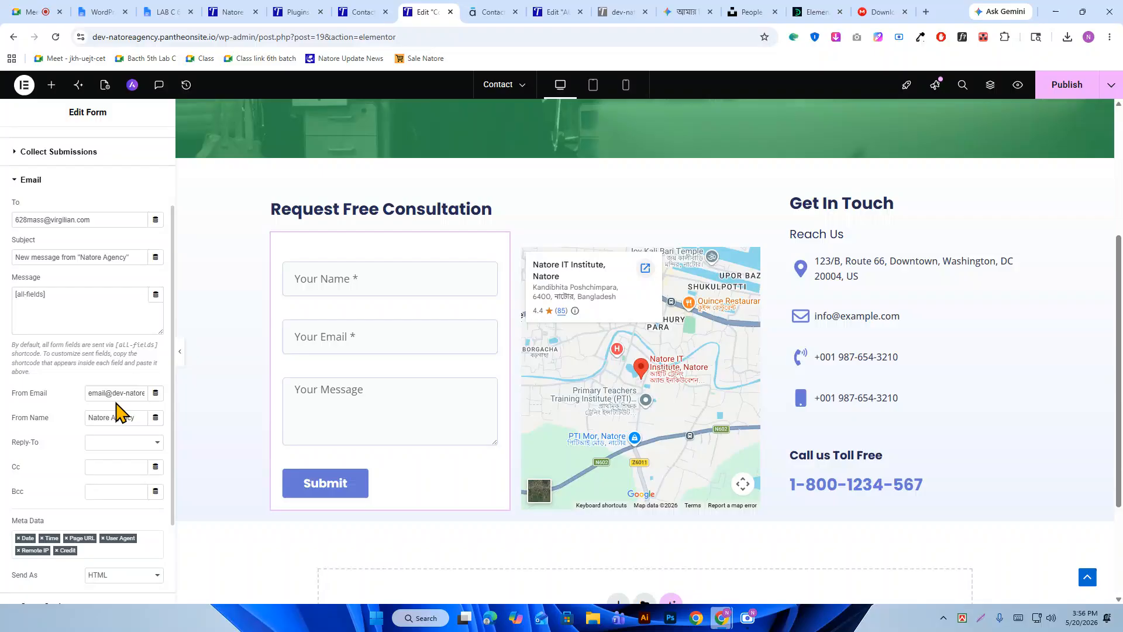
left_click(130, 443)
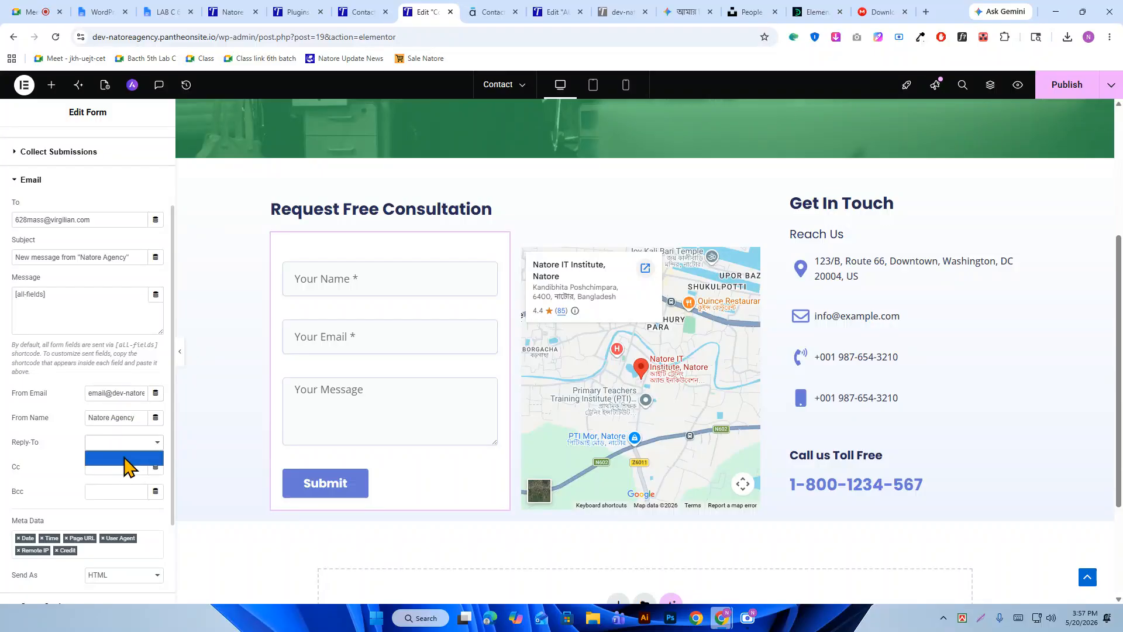
Add Email 2 to the form's Actions After Submit.
left_click(38, 153)
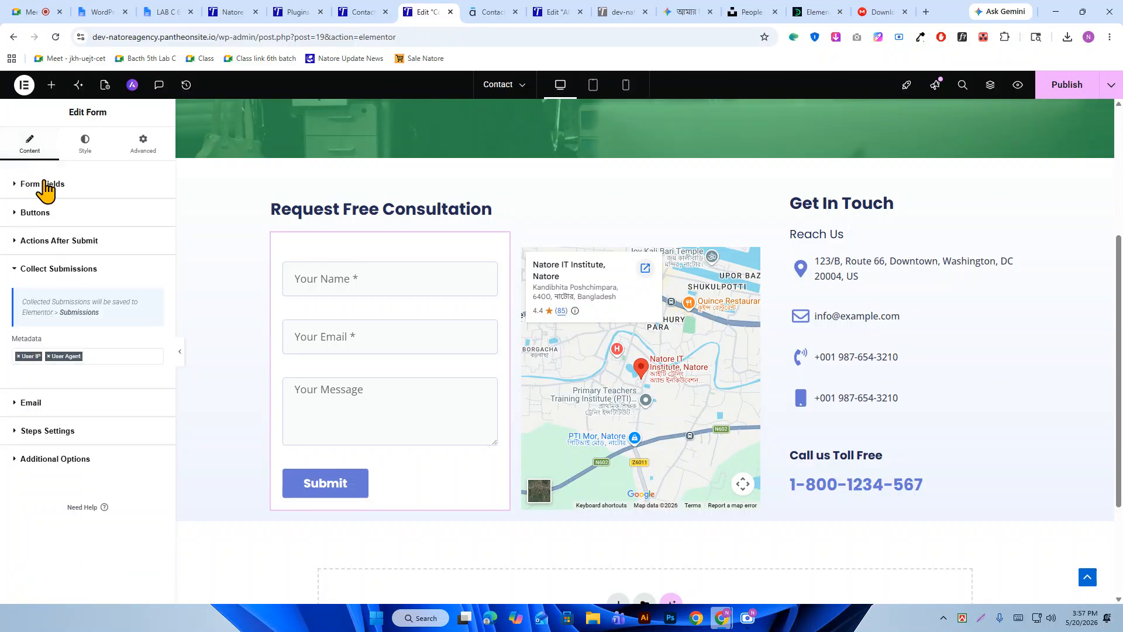
left_click(59, 245)
left_click(130, 281)
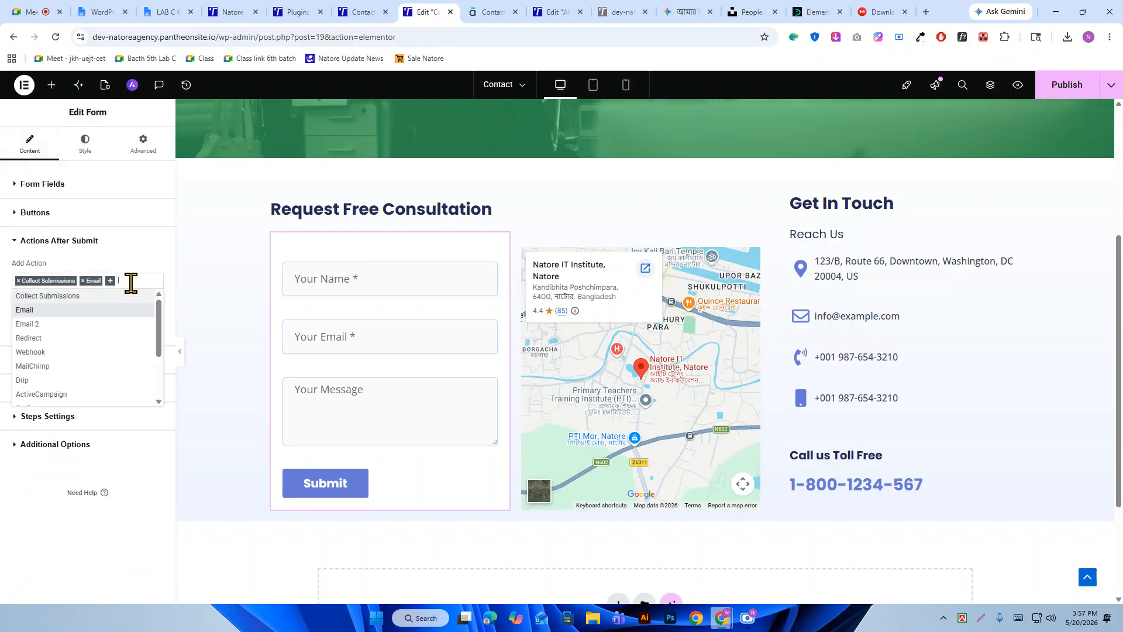
left_click(63, 326)
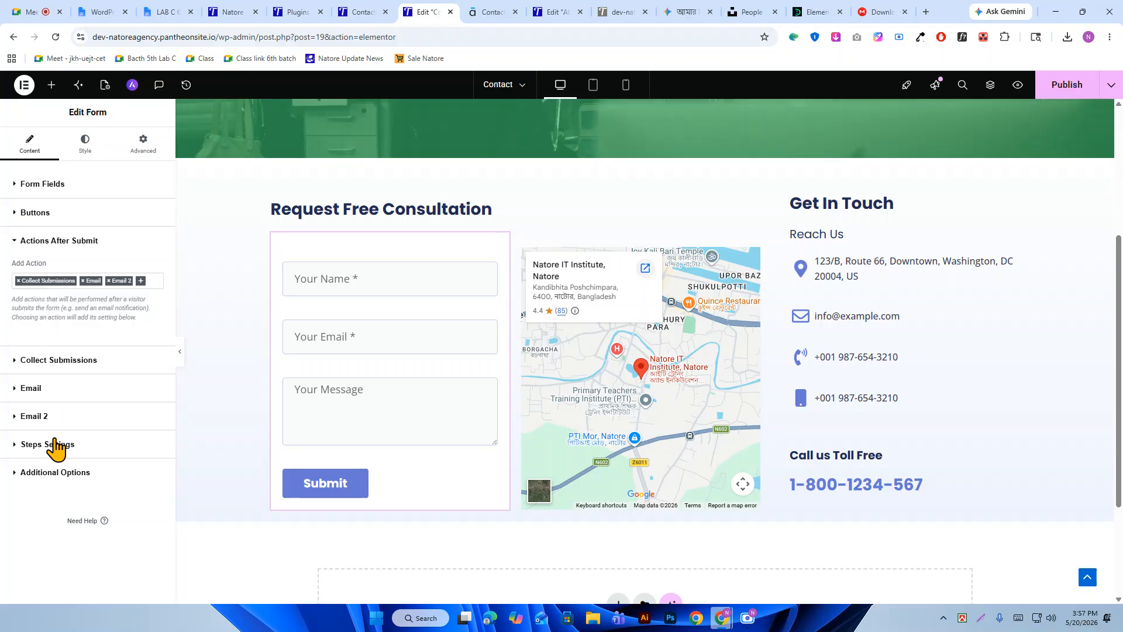
Examine the form's Email 2 settings, from the recipient and From Email fields down to Meta Data and Send As.
left_click(39, 416)
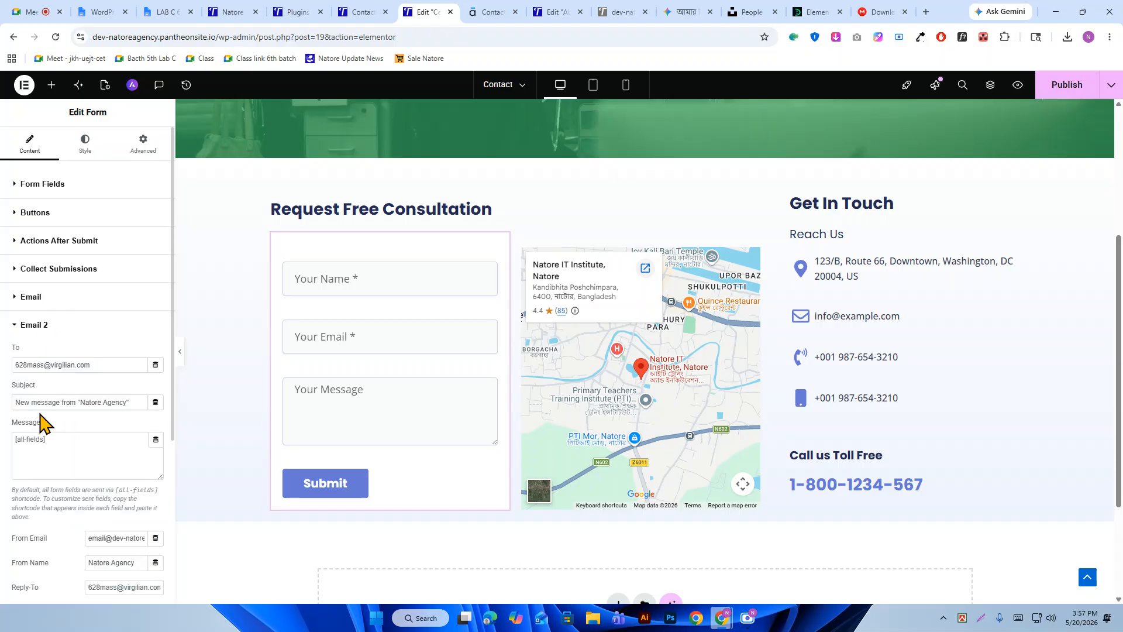
triple_click(112, 364)
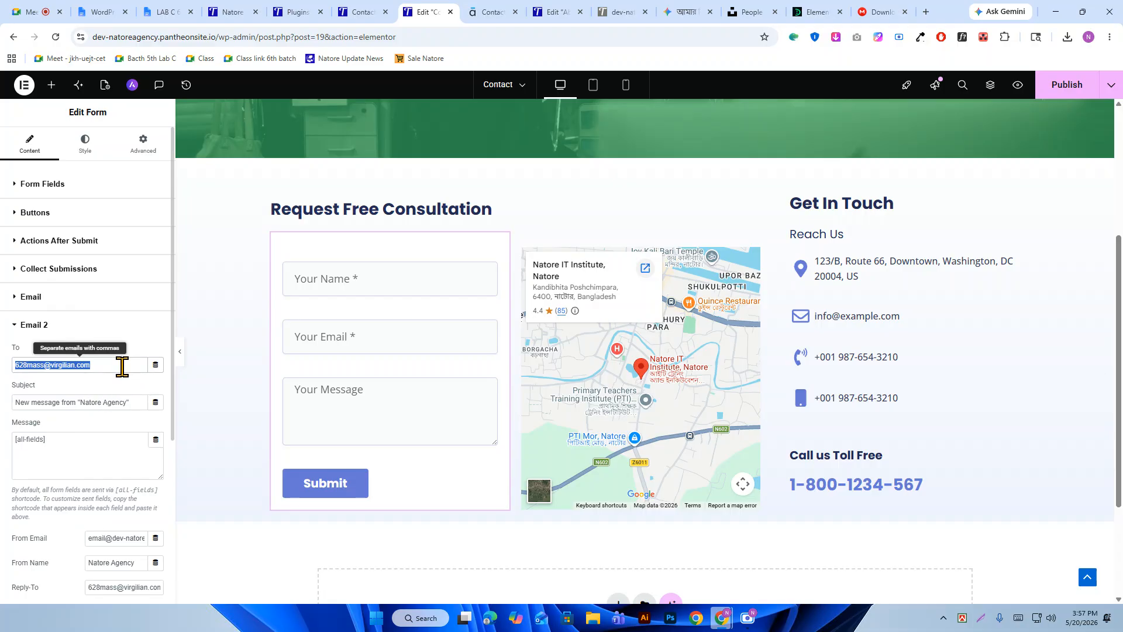
left_click(72, 450)
scroll(128, 523, "down", 2)
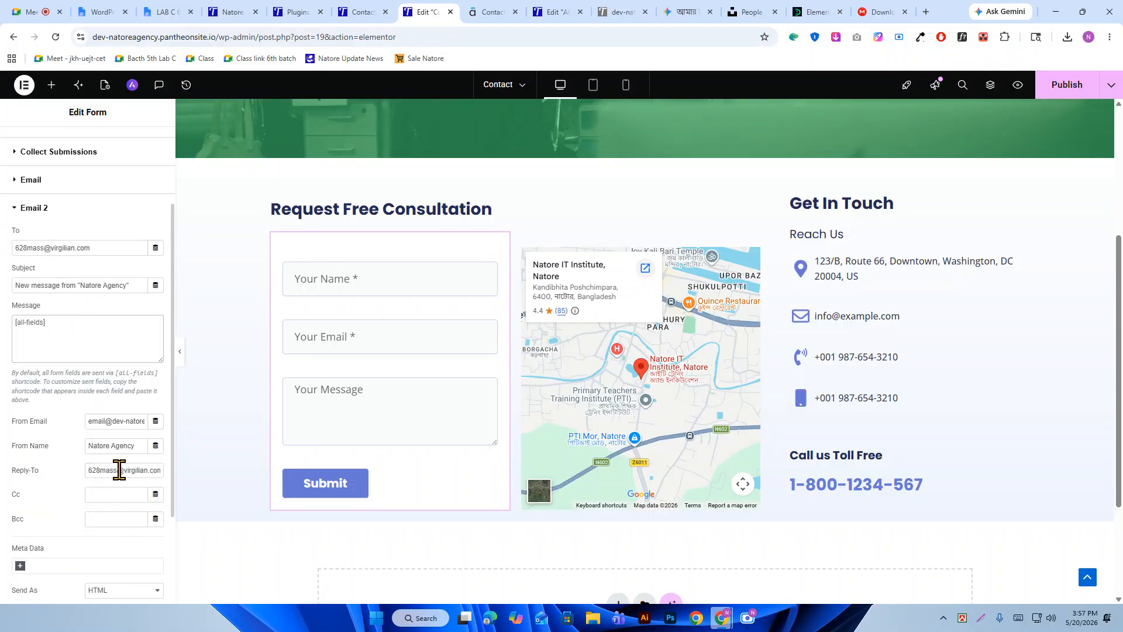
triple_click(124, 422)
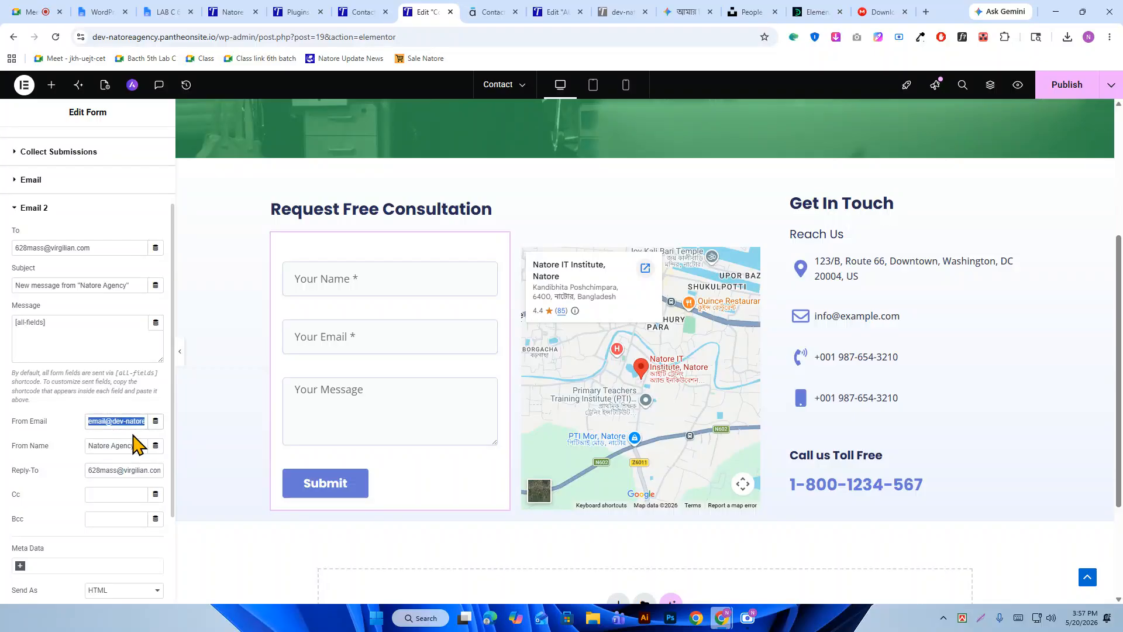
triple_click(115, 422)
scroll(59, 491, "down", 1)
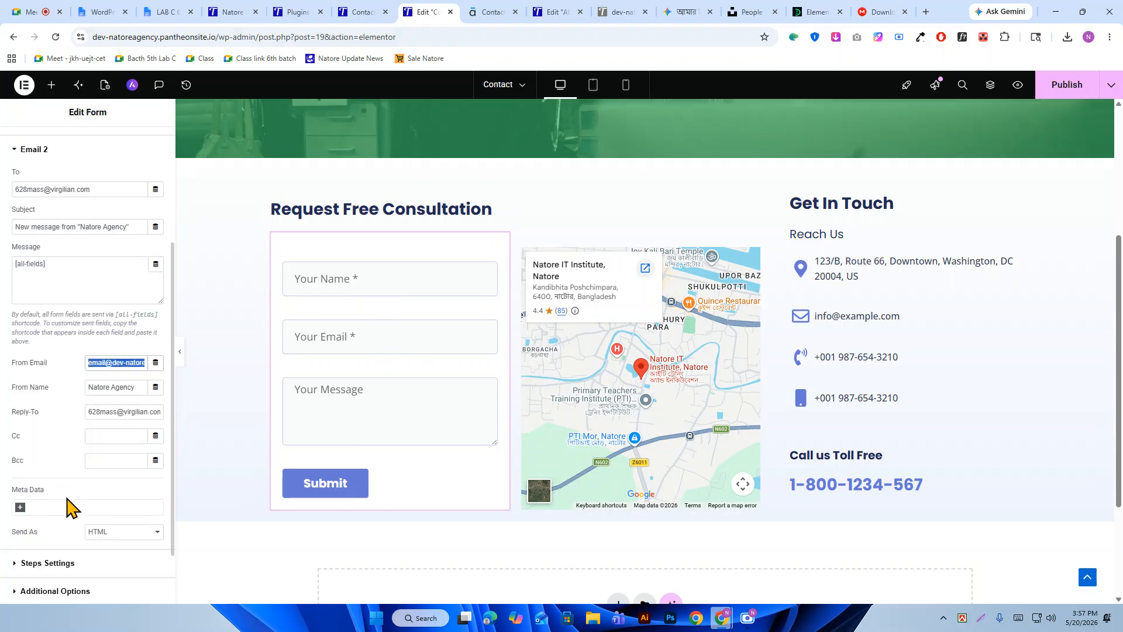
scroll(66, 499, "down", 1)
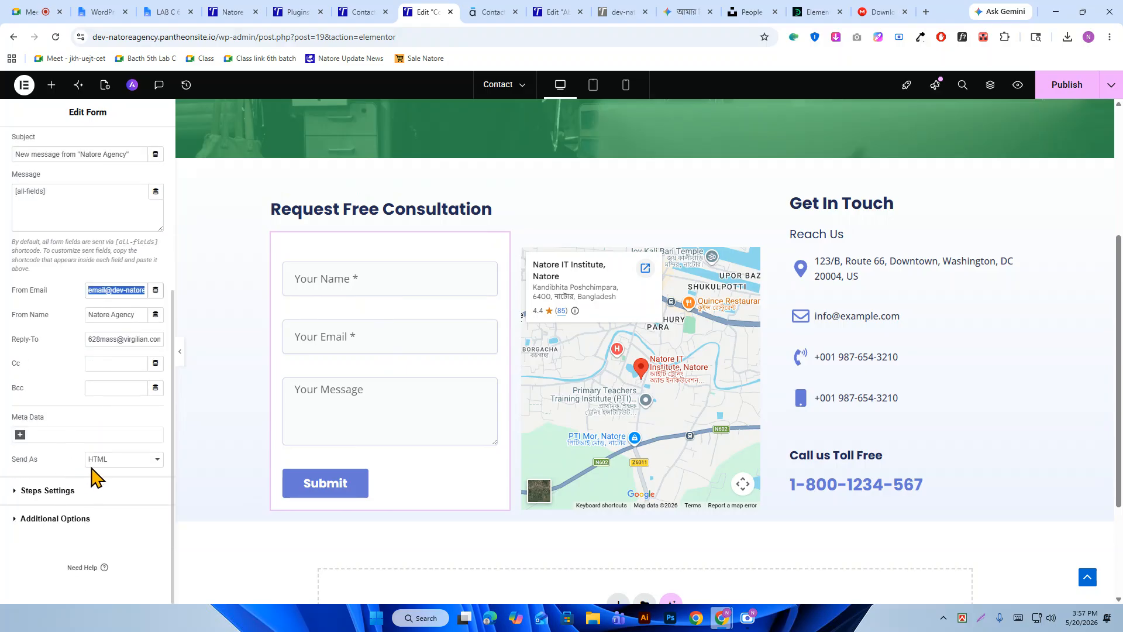
Try the Square shape in the form's Steps Settings and set it back to Circle.
left_click(29, 490)
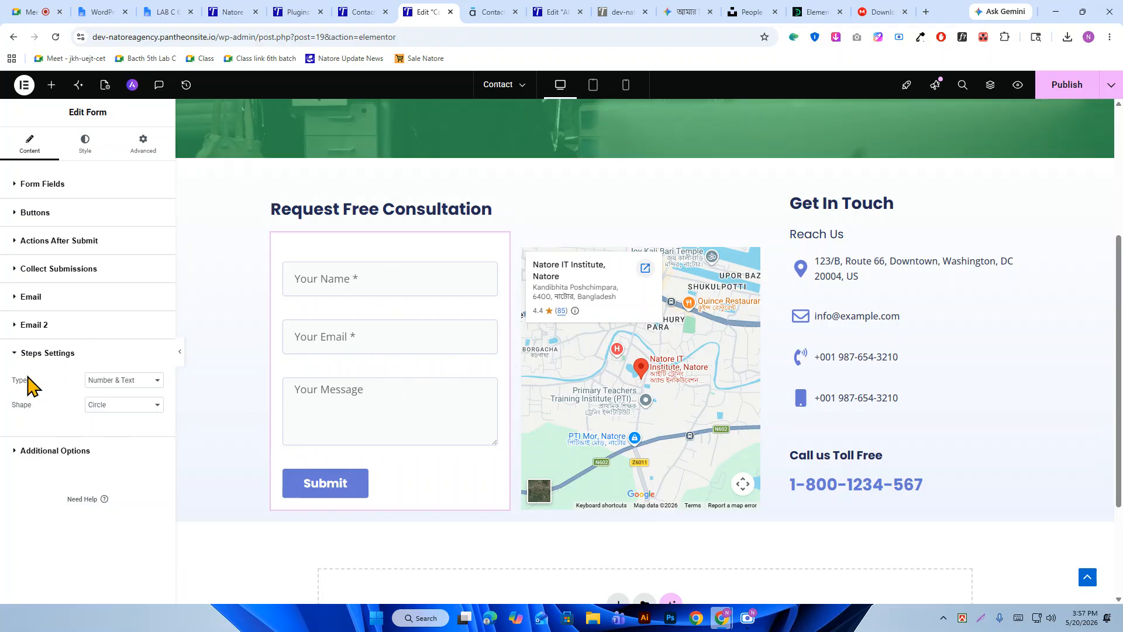
left_click(132, 403)
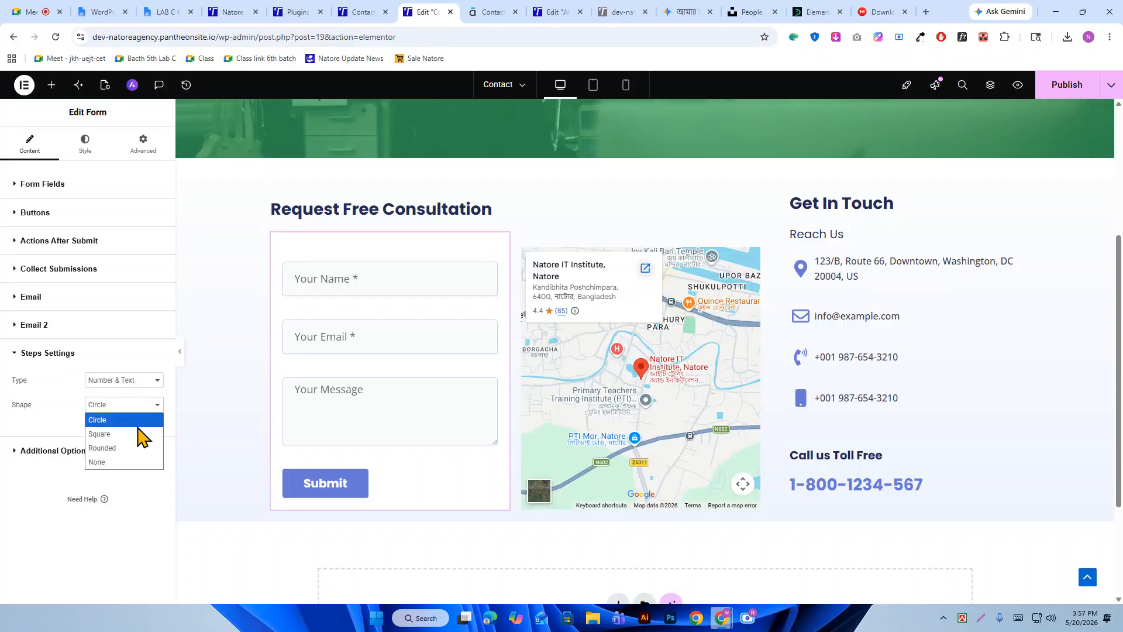
left_click(135, 433)
left_click(133, 408)
left_click(122, 420)
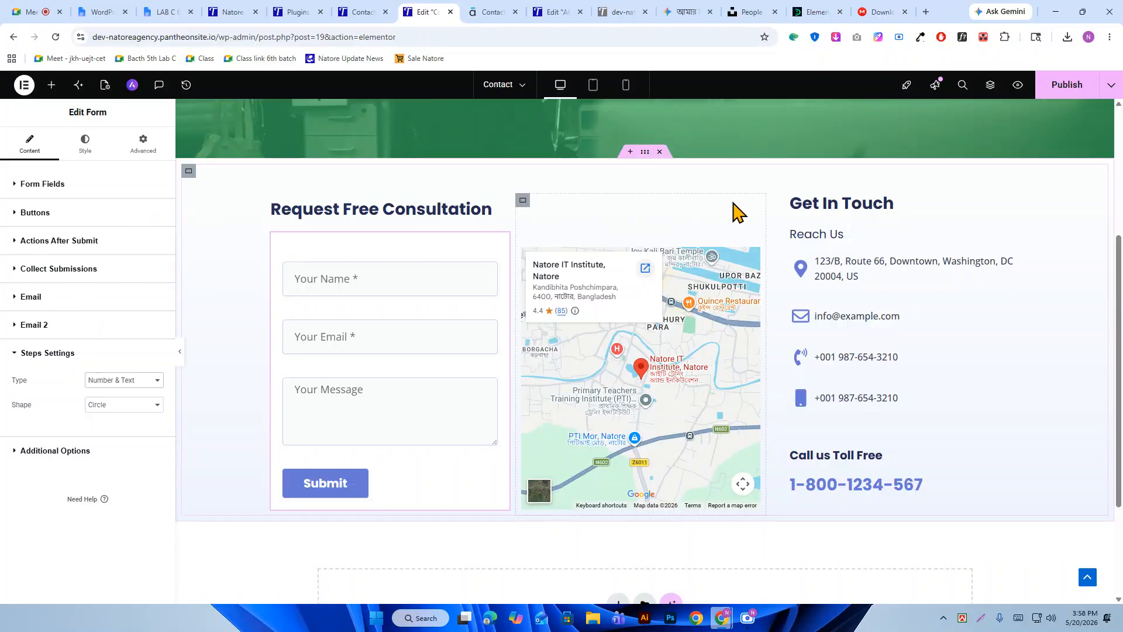
Publish the Contact page and compare its consultation section with the reference demo.
left_click(1066, 88)
left_click(500, 12)
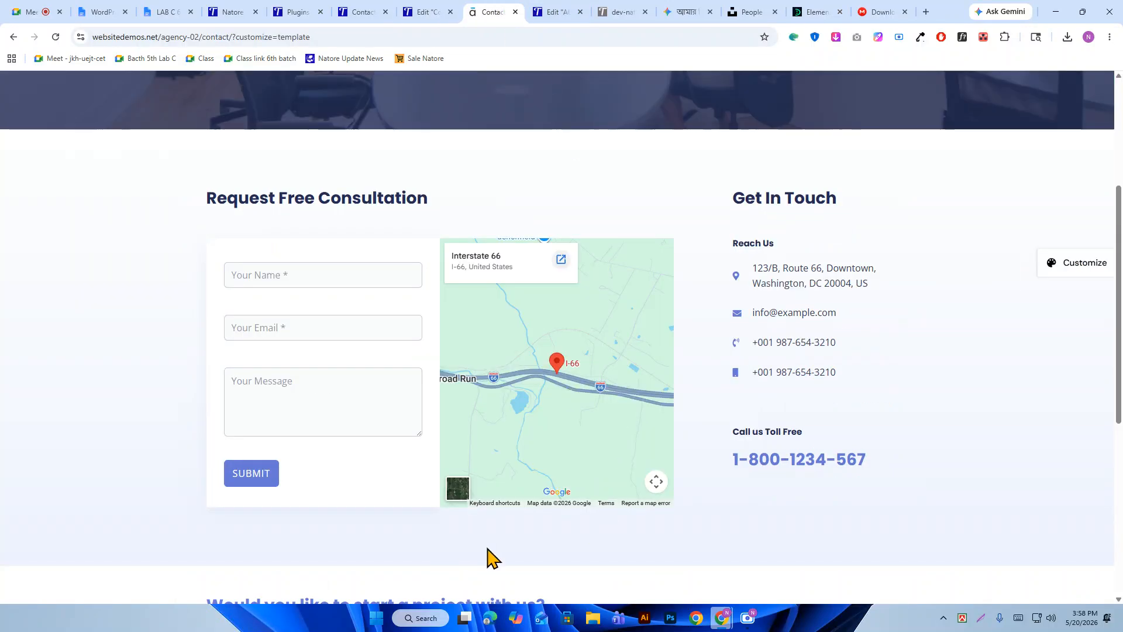
left_click(426, 12)
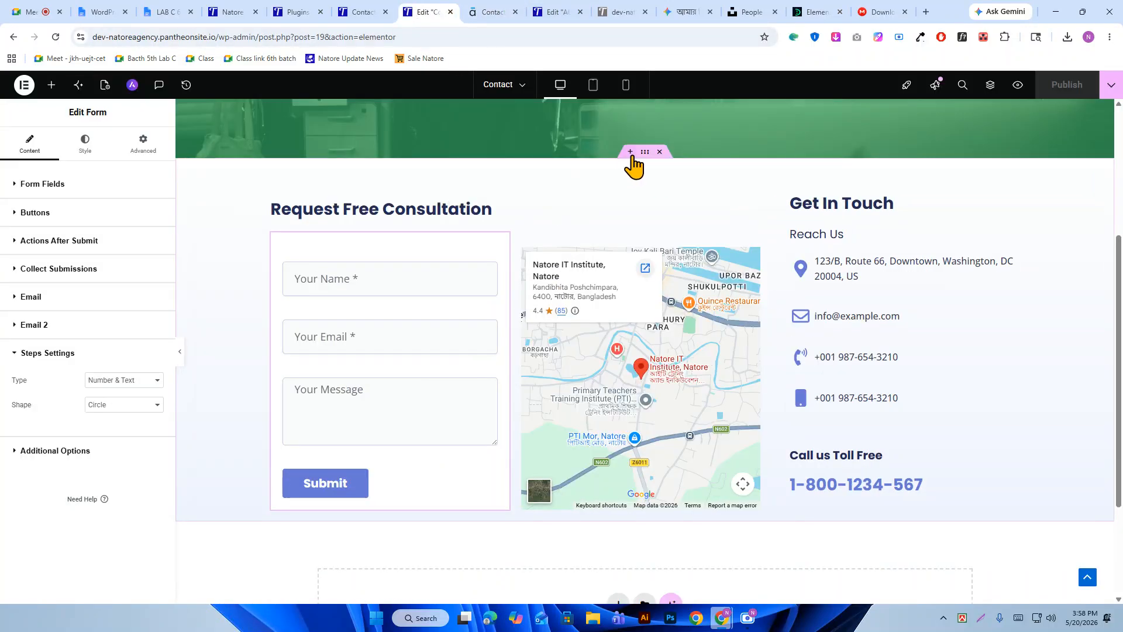
Unlink the consultation section container's padding and set it to 50 px top and 100 px bottom.
left_click(645, 166)
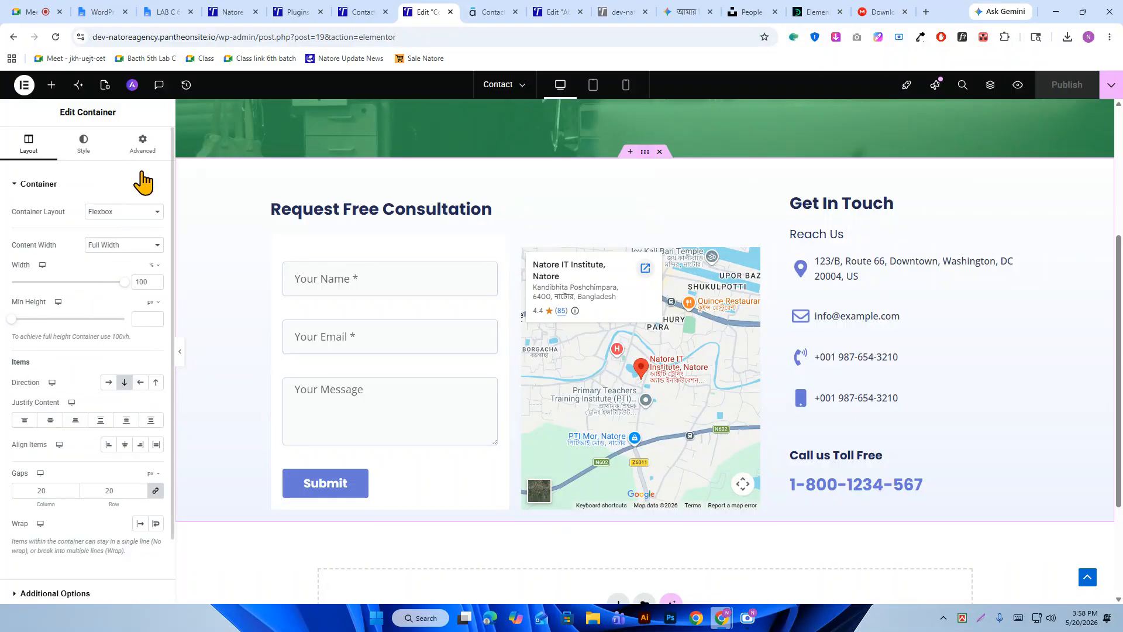
left_click(142, 147)
left_click(155, 270)
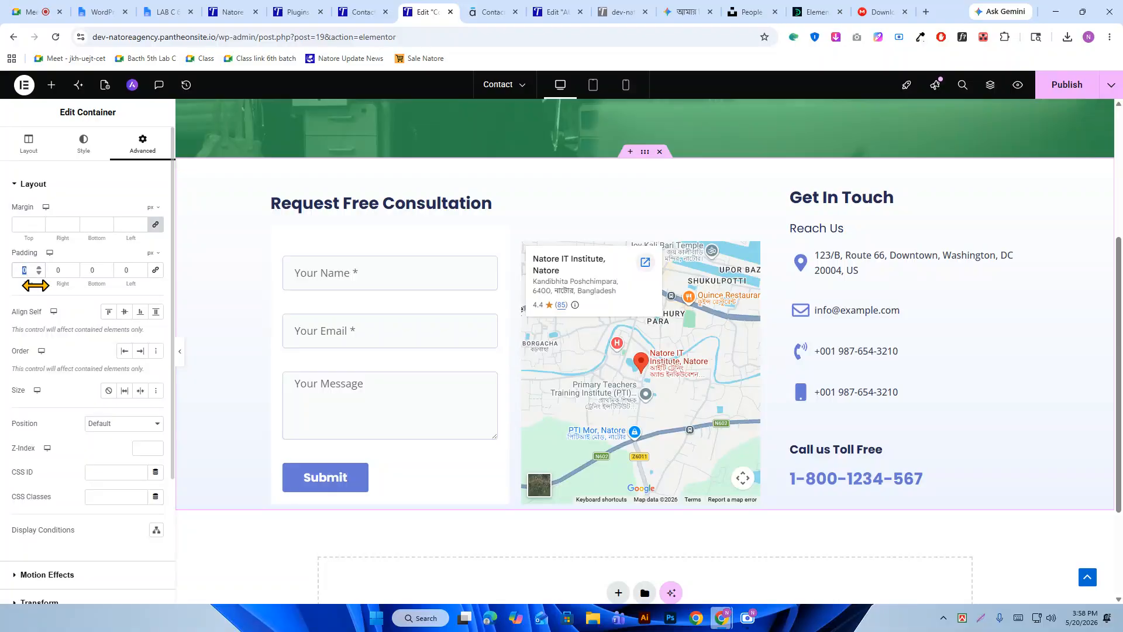
type("50")
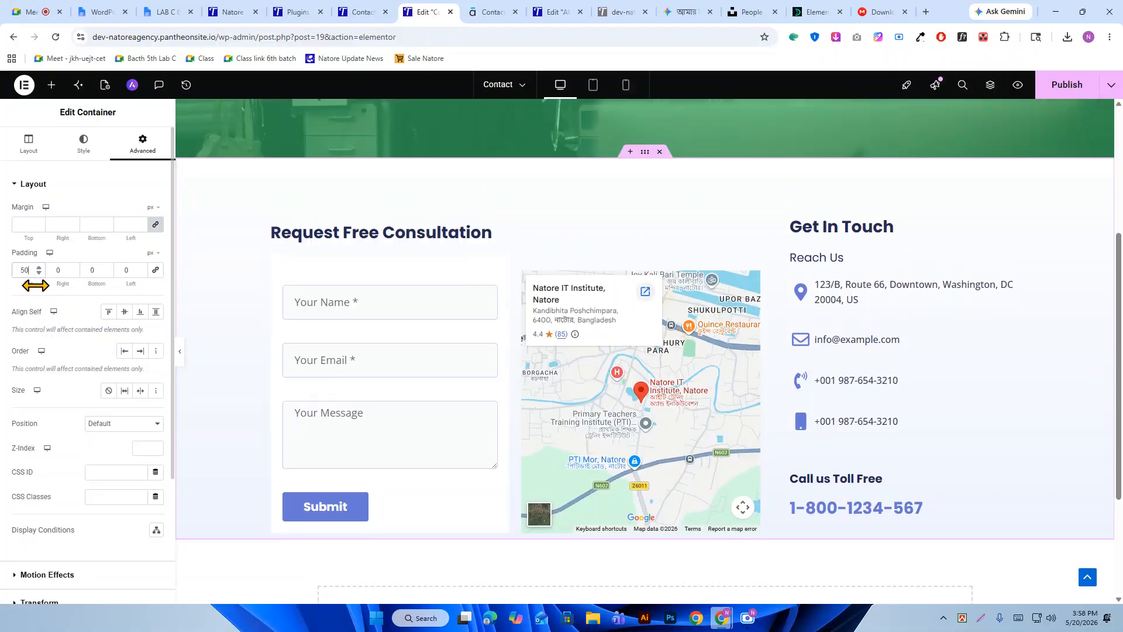
left_click(90, 272)
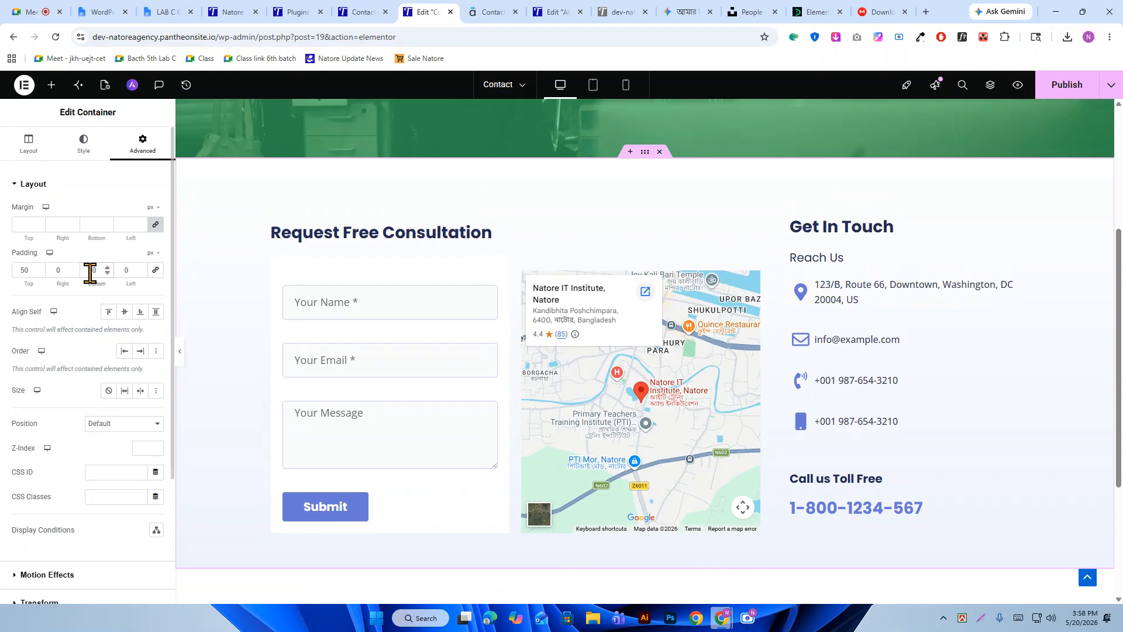
type("100")
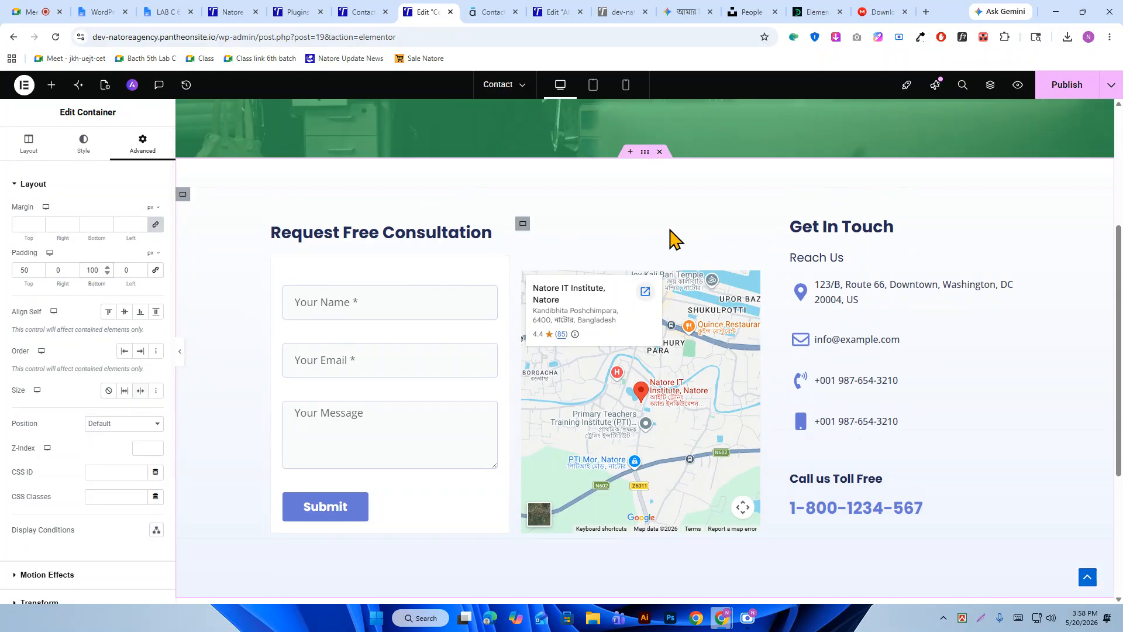
scroll(702, 257, "down", 2)
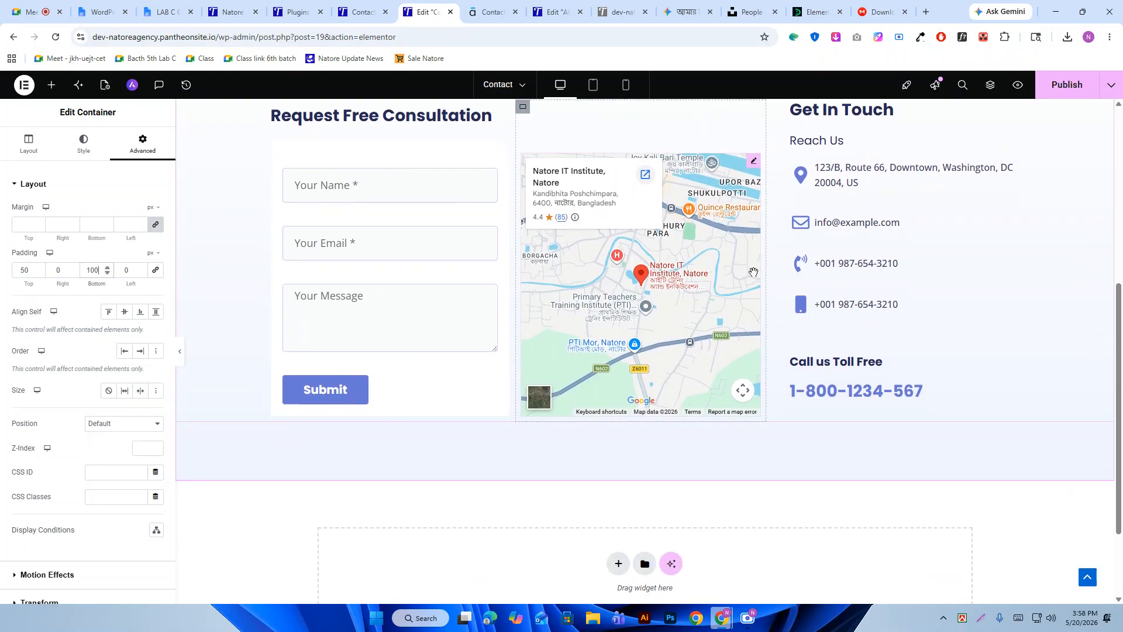
Check the demo's next section, insert the saved site template "just" below the consultation section, and publish the page.
left_click(498, 12)
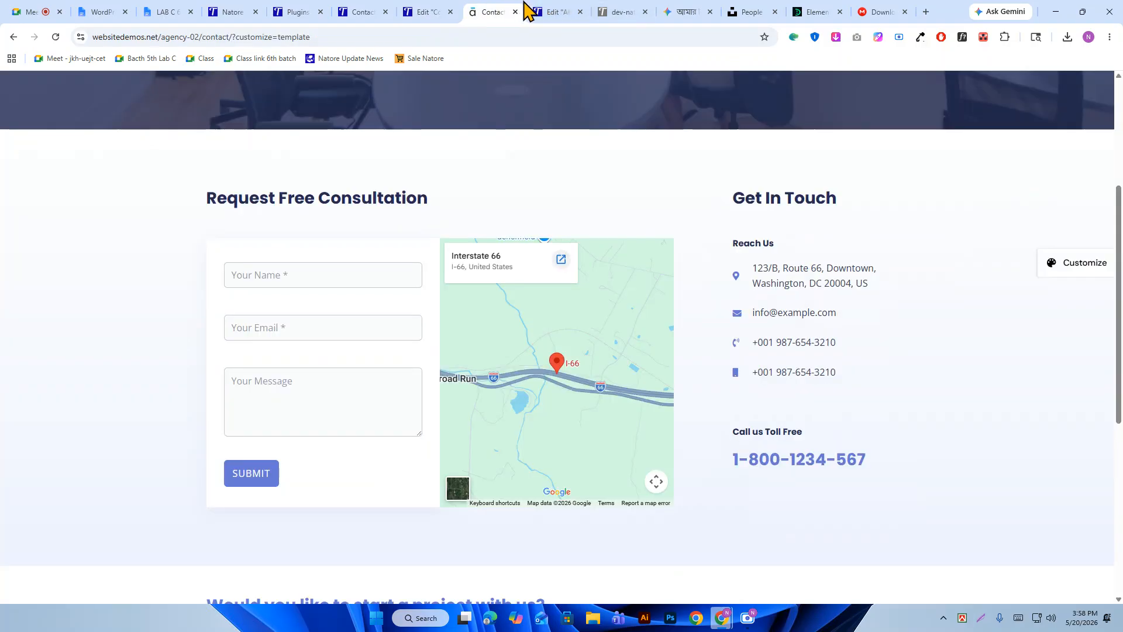
scroll(410, 336, "down", 5)
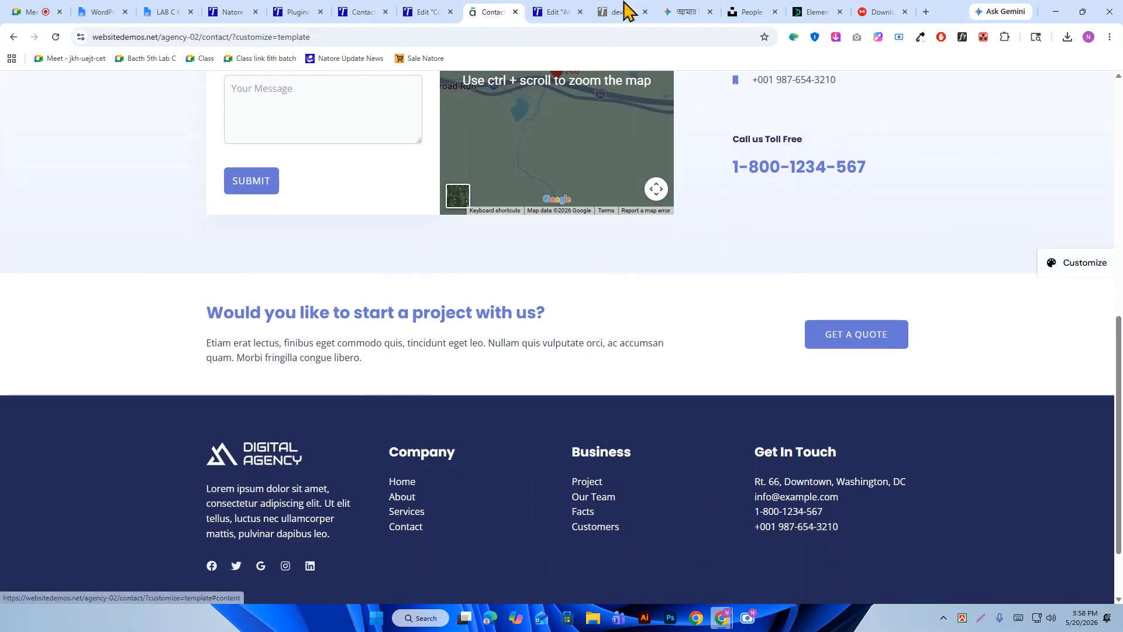
left_click(424, 11)
left_click(644, 564)
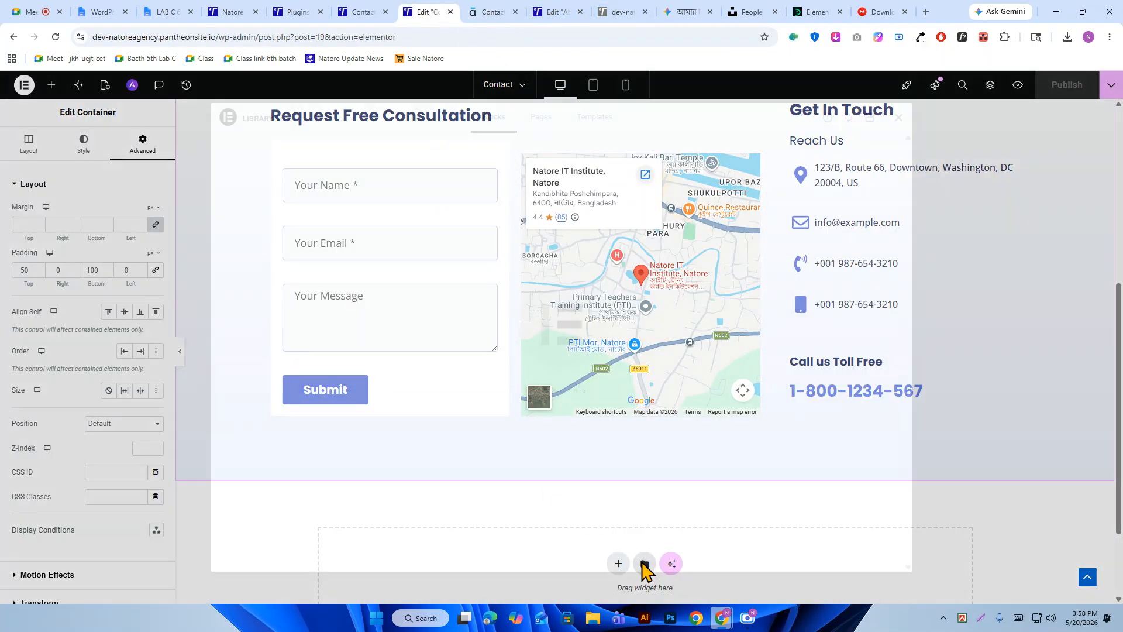
left_click(595, 118)
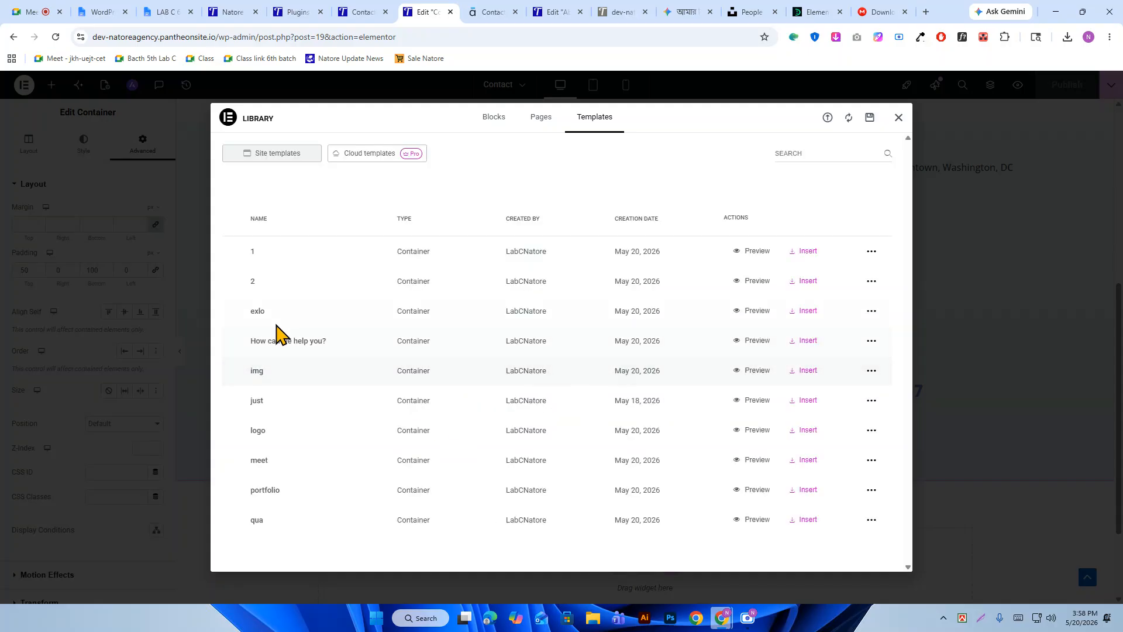
left_click(806, 401)
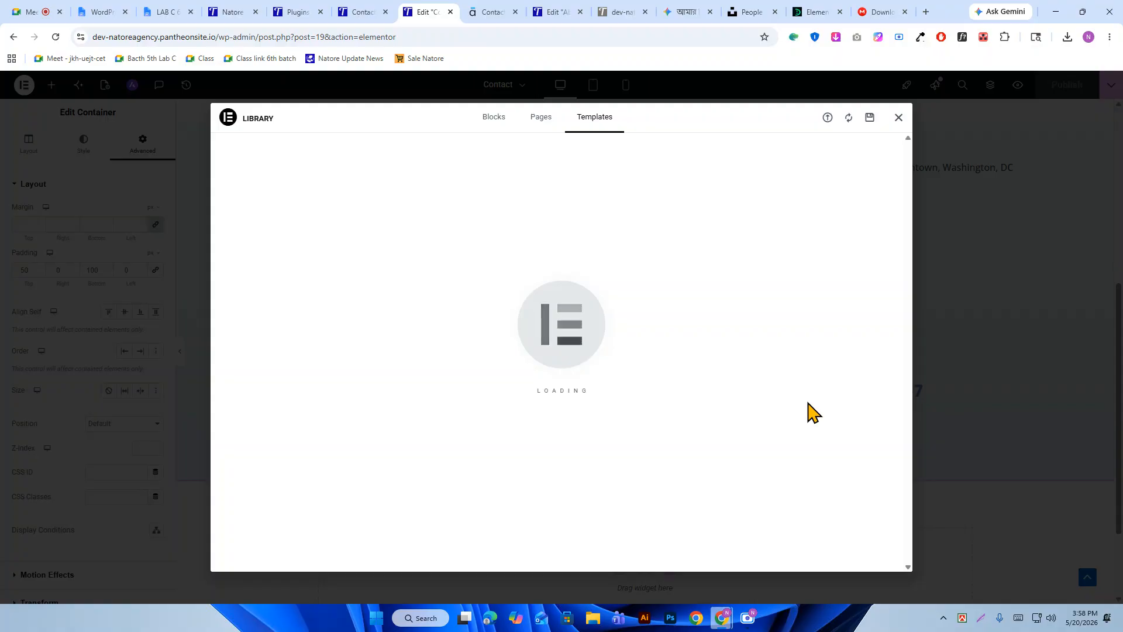
scroll(585, 386, "down", 3)
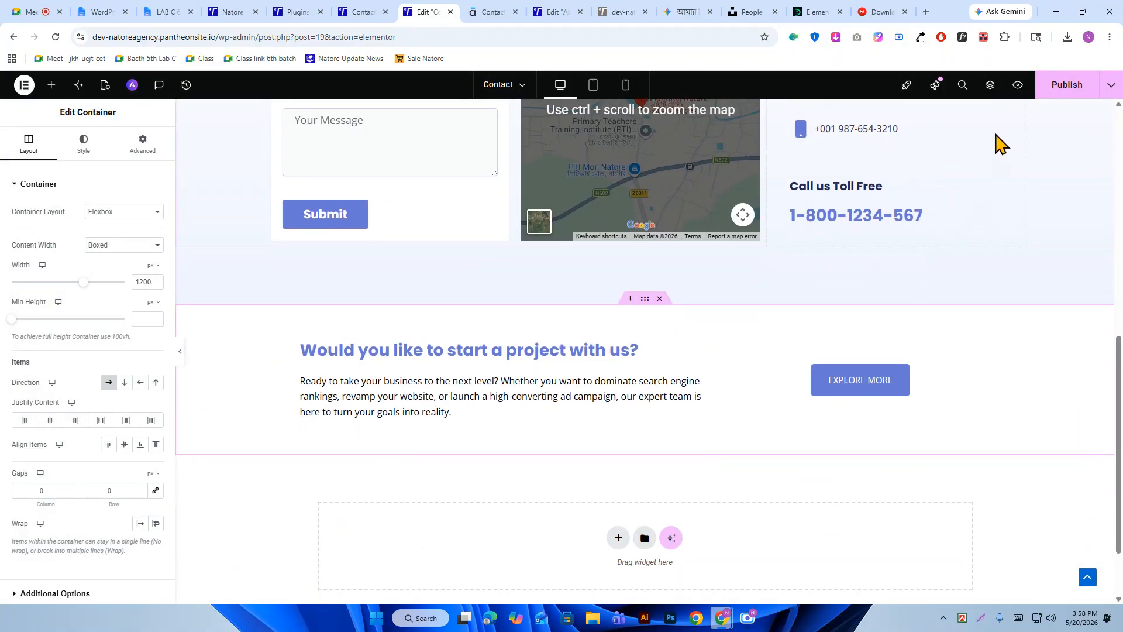
left_click(1066, 84)
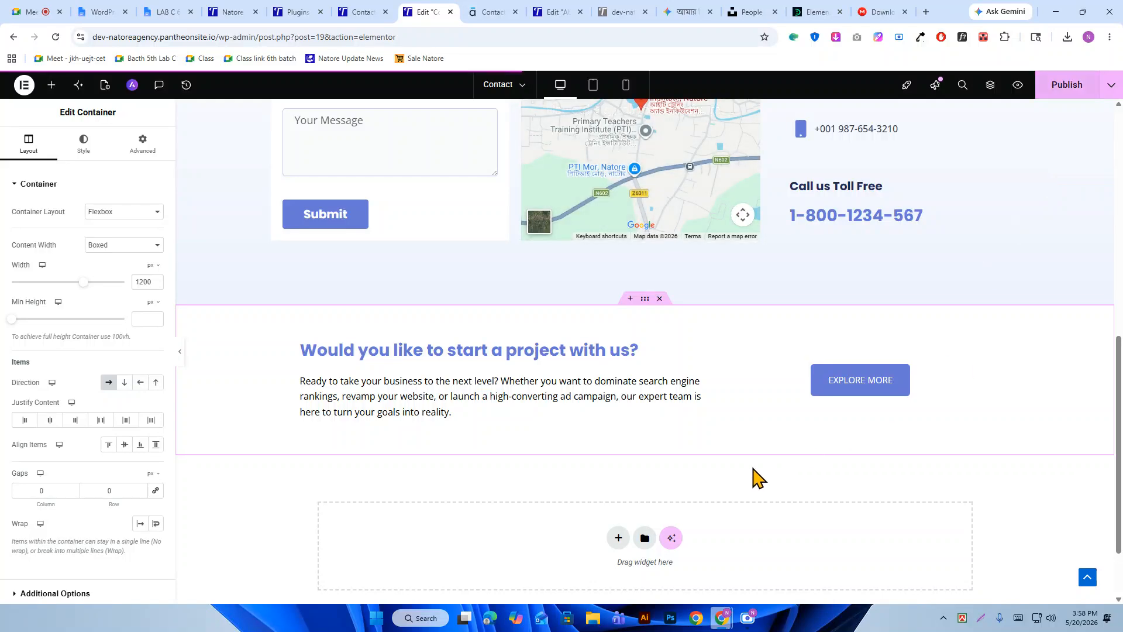
Reload the live Contact page and check the published consultation section.
scroll(596, 471, "up", 10)
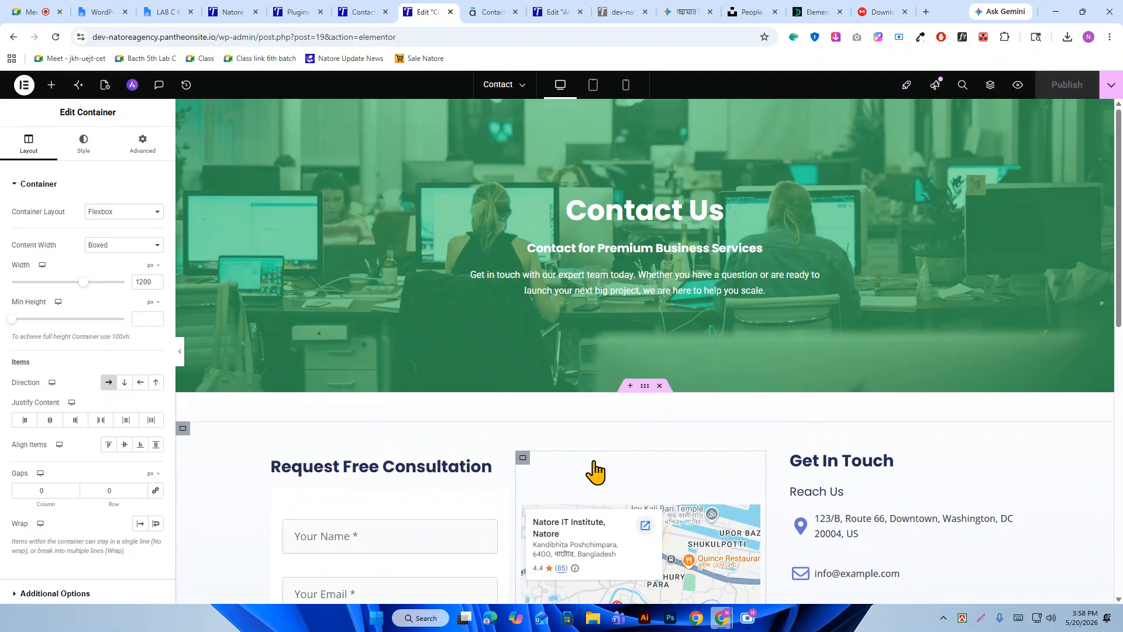
left_click(387, 7)
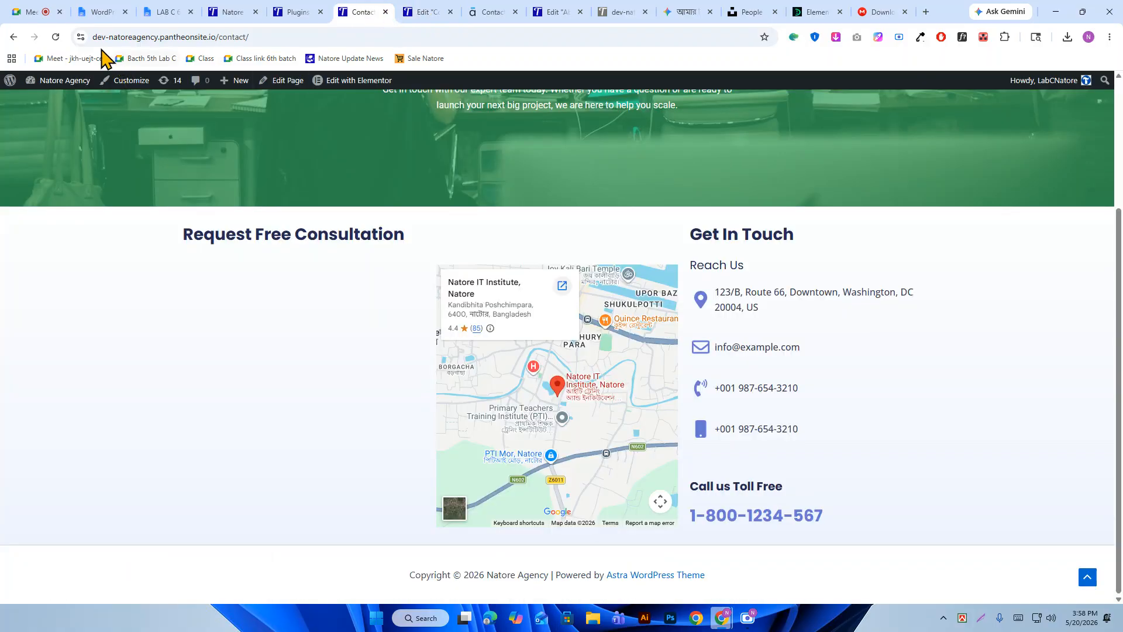
left_click(56, 36)
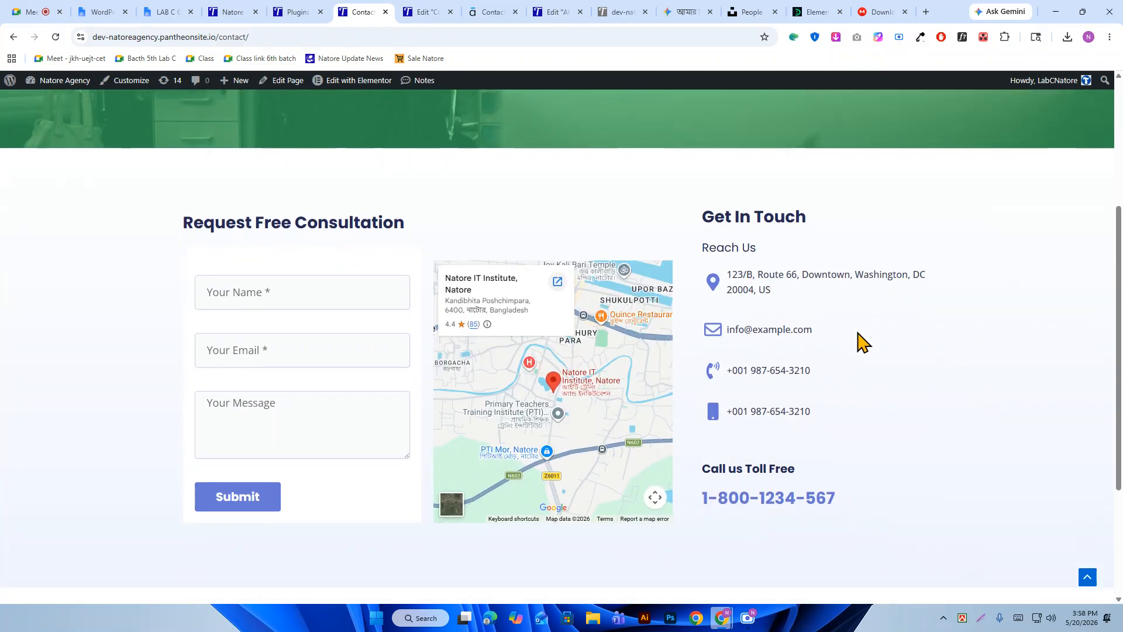
Submit a test entry in the live consultation form with the name "sdfghjk", the contact's e-mail and the message "sehy".
left_click(296, 293)
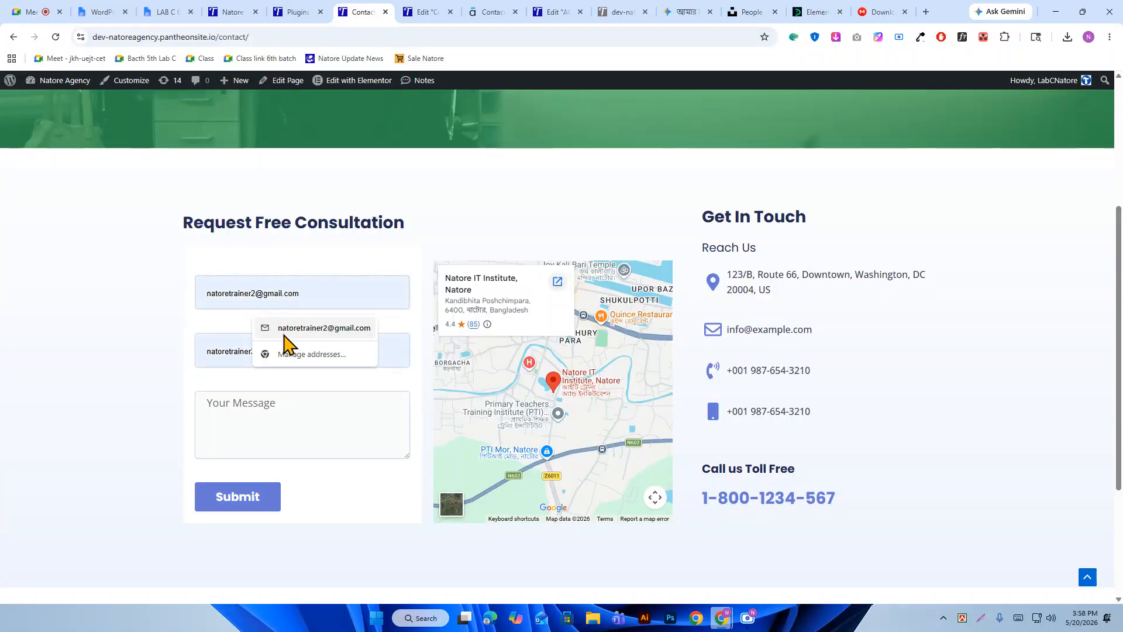
type("sdfghjk")
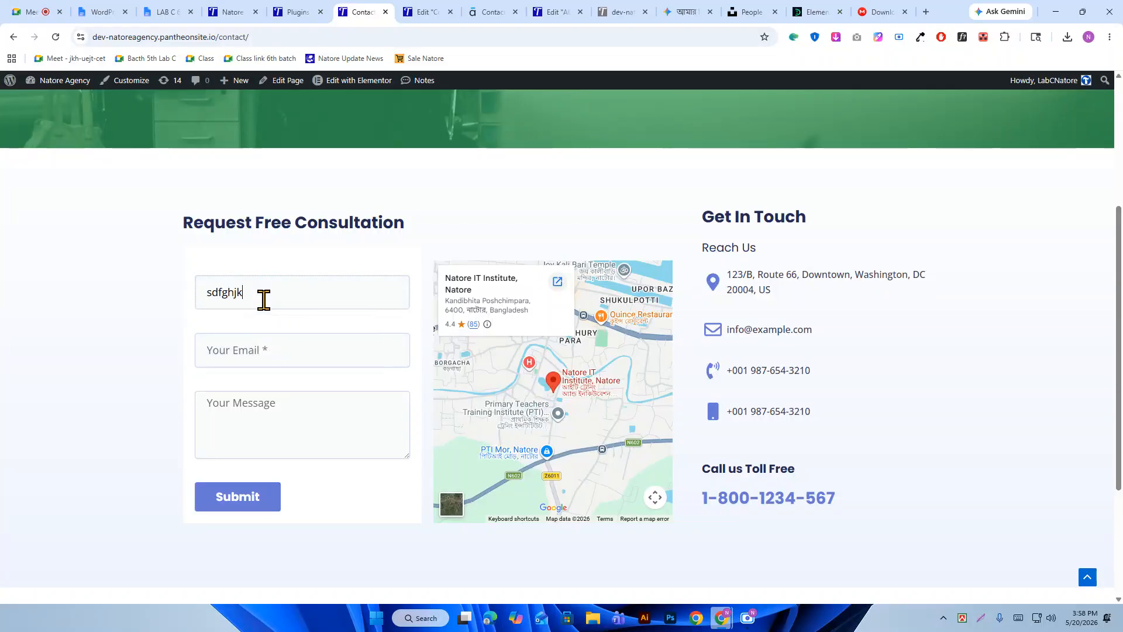
left_click(245, 351)
left_click(281, 385)
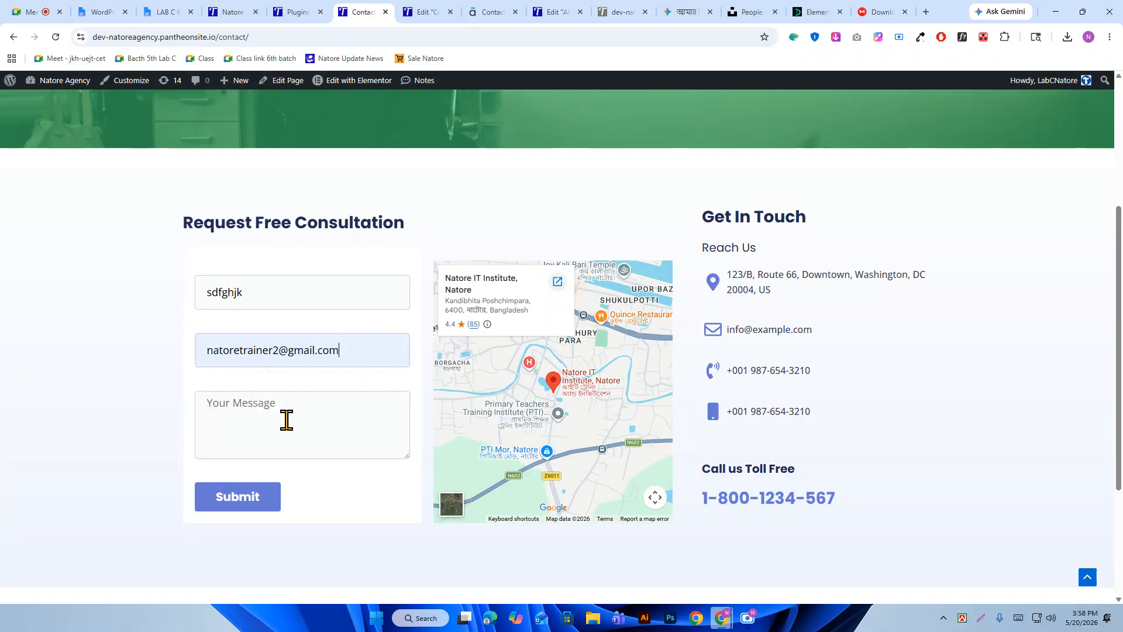
left_click(281, 413)
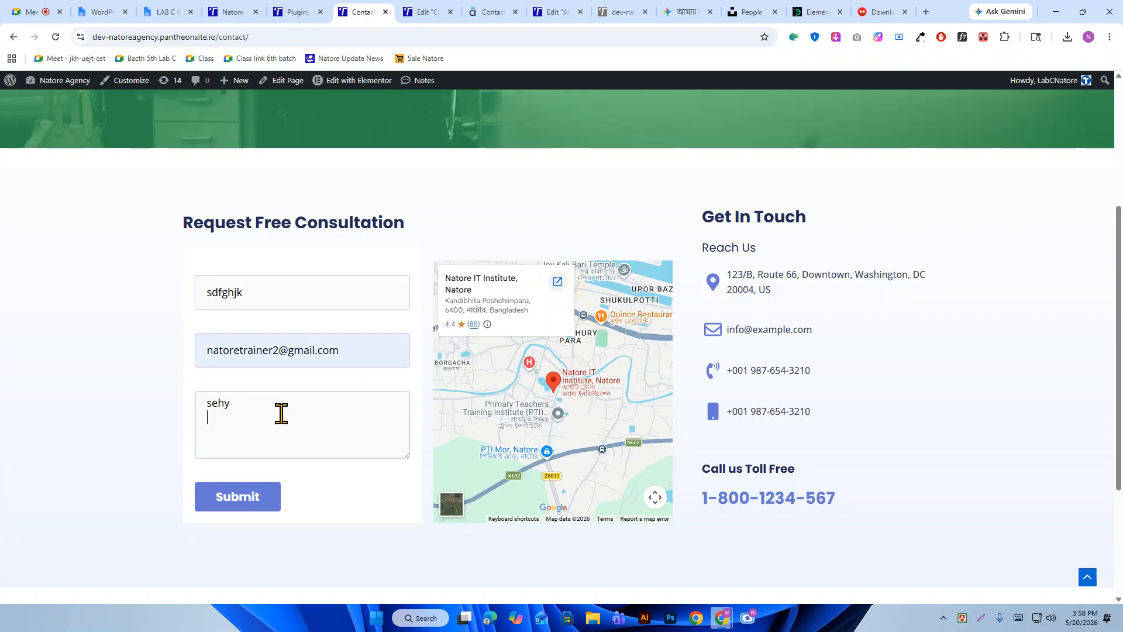
left_click(259, 500)
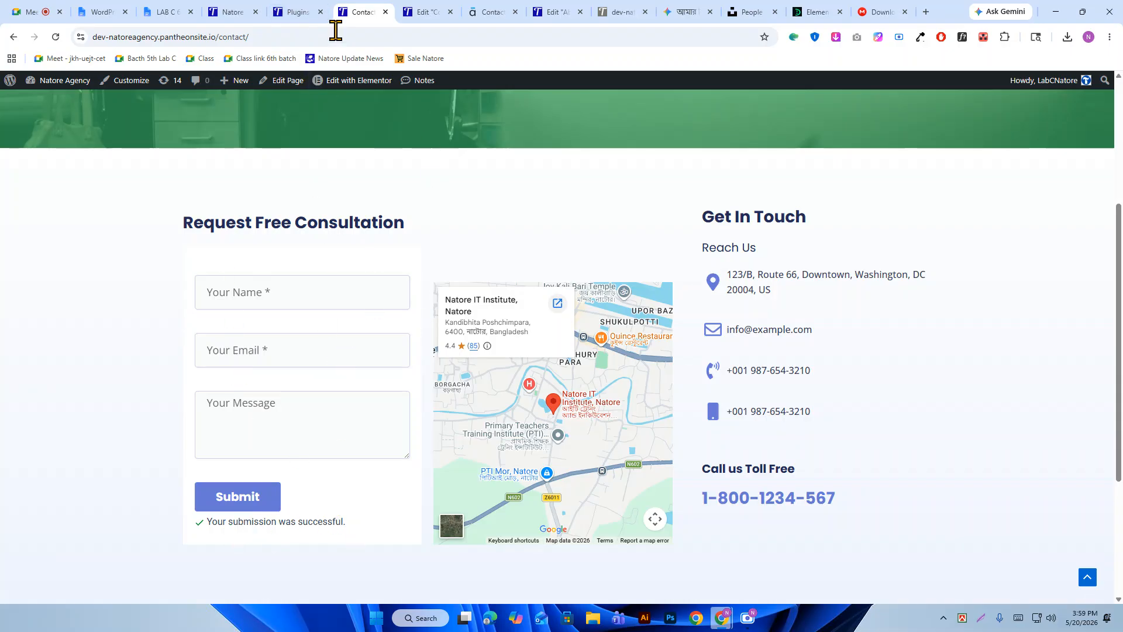
Reload the WordPress admin, open Elementor's form submissions and view the test entry from the Contact page.
left_click(313, 13)
mouse_move(46, 135)
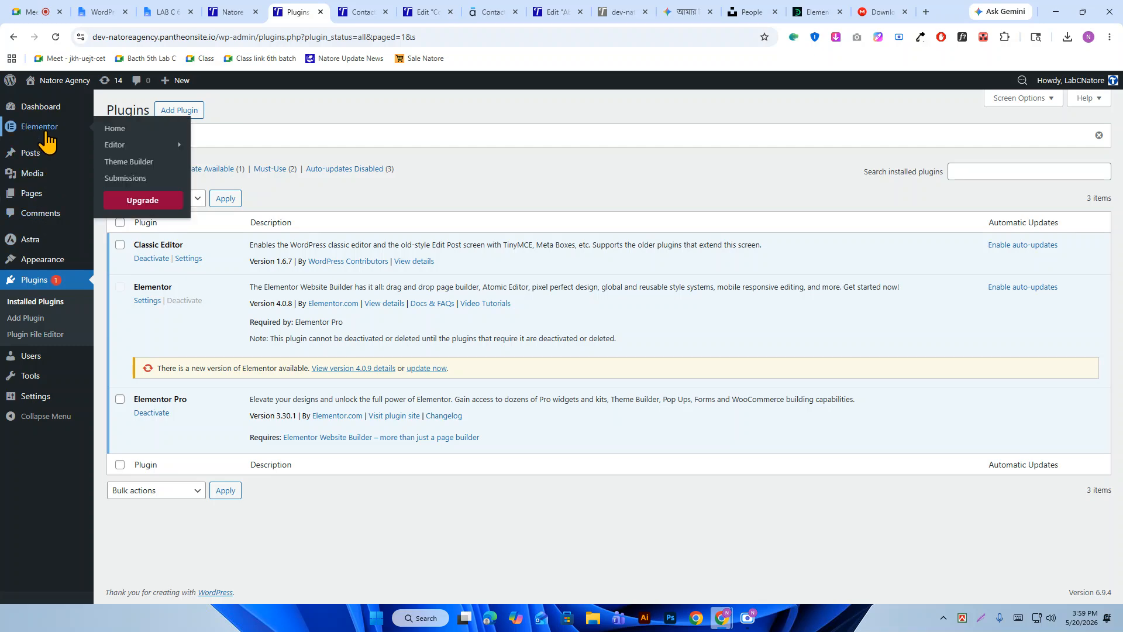
left_click(56, 38)
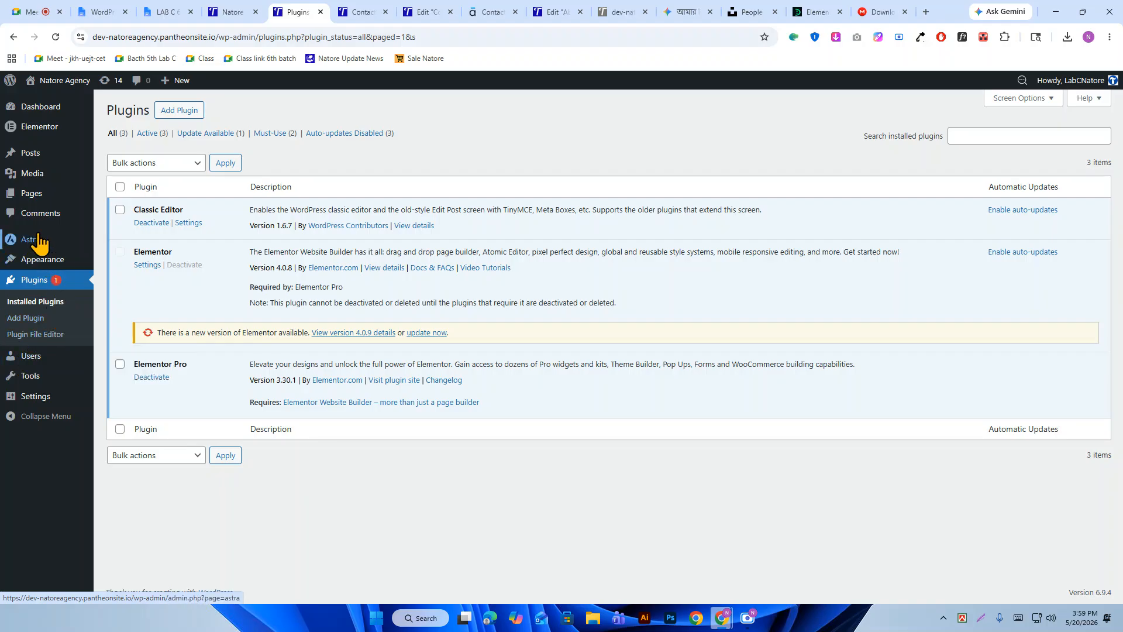
mouse_move(49, 131)
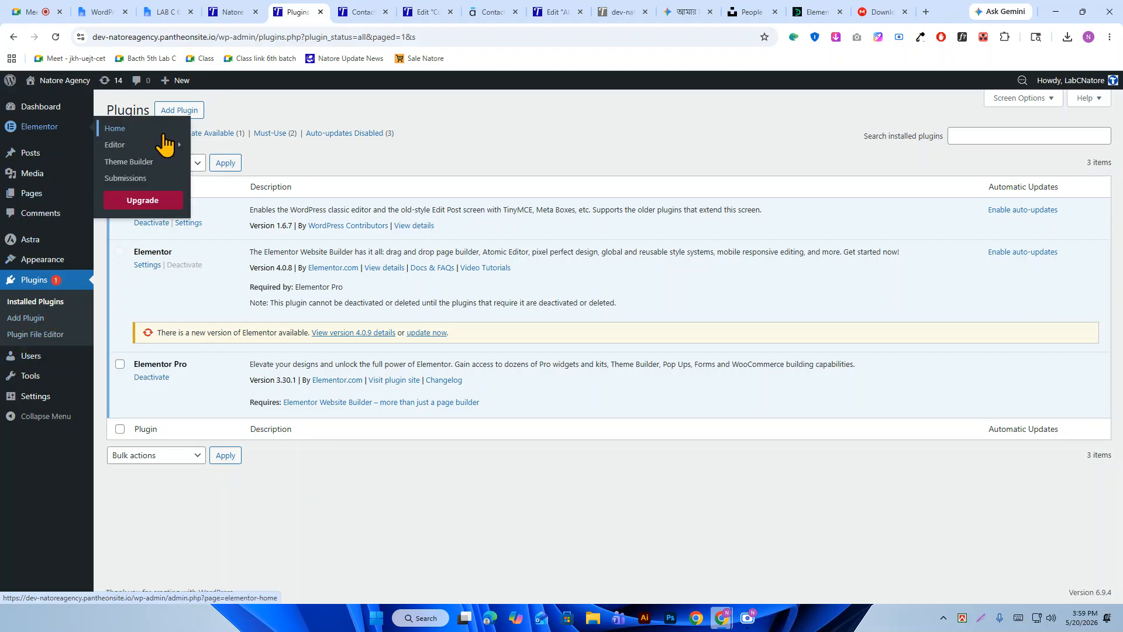
mouse_move(167, 150)
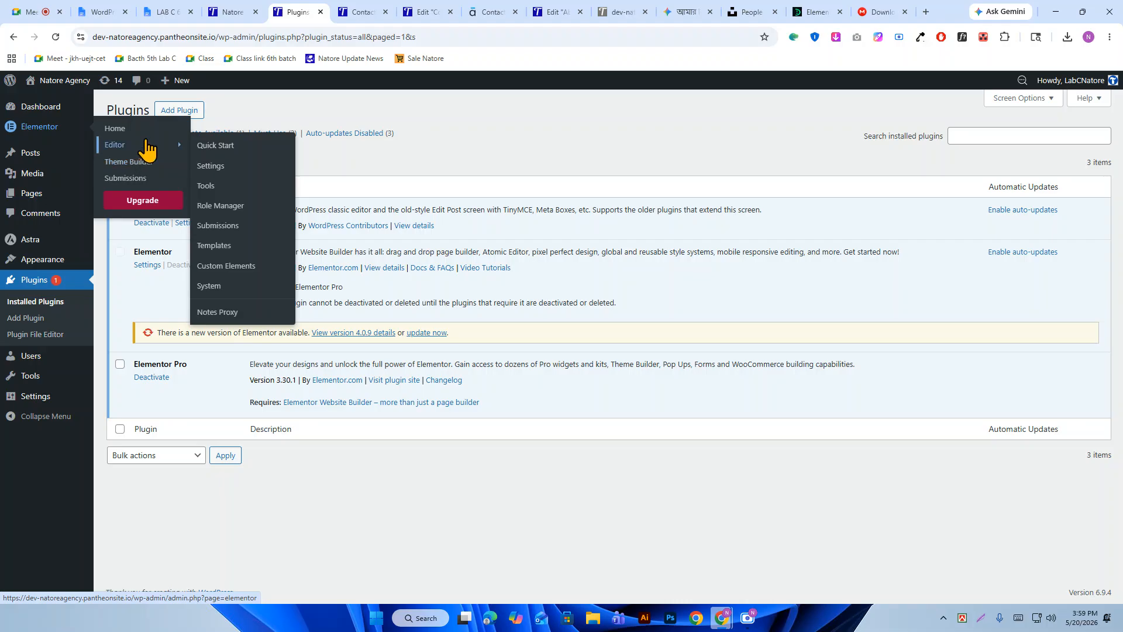
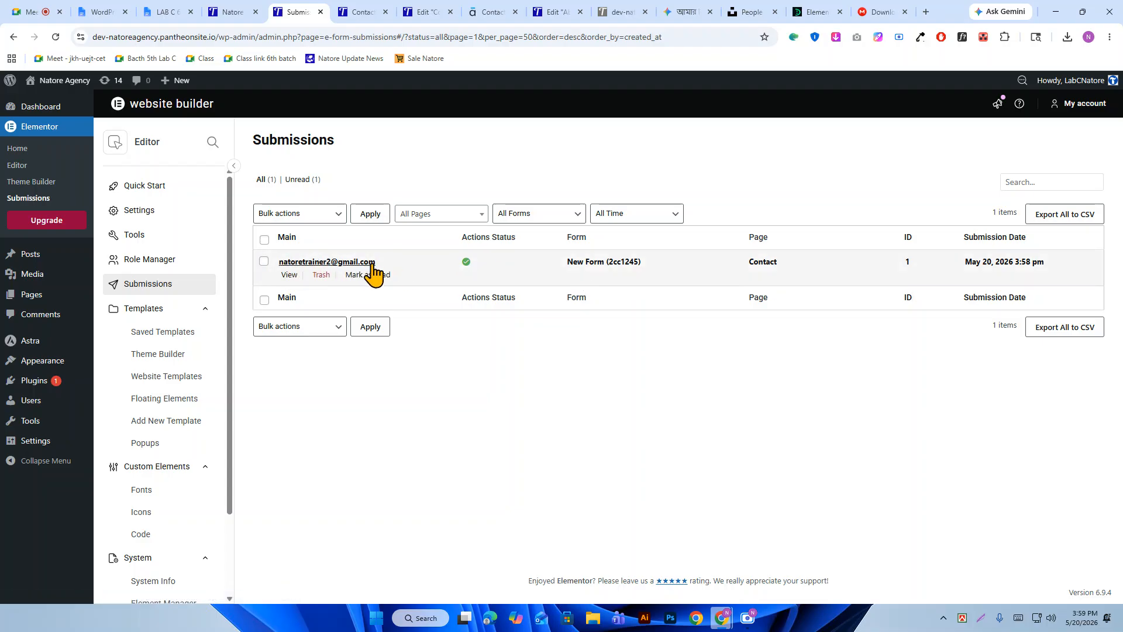
left_click(295, 274)
double_click(372, 218)
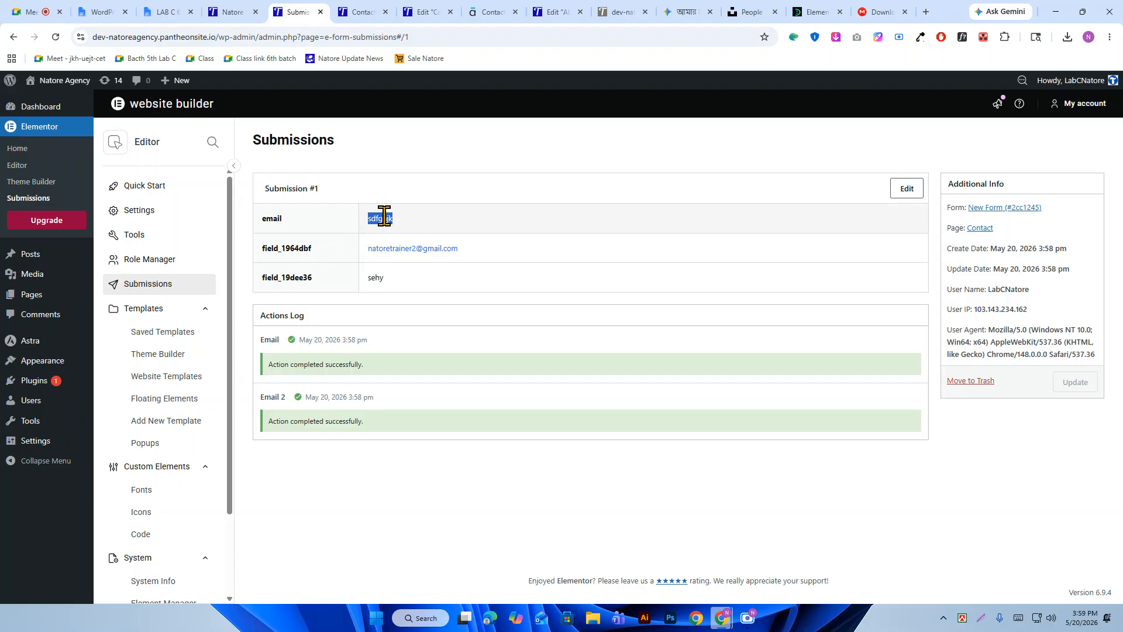
left_click(378, 218)
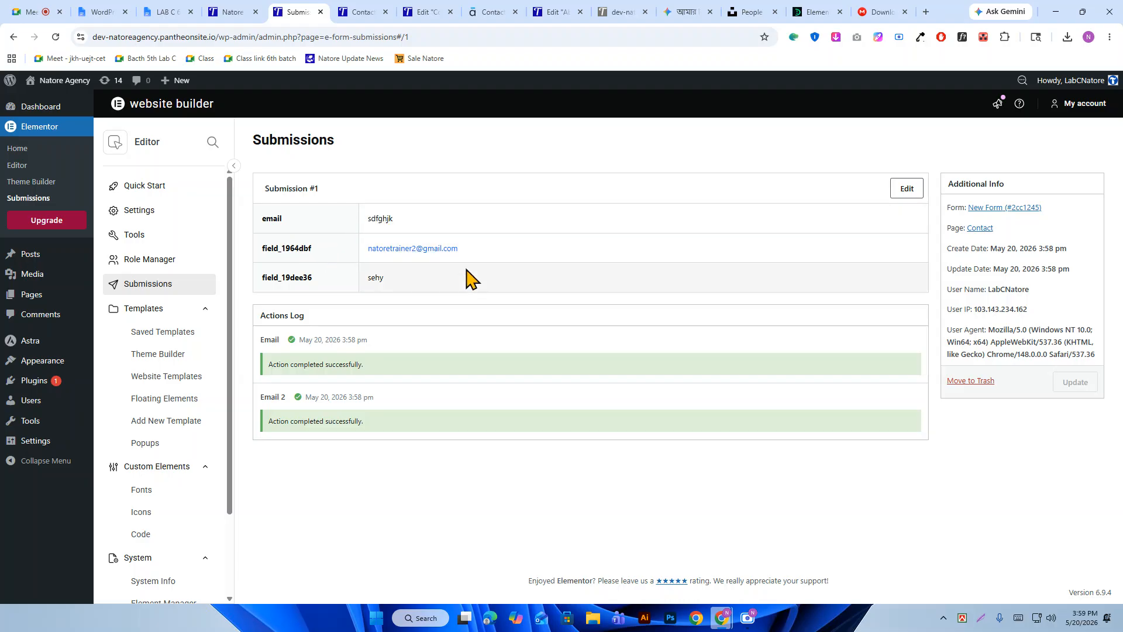
Compare the name and email fields of the live consultation form with the field labels recorded in the submission.
left_click(362, 11)
left_click(266, 357)
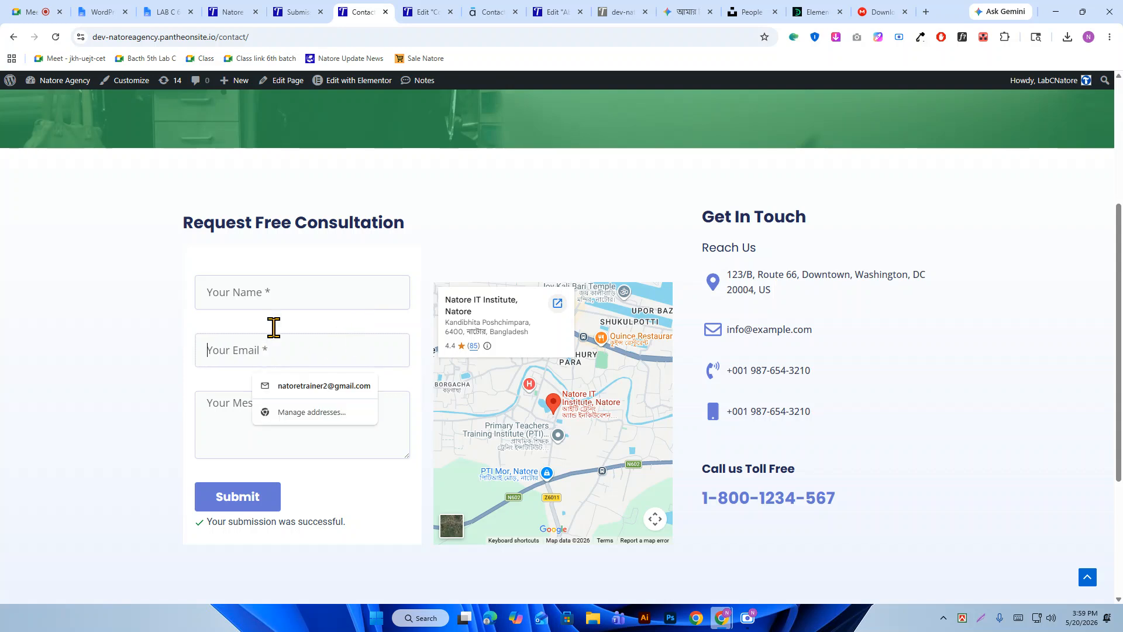
left_click(281, 295)
left_click(240, 353)
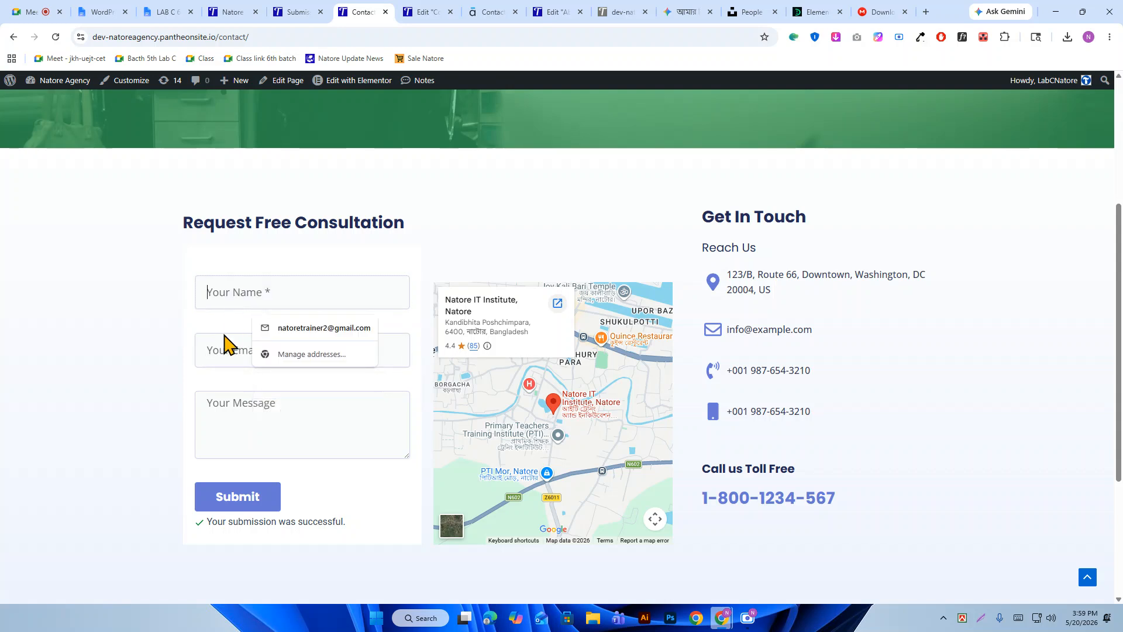
left_click(249, 301)
left_click(310, 11)
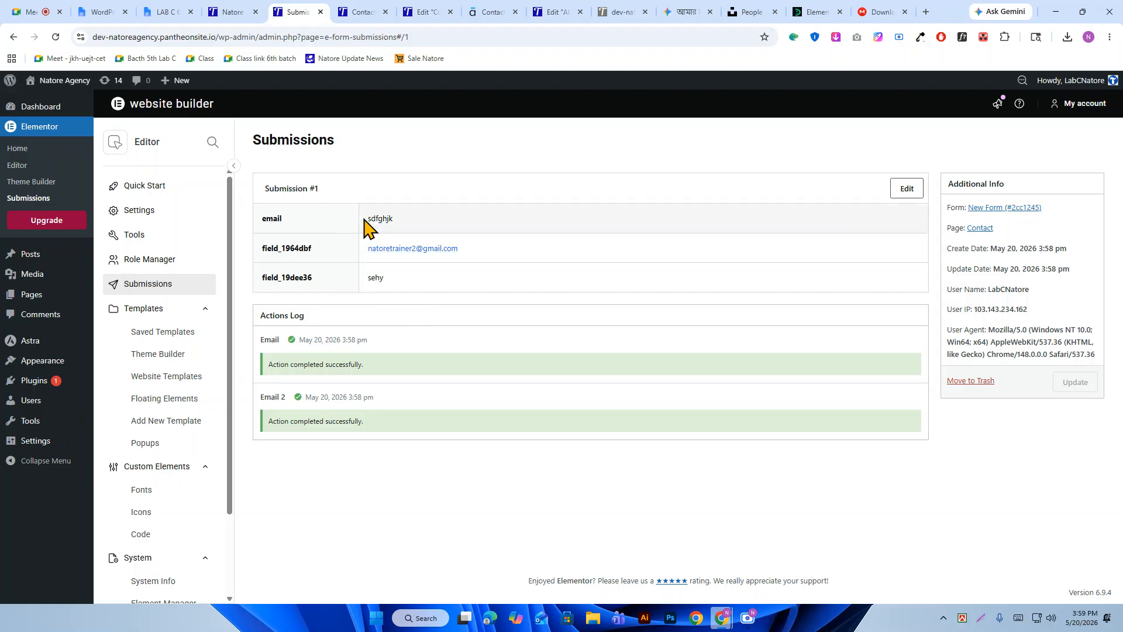
left_click(374, 11)
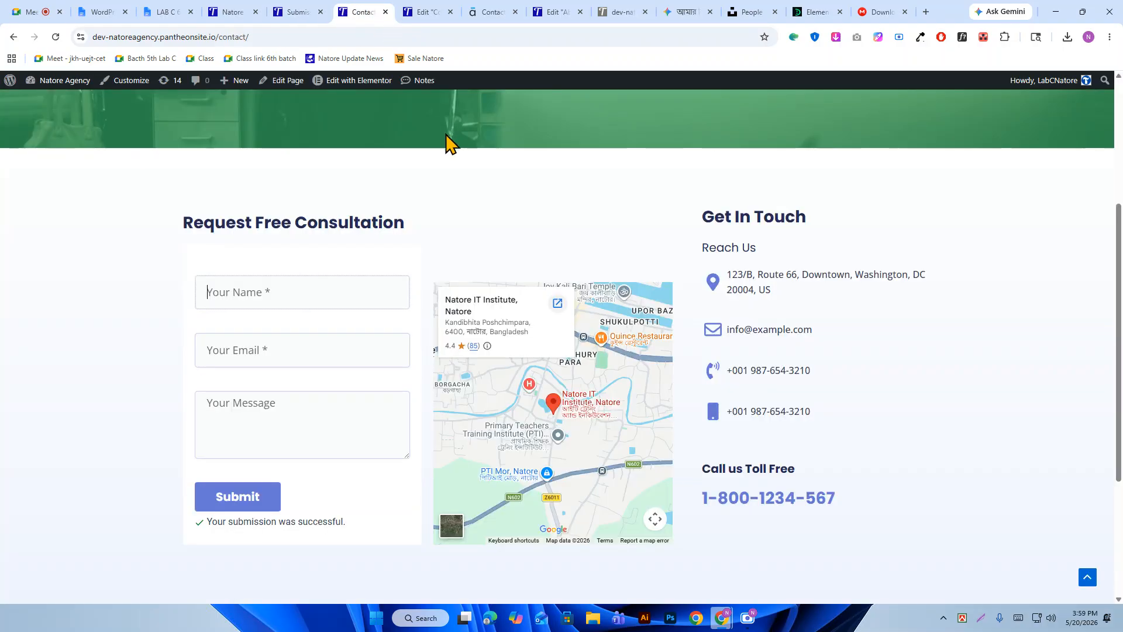
left_click(301, 11)
left_click(377, 11)
Select the consultation form in the Elementor editor and check its fields against the field IDs in the submission entry.
left_click(413, 11)
scroll(409, 357, "down", 3)
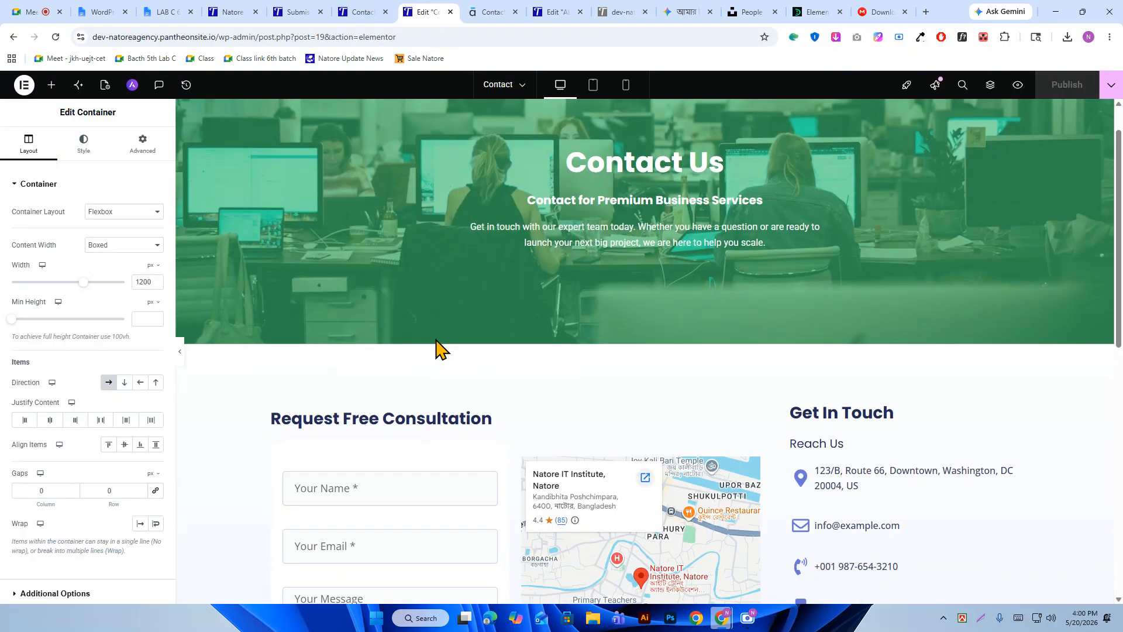
left_click(503, 380)
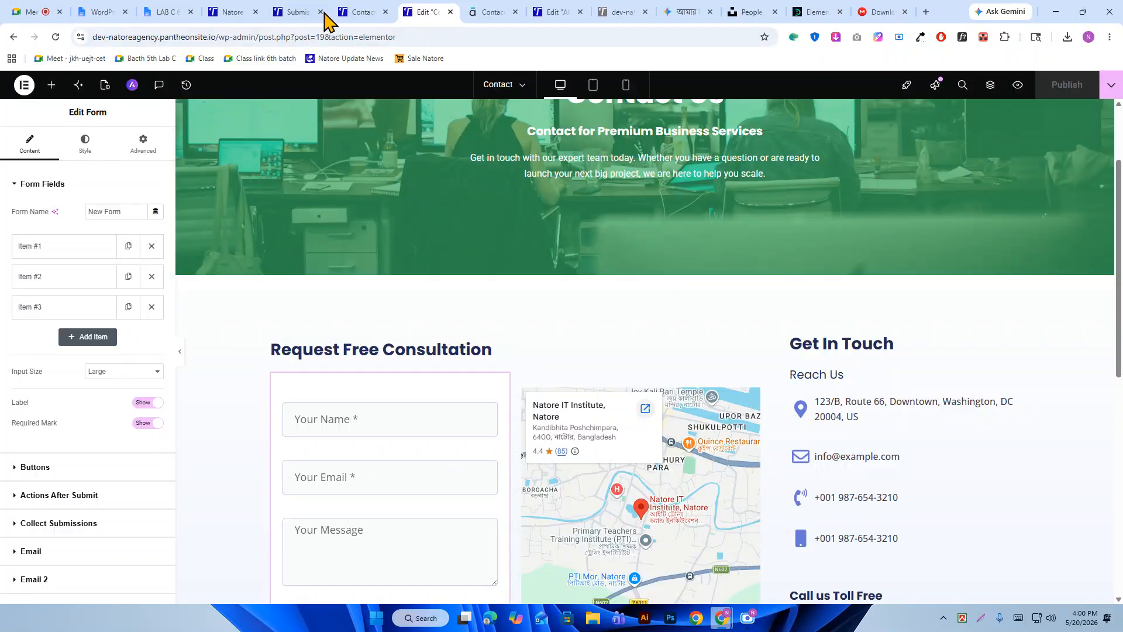
left_click(322, 9)
left_click_drag(273, 278, 258, 253)
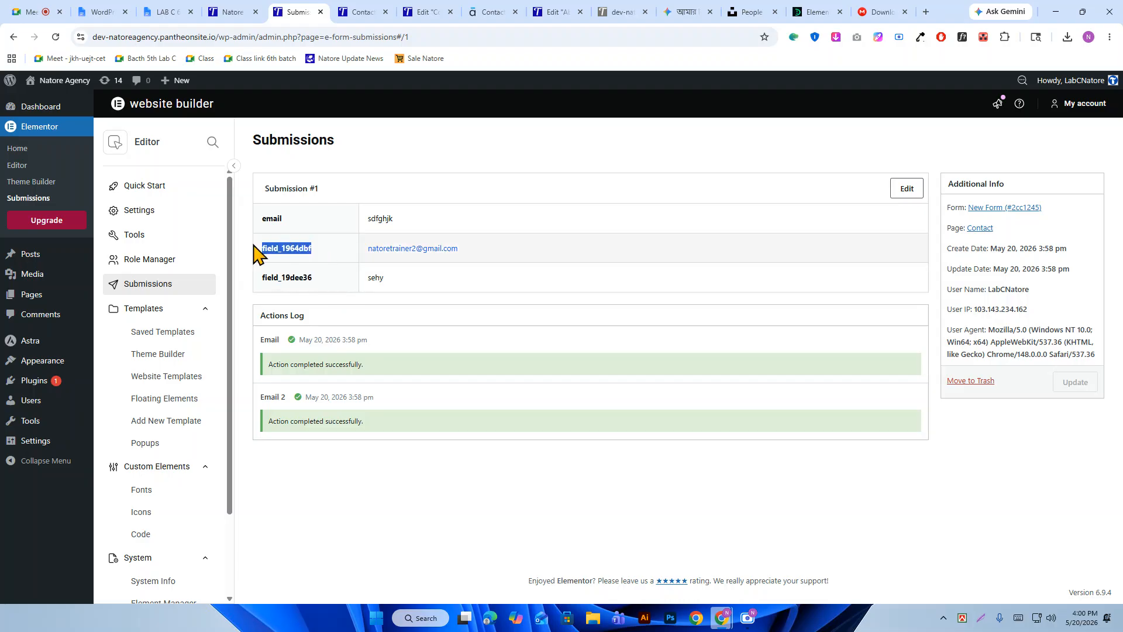
left_click(313, 281)
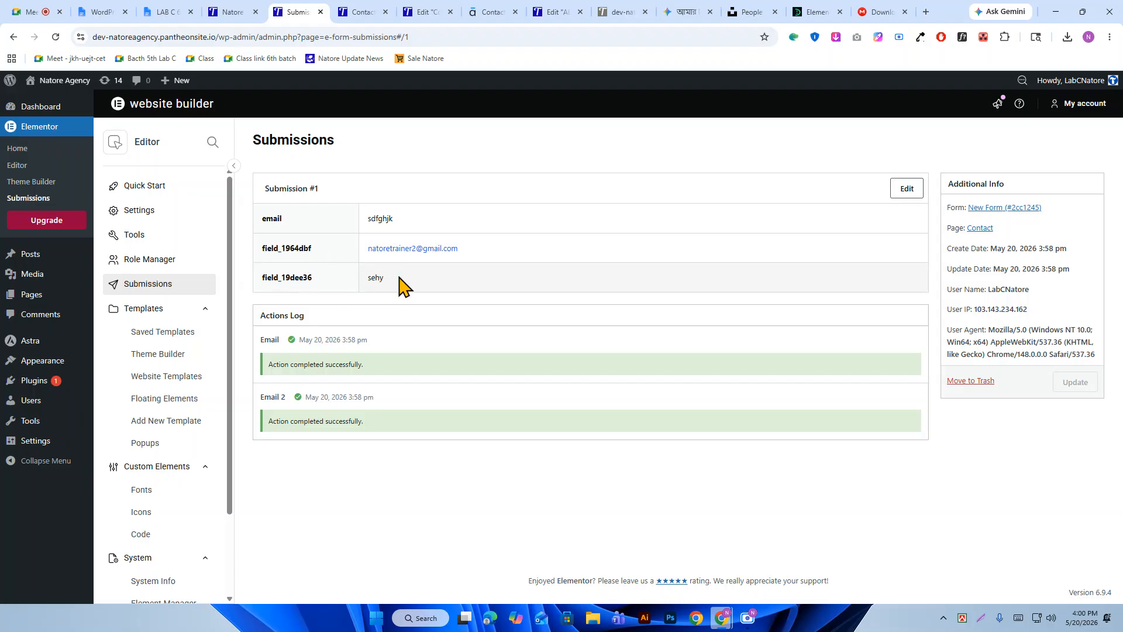
left_click(234, 10)
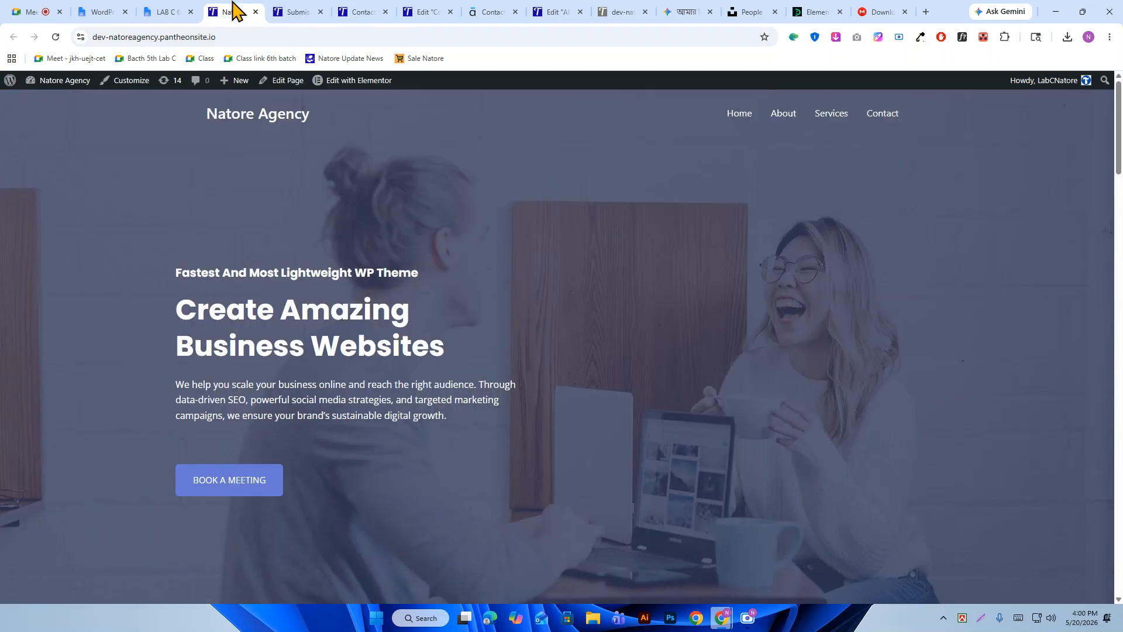
Delete the email and message fields from the consultation form, keeping only the name field.
left_click(417, 11)
scroll(402, 427, "down", 1)
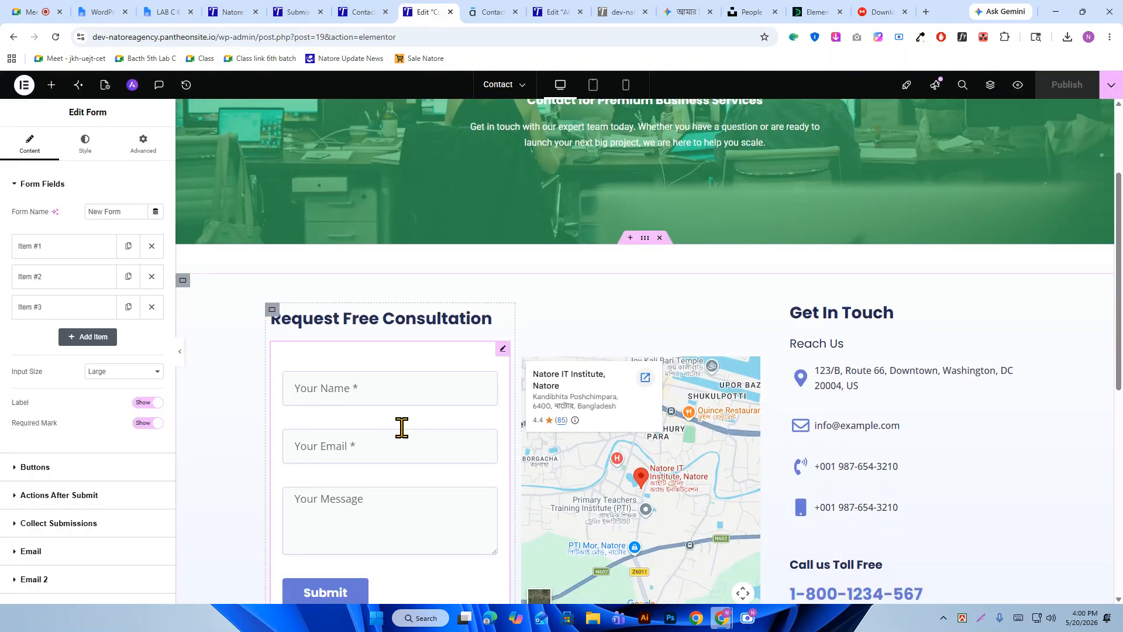
scroll(402, 427, "down", 1)
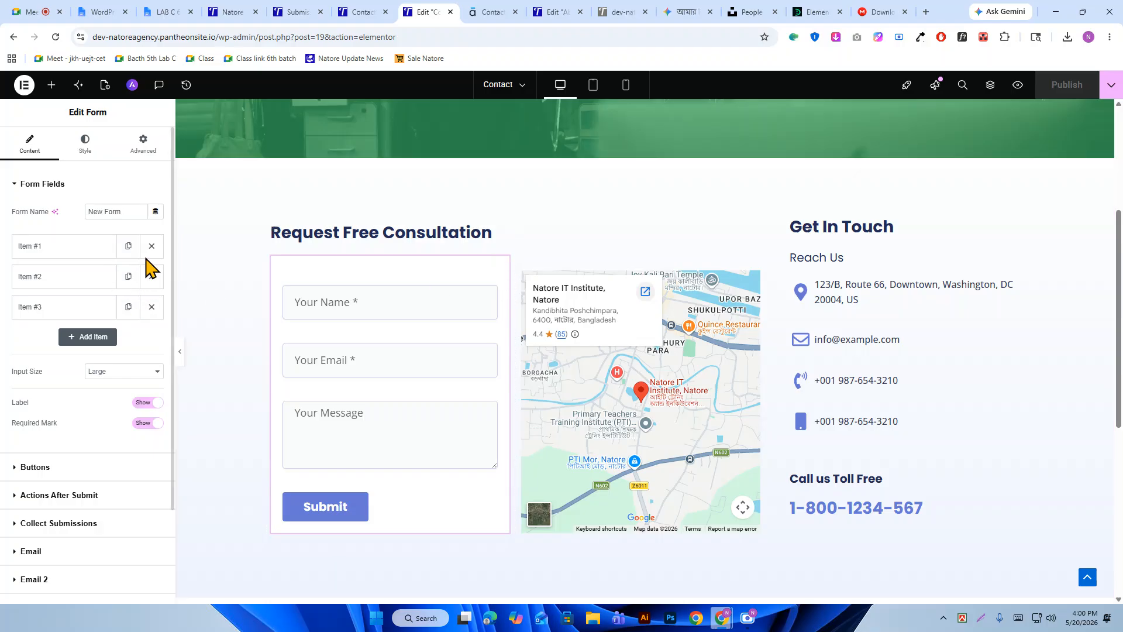
left_click(151, 277)
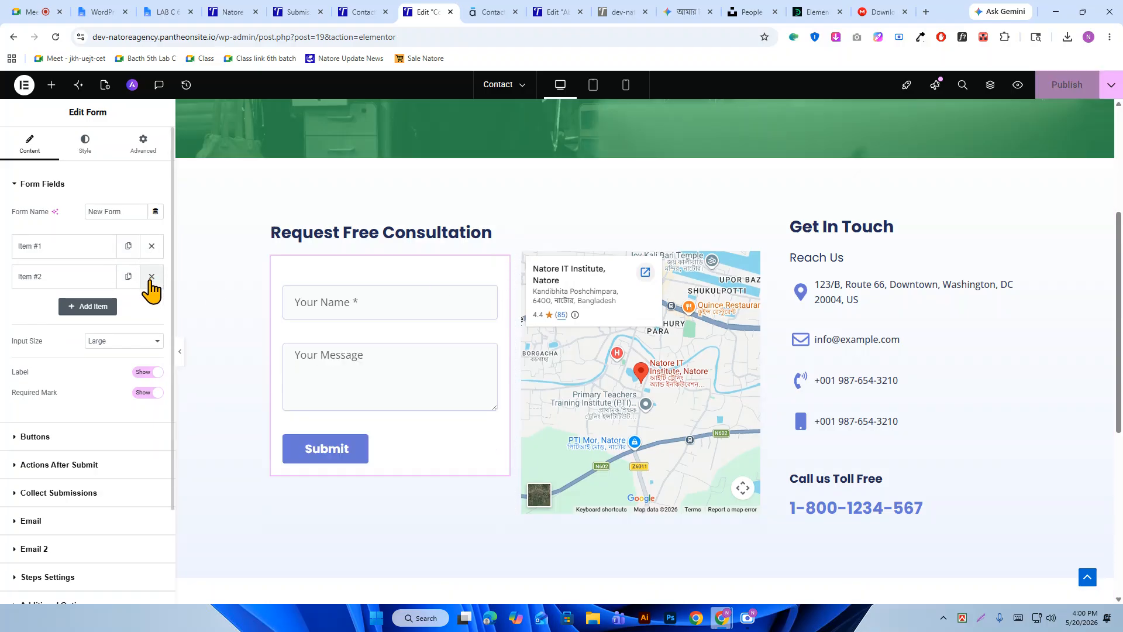
left_click(150, 278)
Add a new Text field below the name field and set its placeholder to "Your Name".
left_click(85, 277)
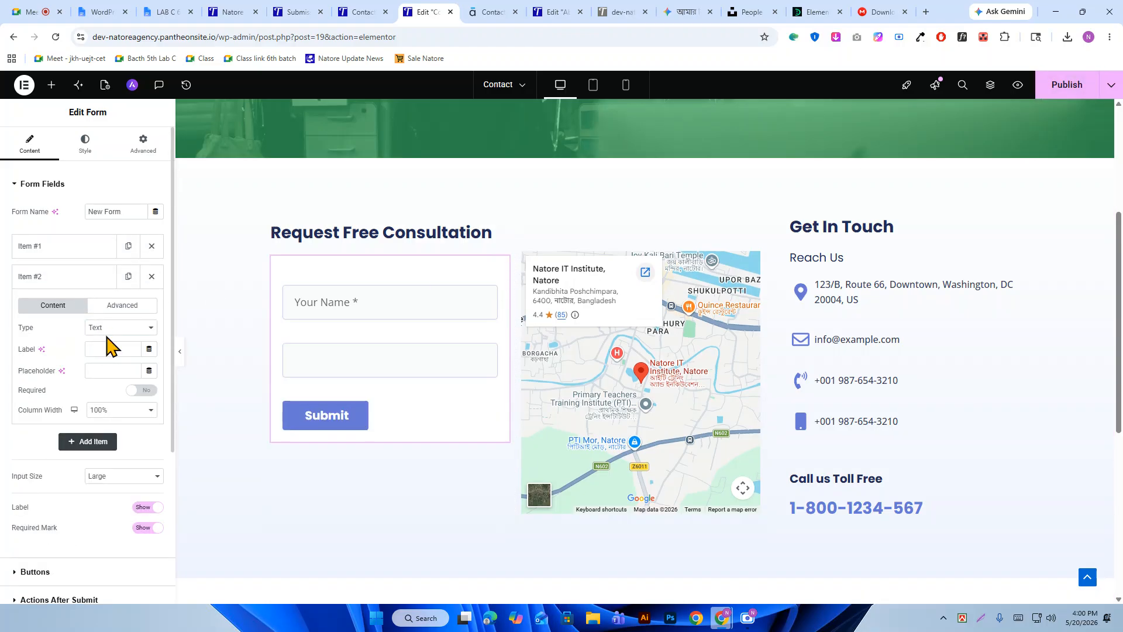
left_click(127, 331)
left_click(128, 333)
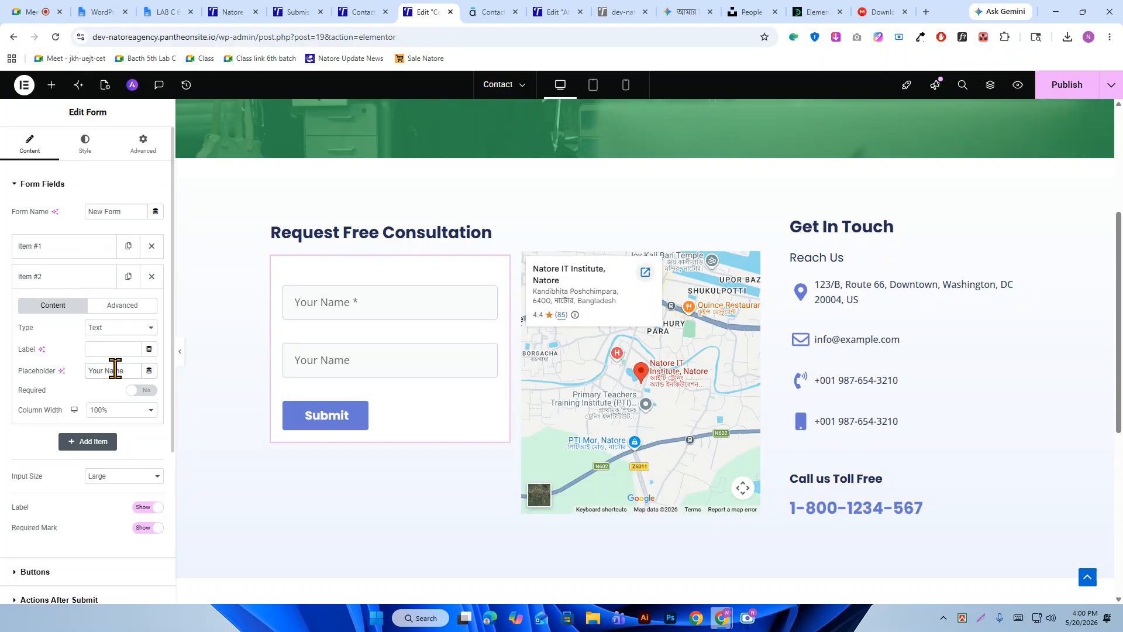
Delete the first of the two name items from the form fields, keeping the other one open for editing.
left_click(152, 245)
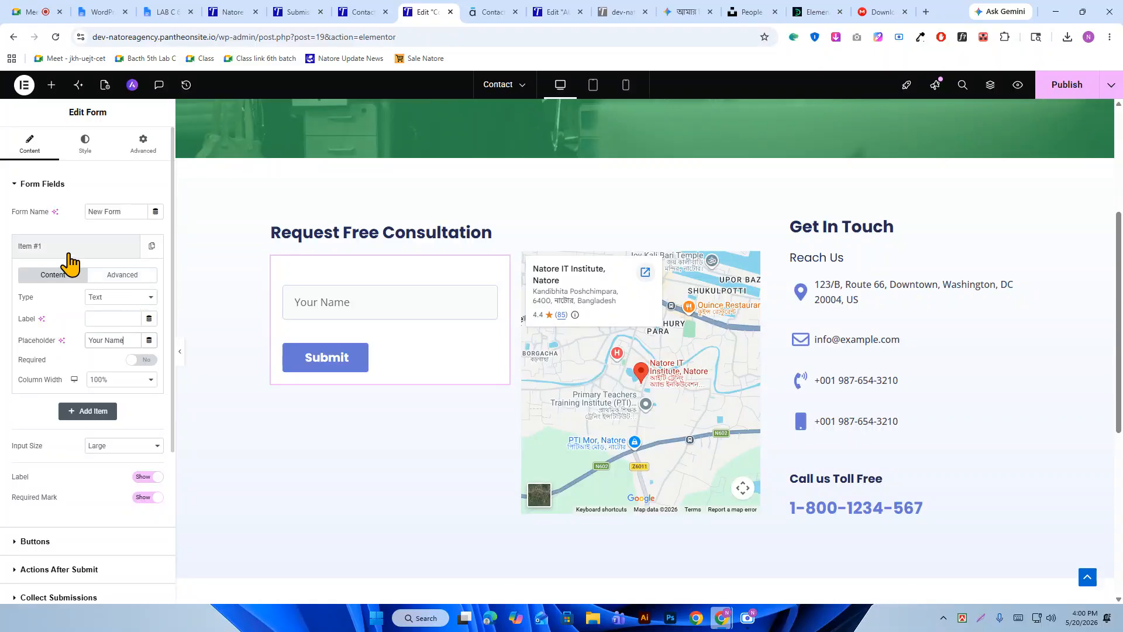
left_click(82, 250)
left_click(82, 250)
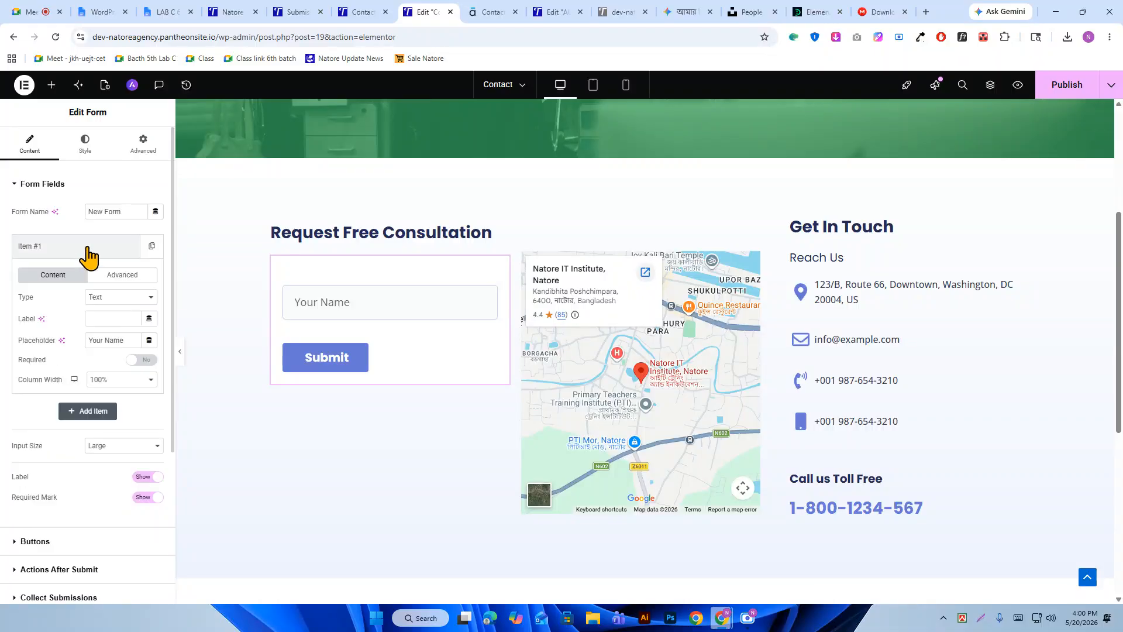
Label the remaining form field Name by copying that word from its placeholder text.
left_click(113, 319)
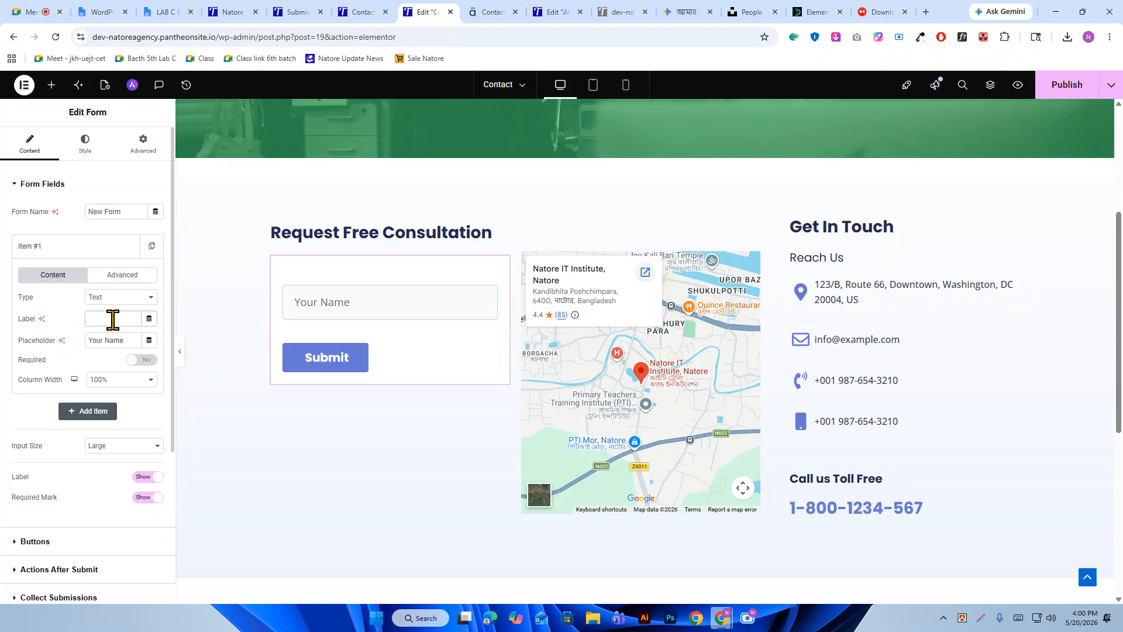
double_click(114, 341)
right_click(123, 342)
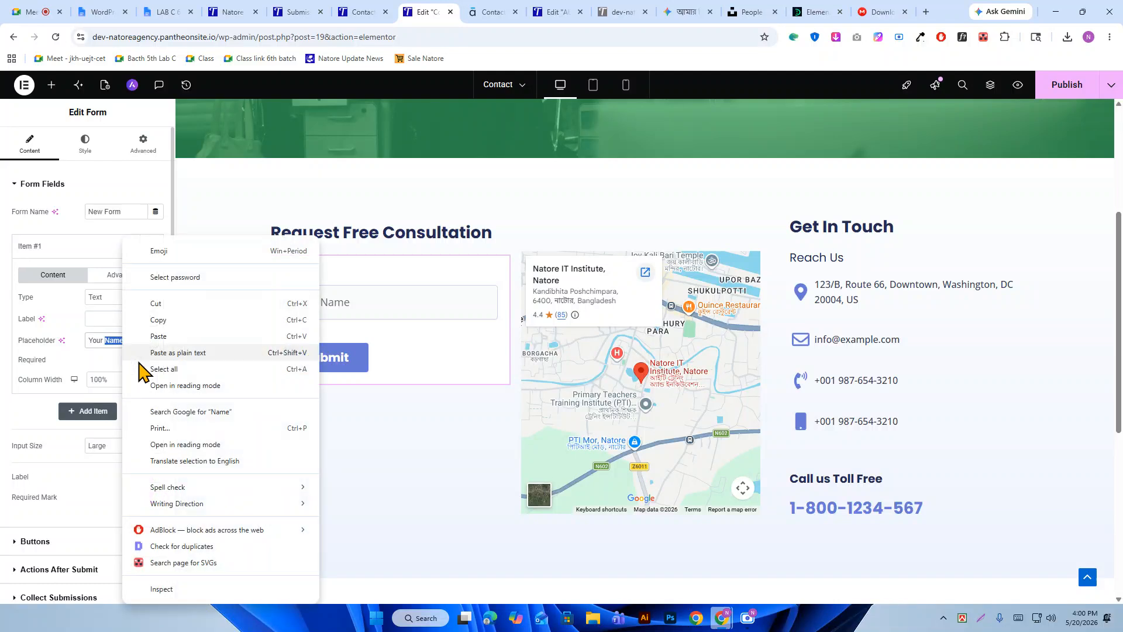
left_click(152, 320)
left_click(104, 320)
right_click(104, 320)
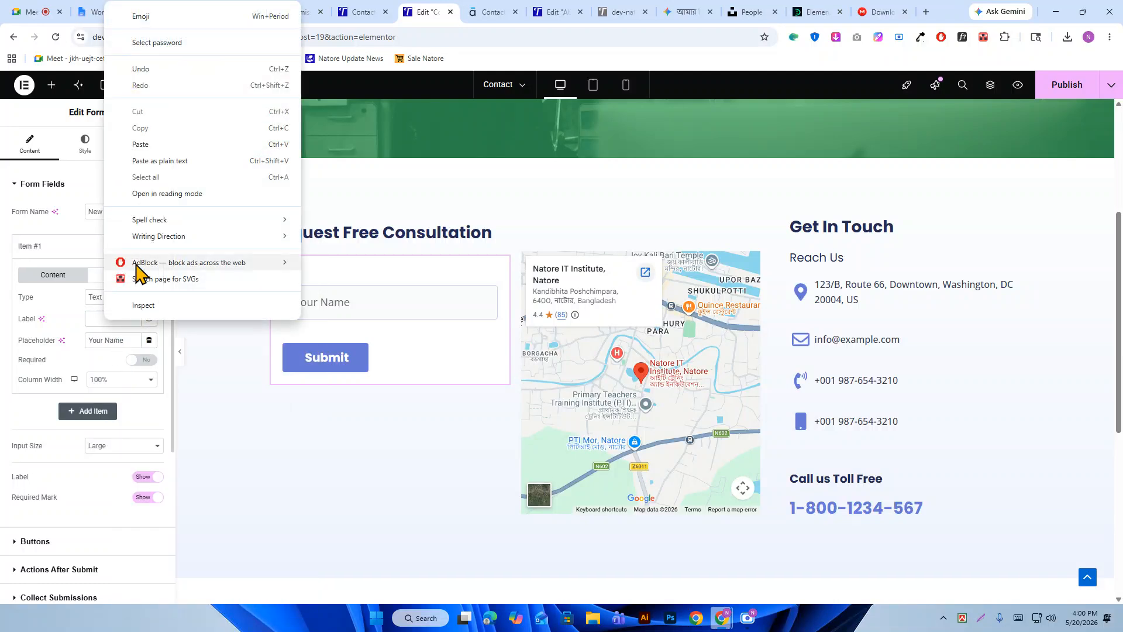
left_click(143, 145)
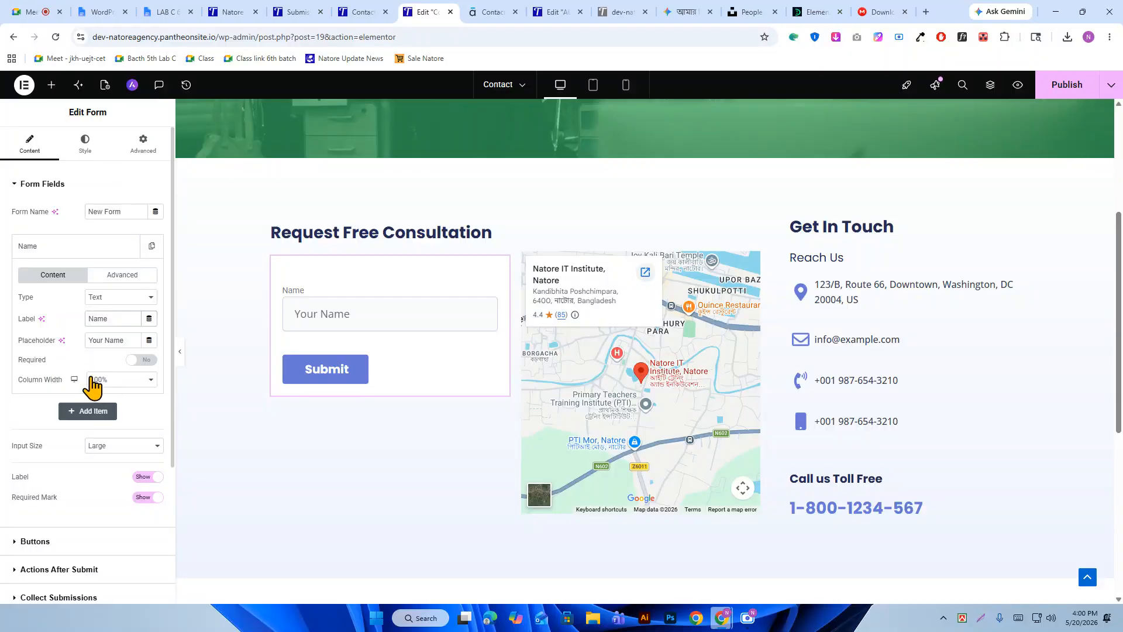
Make the Name field required and hide the form's field labels.
left_click(144, 360)
left_click(147, 479)
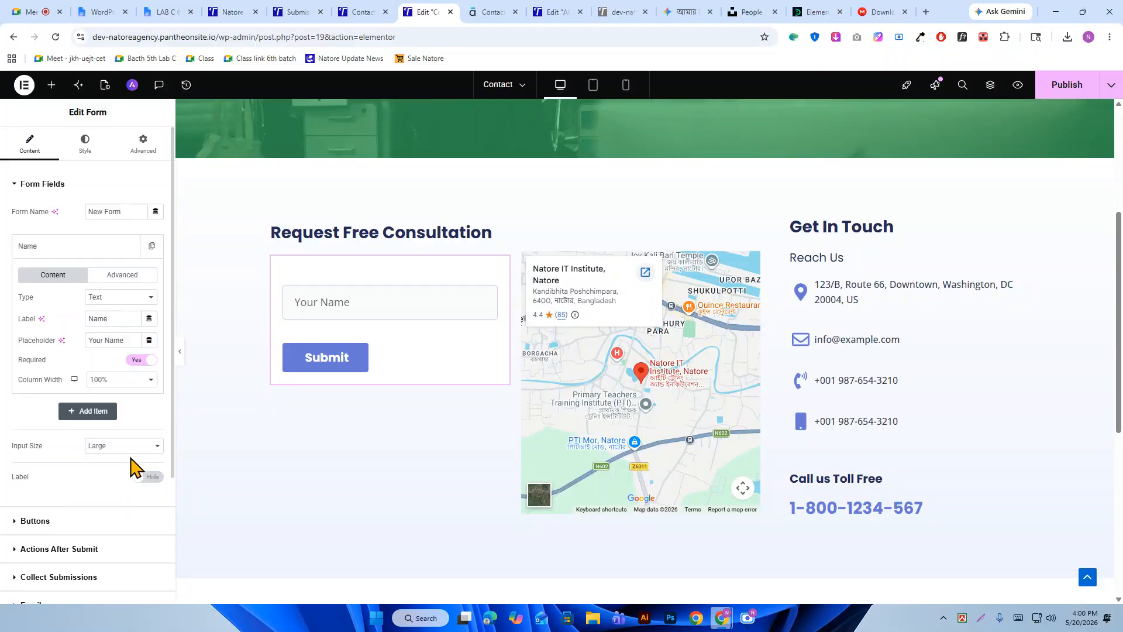
left_click(82, 253)
Add a second form item of type Email, labelled Email with the placeholder You Email, and make it required.
left_click(94, 278)
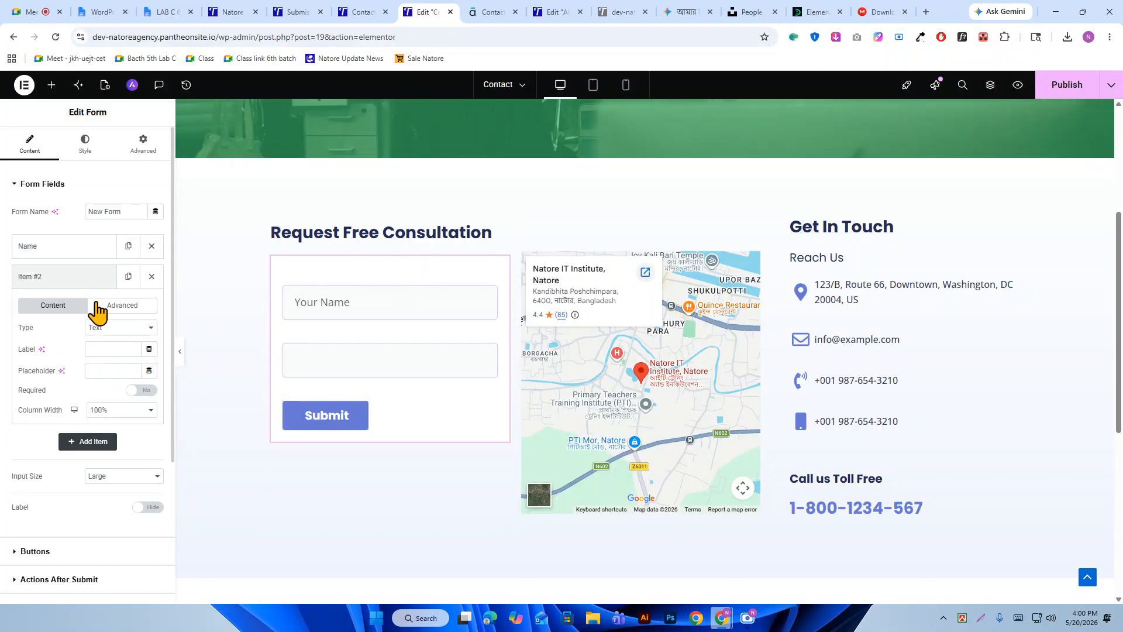
left_click(114, 327)
left_click(130, 59)
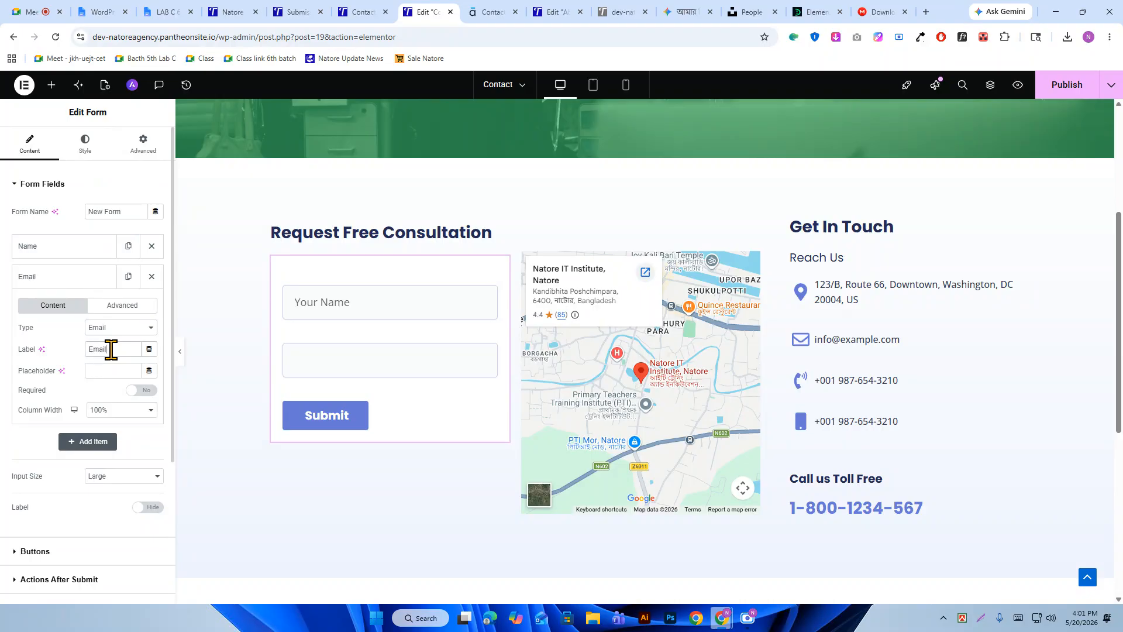
left_click(103, 369)
right_click(101, 351)
left_click(151, 321)
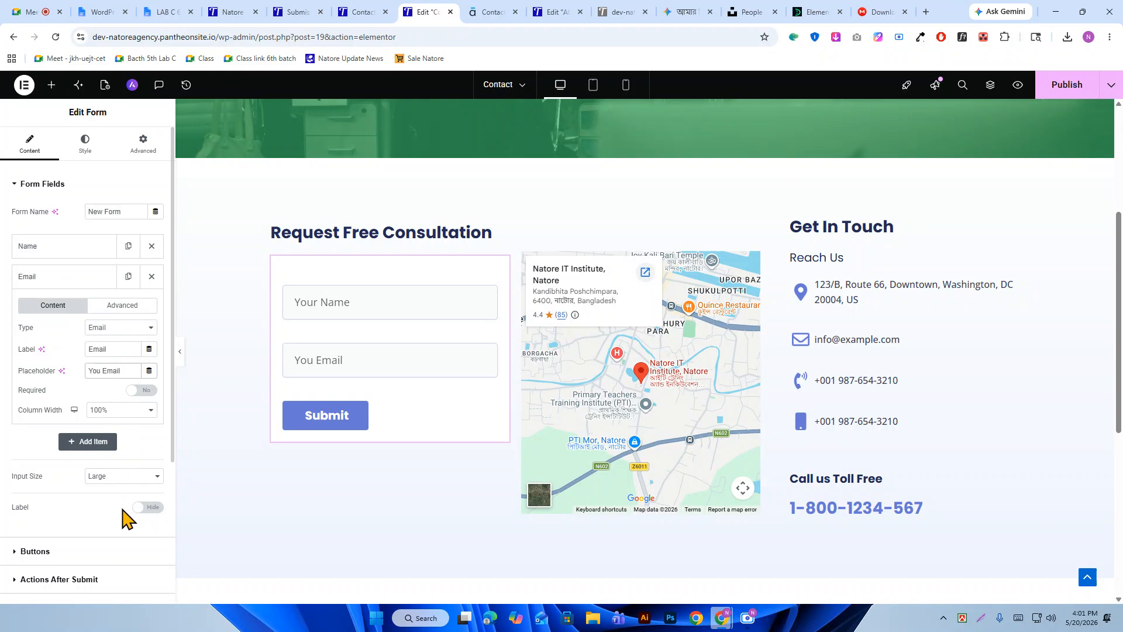
left_click(140, 367)
left_click(82, 277)
left_click(71, 246)
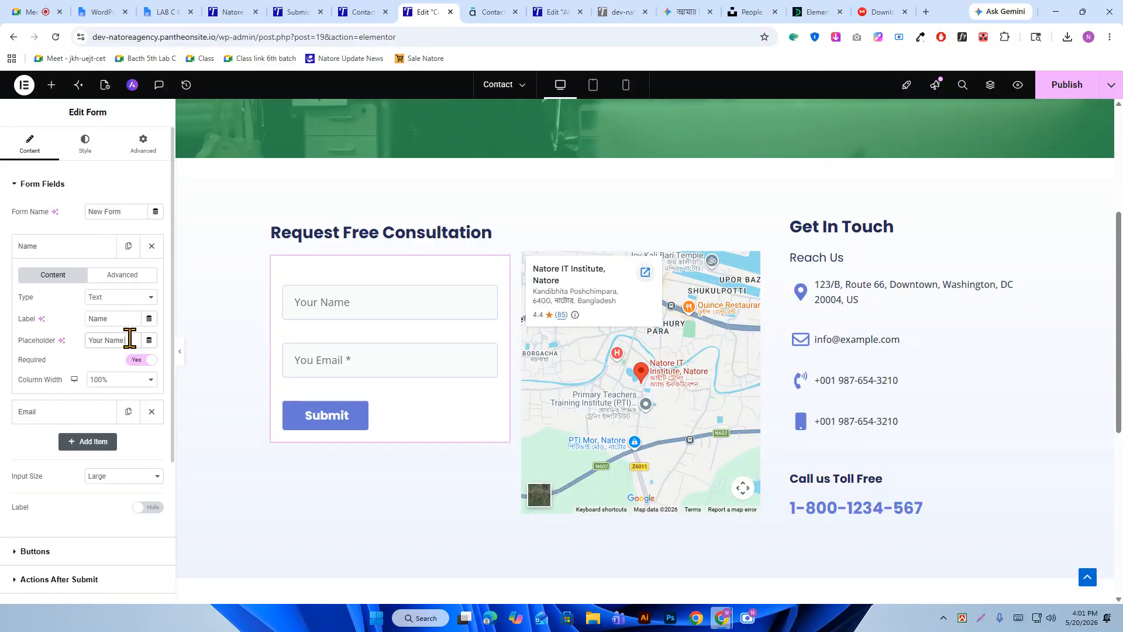
left_click(68, 248)
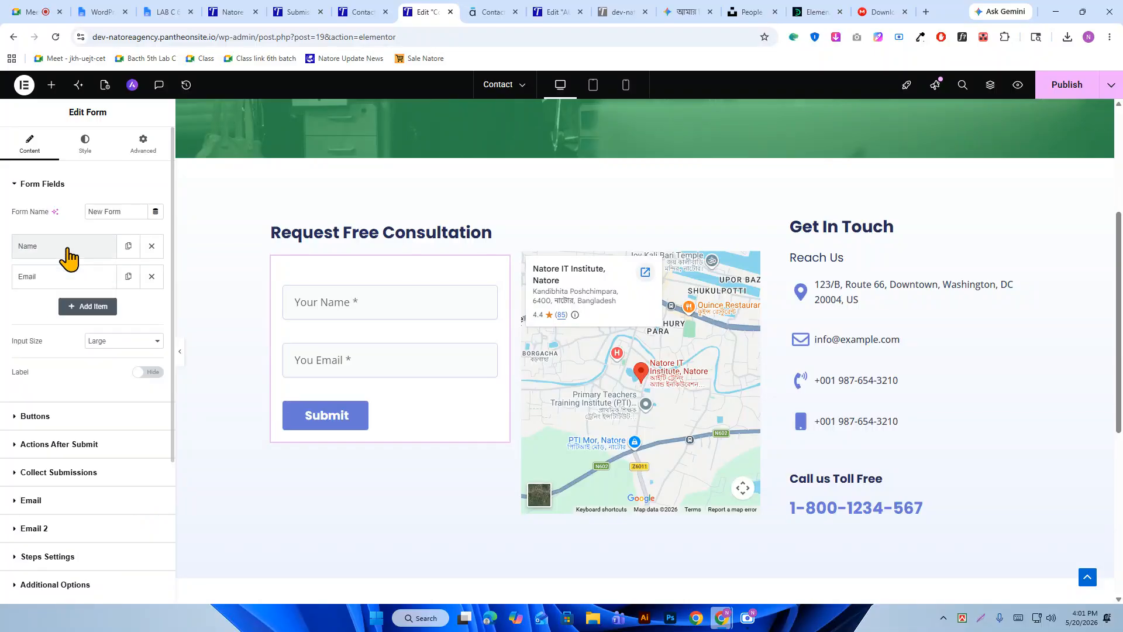
Add a third form item of type Textarea with the label Message.
left_click(89, 304)
left_click(109, 359)
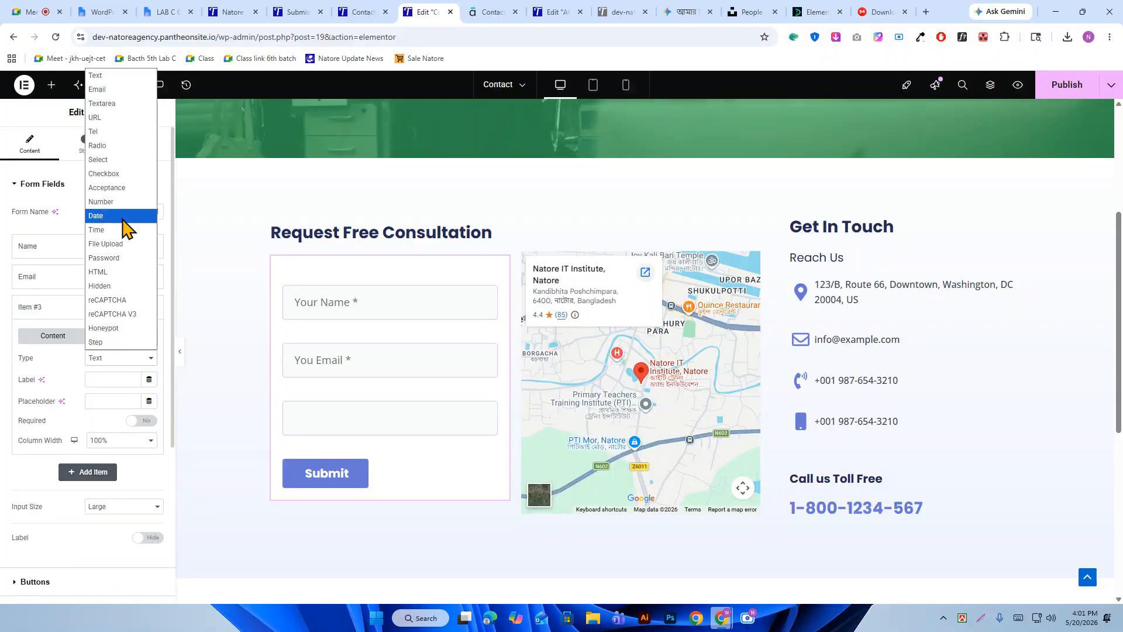
left_click(120, 105)
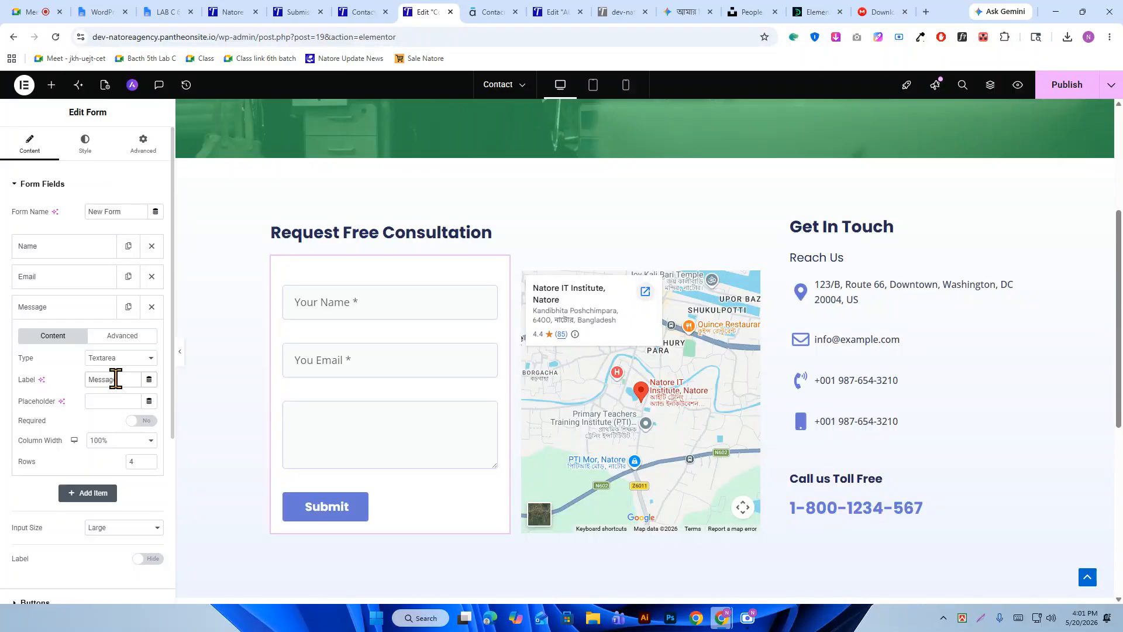
Set the Message field's placeholder to Your Message, reusing the label text, and collapse the item.
double_click(107, 379)
right_click(109, 378)
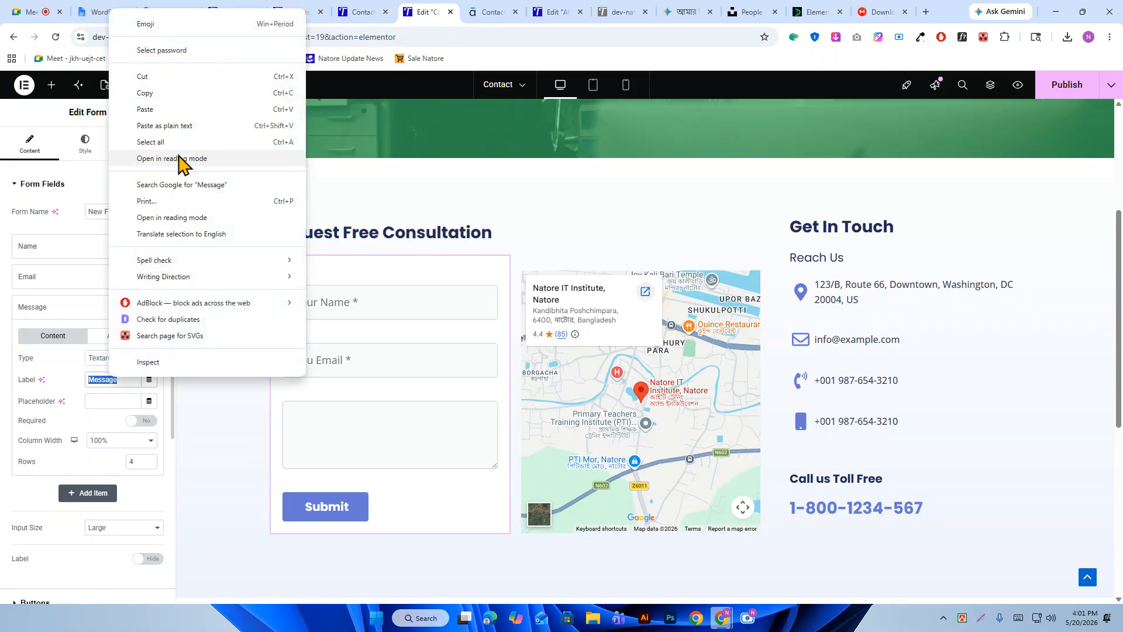
left_click(168, 94)
left_click(113, 404)
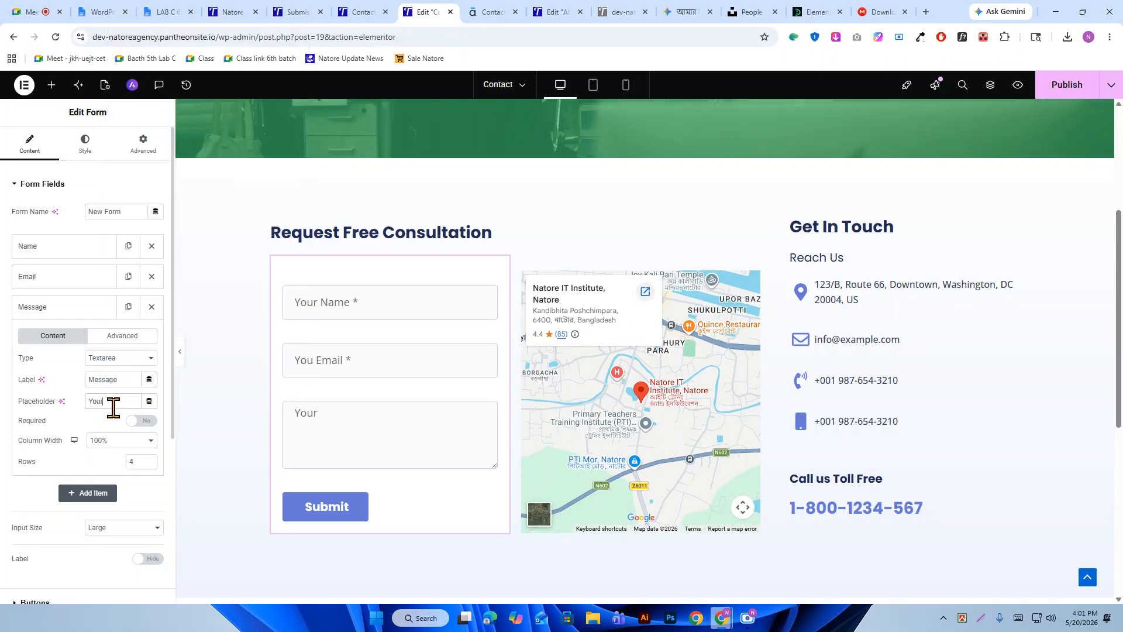
type("Your")
key("ctrl+v")
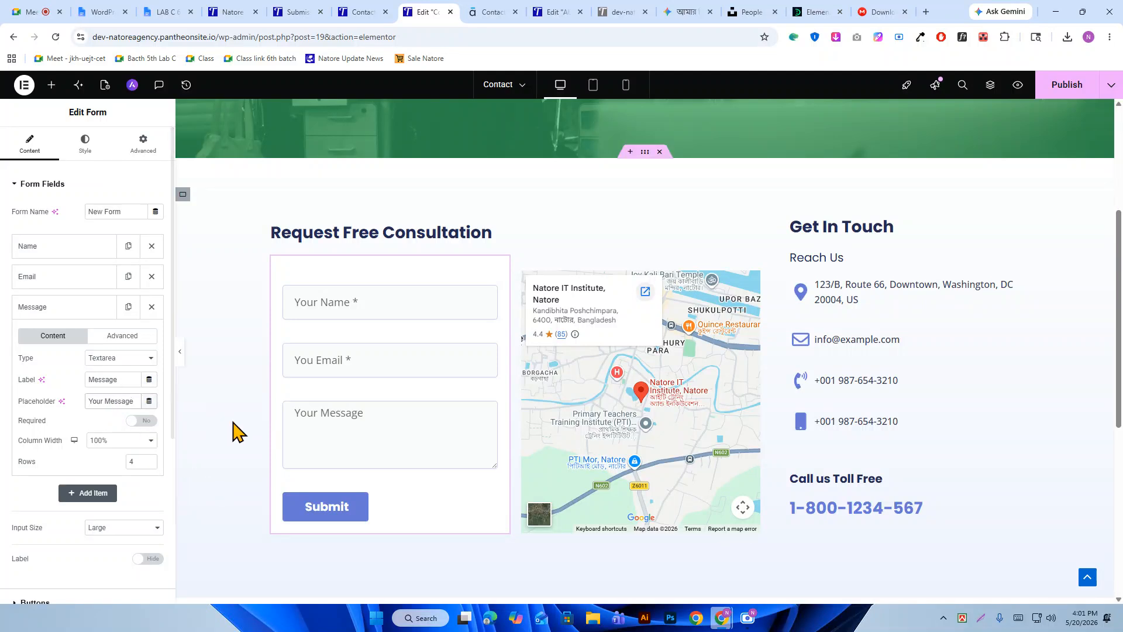
scroll(82, 357, "down", 2)
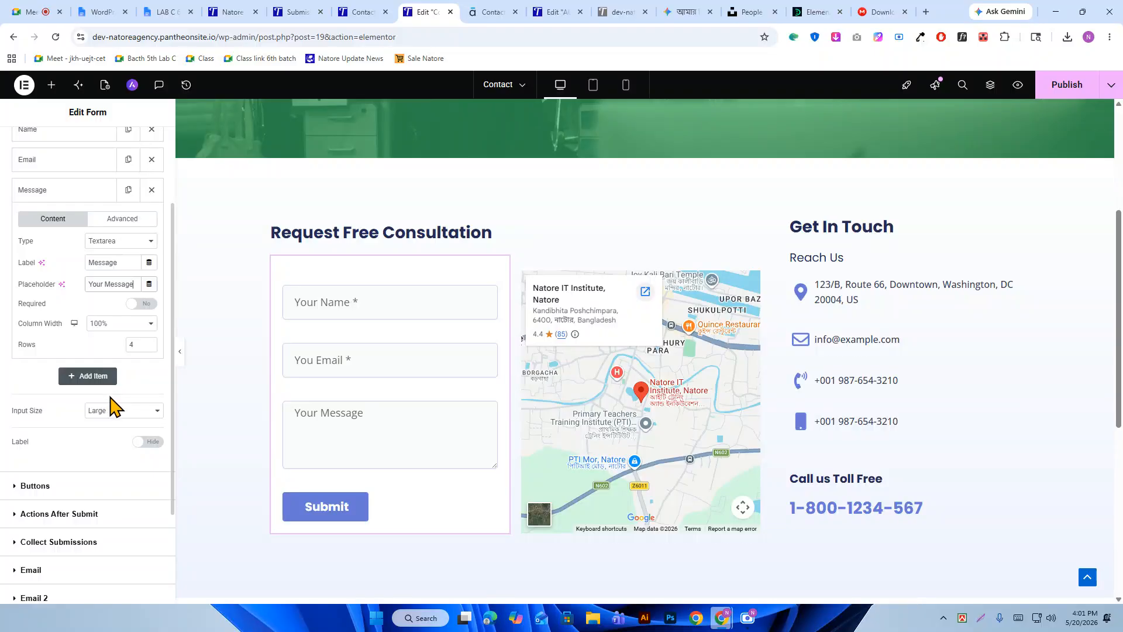
left_click(70, 193)
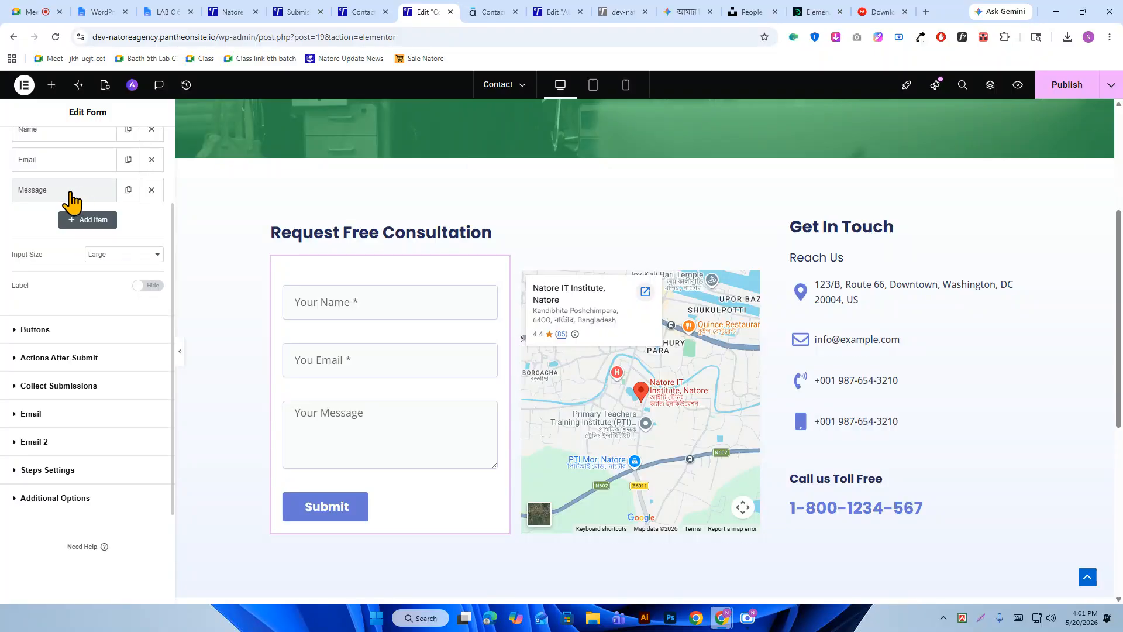
Publish the form changes and reload the live Contact page.
left_click(1055, 83)
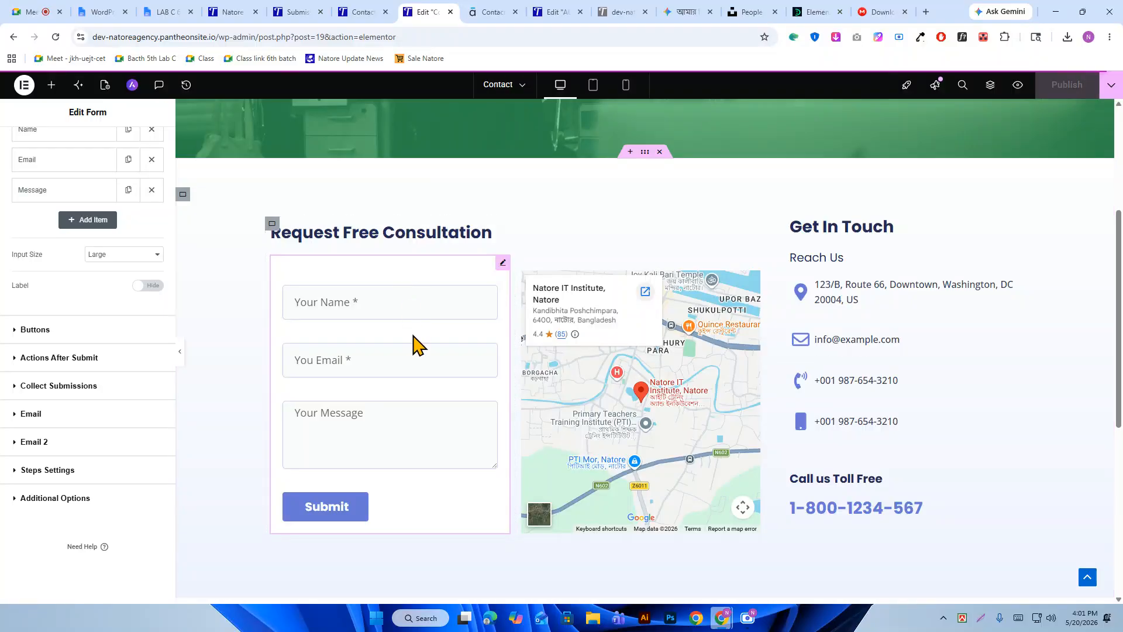
left_click(408, 296)
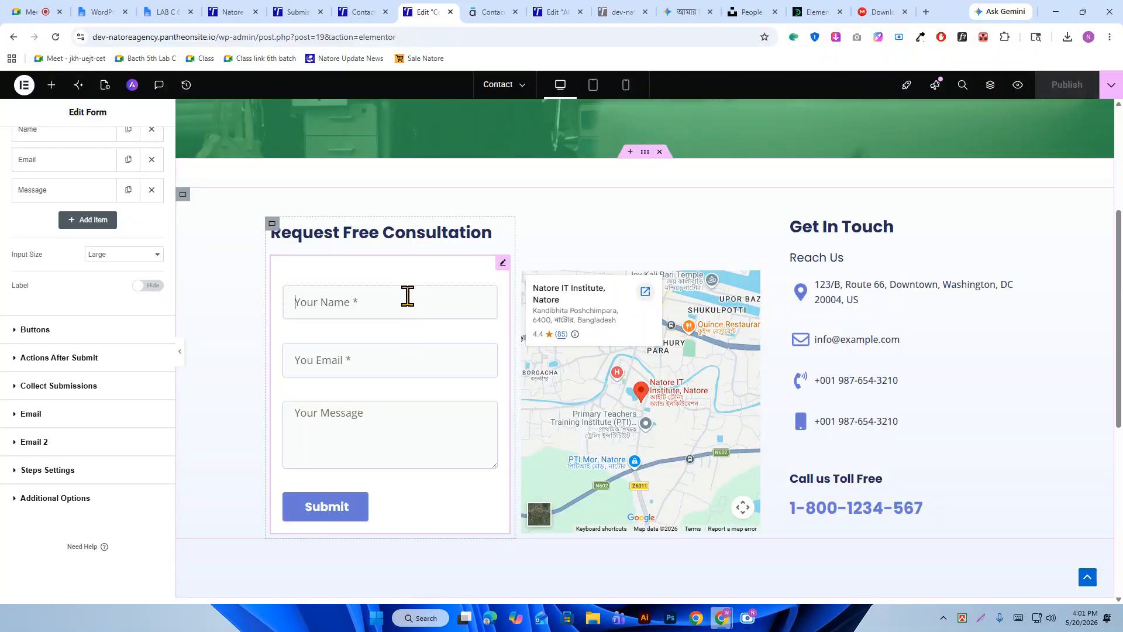
left_click(377, 12)
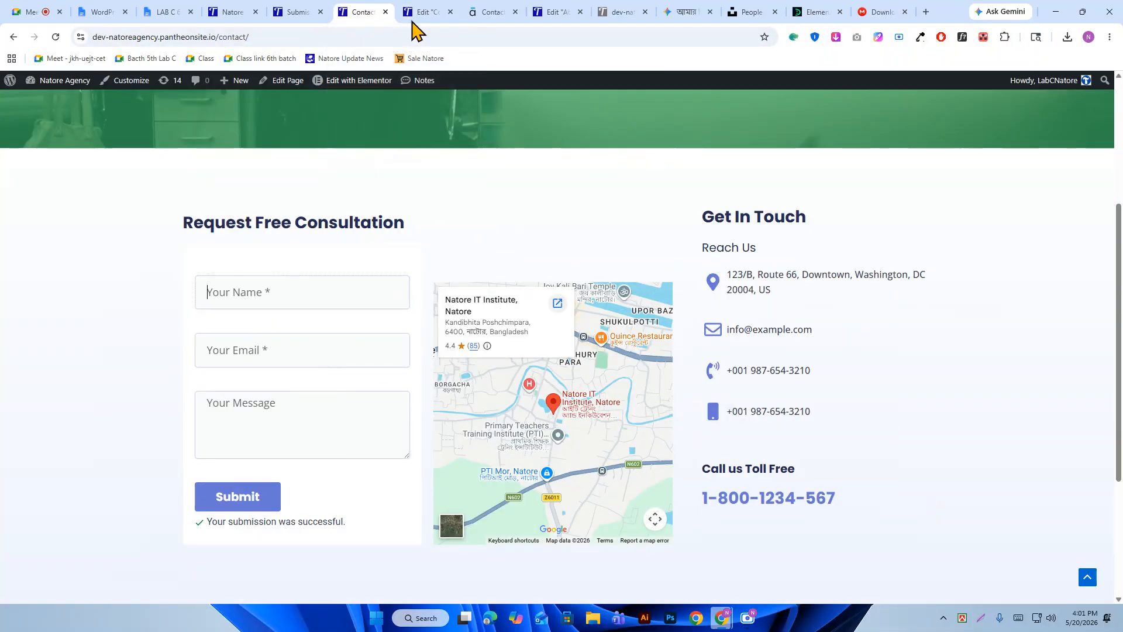
left_click(56, 37)
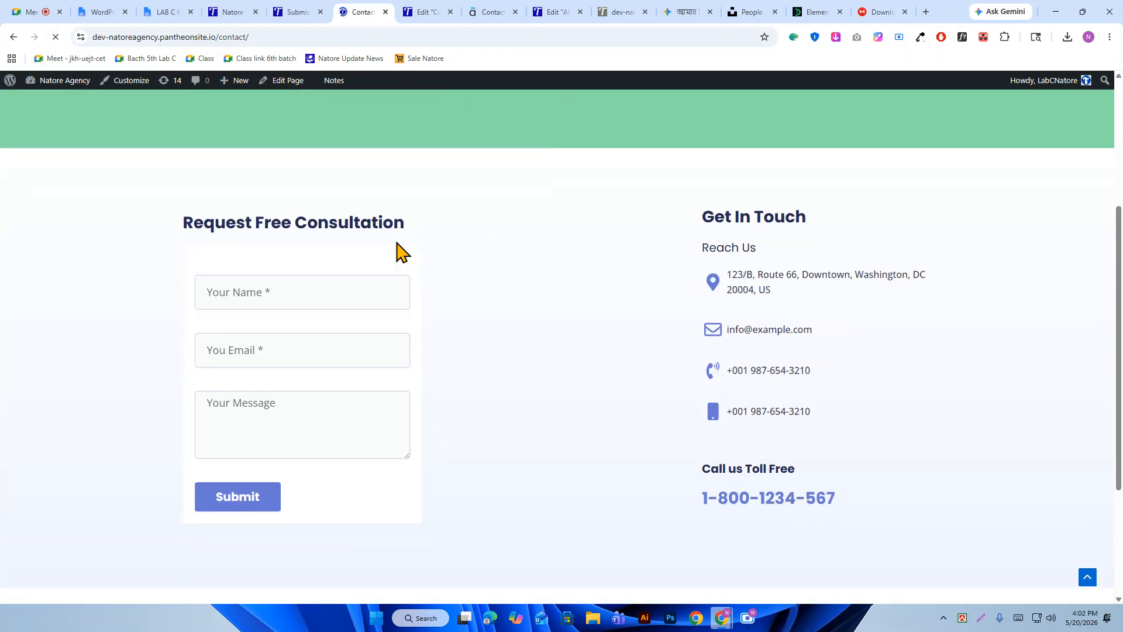
Enter a test name in the name field of the live consultation form and copy it.
left_click(260, 298)
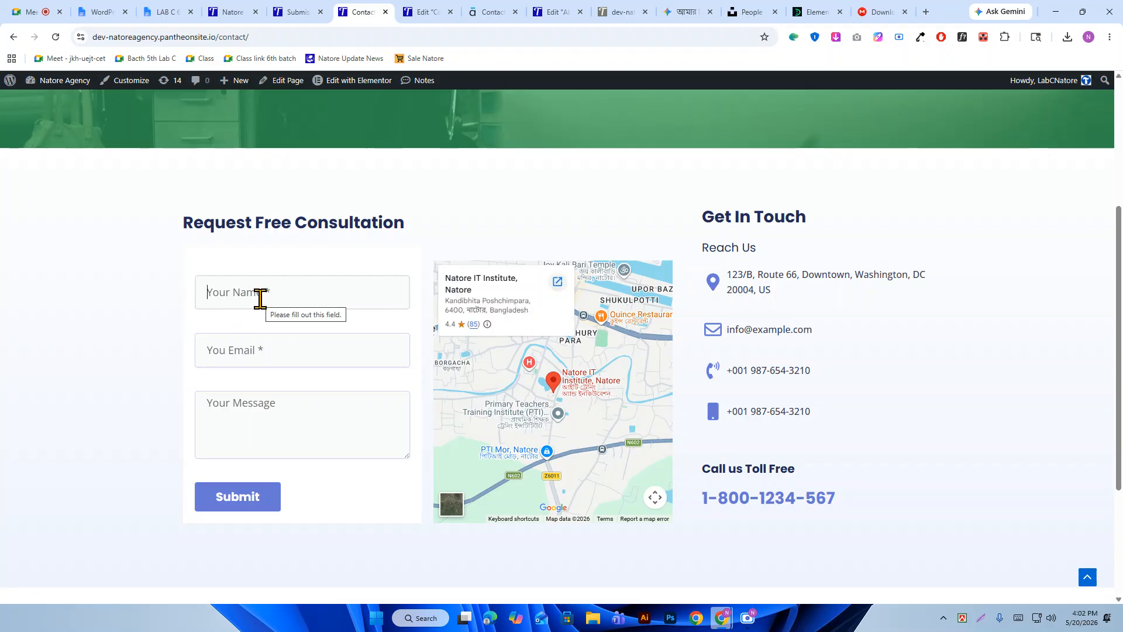
type("cvgbh")
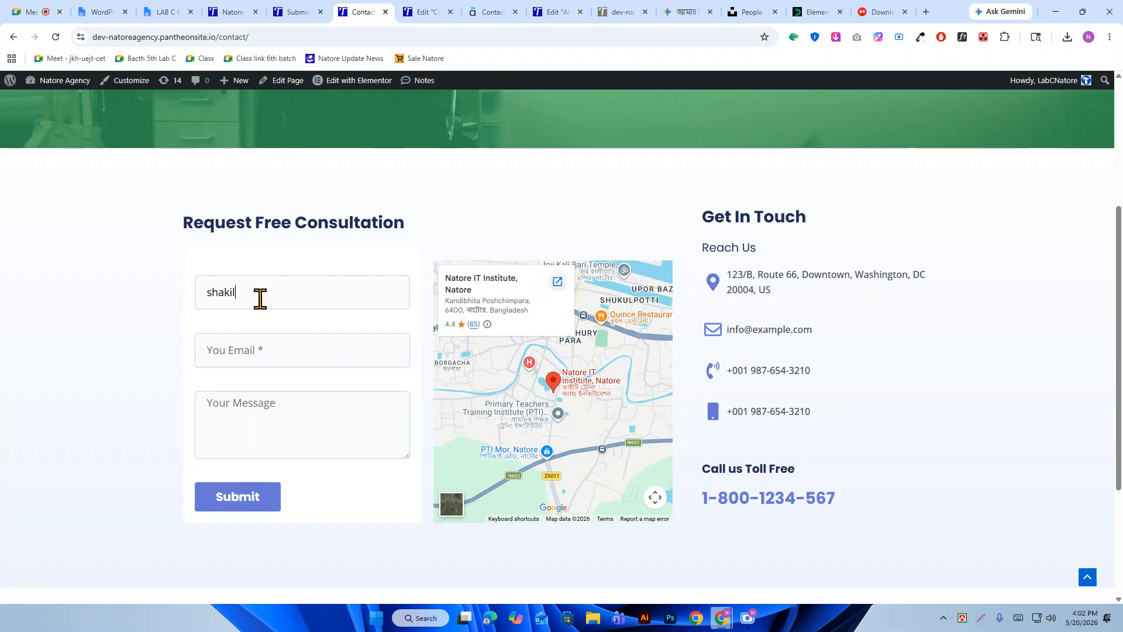
double_click(237, 292)
right_click(199, 284)
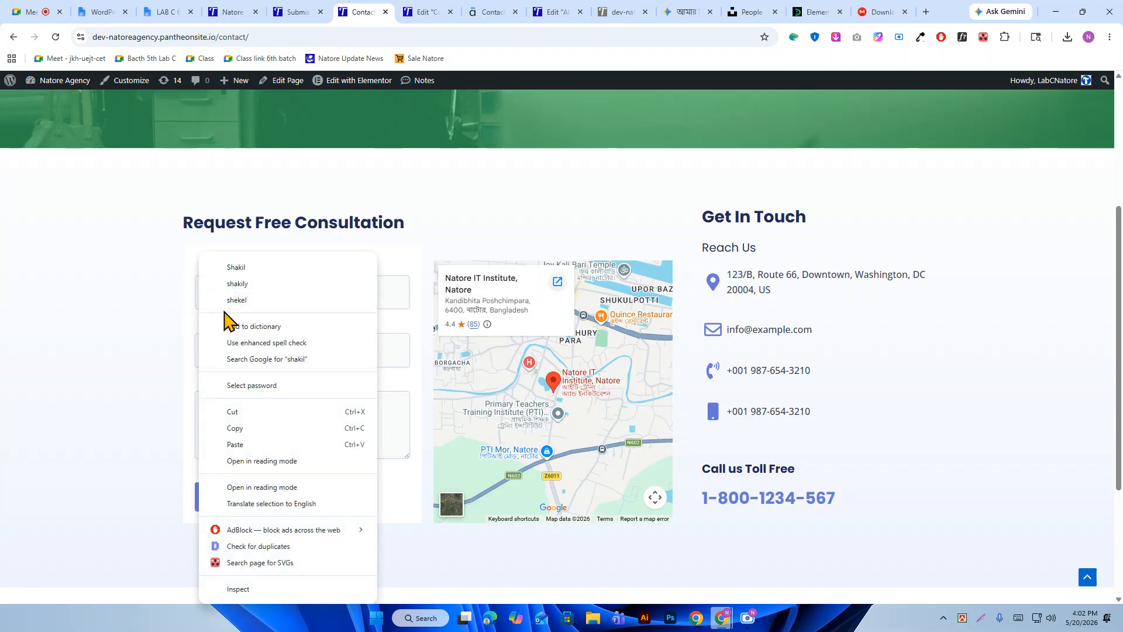
left_click(190, 293)
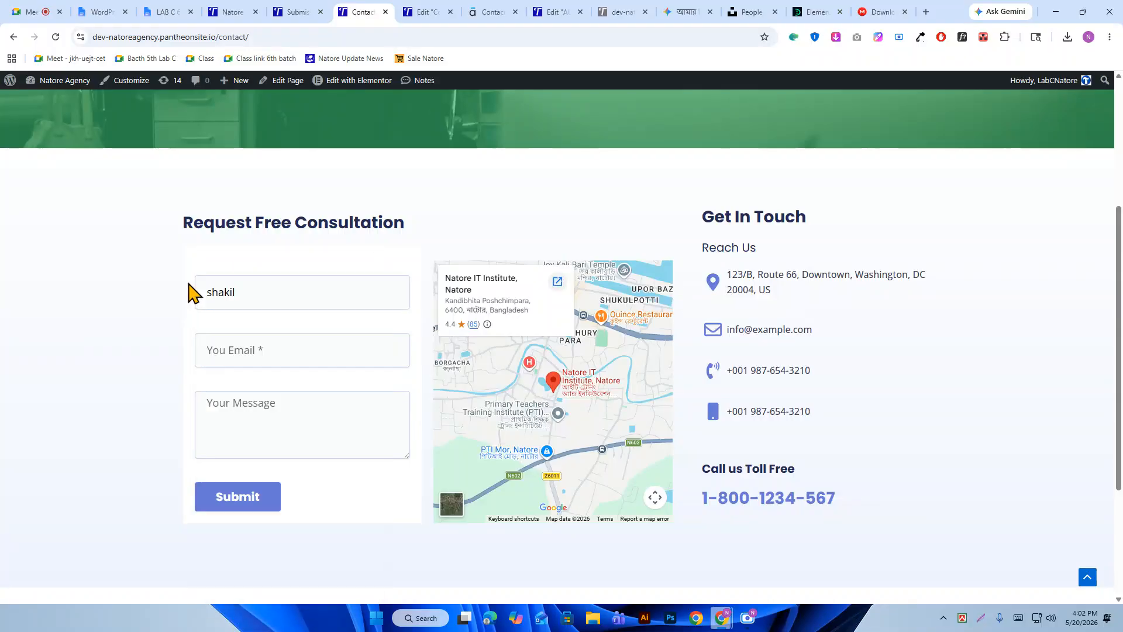
right_click(218, 293)
left_click(244, 321)
Fill in the email field with a test address built from the copied name.
left_click(245, 354)
right_click(245, 354)
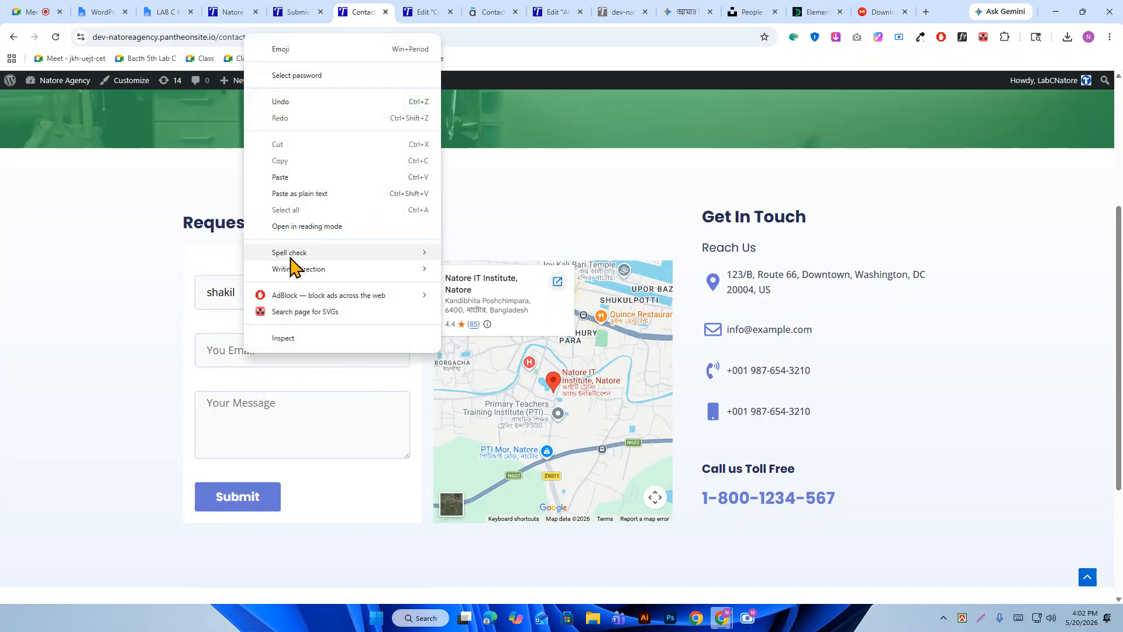
left_click(292, 195)
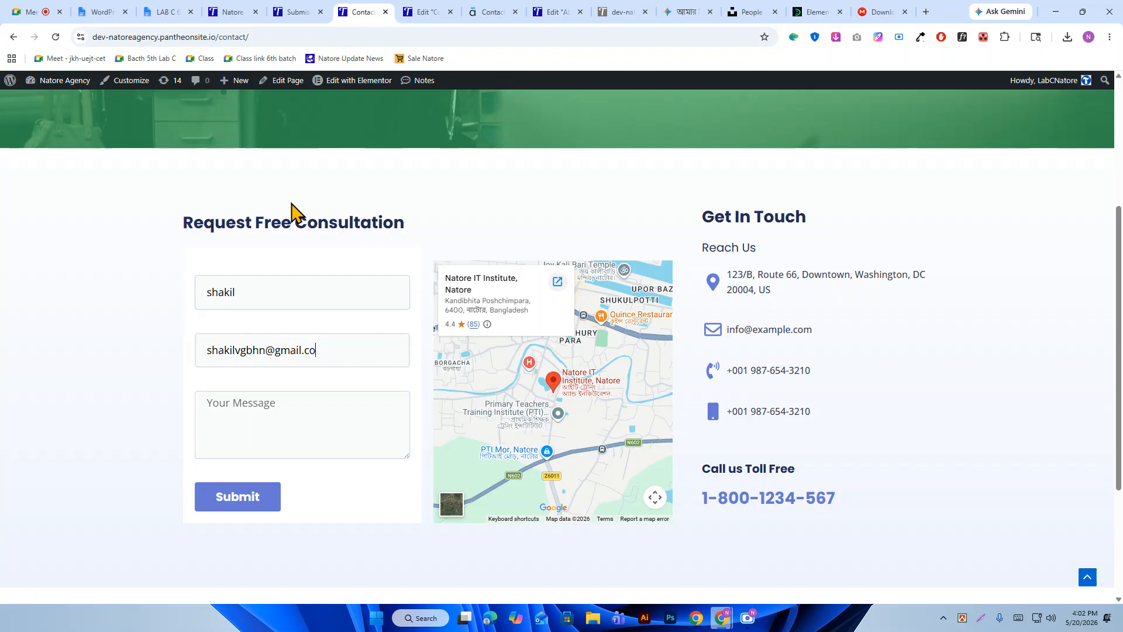
Enter the placeholder text esvgbhkjkllvbnkdtcfg in the consultation form's message field.
scroll(248, 163, "up", 1)
left_click(272, 497)
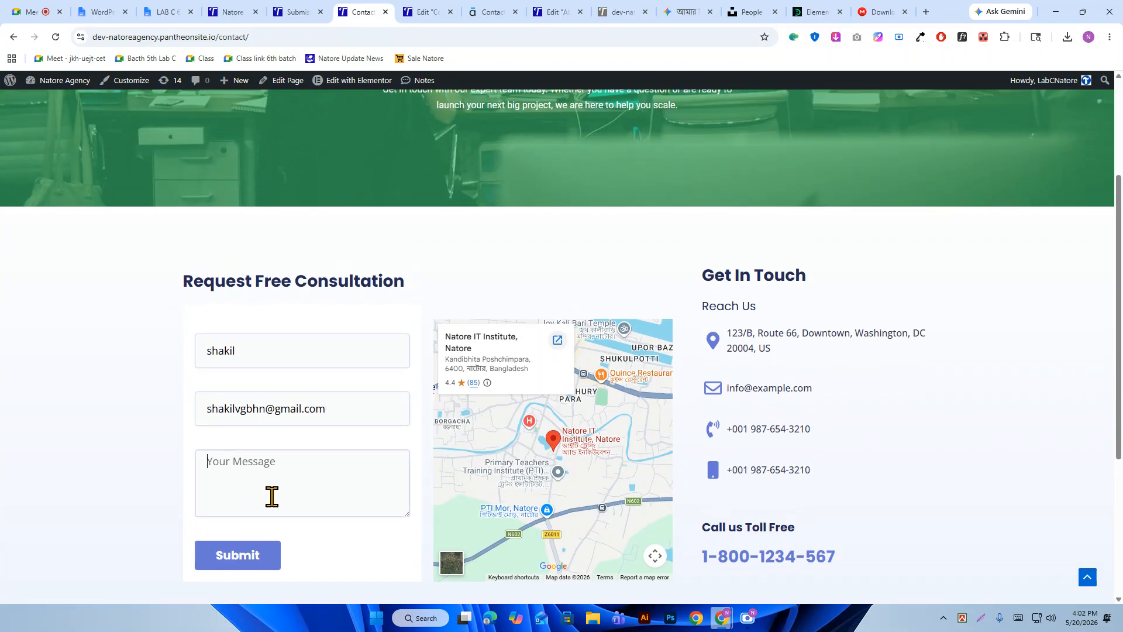
type("esvgbhkjkl")
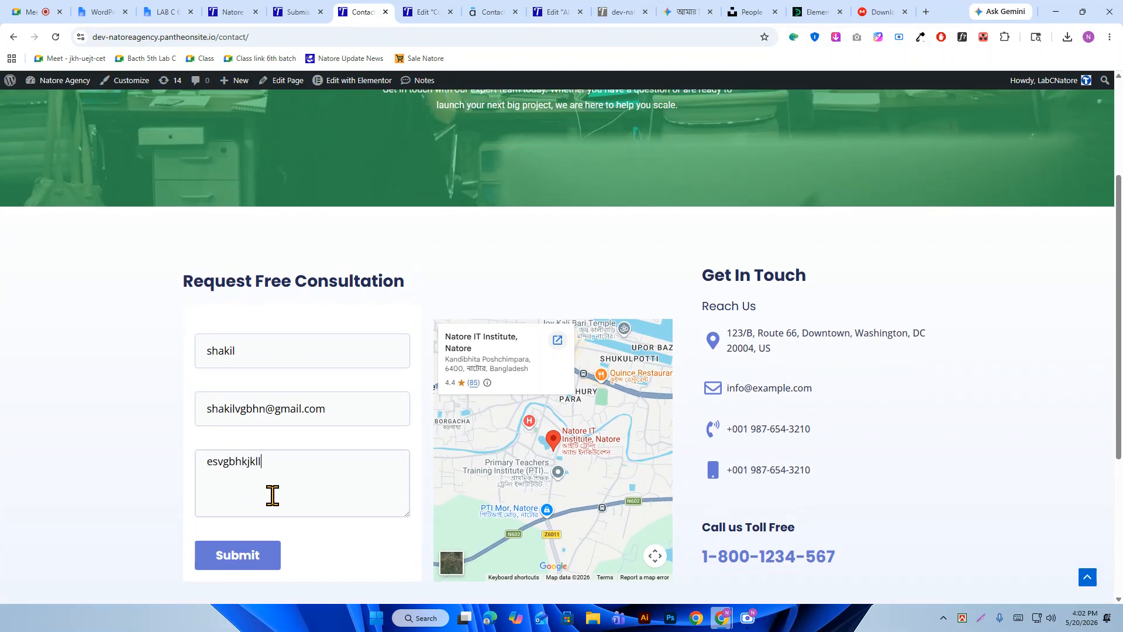
type("lvbnkdtcfg")
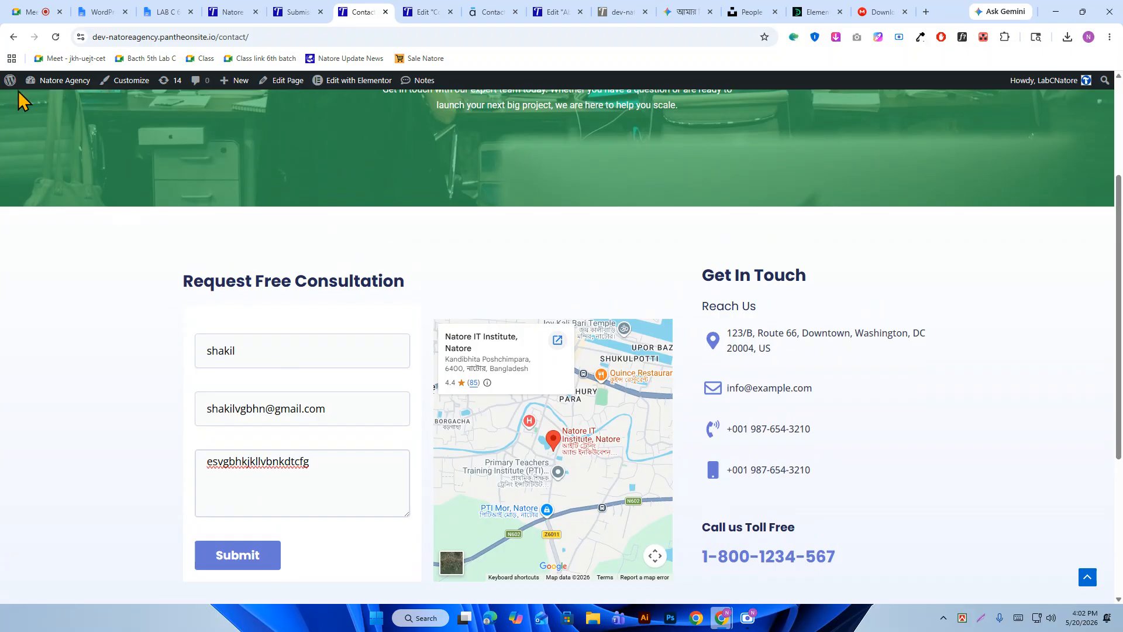
Replace the message with the "Get in touch with our expert team today" paragraph copied from the Gemini tab and submit the live consultation form.
left_click(685, 12)
right_click(620, 208)
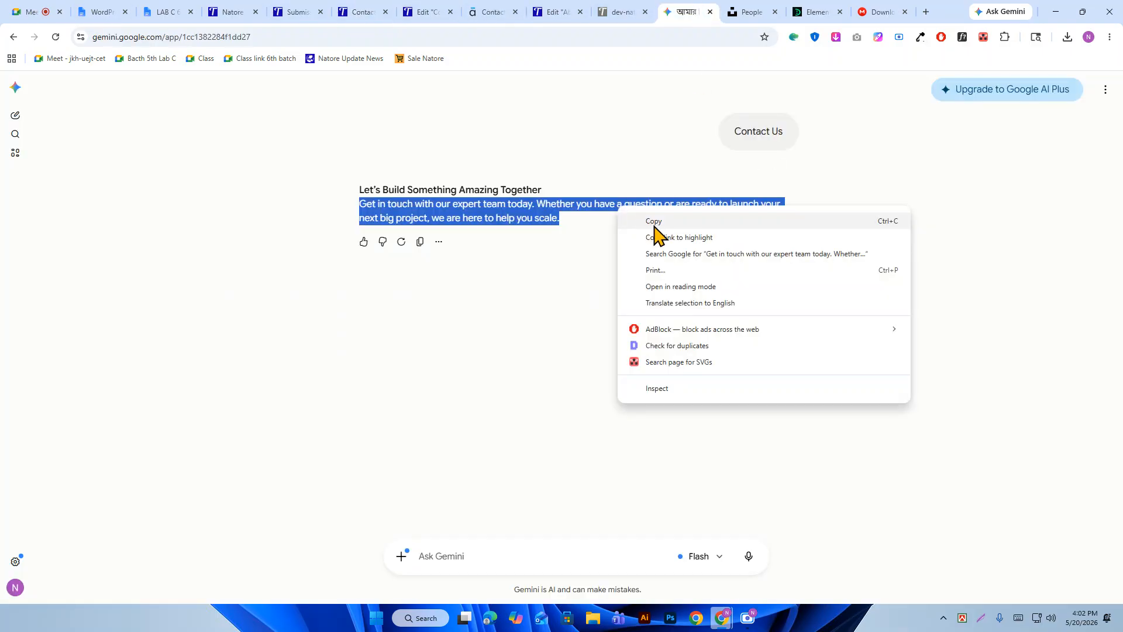
left_click(654, 225)
left_click(424, 11)
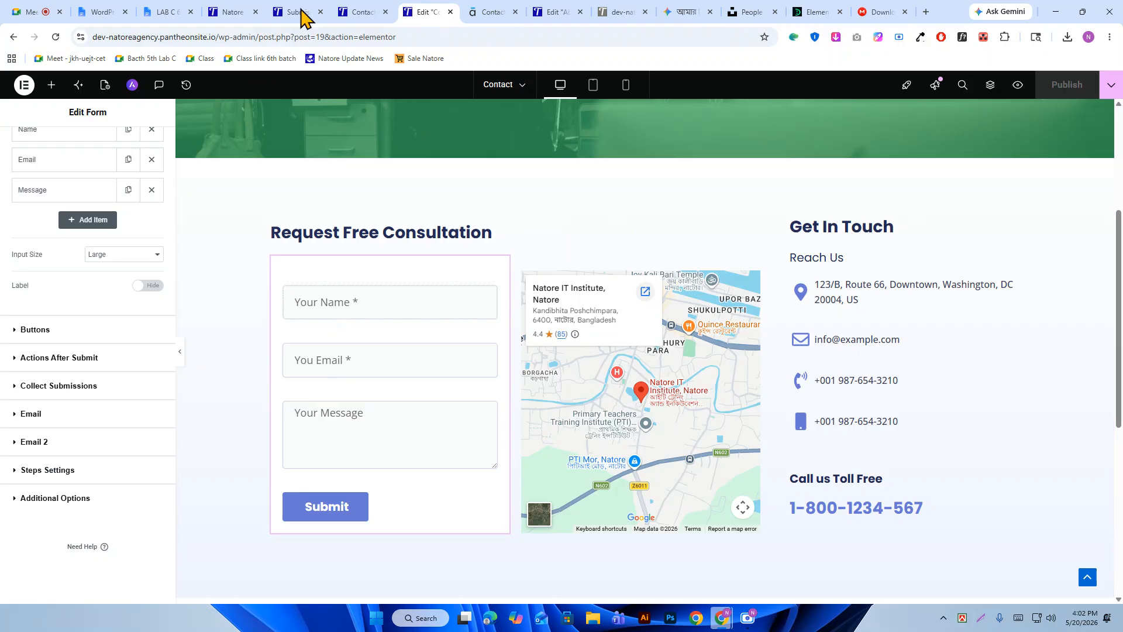
left_click(356, 11)
right_click(267, 456)
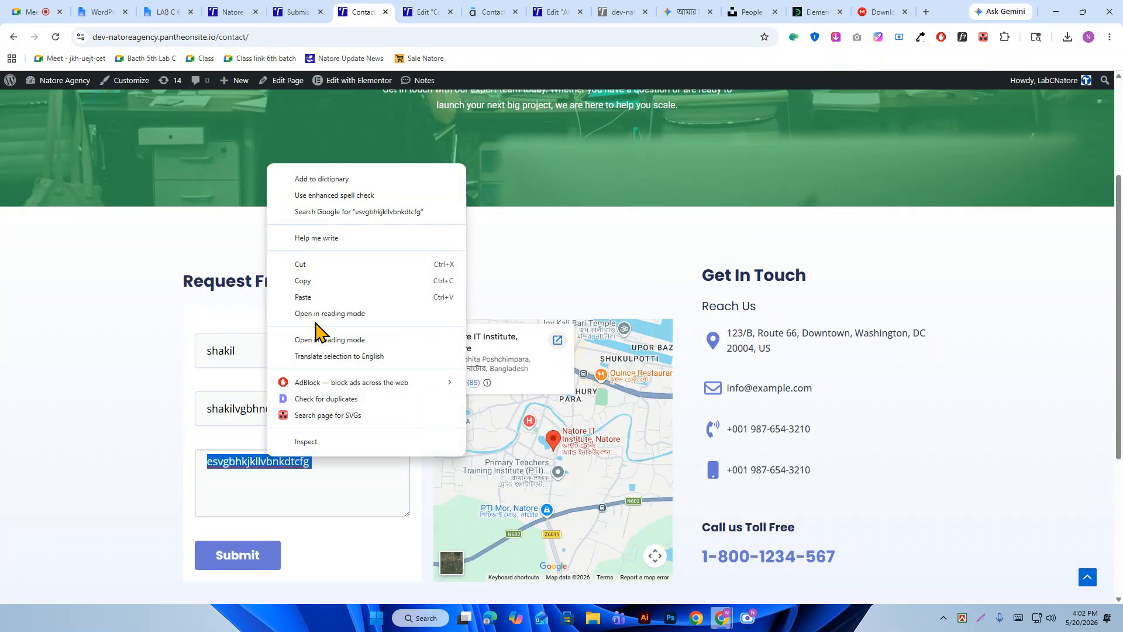
left_click(326, 295)
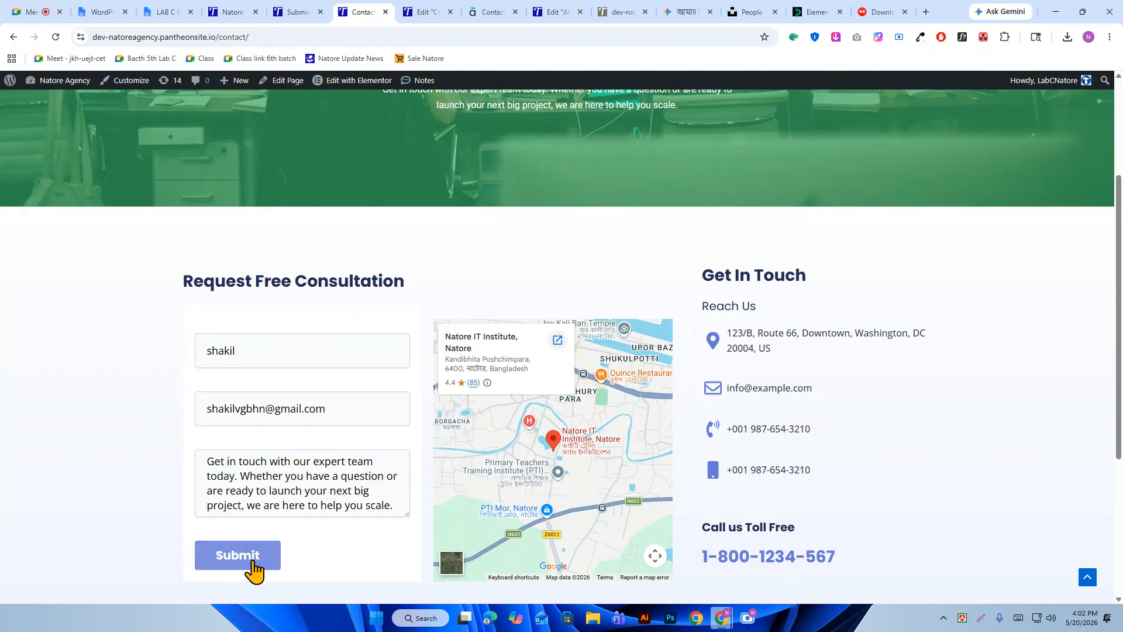
left_click(248, 559)
scroll(595, 344, "down", 2)
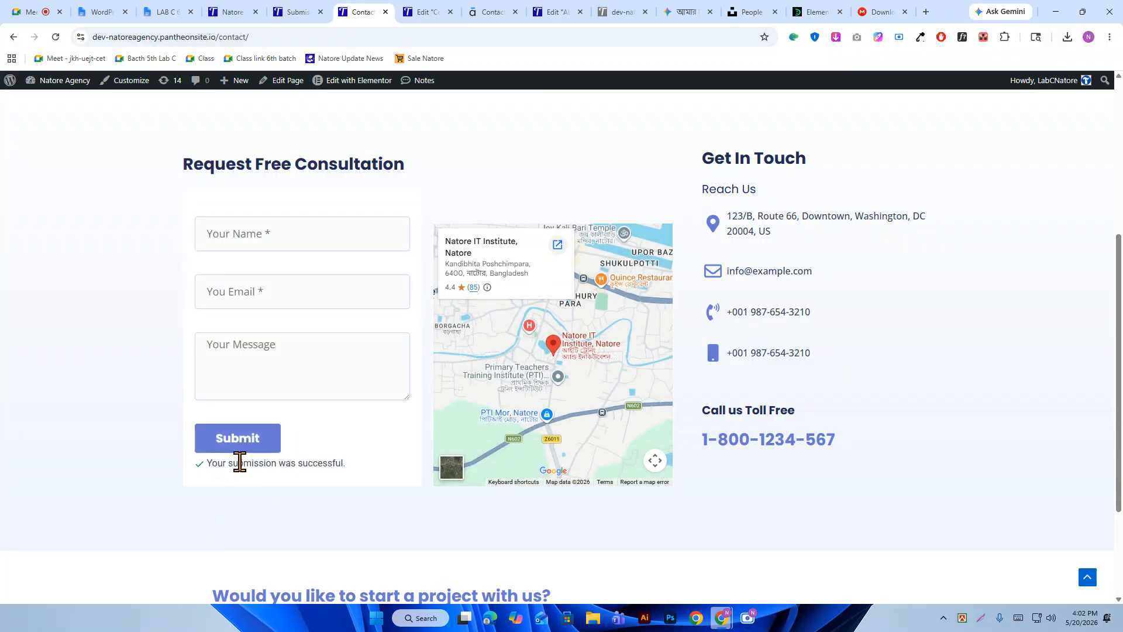
Reload Elementor's Submissions list in the WordPress admin and examine the newest entry's name, email and message.
left_click(310, 11)
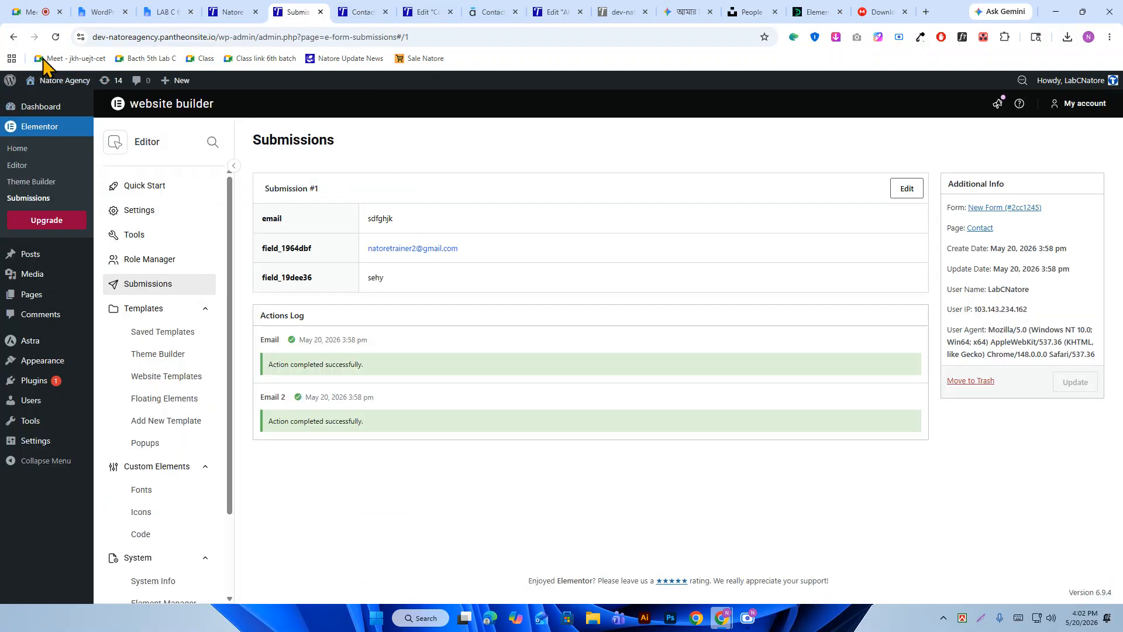
left_click(55, 38)
left_click(148, 286)
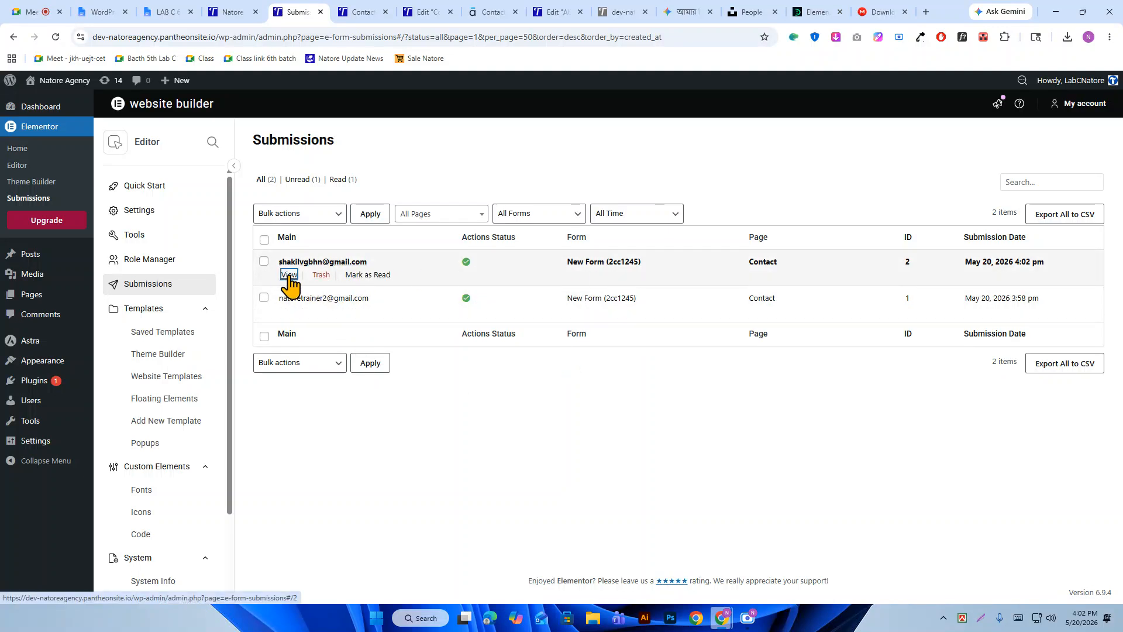
left_click(289, 275)
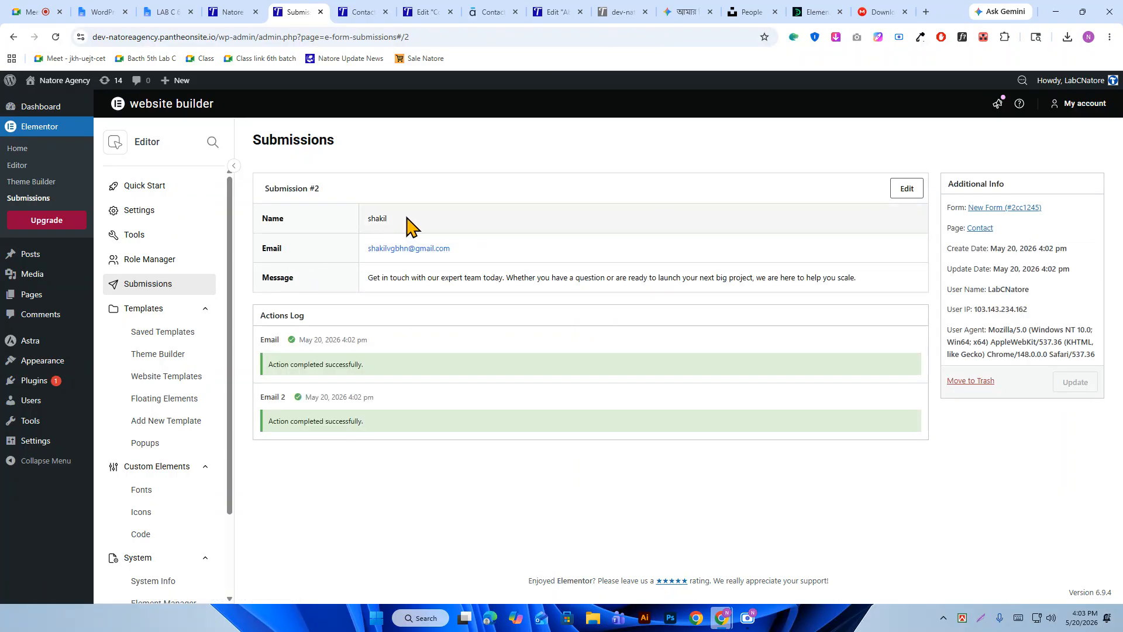
double_click(377, 219)
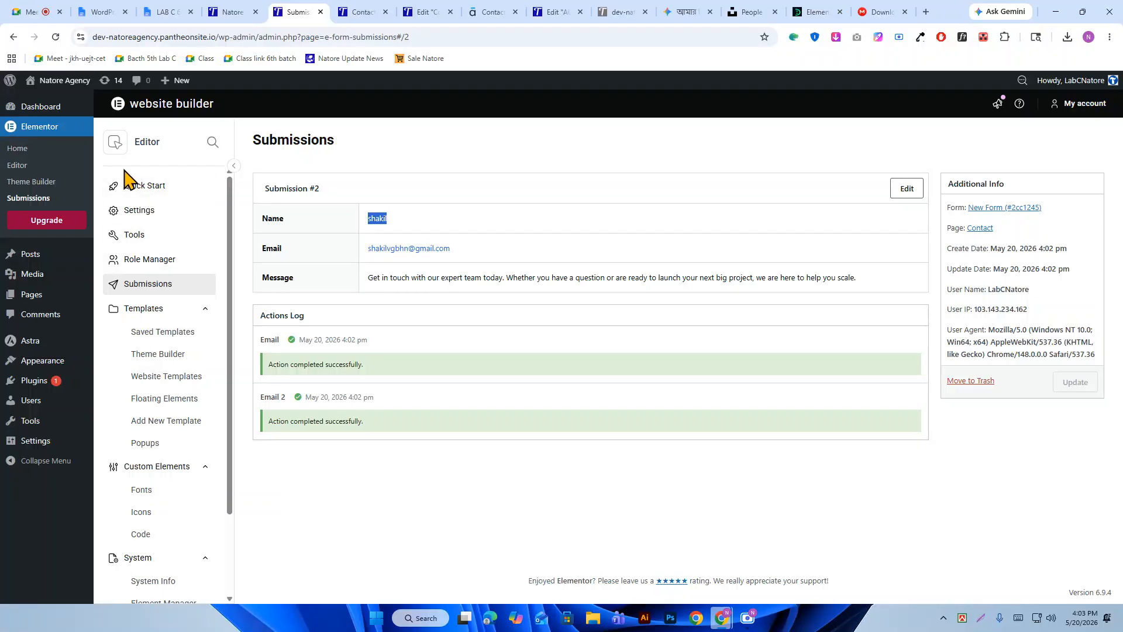
left_click(139, 288)
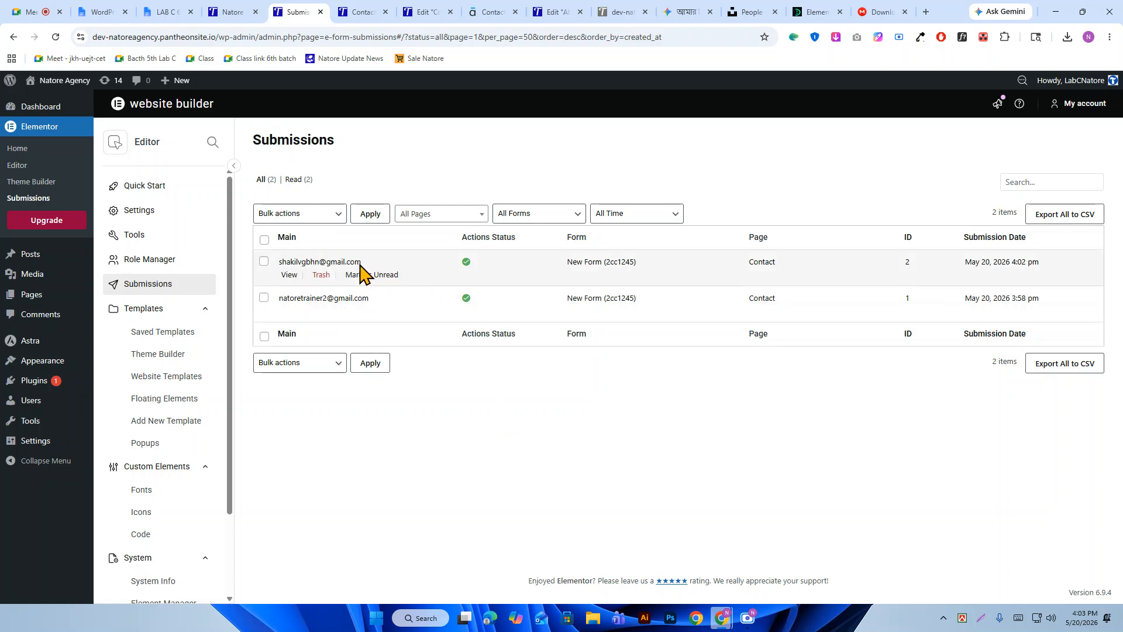
left_click(288, 275)
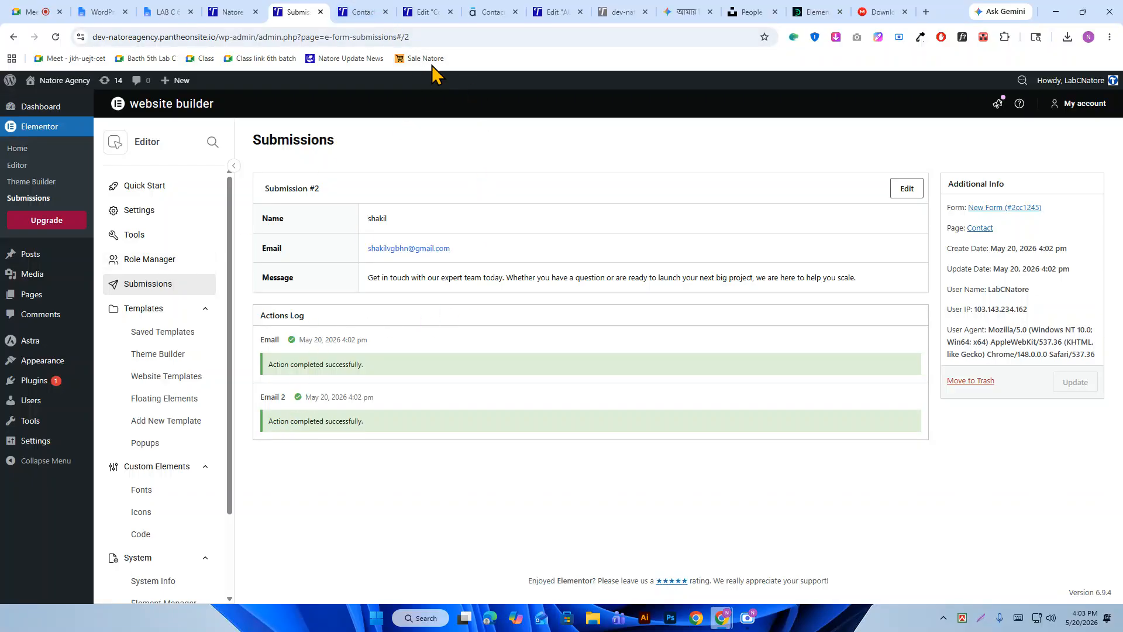
Return to the Contact page in the Elementor editor and remove Email 2 from the form's actions after submit.
left_click(433, 10)
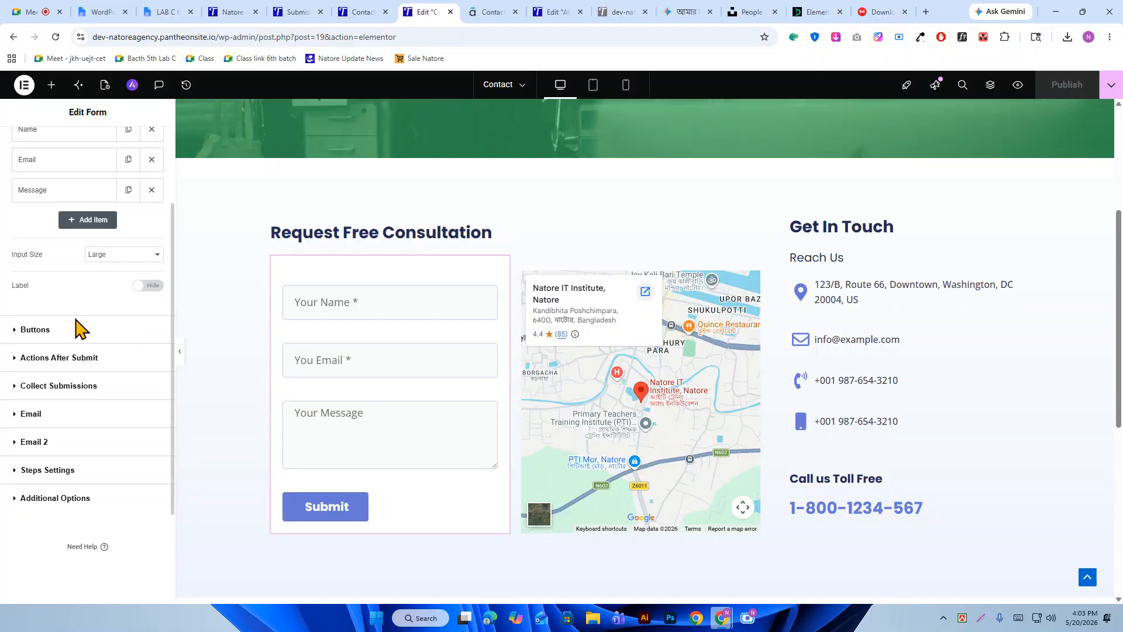
left_click(30, 331)
left_click(24, 214)
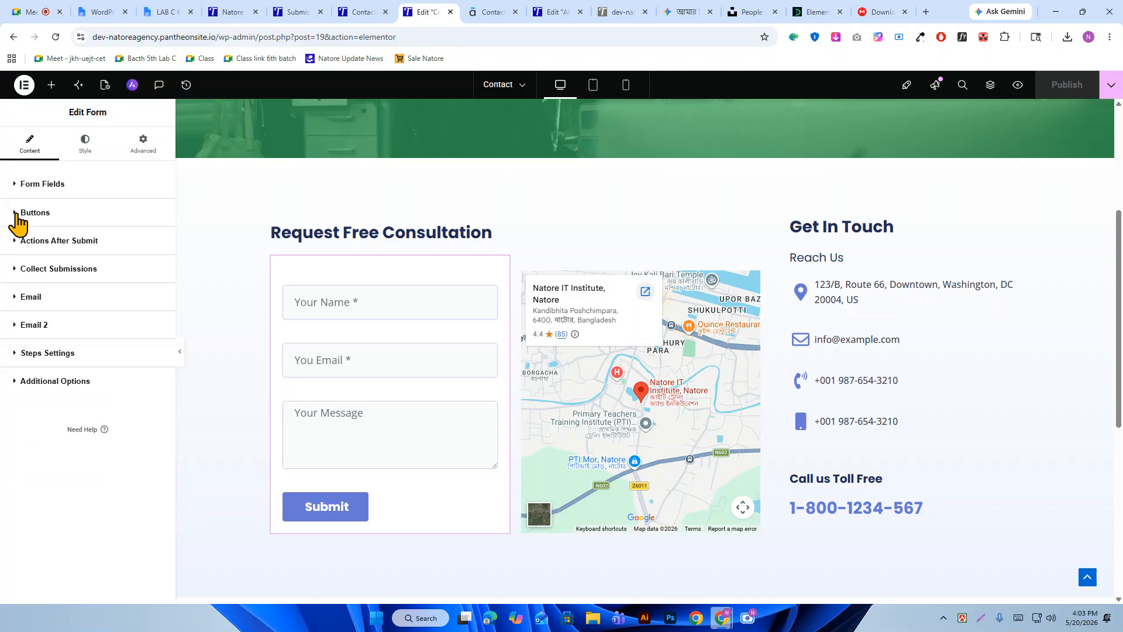
left_click(28, 297)
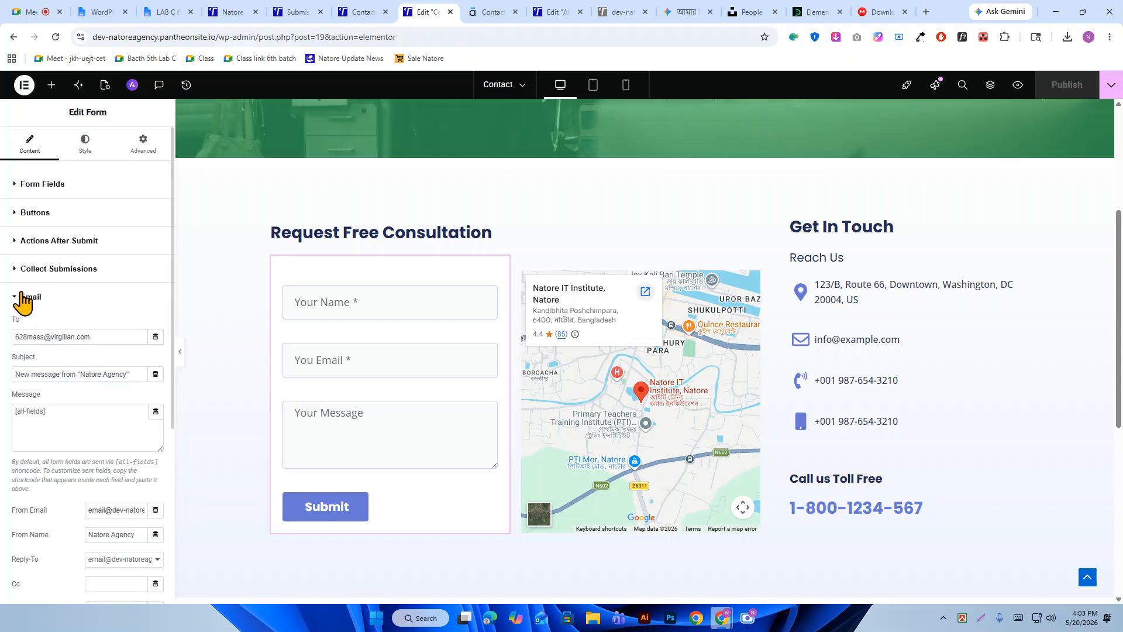
left_click(21, 295)
left_click(87, 330)
left_click(29, 325)
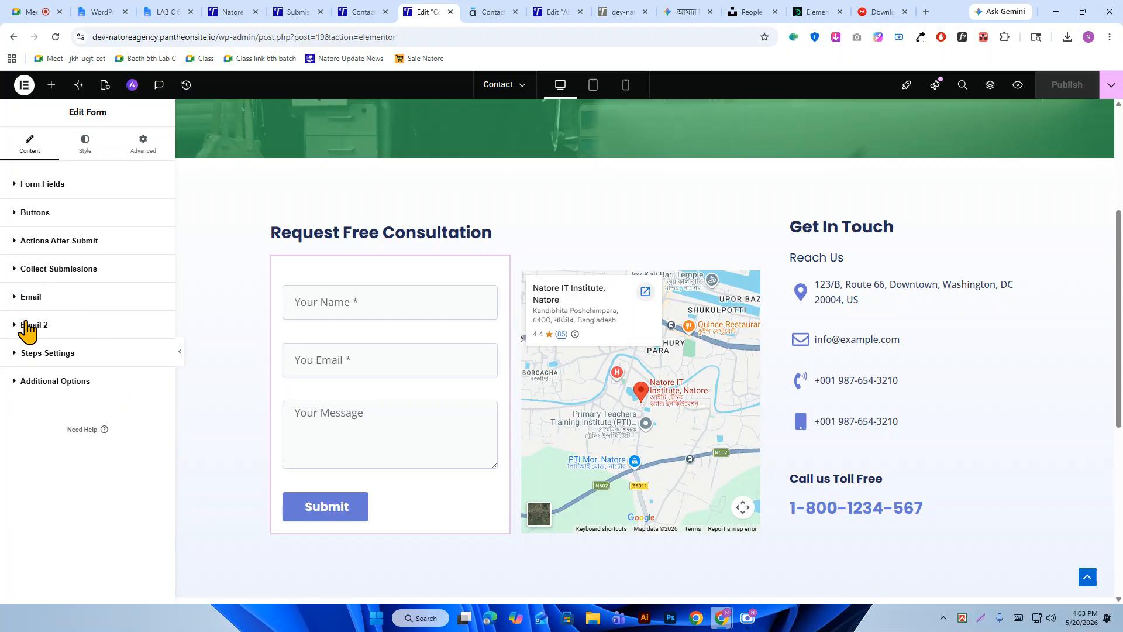
left_click(59, 241)
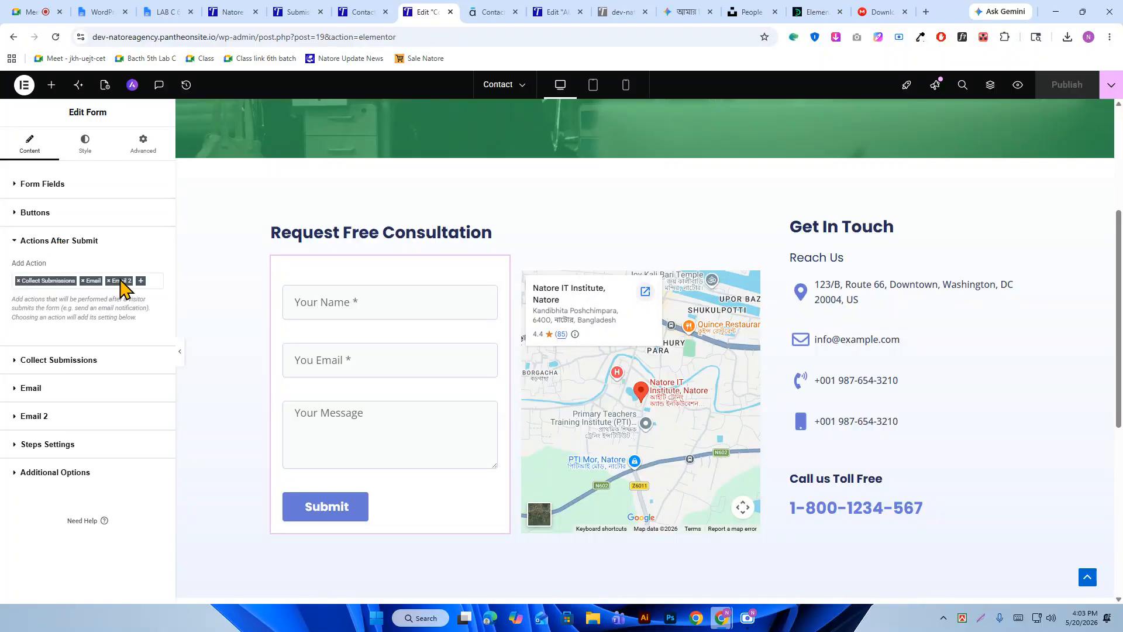
left_click(109, 281)
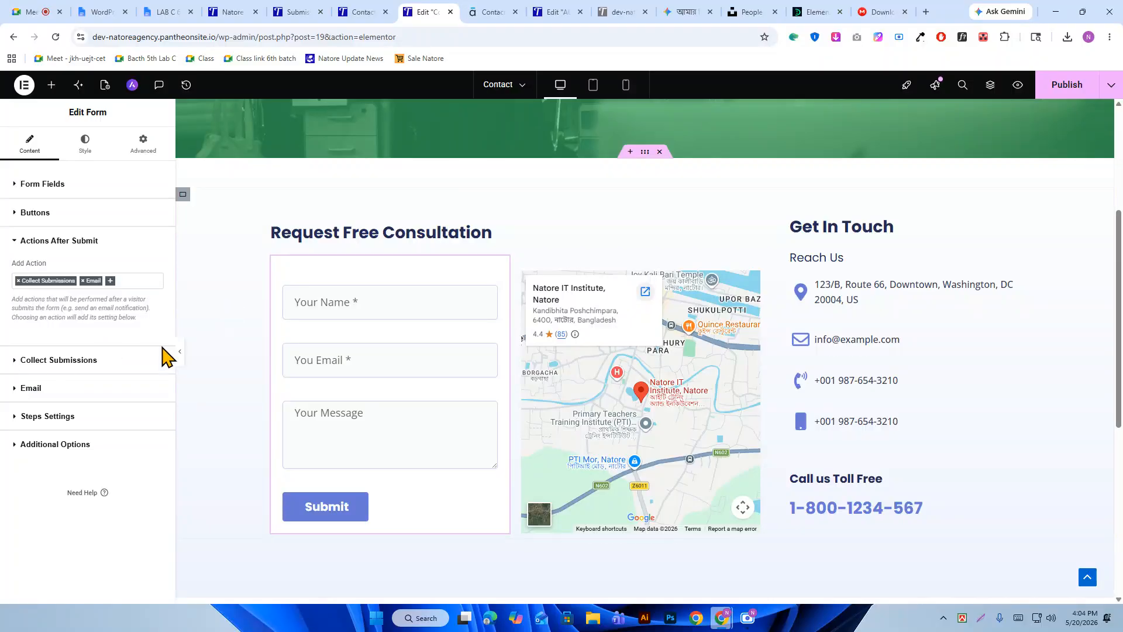
Open the form's Email action settings and select the recipient address.
left_click(29, 387)
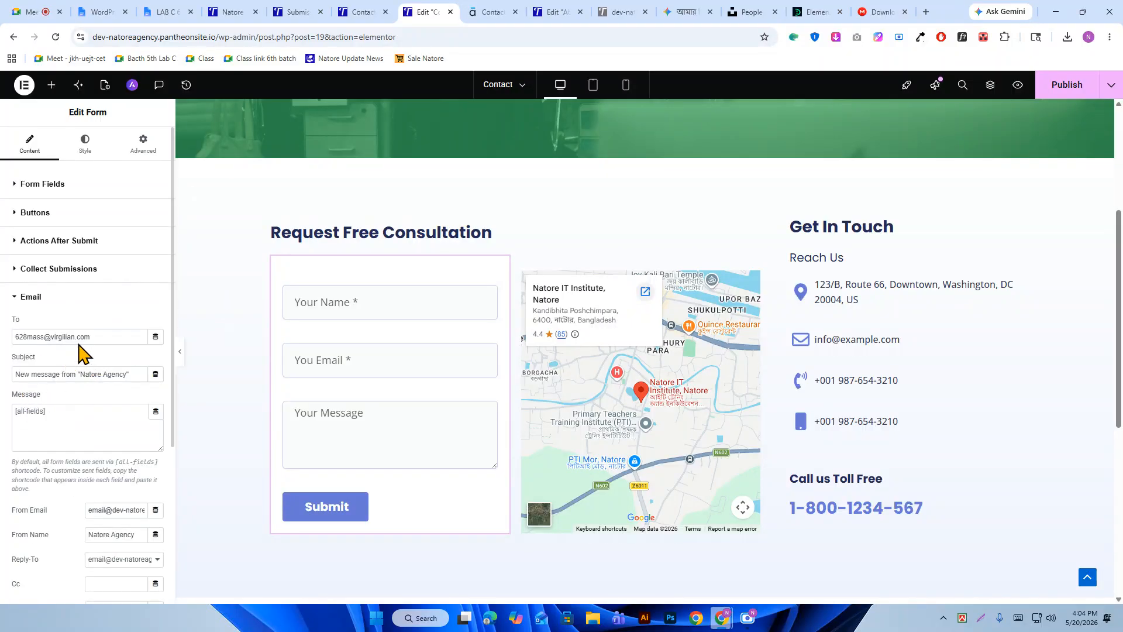
triple_click(80, 338)
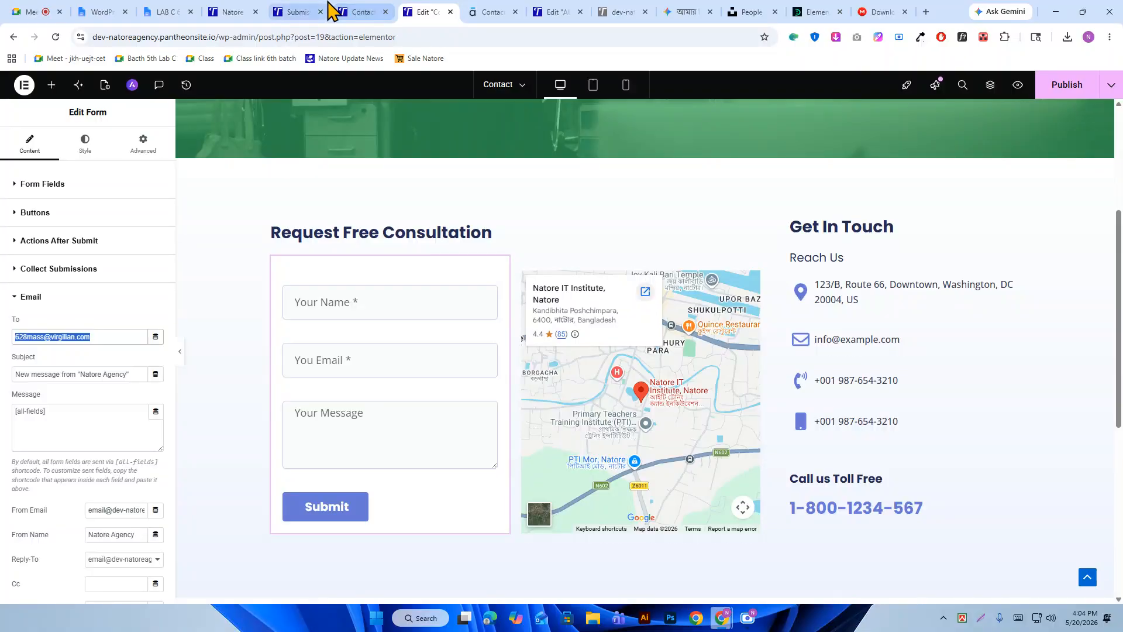
key("ctrl+v")
Go from the live site to the WordPress General Settings and select the administration email address for replacement.
left_click(240, 11)
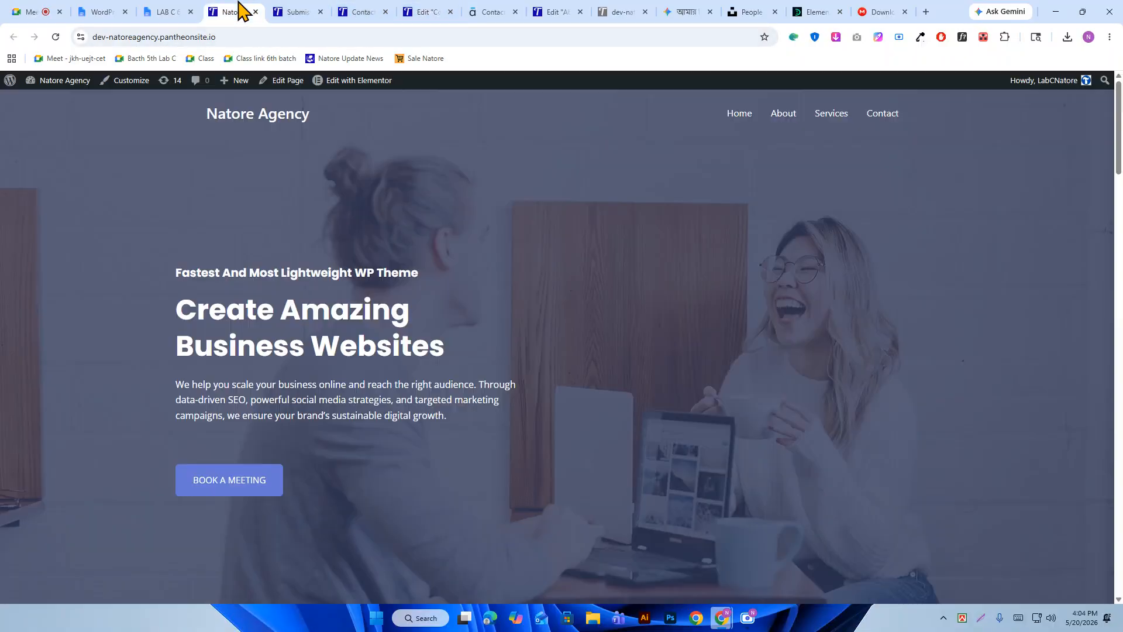
mouse_move(61, 80)
left_click(55, 99)
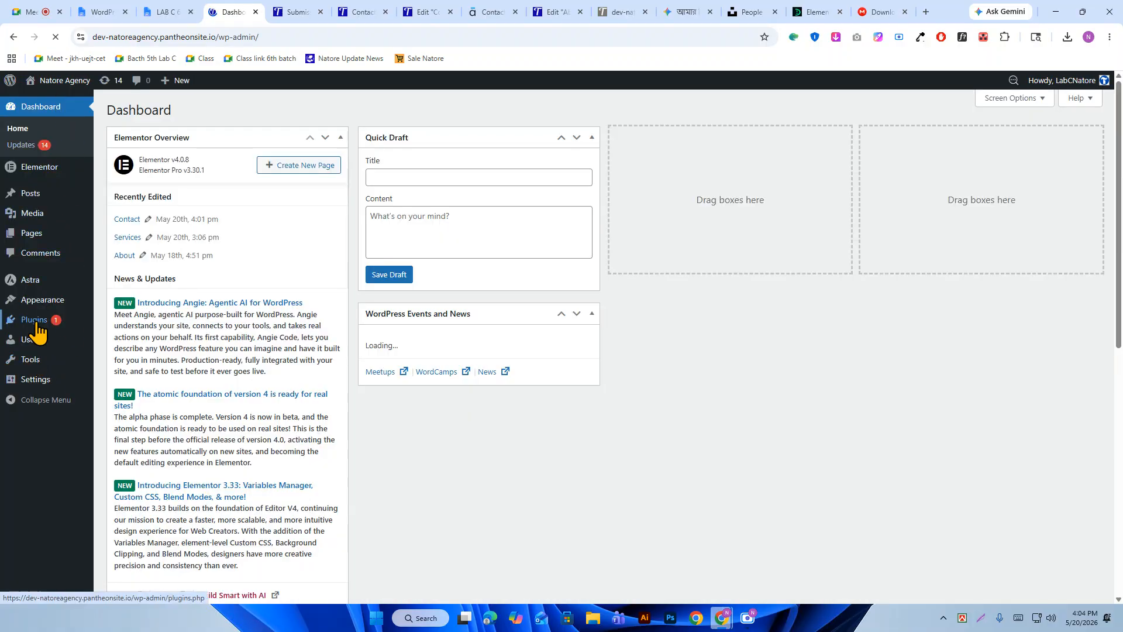
mouse_move(40, 386)
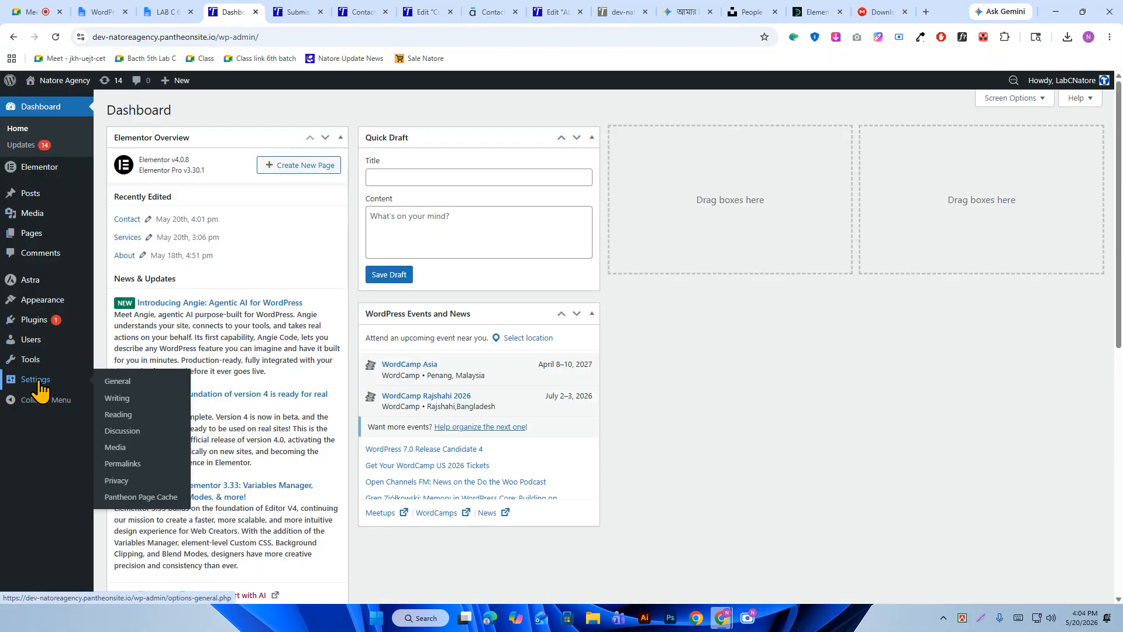
left_click(130, 381)
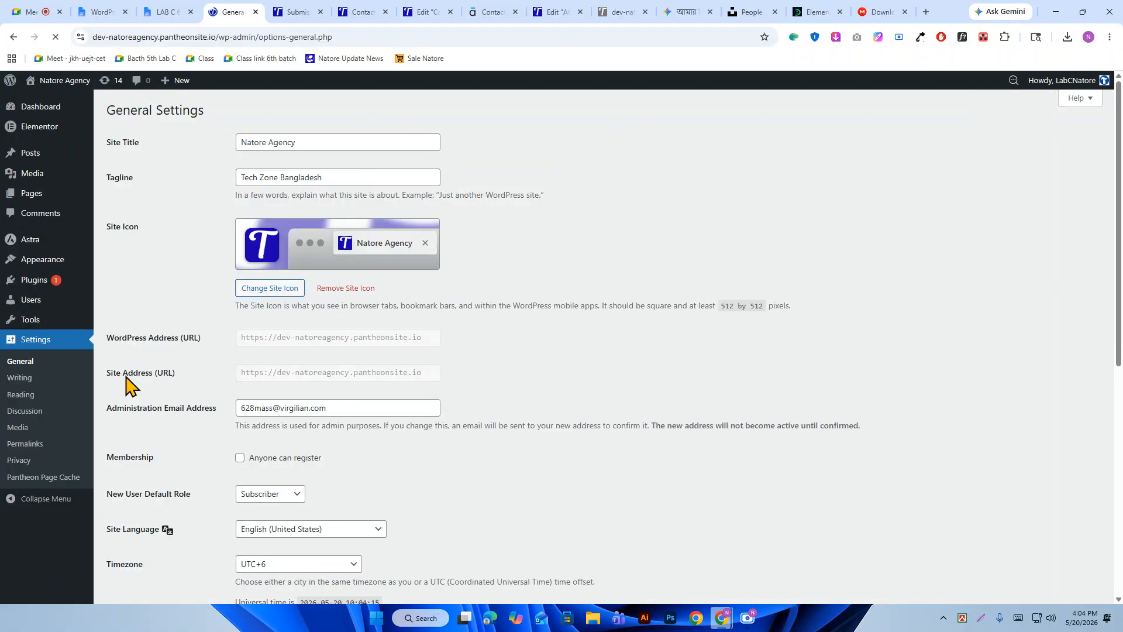
left_click(371, 408)
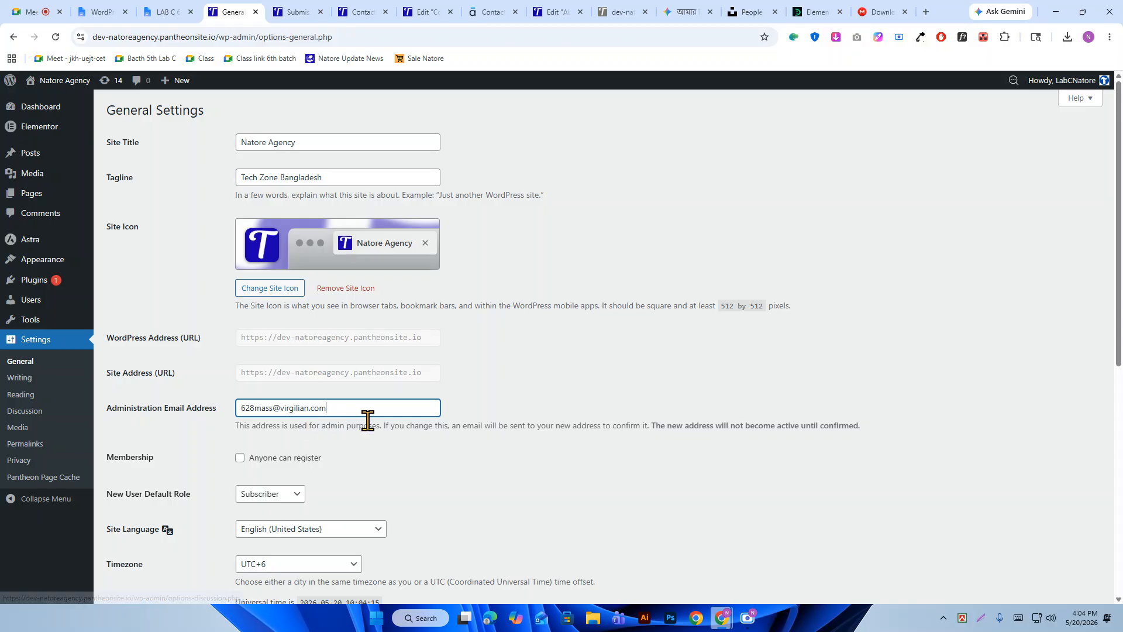
triple_click(380, 408)
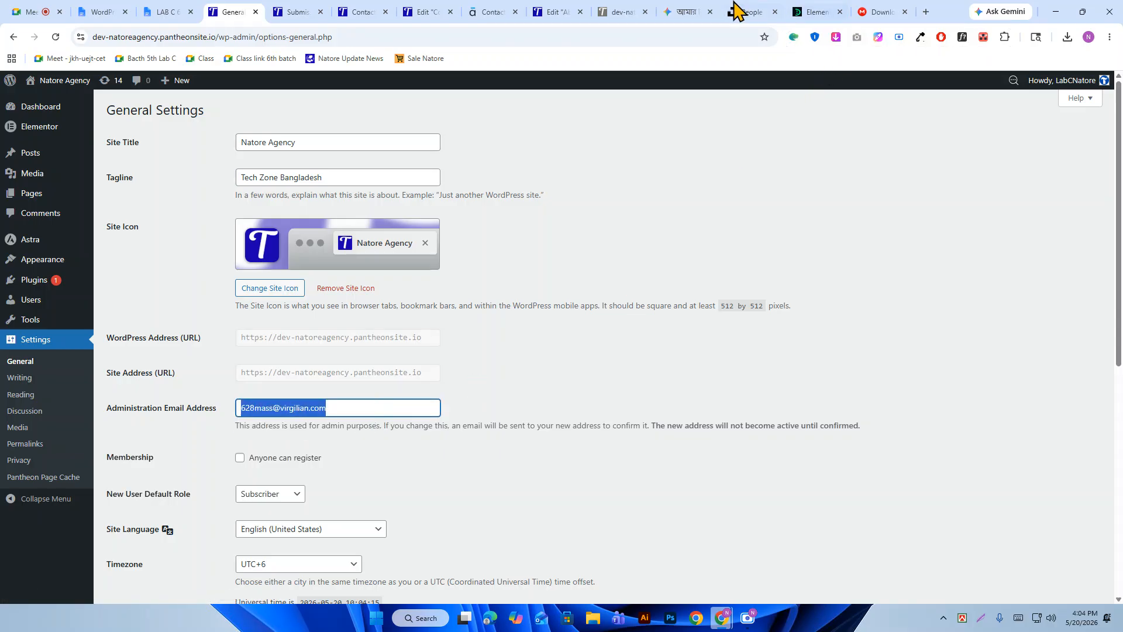
Open Gmail in a new tab and copy the signed-in account's email address.
left_click(928, 12)
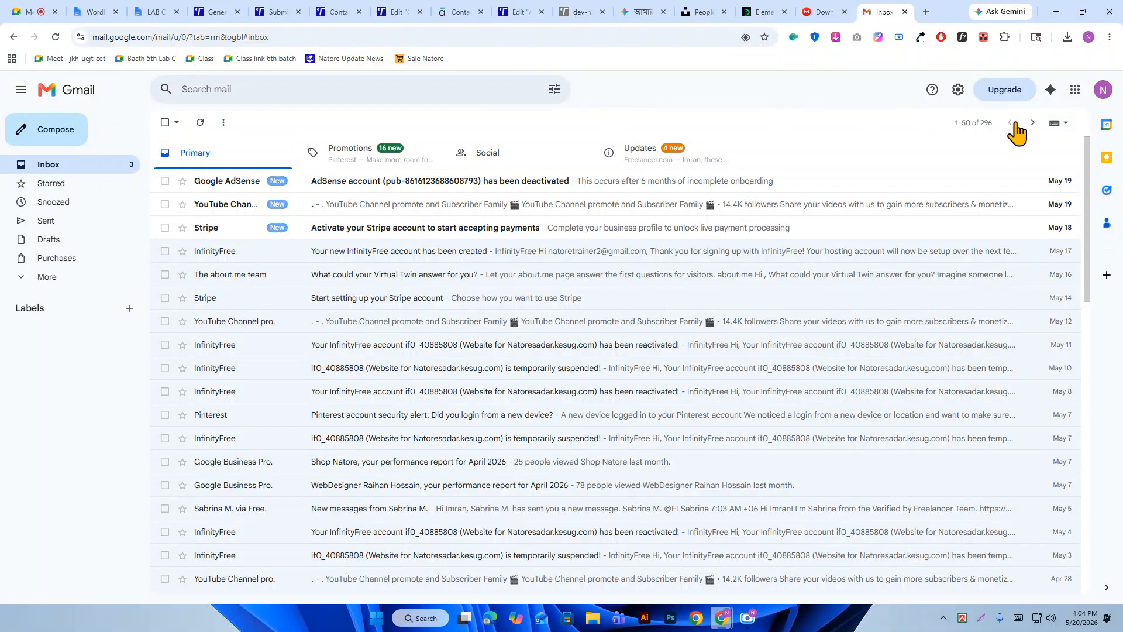
left_click(1103, 90)
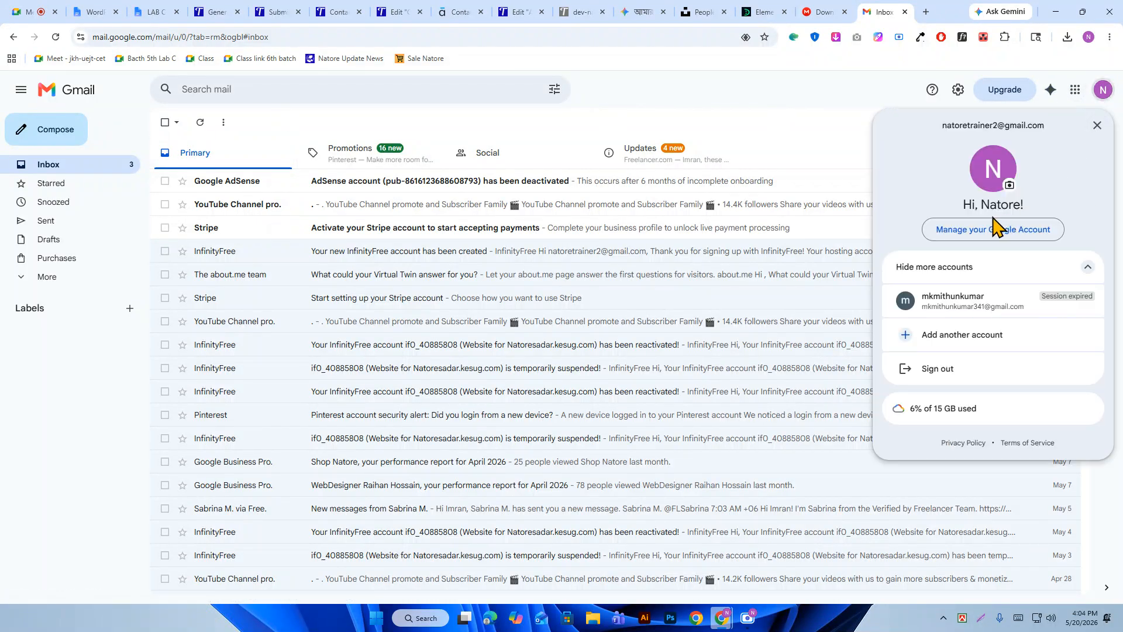
double_click(980, 123)
left_click_drag(978, 118, 1032, 123)
key("ctrl+c")
right_click(1045, 133)
left_click(1018, 143)
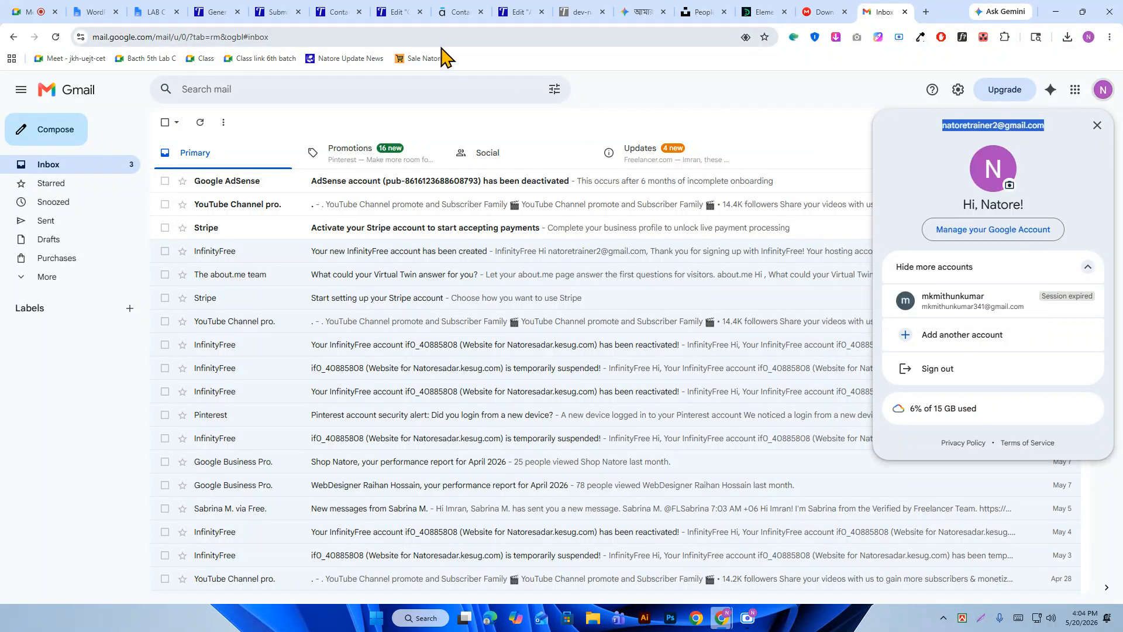
Replace the site's administration email in General Settings with the copied Gmail address and save the changes.
left_click(215, 11)
right_click(275, 412)
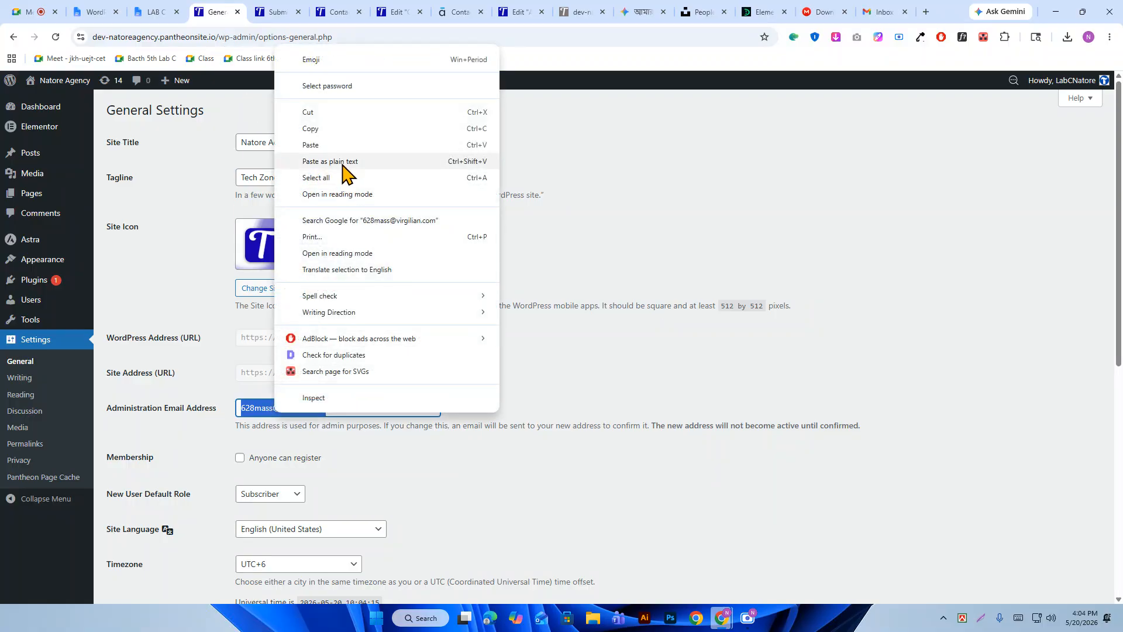
left_click(310, 162)
scroll(221, 413, "down", 1)
scroll(221, 412, "down", 6)
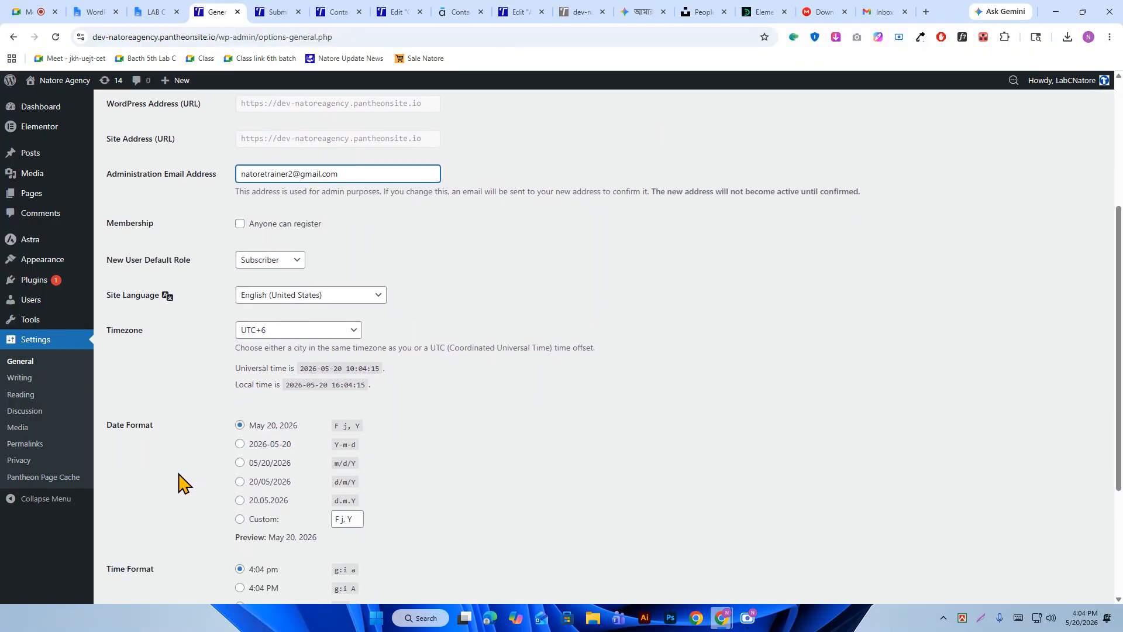
left_click(134, 561)
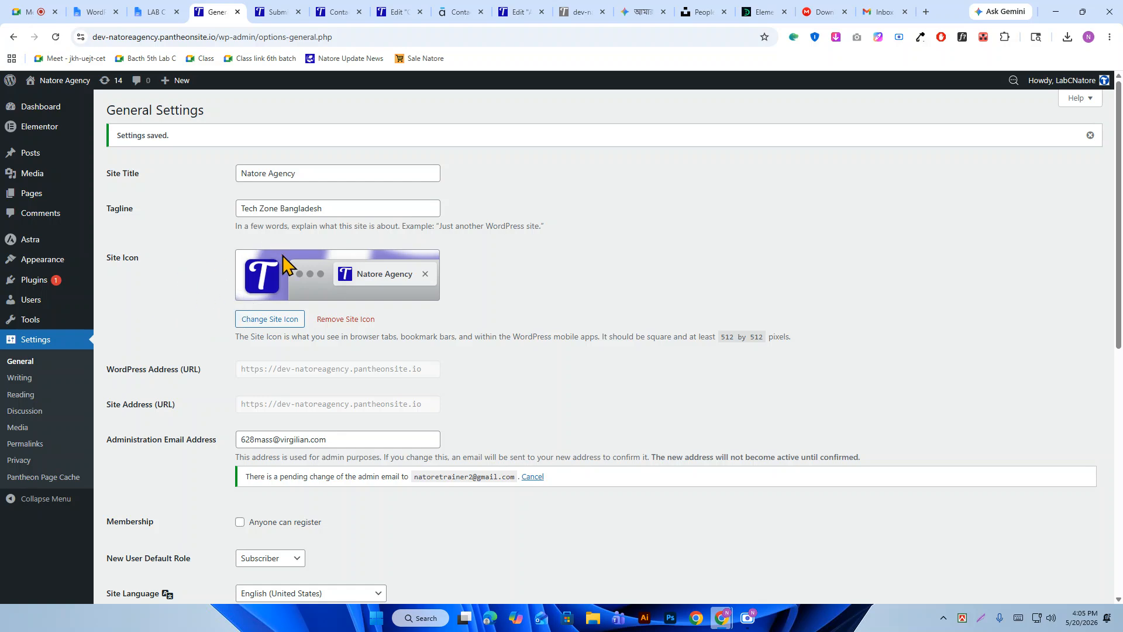
Switch to the Gmail inbox and read the unread Google AdSense, YouTube Channel and Stripe messages one after another.
left_click(895, 11)
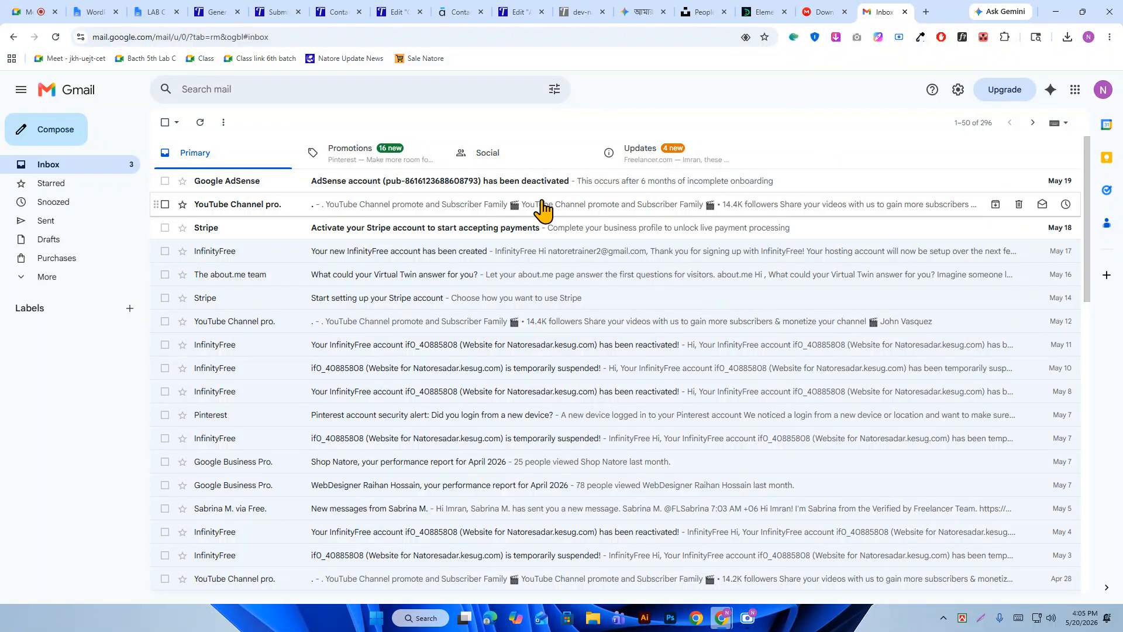
left_click(479, 186)
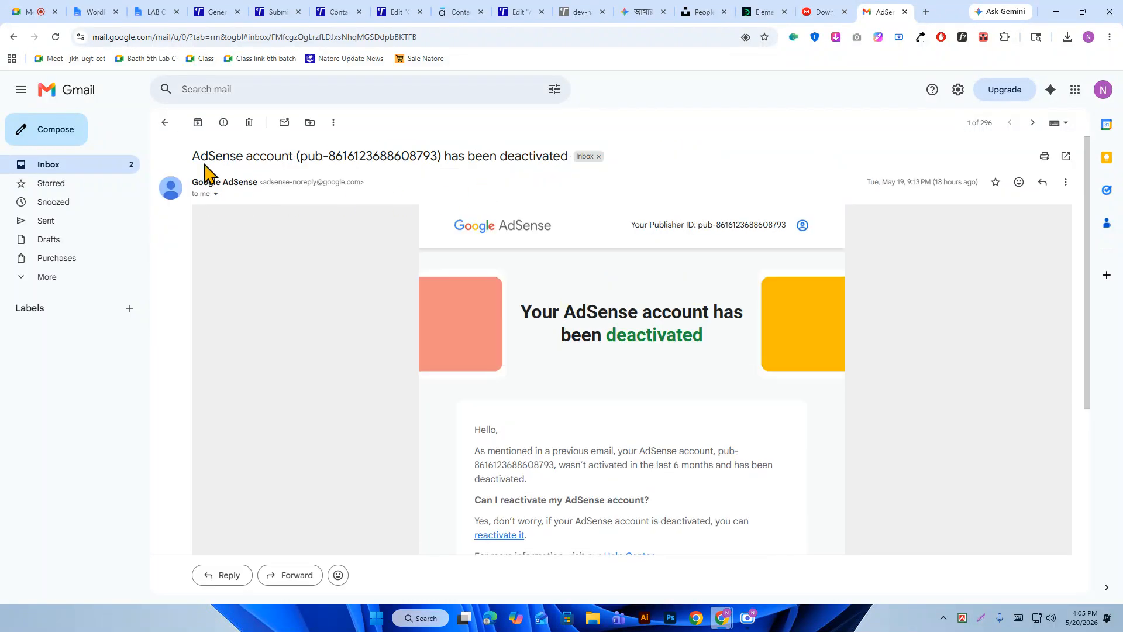
left_click(165, 122)
left_click(345, 209)
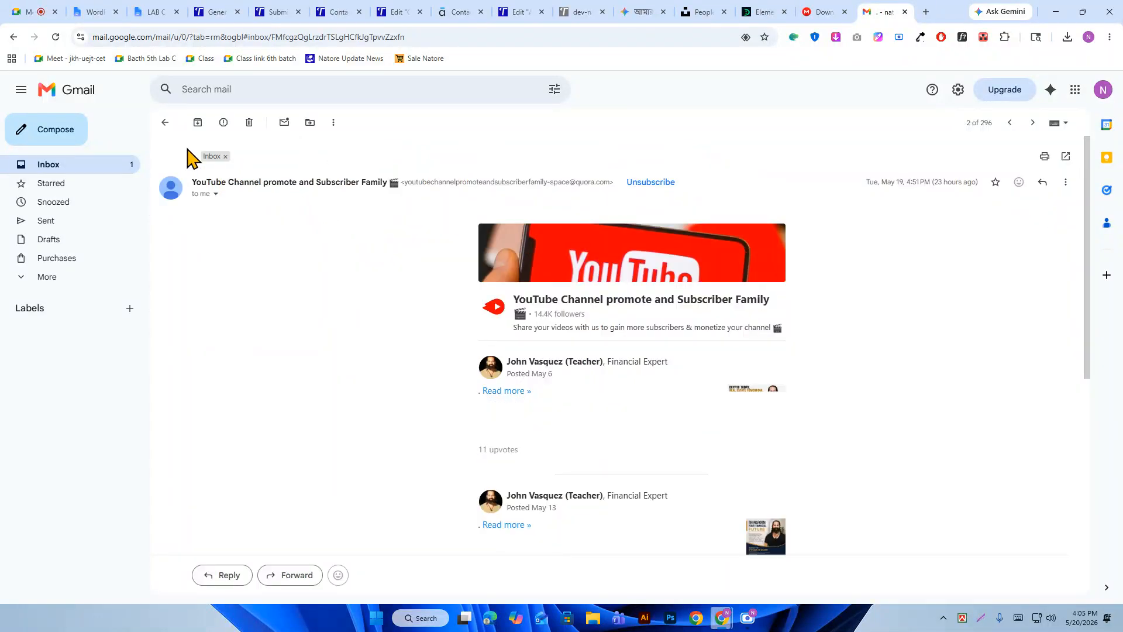
left_click(165, 122)
left_click(346, 225)
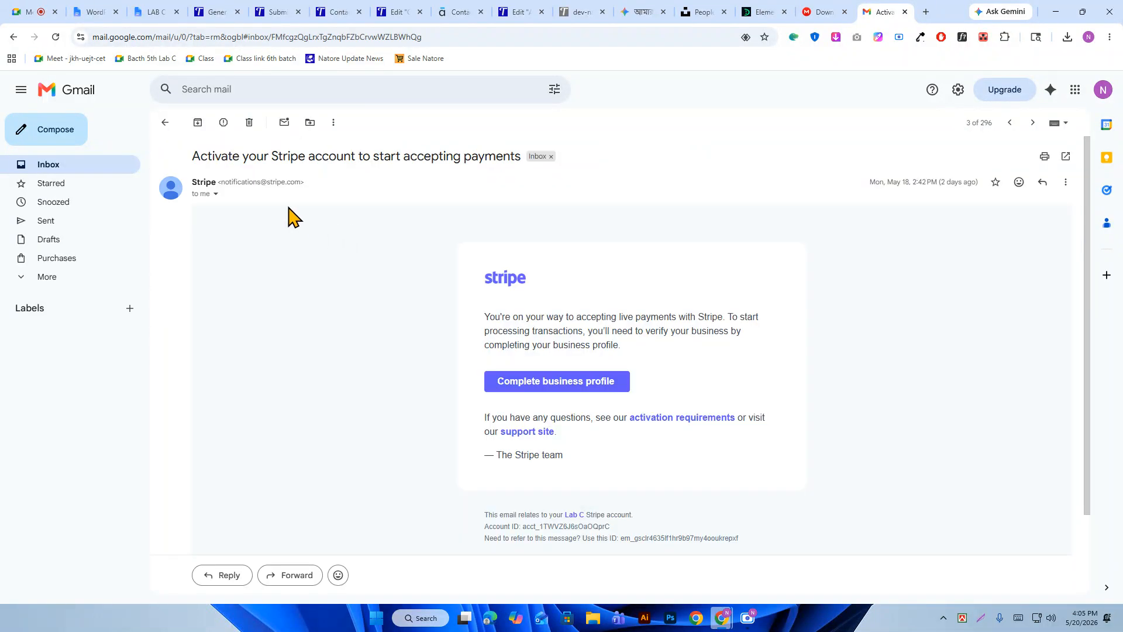
Return to the Gmail mail list, look through the Spam folder and mark all of its messages as read.
left_click(165, 124)
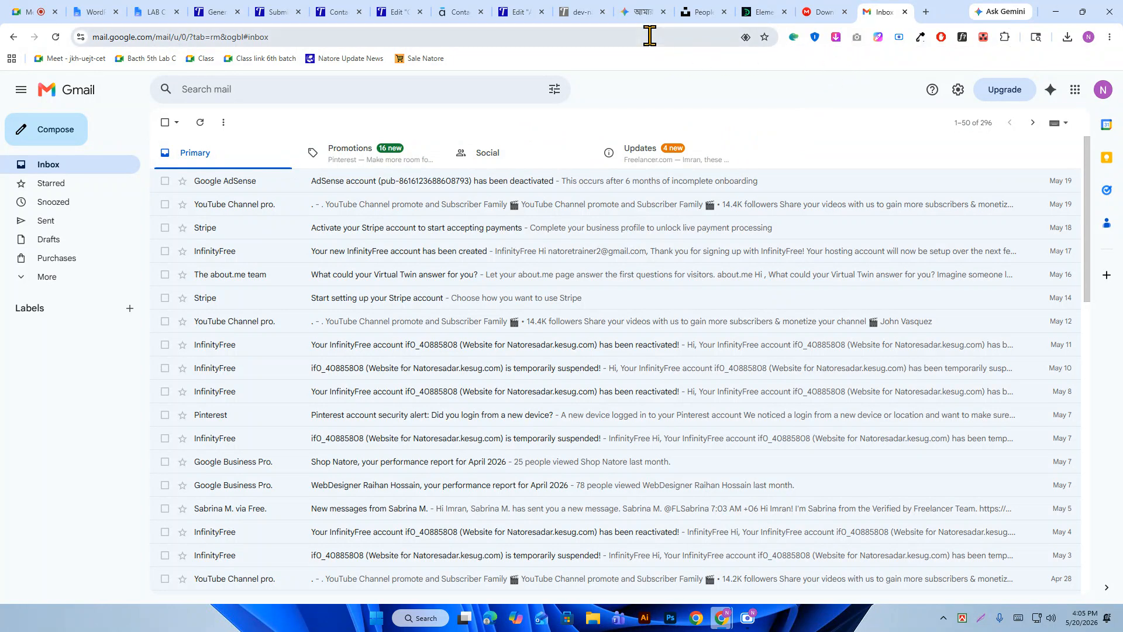
left_click(59, 279)
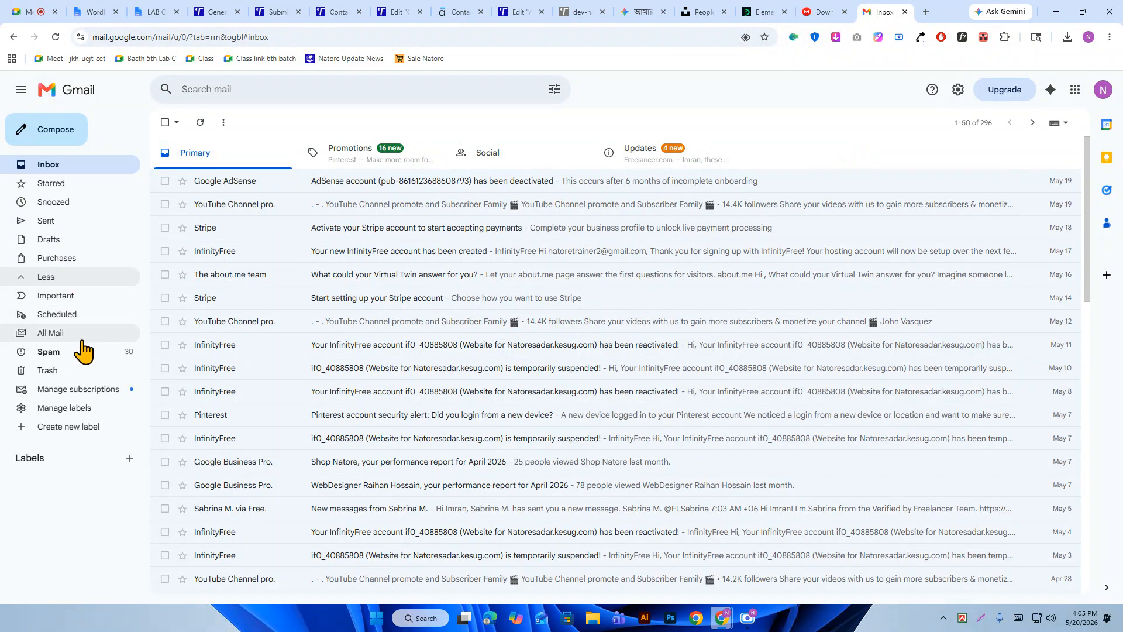
left_click(88, 352)
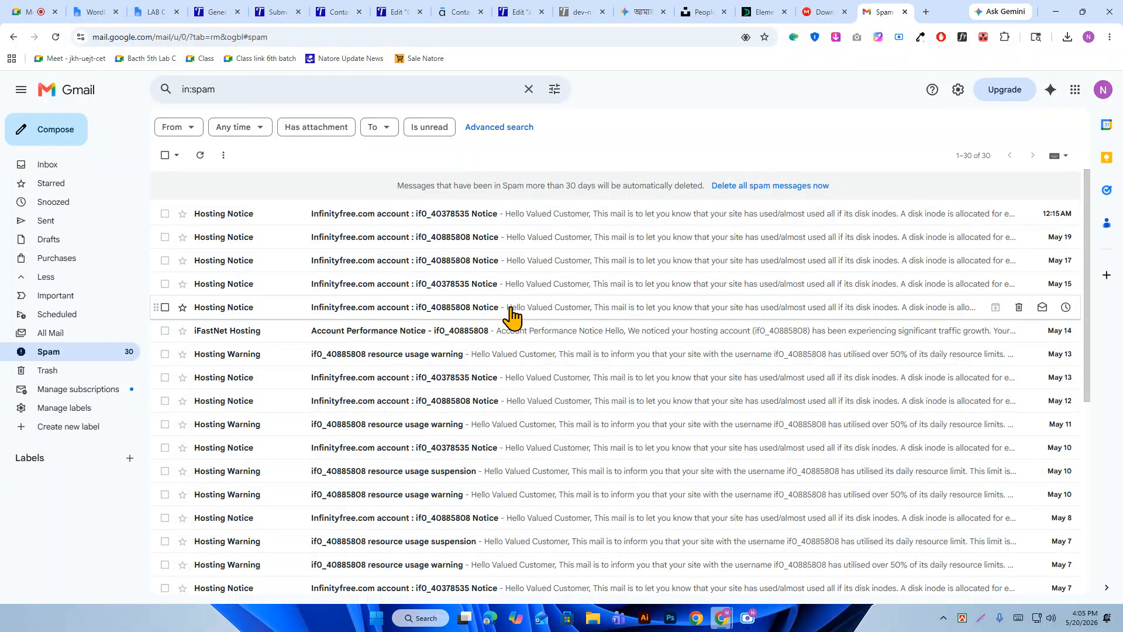
scroll(510, 316, "down", 5)
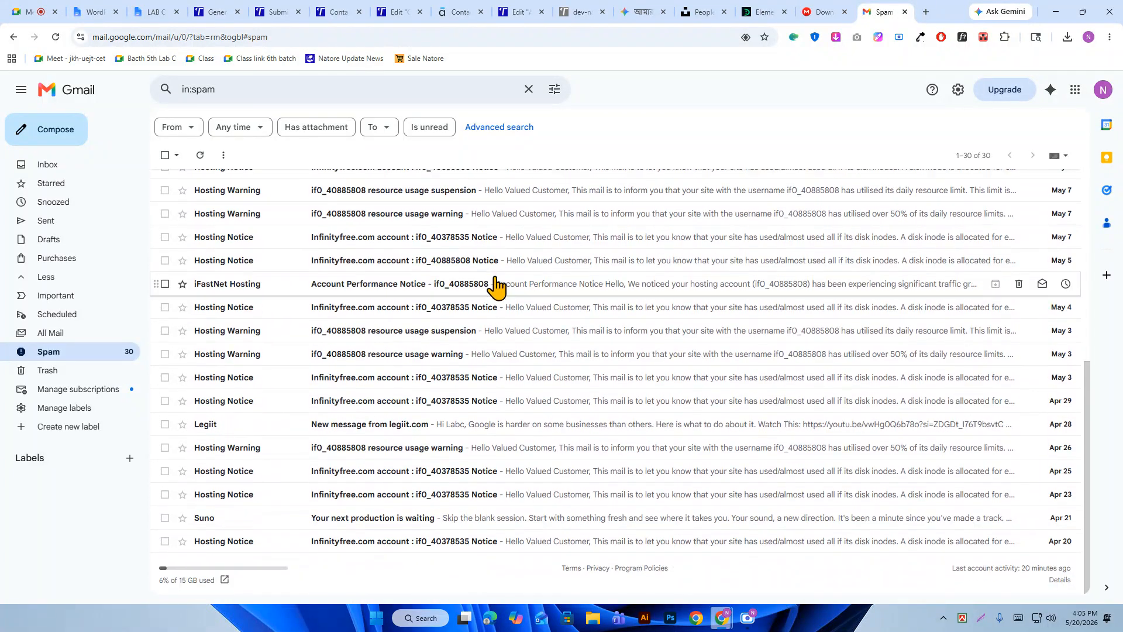
scroll(497, 286, "up", 5)
left_click(223, 155)
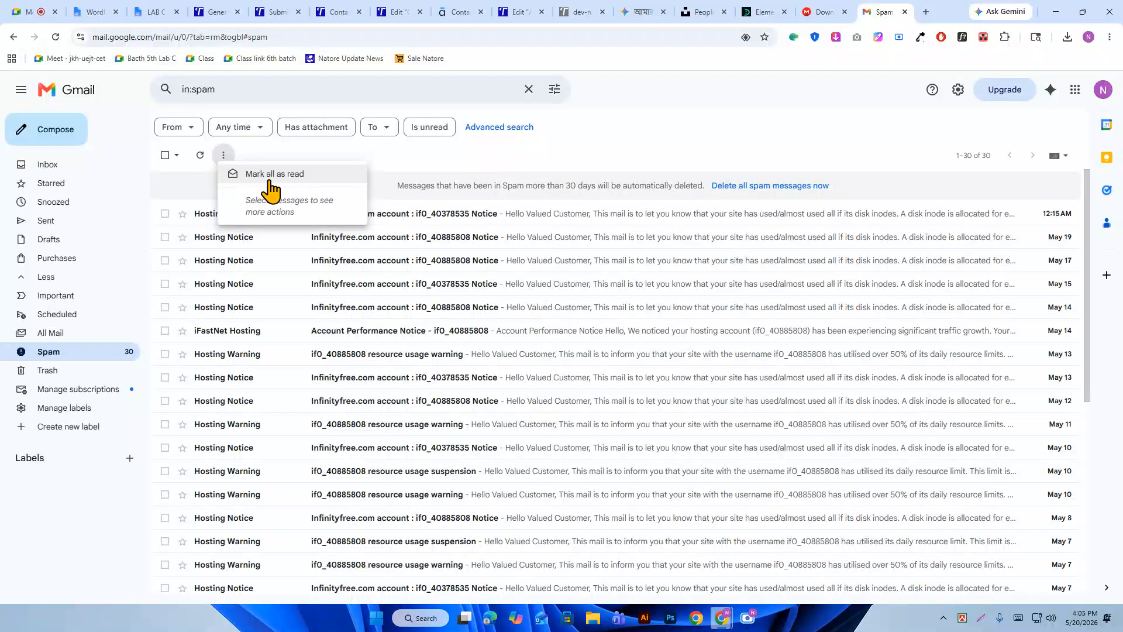
left_click(262, 179)
Check the inbox's Updates and Promotions categories for the WordPress confirmation email, and review the administration email in General Settings.
left_click(47, 168)
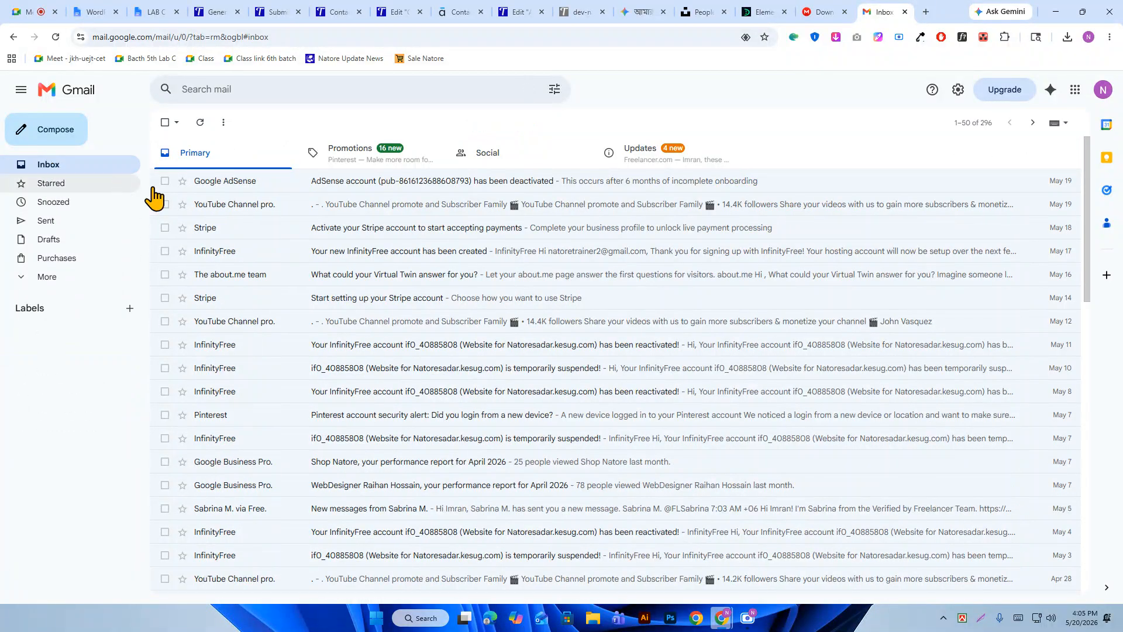
left_click(643, 155)
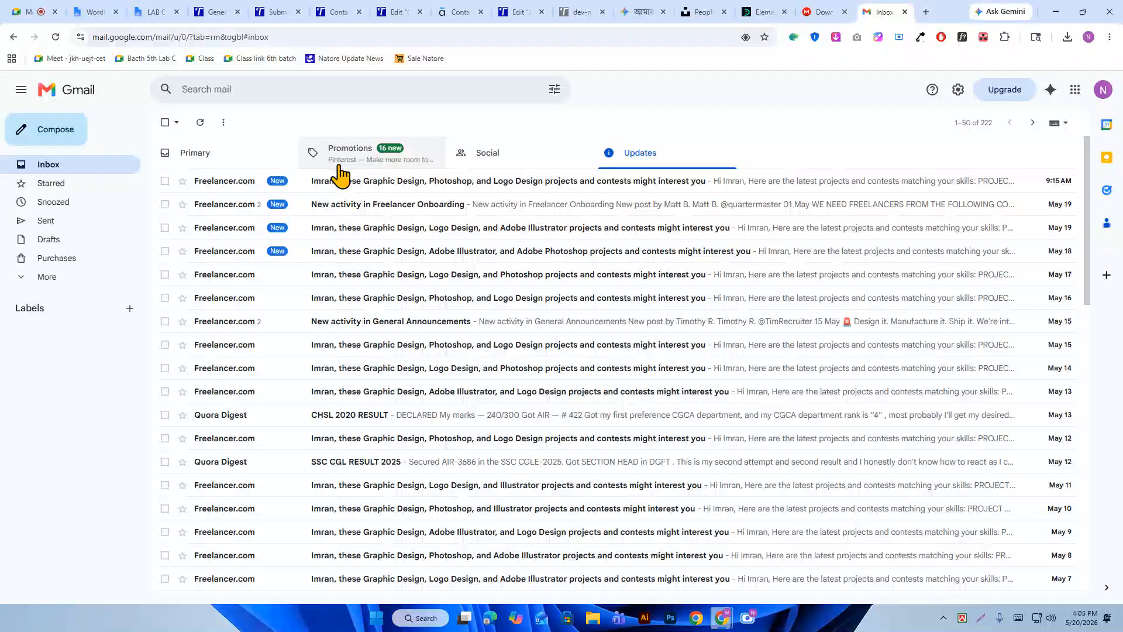
left_click(339, 166)
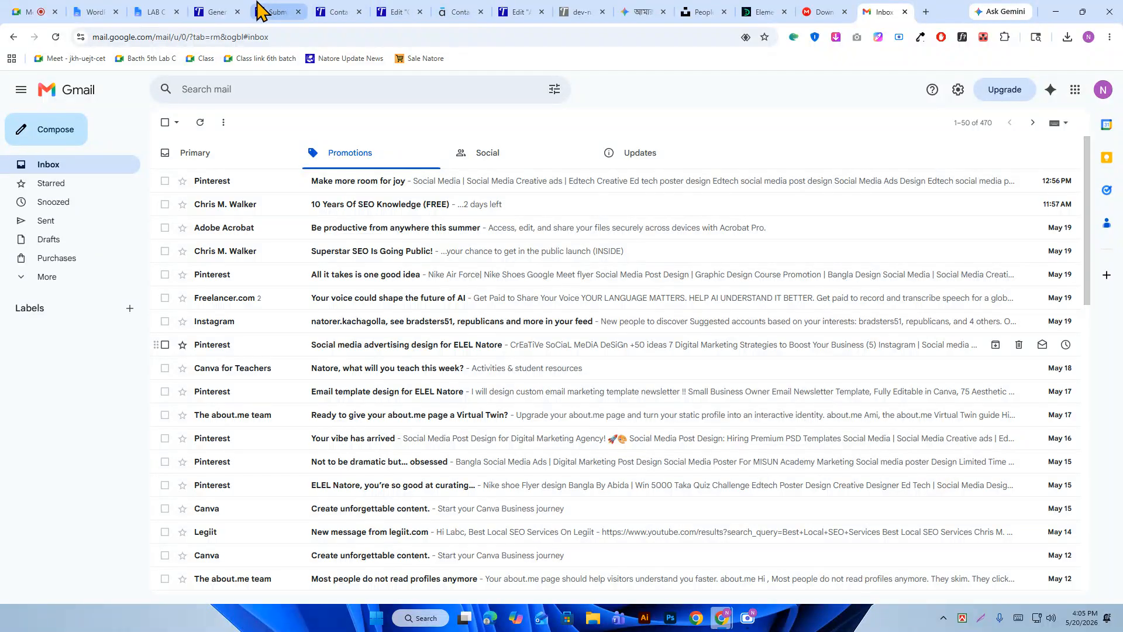
left_click(249, 13)
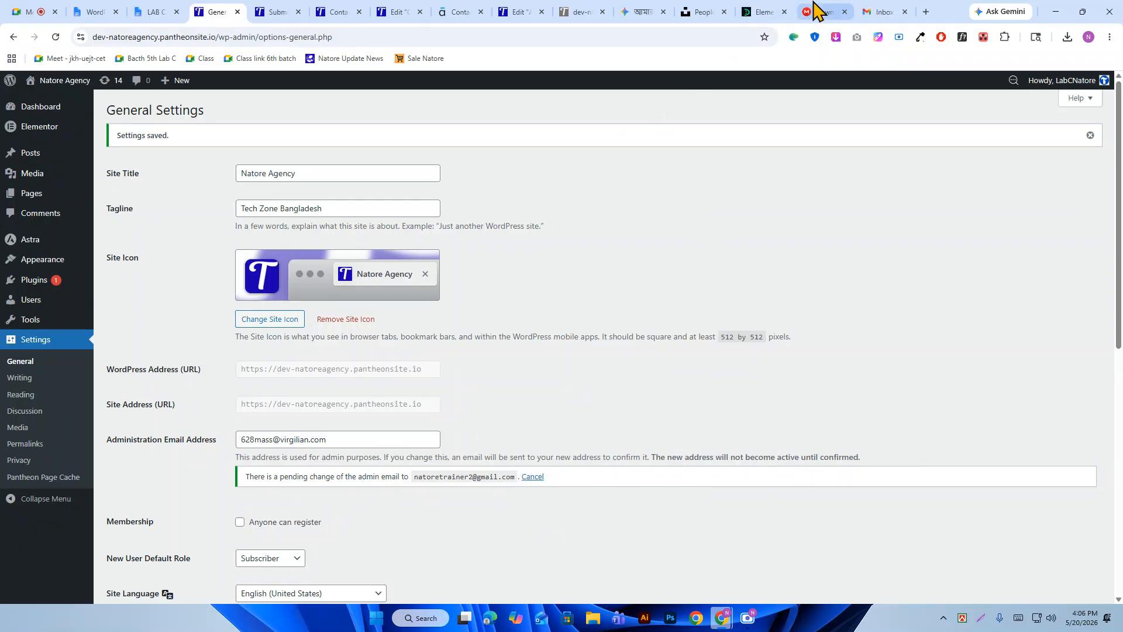
Copy the signed-in account's email address from Gmail again and return to the WordPress General Settings.
left_click(882, 12)
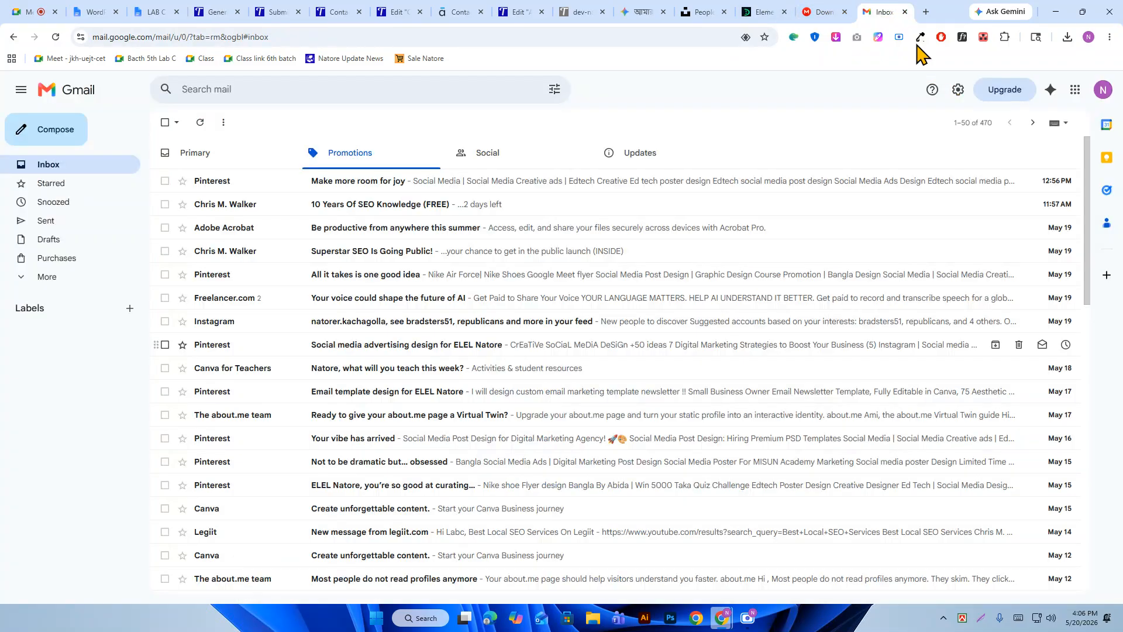
left_click(1103, 89)
triple_click(994, 125)
right_click(1017, 132)
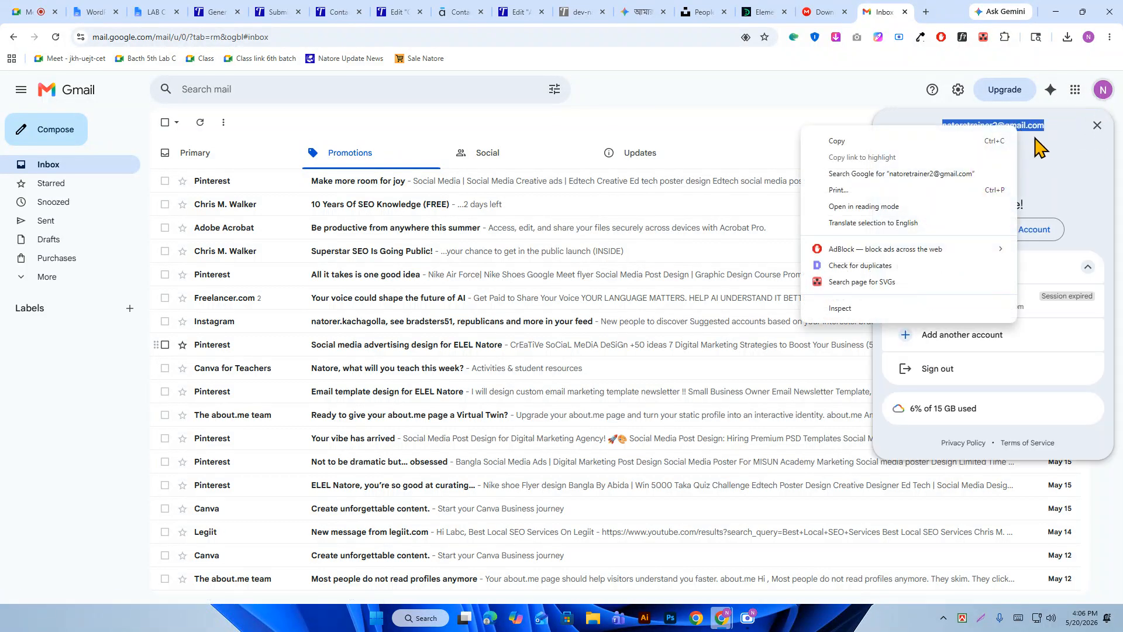
left_click(981, 140)
left_click(200, 8)
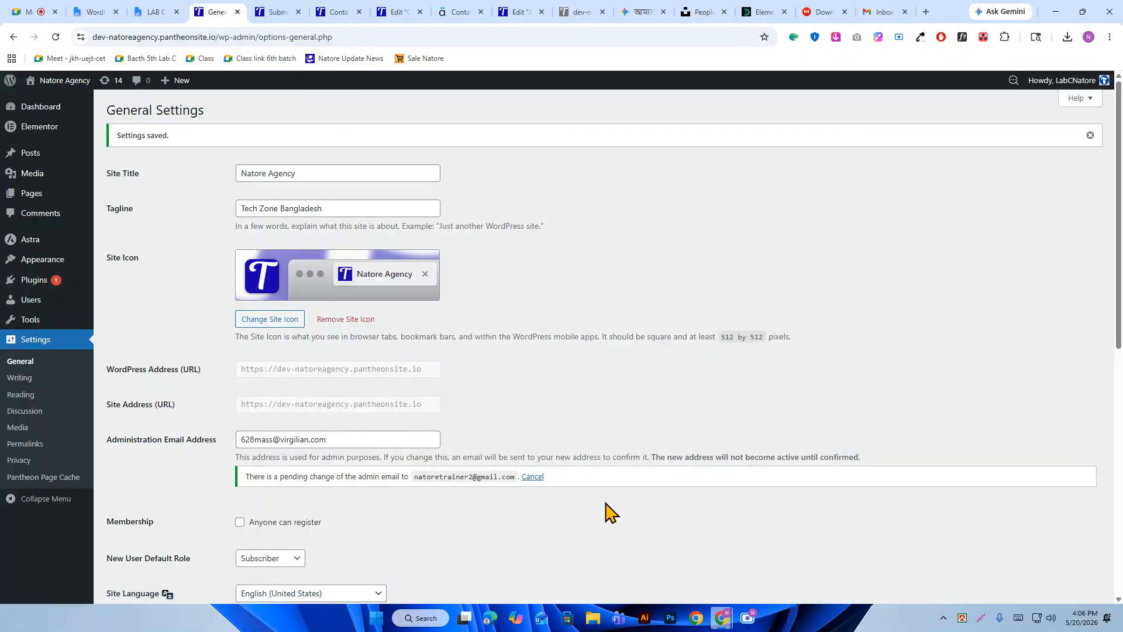
Recheck Gmail's Primary, Promotions, Social and Updates categories and the Spam folder for the confirmation email.
left_click(872, 11)
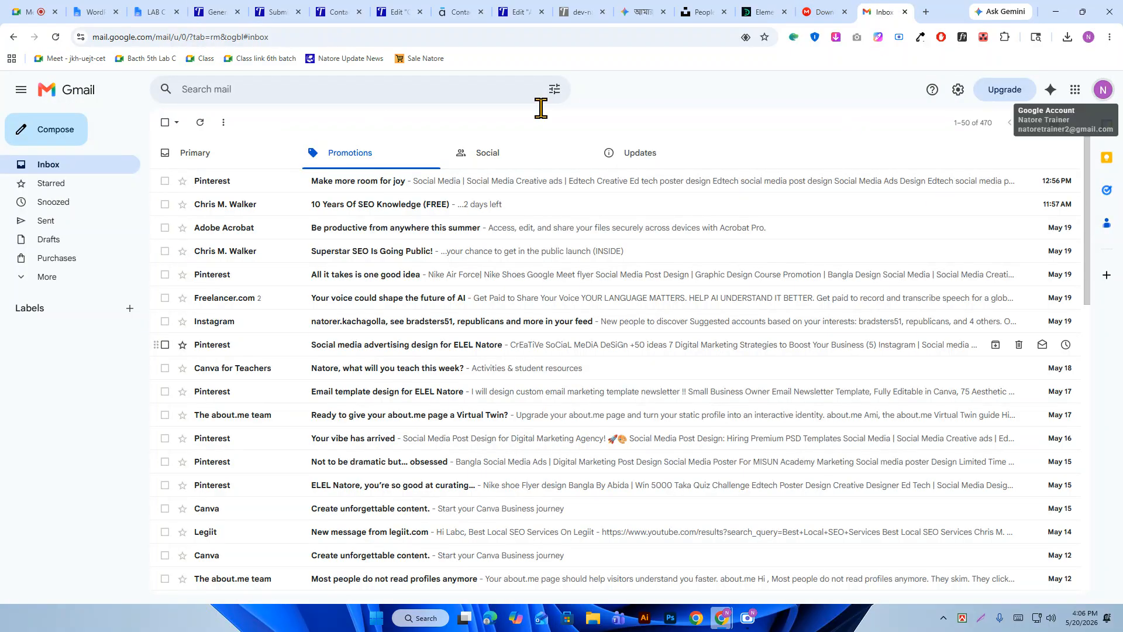
left_click(188, 150)
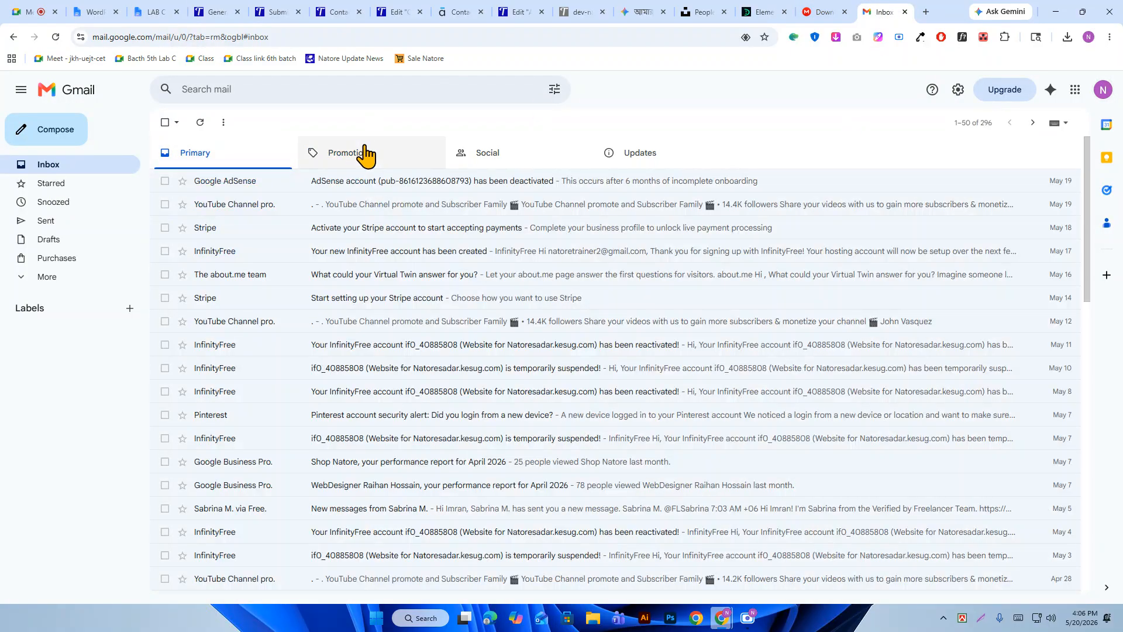
left_click(380, 153)
left_click(484, 151)
left_click(644, 153)
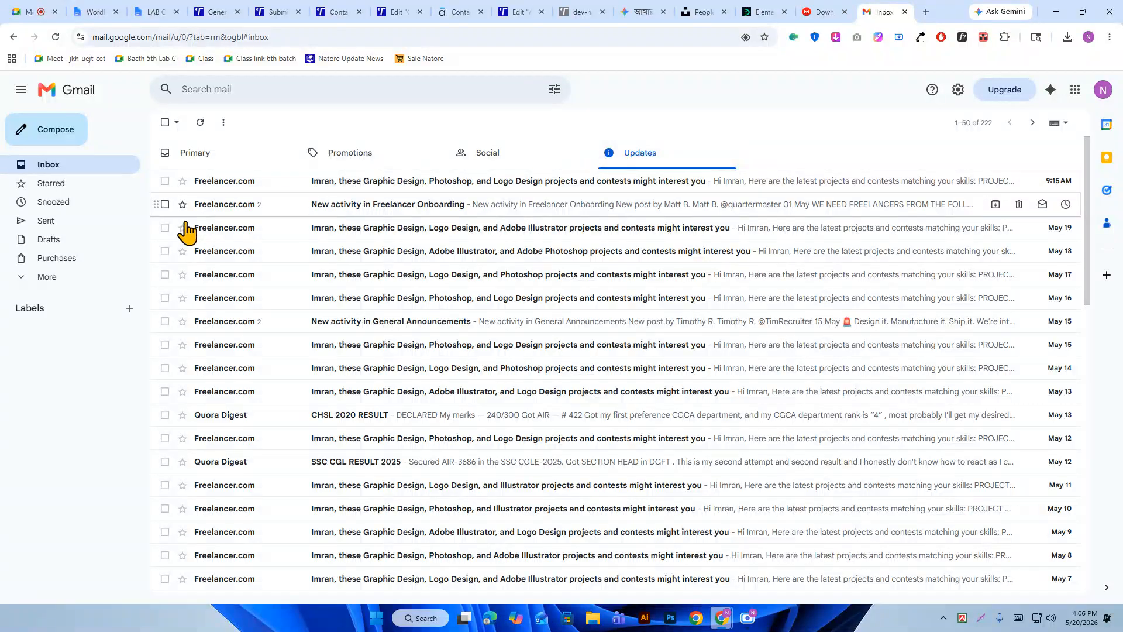
left_click(69, 279)
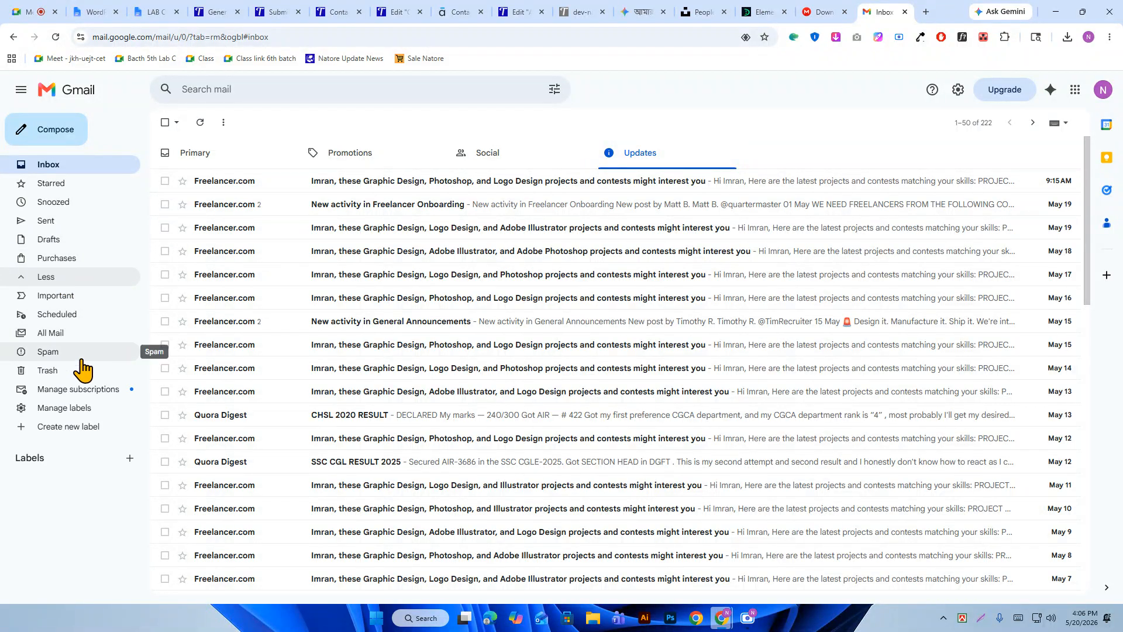
left_click(49, 352)
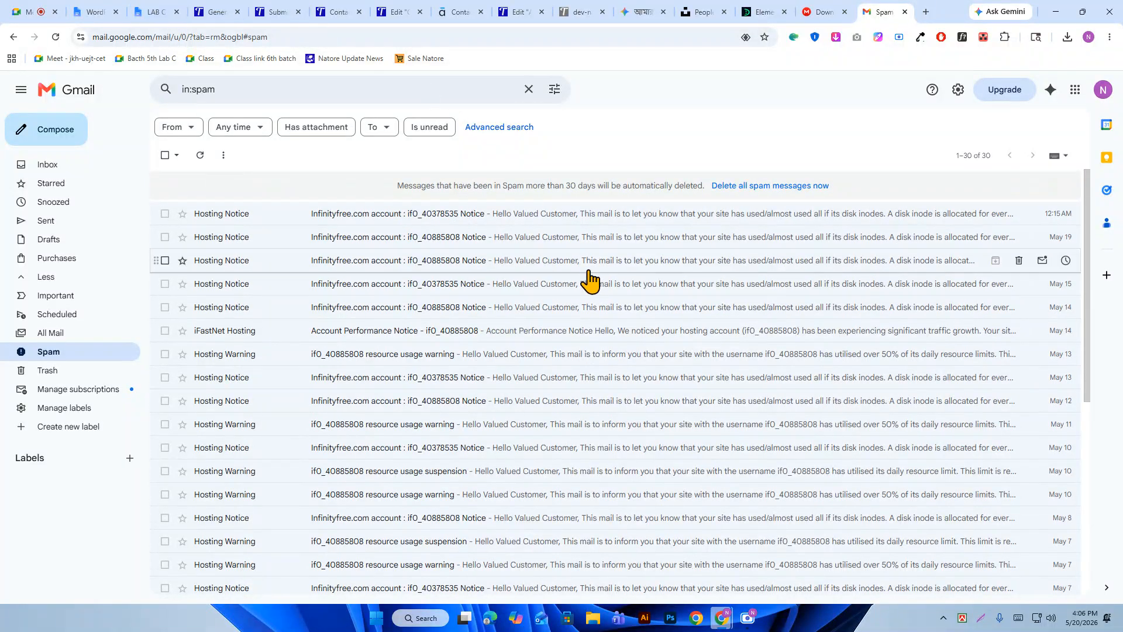
scroll(575, 291, "down", 5)
scroll(521, 334, "up", 5)
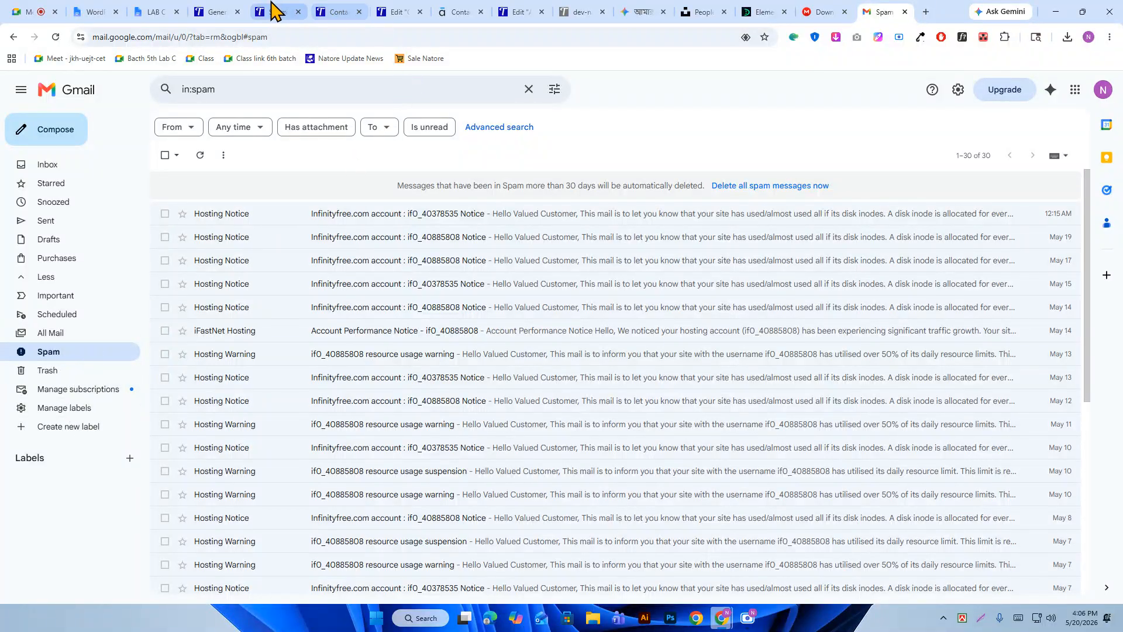
In the Elementor editor for the Contact page, replace the form's notification recipient with the copied Gmail address.
left_click(210, 10)
left_click(324, 9)
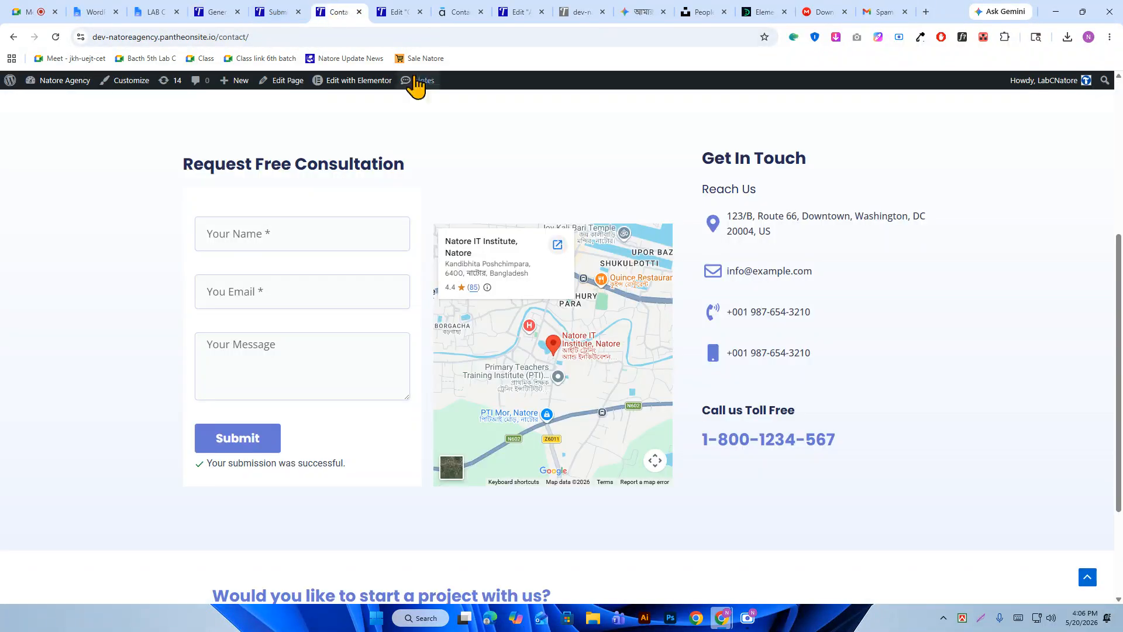
left_click(388, 11)
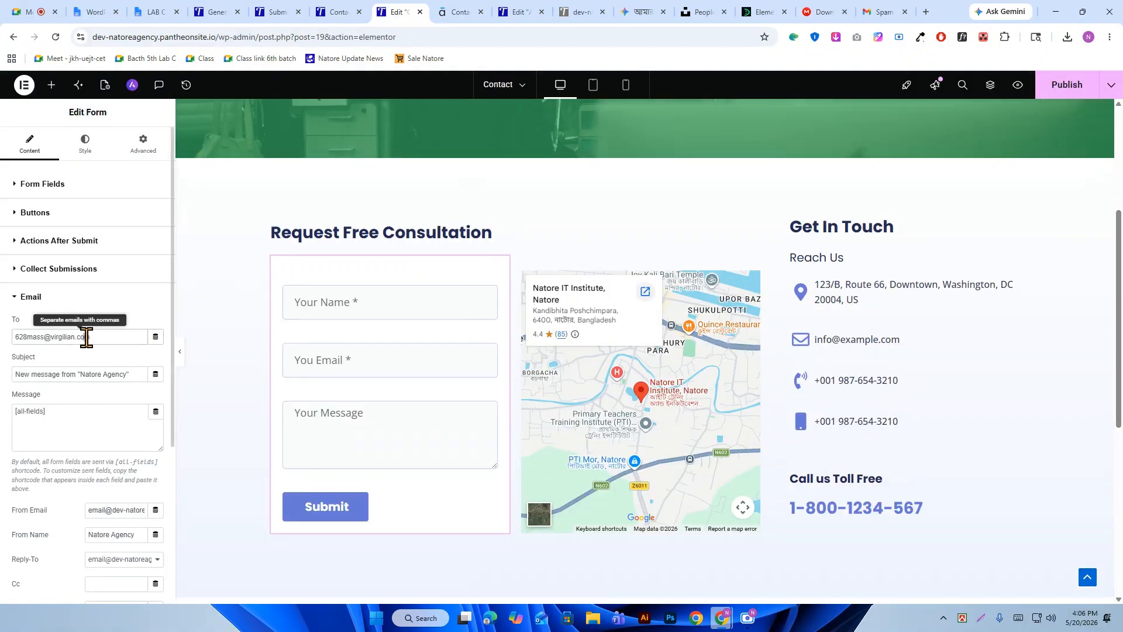
triple_click(97, 341)
right_click(95, 338)
left_click(164, 359)
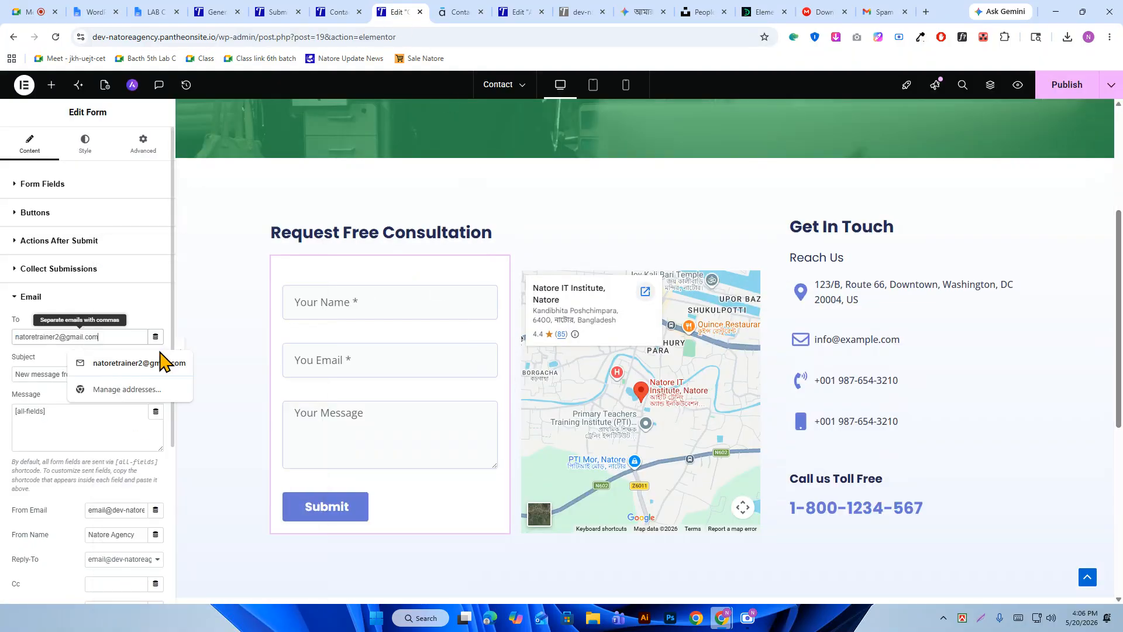
left_click(123, 299)
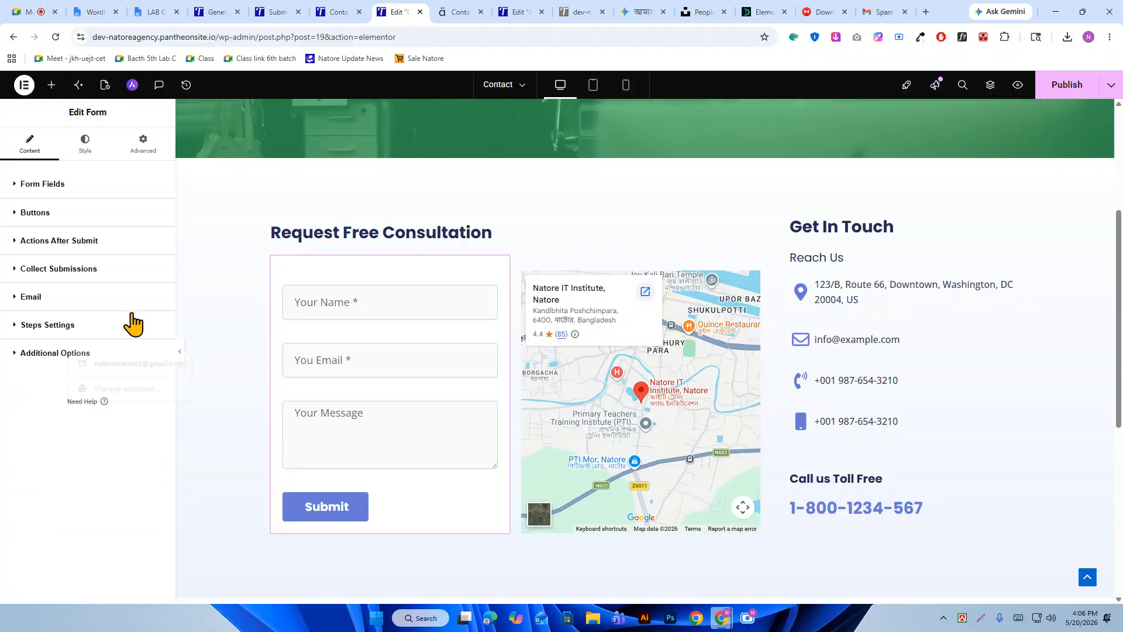
Check the signed-in Gmail account and set the contact form's From Email to "mozi".
left_click(42, 300)
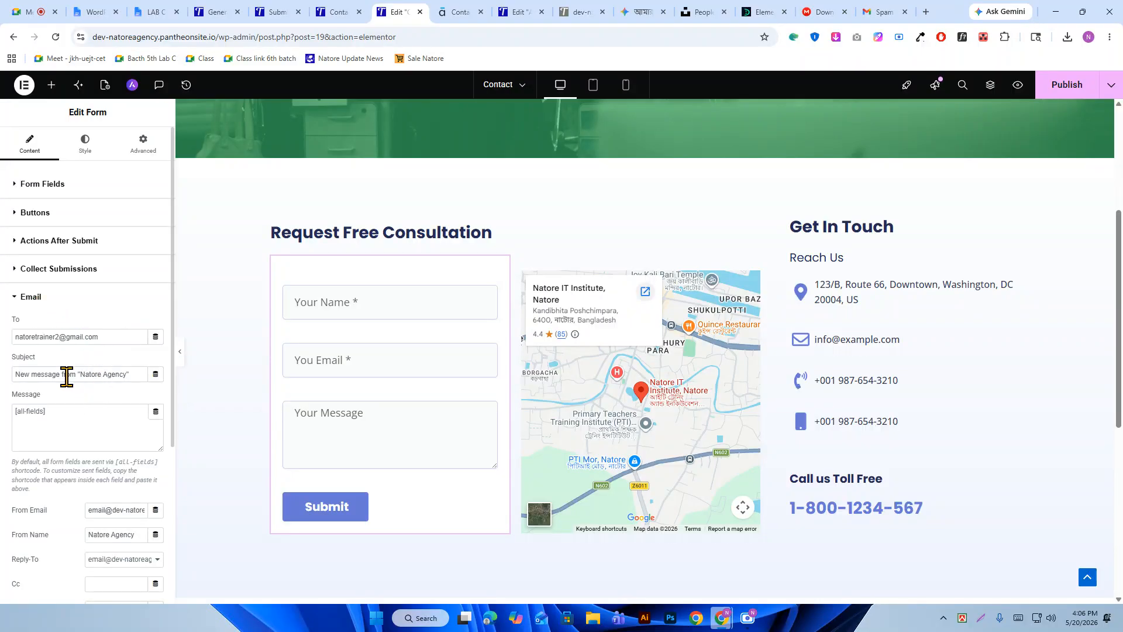
scroll(107, 381, "down", 1)
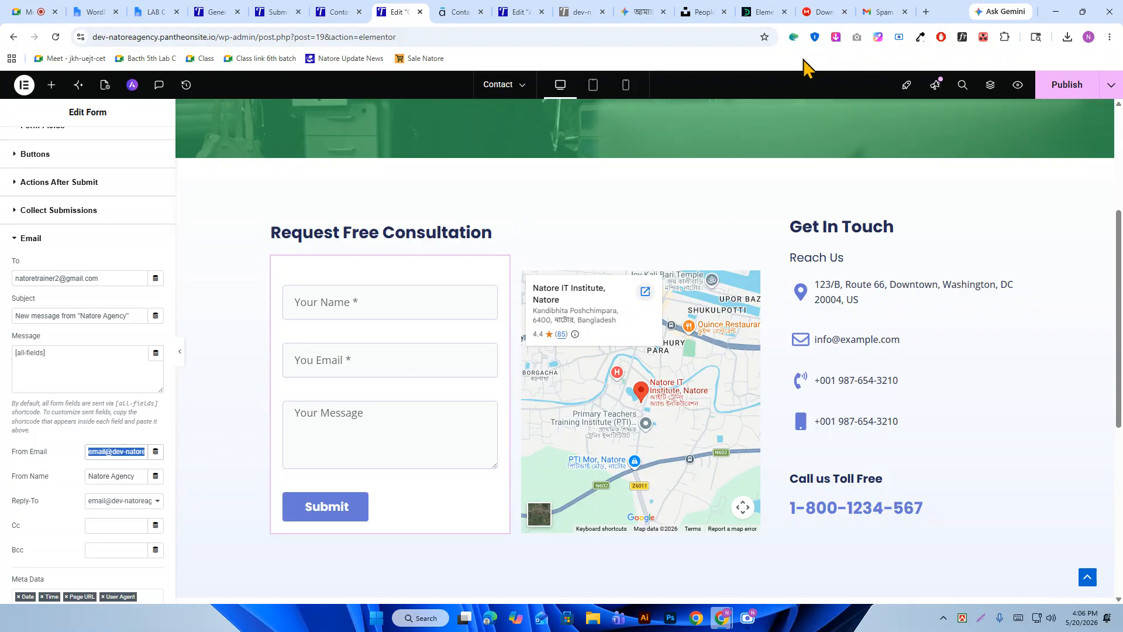
left_click(872, 11)
left_click(1098, 92)
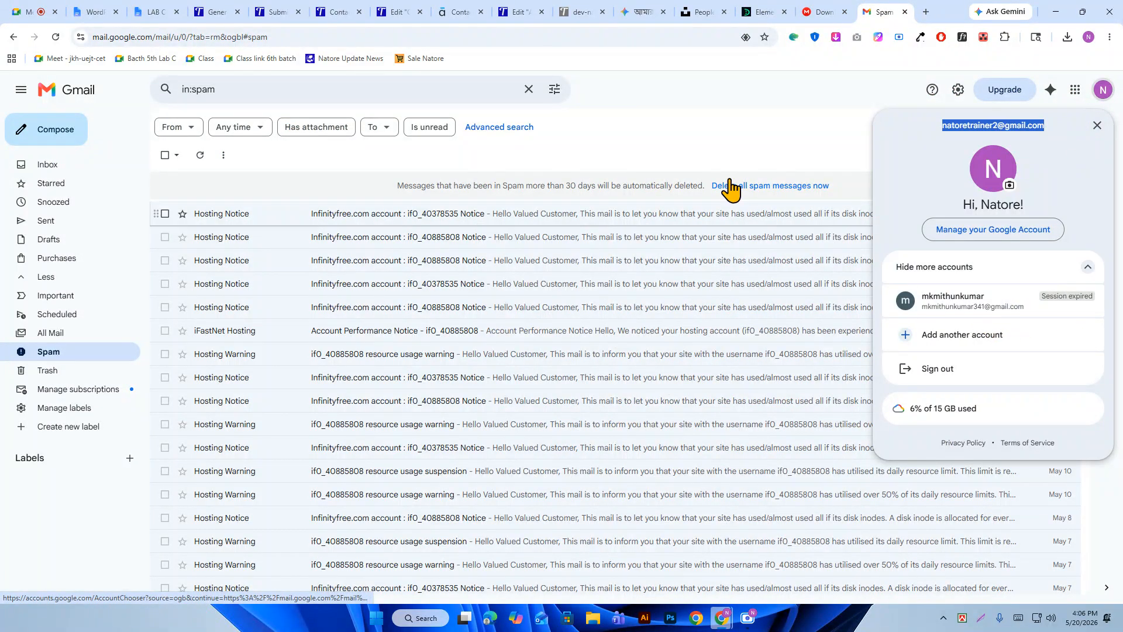
left_click(413, 7)
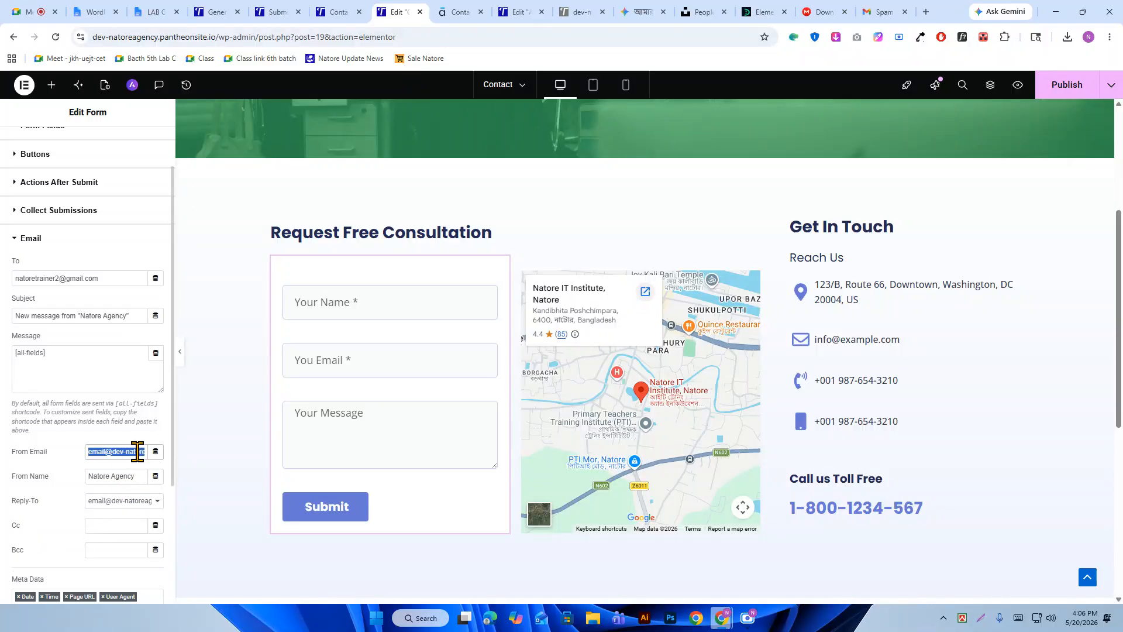
type("mozi")
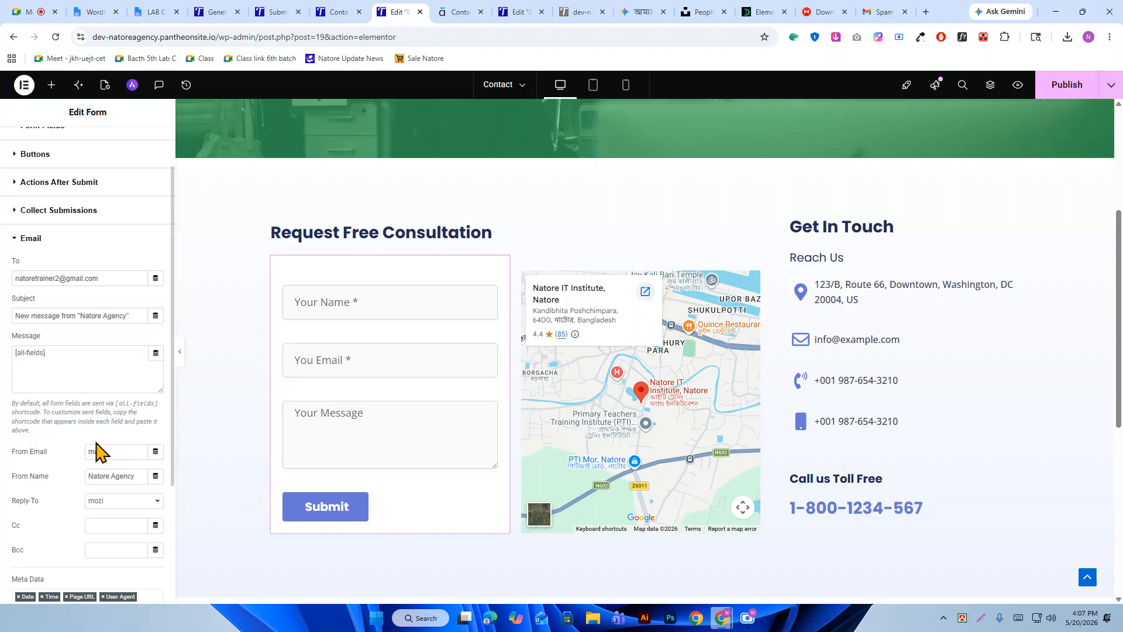
Review the form's From Email and recipient entries, close the email settings and publish the Contact page.
left_click_drag(118, 452, 83, 459)
left_click(111, 279)
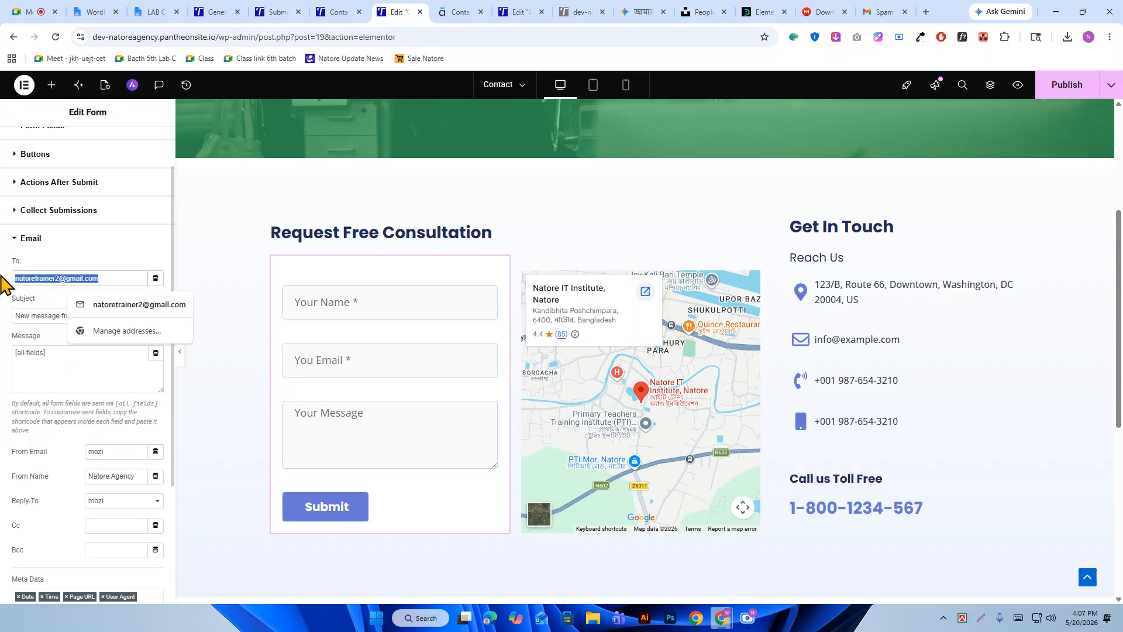
left_click(111, 245)
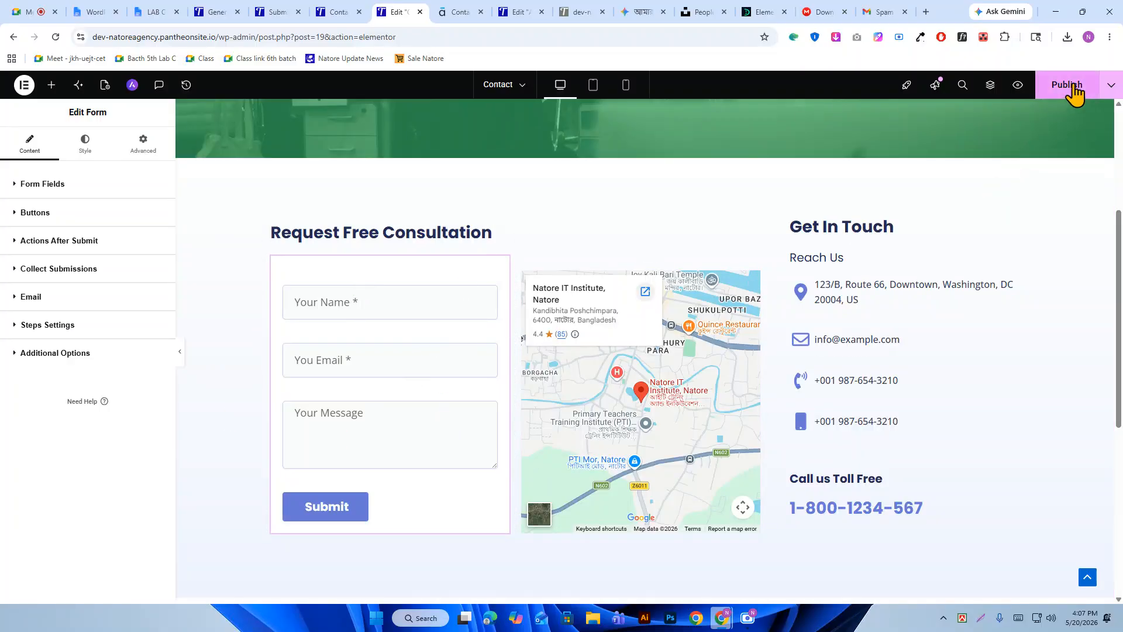
left_click(1071, 89)
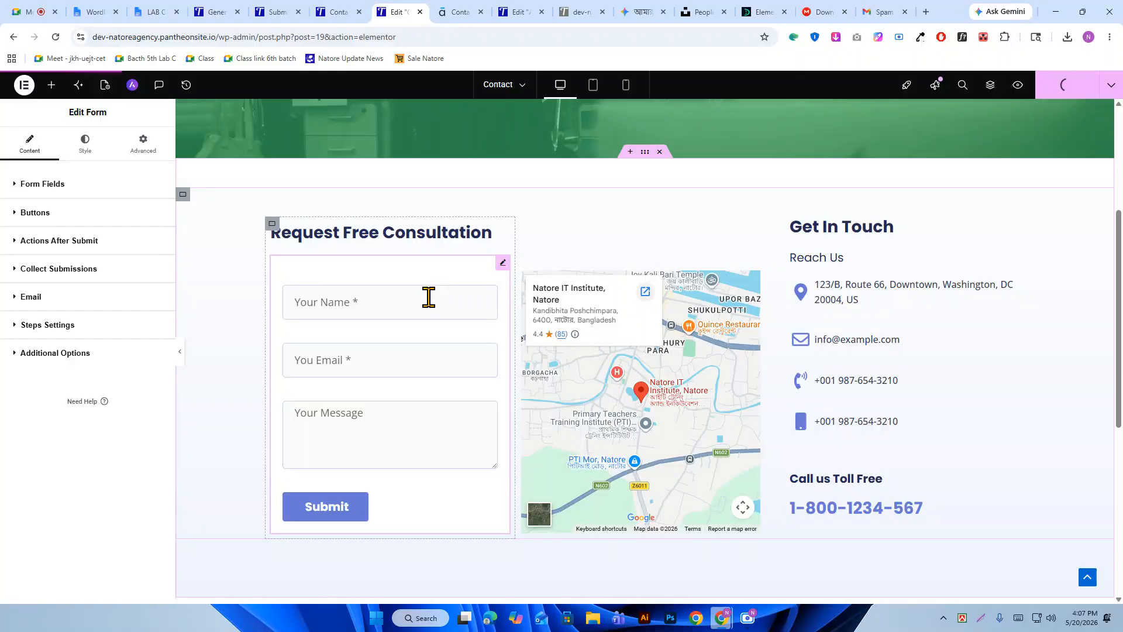
Look over the Contact page in the editor and on the live site, and open the live home page.
scroll(603, 328, "down", 5)
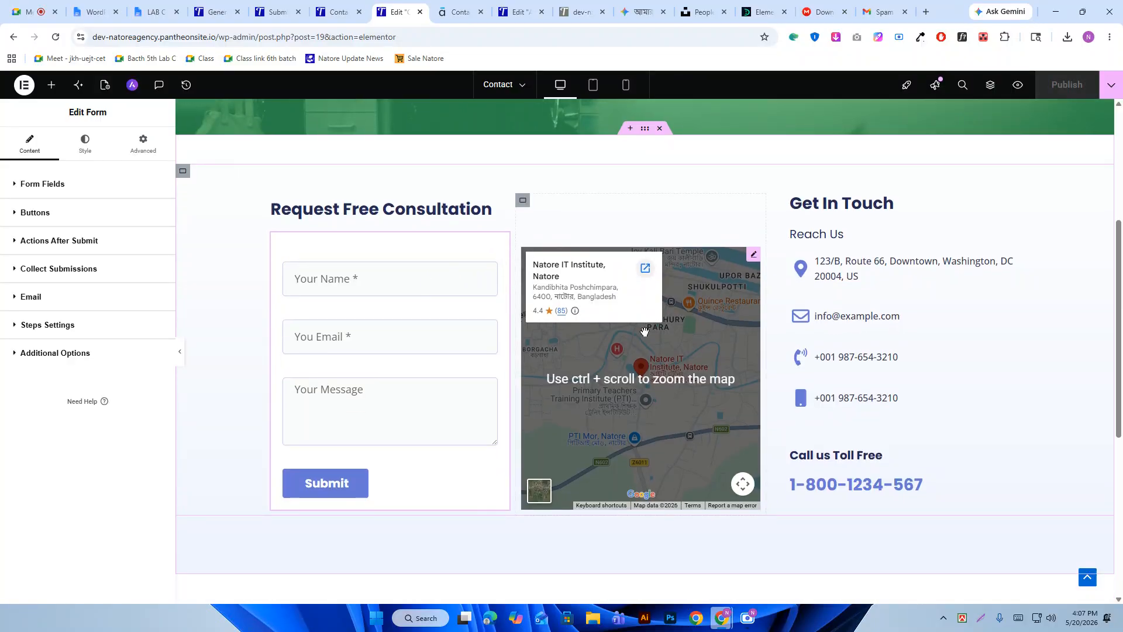
scroll(597, 345, "up", 2)
scroll(598, 346, "up", 7)
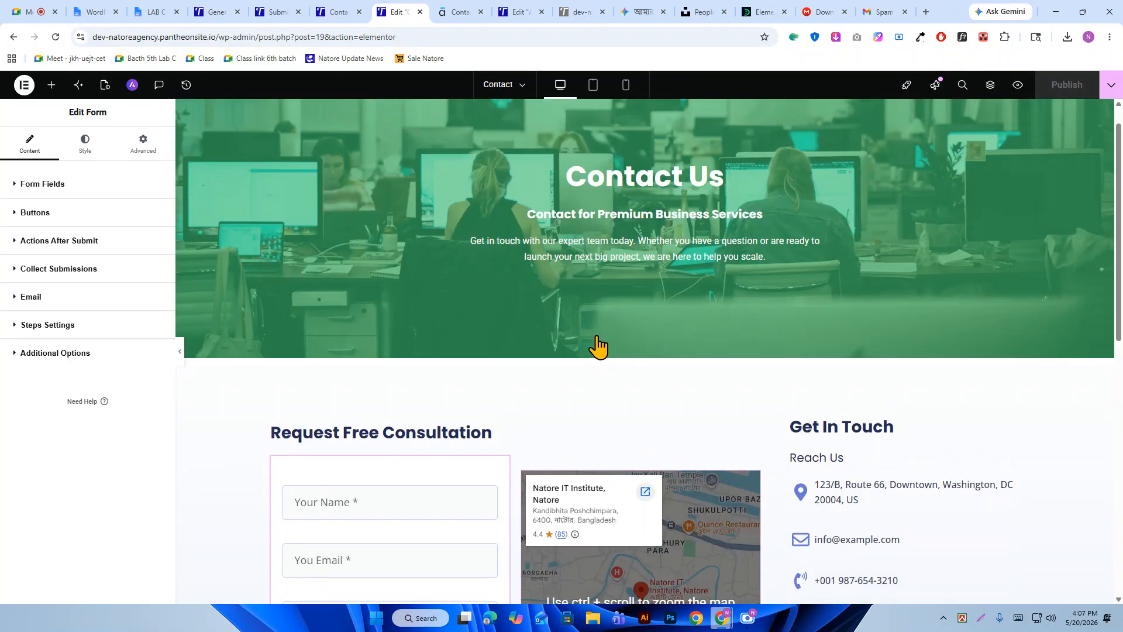
left_click(342, 11)
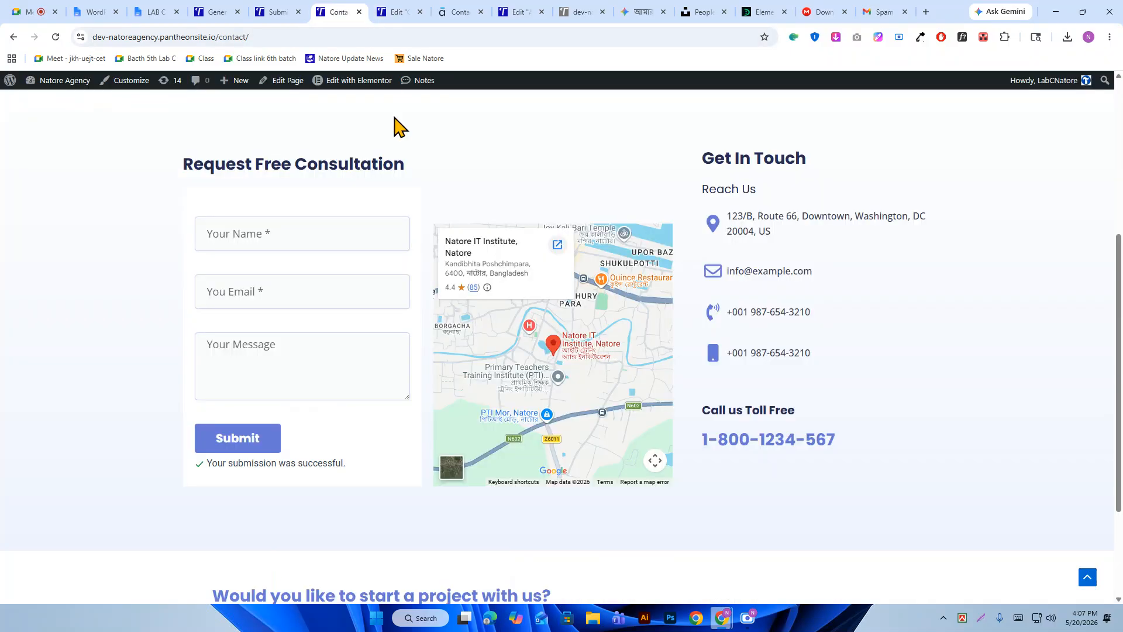
scroll(364, 228, "up", 5)
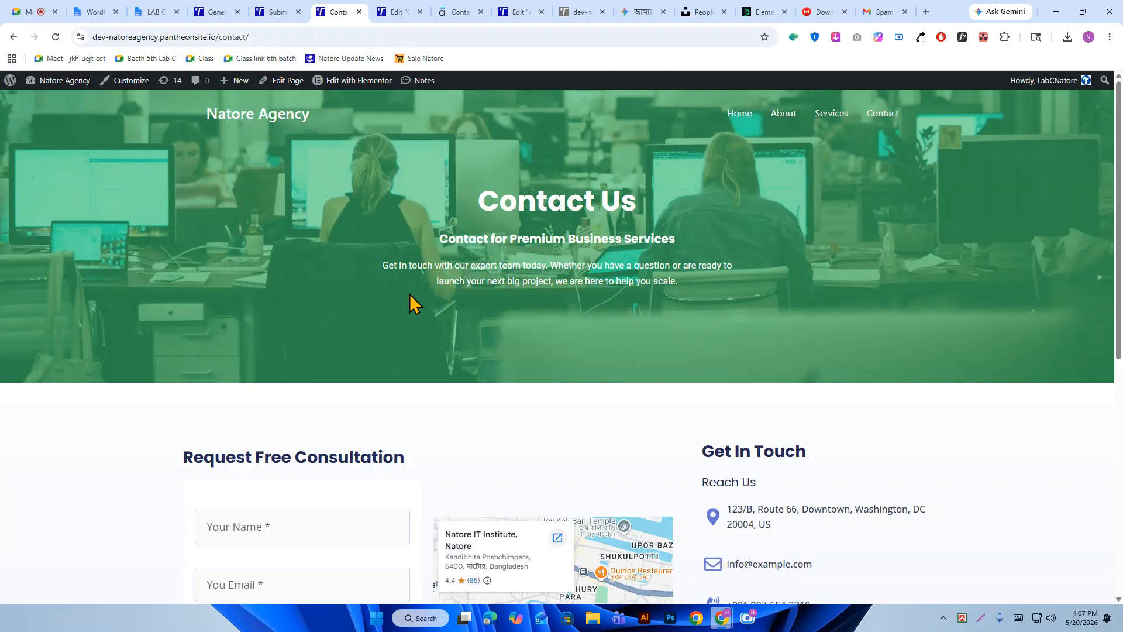
scroll(590, 334, "down", 4)
scroll(605, 321, "up", 4)
left_click(248, 130)
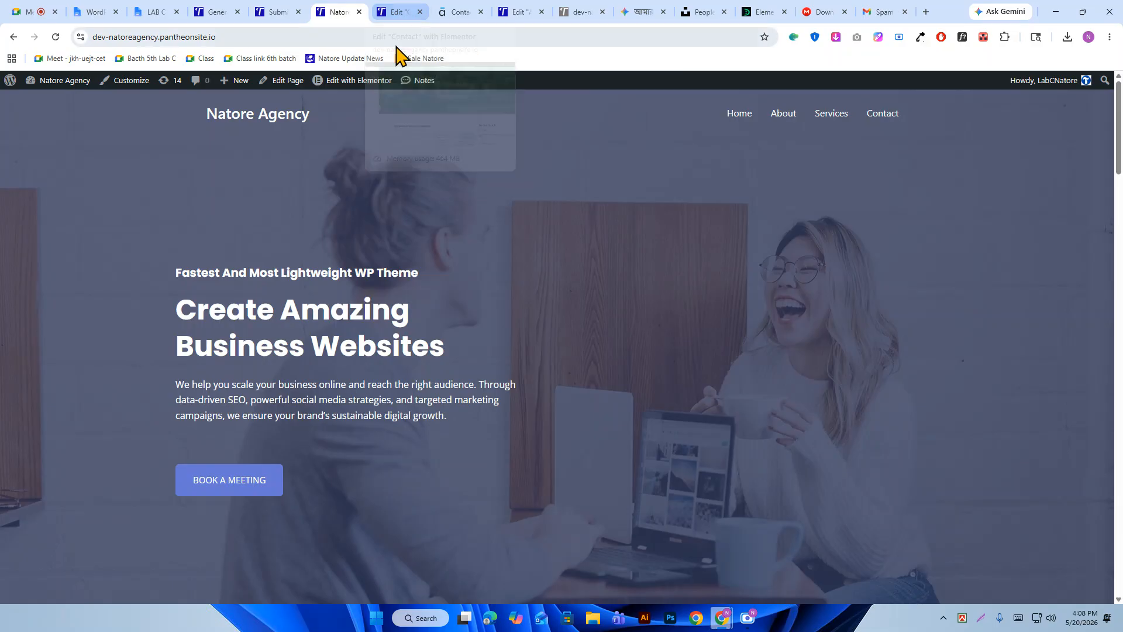
left_click(749, 620)
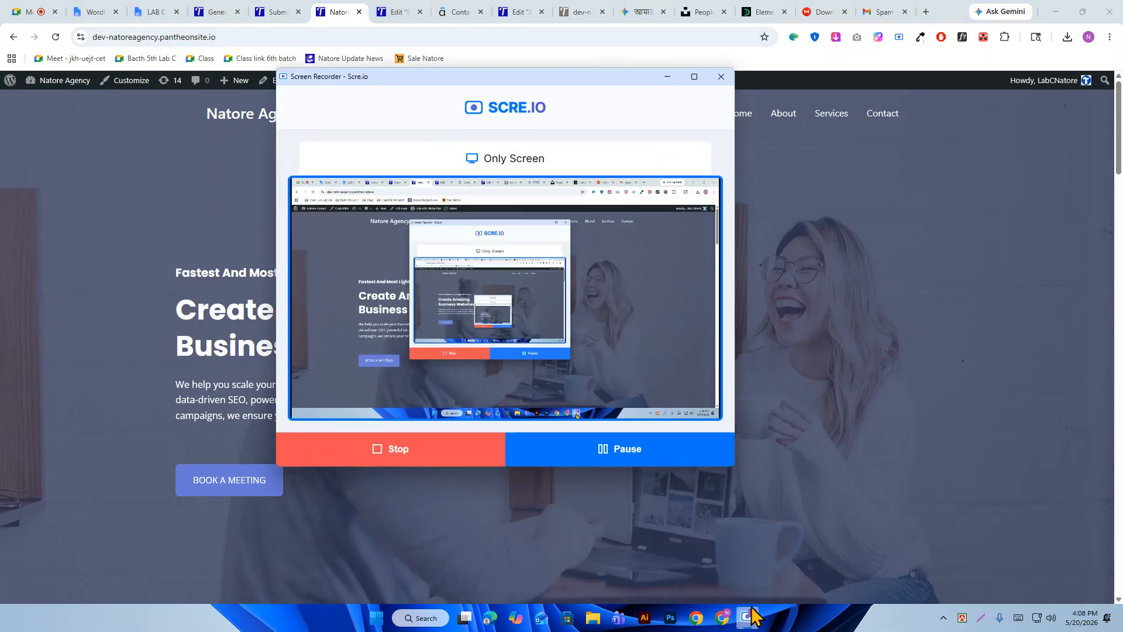
left_click(614, 464)
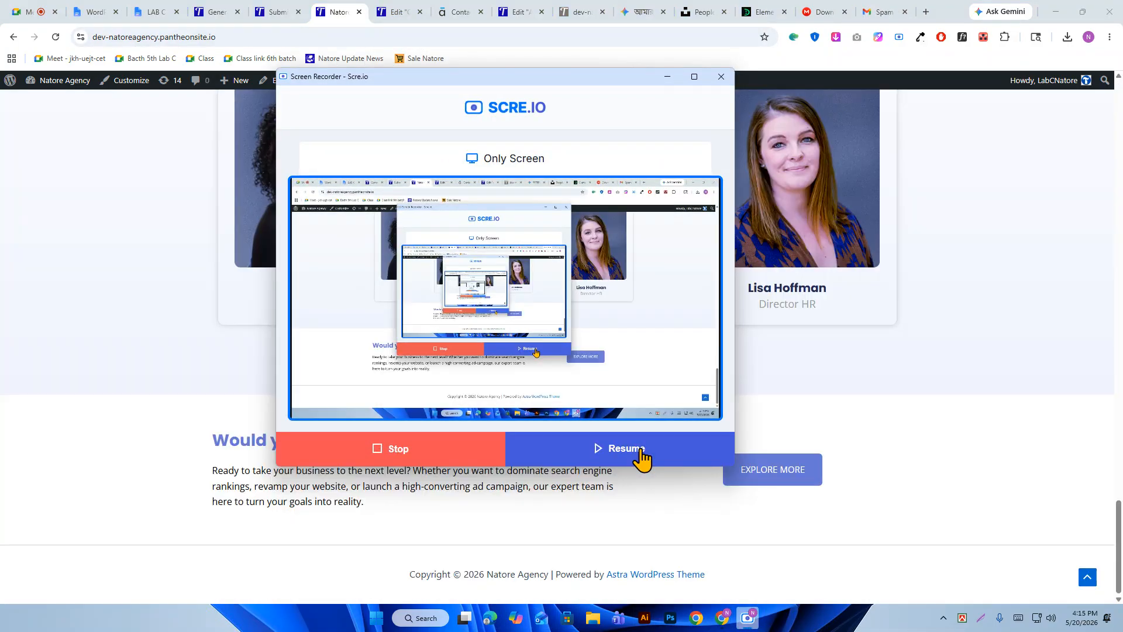
left_click(641, 464)
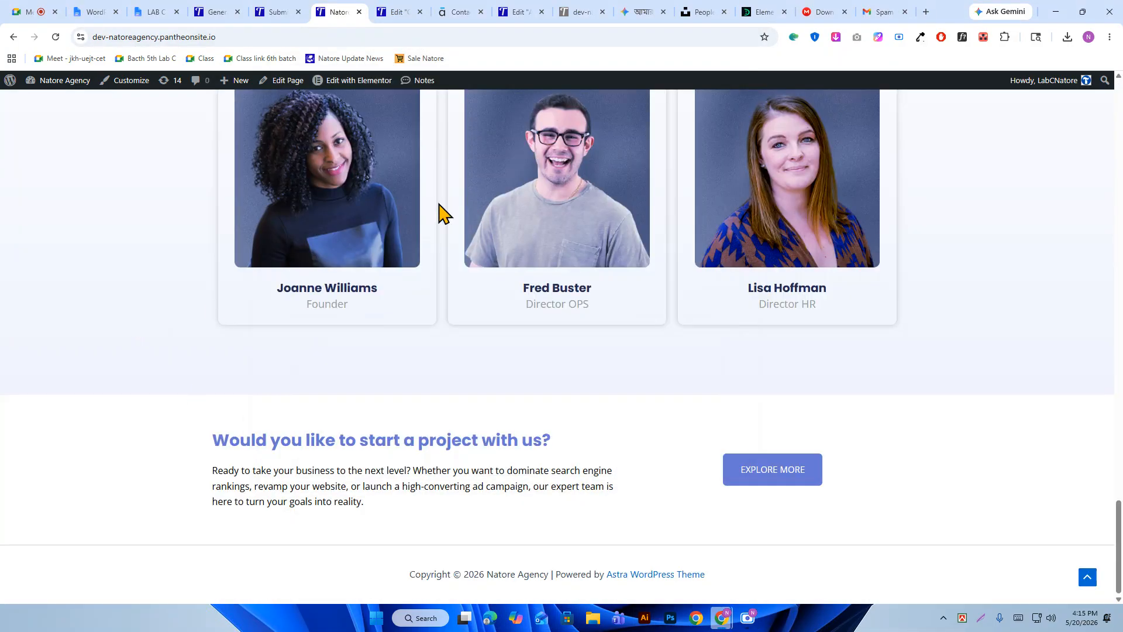
scroll(535, 171, "up", 15)
scroll(521, 269, "down", 15)
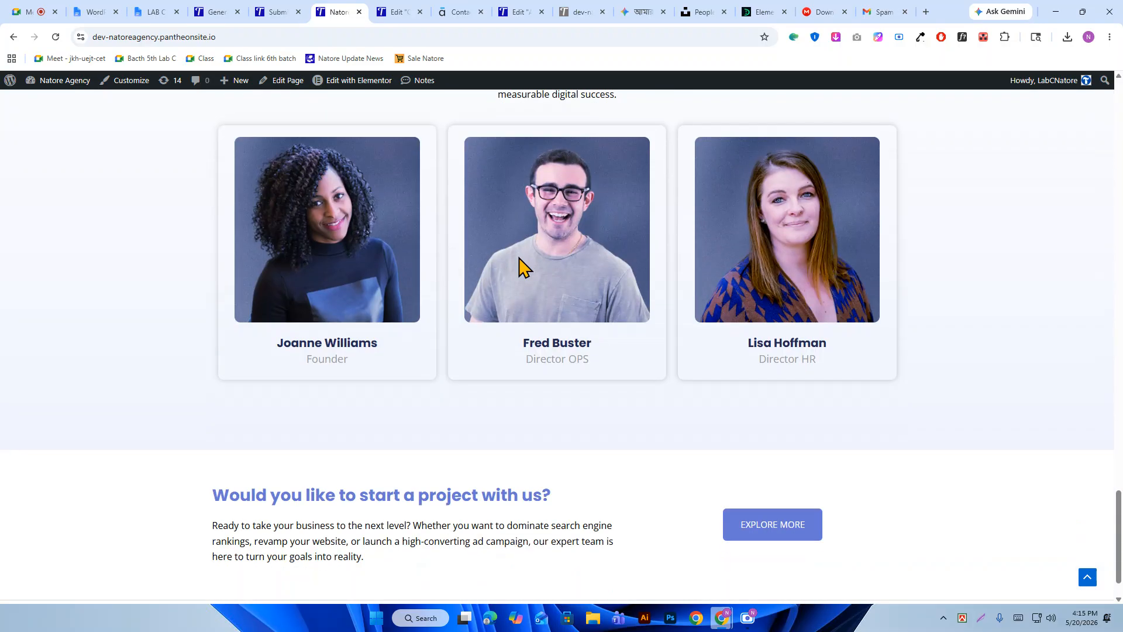
scroll(659, 572, "up", 1)
scroll(737, 547, "down", 1)
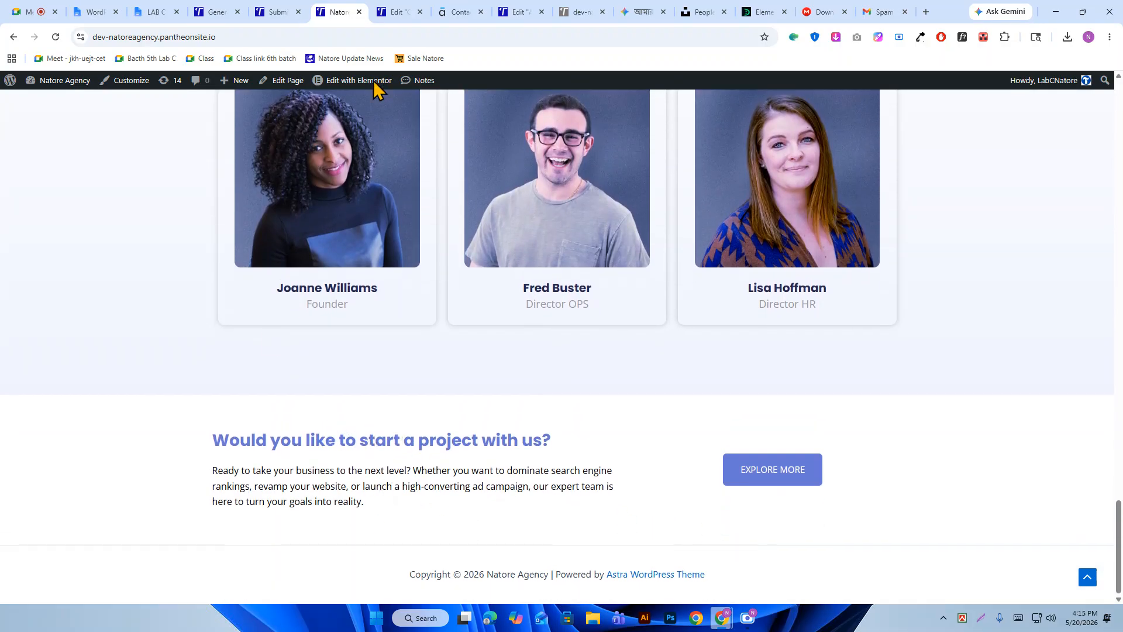
Close the Contact editor, the About editor and the neighbouring live site page, and return to the live home page.
left_click(410, 11)
left_click(420, 12)
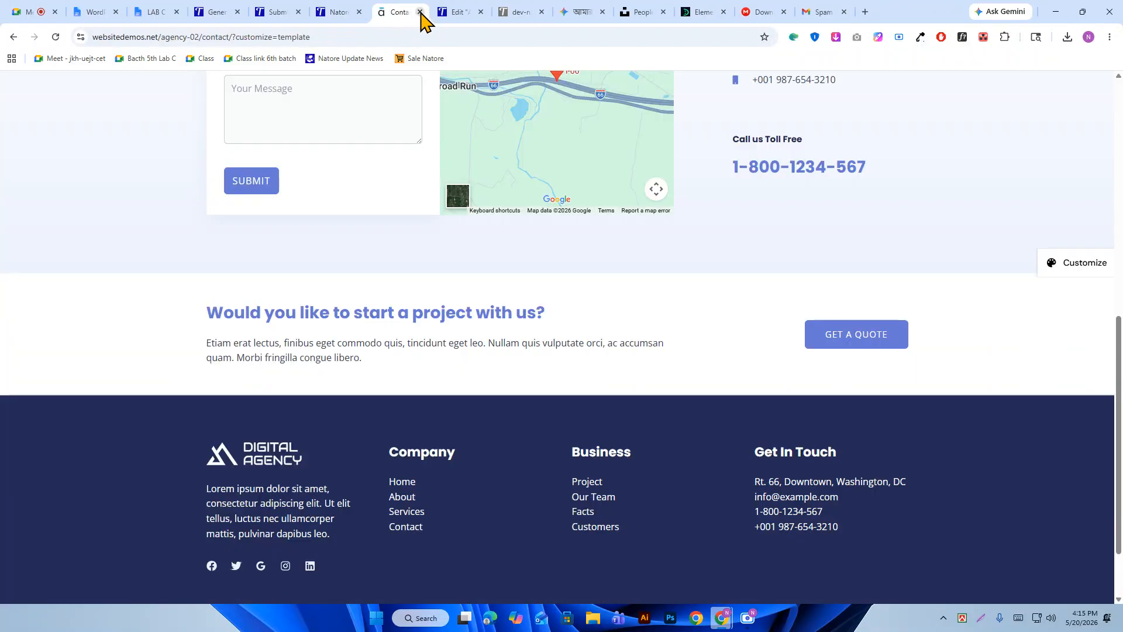
left_click(471, 14)
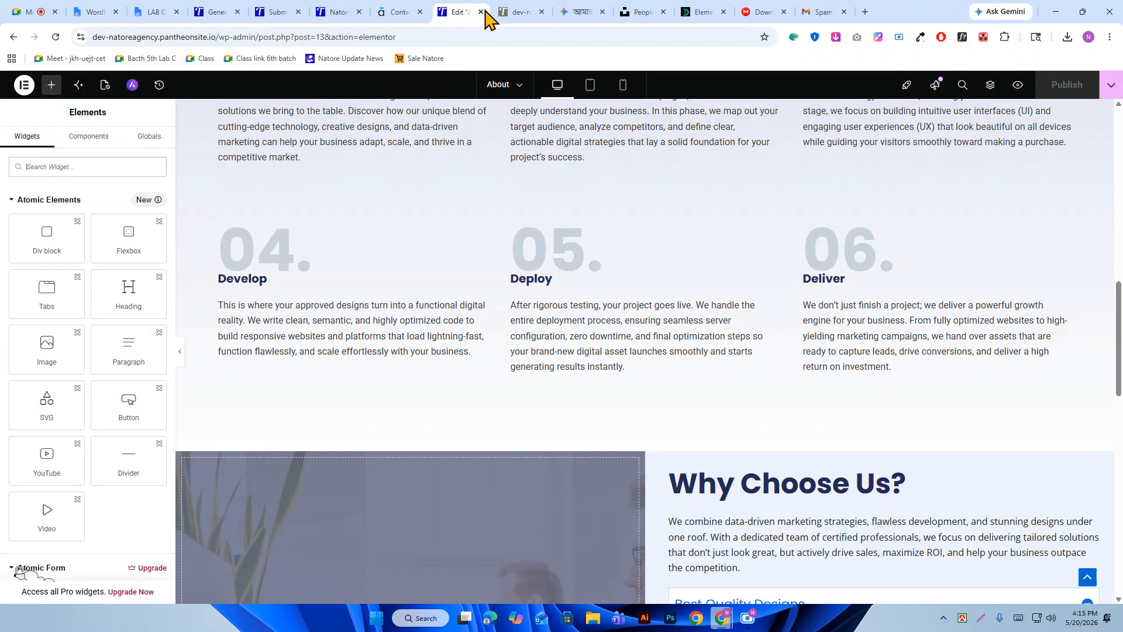
left_click(481, 12)
left_click(481, 12)
left_click(346, 12)
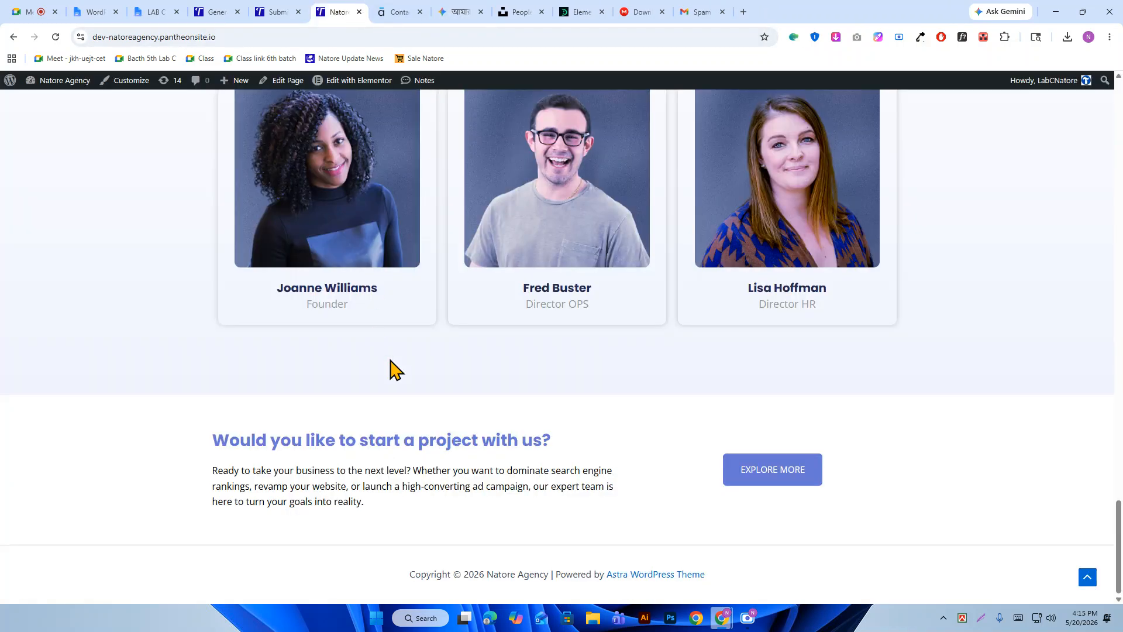
From the site's WordPress admin, go to Add Plugins and search the plugin directory for "elementor".
left_click(501, 12)
left_click(296, 12)
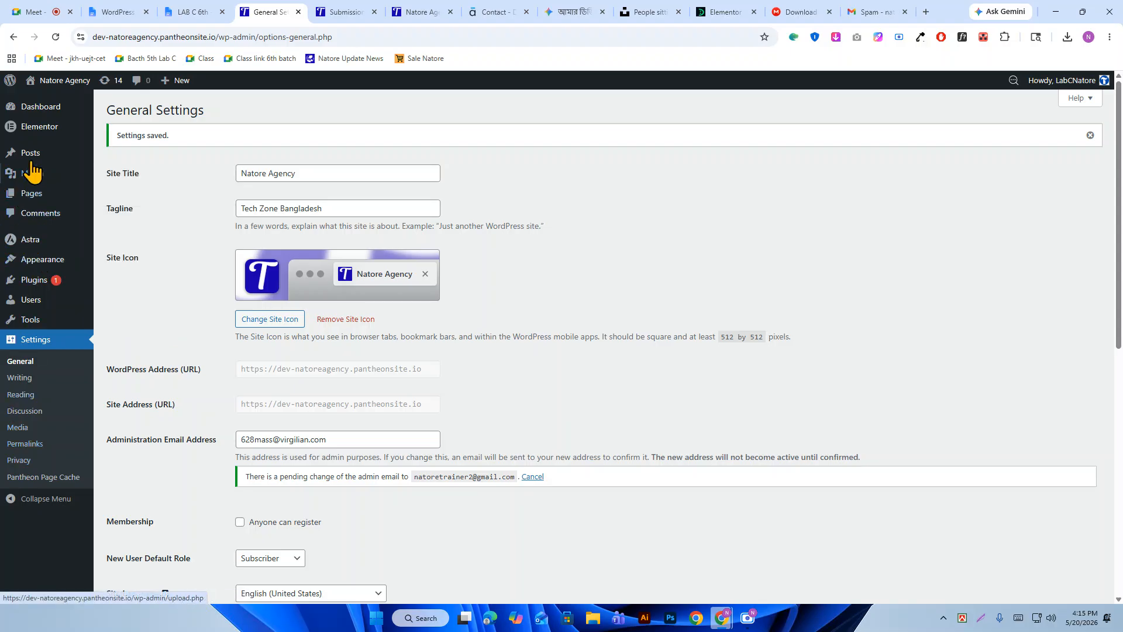
mouse_move(44, 132)
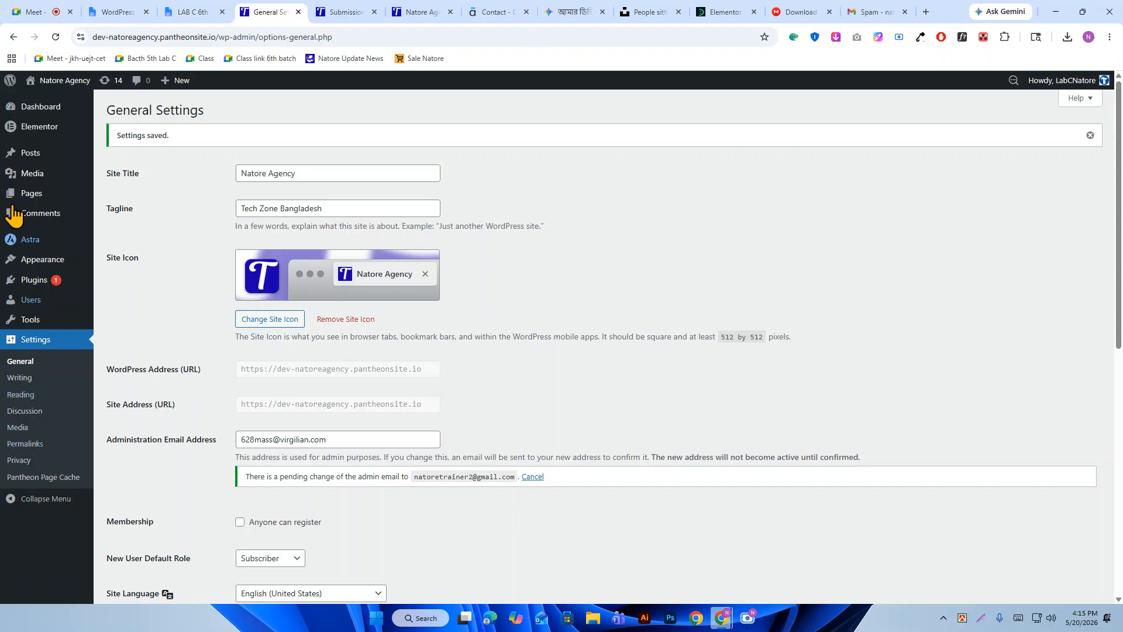
mouse_move(44, 288)
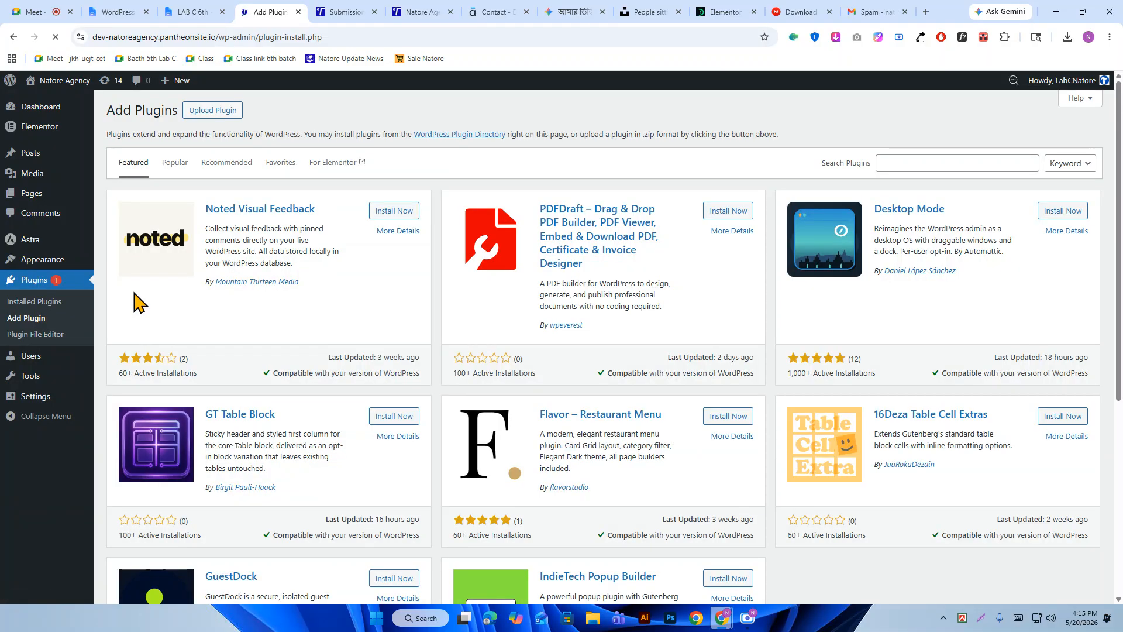
left_click(954, 165)
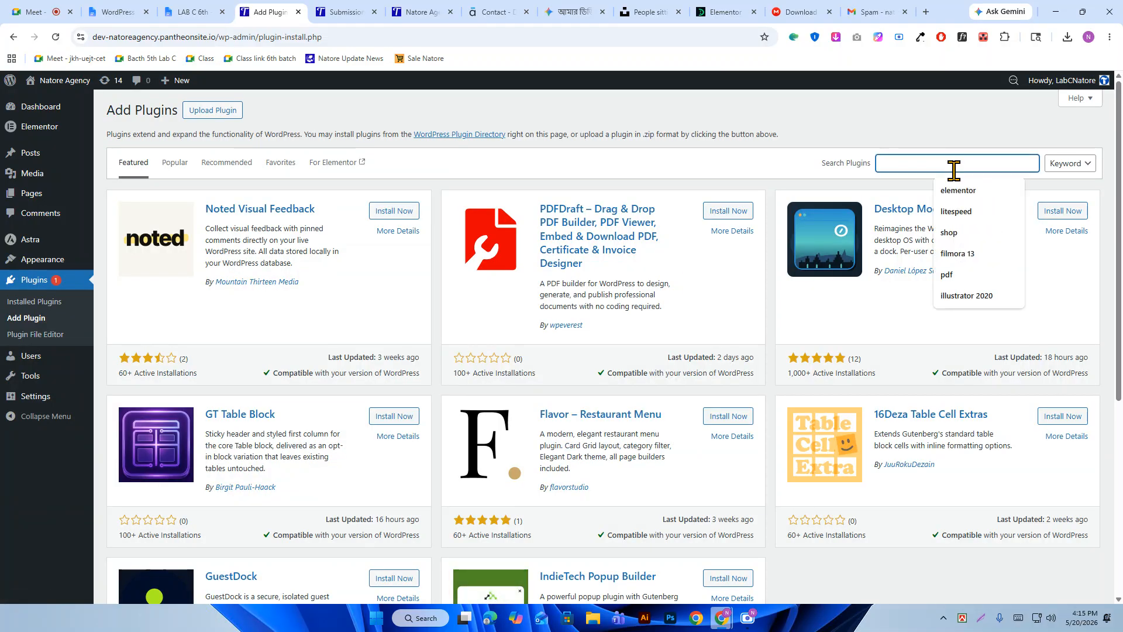
left_click(960, 197)
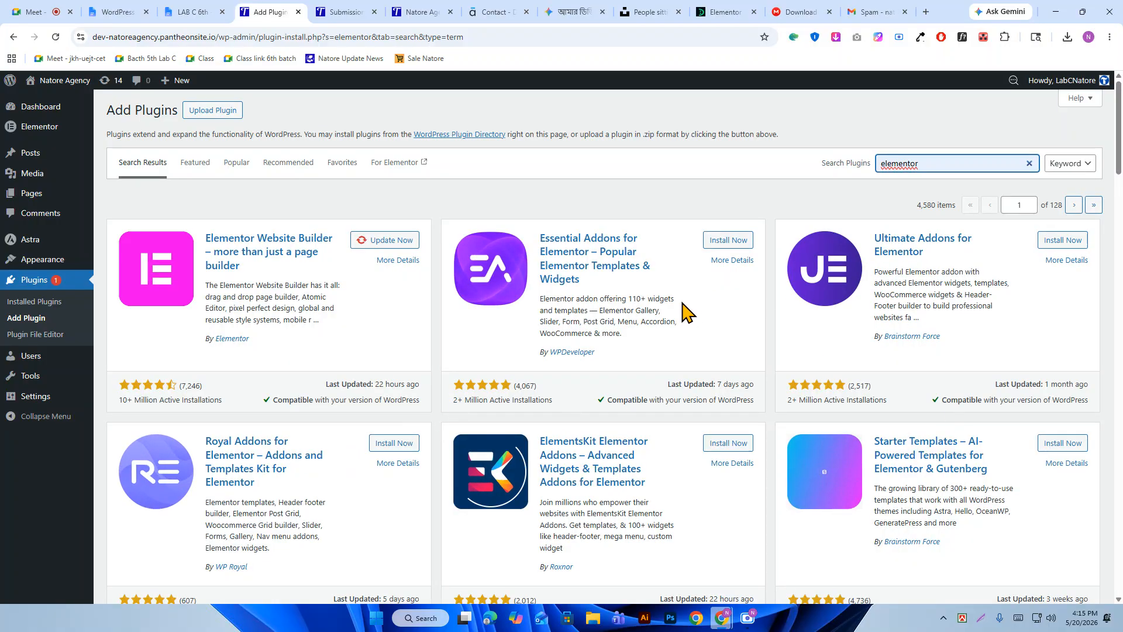
Install and activate the ElementsKit Elementor Addons plugin, and check its entry among the installed plugins.
scroll(621, 461, "down", 1)
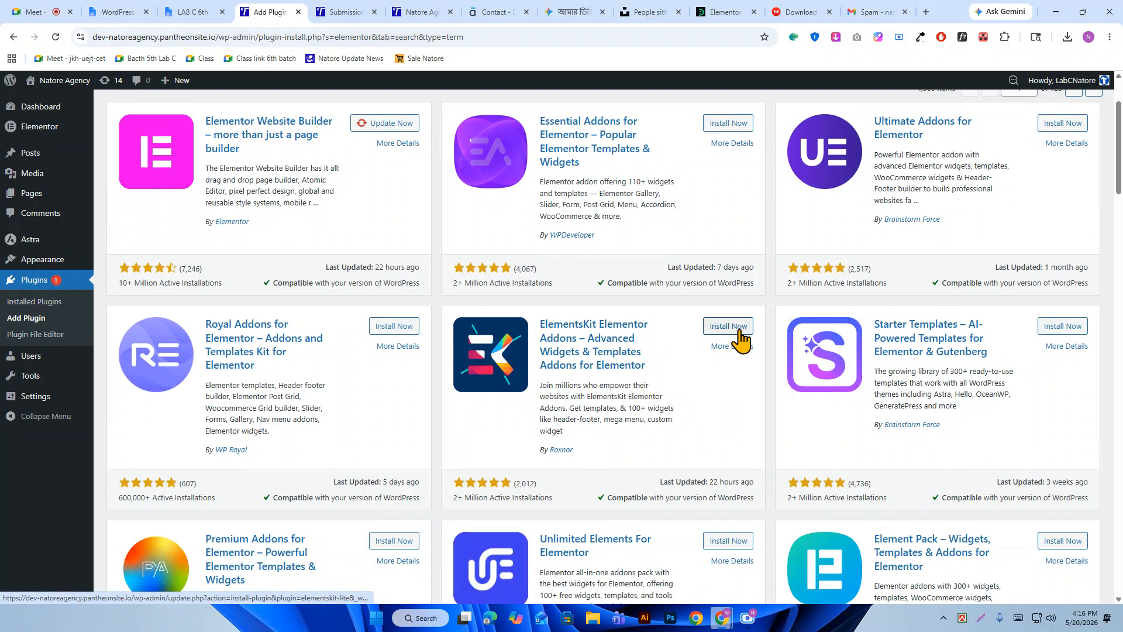
left_click(736, 331)
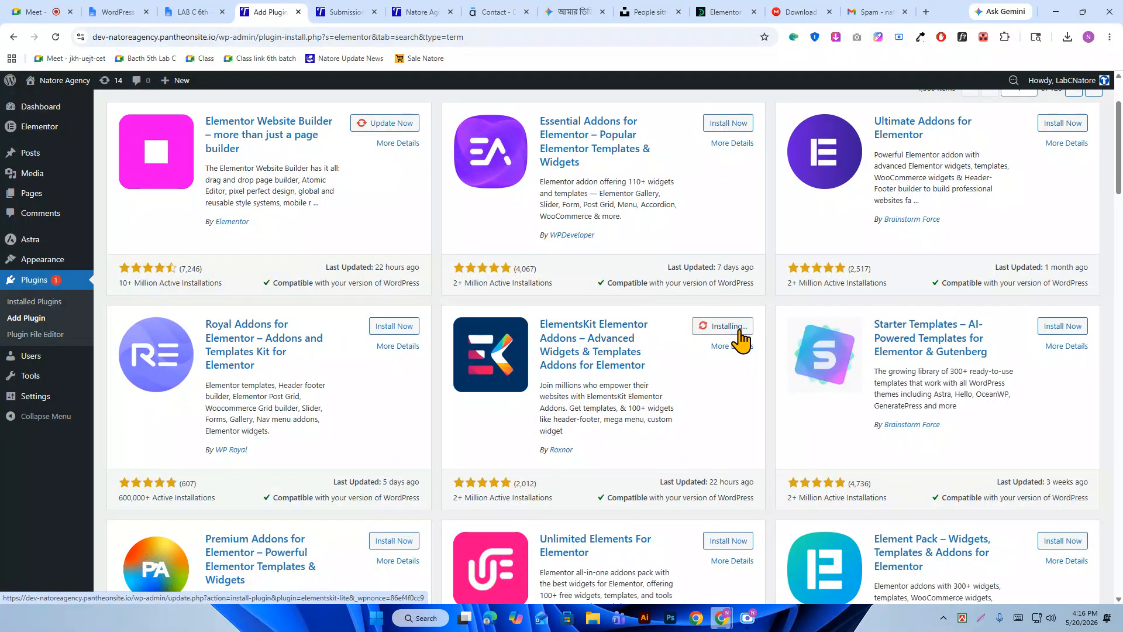
right_click(739, 332)
left_click(669, 306)
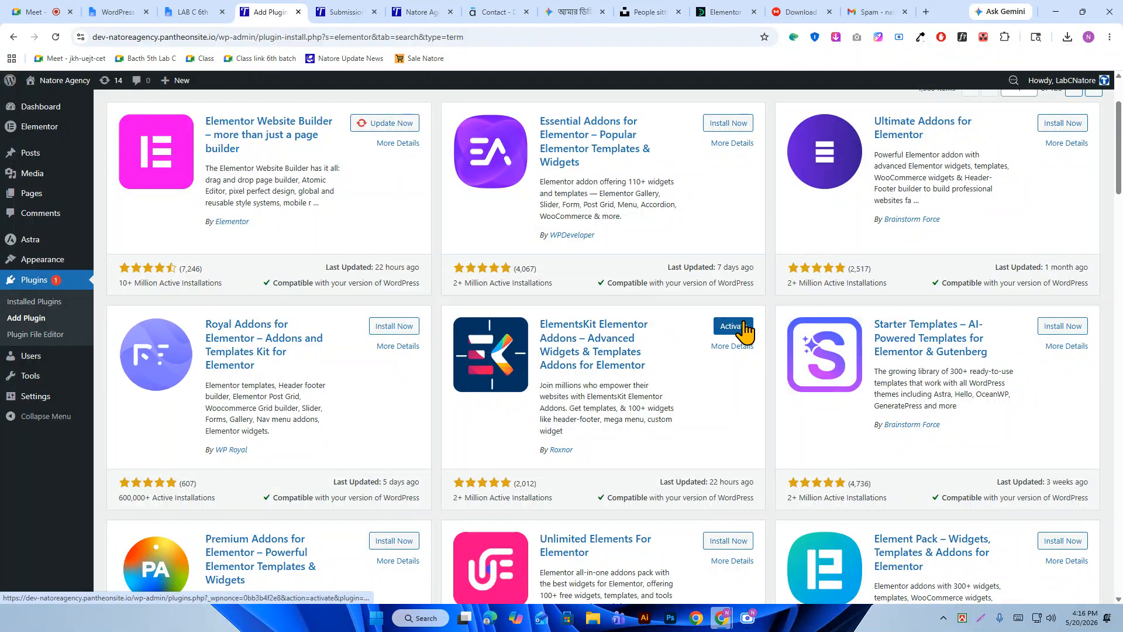
left_click(743, 332)
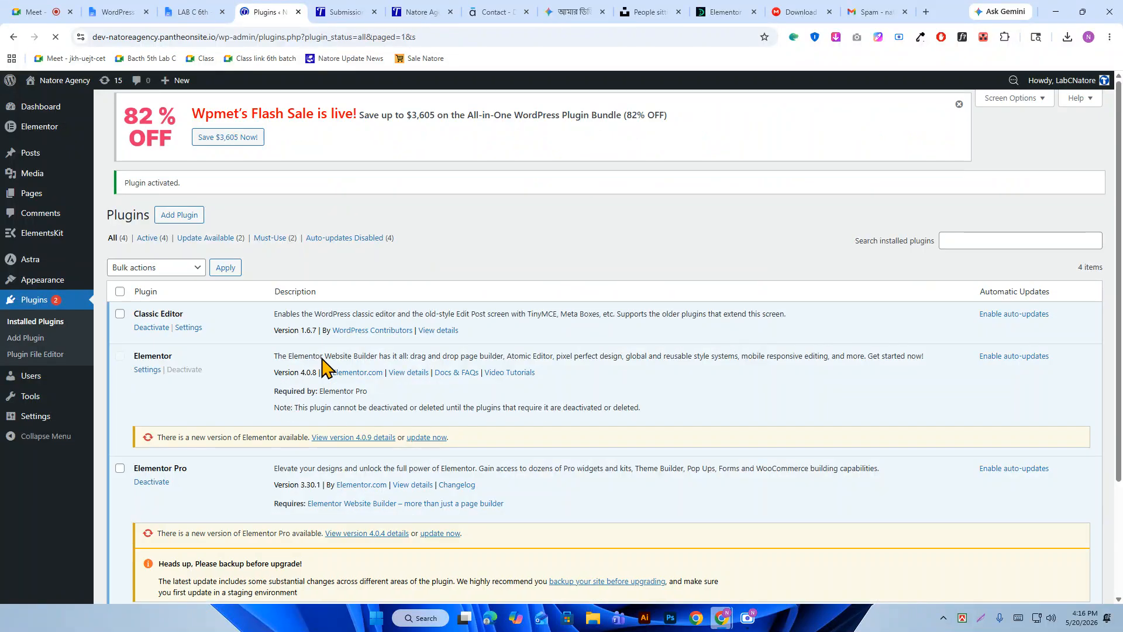
scroll(371, 356, "down", 3)
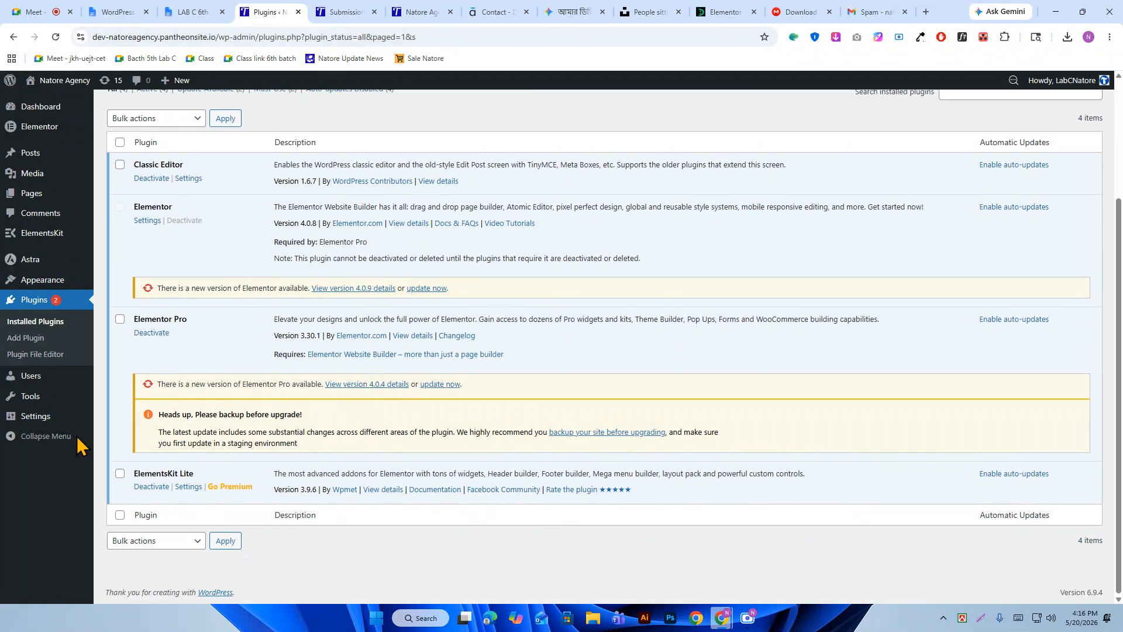
Start the ElementsKit setup wizard, select the Advanced configuration and continue to the sign-up stage.
mouse_move(67, 249)
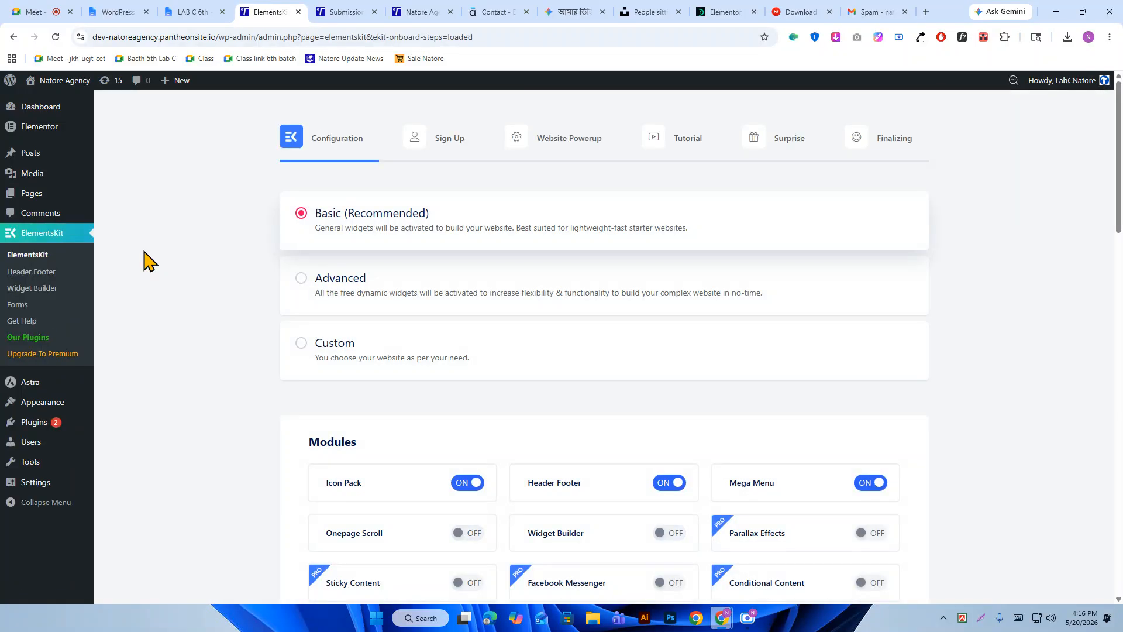
left_click(331, 280)
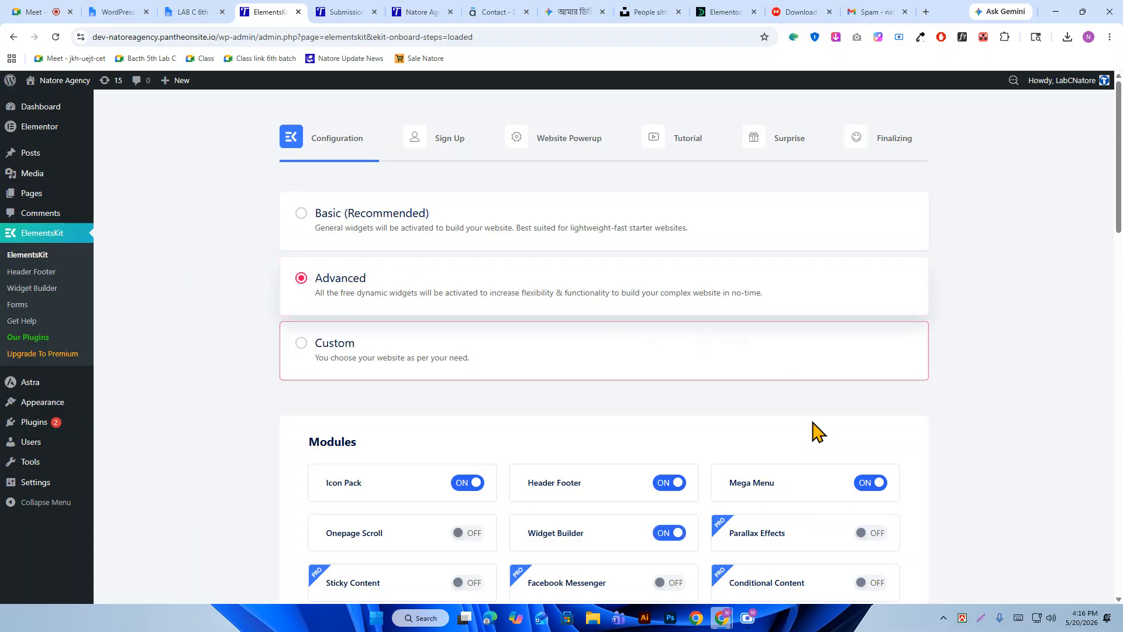
scroll(819, 433, "down", 20)
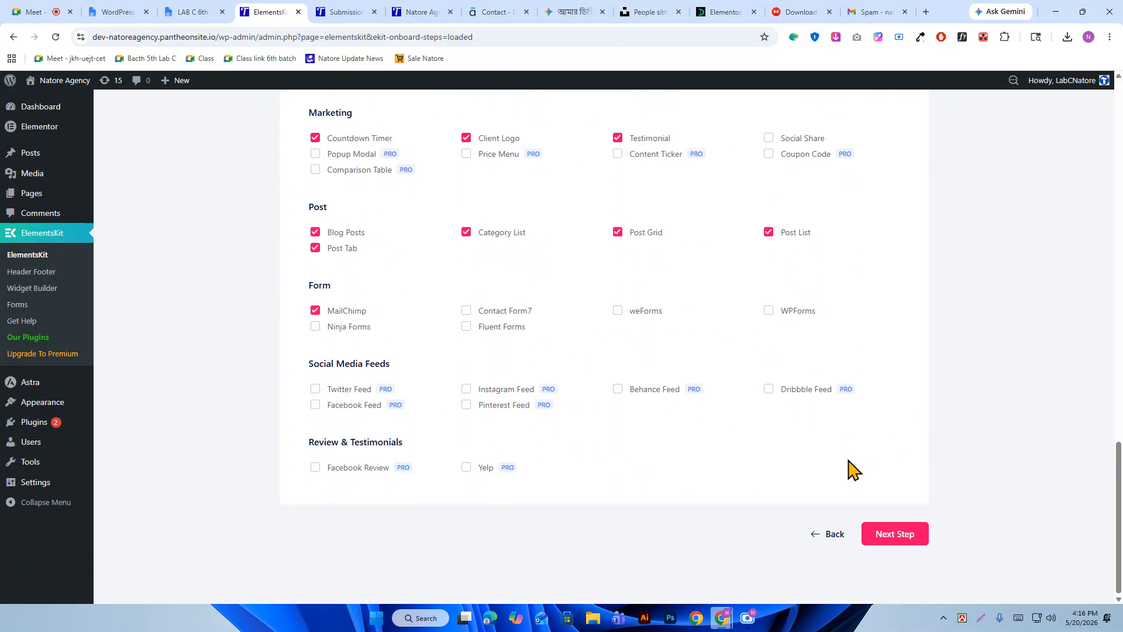
left_click(923, 536)
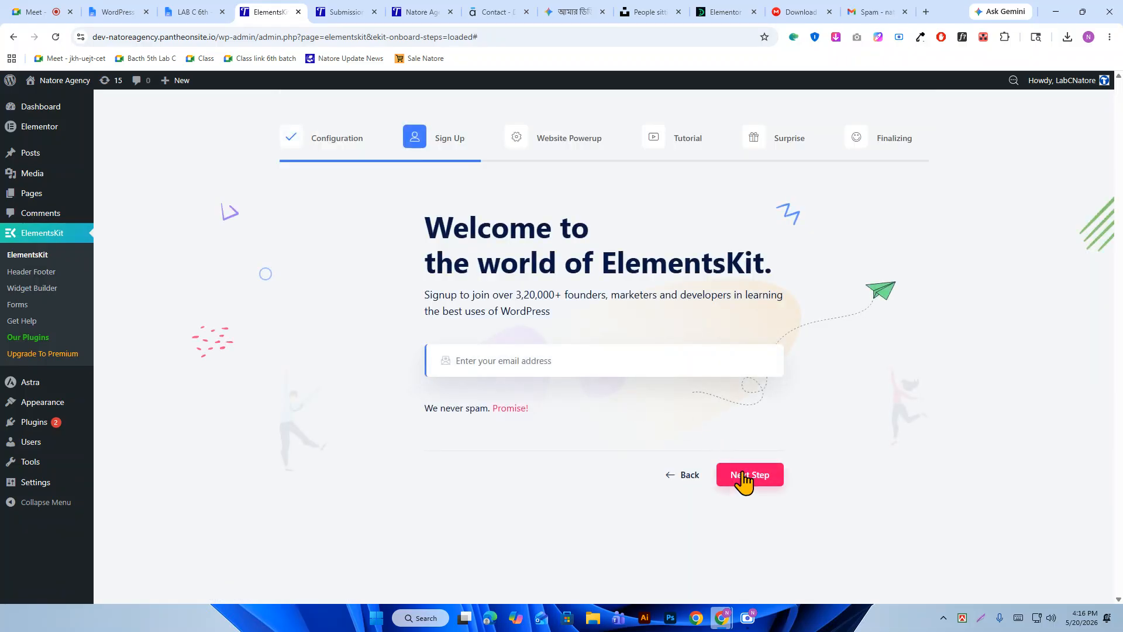
Continue through the wizard's Sign Up, Website Powerup and Tutorial stages without switching on any extra plugins.
left_click_drag(742, 475, 482, 364)
left_click(933, 366)
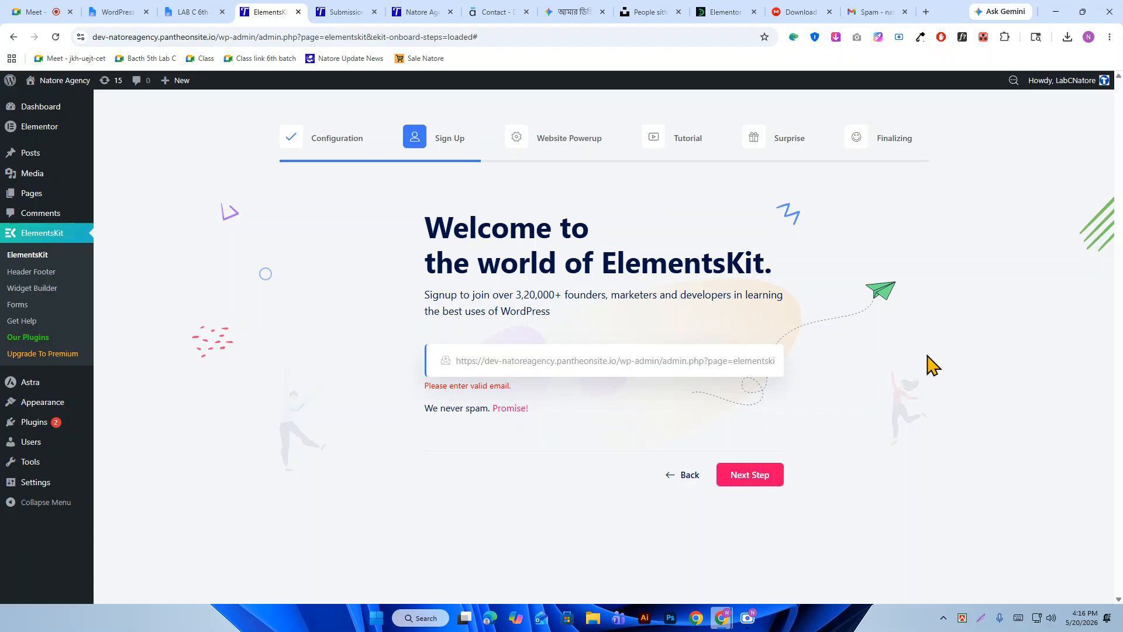
left_click(757, 477)
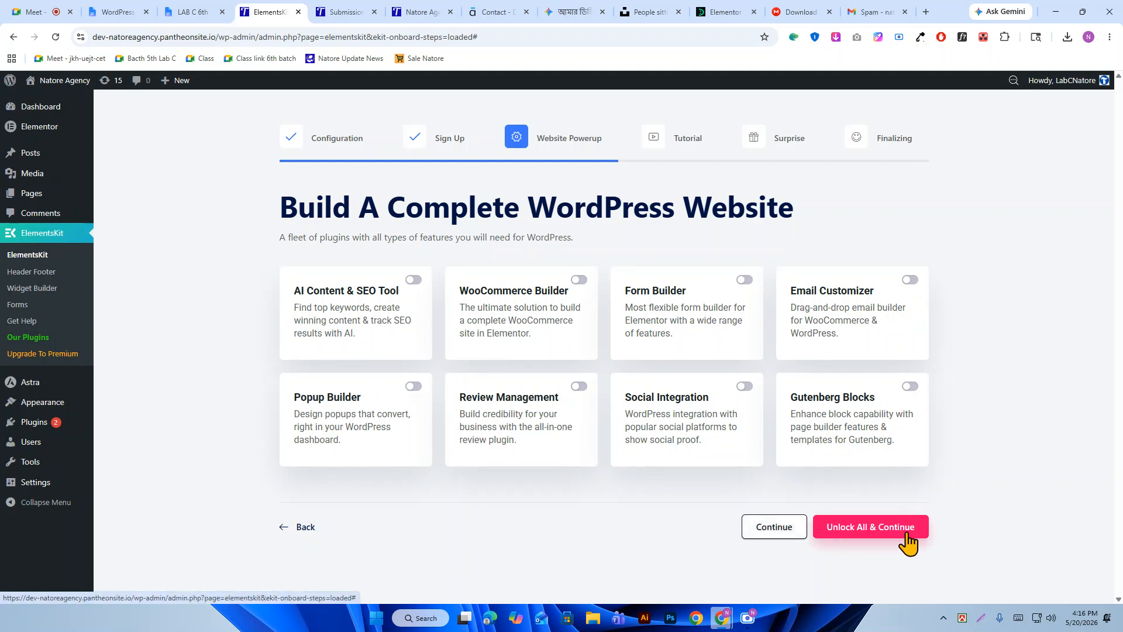
left_click(789, 533)
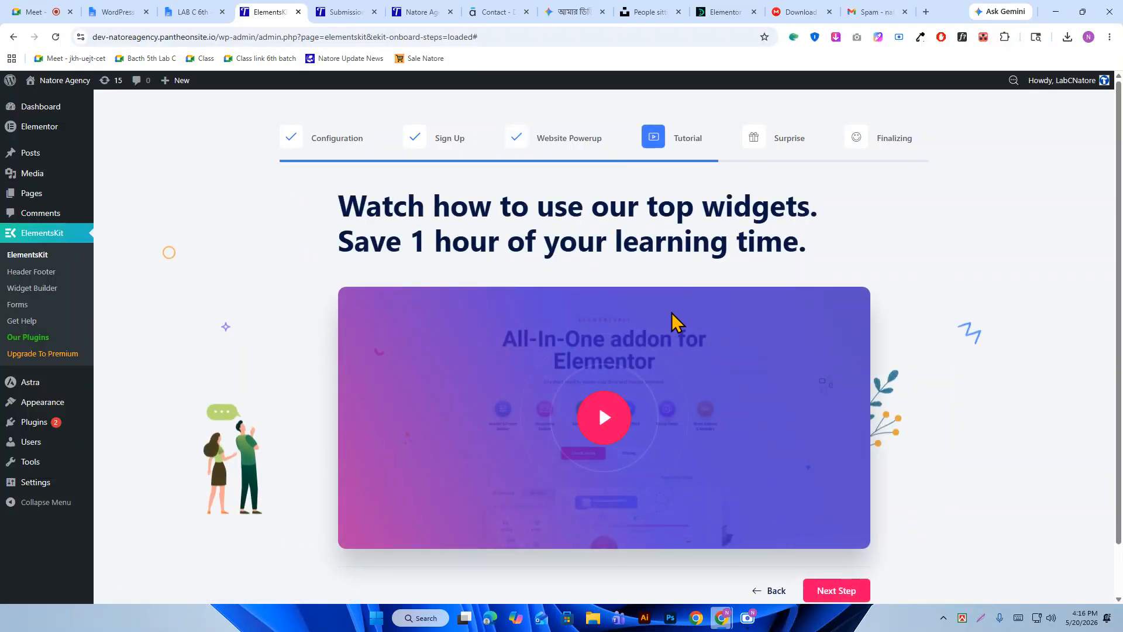
scroll(670, 340, "down", 1)
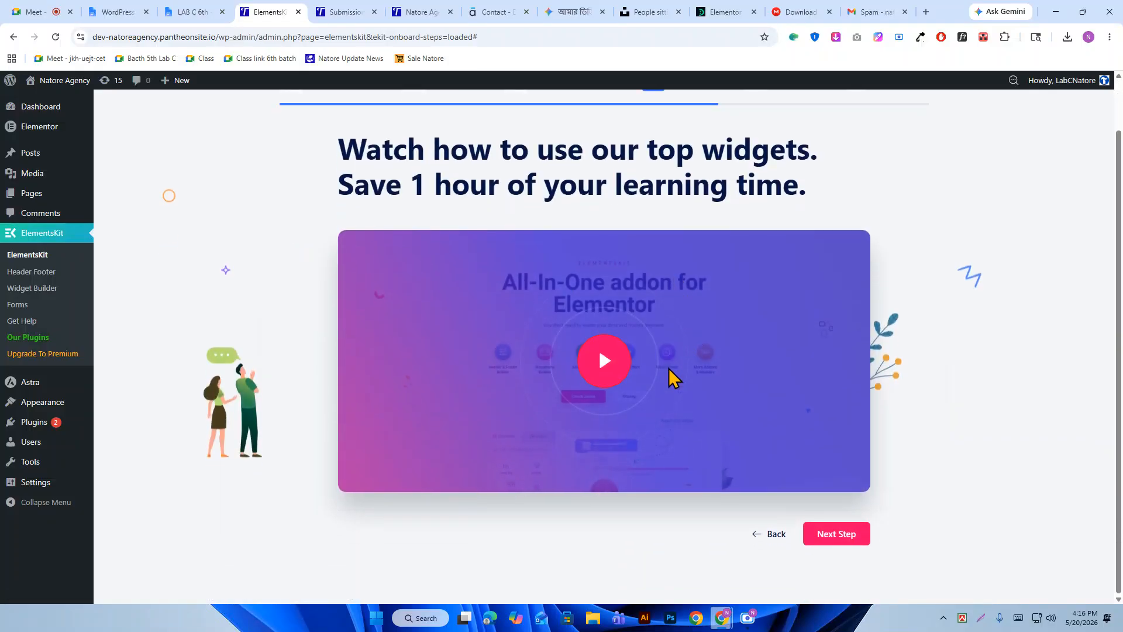
left_click(838, 536)
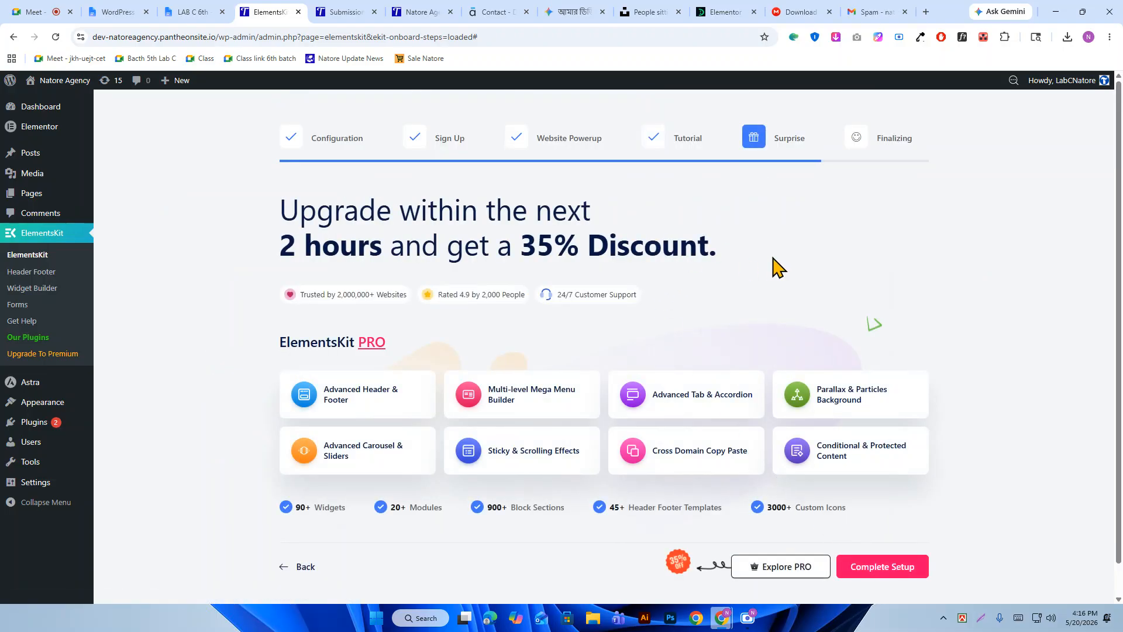
scroll(705, 334, "down", 1)
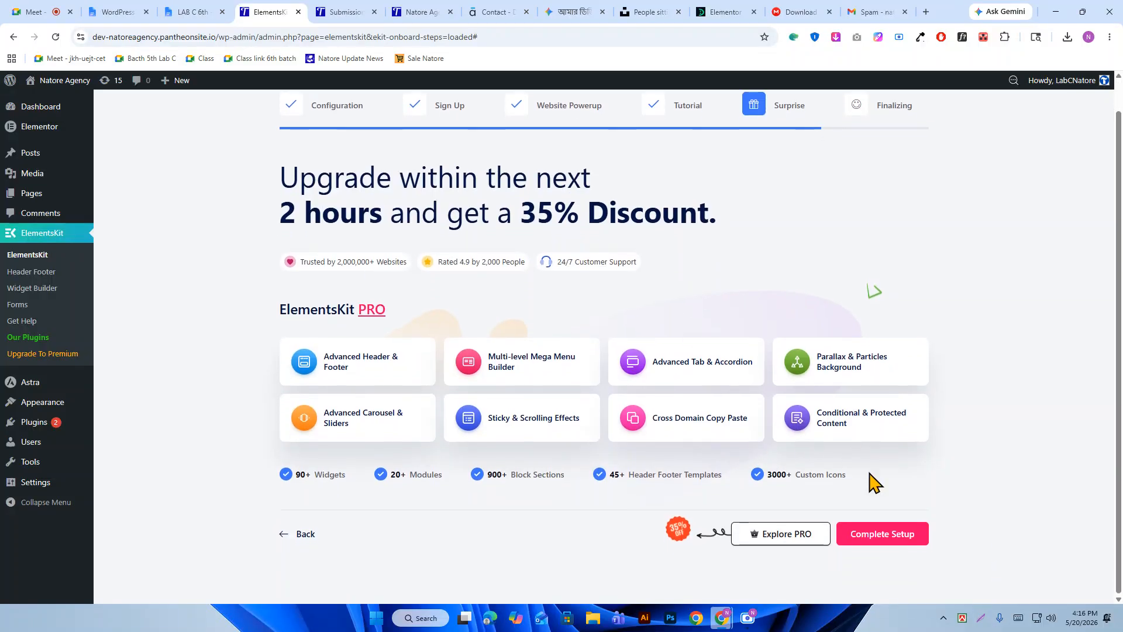
Complete the ElementsKit setup, go to its dashboard and dismiss the two promotional notices there.
left_click(909, 535)
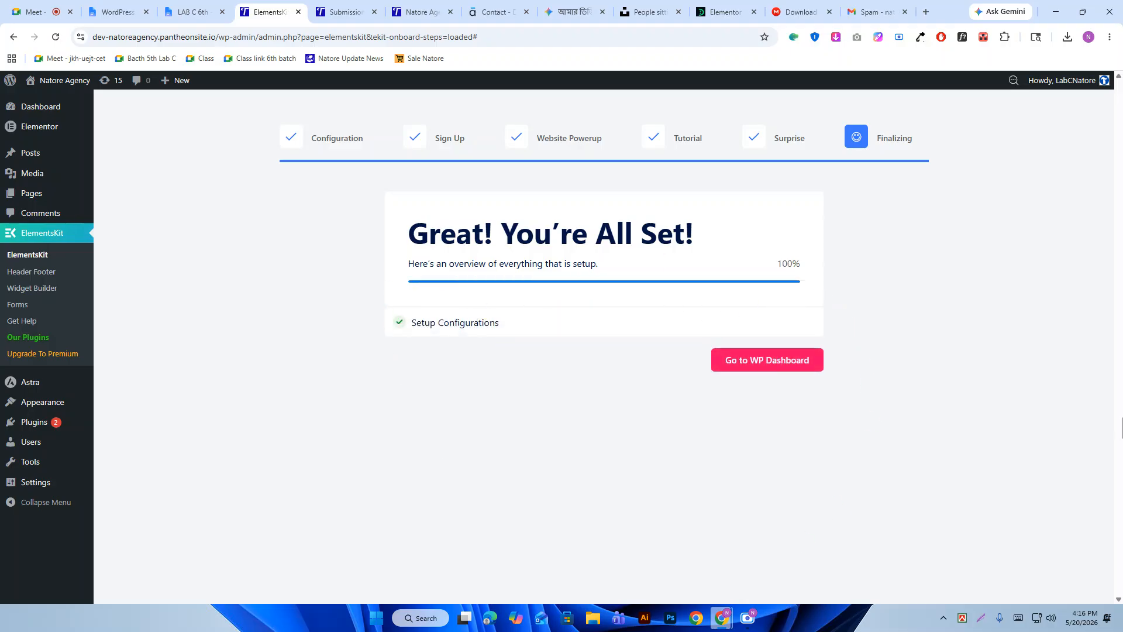
left_click(766, 364)
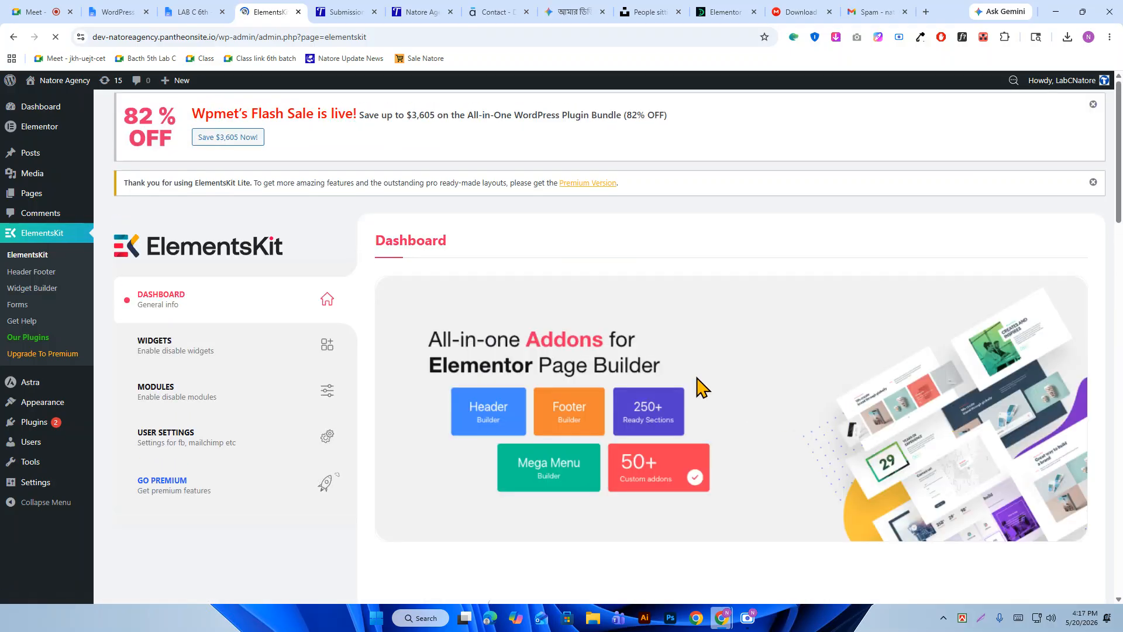
left_click(1093, 182)
left_click(1093, 111)
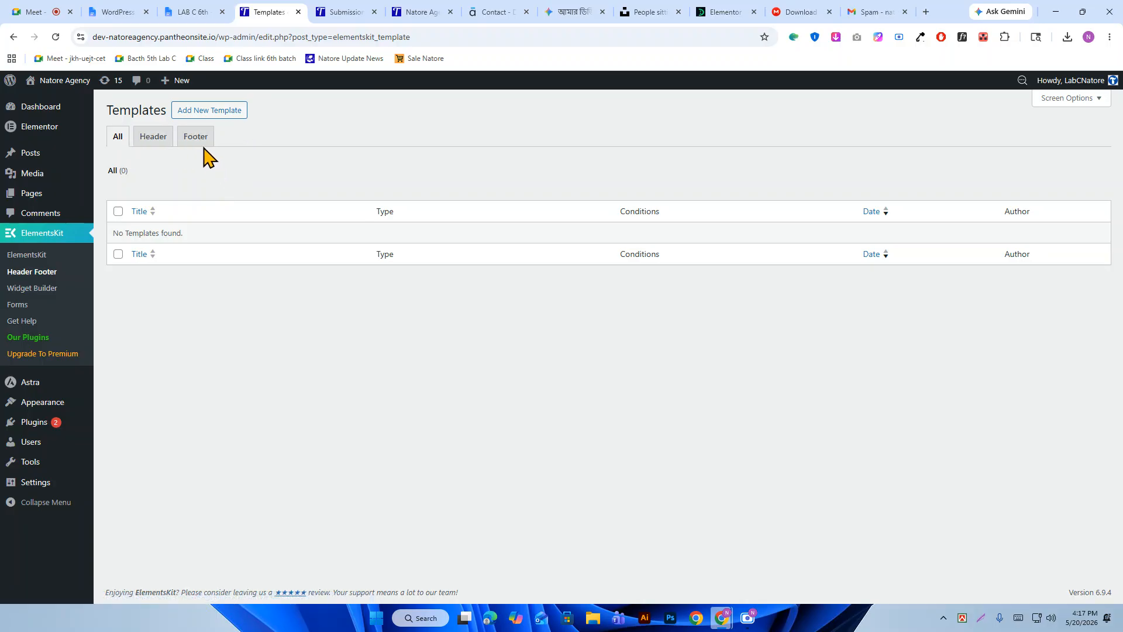
Create an ElementsKit template titled Footer with type Footer, applied to the entire site and activated, and save it.
left_click(217, 113)
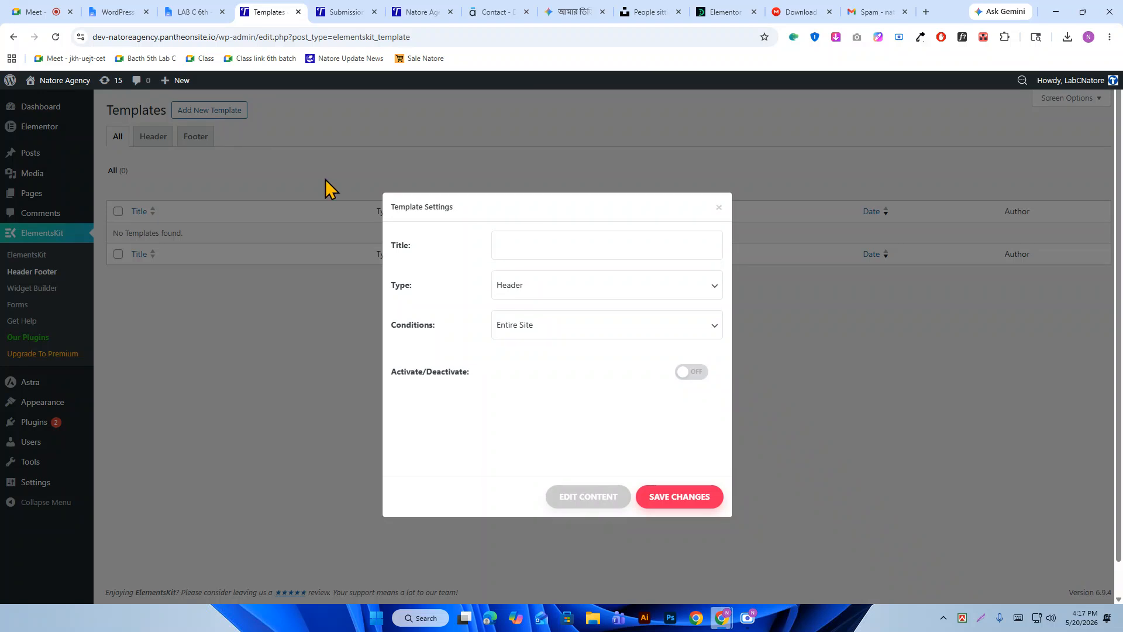
left_click(578, 233)
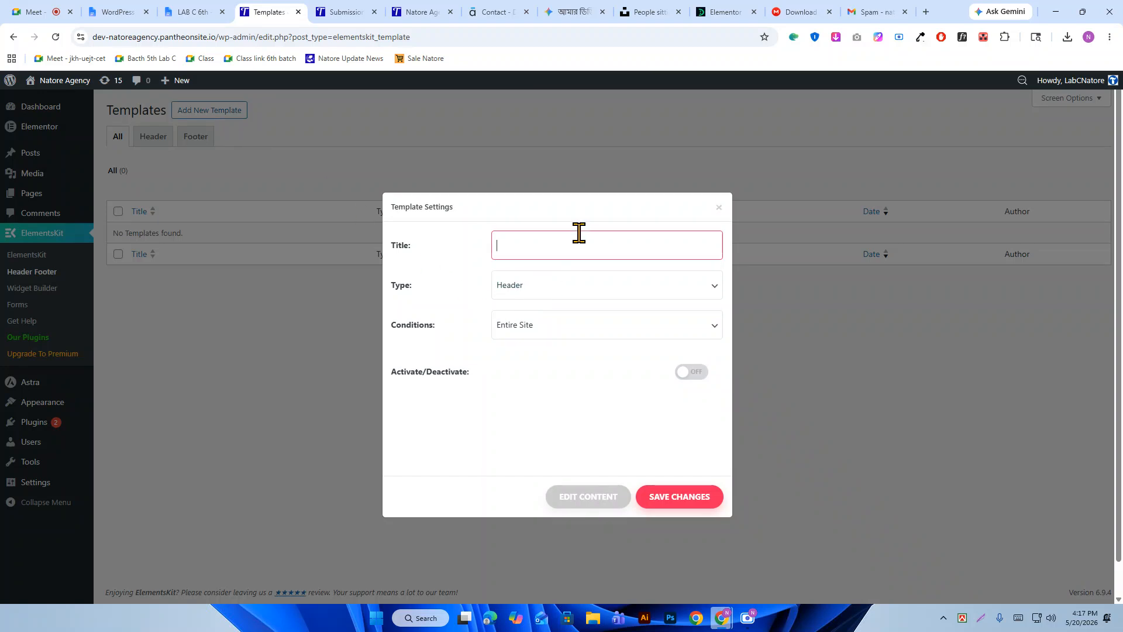
double_click(403, 285)
left_click(532, 285)
left_click(562, 321)
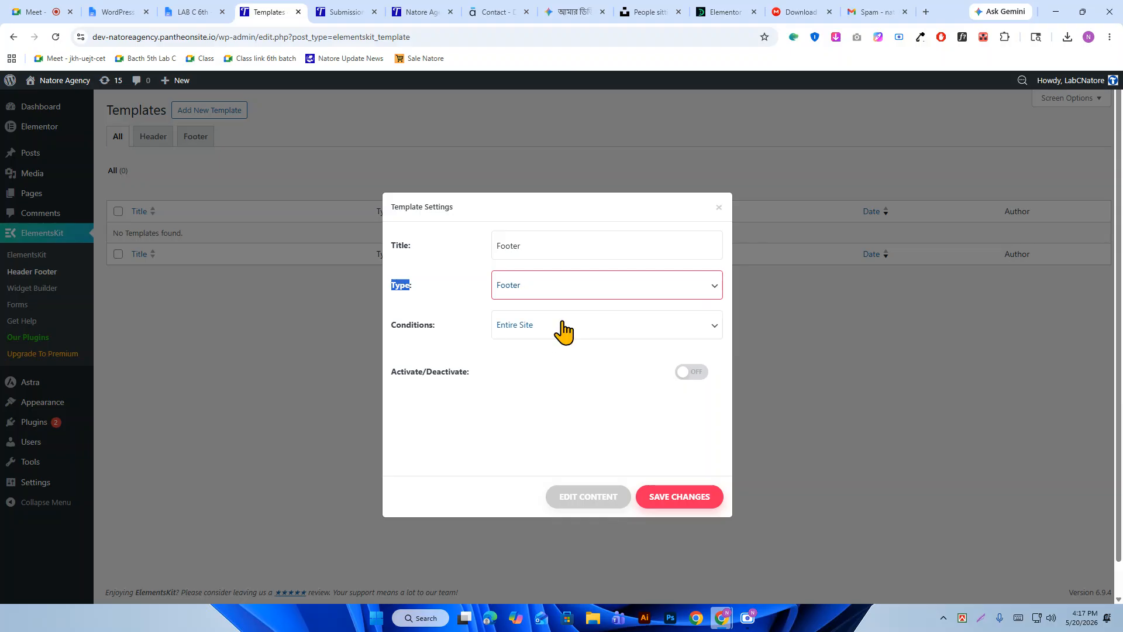
left_click(585, 326)
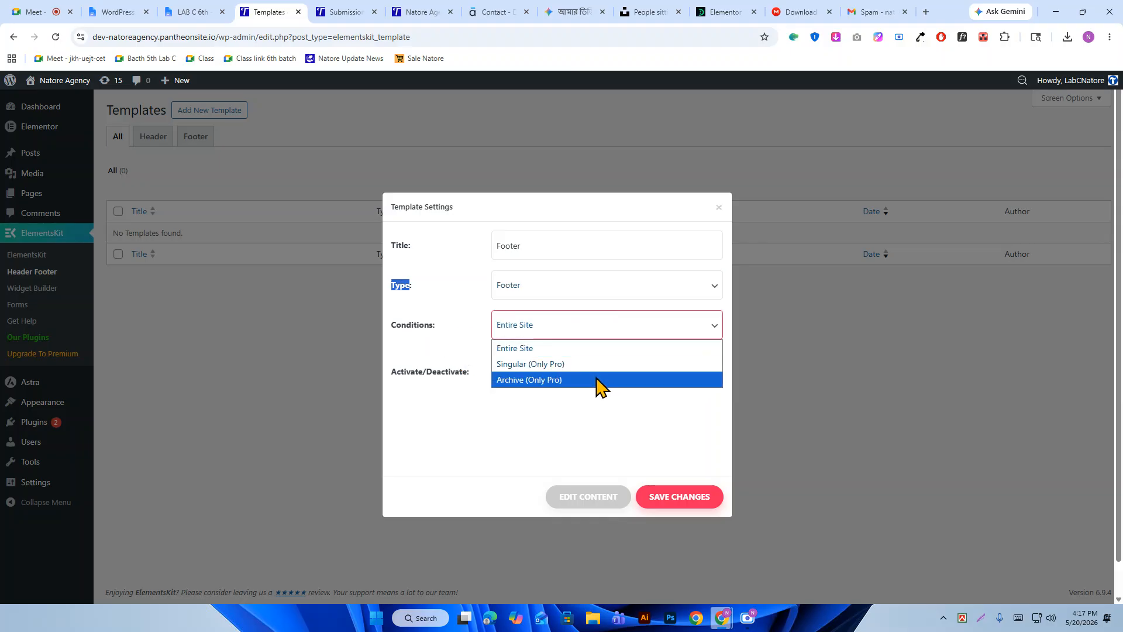
left_click(552, 463)
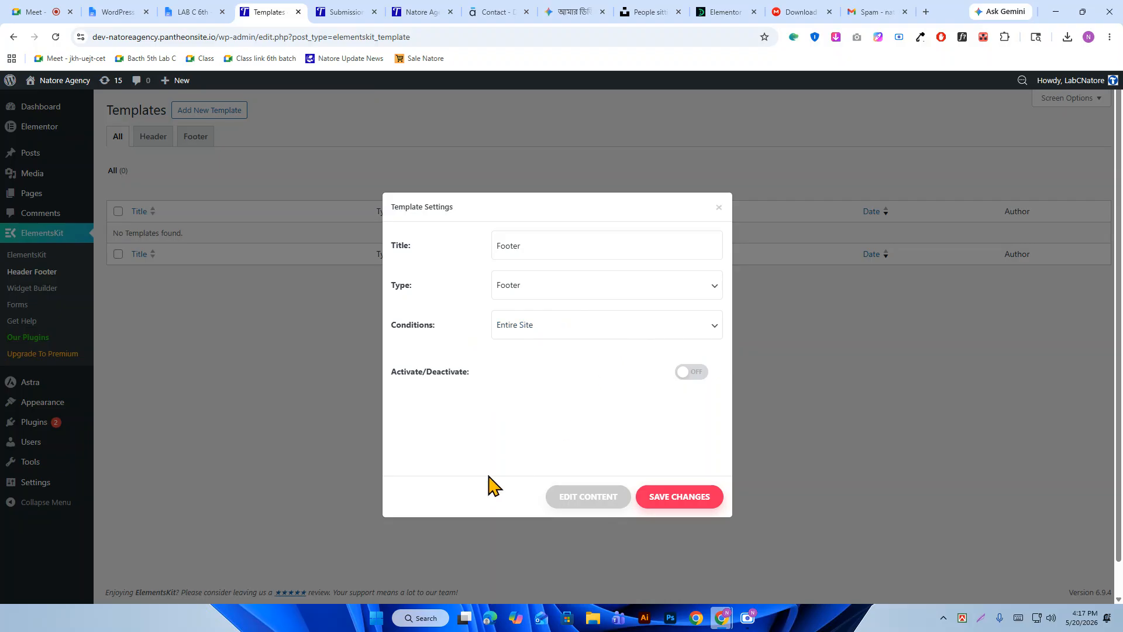
left_click(704, 381)
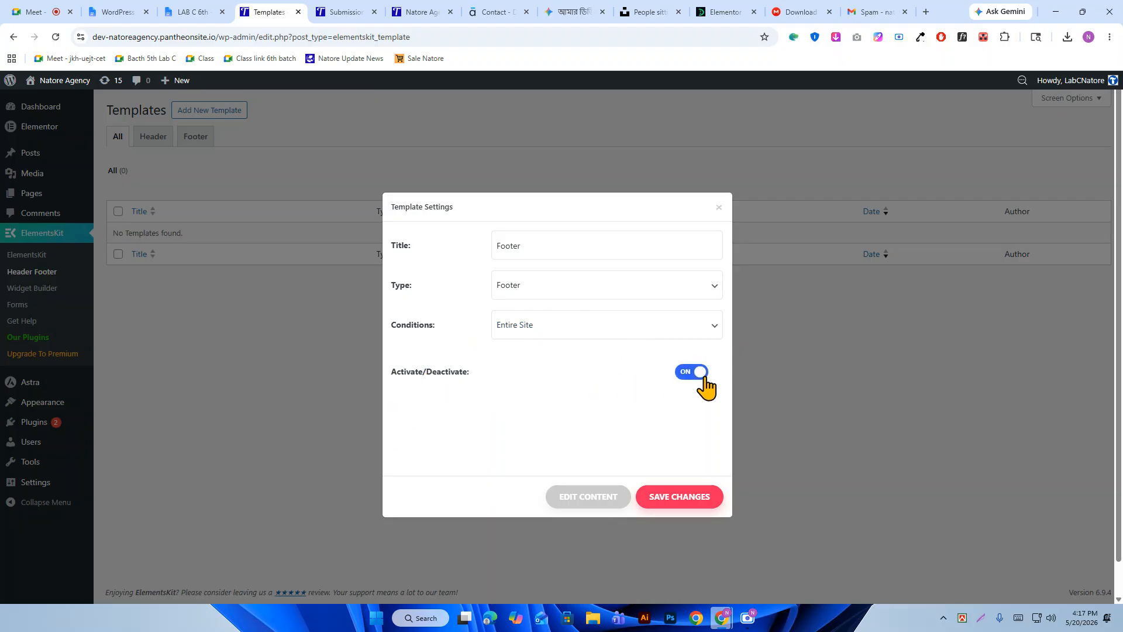
left_click(695, 503)
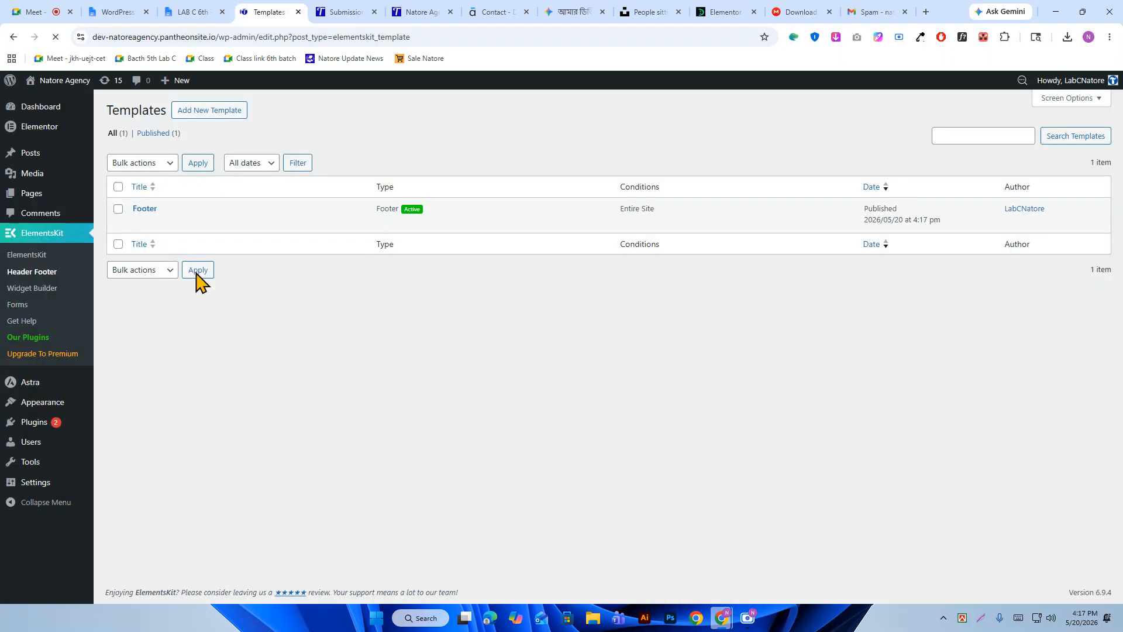
Open the Footer template's content in the Elementor editor, and view the footer on the Digital Agency demo's Contact page.
mouse_move(296, 264)
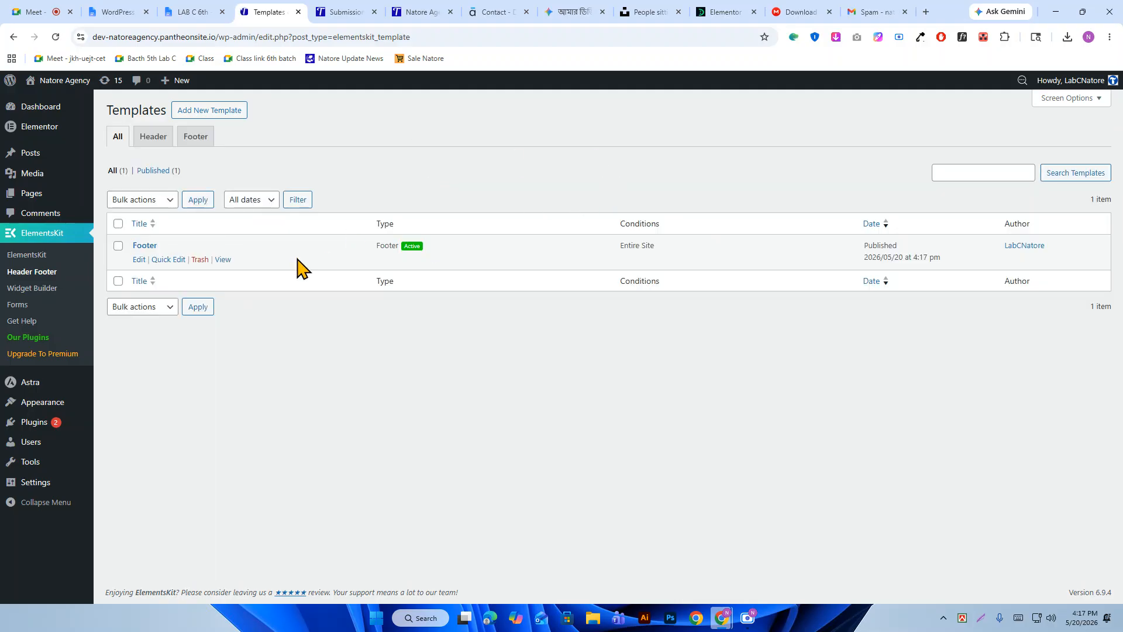
left_click(139, 259)
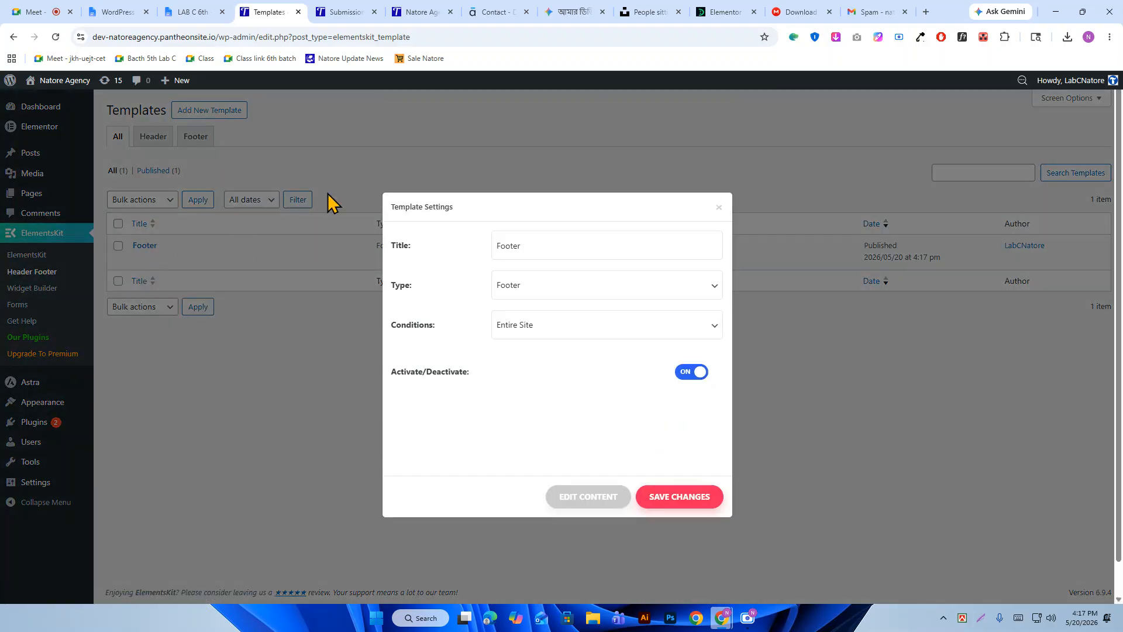
left_click(575, 505)
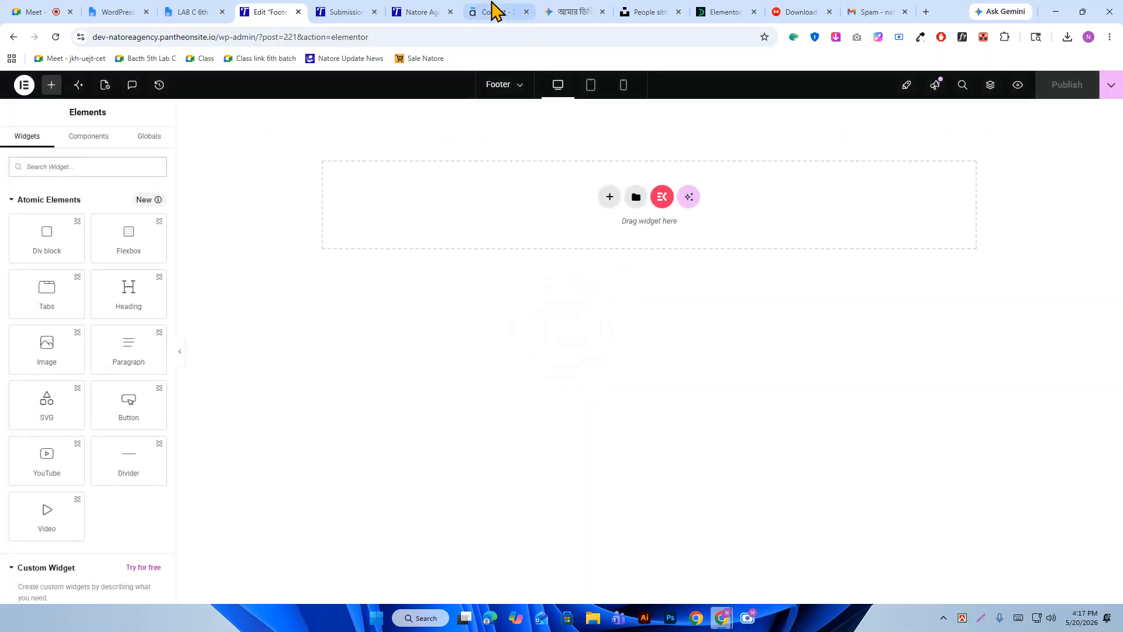
left_click(491, 10)
scroll(543, 421, "down", 2)
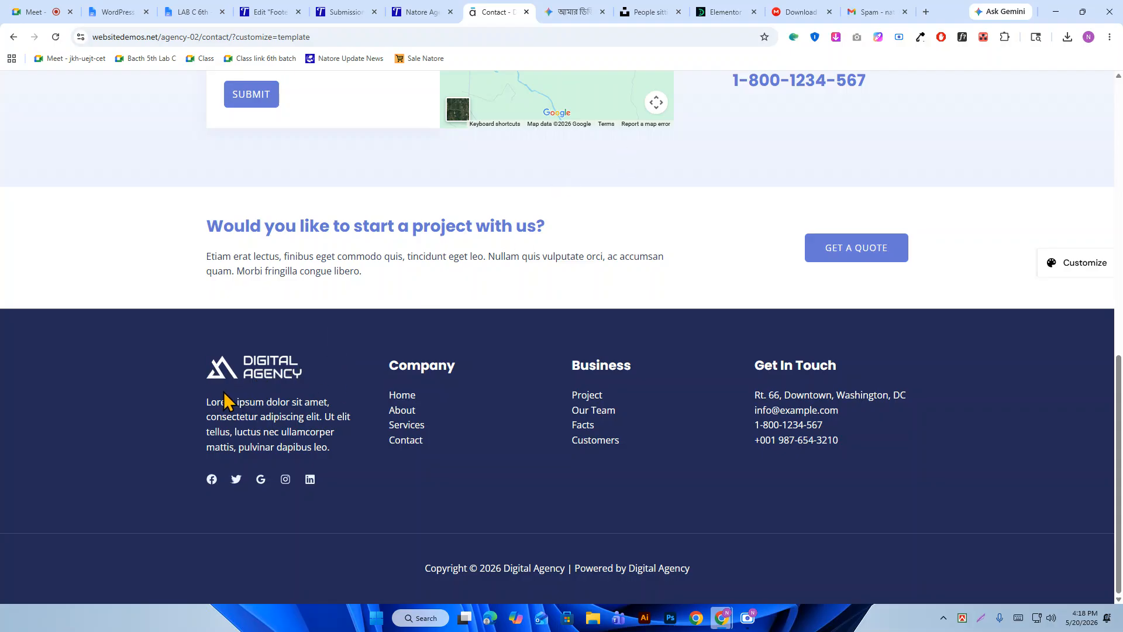
Open canva.com in a new browser tab.
left_click(926, 11)
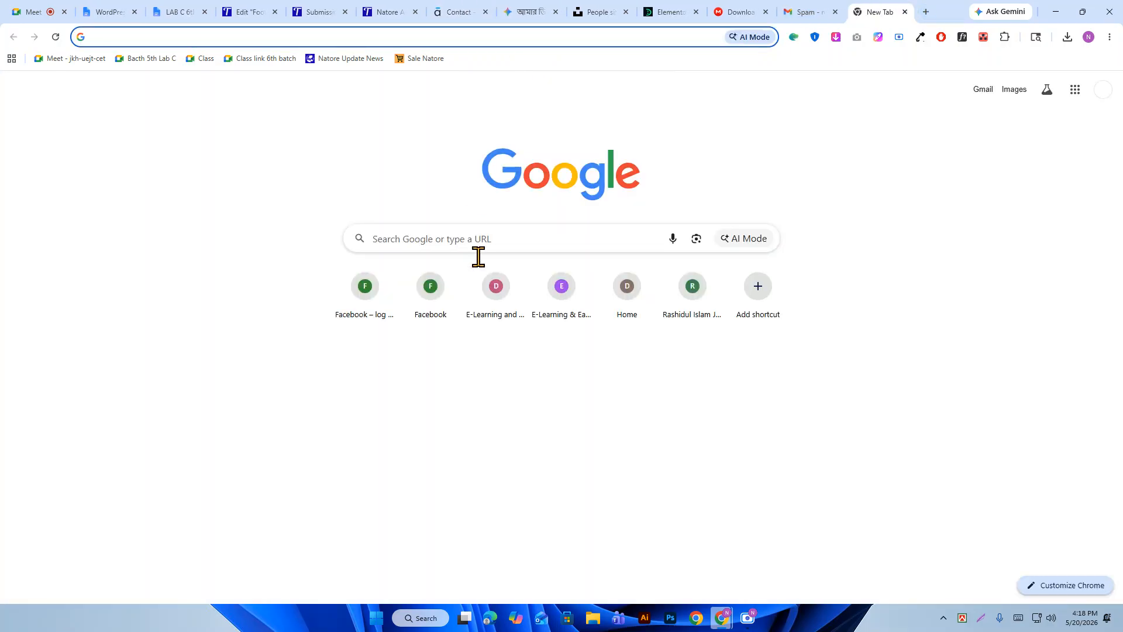
left_click(463, 37)
type("canva.com")
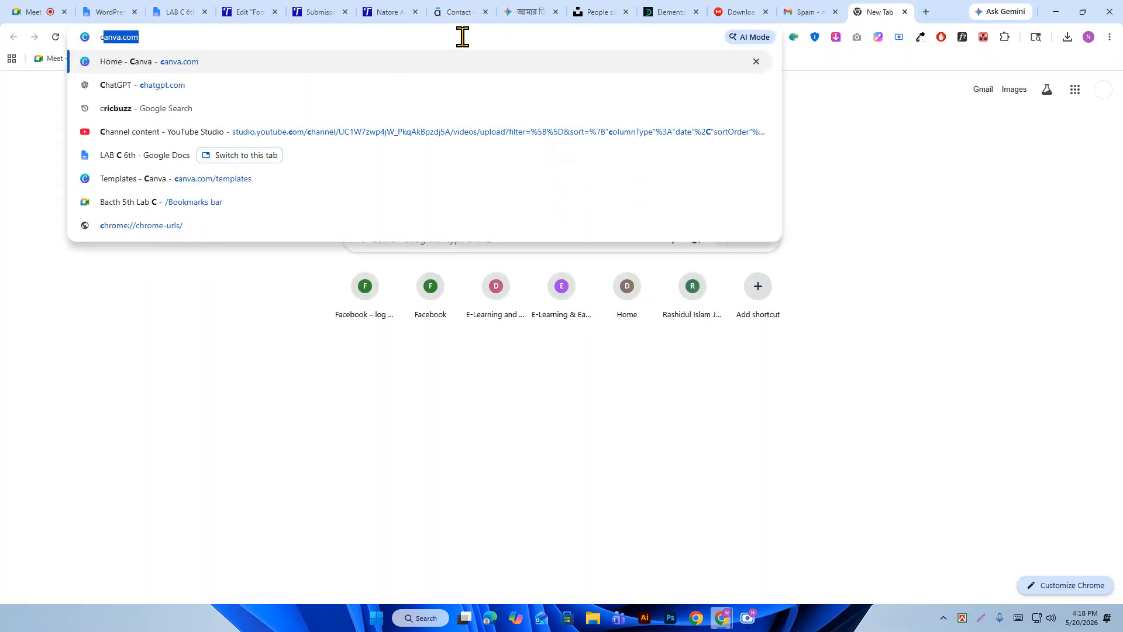
key("Return")
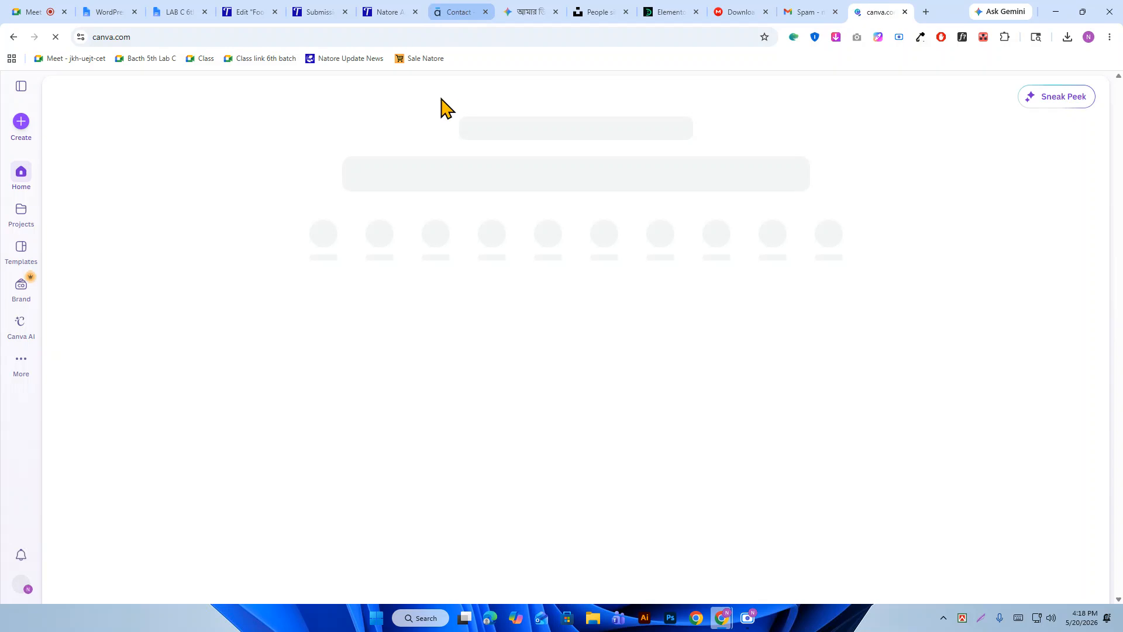
Return to the demo's Contact page, inspect the footer section's code and styles, and close the inspector.
left_click(319, 12)
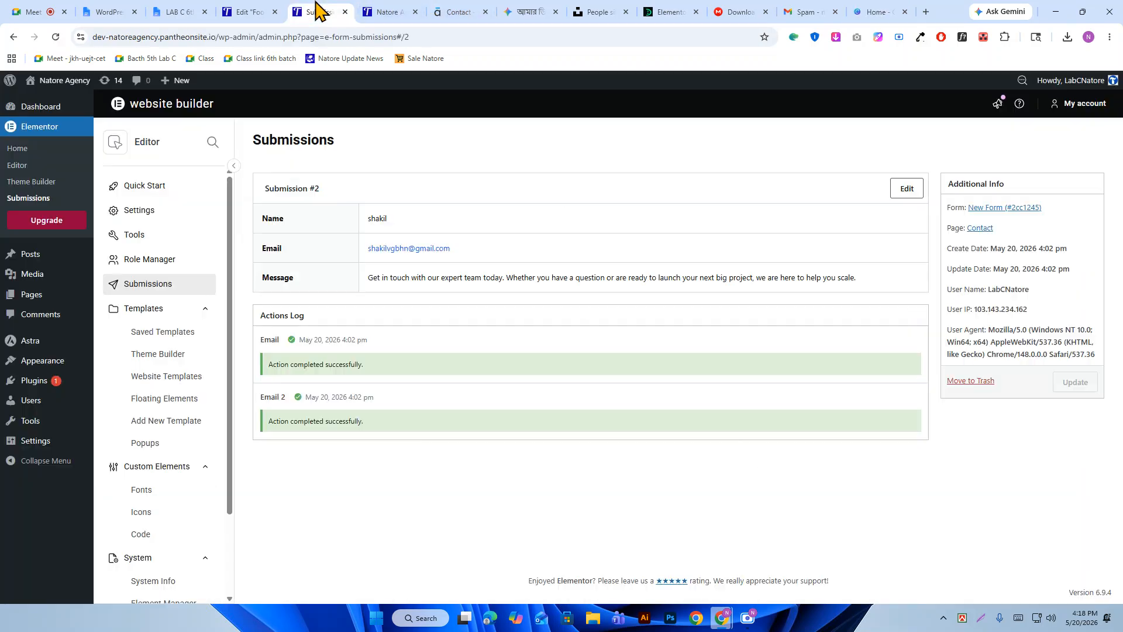
left_click(248, 11)
left_click(456, 12)
right_click(255, 377)
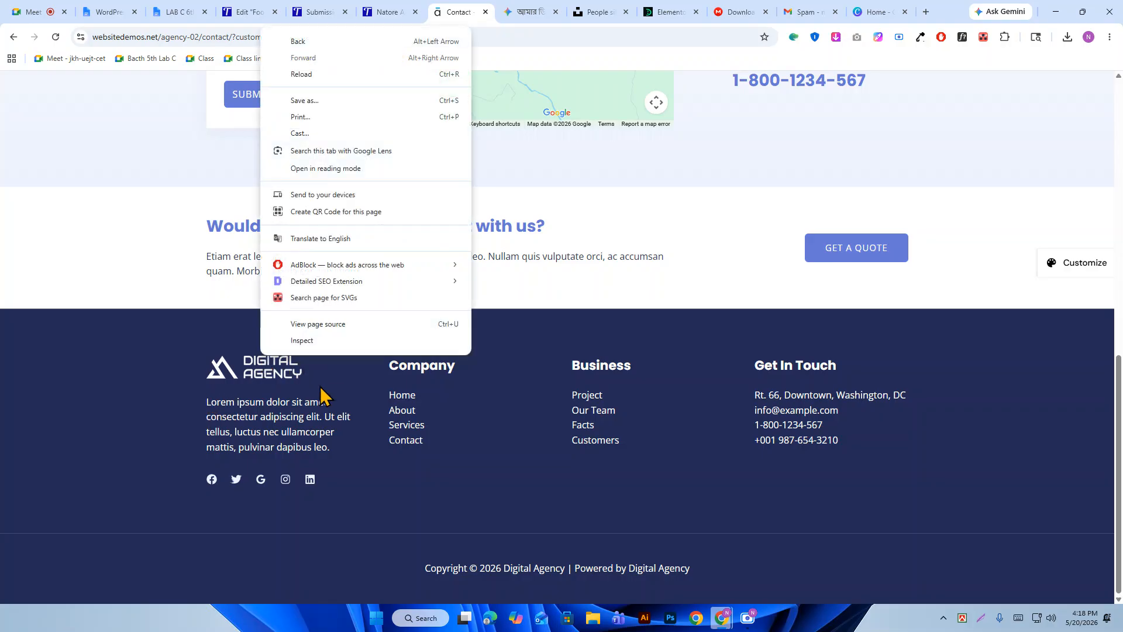
left_click(343, 346)
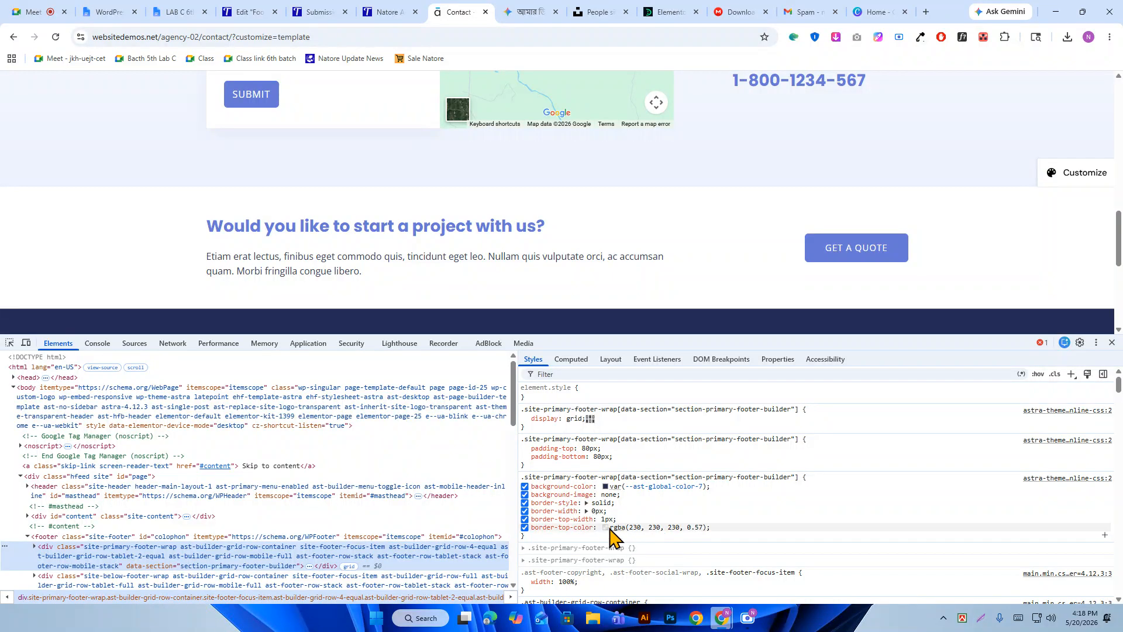
left_click(1112, 343)
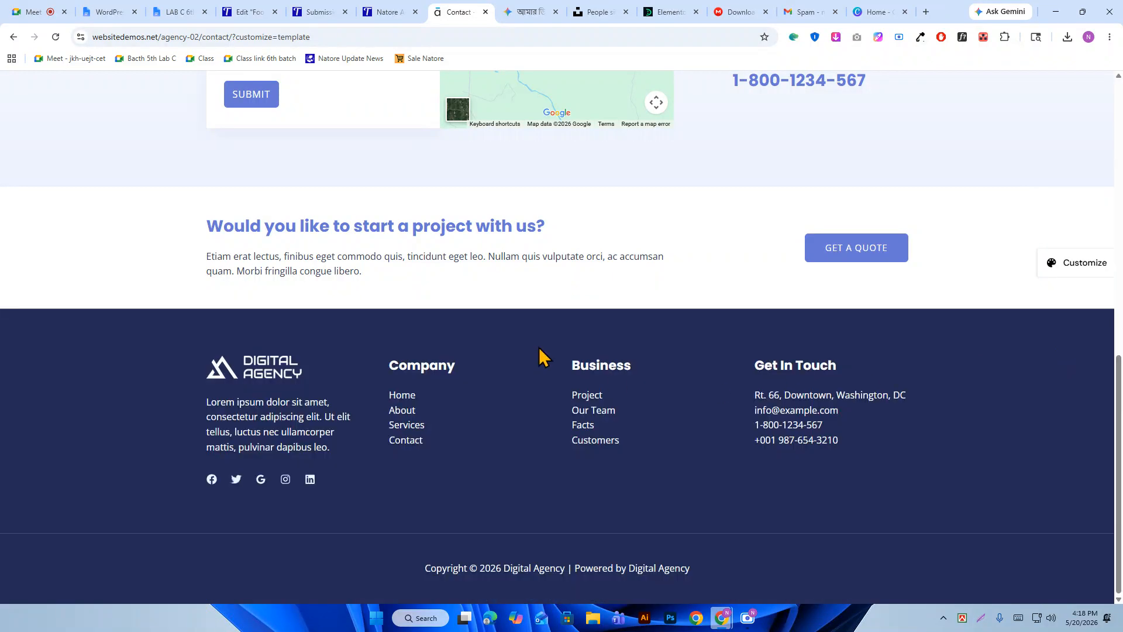
Save the demo footer's Digital Agency logo as site-logo-white.svg and open the downloaded file.
right_click(259, 362)
left_click(342, 394)
key("Return")
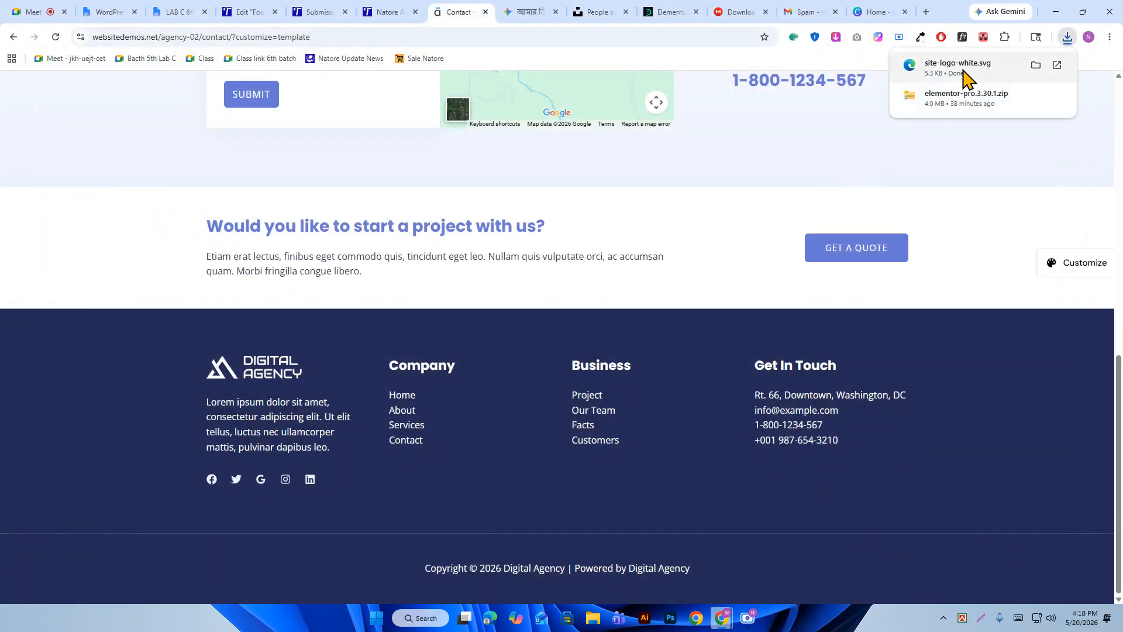
left_click(958, 64)
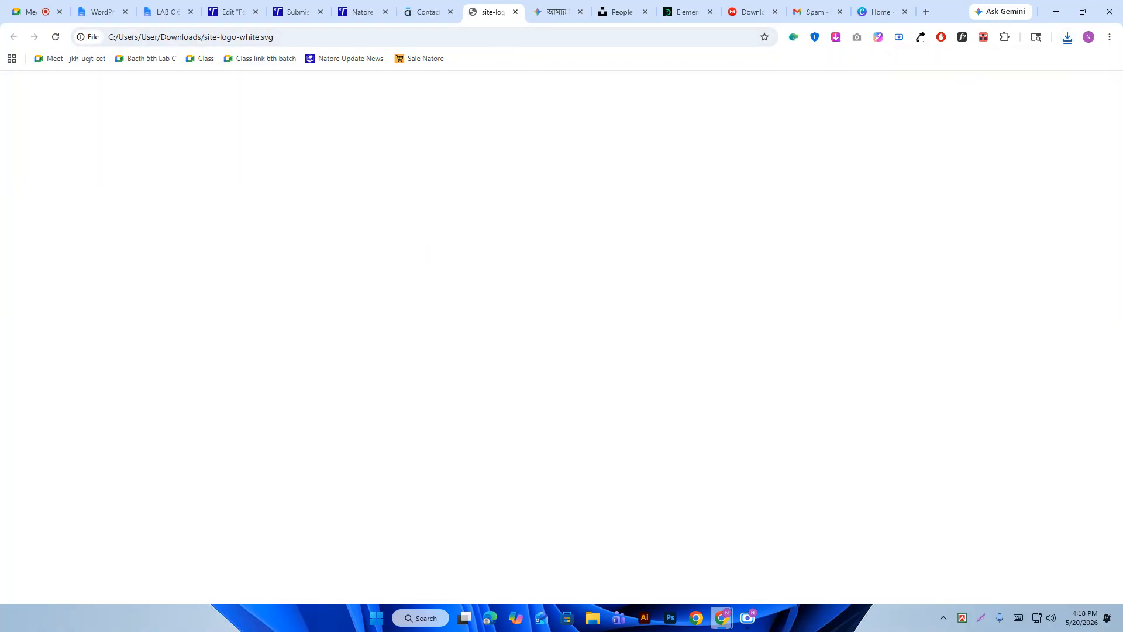
Examine the detailed file properties of site-logo-white.svg in the Downloads folder, and close them.
left_click(593, 620)
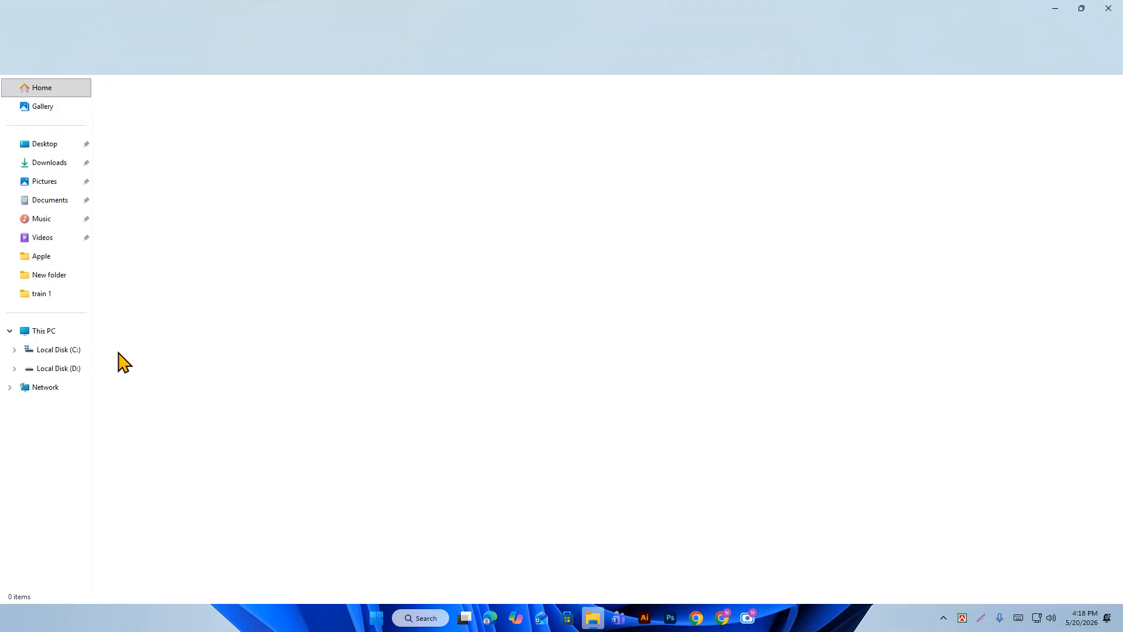
left_click(48, 163)
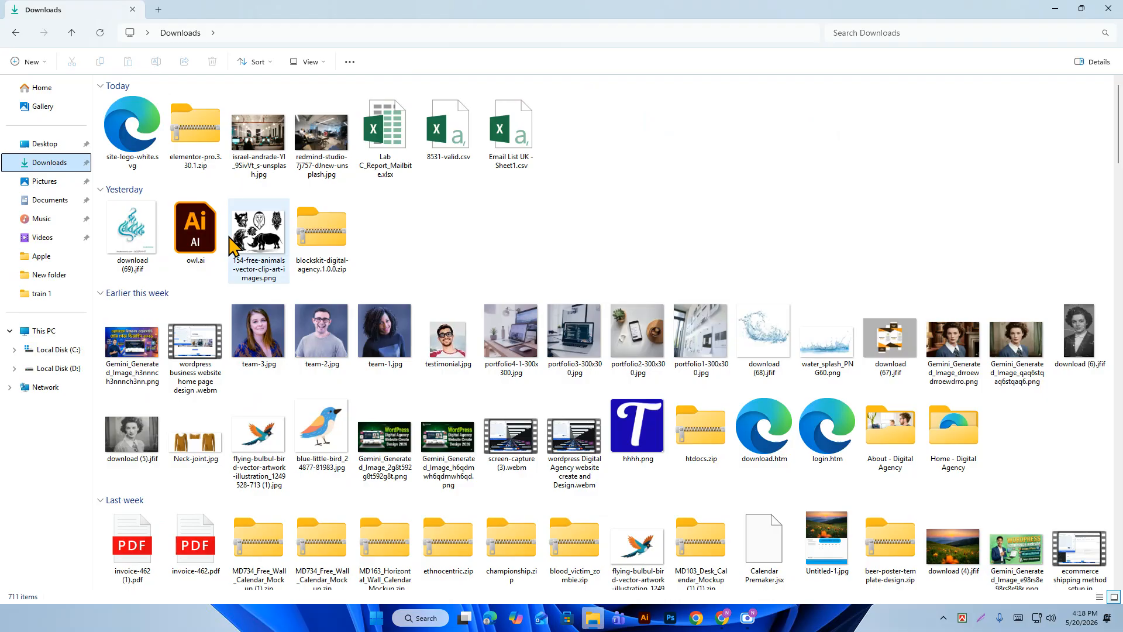
left_click(149, 167)
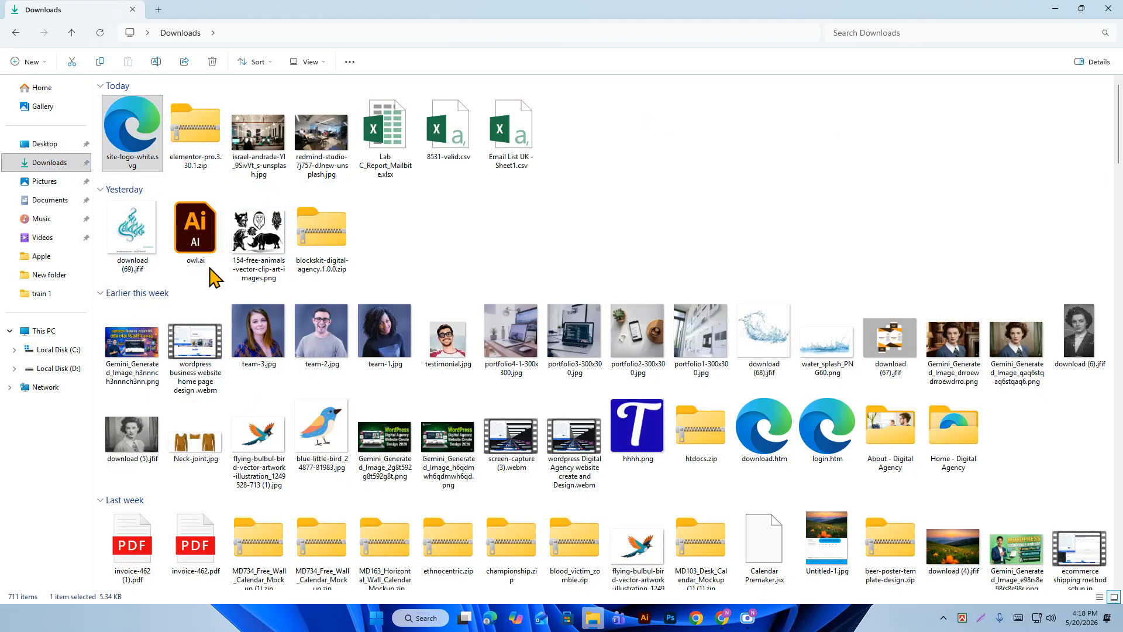
key("shift+F10")
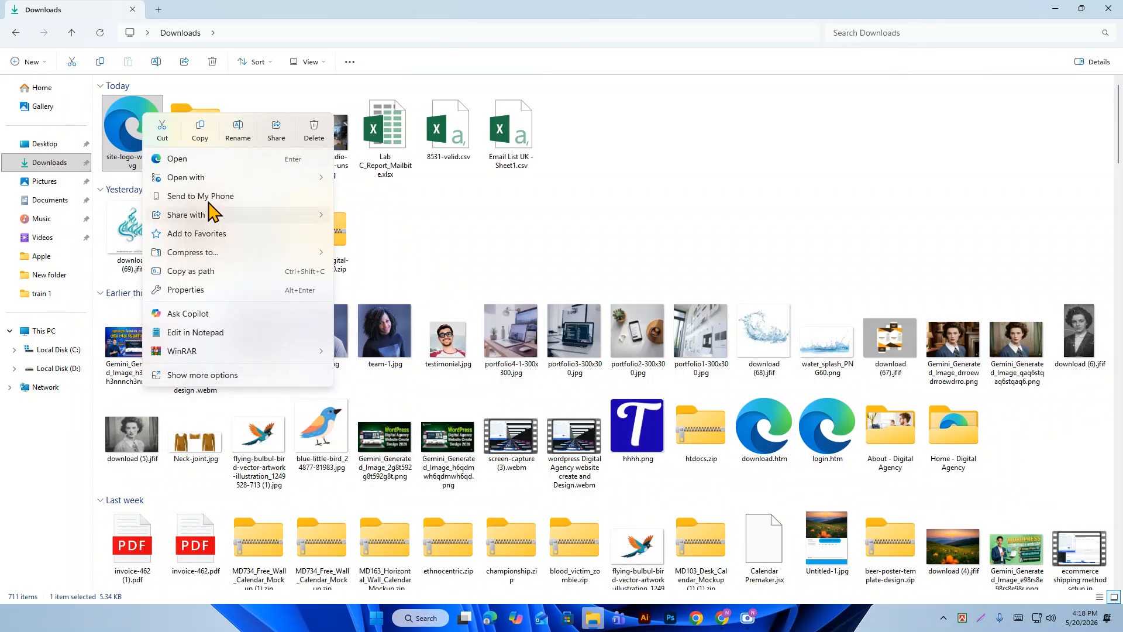
left_click(221, 377)
left_click(215, 383)
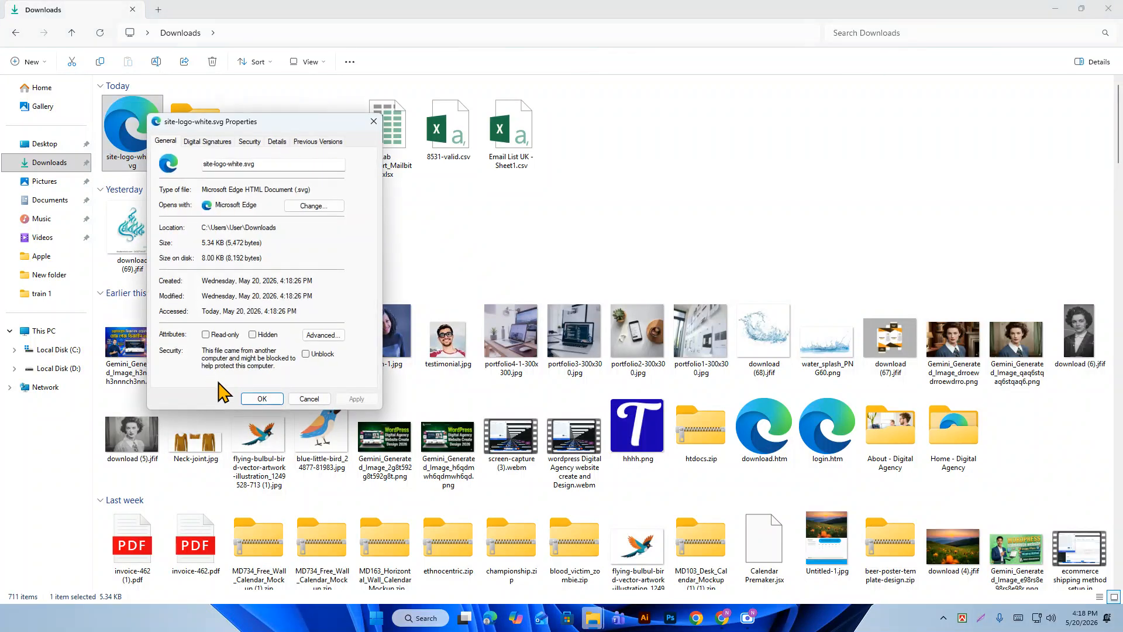
left_click(275, 141)
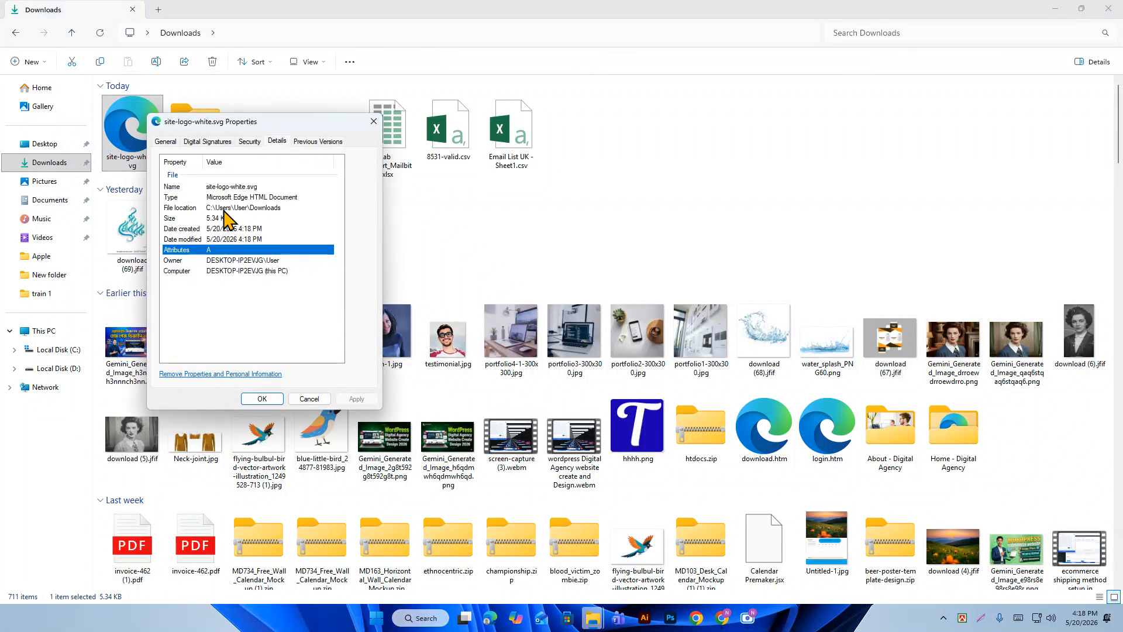
key("Escape")
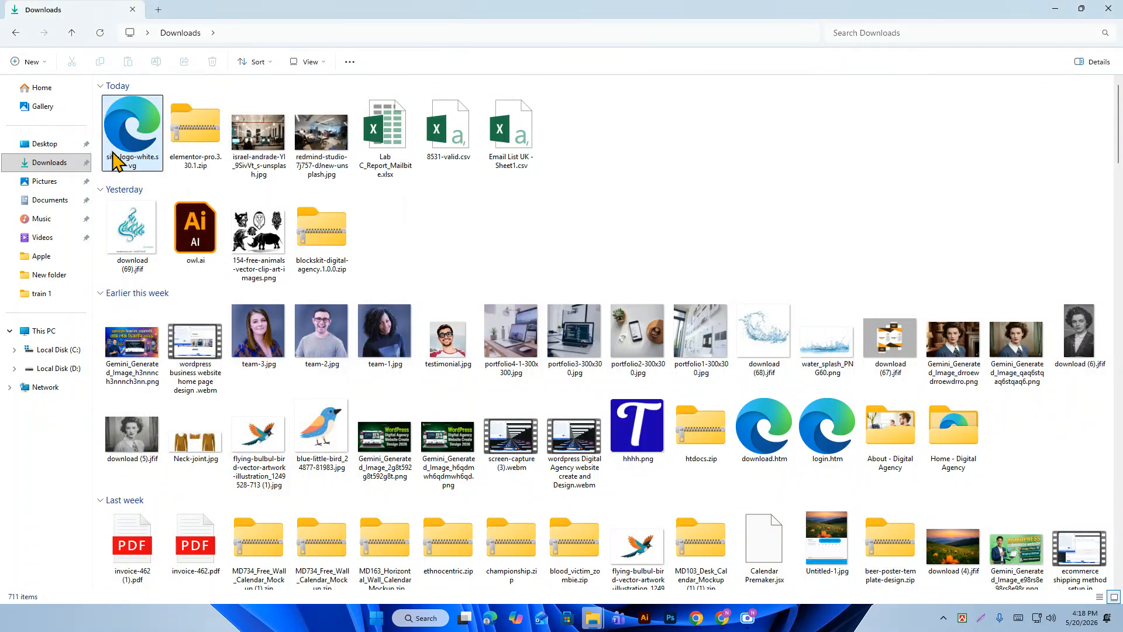
View site-logo-white.svg from the Downloads folder in Google Chrome just once, and close its tab.
double_click(131, 129)
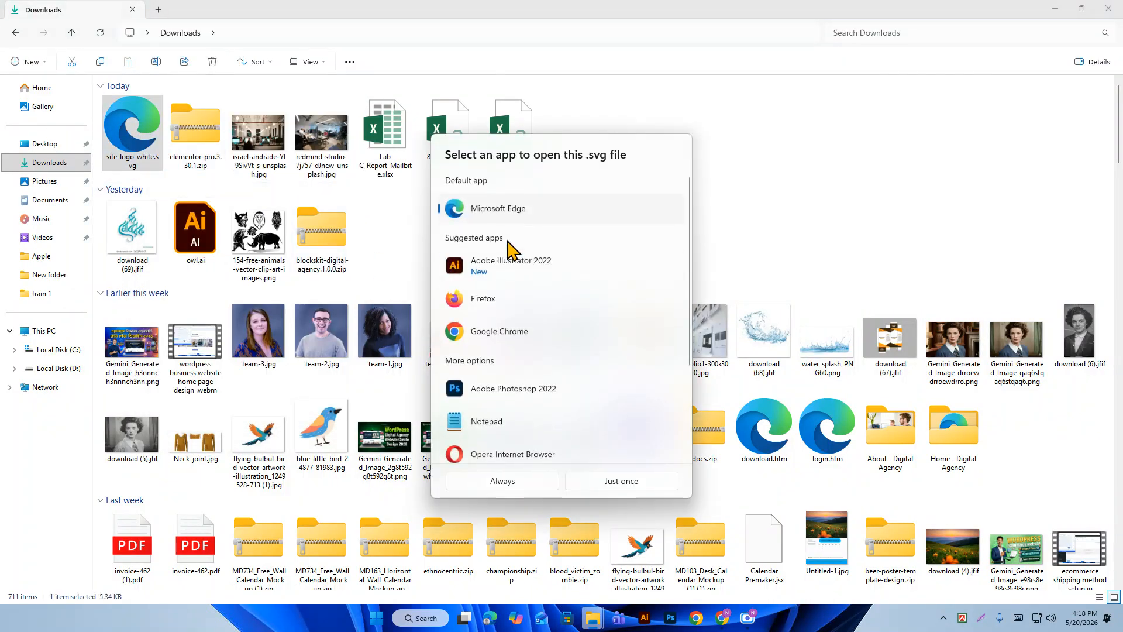
scroll(541, 357, "down", 3)
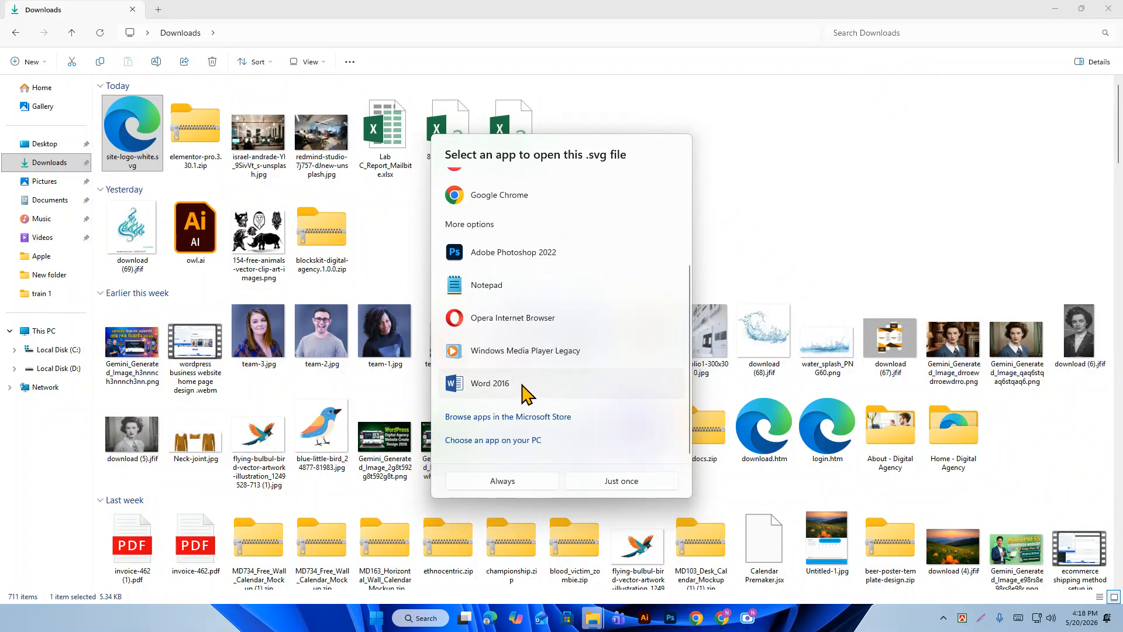
scroll(517, 328, "up", 2)
left_click(506, 244)
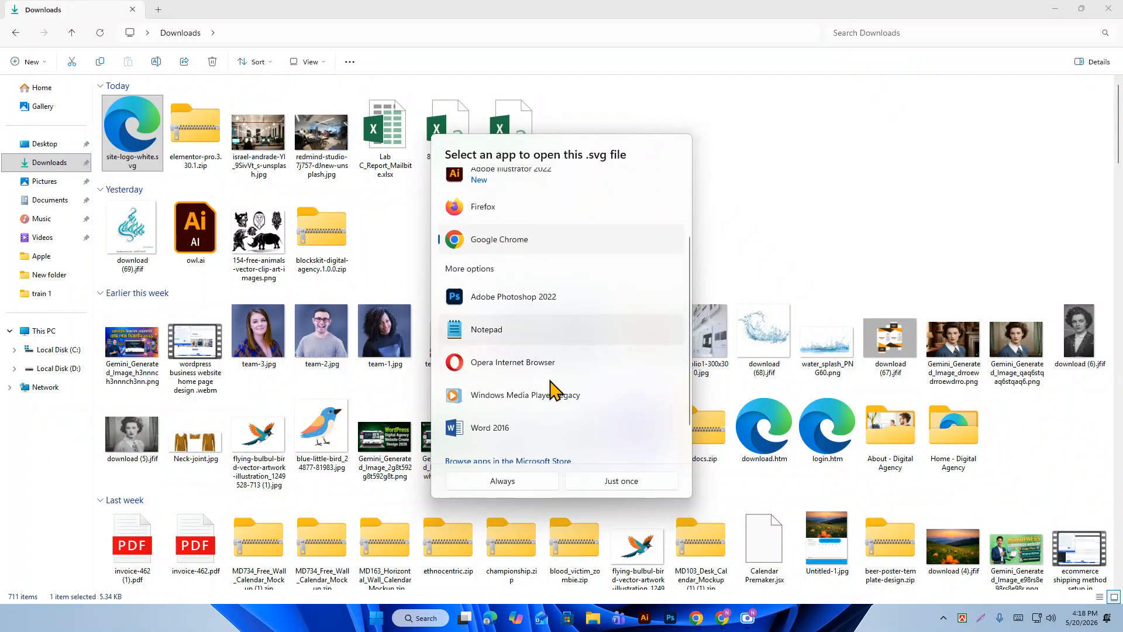
left_click(621, 482)
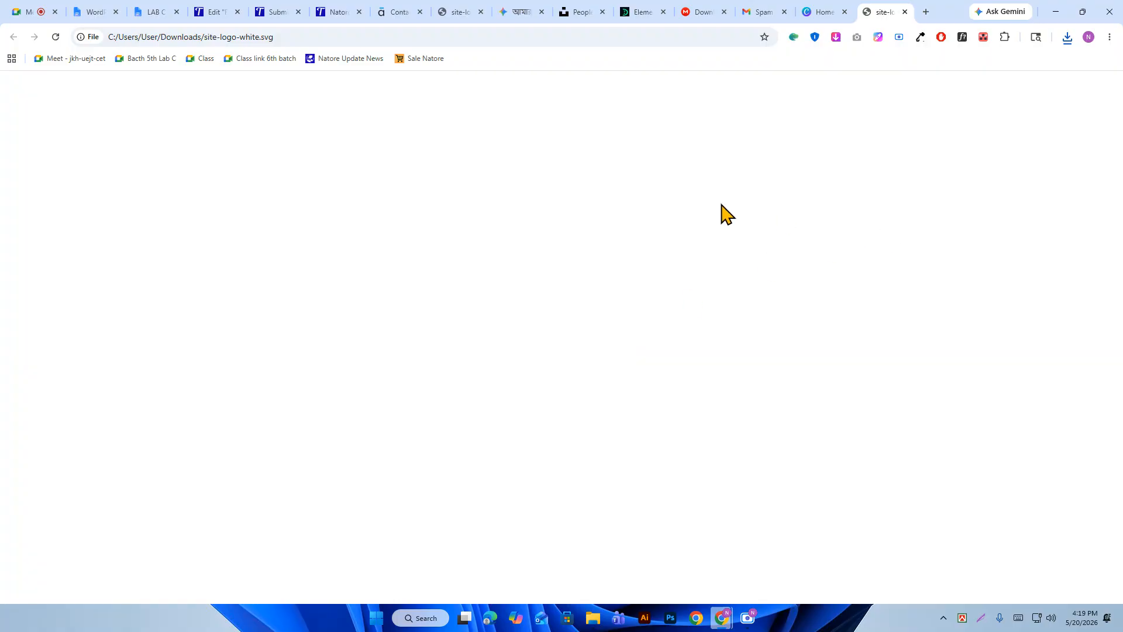
left_click(905, 11)
Switch to Canva and create a blank custom-size design of 250 × 40 px.
left_click(878, 11)
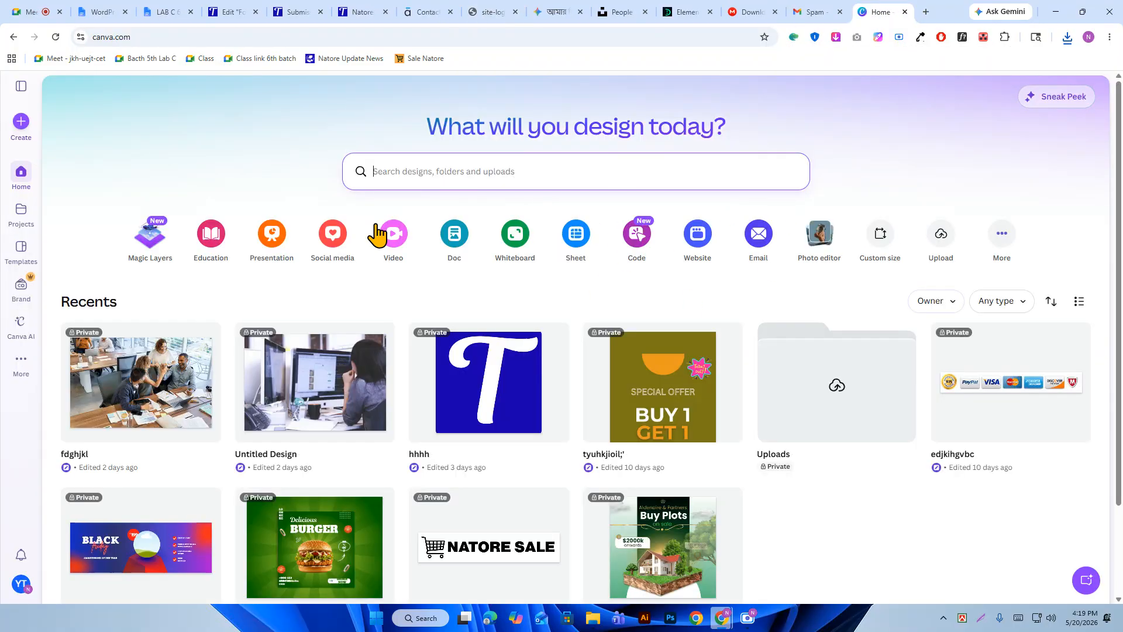
left_click(22, 126)
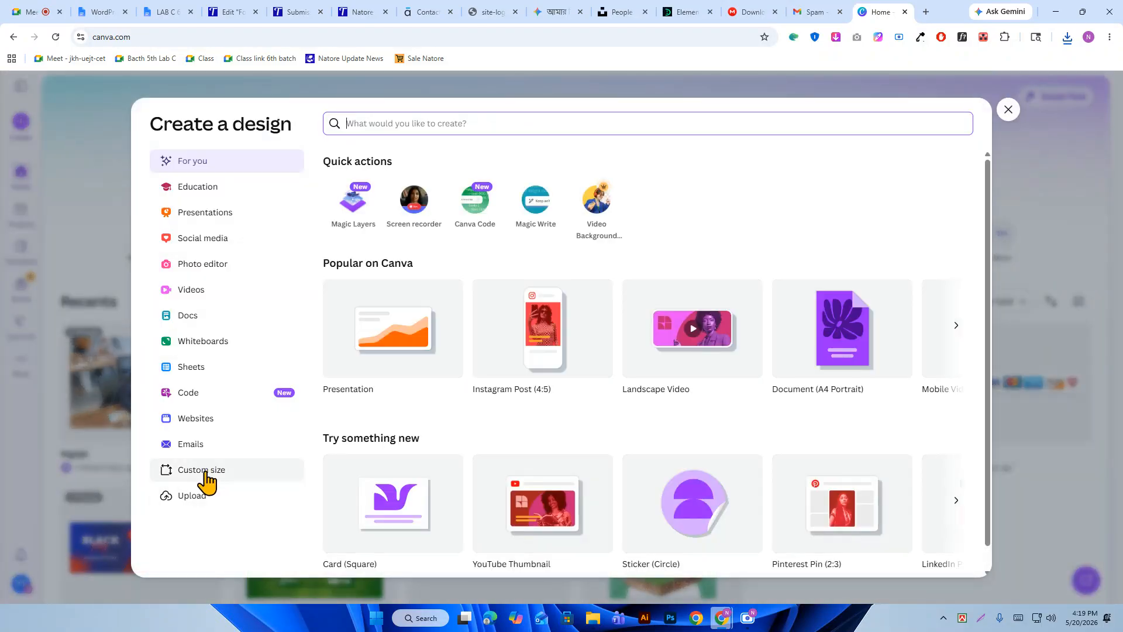
left_click(205, 473)
left_click(432, 175)
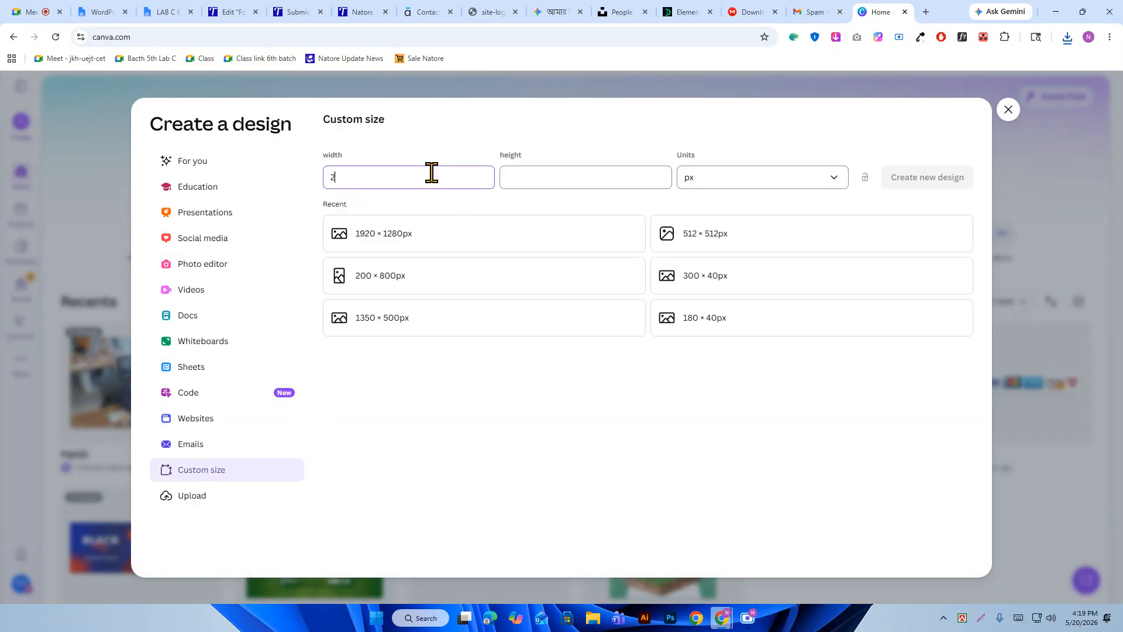
left_click(598, 172)
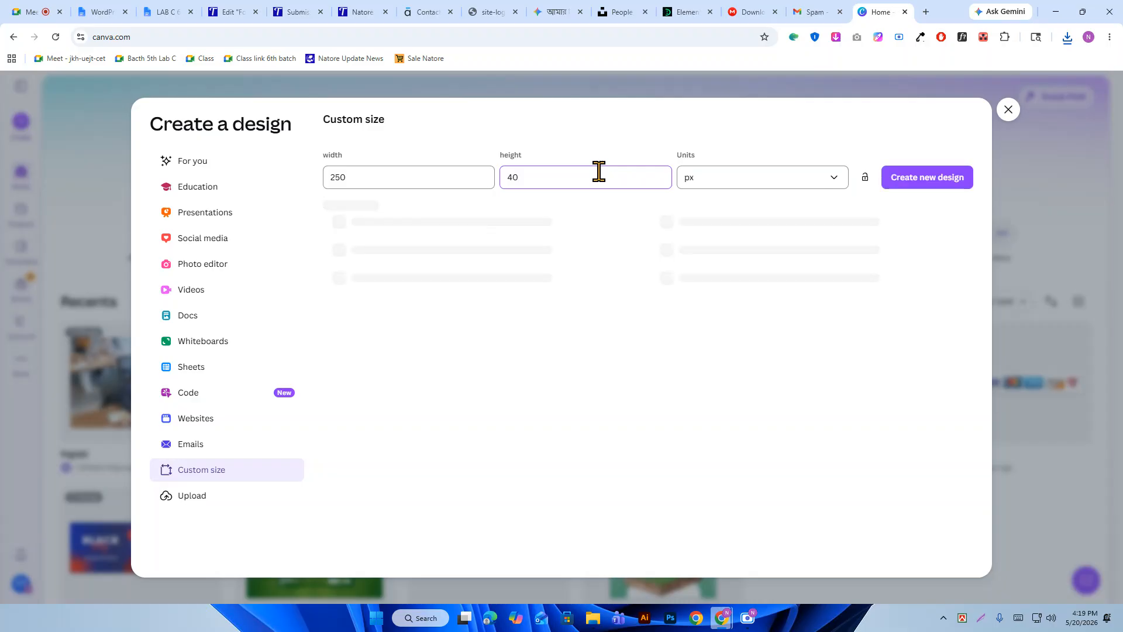
left_click(922, 185)
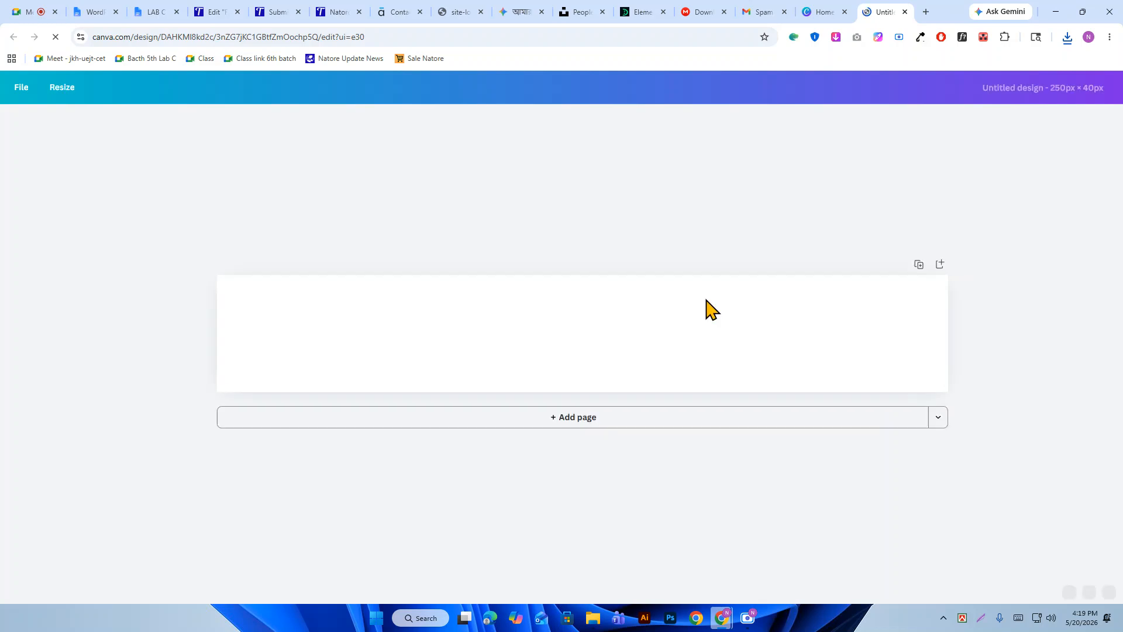
Resize the blank design to a custom width of 180 px.
left_click(830, 12)
left_click(881, 11)
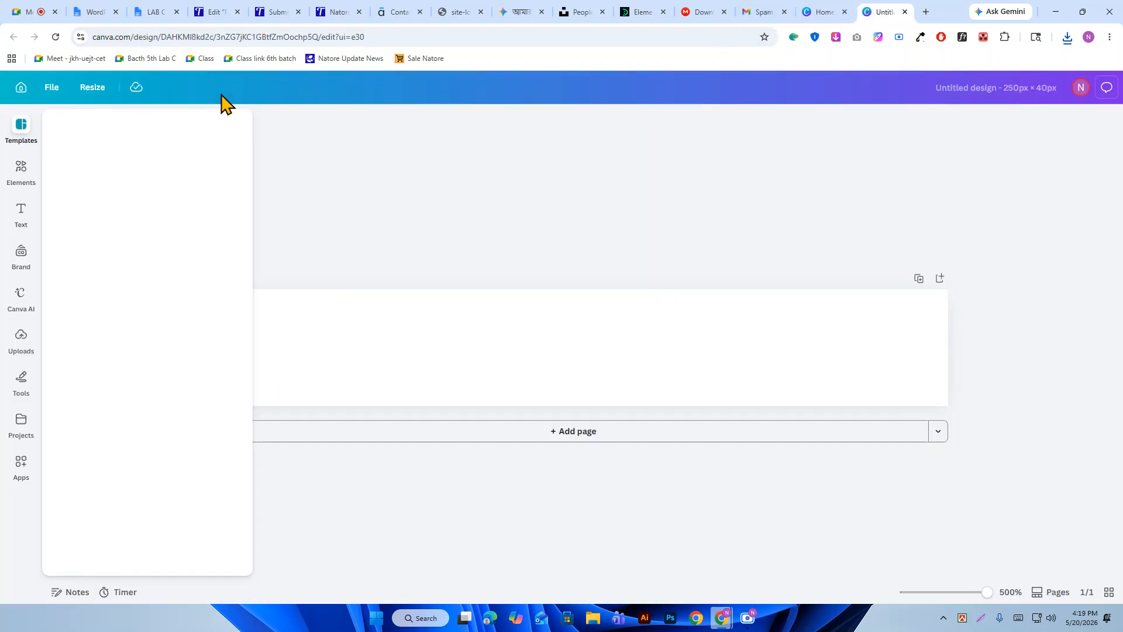
left_click(93, 91)
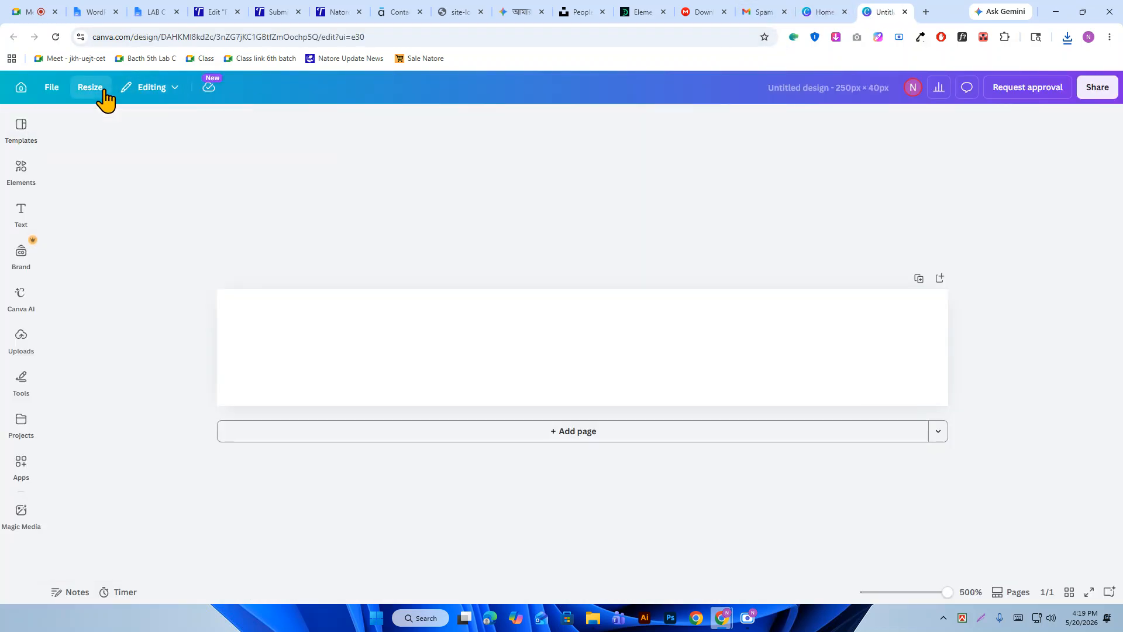
left_click(150, 298)
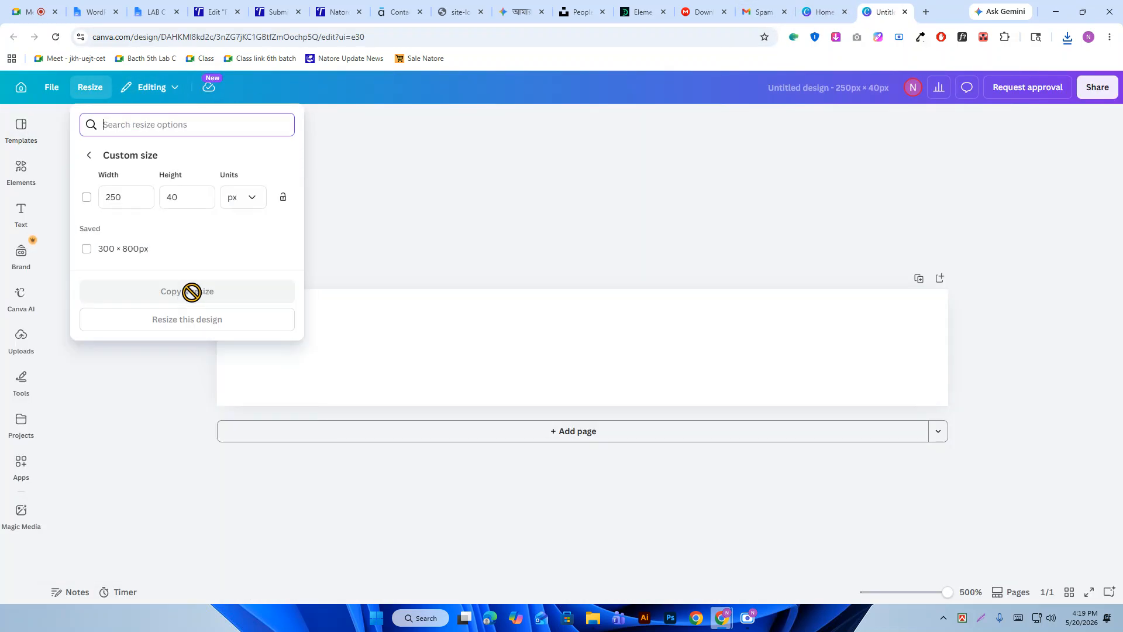
left_click(87, 198)
left_click(118, 203)
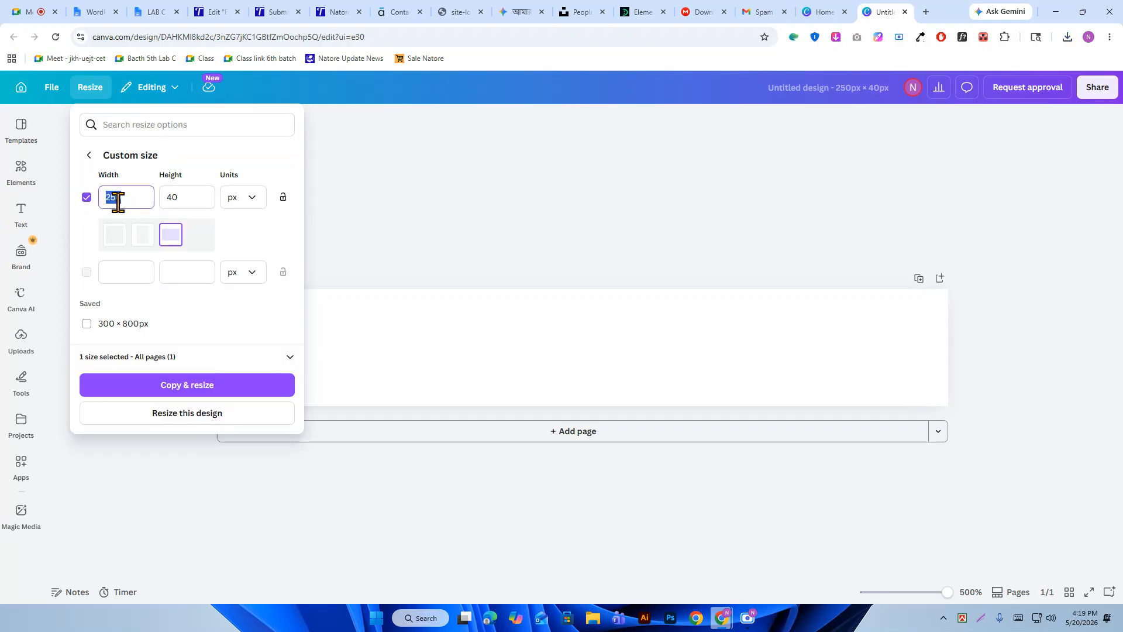
type("180")
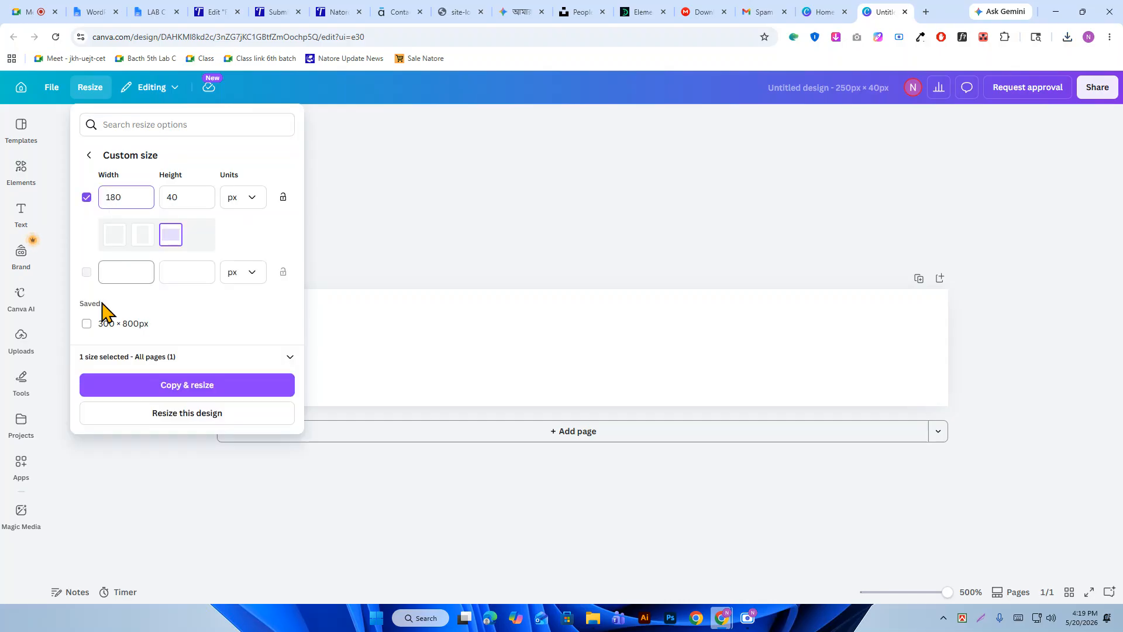
left_click(197, 415)
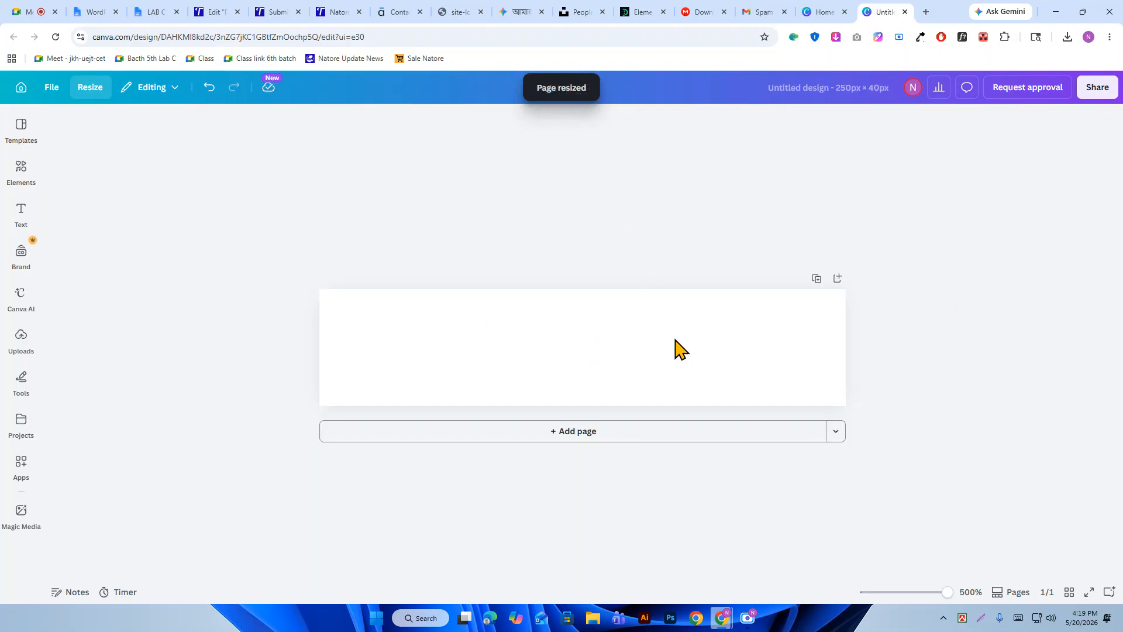
Resize the current design to a custom width of 120 px.
left_click(89, 95)
left_click(108, 291)
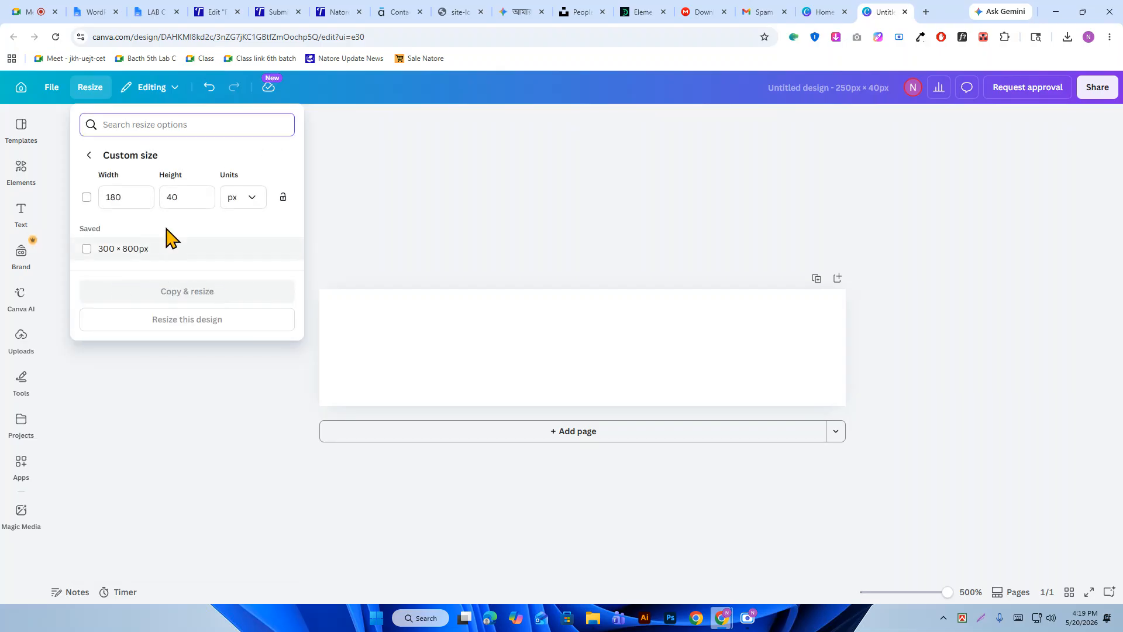
left_click(125, 197)
type("180")
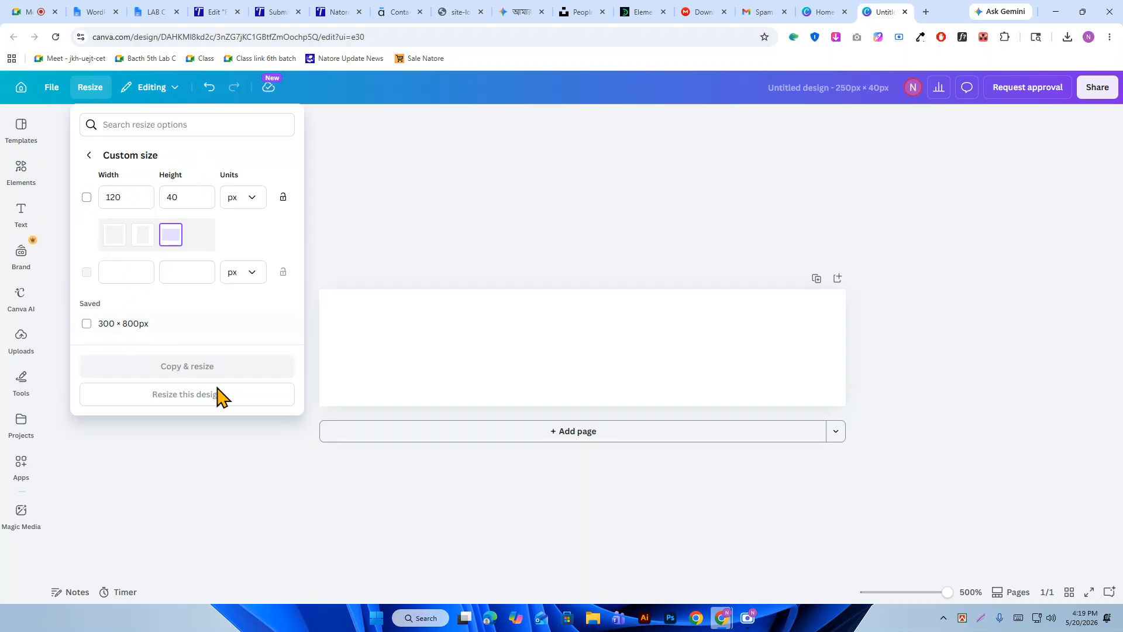
left_click(87, 197)
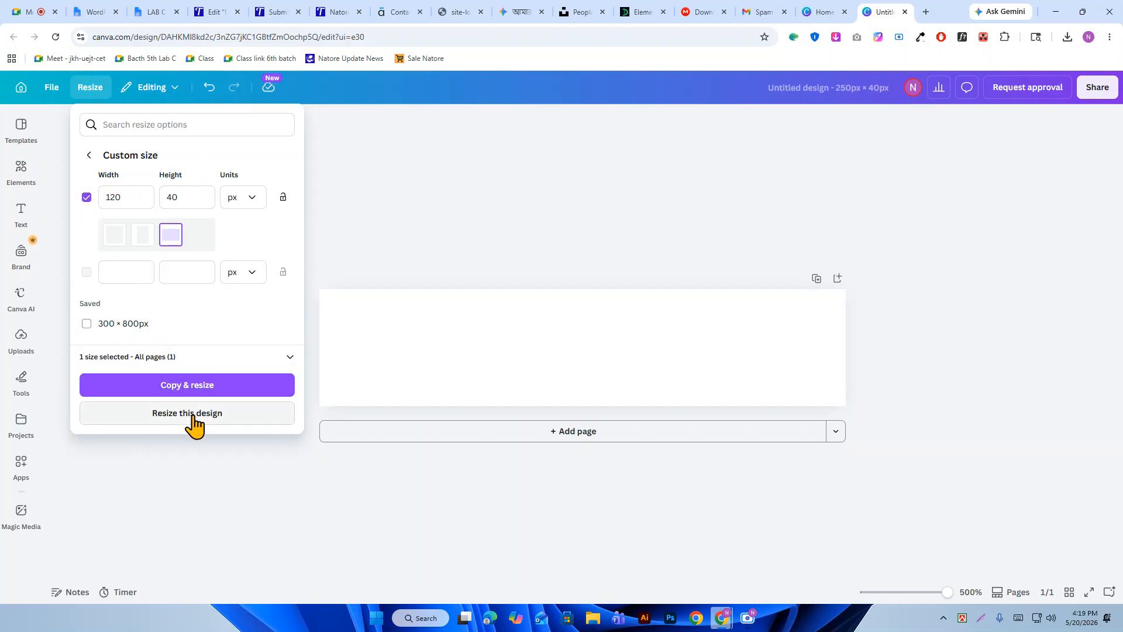
left_click(194, 415)
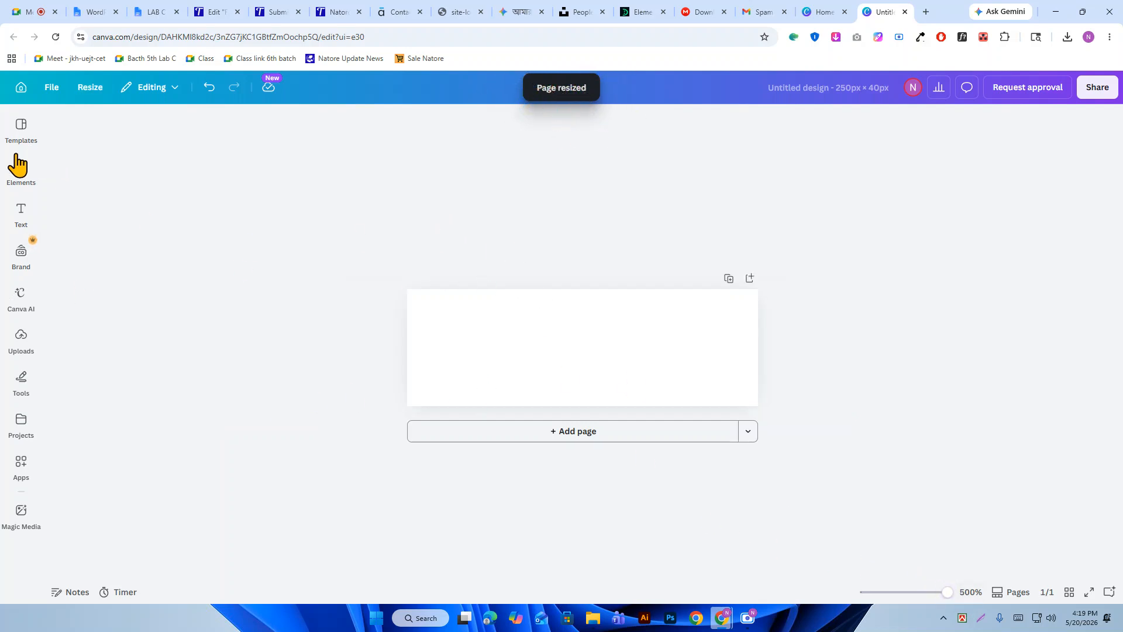
Search the Canva elements for "tech" and restrict the results to graphics.
left_click(18, 165)
left_click(120, 131)
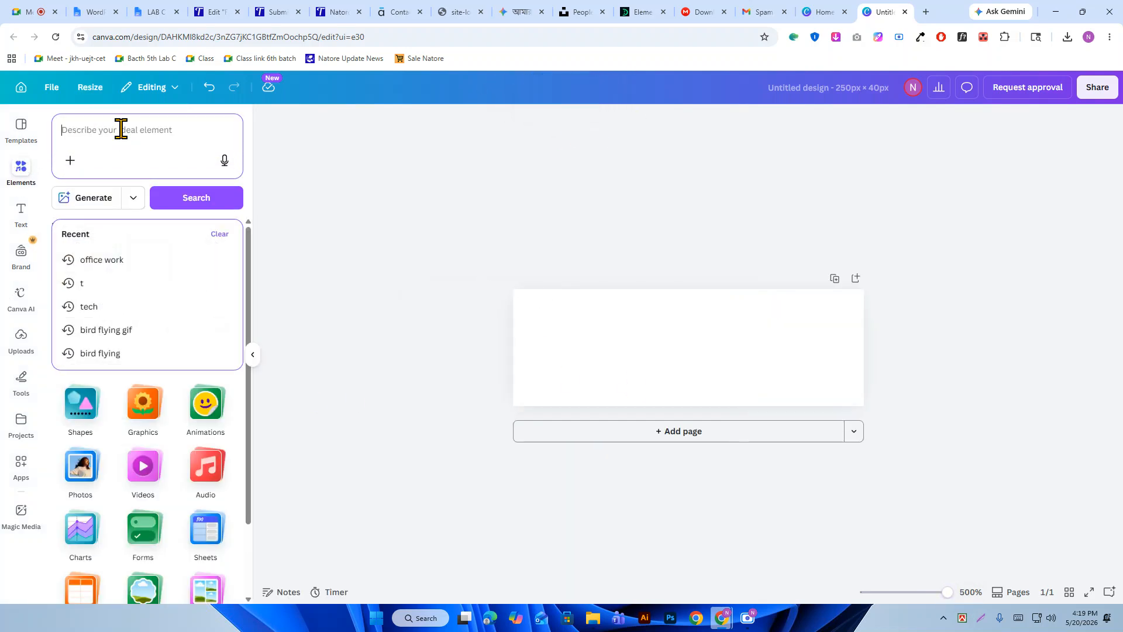
type("tech")
key("Return")
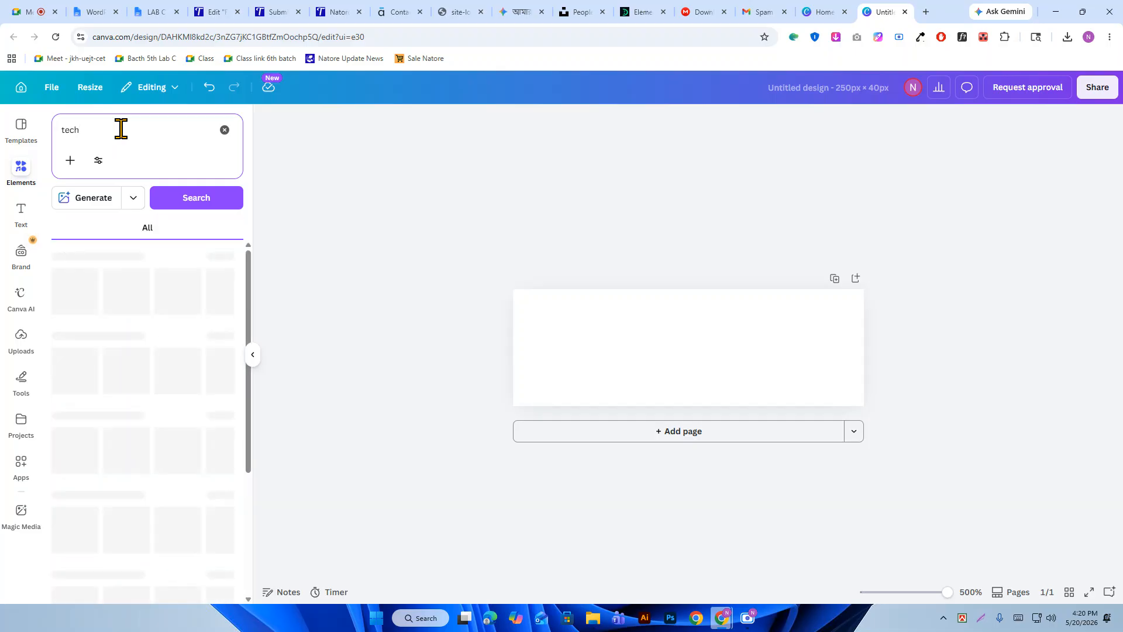
left_click(110, 230)
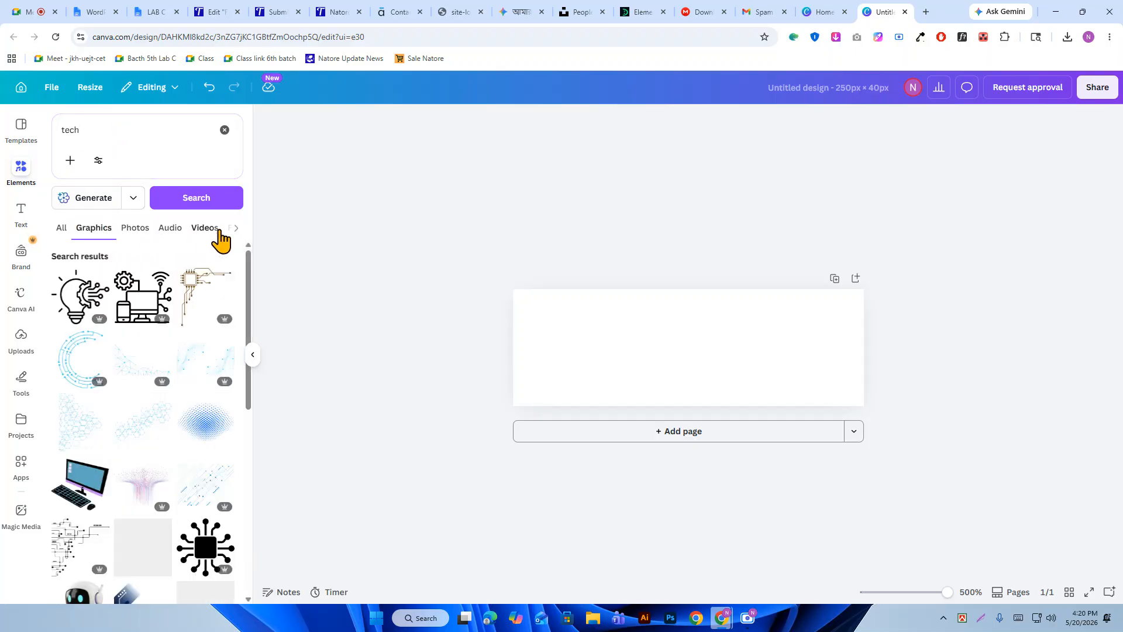
Add the graphic of three overlapping blue triangles and rotate it to point upward near the canvas's left edge.
scroll(174, 380, "down", 5)
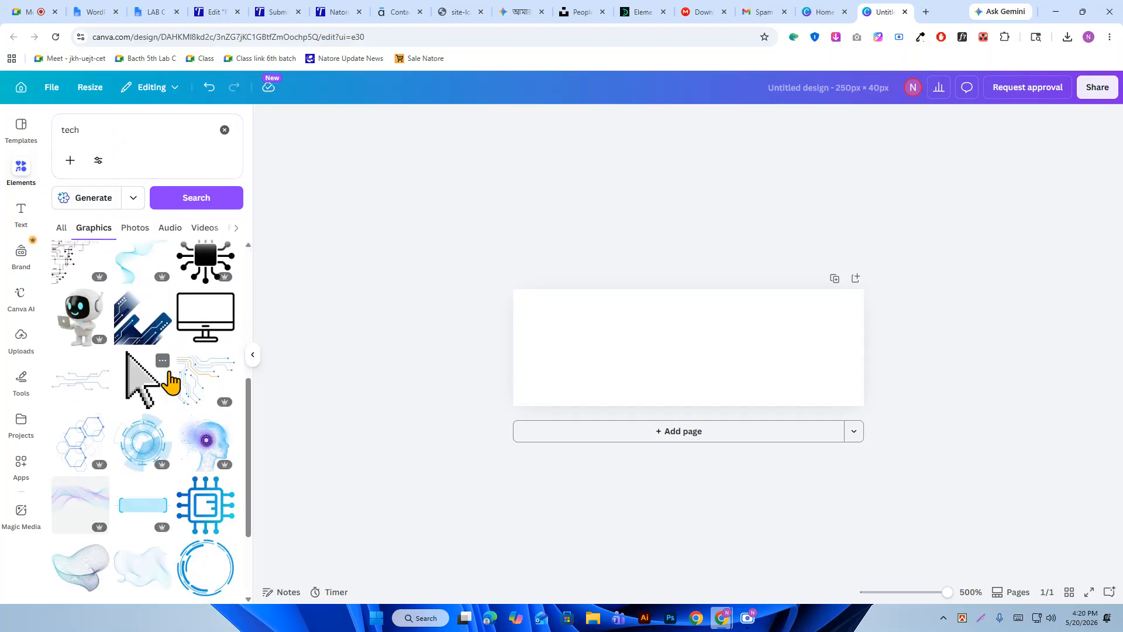
scroll(170, 382, "down", 8)
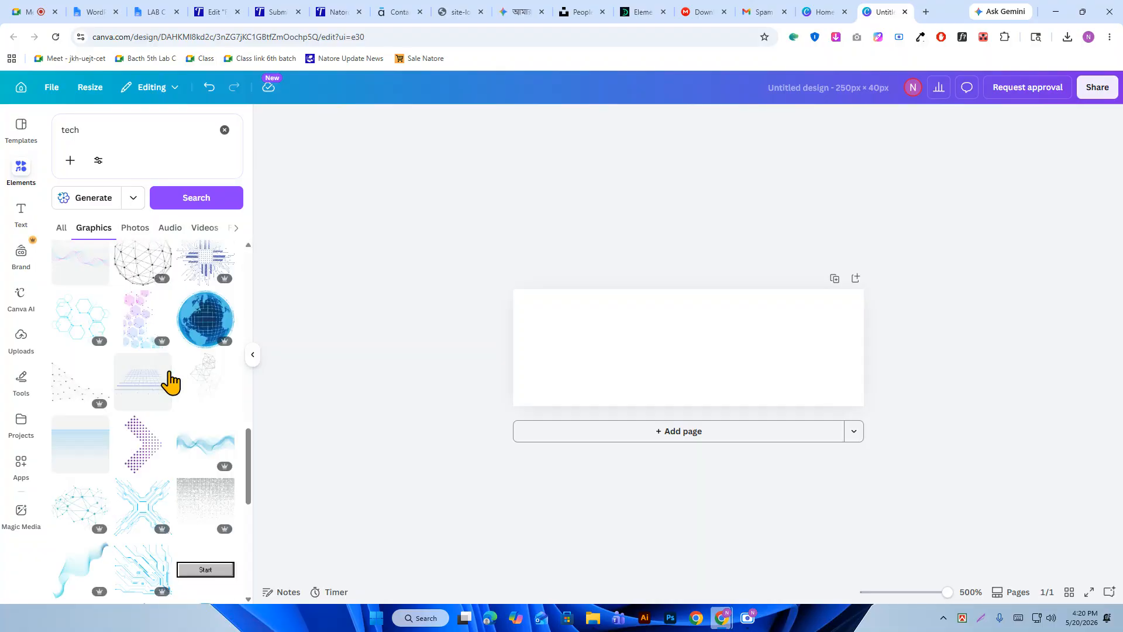
scroll(171, 382, "down", 6)
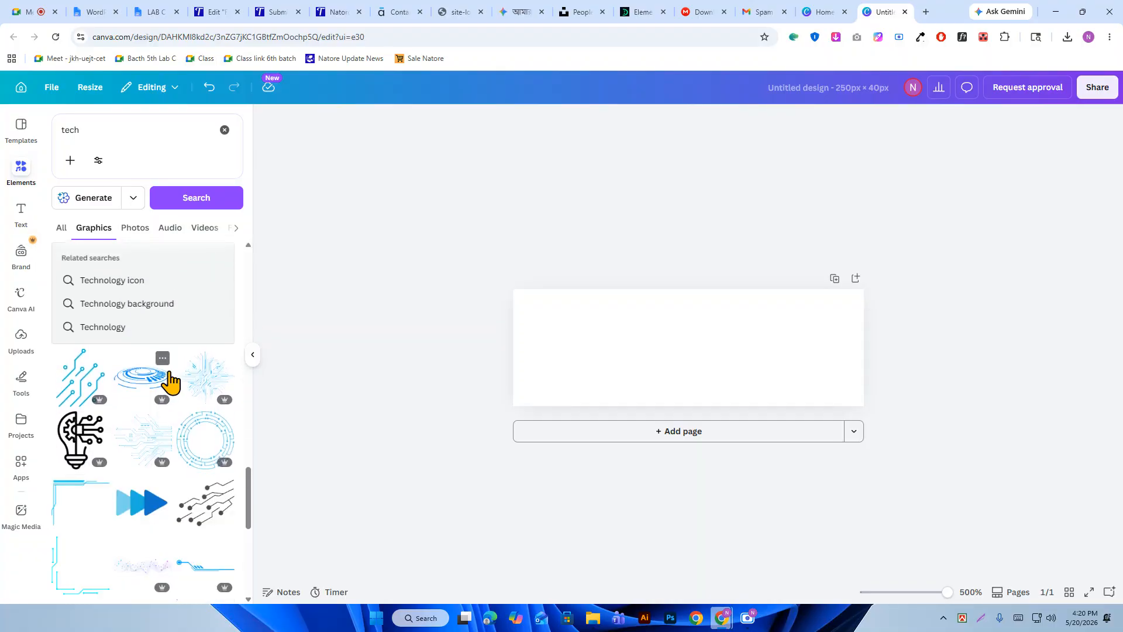
scroll(170, 382, "down", 6)
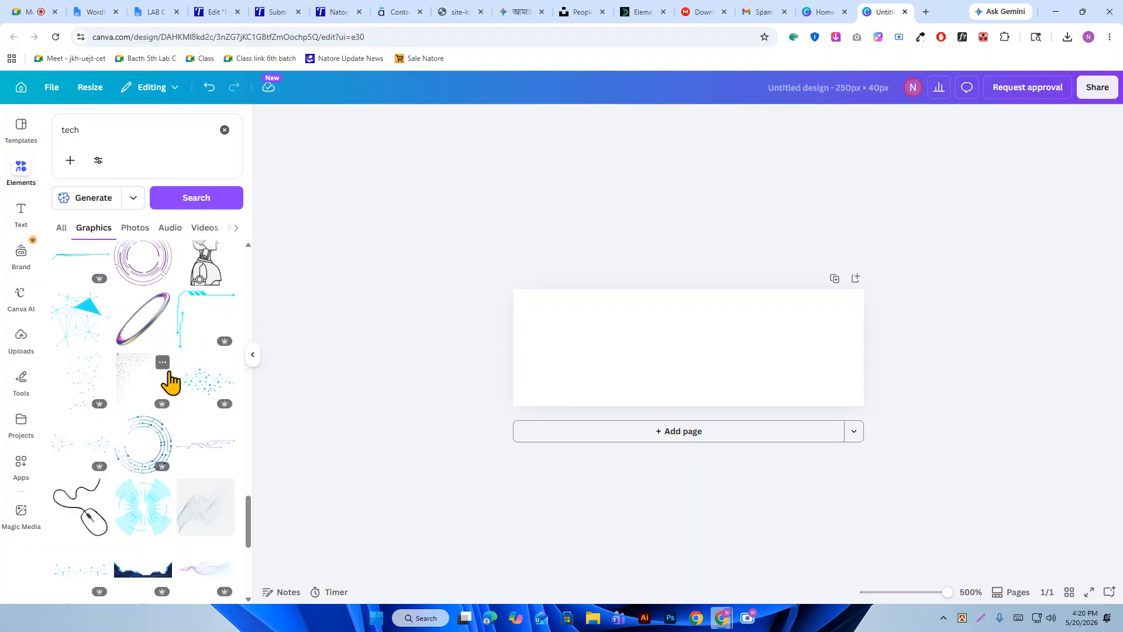
scroll(171, 381, "up", 4)
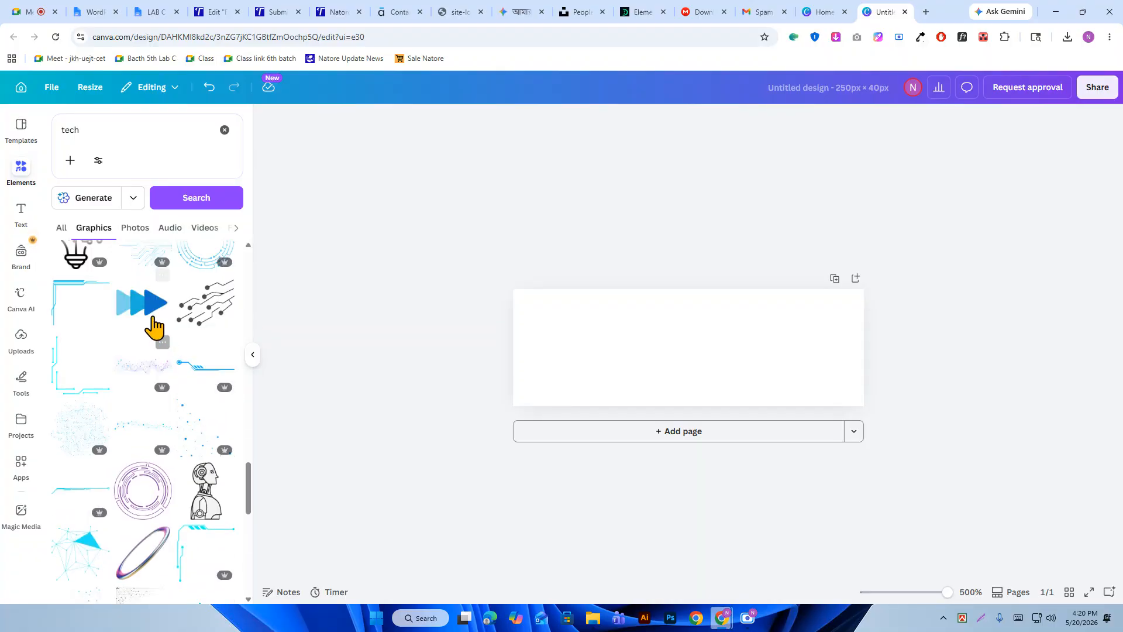
left_click(145, 316)
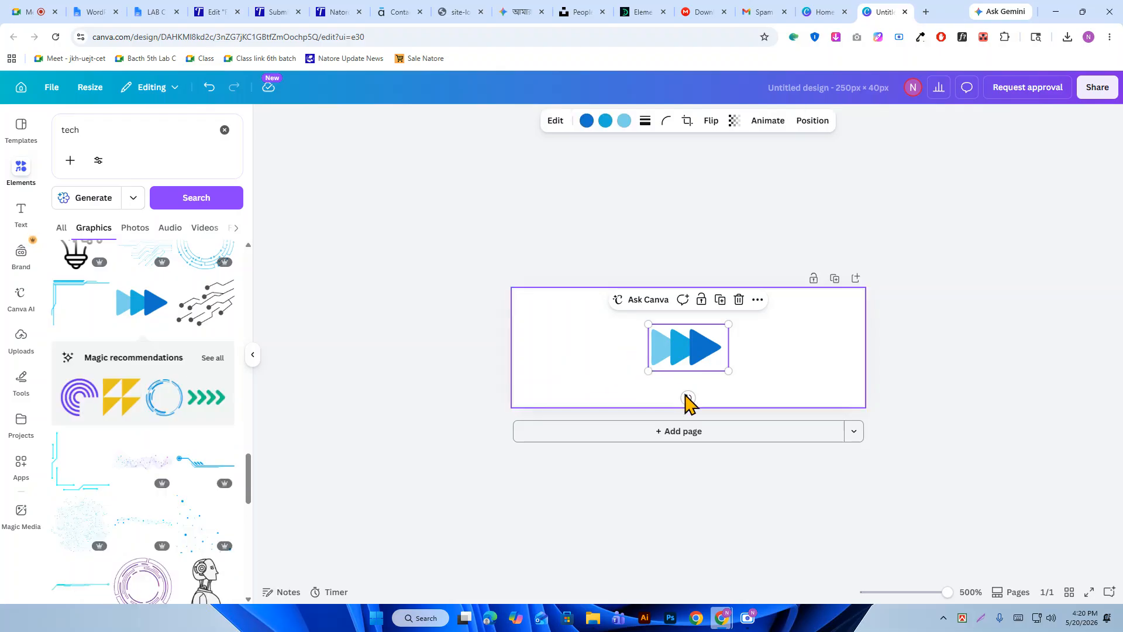
left_click_drag(687, 399, 558, 354)
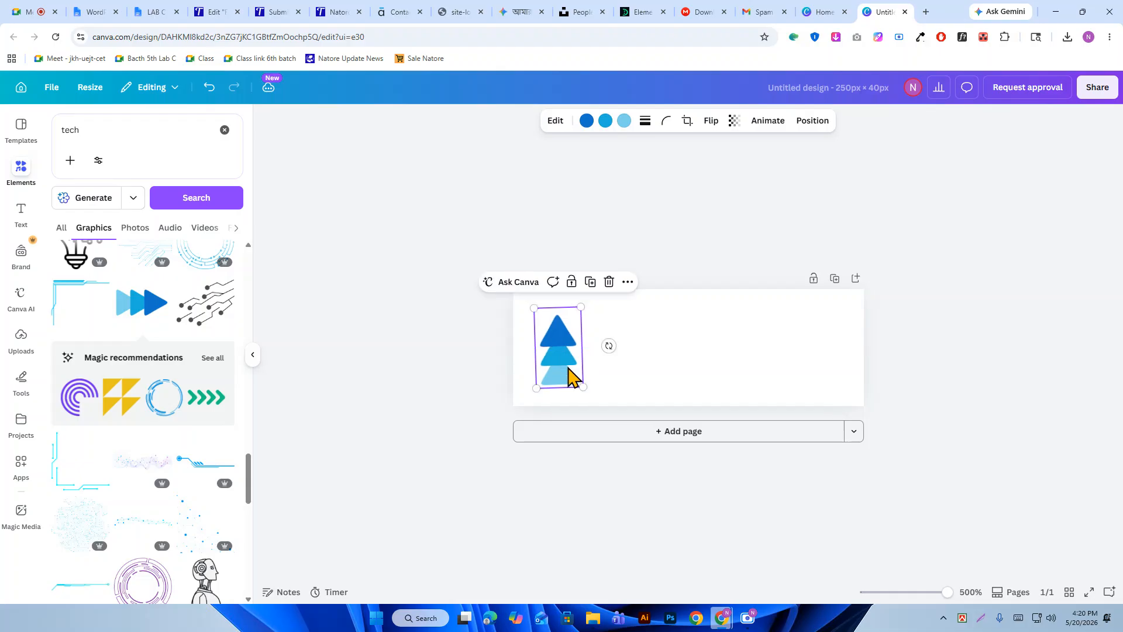
Add the blue F-shaped graphic from the full Magic recommendations and delete the triangle graphic from the canvas.
scroll(174, 350, "down", 1)
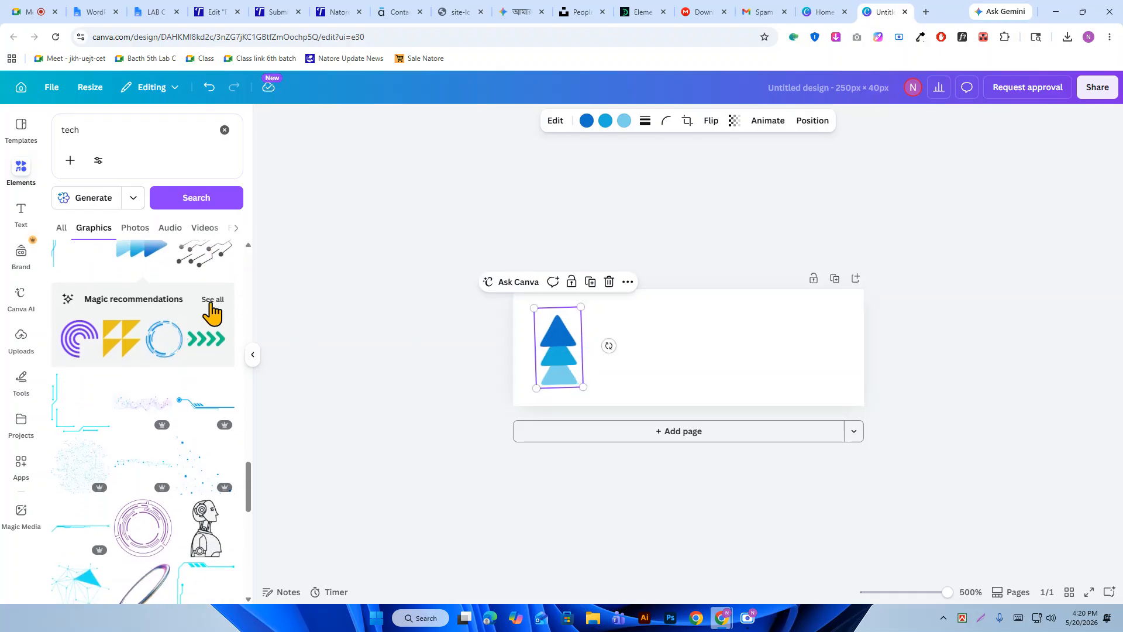
left_click(213, 301)
scroll(155, 327, "down", 2)
scroll(159, 325, "down", 1)
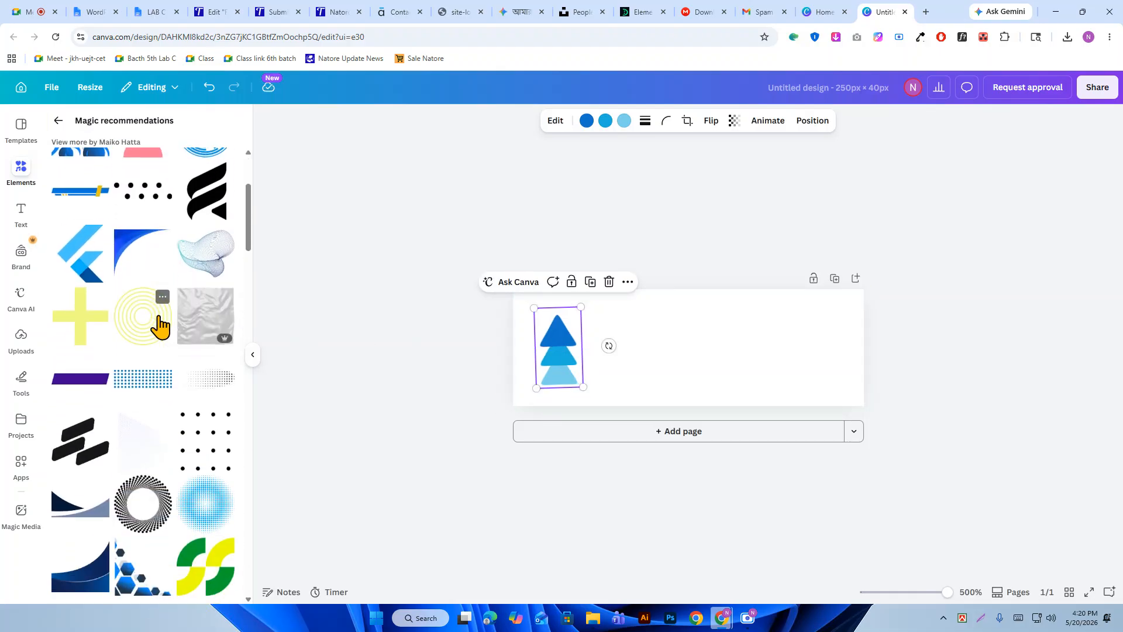
left_click(85, 258)
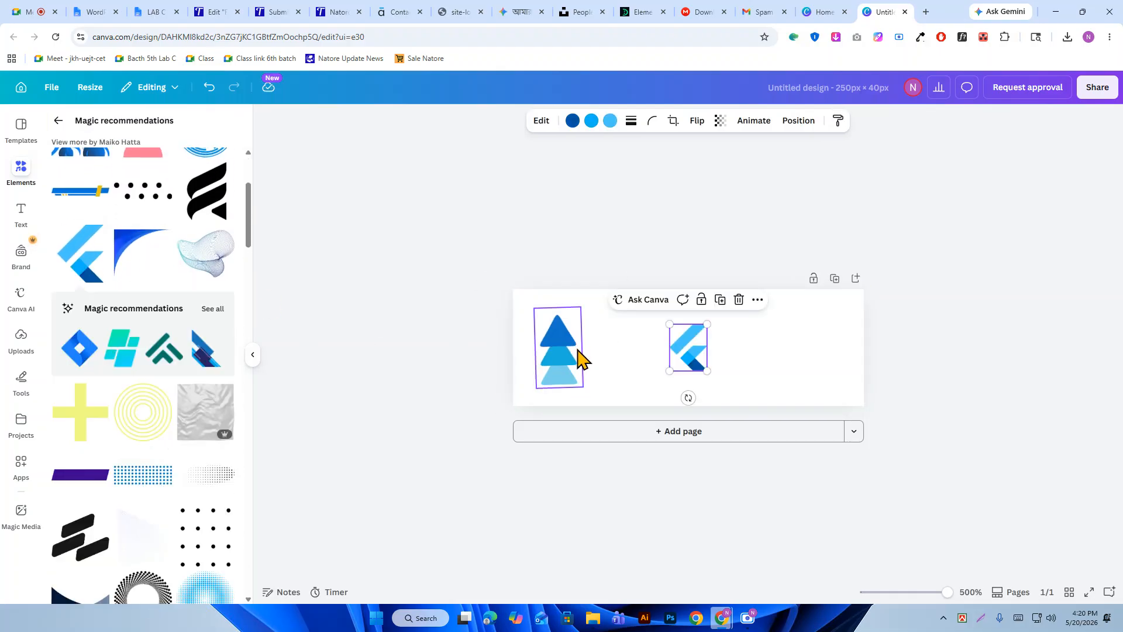
left_click(576, 354)
key("Delete")
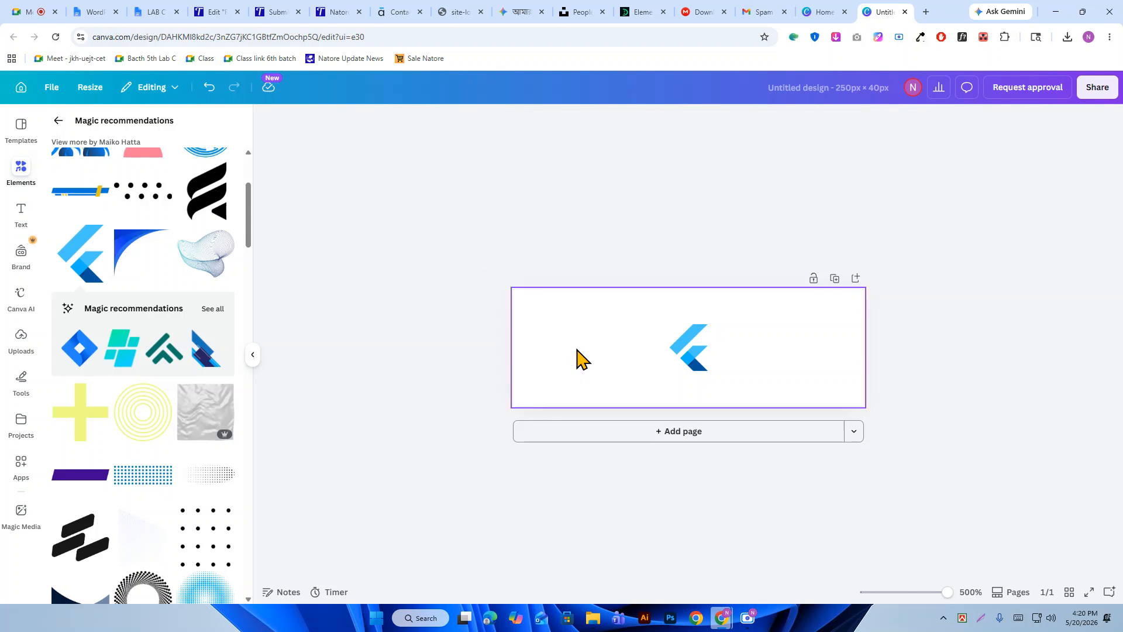
Move the blue F-shaped graphic to the left part of the canvas and enlarge it to nearly the full canvas height.
left_click(690, 350)
left_click_drag(695, 353, 621, 402)
left_click_drag(582, 360, 576, 348)
left_click(451, 348)
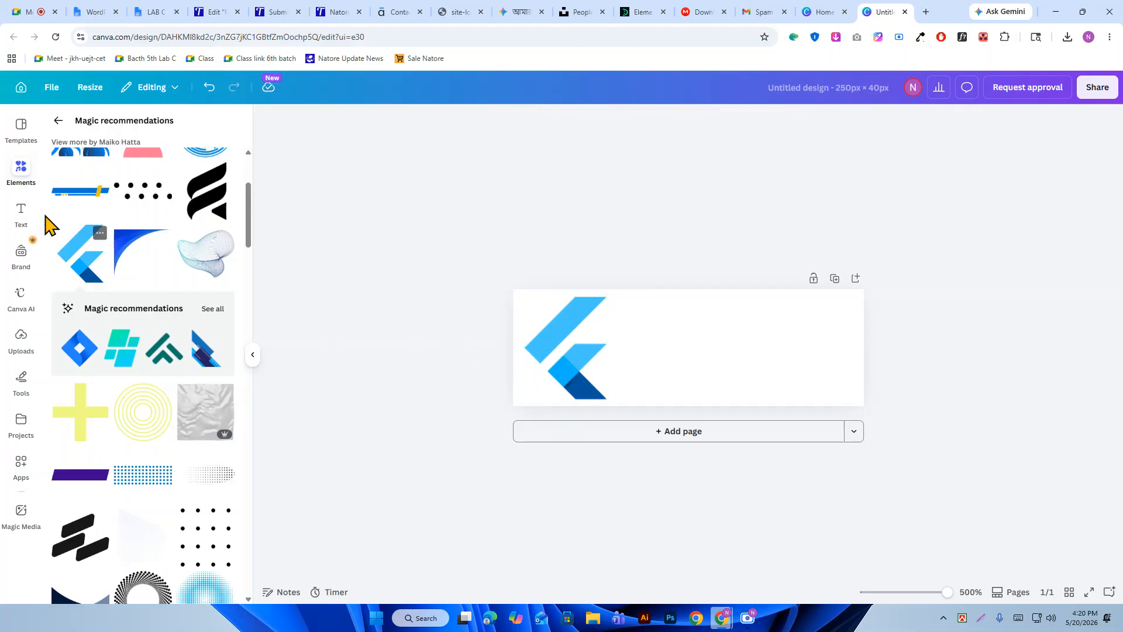
Add a heading to the canvas and enter "Natore" and "Agency" on two separate lines.
left_click(21, 214)
left_click(135, 282)
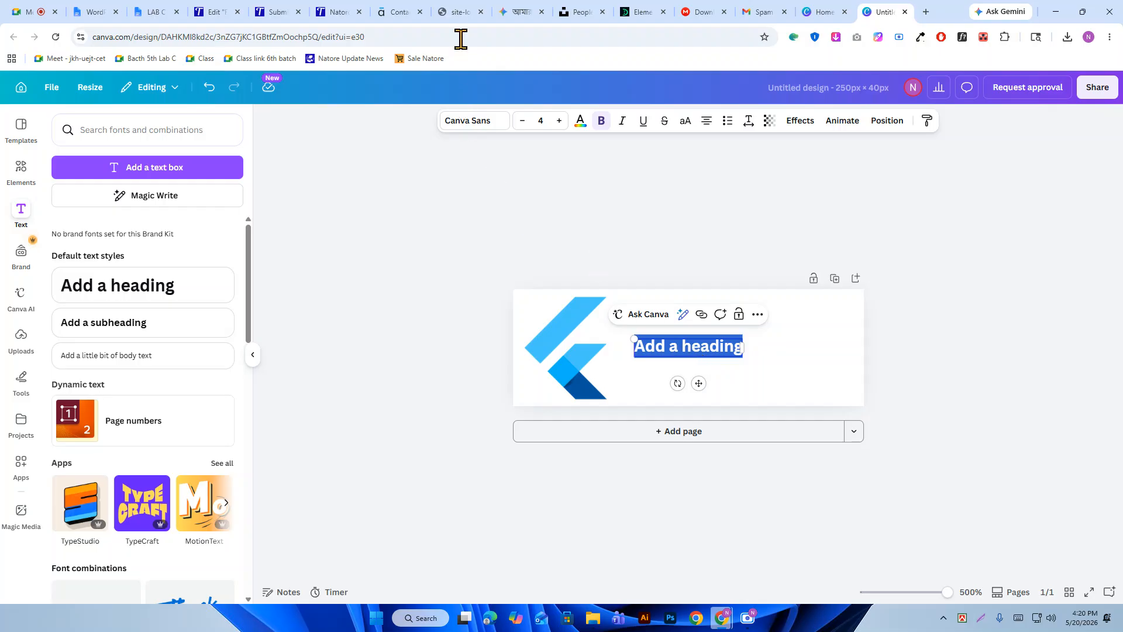
left_click(287, 11)
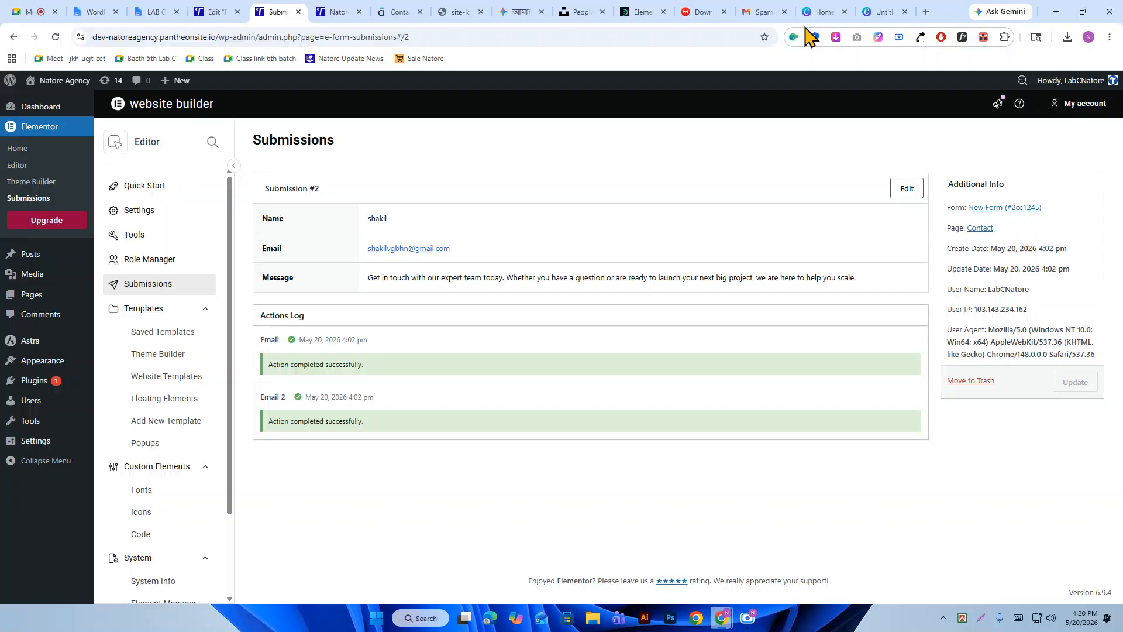
left_click(867, 13)
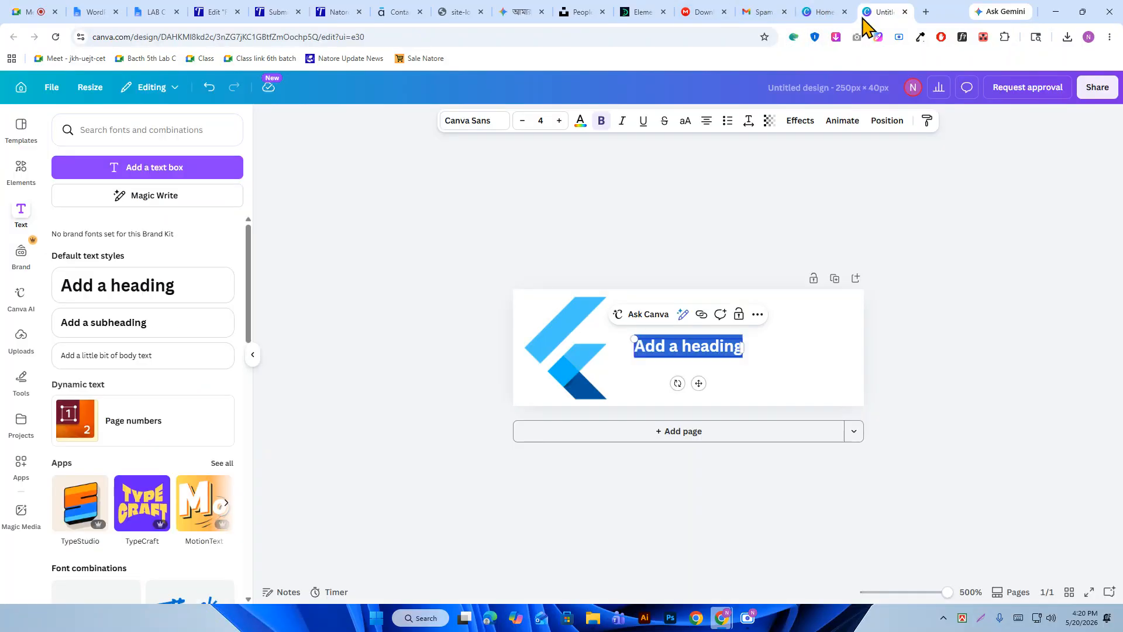
type("N")
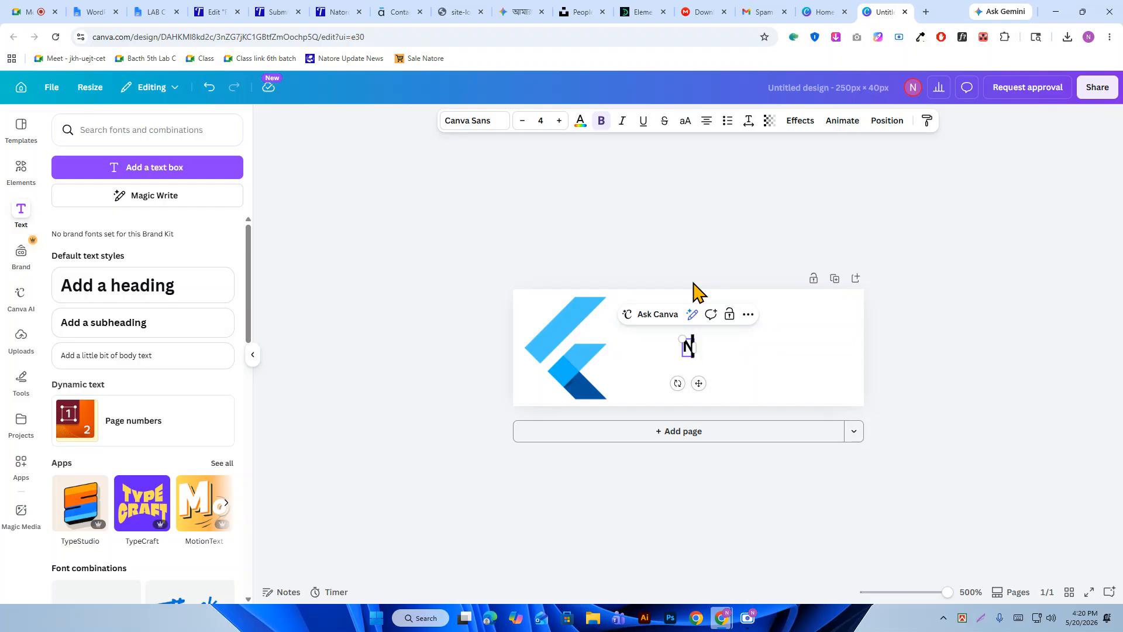
type("atore")
key("Return")
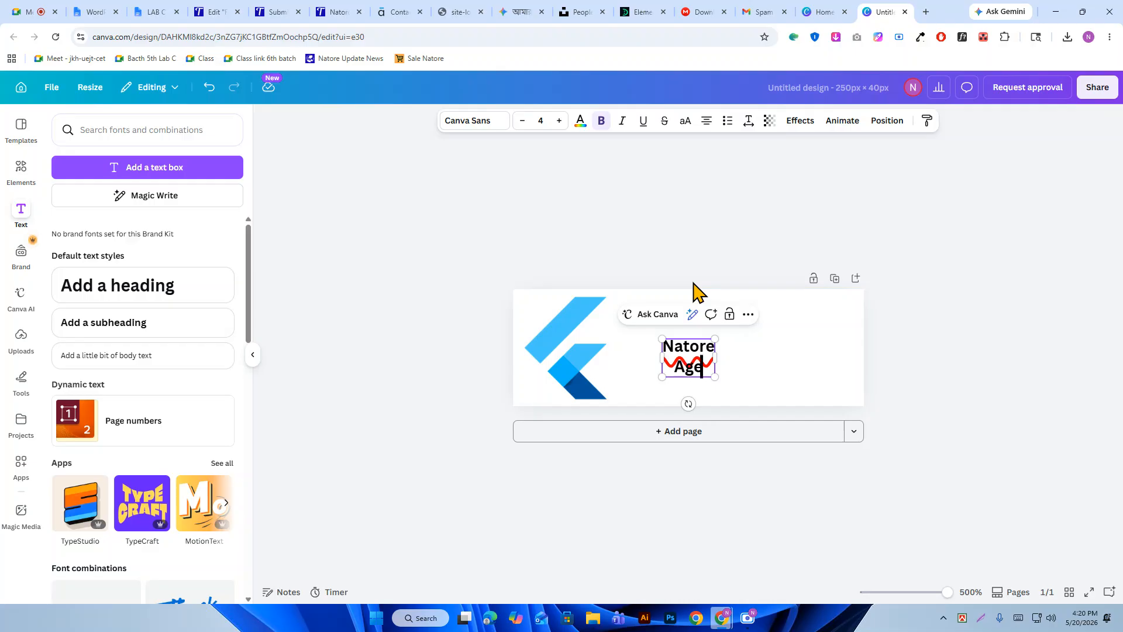
type("Agency")
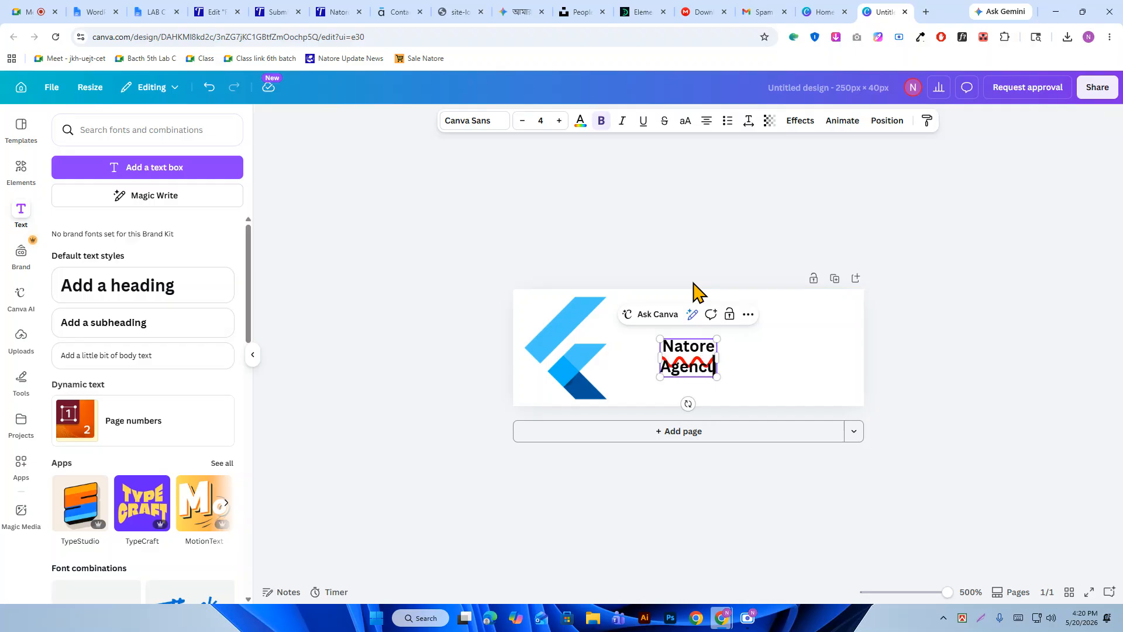
Place the heading beside the blue graphic, enlarge it to about size 11.3 and reduce its line spacing to 0.78.
left_click(431, 353)
left_click_drag(685, 363, 727, 343)
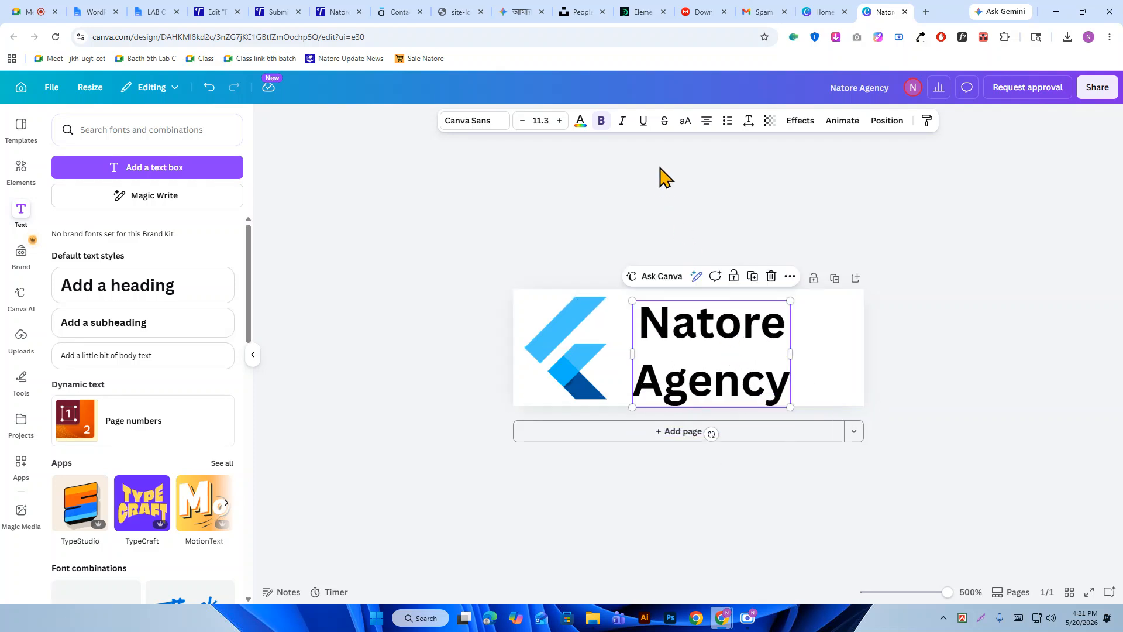
left_click(749, 120)
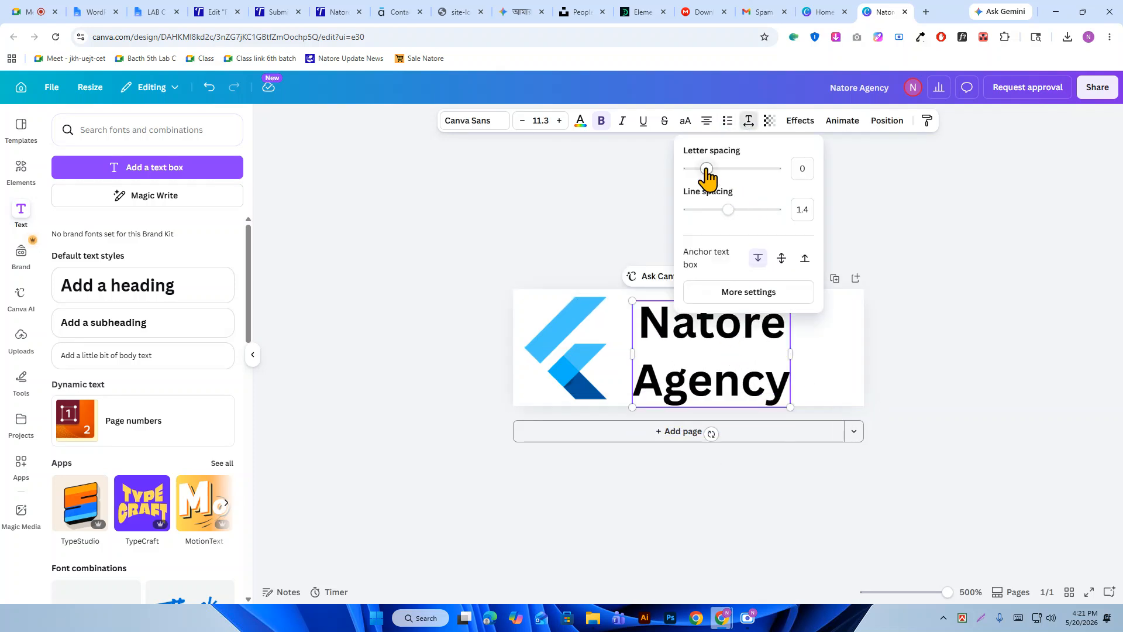
left_click_drag(728, 210, 701, 211)
left_click(459, 221)
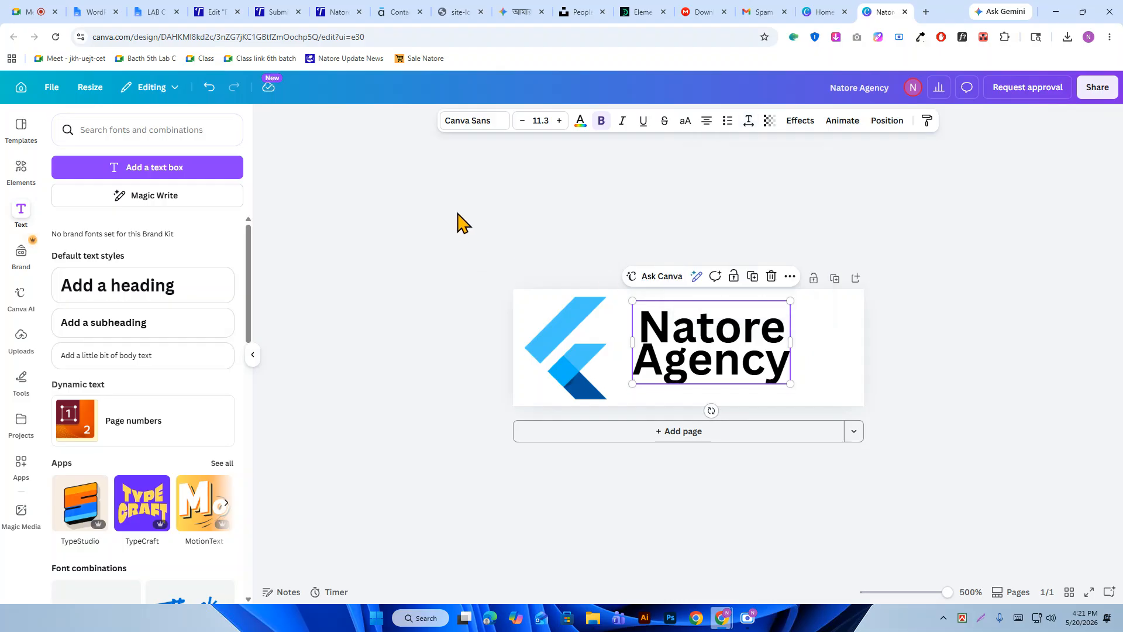
Move the heading up to the canvas's upper edge and enlarge it to about size 14.3.
left_click(709, 331)
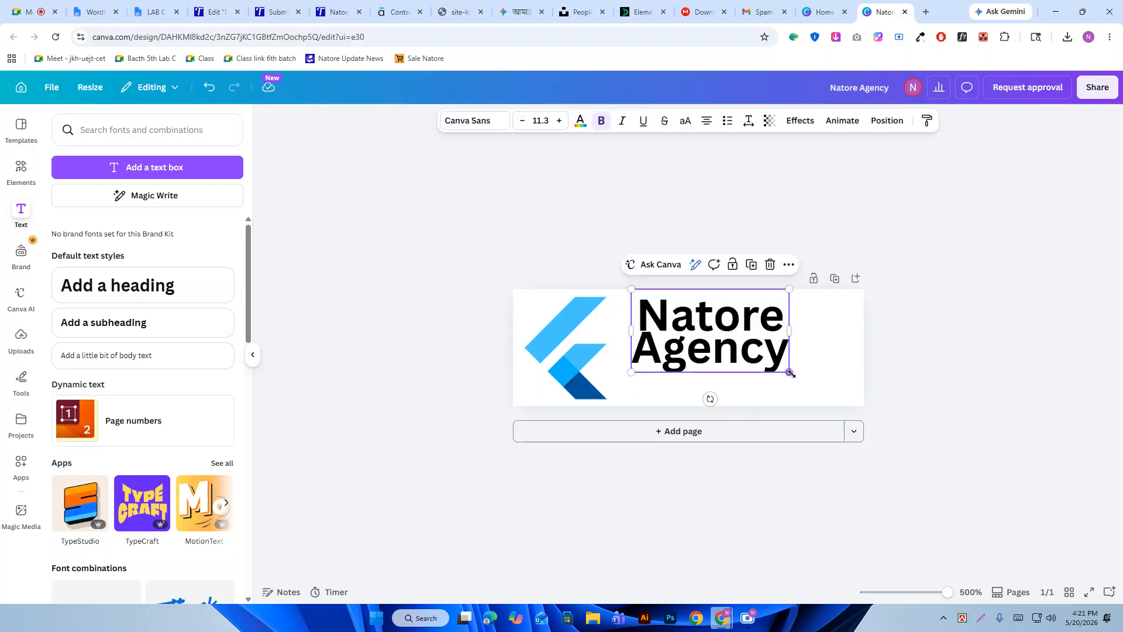
left_click_drag(790, 381, 836, 387)
left_click(755, 338)
left_click(492, 155)
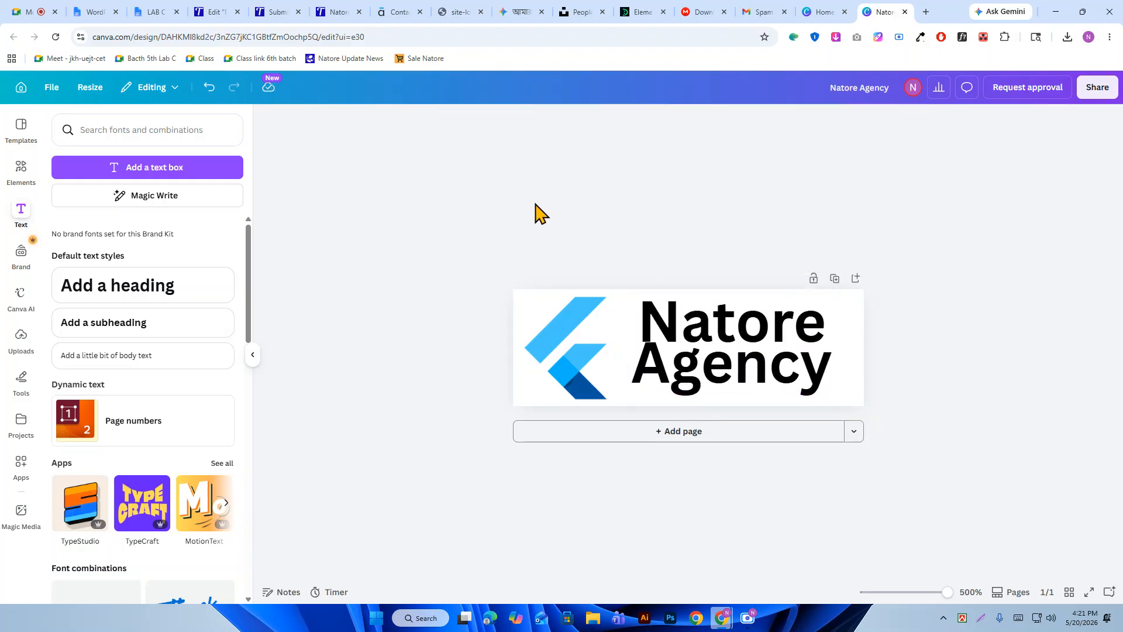
Set the heading's font to Poppins Bold.
left_click(674, 307)
left_click(475, 120)
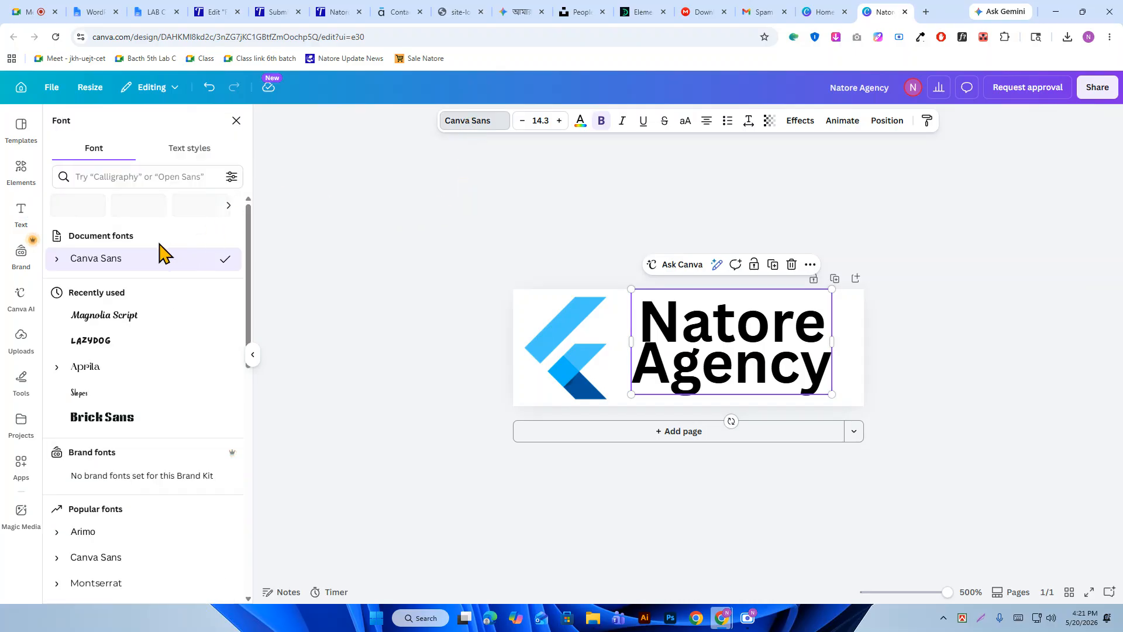
left_click(111, 177)
type("popp")
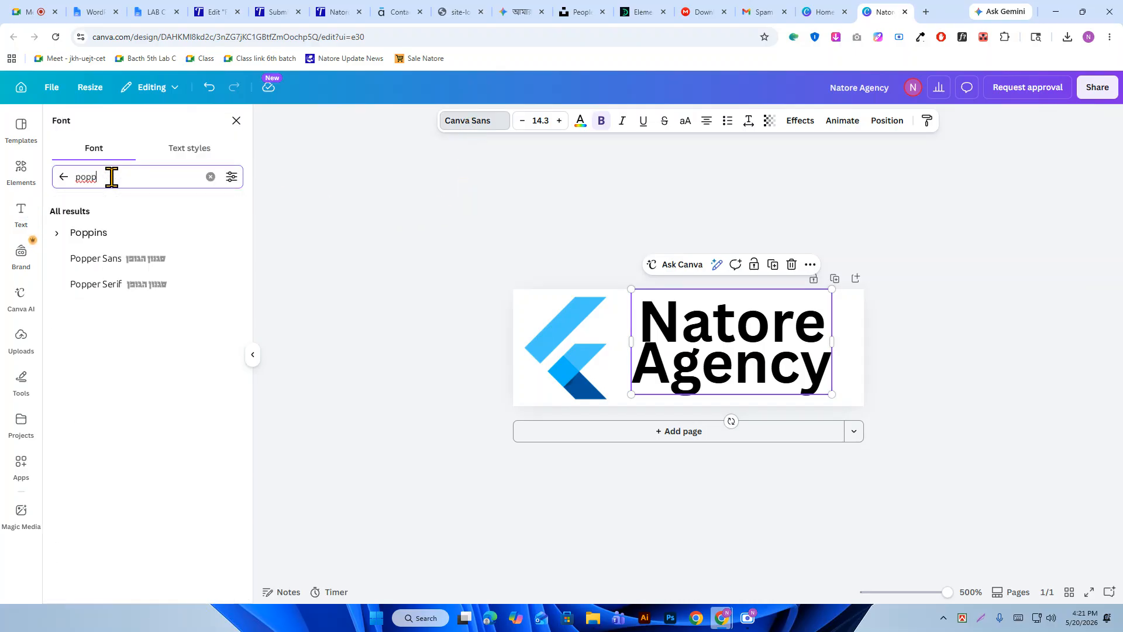
key("Return")
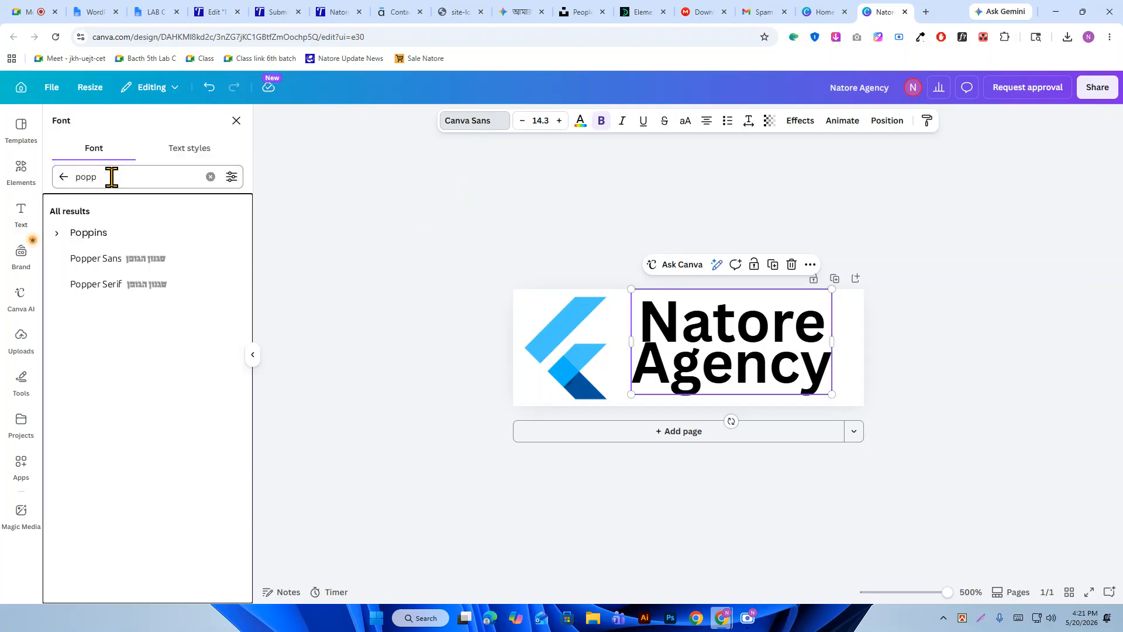
left_click(57, 233)
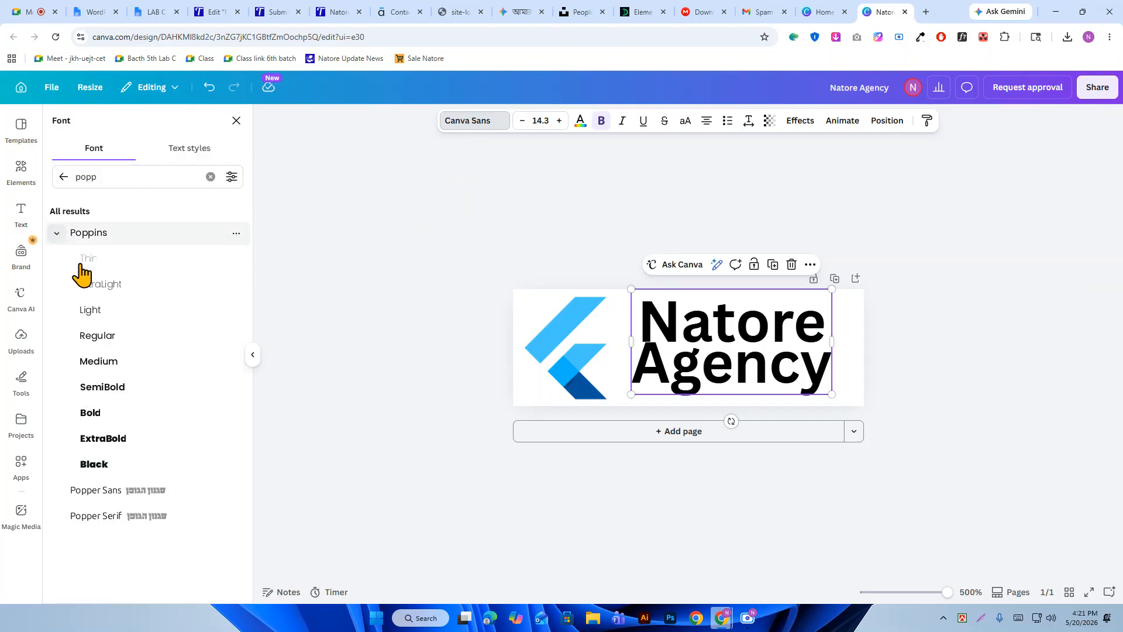
left_click(92, 418)
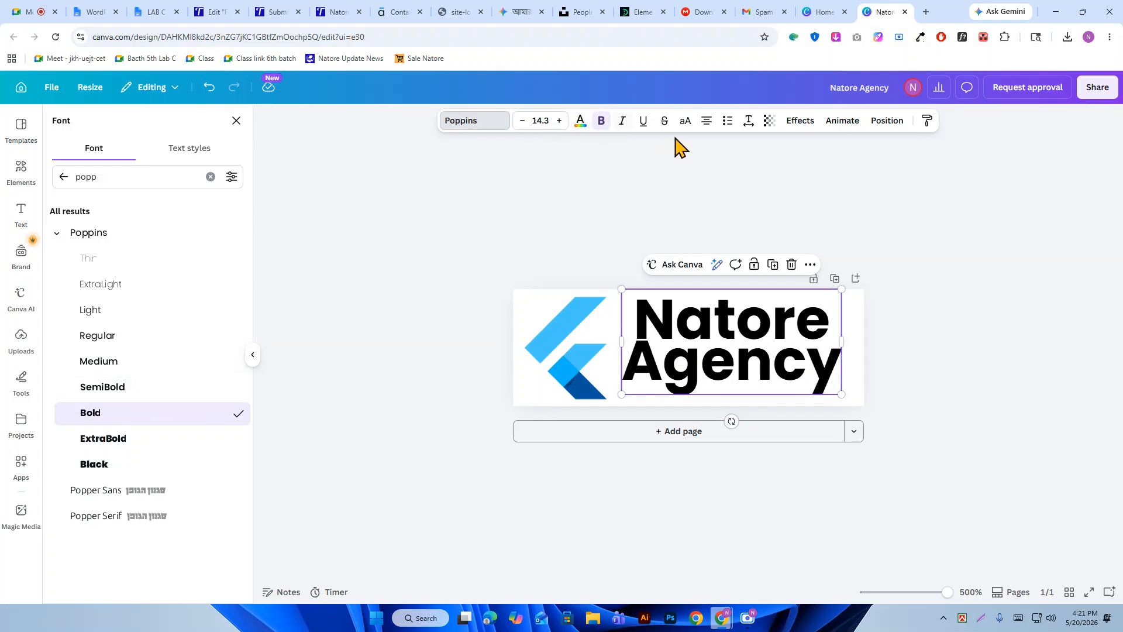
Convert the heading to uppercase and set its line spacing to 0.95.
left_click(685, 123)
left_click(594, 195)
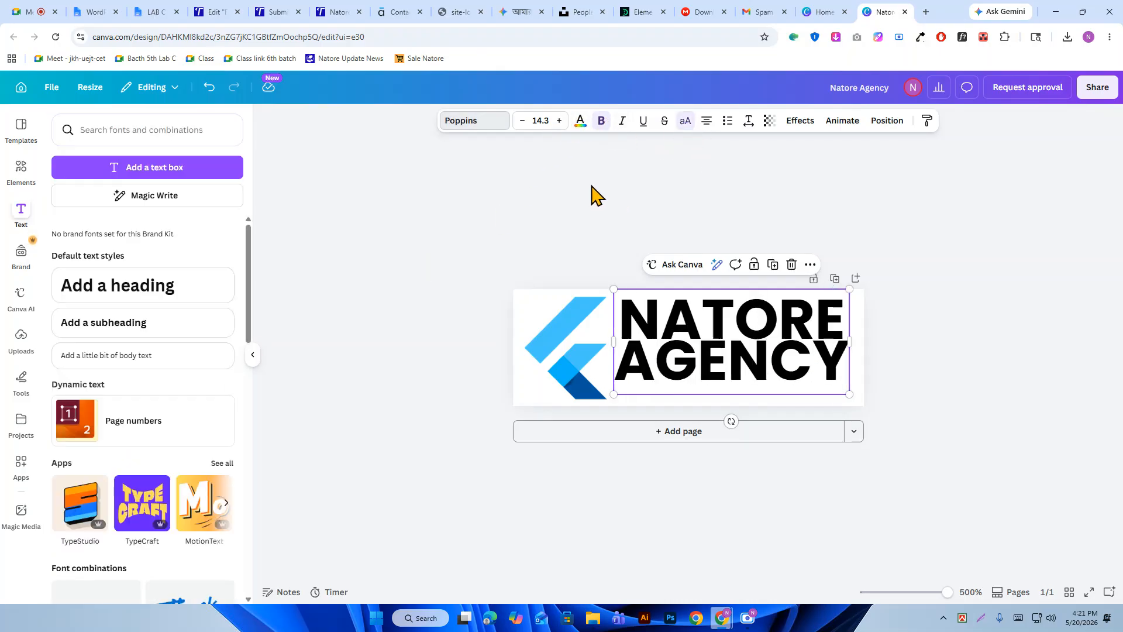
left_click(777, 333)
left_click(748, 122)
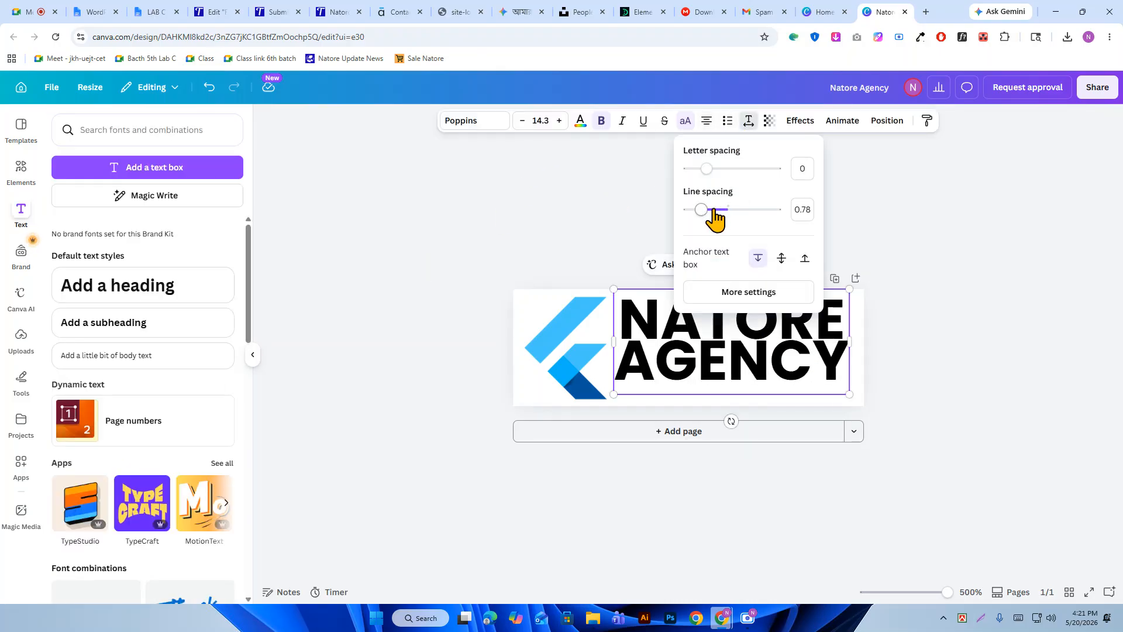
left_click_drag(705, 221, 714, 221)
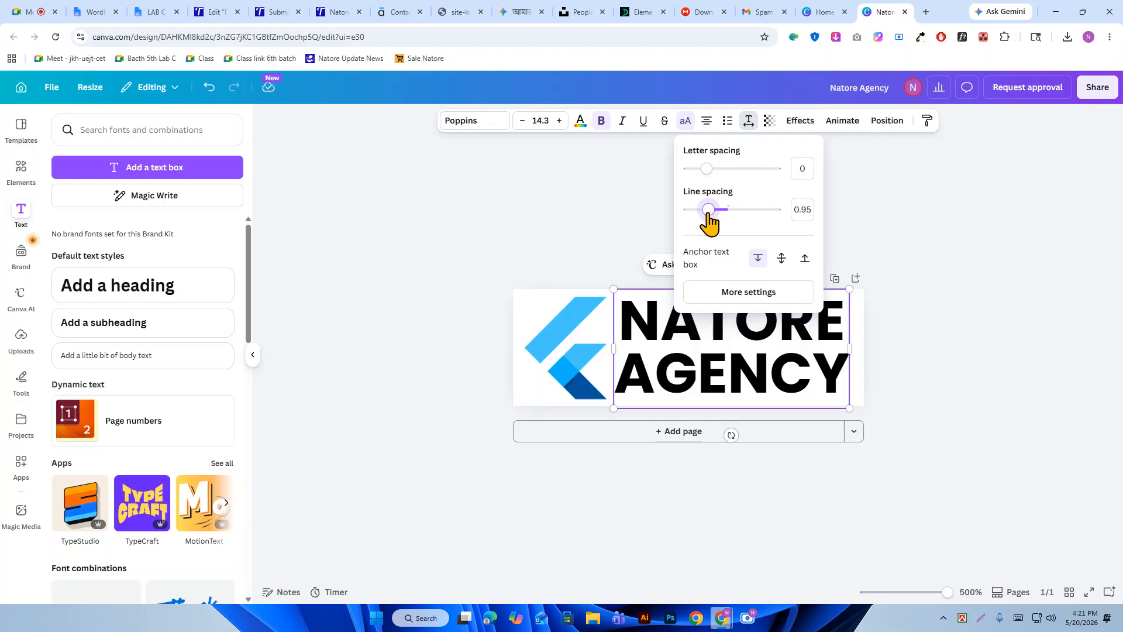
left_click(860, 232)
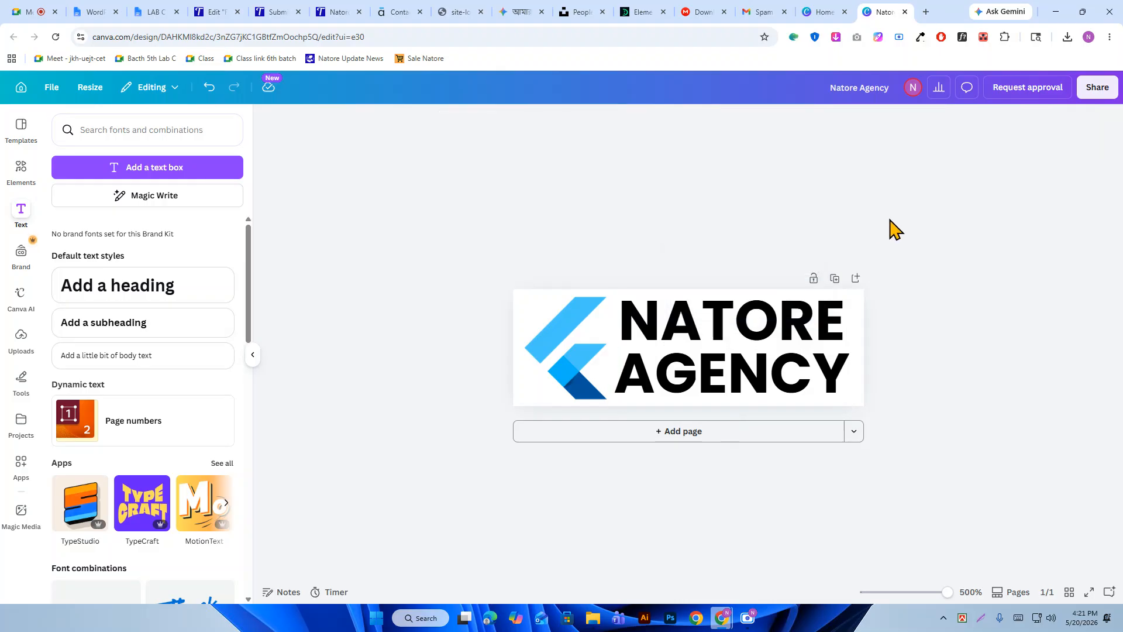
Nudge the heading slightly to the right and align it with the blue graphic along their vertical middles.
left_click(769, 343)
left_click(970, 320)
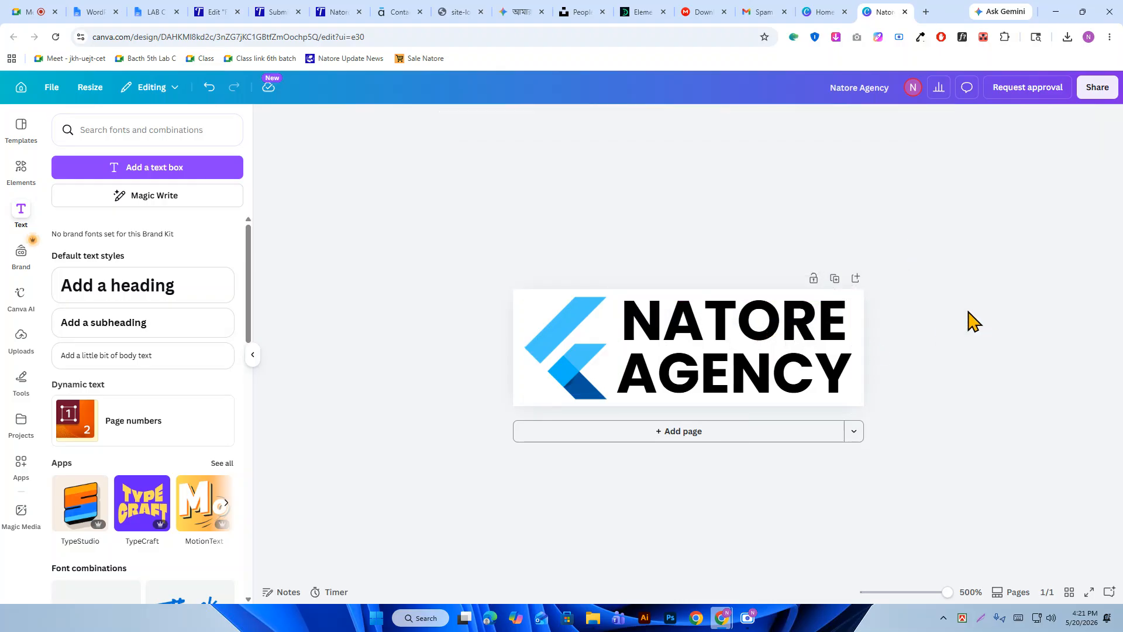
left_click(702, 363)
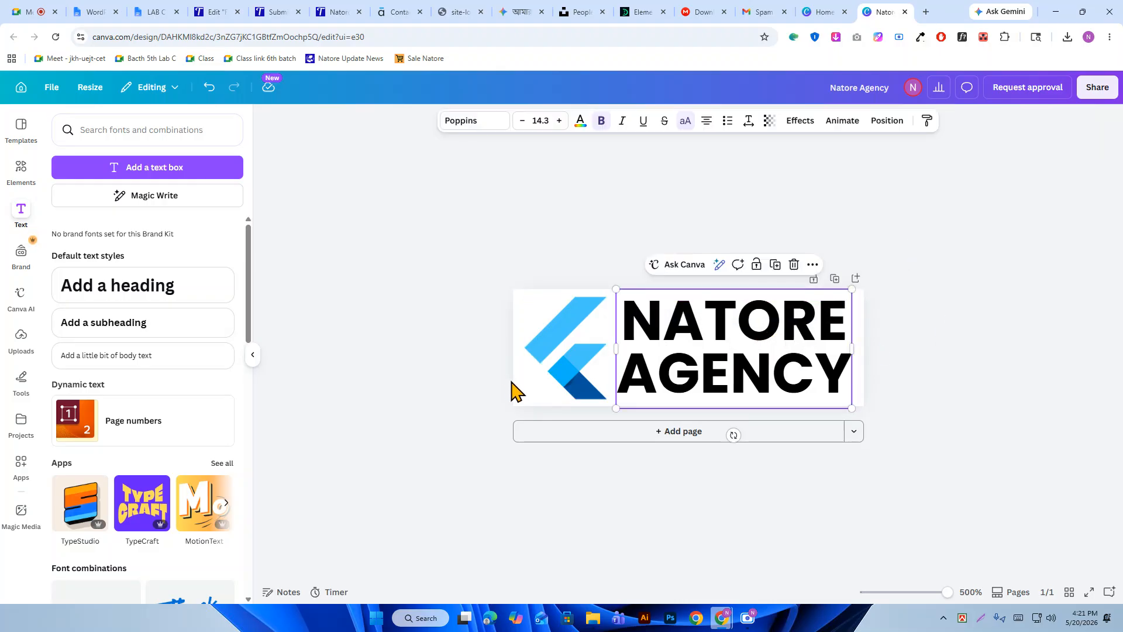
left_click(568, 364)
left_click(727, 351, "shift")
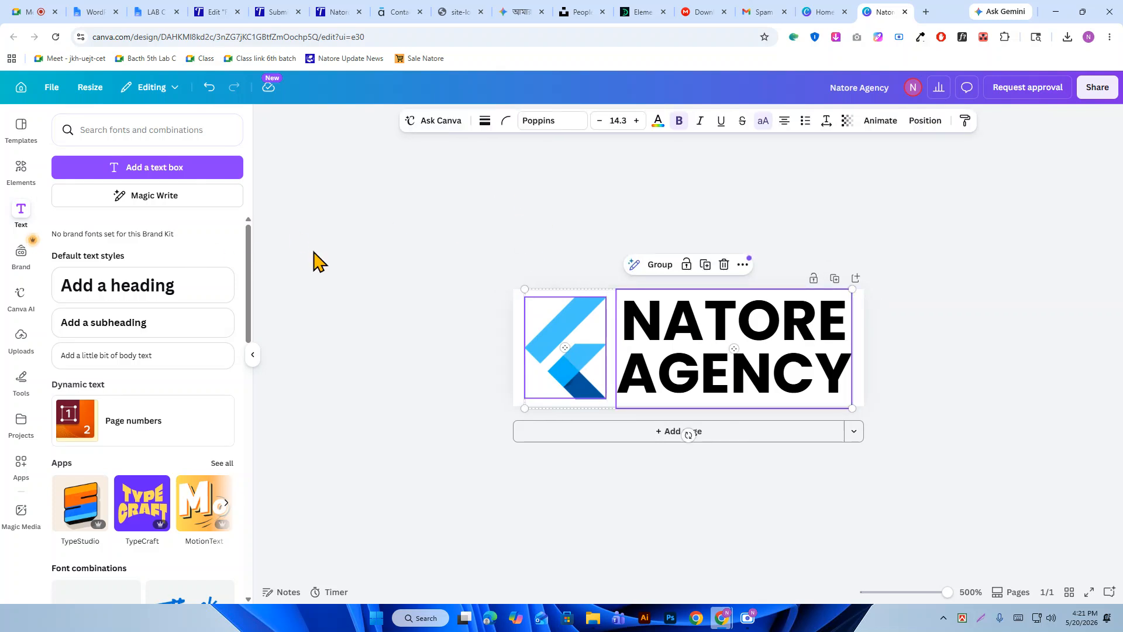
left_click(918, 123)
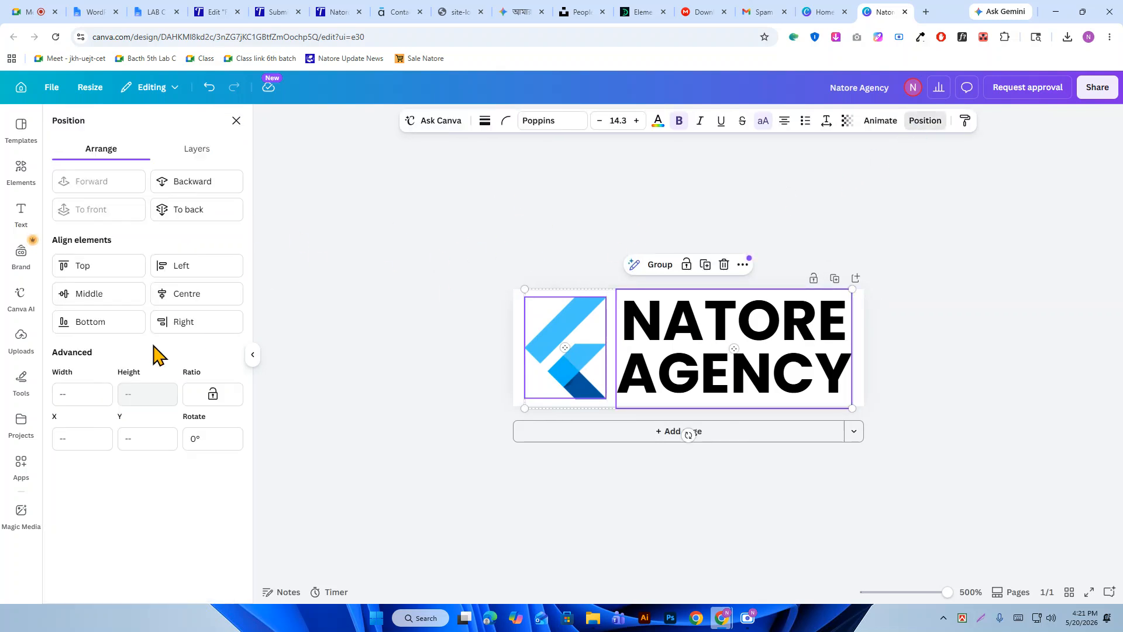
left_click(82, 295)
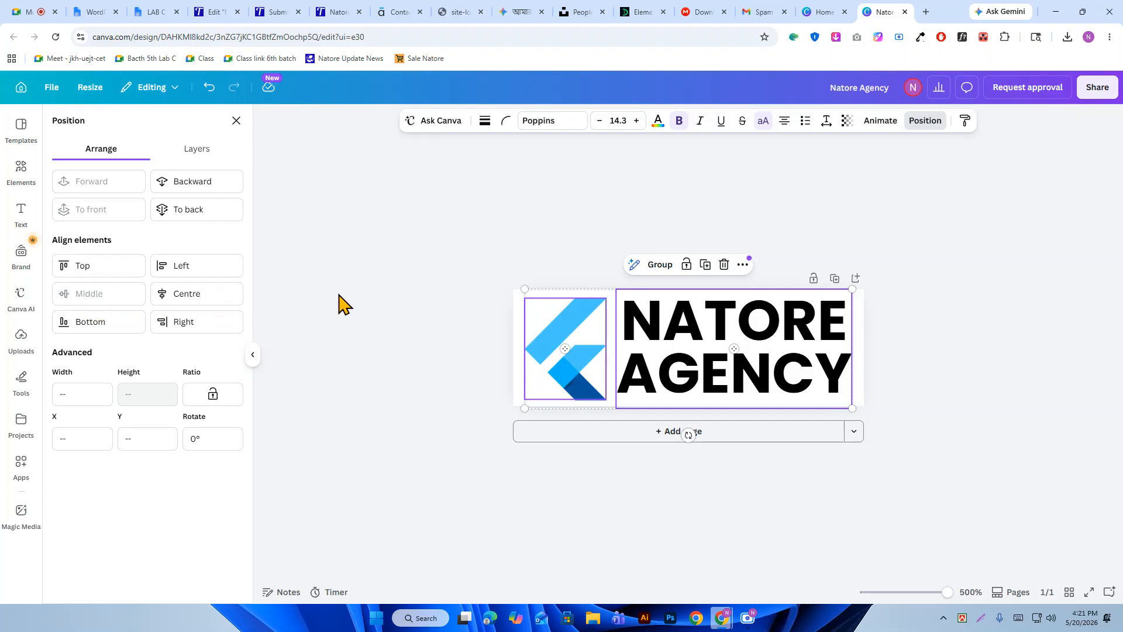
left_click(380, 287)
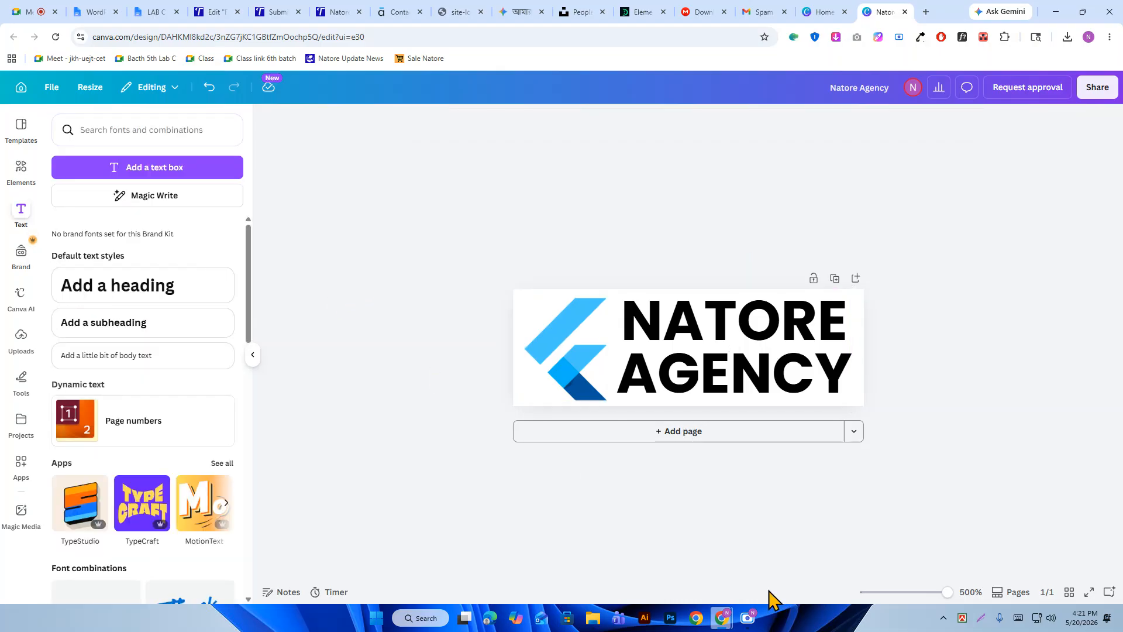
Shrink the blue graphic slightly from its lower-right and upper-left corners.
left_click(558, 340)
left_click_drag(605, 398, 601, 394)
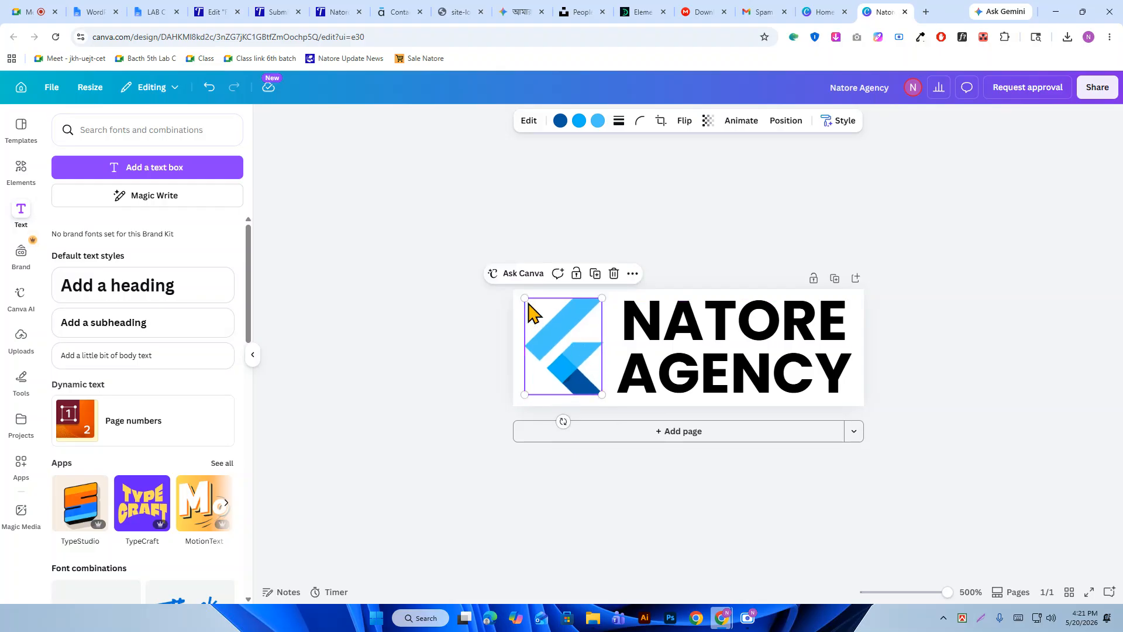
left_click_drag(524, 300, 526, 301)
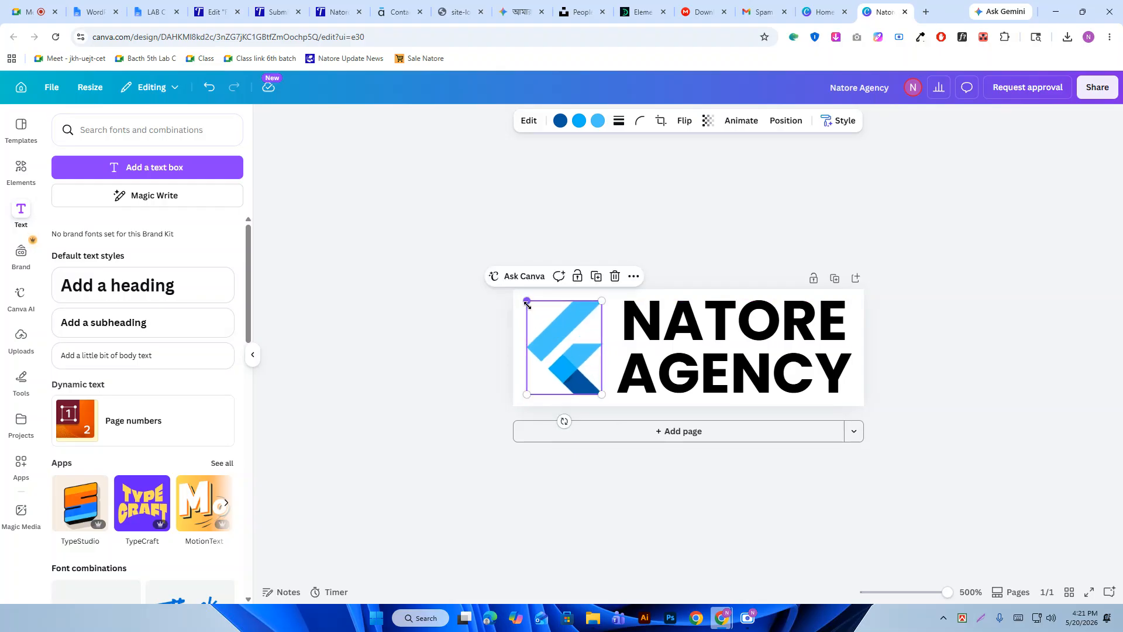
left_click(433, 331)
Group the blue graphic with the heading and align the group to the page's middle and centre.
left_click_drag(330, 359, 767, 361)
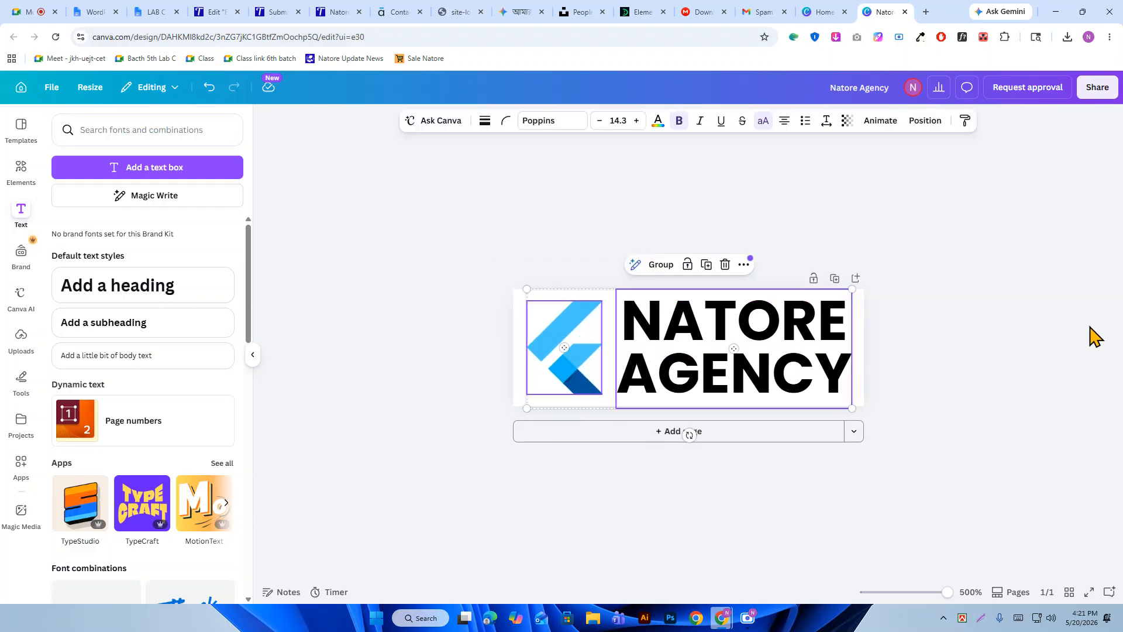
left_click(670, 265)
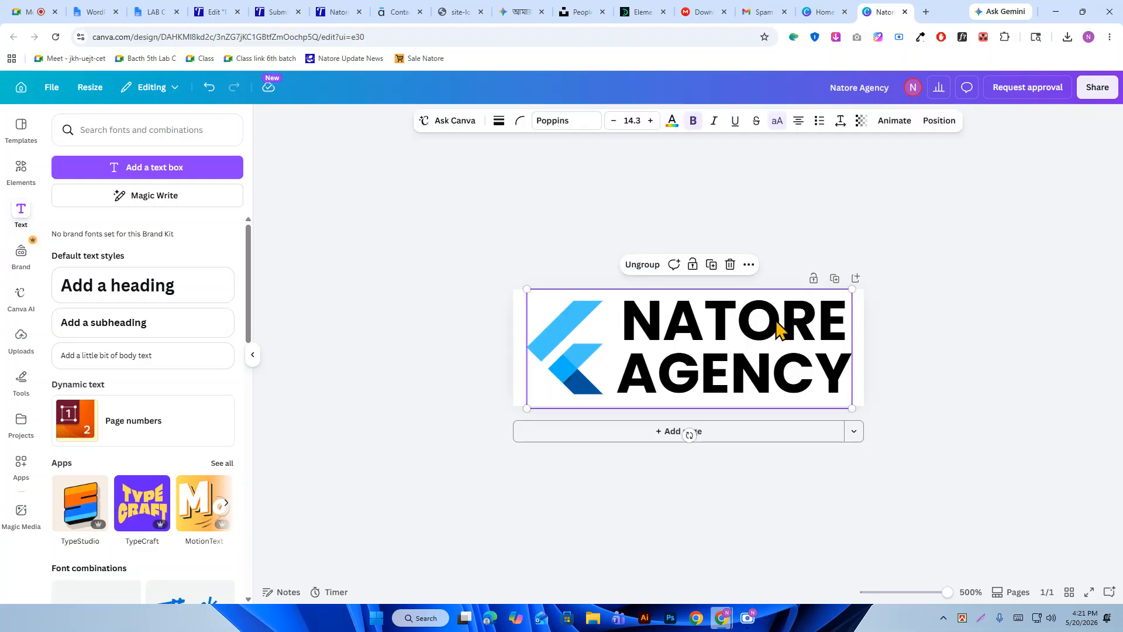
left_click(936, 121)
left_click(99, 295)
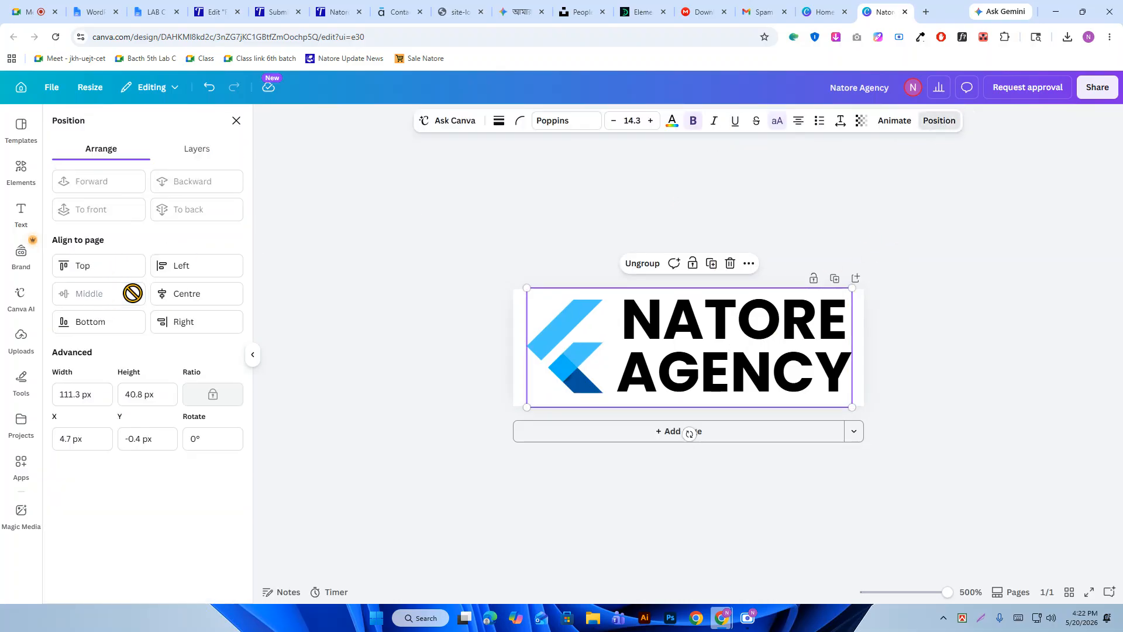
left_click(187, 292)
left_click(398, 245)
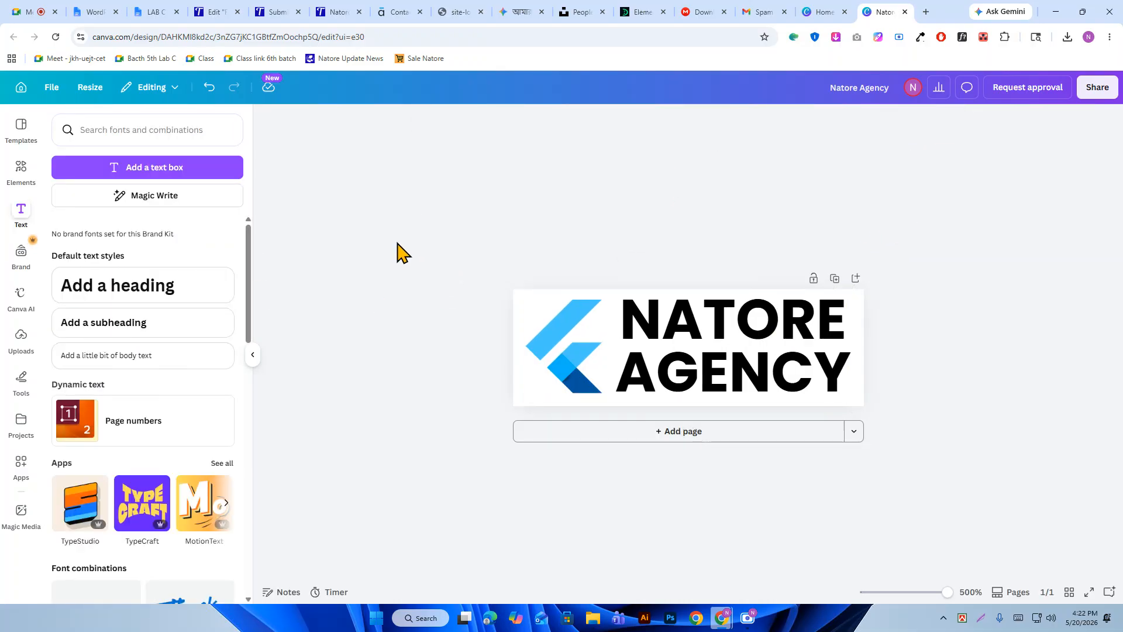
Set the text colour of the whole NATORE AGENCY heading to white.
left_click(738, 342)
double_click(737, 335)
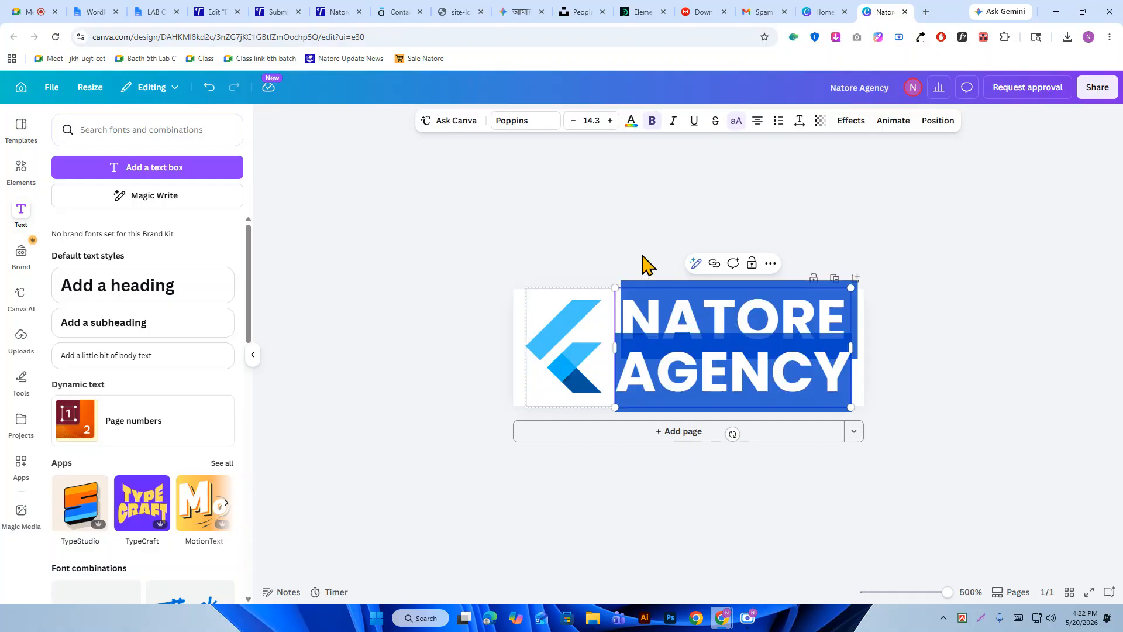
left_click(632, 121)
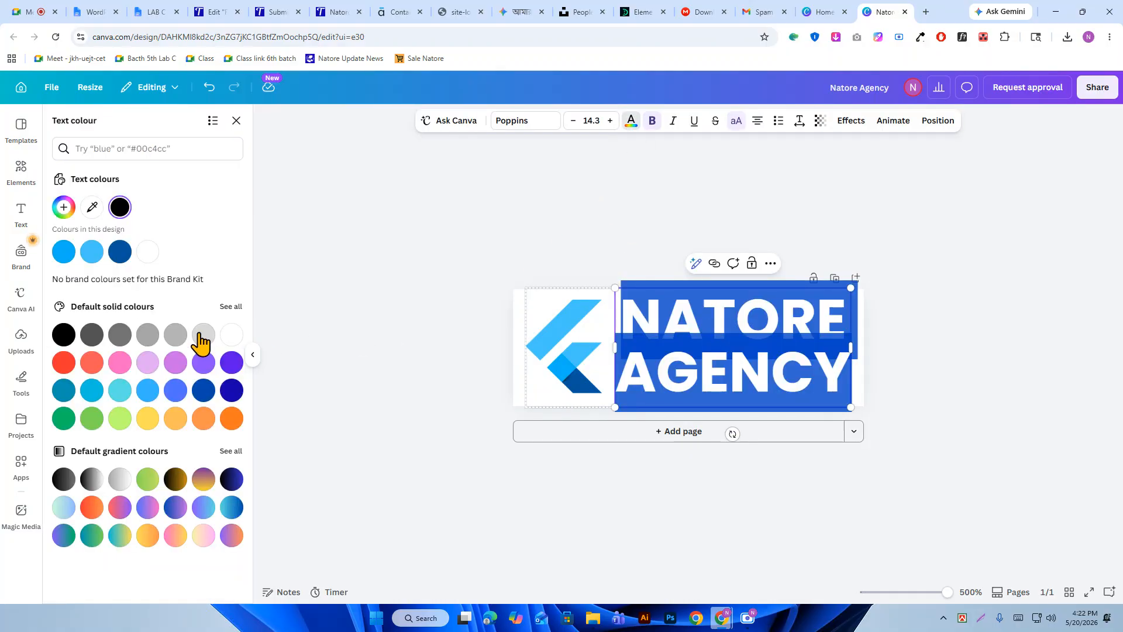
left_click(230, 334)
left_click(392, 298)
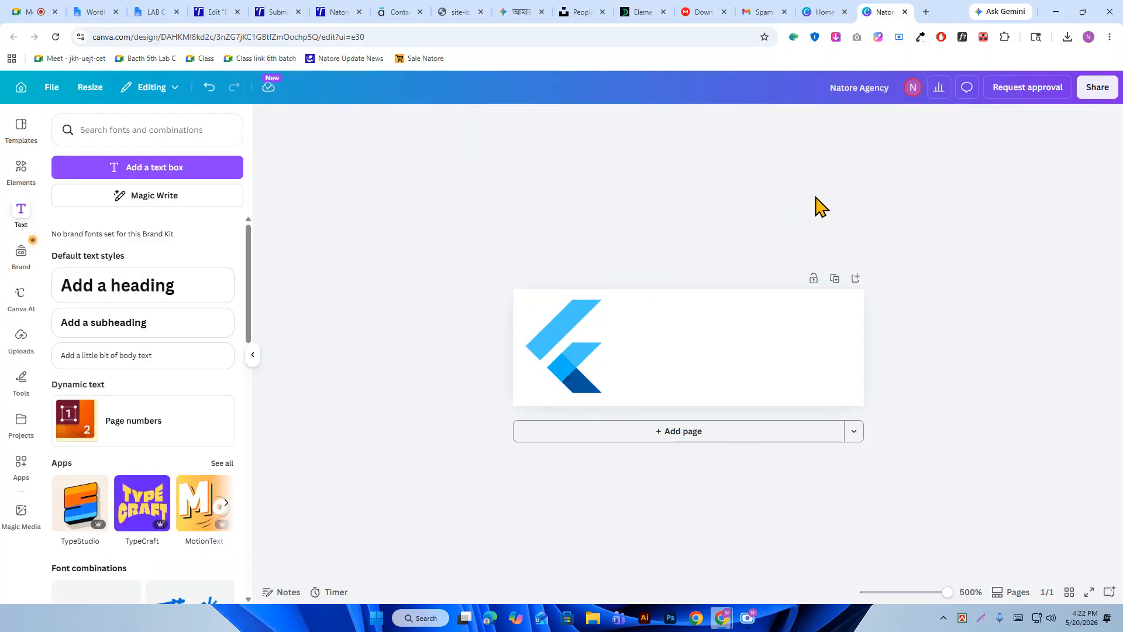
Download the Natore Agency logo design as a 120 × 40 px PNG with a transparent background.
left_click(1093, 91)
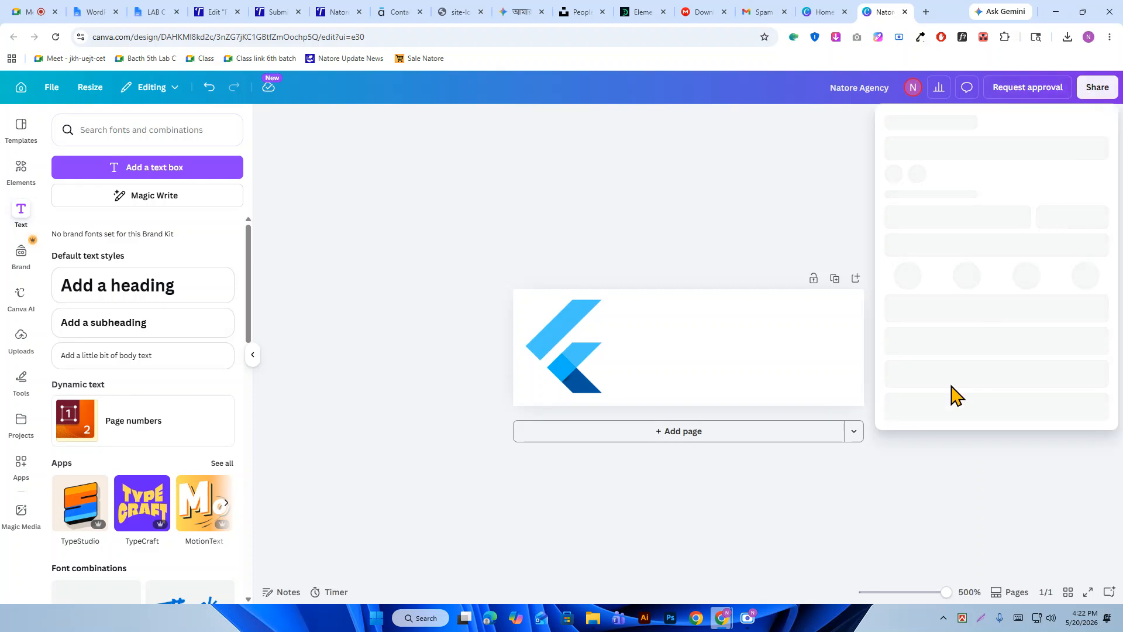
left_click(912, 353)
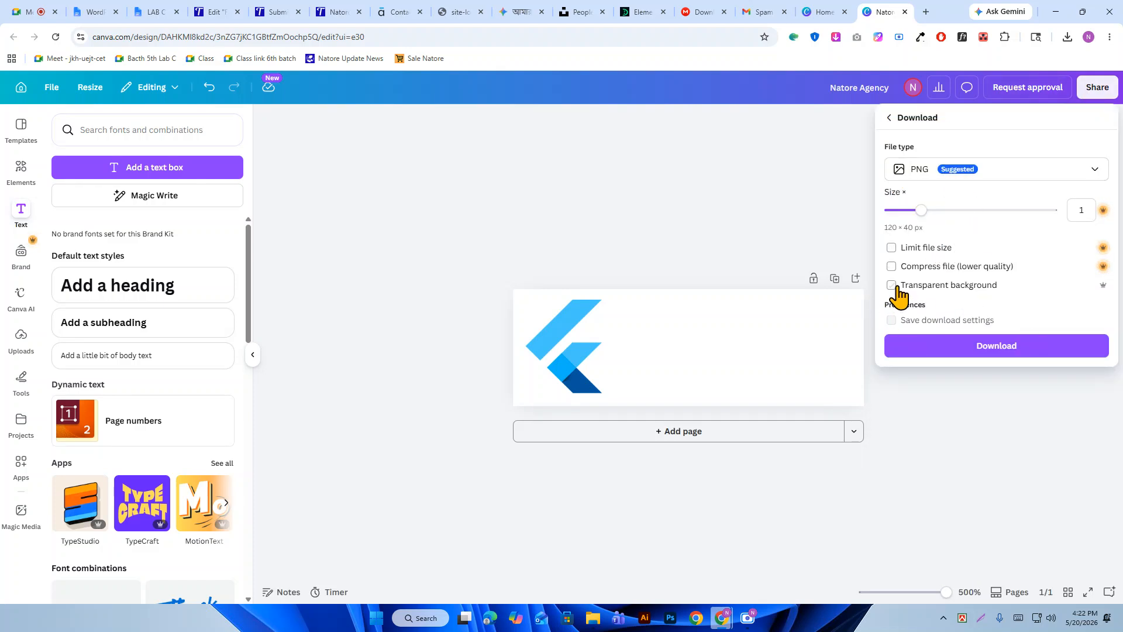
left_click(973, 352)
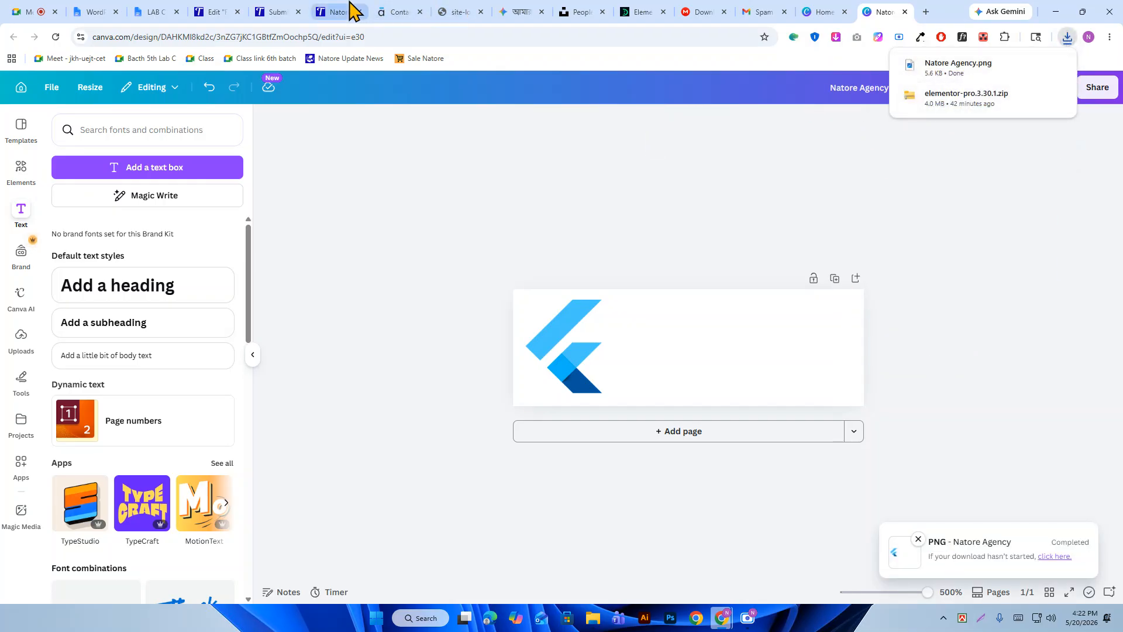
Return to the Footer template in Elementor and set its page layout to Elementor Full Width.
left_click(223, 12)
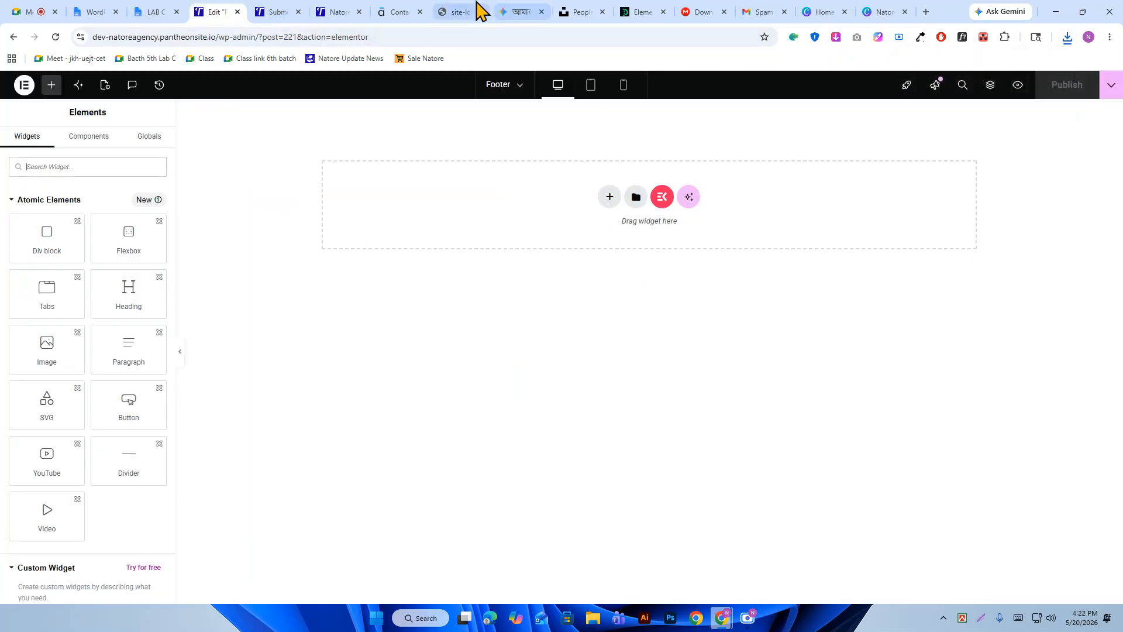
left_click(399, 11)
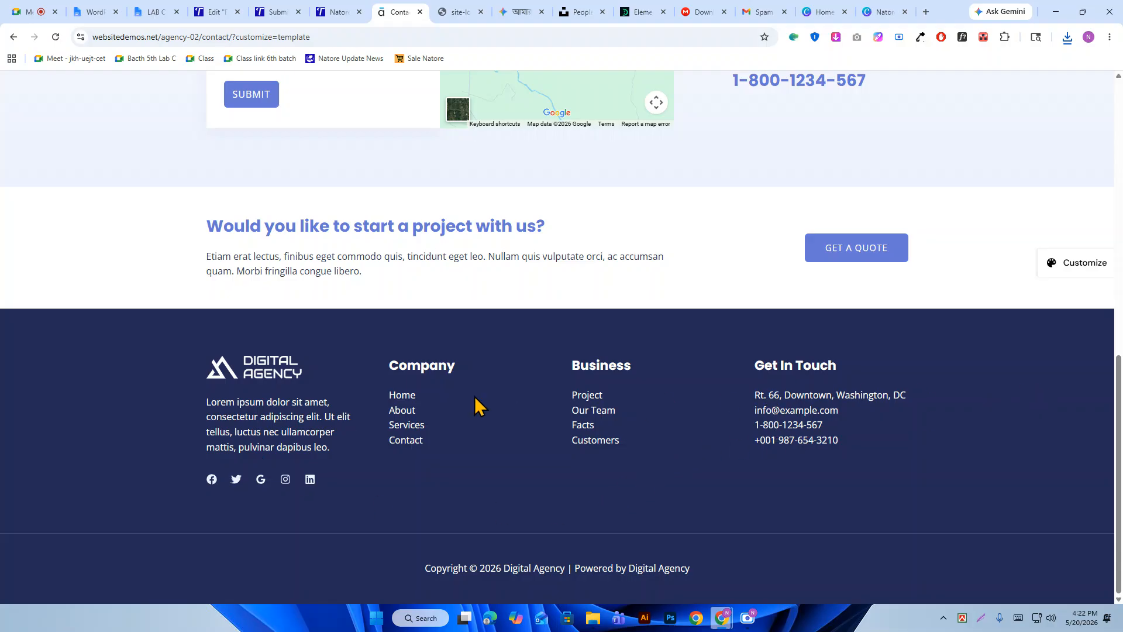
left_click(282, 12)
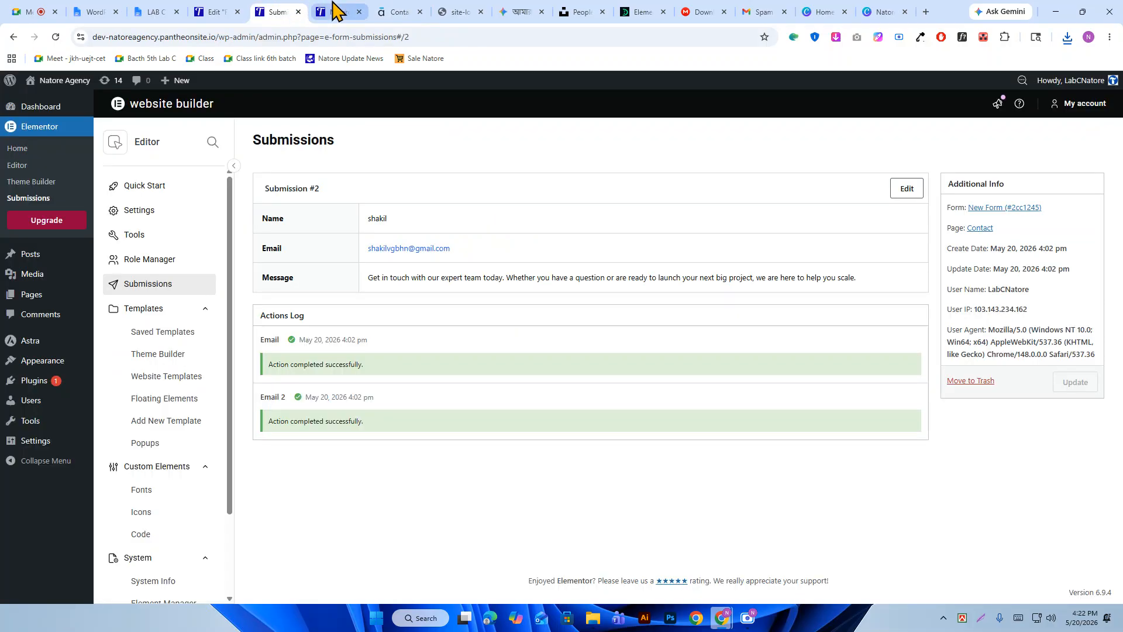
left_click(373, 12)
left_click(236, 10)
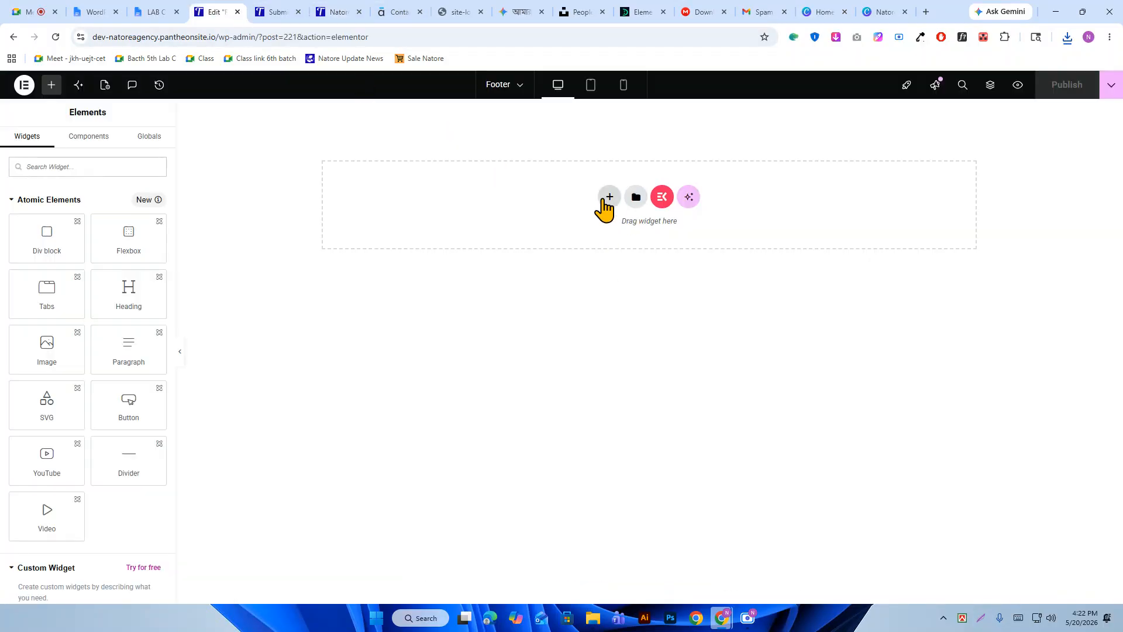
left_click(609, 198)
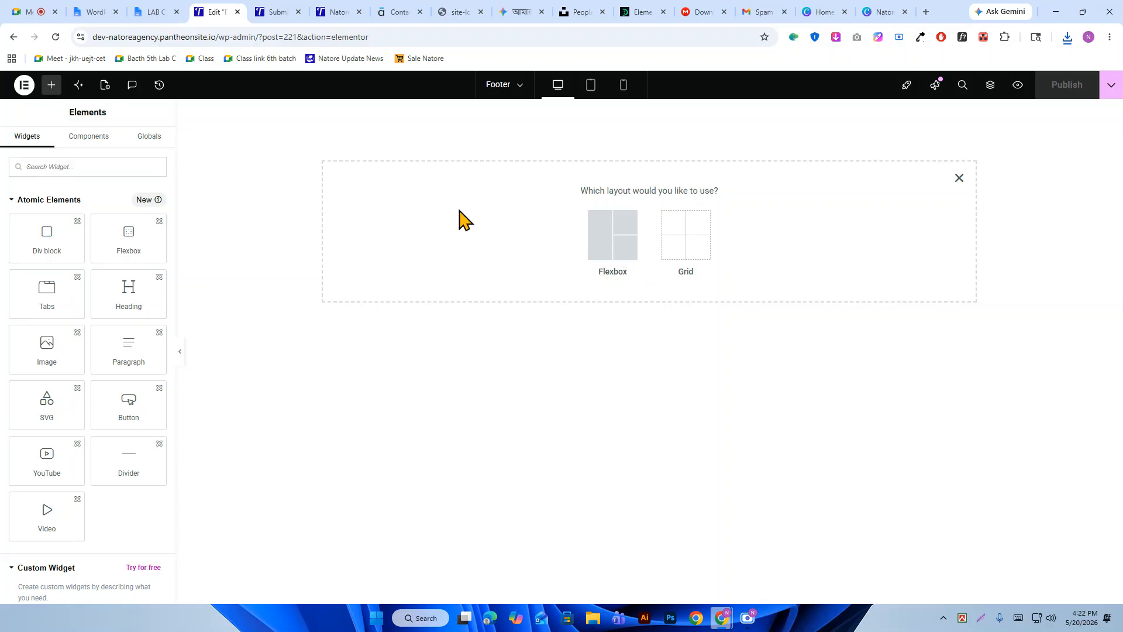
left_click(104, 89)
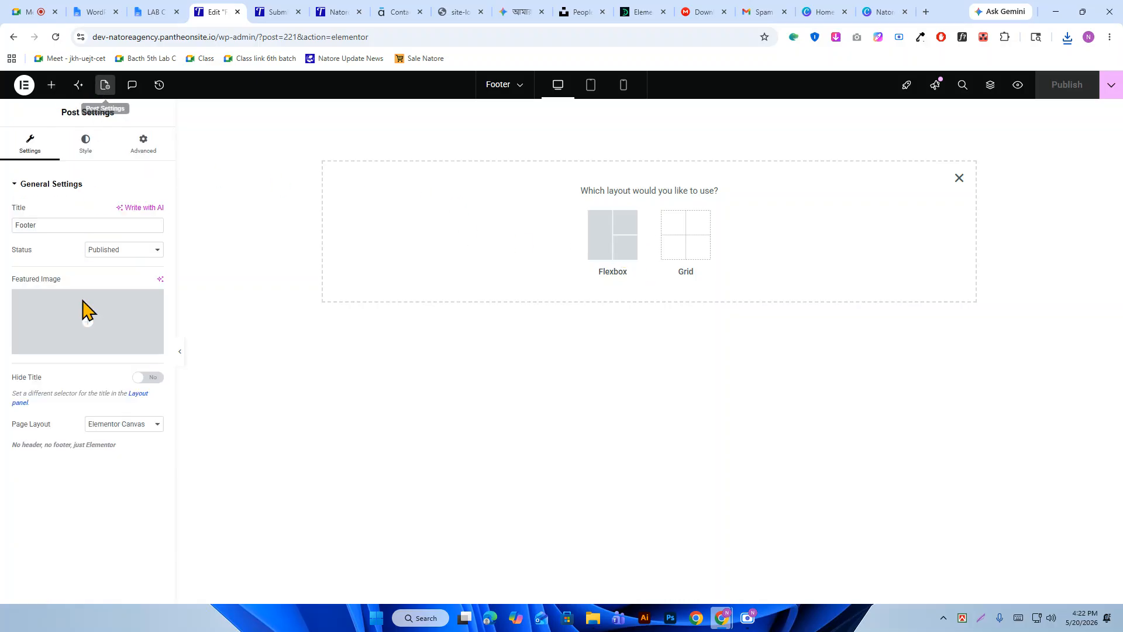
left_click(124, 426)
left_click(125, 468)
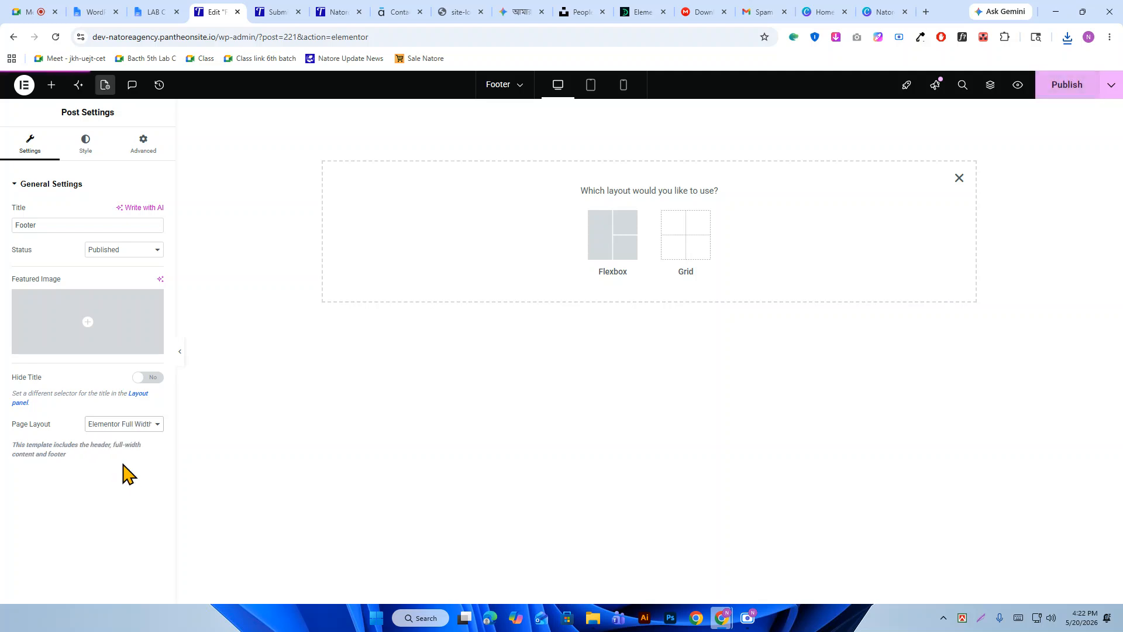
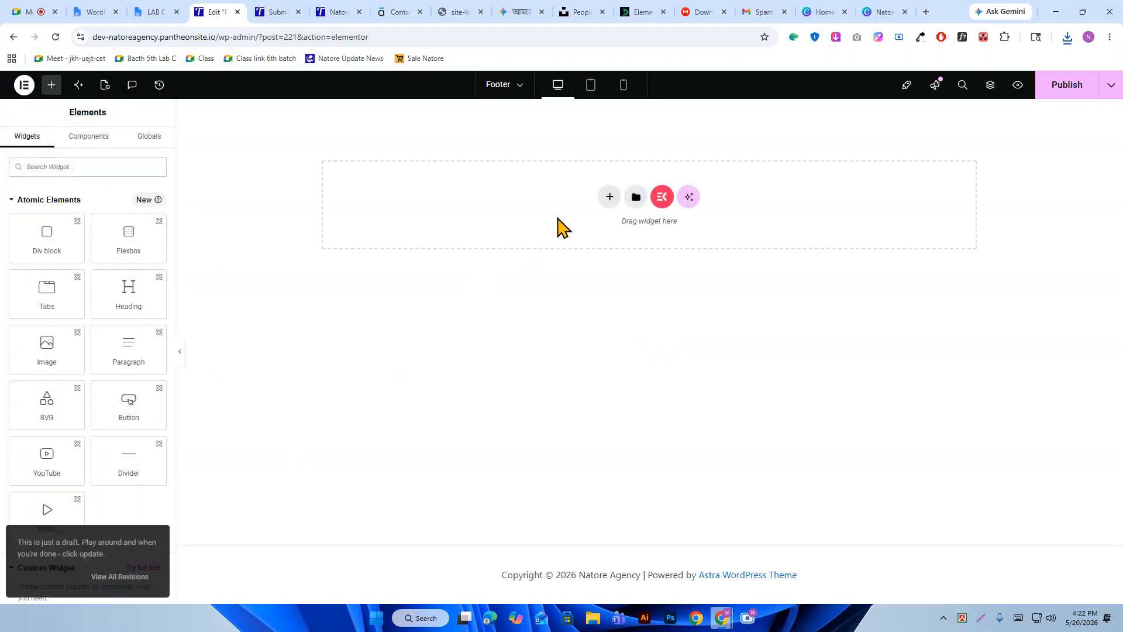
Add a Flexbox container with four equal columns to the footer and publish the template.
left_click(612, 198)
left_click(621, 245)
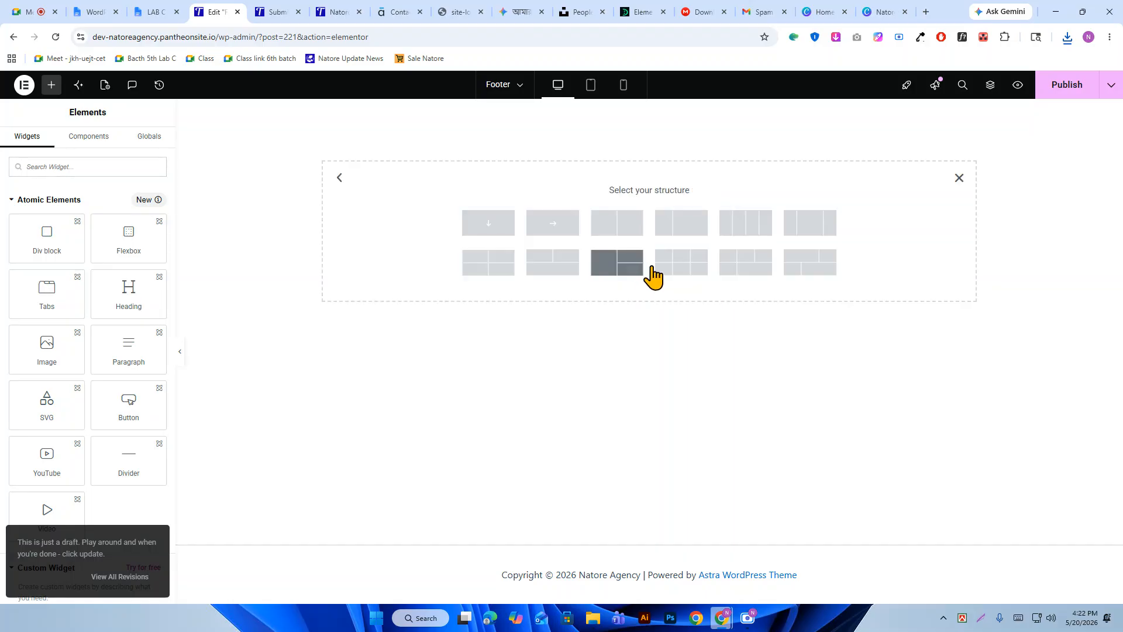
left_click(748, 235)
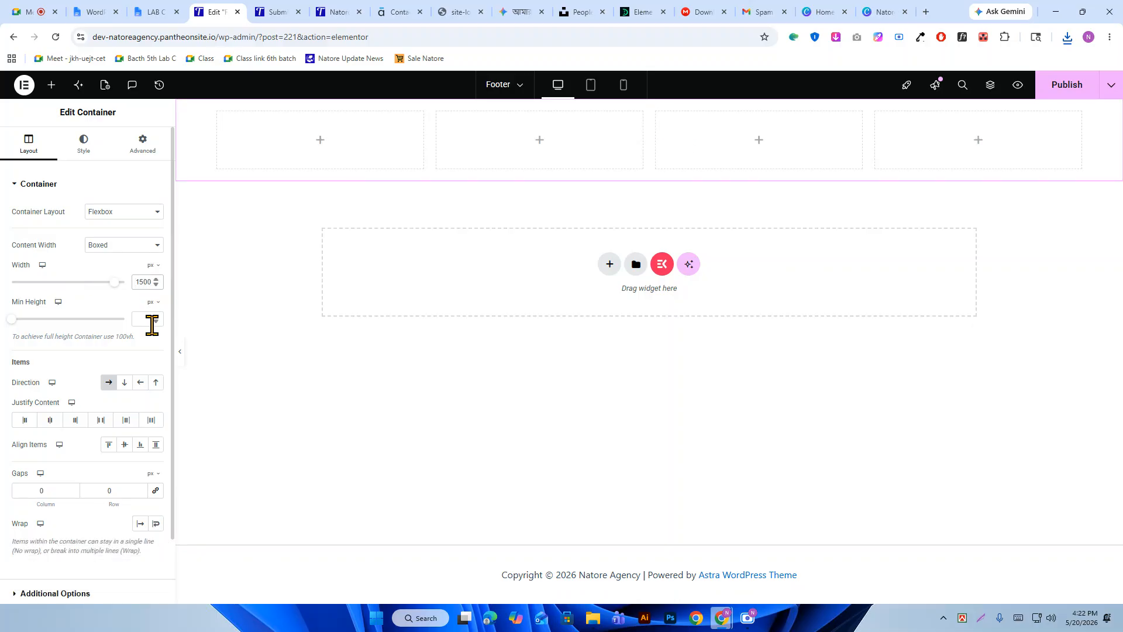
left_click(1071, 91)
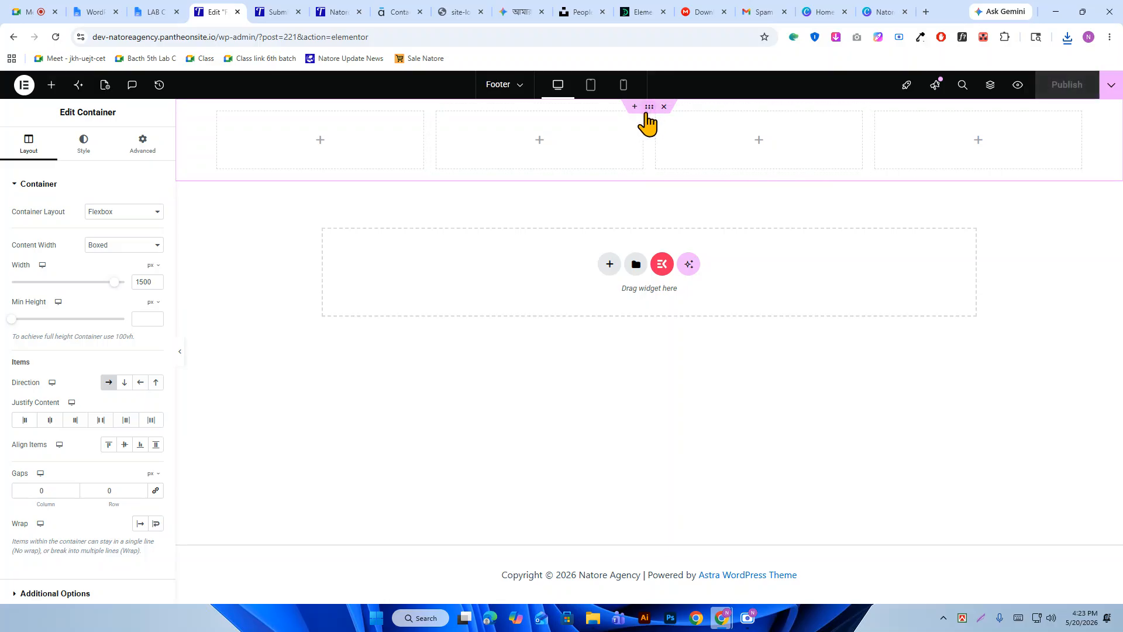
Sample the navy background colour of the Digital Agency demo footer and place the Footer editor's browser tab directly beside the demo's.
left_click(410, 11)
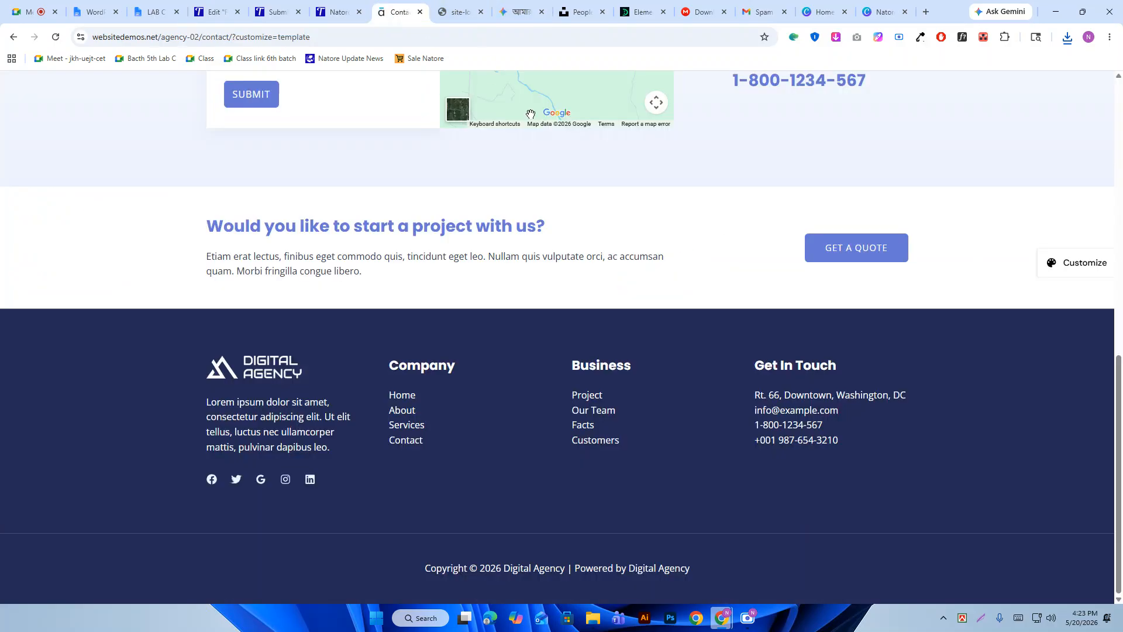
left_click(921, 41)
left_click(95, 407)
left_click(275, 12)
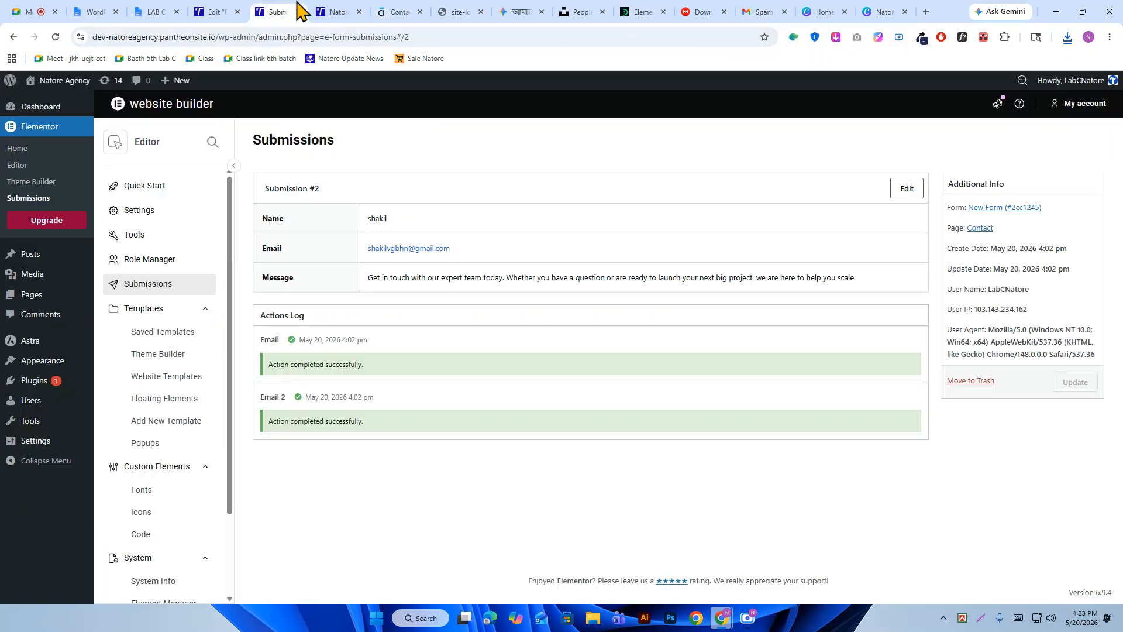
left_click_drag(214, 12, 333, 10)
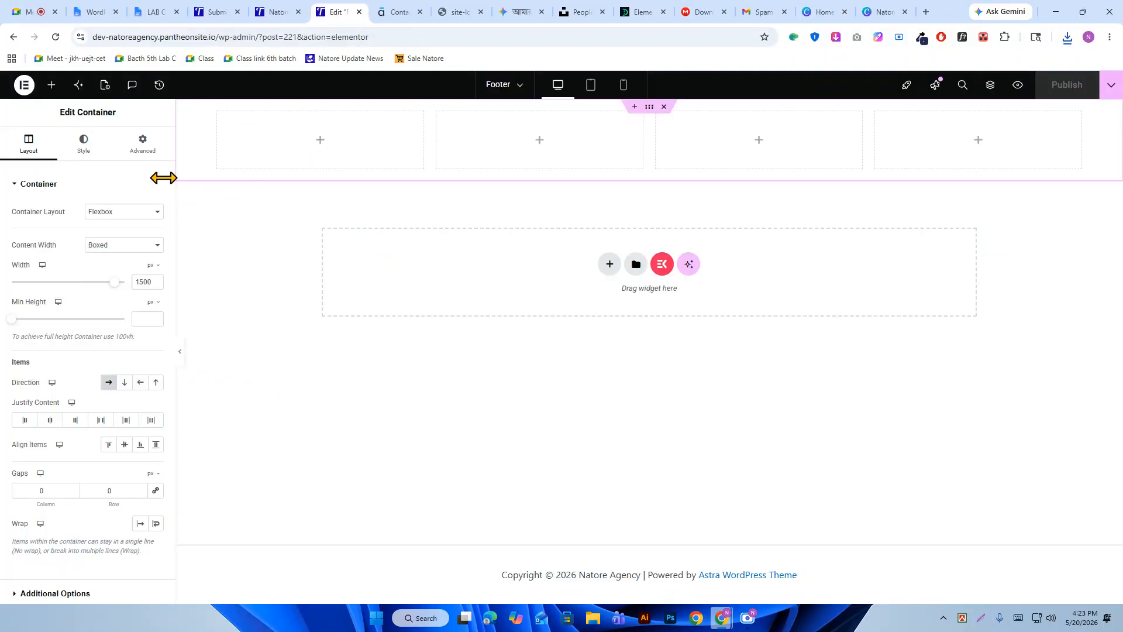
Give the four-column container a classic background in the navy sampled from the demo footer.
left_click(83, 154)
left_click(108, 236)
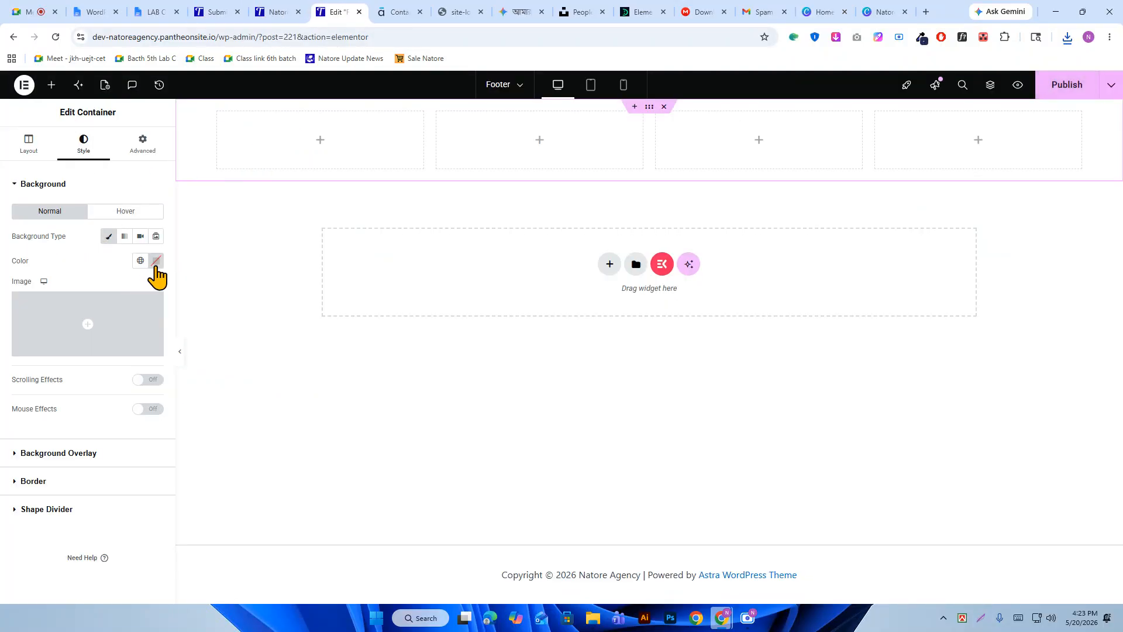
left_click(155, 261)
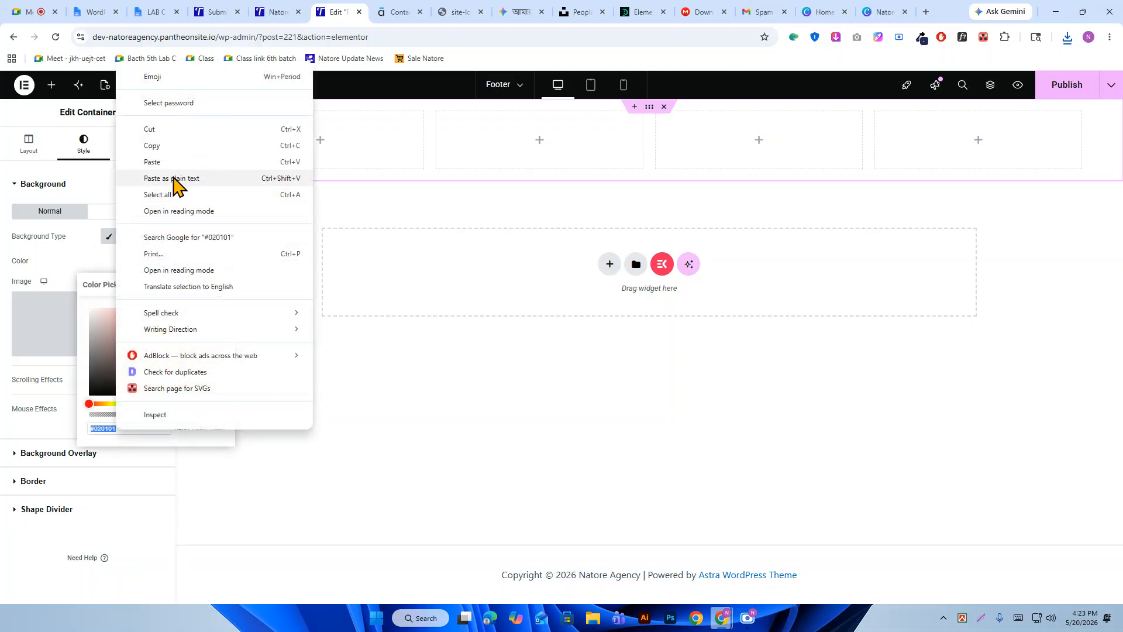
left_click(170, 178)
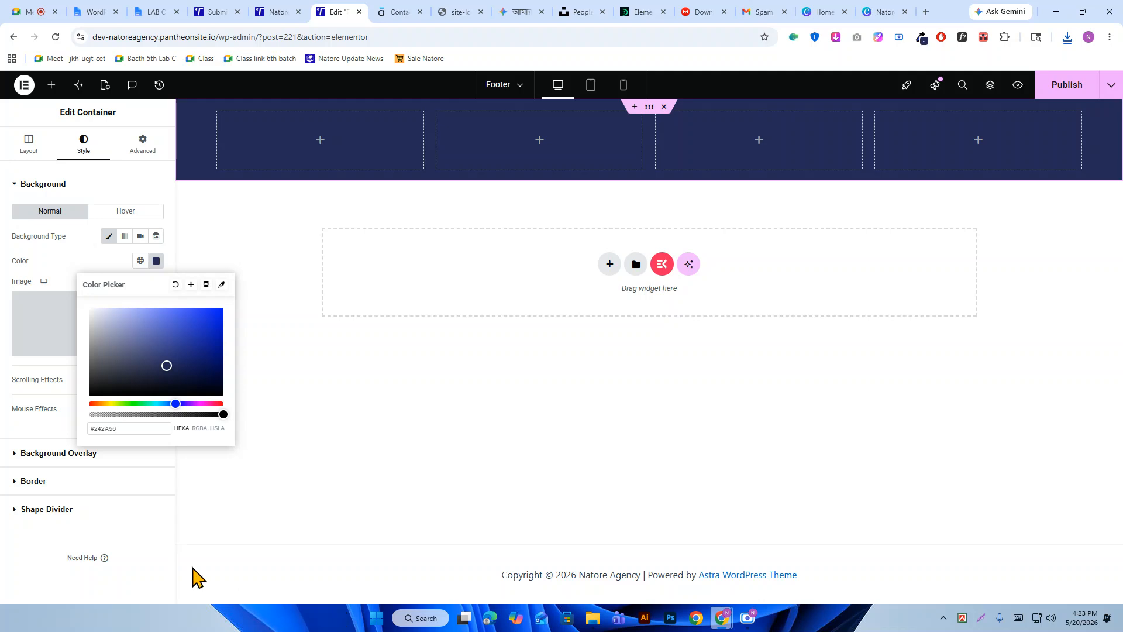
left_click(53, 263)
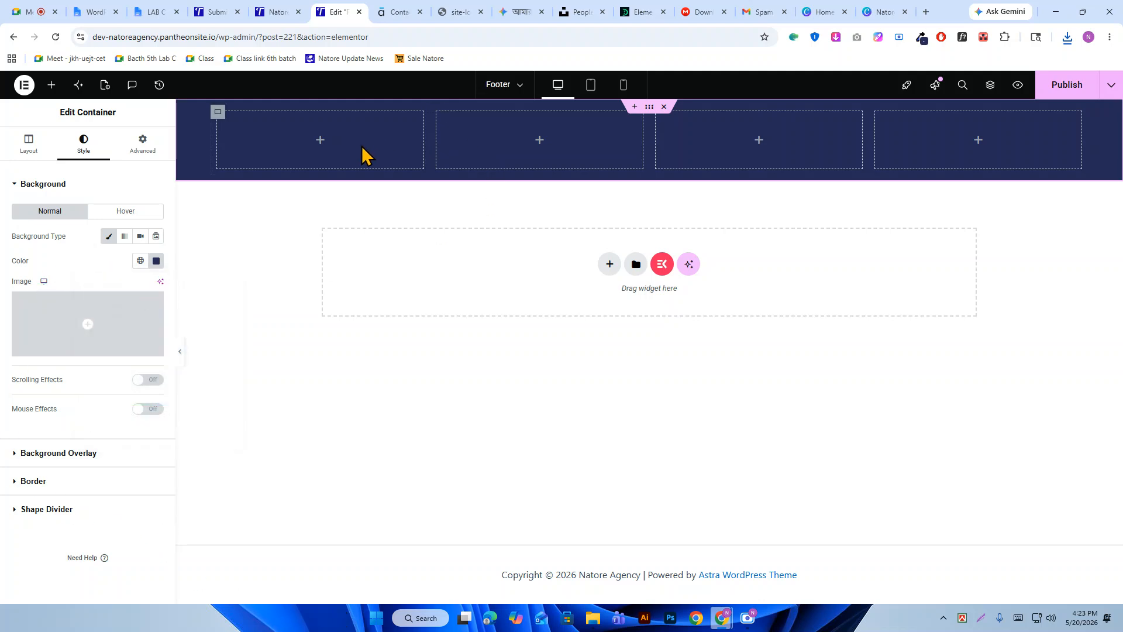
Select the Lorem ipsum paragraph below the logo in the demo footer and return to the Footer template.
left_click(319, 144)
left_click(404, 11)
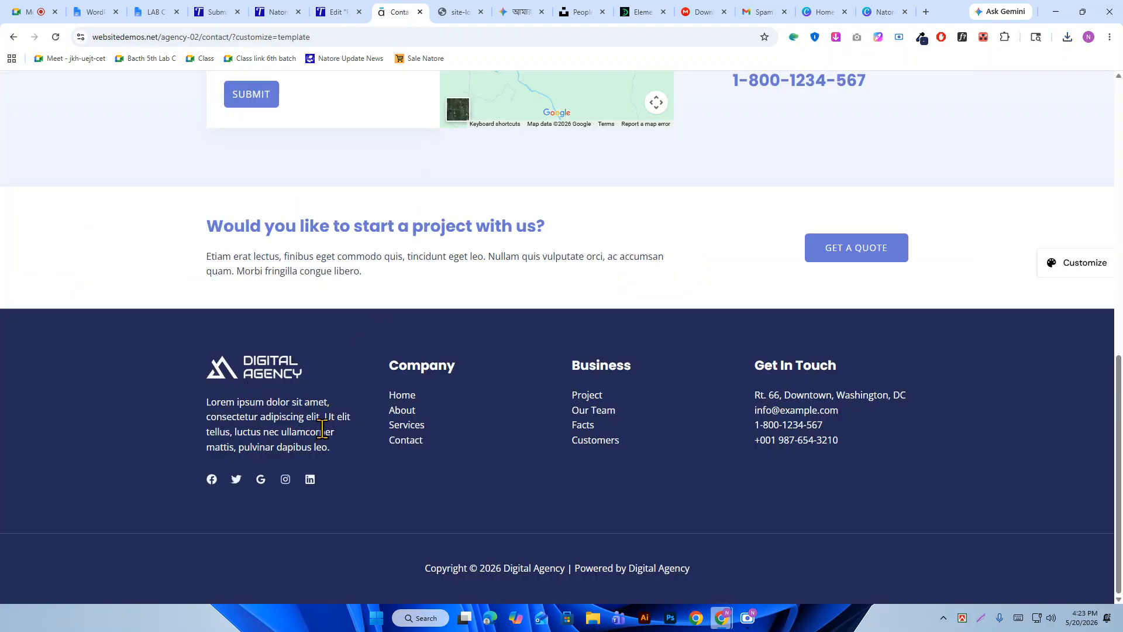
left_click_drag(329, 448, 218, 406)
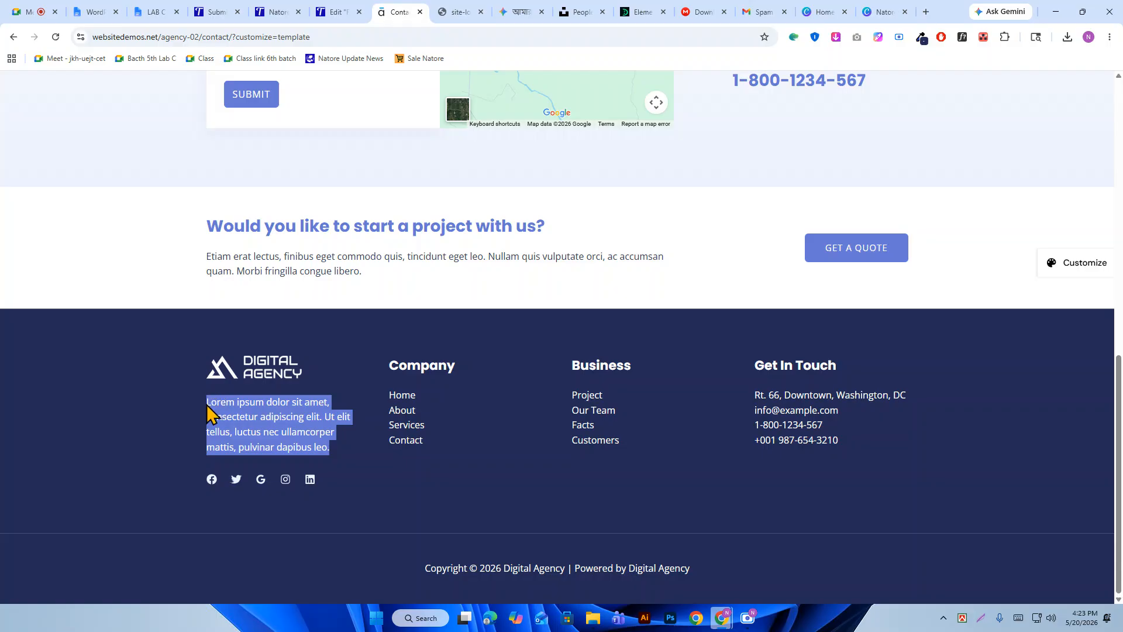
left_click(328, 11)
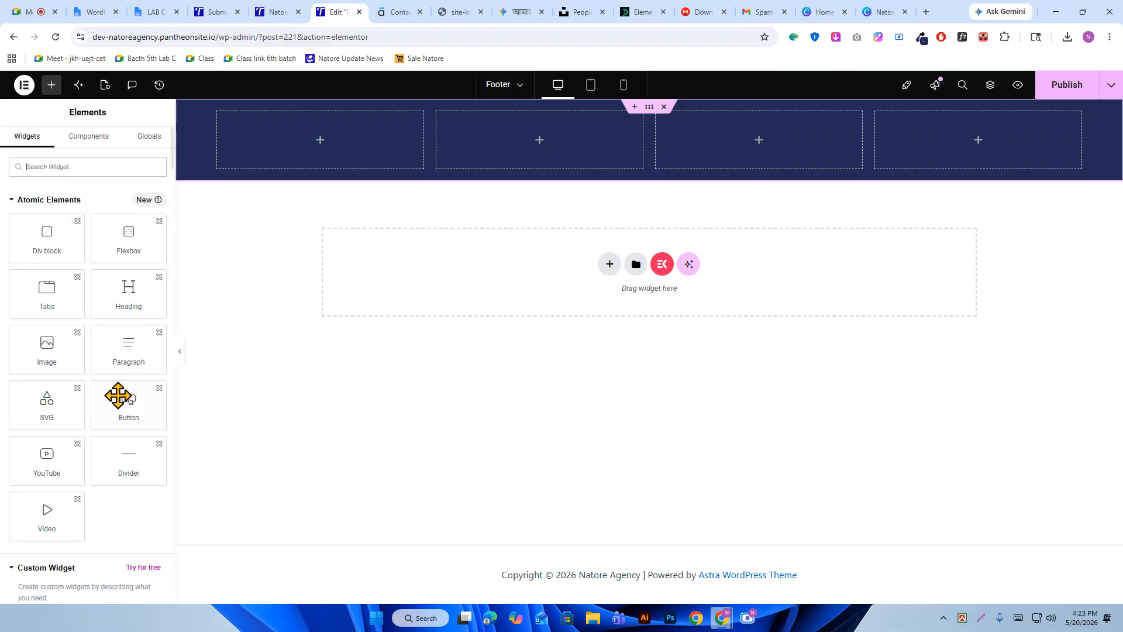
Add an Image widget to the container's first column and upload the downloaded Natore Agency.png as its image.
scroll(110, 477, "down", 5)
left_click_drag(110, 477, 301, 159)
left_click(88, 243)
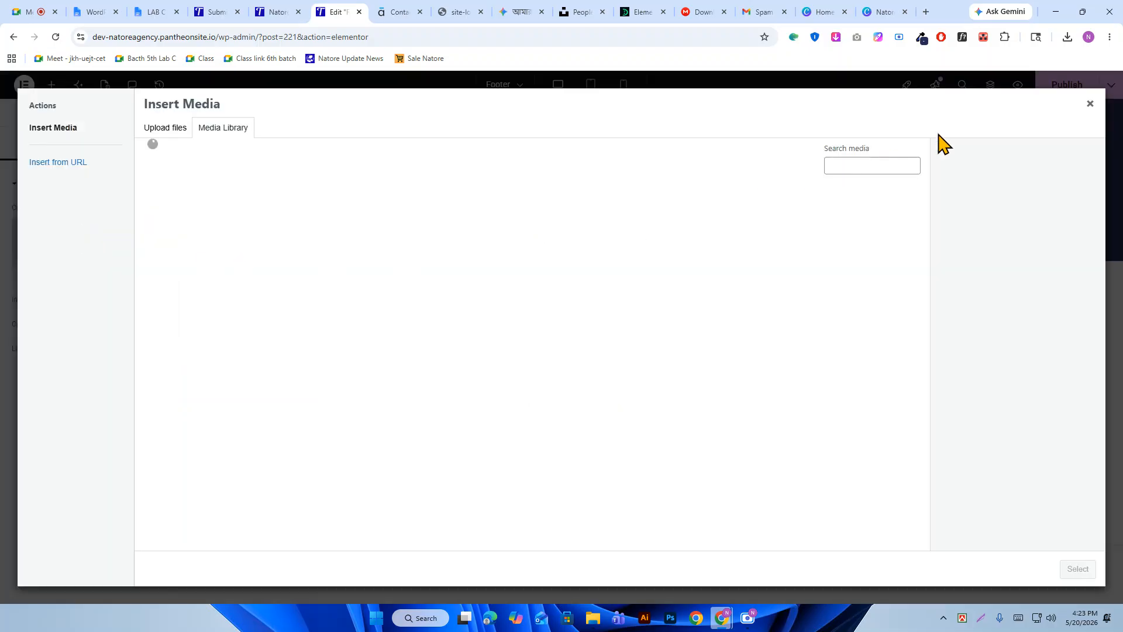
left_click(1068, 37)
left_click_drag(984, 93, 627, 185)
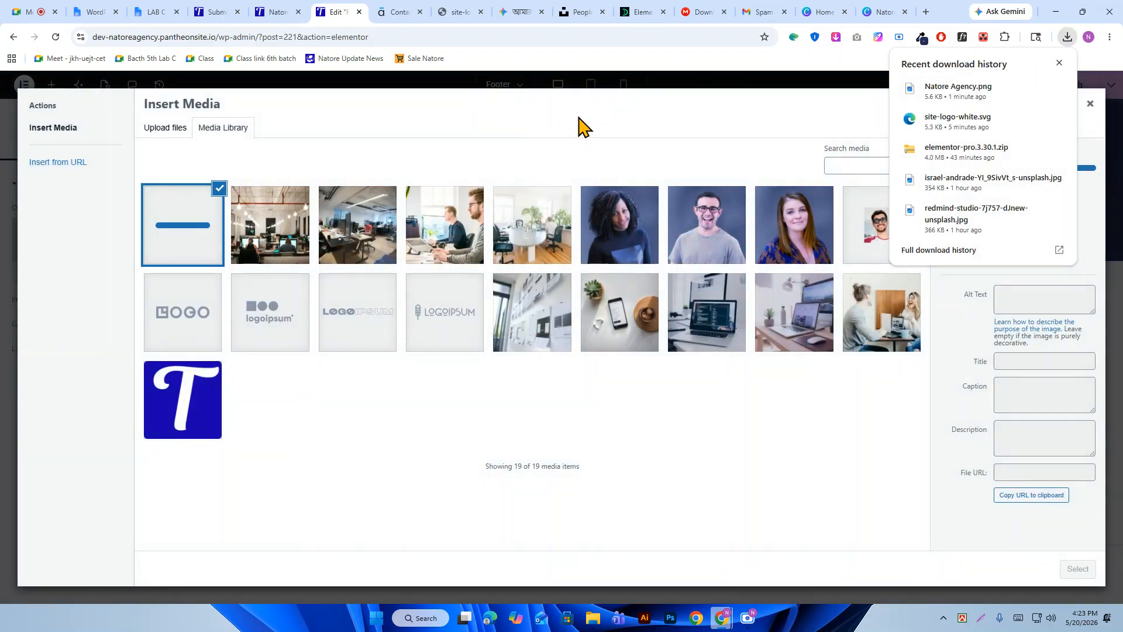
left_click(1059, 62)
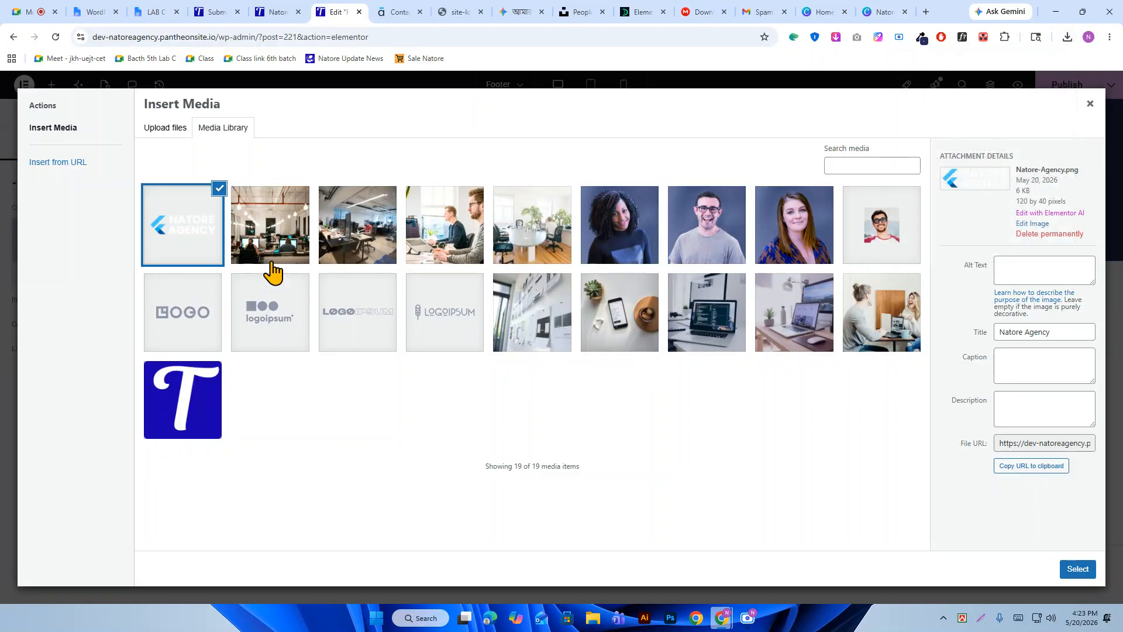
left_click(1073, 576)
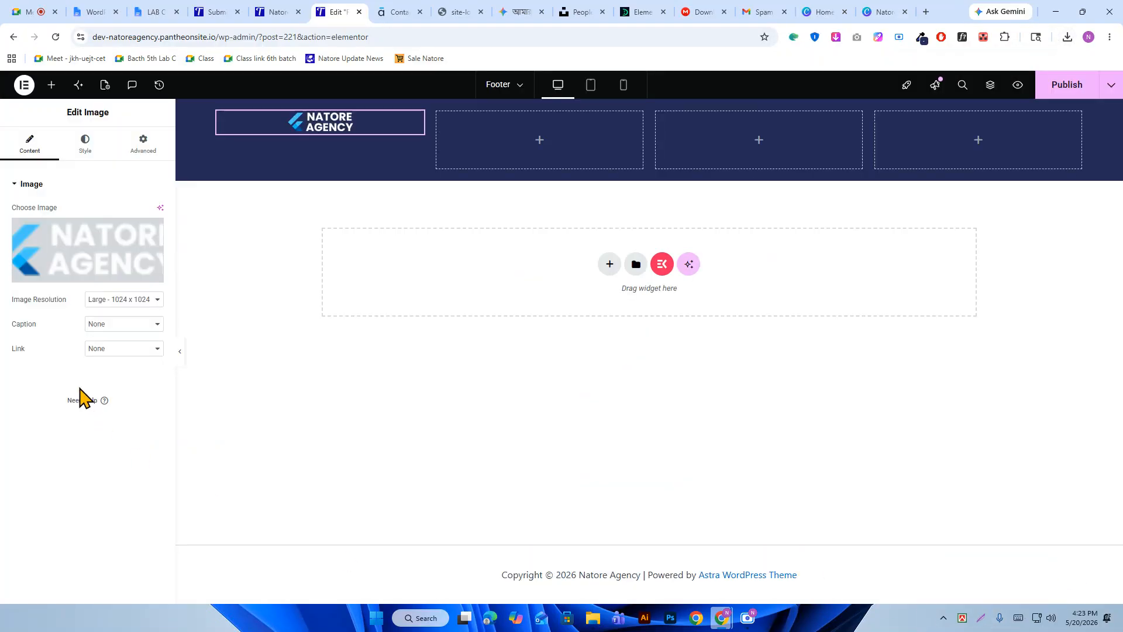
Set the footer logo's image resolution to Full and align the image to the left.
left_click(120, 299)
left_click(129, 399)
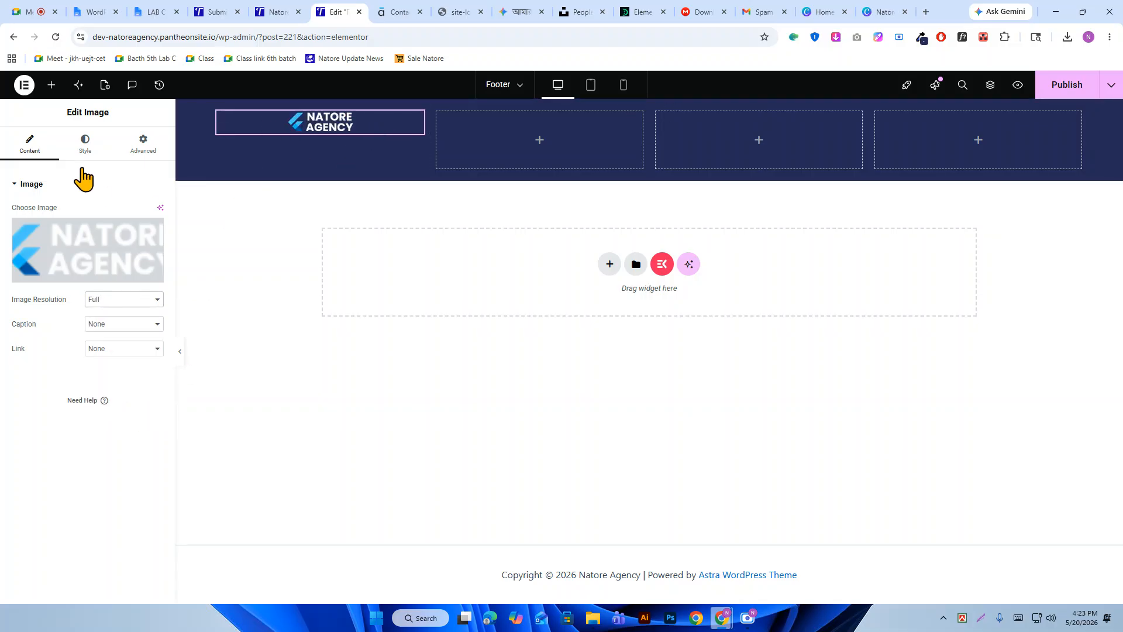
left_click(80, 147)
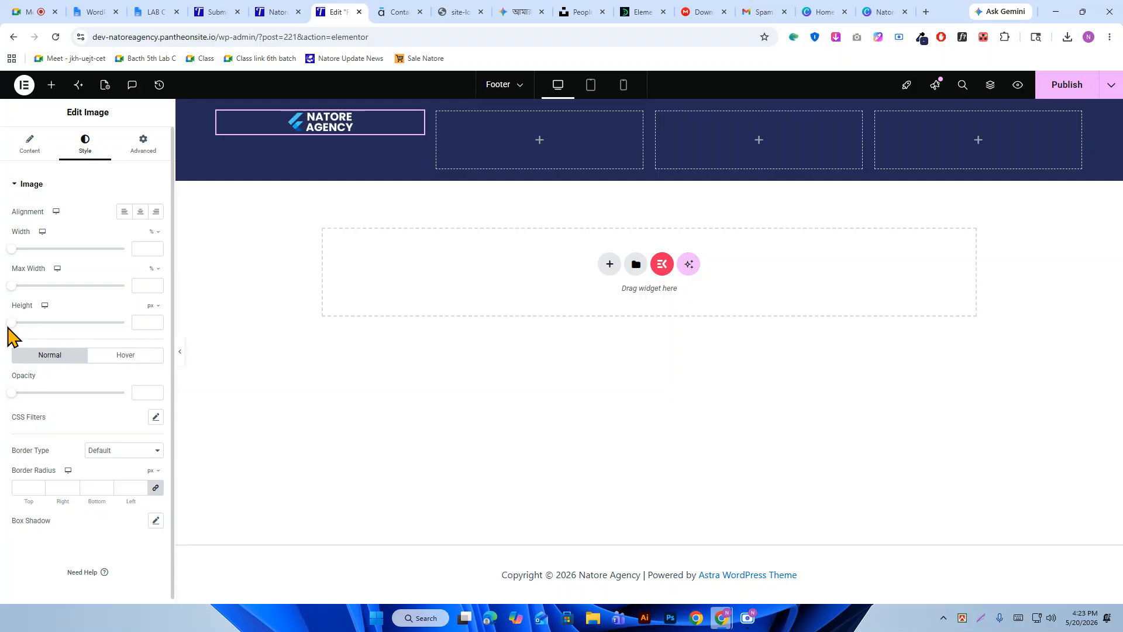
mouse_move(11, 323)
left_mouse_down()
mouse_move(75, 321)
mouse_move(16, 330)
left_mouse_up()
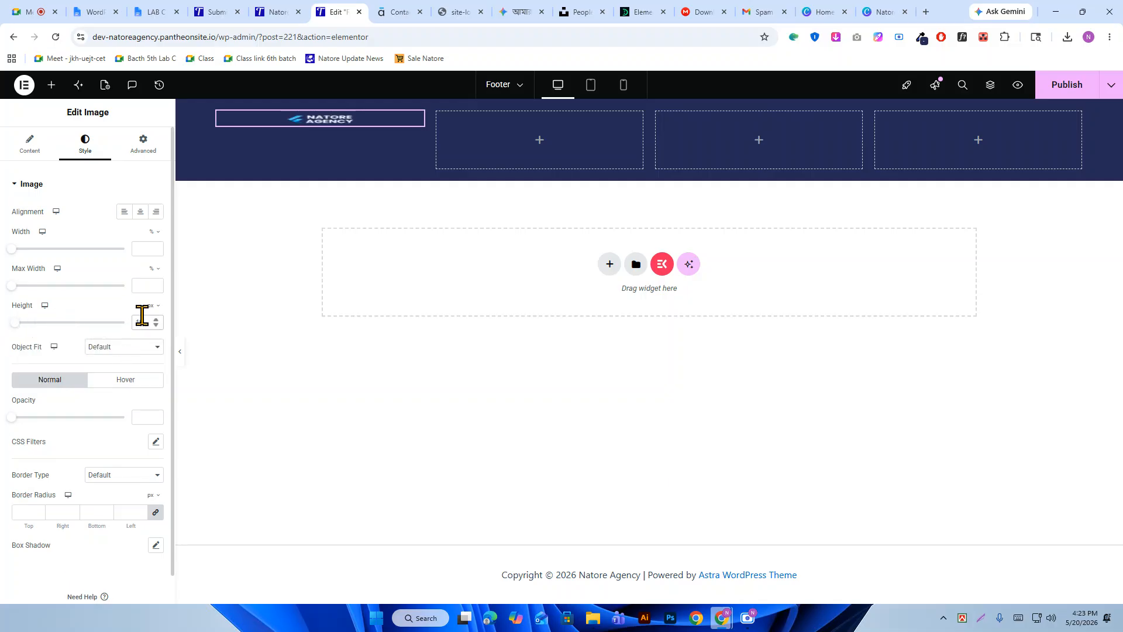
key("BackSpace")
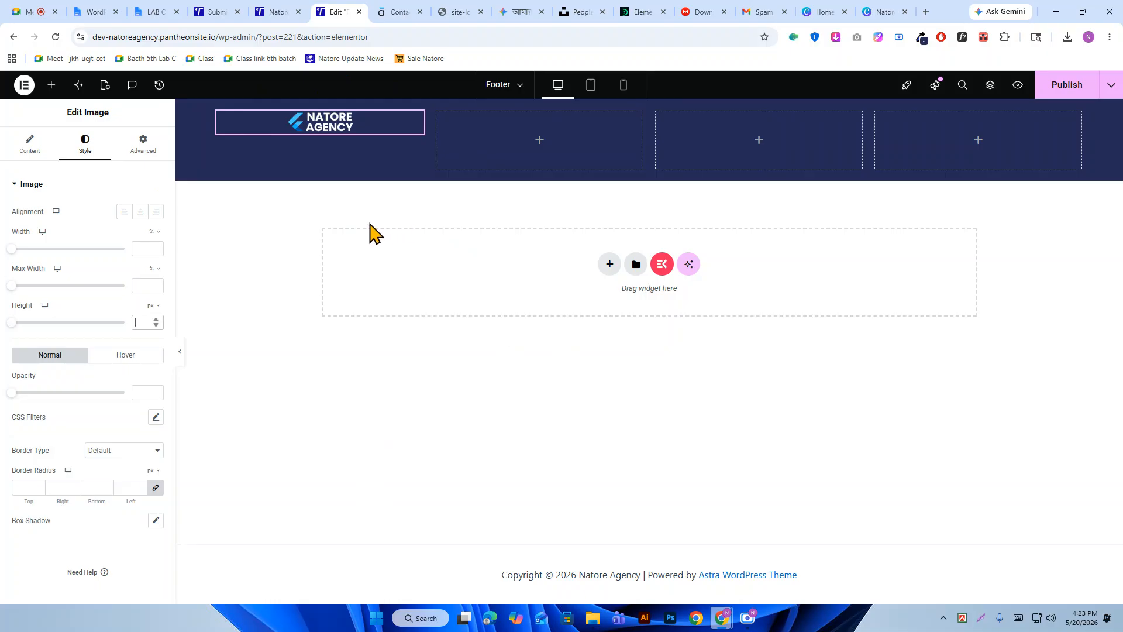
left_click(123, 214)
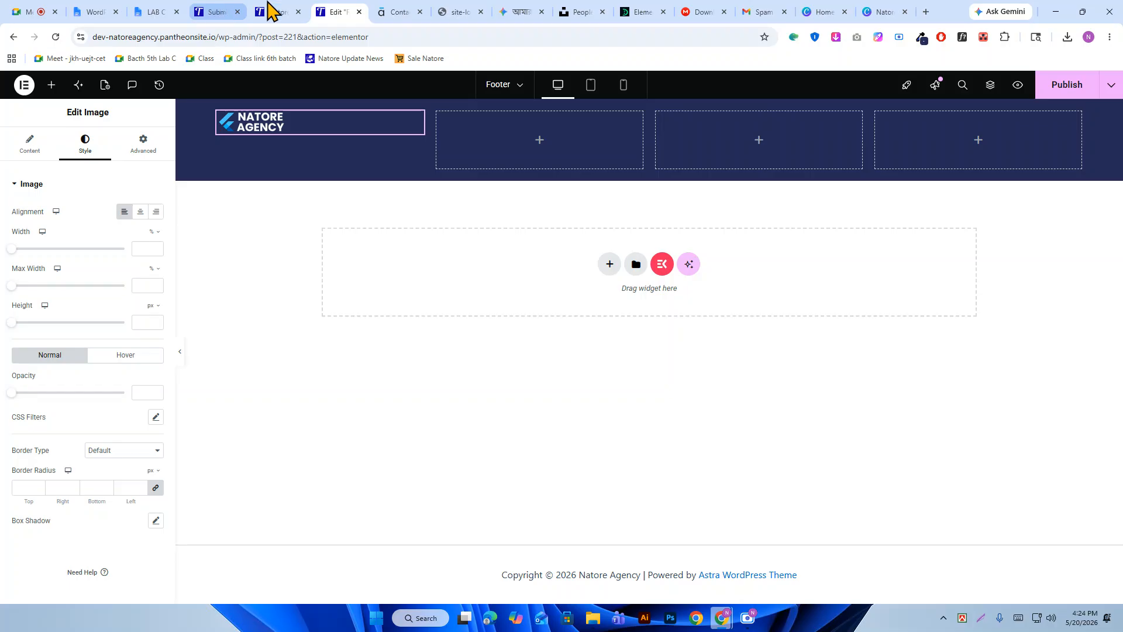
Switch to the Canva logo design and copy its "NATORE AGENCY" text.
left_click(877, 11)
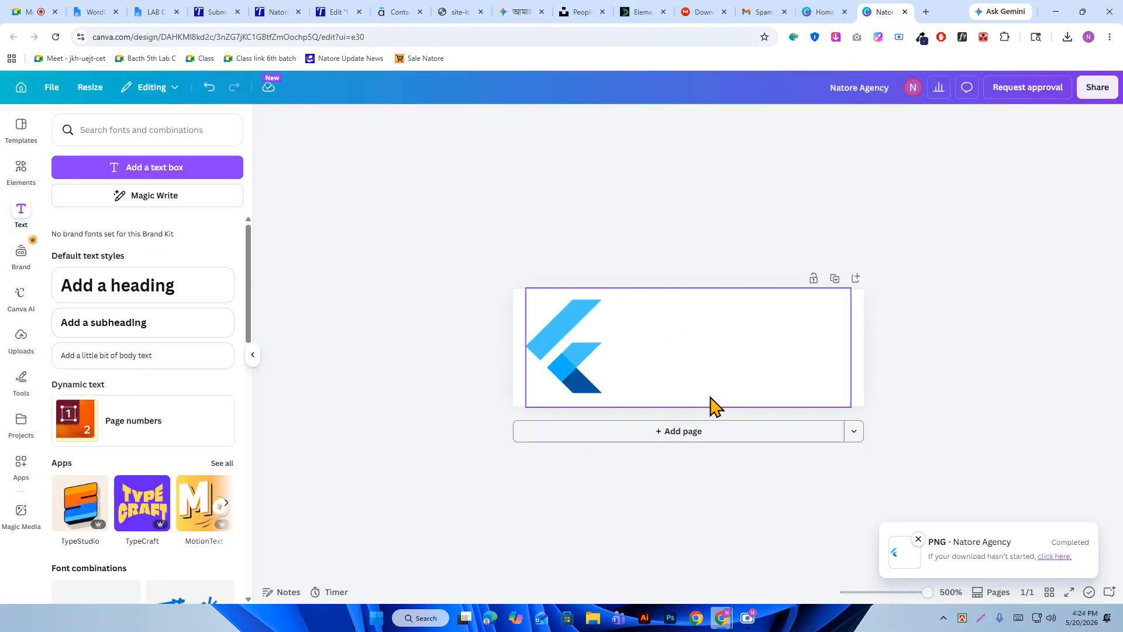
left_click(704, 353)
double_click(704, 345)
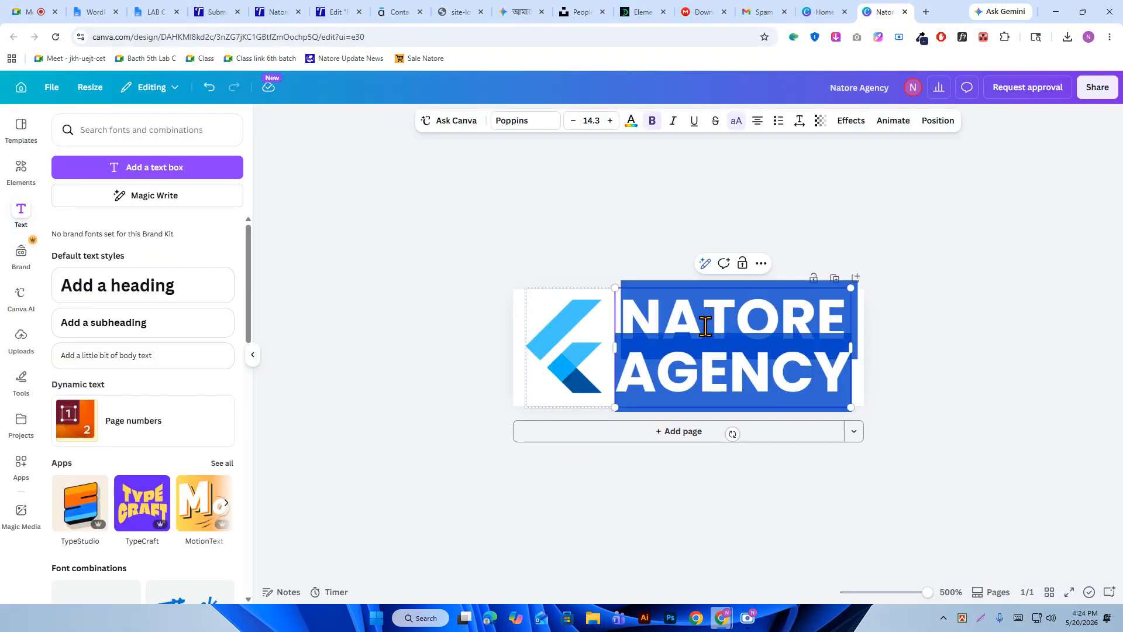
right_click(705, 326)
left_click(753, 320)
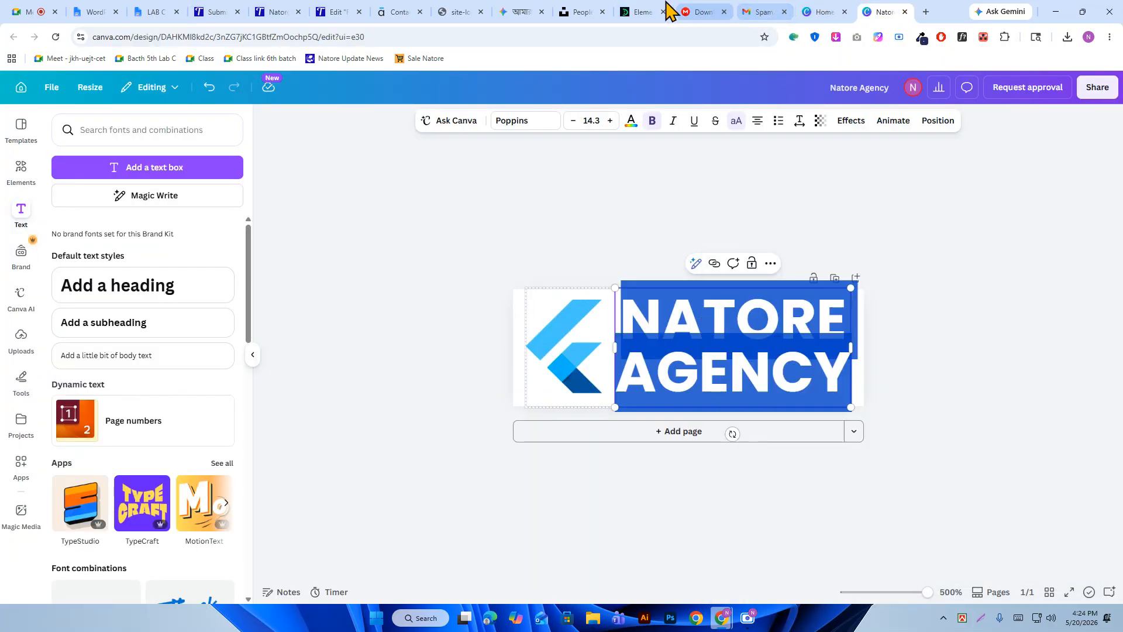
Ask Gemini for a "Natore Agency about description", using the copied name in the prompt.
left_click(520, 12)
right_click(454, 554)
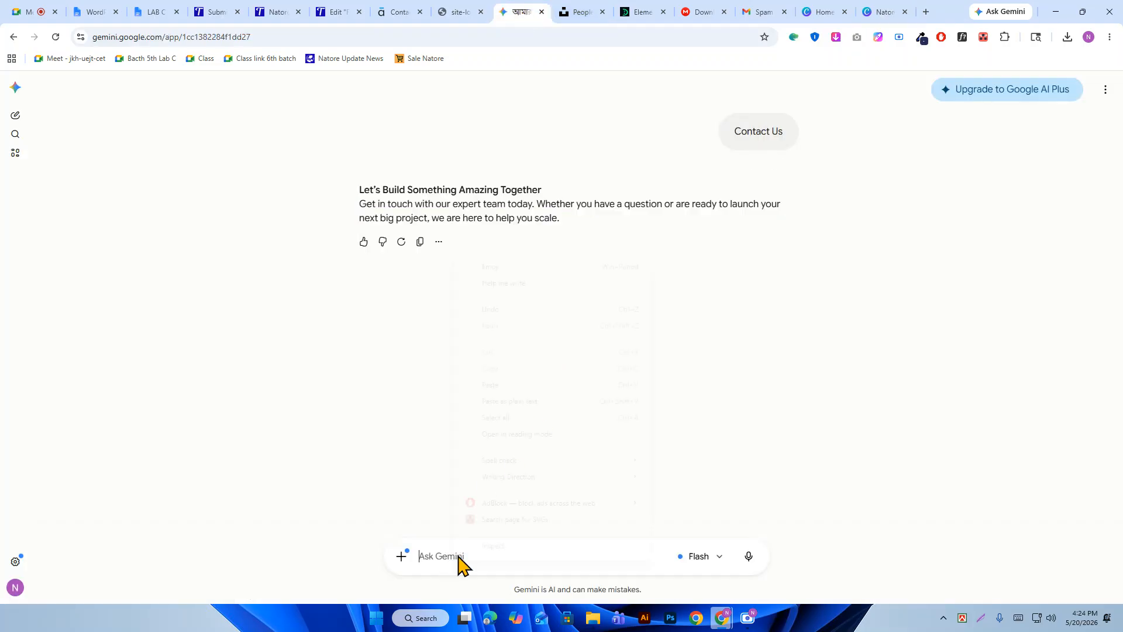
left_click(491, 393)
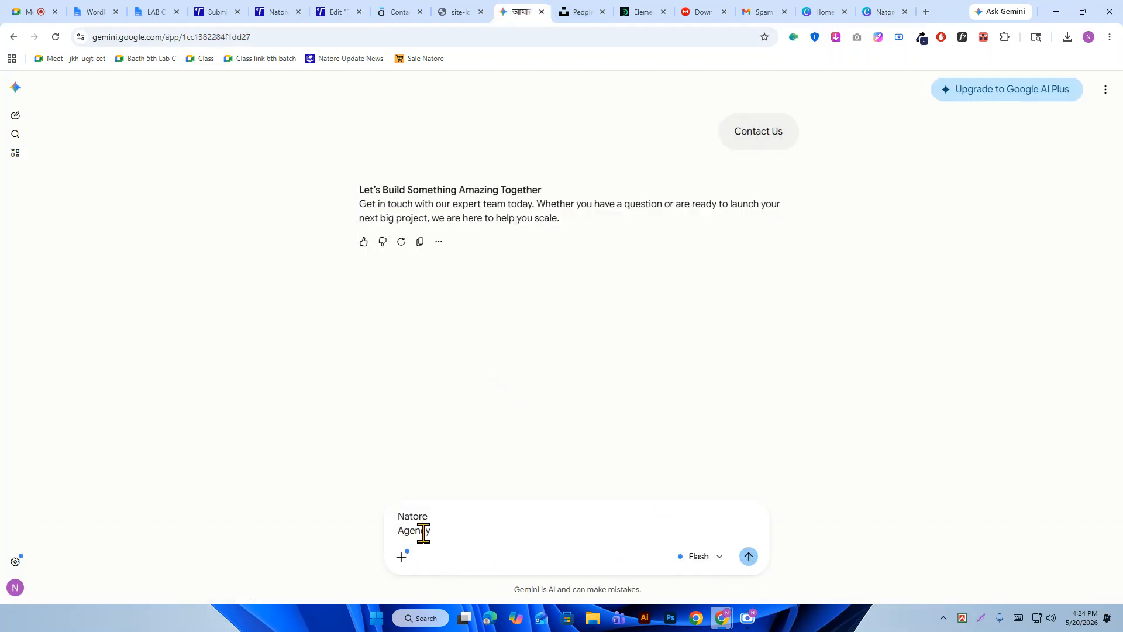
key("BackSpace")
key("shift+Return")
key("Return")
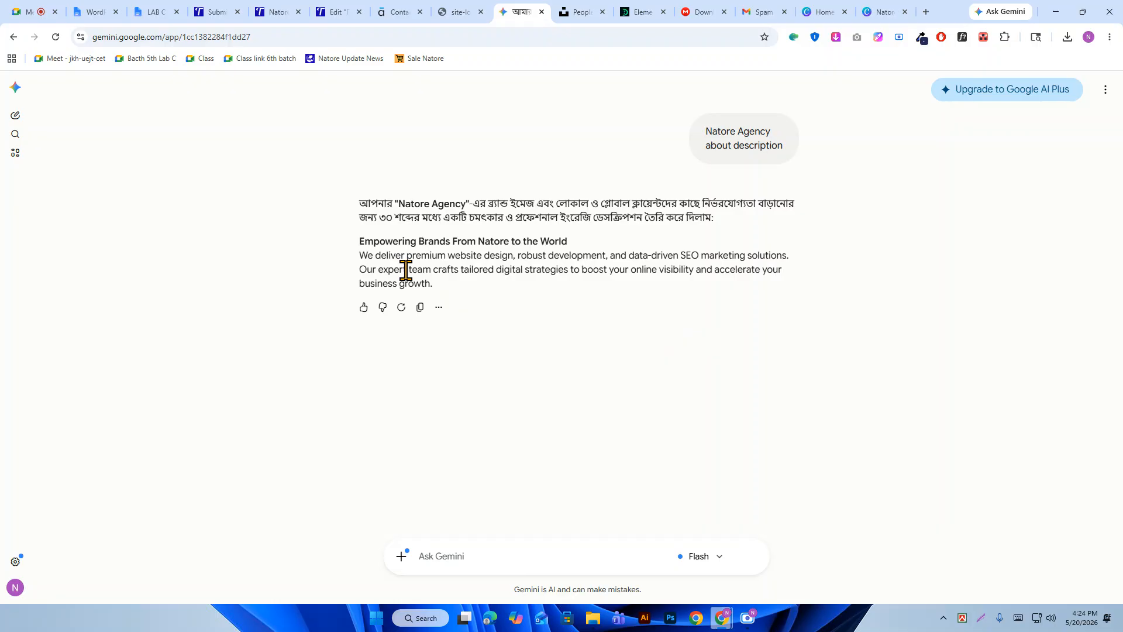
Copy the generated paragraph starting "We deliver premium website design" and return to the Elementor Footer template.
triple_click(393, 256)
right_click(440, 258)
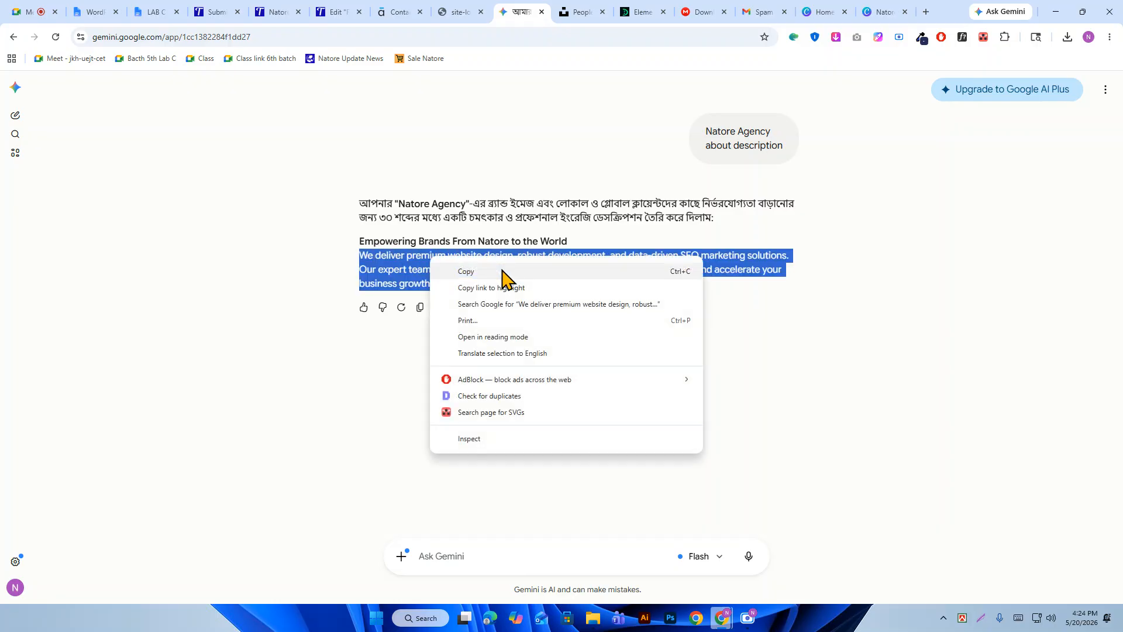
left_click(507, 272)
left_click(341, 11)
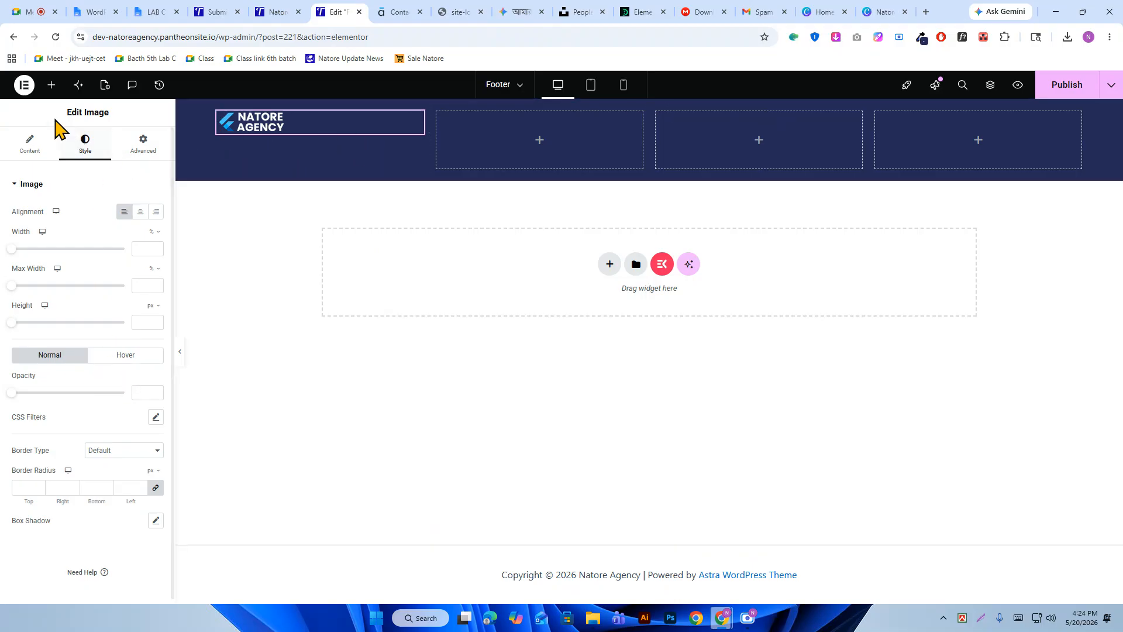
Add a Text Editor widget below the footer logo and replace its placeholder text with the copied description.
left_click(51, 85)
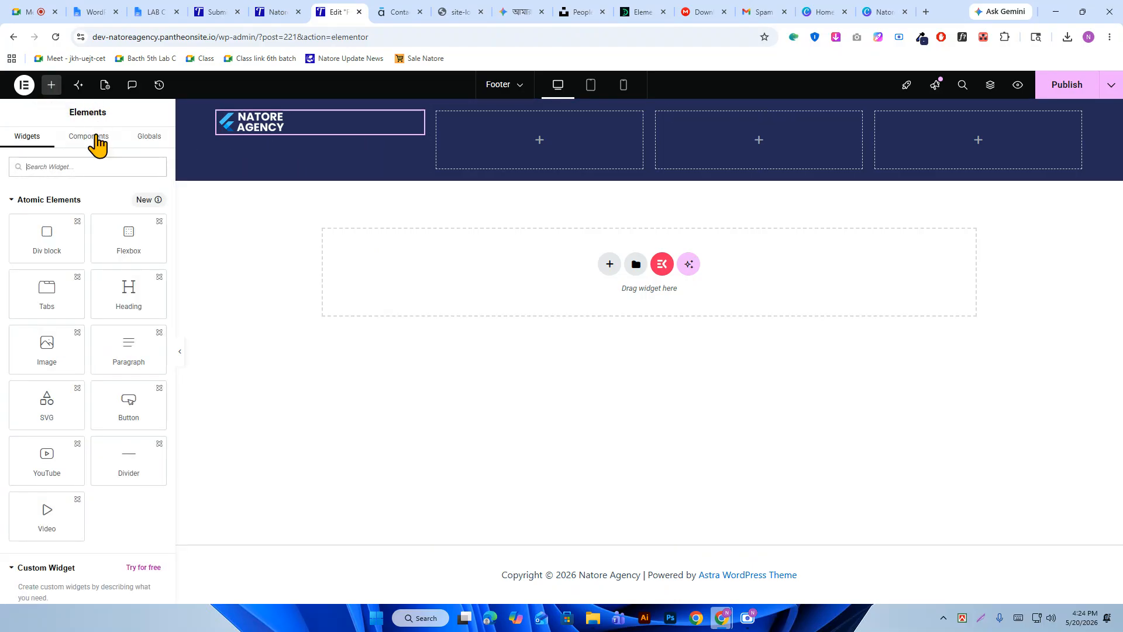
left_click(33, 201)
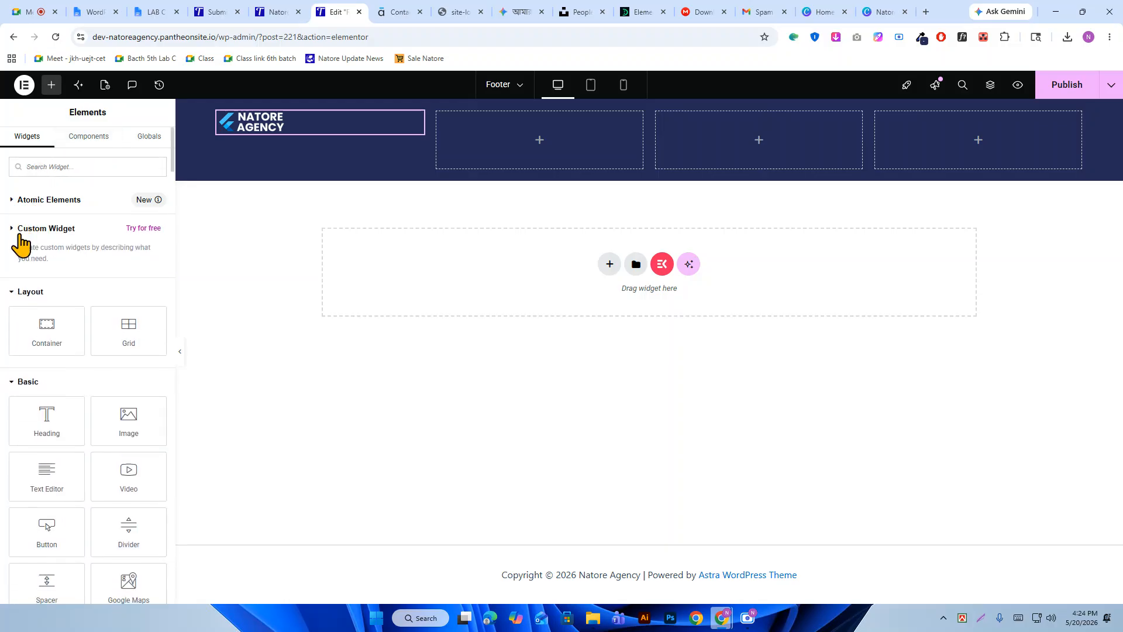
left_click(21, 230)
left_click_drag(45, 438, 304, 138)
key("ctrl+a")
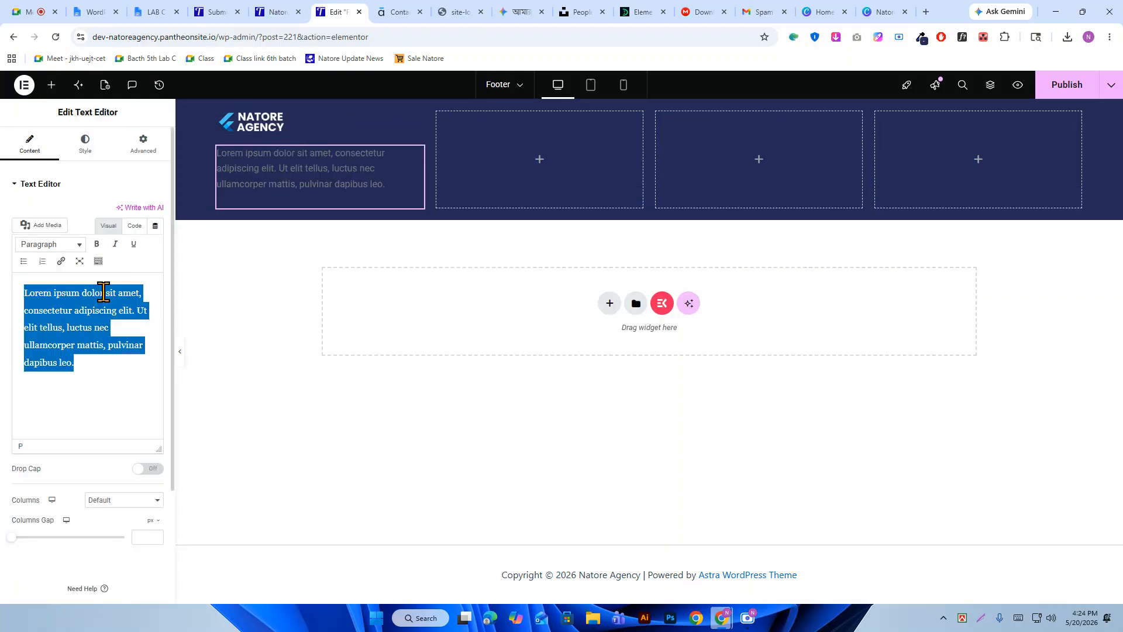
right_click(131, 345)
left_click(168, 353)
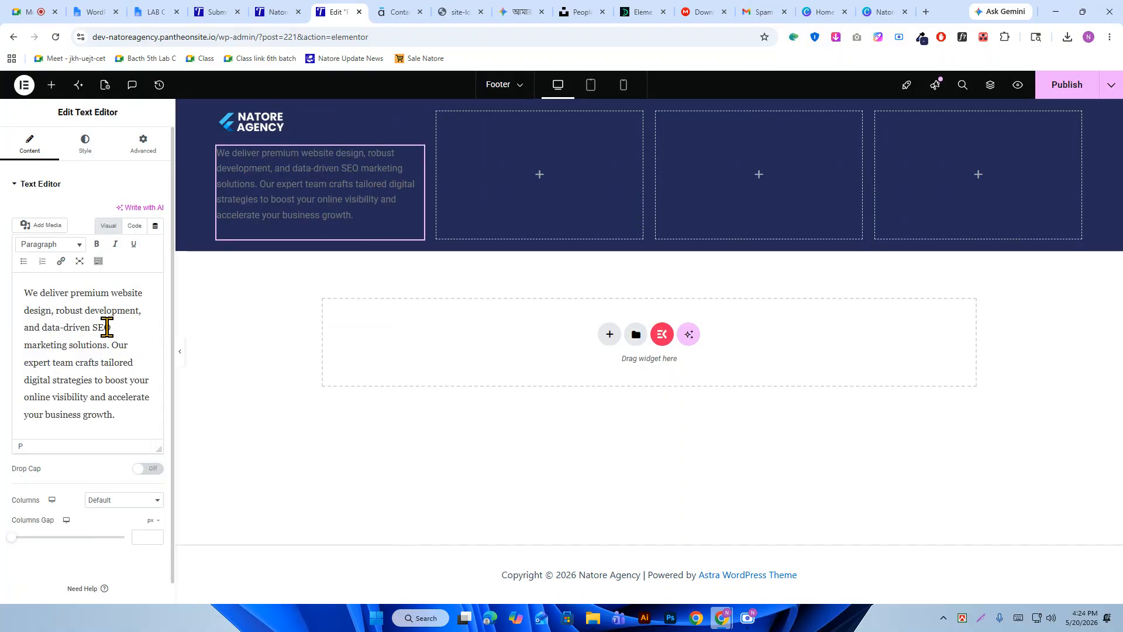
Set the description's paragraph spacing to 0 px and its text color to white.
left_click(85, 145)
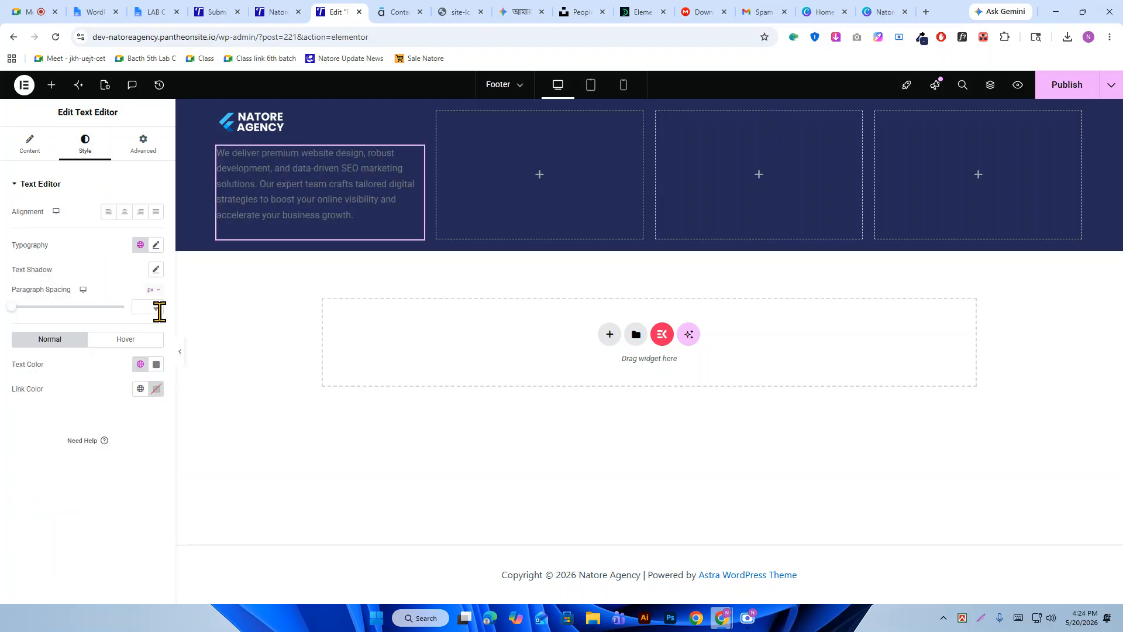
left_click(156, 310)
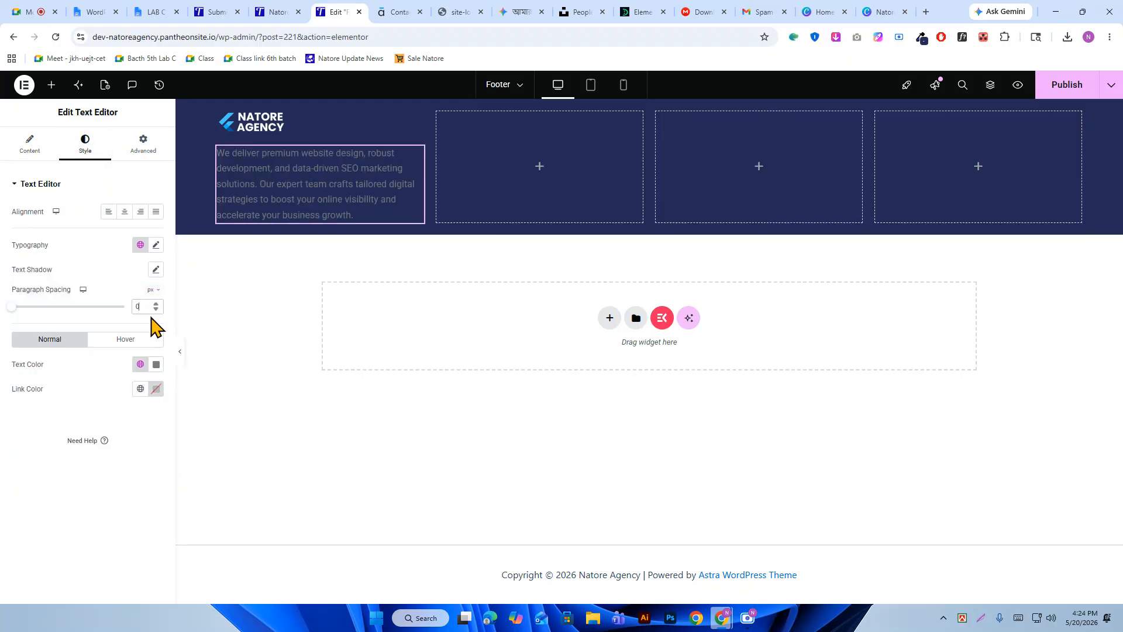
left_click(155, 364)
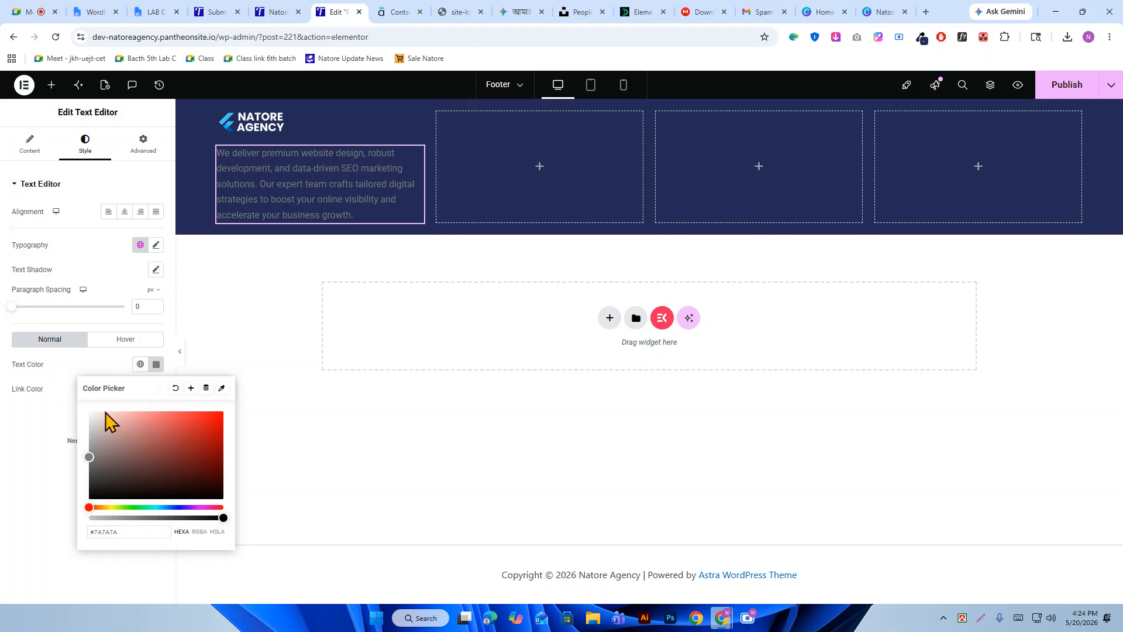
left_click_drag(109, 420, 92, 412)
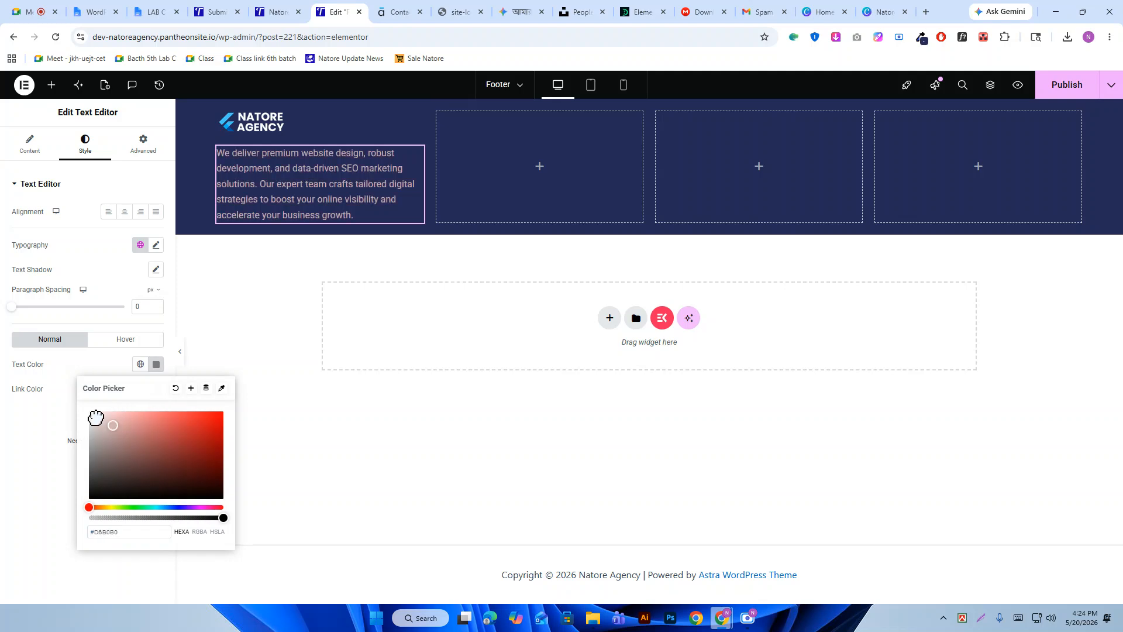
Set the description's typography to the Open Sans font family at size 16 px.
left_click(156, 245)
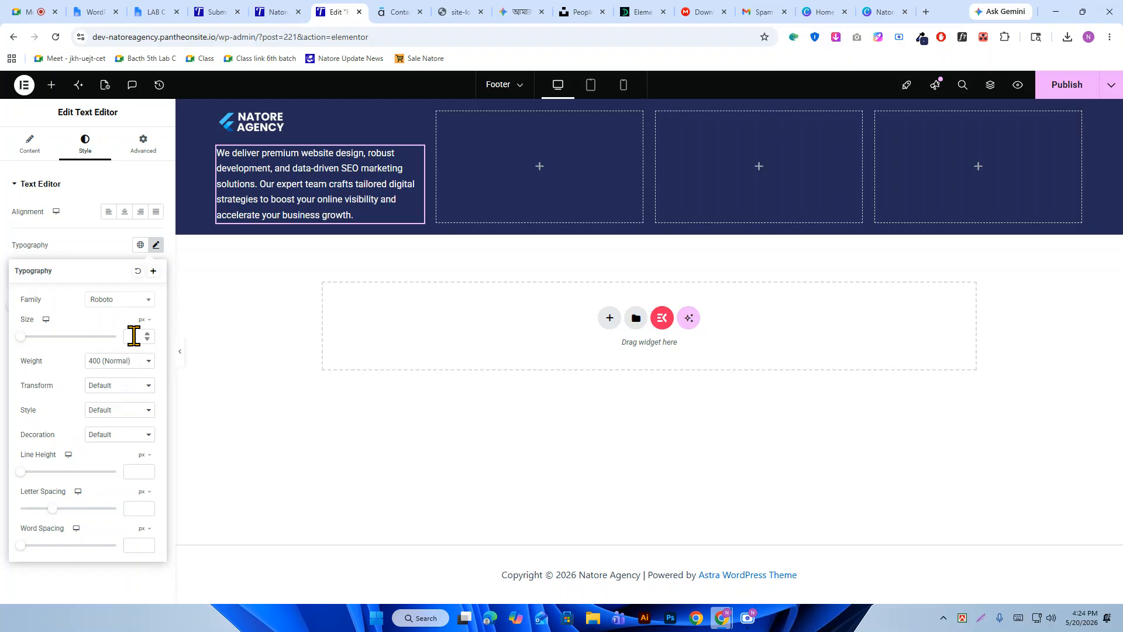
left_click(129, 302)
type("open")
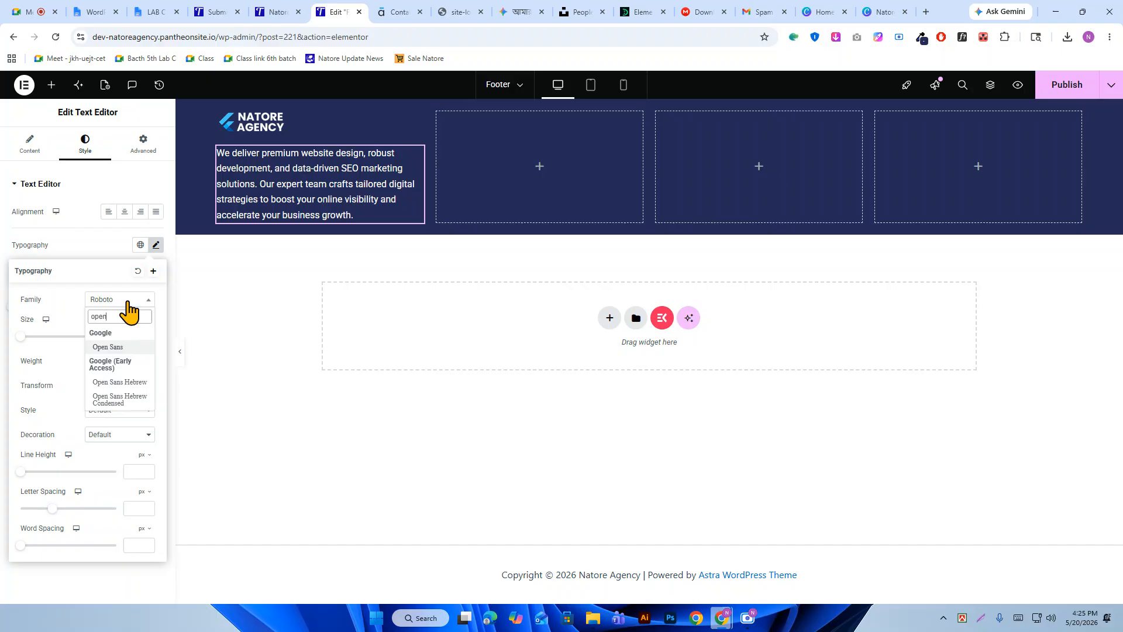
key("Return")
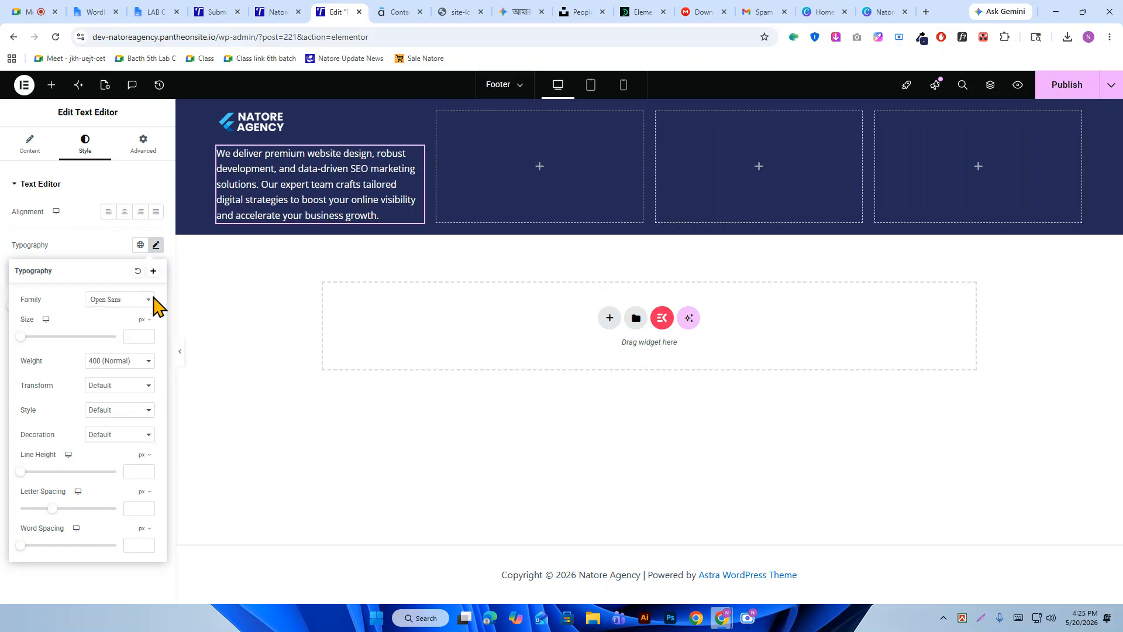
type("16")
Examine the social icon row below the description in the demo footer and return to the Footer template.
left_click(51, 88)
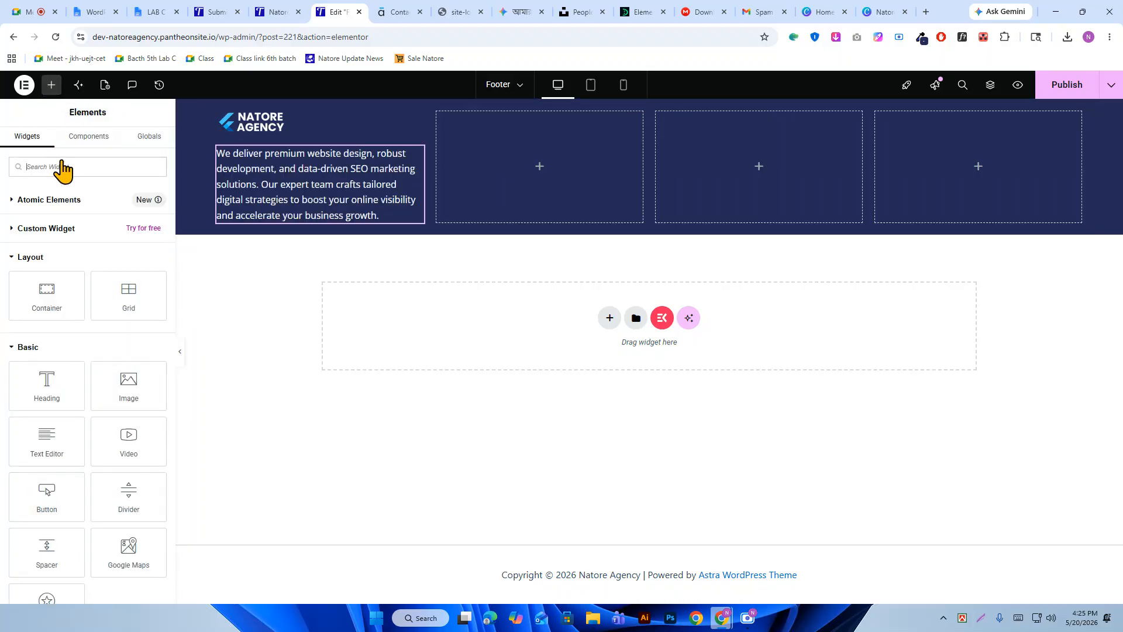
left_click(414, 5)
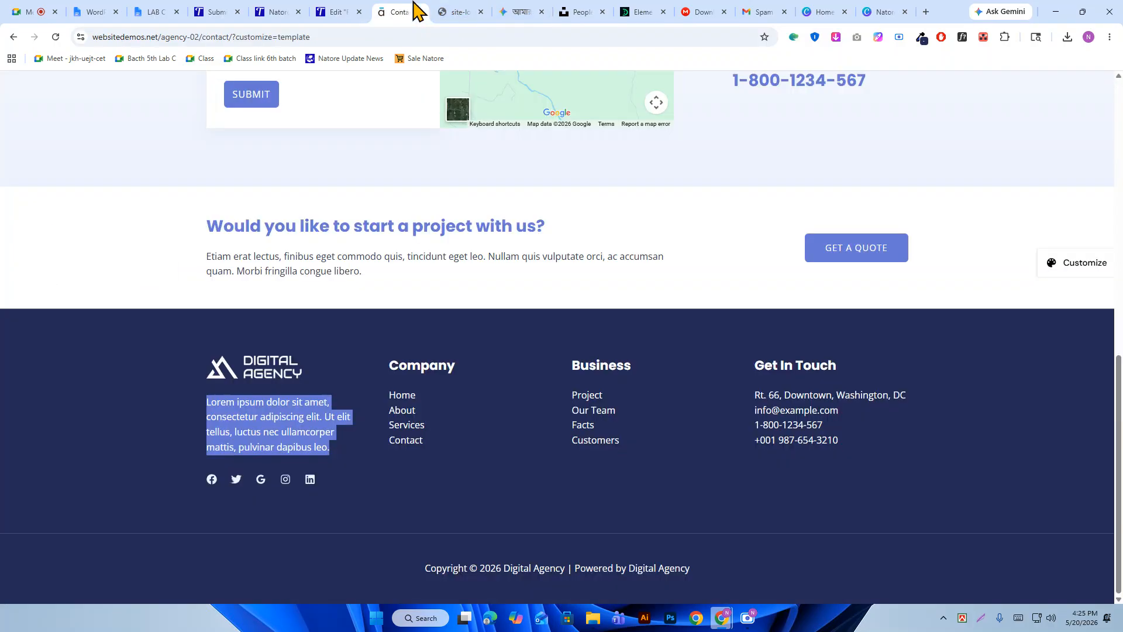
mouse_move(279, 5)
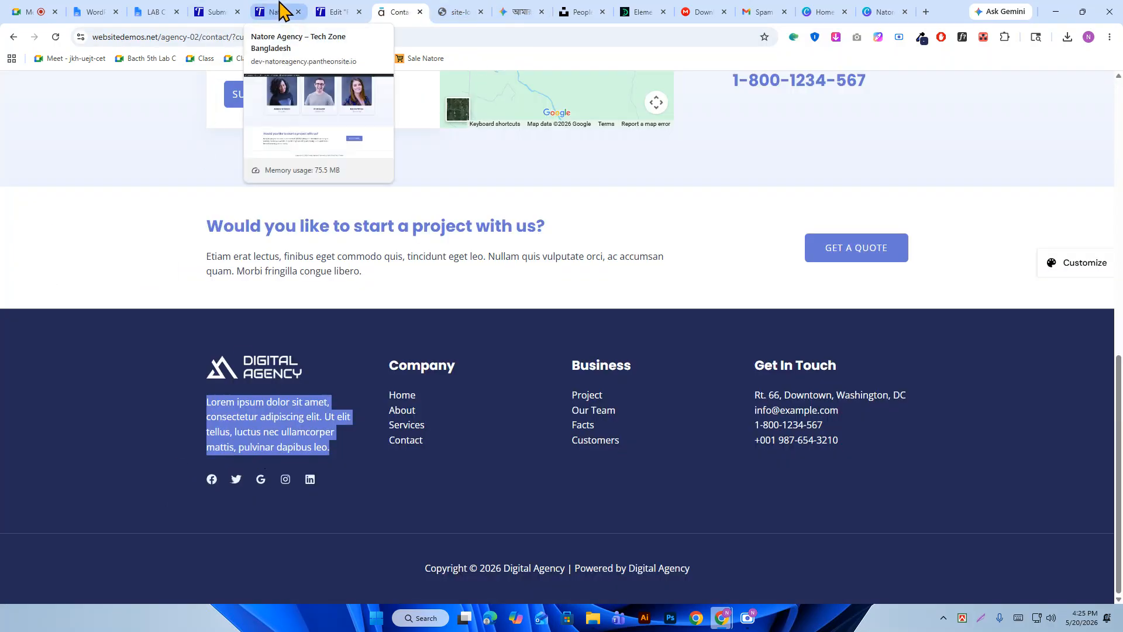
left_click(320, 10)
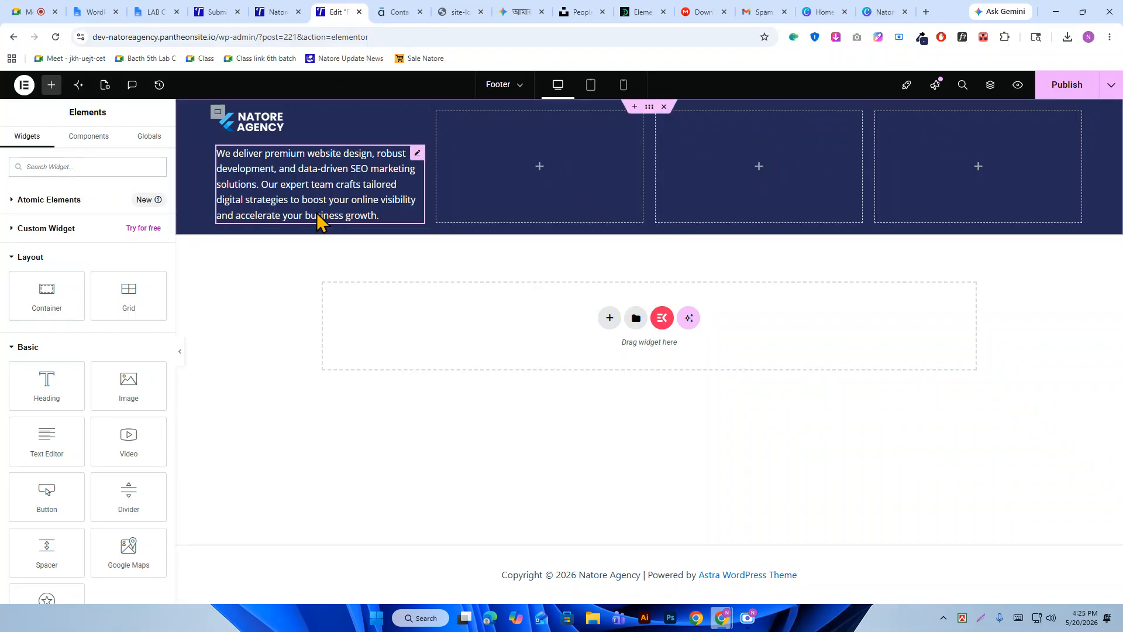
left_click(54, 166)
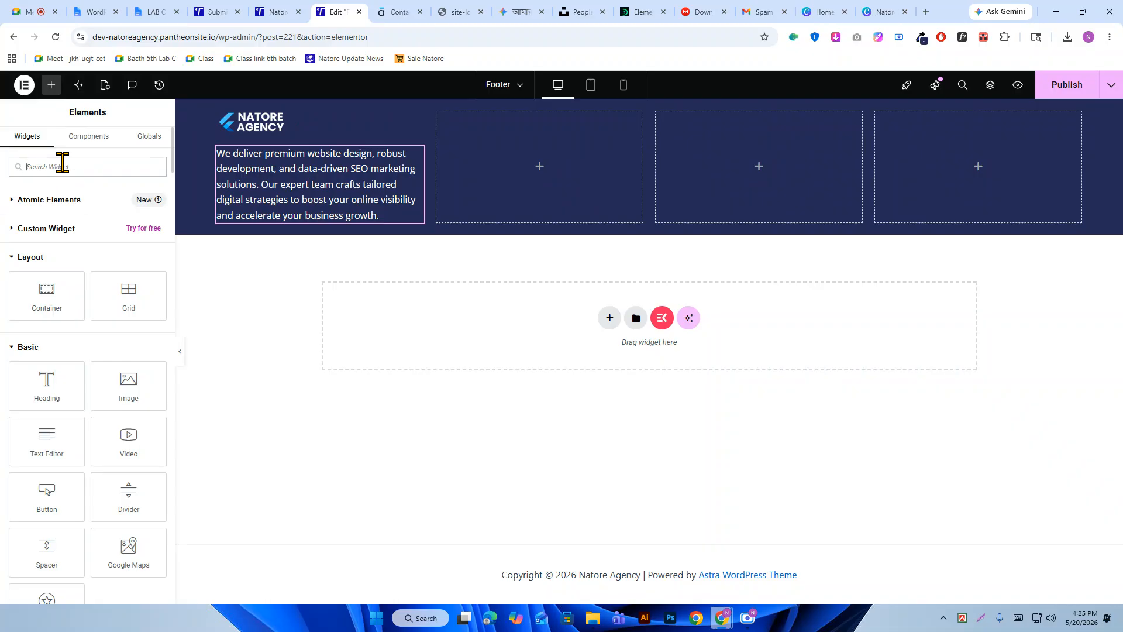
left_click(396, 12)
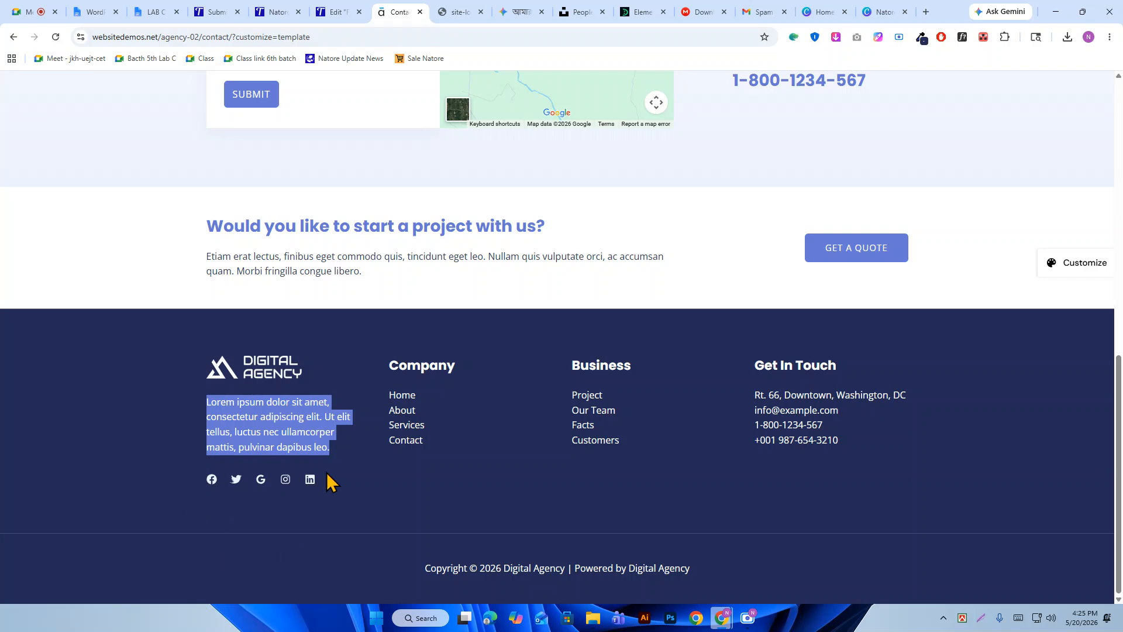
left_click(331, 12)
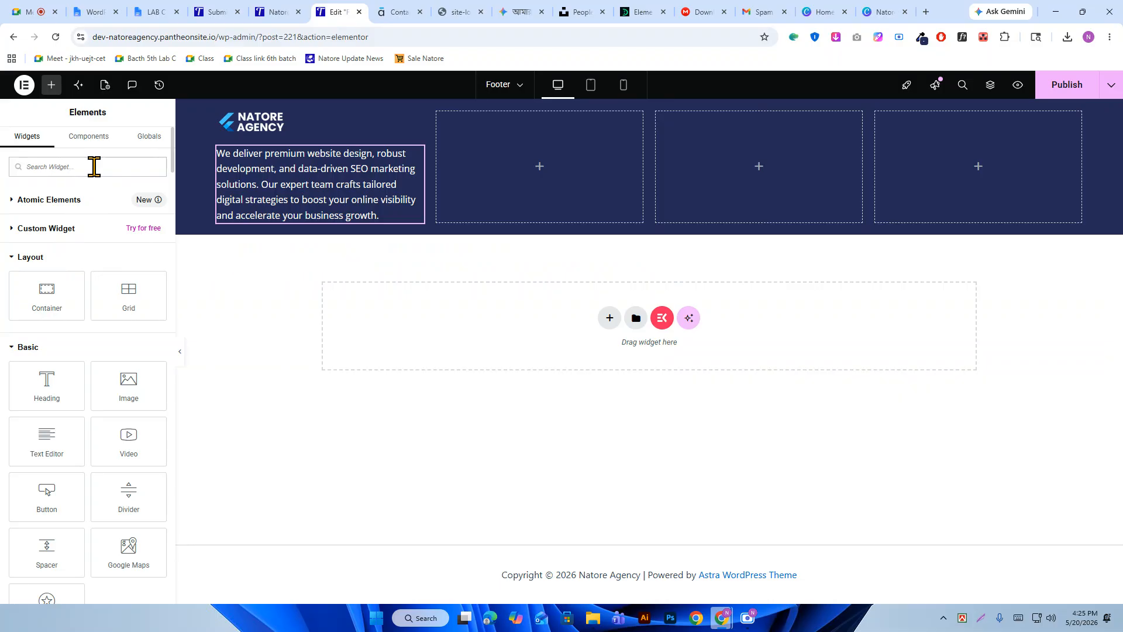
type("socia")
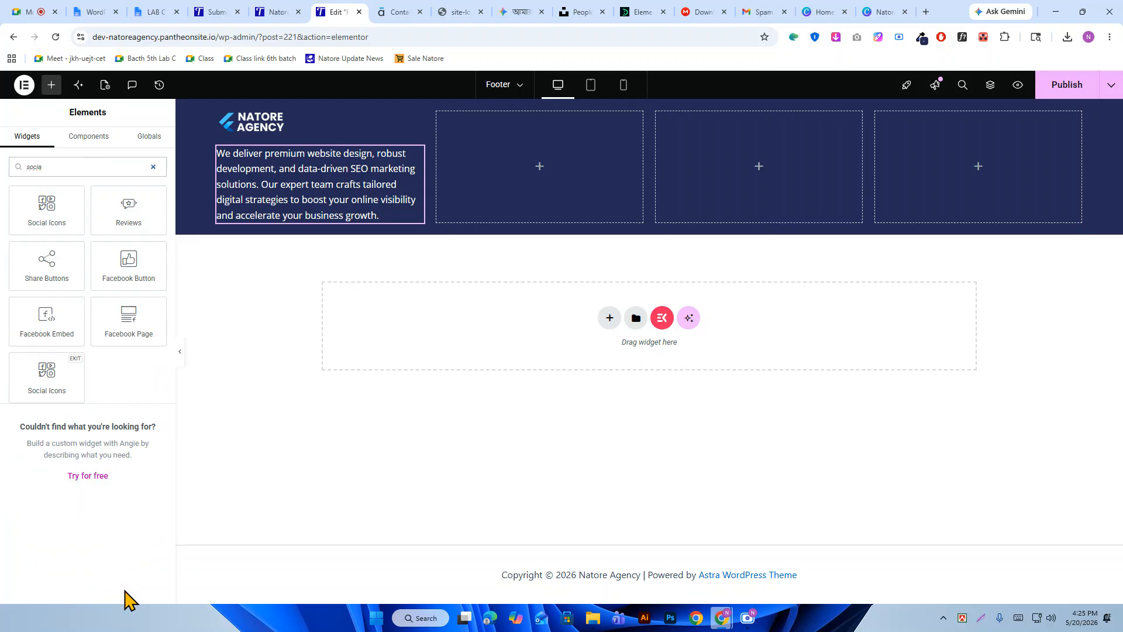
left_click_drag(32, 223, 340, 214)
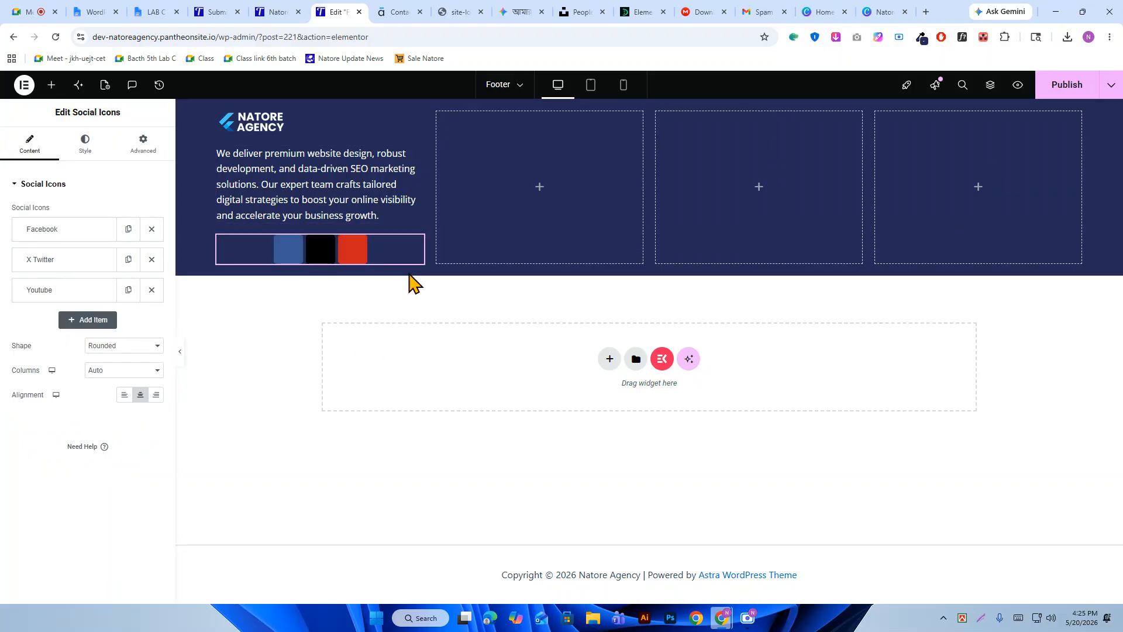
right_click(419, 249)
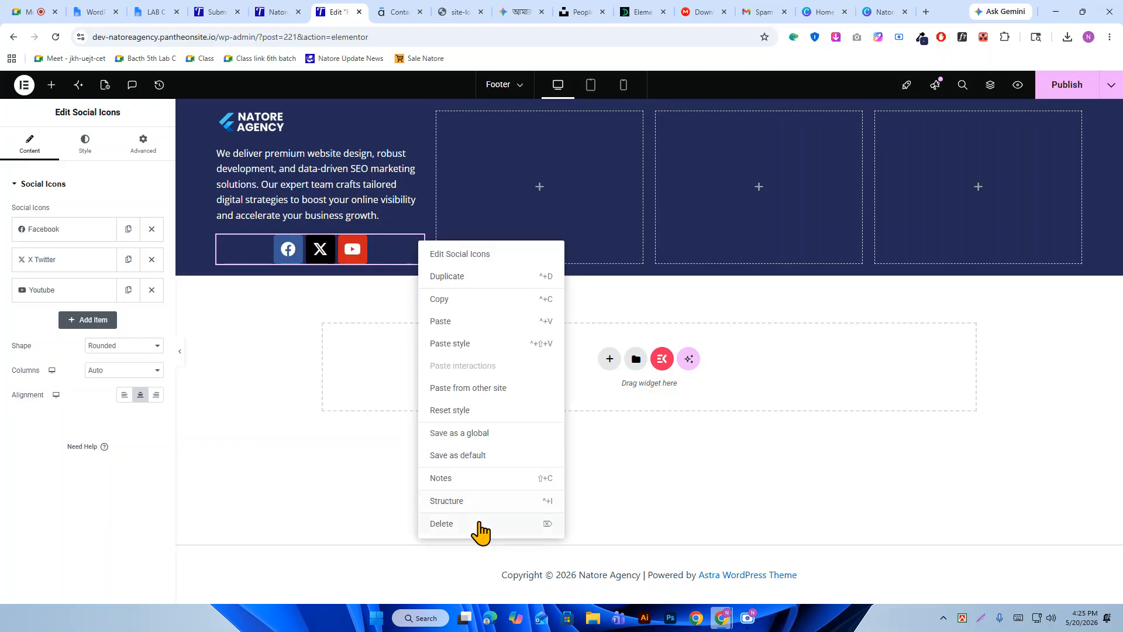
left_click(479, 527)
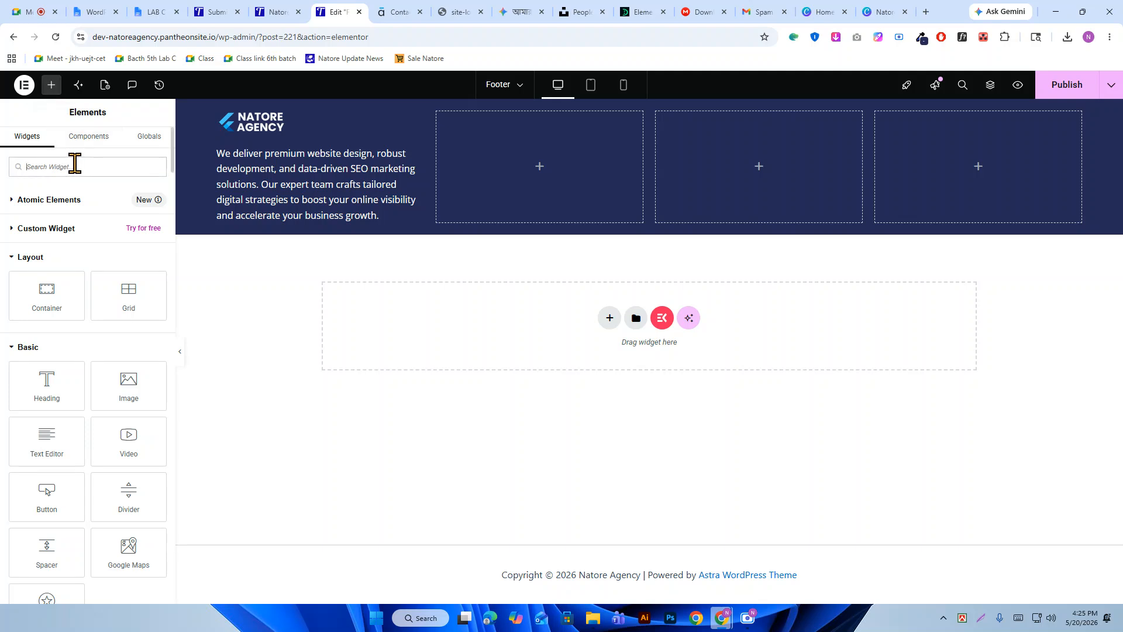
Add the ElementsKit Social Icons widget below the description in the container's first column.
type("social")
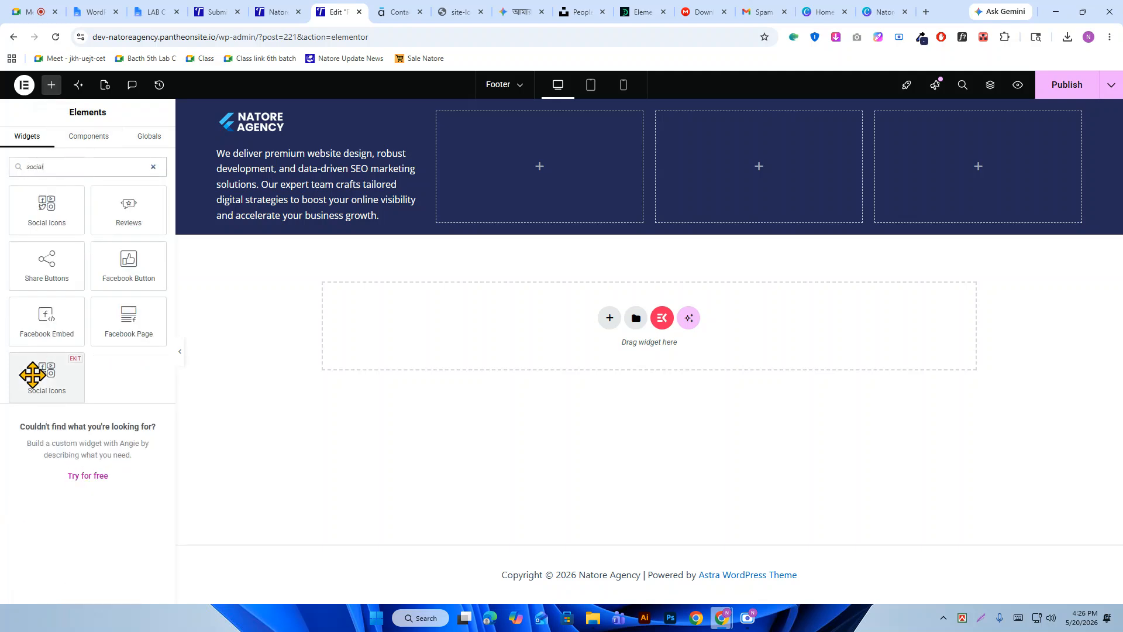
left_click_drag(34, 378, 322, 229)
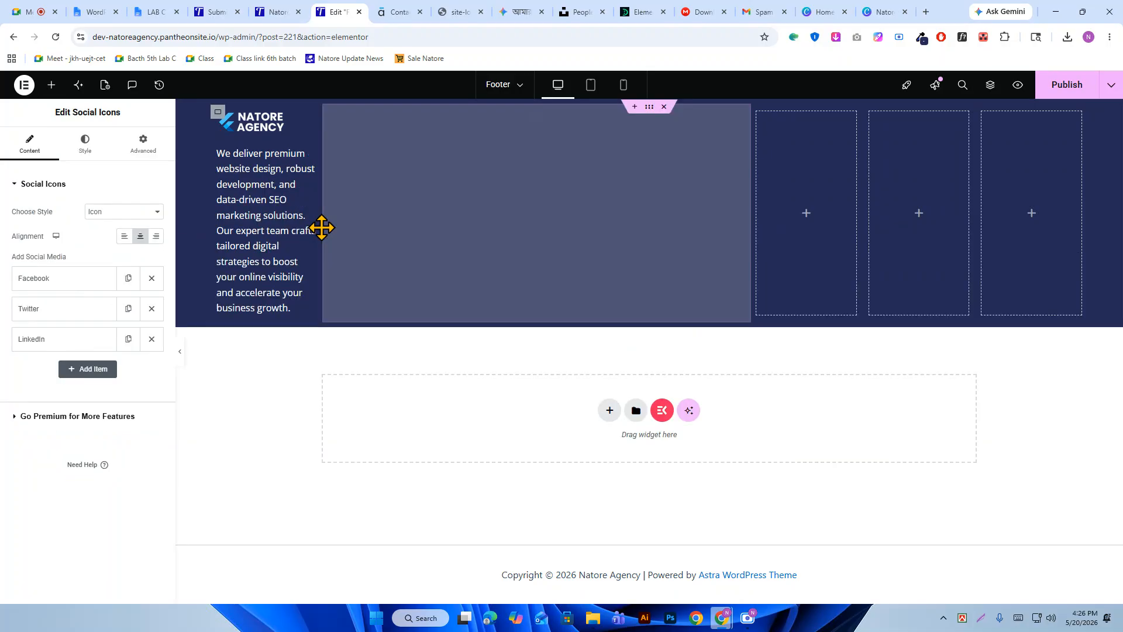
left_click_drag(477, 123, 281, 221)
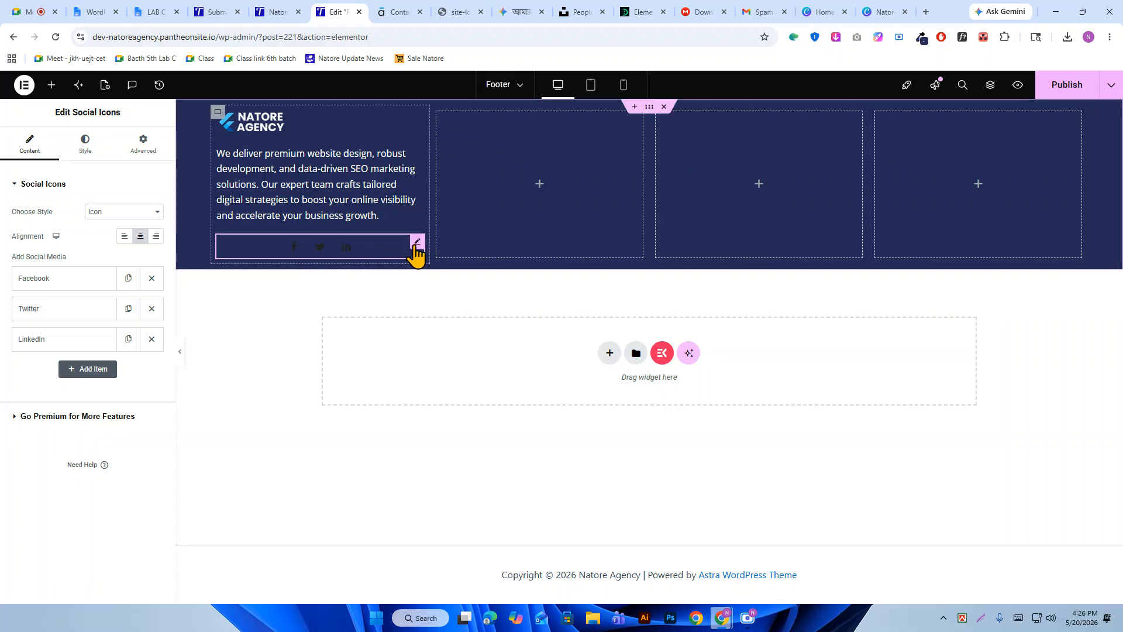
Set the Facebook icon's color to white (#FFFFFF) in the ElementsKit Social Icons widget.
left_click(86, 147)
left_click(26, 149)
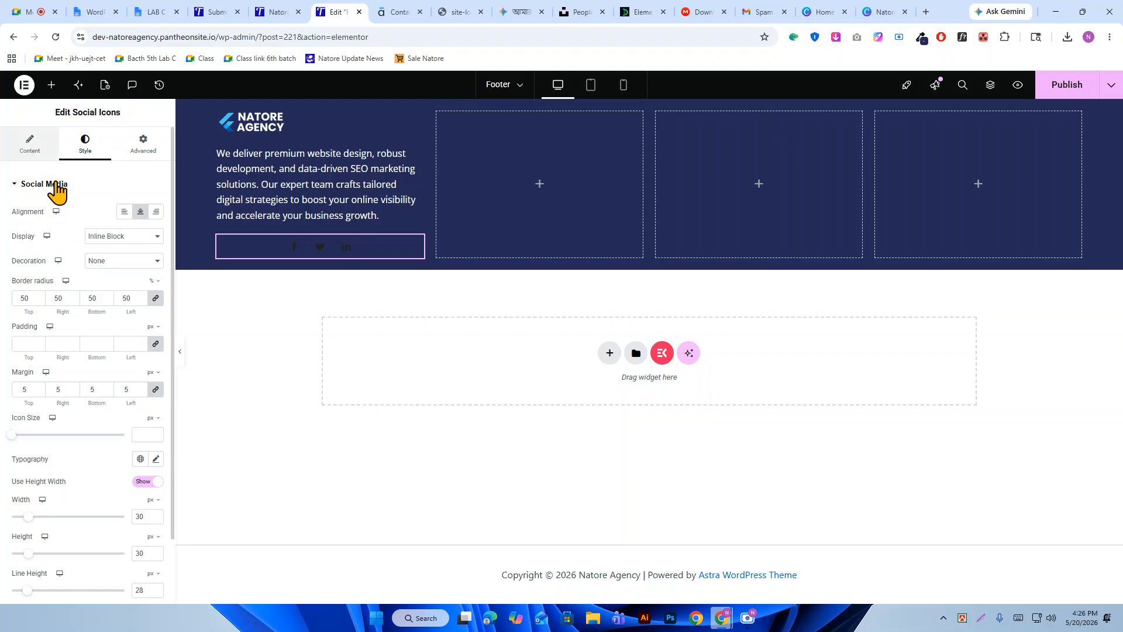
left_click(54, 279)
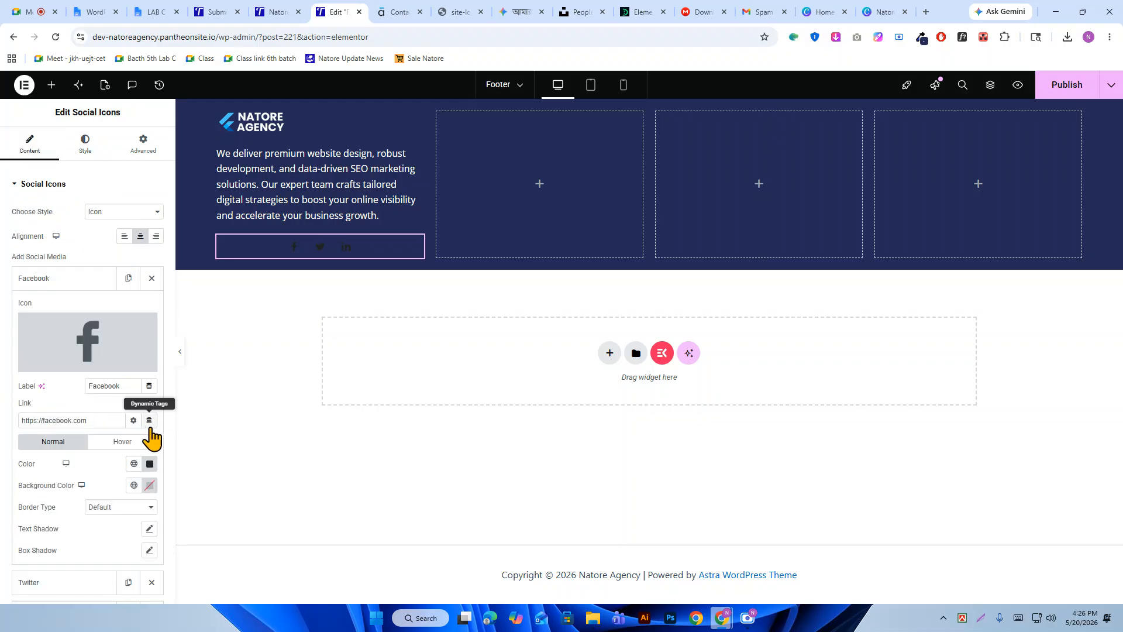
left_click(150, 464)
left_click(92, 332)
left_click_drag(93, 332, 62, 301)
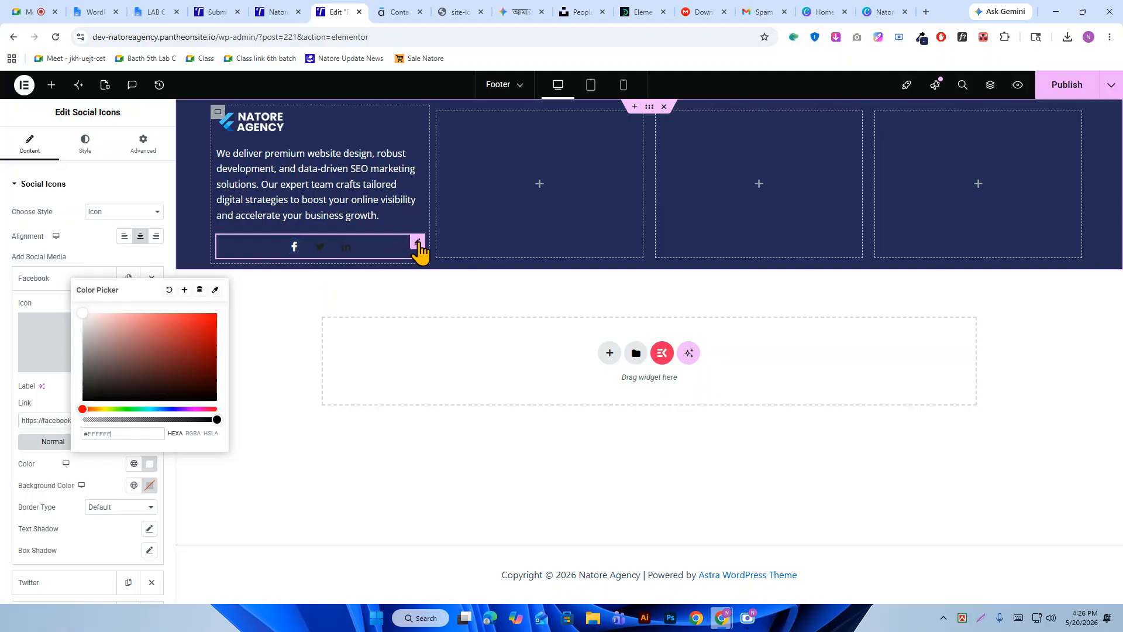
Replace the ElementsKit Social Icons widget below the description with Elementor's standard Social Icons widget.
right_click(418, 245)
left_click(471, 531)
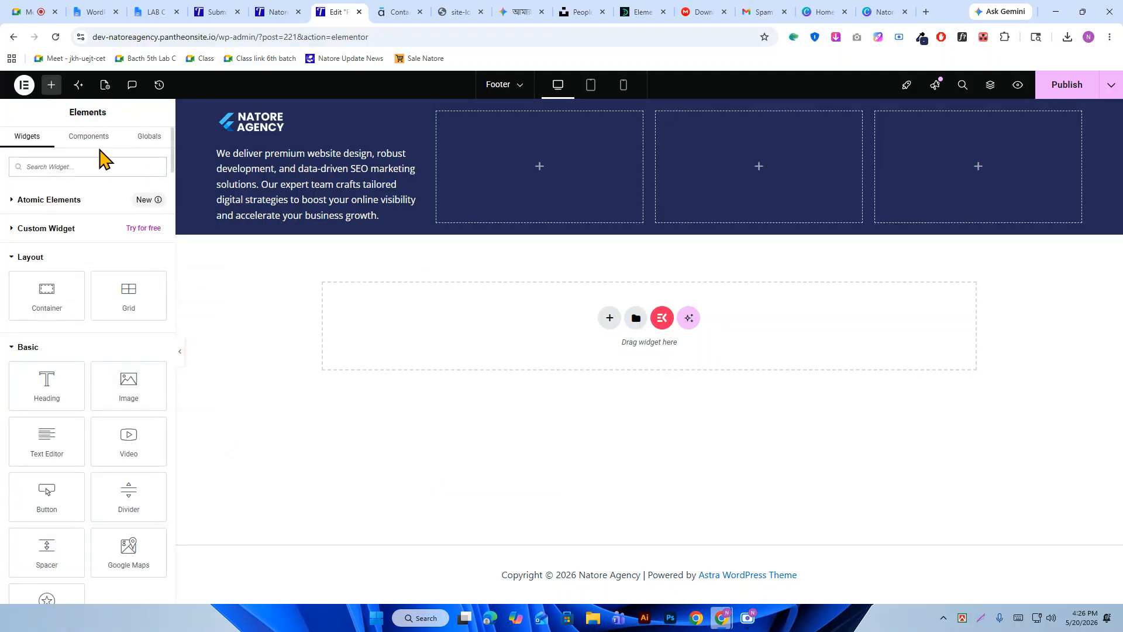
type("socia")
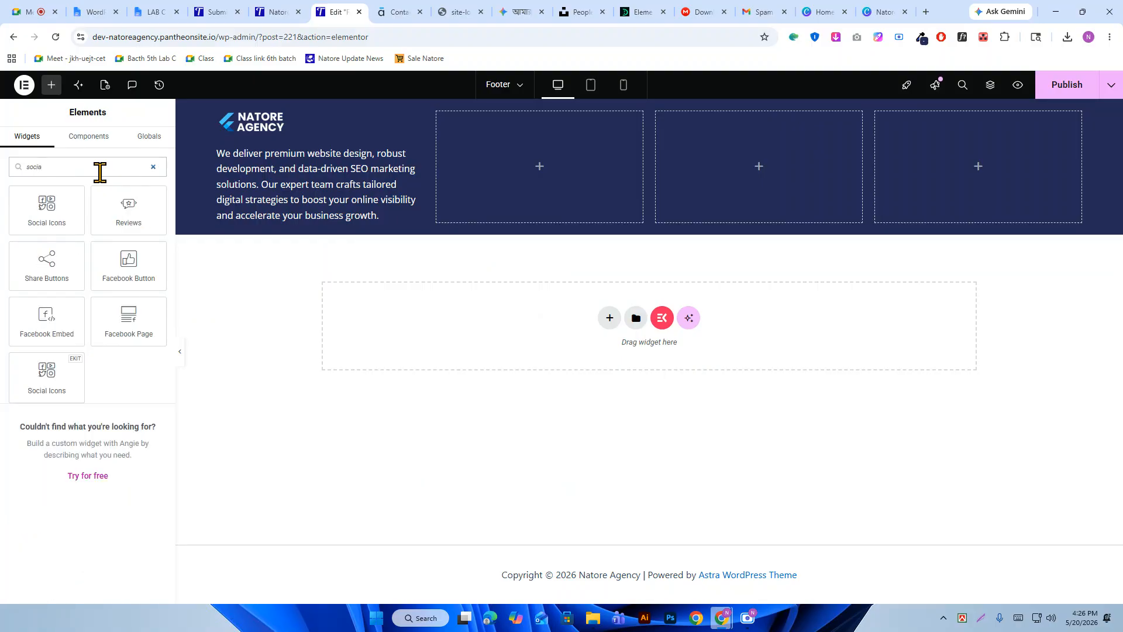
left_click_drag(47, 205, 269, 220)
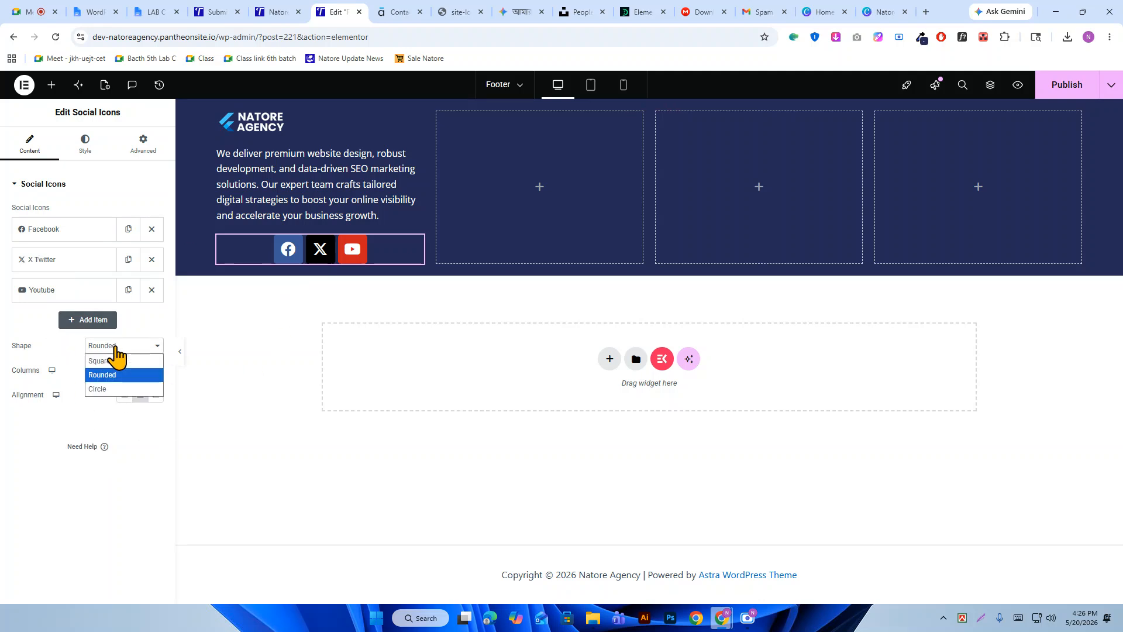
Try the Circle shape on the social icons and return the shape to Rounded.
left_click(110, 390)
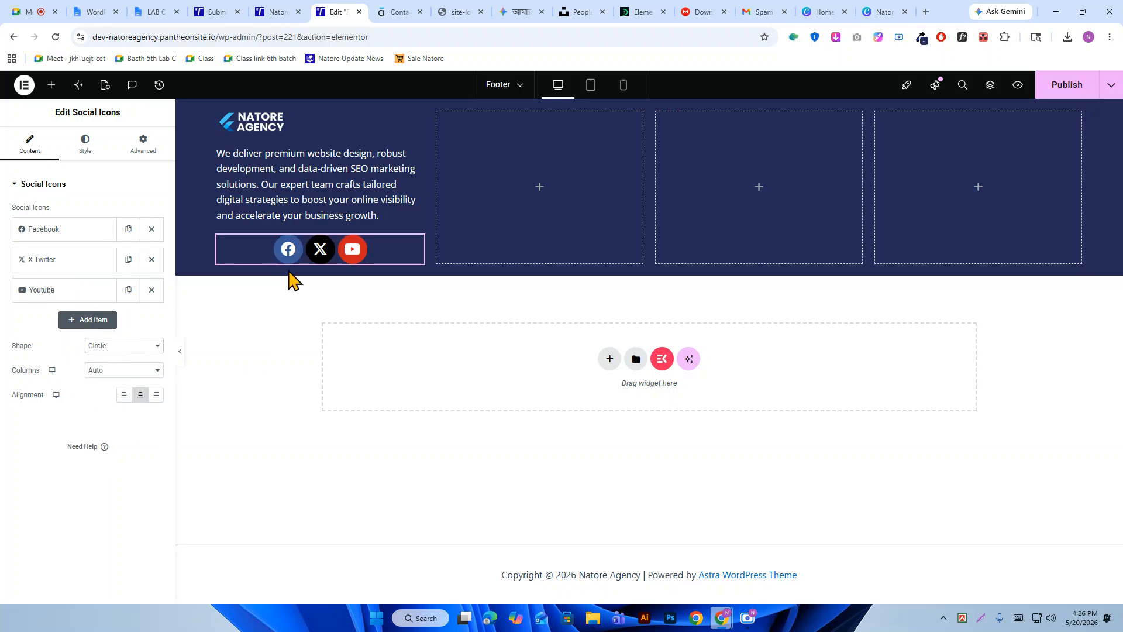
left_click(120, 345)
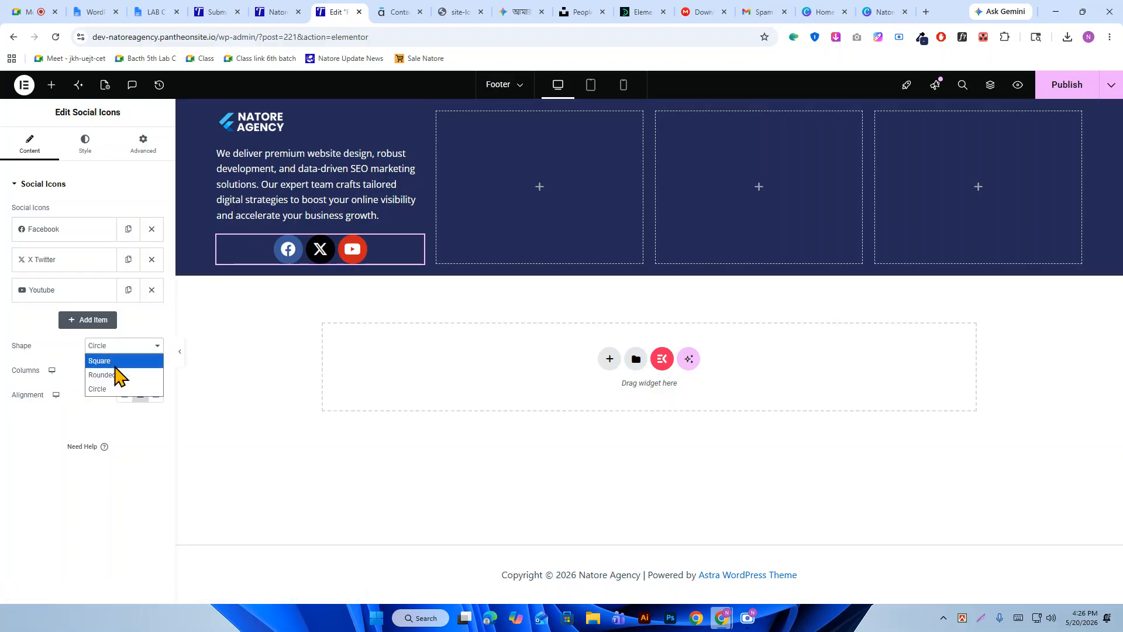
left_click(120, 375)
left_click(109, 347)
left_click(114, 375)
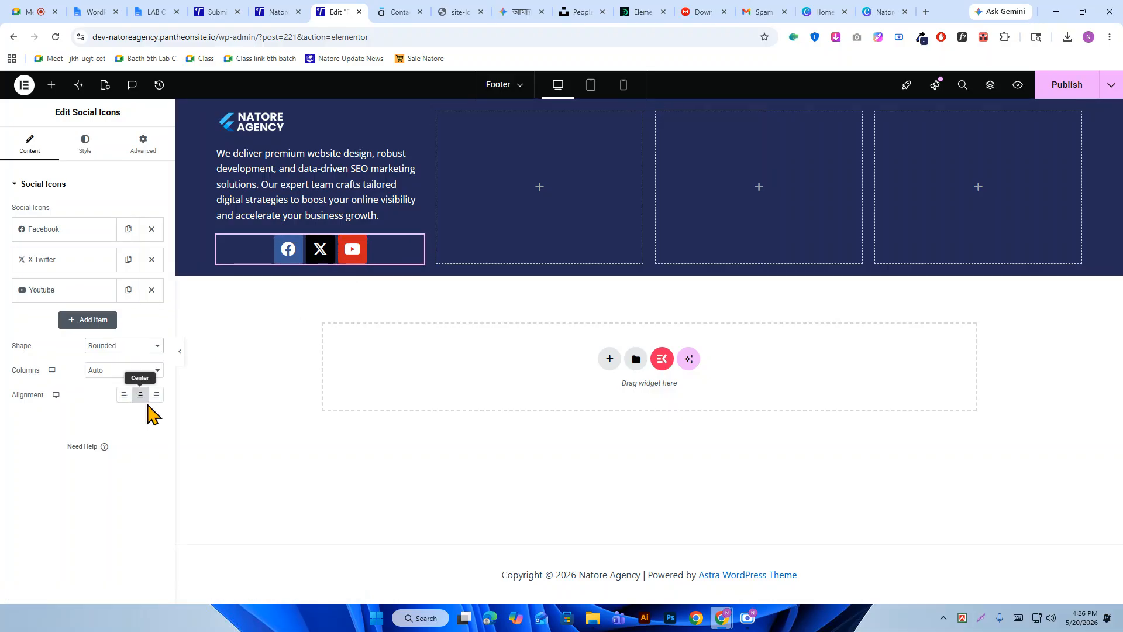
Try the different alignments on the social icon row and align it to the left of the first column.
left_click(124, 395)
left_click(155, 395)
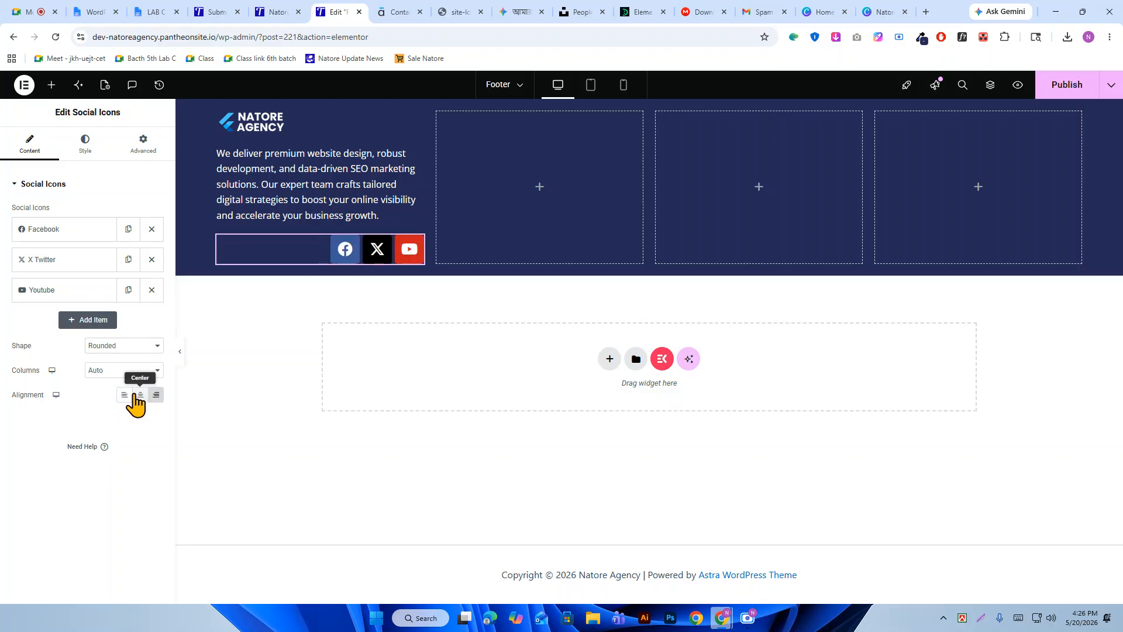
left_click(140, 395)
left_click(124, 394)
left_click(58, 237)
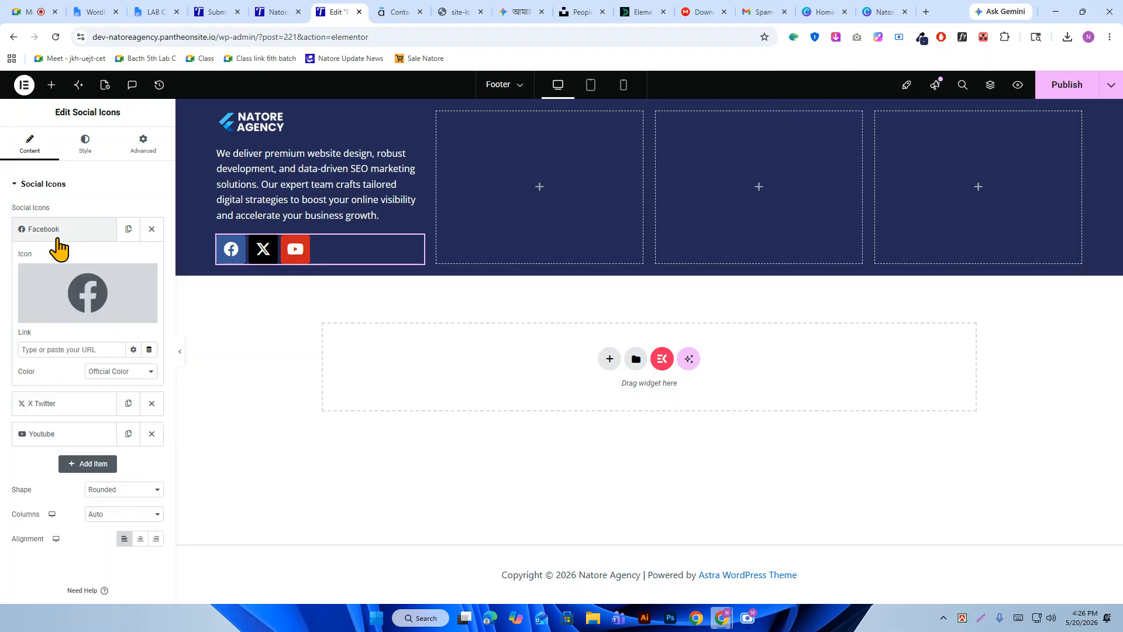
mouse_move(53, 264)
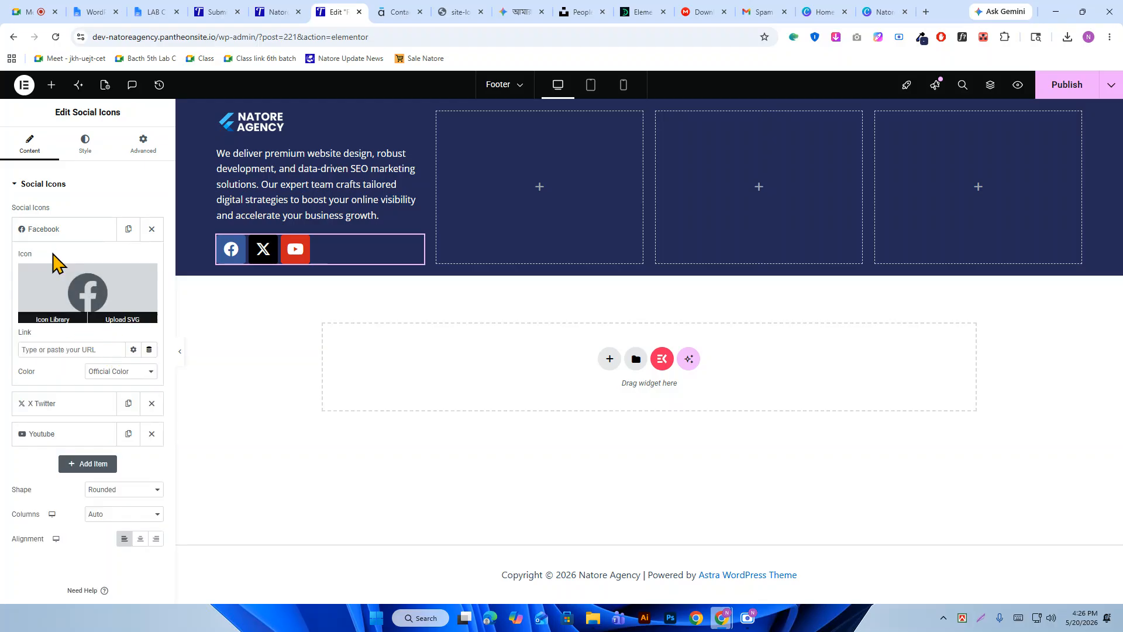
left_click(53, 230)
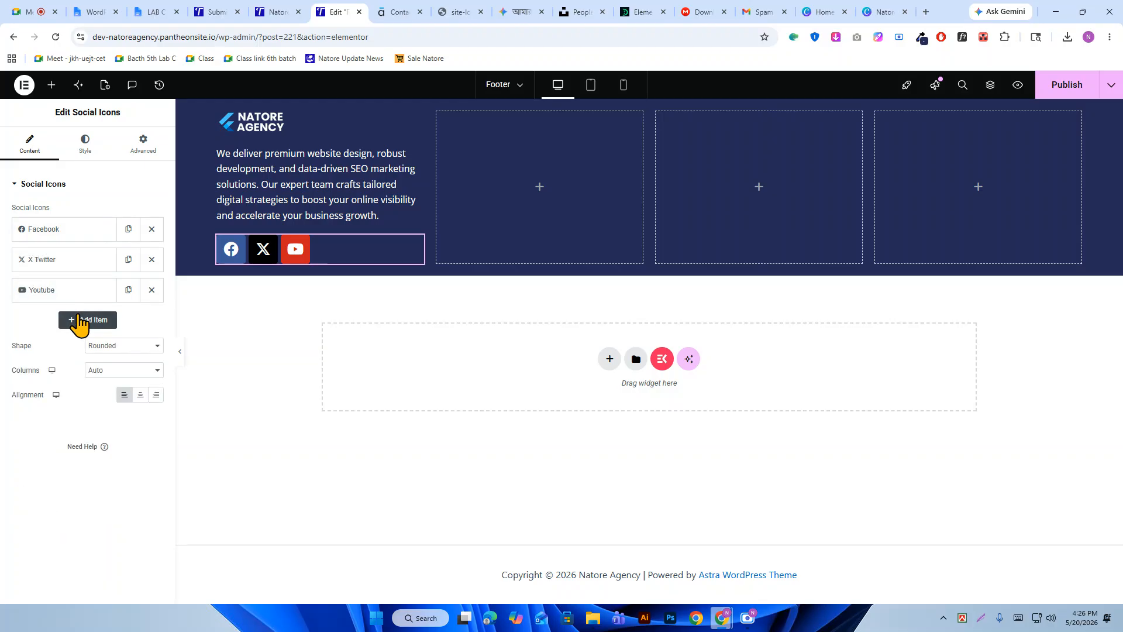
Add a fourth item to the social icons and give it the WhatsApp icon from the icon library.
left_click(79, 322)
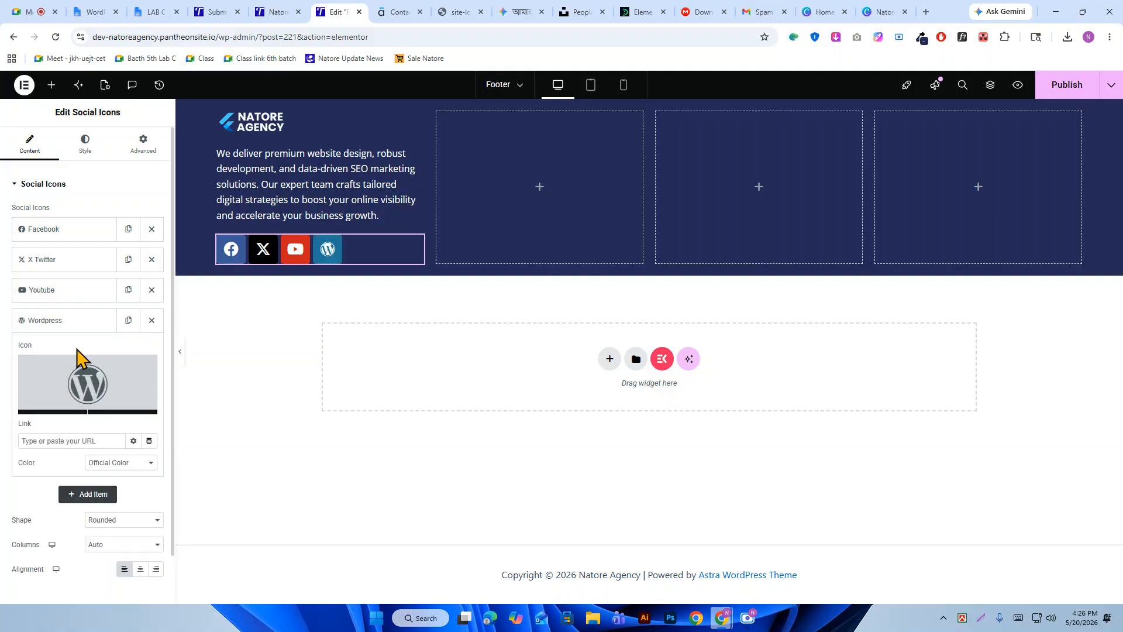
left_click(79, 378)
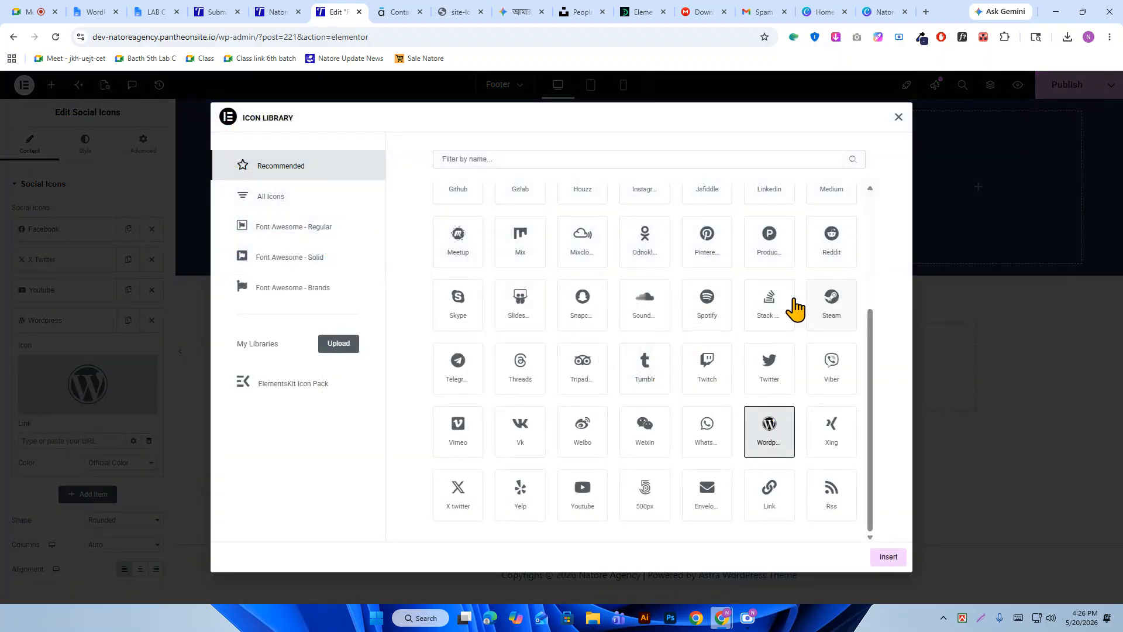
left_click(486, 151)
type("wha")
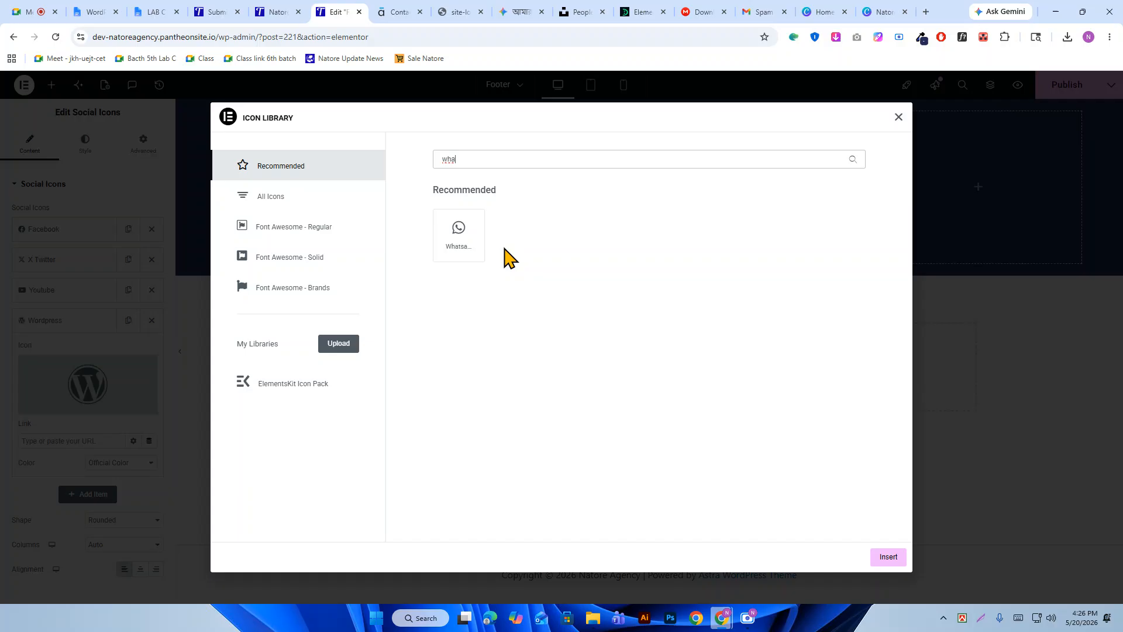
left_click(459, 234)
left_click(880, 556)
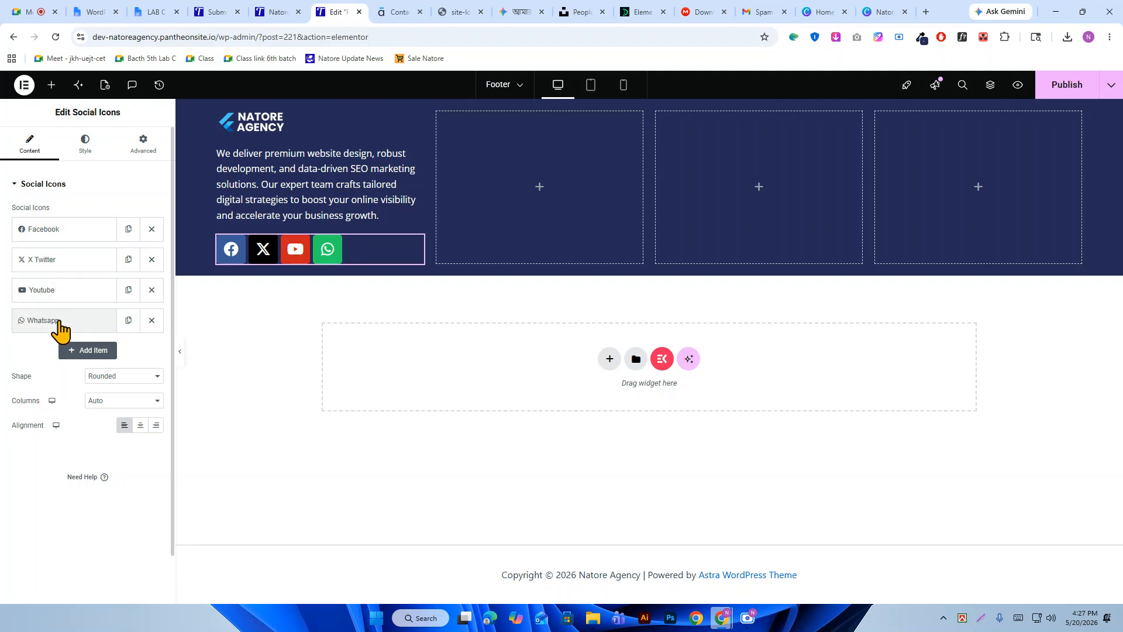
Add a fifth social item with the LinkedIn icon, checking the demo footer's icon row for reference.
left_click(89, 350)
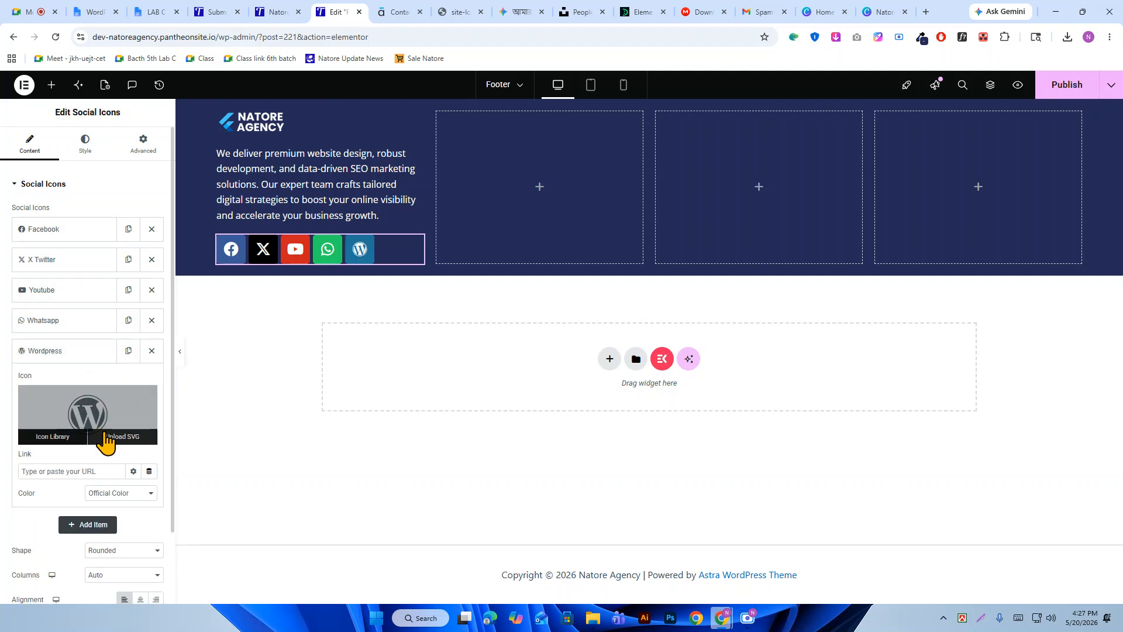
left_click(398, 12)
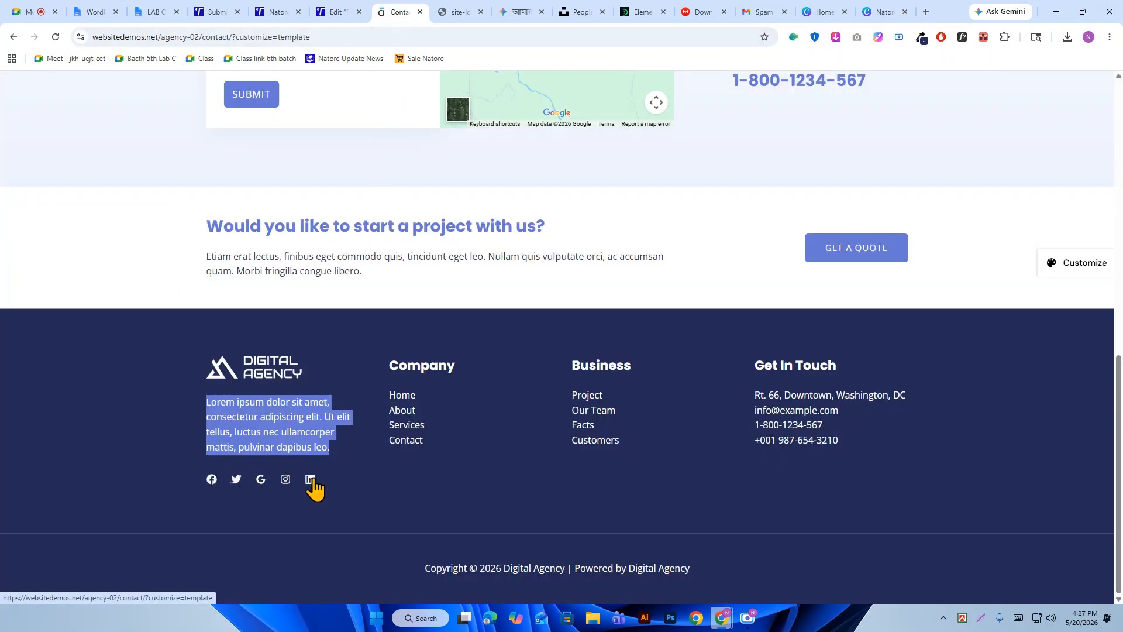
left_click(345, 13)
left_click(67, 439)
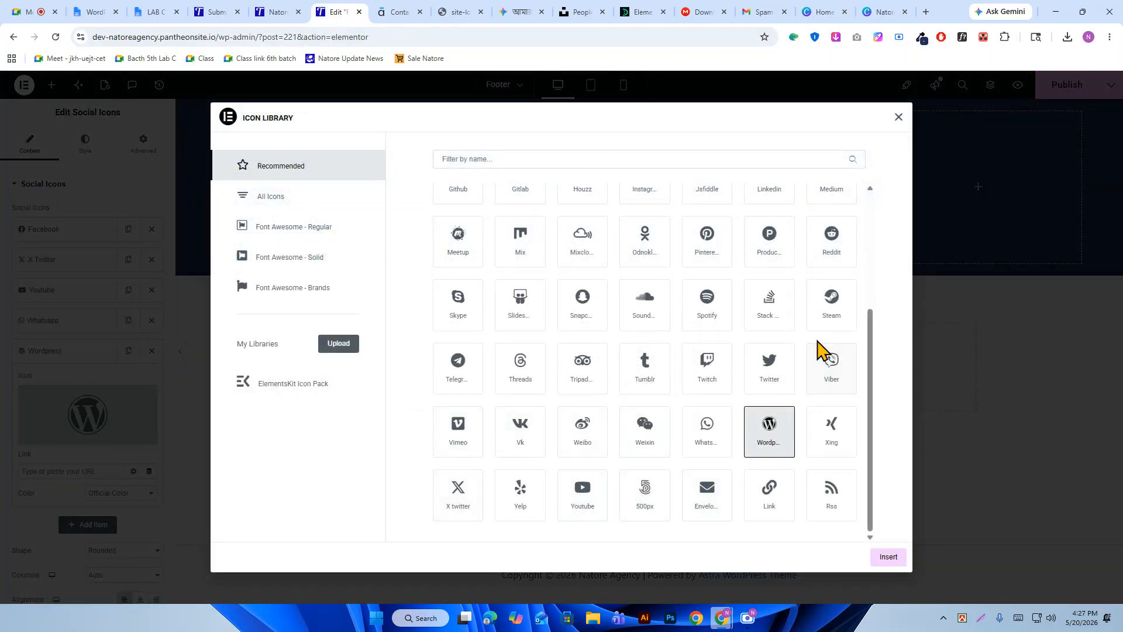
left_click(508, 154)
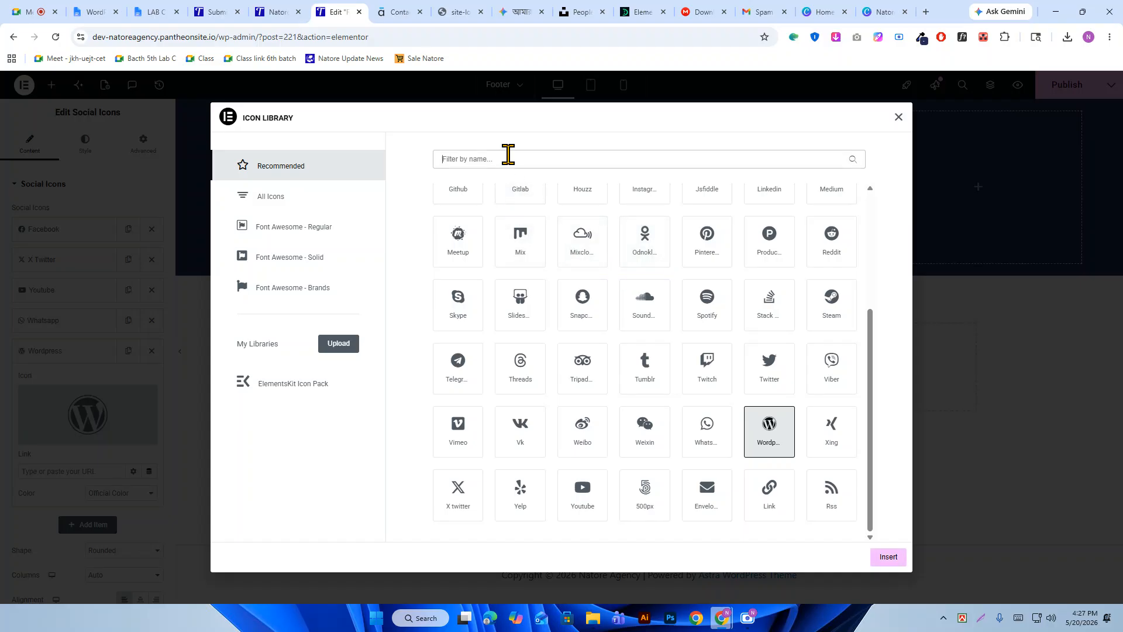
type("link")
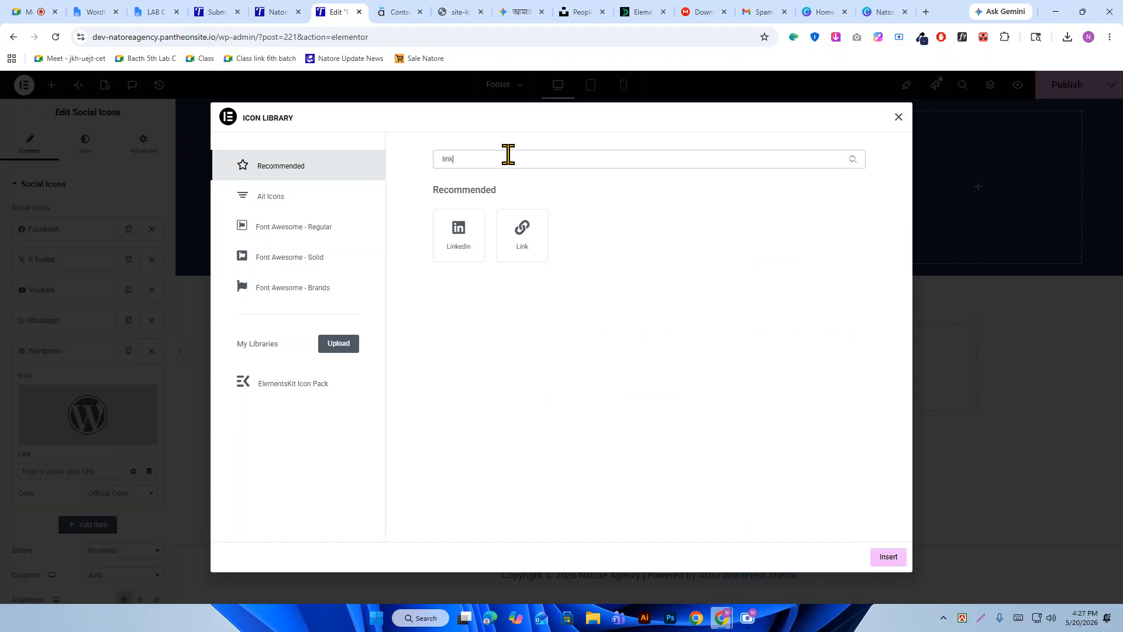
left_click(435, 234)
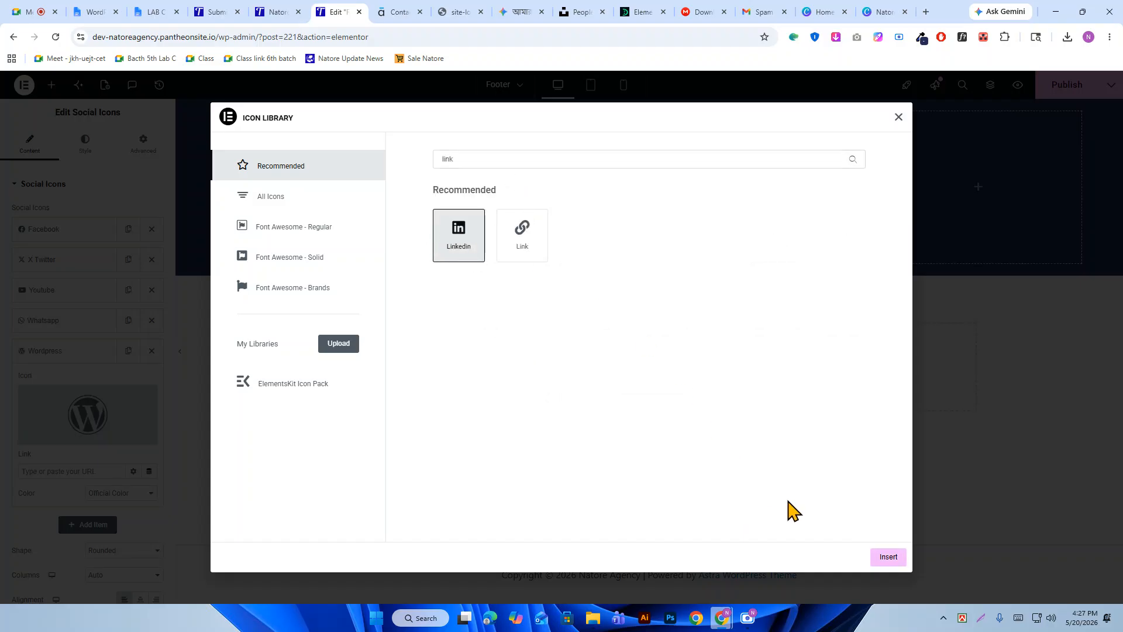
left_click(881, 557)
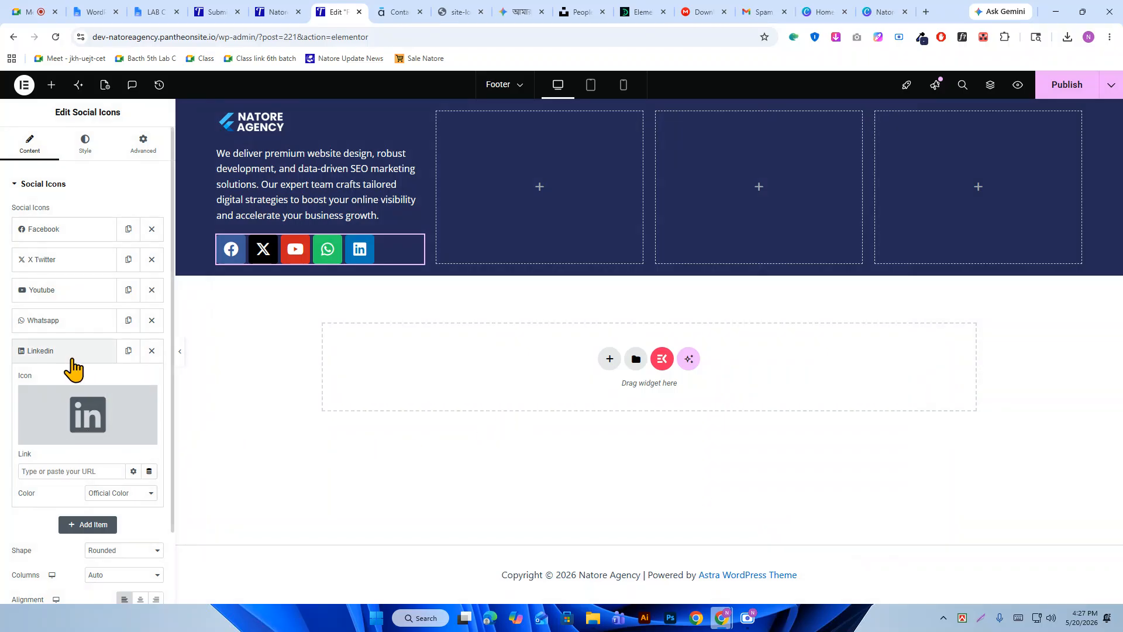
Add a sixth item to the social icons and give it the Instagram icon from the icon library.
left_click(71, 357)
left_click(73, 381)
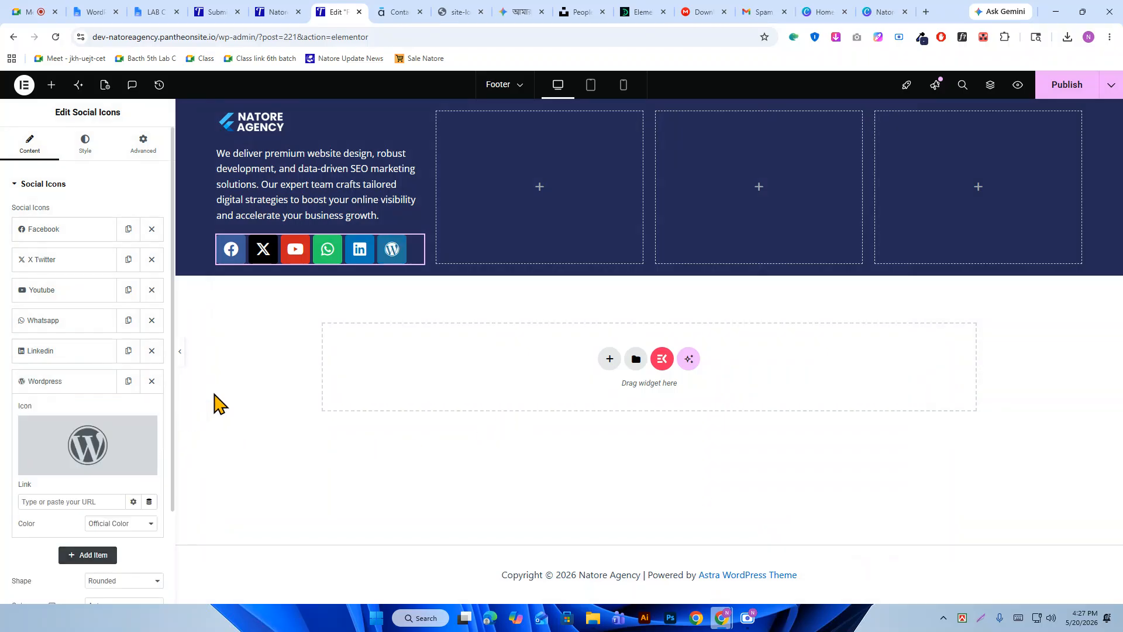
left_click(107, 423)
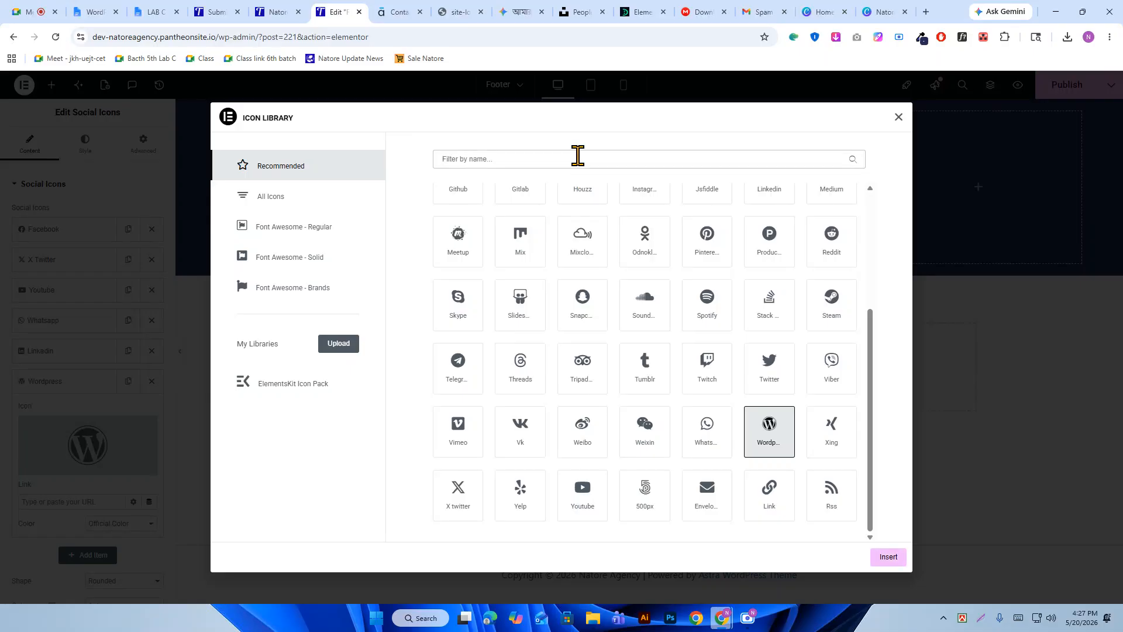
left_click(578, 155)
type("ins")
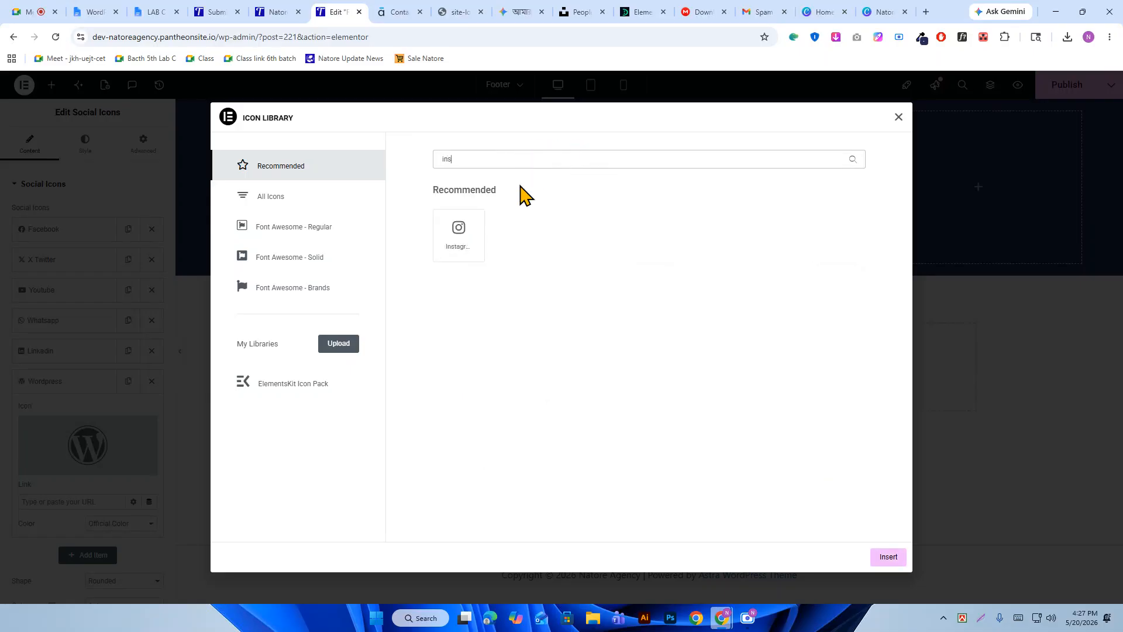
left_click(462, 242)
left_click(889, 556)
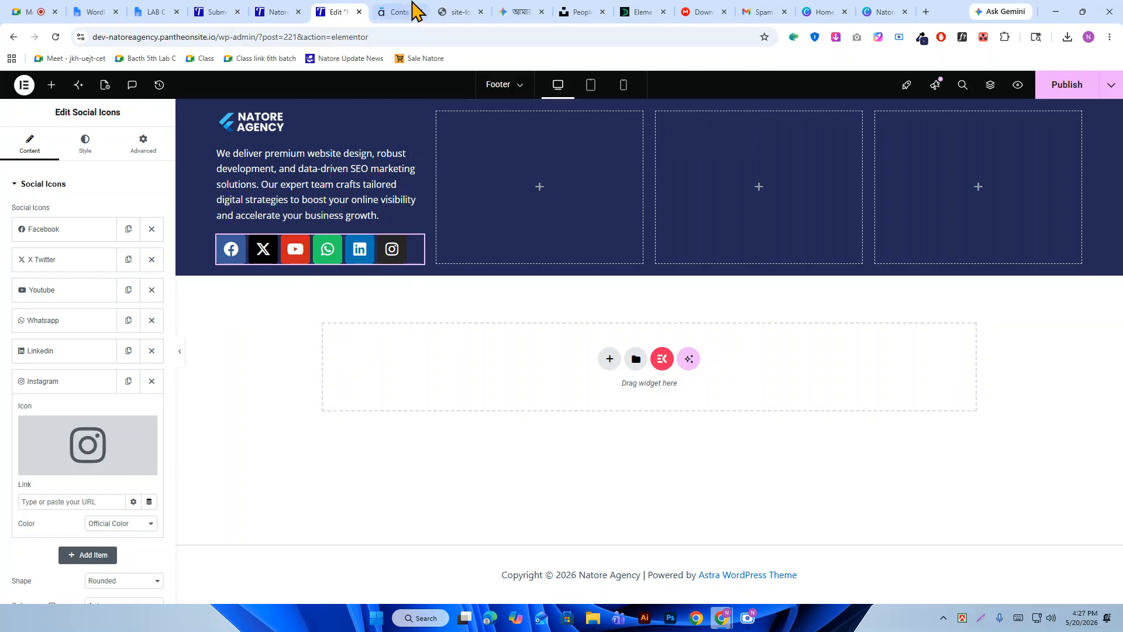
Check where the Google icon in the Digital Agency demo footer links and return to the Footer template.
left_click(413, 10)
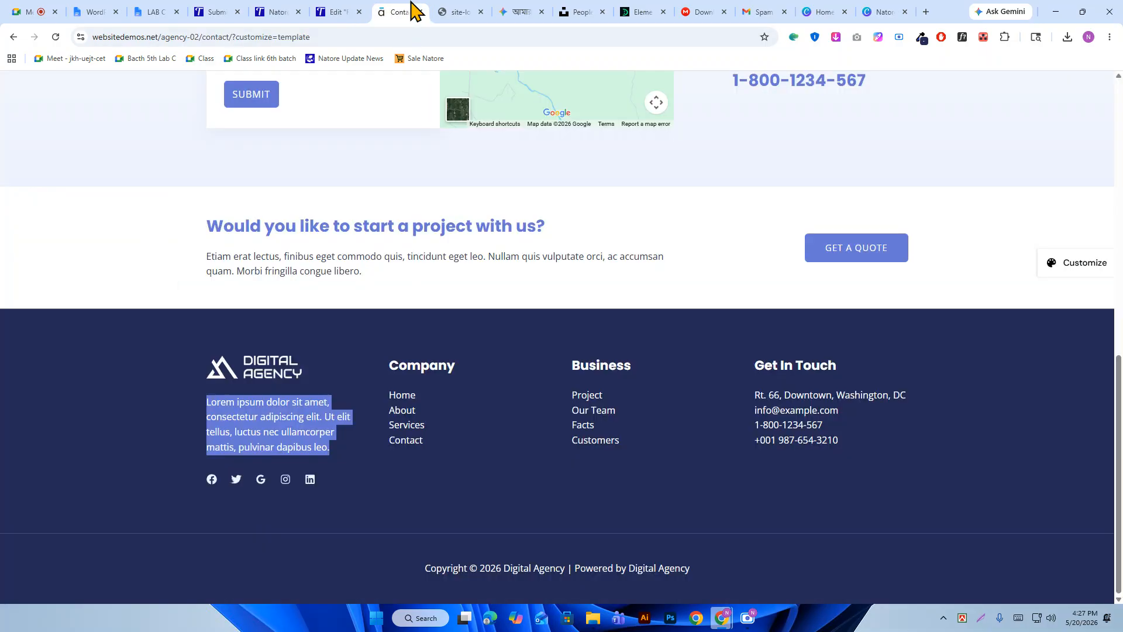
left_click(261, 481)
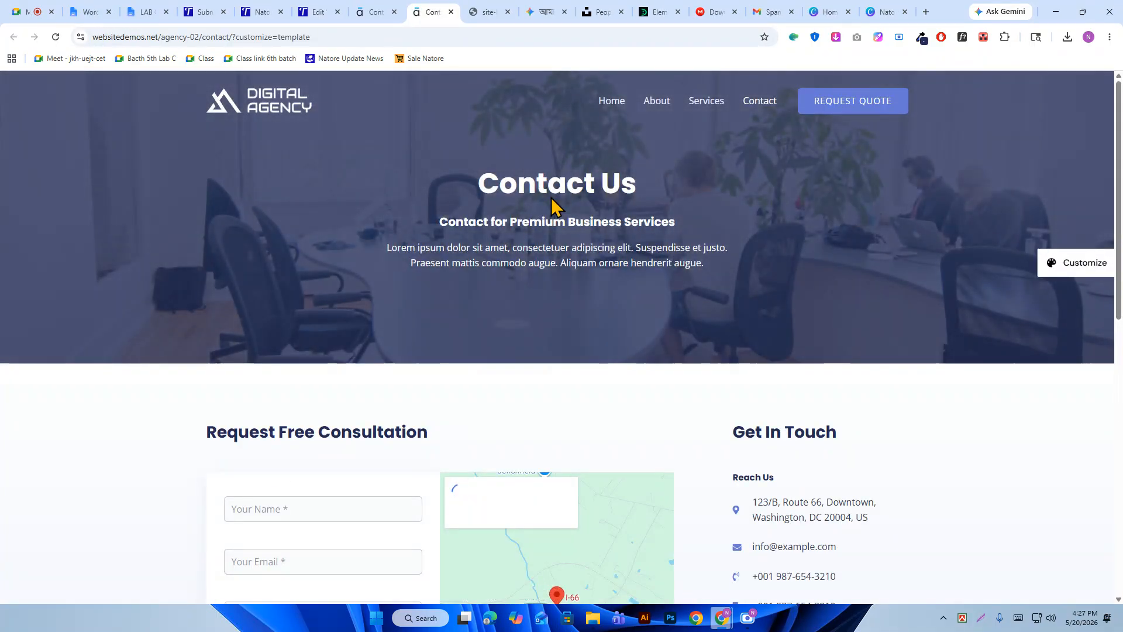
left_click(451, 12)
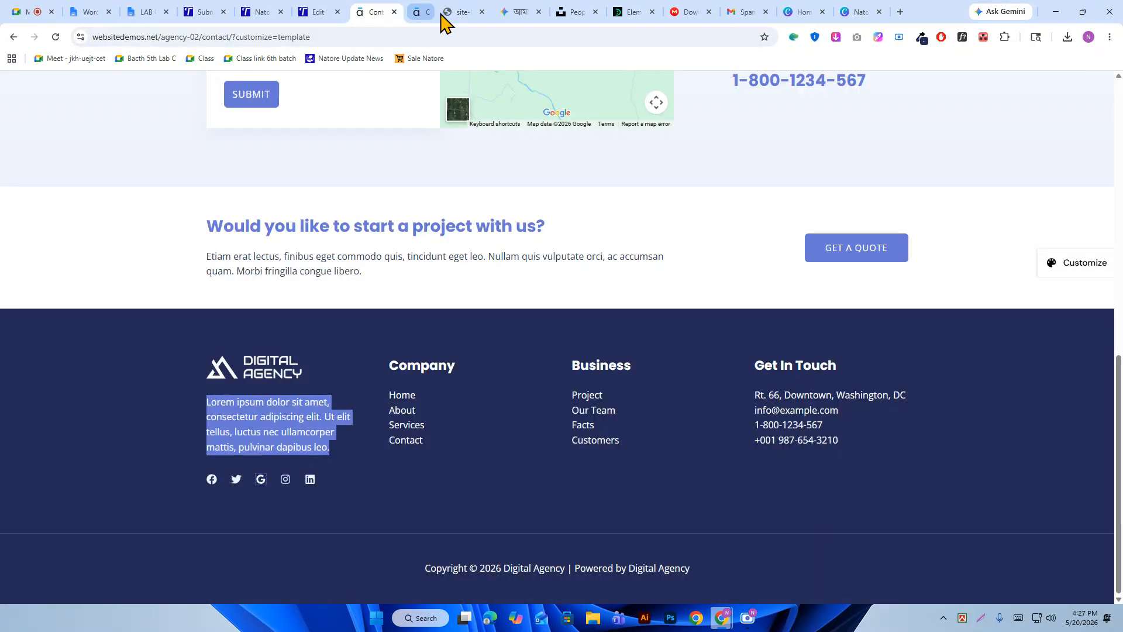
left_click(326, 14)
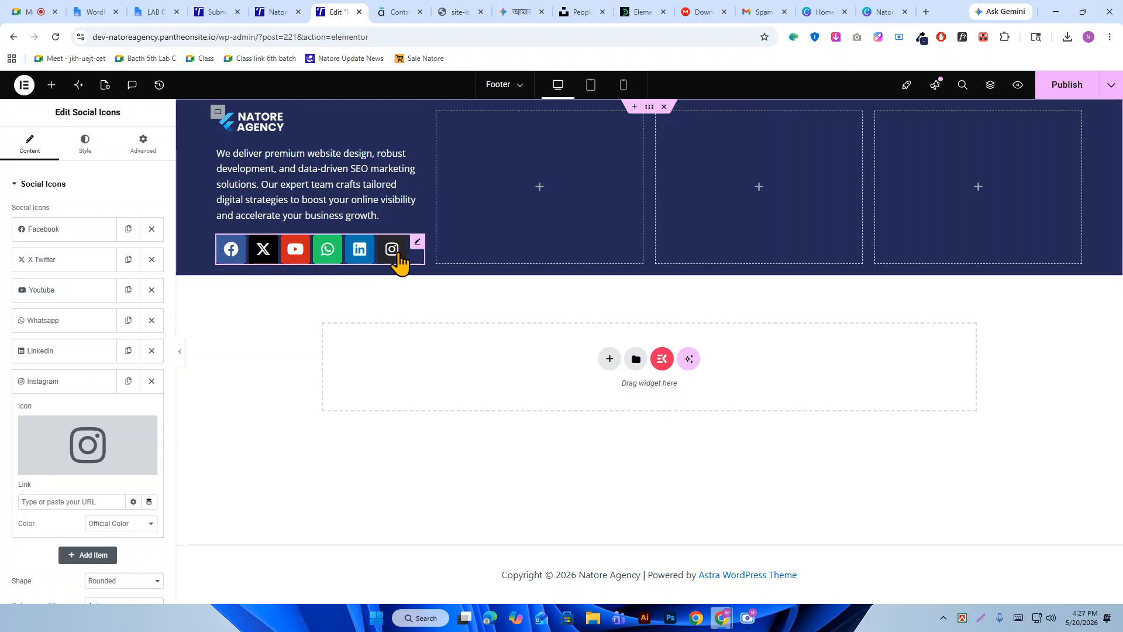
Collapse the Instagram item and center-align the row of social icons.
left_click(60, 387)
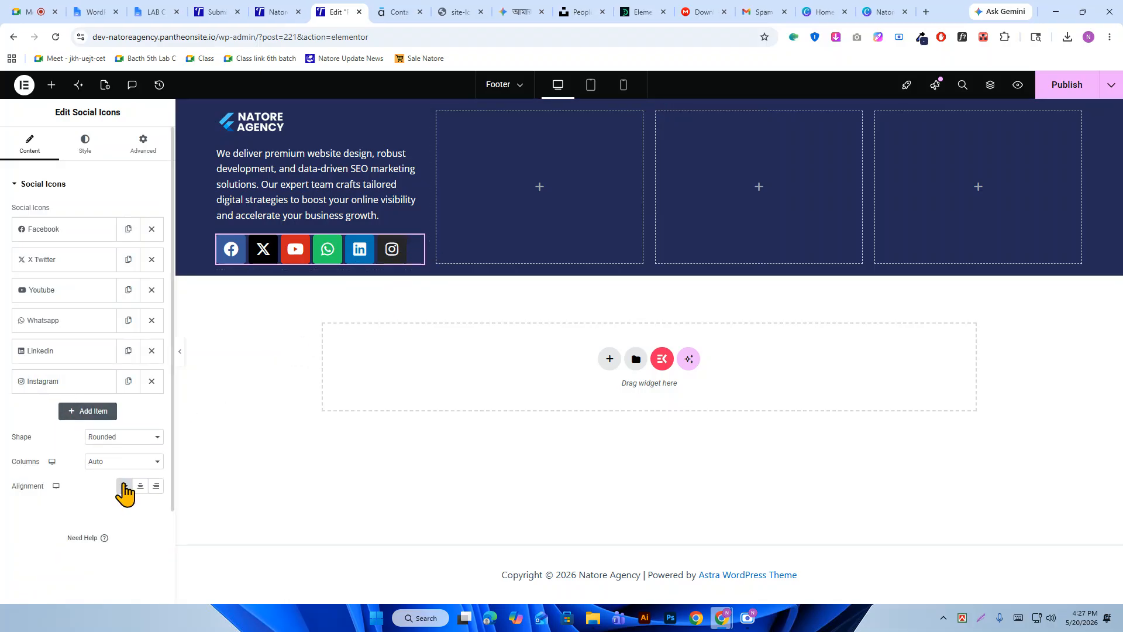
left_click(140, 486)
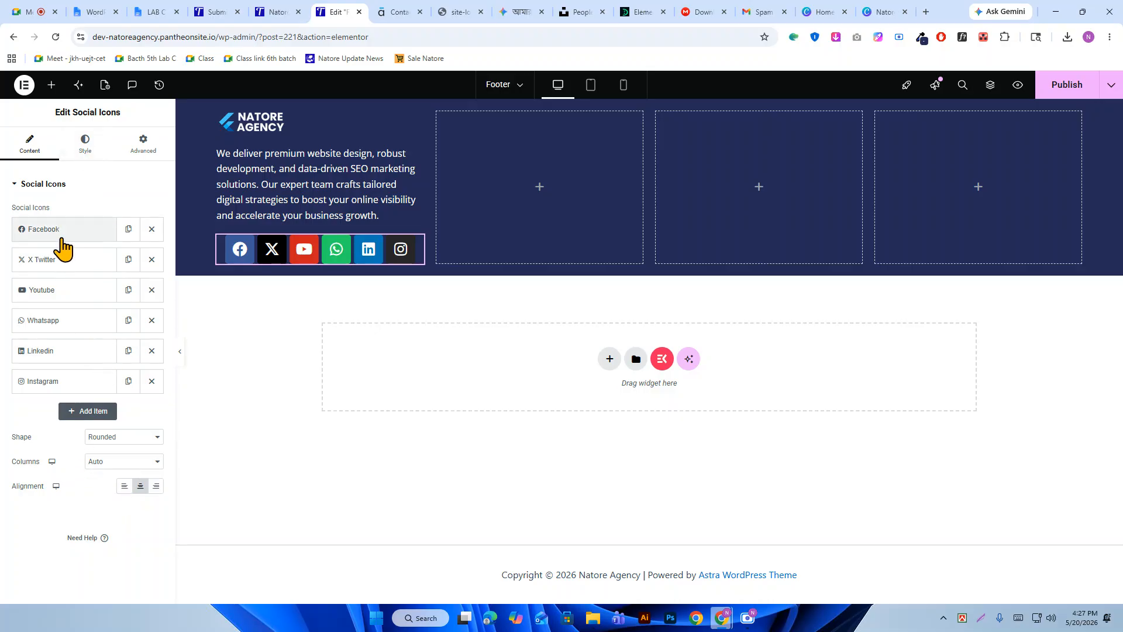
Try the Custom color option on the Facebook item and restore Official Color.
left_click(61, 234)
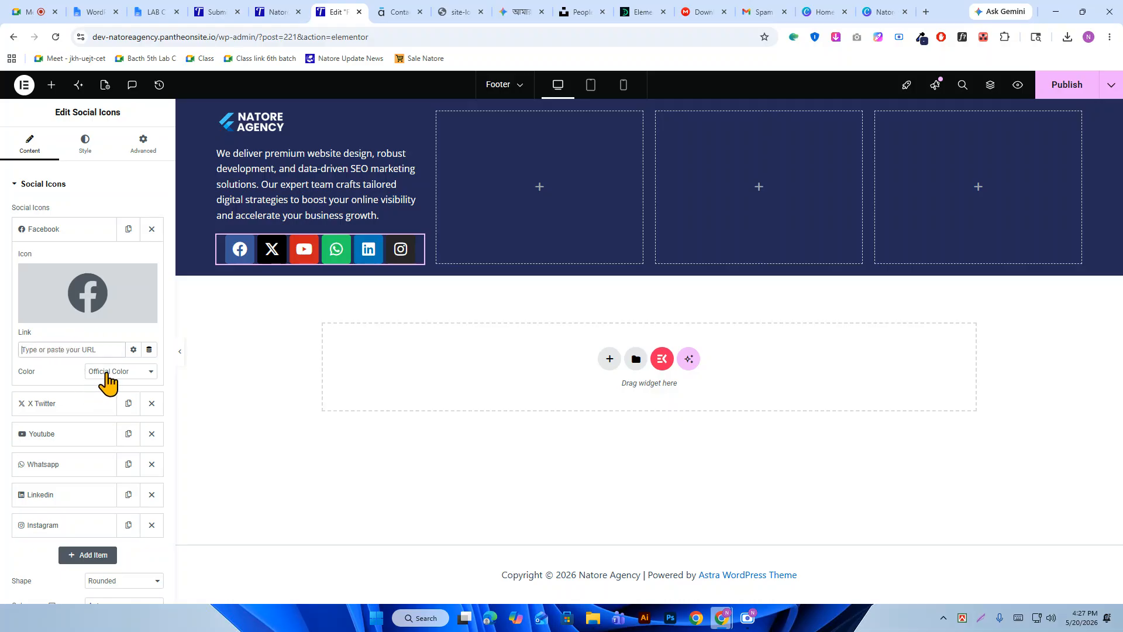
left_click(107, 374)
left_click(120, 402)
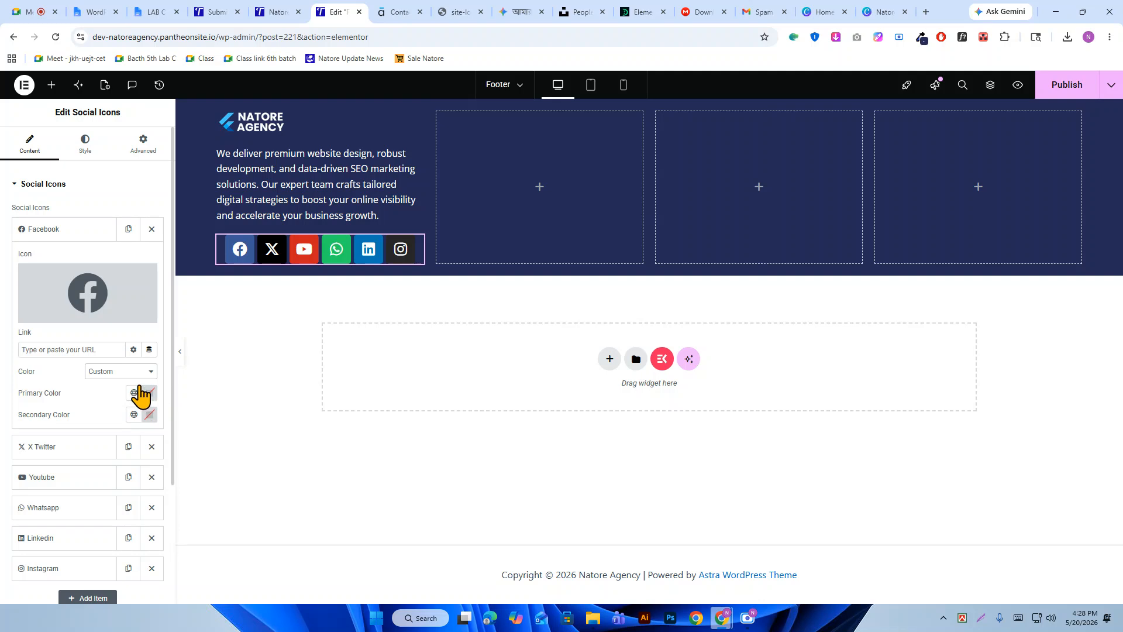
left_click(111, 375)
left_click(114, 391)
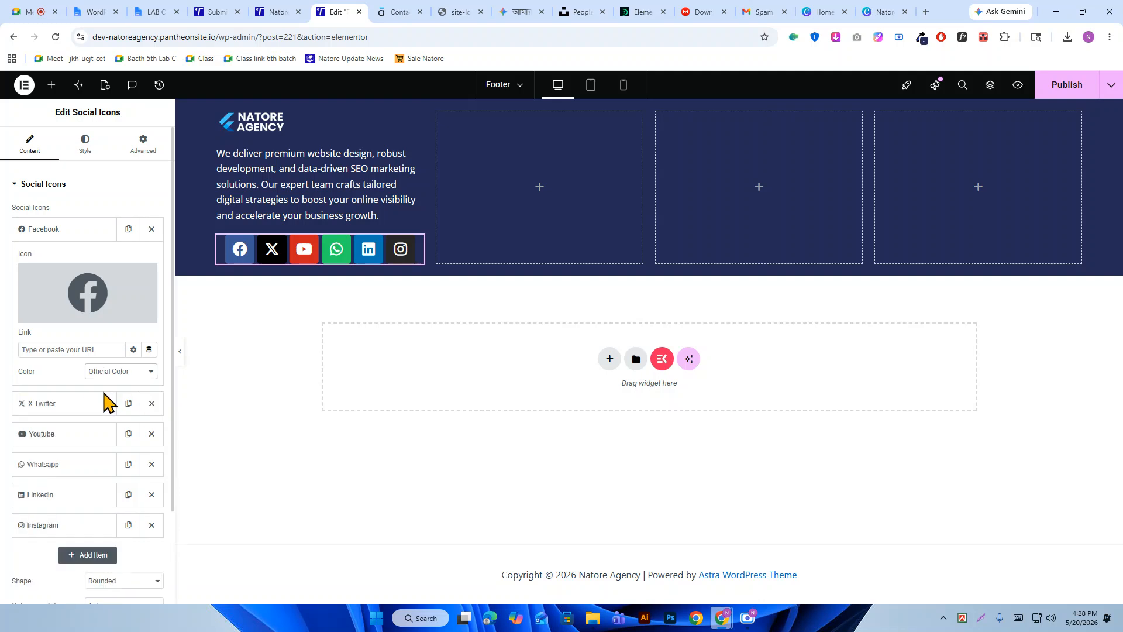
left_click(67, 233)
Set the social icons' size to 20 px, keeping the Official Color style.
left_click(93, 146)
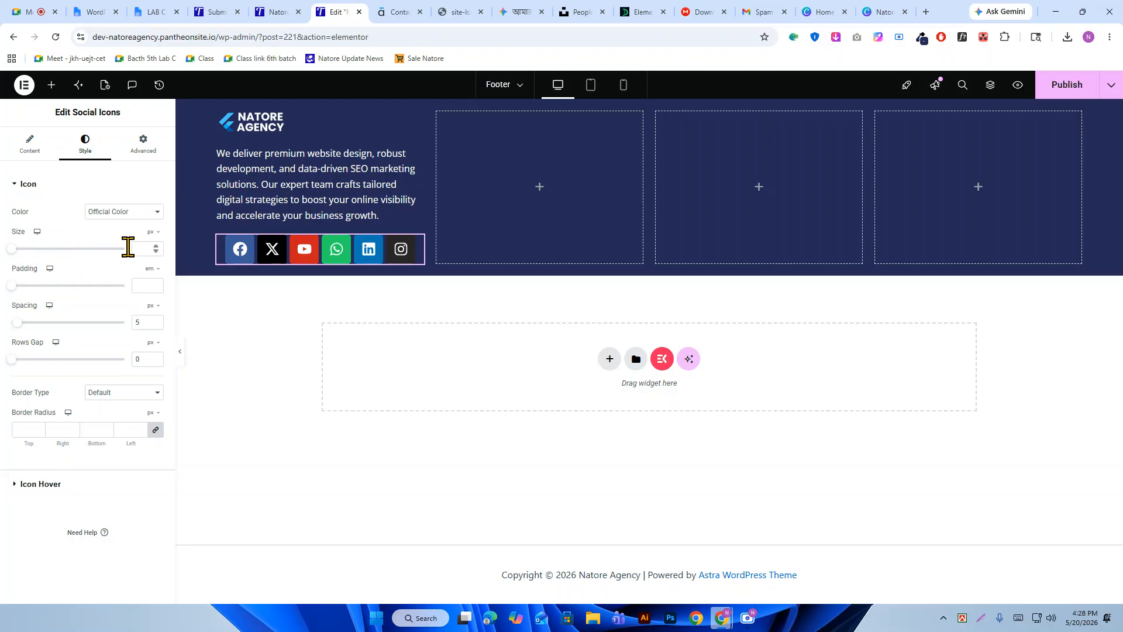
left_click(134, 213)
left_click(135, 214)
mouse_move(18, 252)
left_mouse_down()
mouse_move(93, 259)
mouse_move(20, 256)
left_mouse_up()
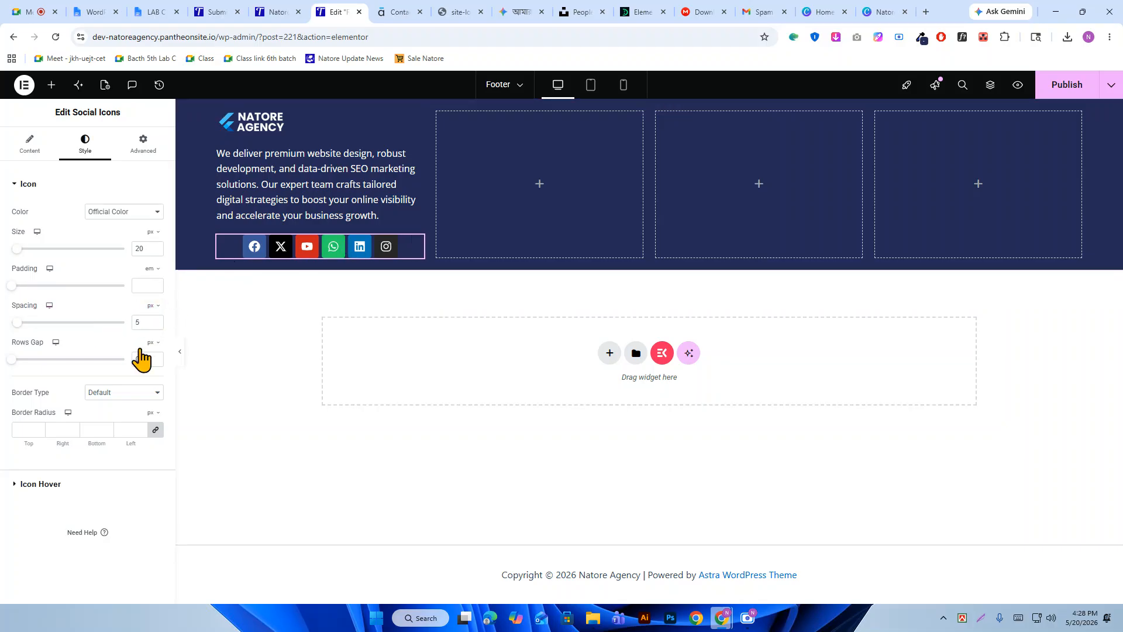
Set the spacing between the social icons to 10 px and leave the border type at Default.
left_click(156, 320)
left_click(157, 320)
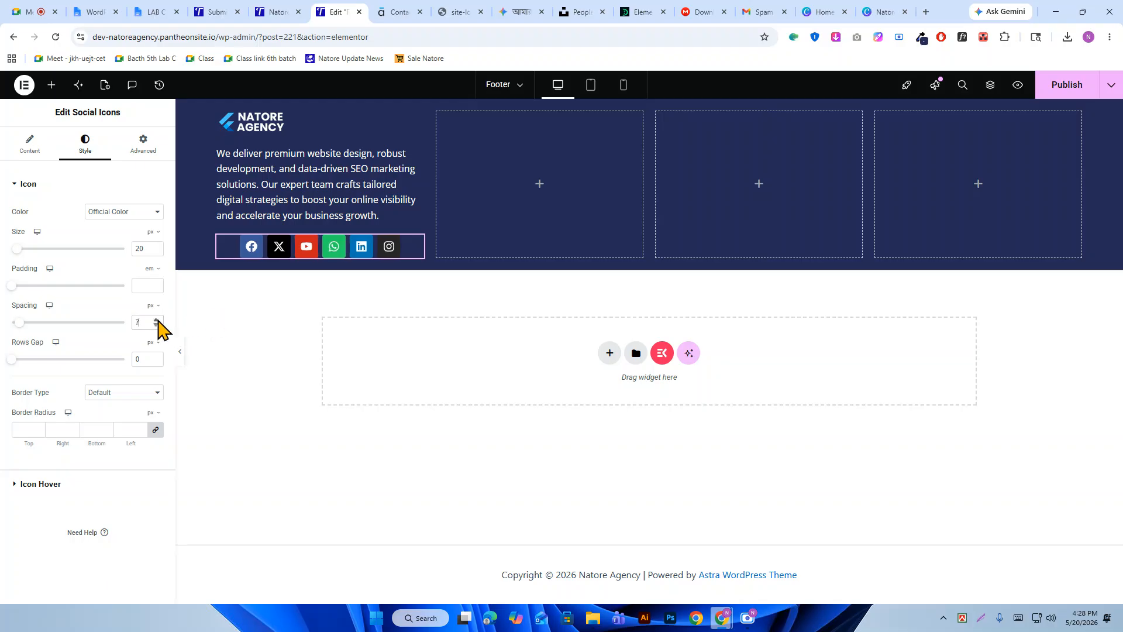
left_click(156, 320)
left_click(157, 320)
left_click(156, 320)
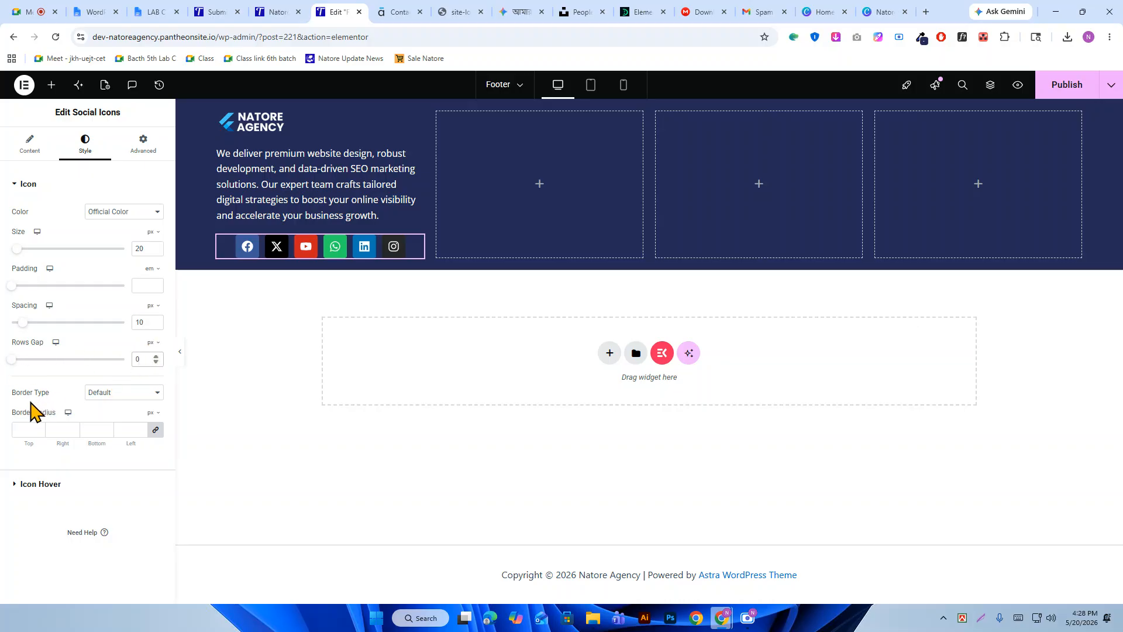
left_click(115, 393)
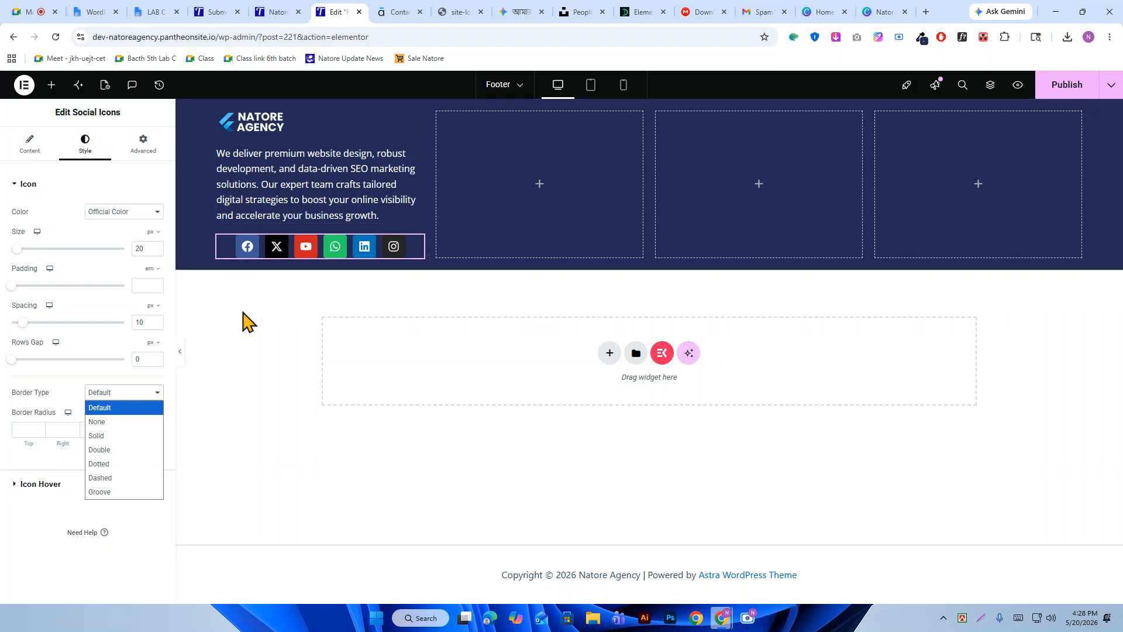
left_click(78, 348)
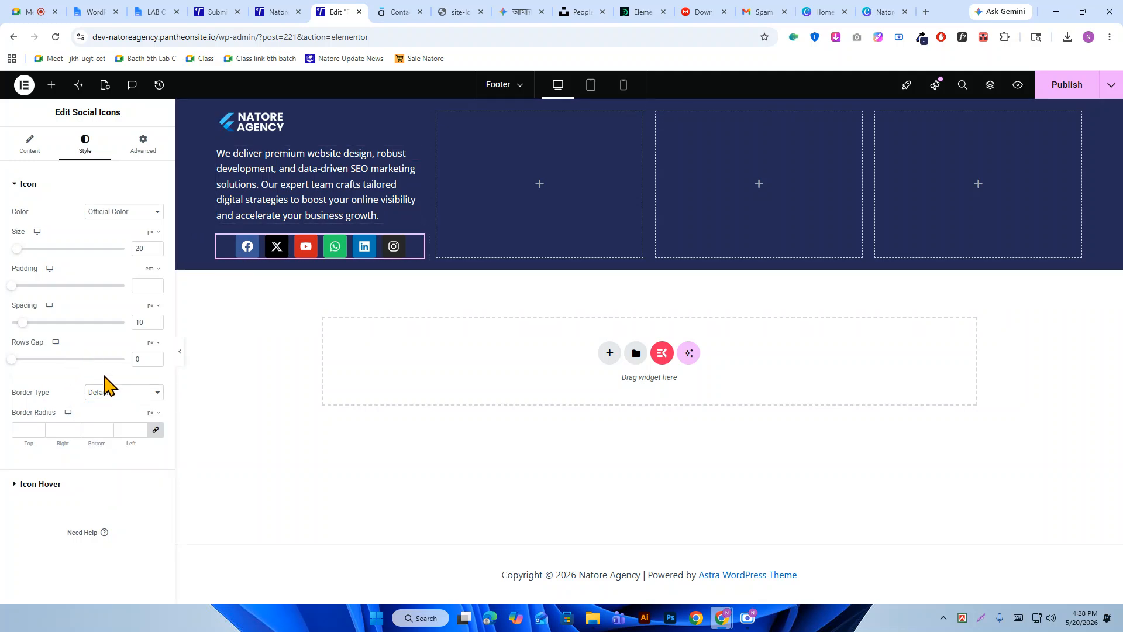
Try the Shrink hover animation on the social icons, and choose Grow instead.
left_click(36, 485)
left_click(96, 255)
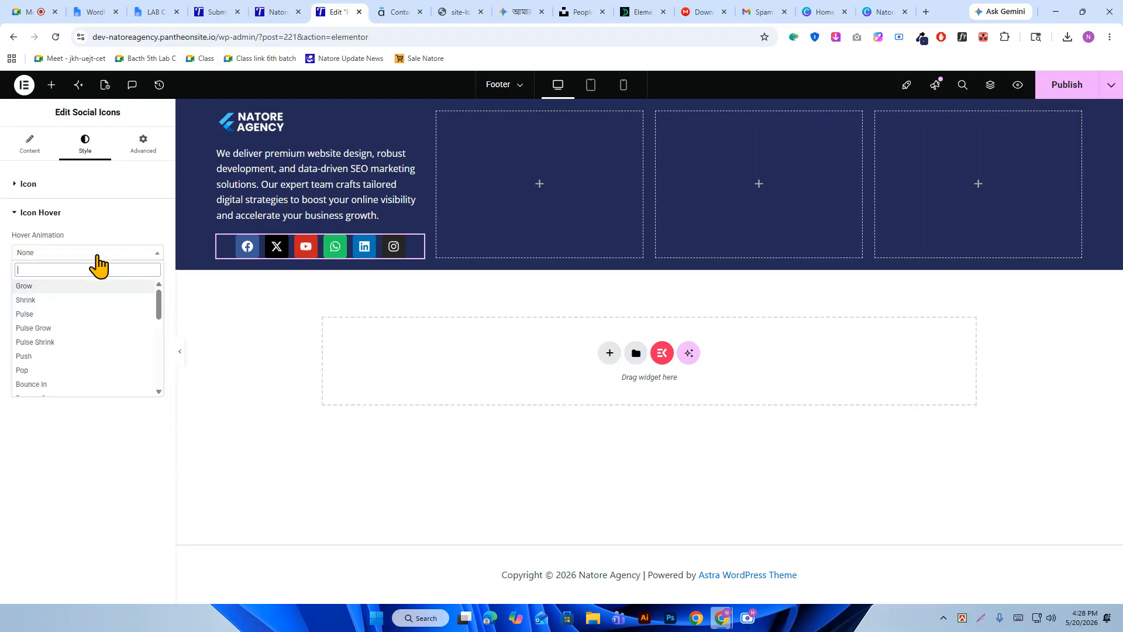
left_click(71, 301)
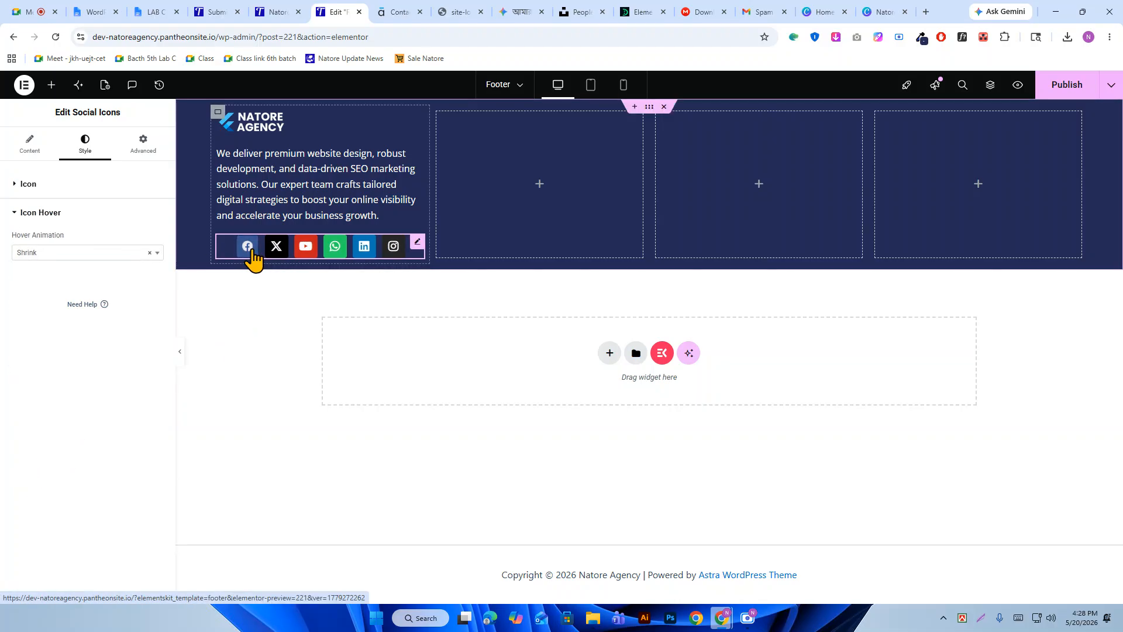
left_click(60, 255)
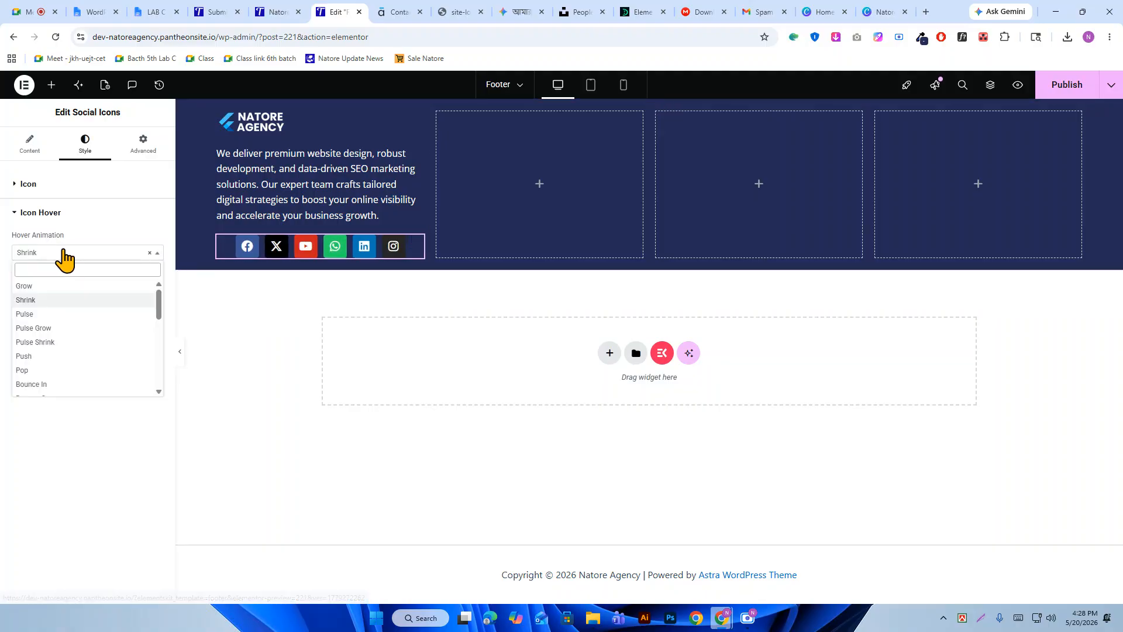
left_click(62, 287)
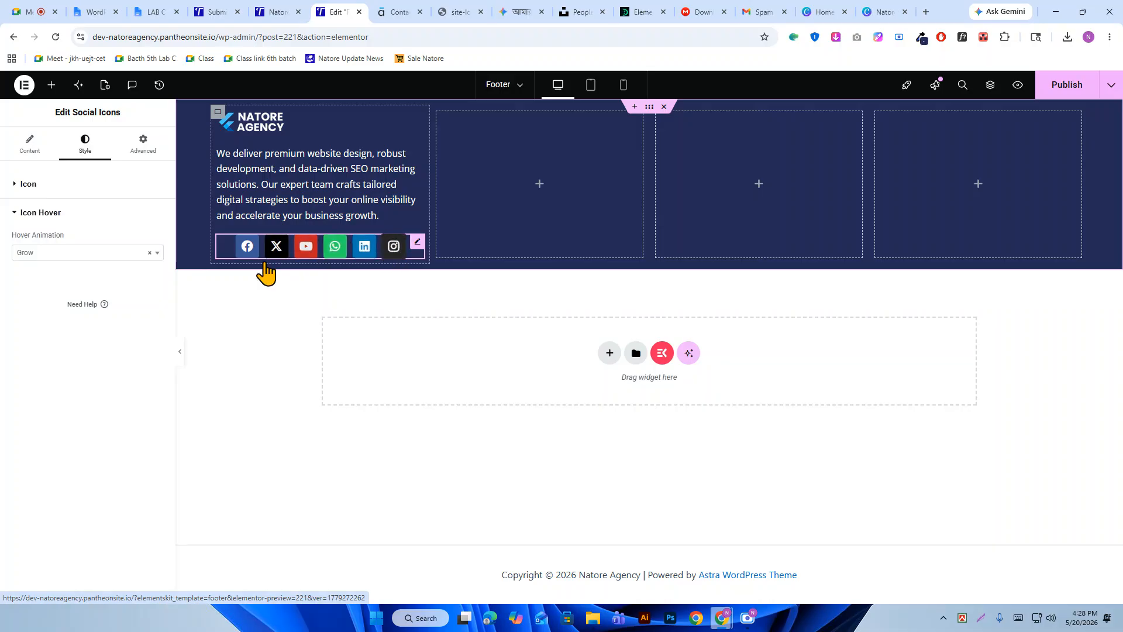
Publish the footer with the finished social icons.
left_click(21, 212)
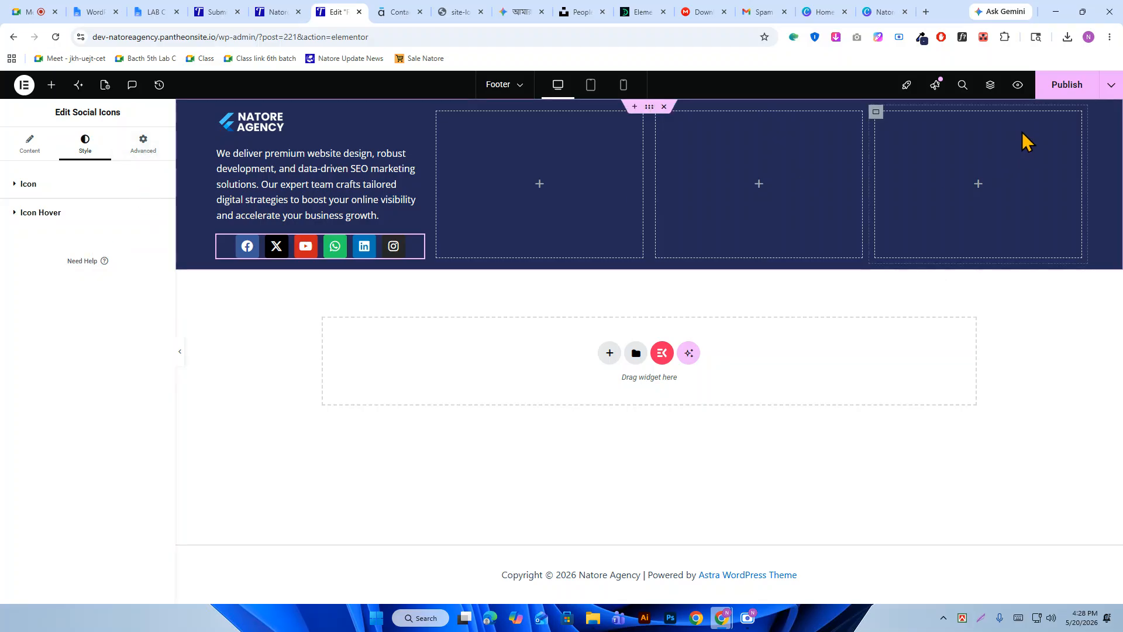
left_click(1061, 86)
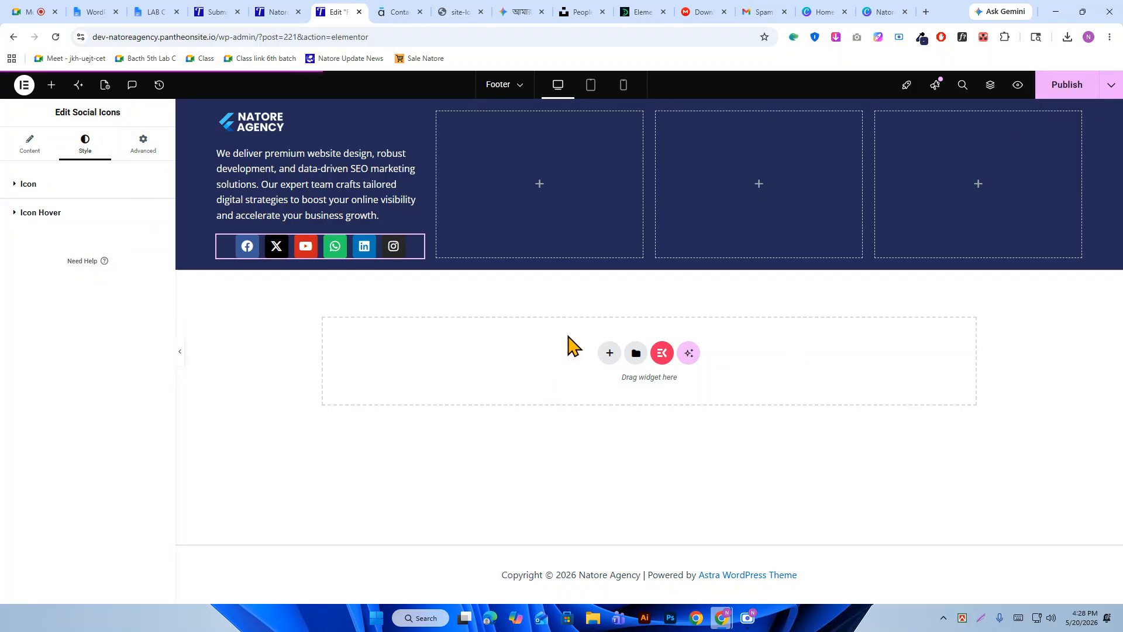
Copy the "Company" heading from the footer of the reference Digital Agency site and return to the footer editor.
left_click(539, 184)
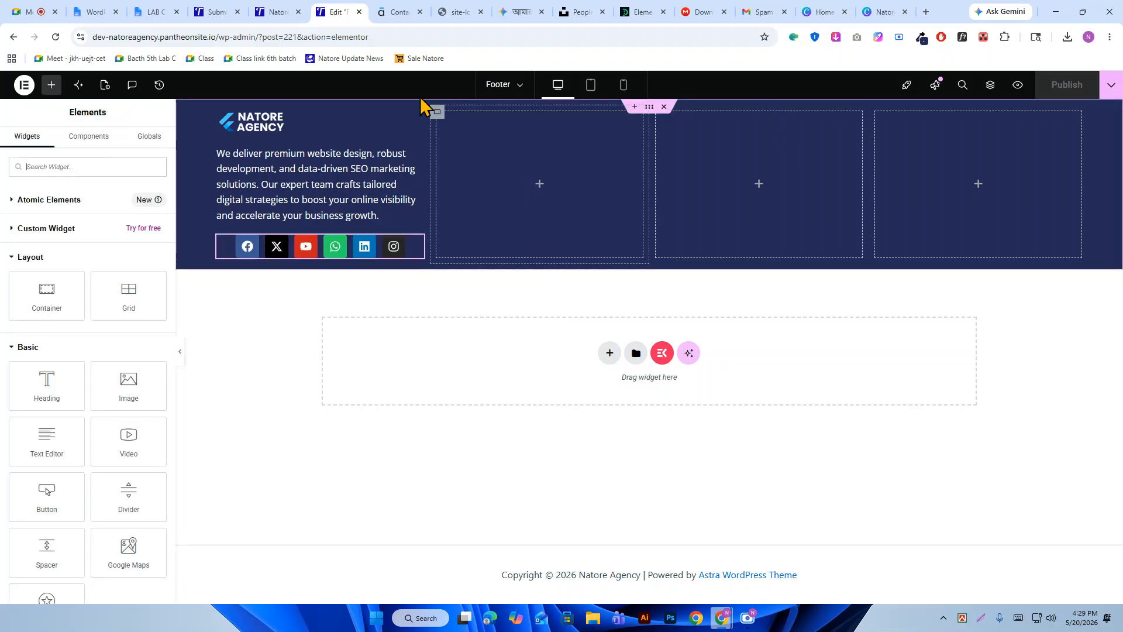
left_click(418, 8)
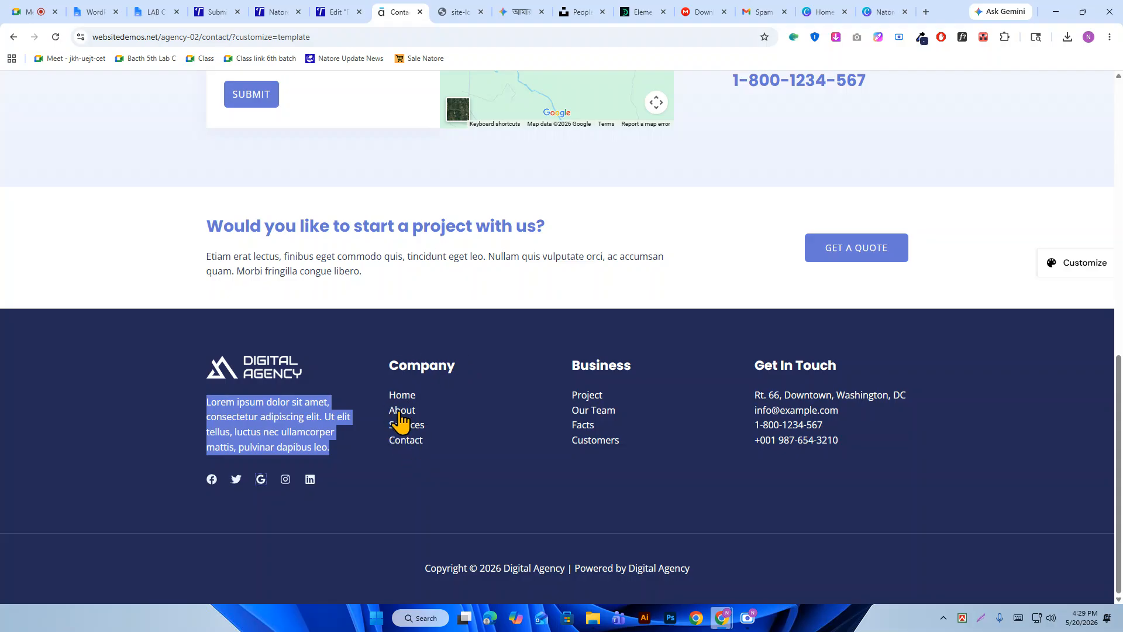
left_click_drag(385, 366, 454, 363)
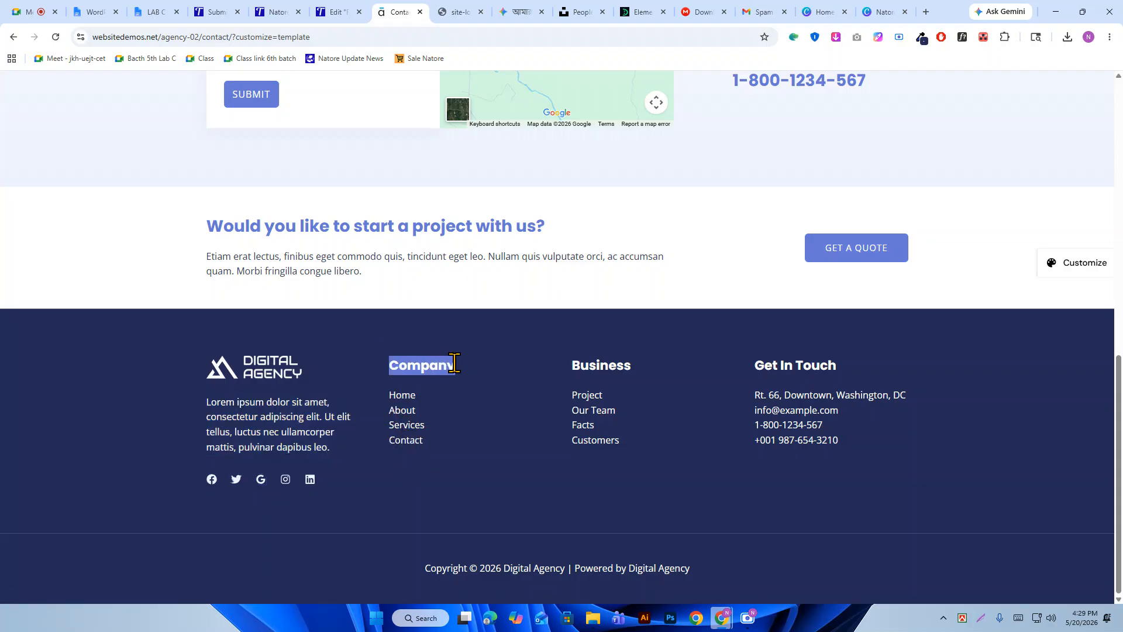
right_click(433, 361)
left_click(465, 379)
left_click(349, 12)
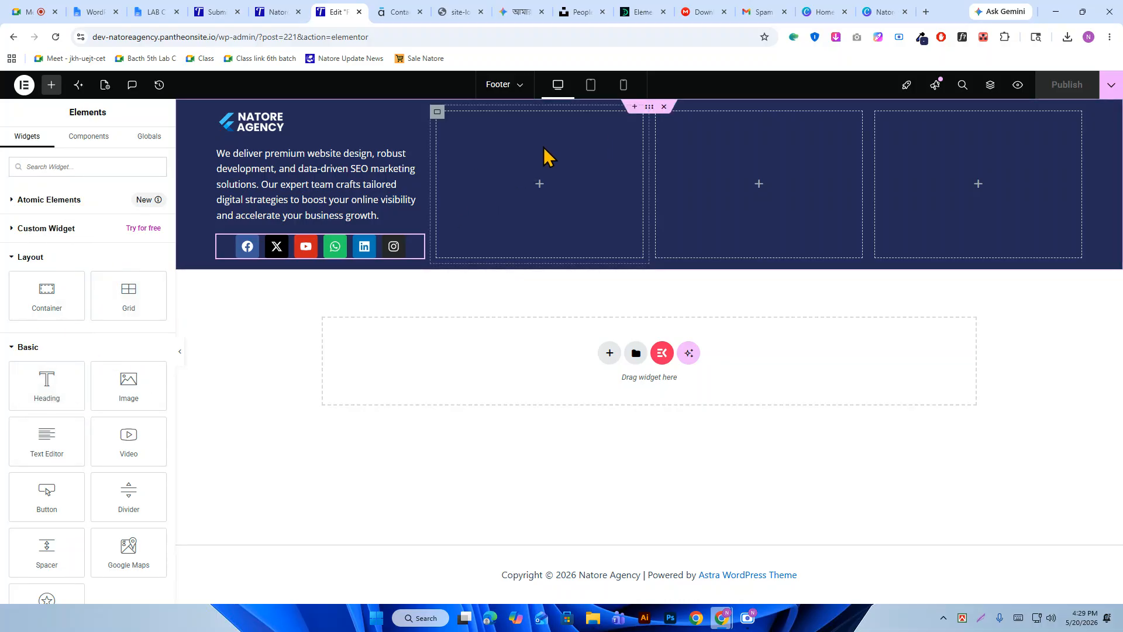
left_click(409, 12)
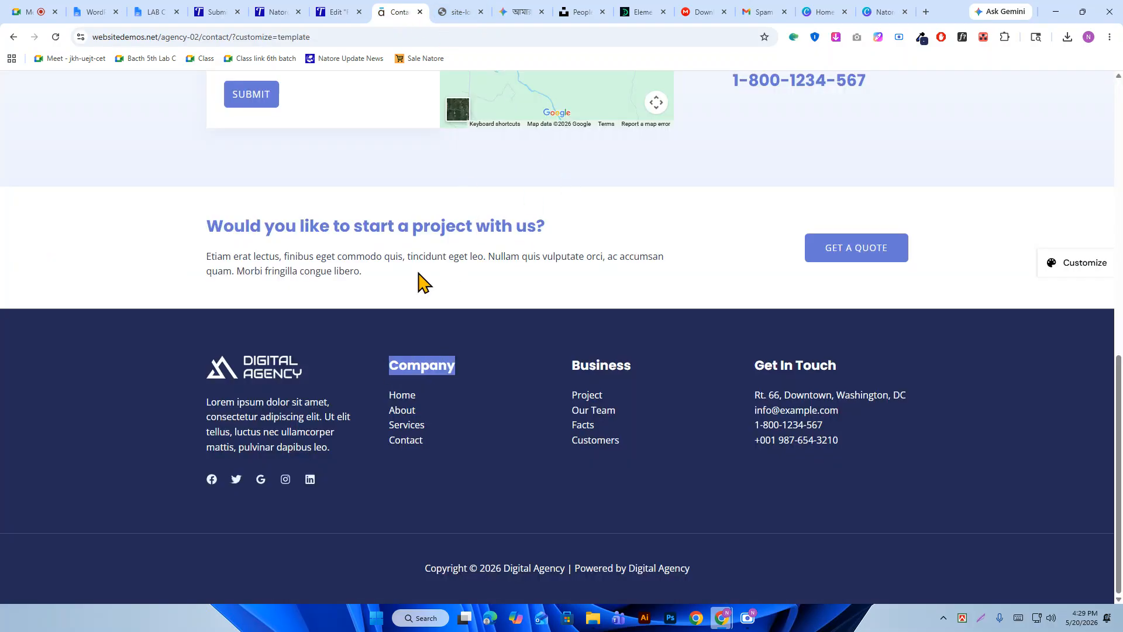
left_click(338, 11)
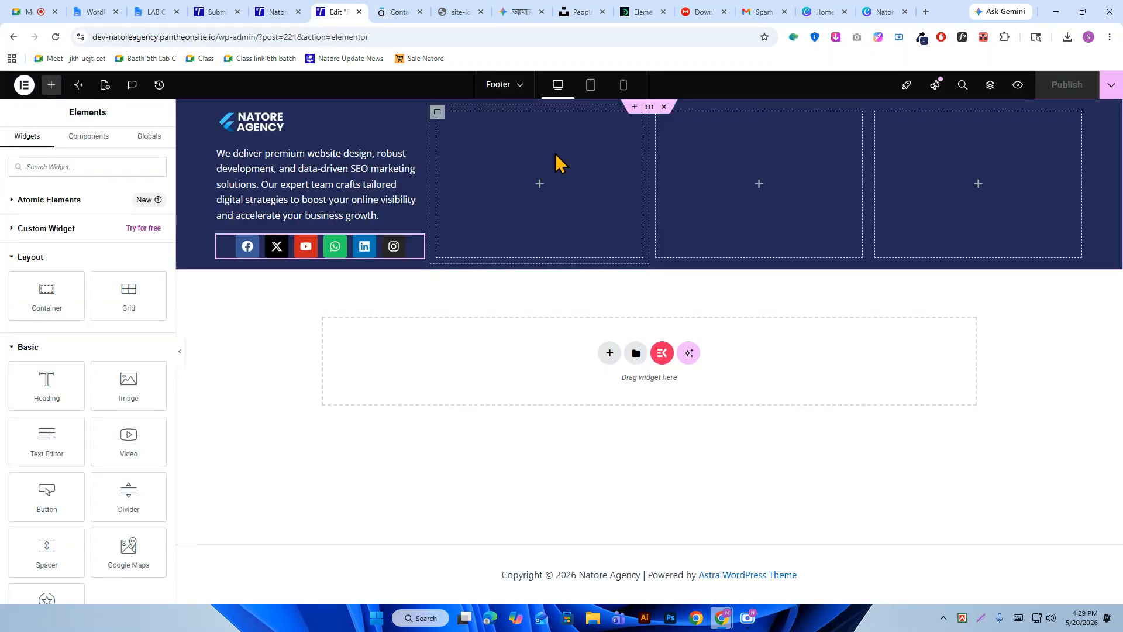
Add a Heading widget to the footer's empty second column and replace its title with the copied text "Company".
left_click_drag(66, 381, 580, 213)
triple_click(106, 232)
right_click(106, 234)
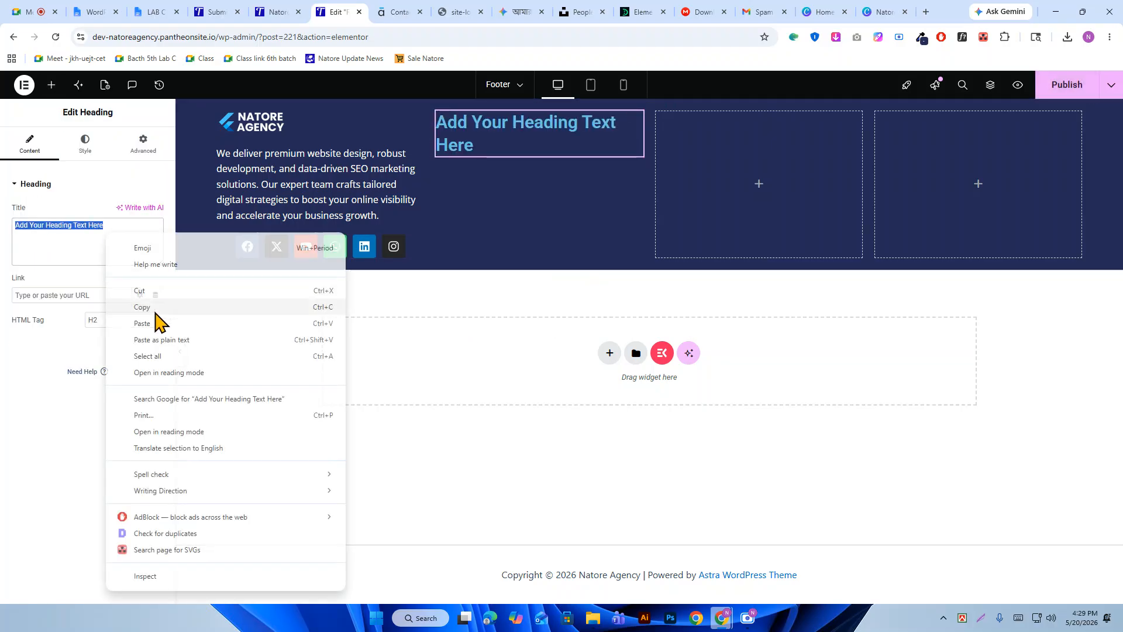
left_click(163, 346)
Center the Company heading and set its font family to Poppins.
left_click(85, 149)
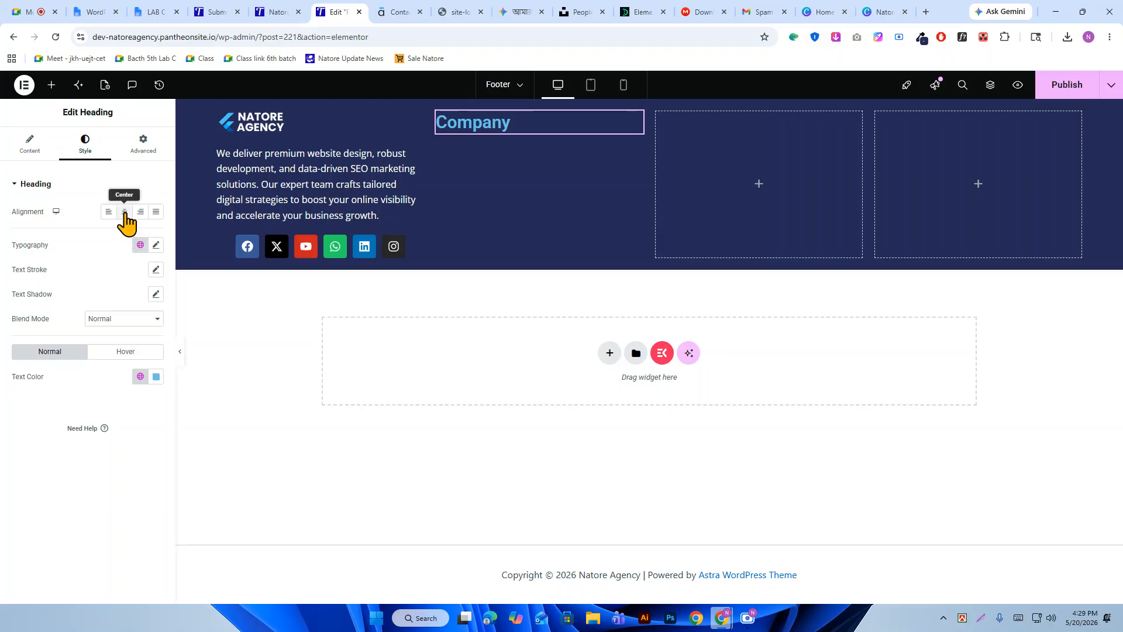
left_click(124, 212)
left_click(156, 246)
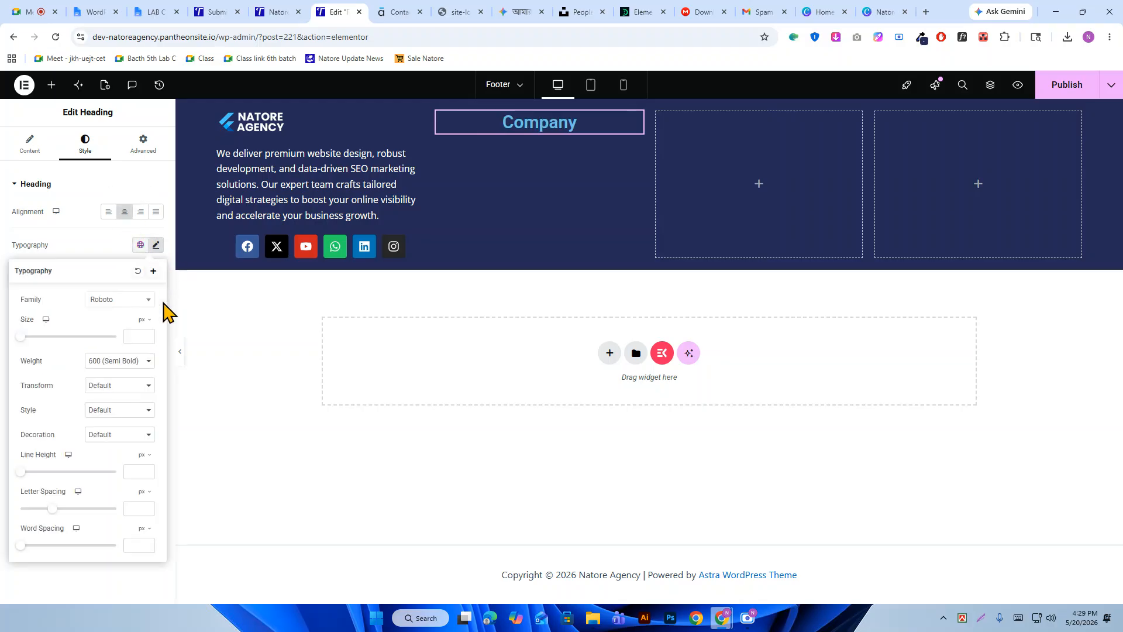
left_click(127, 300)
type("popp")
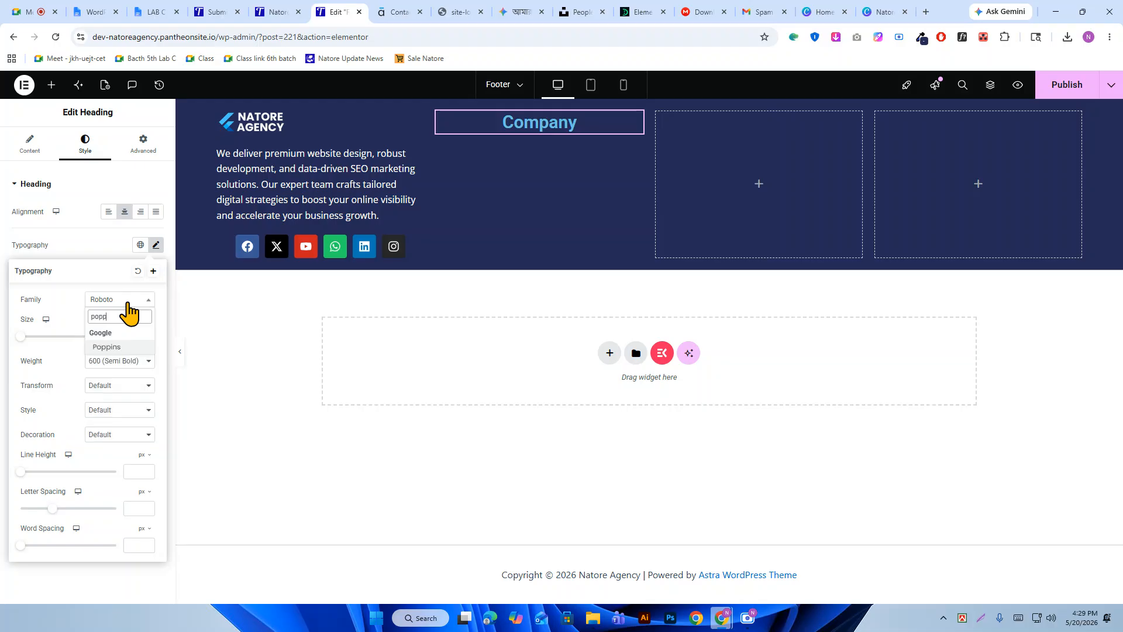
left_click(116, 331)
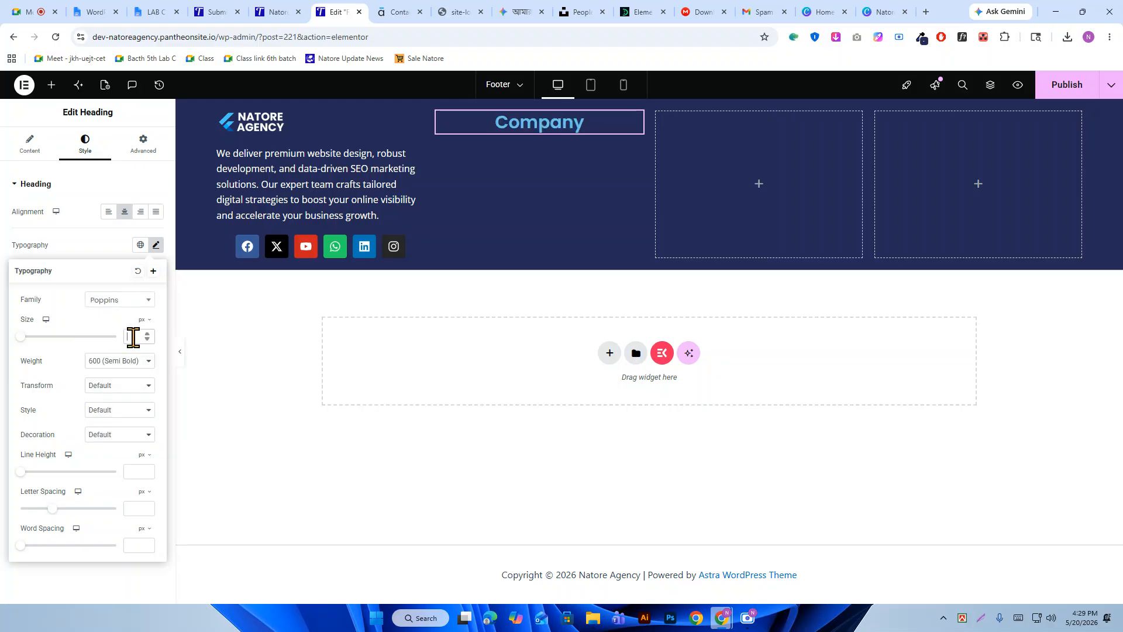
Set the Company heading's font size to 28 px and its weight to 700 (Bold).
left_click(133, 338)
type("45")
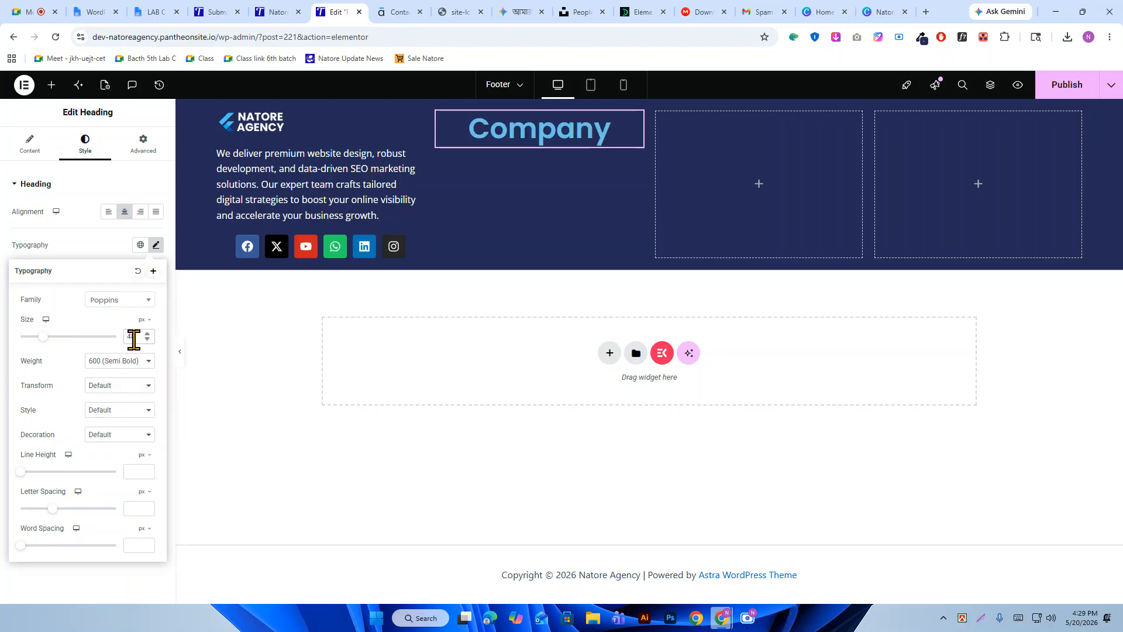
key("BackSpace")
key("BackSpace")
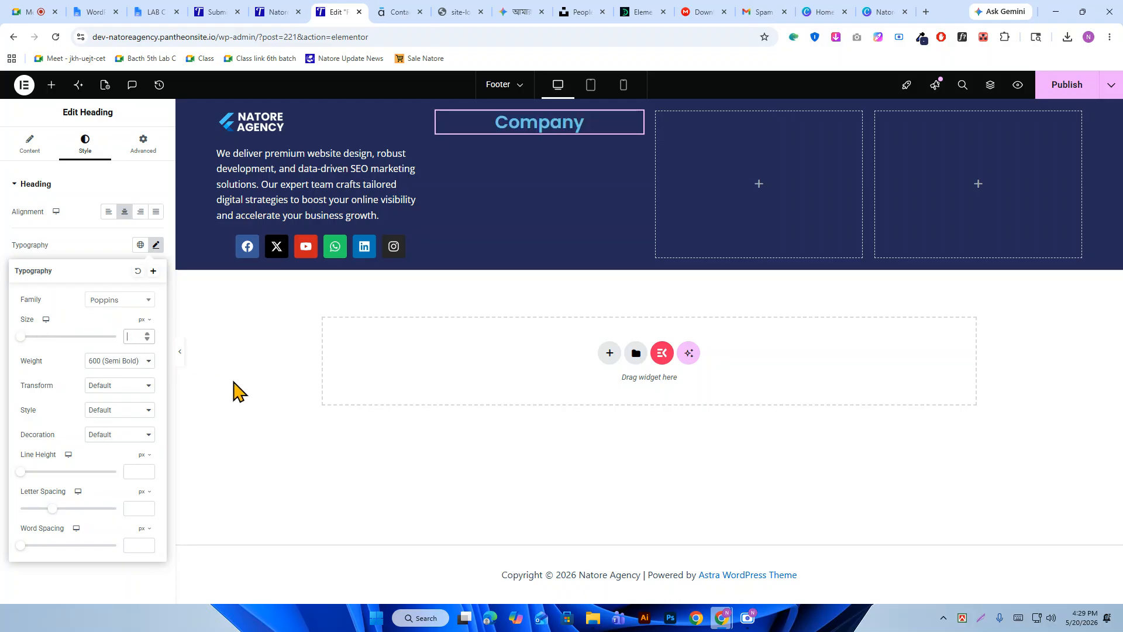
type("28")
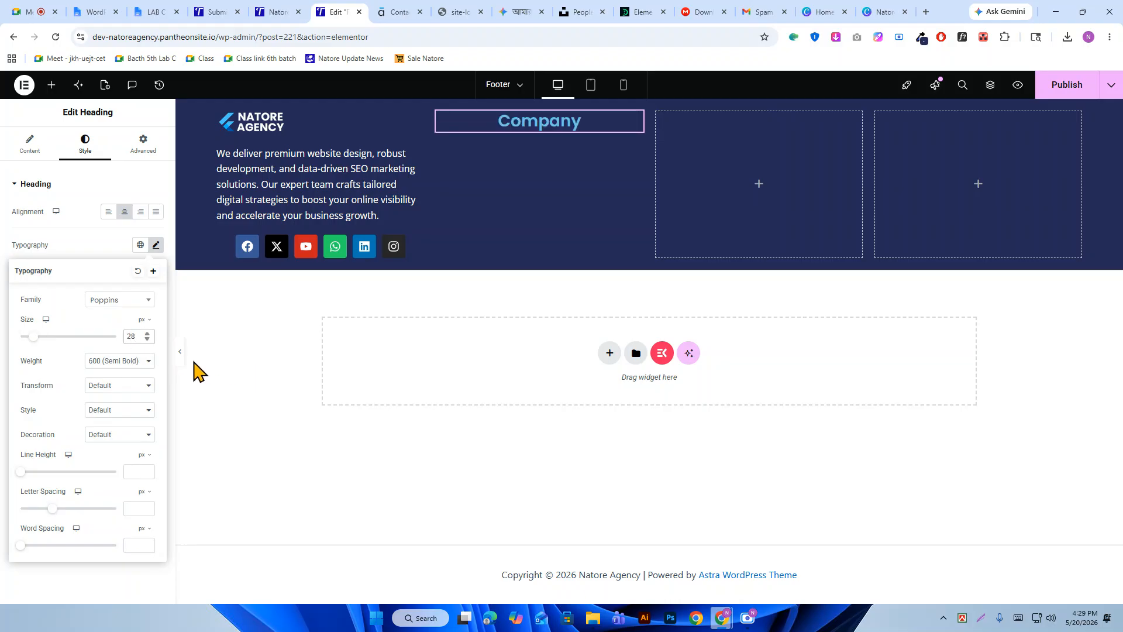
left_click(120, 361)
left_click(129, 466)
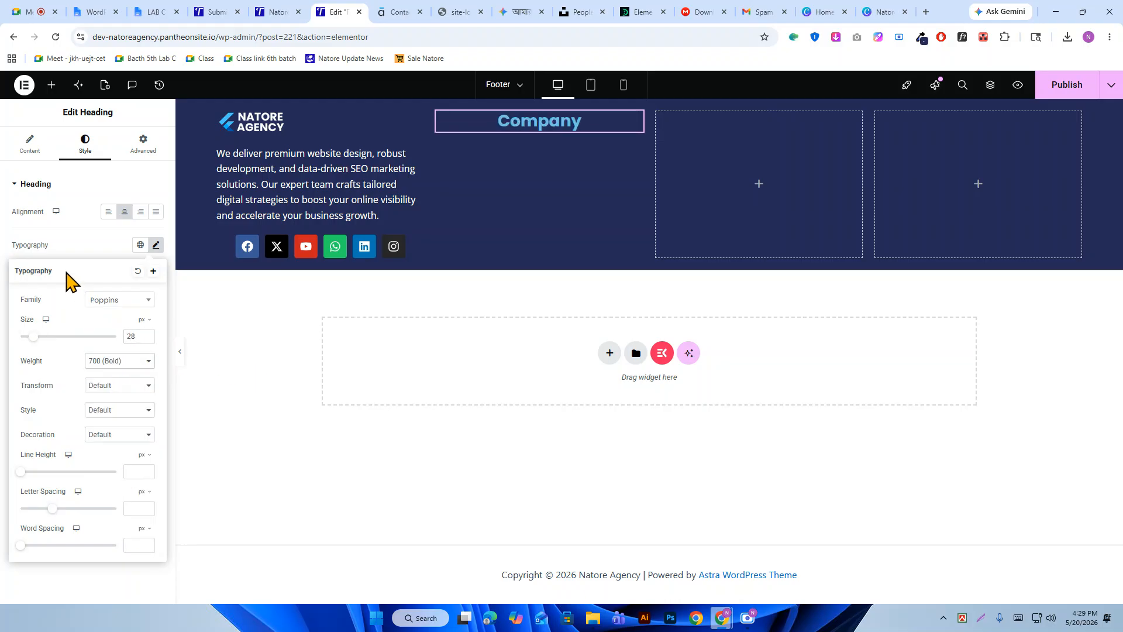
Set the Company heading's text color to white, #FFFFFF.
left_click(82, 256)
left_click(155, 376)
left_click_drag(95, 427, 69, 422)
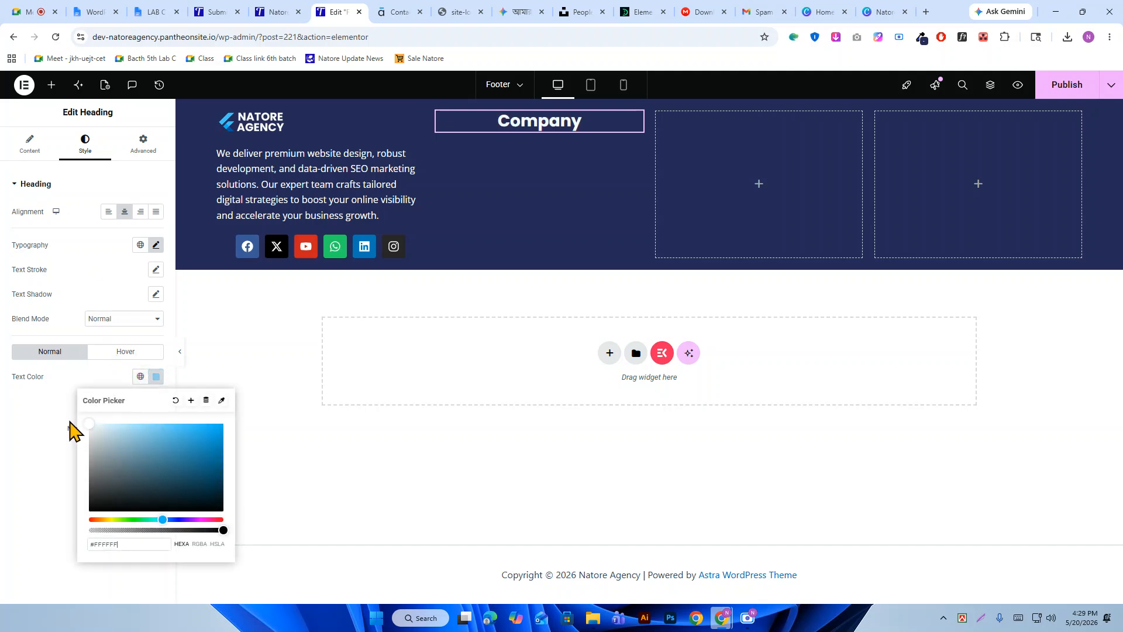
left_click(94, 278)
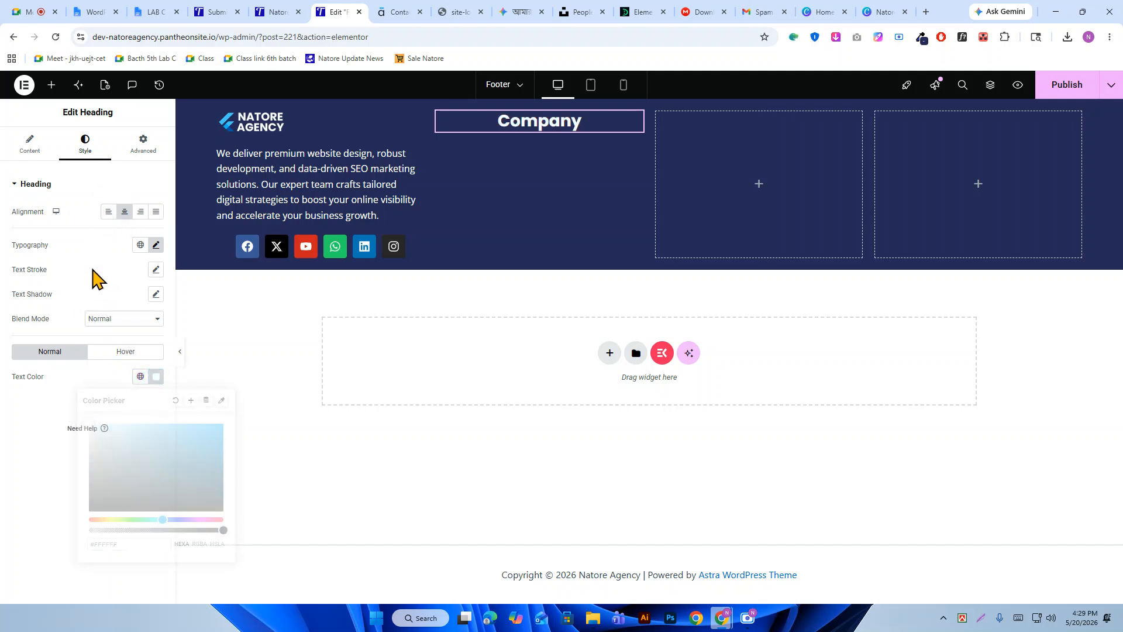
Check the navigation links at the head of the reference contact page and of the Natore Agency homepage.
left_click(401, 11)
scroll(643, 181, "up", 10)
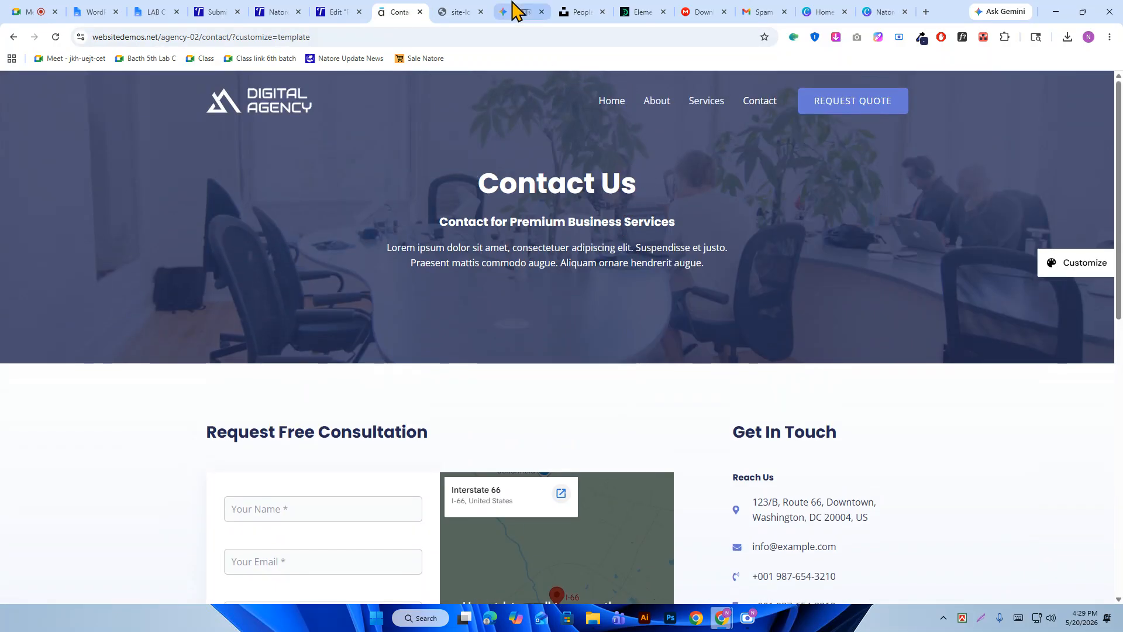
left_click(283, 12)
scroll(638, 176, "up", 15)
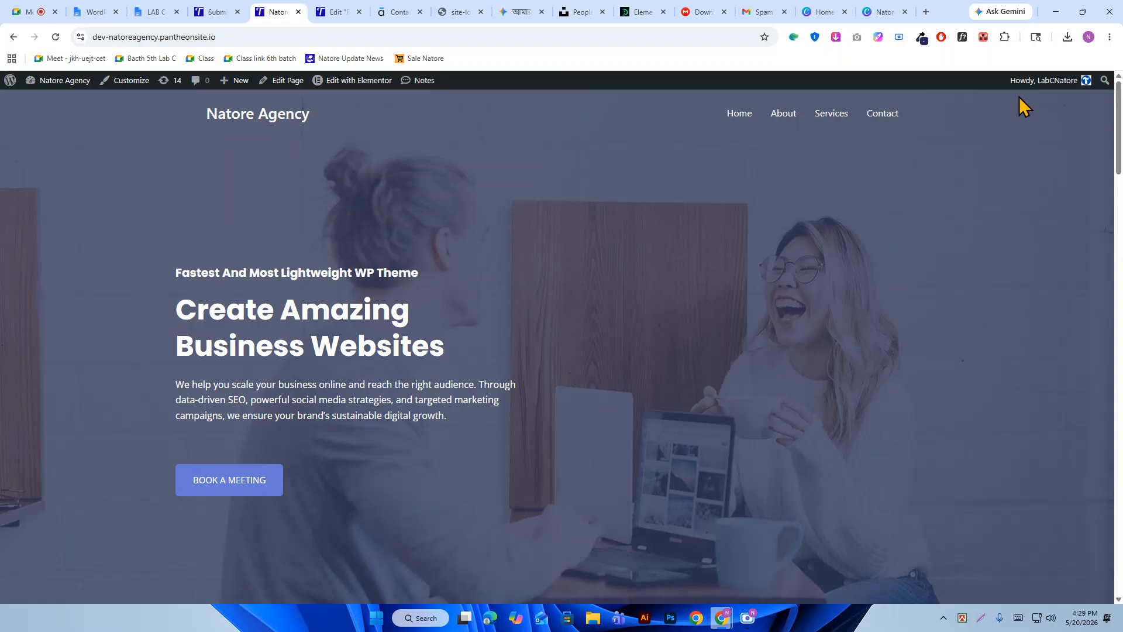
left_click(221, 12)
left_click(351, 11)
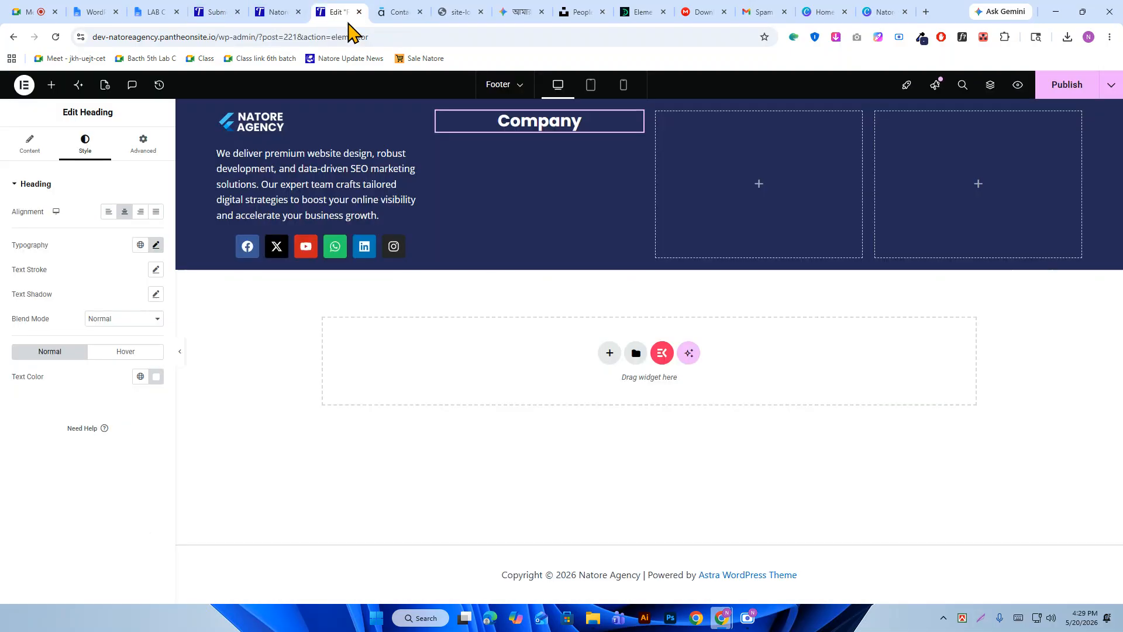
Search the widget library for "nav" and "menu" to look for a navigation widget.
left_click(51, 86)
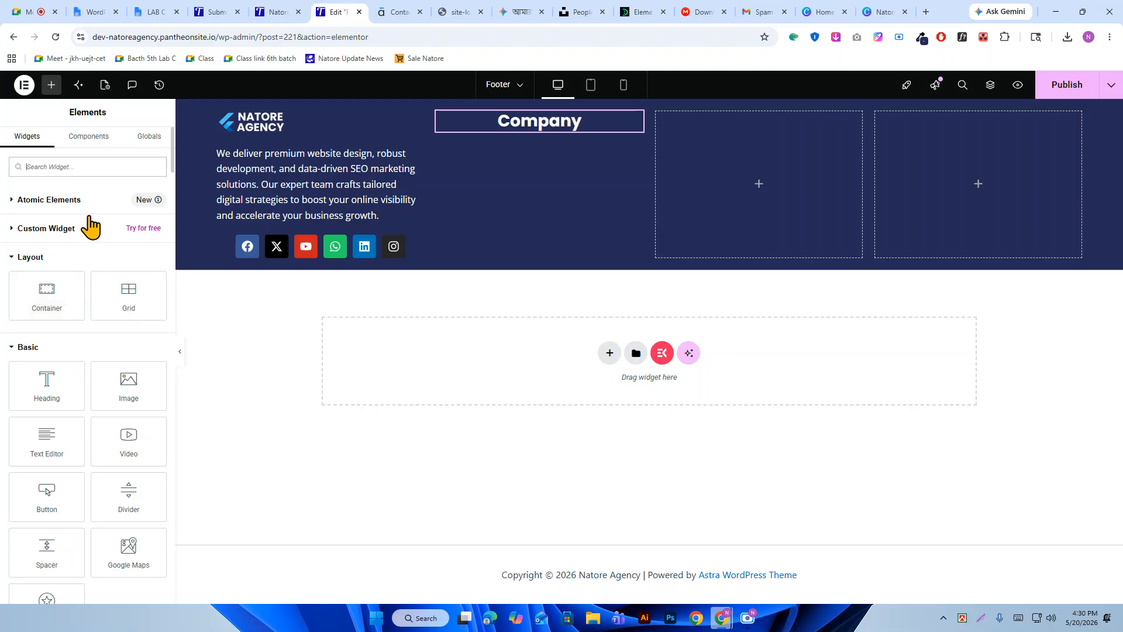
type("n")
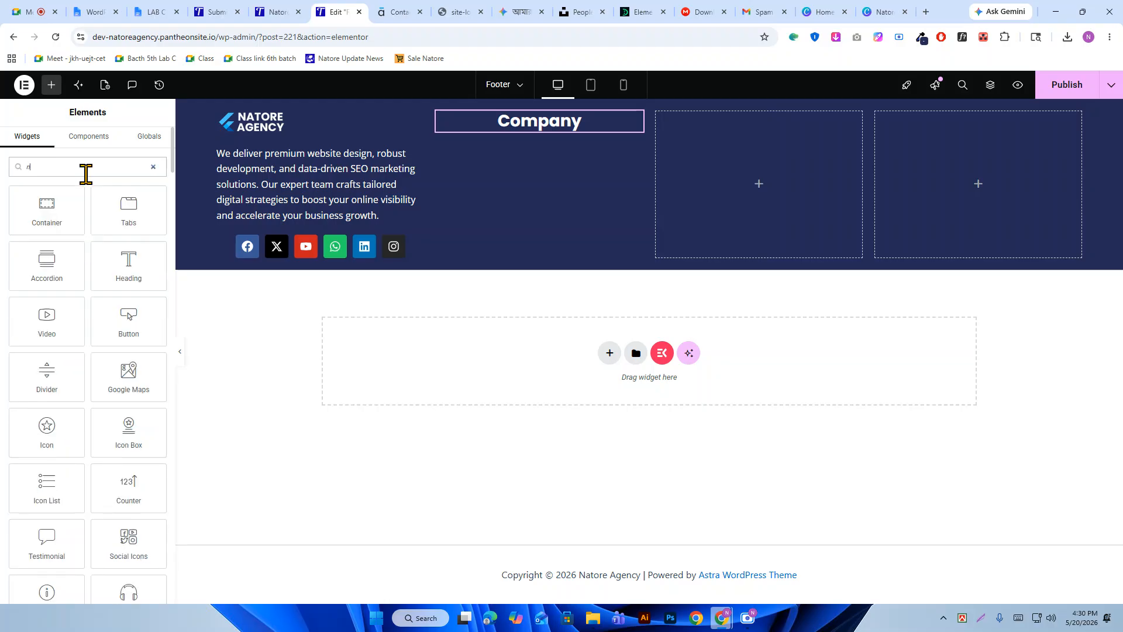
type("av")
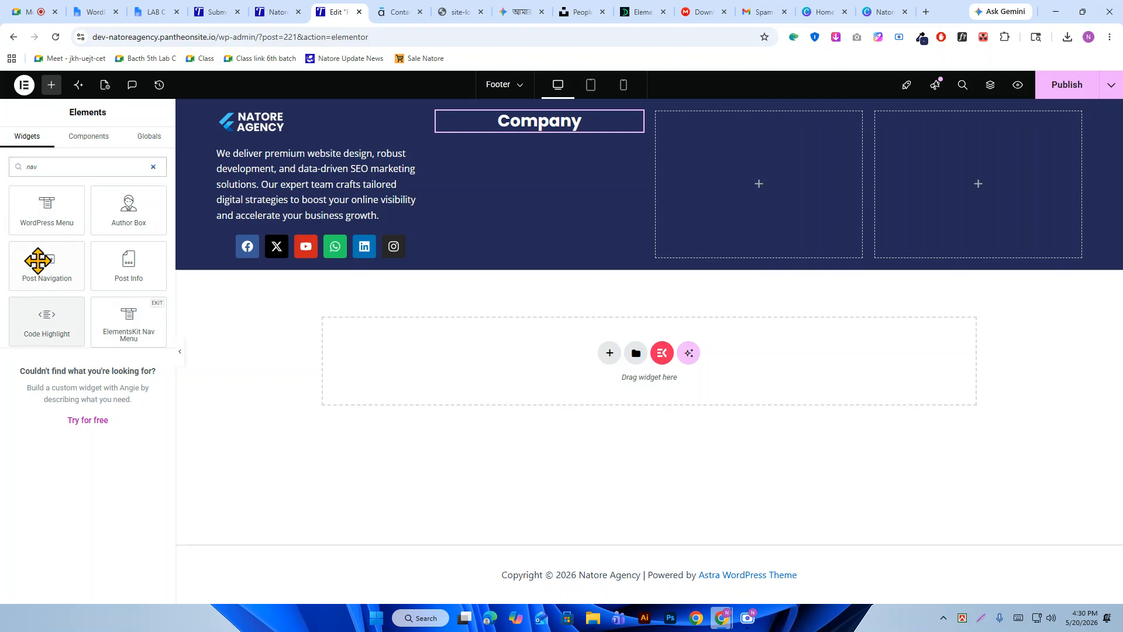
type("menu")
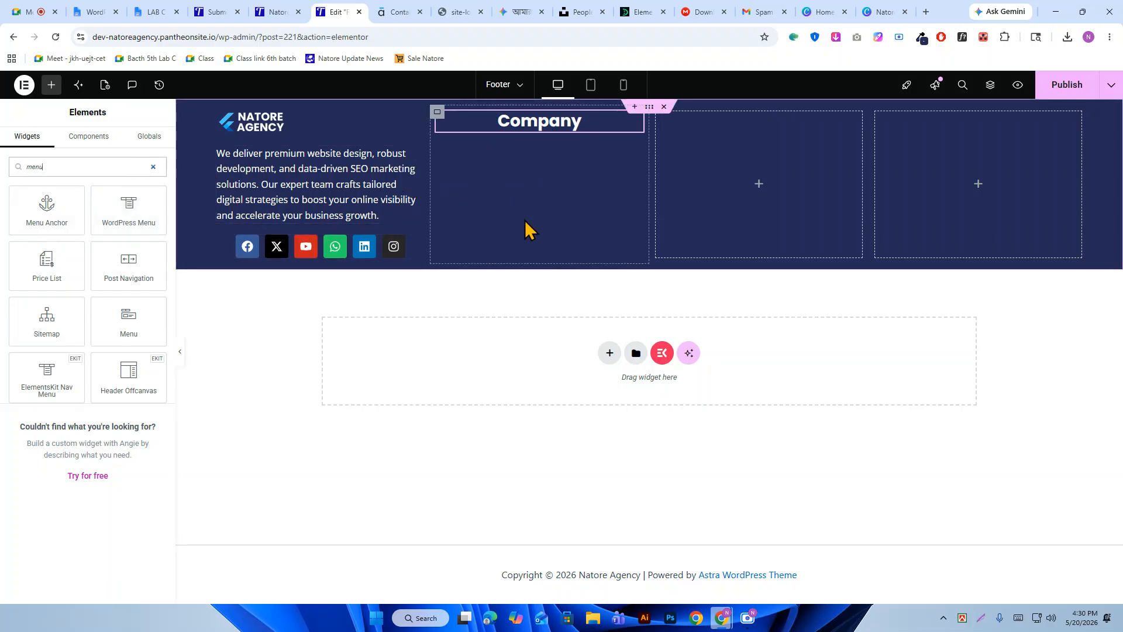
Find the Icon List widget with the search term "list" and add it below the Company heading.
left_click(153, 167)
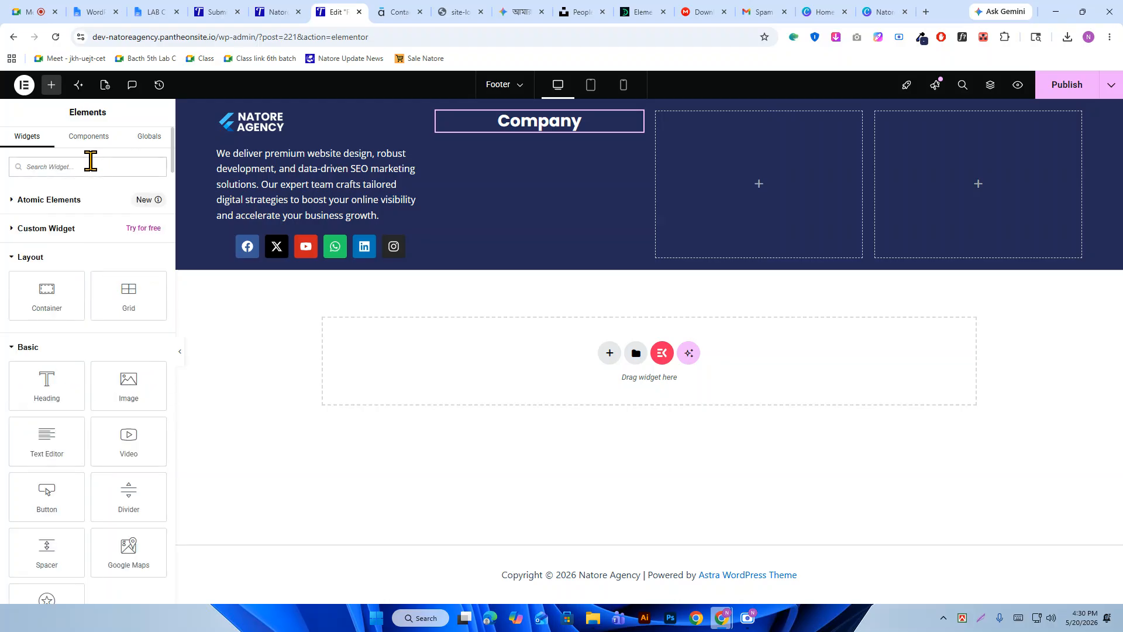
type("list")
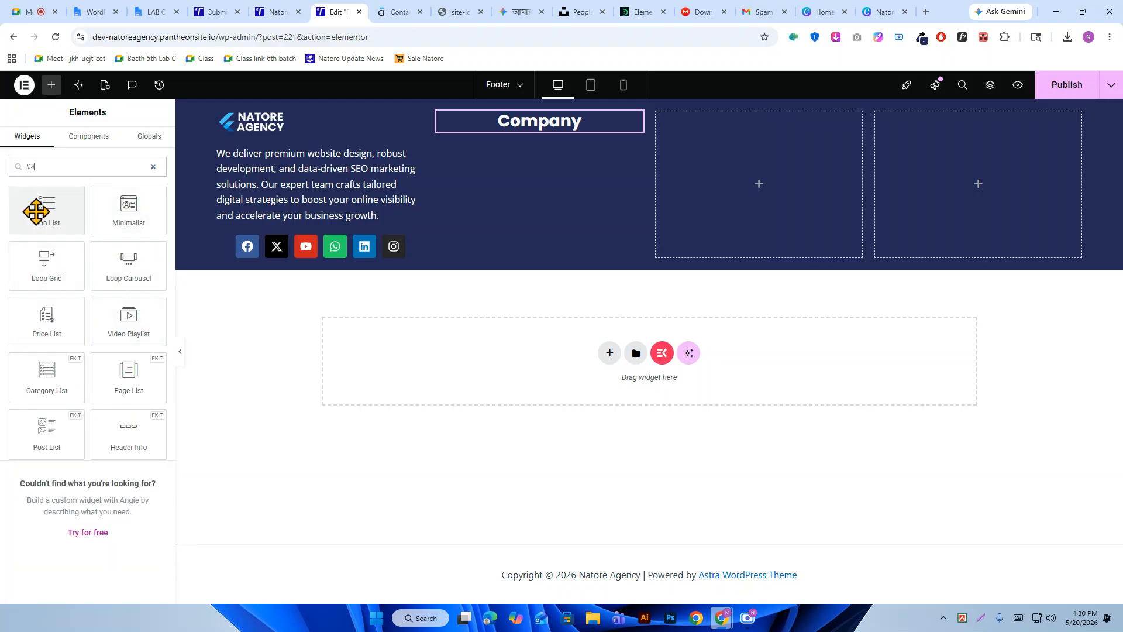
left_click_drag(35, 211, 519, 125)
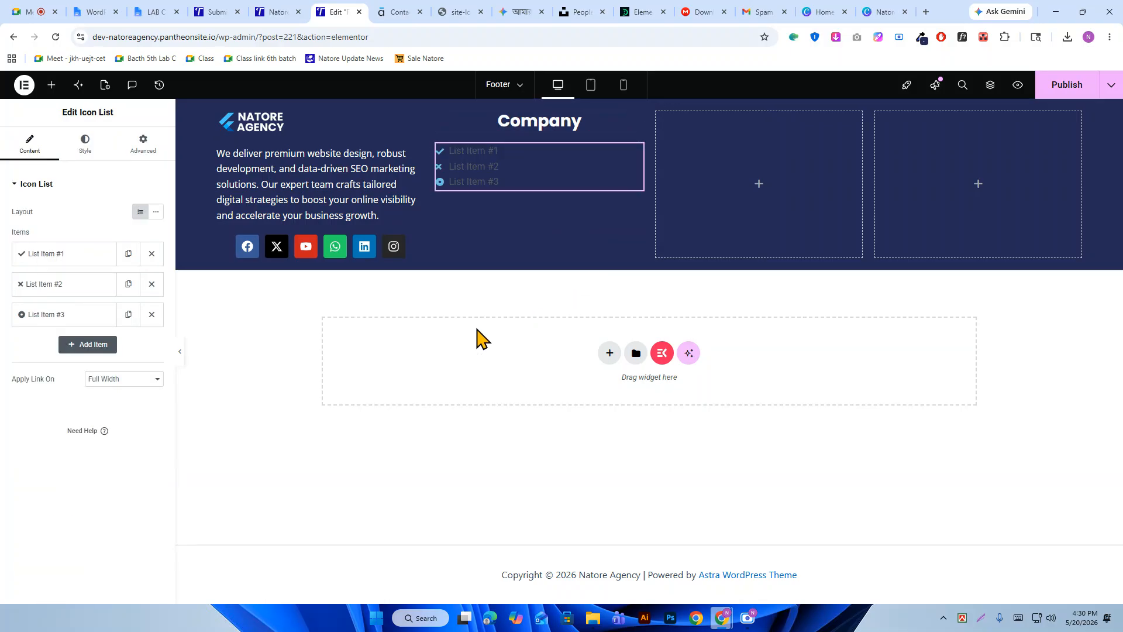
Delete List Item #2 and List Item #3 from the icon list.
left_click(152, 284)
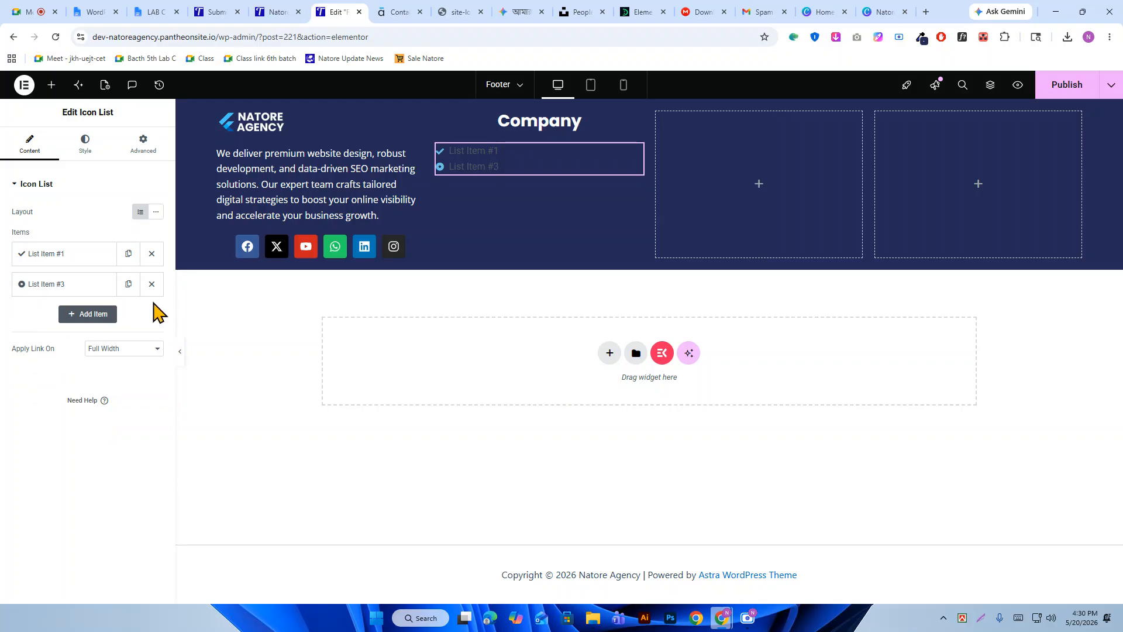
left_click(70, 260)
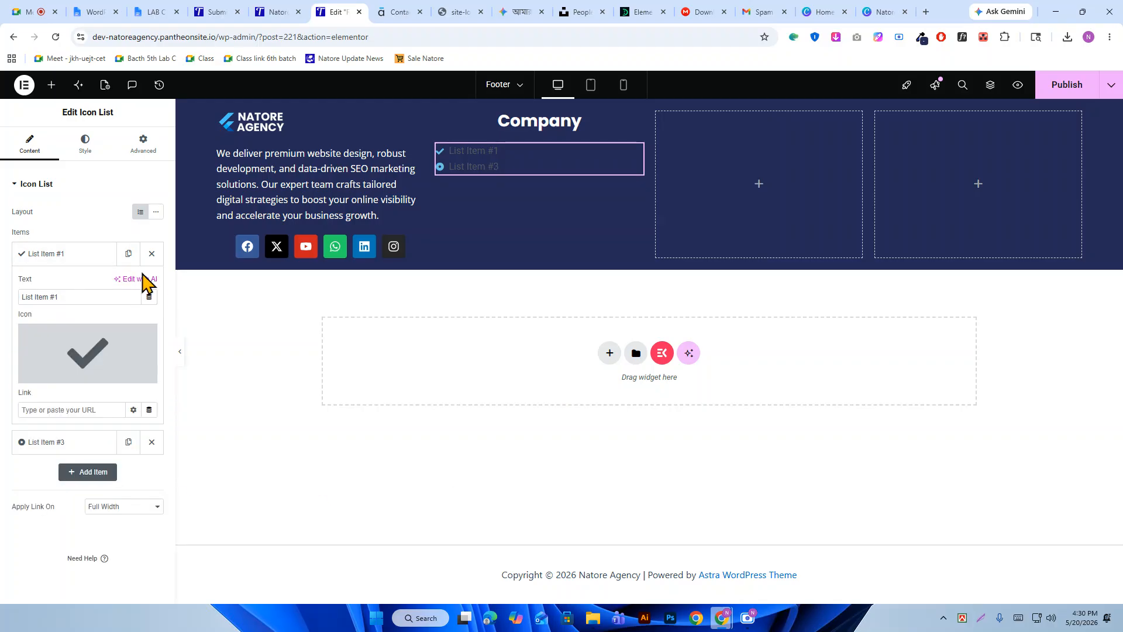
left_click(88, 252)
left_click(152, 284)
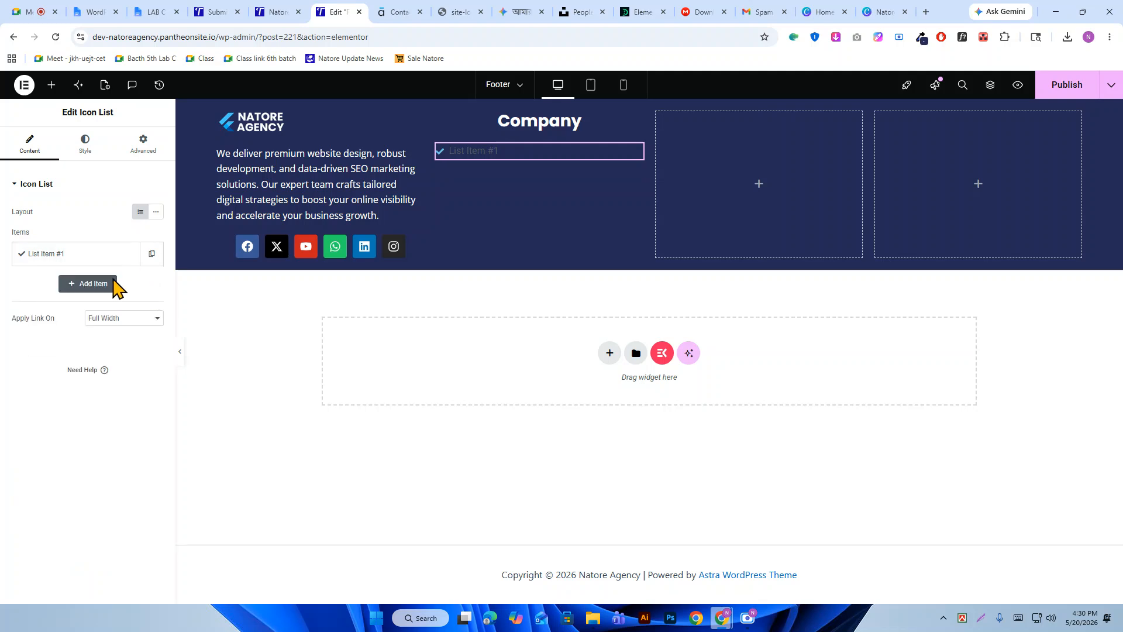
Remove the check icon from the remaining list item and set its text to Home, copied from the agency homepage's navigation.
left_click(83, 257)
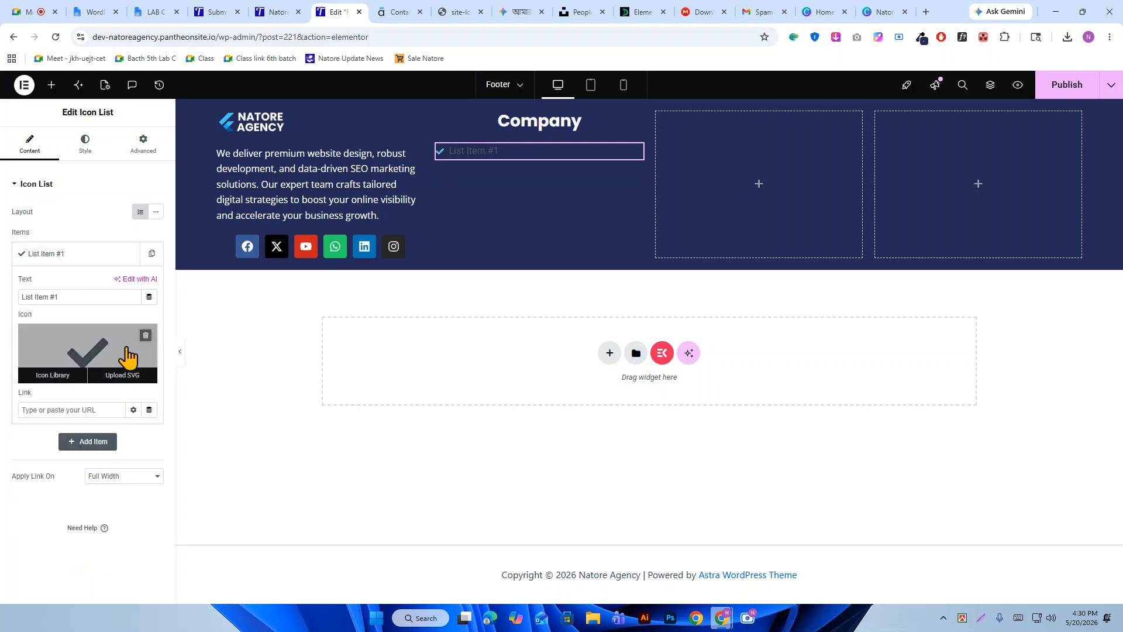
left_click(145, 336)
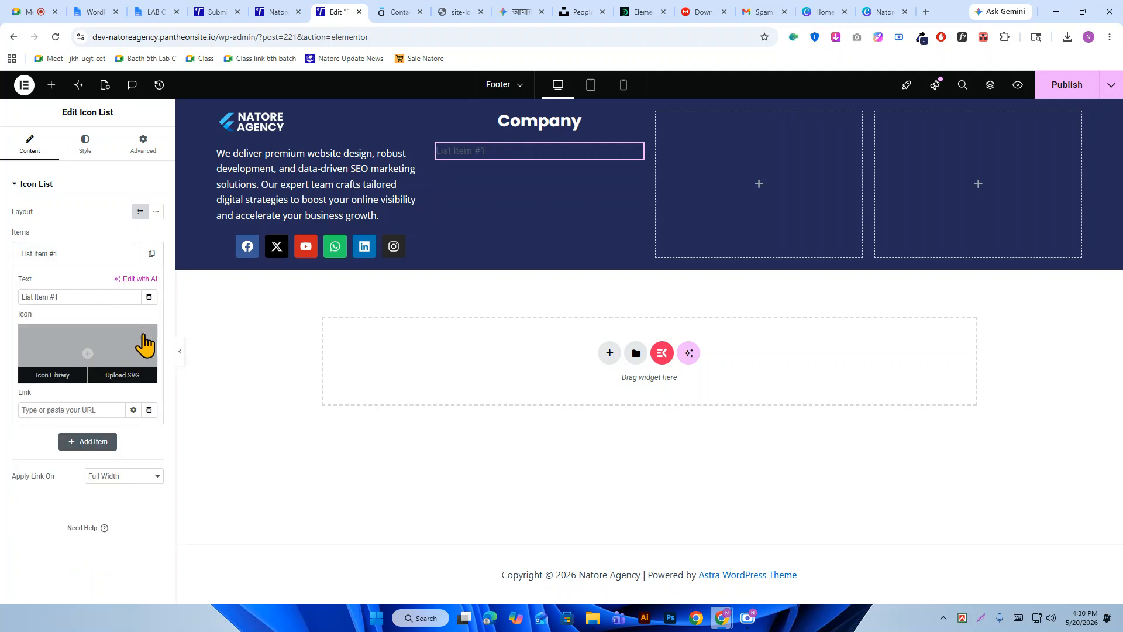
left_click(95, 298)
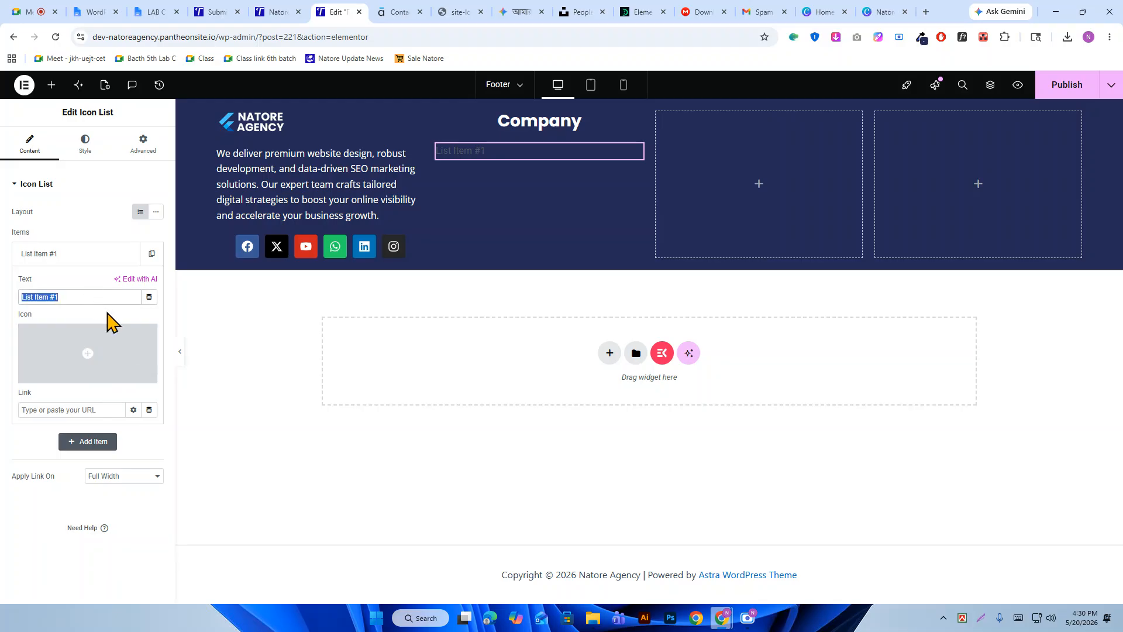
left_click(408, 12)
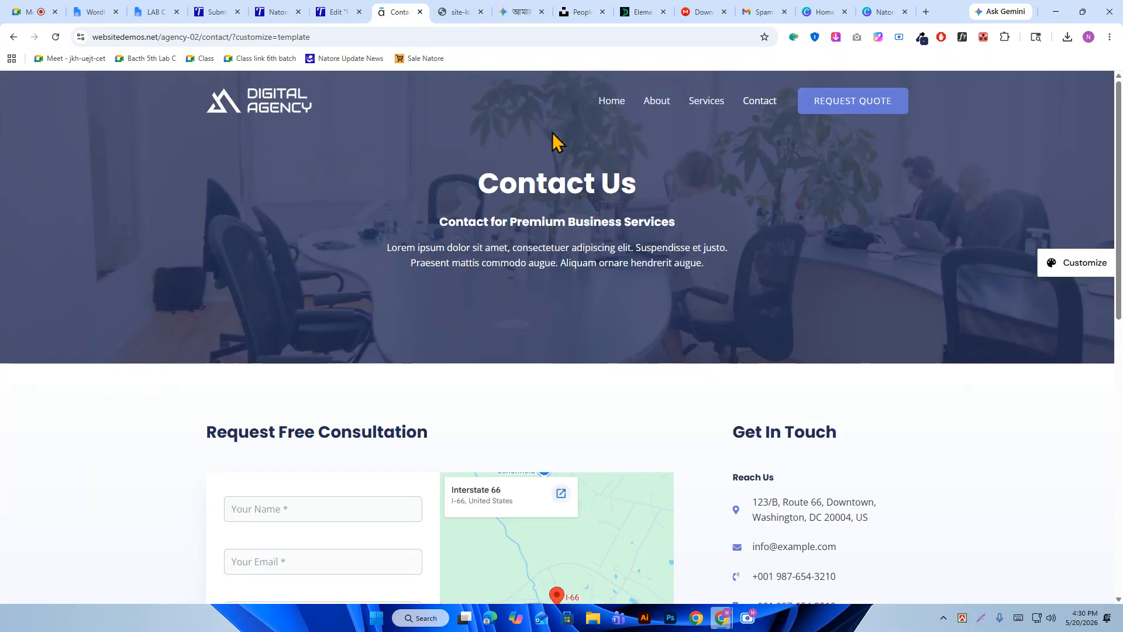
left_click(234, 12)
left_click(282, 12)
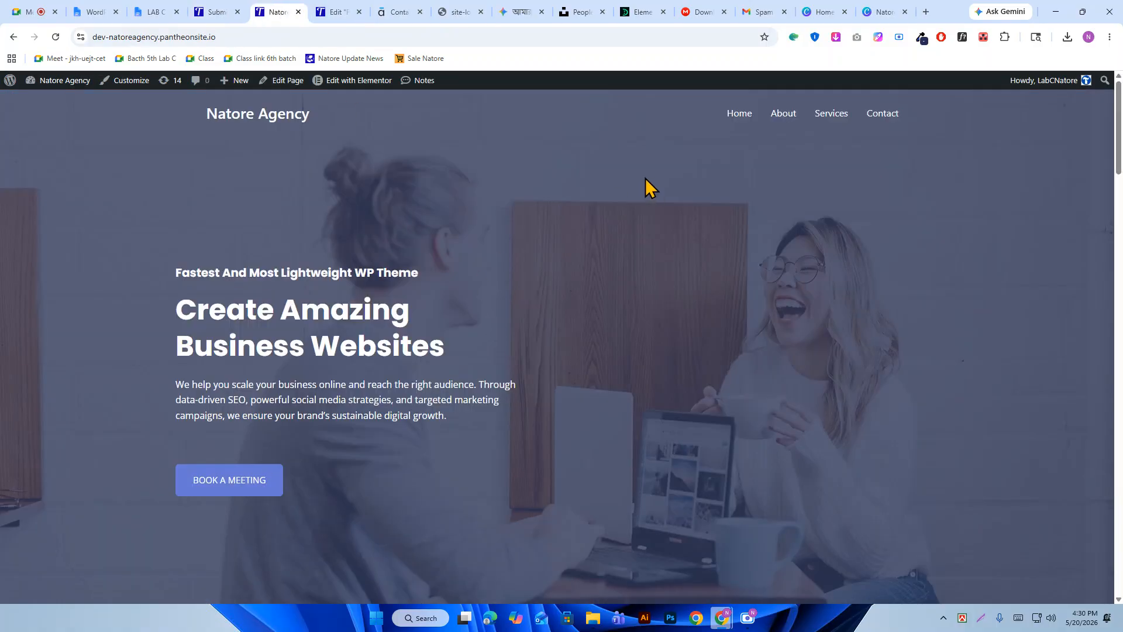
left_click_drag(725, 114, 754, 115)
right_click(719, 123)
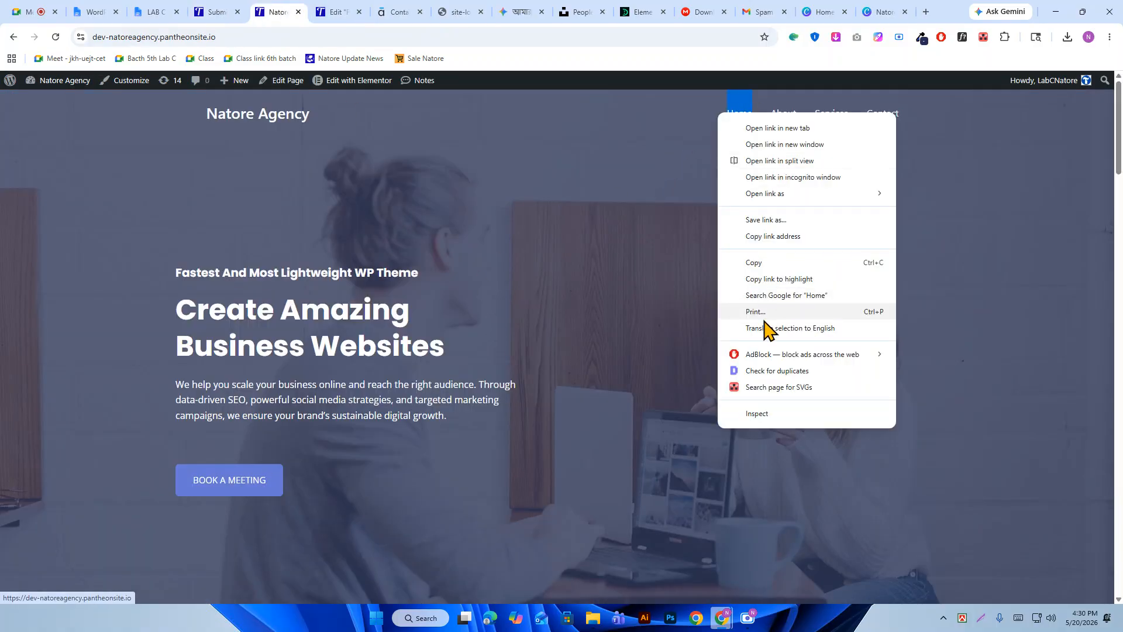
left_click(754, 261)
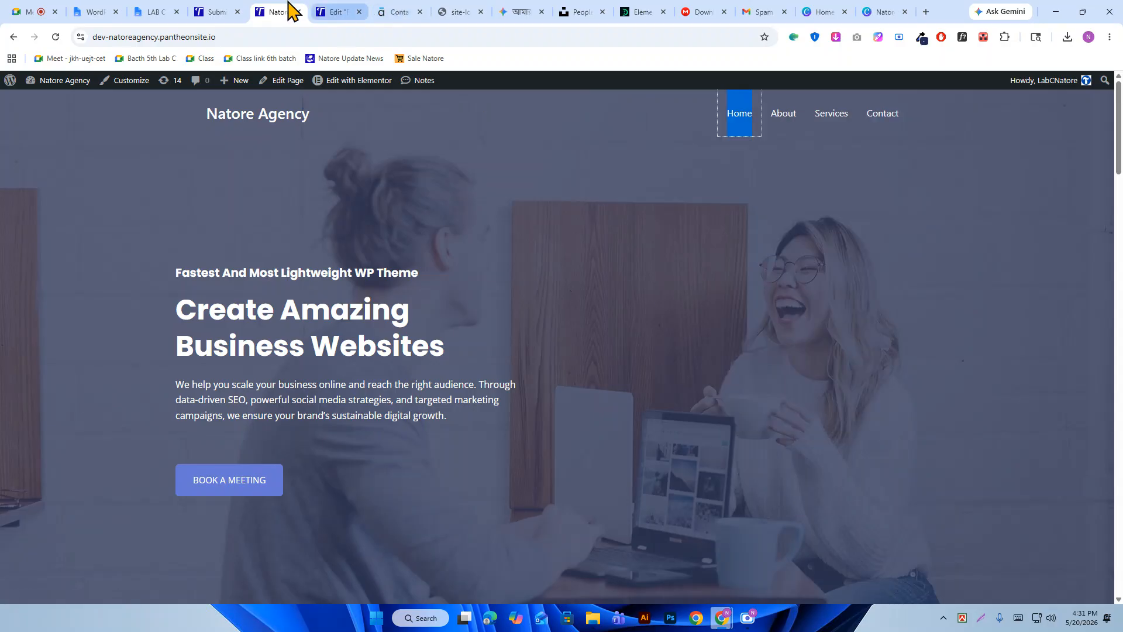
left_click(350, 13)
right_click(84, 297)
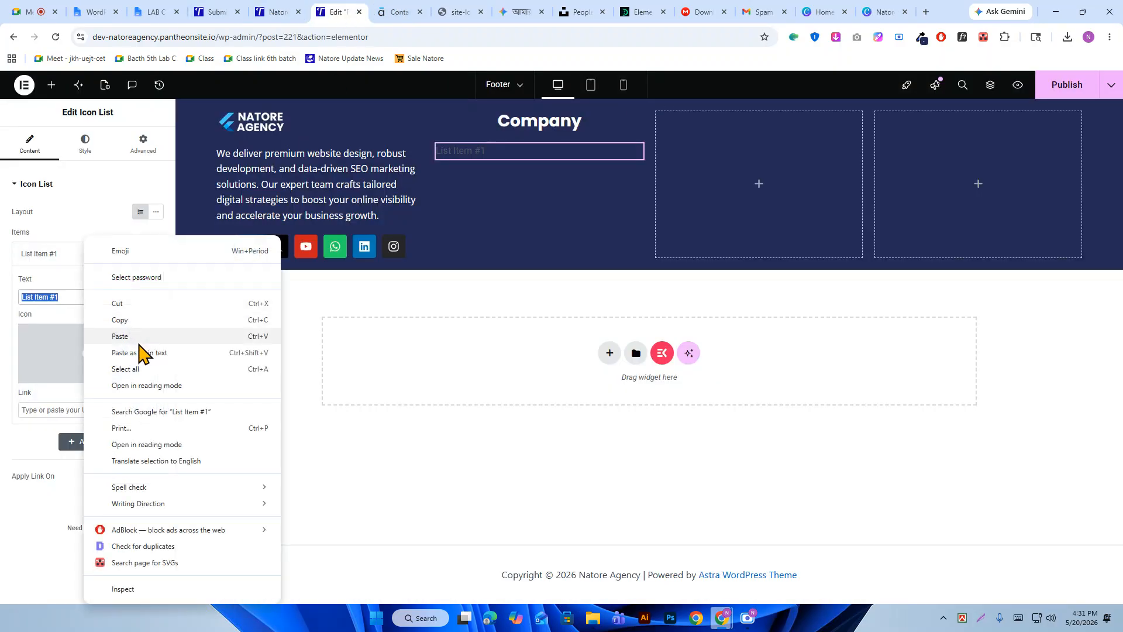
left_click(138, 351)
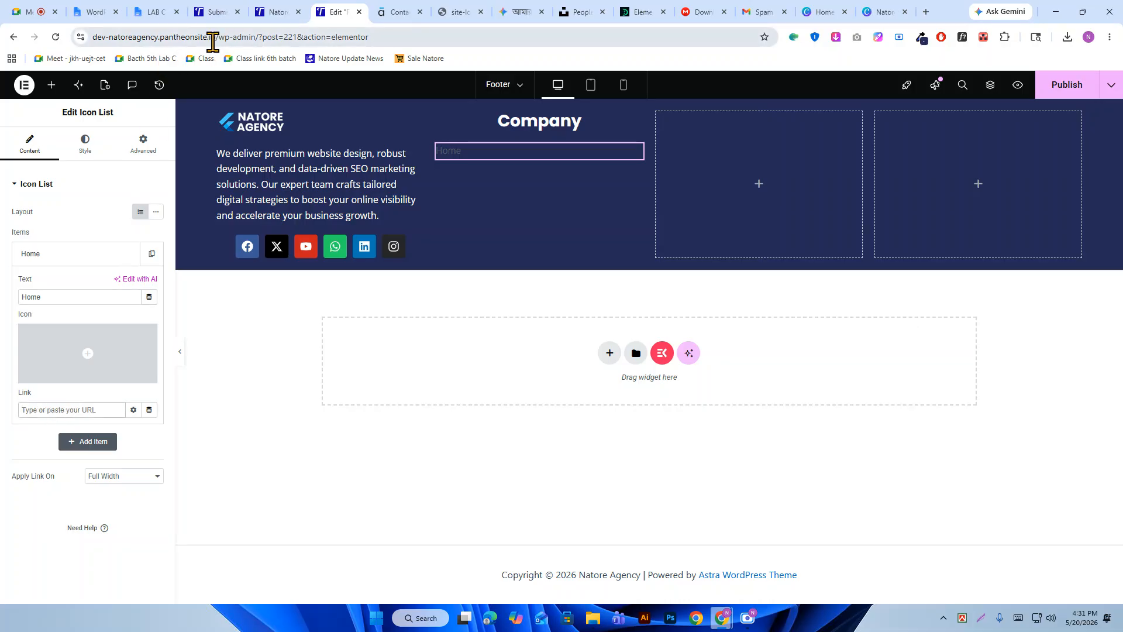
left_click_drag(217, 39, 92, 38)
right_click(170, 43)
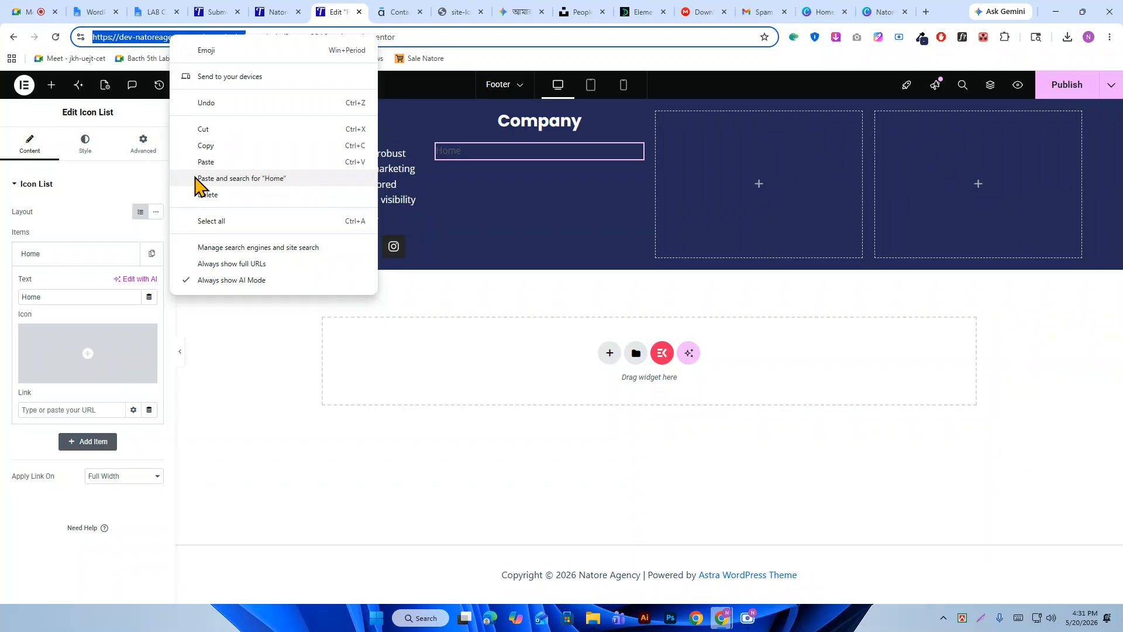
left_click(202, 147)
right_click(73, 409)
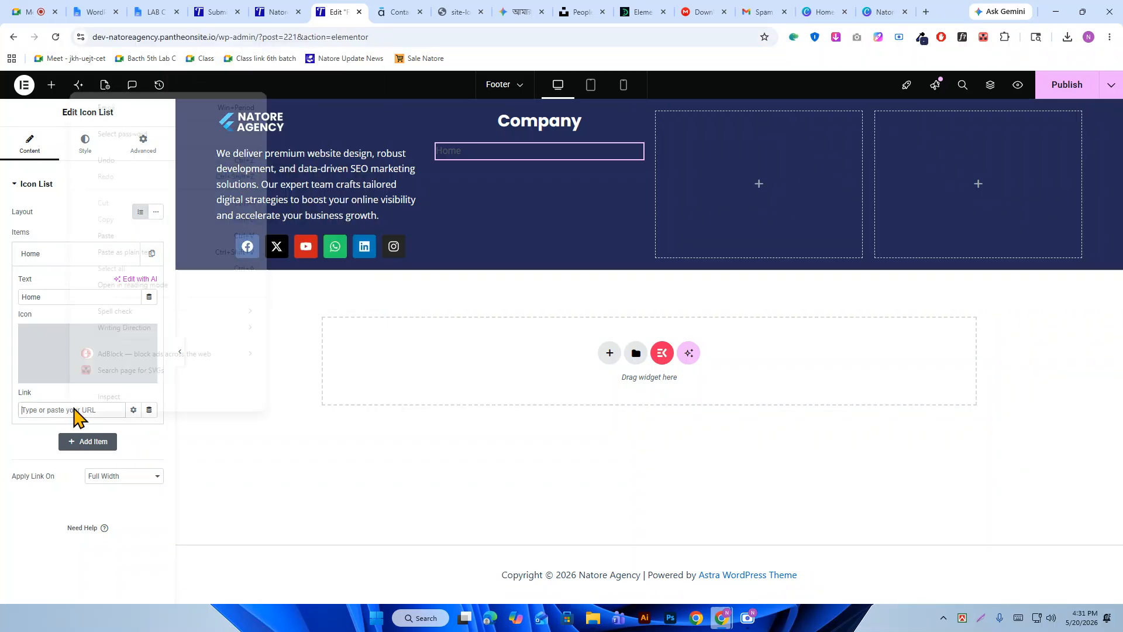
left_click(117, 233)
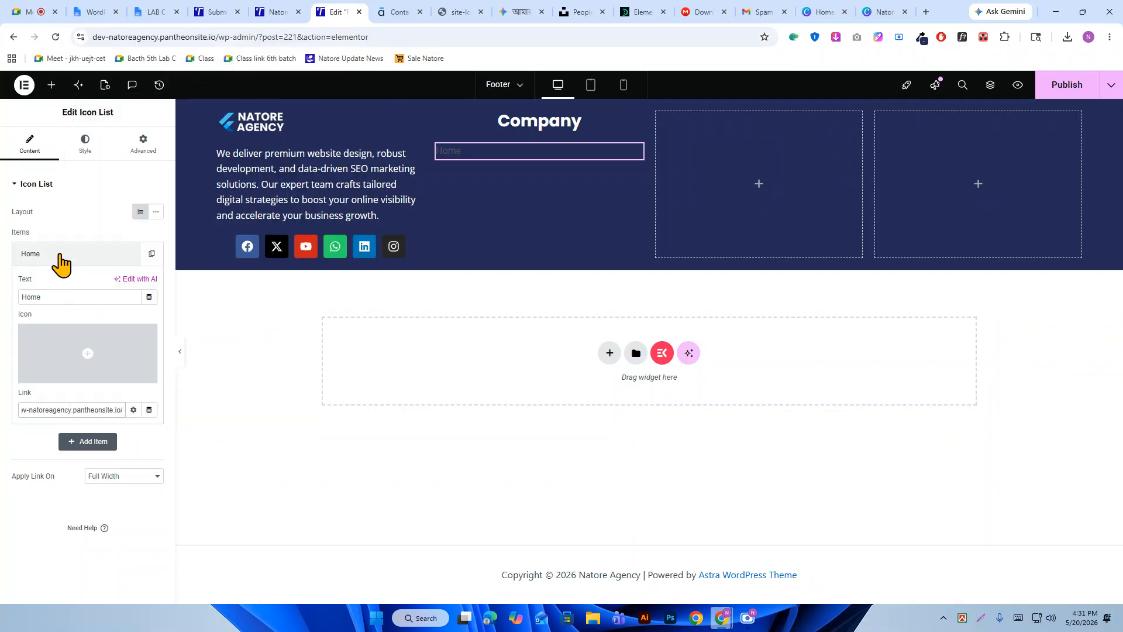
Style the icon list's text with the Open Sans font at 20 px and the colour white (#FFFFFF).
left_click(87, 152)
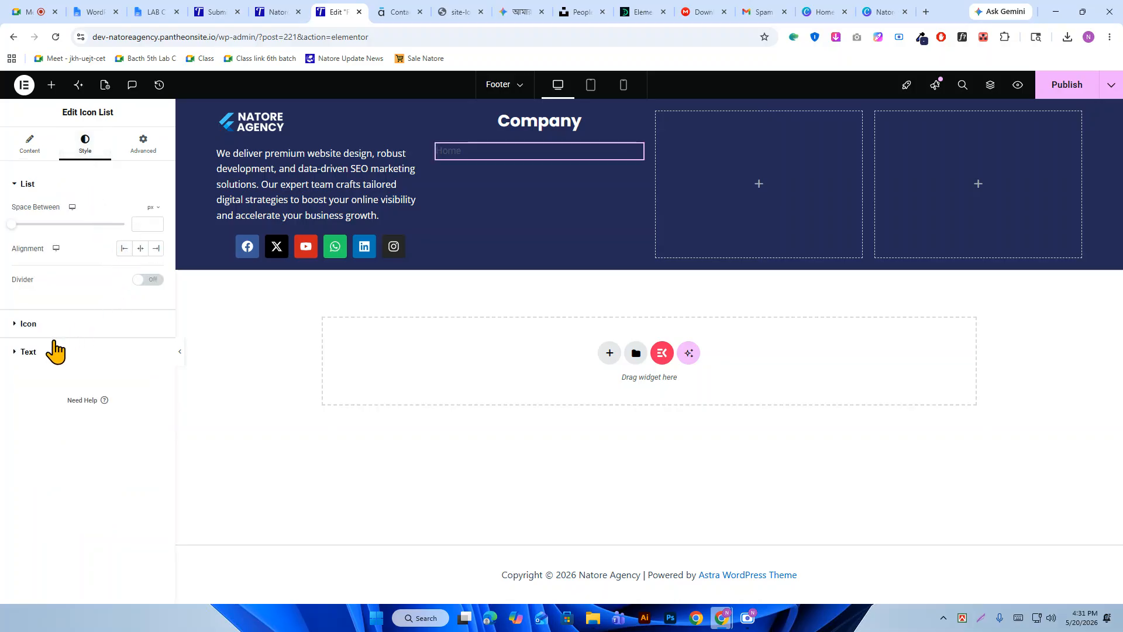
left_click(27, 352)
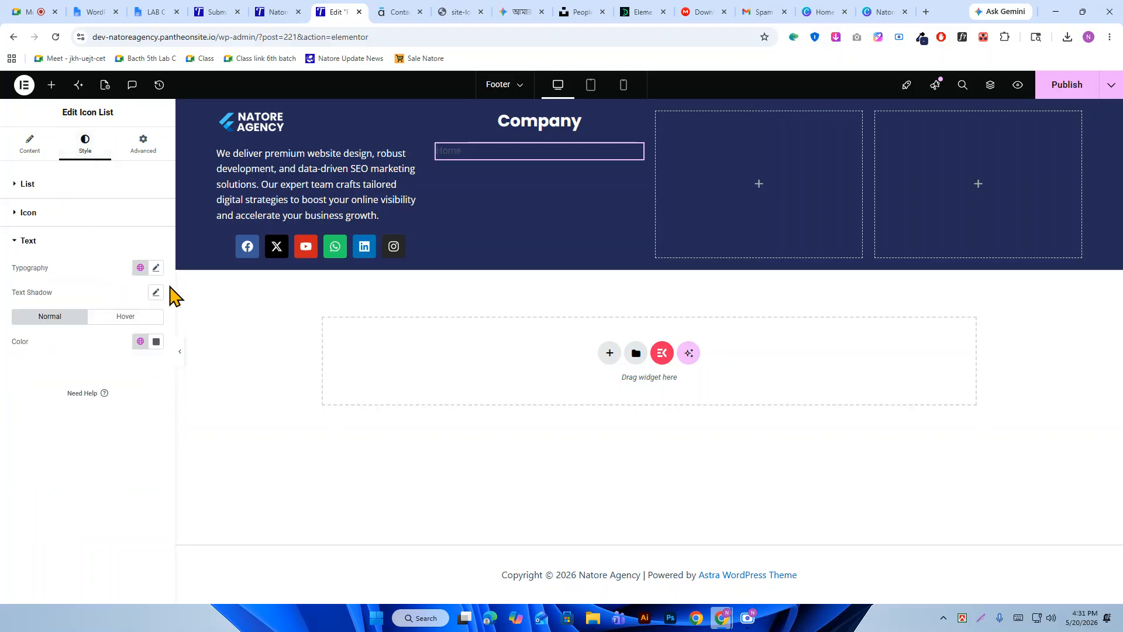
left_click(156, 267)
left_click(124, 324)
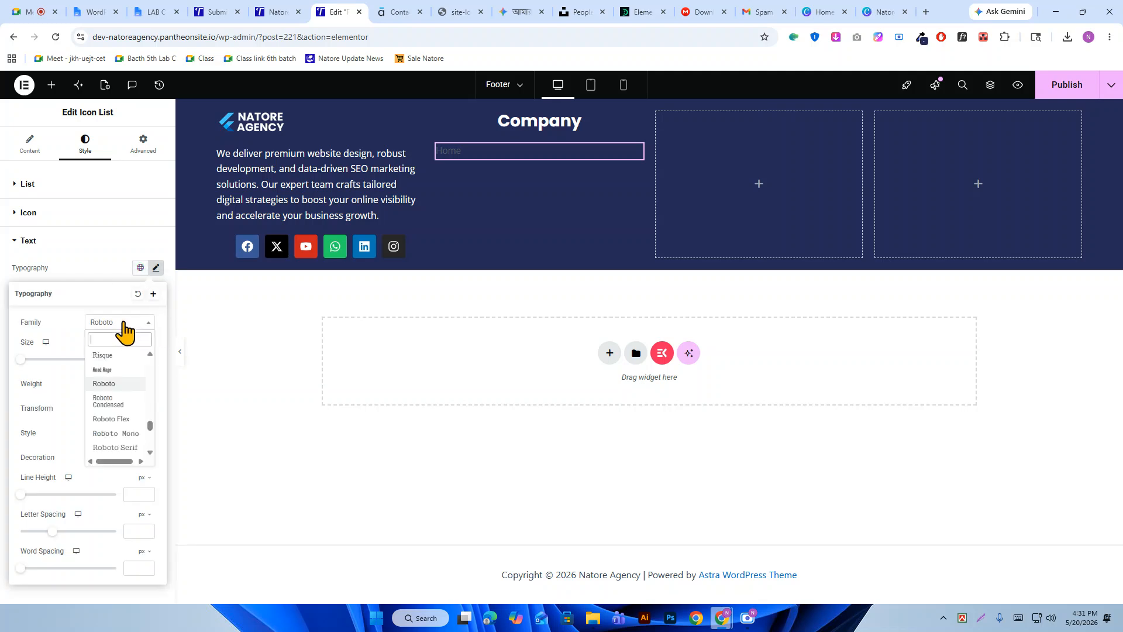
type("open")
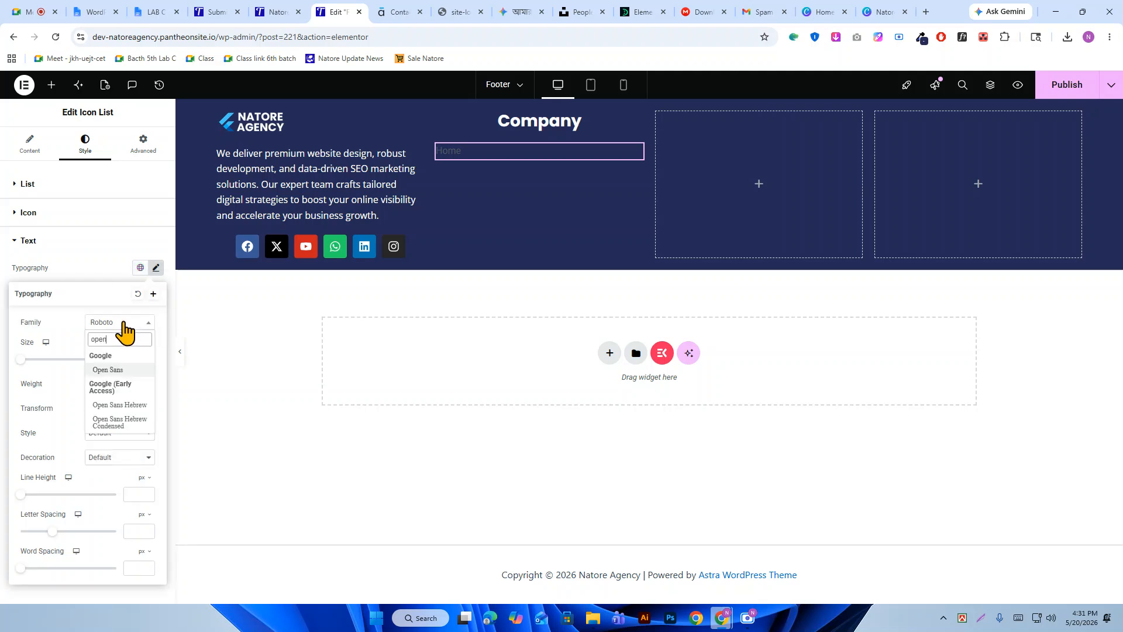
key("Return")
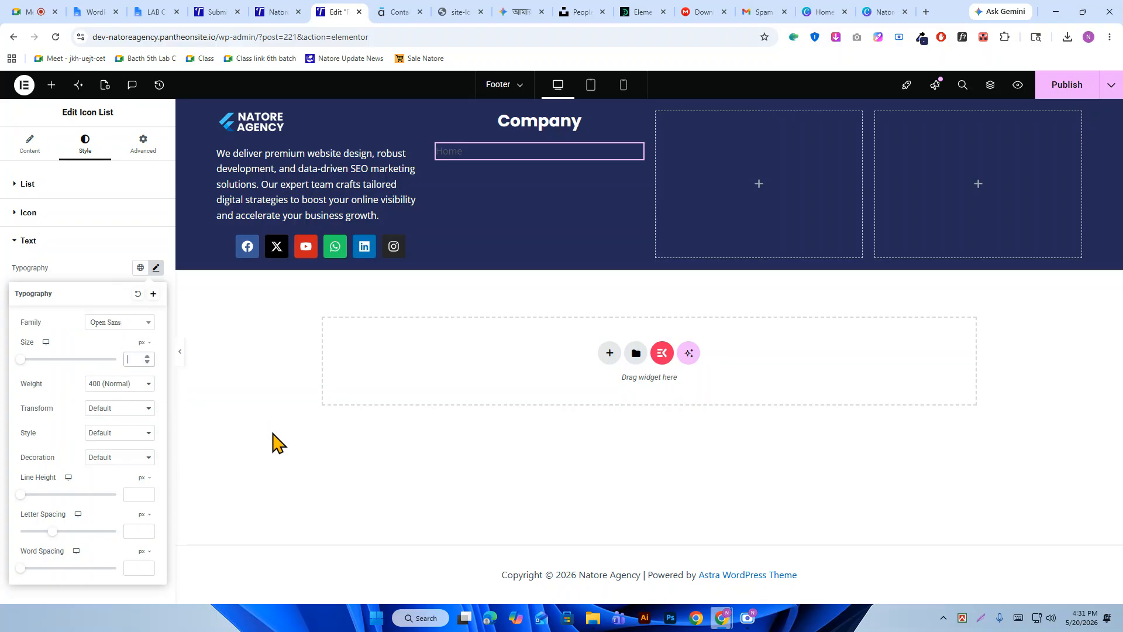
type("20")
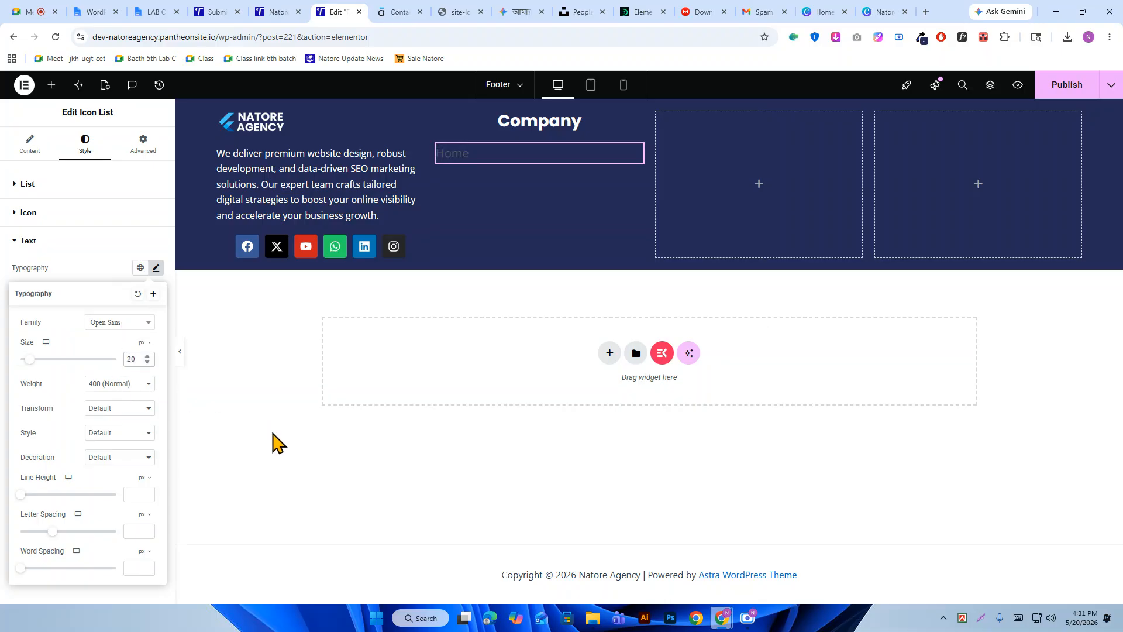
left_click(83, 280)
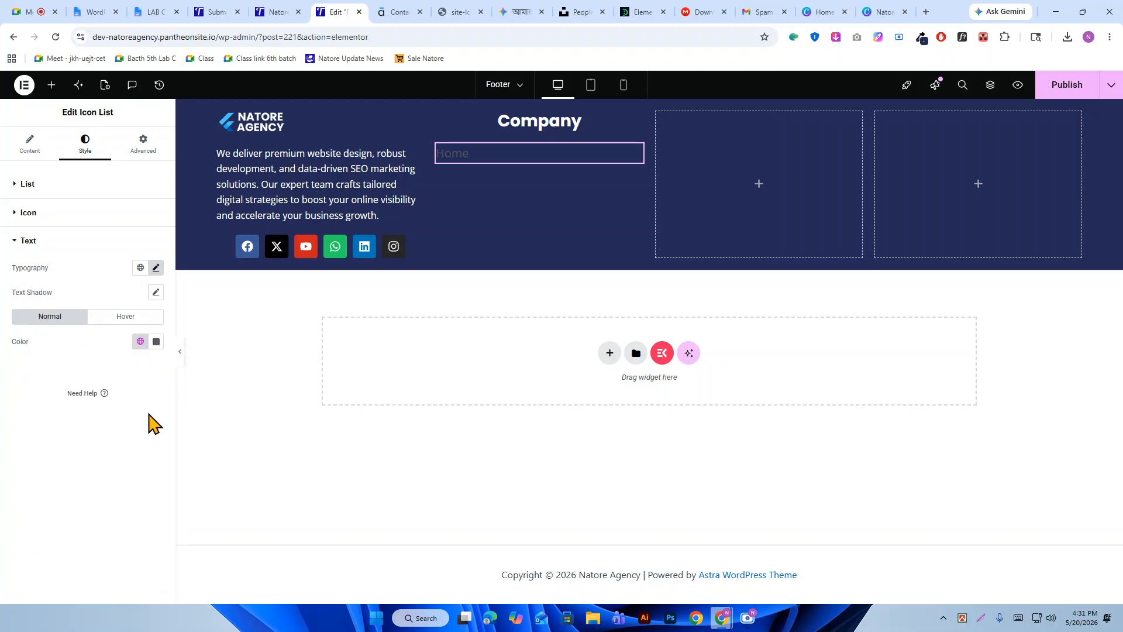
left_click(155, 342)
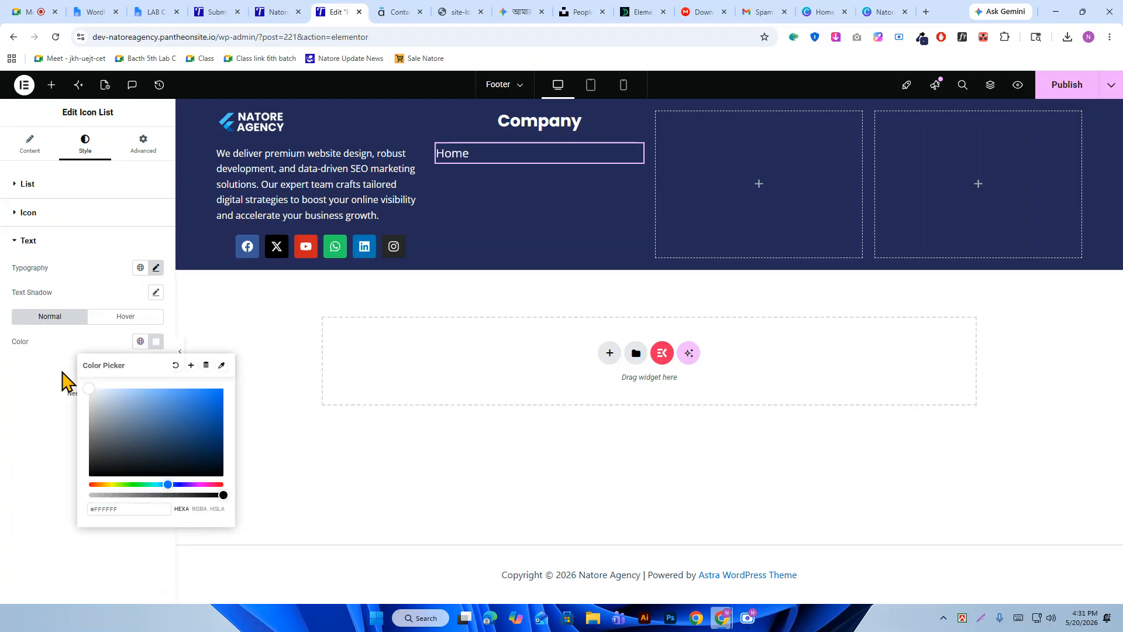
left_click(29, 241)
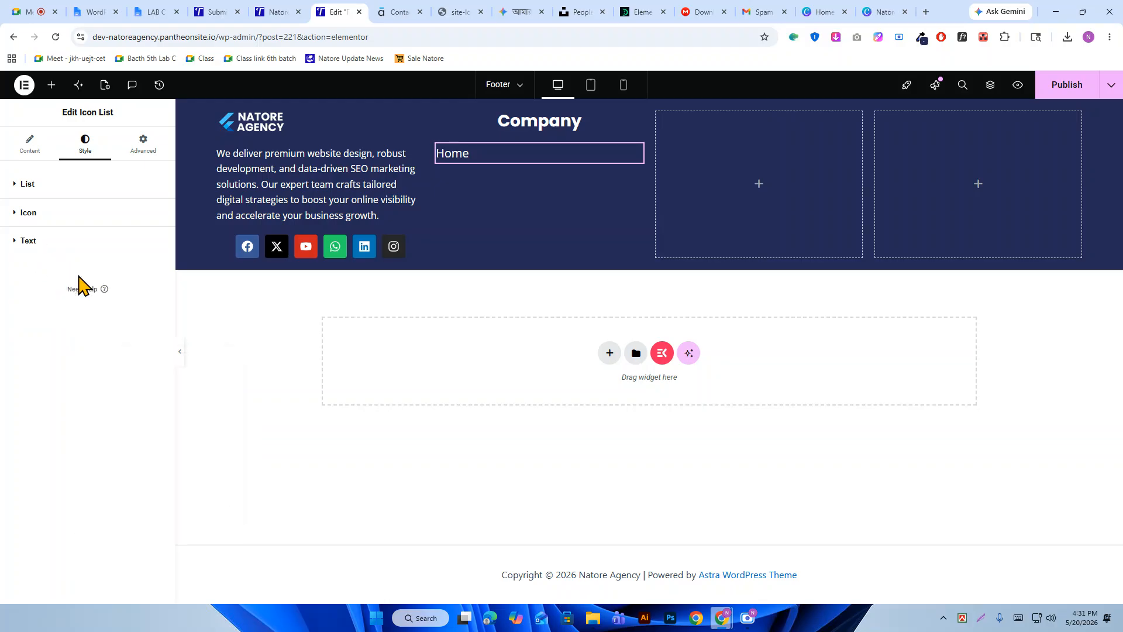
Duplicate the Home list item and set the copy's text to About Us, copied from the heading of the agency's About page.
left_click(30, 145)
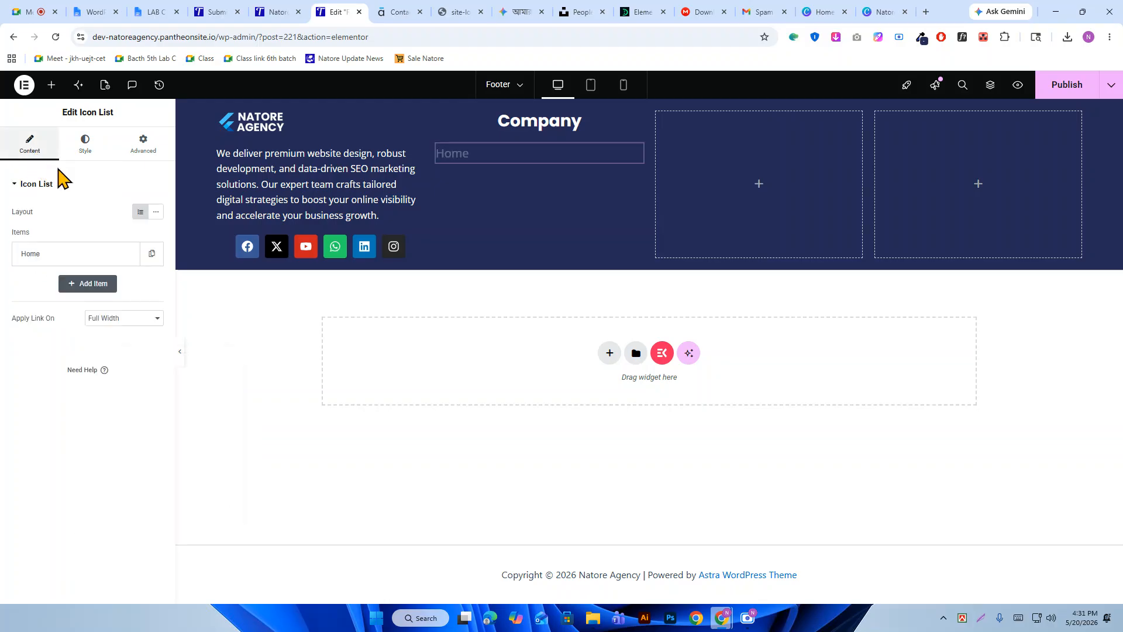
left_click(151, 256)
left_click(398, 11)
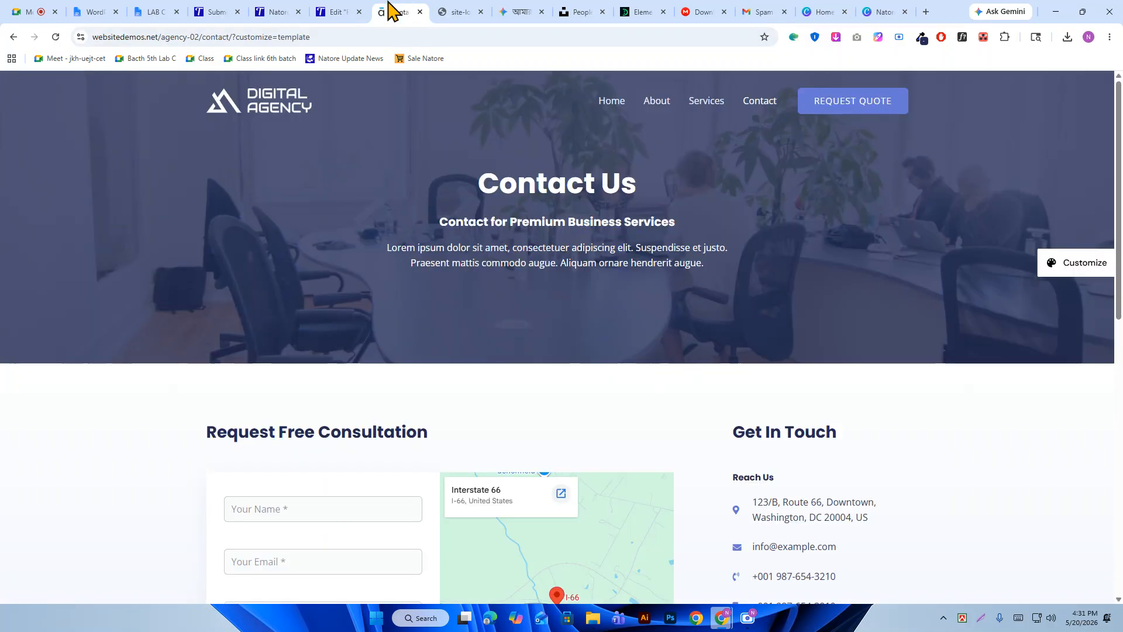
left_click(274, 12)
left_click_drag(781, 134, 800, 135)
left_click_drag(793, 131, 775, 124)
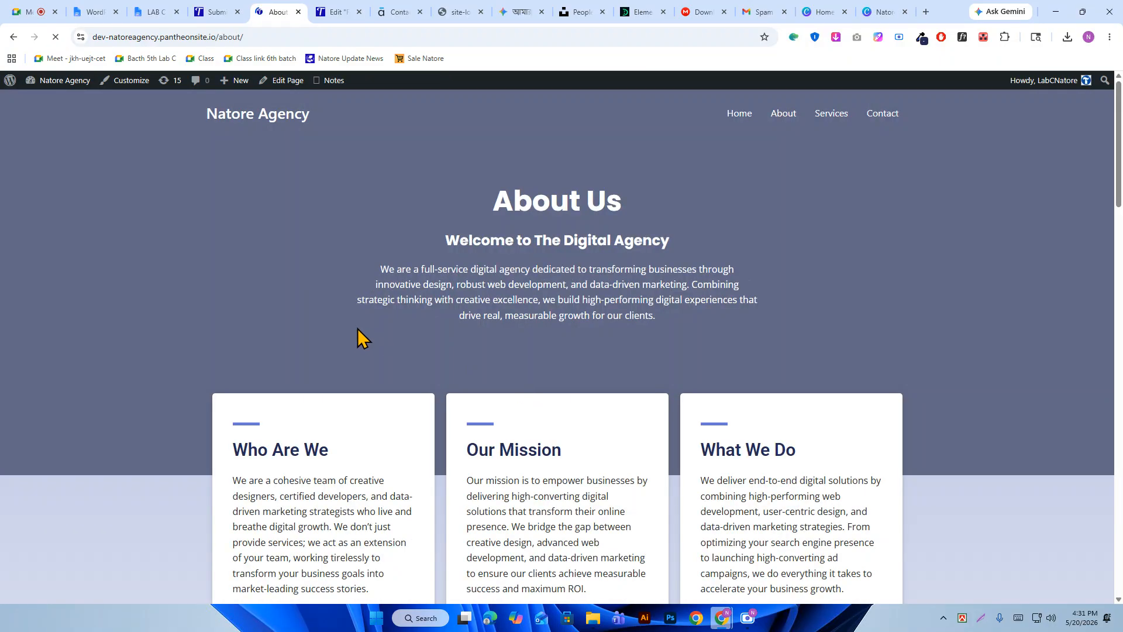
left_click_drag(554, 213, 586, 199)
right_click(587, 199)
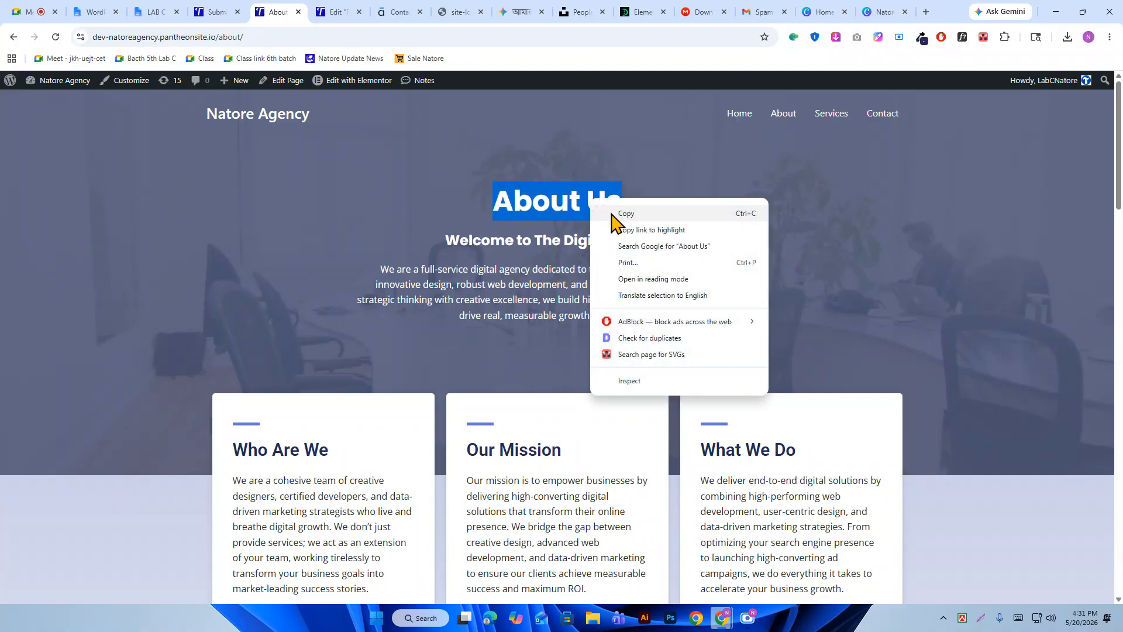
left_click(614, 218)
left_click(327, 11)
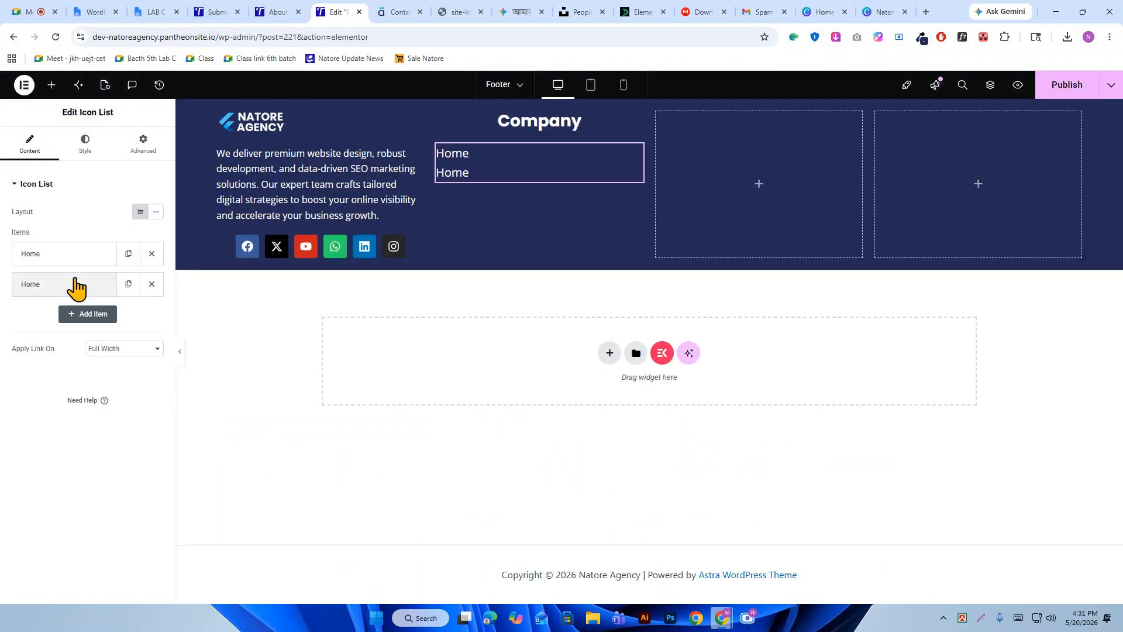
left_click(73, 285)
right_click(66, 327)
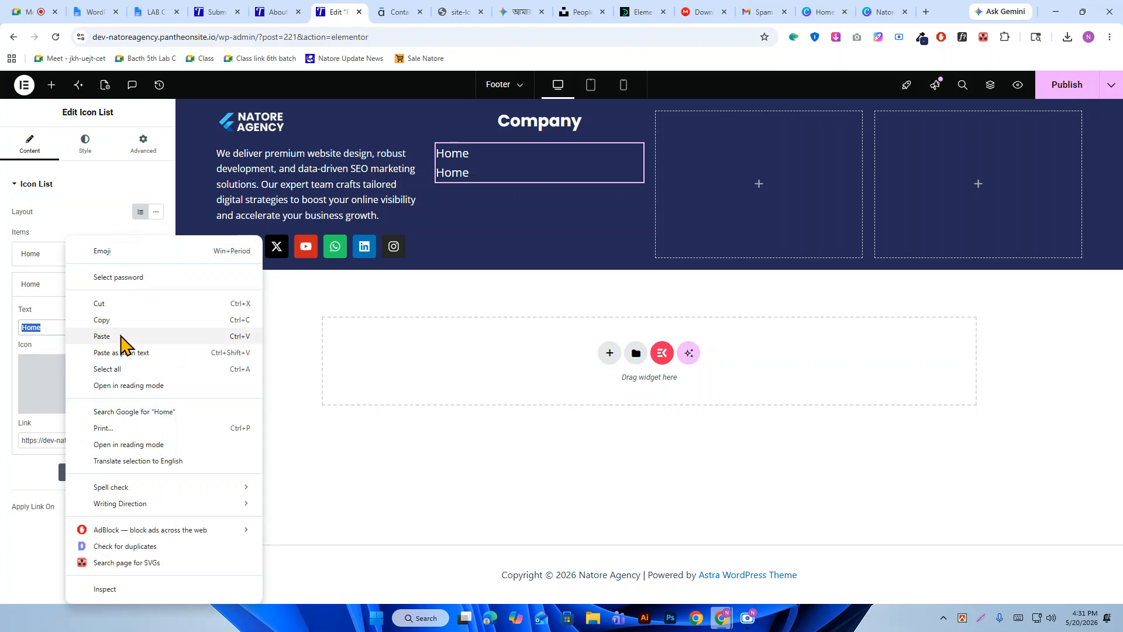
left_click(120, 344)
Replace the About Us item's link with the About page address, dev-natoreagency.pantheonsite.io/about/, and collapse the item.
left_click(277, 12)
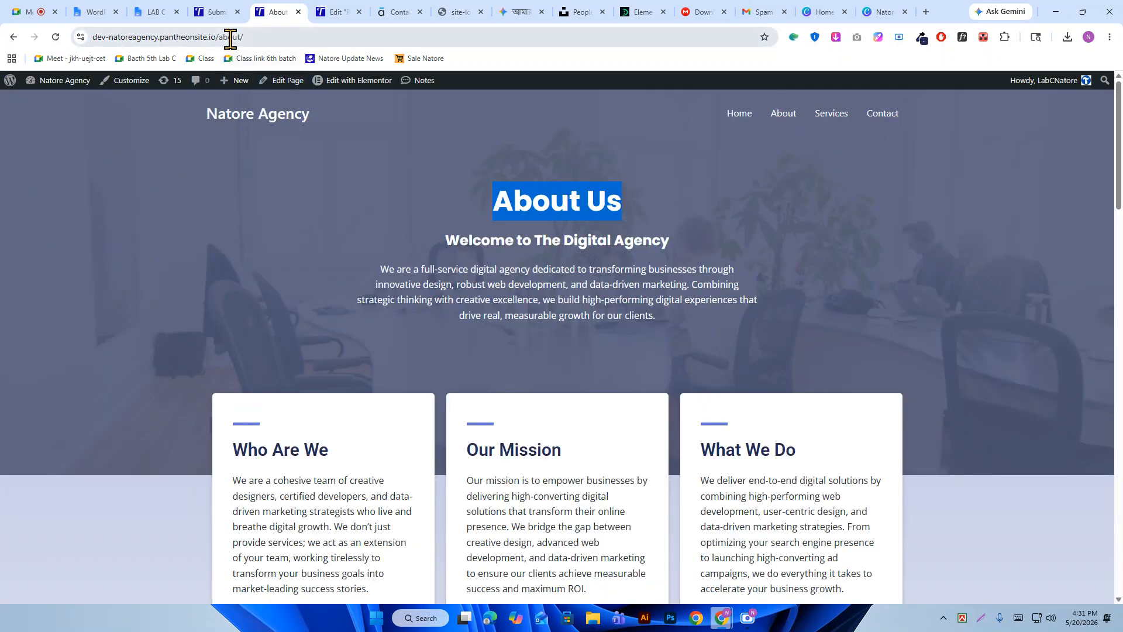
left_click(231, 38)
right_click(231, 38)
left_click(274, 153)
left_click(334, 12)
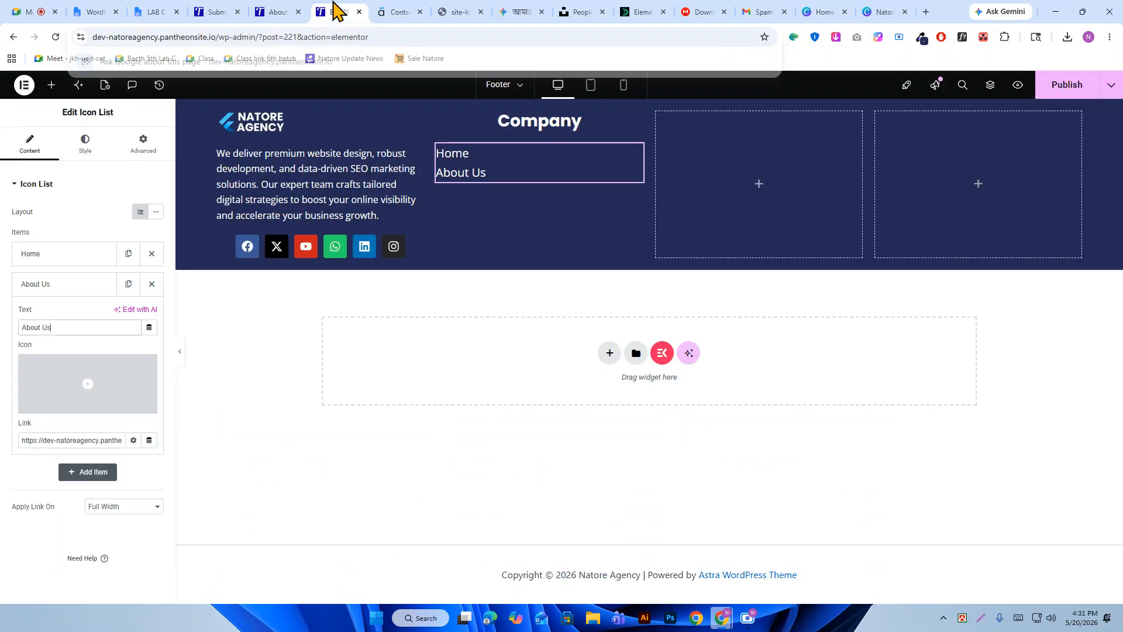
triple_click(70, 440)
right_click(70, 440)
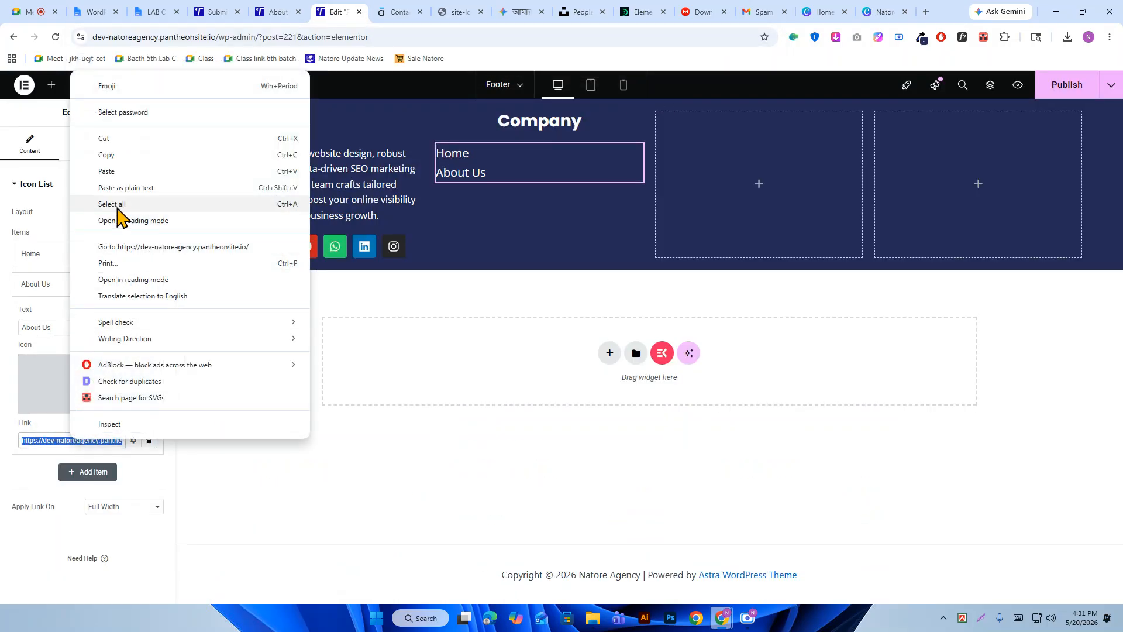
left_click(116, 175)
left_click(36, 284)
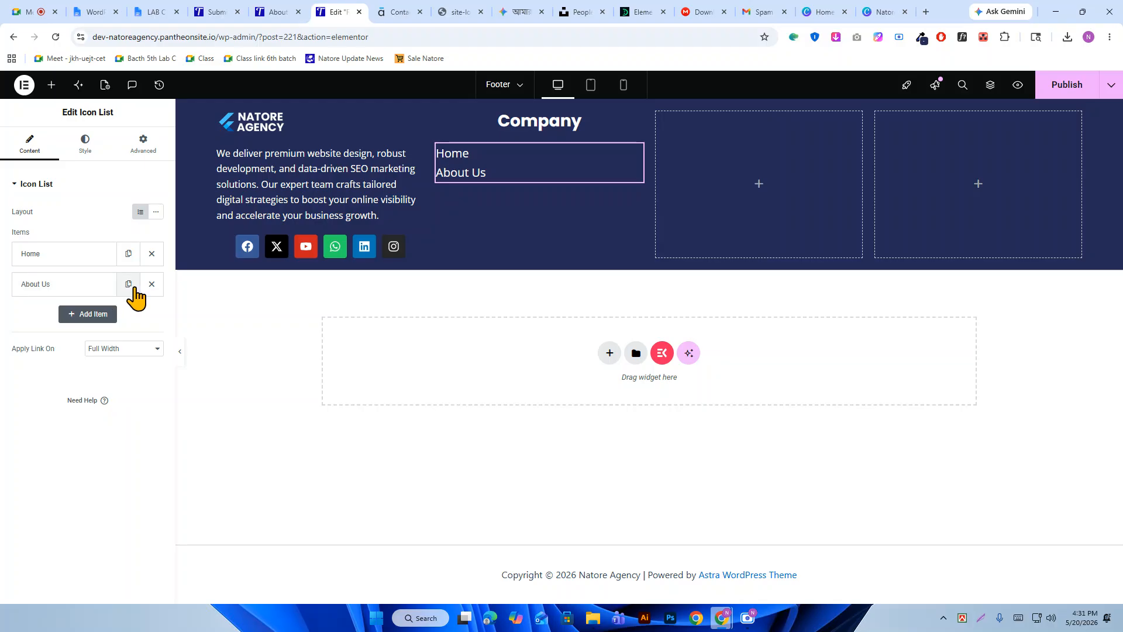
Duplicate the About Us list item, expand the copy for editing, and open the agency site's Services page.
left_click(128, 284)
left_click(57, 320)
left_click(280, 12)
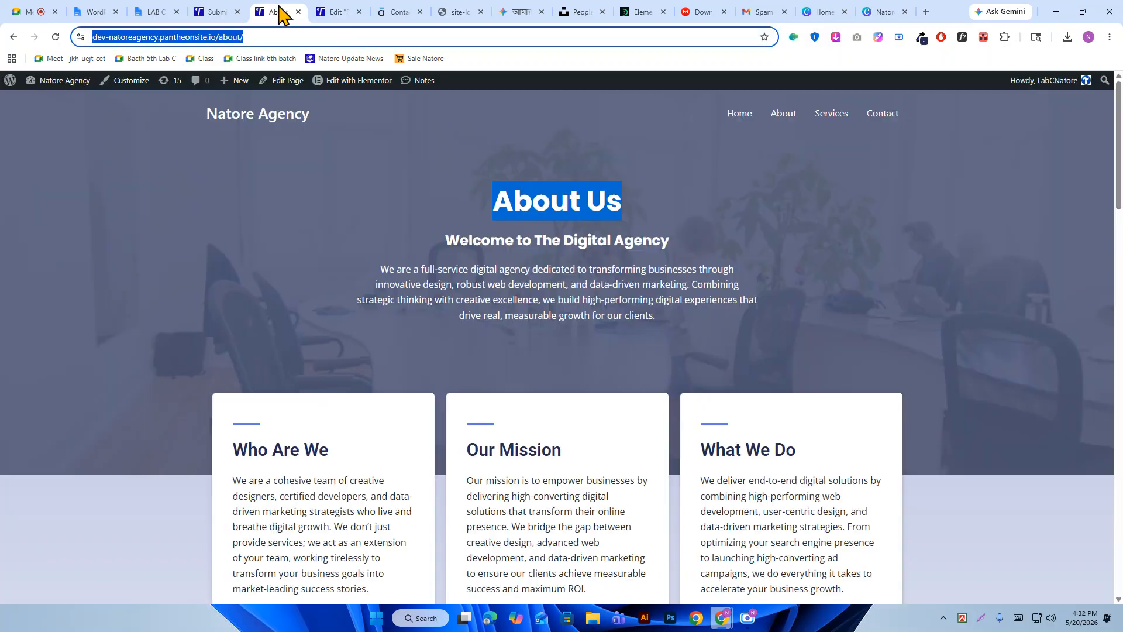
left_click(216, 11)
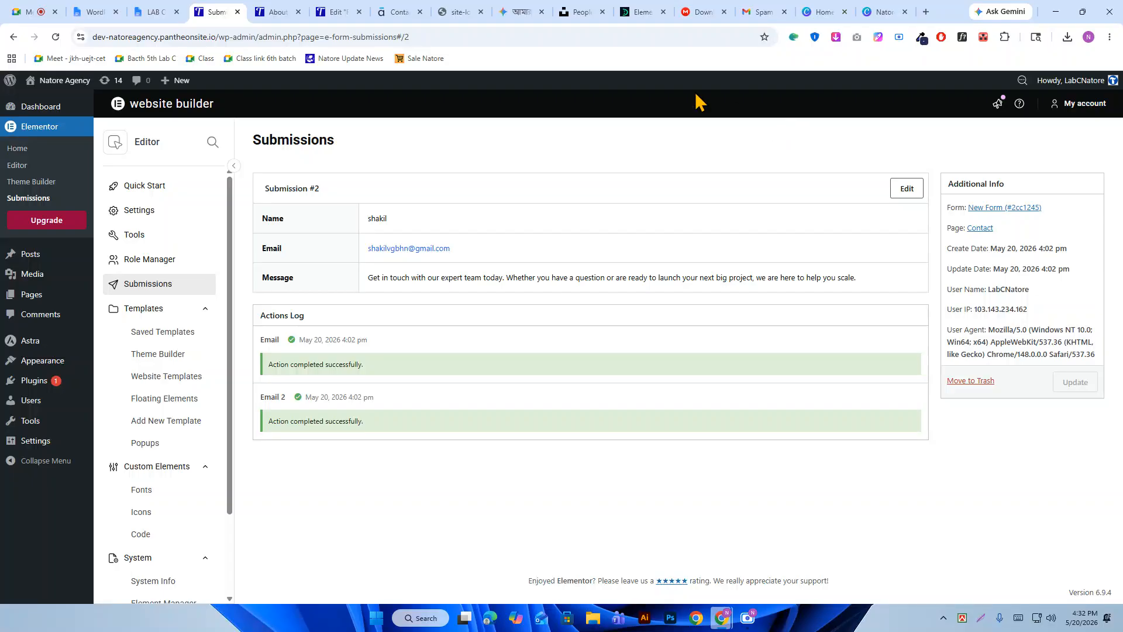
left_click(283, 10)
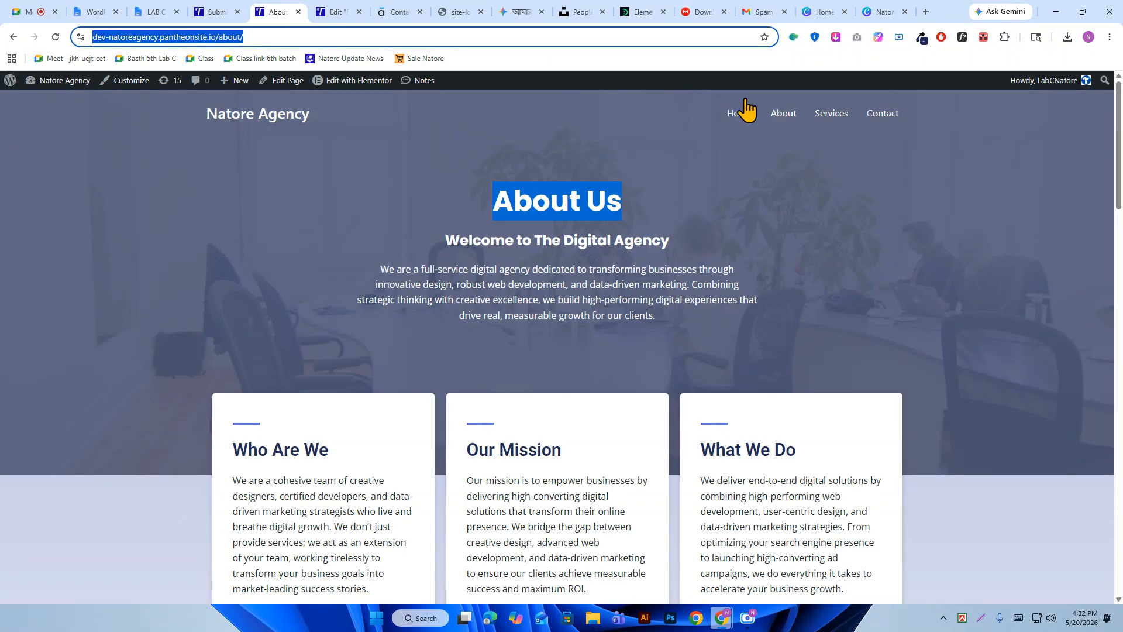
left_click(830, 117)
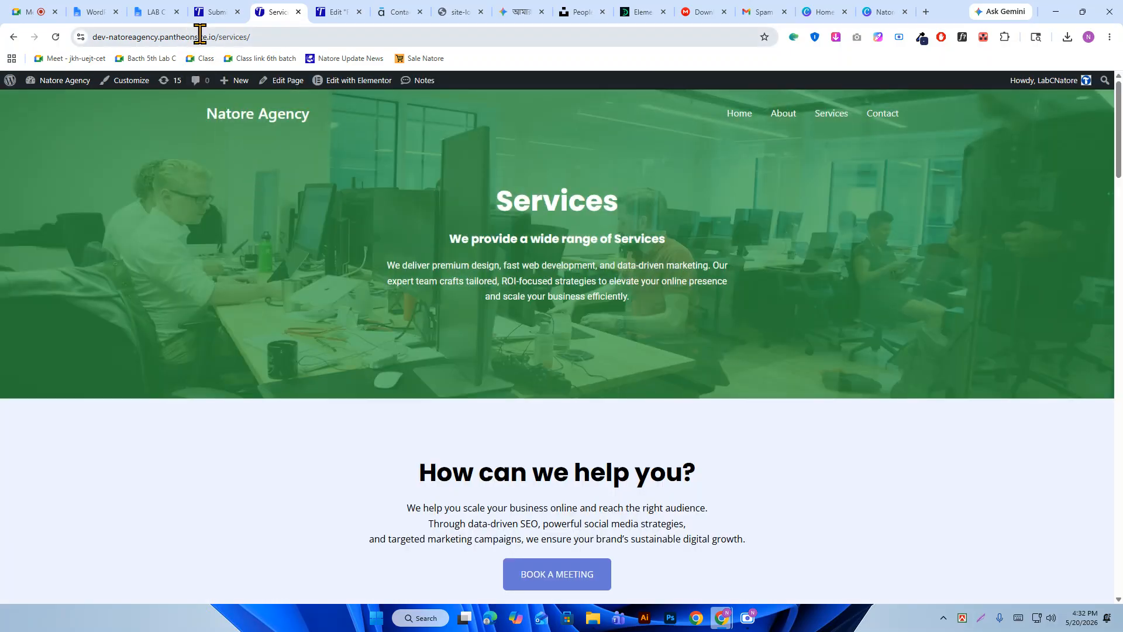
Set the duplicated About Us item's text to Services, copied from the heading of the Services page.
left_click(200, 36)
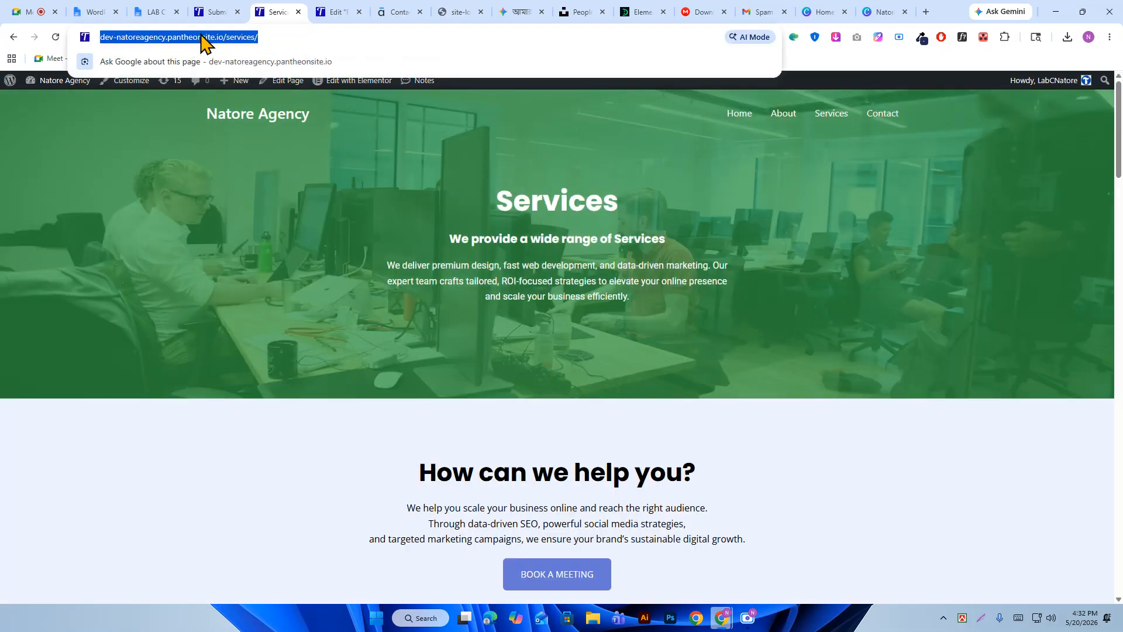
right_click(200, 38)
double_click(541, 205)
right_click(541, 203)
left_click(575, 217)
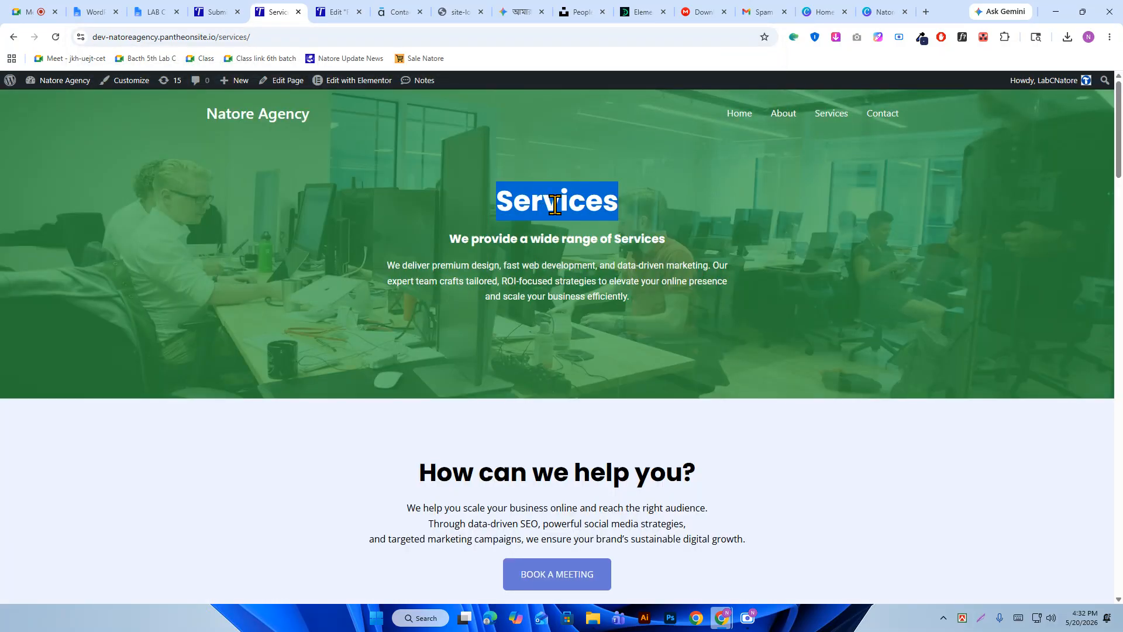
left_click(337, 12)
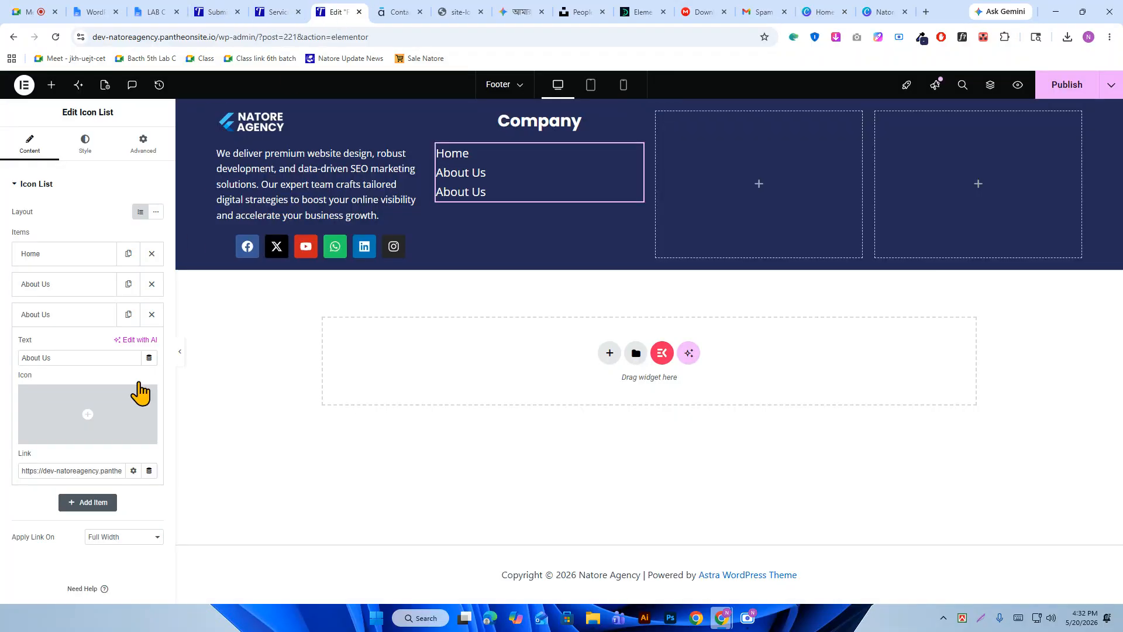
triple_click(78, 358)
right_click(79, 358)
left_click(130, 336)
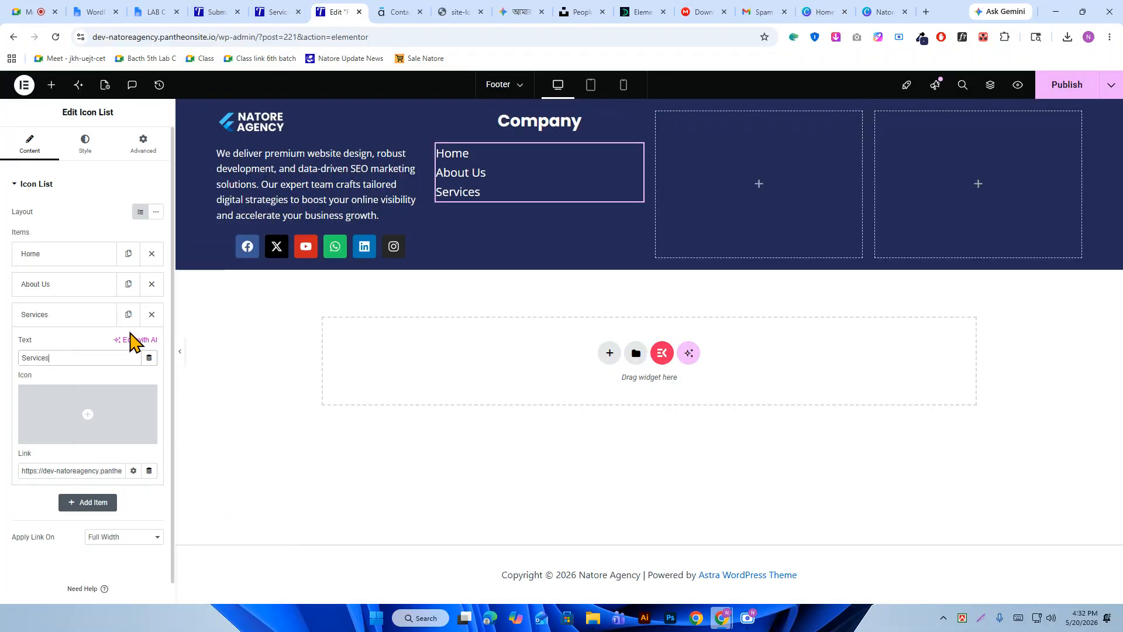
Replace the Services item's link with the Services page address, dev-natoreagency.pantheonsite.io/services/, and collapse the item.
left_click(53, 316)
left_click(52, 316)
left_click(303, 7)
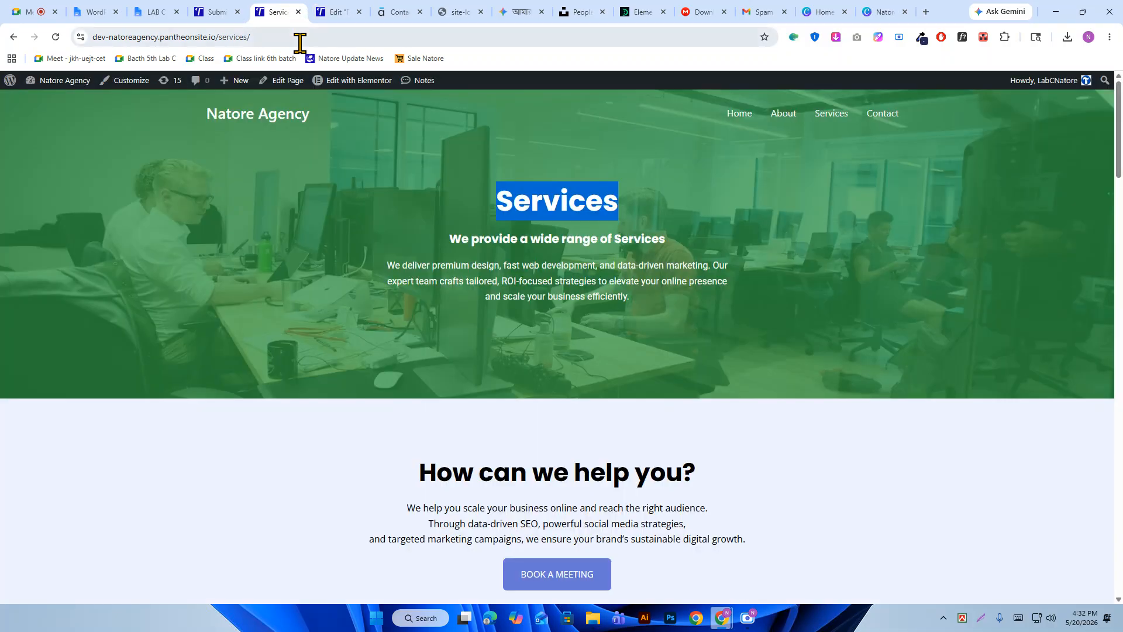
left_click(301, 39)
right_click(302, 39)
left_click(338, 150)
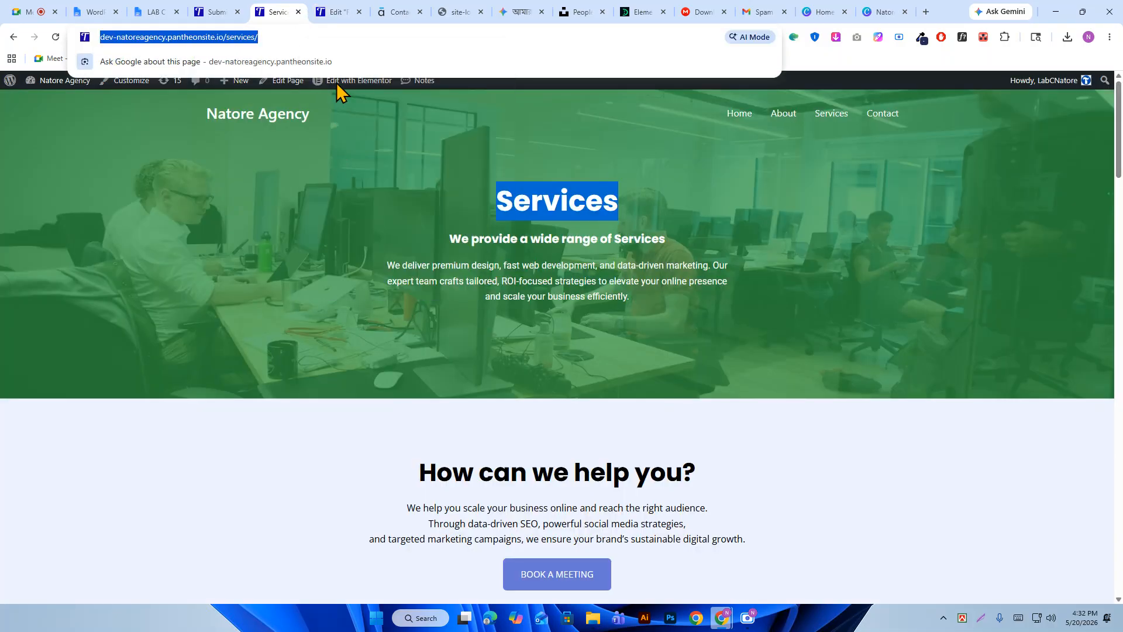
left_click(334, 11)
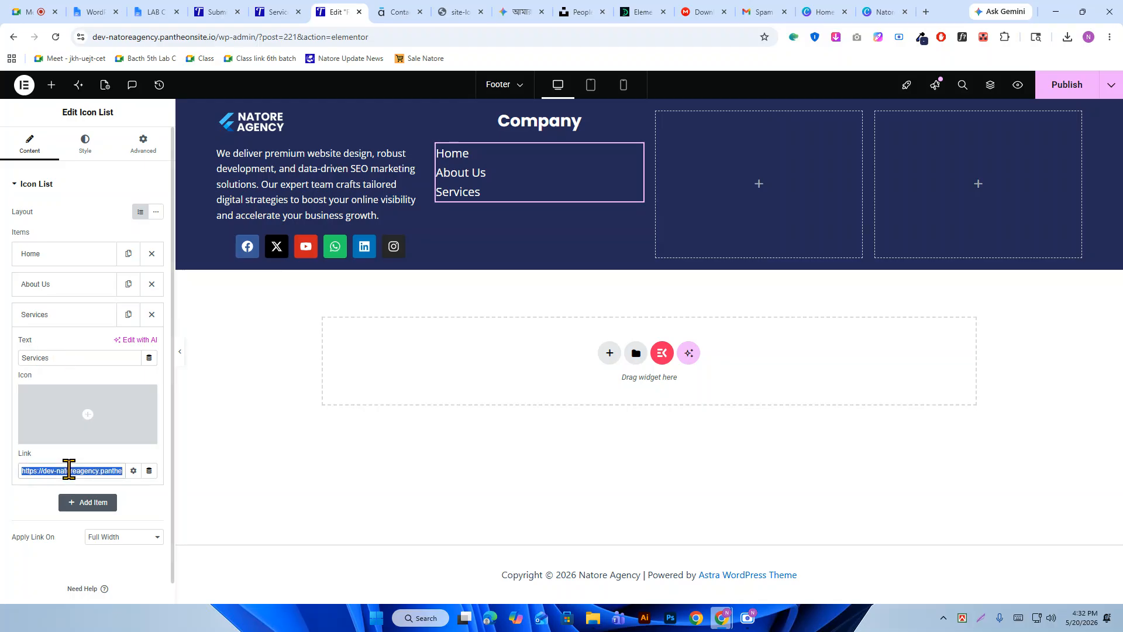
right_click(69, 469)
left_click(123, 220)
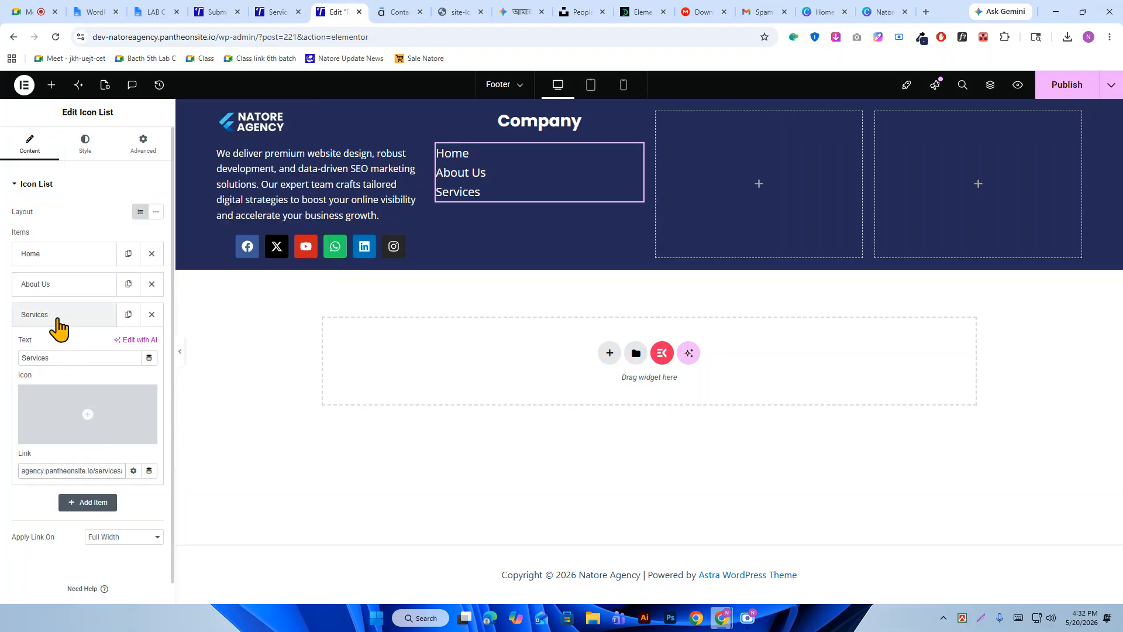
left_click(57, 319)
Duplicate the Services list item and set the copy's text to Contact Us, copied from the demo site's Contact page heading.
left_click(128, 320)
left_click(72, 346)
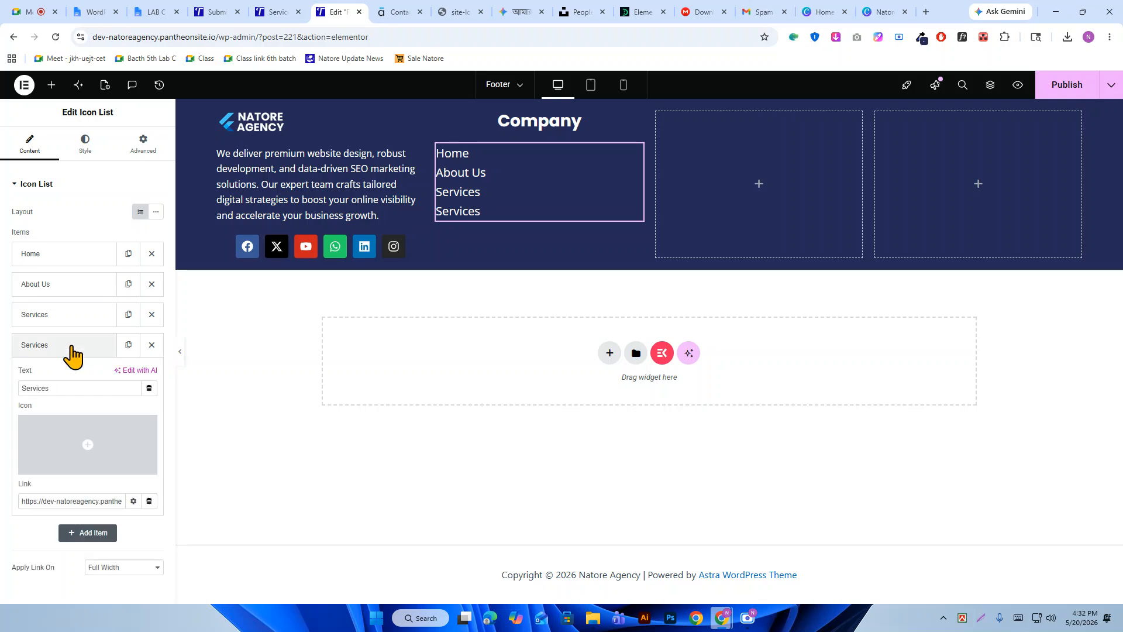
left_click(395, 11)
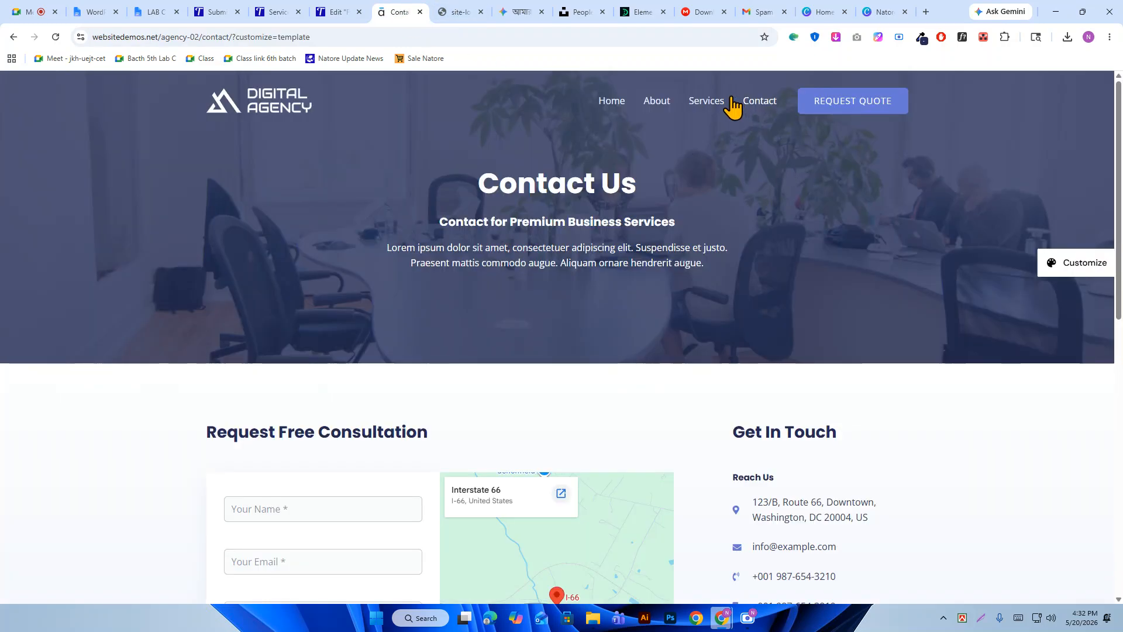
left_click(755, 107)
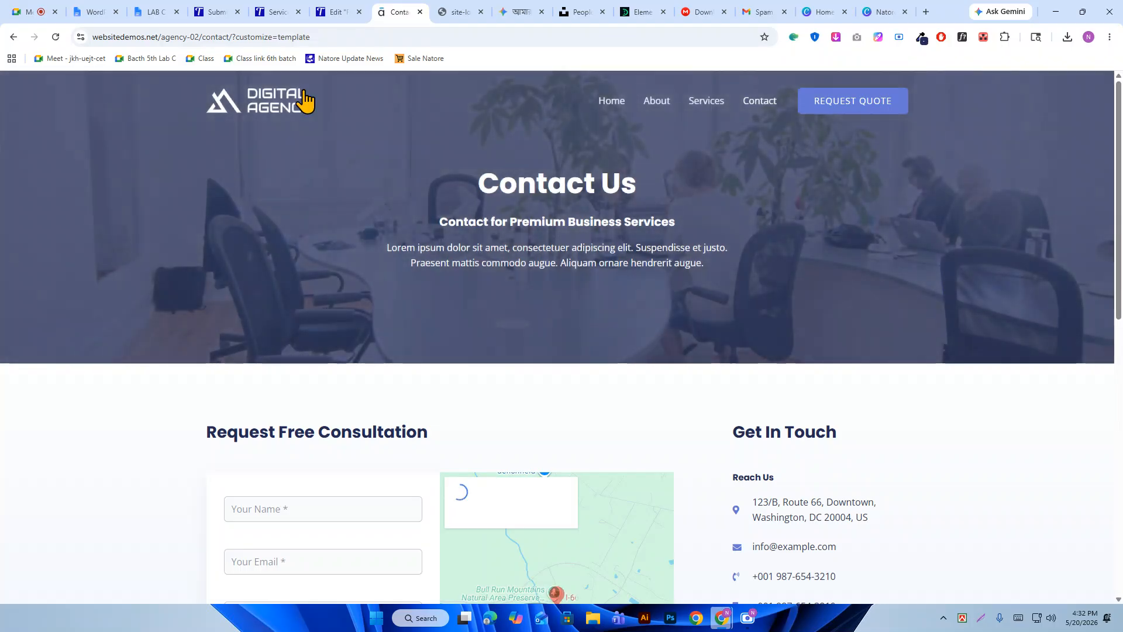
triple_click(527, 180)
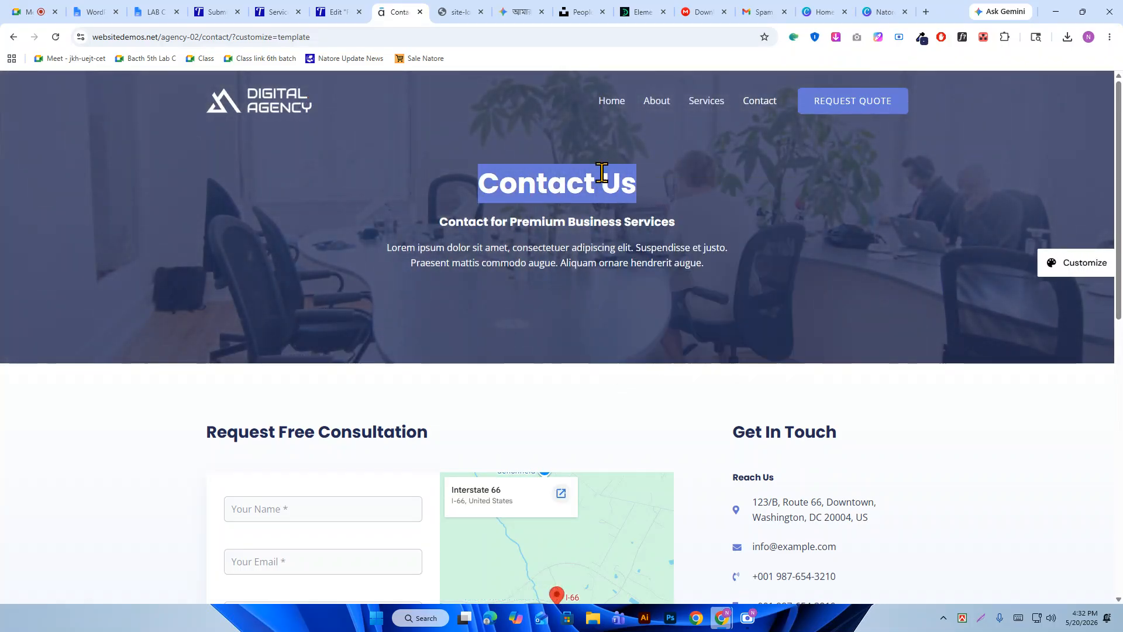
left_click(336, 11)
left_click(70, 389)
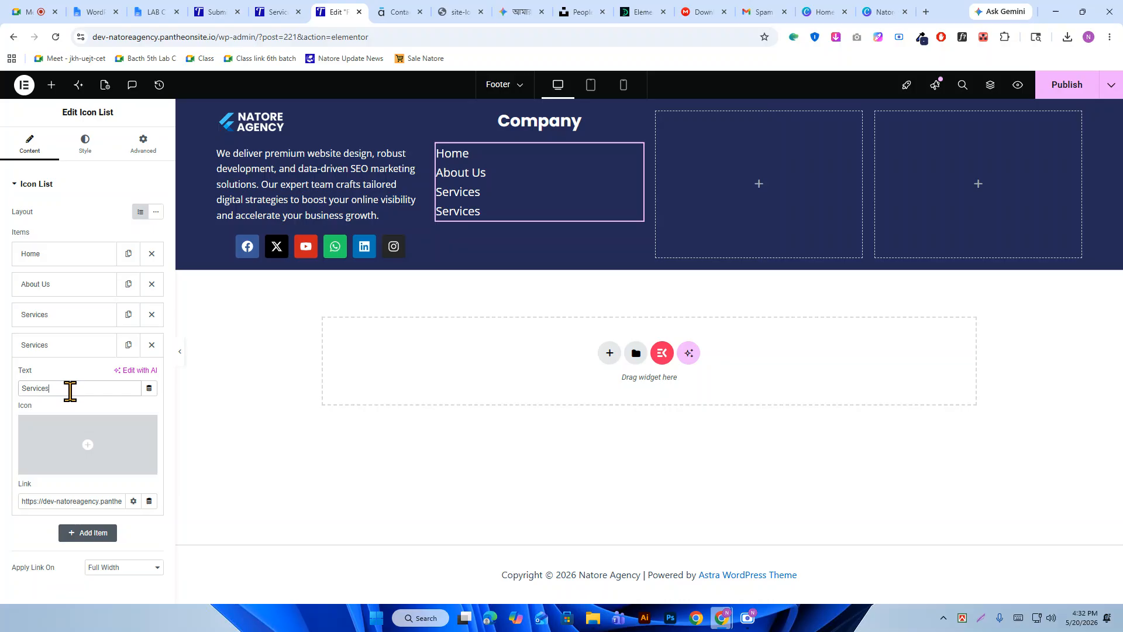
right_click(70, 389)
left_click(113, 160)
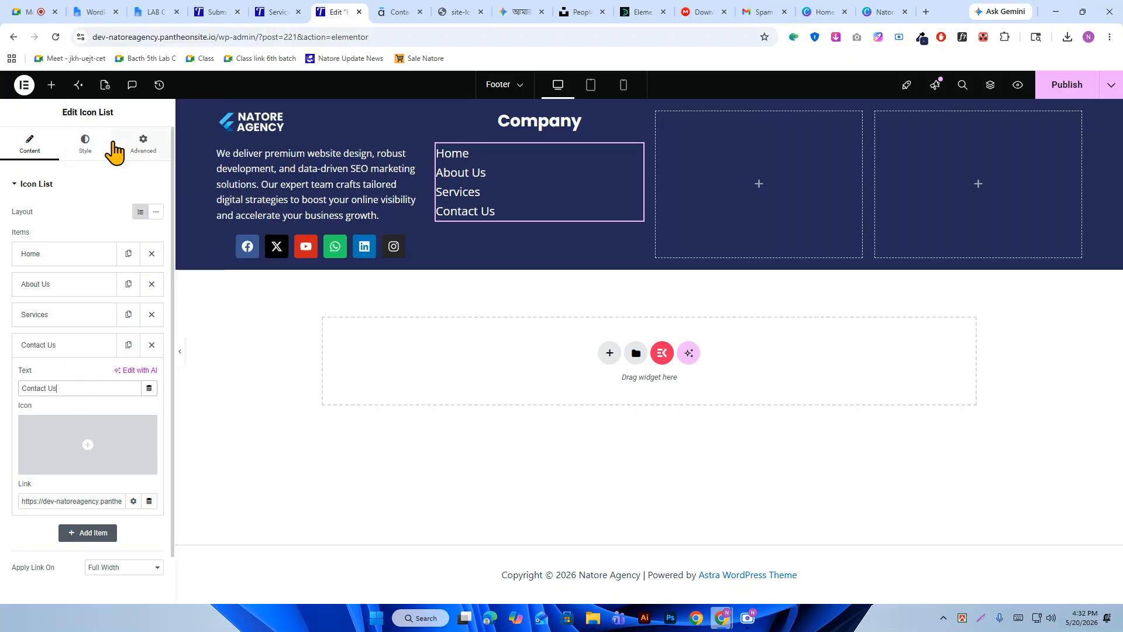
Replace the Contact Us item's link with the agency's Contact page address, dev-natoreagency.pantheonsite.io/contact/, and collapse the item.
left_click(290, 11)
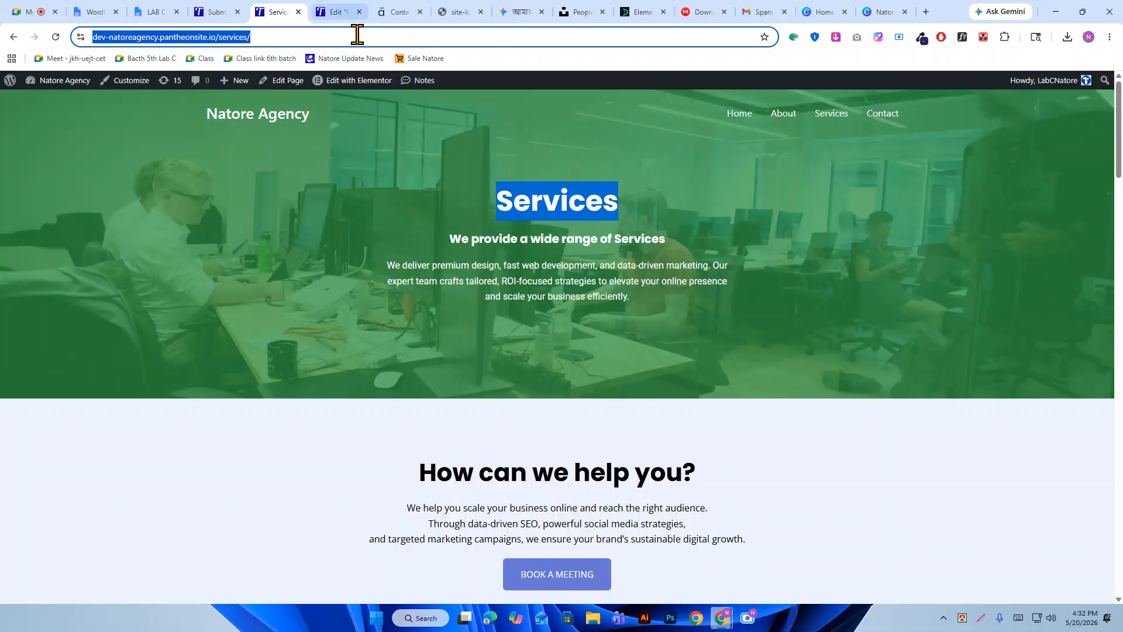
left_click(883, 114)
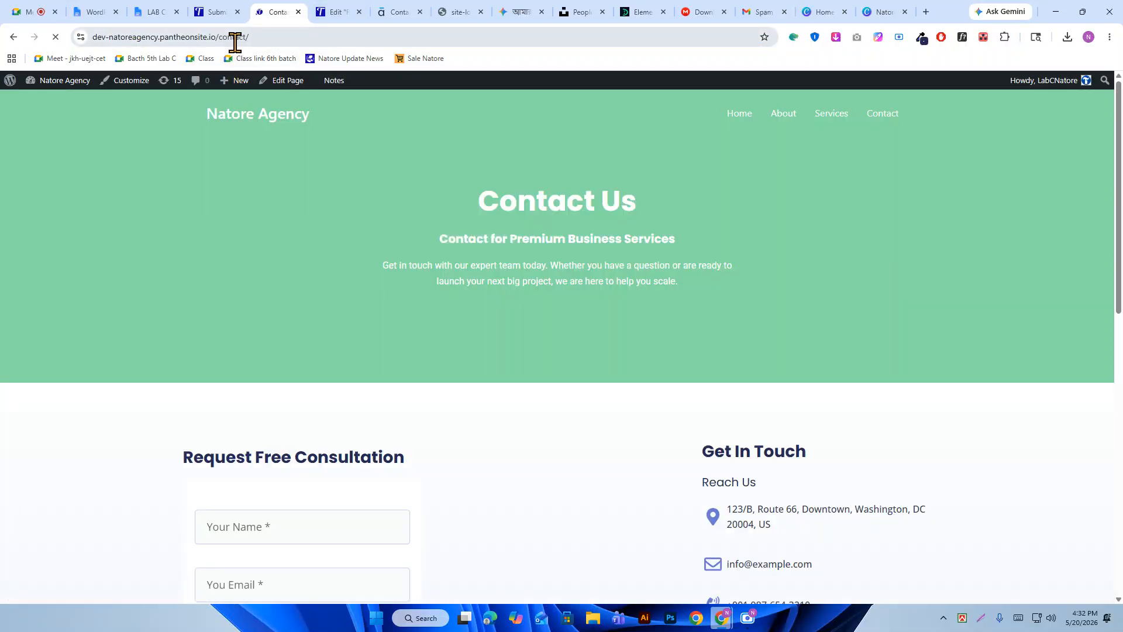
left_click(234, 42)
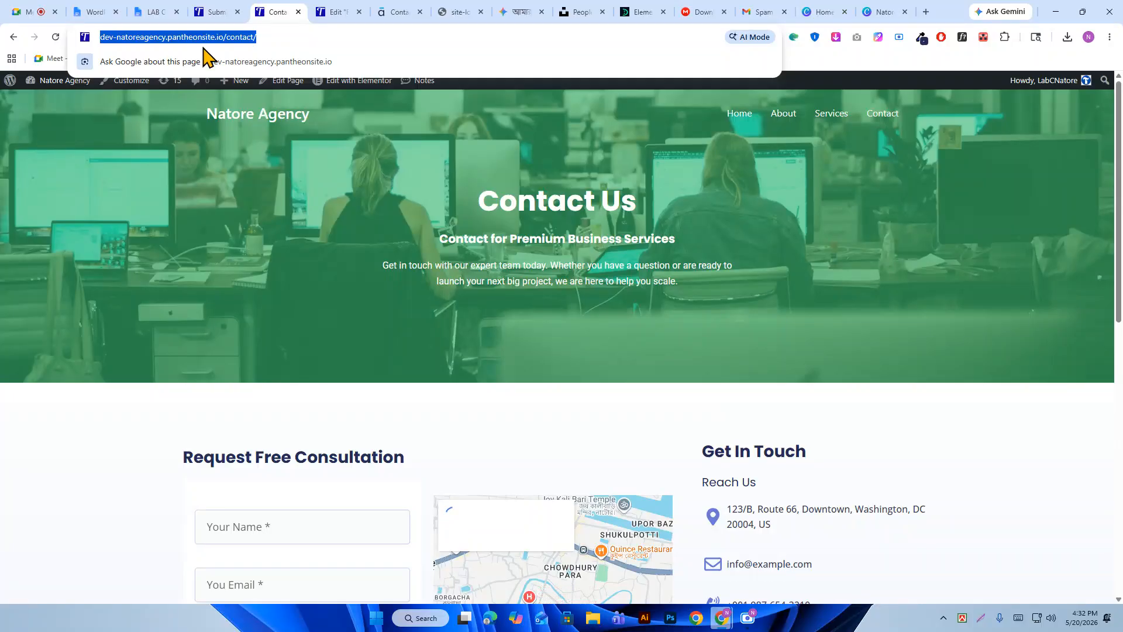
right_click(205, 41)
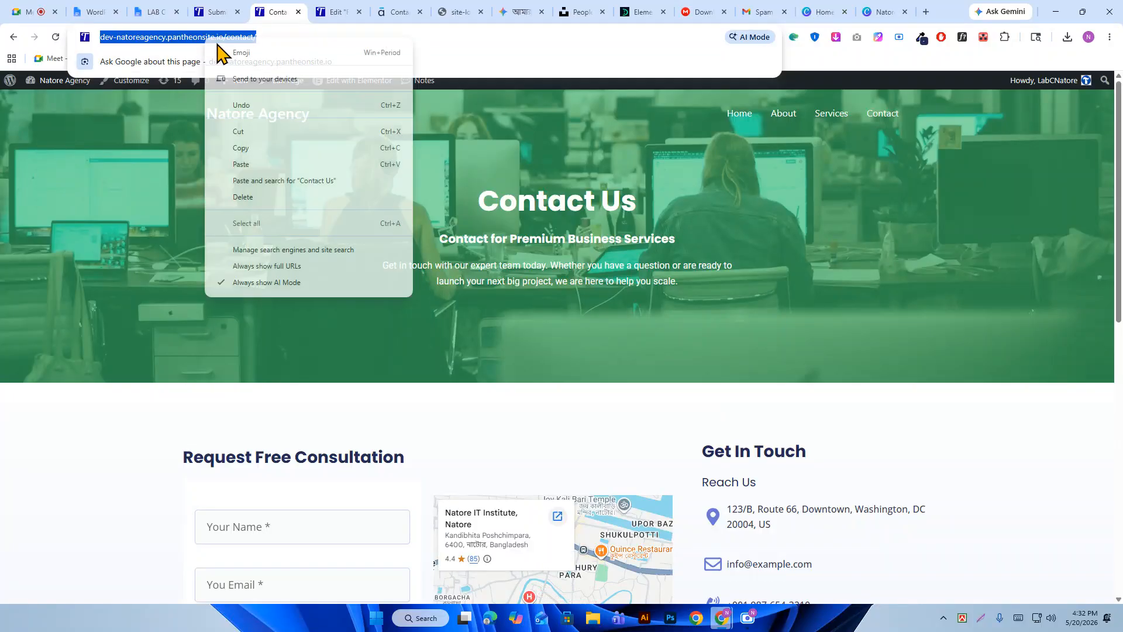
left_click(253, 145)
left_click(339, 13)
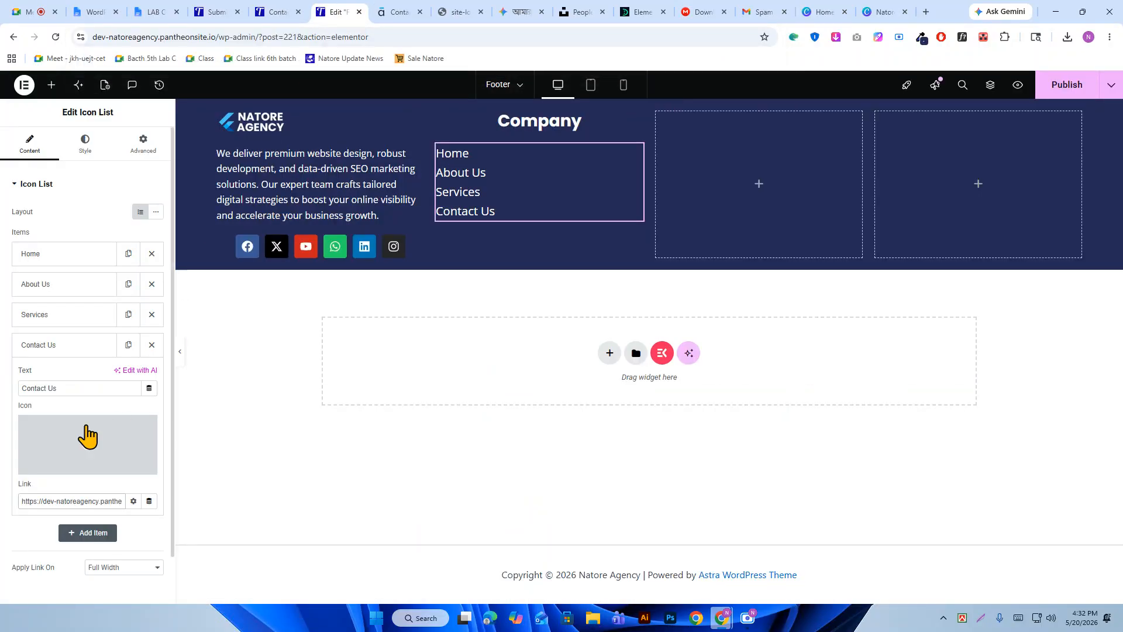
triple_click(82, 501)
right_click(83, 502)
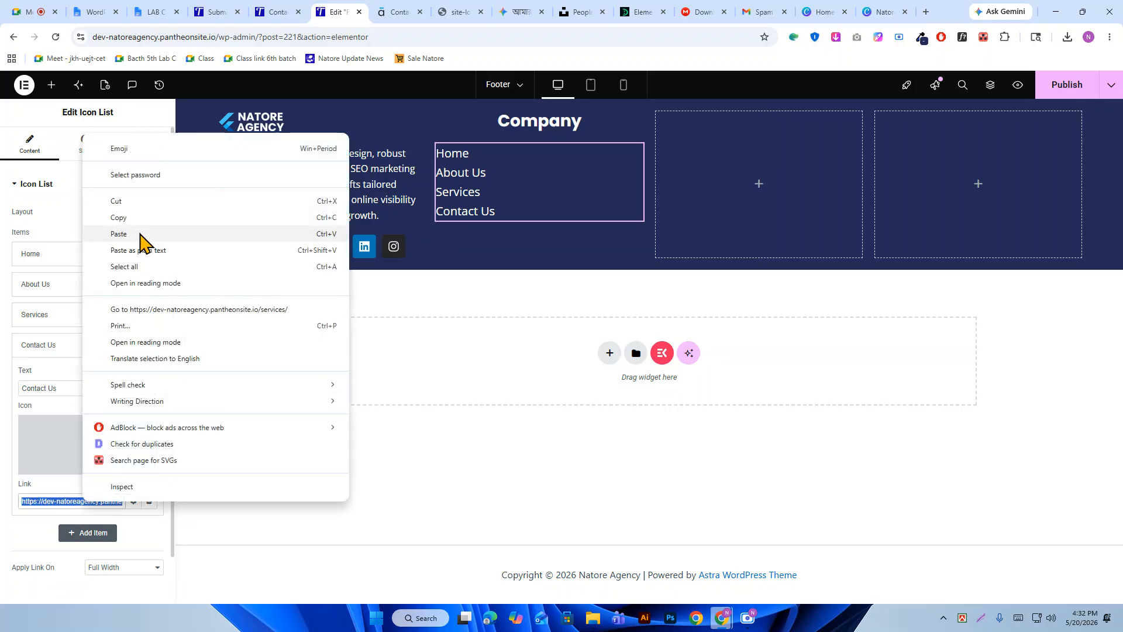
left_click(138, 234)
left_click(68, 351)
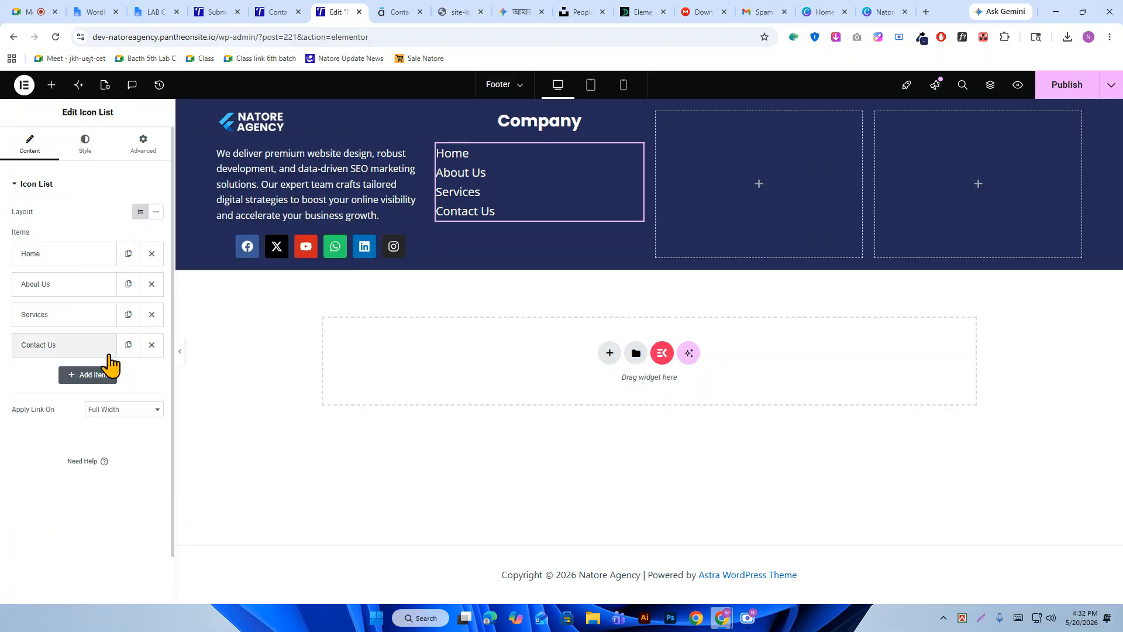
Set the icon list's space between items to 10 px and align the list to the center.
left_click(83, 148)
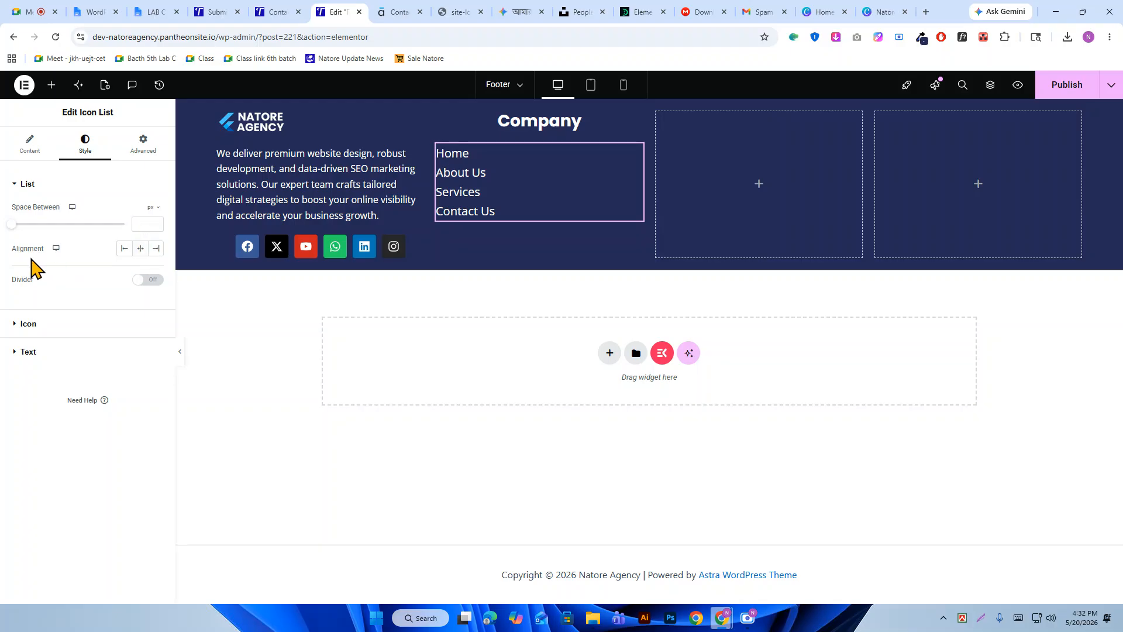
triple_click(156, 223)
left_click(156, 223)
triple_click(157, 223)
left_click(156, 223)
left_click(156, 223)
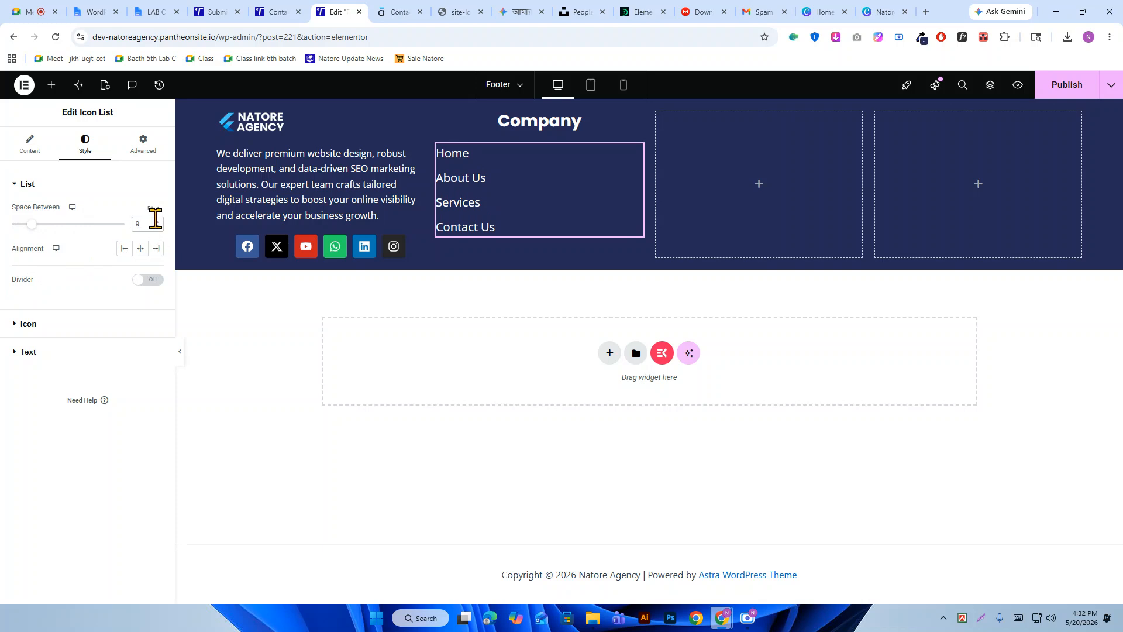
left_click(155, 220)
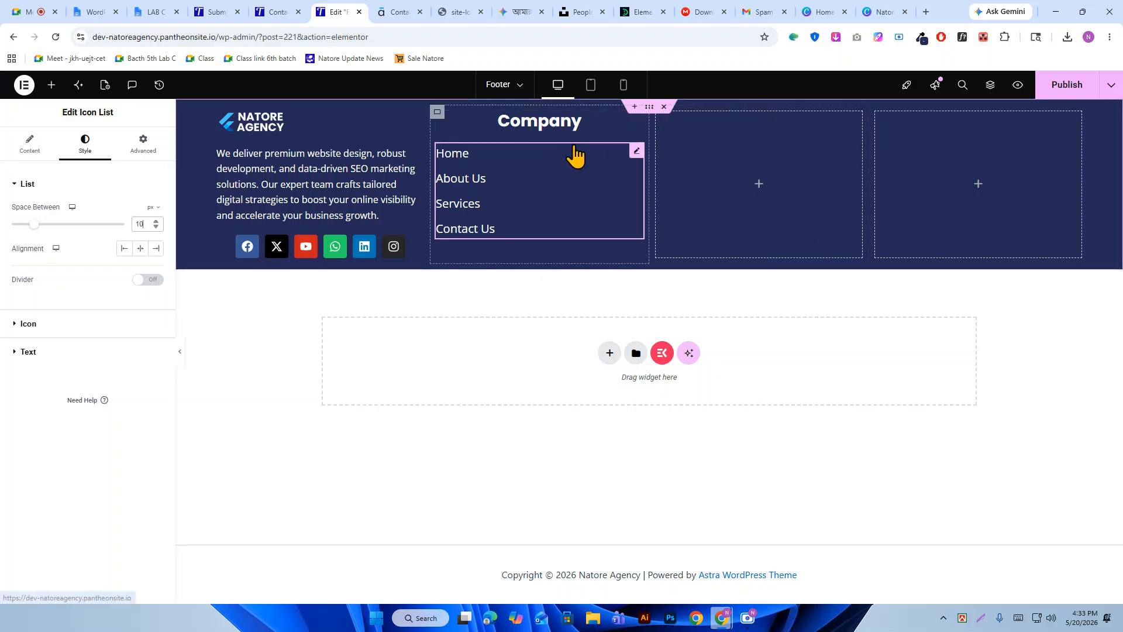
left_click(141, 248)
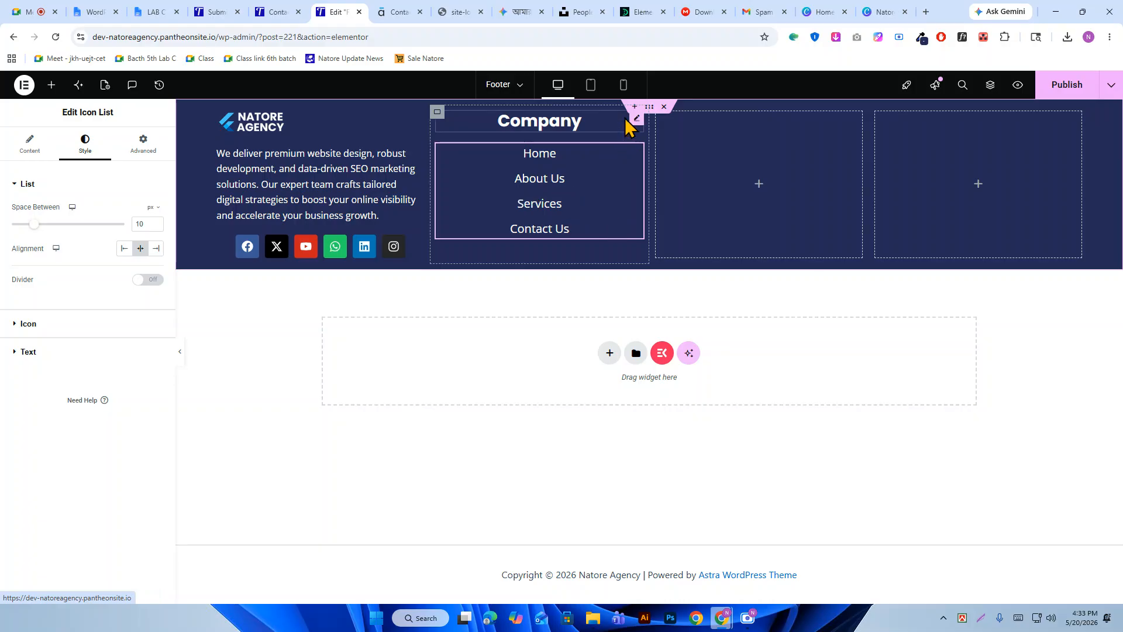
Duplicate the Company heading and move the copy into the empty third footer column.
right_click(631, 120)
left_click(649, 152)
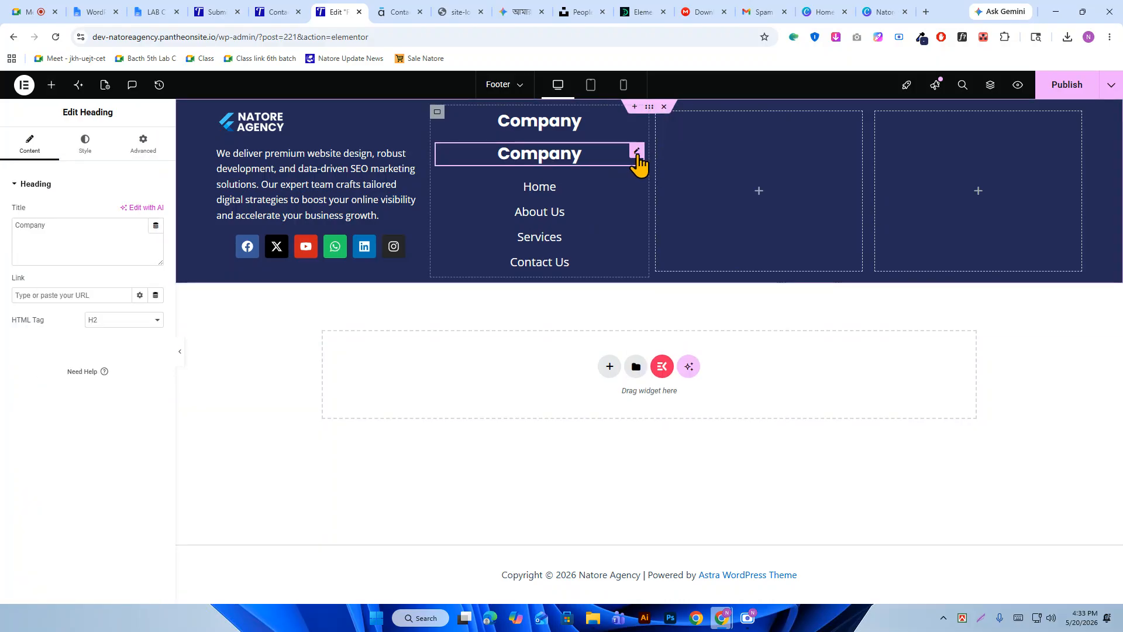
left_click_drag(638, 155, 688, 156)
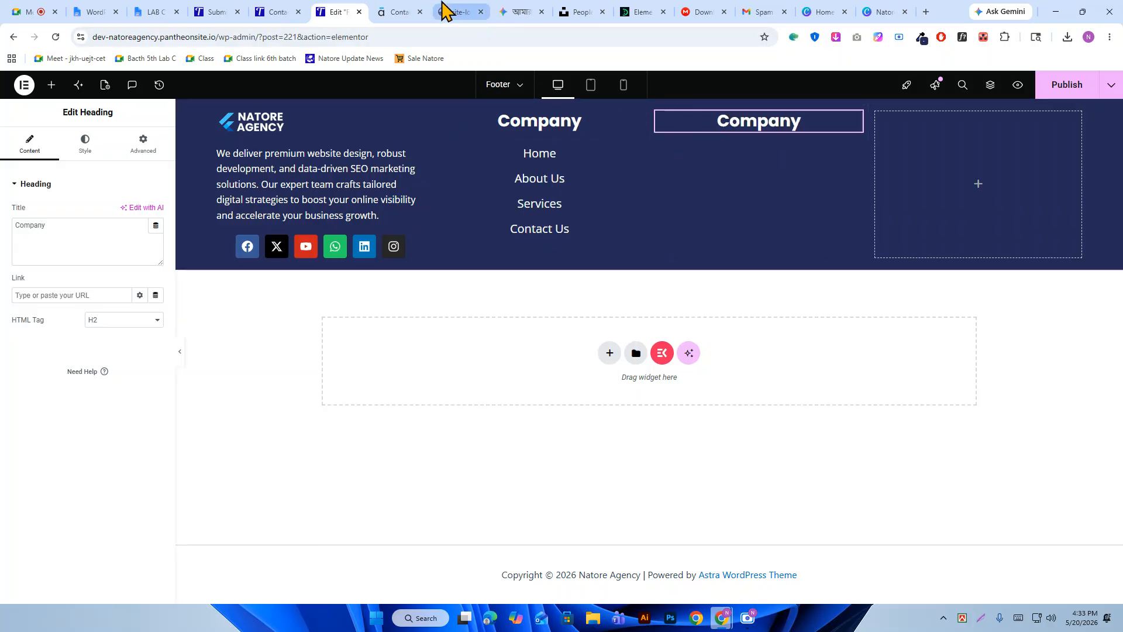
Change the third column's heading title to Business, copied from the Digital Agency demo site's footer.
left_click(388, 9)
scroll(556, 346, "down", 15)
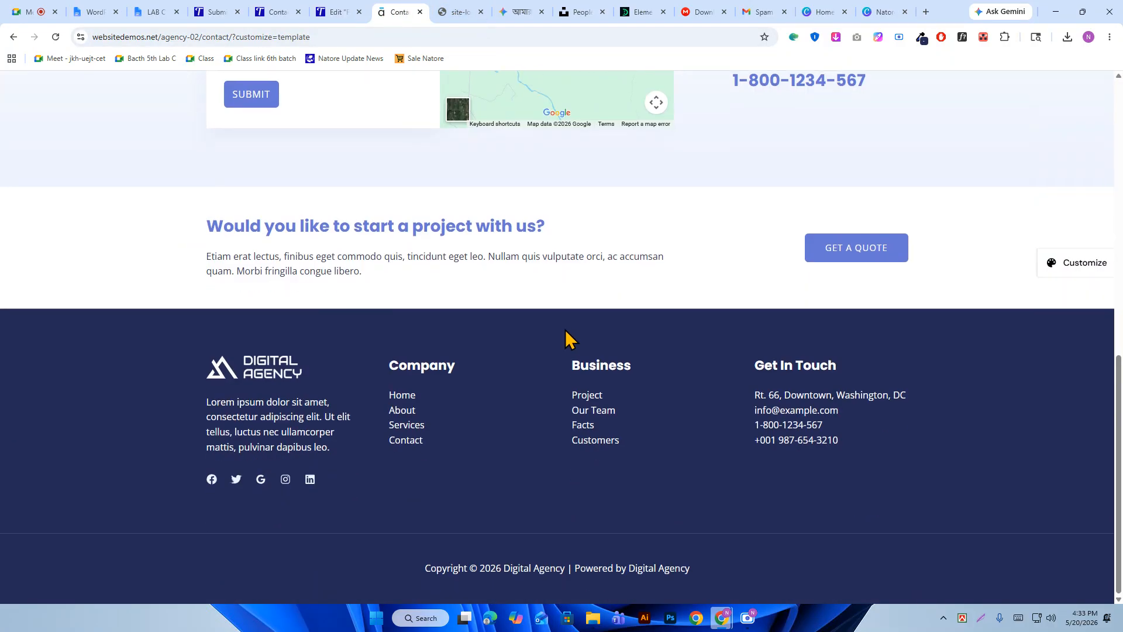
right_click(591, 366)
left_click(637, 384)
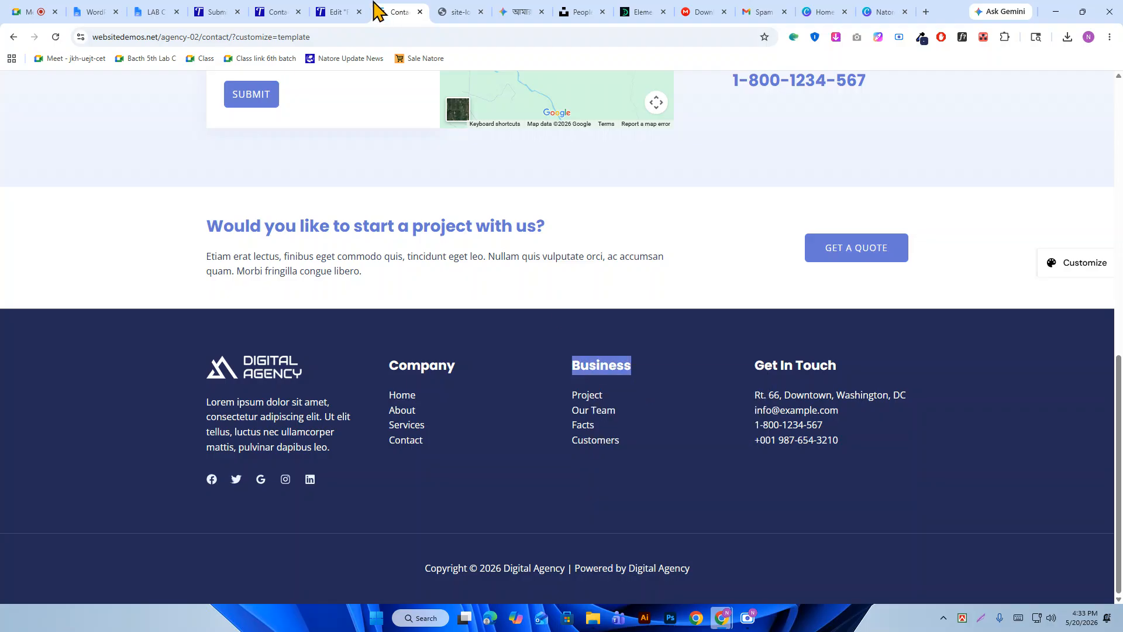
left_click(345, 11)
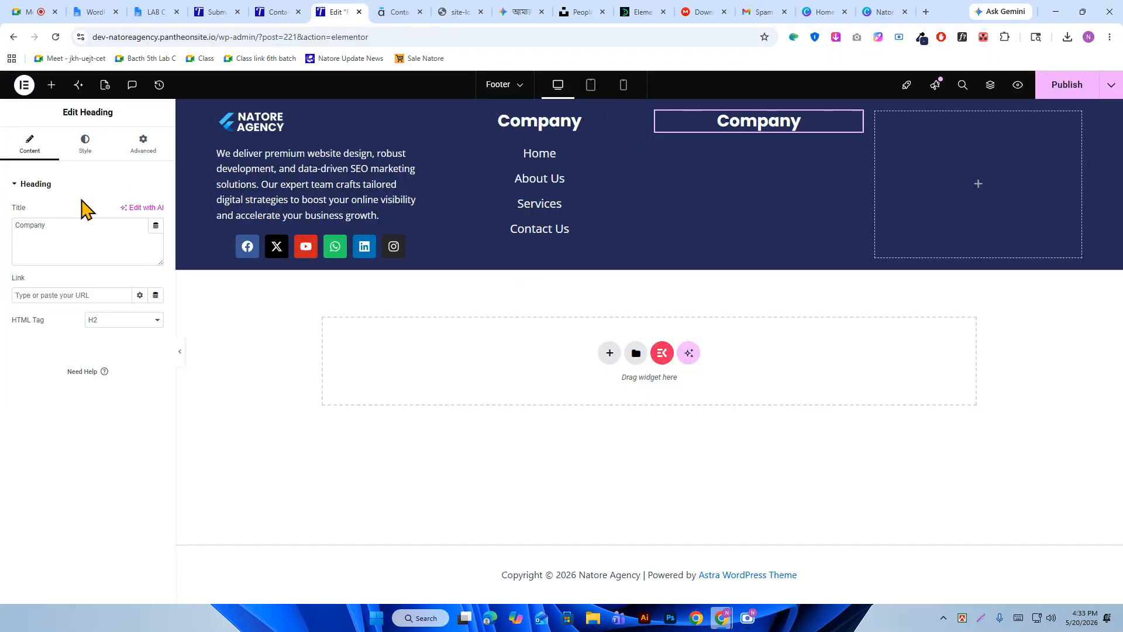
left_click(80, 220)
right_click(81, 220)
left_click(147, 341)
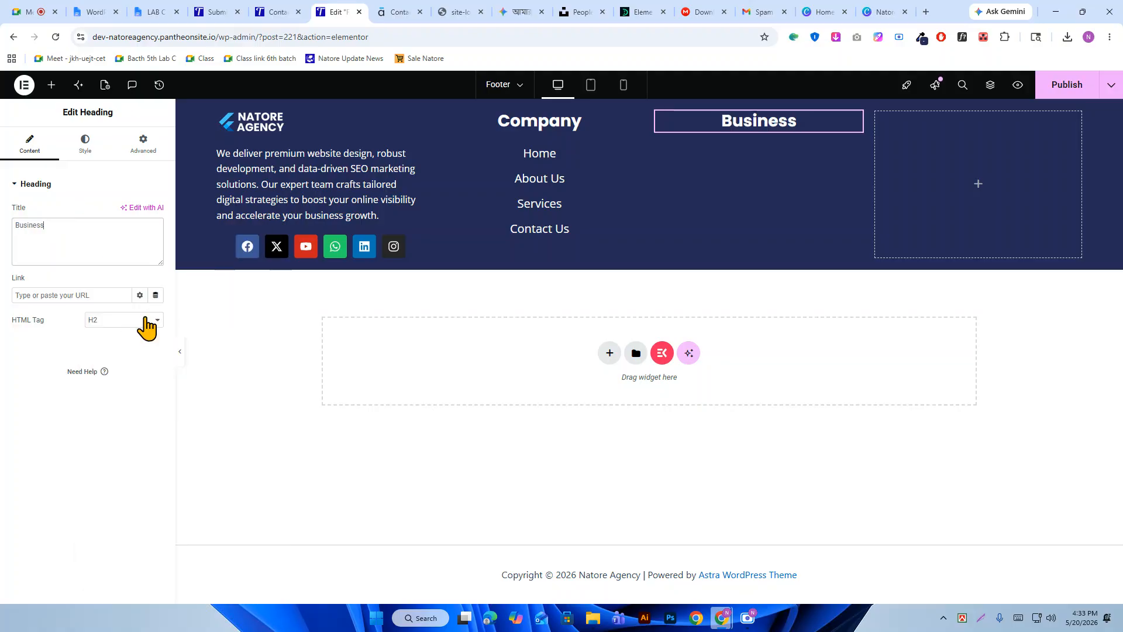
Duplicate the Company column's icon list and move the copy below the Business heading in the third footer column.
left_click(393, 11)
left_click(319, 10)
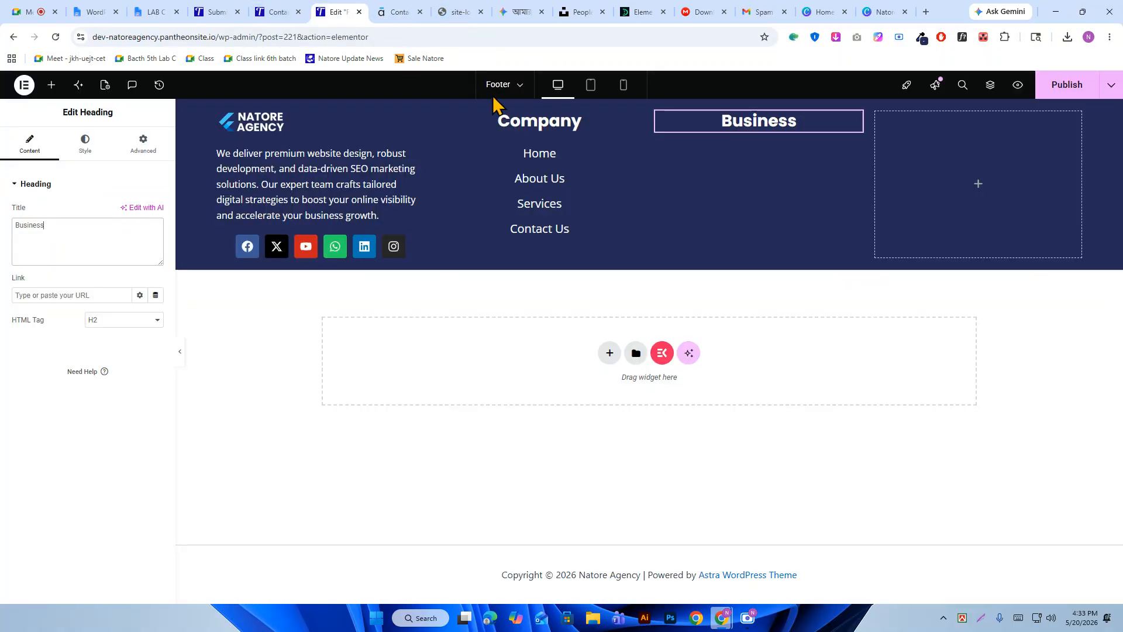
right_click(633, 168)
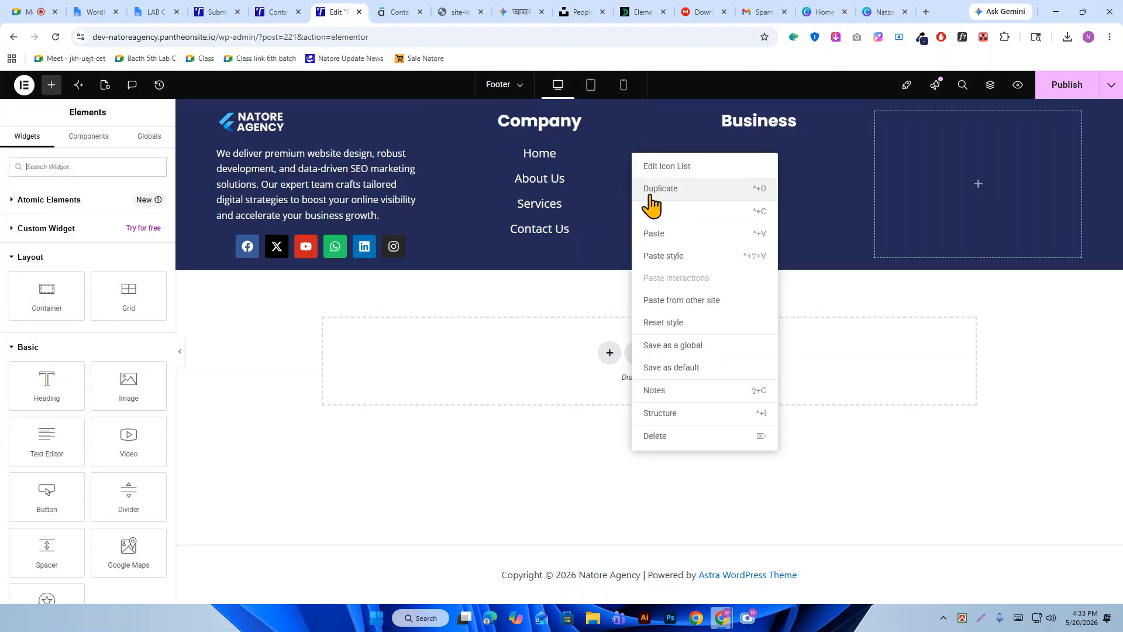
left_click(650, 188)
left_click_drag(637, 259, 745, 138)
Change the Business list's Home item text to Project, copied from the Digital Agency demo site's footer, and collapse the item.
left_click(393, 5)
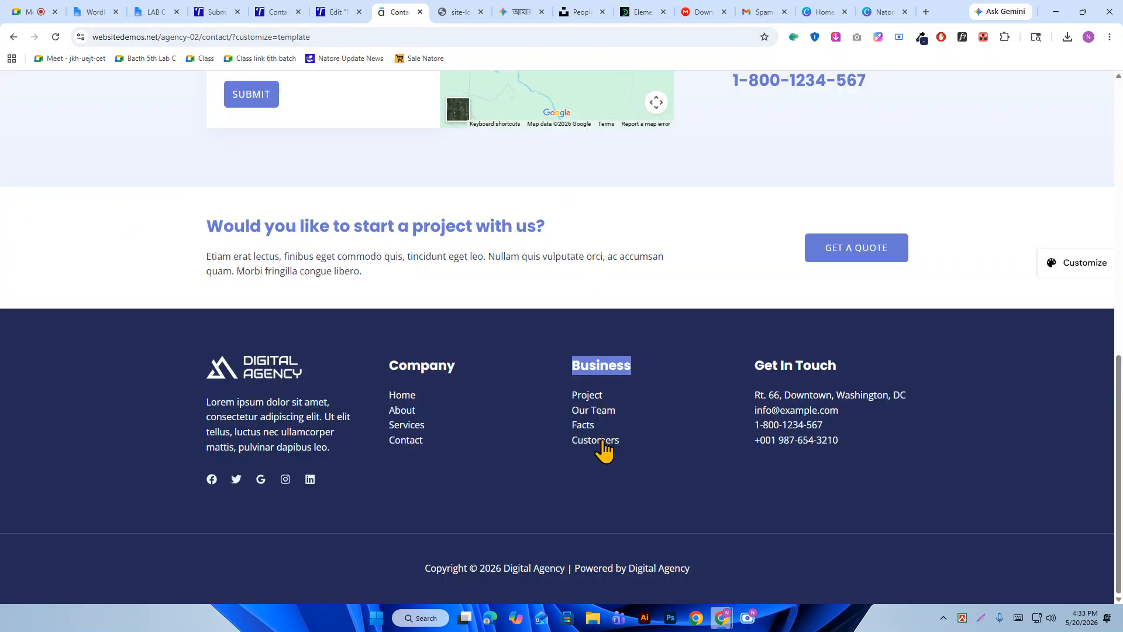
right_click(580, 395)
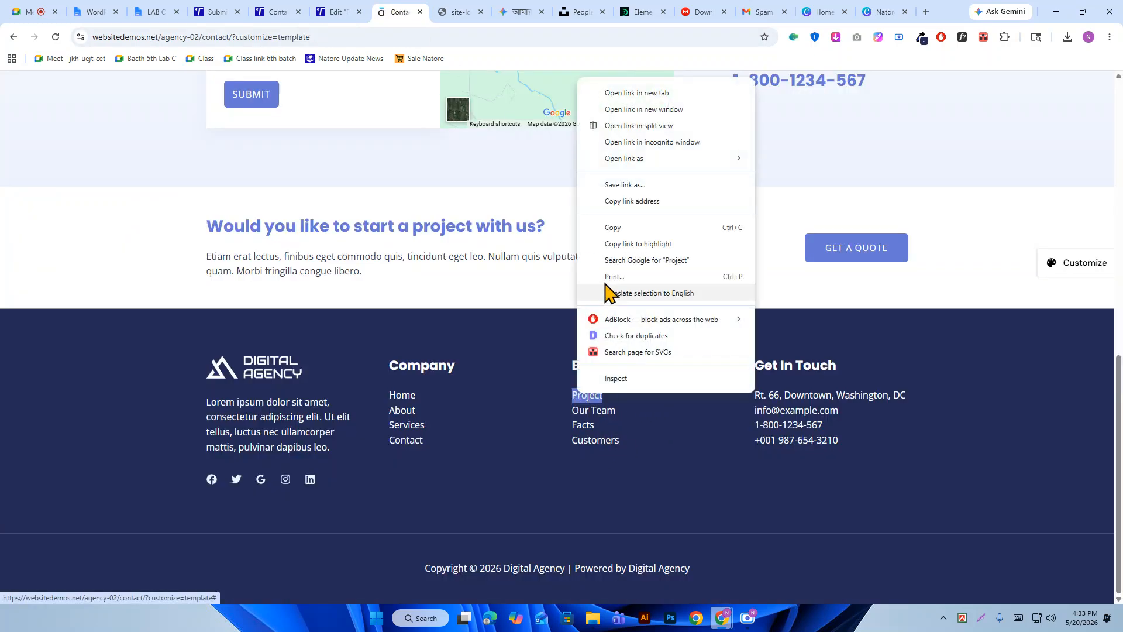
left_click(616, 223)
left_click(351, 10)
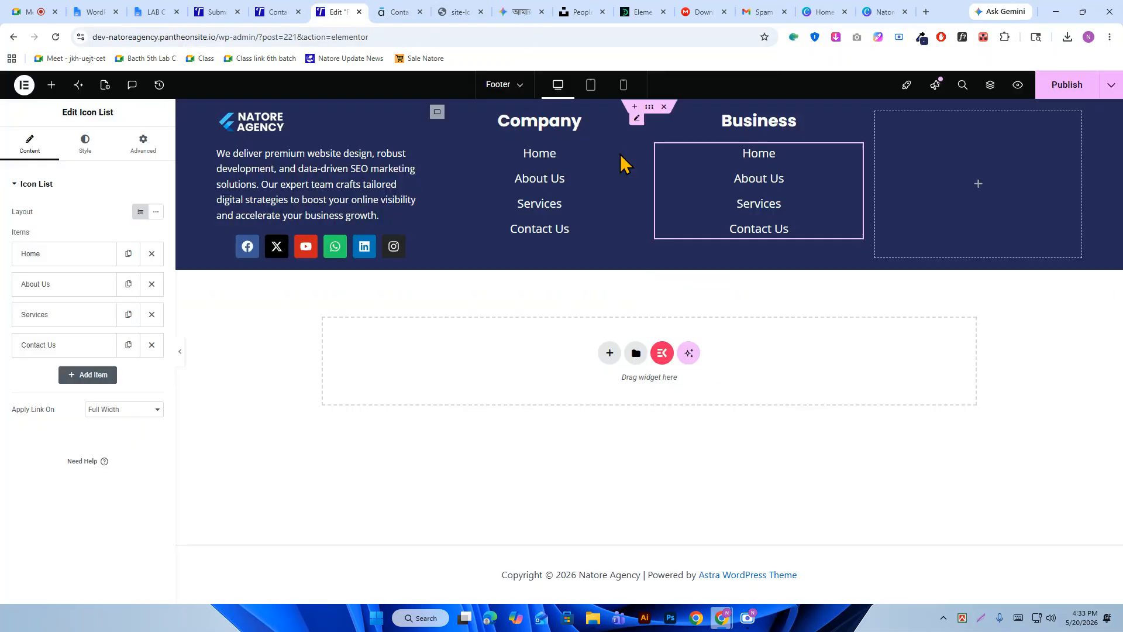
left_click(88, 257)
right_click(78, 299)
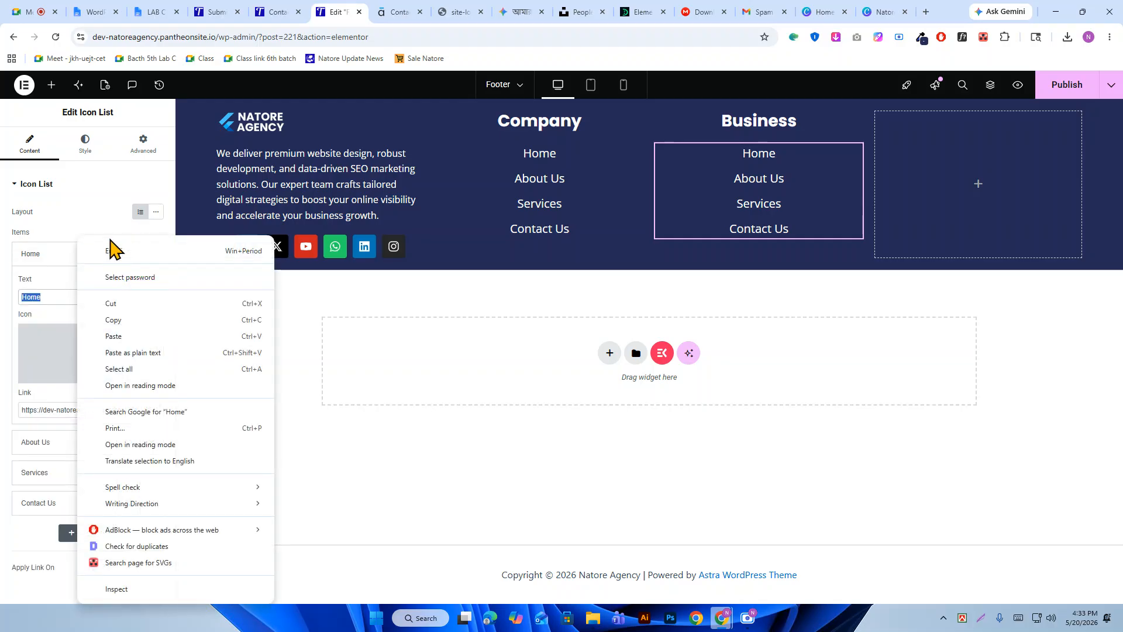
left_click(130, 354)
left_click(75, 258)
Change the Business list's About Us item text to Our Team, copied from the demo site's footer, and collapse the item.
left_click(383, 12)
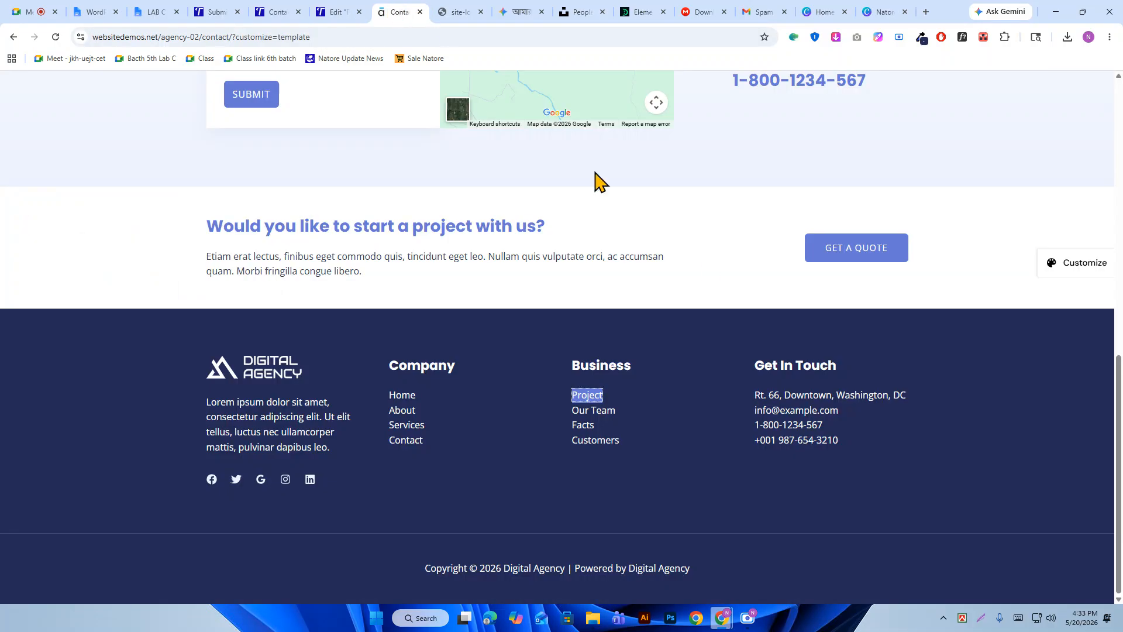
right_click(585, 410)
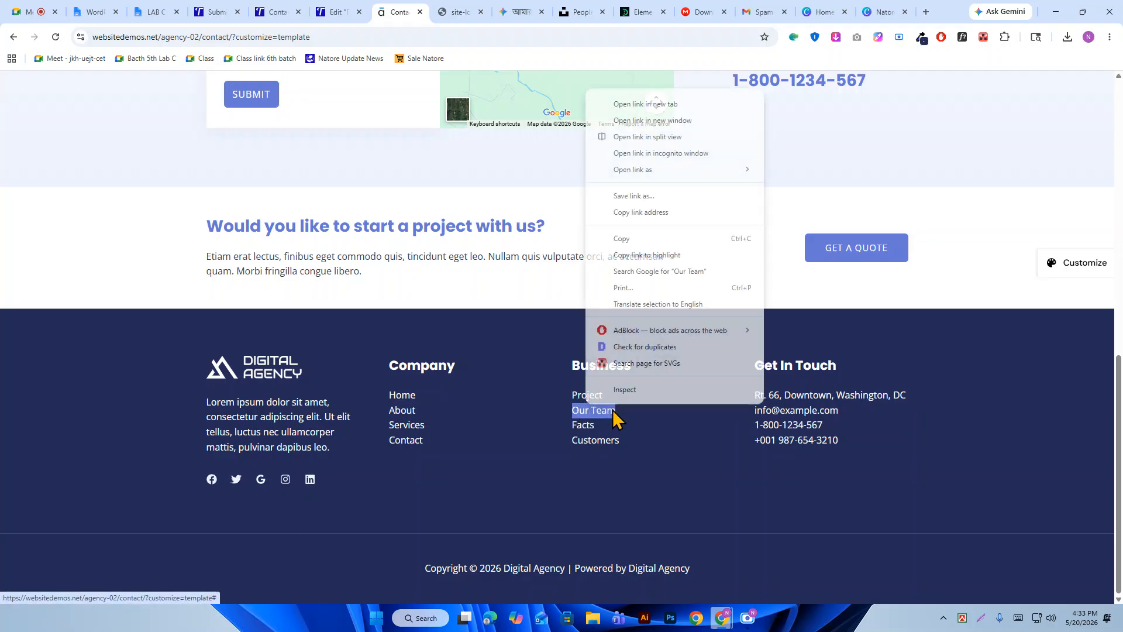
left_click(622, 239)
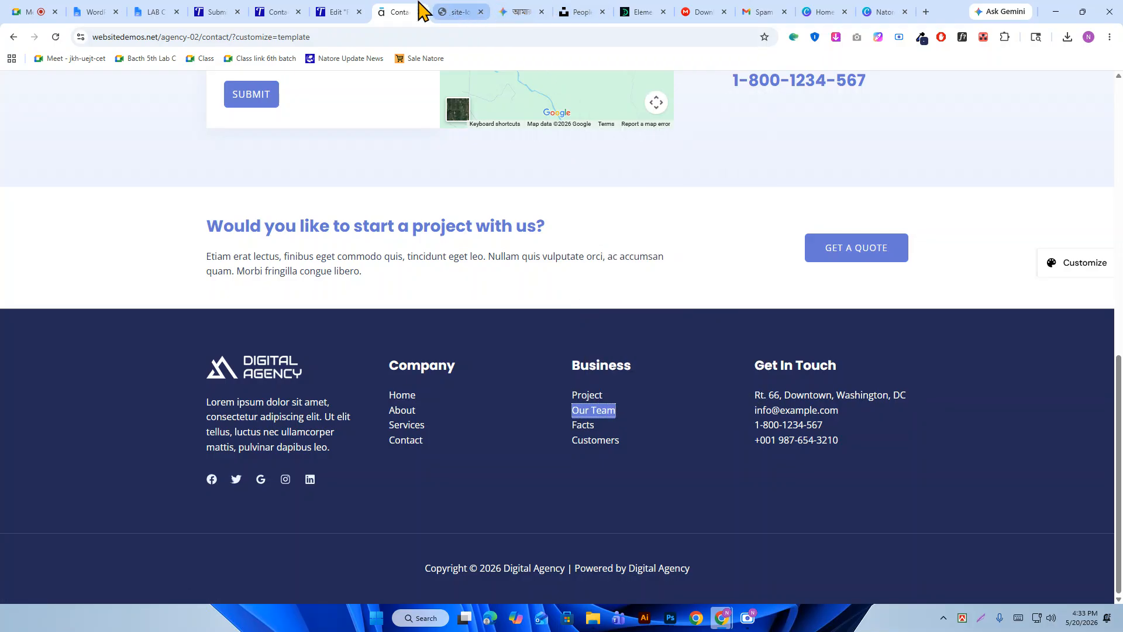
left_click(337, 11)
left_click(53, 284)
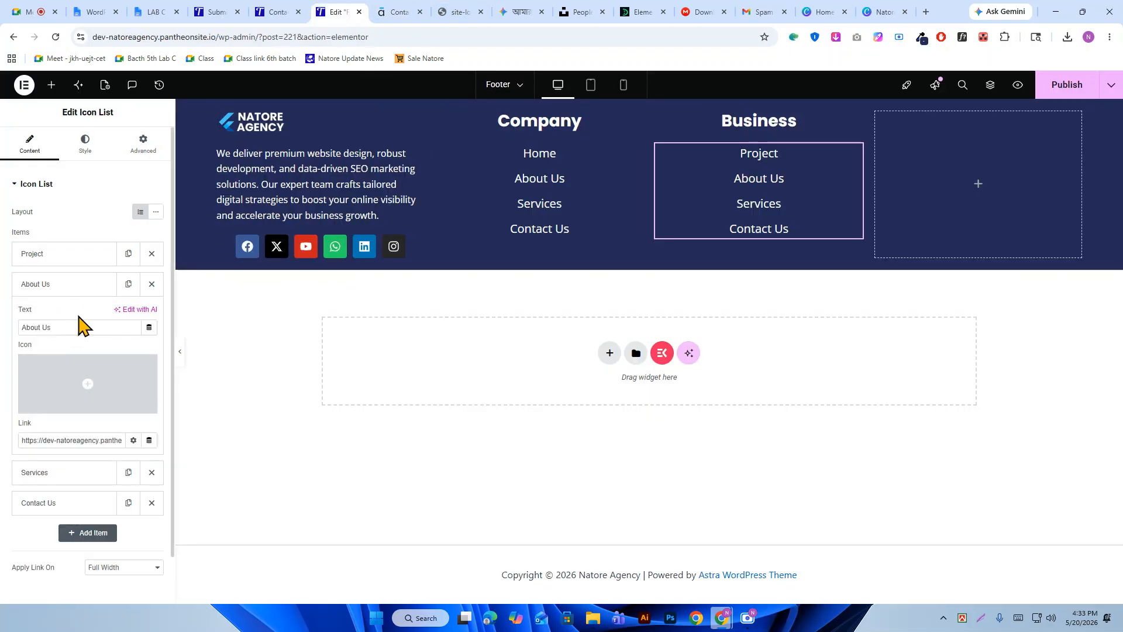
right_click(86, 327)
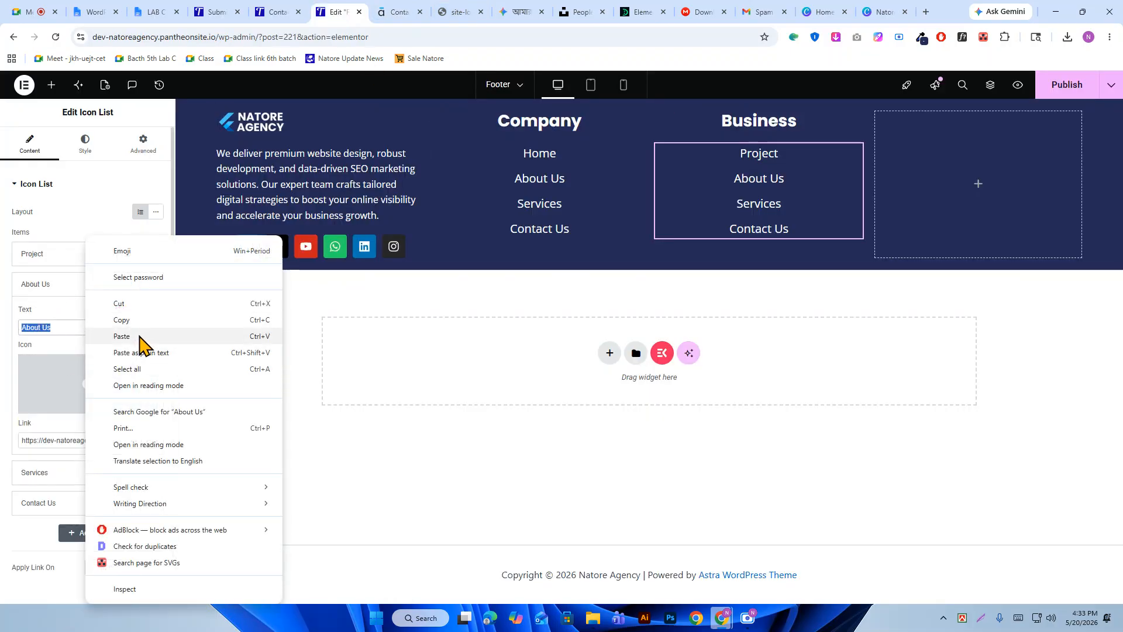
left_click(140, 345)
left_click(52, 285)
Change the Business list's Services item text to Facts, copied from the demo site's footer, and collapse the item.
left_click(69, 319)
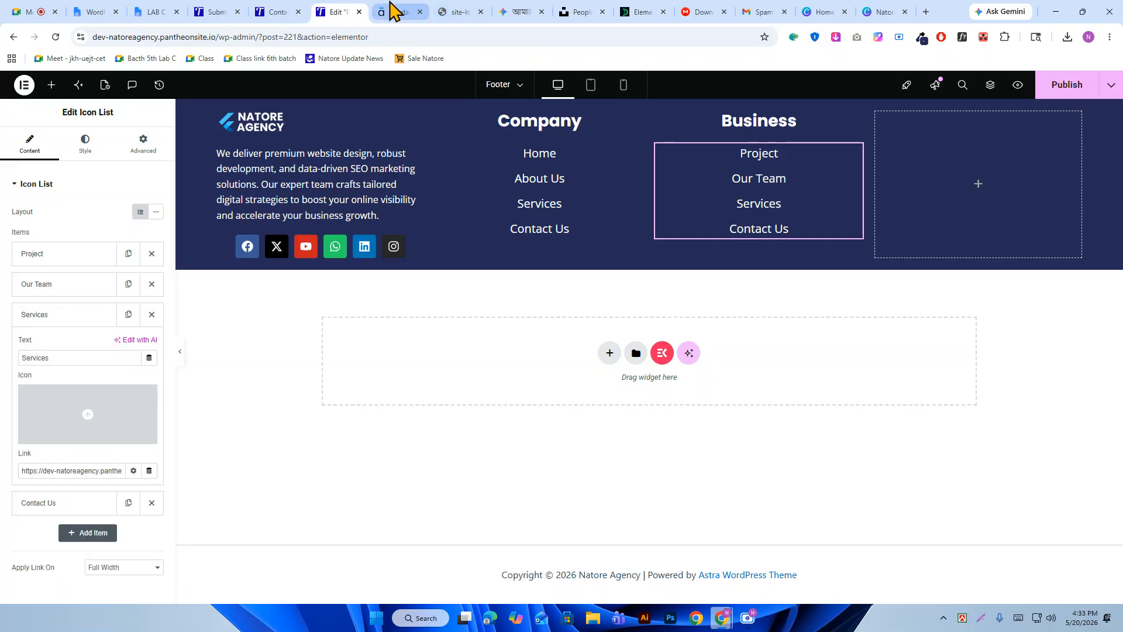
left_click(396, 12)
double_click(583, 425)
right_click(582, 427)
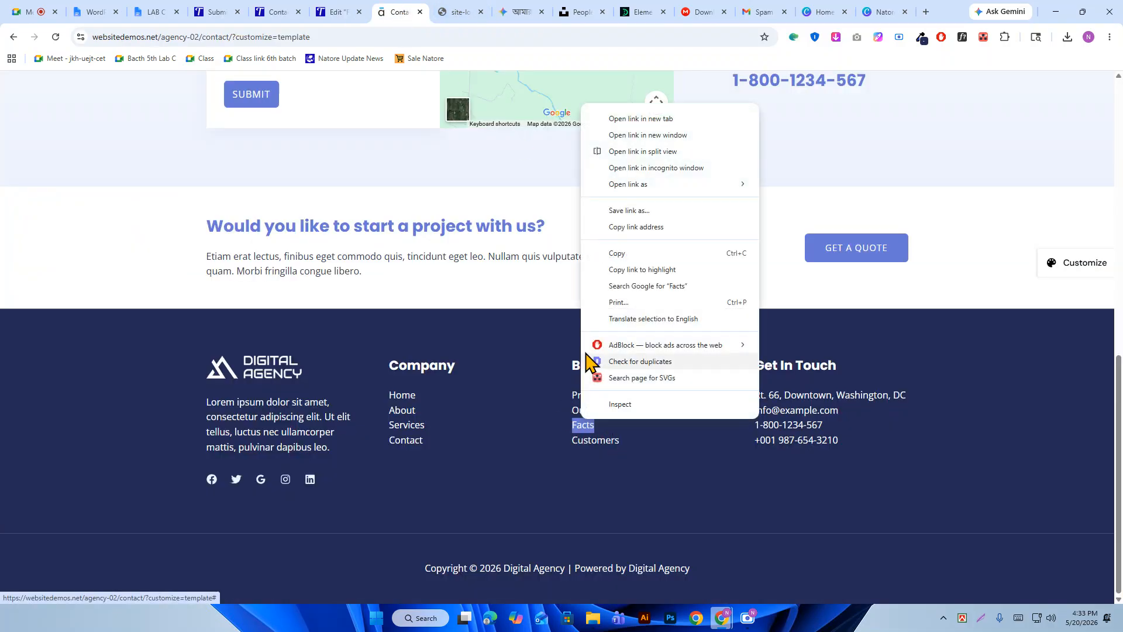
left_click(609, 252)
left_click(336, 12)
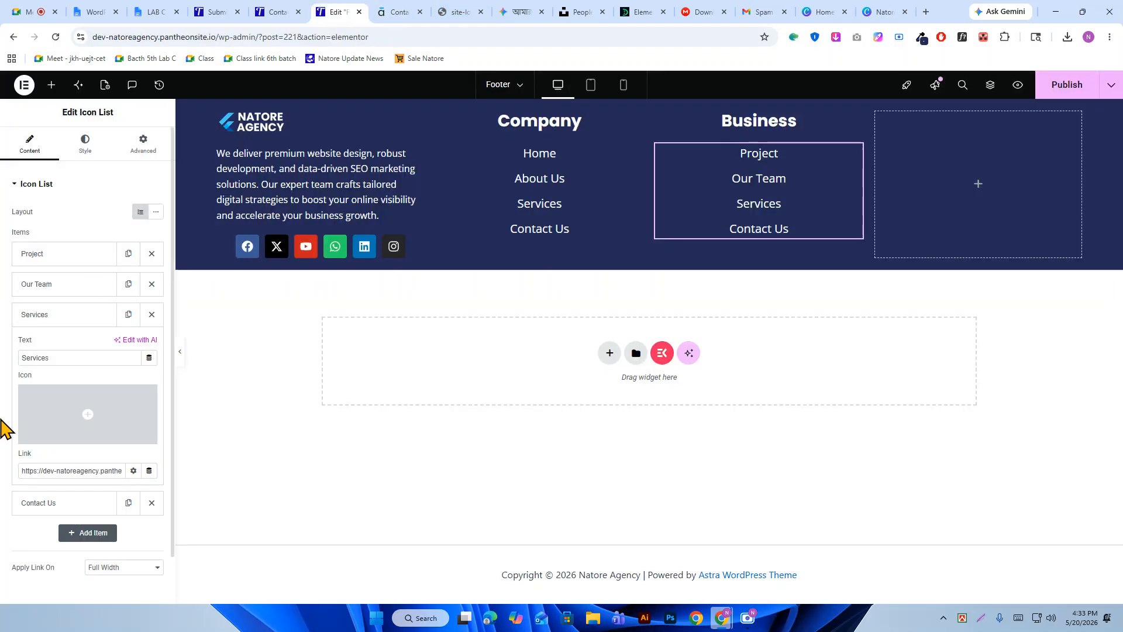
left_click(74, 356)
right_click(74, 356)
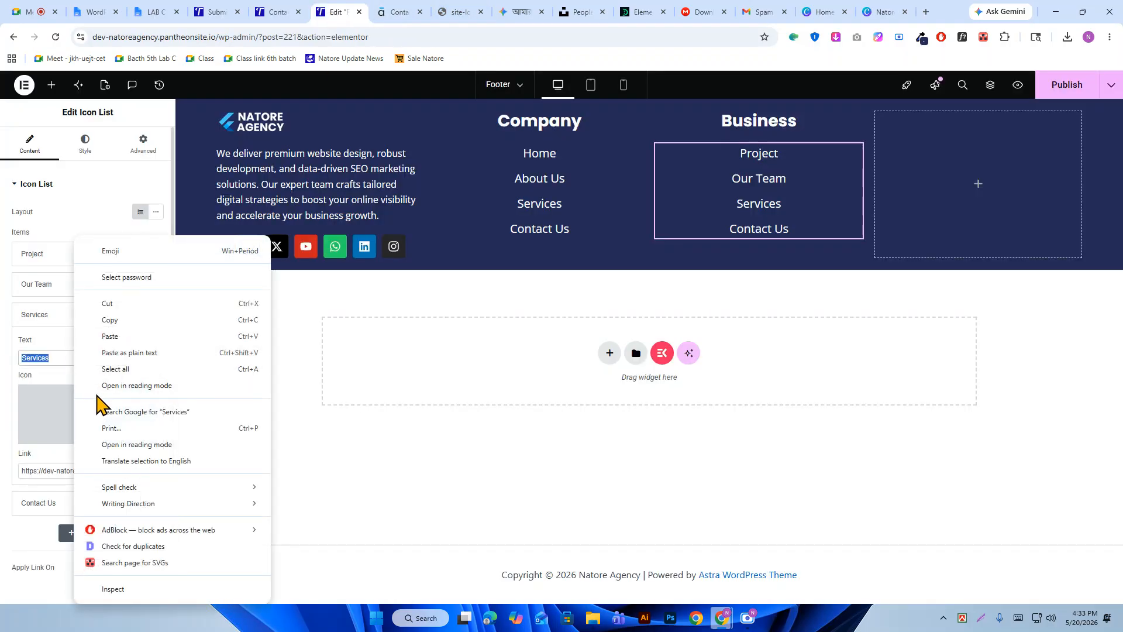
left_click(111, 358)
left_click(41, 319)
Change the Business list's Contact Us item text to Customers, copied from the demo site's footer, and publish the footer.
left_click(61, 351)
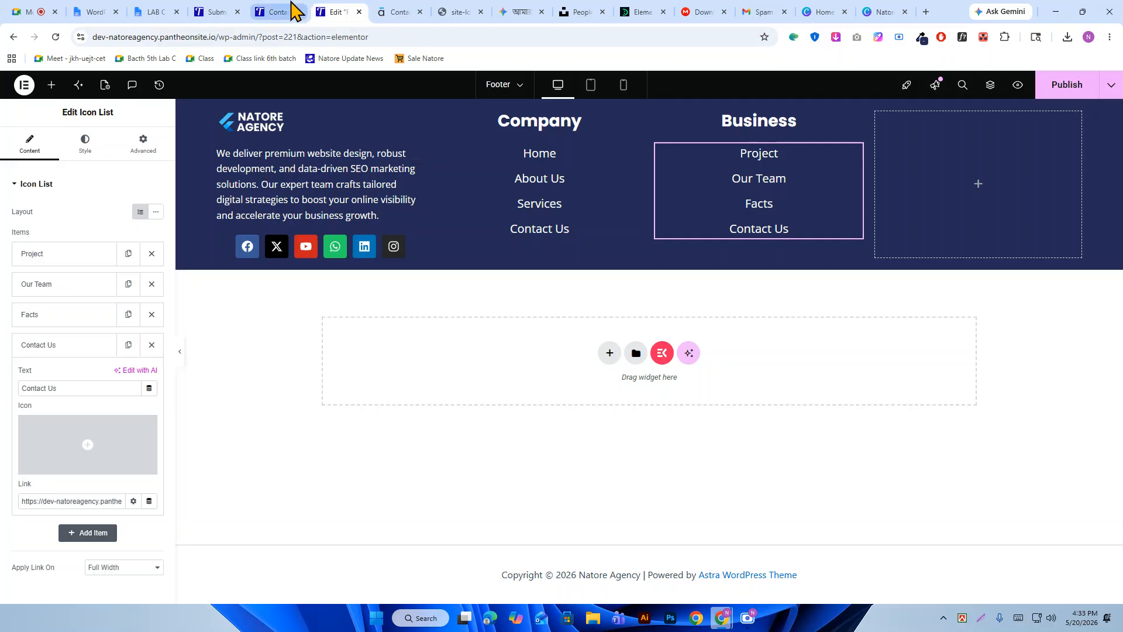
left_click(387, 13)
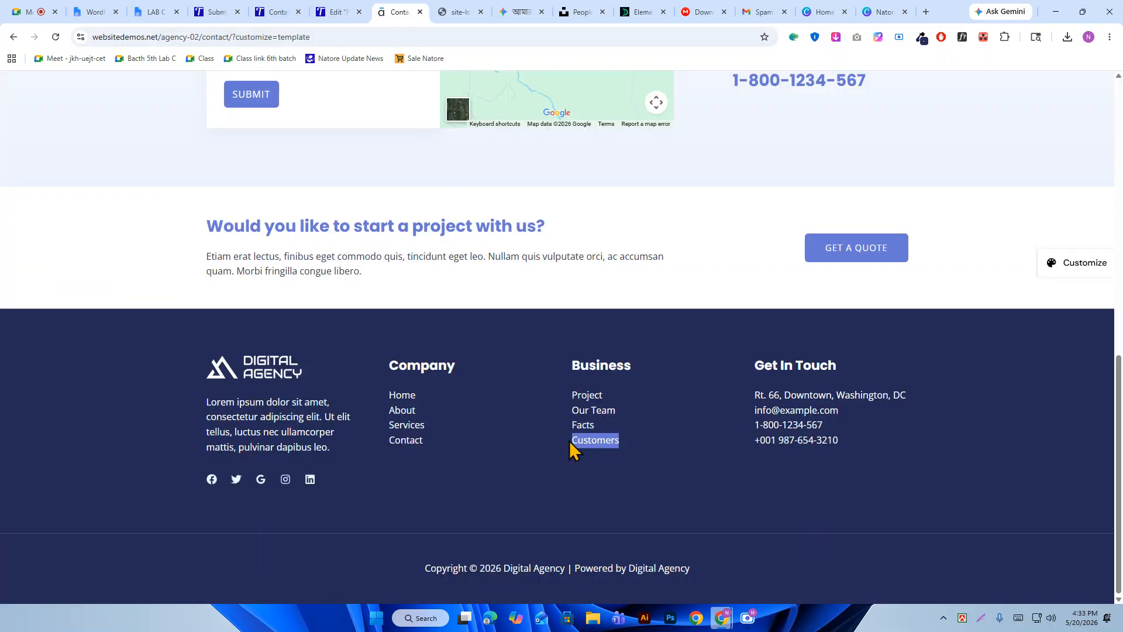
right_click(611, 440)
left_click(649, 272)
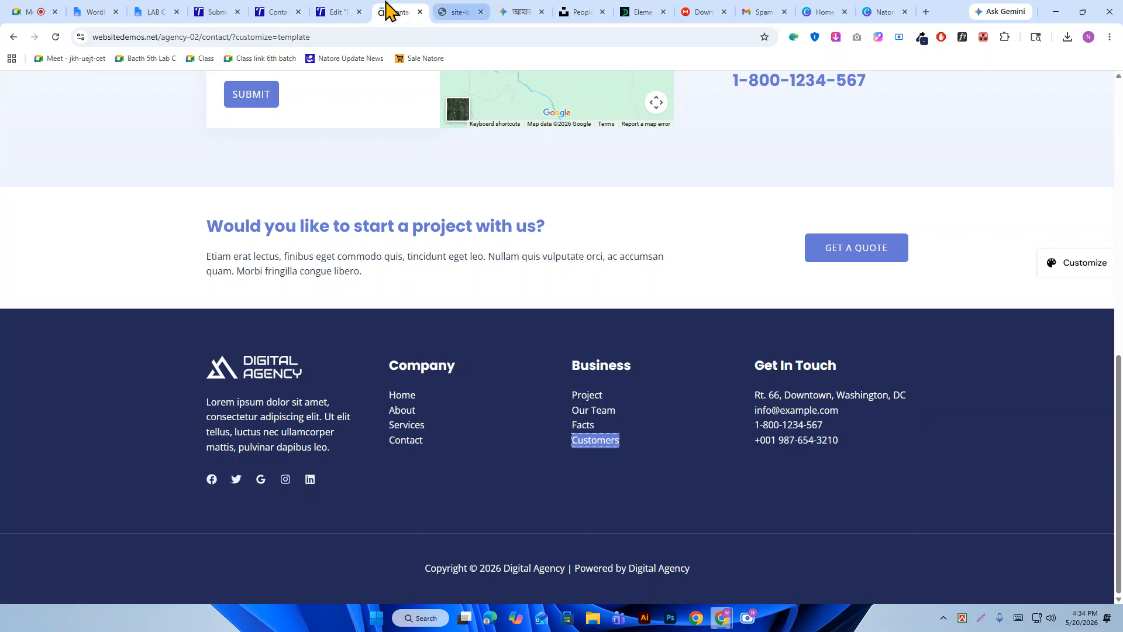
left_click(345, 12)
triple_click(103, 387)
right_click(105, 387)
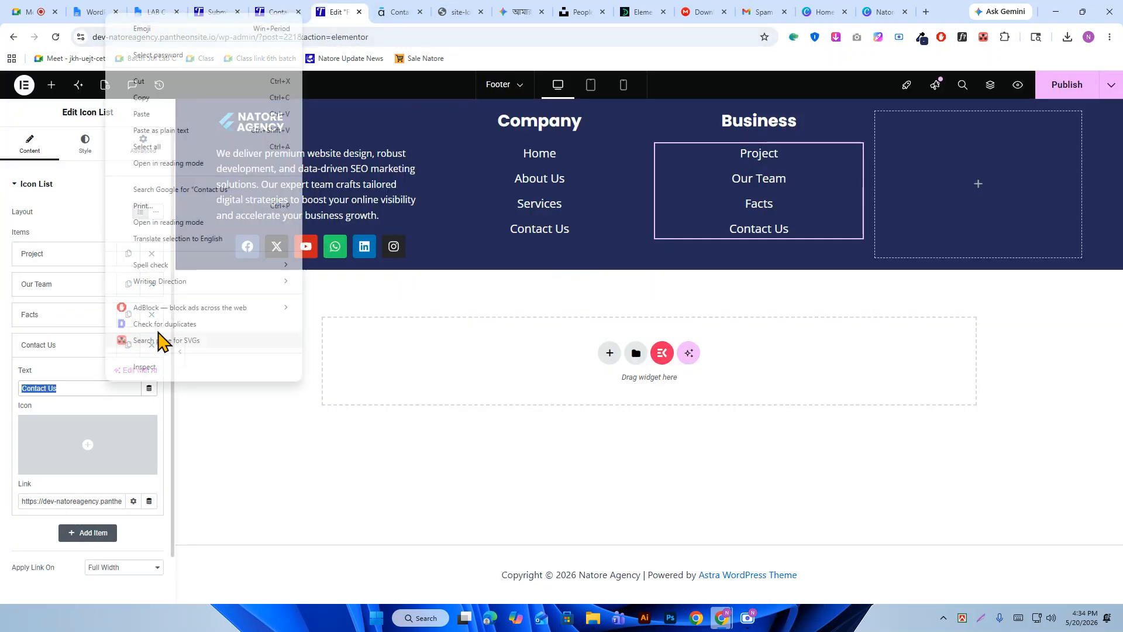
left_click(176, 129)
left_click(74, 346)
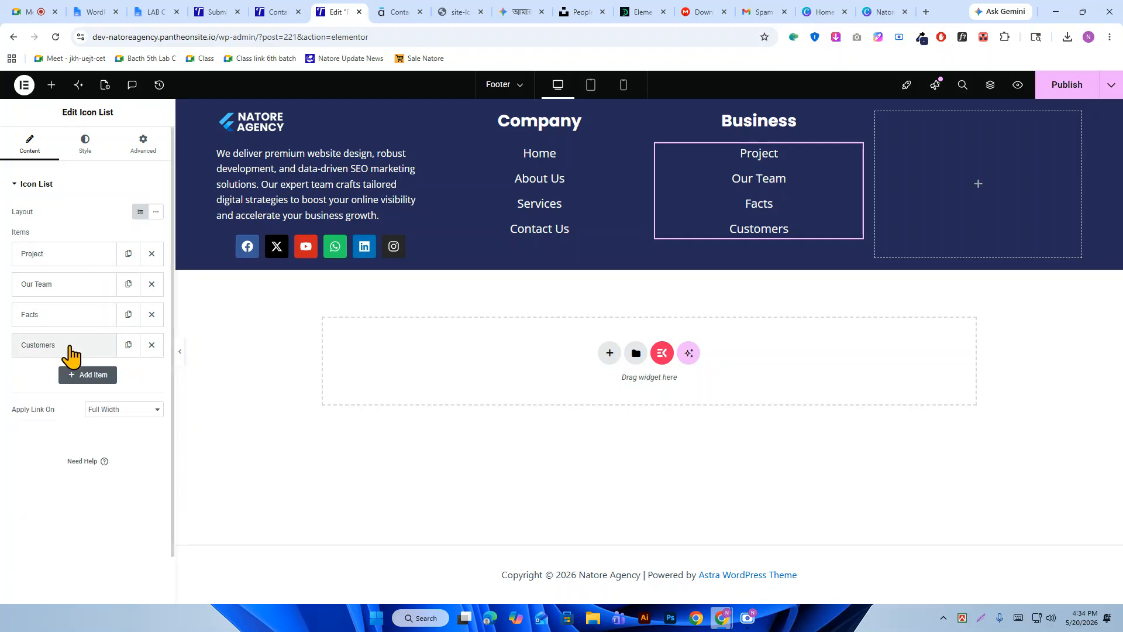
left_click(1065, 86)
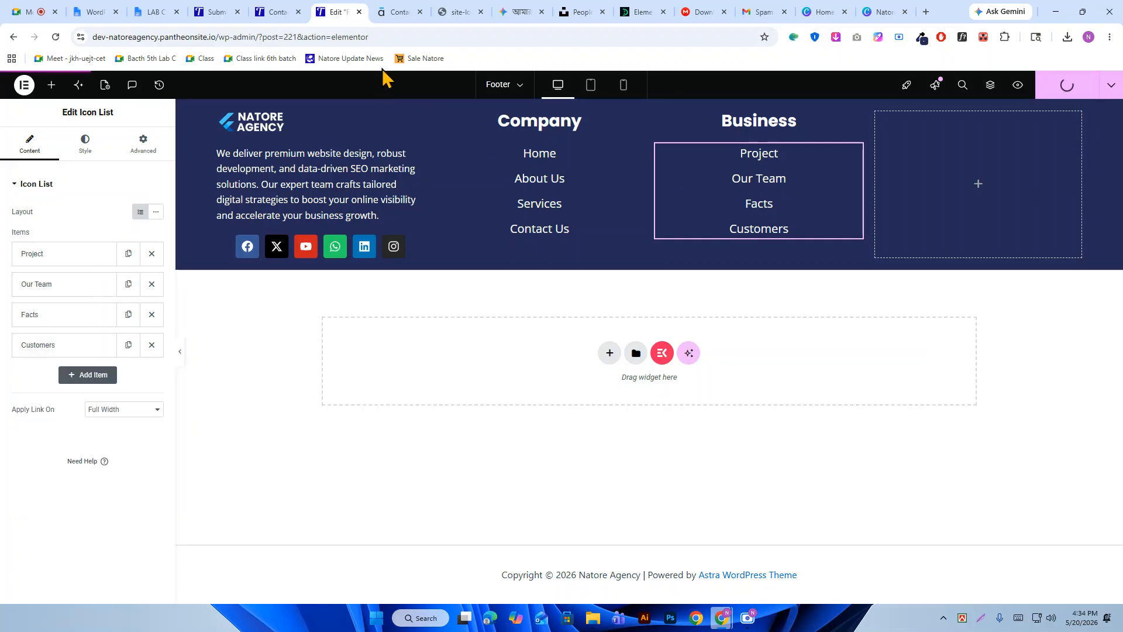
Duplicate the Business heading and move the copy into the empty fourth footer column.
left_click(400, 12)
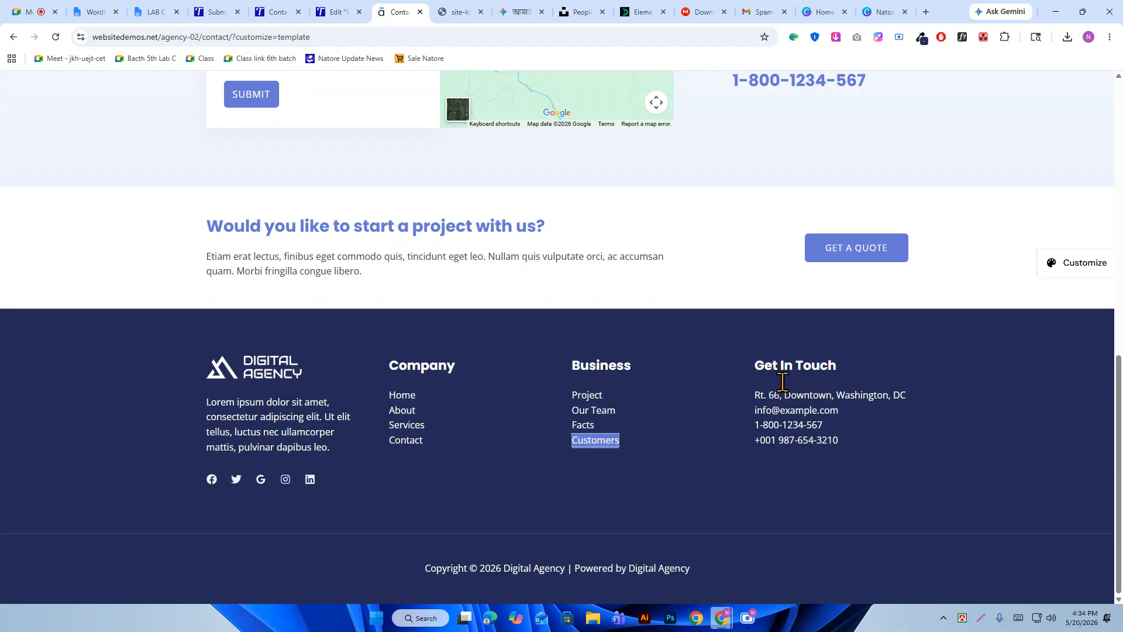
left_click(336, 11)
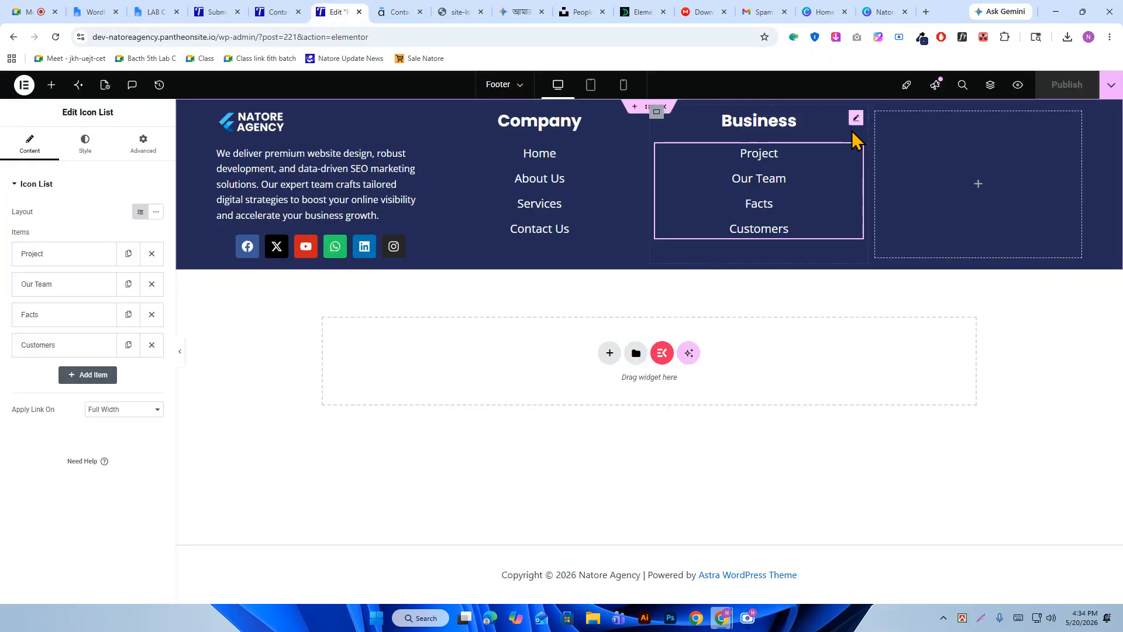
right_click(854, 130)
left_click(884, 158)
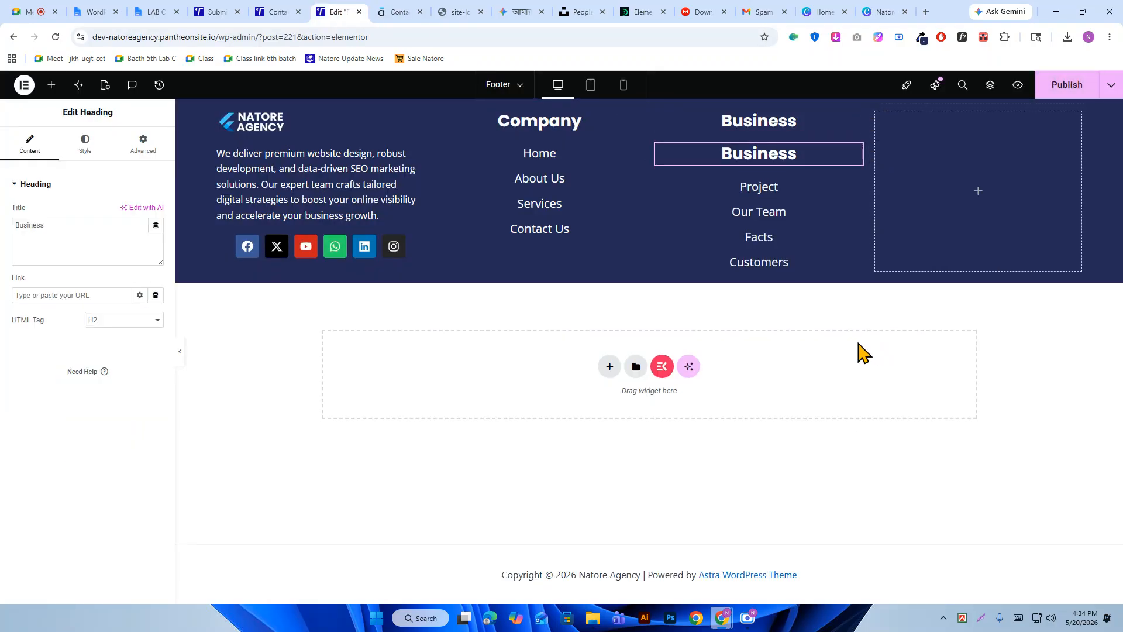
left_click_drag(857, 157, 918, 193)
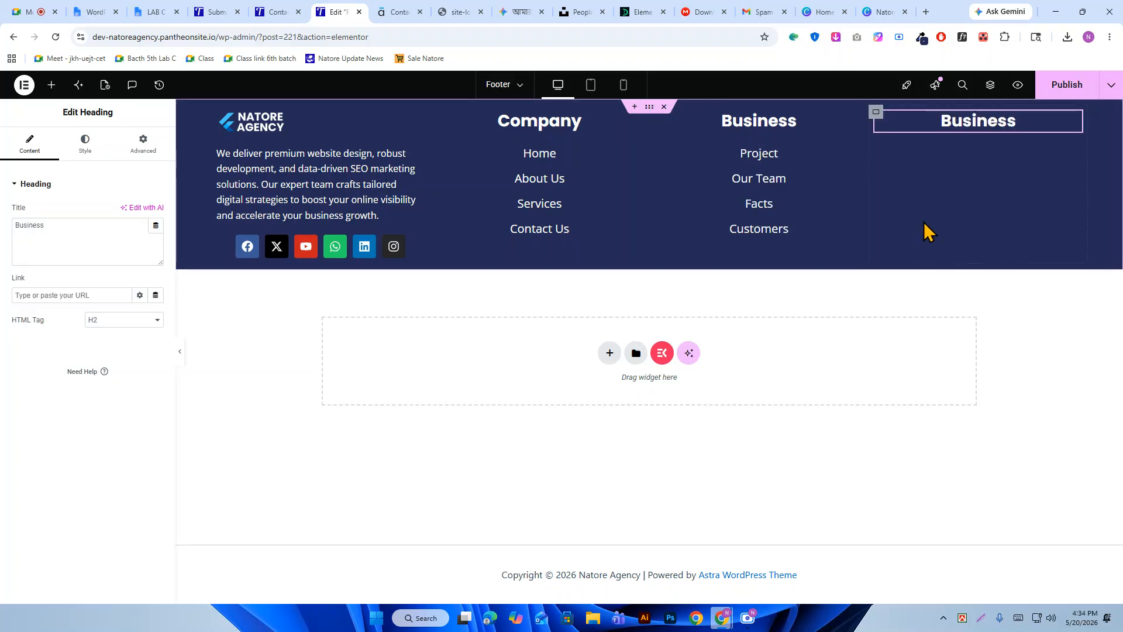
Change the fourth column's heading title to Get In Touch, copied from the demo site's footer.
left_click(416, 10)
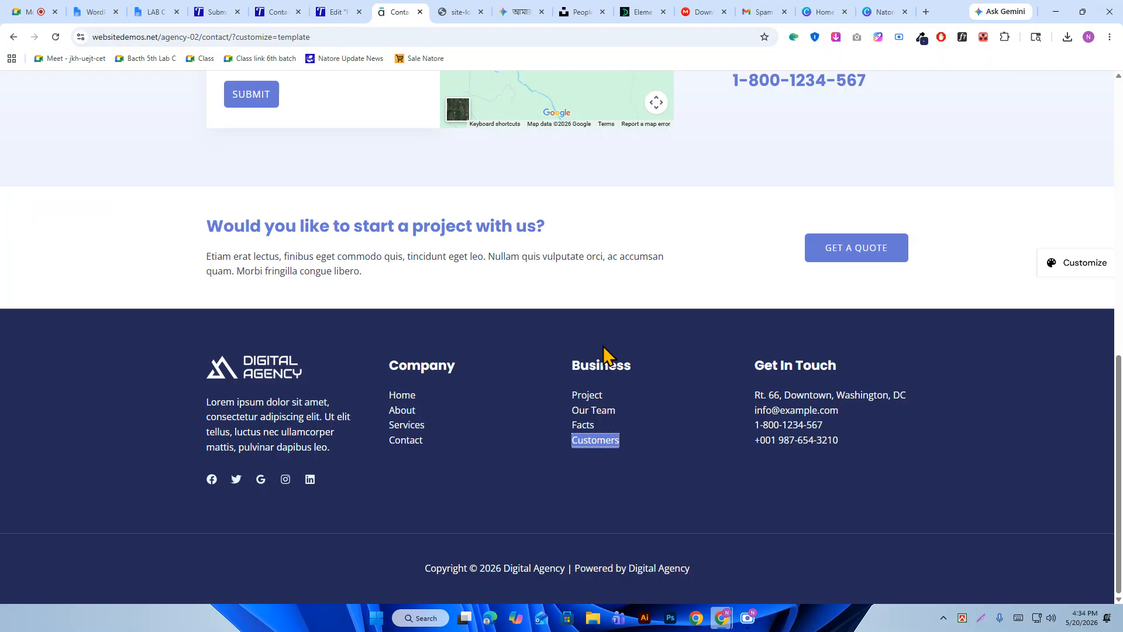
right_click(804, 366)
left_click(843, 383)
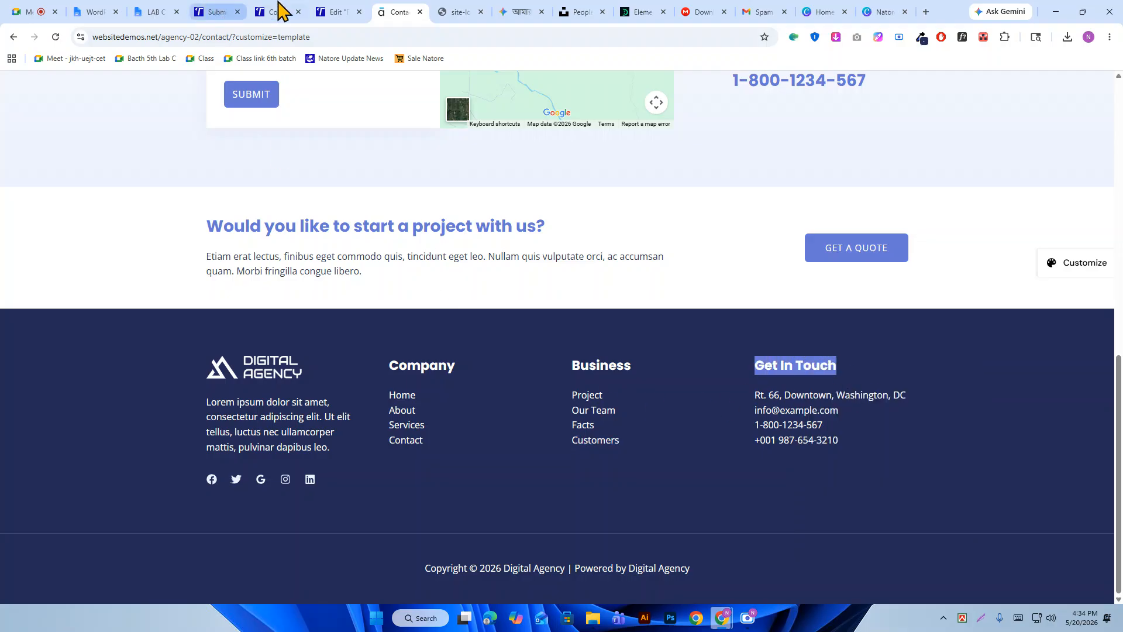
left_click(345, 10)
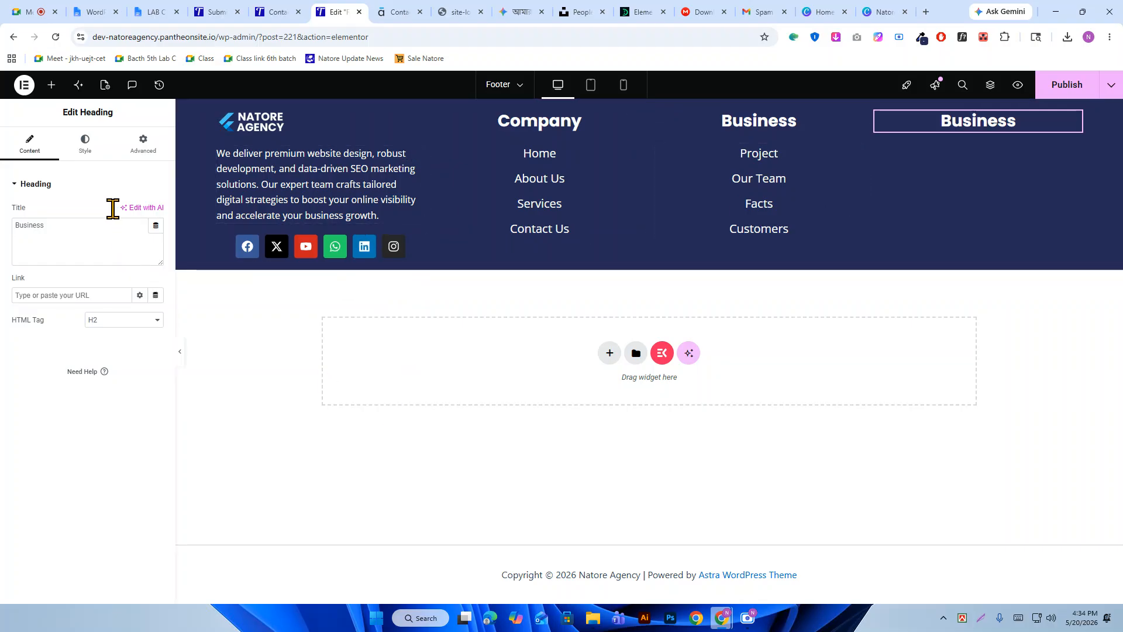
double_click(93, 226)
right_click(94, 228)
left_click(148, 318)
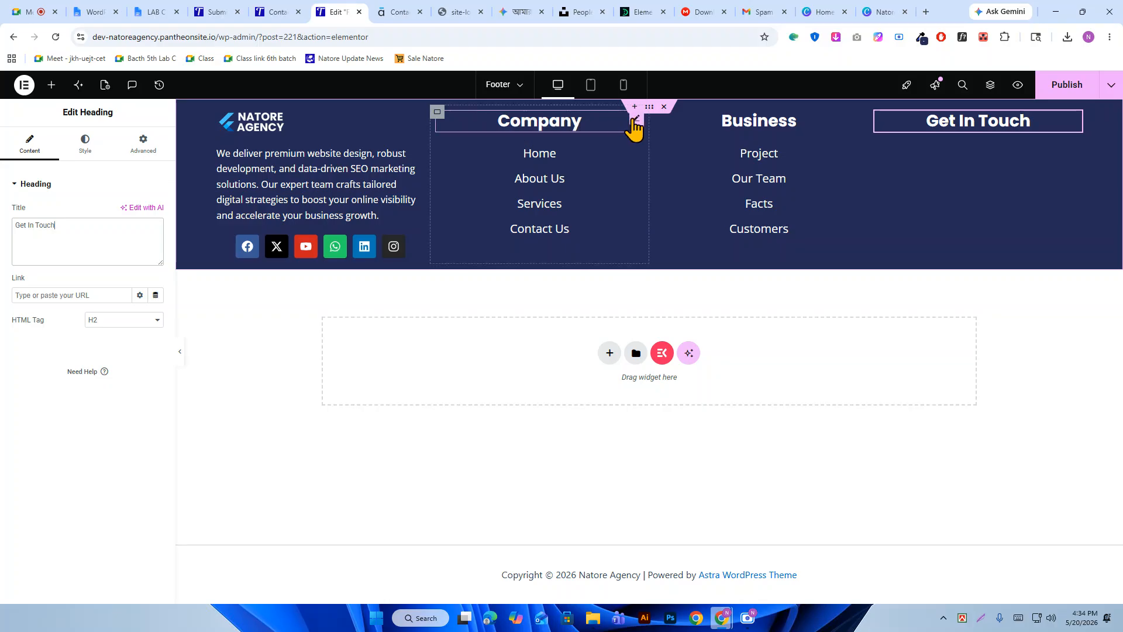
Set the Company heading's typography size to 25 px.
left_click(574, 130)
left_click(157, 246)
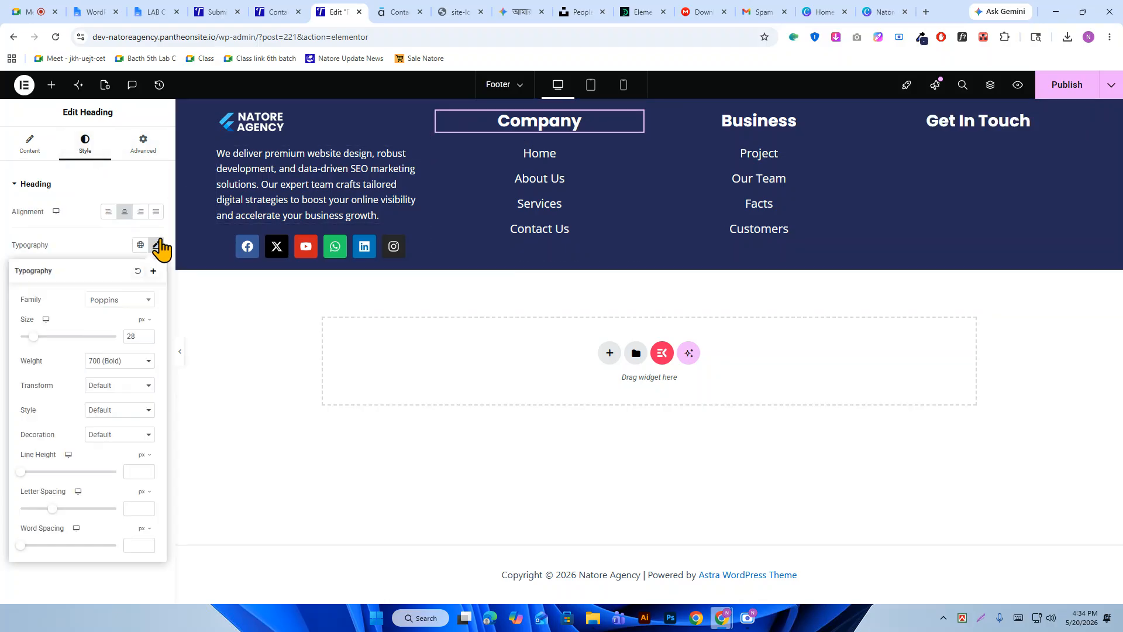
left_click(147, 339)
left_click(148, 338)
left_click(148, 338)
left_click(147, 339)
left_click(147, 339)
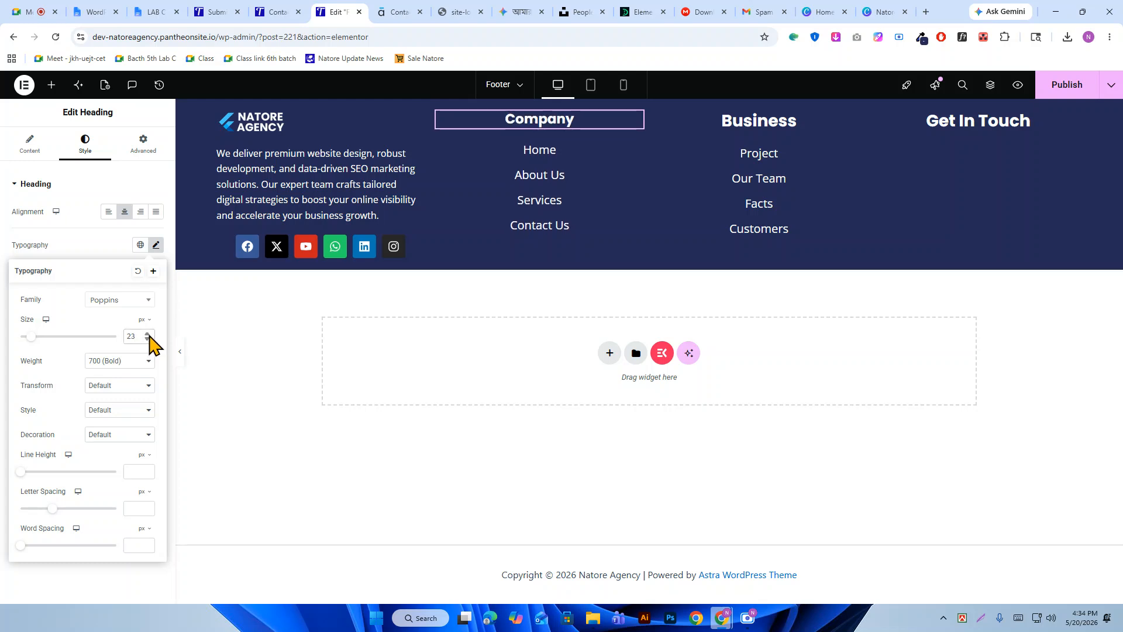
left_click(148, 333)
left_click(148, 334)
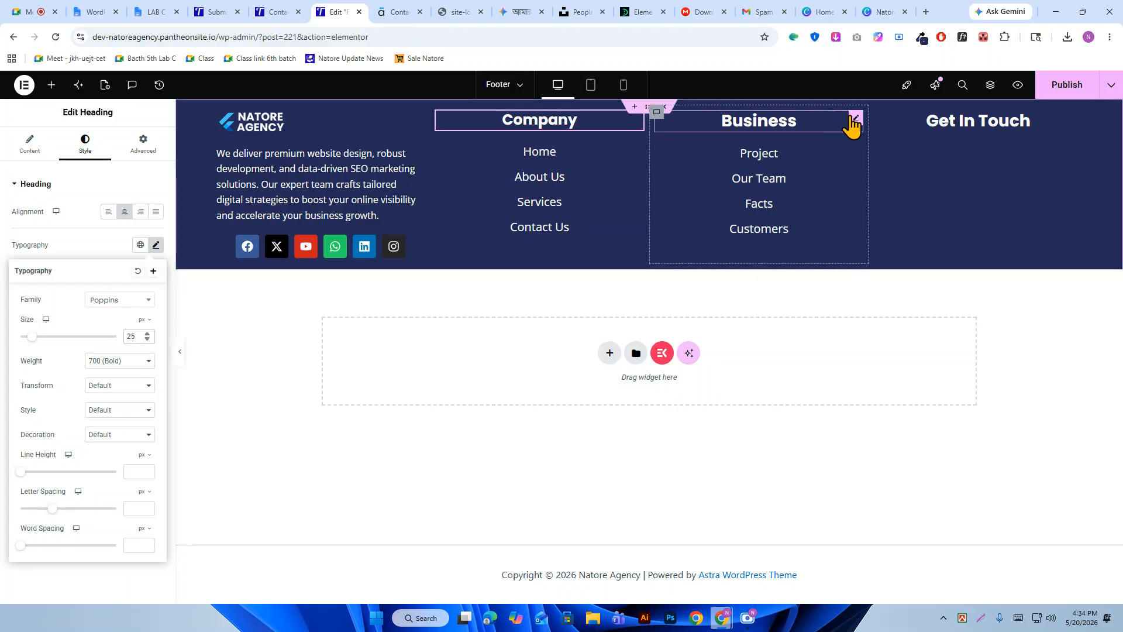
Set the Business heading's typography size to 25 px.
left_click(855, 119)
left_click(100, 144)
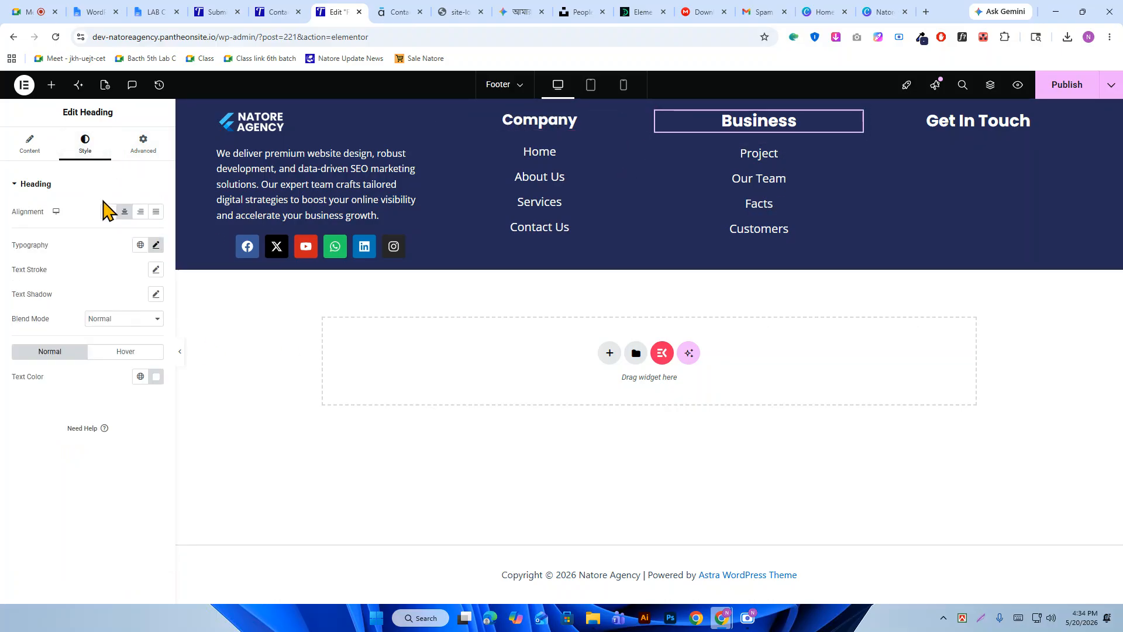
left_click(156, 246)
left_click(147, 339)
left_click(148, 339)
left_click(148, 339)
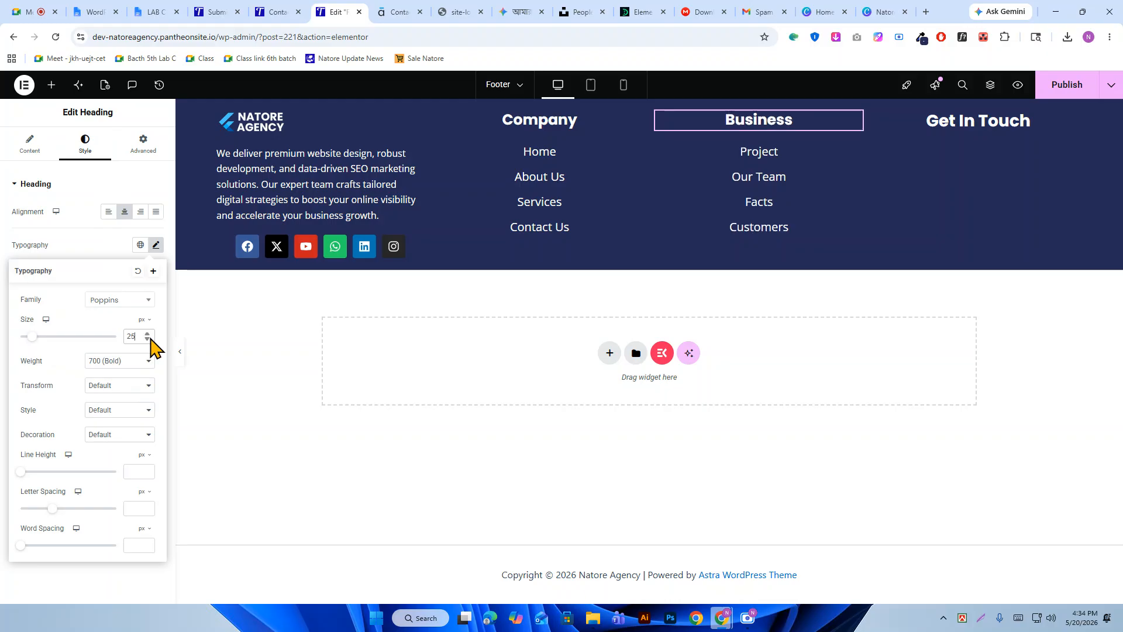
Set the Get In Touch heading's typography size to 25 px.
left_click(1062, 123)
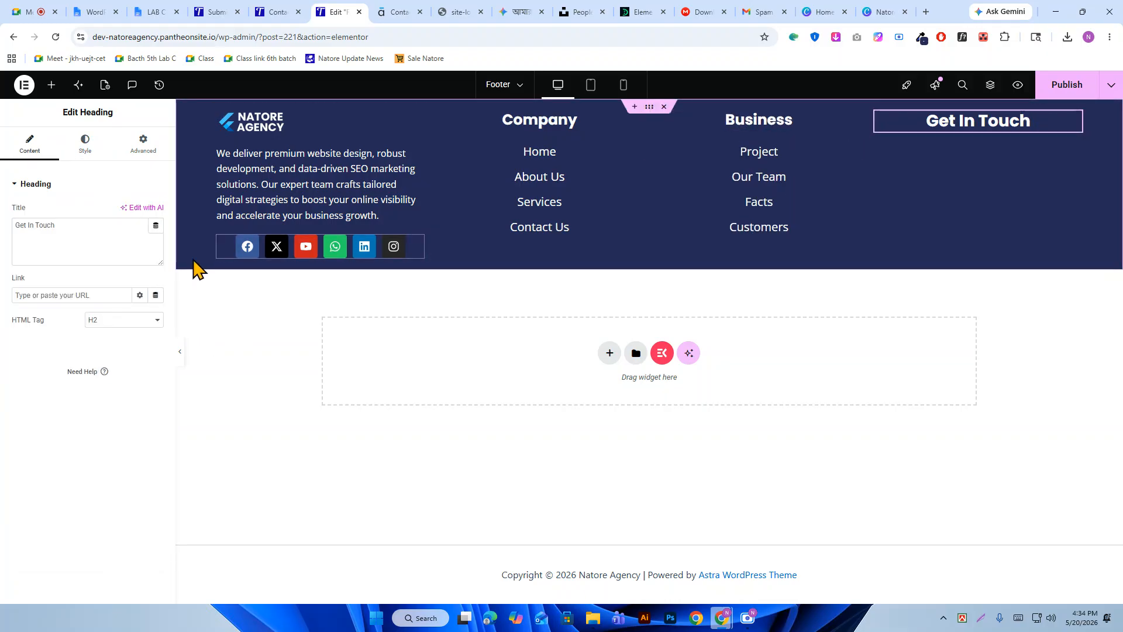
left_click(86, 143)
left_click(155, 246)
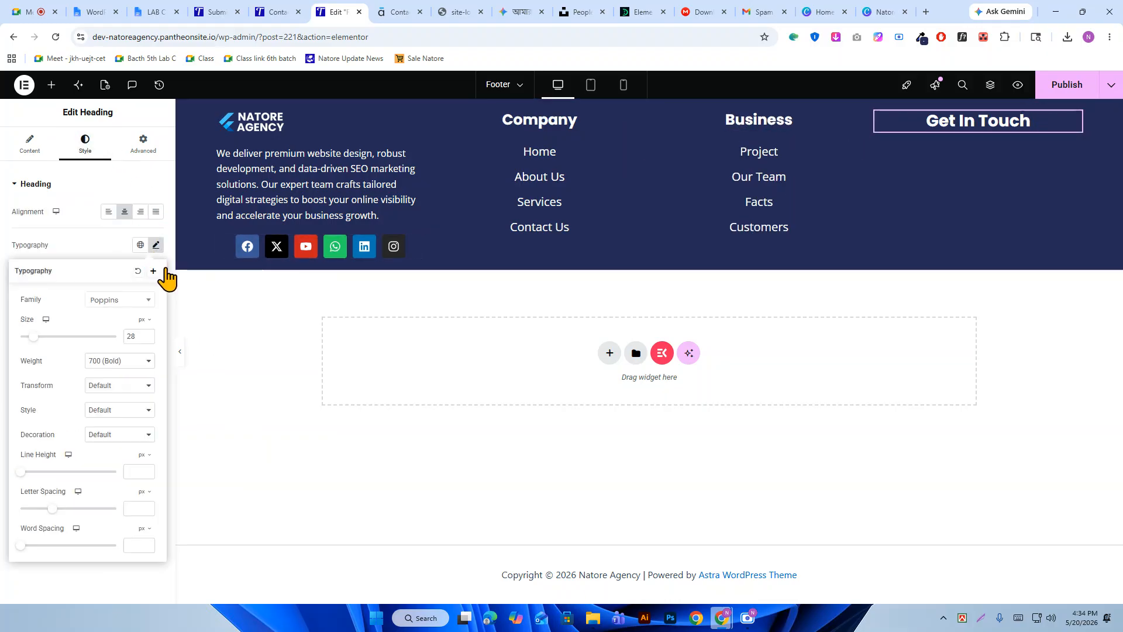
left_click(147, 339)
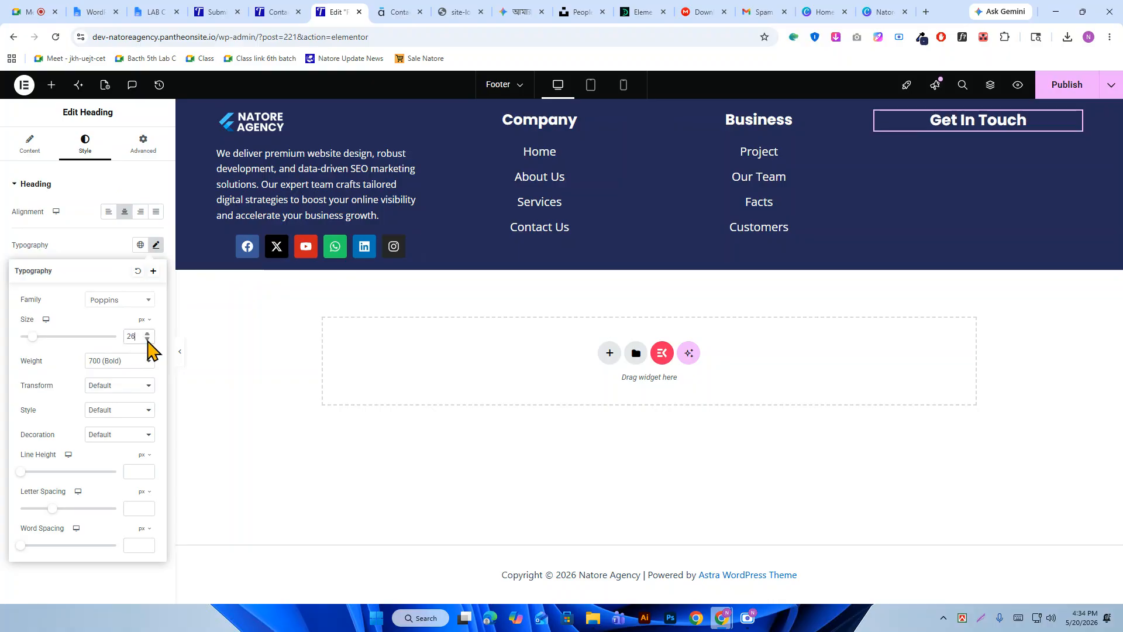
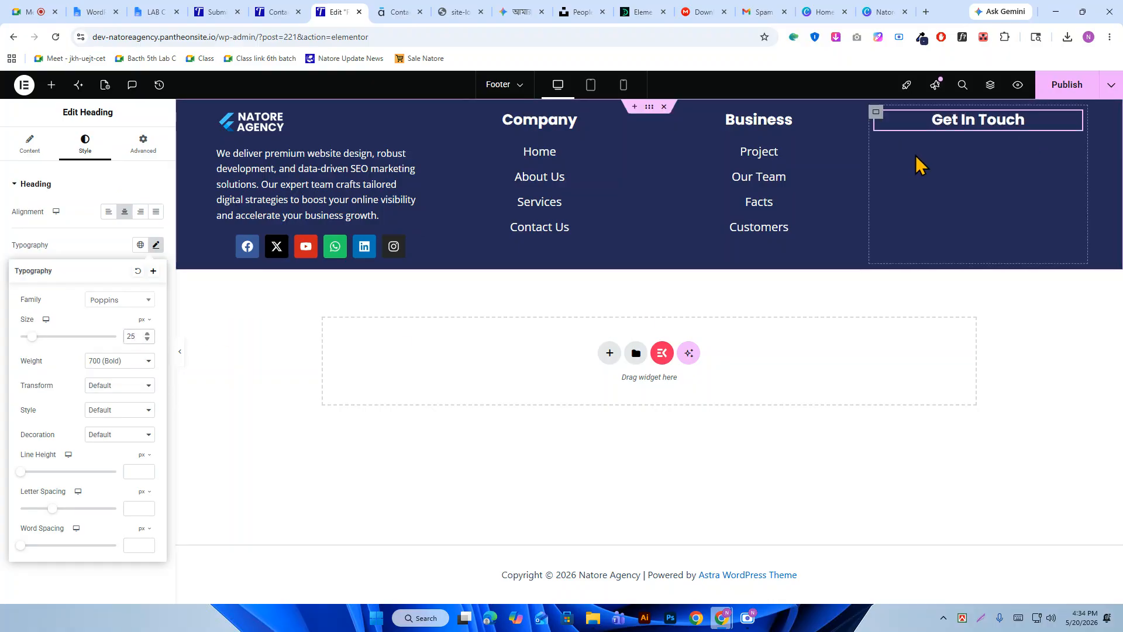
left_click(410, 12)
left_click(840, 460)
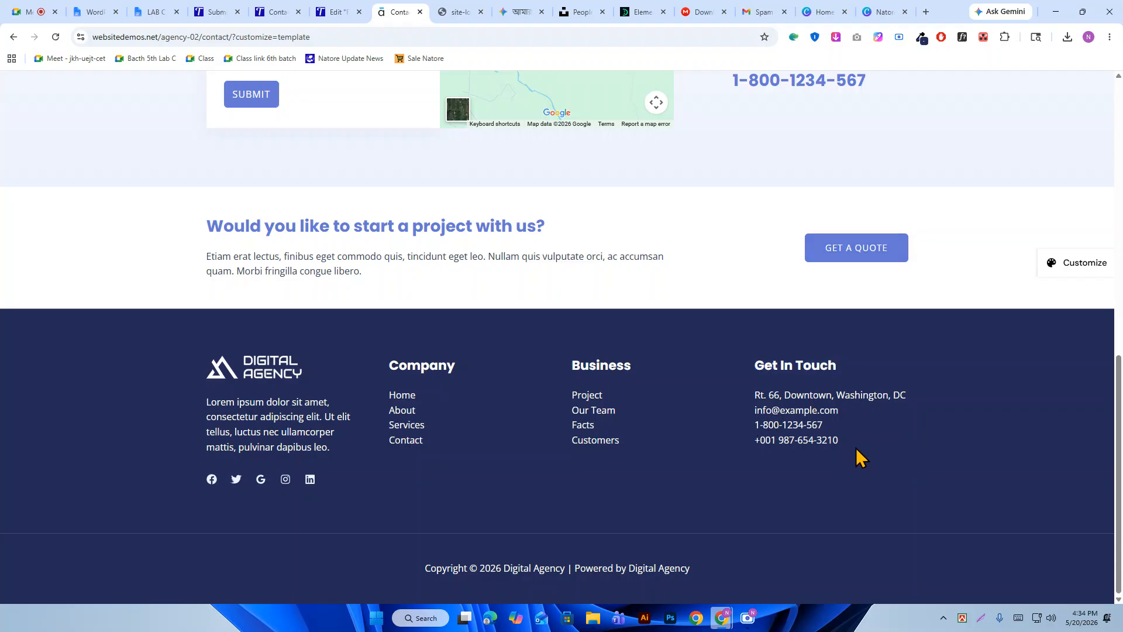
left_click_drag(858, 456, 757, 394)
right_click(803, 406)
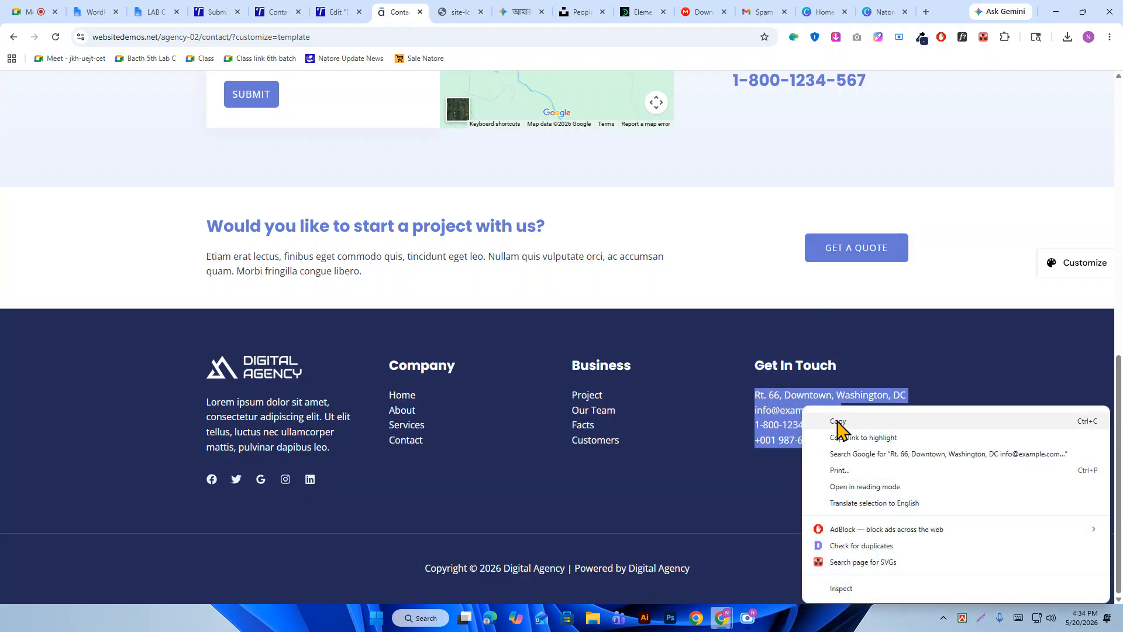
left_click(731, 407)
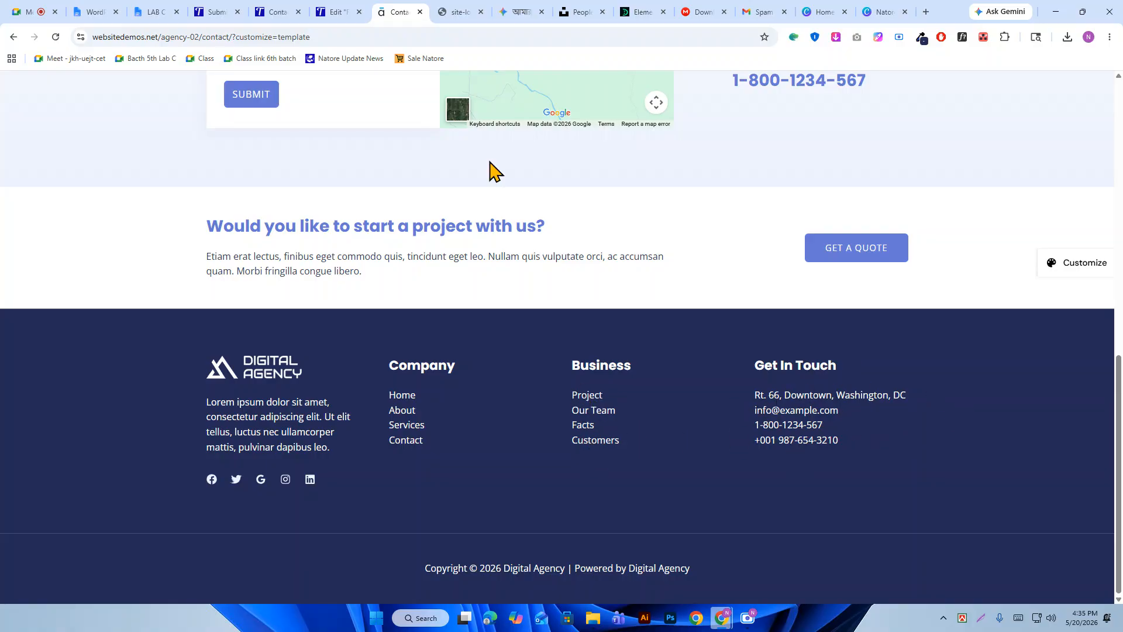
left_click(345, 12)
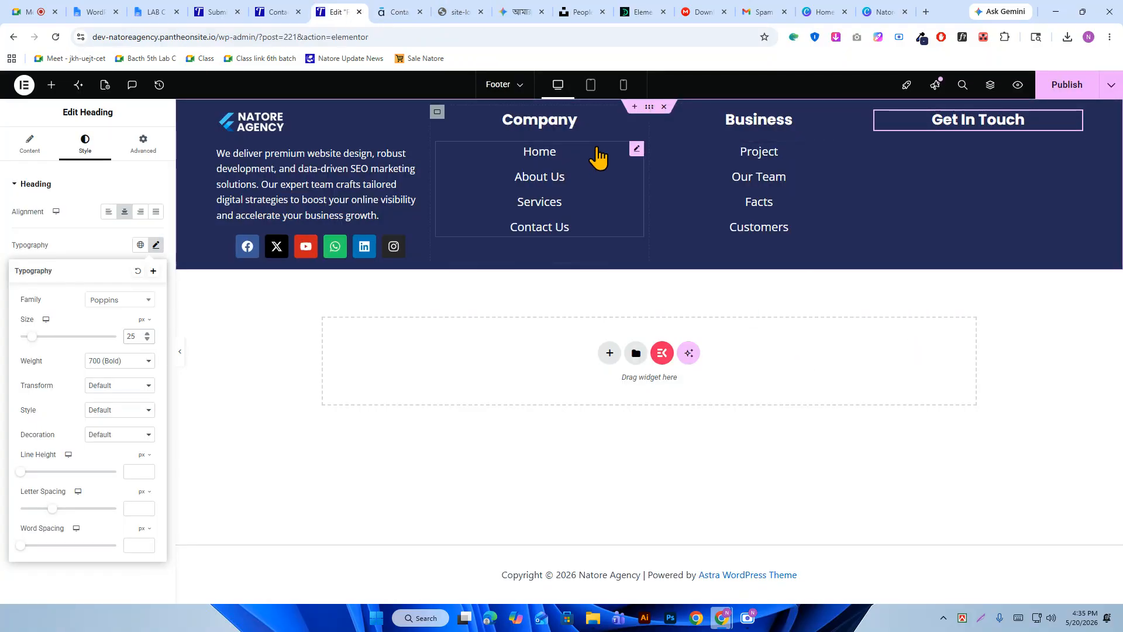
Reduce the space between items in the Company column's icon list to 5 px.
left_click(636, 150)
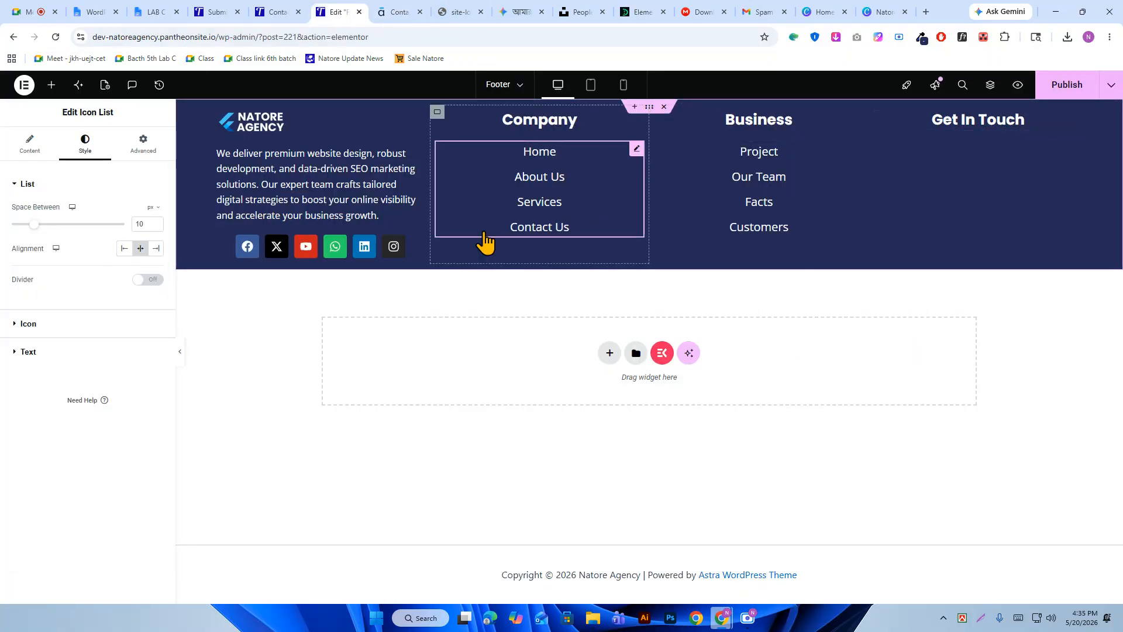
left_click(155, 226)
left_click(156, 226)
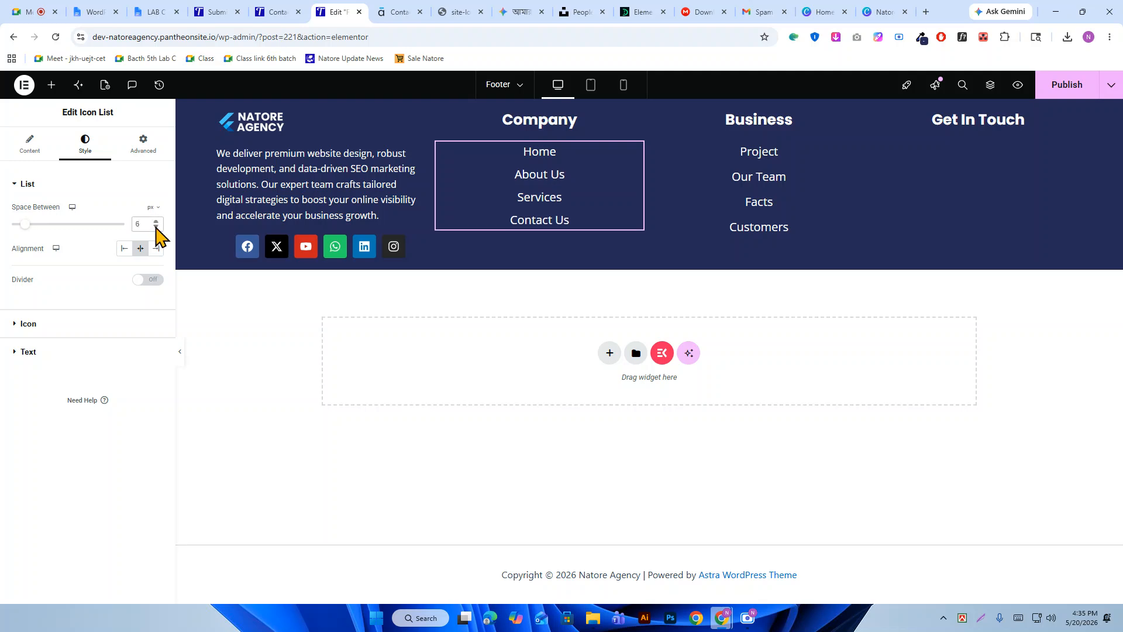
Set the space between items in the Business column's icon list to 5 px.
left_click(854, 156)
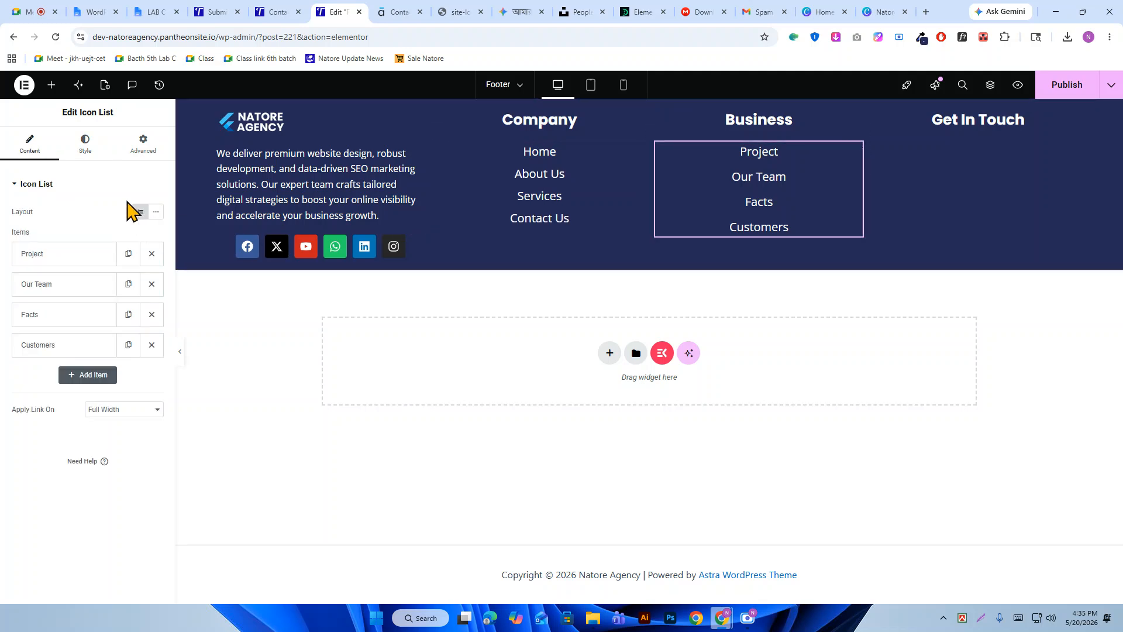
left_click(85, 145)
left_click(156, 227)
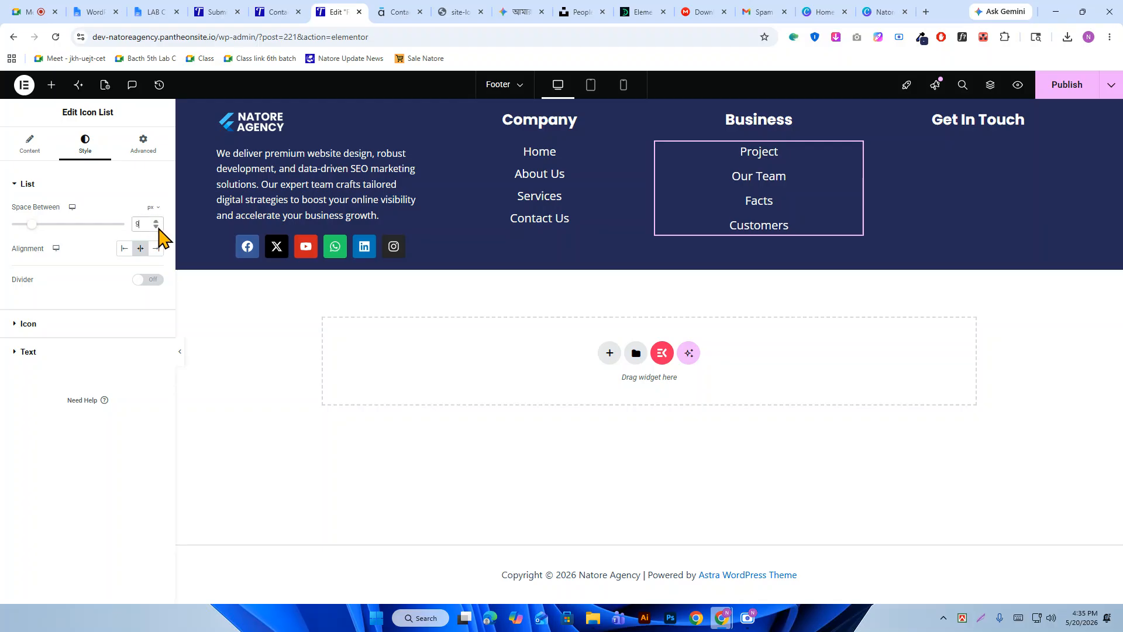
left_click(156, 227)
left_click(155, 226)
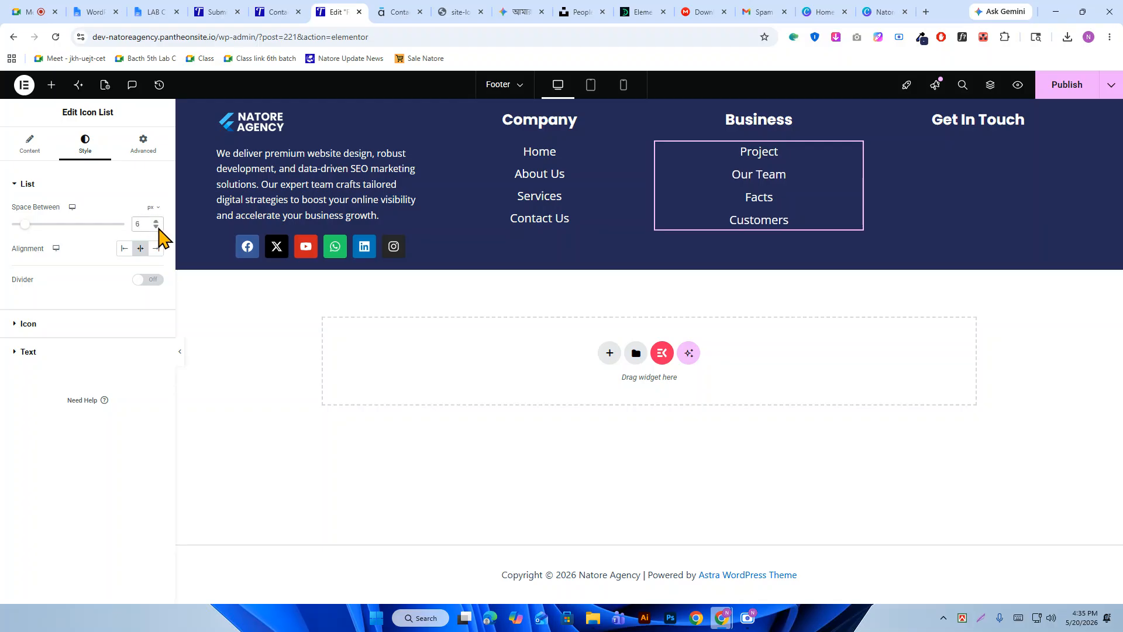
left_click(156, 227)
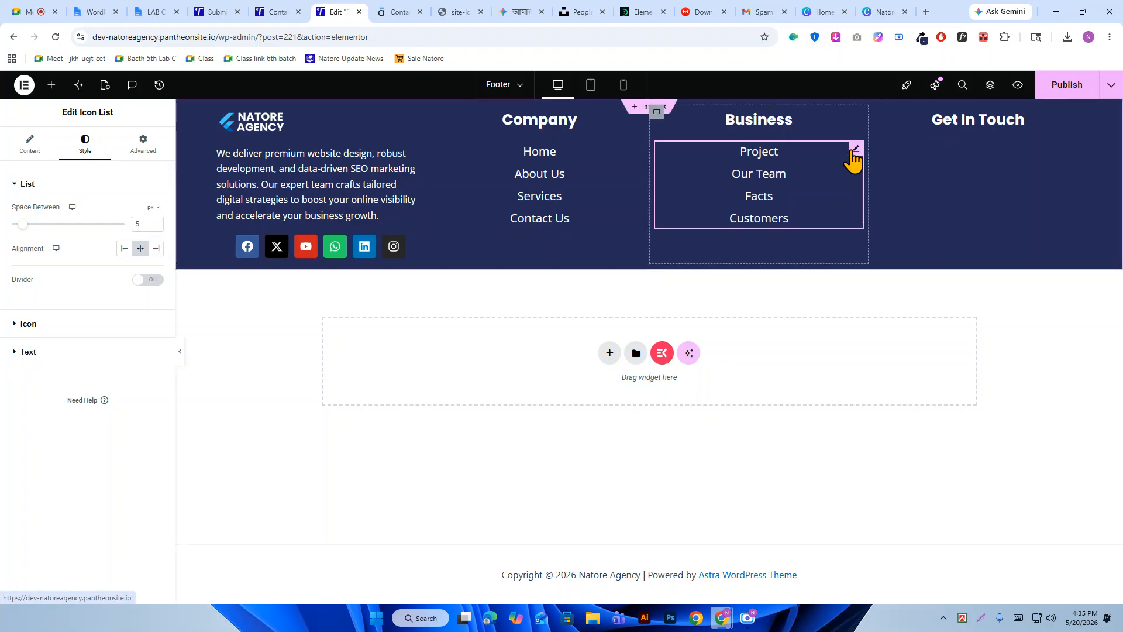
Duplicate the Business icon list and move the copy below the Get In Touch heading.
right_click(855, 154)
left_click(883, 196)
left_click_drag(857, 247, 957, 174)
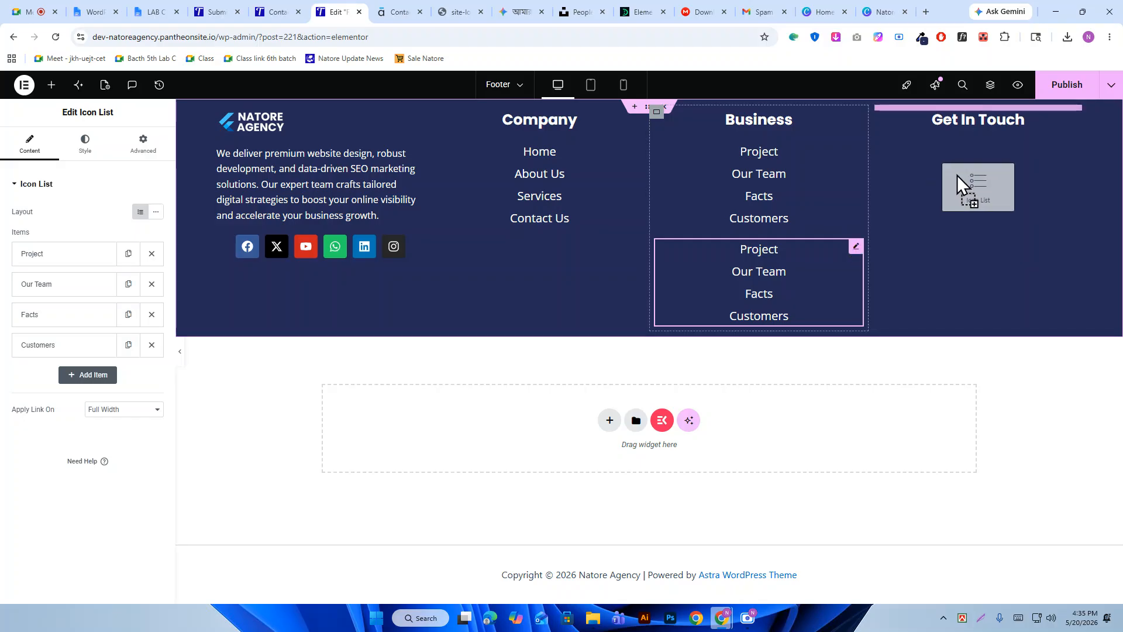
left_click_drag(966, 129, 967, 125)
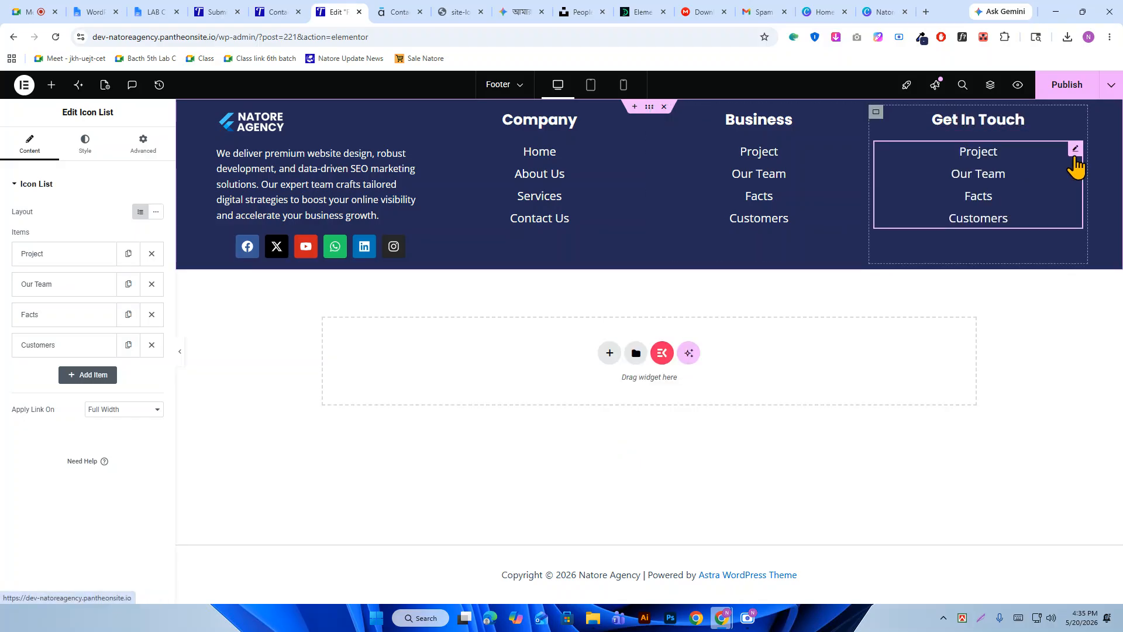
Delete the Our Team, Facts and Customers items from the Get In Touch icon list.
left_click(151, 287)
left_click(151, 285)
left_click(151, 285)
Replace the Project item's text in the Get In Touch list with the postal address copied from the demo site's footer.
left_click(83, 258)
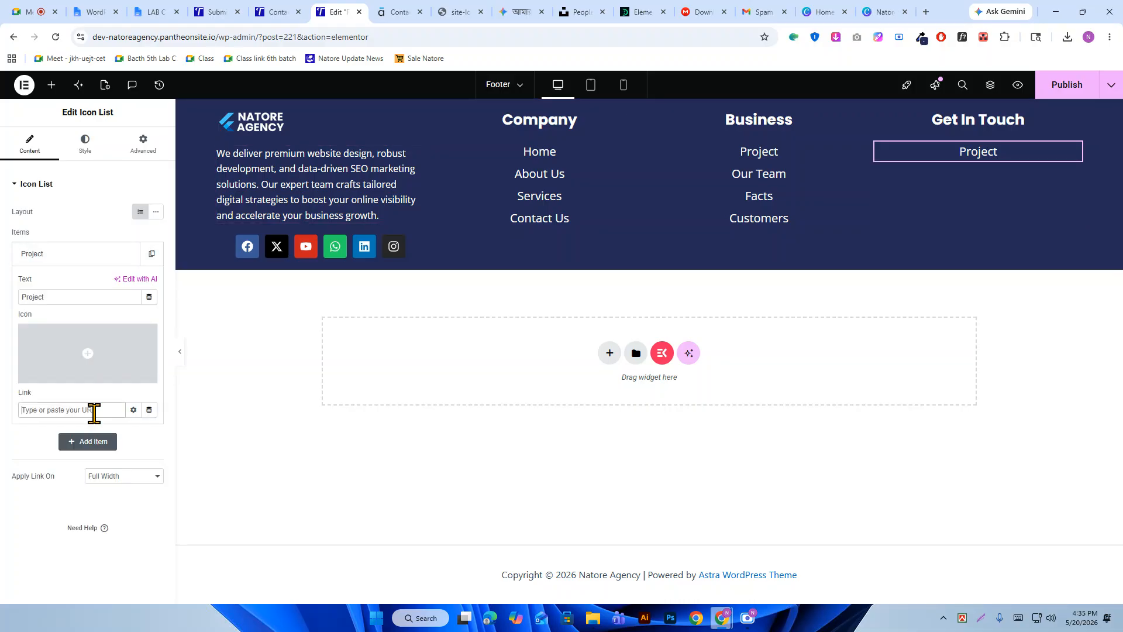
left_click(386, 10)
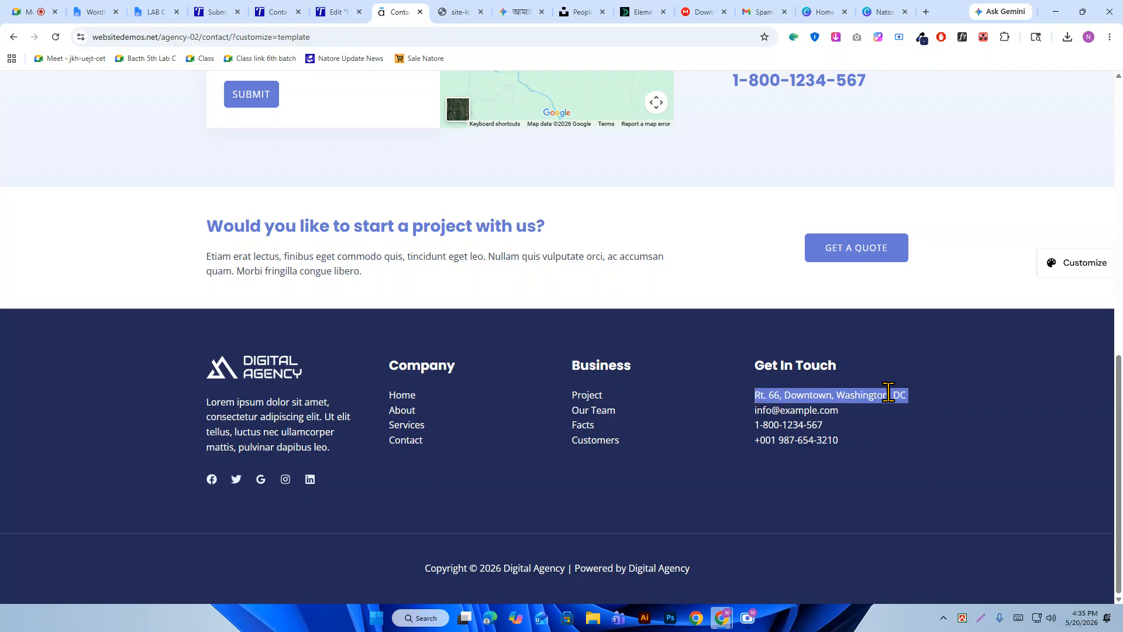
right_click(888, 392)
left_click(866, 410)
left_click(343, 12)
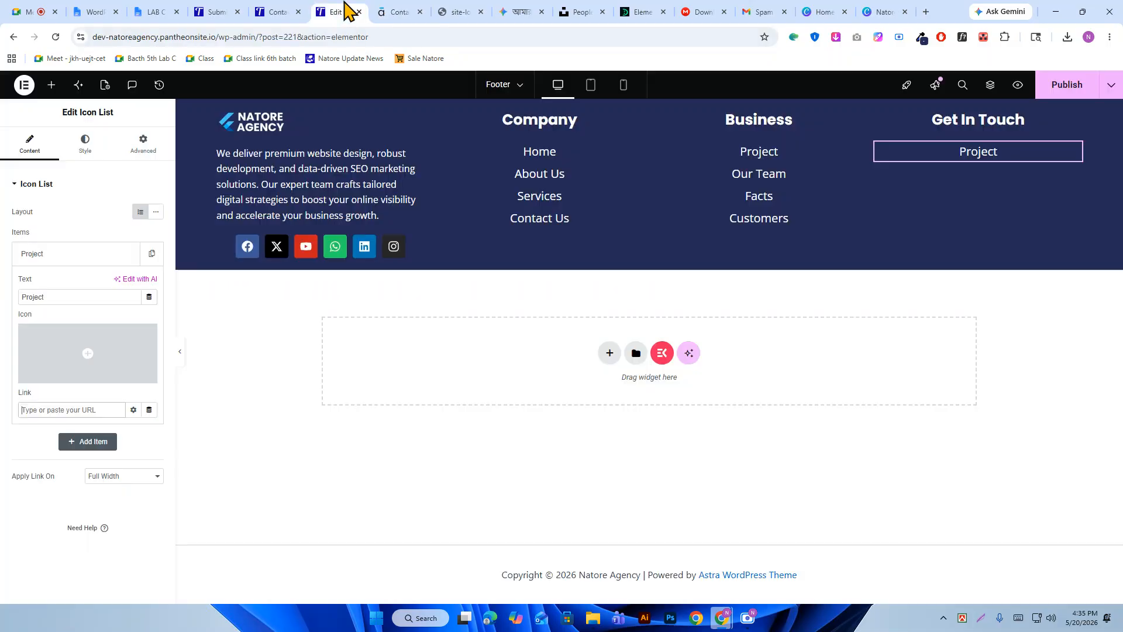
right_click(76, 297)
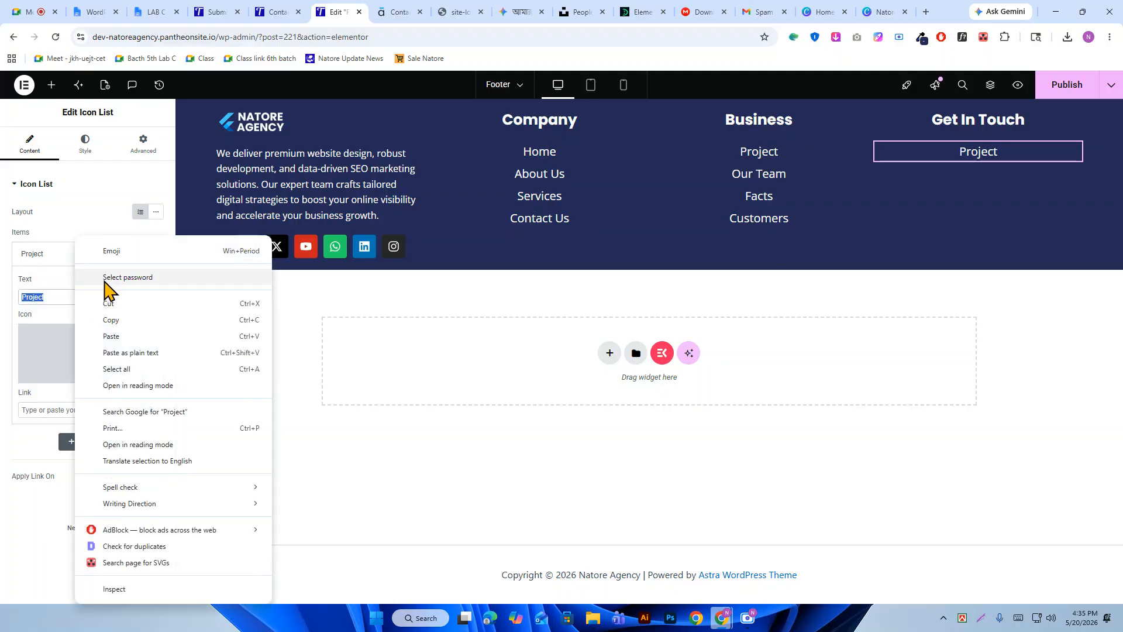
left_click(124, 344)
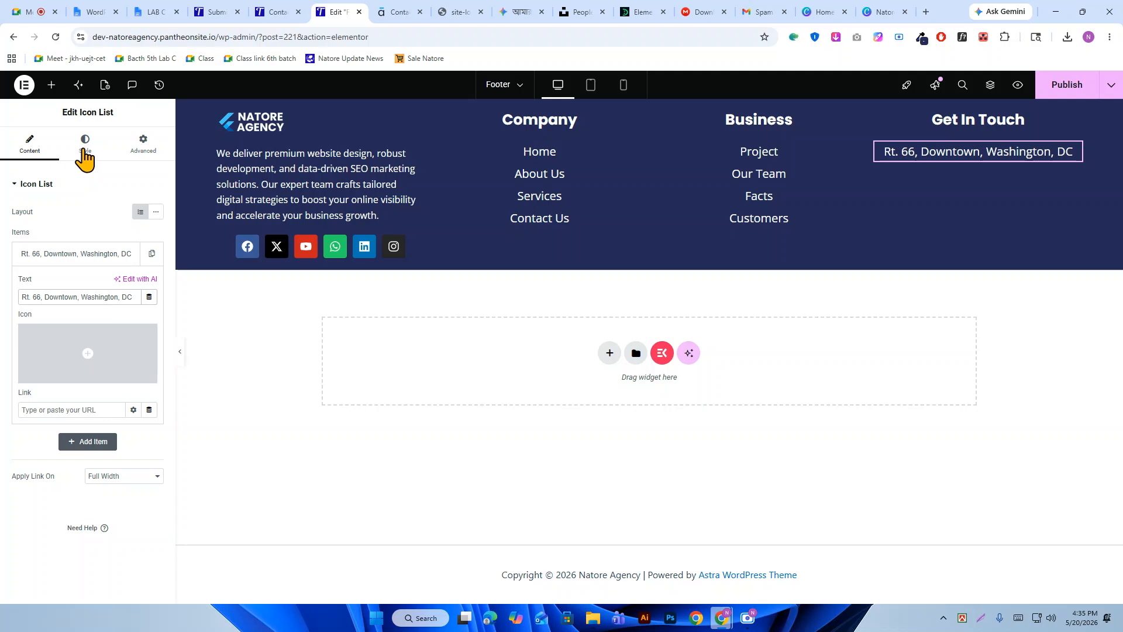
Set the Get In Touch icon list's alignment to Start.
left_click(84, 147)
left_click(124, 251)
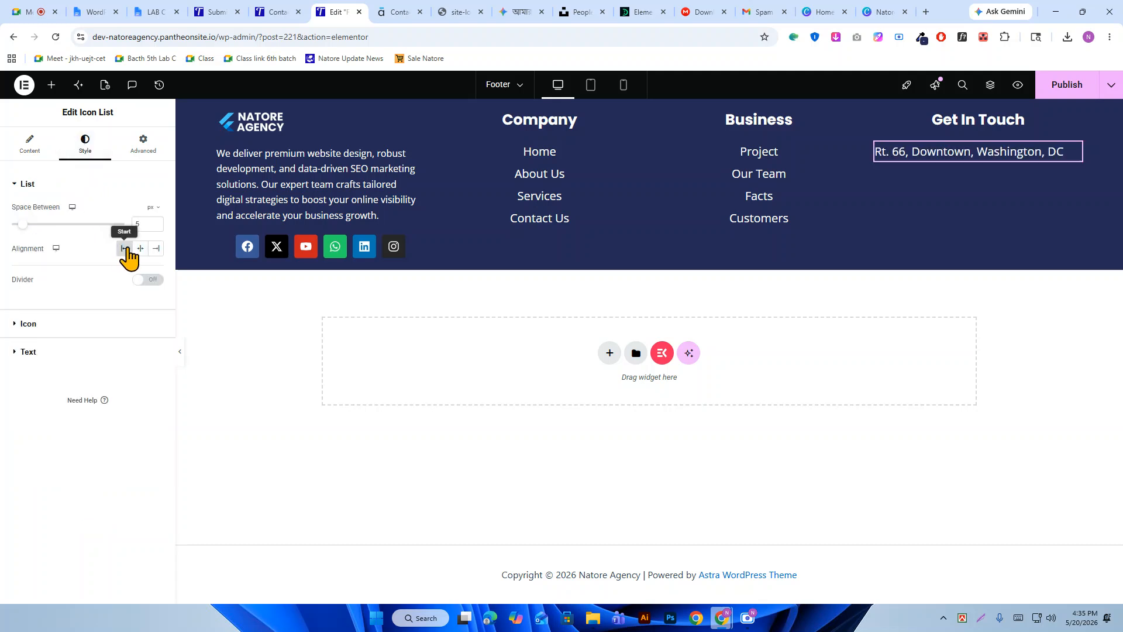
Duplicate the address item in the Get In Touch list and replace the copy's text with the demo footer's e-mail address.
left_click(25, 157)
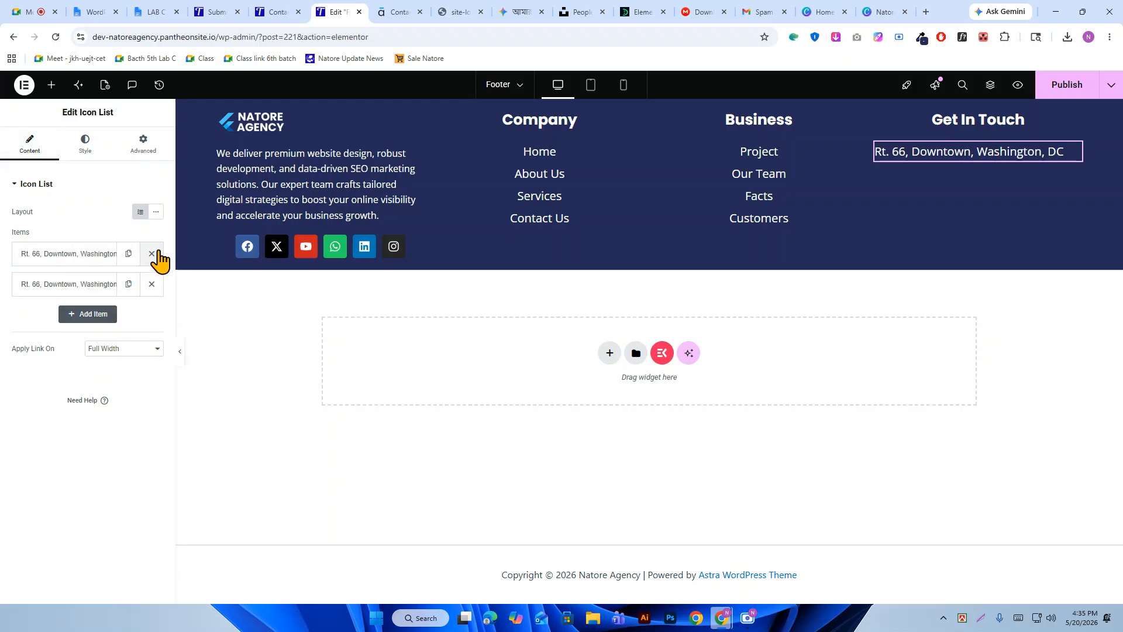
left_click(128, 253)
left_click(73, 285)
left_click(424, 5)
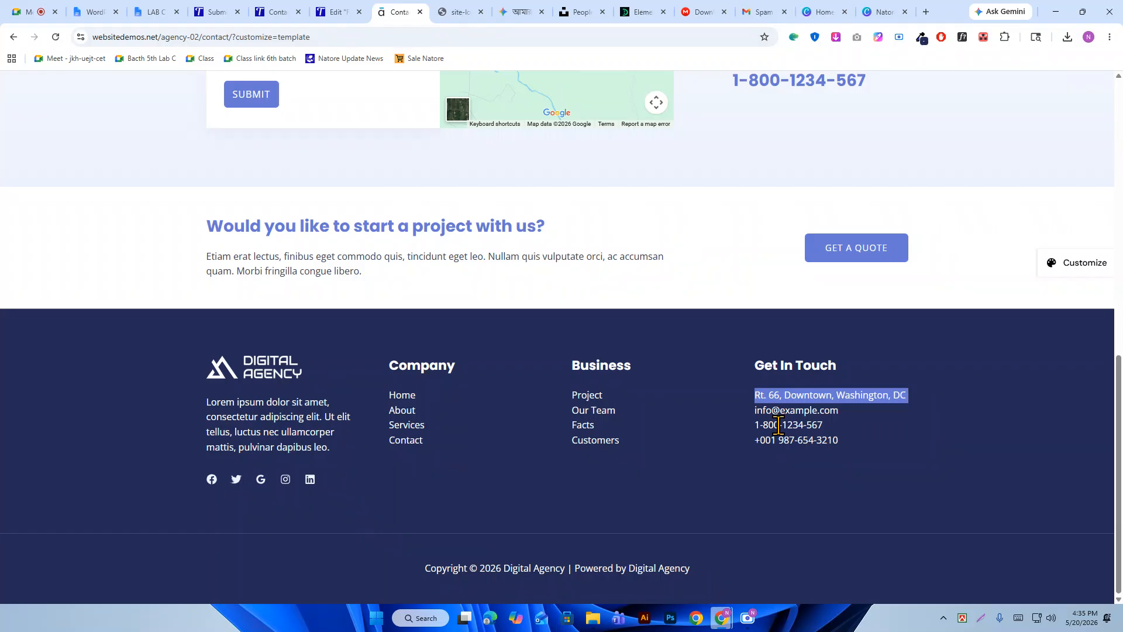
left_click(768, 412)
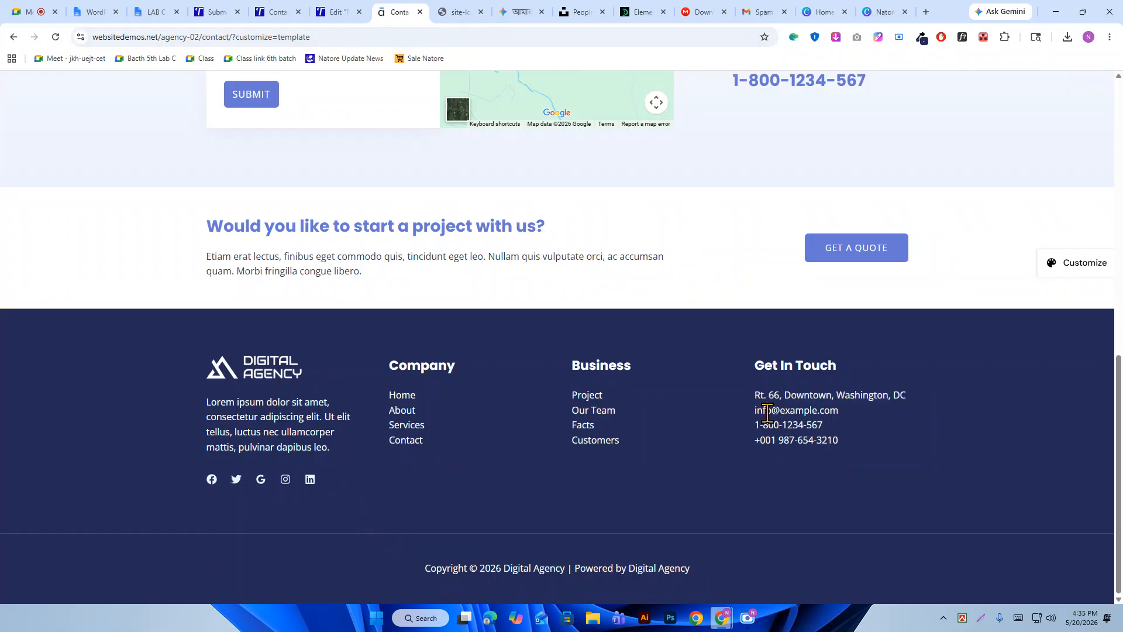
right_click(824, 411)
left_click(841, 233)
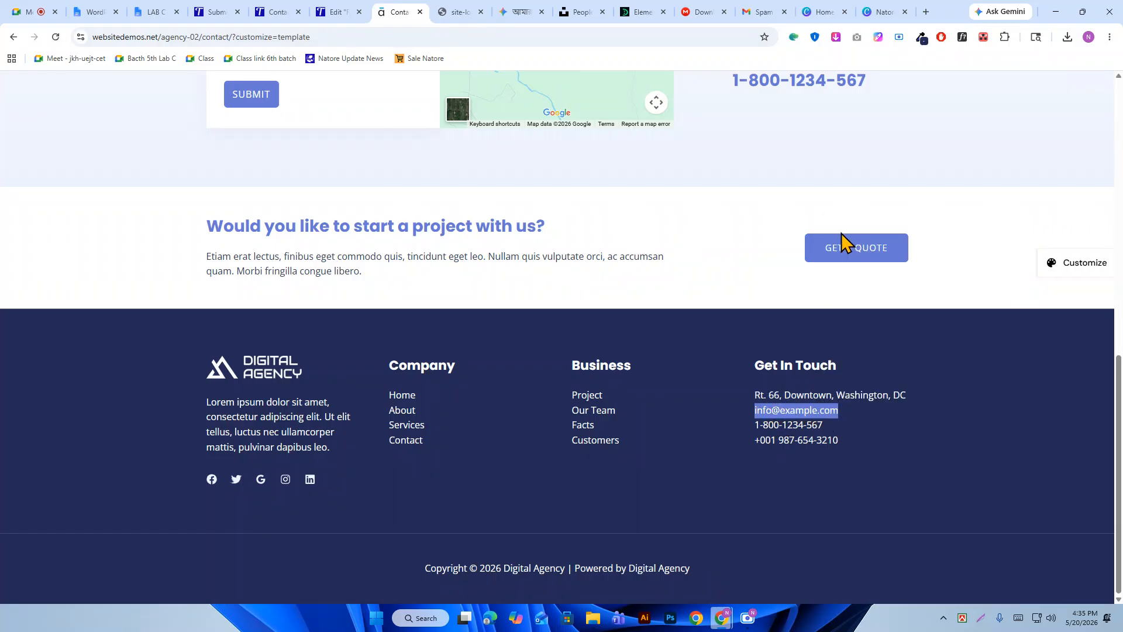
left_click(333, 11)
right_click(79, 325)
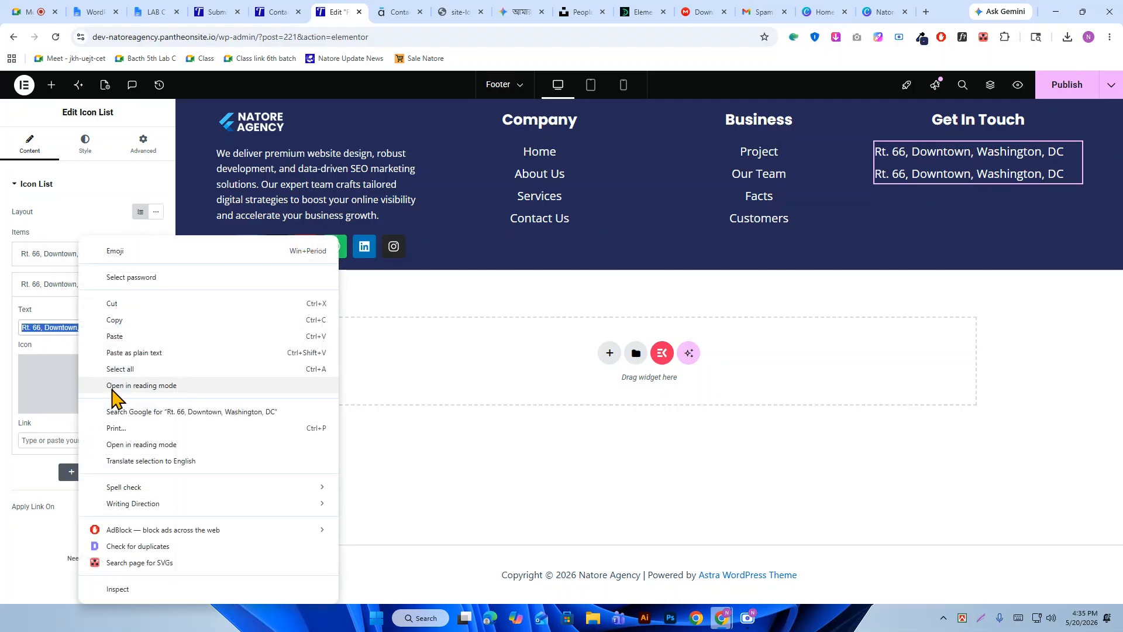
left_click(123, 357)
left_click(35, 287)
Duplicate the e-mail item in the Get In Touch list and replace the copy's text with the demo footer's first phone number.
left_click(398, 10)
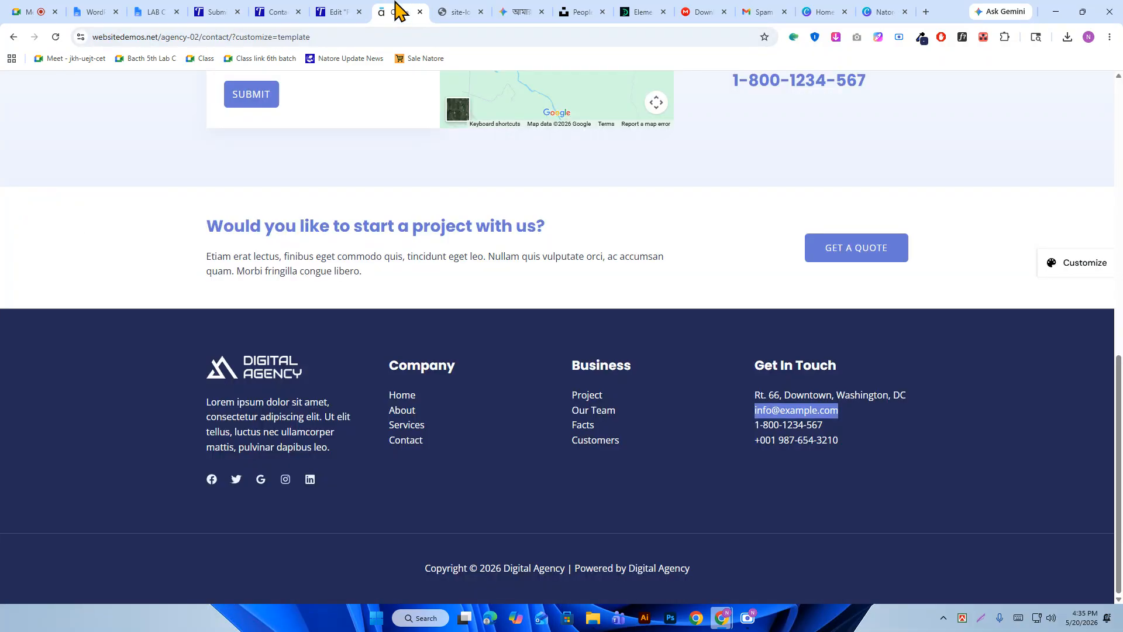
triple_click(778, 425)
right_click(778, 426)
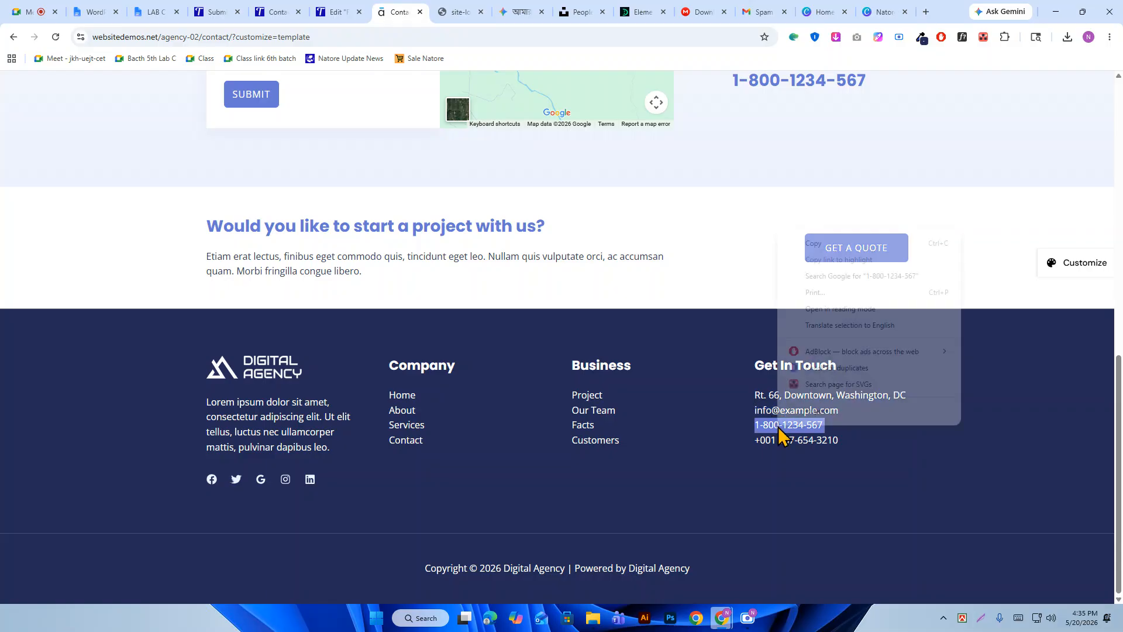
left_click(807, 246)
left_click(358, 11)
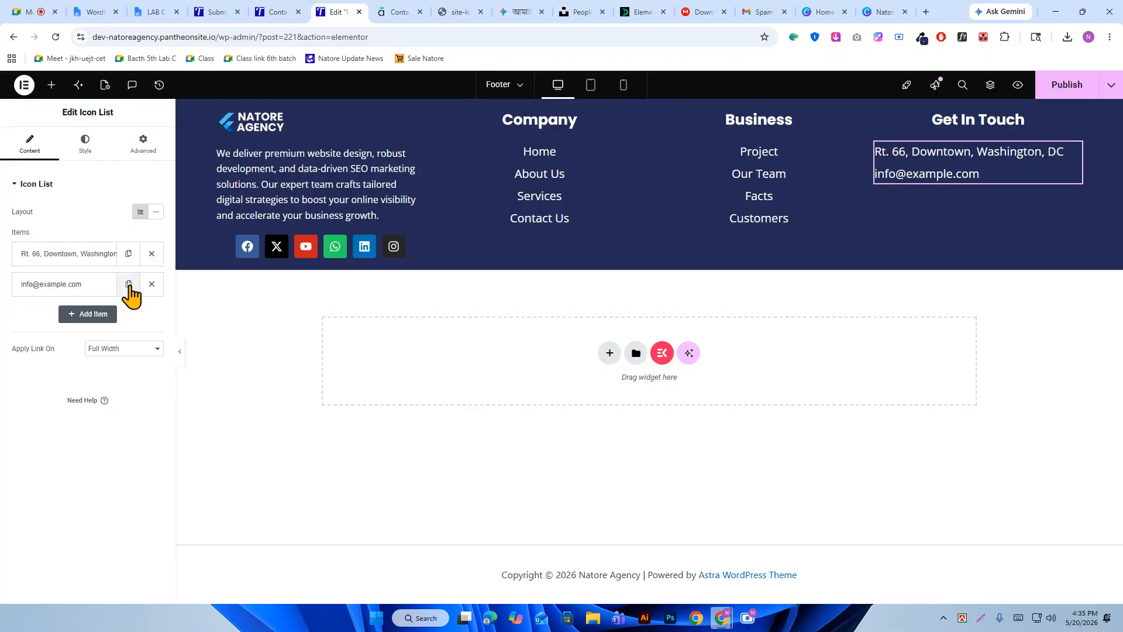
left_click(128, 284)
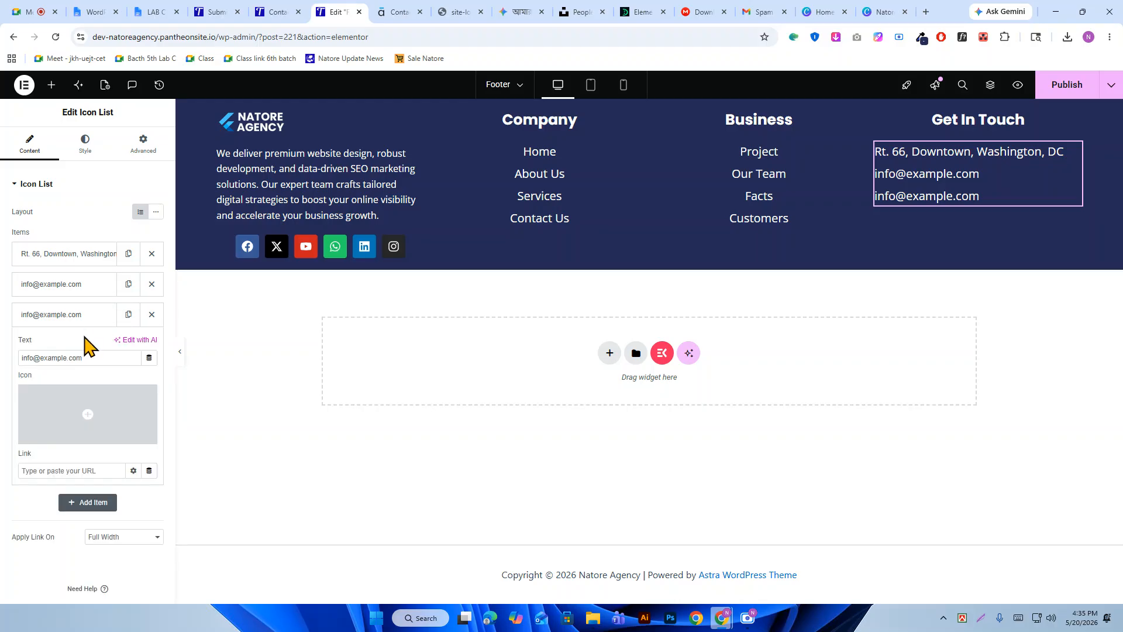
triple_click(91, 355)
right_click(100, 357)
left_click(131, 354)
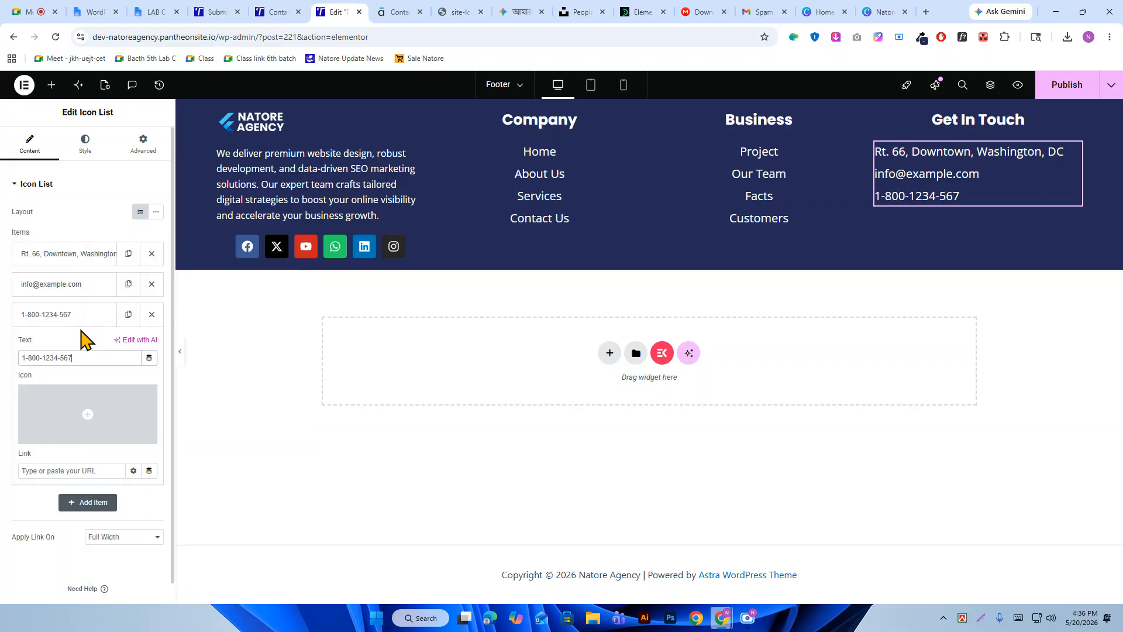
left_click(74, 316)
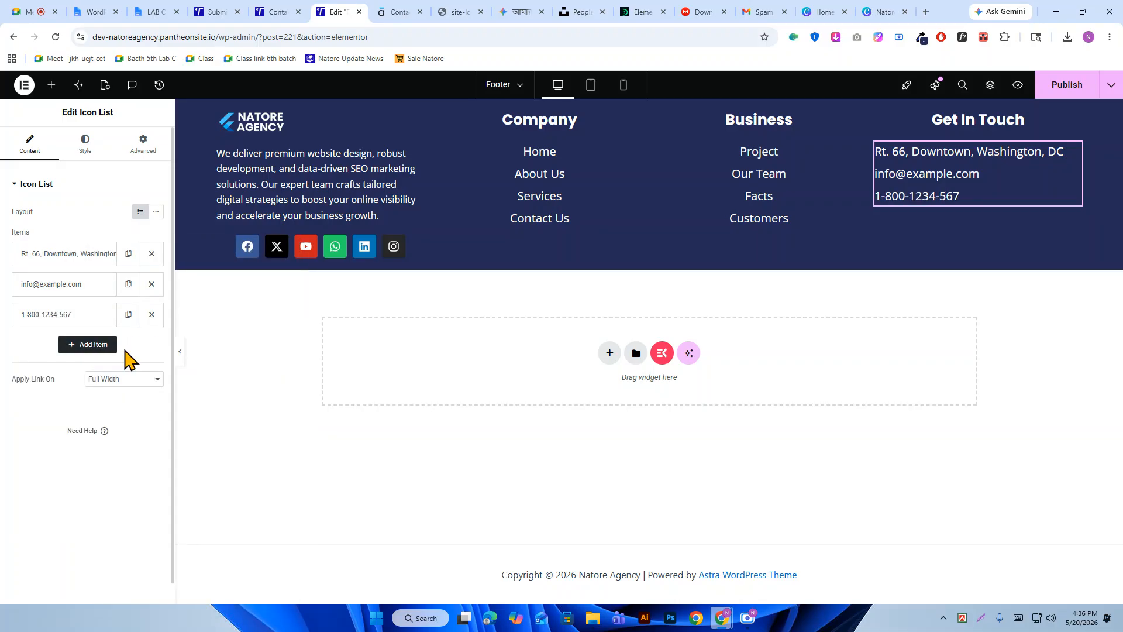
Duplicate the phone item in the Get In Touch list and replace the copy's text with the demo footer's second phone number.
left_click(129, 314)
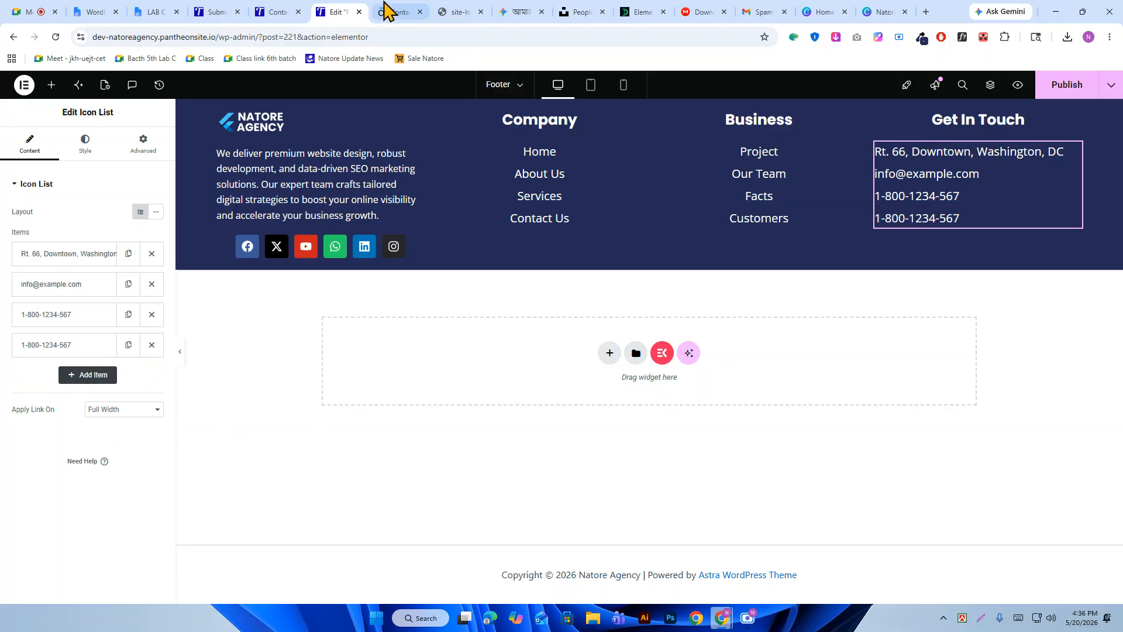
left_click(386, 9)
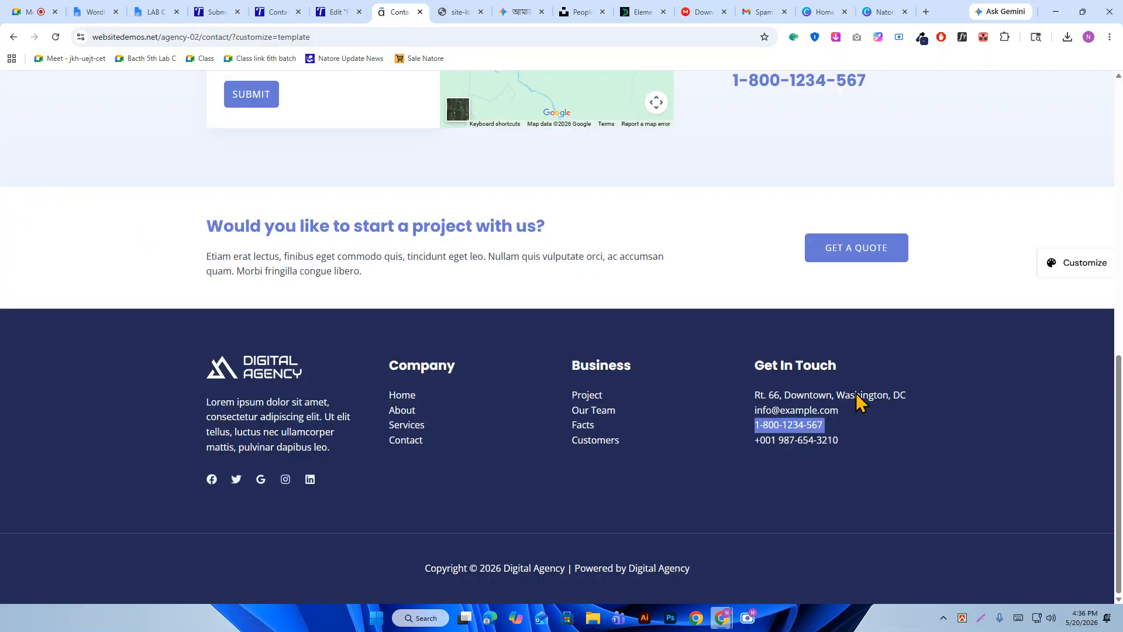
right_click(801, 440)
left_click(823, 250)
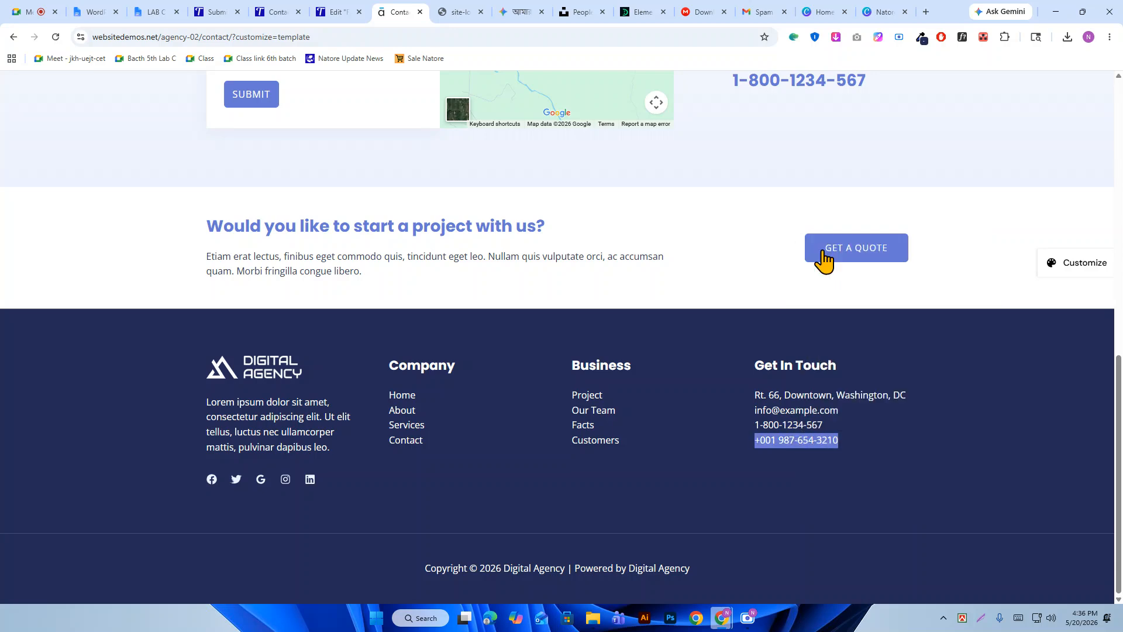
left_click(339, 11)
left_click(100, 347)
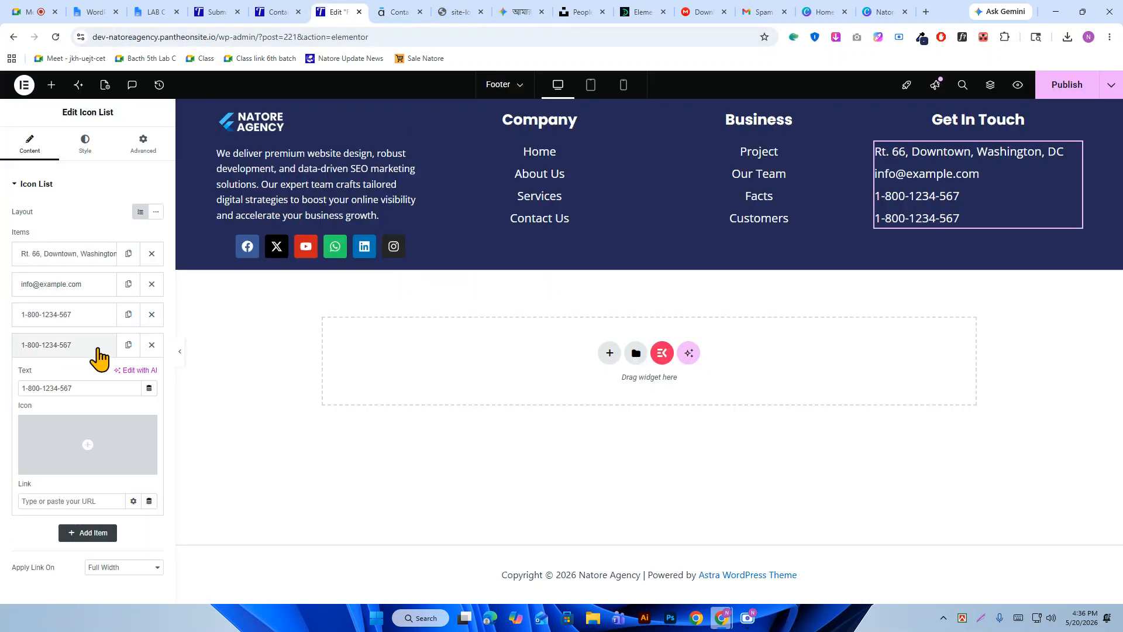
double_click(98, 390)
triple_click(98, 390)
right_click(97, 390)
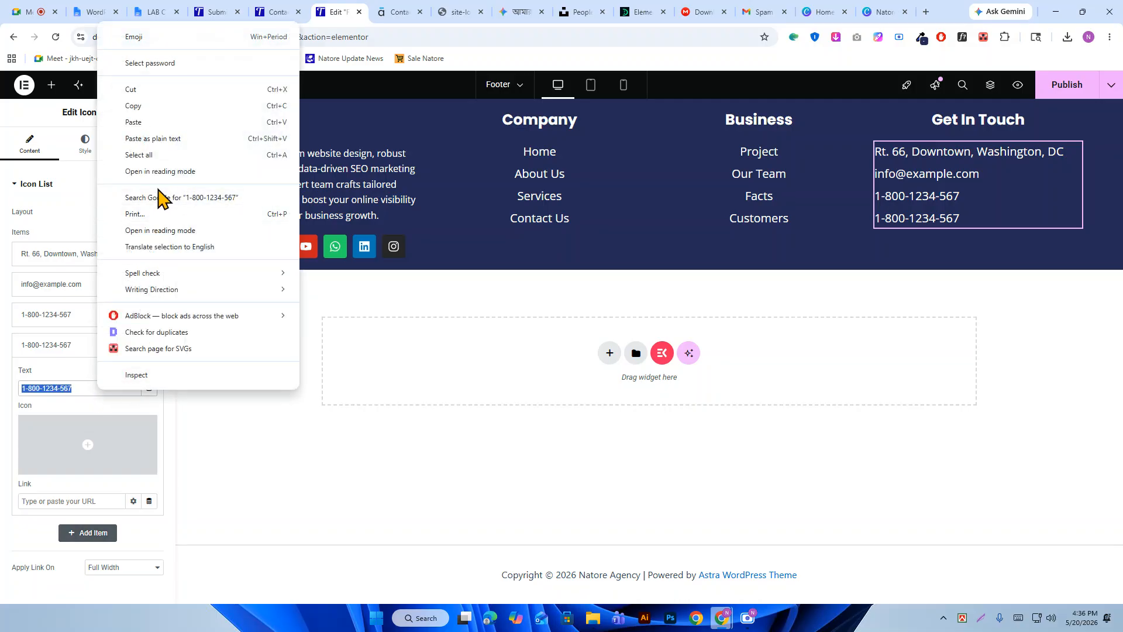
left_click(153, 138)
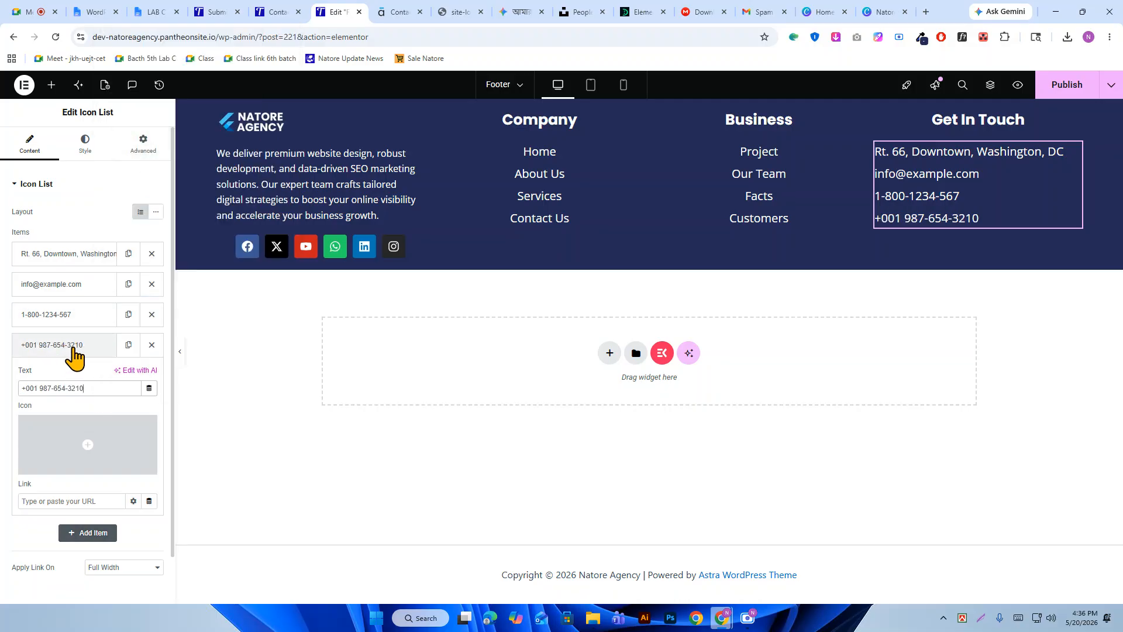
left_click(74, 350)
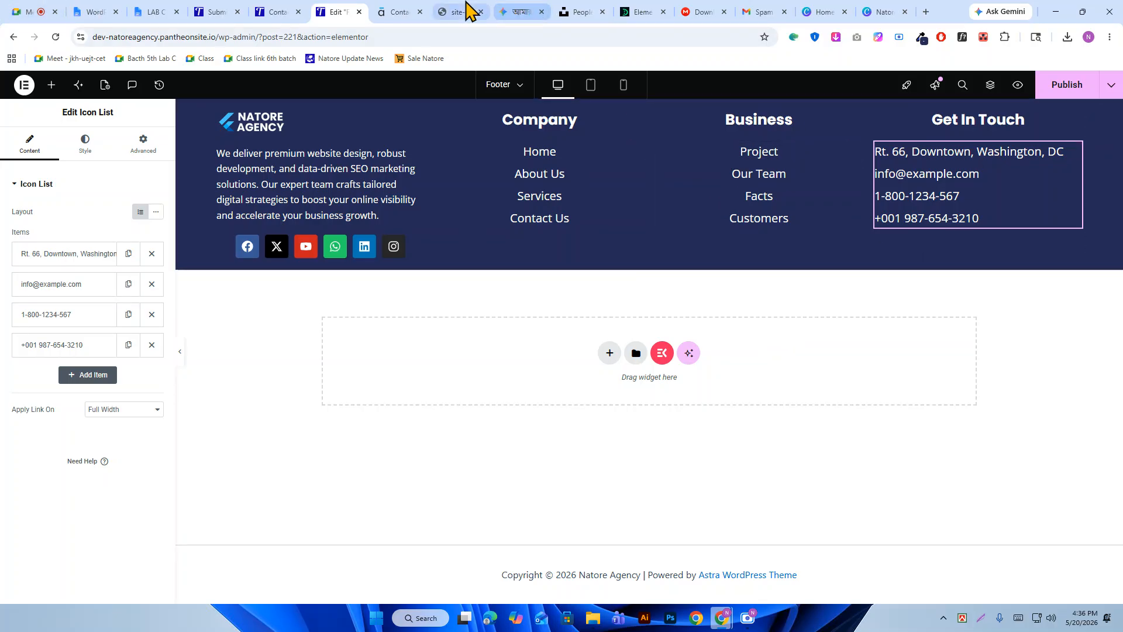
Compare the layout with the demo site's footer and left-align the Get In Touch heading.
left_click(389, 11)
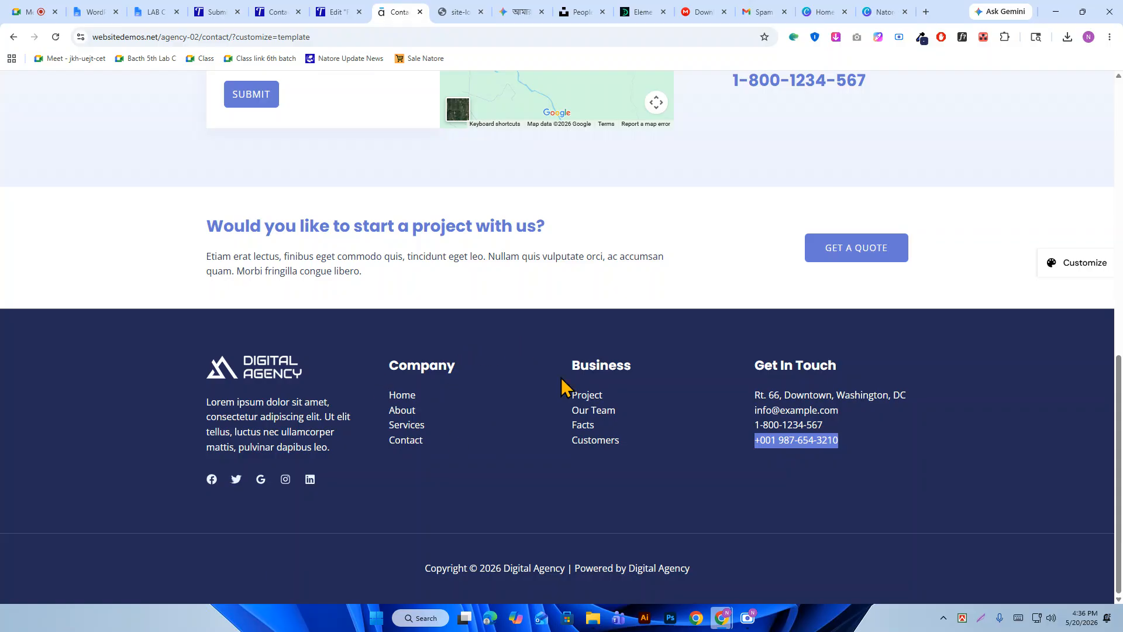
left_click(348, 9)
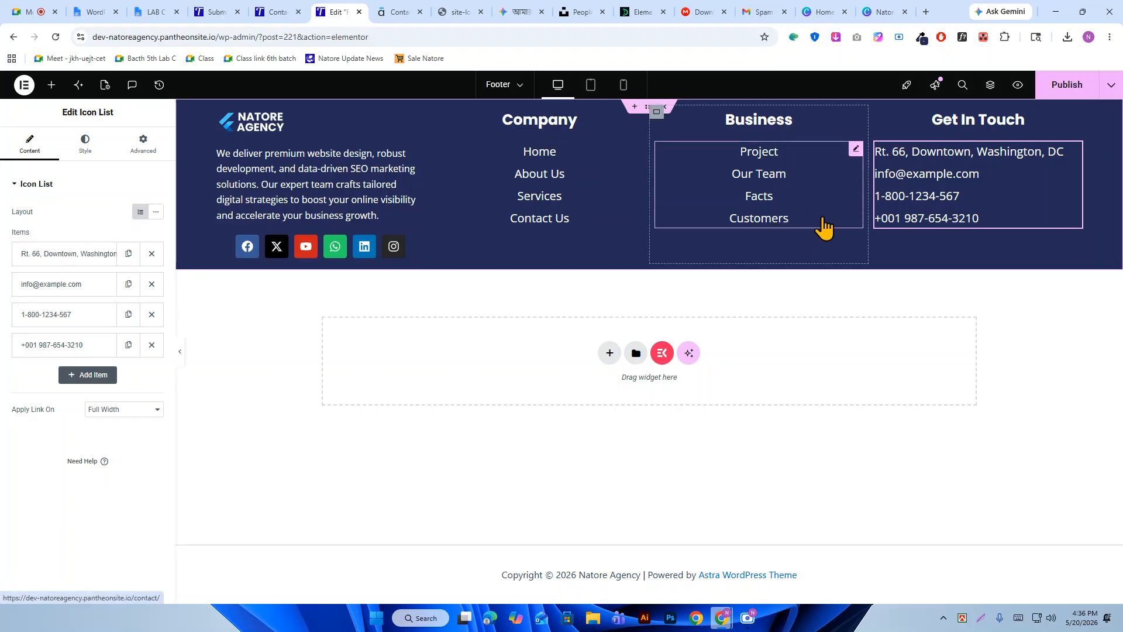
left_click(1074, 122)
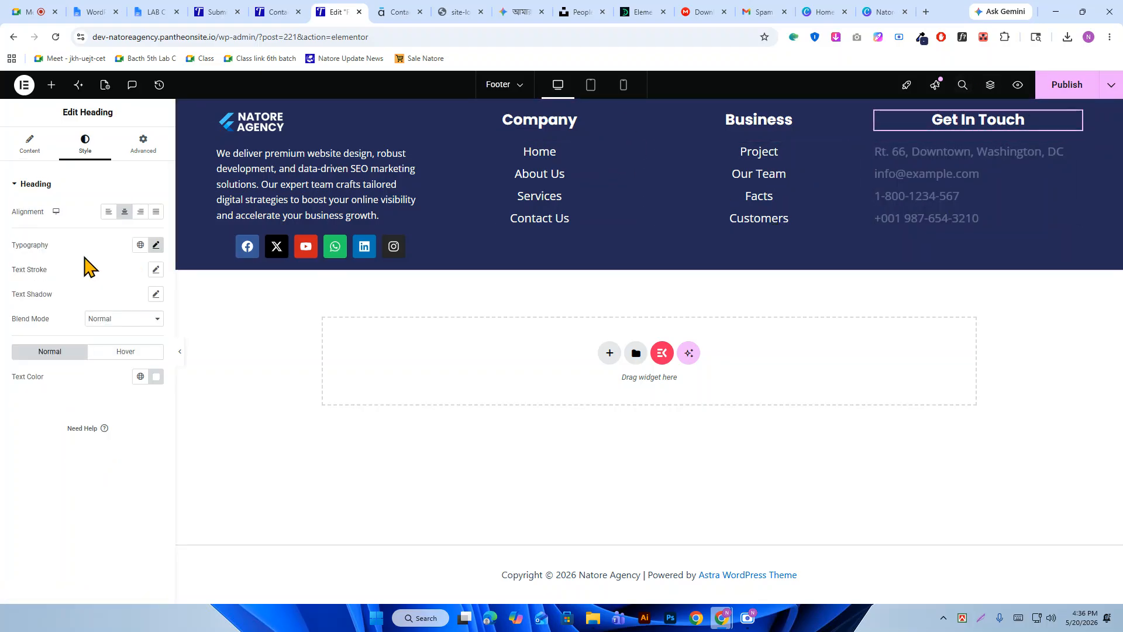
left_click(123, 212)
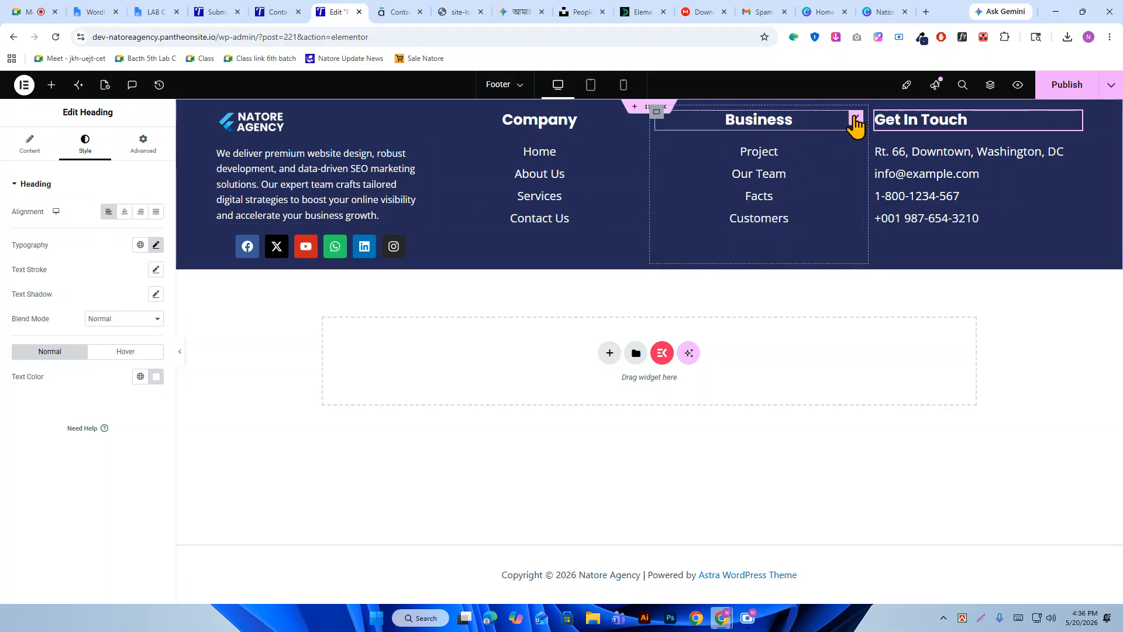
Left-align the Business heading and set the alignment of the icon list below it to Start.
left_click(851, 123)
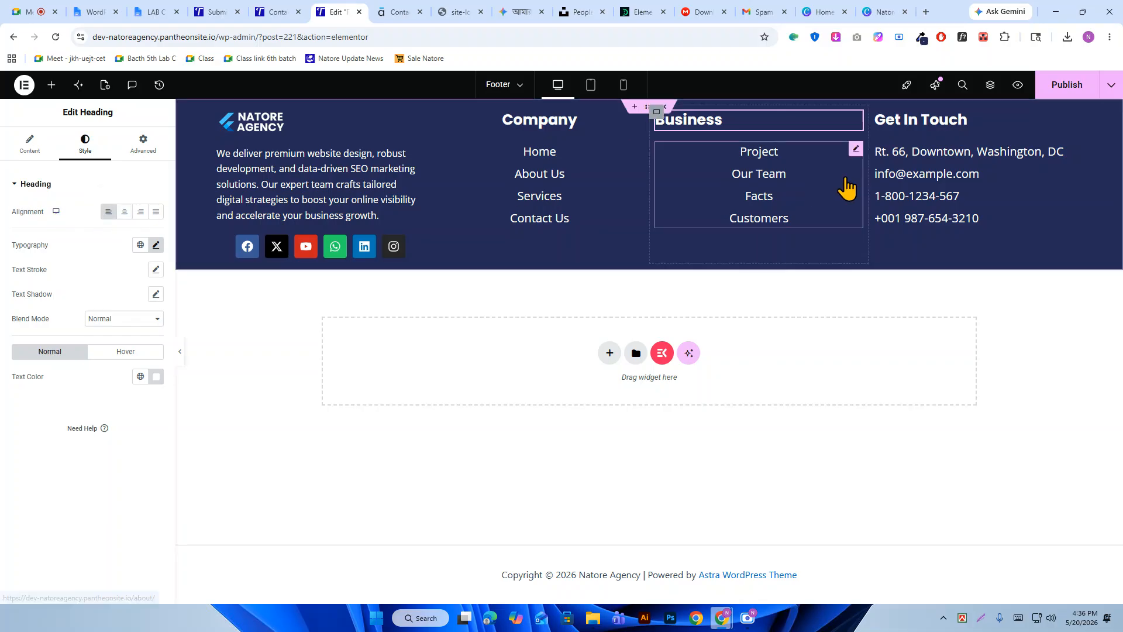
left_click(851, 156)
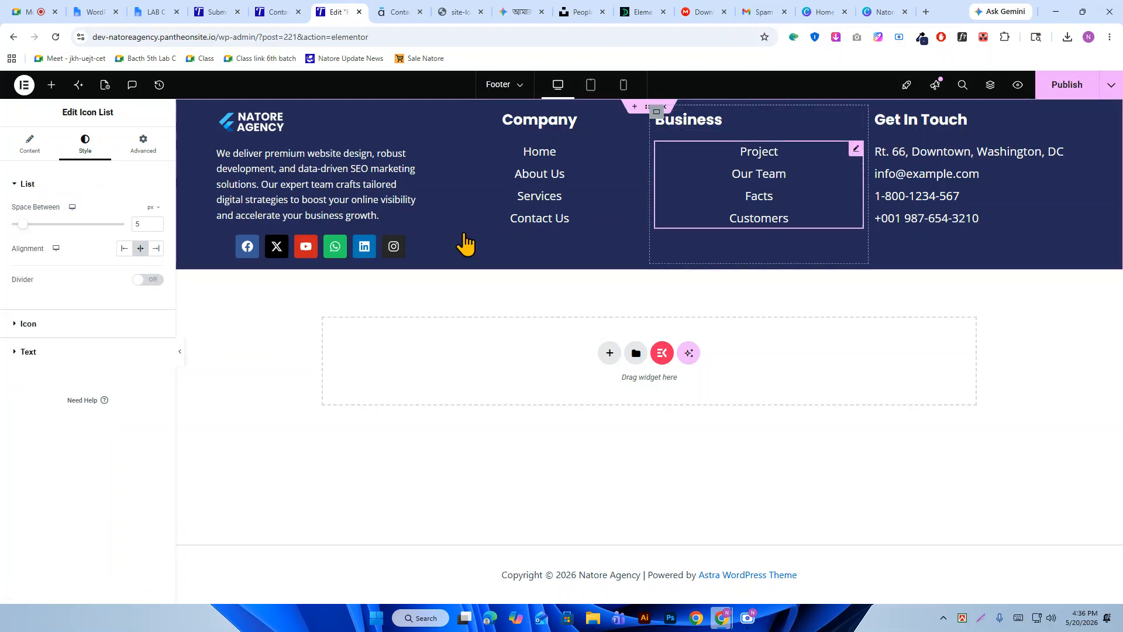
left_click(124, 248)
Left-align the Company heading, set its icon list's alignment to Start, and publish the footer.
left_click(636, 120)
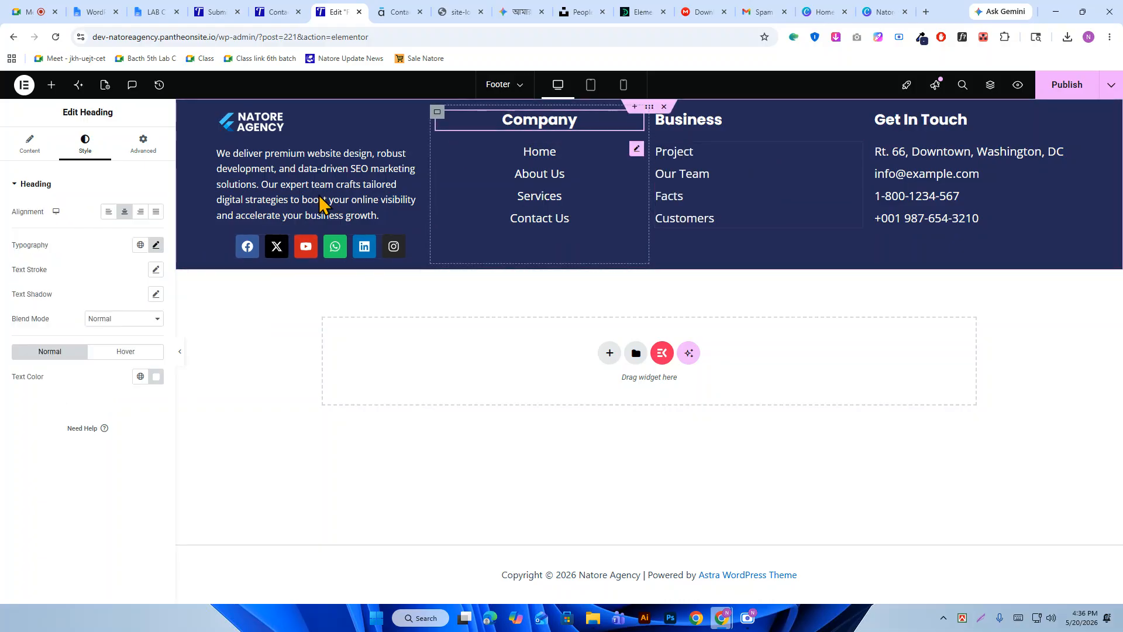
left_click(108, 212)
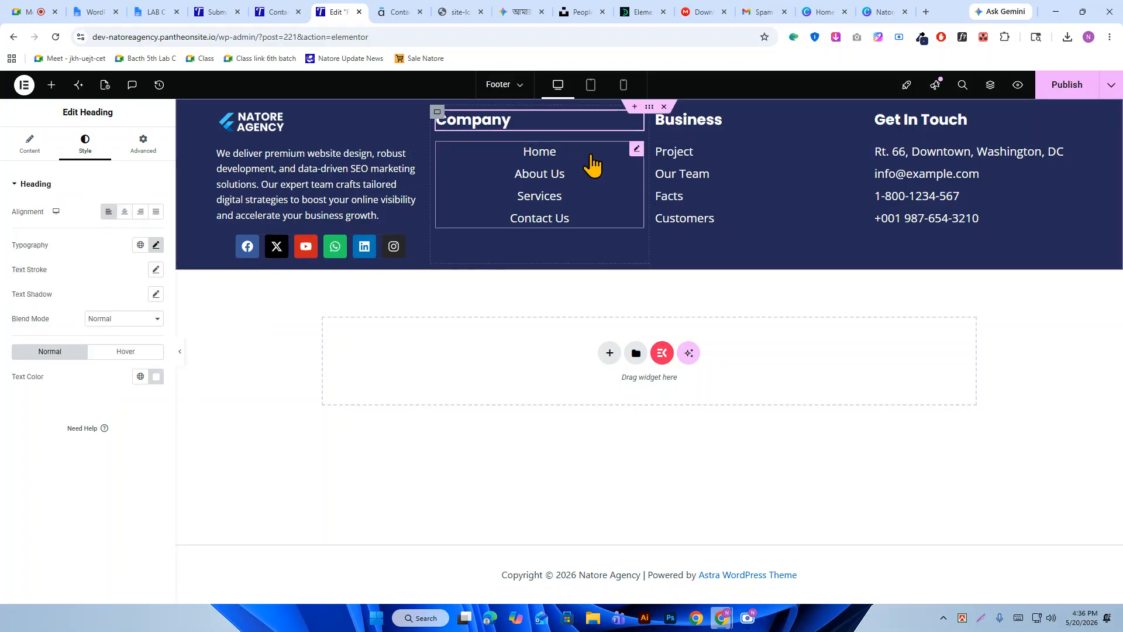
left_click(636, 148)
left_click(124, 248)
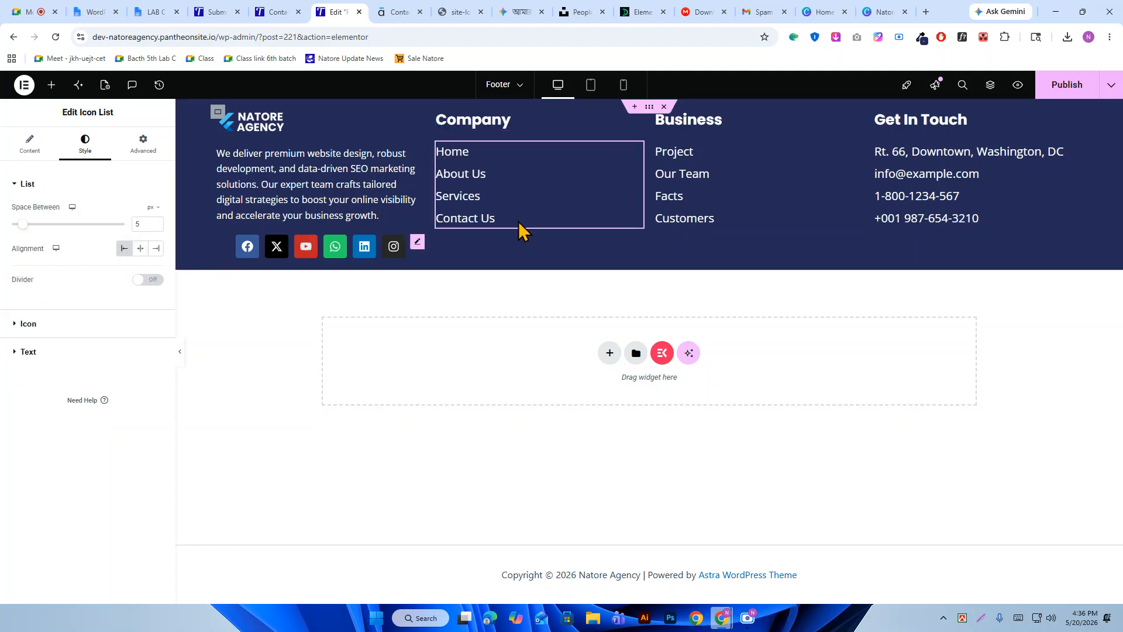
left_click(1072, 88)
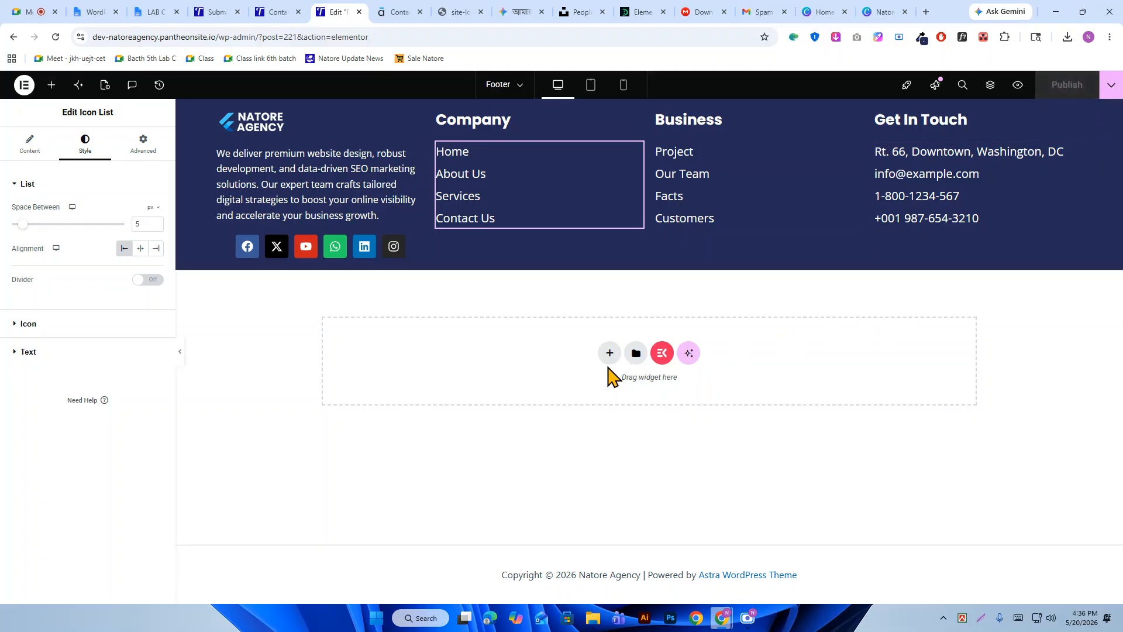
Set the alignment of the social icons under the agency description to Left.
left_click(419, 250)
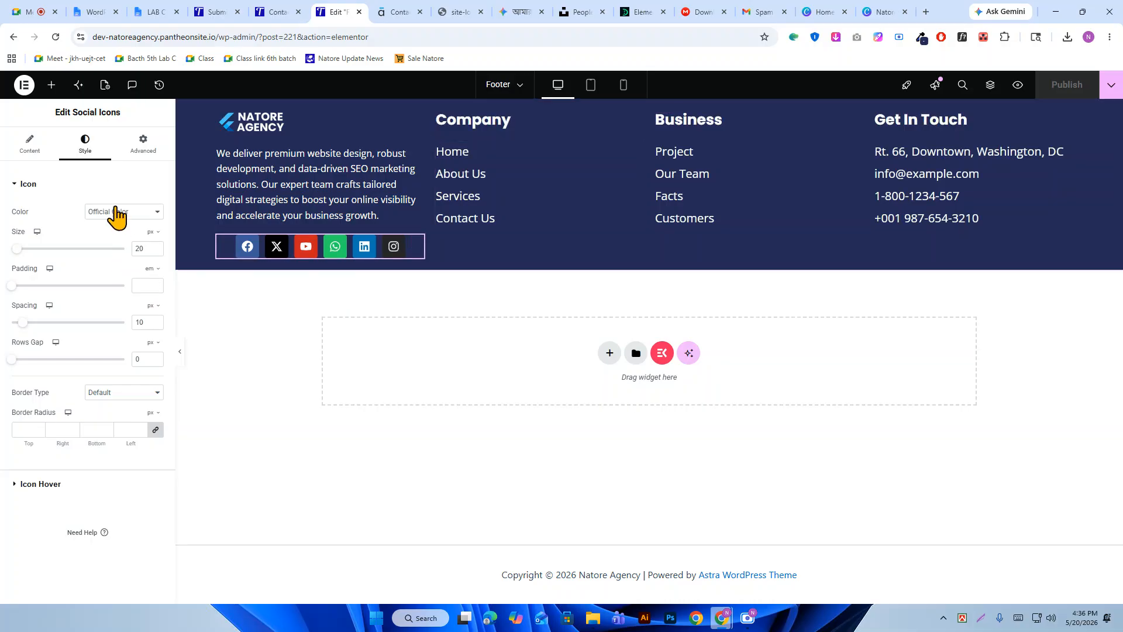
left_click(27, 181)
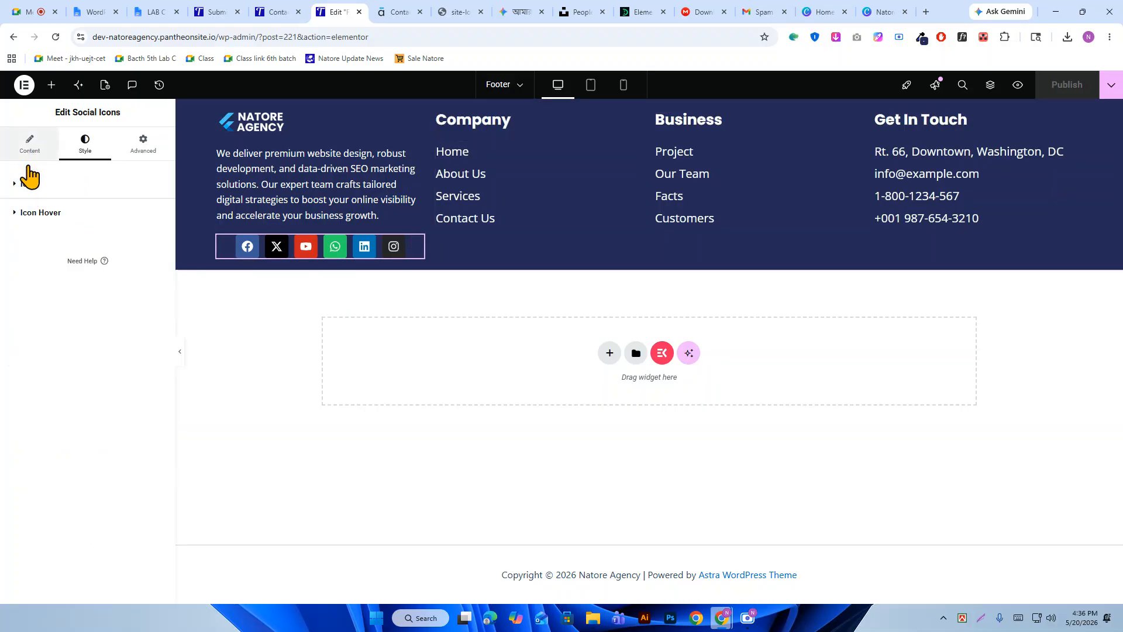
left_click(29, 151)
left_click(124, 486)
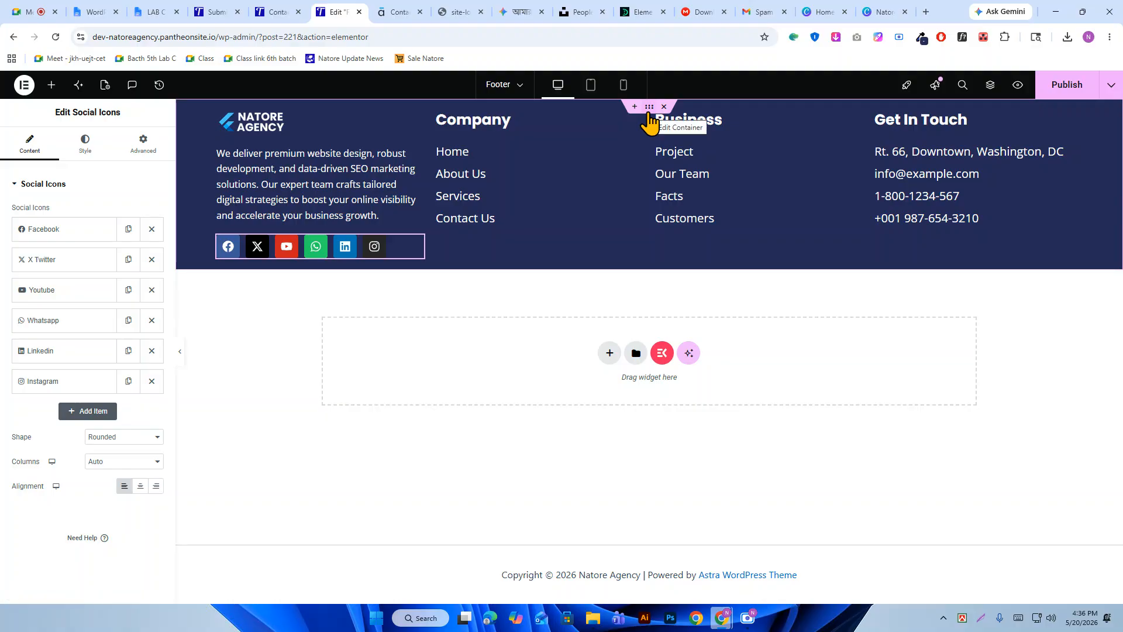
Set the main footer container's top padding to 50 px, compare it with the demo footer, and raise it to 100 px.
left_click(648, 109)
left_click(143, 154)
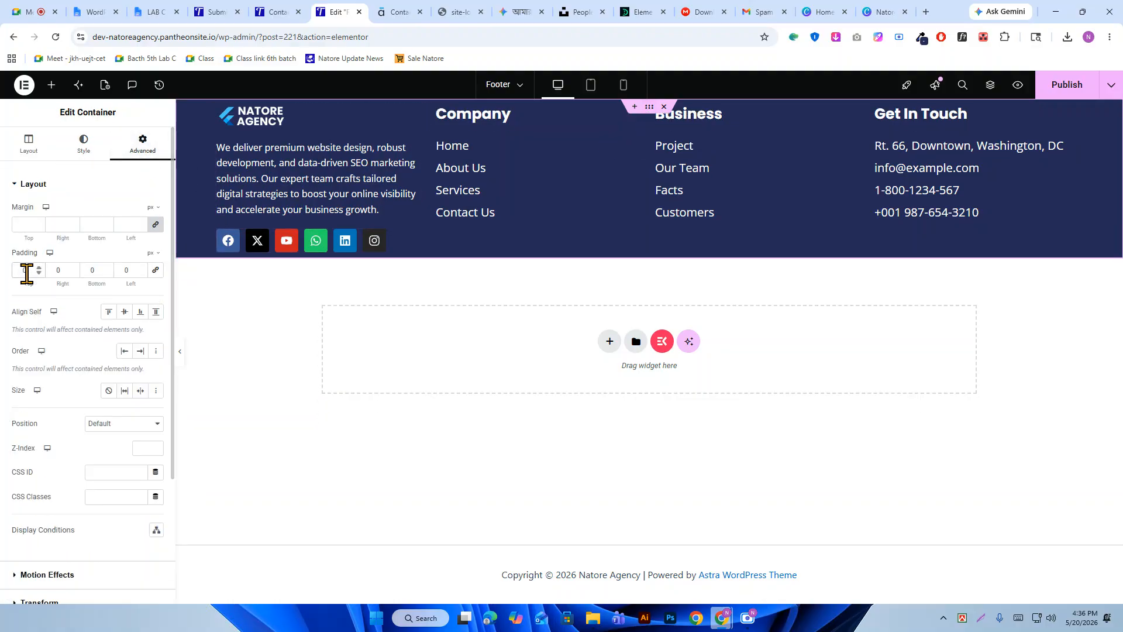
type("50")
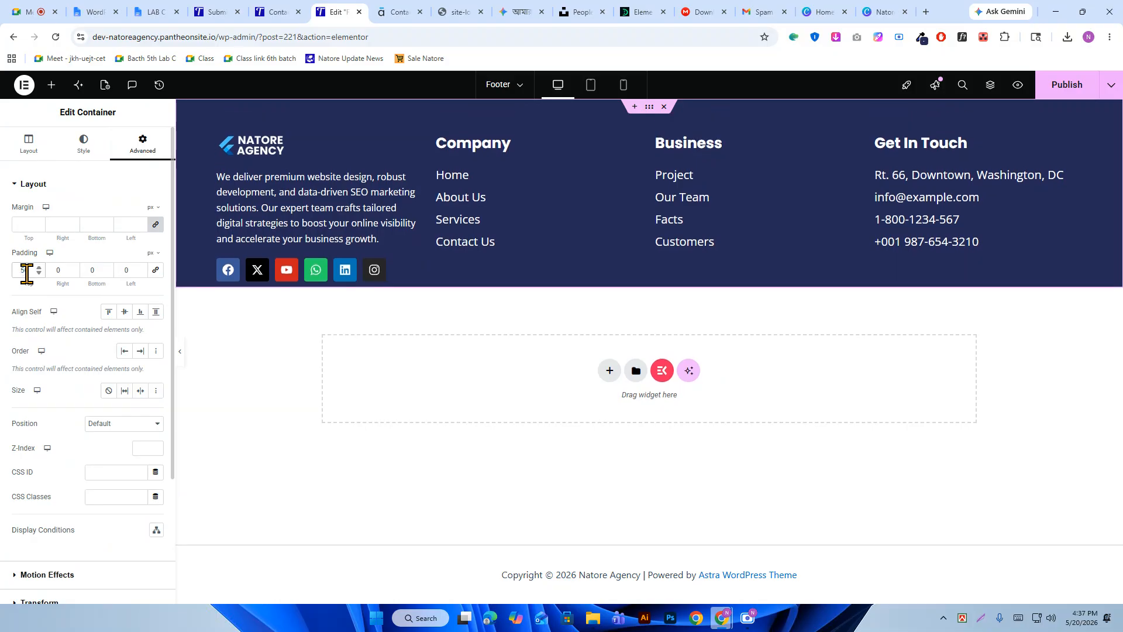
left_click(402, 10)
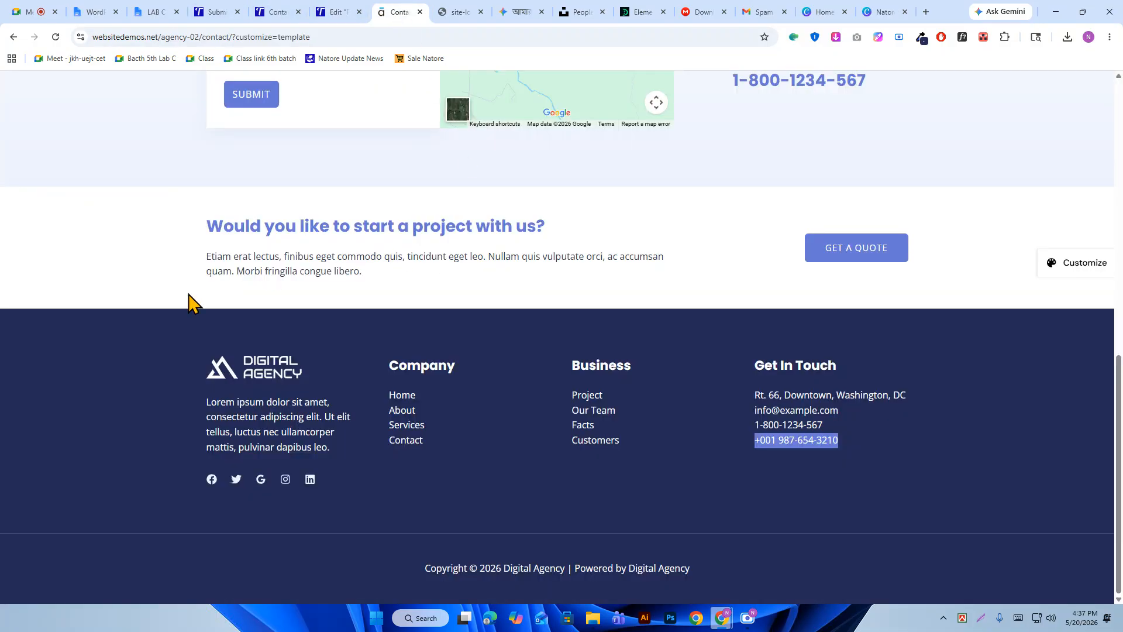
left_click(324, 12)
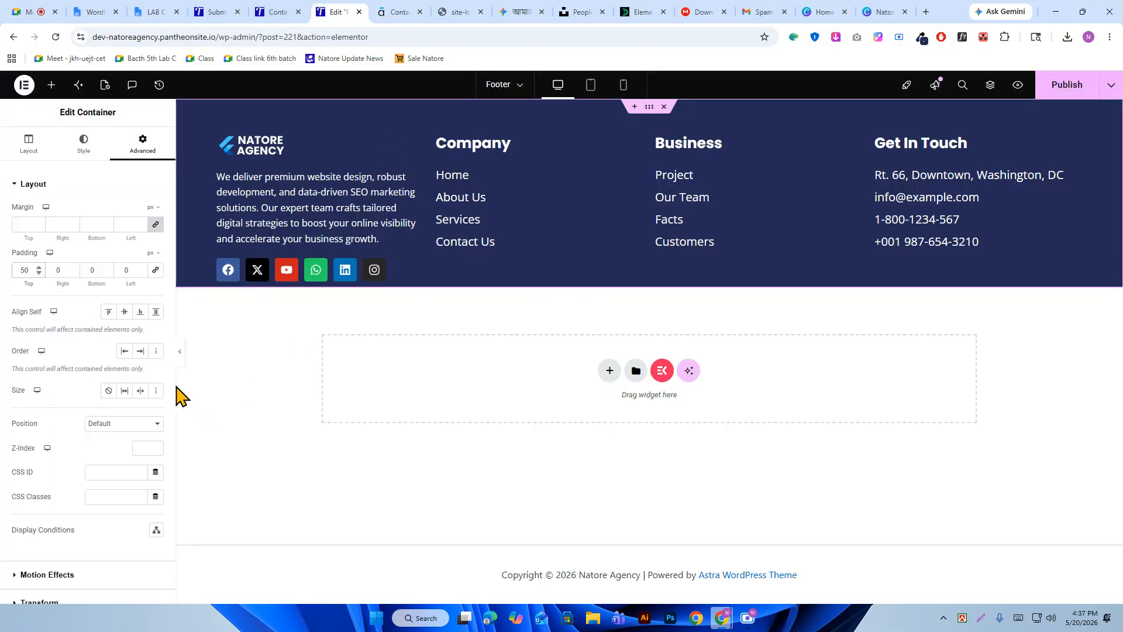
left_click(180, 363)
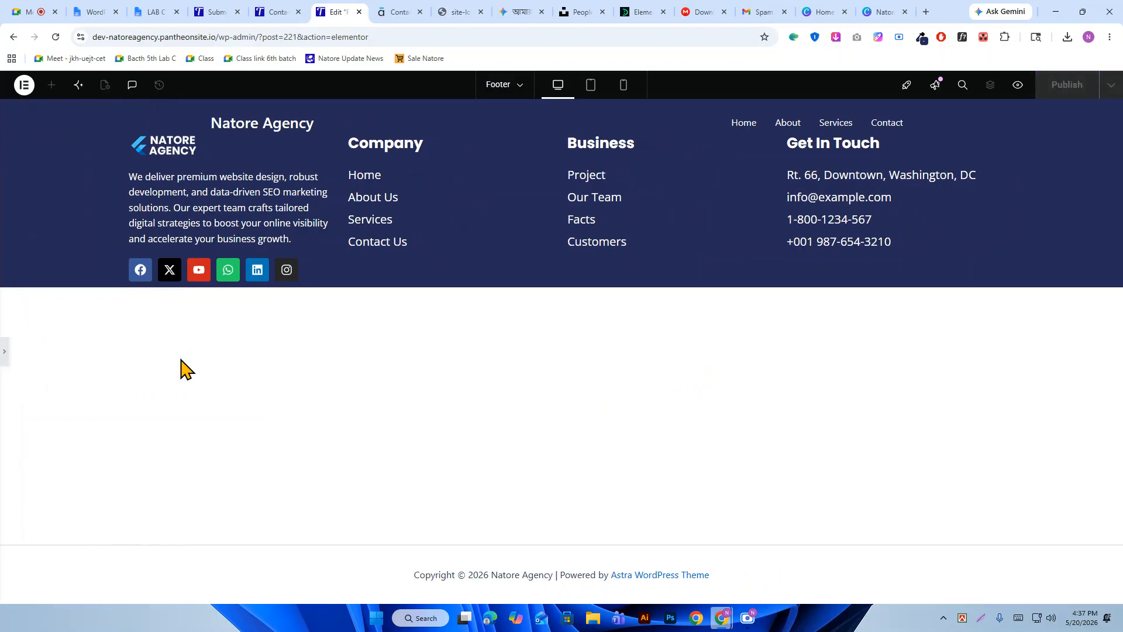
left_click(5, 349)
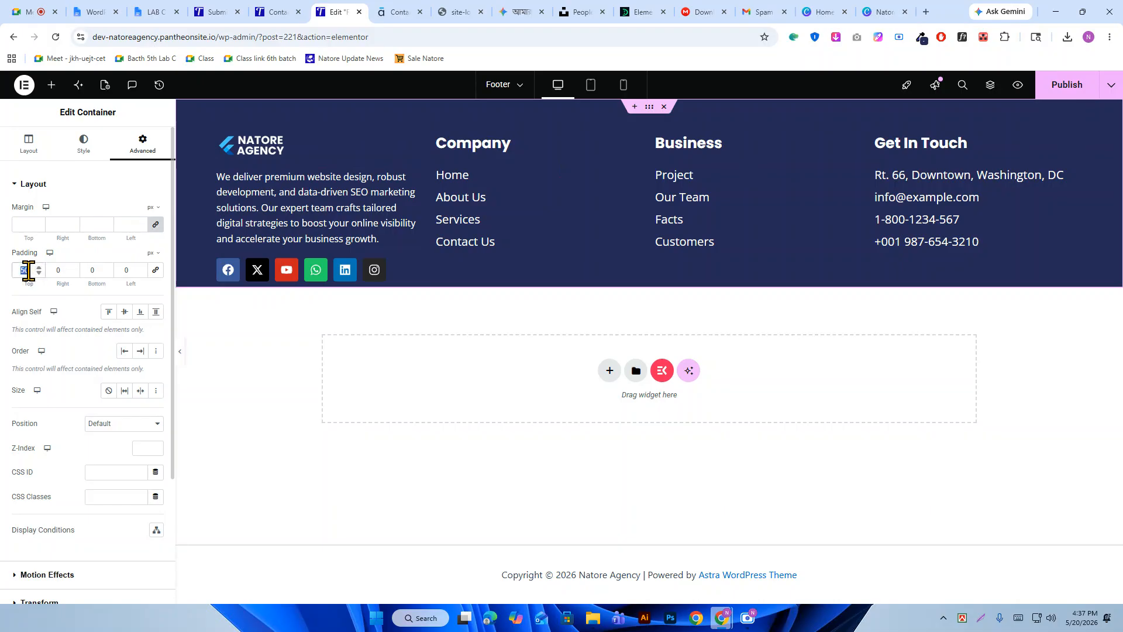
type("100")
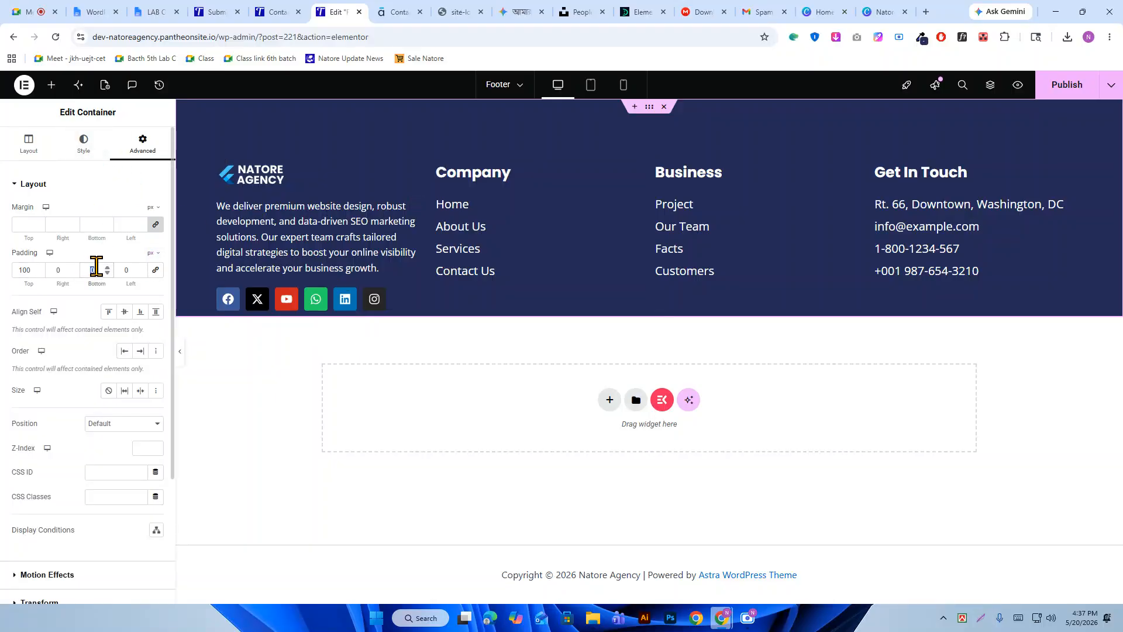
Set the main footer container's bottom padding to 50 px, check the demo footer's spacing, and raise it to 100 px.
type("50")
left_click(408, 11)
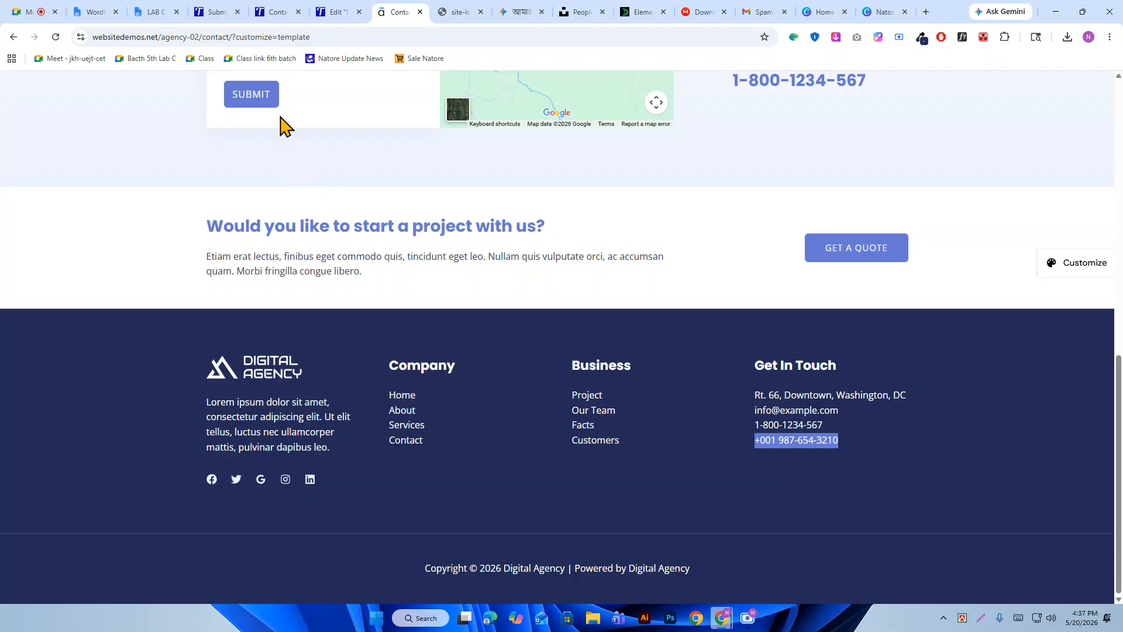
left_click(333, 11)
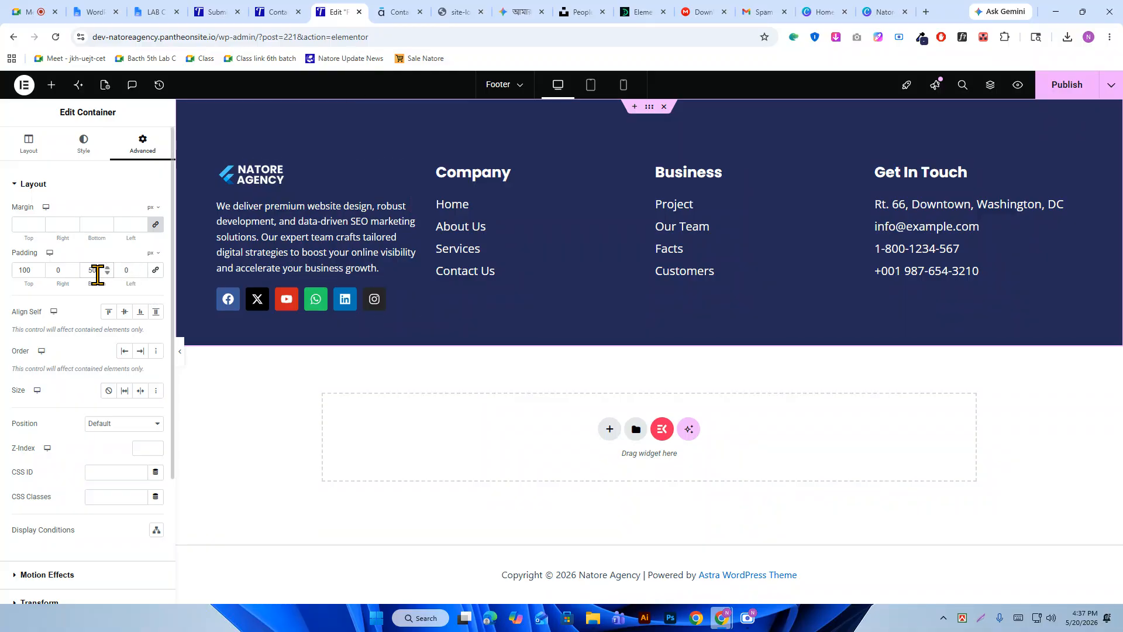
type("100")
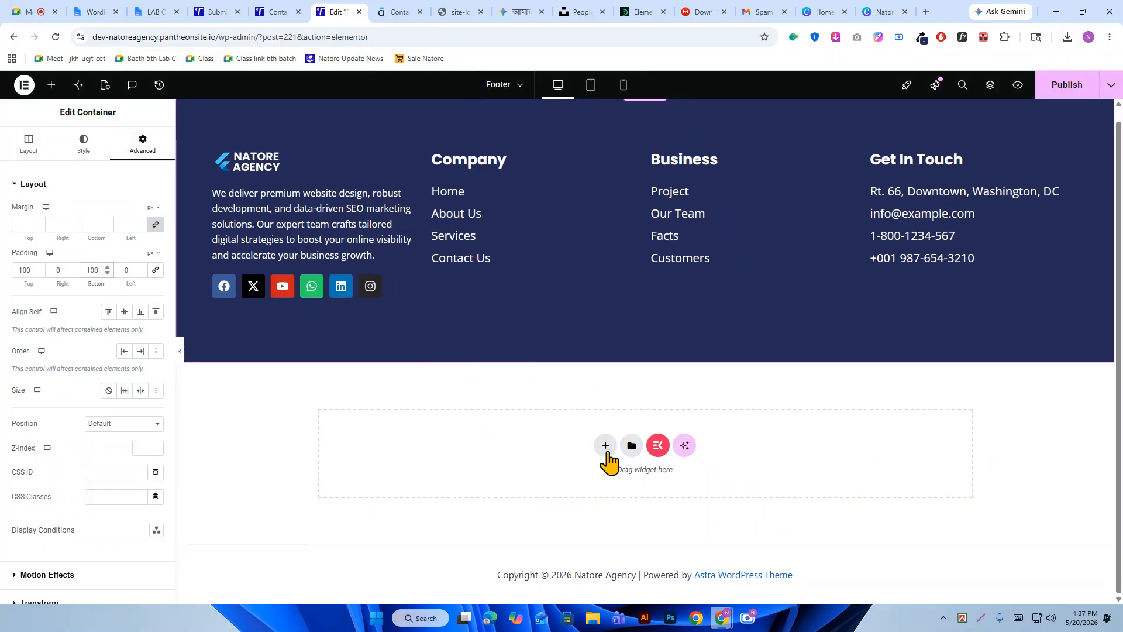
Add a single-column Flexbox container below the footer columns, set its content width to Full Width, and check the demo footer's copyright row.
left_click(606, 446)
left_click(602, 496)
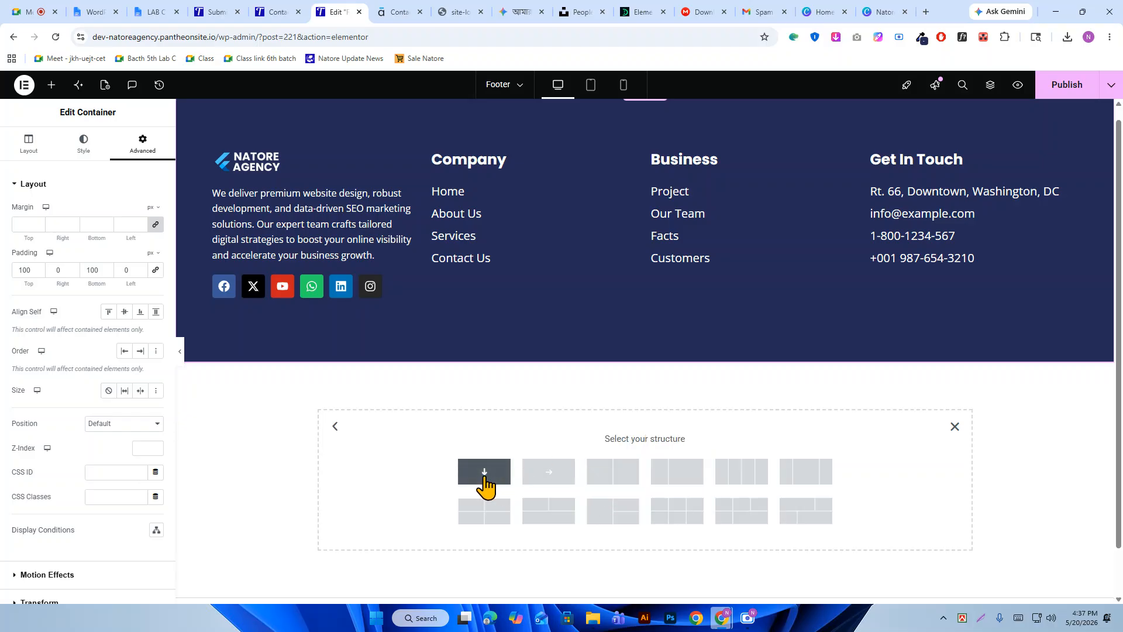
left_click(486, 483)
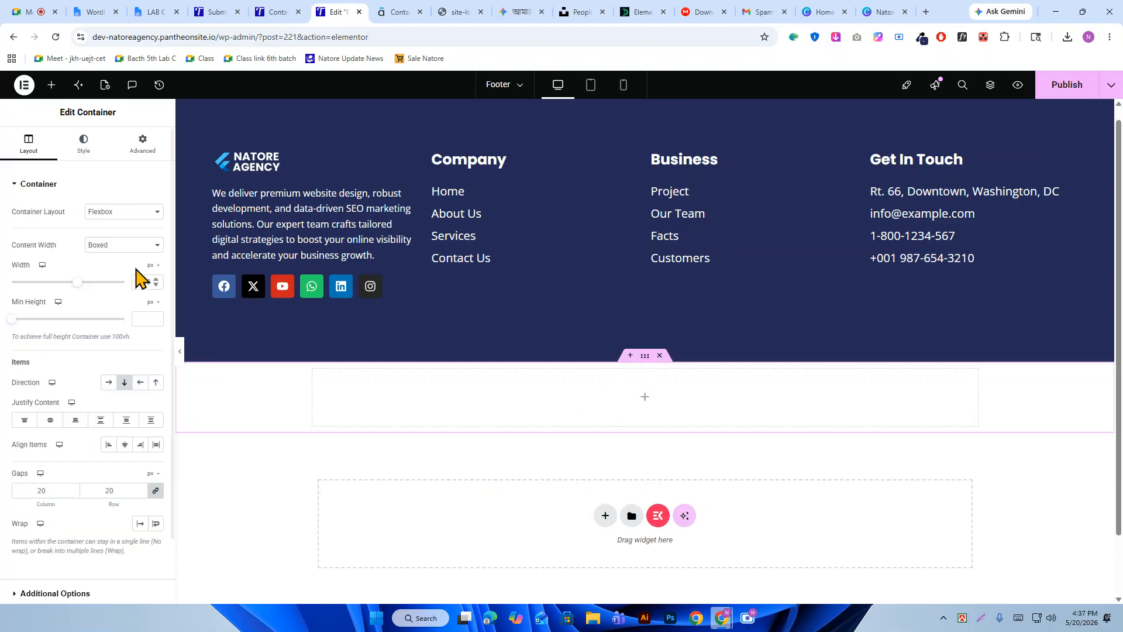
left_click(125, 245)
left_click(133, 281)
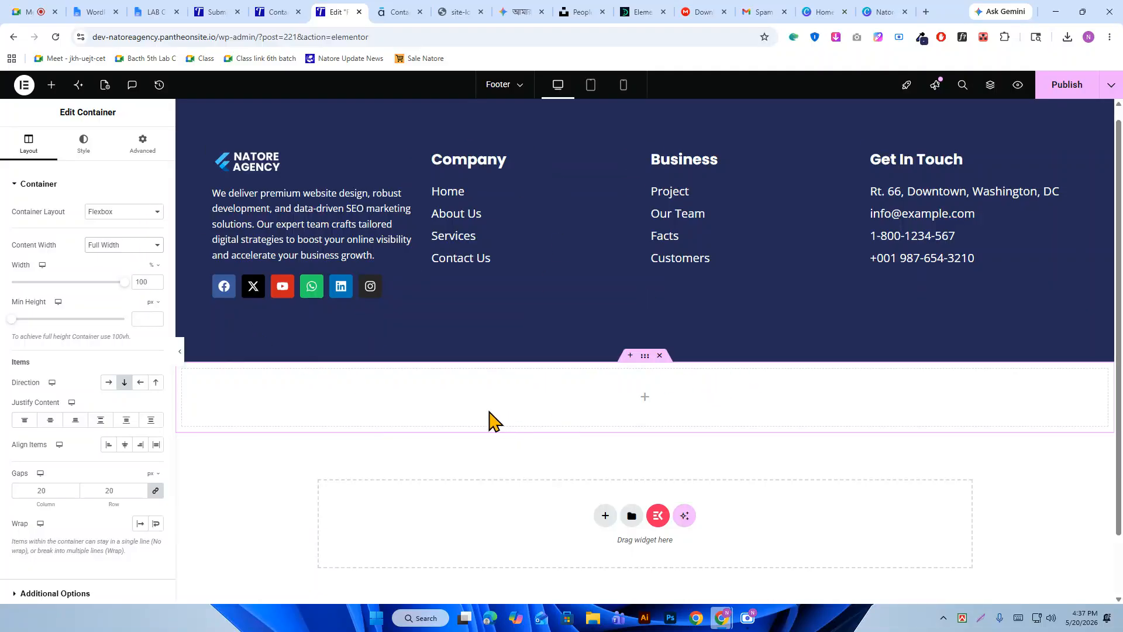
left_click(397, 12)
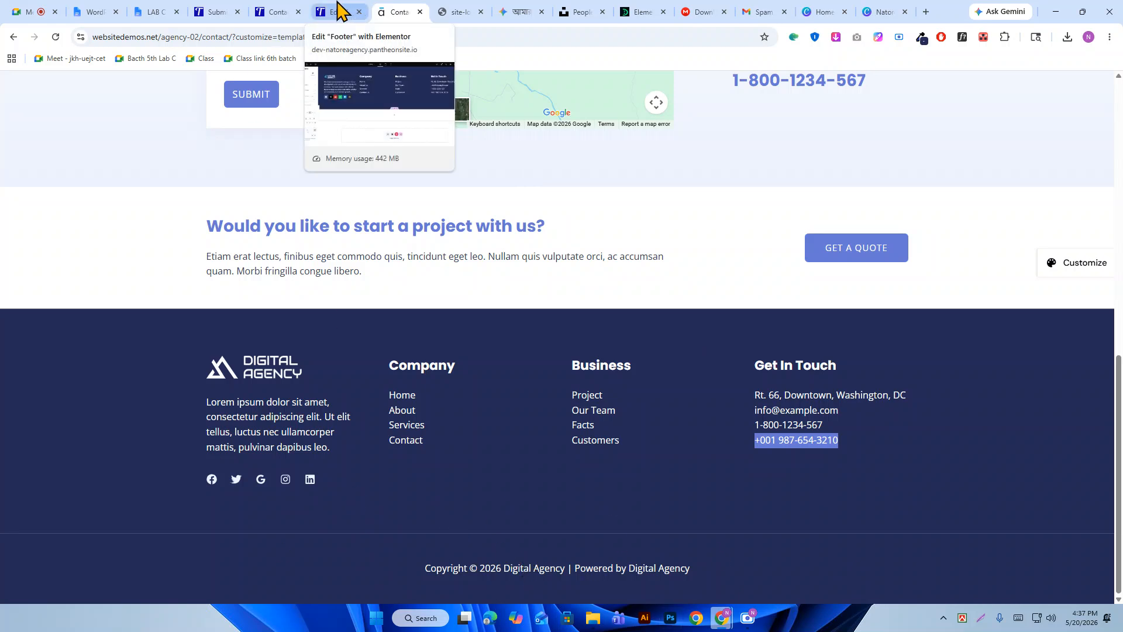
left_click(354, 10)
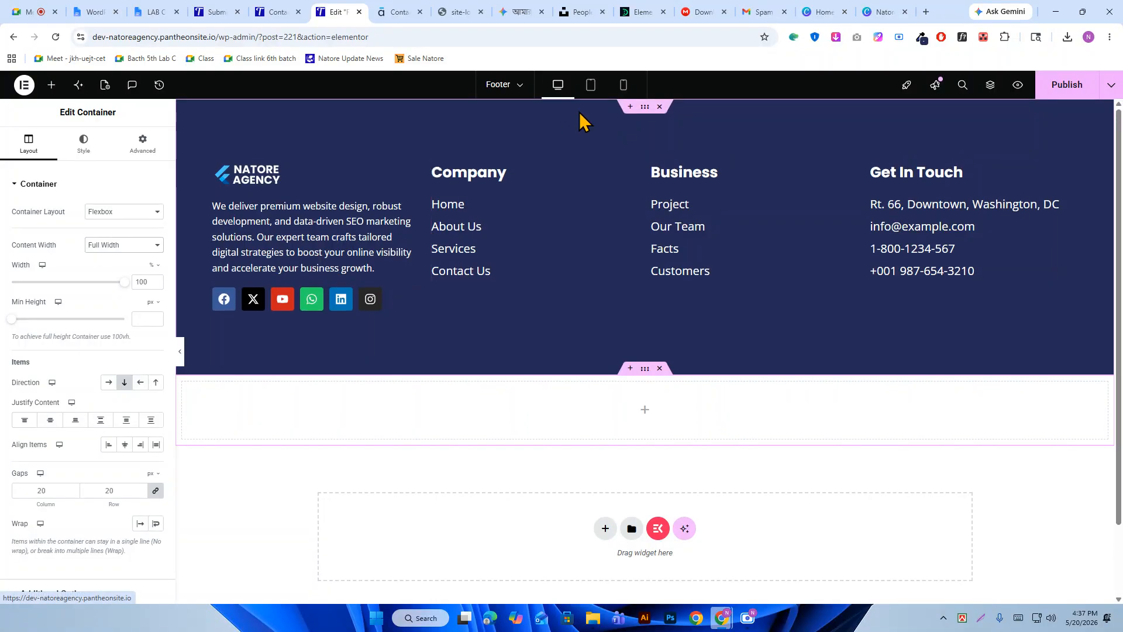
Sample the demo footer's dark blue background and apply it, #242A56, as the new bottom container's background color.
left_click(416, 11)
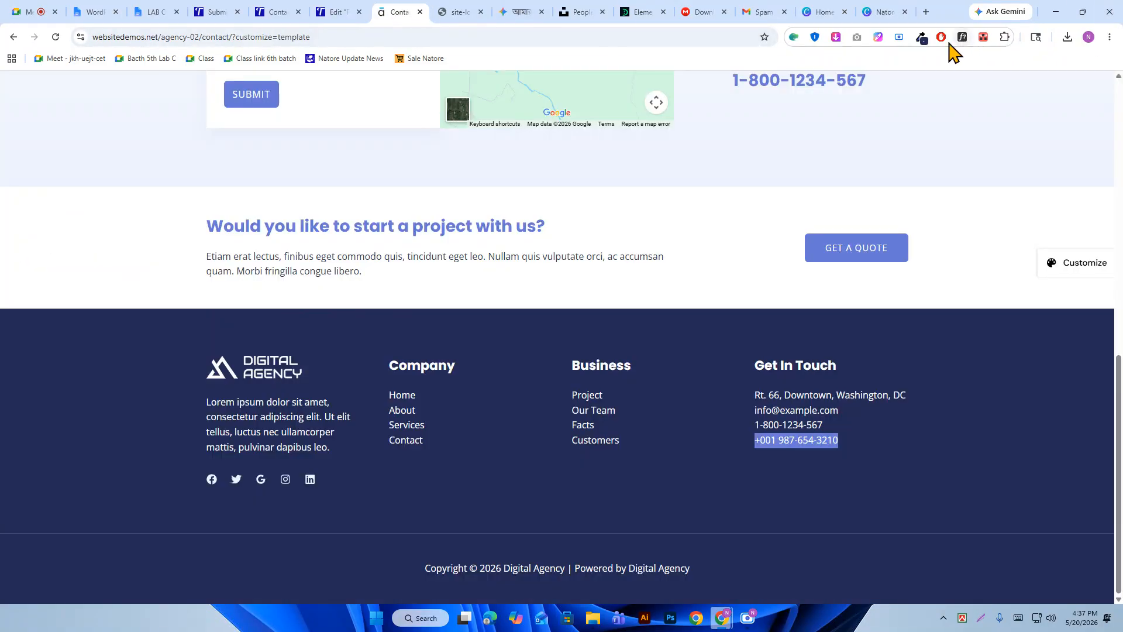
left_click(925, 37)
left_click(885, 533)
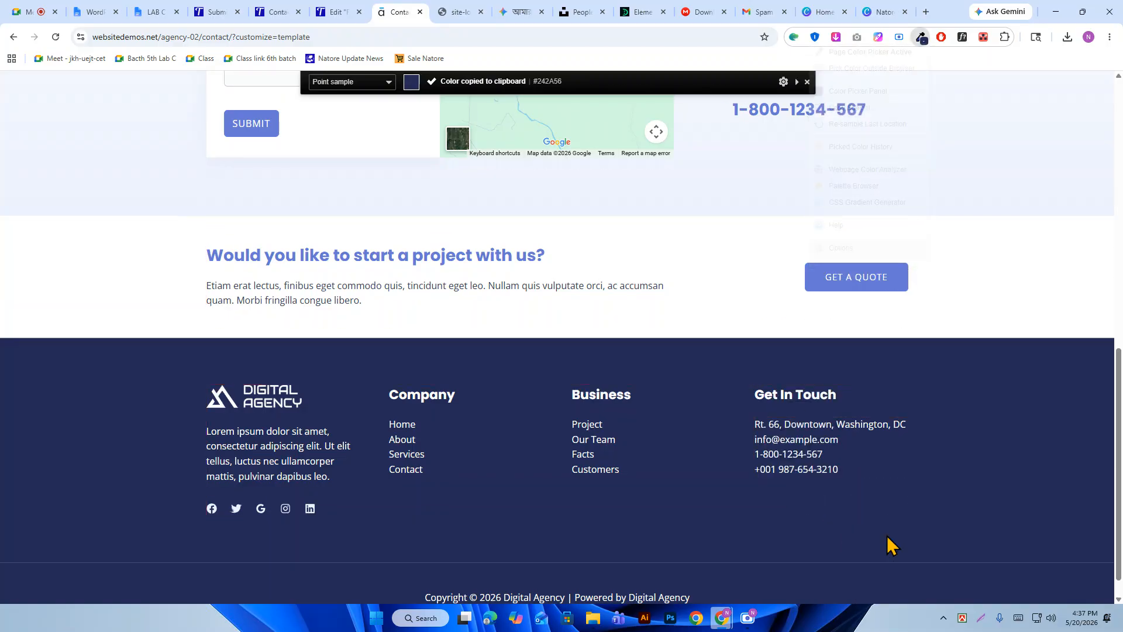
left_click(351, 18)
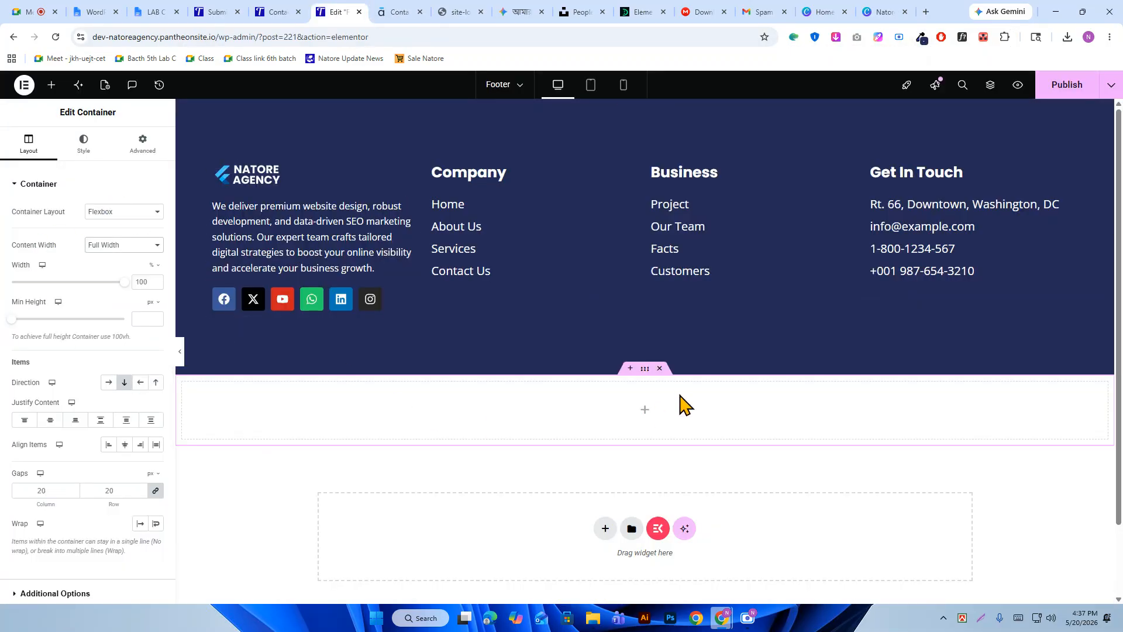
left_click(85, 145)
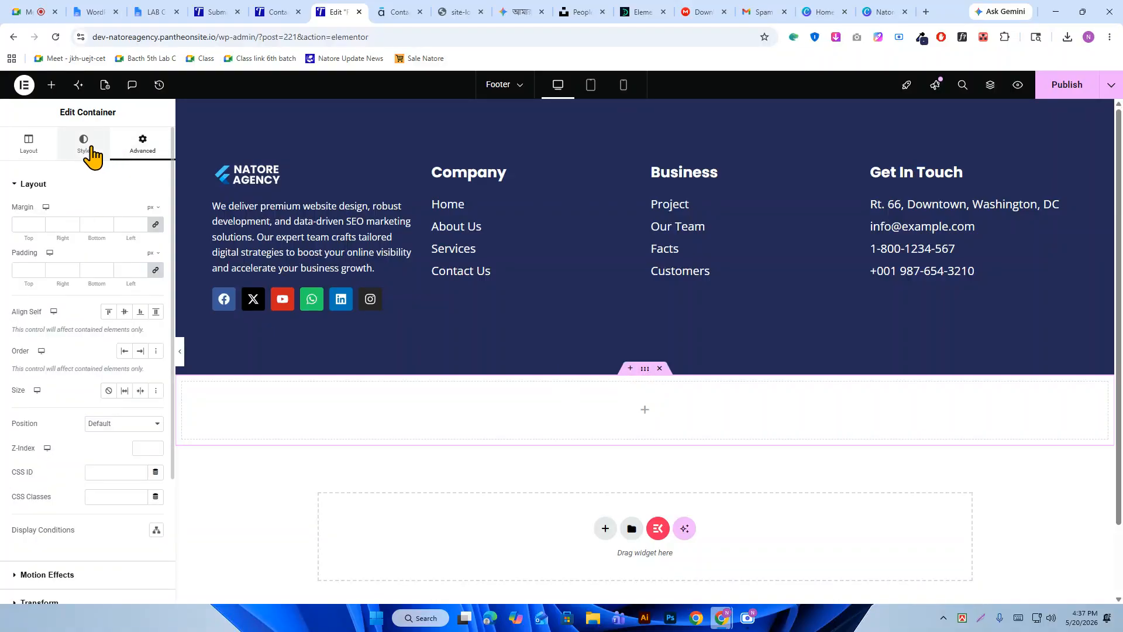
left_click(108, 237)
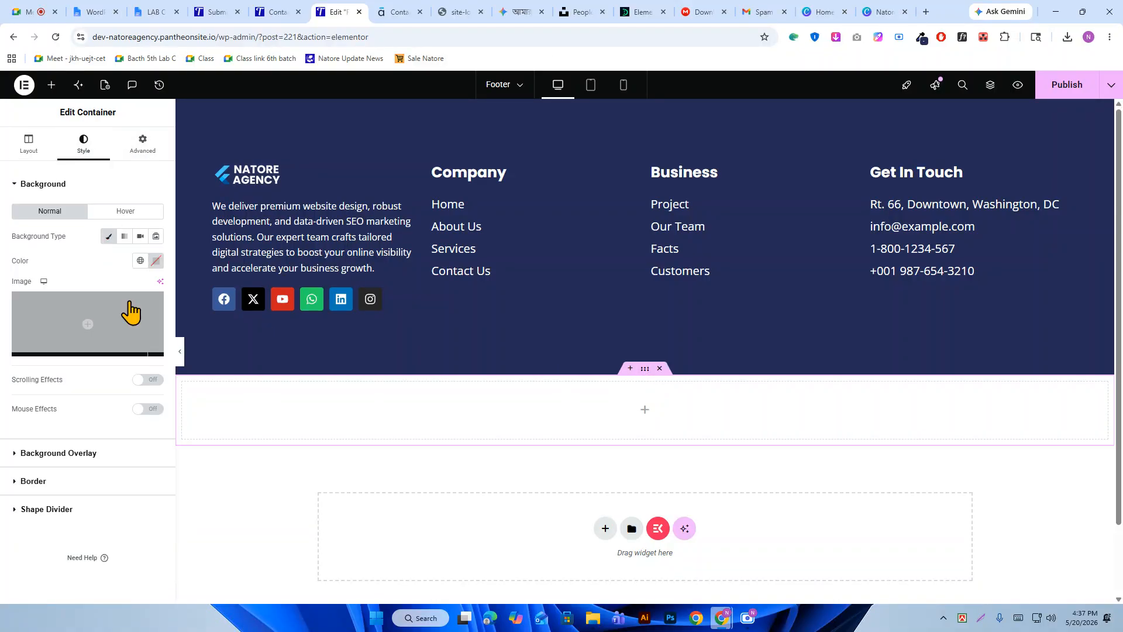
left_click(155, 260)
right_click(120, 427)
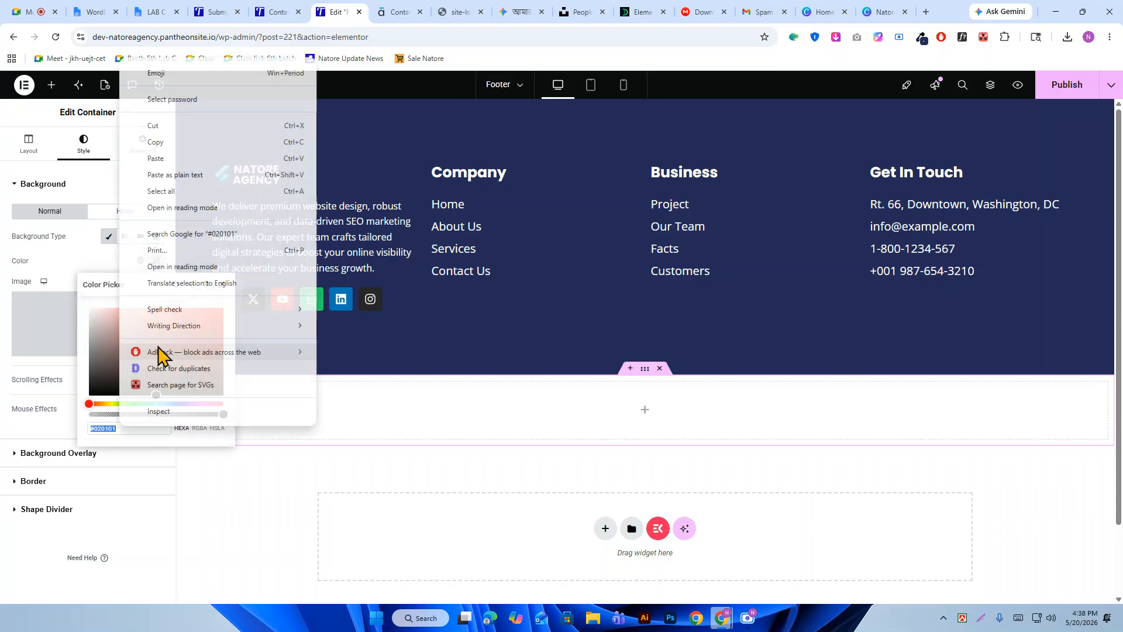
left_click(175, 175)
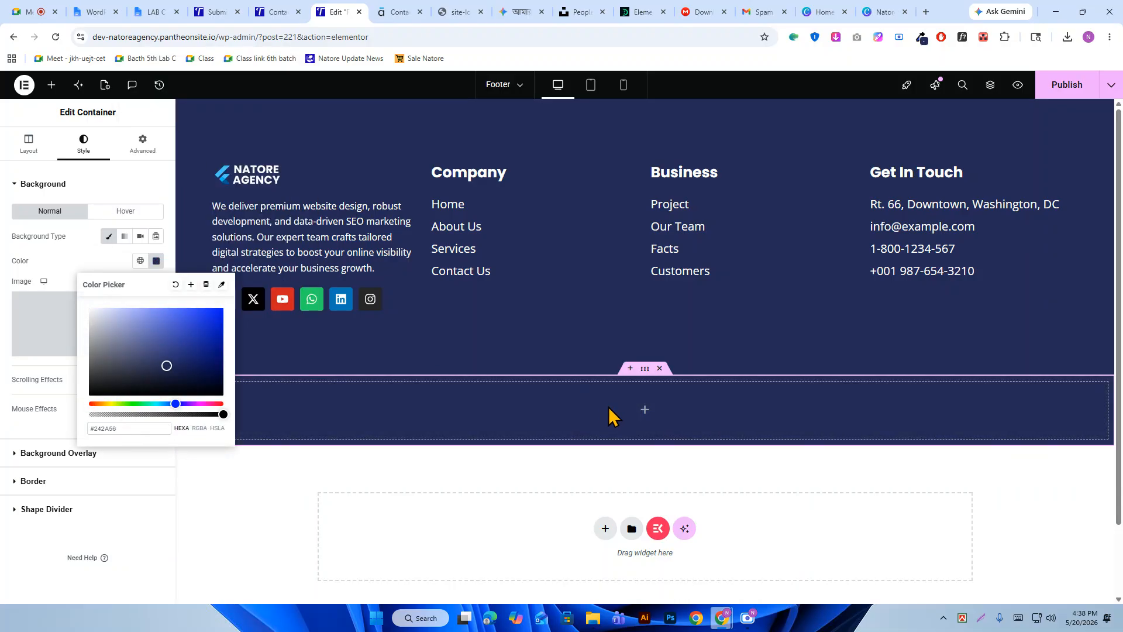
Add a Heading widget to the bottom container and center its alignment.
left_click(645, 409)
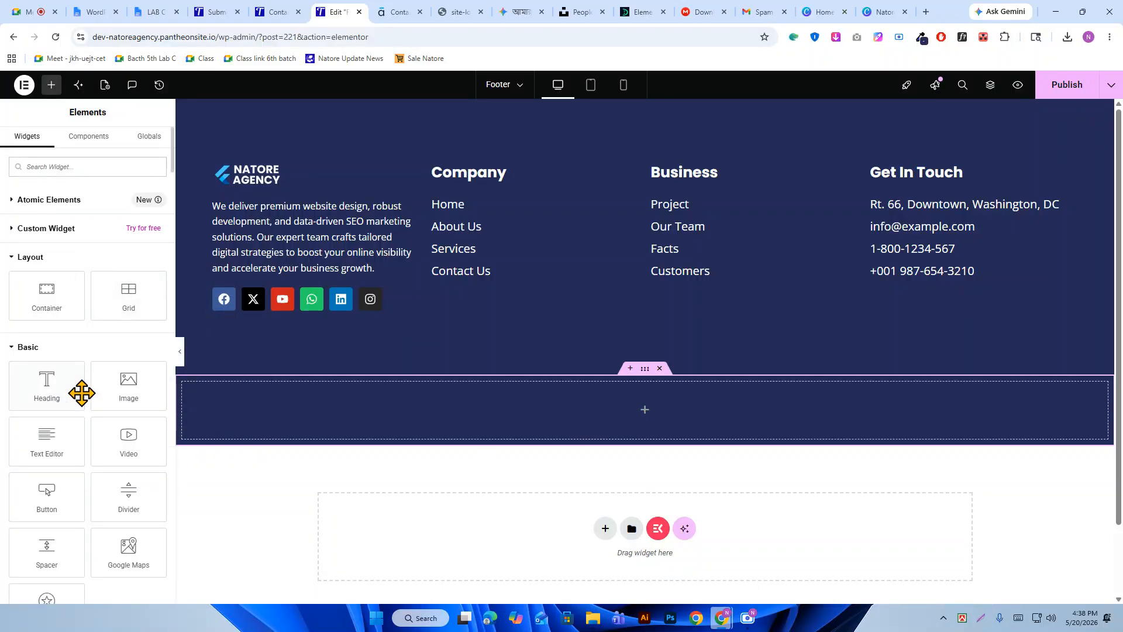
left_click_drag(82, 394, 571, 419)
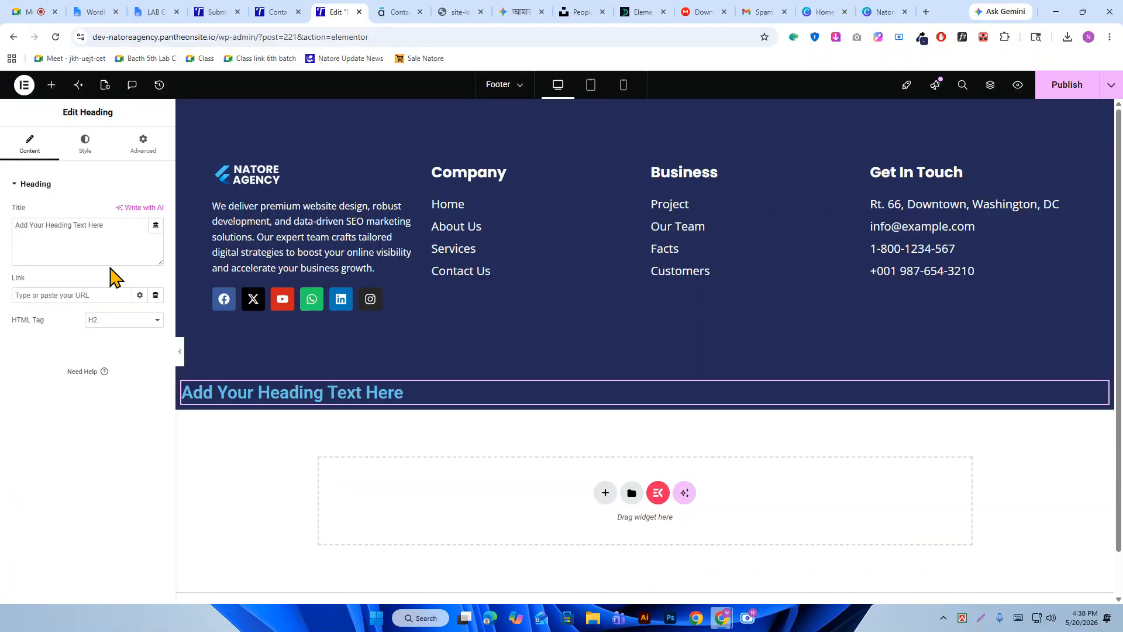
left_click(85, 143)
left_click(127, 215)
Copy the demo footer's copyright line into the new heading and edit it to "Copyright © 2026 Digital Agency | Powered by Natore Agency".
left_click(387, 12)
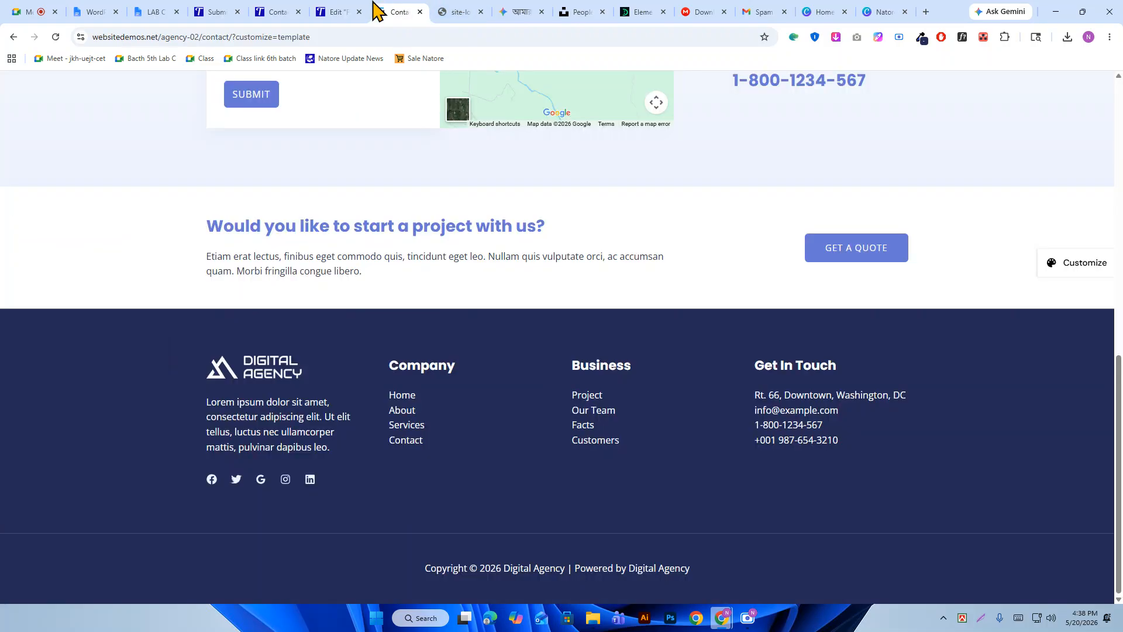
triple_click(629, 571)
right_click(628, 571)
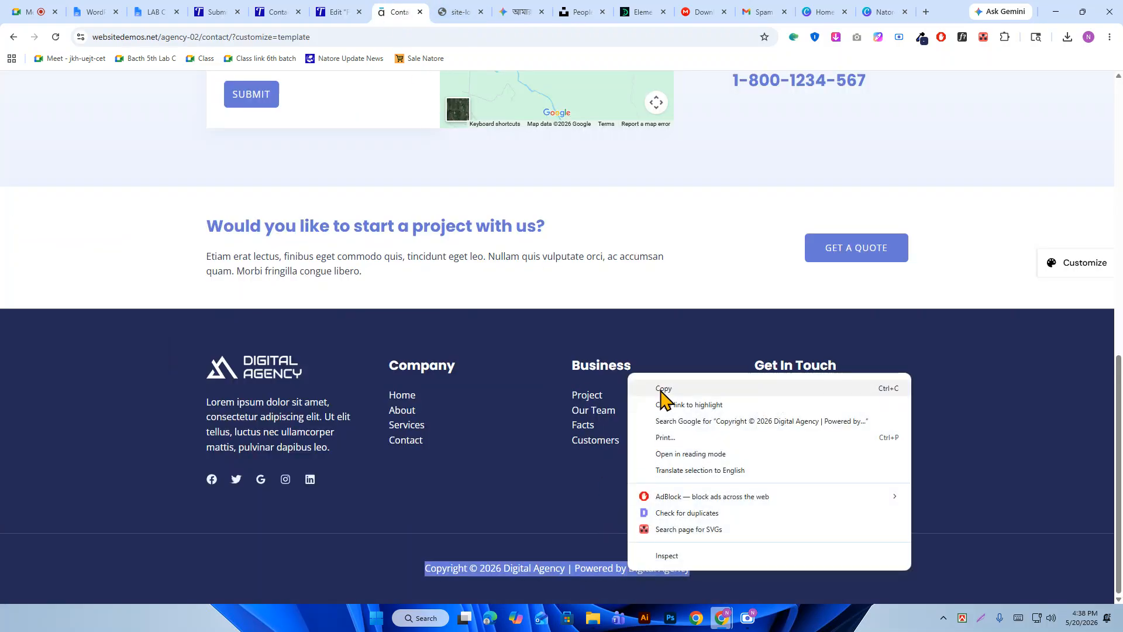
left_click(667, 391)
left_click(337, 12)
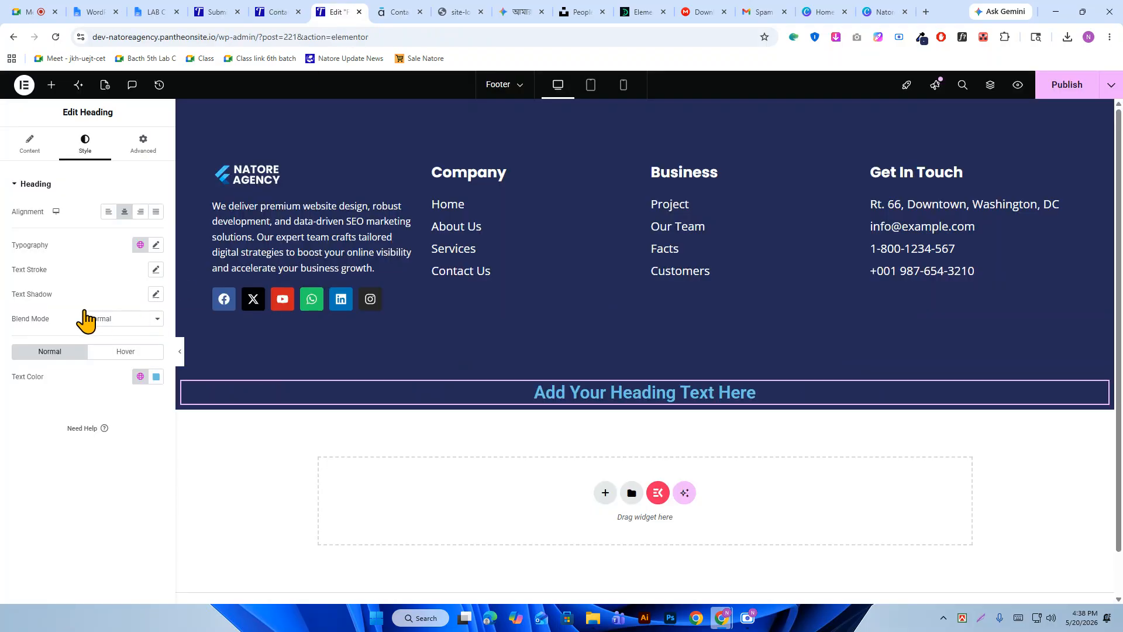
left_click(30, 145)
triple_click(89, 226)
right_click(91, 226)
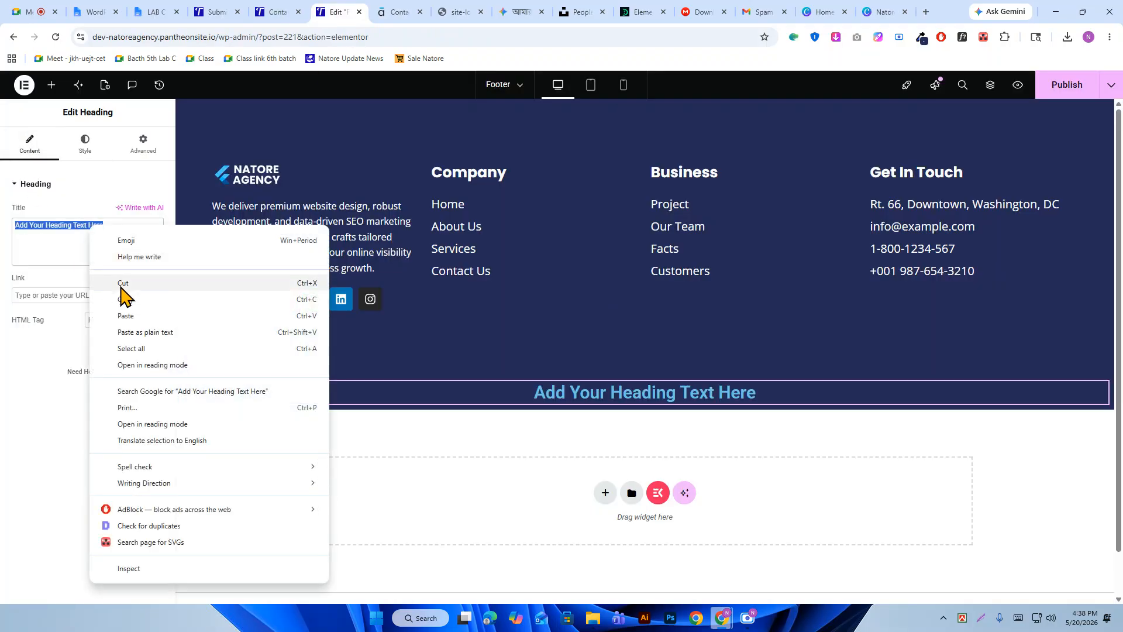
left_click(125, 316)
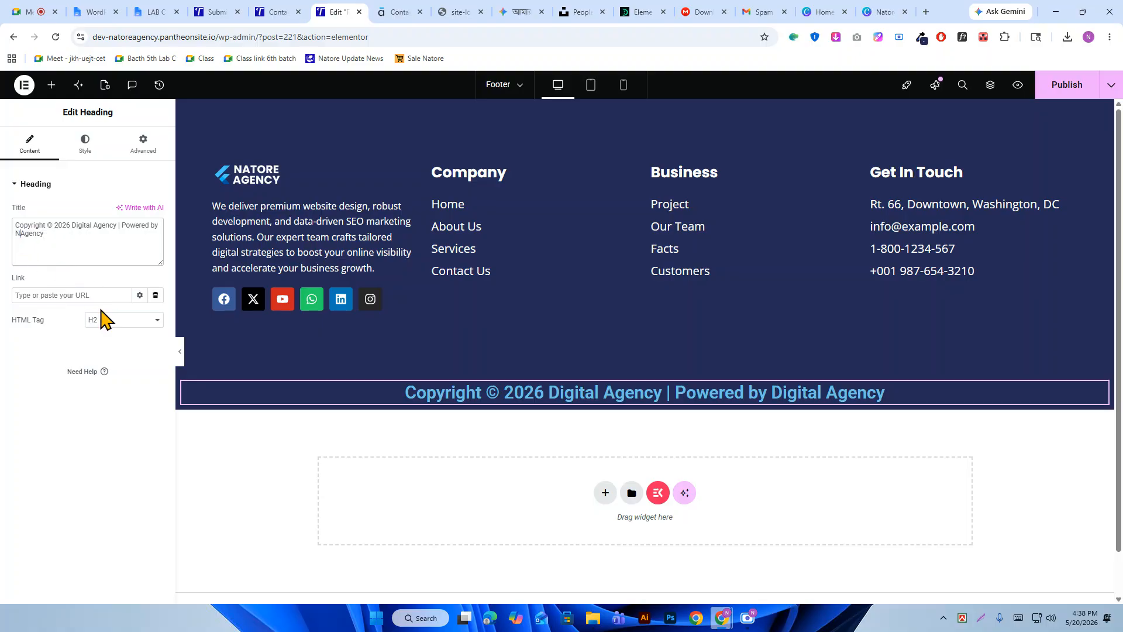
type("atore")
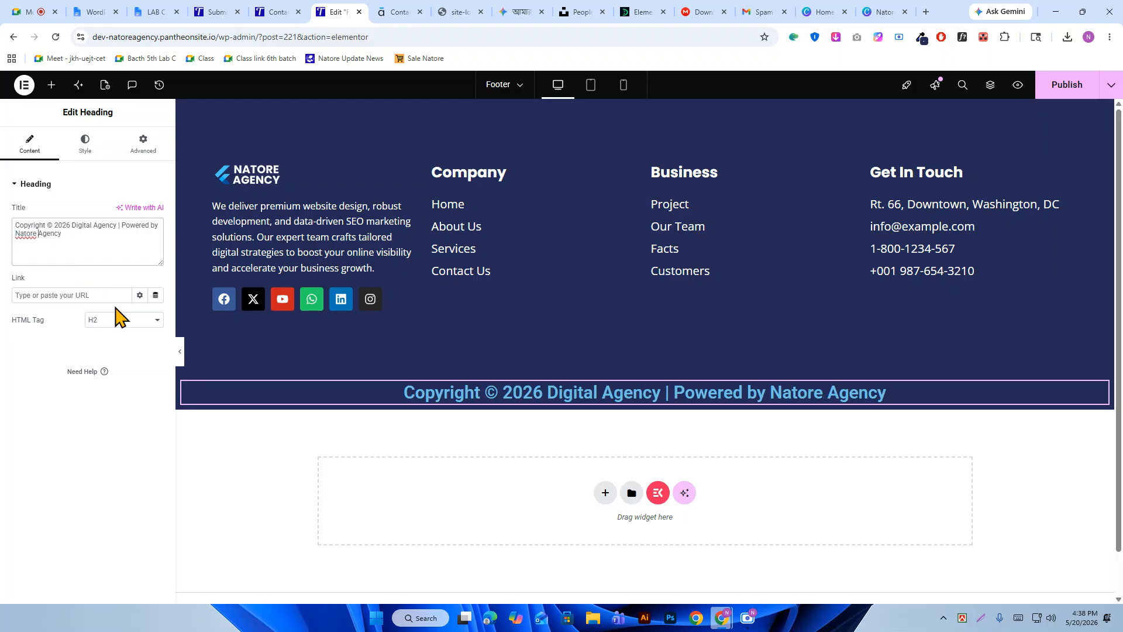
Set the copyright heading's text color to white, #FFFFFF.
left_click(93, 148)
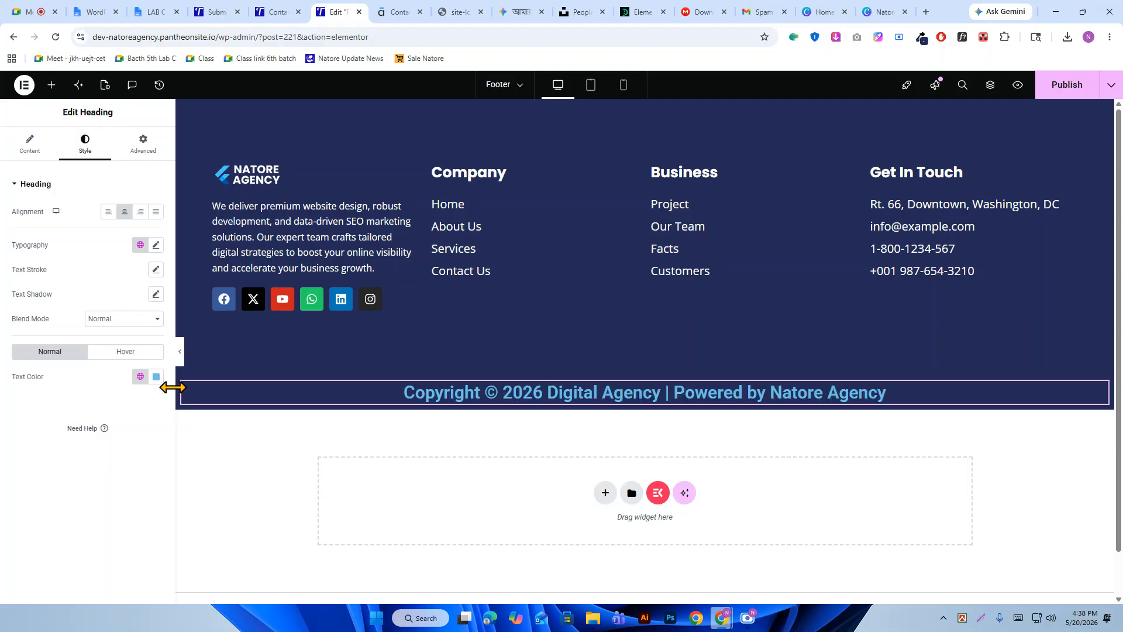
left_click(156, 376)
left_click_drag(181, 447, 58, 424)
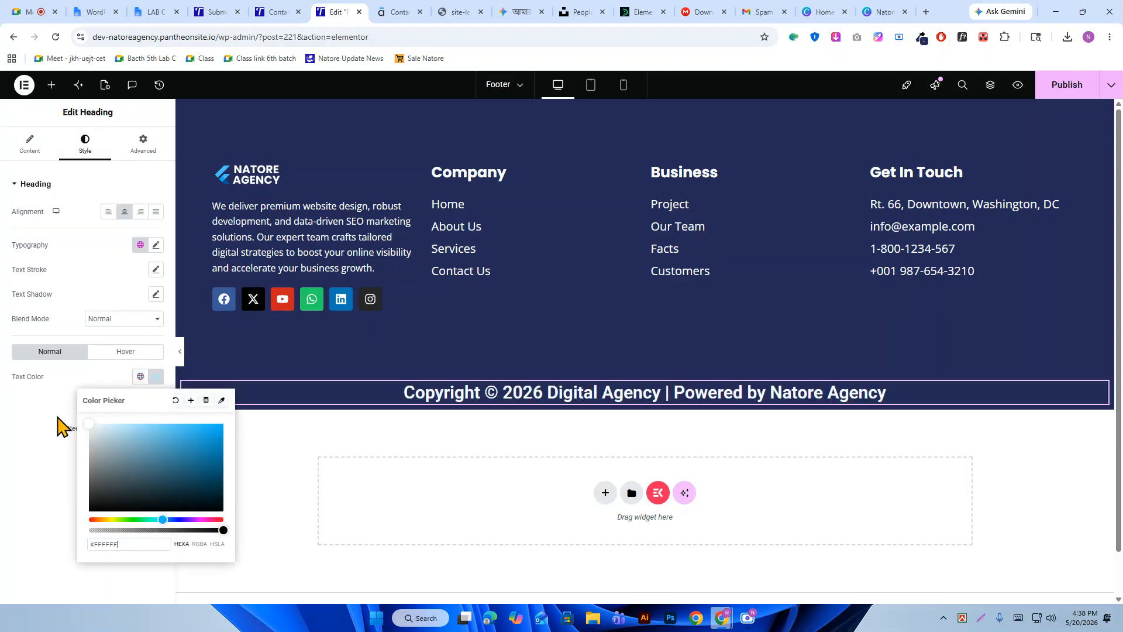
left_click(54, 422)
Set the copyright heading's typography to Poppins, weight 400 (Normal) and size 20 px.
left_click(155, 244)
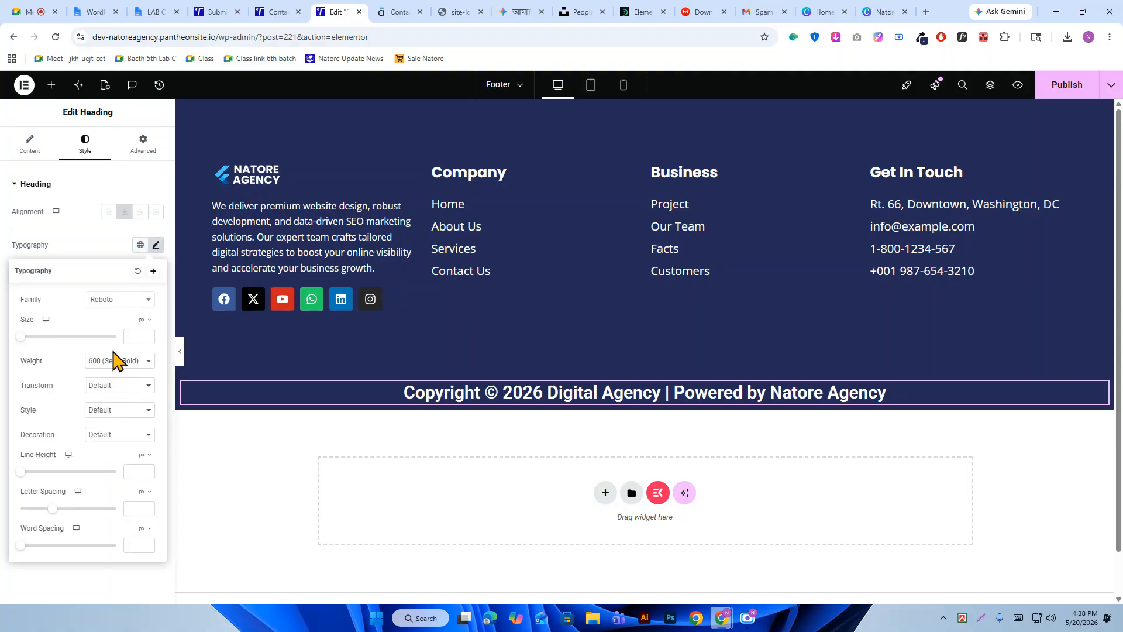
left_click(130, 305)
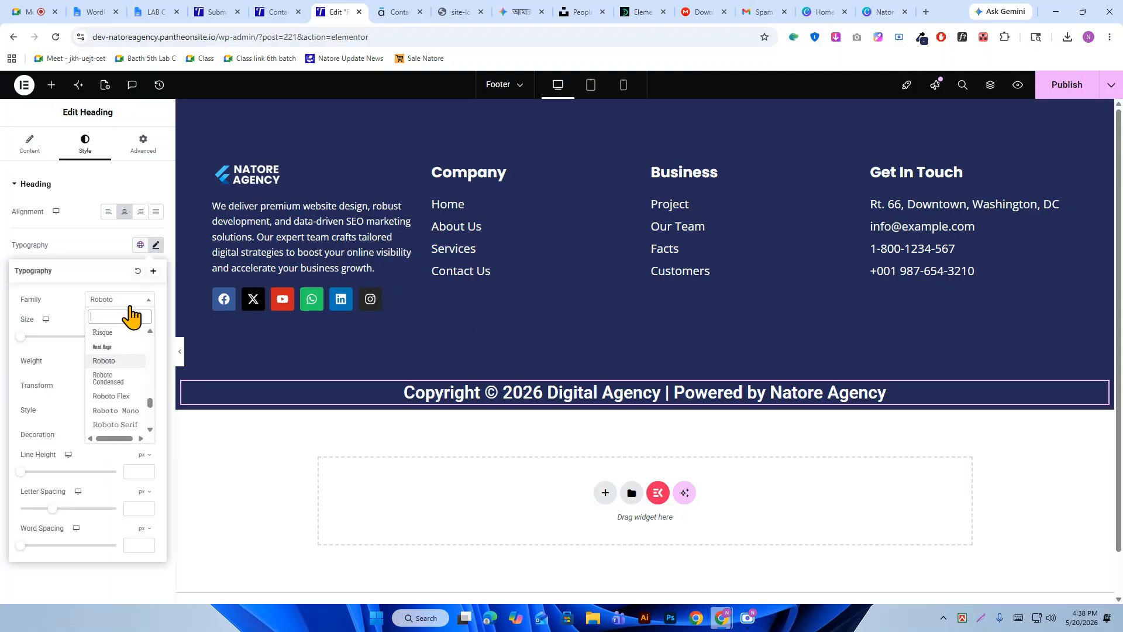
type("popp")
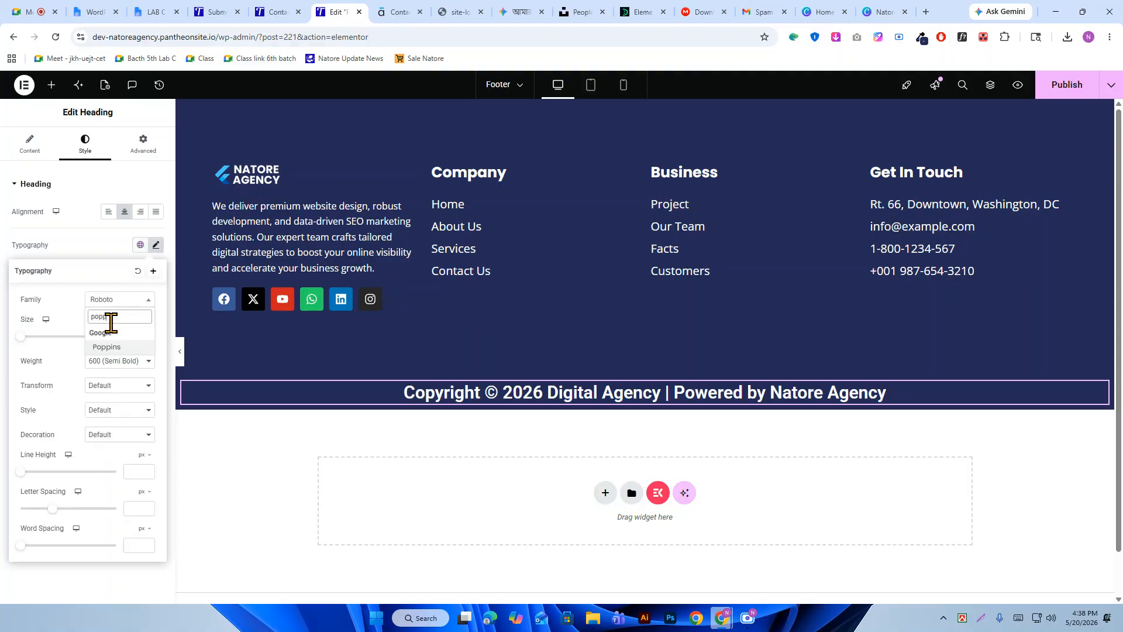
left_click(107, 346)
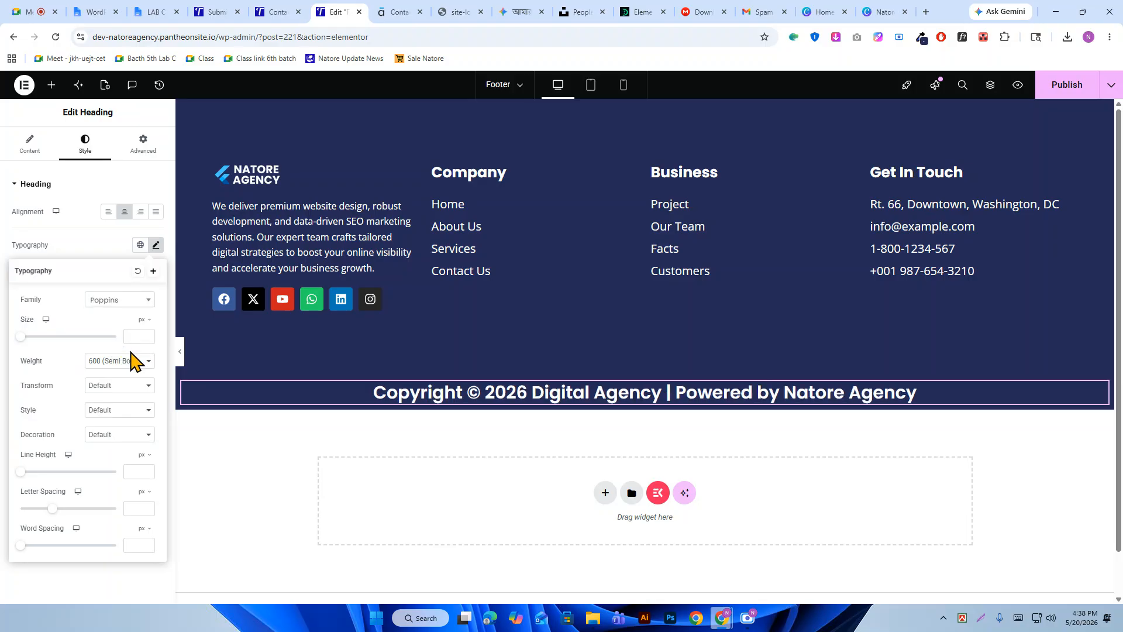
left_click(124, 354)
left_click(98, 417)
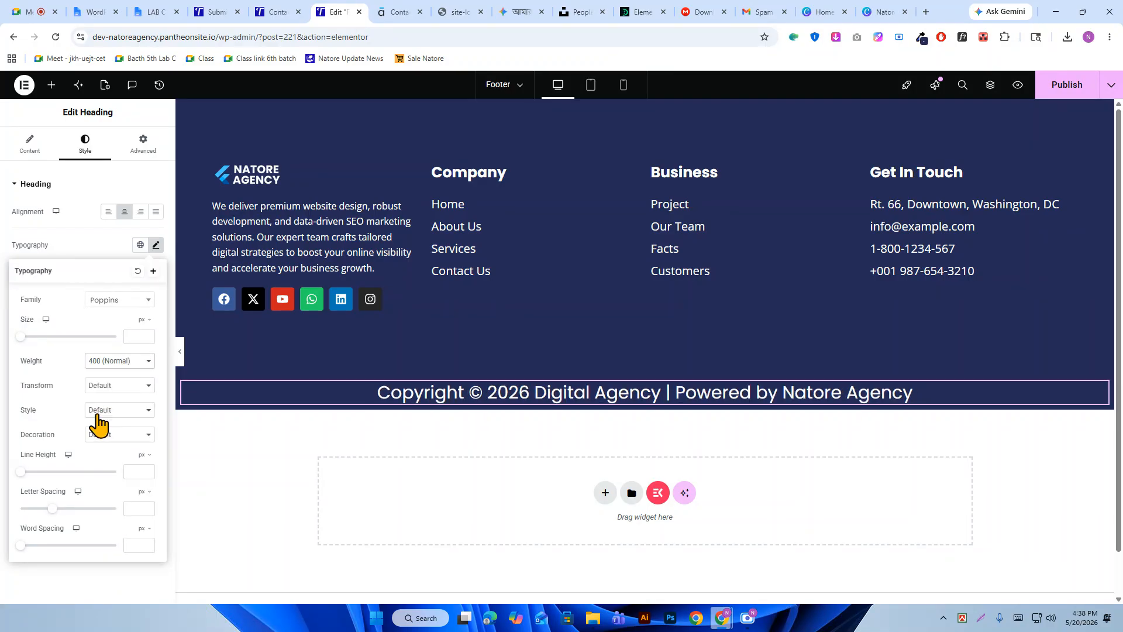
left_click(136, 337)
type("20")
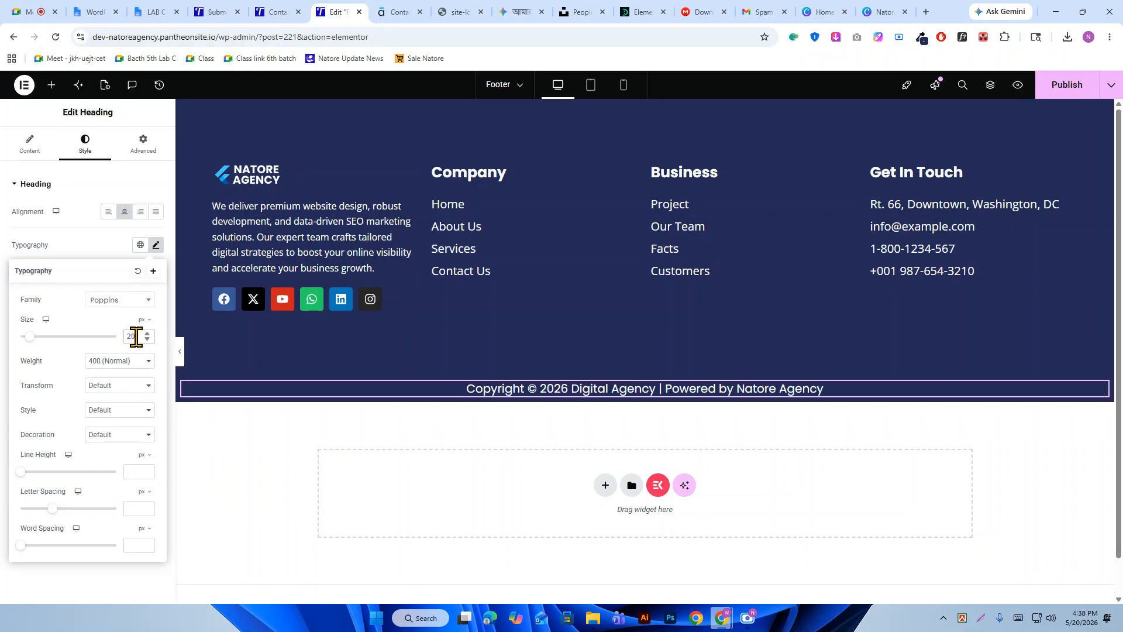
Set the copyright heading's bottom padding to 50 px, with the other sides at 0.
left_click(141, 148)
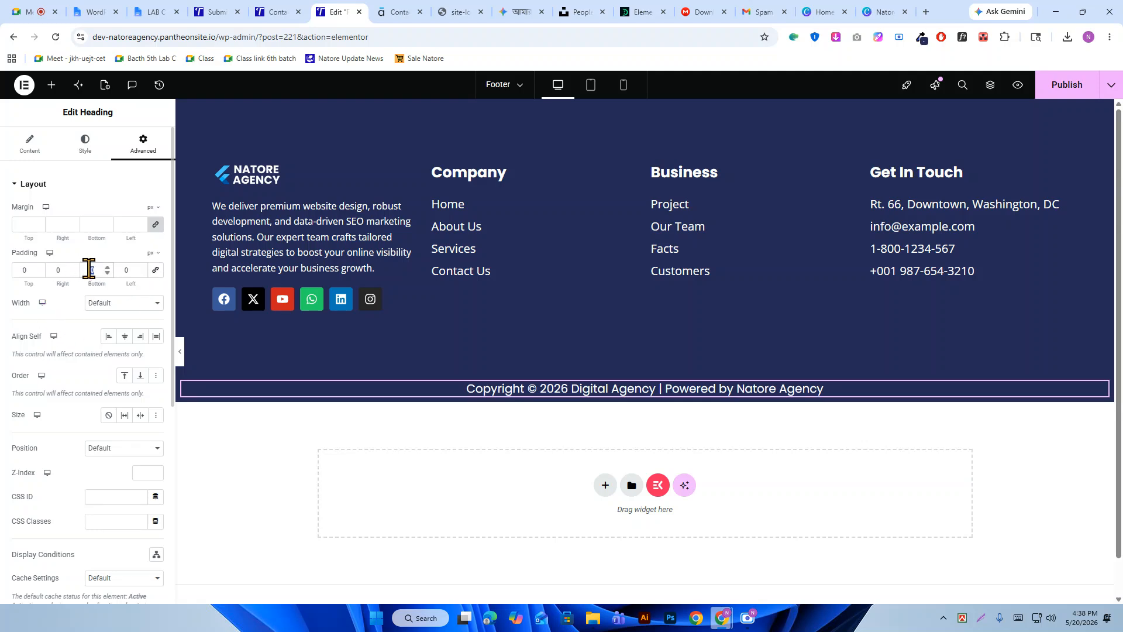
type("50")
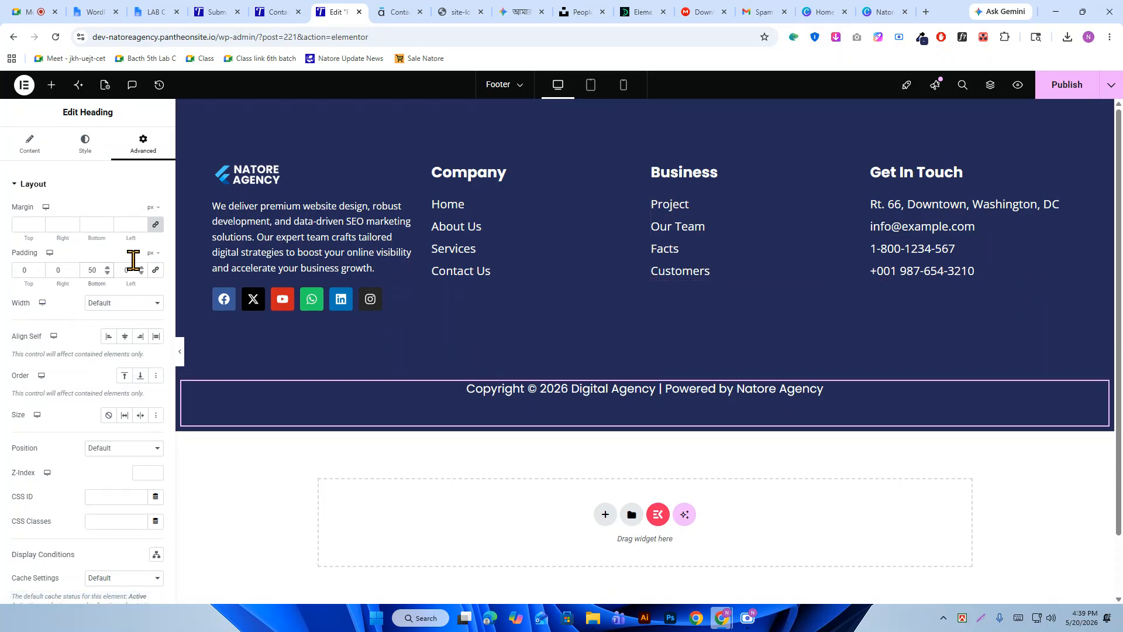
left_click(89, 147)
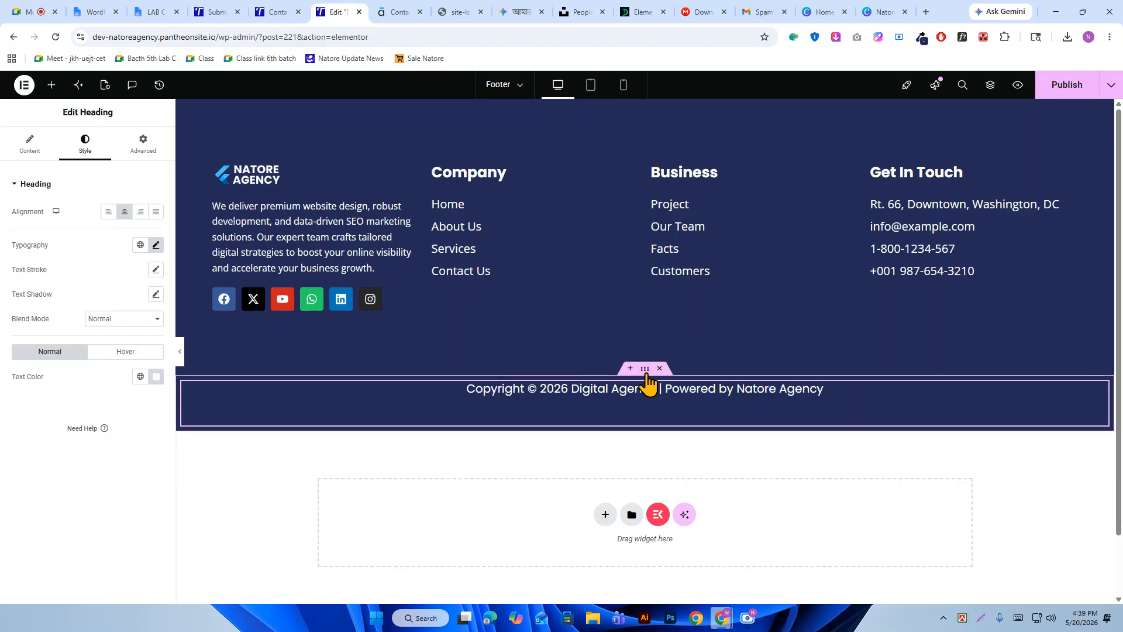
Give the copyright container a solid white border, 1 px wide along the top and 0 on the other sides.
left_click(646, 373)
left_click(23, 478)
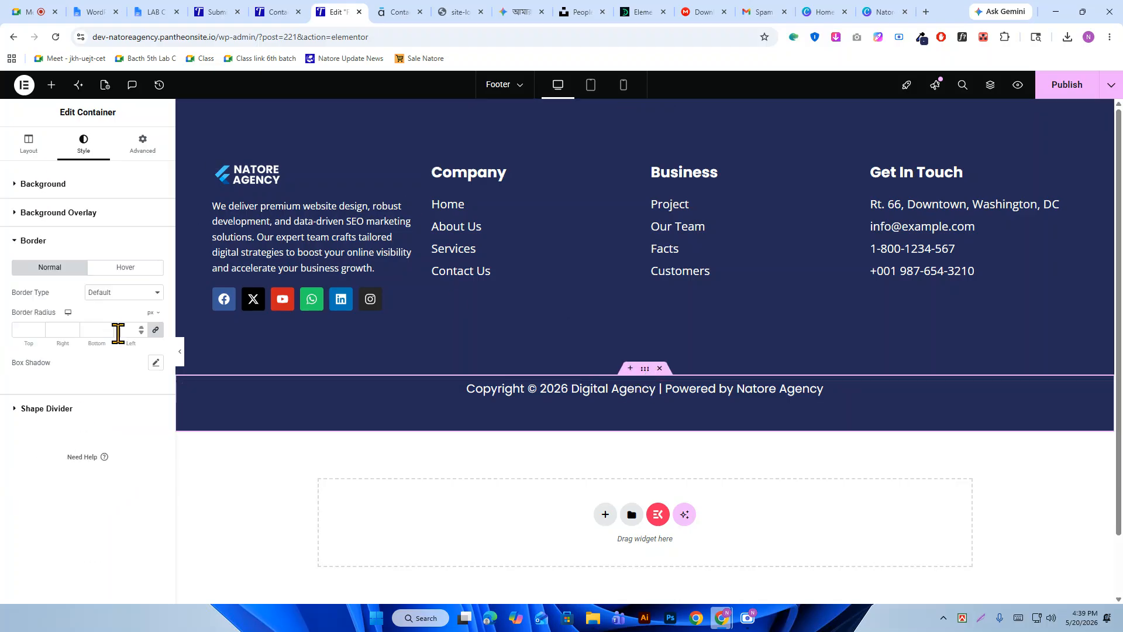
left_click(134, 296)
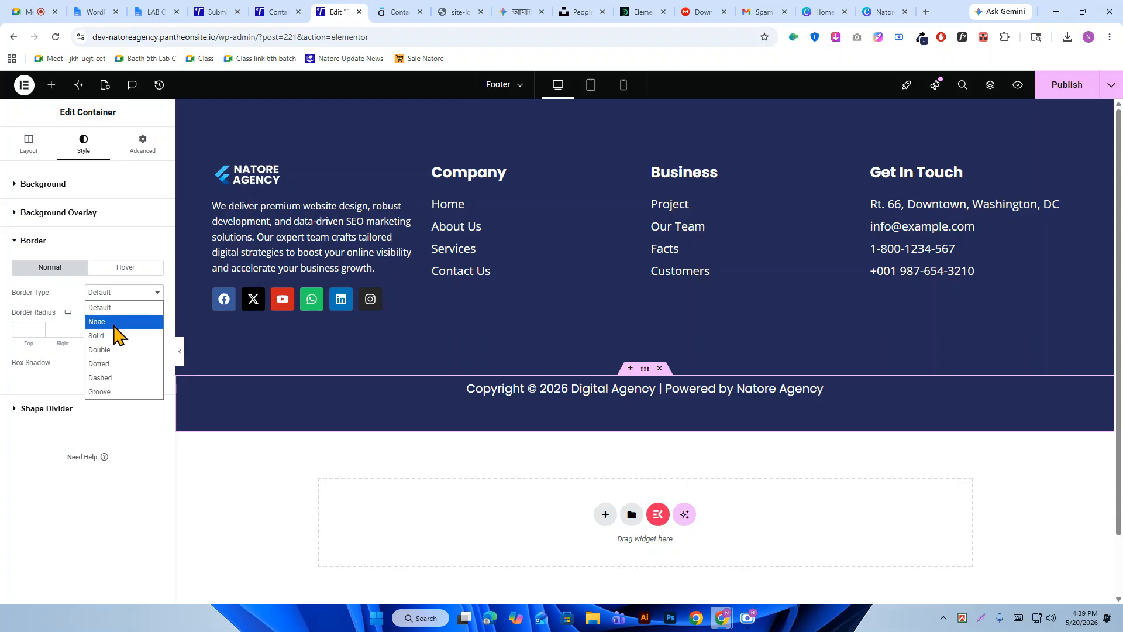
left_click(115, 334)
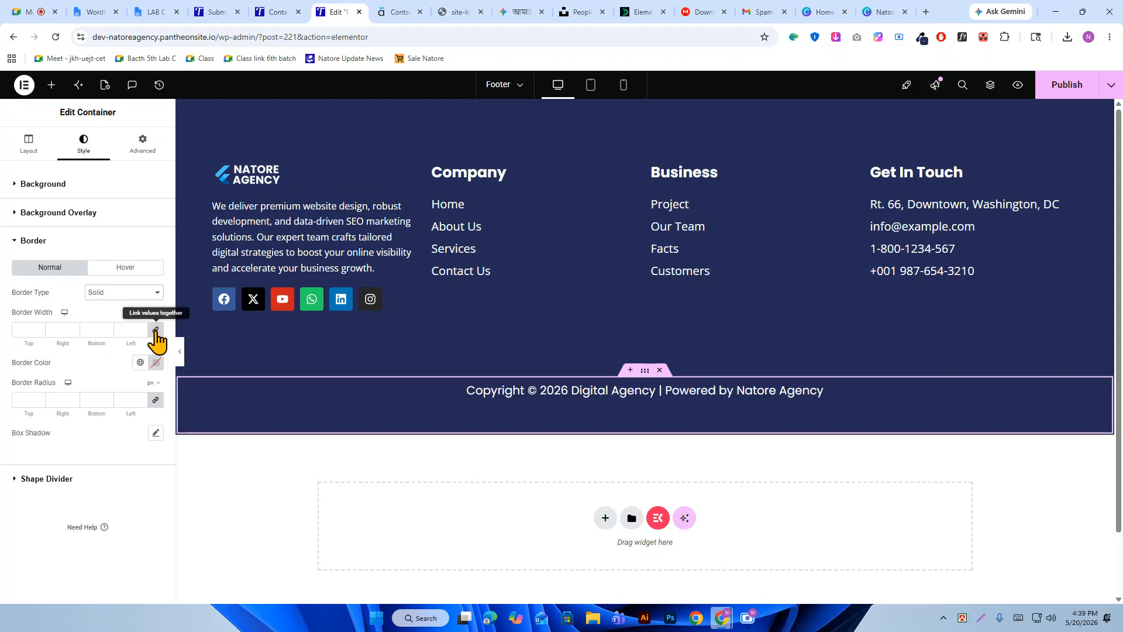
left_click(155, 331)
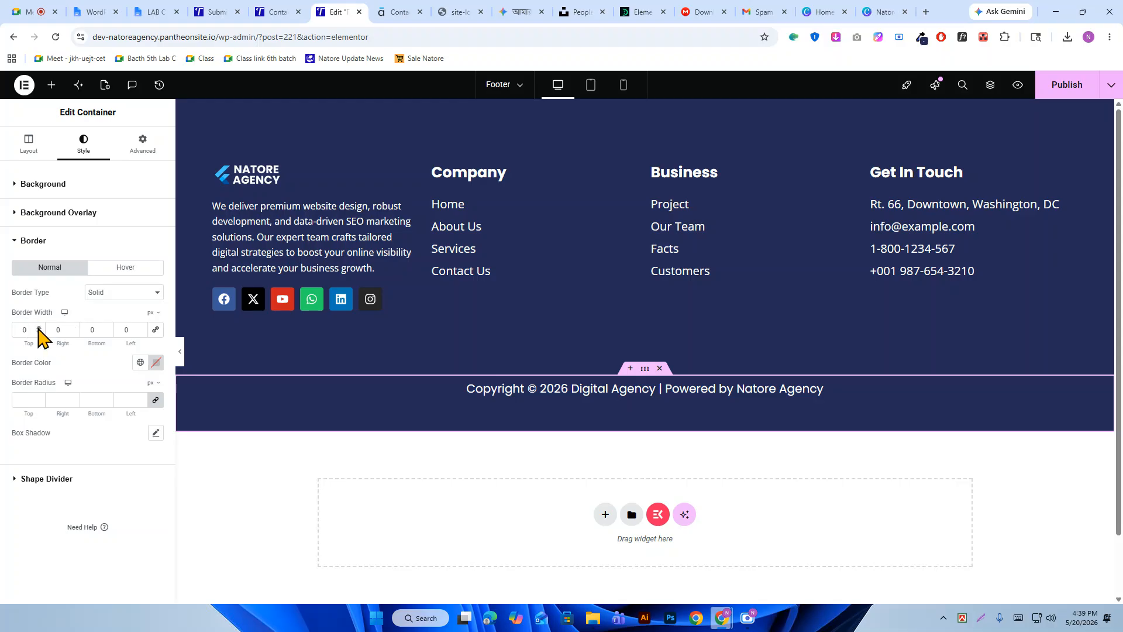
left_click(39, 327)
left_click(156, 362)
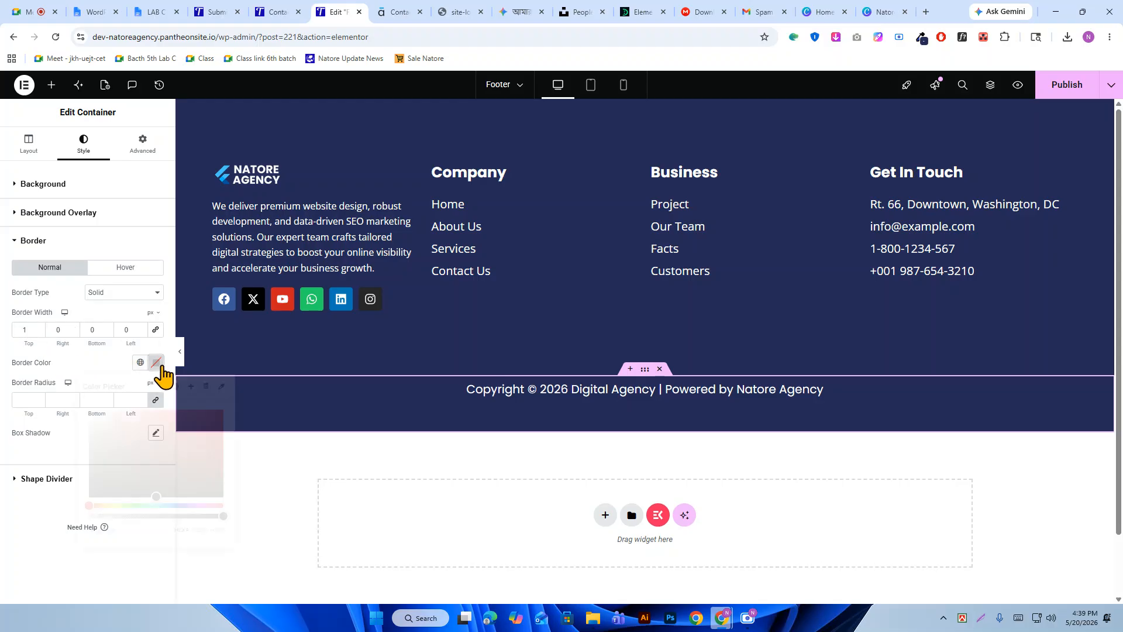
left_click(51, 381)
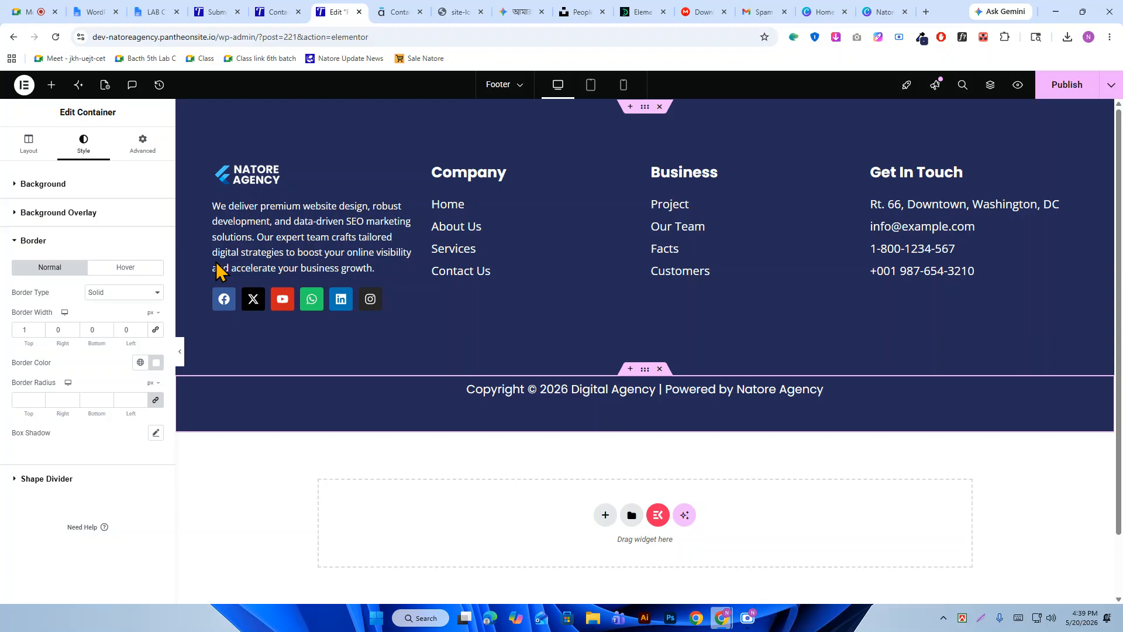
Inspect the main footer container's padding and the Business heading's style settings, and compare them with the demo footer.
left_click(644, 108)
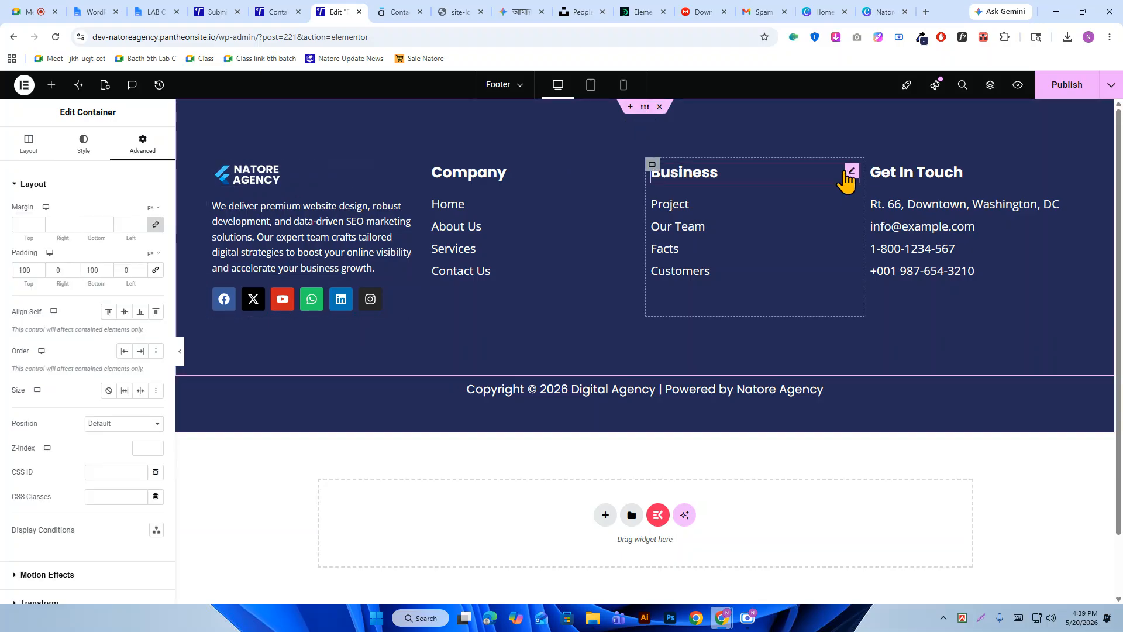
left_click(852, 172)
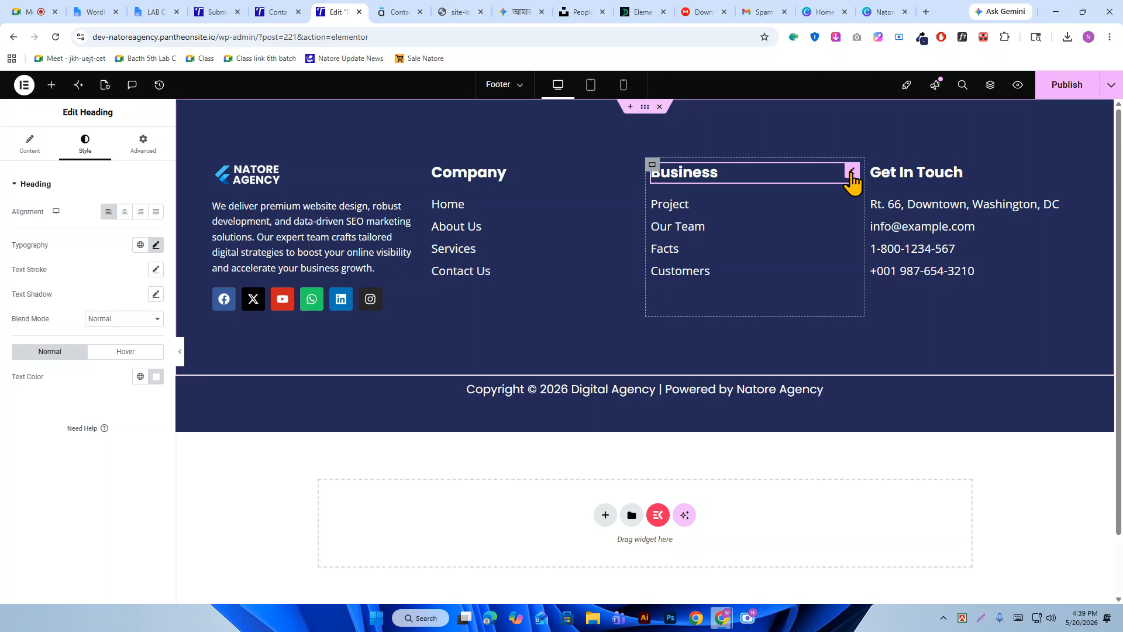
left_click(400, 12)
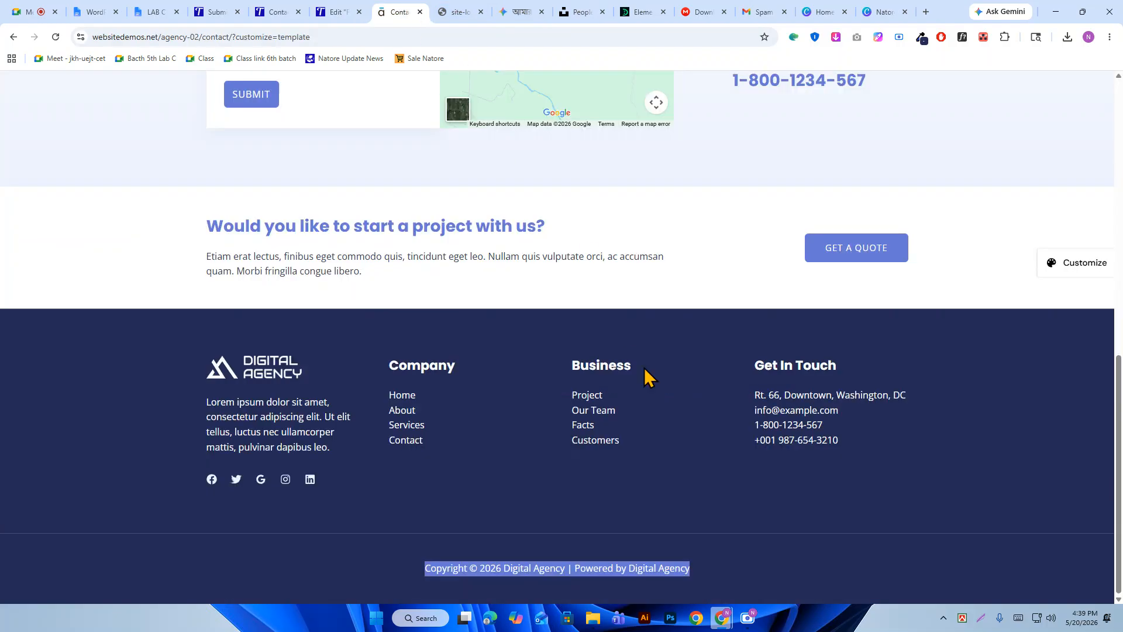
Return to the footer editor and set the copyright heading's bottom padding to 1 px.
left_click(579, 566)
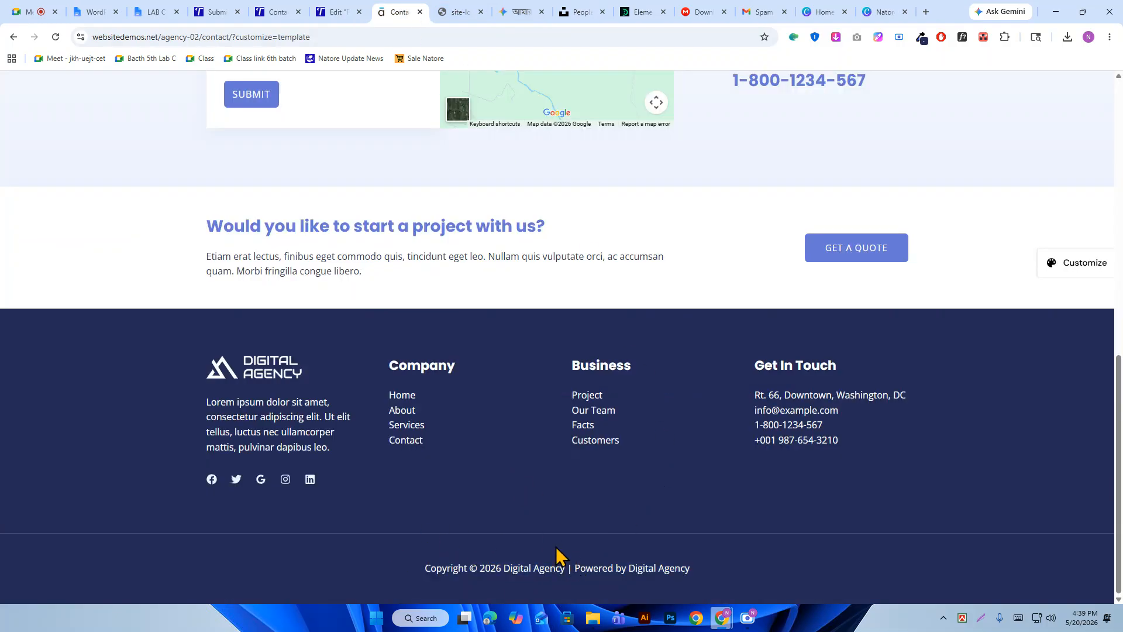
left_click(328, 11)
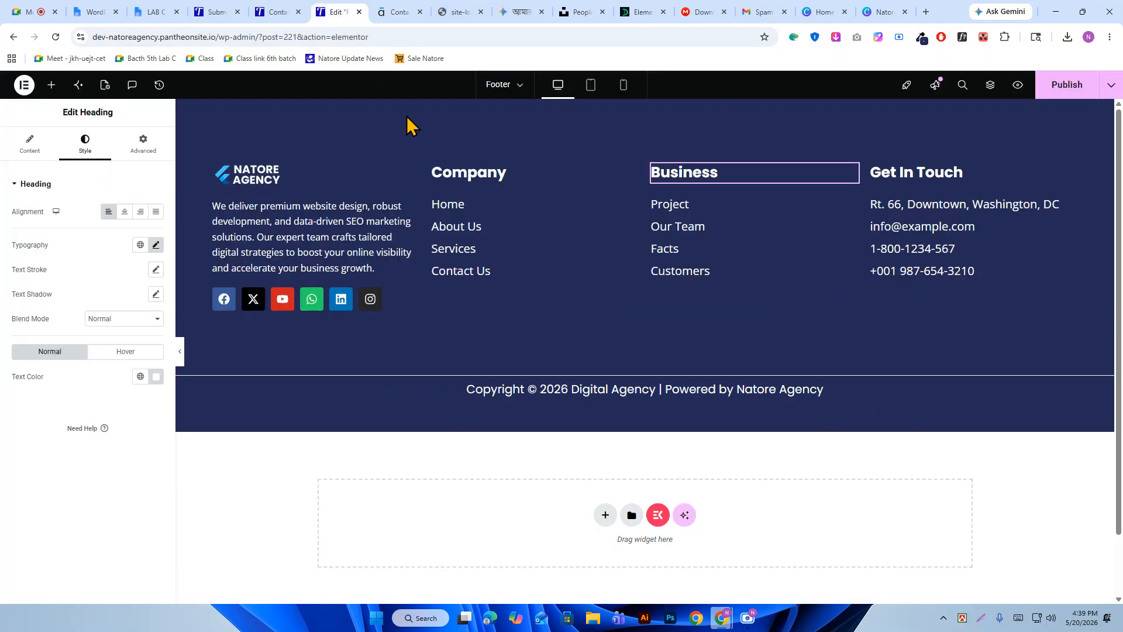
left_click(645, 369)
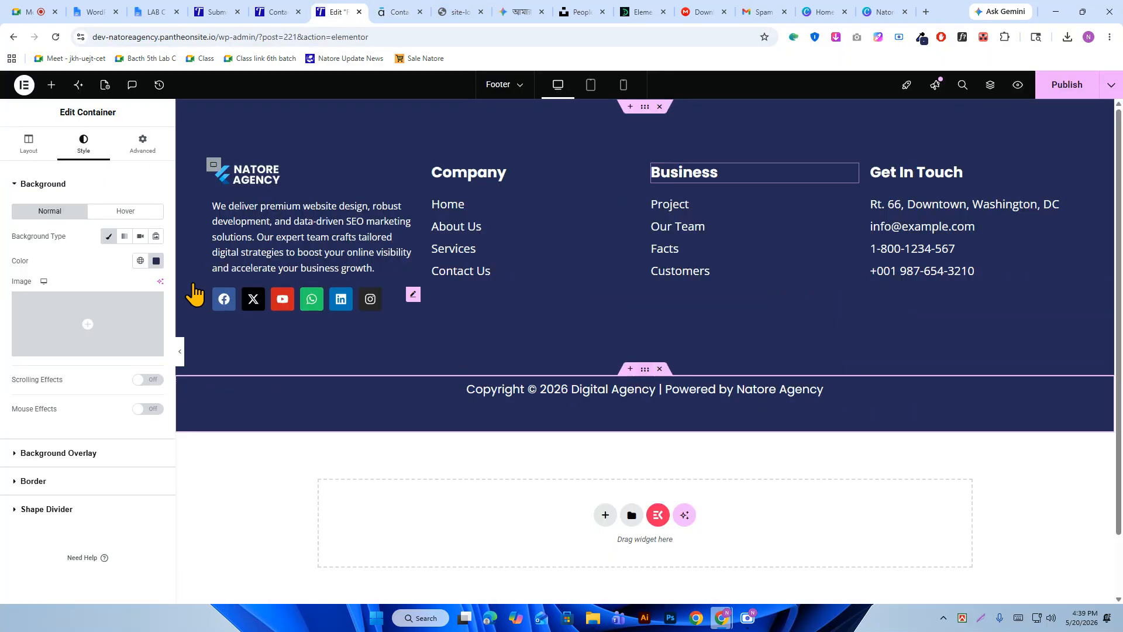
left_click(141, 146)
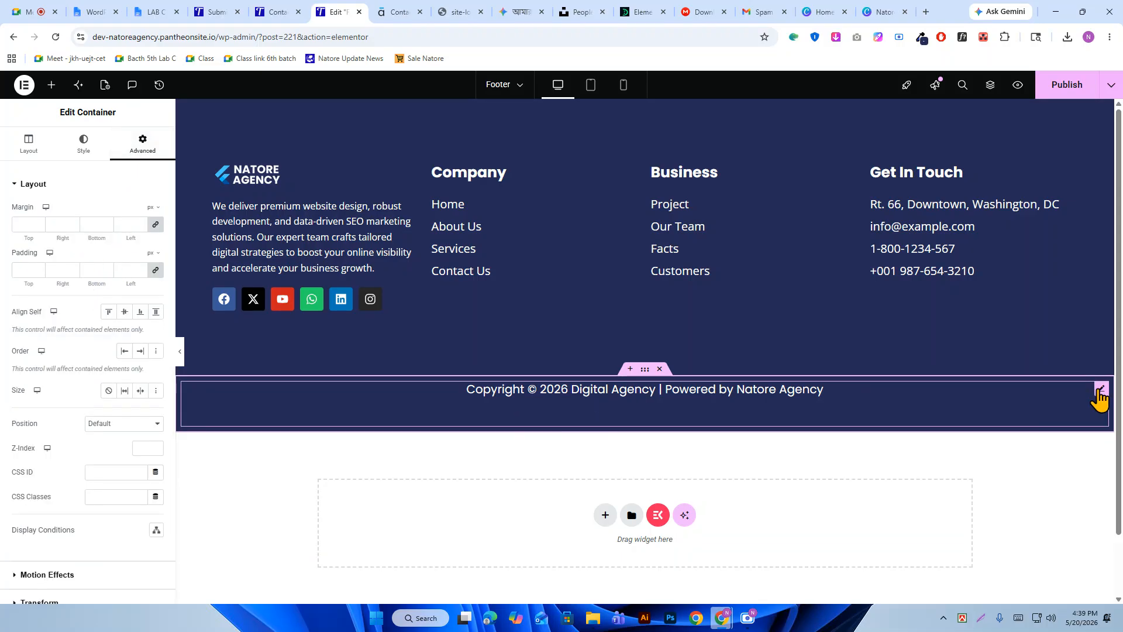
left_click(1101, 389)
left_click(145, 145)
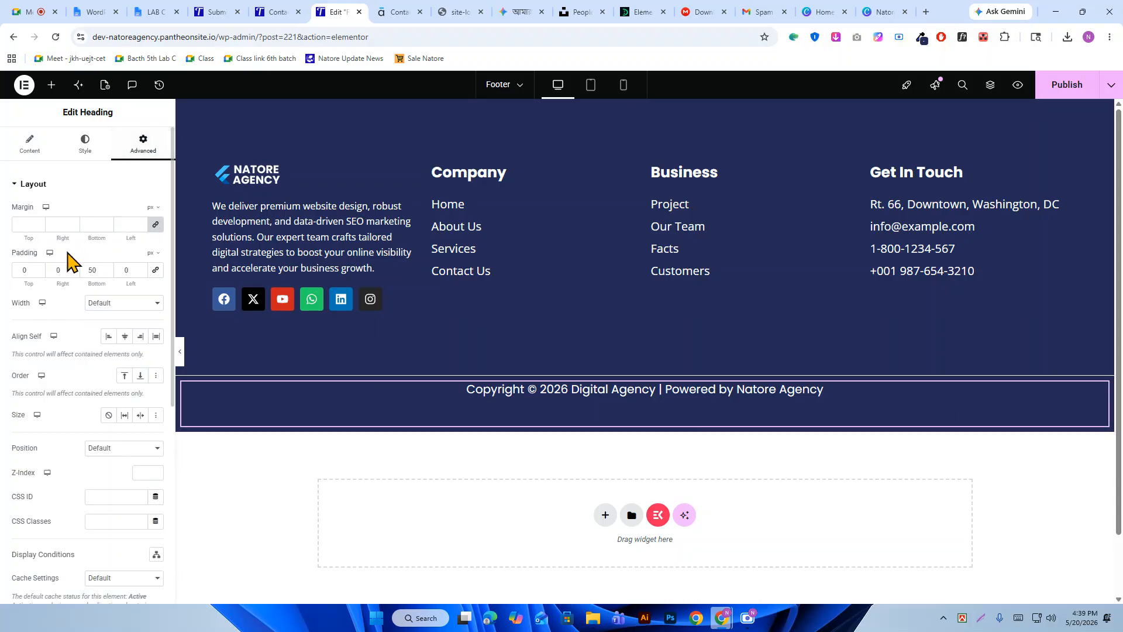
type("1")
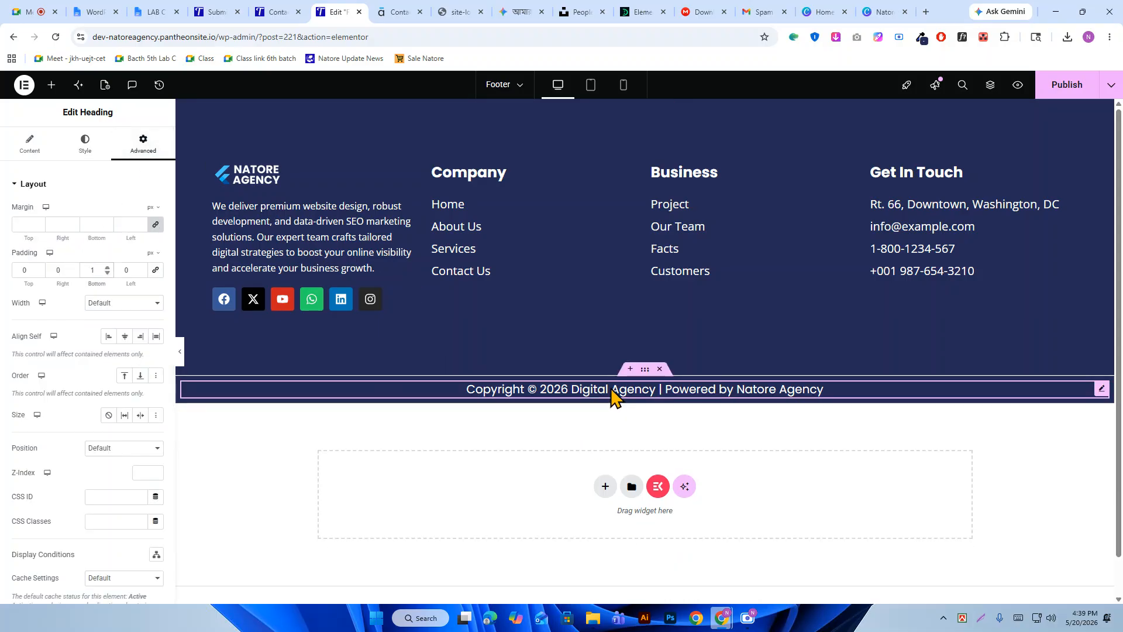
Set the copyright container's padding to 50 px at the top and bottom and 0 on the right and left.
left_click(645, 369)
left_click(155, 271)
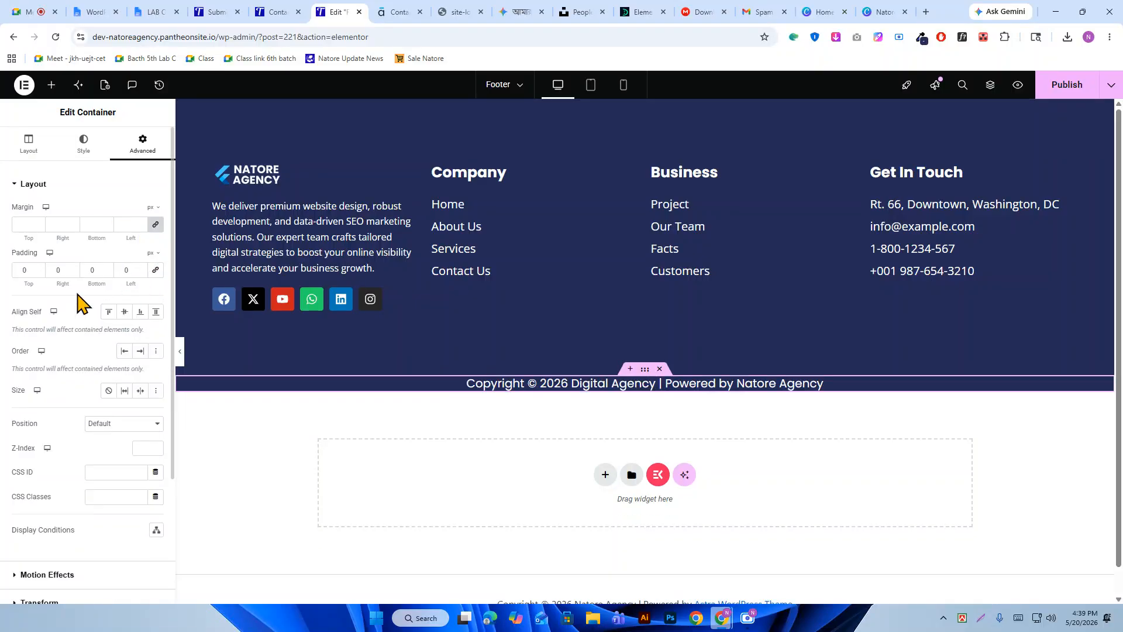
type("50")
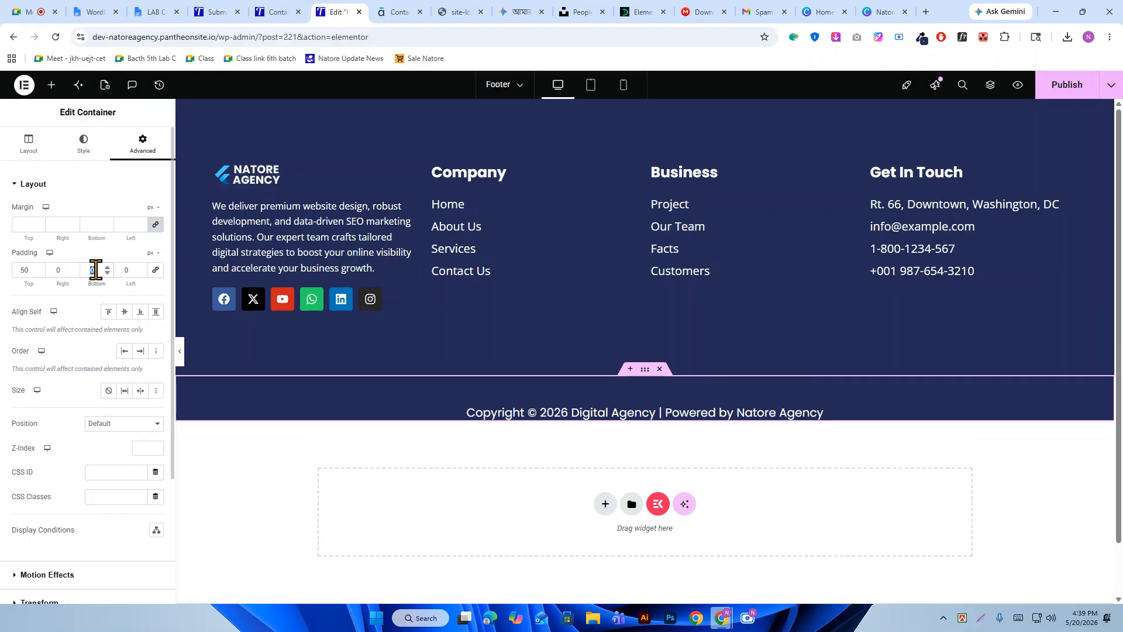
type("50")
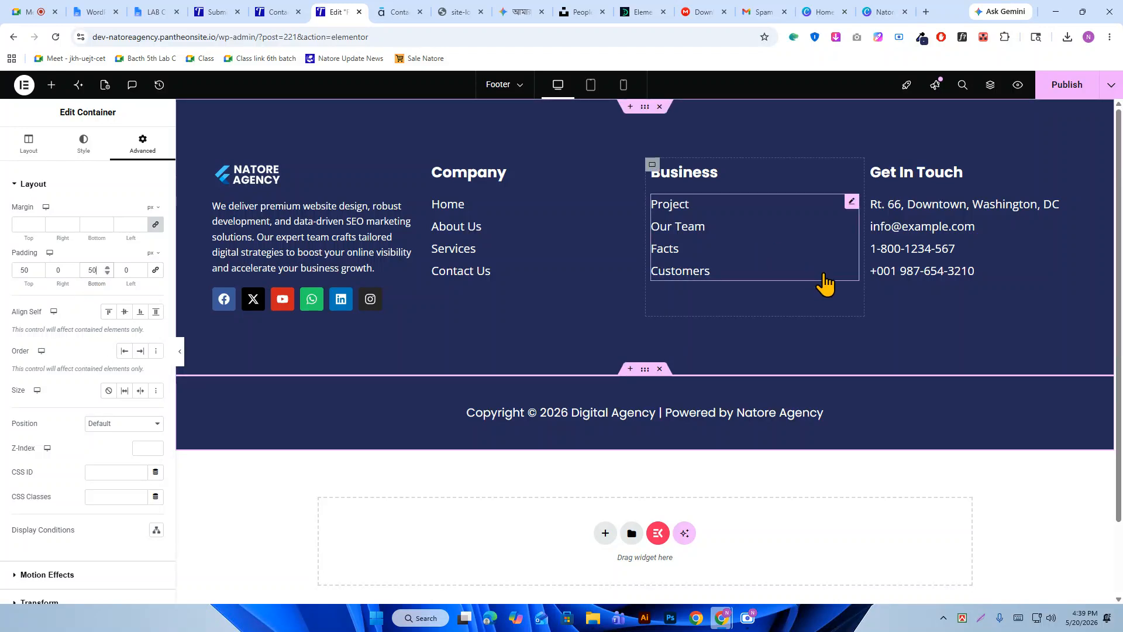
Publish the footer template and reload the live Contact page to check the footer.
left_click(851, 205)
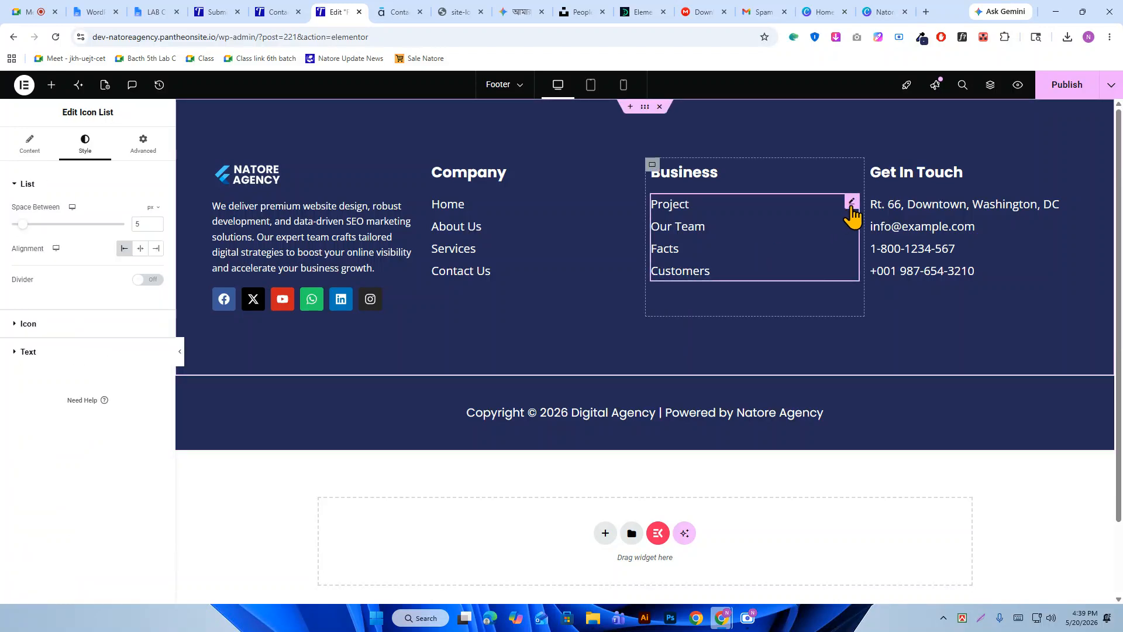
left_click(1067, 85)
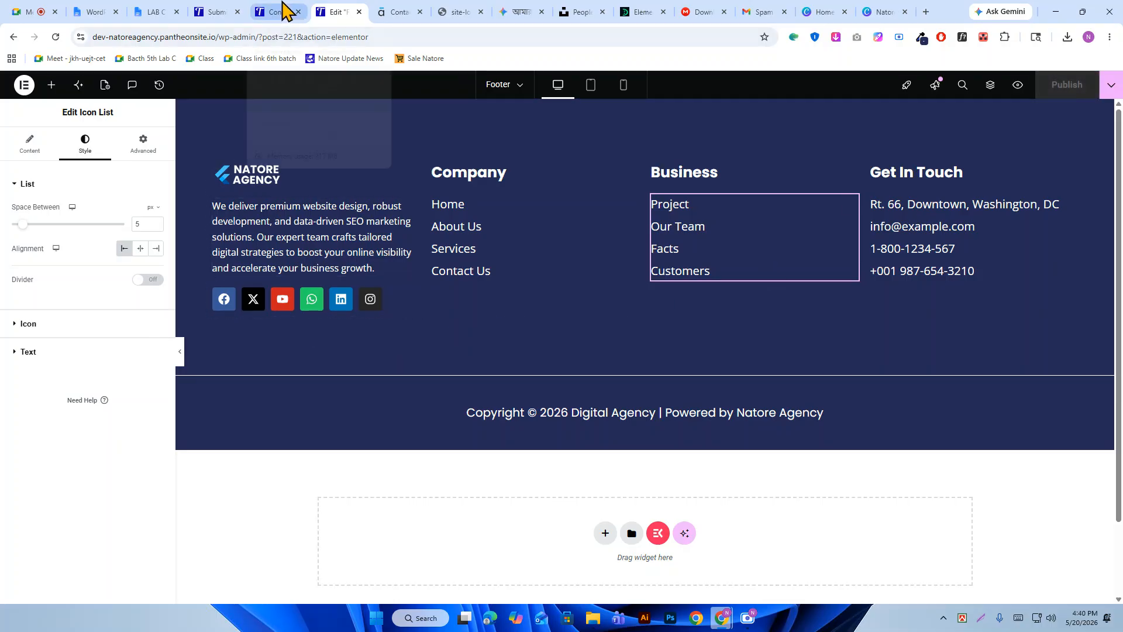
left_click(282, 9)
left_click(56, 37)
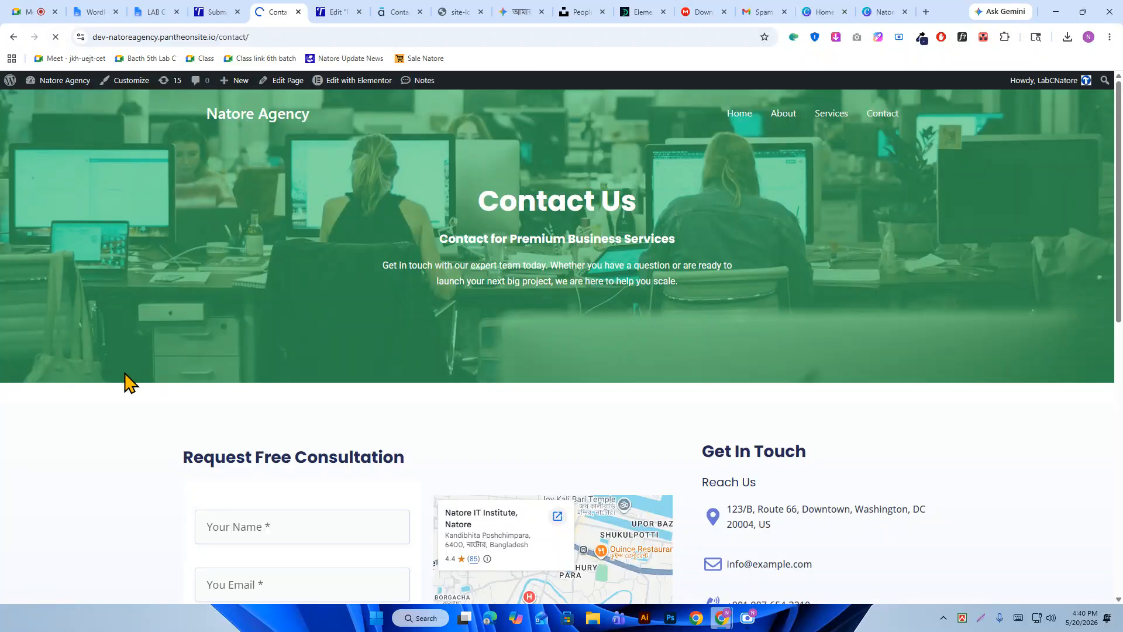
scroll(454, 422, "down", 13)
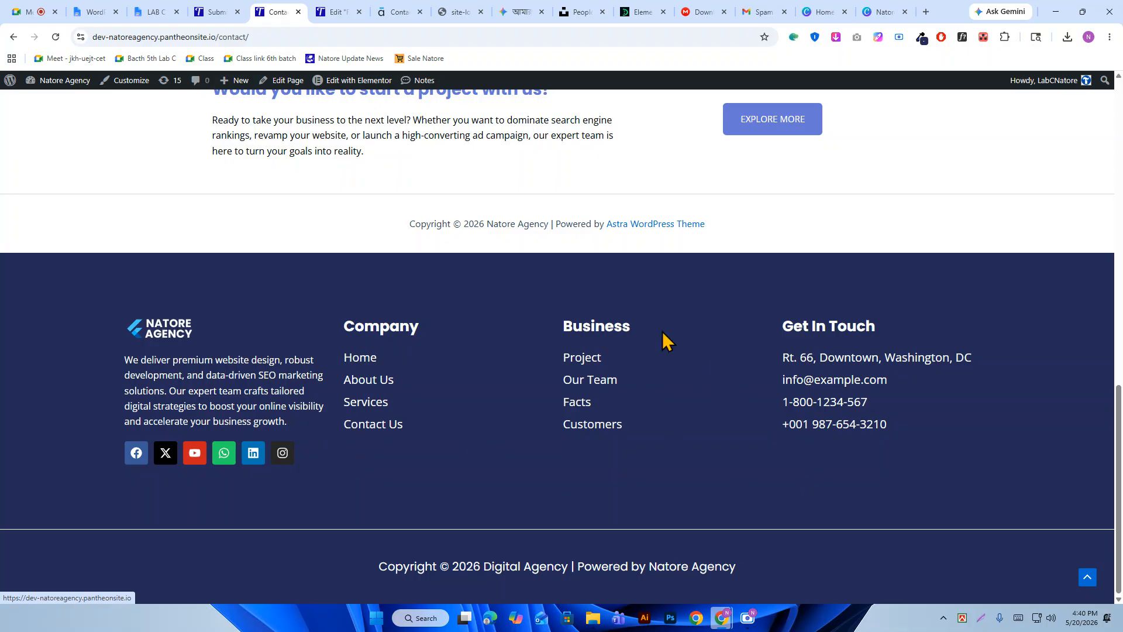
scroll(663, 333, "up", 13)
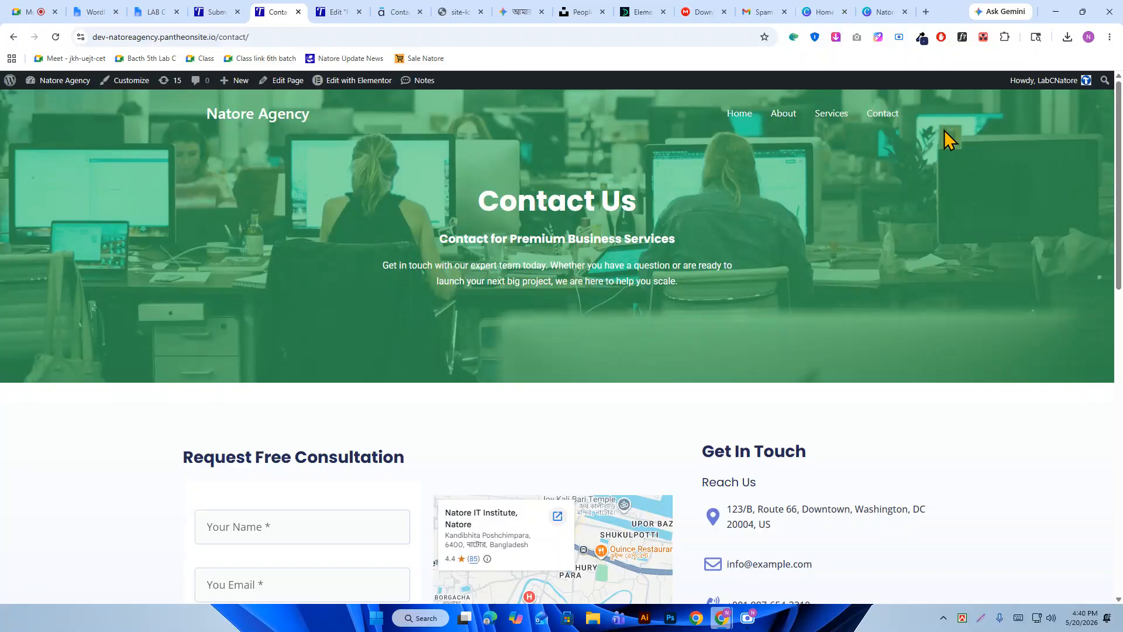
Open the theme Customizer in a new browser tab and add a Button element beside the header's Primary Menu.
right_click(119, 85)
left_click(146, 91)
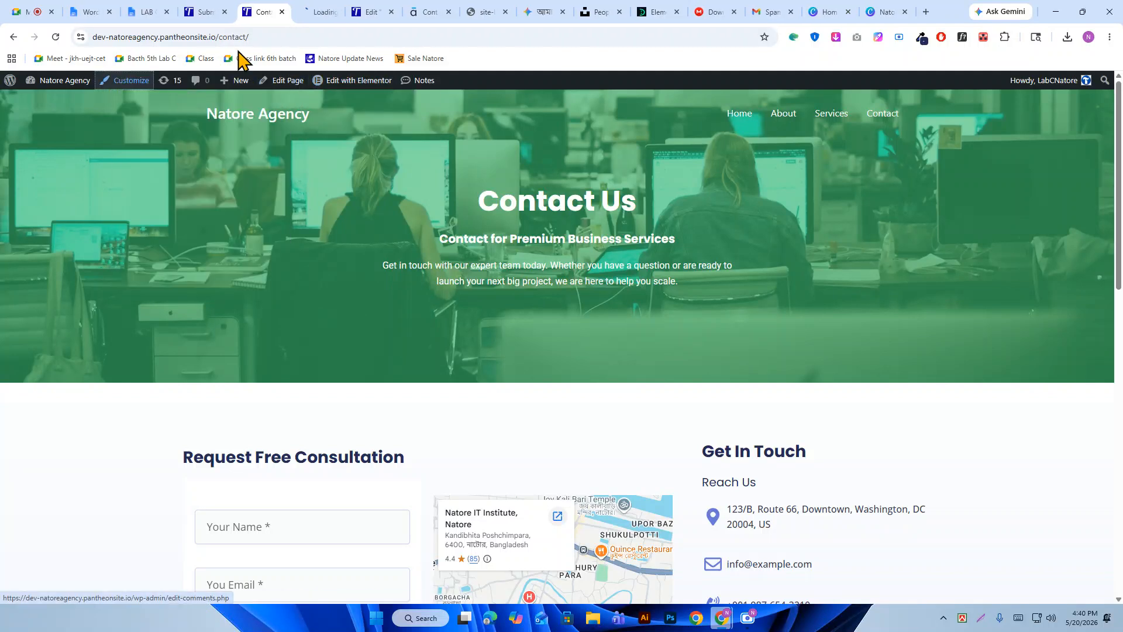
left_click(313, 11)
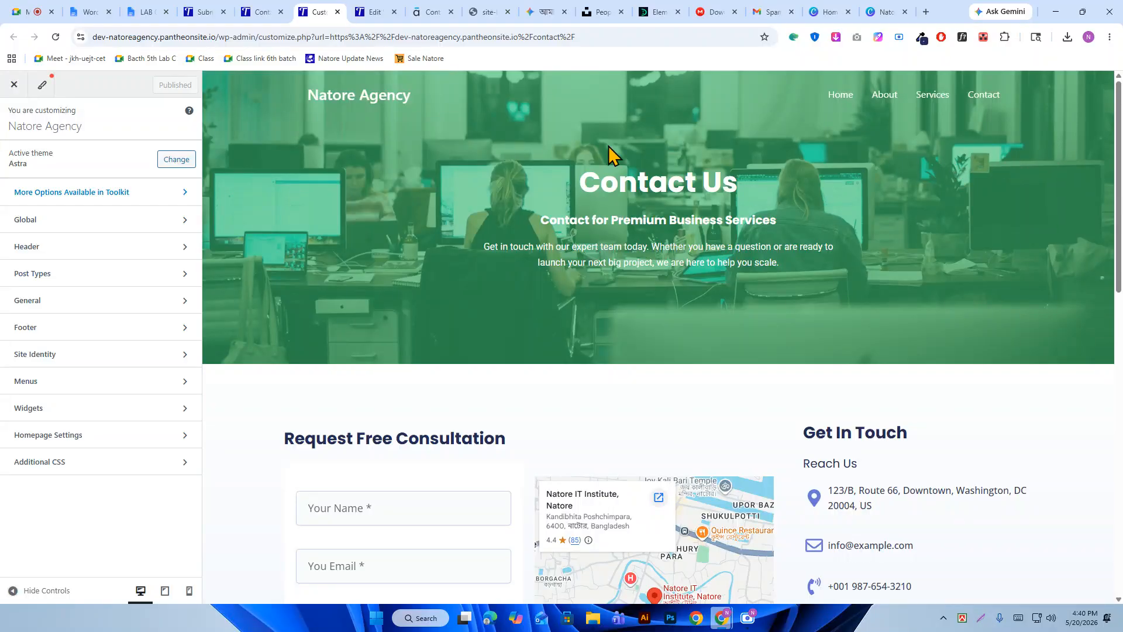
left_click(100, 257)
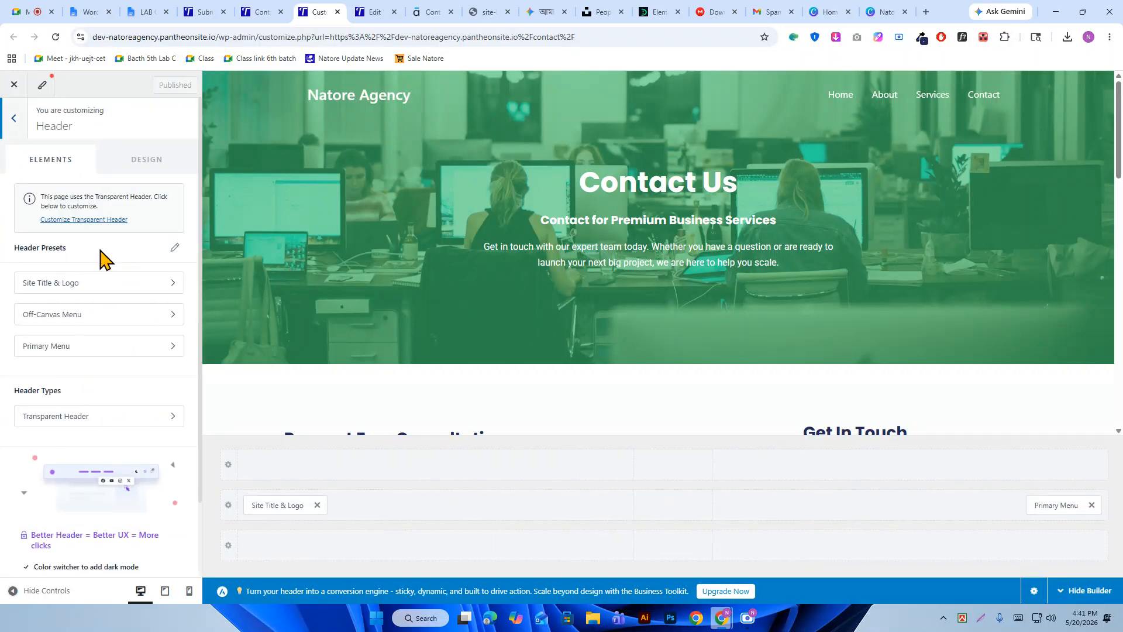
scroll(121, 328, "down", 2)
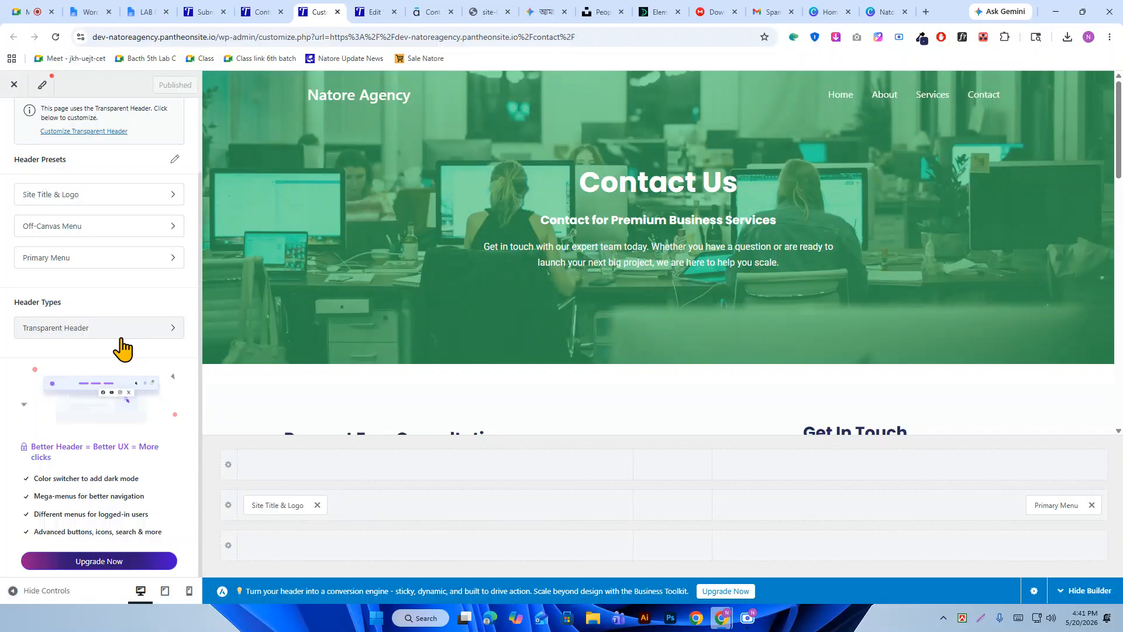
left_click(909, 509)
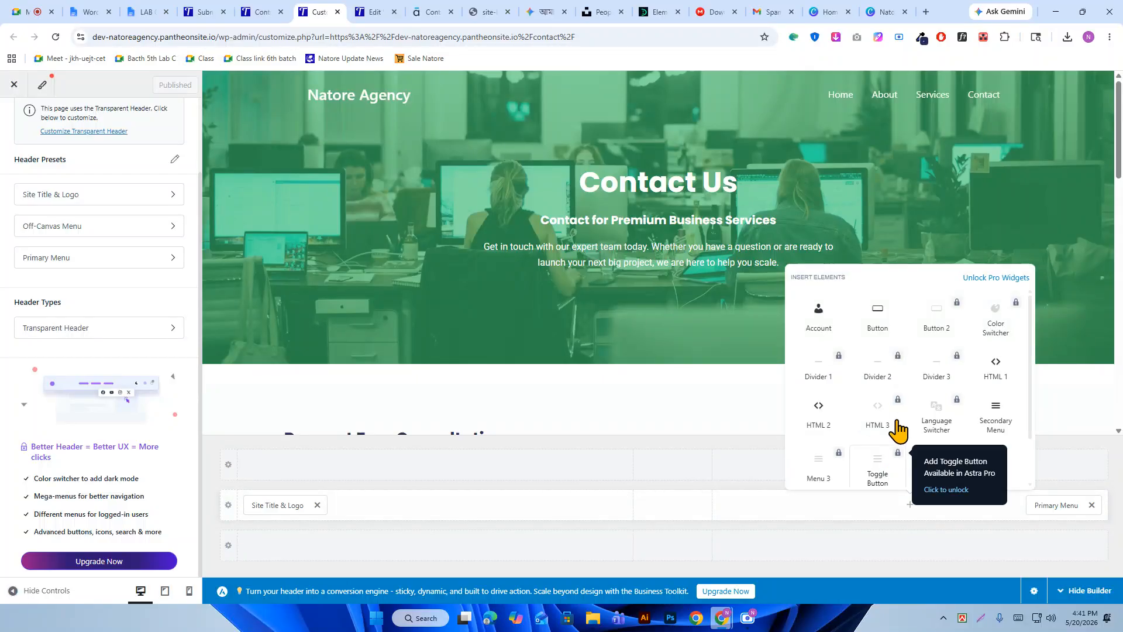
left_click(878, 326)
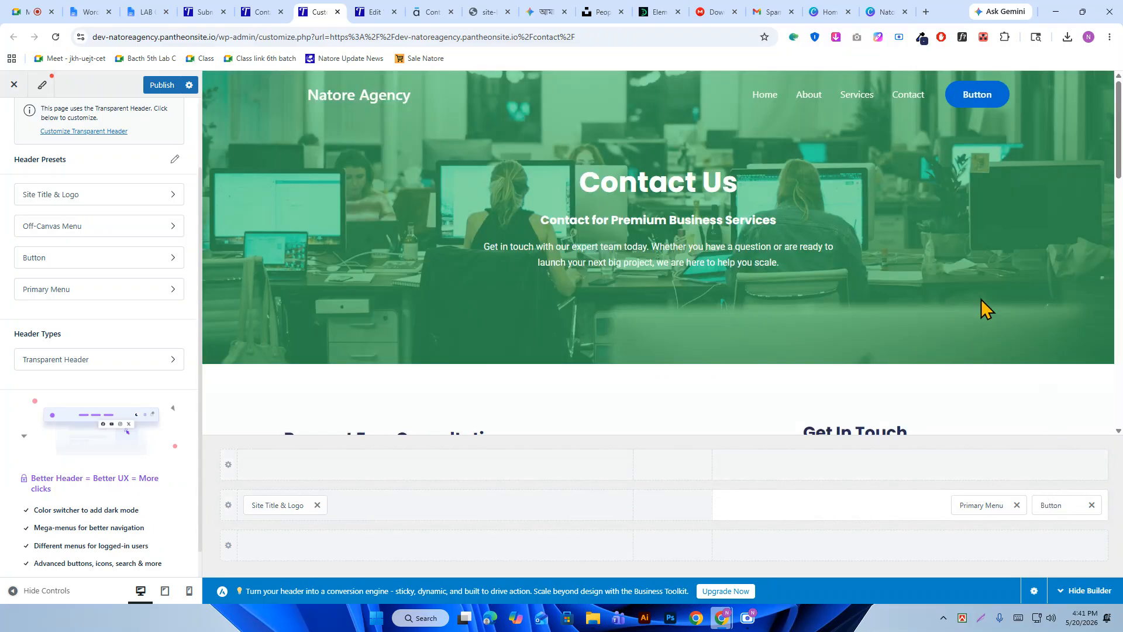
Set the header button's text to "Request Quote", copied from the demo site's header button.
left_click(1065, 502)
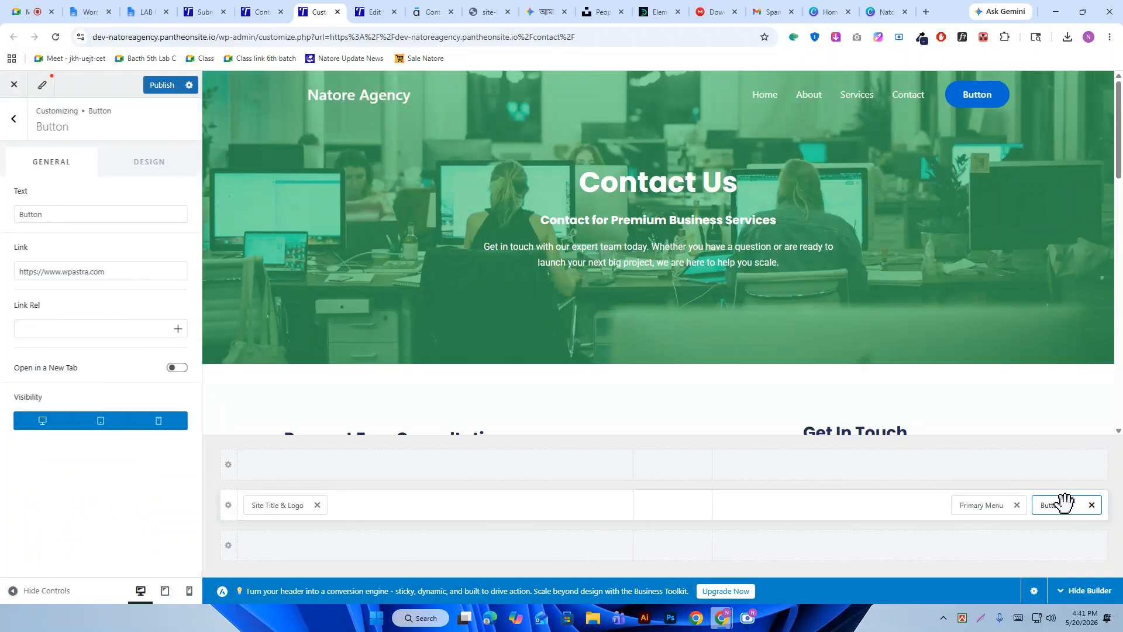
left_click(86, 211)
left_click(458, 12)
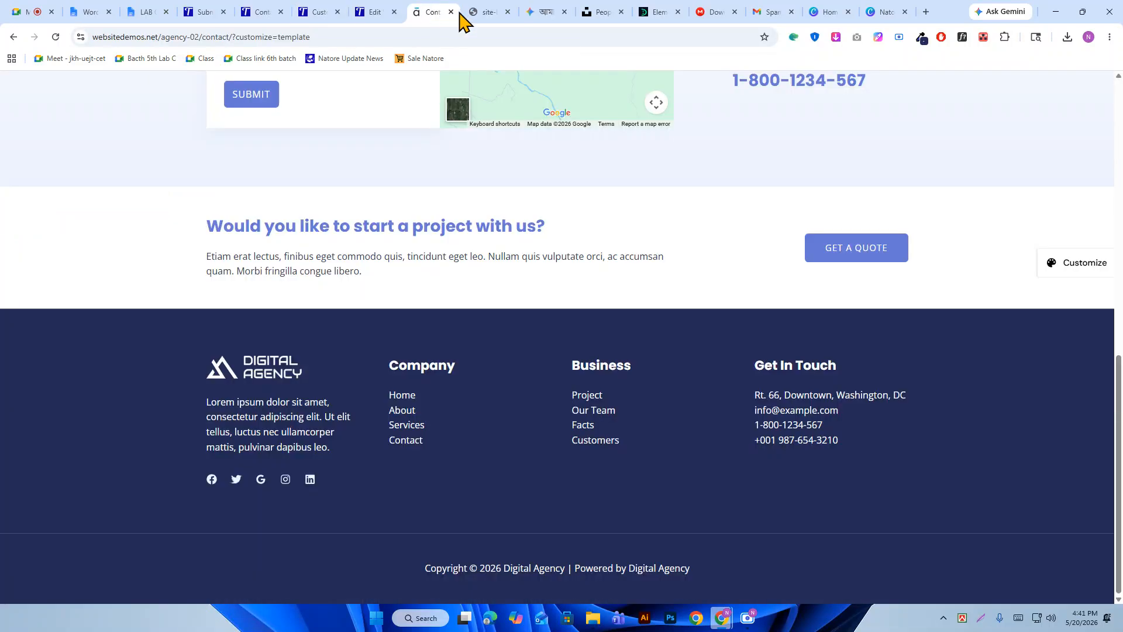
scroll(854, 187, "up", 8)
scroll(863, 171, "up", 2)
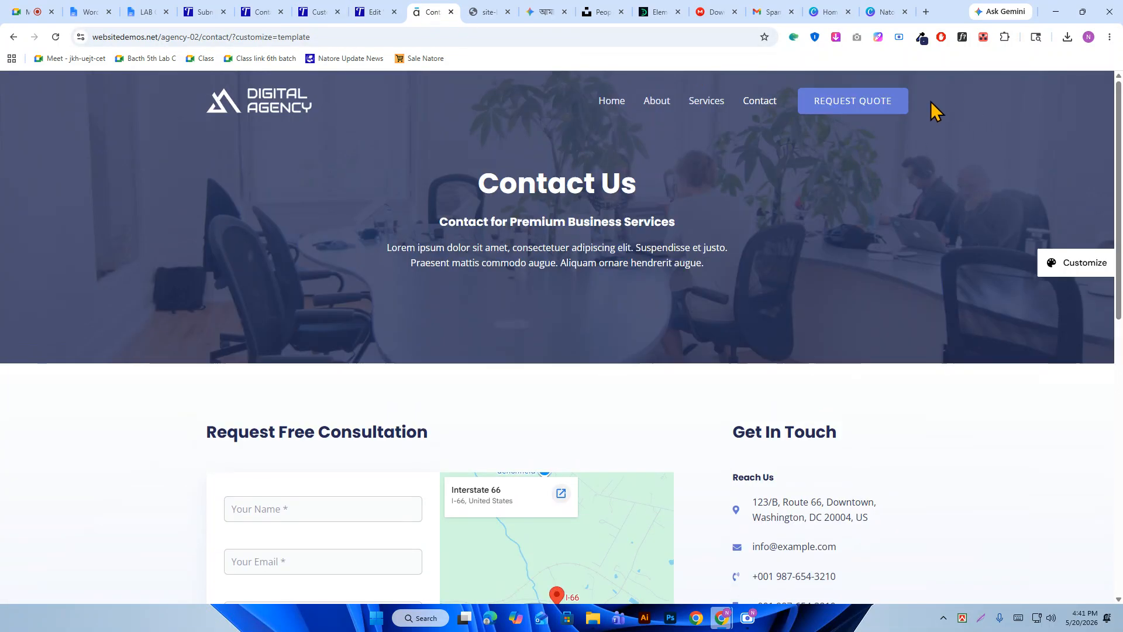
left_click_drag(894, 100, 812, 94)
right_click(820, 98)
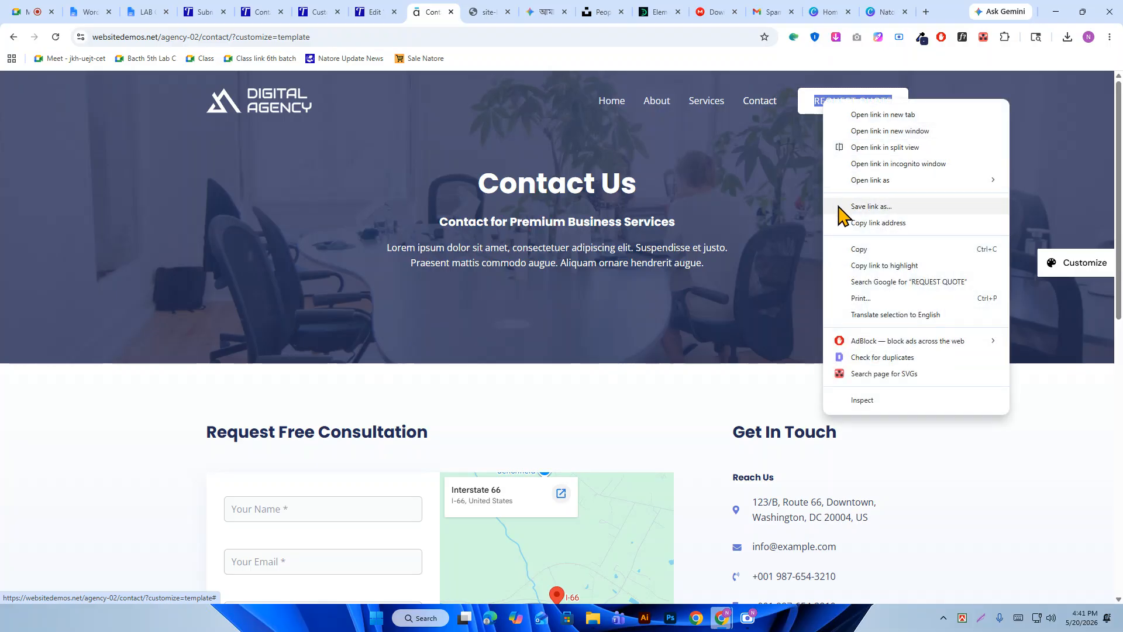
left_click(852, 251)
left_click(370, 11)
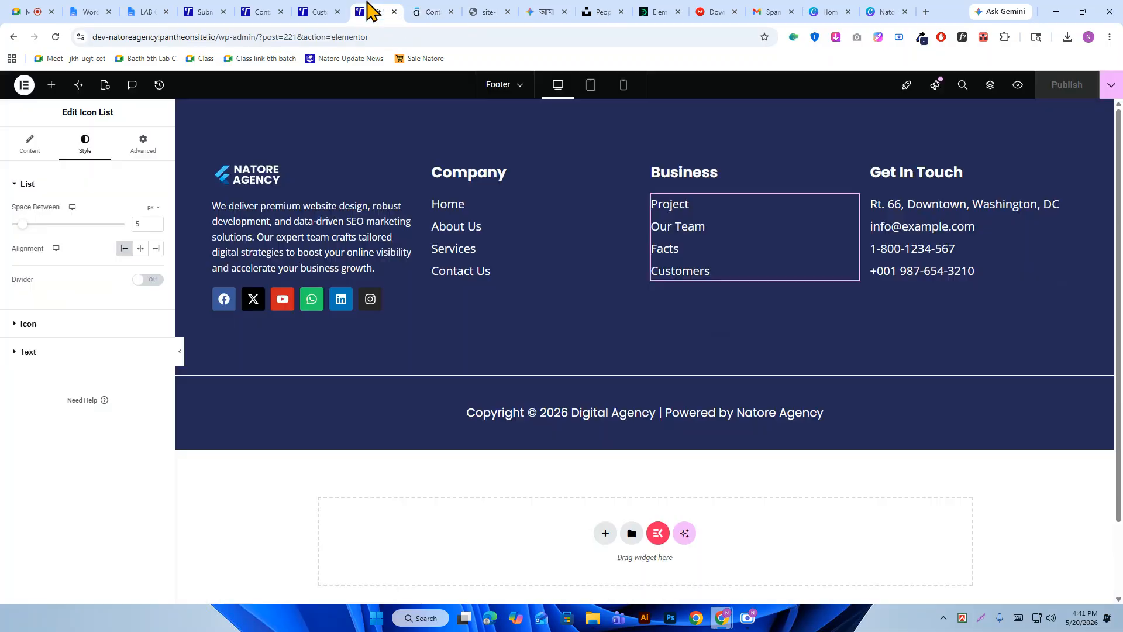
left_click_drag(320, 11, 374, 8)
right_click(68, 221)
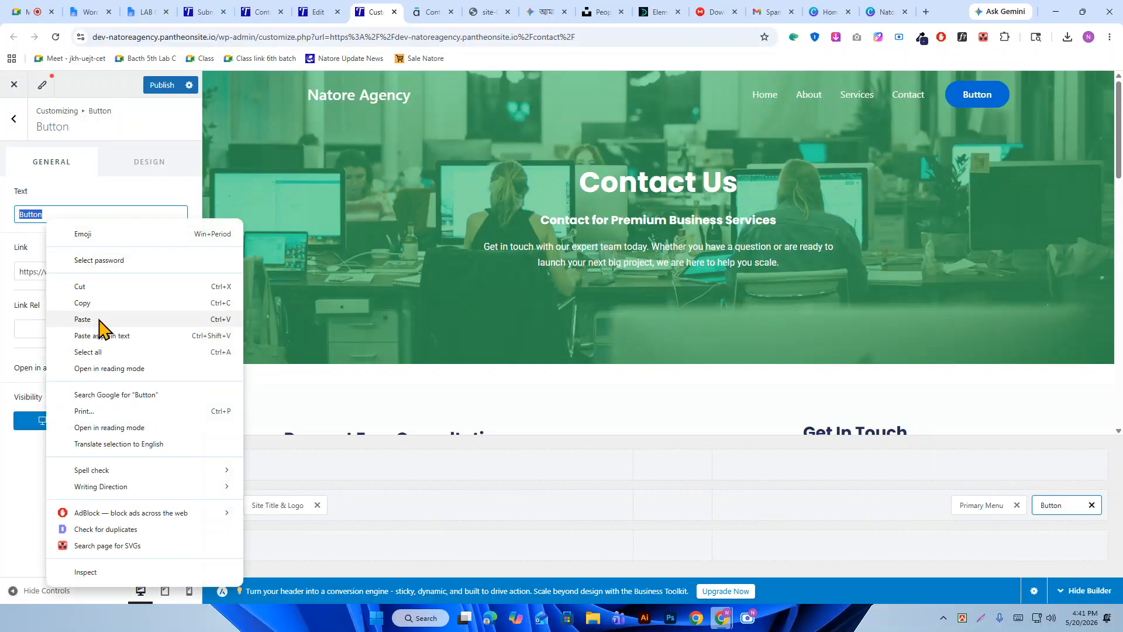
left_click(98, 326)
left_click(84, 271)
left_click(268, 12)
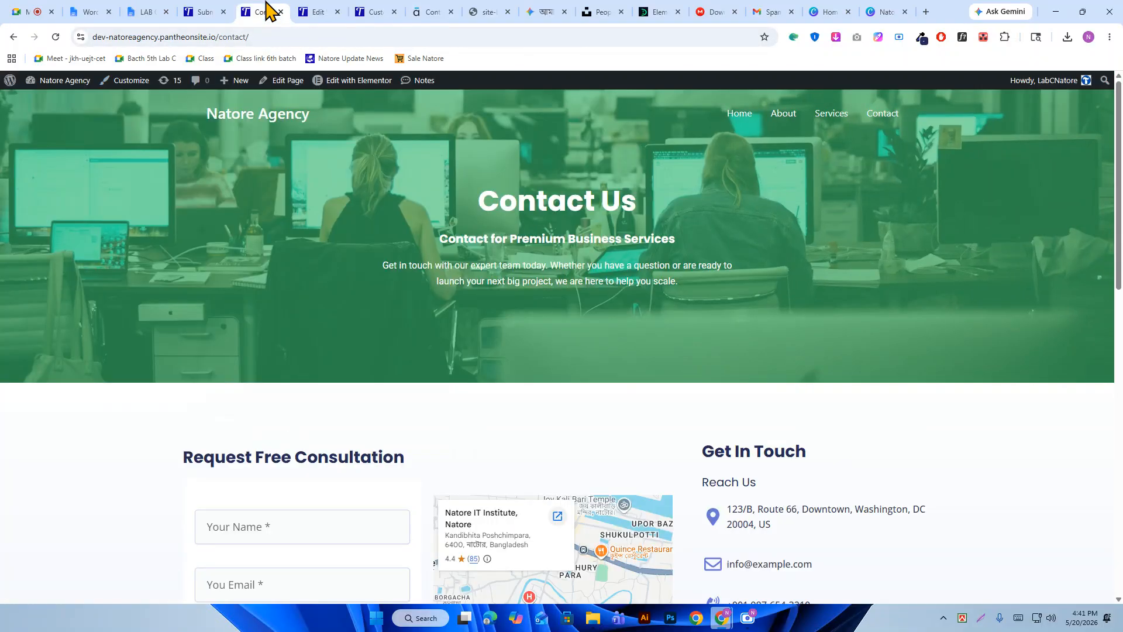
right_click(892, 124)
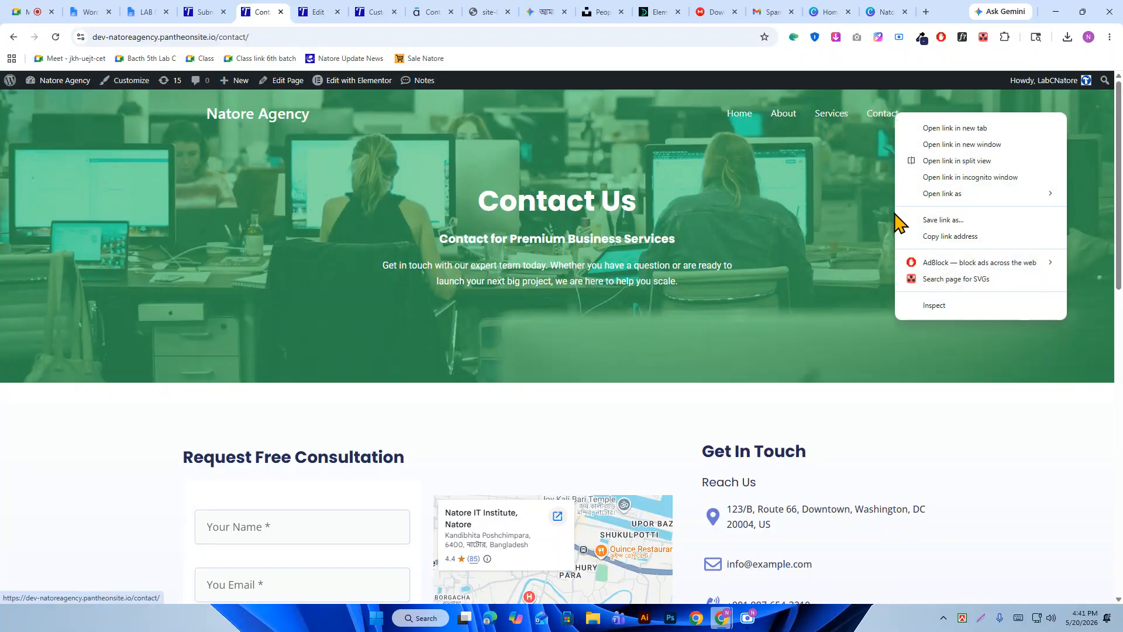
left_click(919, 236)
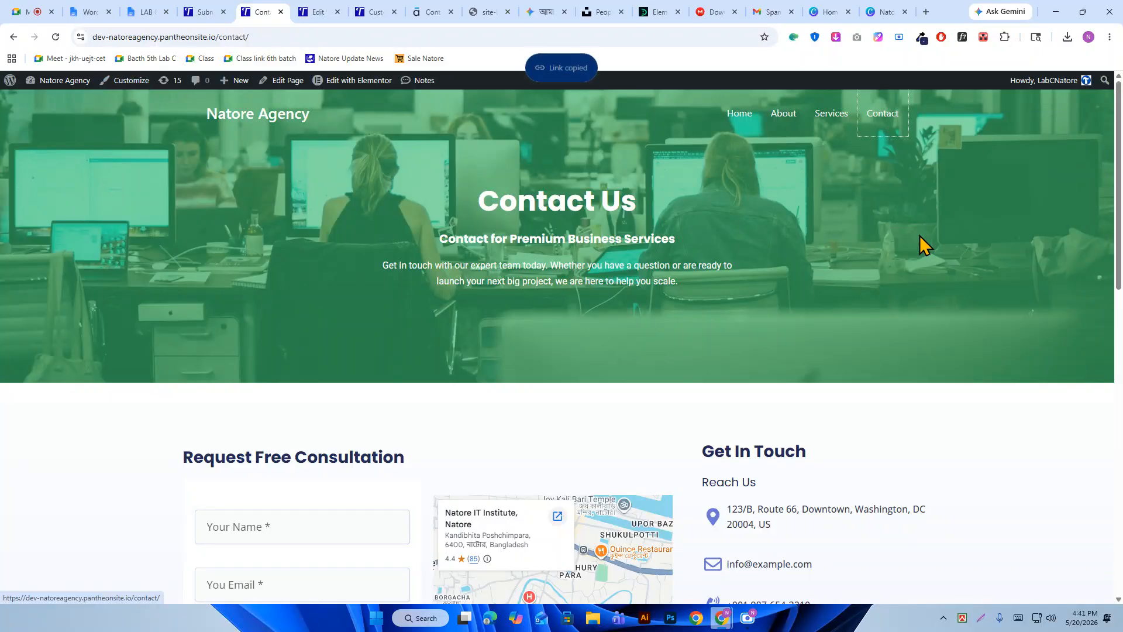
left_click(318, 11)
left_click(365, 9)
left_click(78, 275)
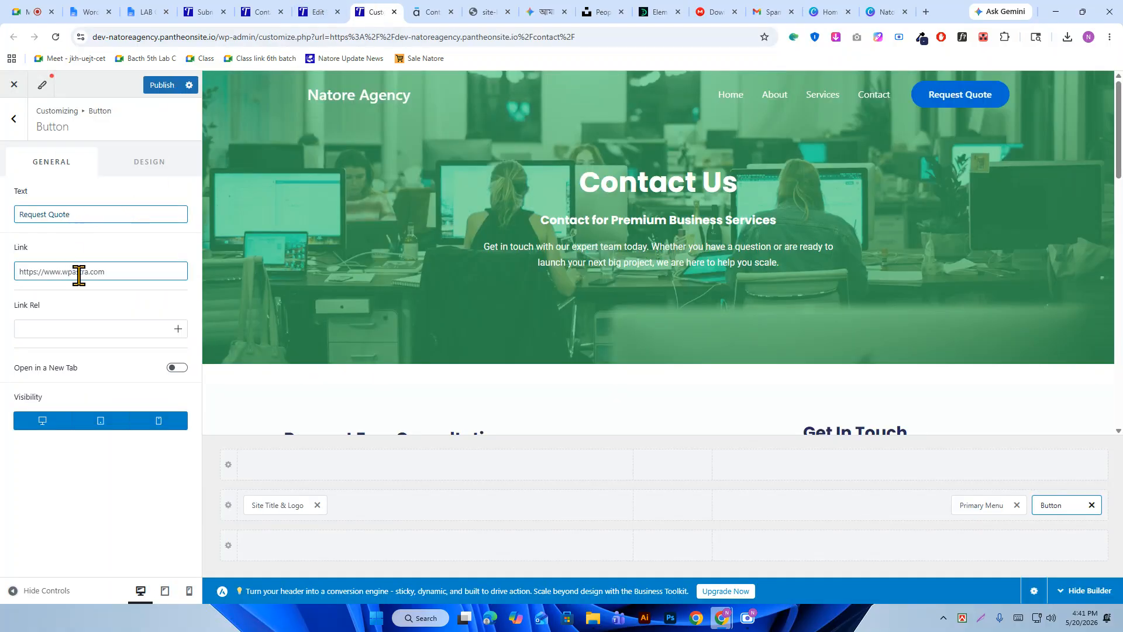
triple_click(93, 274)
right_click(94, 280)
left_click(148, 339)
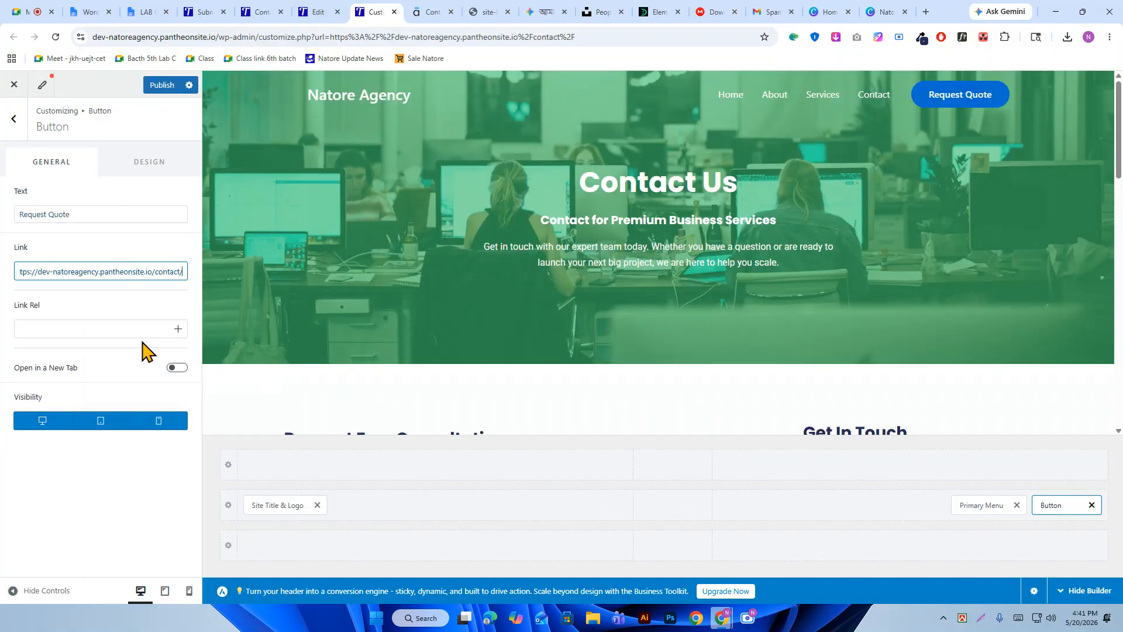
Make the header button's link open in a new tab and publish the Customizer changes.
left_click(176, 369)
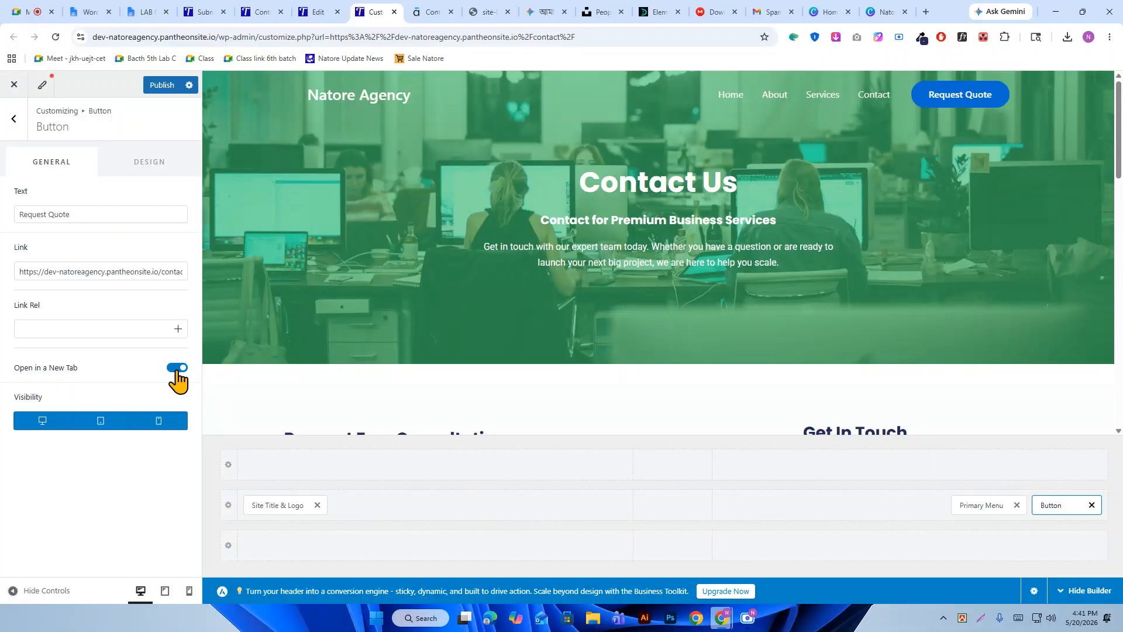
left_click(160, 86)
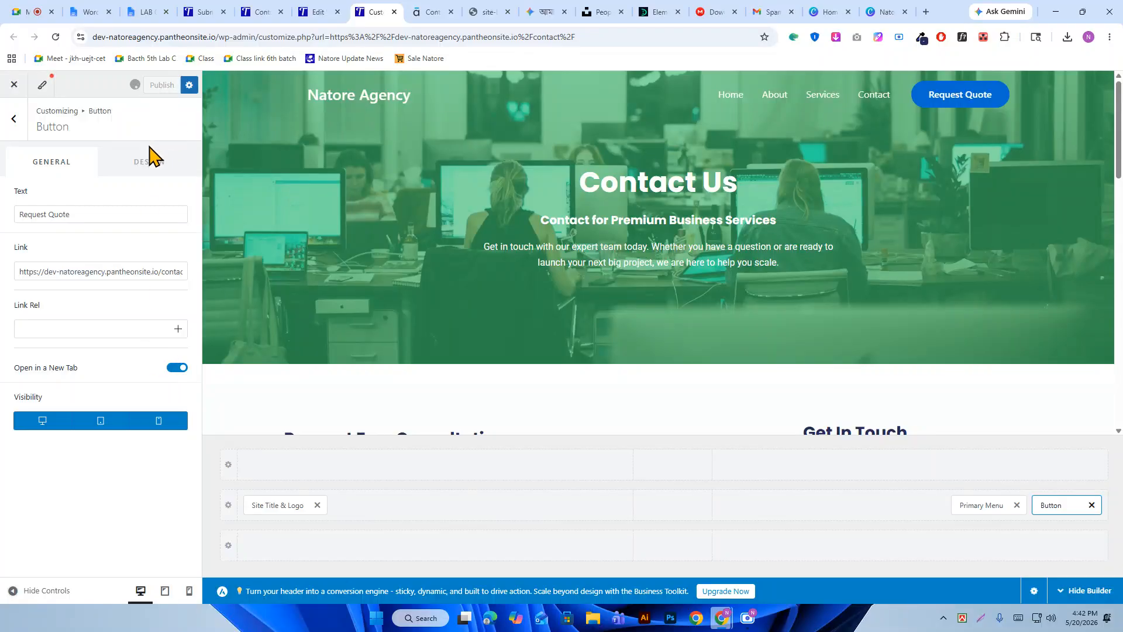
Inspect the demo site's header Request Quote button and copy its background colour hex code, #6878d6.
left_click(433, 12)
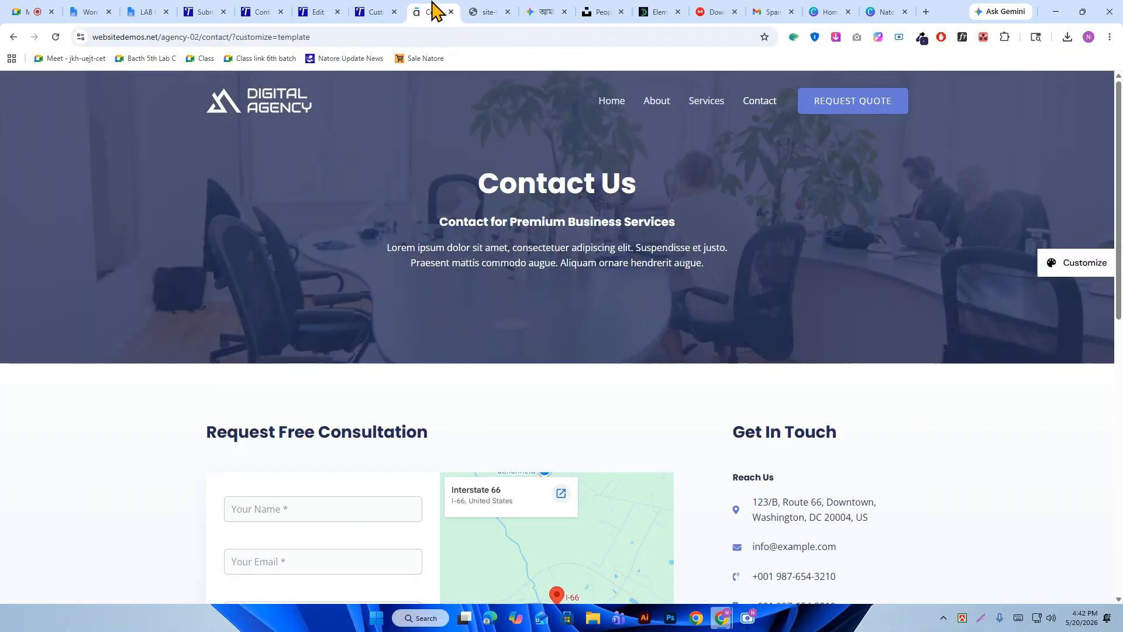
triple_click(809, 107)
left_click_drag(925, 134, 926, 128)
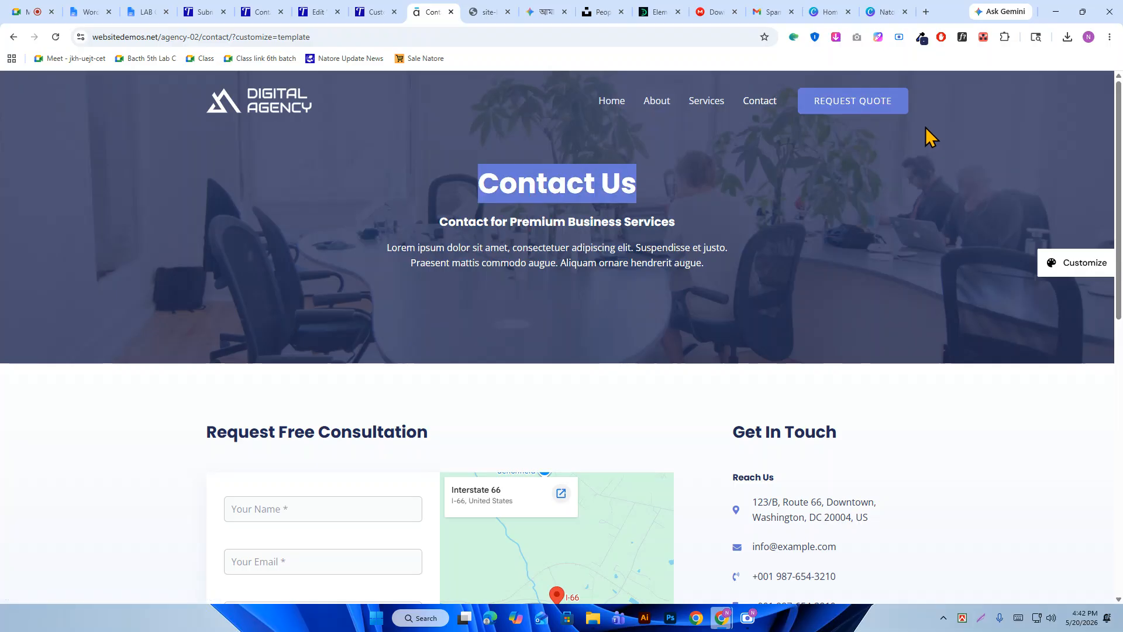
left_click(881, 134)
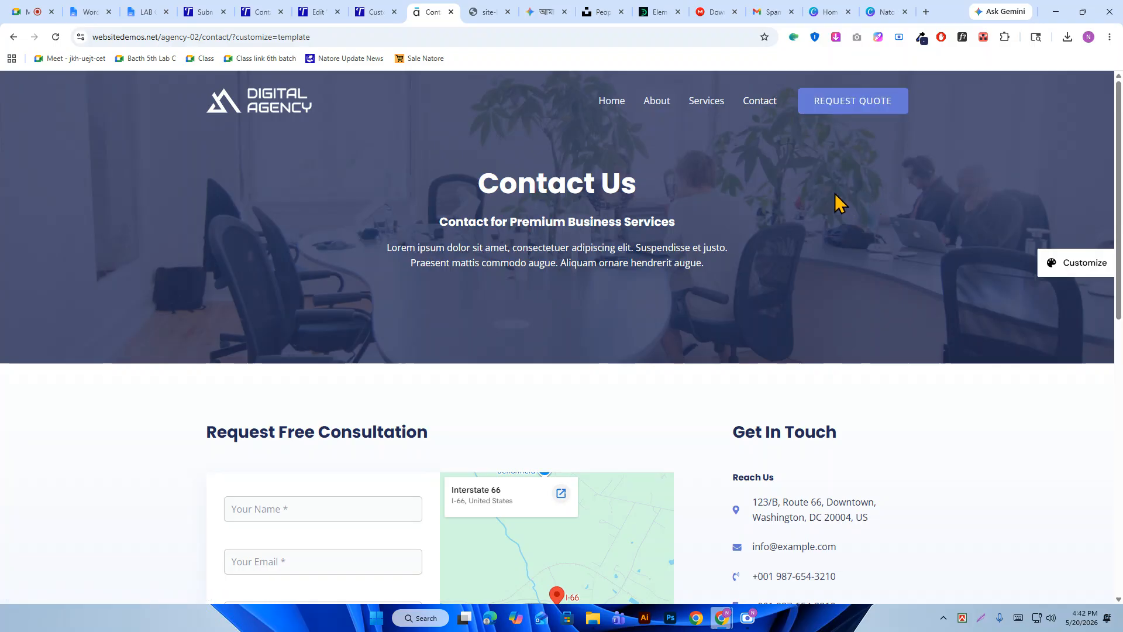
right_click(901, 108)
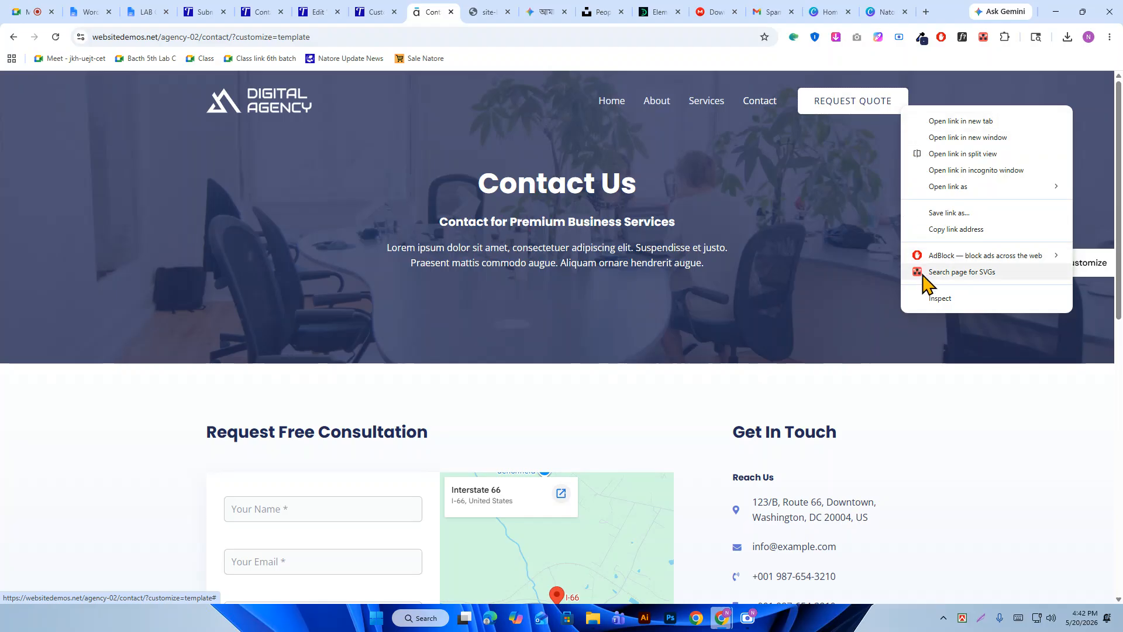
left_click(930, 300)
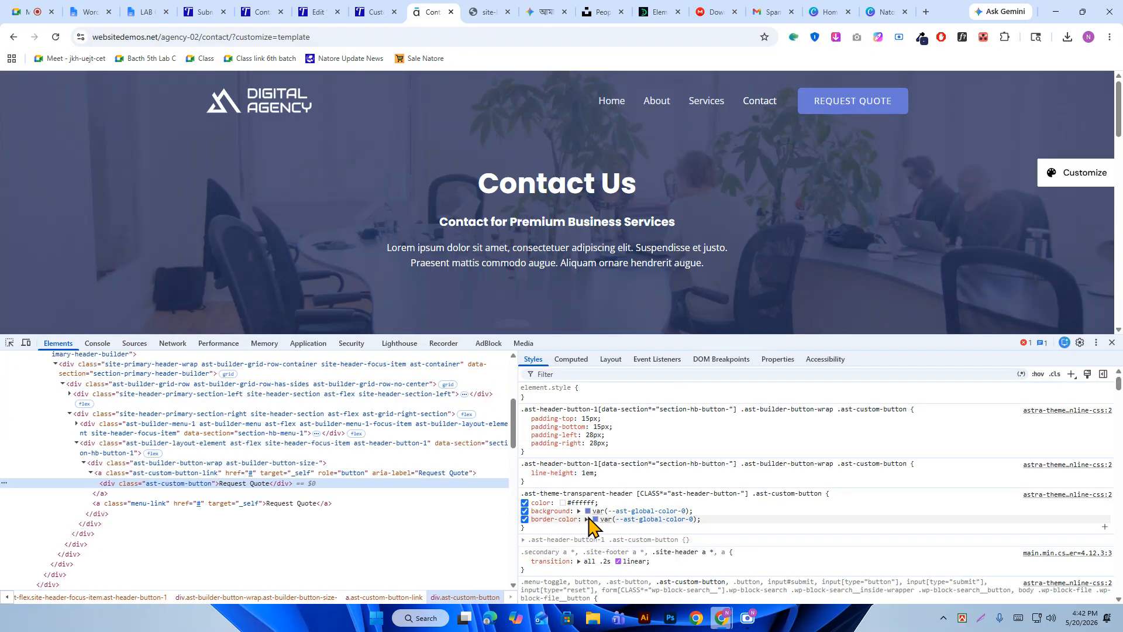
left_click(588, 511)
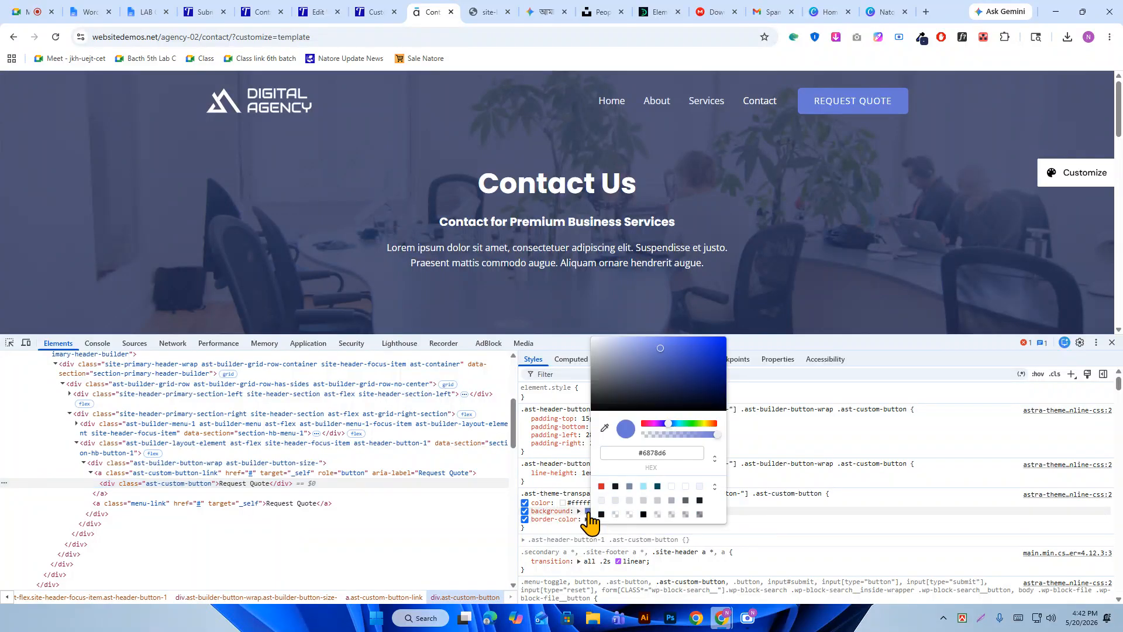
triple_click(643, 454)
right_click(640, 455)
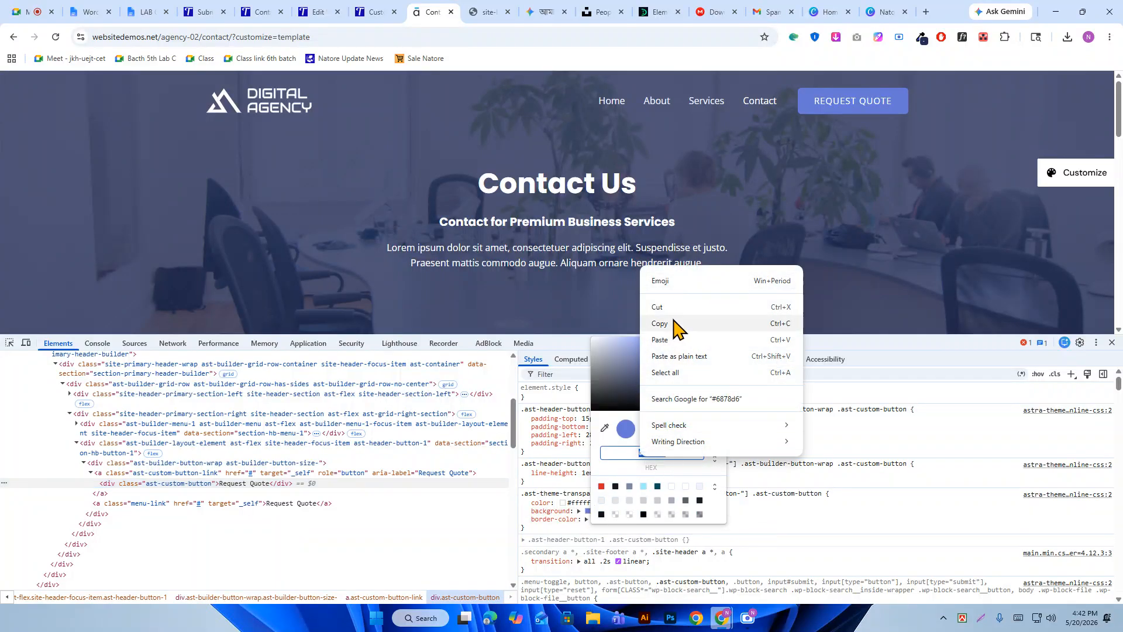
left_click(660, 323)
Back in the Customizer, set the header button's normal background colour to 6878D6 using the copied code.
left_click(369, 12)
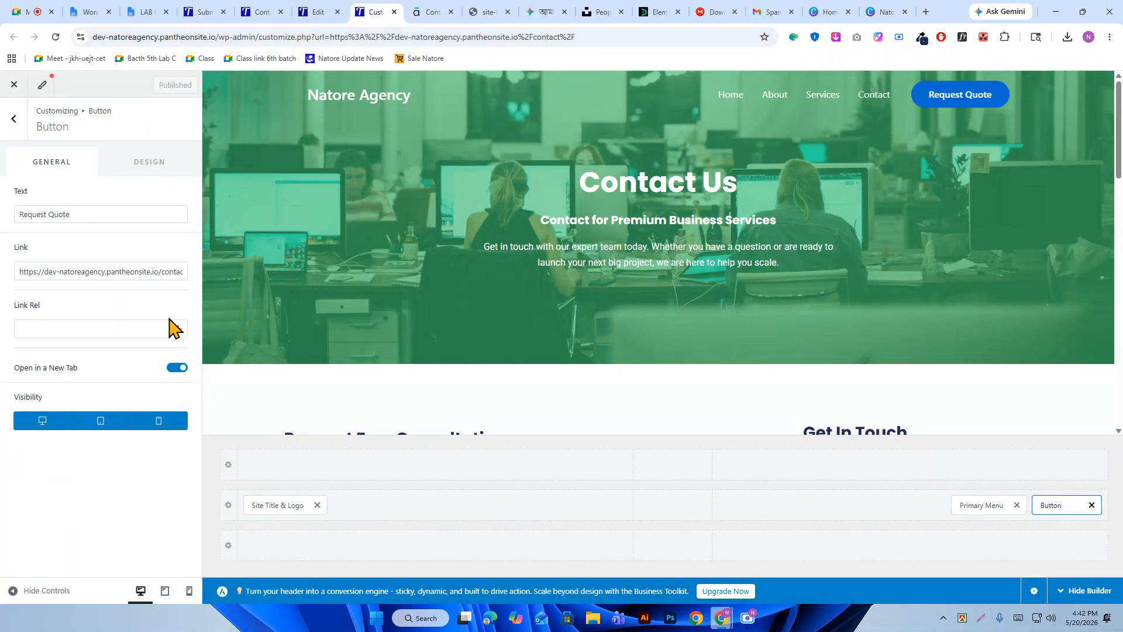
left_click(144, 173)
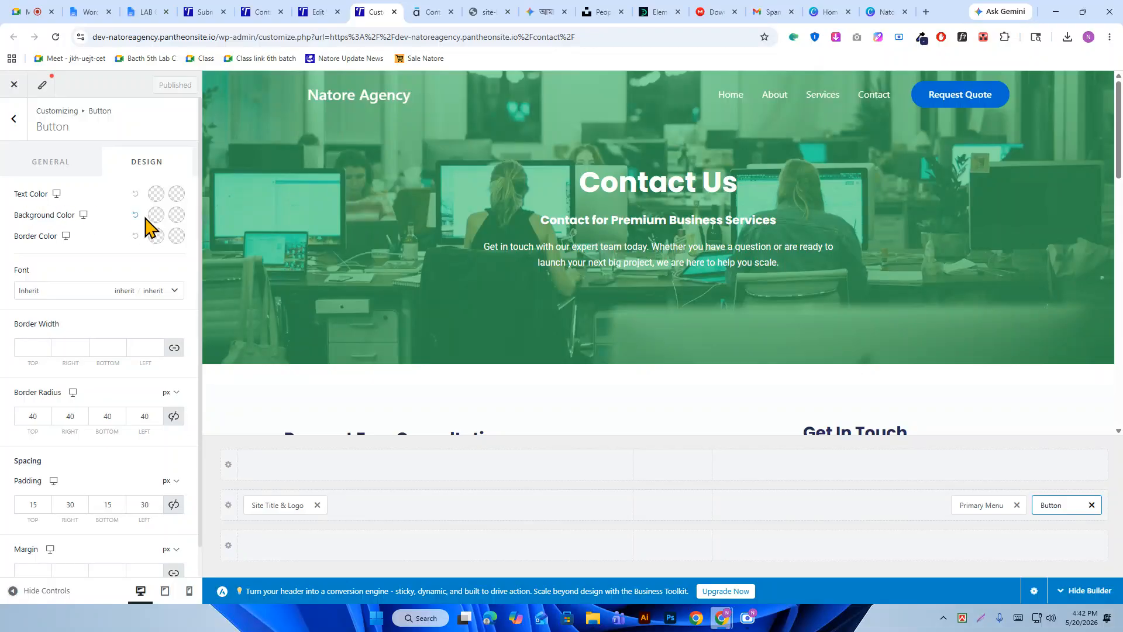
left_click(155, 216)
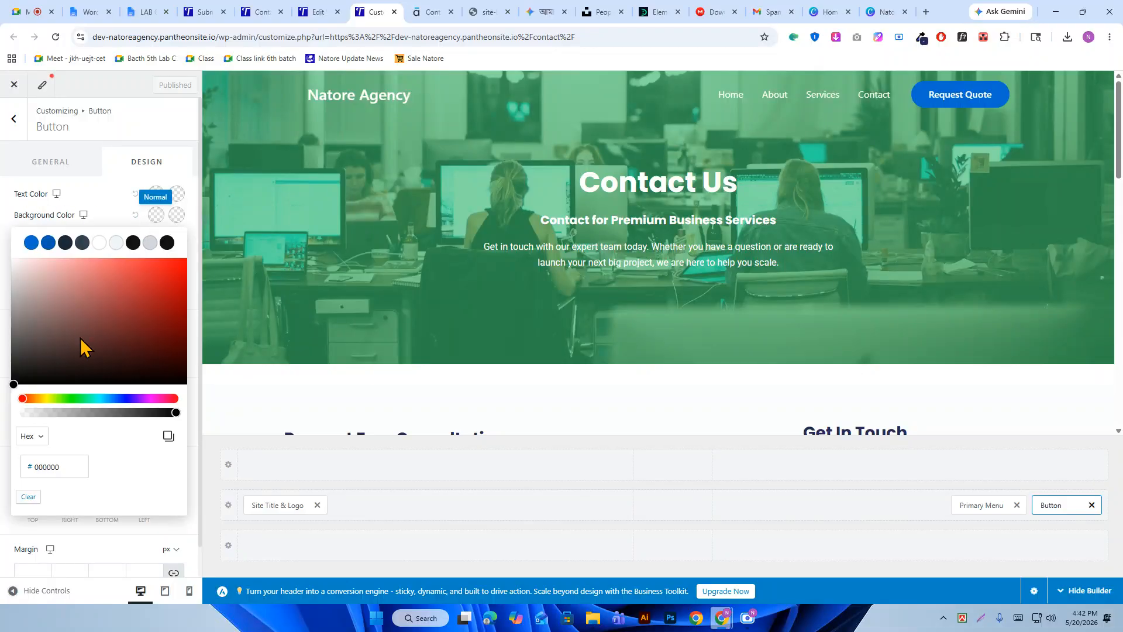
left_click(52, 465)
double_click(51, 465)
right_click(51, 465)
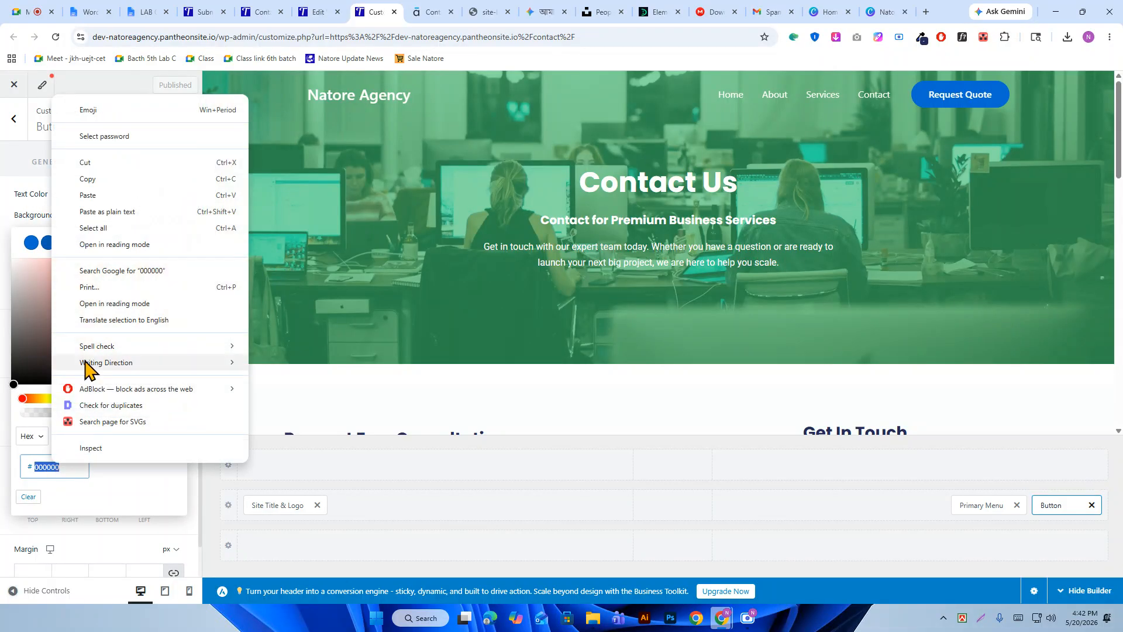
left_click(107, 217)
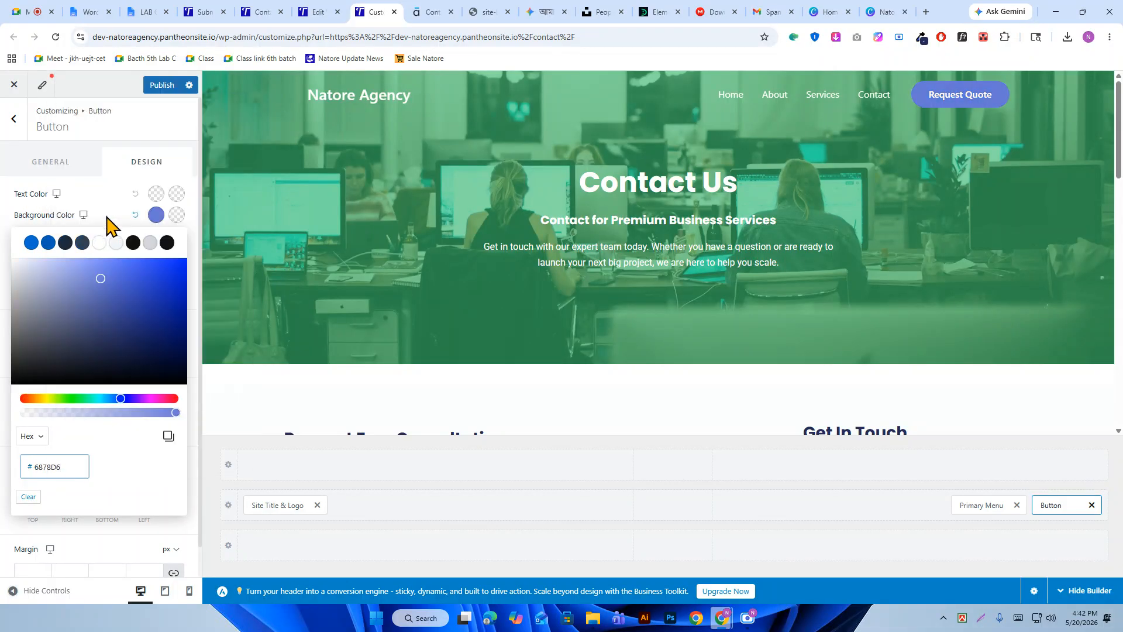
Set the header button's hover-state background to white, its normal text colour to FFFFFF and its hover-state text colour to 1E293B.
left_click(172, 219)
left_click(105, 243)
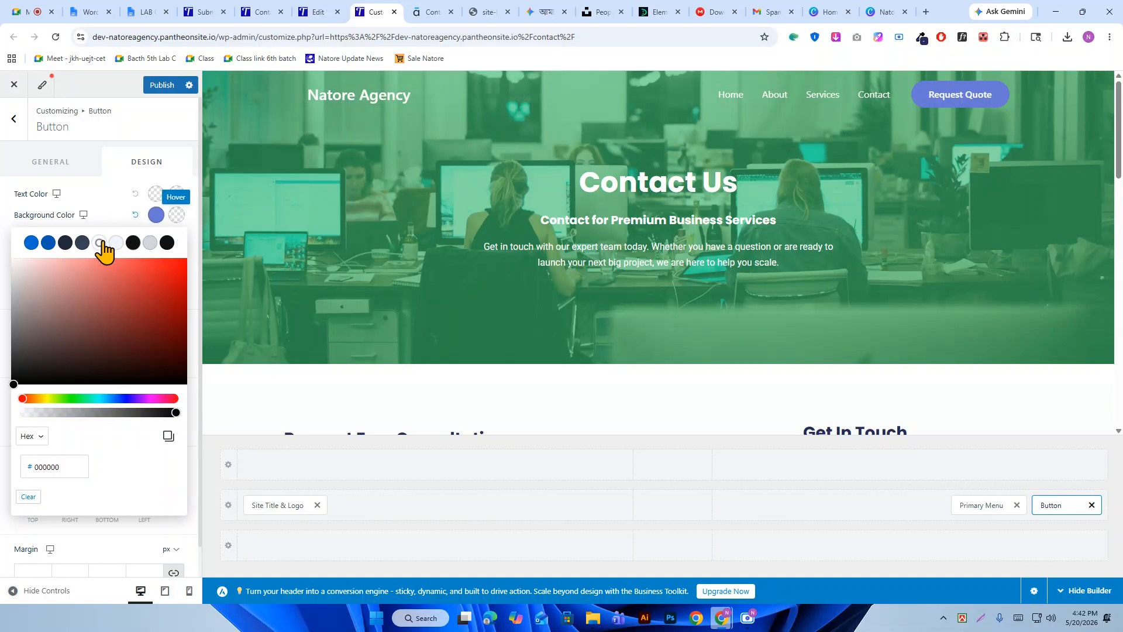
left_click(155, 194)
left_click(98, 222)
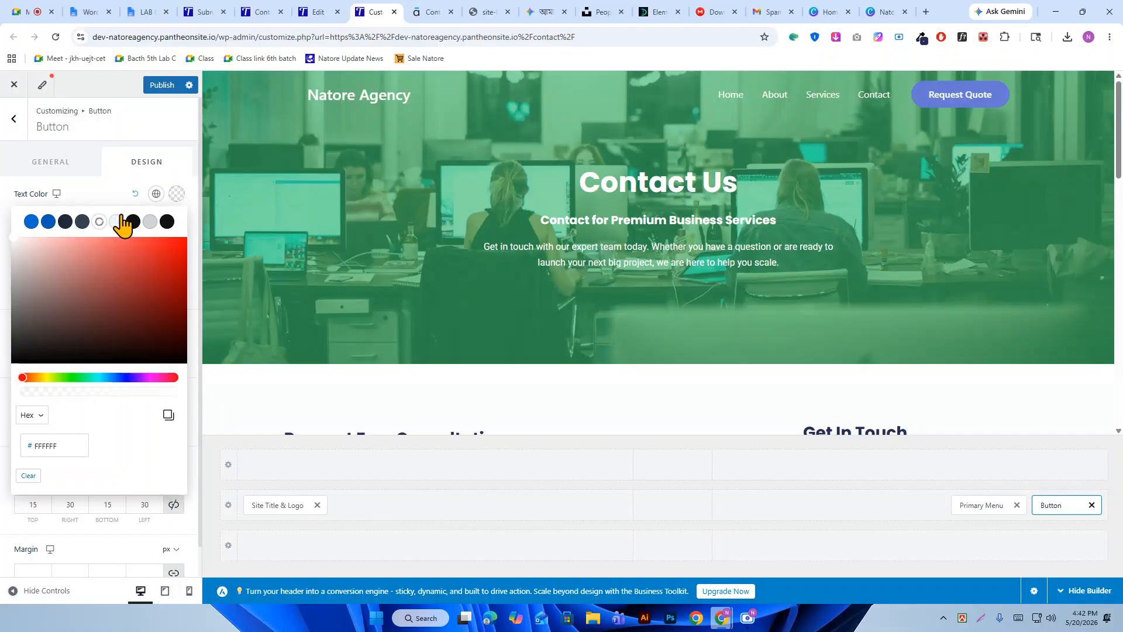
left_click(172, 196)
left_click(66, 224)
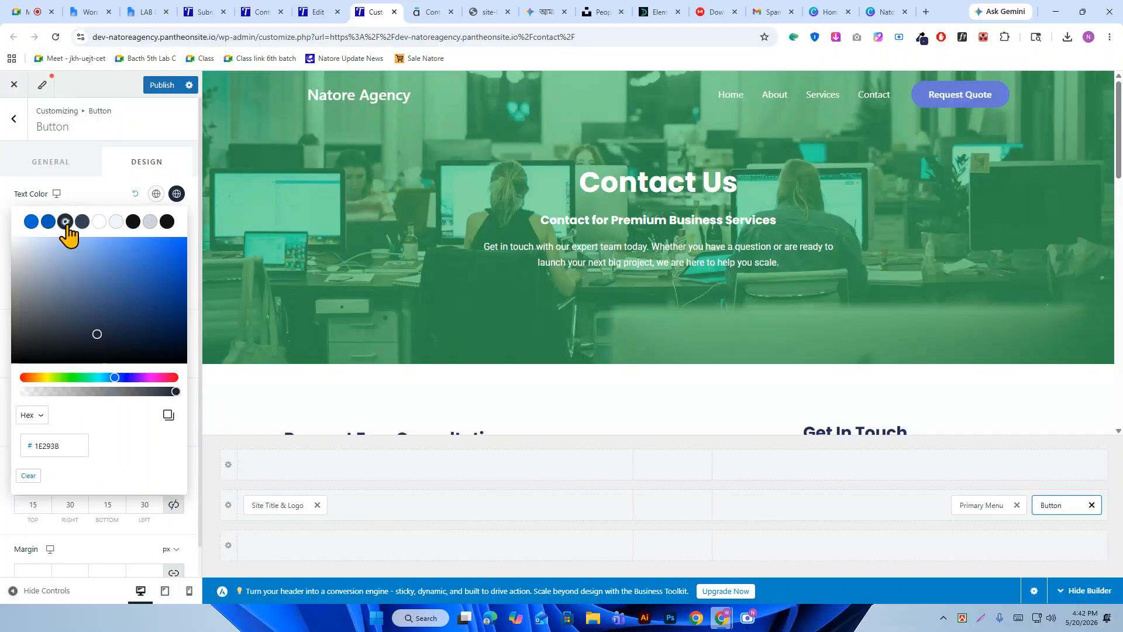
left_click(94, 203)
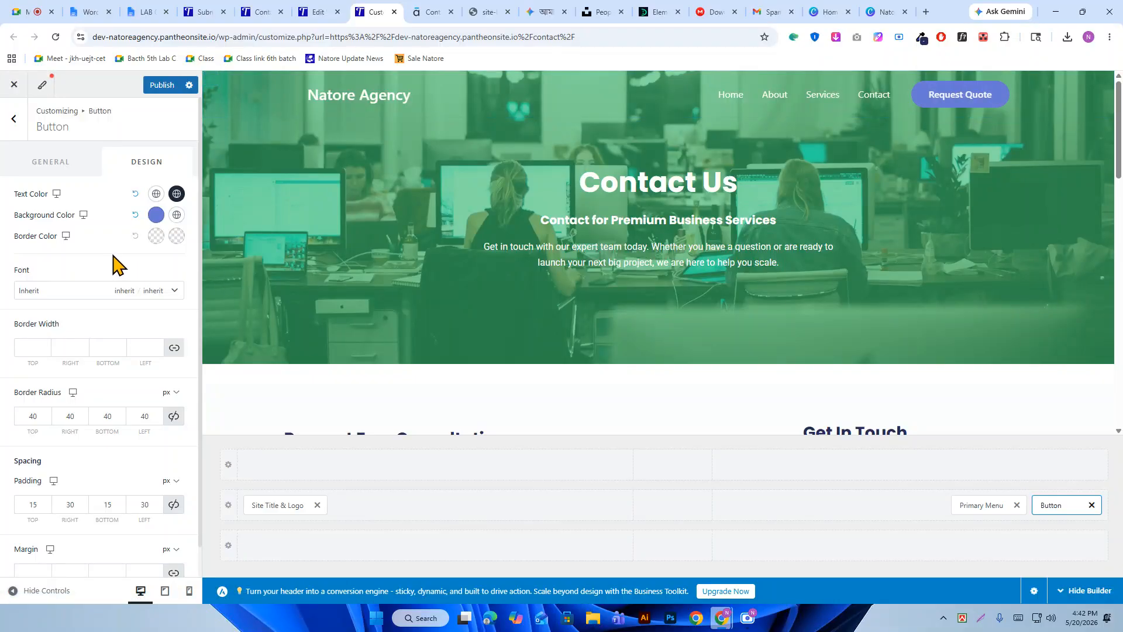
Set the header button's font to Poppins, uppercase, with Semi-Bold 600 weight.
left_click(92, 299)
left_click(77, 341)
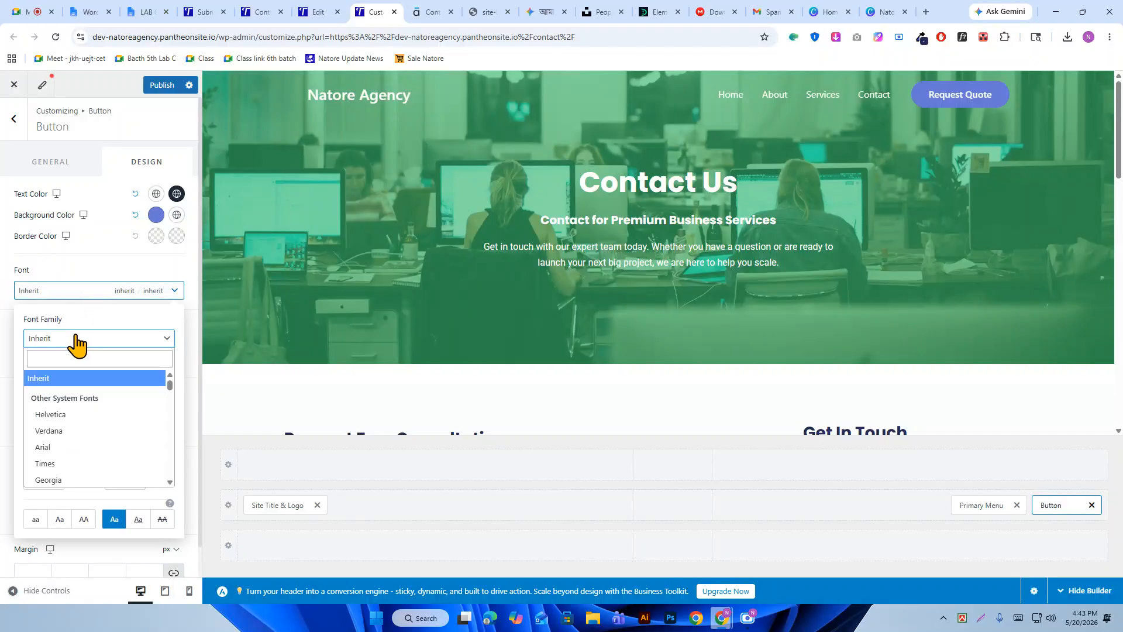
type("poppins")
key("Return")
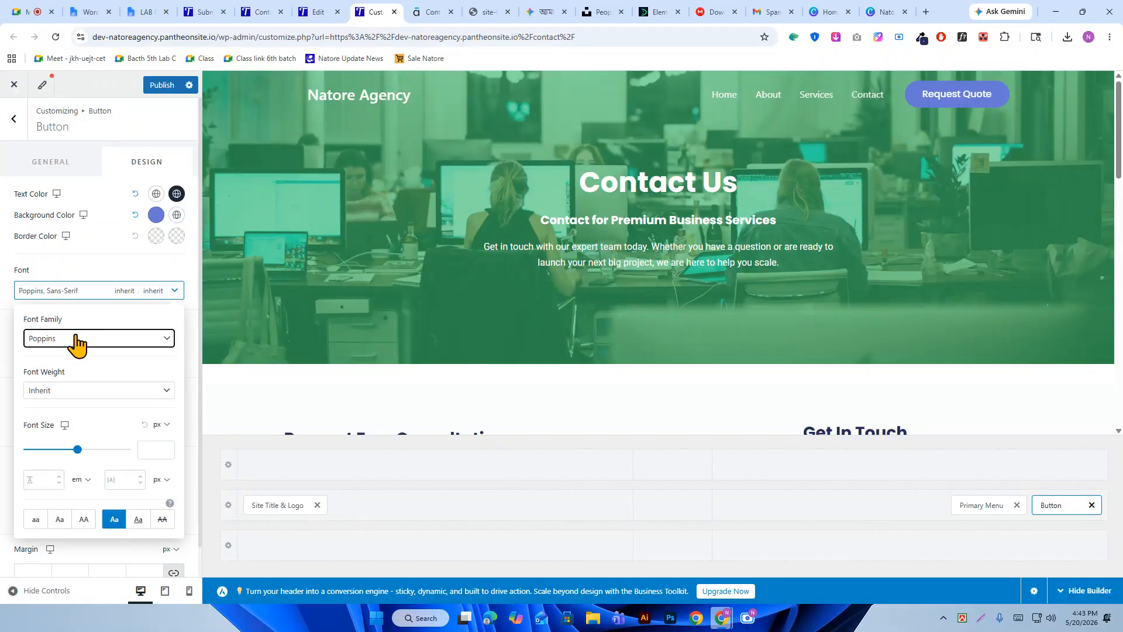
left_click(84, 522)
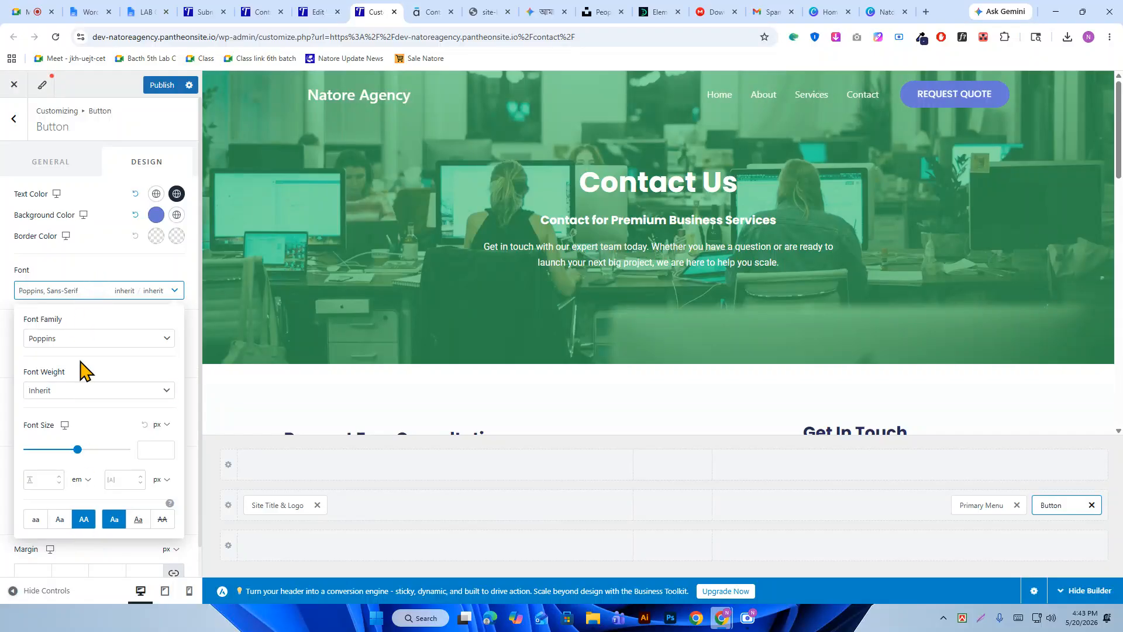
left_click(81, 390)
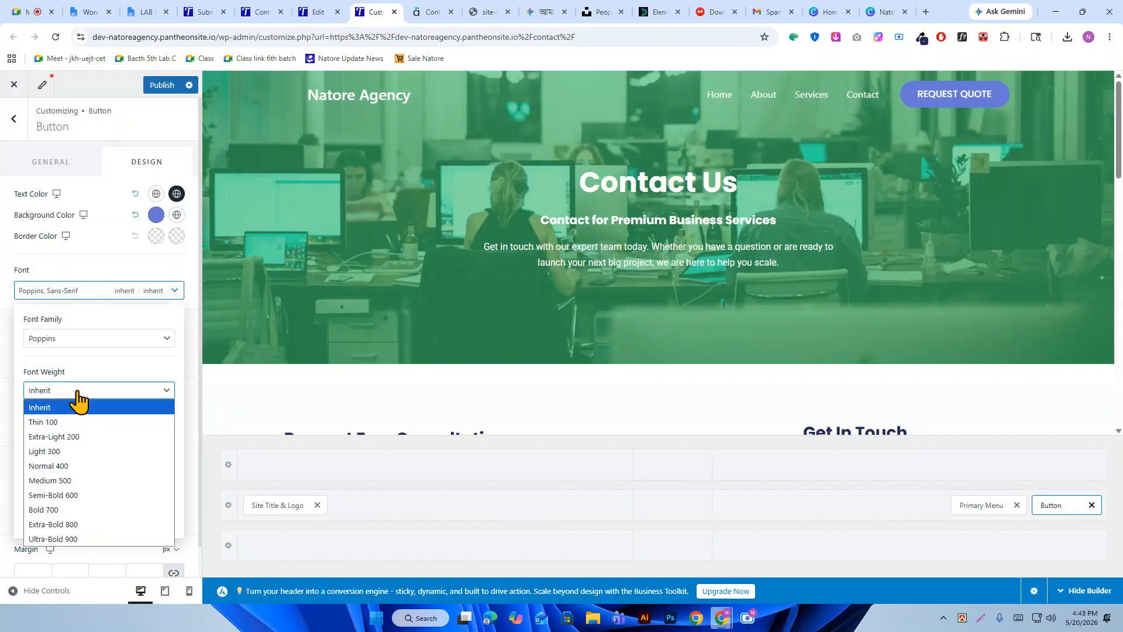
left_click(71, 496)
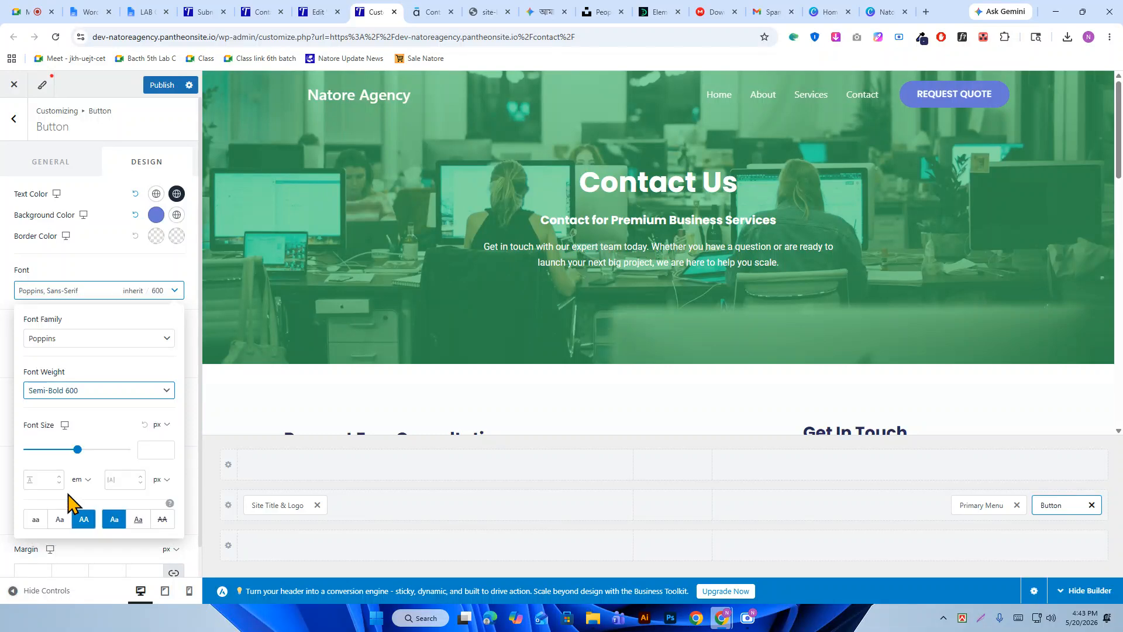
left_click(99, 285)
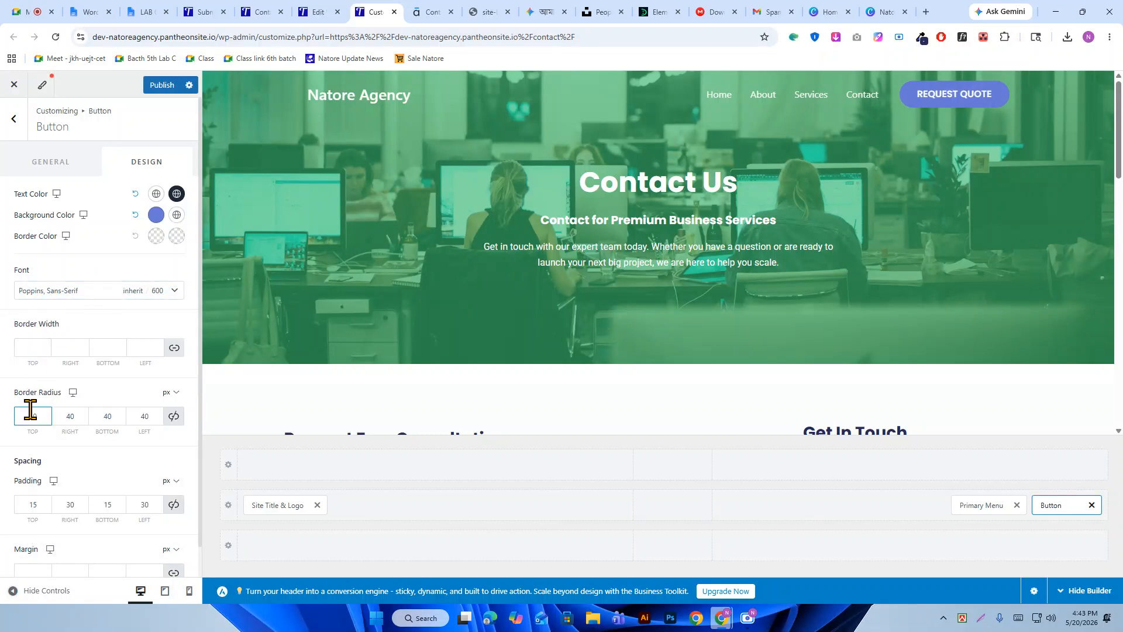
Set the header button's border radius to 5 px on all linked corners and publish the changes.
scroll(107, 382, "down", 1)
left_click(160, 386)
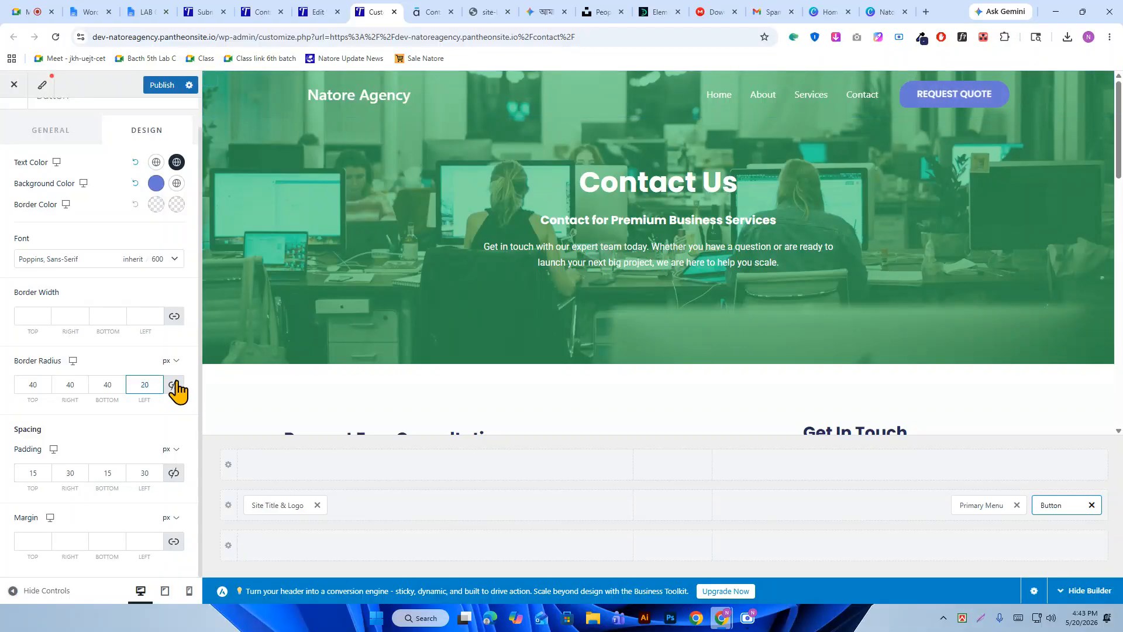
left_click(152, 390)
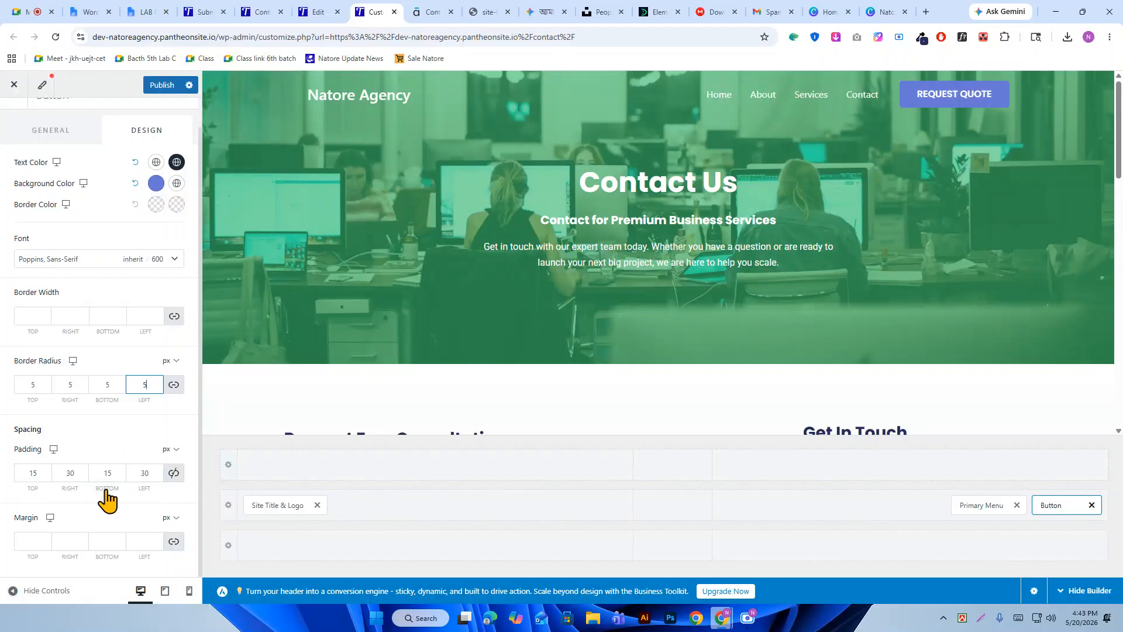
scroll(106, 417, "up", 1)
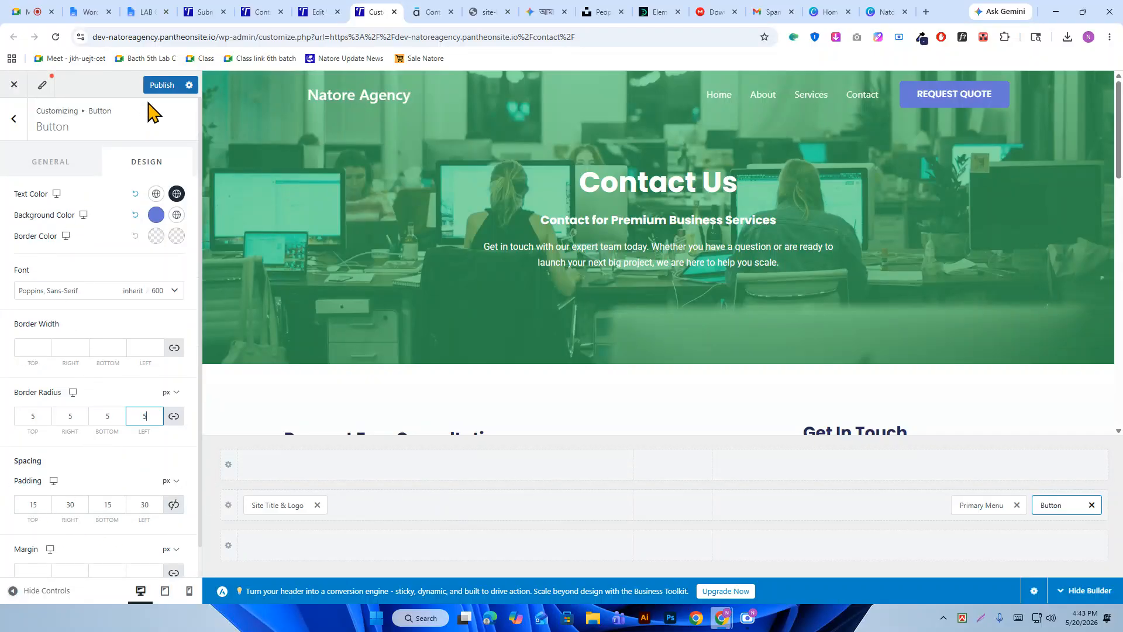
left_click(159, 86)
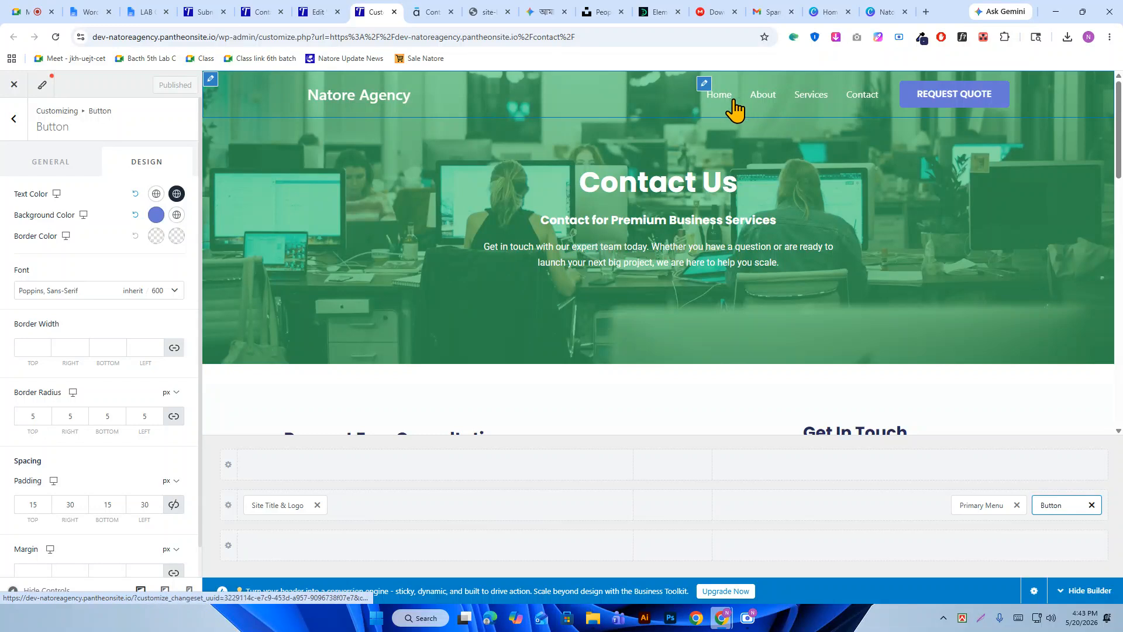
Set the menu font family of the header's Primary Menu to Poppins.
left_click(975, 502)
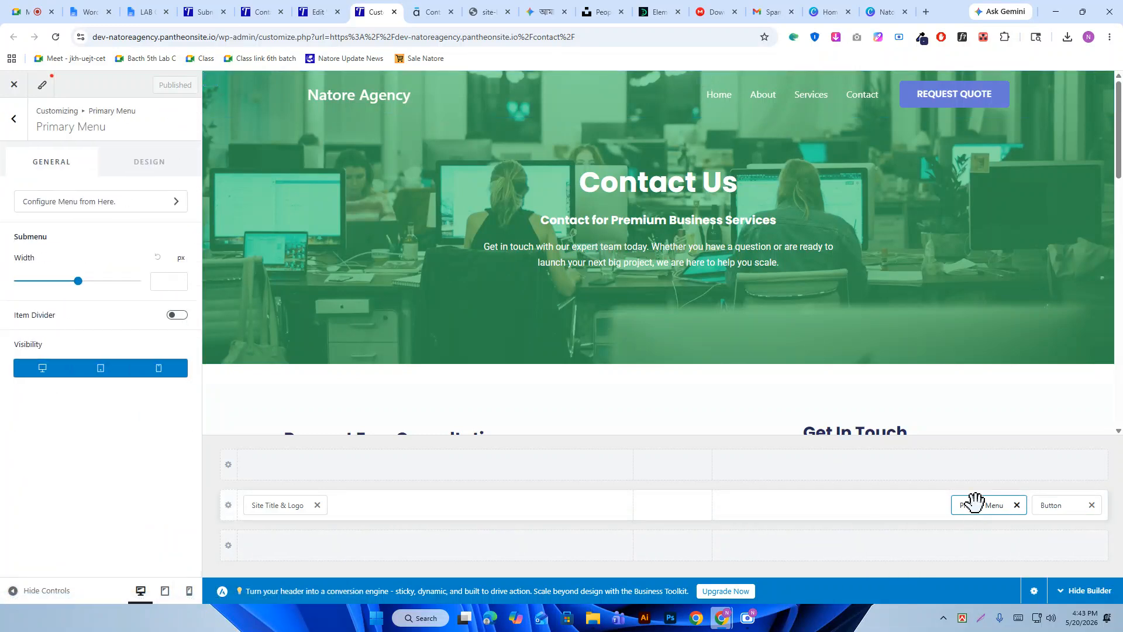
left_click(148, 171)
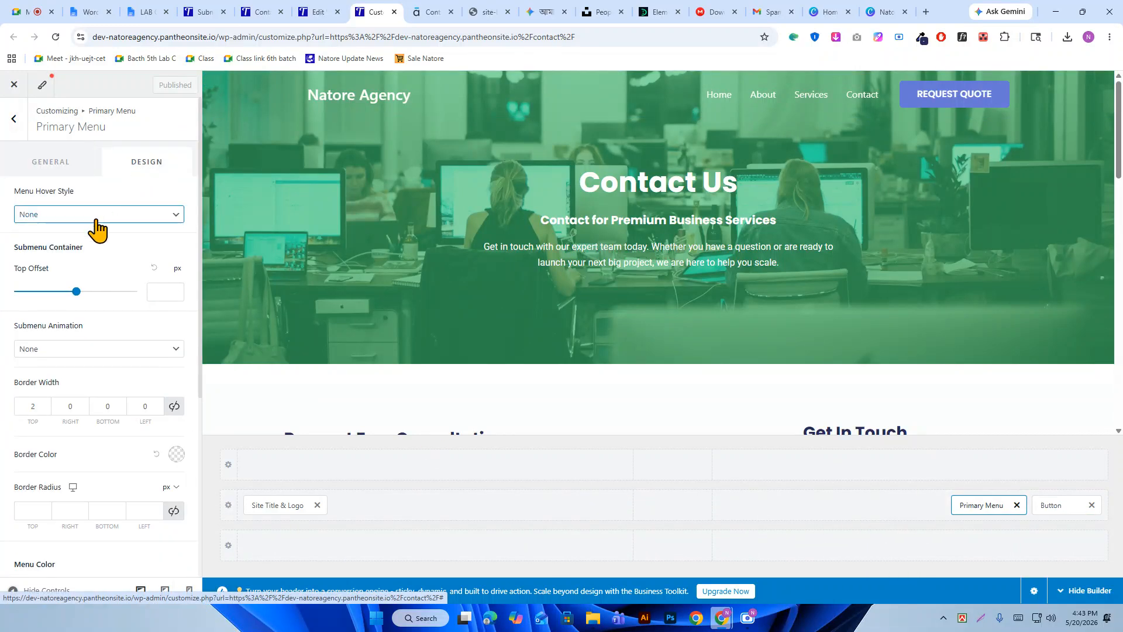
scroll(29, 430, "down", 4)
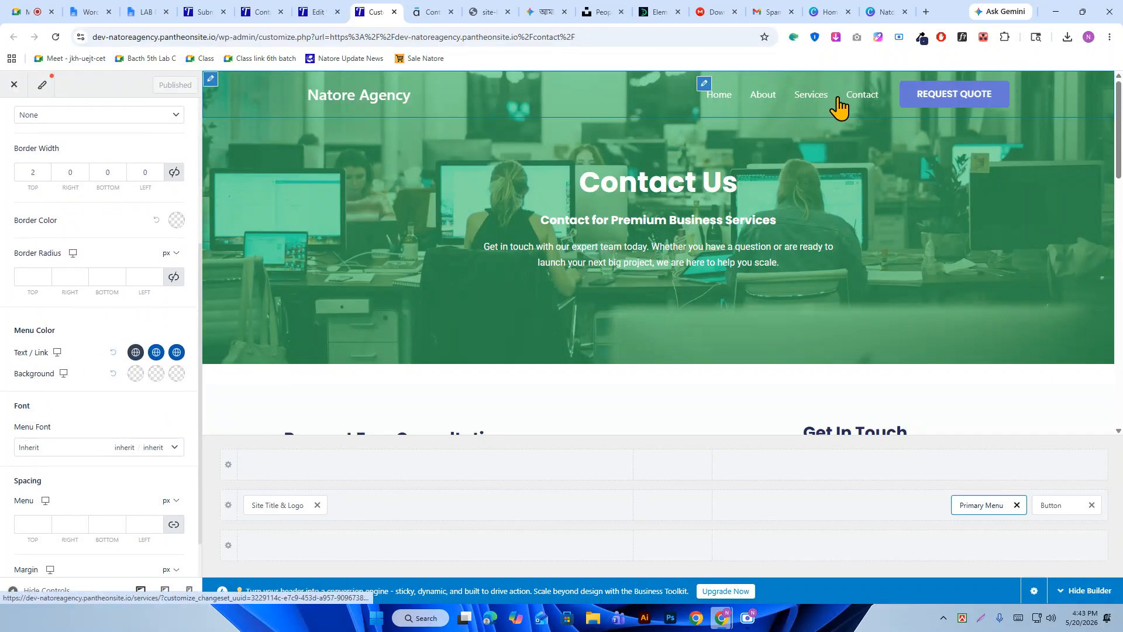
scroll(125, 381, "down", 1)
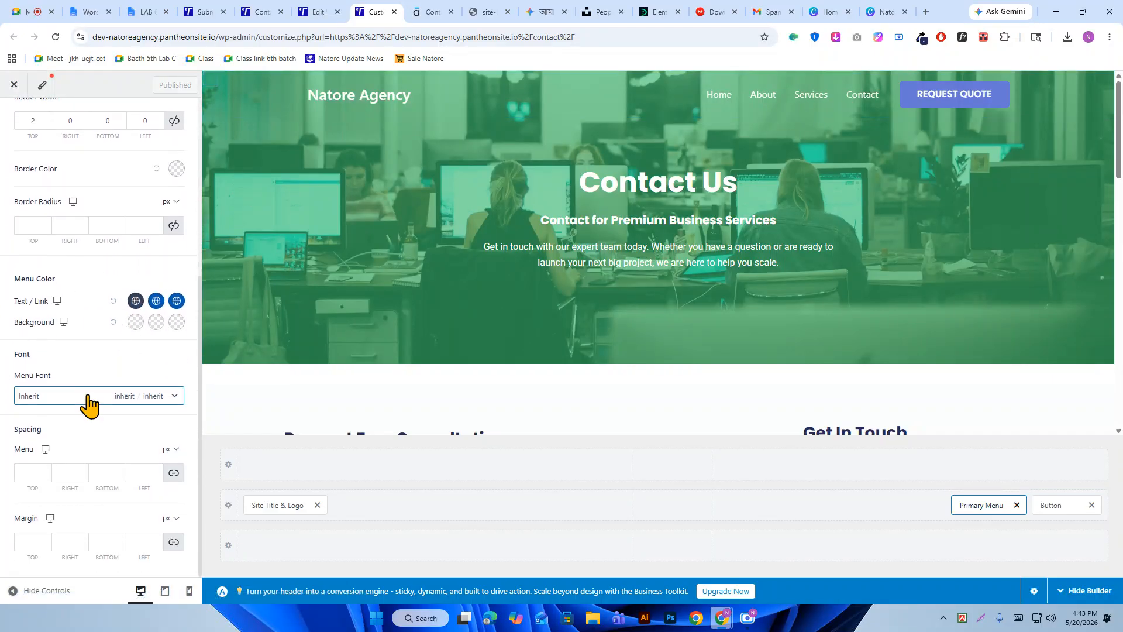
left_click(88, 398)
left_click(76, 457)
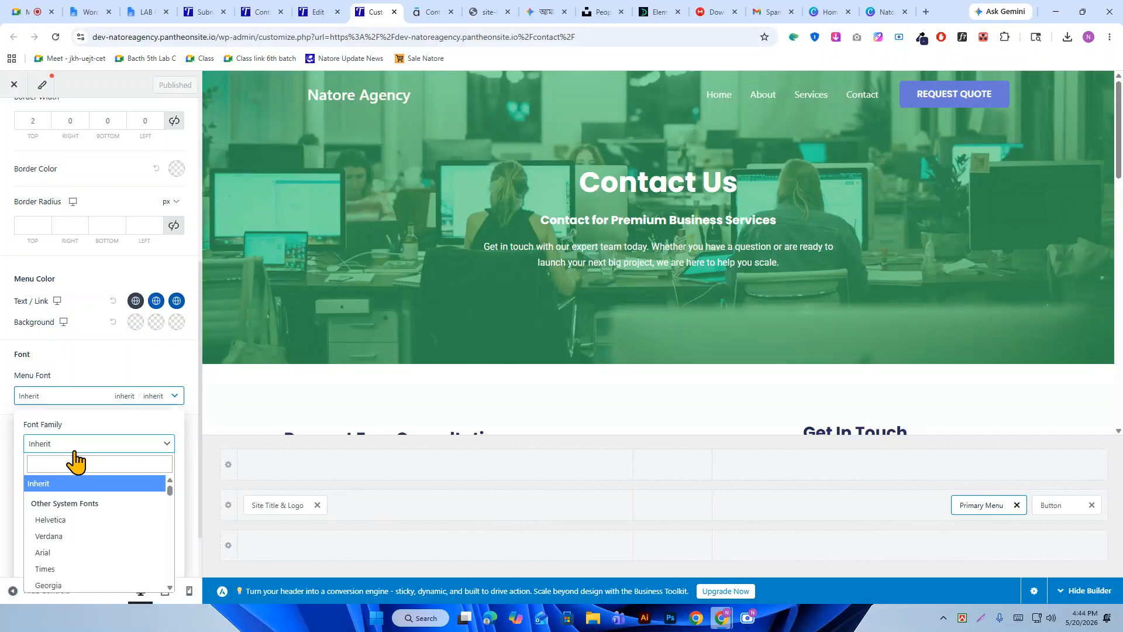
type("popp")
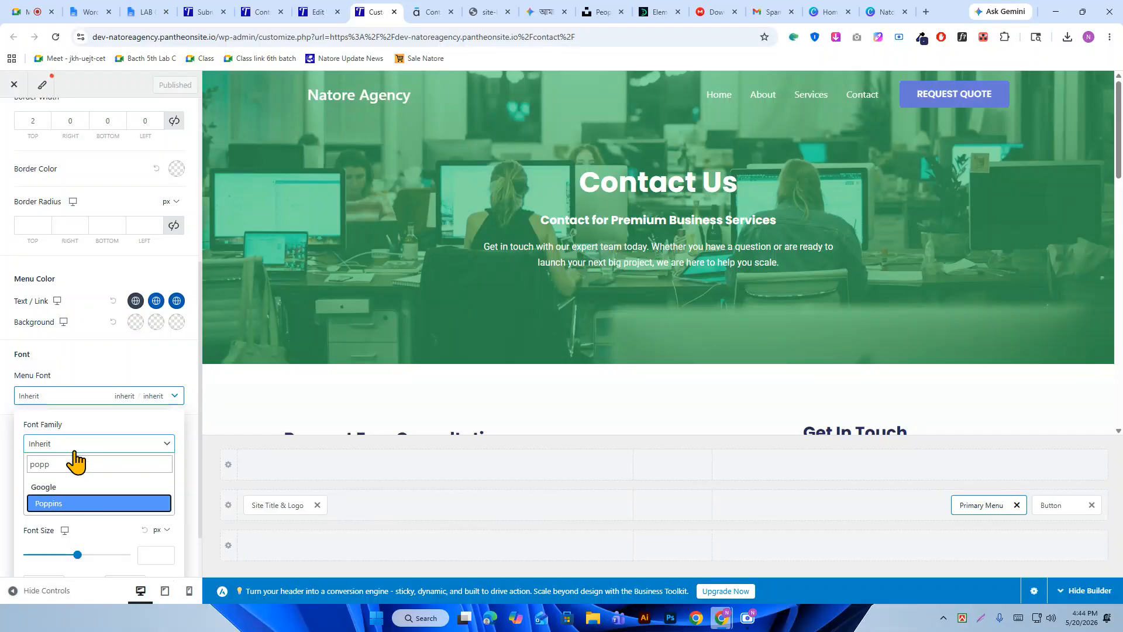
key("Return")
Set the Primary Menu's font size to 20 px and its text to uppercase.
scroll(88, 467, "down", 1)
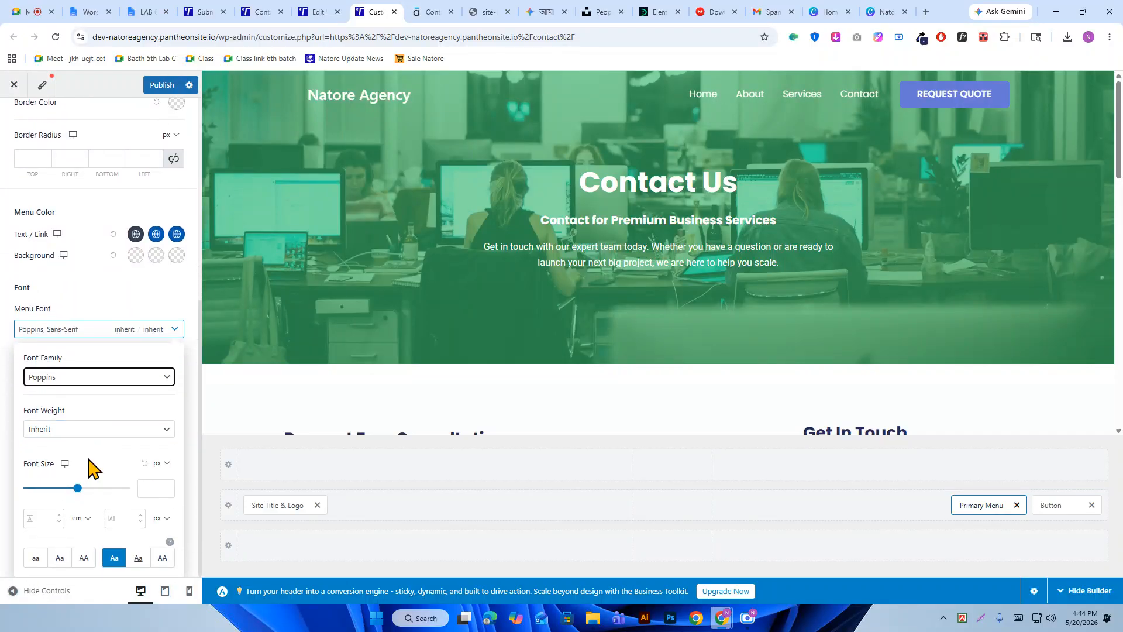
left_click(148, 488)
type("20")
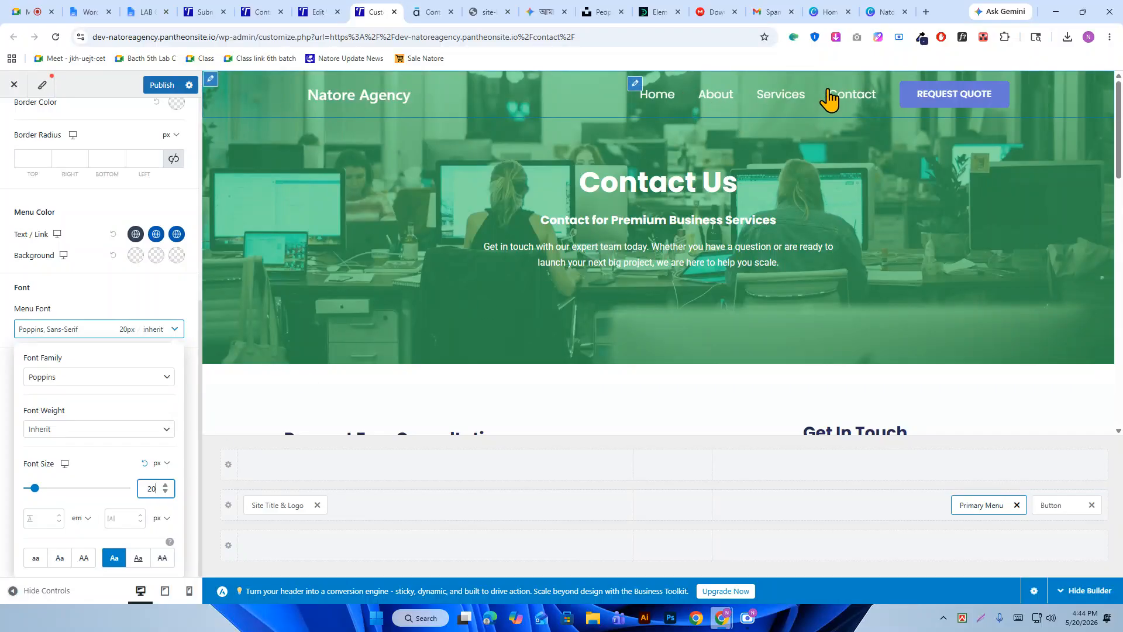
left_click(82, 559)
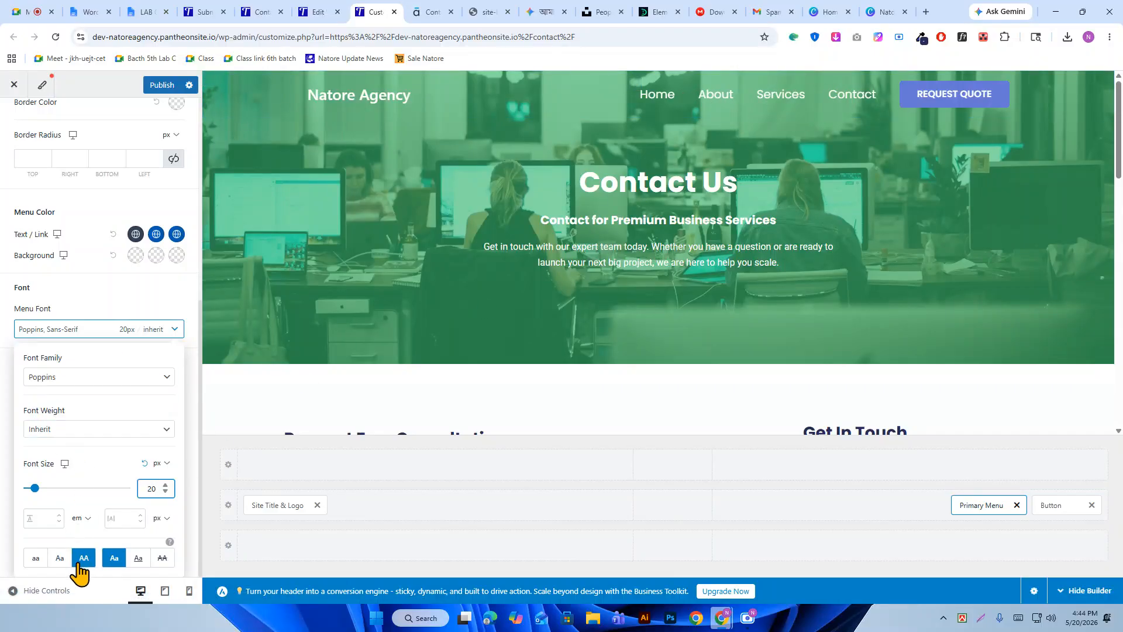
Remove the uppercase transform from the Primary Menu's font and publish the changes.
left_click(78, 563)
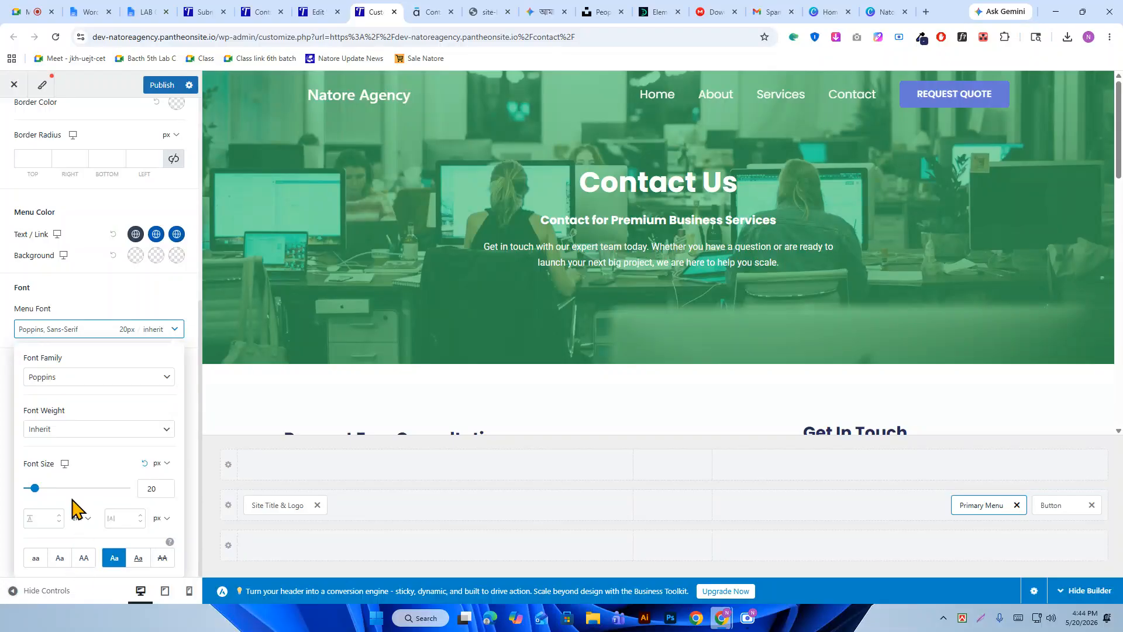
left_click(96, 310)
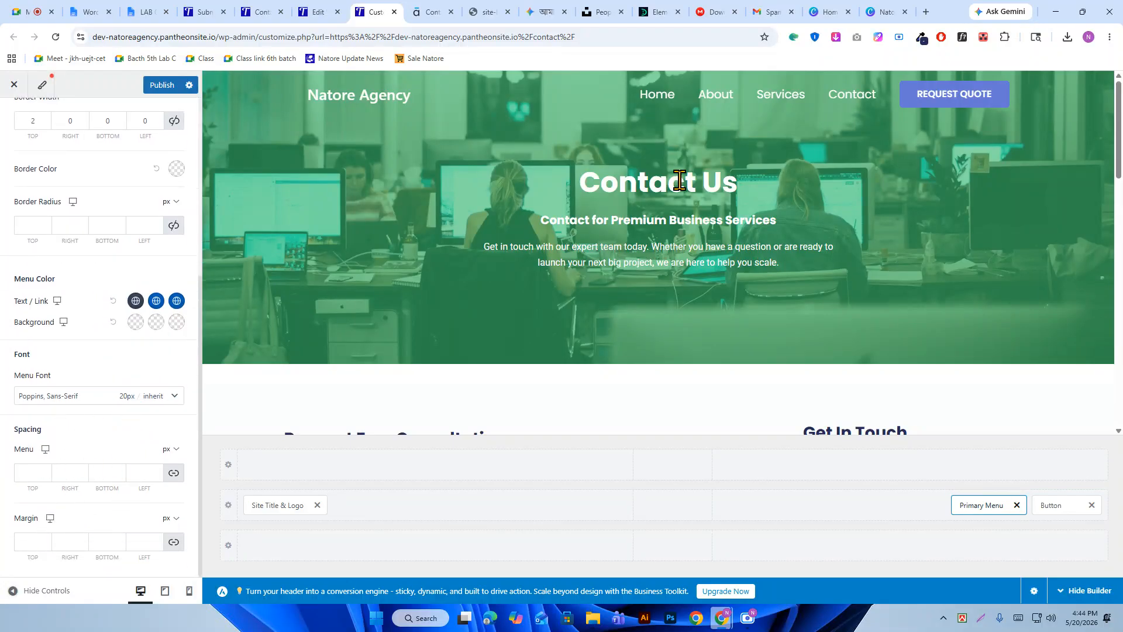
left_click(157, 86)
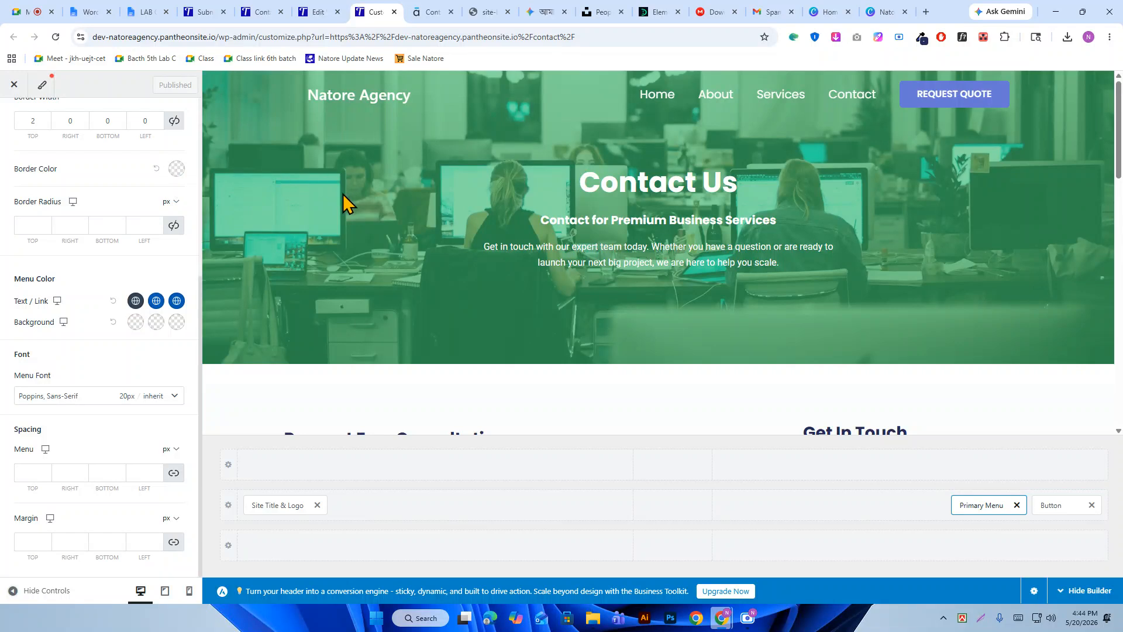
Set the white Natore Agency image from the media library as the header logo, without cropping it.
left_click(286, 505)
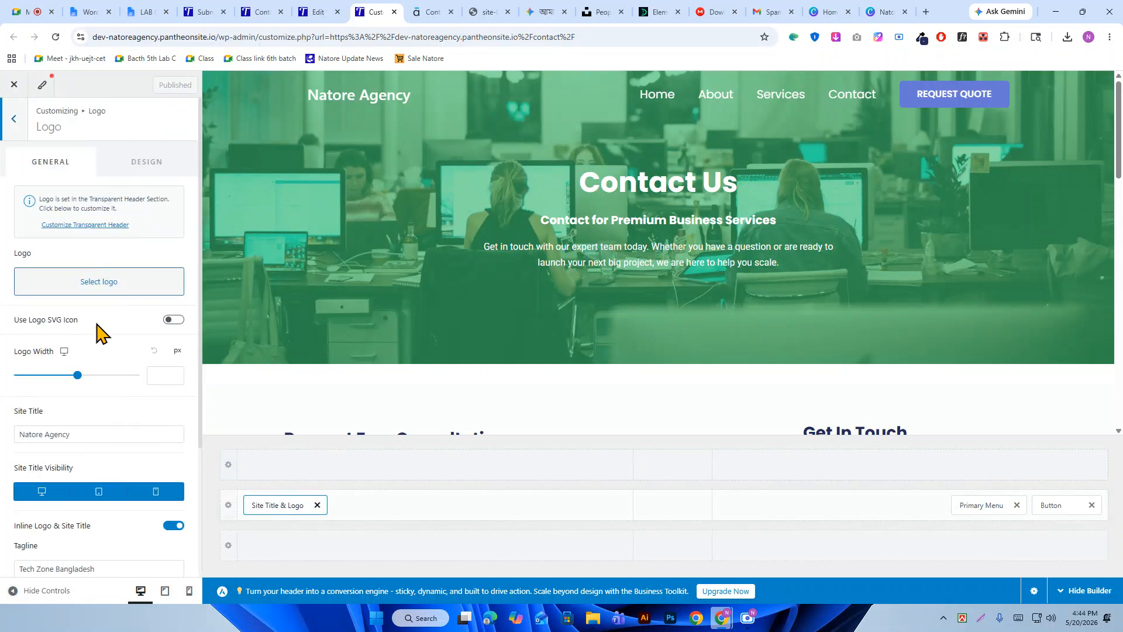
left_click(95, 296)
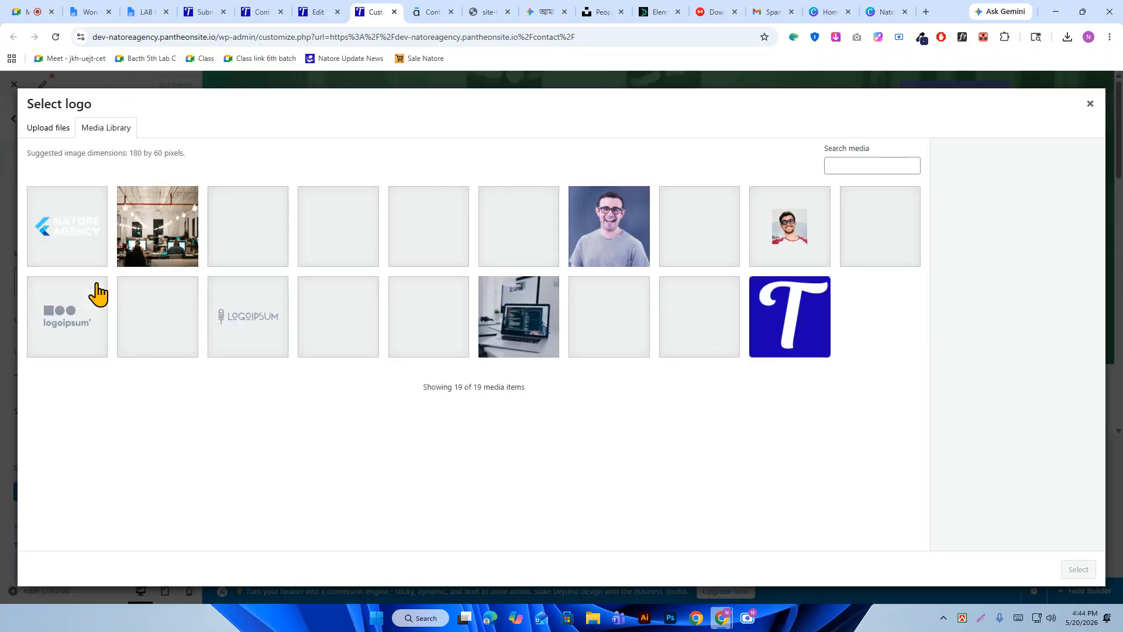
left_click(75, 237)
left_click(1078, 569)
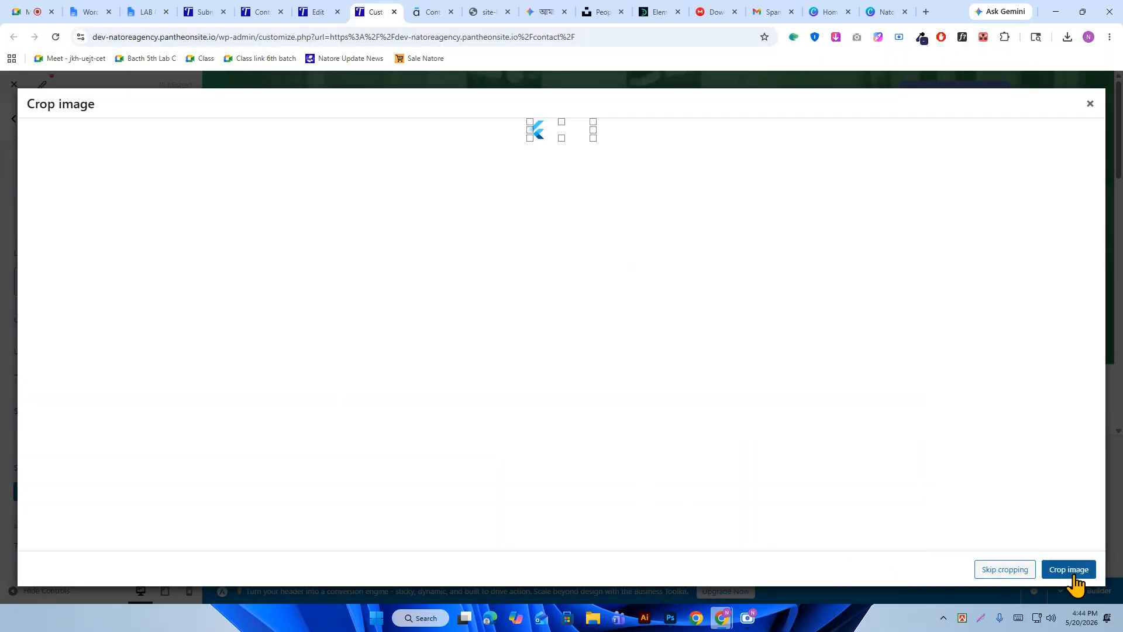
left_click(1018, 570)
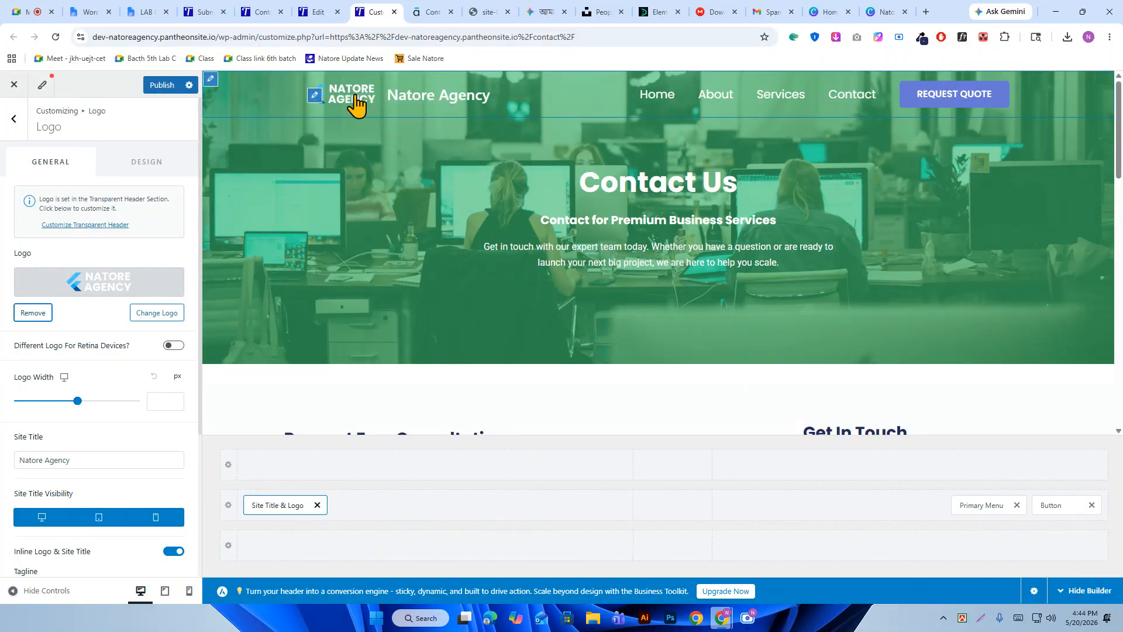
Turn off Inline Logo & Site Title for the header logo.
scroll(70, 455, "down", 2)
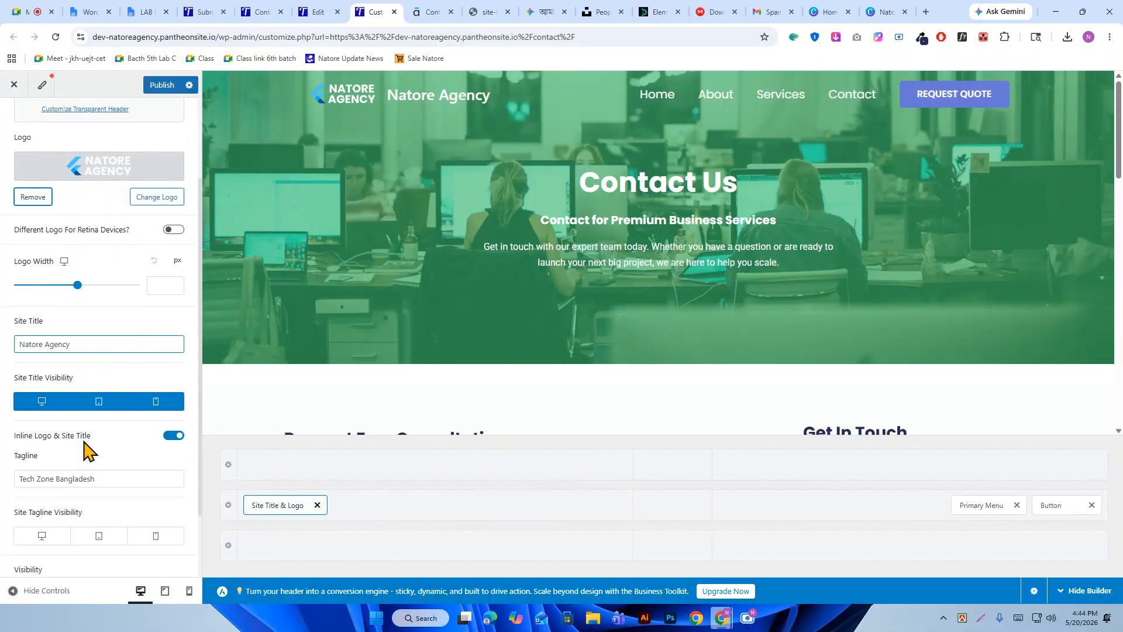
left_click(170, 436)
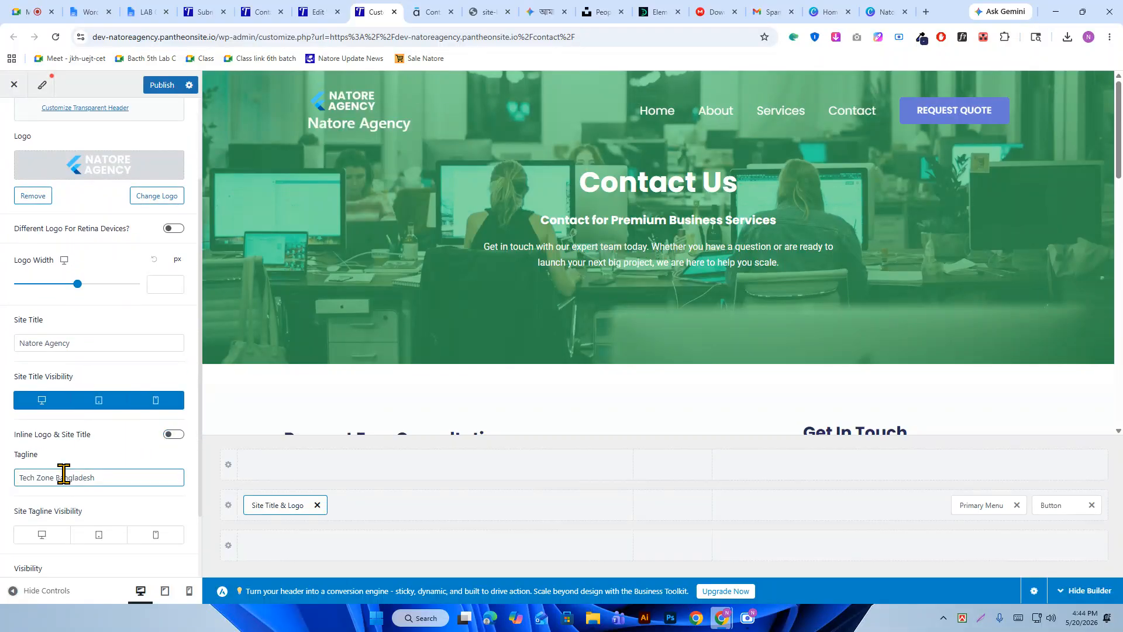
scroll(56, 468, "down", 2)
scroll(90, 351, "up", 2)
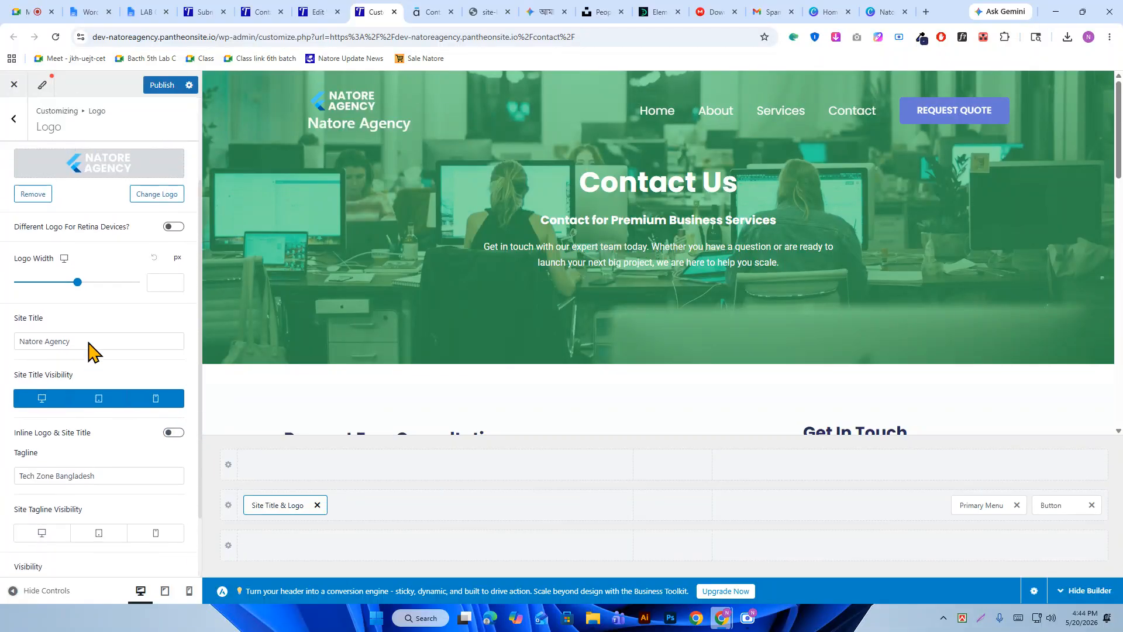
scroll(63, 266, "up", 2)
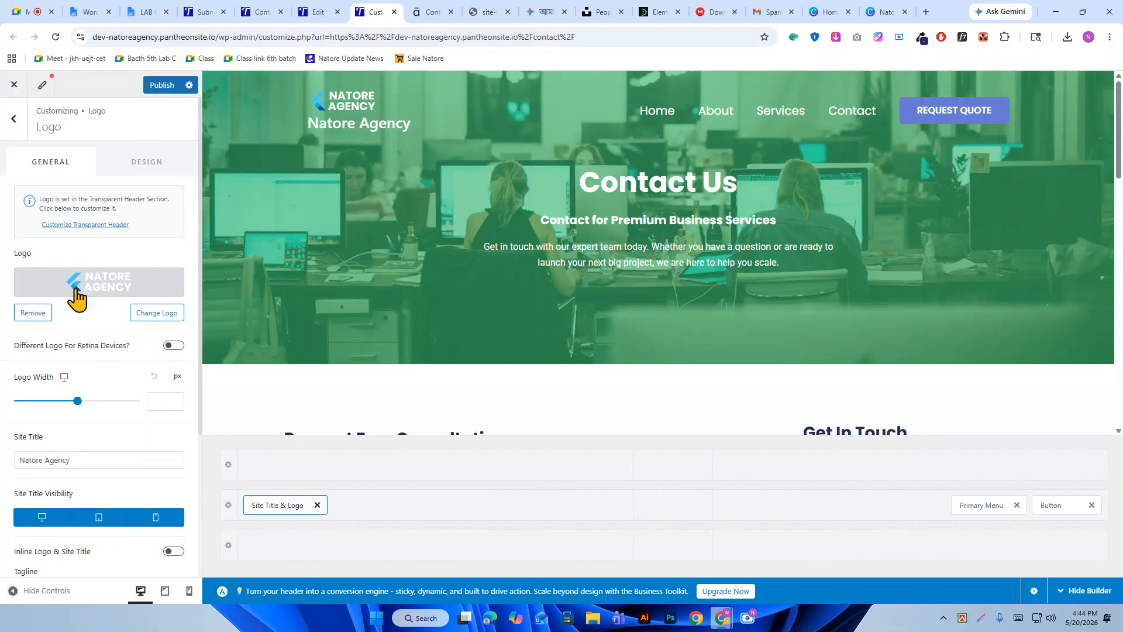
Clear the site title text so only the logo is used in the header, and publish the changes.
scroll(118, 305, "down", 1)
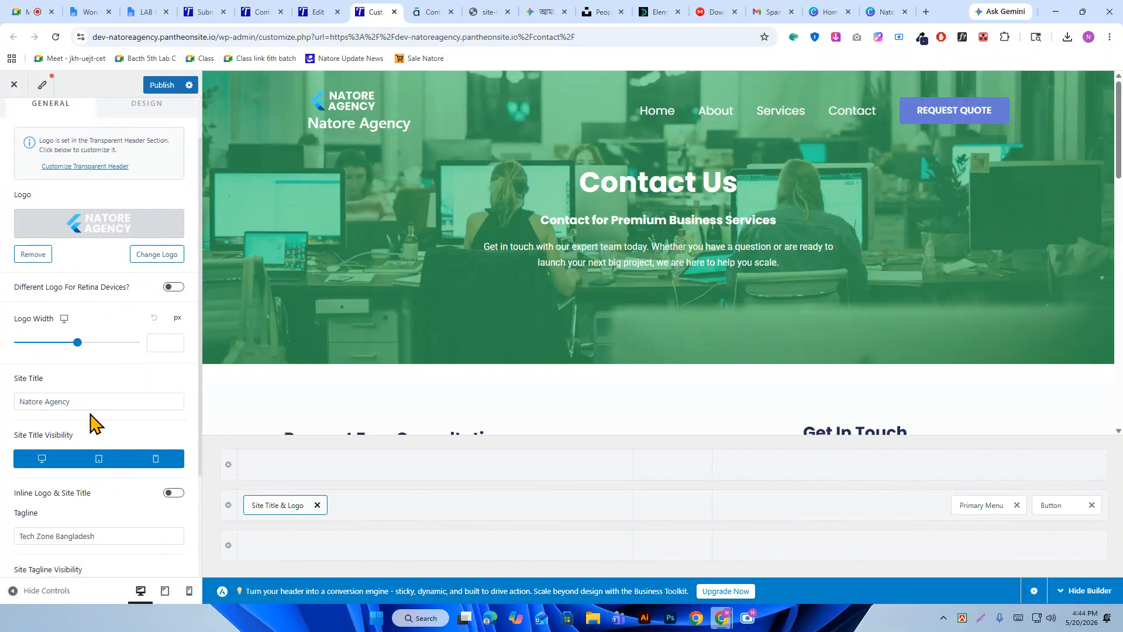
double_click(113, 403)
key("BackSpace")
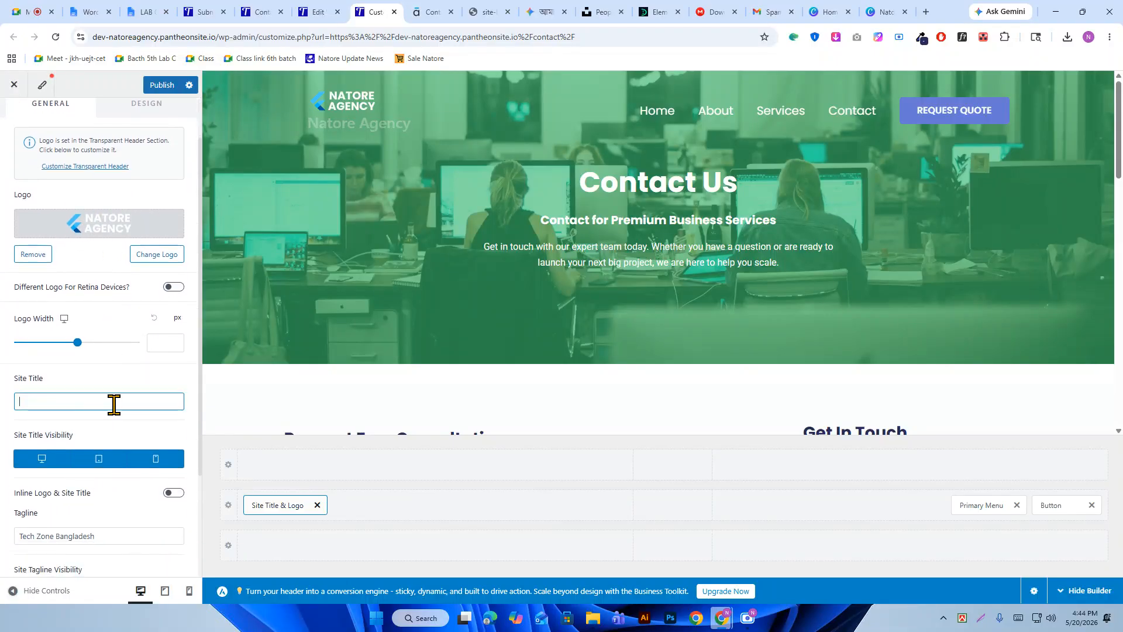
left_click(153, 88)
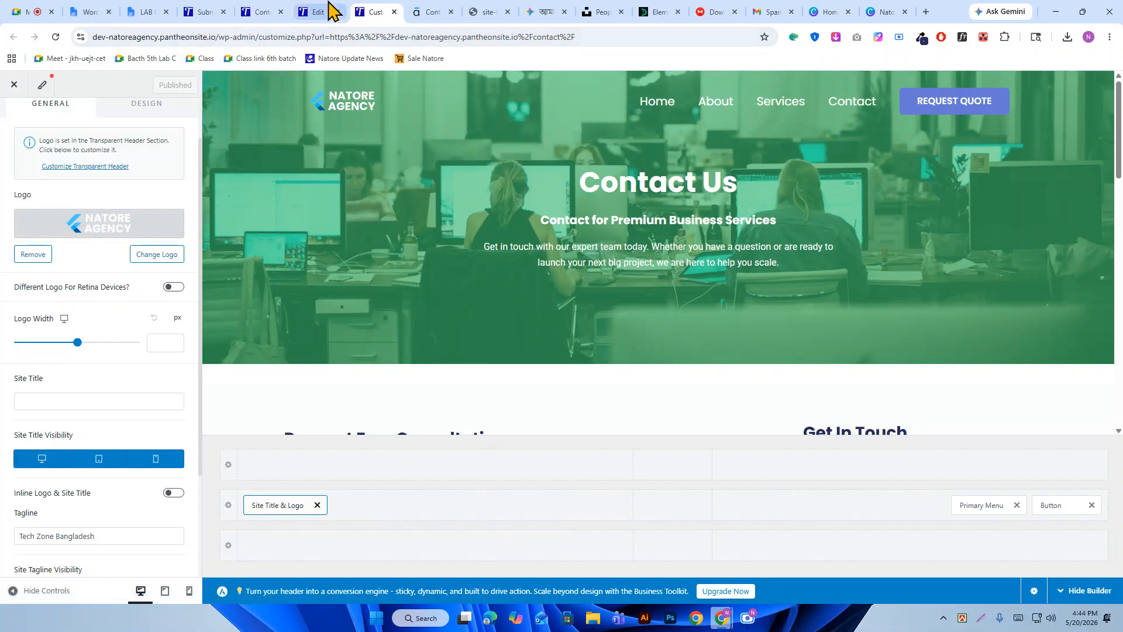
Reload the live Contact page and check how the header looks with the logo.
left_click(268, 11)
left_click(56, 37)
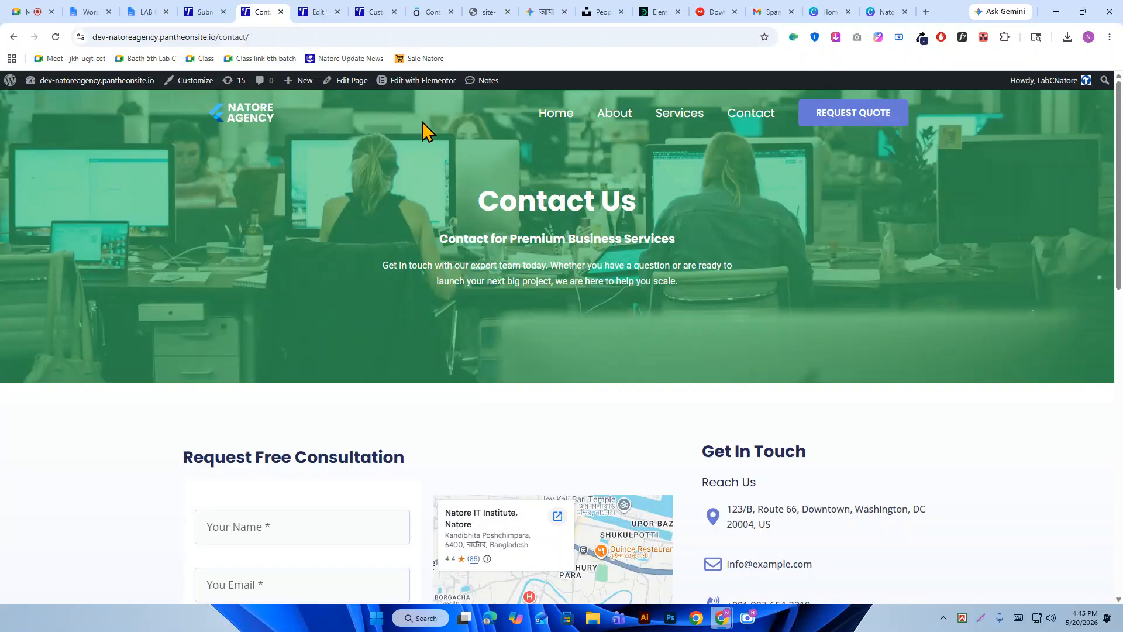
scroll(946, 164, "down", 3)
scroll(293, 165, "up", 3)
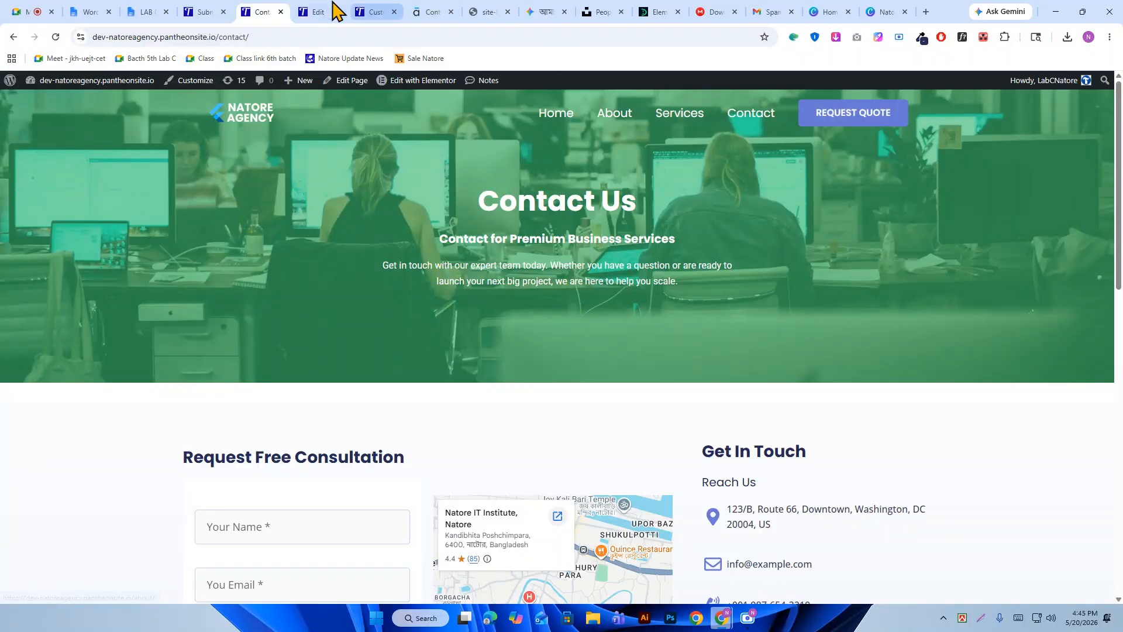
Set the Primary Header row's height to 100 px in the Customizer and publish the changes.
left_click(360, 11)
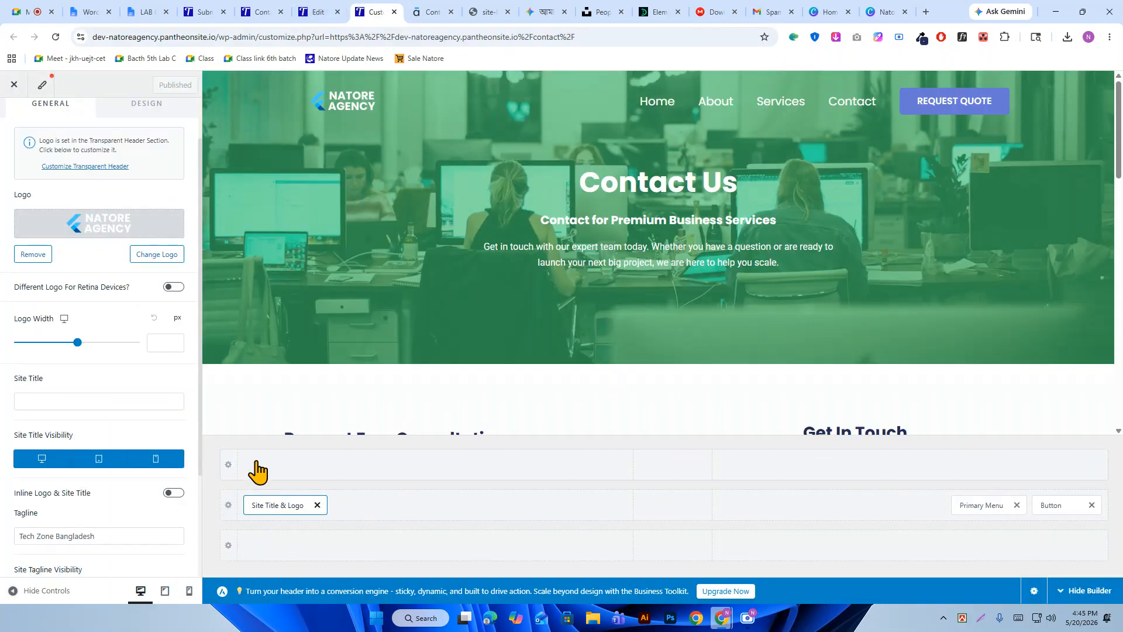
left_click(229, 506)
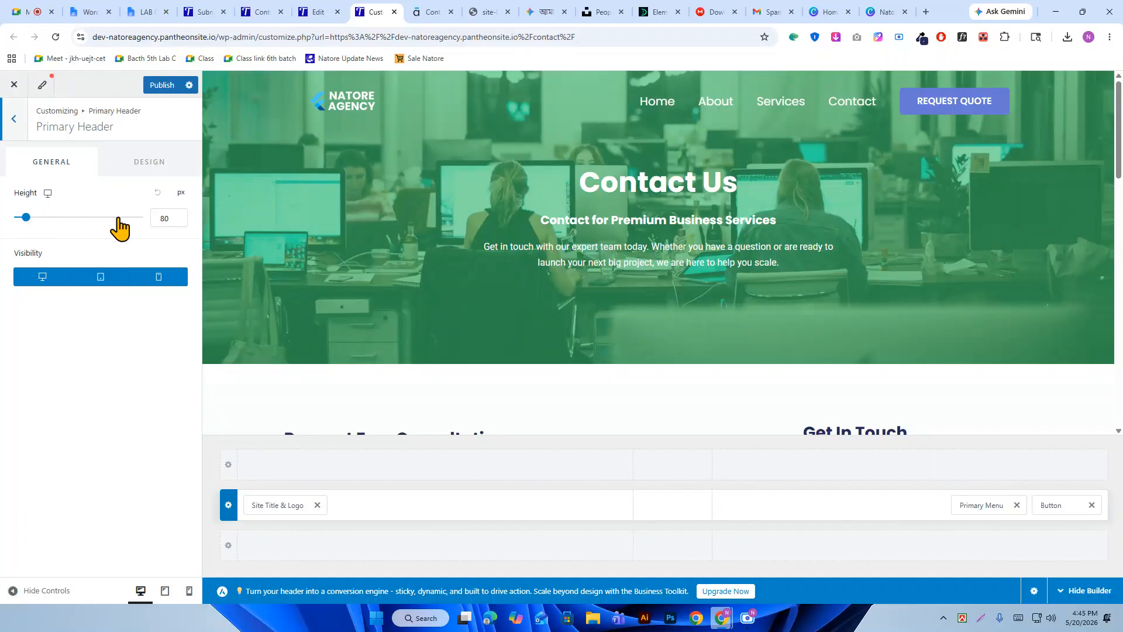
left_click(179, 214)
left_click(179, 214)
left_click(179, 214)
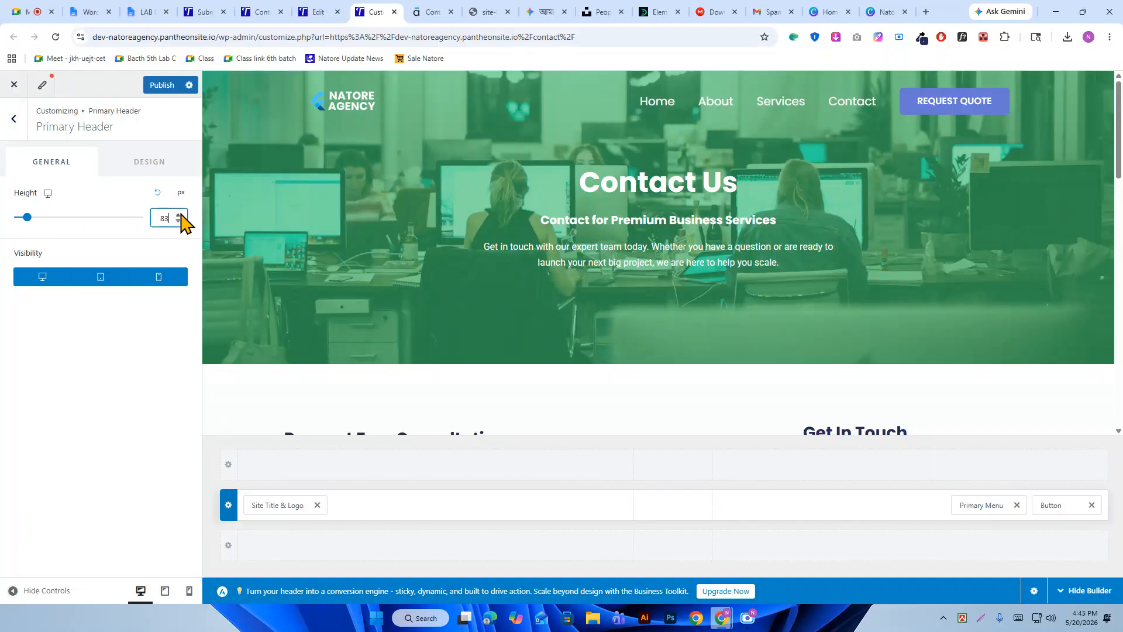
left_click(179, 214)
left_click(159, 87)
Open the site's home page in an incognito window, continue past the sandbox notice and review the page.
left_click(252, 12)
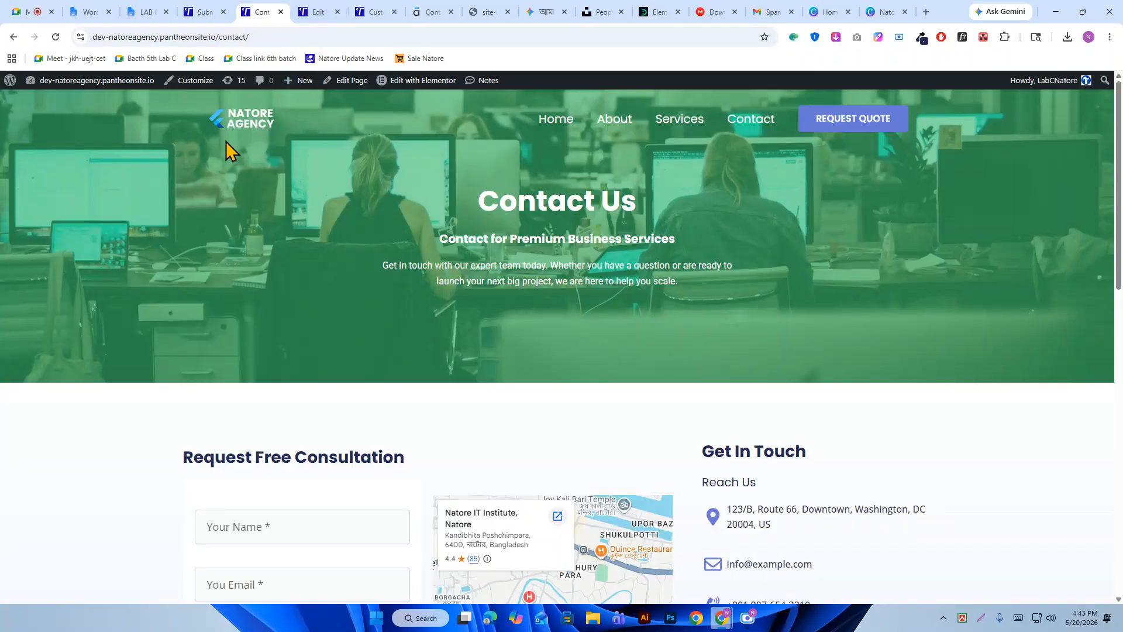
right_click(259, 122)
left_click(343, 187)
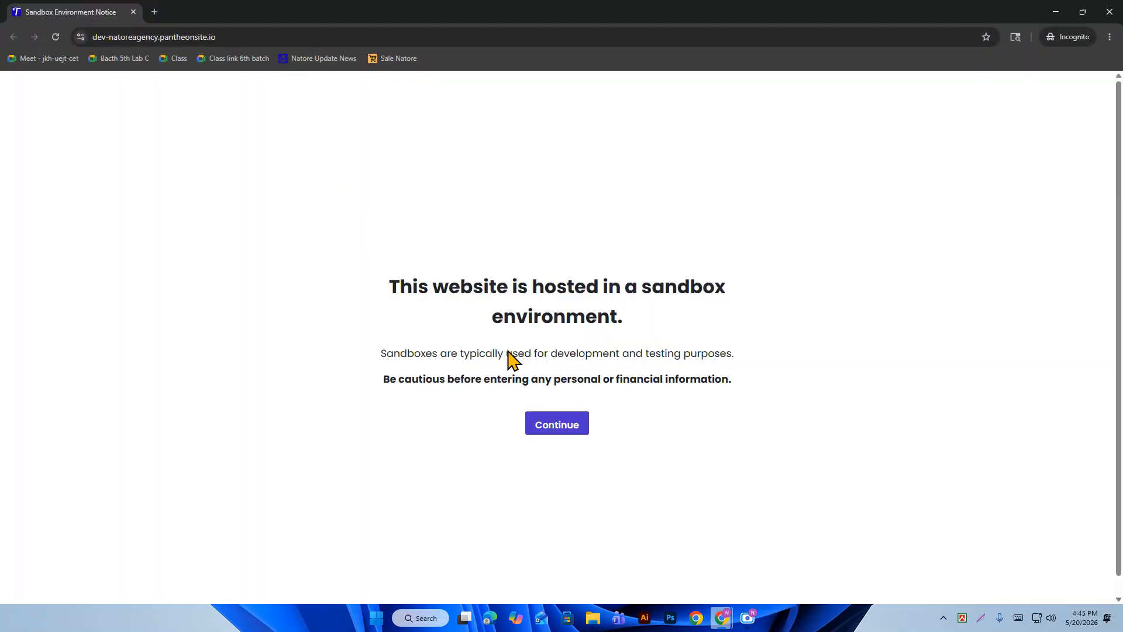
left_click(549, 427)
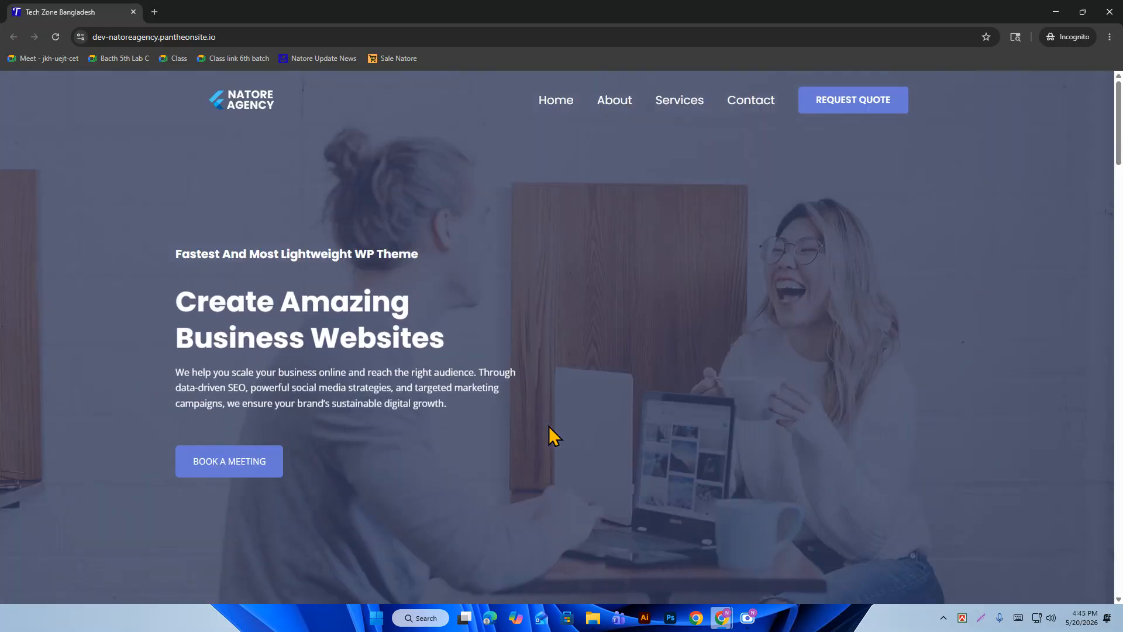
scroll(765, 170, "down", 10)
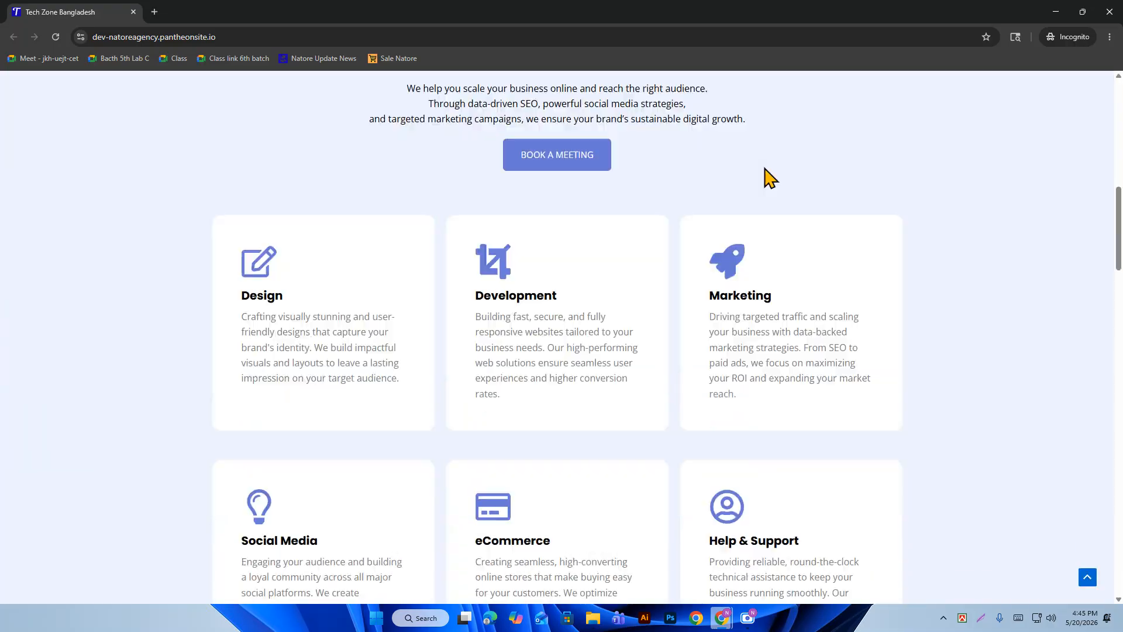
scroll(760, 178, "down", 3)
scroll(757, 176, "up", 15)
Visit the Services and About pages, examine their headers and the About page's footer, and close the incognito window.
left_click(698, 103)
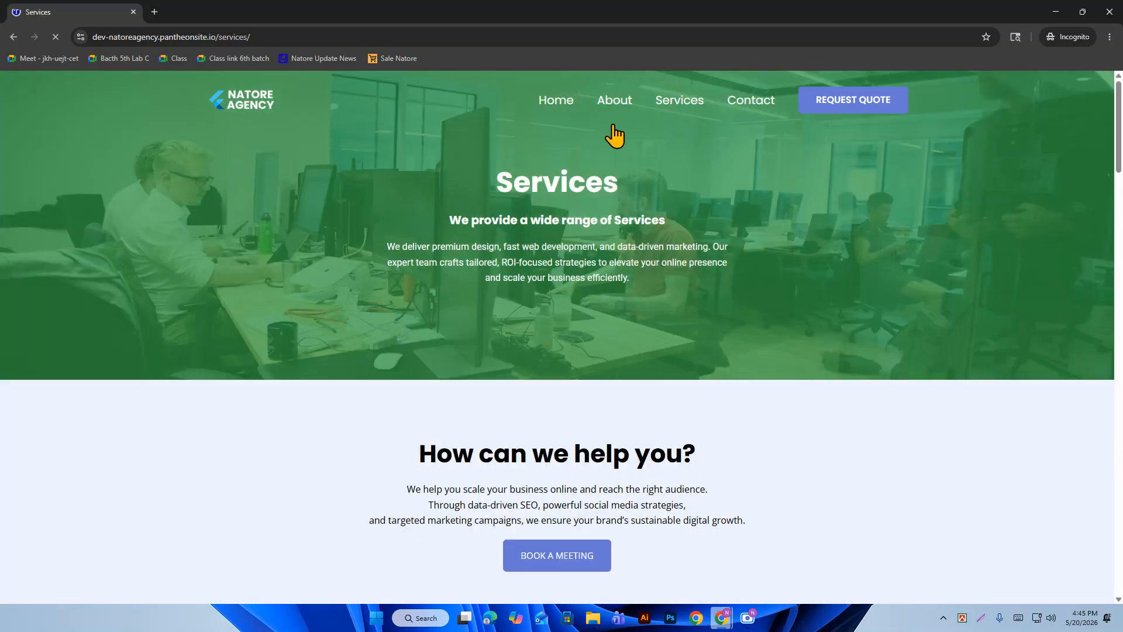
left_click(610, 115)
scroll(445, 207, "down", 15)
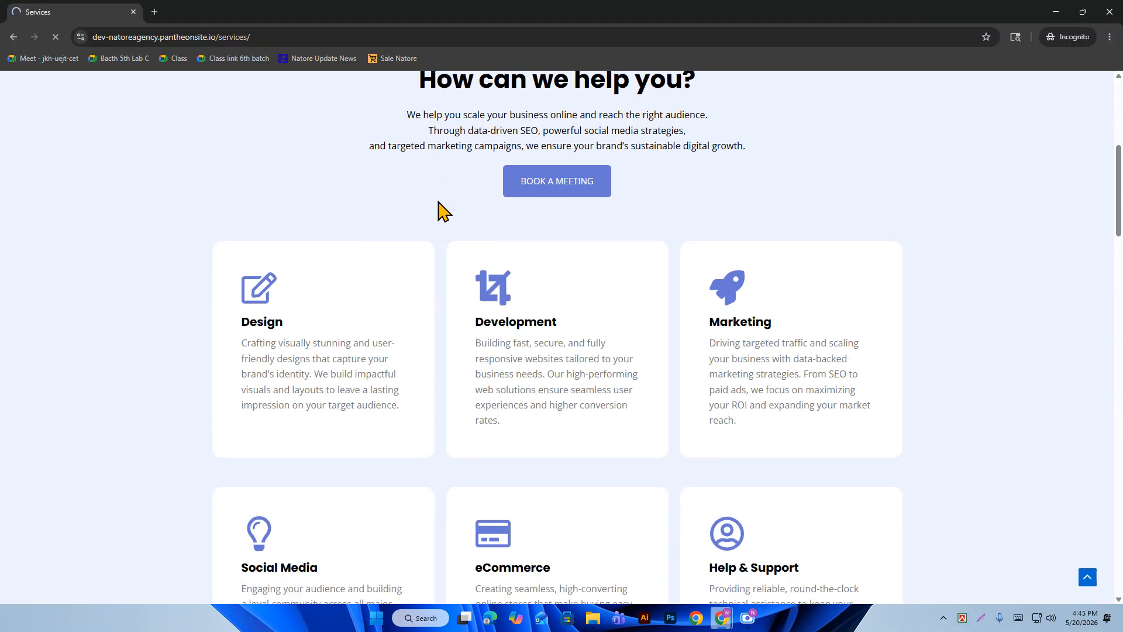
scroll(457, 208, "down", 6)
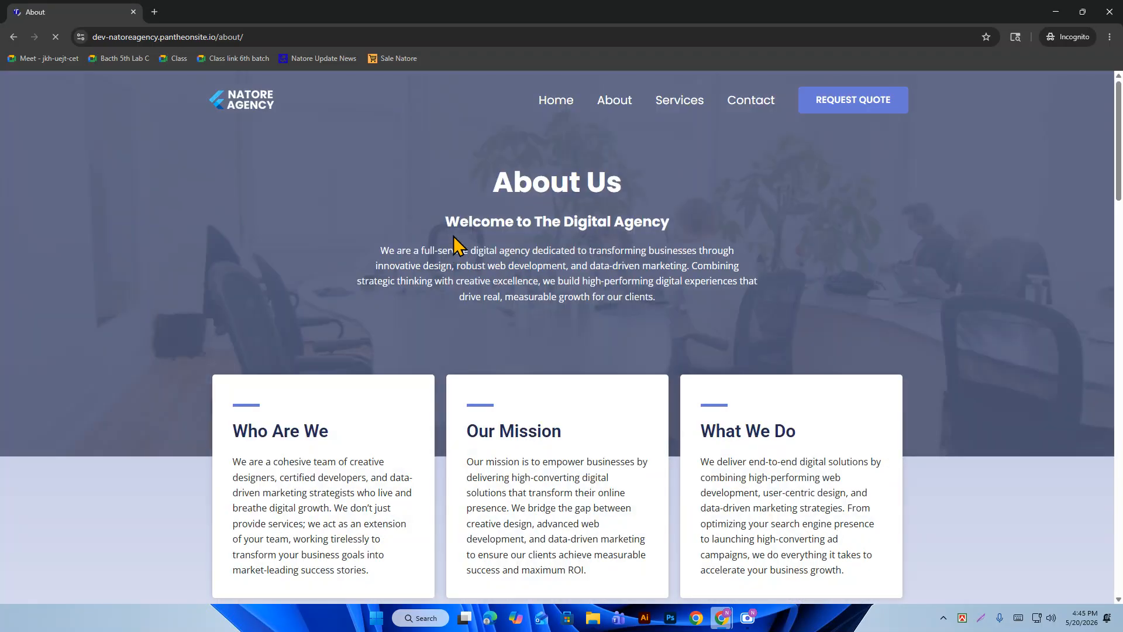
scroll(455, 241, "down", 20)
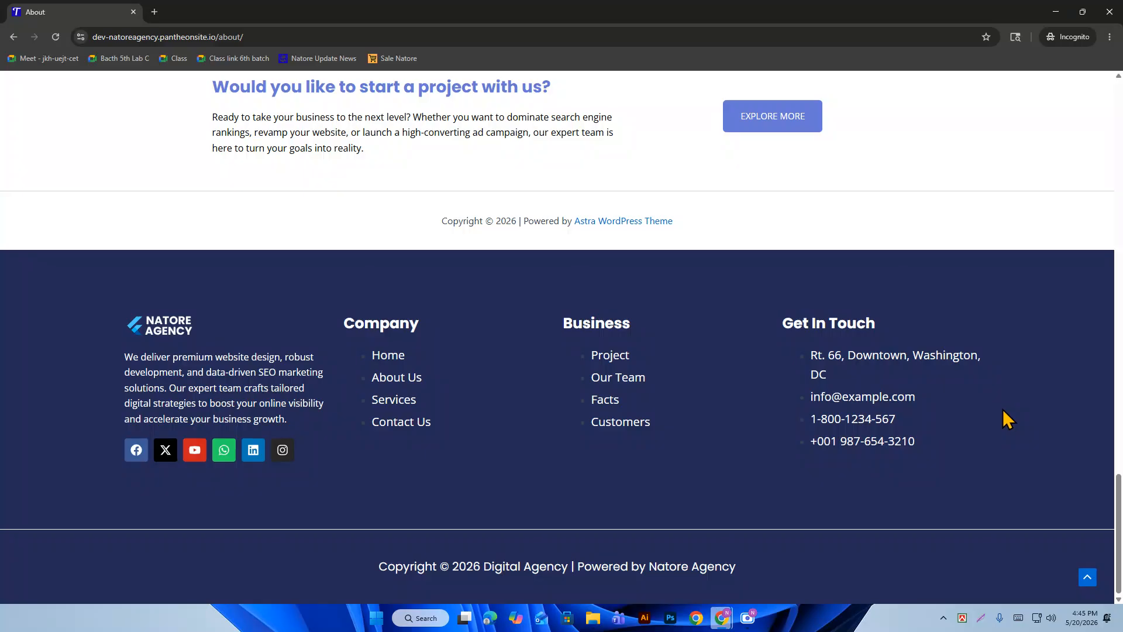
right_click(1003, 409)
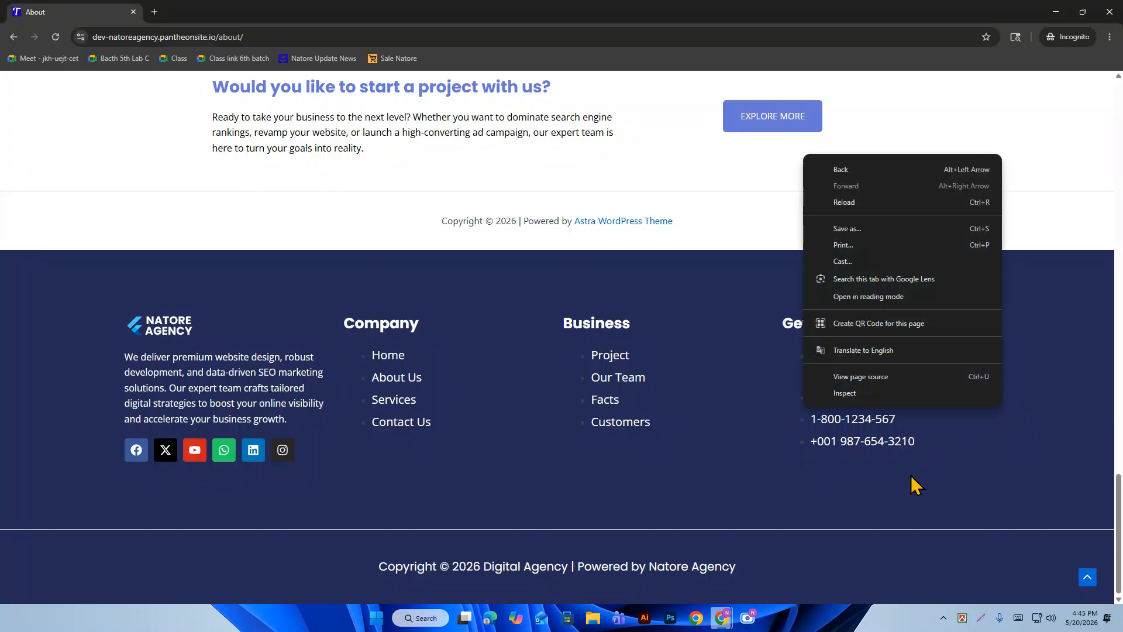
left_click(735, 571)
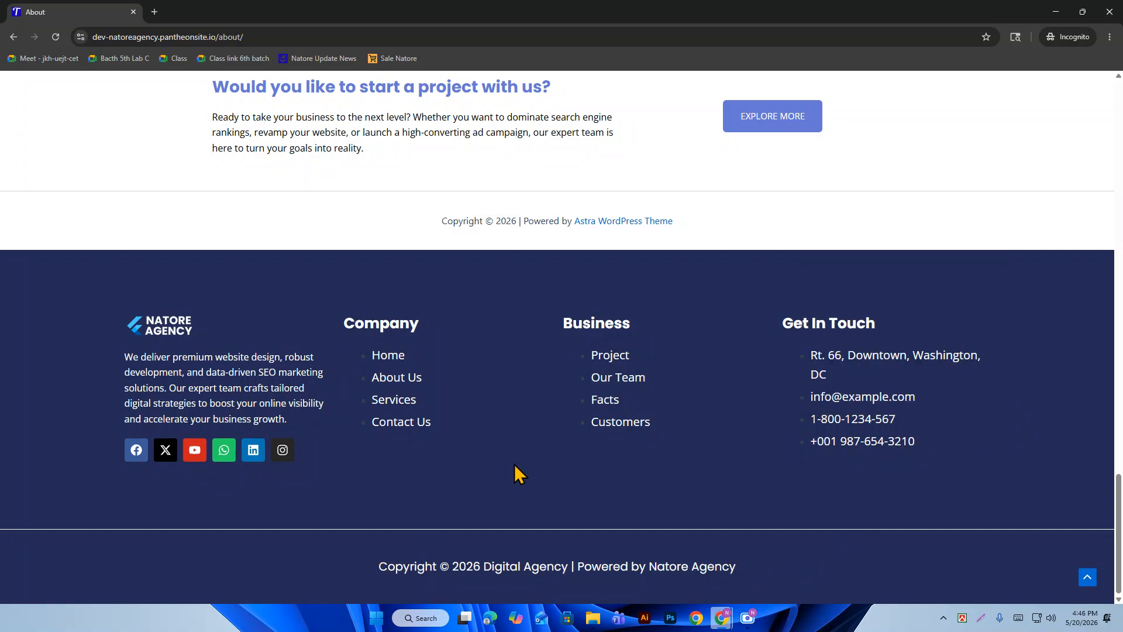
scroll(433, 281, "up", 1)
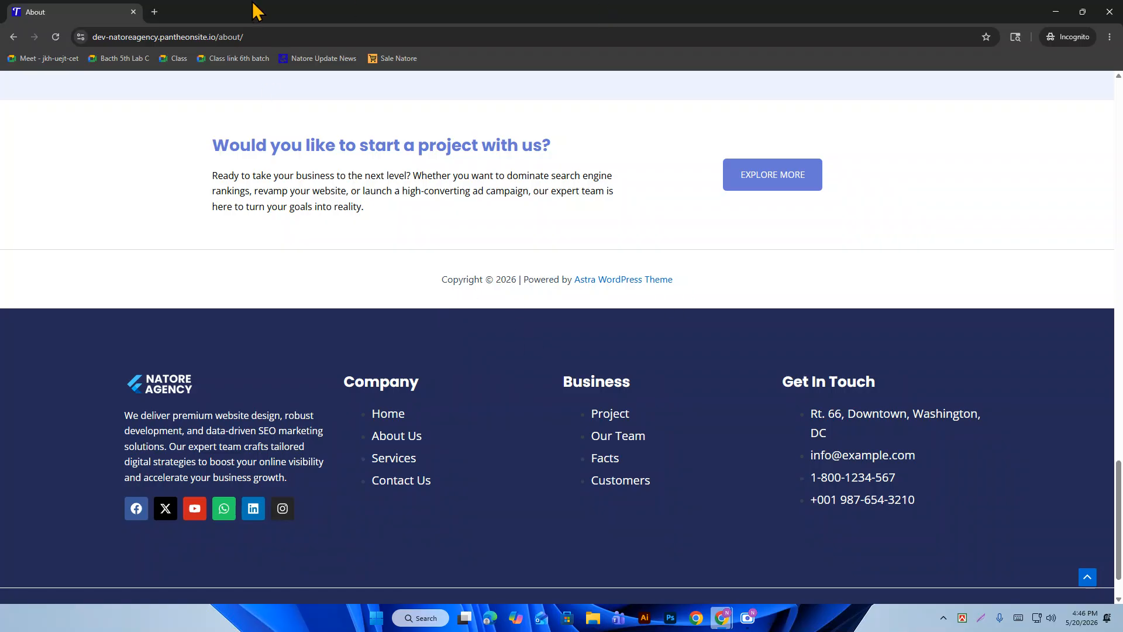
left_click(1110, 12)
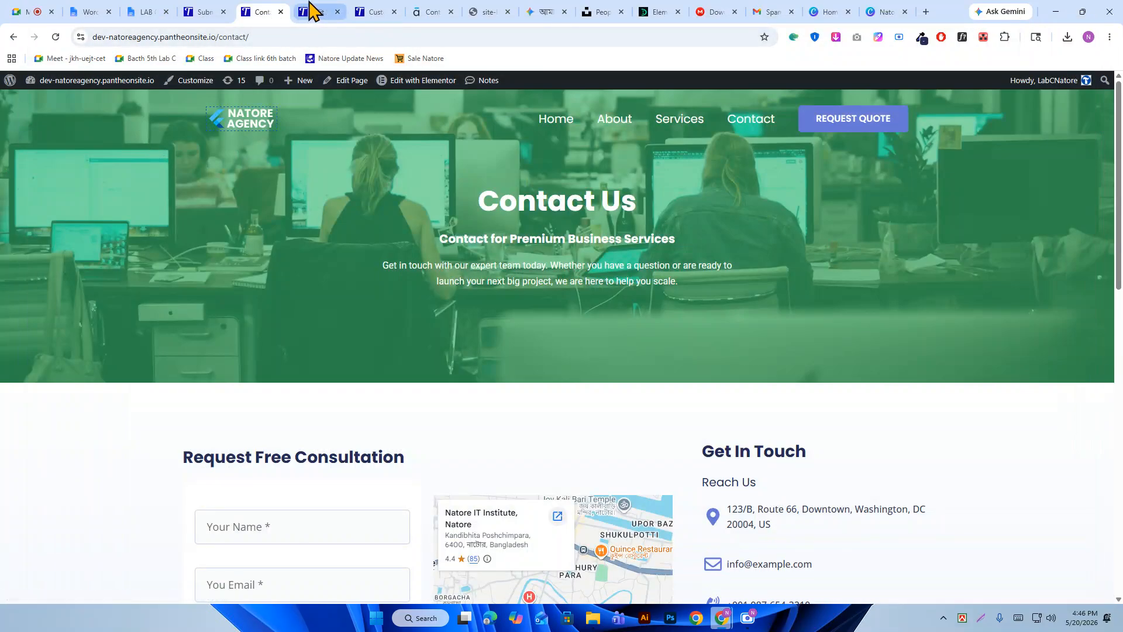
Remove Astra's Copyright element from the bottom footer row in the Customizer and publish the changes.
left_click(380, 12)
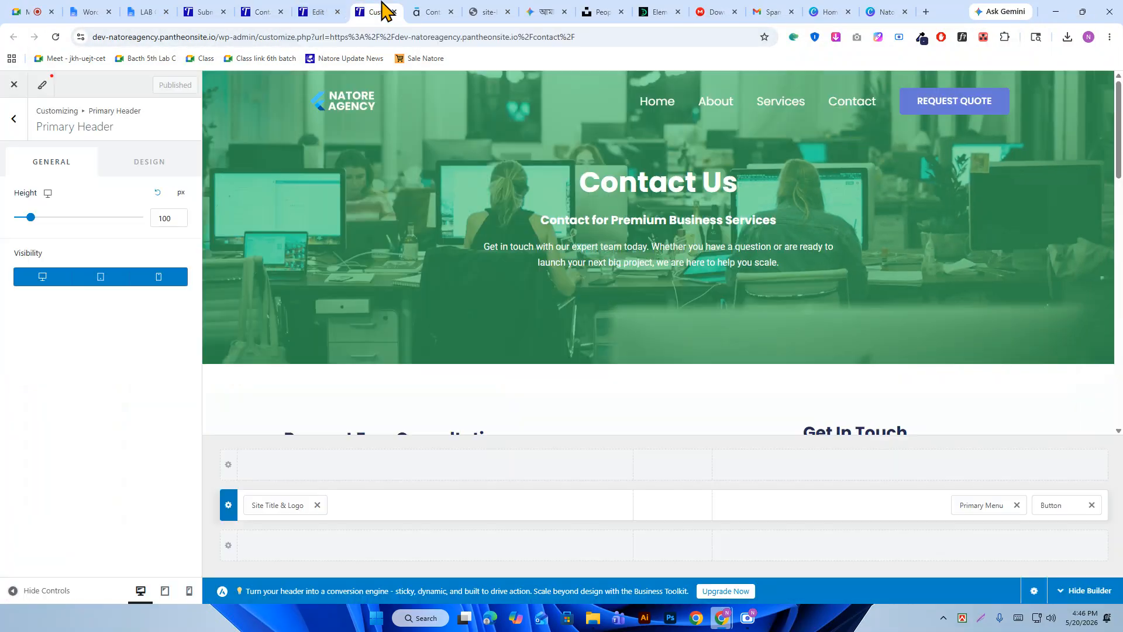
left_click(13, 118)
left_click(7, 120)
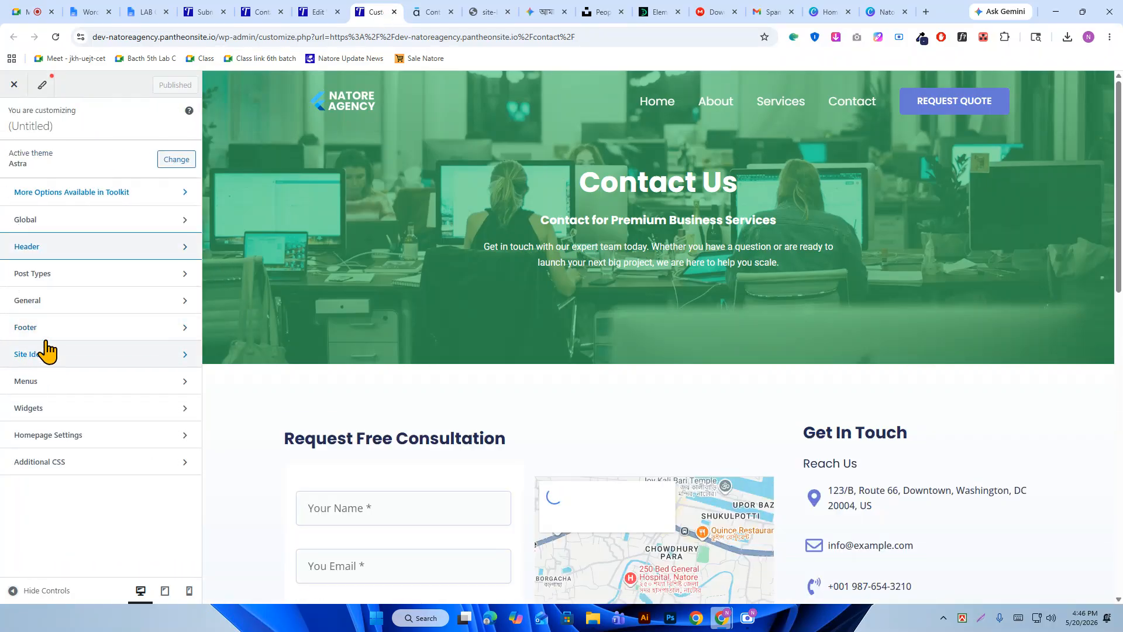
left_click(44, 328)
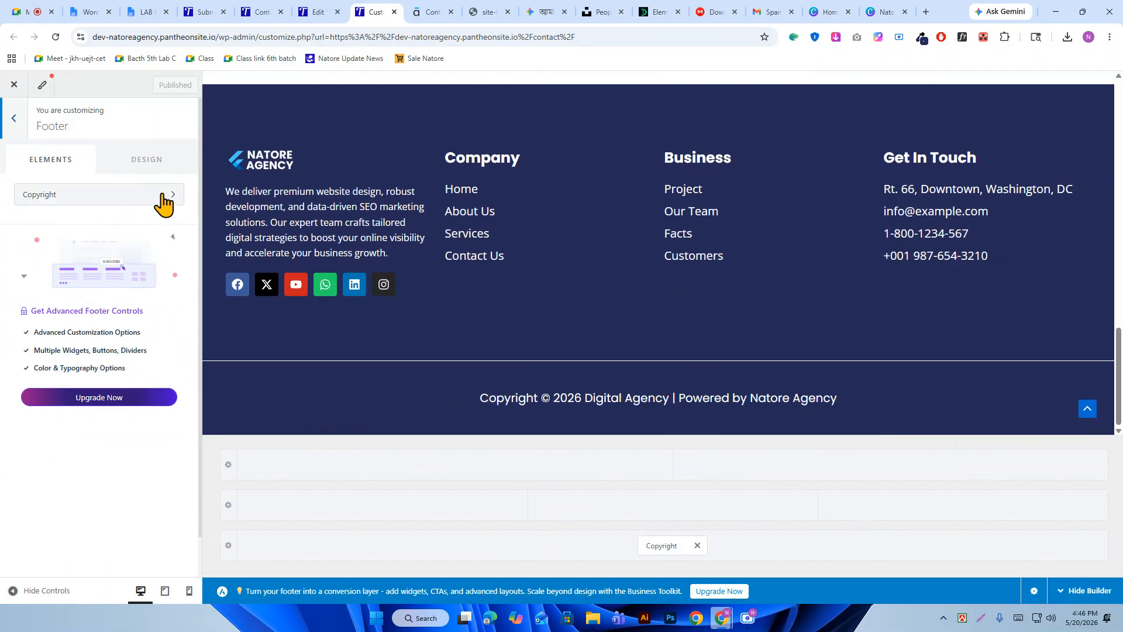
left_click(170, 199)
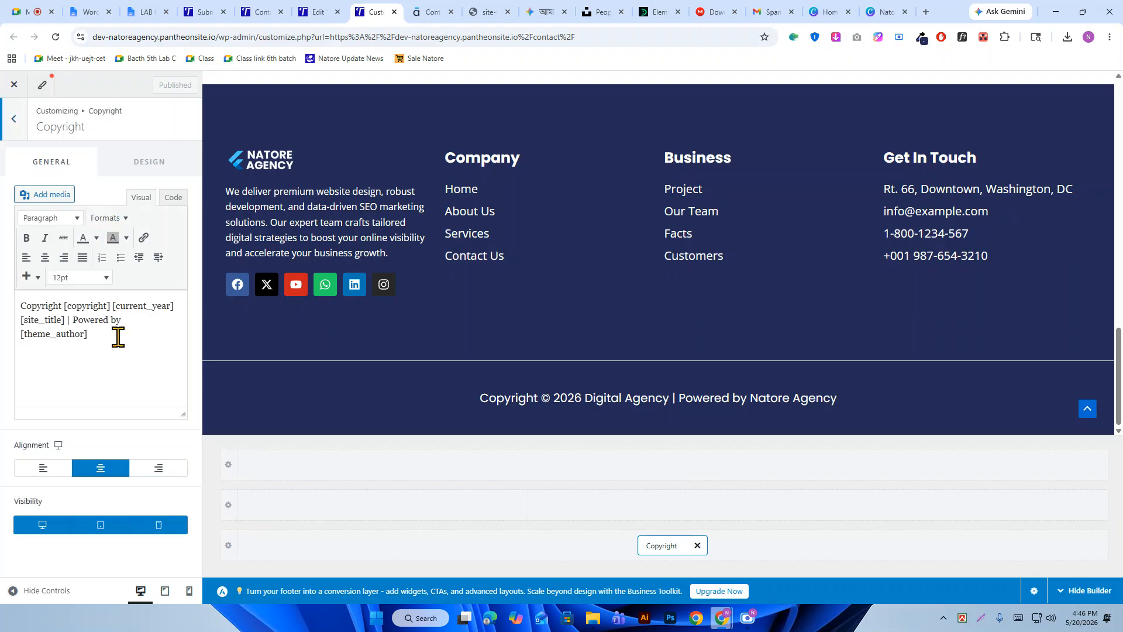
left_click(698, 545)
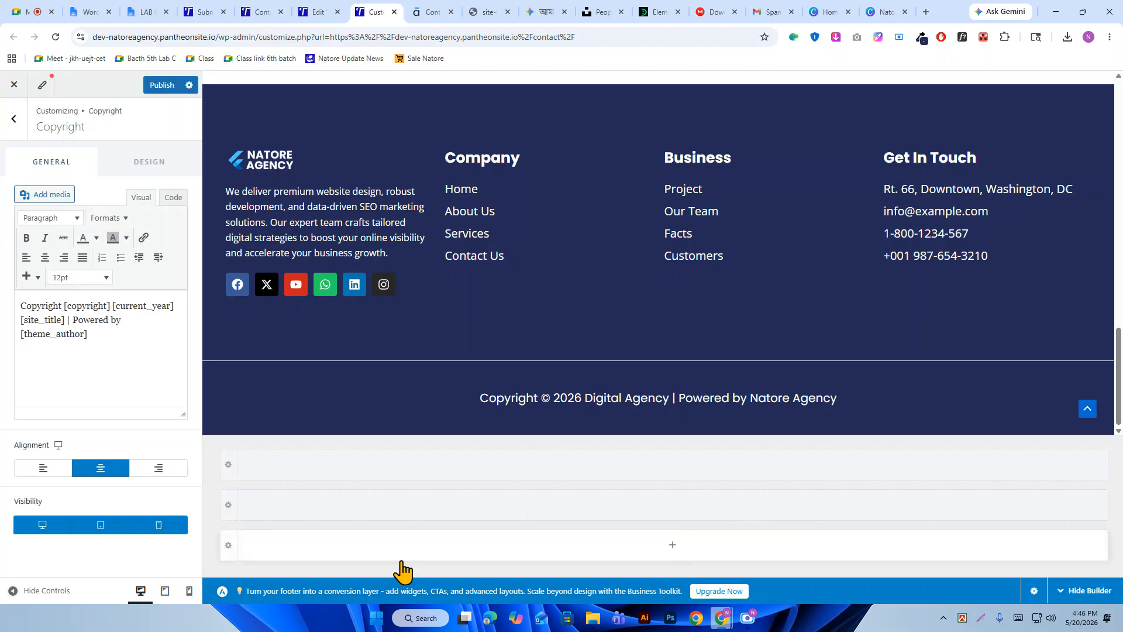
left_click(157, 87)
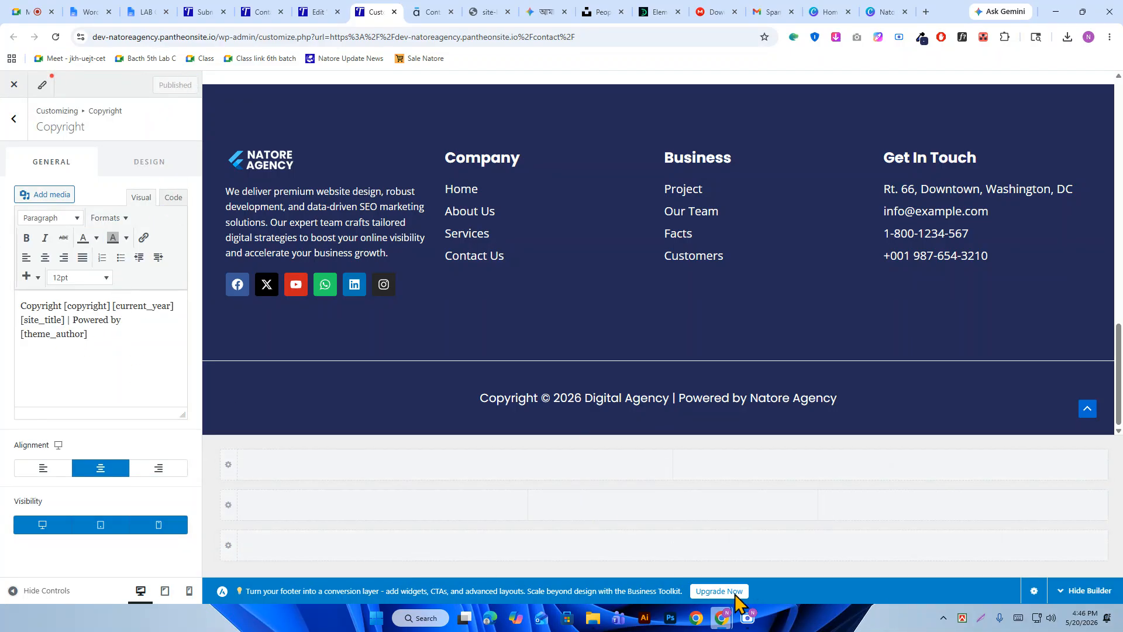
Reload the live Contact page and check its footer and header after the copyright bar's removal.
left_click(316, 12)
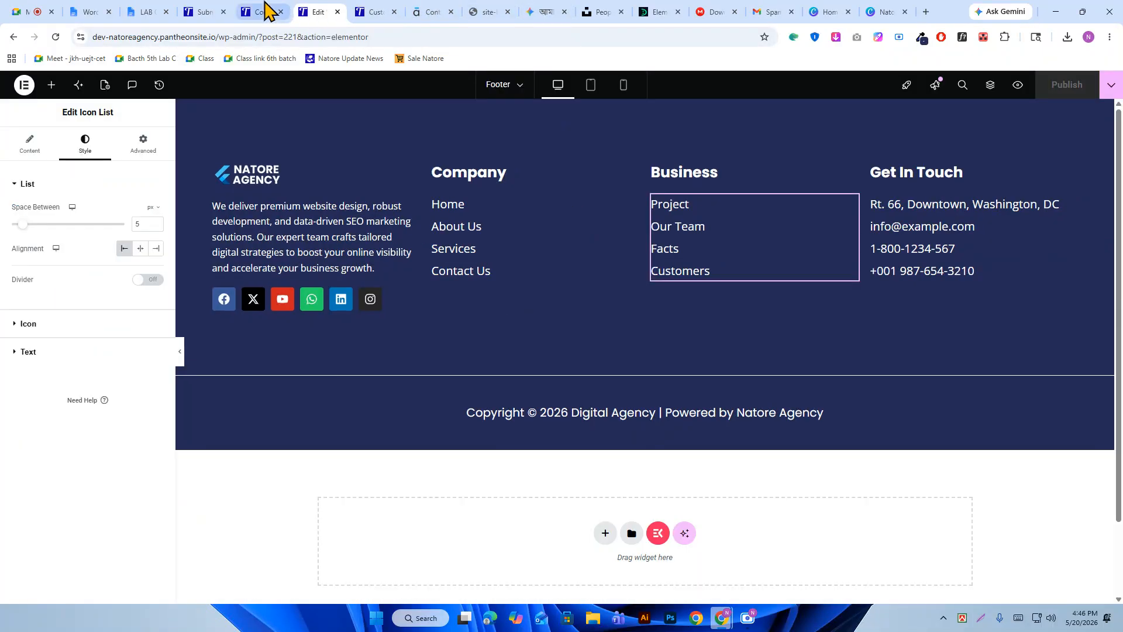
left_click(258, 12)
left_click(55, 37)
scroll(441, 268, "down", 13)
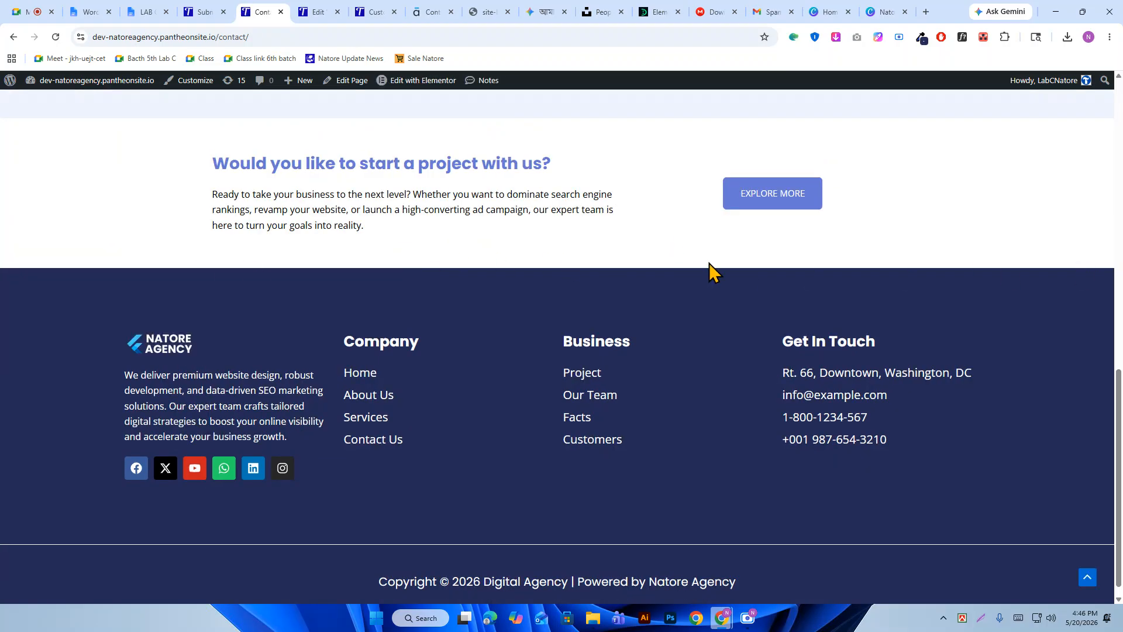
scroll(709, 262, "up", 15)
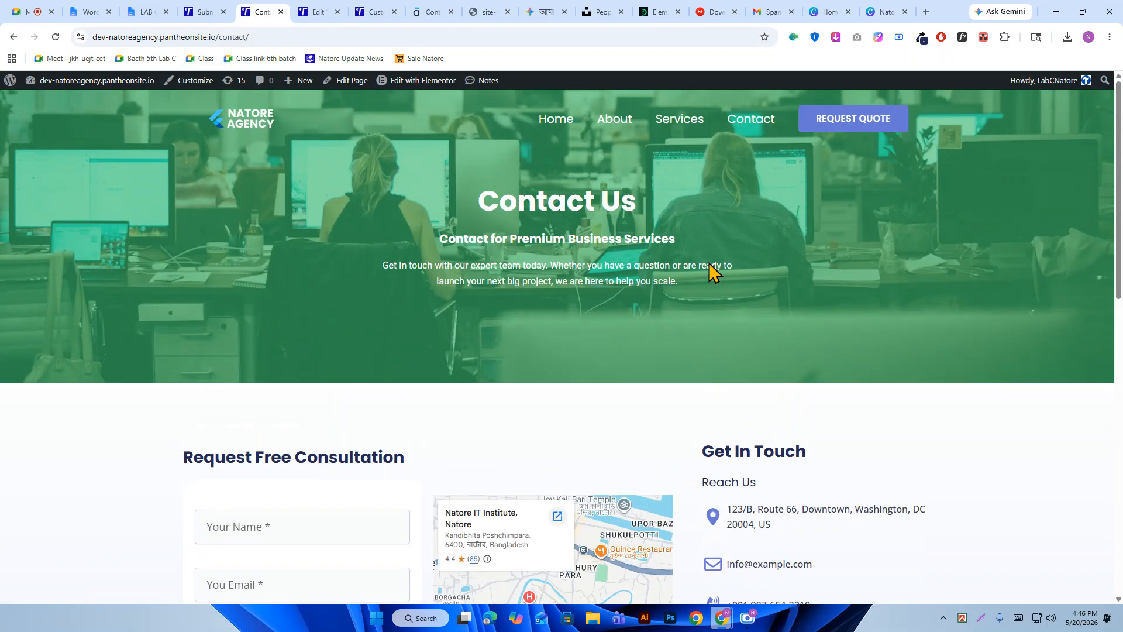